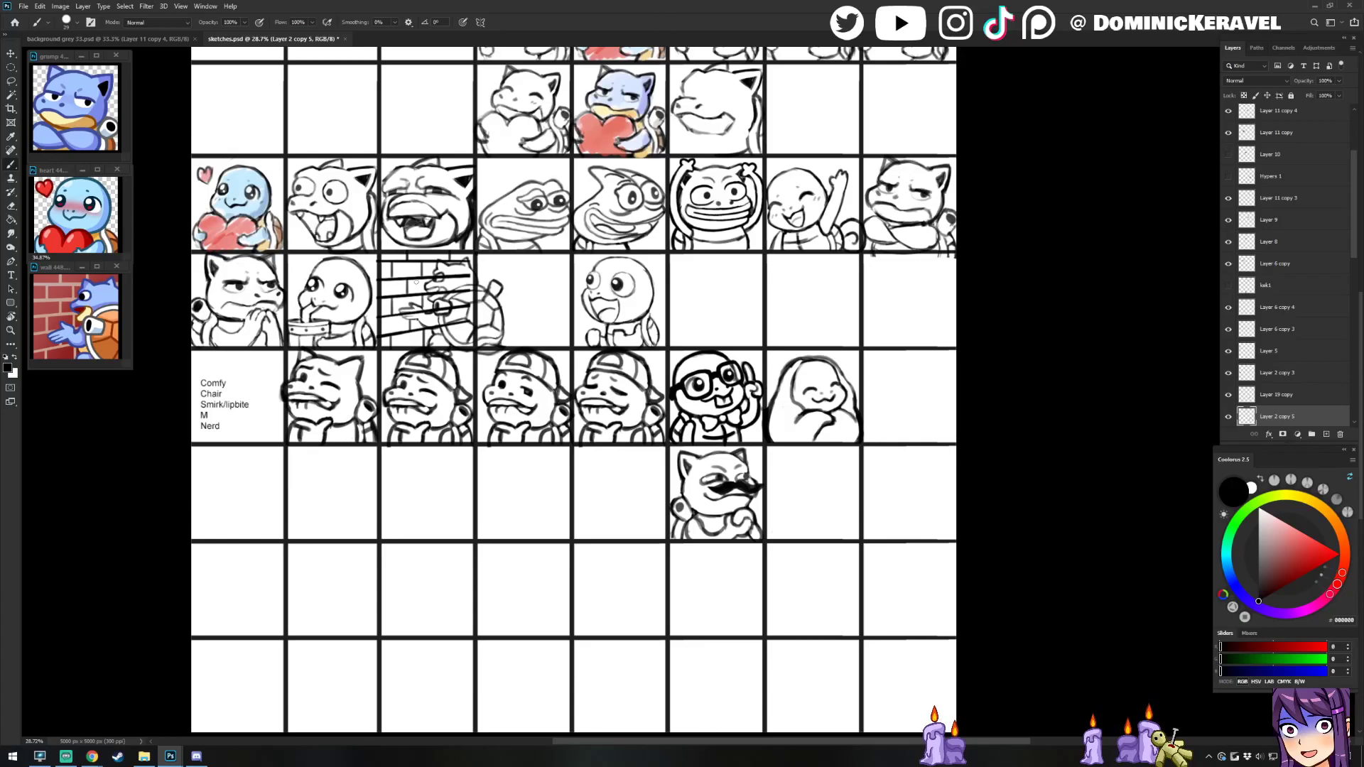
key("v")
mouse_move(329, 429)
left_mouse_down()
mouse_move(324, 397)
mouse_move(329, 437)
left_mouse_up()
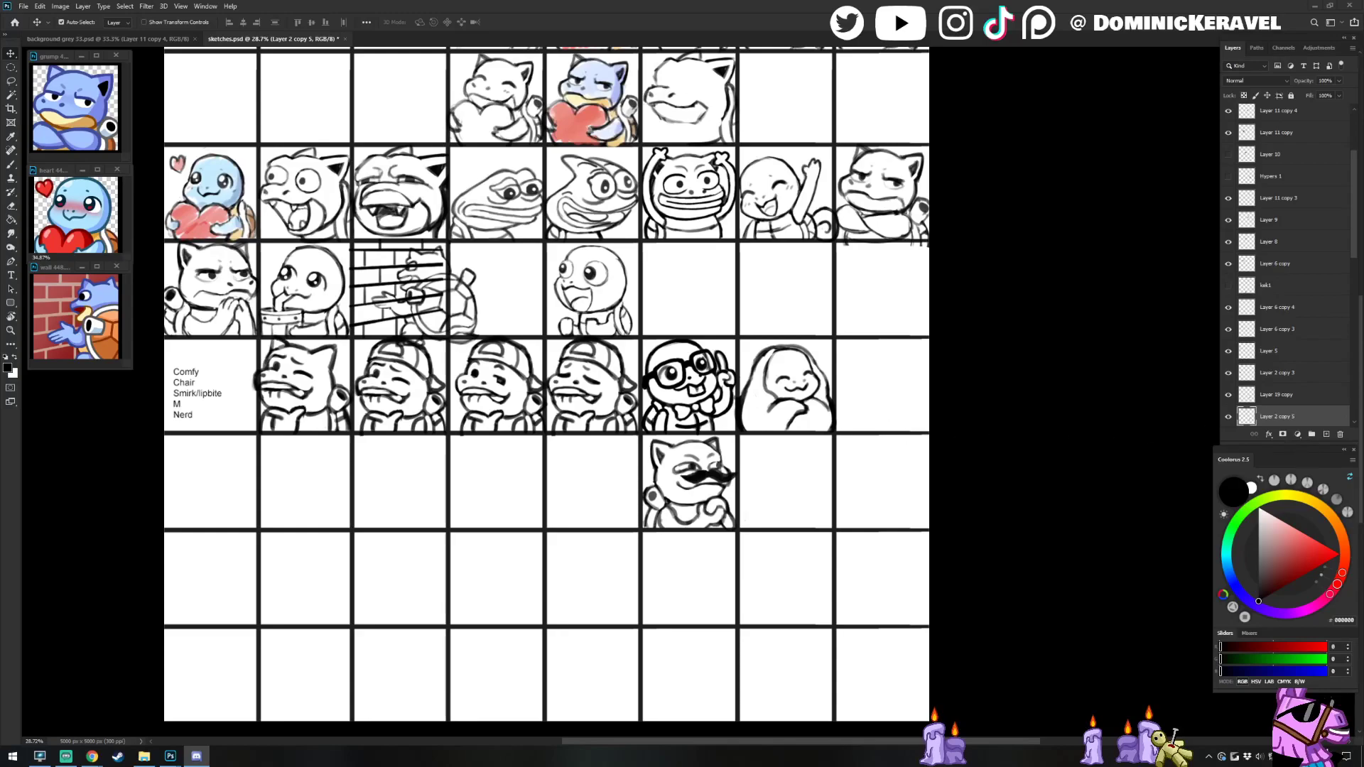
key("alt+Tab")
scroll(794, 467, "left", 3)
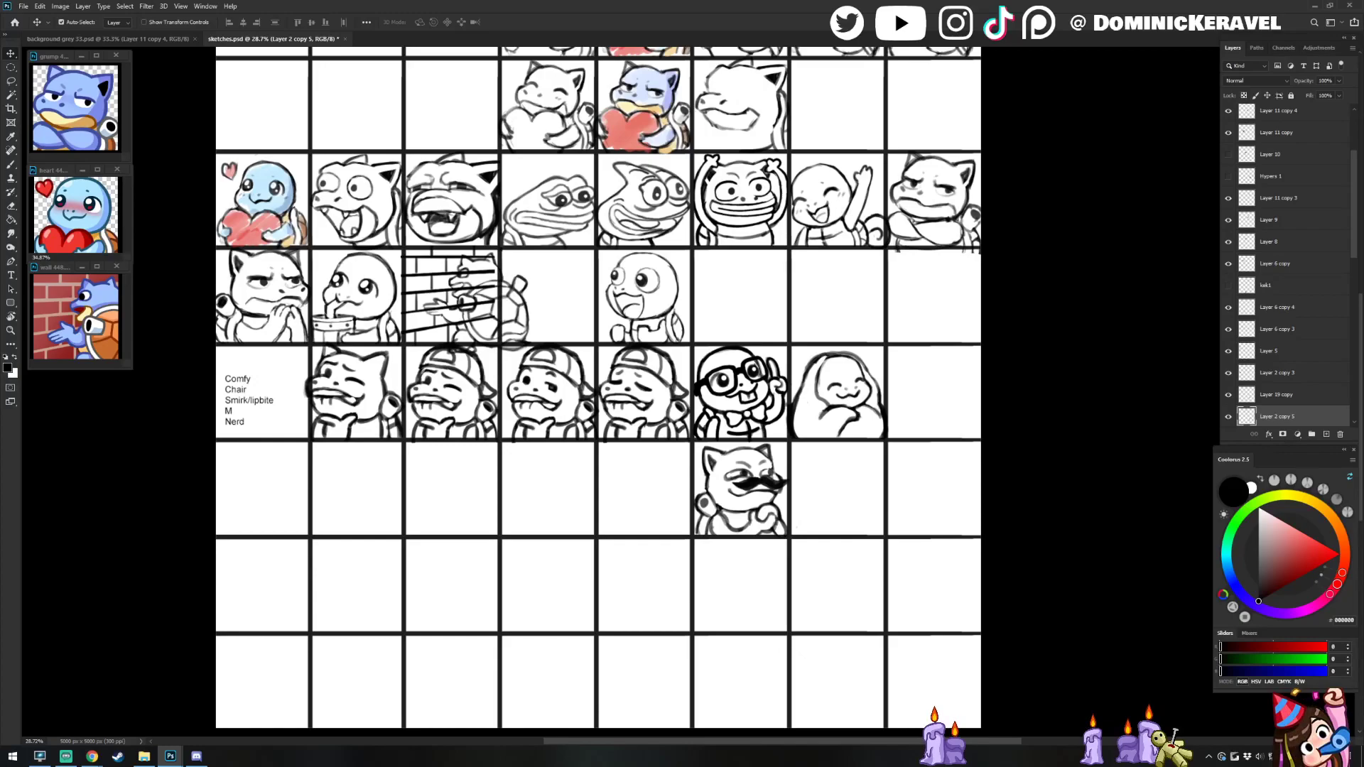
key("b")
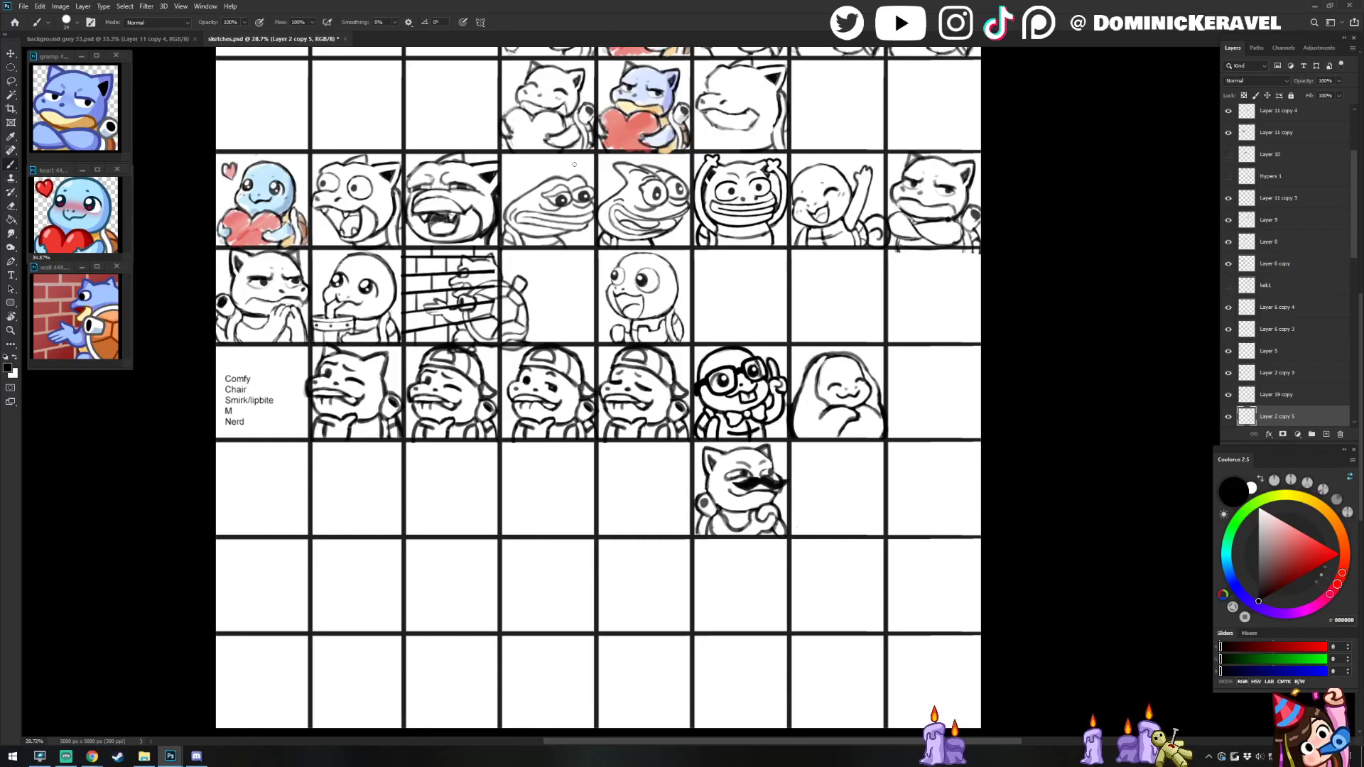
key("e")
key("v")
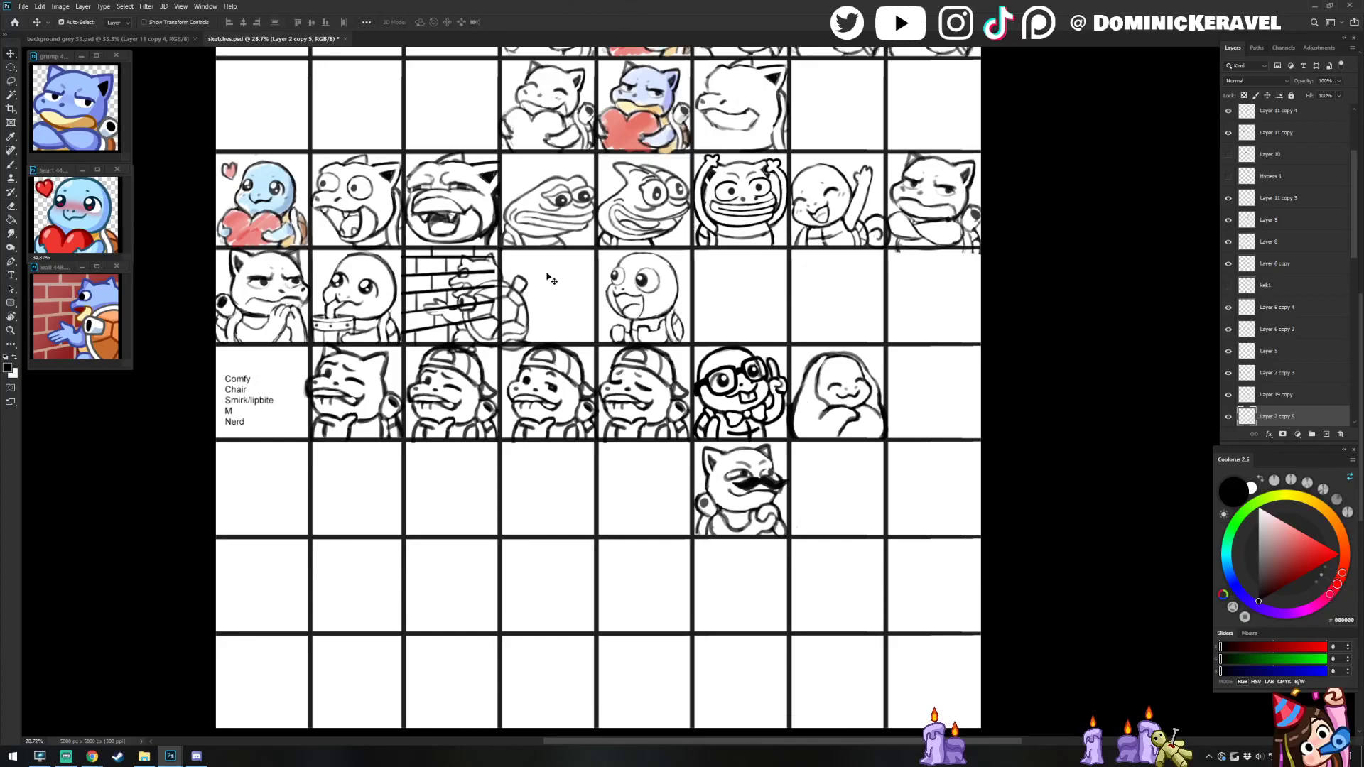
left_click_drag(483, 295, 556, 261)
Step: Bring up background grey 33.psd and look closely at the rows of finished emotes
key("ctrl+Tab")
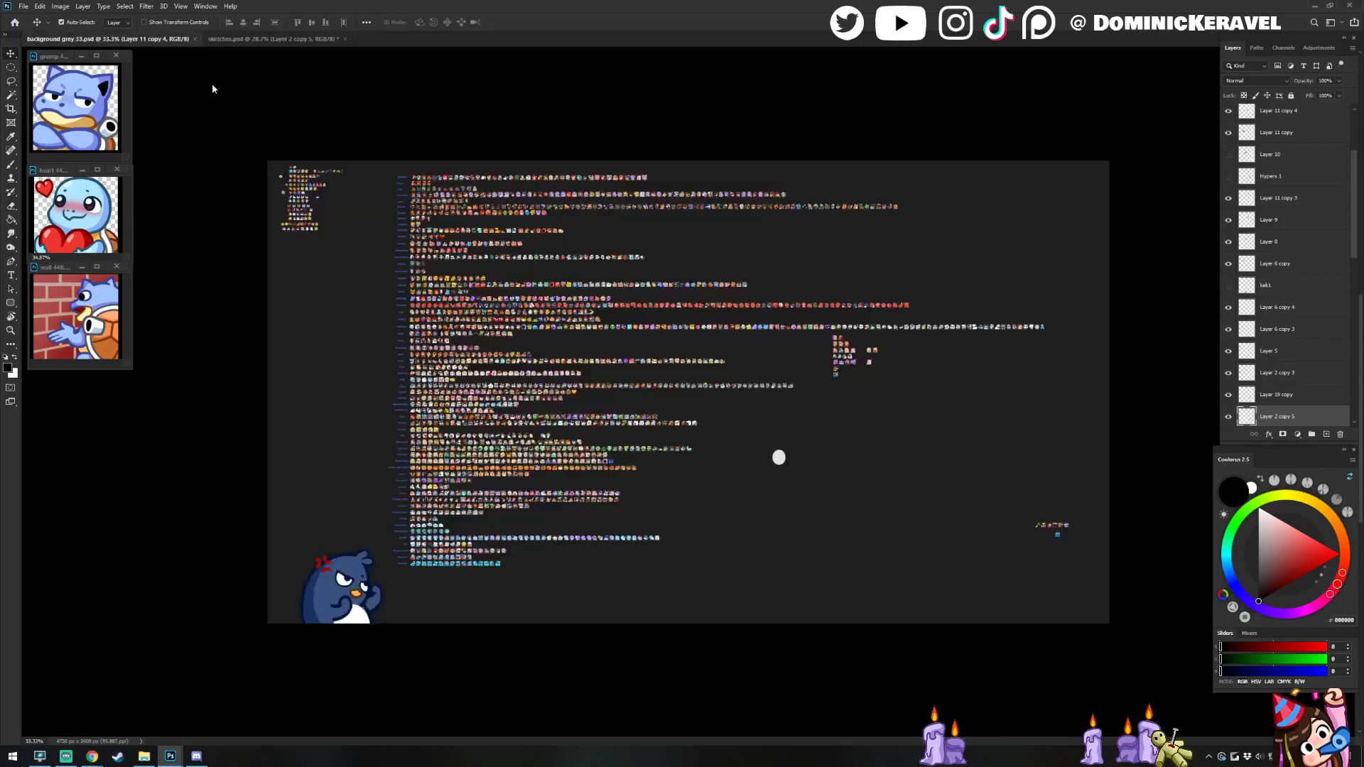
left_click_drag(706, 391, 614, 435)
left_click_drag(357, 458, 600, 455)
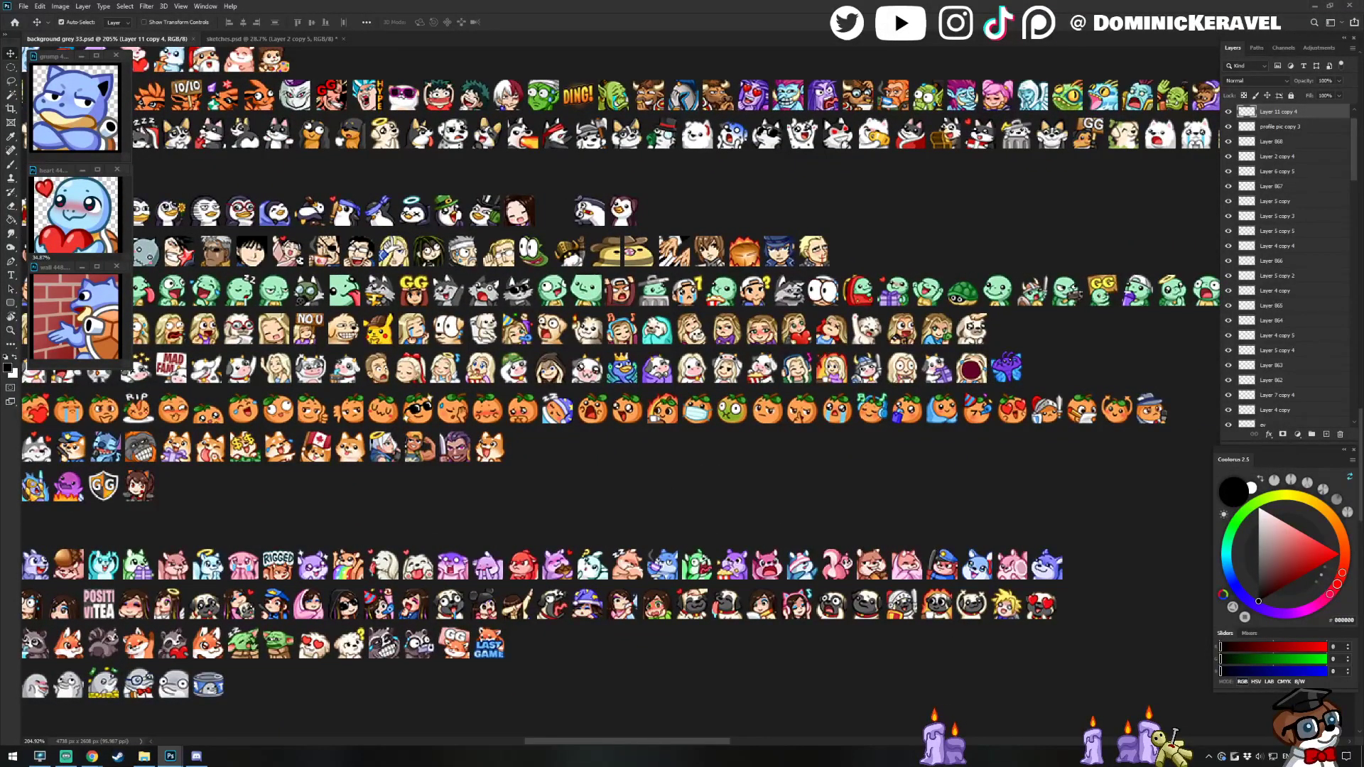
Step: Switch to Twitter in the browser, leave the enlarged orange emote image and open the artist's own profile
key("alt+Tab")
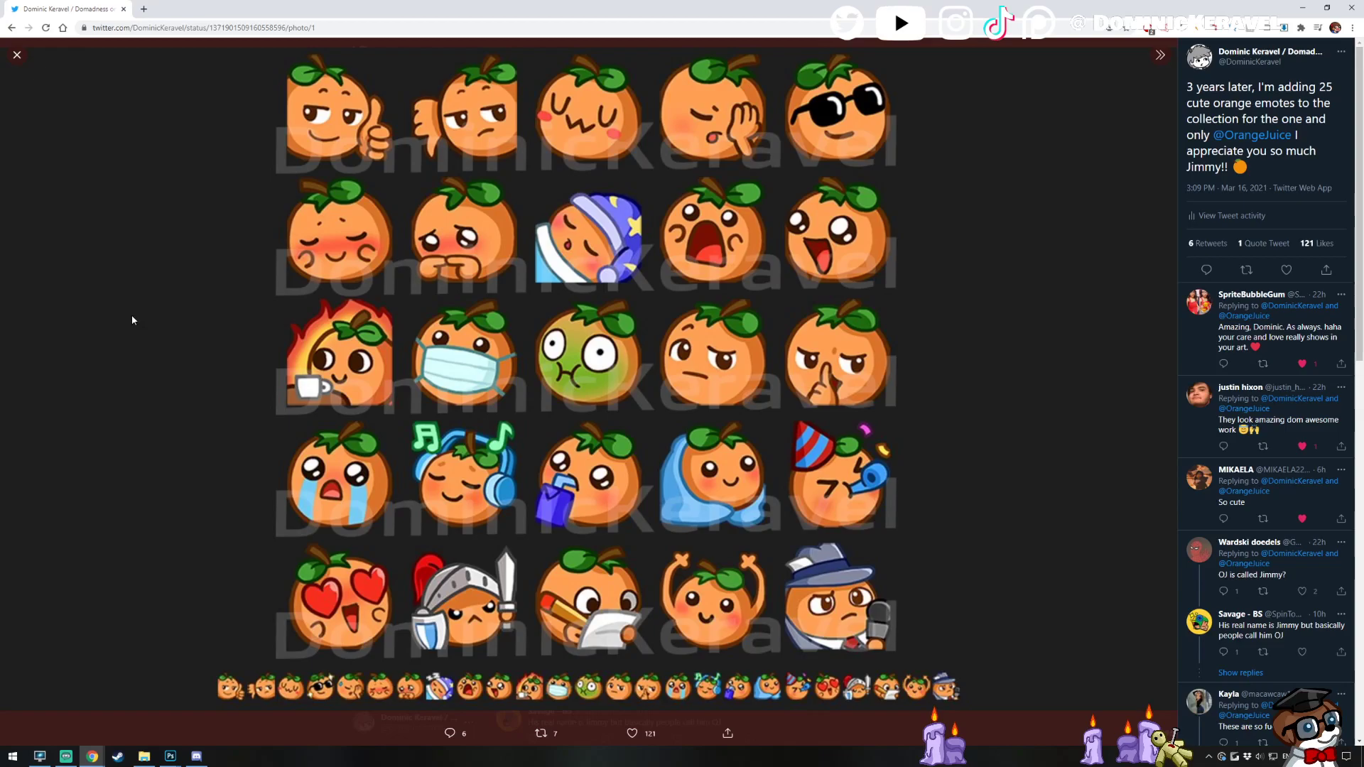
left_click(17, 54)
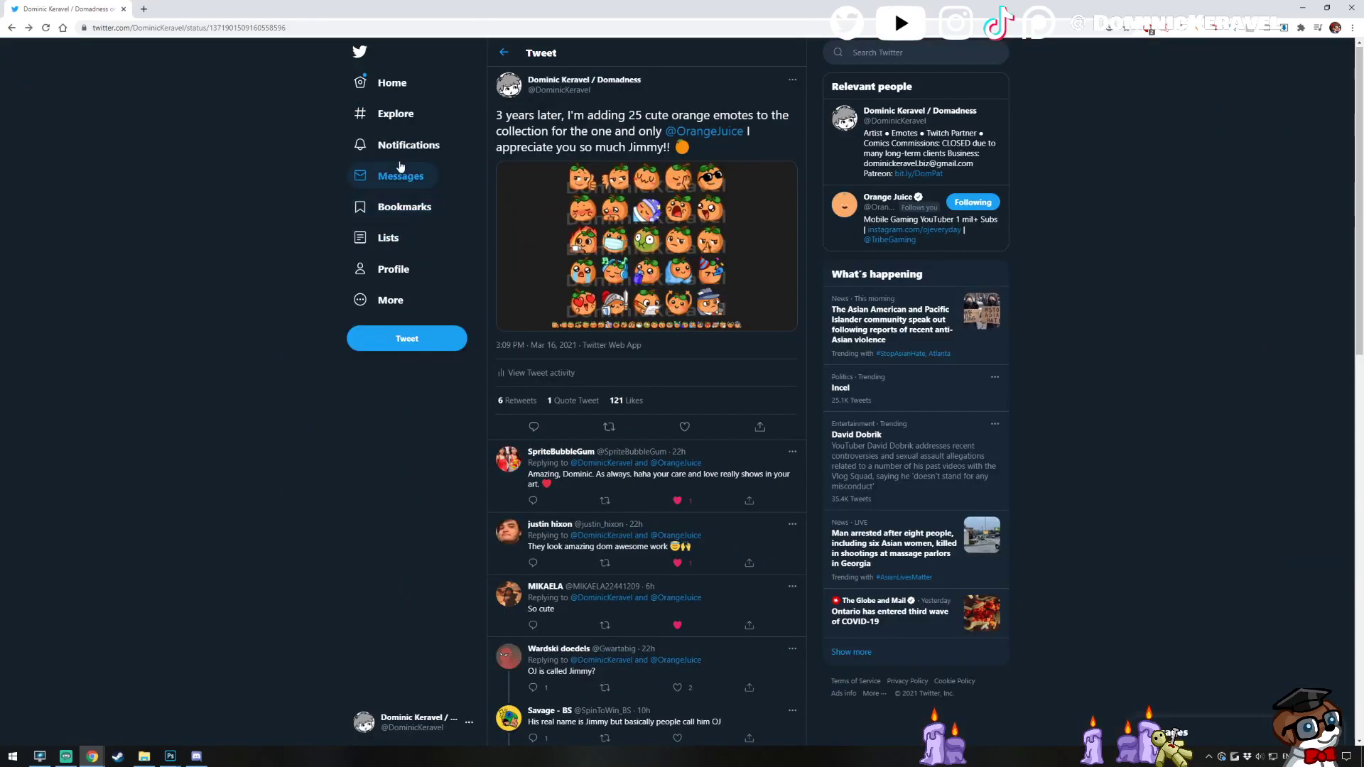
left_click(395, 268)
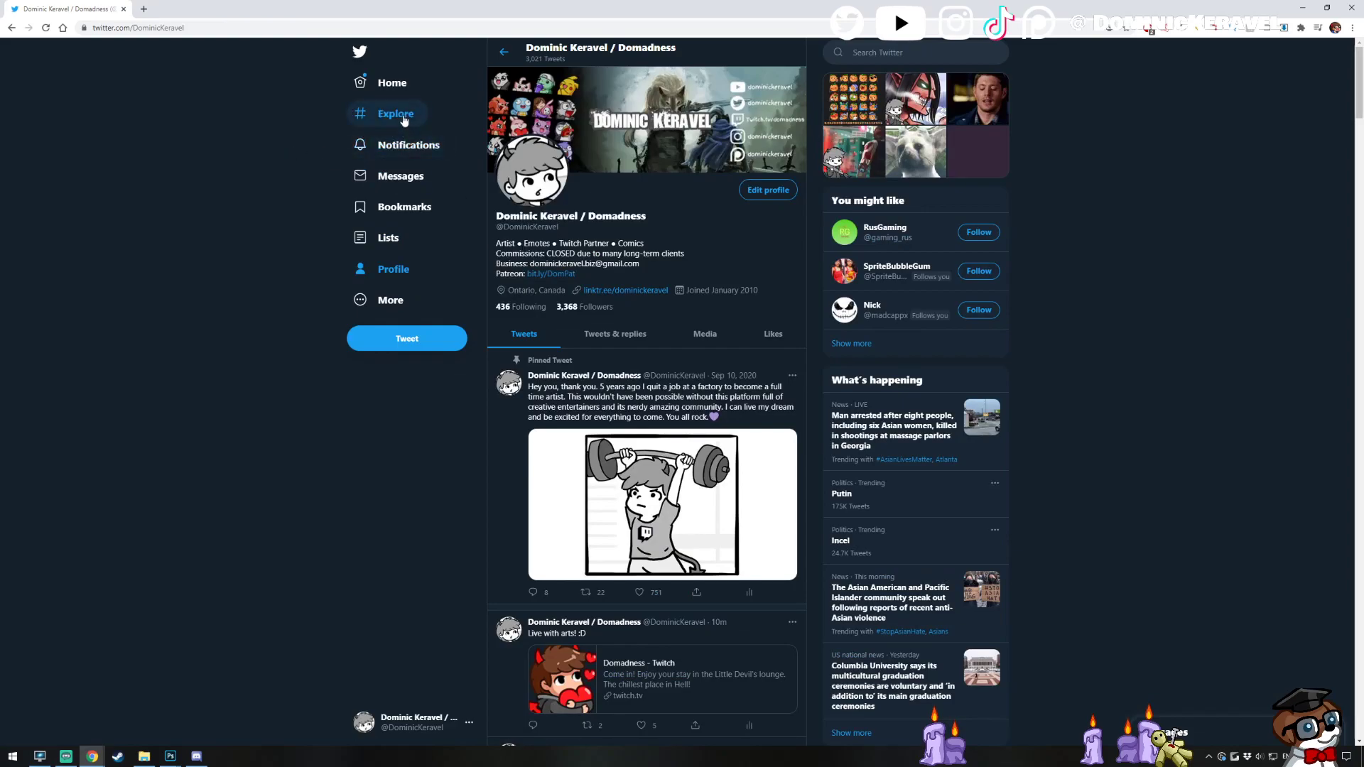
Step: Check the notifications and read Orange Juice's quote-tweet thread about the orange emotes
left_click(408, 144)
left_click_drag(98, 11, 0, 198)
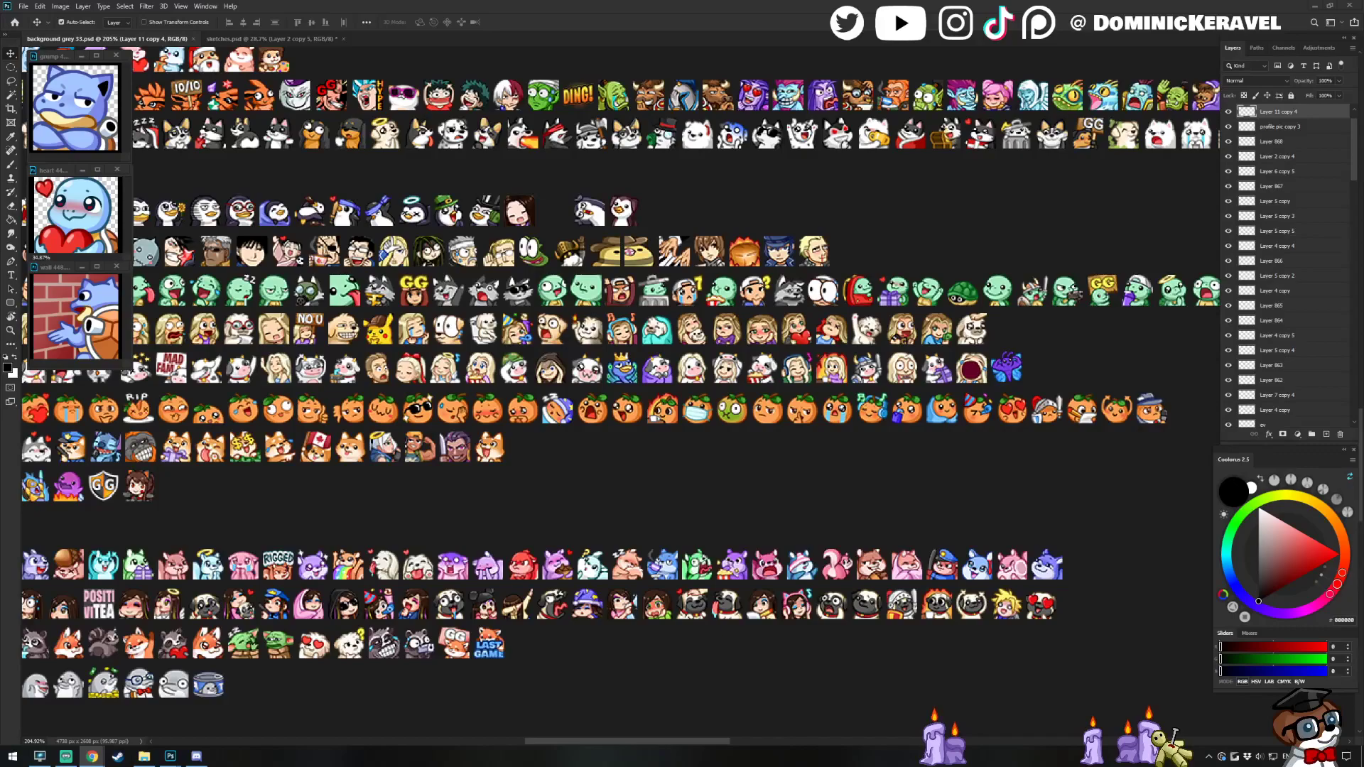
left_click_drag(0, 198, 305, 0)
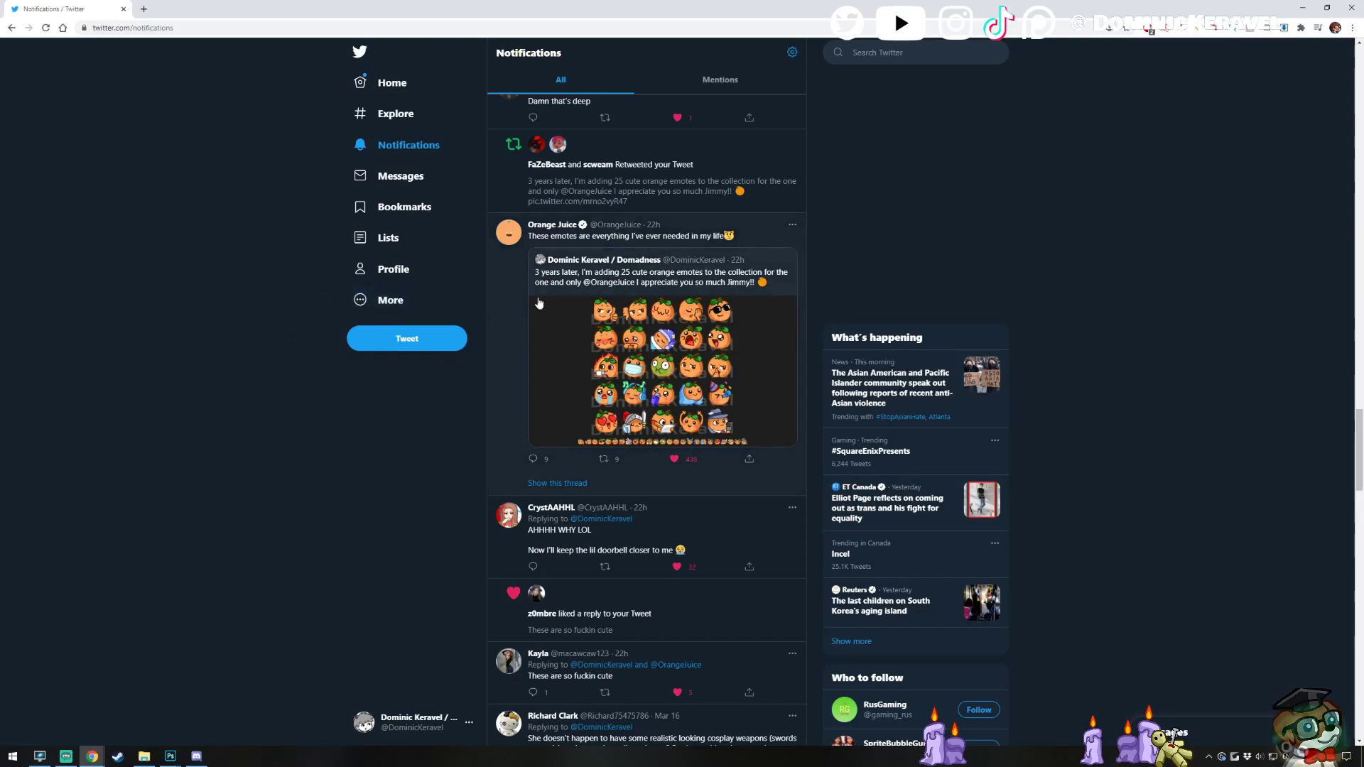
mouse_move(581, 268)
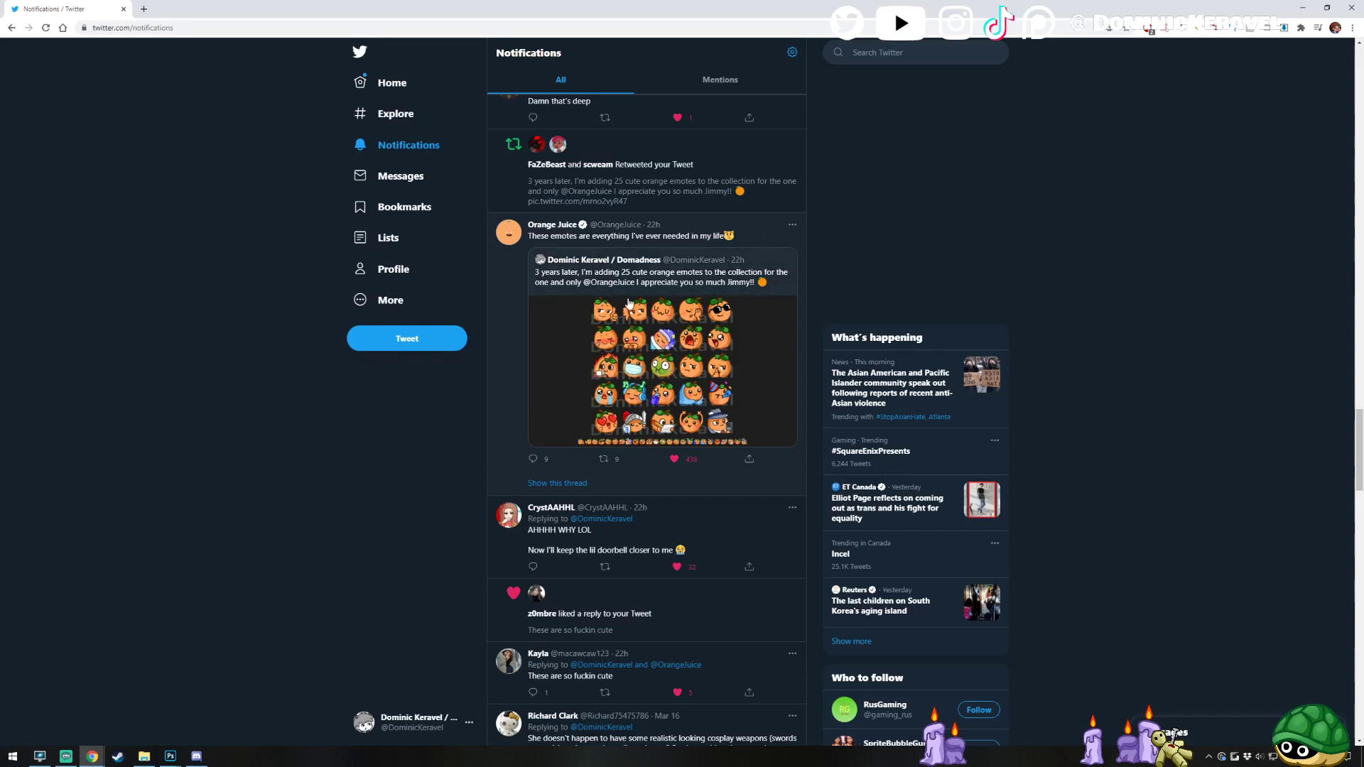
left_click(508, 358)
scroll(506, 355, "down", 1)
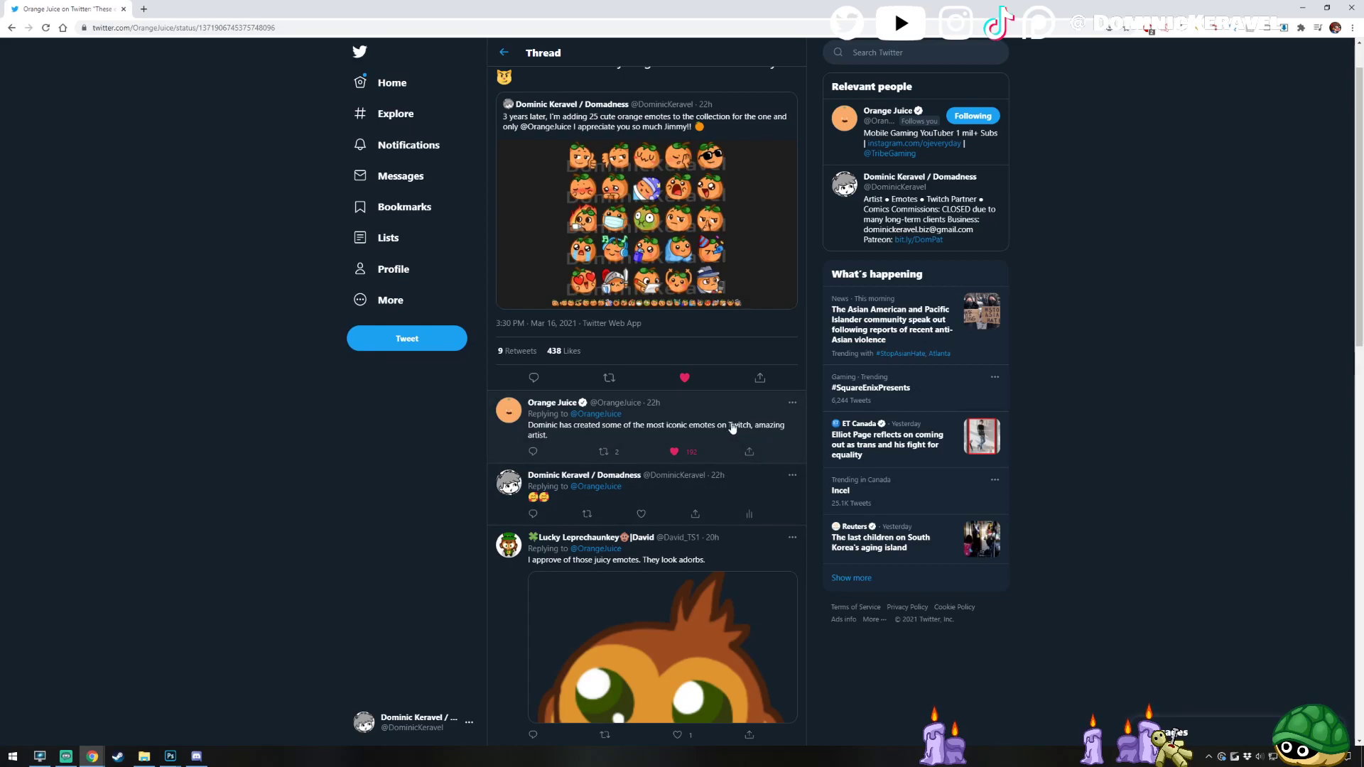
scroll(732, 430, "up", 1)
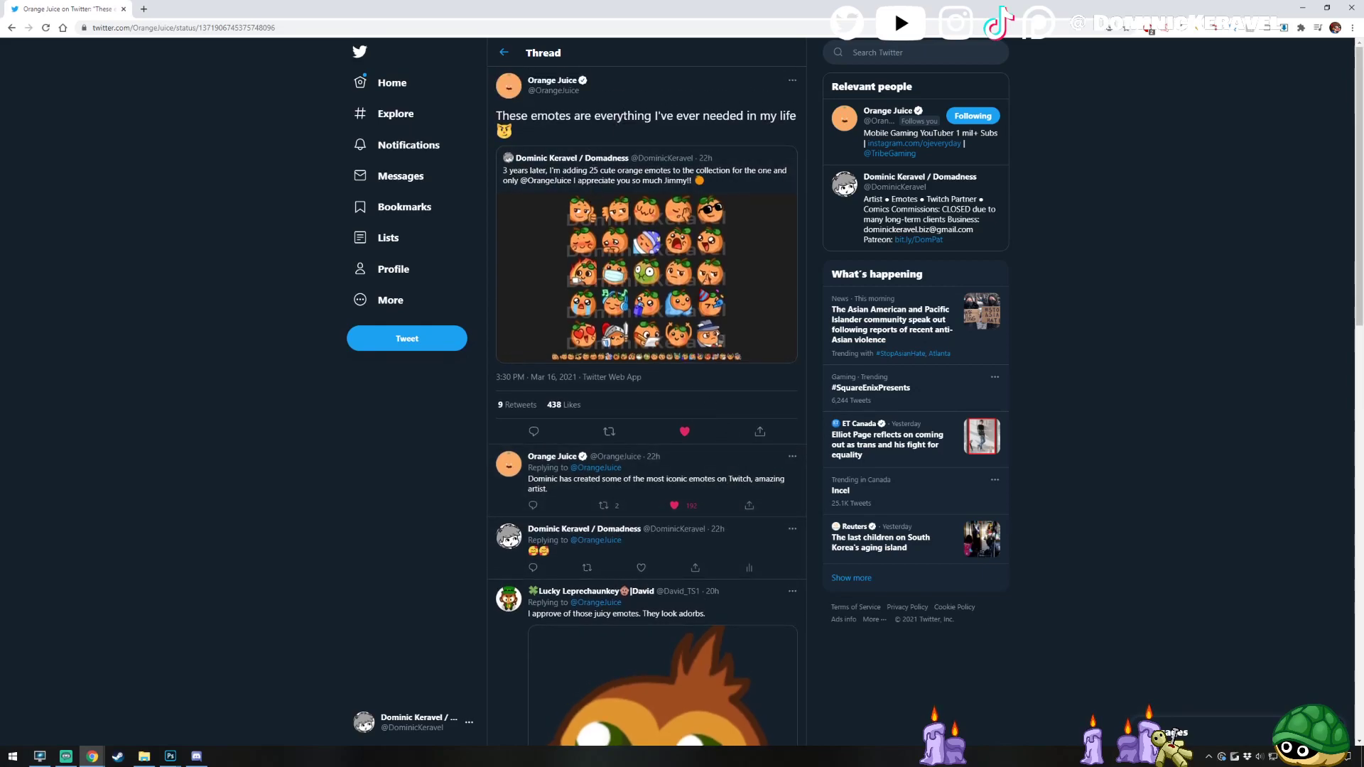
Step: Return to Photoshop and examine the labelled client rows of the emote collection down to Blaustoise and Finamenon
left_click_drag(222, 9, 0, 384)
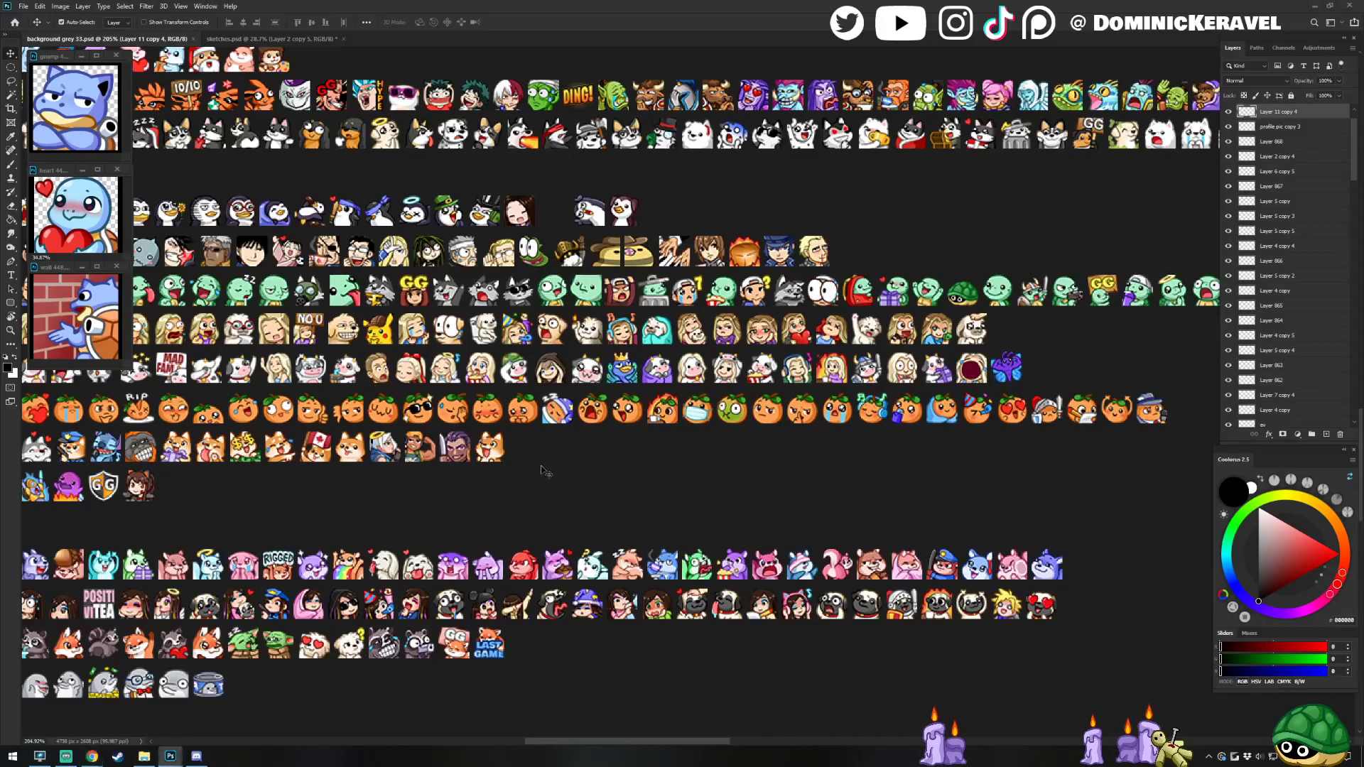
scroll(562, 473, "down", 3)
mouse_move(522, 526)
left_mouse_down()
mouse_move(551, 450)
mouse_move(606, 505)
mouse_move(630, 453)
mouse_move(663, 450)
mouse_move(617, 466)
left_mouse_up()
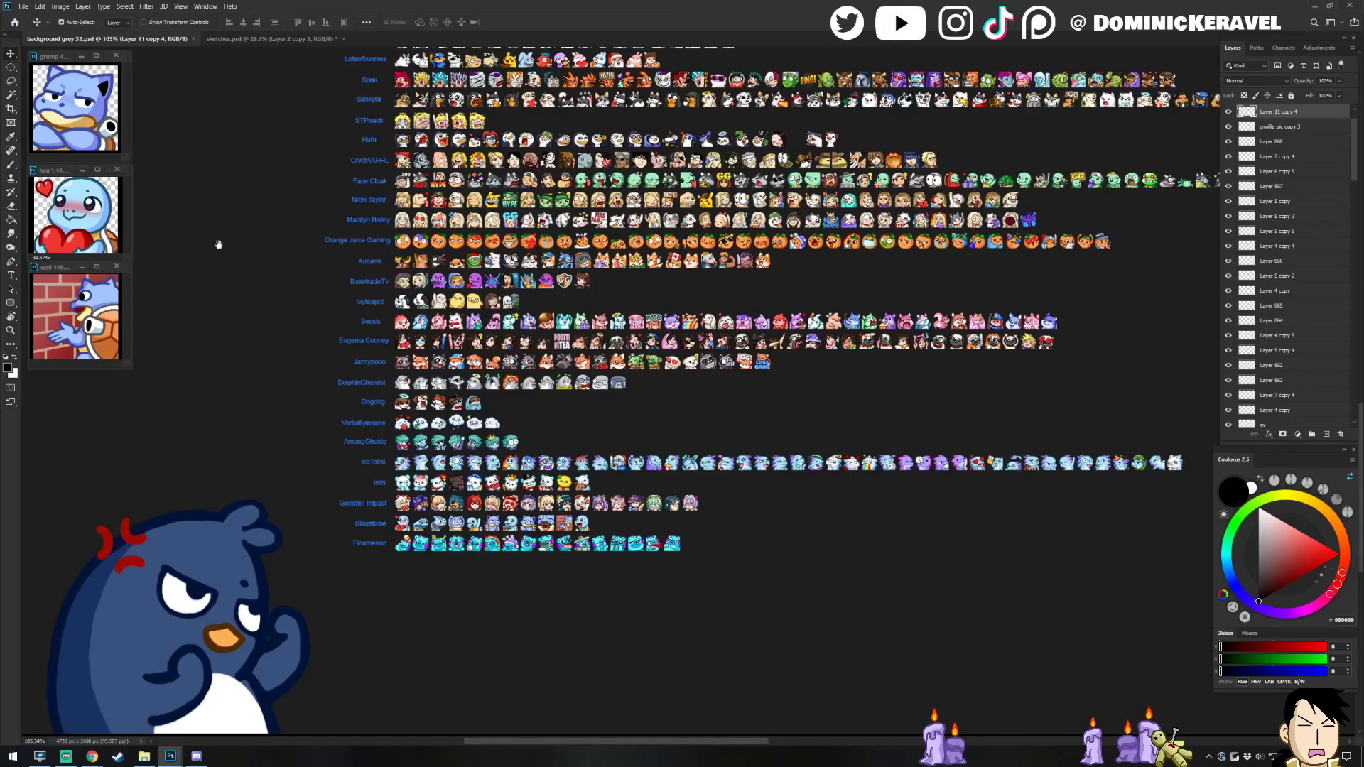
scroll(219, 245, "right", 5)
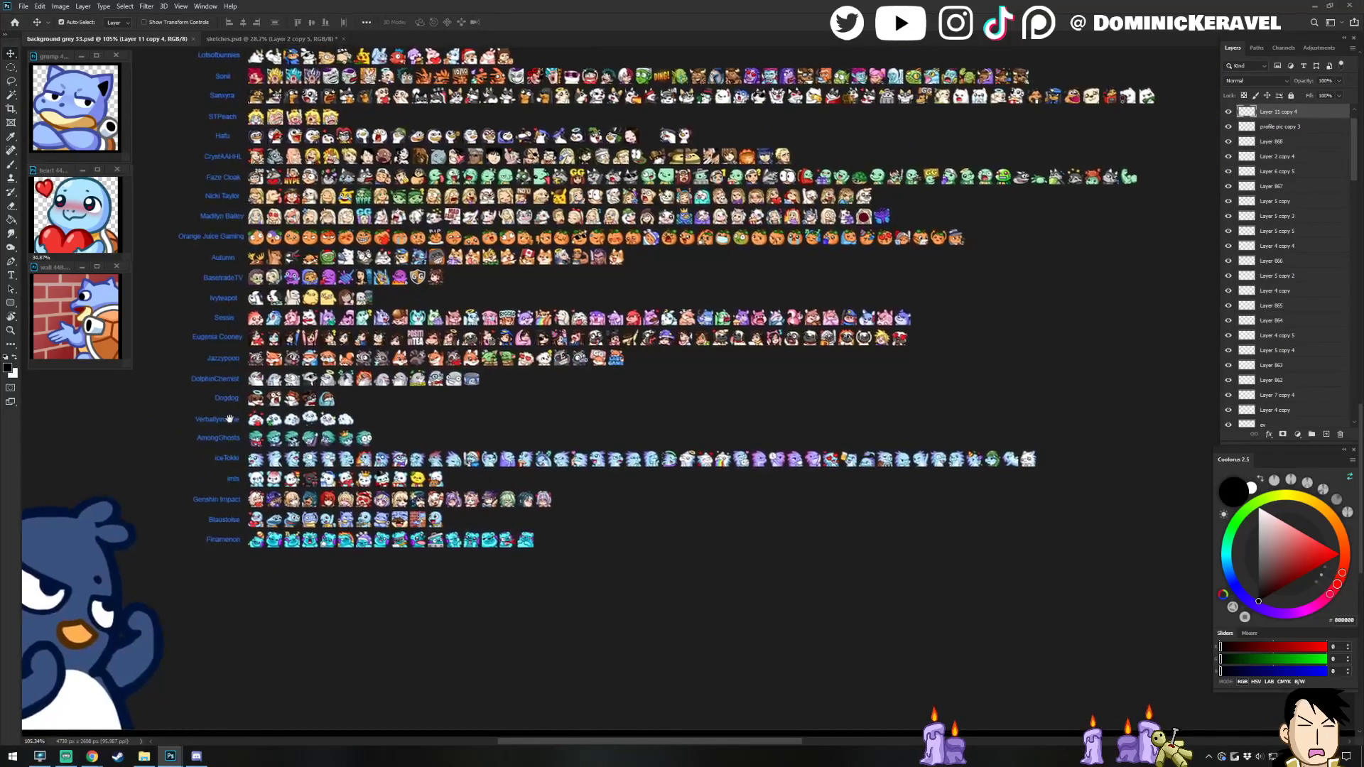
scroll(229, 419, "left", 1)
key("e")
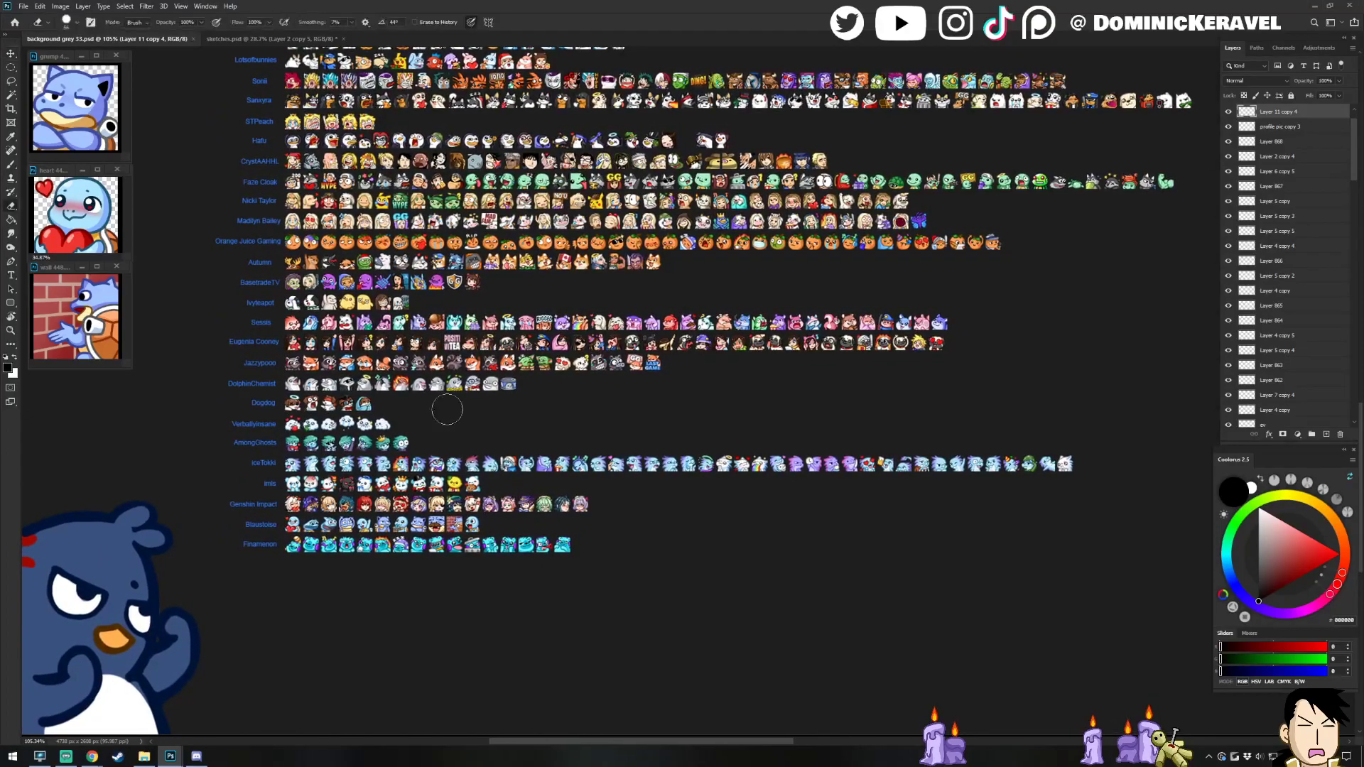
key("v")
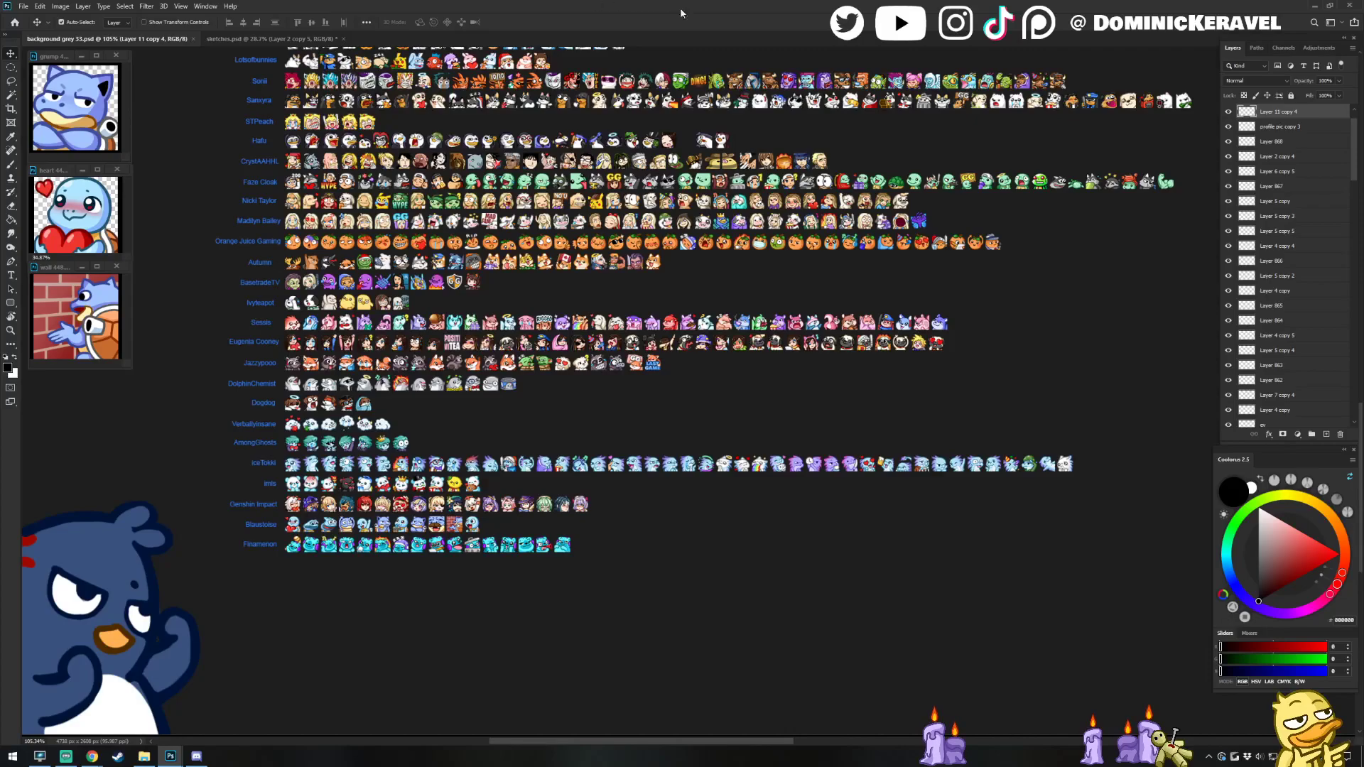
key("e")
scroll(456, 519, "up", 3)
key("v")
key("e")
key("v")
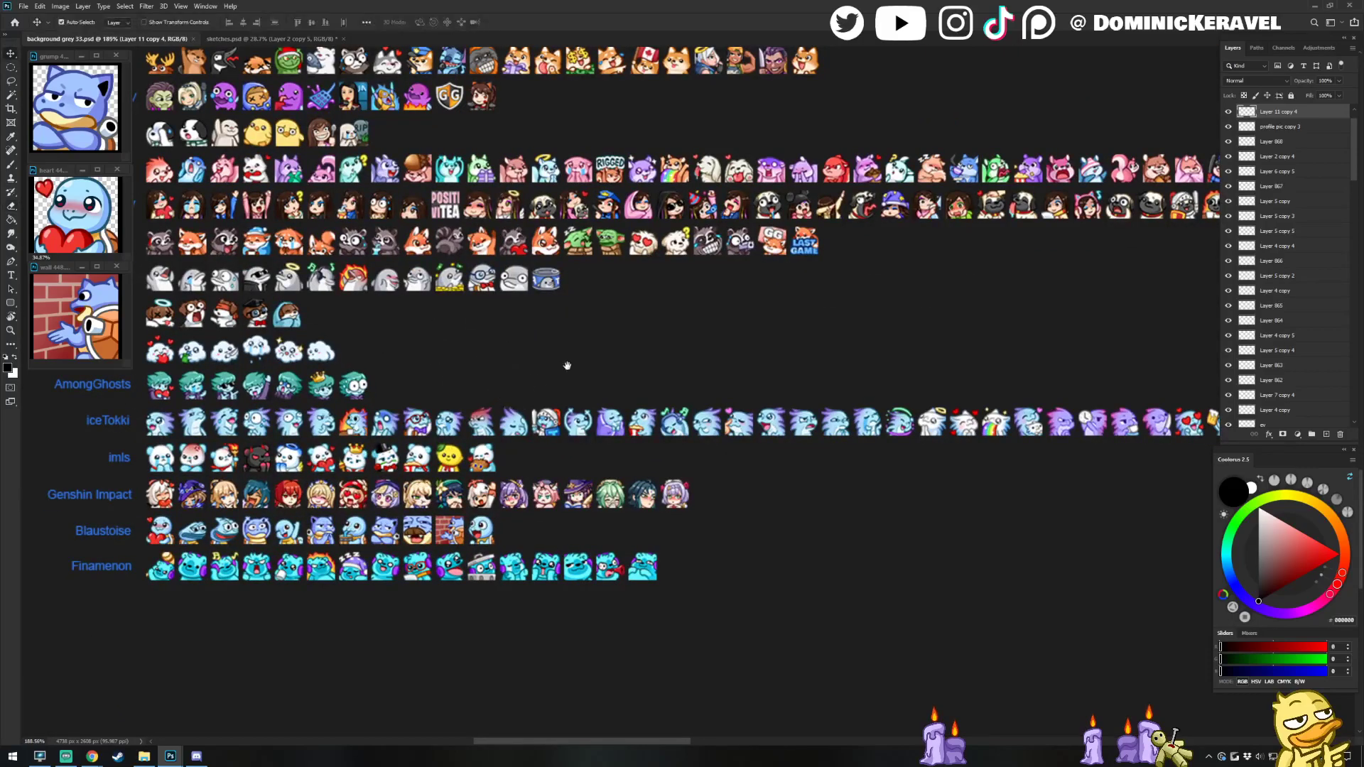
left_click_drag(889, 267, 588, 331)
scroll(588, 334, "down", 3)
scroll(589, 342, "left", 5)
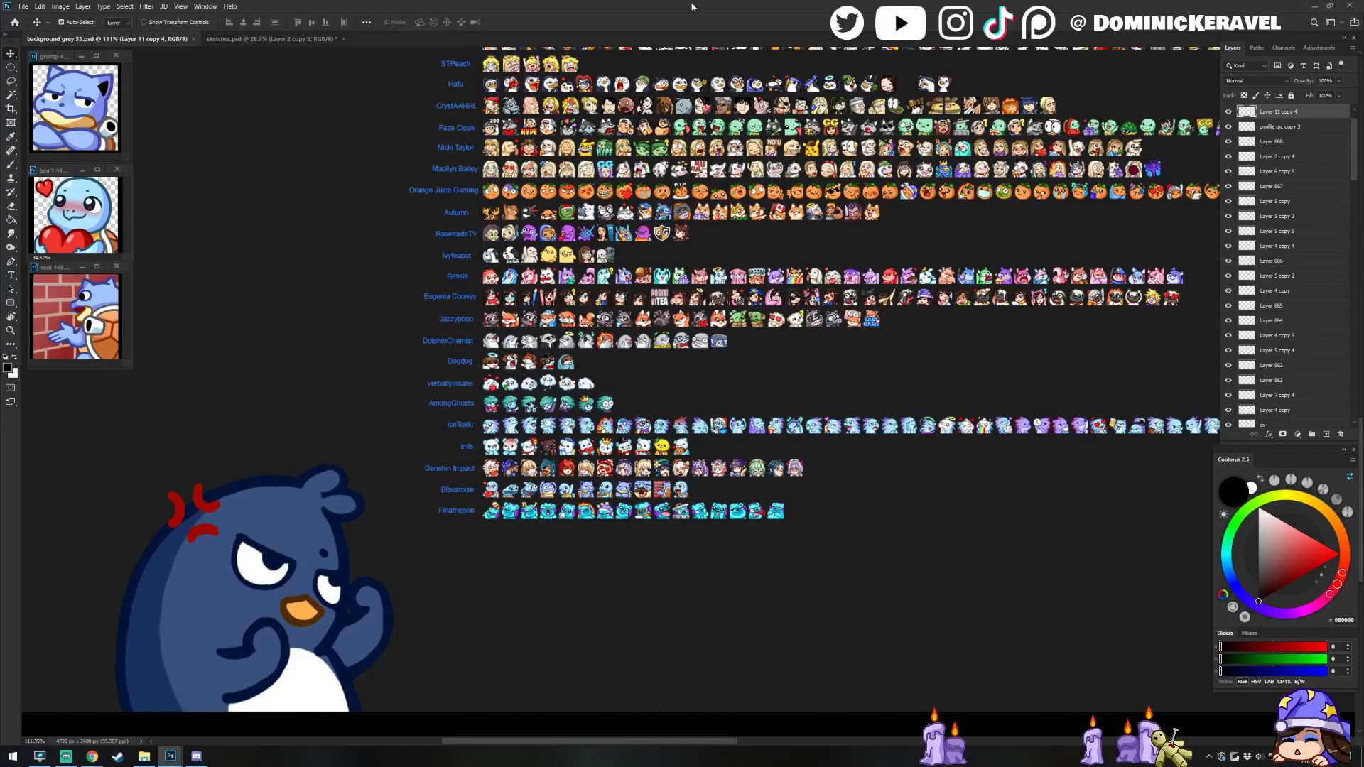
left_click_drag(572, 350, 417, 372)
scroll(513, 379, "right", 5)
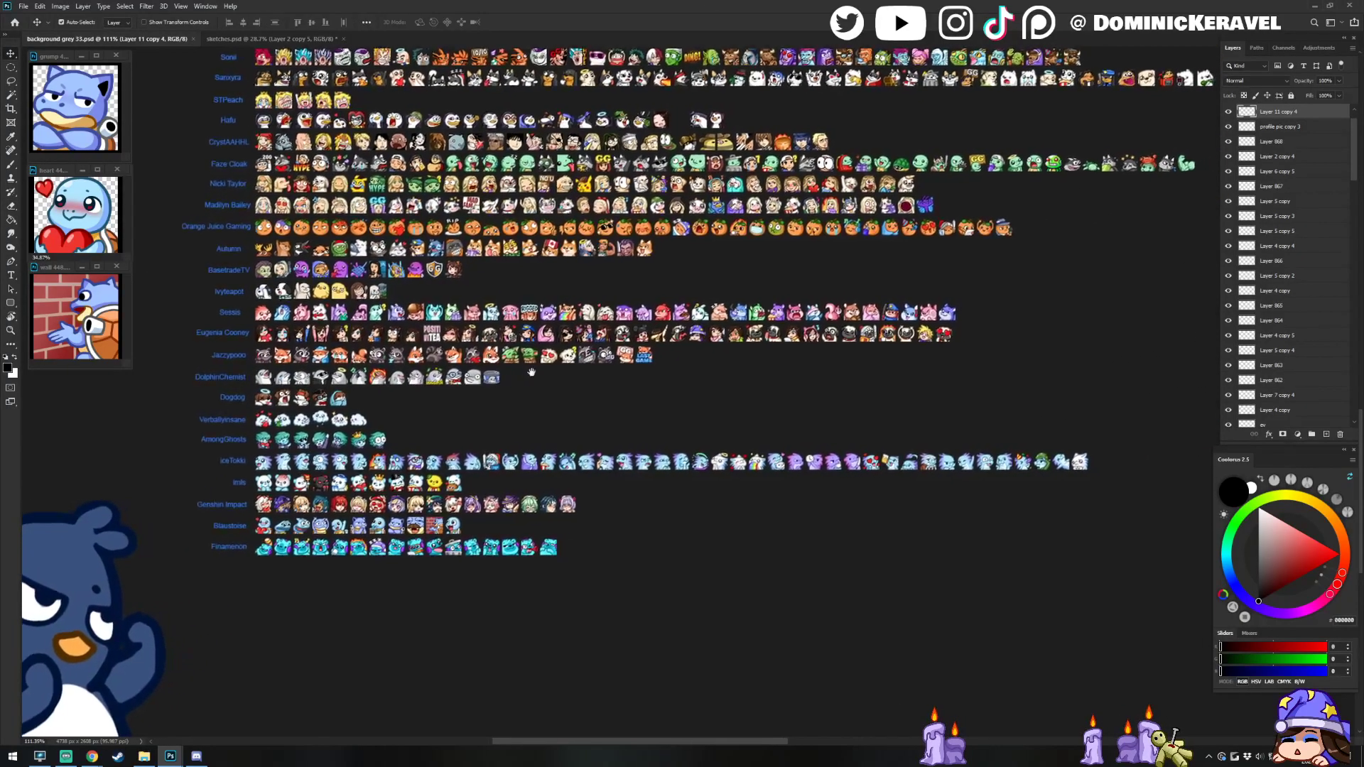
left_click_drag(530, 381, 426, 406)
Step: Switch to sketches.psd and select the layer of the nerd sketch with glasses and a raised finger
left_click(285, 40)
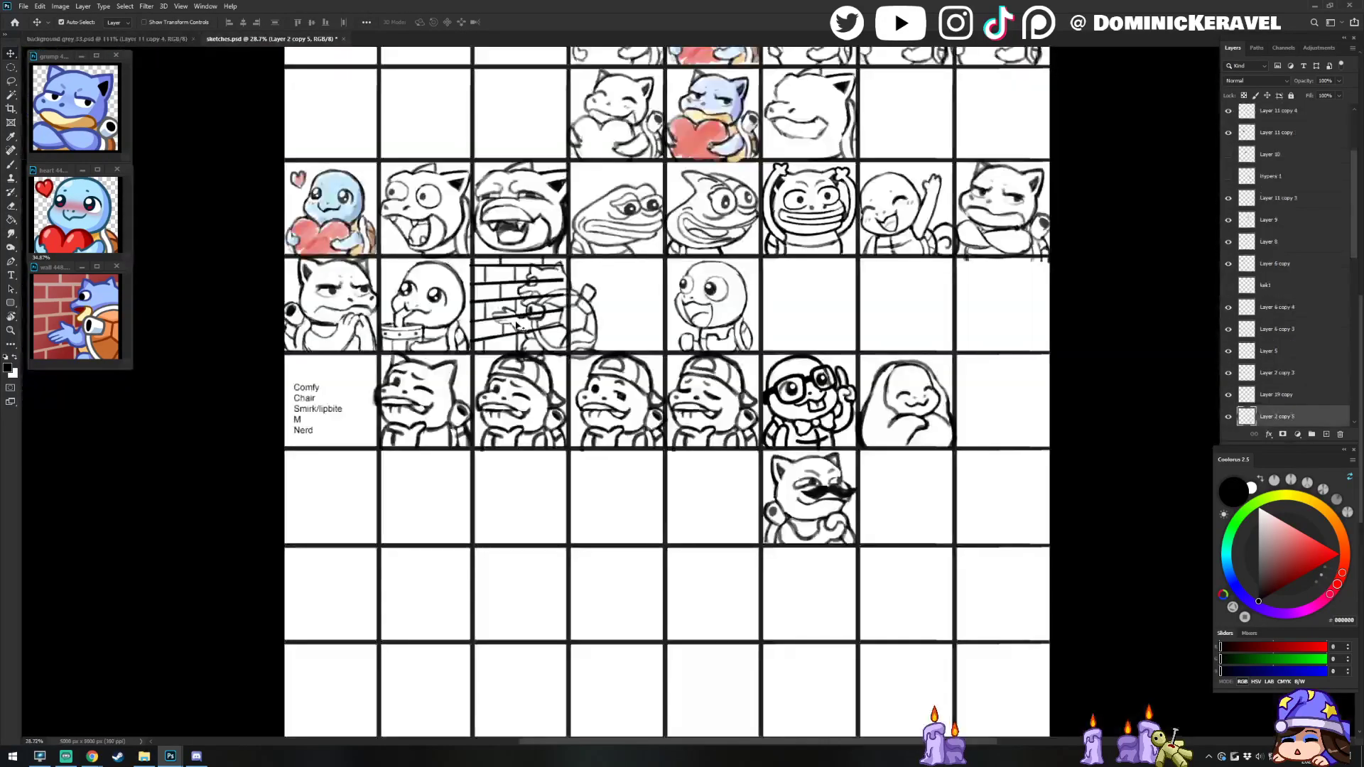
left_click(824, 378)
scroll(817, 387, "up", 2)
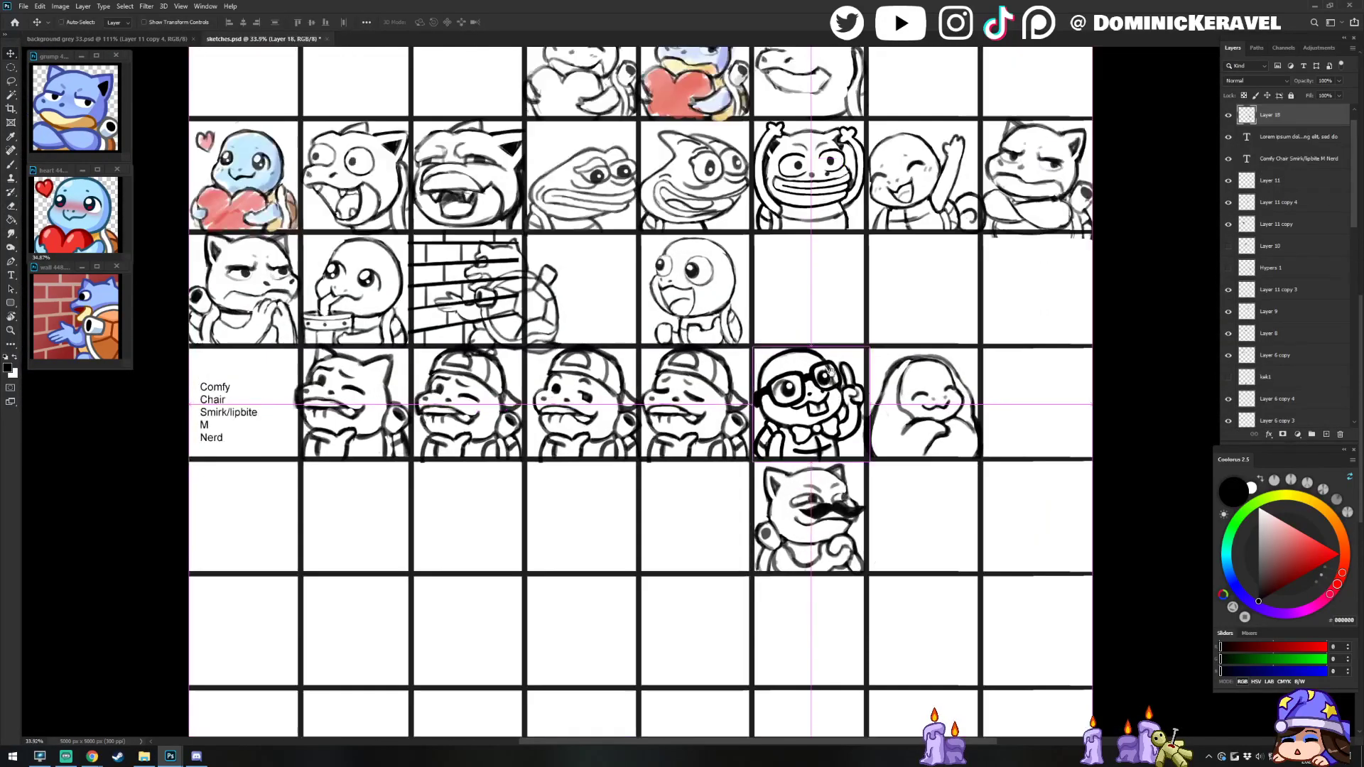
mouse_move(804, 344)
left_mouse_down()
mouse_move(534, 419)
mouse_move(512, 587)
left_mouse_up()
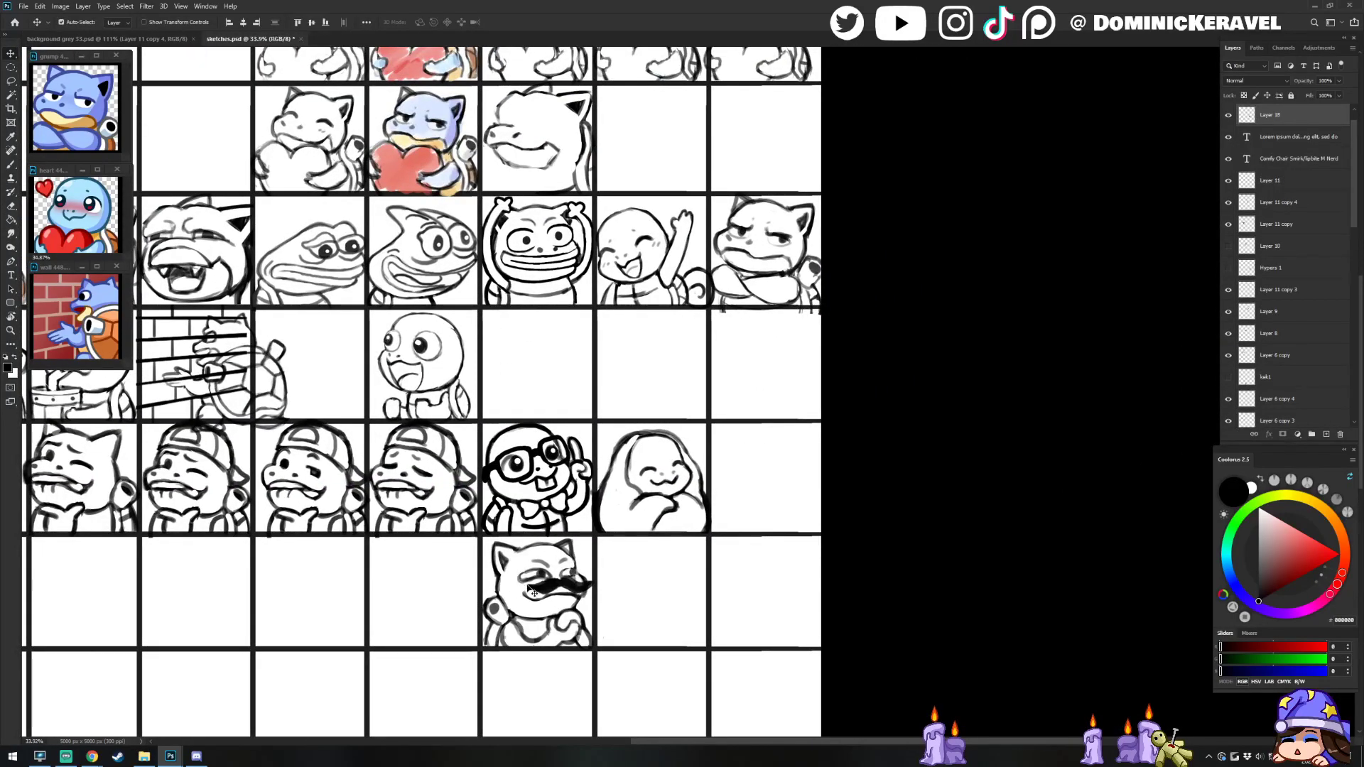
left_click_drag(558, 451, 585, 413)
key("ctrl+z")
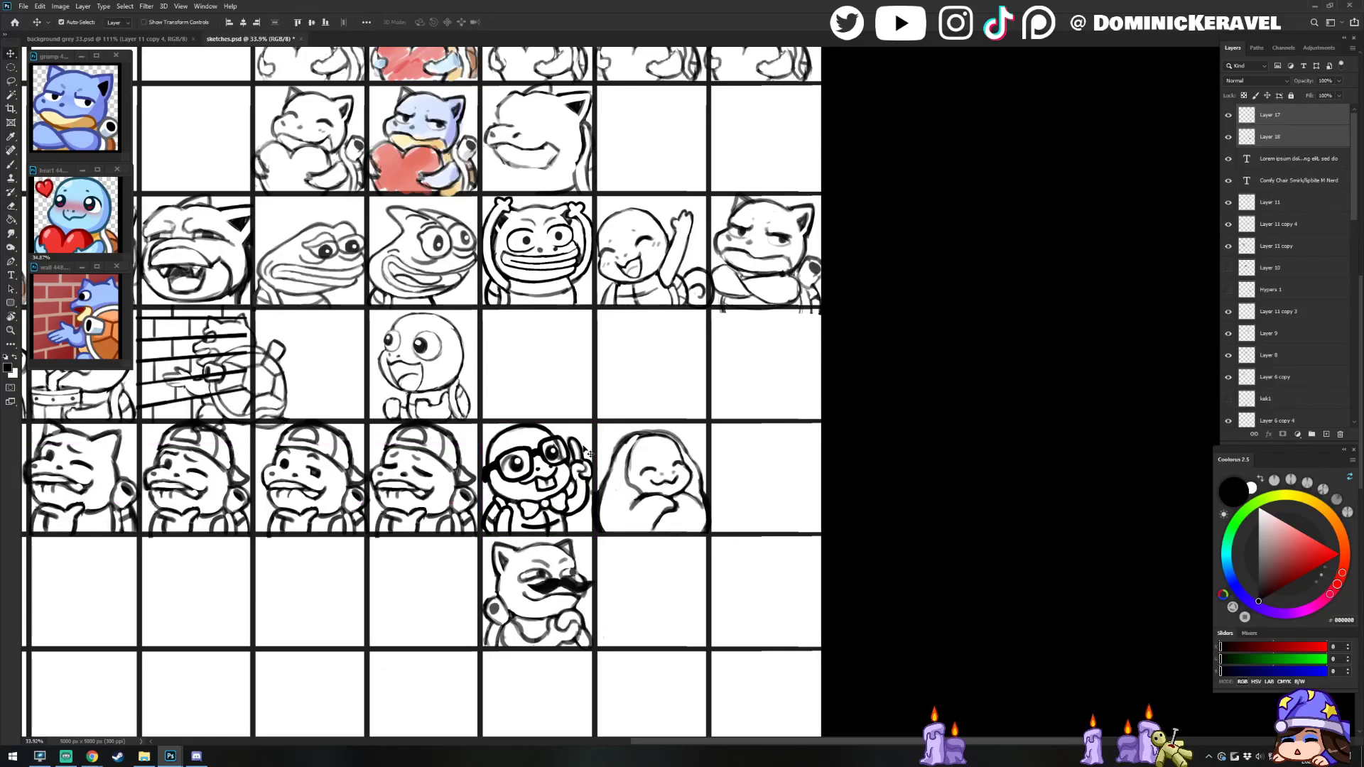
left_click(527, 463)
left_click(521, 472)
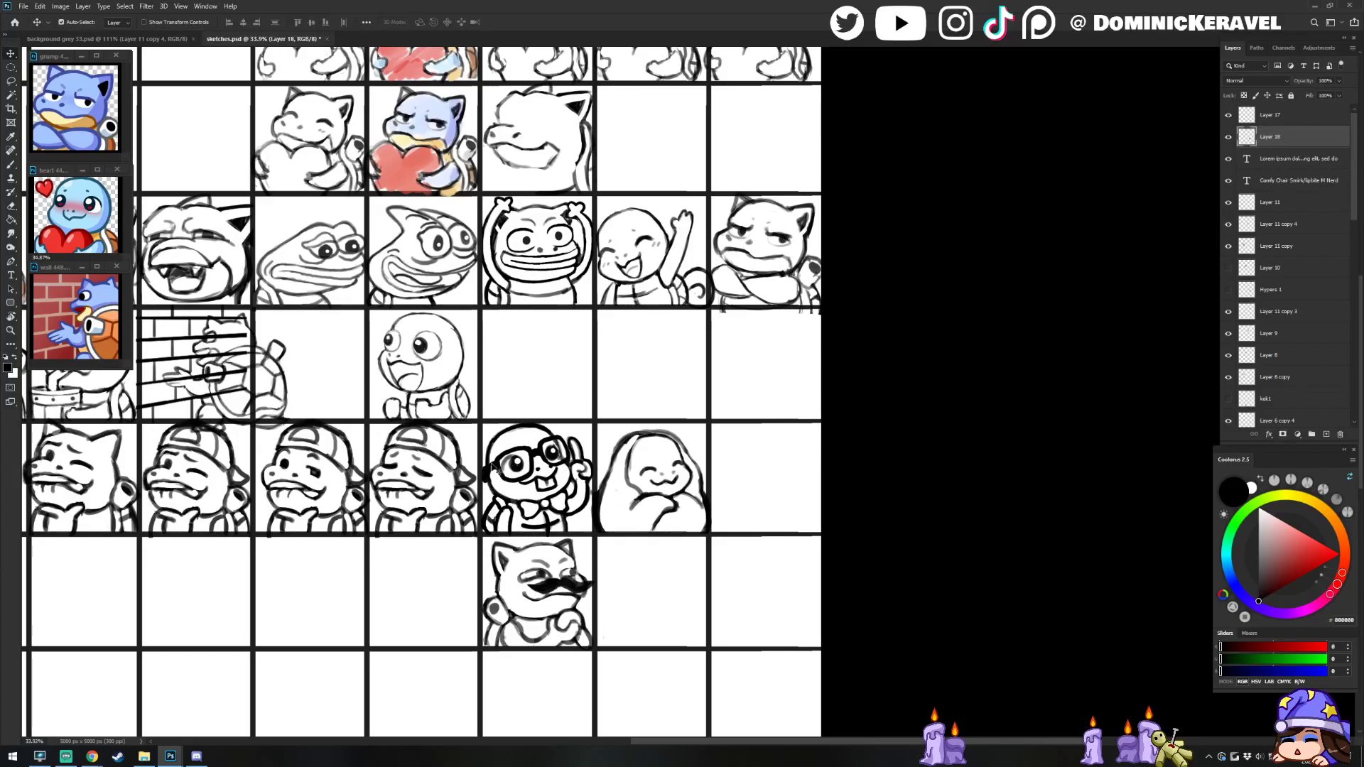
key("l")
mouse_move(524, 365)
left_mouse_down()
mouse_move(435, 490)
mouse_move(506, 368)
left_mouse_up()
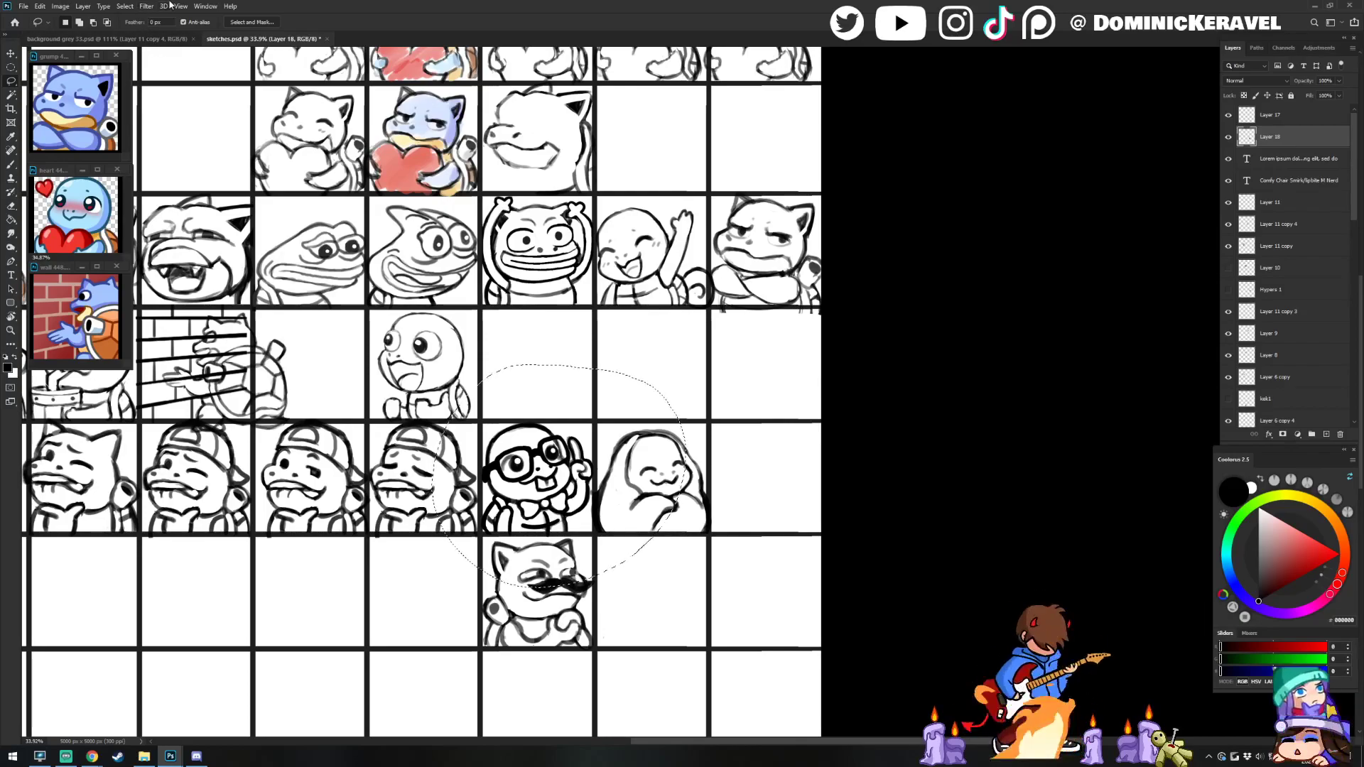
key("ctrl+d")
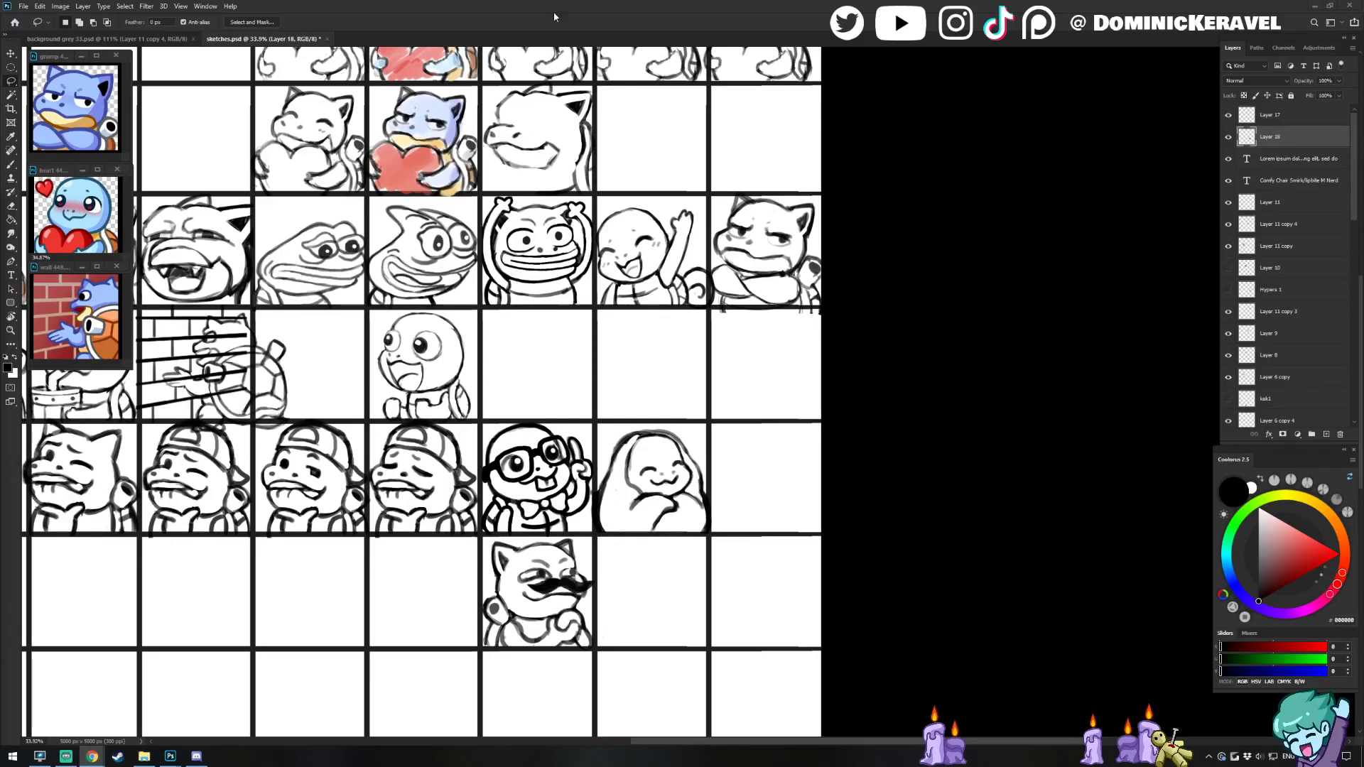
left_click_drag(664, 524, 640, 549)
key("v")
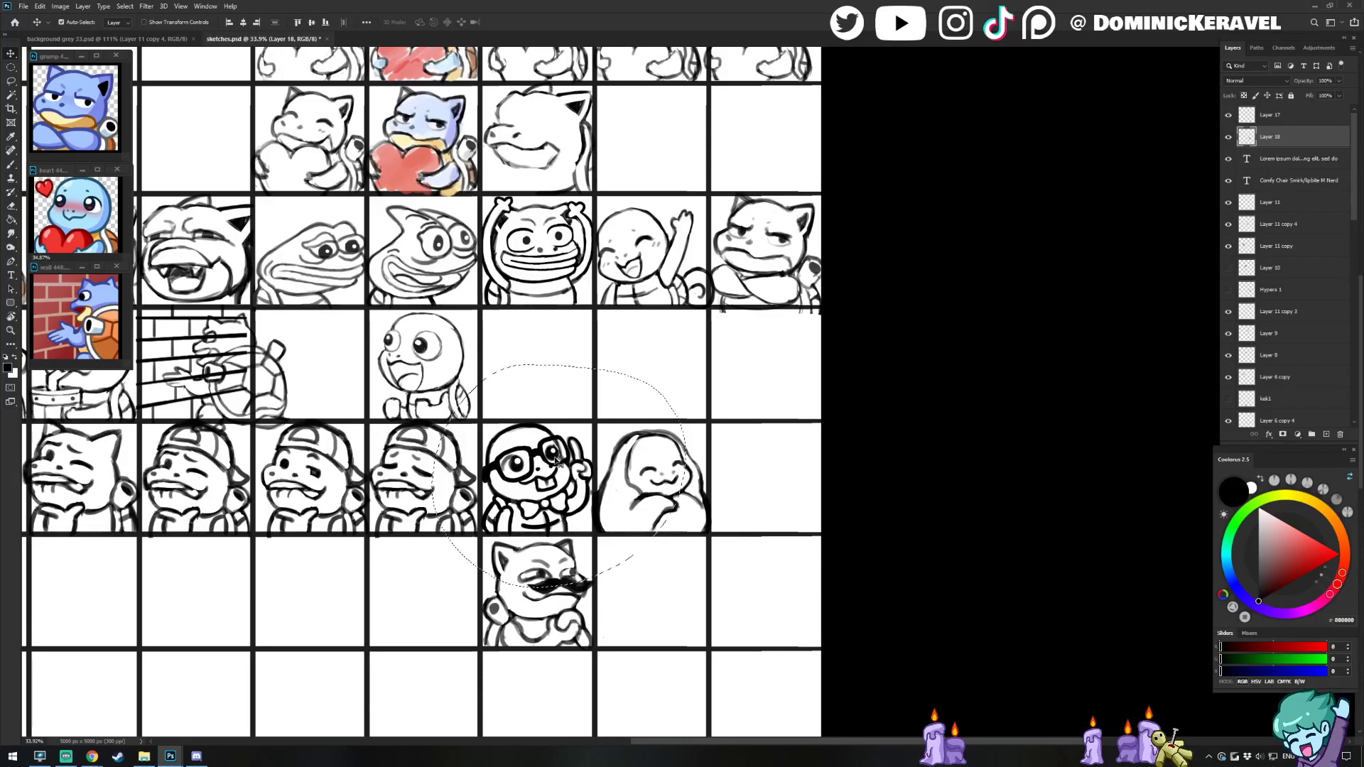
key("ctrl+d")
key("l")
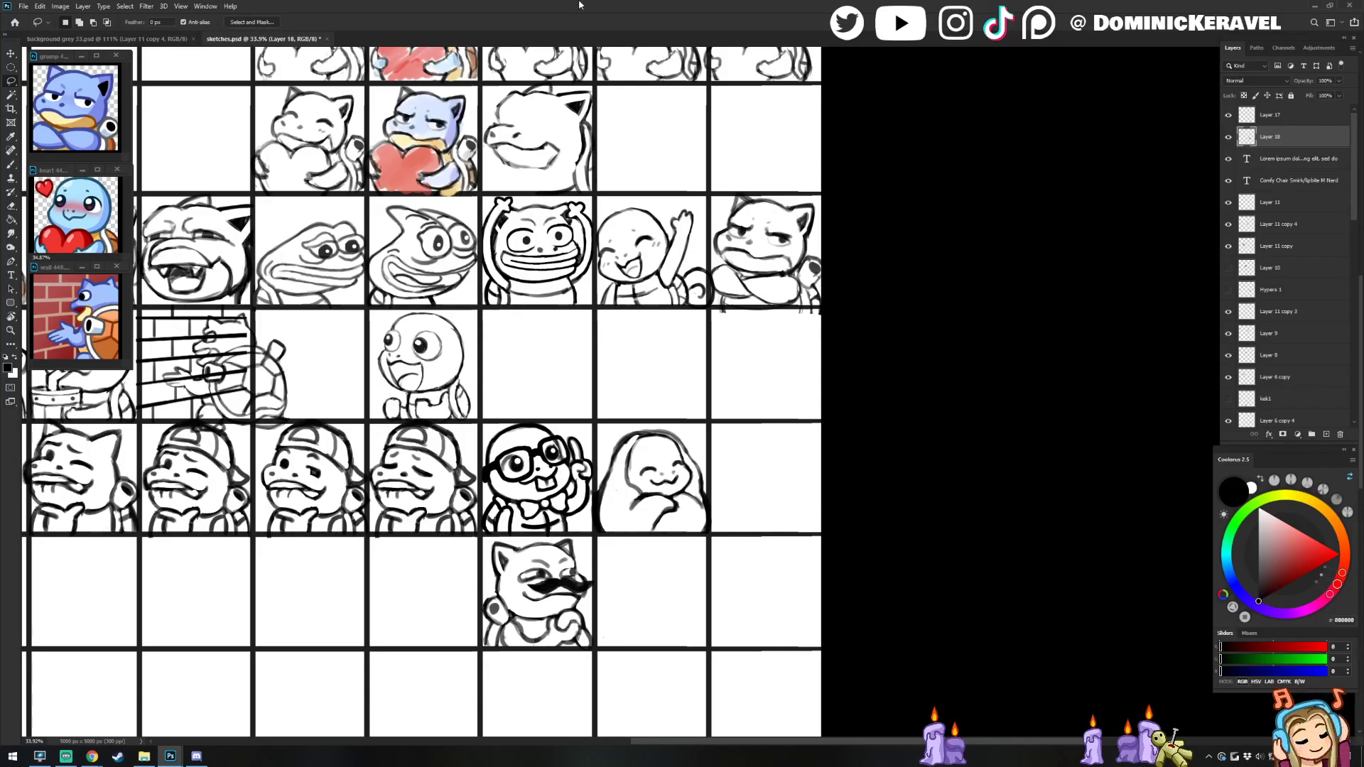
key("v")
left_click(575, 577)
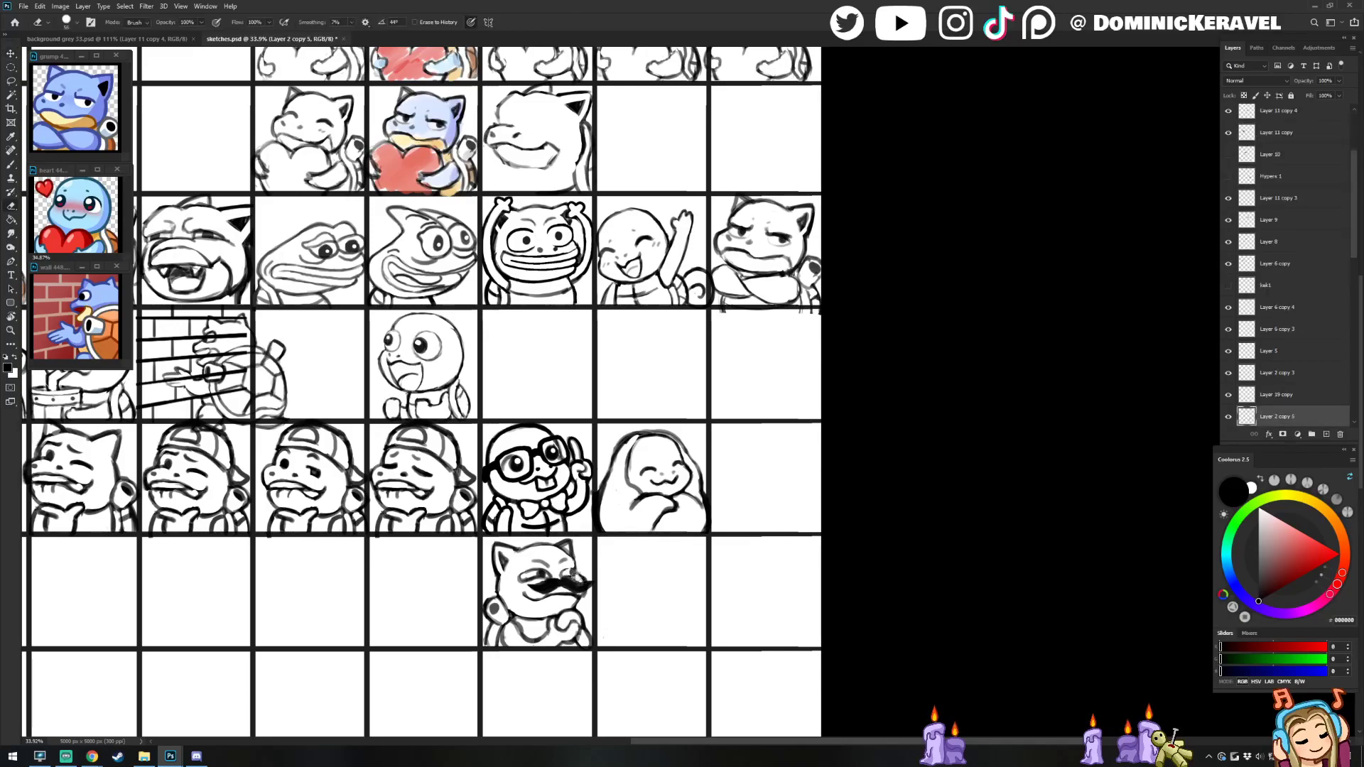
left_click_drag(444, 527, 480, 516)
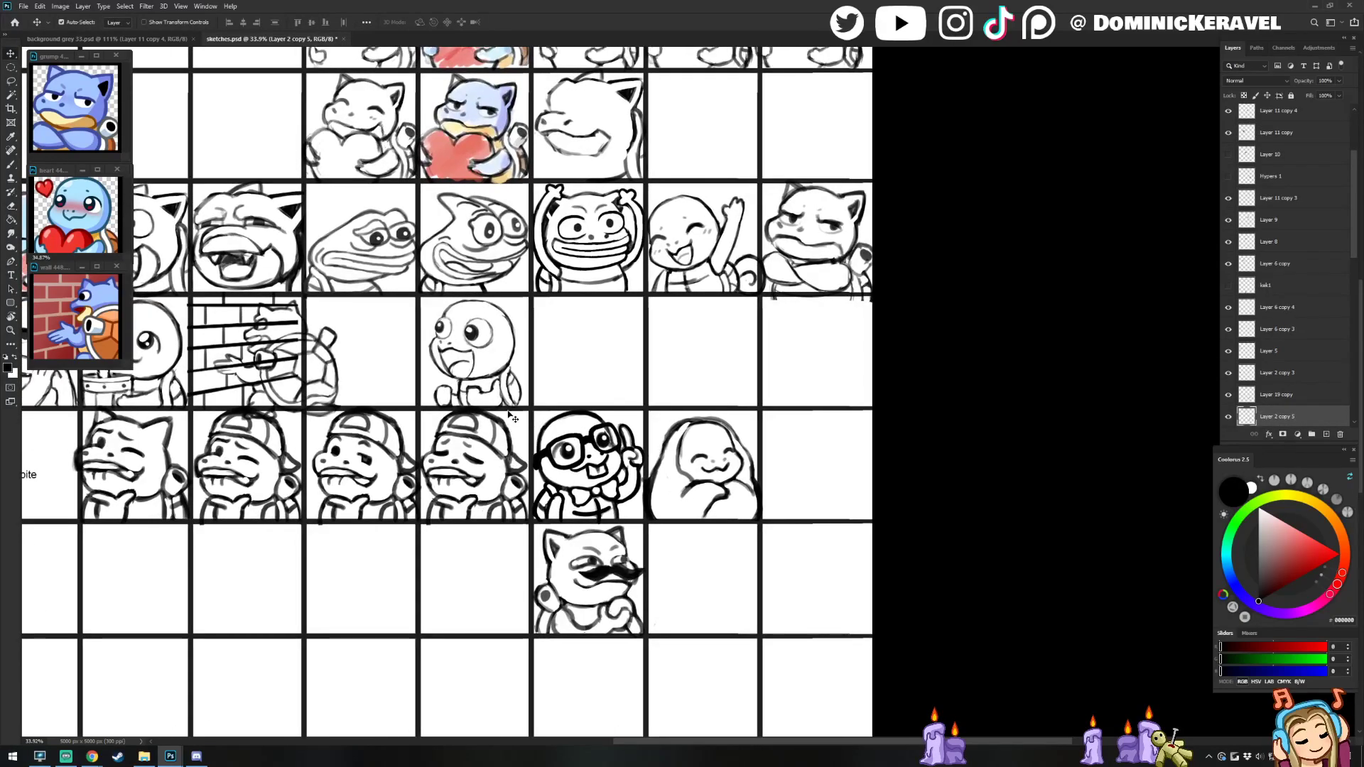
Step: Create a new white 448 x 448 px document at 300 ppi
key("ctrl+n")
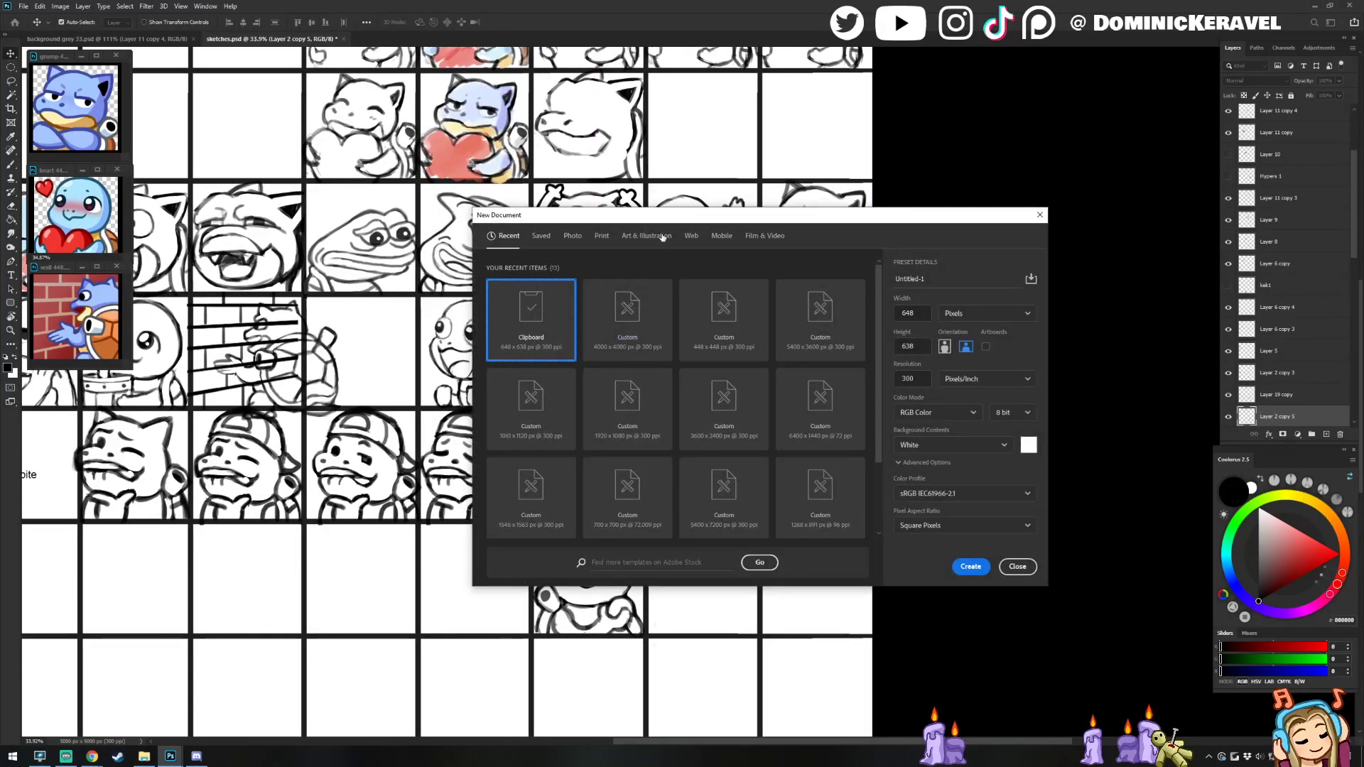
left_click(628, 312)
key("Return")
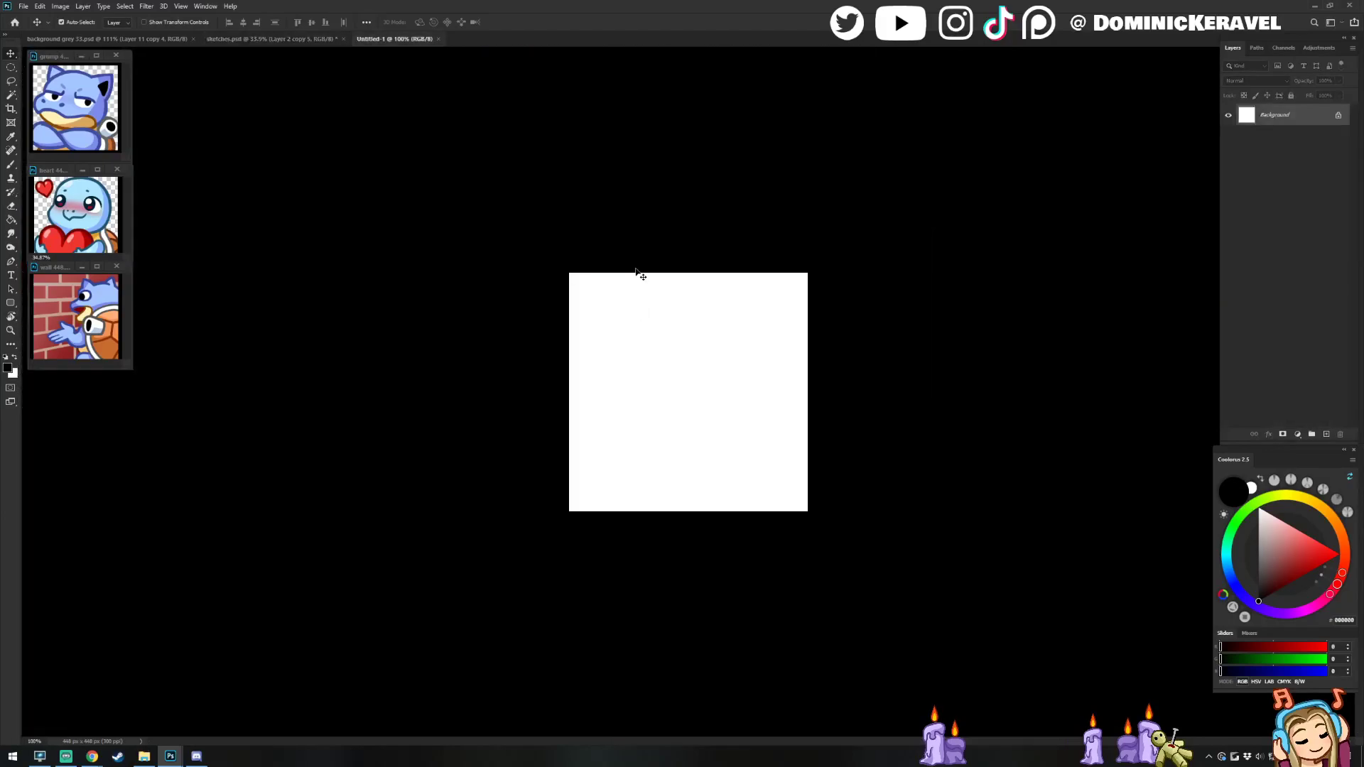
Step: Paste the nerd face sketch and its separate glasses layer from sketches.psd into the new document, and position the glasses over the eyes
key("ctrl+v")
key("ctrl+t")
key("Return")
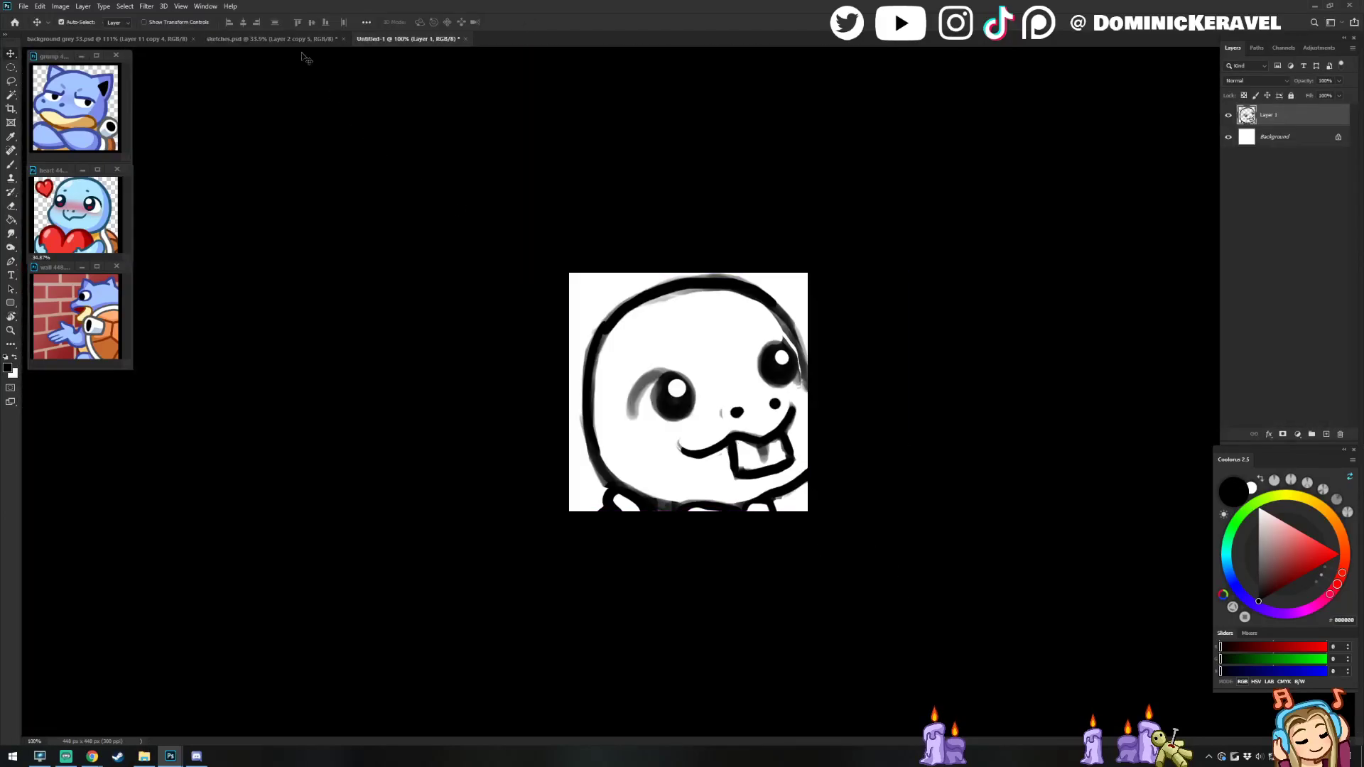
left_click(299, 39)
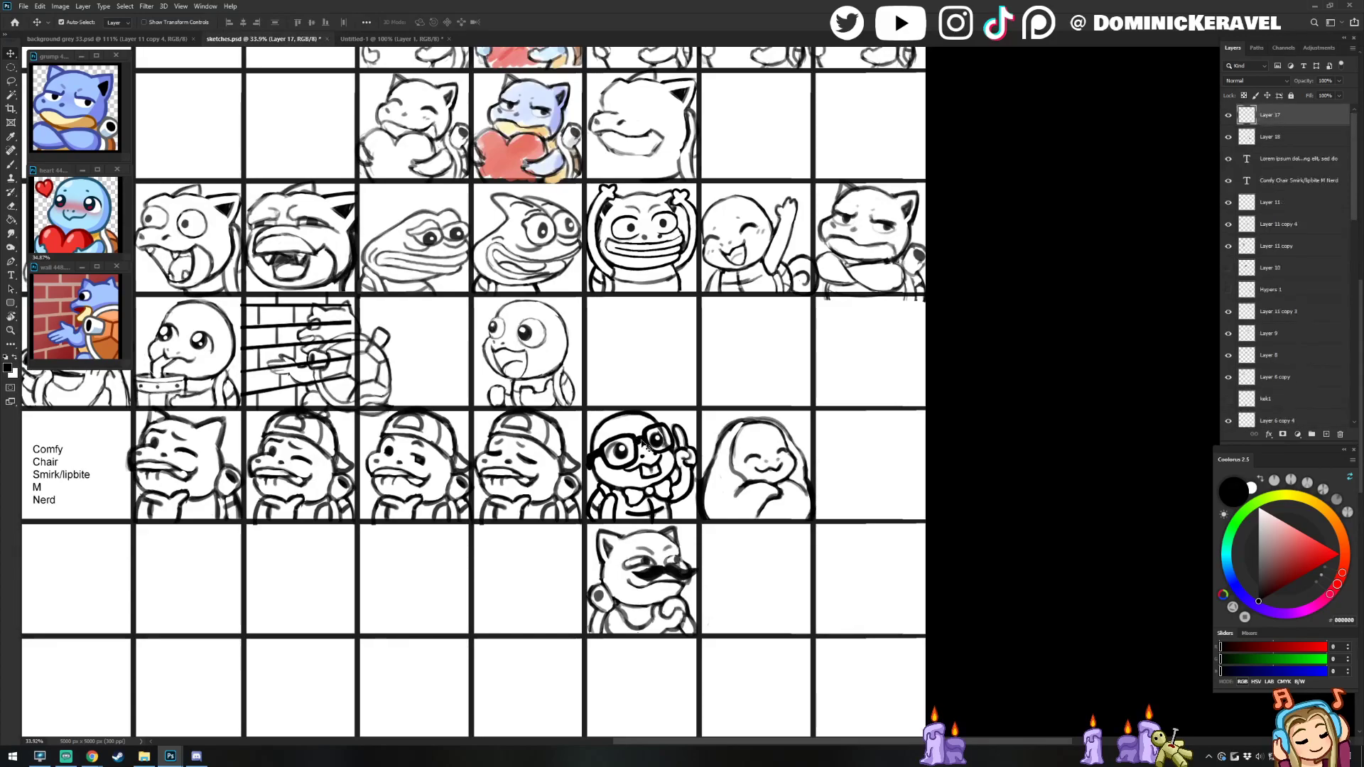
left_click(369, 39)
key("ctrl+v")
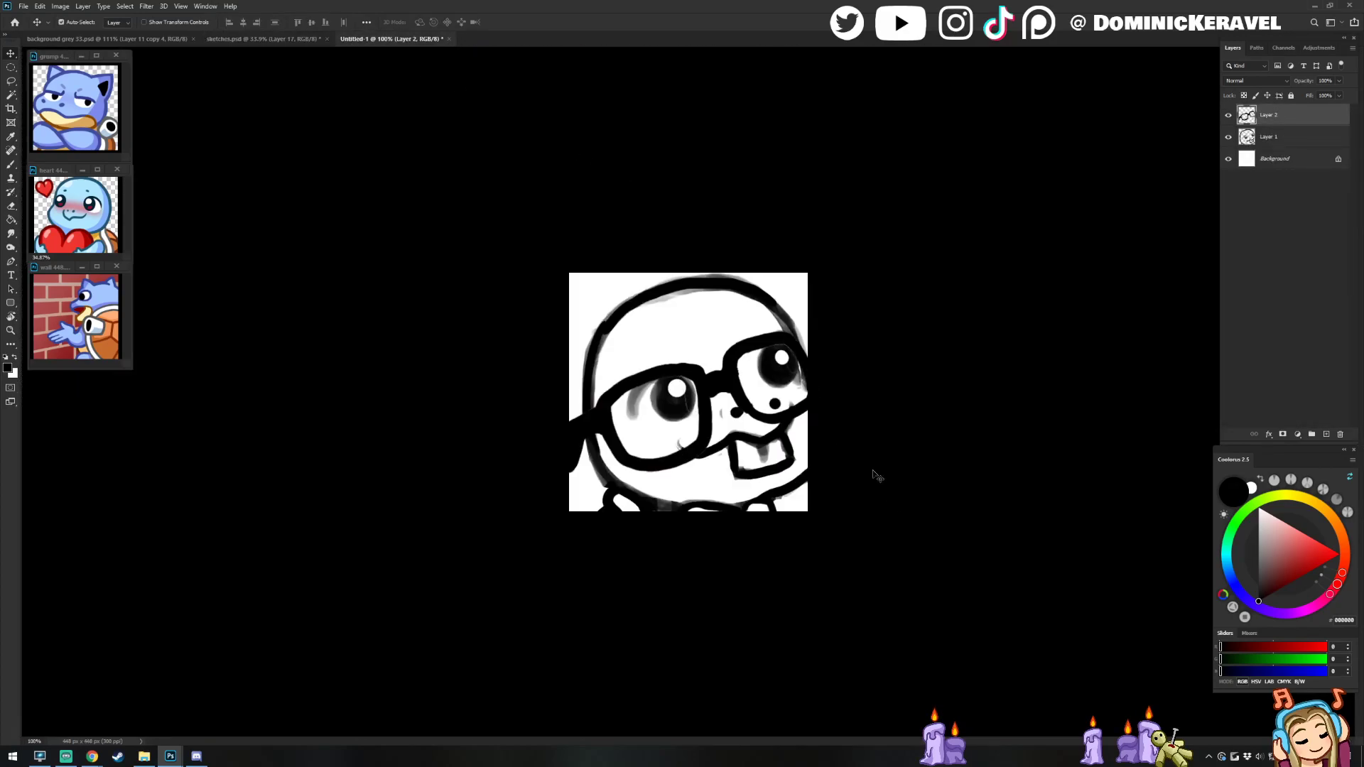
left_click_drag(771, 352, 776, 376)
Step: Scale the face and glasses layers together to about 72% so the raised finger and bow tie fit on the canvas
left_click(772, 372, "shift")
key("ctrl+t")
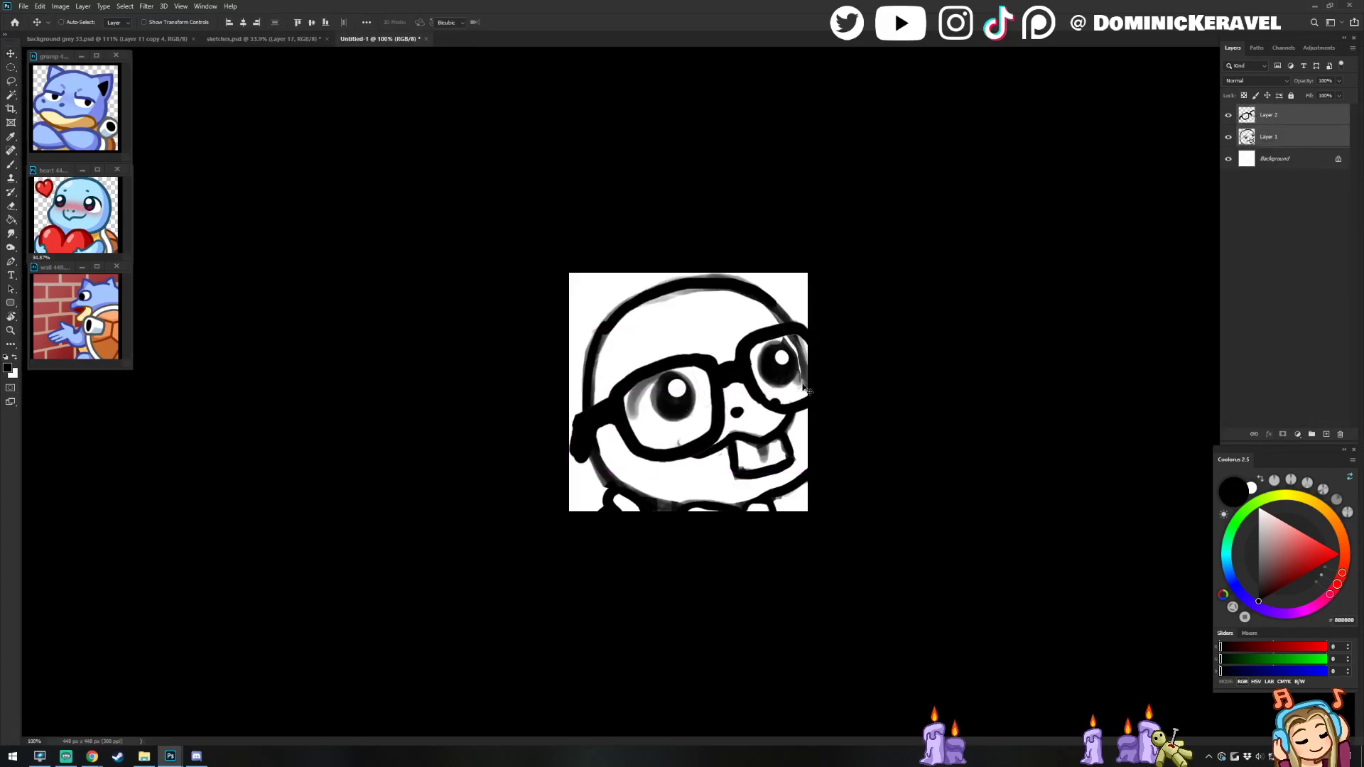
left_click_drag(914, 611, 821, 538)
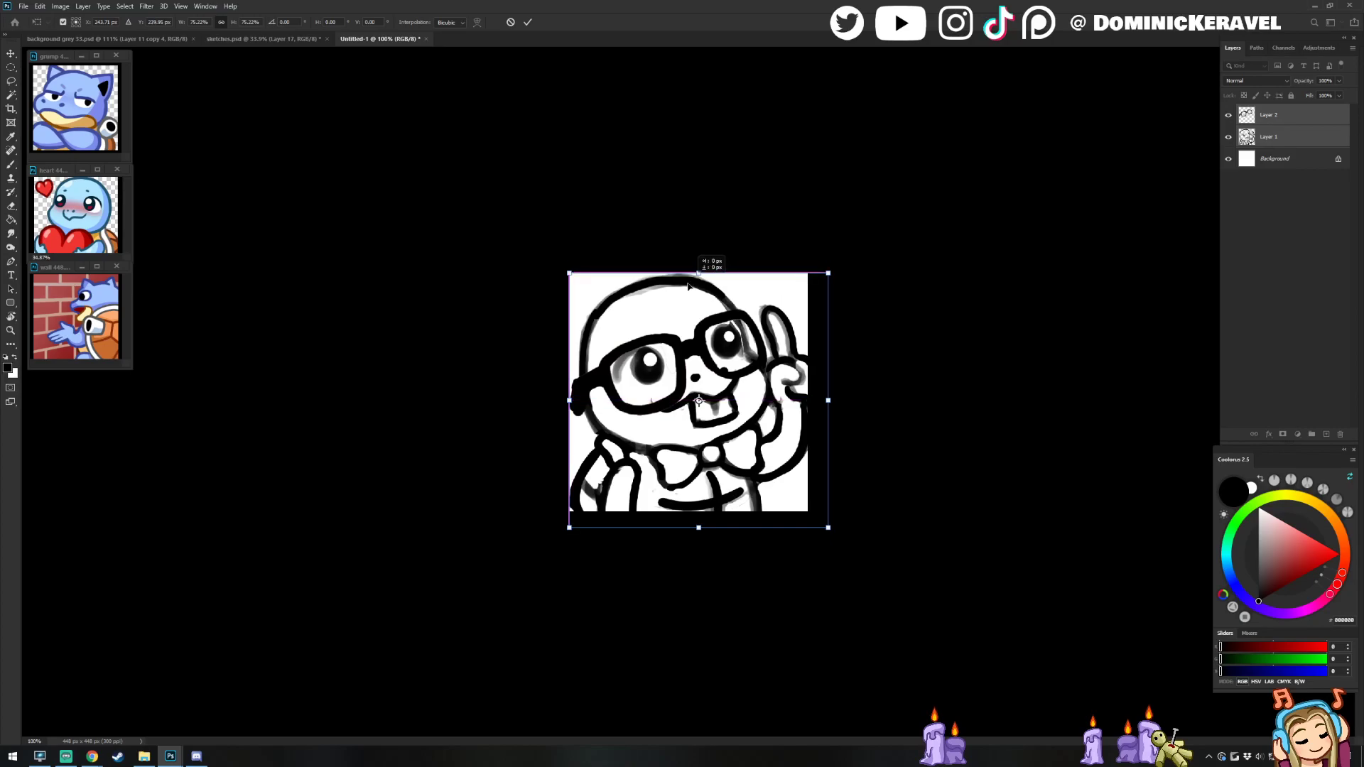
mouse_move(830, 271)
left_mouse_down()
mouse_move(840, 263)
mouse_move(817, 278)
left_mouse_up()
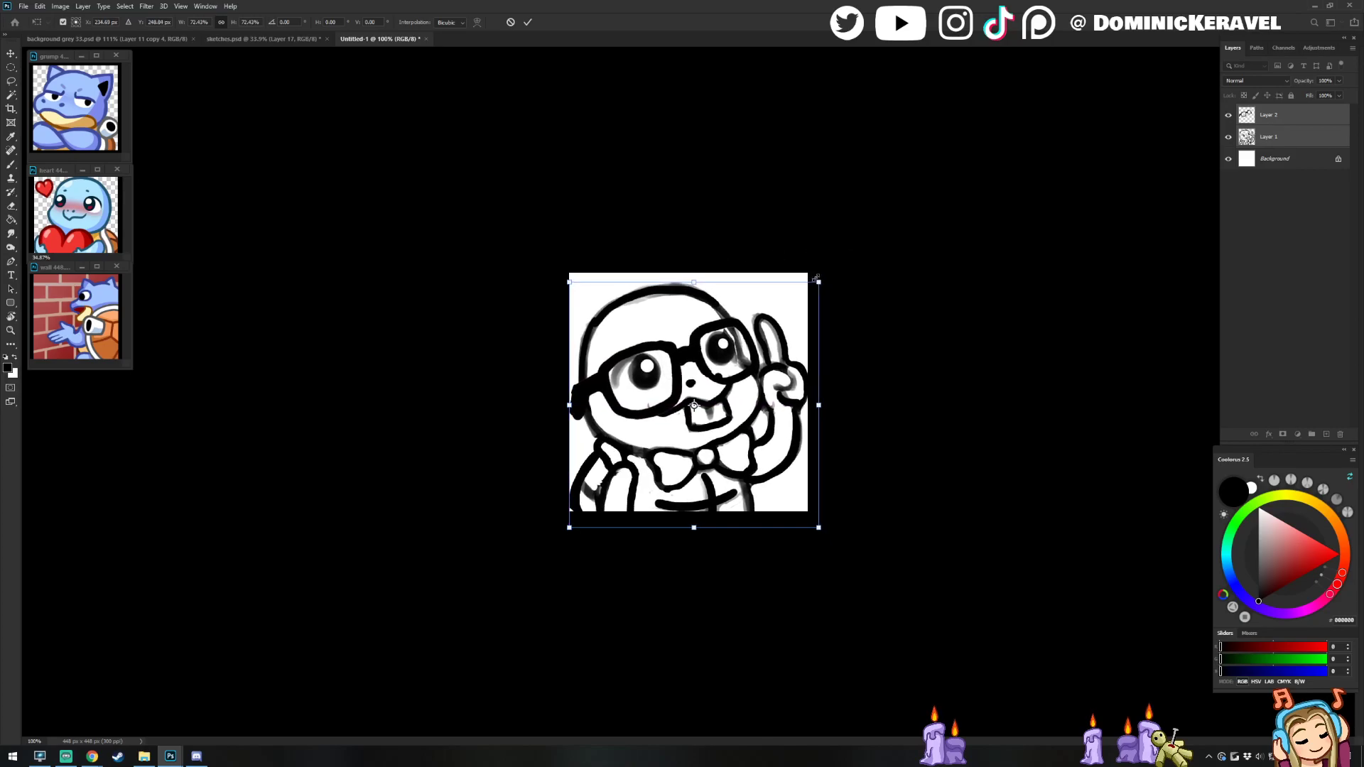
key("Return")
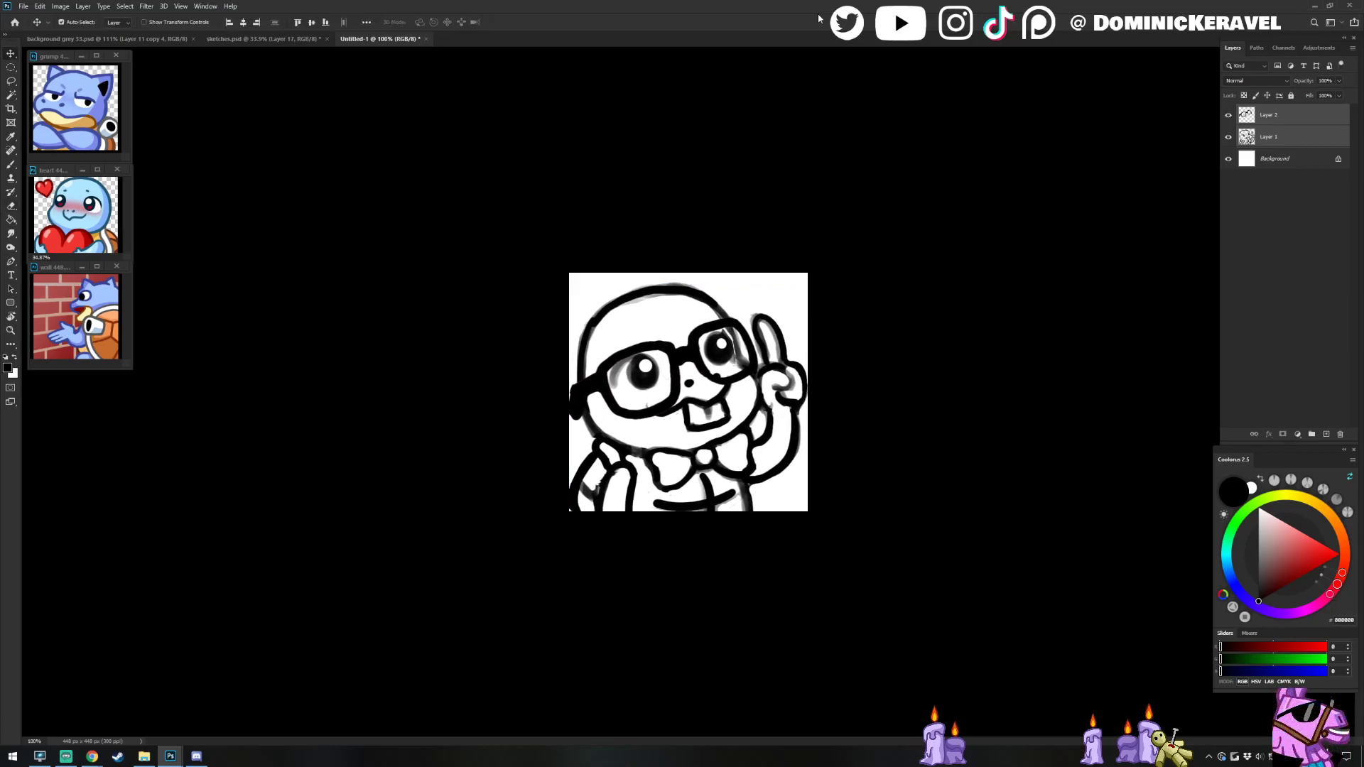
Step: Enlarge both sketch layers to about 101% and nudge them up towards the canvas's upper edge
key("ctrl+t")
mouse_move(815, 279)
left_mouse_down()
mouse_move(846, 259)
mouse_move(823, 261)
left_mouse_up()
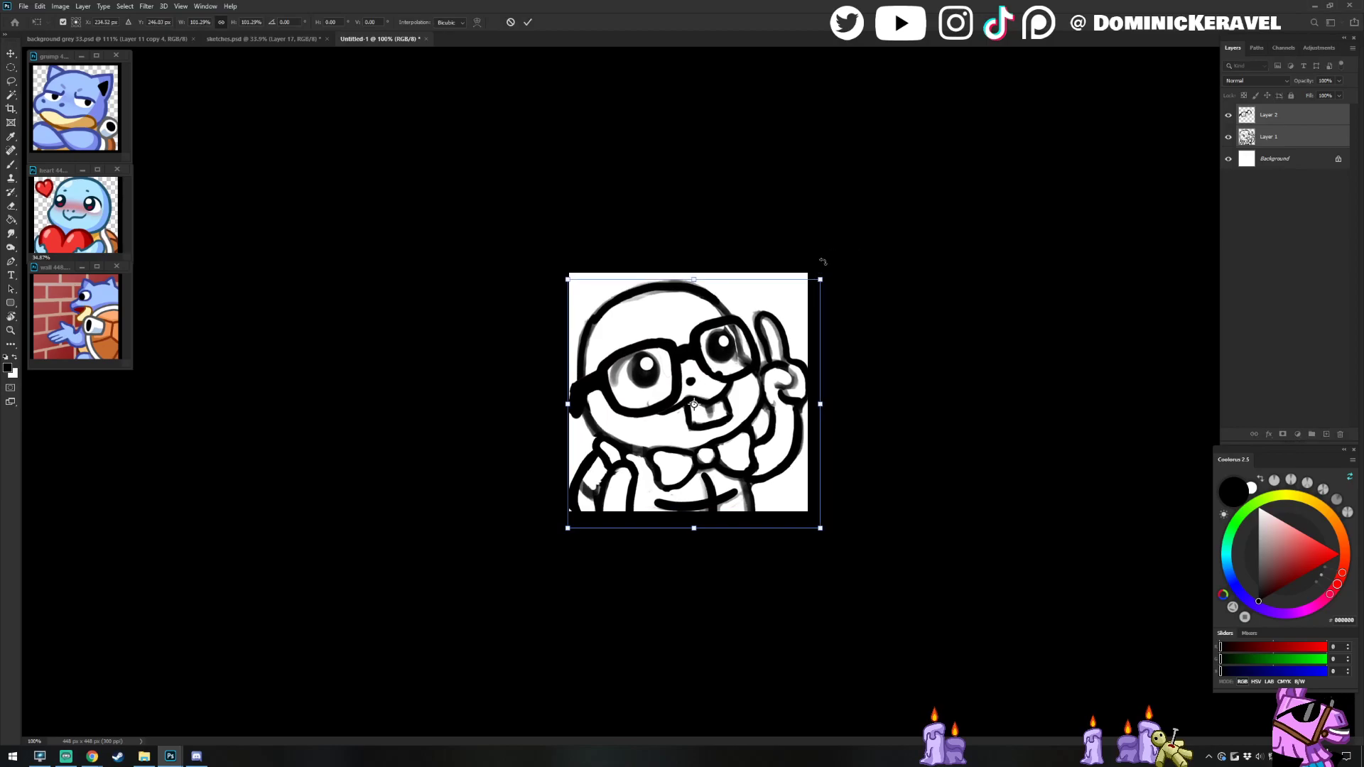
key("Return")
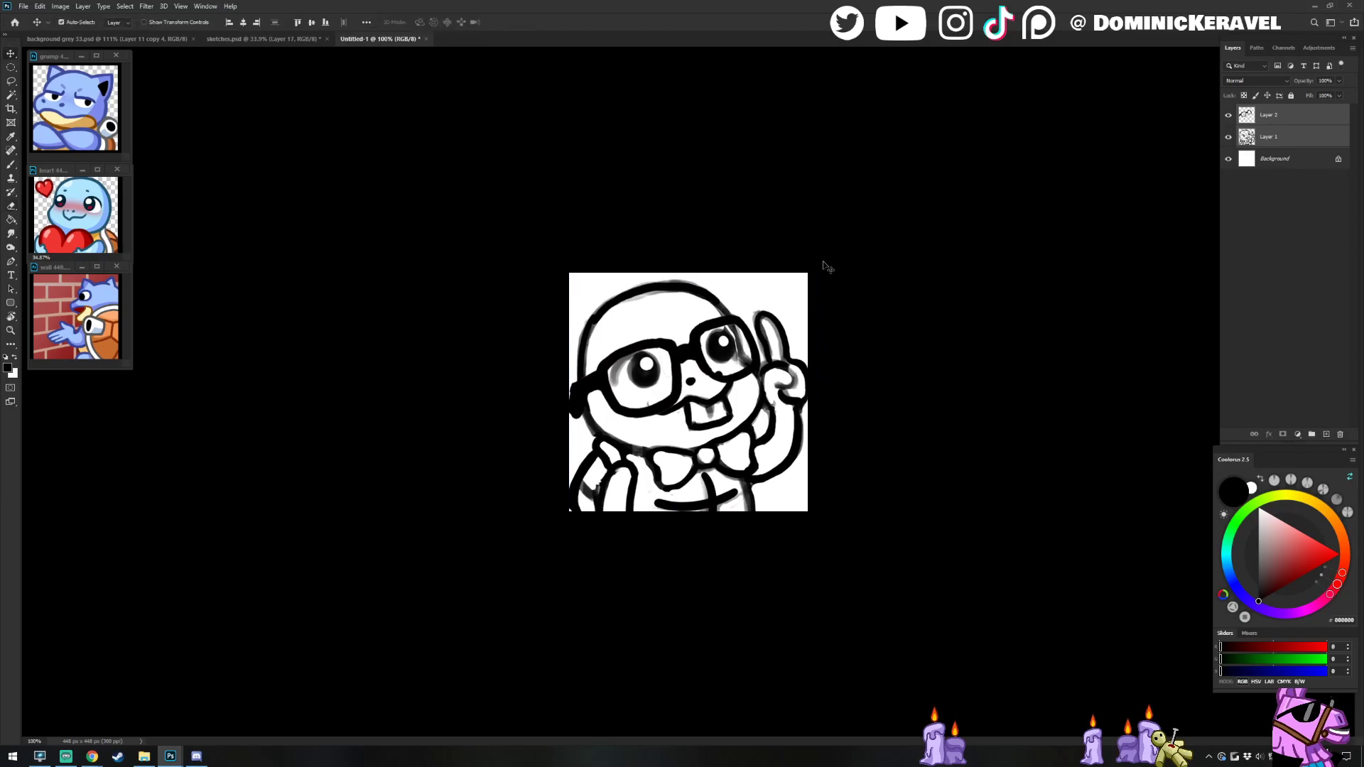
key("Up")
key("Up")
key("Up")
key("Up")
key("Up")
key("Up")
key("Up")
key("Up")
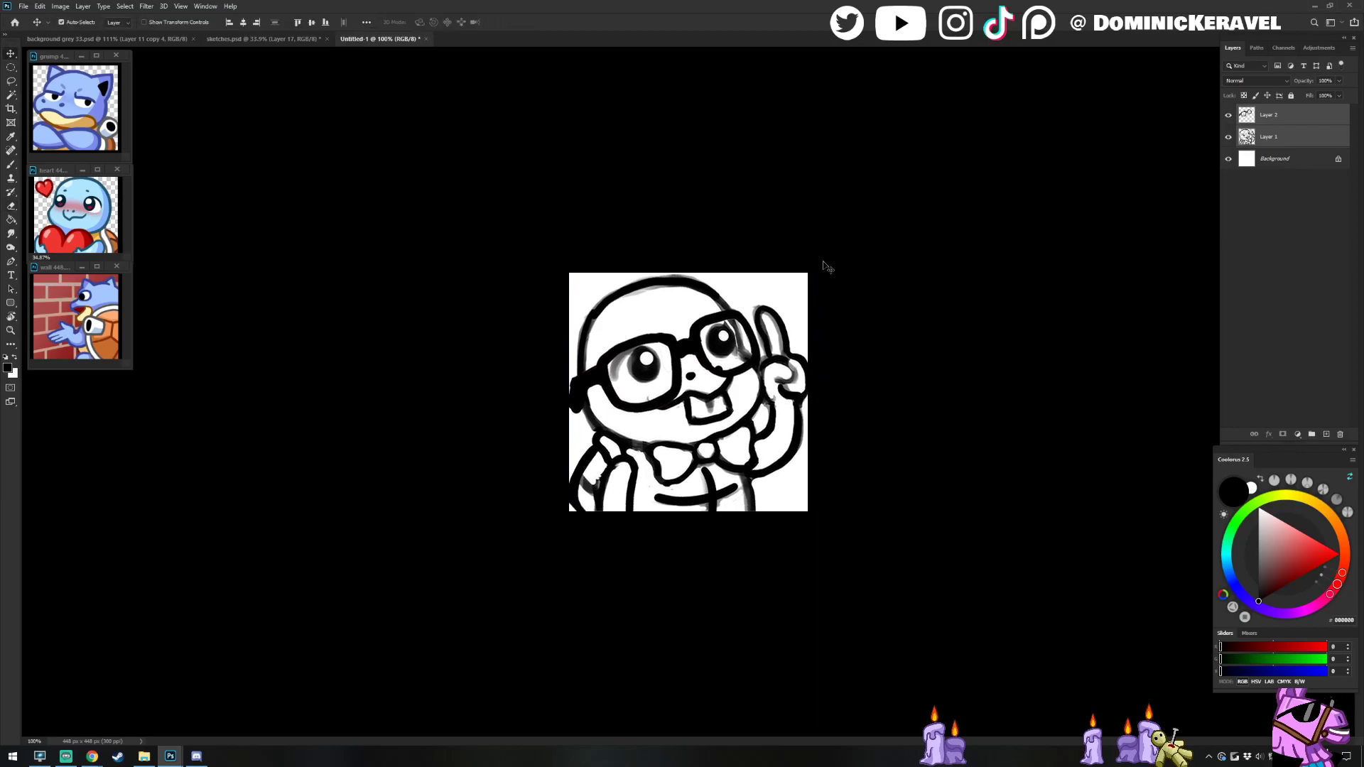
Step: Detach the nerd emote document into a floating window over the sketch sheet
key("e")
key("v")
left_click_drag(59, 60, 59, 64)
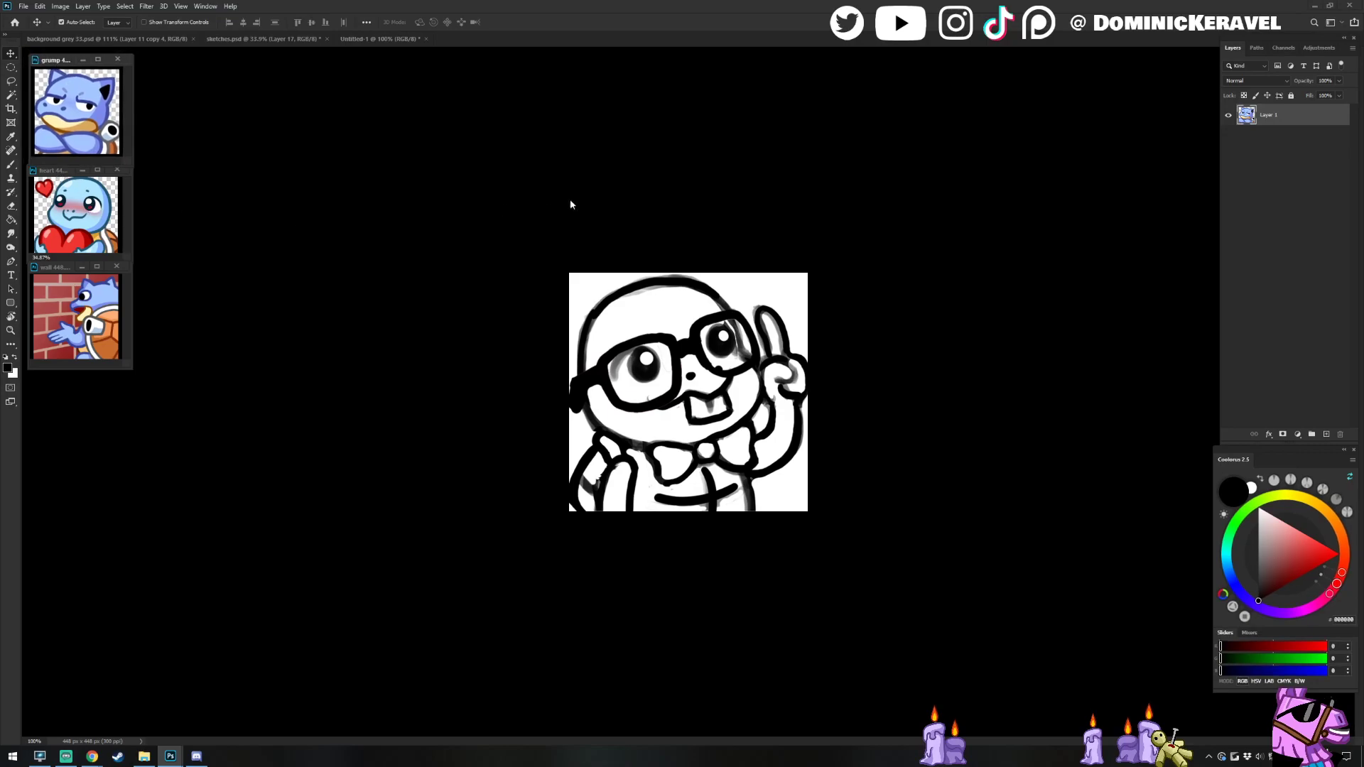
mouse_move(383, 48)
left_mouse_down()
mouse_move(456, 180)
mouse_move(706, 144)
left_mouse_up()
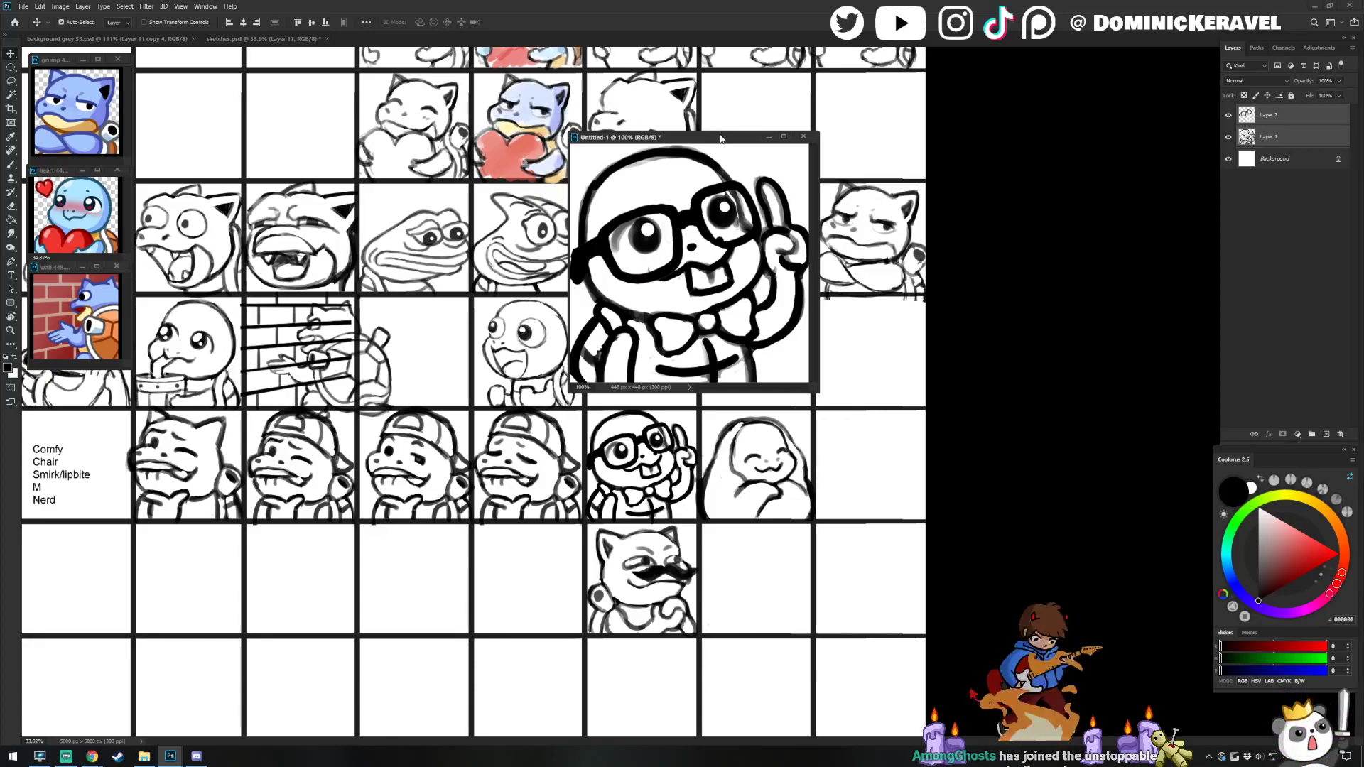
left_click_drag(720, 138, 437, 171)
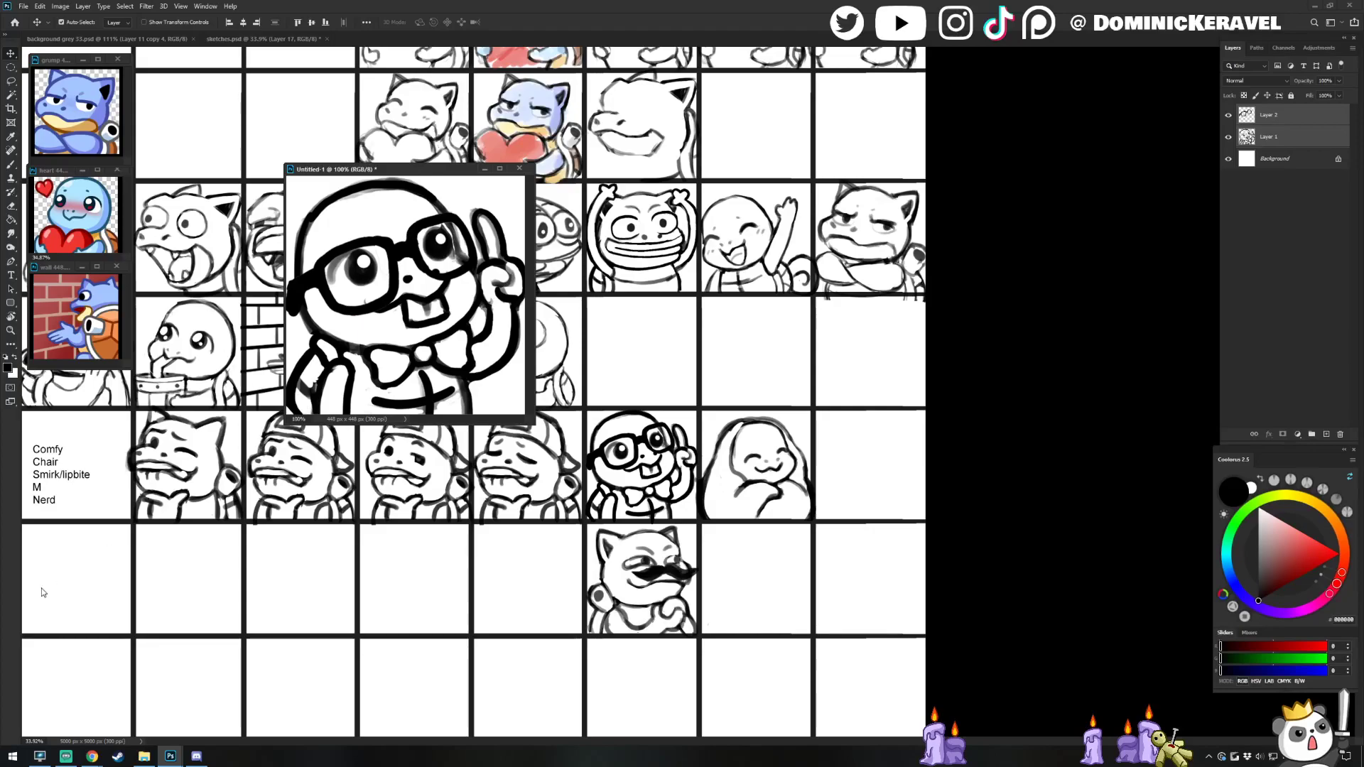
key("alt+Tab")
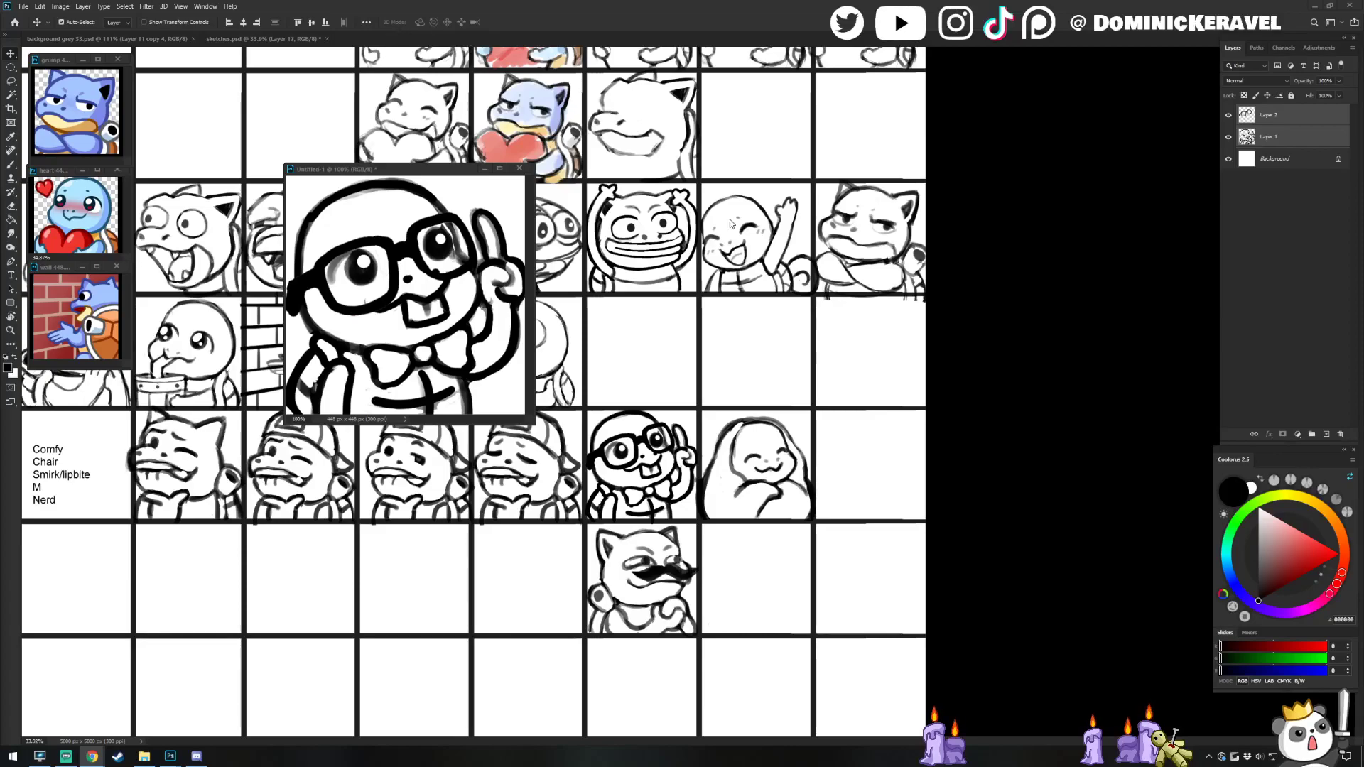
left_click_drag(418, 169, 403, 151)
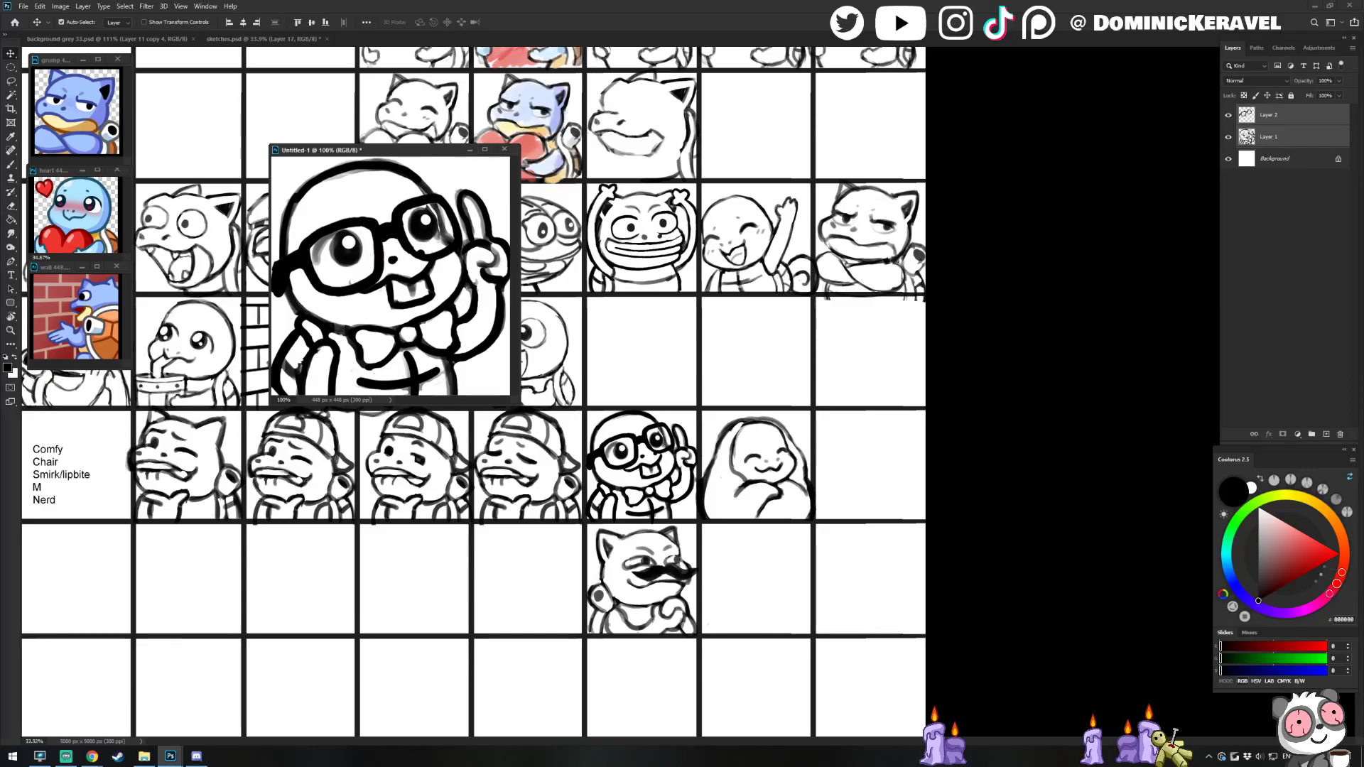
left_click(92, 756)
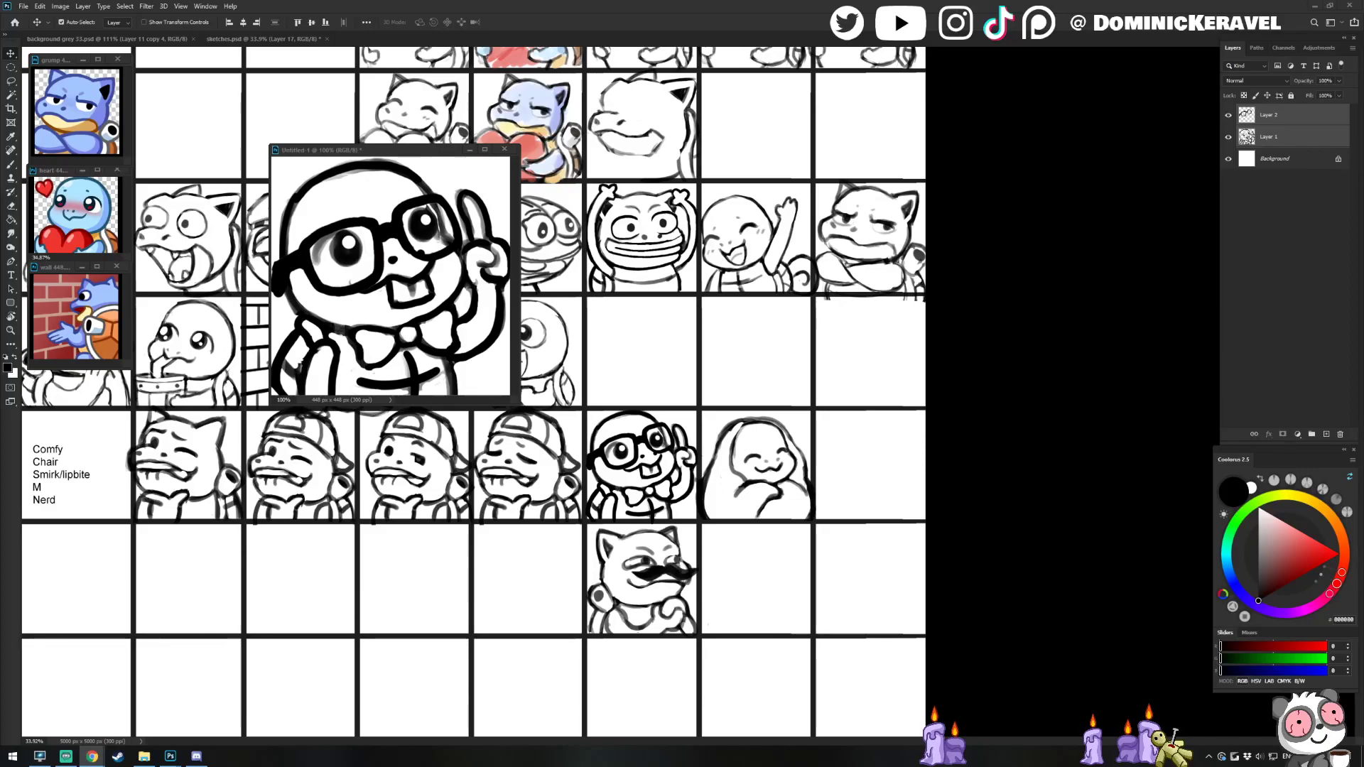
mouse_move(387, 154)
left_mouse_down()
mouse_move(911, 168)
mouse_move(877, 177)
left_mouse_up()
key("e")
key("v")
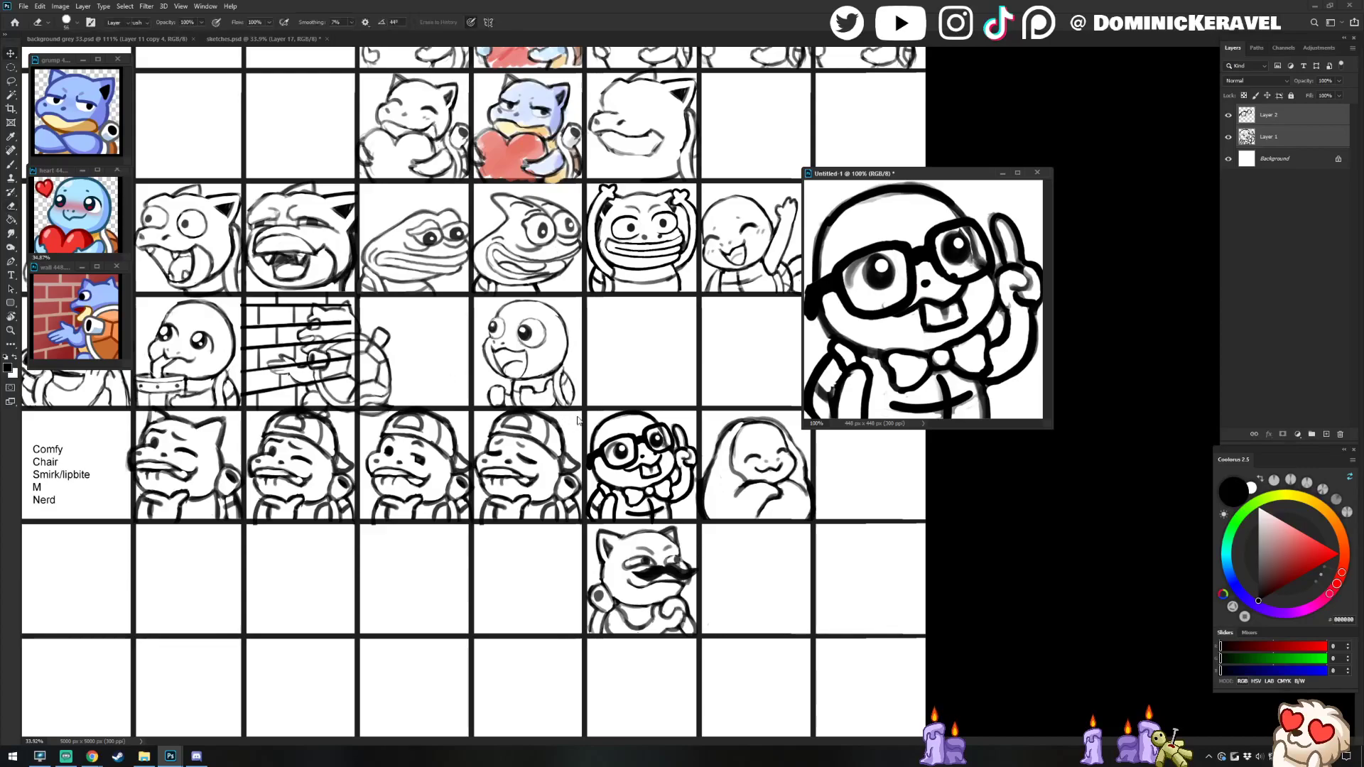
left_click_drag(883, 175, 907, 163)
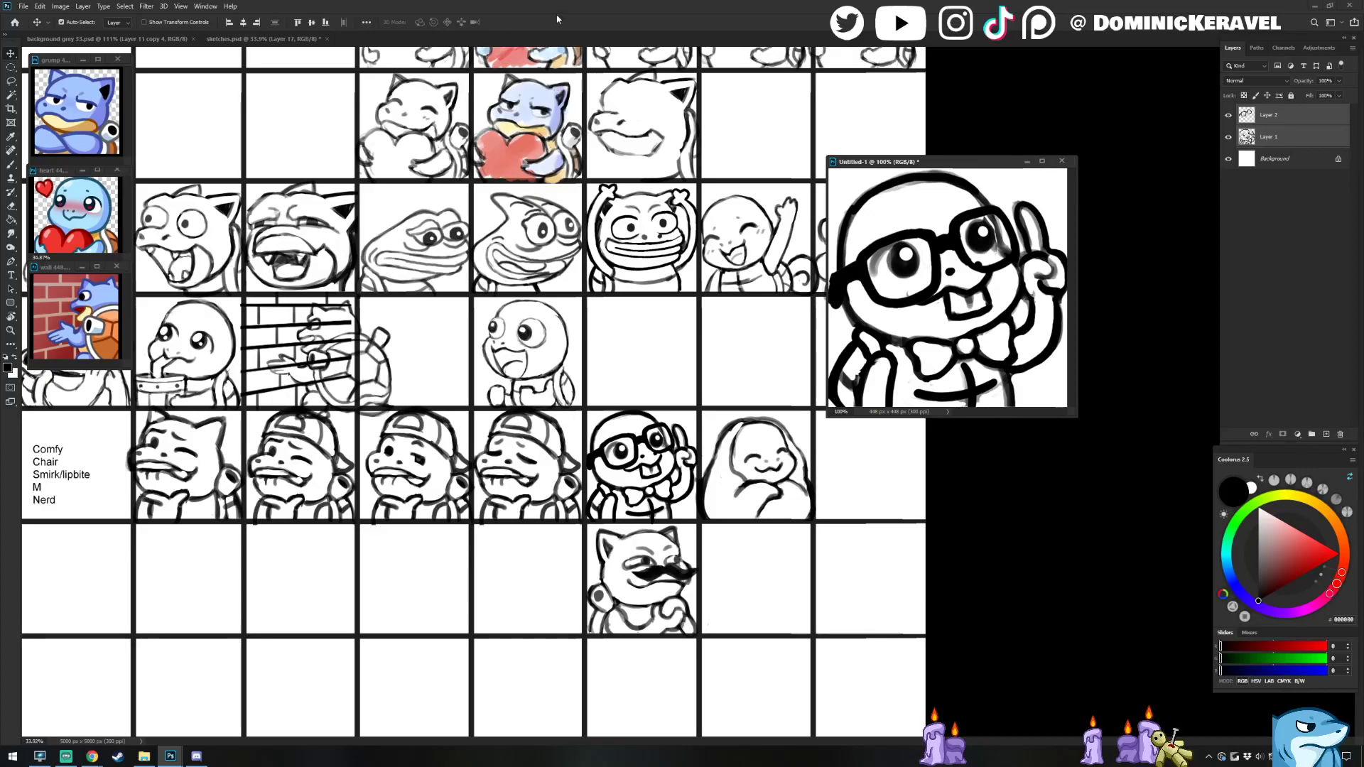
Step: Enlarge the floating emote window with space around the canvas, and arrange it over the sketch sheet's lower cells with the nerd sketch in view
left_click_drag(929, 162, 905, 122)
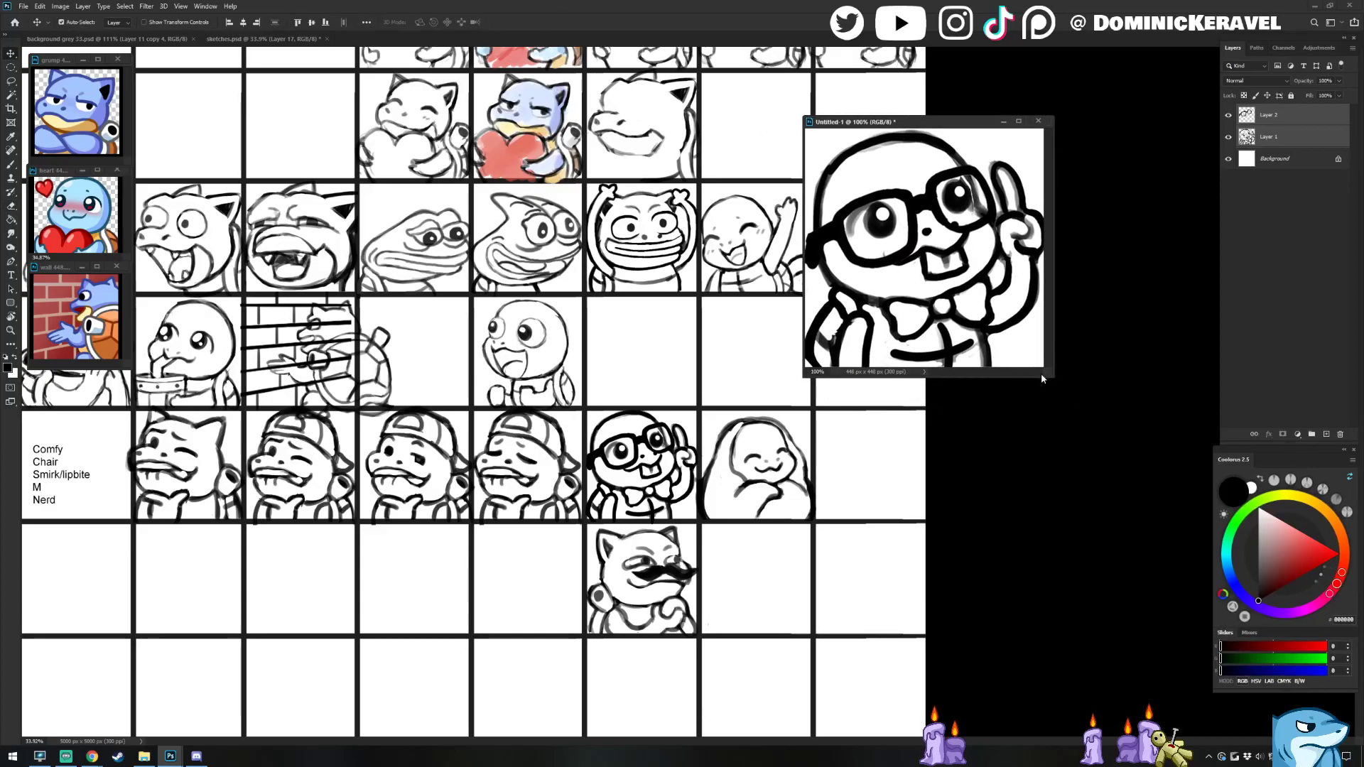
left_click_drag(1046, 370, 1141, 426)
left_click_drag(941, 78, 959, 72)
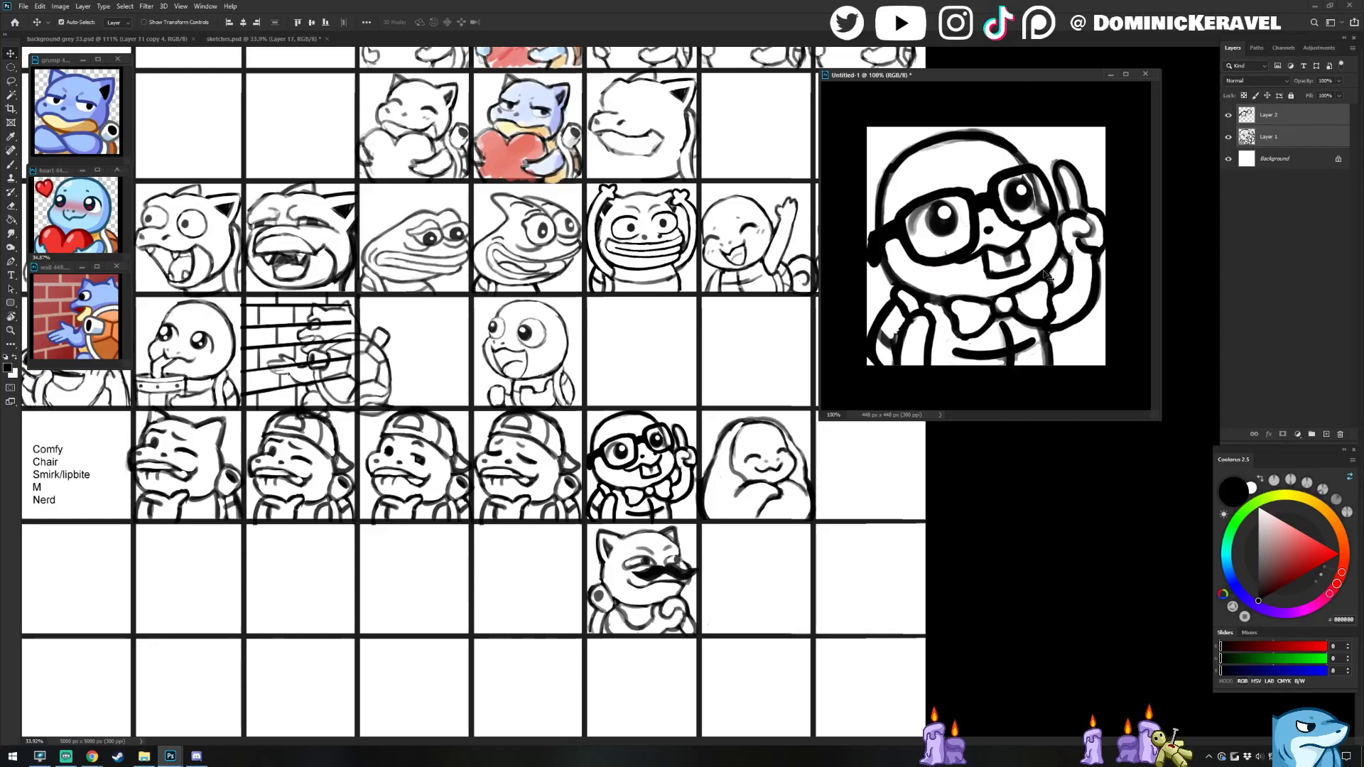
mouse_move(889, 71)
left_mouse_down()
mouse_move(636, 125)
mouse_move(834, 144)
mouse_move(502, 313)
mouse_move(437, 312)
left_mouse_up()
left_click(675, 483)
mouse_move(675, 483)
left_mouse_down()
mouse_move(703, 185)
mouse_move(814, 211)
mouse_move(813, 226)
left_mouse_up()
key("e")
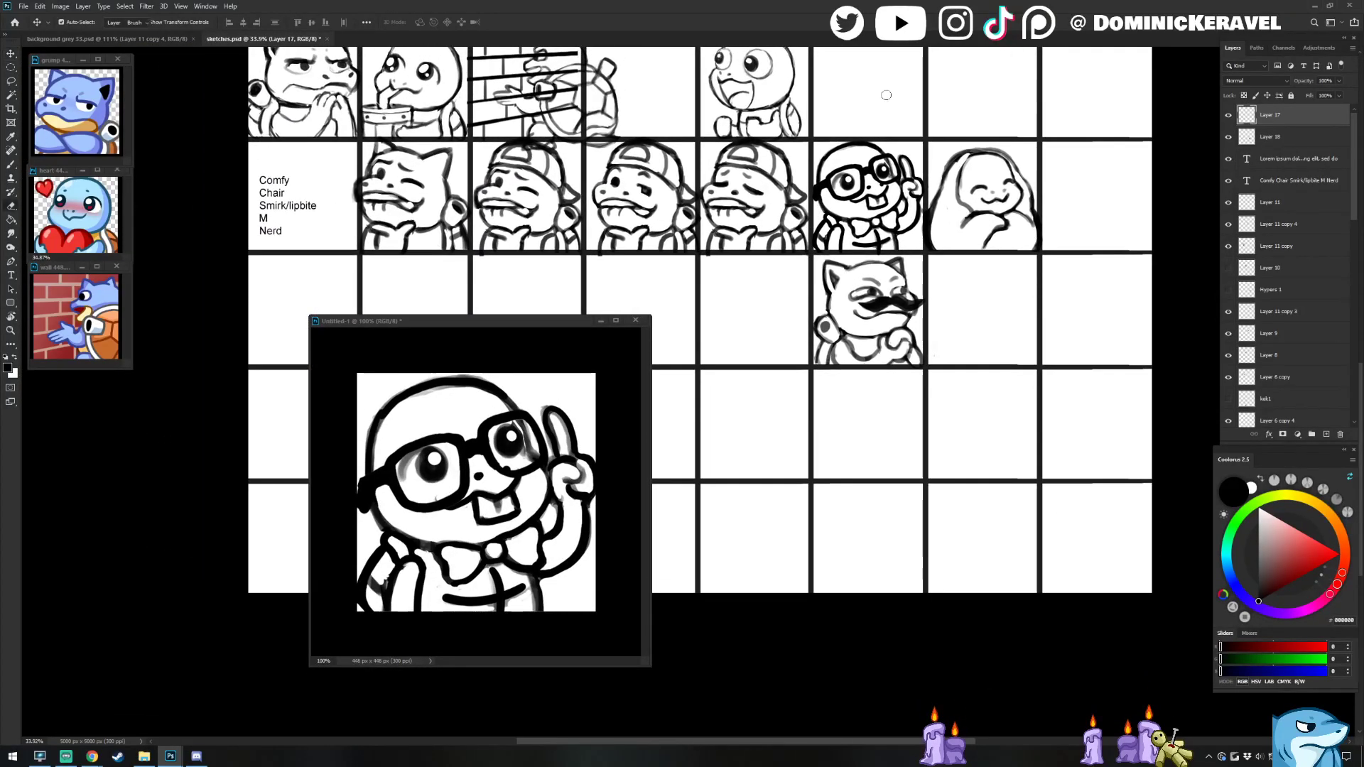
key("v")
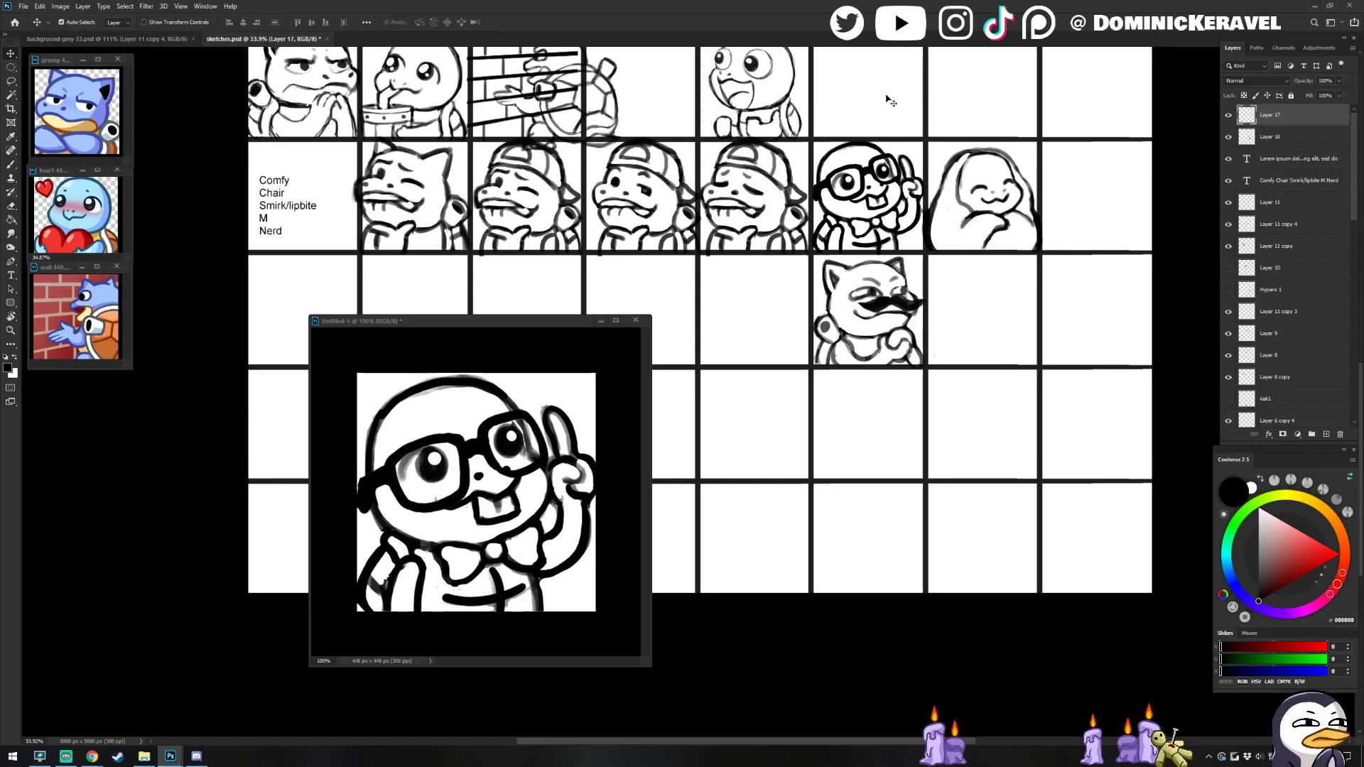
left_click_drag(399, 323, 439, 256)
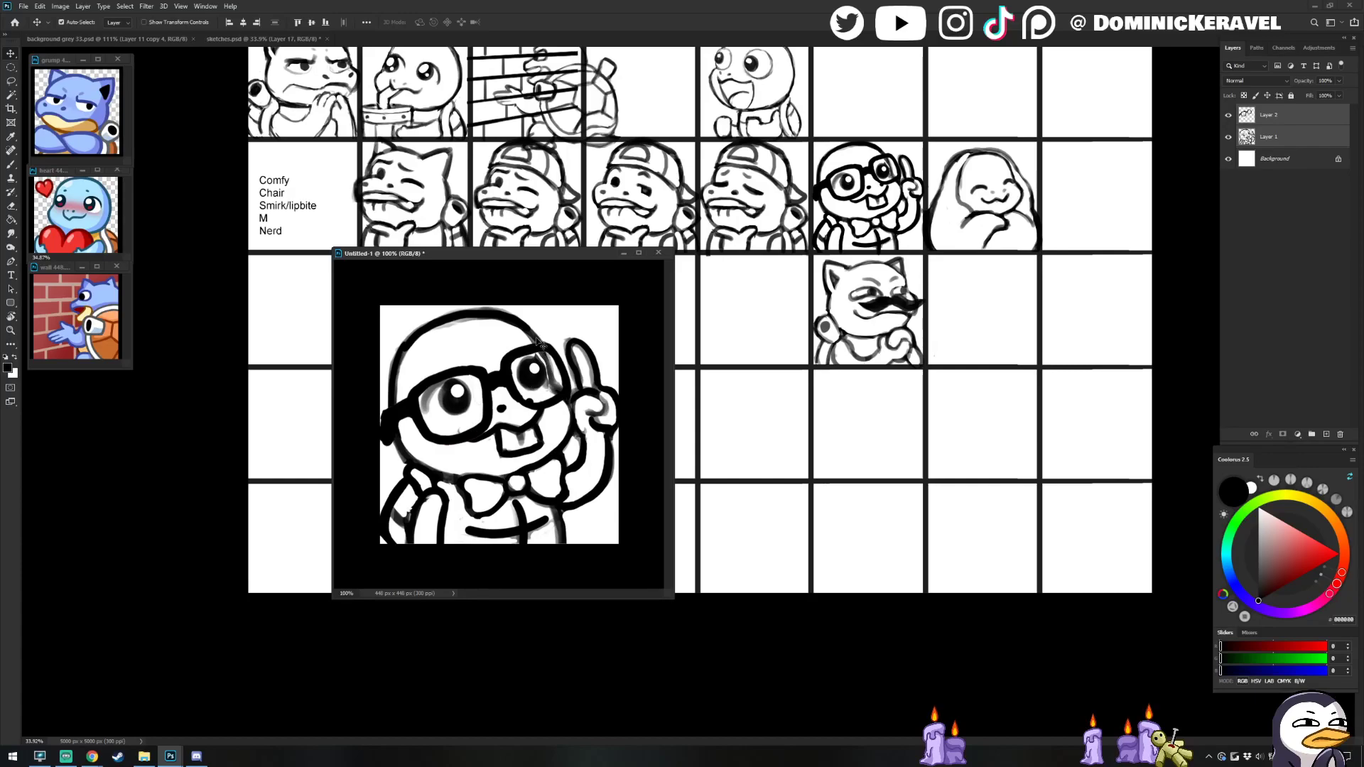
left_click_drag(534, 254, 546, 256)
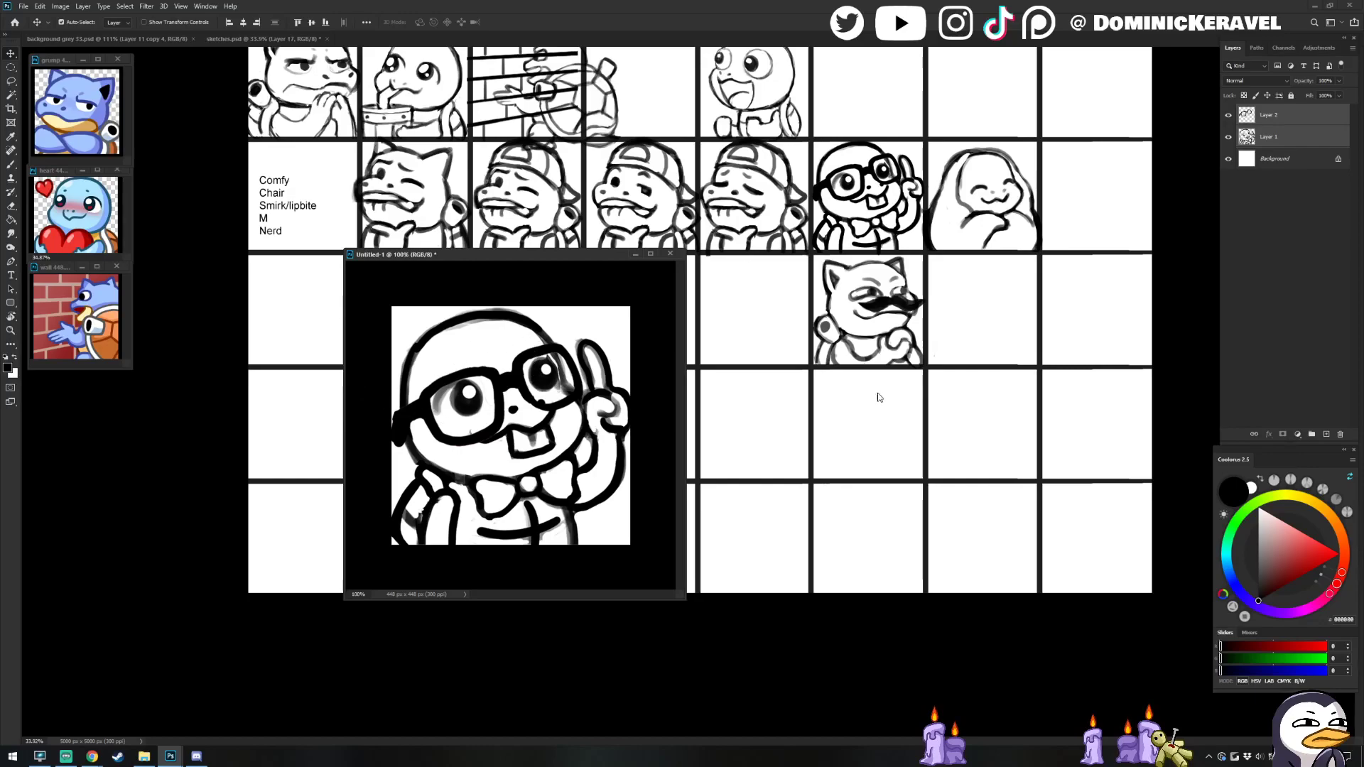
key("b")
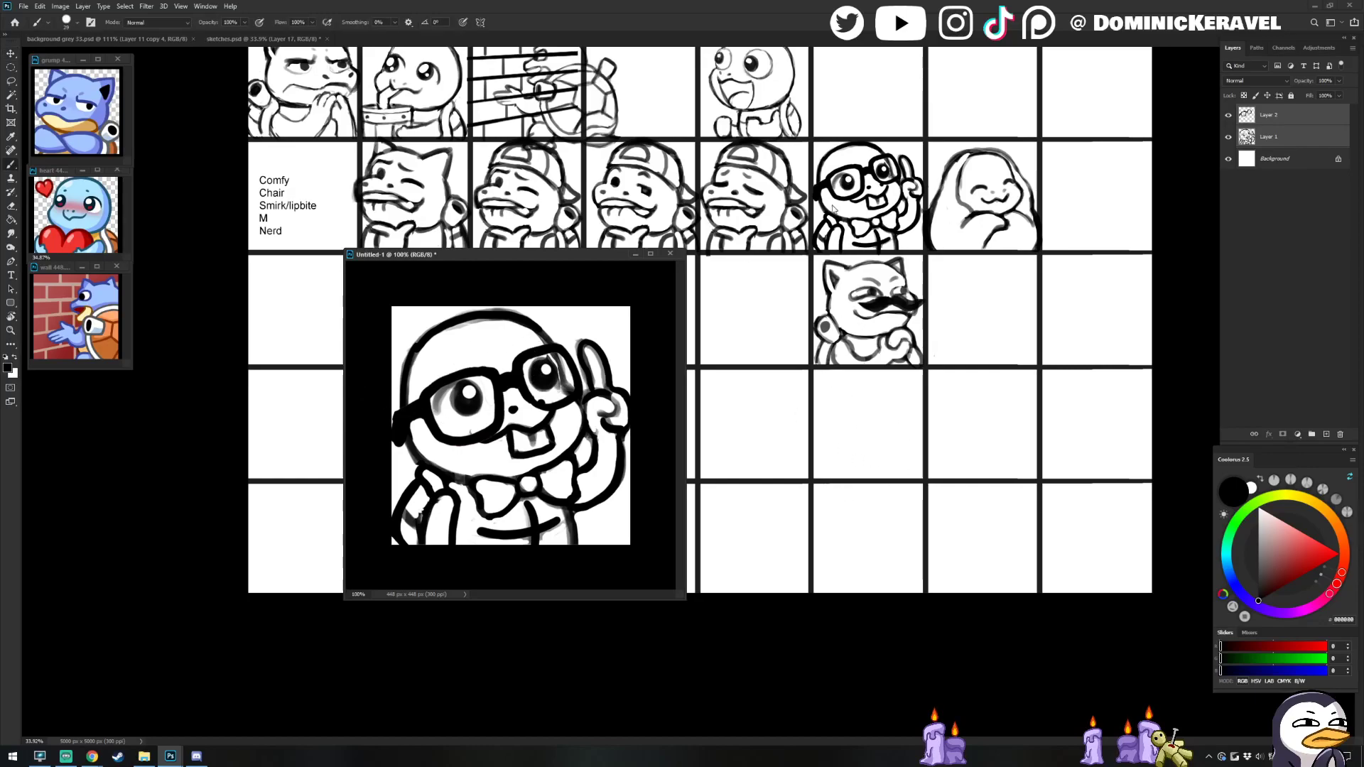
left_click_drag(564, 257, 572, 260)
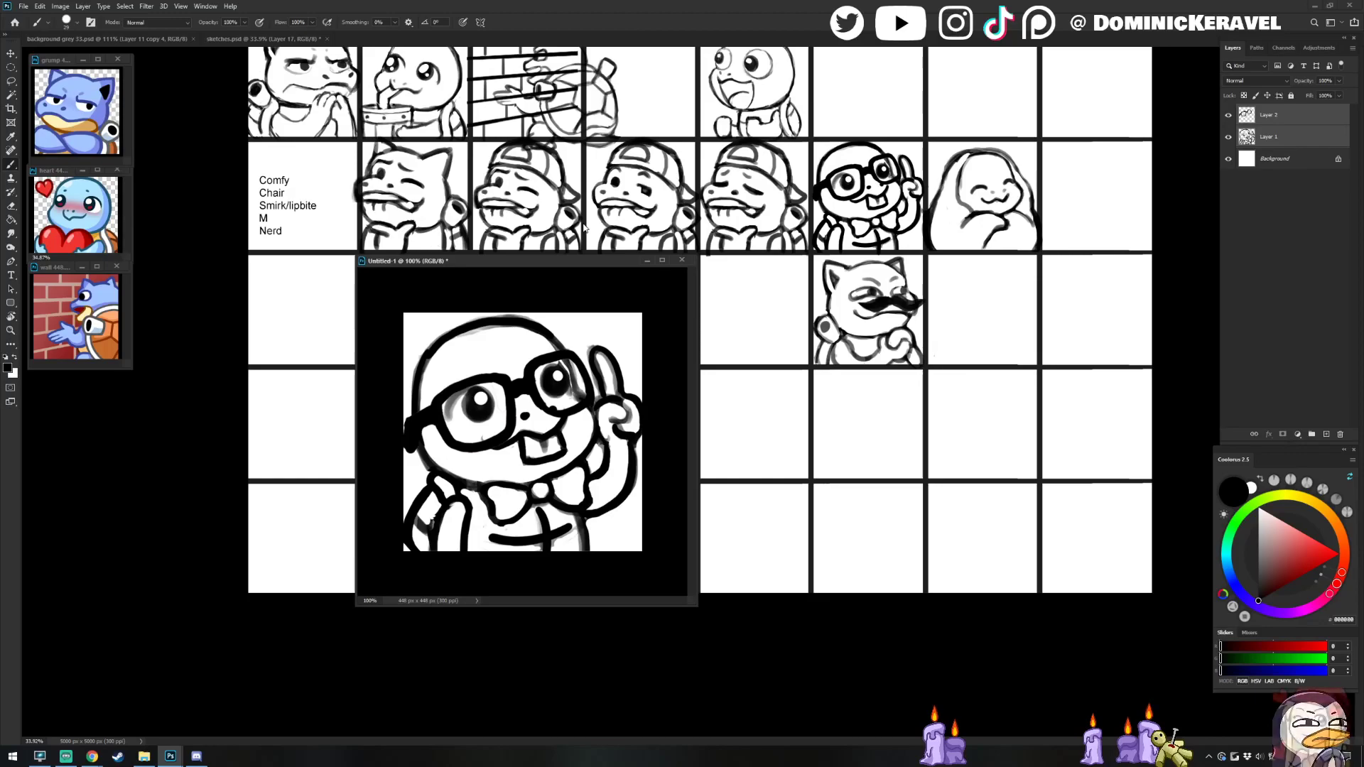
mouse_move(487, 258)
left_mouse_down()
mouse_move(467, 243)
mouse_move(505, 257)
left_mouse_up()
key("v")
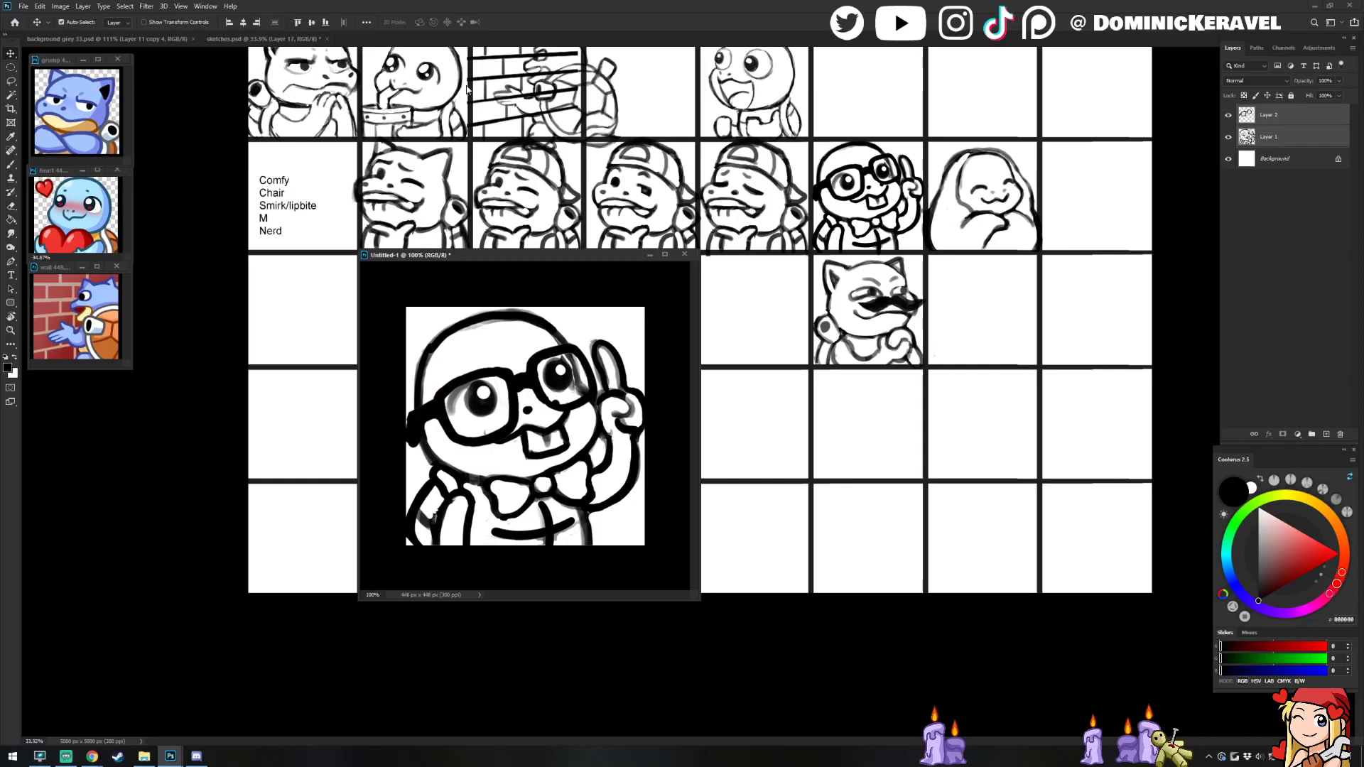
left_click_drag(496, 255, 506, 258)
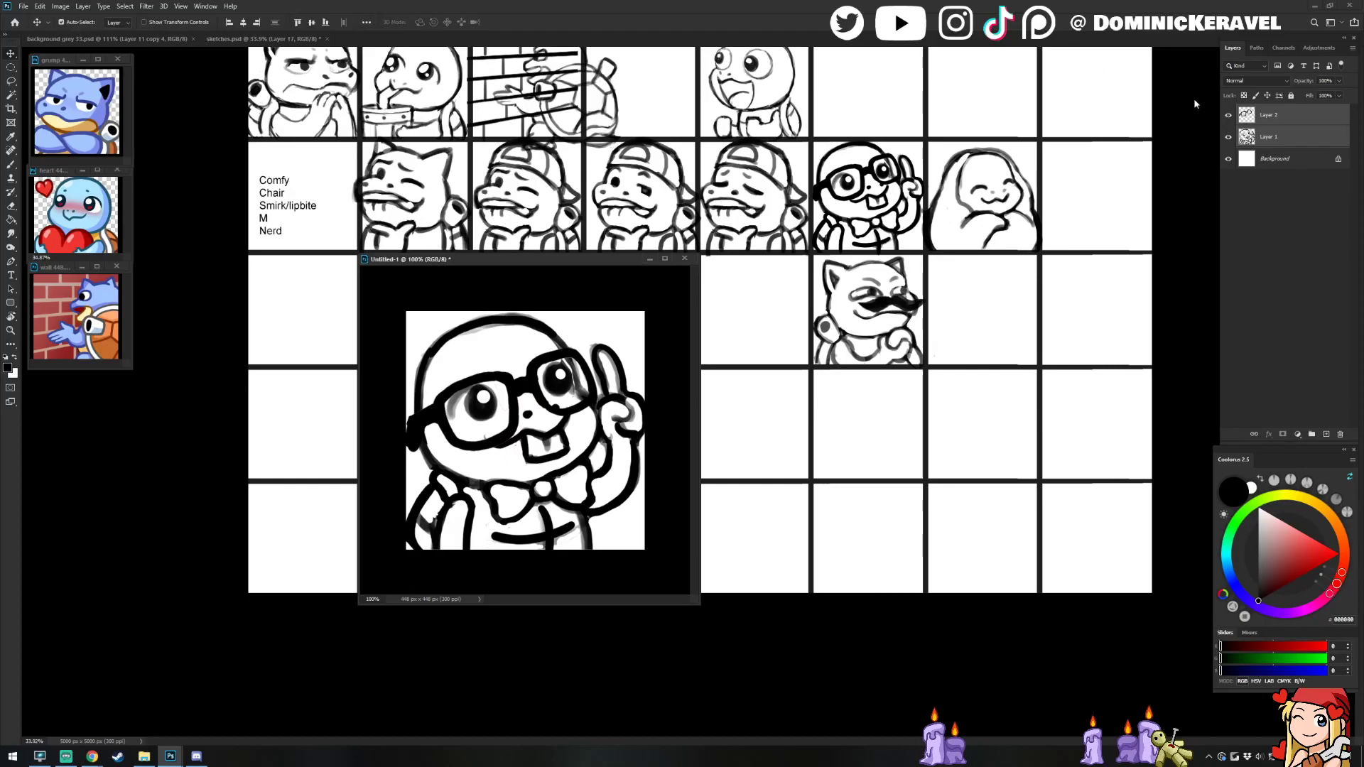
Step: Select the face and glasses sketch layers together and lower their opacity to 49%
left_click(1266, 137)
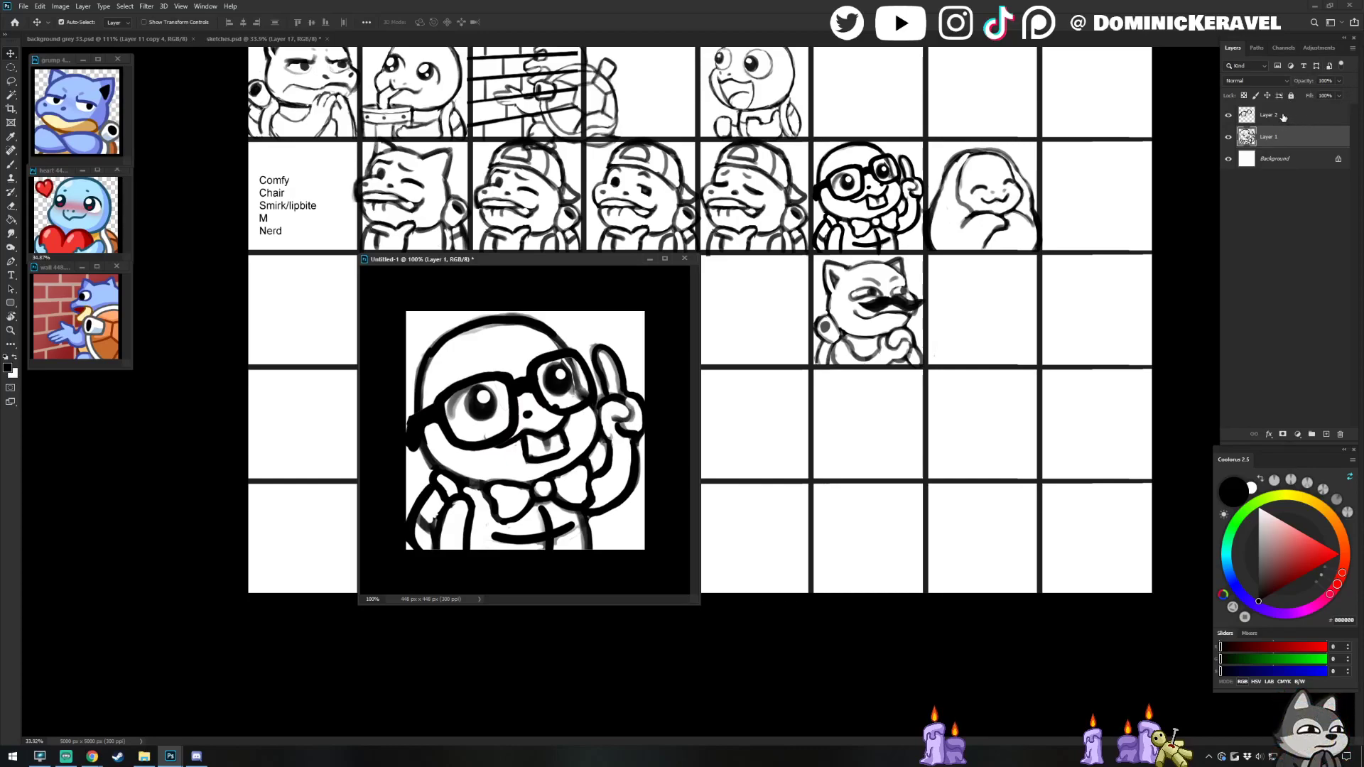
left_click(1282, 115, "shift")
scroll(600, 341, "down", 3)
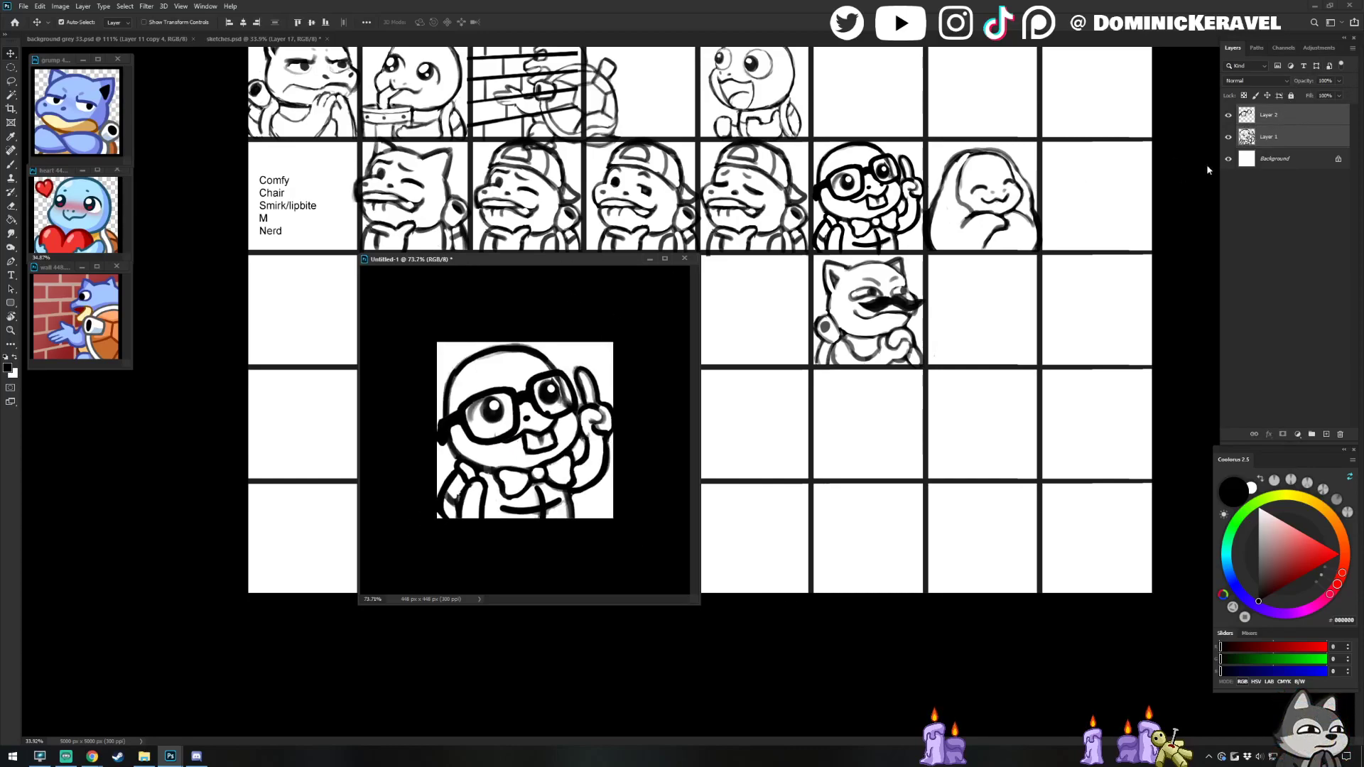
left_click(1277, 136)
left_click(1279, 116)
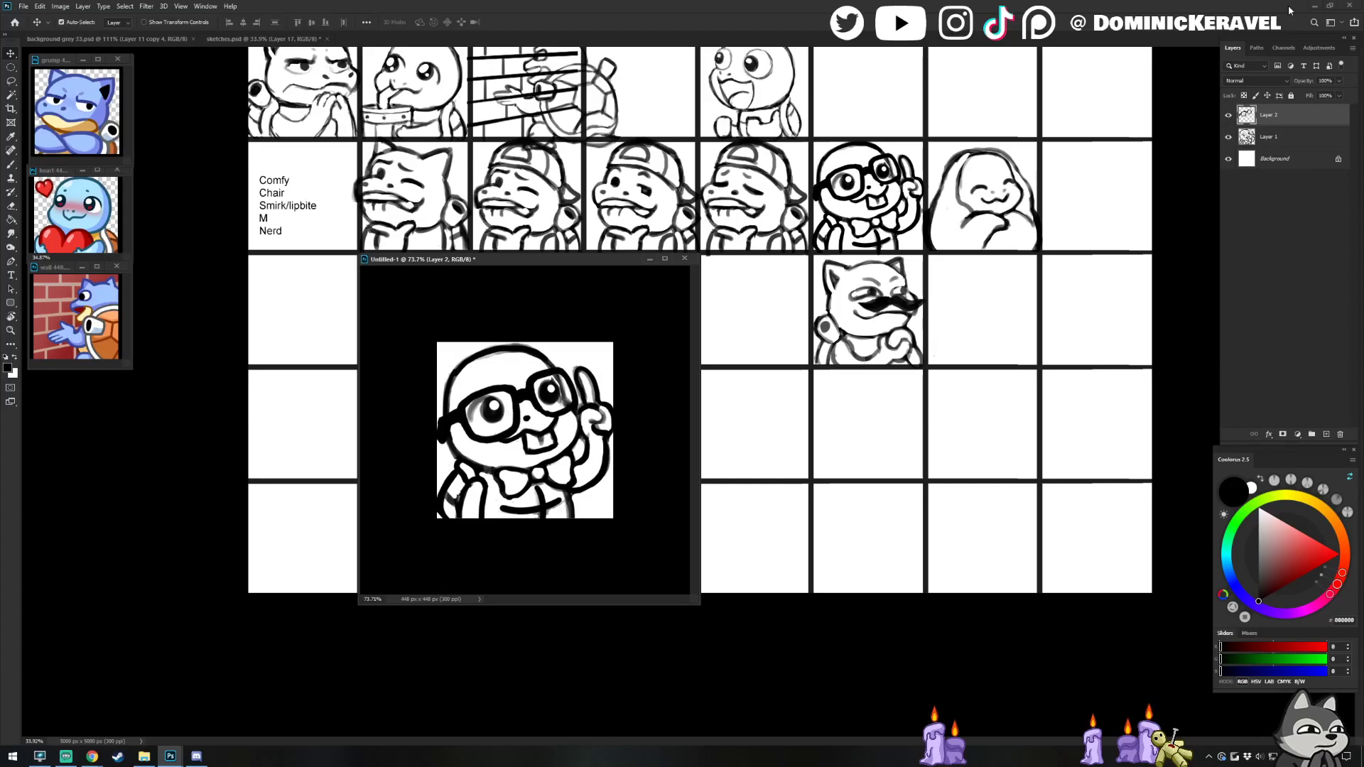
key("e")
key("v")
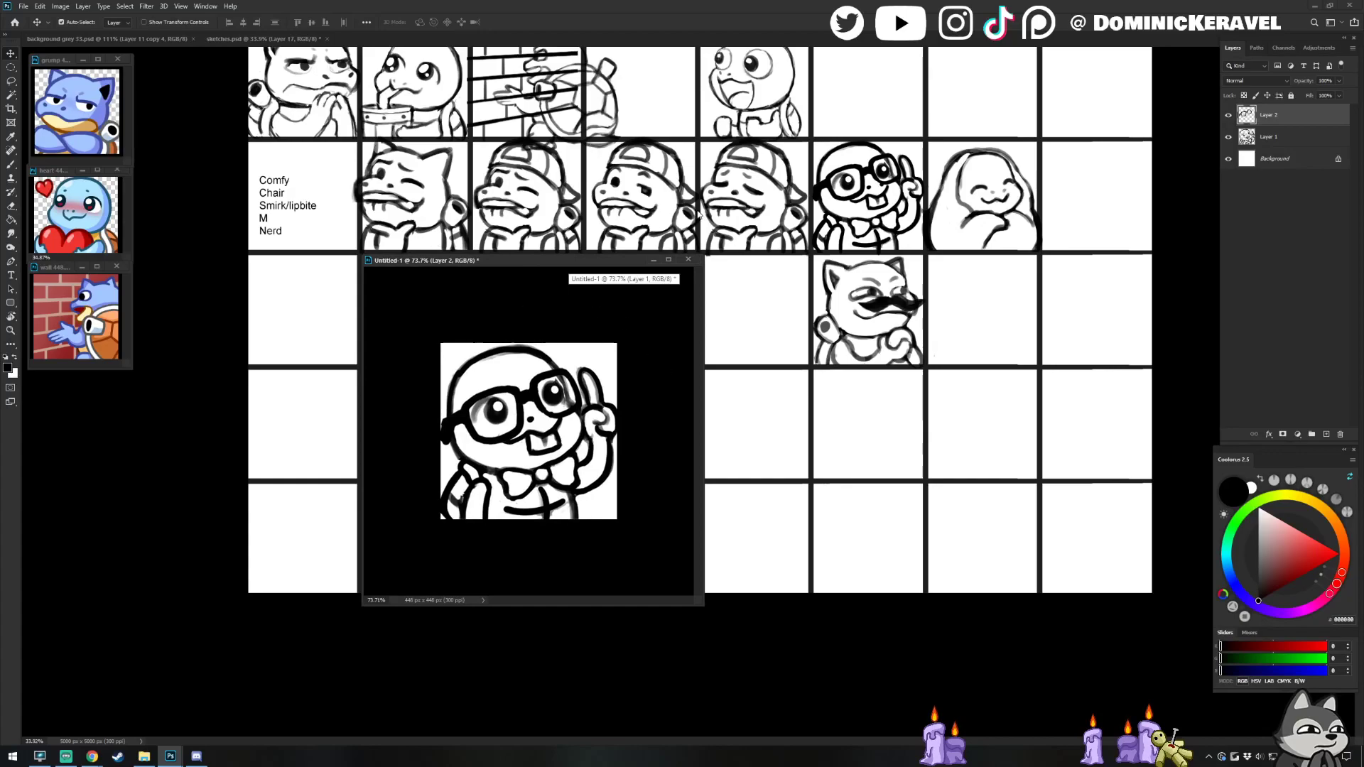
scroll(1285, 136, "up", 1)
left_click(1285, 137, "shift")
left_click(1341, 83)
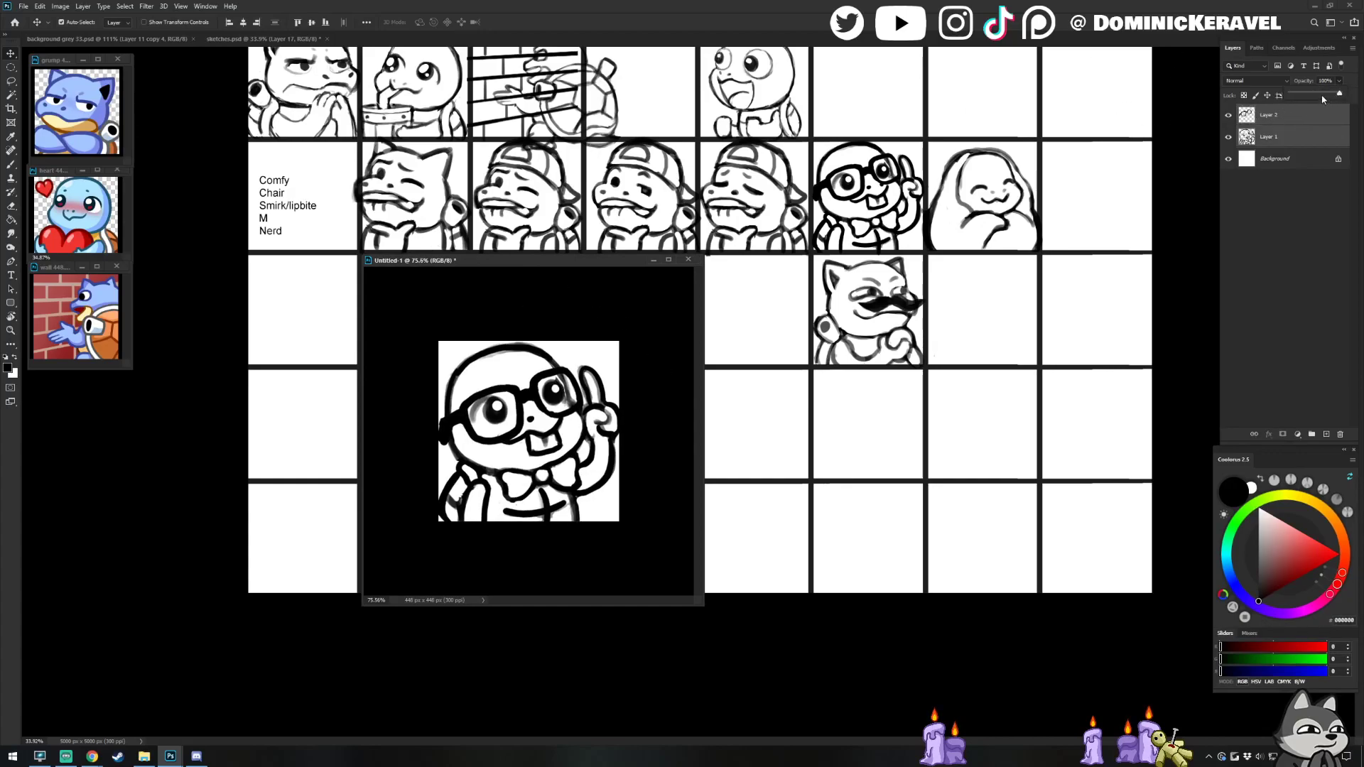
left_click(1317, 95)
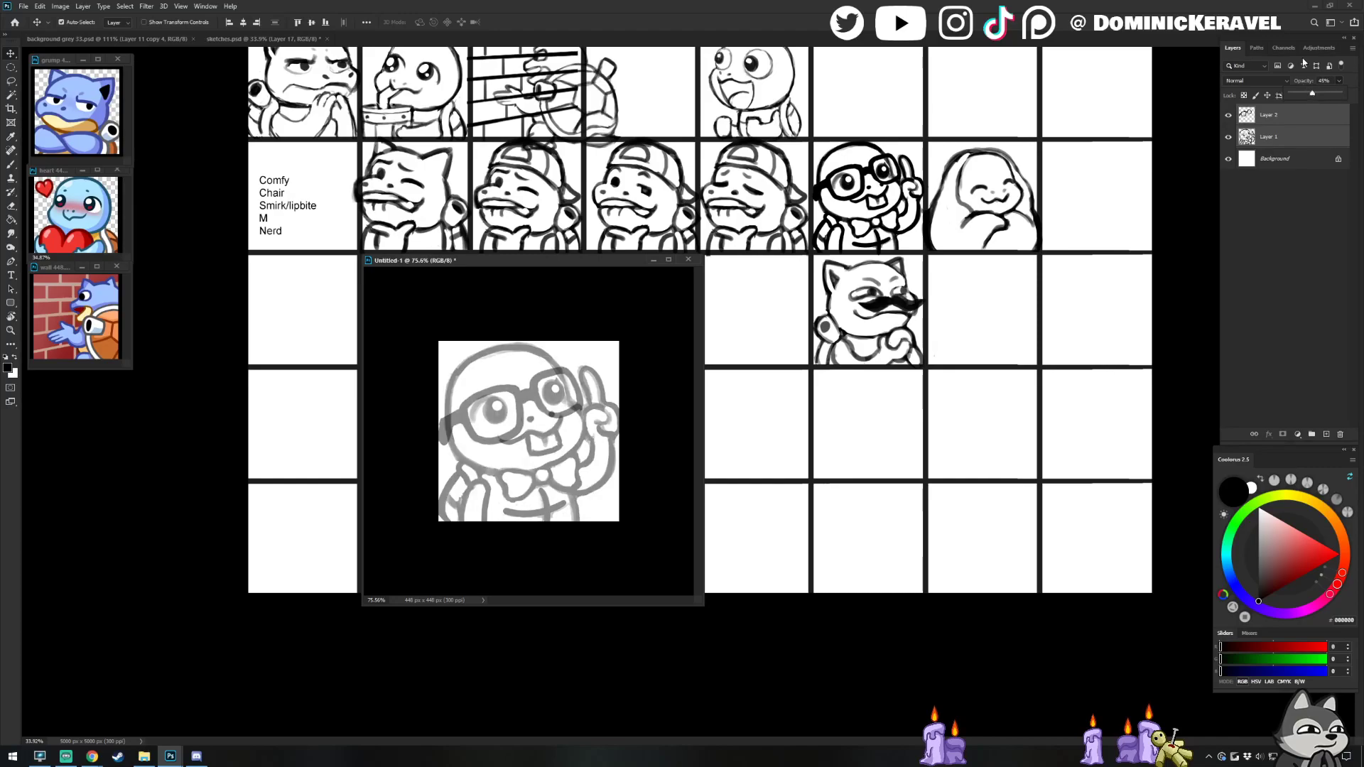
Step: Add a new empty layer above the faded sketch layers
key("ctrl+shift+alt+n")
key("b")
key("v")
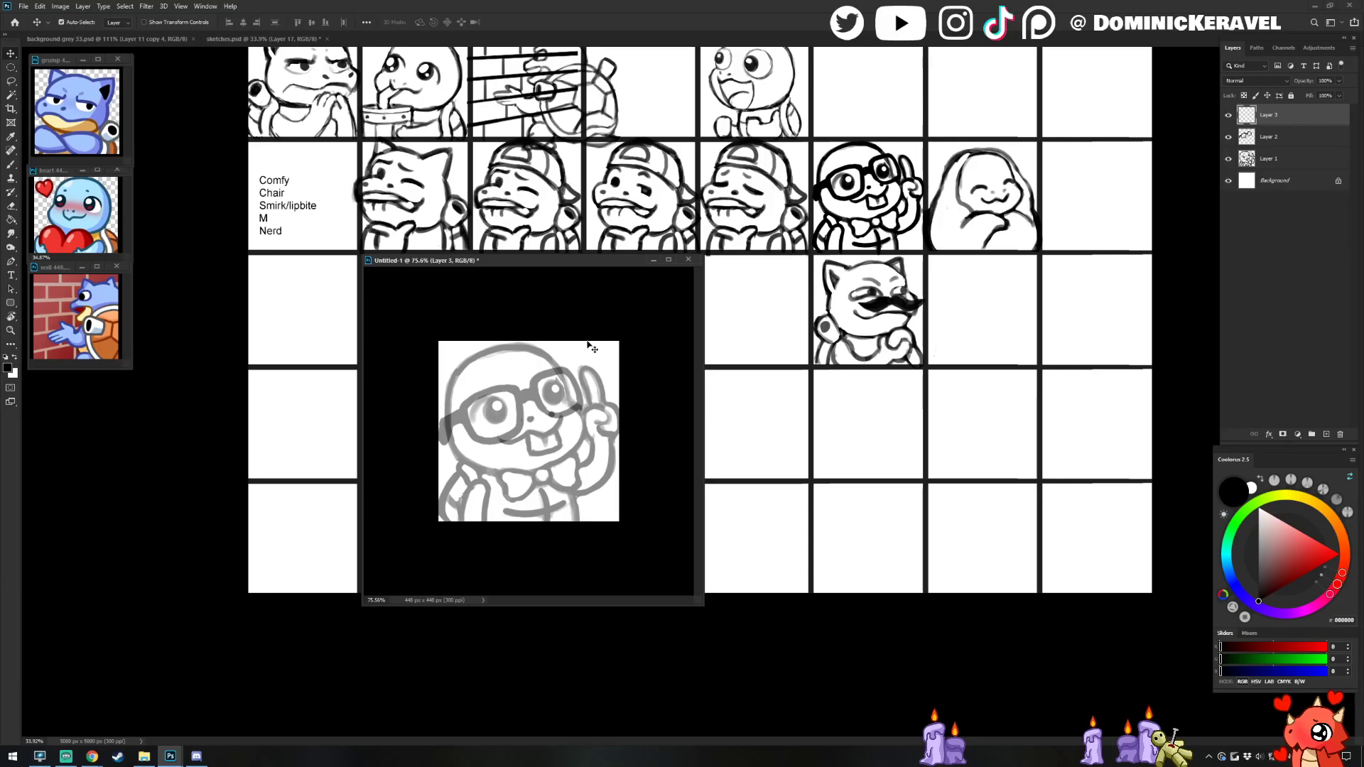
Step: Move the floating emote window across the sketch sheet, below the sketches wearing caps, keeping the nerd sketch in view
key("e")
mouse_move(478, 265)
left_mouse_down()
mouse_move(557, 262)
mouse_move(543, 265)
left_mouse_up()
key("v")
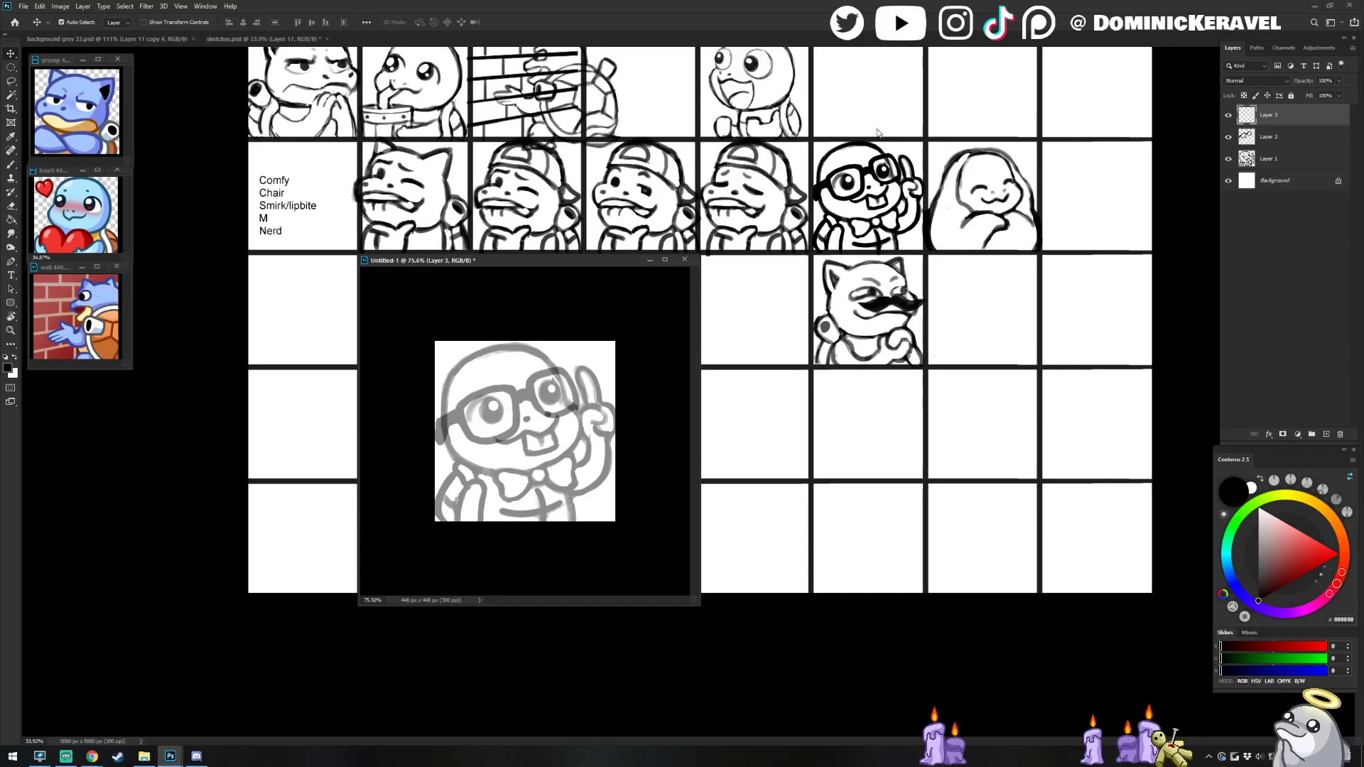
left_click_drag(475, 260, 477, 264)
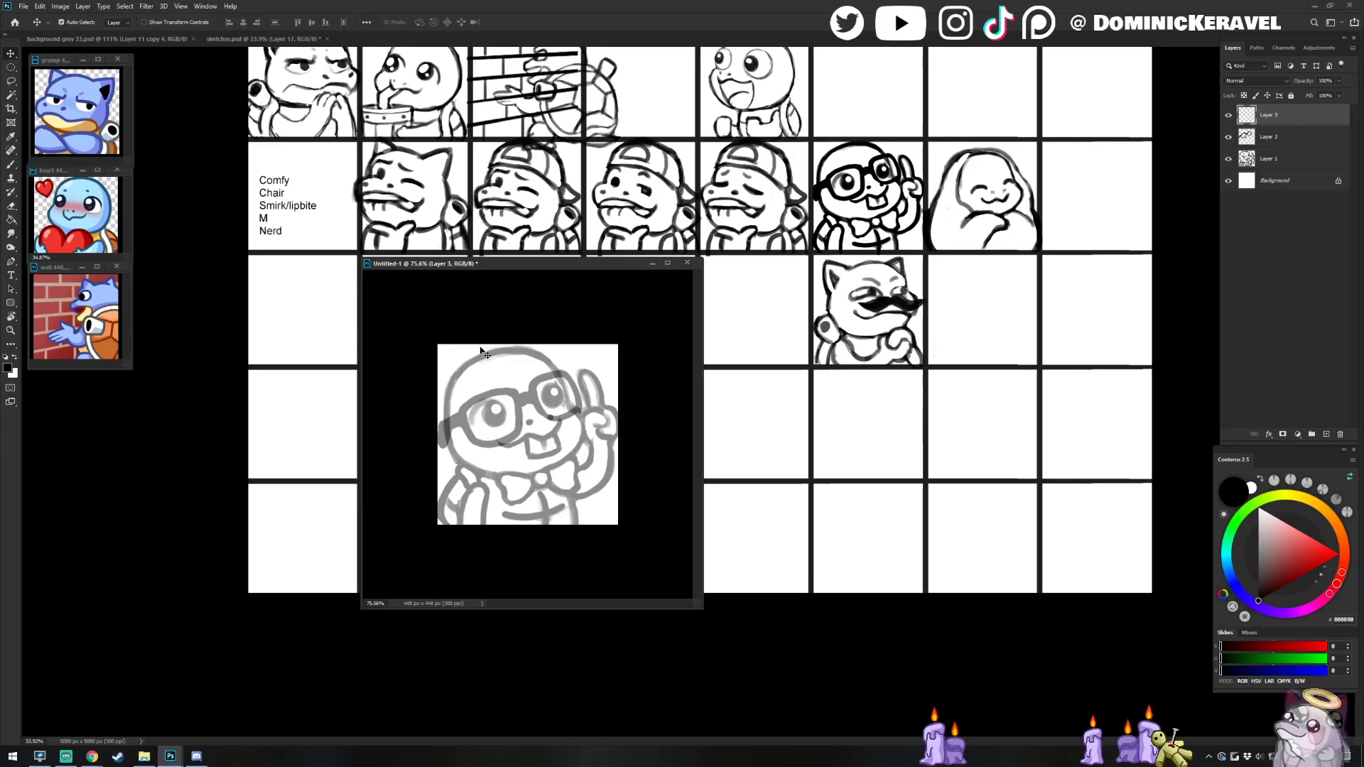
key("alt+Tab")
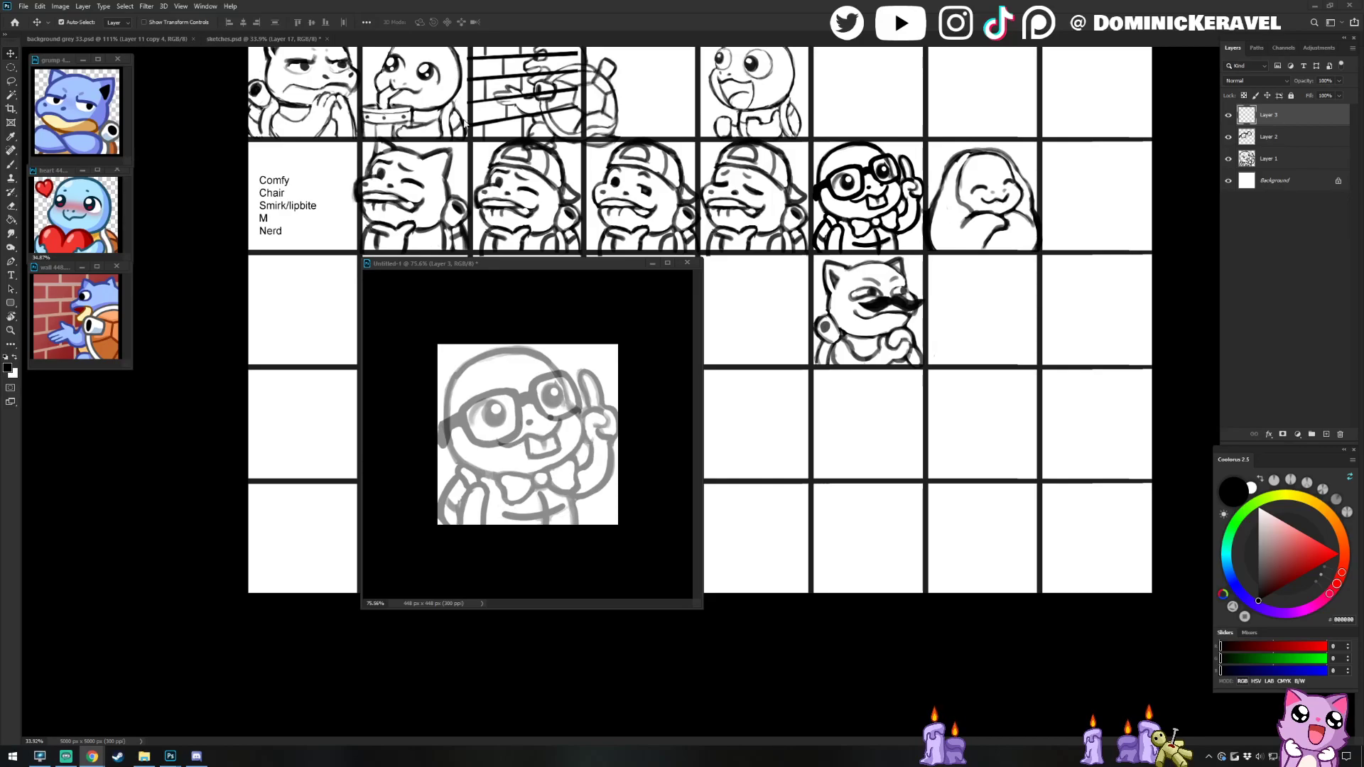
left_click_drag(476, 264, 470, 262)
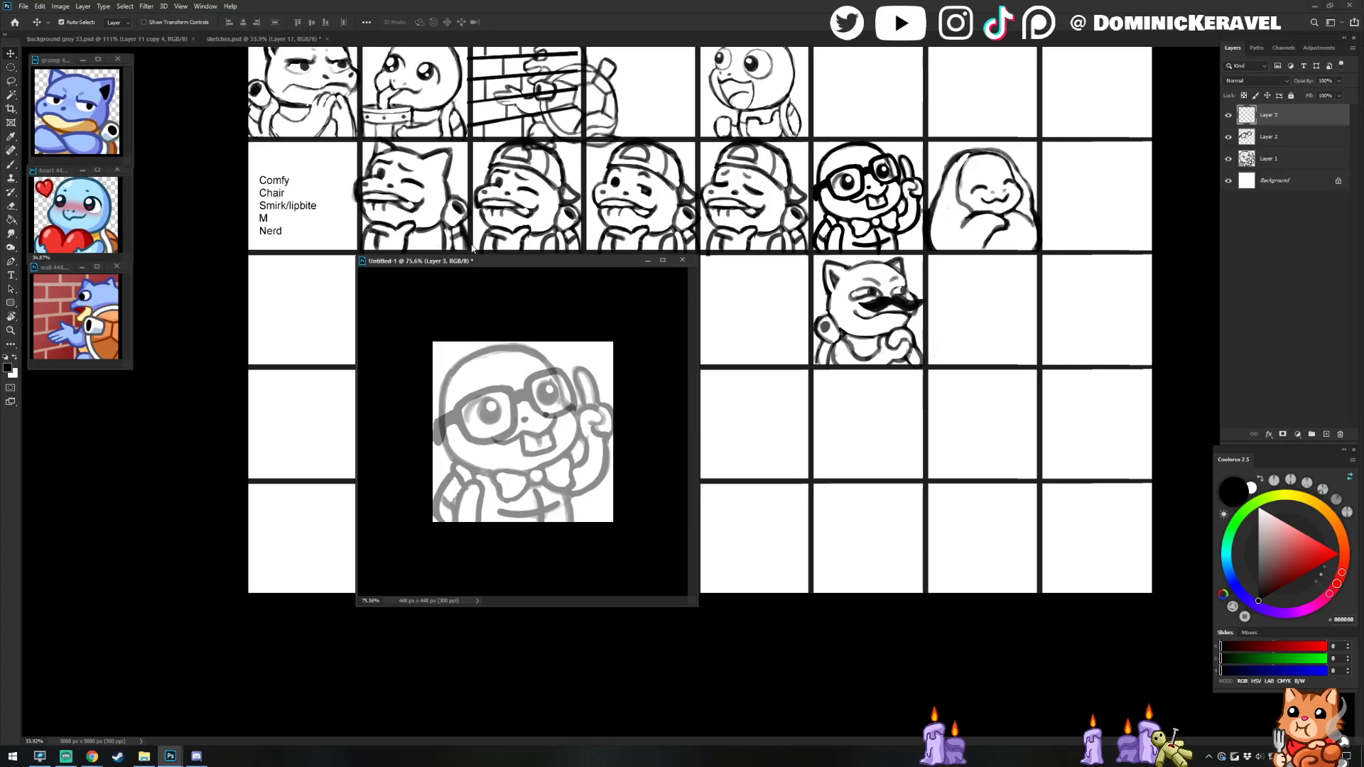
left_click_drag(503, 262, 672, 258)
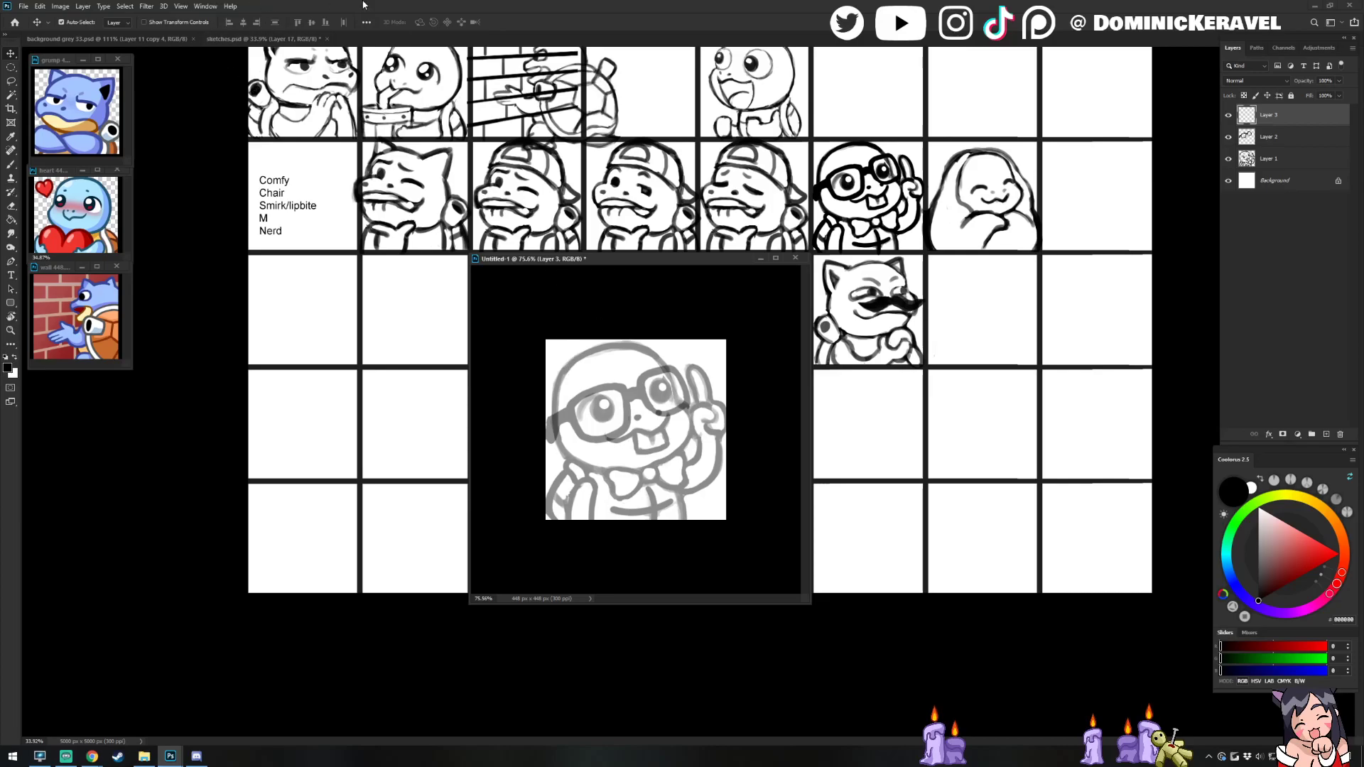
mouse_move(637, 258)
left_mouse_down()
mouse_move(653, 259)
mouse_move(621, 259)
mouse_move(651, 259)
mouse_move(639, 258)
left_mouse_up()
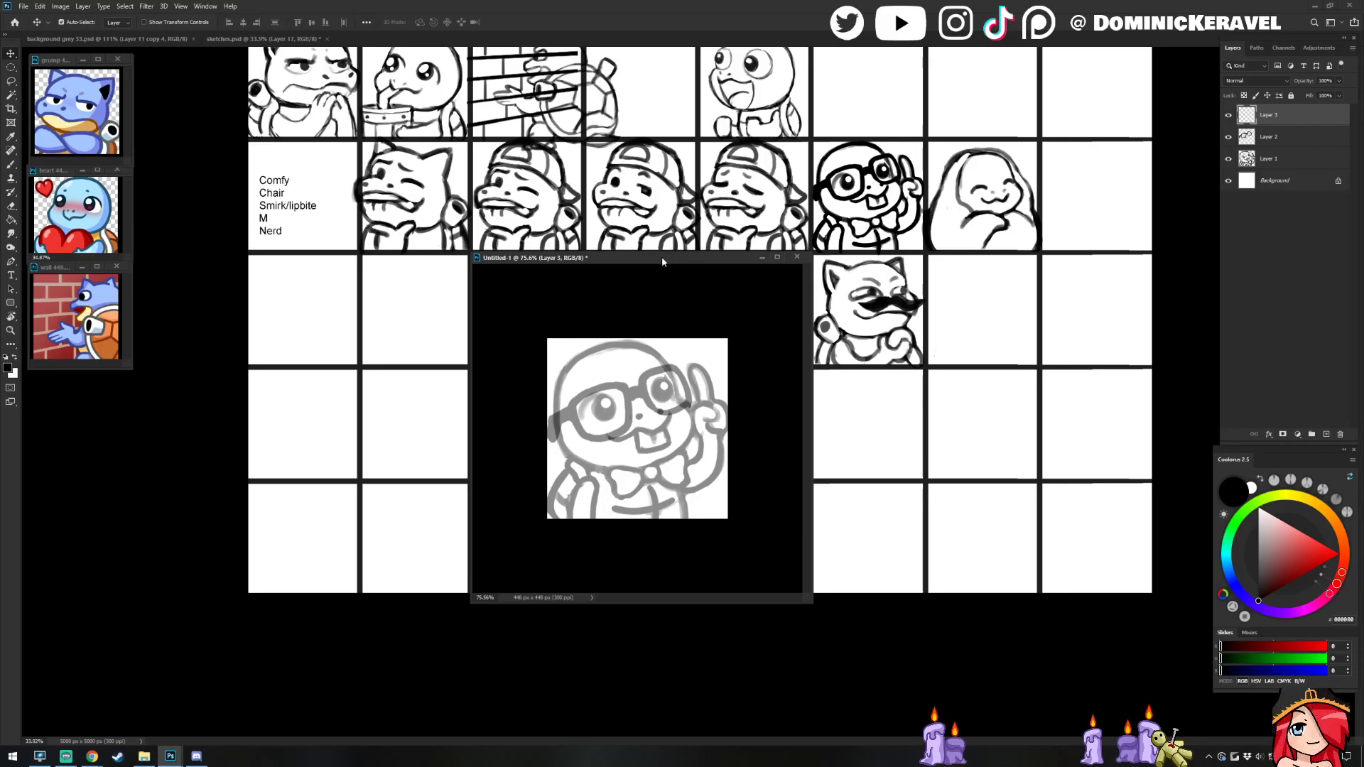
left_click_drag(662, 257, 686, 259)
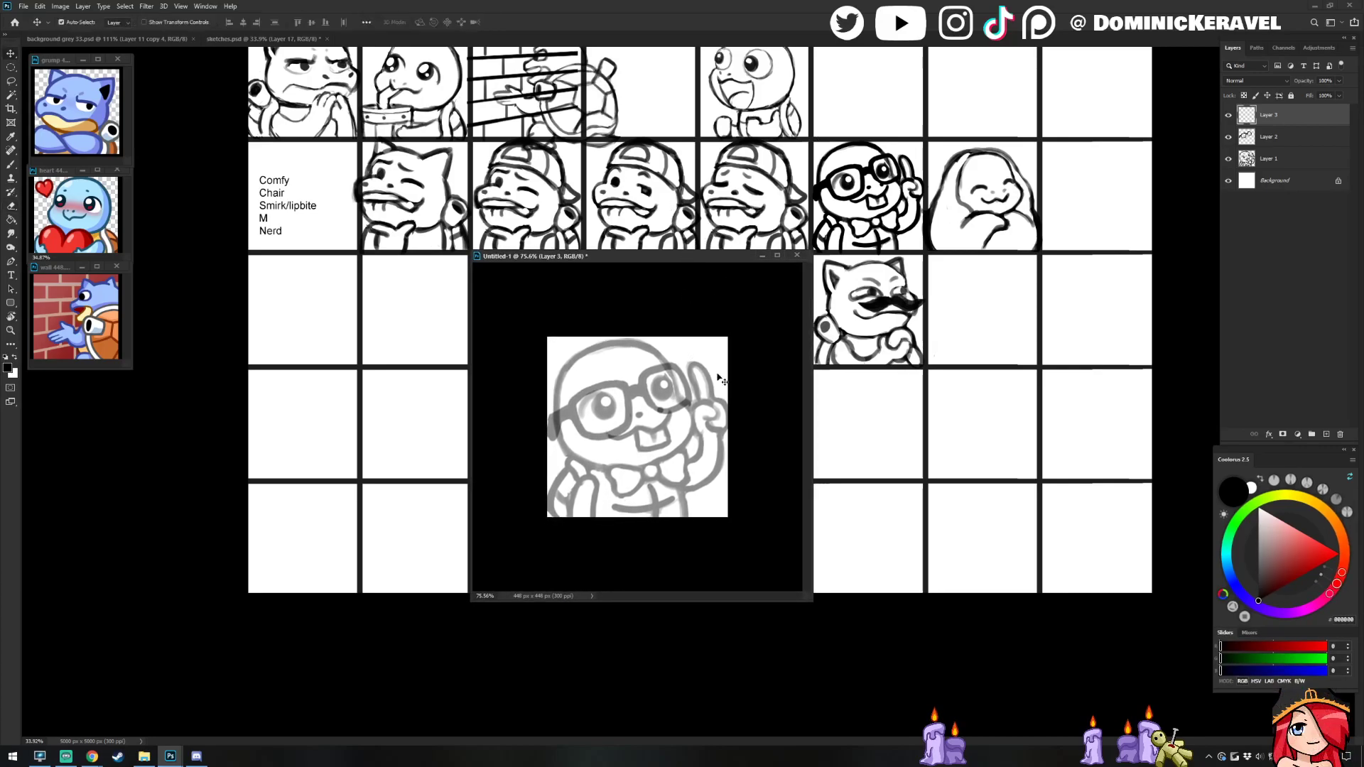
Step: Choose the Clean Line brush from the Dom Brushes EMOTES set for inking the emote
key("b")
left_click_drag(663, 364, 671, 446)
key("ctrl+z")
key("ctrl+0")
right_click(635, 393)
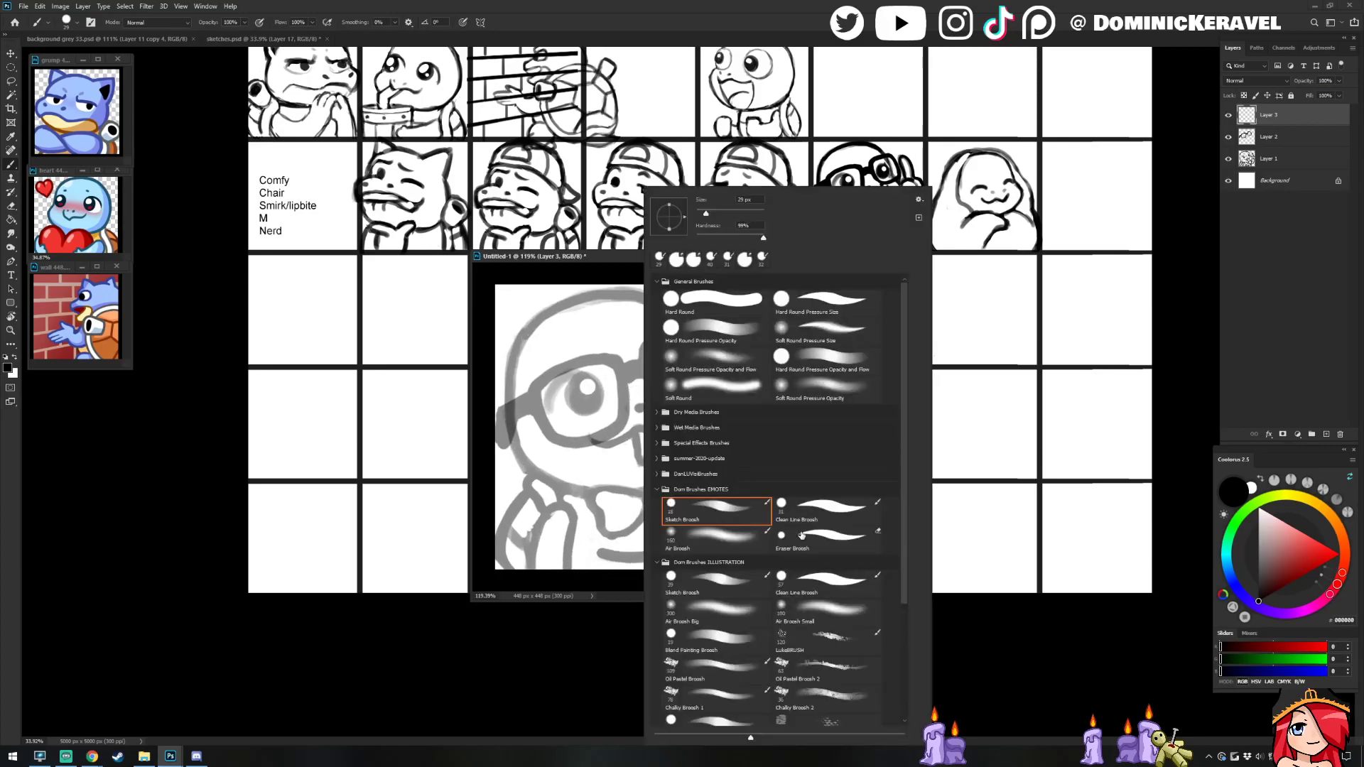
double_click(823, 515)
left_click_drag(721, 392, 696, 393)
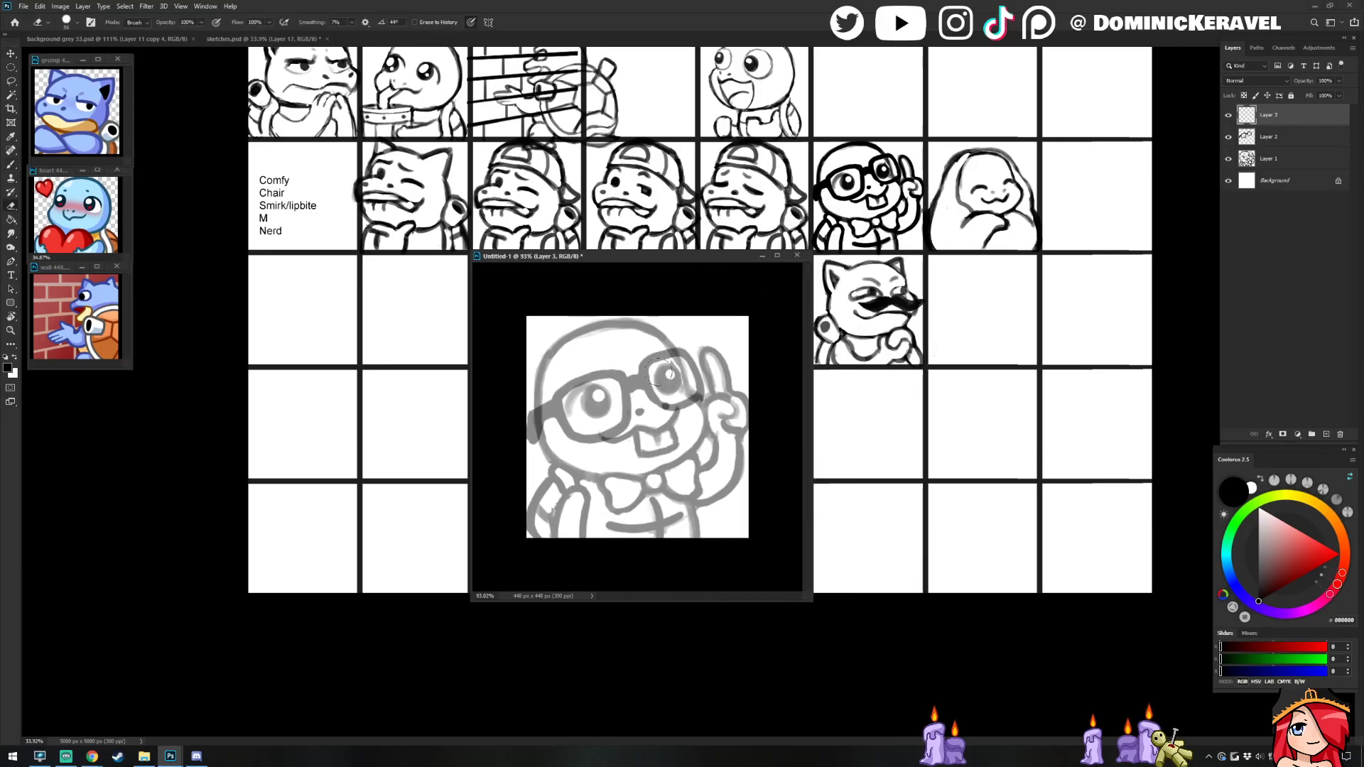
key("b")
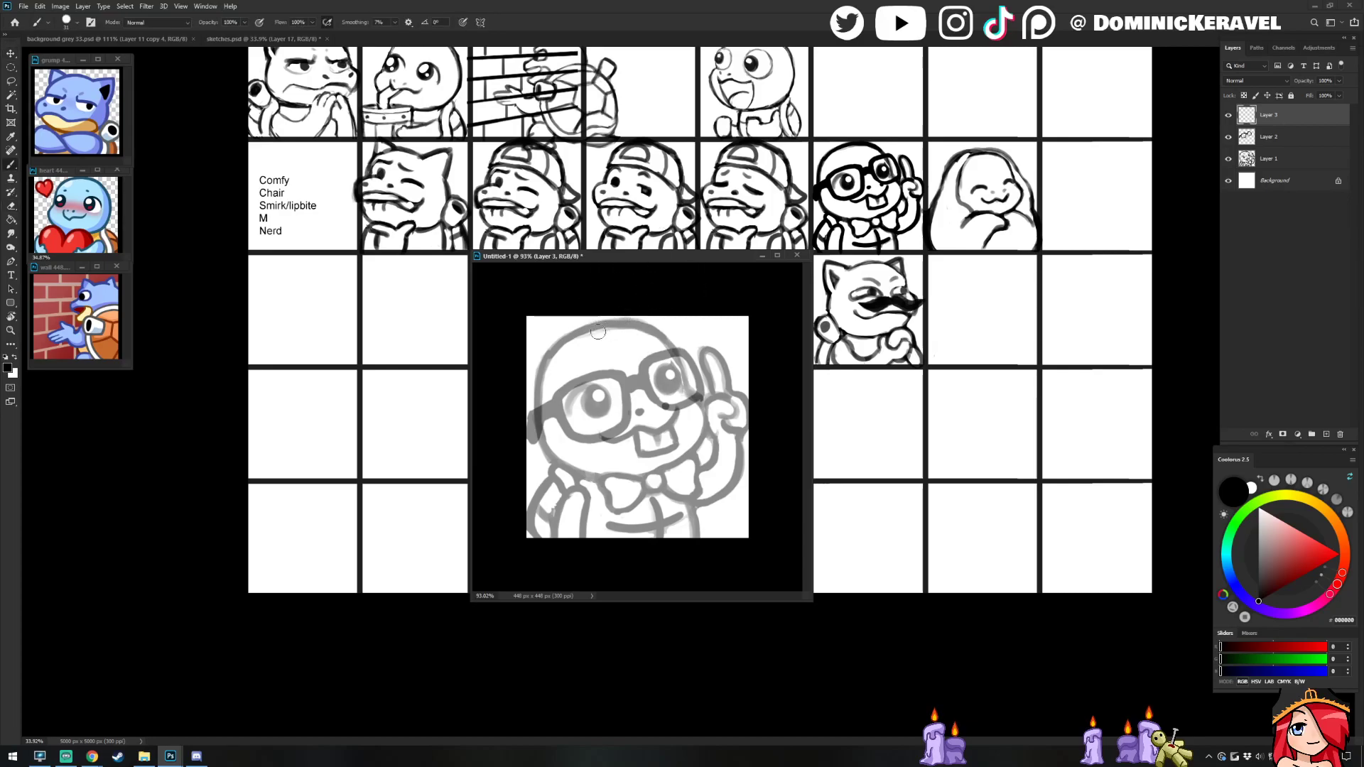
Step: Ink the top of the head in one smooth black arc over the faded sketch, redoing the stroke until it is clean
left_click_drag(561, 344, 645, 317)
key("ctrl+z")
key("ctrl+z")
mouse_move(559, 342)
left_mouse_down()
mouse_move(619, 324)
mouse_move(666, 344)
mouse_move(690, 382)
left_mouse_up()
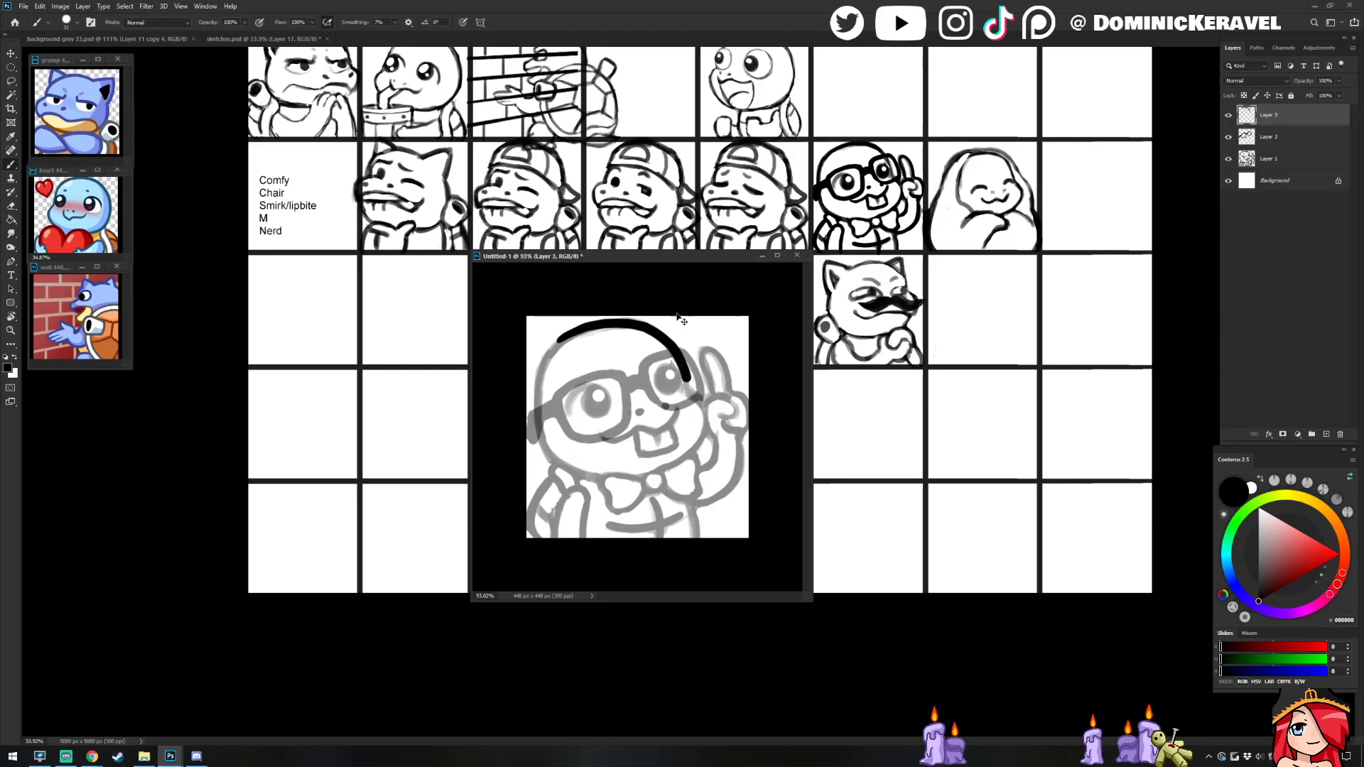
key("ctrl+z")
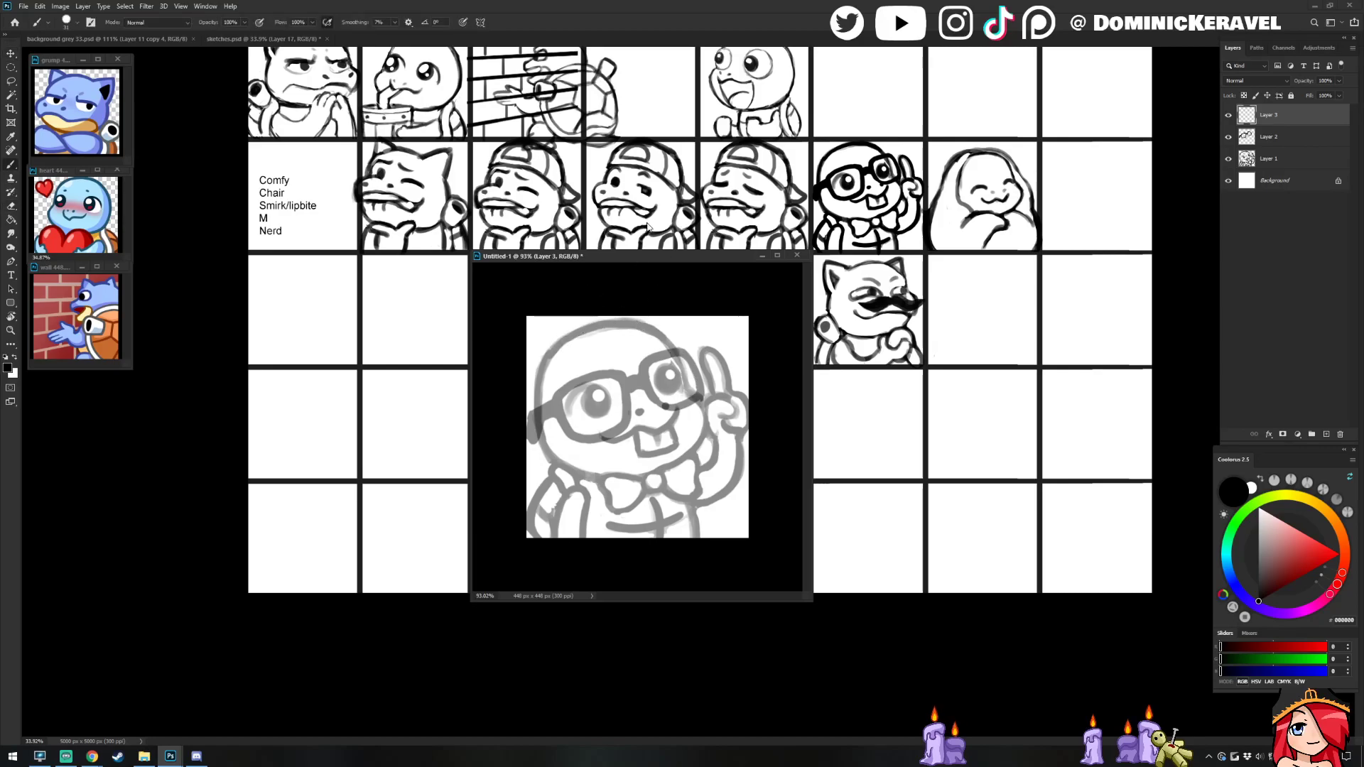
mouse_move(555, 346)
left_mouse_down()
mouse_move(612, 321)
mouse_move(654, 333)
left_mouse_up()
key("ctrl+z")
mouse_move(555, 341)
left_mouse_down()
mouse_move(597, 324)
mouse_move(650, 325)
mouse_move(693, 392)
left_mouse_up()
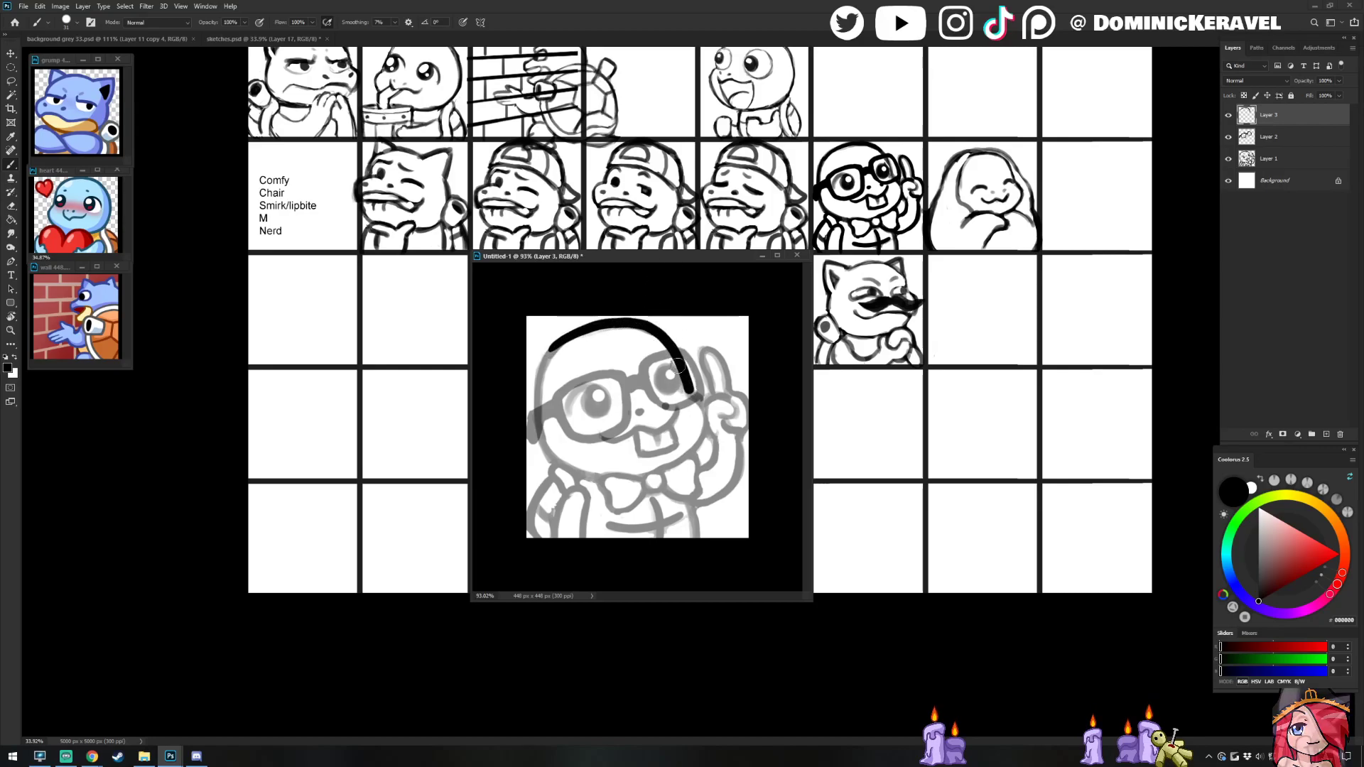
key("v")
key("b")
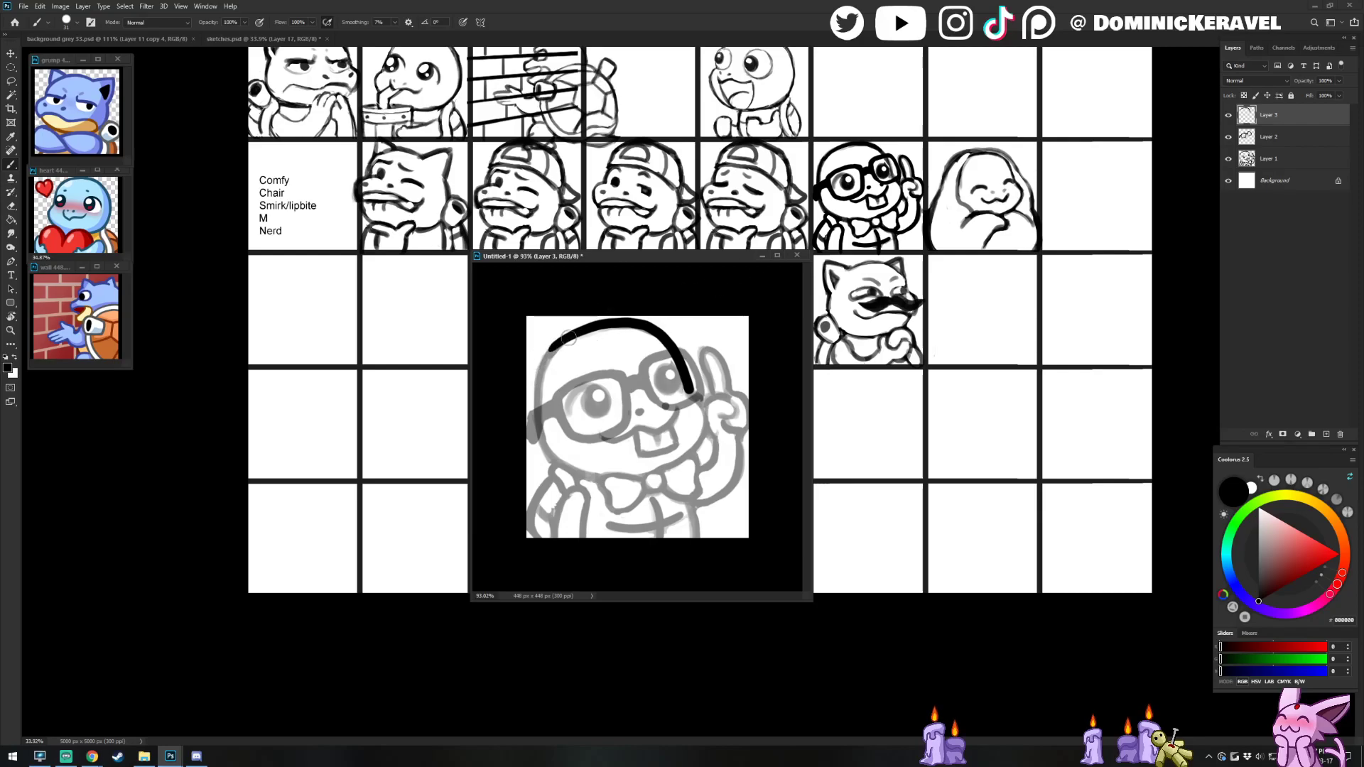
Step: Ink the side of the head away from the raised hand, from the crown down around the jaw to the chin
mouse_move(560, 341)
left_mouse_down()
mouse_move(538, 415)
mouse_move(562, 466)
left_mouse_up()
key("ctrl+z")
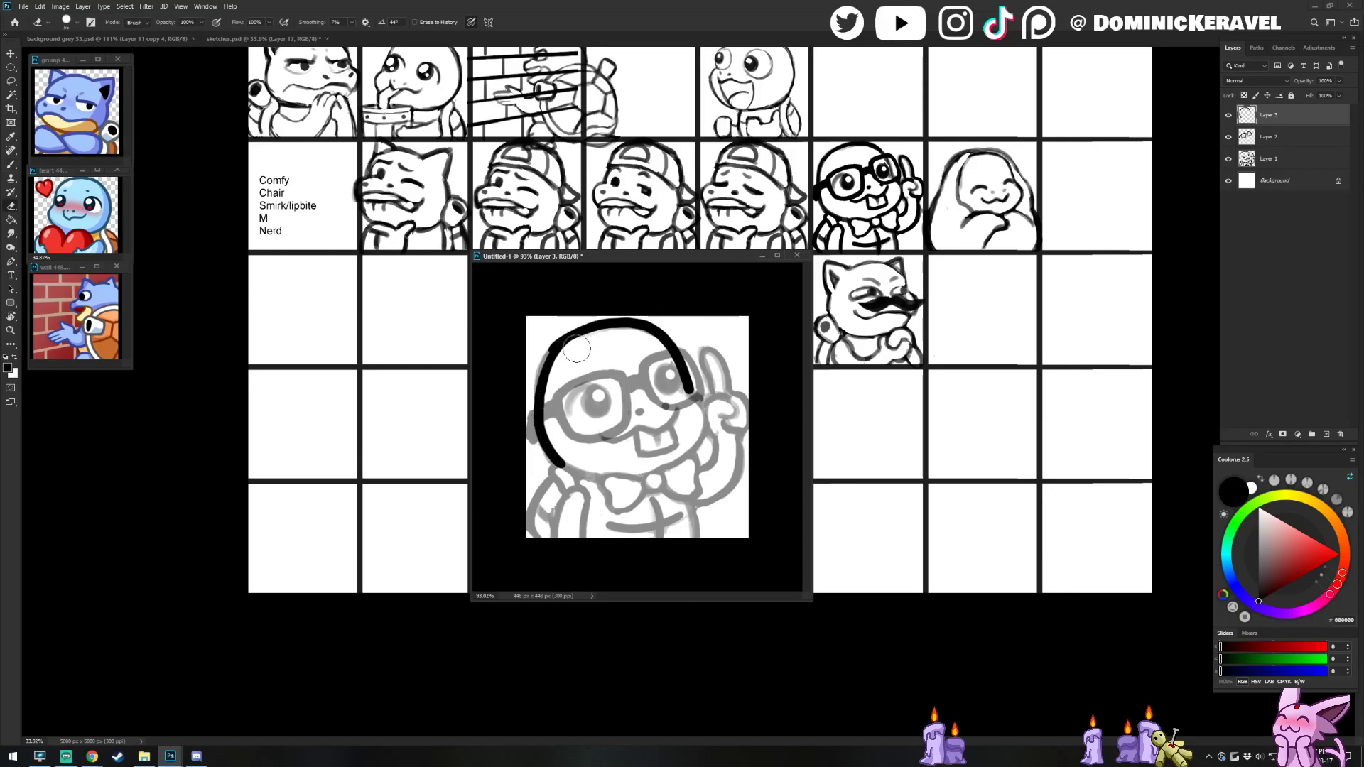
key("ctrl+z")
key("ctrl+z")
mouse_move(547, 359)
left_mouse_down()
mouse_move(540, 438)
mouse_move(579, 475)
mouse_move(605, 476)
left_mouse_up()
key("ctrl+z")
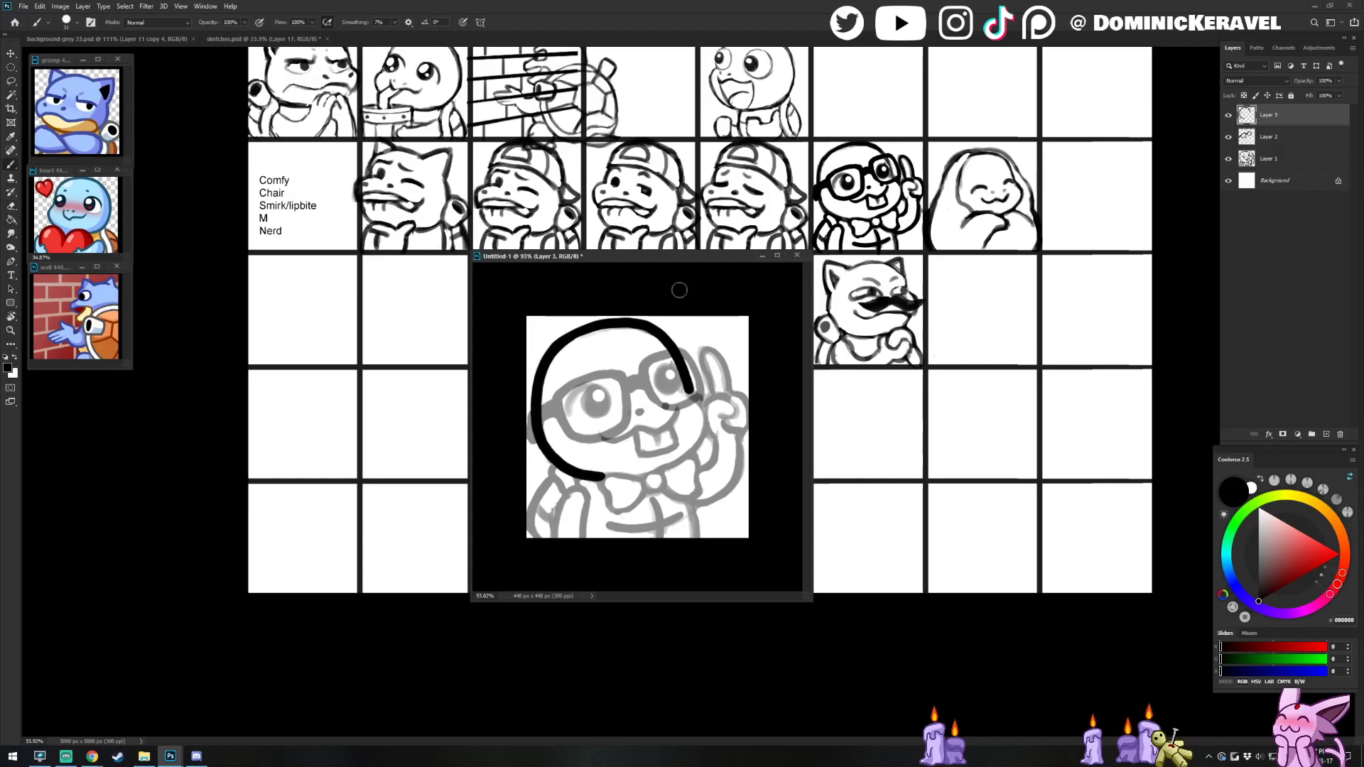
Step: Ink the bulging cheek beside the raised hand and close the face outline at the chin
mouse_move(688, 382)
left_mouse_down()
mouse_move(711, 418)
mouse_move(692, 392)
mouse_move(700, 439)
mouse_move(638, 475)
left_mouse_up()
key("ctrl+z")
key("v")
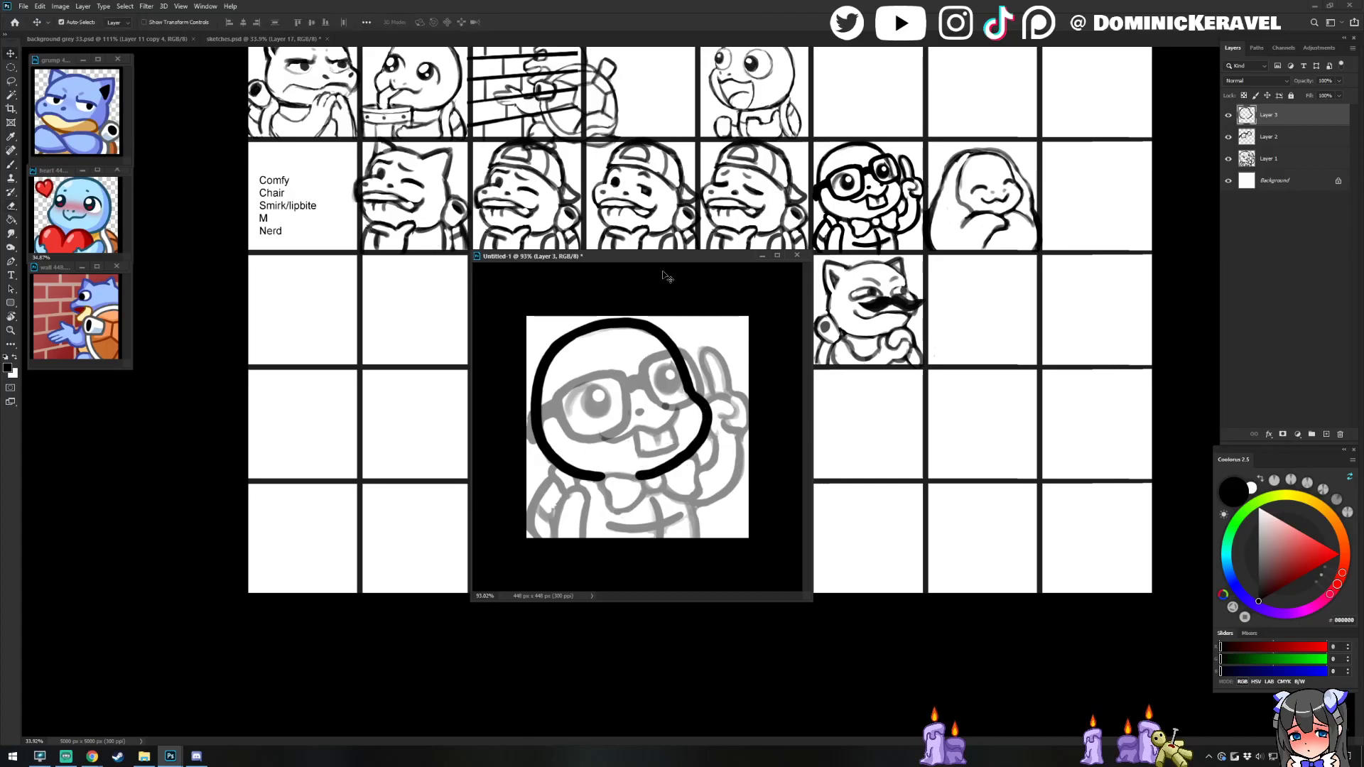
key("b")
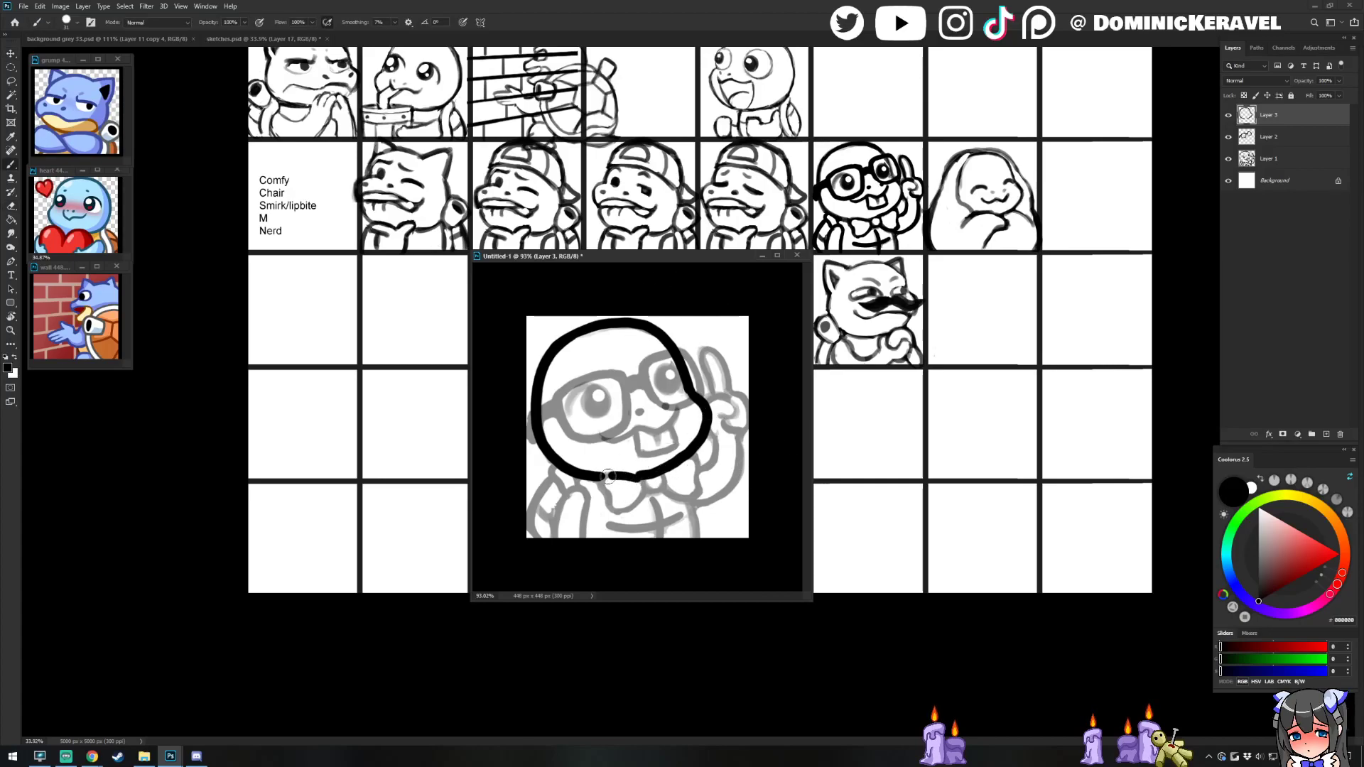
Step: Ink the bow tie under the chin and the short inner line of the raised arm
mouse_move(637, 478)
left_mouse_down()
mouse_move(606, 477)
mouse_move(599, 492)
mouse_move(609, 506)
mouse_move(658, 494)
mouse_move(663, 476)
mouse_move(701, 483)
mouse_move(701, 502)
mouse_move(657, 488)
left_mouse_up()
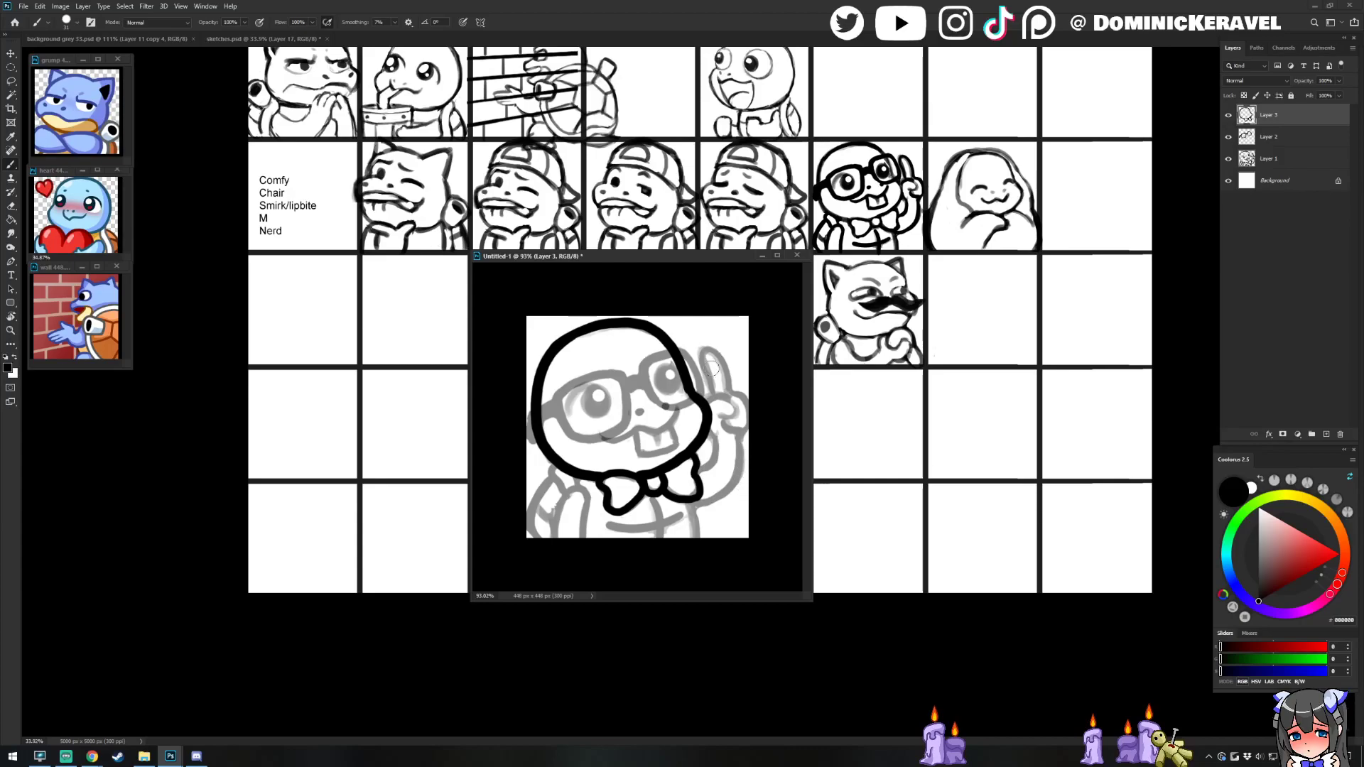
left_click_drag(714, 438, 695, 471)
key("ctrl+z")
key("v")
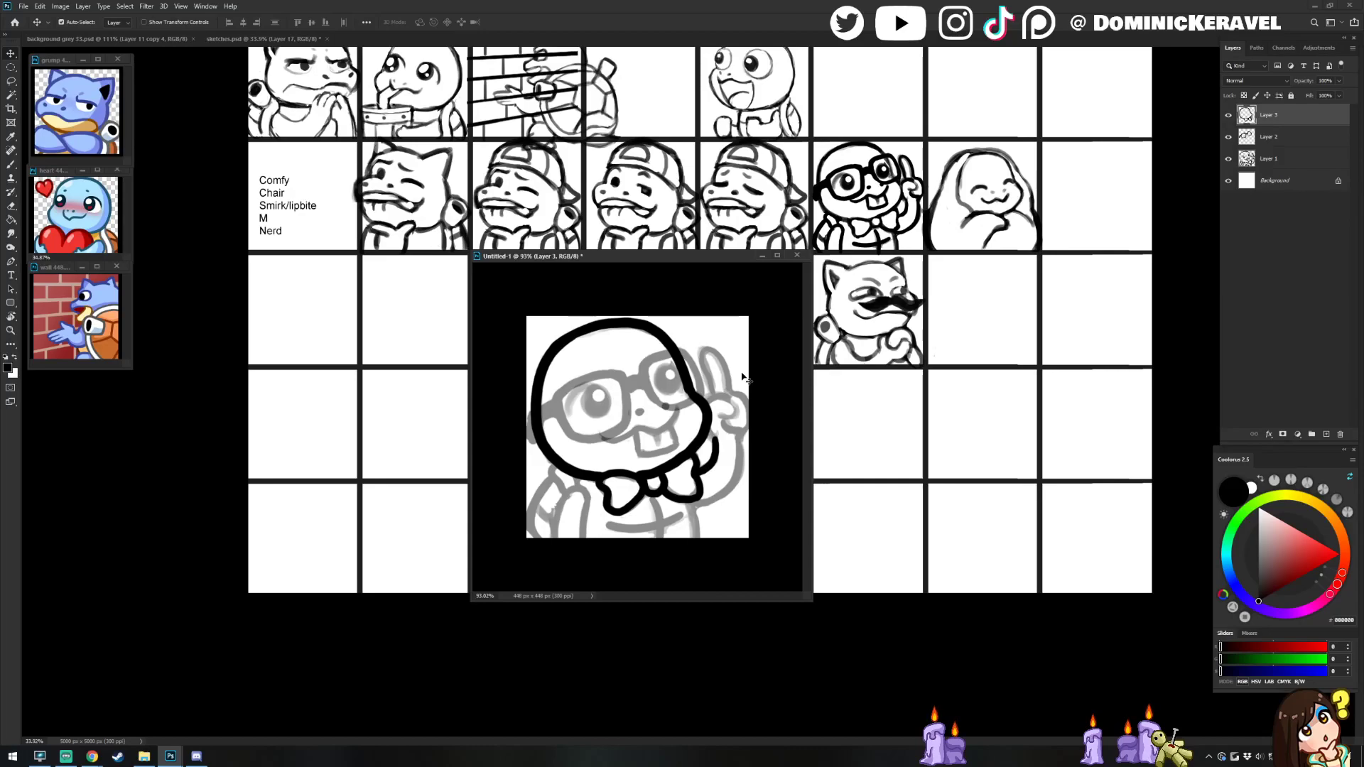
key("b")
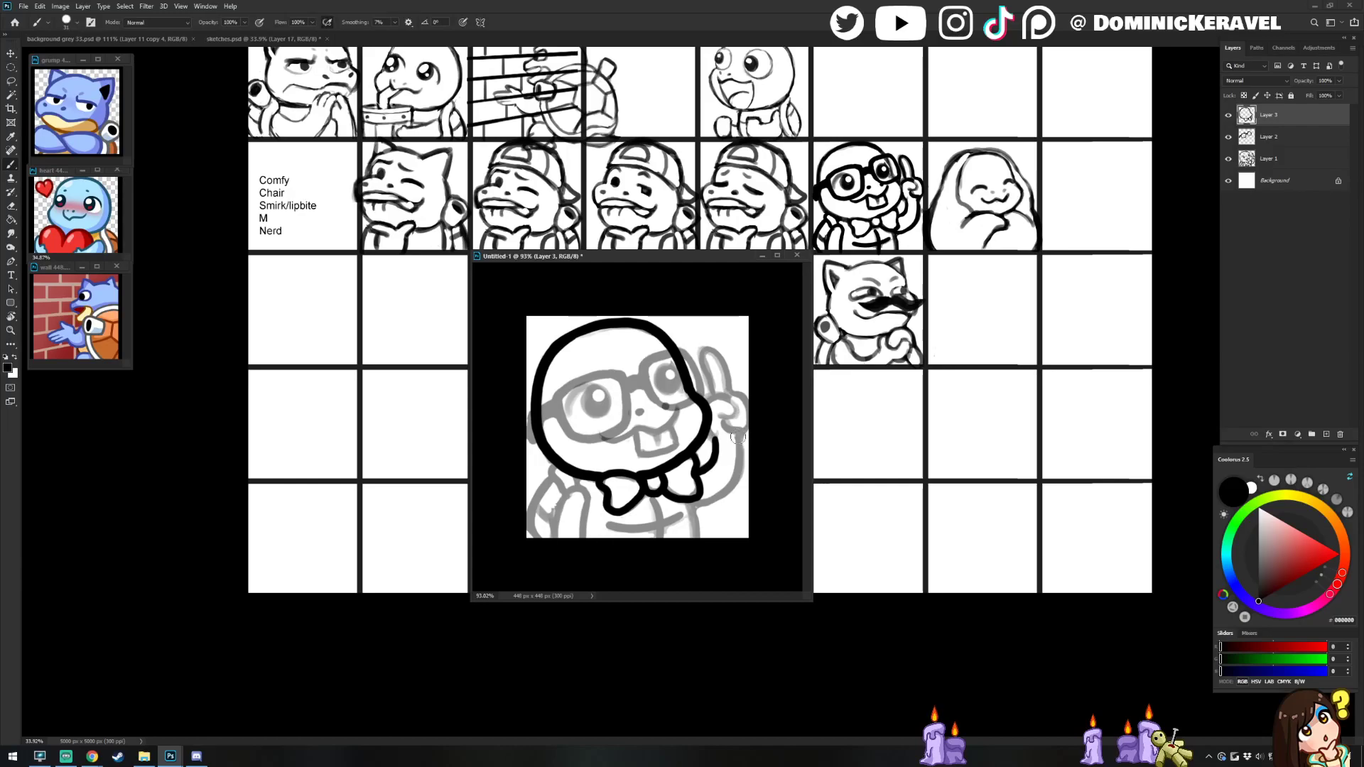
Step: Ink the outer curve of the raised arm and the curled thumb line of its hand
mouse_move(738, 439)
left_mouse_down()
mouse_move(729, 494)
mouse_move(701, 505)
left_mouse_up()
key("ctrl+z")
key("ctrl+z")
mouse_move(739, 438)
left_mouse_down()
mouse_move(730, 487)
mouse_move(738, 447)
mouse_move(728, 492)
mouse_move(695, 505)
left_mouse_up()
key("ctrl+z")
mouse_move(721, 420)
left_mouse_down()
mouse_move(735, 406)
mouse_move(710, 403)
mouse_move(715, 436)
mouse_move(711, 415)
left_mouse_up()
key("ctrl+z")
key("e")
right_click(719, 411, "alt")
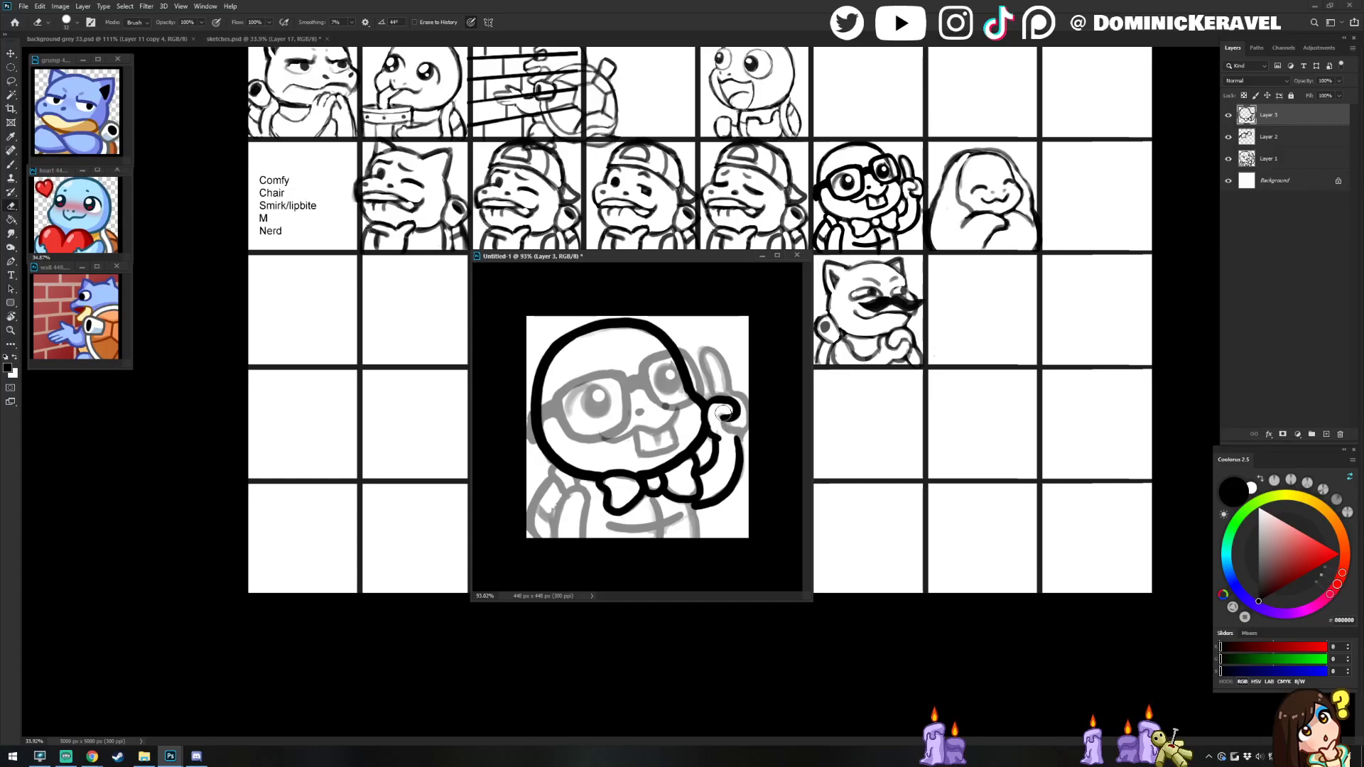
key("b")
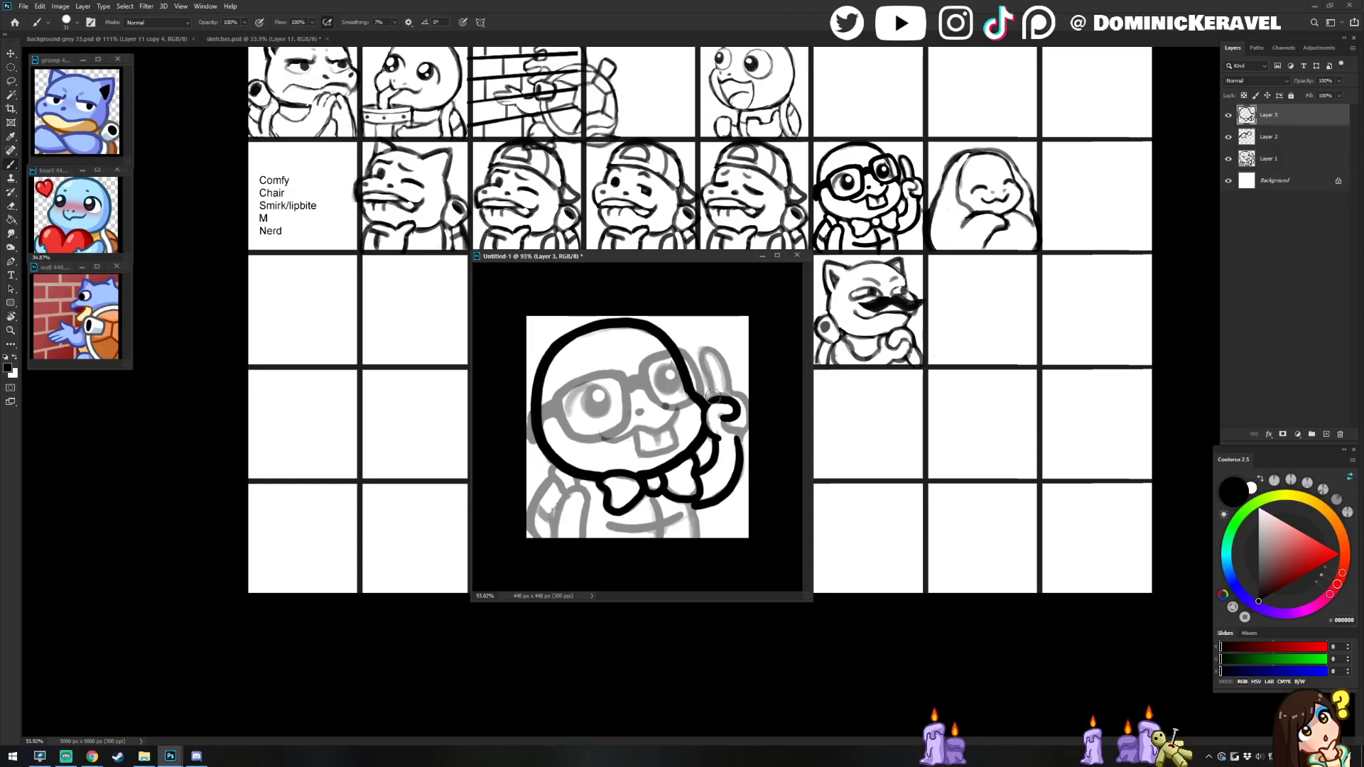
Step: Ink the raised index finger and the outer outline of the fist beneath it
mouse_move(712, 402)
left_mouse_down()
mouse_move(701, 353)
mouse_move(723, 368)
left_mouse_up()
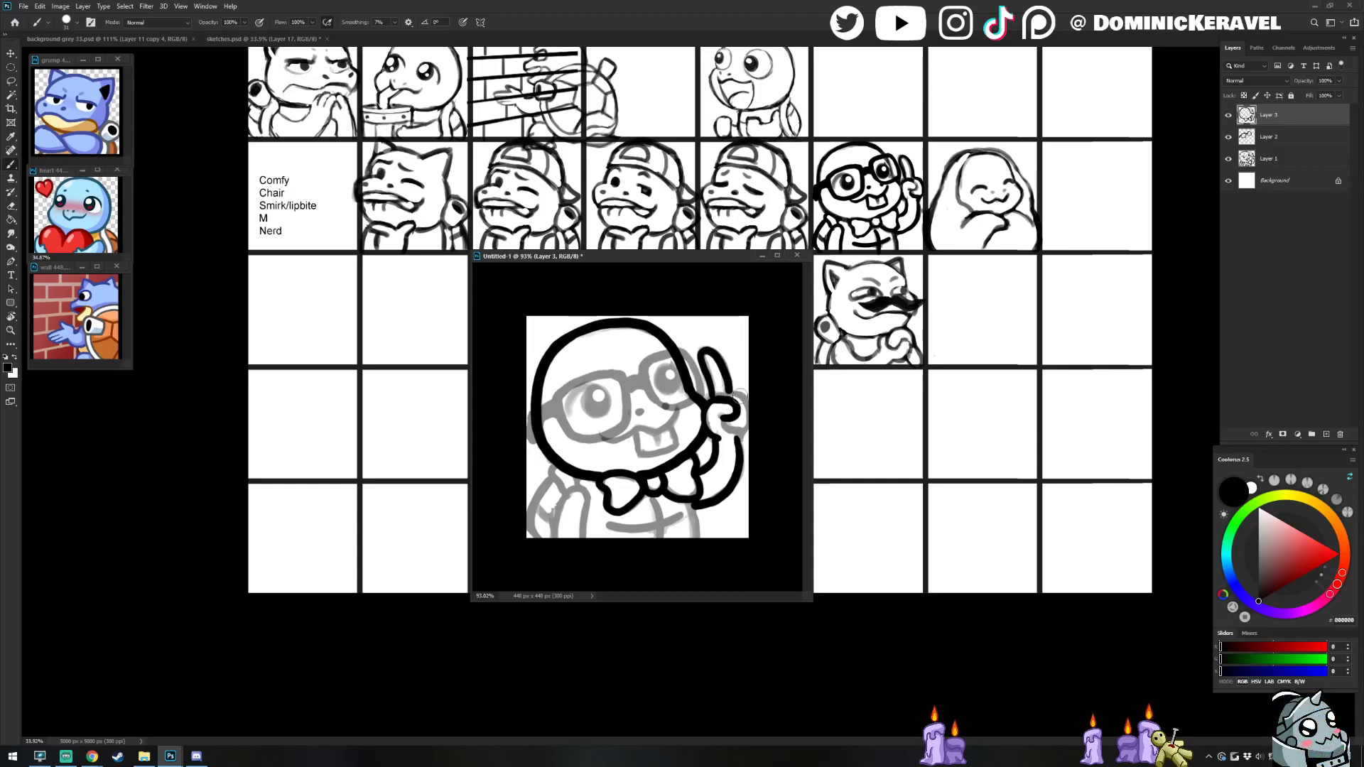
mouse_move(749, 402)
left_mouse_down()
mouse_move(744, 427)
mouse_move(719, 434)
mouse_move(744, 414)
left_mouse_up()
key("ctrl+z")
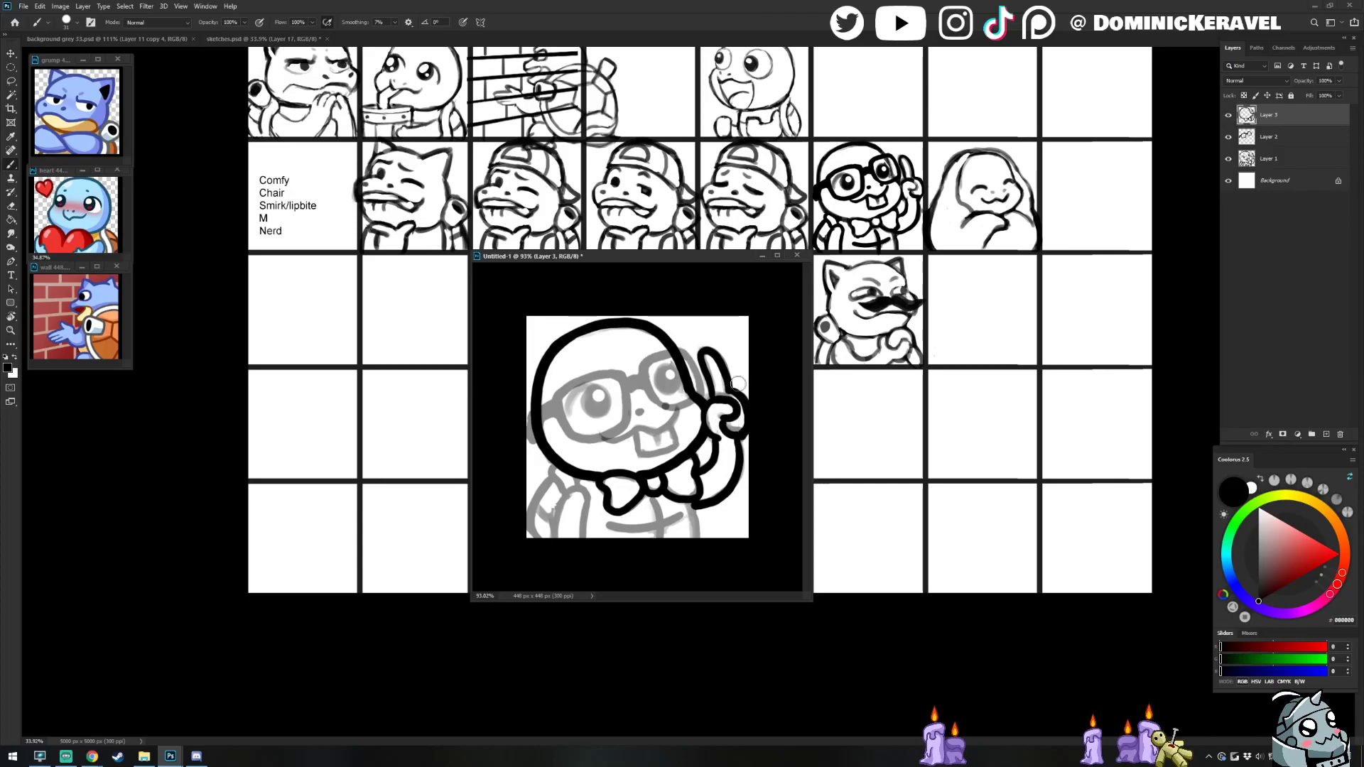
key("v")
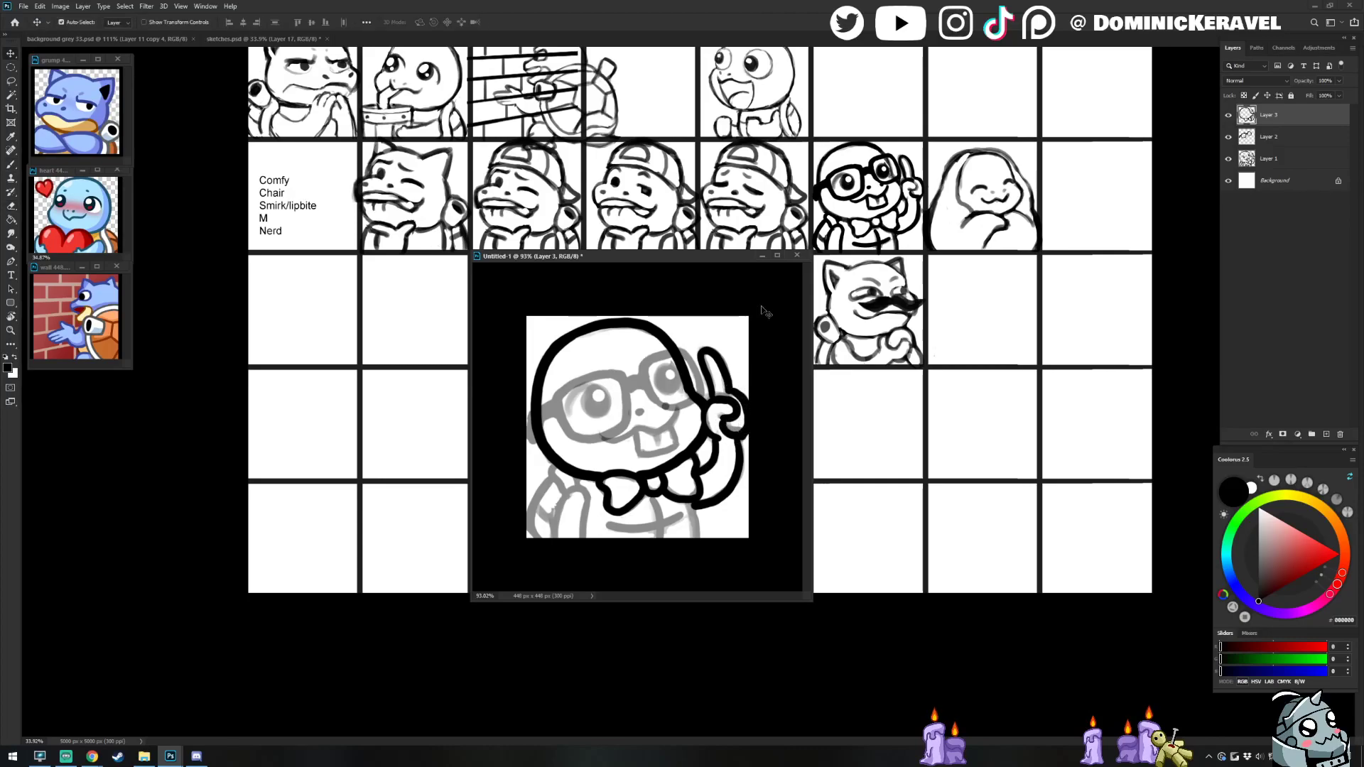
key("e")
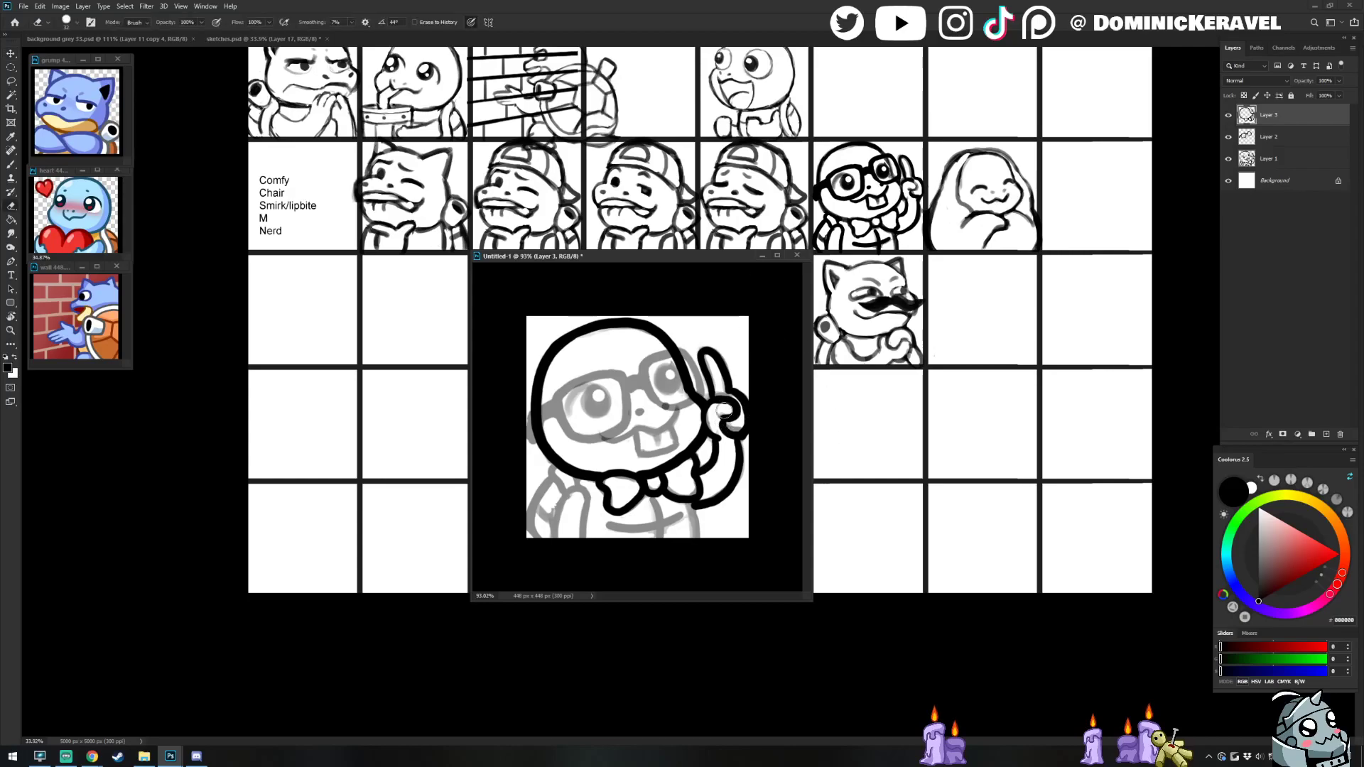
key("b")
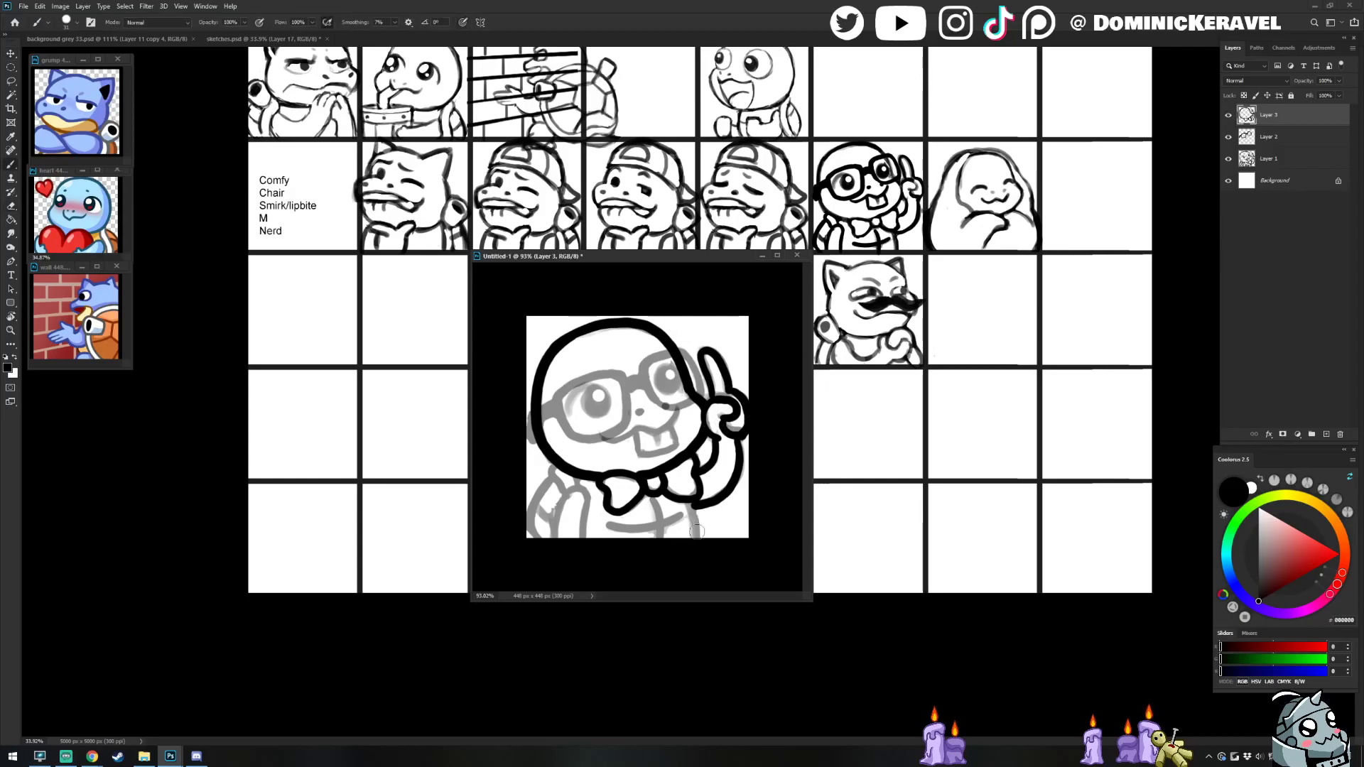
Step: Ink the torso's side line below the raised arm and shift the emote window slightly across the sketch sheet
left_click_drag(686, 505, 699, 554)
key("ctrl+z")
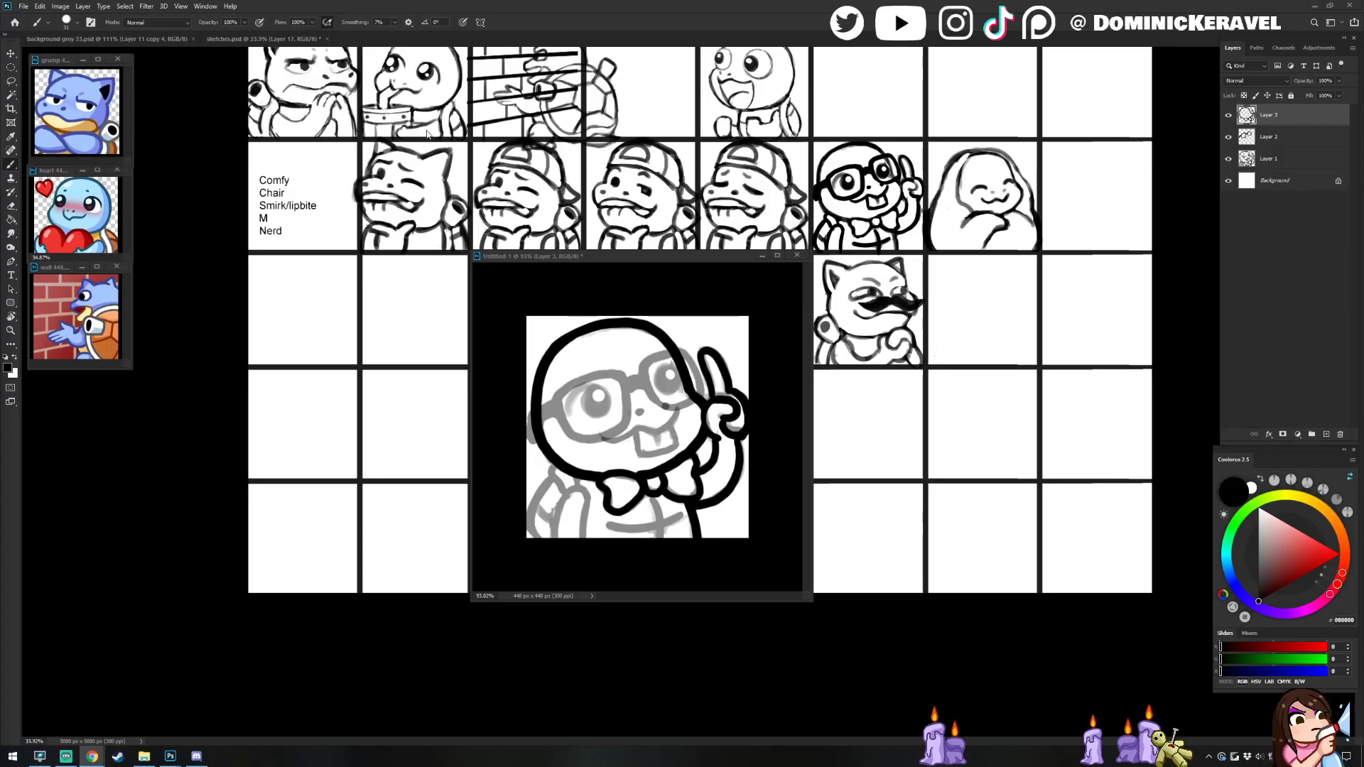
left_click_drag(527, 256, 474, 254)
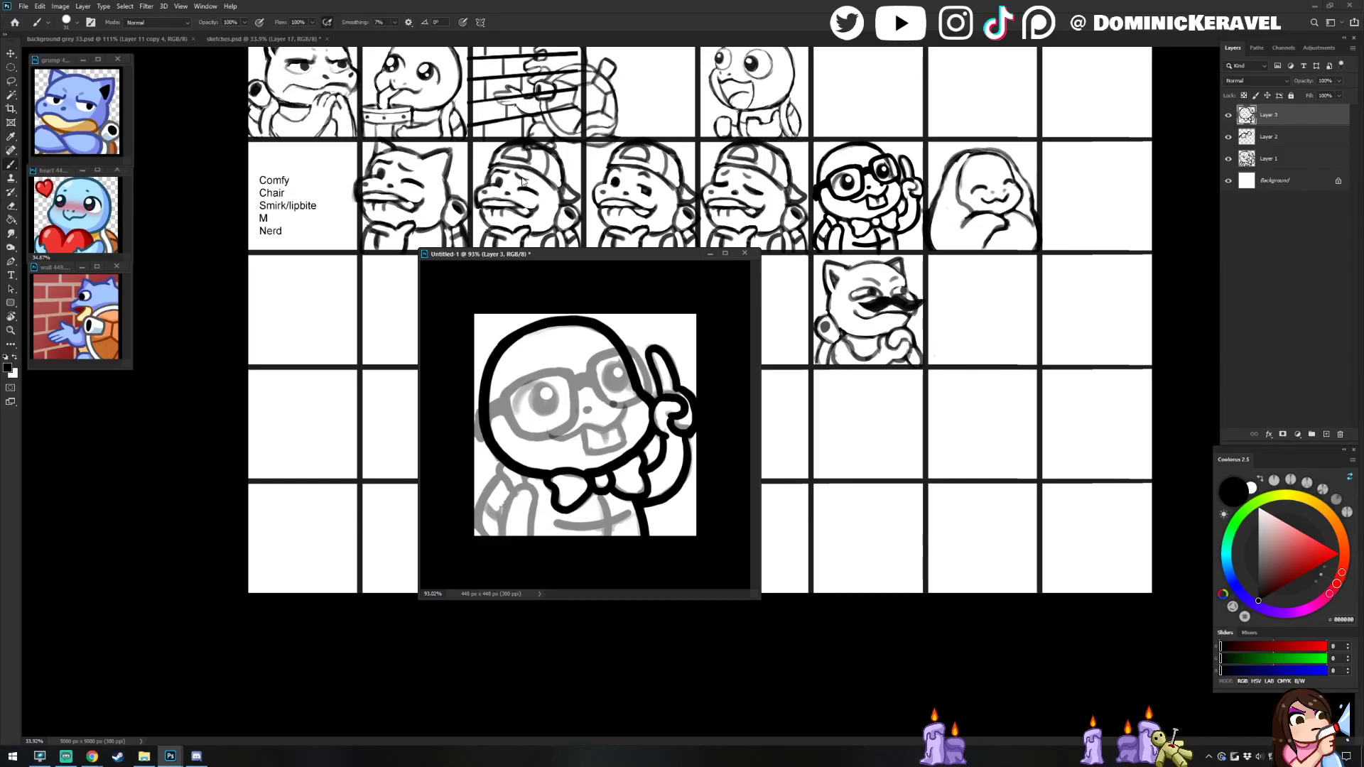
left_click_drag(533, 257, 522, 251)
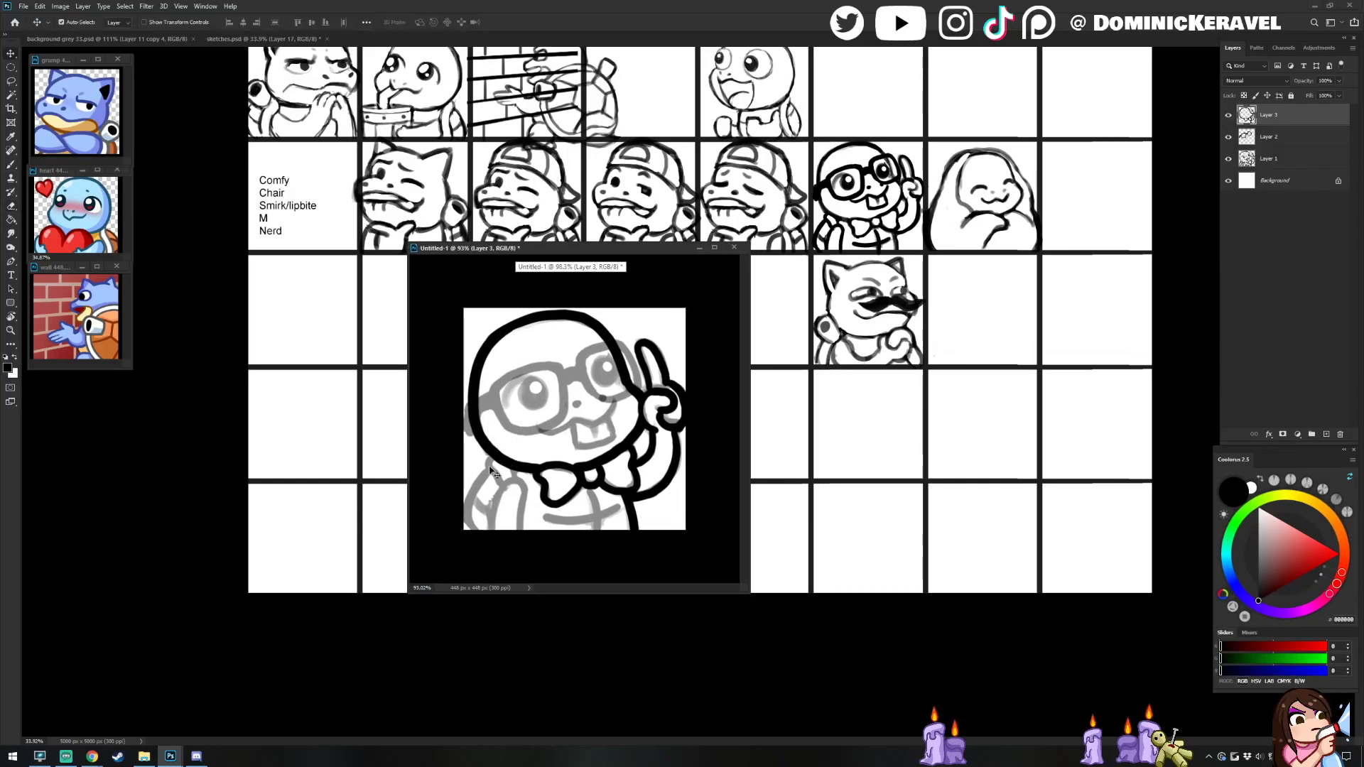
Step: Ink the shoulder, the lowered arm and the shell edge behind it on the side opposite the raised hand
mouse_move(486, 456)
left_mouse_down()
mouse_move(508, 487)
mouse_move(515, 479)
left_mouse_up()
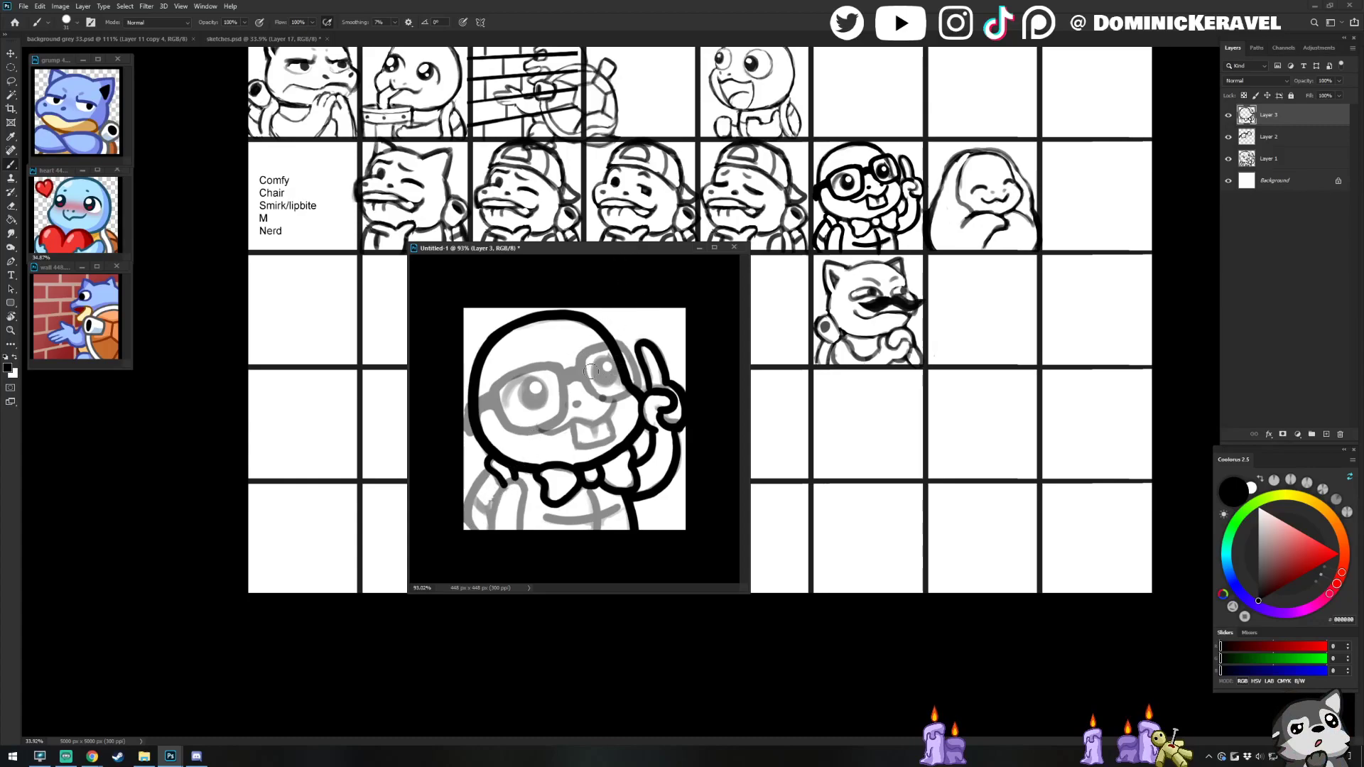
left_click_drag(504, 485, 489, 529)
left_click_drag(513, 477, 522, 531)
mouse_move(496, 461)
left_mouse_down()
mouse_move(473, 492)
mouse_move(492, 524)
left_mouse_up()
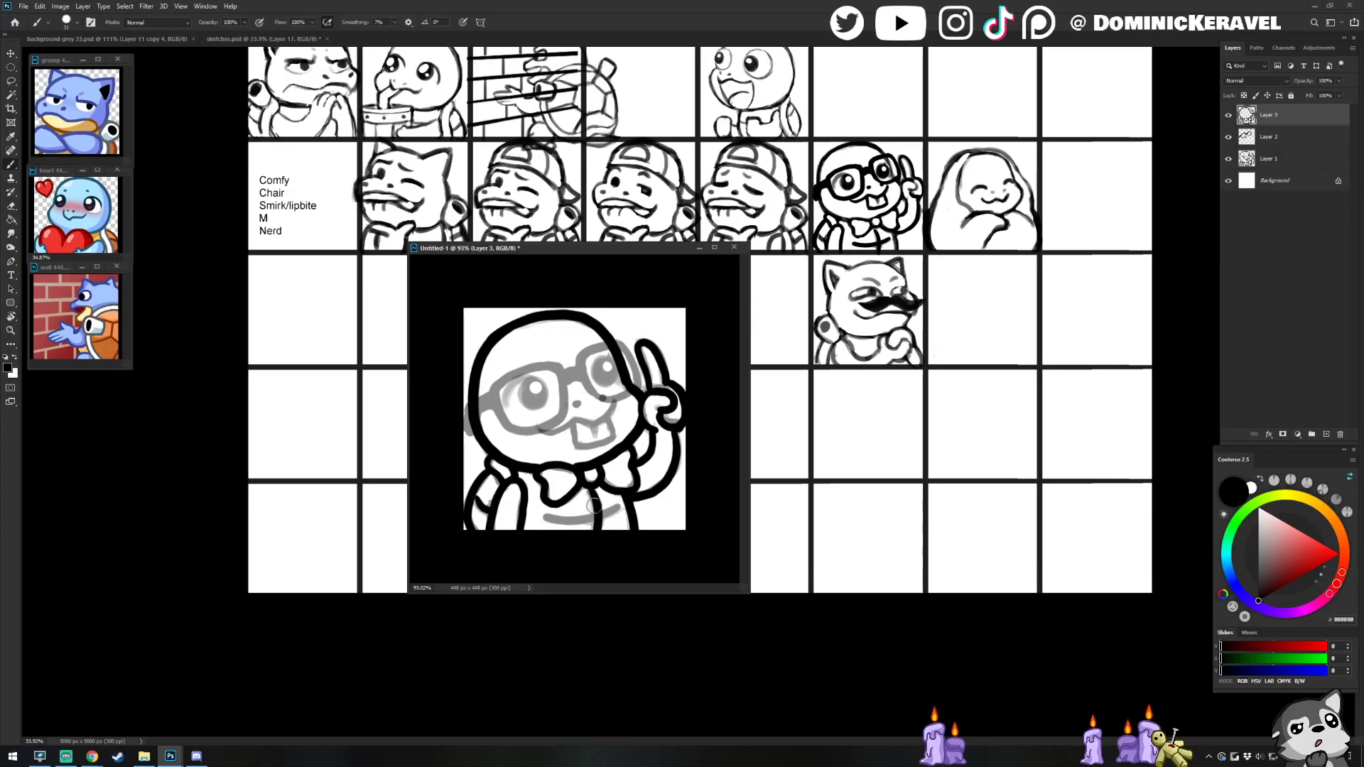
Step: Try to ink the curved belly line across the torso below the bow tie
mouse_move(590, 489)
left_mouse_down()
mouse_move(603, 526)
mouse_move(611, 512)
mouse_move(544, 523)
left_mouse_up()
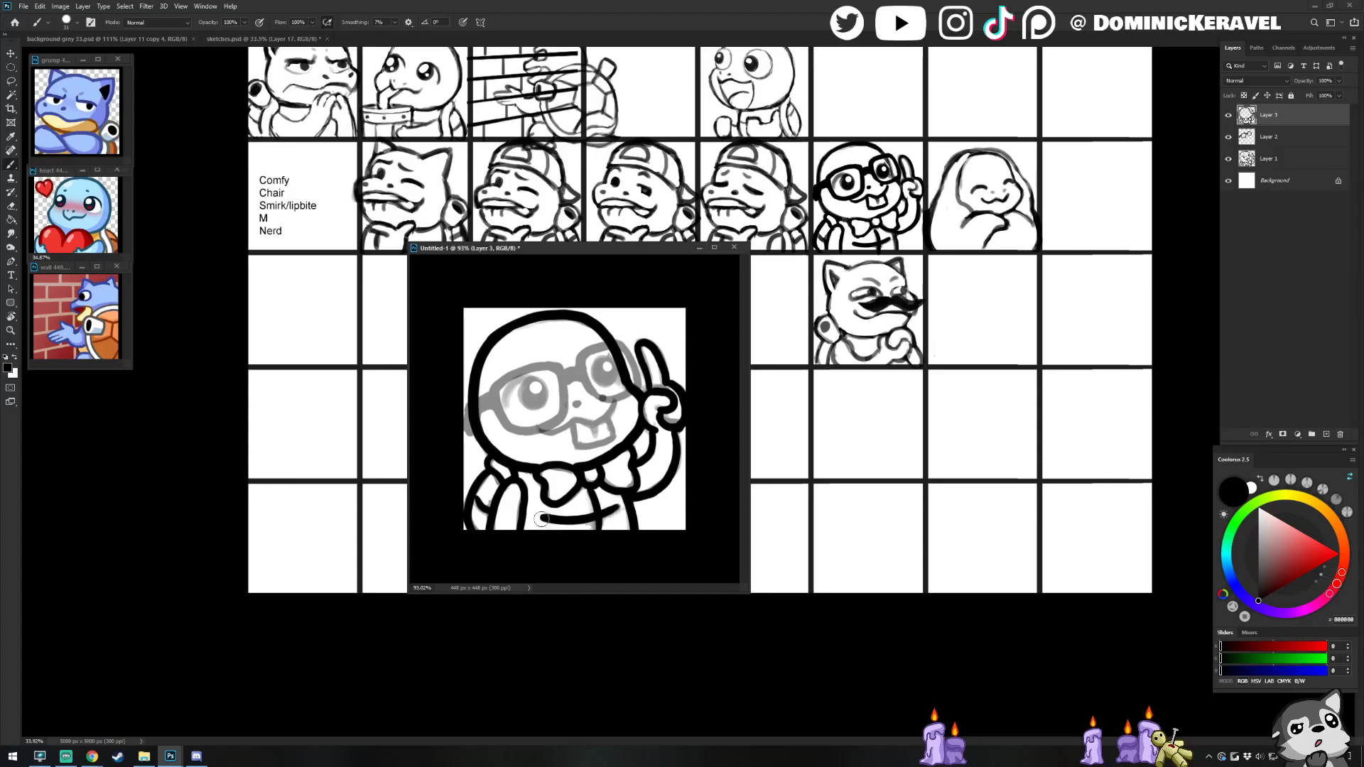
key("e")
key("ctrl+z")
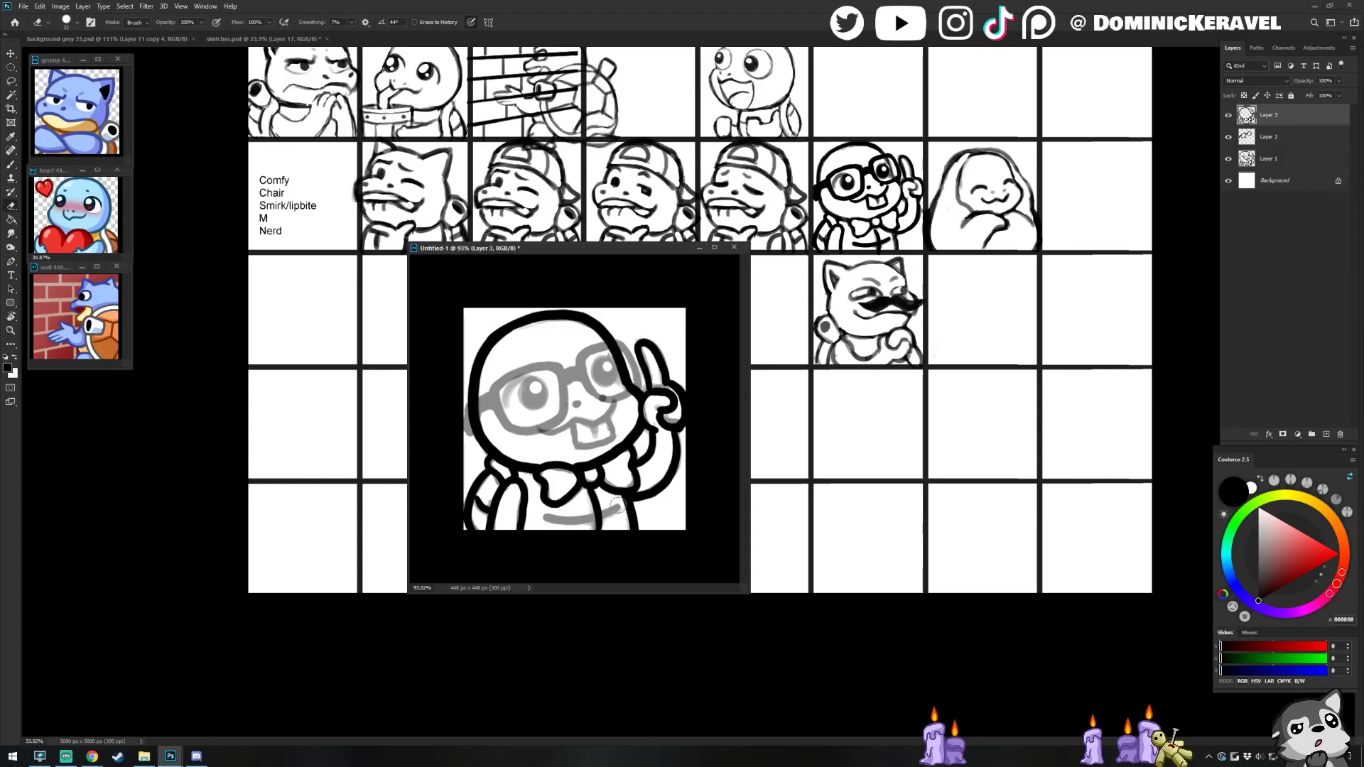
Step: Ink the curved belly line across the torso below the bow tie, redoing the stroke until it follows the sketch
key("b")
left_click_drag(622, 507, 544, 523)
key("ctrl+z")
mouse_move(620, 507)
left_mouse_down()
mouse_move(542, 520)
mouse_move(611, 512)
mouse_move(536, 522)
left_mouse_up()
key("ctrl+z")
key("ctrl+z")
key("v")
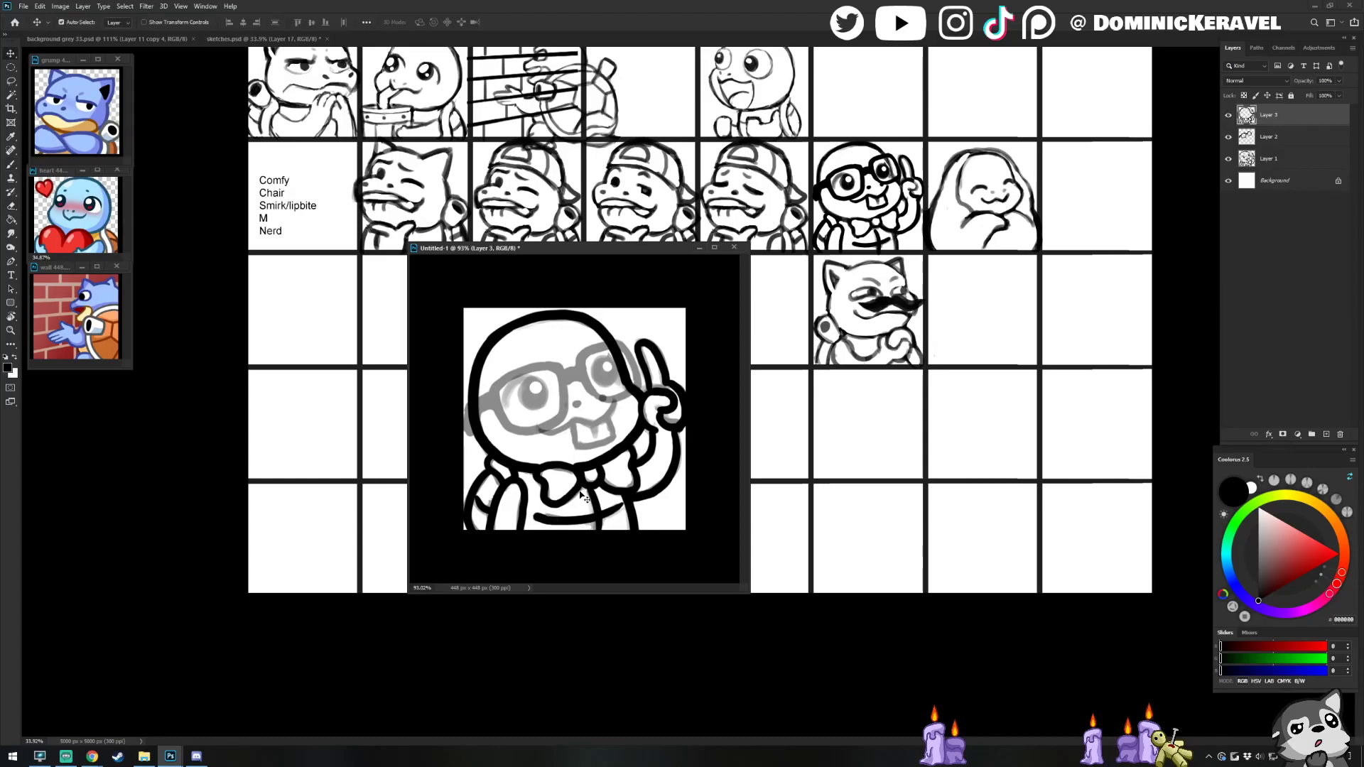
Step: Open the wave 448 image from the emotes folder as a separate floating reference window and zoom it out
left_click(145, 756)
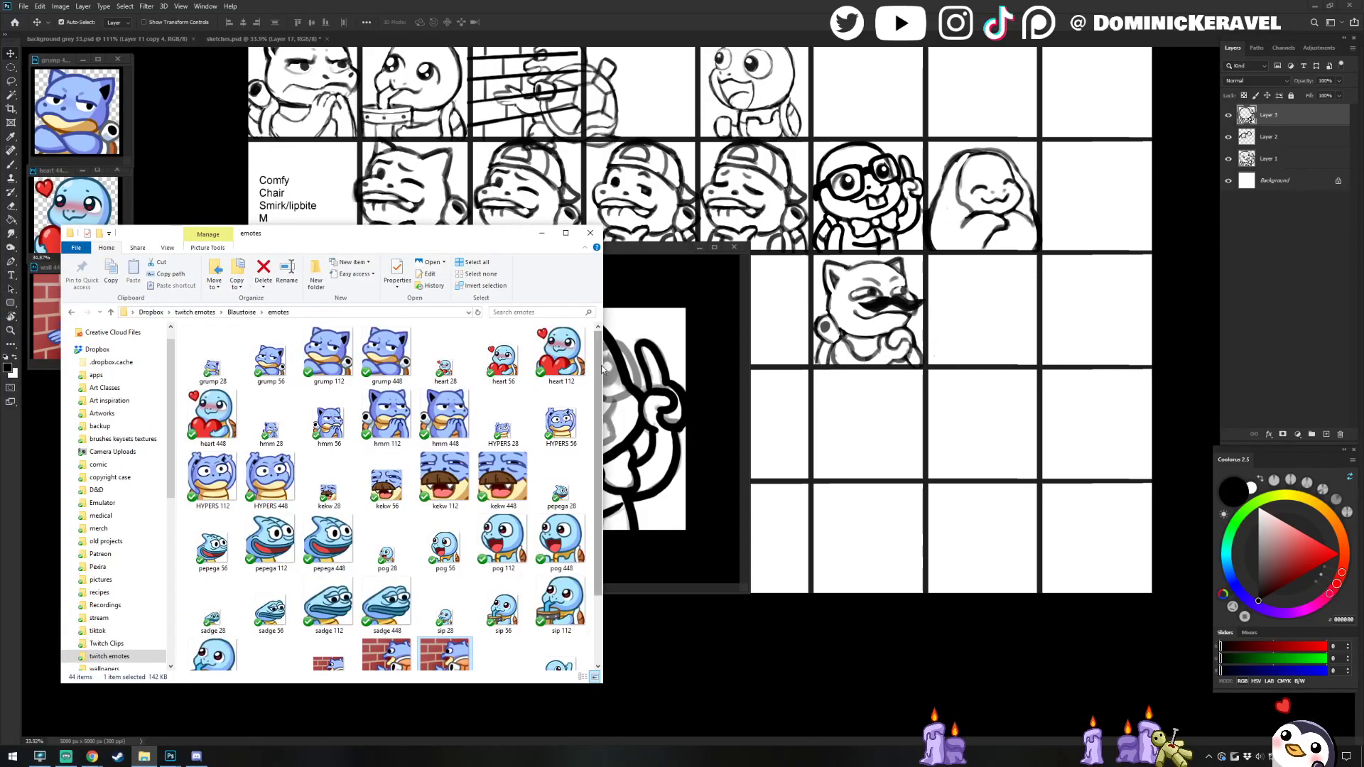
scroll(590, 412, "down", 2)
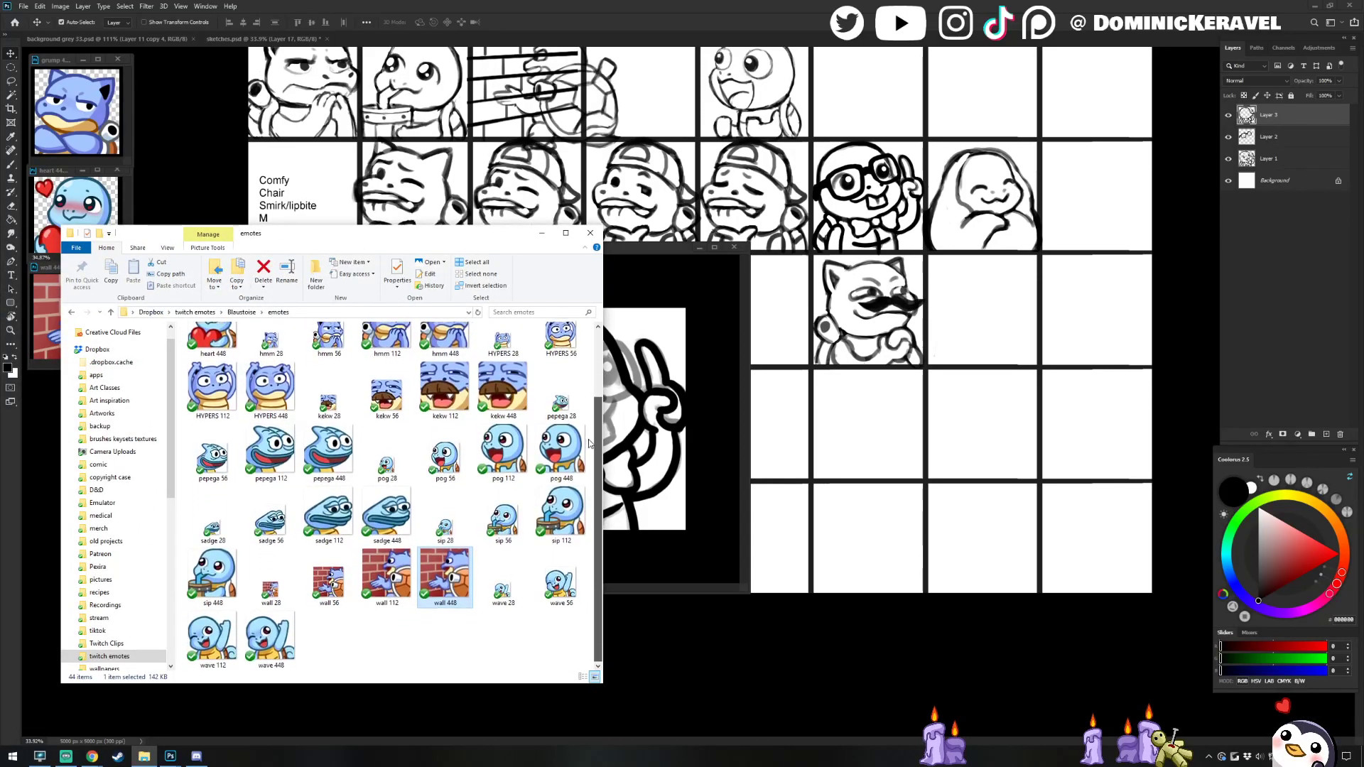
scroll(269, 597, "down", 1)
left_click_drag(270, 636, 369, 32)
left_click_drag(589, 264, 239, 319)
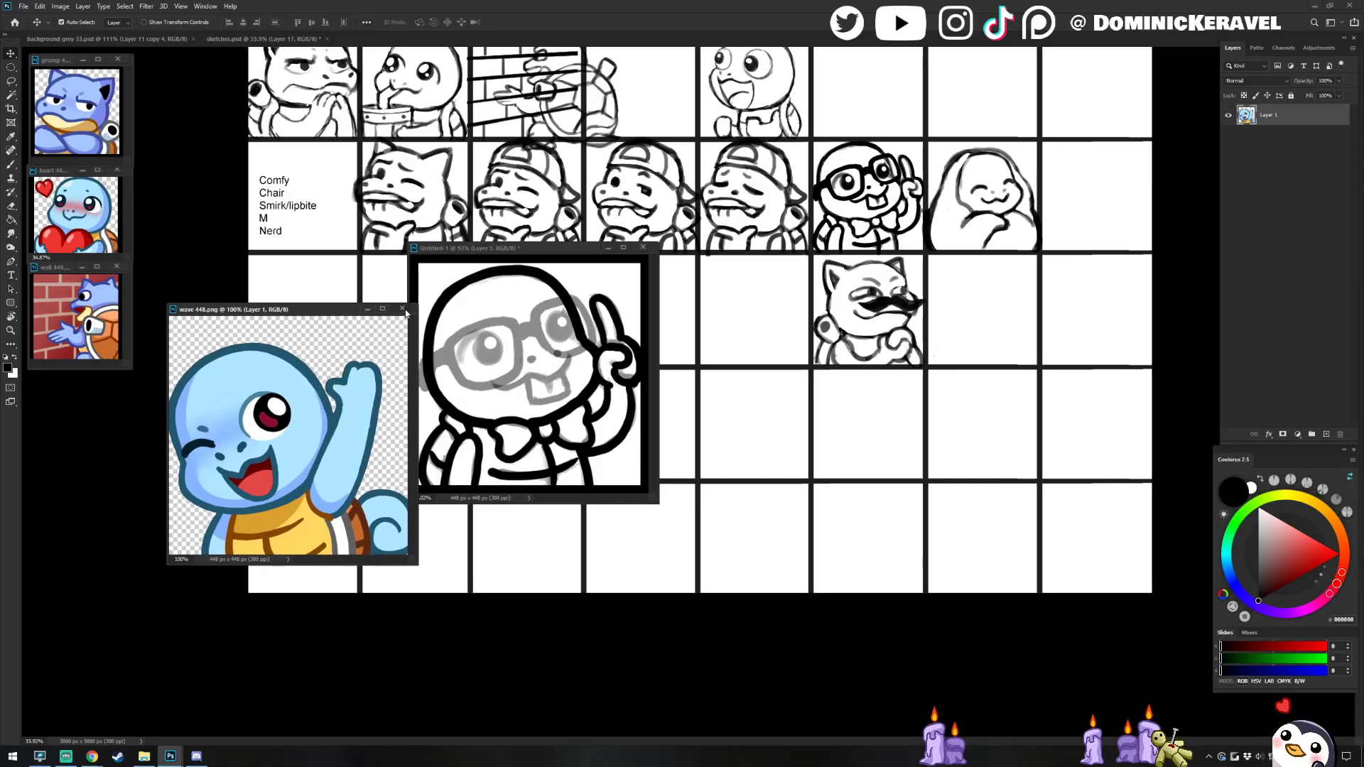
scroll(367, 369, "down", 8)
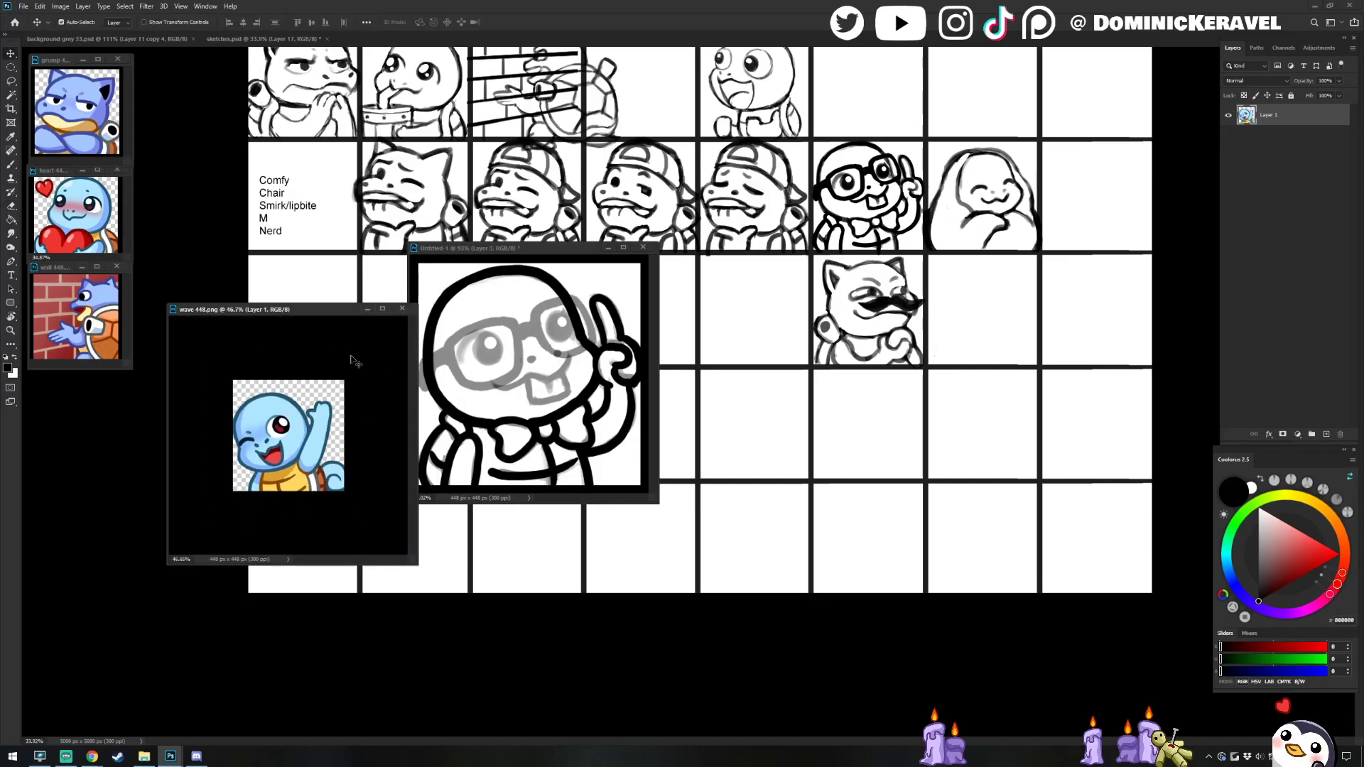
left_click(92, 756)
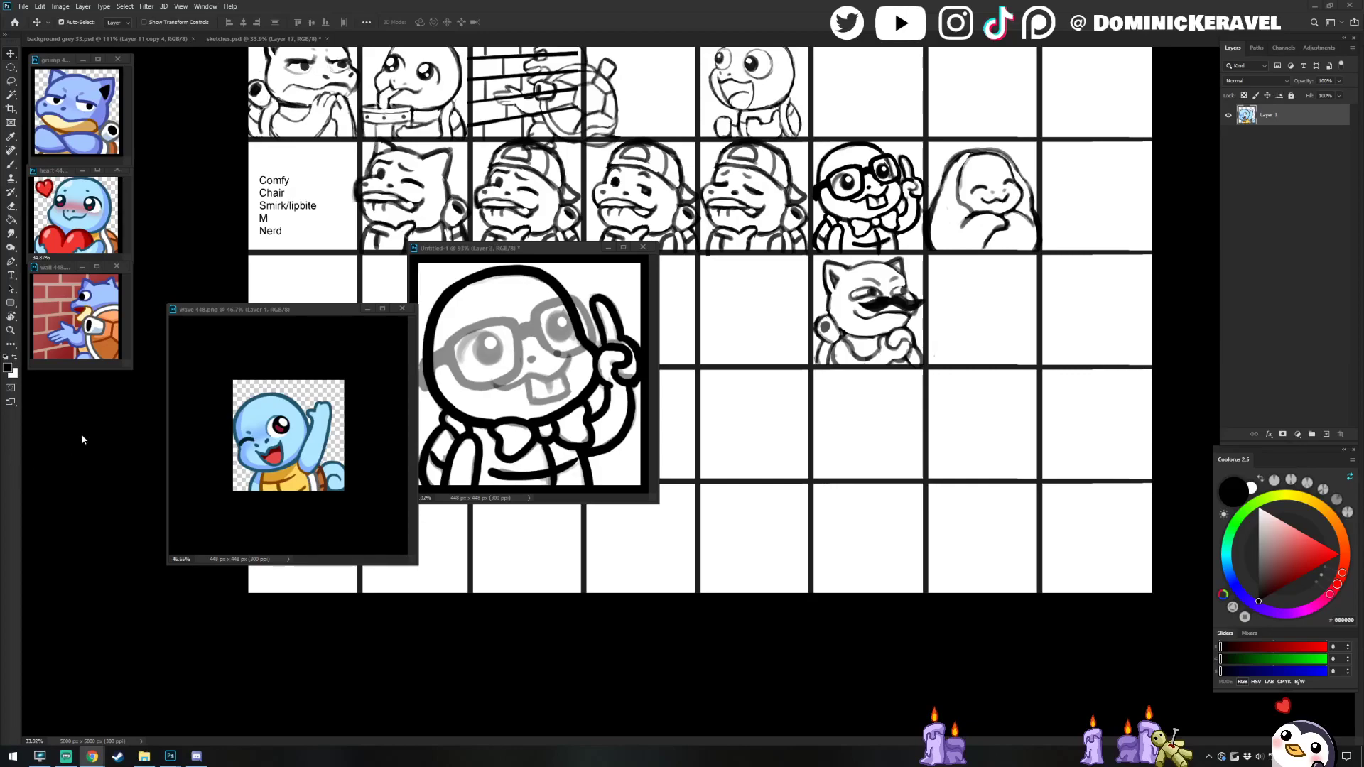
Step: Shrink the wave 448 reference window to thumbnail size and line it up beneath the other reference images
left_click_drag(274, 311, 140, 382)
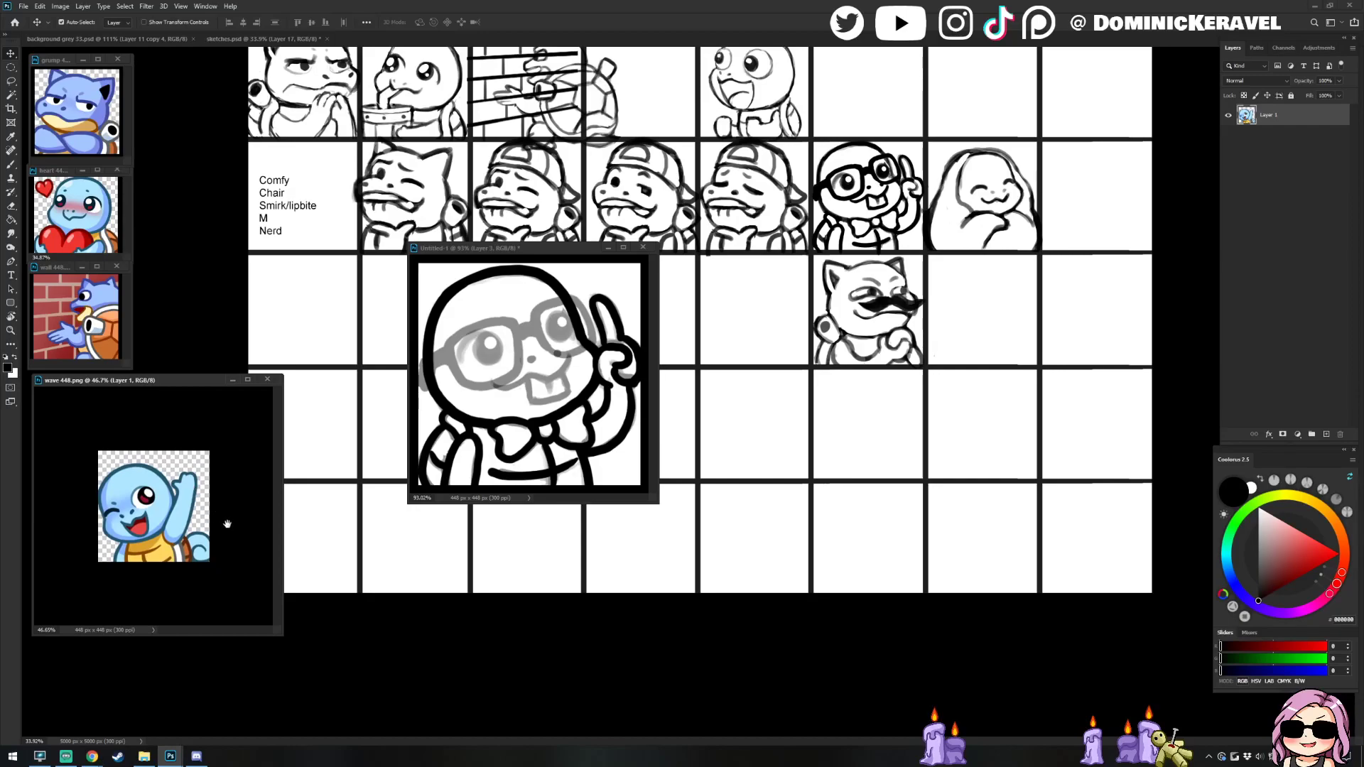
scroll(220, 529, "down", 1)
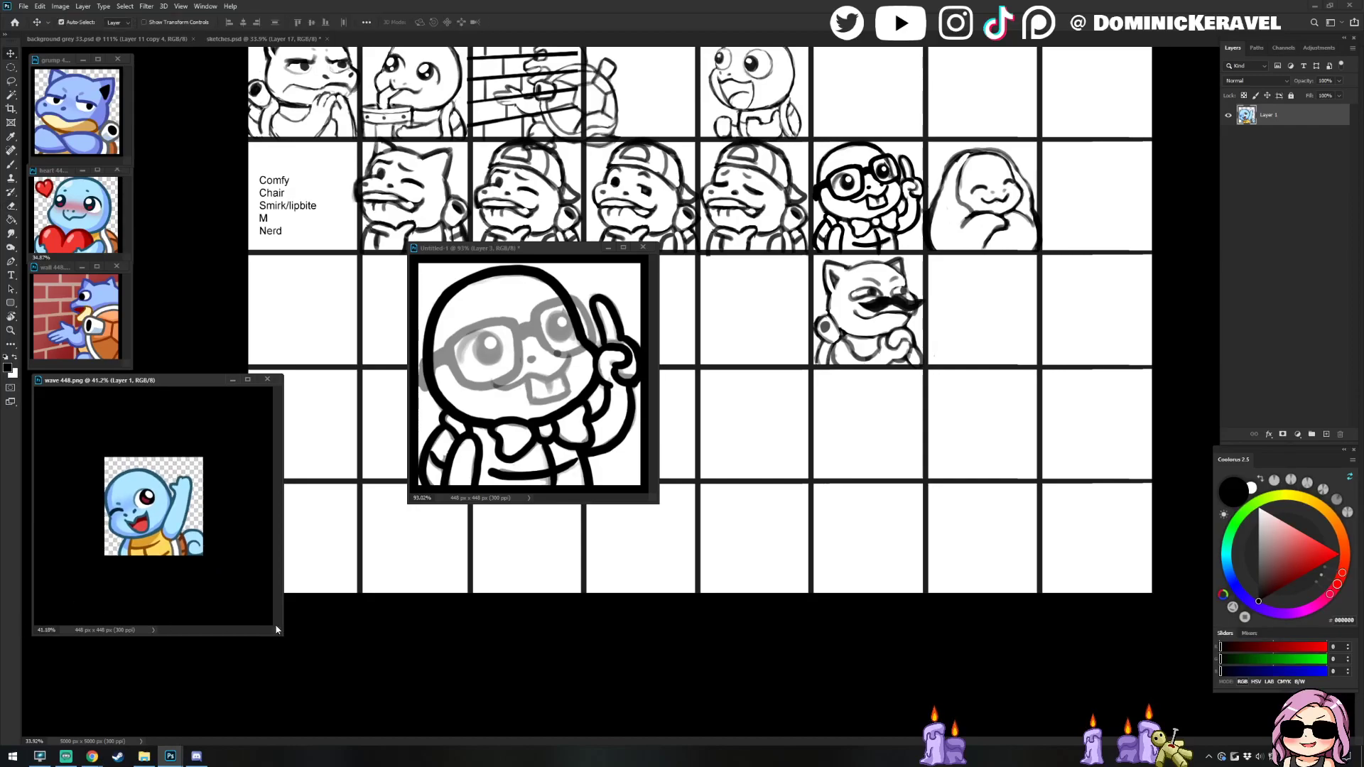
left_click_drag(278, 629, 145, 503)
left_click_drag(71, 380, 65, 375)
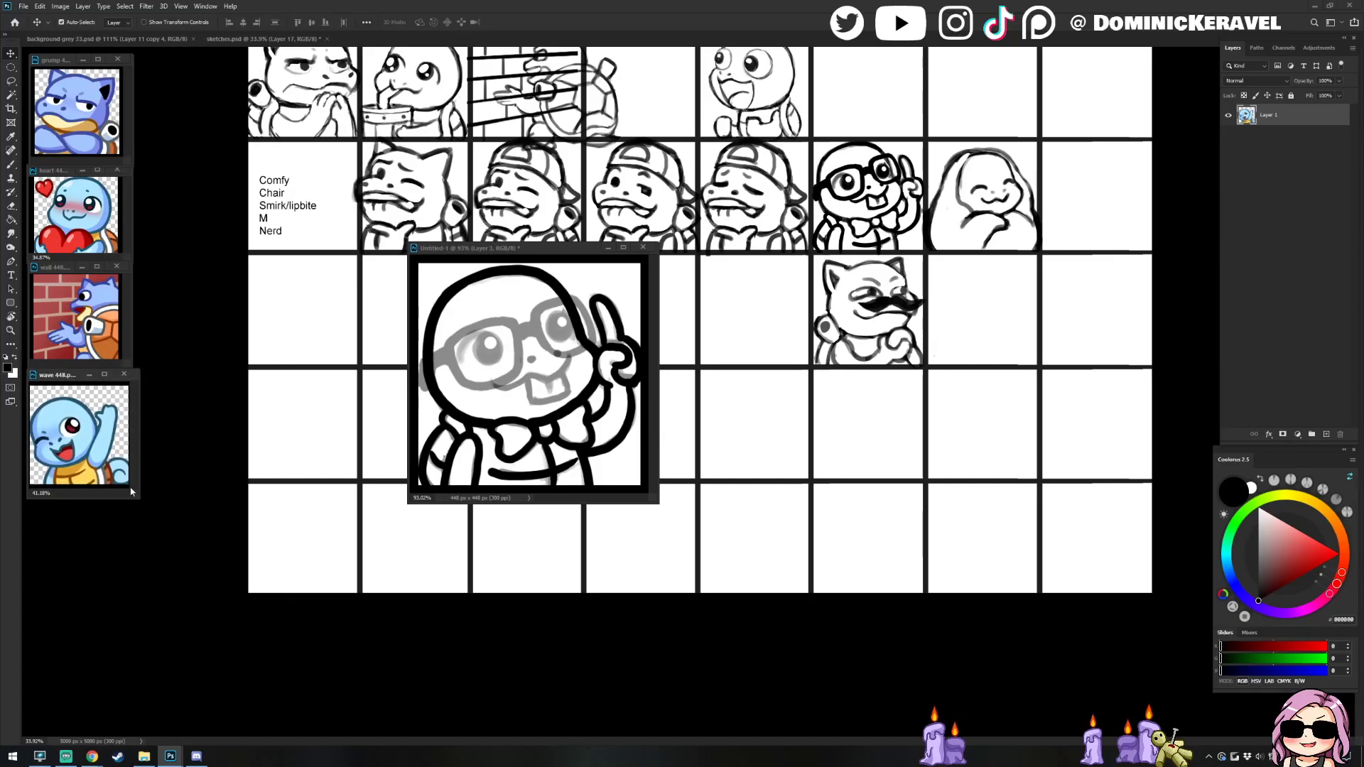
left_click_drag(137, 494, 132, 492)
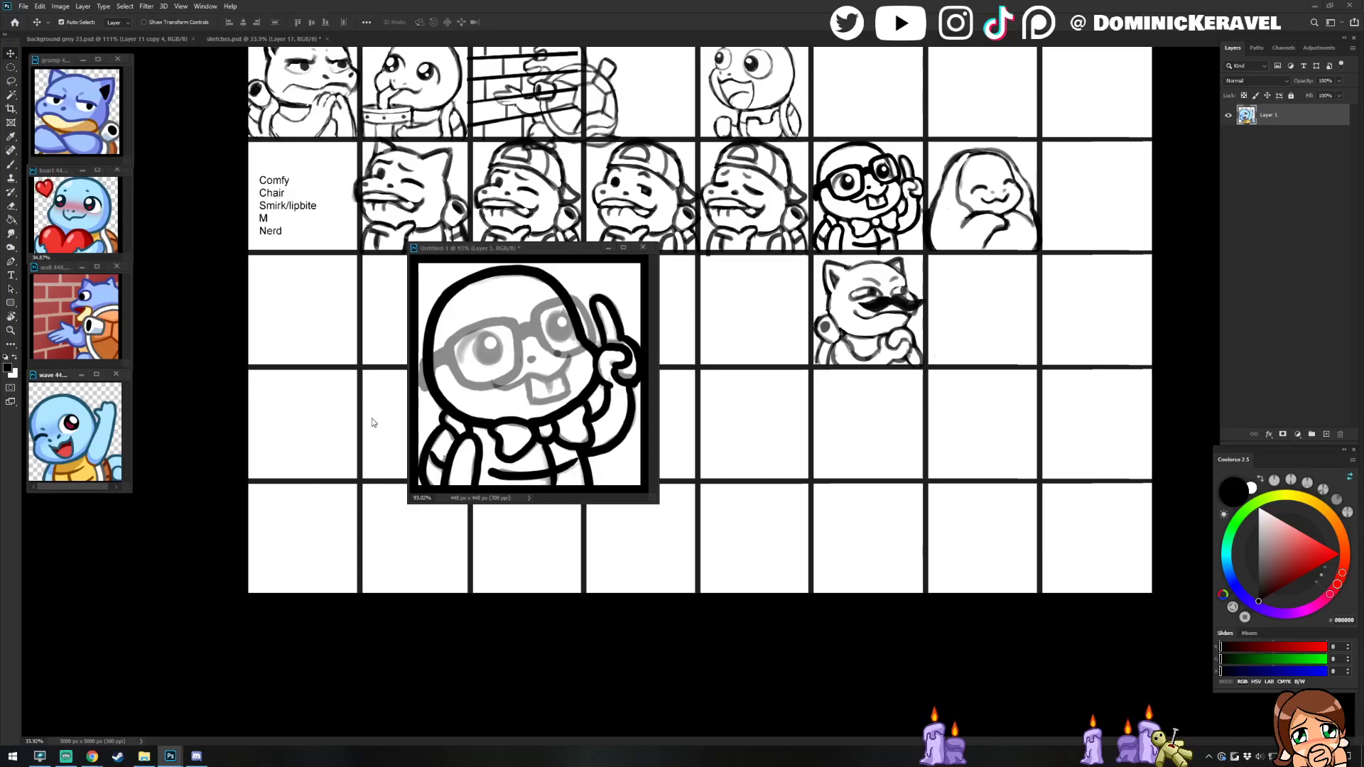
Step: Move the nerd emote window across the sketch sheet, closer to the column of reference images
left_click_drag(511, 253, 525, 254)
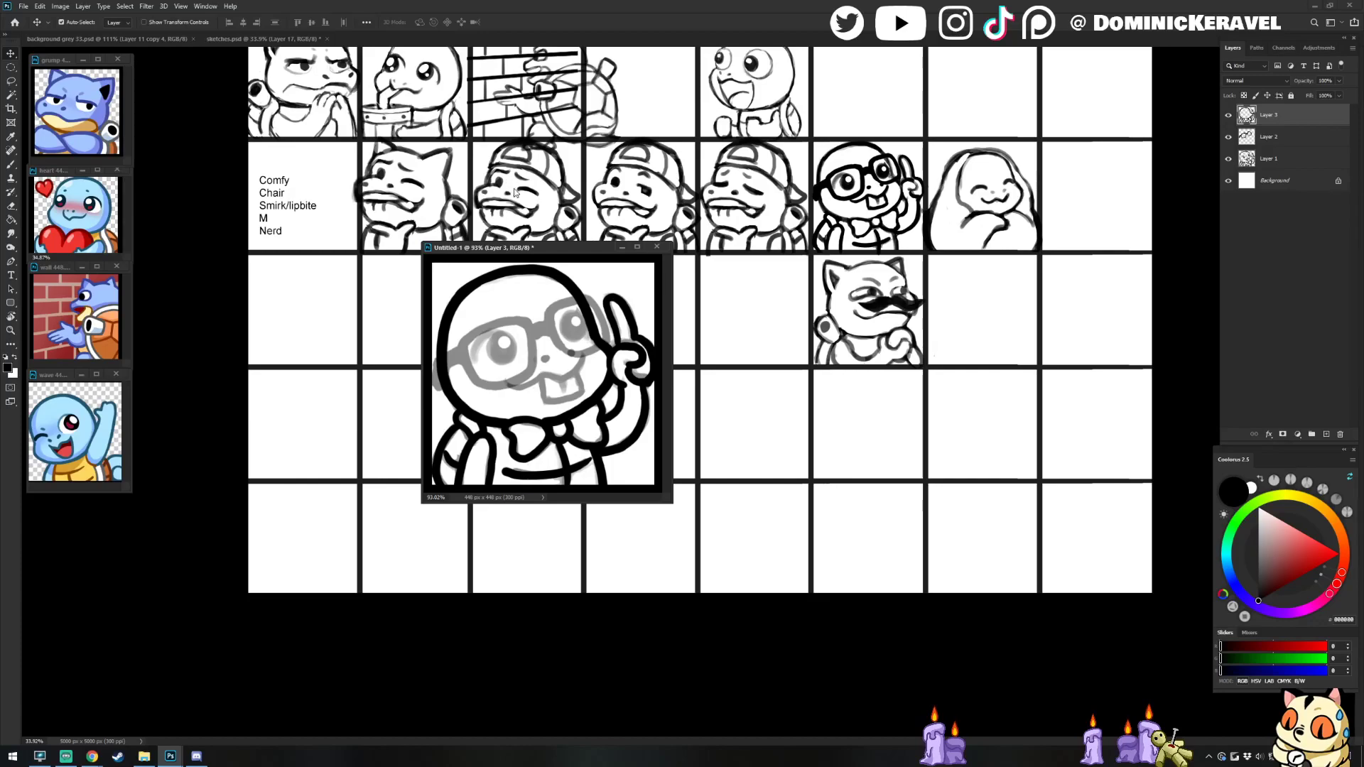
left_click_drag(583, 250, 516, 261)
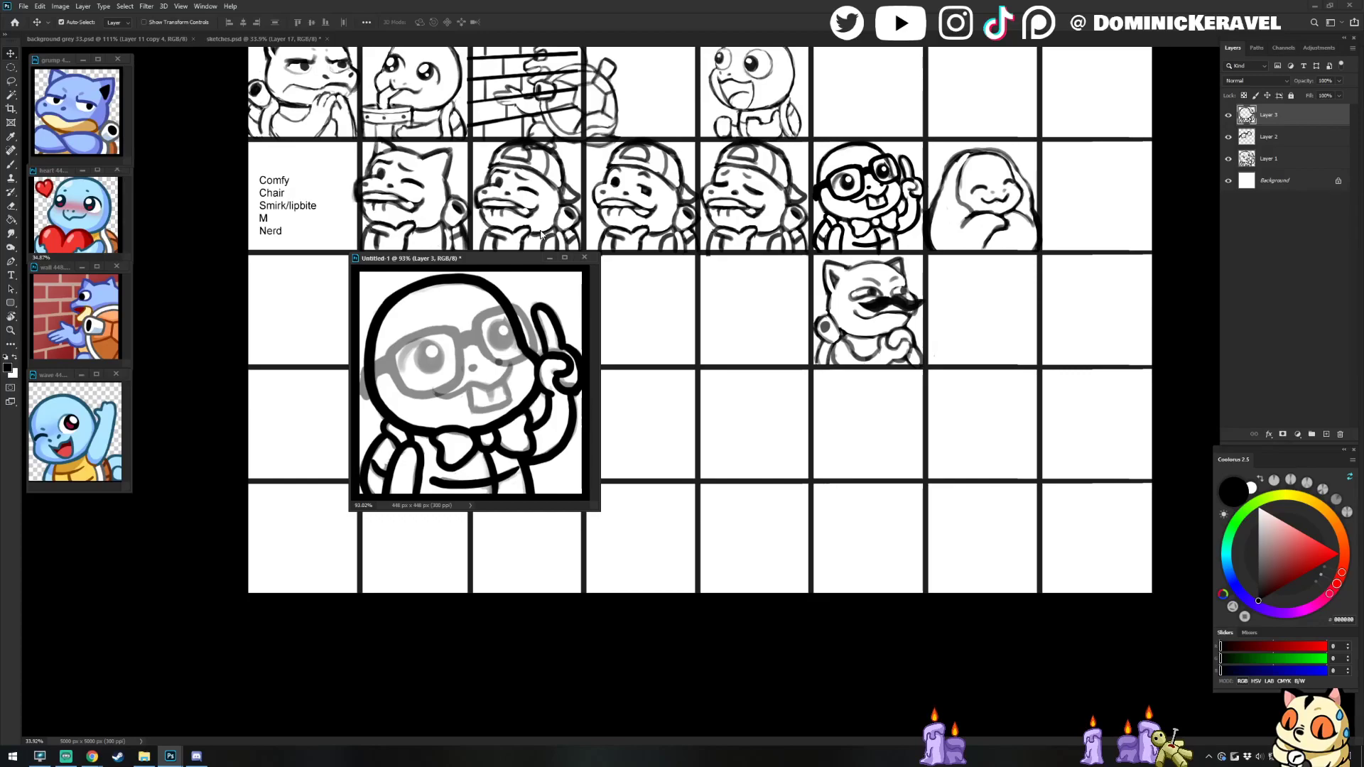
left_click_drag(483, 258, 461, 238)
Step: Try to ink the curved upper edge of the larger eye behind the glasses
key("b")
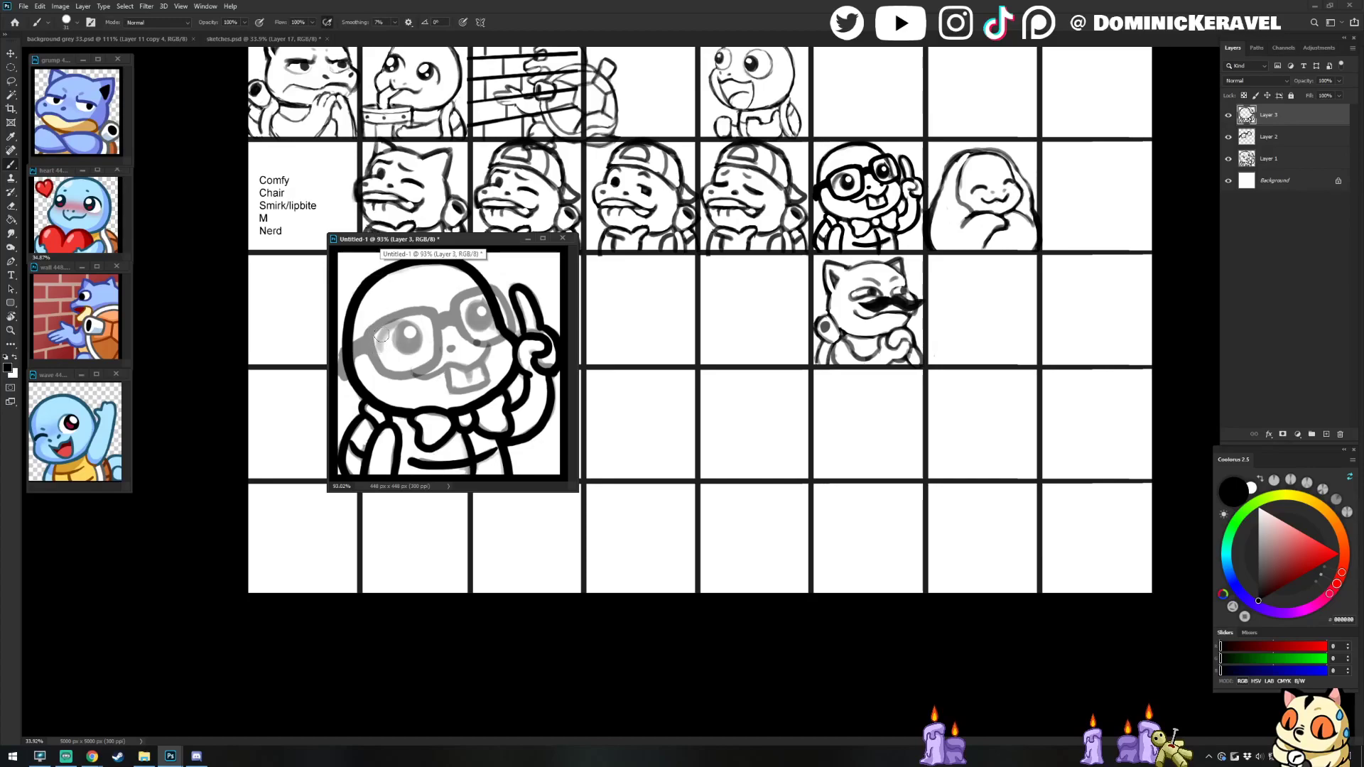
mouse_move(378, 354)
left_mouse_down()
mouse_move(391, 327)
mouse_move(413, 326)
left_mouse_up()
key("ctrl+z")
key("ctrl+z")
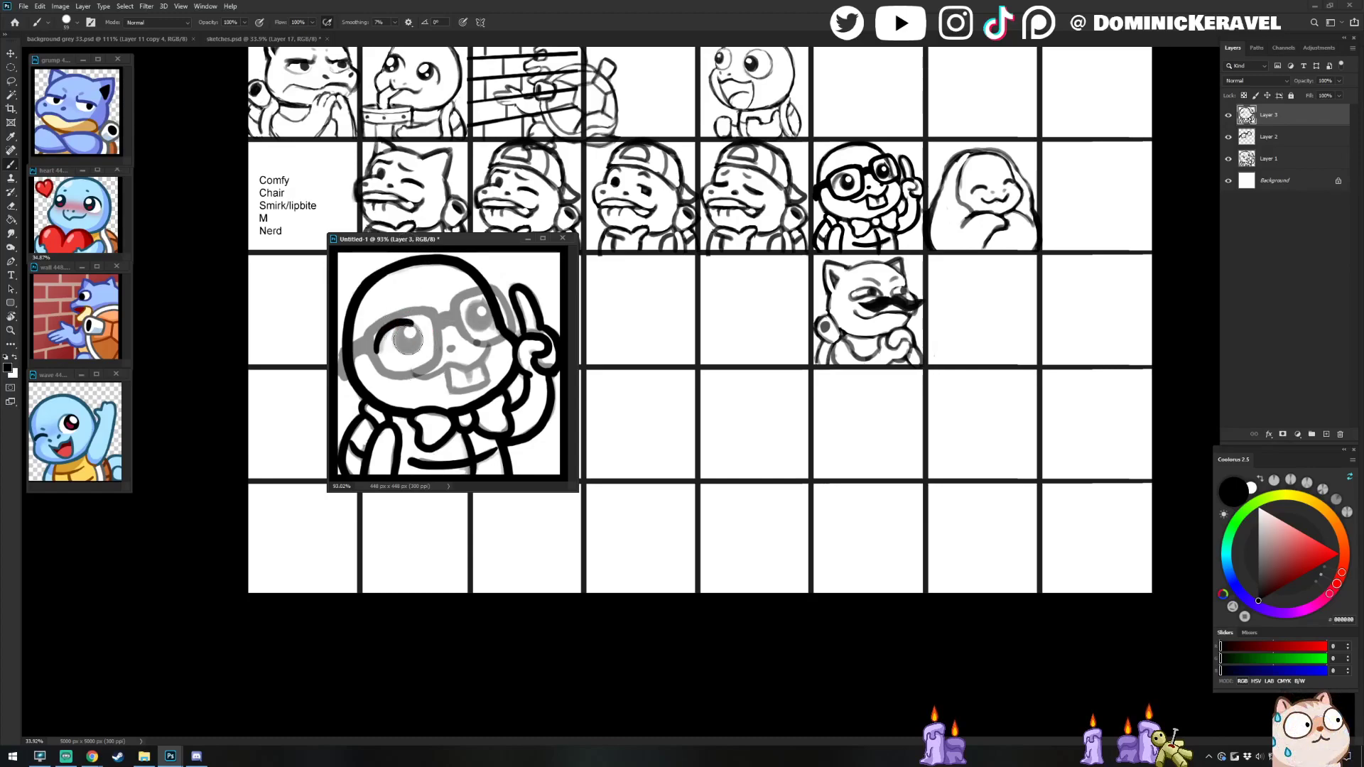
Step: Clear the trial eye strokes and paint both pupils as solid black ovals with a resized brush
left_click_drag(402, 331, 407, 337)
key("ctrl+z")
right_click(414, 335, "alt")
key("ctrl+z")
left_click_drag(481, 312, 486, 318)
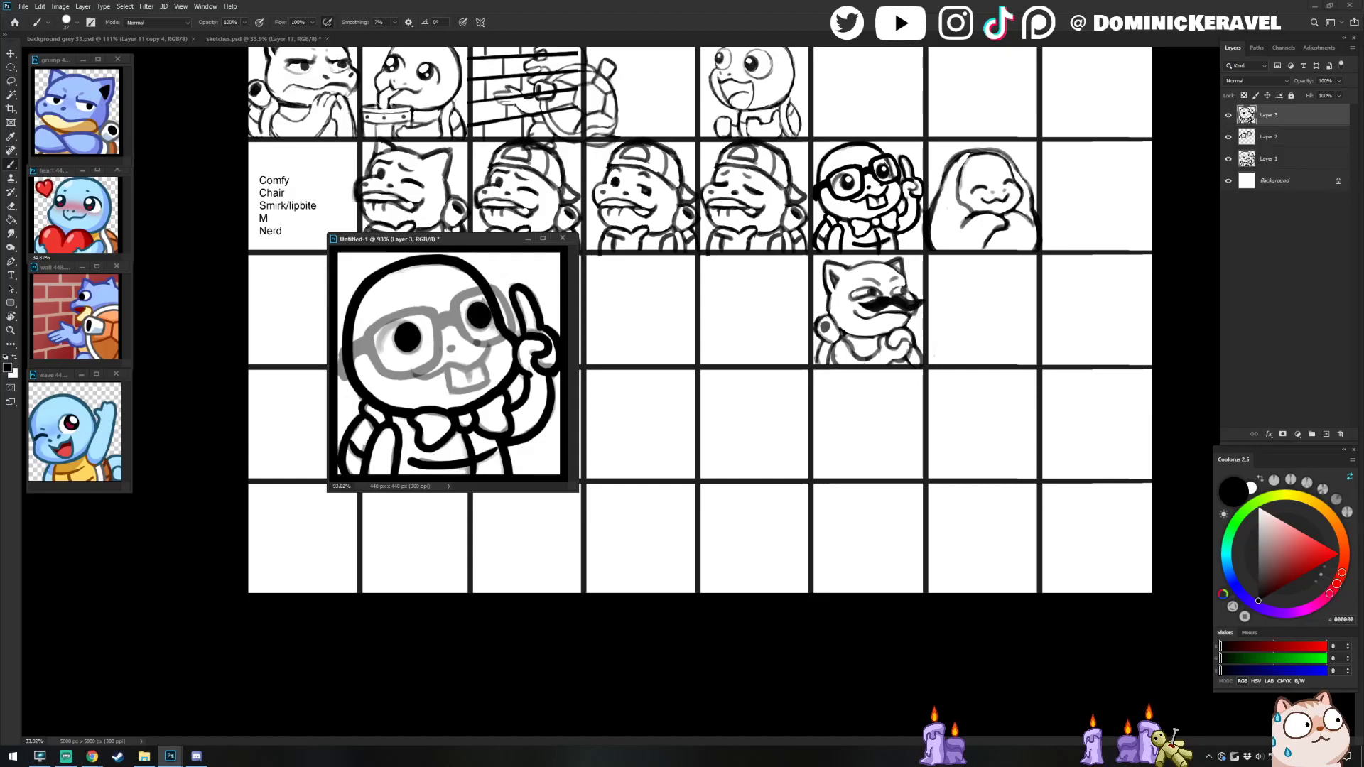
key("alt+Tab")
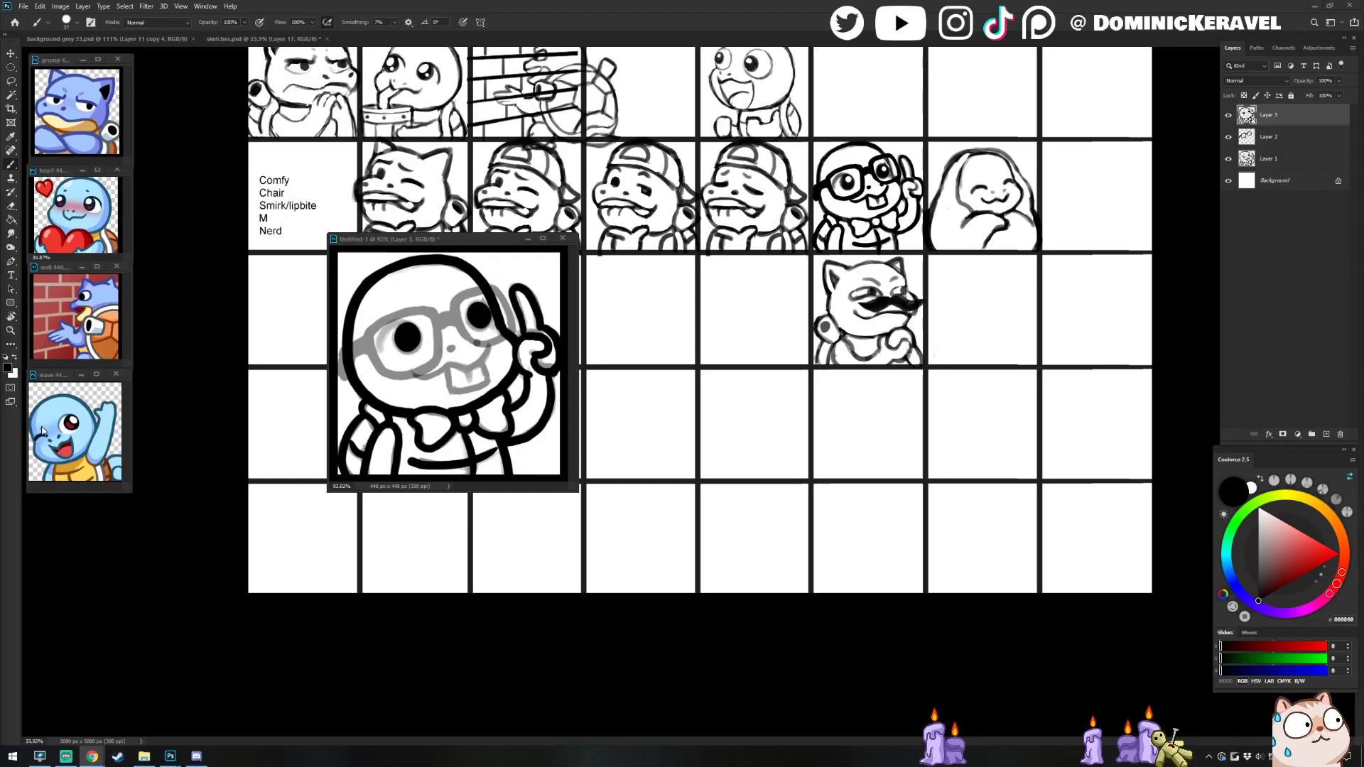
key("alt+Tab")
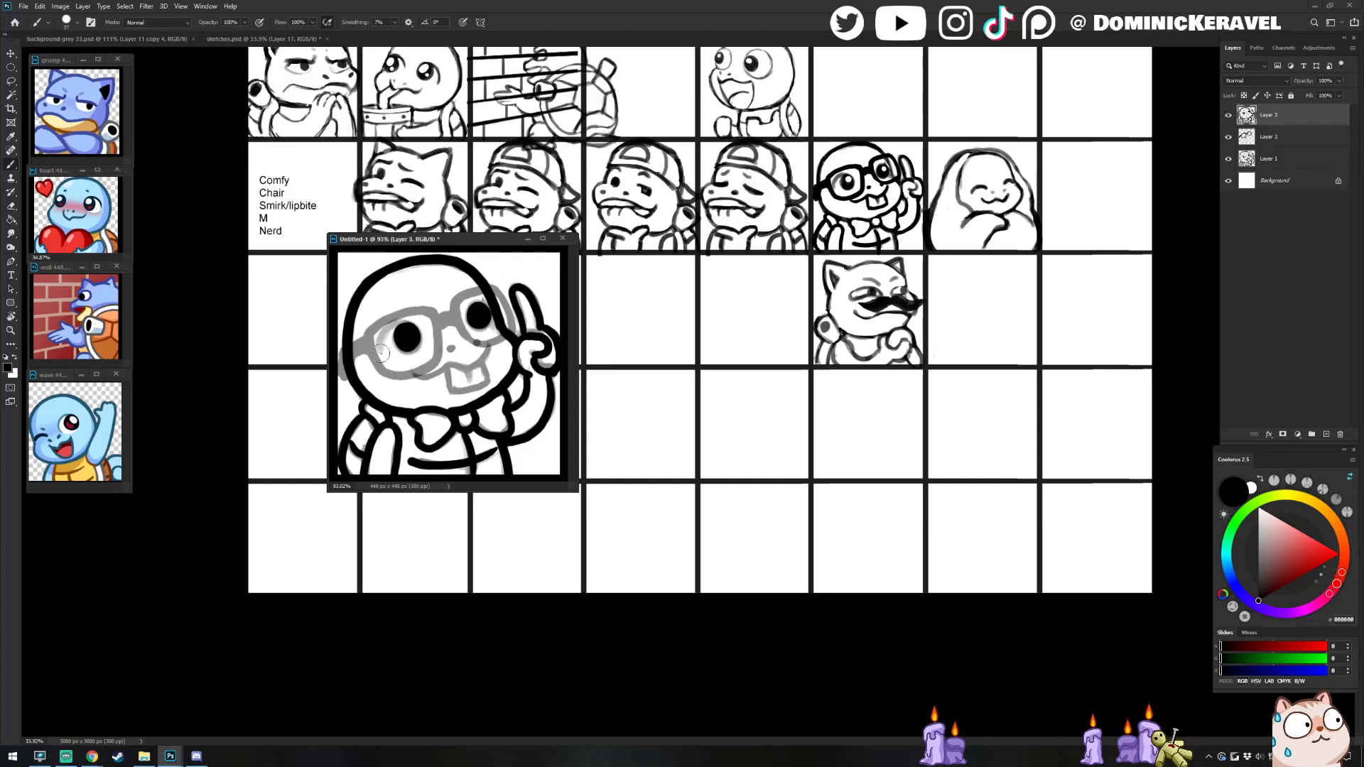
Step: Ink the arc above the larger eye's pupil and erase a small round highlight in each pupil
mouse_move(384, 353)
left_mouse_down()
mouse_move(393, 329)
mouse_move(419, 330)
left_mouse_up()
right_click(405, 325, "alt")
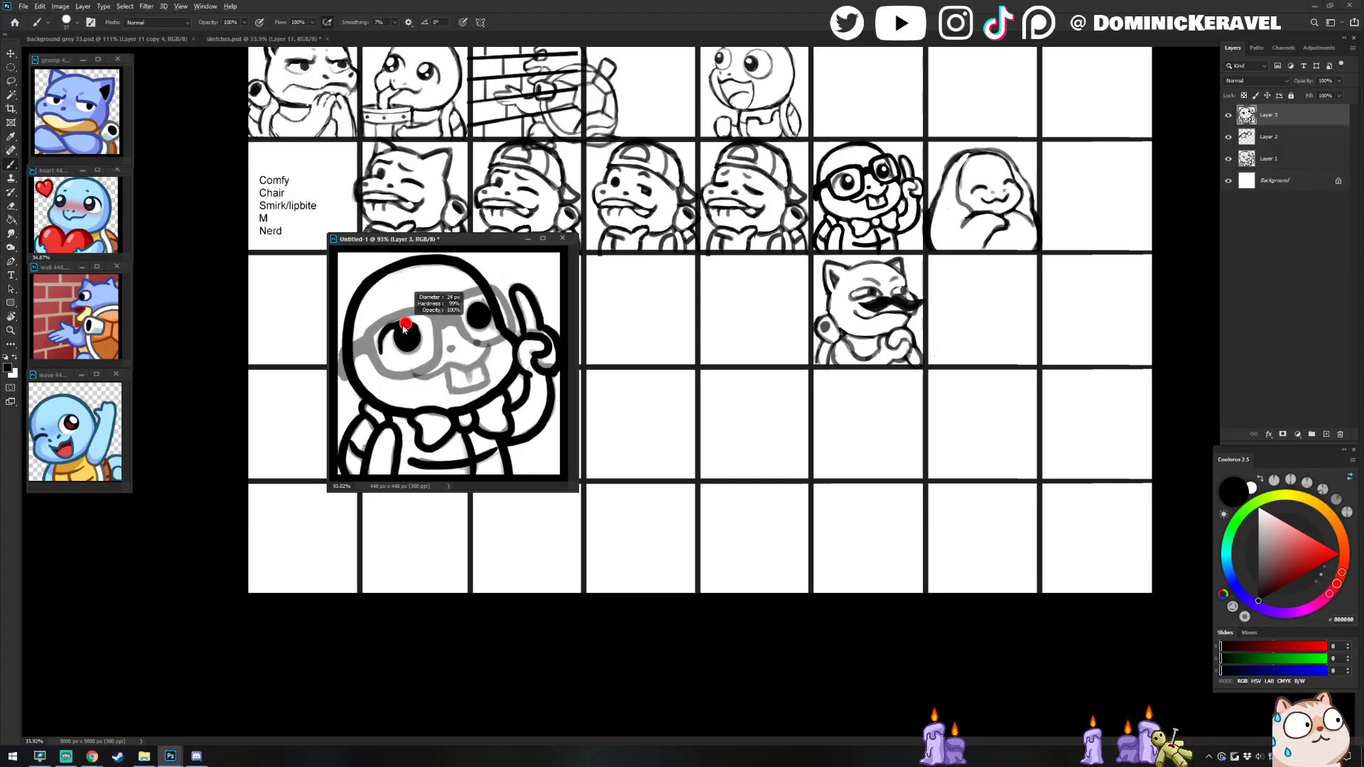
key("e")
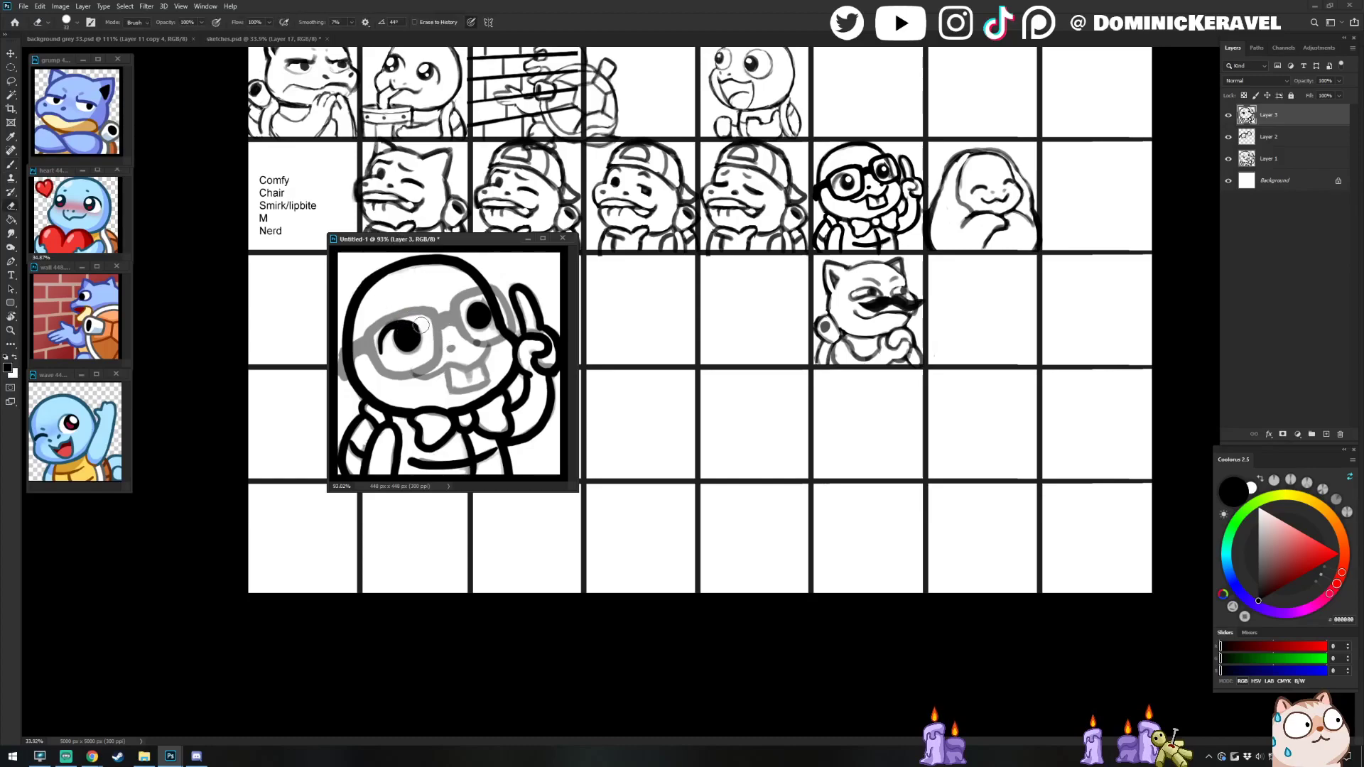
left_click(482, 311)
key("b")
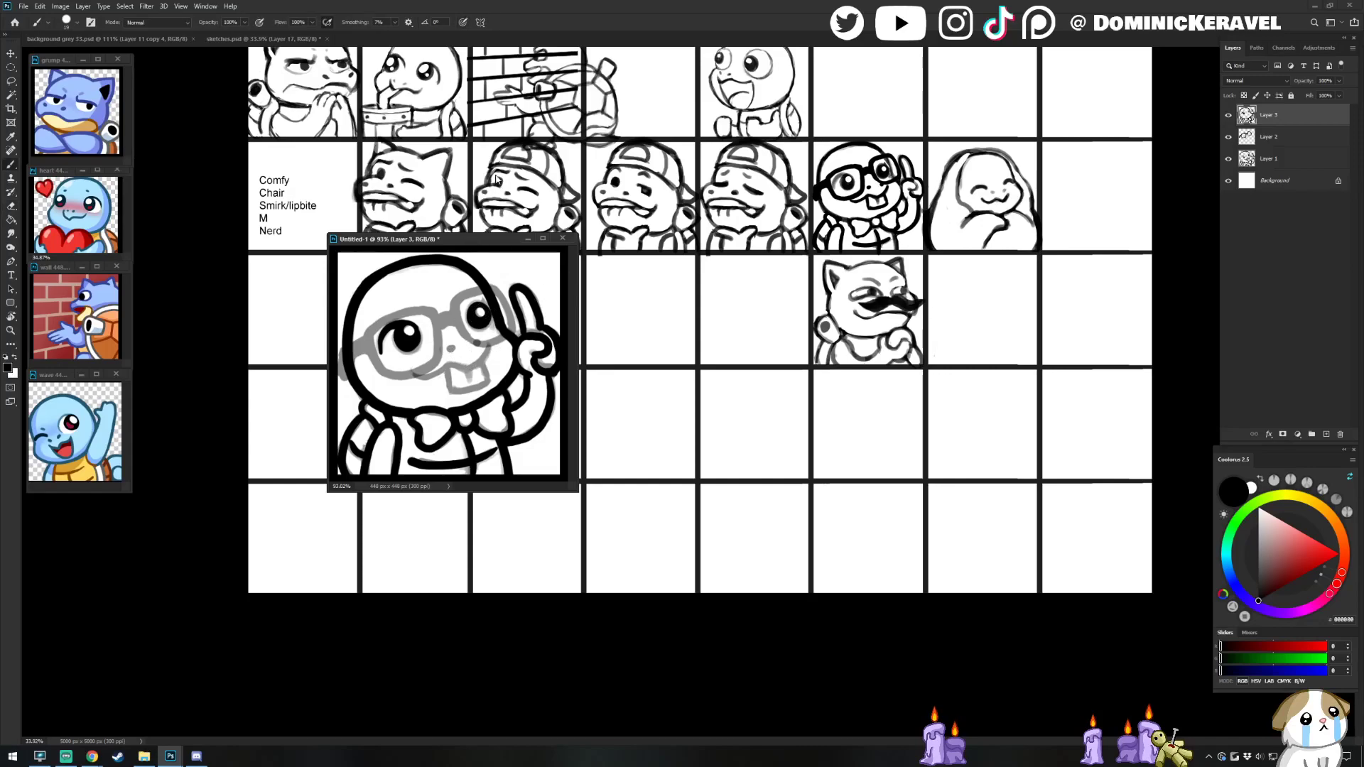
Step: Ink the wavy smile line under the nose, undoing and redrawing the stroke until it matches the sketch
mouse_move(486, 342)
left_mouse_down()
mouse_move(471, 369)
mouse_move(425, 377)
mouse_move(452, 362)
left_mouse_up()
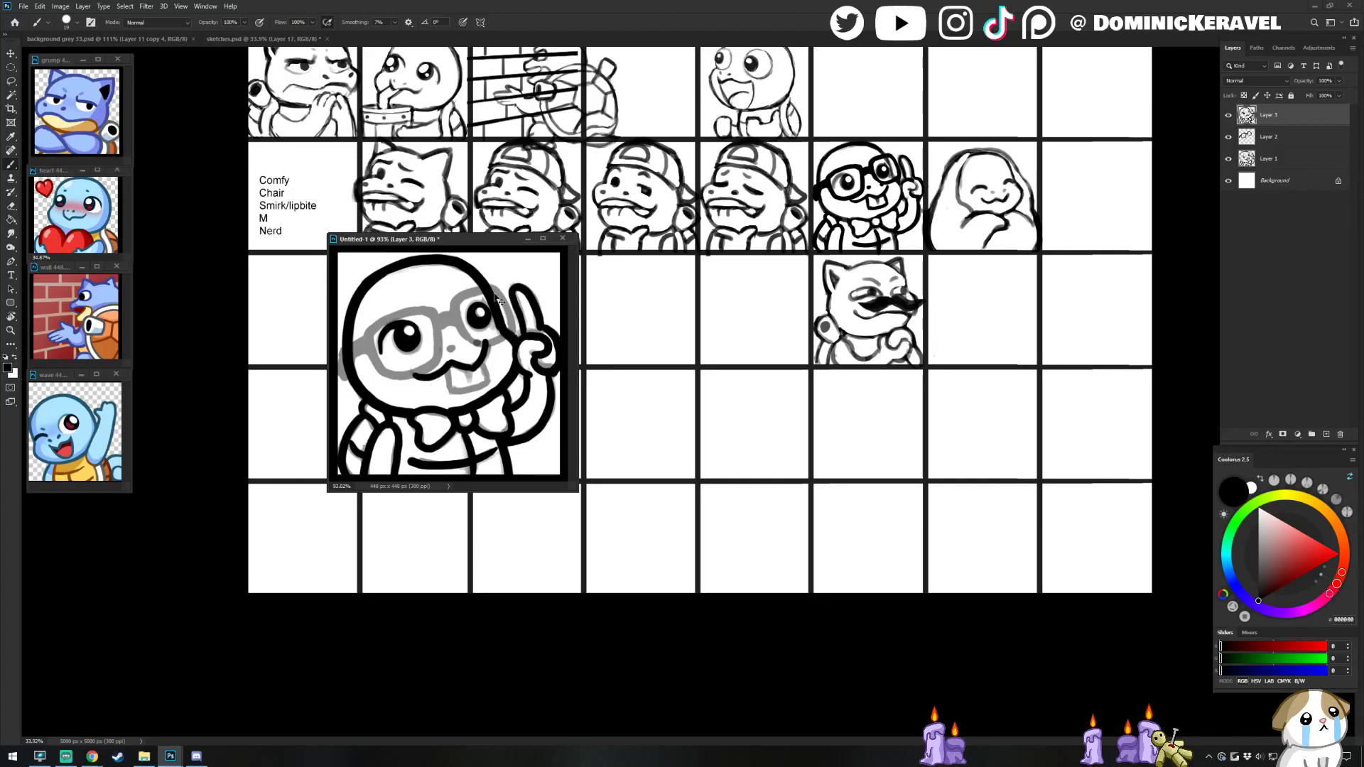
key("ctrl+z")
key("ctrl+z")
key("ctrl+z")
mouse_move(488, 345)
left_mouse_down()
mouse_move(473, 367)
mouse_move(448, 365)
mouse_move(473, 368)
mouse_move(450, 365)
left_mouse_up()
key("ctrl+z")
key("ctrl+z")
key("ctrl+z")
key("ctrl+z")
key("ctrl+z")
key("v")
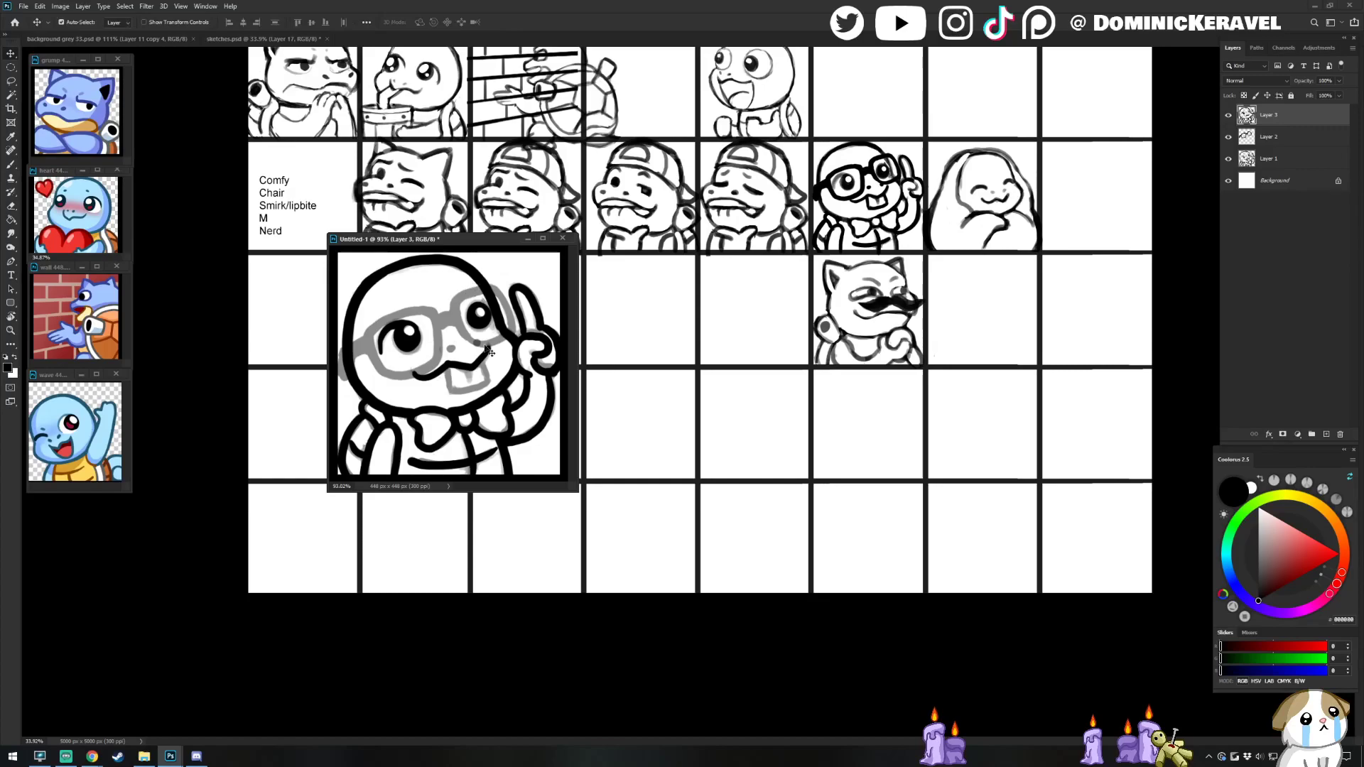
key("ctrl")
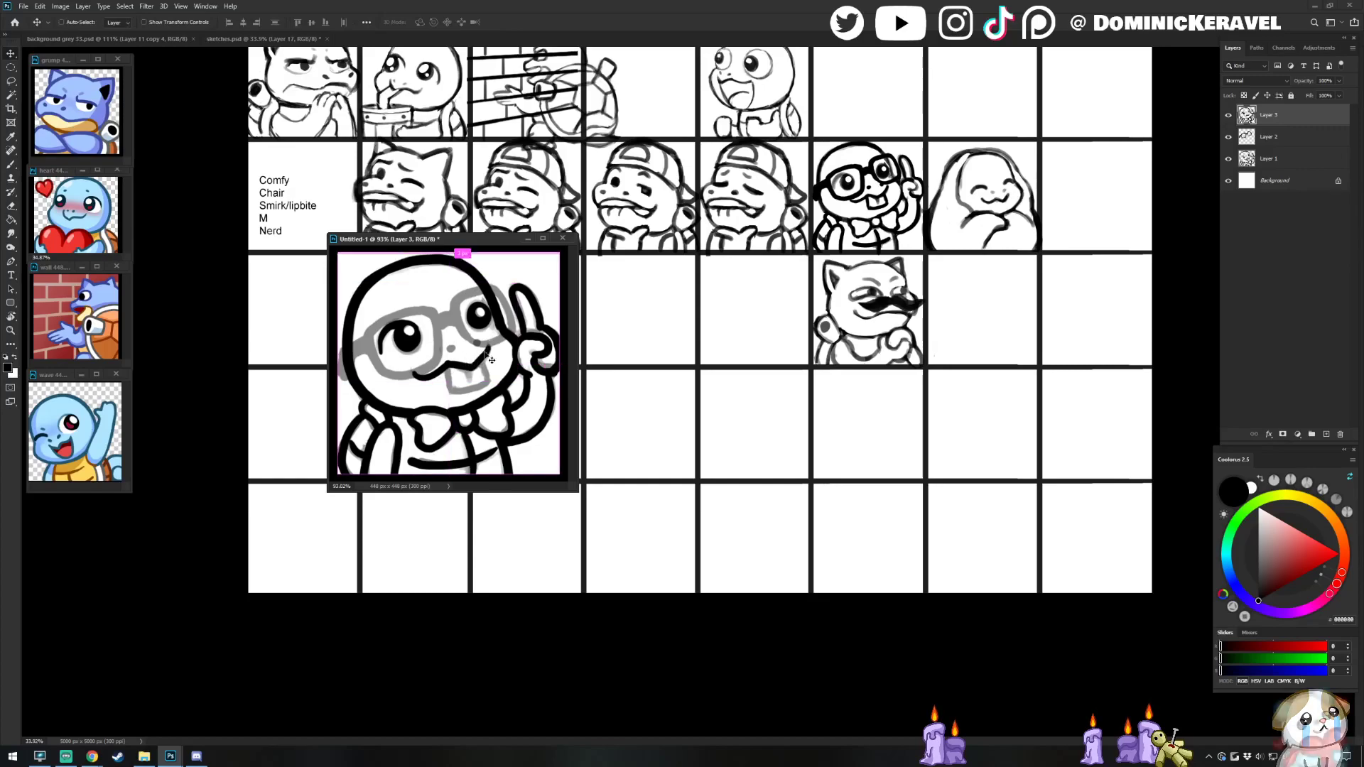
key("b")
key("ctrl+z")
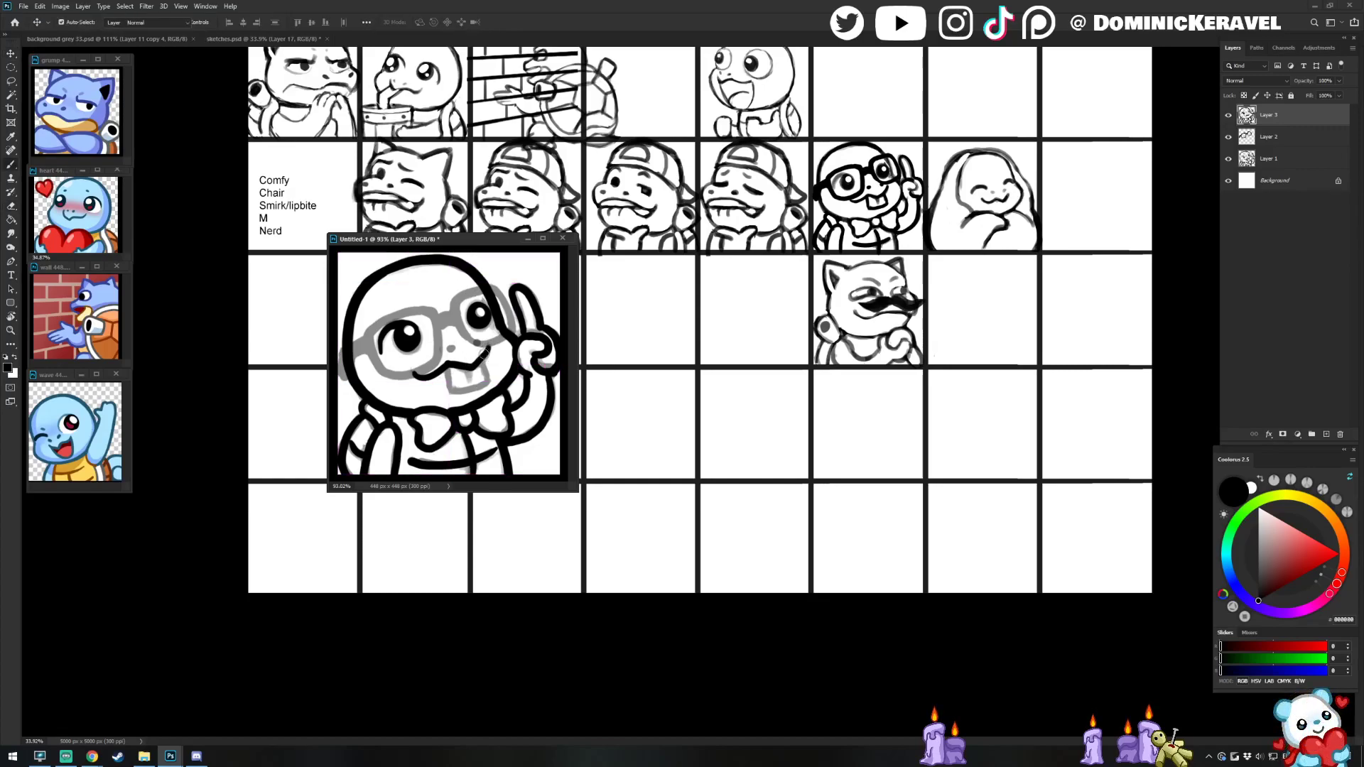
Step: Ink the lower edge of the open mouth and the protruding buck teeth beneath the smile line
left_click_drag(488, 347, 473, 365)
key("ctrl+z")
key("ctrl+z")
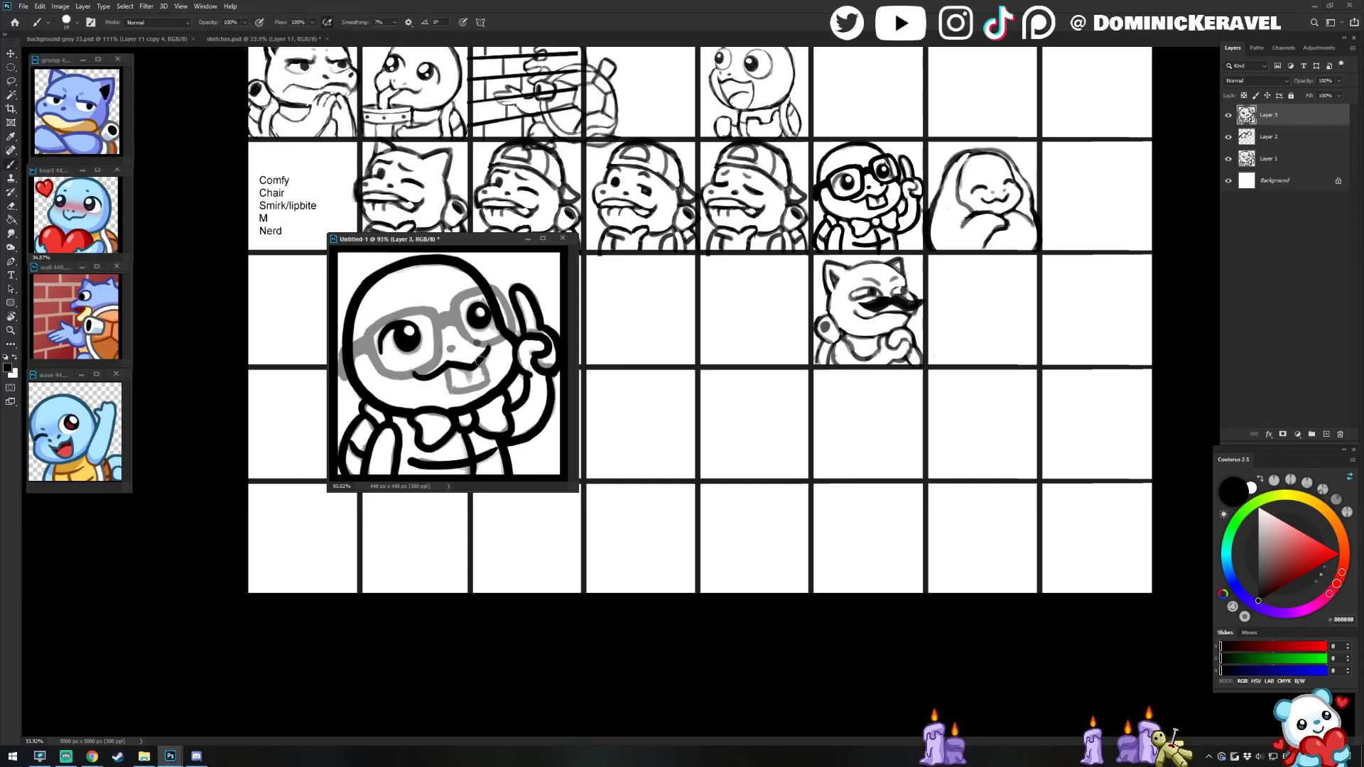
mouse_move(488, 347)
left_mouse_down()
mouse_move(452, 391)
mouse_move(488, 379)
mouse_move(480, 365)
left_mouse_up()
key("ctrl+z")
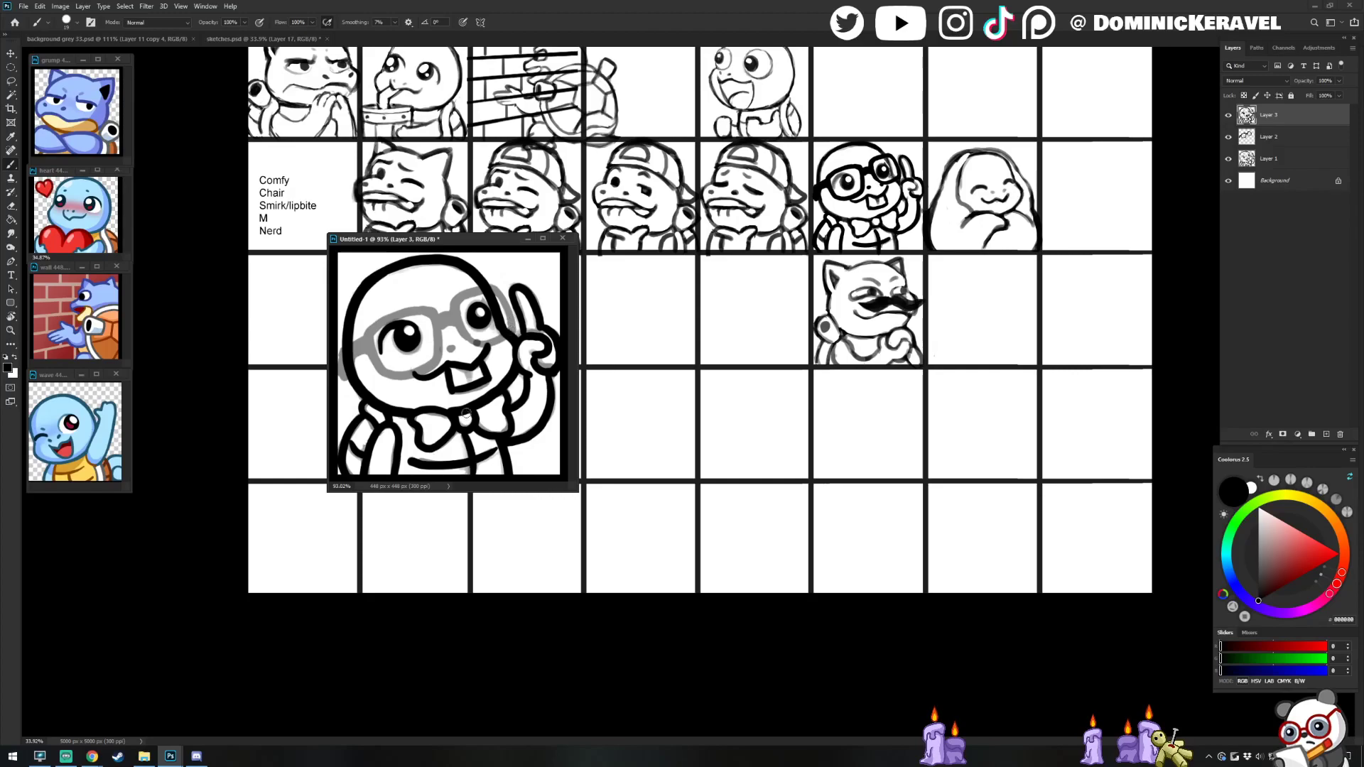
Step: Reposition the emote window over the sketch sheet and enlarge its frame to leave empty space around the canvas
left_click_drag(470, 241, 480, 235)
key("v")
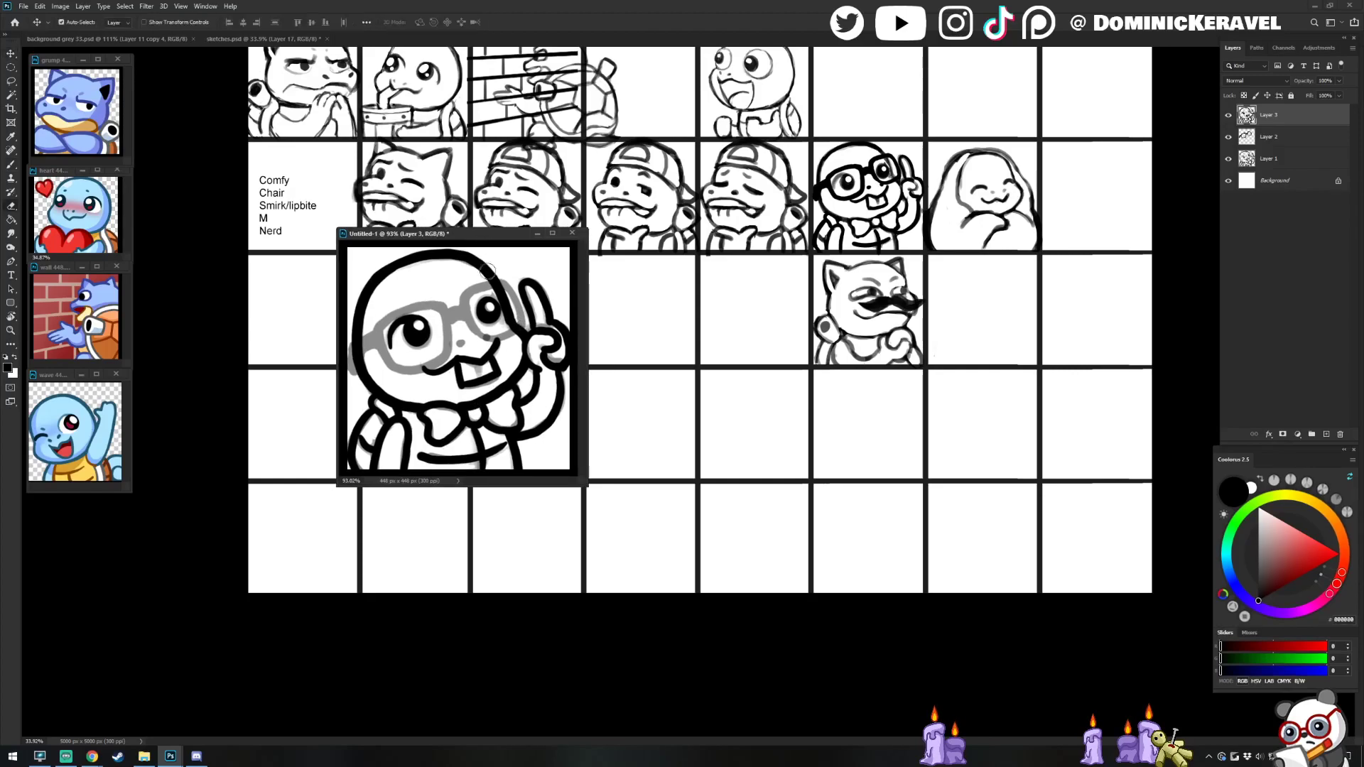
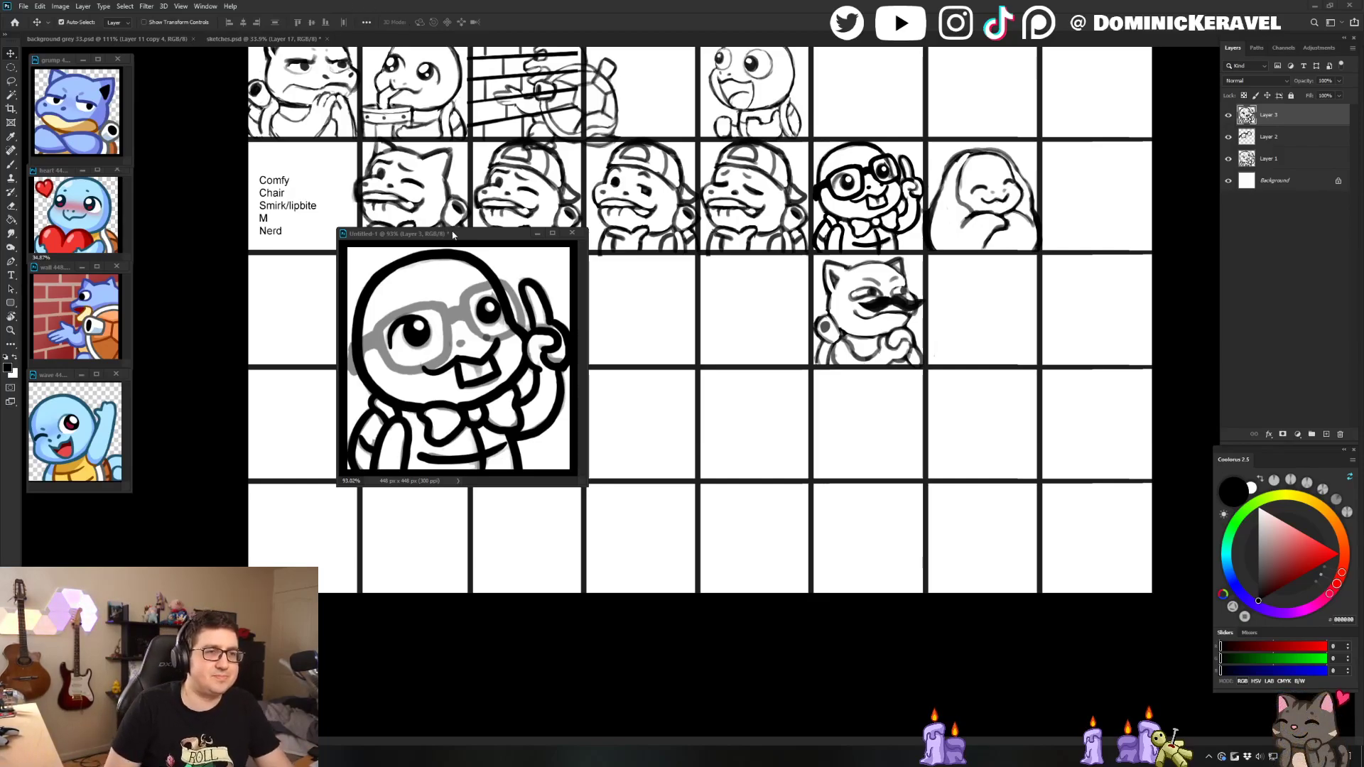
left_click_drag(474, 237, 494, 234)
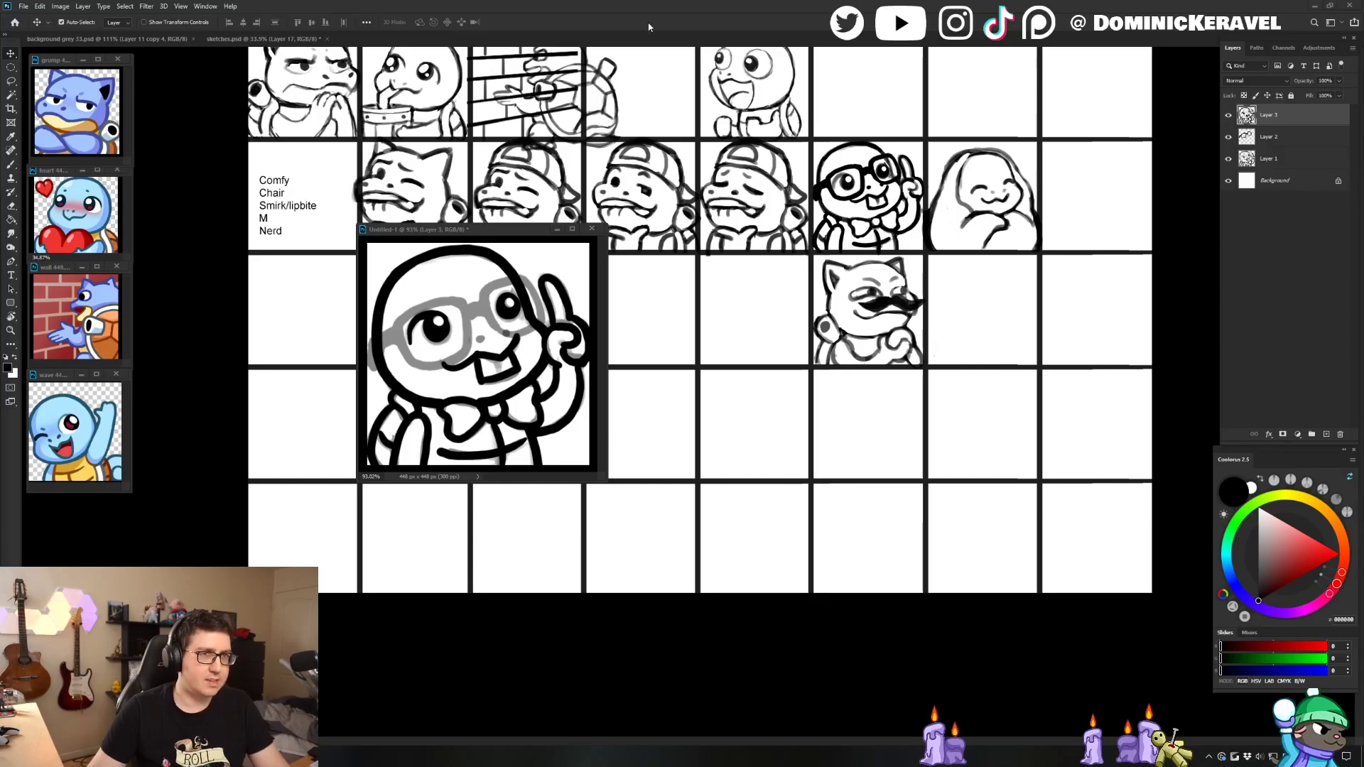
left_click_drag(471, 236, 578, 262)
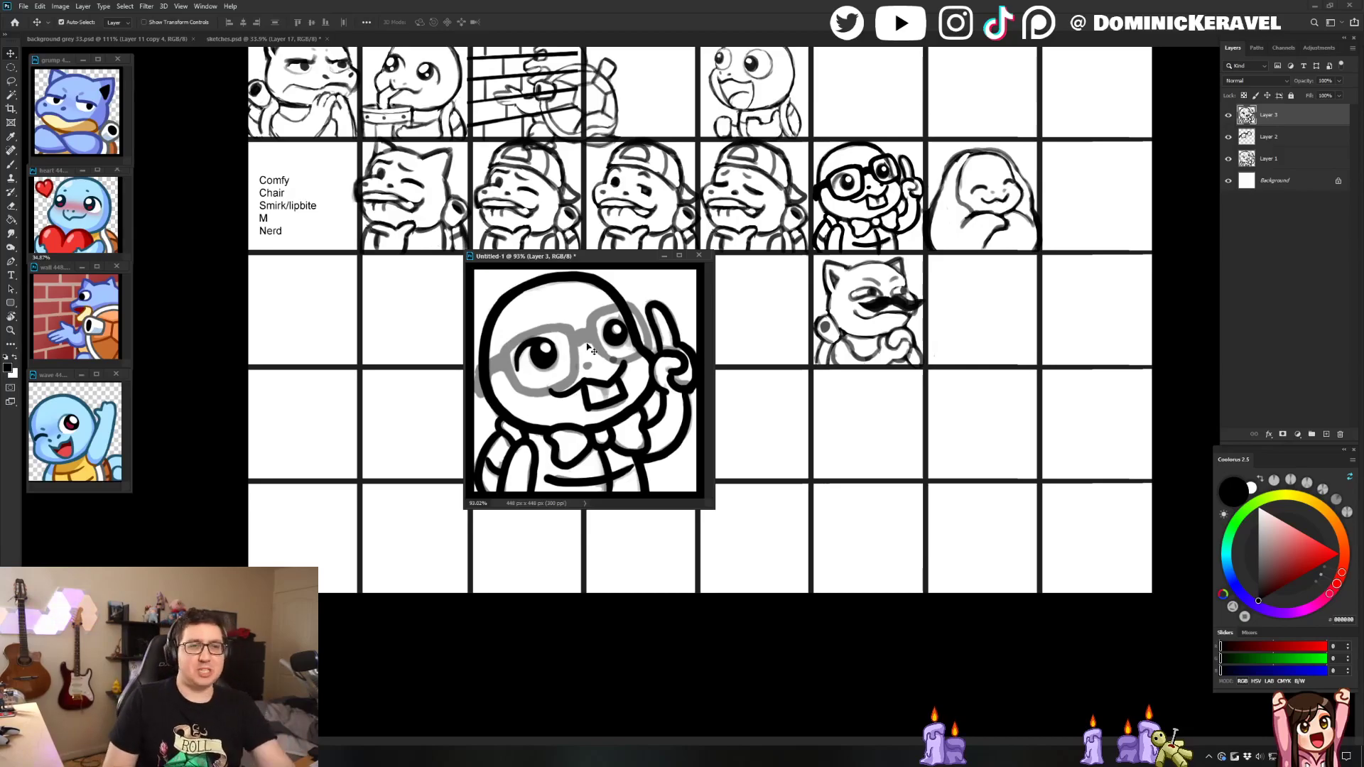
left_click_drag(596, 255, 543, 213)
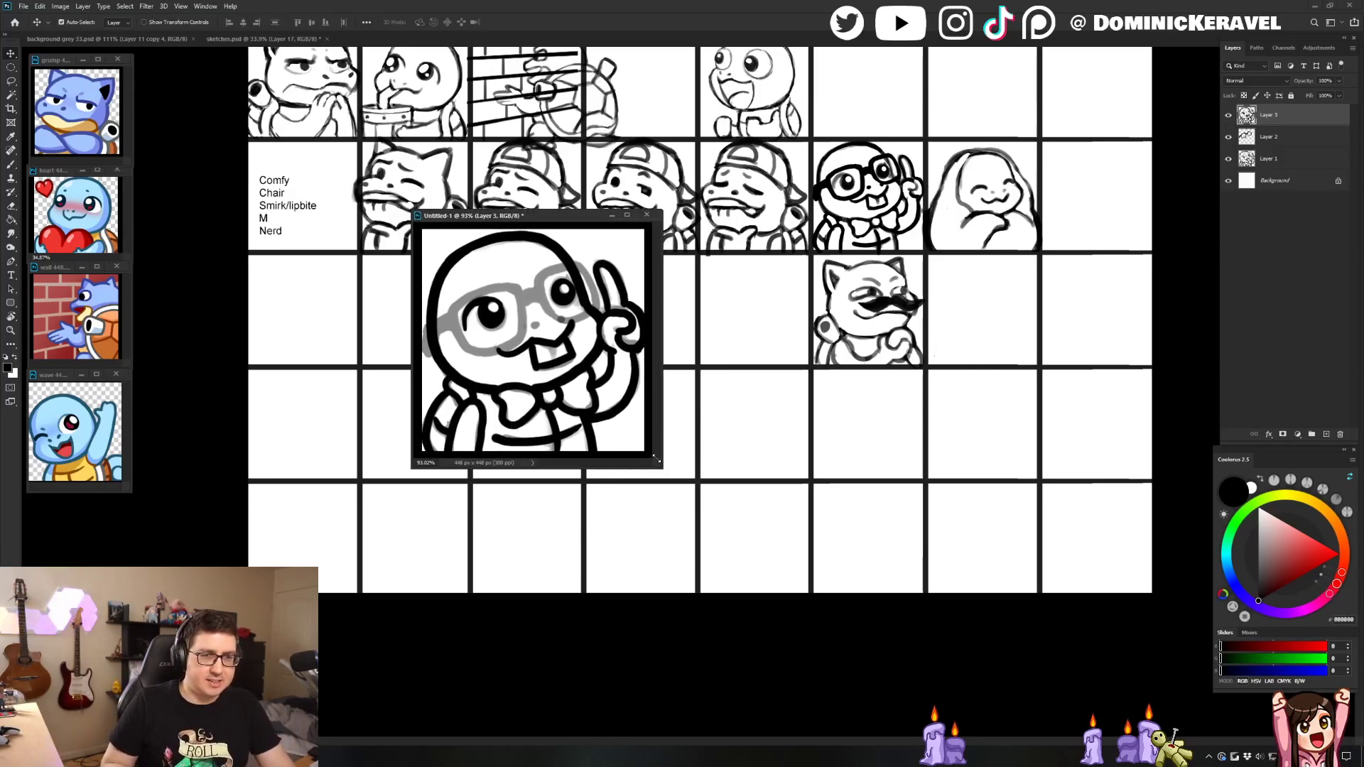
left_click_drag(655, 459, 725, 539)
left_click_drag(613, 216, 629, 213)
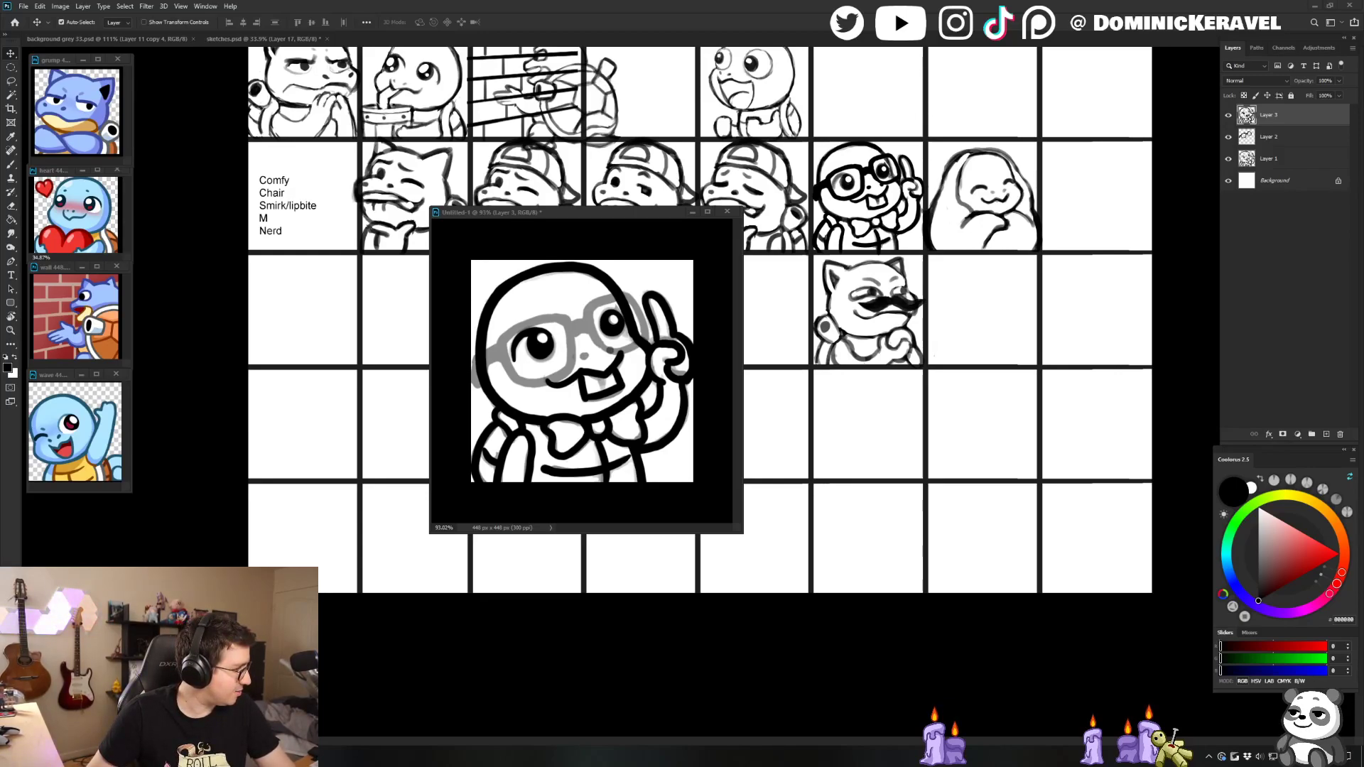
Step: Switch to the browser to view the Guilty Gear XX Ky Kiske theme video, and return to the emote drawing
key("alt+Tab")
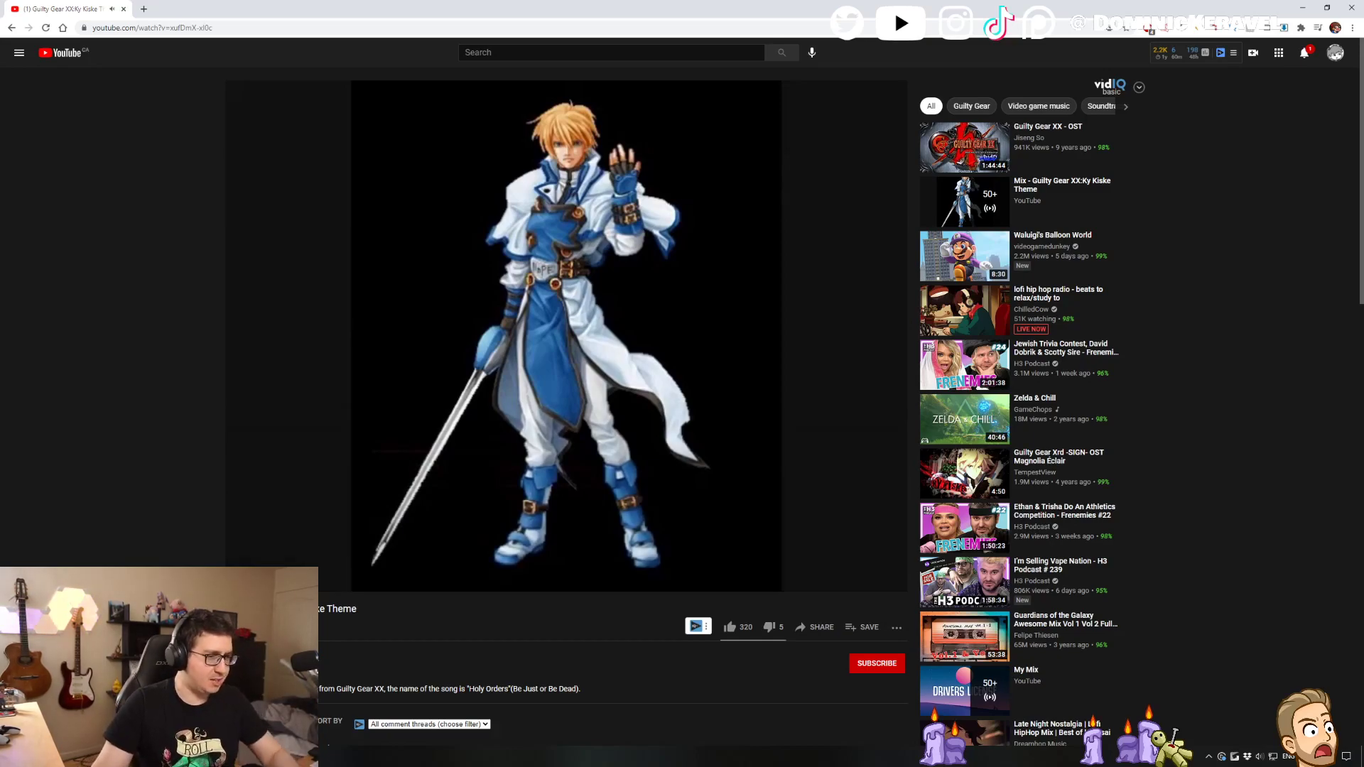
left_click(269, 209)
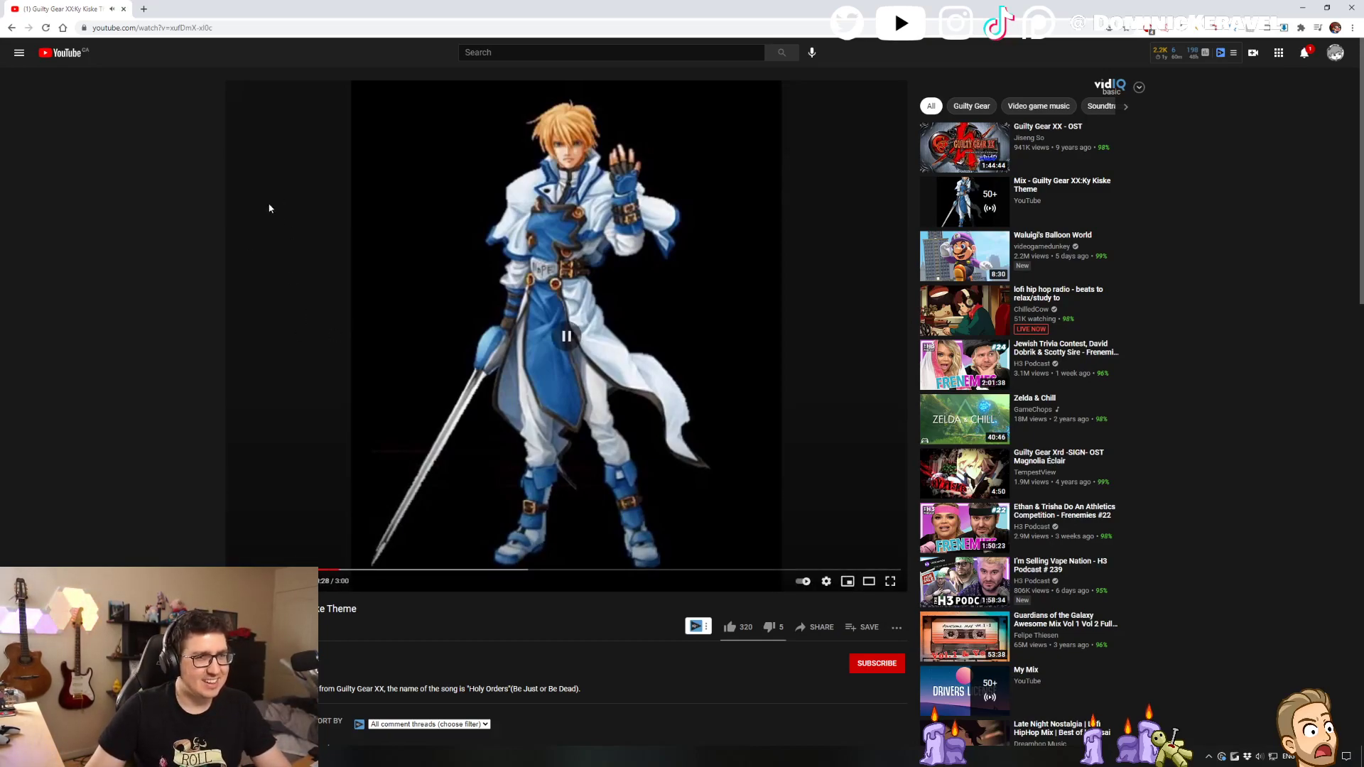
left_click_drag(62, 7, 14, 204)
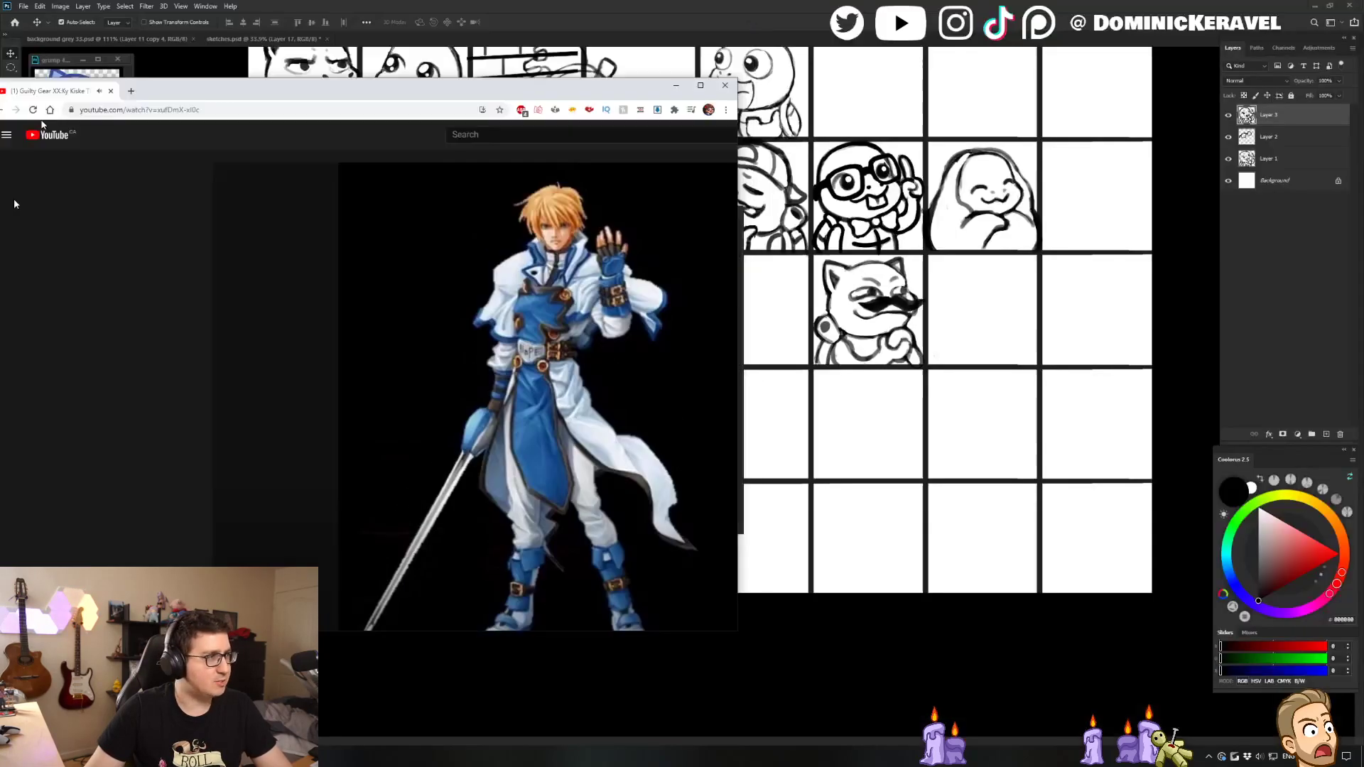
key("alt+Tab")
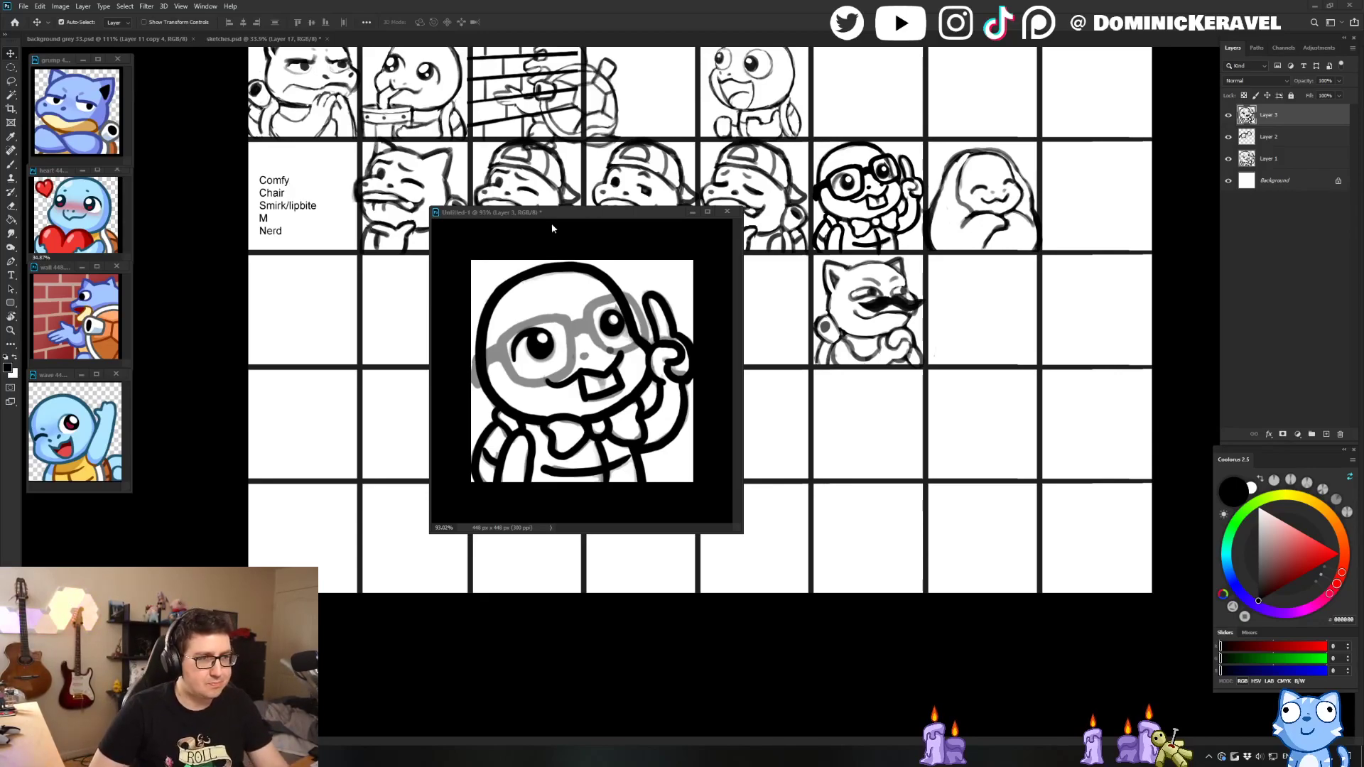
Step: Enlarge the floating emote window further and place it over the middle of the sketch sheet
left_click_drag(557, 214, 600, 254)
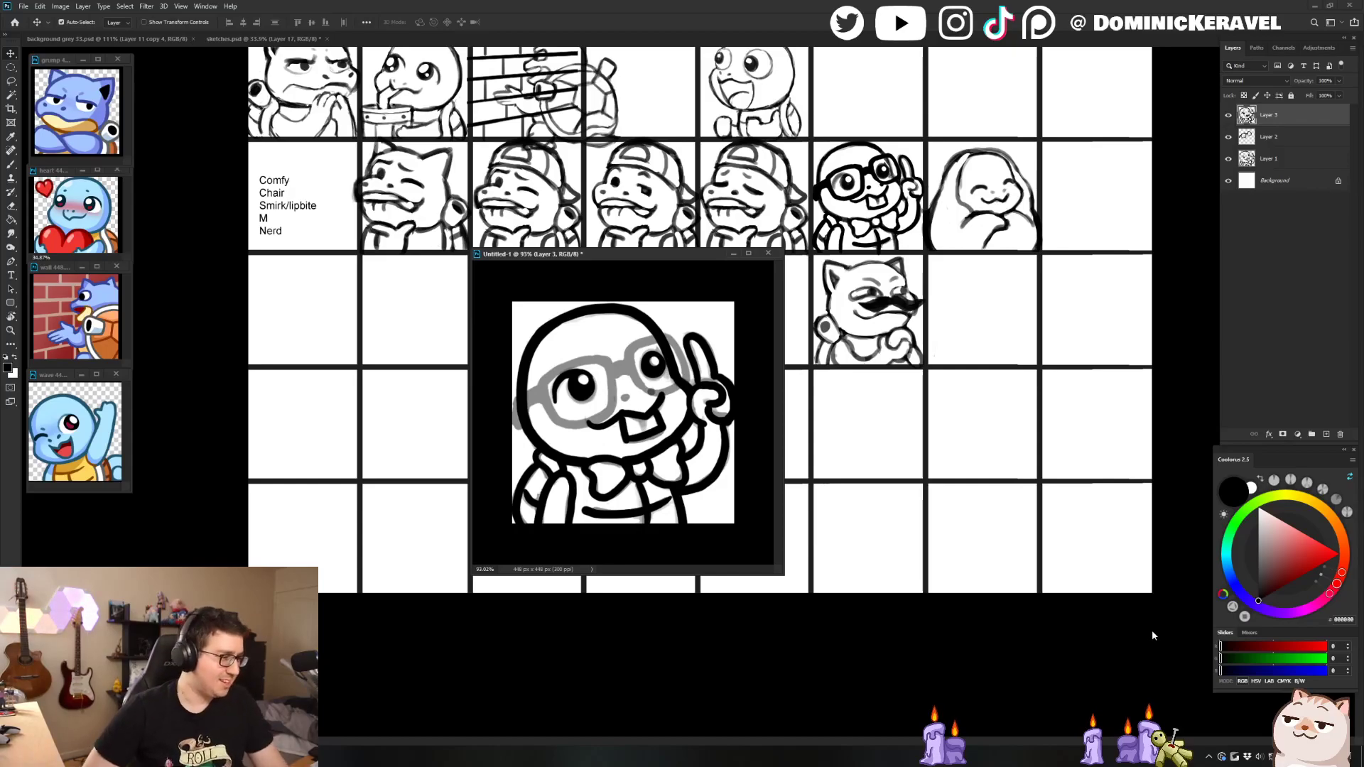
left_click_drag(526, 254, 504, 241)
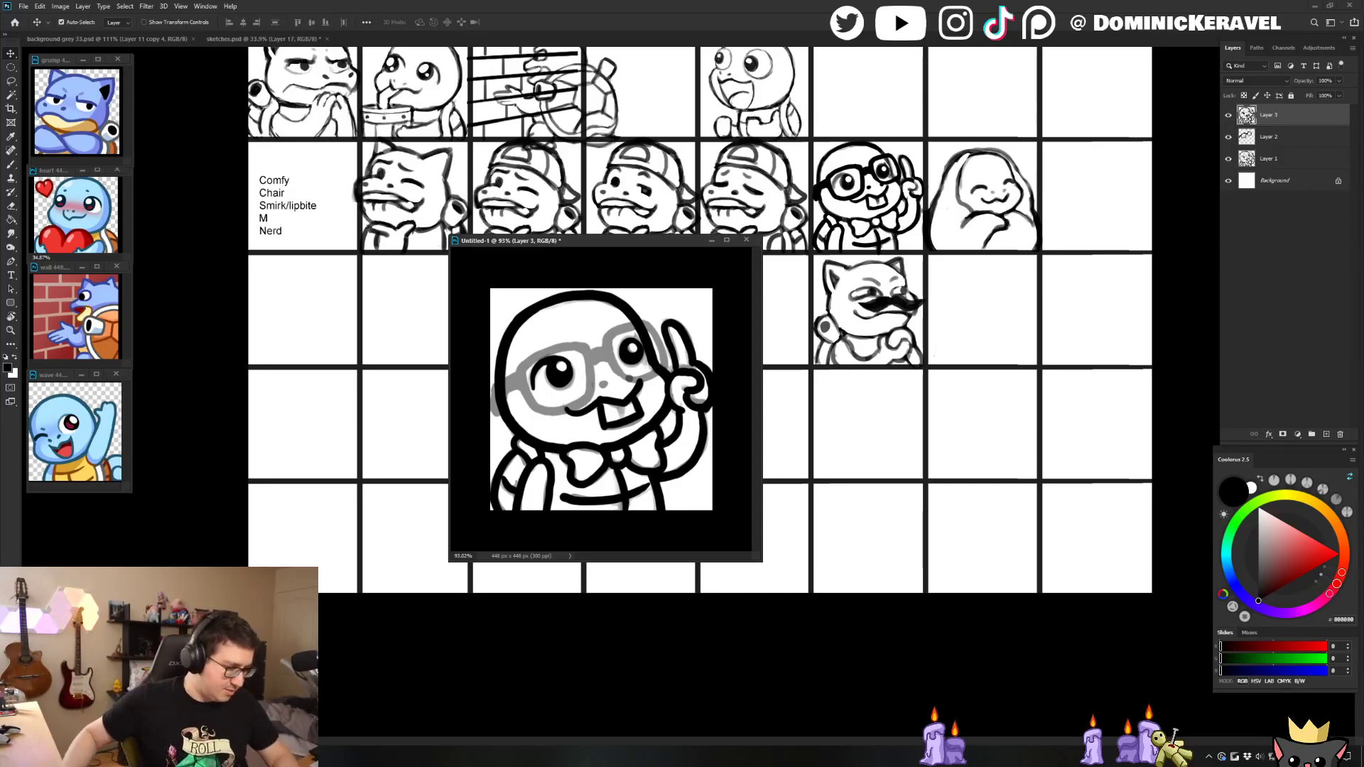
left_click_drag(579, 240, 532, 256)
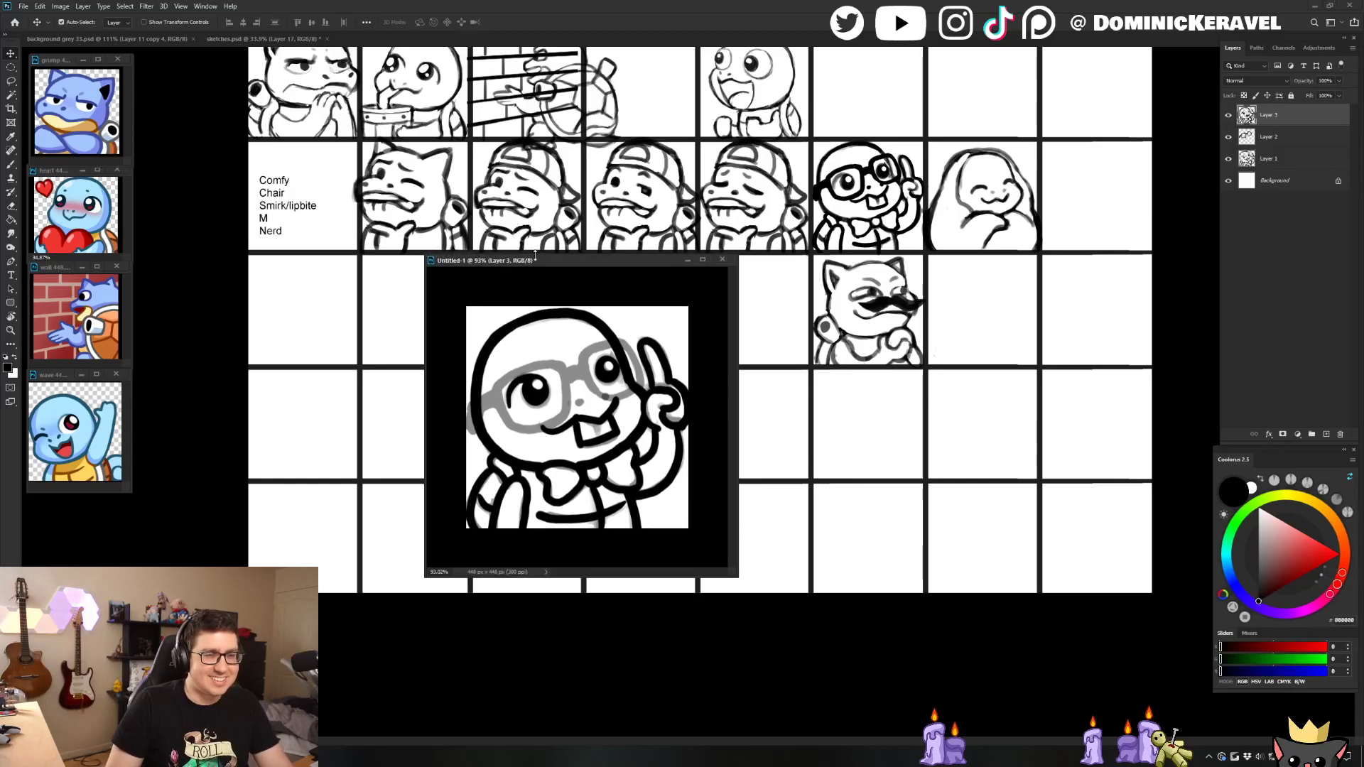
left_click_drag(563, 256, 499, 257)
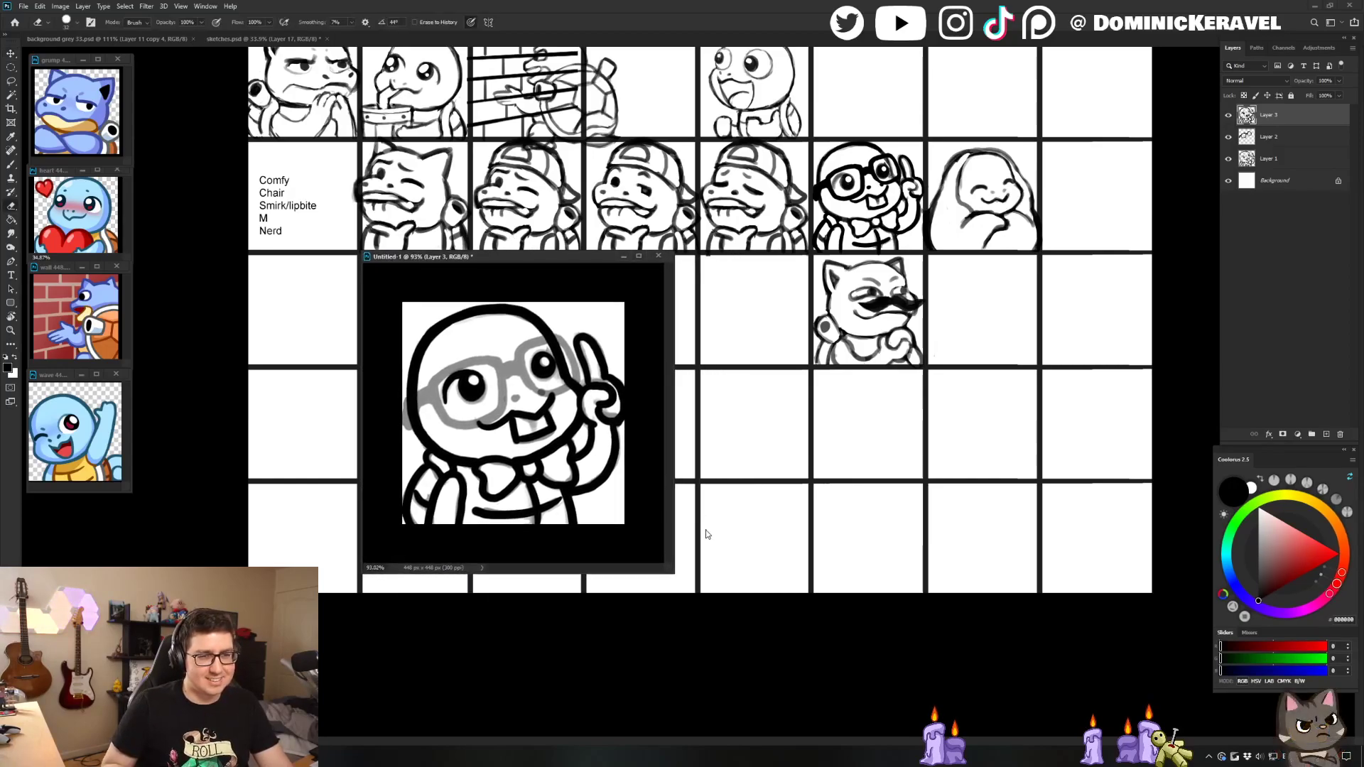
left_click_drag(676, 572, 869, 745)
left_click_drag(716, 263, 715, 143)
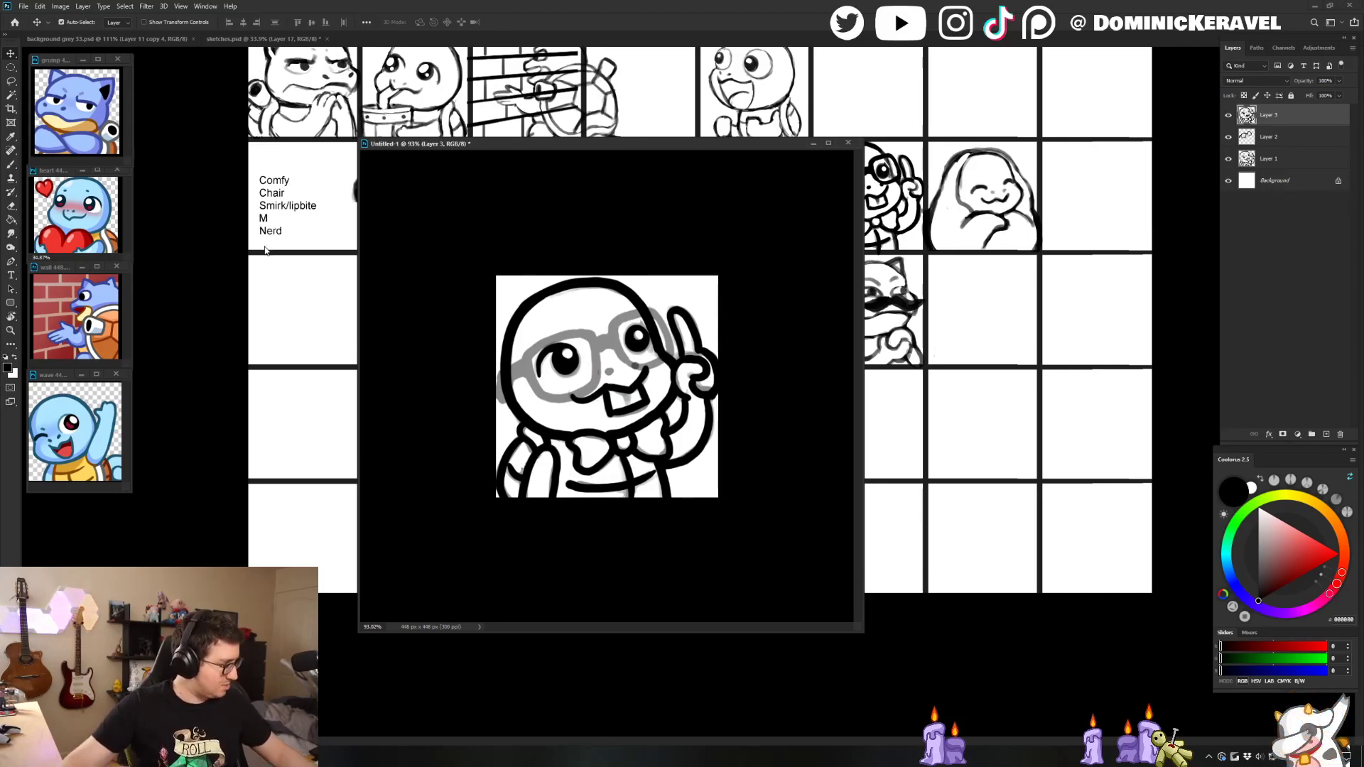
mouse_move(562, 150)
left_mouse_down()
mouse_move(576, 149)
mouse_move(556, 148)
left_mouse_up()
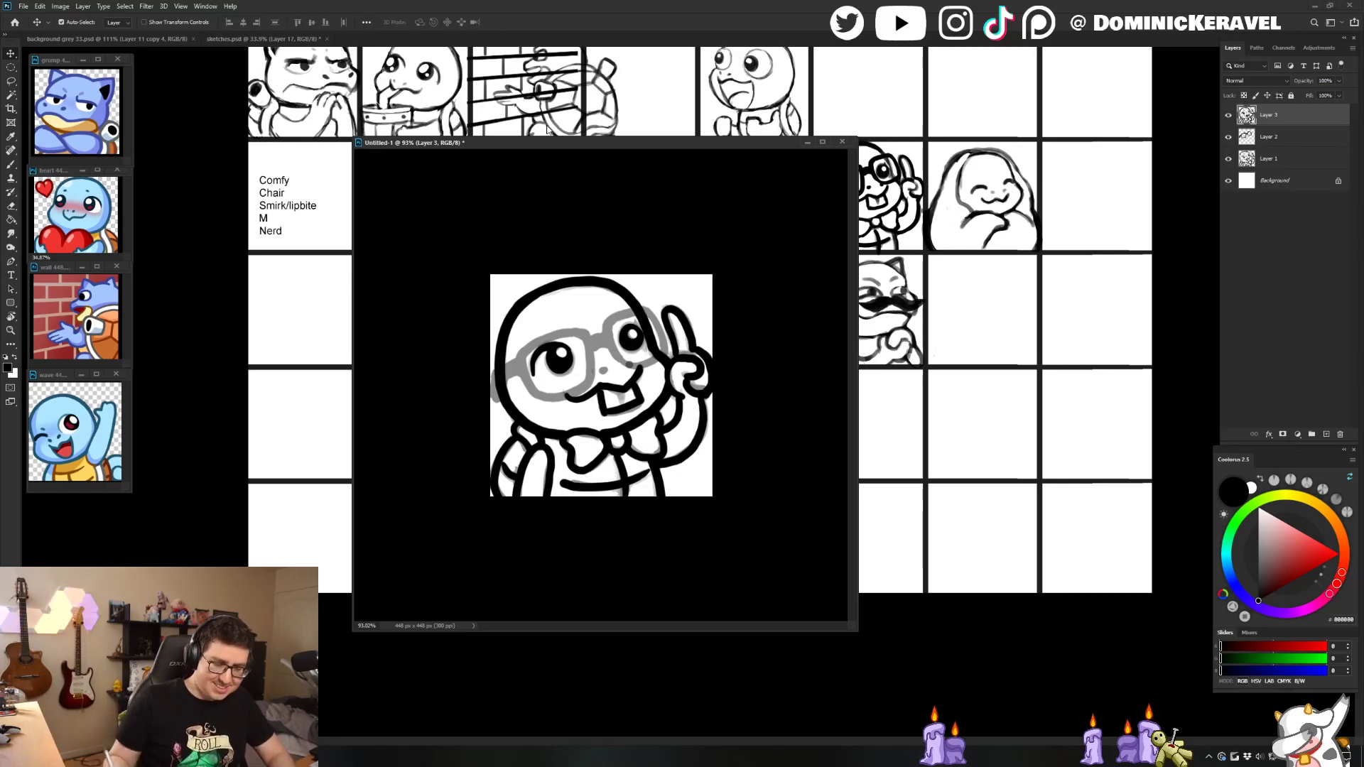
left_click_drag(526, 142, 533, 114)
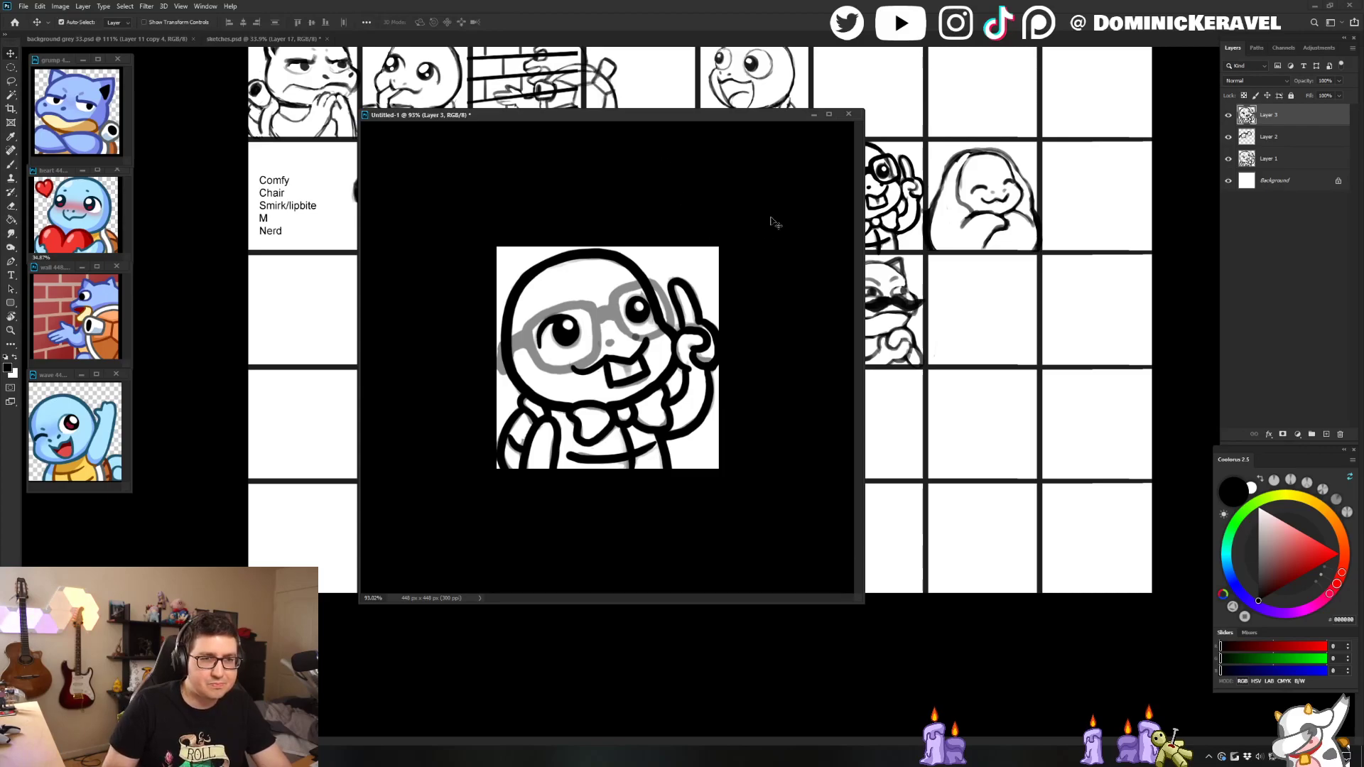
Step: Add a new normal-mode layer at 100% opacity above the line art and nudge the emote window aside
key("ctrl+shift+n")
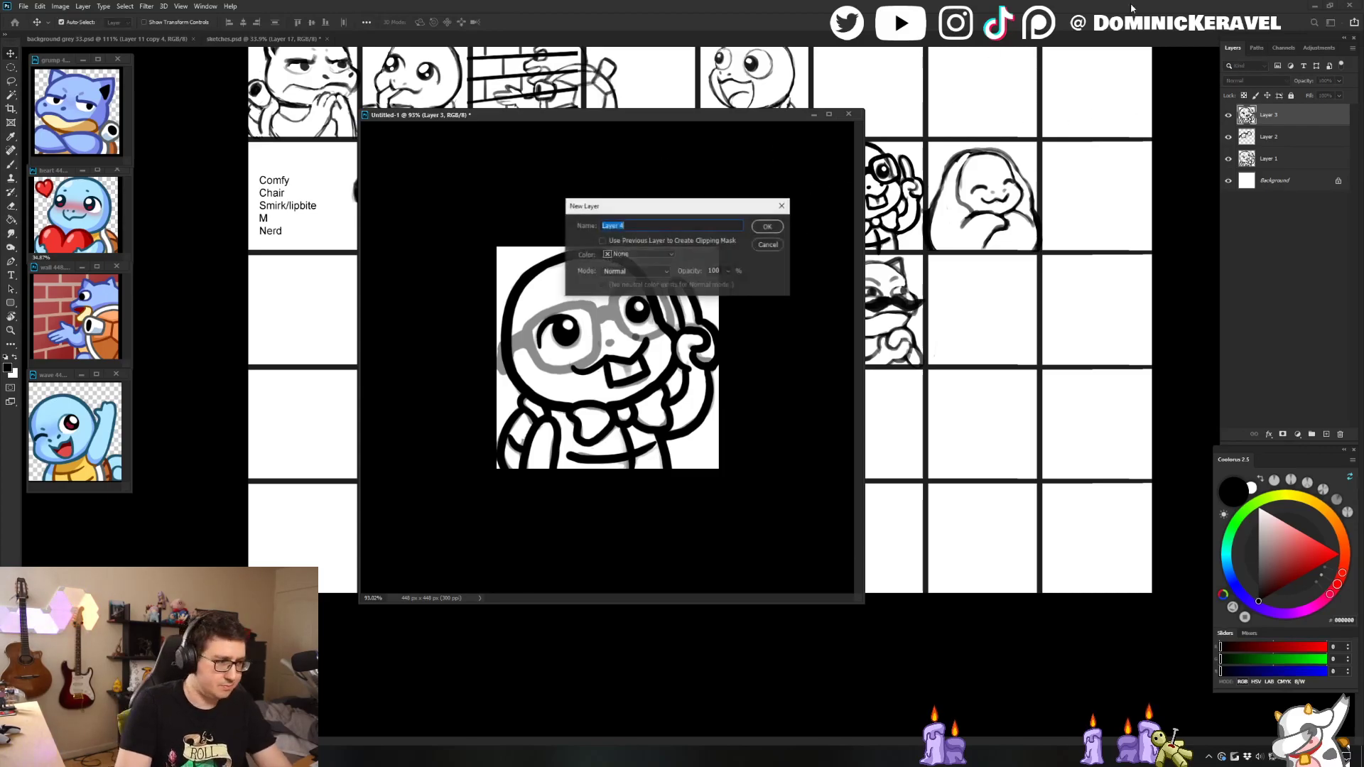
key("Return")
key("e")
key("v")
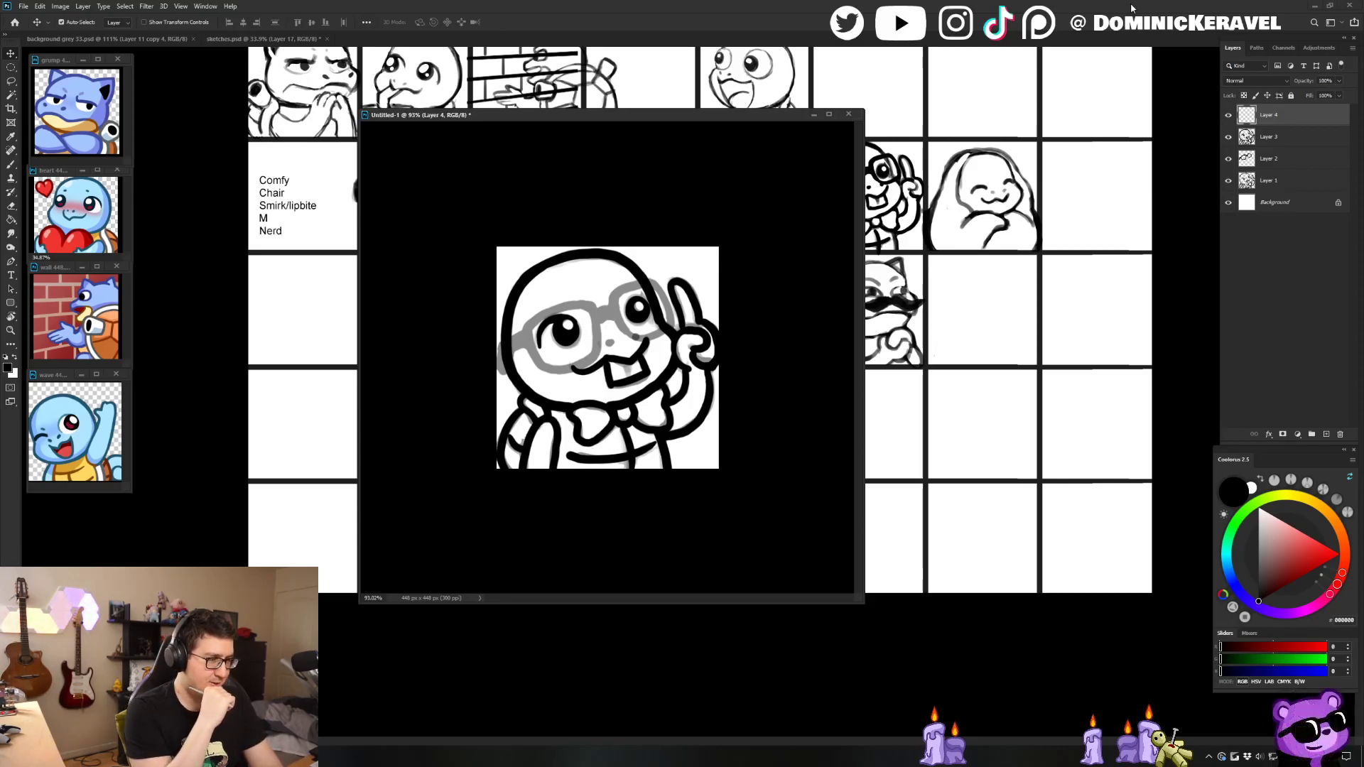
left_click_drag(479, 113, 477, 112)
key("e")
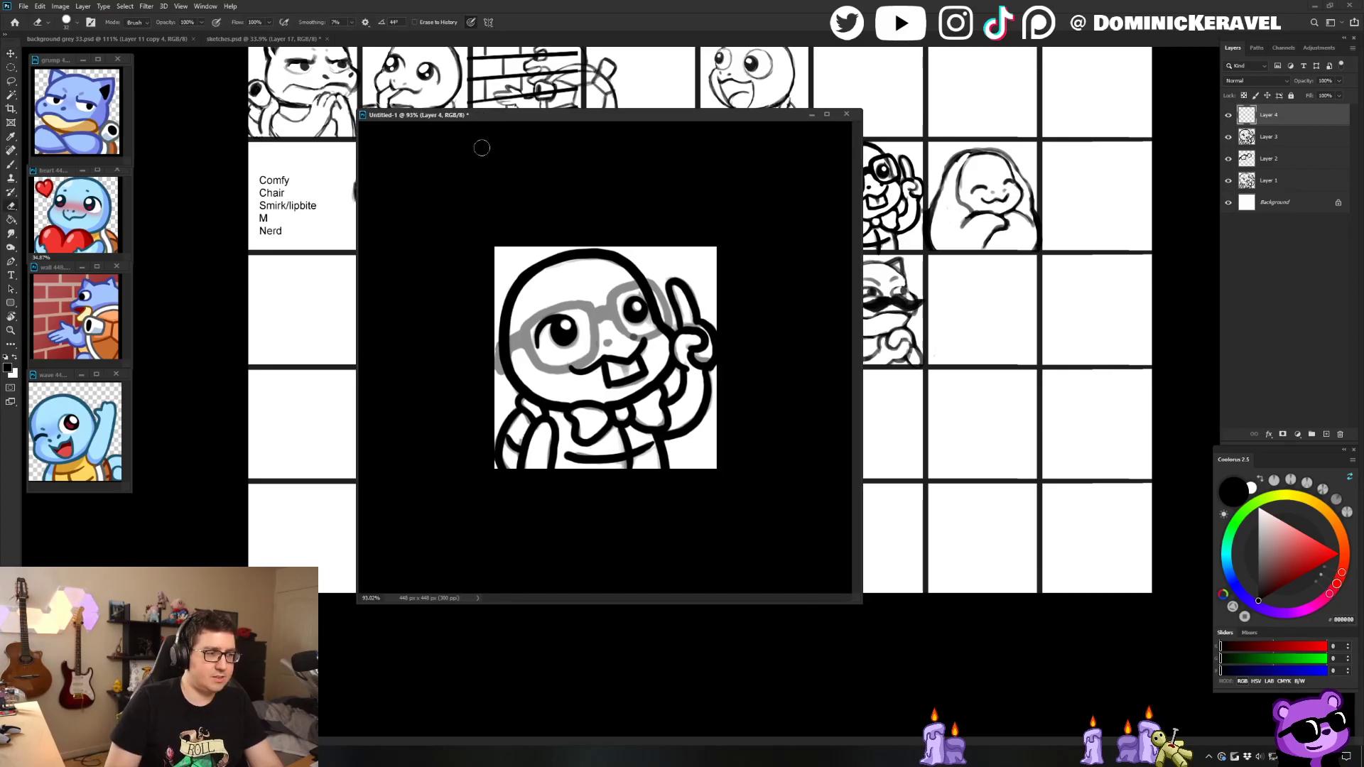
key("v")
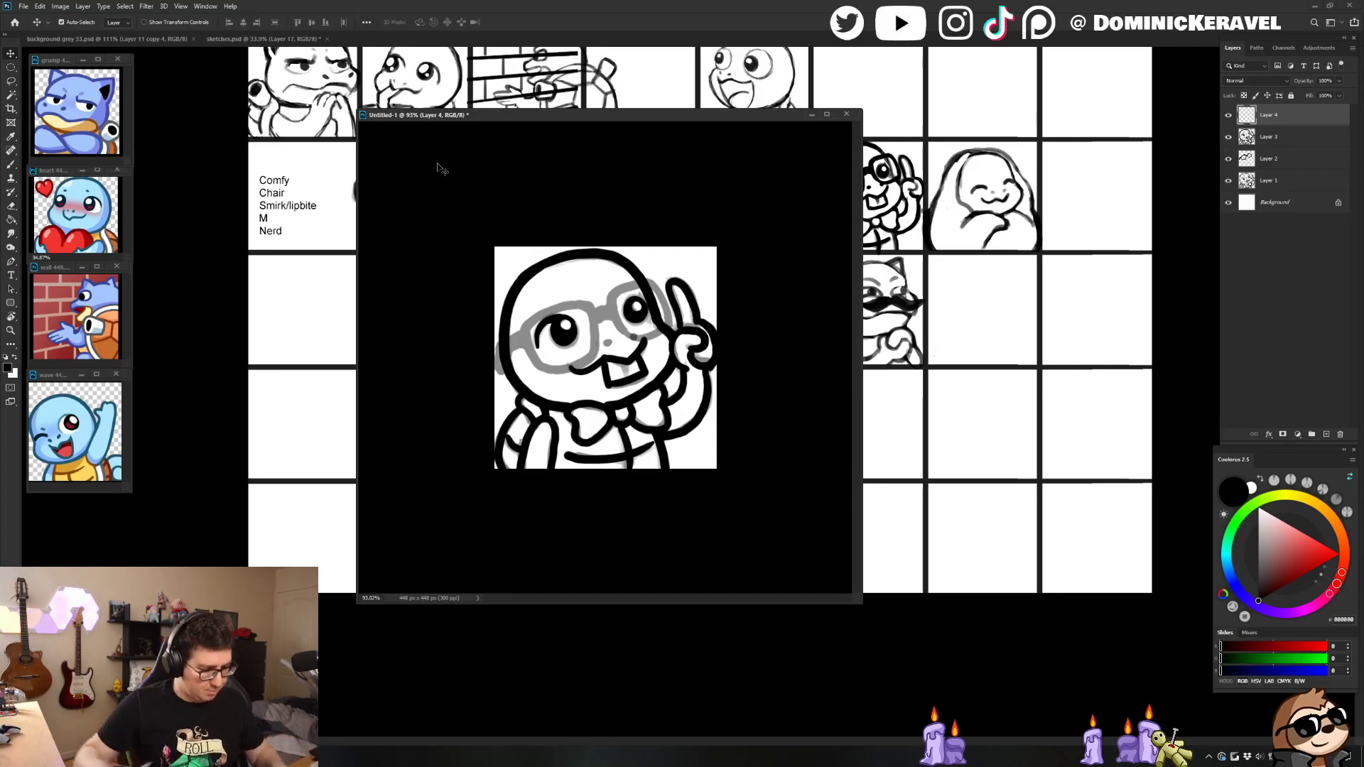
left_click_drag(490, 115, 508, 113)
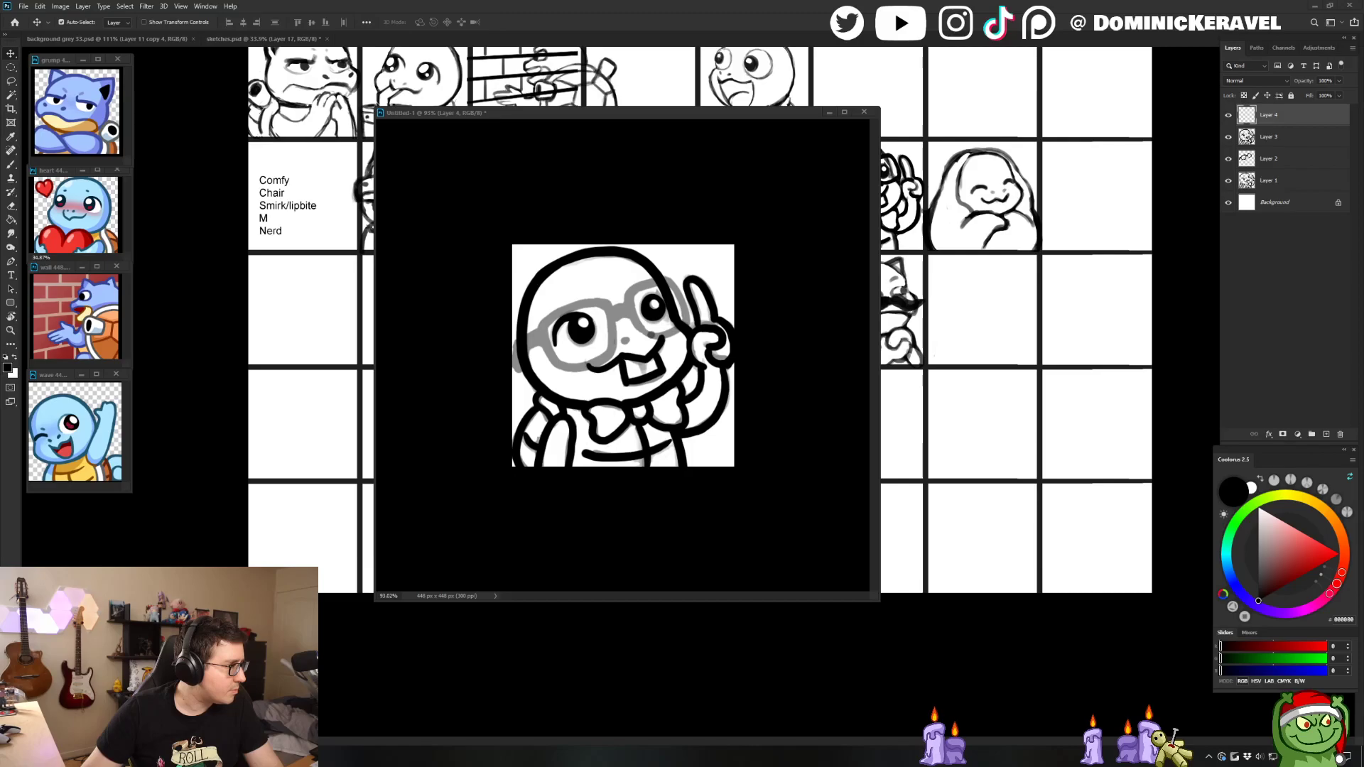
Step: View the PlayStation 2 game cover in the browser, close its search tab, and shift the emote window over the sketch sheet
left_click_drag(0, 276, 172, 276)
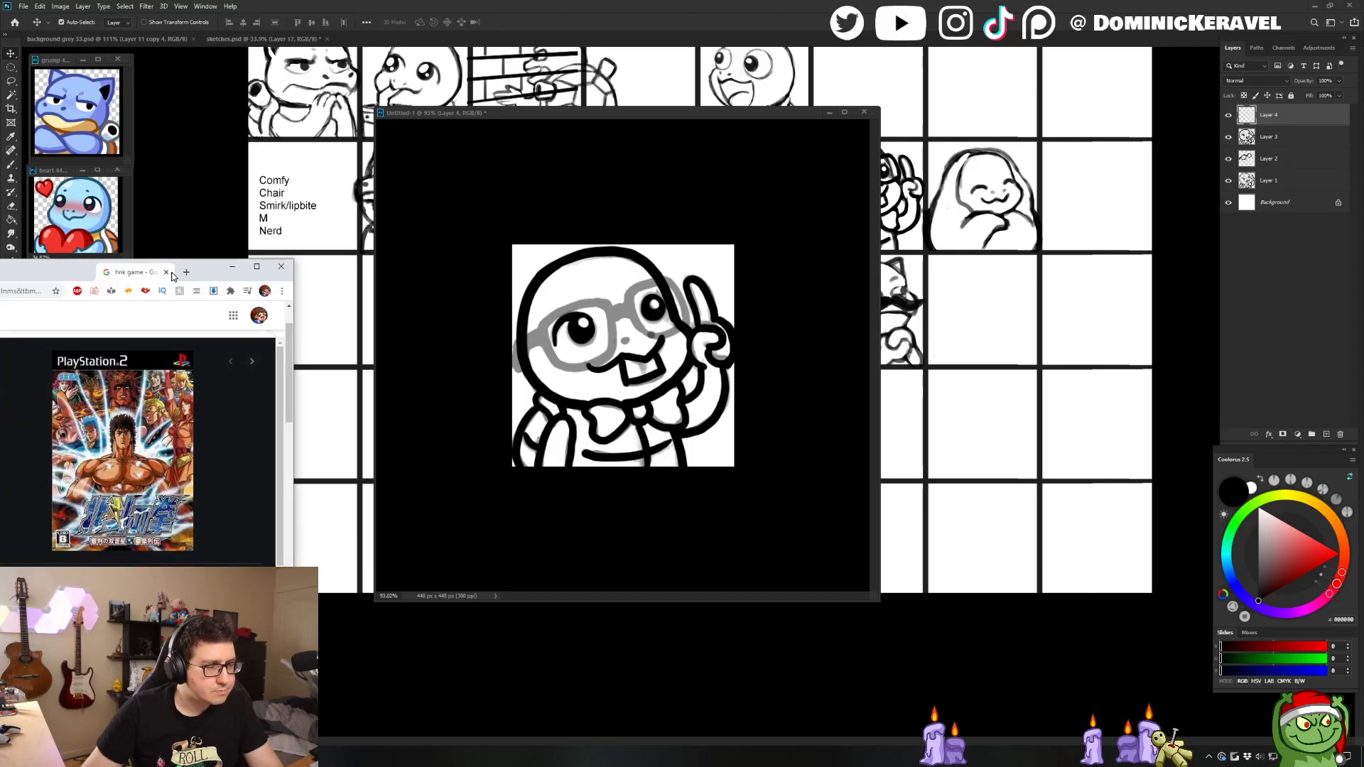
left_click(168, 273)
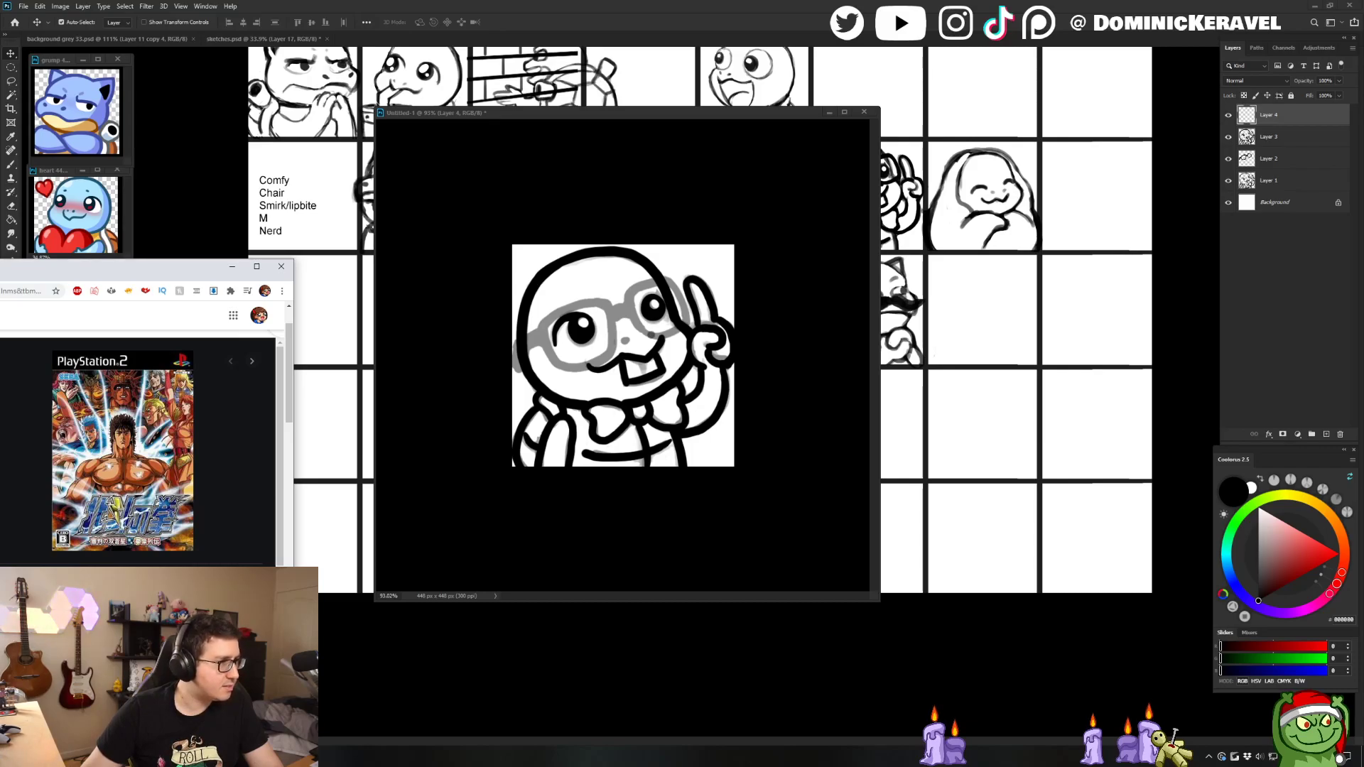
left_click_drag(167, 270, 0, 186)
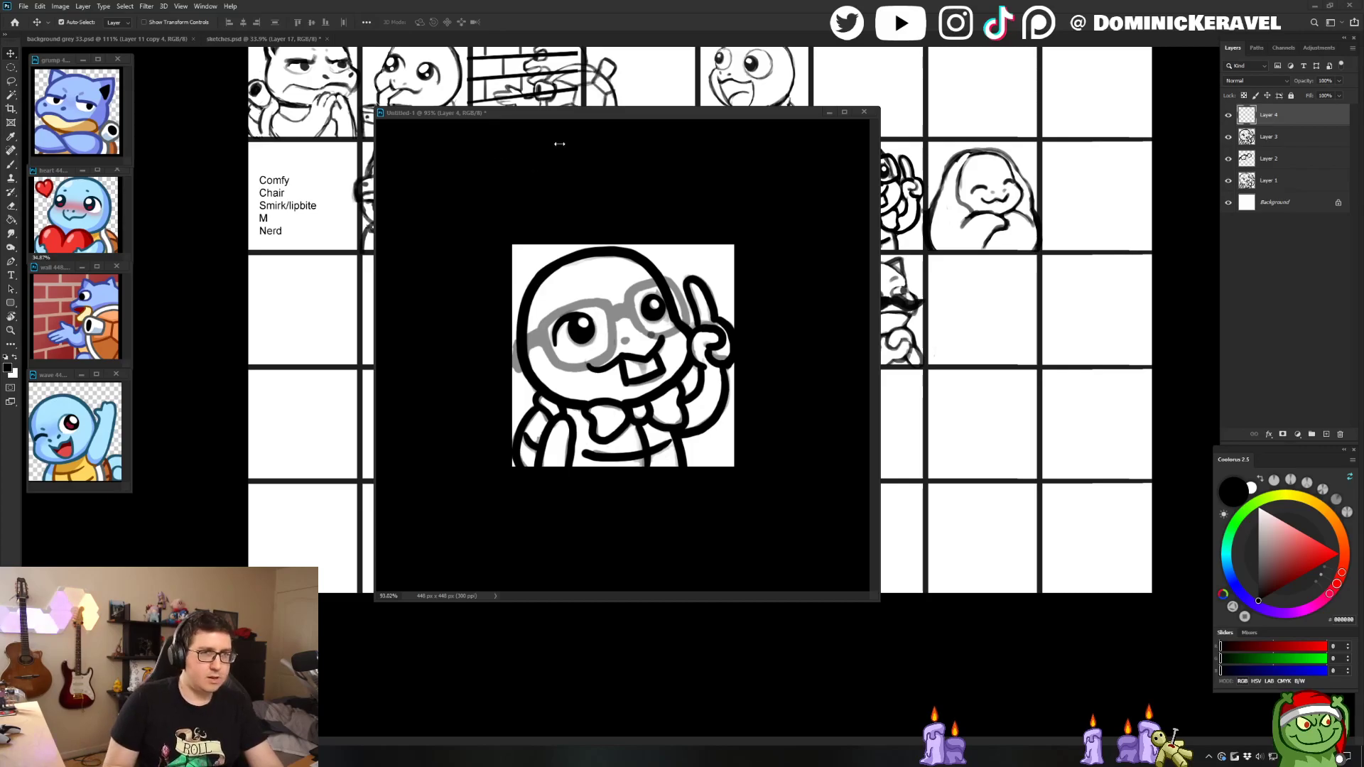
left_click_drag(575, 116, 535, 154)
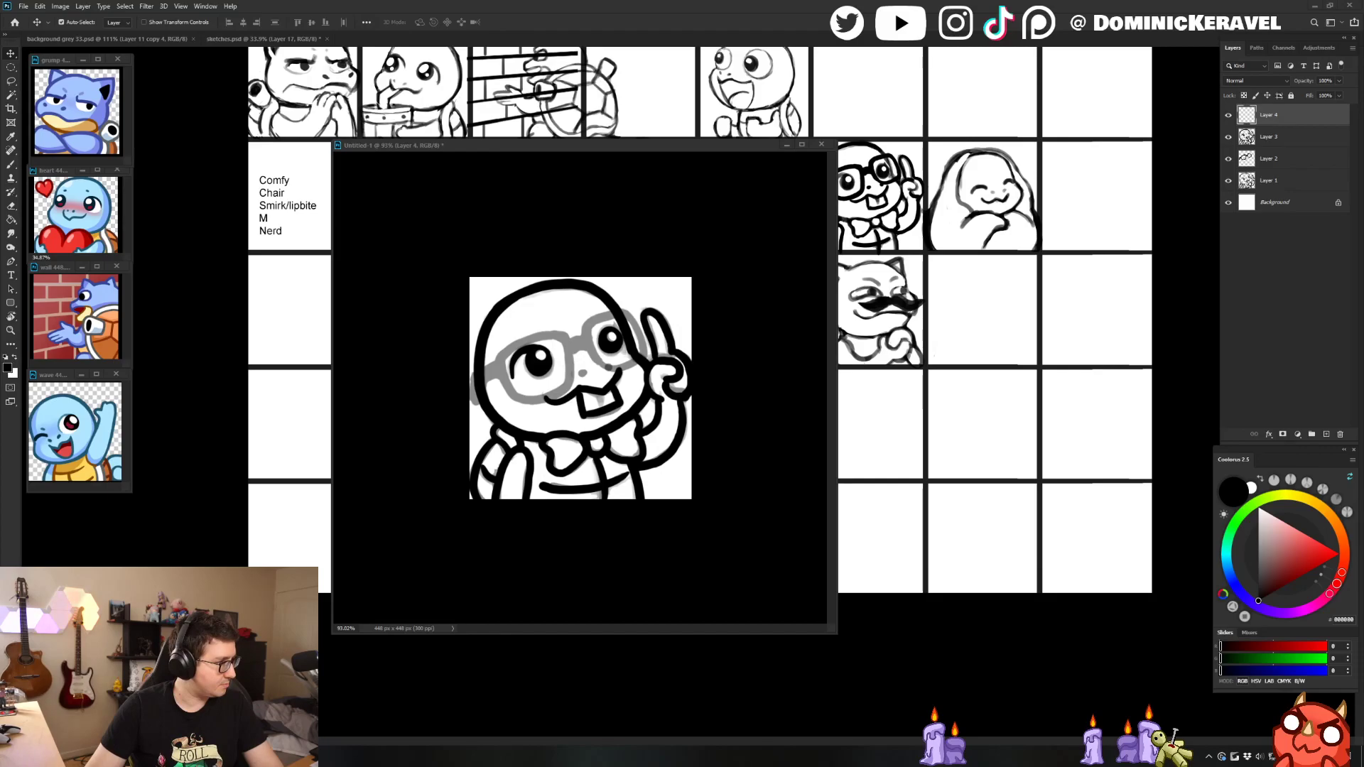
Step: Watch the Hokuto no Ken Tournament Seikimatsu Butoukai part 1 video in the browser with sound on, pause it, and move the browser away
key("alt+Tab")
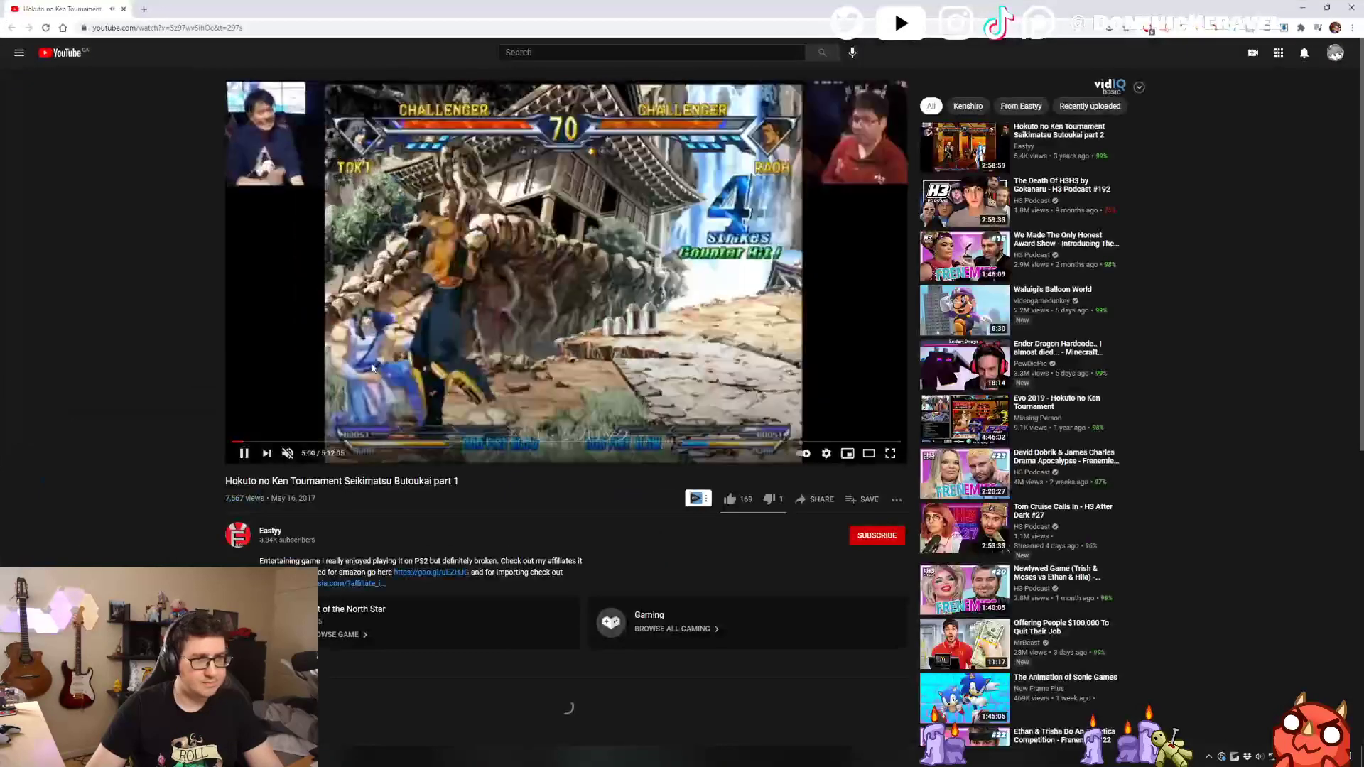
left_click(285, 453)
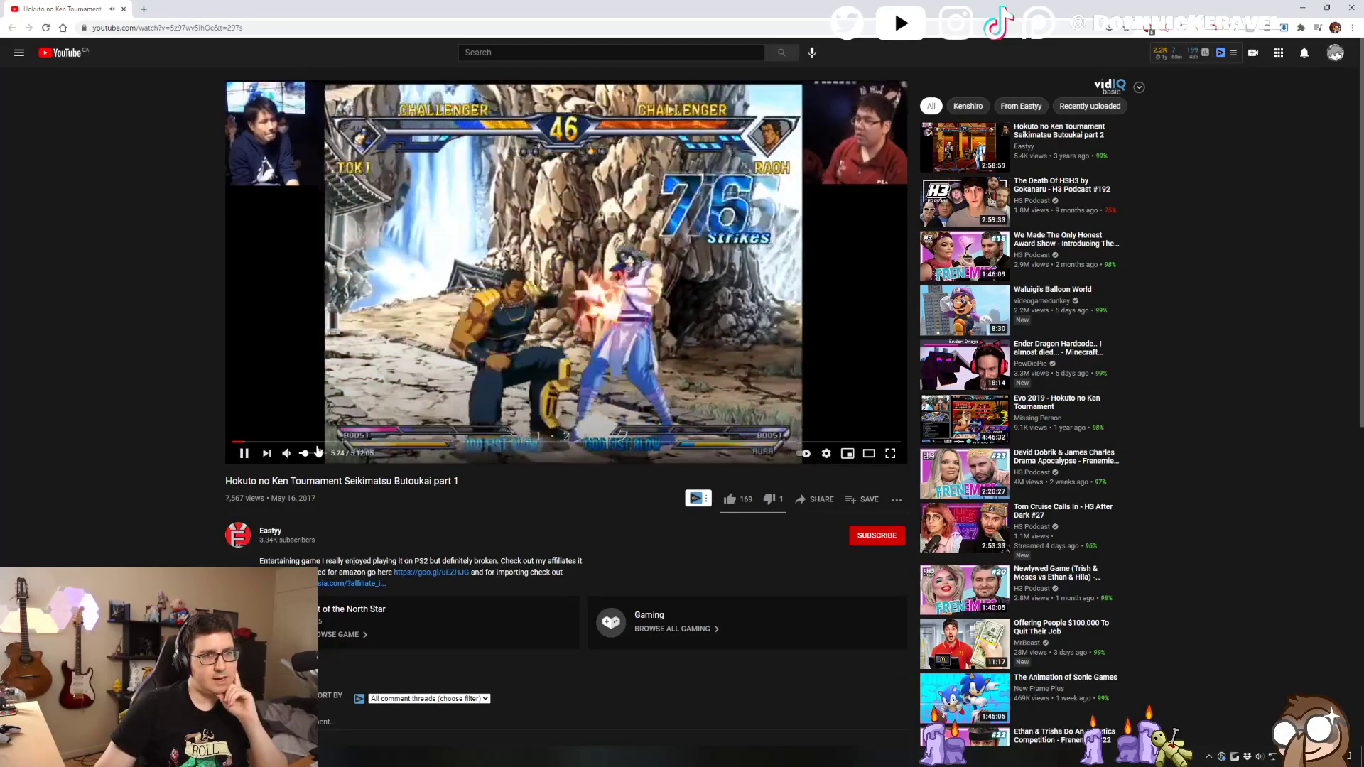
right_click(212, 442)
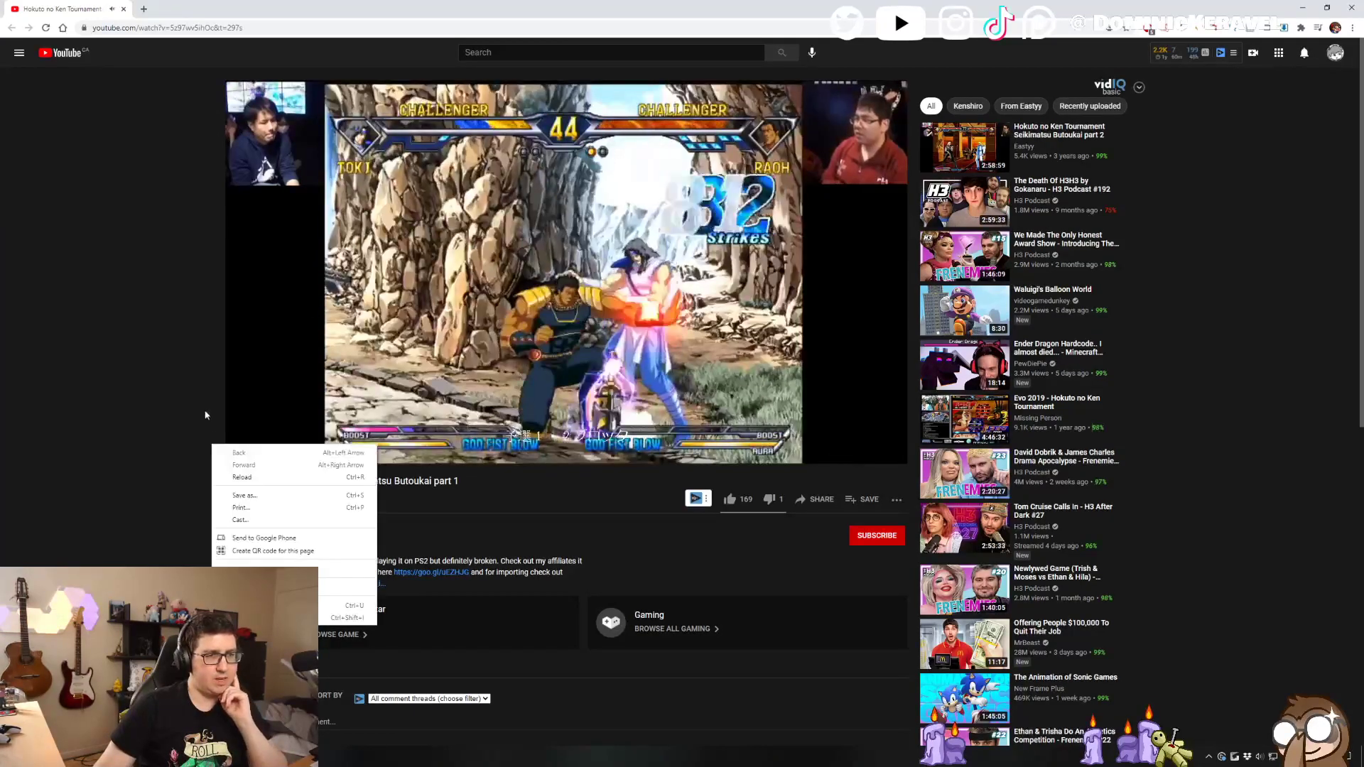
left_click(206, 415)
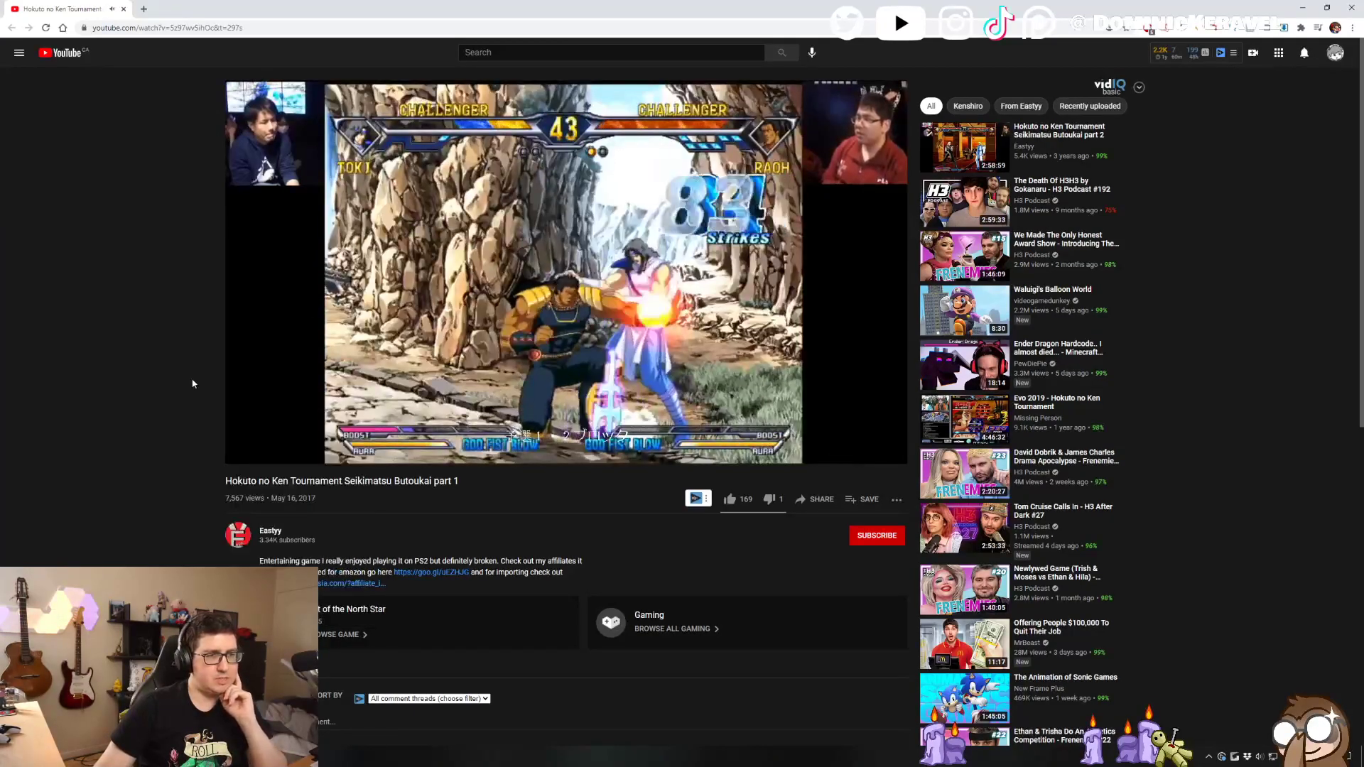
left_click(374, 283)
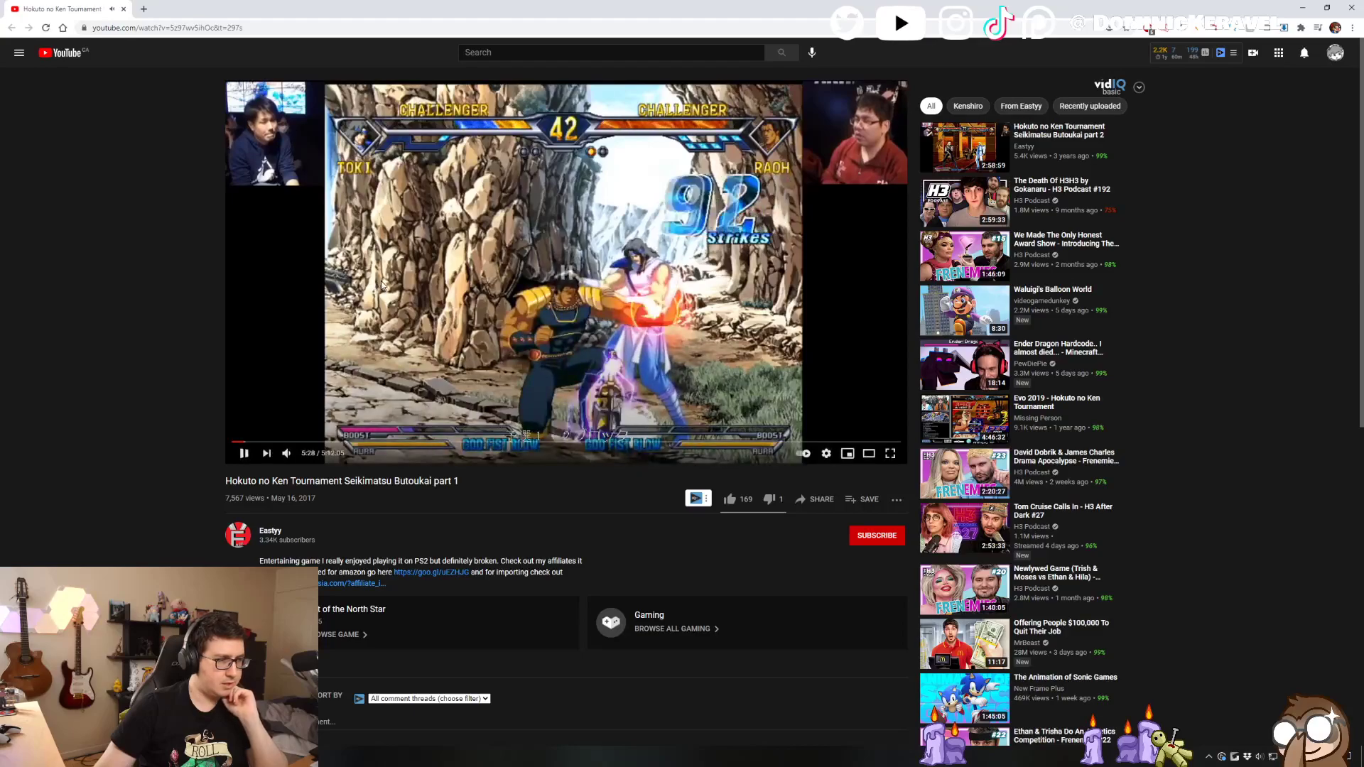
left_click(387, 243)
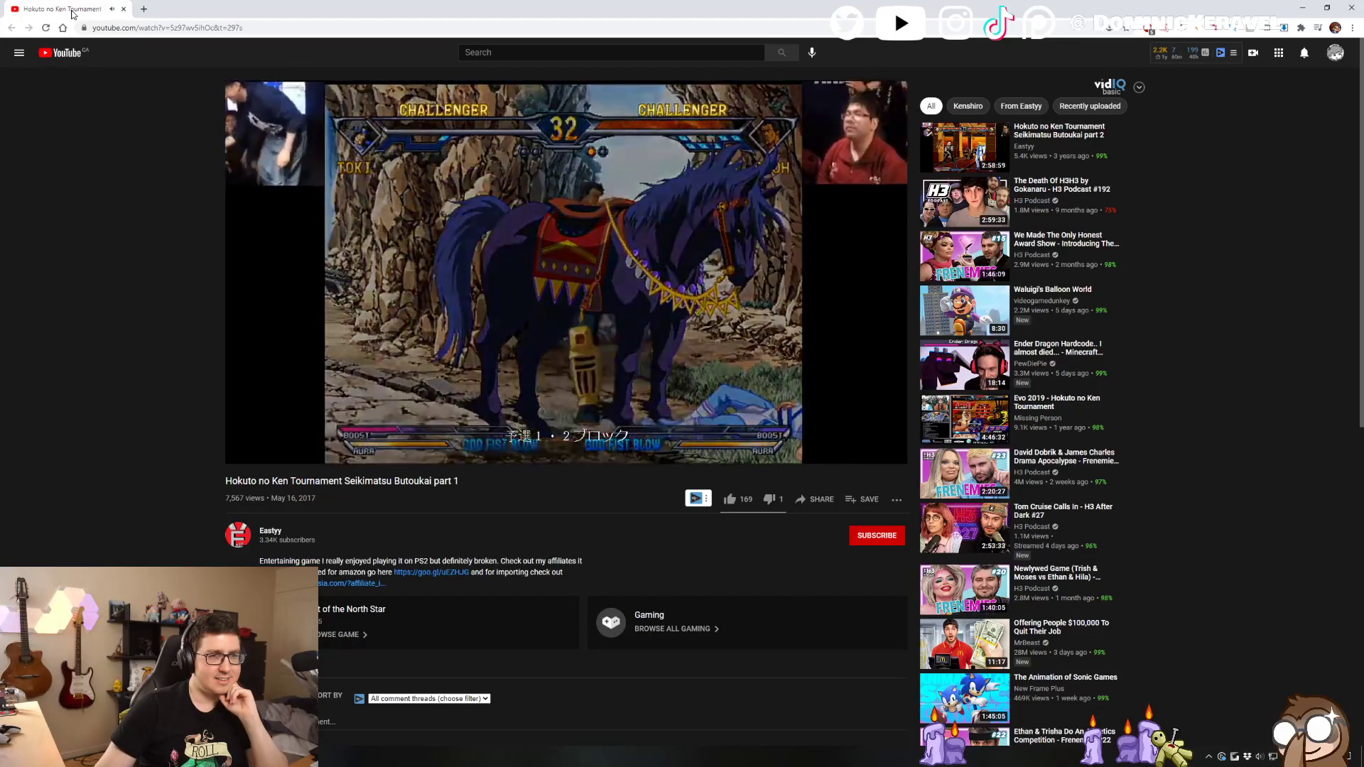
key("alt+Tab")
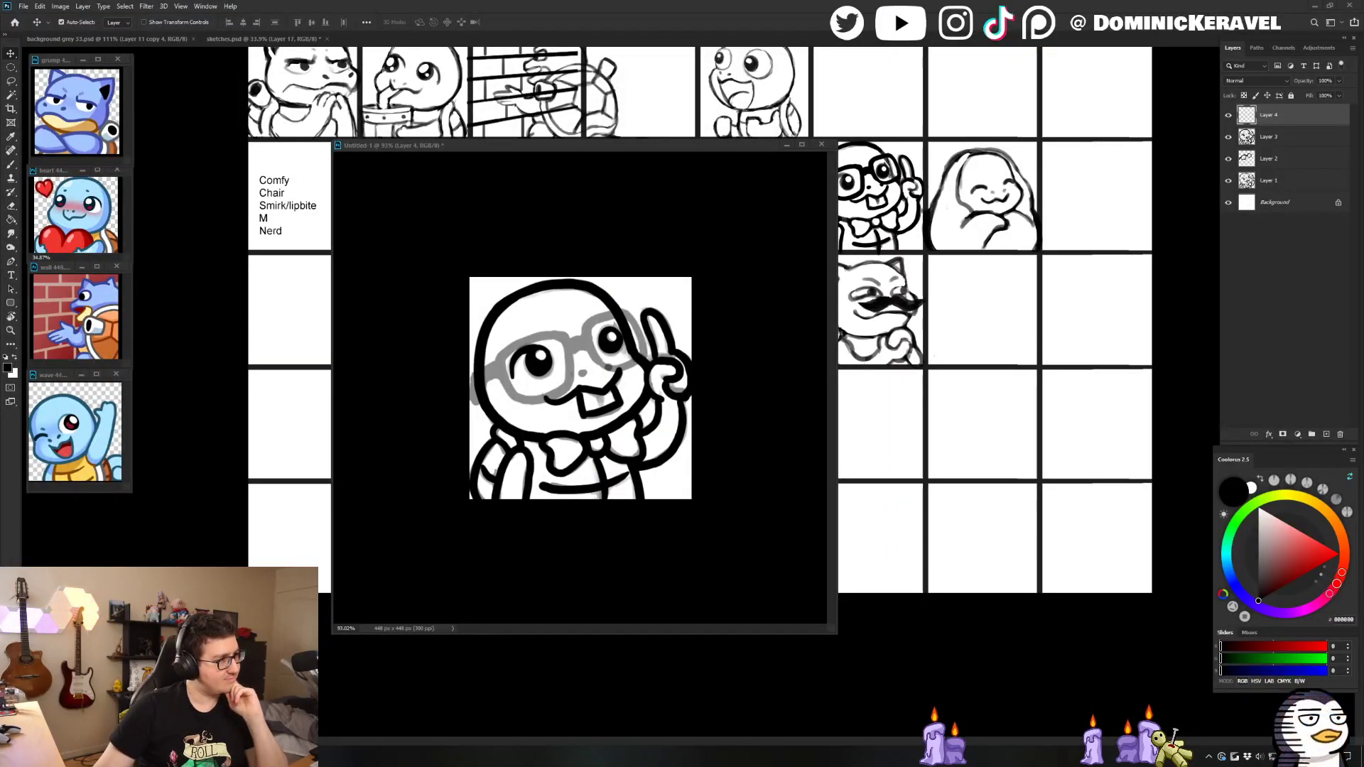
left_click_drag(0, 284, 492, 191)
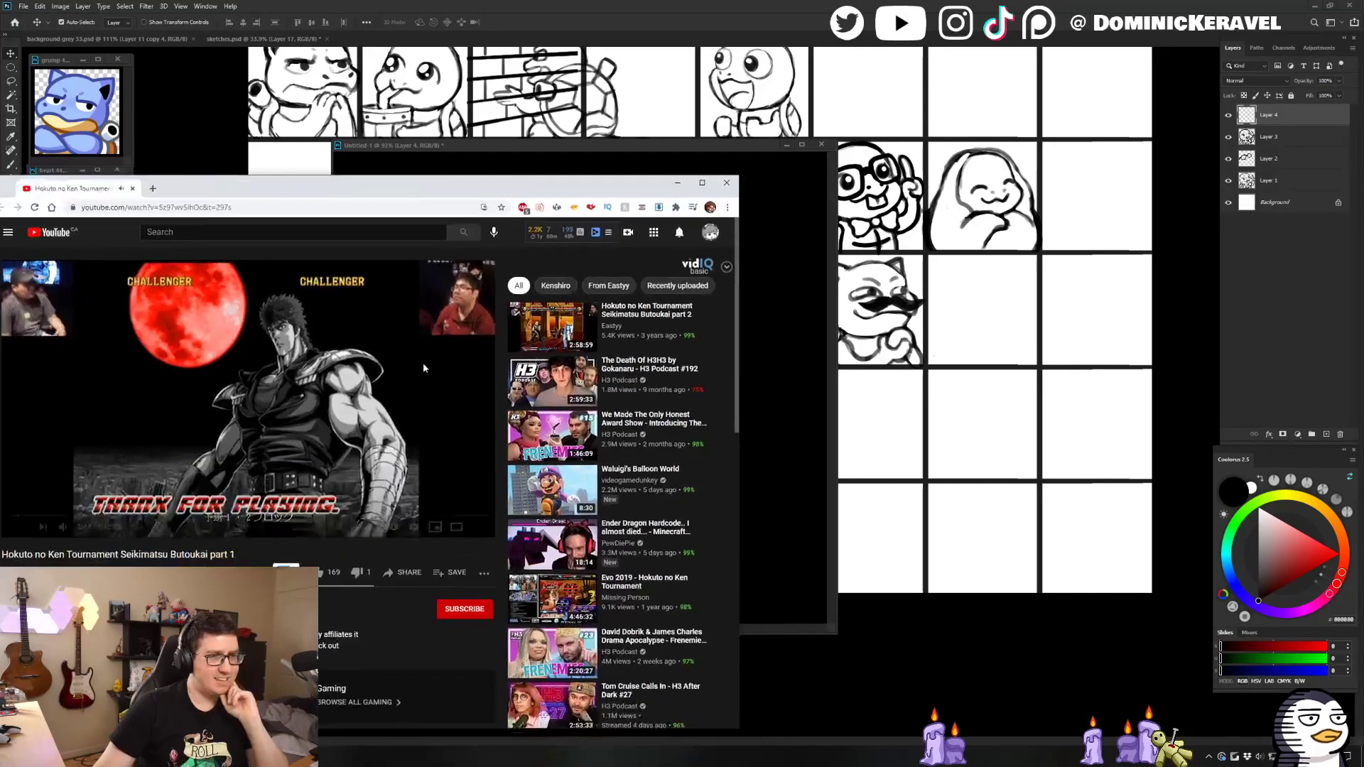
left_click(424, 368)
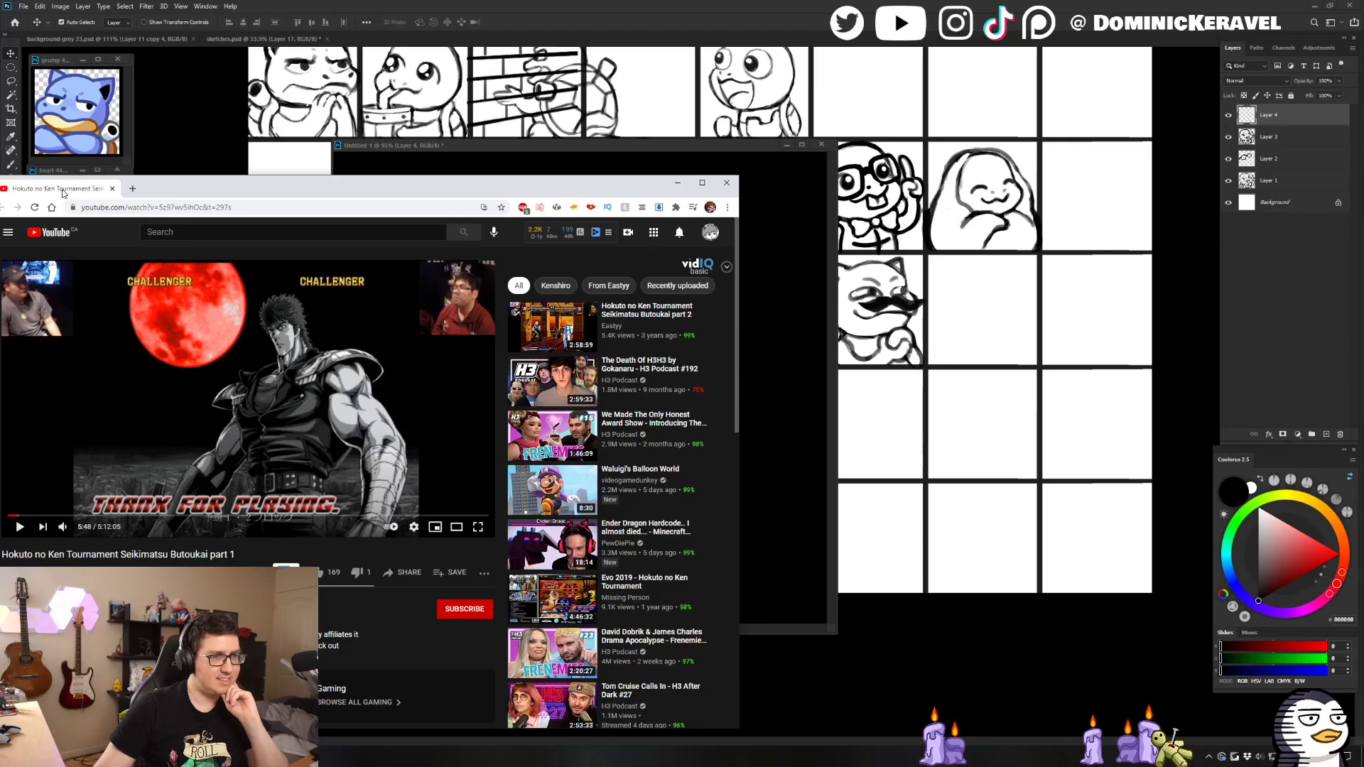
left_click_drag(62, 193, 0, 195)
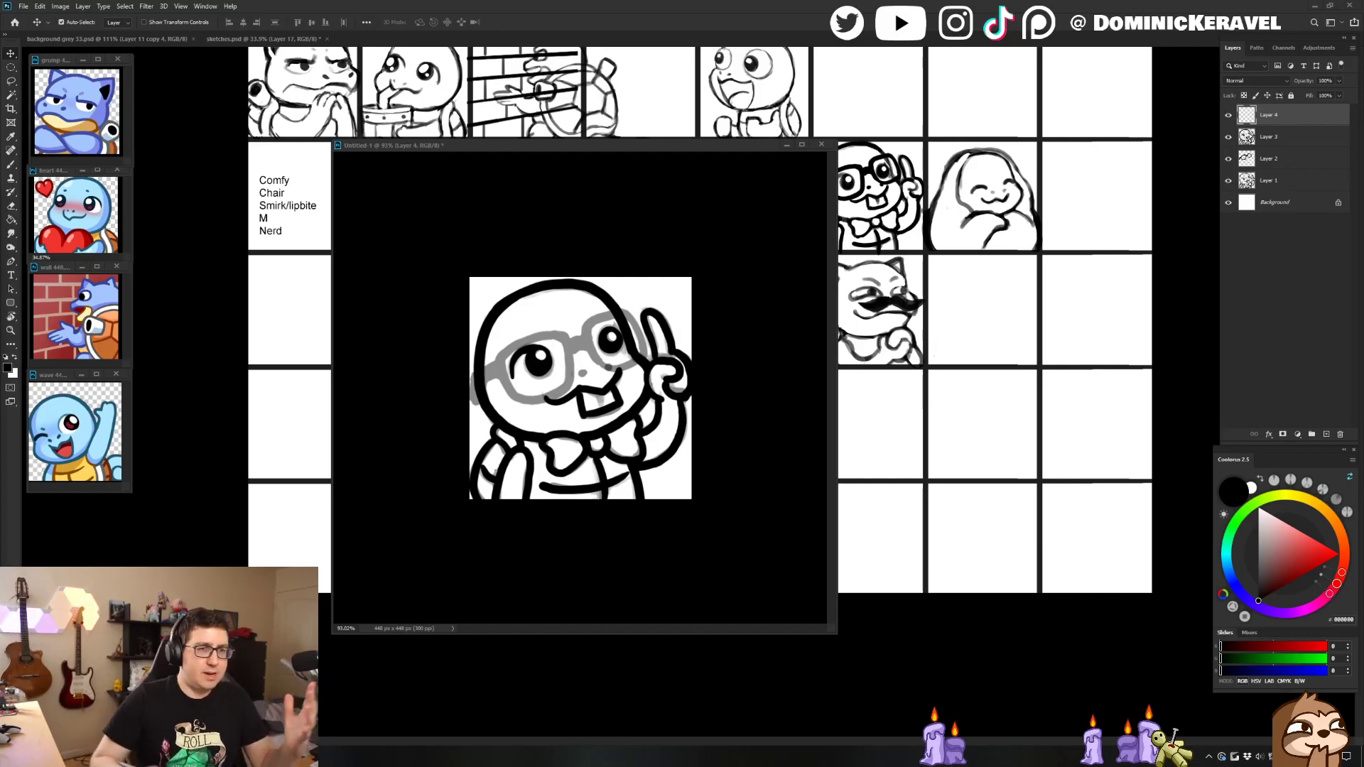
Step: Widen the black margin around the emote canvas by enlarging its window, and recenter the window over the sketches
left_click_drag(522, 149, 561, 136)
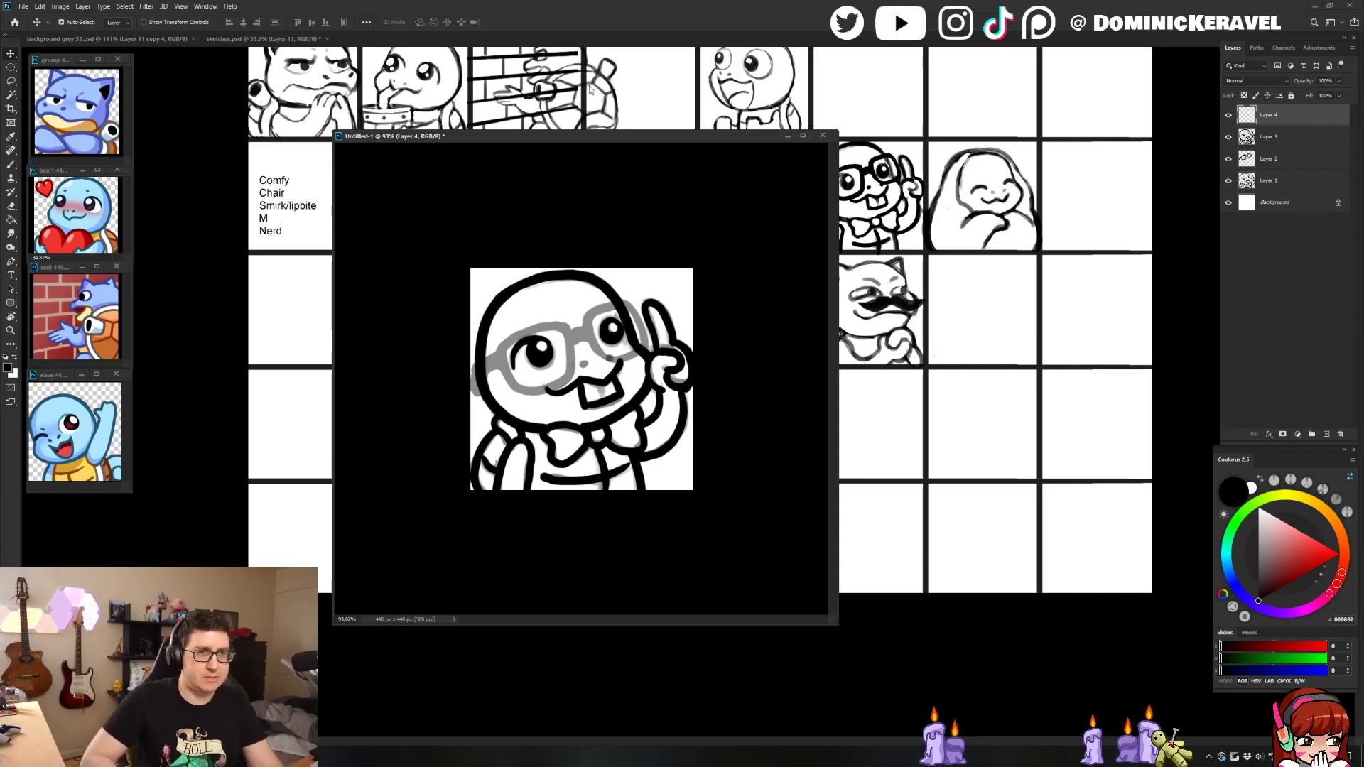
left_click_drag(588, 134, 582, 135)
left_click_drag(831, 620, 864, 655)
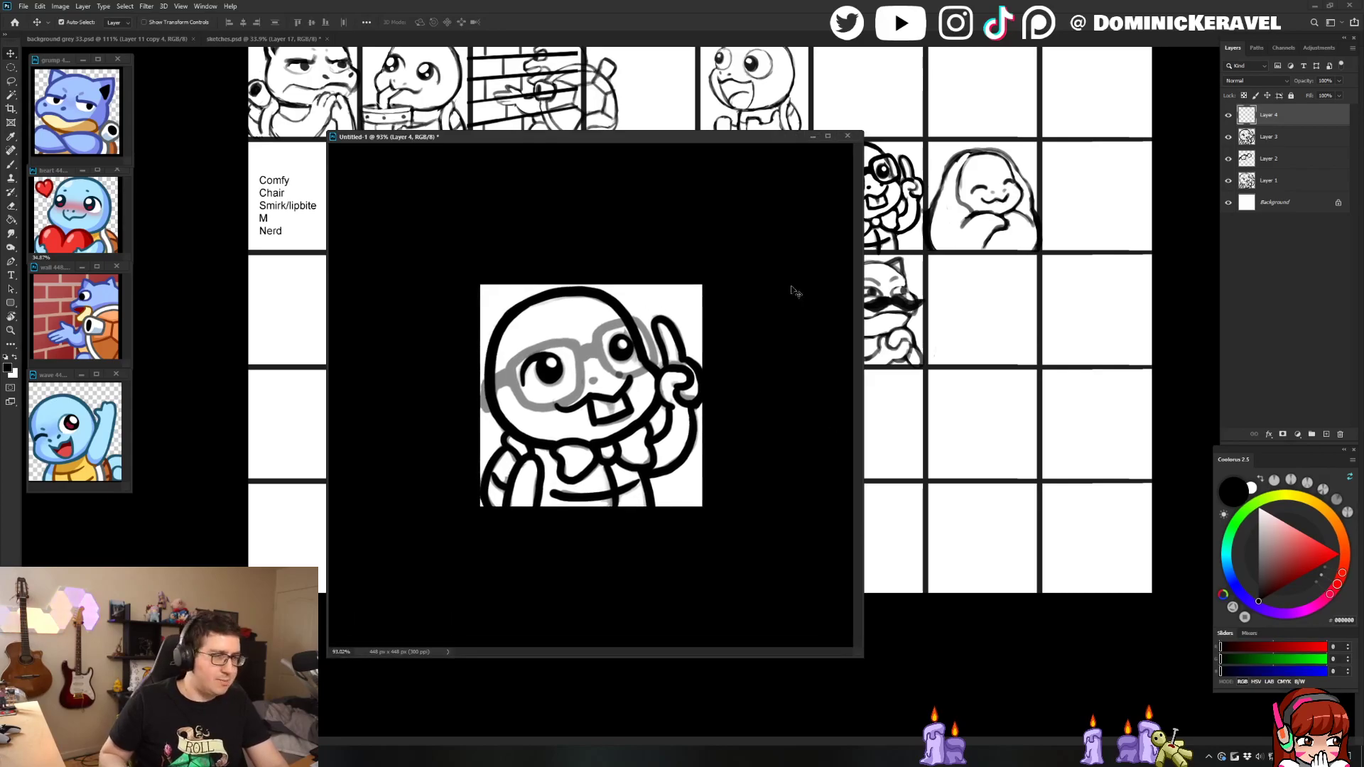
left_click_drag(618, 138, 632, 125)
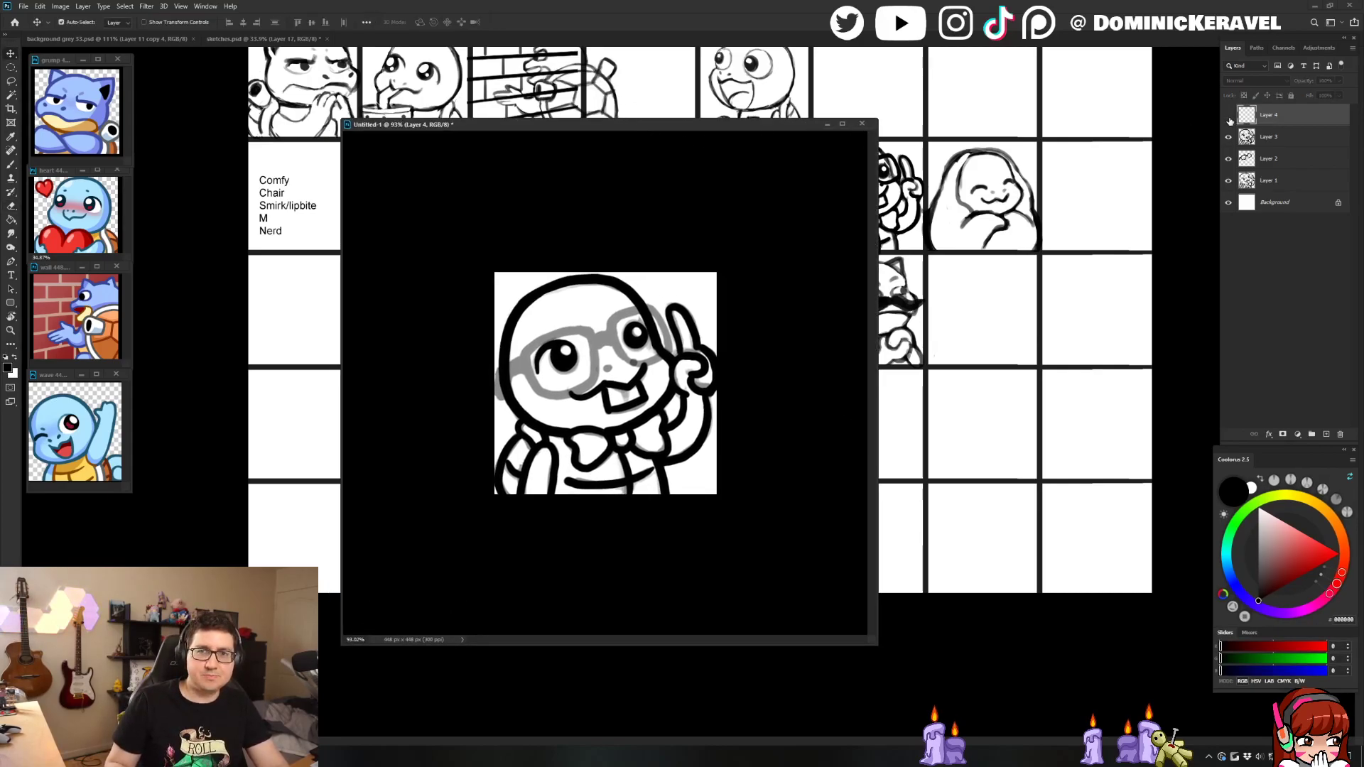
Step: Ink the upper and outer rim of the glasses' larger lens in black over the grey sketch, undoing uneven strokes
scroll(528, 319, "up", 1)
key("b")
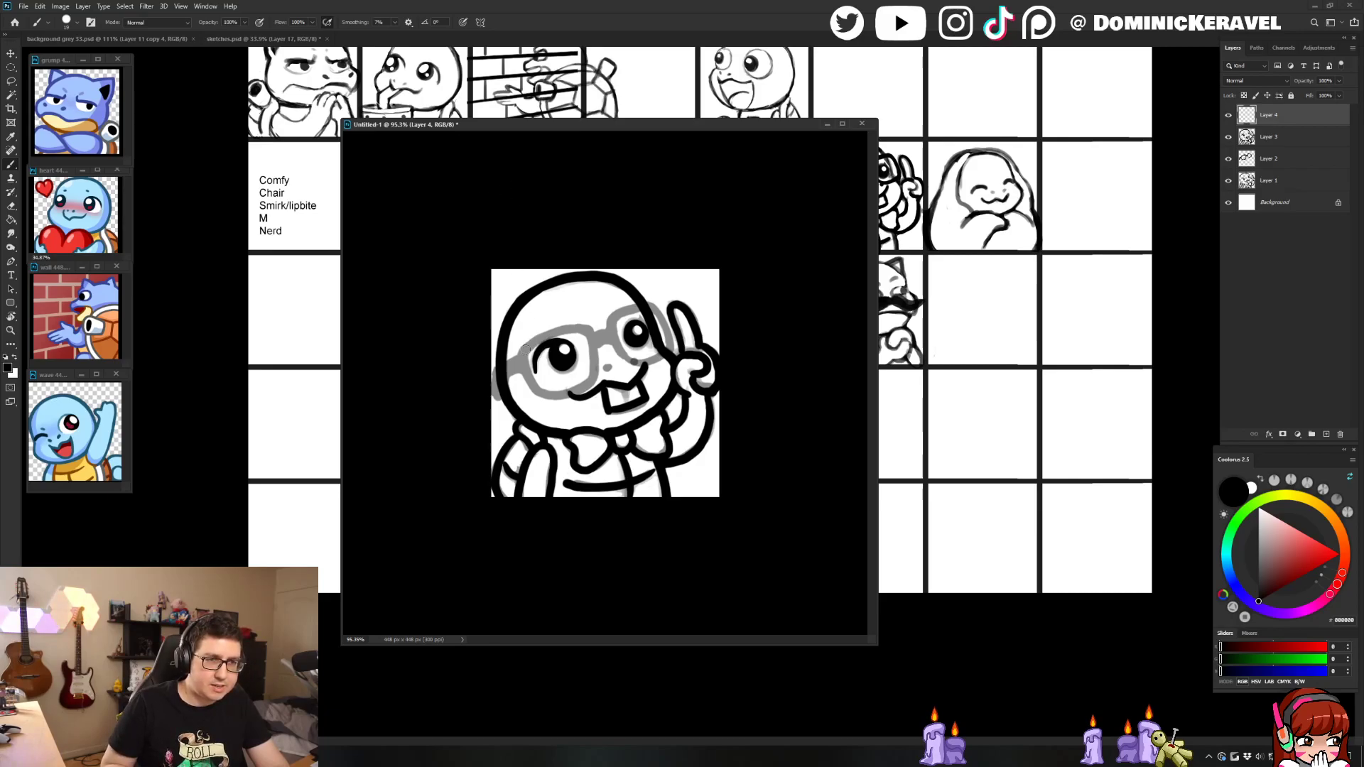
left_click_drag(522, 355, 595, 323)
key("ctrl+z")
key("ctrl+z")
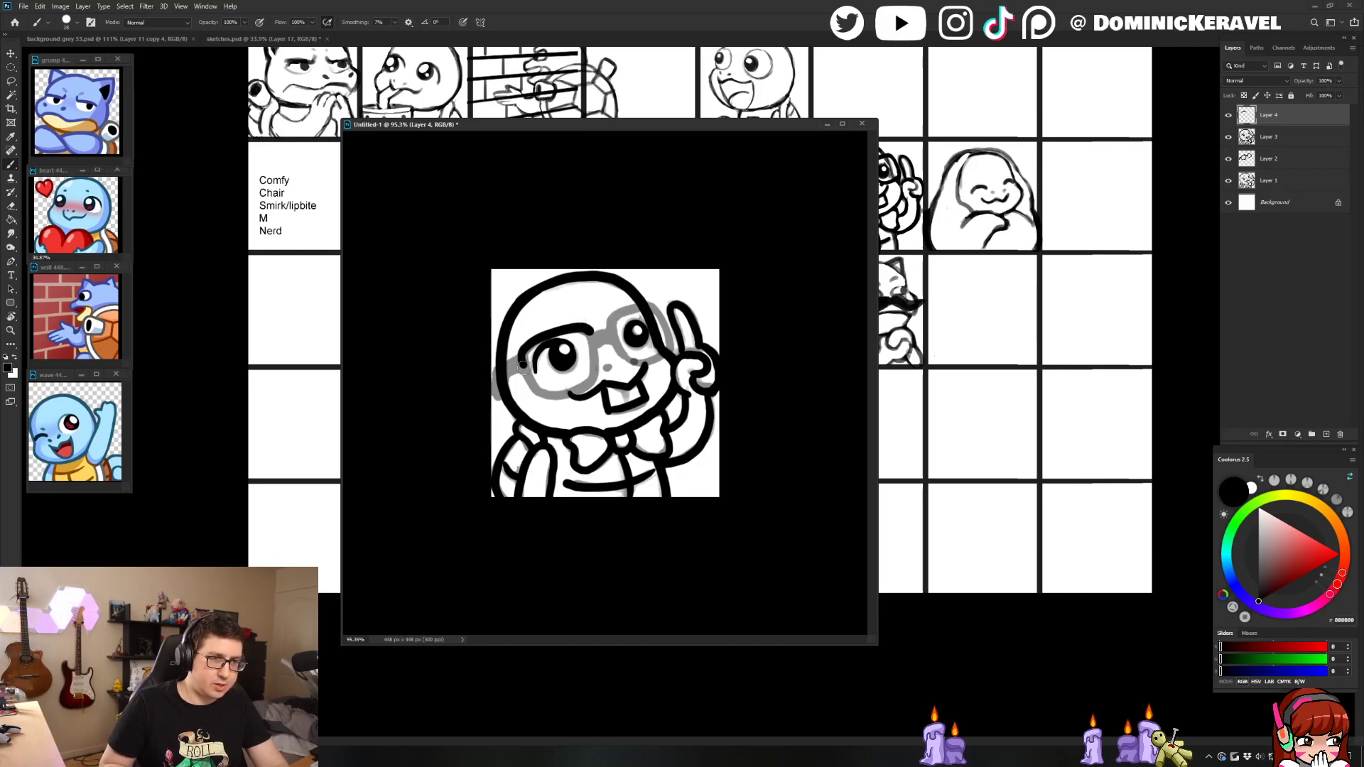
key("ctrl+z")
mouse_move(528, 343)
left_mouse_down()
mouse_move(527, 377)
mouse_move(561, 389)
left_mouse_up()
mouse_move(581, 325)
left_mouse_down()
mouse_move(595, 374)
mouse_move(565, 393)
left_mouse_up()
key("ctrl+z")
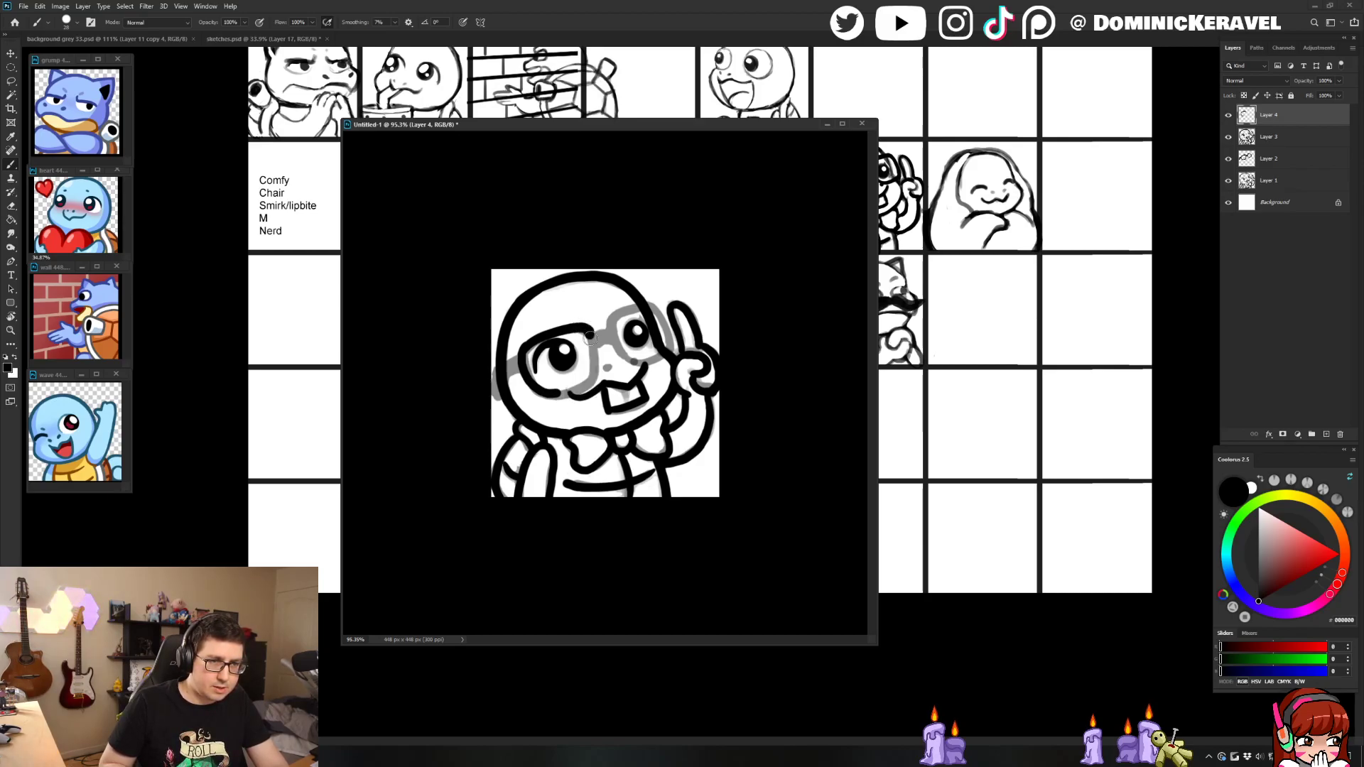
Step: Close the larger lens by inking its inner and lower rim, redoing the stroke for a clean curve
mouse_move(590, 335)
left_mouse_down()
mouse_move(595, 376)
mouse_move(550, 396)
left_mouse_up()
key("ctrl+z")
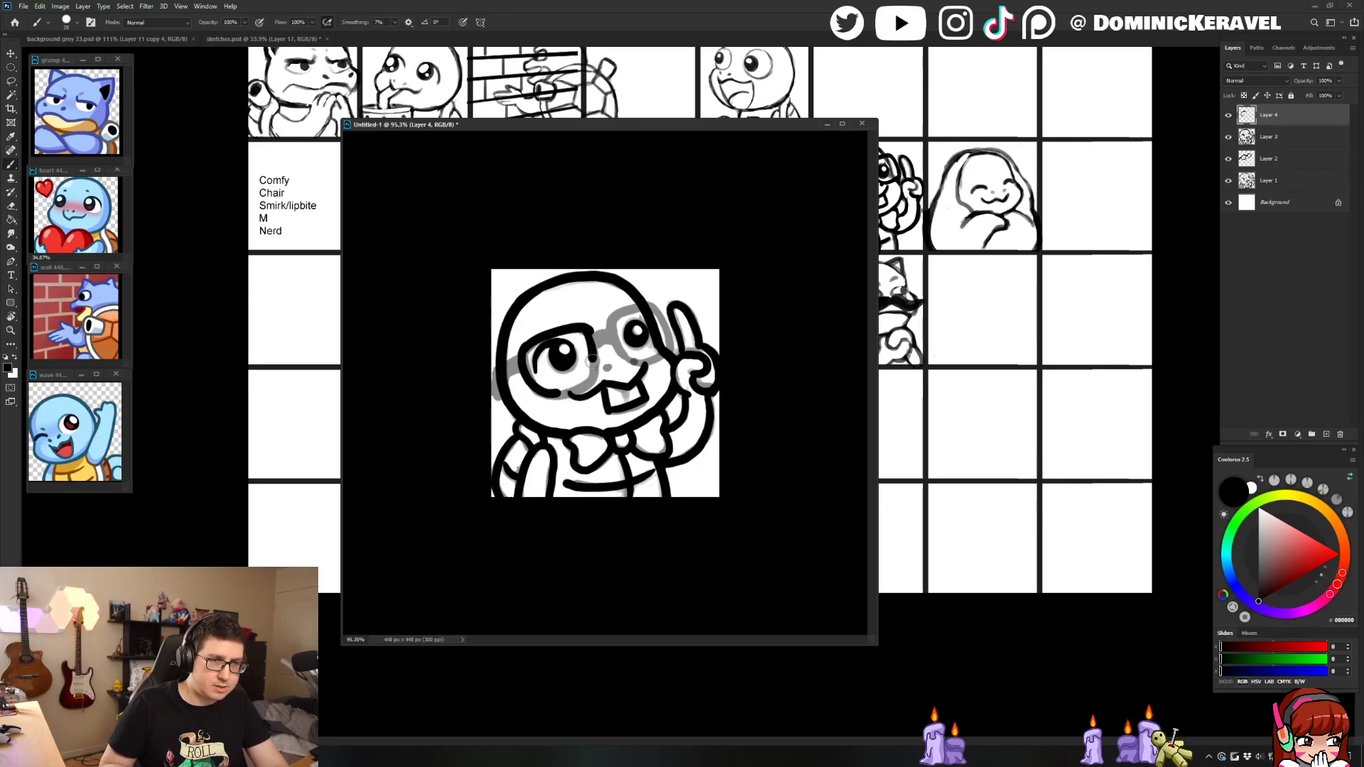
mouse_move(592, 362)
left_mouse_down()
mouse_move(585, 384)
mouse_move(552, 394)
left_mouse_up()
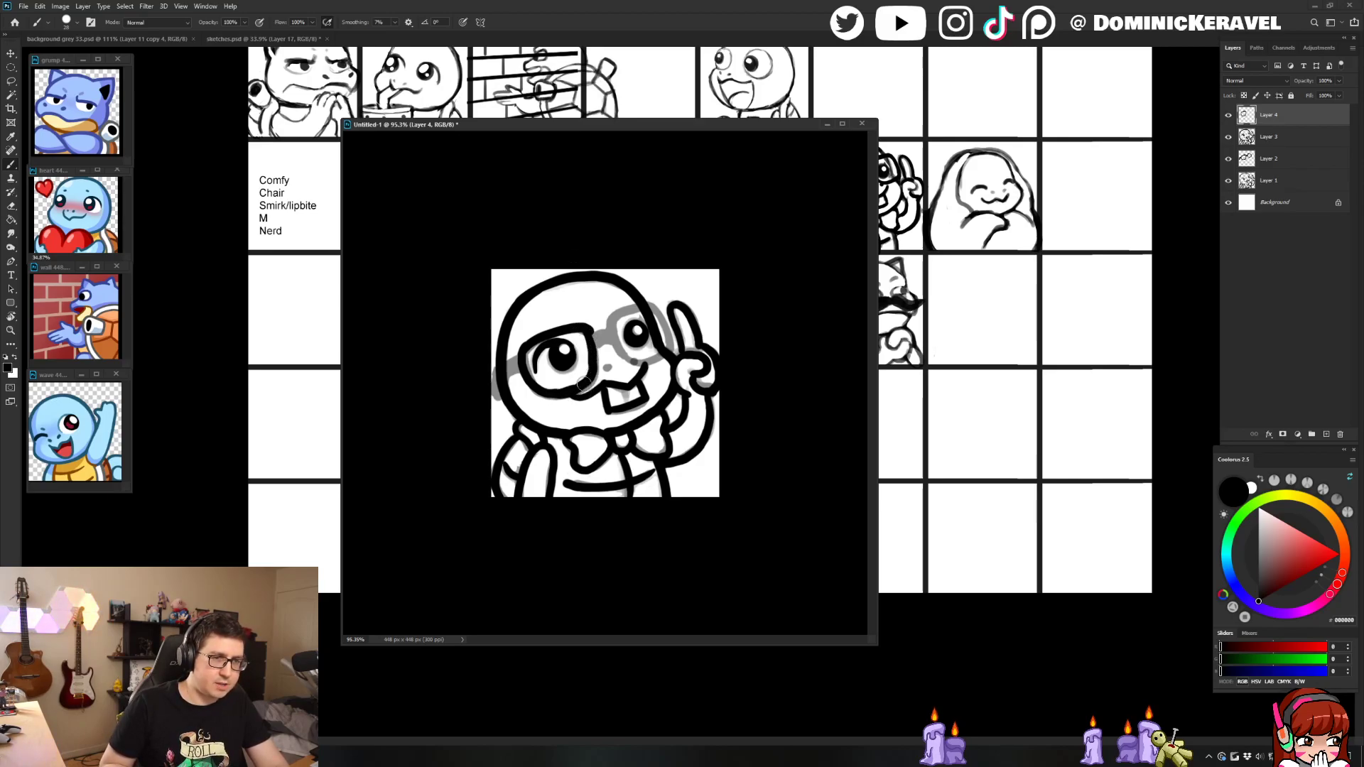
key("e")
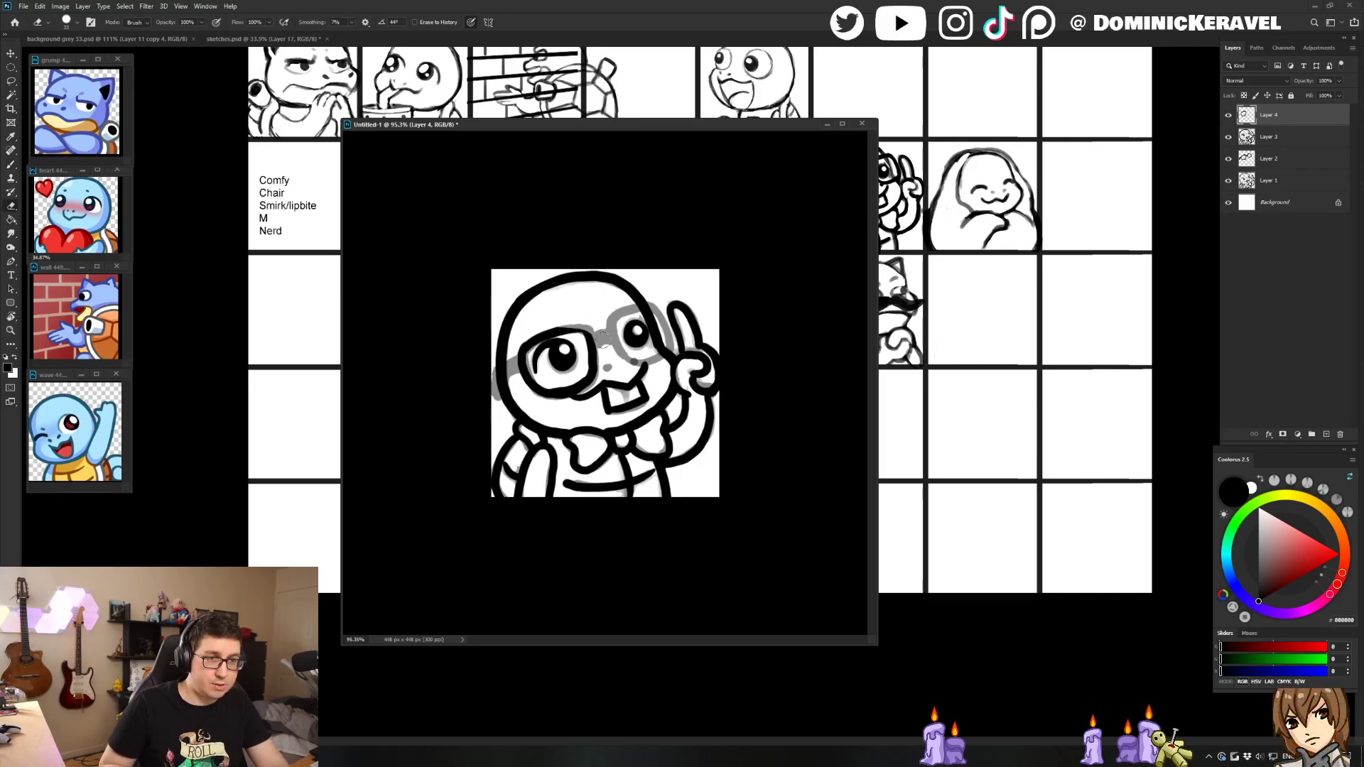
key("b")
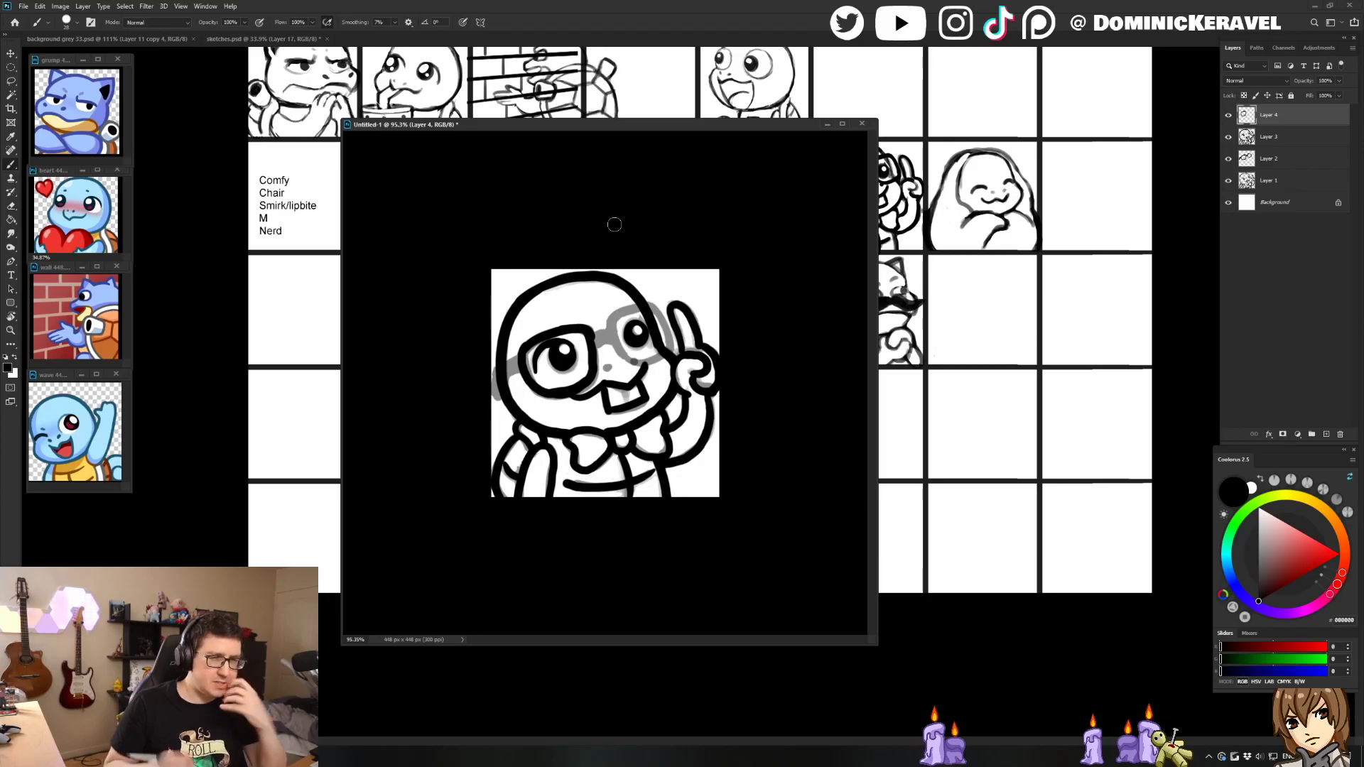
Step: Ink the bridge of the glasses and the rim of the smaller lens in black along the sketch
key("e")
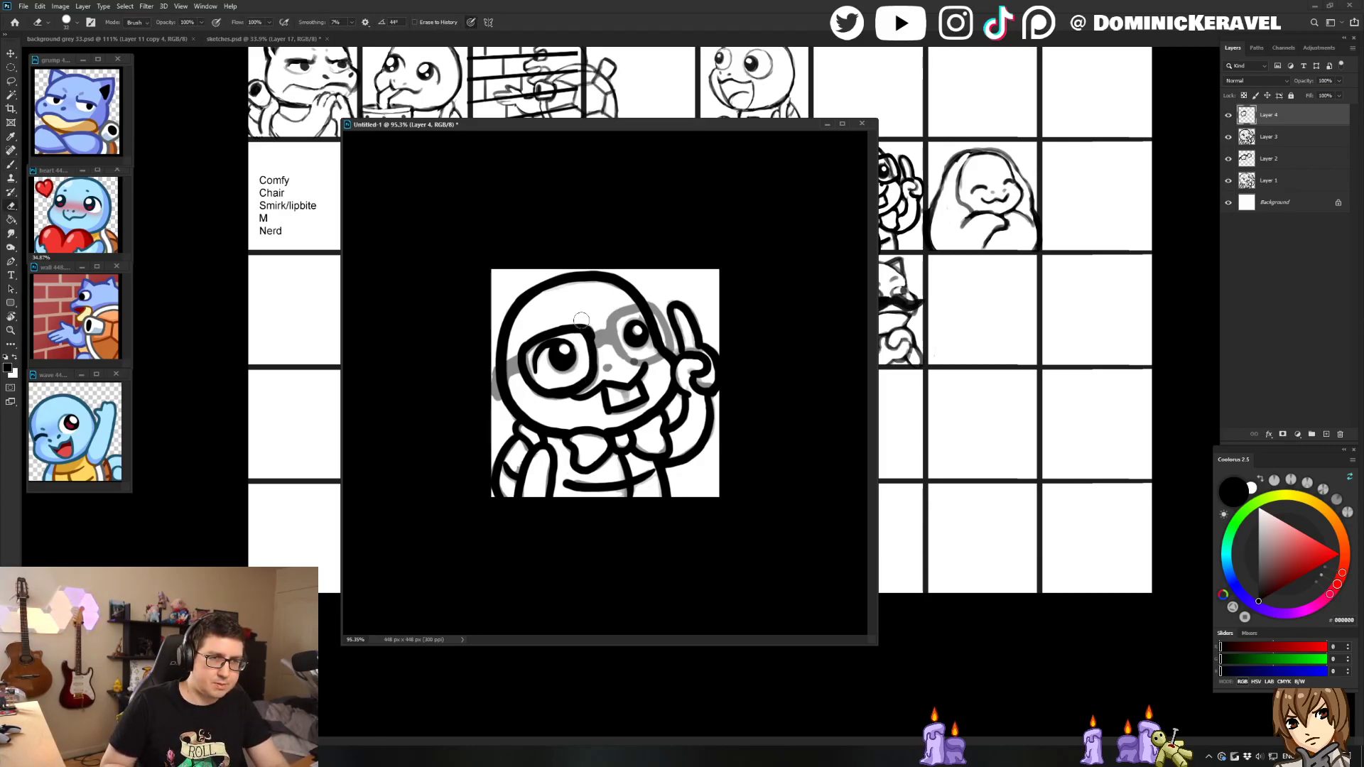
key("b")
left_click_drag(597, 339, 611, 335)
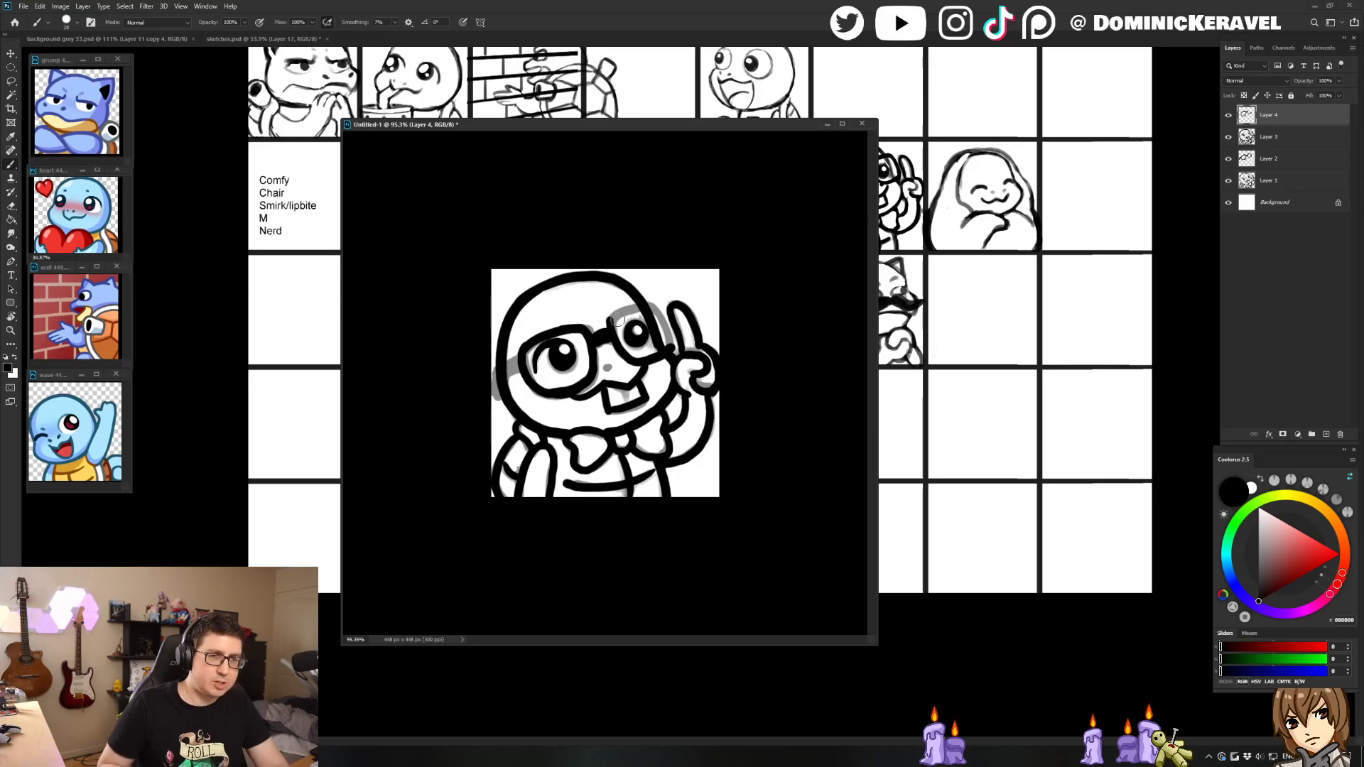
mouse_move(613, 320)
left_mouse_down()
mouse_move(657, 304)
mouse_move(674, 336)
left_mouse_up()
key("e")
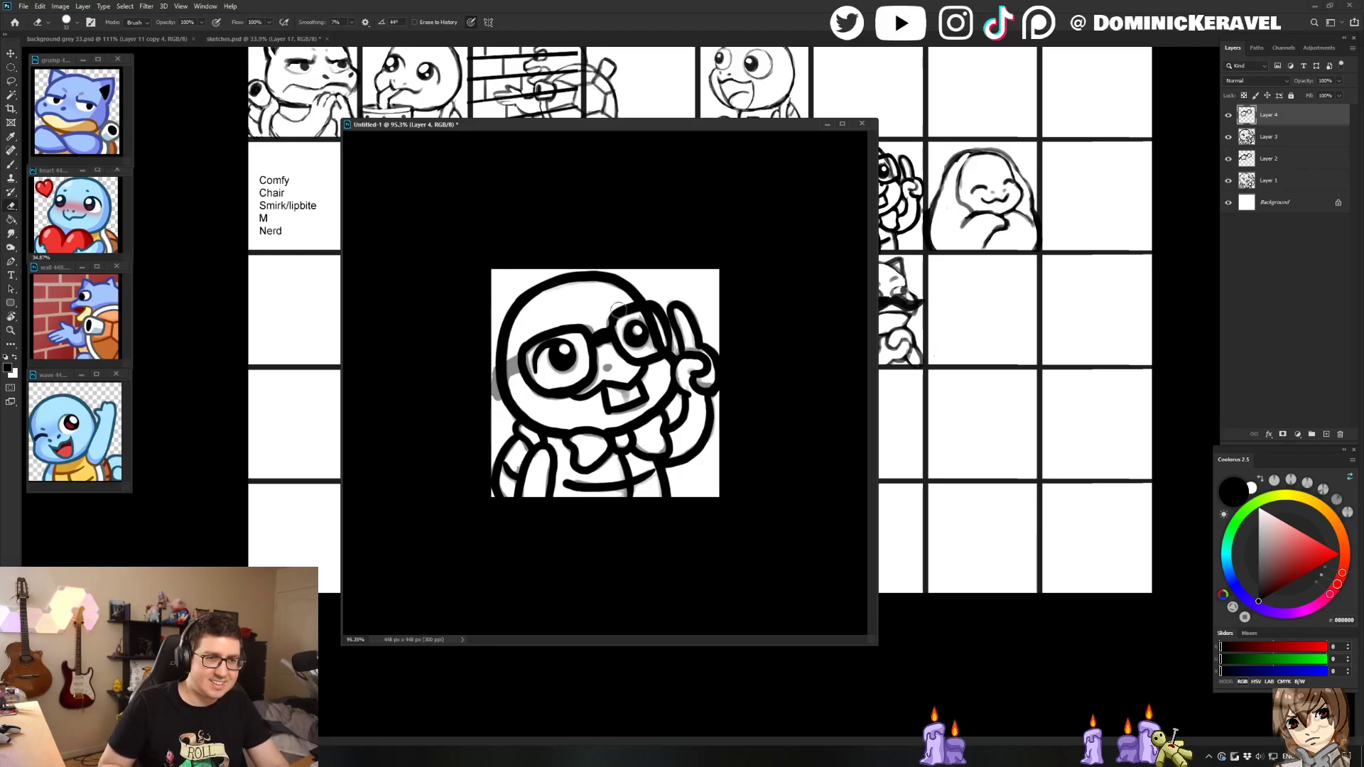
key("b")
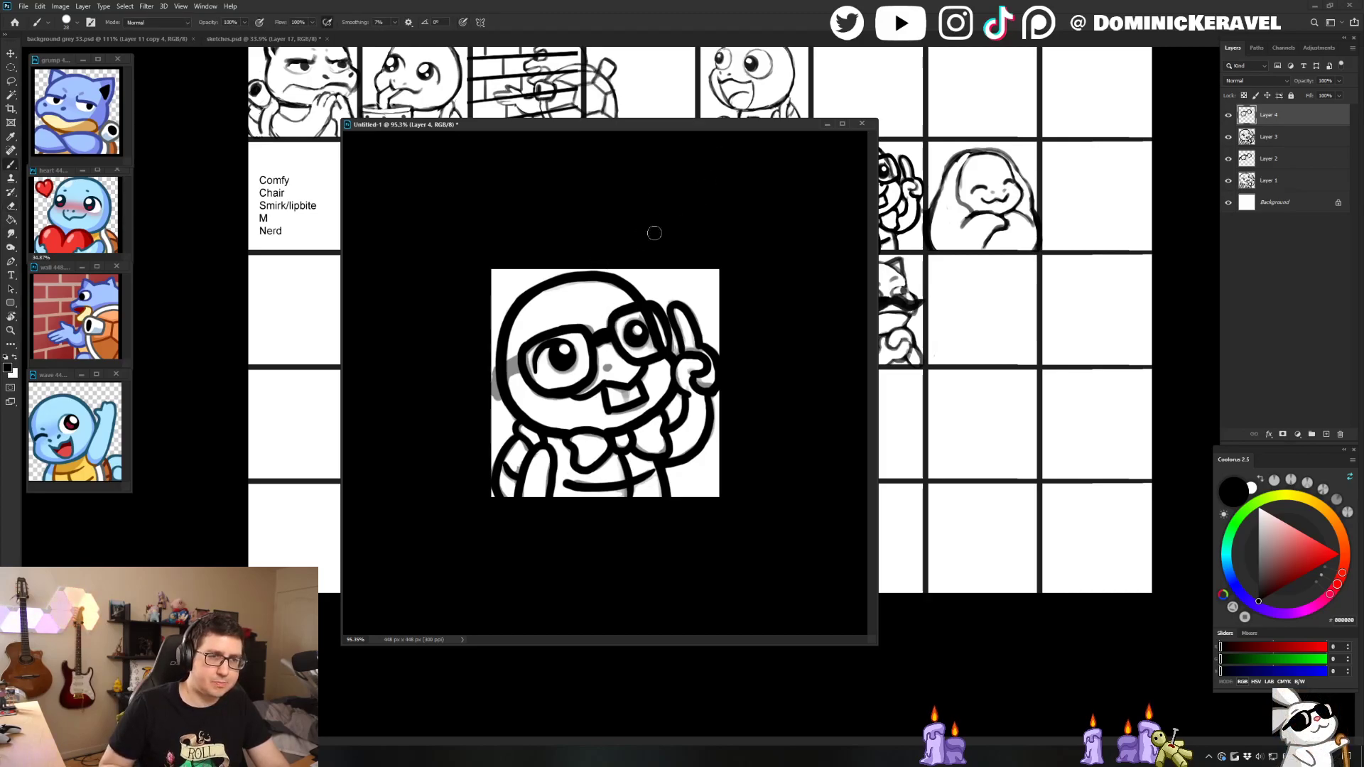
Step: Touch up the lens rims and ink the temple arm from the larger lens across the head to the canvas edge
key("e")
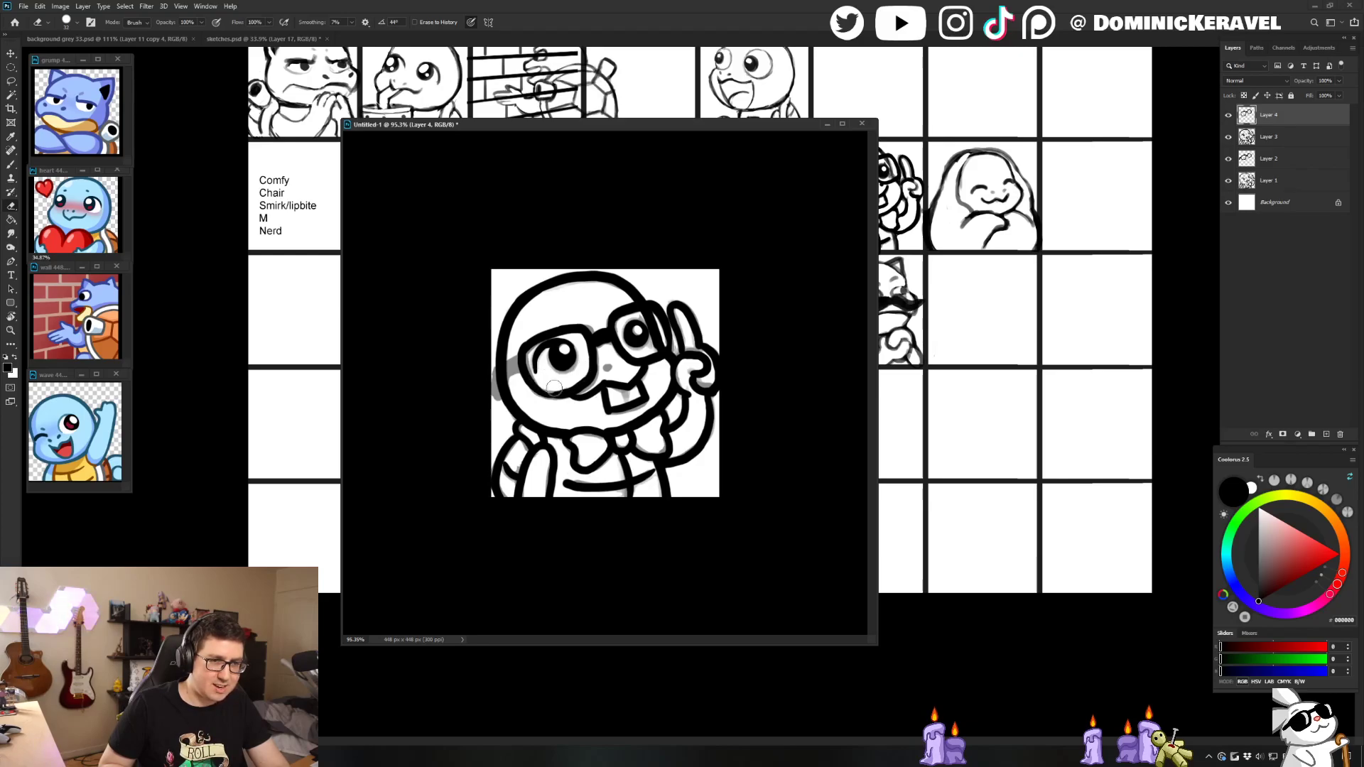
key("v")
key("b")
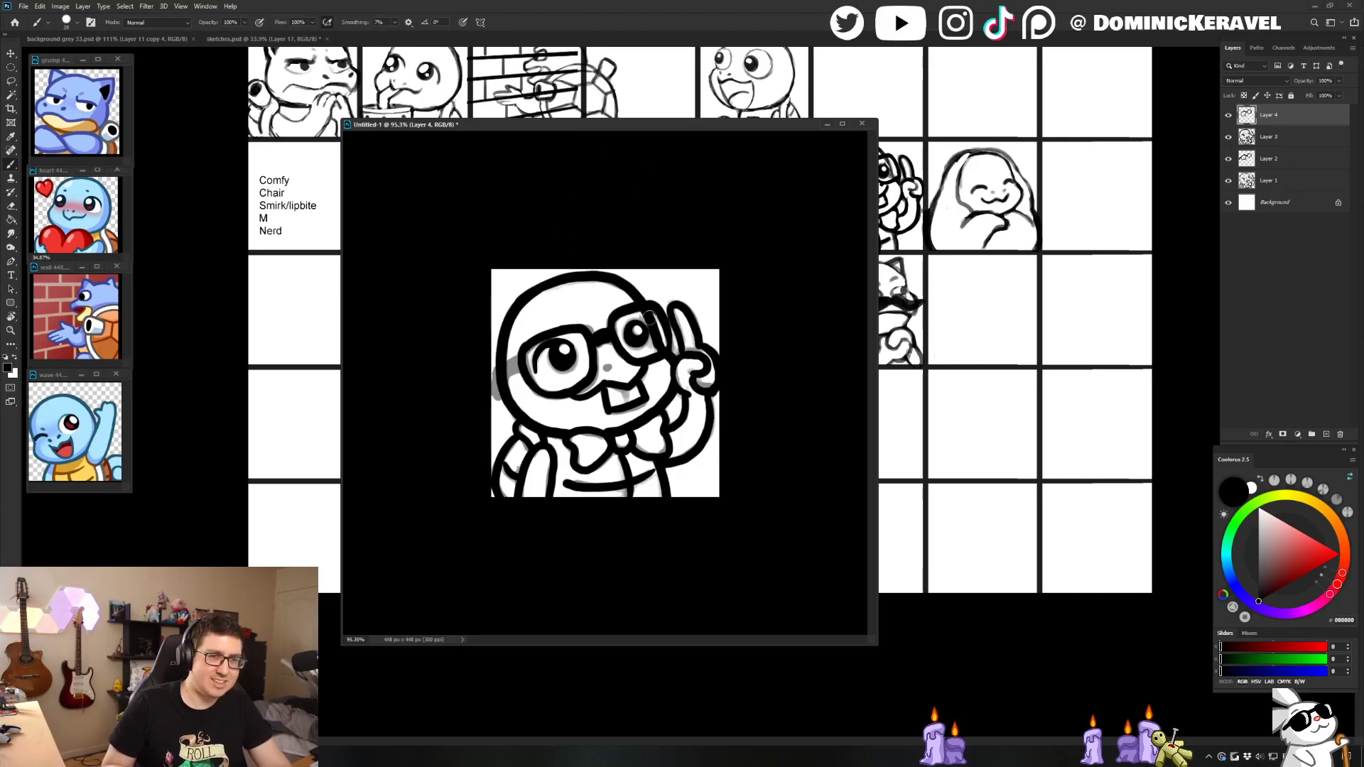
key("e")
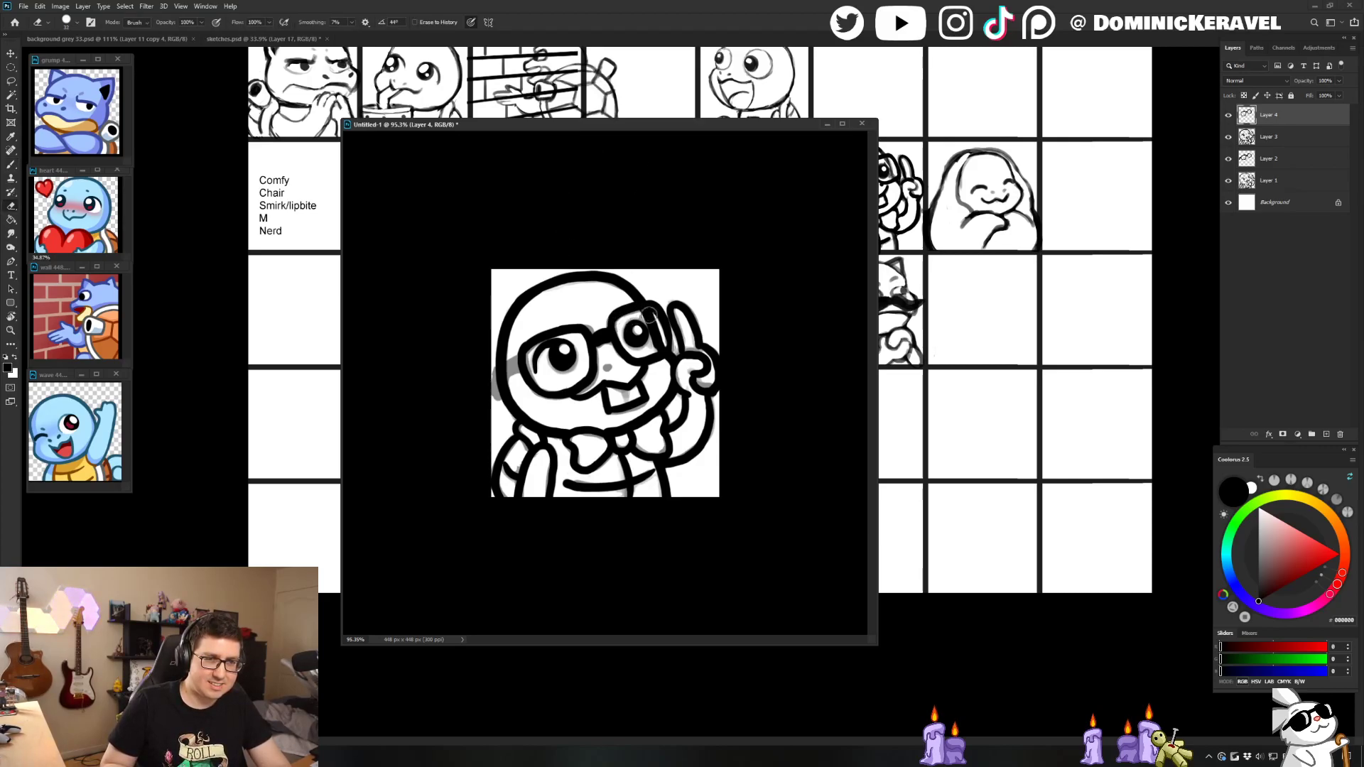
key("b")
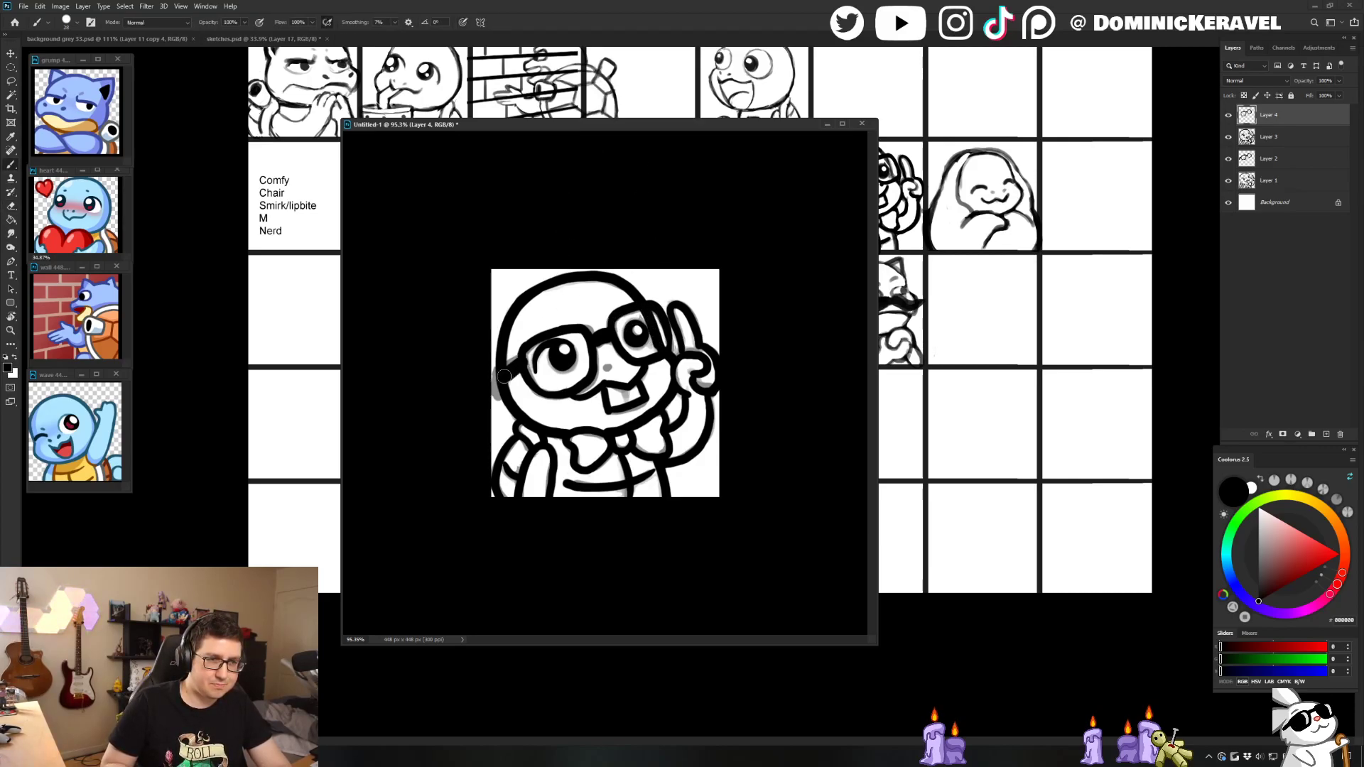
mouse_move(522, 359)
left_mouse_down()
mouse_move(496, 399)
mouse_move(497, 375)
mouse_move(519, 360)
mouse_move(495, 398)
mouse_move(497, 375)
mouse_move(500, 396)
mouse_move(501, 373)
mouse_move(521, 363)
mouse_move(495, 397)
mouse_move(518, 366)
left_mouse_up()
key("ctrl+z")
key("ctrl+z")
key("ctrl+z")
key("ctrl+z")
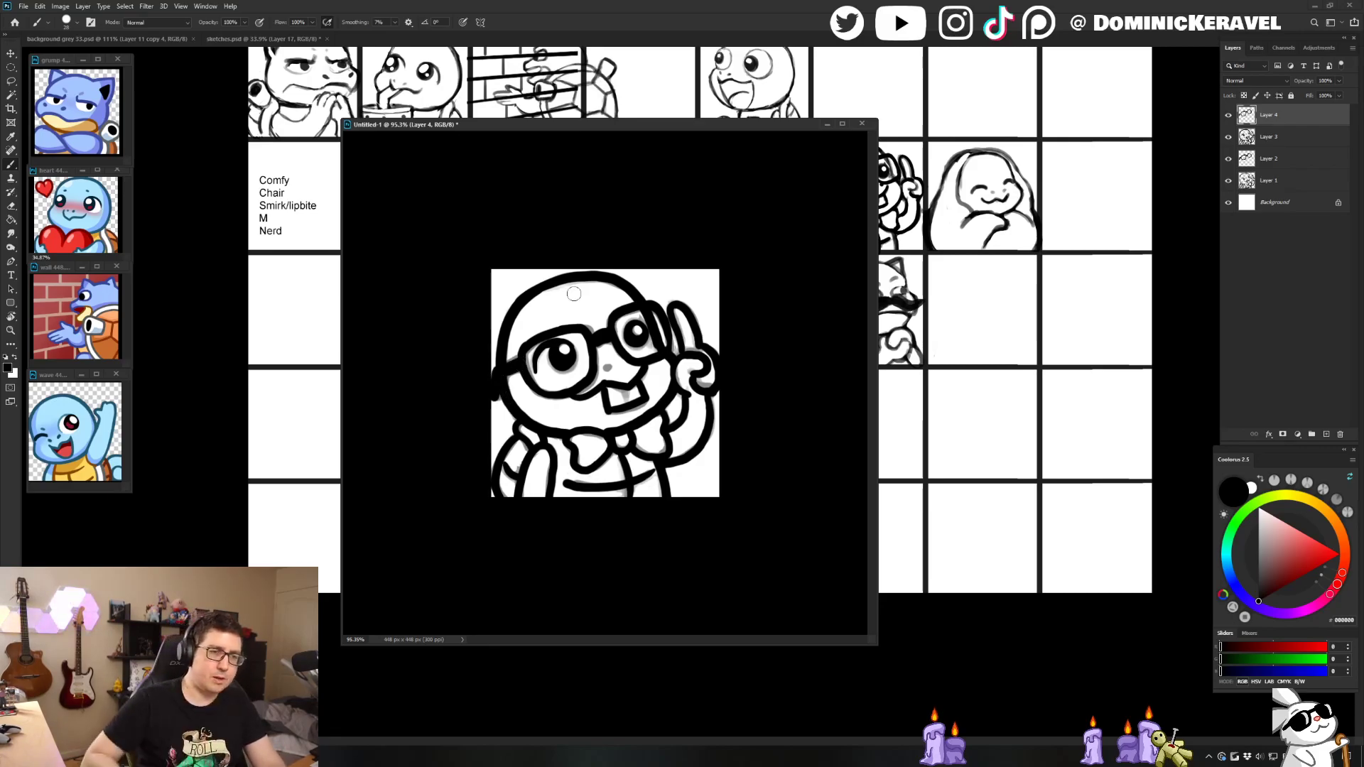
Step: Paint a small black nose dot between the lenses over the grey nose sketch
key("e")
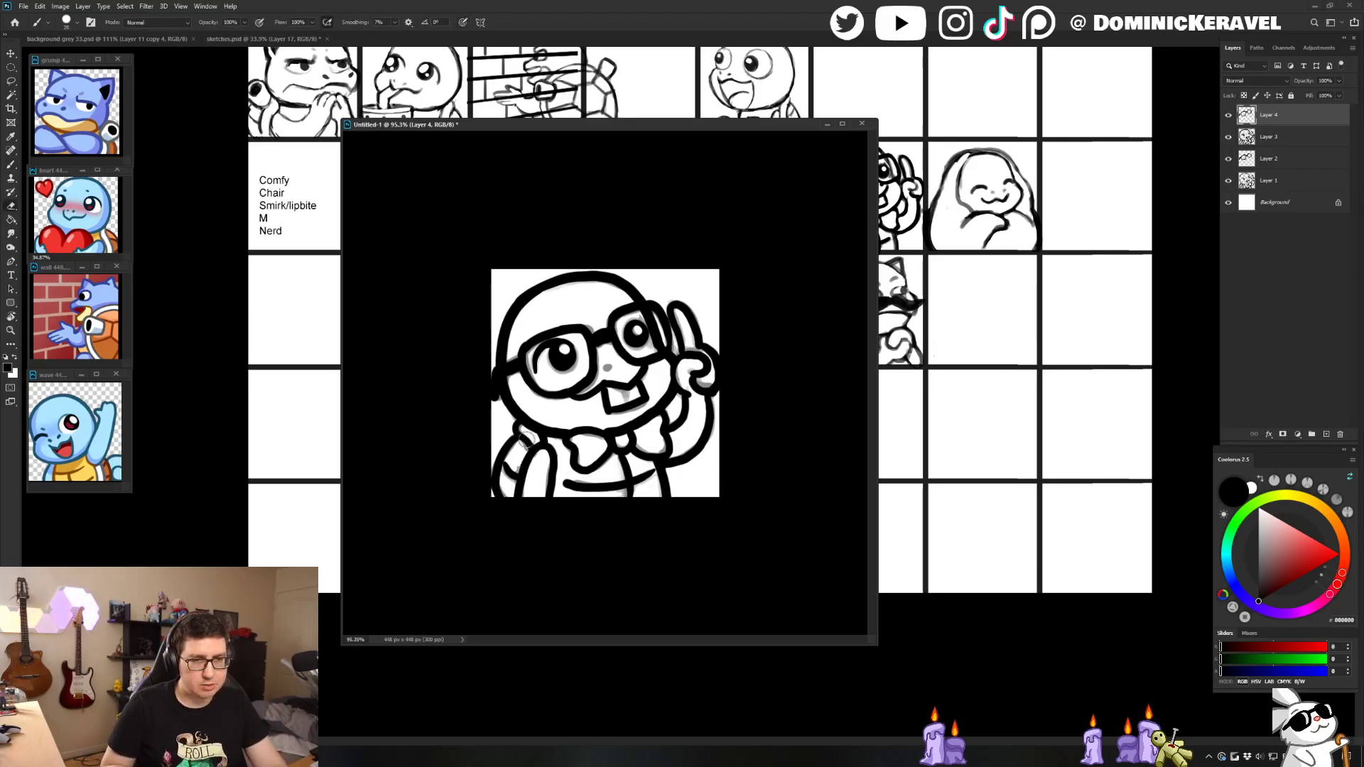
key("v")
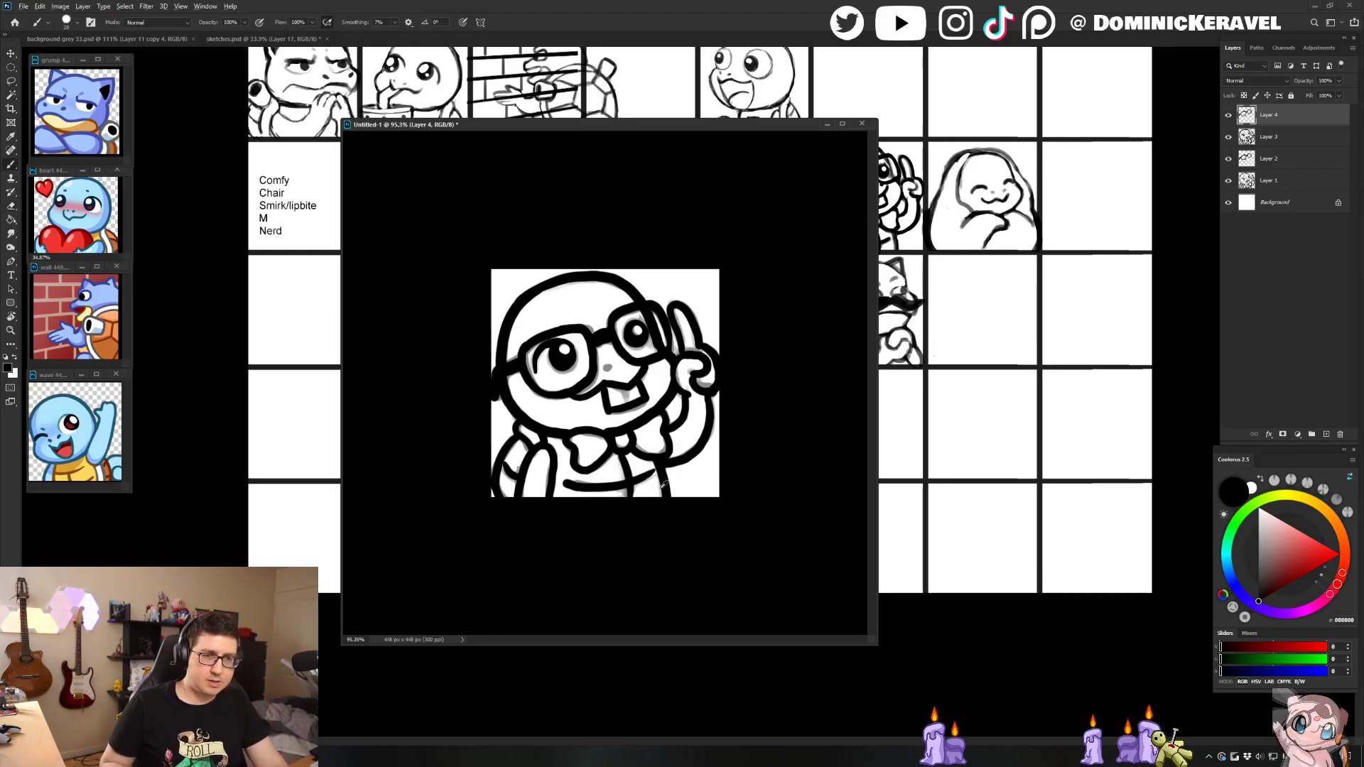
key("b")
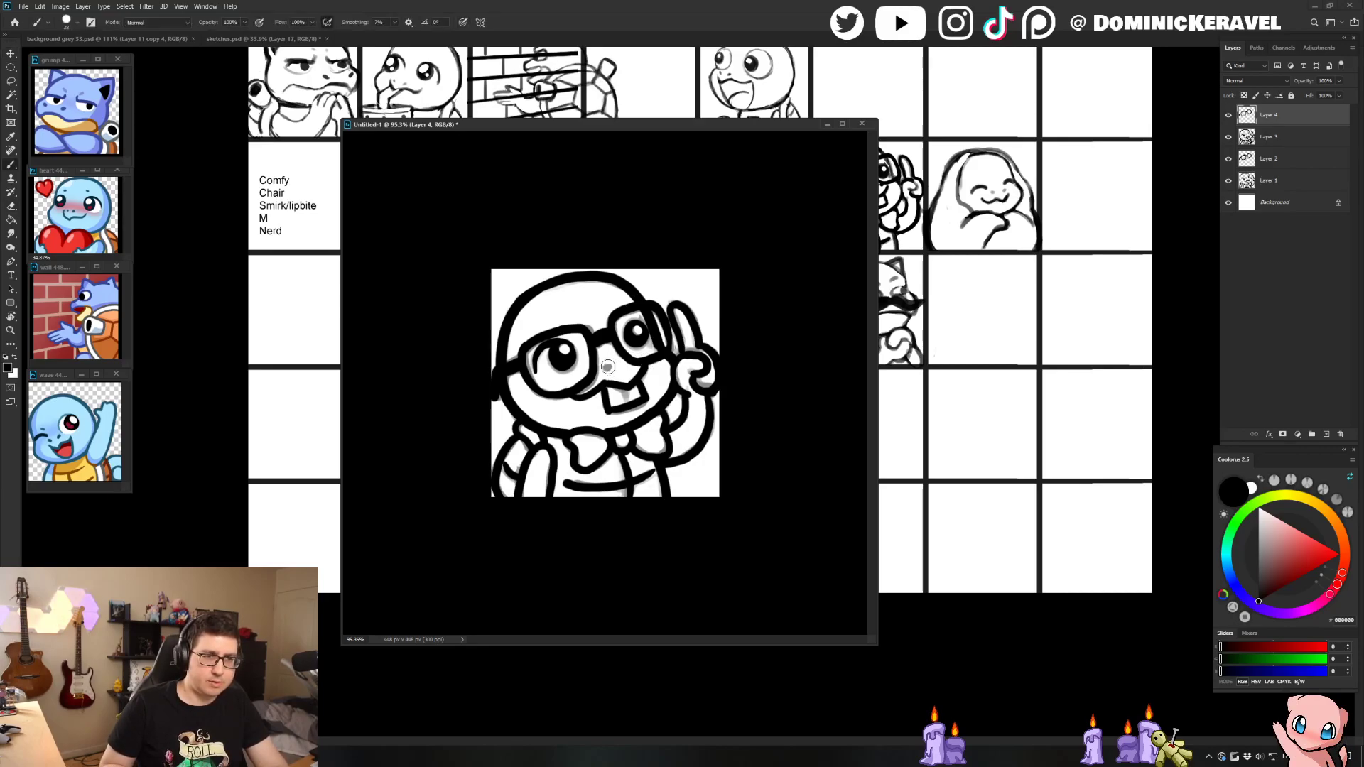
key("v")
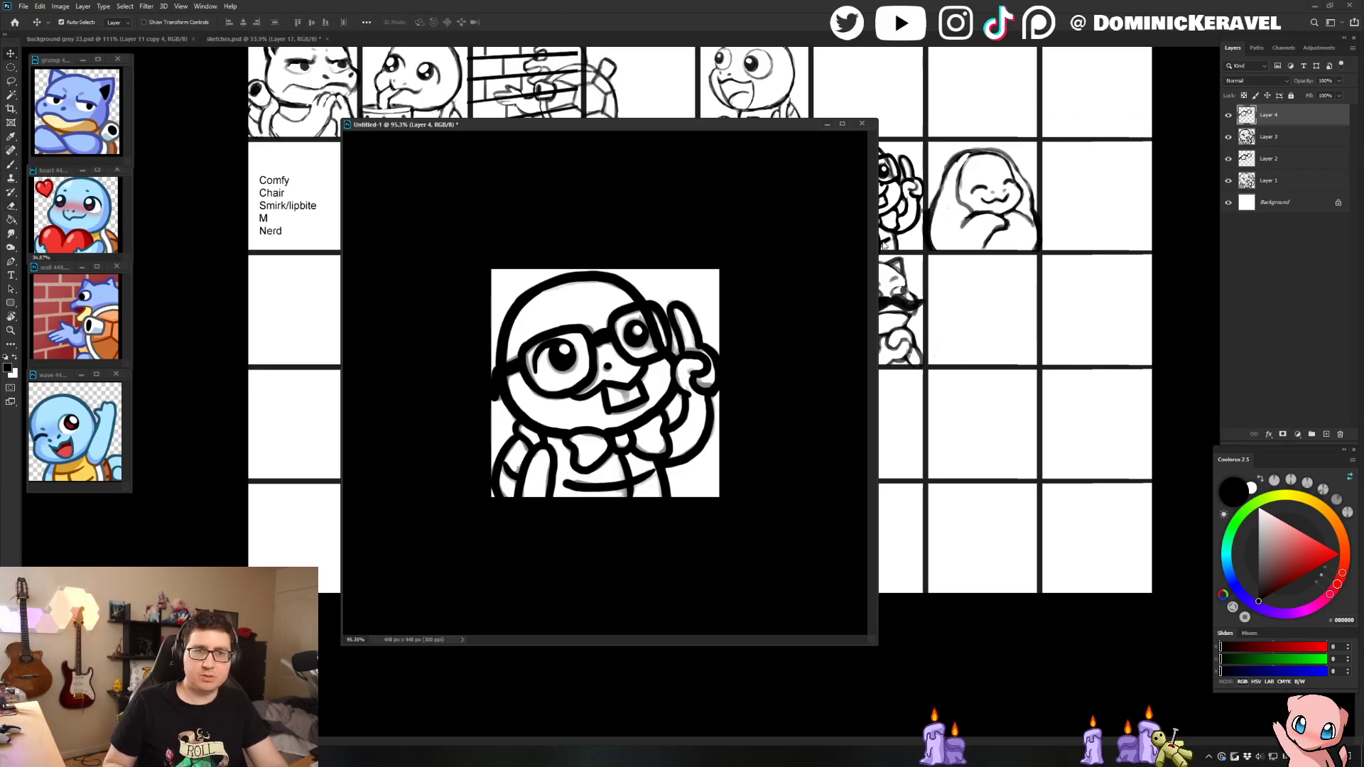
Step: Lasso the nose dot off the glasses layer while Layer 3 is hidden, and merge it into the character line art layer
left_click(1227, 137)
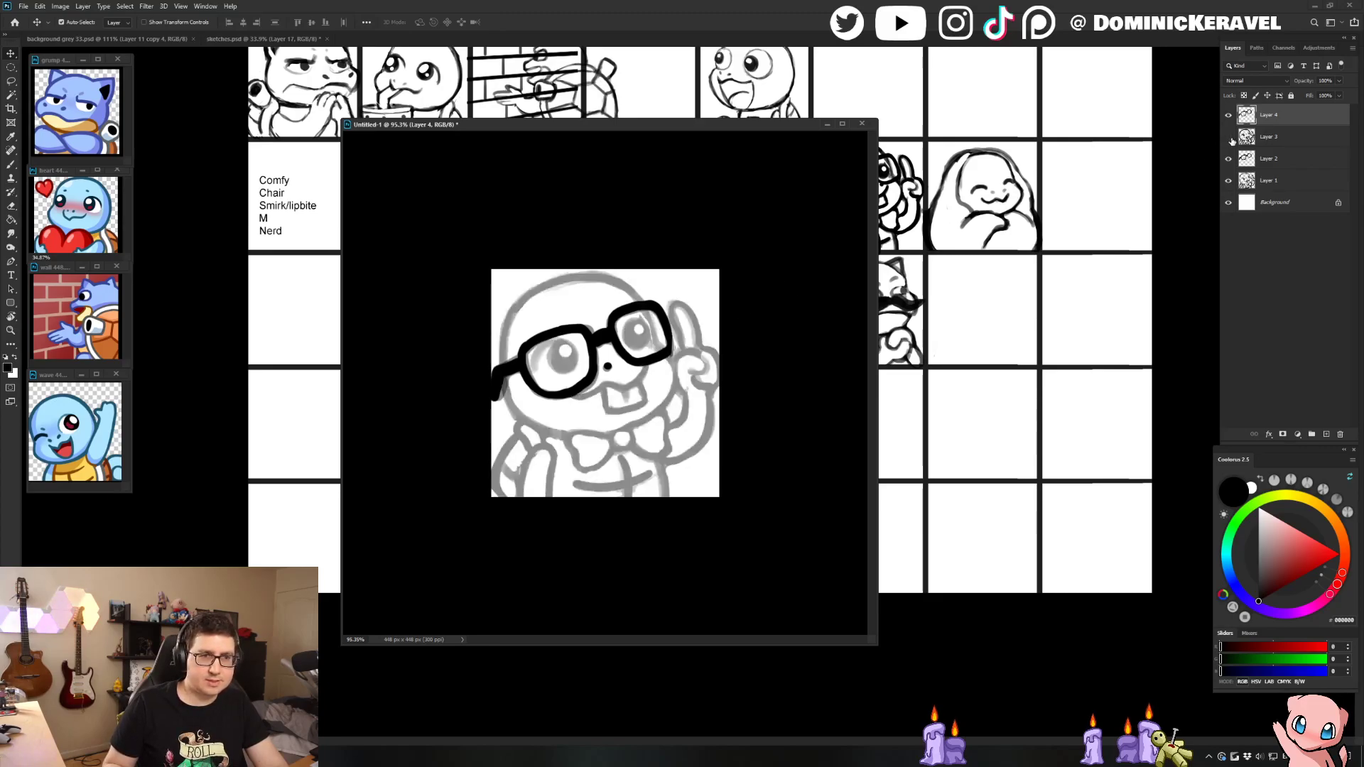
key("l")
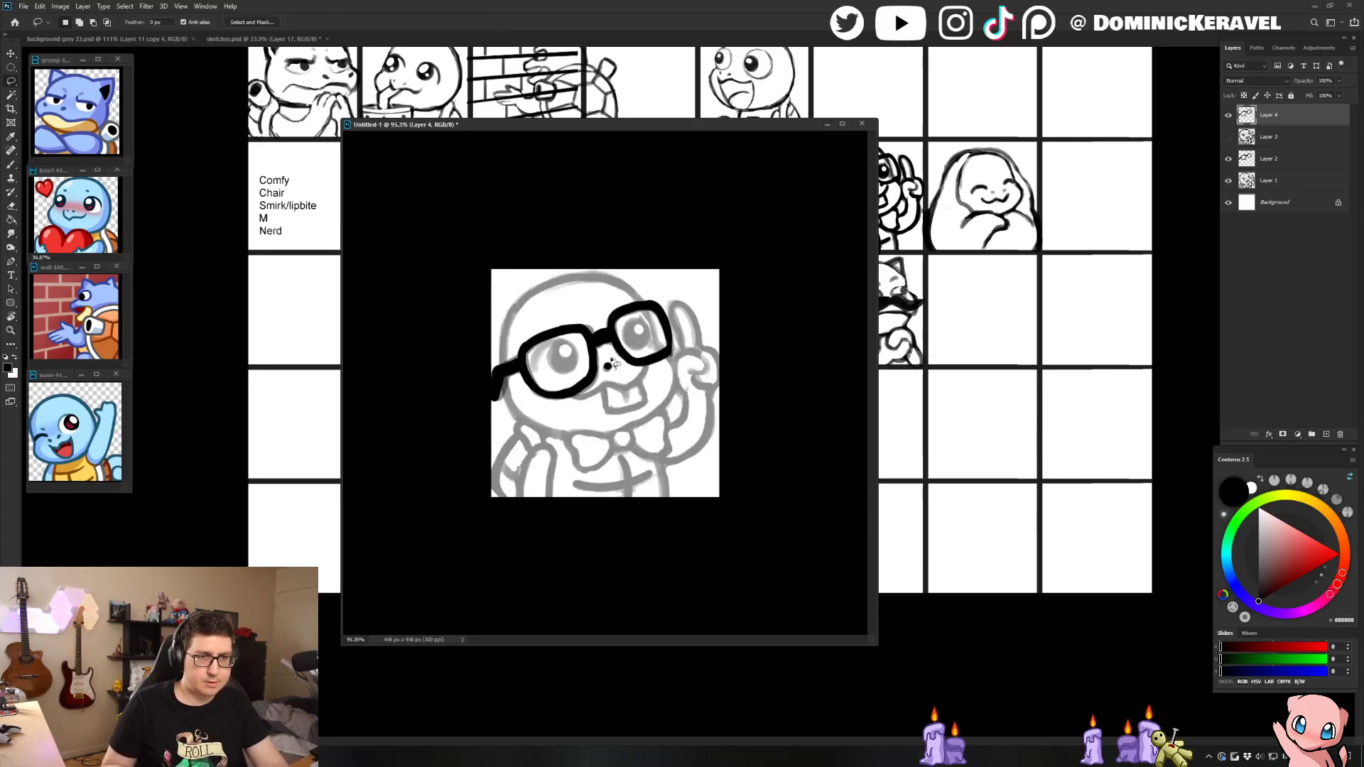
left_click(1229, 136)
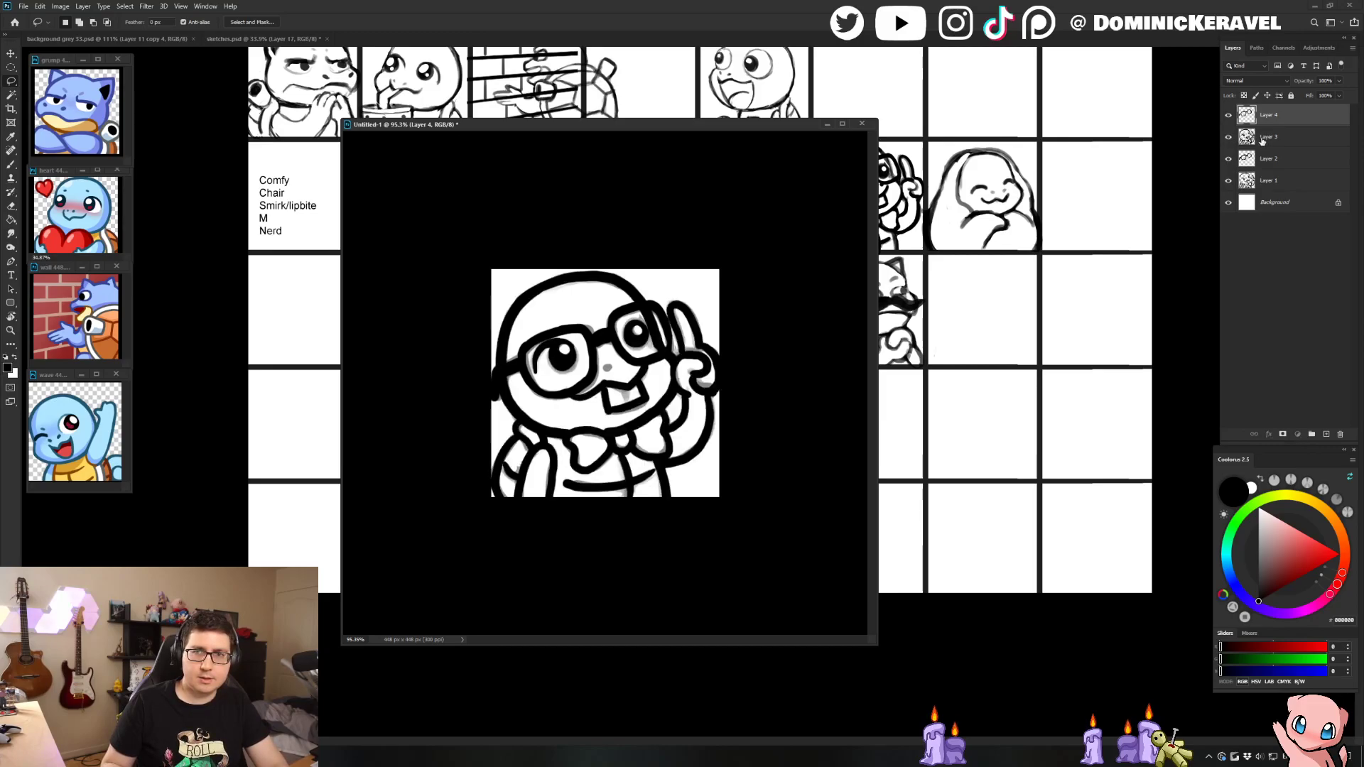
left_click(1261, 139)
key("ctrl+shift+alt+n")
left_click(1261, 160, "shift")
key("ctrl+e")
key("v")
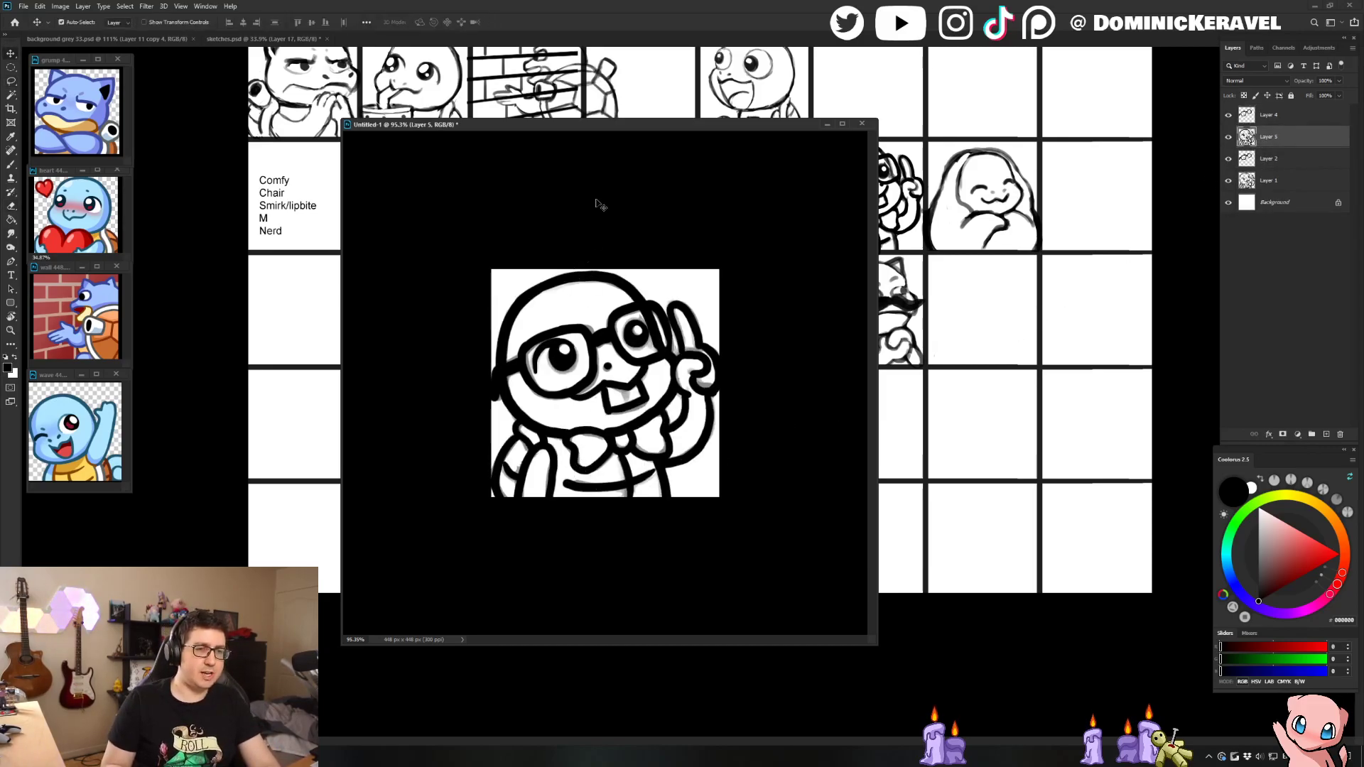
key("e")
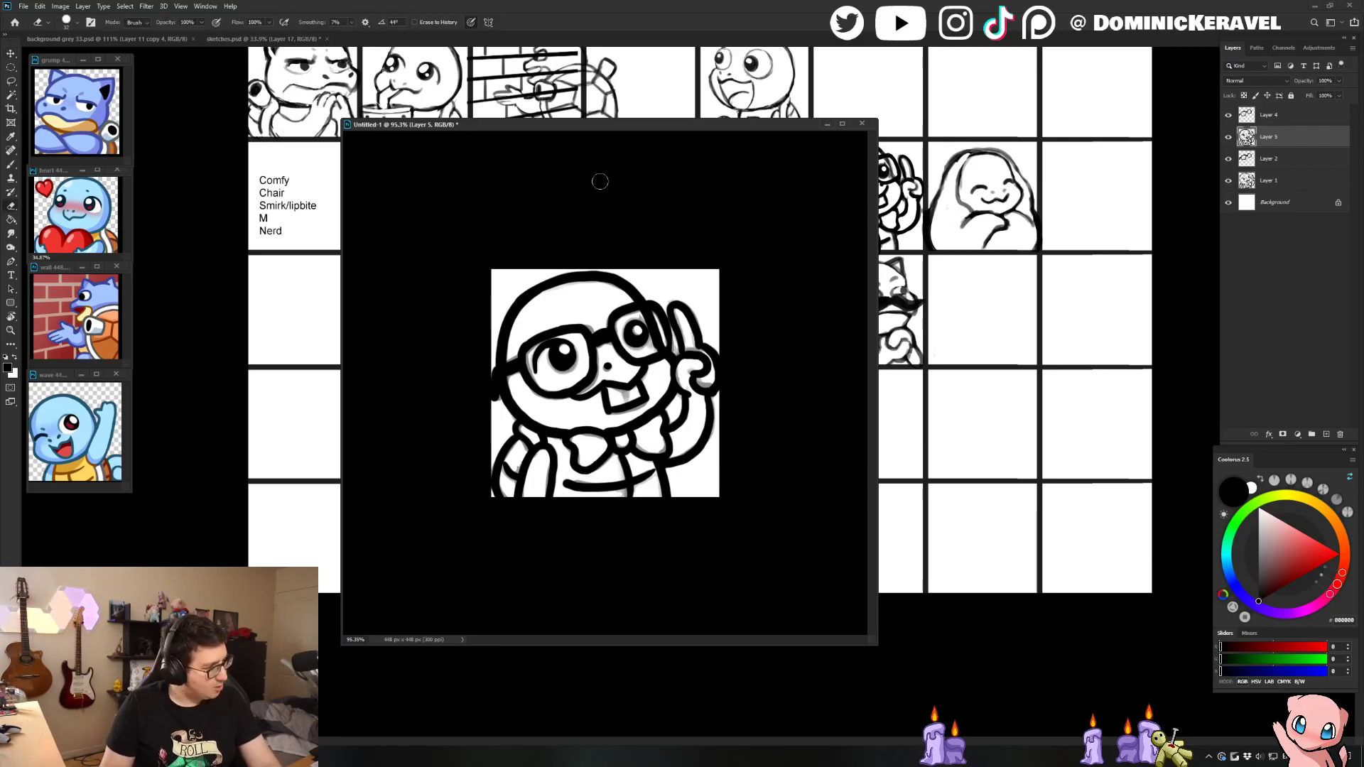
Step: Start saving the drawing under a new name and go to the Blaustoise folder inside twitch emotes
key("ctrl+shift+s")
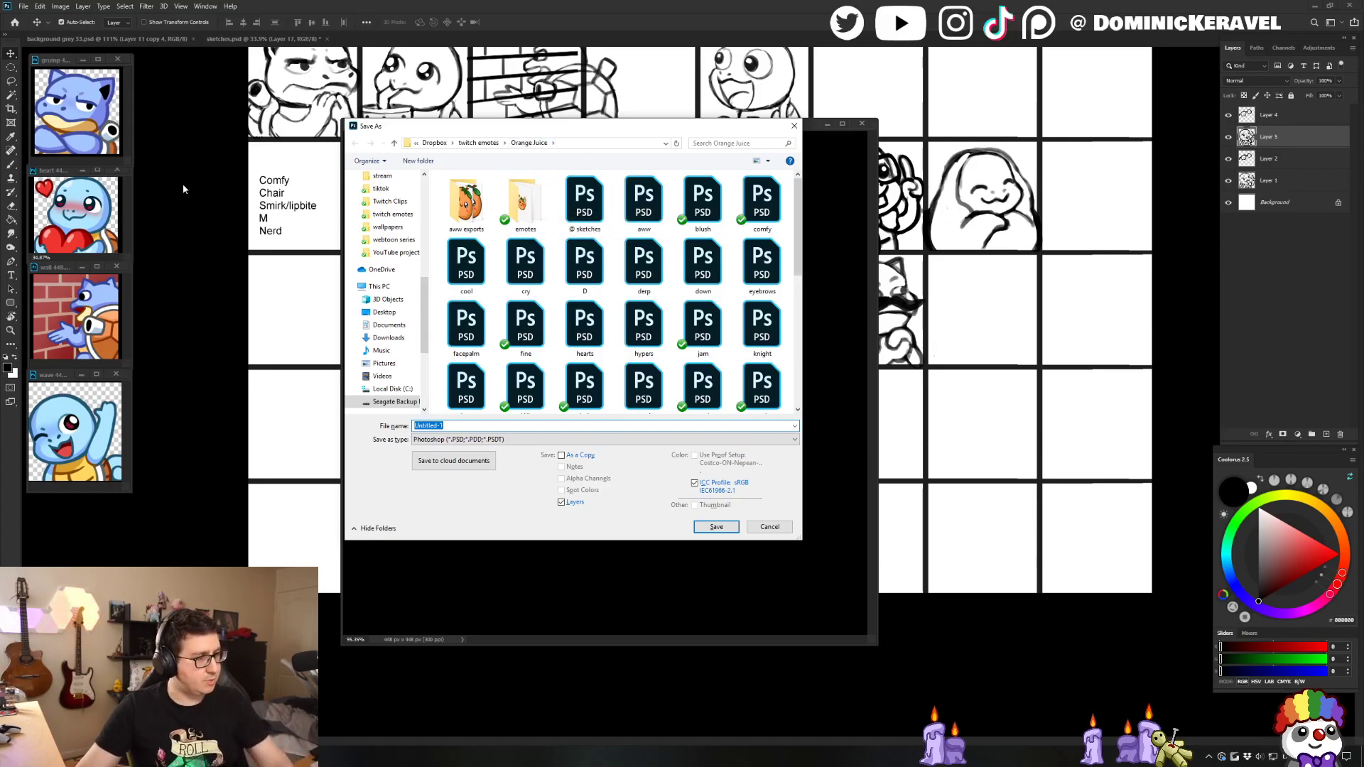
left_click_drag(548, 121, 528, 120)
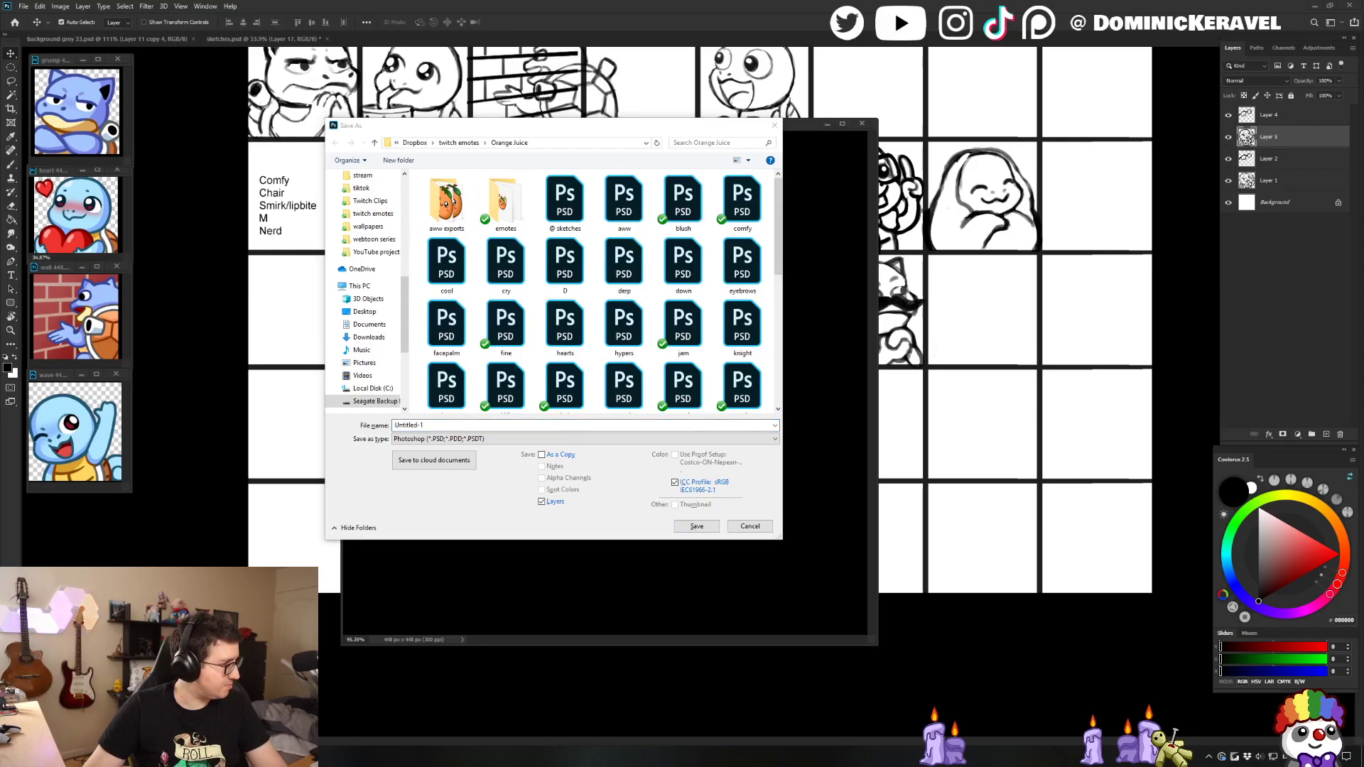
left_click_drag(529, 128, 450, 151)
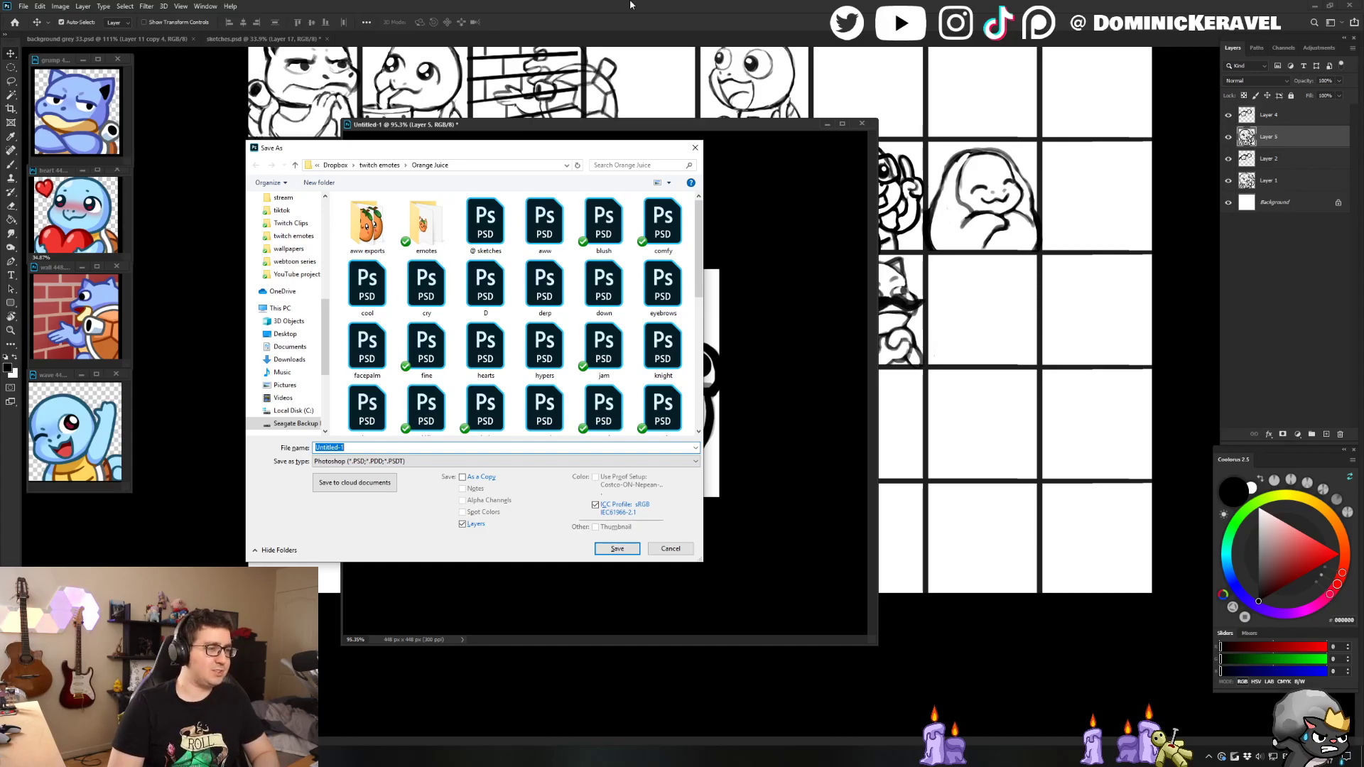
left_click_drag(475, 150, 471, 149)
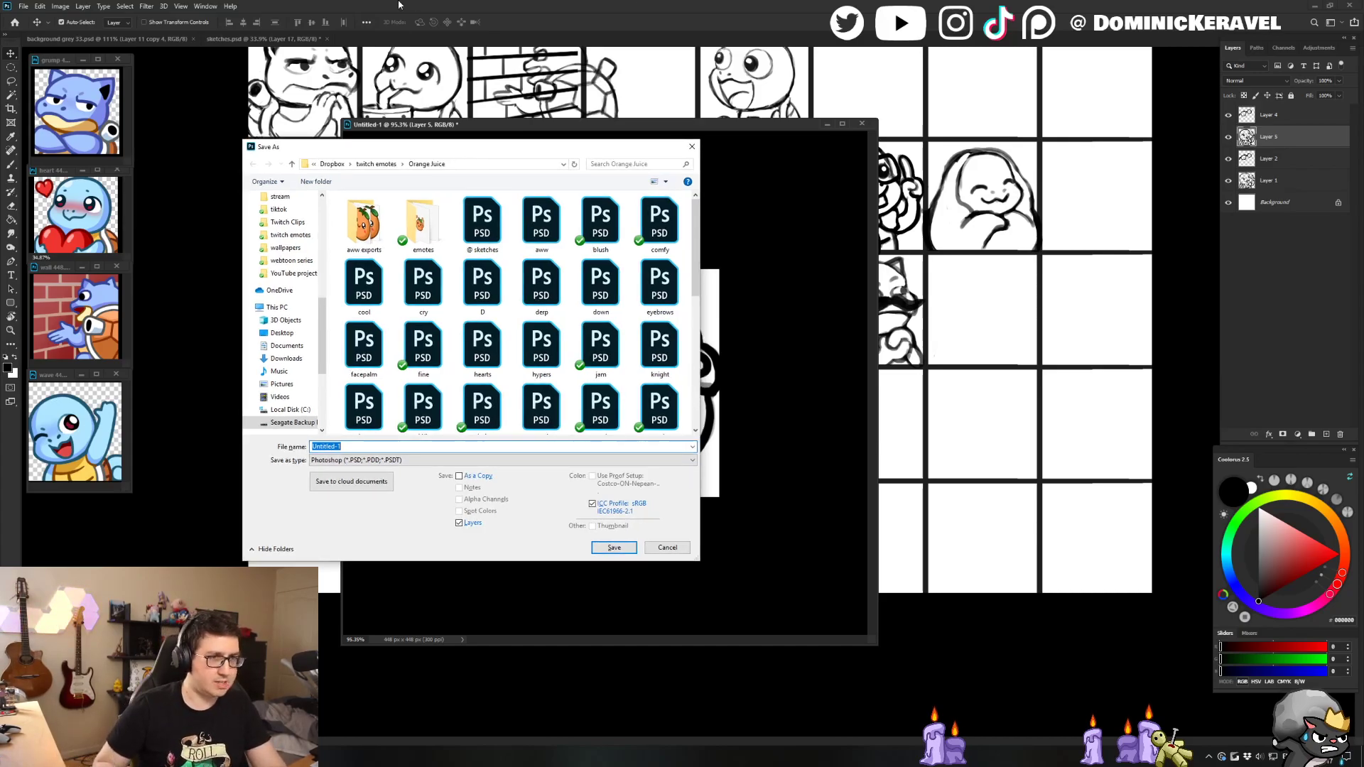
left_click_drag(481, 147, 483, 149)
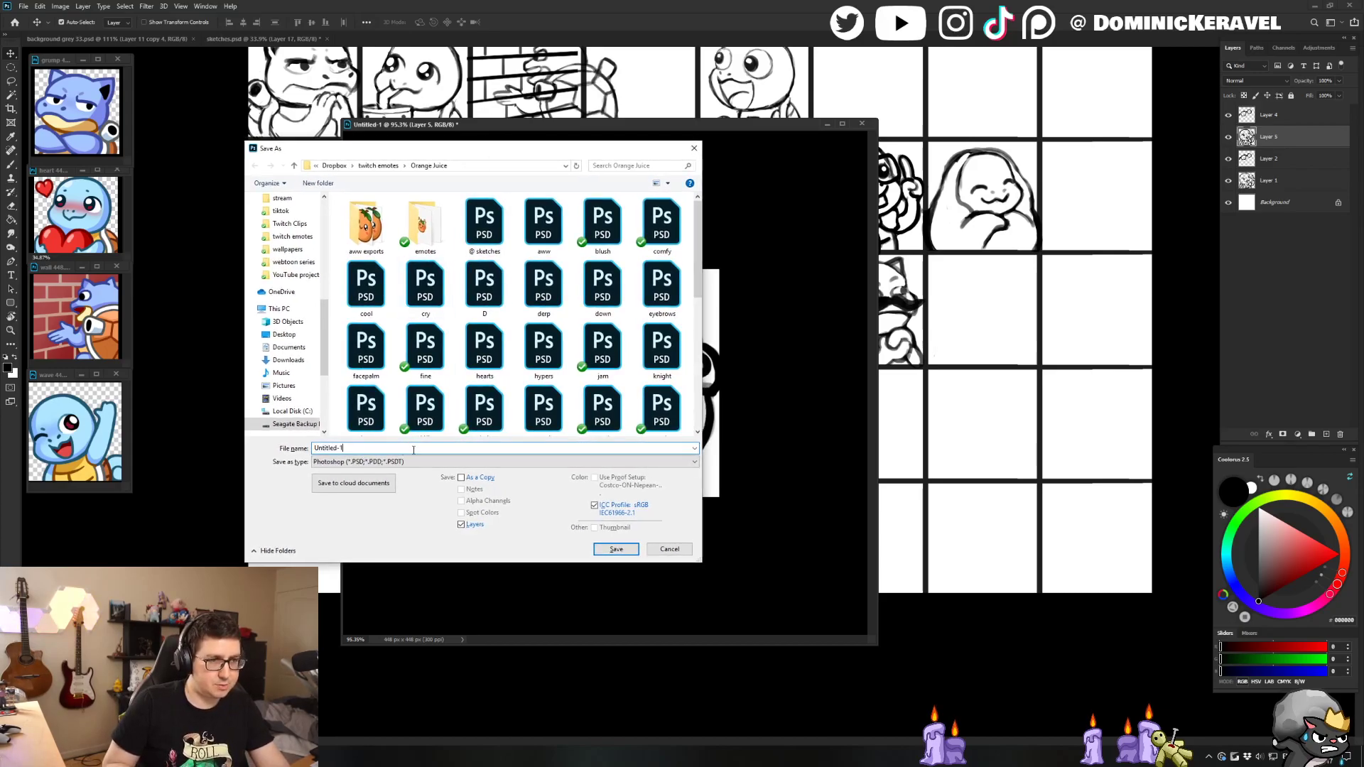
double_click(413, 450)
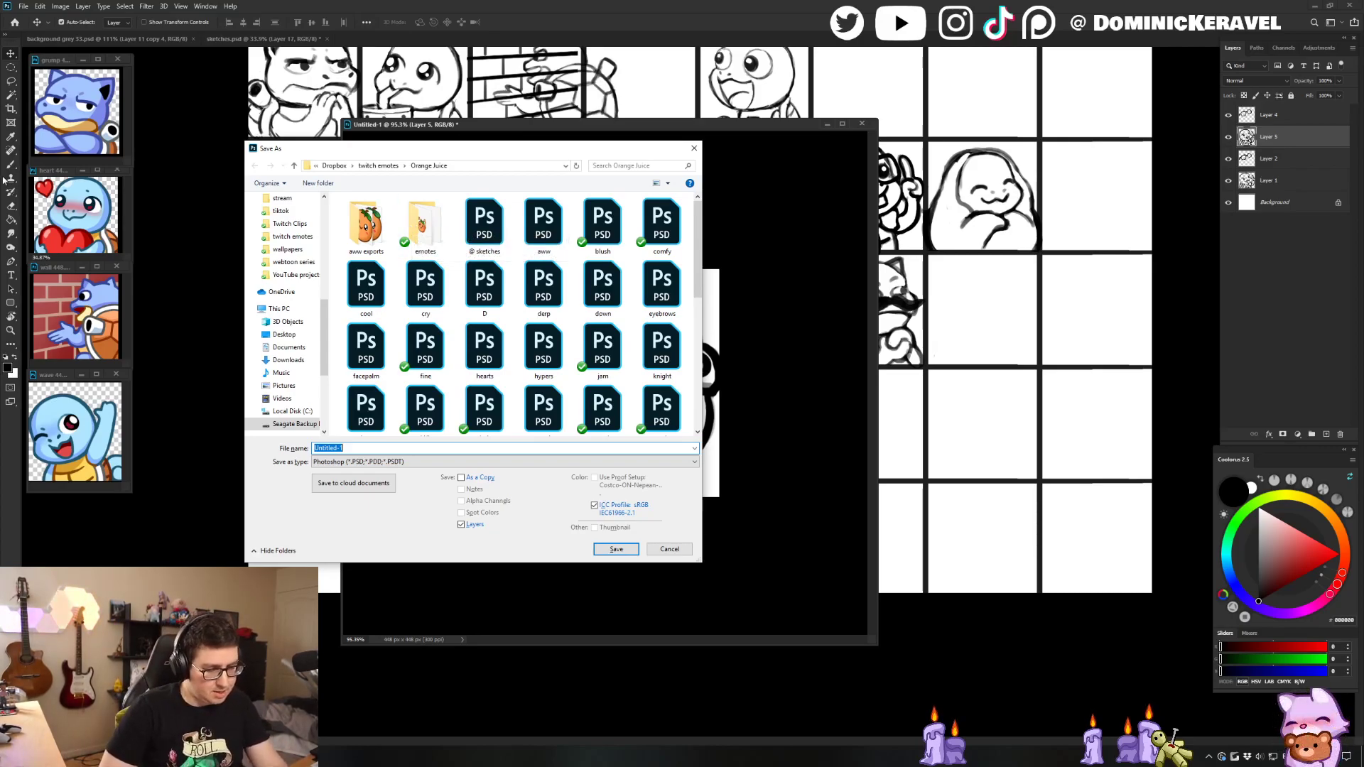
left_click_drag(458, 147, 463, 146)
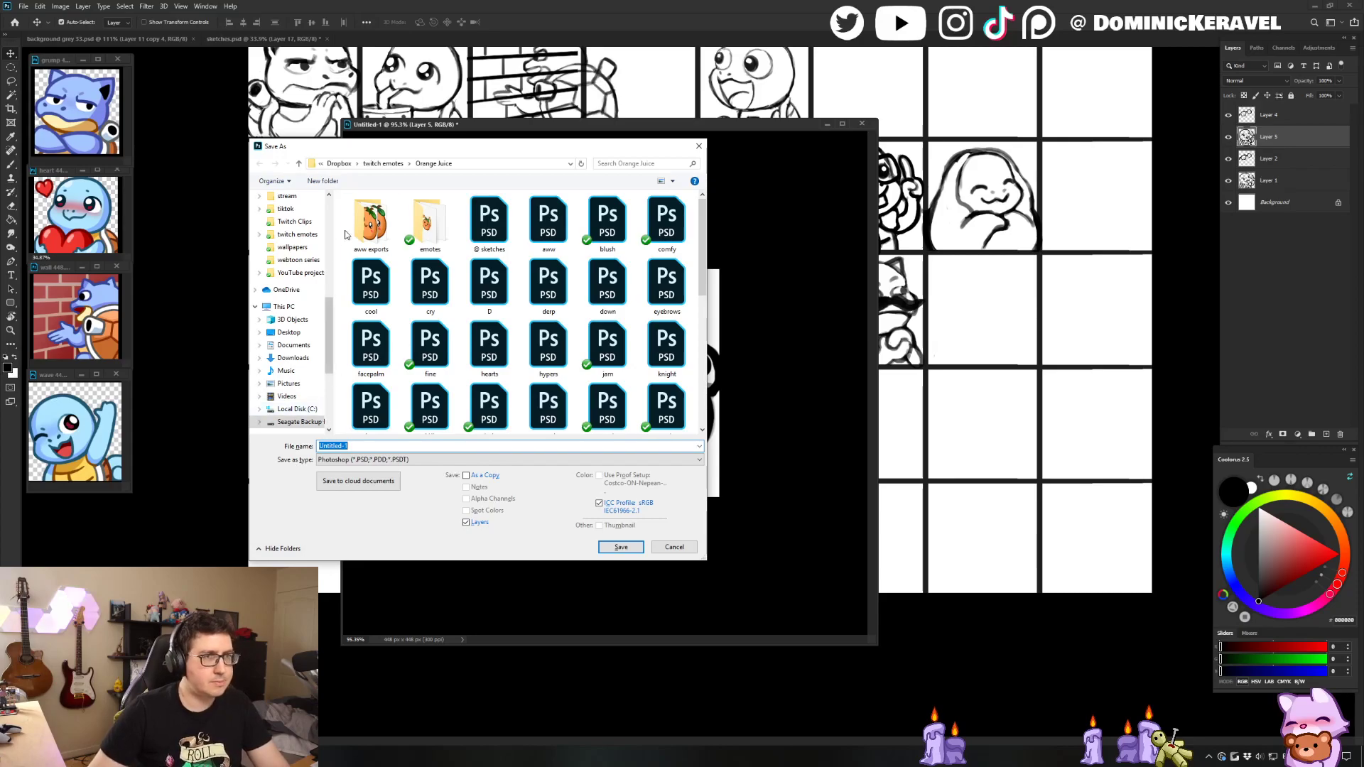
left_click_drag(458, 148, 444, 182)
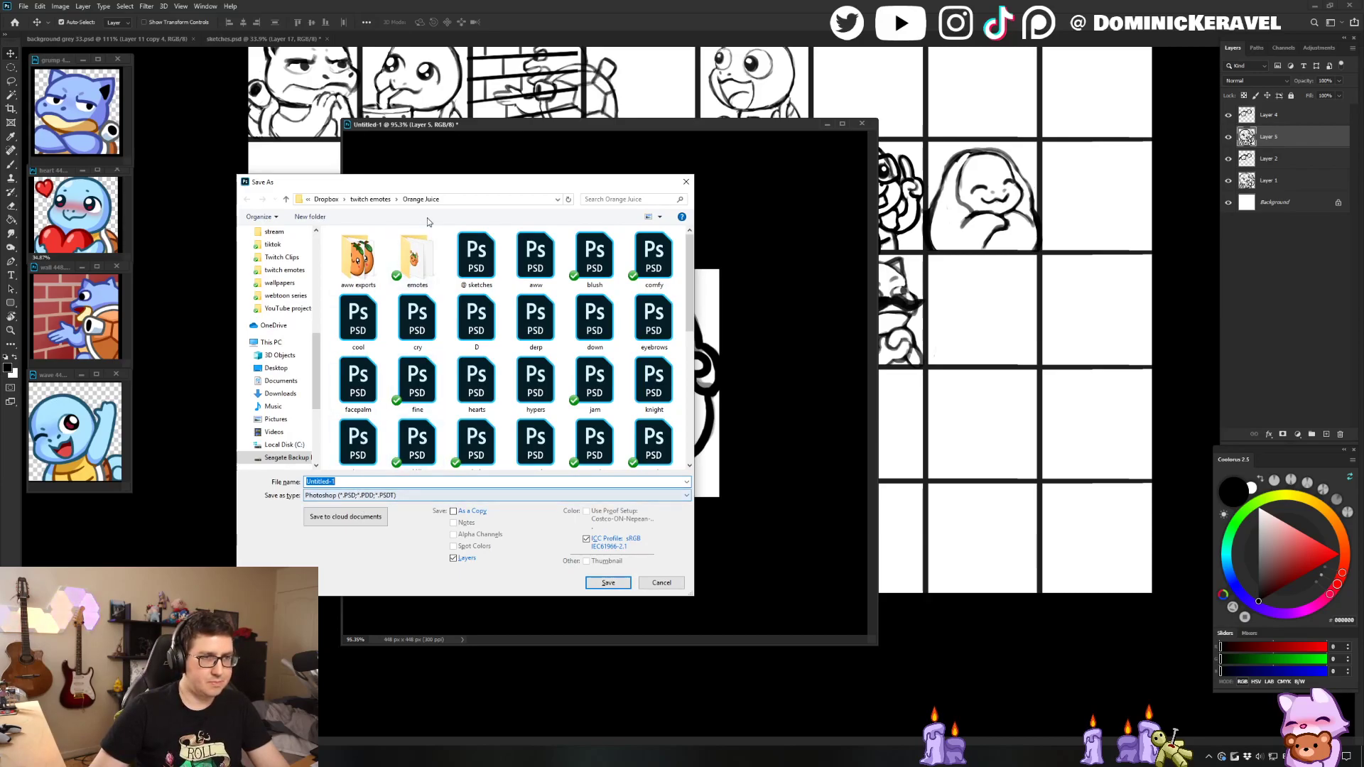
left_click_drag(399, 181, 351, 177)
left_click(334, 324)
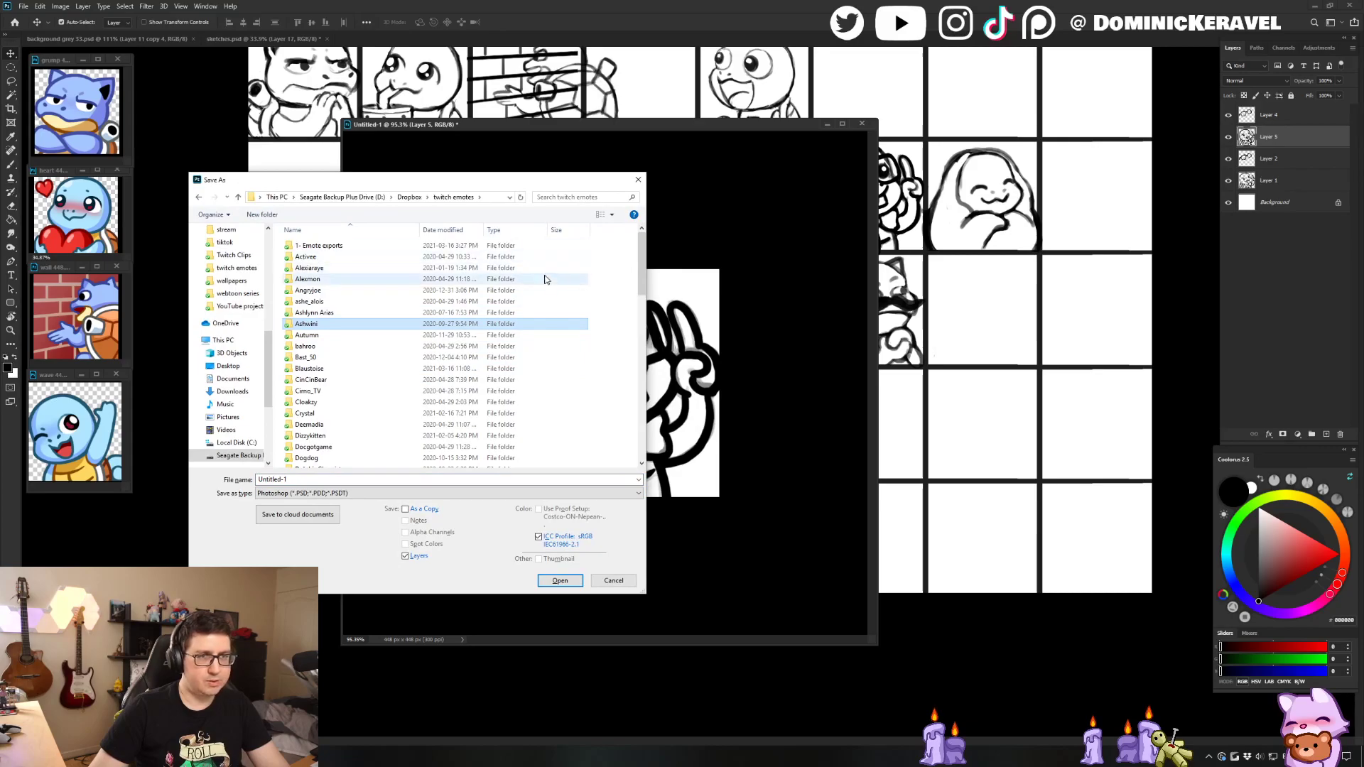
left_click(604, 300)
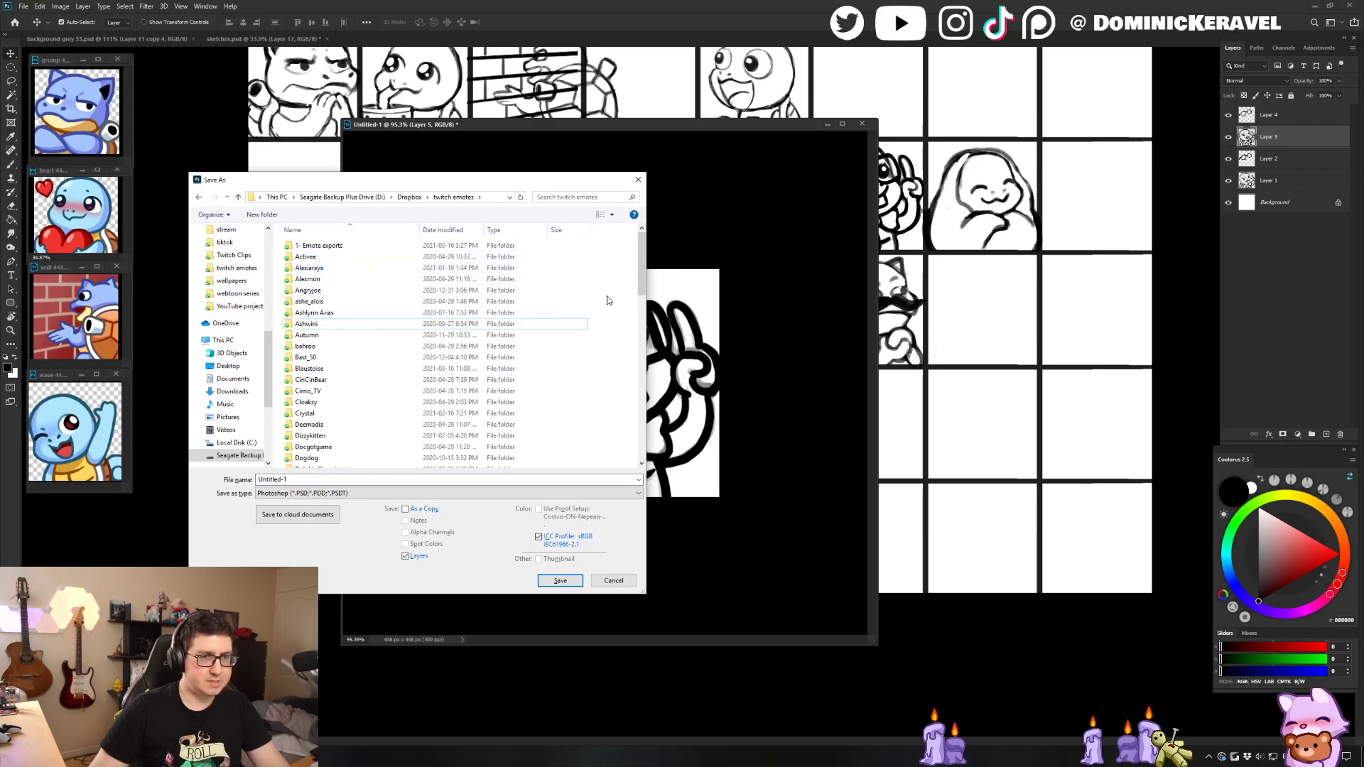
left_click(339, 347)
double_click(341, 368)
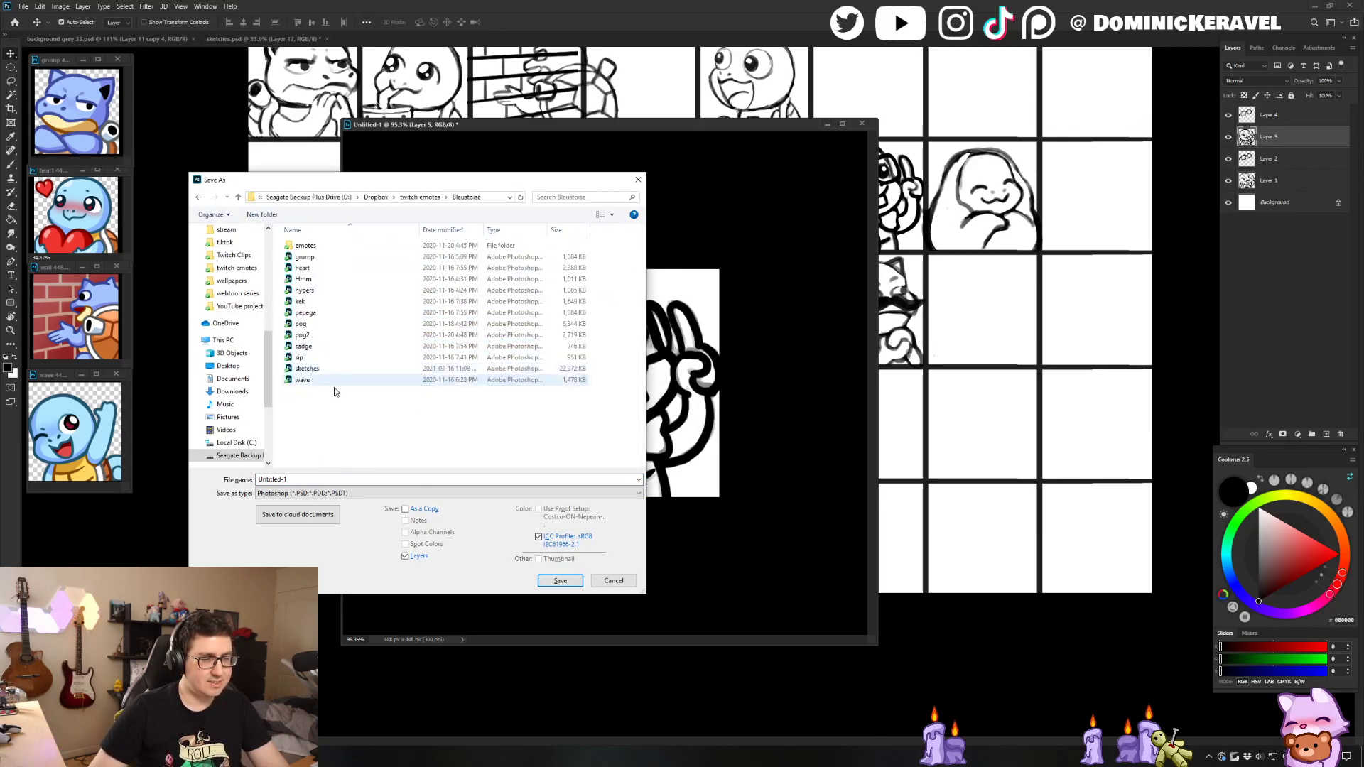
Step: Name the file nerd and save it in Photoshop PSD format
left_click(326, 481)
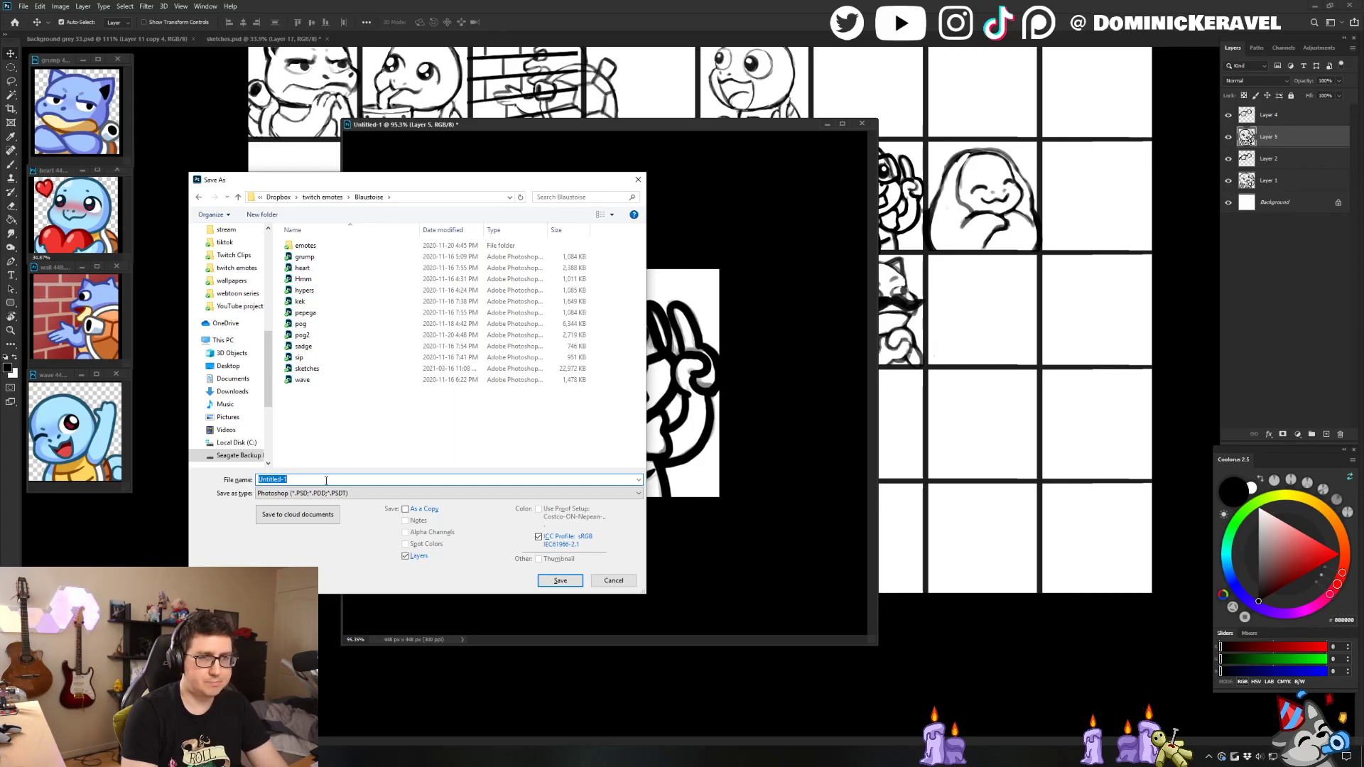
type("ner")
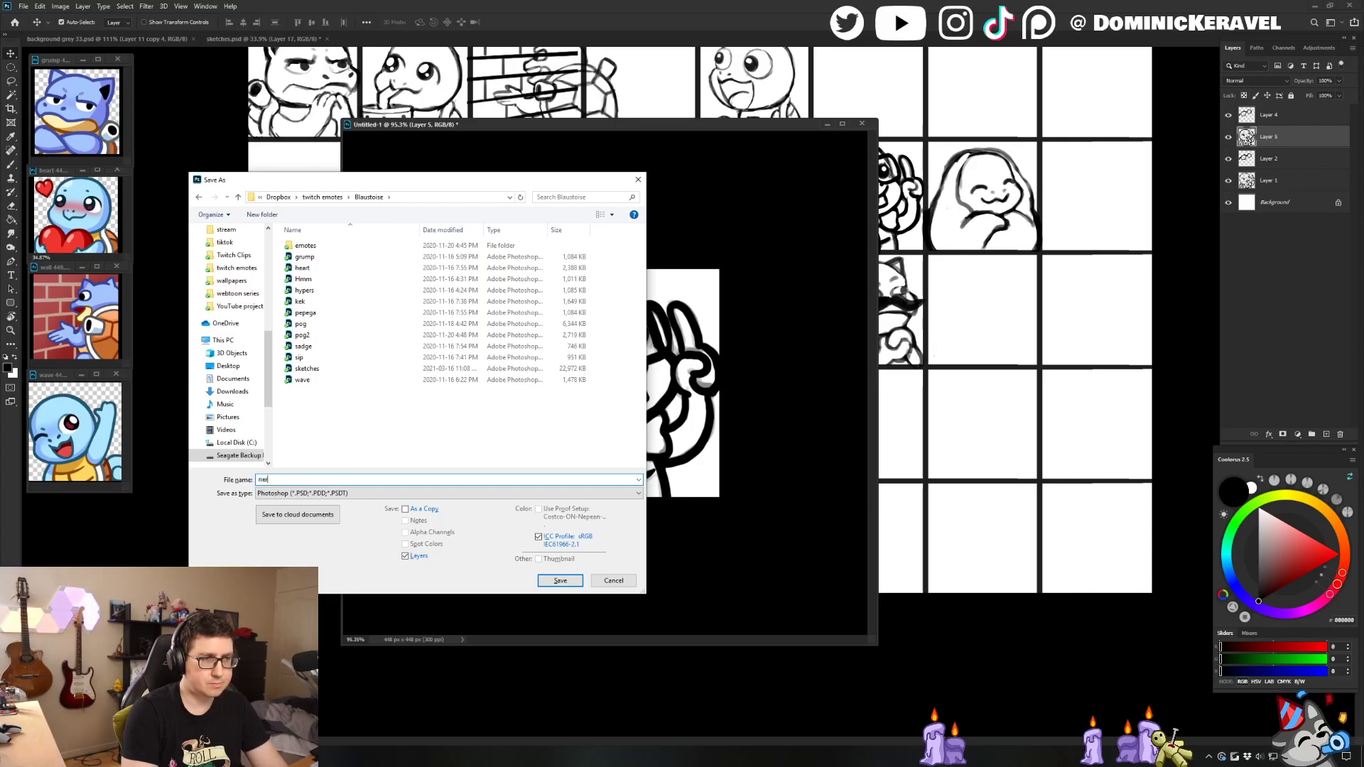
type("d")
key("Return")
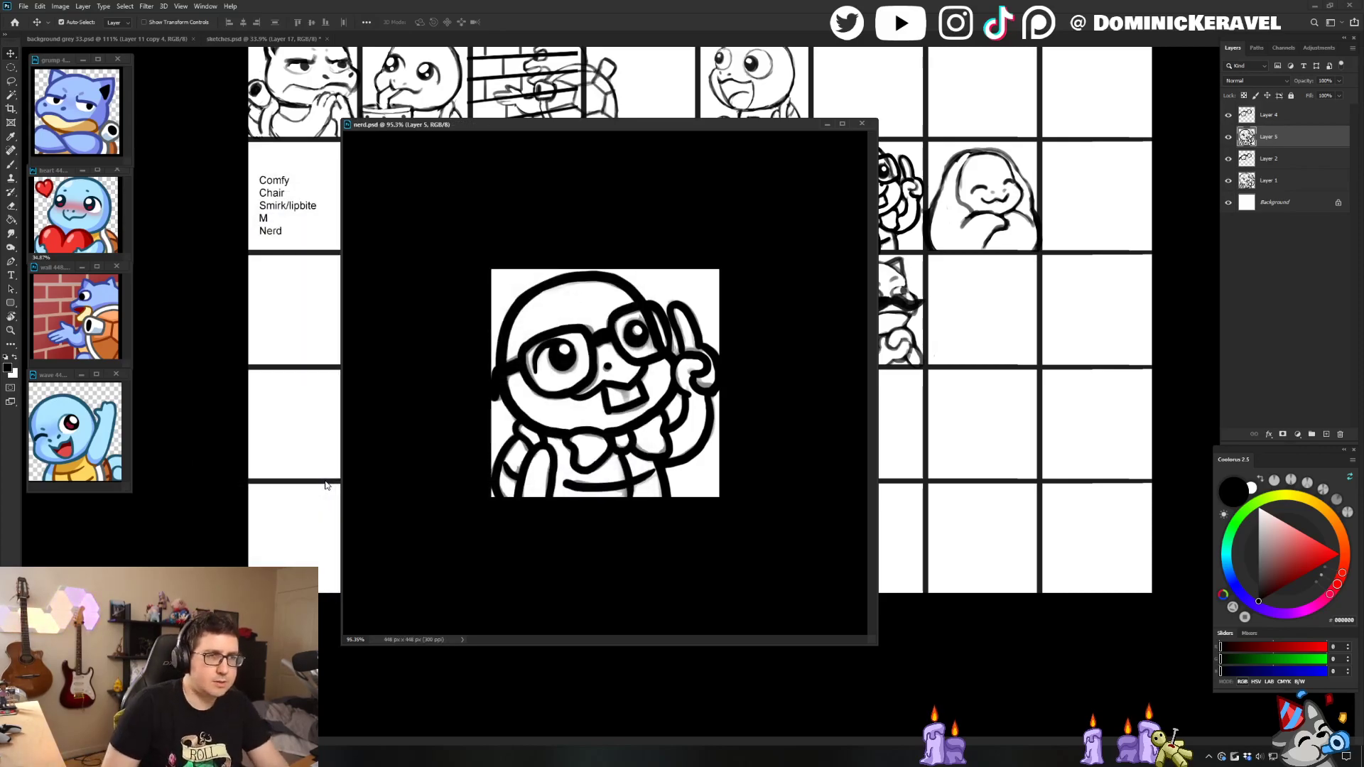
Step: Enlarge the document window and sample the light blue skin colour from the waving reference emote for the brush
left_click_drag(533, 120, 547, 127)
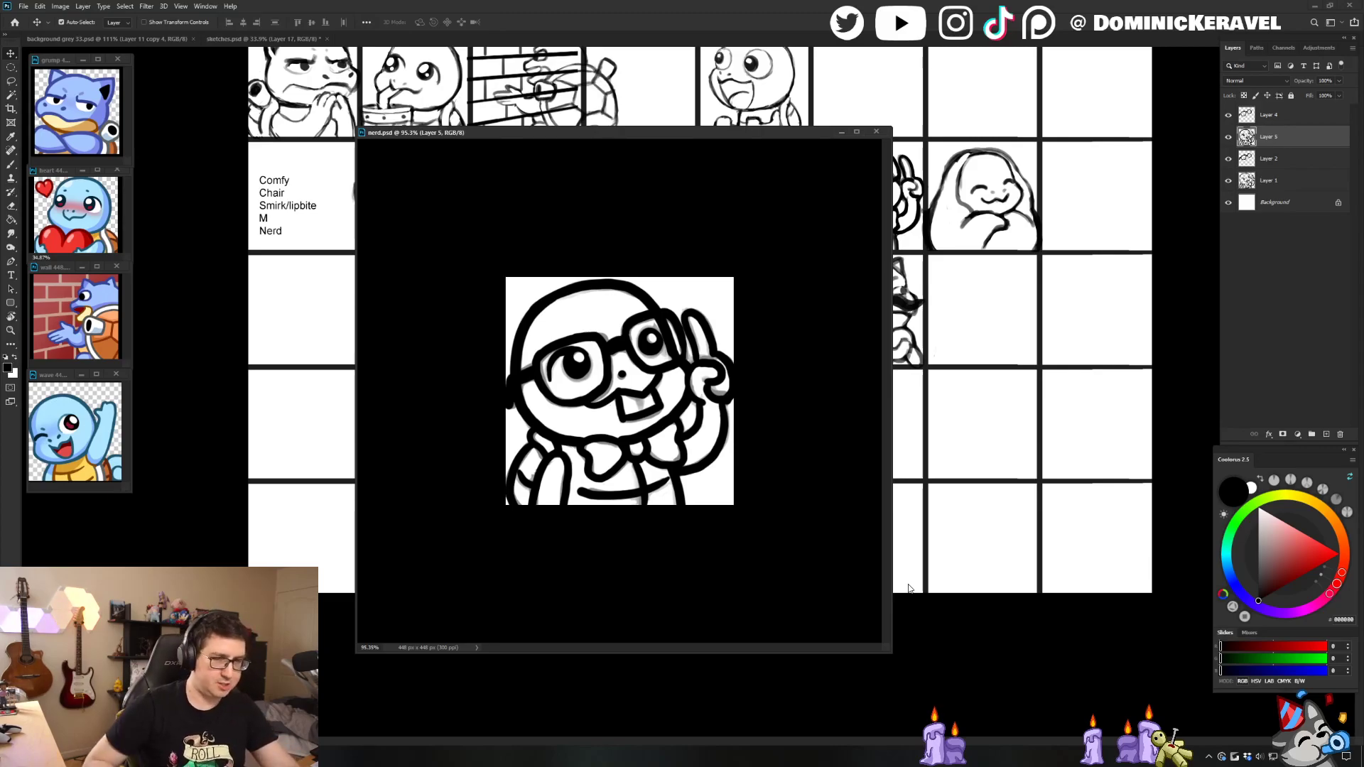
left_click_drag(881, 638, 932, 704)
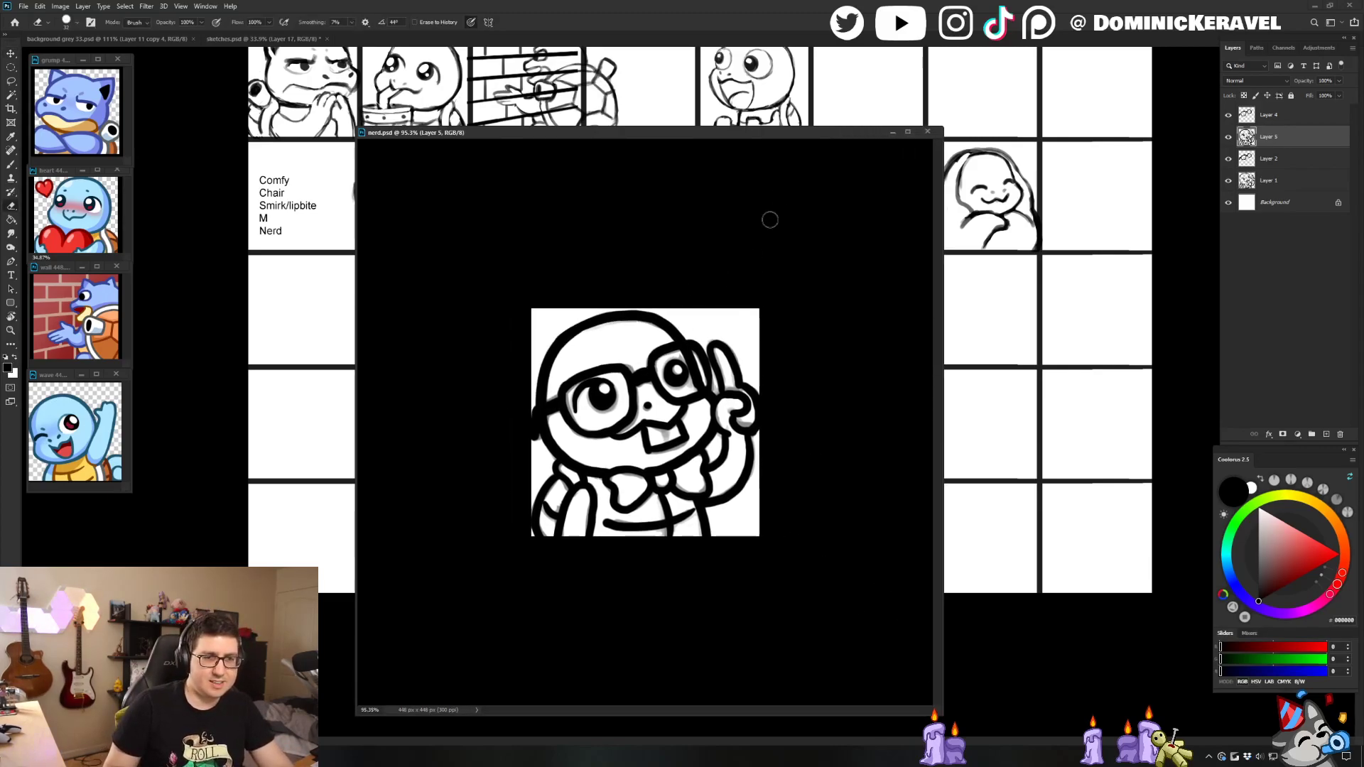
key("b")
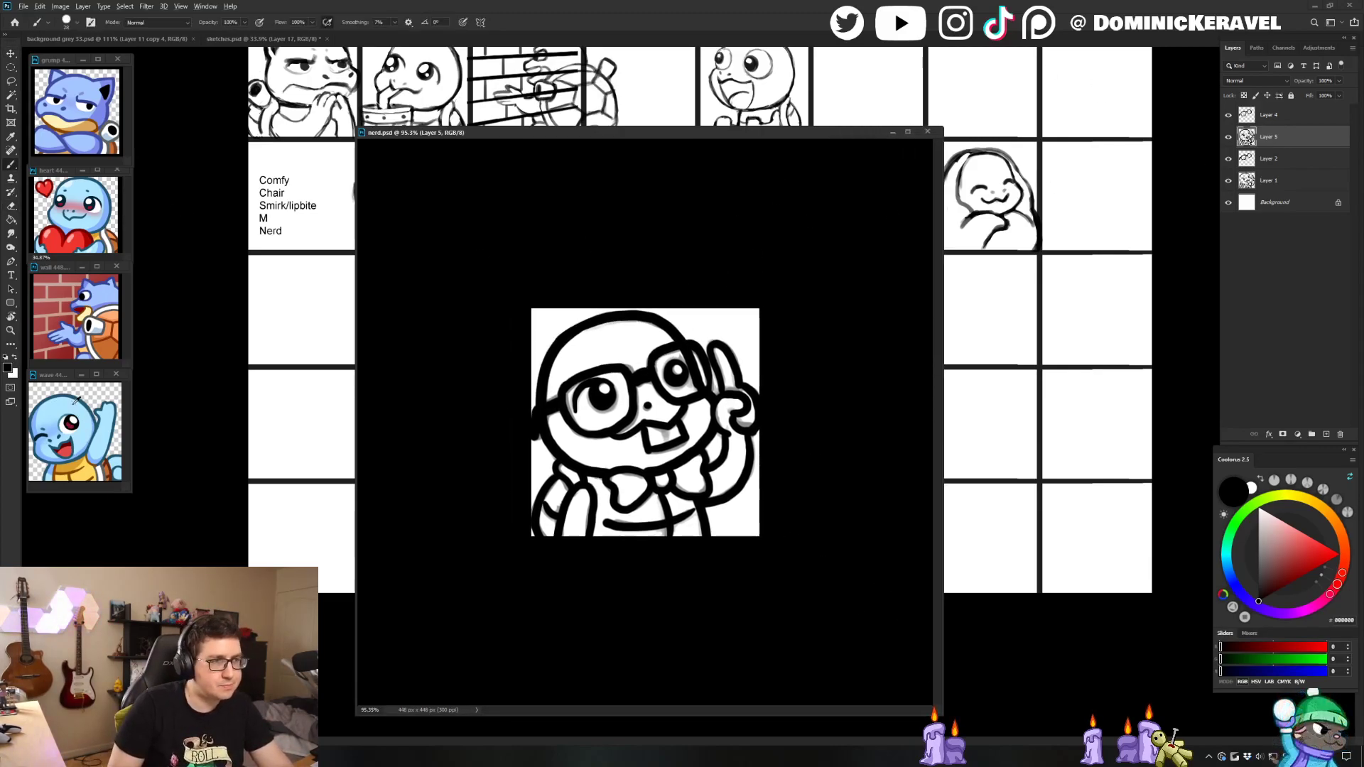
left_click(99, 395, "alt")
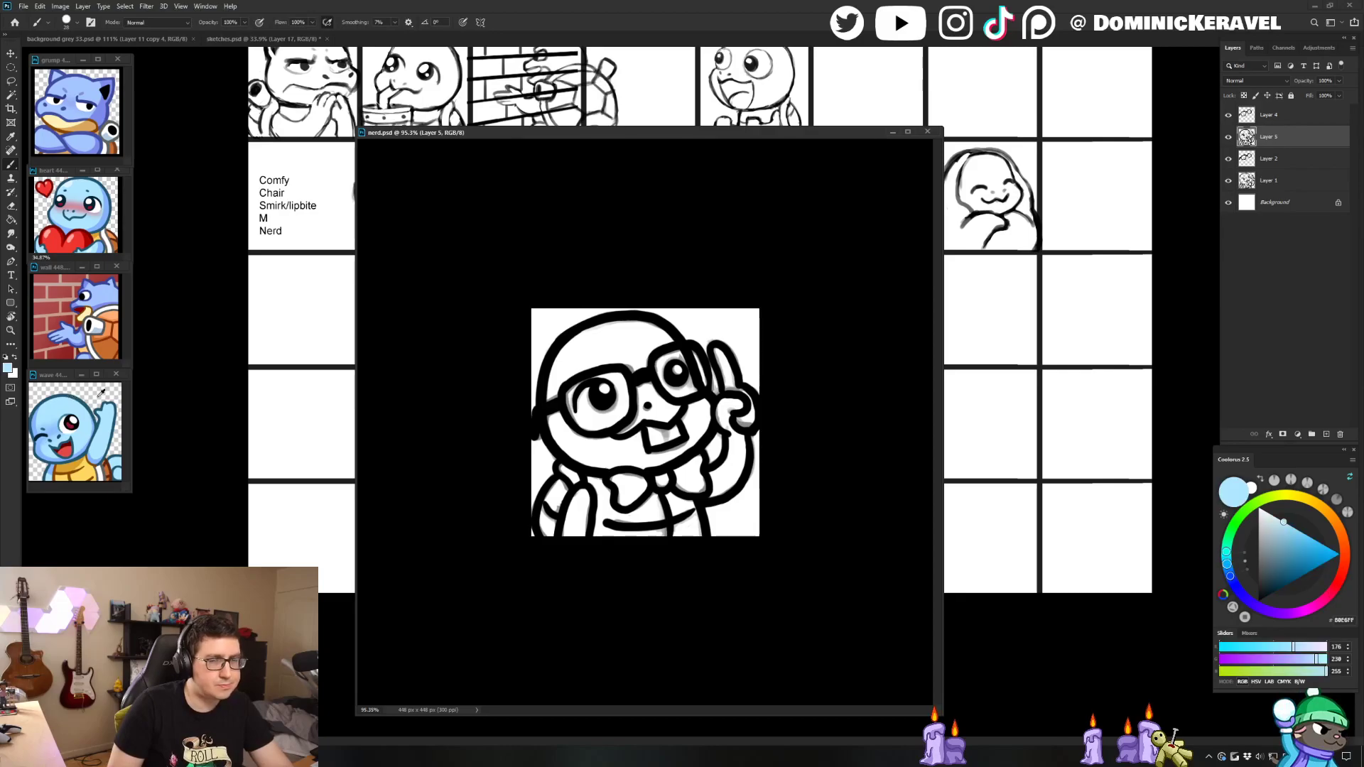
Step: Hide the sketch layers Layer 2 and Layer 1, and add a new layer directly beneath the line art
left_click(1228, 159)
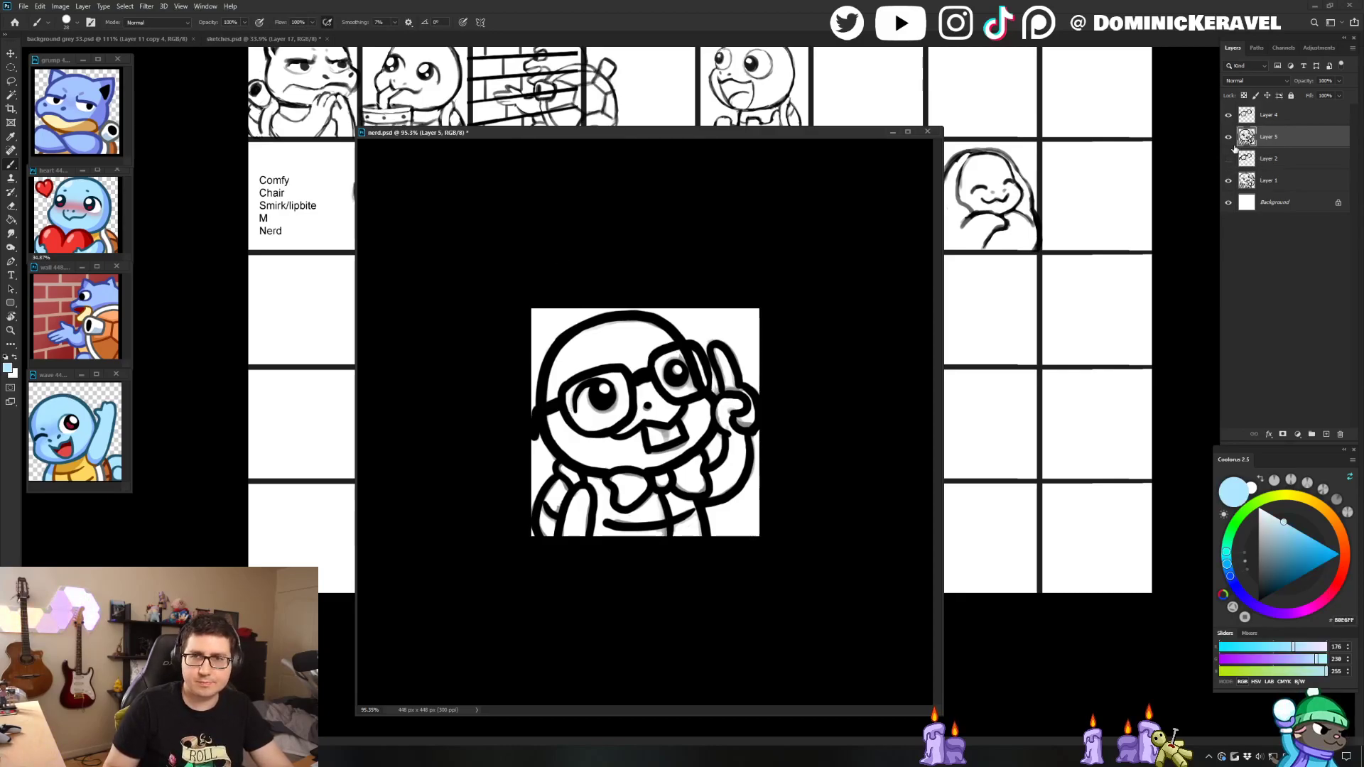
left_click(1228, 181)
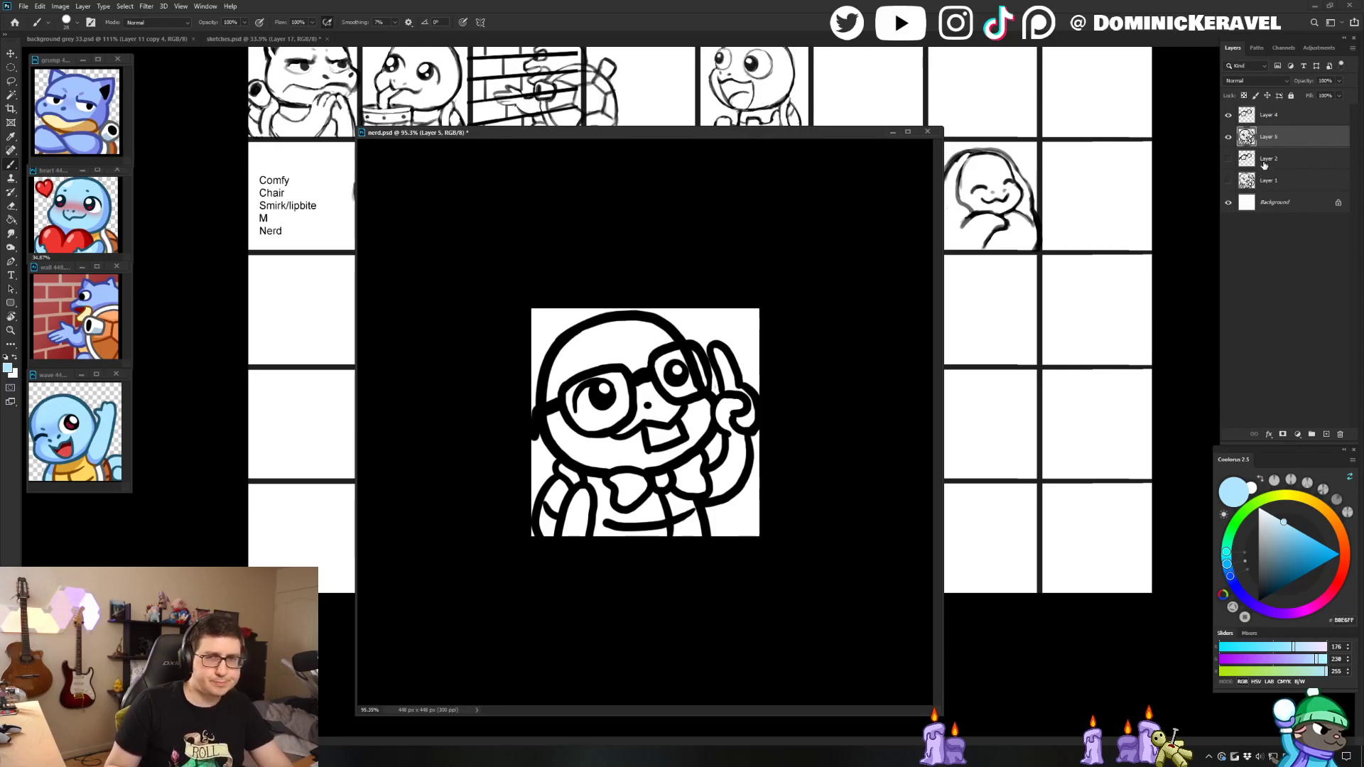
left_click(1263, 162)
key("ctrl+shift+n")
key("Return")
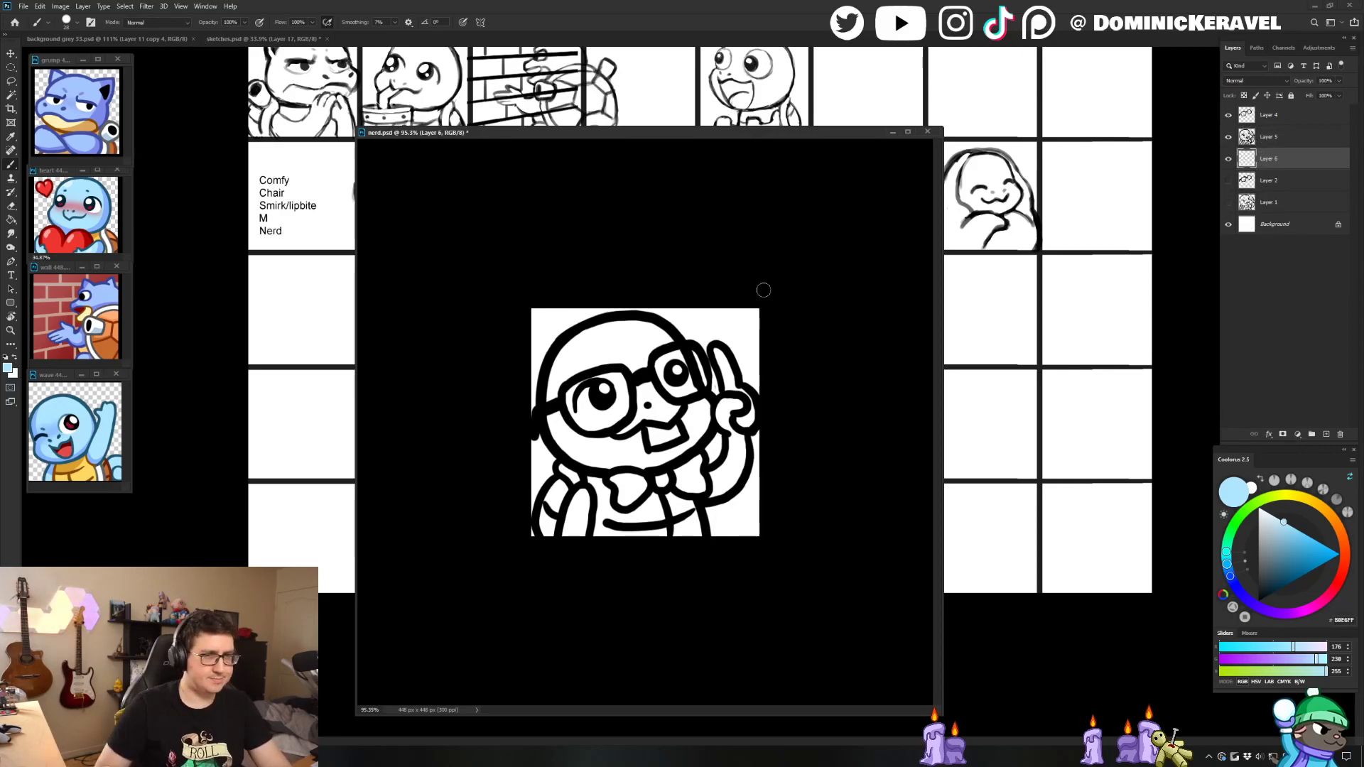
Step: Enlarge the brush and paint flat light blue over the head, face, shell, lowered arm and chest under the line art
right_click(589, 371, "alt")
right_click(584, 373, "alt")
mouse_move(567, 366)
left_mouse_down()
mouse_move(584, 344)
mouse_move(630, 336)
mouse_move(605, 337)
mouse_move(568, 392)
mouse_move(557, 379)
mouse_move(588, 318)
mouse_move(556, 402)
mouse_move(558, 431)
mouse_move(607, 467)
left_mouse_up()
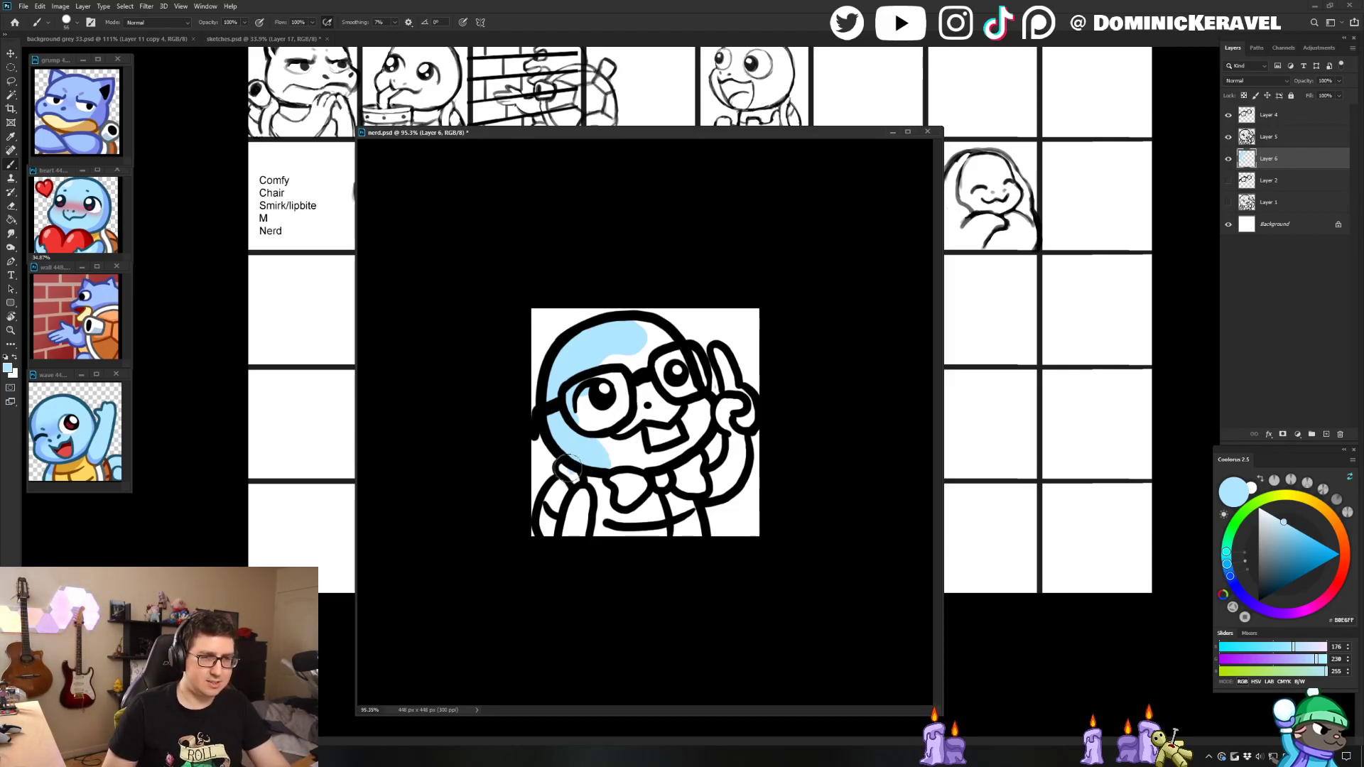
mouse_move(568, 465)
left_mouse_down()
mouse_move(579, 501)
mouse_move(569, 481)
left_mouse_up()
mouse_move(550, 518)
left_mouse_down()
mouse_move(579, 526)
mouse_move(596, 497)
mouse_move(607, 526)
left_mouse_up()
mouse_move(591, 408)
left_mouse_down()
mouse_move(627, 368)
mouse_move(625, 326)
mouse_move(655, 333)
mouse_move(677, 381)
mouse_move(648, 374)
mouse_move(603, 392)
mouse_move(602, 439)
mouse_move(591, 386)
mouse_move(610, 448)
mouse_move(657, 442)
mouse_move(678, 377)
mouse_move(695, 414)
left_mouse_up()
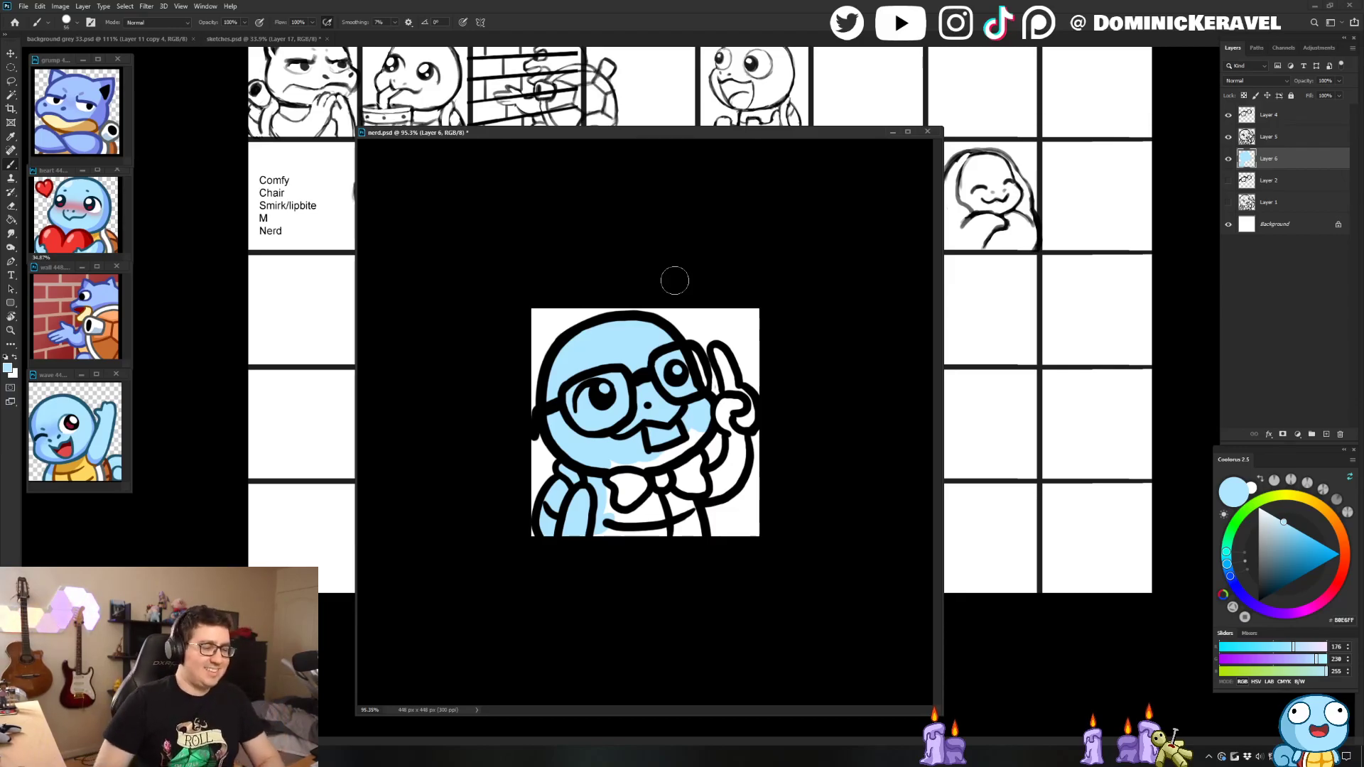
left_click_drag(575, 133, 543, 117)
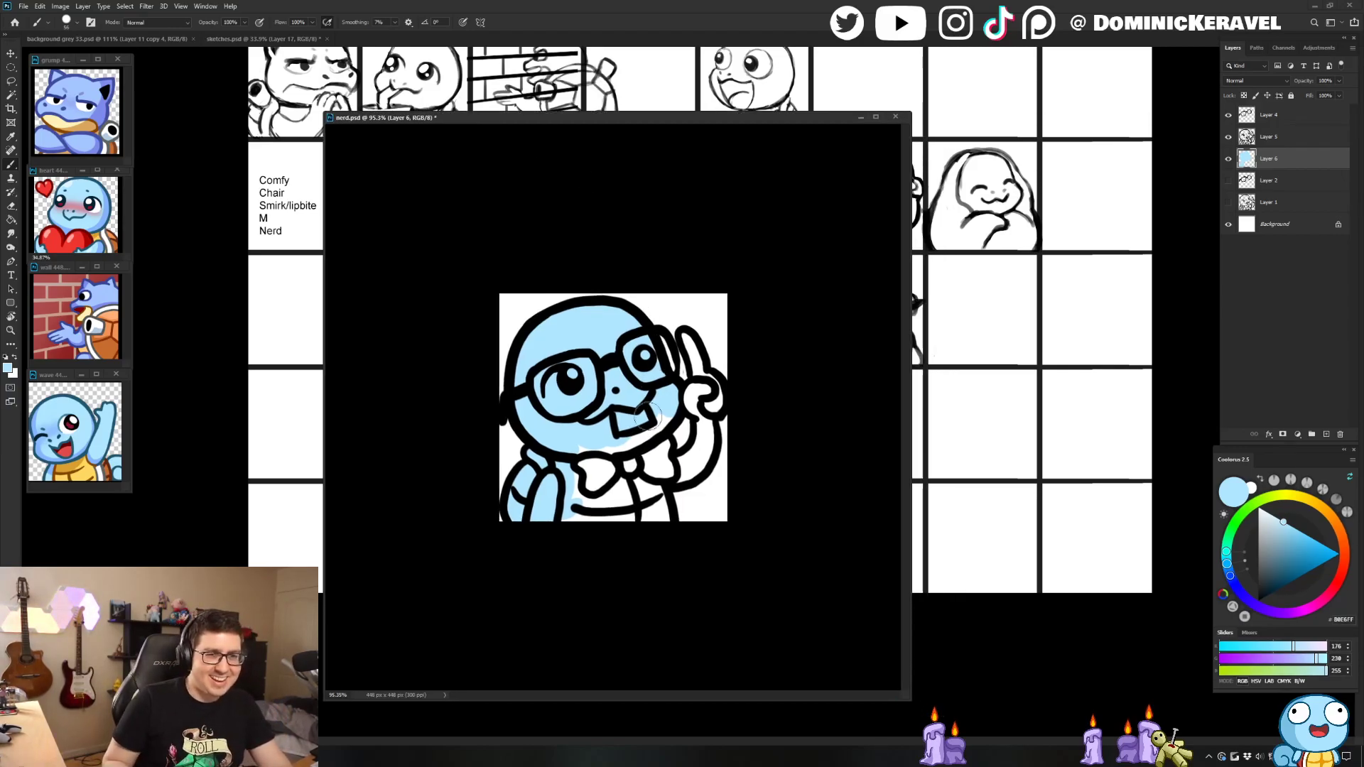
mouse_move(629, 437)
left_mouse_down()
mouse_move(548, 535)
mouse_move(604, 483)
mouse_move(615, 499)
mouse_move(604, 455)
mouse_move(619, 490)
mouse_move(647, 473)
mouse_move(655, 506)
left_mouse_up()
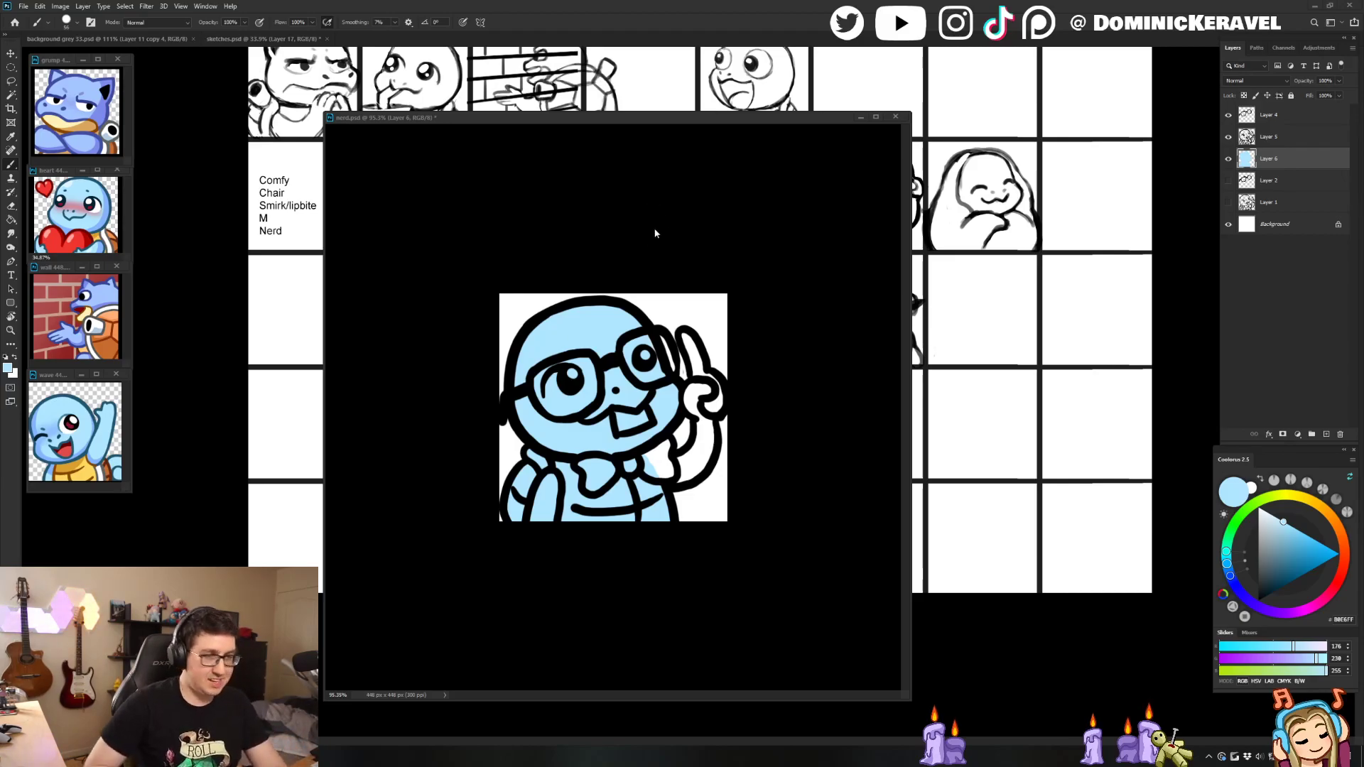
Step: Paint the raised finger, hand and arm light blue on the colour layer
key("e")
key("b")
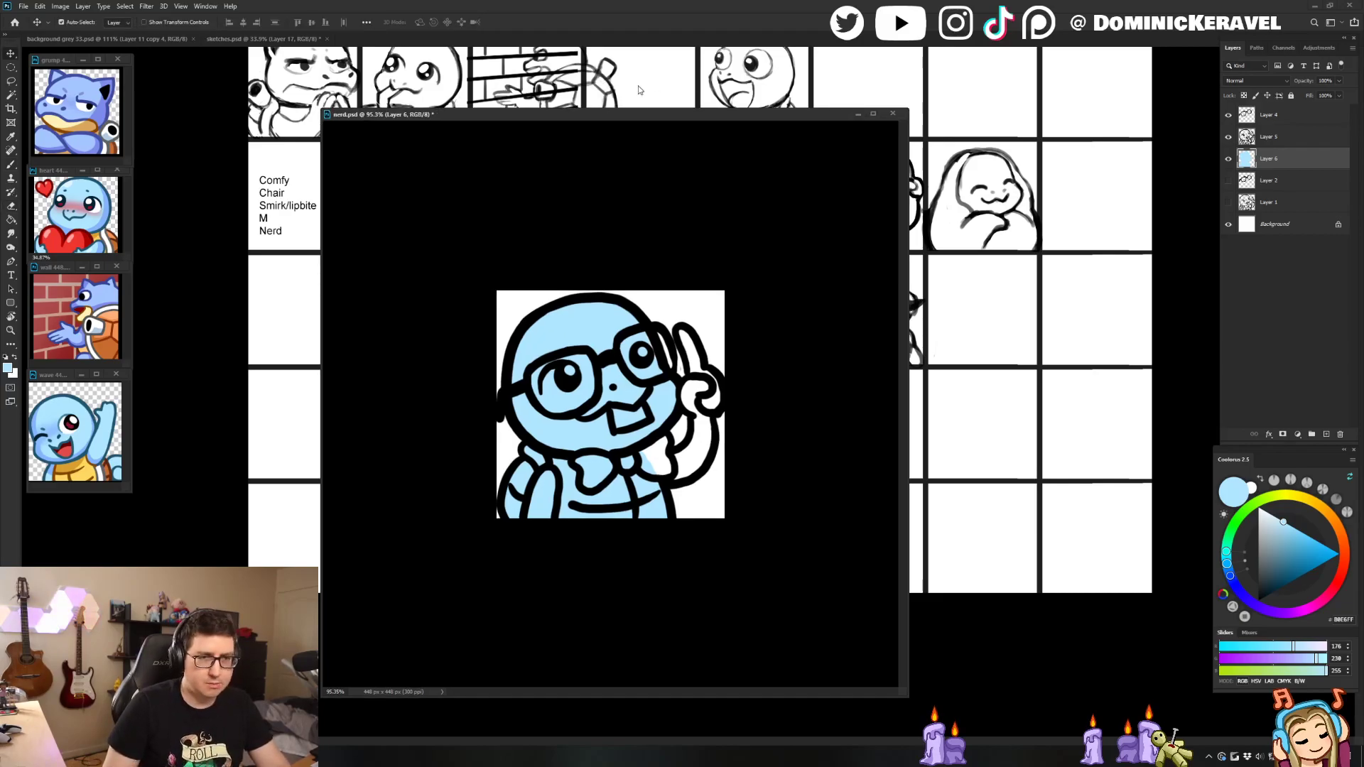
mouse_move(689, 340)
left_mouse_down()
mouse_move(714, 383)
mouse_move(695, 398)
left_mouse_up()
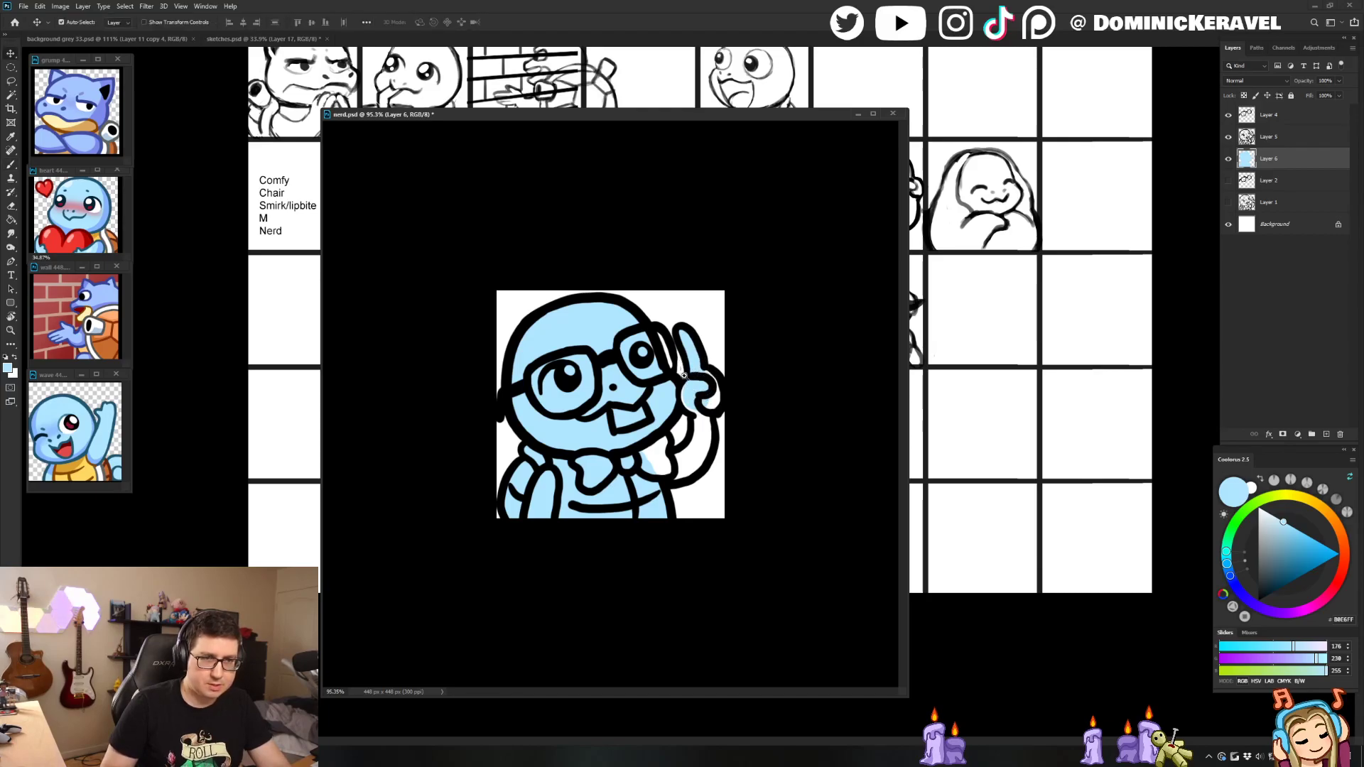
key("ctrl+plus")
left_click(739, 305, "ctrl")
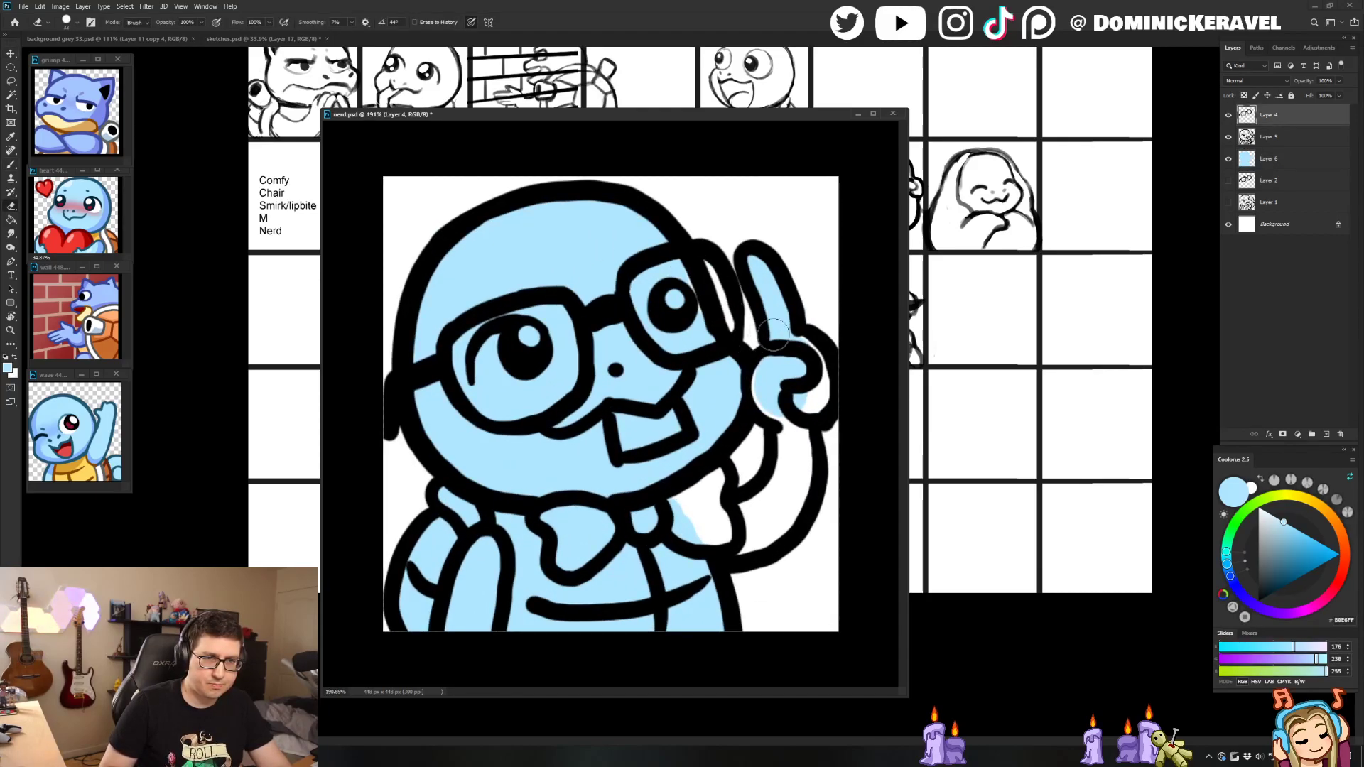
left_click(782, 359, "ctrl")
left_click(776, 376, "ctrl")
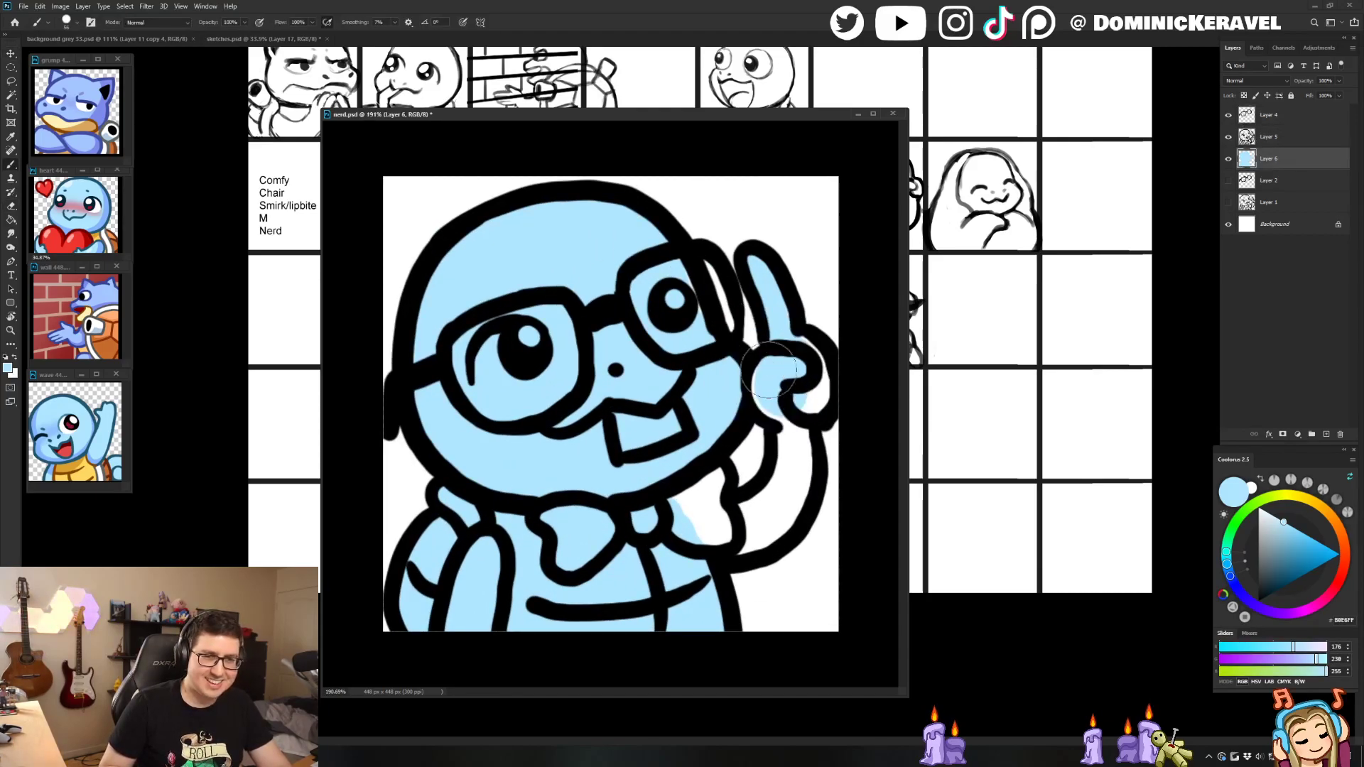
mouse_move(800, 353)
left_mouse_down()
mouse_move(807, 393)
mouse_move(810, 314)
mouse_move(781, 441)
mouse_move(794, 423)
mouse_move(790, 487)
mouse_move(796, 478)
mouse_move(760, 523)
mouse_move(728, 536)
left_mouse_up()
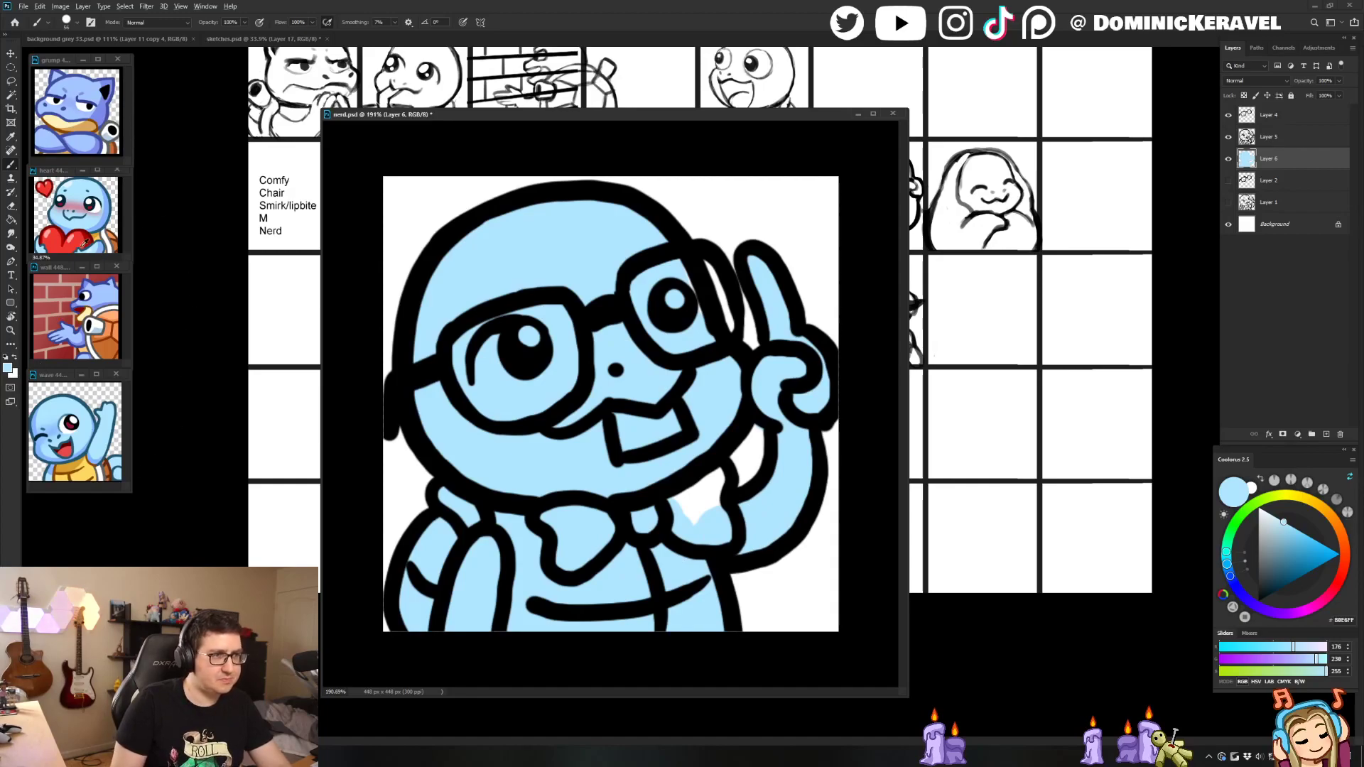
Step: Sample red from the heart reference emote, adjust it to #DC1332, and paint the bow tie's wings and knot
left_click(83, 243, "alt")
left_click(1322, 557)
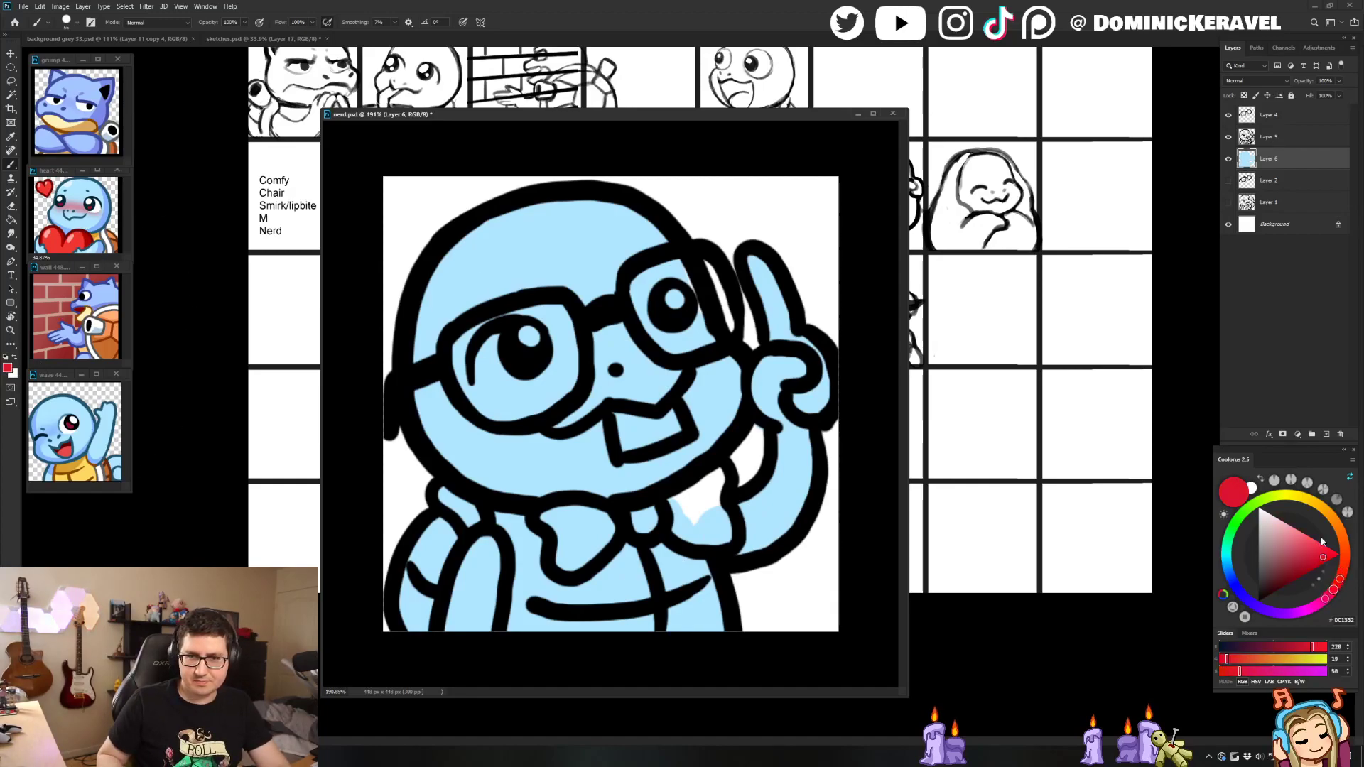
mouse_move(680, 513)
left_mouse_down()
mouse_move(717, 474)
mouse_move(697, 517)
mouse_move(718, 527)
mouse_move(665, 501)
left_mouse_up()
key("e")
left_click_drag(739, 479, 735, 462)
key("b")
mouse_move(654, 515)
left_mouse_down()
mouse_move(568, 513)
mouse_move(554, 530)
mouse_move(576, 538)
left_mouse_up()
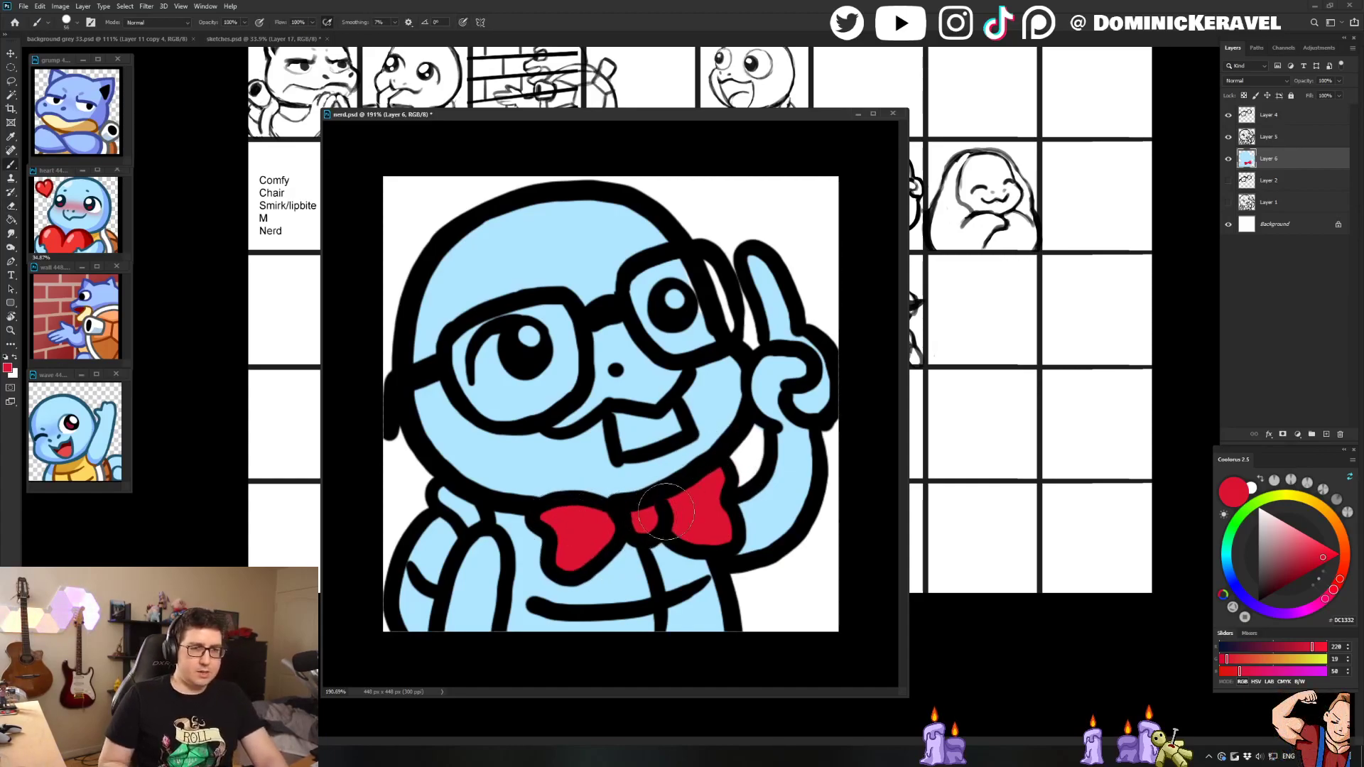
Step: Switch the brush colour to white and paint the buck tooth below the upper lip
key("v")
key("b")
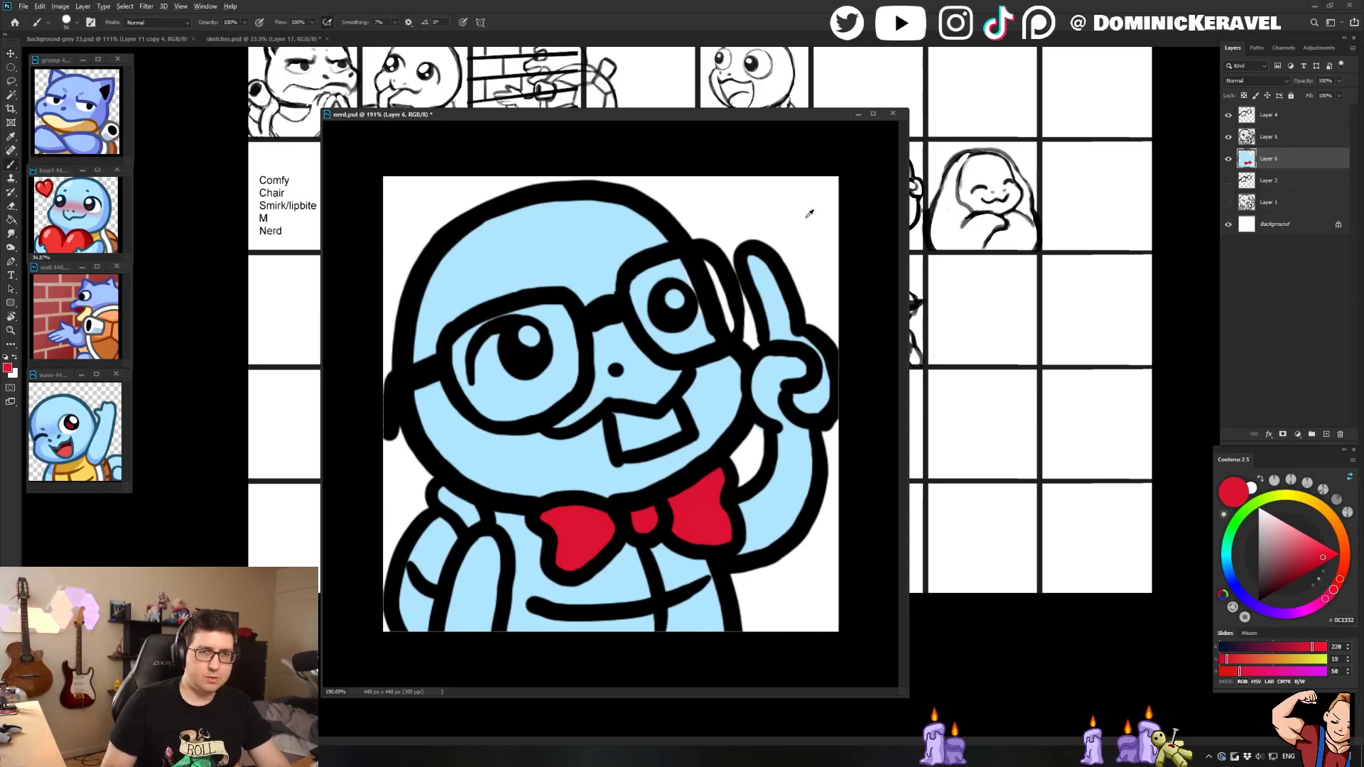
key("x")
mouse_move(620, 419)
left_mouse_down()
mouse_move(626, 437)
mouse_move(624, 420)
mouse_move(673, 422)
left_mouse_up()
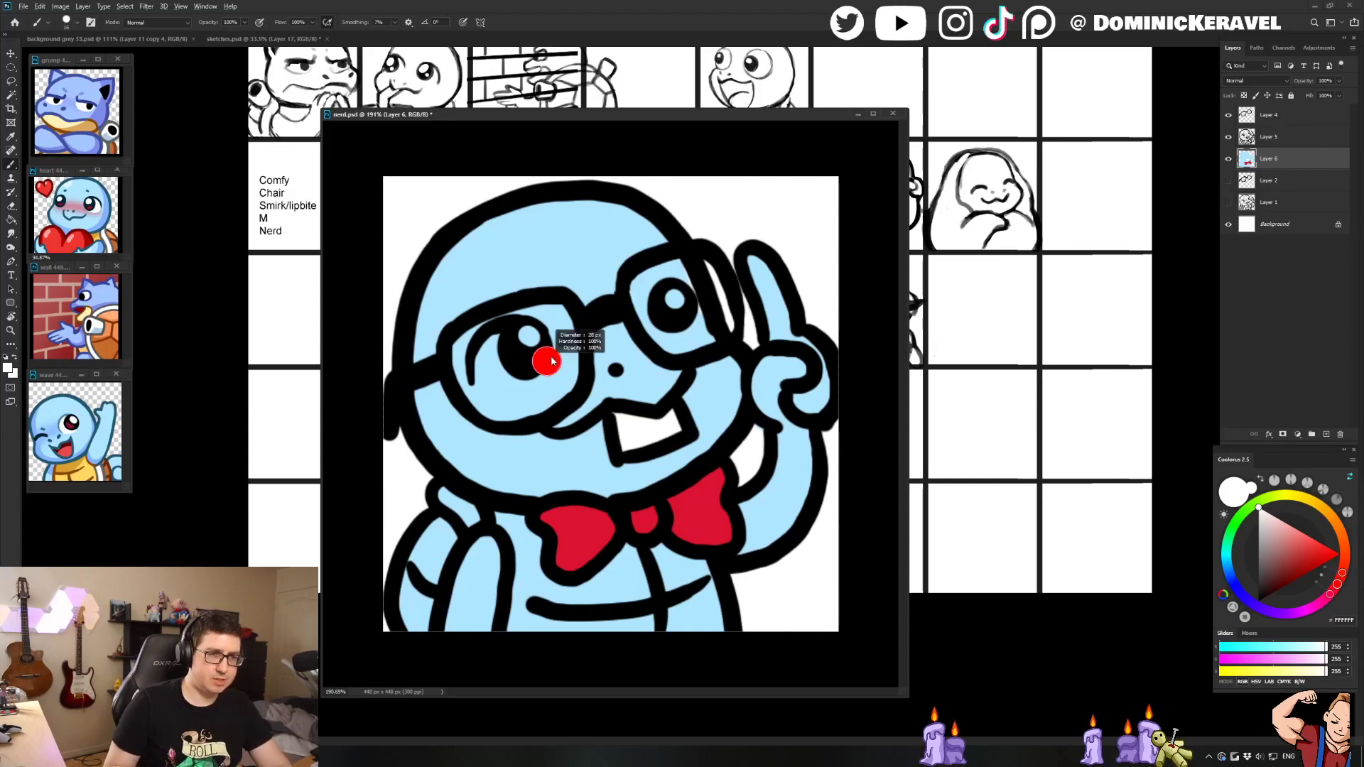
Step: Paint white around the pupil of the larger eye with a smaller brush, undoing stray strokes
left_click(528, 340)
mouse_move(526, 346)
left_mouse_down()
mouse_move(496, 341)
mouse_move(490, 374)
mouse_move(506, 380)
mouse_move(538, 344)
mouse_move(509, 382)
mouse_move(491, 369)
mouse_move(522, 352)
mouse_move(501, 328)
mouse_move(520, 358)
mouse_move(490, 374)
mouse_move(529, 379)
mouse_move(540, 357)
mouse_move(504, 383)
mouse_move(481, 370)
mouse_move(532, 355)
left_mouse_up()
key("ctrl+z")
key("ctrl+z")
key("ctrl+z")
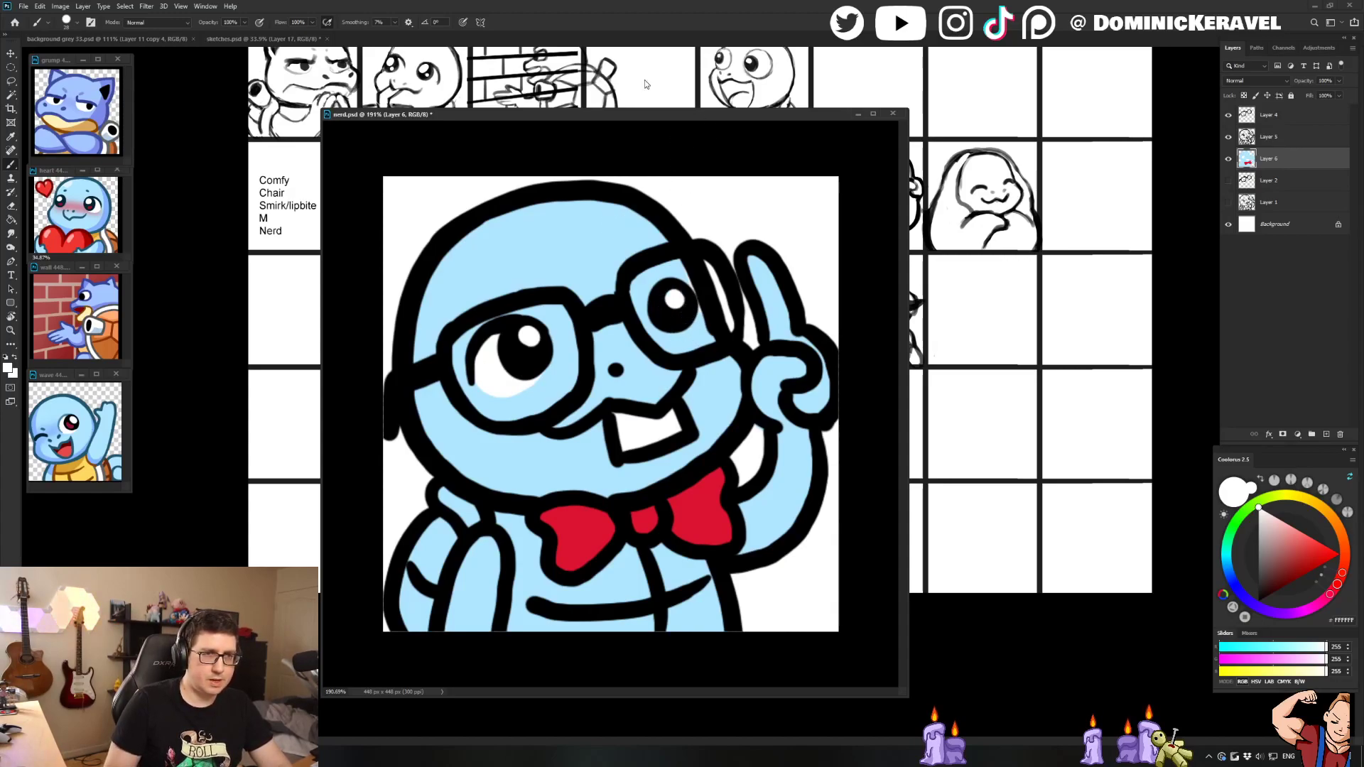
mouse_move(606, 119)
left_mouse_down()
mouse_move(631, 114)
mouse_move(585, 118)
mouse_move(619, 156)
mouse_move(594, 151)
mouse_move(617, 152)
left_mouse_up()
key("v")
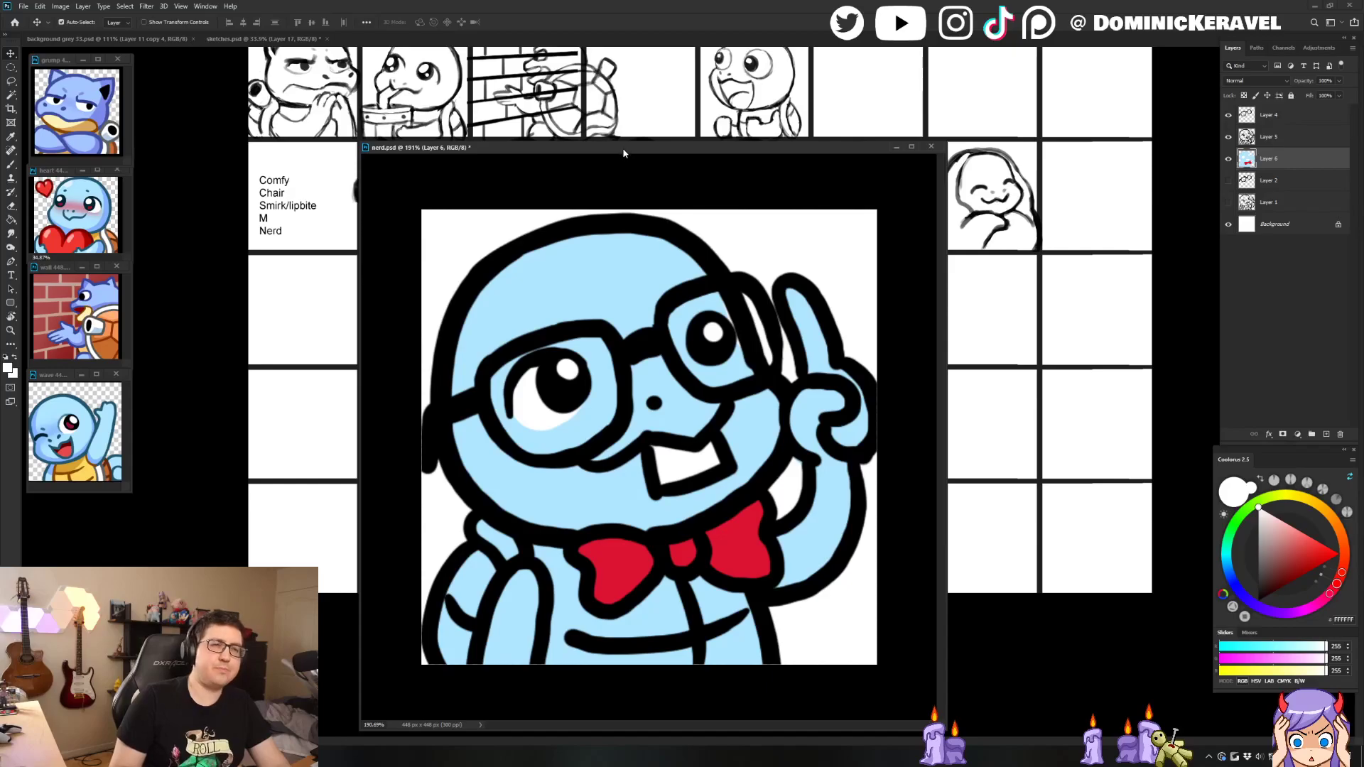
left_click_drag(624, 153, 628, 148)
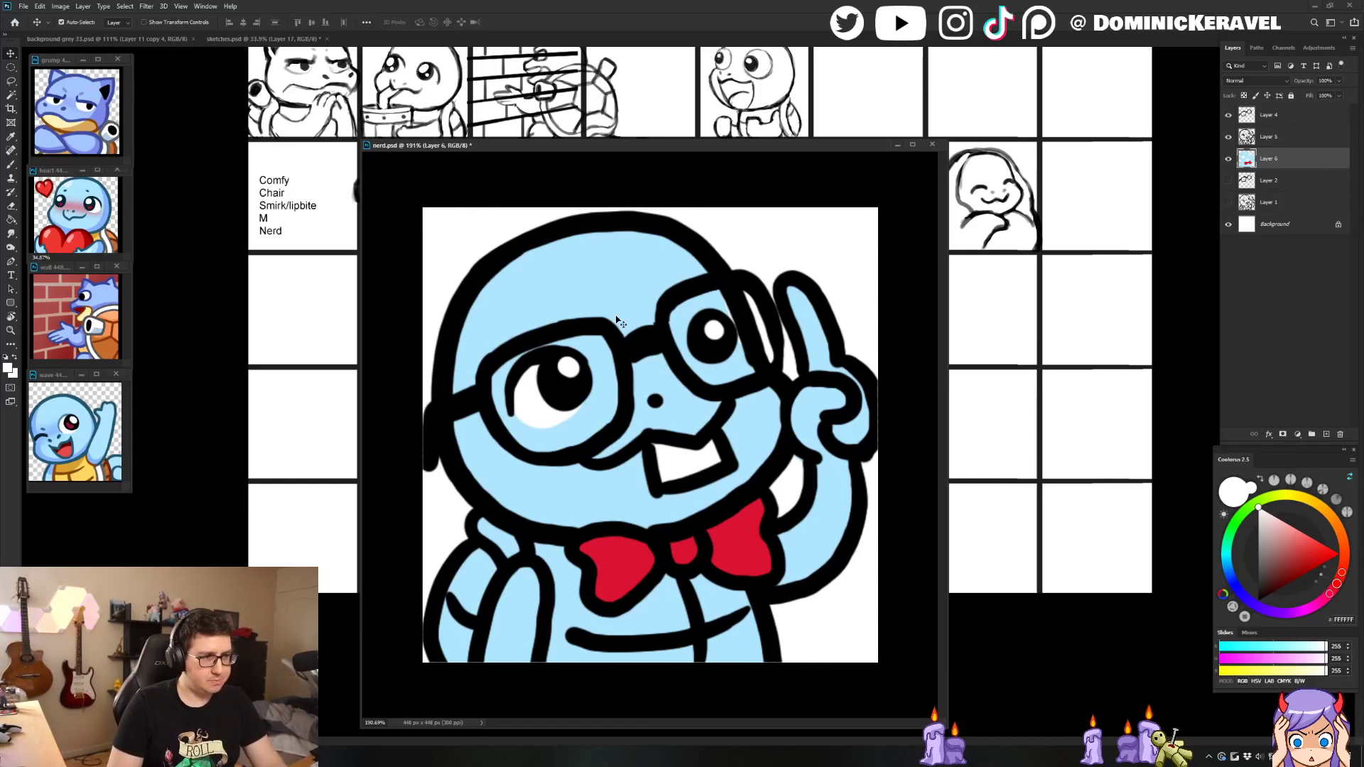
left_click_drag(504, 145, 528, 150)
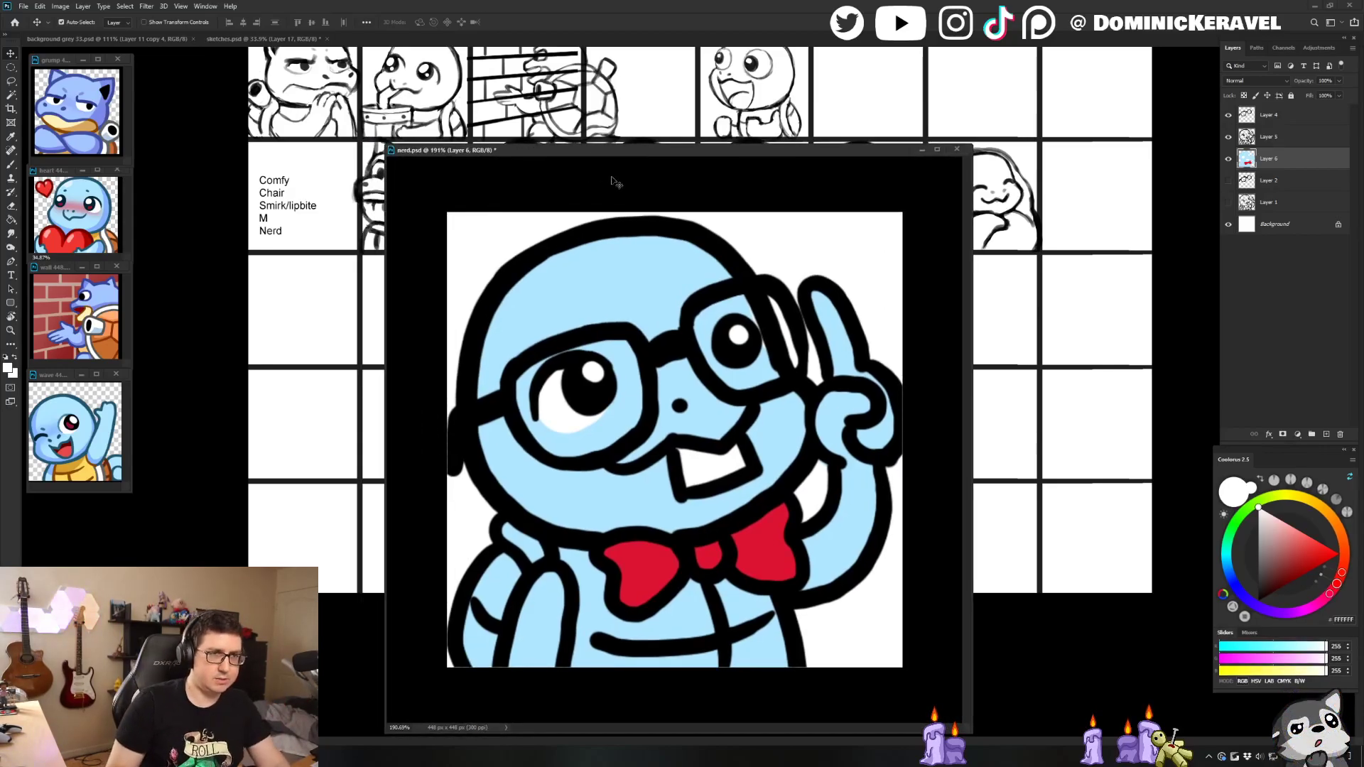
left_click_drag(632, 150, 577, 123)
left_click_drag(917, 707, 959, 737)
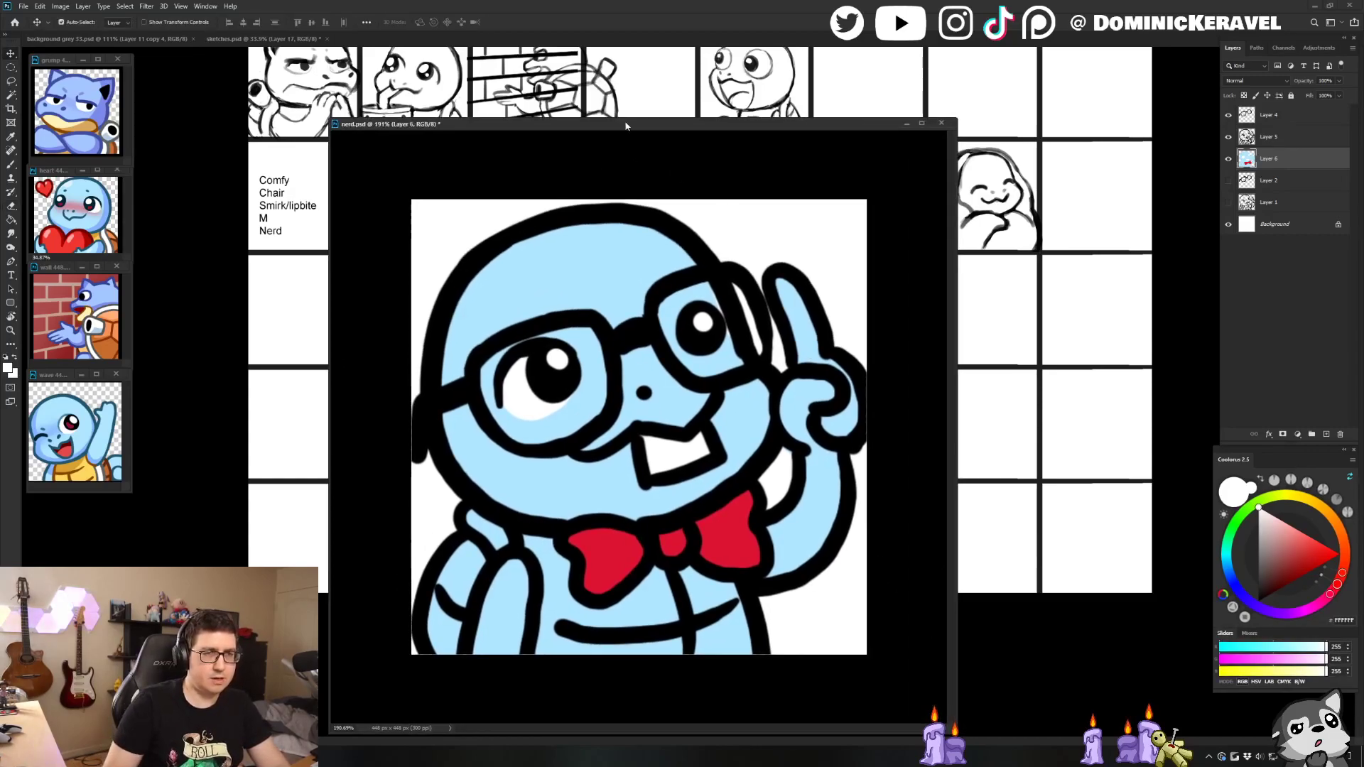
left_click_drag(625, 124, 577, 101)
key("b")
left_click(651, 267, "alt")
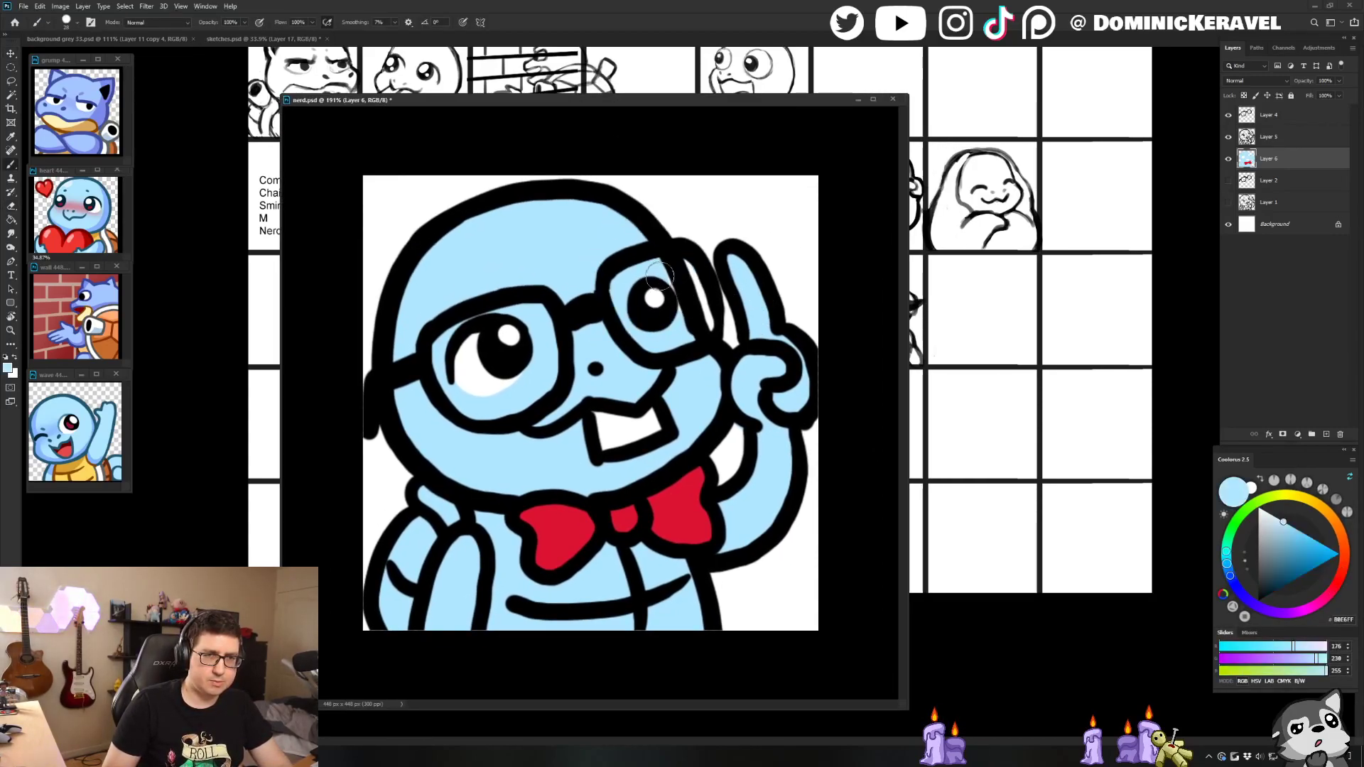
left_click(655, 295, "alt")
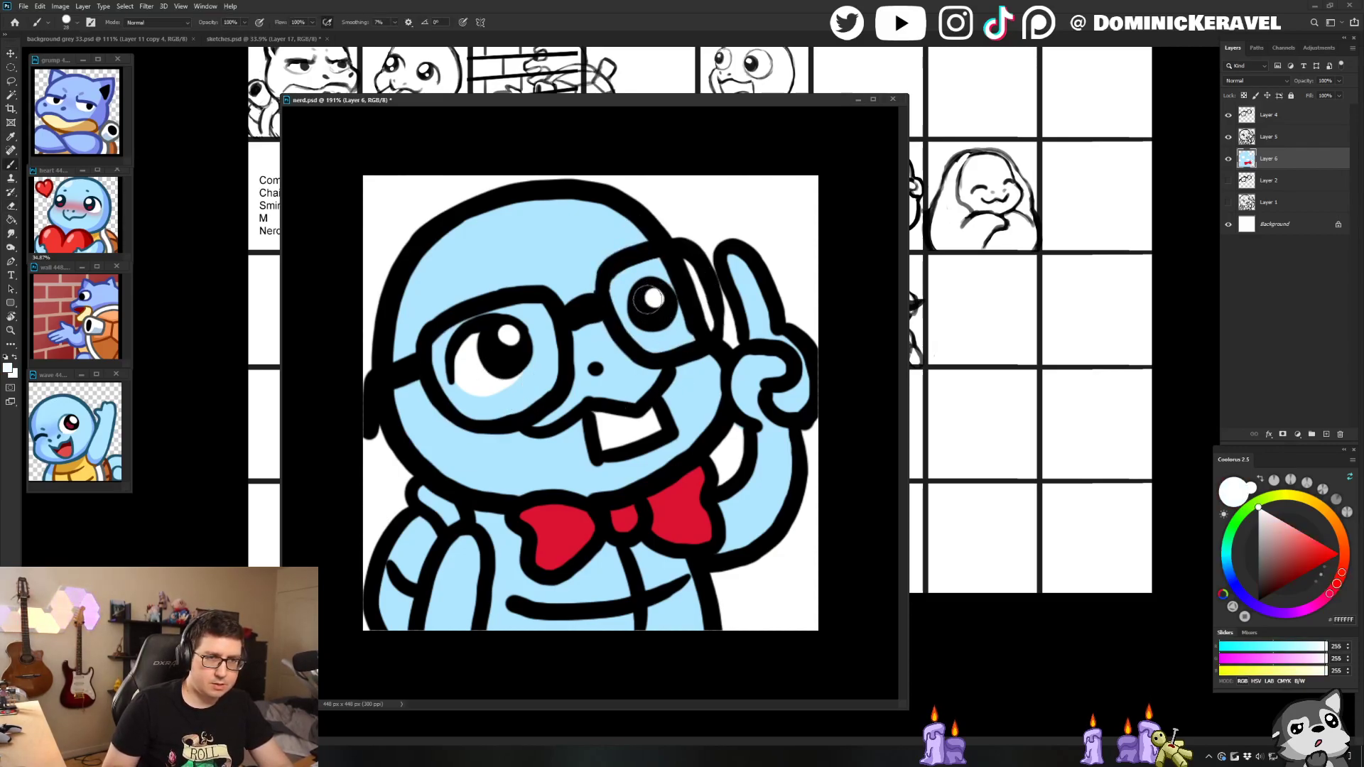
key("v")
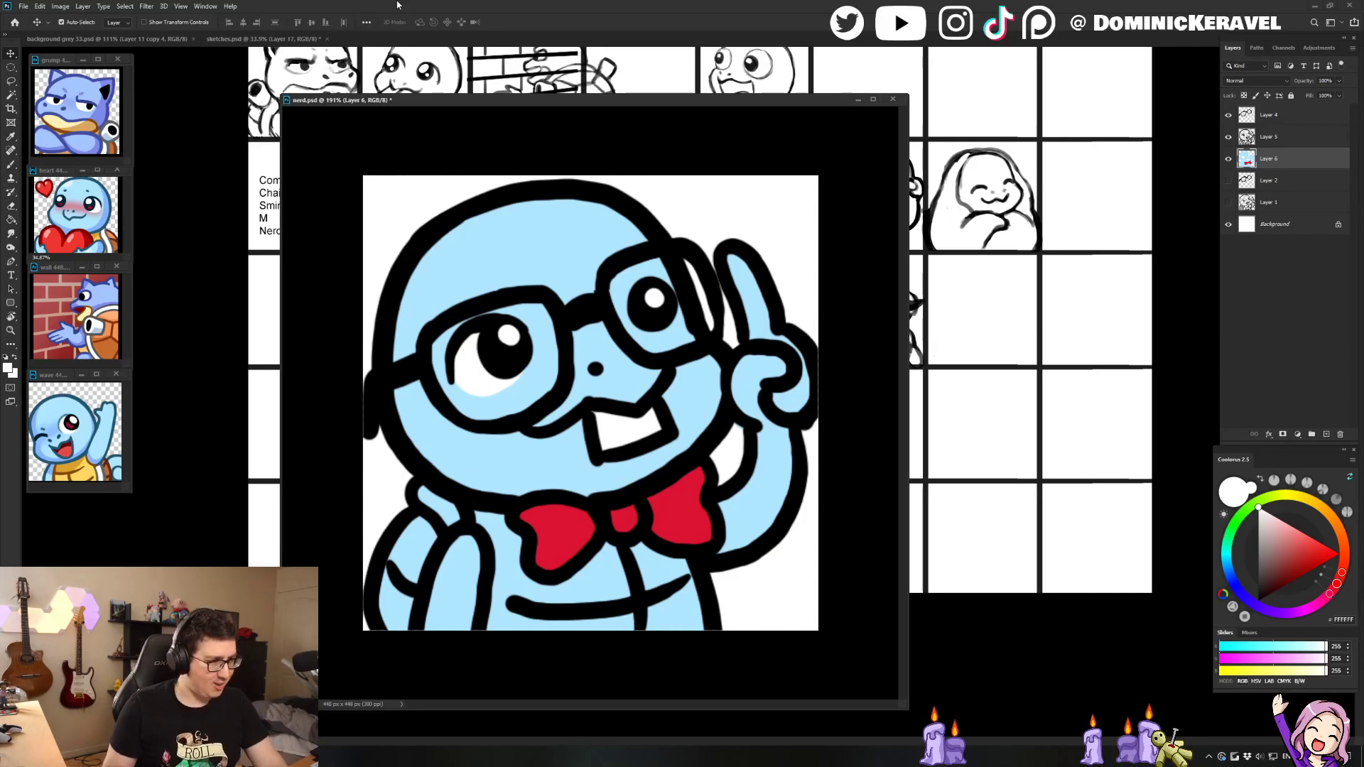
left_click_drag(582, 103, 567, 99)
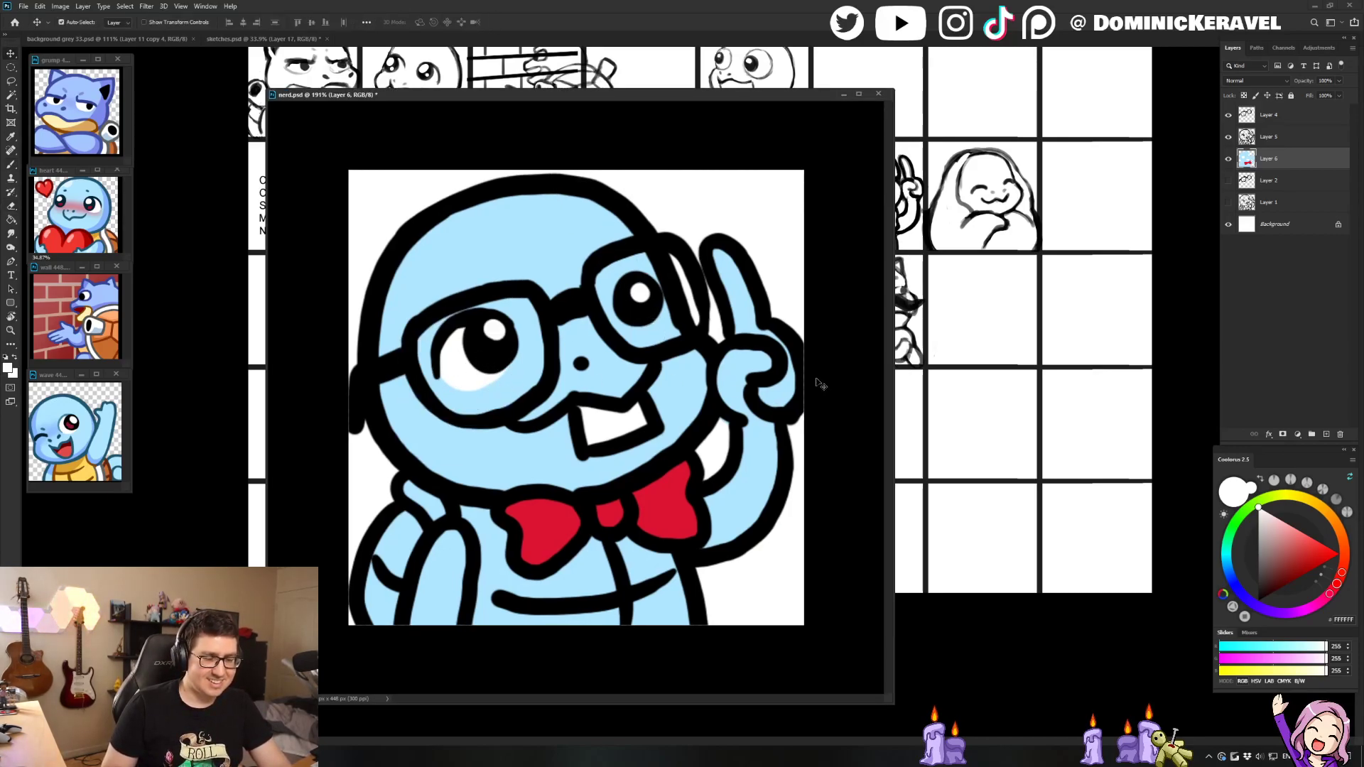
Step: Sample yellow #FED860 from the waving reference emote and paint the belly with it
key("b")
left_click(84, 475, "alt")
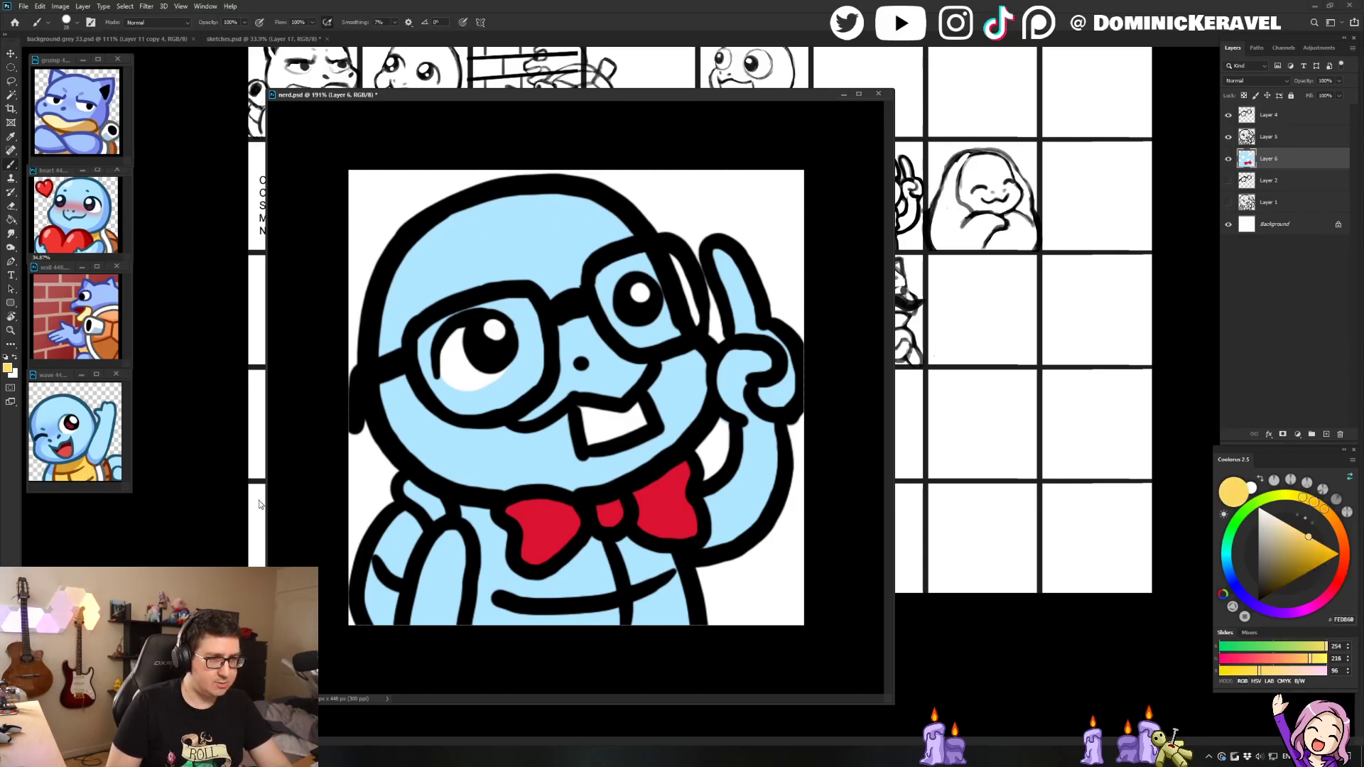
mouse_move(463, 510)
left_mouse_down()
mouse_move(492, 537)
mouse_move(482, 635)
left_mouse_up()
mouse_move(497, 544)
left_mouse_down()
mouse_move(596, 577)
mouse_move(527, 589)
mouse_move(537, 603)
mouse_move(517, 616)
mouse_move(581, 587)
mouse_move(592, 553)
mouse_move(629, 549)
mouse_move(670, 588)
mouse_move(676, 630)
mouse_move(640, 587)
mouse_move(564, 598)
mouse_move(601, 617)
mouse_move(651, 608)
mouse_move(622, 596)
mouse_move(654, 582)
mouse_move(607, 618)
left_mouse_up()
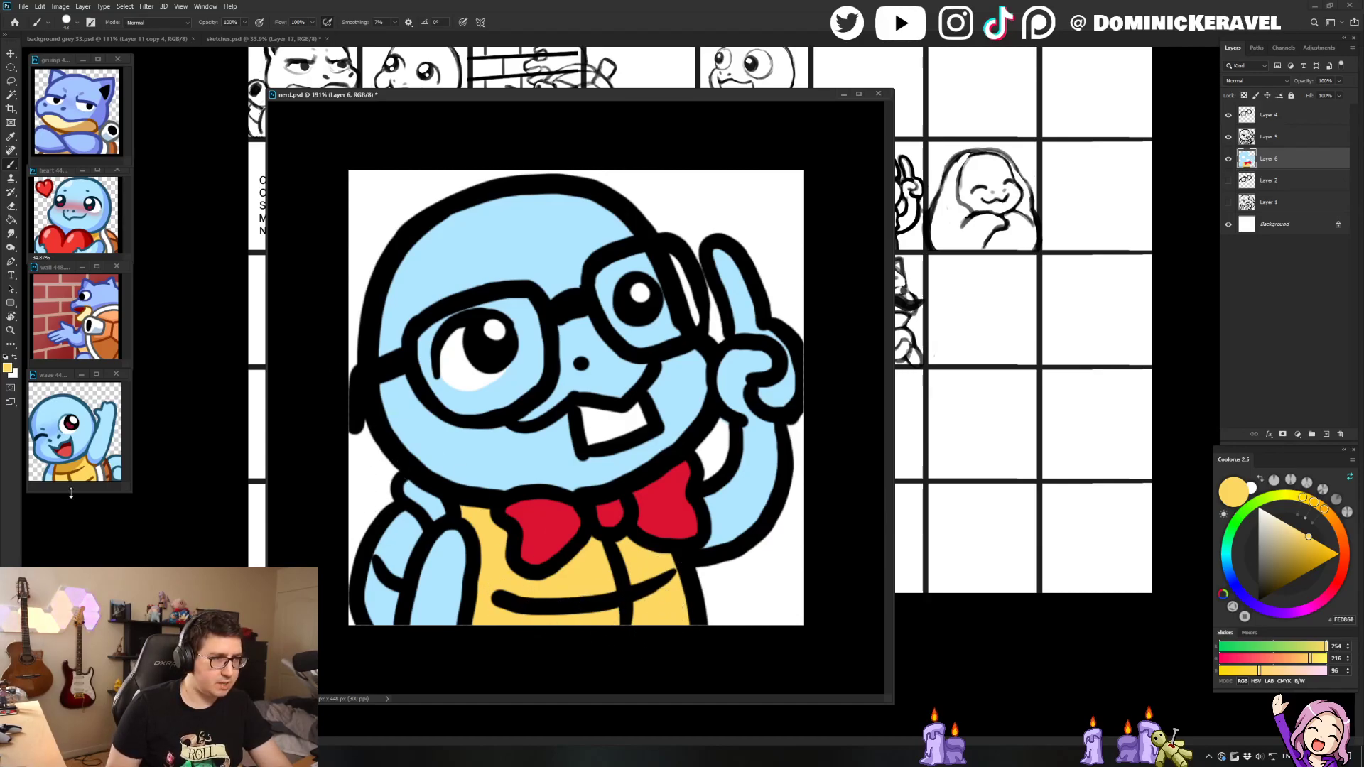
Step: Paint the shell orange-brown with a colour sampled from the waving reference emote, and paint its rim white
left_click(111, 465, "alt")
mouse_move(391, 518)
left_mouse_down()
mouse_move(408, 554)
mouse_move(385, 595)
mouse_move(363, 565)
mouse_move(377, 625)
mouse_move(401, 590)
left_mouse_up()
left_click(103, 467, "alt")
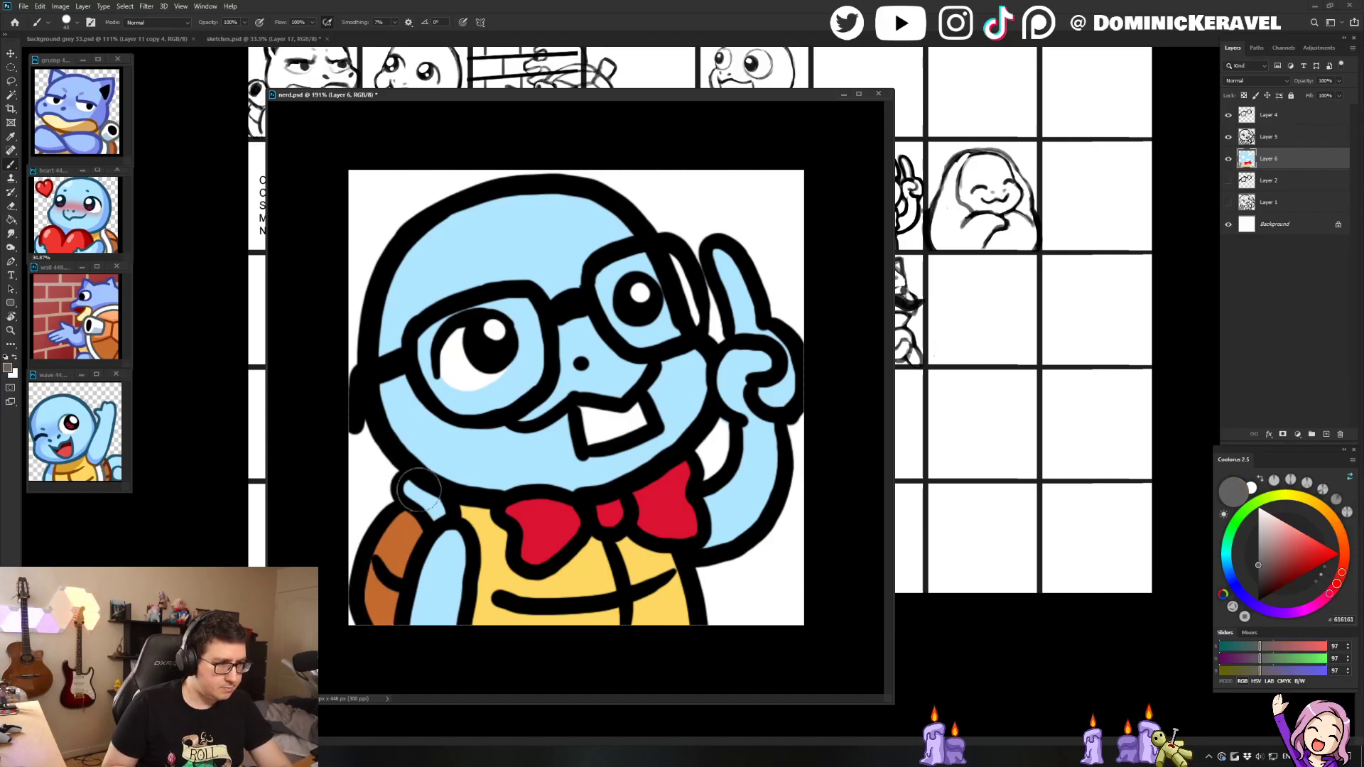
key("ctrl+z")
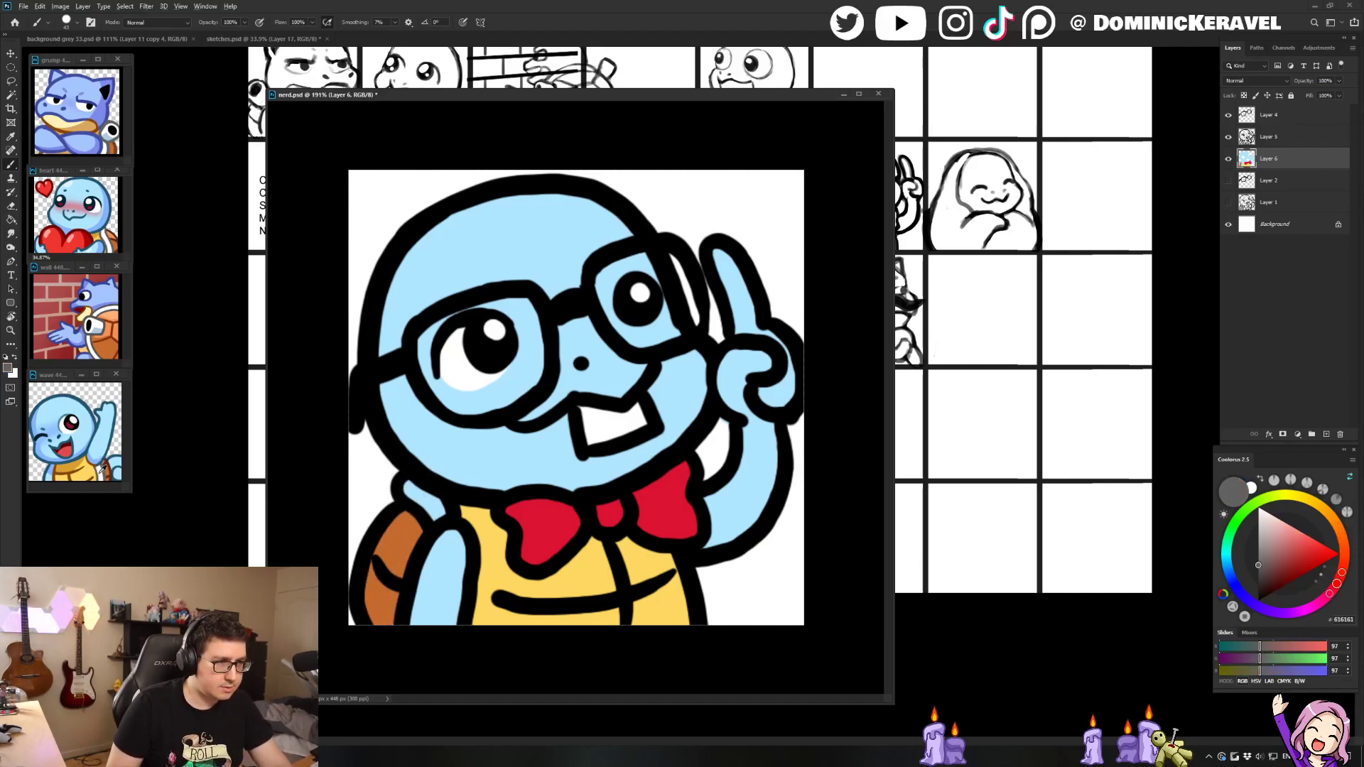
key("x")
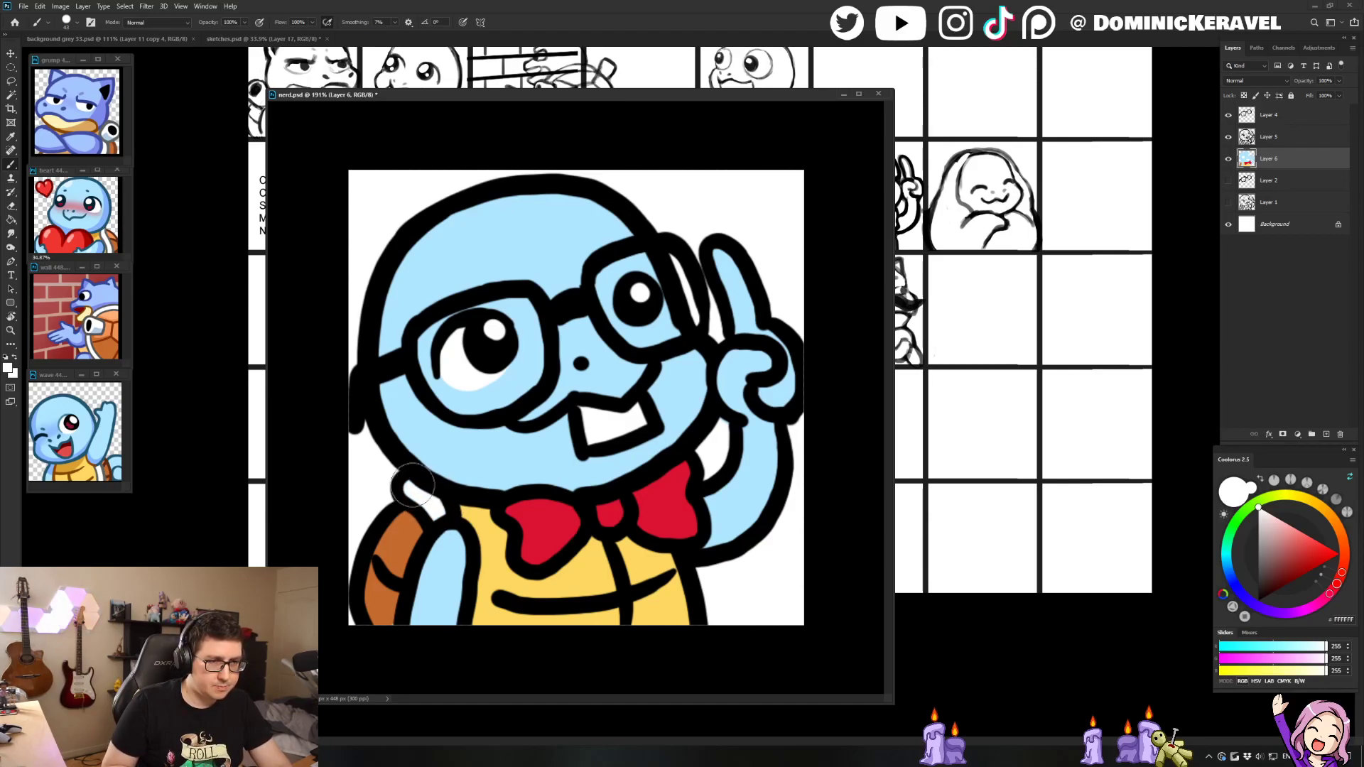
key("v")
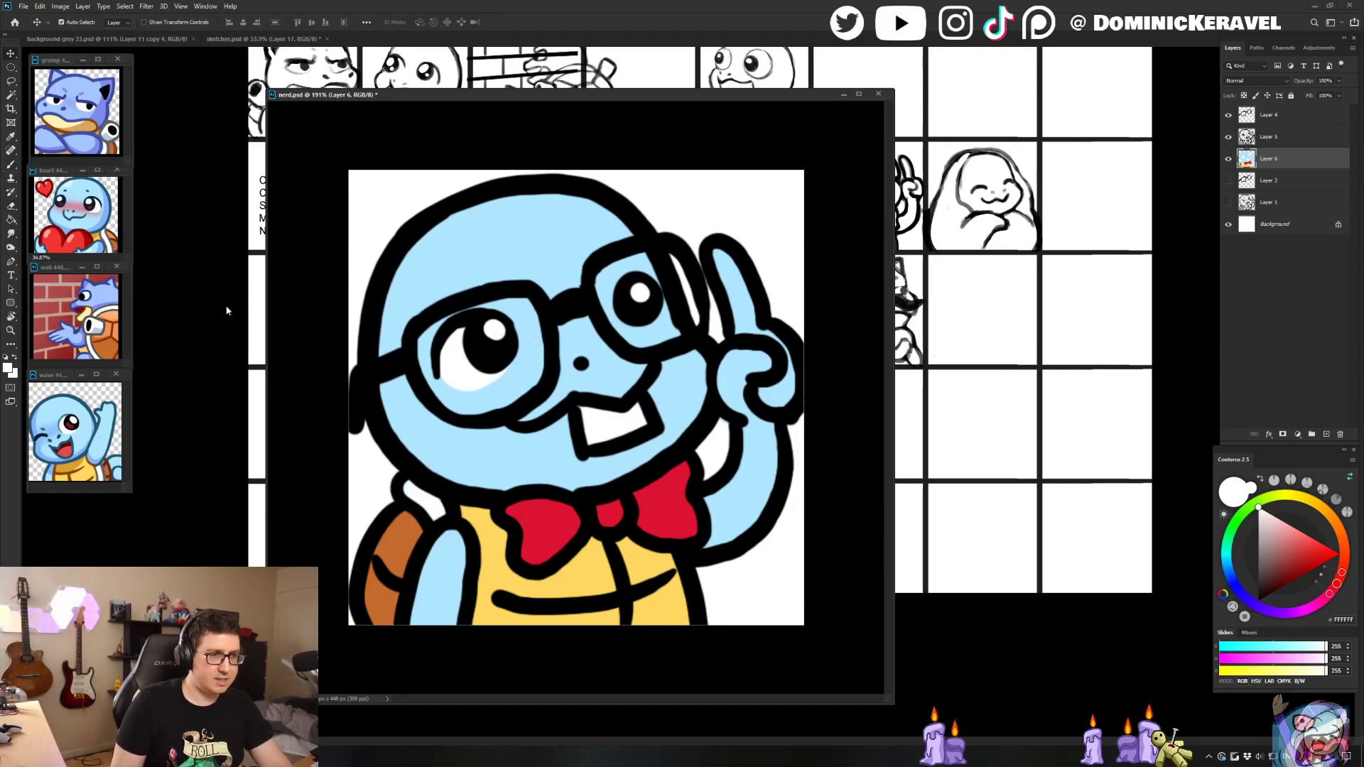
left_click_drag(462, 96, 474, 90)
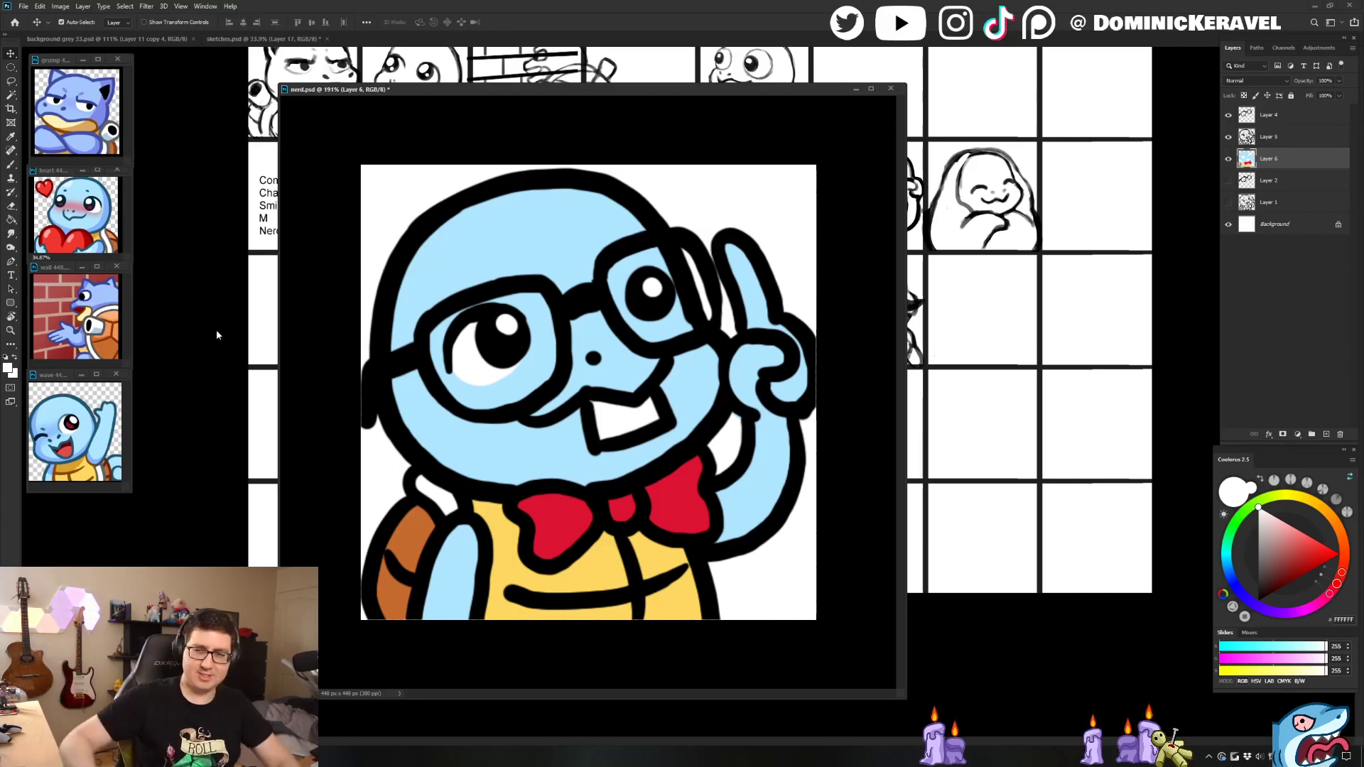
left_click_drag(463, 96, 477, 97)
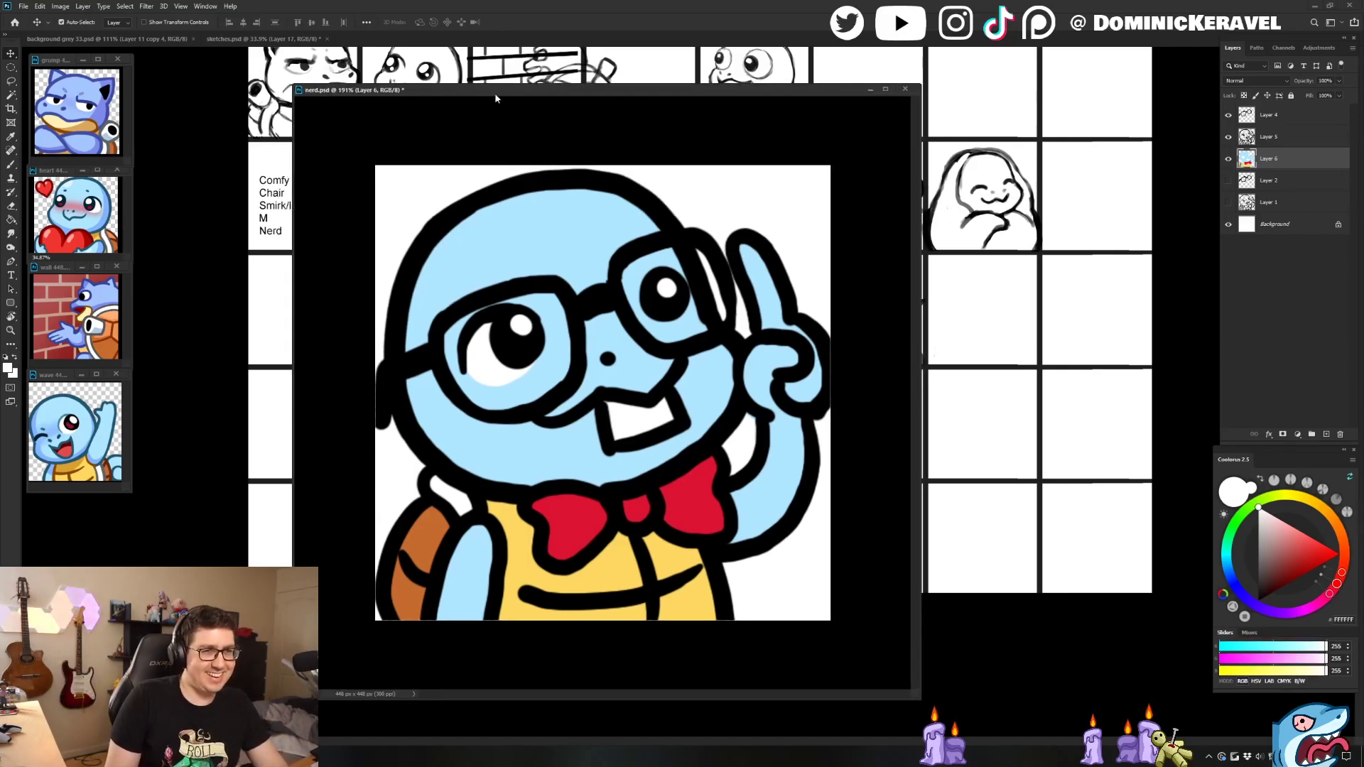
key("b")
left_click(571, 232, "alt")
key("v")
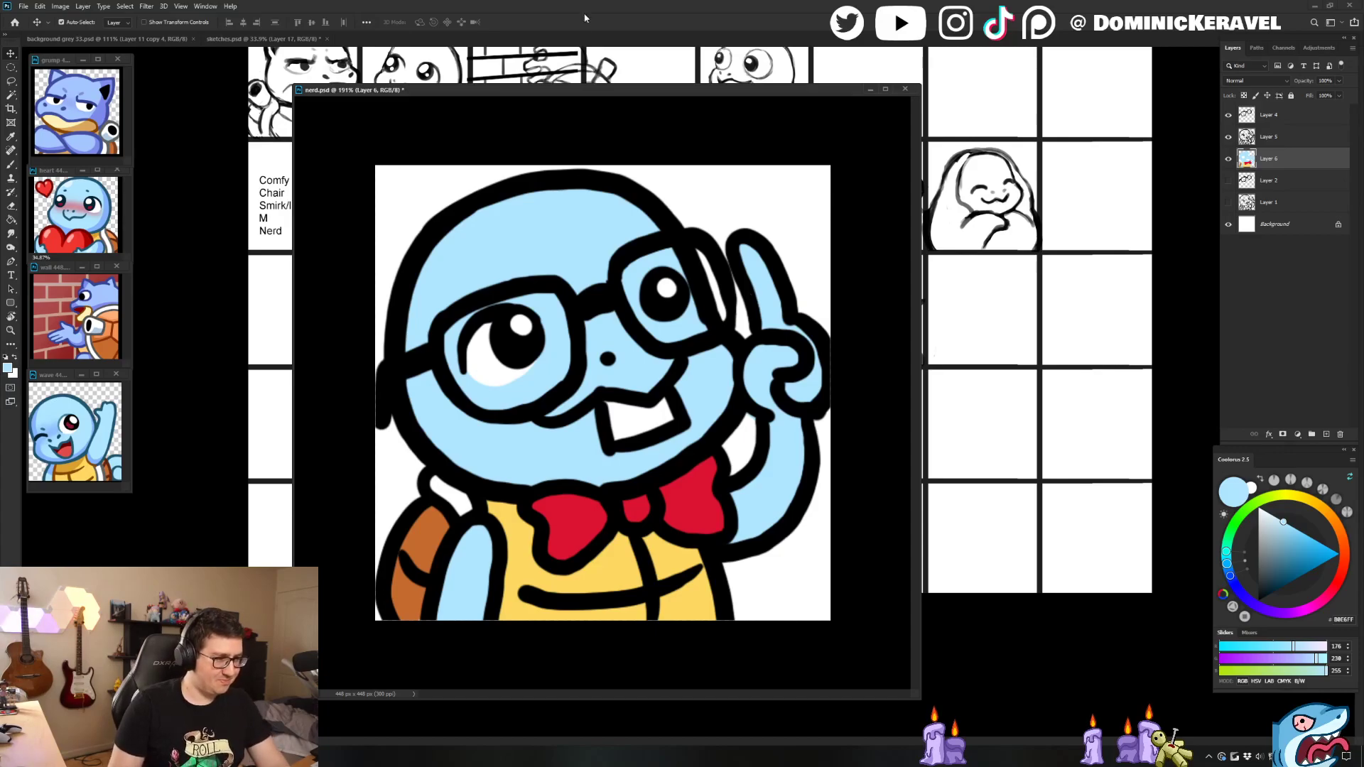
left_click_drag(495, 85, 482, 78)
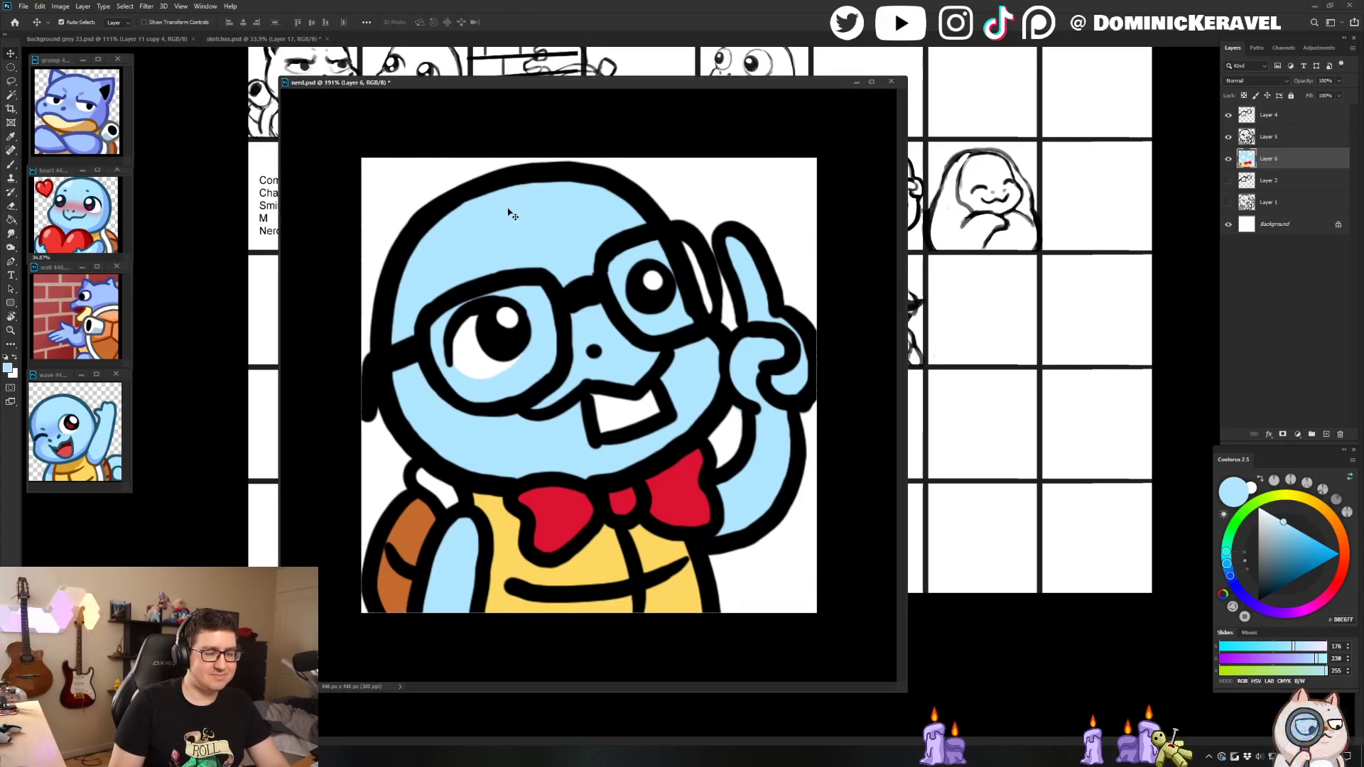
Step: Save the file, then shade the upper belly around the bow tie with dark yellow #DAA02E sampled from the waving reference, within a Magic Wand selection
key("ctrl+s")
key("b")
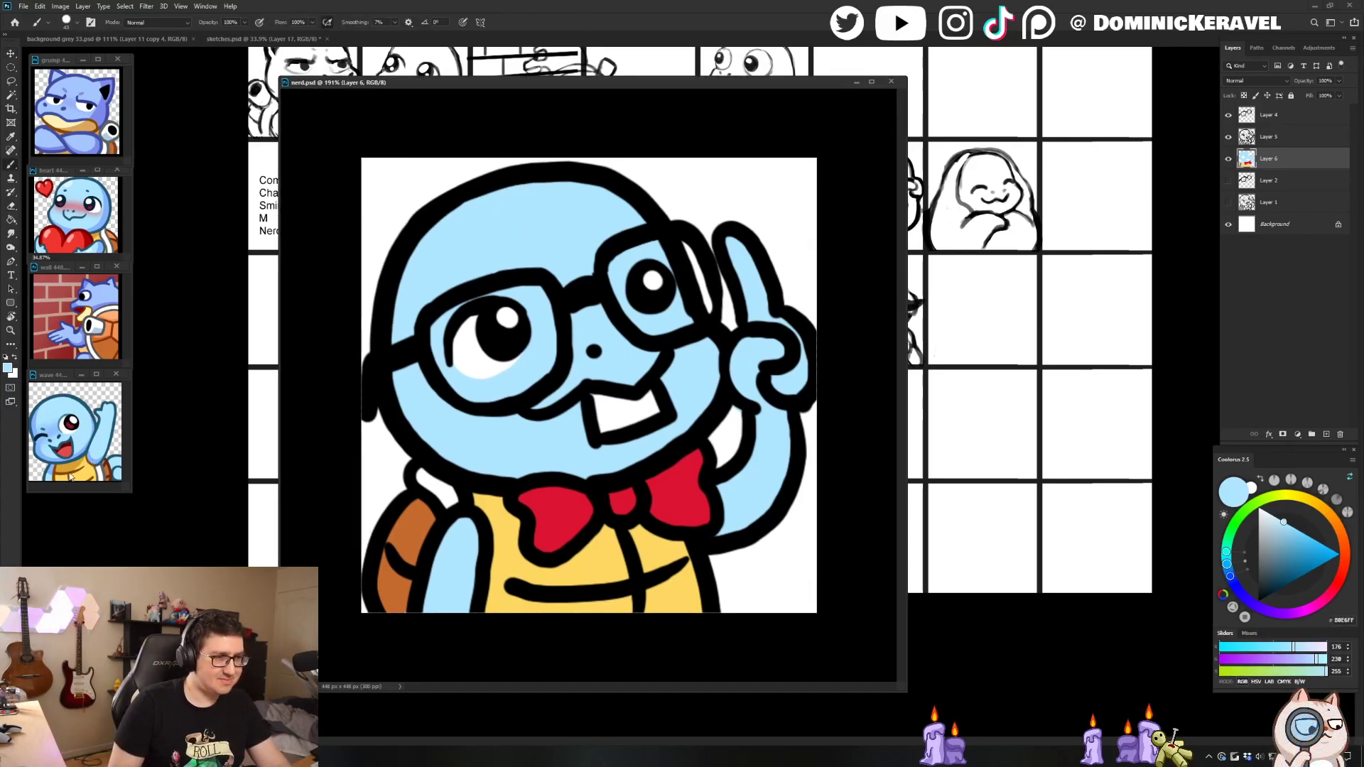
left_click(82, 473, "alt")
key("w")
left_click(577, 559)
key("b")
left_click_drag(547, 538, 566, 542)
left_click_drag(647, 508, 497, 515)
key("ctrl+d")
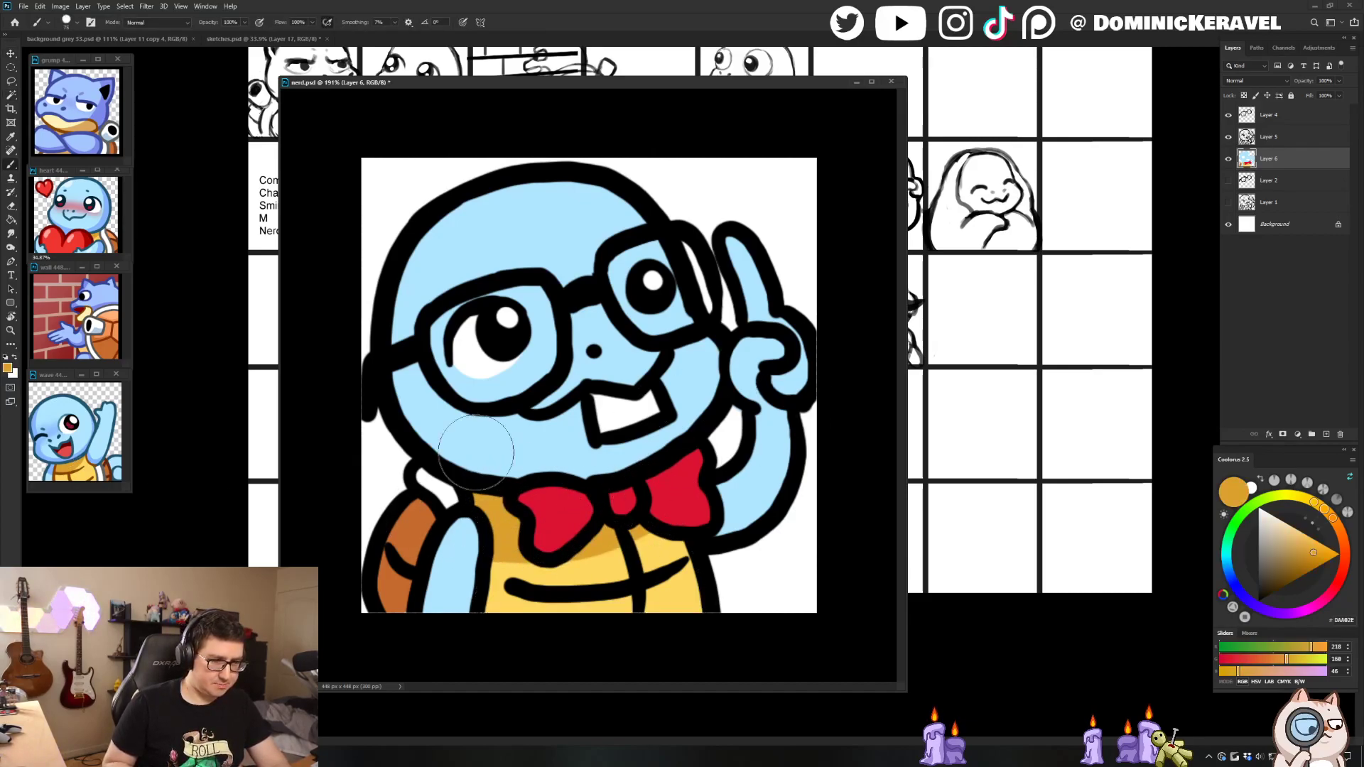
Step: Darken the sampled shell brown to #955326 and paint a shadow on the shell's upper part within a Magic Wand selection
key("v")
key("b")
left_click(415, 550, "alt")
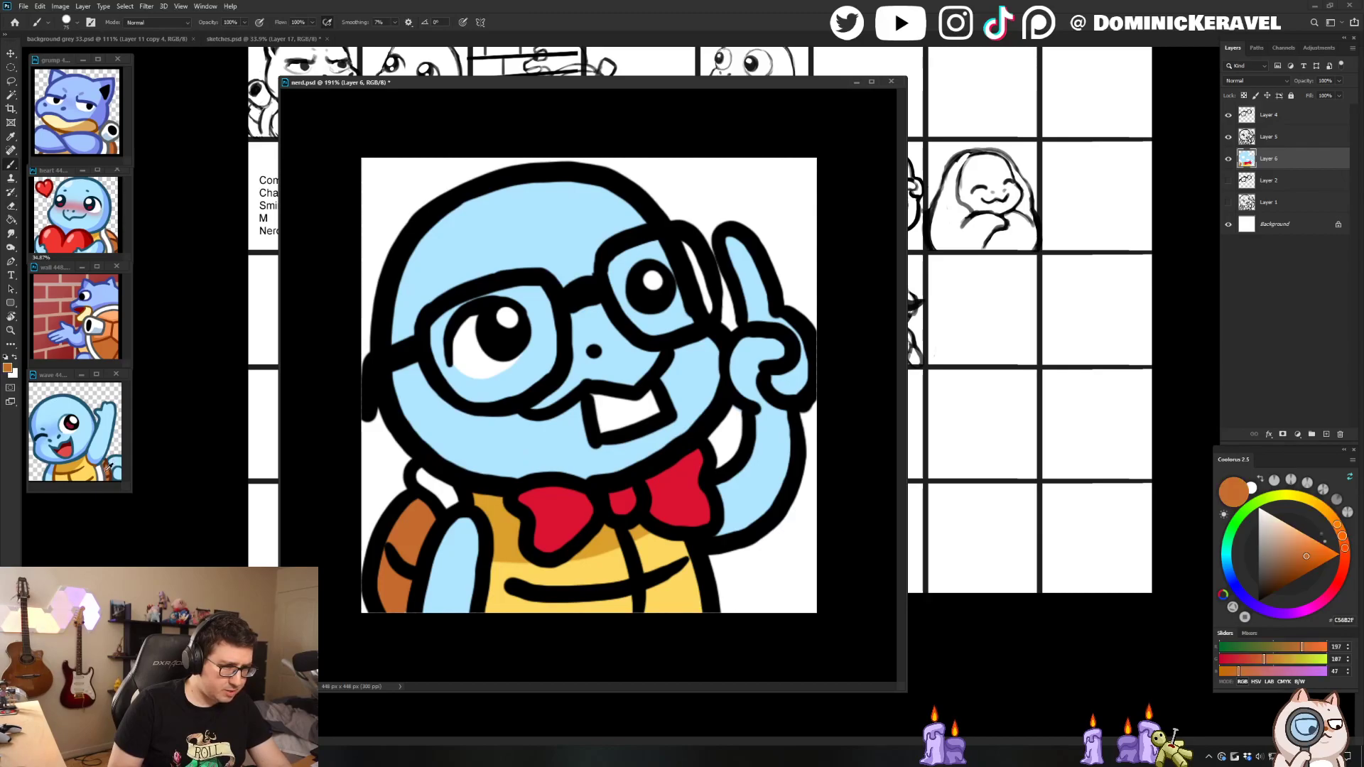
left_click_drag(439, 531, 426, 530)
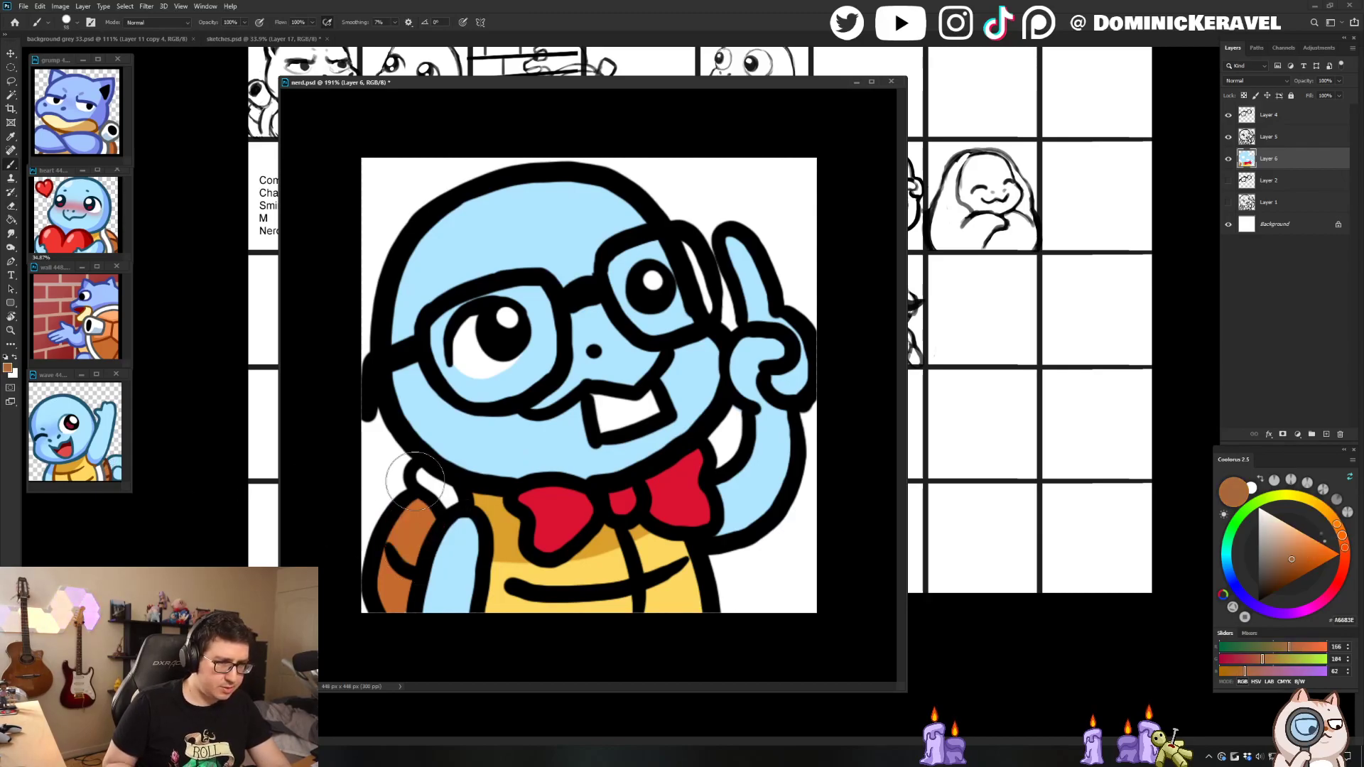
left_click(1293, 567)
key("w")
left_click(422, 527)
key("b")
left_click_drag(412, 477, 465, 528)
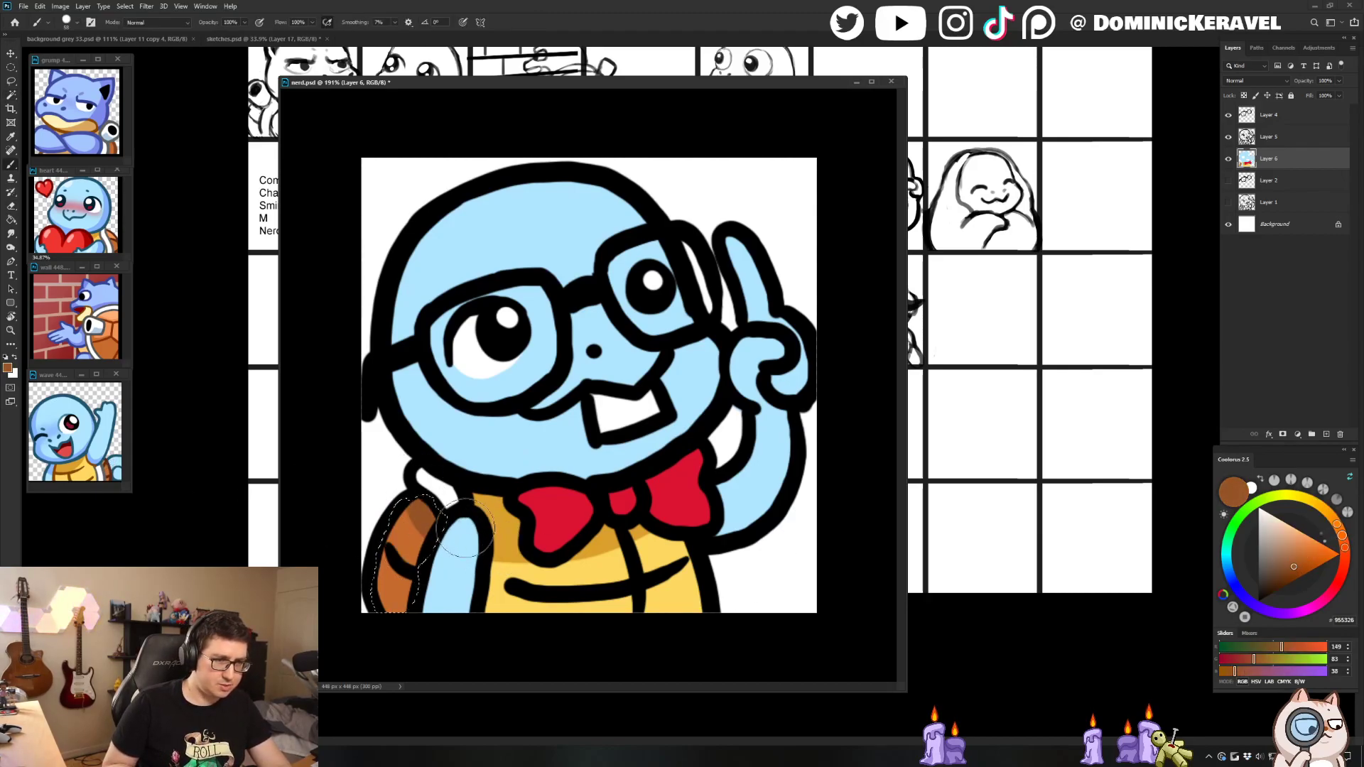
key("ctrl+d")
key("v")
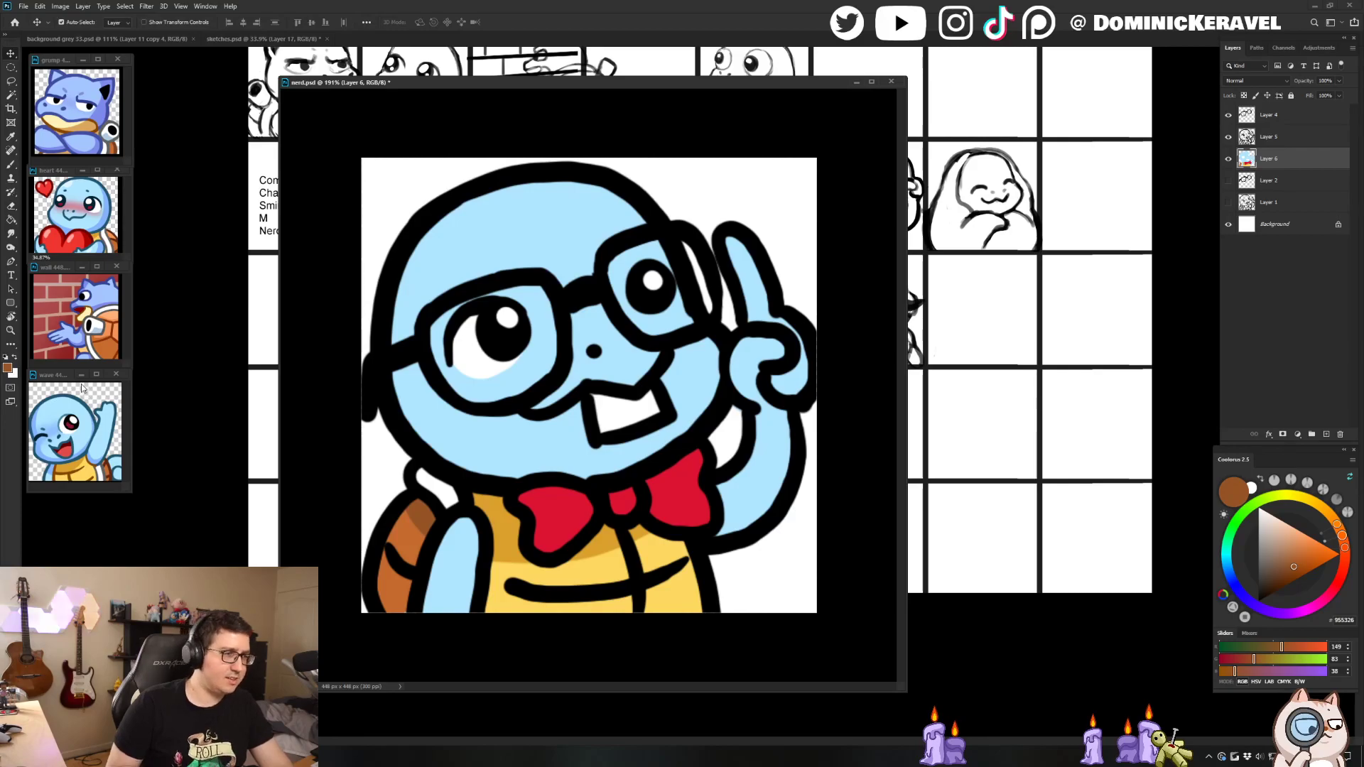
Step: Sample shadow blue #84B5FF from the waving reference, select the light blue skin, and shade the back of the head and the chin
key("b")
left_click(40, 447, "alt")
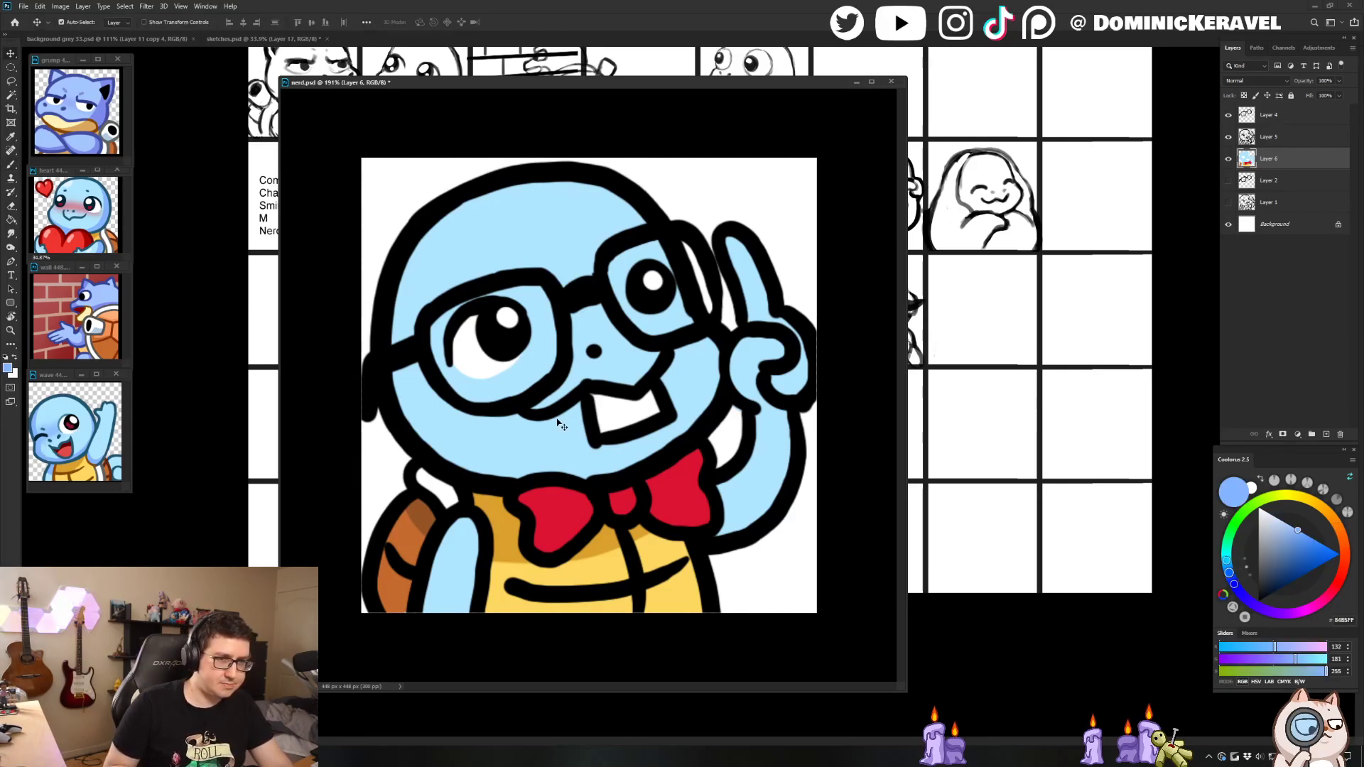
key("v")
key("w")
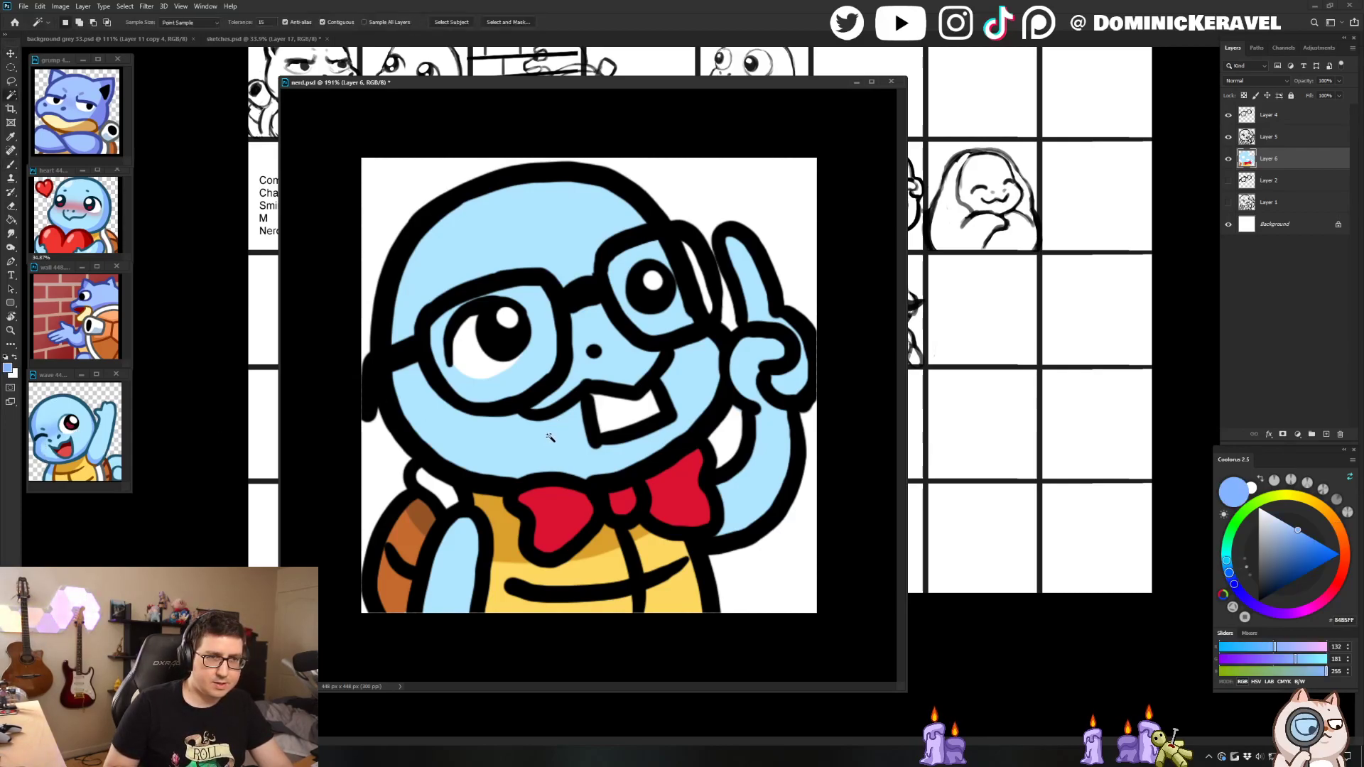
left_click(549, 437)
scroll(533, 405, "down", 3)
key("b")
right_click(502, 351, "alt")
mouse_move(471, 251)
left_mouse_down()
mouse_move(446, 322)
mouse_move(460, 401)
mouse_move(506, 443)
mouse_move(572, 458)
left_mouse_up()
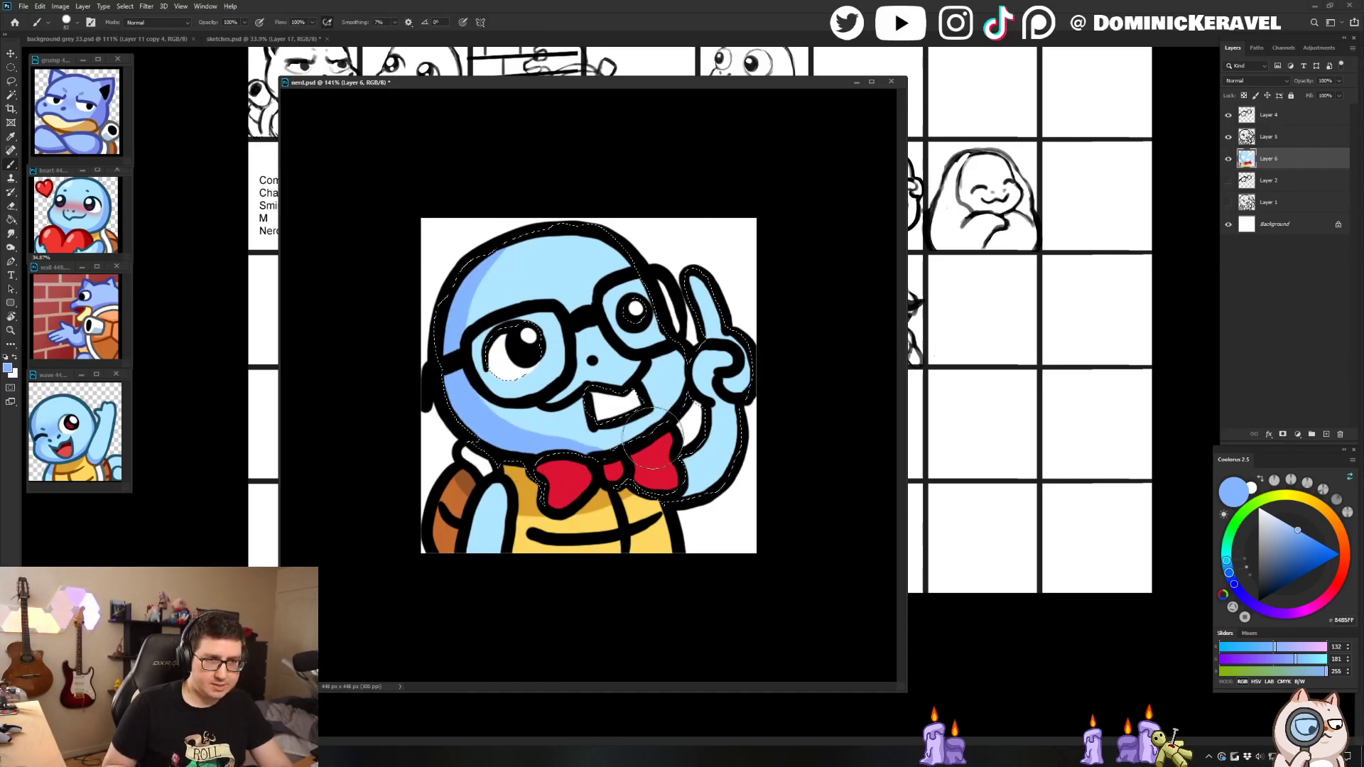
mouse_move(671, 429)
left_mouse_down()
mouse_move(608, 445)
mouse_move(508, 450)
left_mouse_up()
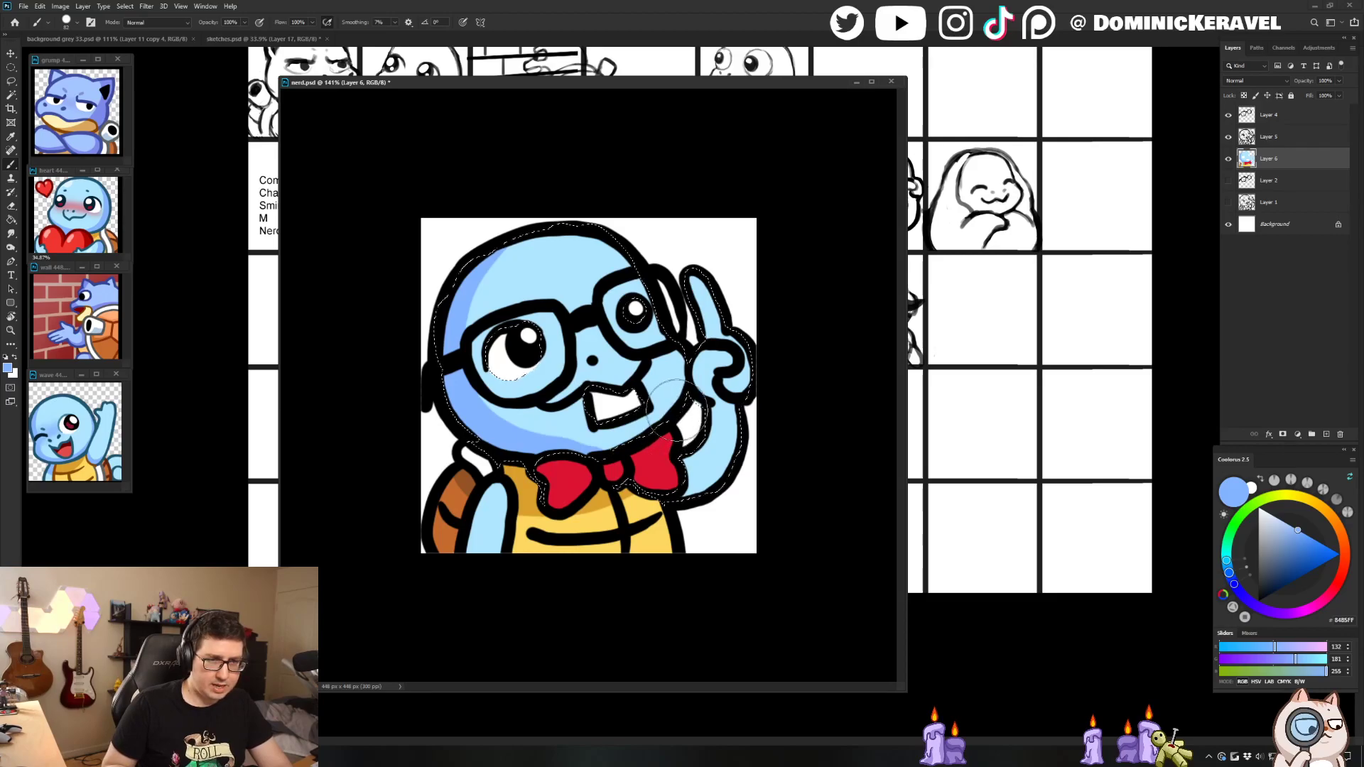
Step: Thin the head's shadow by painting the skin's light blue back over its inner edge, and clear the selection
left_click(527, 242, "alt")
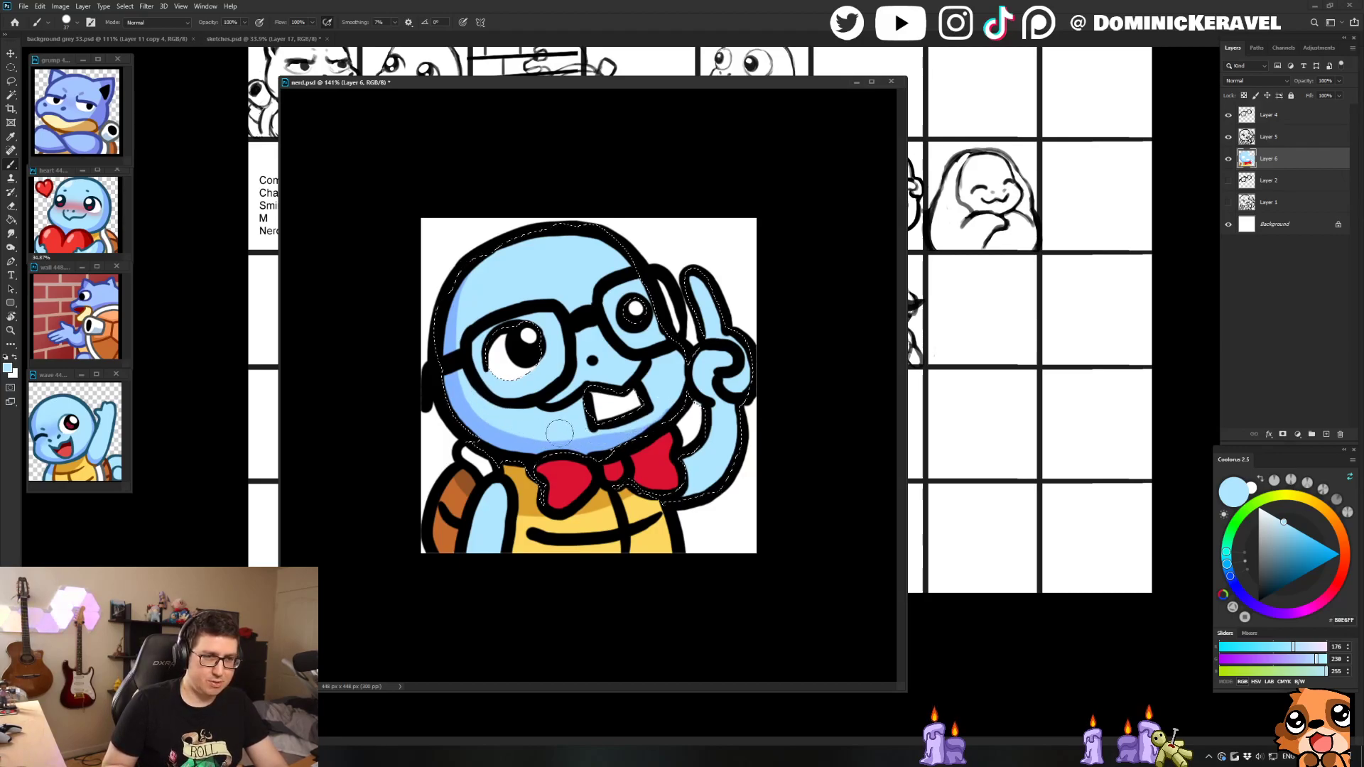
key("ctrl+d")
key("v")
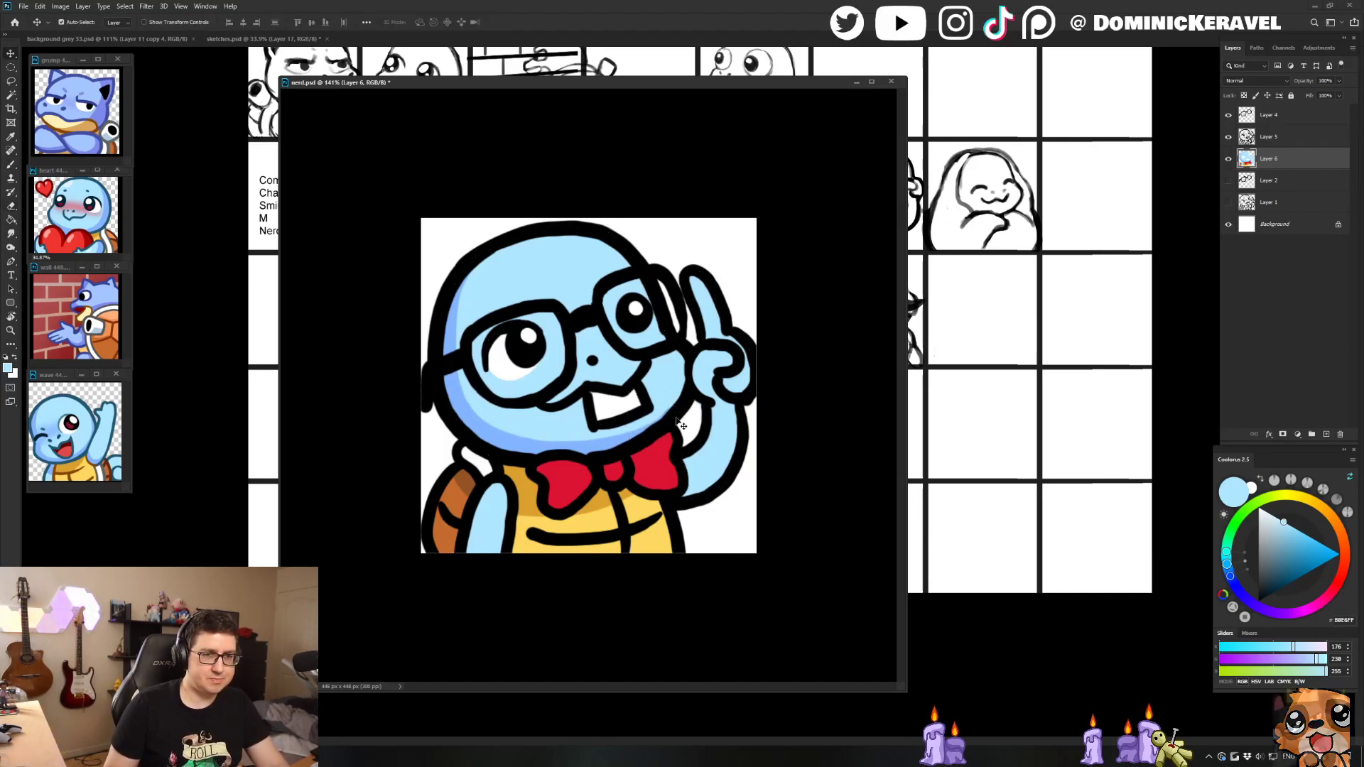
Step: Sample the head's shadow blue, select the light blue skin, and paint a shadow on the raised arm beside the bow tie
key("b")
left_click(524, 442, "alt")
key("w")
left_click(703, 469)
key("b")
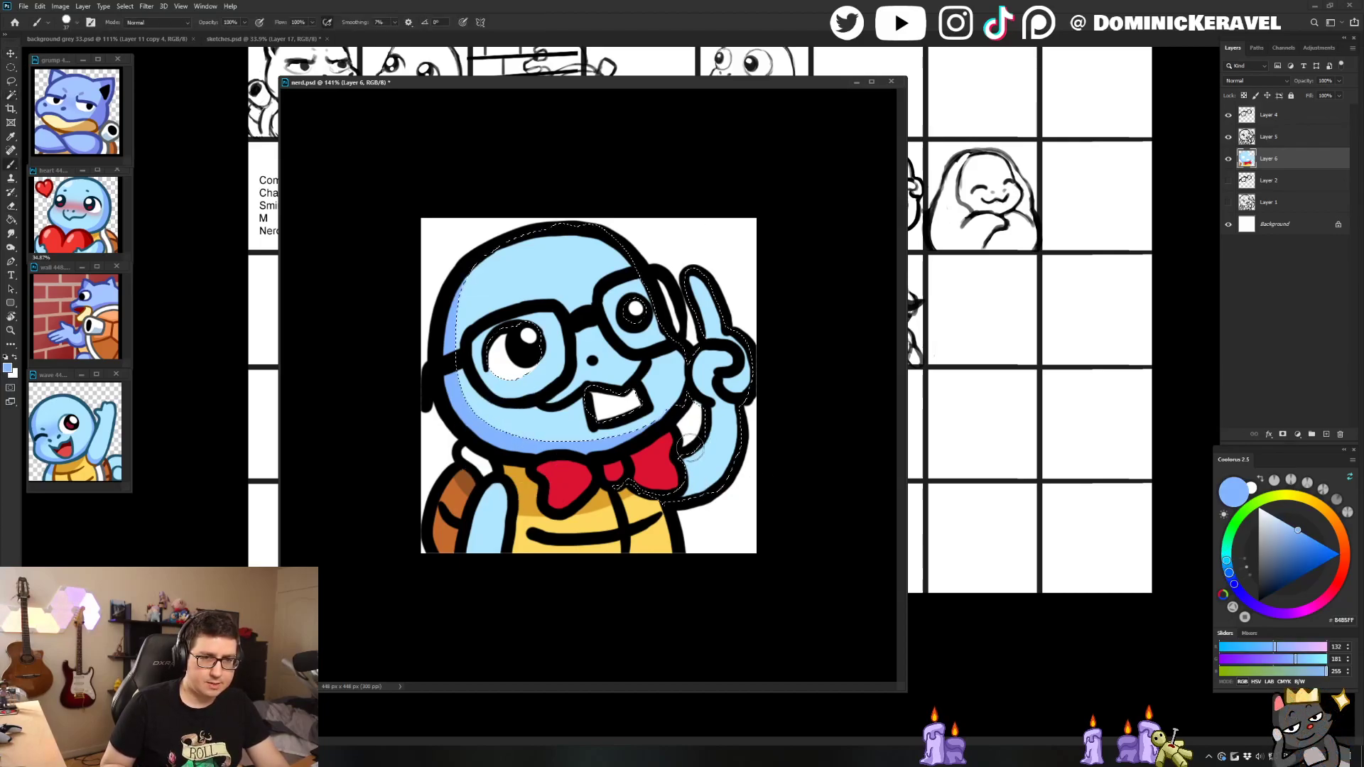
left_click_drag(721, 532, 687, 458)
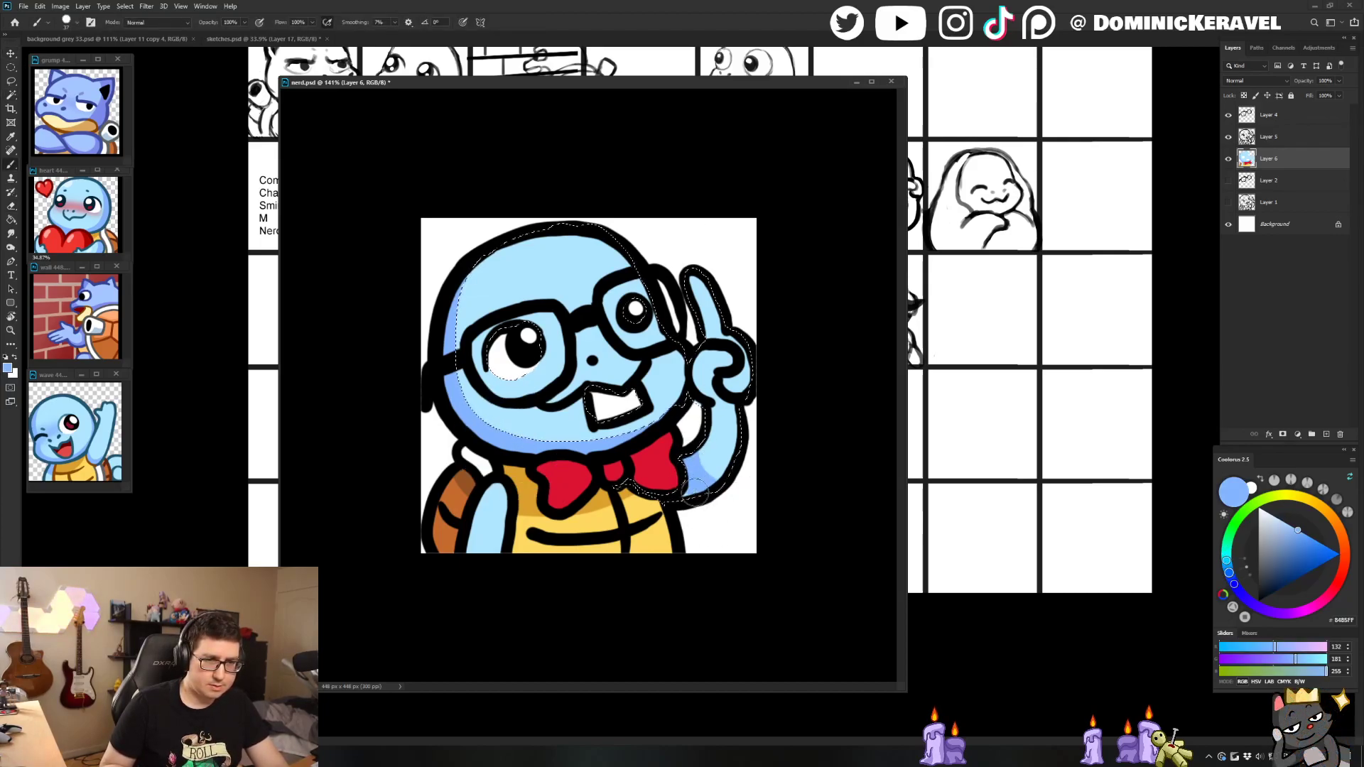
key("v")
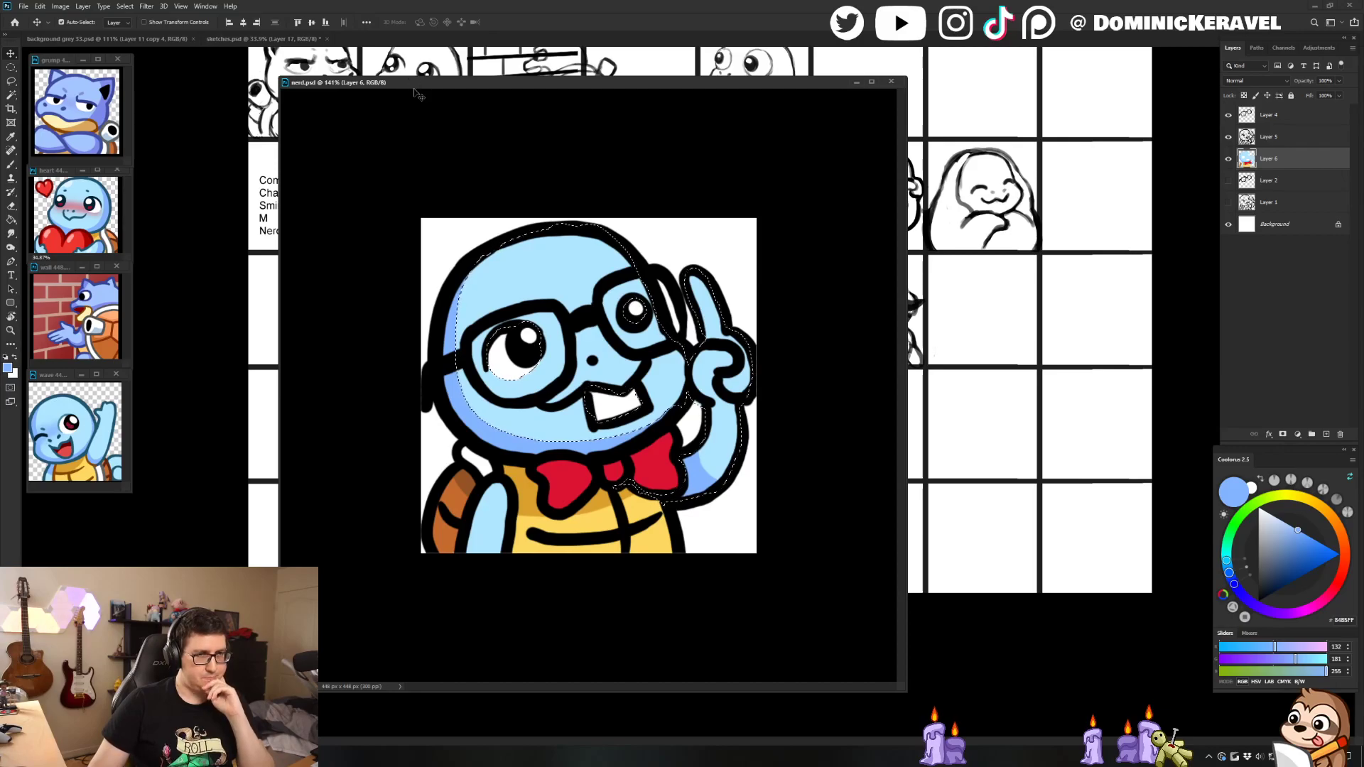
left_click(445, 94)
left_click_drag(456, 87, 465, 80)
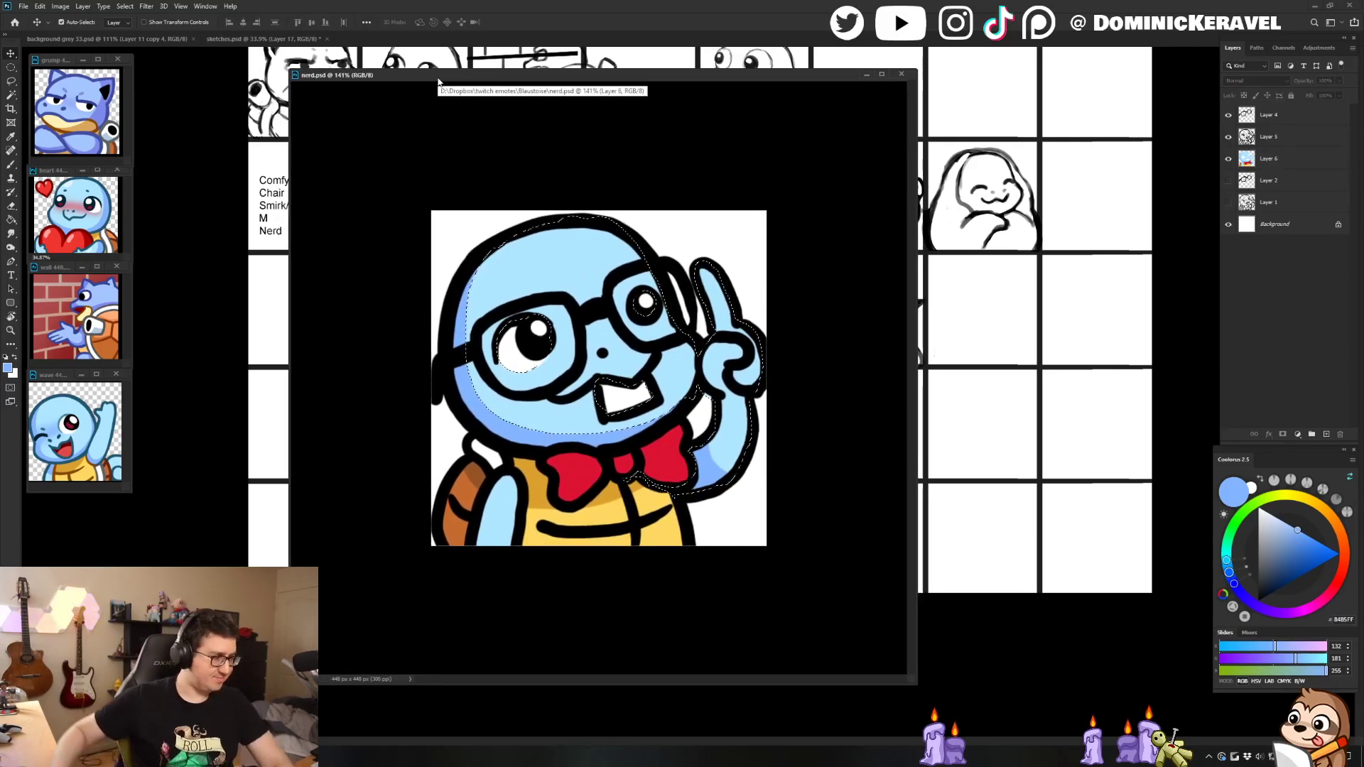
left_click_drag(682, 74, 702, 76)
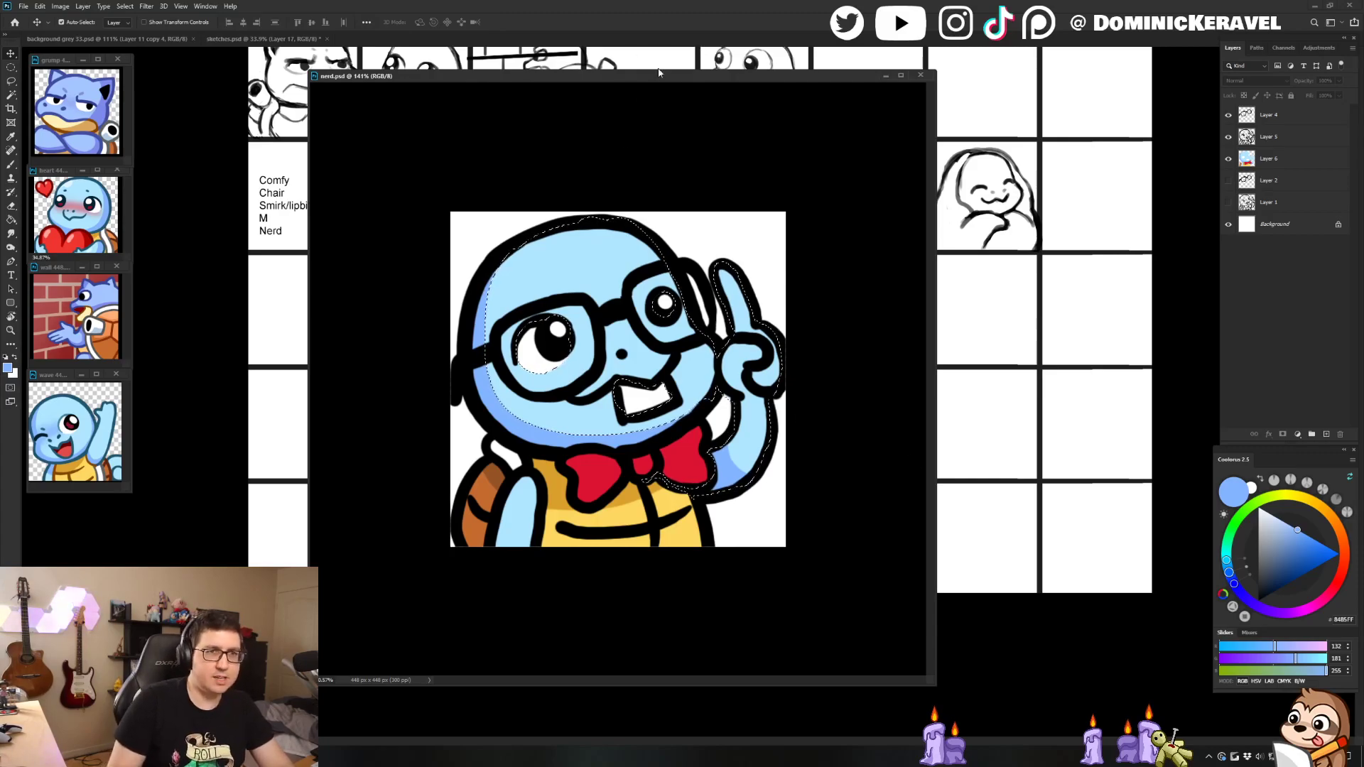
Step: Clear the selection and paint a shadow-blue shadow on the lowered arm beside the shell on Layer 6
key("ctrl+d")
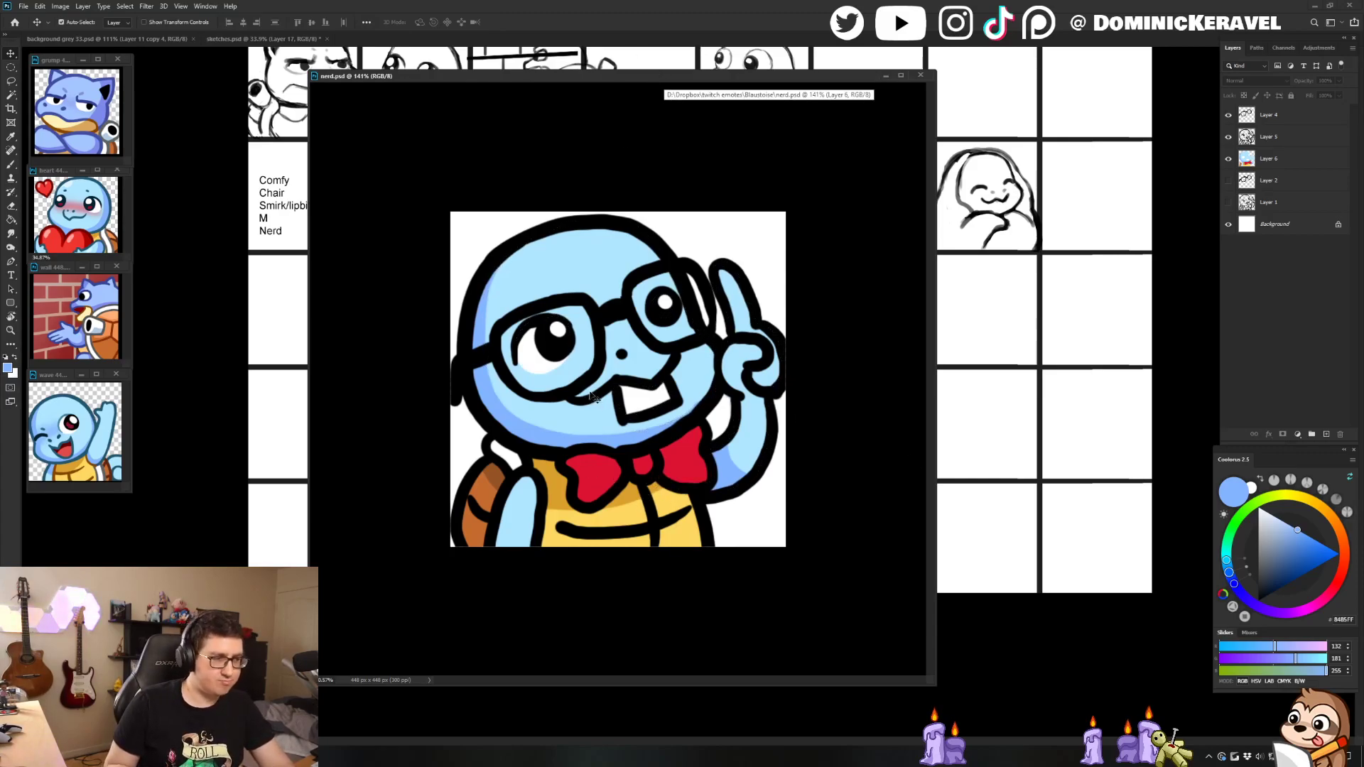
left_click(519, 513)
key("b")
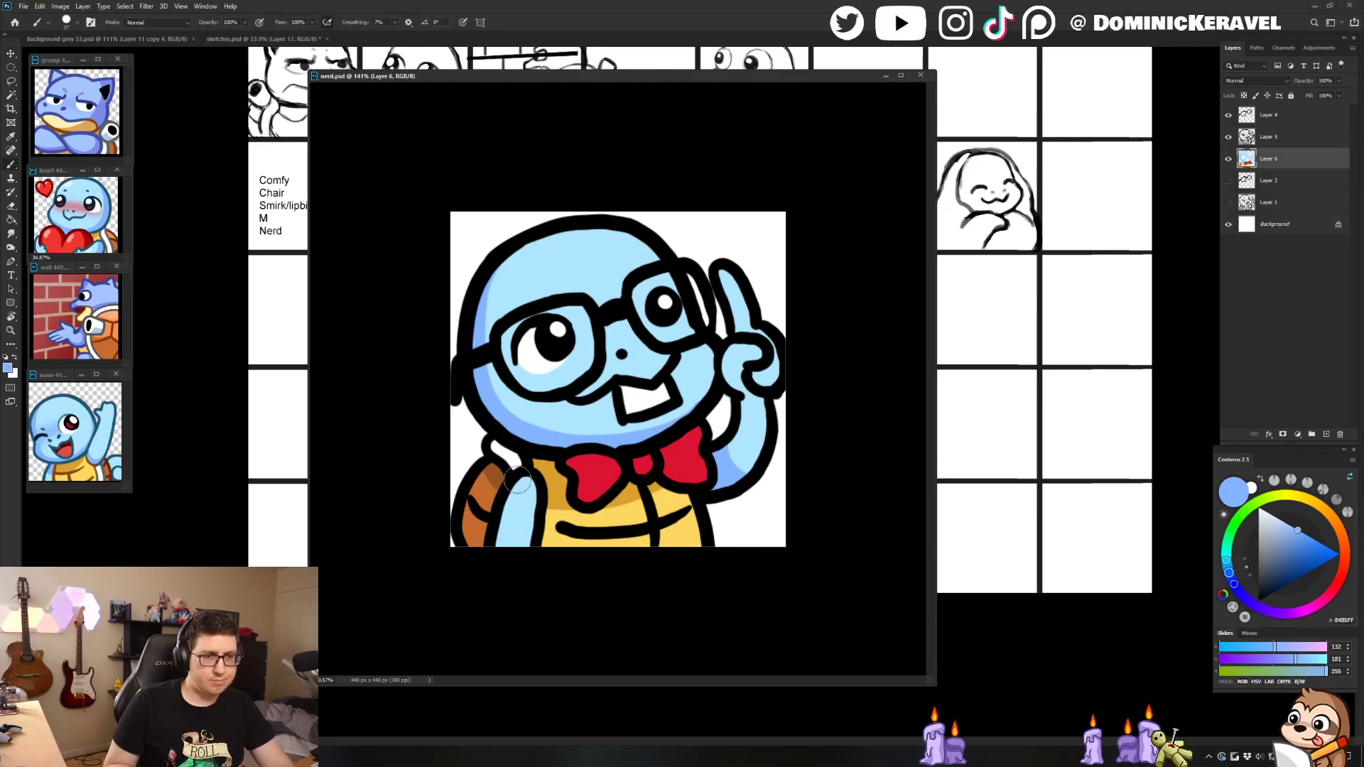
left_click_drag(516, 481, 513, 571)
key("v")
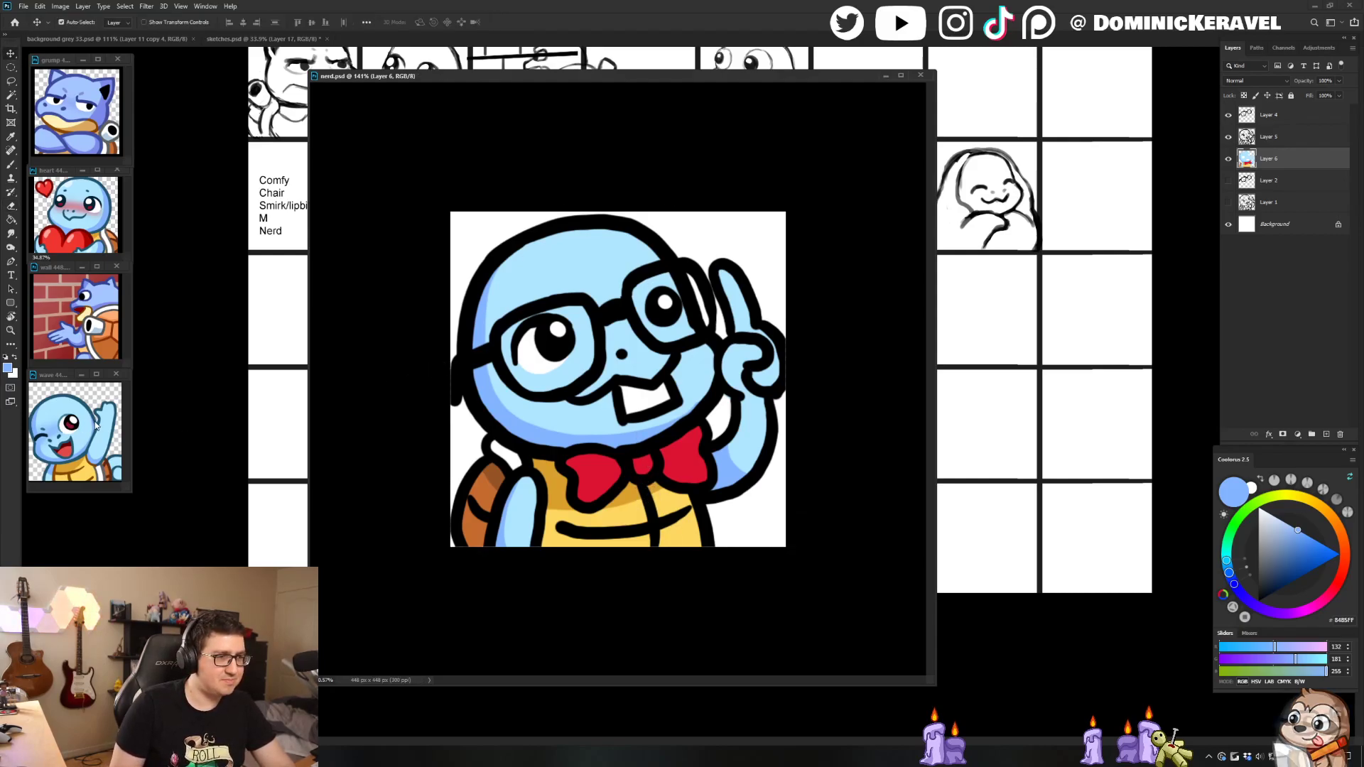
Step: Sample the dark blue outline colour #22566D from the waving reference, lock Layer 5's transparent pixels, and fill its line art with that colour
left_click(69, 394)
scroll(55, 405, "up", 5)
key("b")
left_click(58, 387, "alt")
scroll(51, 413, "down", 5)
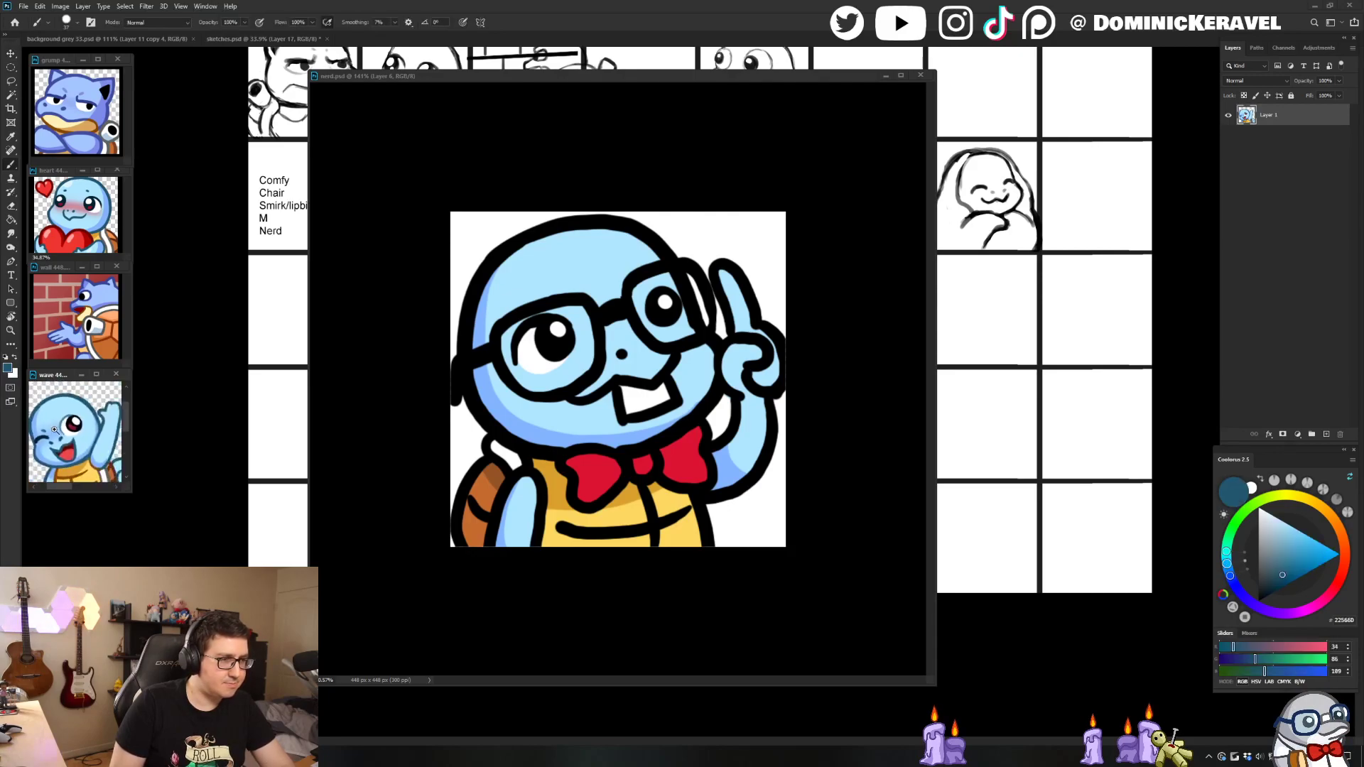
key("v")
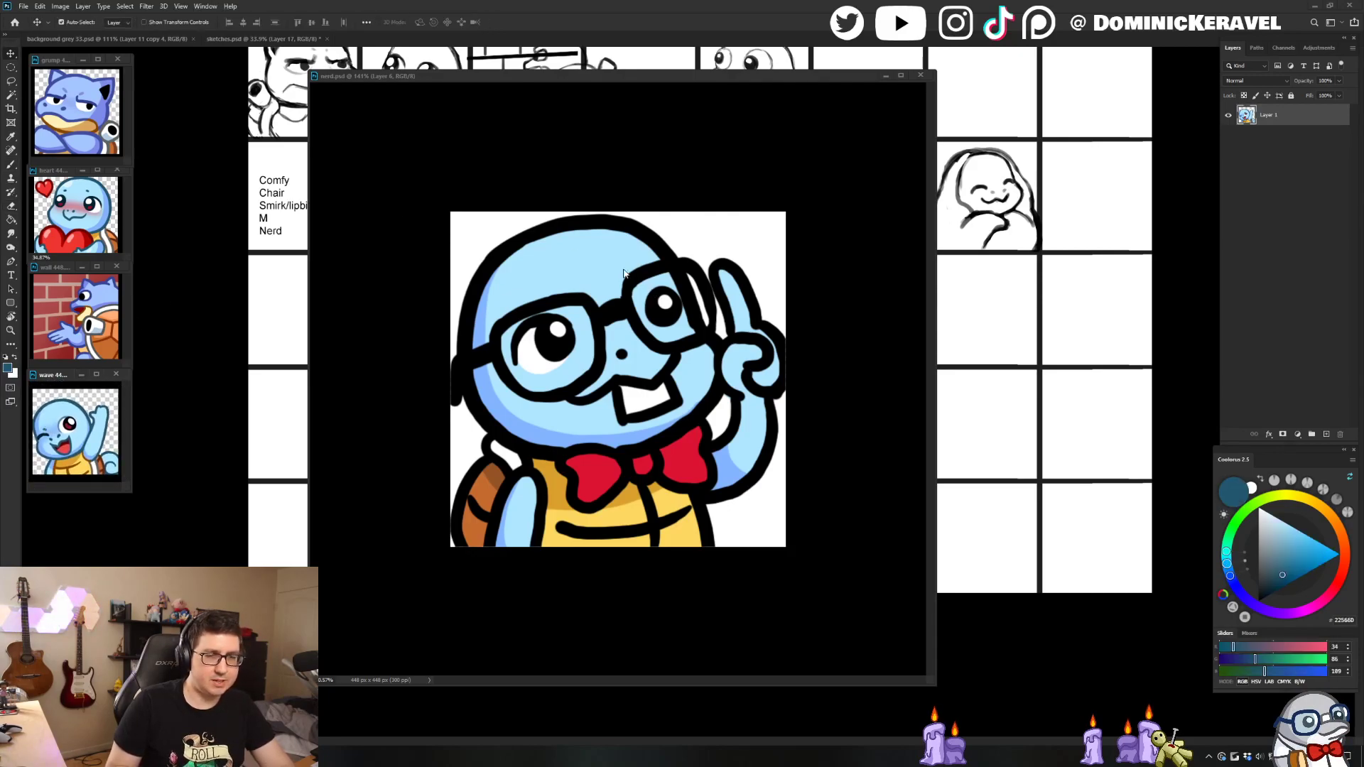
left_click(624, 229)
left_click(1269, 139)
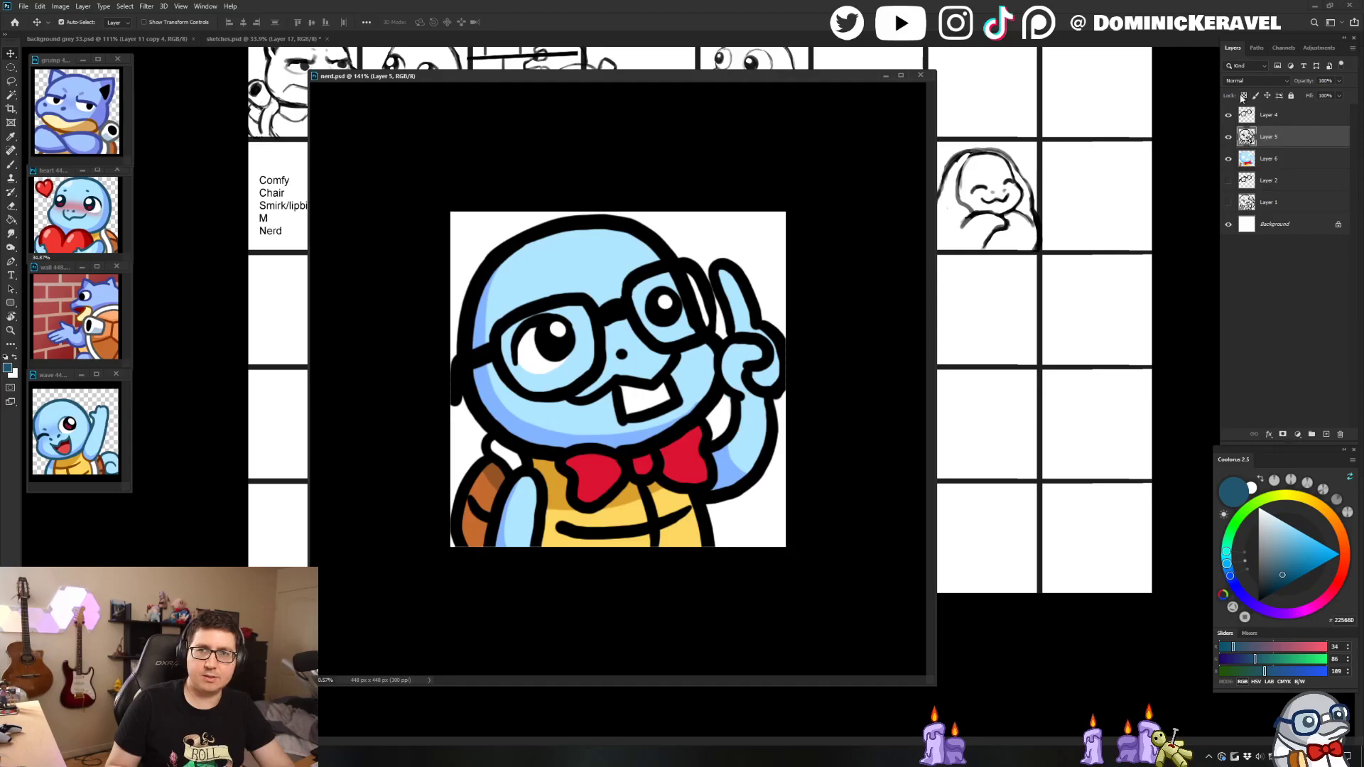
key("g")
left_click(623, 270)
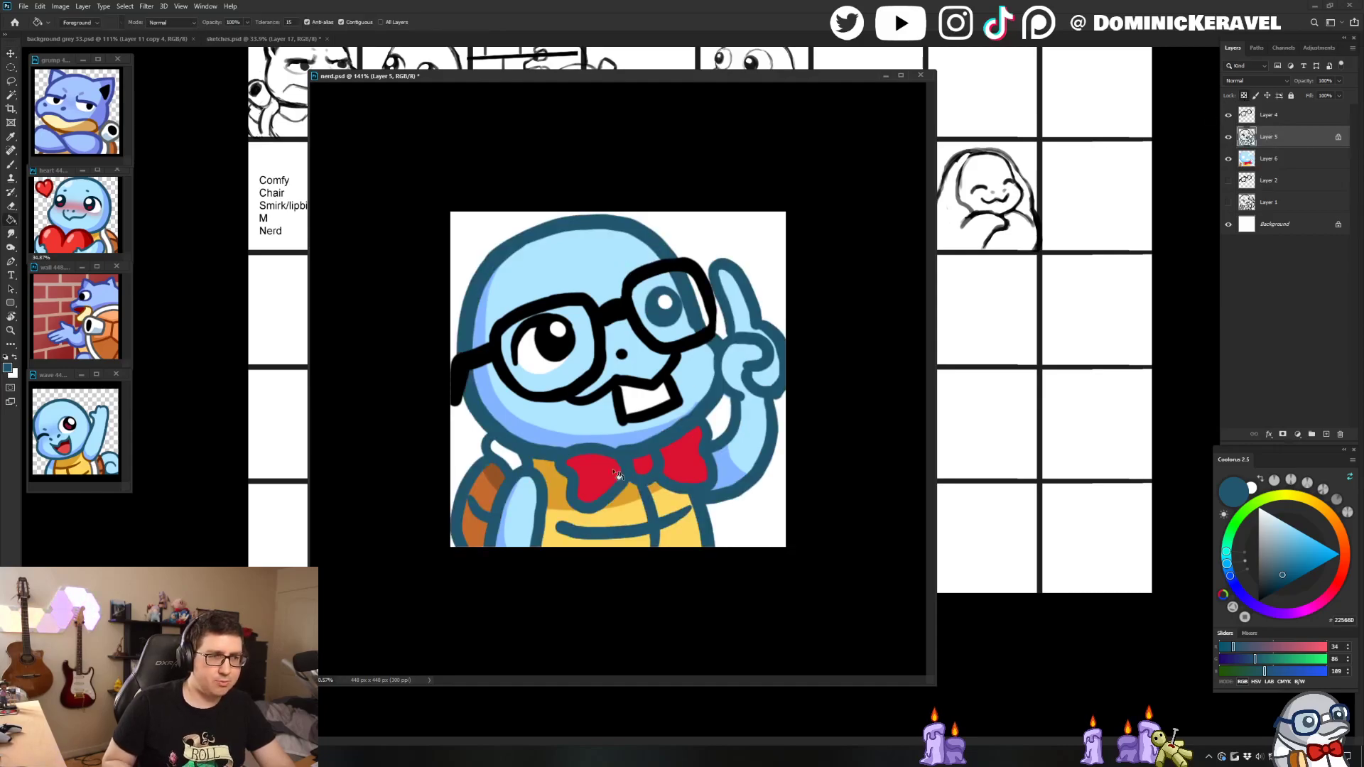
Step: Enlarge the waving reference, sample the belly's brown outline colour #854E00, and shrink its window back
key("v")
mouse_move(128, 491)
left_mouse_down()
mouse_move(177, 548)
mouse_move(224, 567)
left_mouse_up()
scroll(85, 561, "up", 3)
key("b")
left_click(85, 563, "alt")
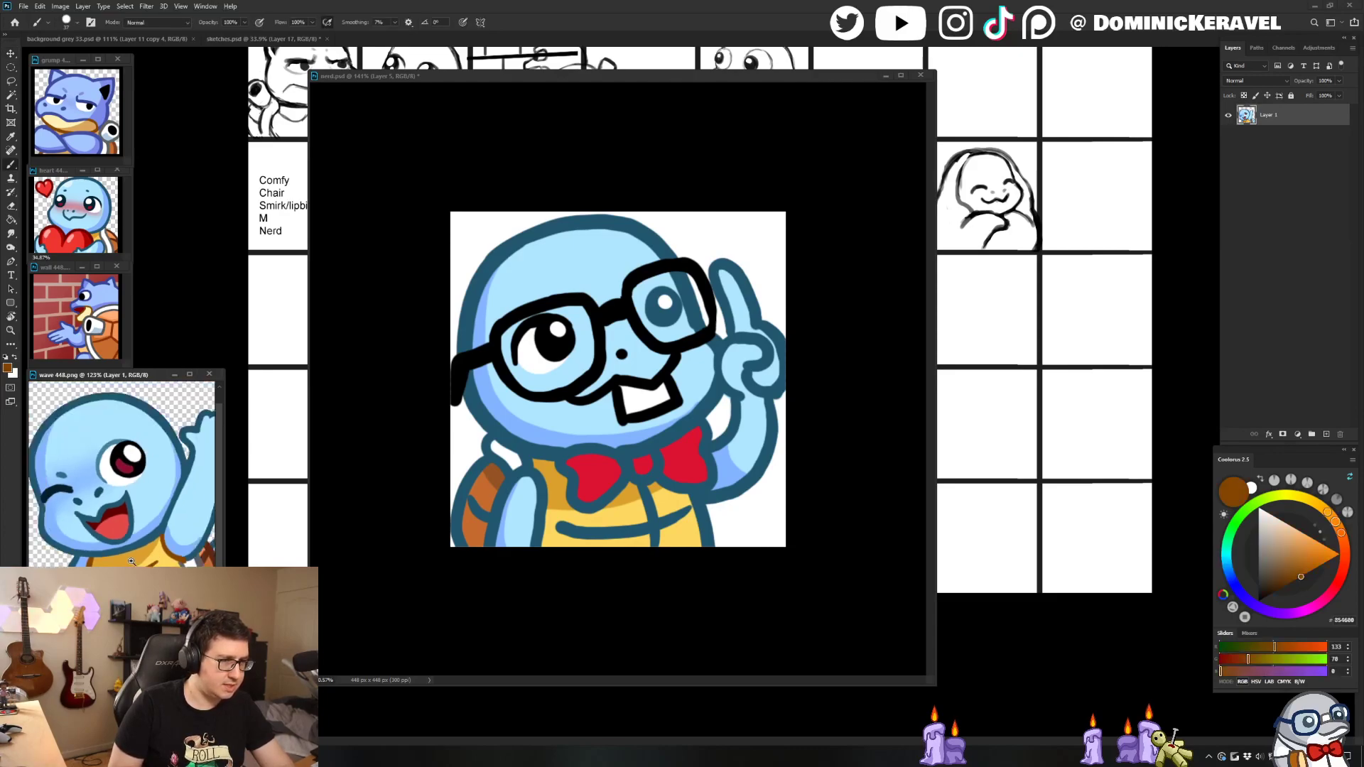
scroll(156, 566, "down", 5)
left_click_drag(224, 566, 127, 490)
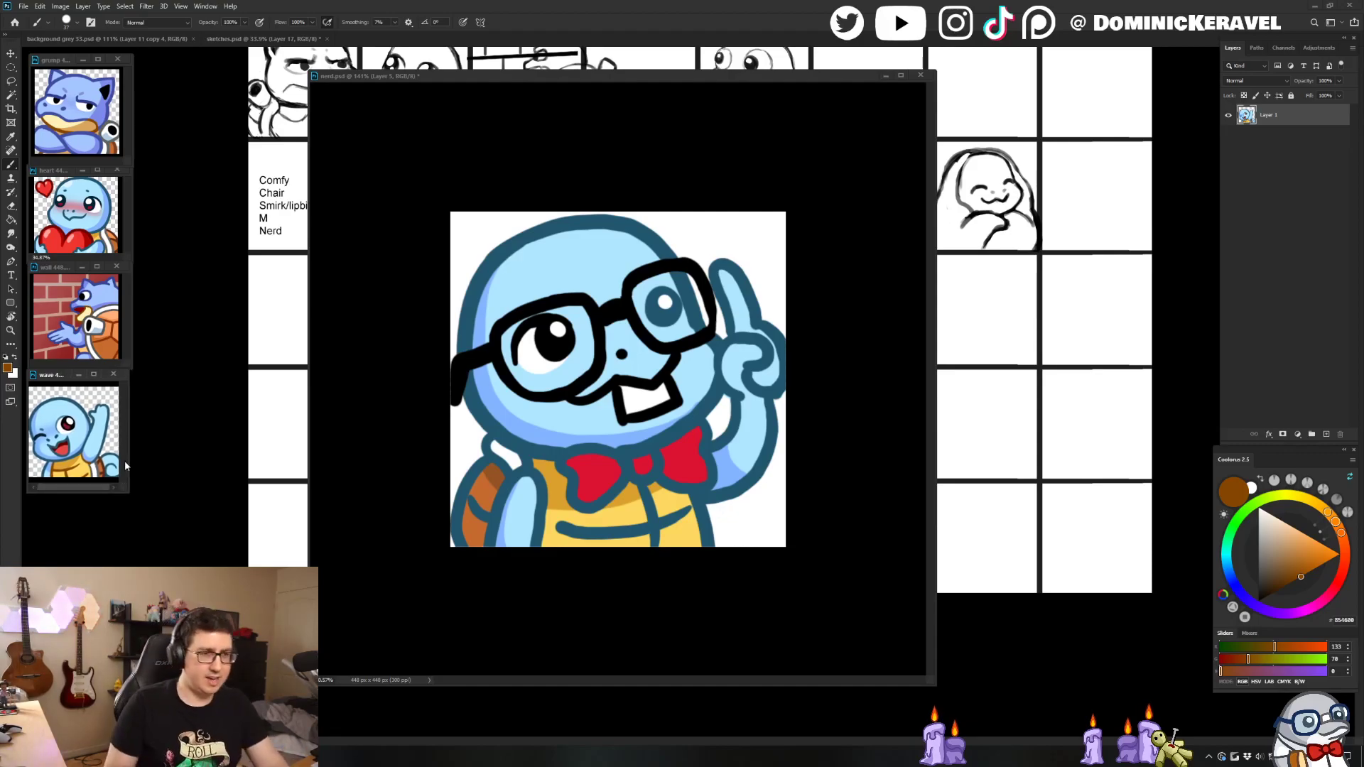
Step: Sample the shell outline brown #7E3F1A from the grumpy reference and paint it over the nerd's shell outline on Layer 5
left_click_drag(619, 75, 611, 75)
scroll(475, 462, "up", 4)
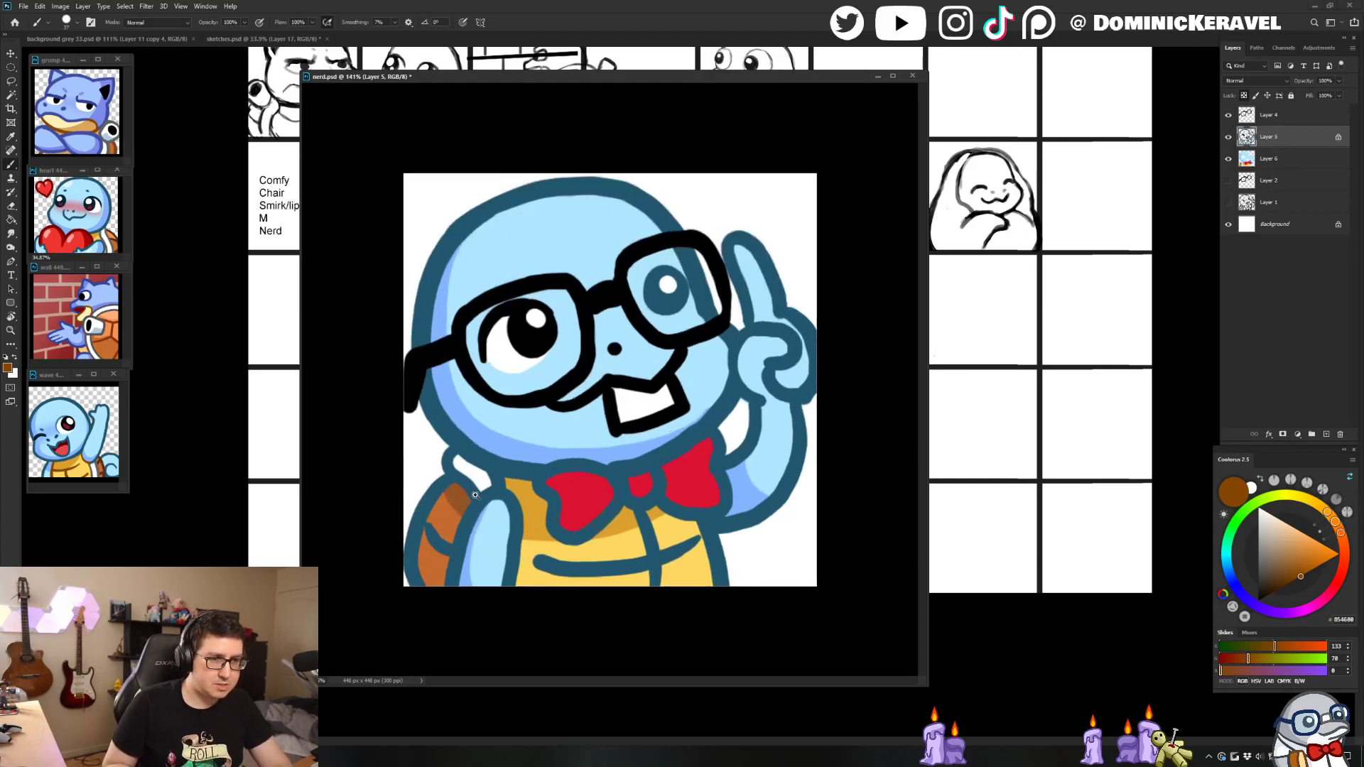
left_click_drag(417, 497, 402, 506)
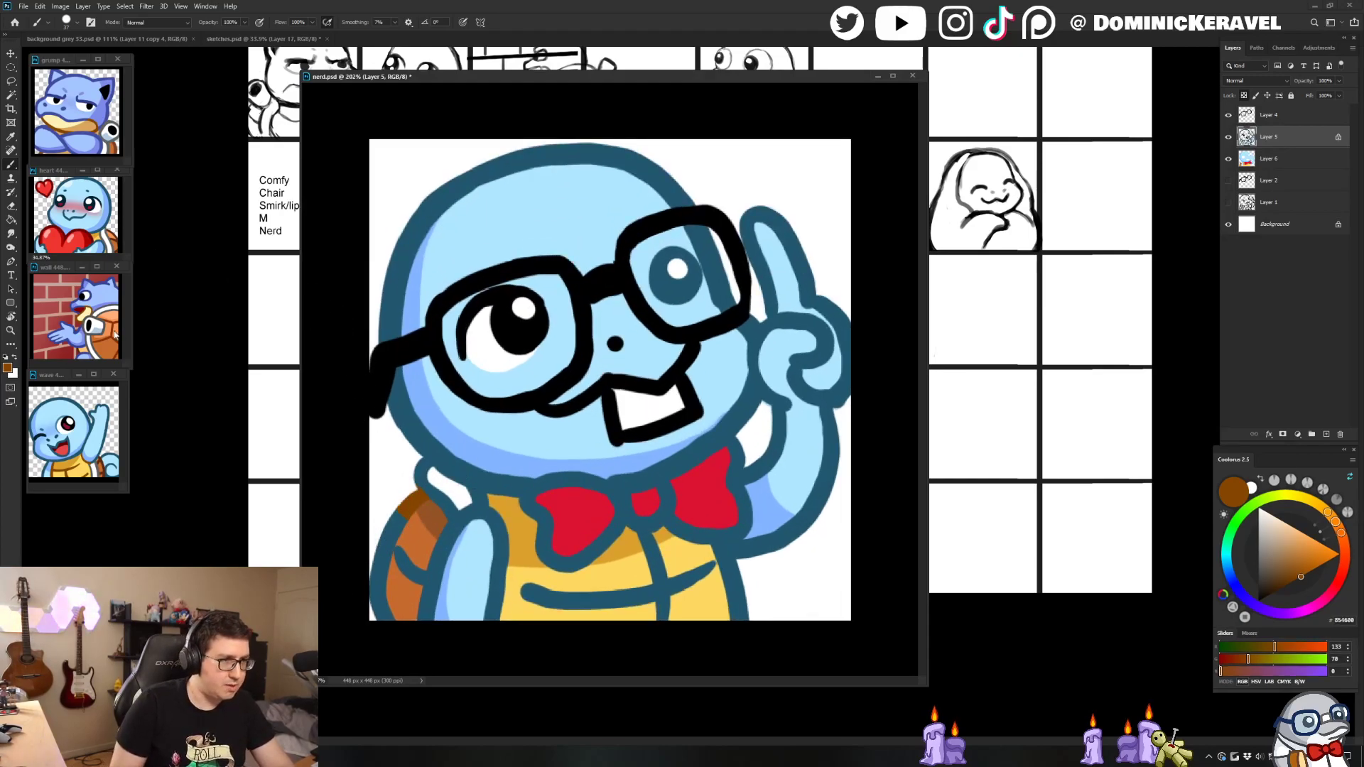
key("v")
left_click(105, 141)
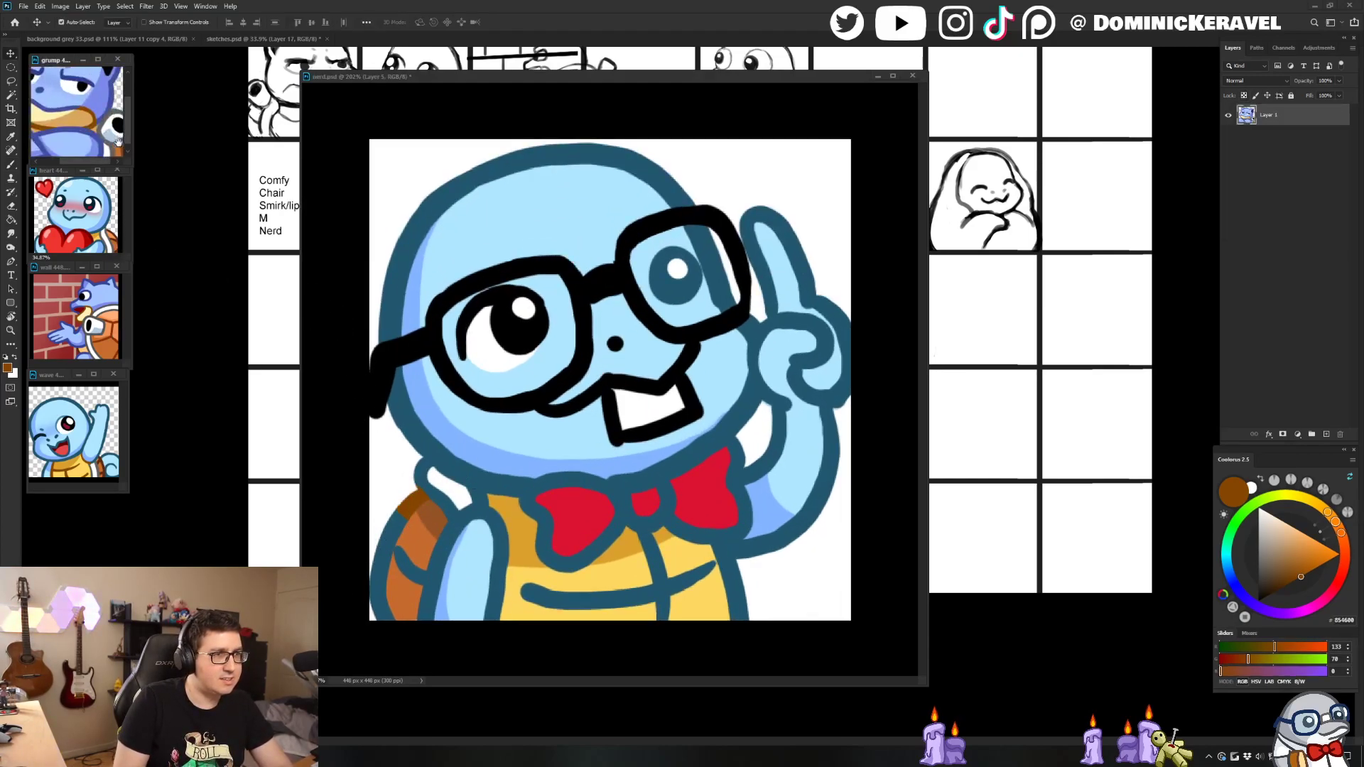
key("b")
left_click(92, 144, "alt")
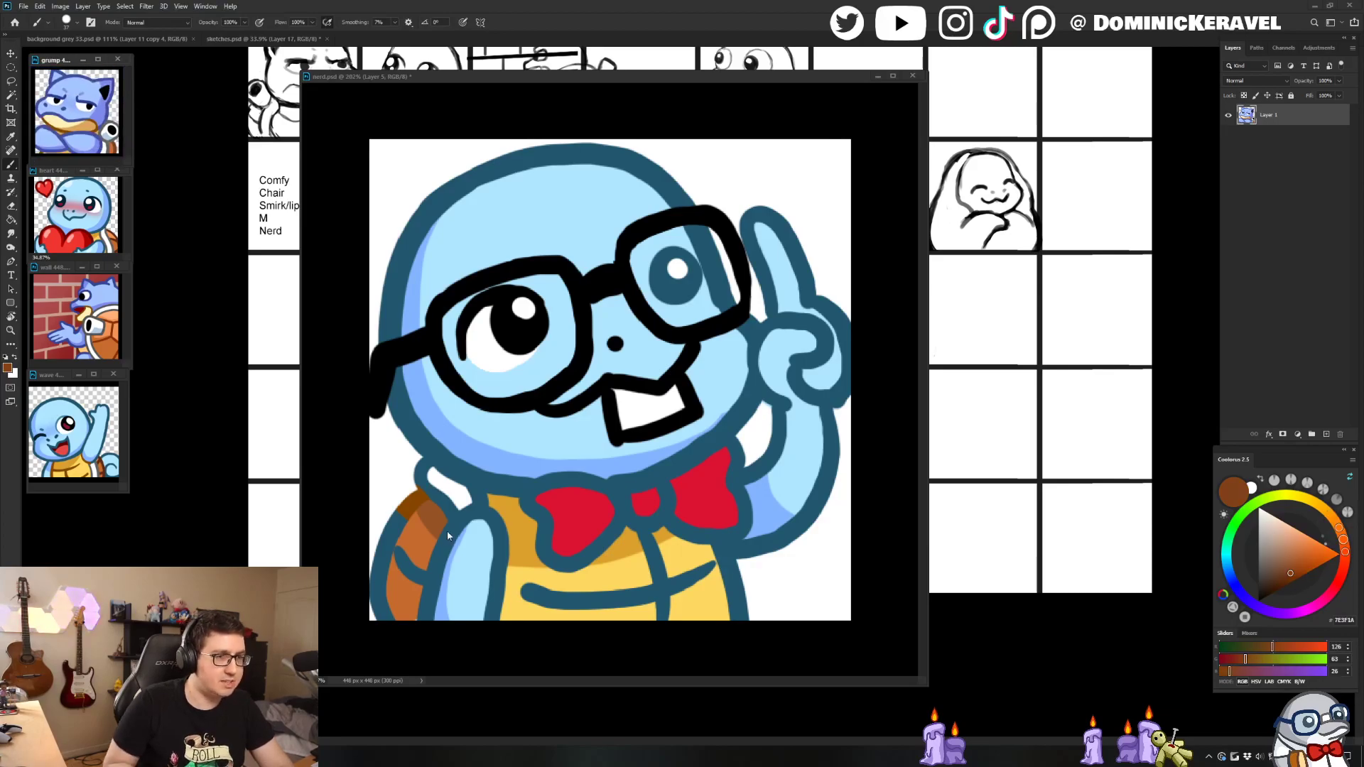
left_click(401, 506)
mouse_move(398, 506)
left_mouse_down()
mouse_move(408, 565)
mouse_move(391, 538)
mouse_move(377, 543)
mouse_move(407, 542)
left_mouse_up()
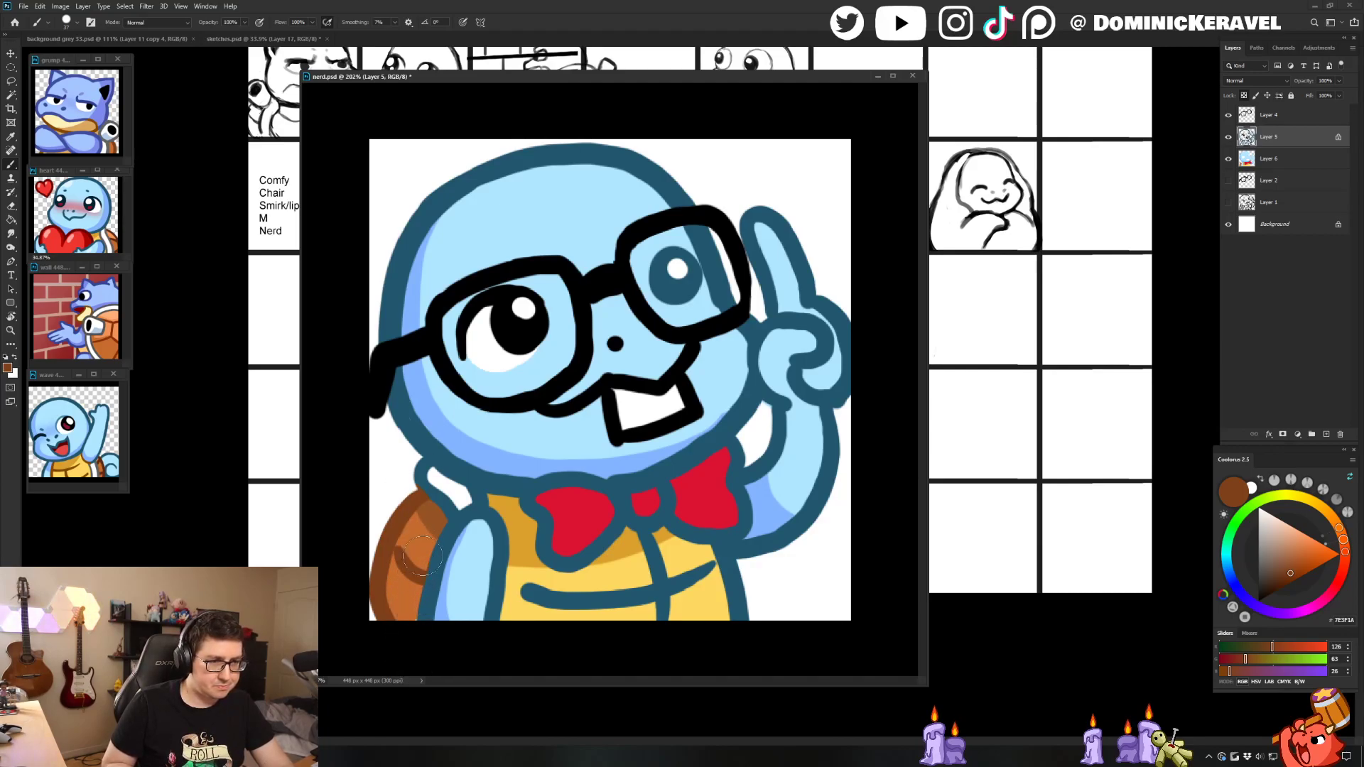
right_click(457, 521, "alt")
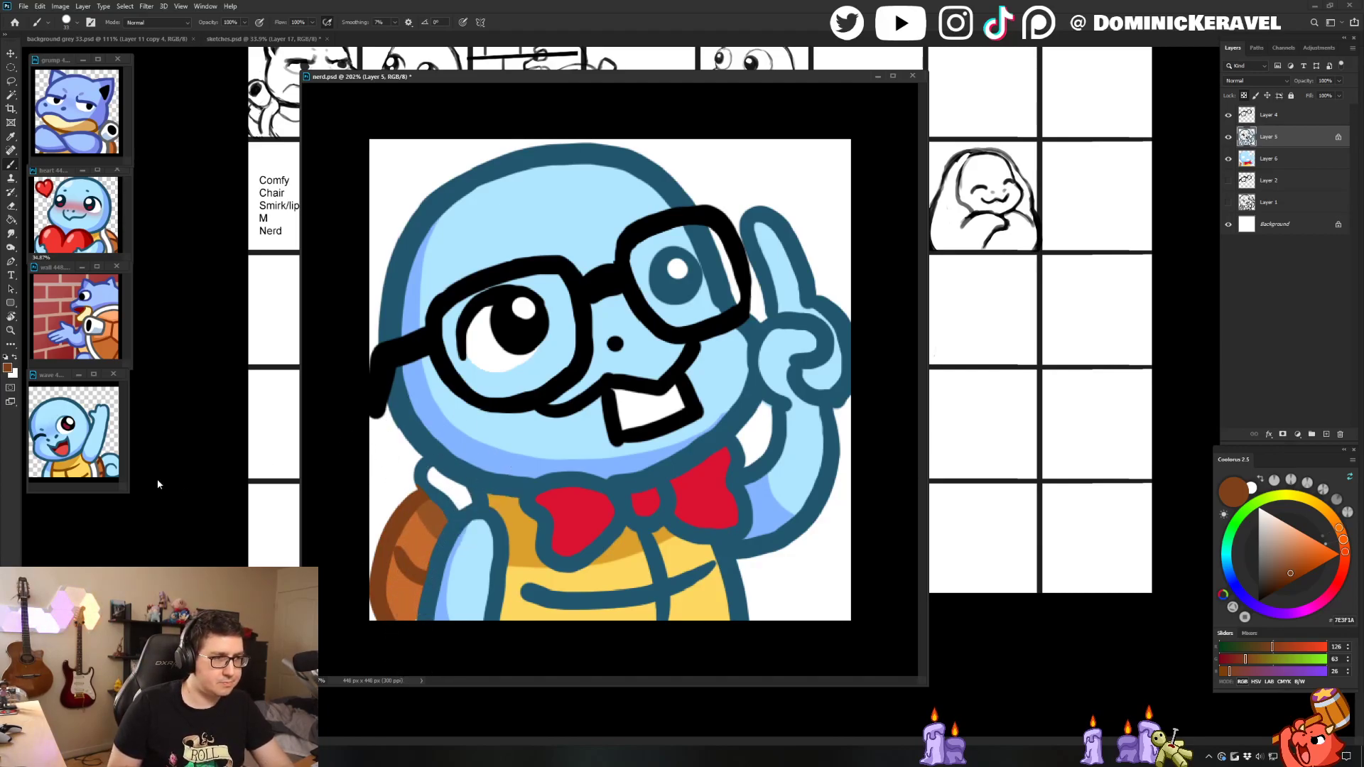
Step: Try white on the shell rim's outline, and paint it back in the sampled dark blue #22566D
key("x")
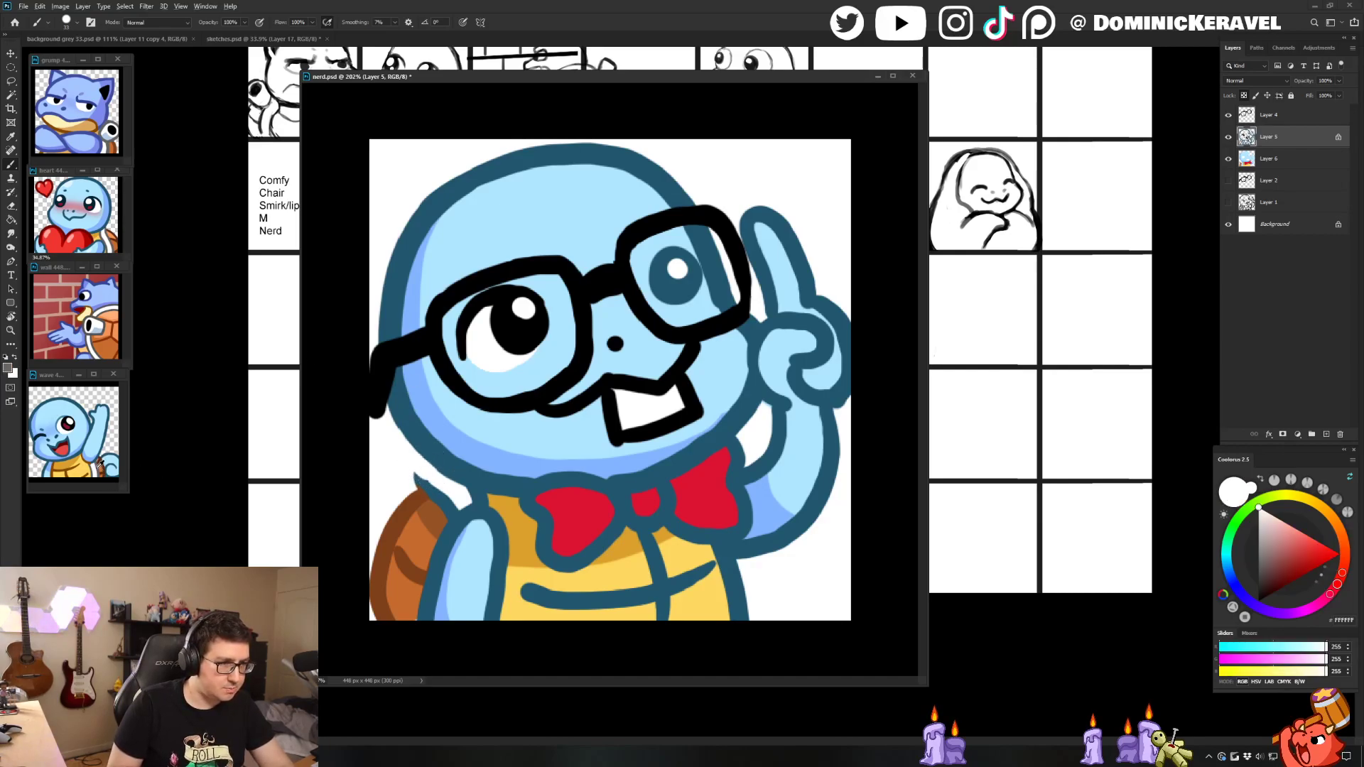
left_click(108, 454, "alt")
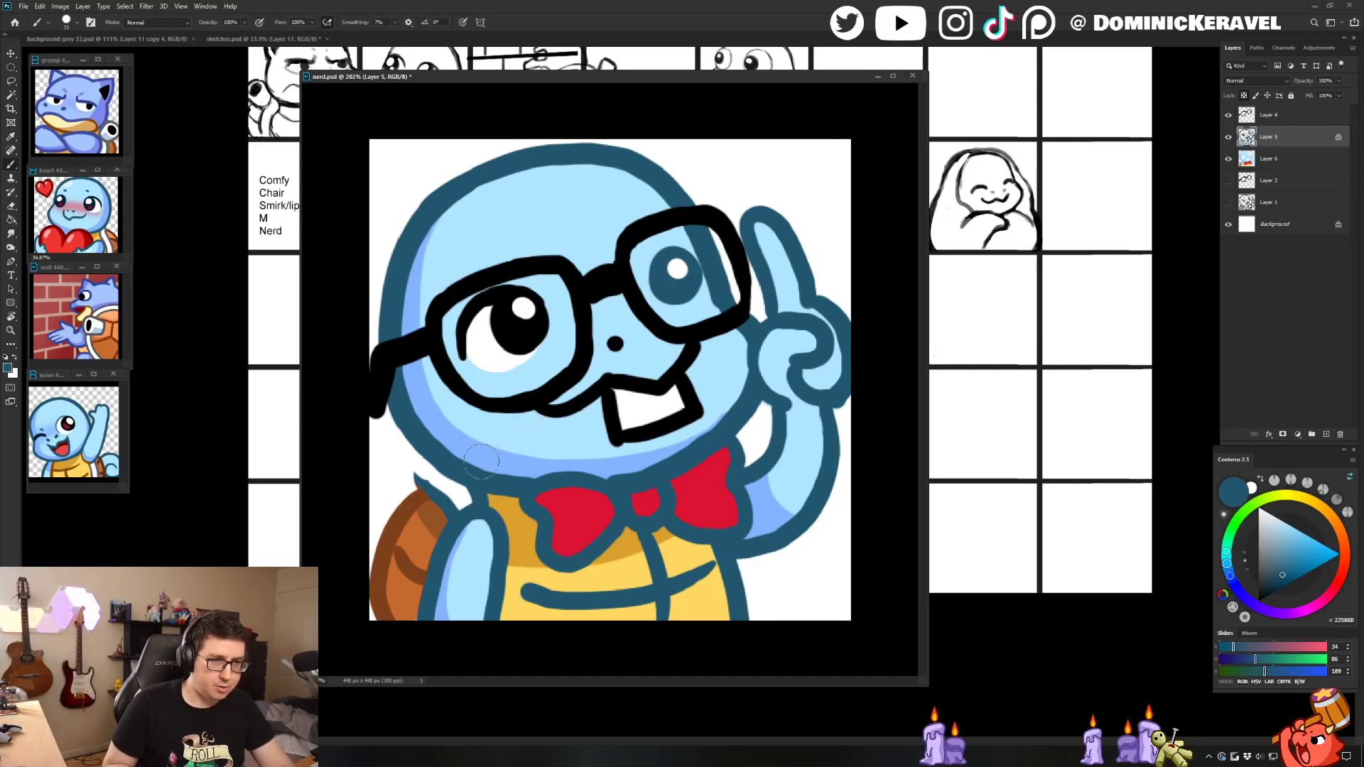
left_click_drag(413, 466, 428, 480)
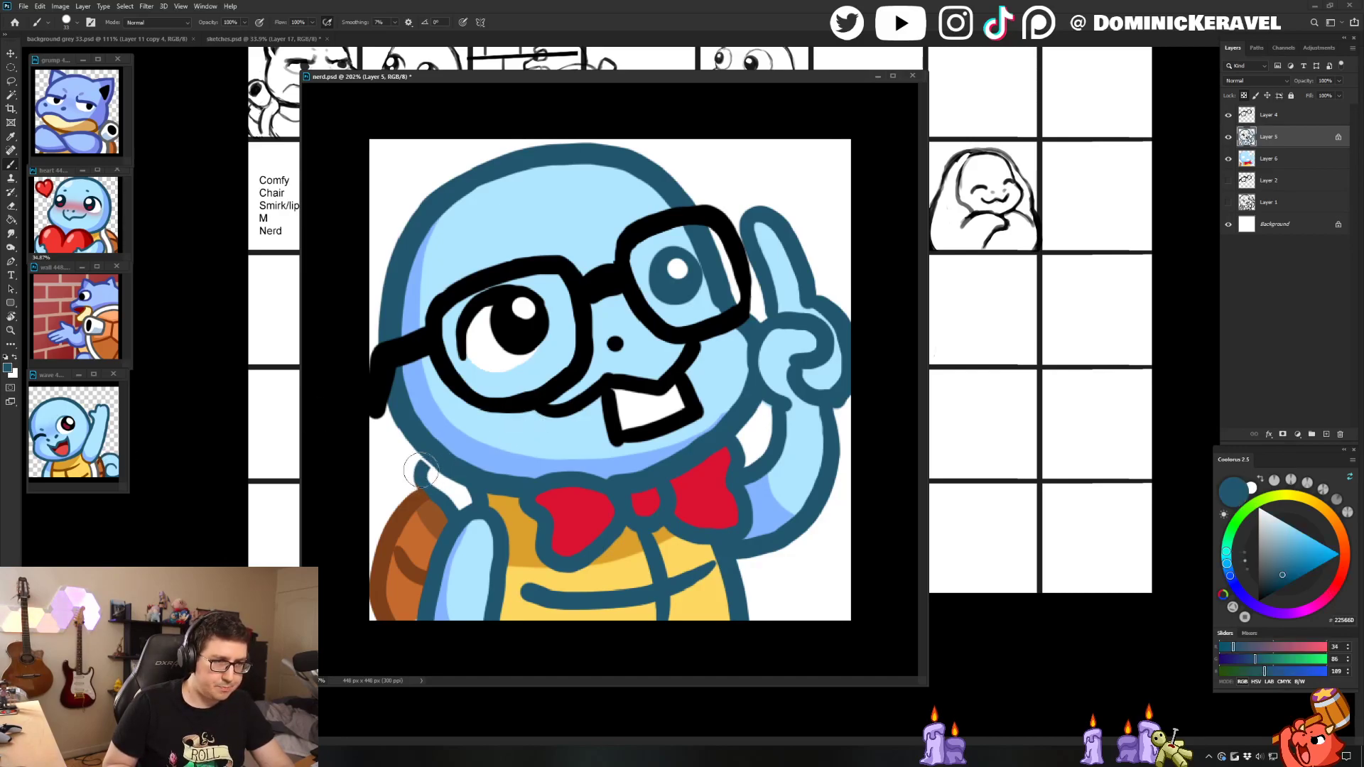
Step: Sample grey #616161 from the waving reference, recolour the shell rim's outline with it, and resample the arm's dark blue outline colour
left_click(108, 472)
mouse_move(108, 472)
left_mouse_down()
mouse_move(85, 448)
mouse_move(56, 462)
left_mouse_up()
left_click(85, 446, "alt")
left_click(444, 463)
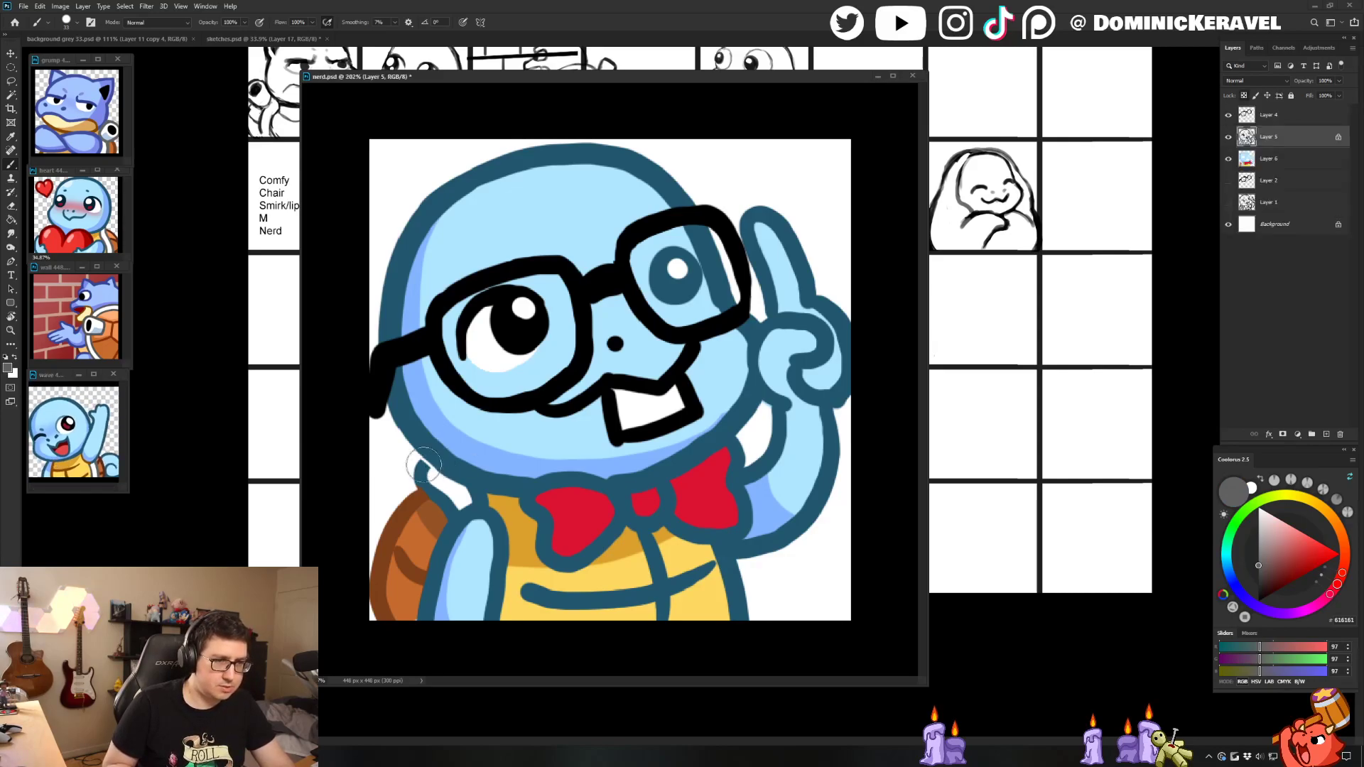
left_click_drag(424, 465, 449, 498)
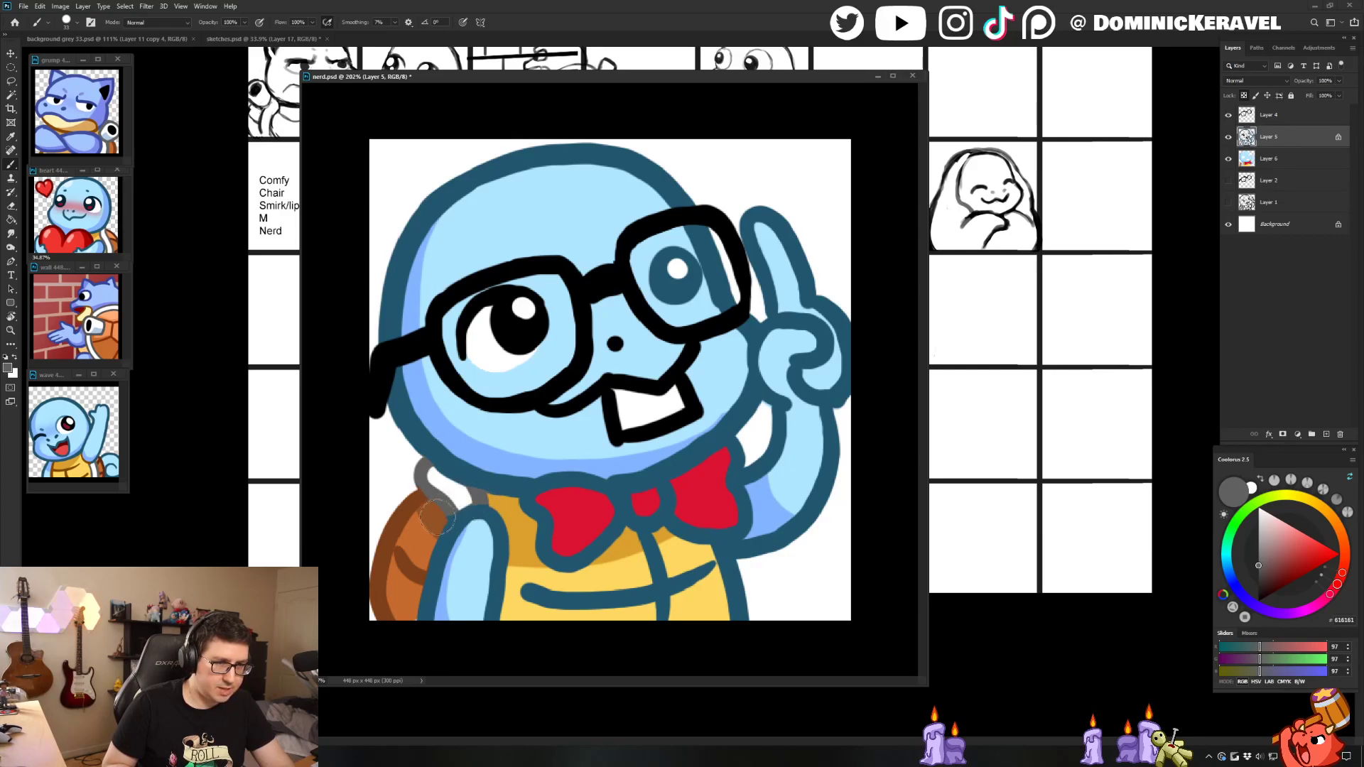
left_click_drag(477, 502, 467, 510)
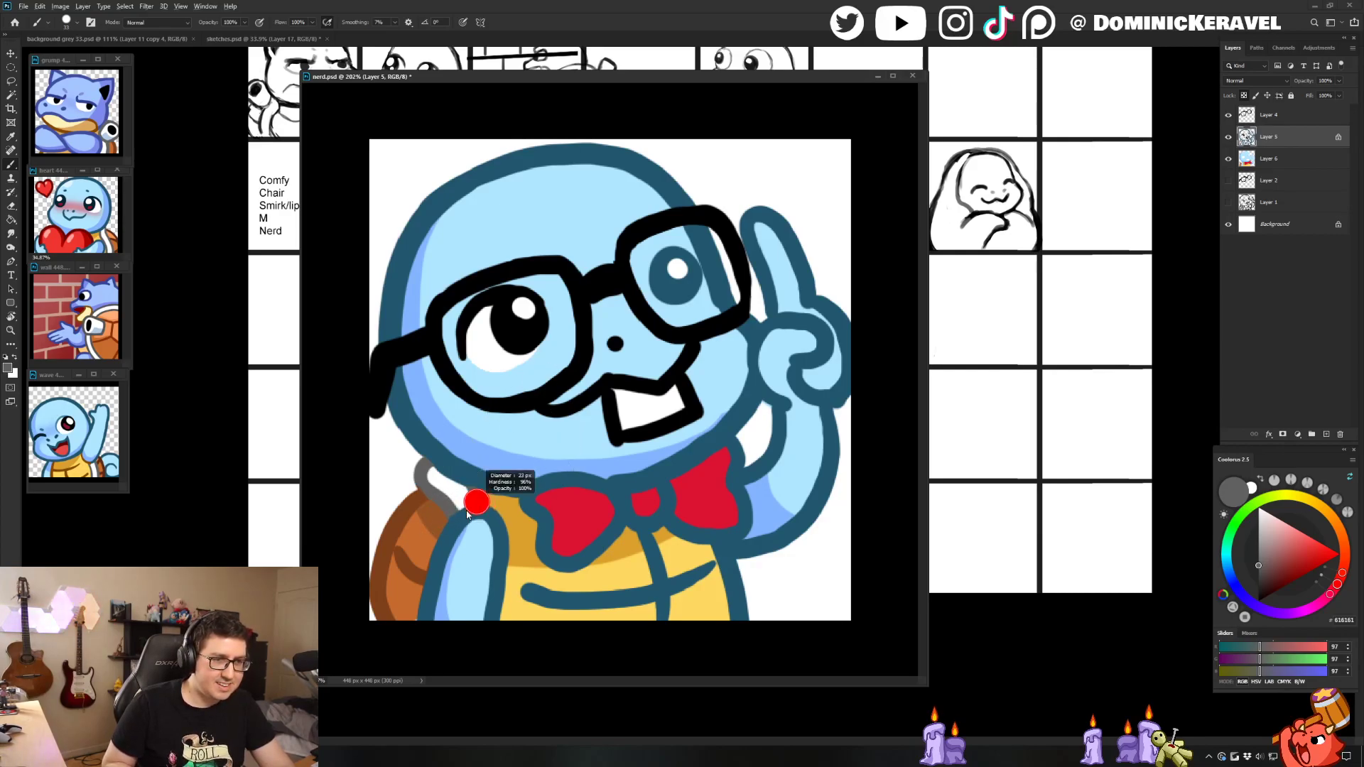
left_click(486, 519, "alt")
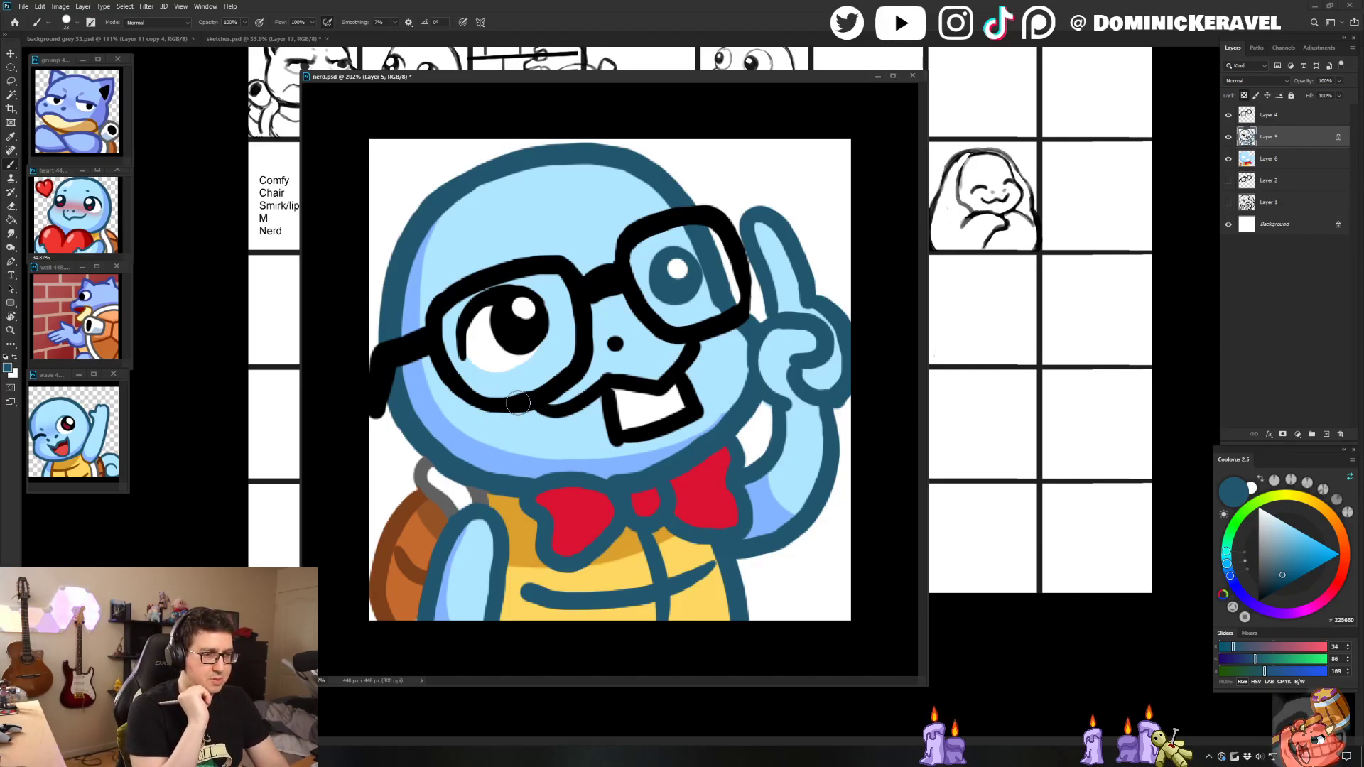
Step: Sample the belly outline brown #854E00 from the waving reference and paint it over the belly's outer edge below the raised arm
key("v")
left_click(78, 455)
scroll(78, 455, "up", 5)
key("b")
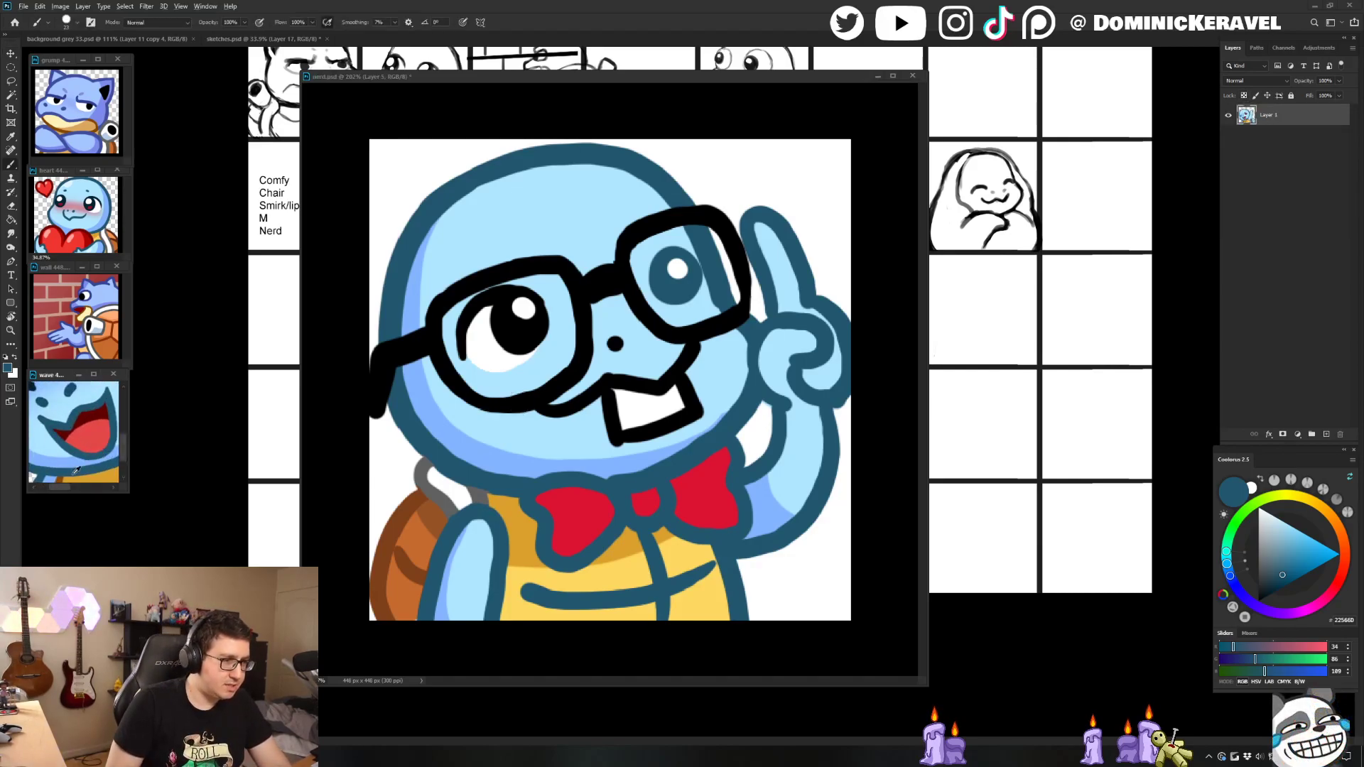
left_click_drag(76, 463, 103, 453)
left_click(79, 440, "alt")
scroll(71, 444, "down", 5)
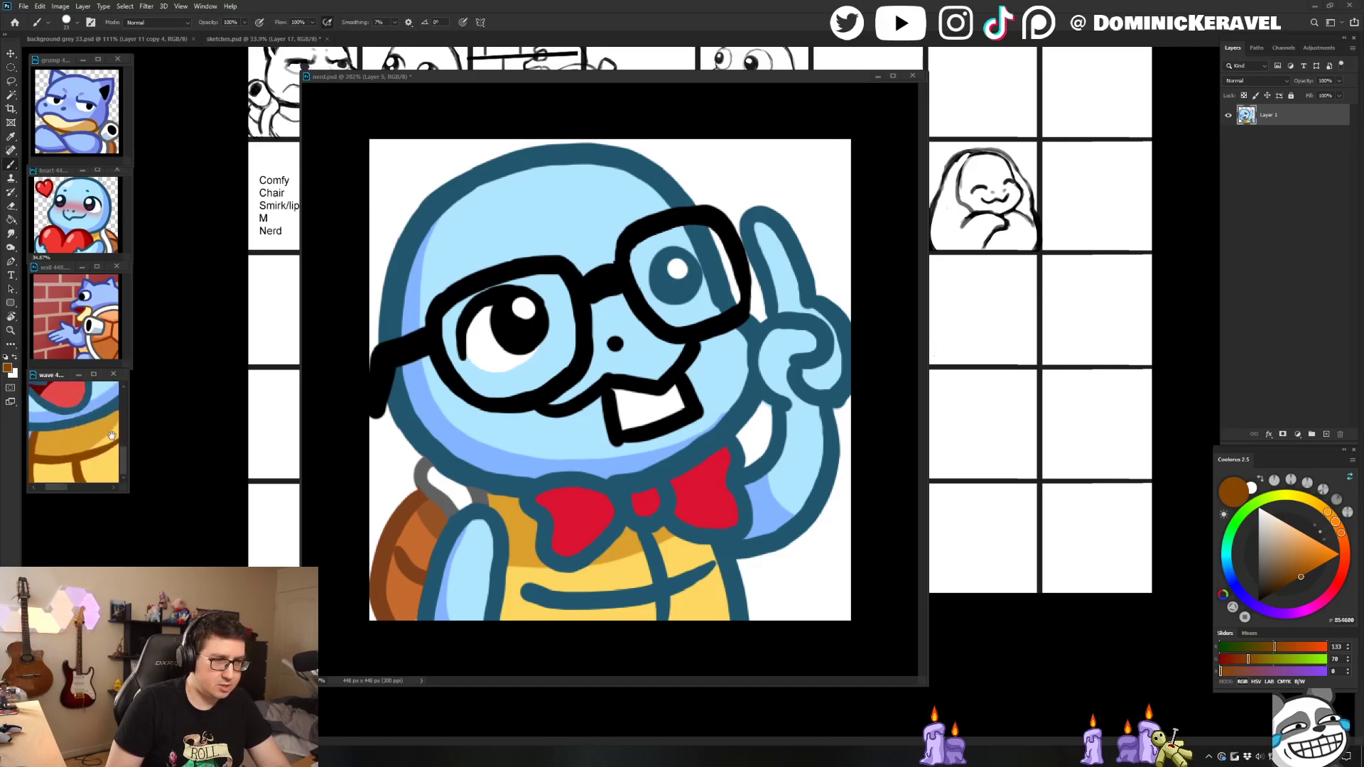
scroll(68, 443, "down", 2)
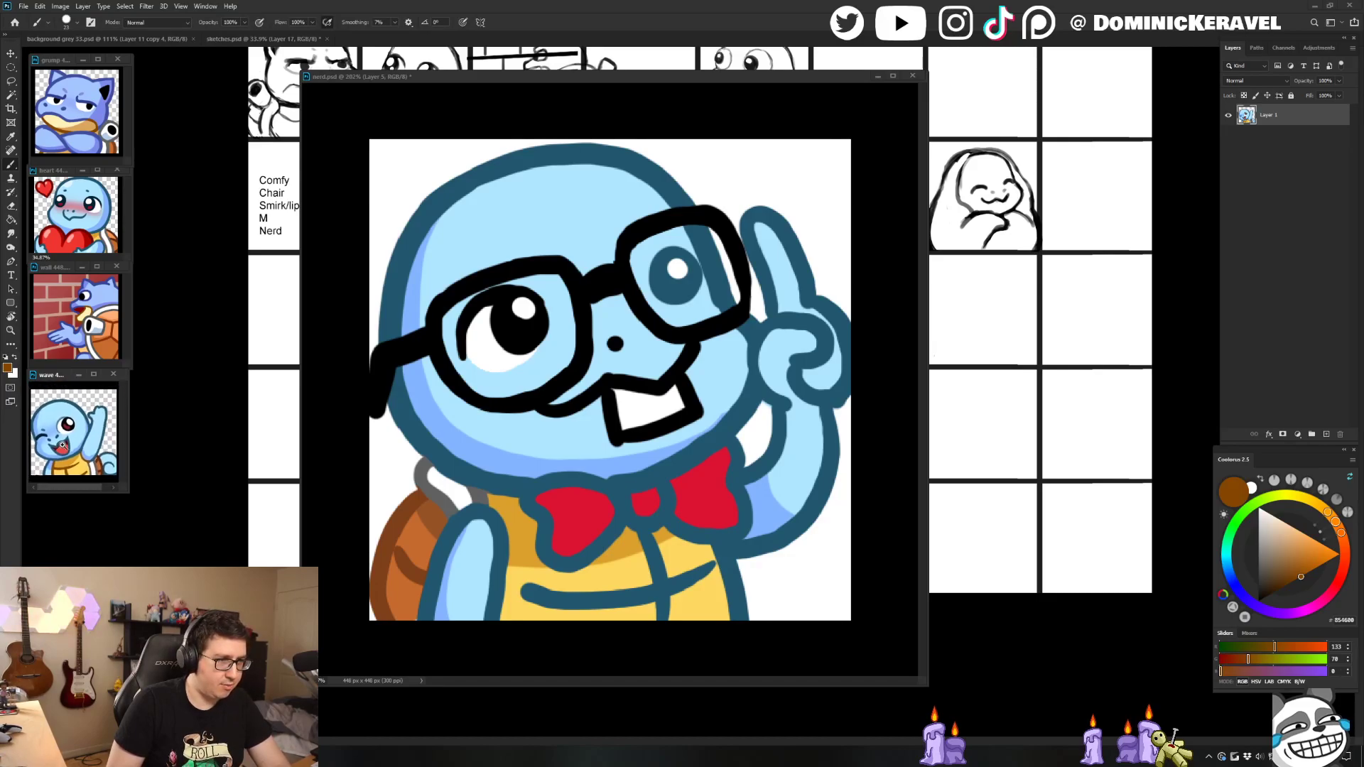
left_click(729, 561)
left_click_drag(726, 578, 728, 571)
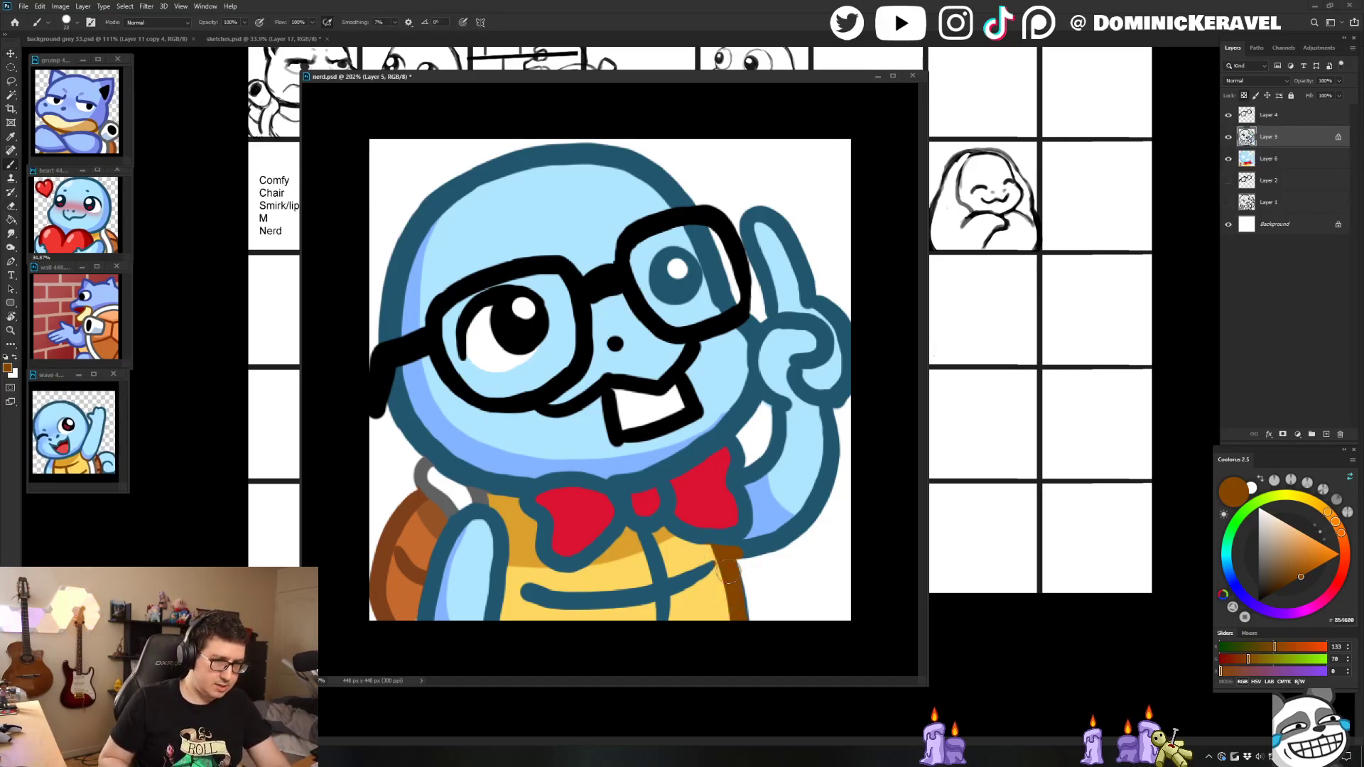
Step: Resample the arm's dark blue and the belly's outline brown, and recolour the belly's inner plate lines brown
left_click(739, 544, "alt")
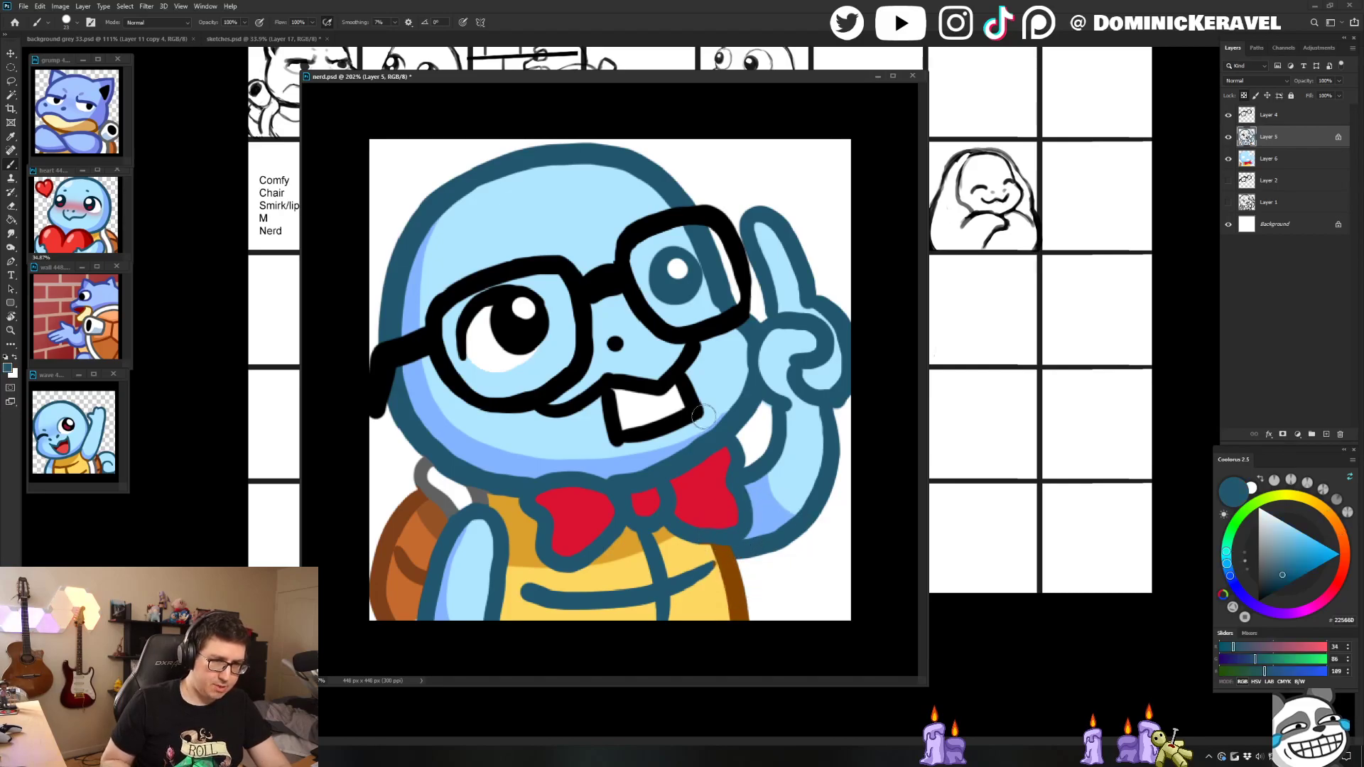
left_click(746, 572, "alt")
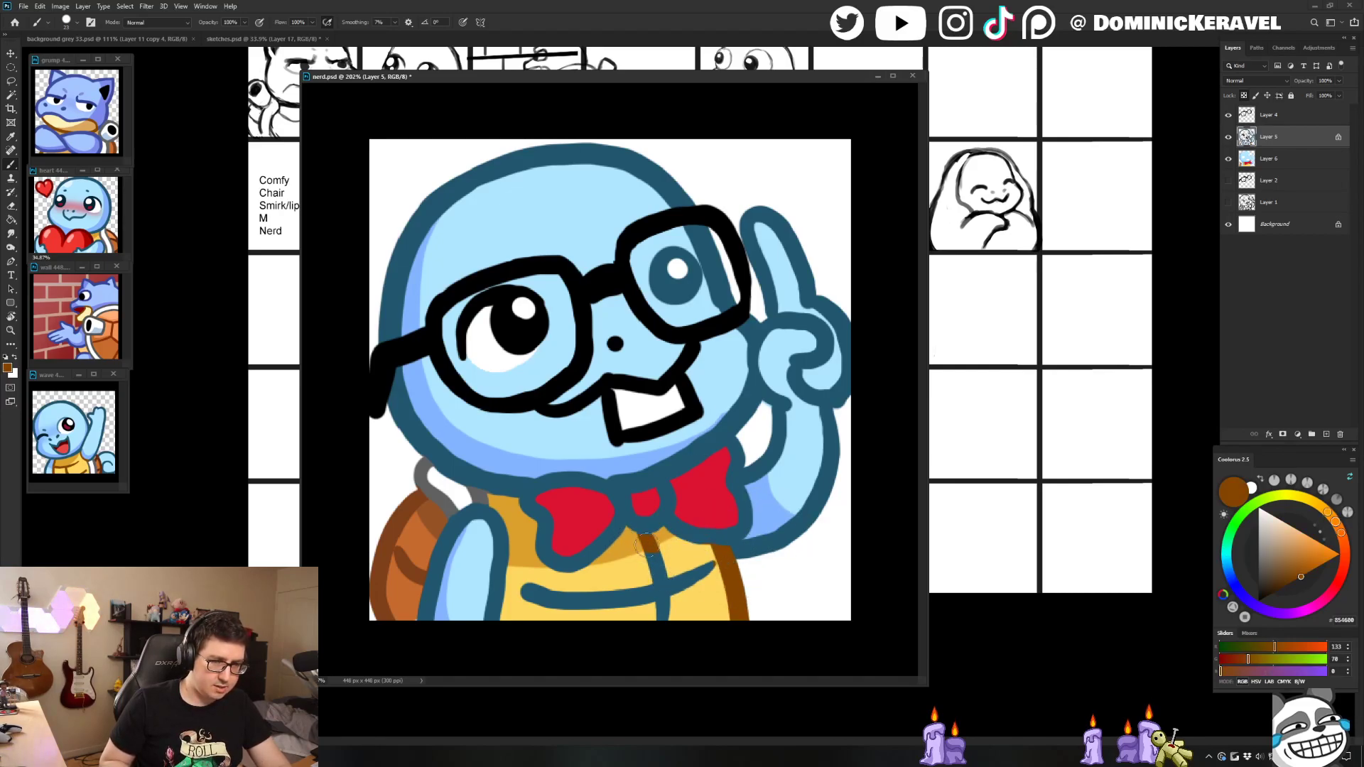
mouse_move(646, 545)
left_mouse_down()
mouse_move(660, 596)
mouse_move(653, 580)
left_mouse_up()
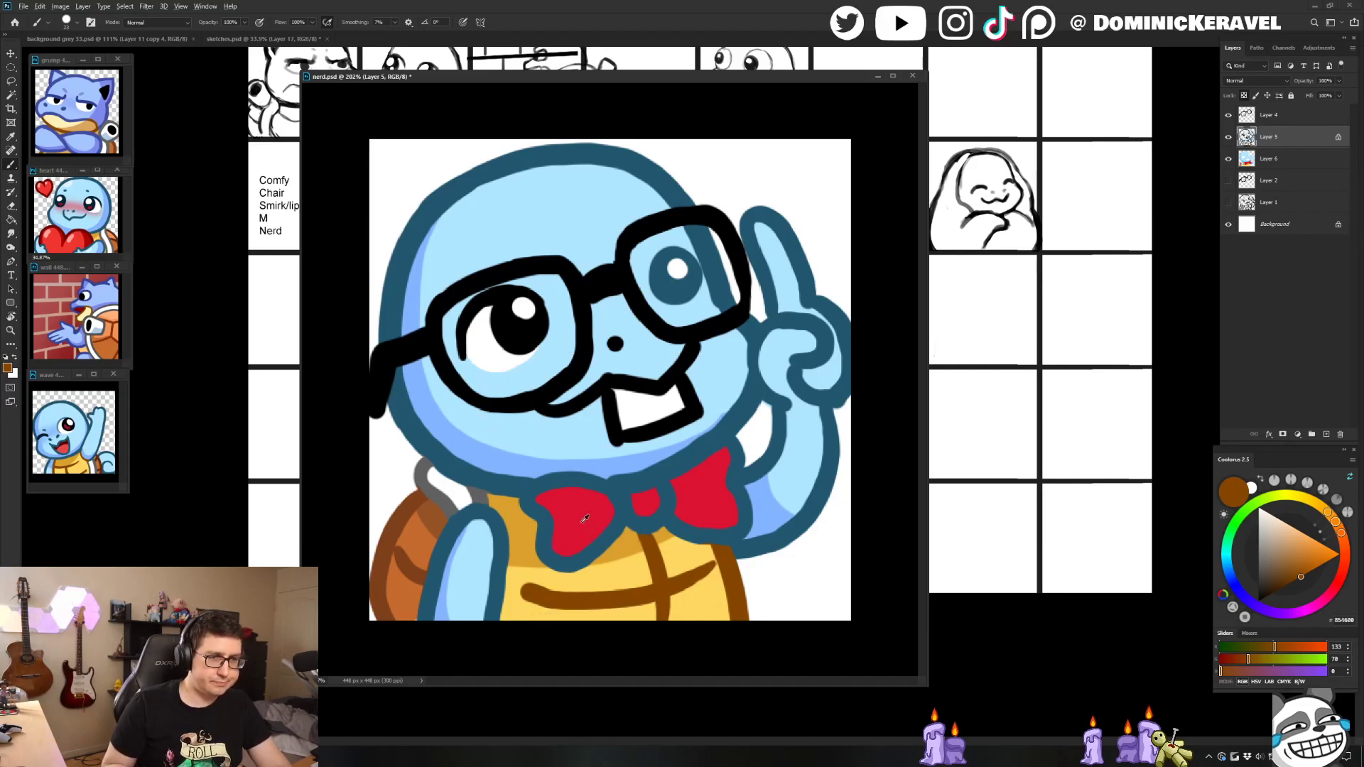
Step: Sample the bow tie's red, darken it to #5A000E, and recolour the outlines of the knot and the wing nearest the shell
left_click(584, 519, "alt")
left_click(1290, 586)
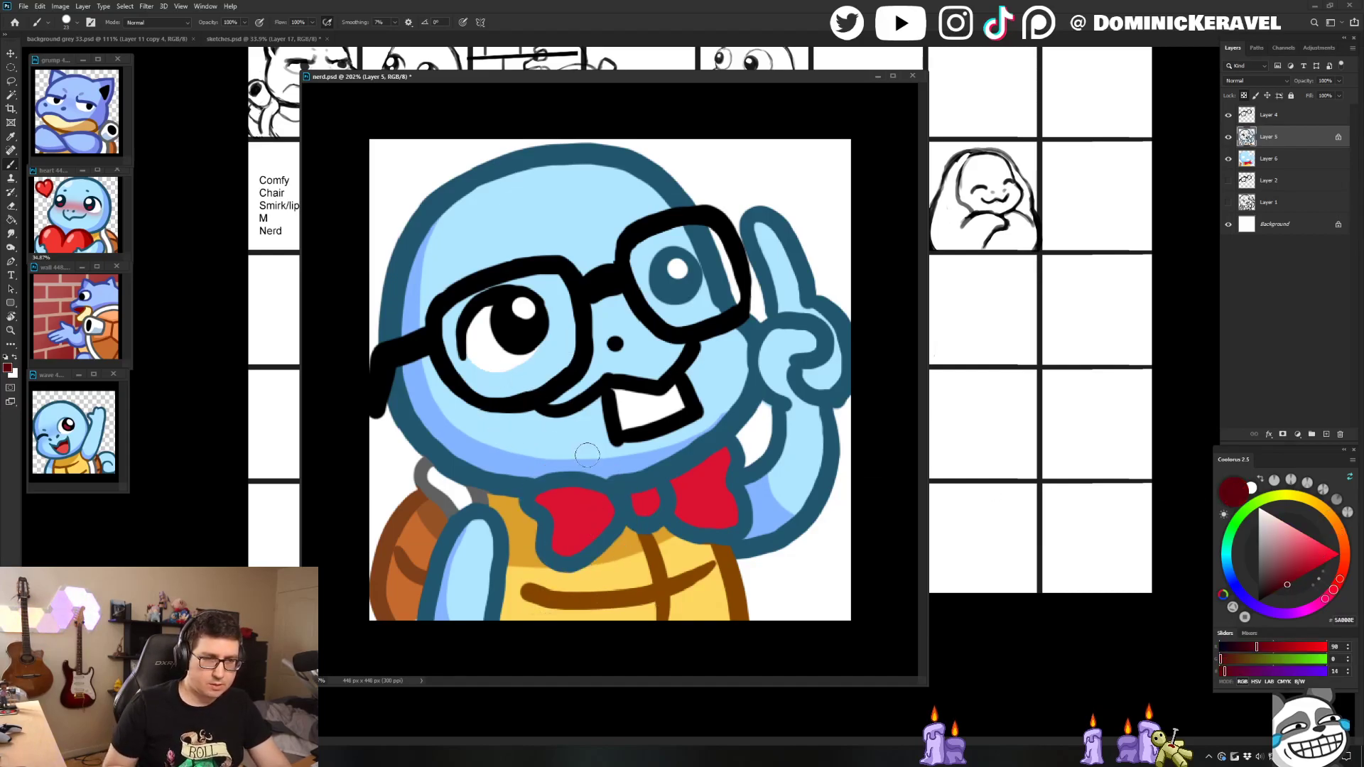
mouse_move(589, 476)
left_mouse_down()
mouse_move(528, 500)
mouse_move(548, 517)
mouse_move(552, 567)
mouse_move(613, 547)
mouse_move(638, 509)
mouse_move(642, 527)
mouse_move(665, 523)
mouse_move(623, 517)
mouse_move(677, 488)
mouse_move(653, 501)
mouse_move(652, 538)
mouse_move(638, 538)
mouse_move(681, 516)
mouse_move(667, 514)
mouse_move(725, 539)
left_mouse_up()
key("ctrl+z")
left_click(666, 519, "alt")
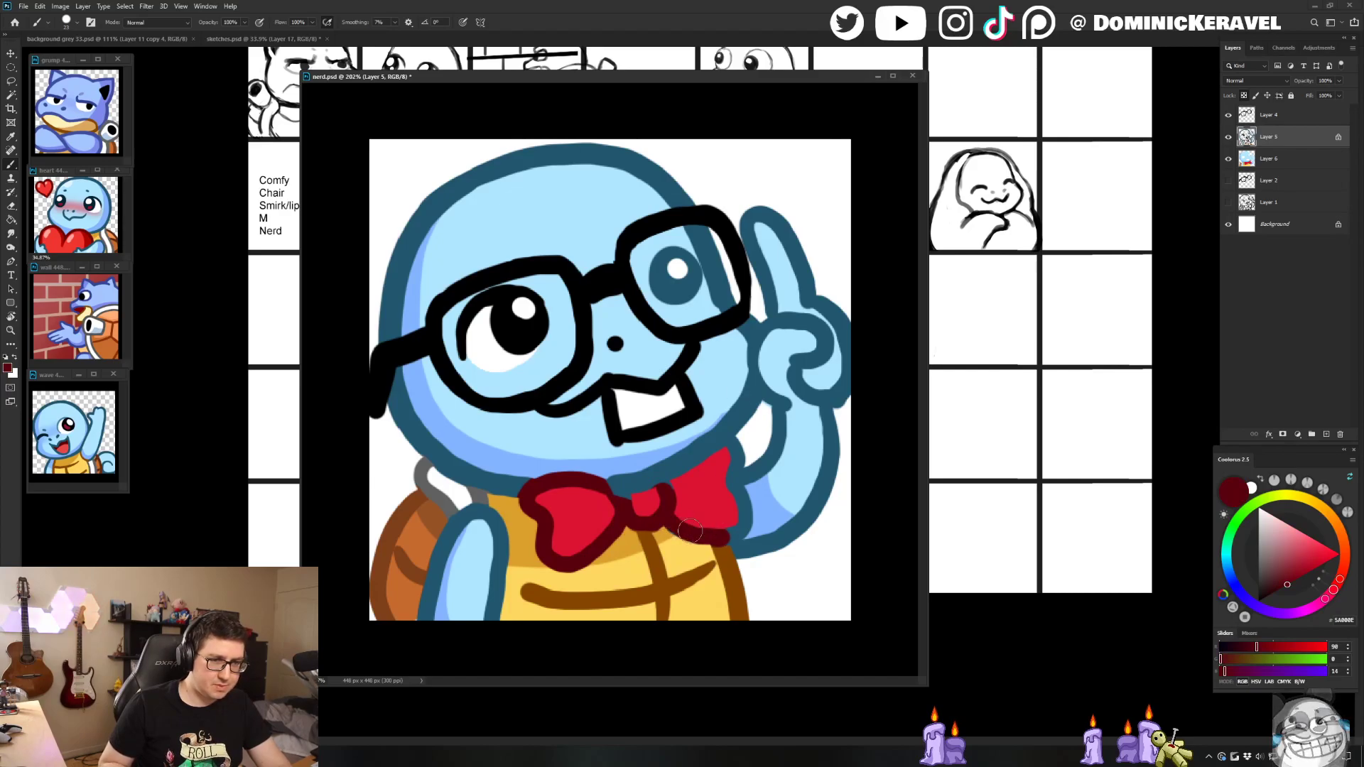
Step: Recolour the outline of the bow tie's wing beside the raised arm dark red #5A000E, resampling #22566D for the adjoining blue lines
left_click(724, 542, "alt")
left_click(719, 536, "alt")
left_click(741, 541, "alt")
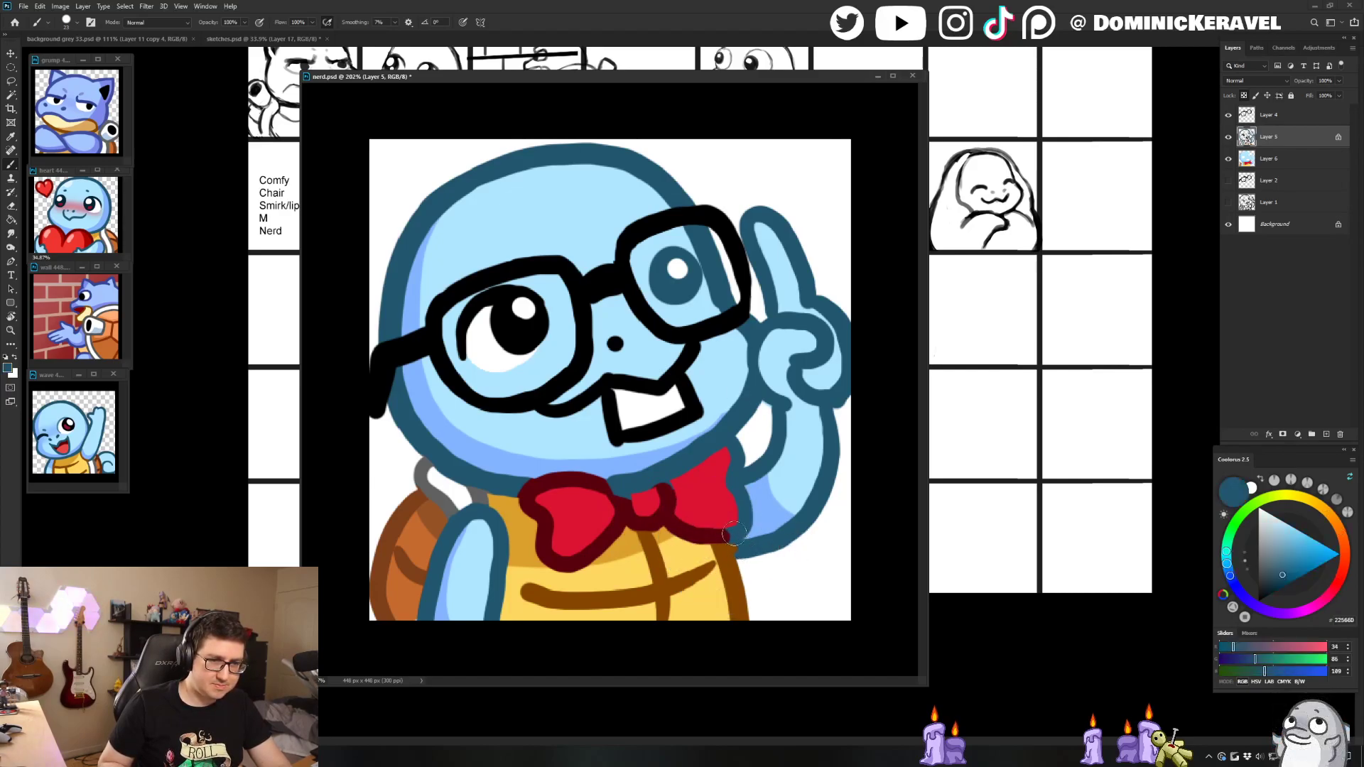
mouse_move(732, 533)
left_mouse_down()
mouse_move(759, 486)
mouse_move(725, 495)
mouse_move(723, 483)
mouse_move(736, 522)
mouse_move(735, 453)
mouse_move(723, 459)
mouse_move(741, 438)
mouse_move(721, 504)
mouse_move(737, 467)
left_mouse_up()
left_click(712, 534, "alt")
left_click(707, 453, "alt")
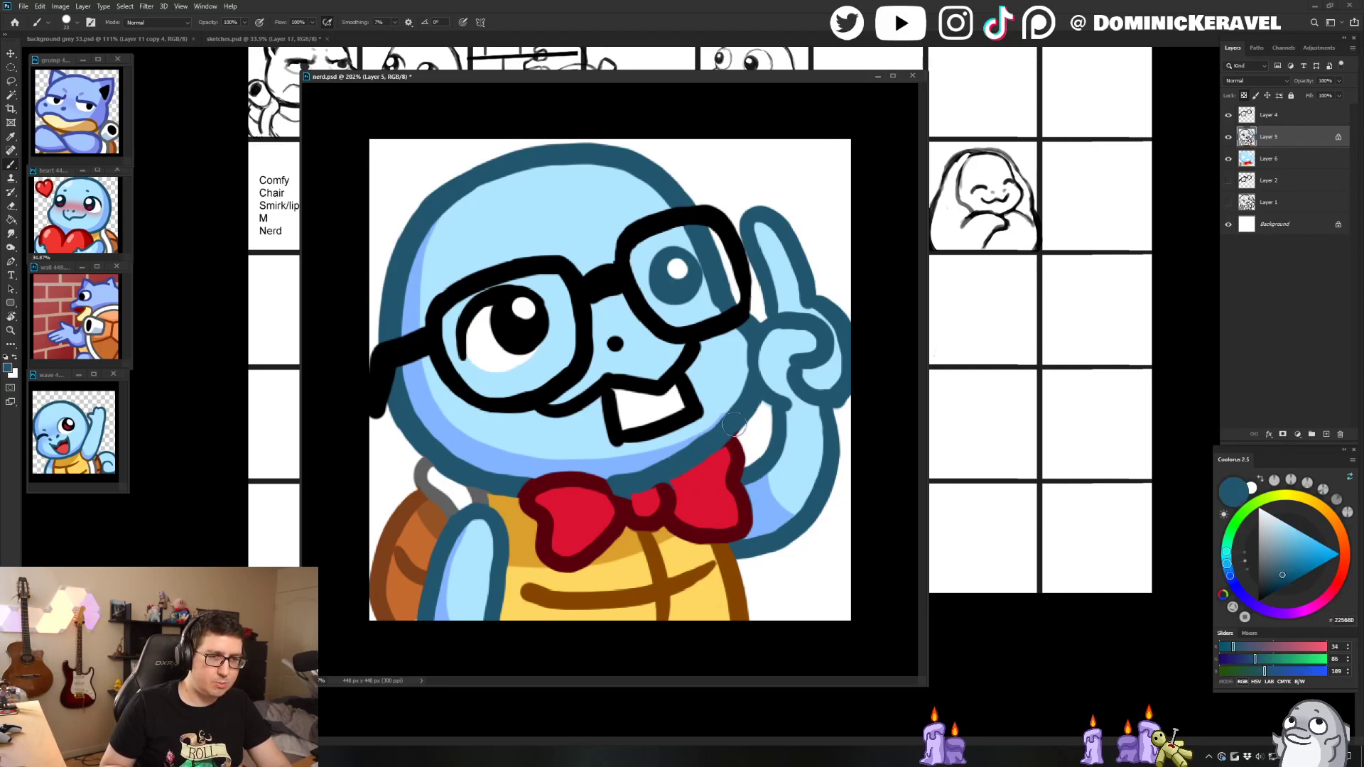
left_click(680, 490, "alt")
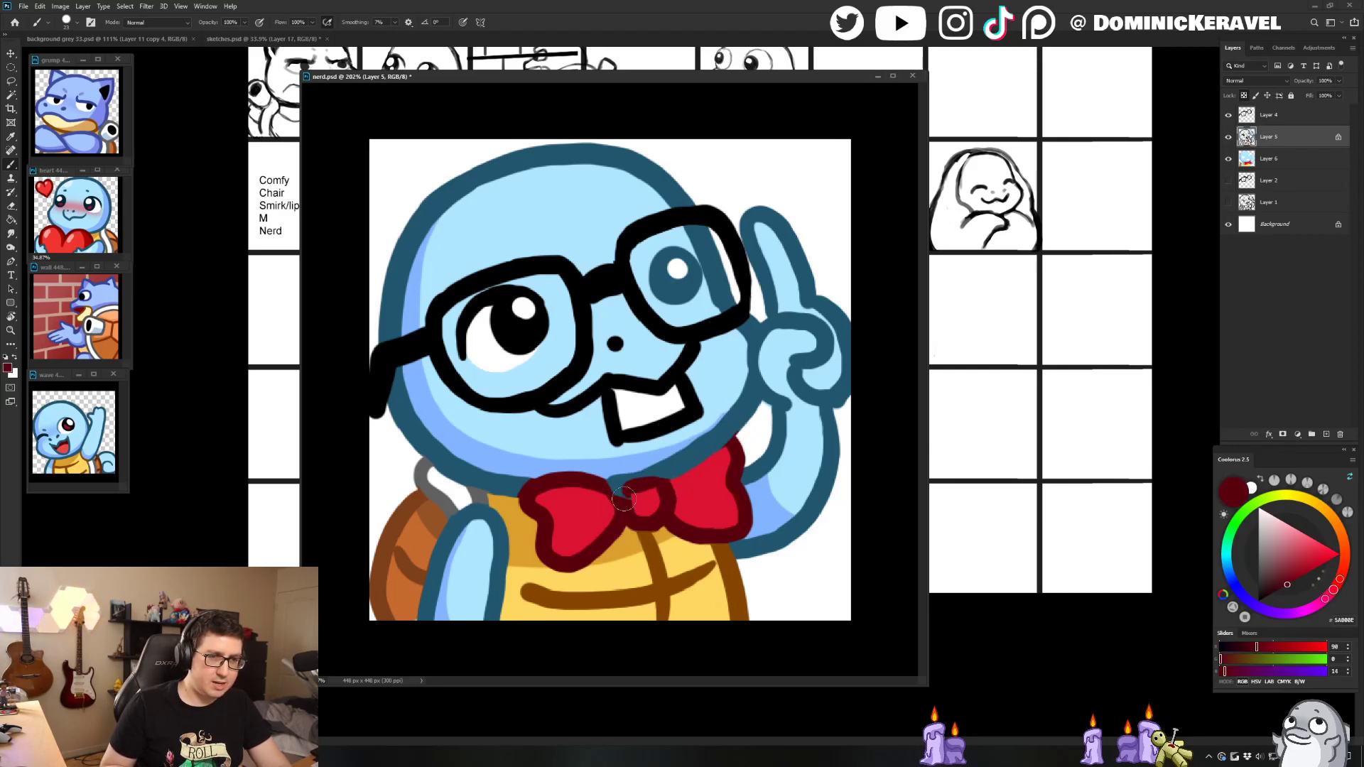
left_click_drag(736, 443, 671, 480)
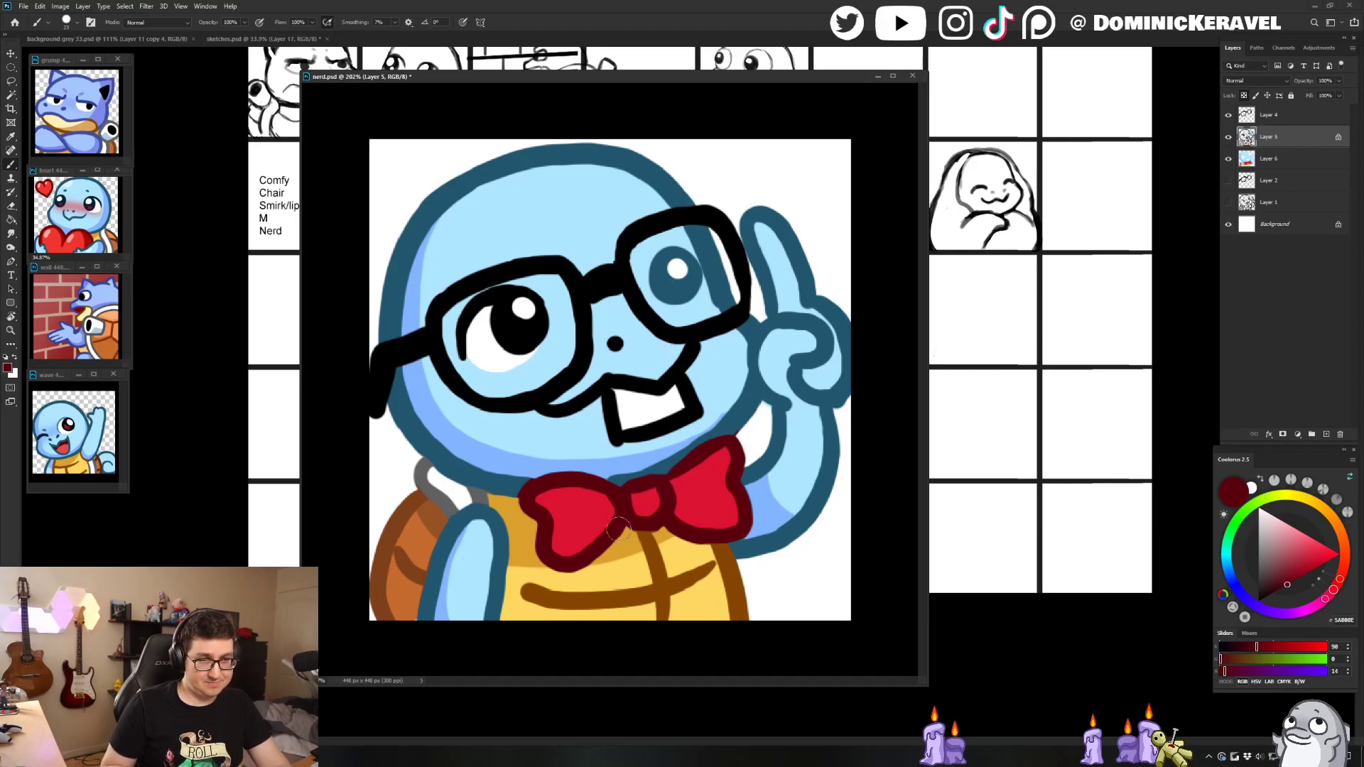
key("v")
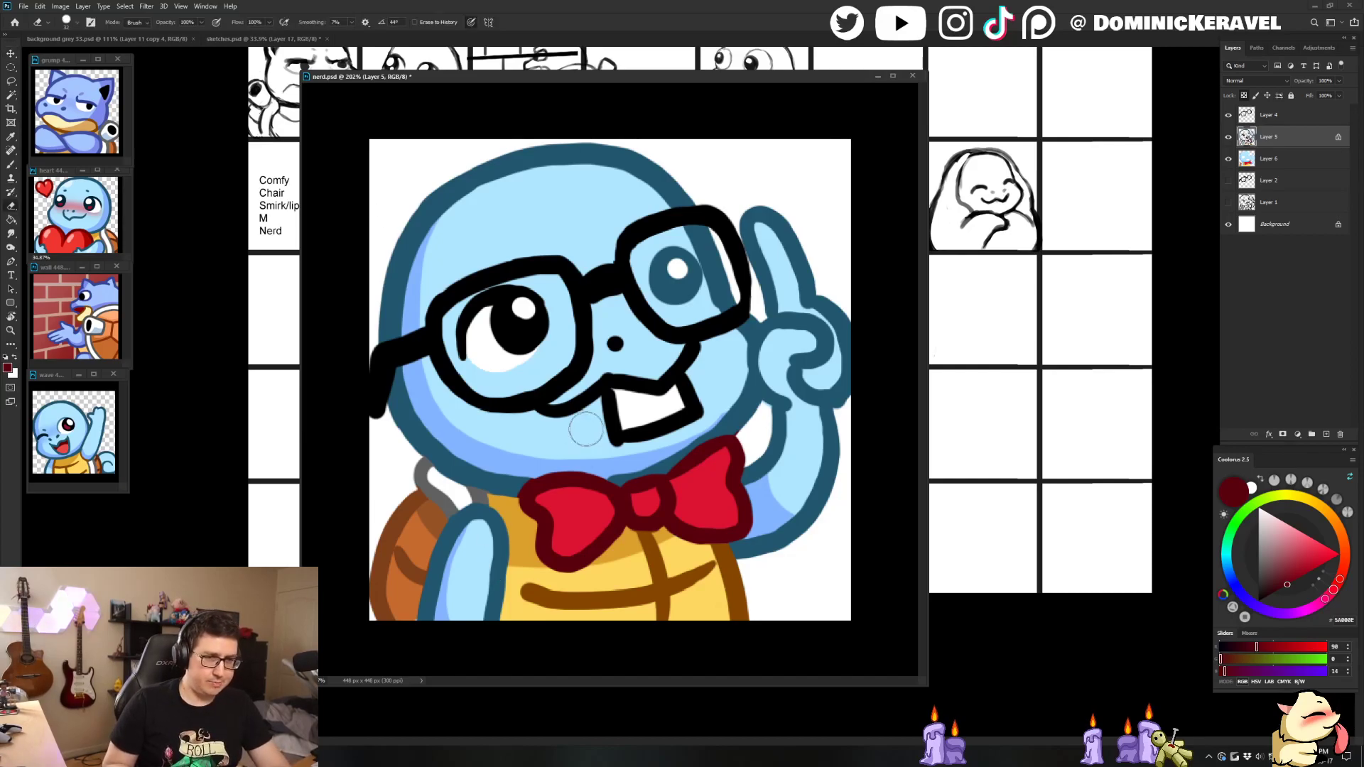
left_click(414, 608)
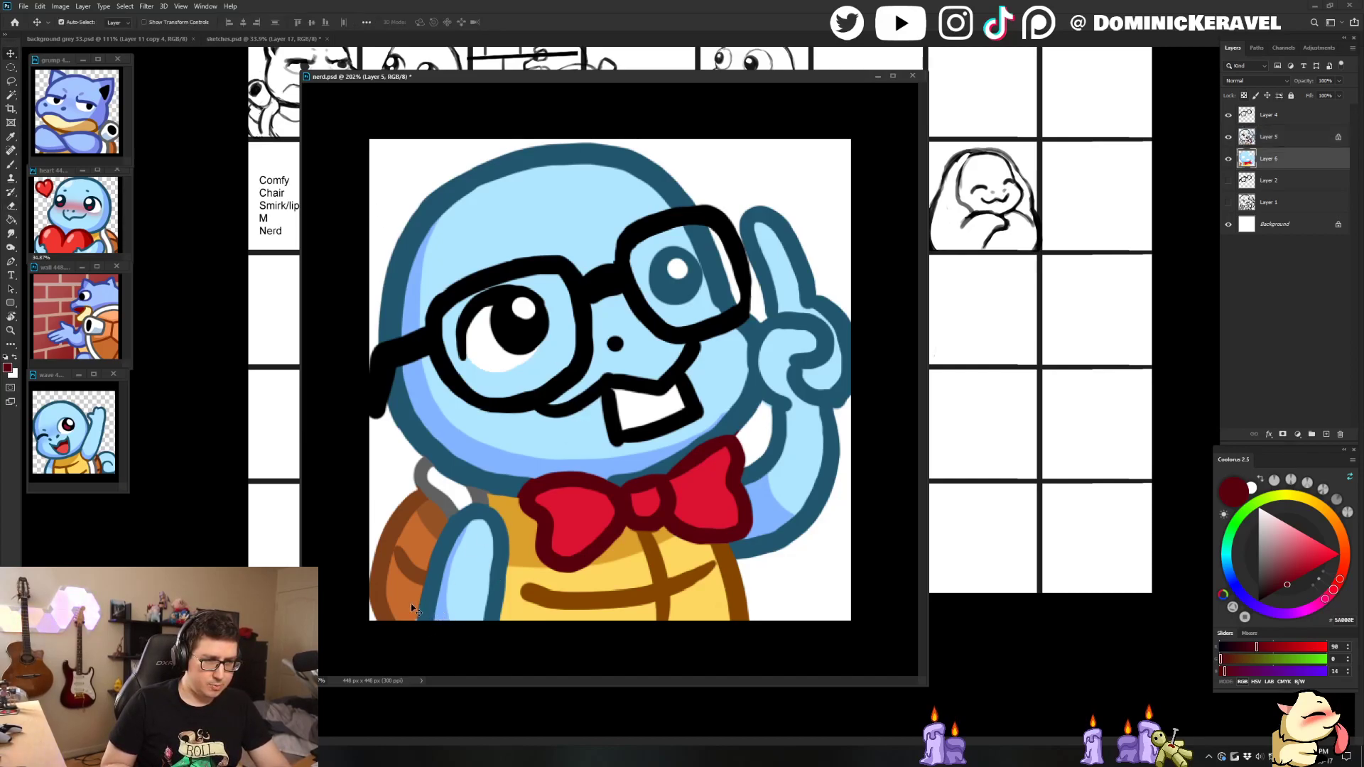
key("b")
left_click(406, 608, "alt")
key("v")
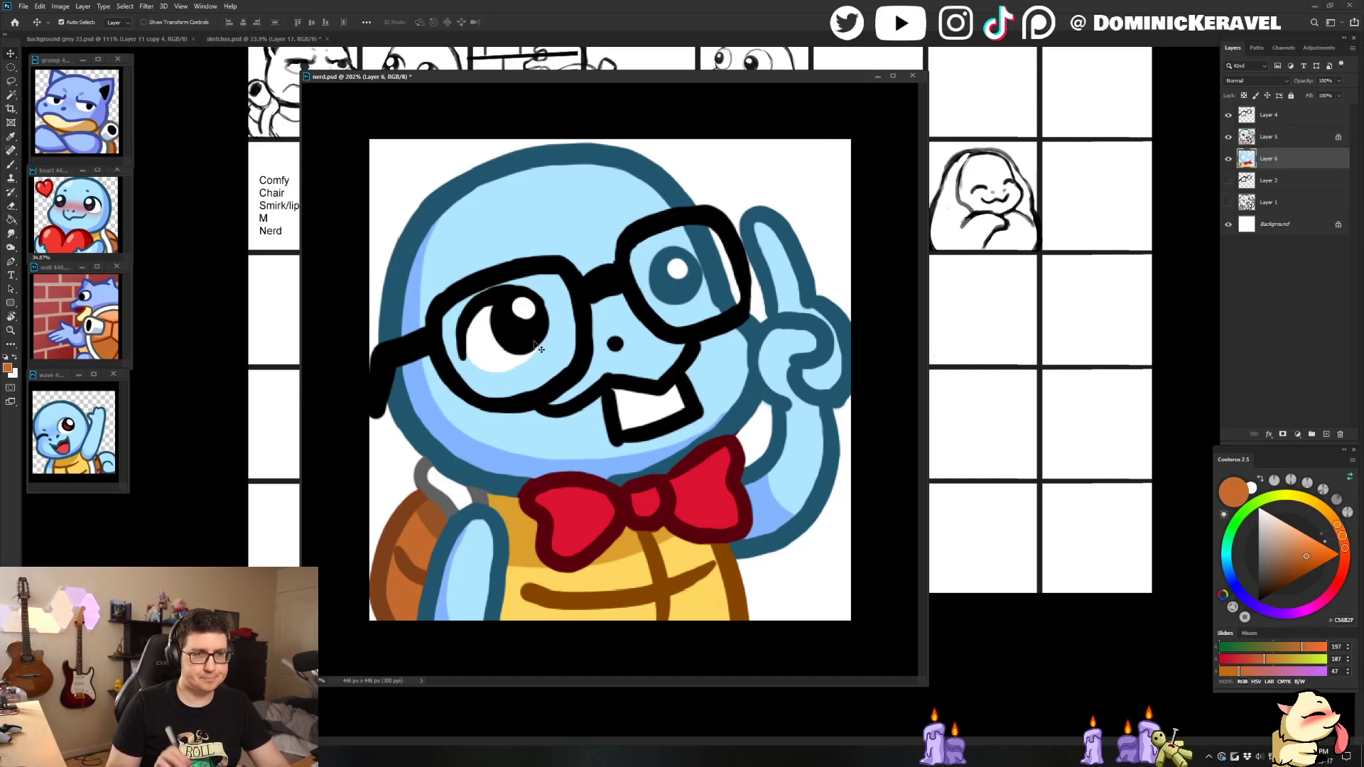
key("b")
key("d")
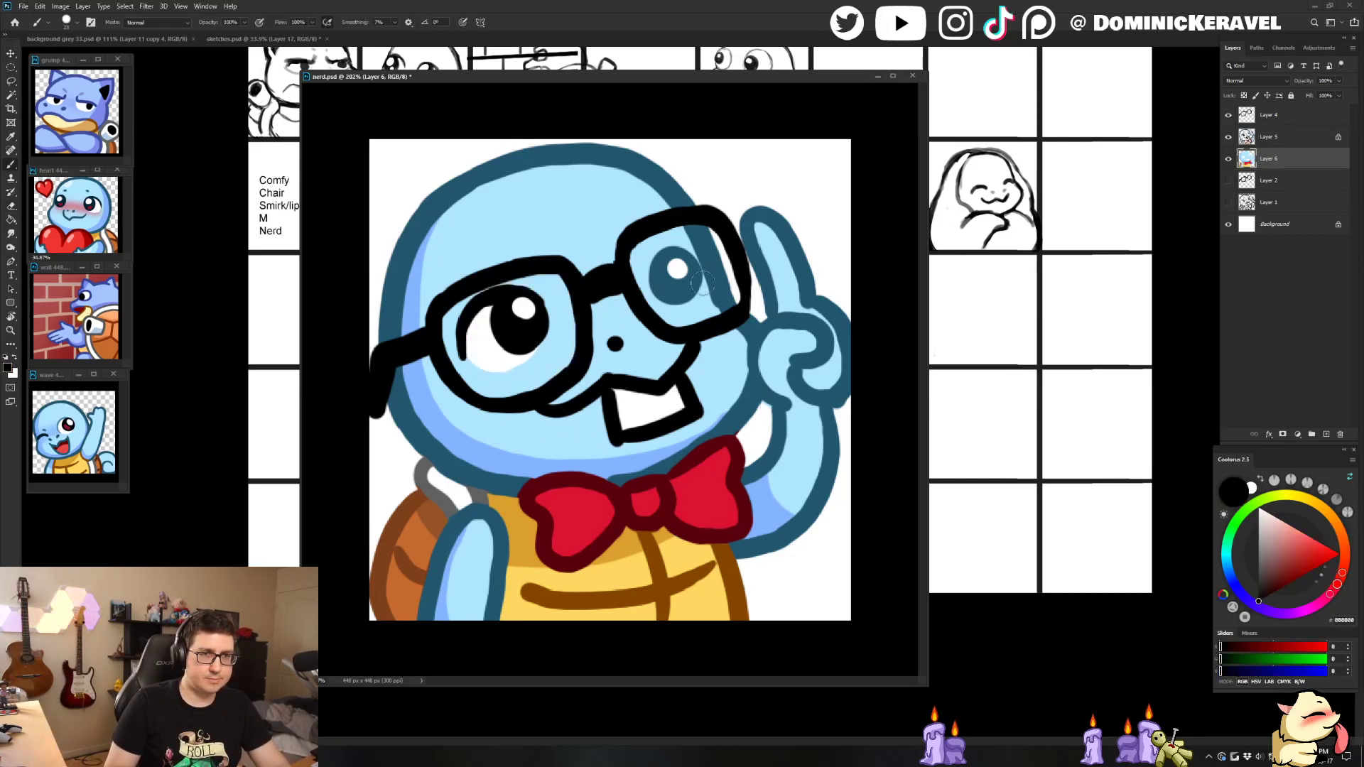
Step: Try to darken the sampled eye blue to #00151E and fill the area around the raised-arm-side eye on Layer 6
left_click(679, 290, "alt")
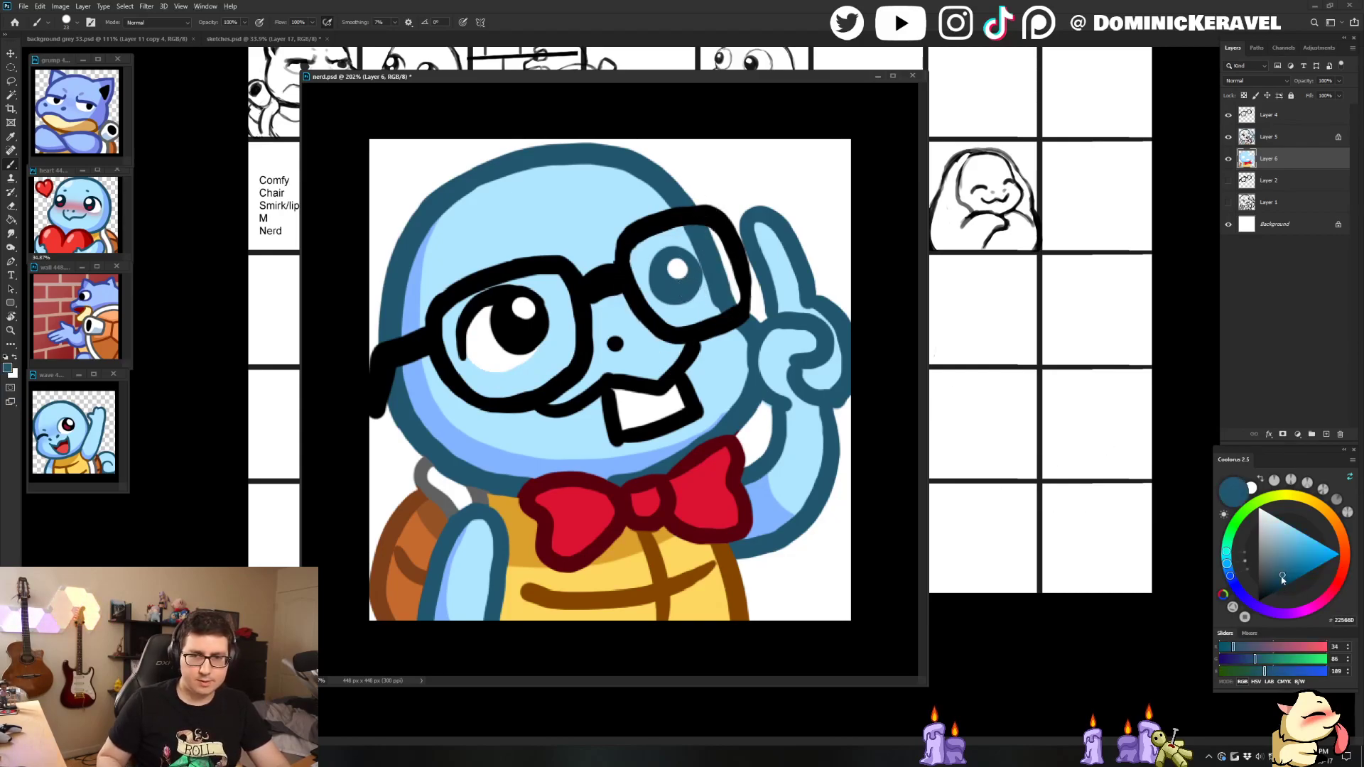
left_click_drag(1283, 578, 1268, 597)
key("g")
left_click(662, 320)
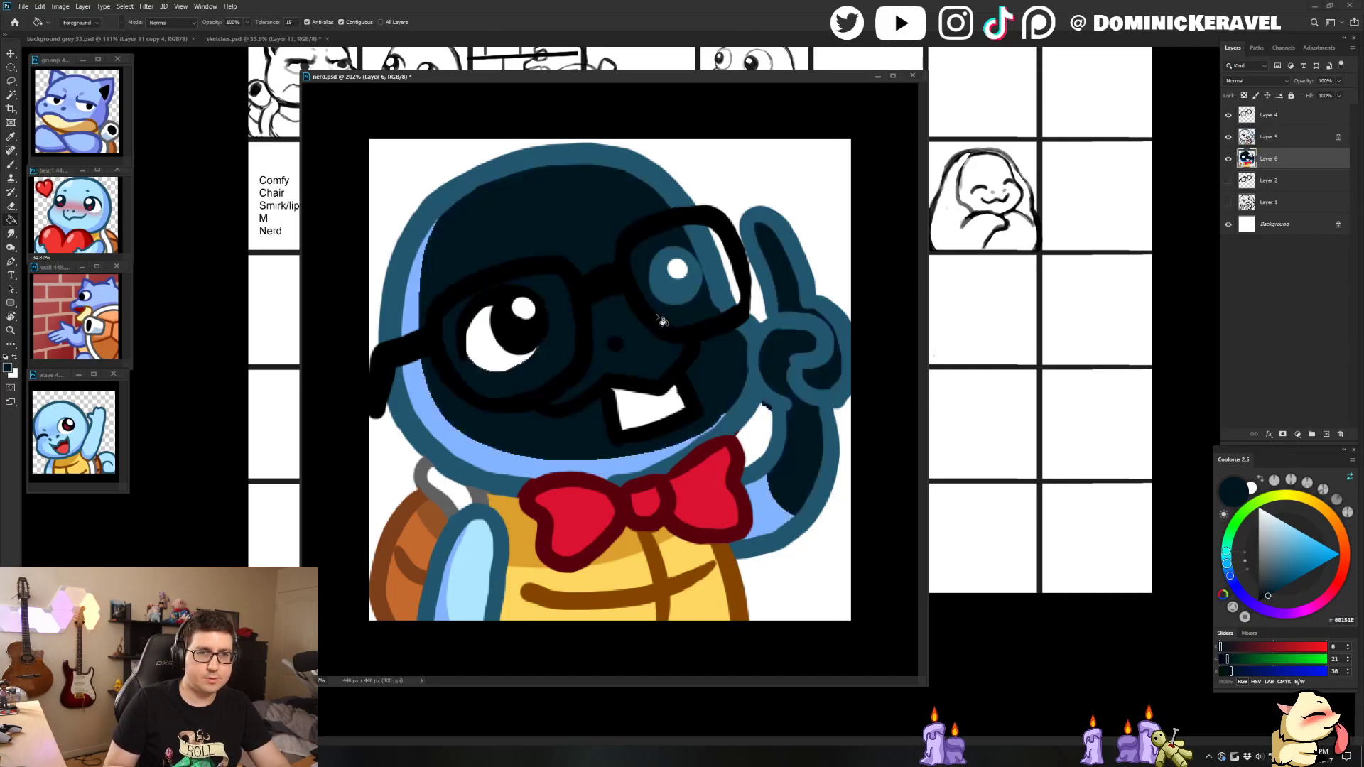
key("ctrl+z")
Step: Try to fill the raised-arm-side eye on the line-art layer with the near-black blue #00151E
key("v")
left_click(684, 294)
key("g")
left_click(681, 298)
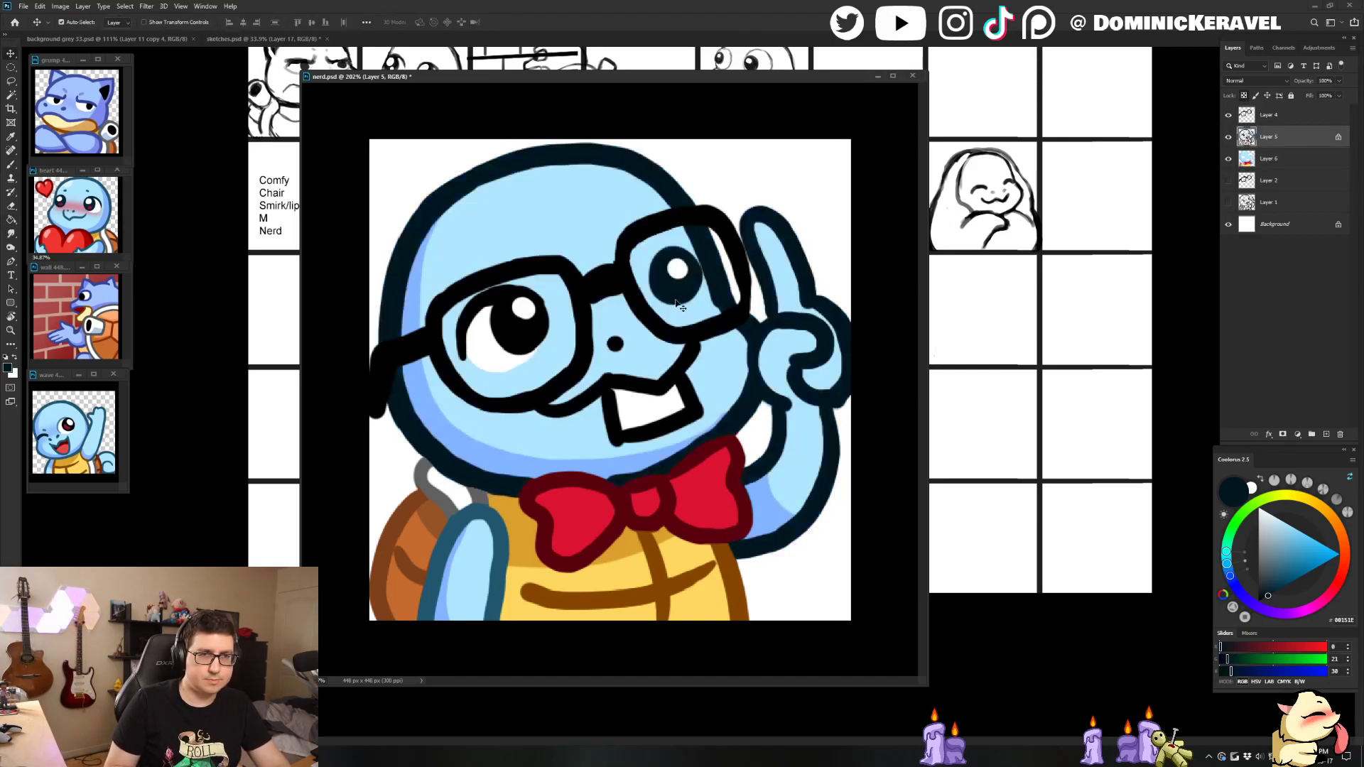
key("ctrl+z")
key("v")
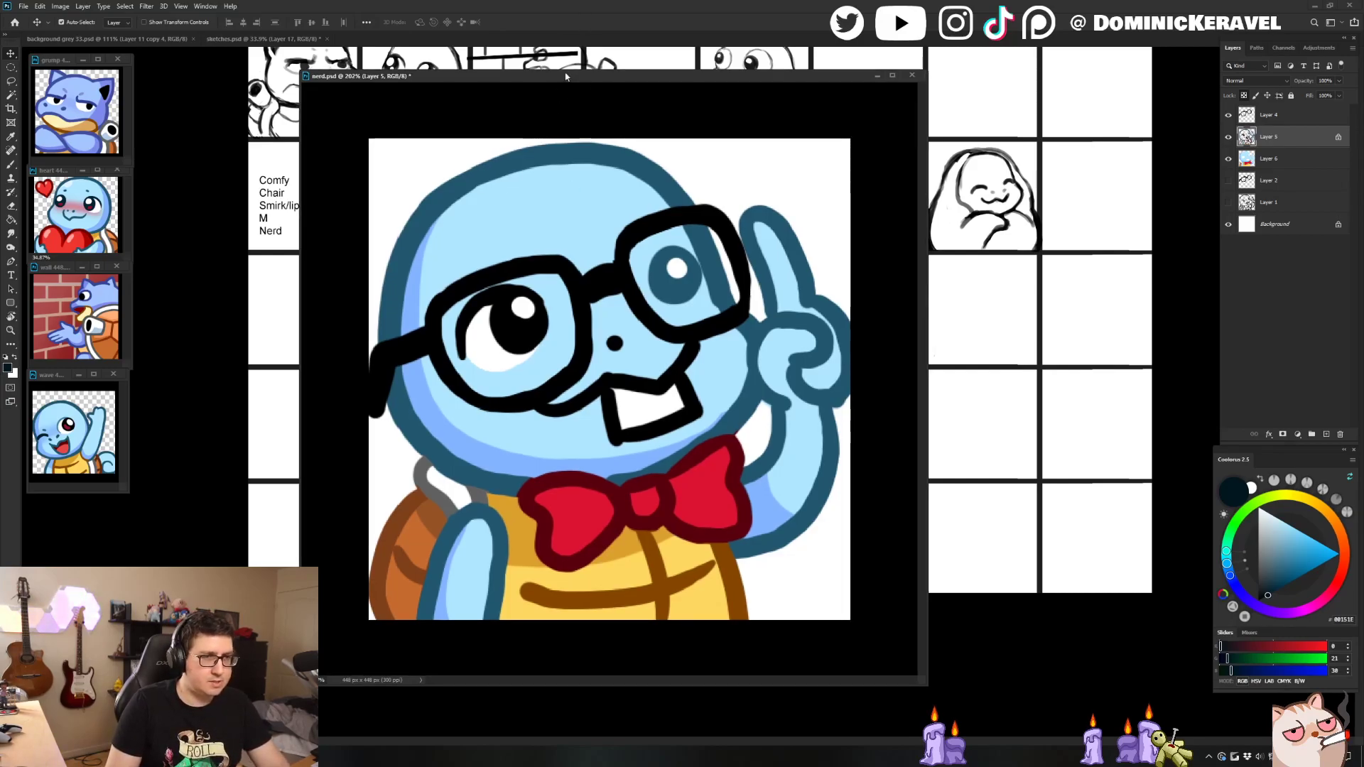
Step: Sample the head's outline blue, darken it to #043043, and lock the transparent pixels of the glasses layer
key("b")
left_click(542, 160, "alt")
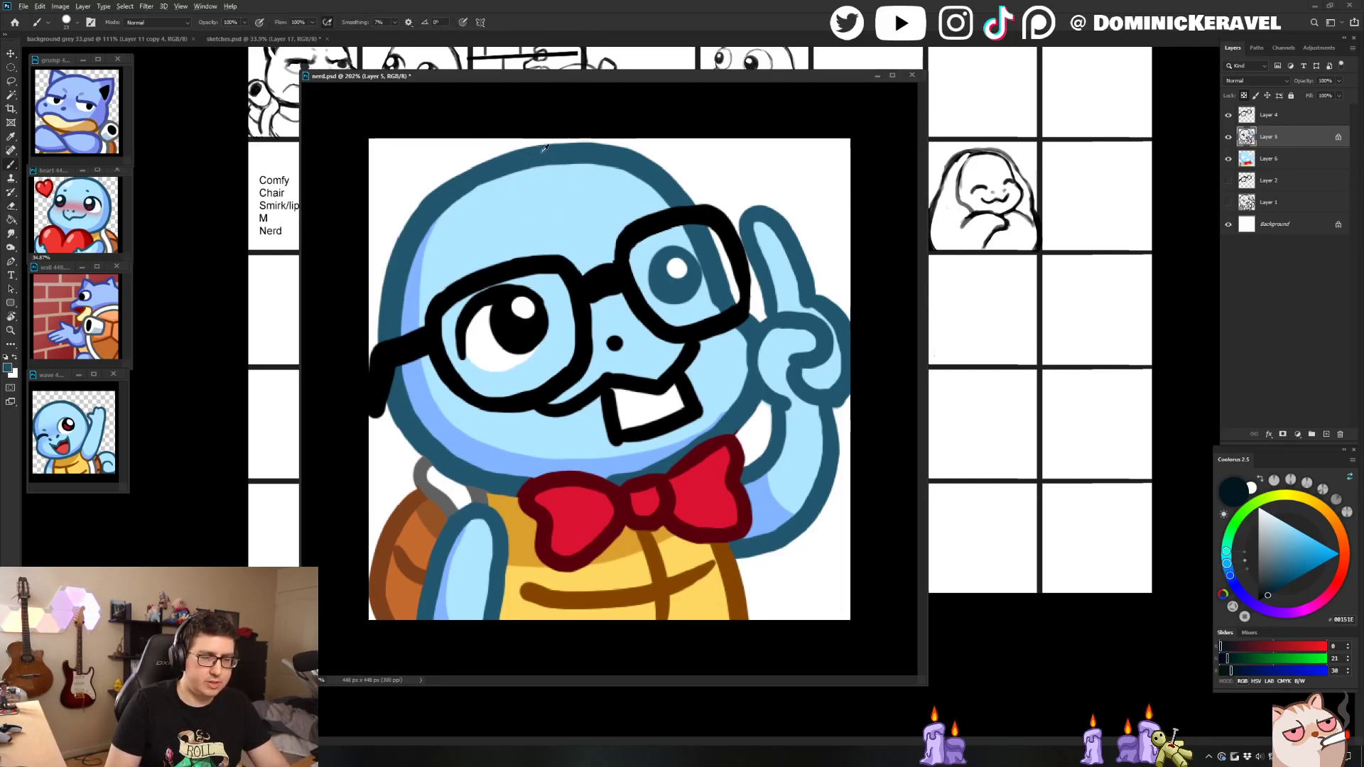
key("v")
left_click(583, 317)
left_click(1279, 588)
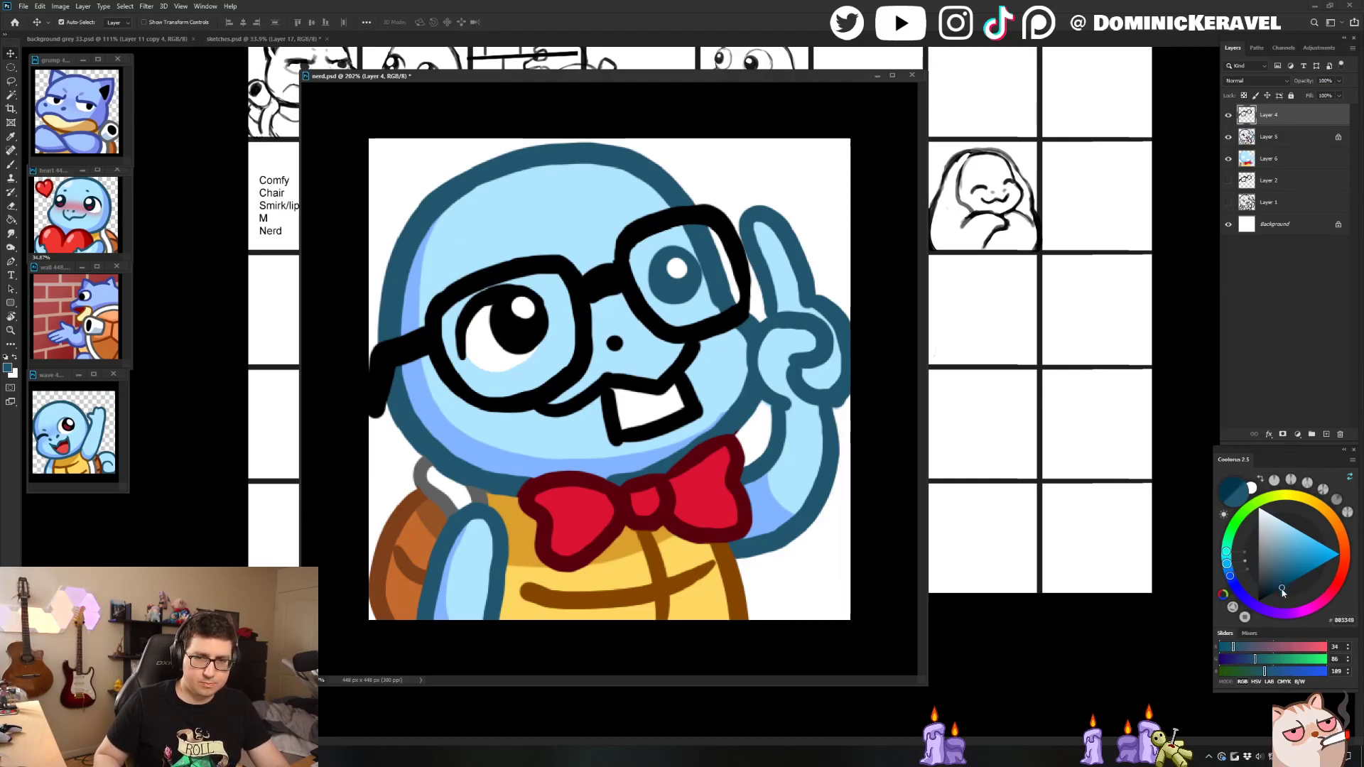
left_click(1244, 95)
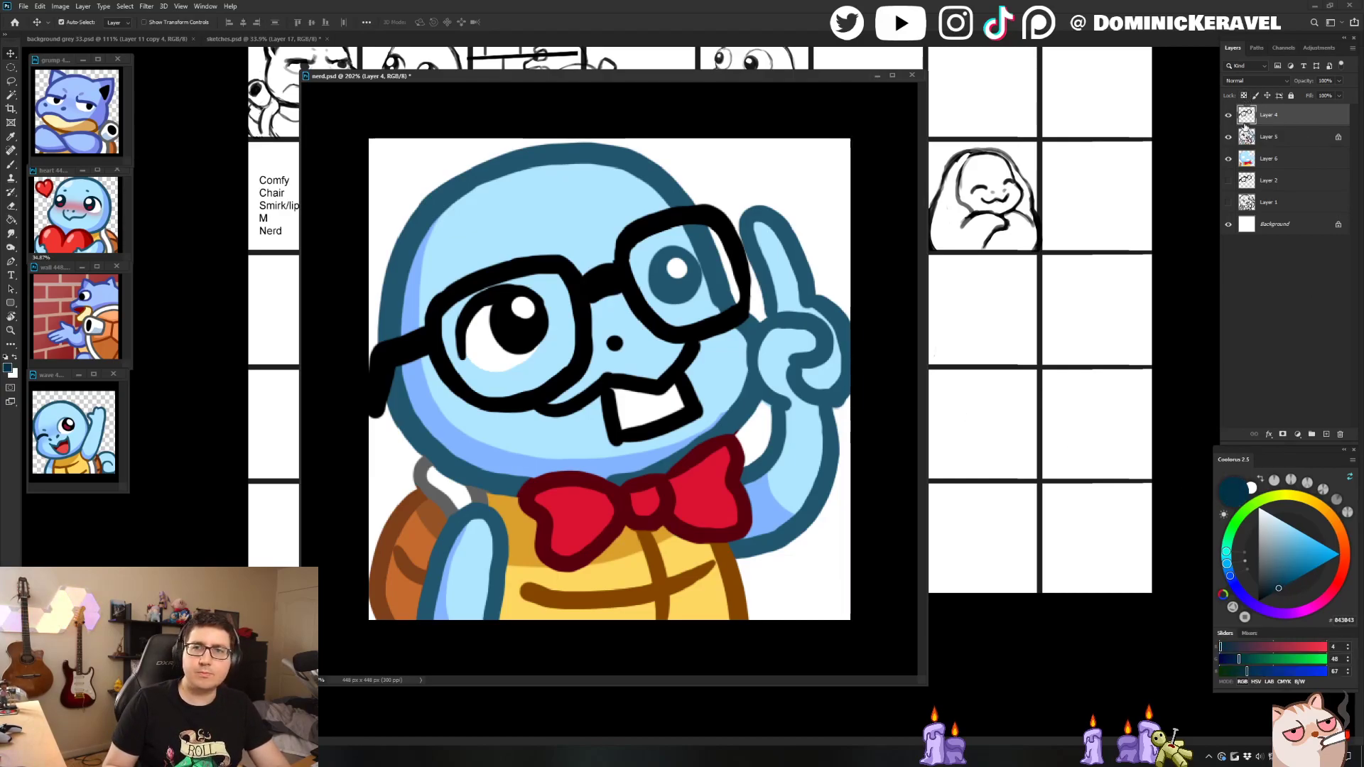
Step: Try to recolour the glasses frame by filling it with the dark blue #043043
key("g")
left_click(588, 314)
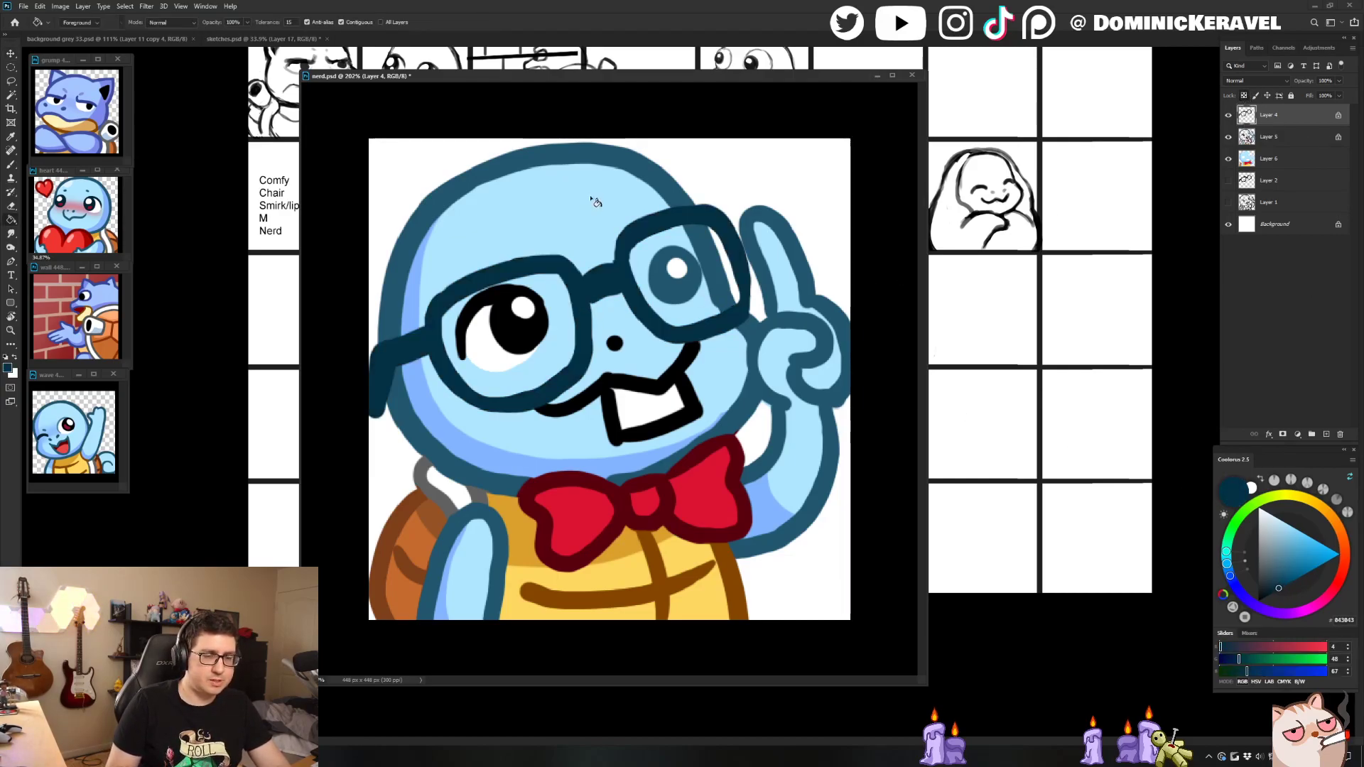
key("ctrl+z")
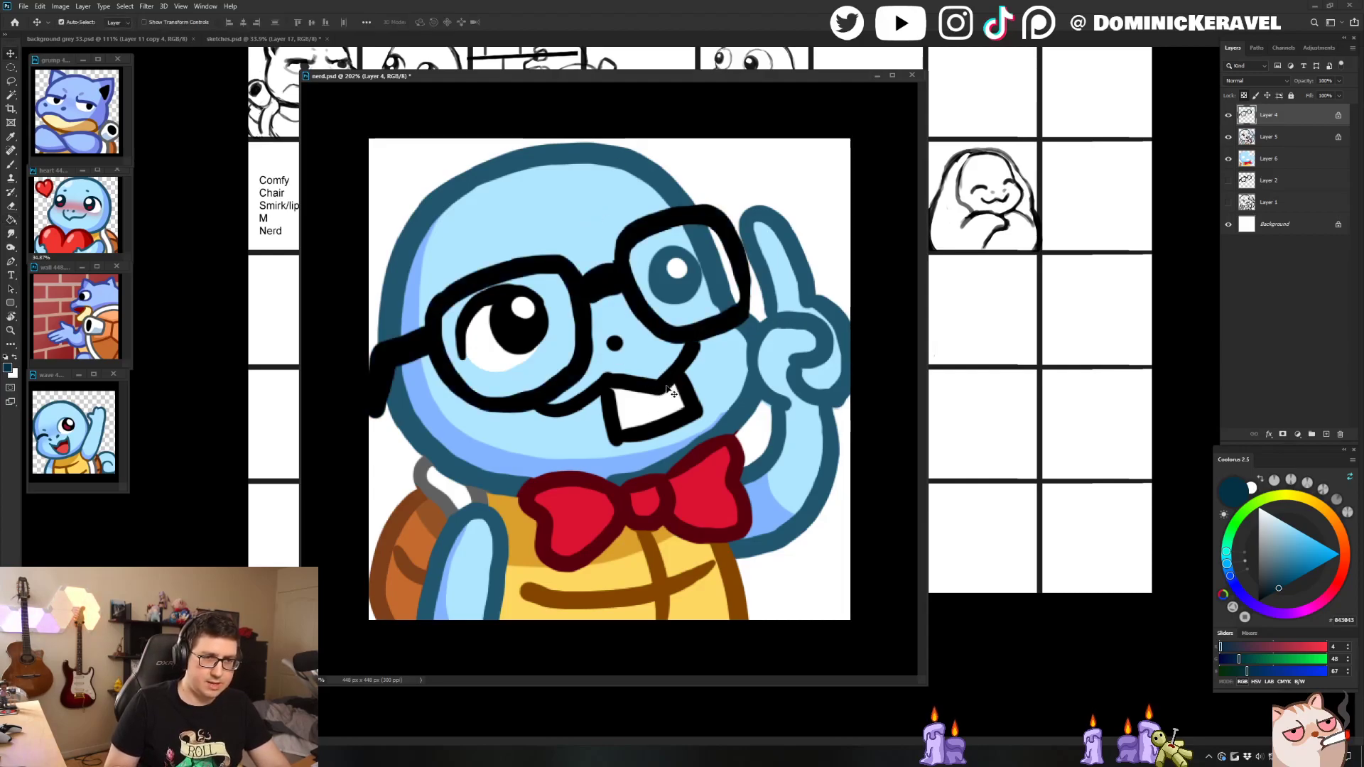
Step: Fill the mouth and tooth lines and the nostril on the line-art layer with the dark blue #043043
key("alt+[")
left_click(632, 384)
left_click(617, 348)
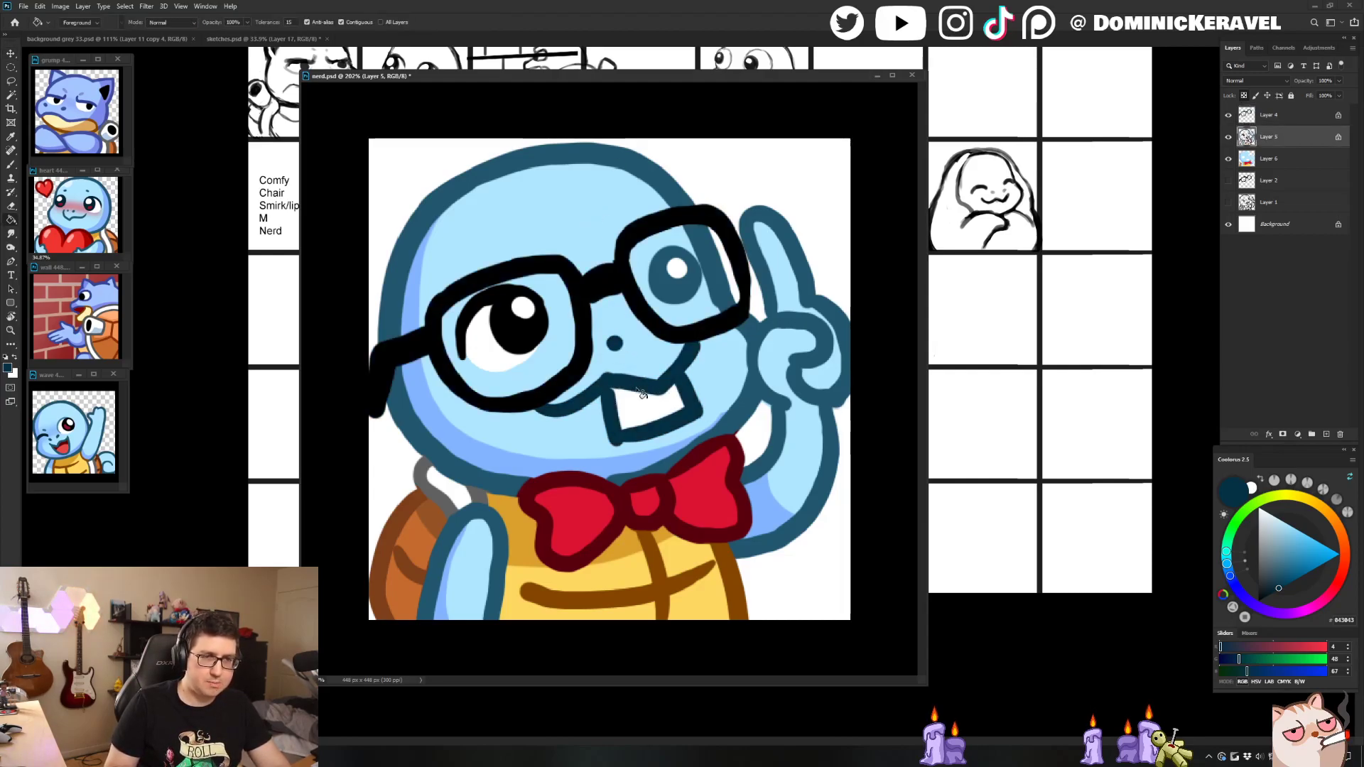
key("v")
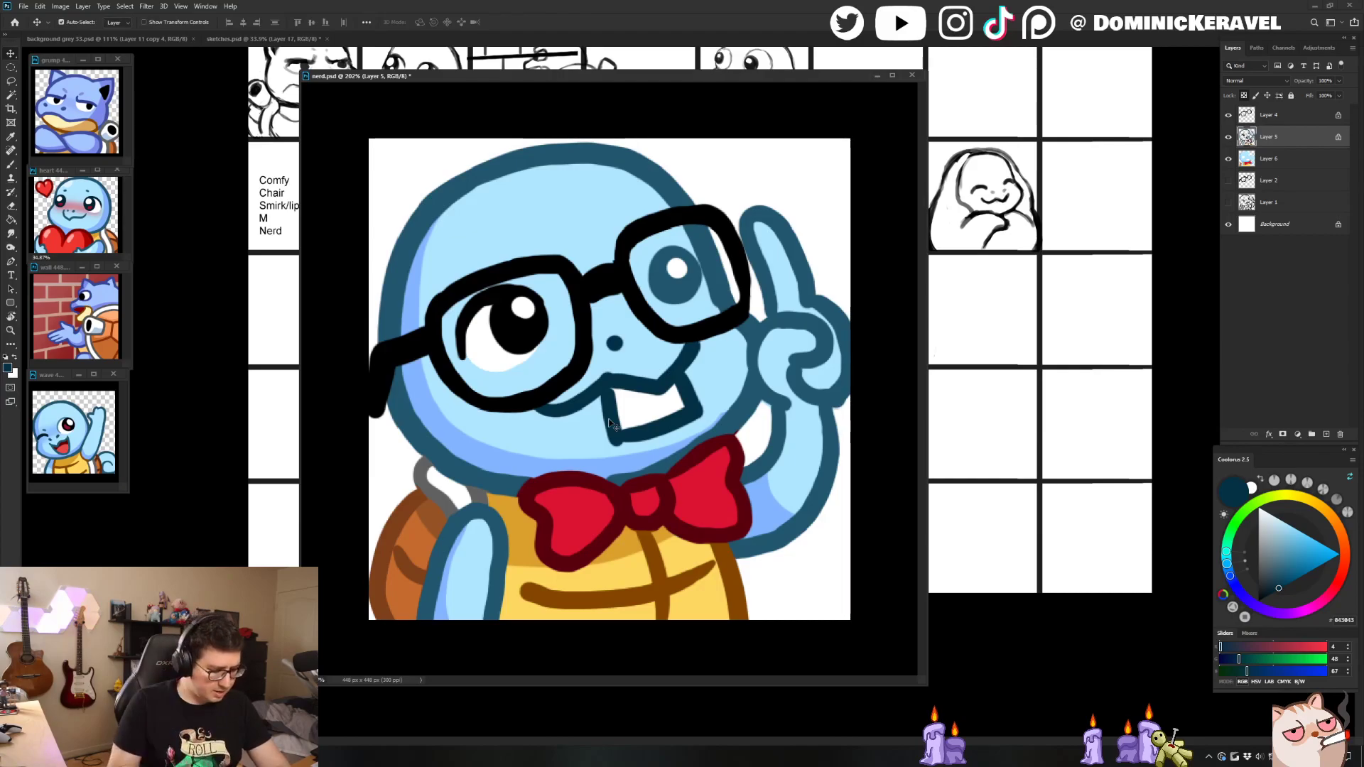
Step: Choose the grey #6D6D6D and repaint the tooth's outline with it, leaving the mouth line dark blue
key("b")
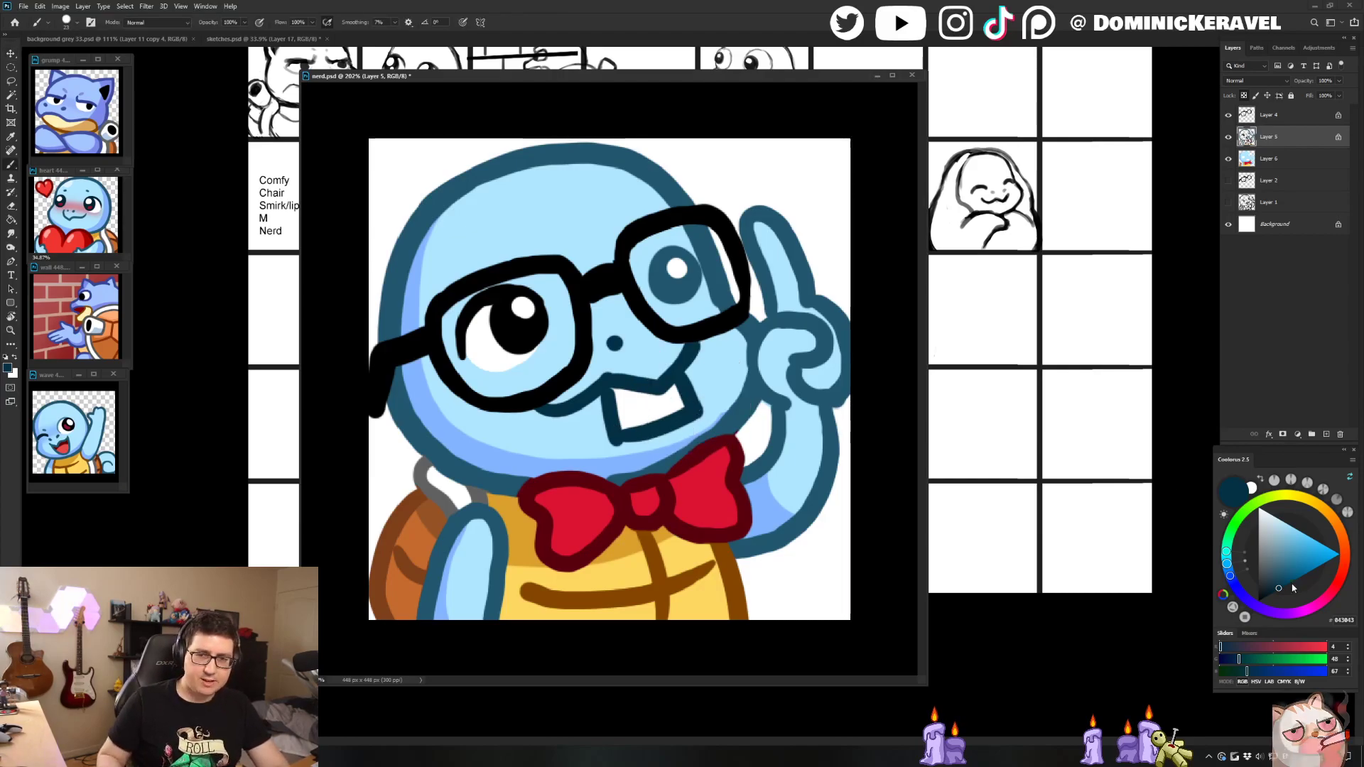
left_click(1256, 562)
mouse_move(681, 390)
left_mouse_down()
mouse_move(694, 370)
mouse_move(699, 413)
mouse_move(653, 431)
mouse_move(612, 435)
mouse_move(608, 397)
left_mouse_up()
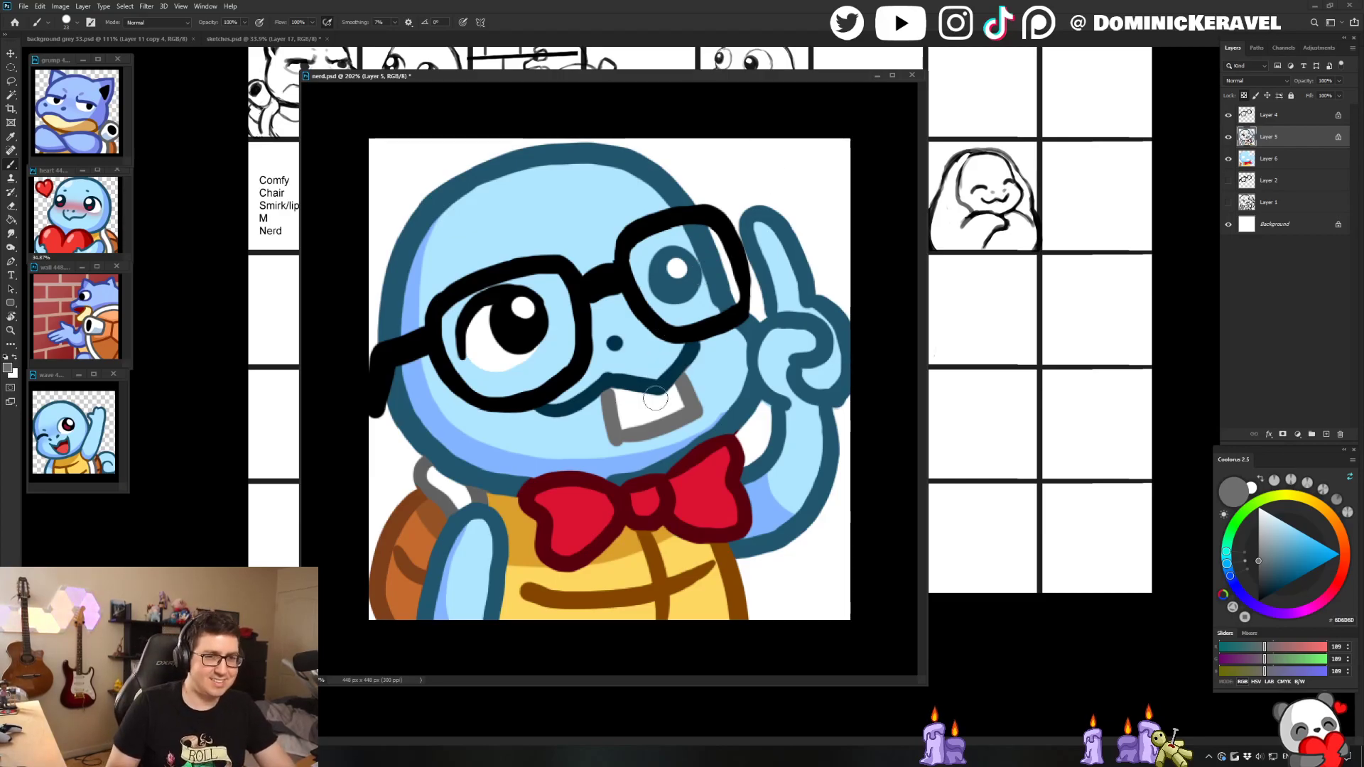
Step: Unlock the transparent pixels of the line-art layer and resample the outline blue #22566D below the raised fist
key("v")
left_click(1244, 96)
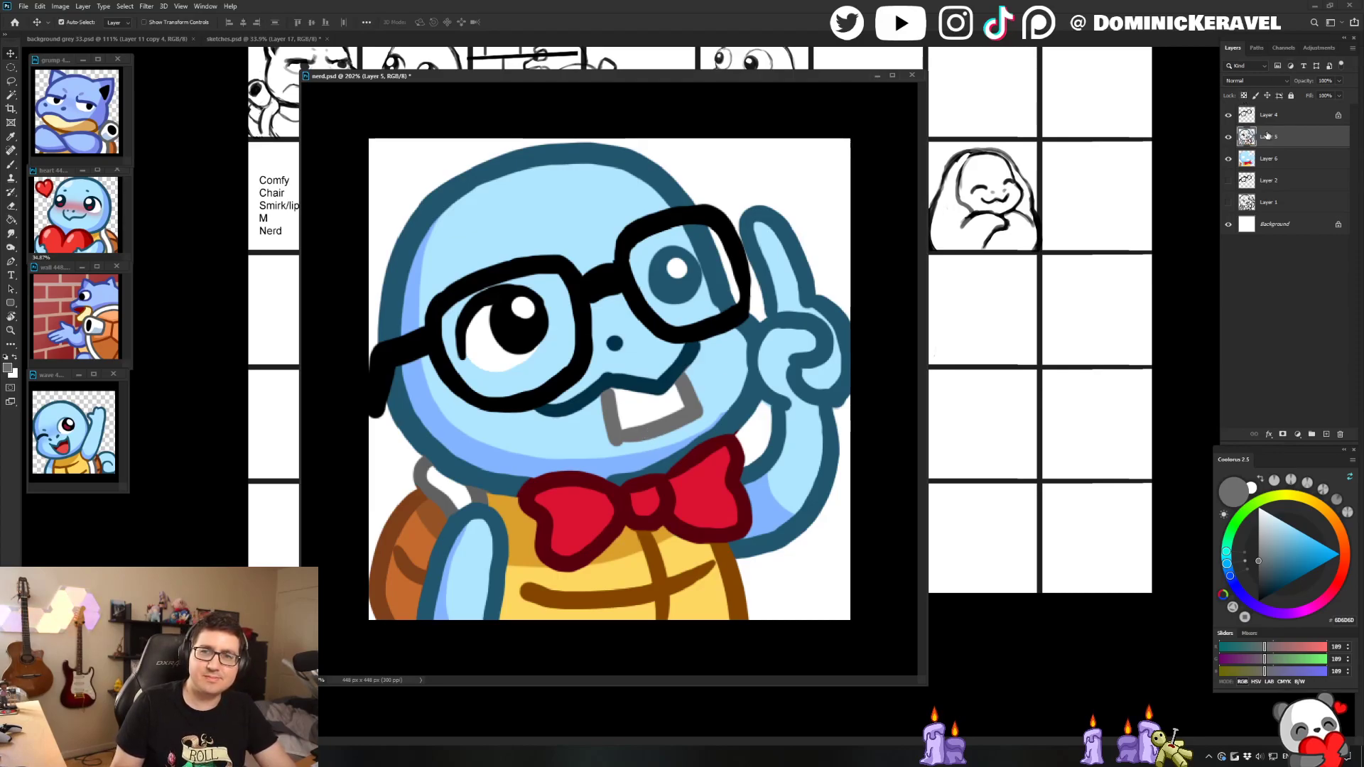
key("b")
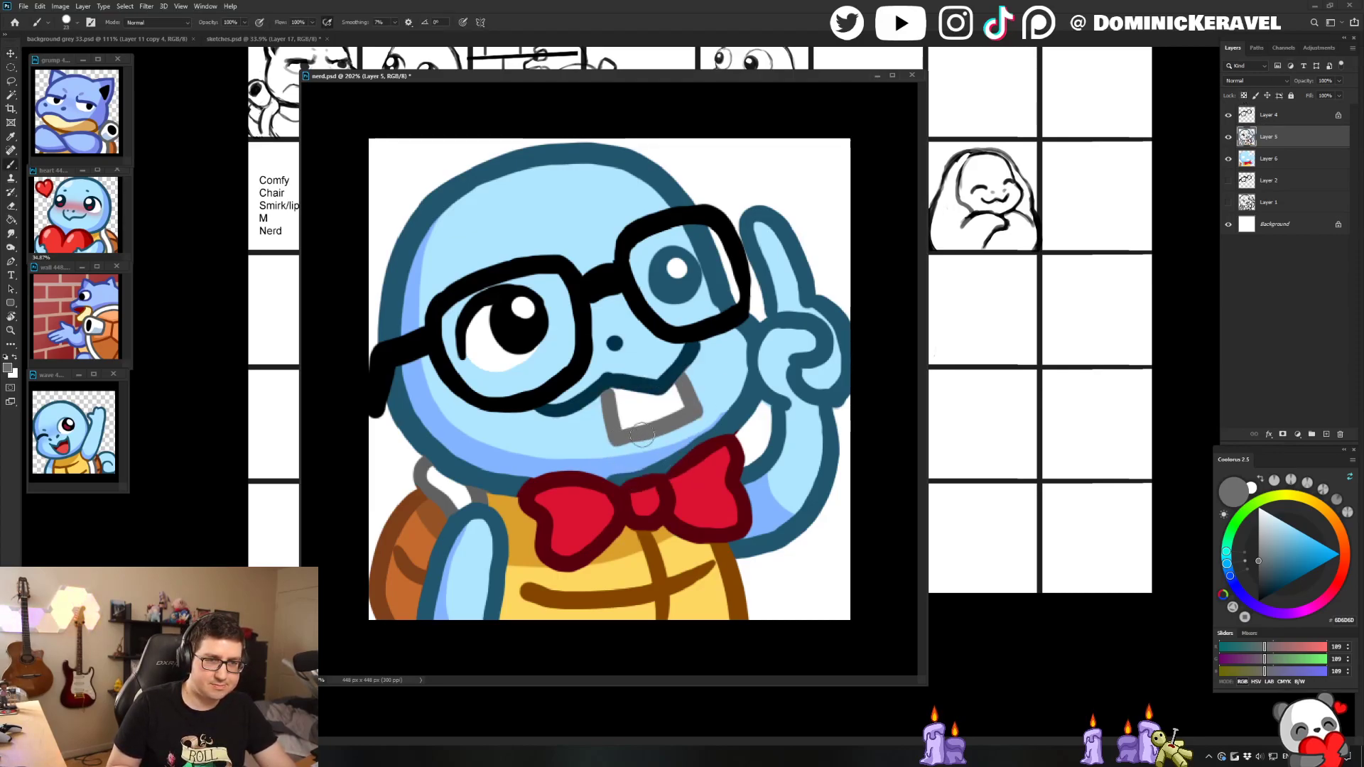
key("e")
key("v")
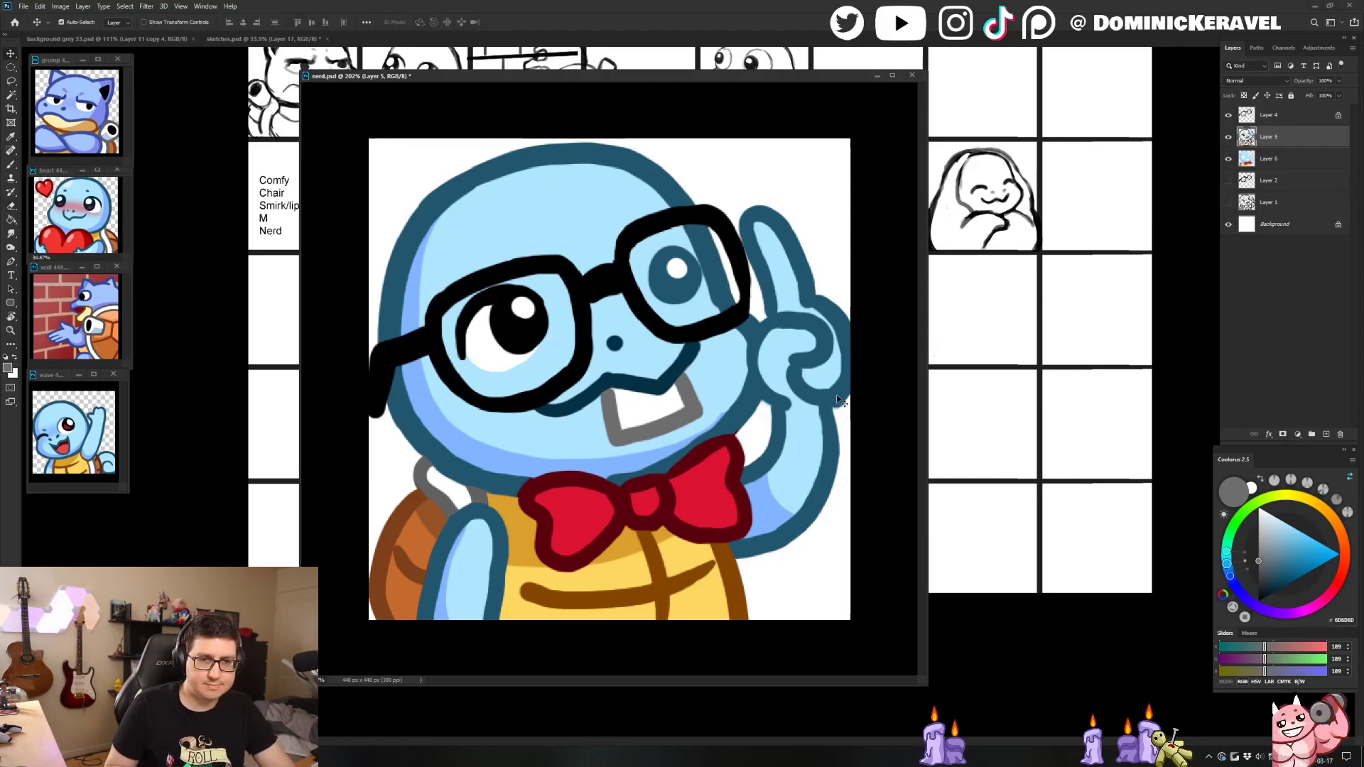
key("b")
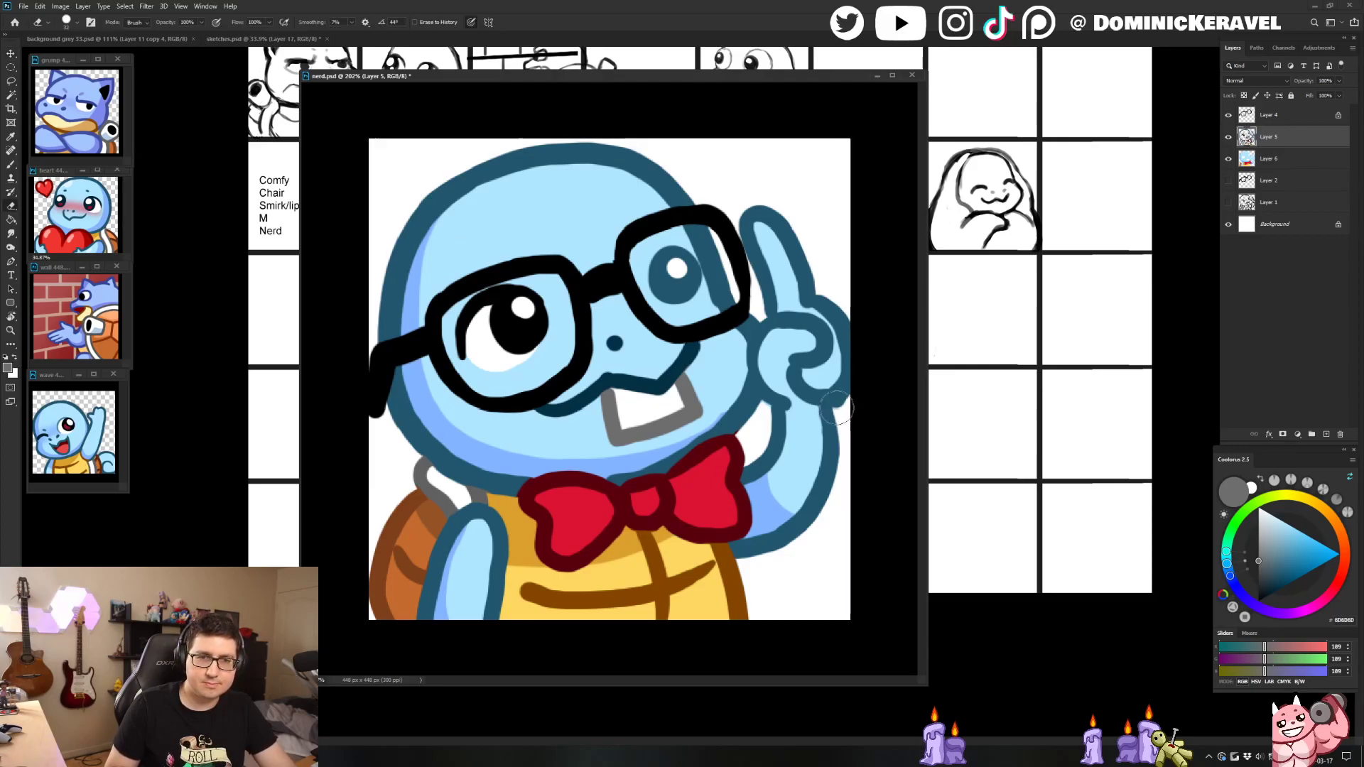
left_click(825, 396, "alt")
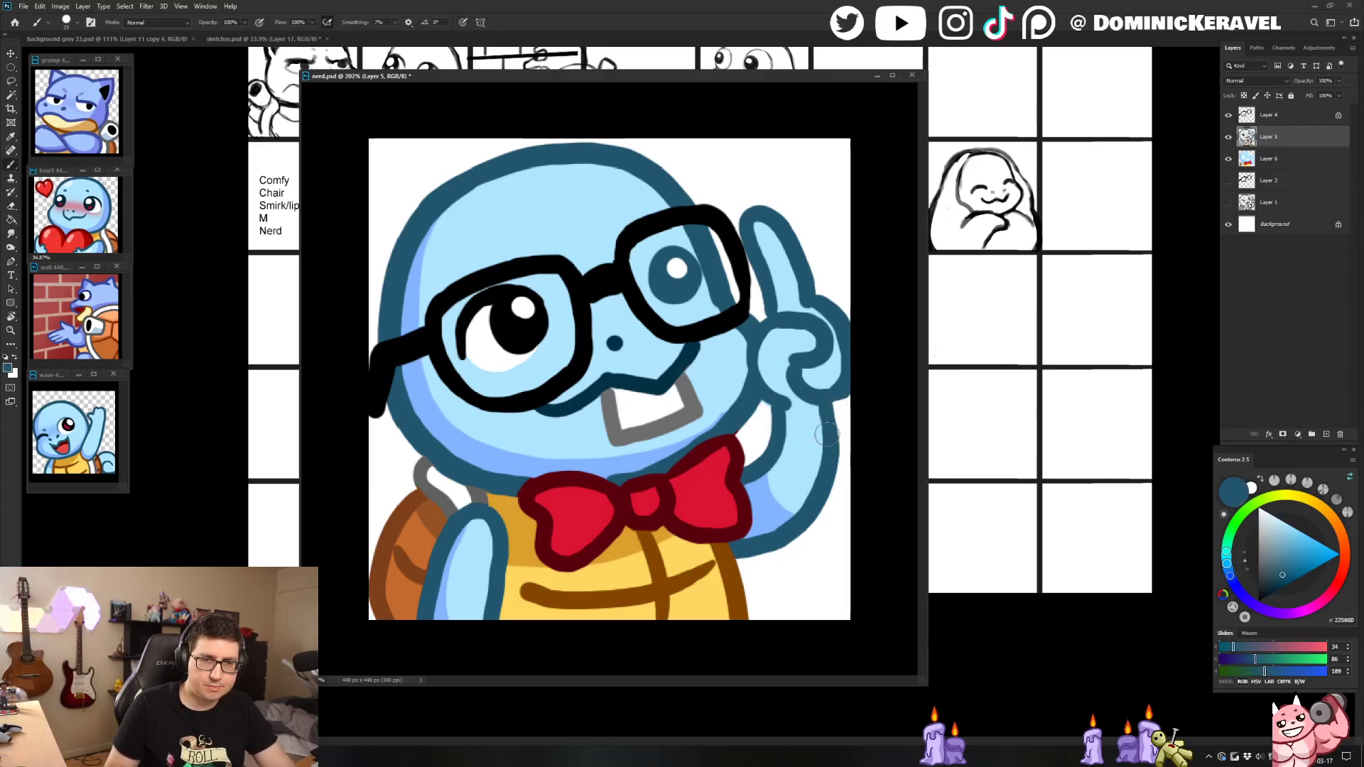
key("v")
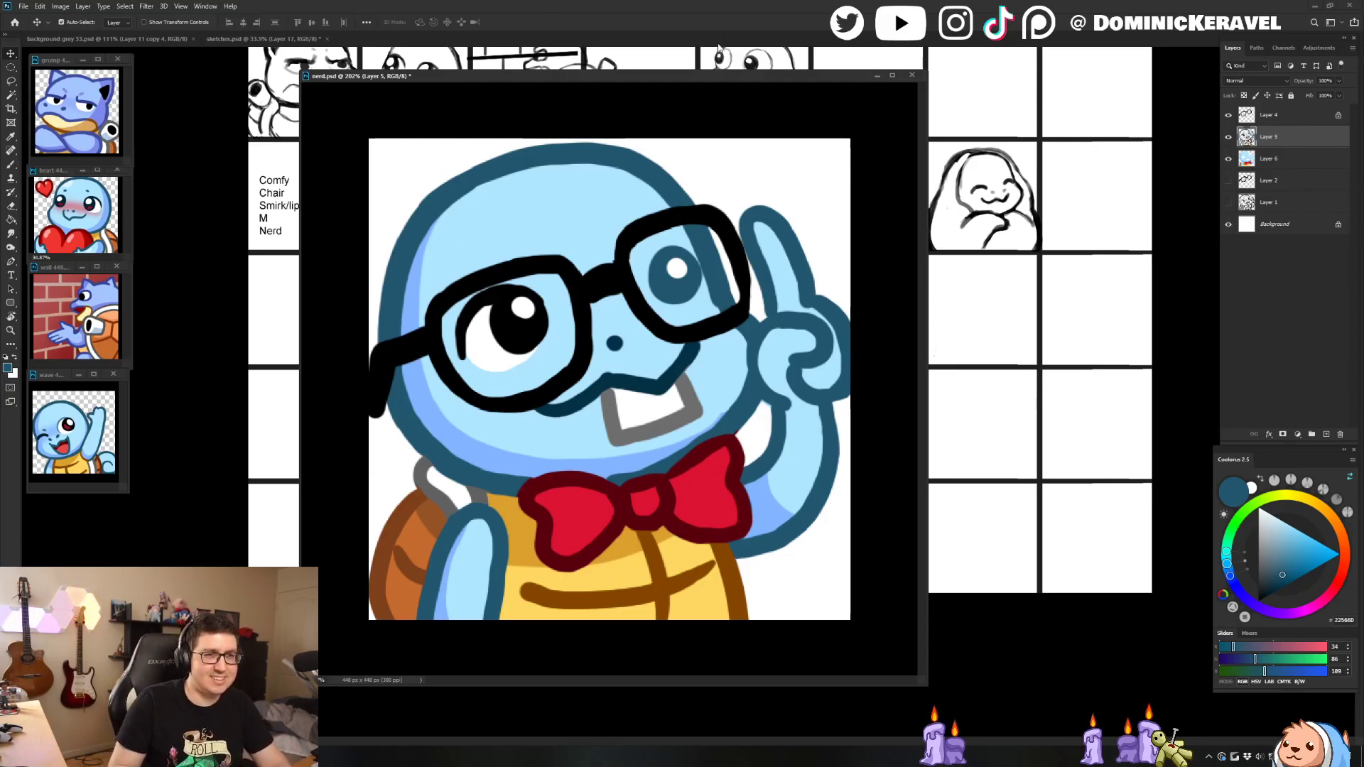
Step: Lock the line-art layer's transparent pixels and fill the character's black left eye with the dark teal outline colour
left_click_drag(668, 80, 641, 83)
key("b")
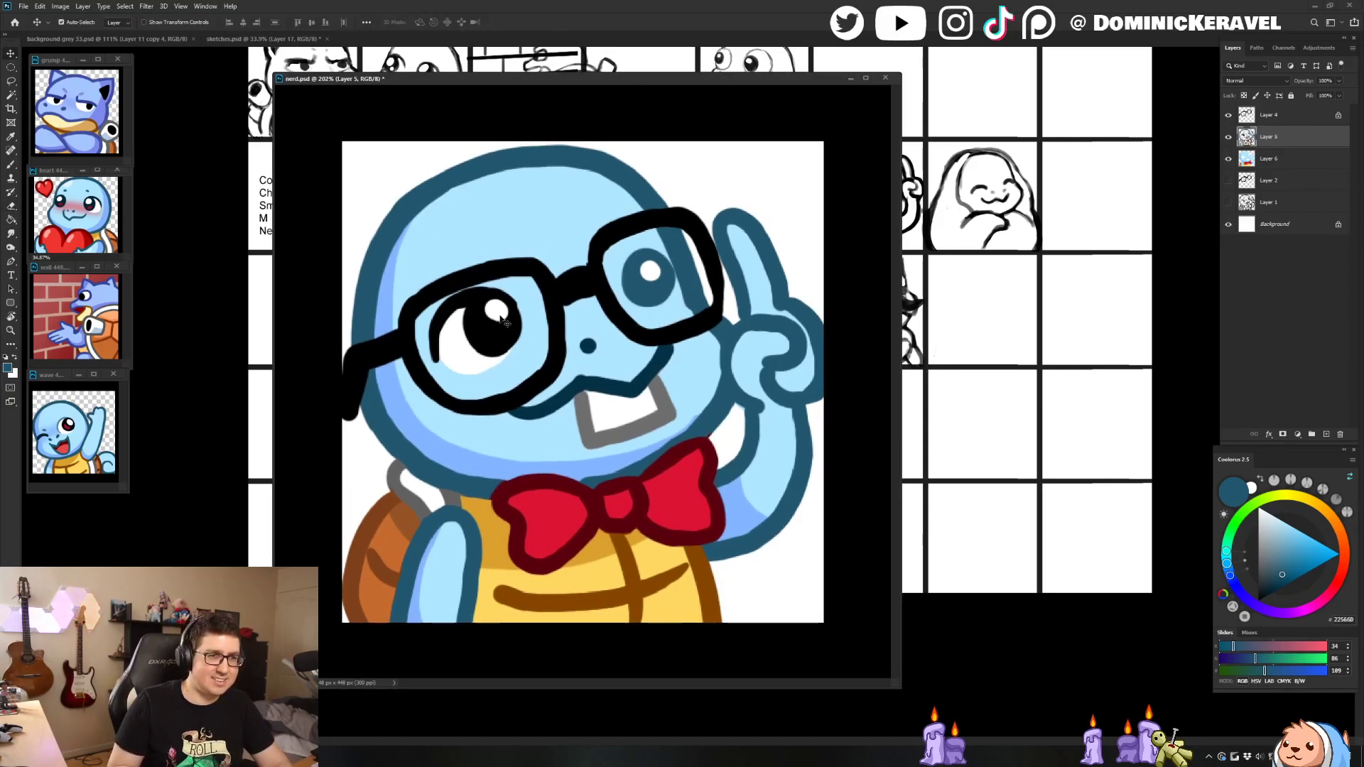
key("g")
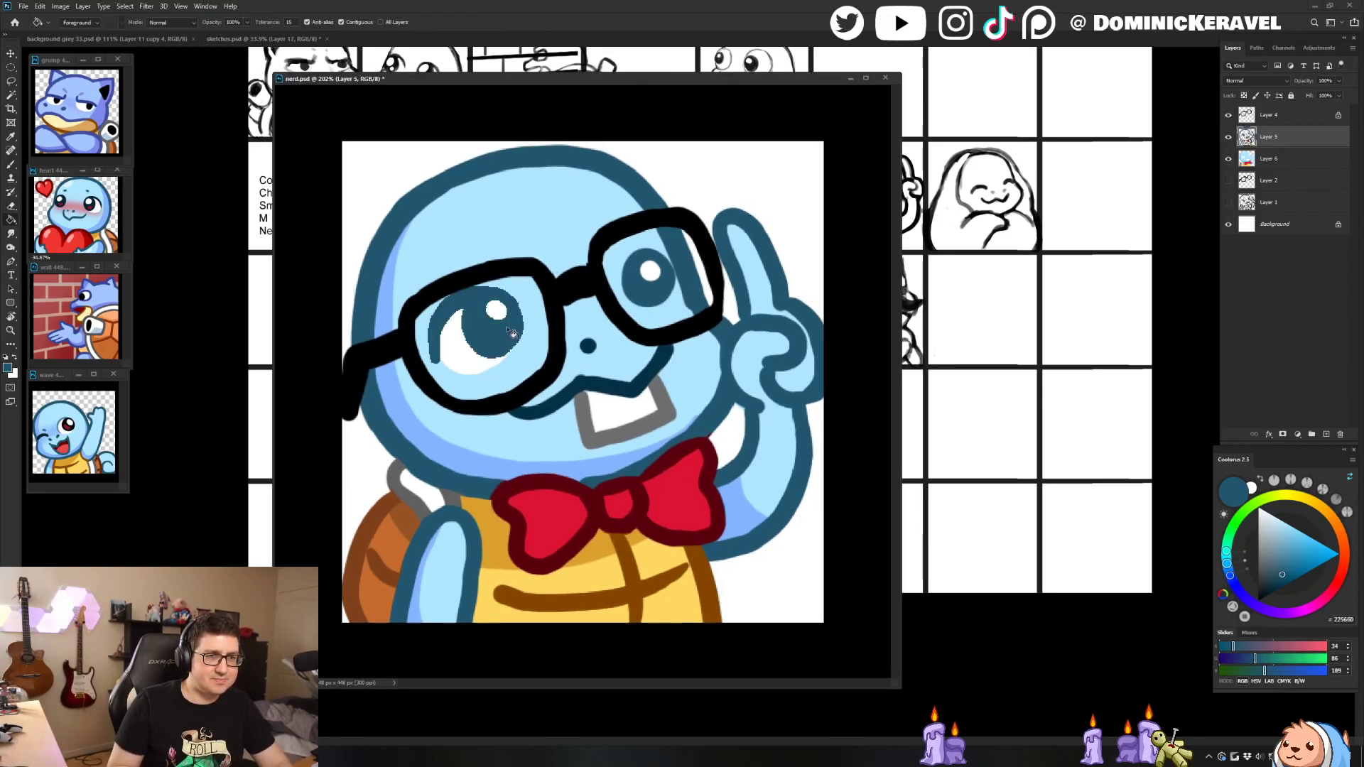
left_click(1244, 95)
left_click(498, 345)
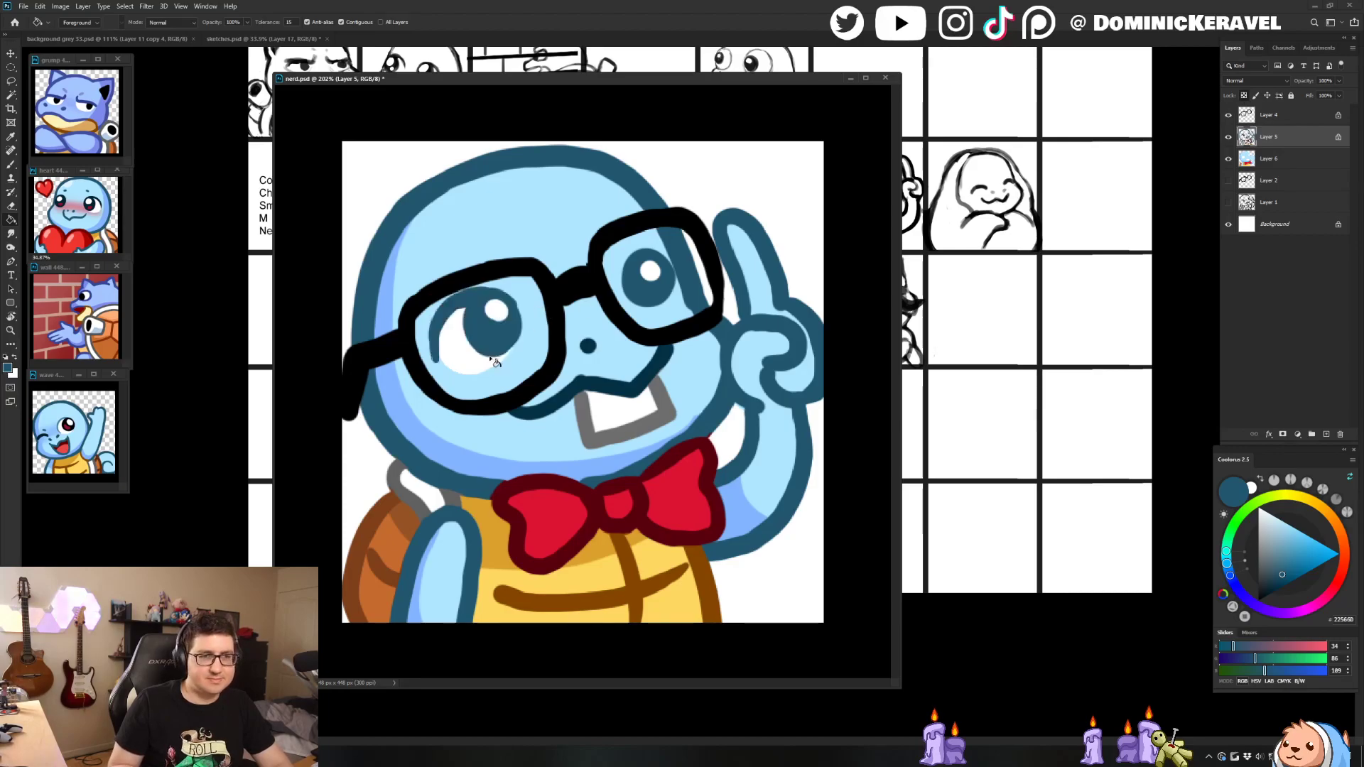
Step: Darken both eyes to the deep navy #002B3E, filling the left one and brushing over the right one
key("v")
left_click(1278, 589)
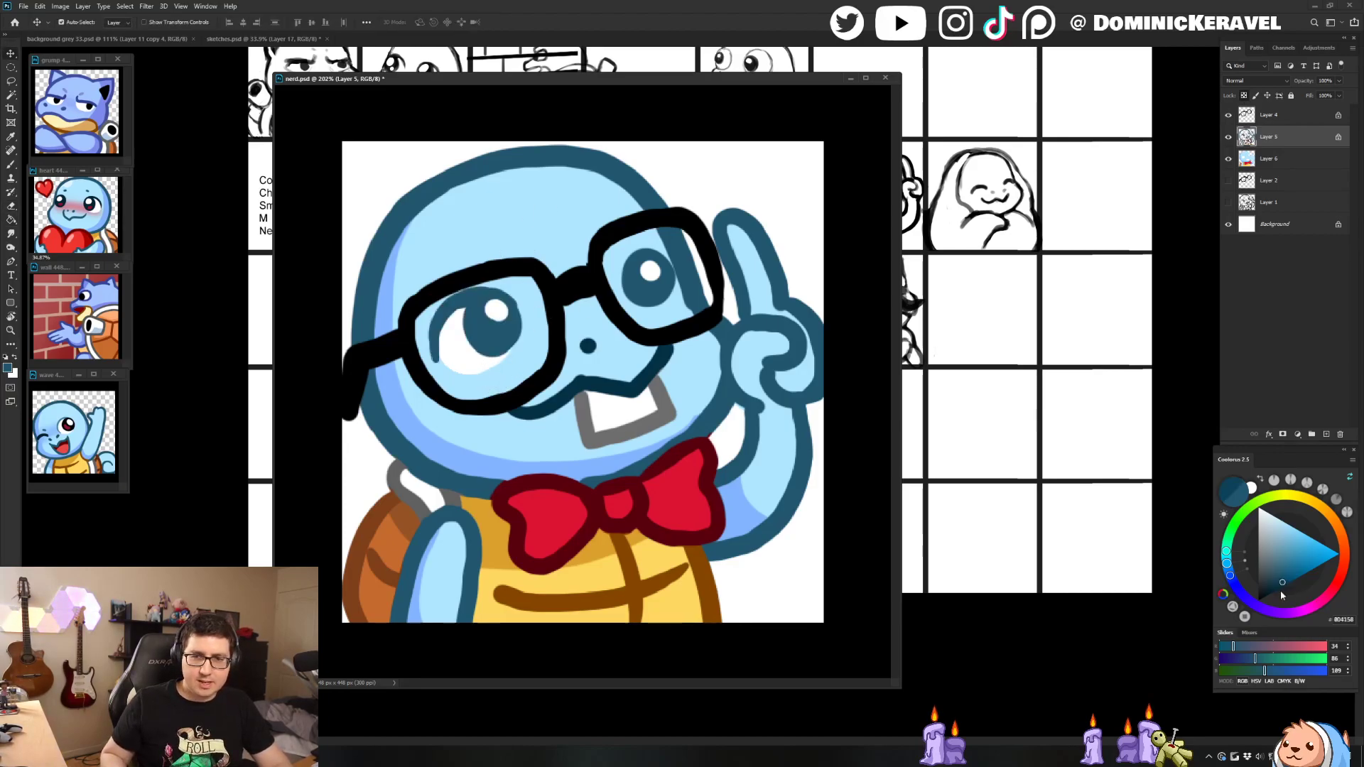
key("g")
left_click(667, 290)
key("ctrl+z")
left_click(486, 337)
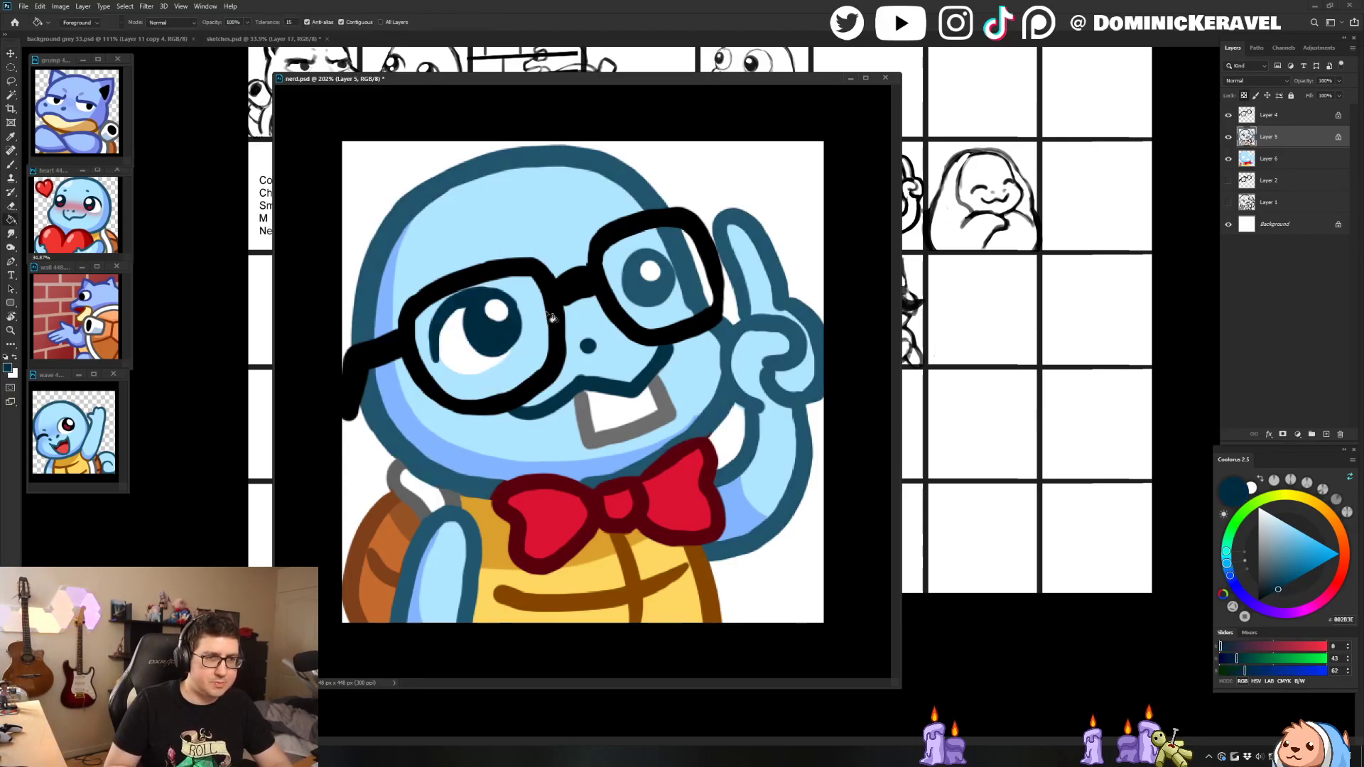
key("b")
left_click_drag(641, 274, 659, 279)
left_click_drag(639, 298, 655, 272)
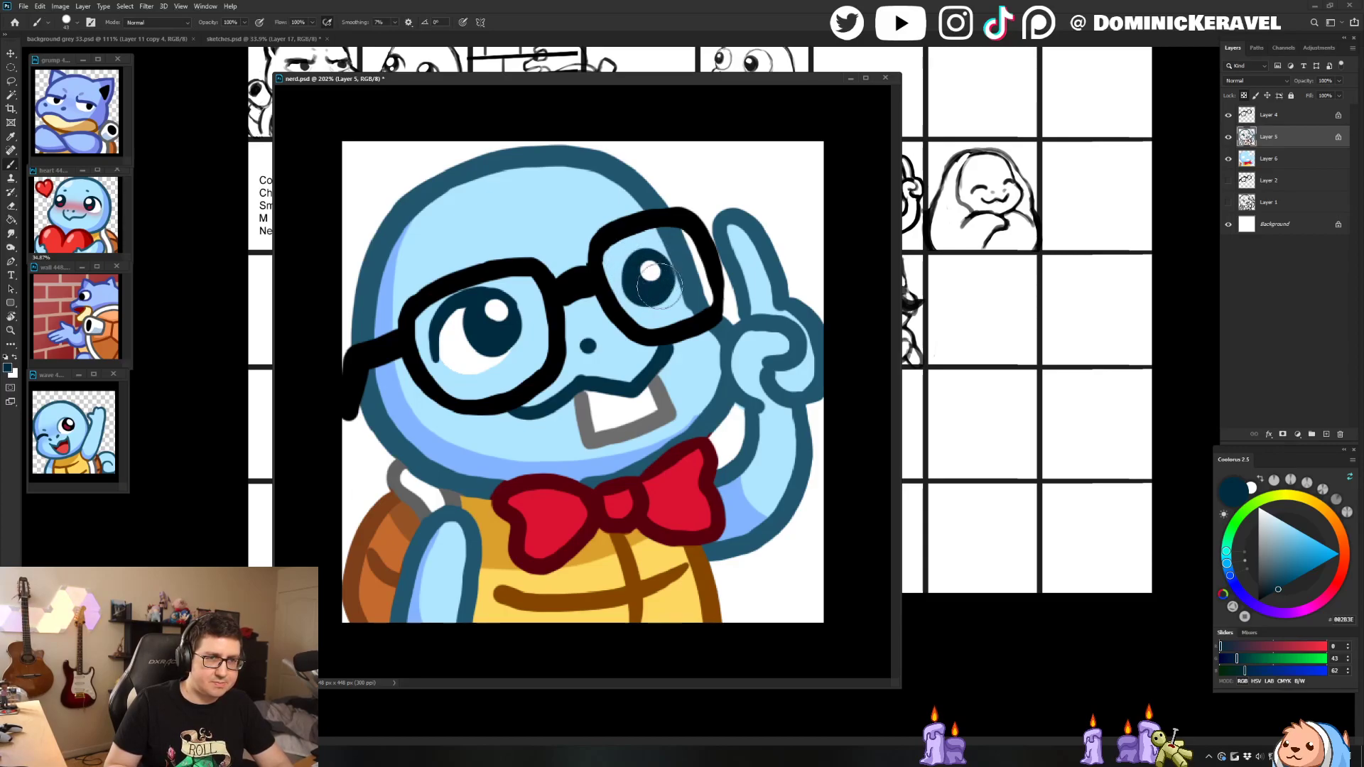
key("v")
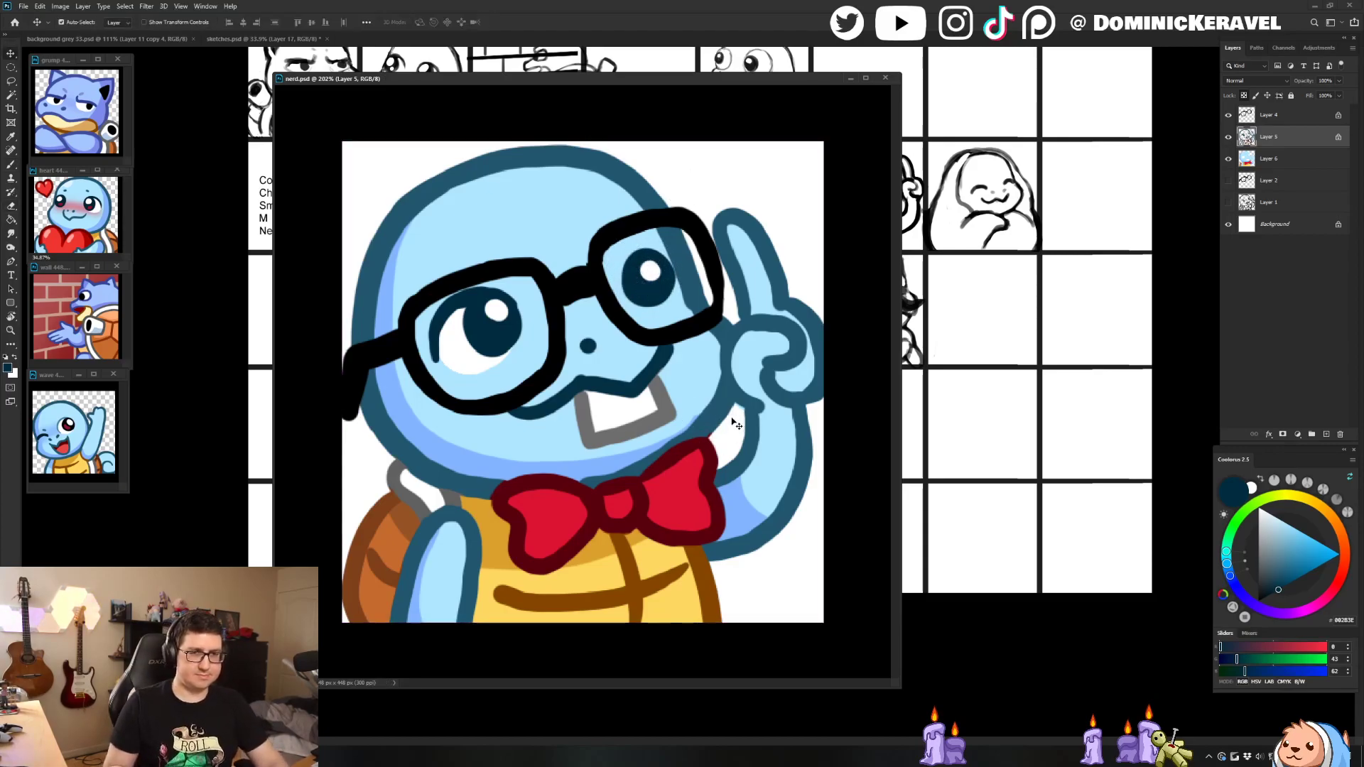
left_click_drag(770, 526, 695, 497)
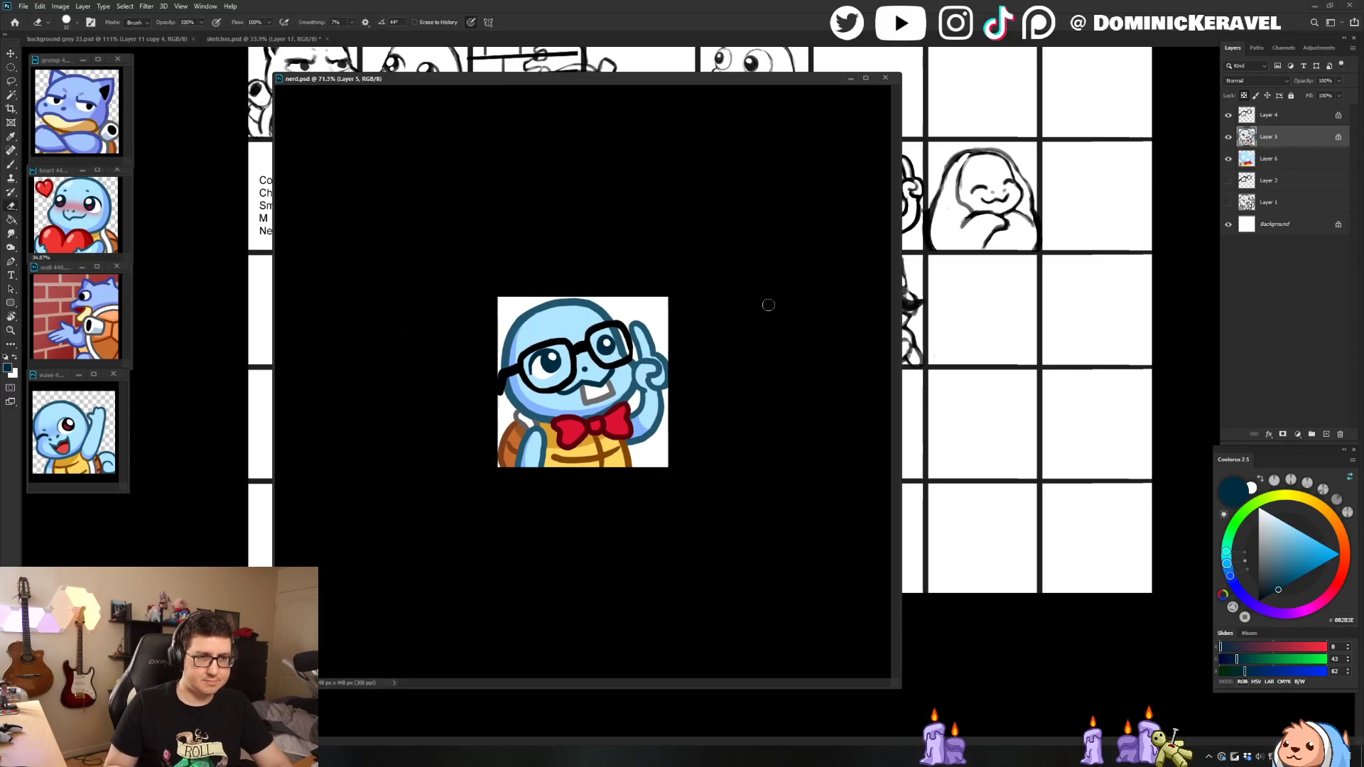
left_click_drag(624, 406, 782, 280)
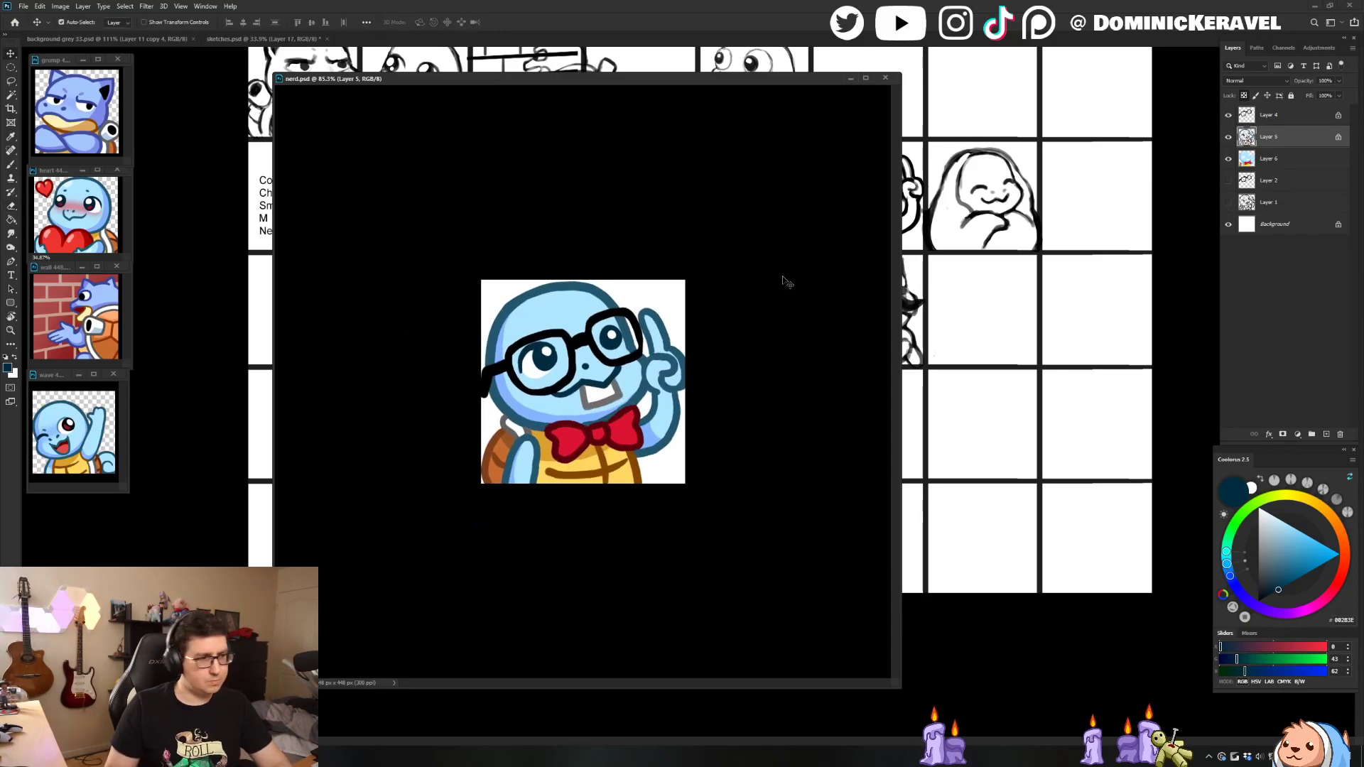
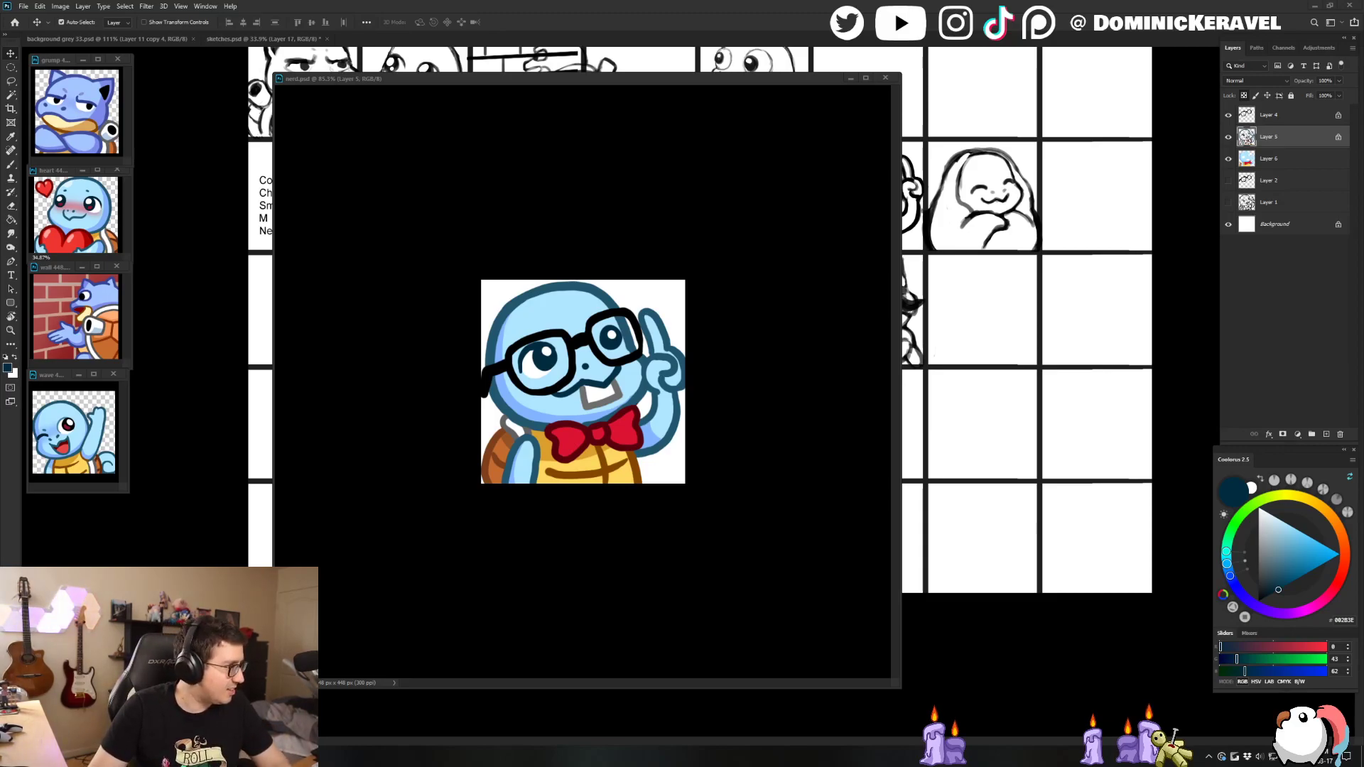
Step: Bring the YouTube Studio window on screen and look through the channel's uploads down to the oldest video
left_click_drag(0, 298, 481, 171)
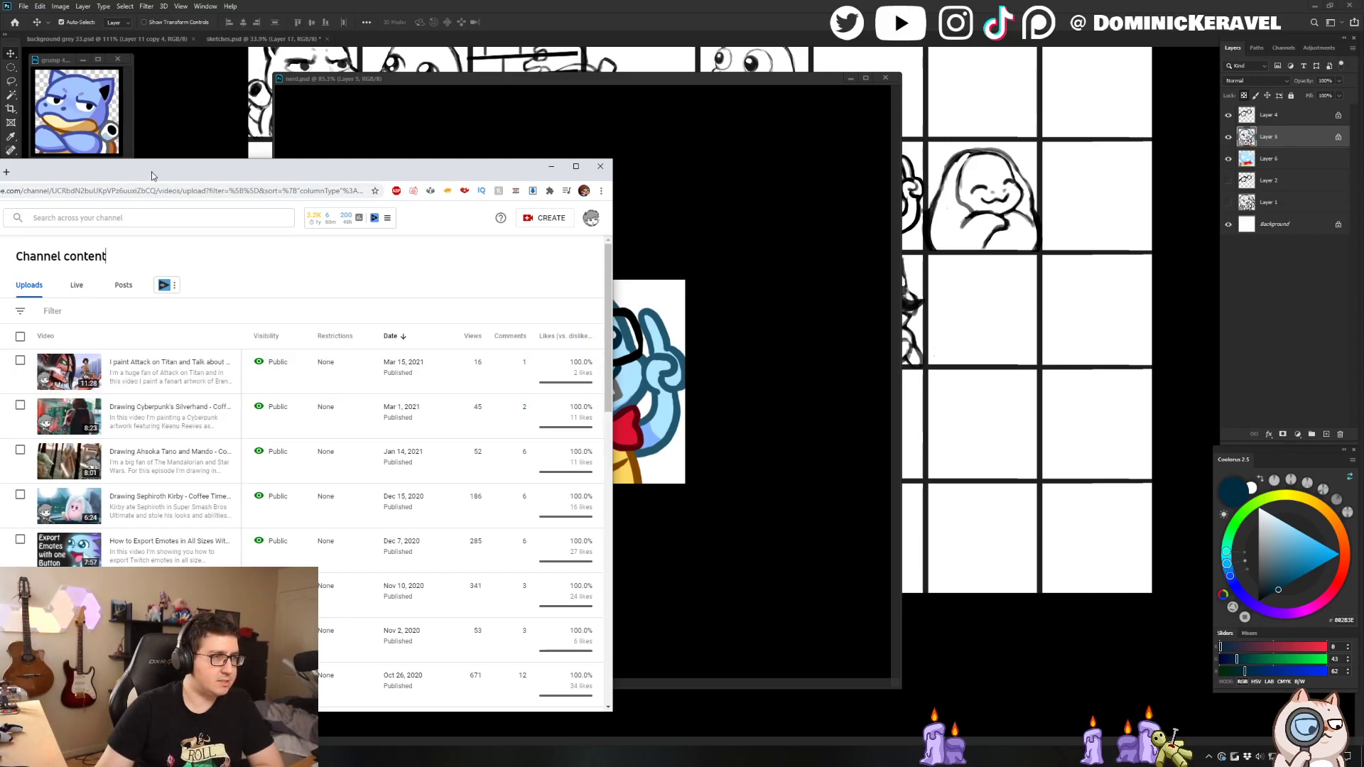
left_click_drag(152, 185, 144, 195)
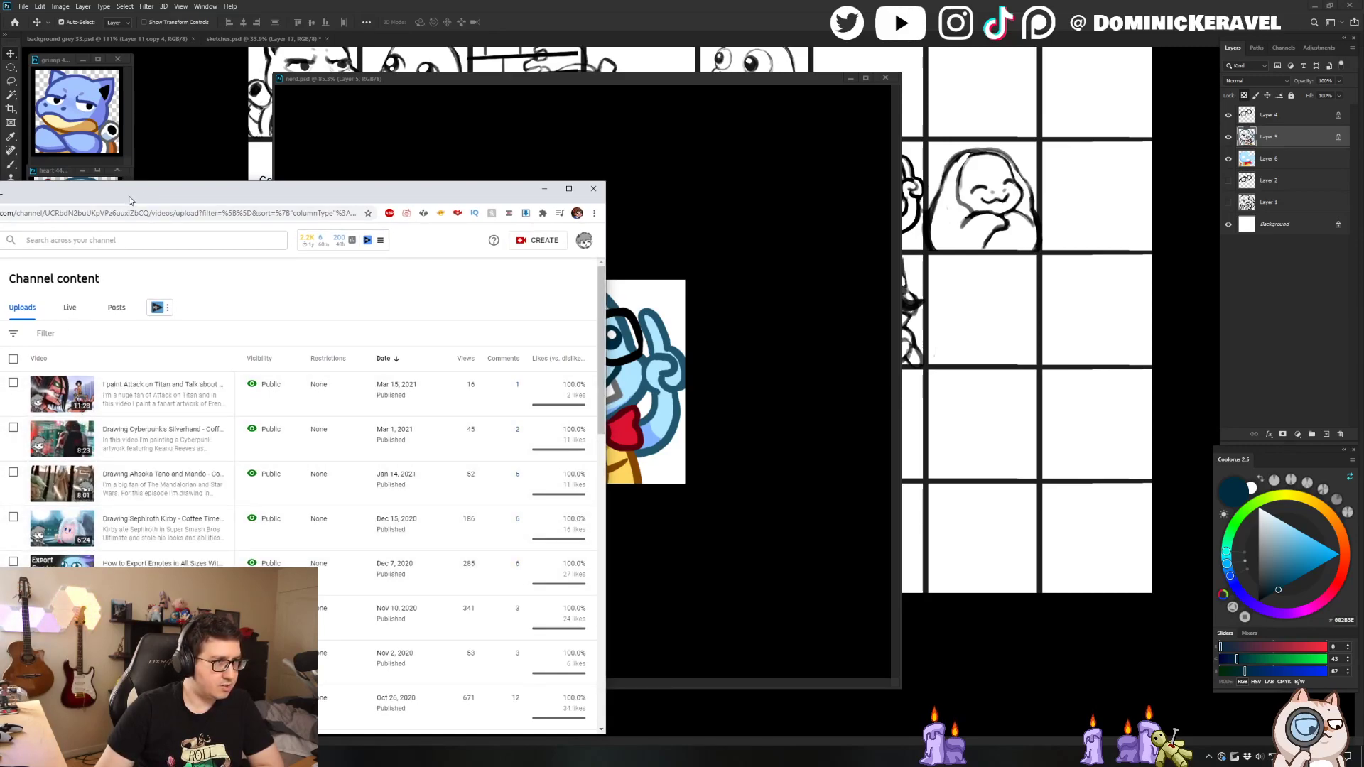
left_click_drag(129, 201, 133, 204)
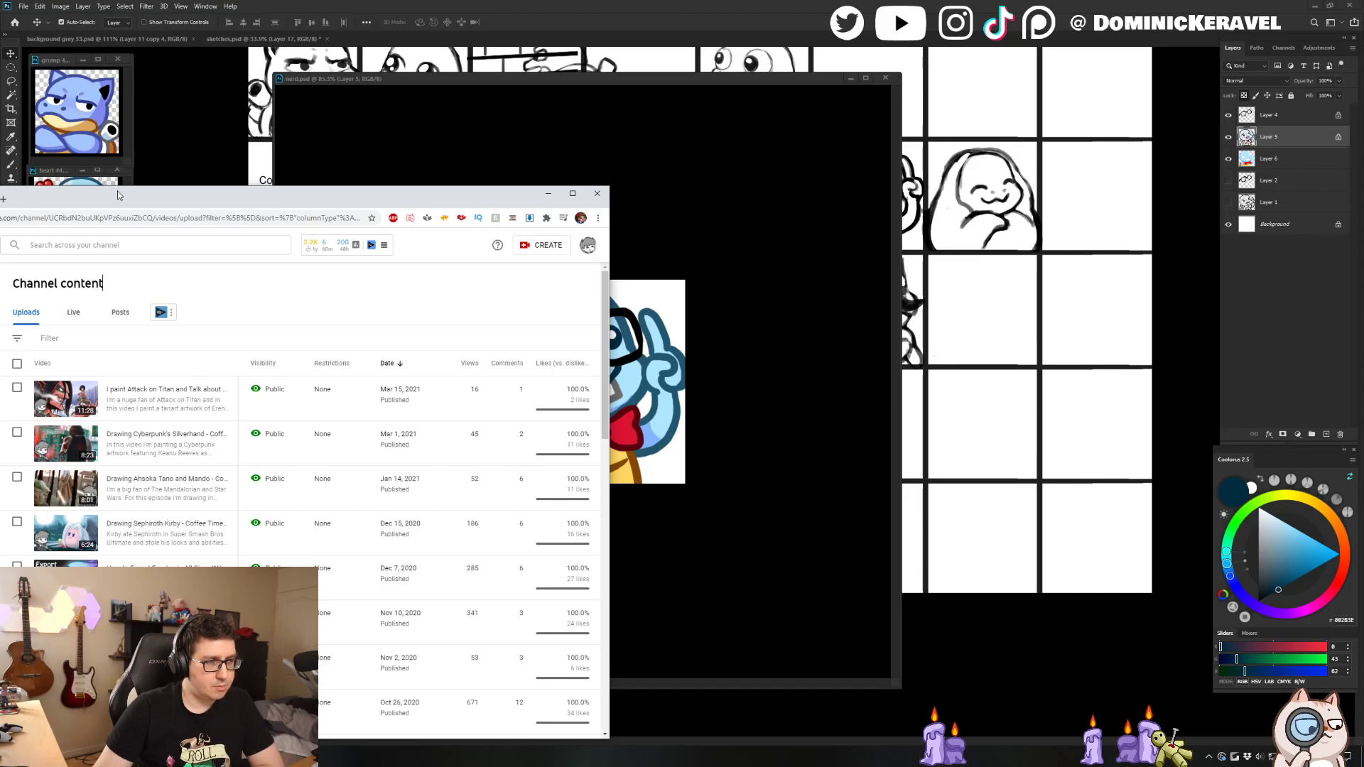
scroll(233, 420, "down", 1)
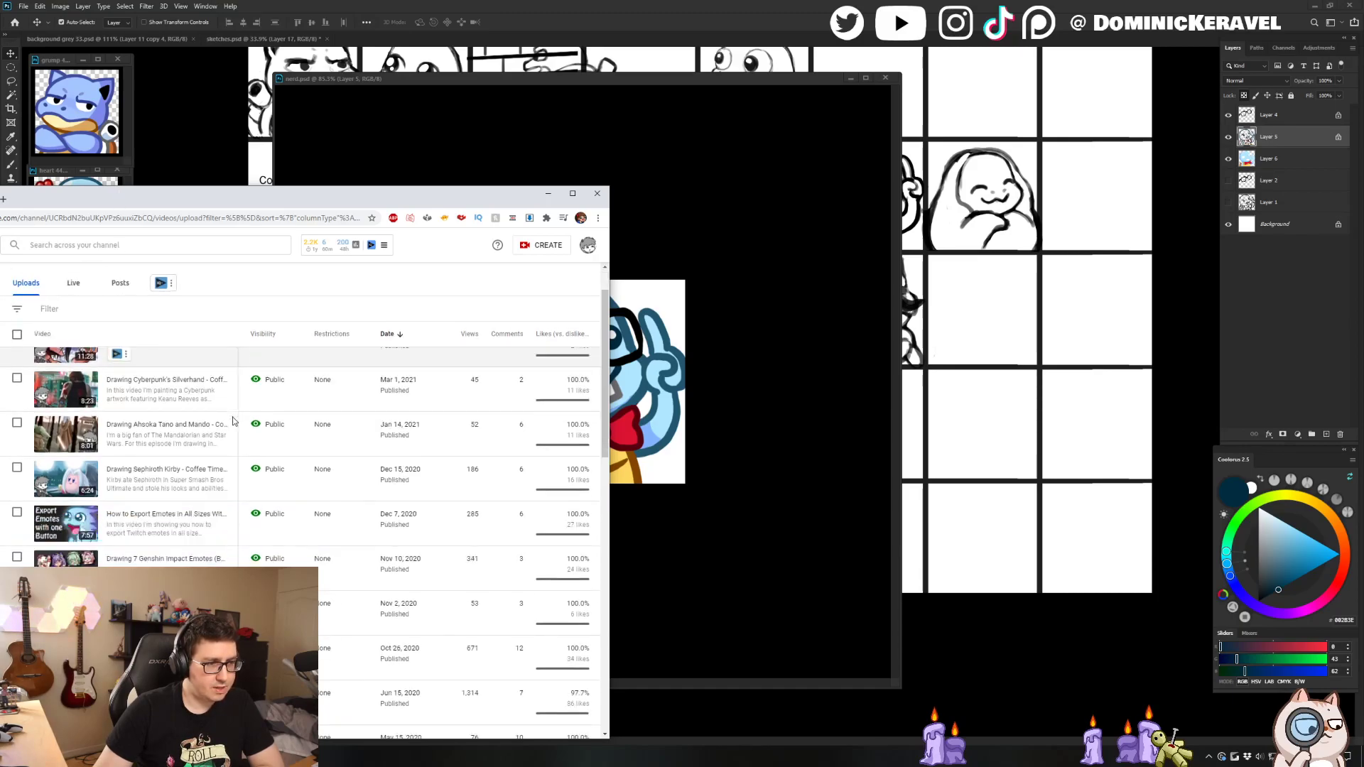
scroll(233, 421, "down", 10)
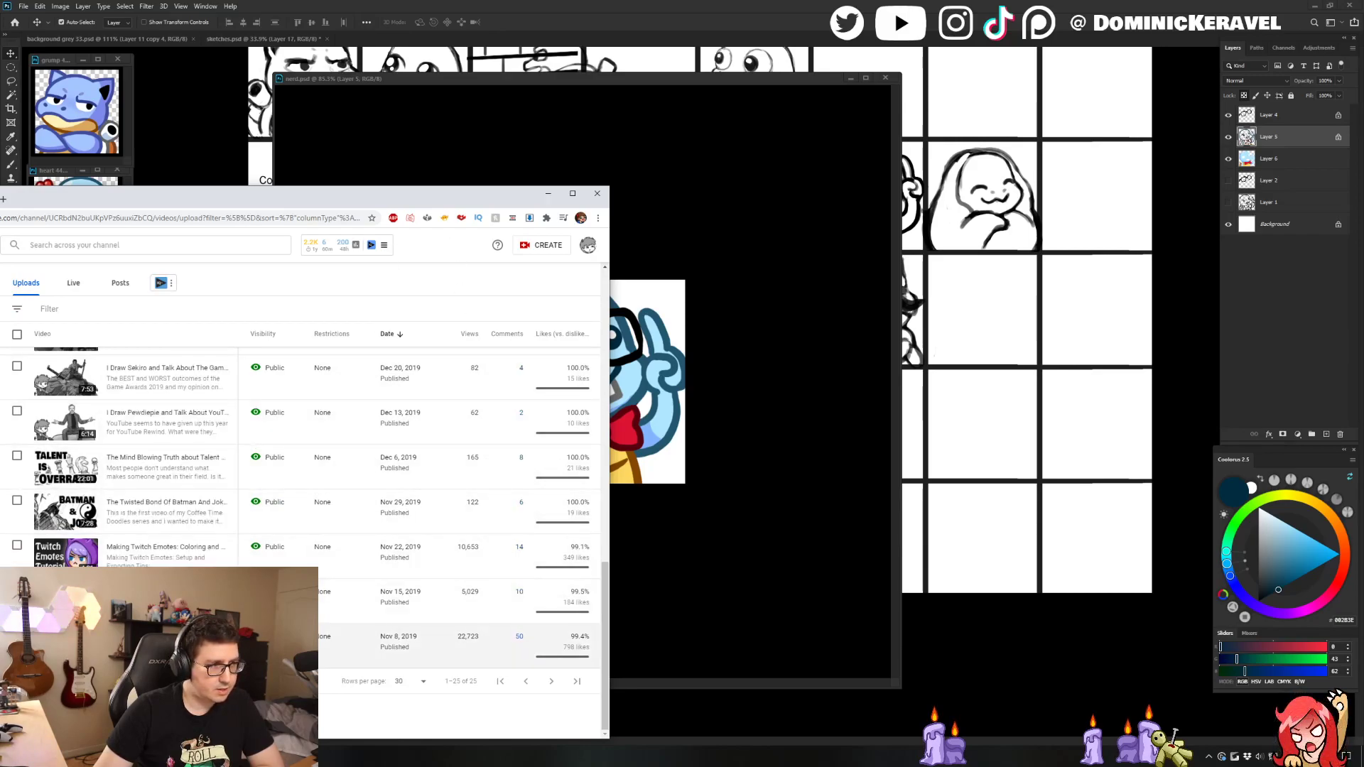
left_click_drag(241, 198, 0, 208)
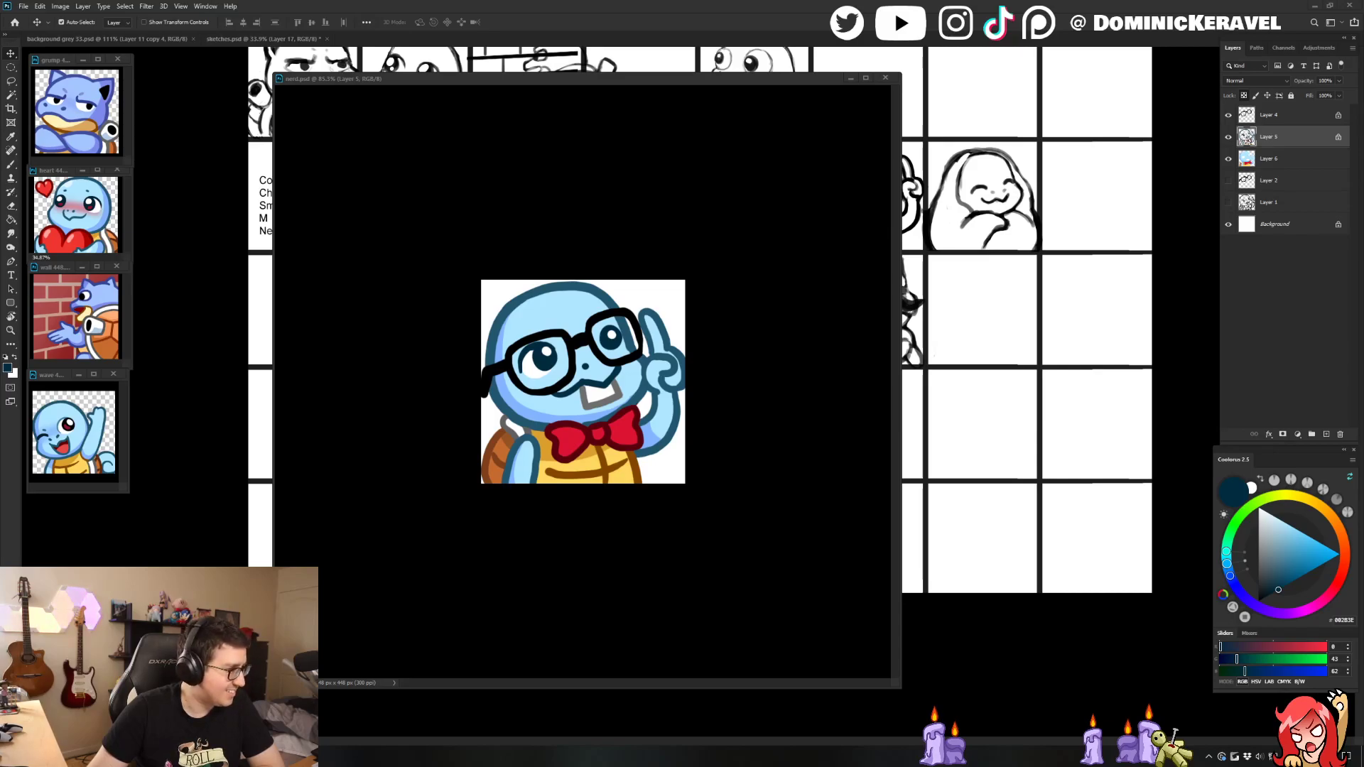
Step: Review the upload dates and view counts in YouTube Studio from oldest to newest, and return to Photoshop
key("alt+Tab")
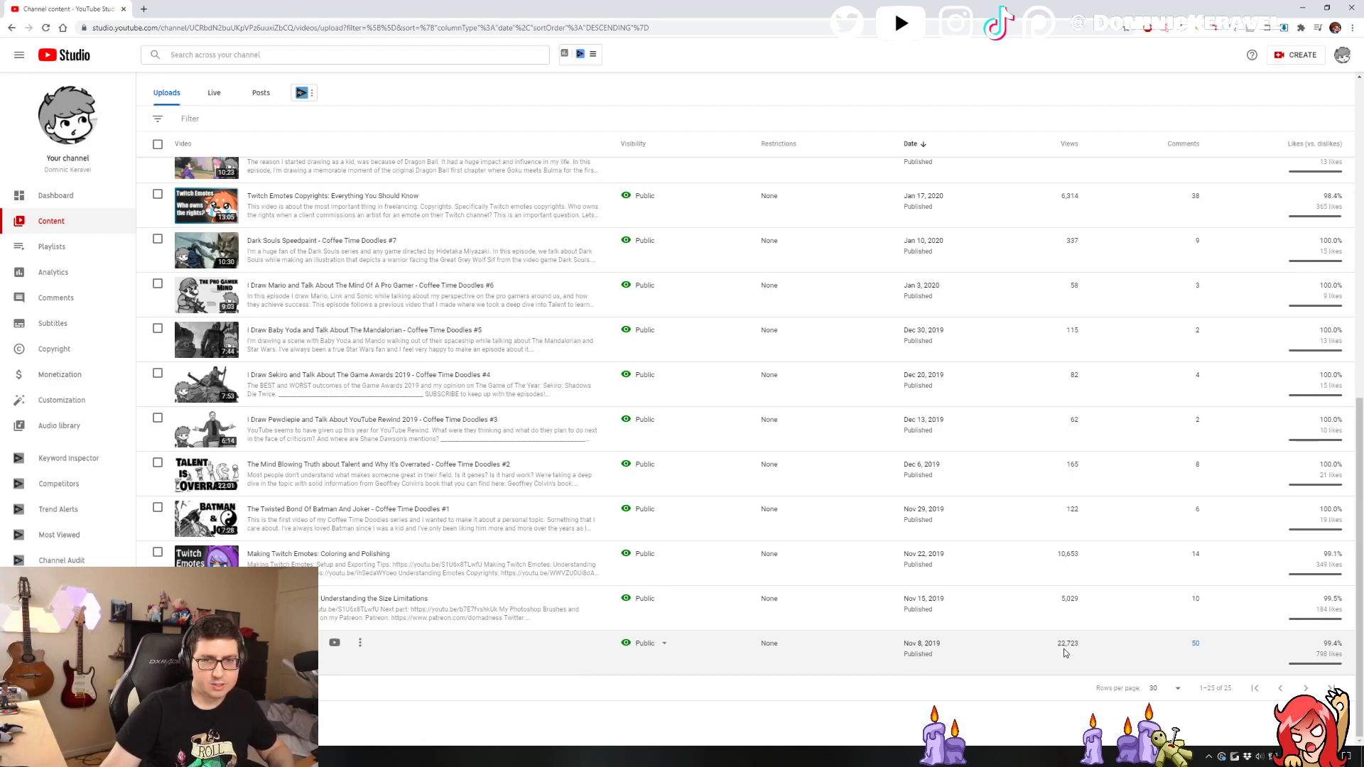
scroll(1063, 649, "up", 1)
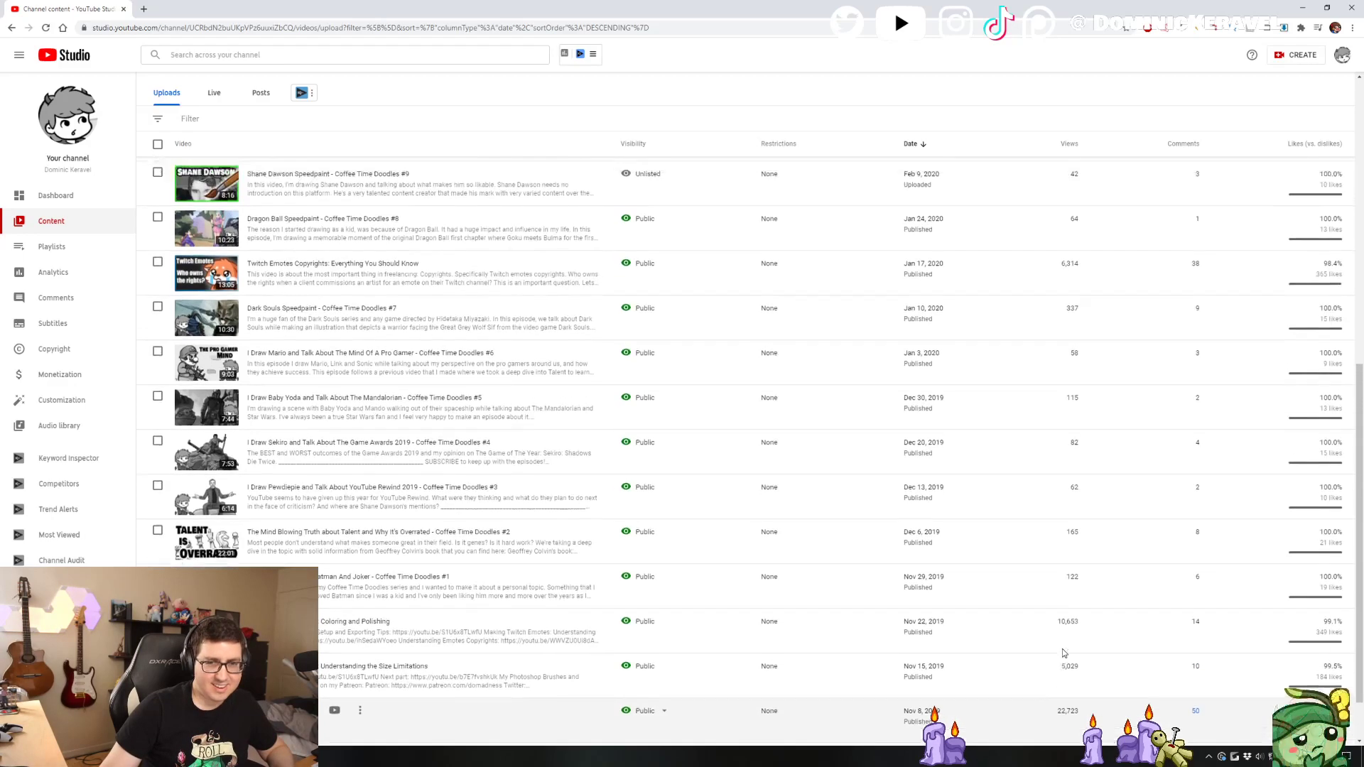
scroll(1063, 649, "up", 1)
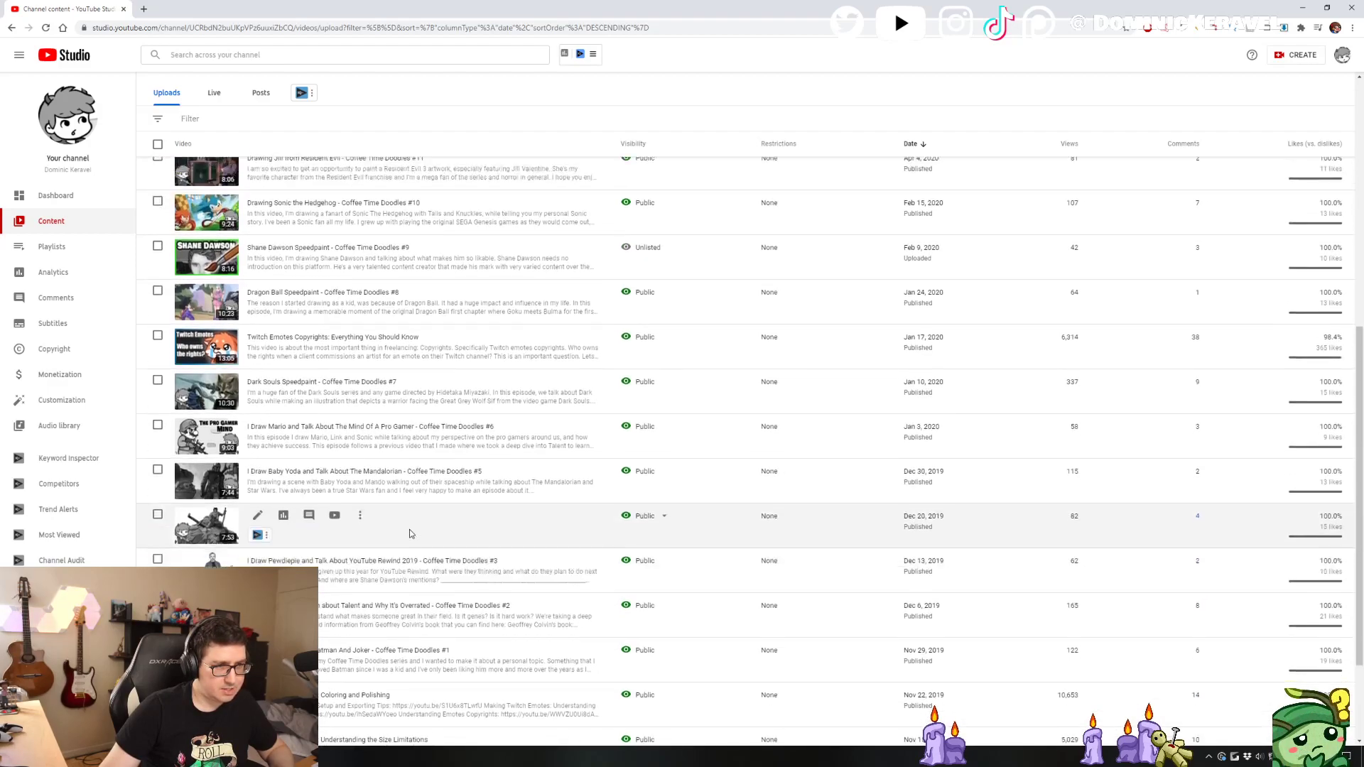
scroll(409, 530, "up", 1)
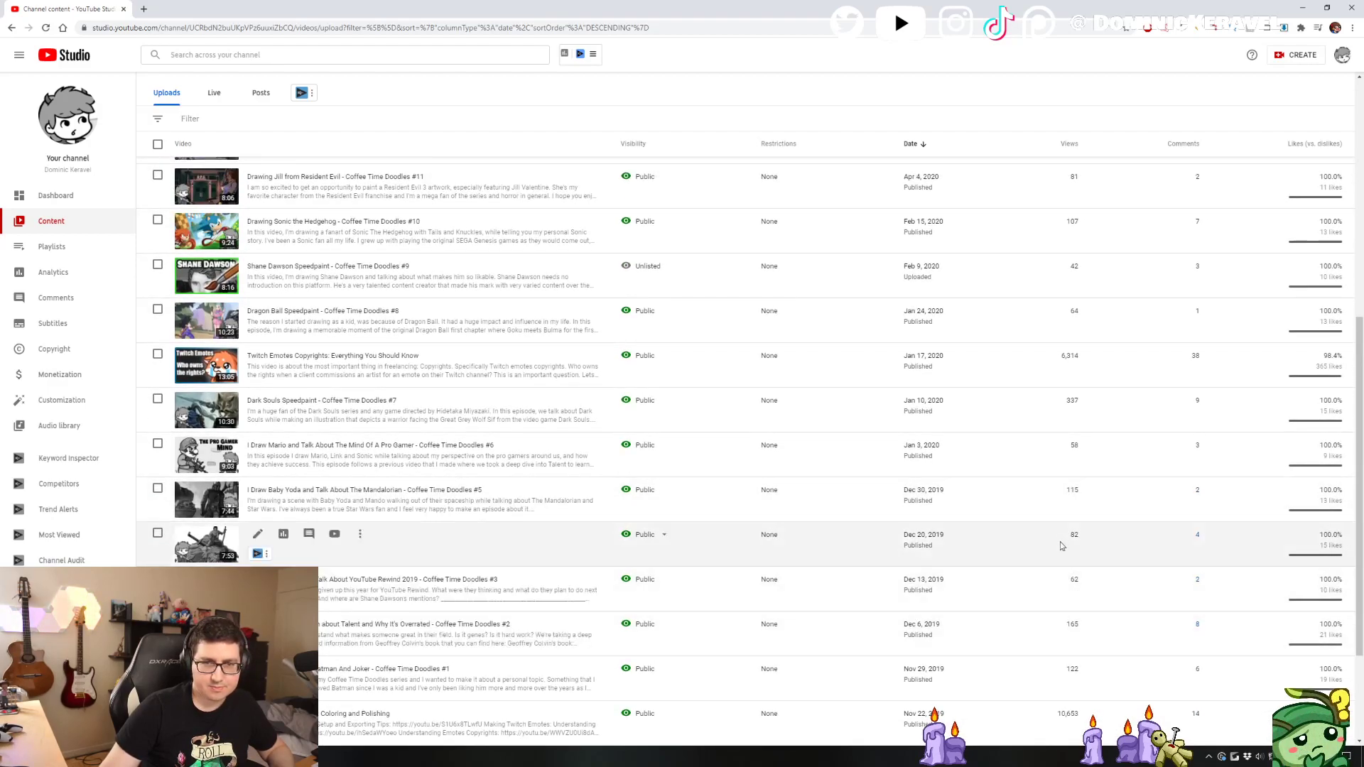
scroll(1049, 438, "up", 1)
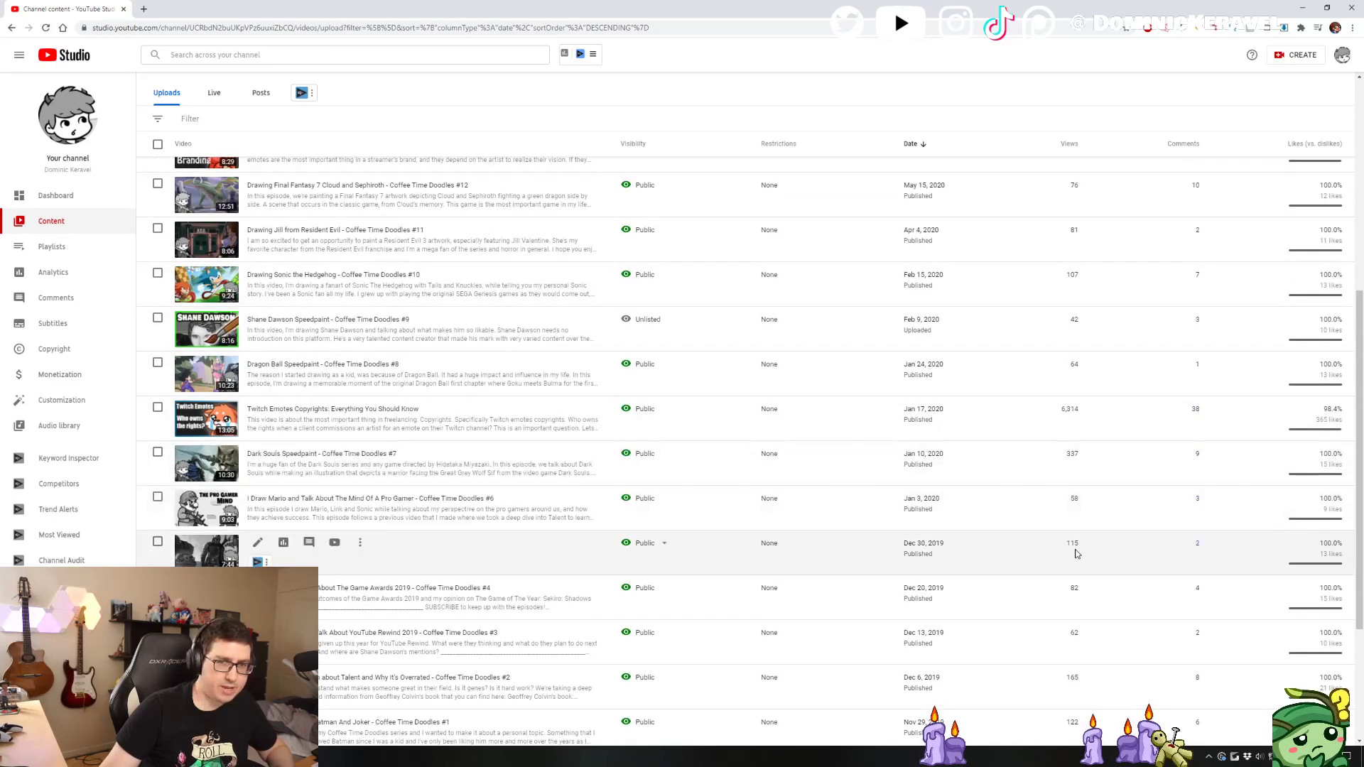
scroll(1075, 554, "up", 3)
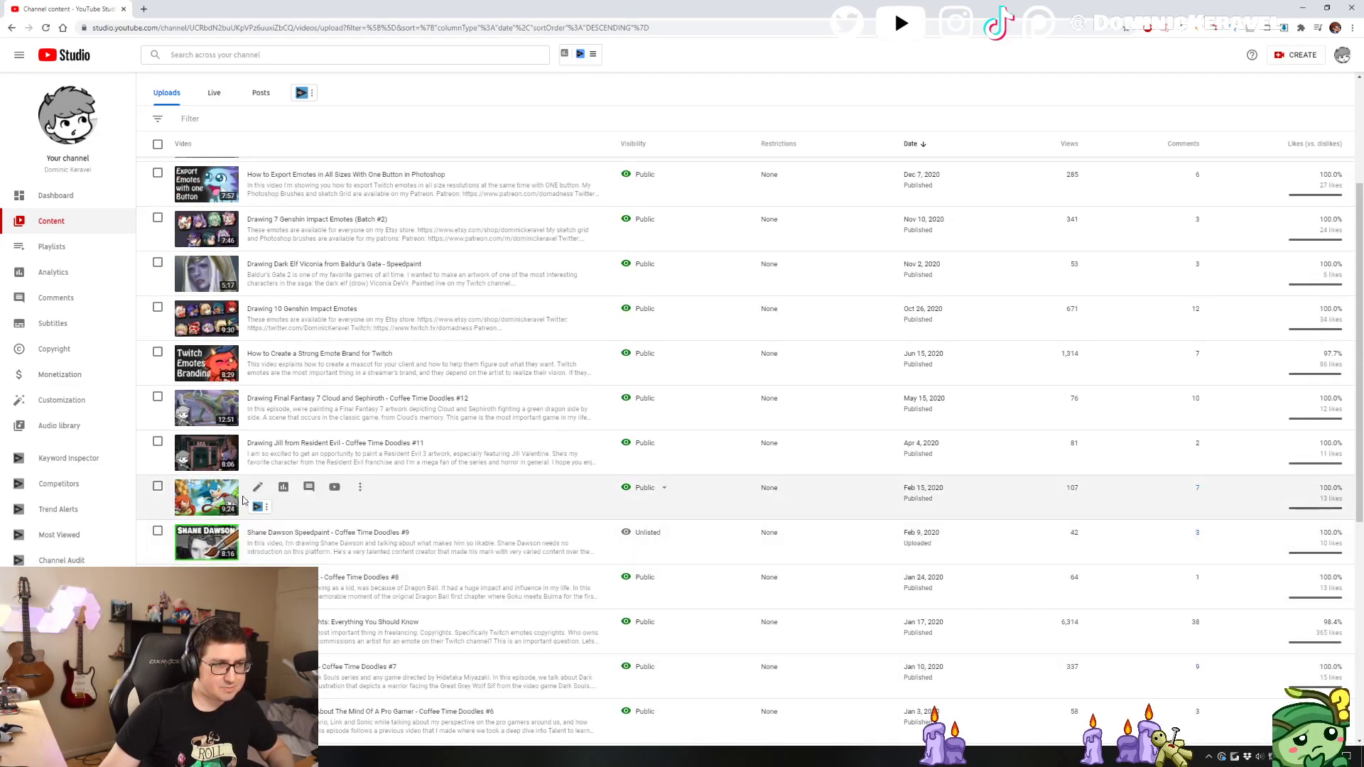
scroll(298, 469, "up", 1)
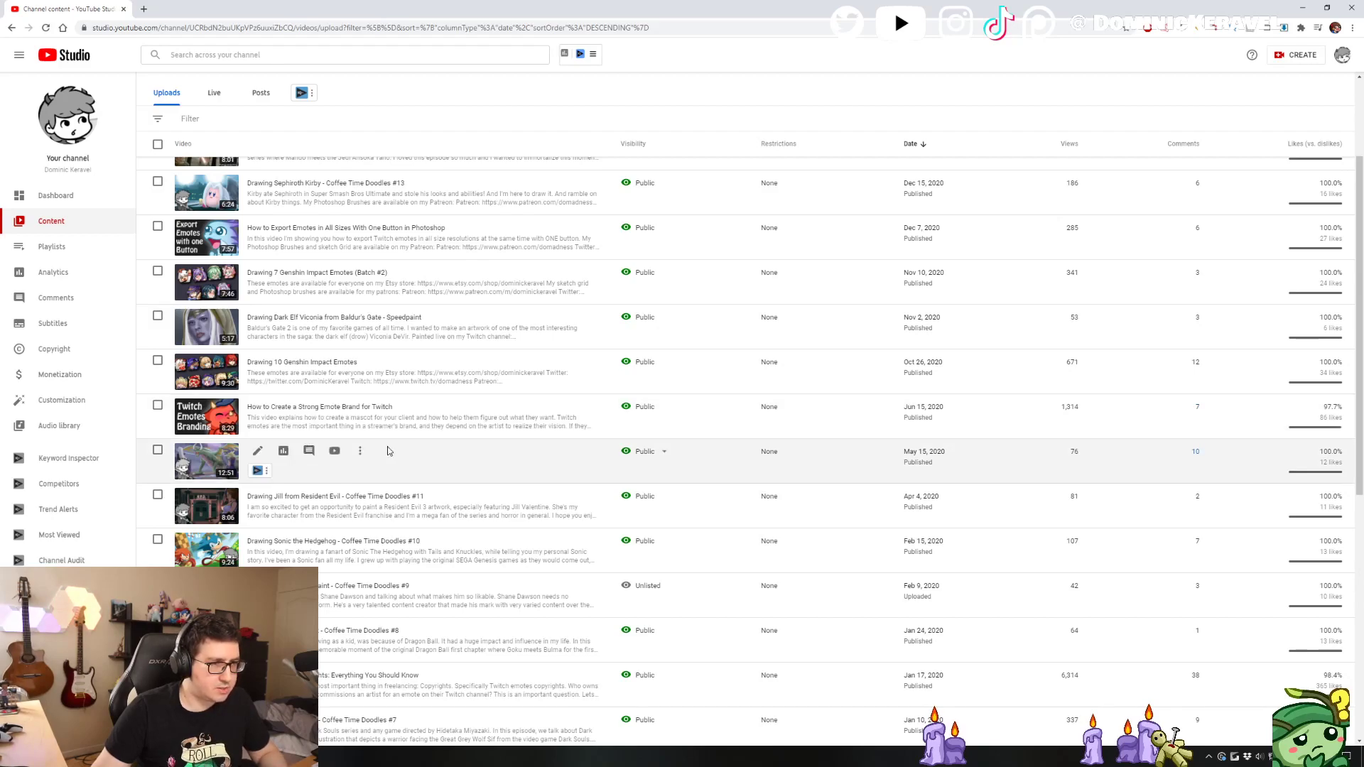
scroll(547, 469, "up", 3)
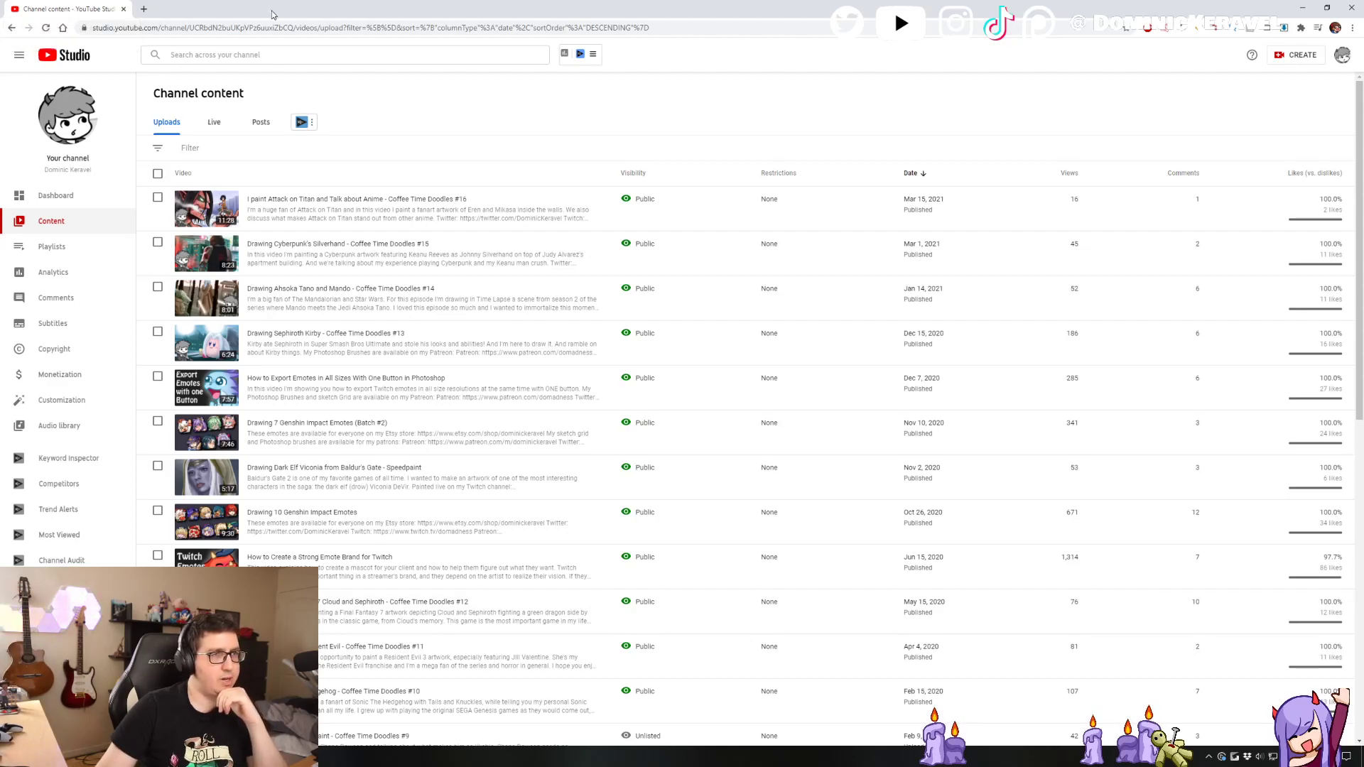
left_click_drag(69, 11, 0, 285)
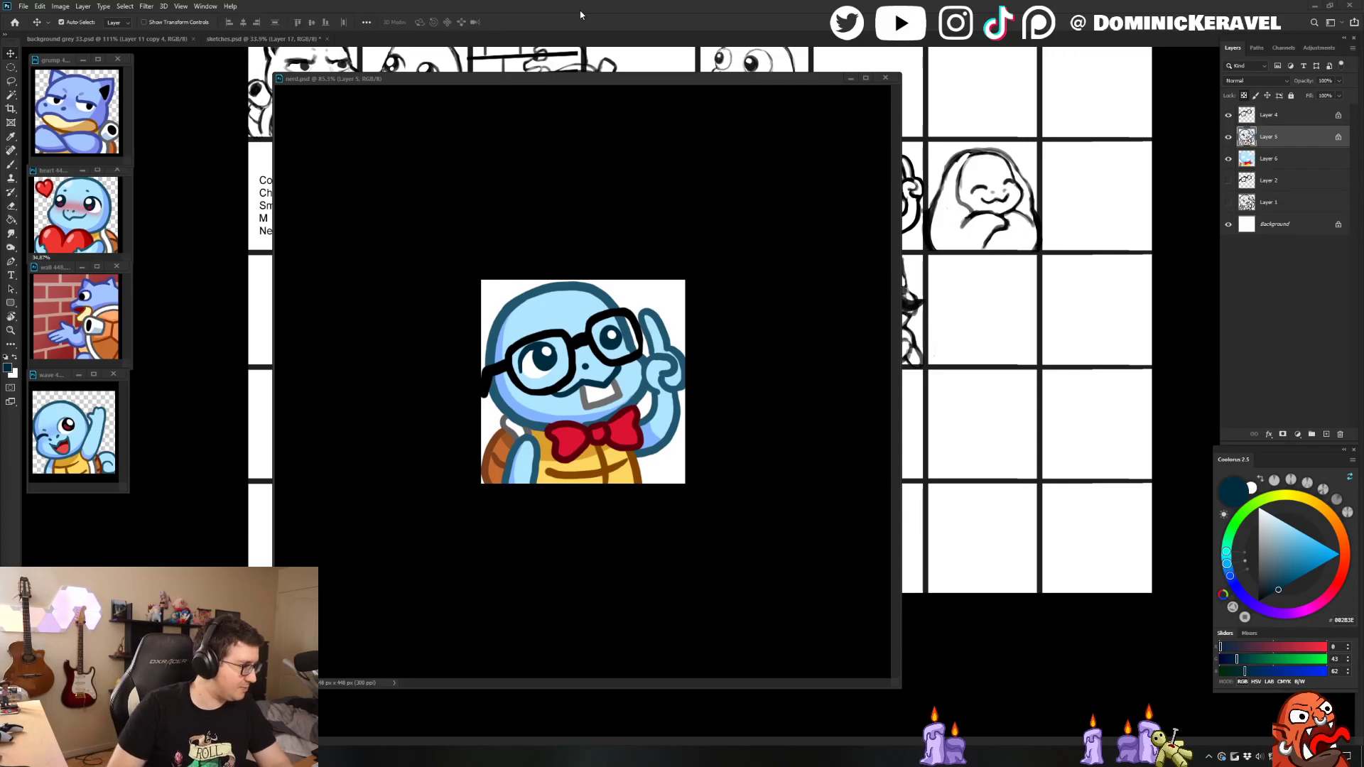
Step: Reposition and enlarge the nerd.psd document window
left_click_drag(631, 79, 646, 71)
left_click(592, 293)
key("ctrl+plus")
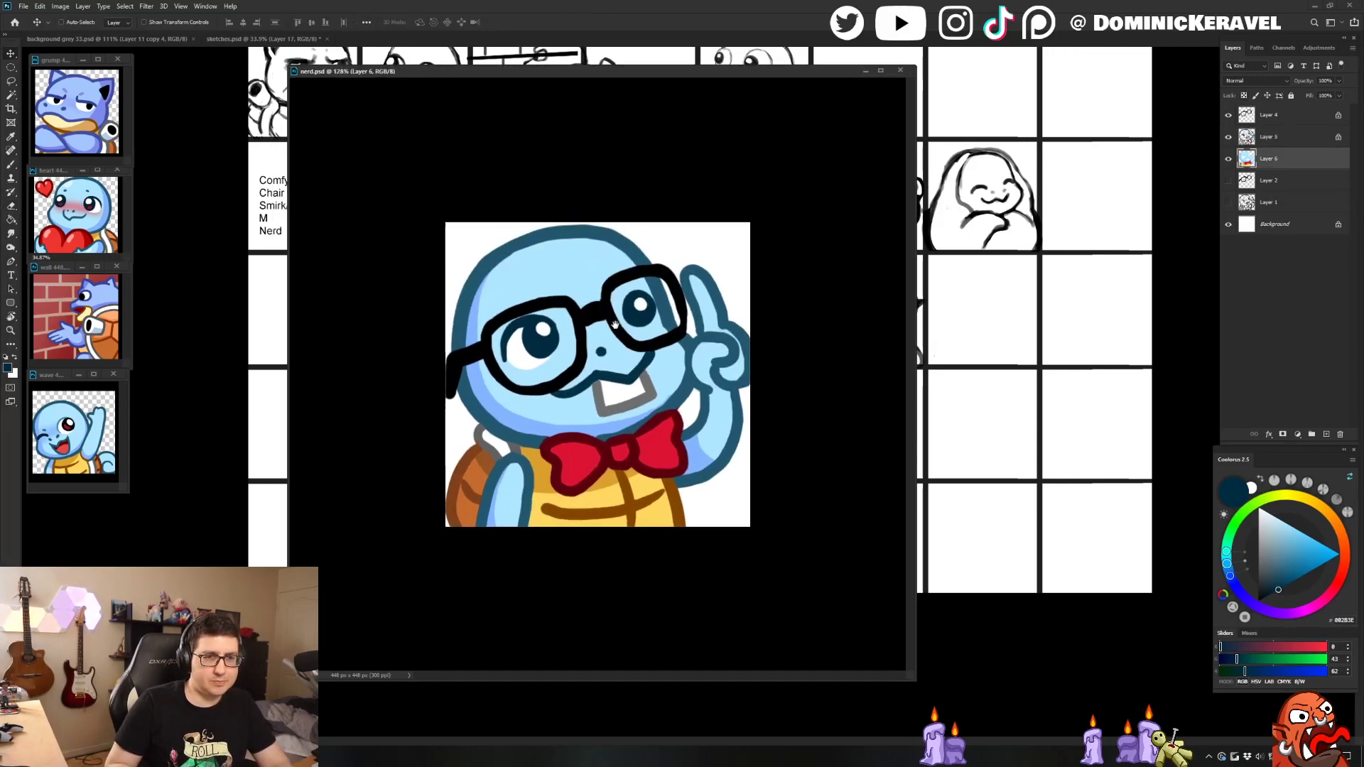
left_click_drag(911, 672, 934, 690)
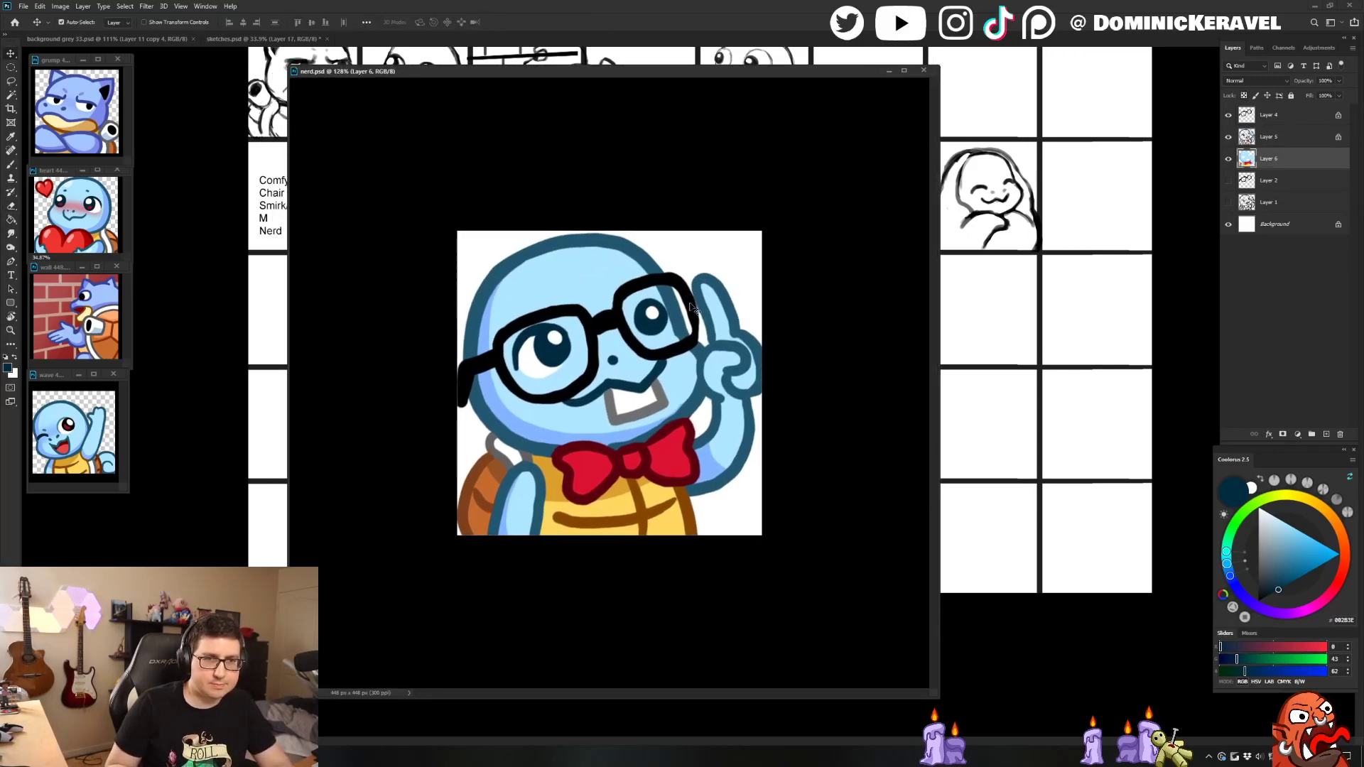
Step: Unlock transparency on Layer 4 and thicken the outer side of the right lens frame with a black brush
left_click(1268, 114)
key("ctrl+plus")
key("b")
key("d")
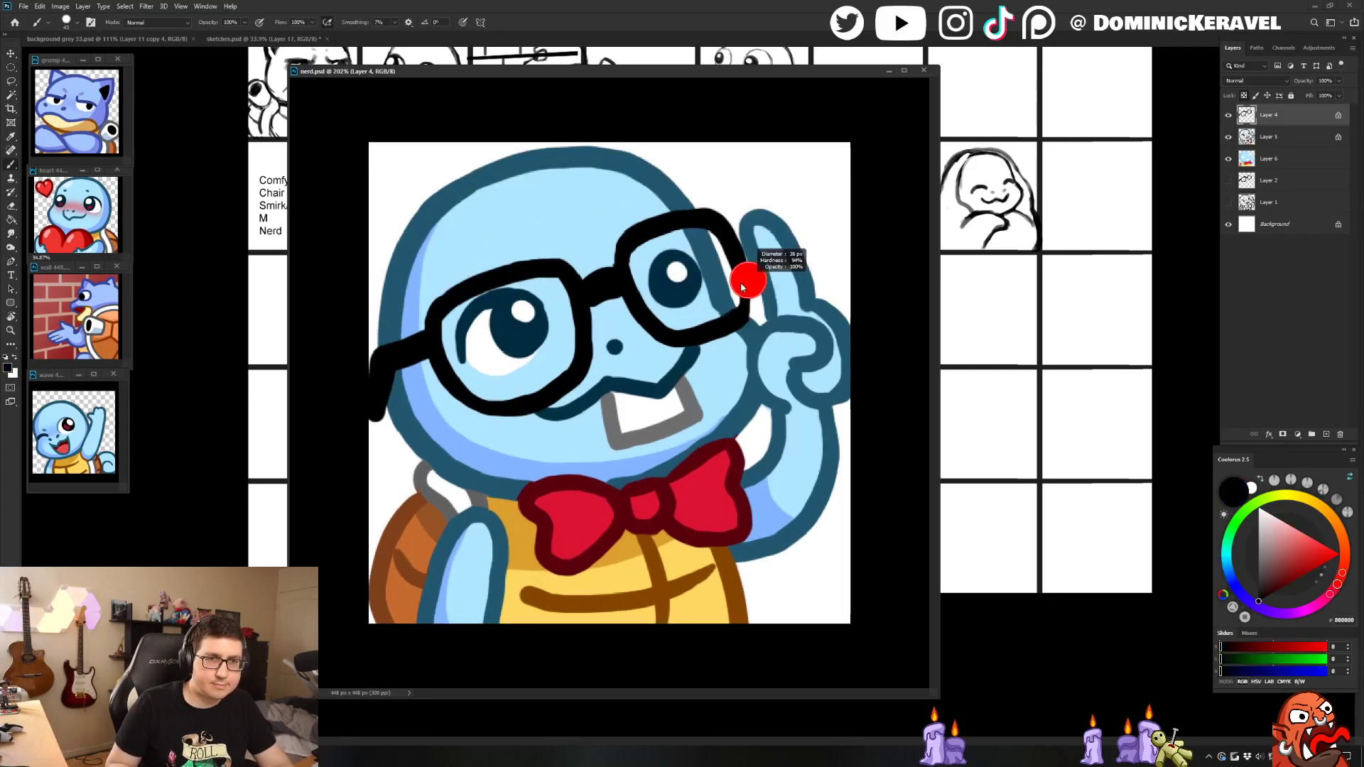
mouse_move(731, 264)
left_mouse_down()
mouse_move(742, 294)
mouse_move(743, 270)
mouse_move(746, 315)
left_mouse_up()
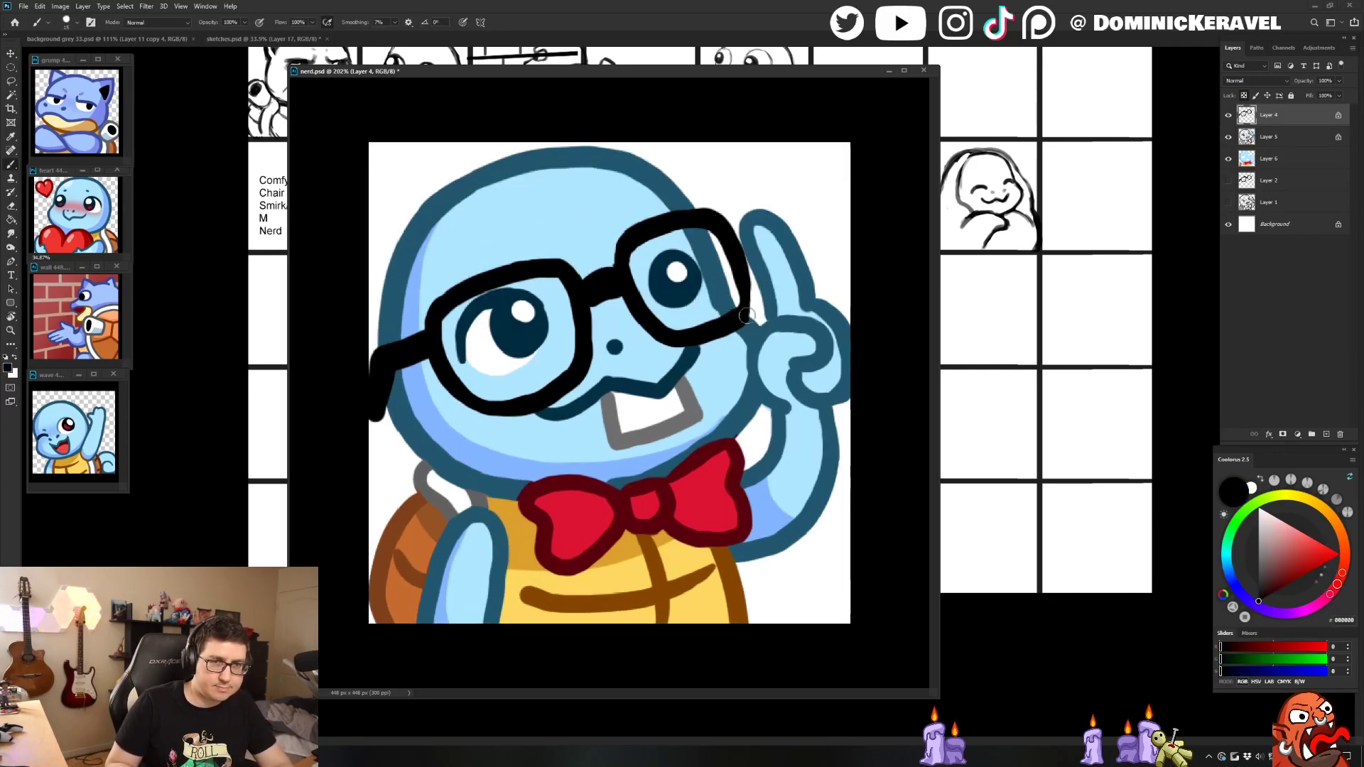
left_click(1243, 95)
left_click_drag(745, 279, 741, 323)
key("ctrl+z")
key("ctrl+z")
left_click_drag(743, 268, 738, 322)
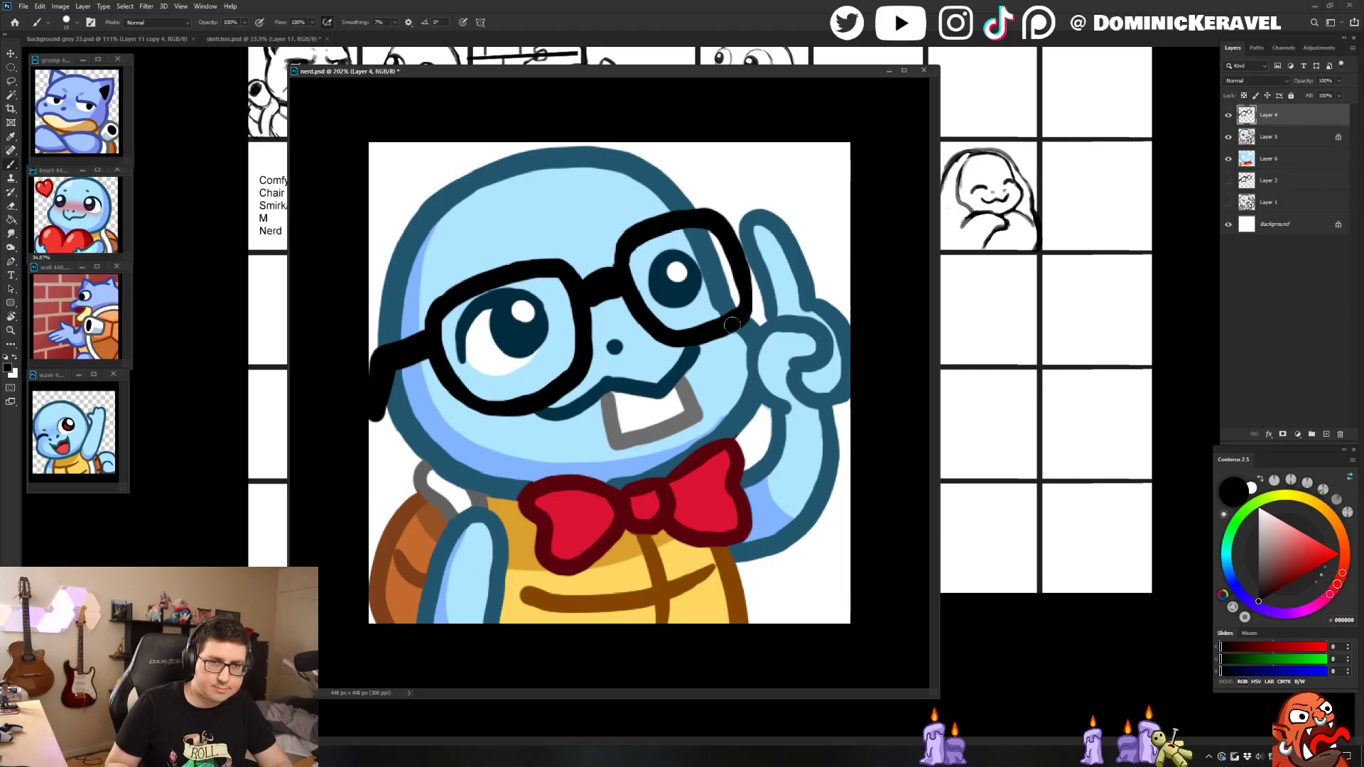
key("ctrl+z")
left_click_drag(744, 272, 747, 310)
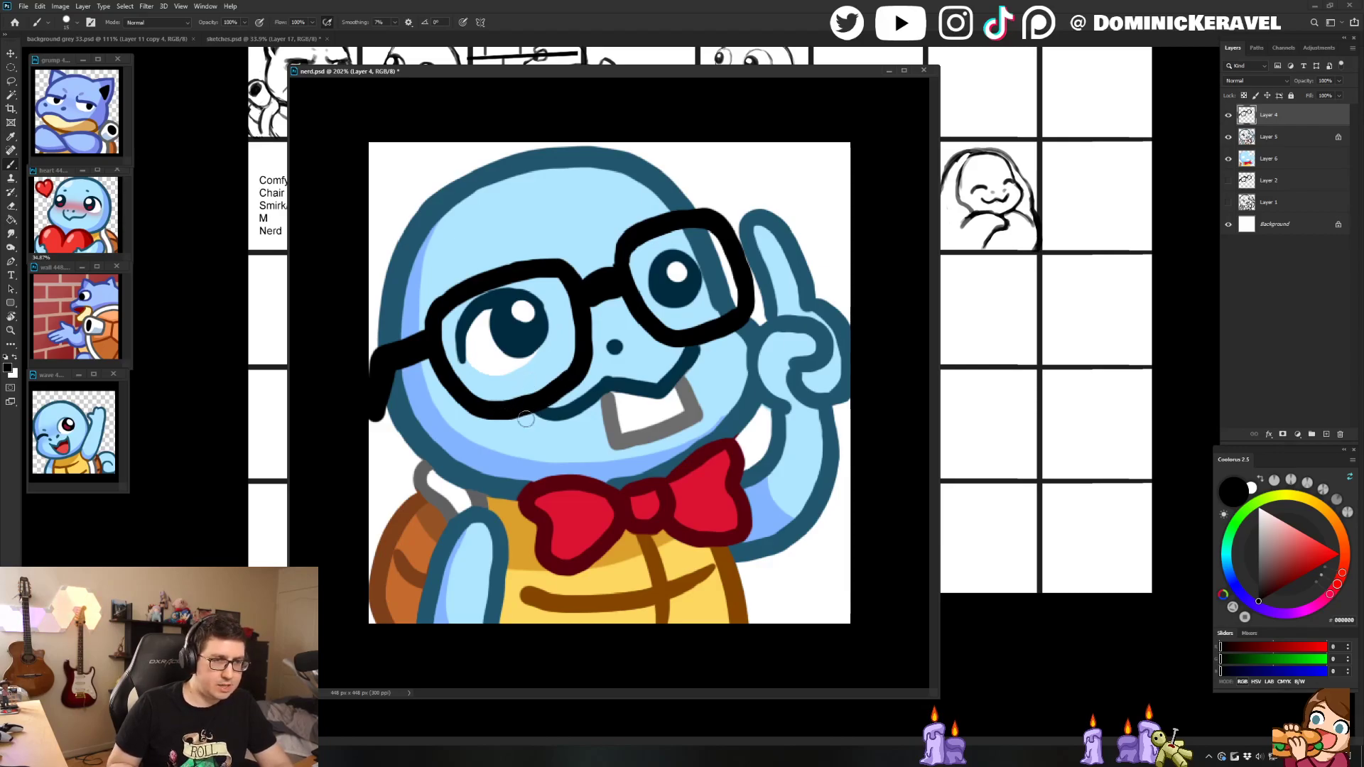
Step: Smooth the underside of the left lens frame and the bridge of the black glasses on Layer 4 using the brush and eraser
key("e")
left_click_drag(540, 420, 529, 429, "alt")
key("v")
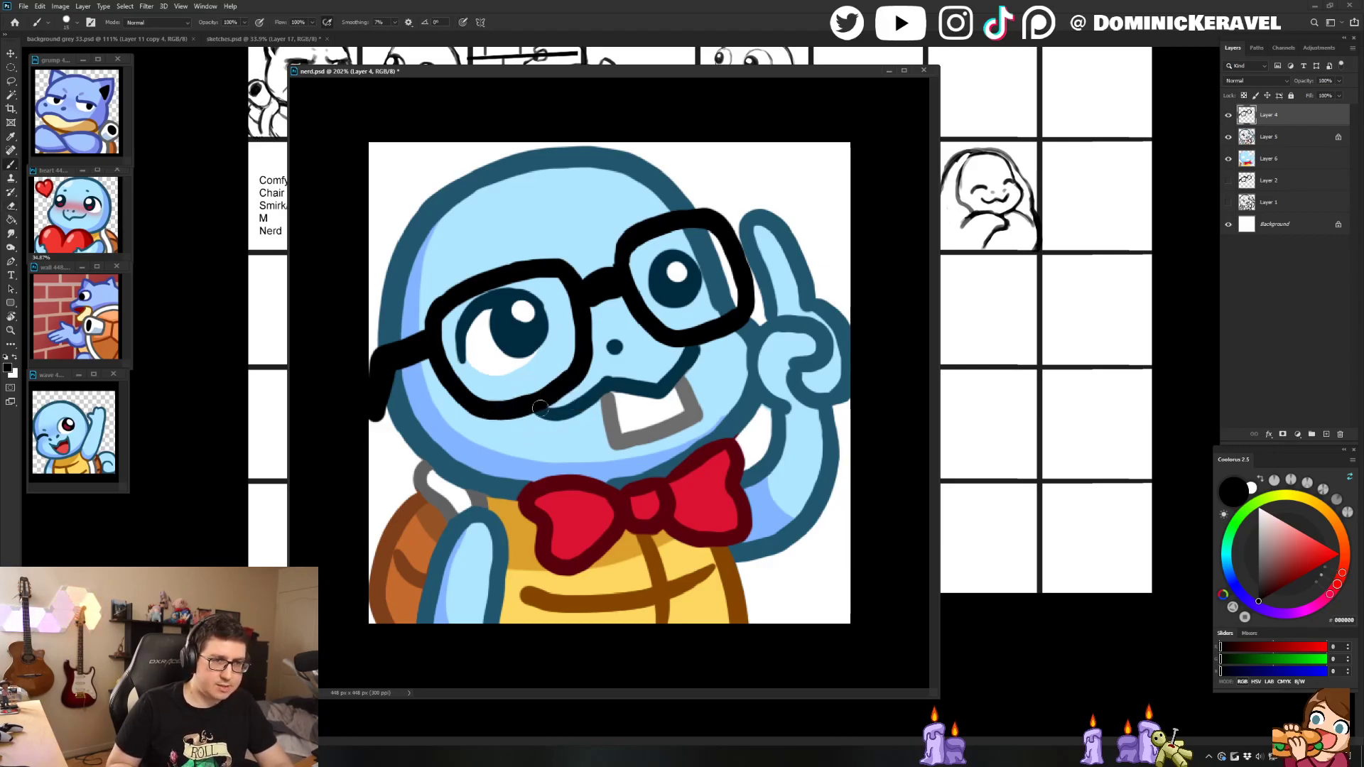
key("e")
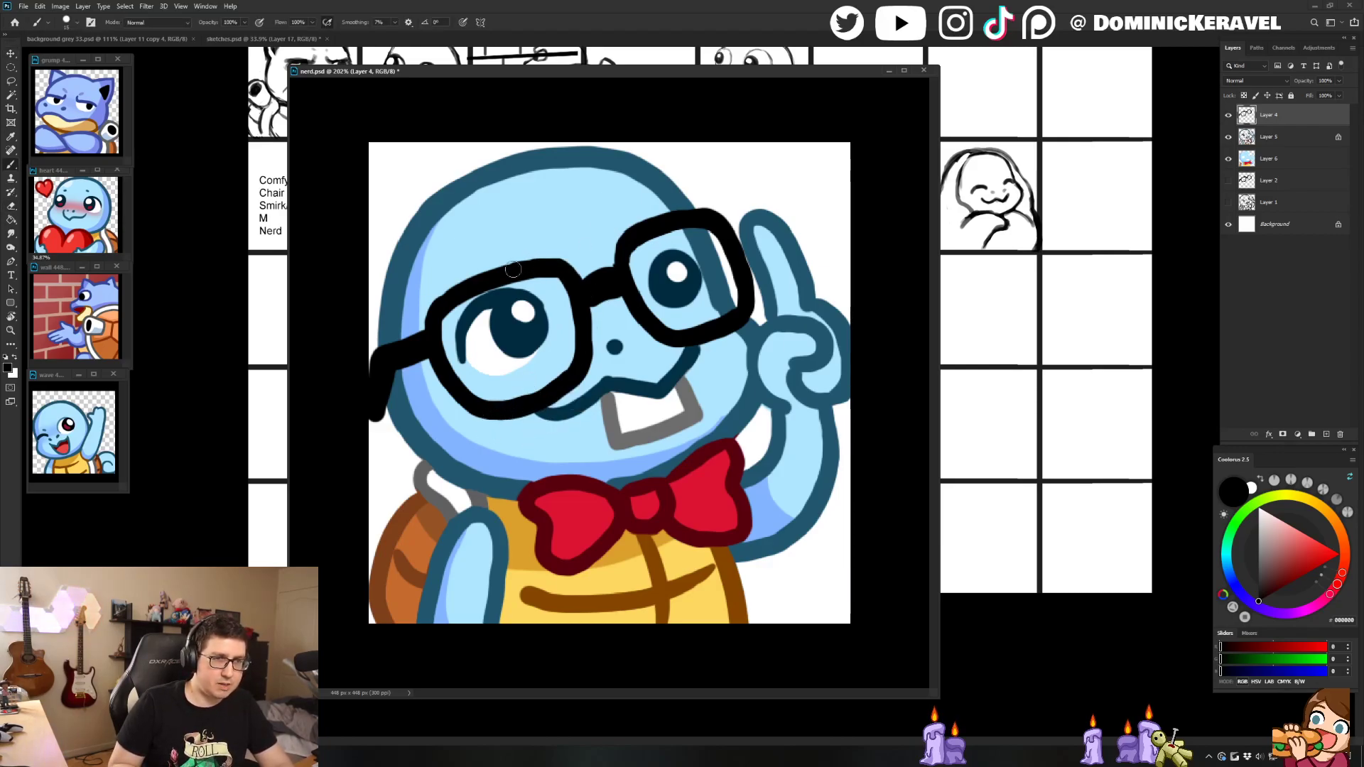
key("b")
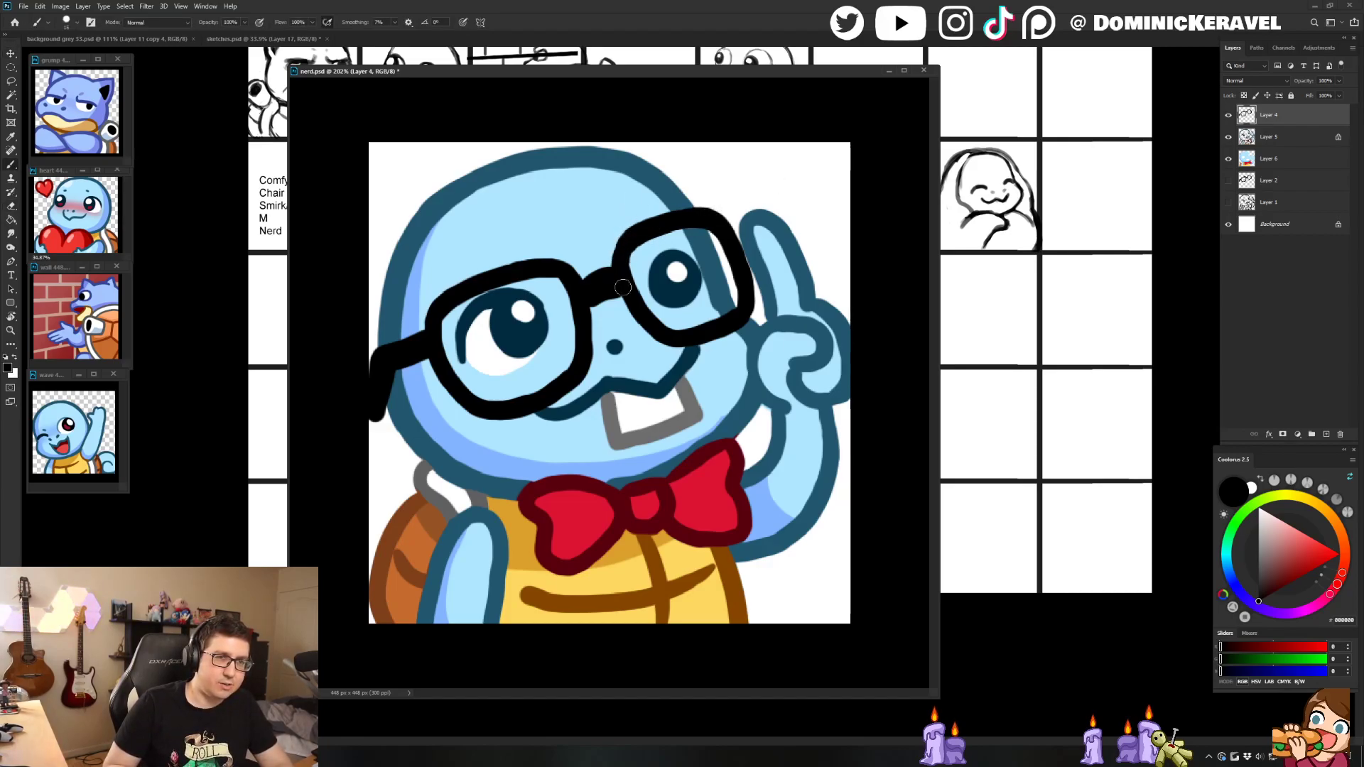
key("e")
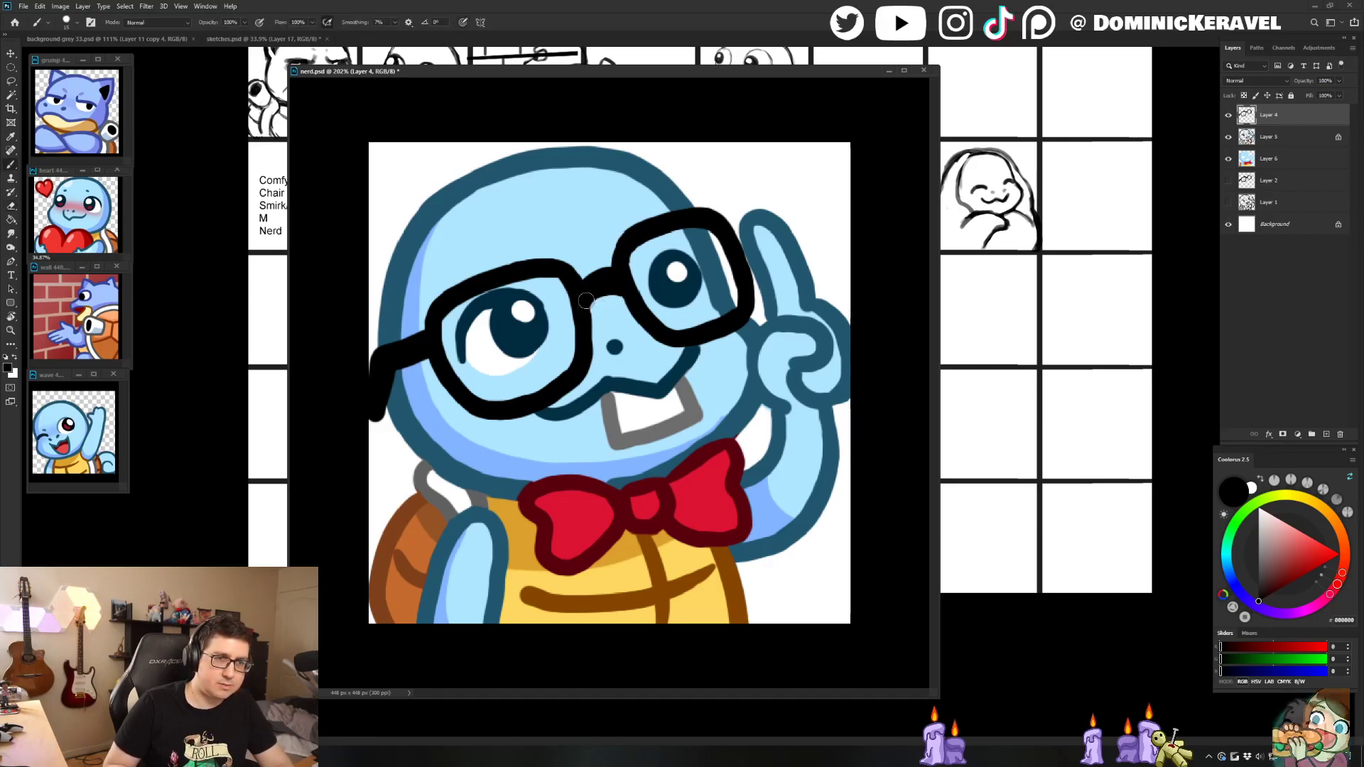
key("b")
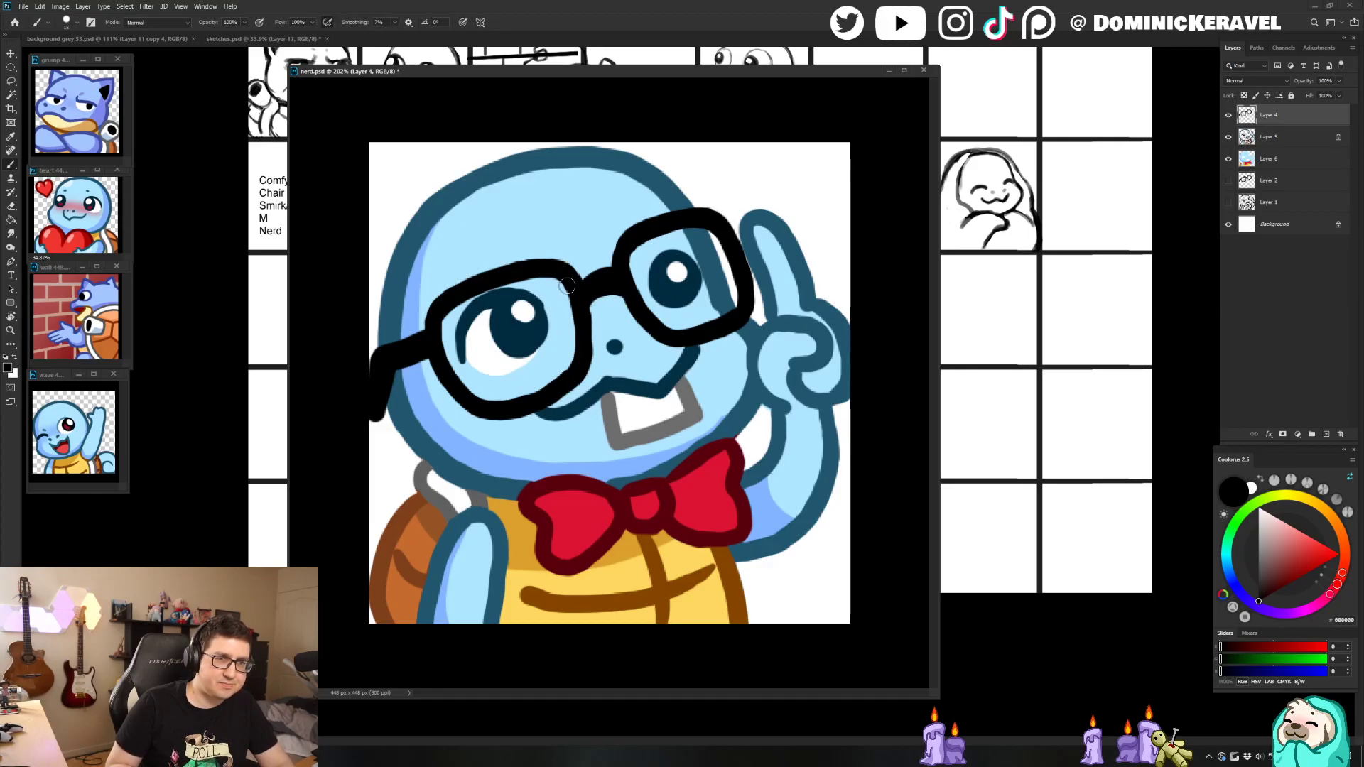
Step: Refine the lower edge of the left lens frame with the brush and eraser, and save nerd.psd
key("e")
key("b")
key("e")
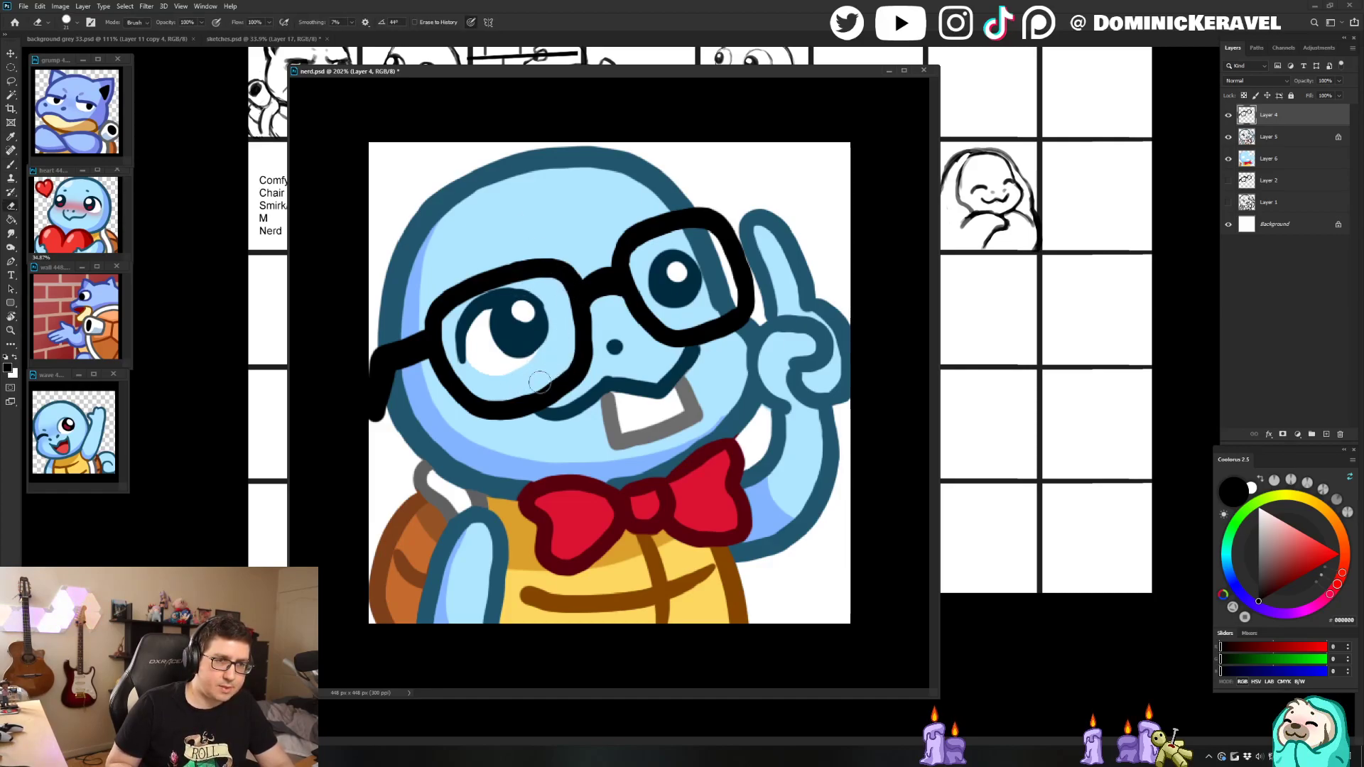
key("b")
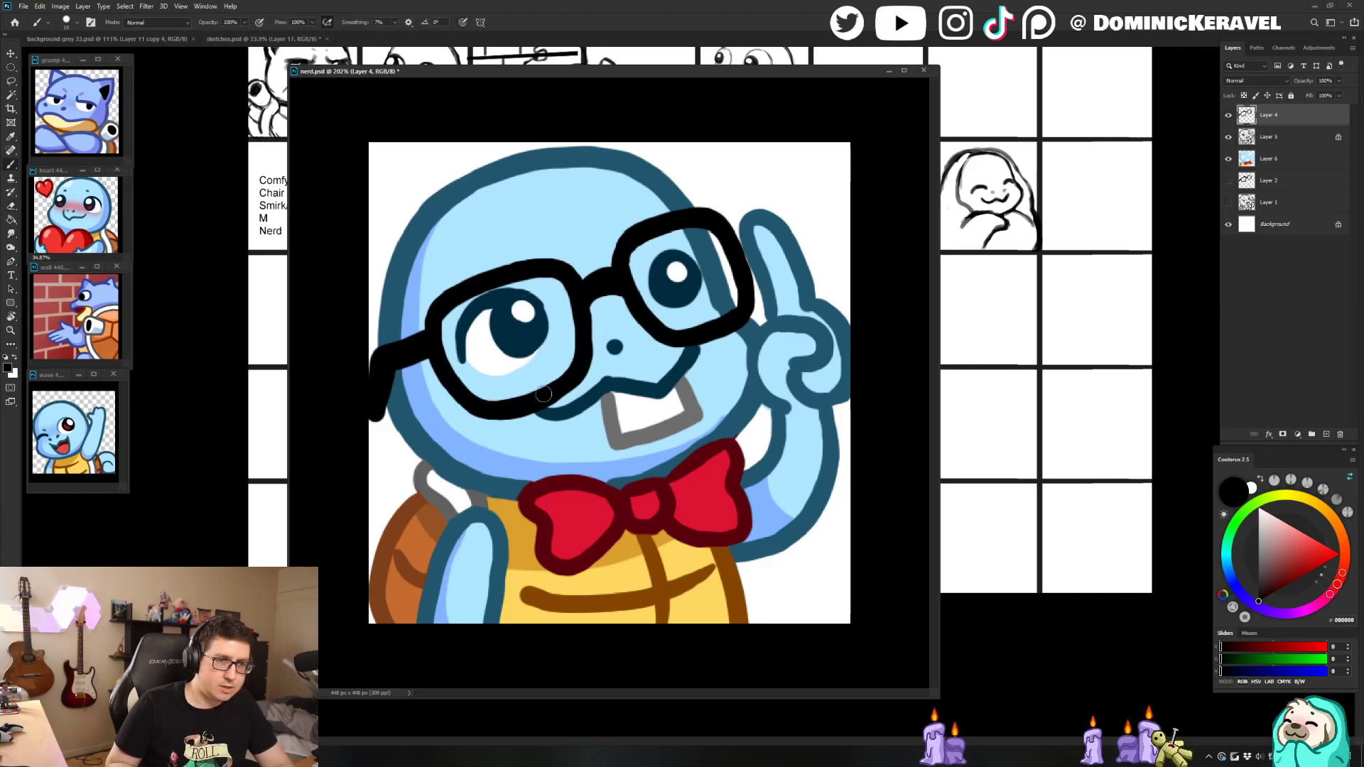
key("e")
left_click_drag(550, 411, 519, 424)
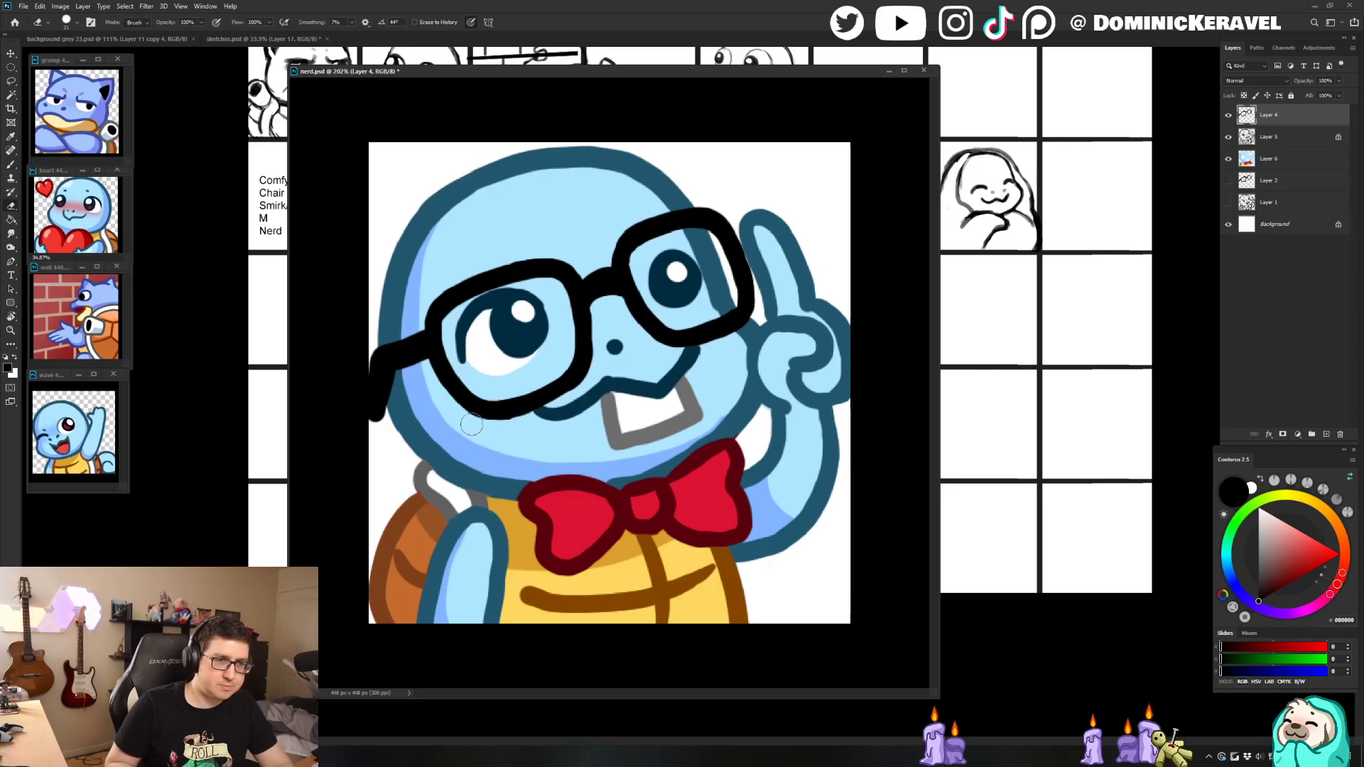
key("ctrl+z")
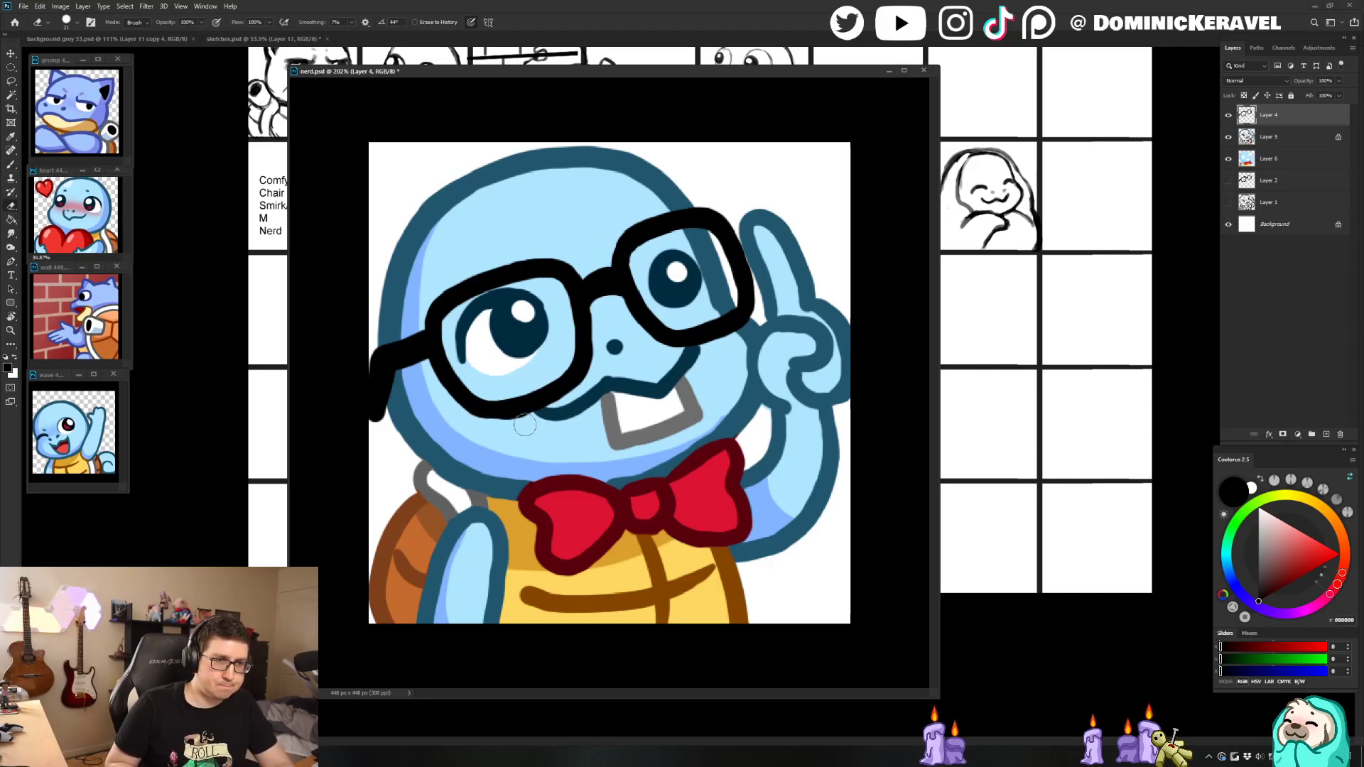
key("ctrl+s")
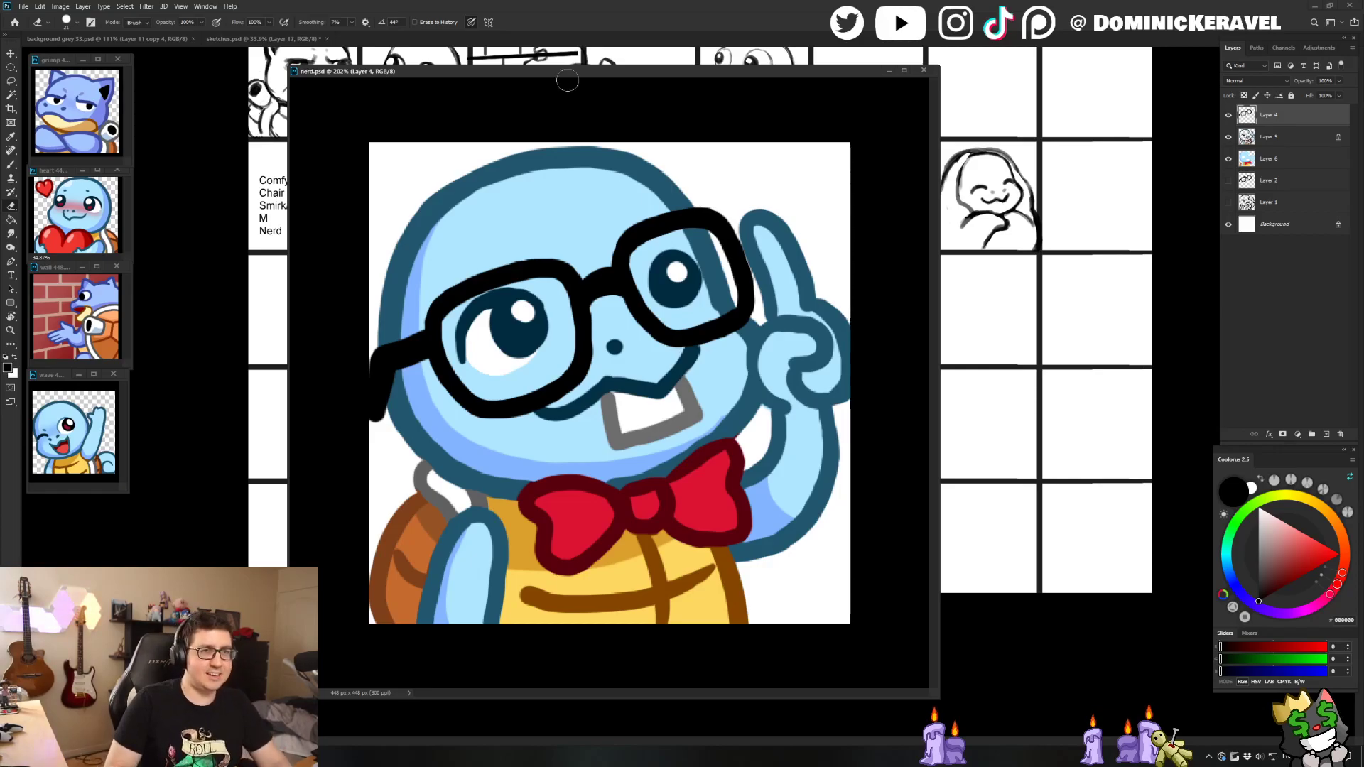
Step: Try to repaint the upper-left outline of the turtle's head with its sampled dark teal, and undo the stroke
left_click_drag(568, 71, 579, 69)
key("v")
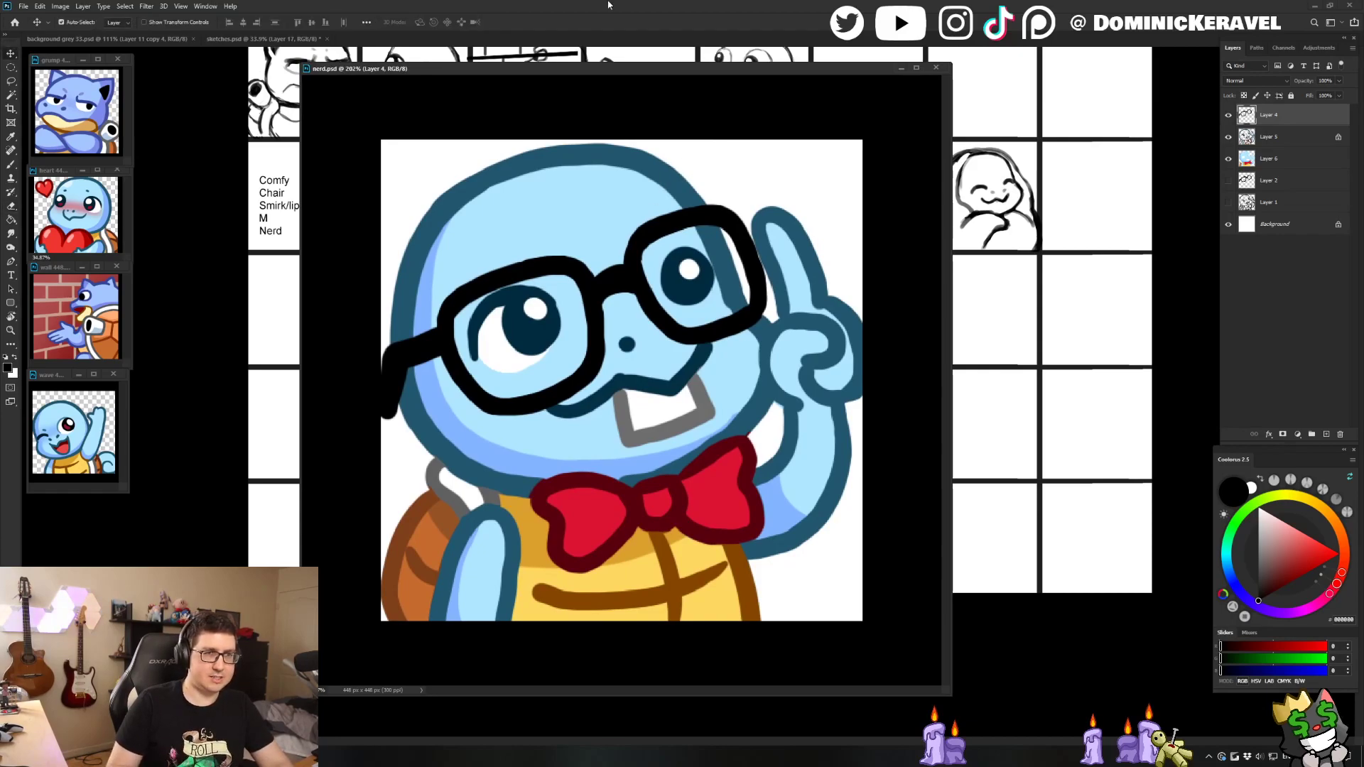
key("b")
left_click(513, 164, "alt")
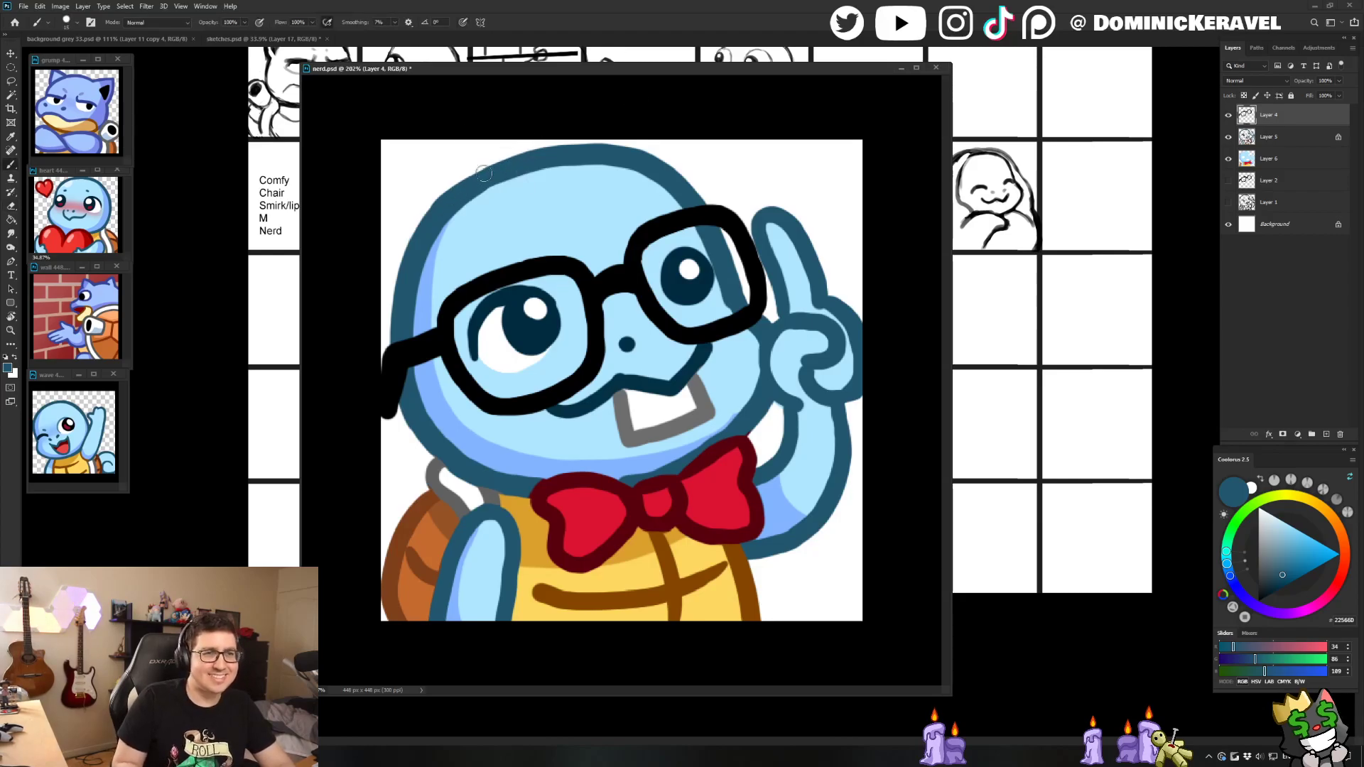
left_click_drag(527, 158, 448, 201)
key("ctrl+z")
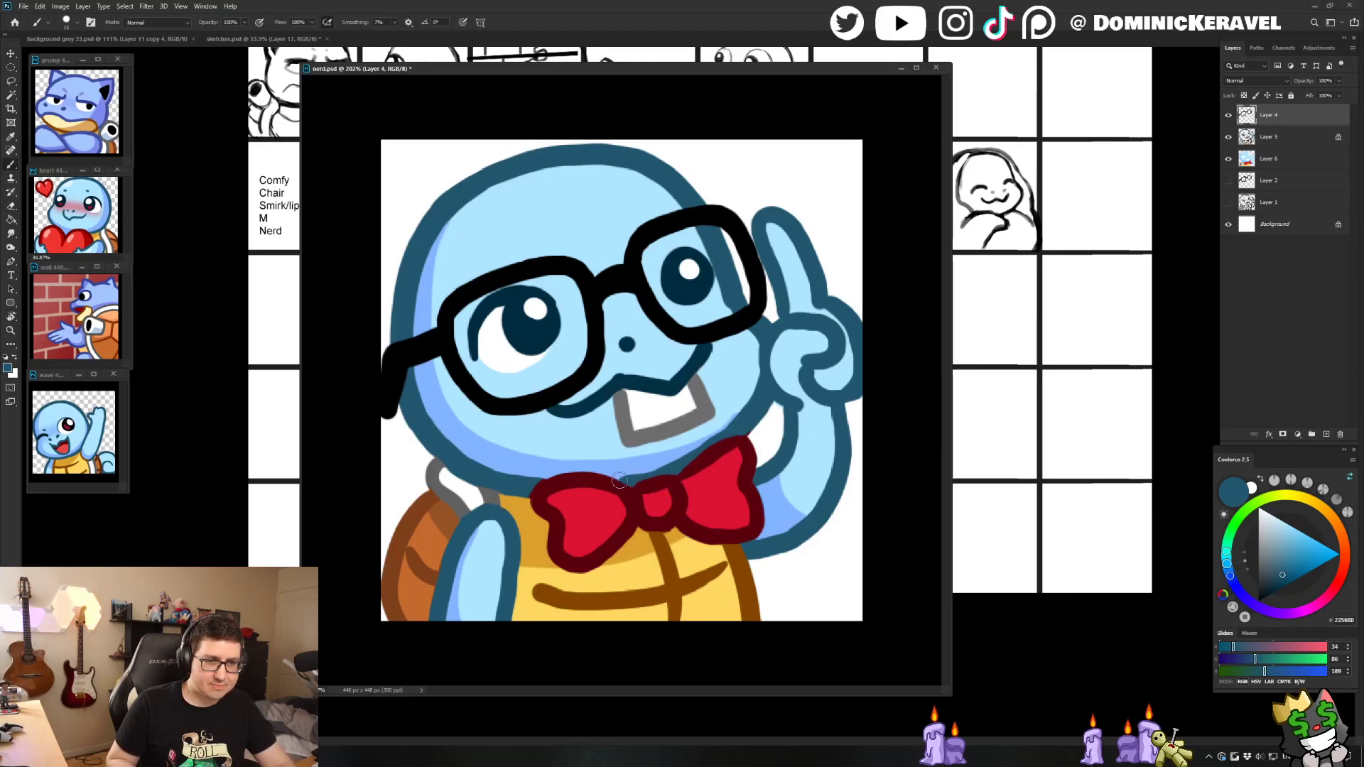
Step: Touch up the chin outline above the bow tie with the sampled light blue shadow colour and dark teal #22566D
left_click(659, 462, "alt")
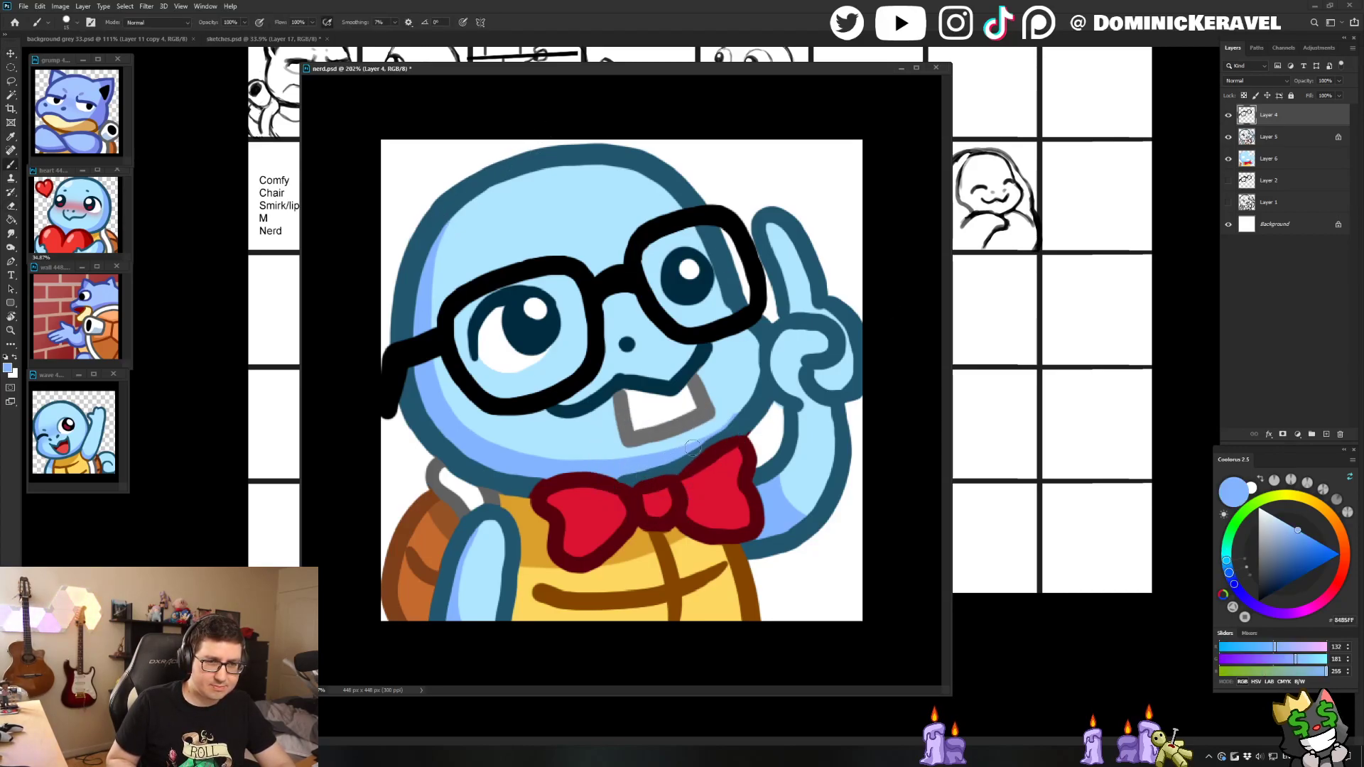
left_click(735, 429, "alt")
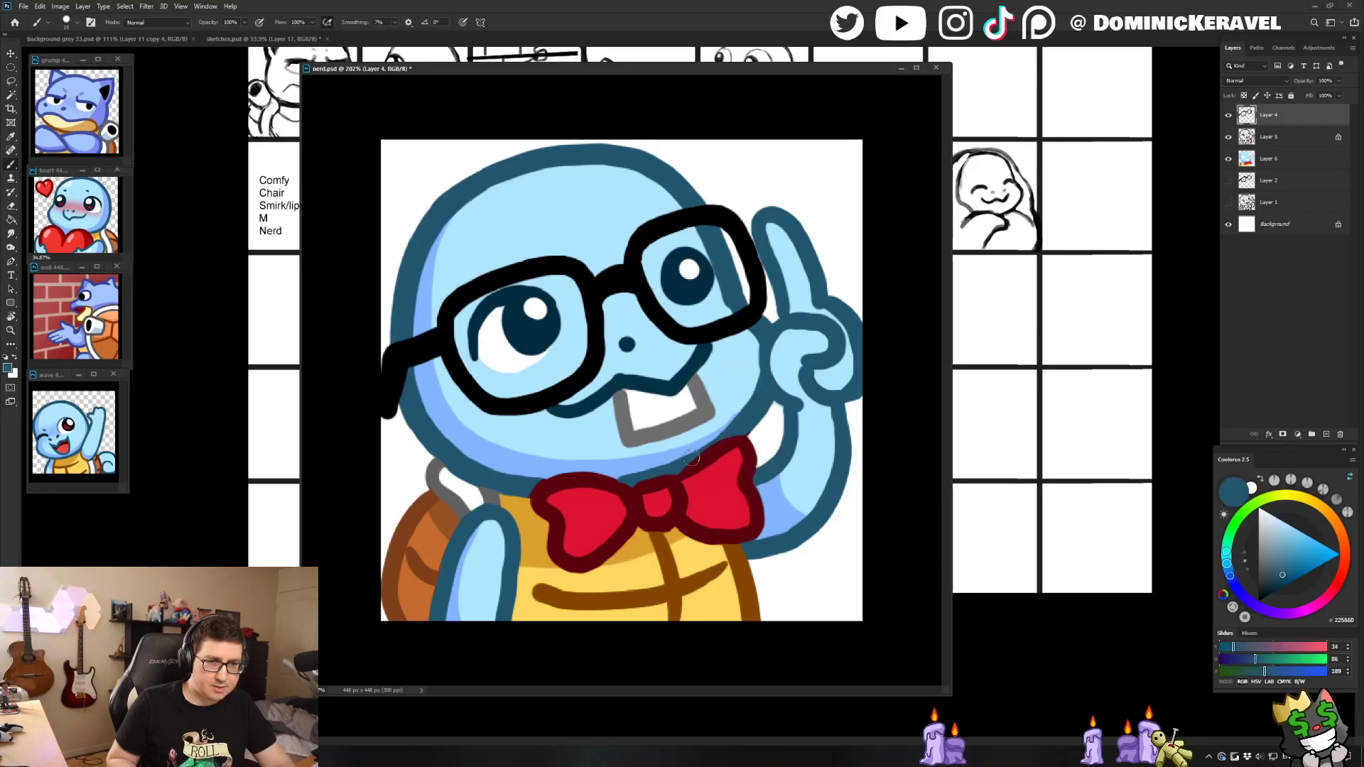
key("v")
key("b")
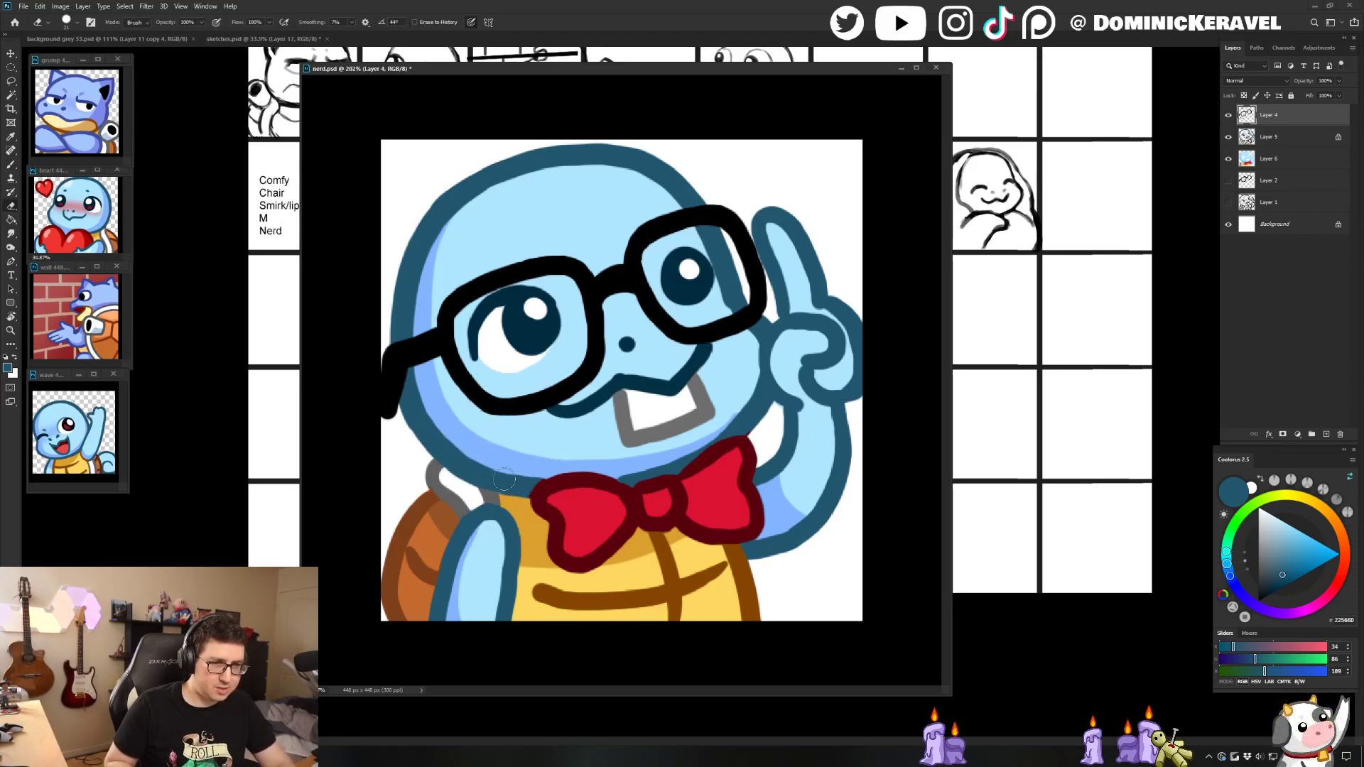
key("v")
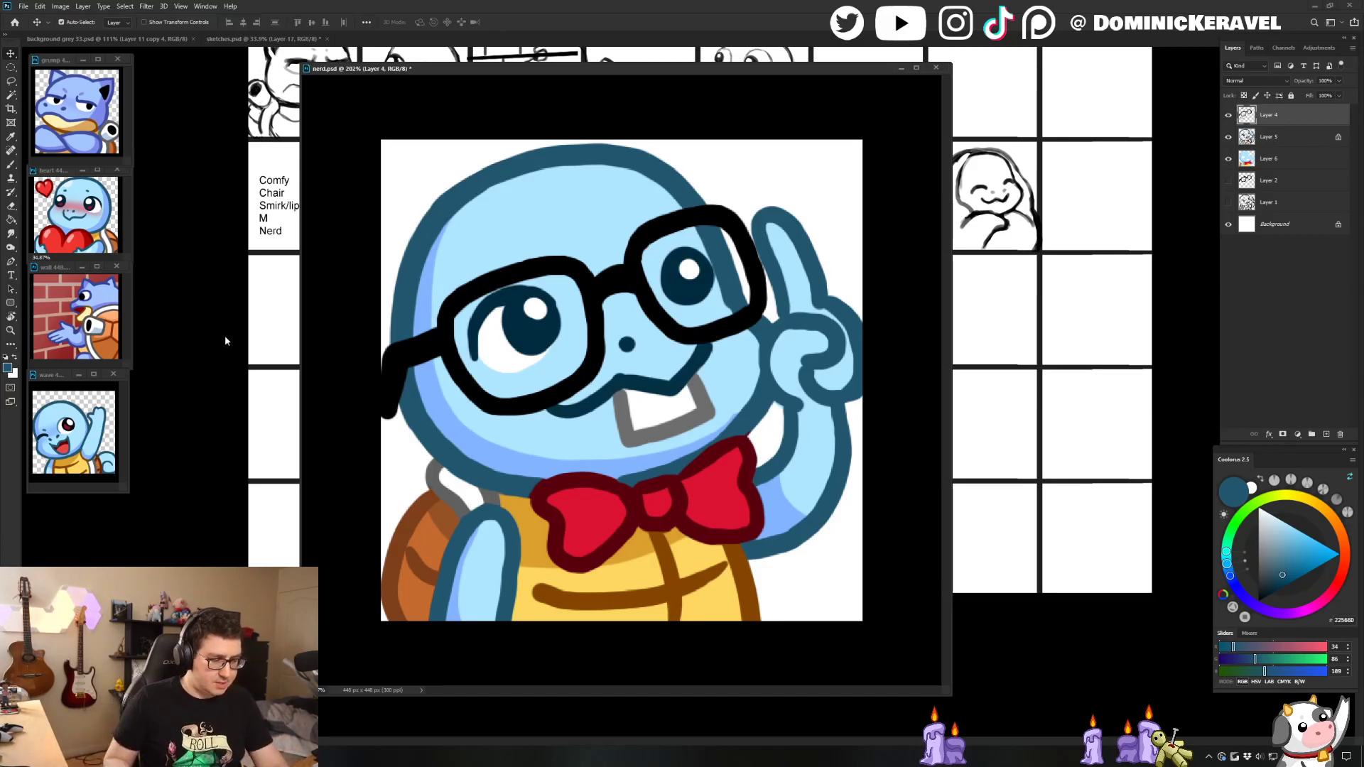
Step: Select the line-art Layer 5 in nerd.psd and examine the waving turtle emote up close for comparison
left_click_drag(451, 70, 440, 69)
left_click(766, 338, "ctrl")
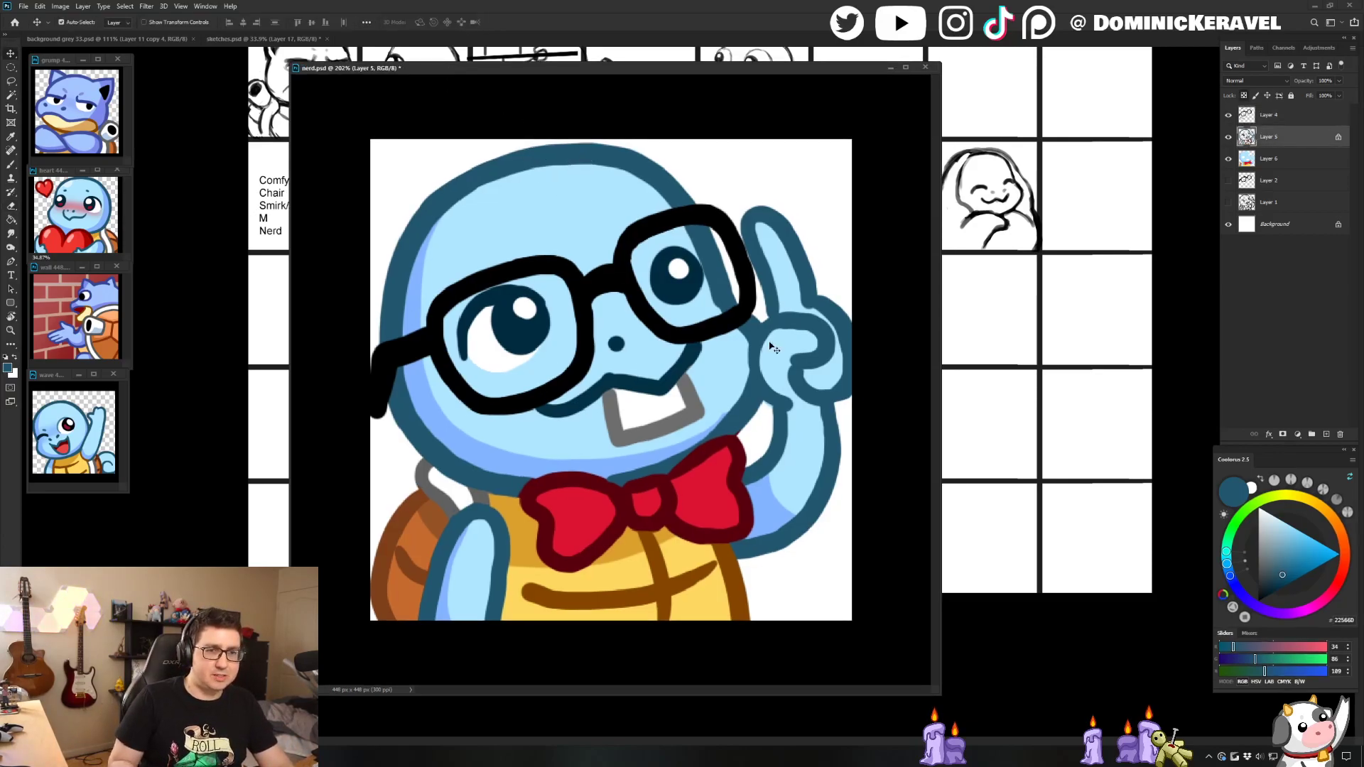
left_click(82, 417)
scroll(67, 416, "up", 3)
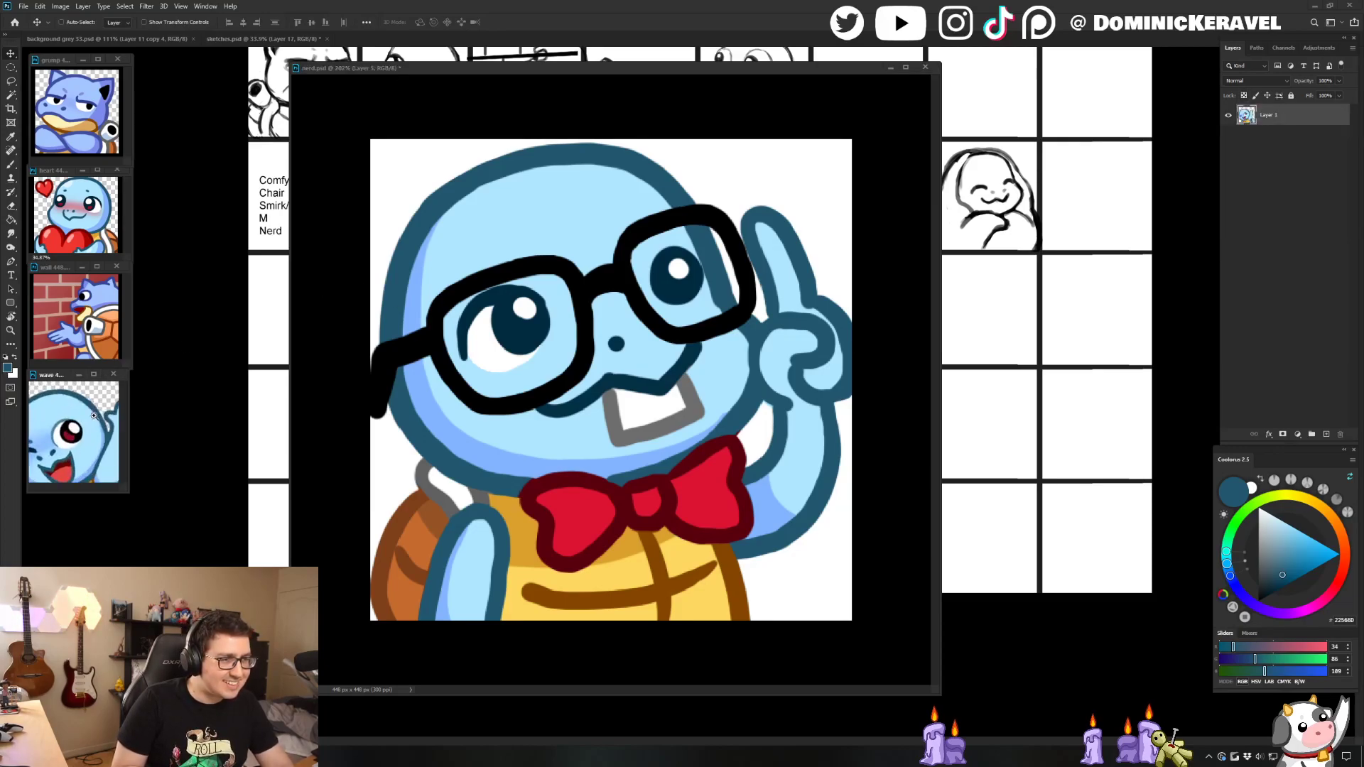
key("b")
scroll(93, 400, "down", 3)
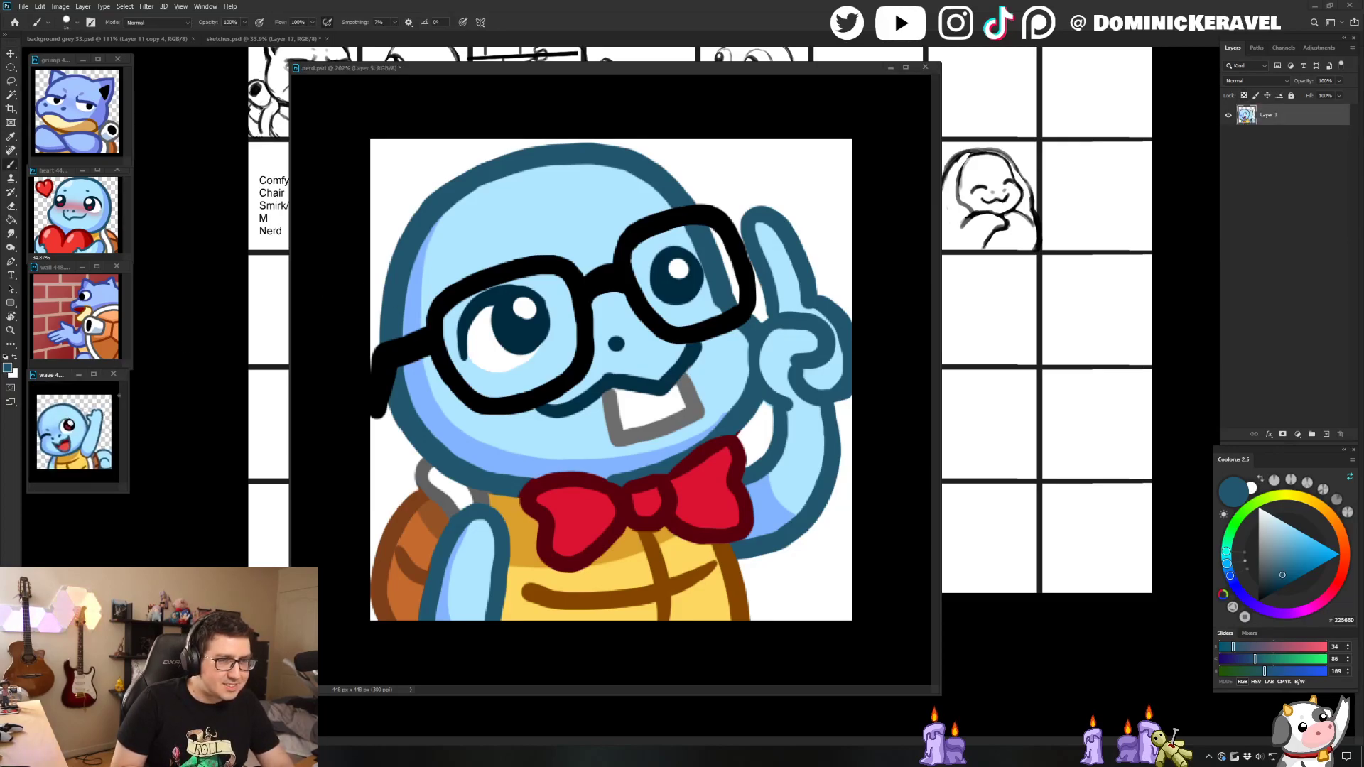
key("v")
Step: Unlock transparency on Layer 5 to touch up the pointing hand's outline, and save nerd.psd
left_click(714, 156)
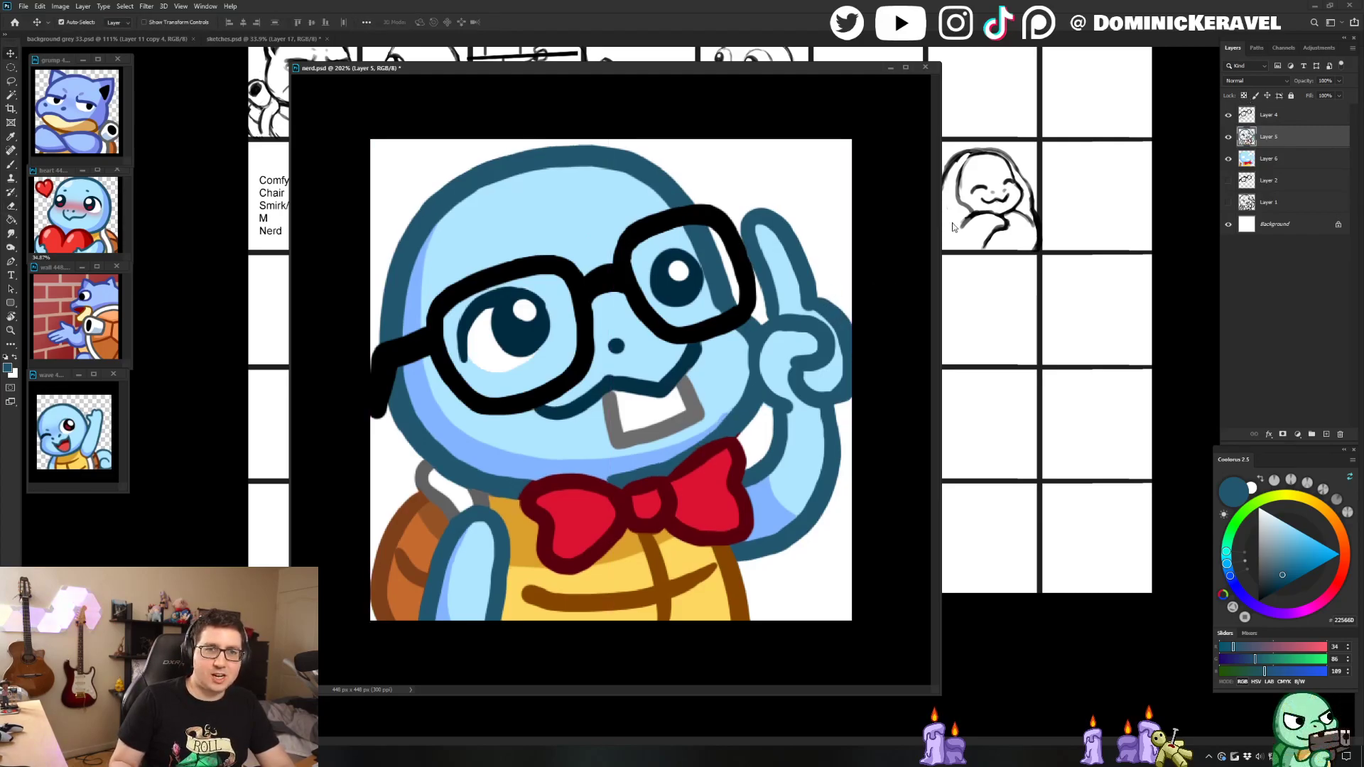
key("e")
key("b")
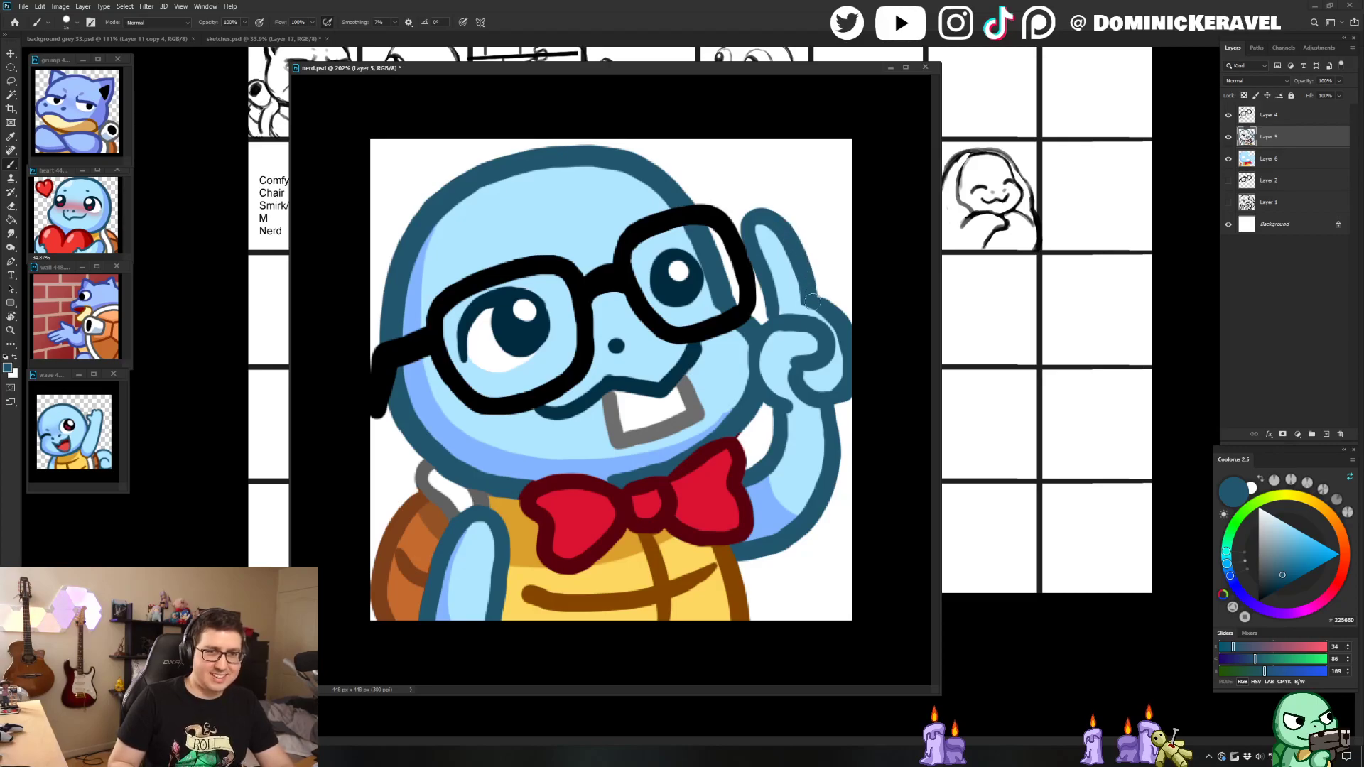
key("v")
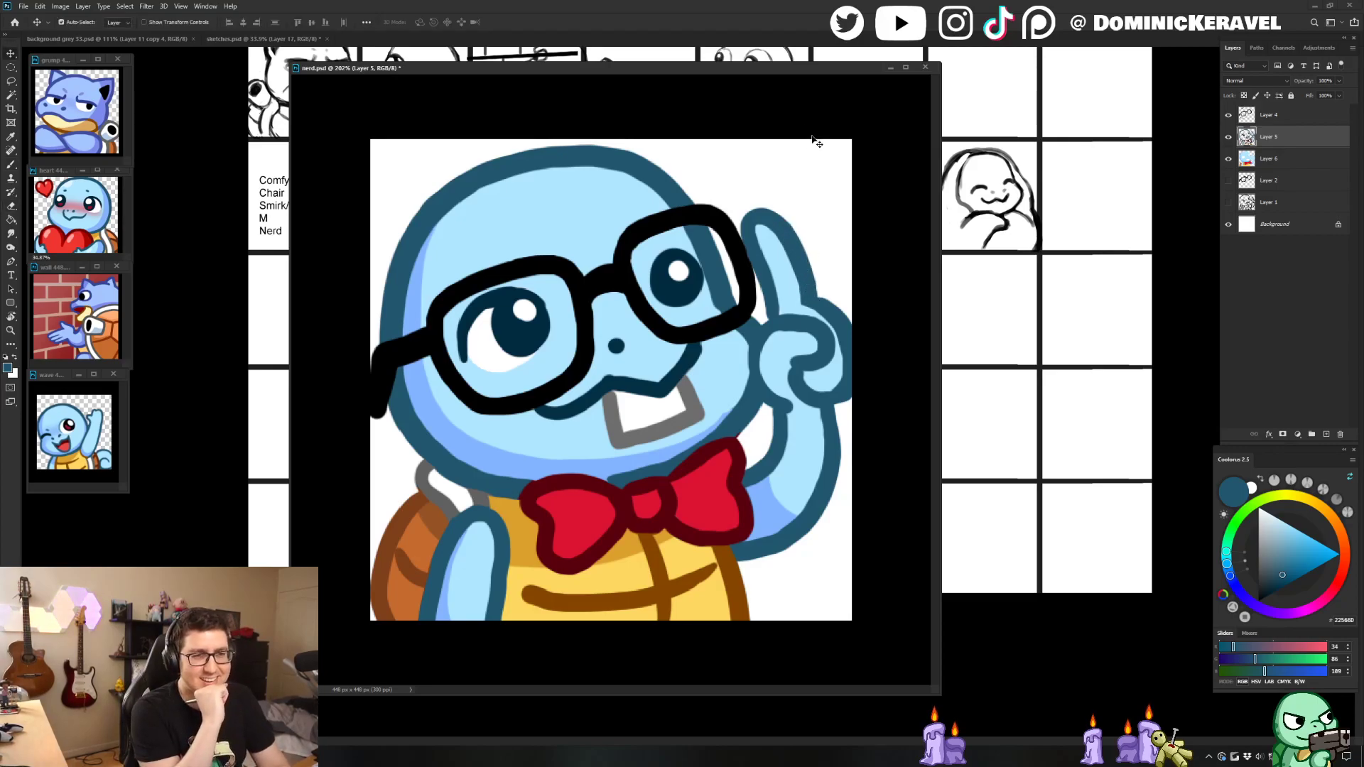
key("ctrl+s")
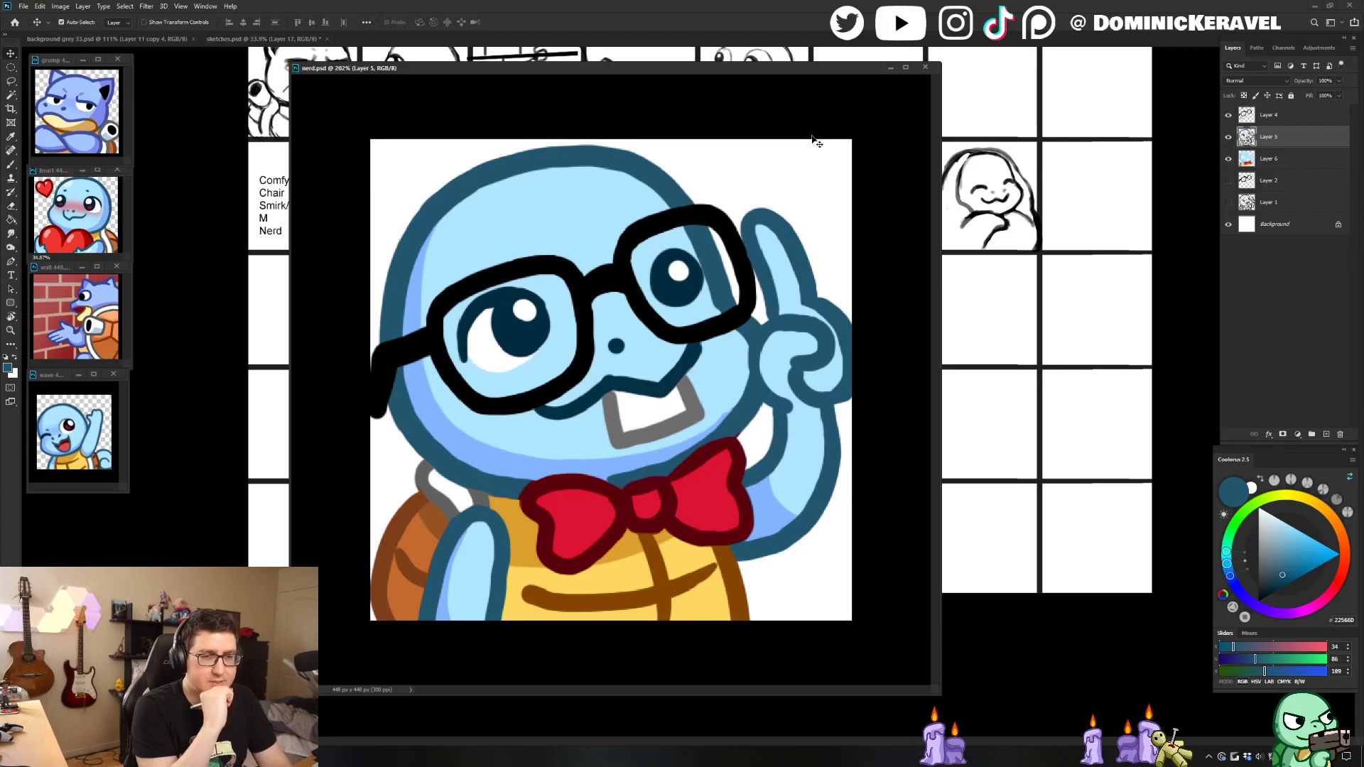
Step: Round off the bow tie's centre knot and refine its outline with the sampled bright red #DC1332 and the dark red outline colour
key("b")
left_click(653, 491, "alt")
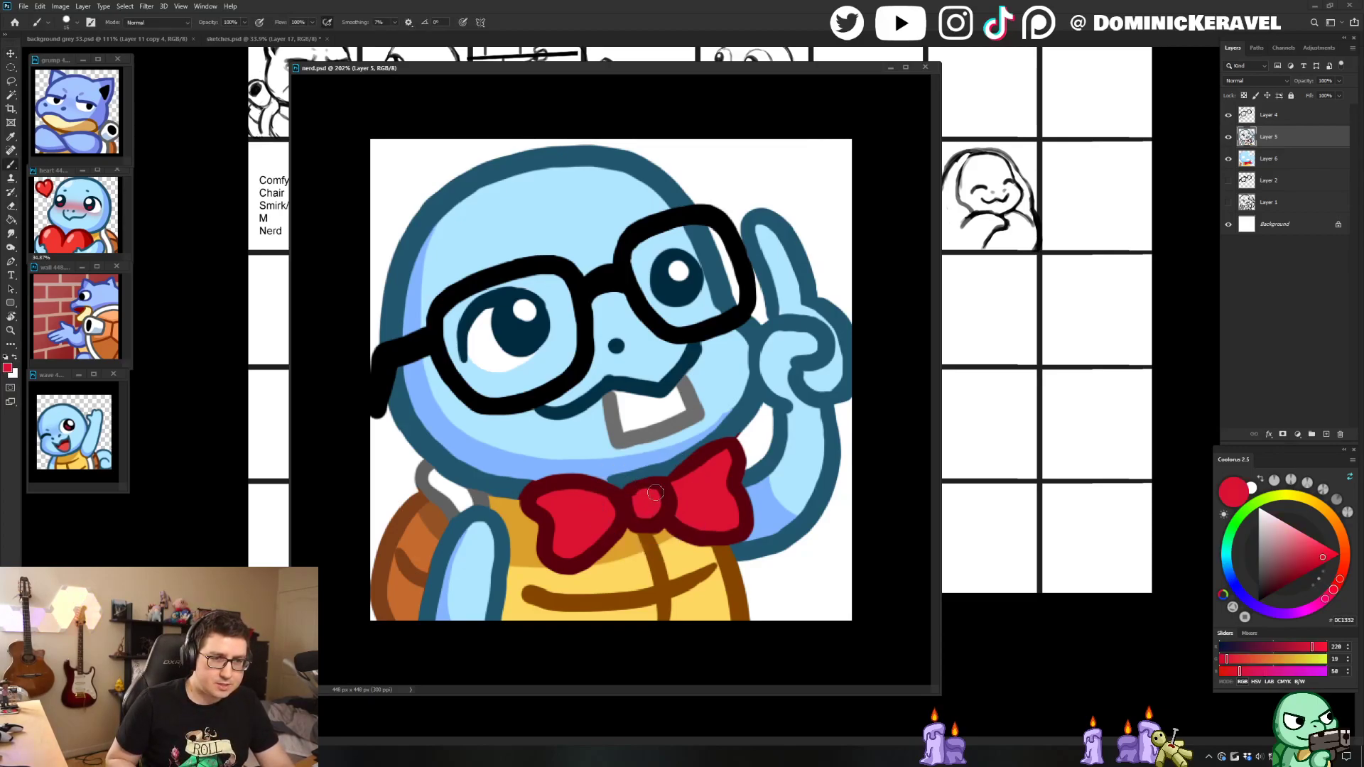
left_click(662, 487, "alt")
left_click_drag(645, 484, 627, 497)
left_click(686, 475, "alt")
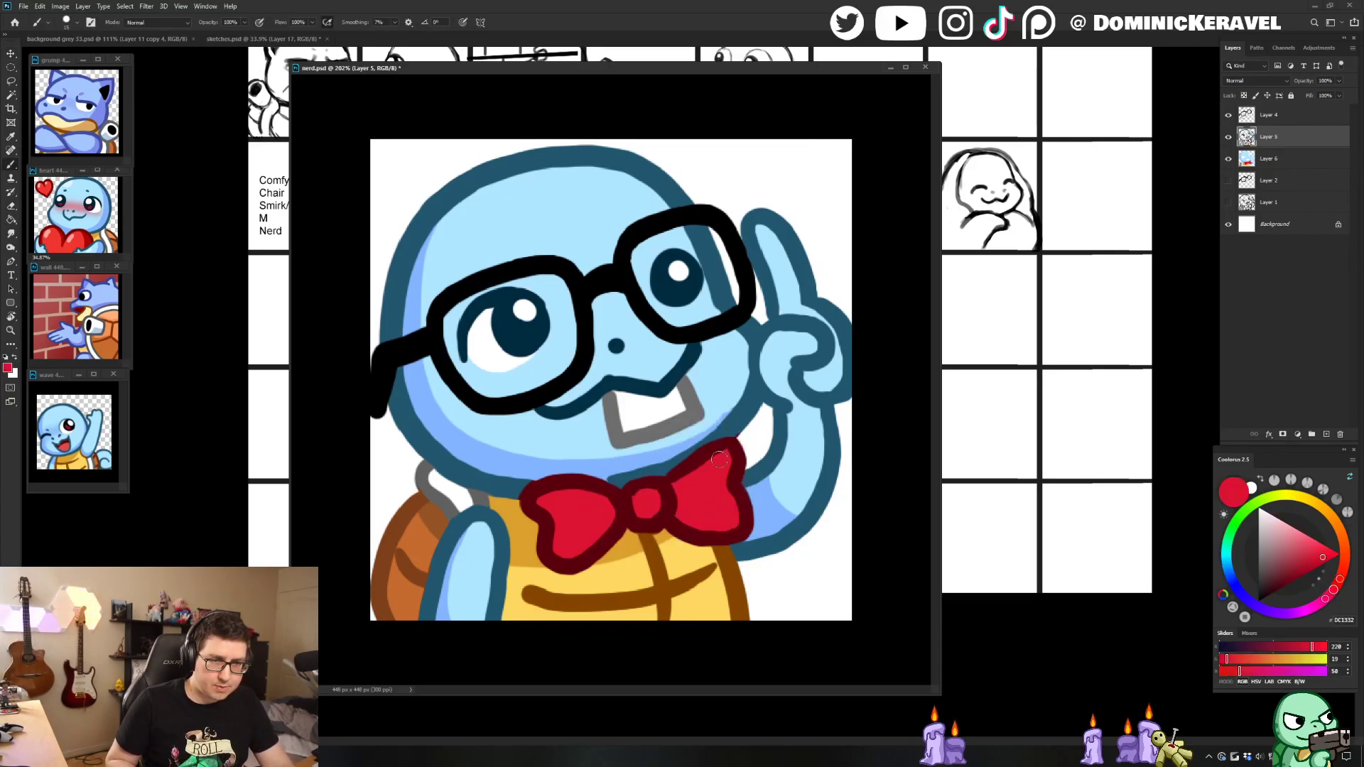
left_click(673, 475, "alt")
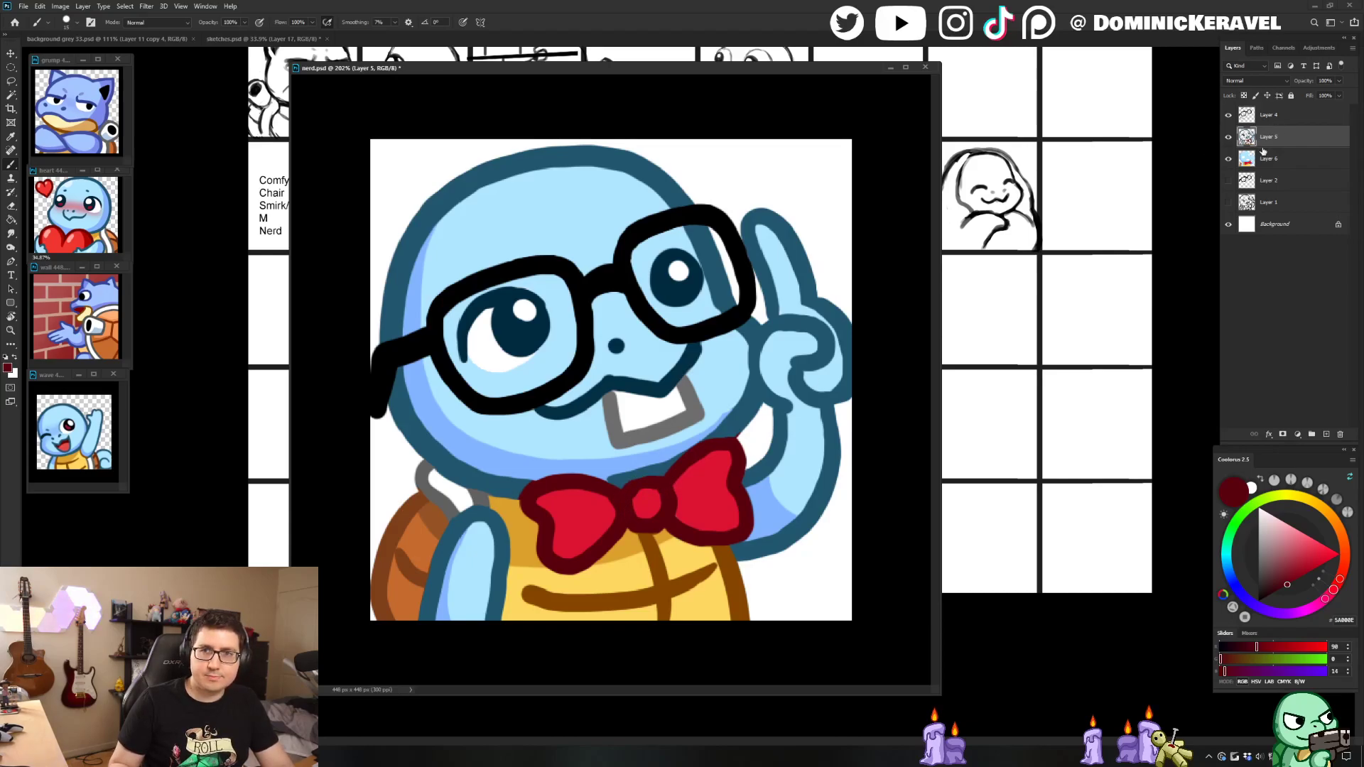
key("v")
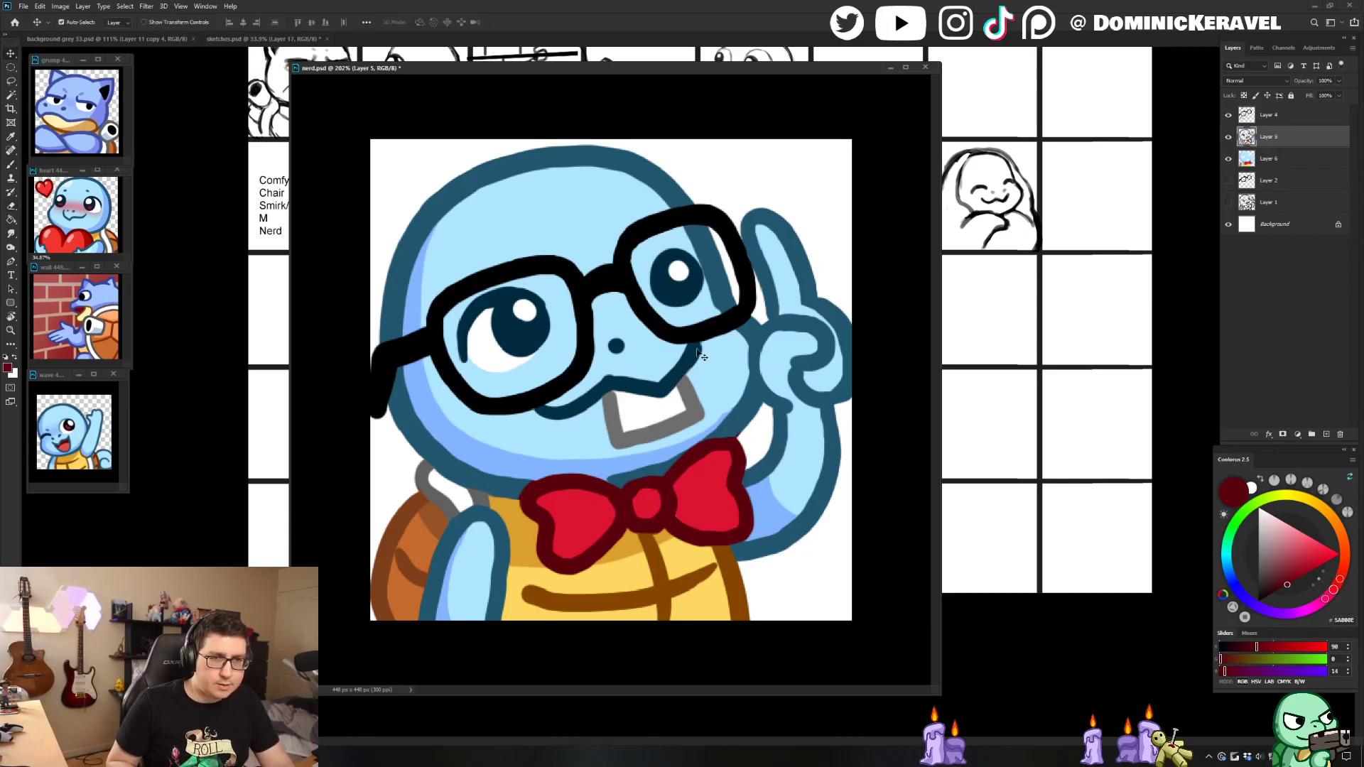
Step: Lock transparency on Layer 4 and fill the glasses frame with dark red #800014
left_click(1255, 121)
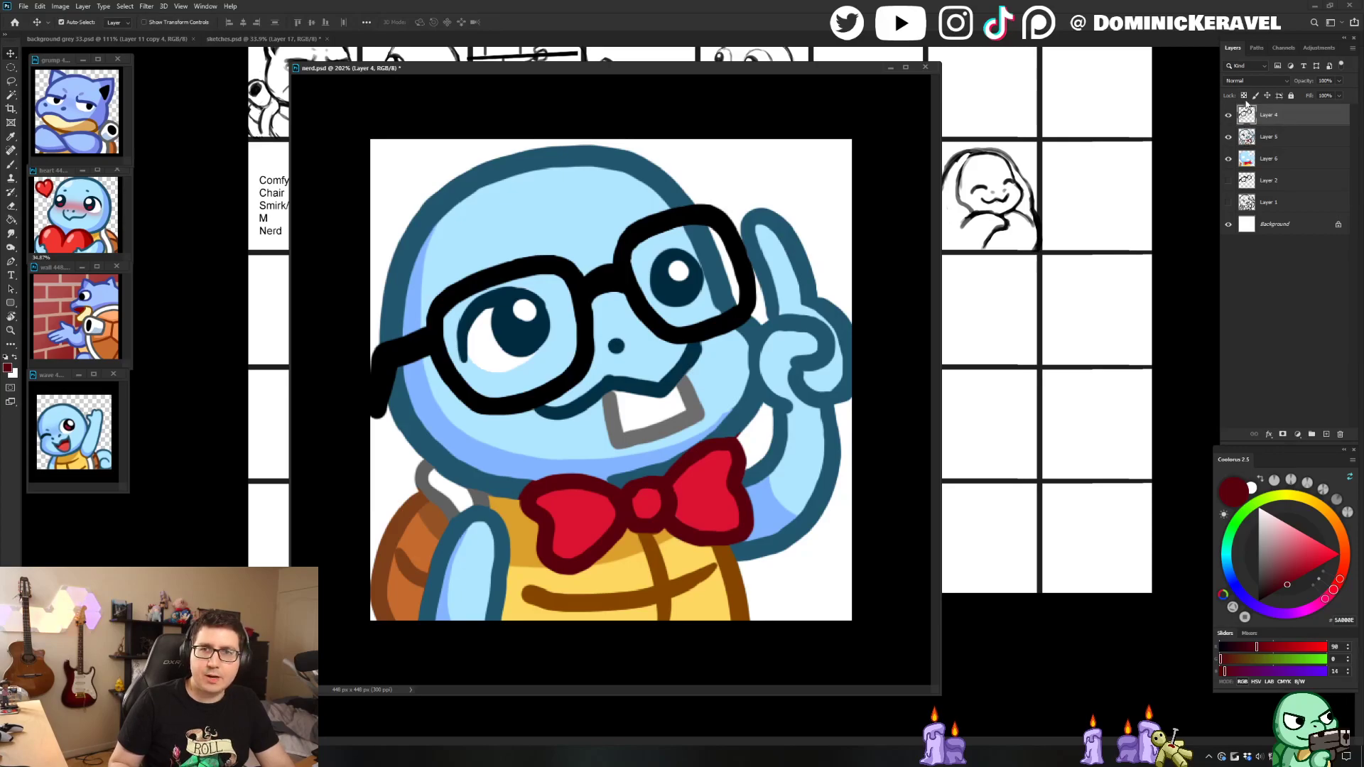
left_click(1244, 95)
left_click_drag(1286, 604, 1291, 599)
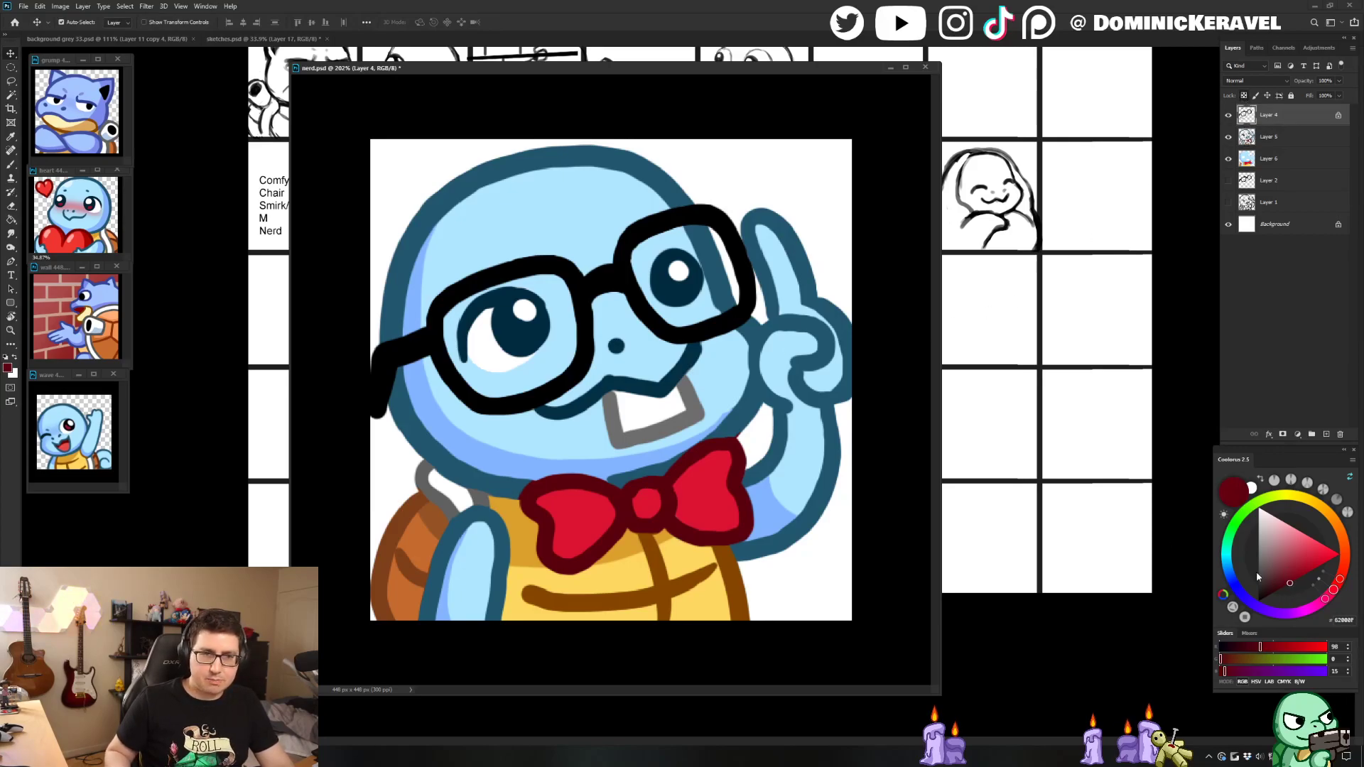
key("g")
left_click(715, 329)
mouse_move(715, 331)
left_mouse_down()
mouse_move(651, 374)
mouse_move(663, 375)
left_mouse_up()
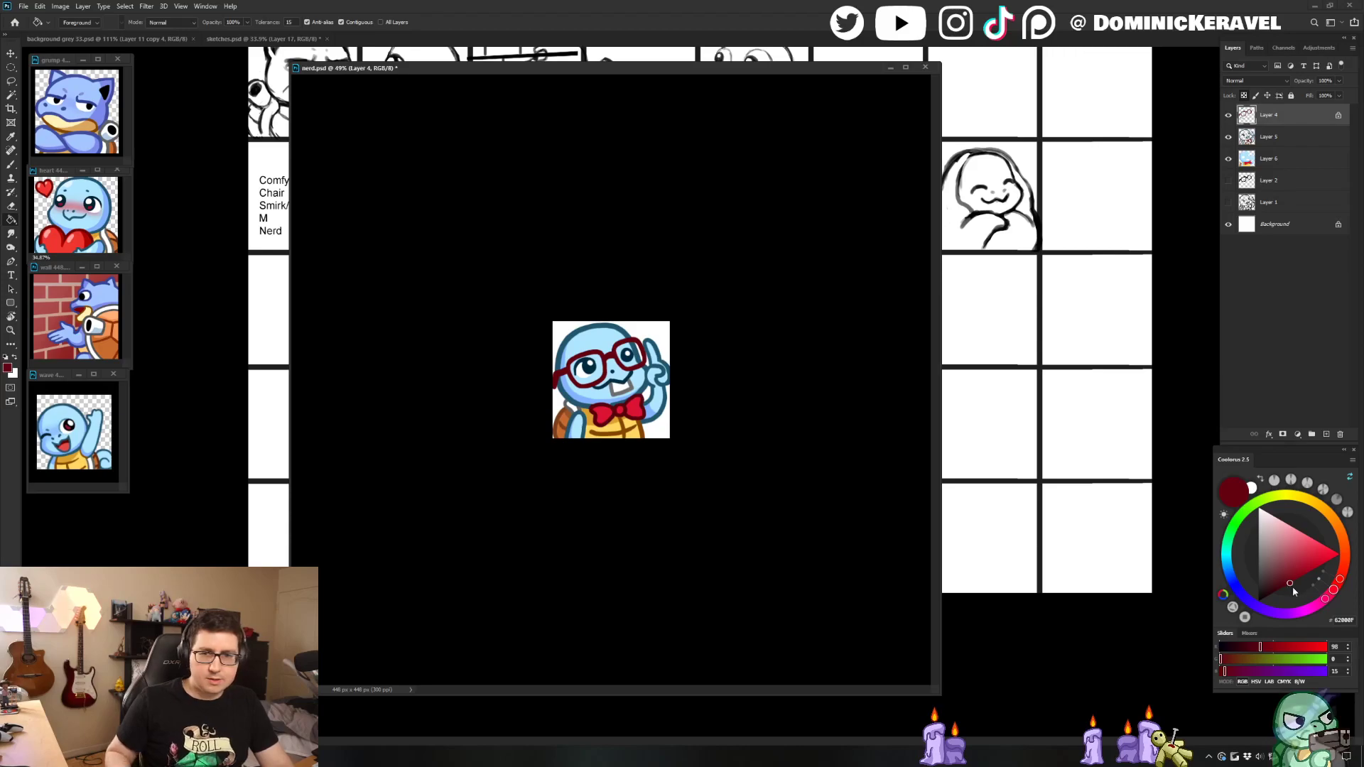
left_click(1299, 578)
left_click(637, 365)
key("v")
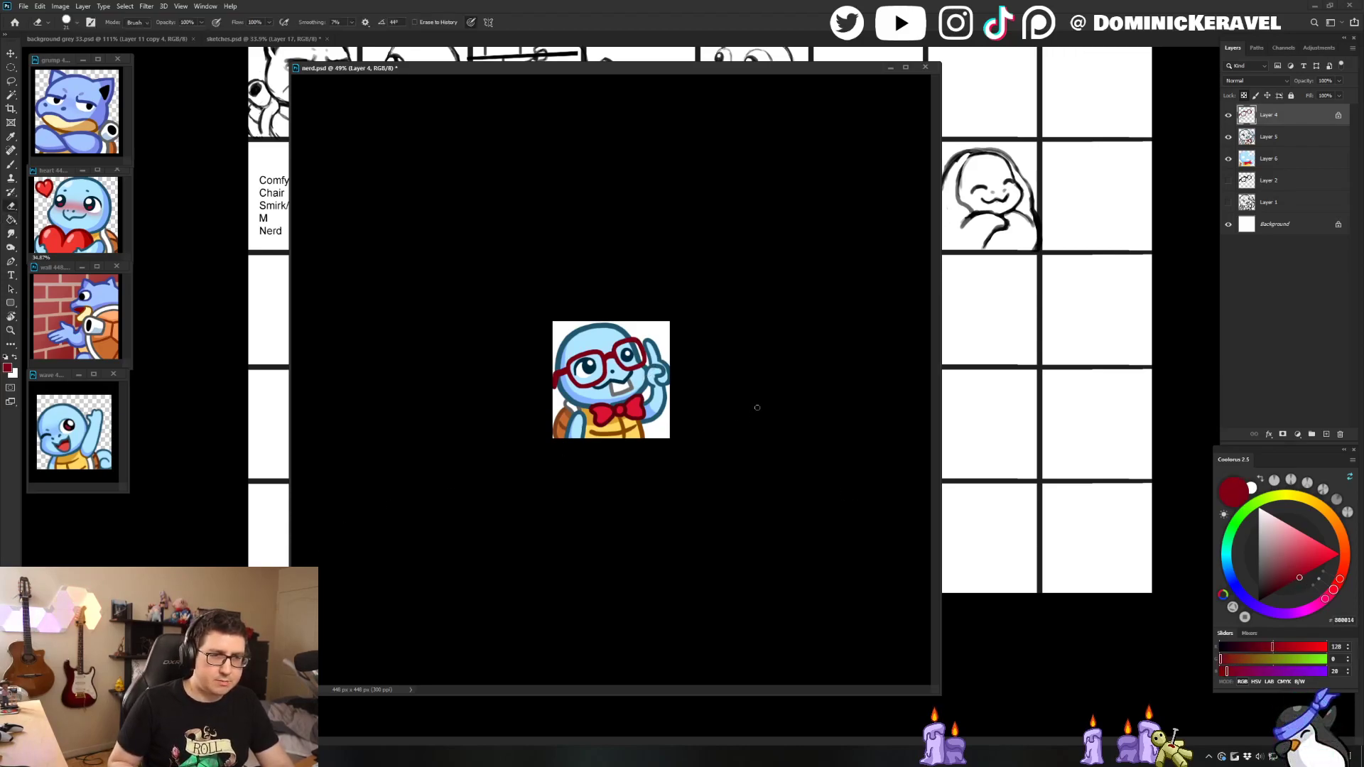
Step: Reposition the zoomed-out nerd.psd window over the sketch sheet
left_click_drag(625, 67, 525, 78)
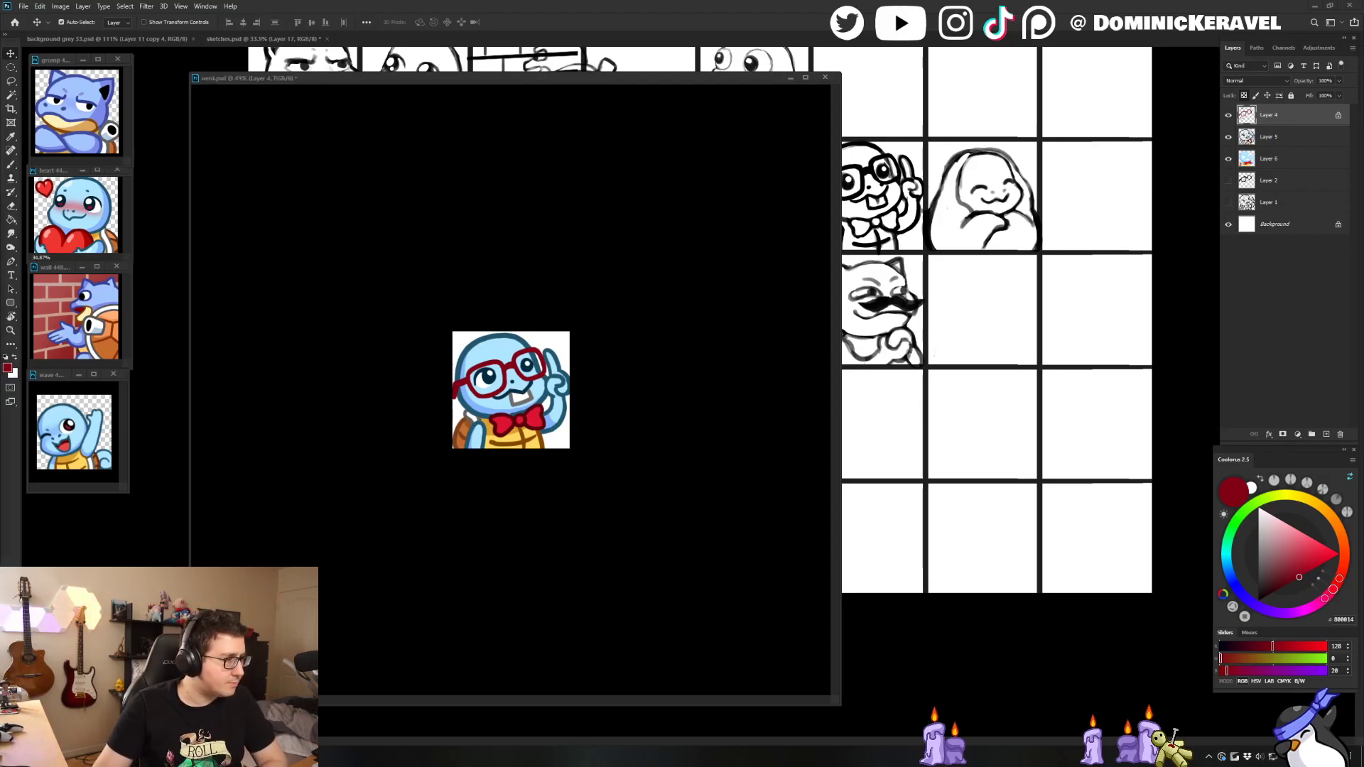
left_click(370, 232)
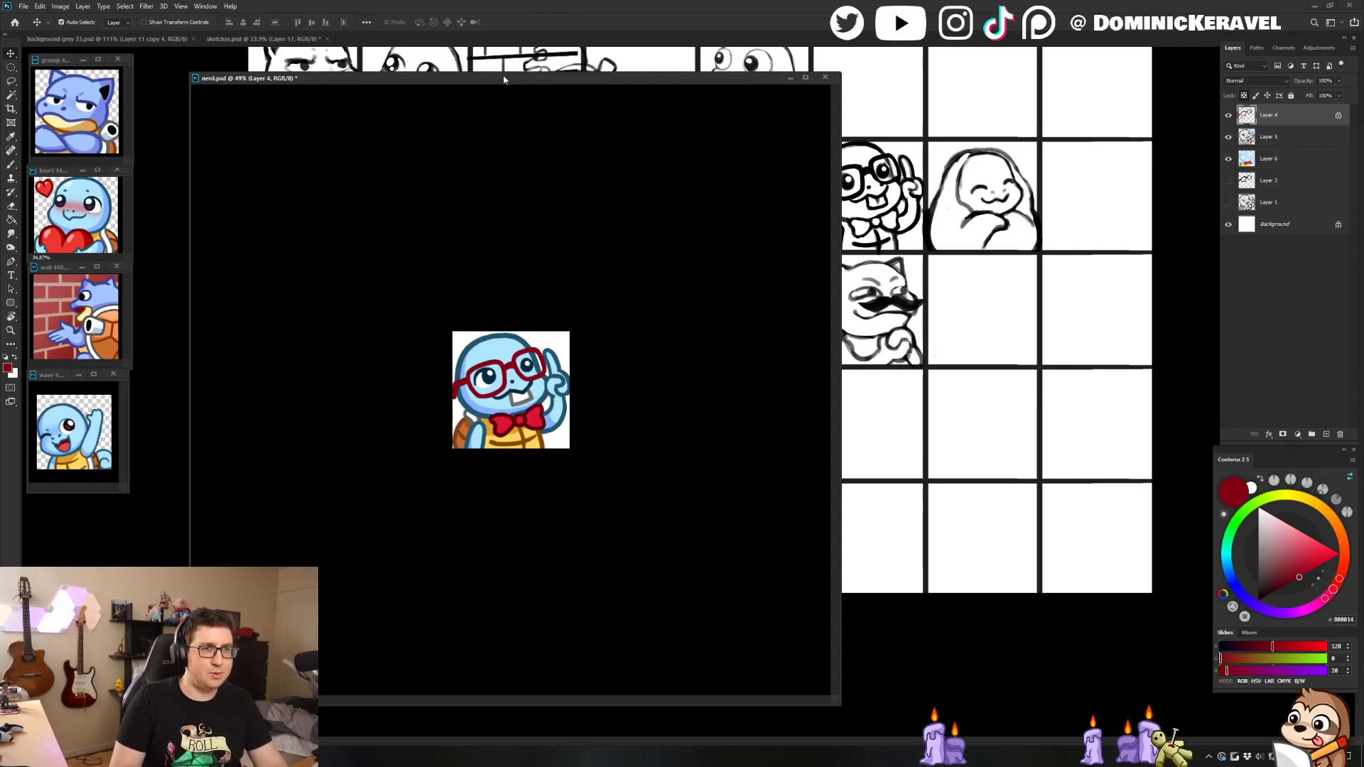
left_click_drag(507, 79, 557, 84)
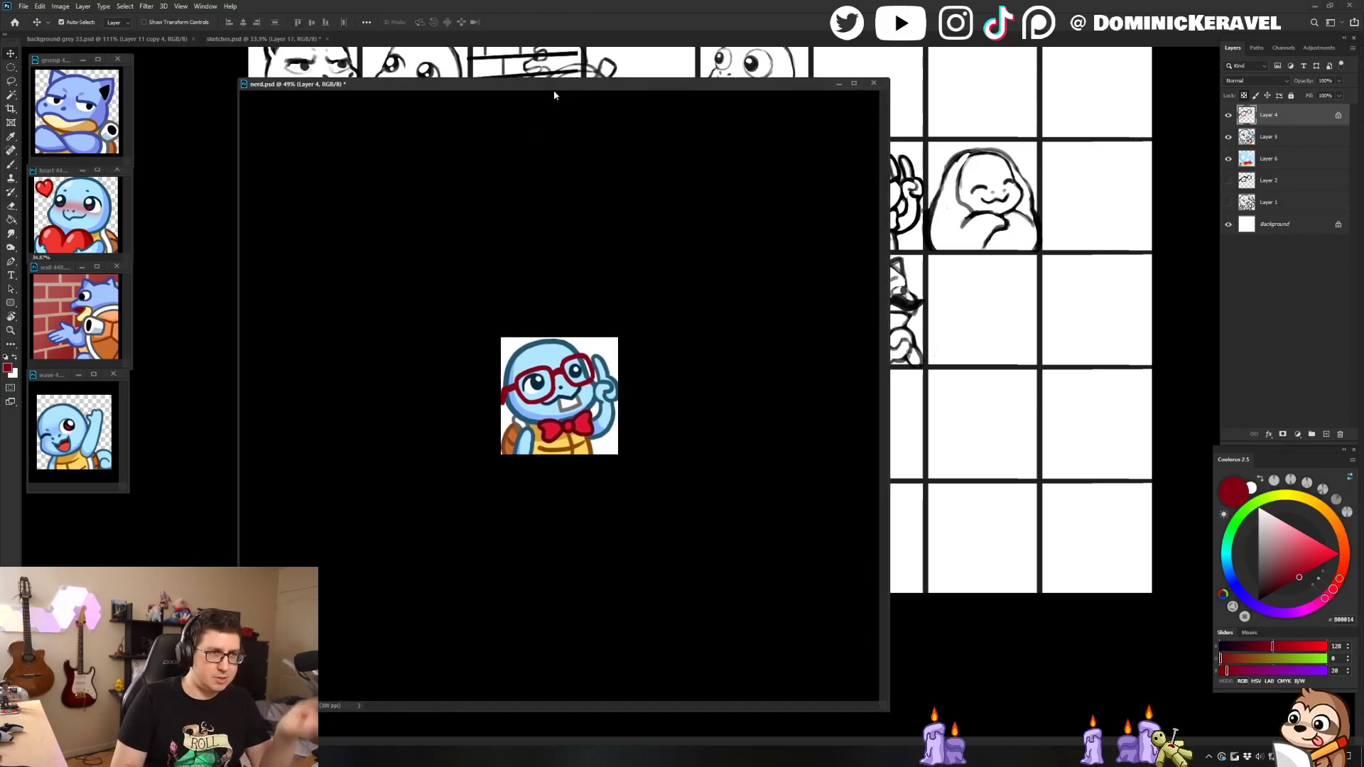
Step: Resize and reposition the floating nerd.psd window over the sketch sheet, with the artwork shown at 104%
left_click_drag(893, 80, 648, 311)
left_click_drag(552, 319, 536, 228)
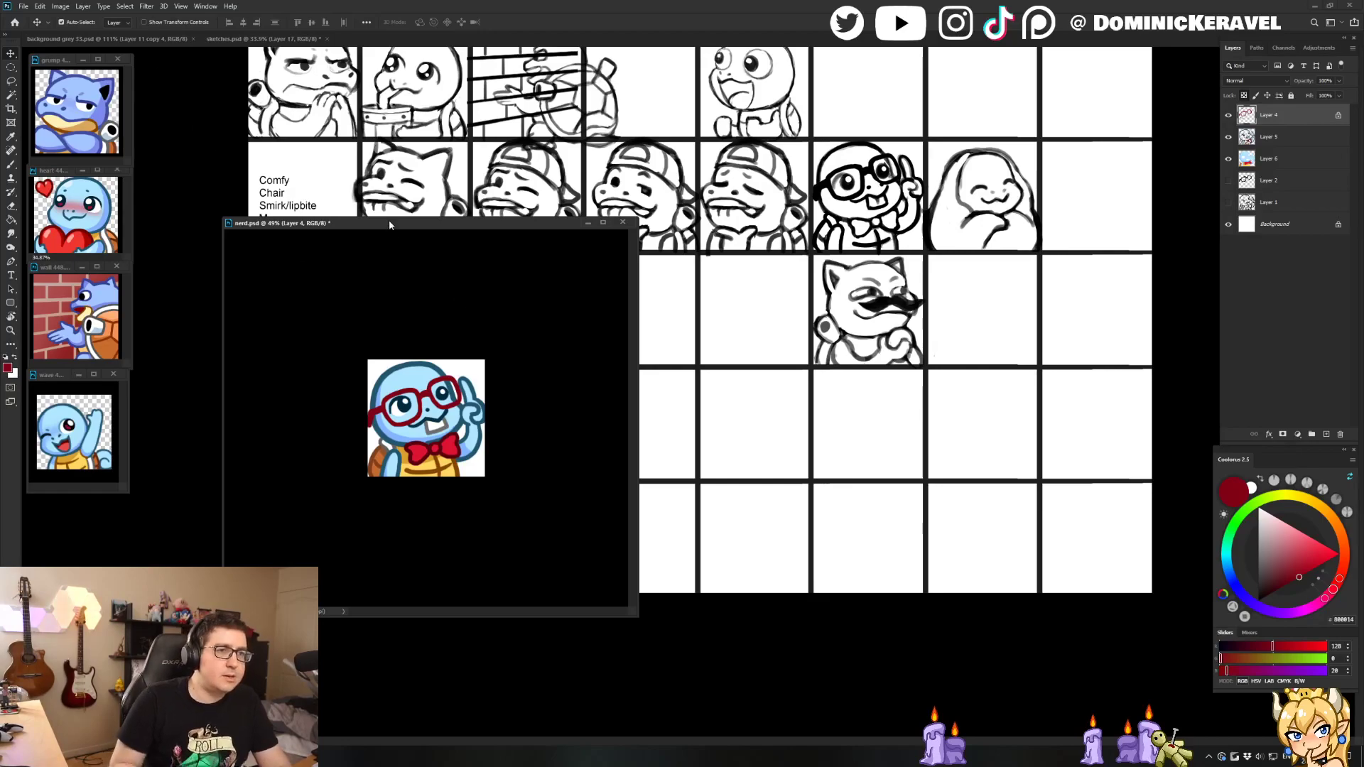
mouse_move(390, 226)
left_mouse_down()
mouse_move(415, 214)
mouse_move(412, 183)
mouse_move(410, 208)
left_mouse_up()
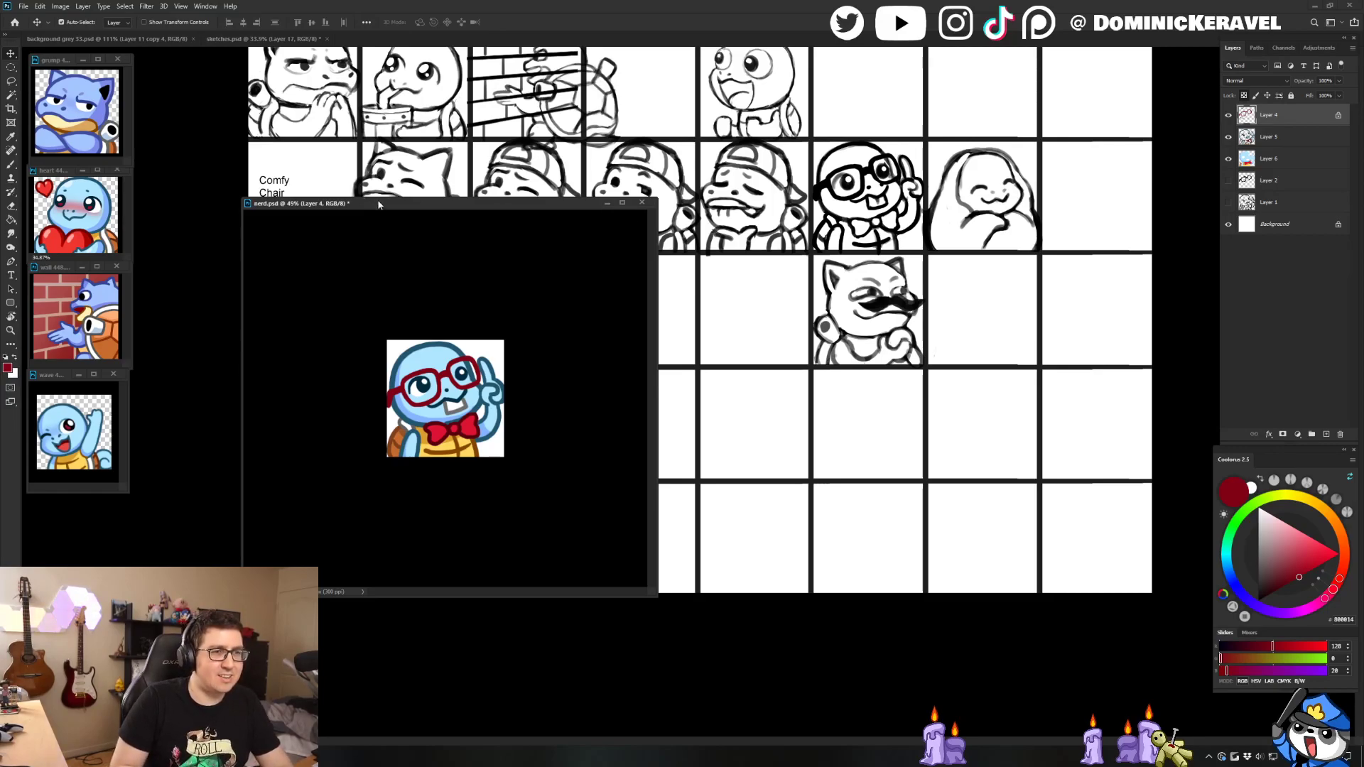
mouse_move(378, 204)
left_mouse_down()
mouse_move(373, 189)
mouse_move(383, 213)
mouse_move(417, 194)
mouse_move(400, 206)
left_mouse_up()
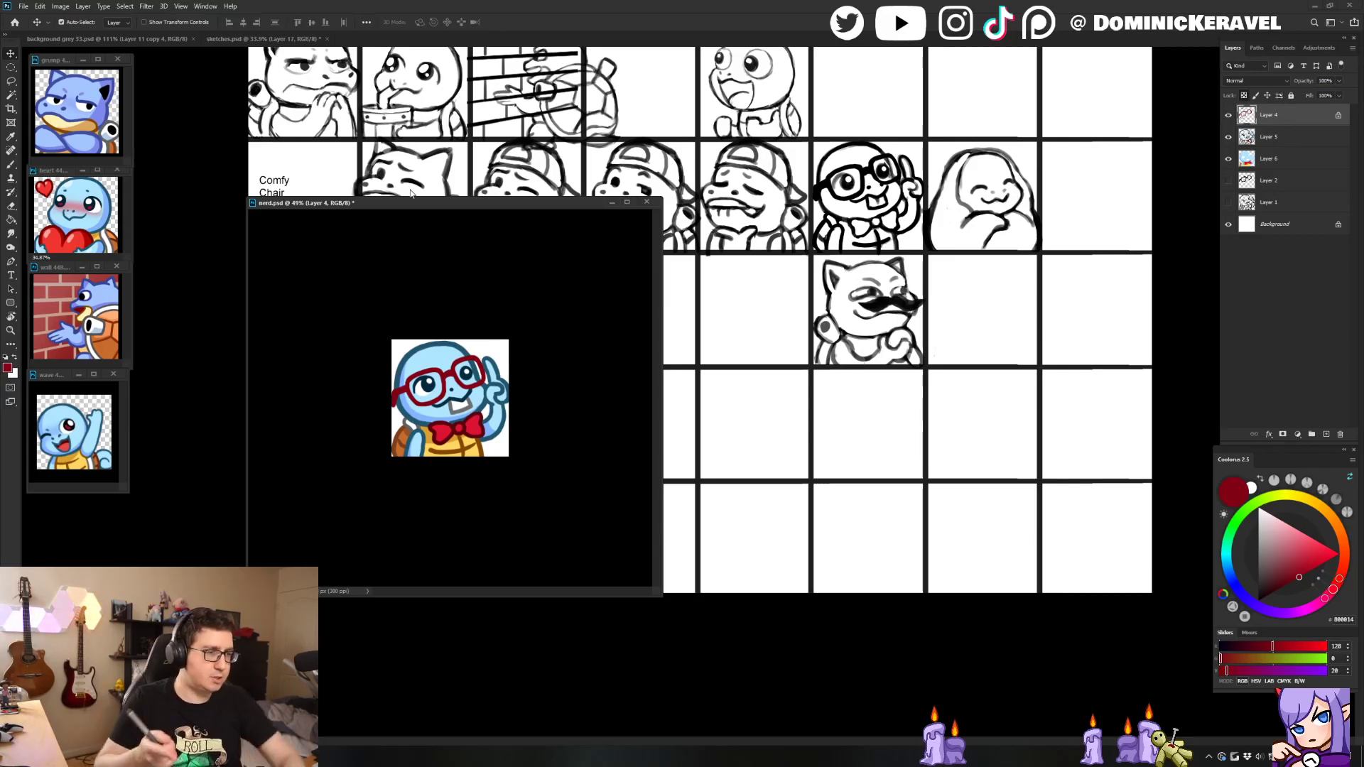
left_click_drag(477, 203, 488, 200)
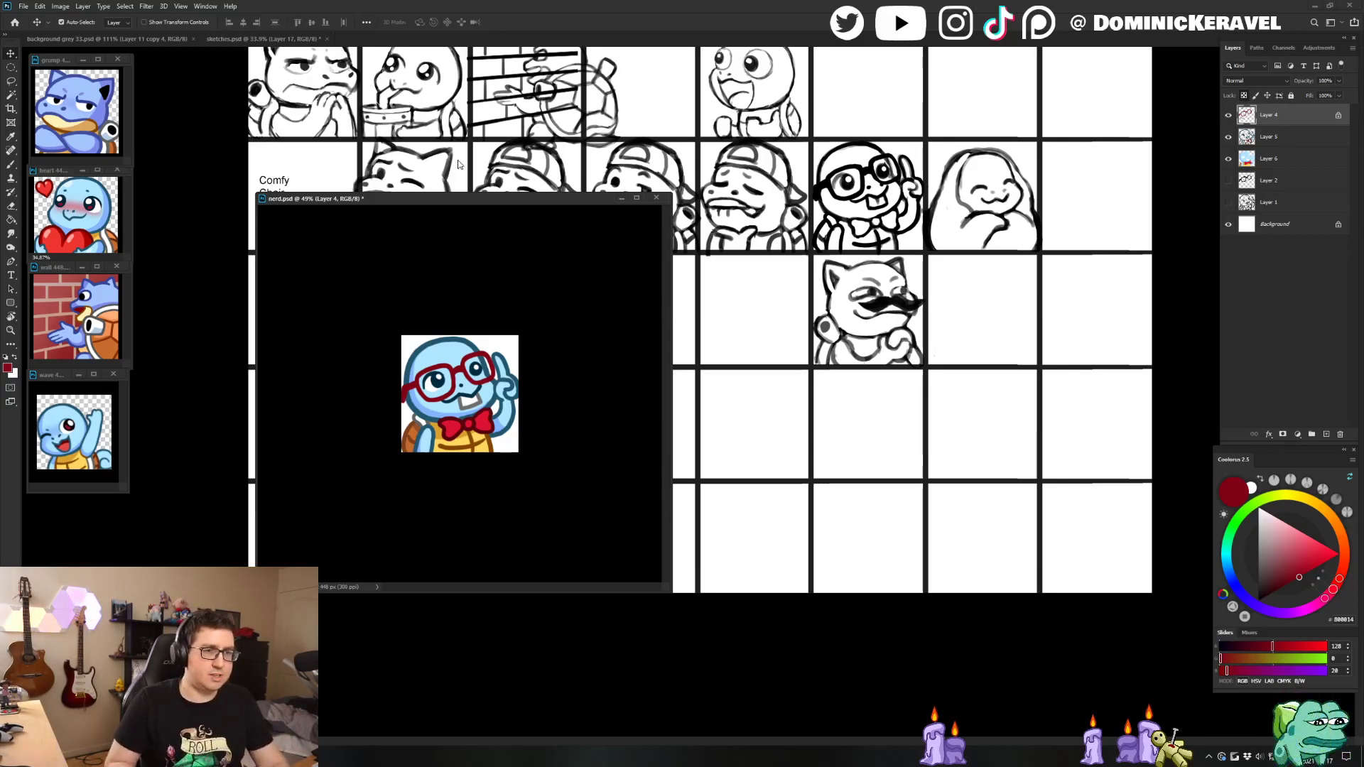
left_click_drag(501, 198, 523, 158)
left_click_drag(695, 549, 801, 671)
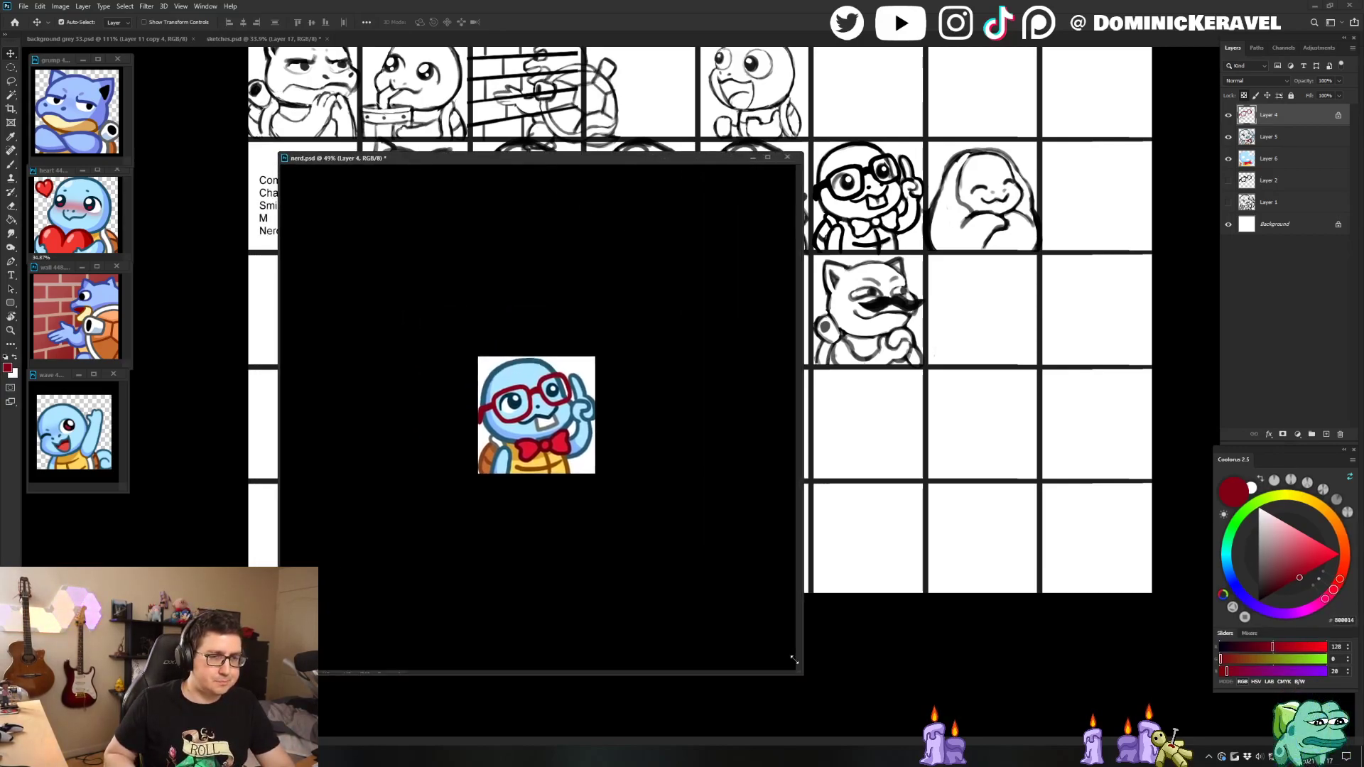
left_click_drag(710, 606, 749, 616)
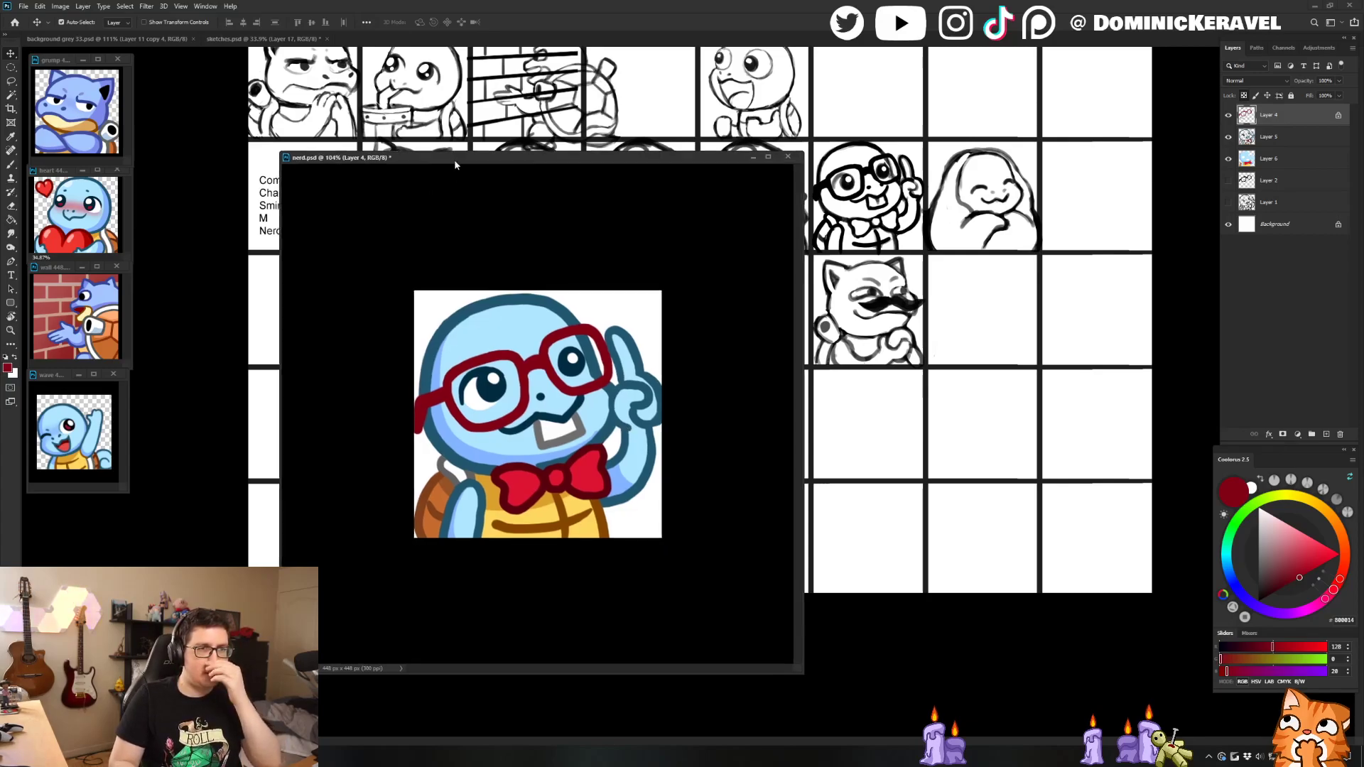
Step: Move the nerd.psd window clear of the sketches.psd sheet and look over its rows of sketches
mouse_move(454, 162)
left_mouse_down()
mouse_move(589, 400)
mouse_move(494, 342)
mouse_move(495, 322)
left_mouse_up()
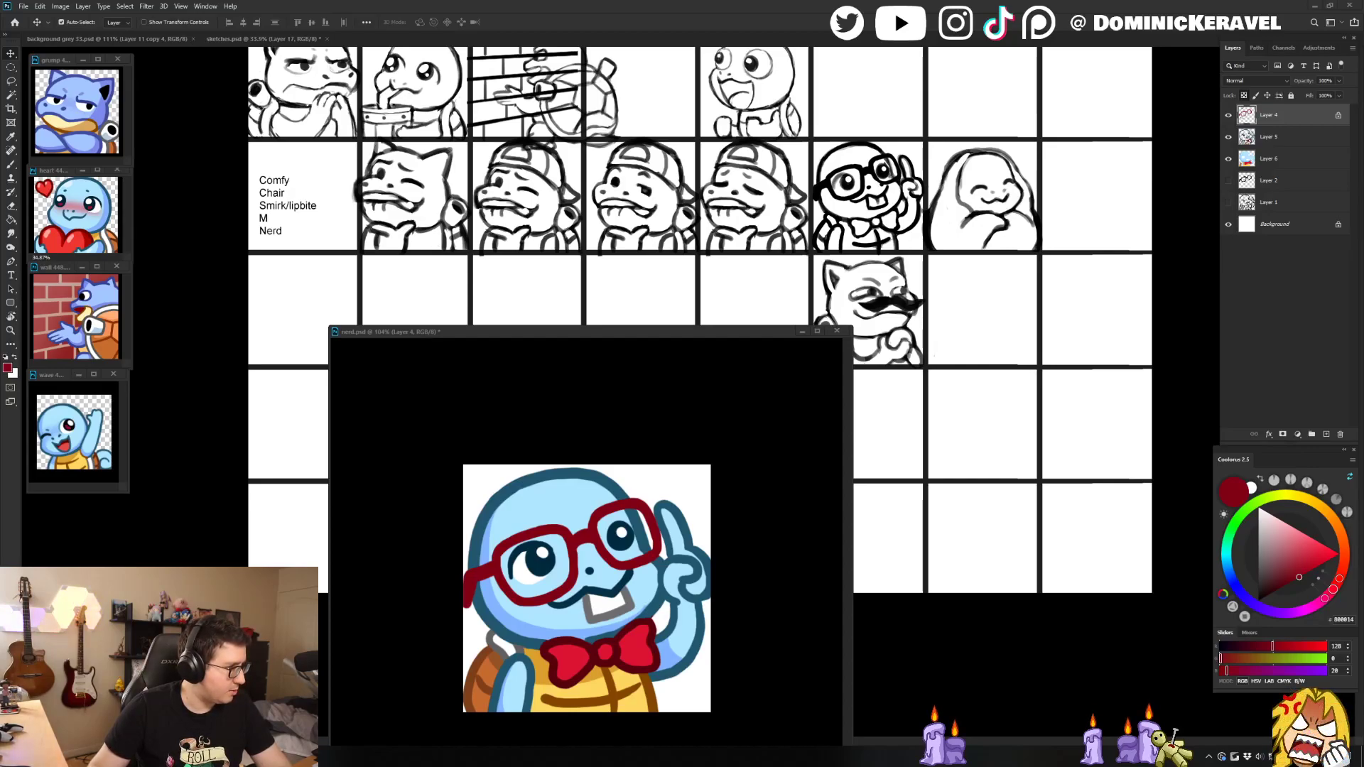
left_click_drag(319, 272, 14, 231)
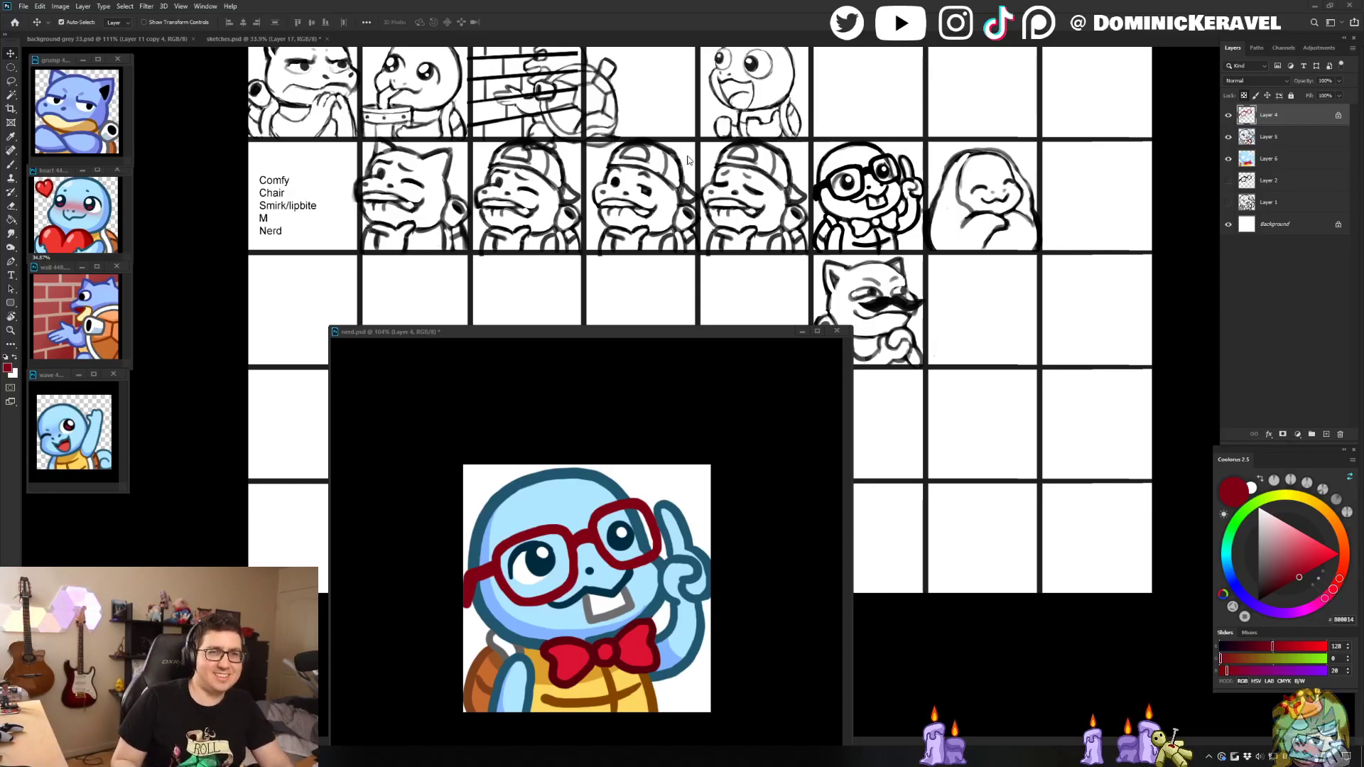
mouse_move(738, 261)
left_mouse_down()
mouse_move(680, 168)
mouse_move(710, 168)
left_mouse_up()
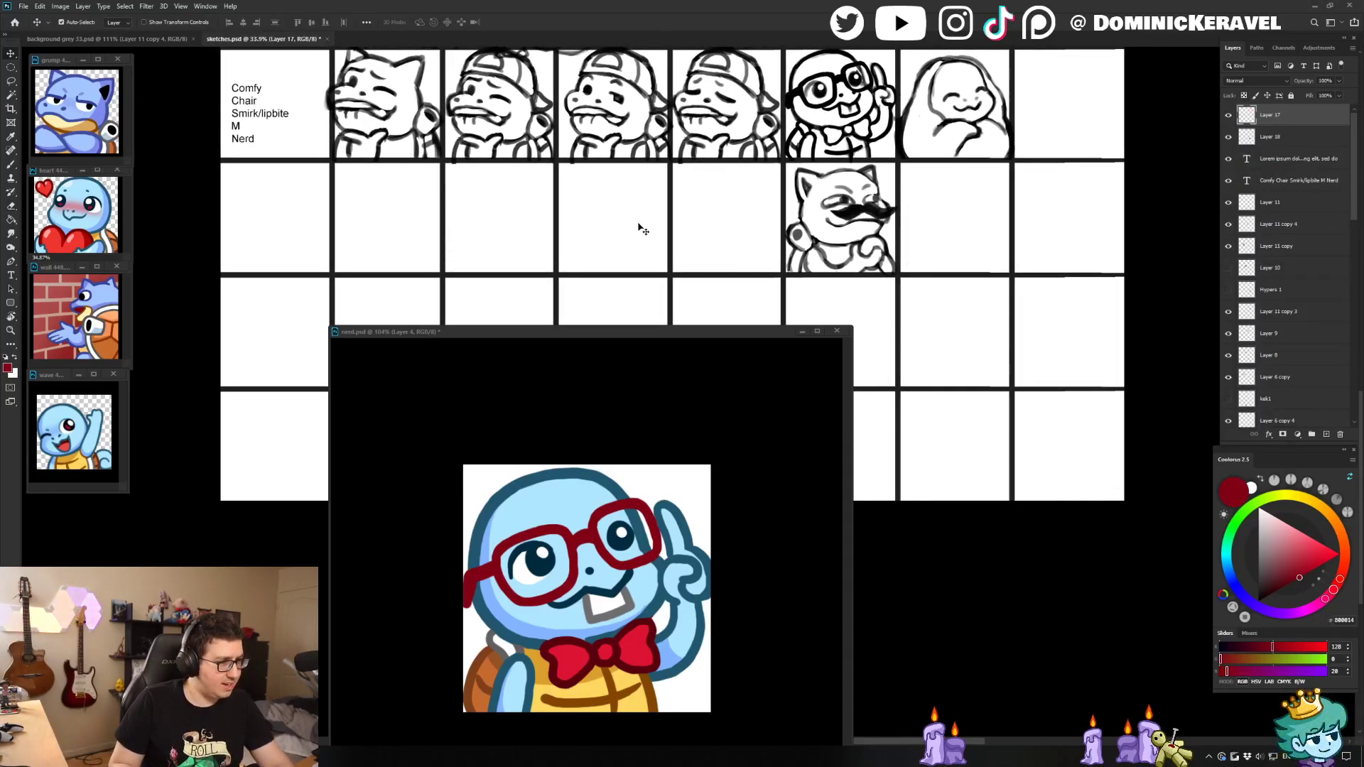
Step: Bring up the grey background emote sheet behind the nerd.psd window and frame its lower rows of emotes
left_click_drag(626, 338, 729, 192)
left_click_drag(411, 530, 329, 450)
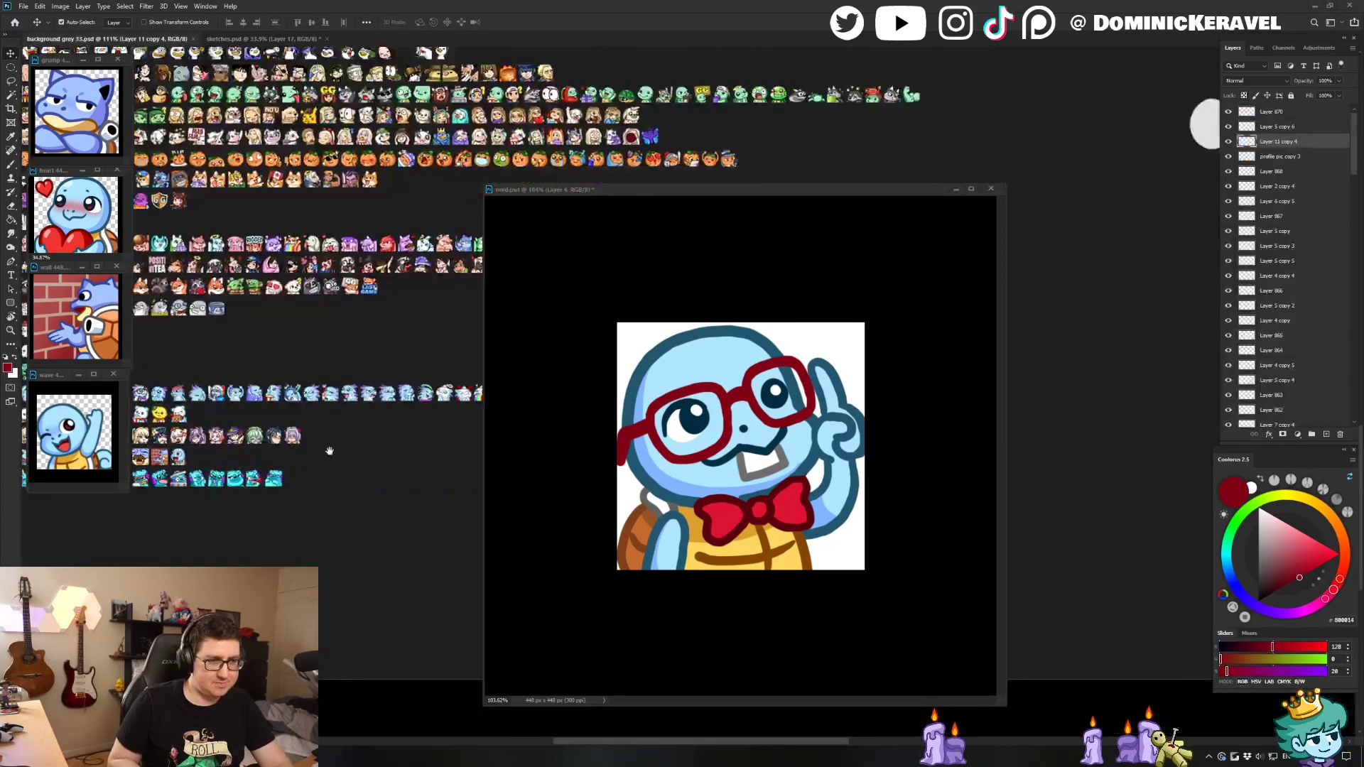
scroll(355, 483, "up", 5)
left_click_drag(310, 512, 353, 463)
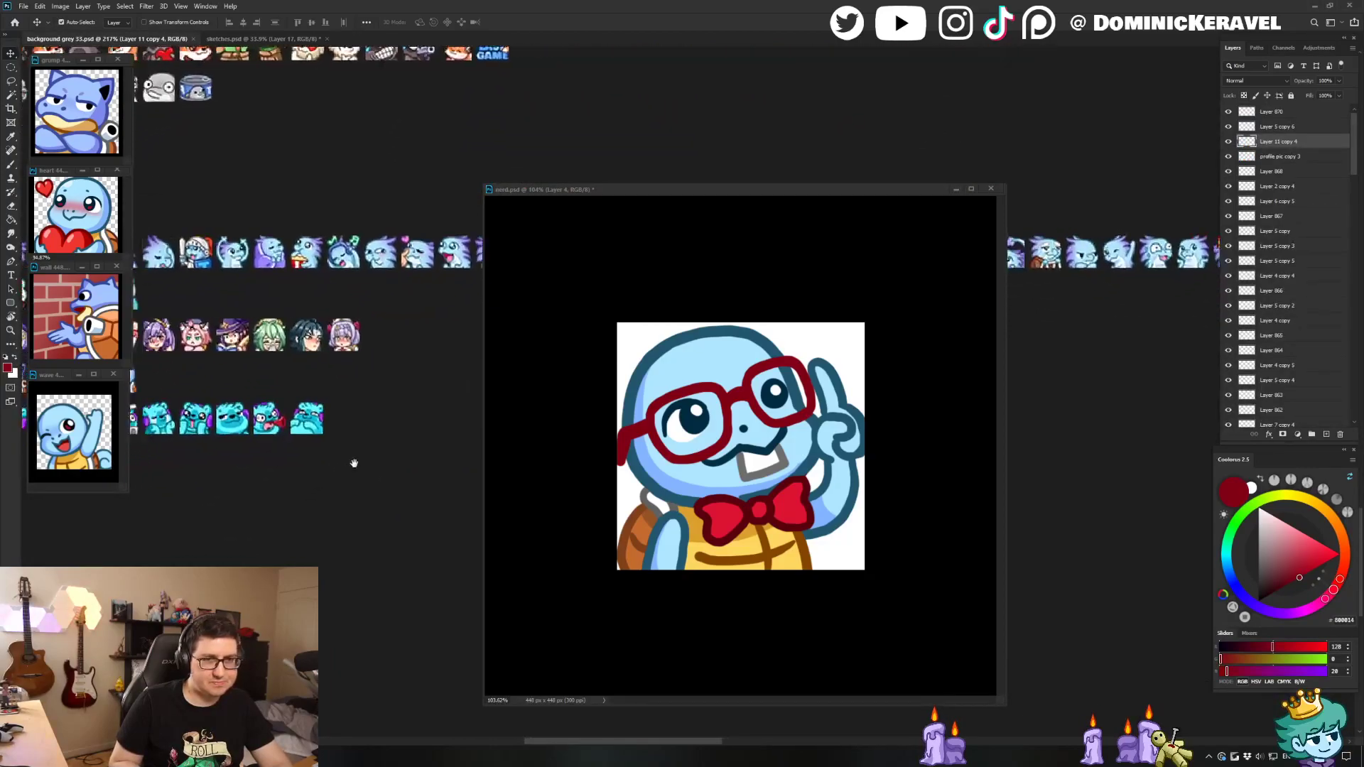
left_click_drag(735, 193, 752, 173)
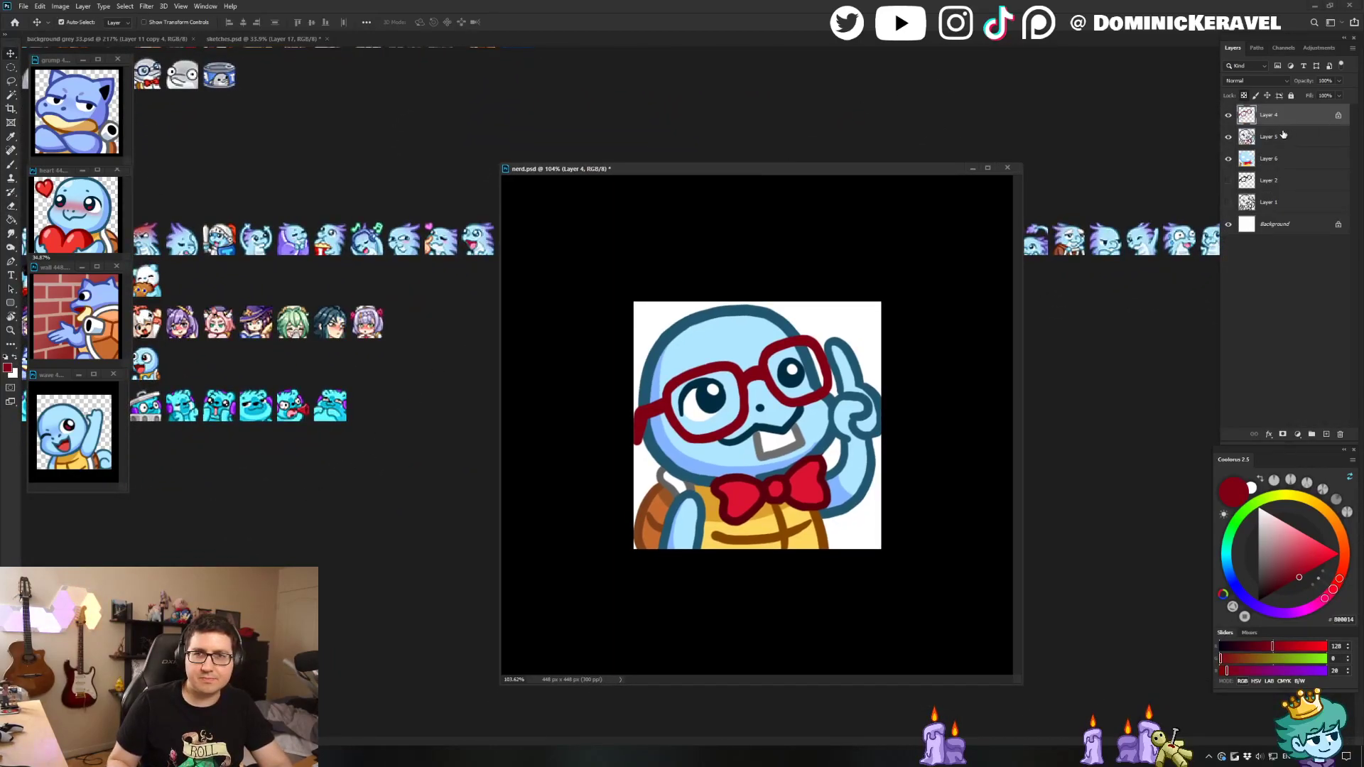
Step: Merge Layers 4, 5 and 6 of nerd.psd and resize the image to 28 px
left_click(1287, 156, "shift")
key("ctrl+e")
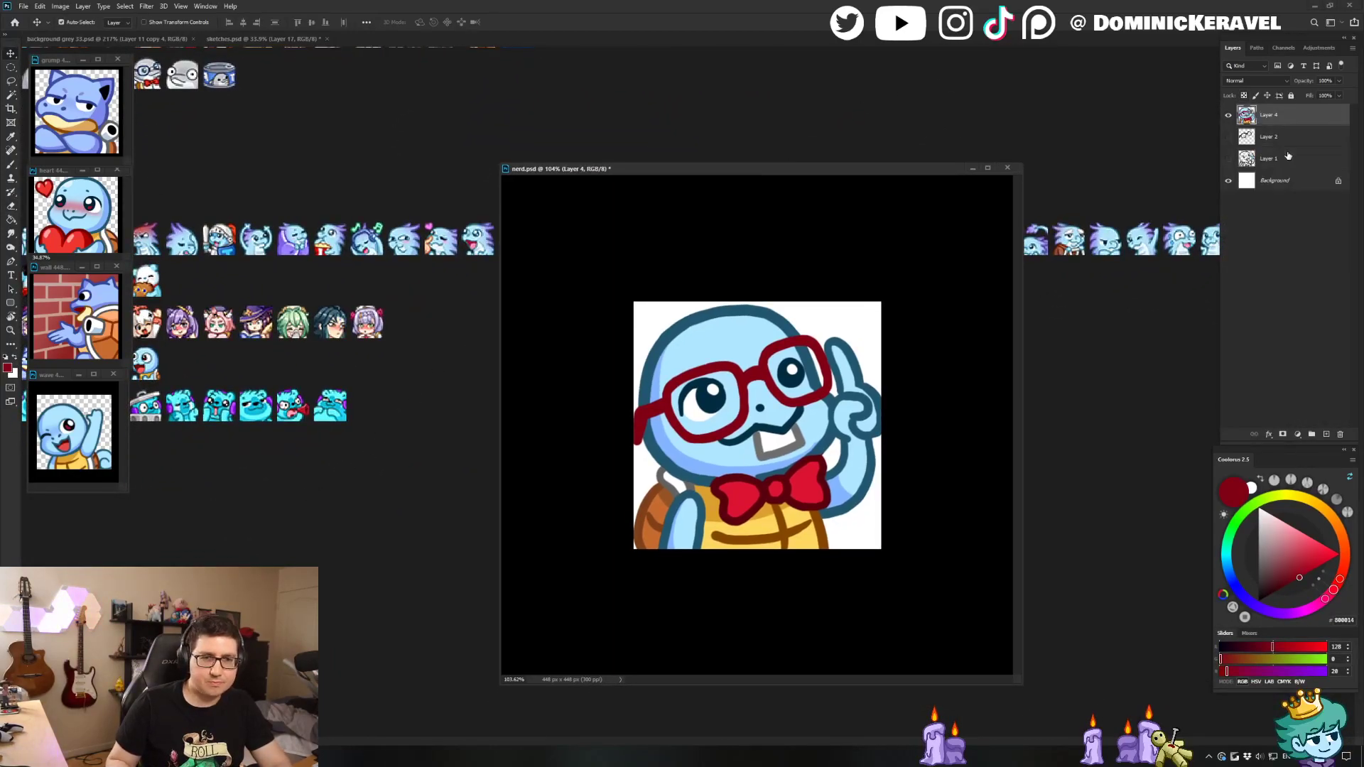
key("ctrl+alt+i")
type("28")
key("Return")
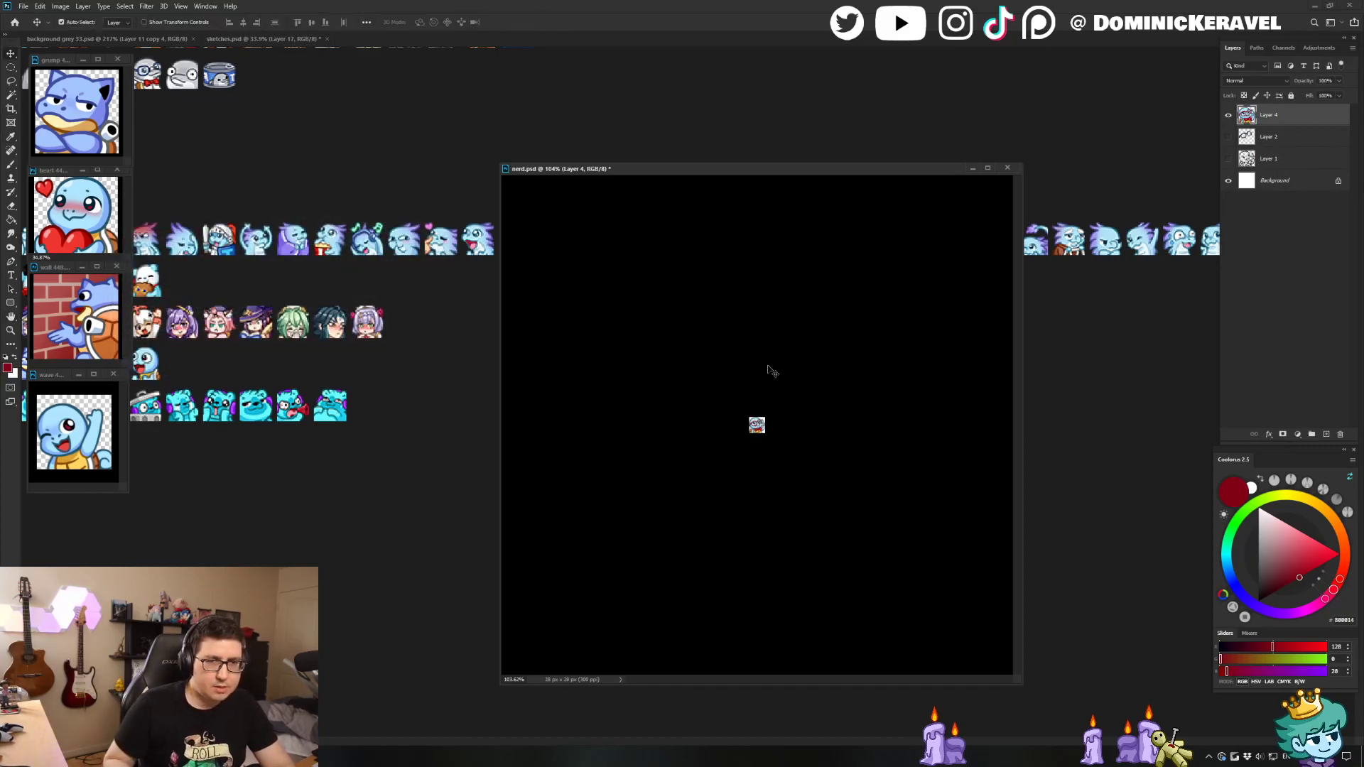
Step: Place a copy of the 28 px turtle below the emotes on the grey sheet, and undo the resize and merge in nerd.psd
left_click_drag(752, 419, 382, 519)
left_click(609, 496)
key("ctrl+z")
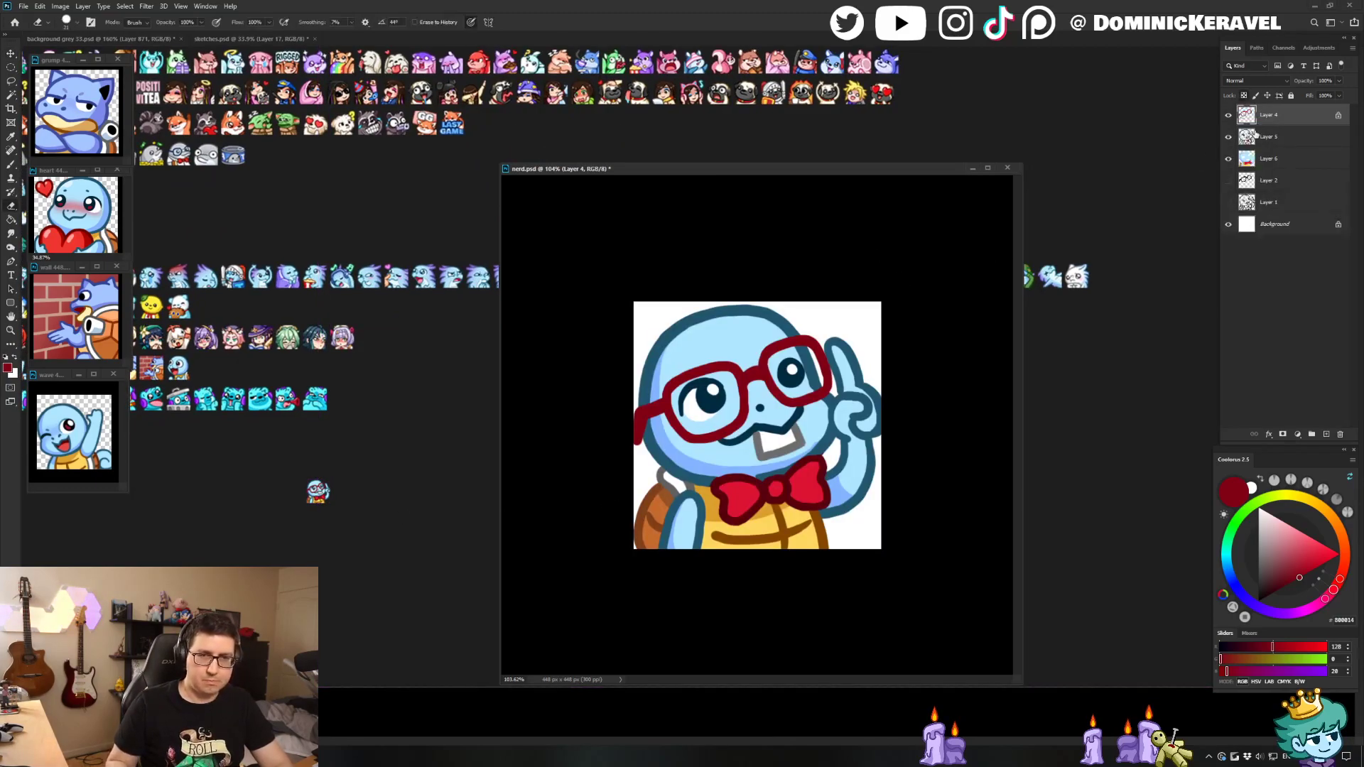
Step: Merge Layers 5 and 6 of nerd.psd, duplicate the merged layer and hide the original as a backup
left_click(795, 387)
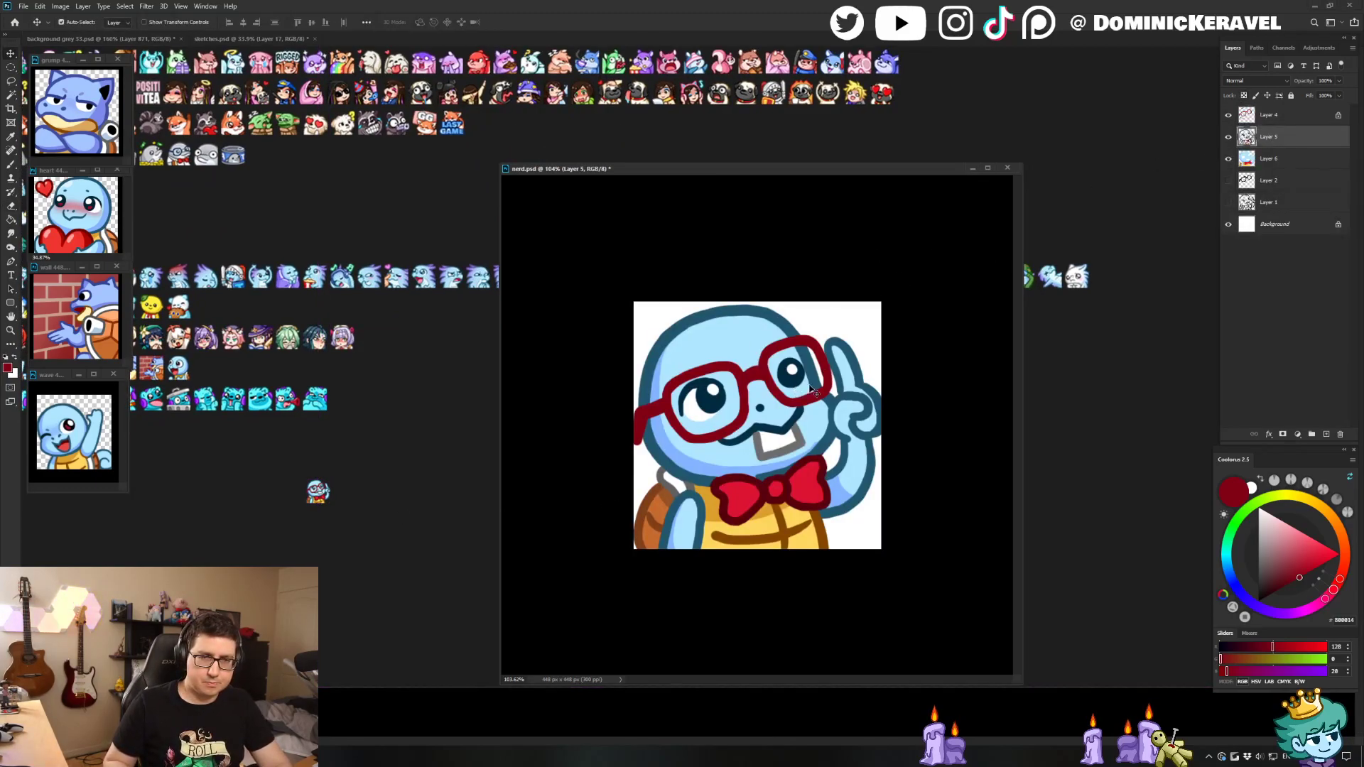
left_click(1277, 161, "ctrl")
key("ctrl+e")
key("ctrl+j")
key("ctrl+0")
key("b")
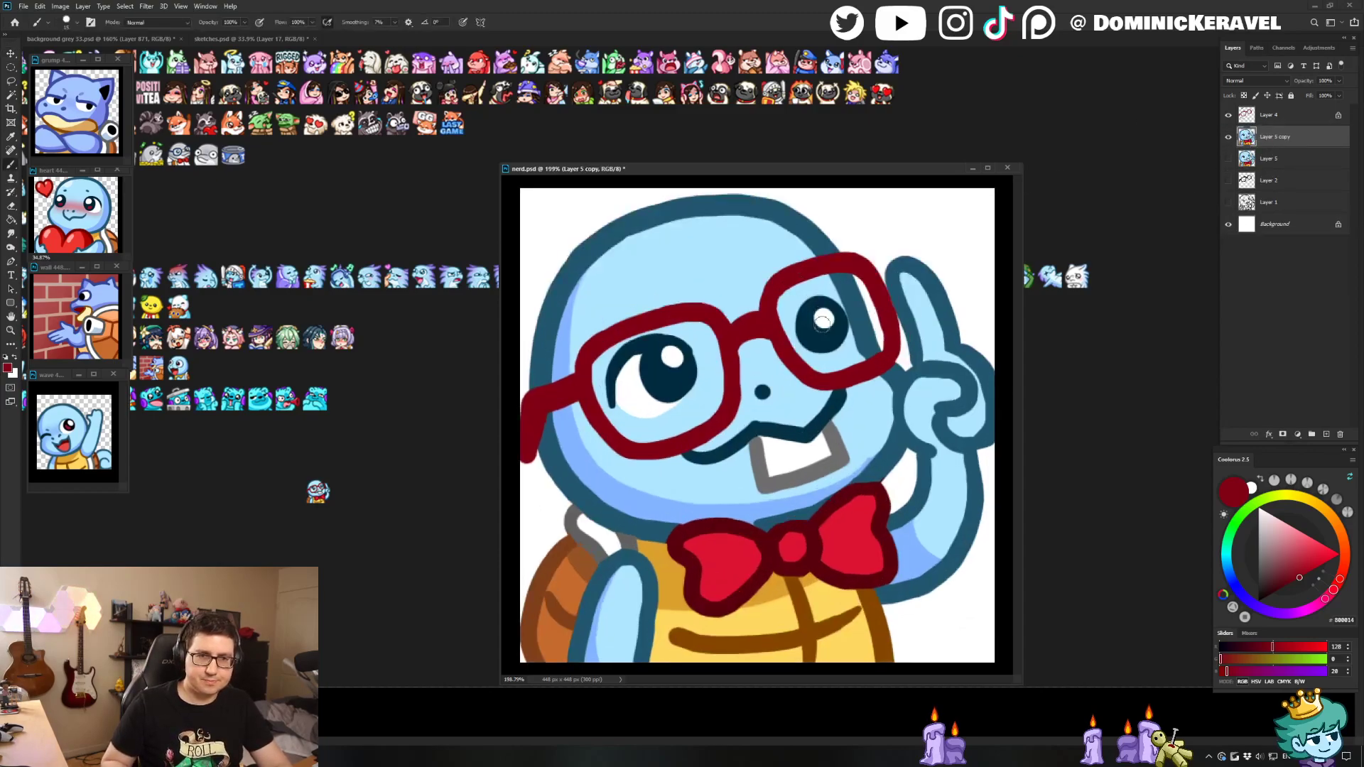
Step: Trim the dark eye behind the smaller lens to a narrower oval with the sampled light blue skin colour
left_click(817, 340, "alt")
left_click(787, 312, "alt")
left_click_drag(802, 297, 809, 349)
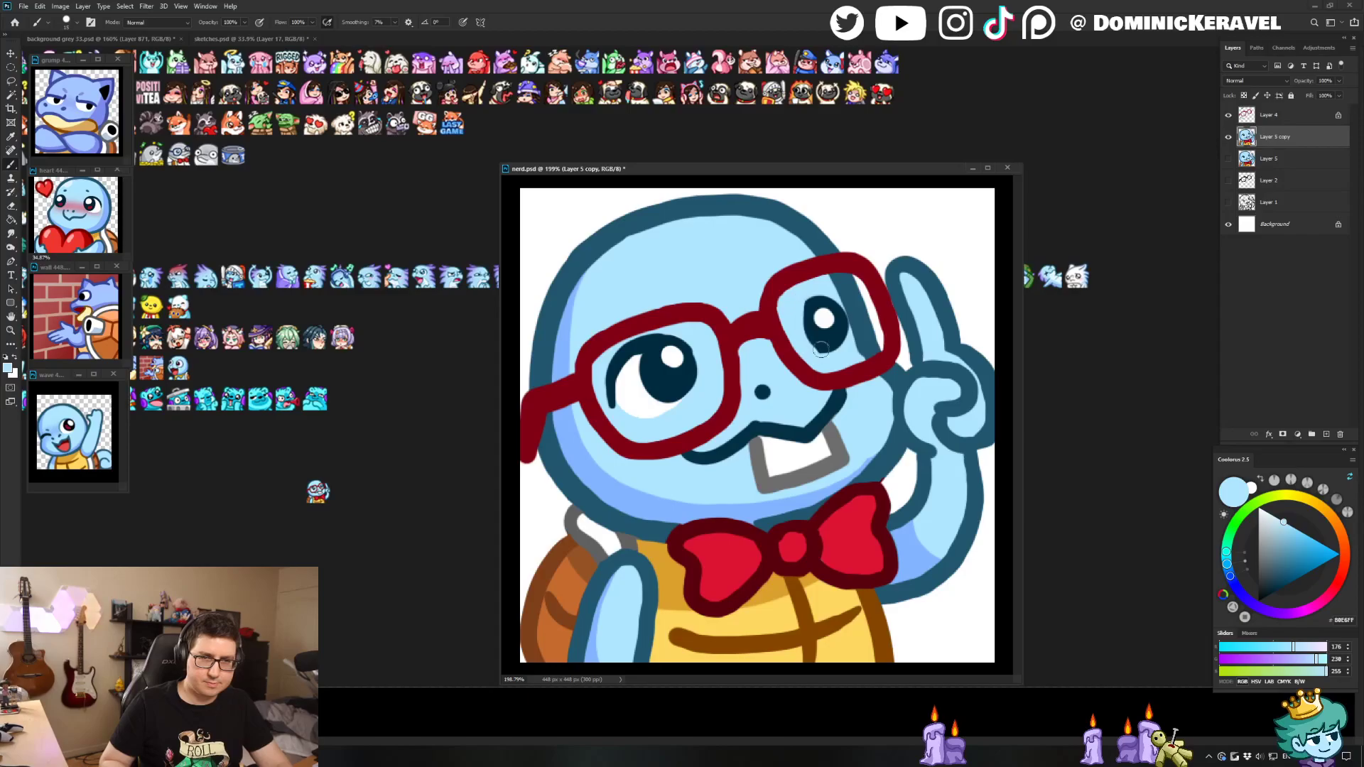
left_click(815, 329, "alt")
right_click(817, 328, "alt")
left_click(798, 304, "alt")
left_click_drag(808, 294, 825, 358)
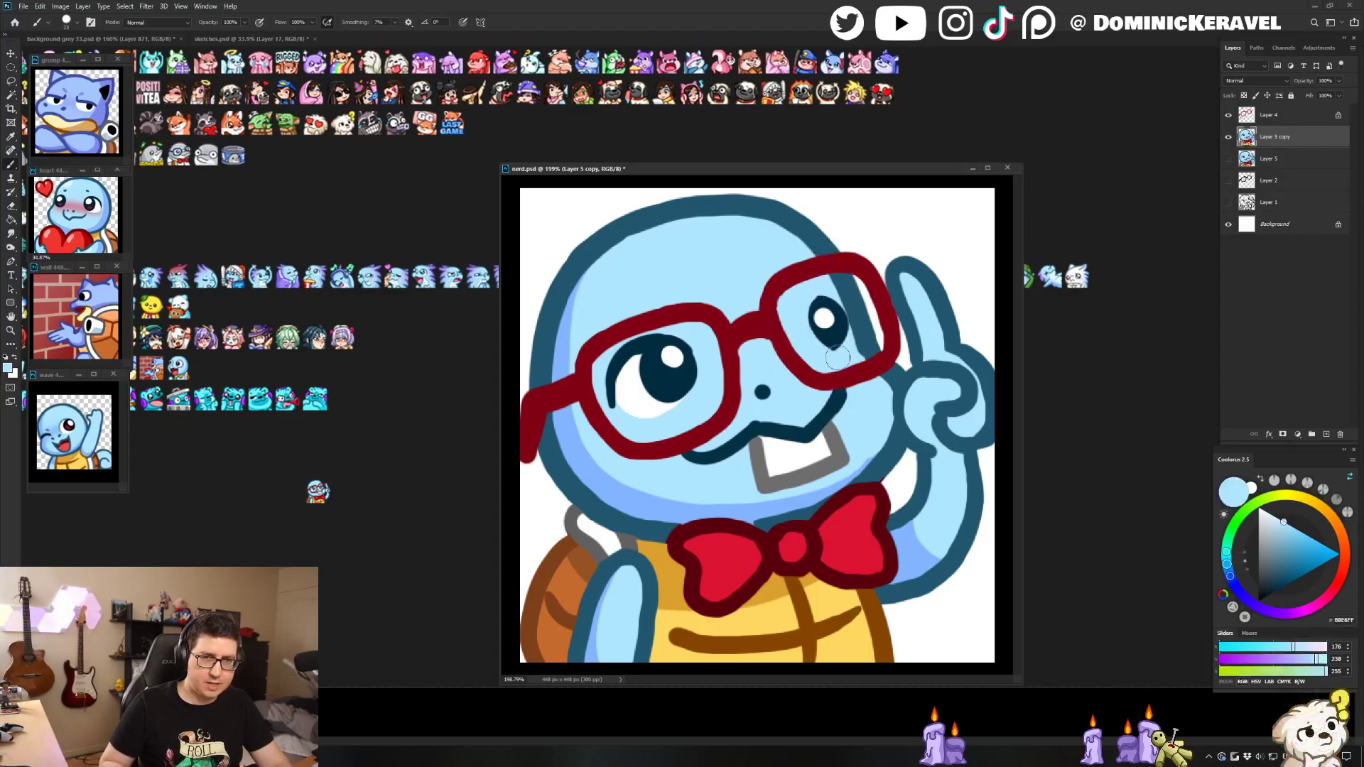
Step: Reshape the trimmed eye into a solid oval pupil without a highlight, using the sampled dark navy #002B3E and light blue
left_click(830, 333, "alt")
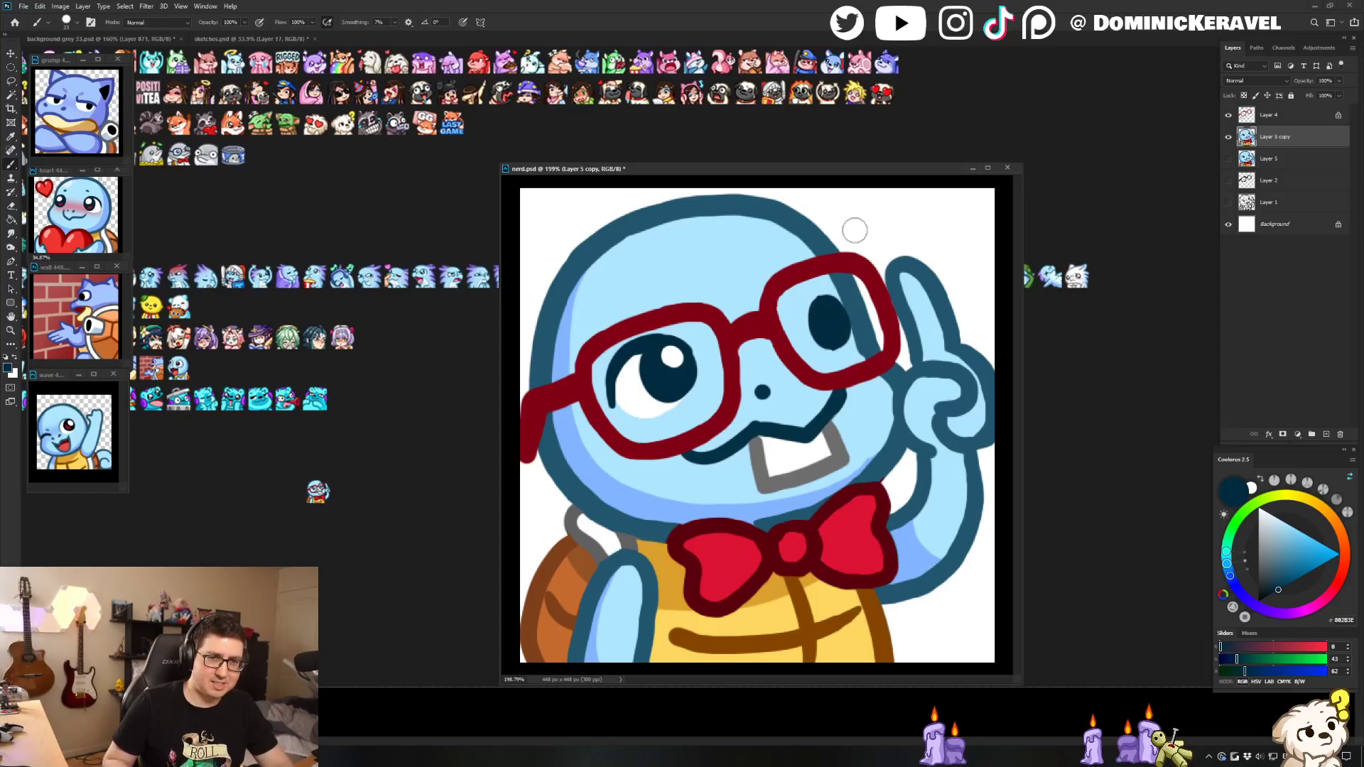
left_click(825, 318)
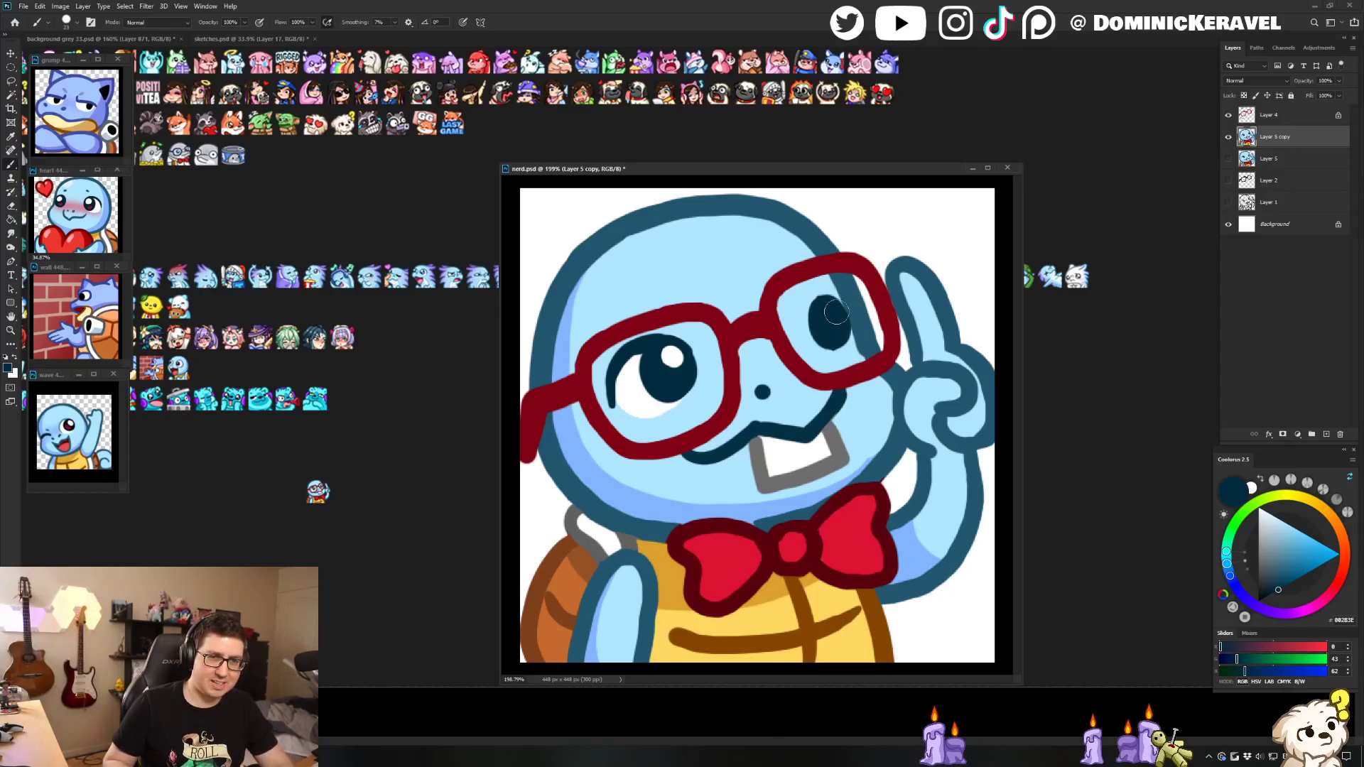
left_click(802, 295, "alt")
left_click(831, 348, "alt")
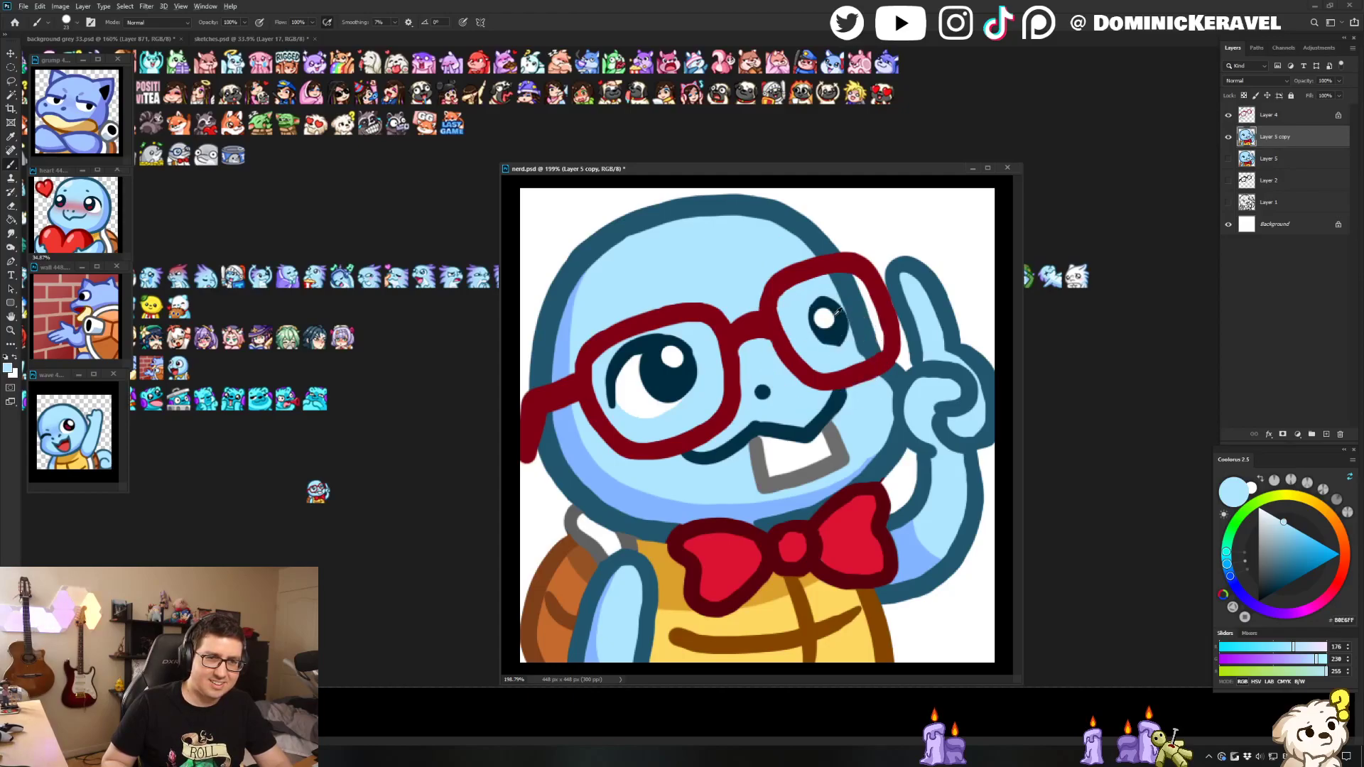
key("v")
key("b")
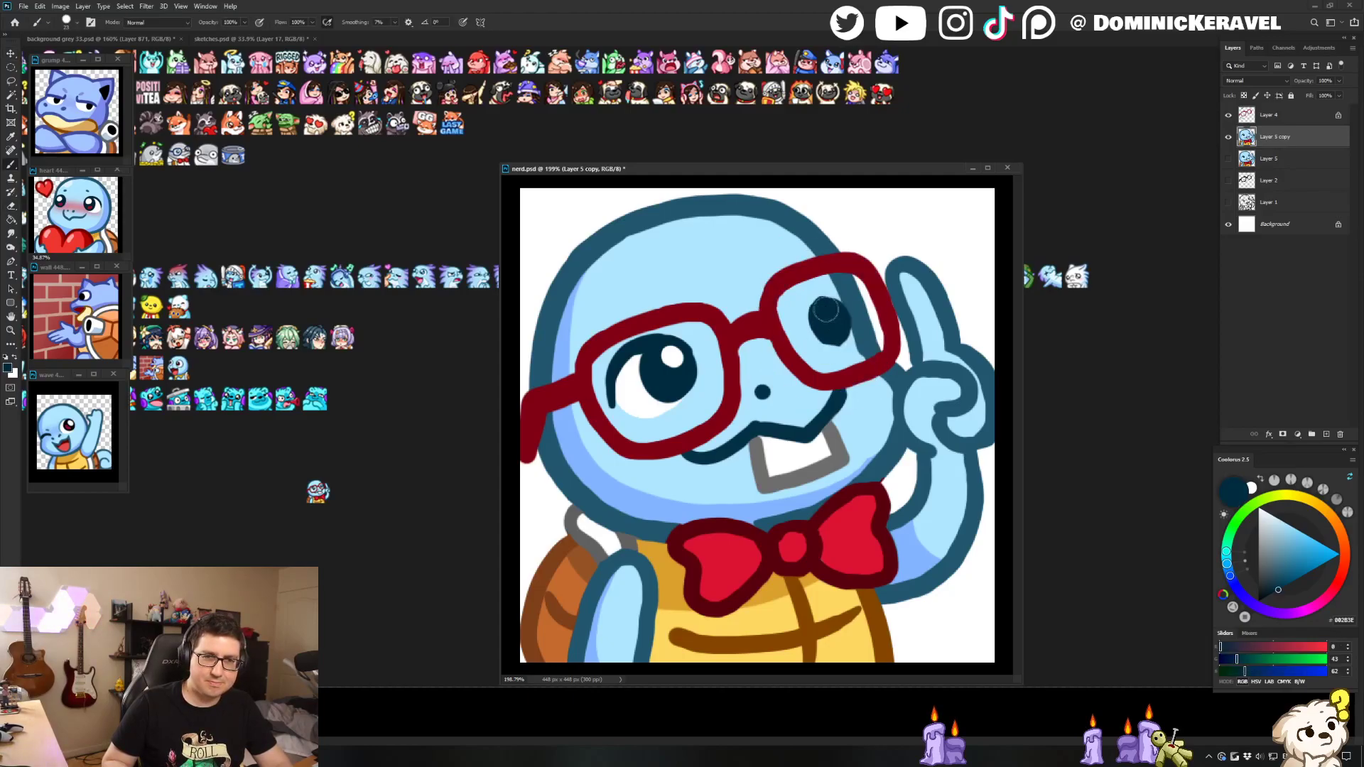
left_click_drag(819, 313, 830, 307)
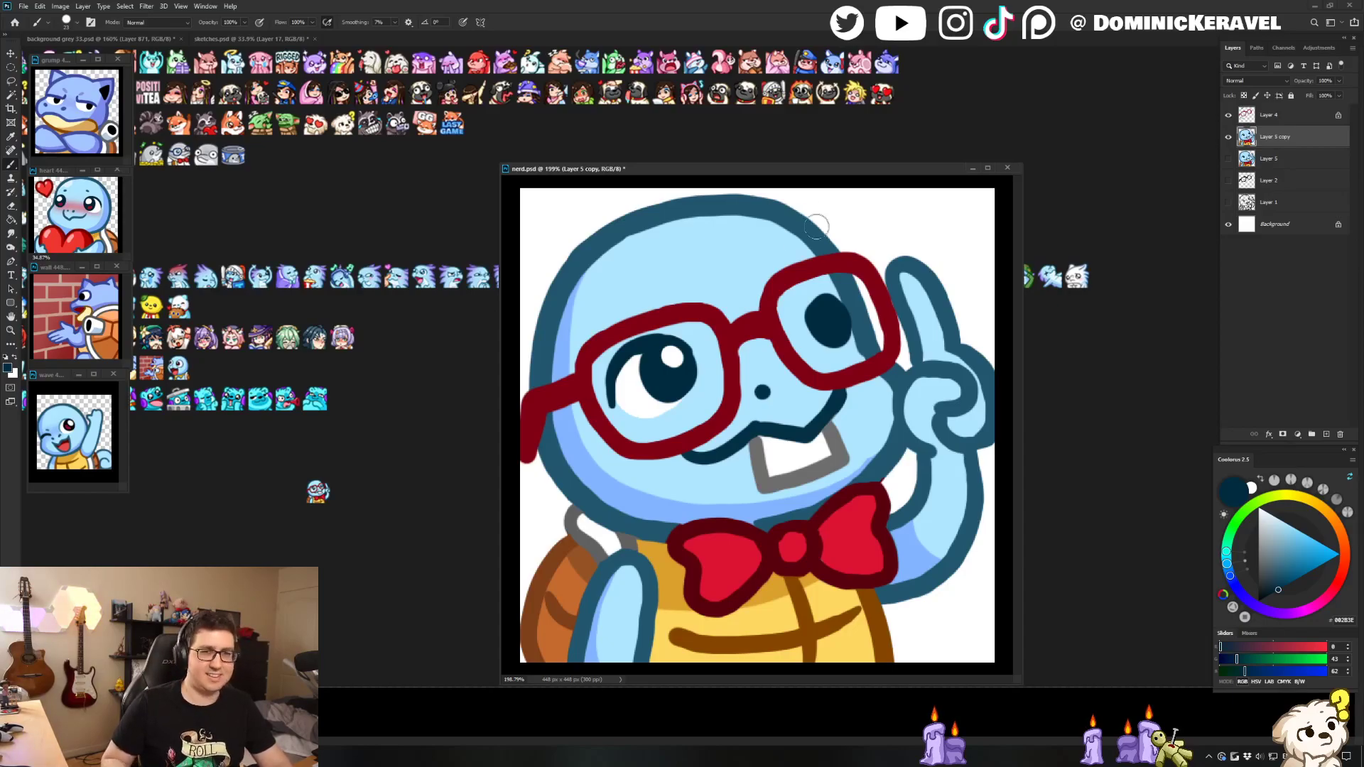
Step: Select the face's light blue area and paint the eye's white around the pupil, with a dark navy upper lash line
left_click(639, 385, "alt")
key("w")
left_click(800, 325)
key("b")
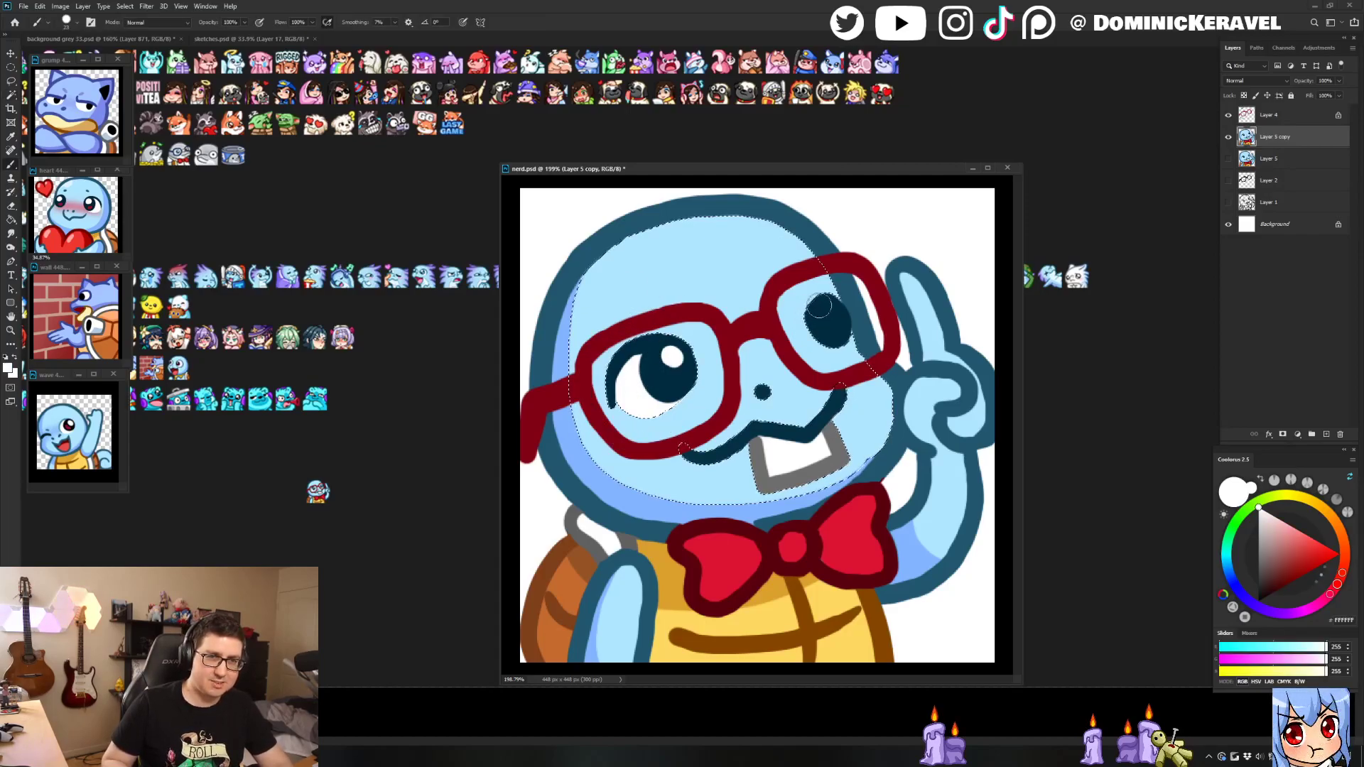
mouse_move(802, 307)
left_mouse_down()
mouse_move(824, 326)
mouse_move(822, 310)
mouse_move(675, 371)
mouse_move(819, 299)
mouse_move(831, 311)
mouse_move(787, 302)
mouse_move(835, 303)
mouse_move(775, 316)
mouse_move(840, 309)
left_mouse_up()
key("ctrl+d")
left_click(670, 377, "alt")
key("ctrl+z")
key("ctrl+z")
key("ctrl+z")
key("ctrl+z")
key("ctrl+z")
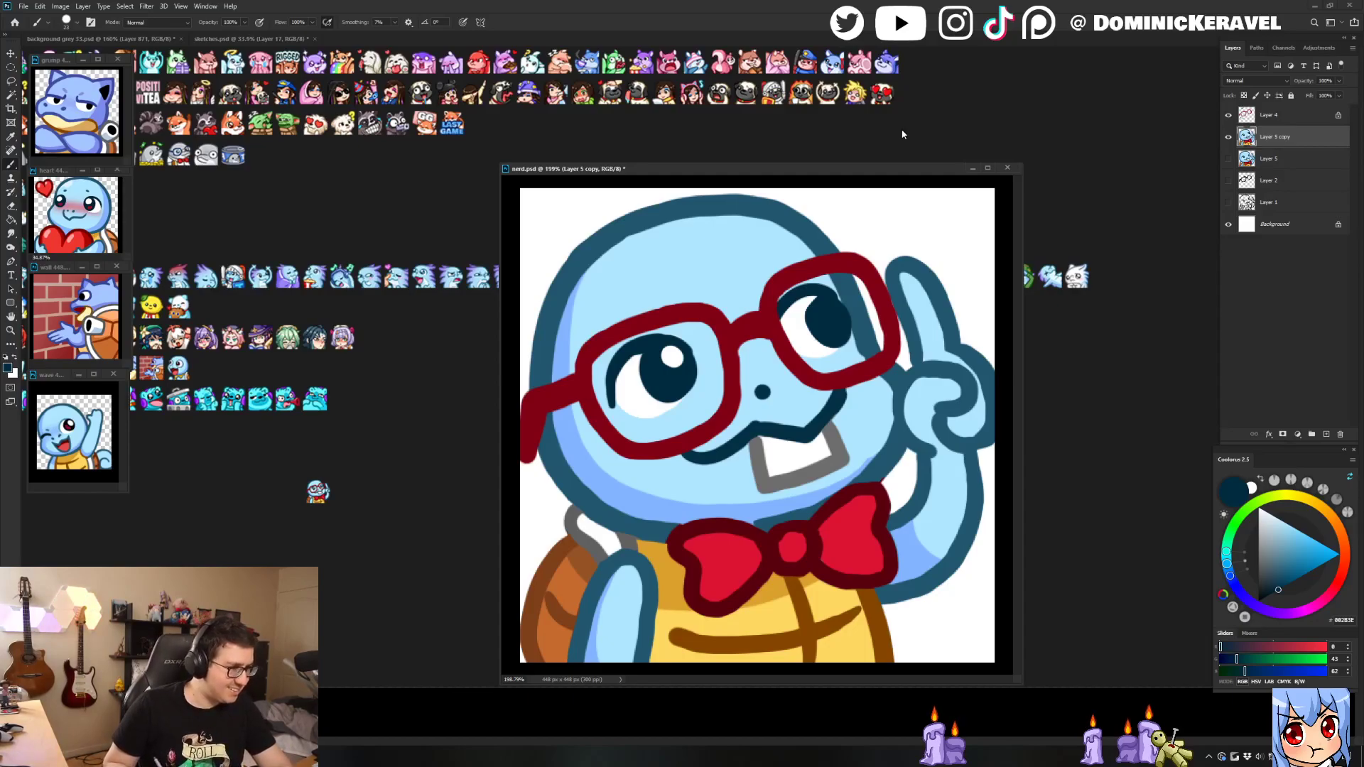
Step: Shift the nerd.psd window and touch up the top of the head's outline with the sampled dark blue outline colour
mouse_move(741, 169)
left_mouse_down()
mouse_move(707, 127)
mouse_move(735, 157)
left_mouse_up()
key("v")
key("b")
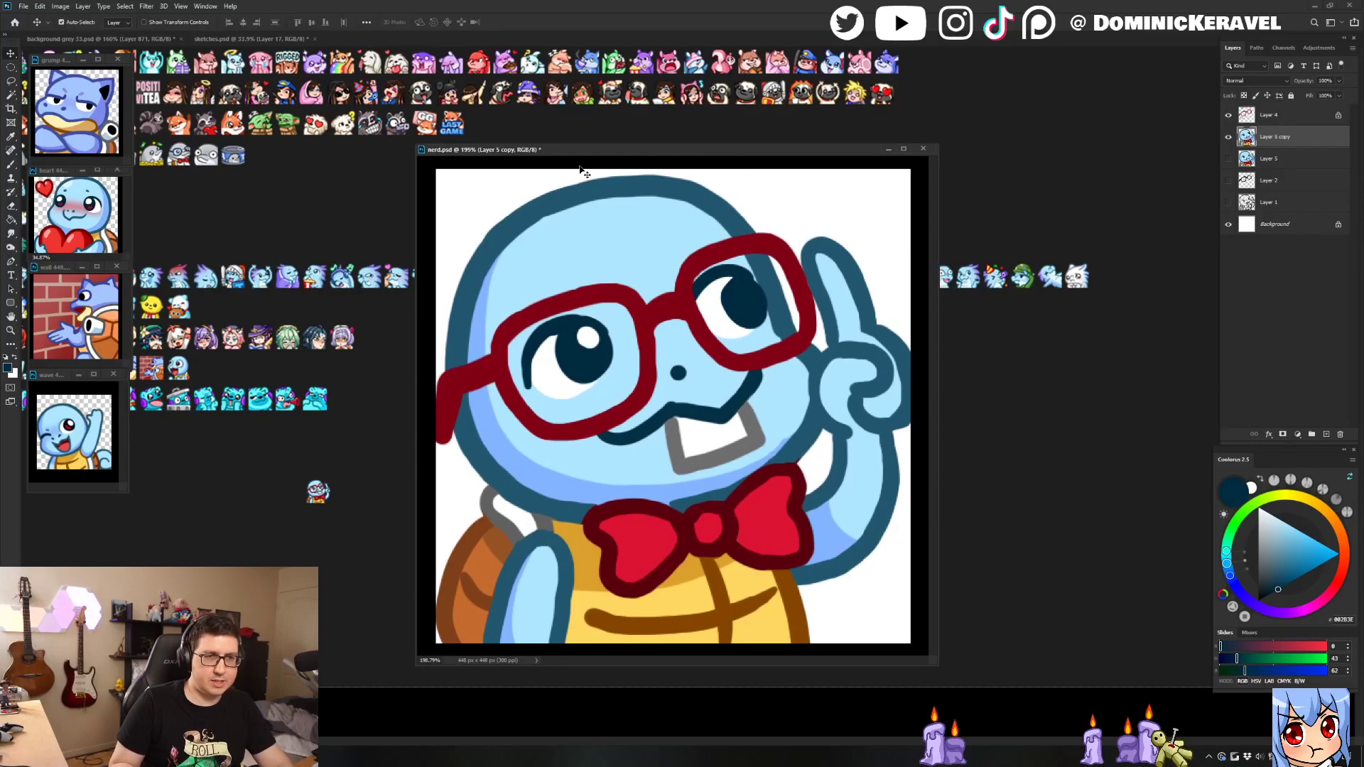
left_click(653, 186, "alt")
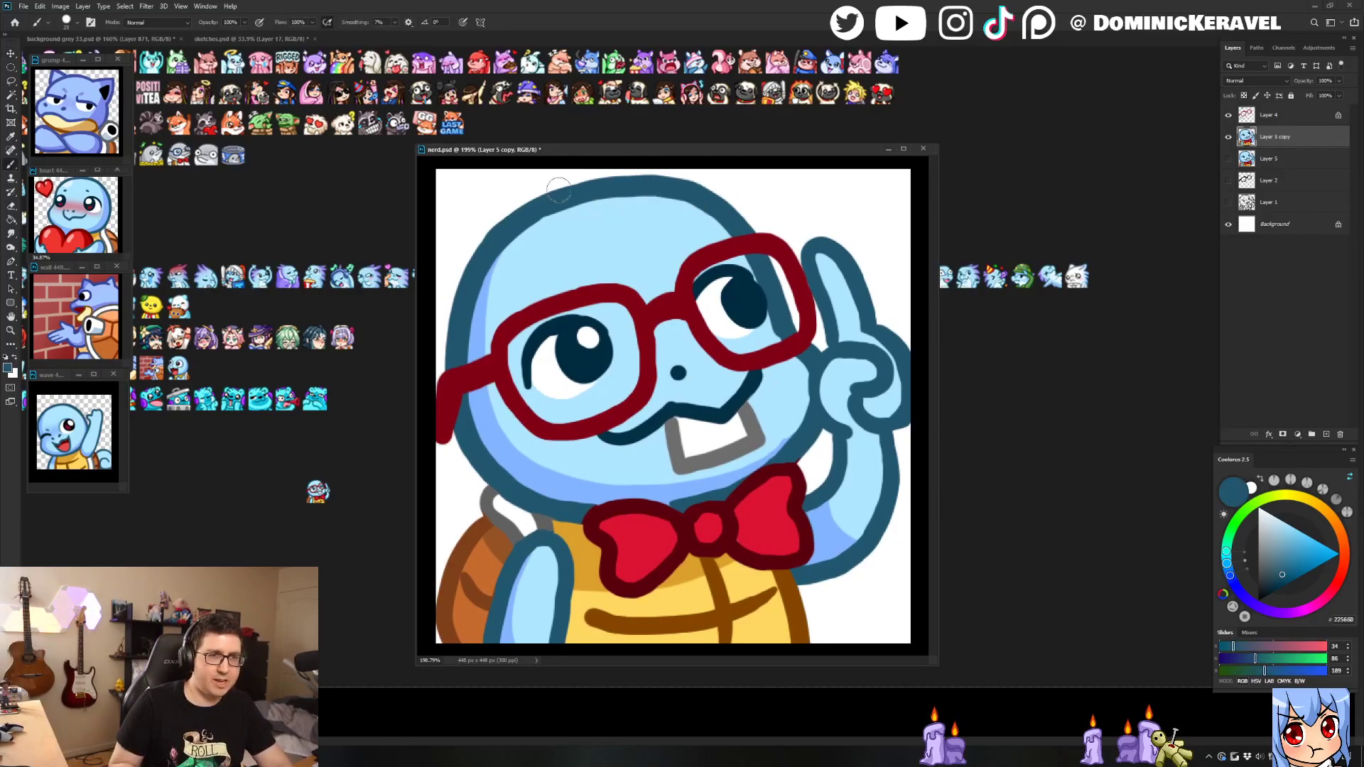
left_click_drag(566, 195, 558, 201)
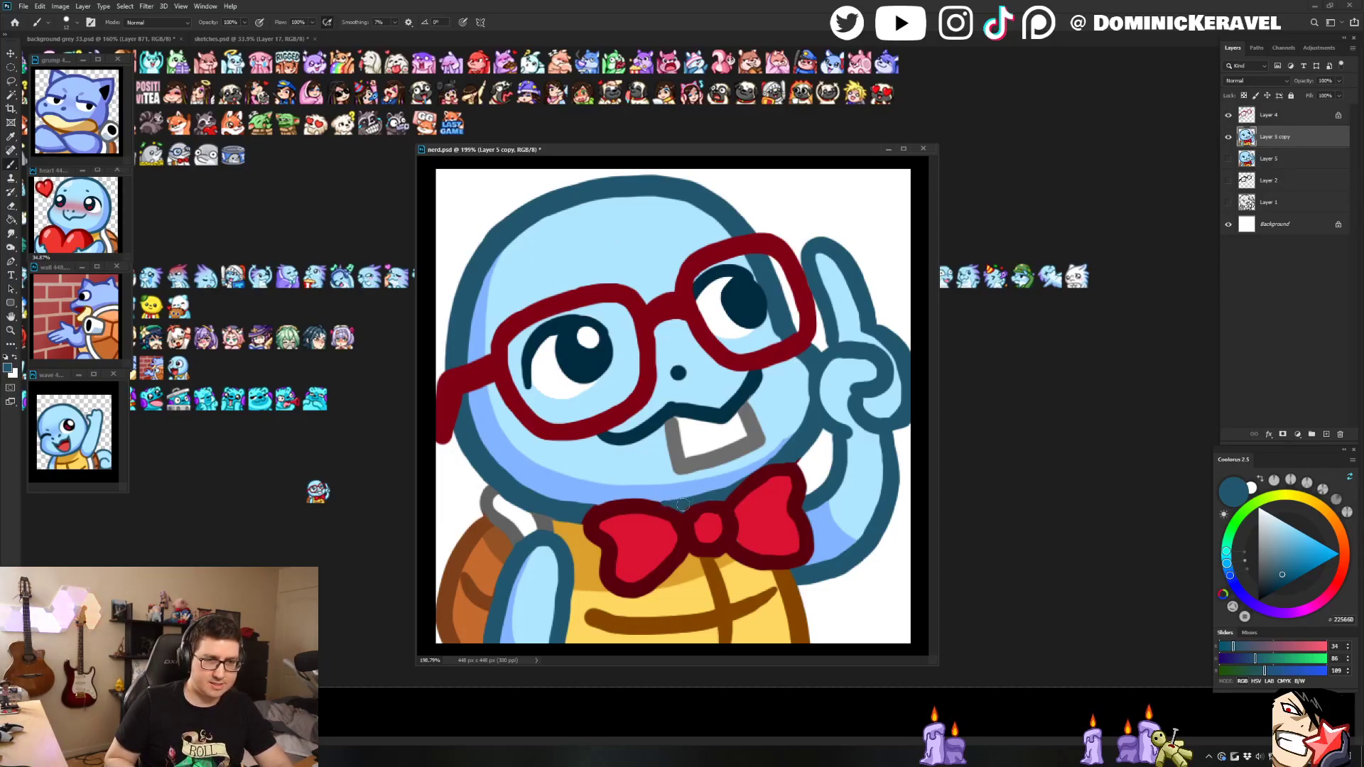
Step: Try a dark red outline stroke along the upper edge of the bow tie on Layer 5 copy, and undo it
left_click(664, 510, "alt")
left_click_drag(591, 512, 643, 500)
key("ctrl+z")
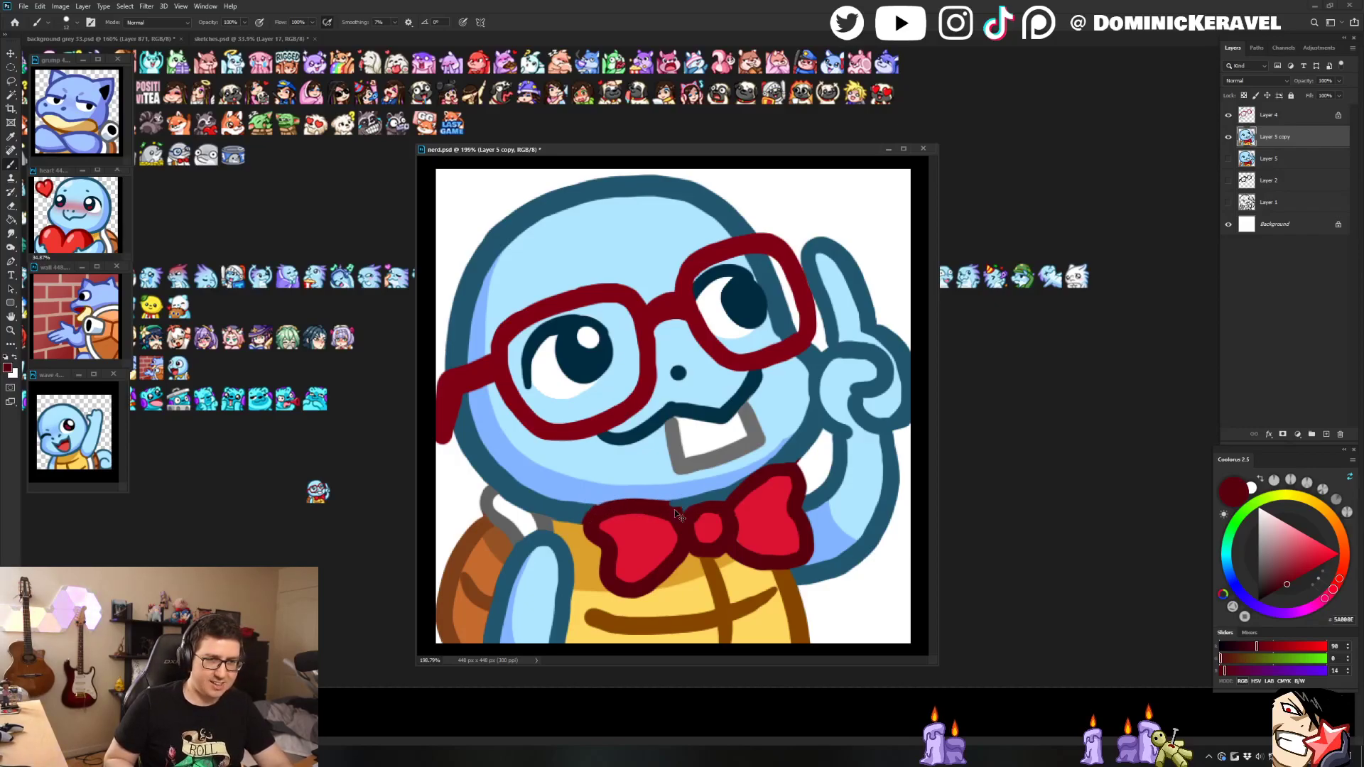
key("e")
key("v")
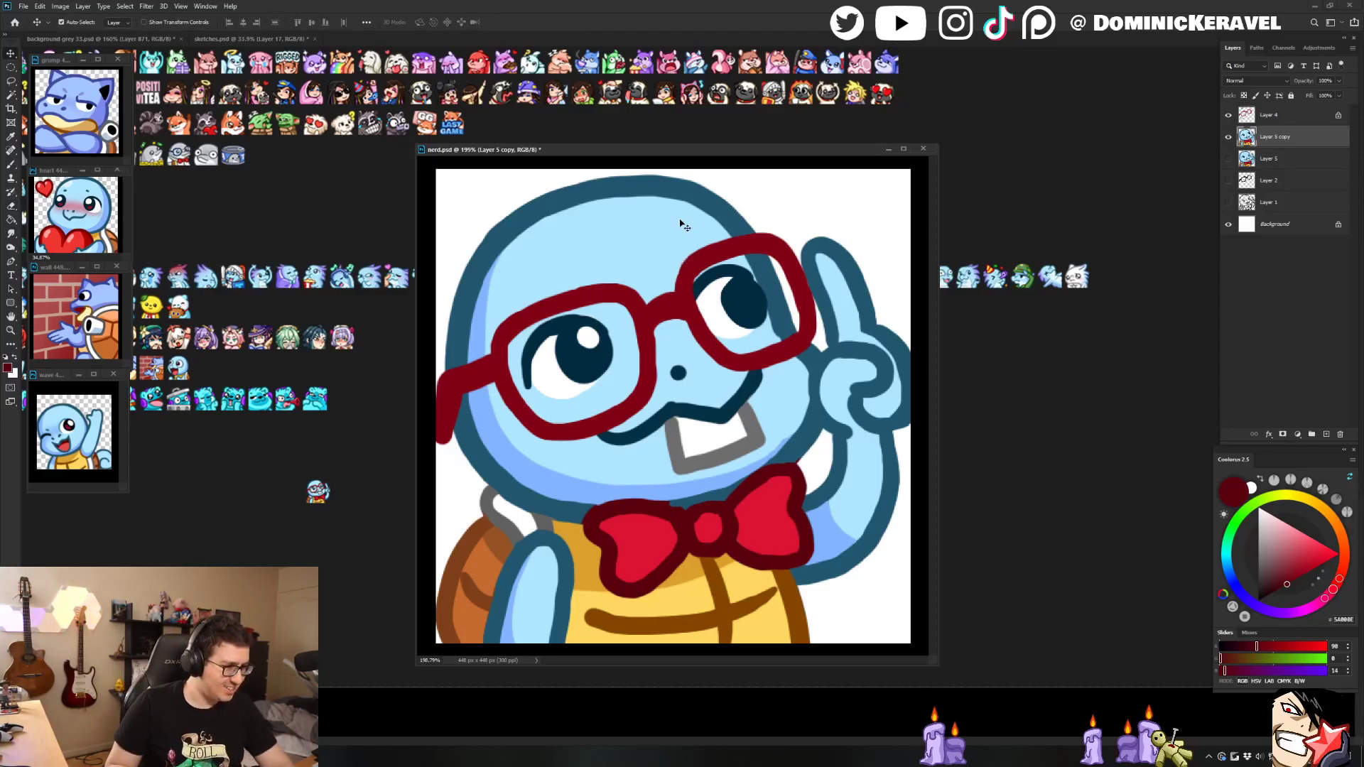
Step: Lasso the bow tie on Layer 4, move it to a new layer above Layer 5 copy, and merge those two layers
left_click(1229, 116)
scroll(1267, 116, "up", 1)
left_click(1266, 116)
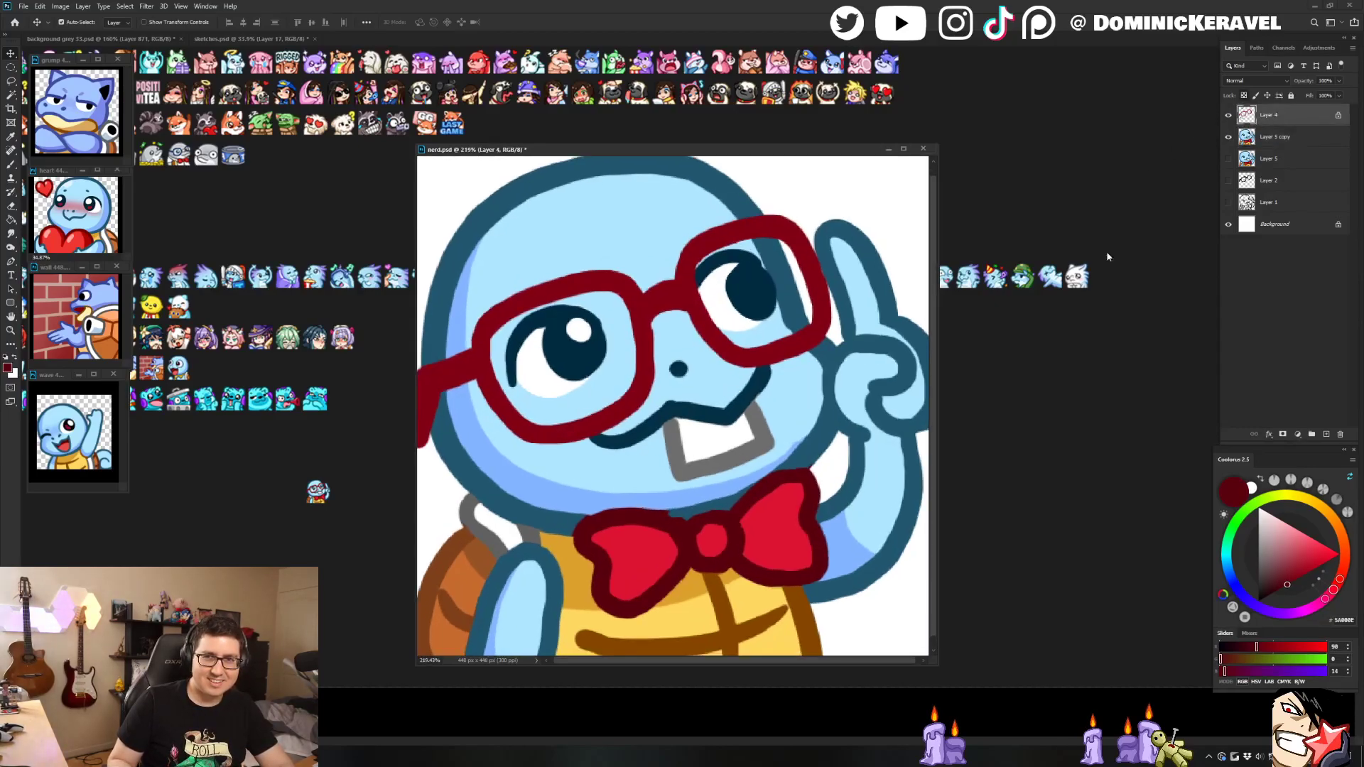
key("l")
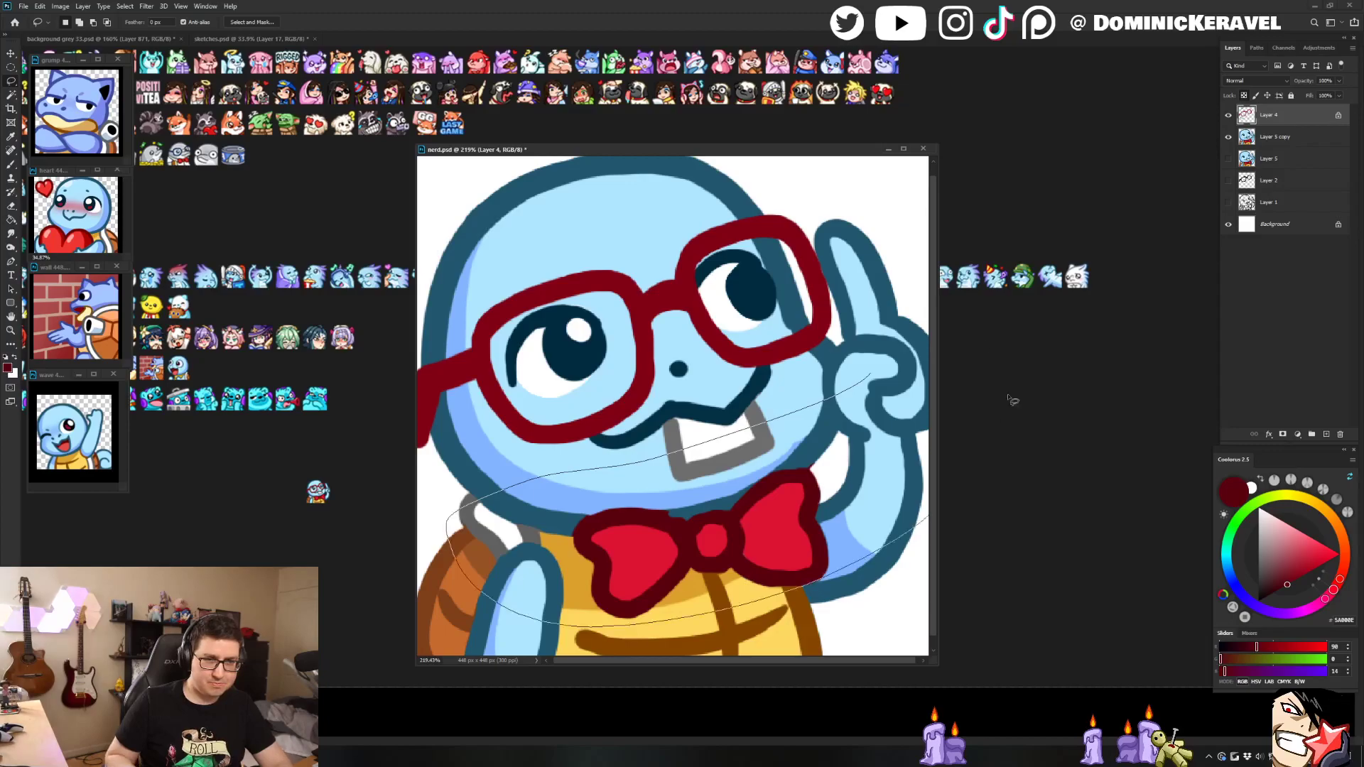
left_click(1297, 141)
key("ctrl+shift+alt+n")
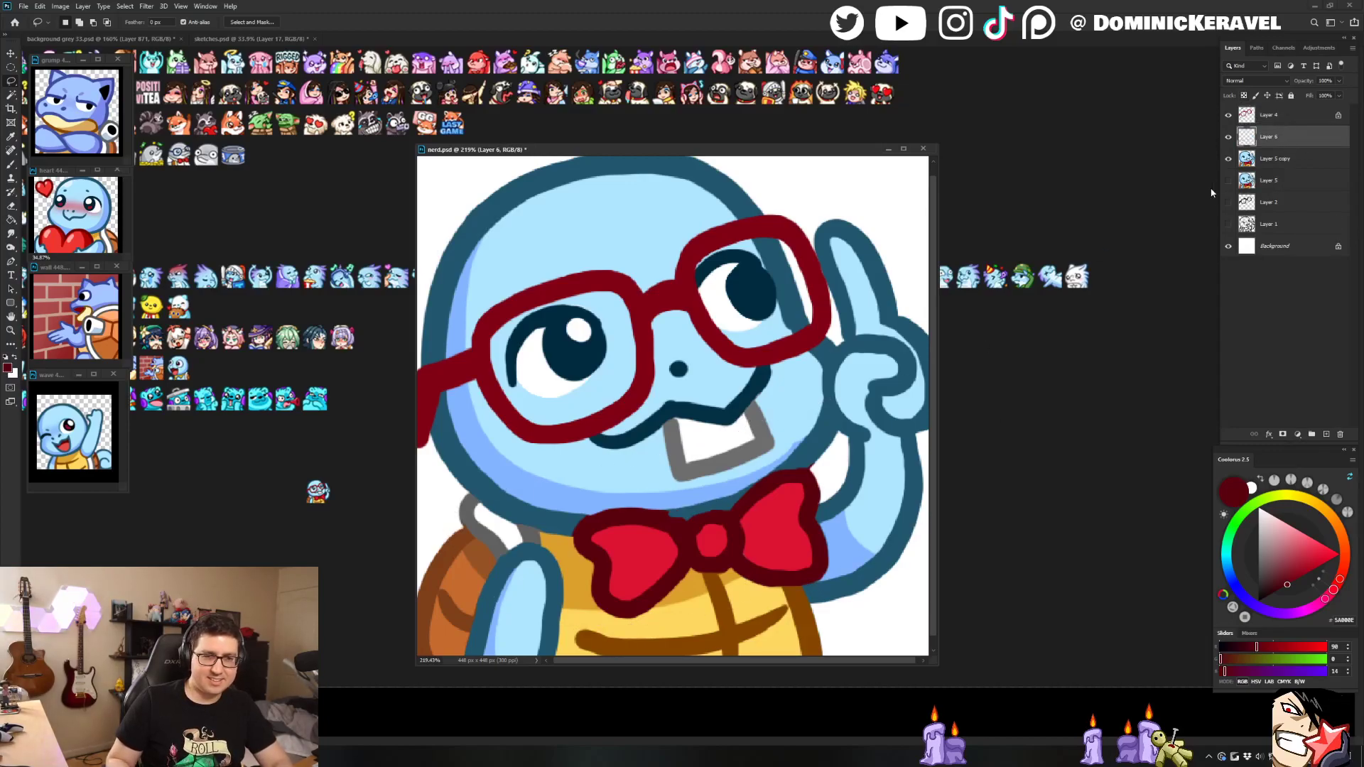
left_click(1286, 159, "shift")
key("ctrl+e")
key("b")
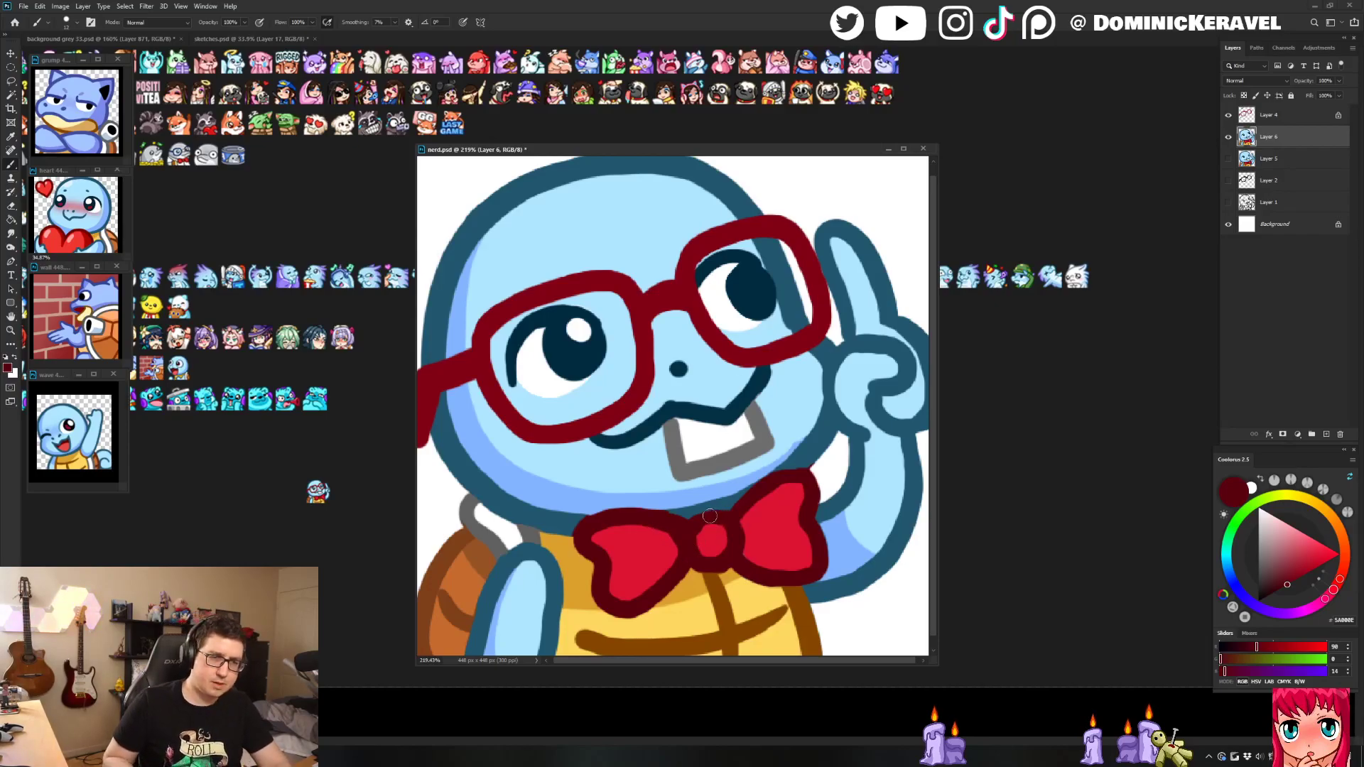
Step: Touch up the bow tie's knot and the surrounding edges on Layer 6 with sampled dark red, red and chin-shadow blue, and save nerd.psd
left_click(676, 508, "alt")
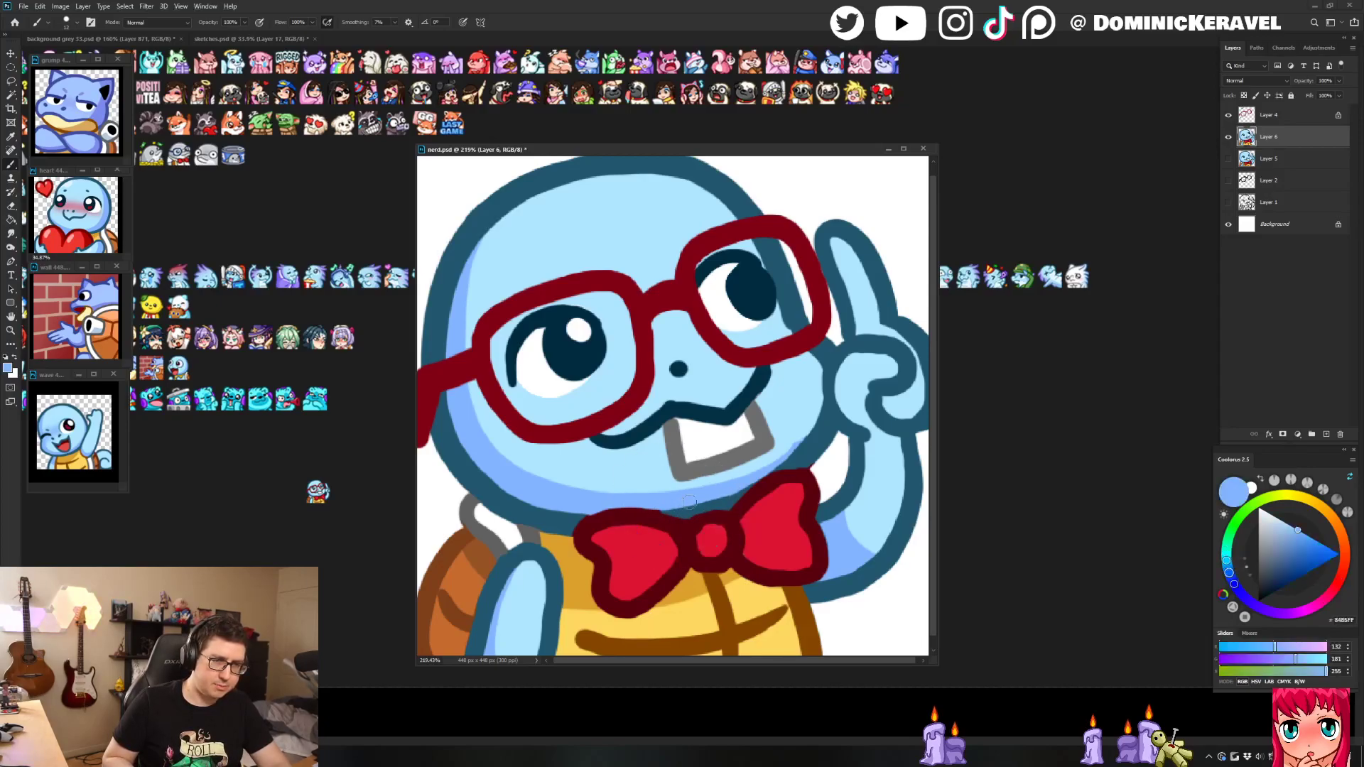
left_click(688, 527, "alt")
left_click(700, 536, "alt")
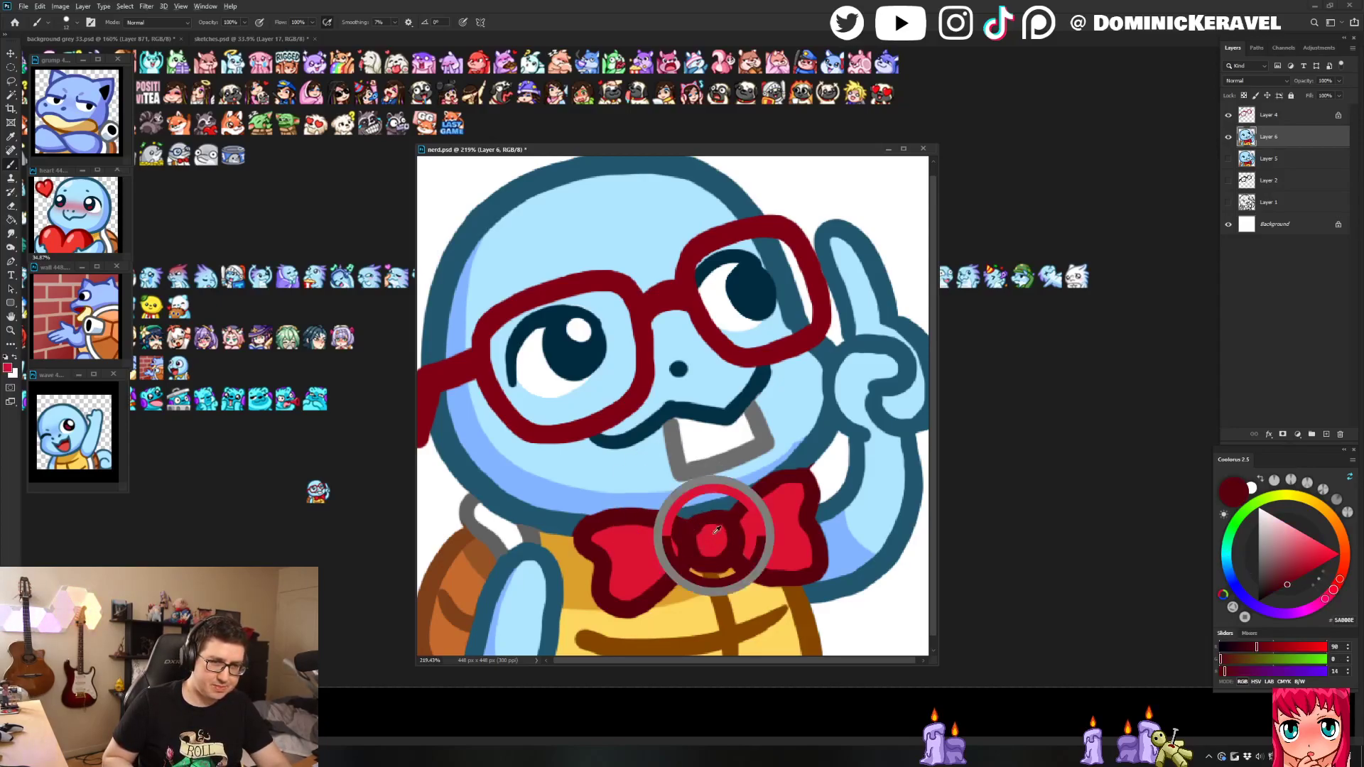
left_click_drag(714, 528, 726, 551)
left_click(729, 559, "alt")
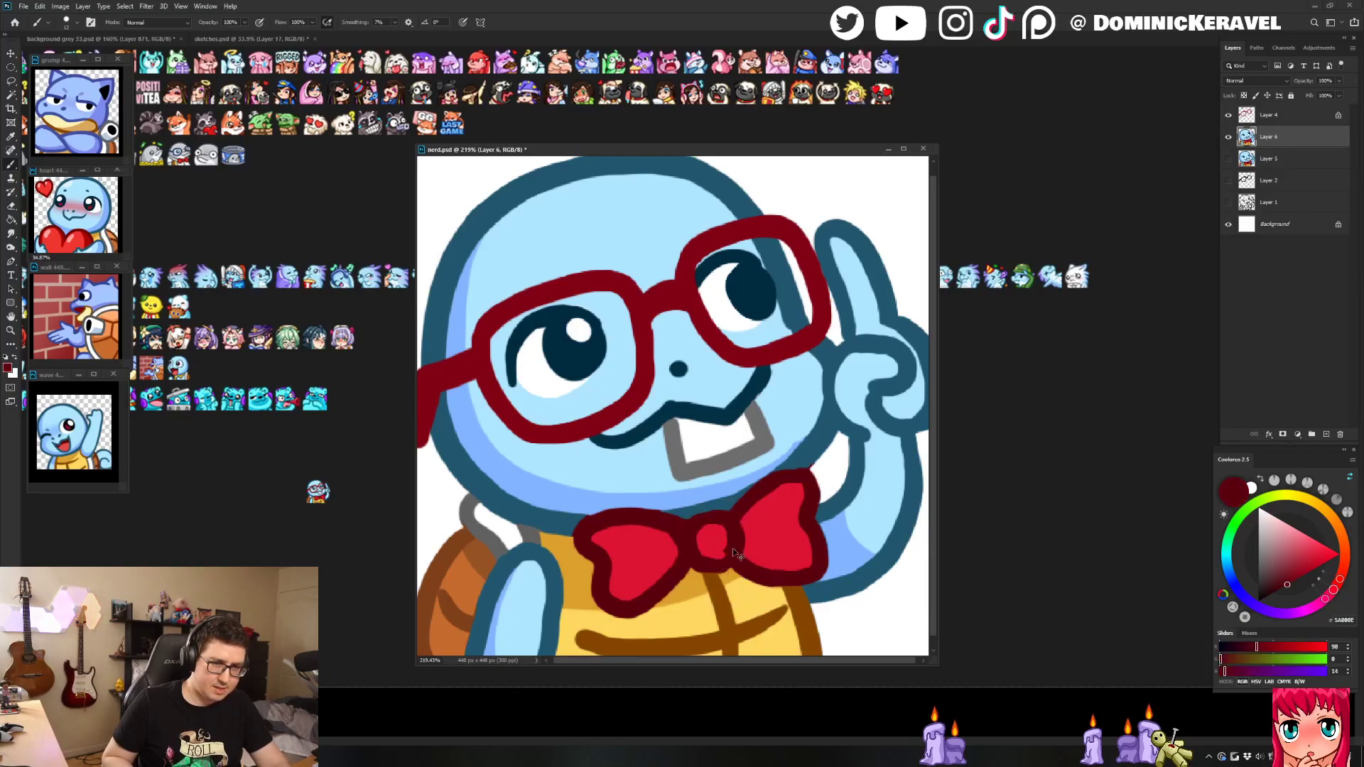
left_click(718, 542, "alt")
left_click(731, 530, "alt")
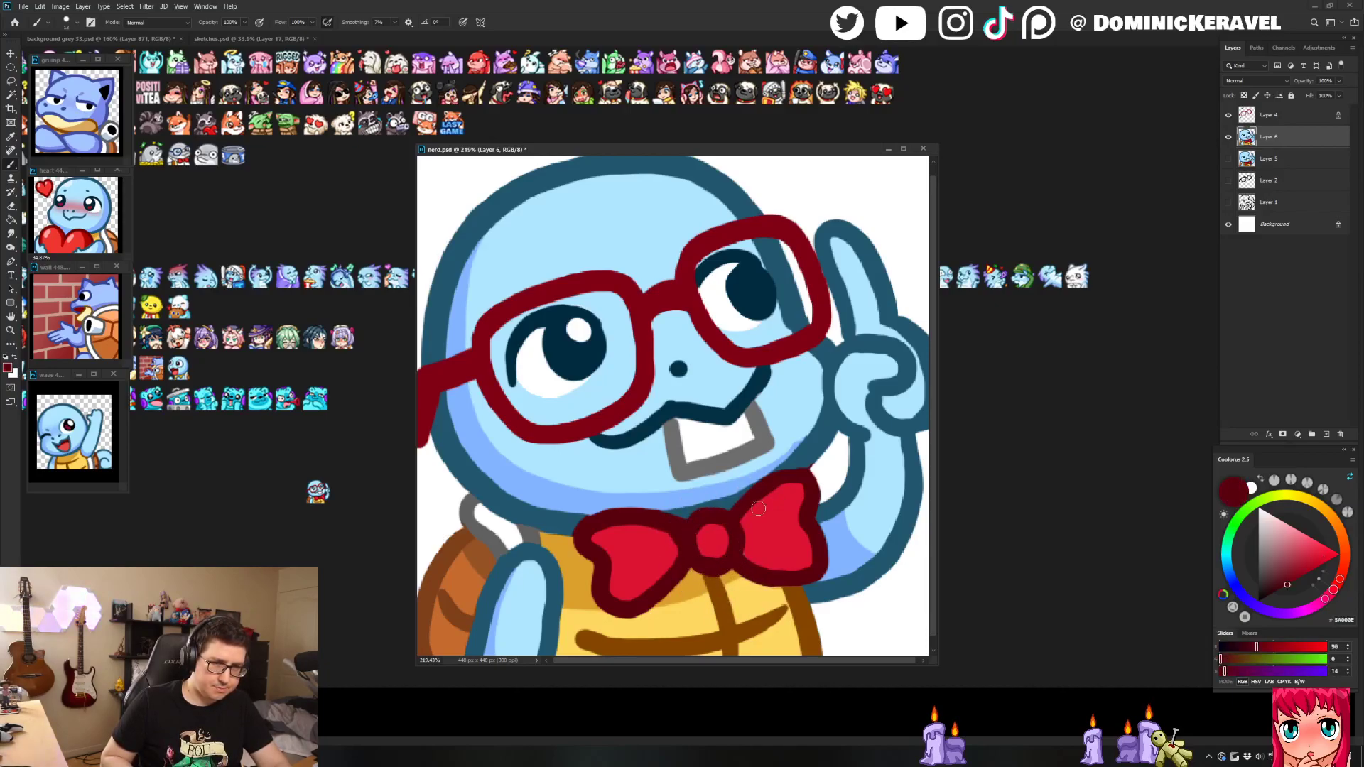
key("v")
key("b")
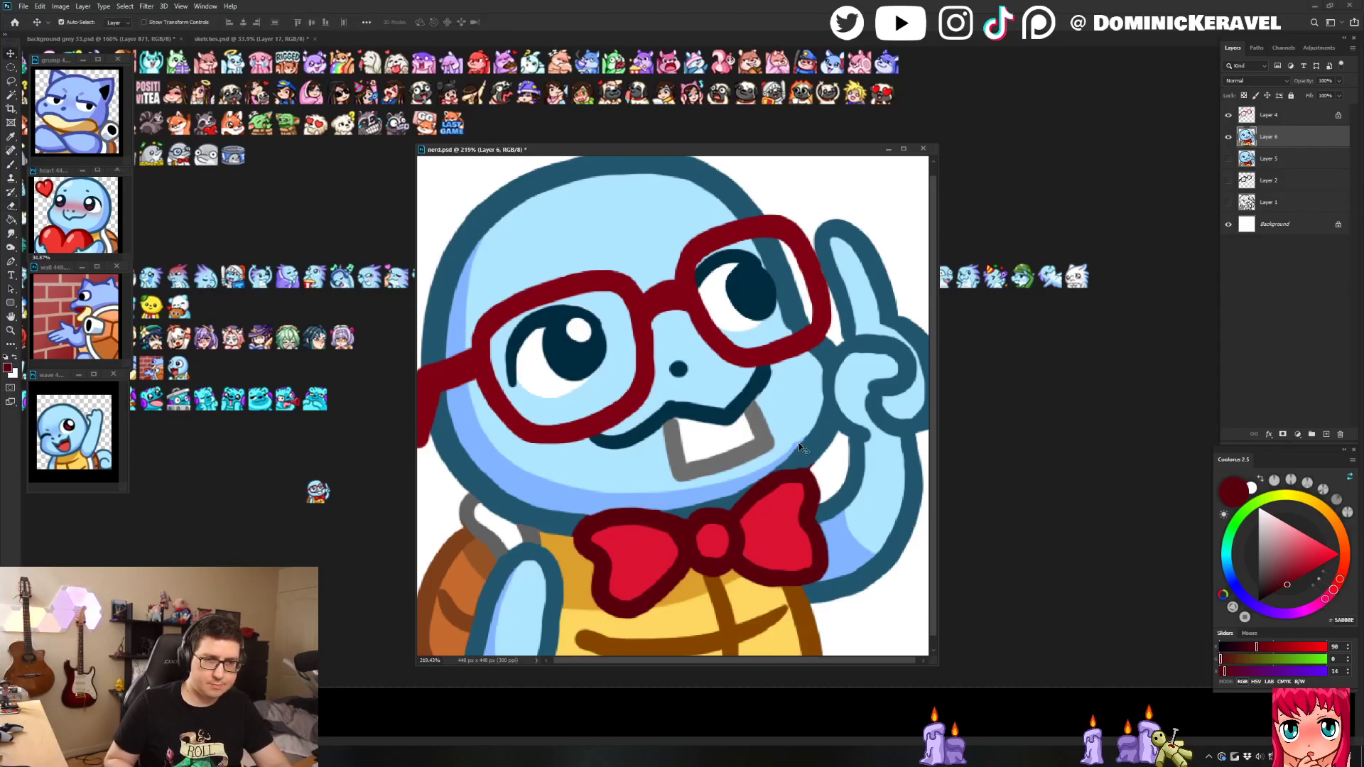
key("v")
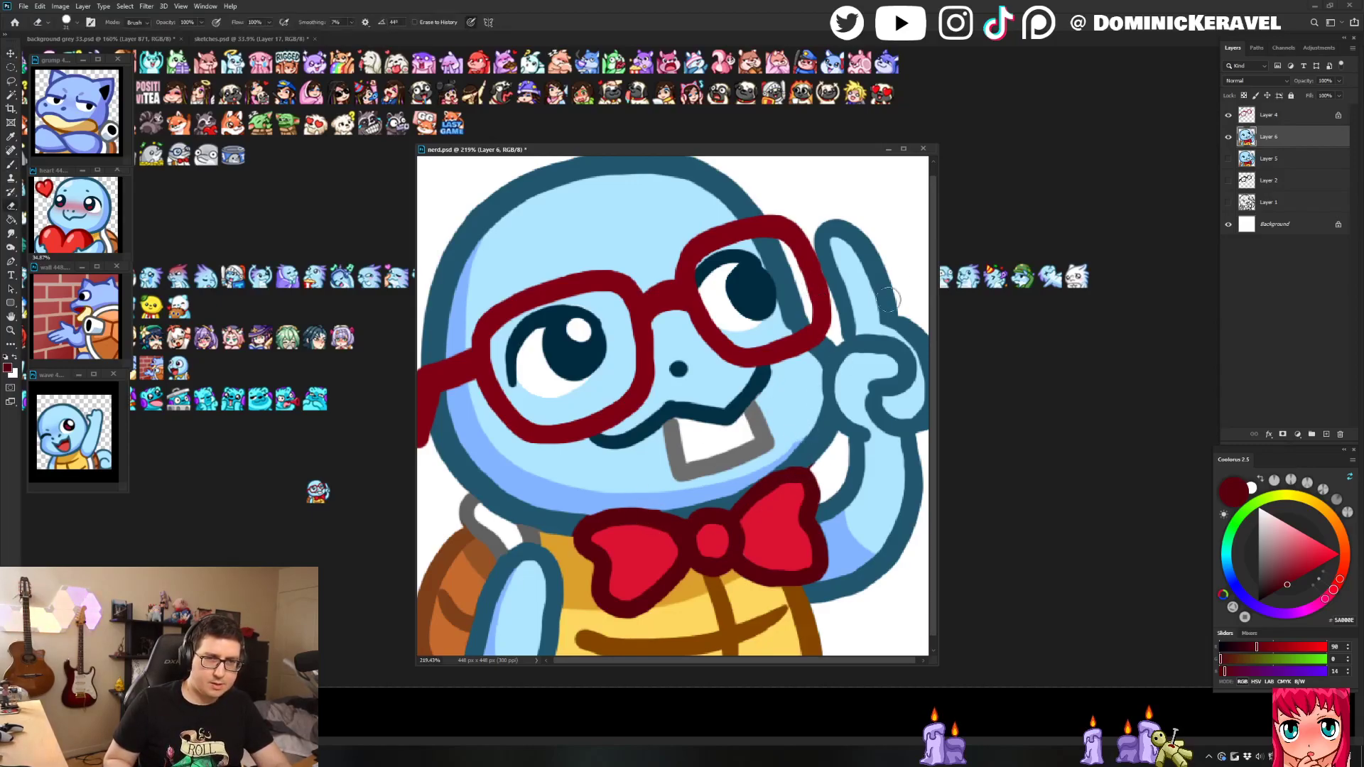
key("ctrl+s")
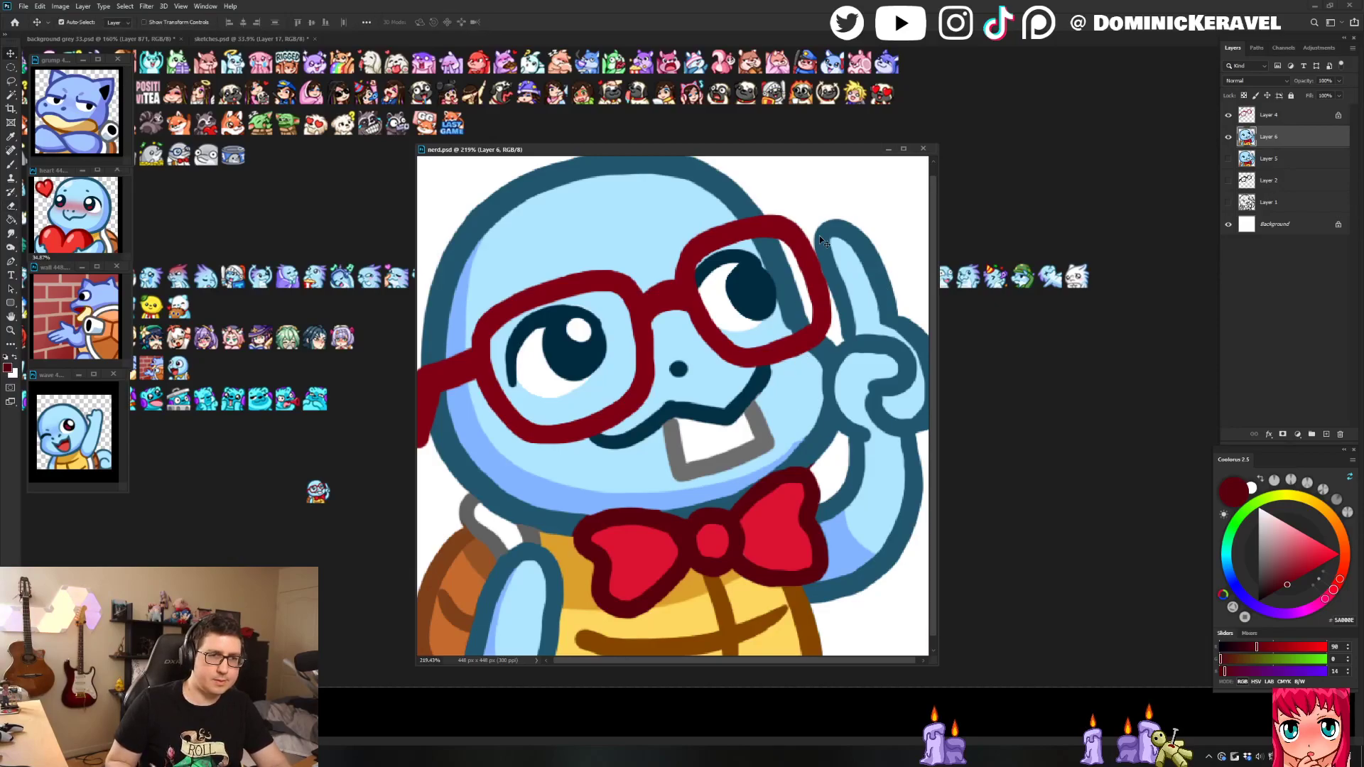
Step: Select the glasses on Layer 4 and clean up the area around the bridge with the eraser and sampled light blue
left_click(696, 270, "ctrl")
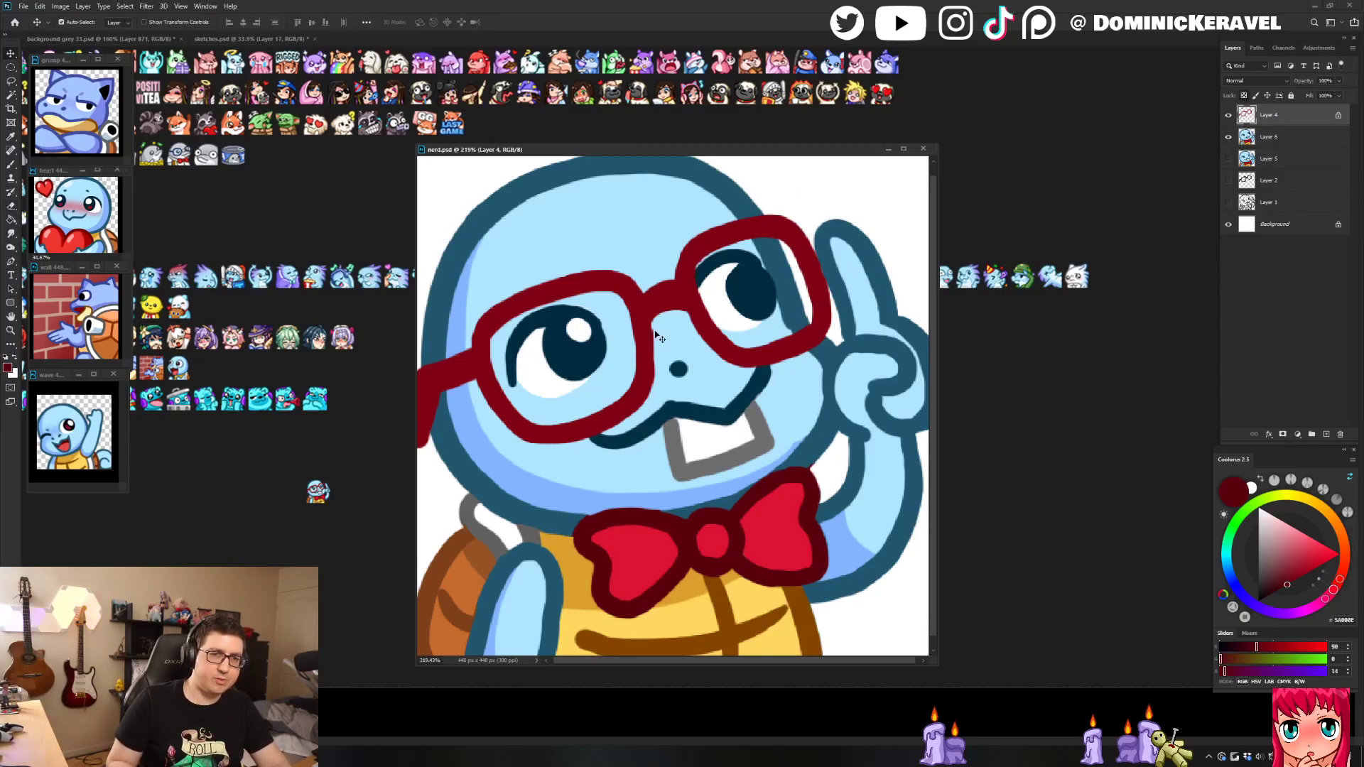
key("e")
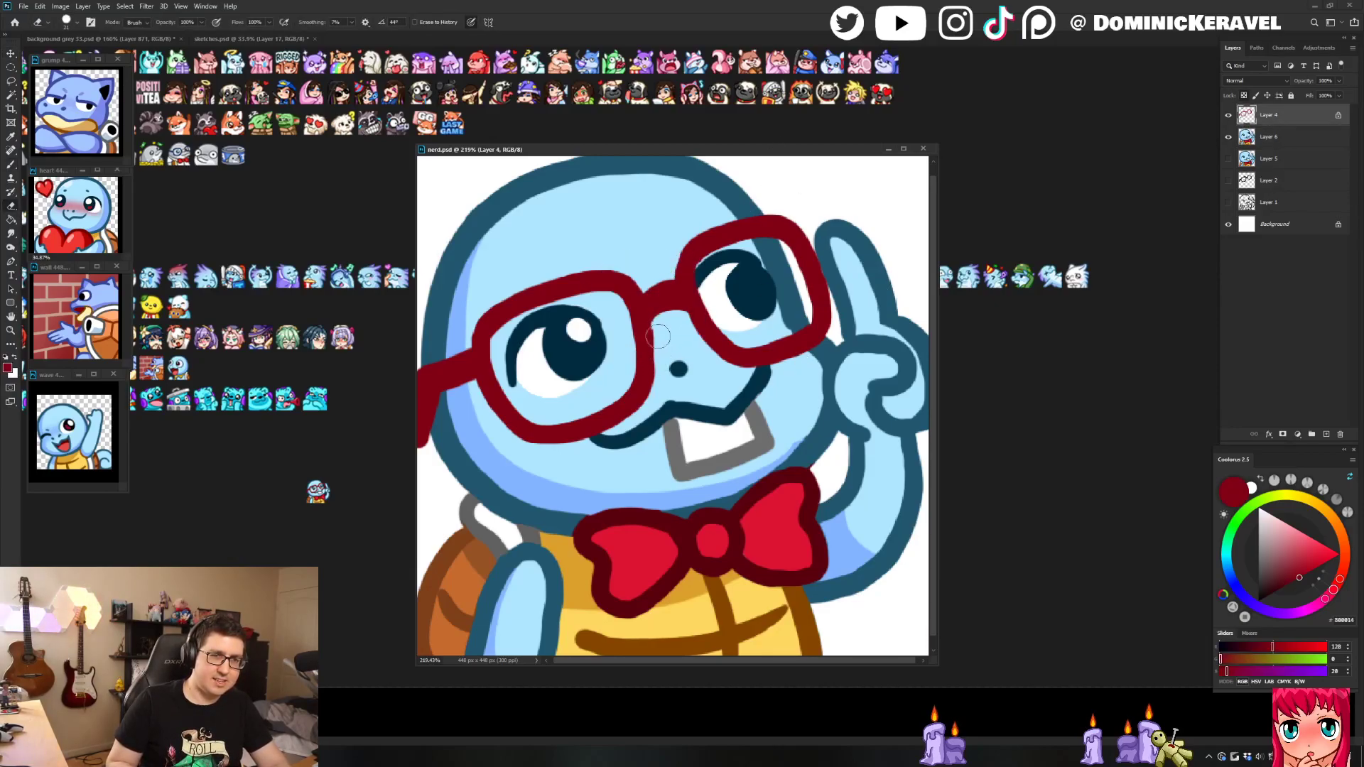
key("b")
left_click(669, 332, "ctrl")
left_click(669, 332, "alt")
left_click(658, 318, "ctrl")
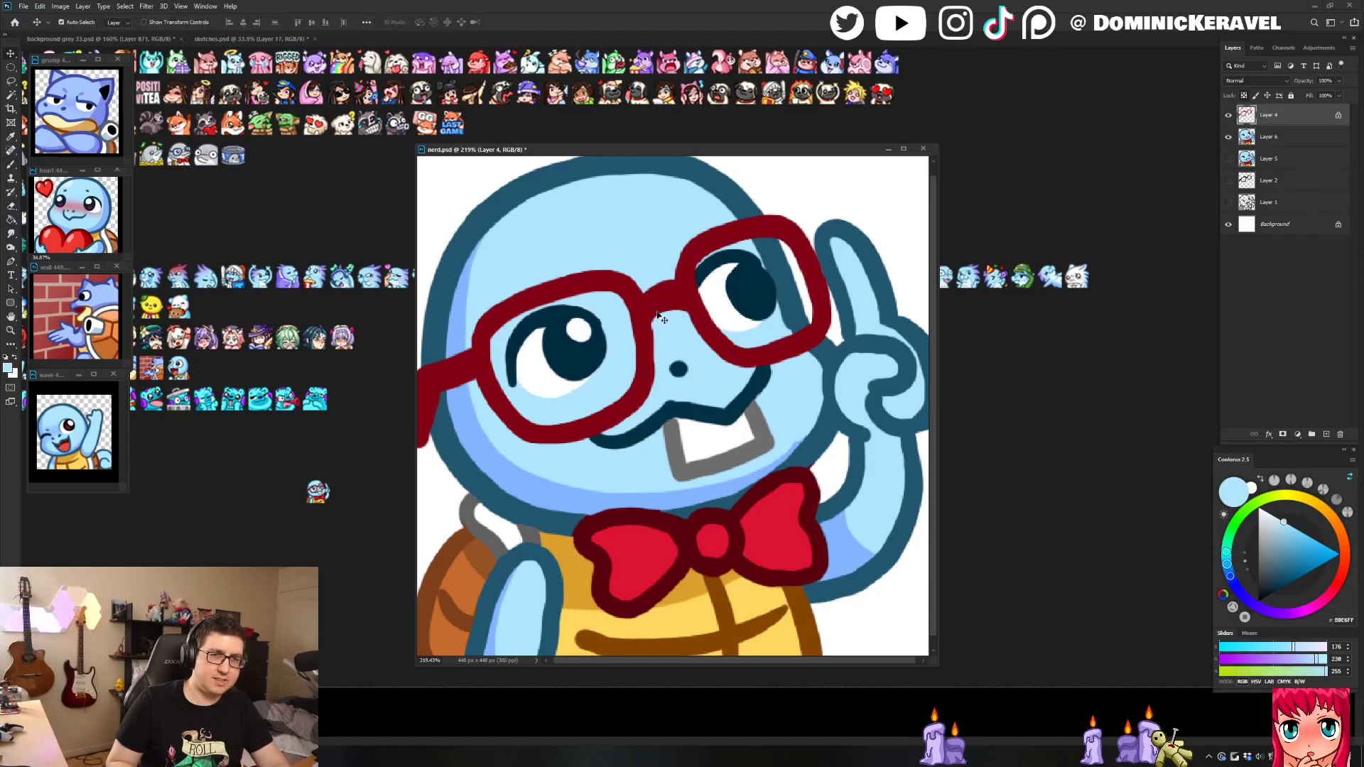
key("e")
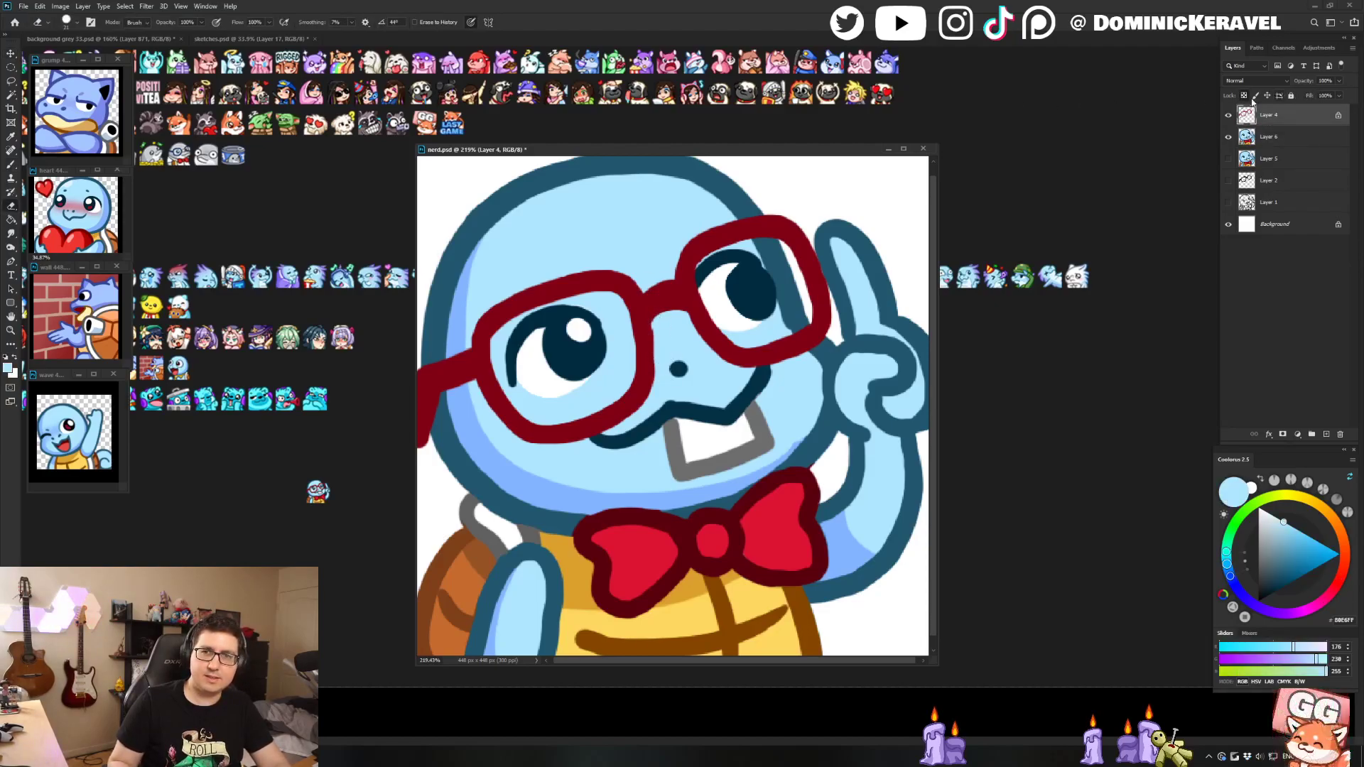
Step: Refine the glasses frame's outline on Layer 4 with its sampled dark red and the eraser, and save nerd.psd
key("b")
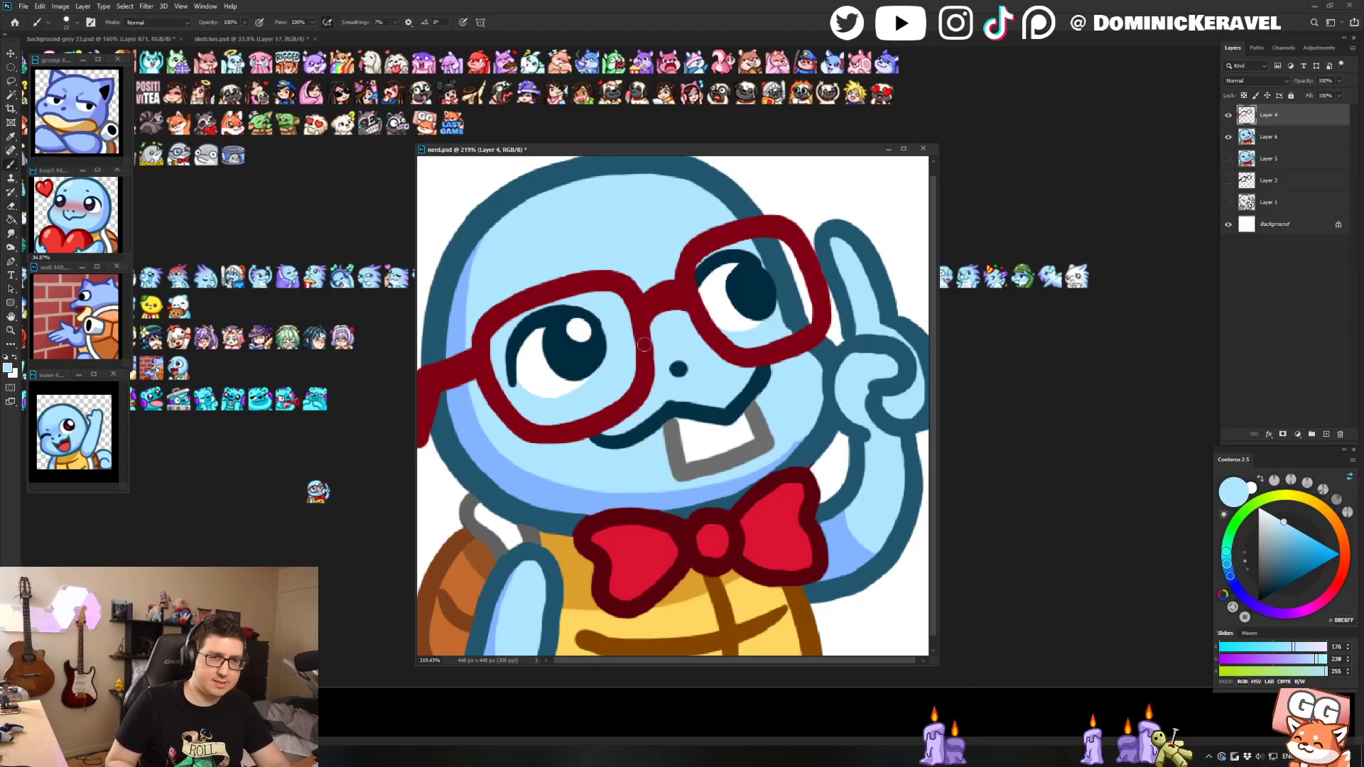
left_click(647, 383, "alt")
key("e")
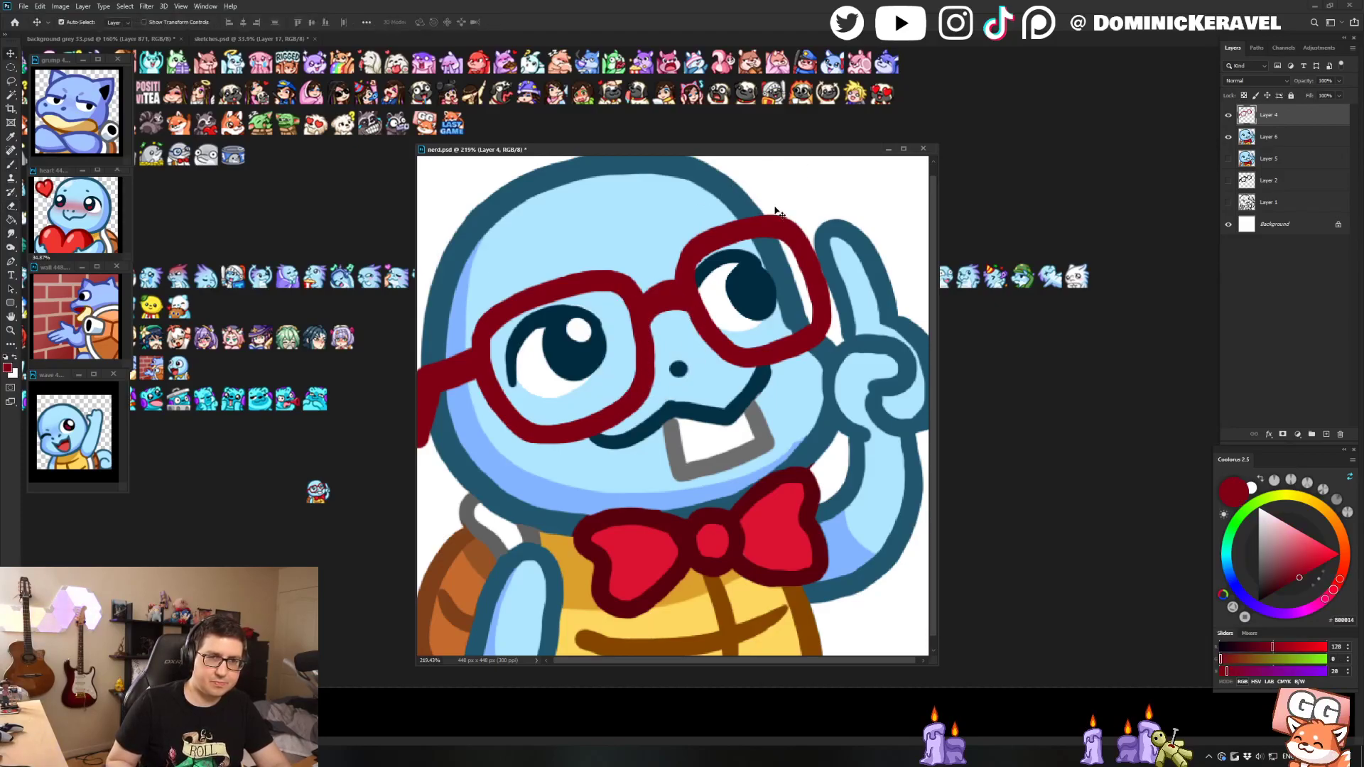
key("b")
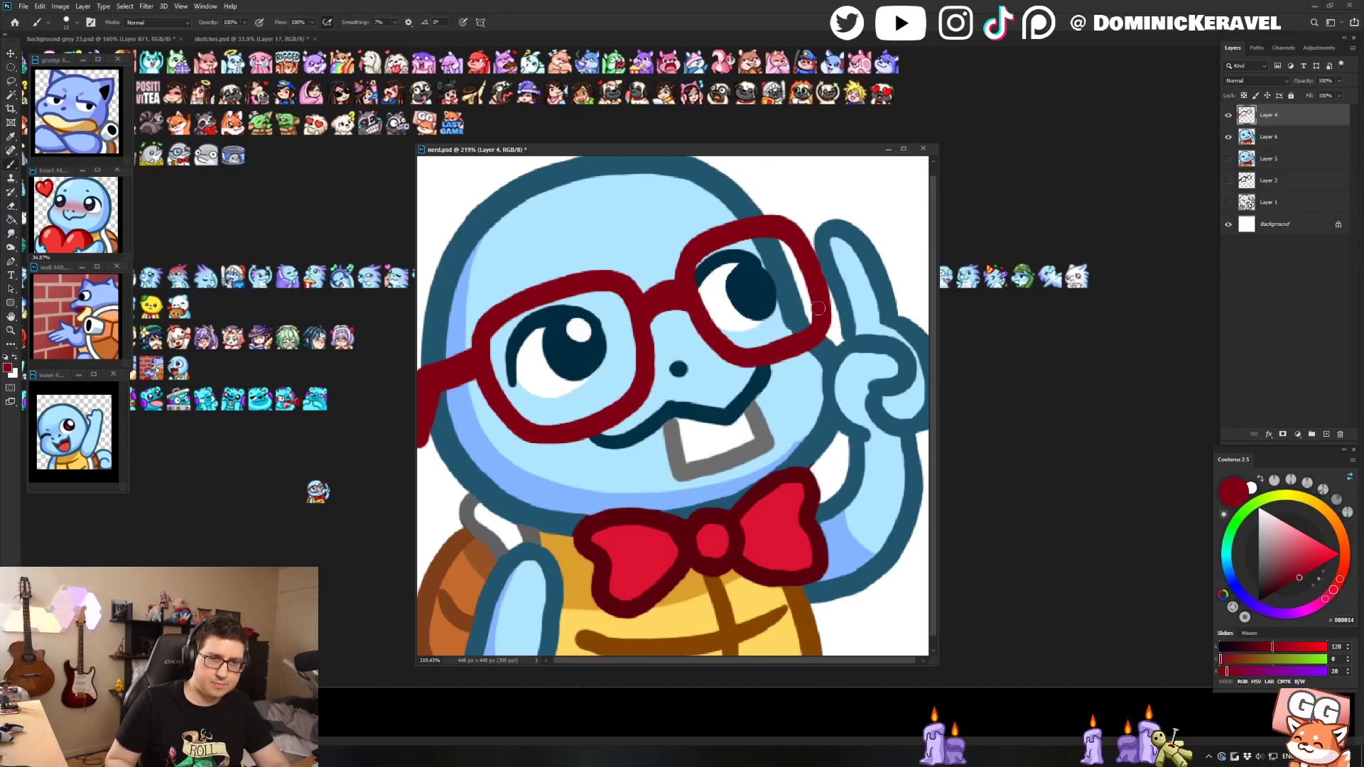
key("v")
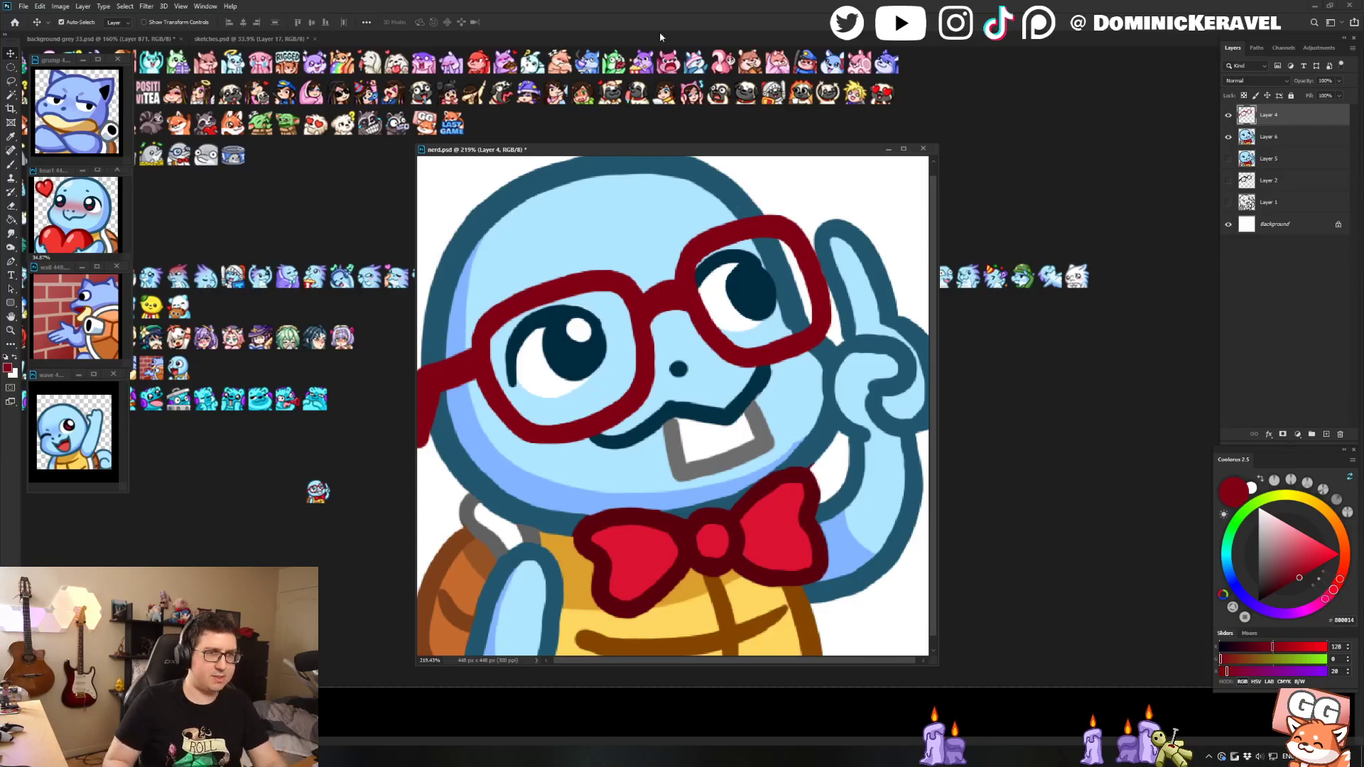
key("e")
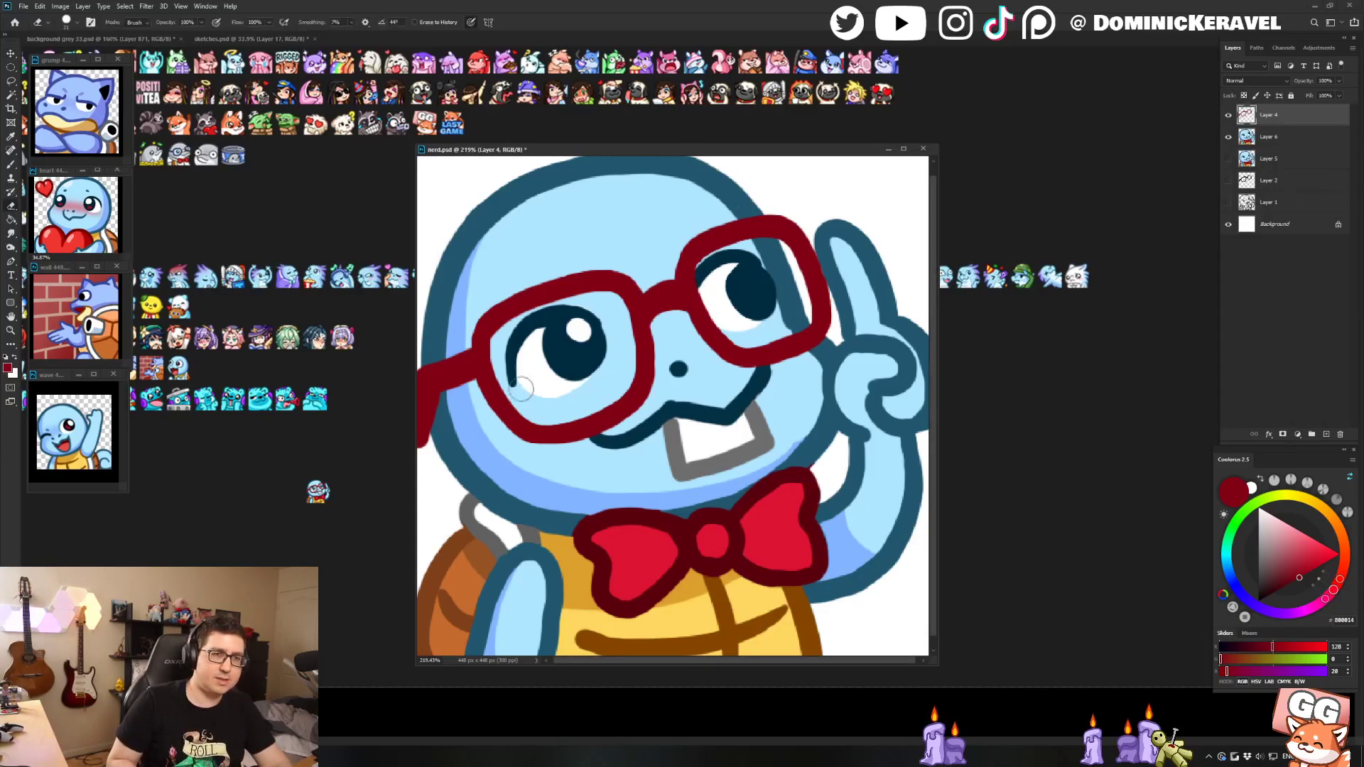
key("v")
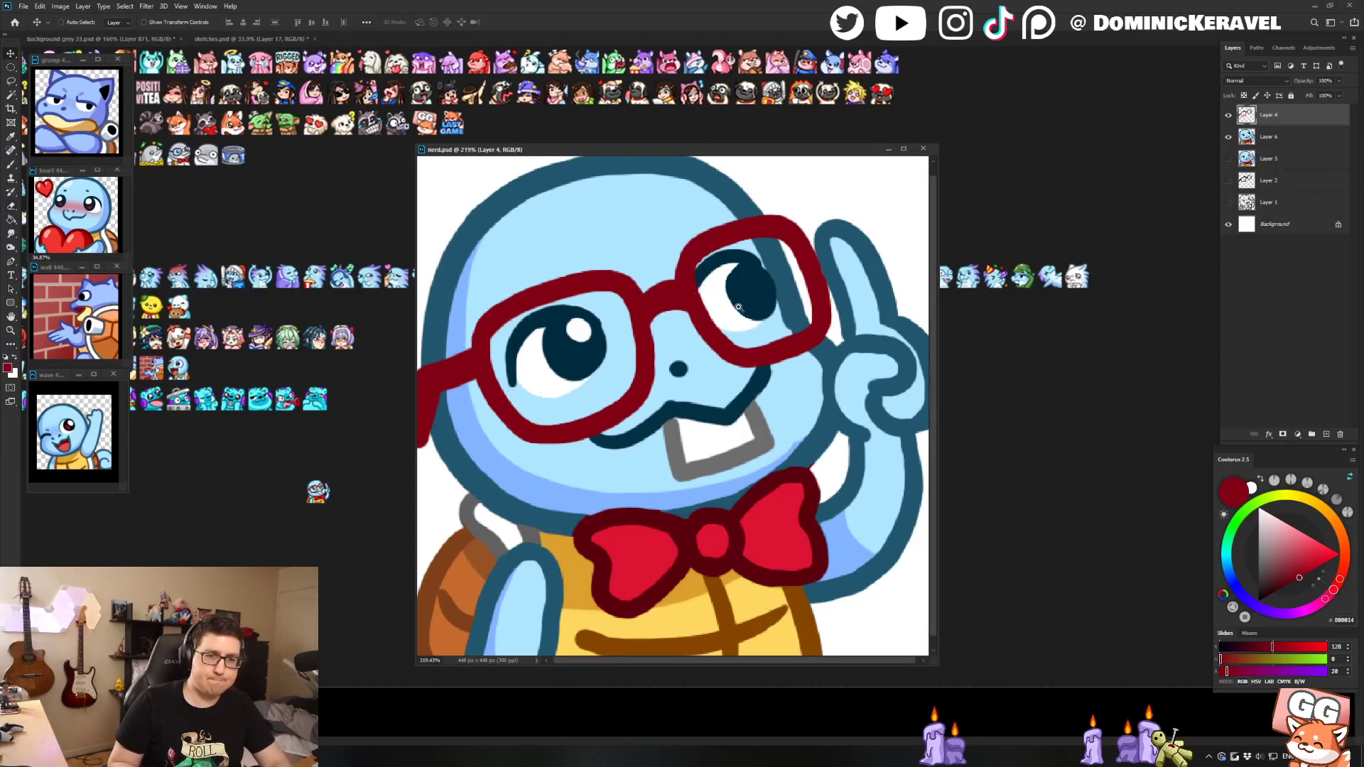
Step: Shift the nerd.psd window and reshape the pupil behind the smaller lens on Layer 6 with white and sampled dark navy
scroll(739, 307, "down", 3)
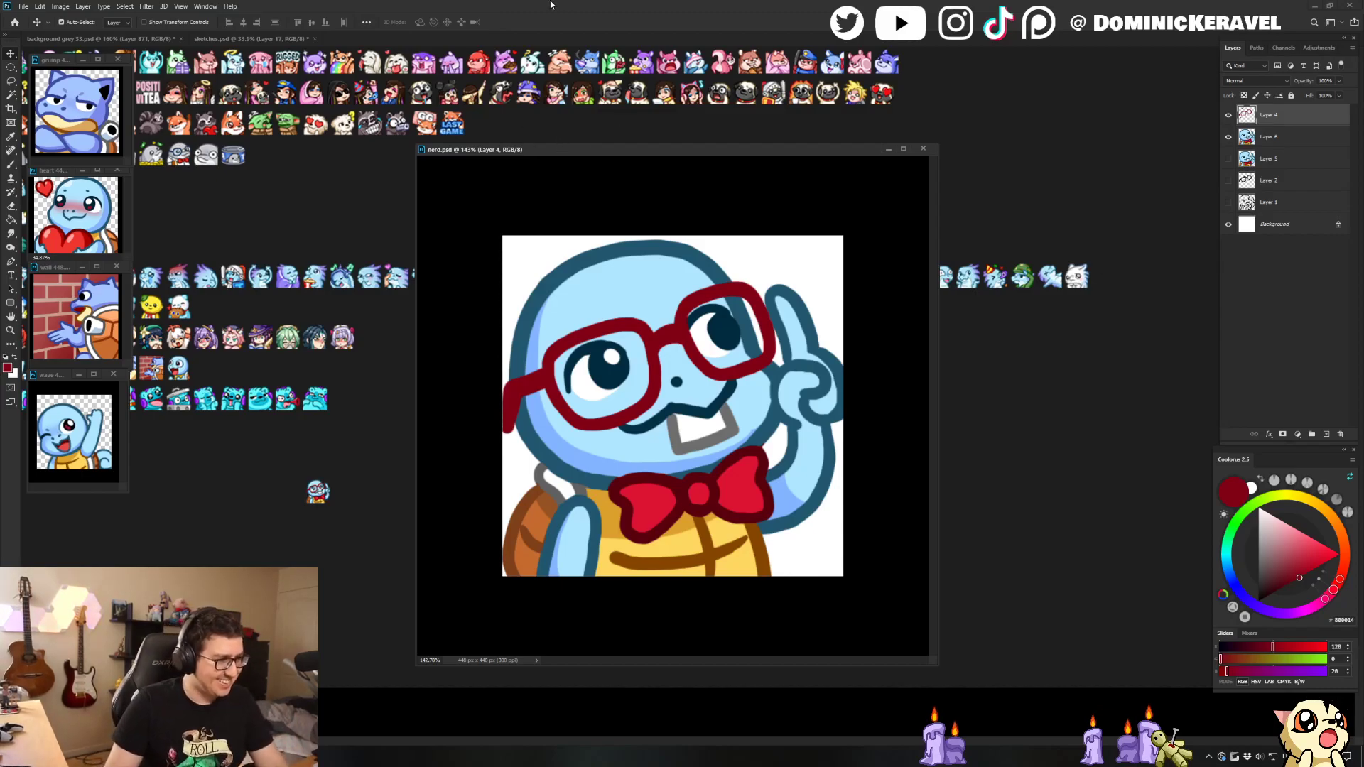
left_click_drag(567, 151, 558, 123)
key("e")
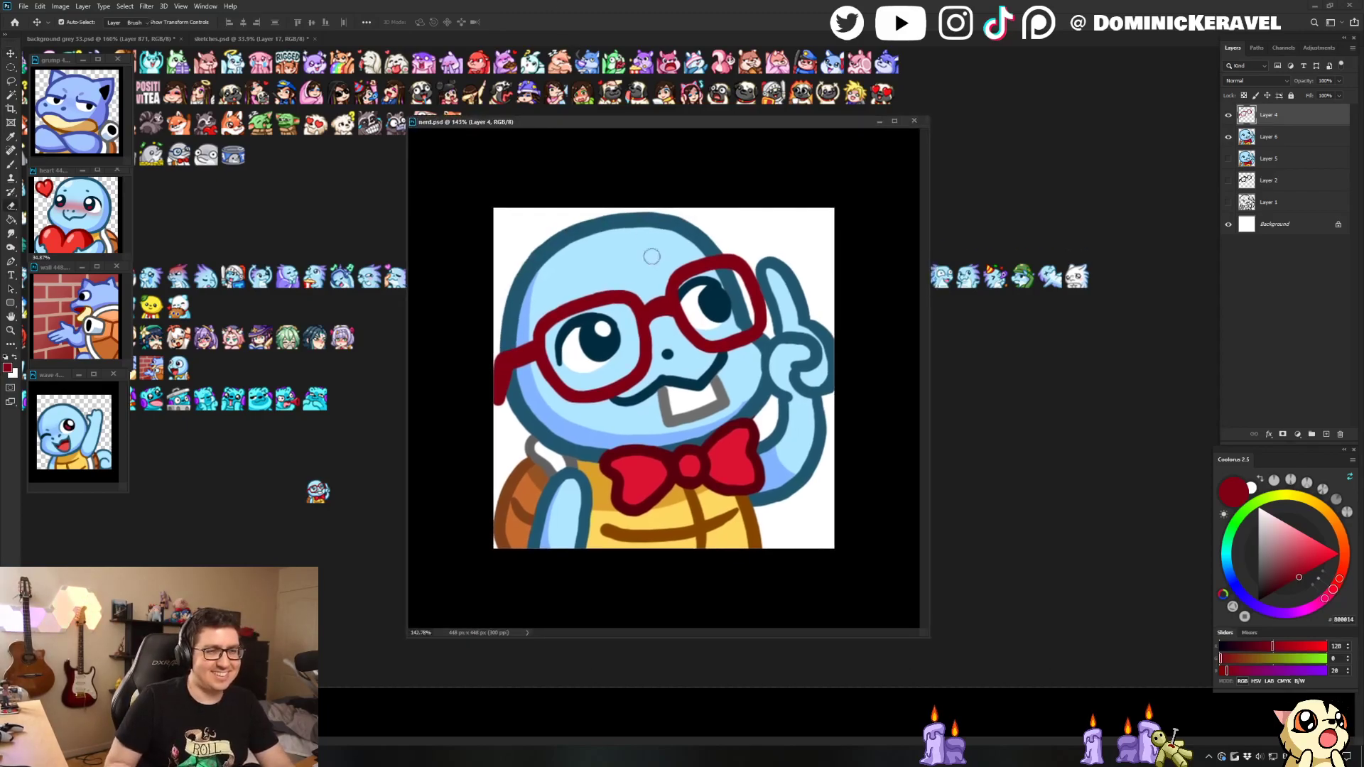
key("b")
key("alt+bracketleft")
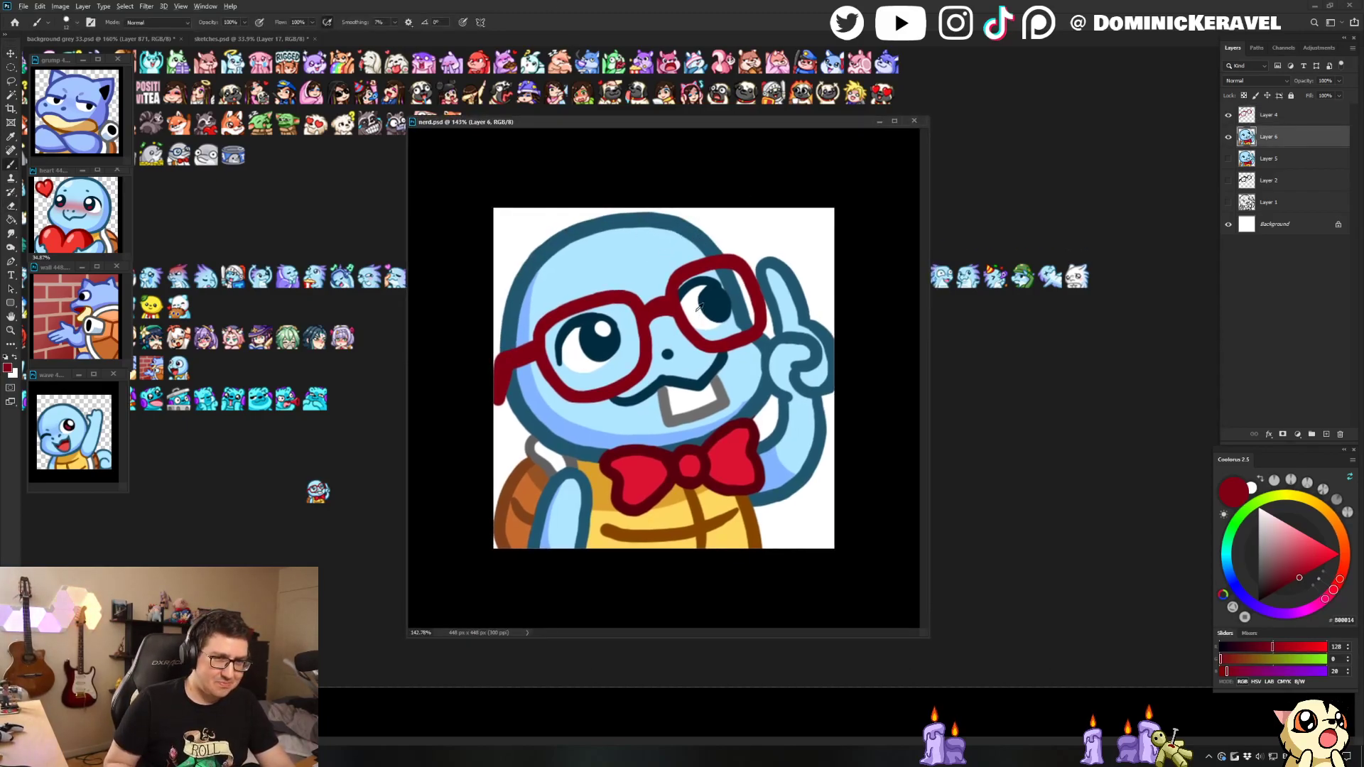
key("x")
scroll(698, 306, "up", 3)
key("v")
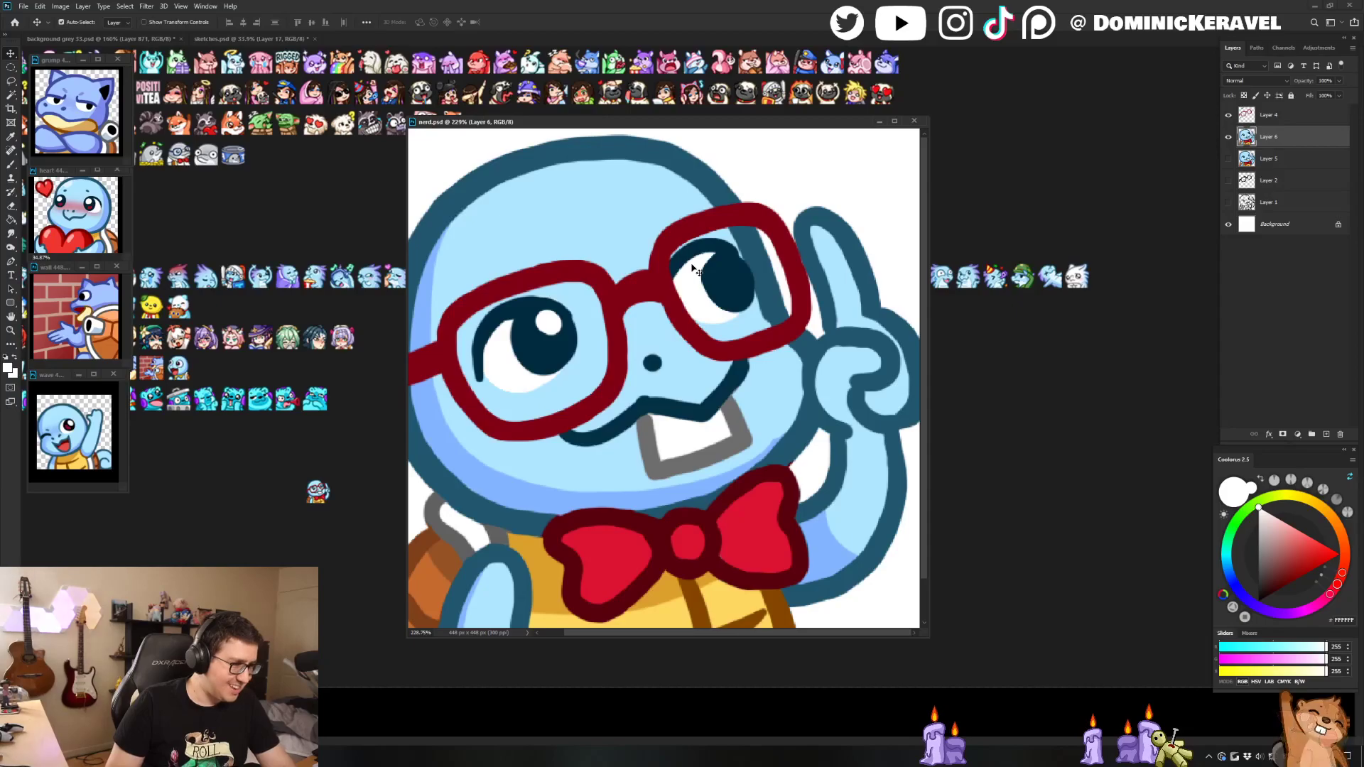
key("b")
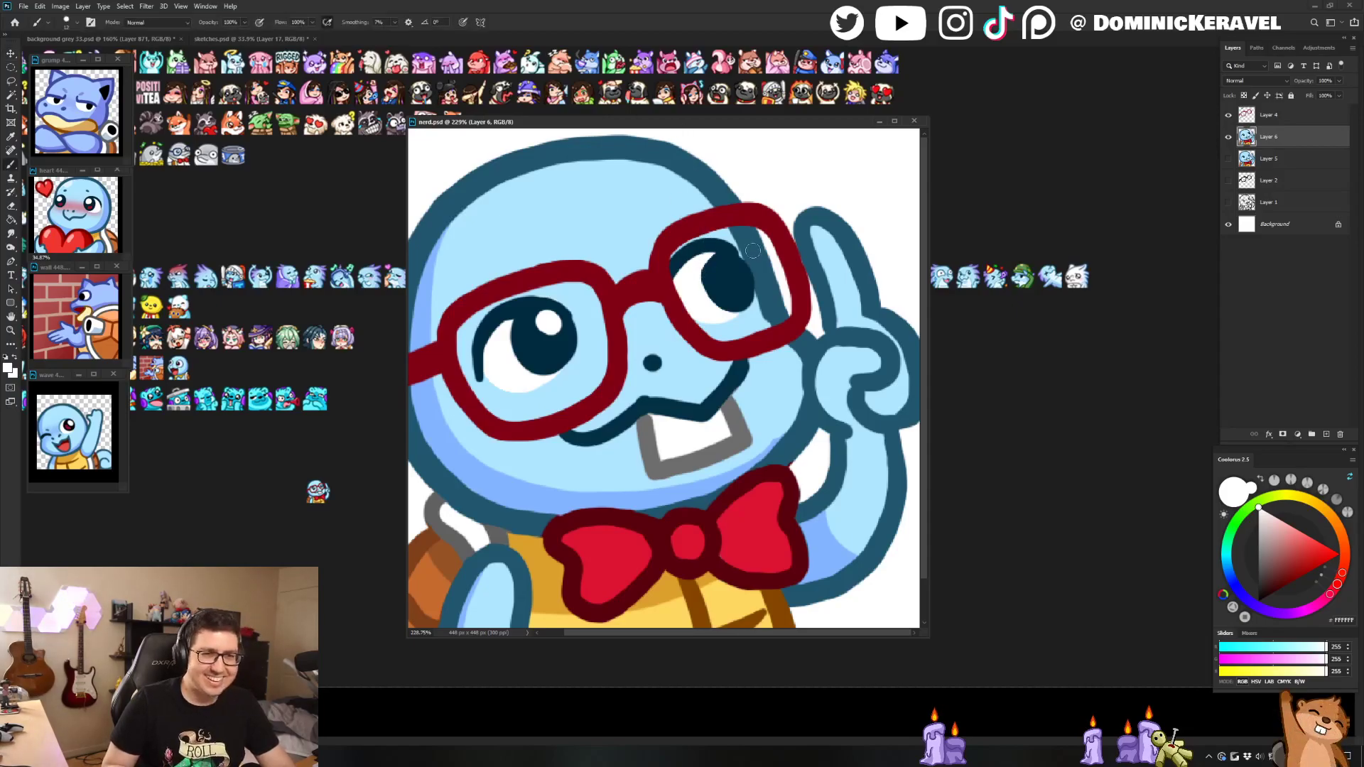
left_click(734, 270, "alt")
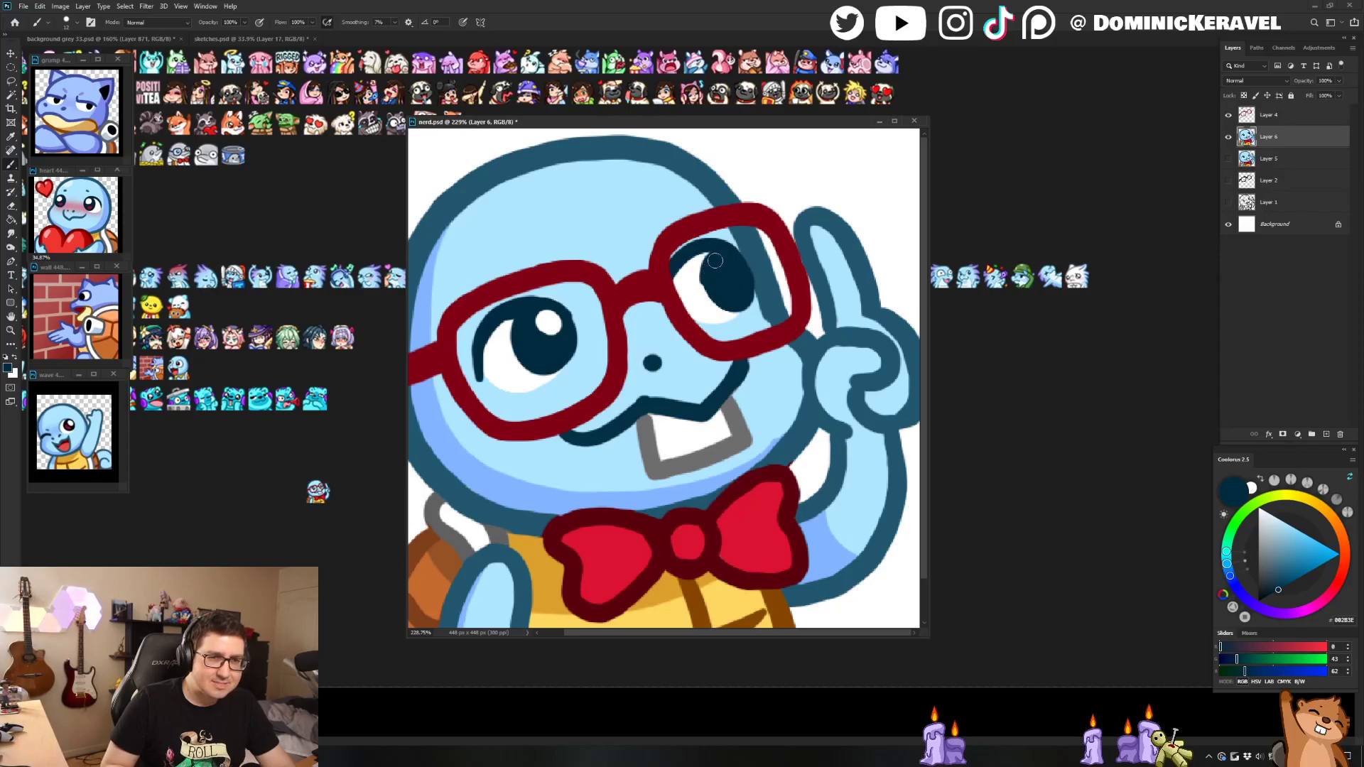
mouse_move(721, 252)
left_mouse_down()
mouse_move(707, 275)
mouse_move(716, 300)
mouse_move(740, 308)
mouse_move(743, 279)
left_mouse_up()
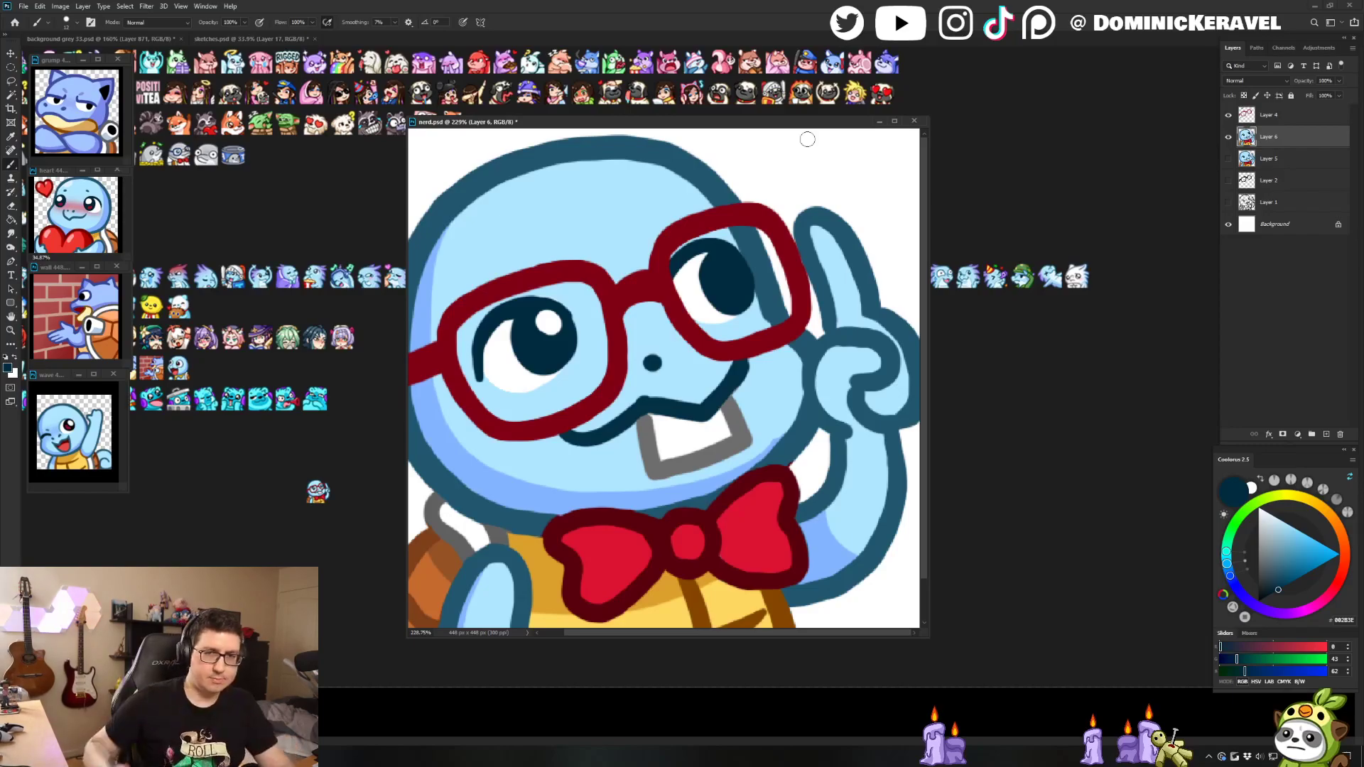
Step: Touch up the upper outline of the bow tie's larger wing on Layer 6 with the sampled dark red
left_click(565, 522, "alt")
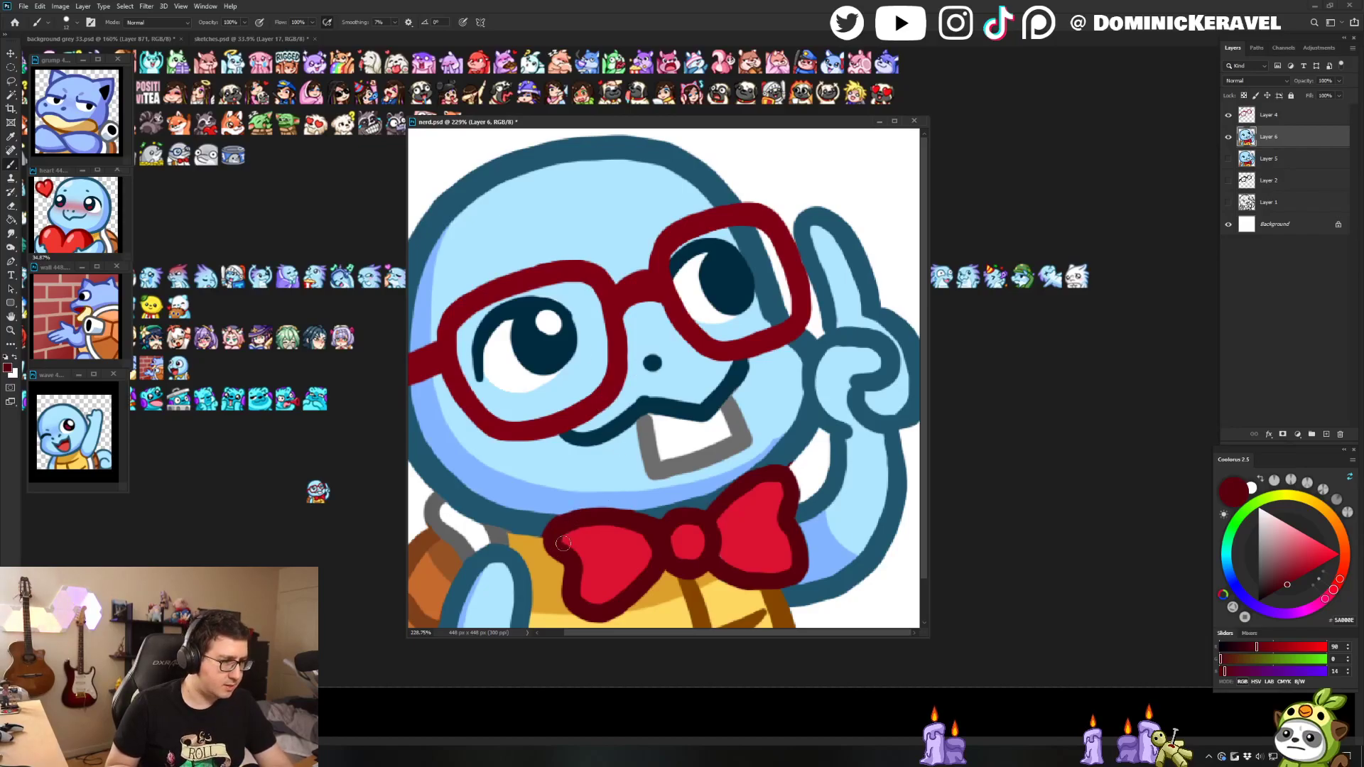
key("v")
key("b")
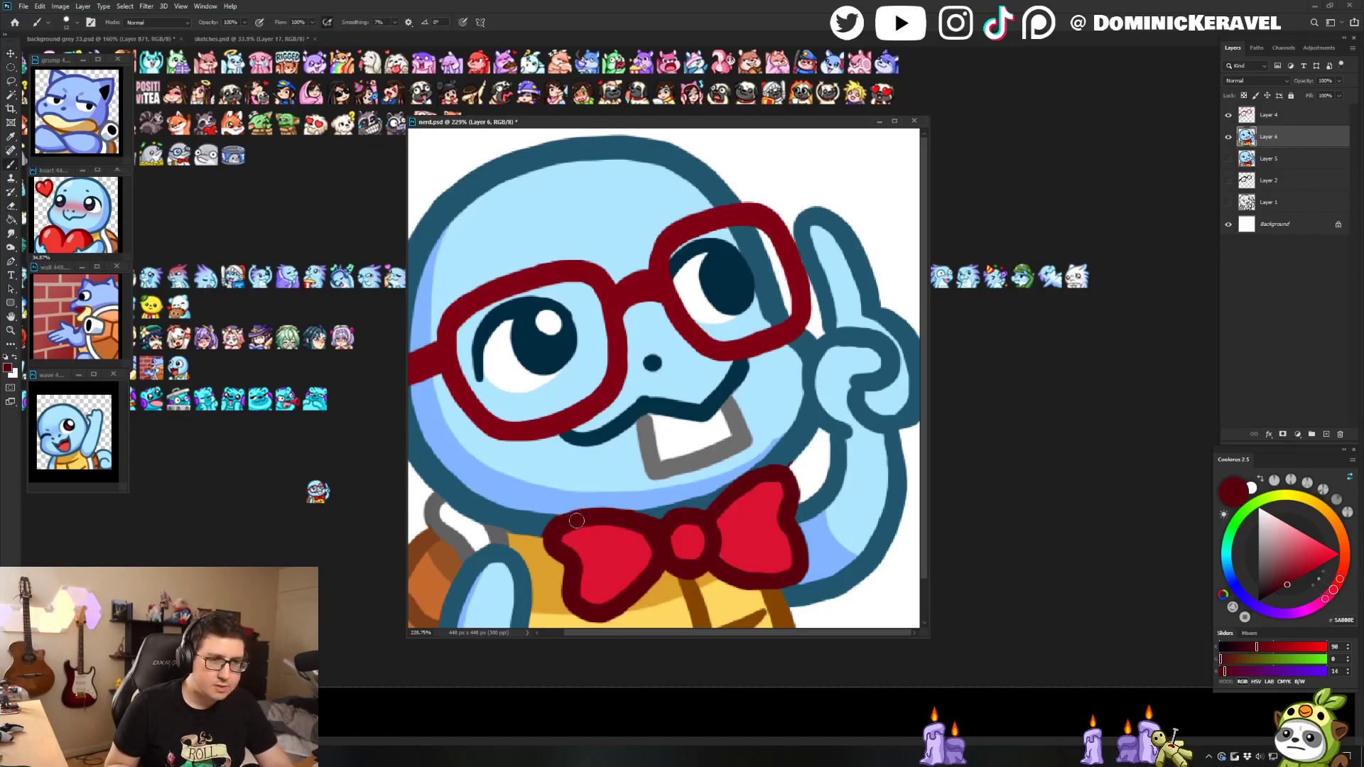
key("v")
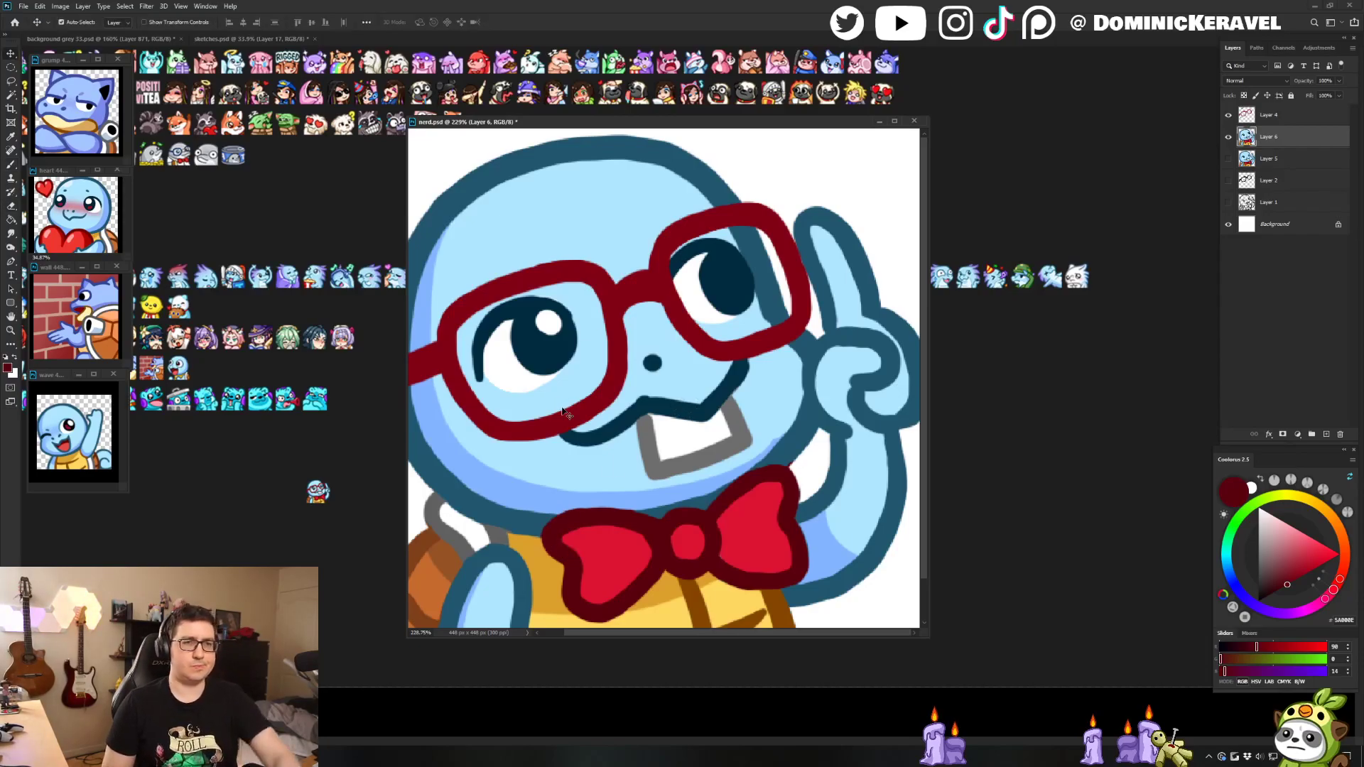
Step: Touch up the glasses frame beside the bridge on Layer 4 with its sampled dark red, and check the whole emote at reduced size
left_click(643, 290)
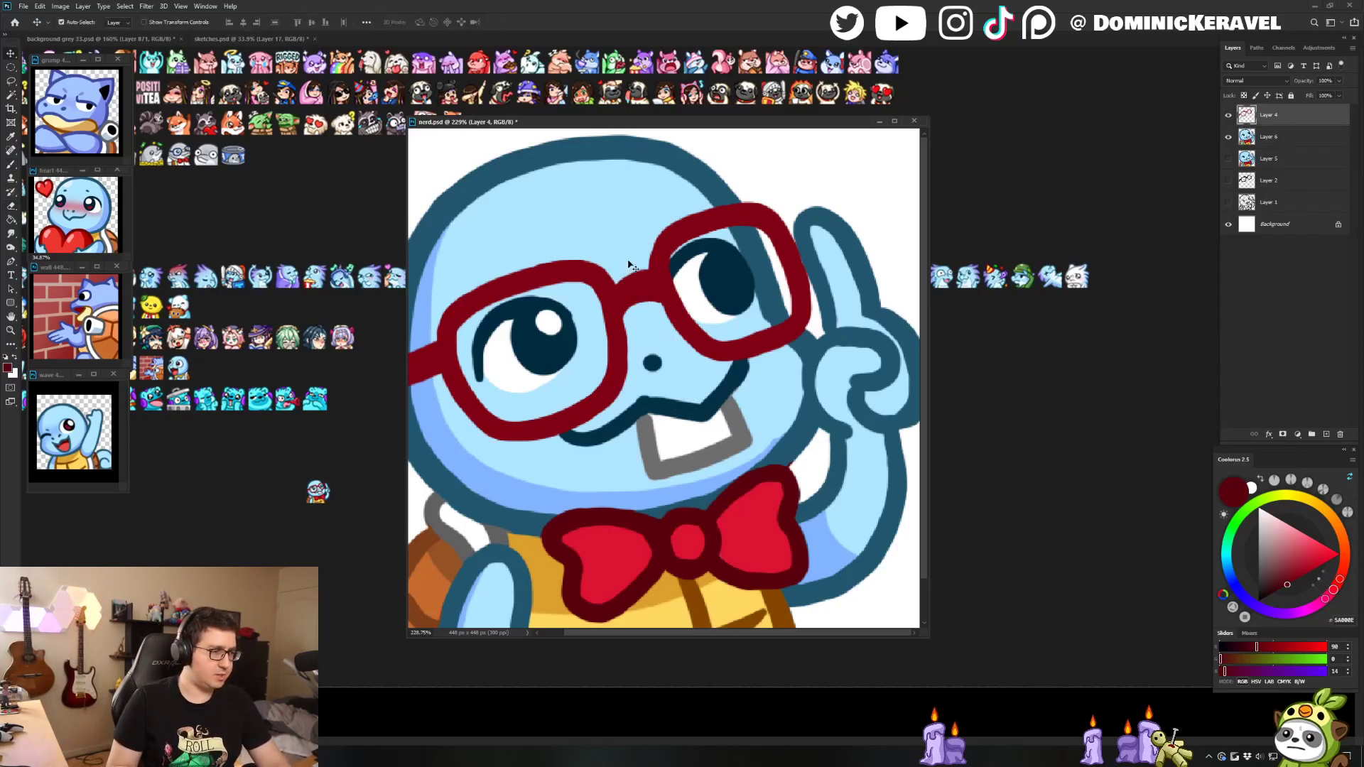
key("b")
left_click(617, 321, "alt")
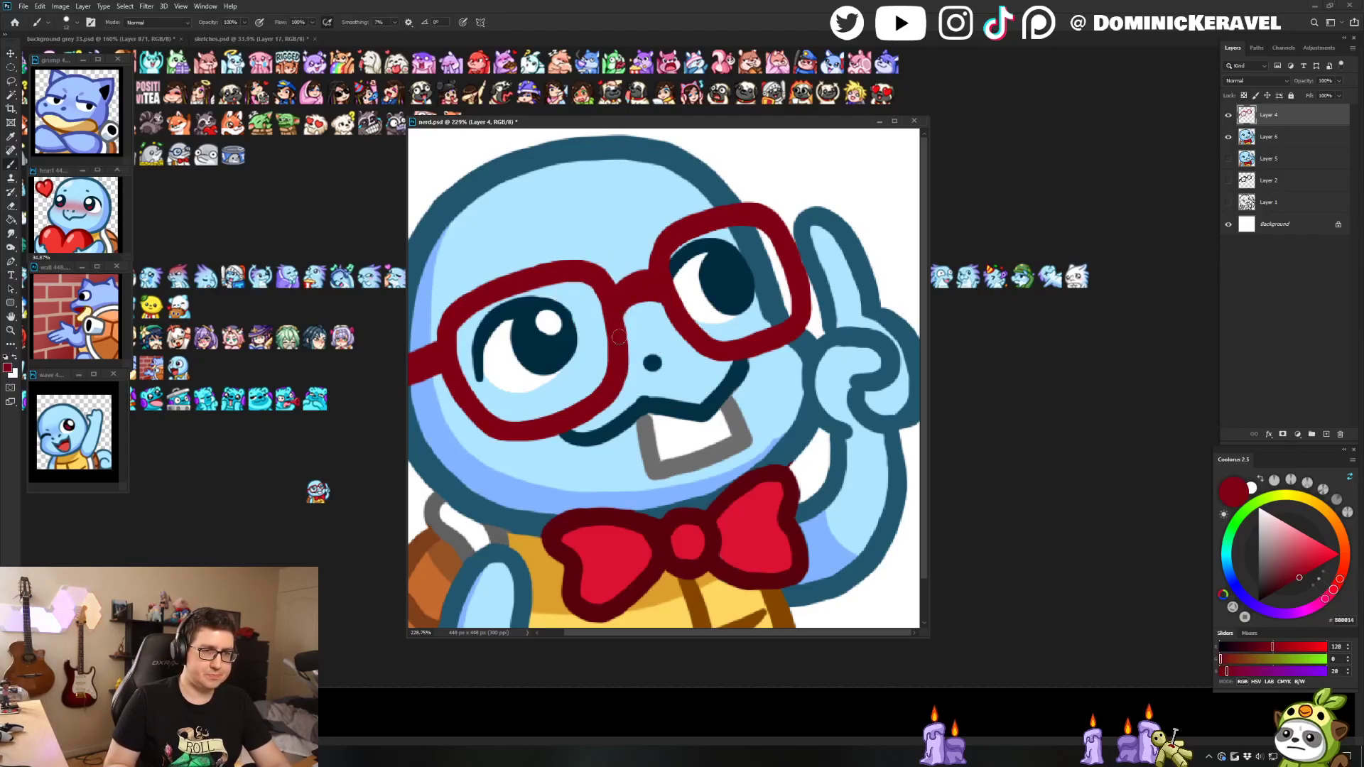
scroll(619, 337, "down", 6)
key("v")
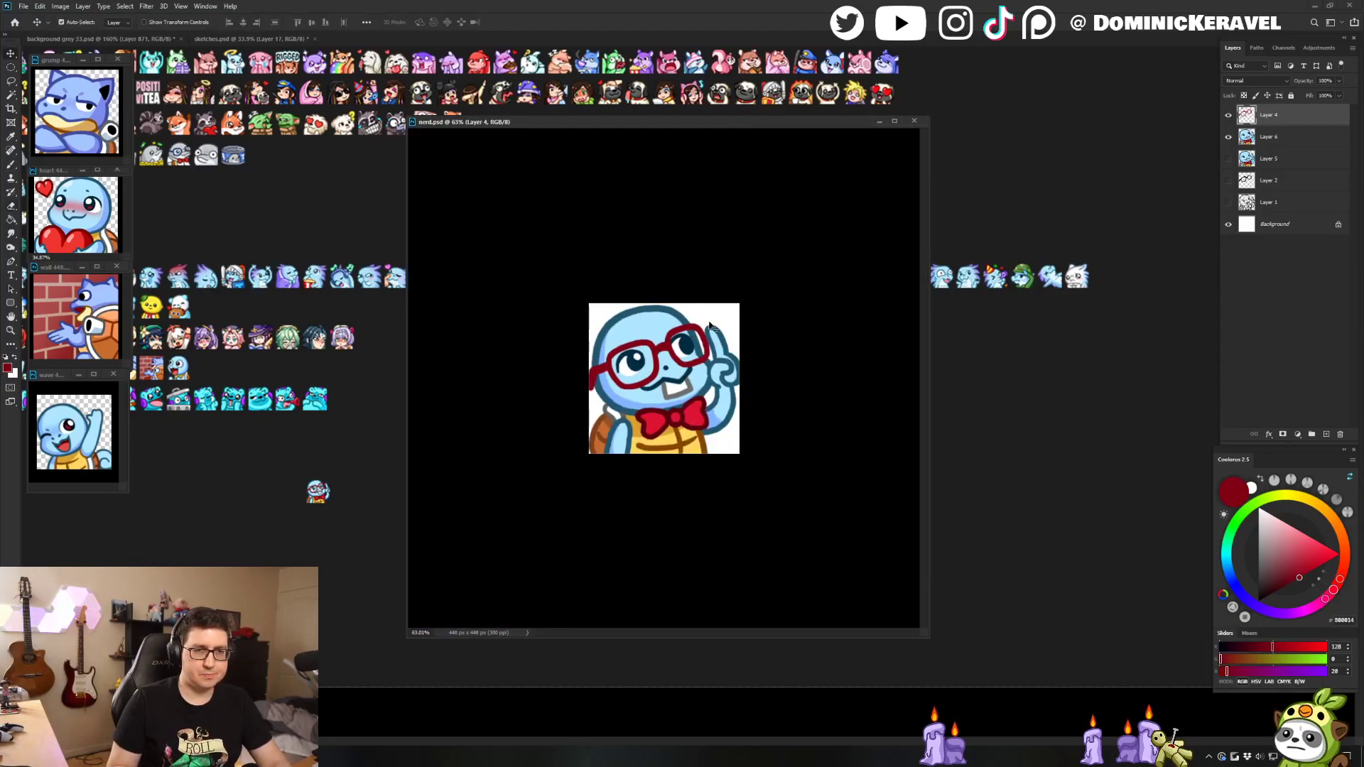
Step: Paint the pupil behind the smaller lens dark navy on Layer 4, add a round white highlight, and save nerd.psd
scroll(709, 325, "up", 5)
key("b")
left_click(709, 283, "alt")
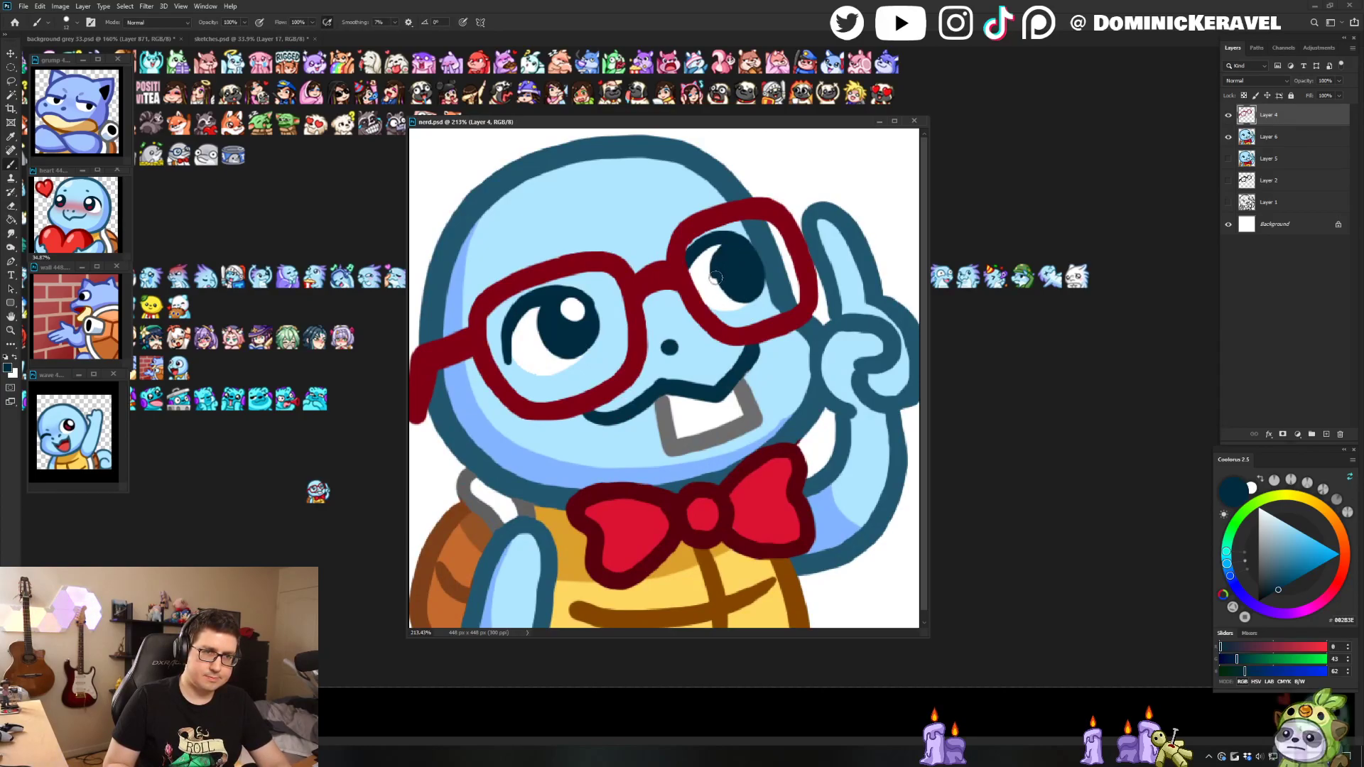
left_click_drag(715, 277, 744, 302)
key("x")
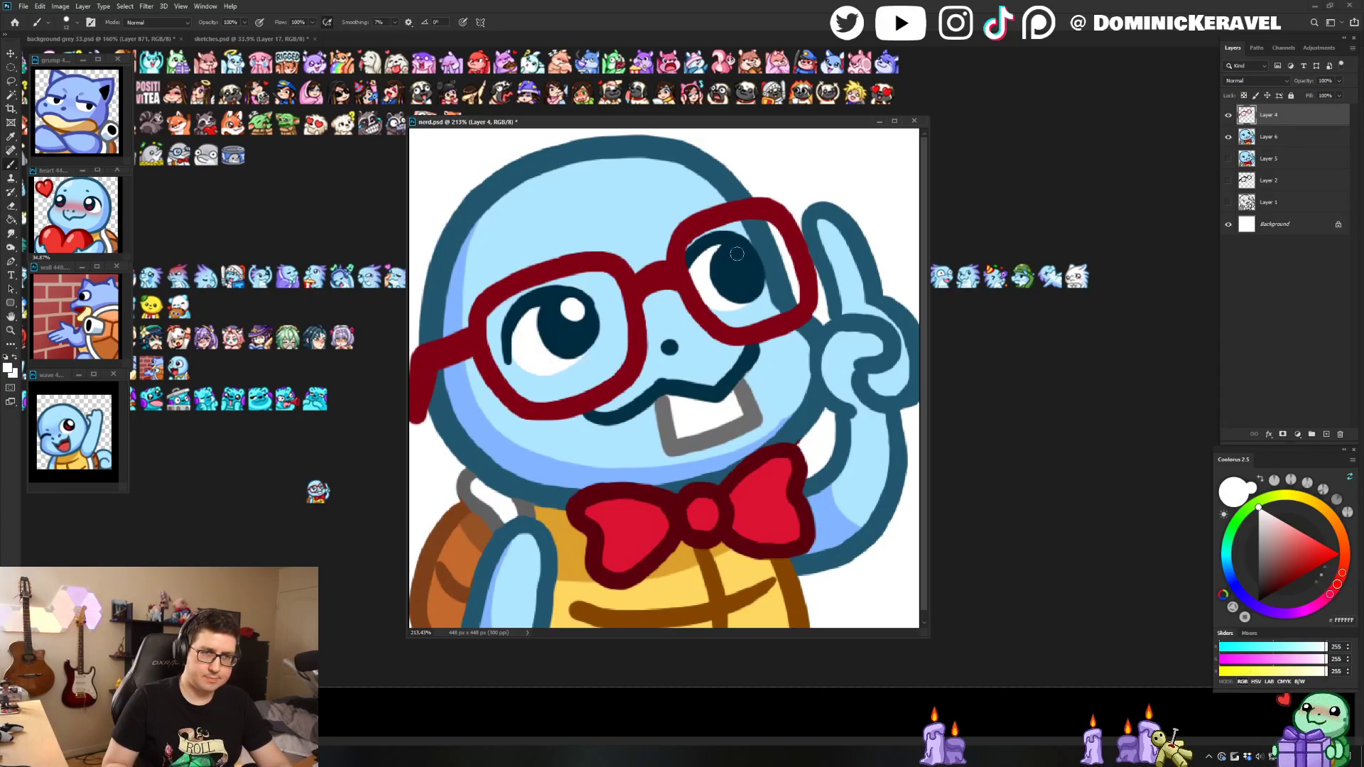
left_click(737, 254)
key("x")
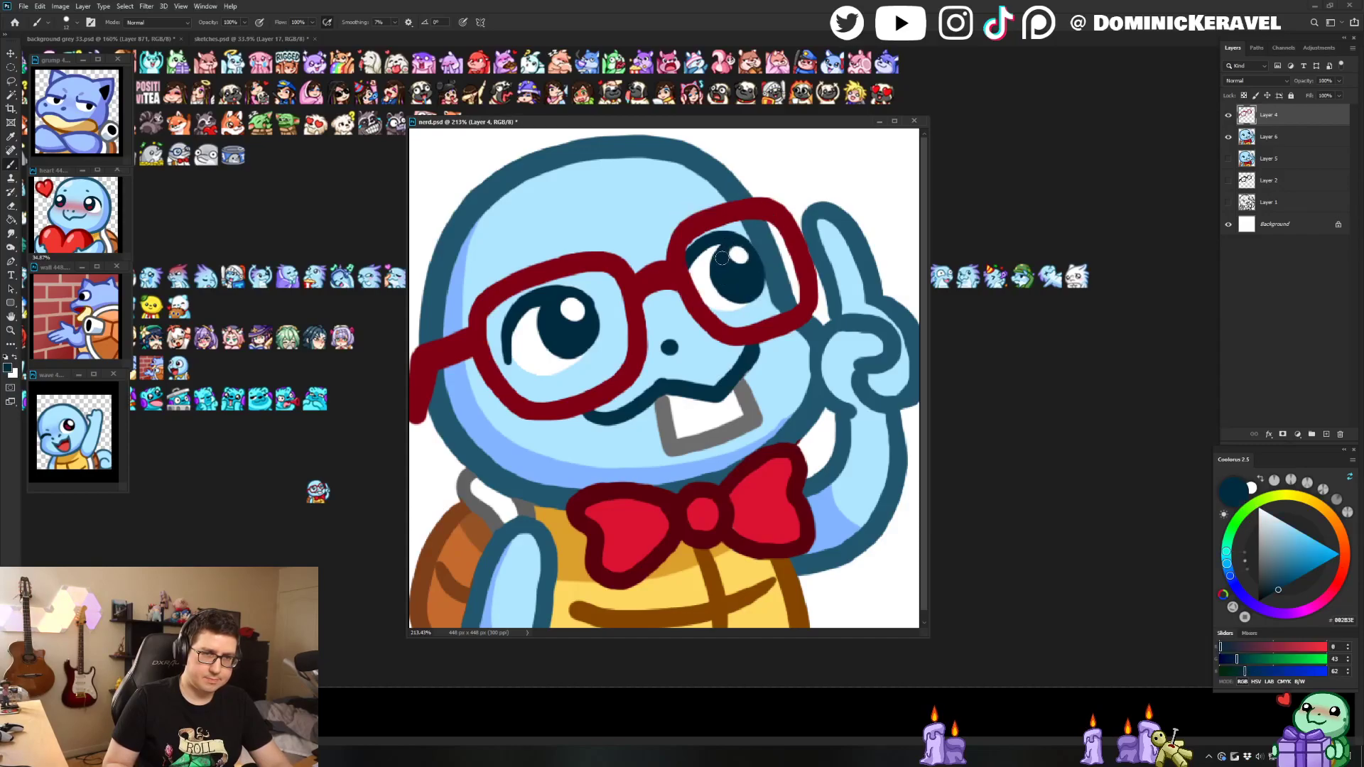
key("ctrl+s")
Step: Move the nerd.psd window slightly farther from the reference images
key("v")
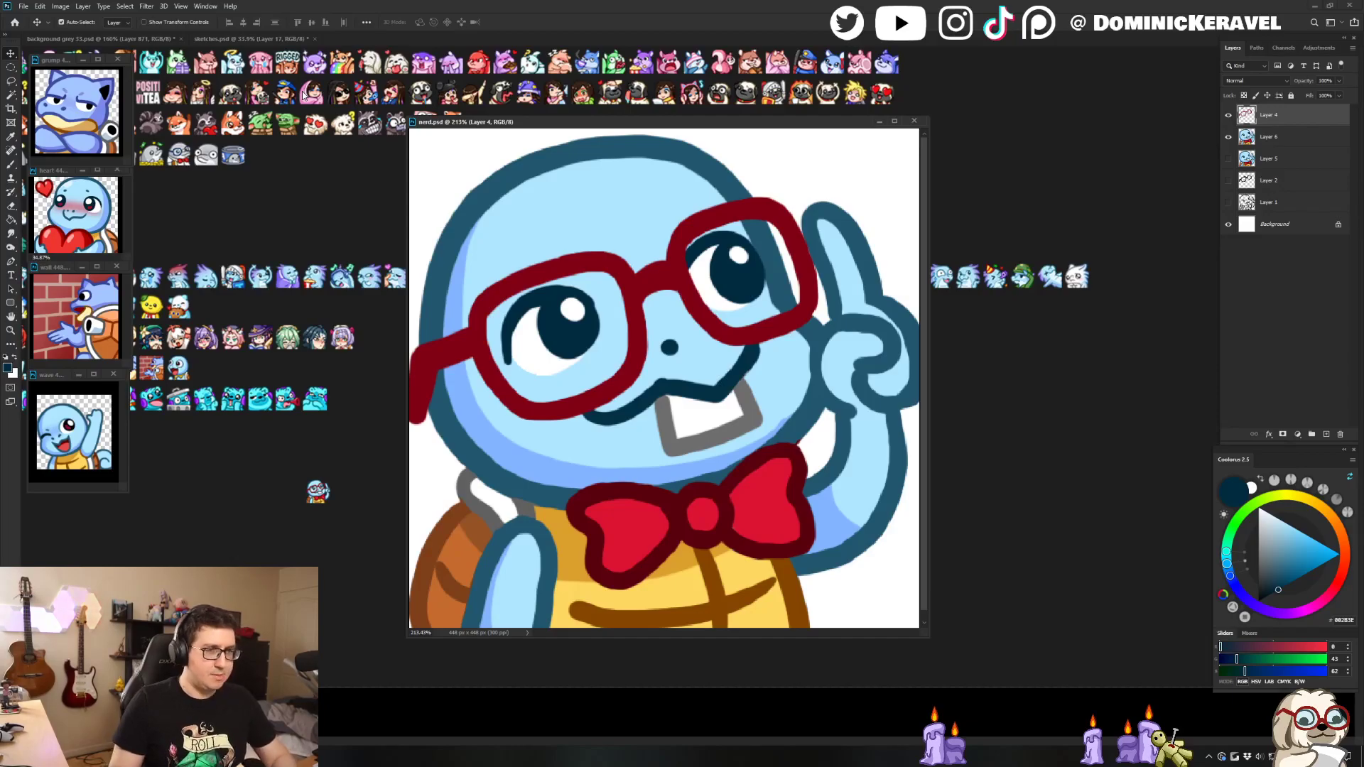
left_click_drag(516, 122, 557, 123)
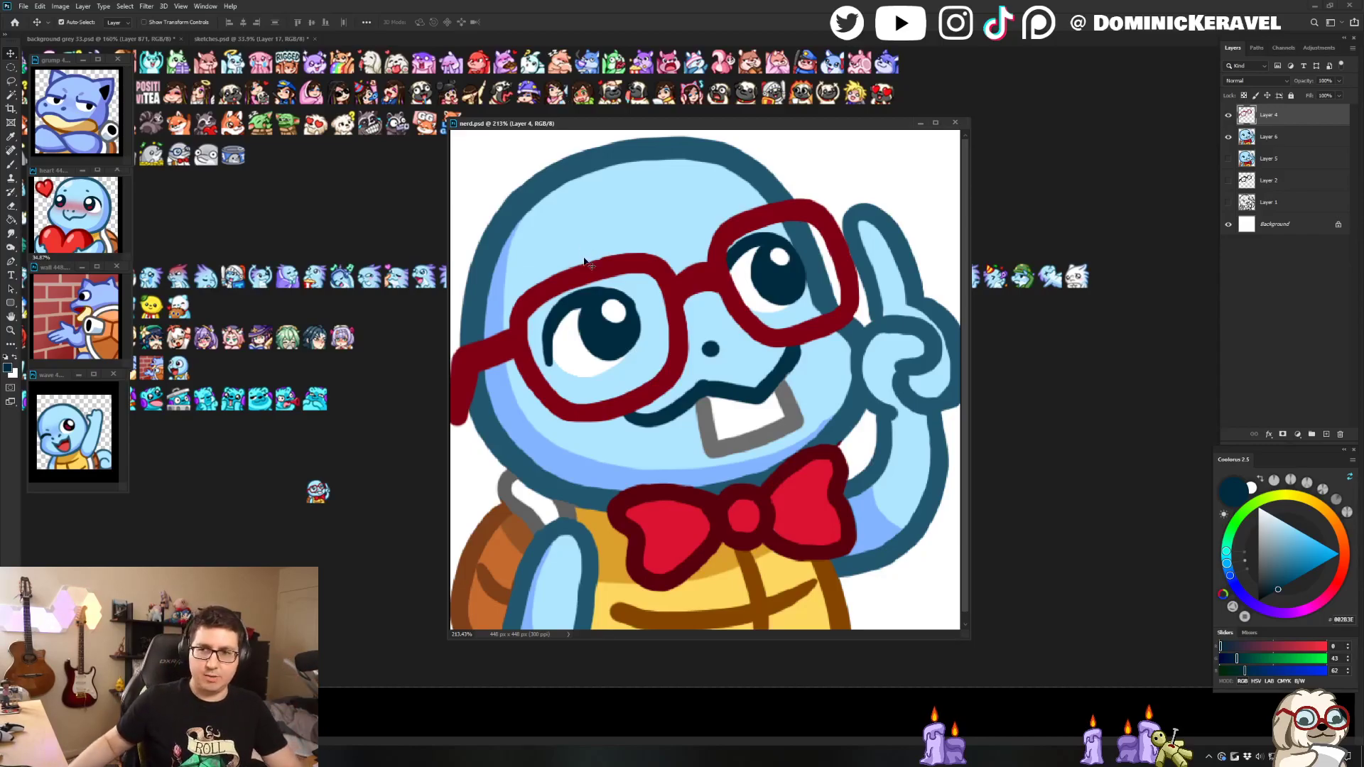
Step: Save nerd.psd, shift the background document's view slightly, and move the nerd.psd window closer to the reference images
key("ctrl+s")
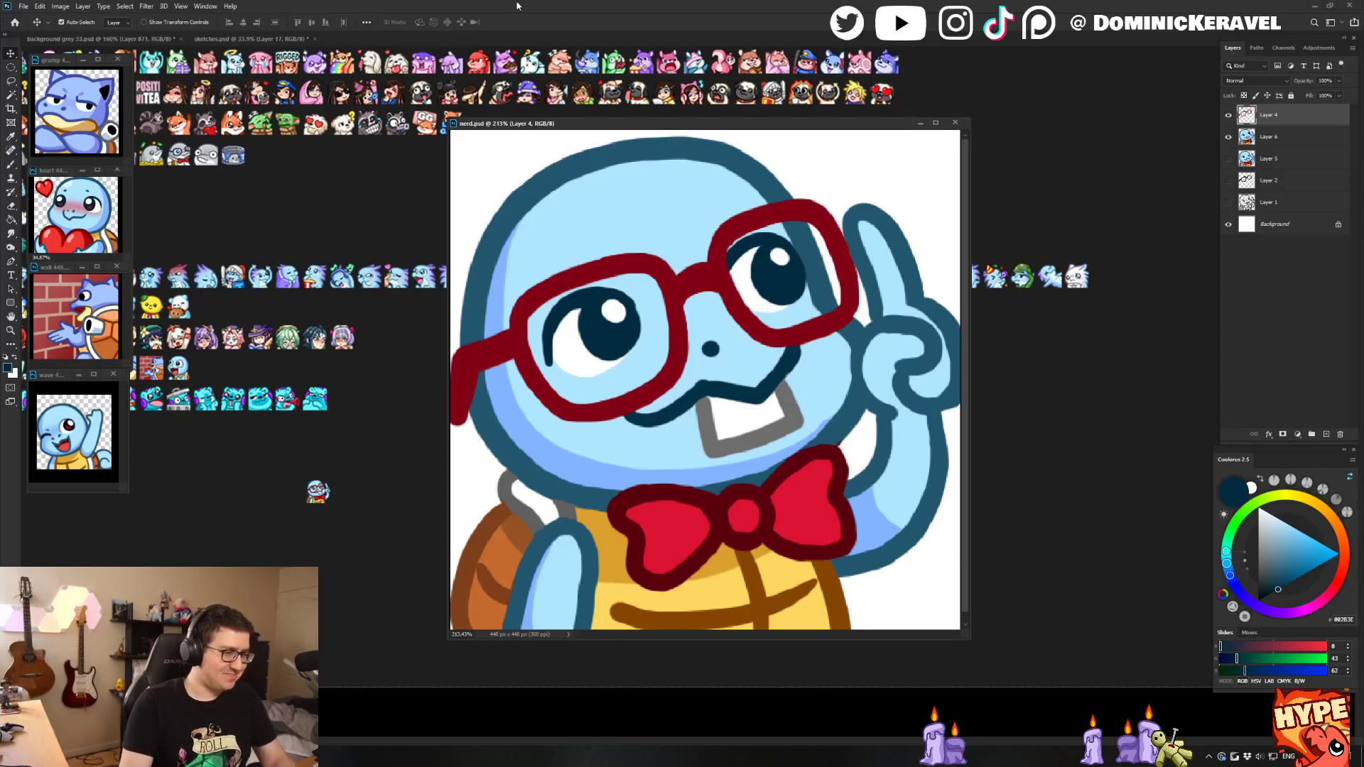
left_click(324, 434)
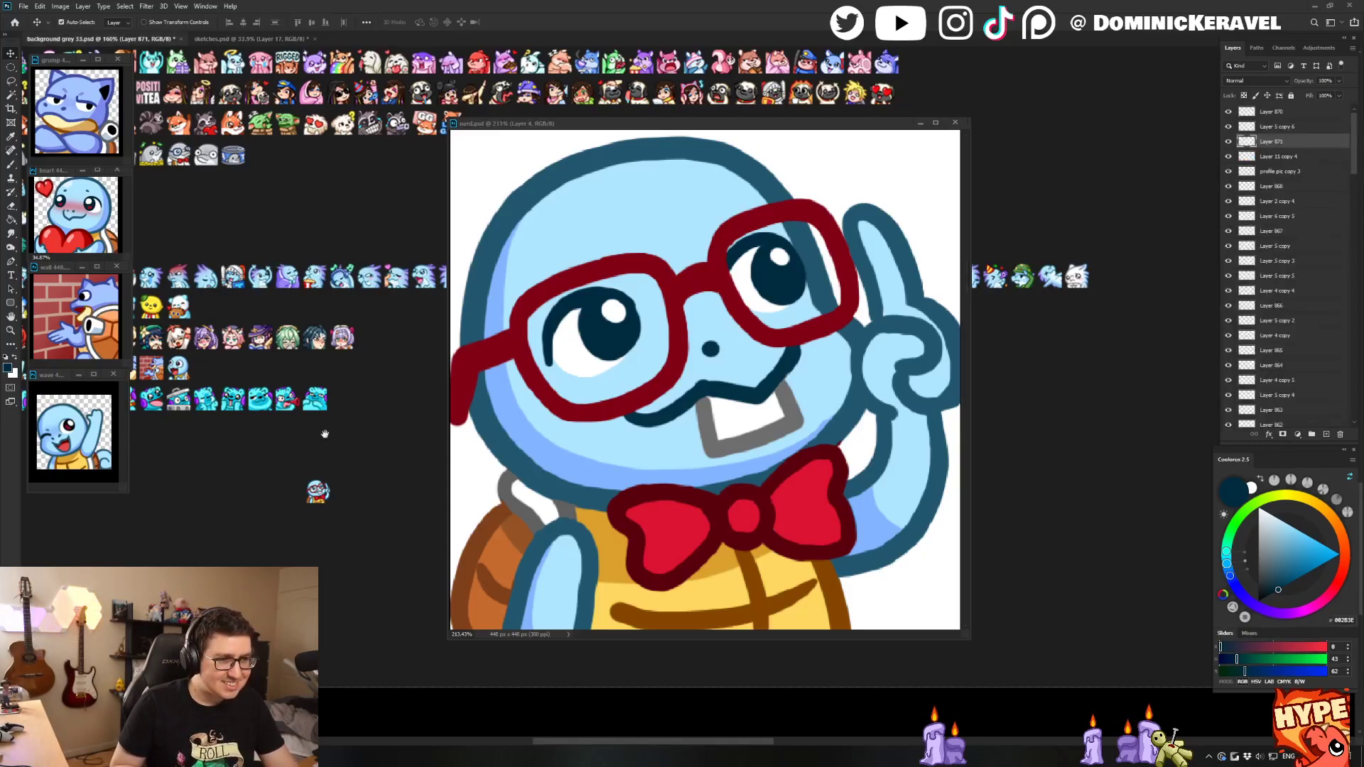
left_click_drag(325, 434, 305, 418)
left_click_drag(596, 123, 566, 103)
Step: Scale Layer 4 and Layer 6 up slightly together with Free Transform, extending the artwork past the canvas's lower-left corner
scroll(706, 421, "down", 5)
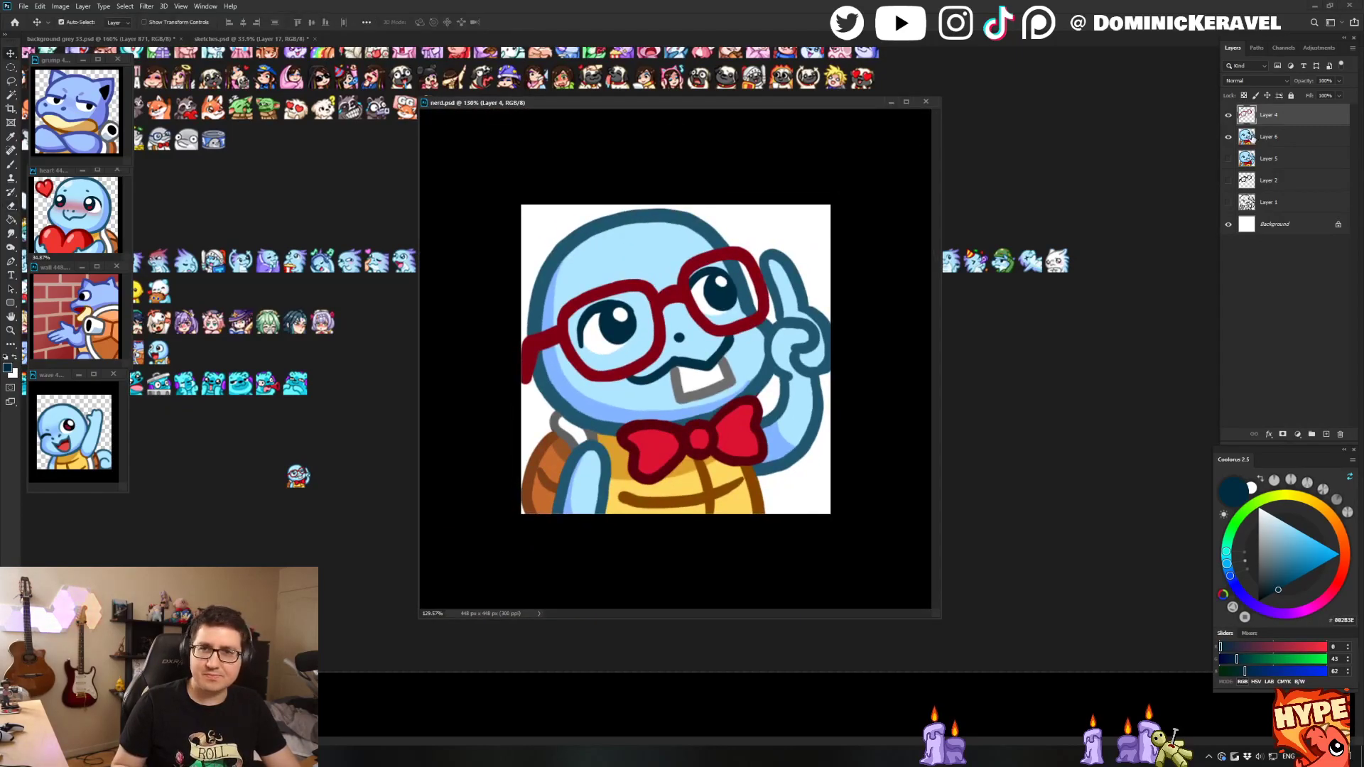
left_click(1278, 137, "shift")
key("ctrl+t")
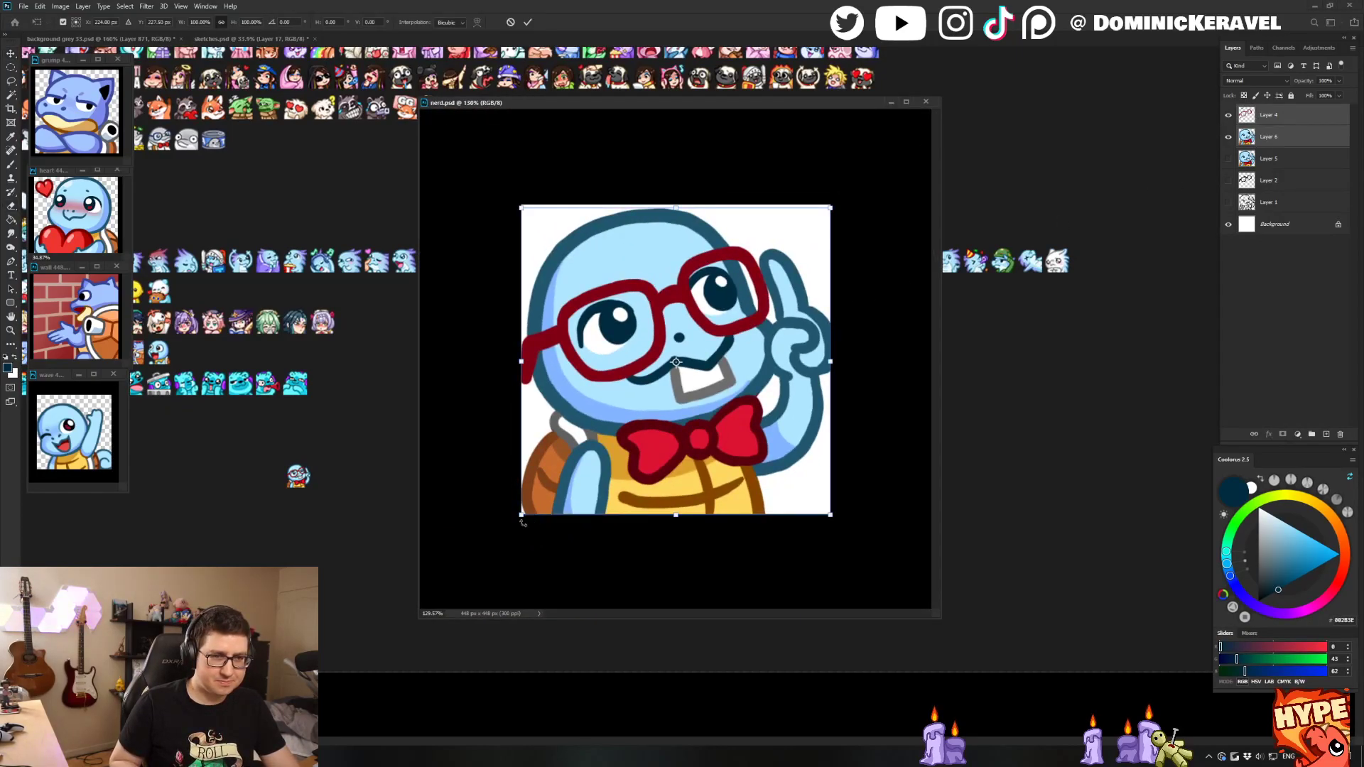
left_click_drag(523, 523, 508, 527)
key("Return")
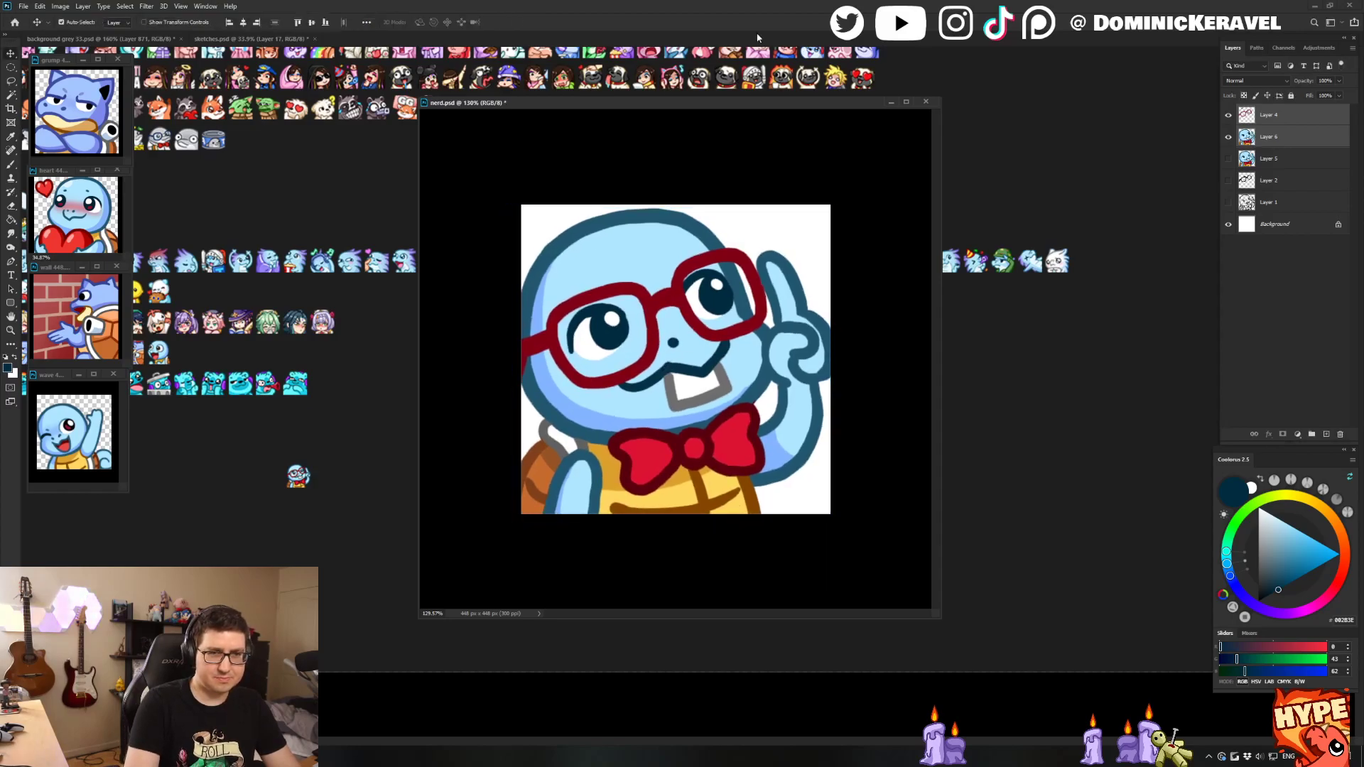
Step: Nudge the enlarged Layer 4 and Layer 6 slightly upward together to reposition the turtle on the canvas
key("Up")
key("Up")
key("Up")
key("Up")
key("Up")
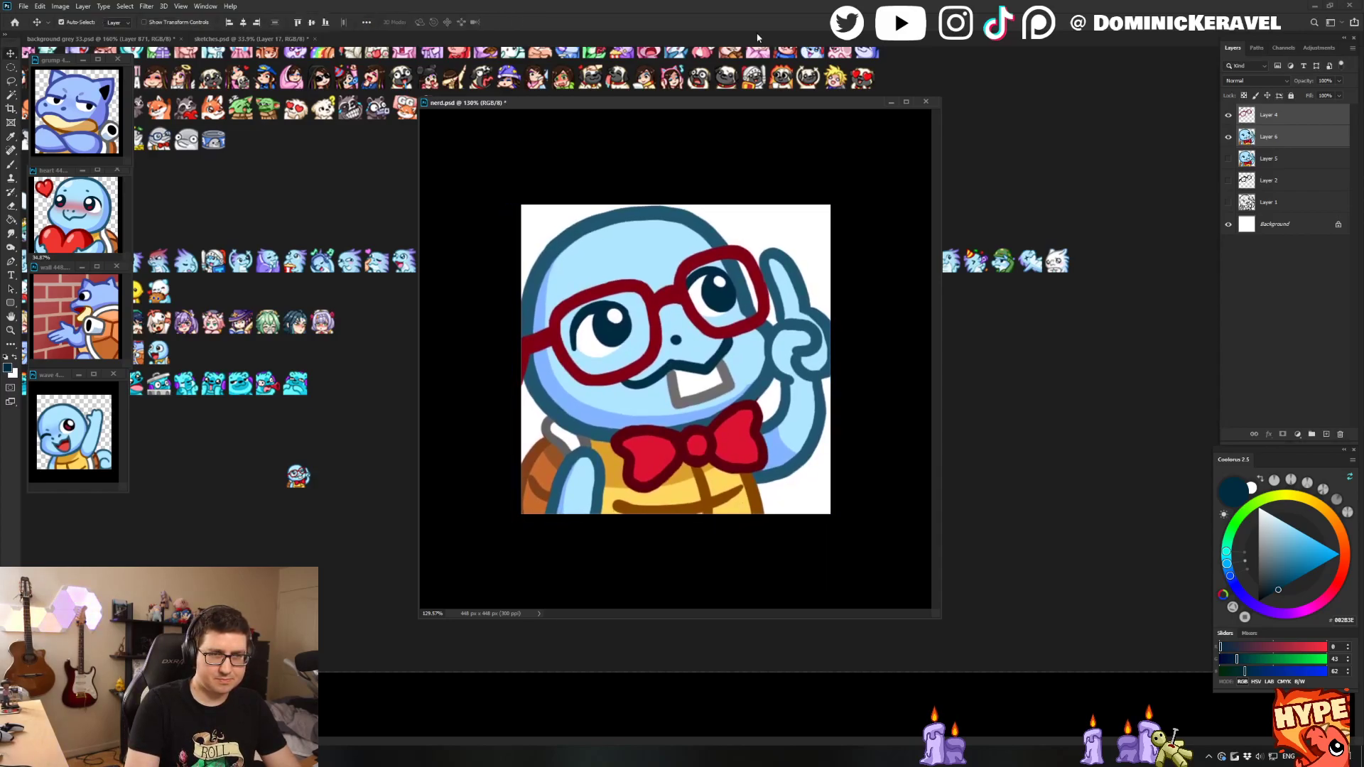
key("Down")
key("Down")
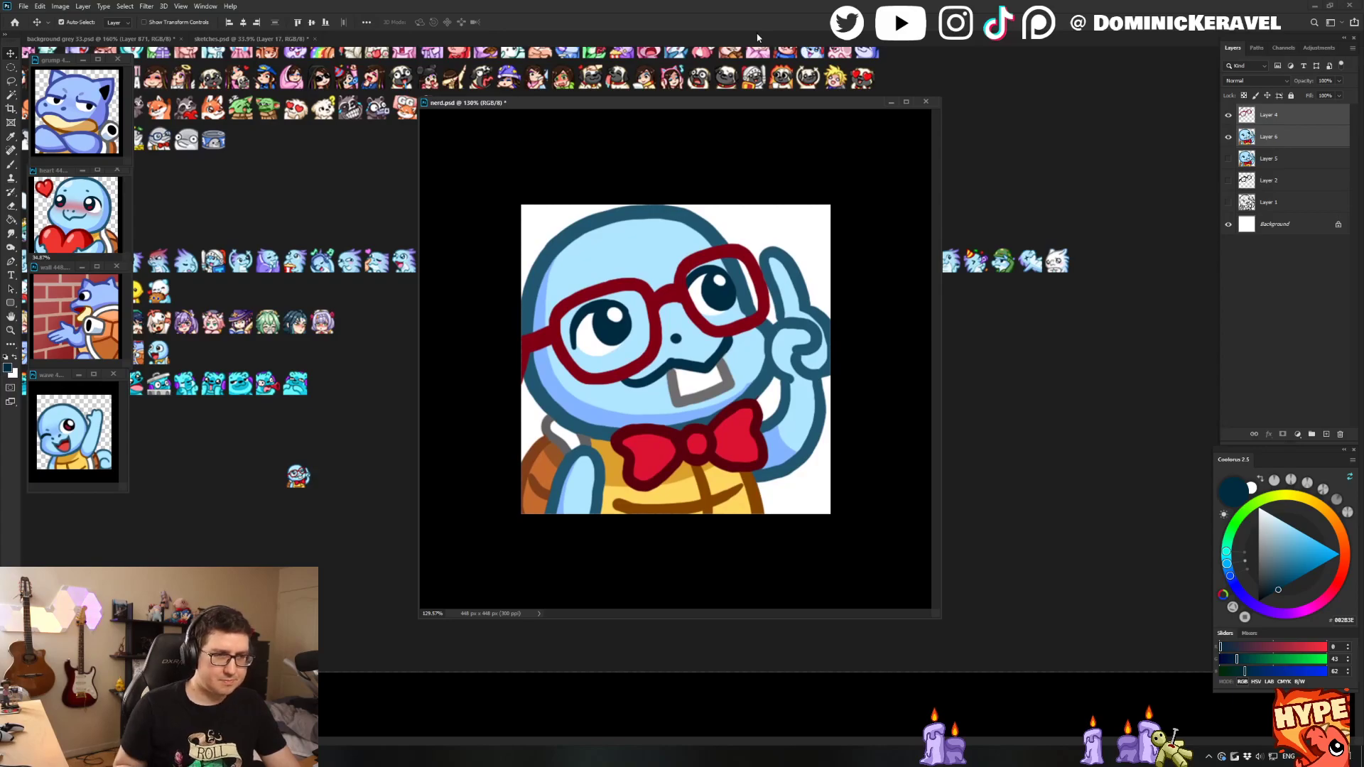
key("e")
key("v")
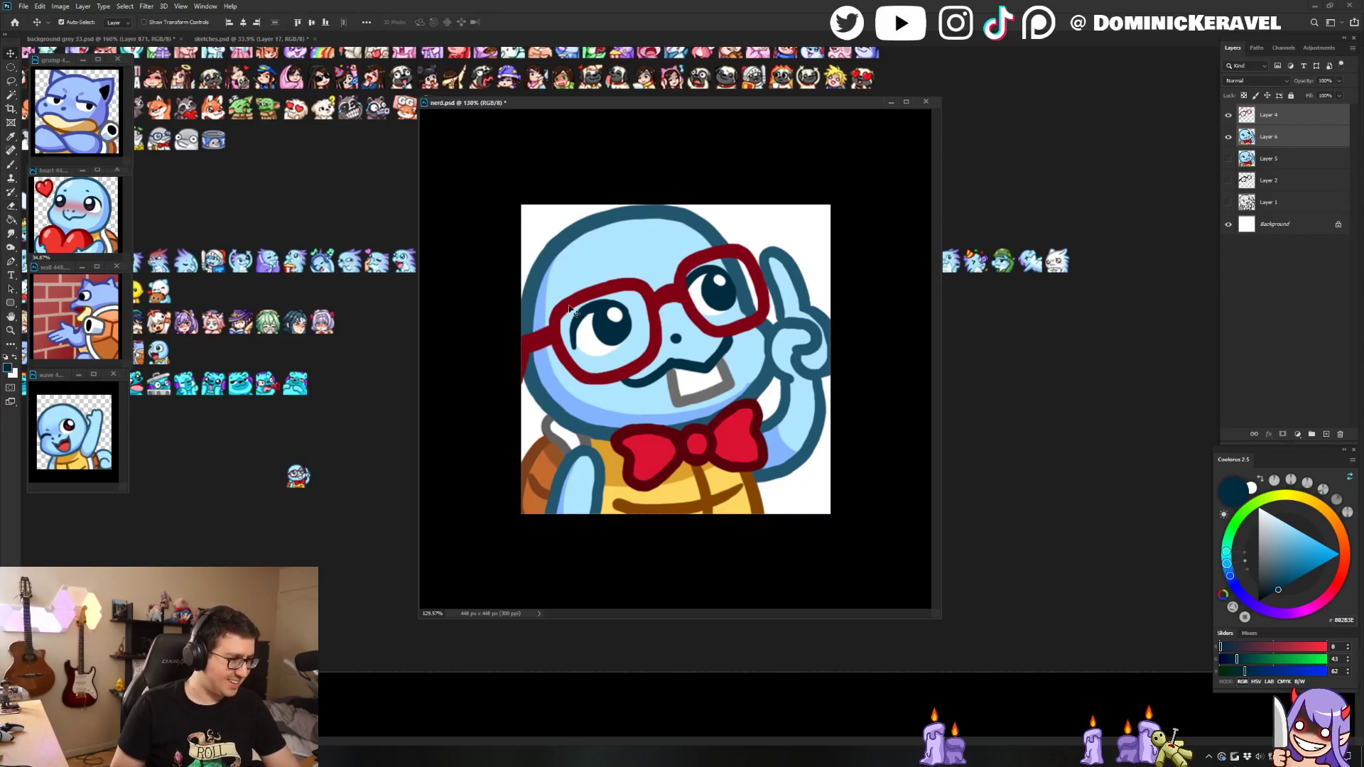
key("w")
left_click(556, 455)
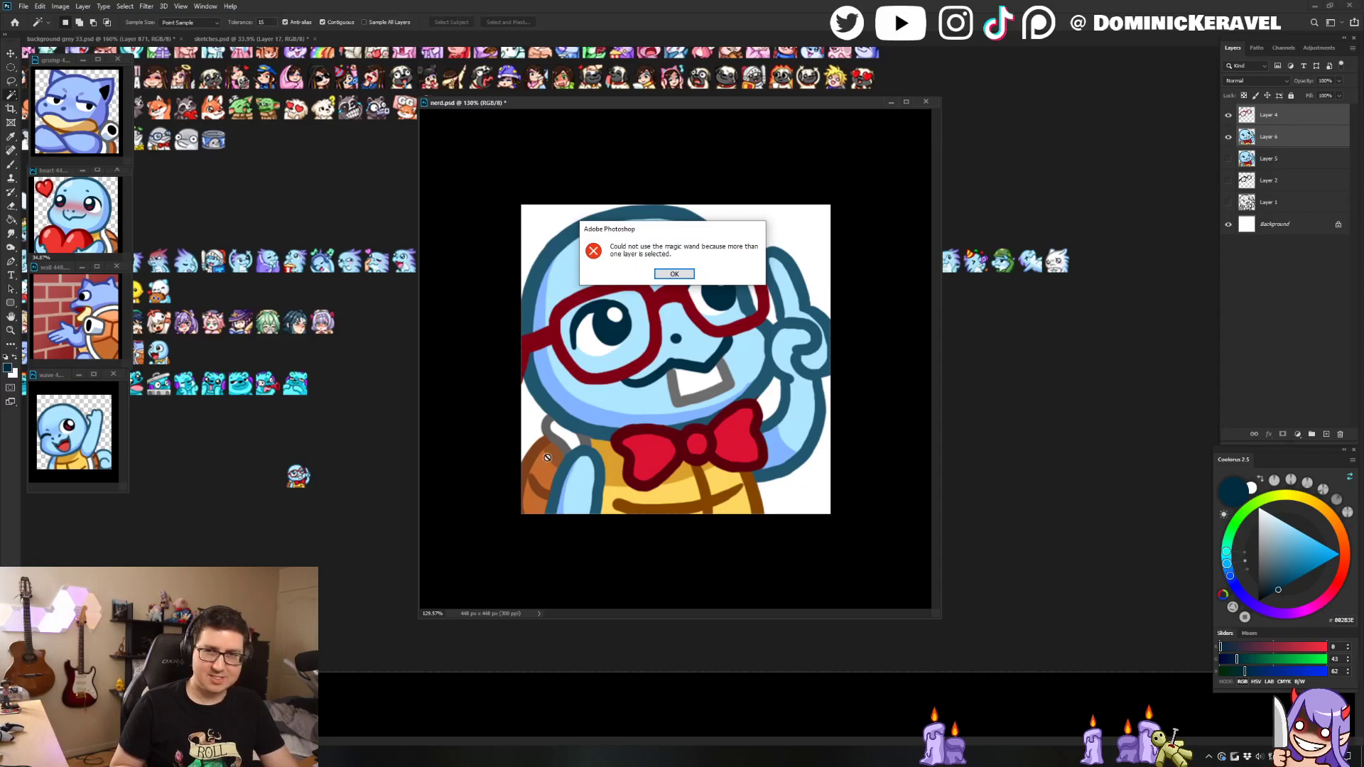
key("Return")
key("v")
left_click_drag(547, 458, 551, 453)
key("ctrl+z")
Step: Select the brown shell area on Layer 6 with the Magic Wand, transform it inward from the canvas edge, and deselect
left_click(1307, 152)
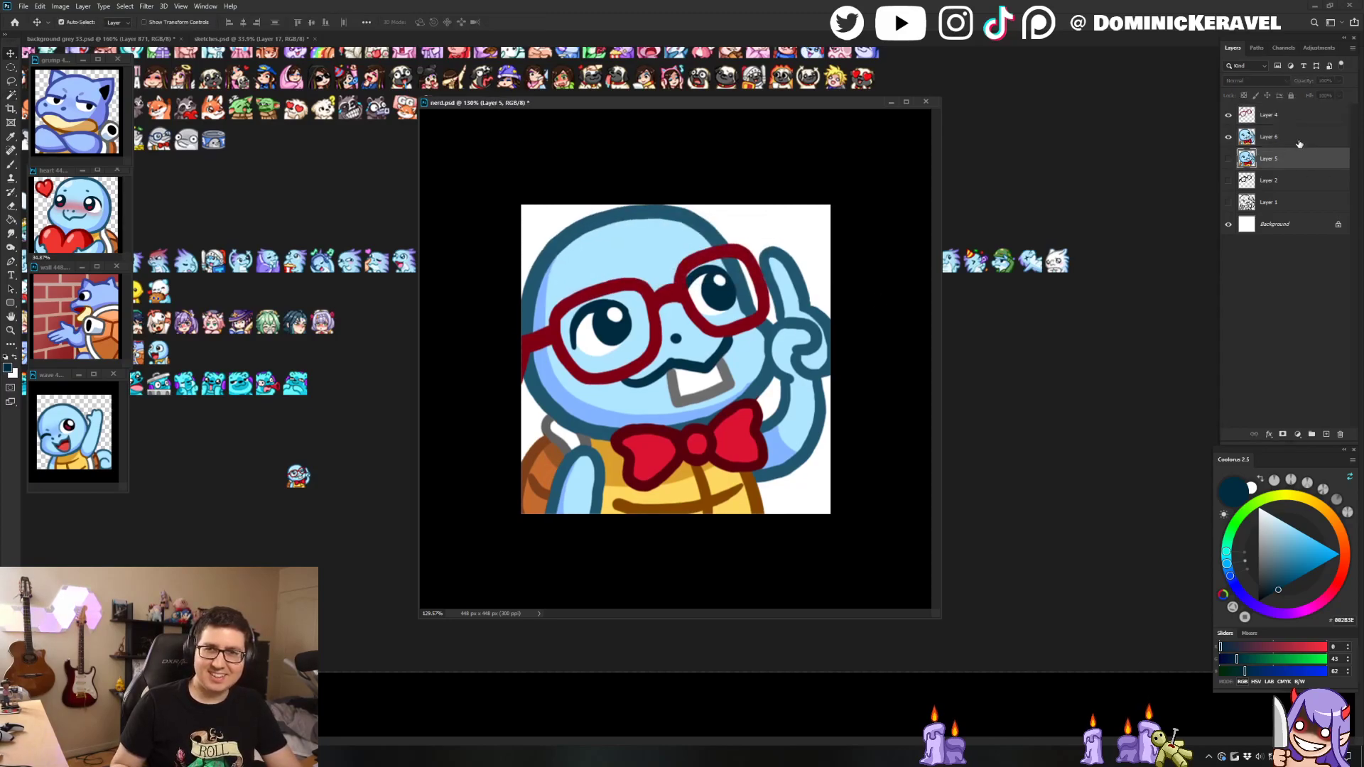
left_click(1300, 142)
key("w")
left_click(539, 476)
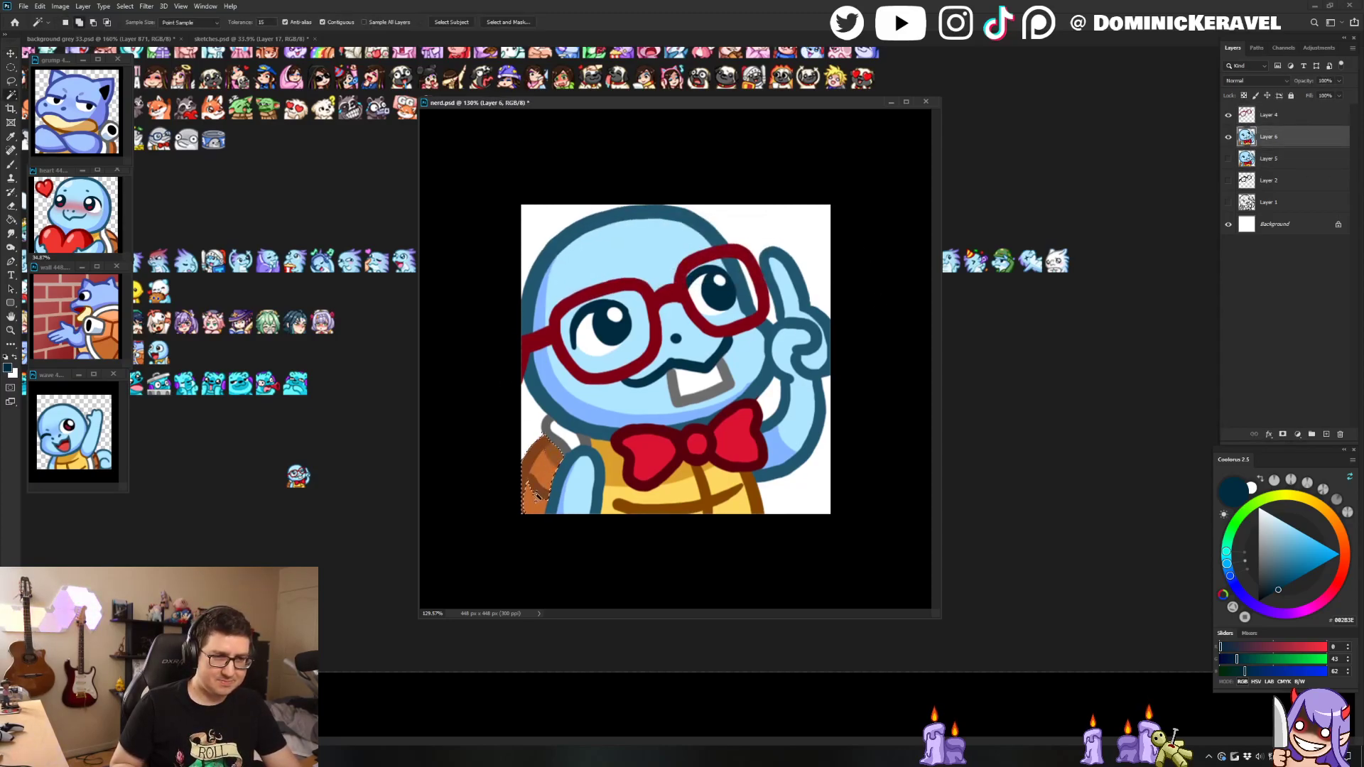
key("ctrl+t")
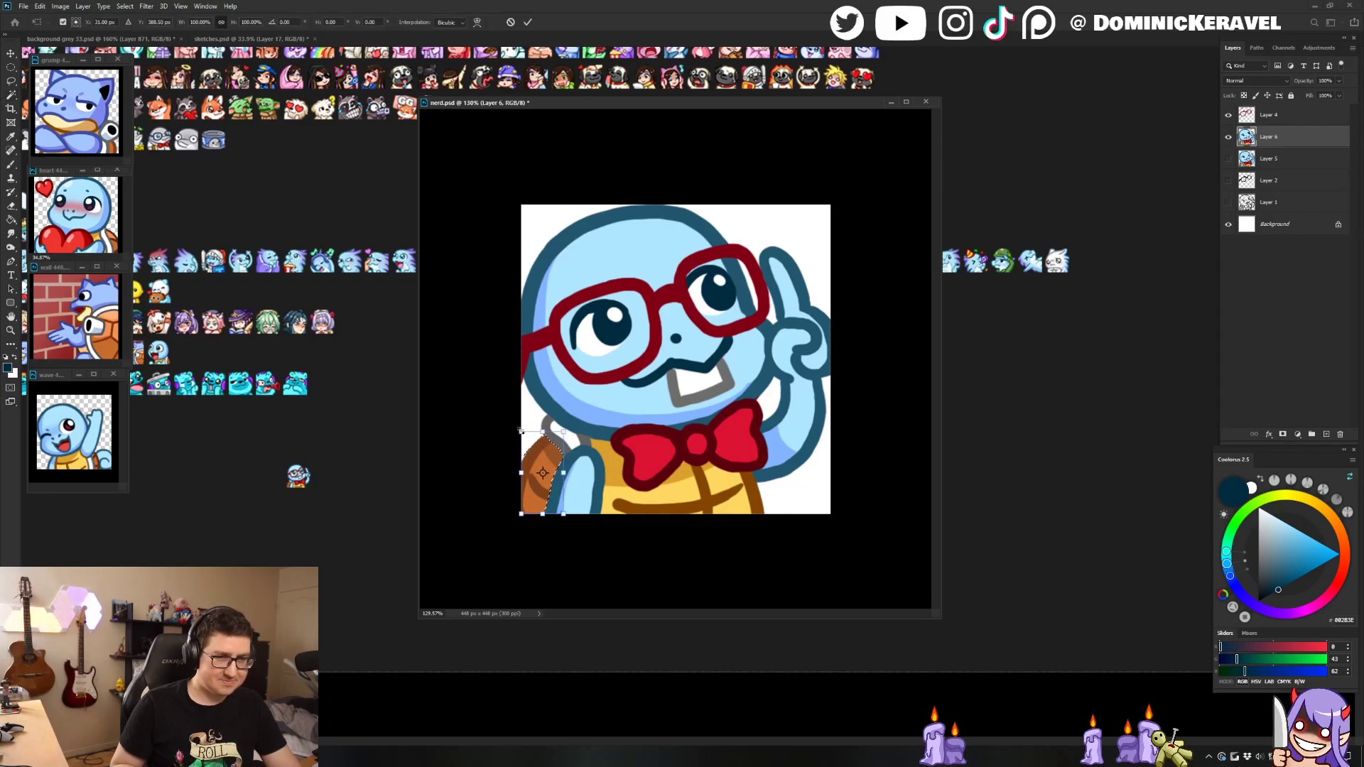
key("Return")
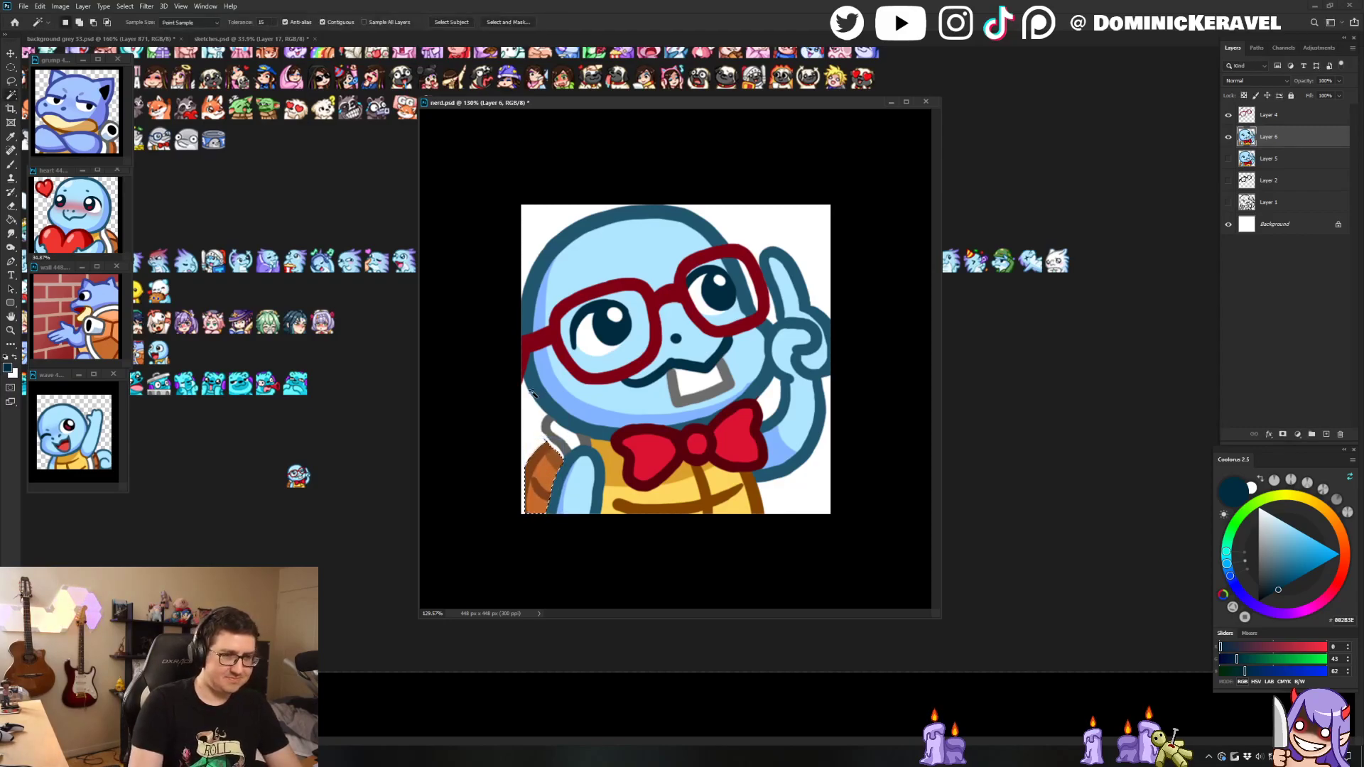
key("ctrl+d")
Step: Repaint the shell's outer edge on Layer 6 with its sampled browns and touch up the neighbouring arm outline in dark blue
key("b")
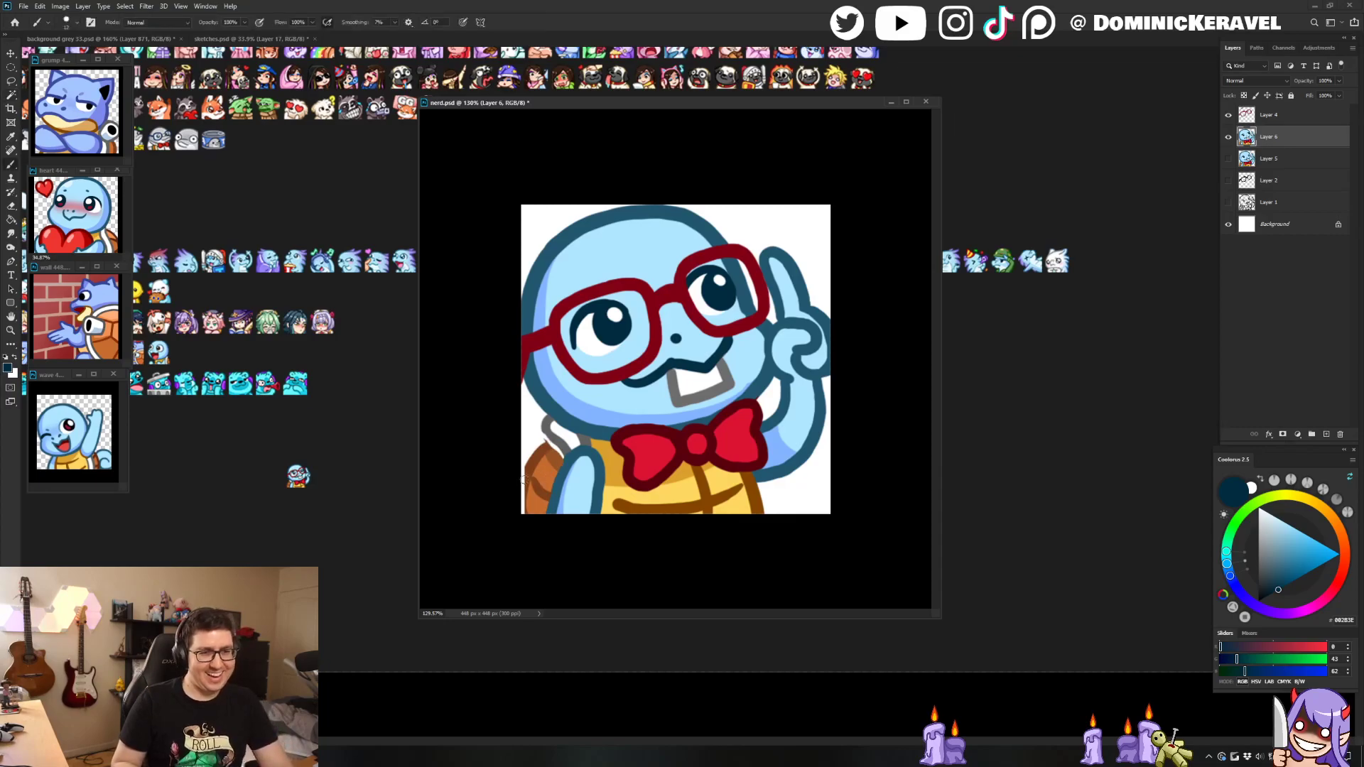
left_click(531, 465, "alt")
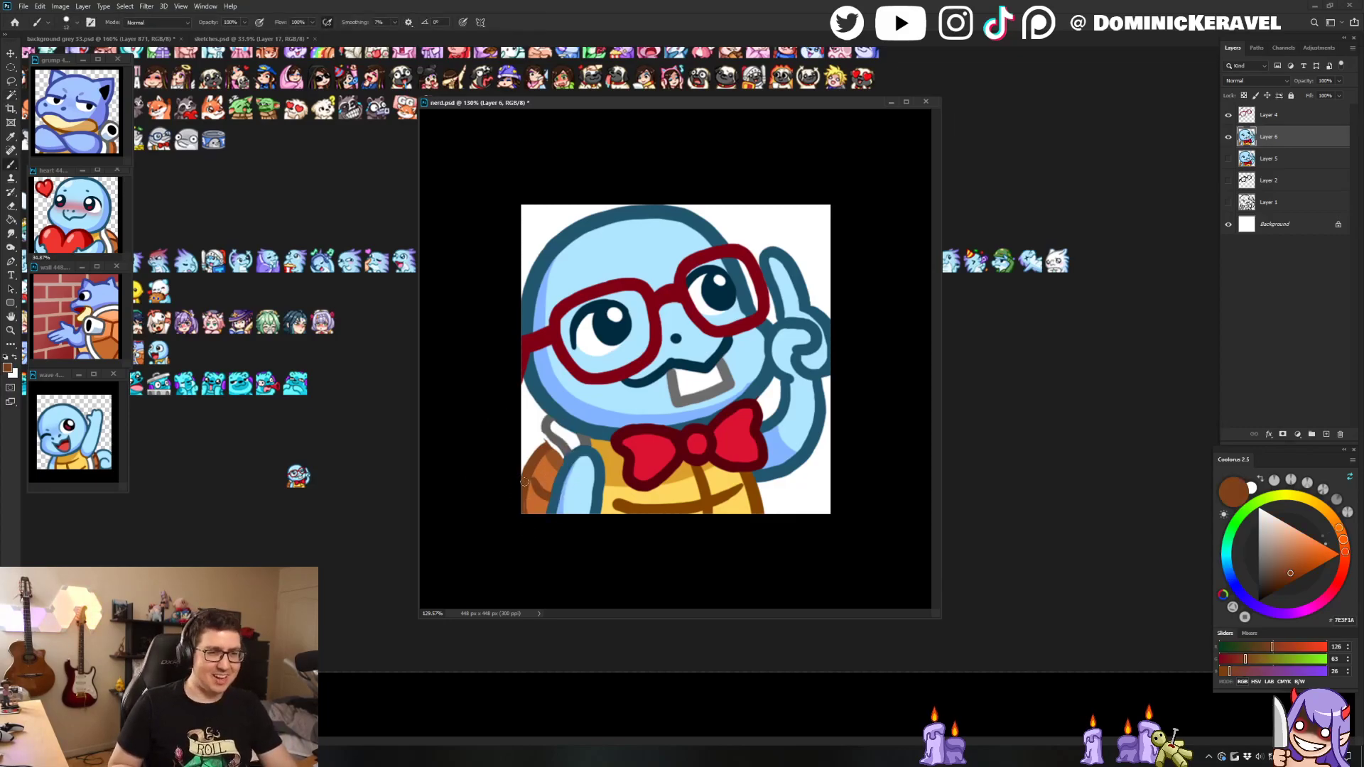
key("e")
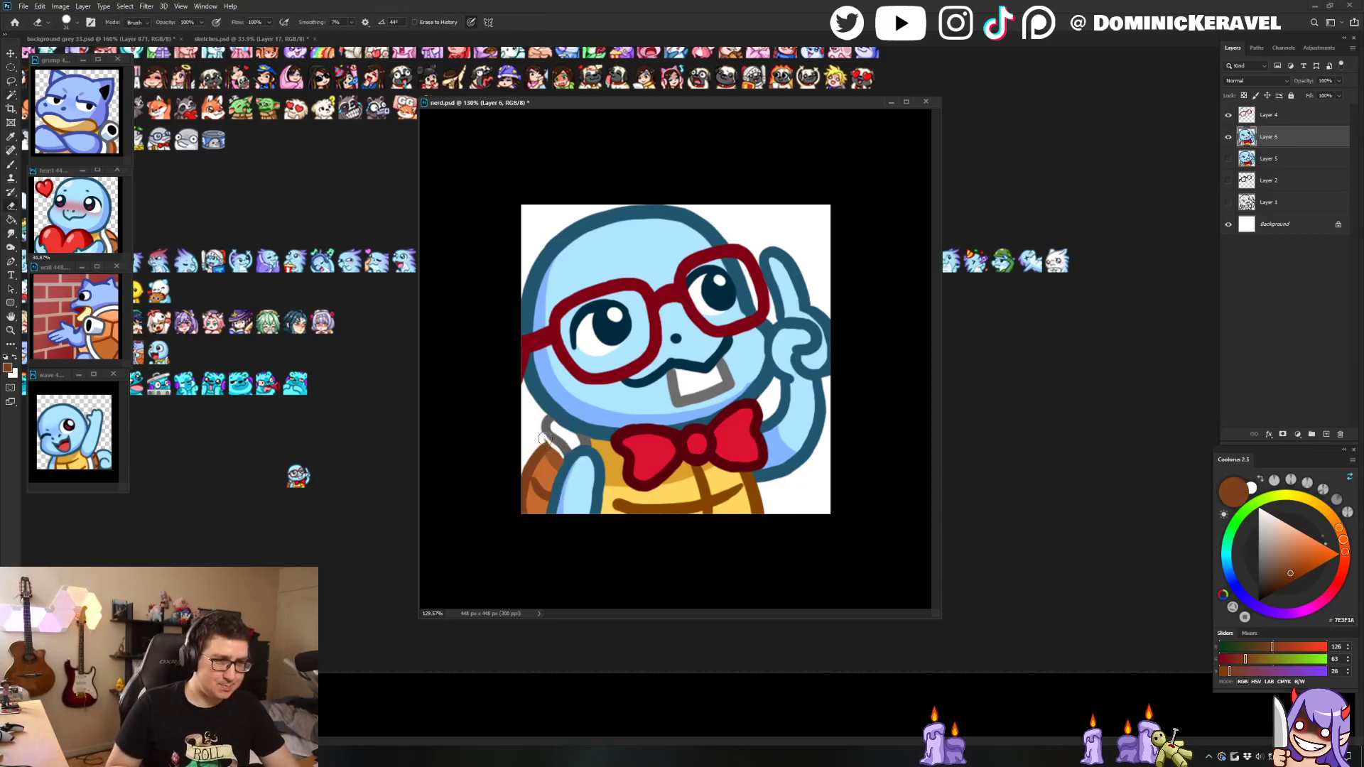
key("b")
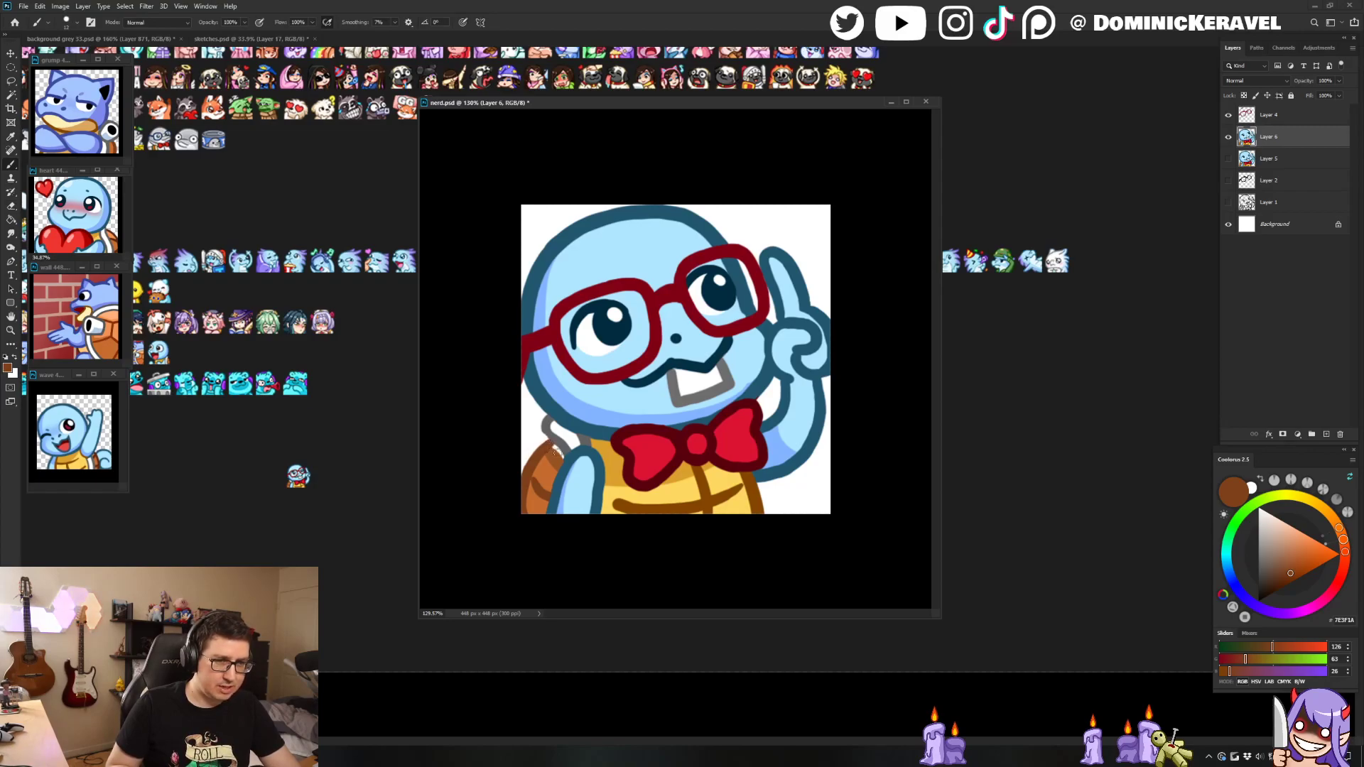
left_click(553, 451, "alt")
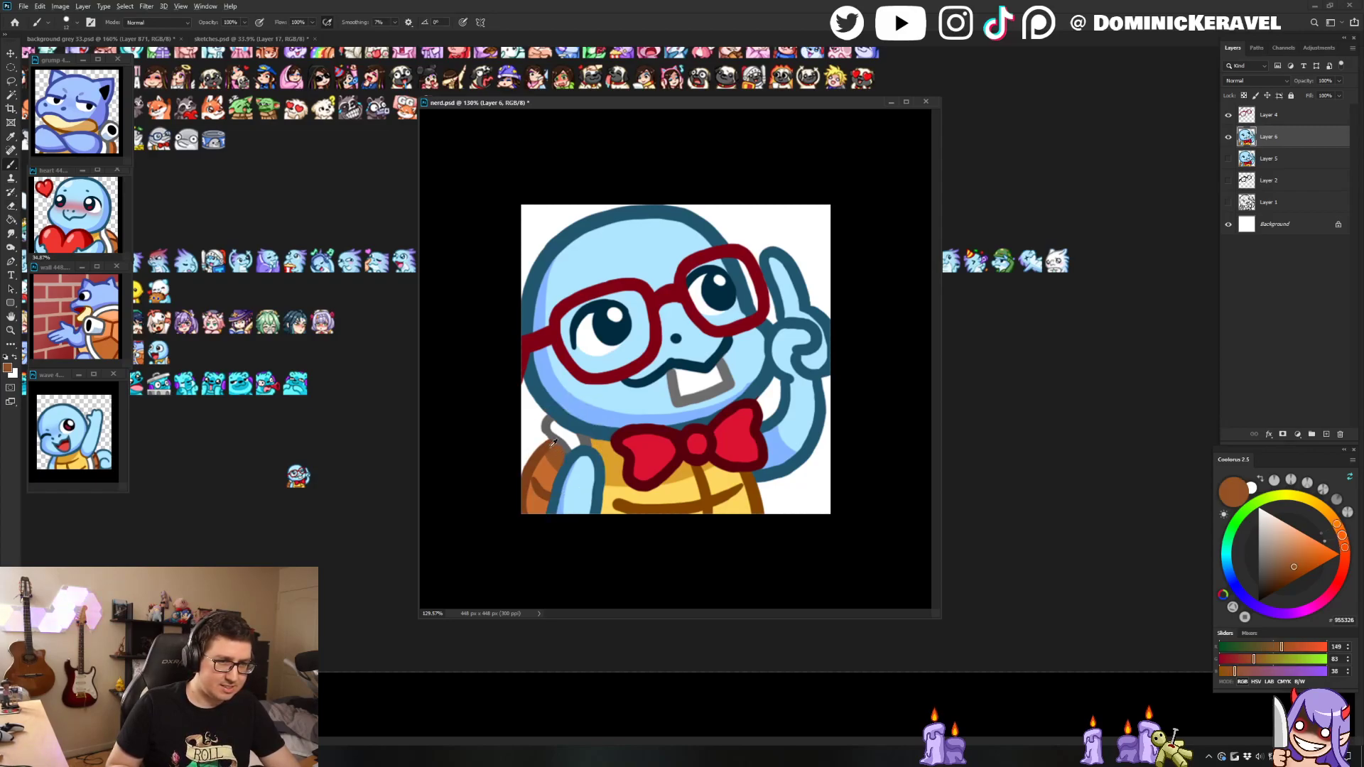
left_click(568, 470, "alt")
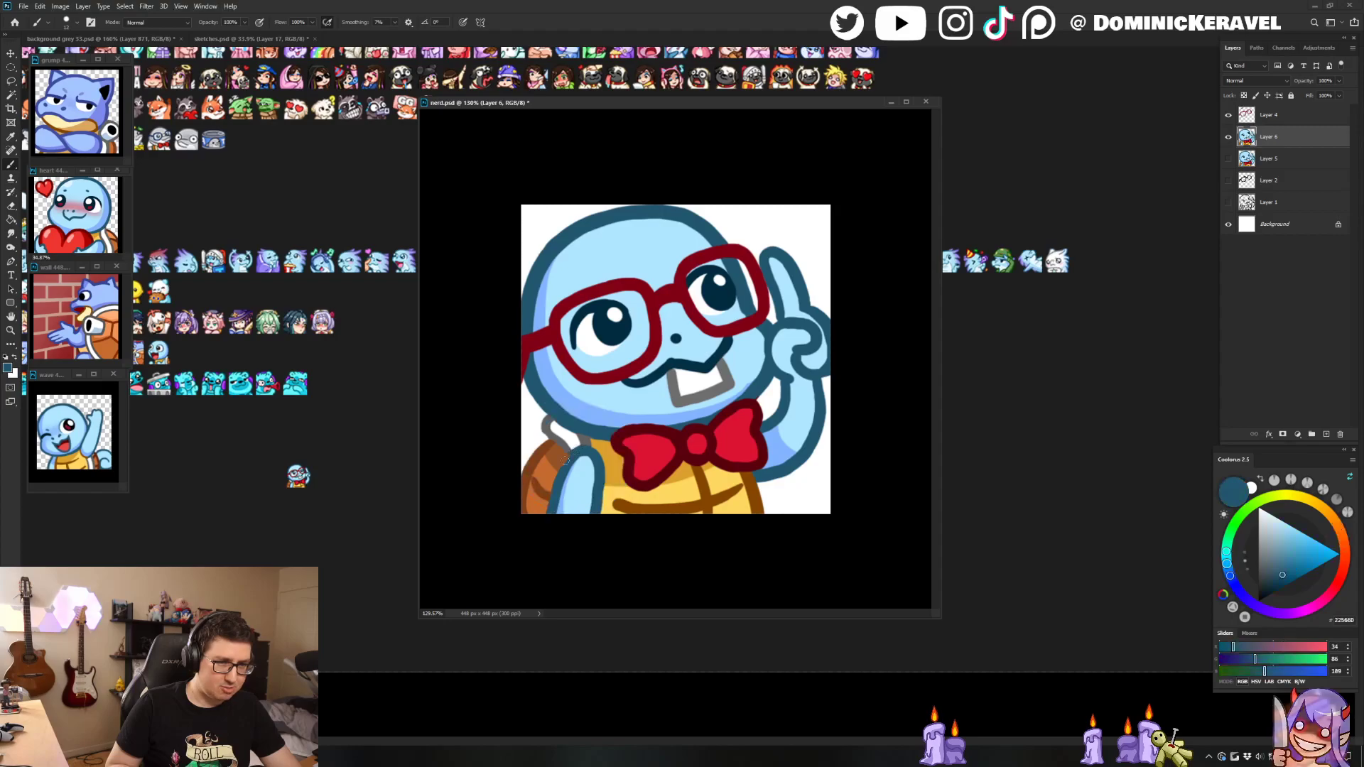
Step: Reshape the white shell rim behind the arm on Layer 6 using sampled gray for its outline and white for its fill
left_click(552, 436, "alt")
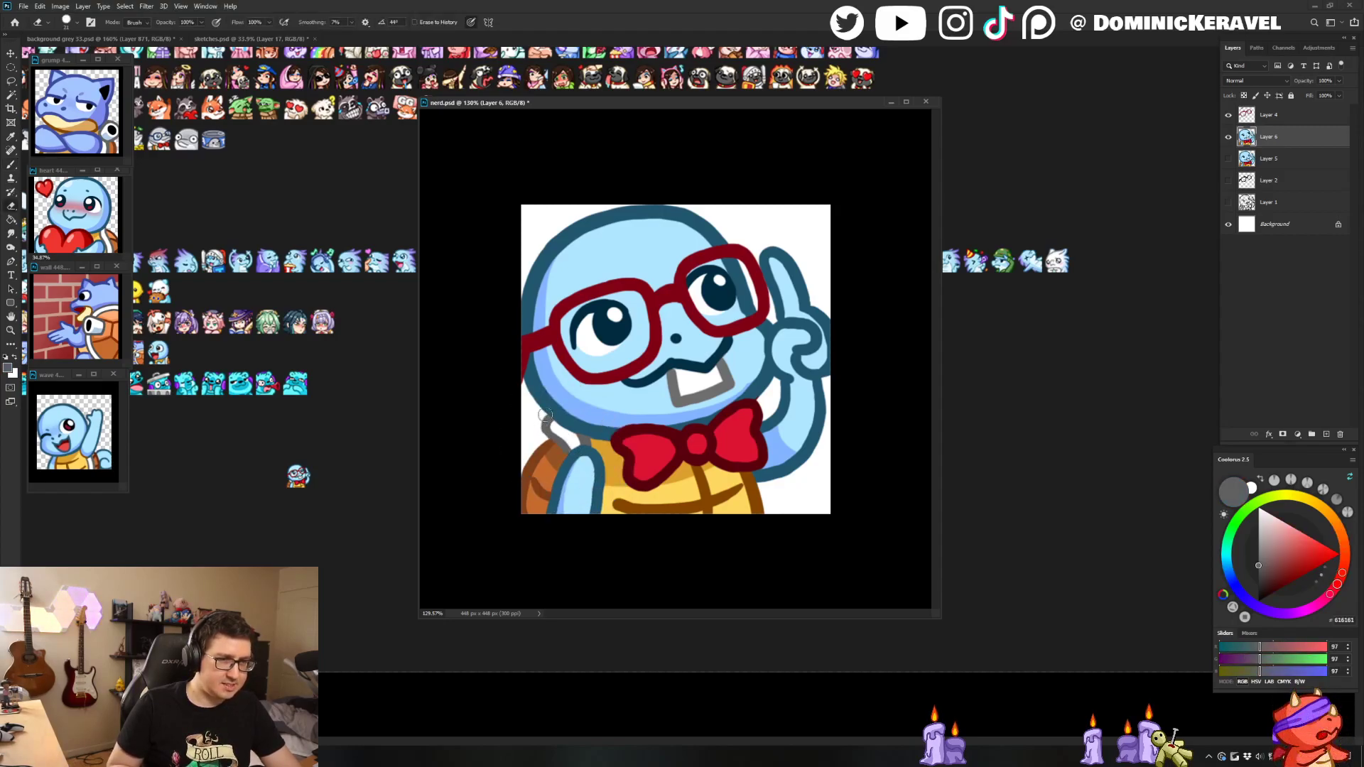
left_click(565, 431, "alt")
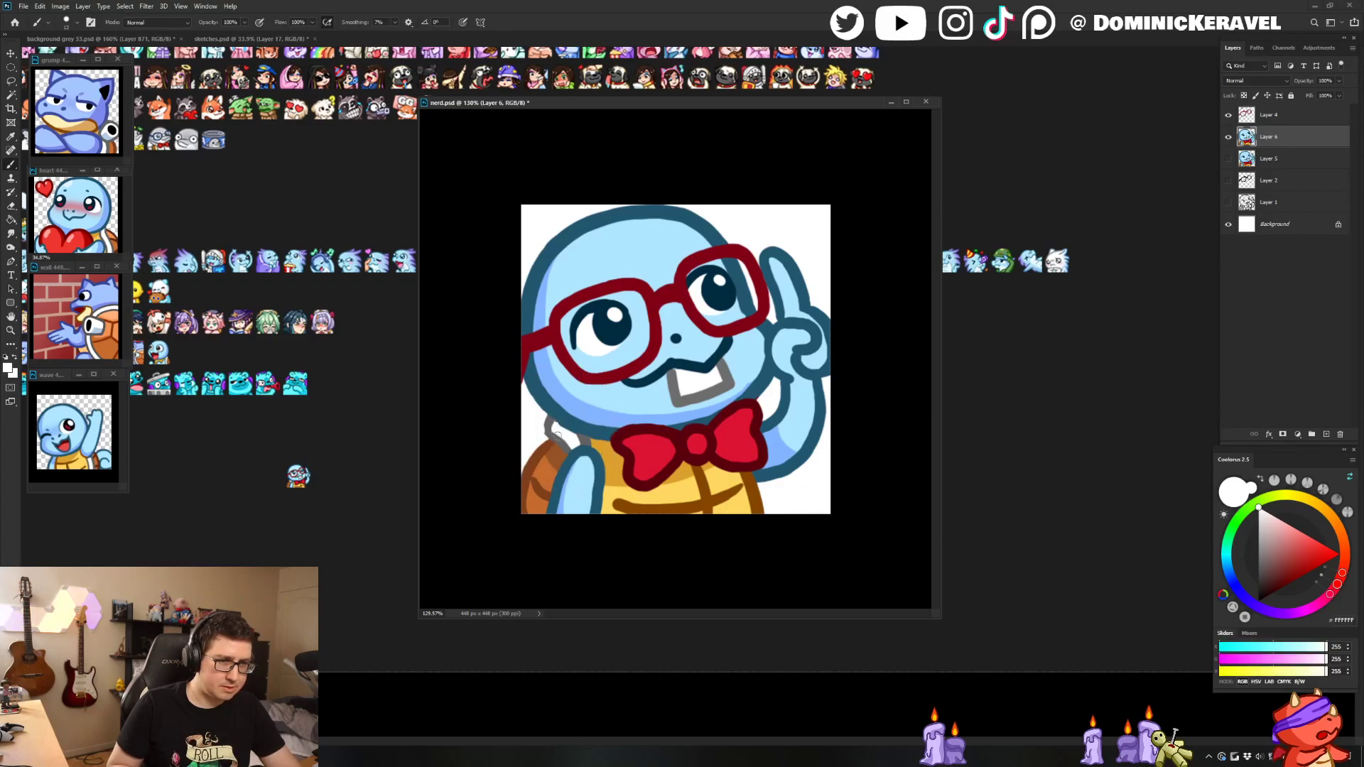
left_click(549, 425, "alt")
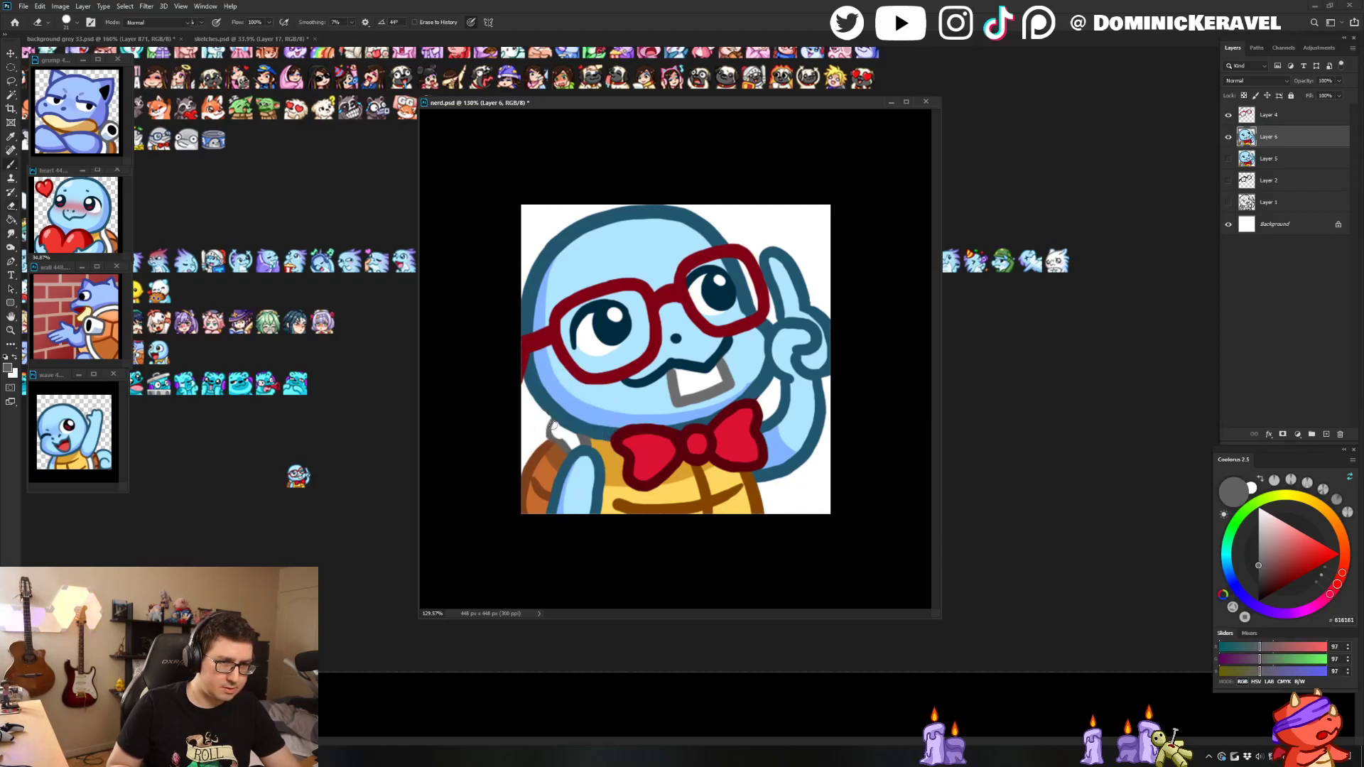
left_click(562, 435, "alt")
left_click(553, 437, "alt")
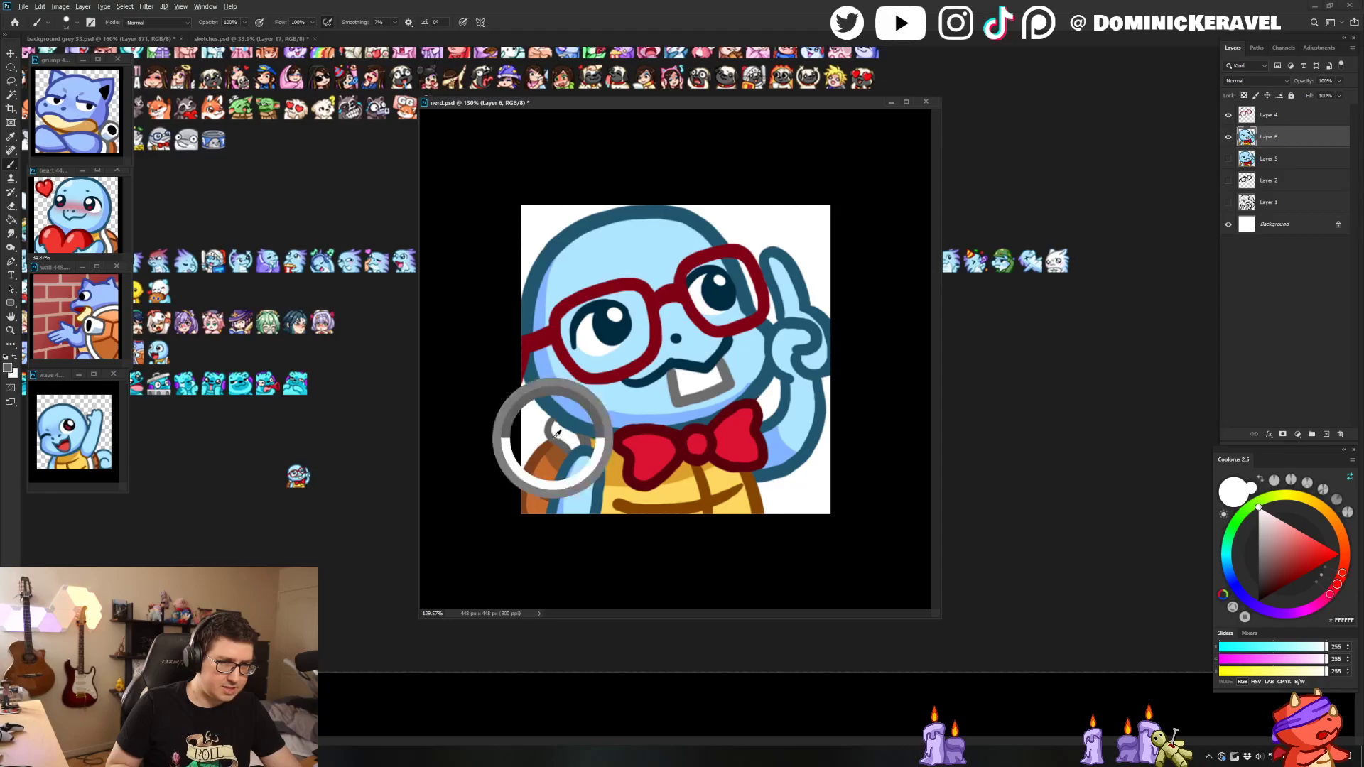
Step: Clean up where the rim meets the shell with sampled dark brown, gray and white, and save nerd.psd
left_click(544, 449, "alt")
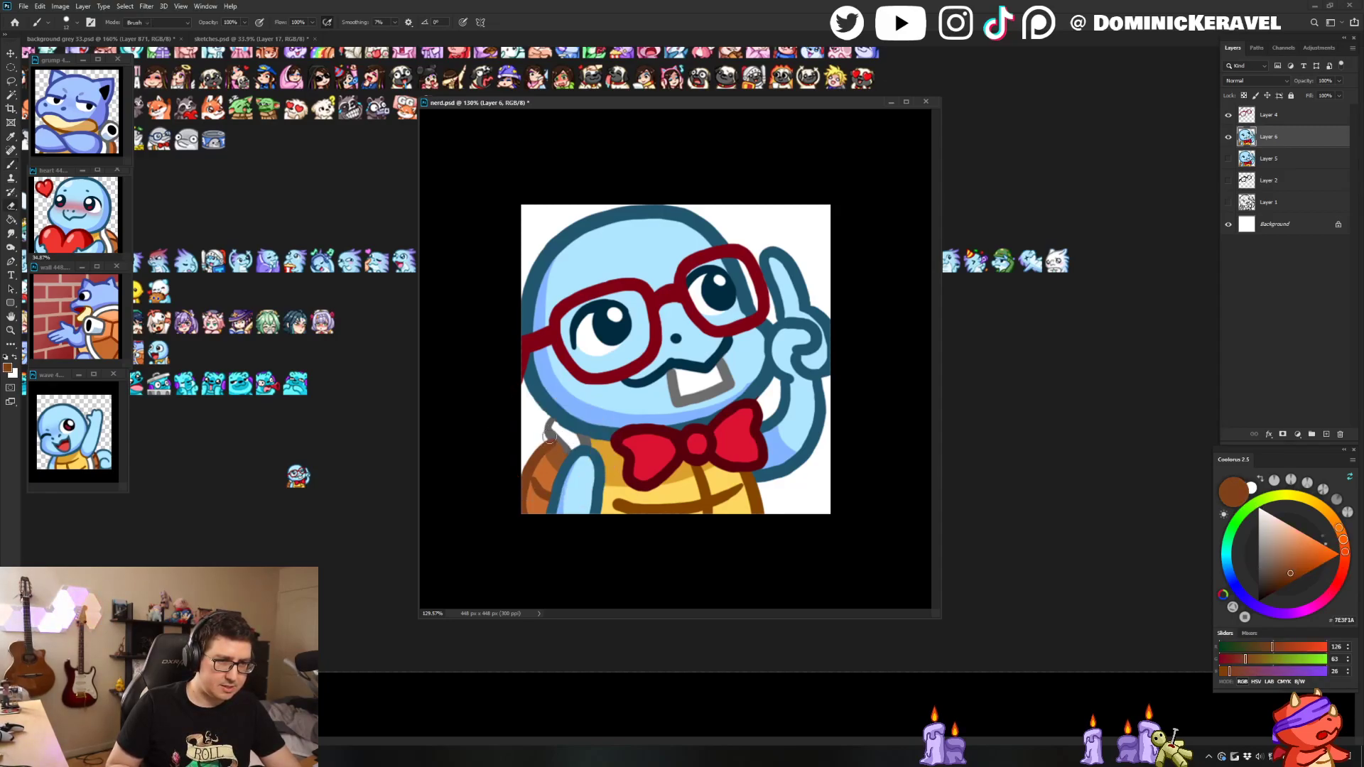
left_click(557, 430, "alt")
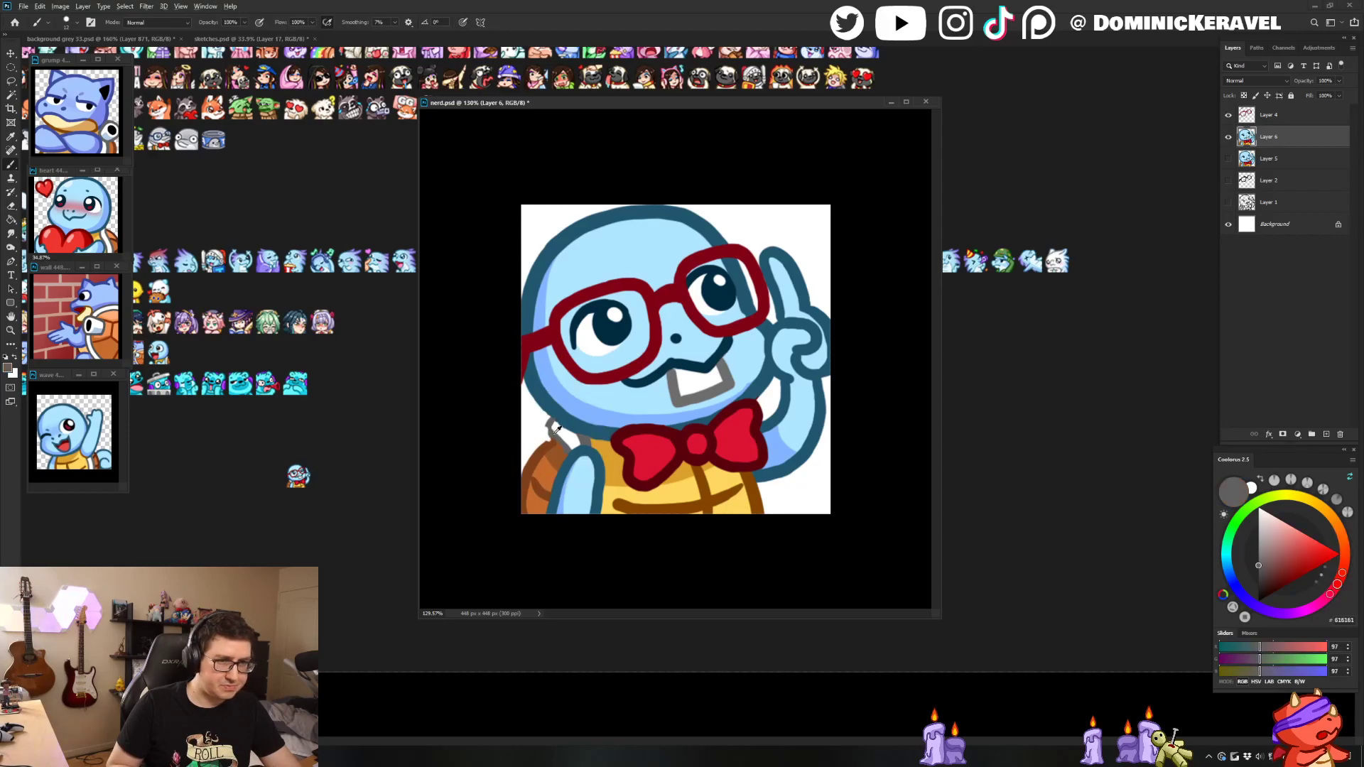
left_click(550, 441, "alt")
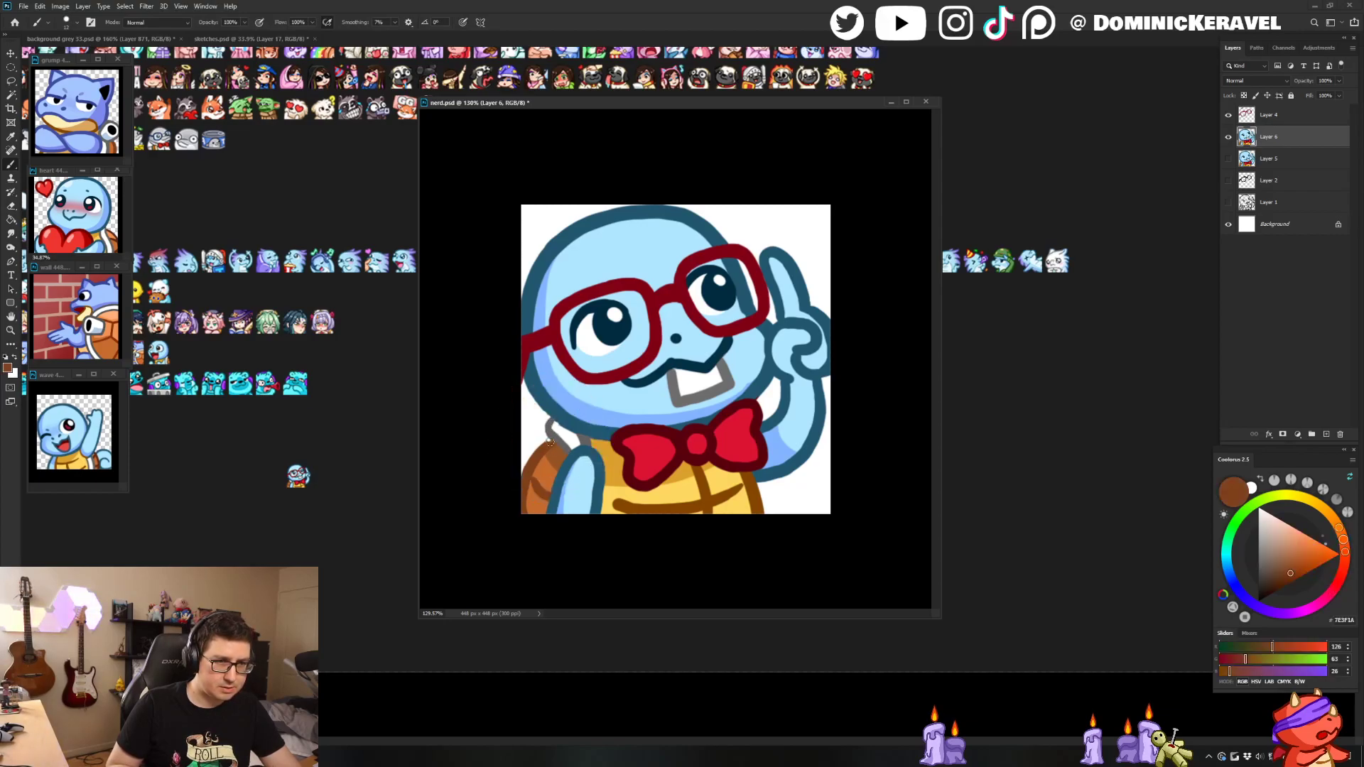
left_click(569, 433, "alt")
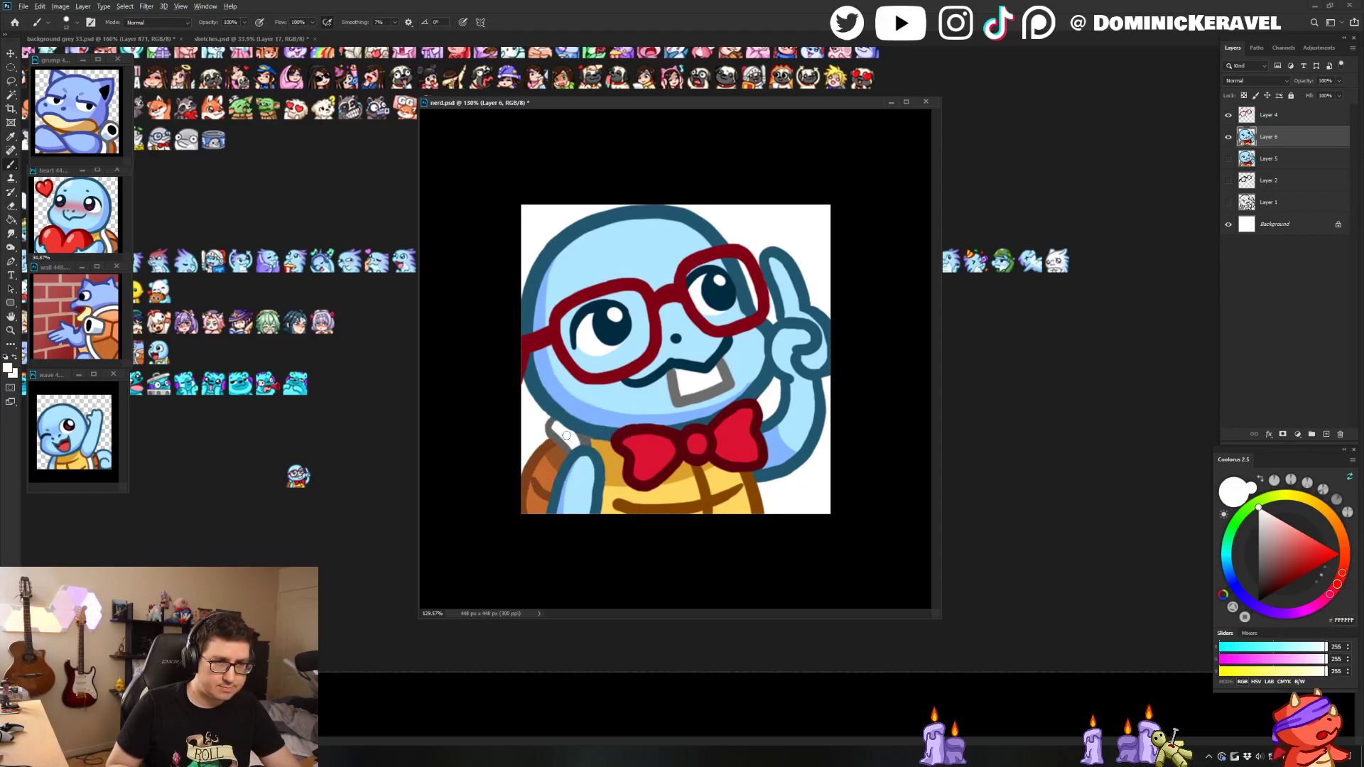
key("v")
key("ctrl+s")
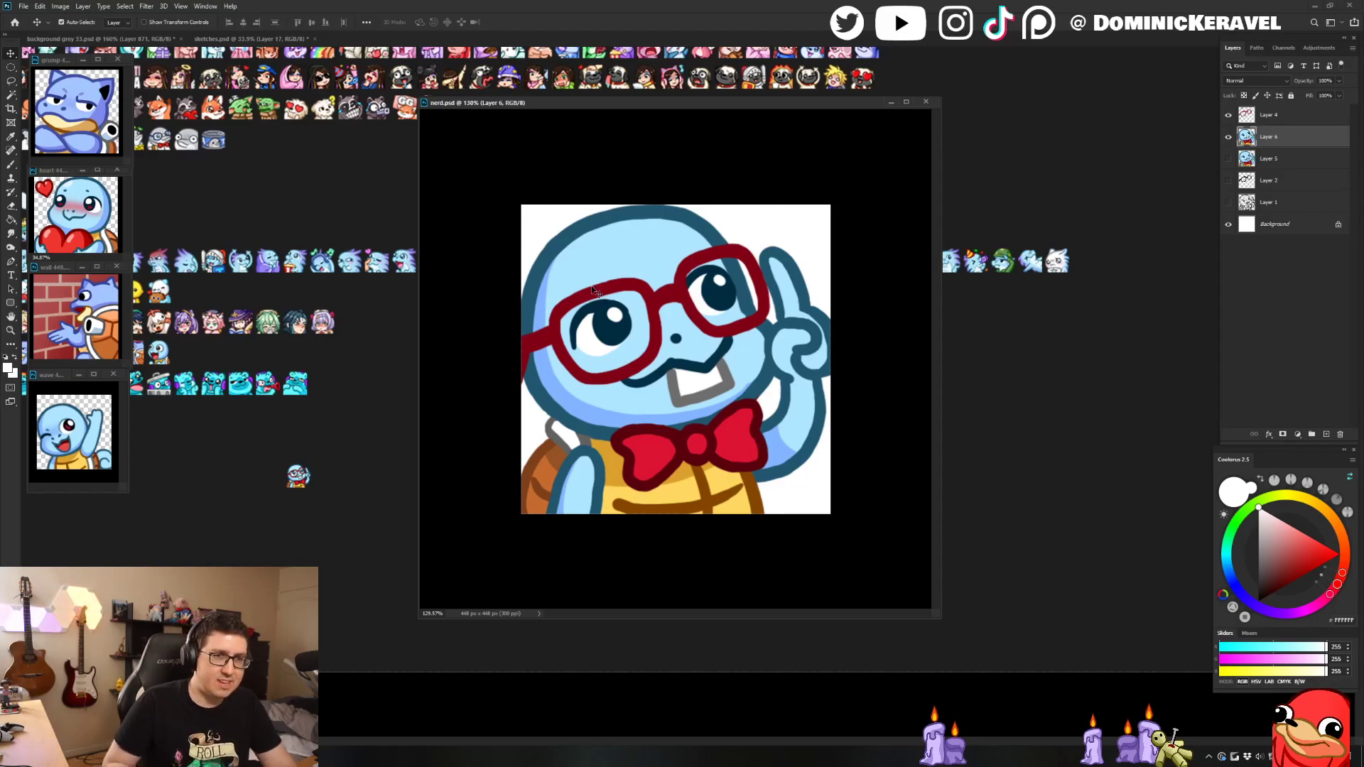
Step: Retouch the white highlight in the eye behind the smaller lens on Layer 6, trimming it with the pupil's sampled dark navy
key("b")
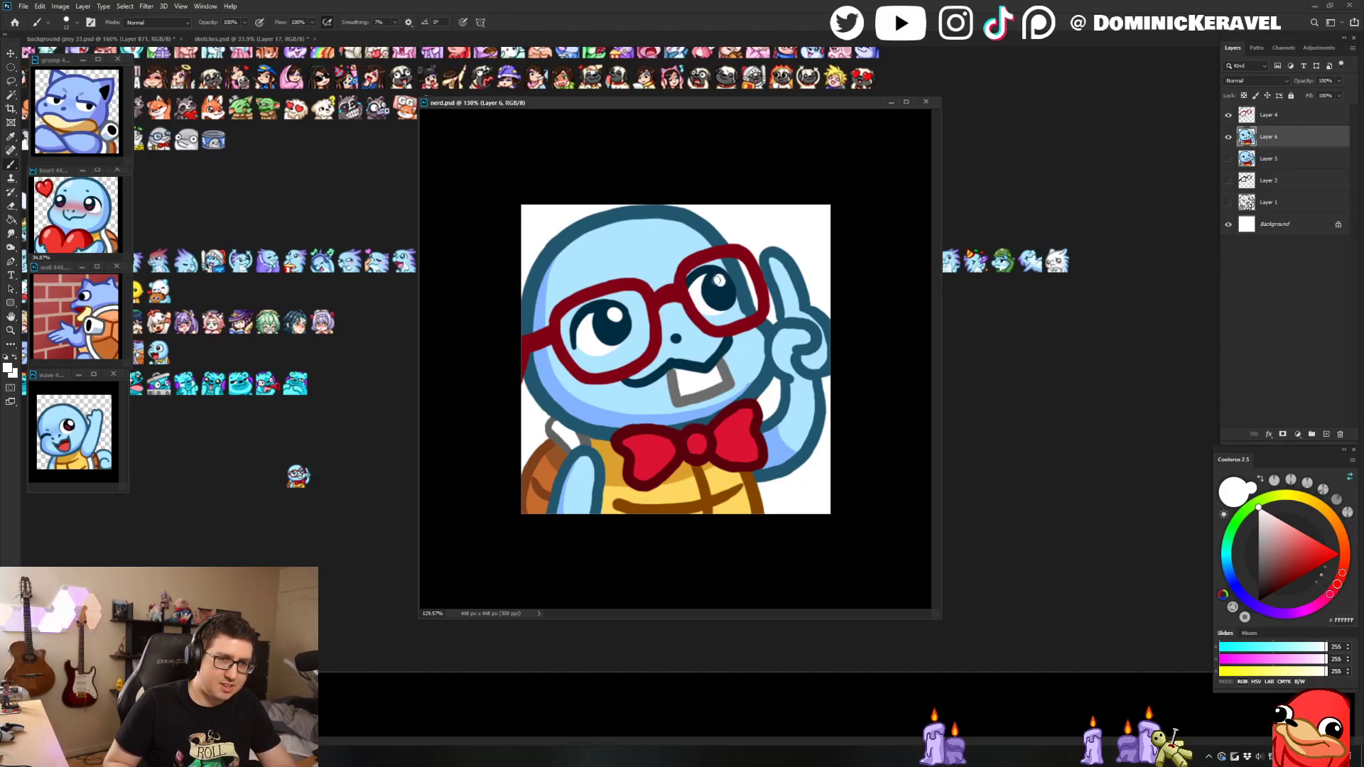
left_click(710, 284, "alt")
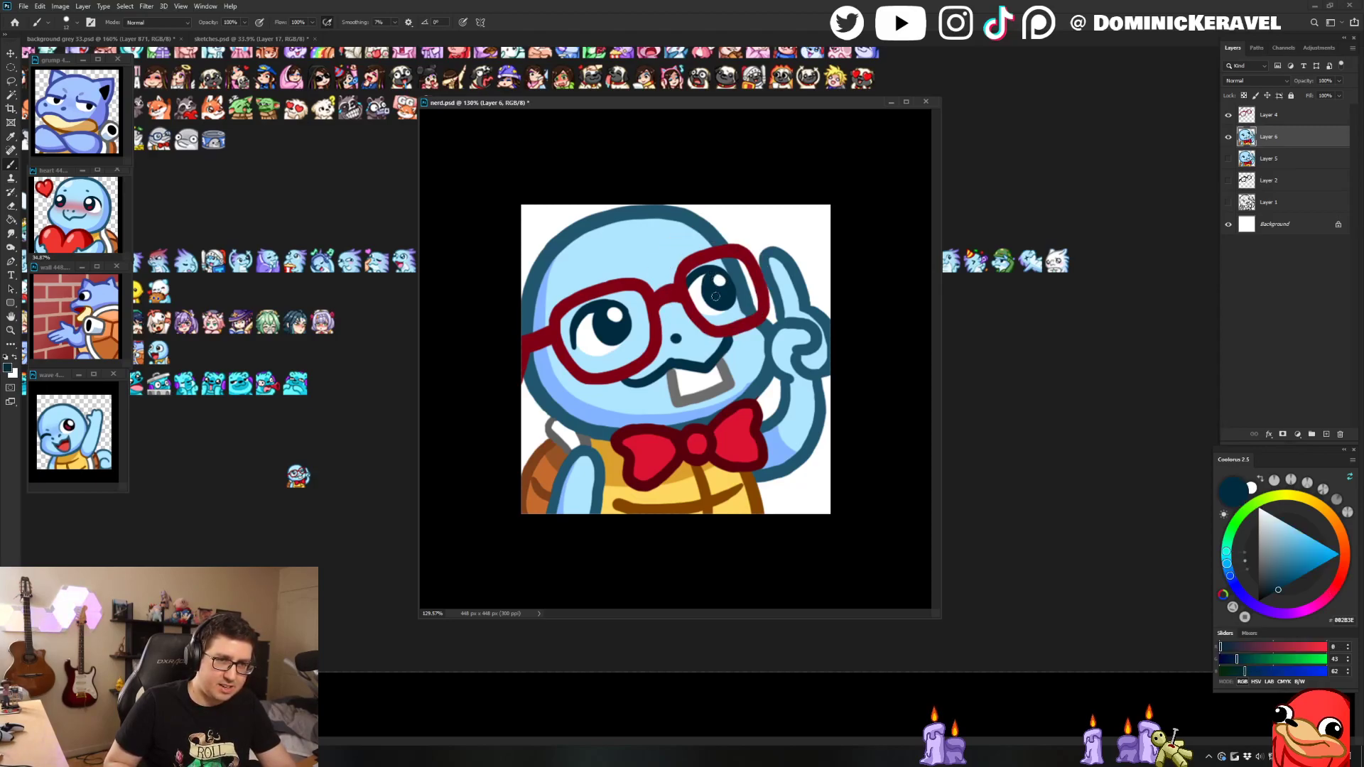
key("v")
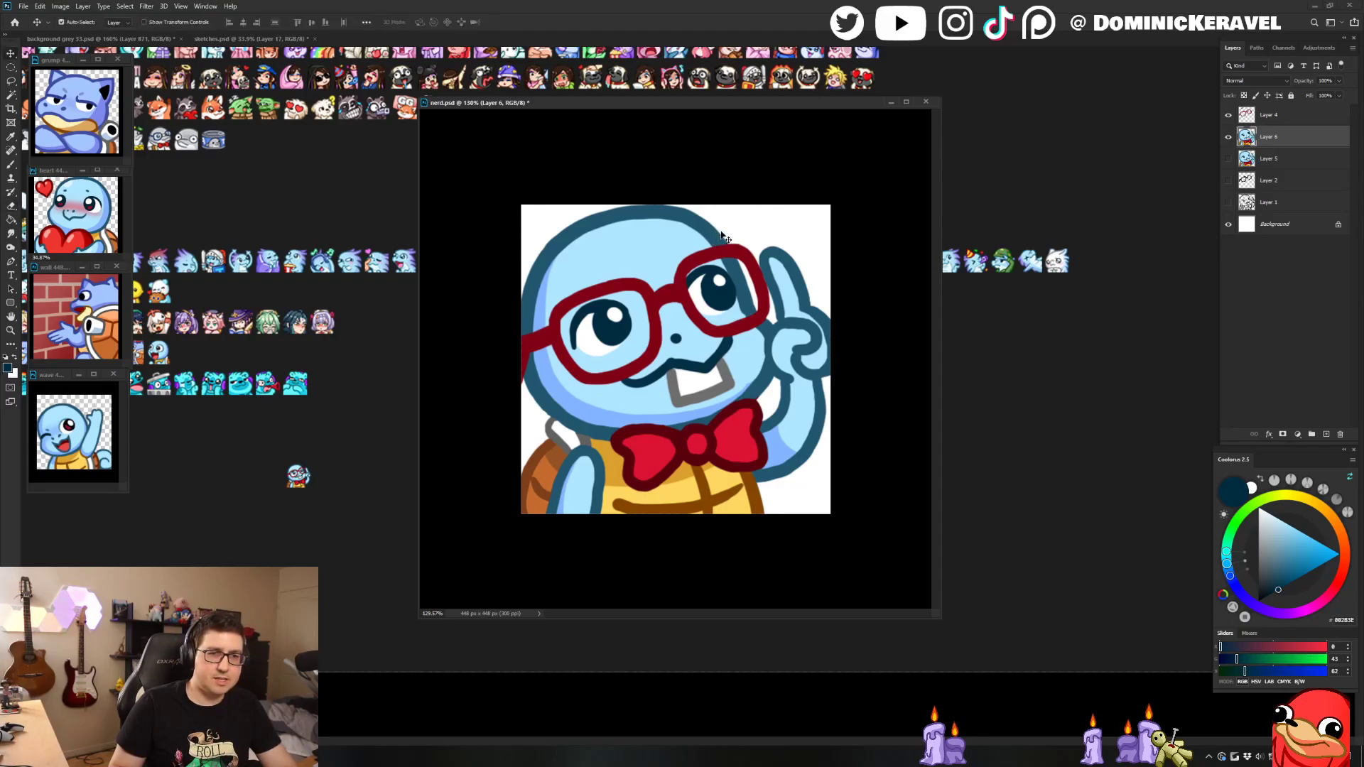
Step: Touch up the bow tie's outline with sampled dark red and its knot with bright red #DC1332 on Layer 6, and save nerd.psd
key("b")
left_click(632, 428, "alt")
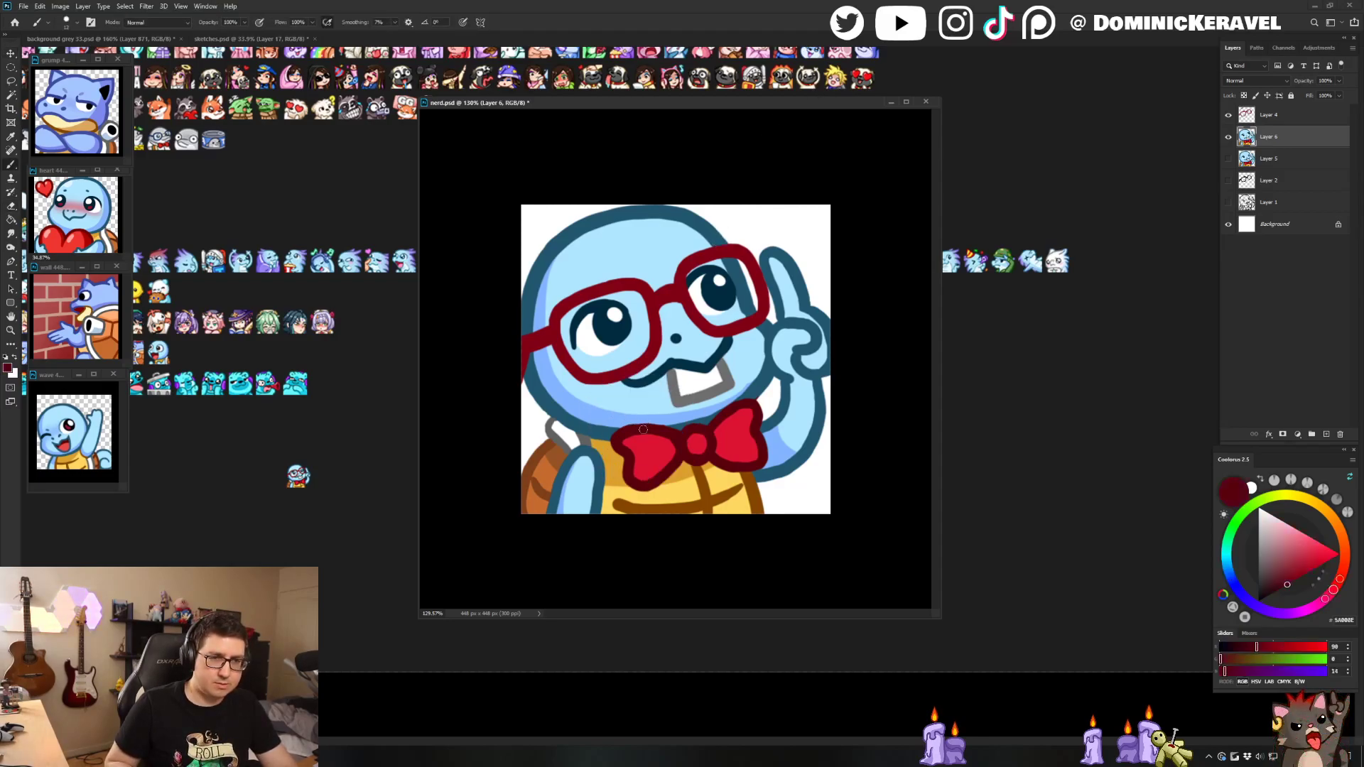
scroll(602, 454, "up", 2)
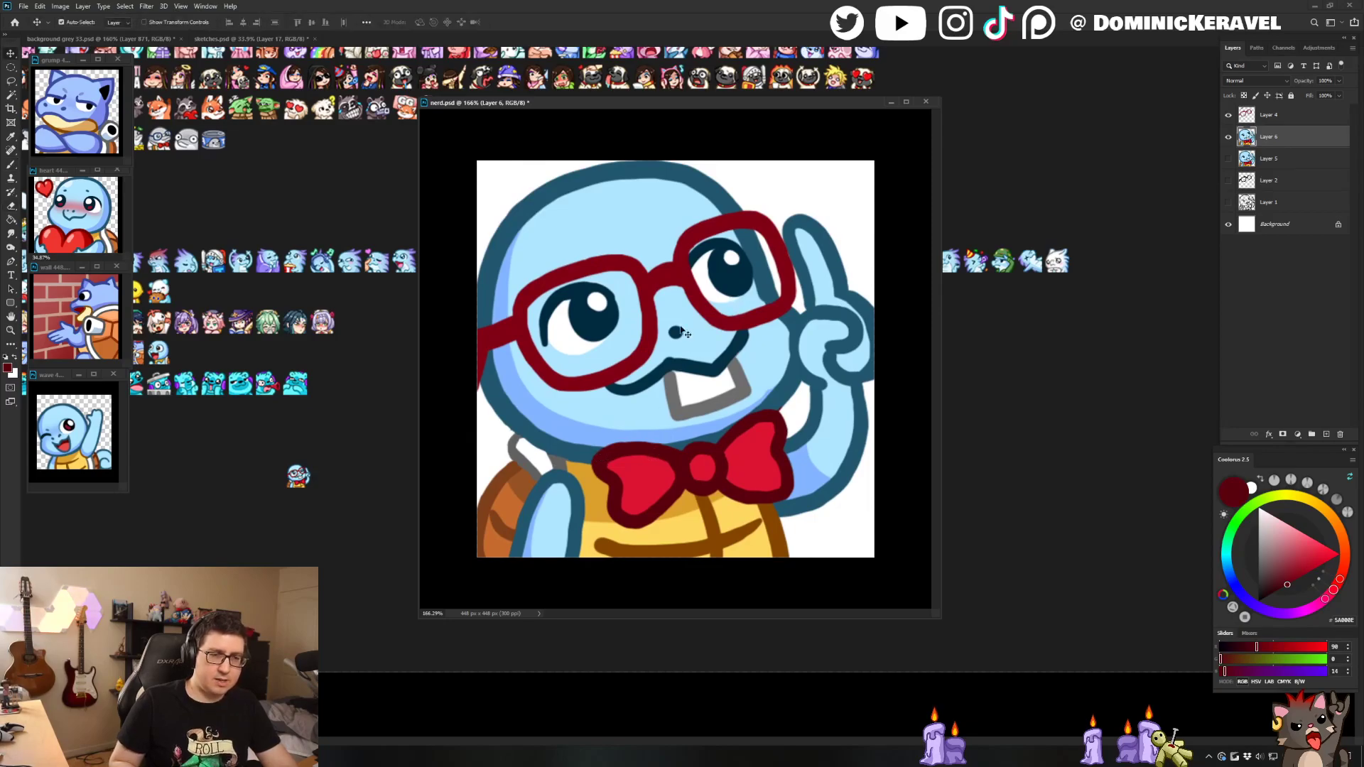
left_click(711, 475, "alt")
key("bracketright")
key("bracketright")
key("bracketright")
key("bracketright")
left_click_drag(708, 469, 710, 466)
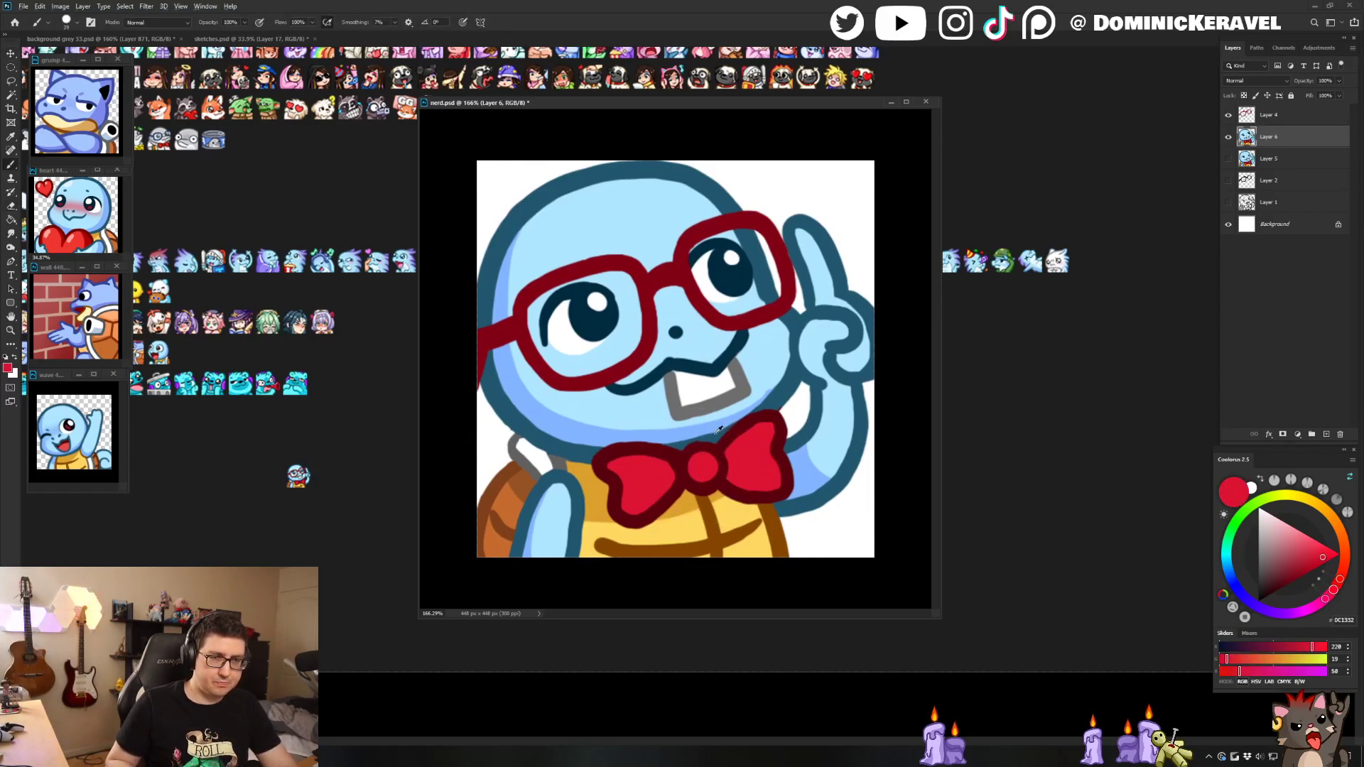
key("ctrl+s")
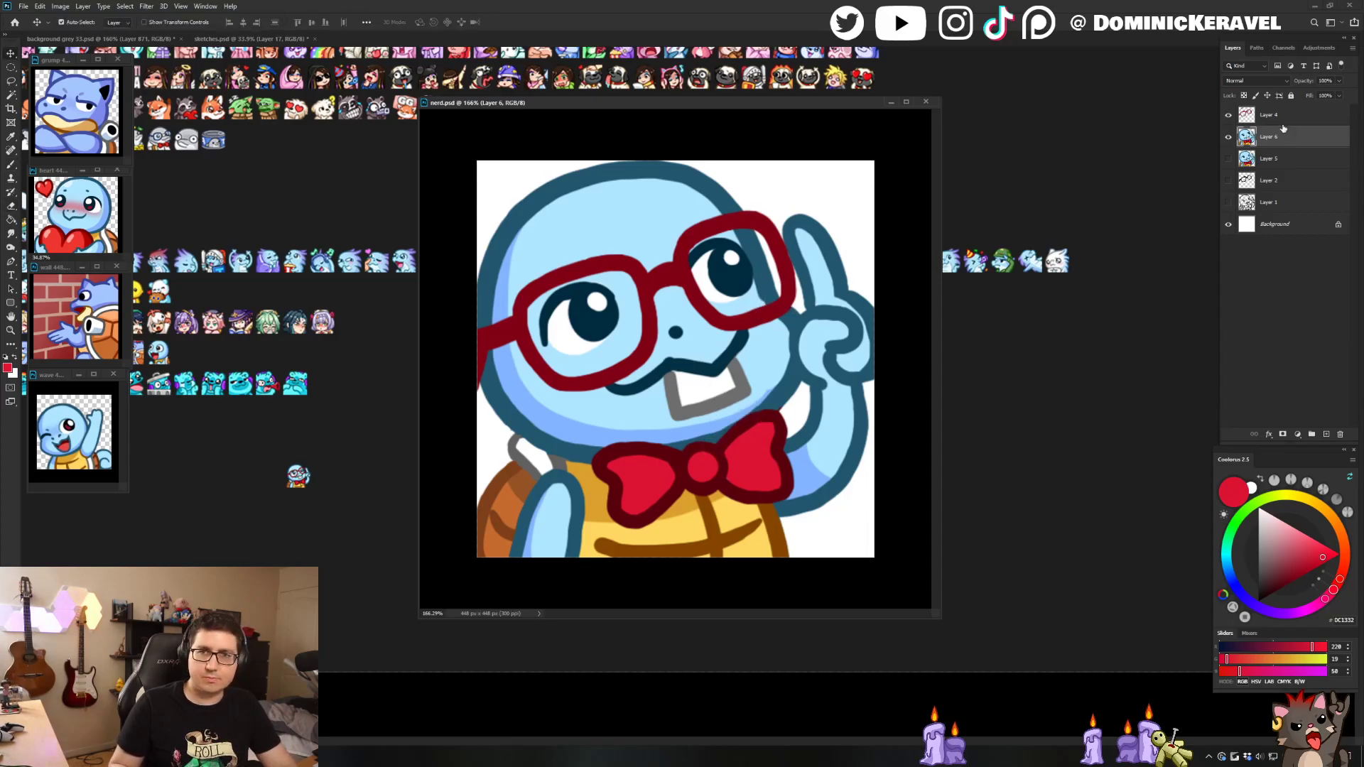
Step: Merge Layer 4 with Layer 6 and resize nerd.psd to 30 pixels wide for a small preview
left_click(1281, 117, "shift")
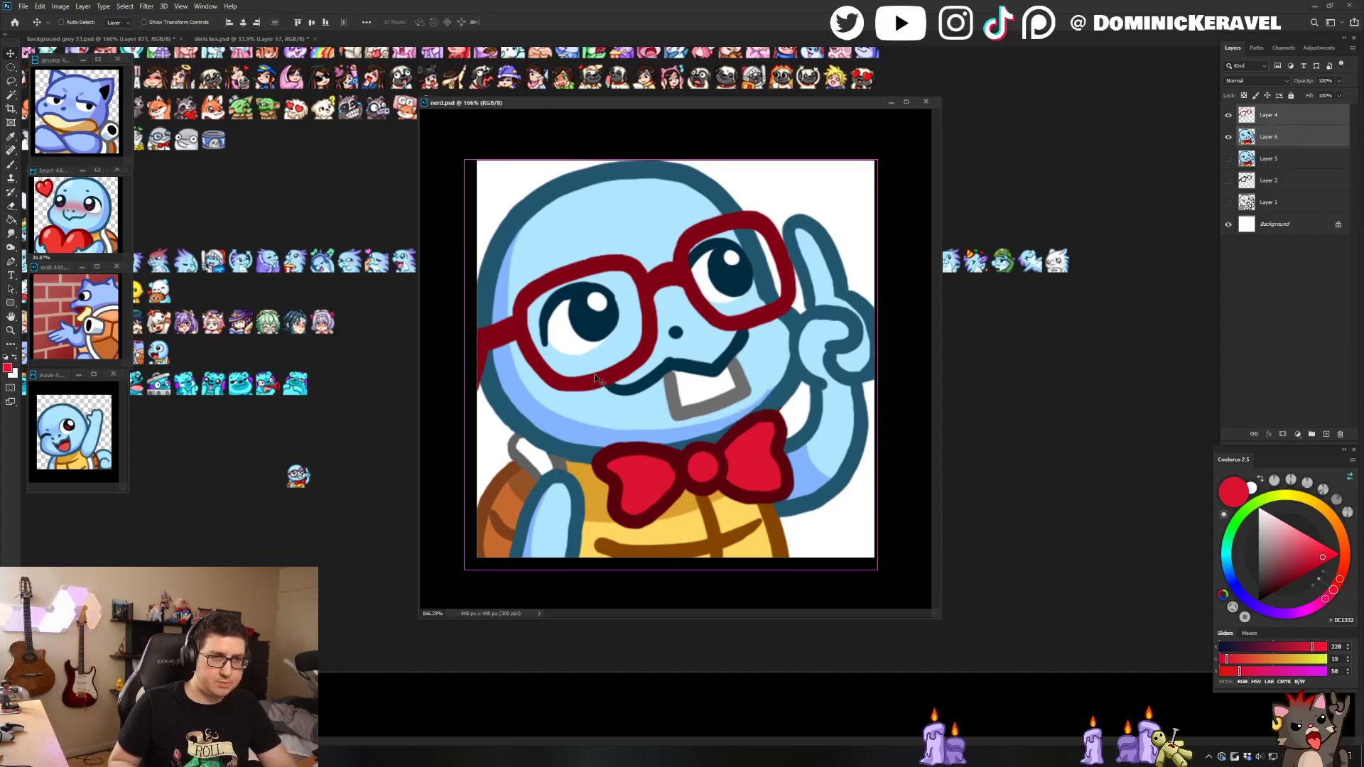
key("ctrl+e")
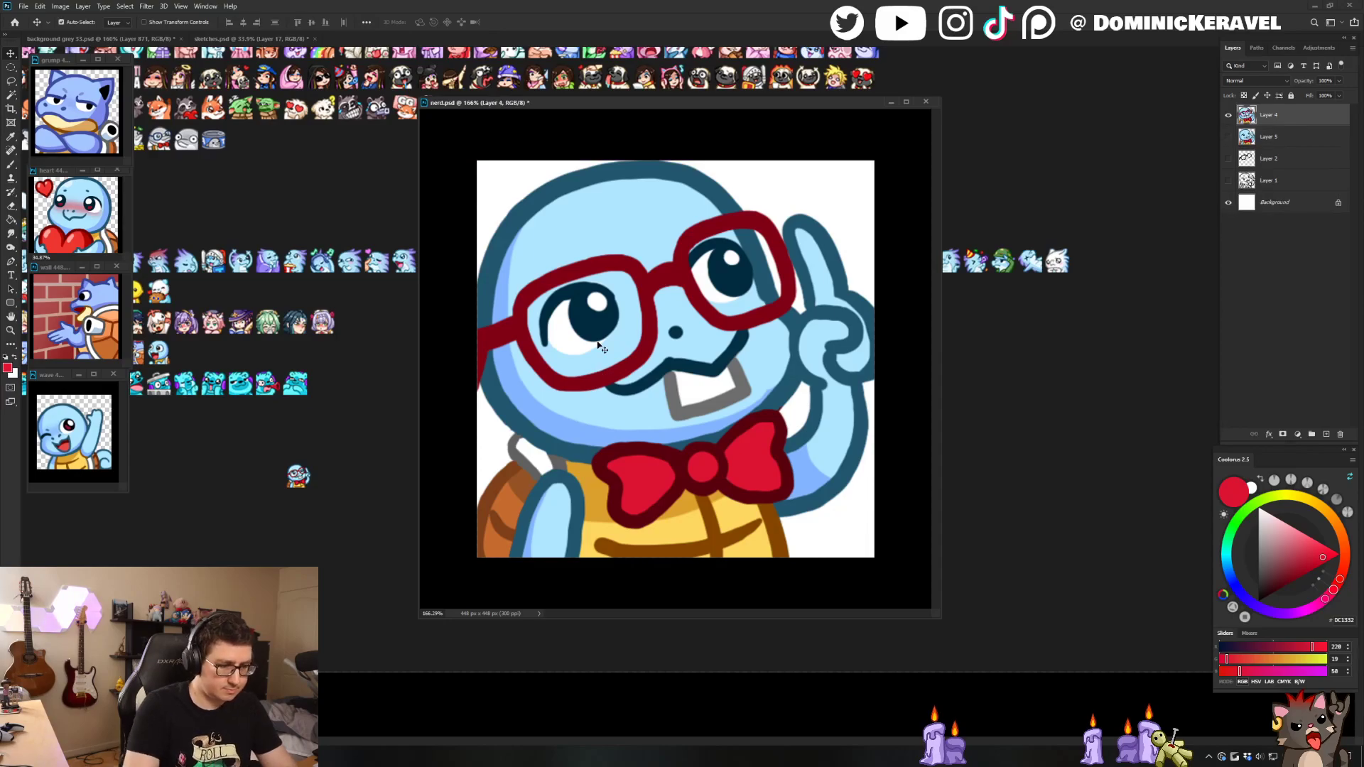
key("ctrl+alt+i")
type("30")
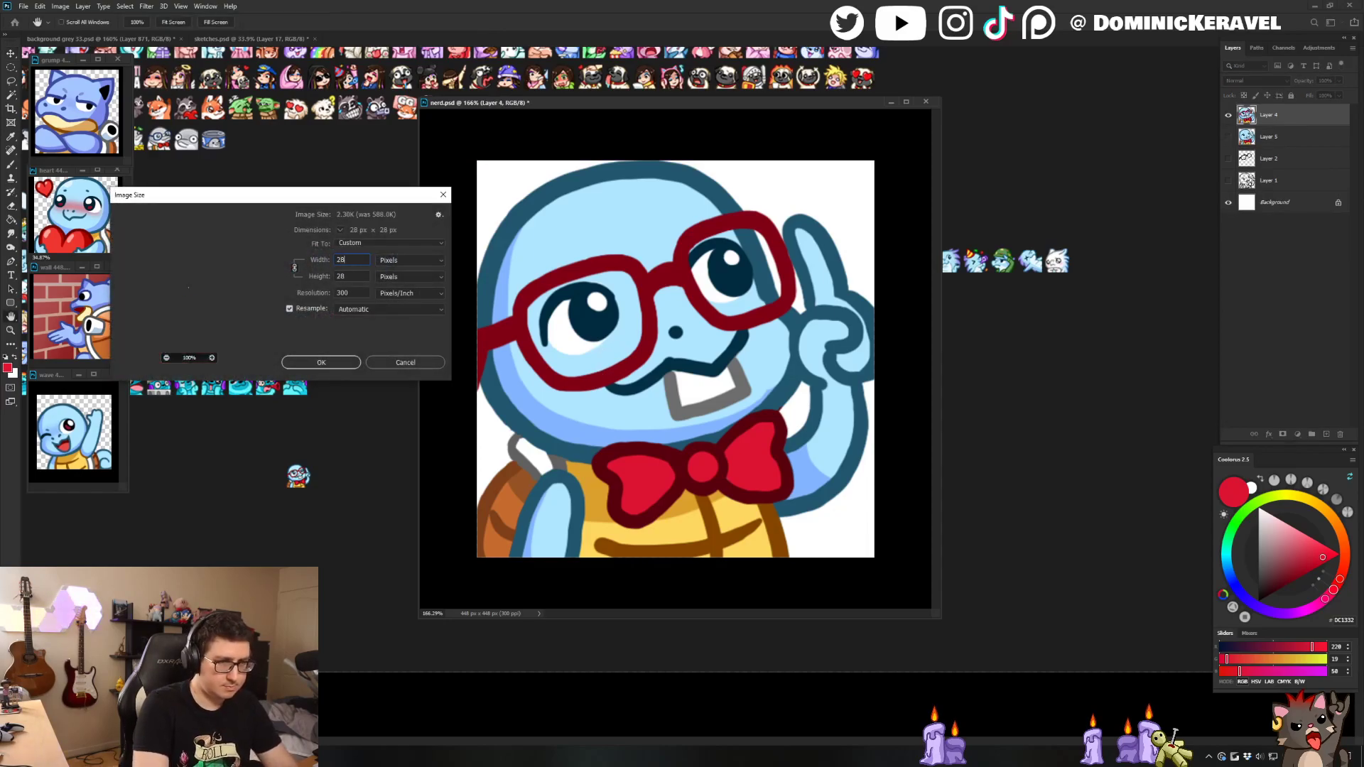
key("Return")
Step: Replace the old small turtle preview in background grey 33.psd with the resized emote, and undo the image resize in nerd.psd
key("c")
key("v")
left_click_drag(678, 364, 312, 478)
left_click(255, 478)
key("Delete")
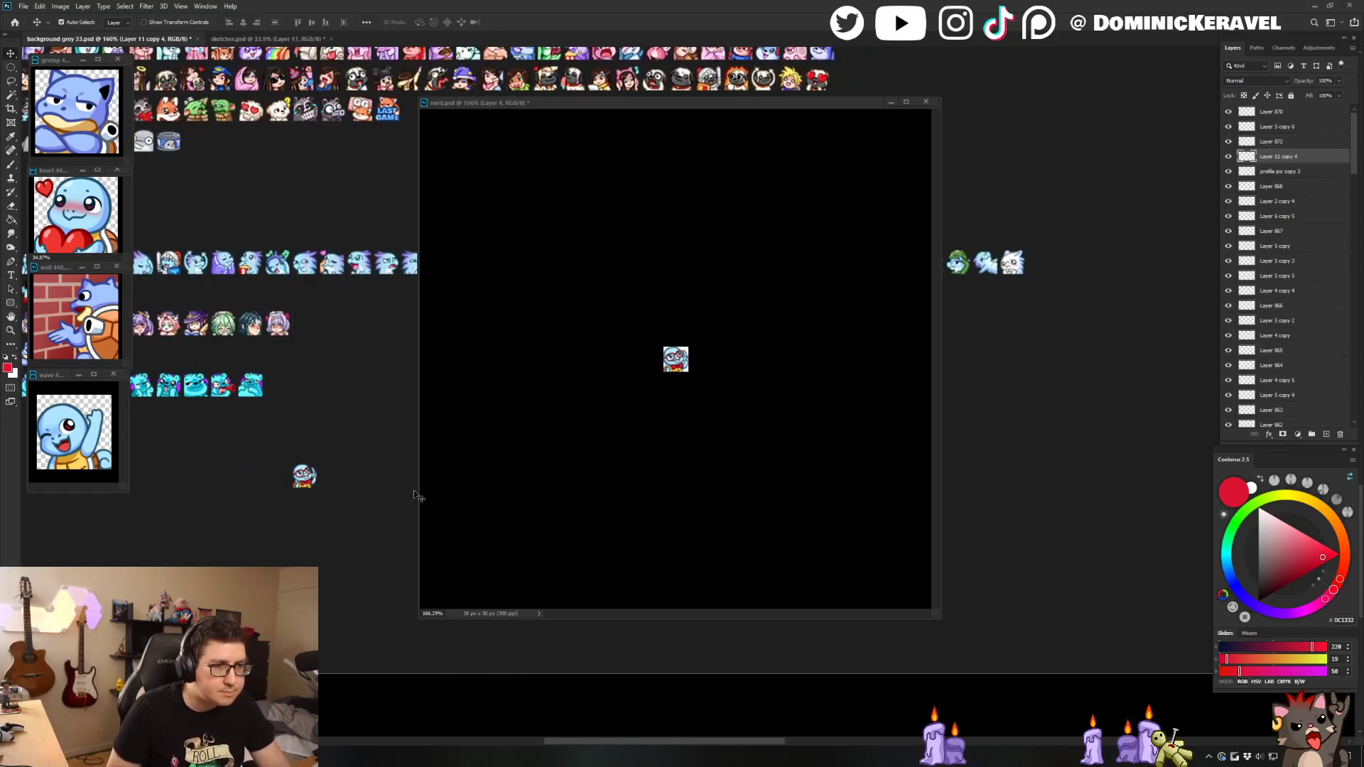
left_click(519, 427)
key("ctrl+z")
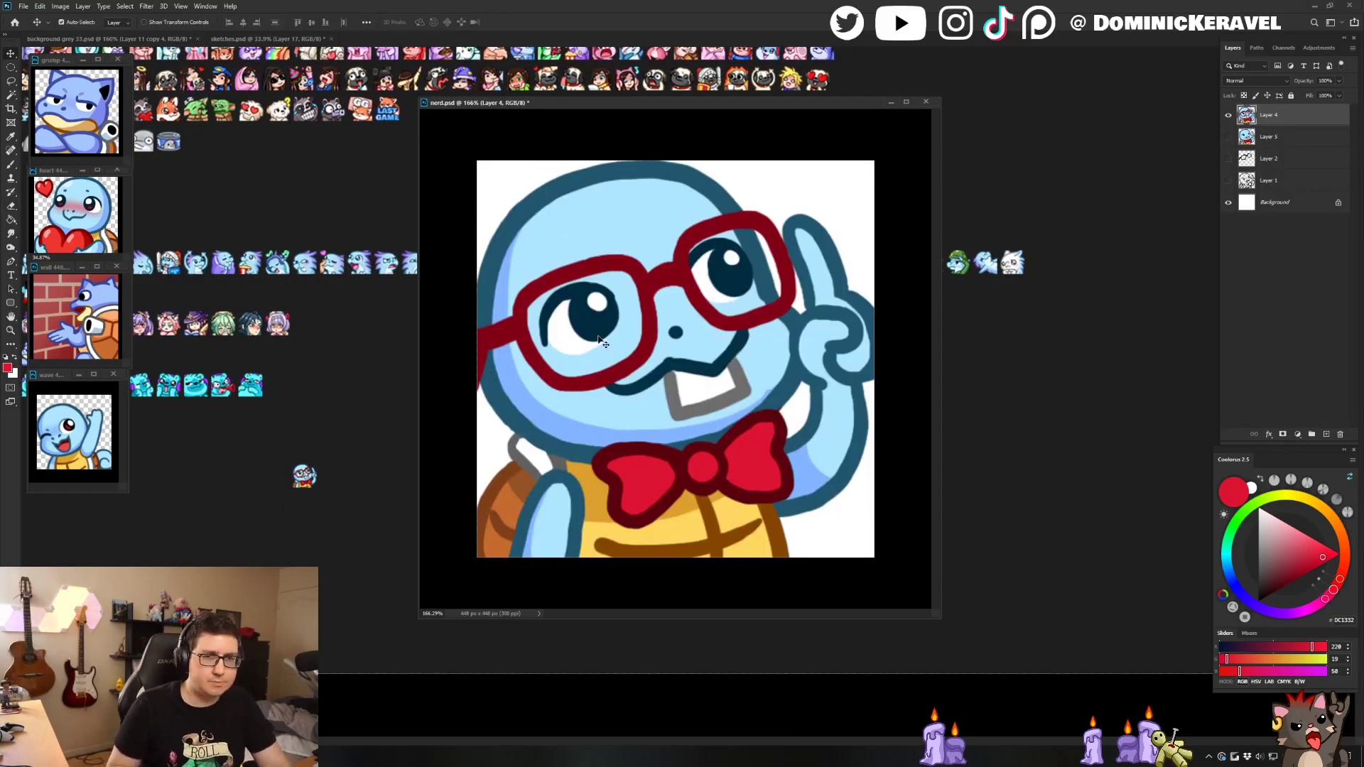
key("alt+Tab")
key("alt+Tab")
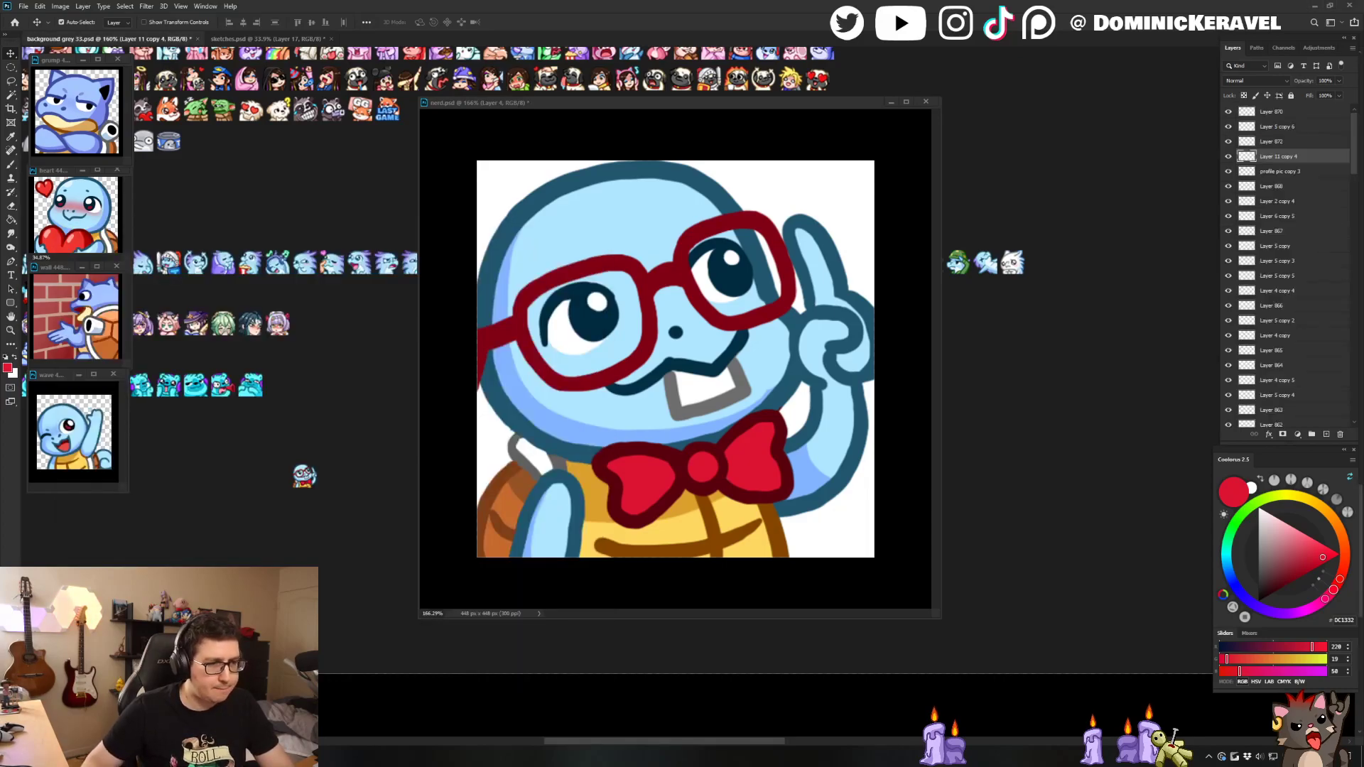
key("alt+Tab")
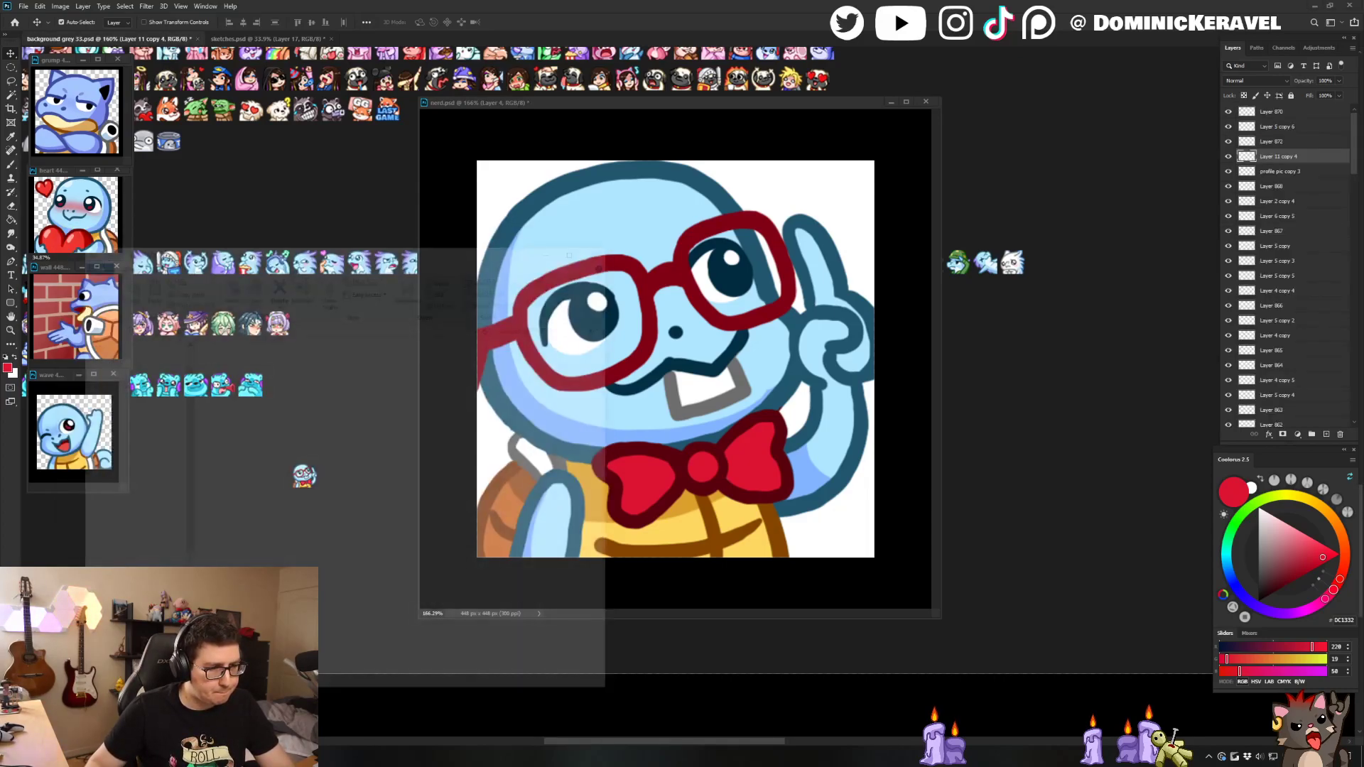
key("alt+F4")
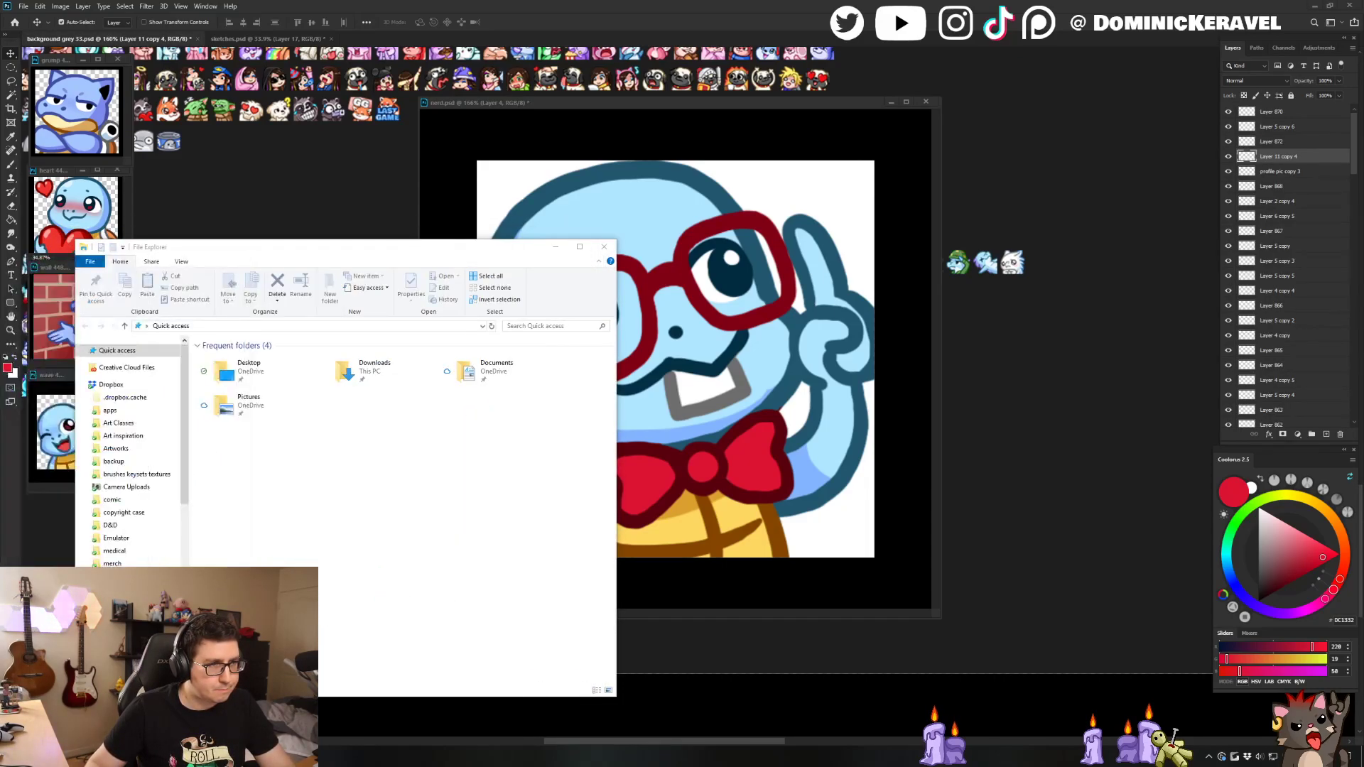
key("alt+F4")
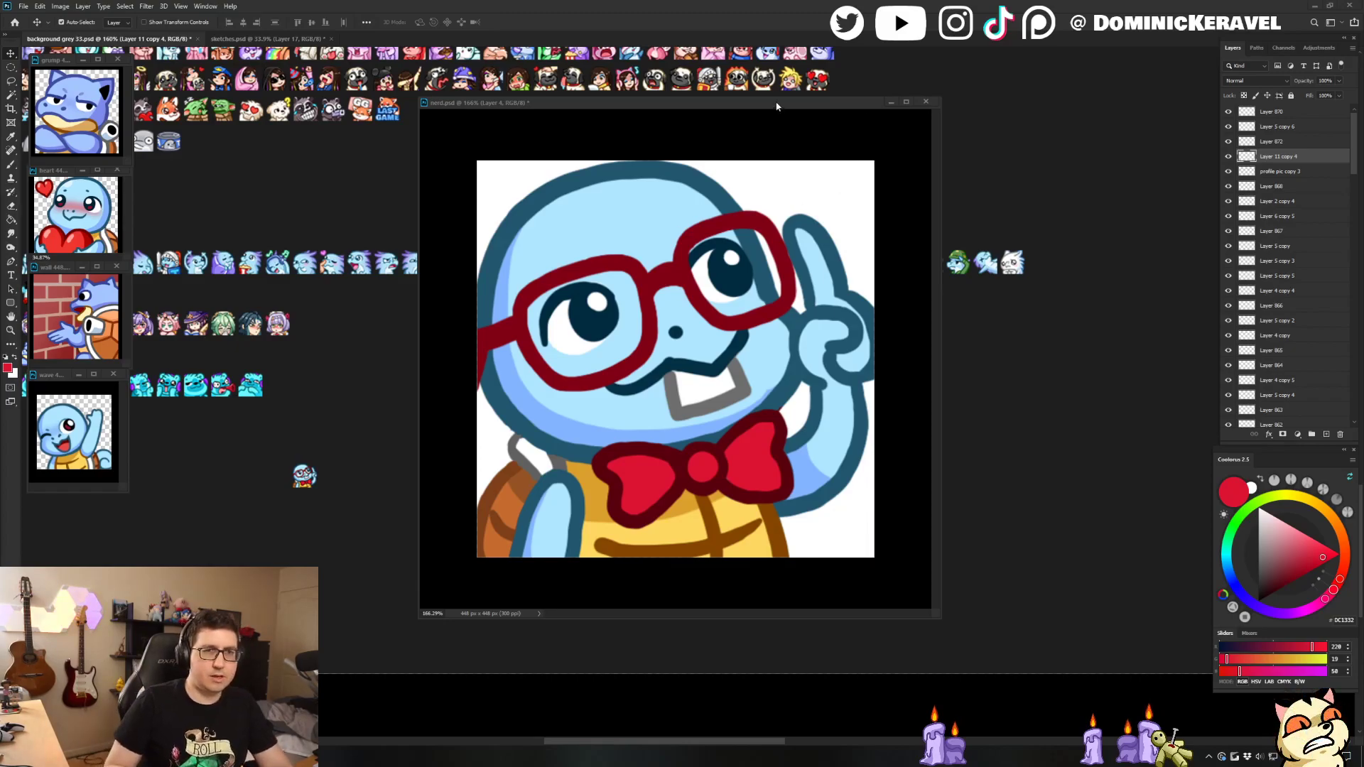
Step: Undo the layer merge in nerd.psd, duplicate Layer 6 and hide the original Layer 6
left_click_drag(778, 106, 737, 109)
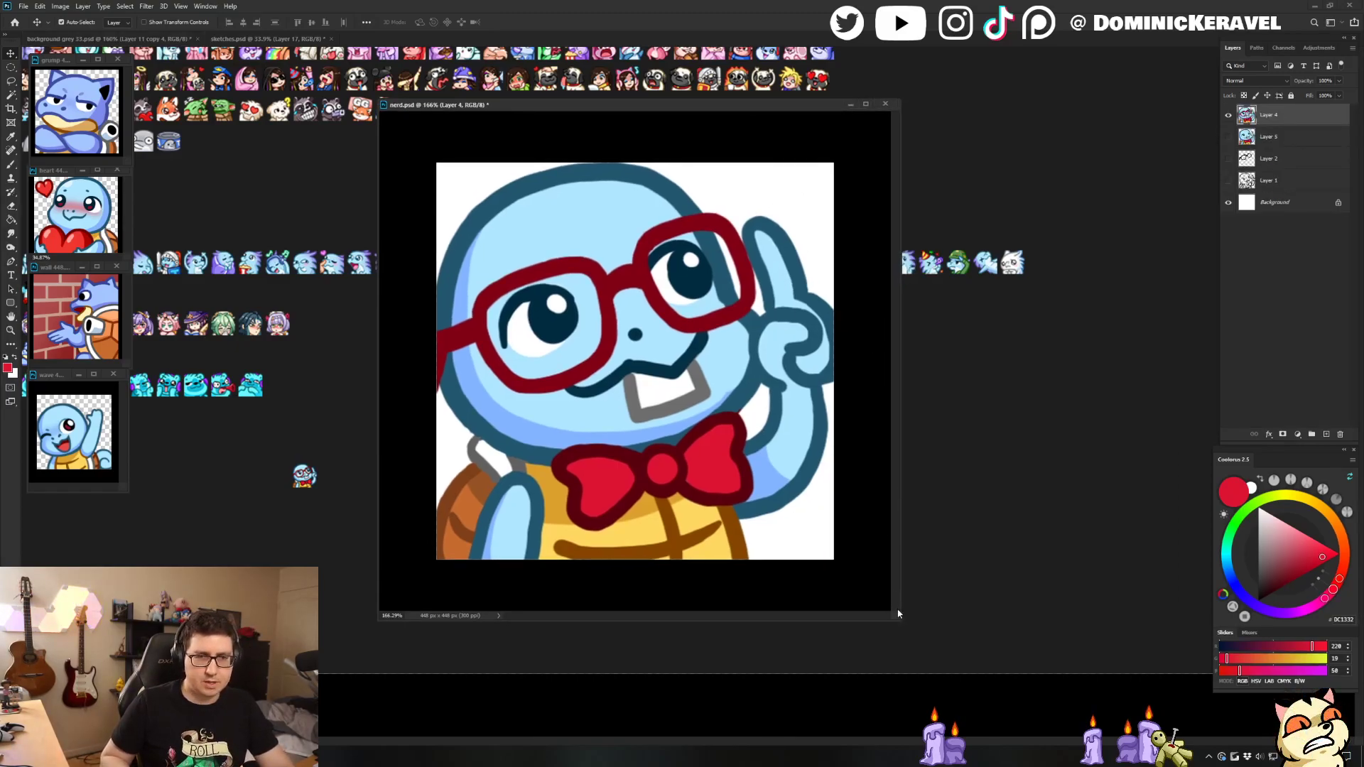
left_click_drag(898, 614, 973, 673)
left_click(1275, 115)
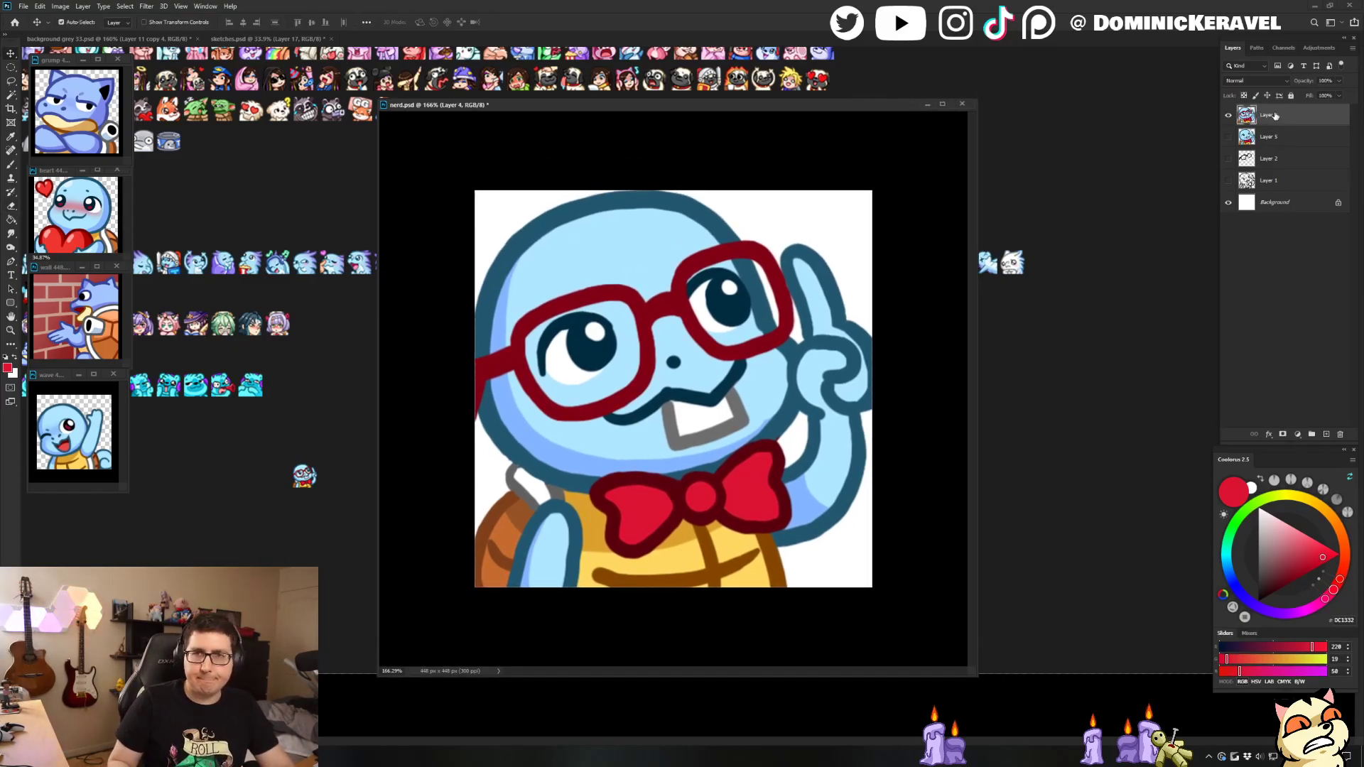
key("ctrl+plus")
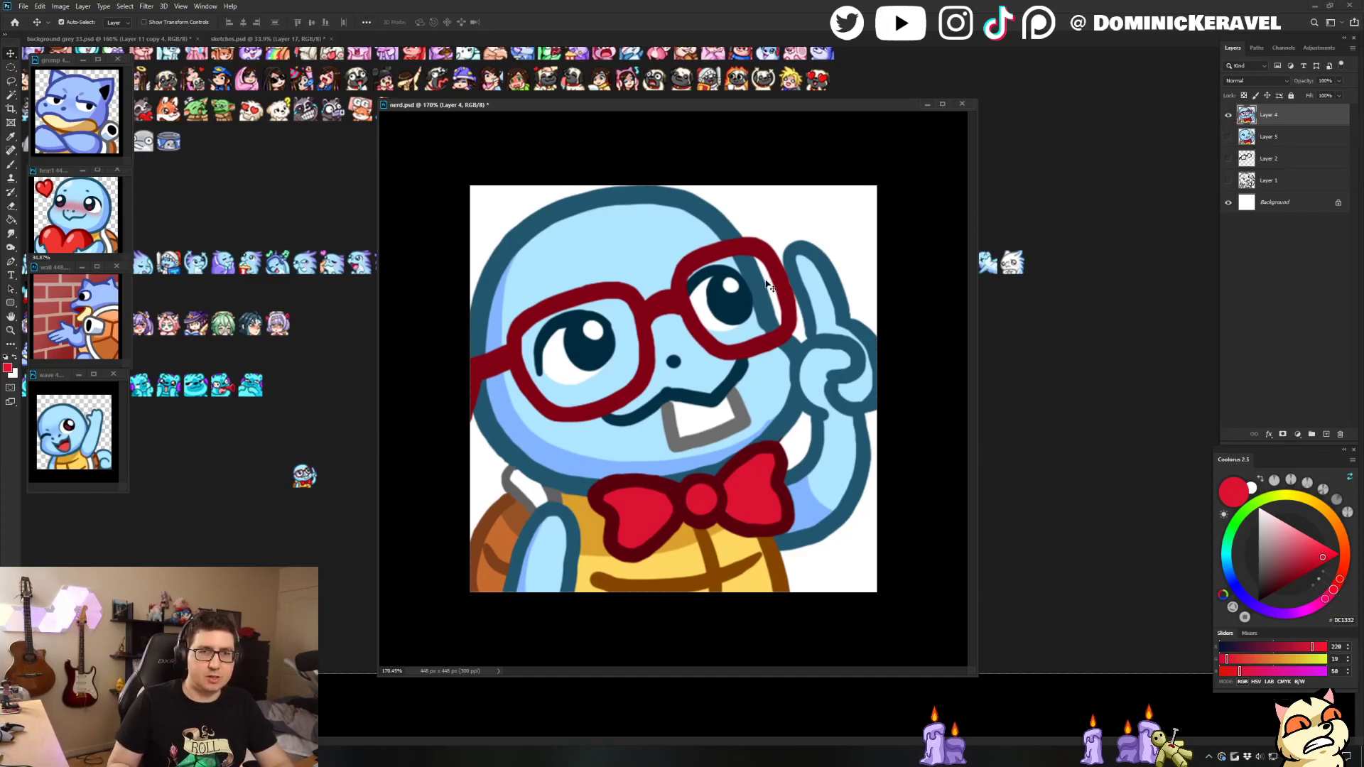
key("ctrl+z")
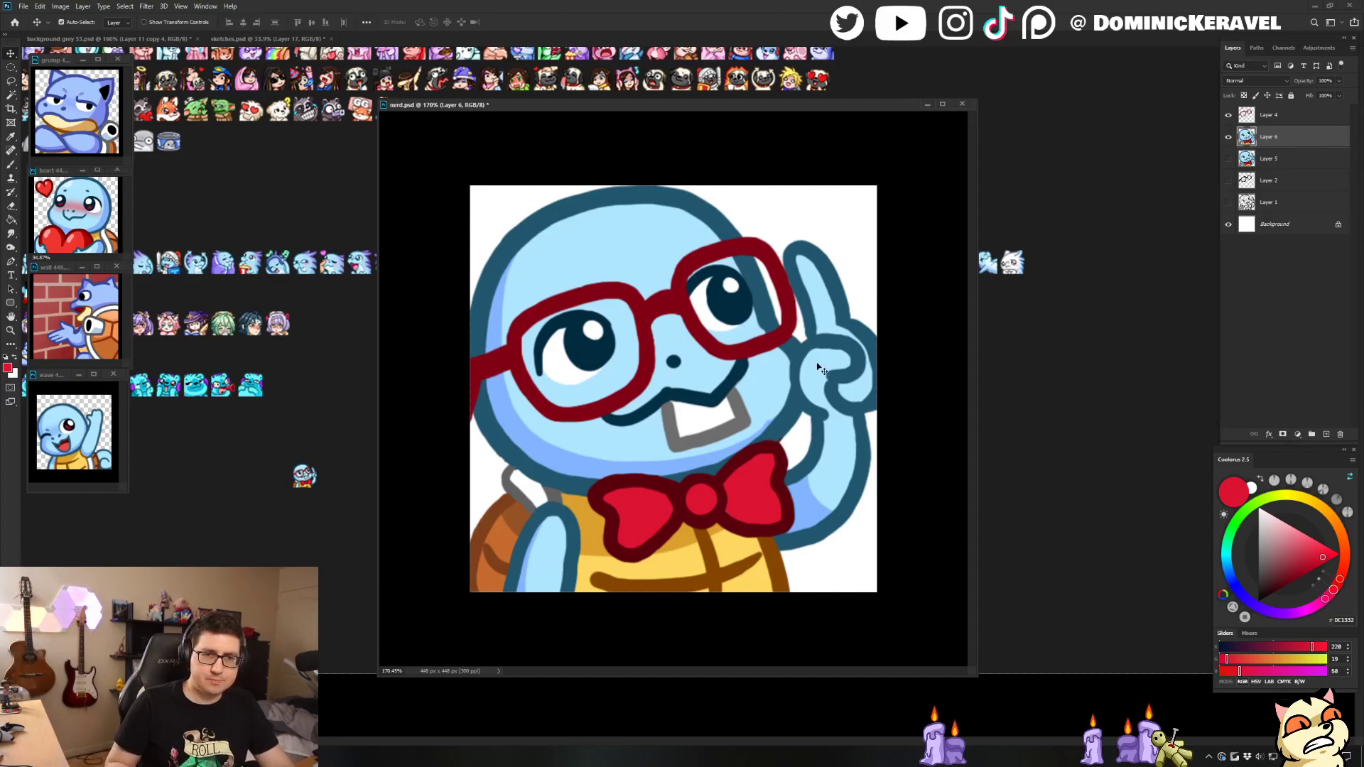
key("b")
key("ctrl+j")
left_click(1228, 158)
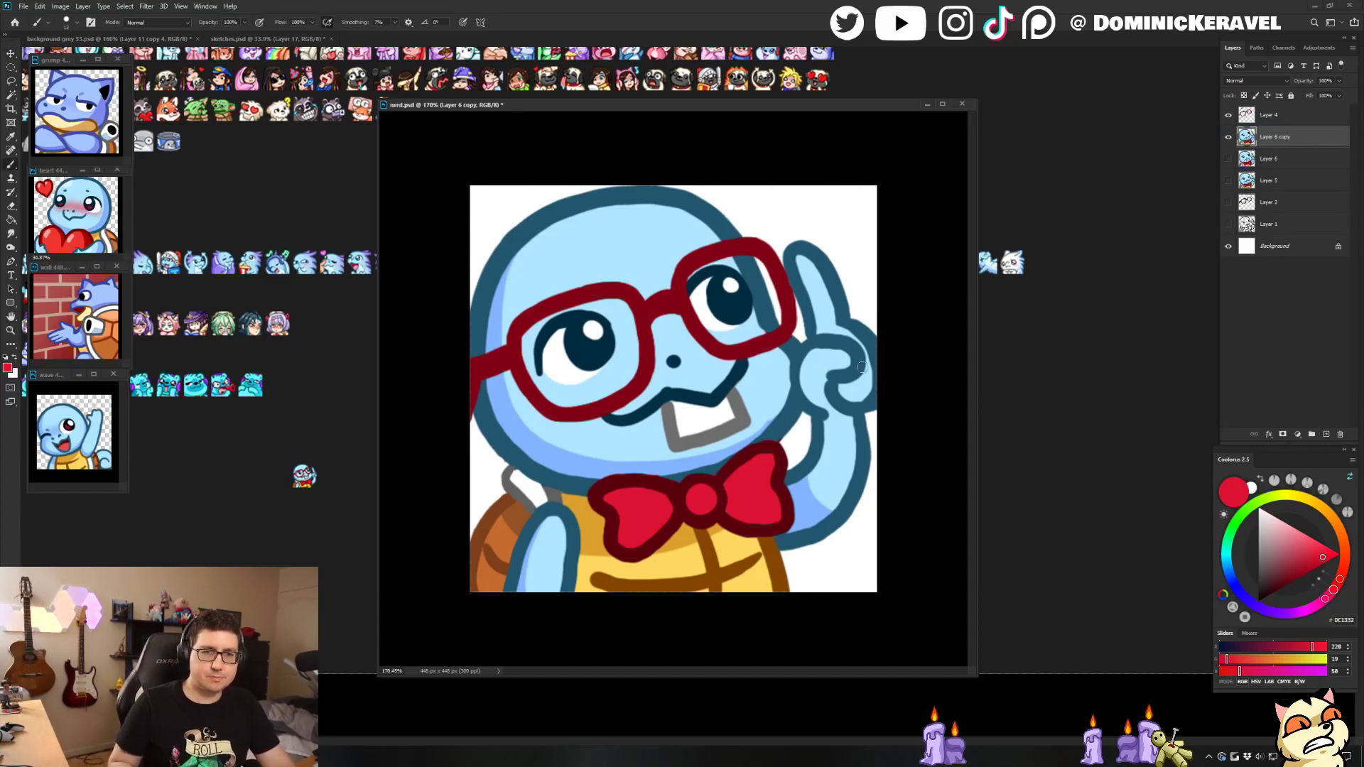
Step: Reshape the inside of the curled finger on the raised hand on Layer 6 copy, using sampled light blue and outline blue
left_click(824, 364, "alt")
key("e")
key("v")
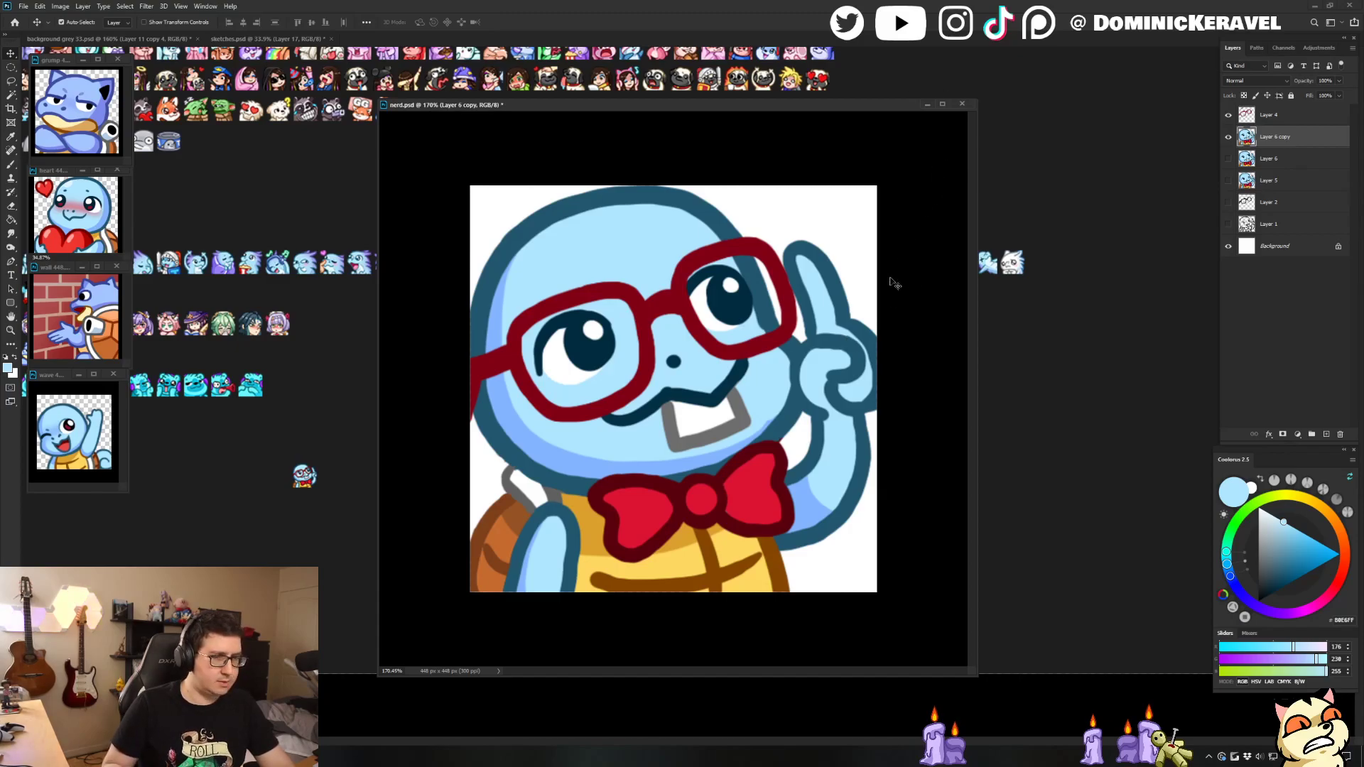
key("b")
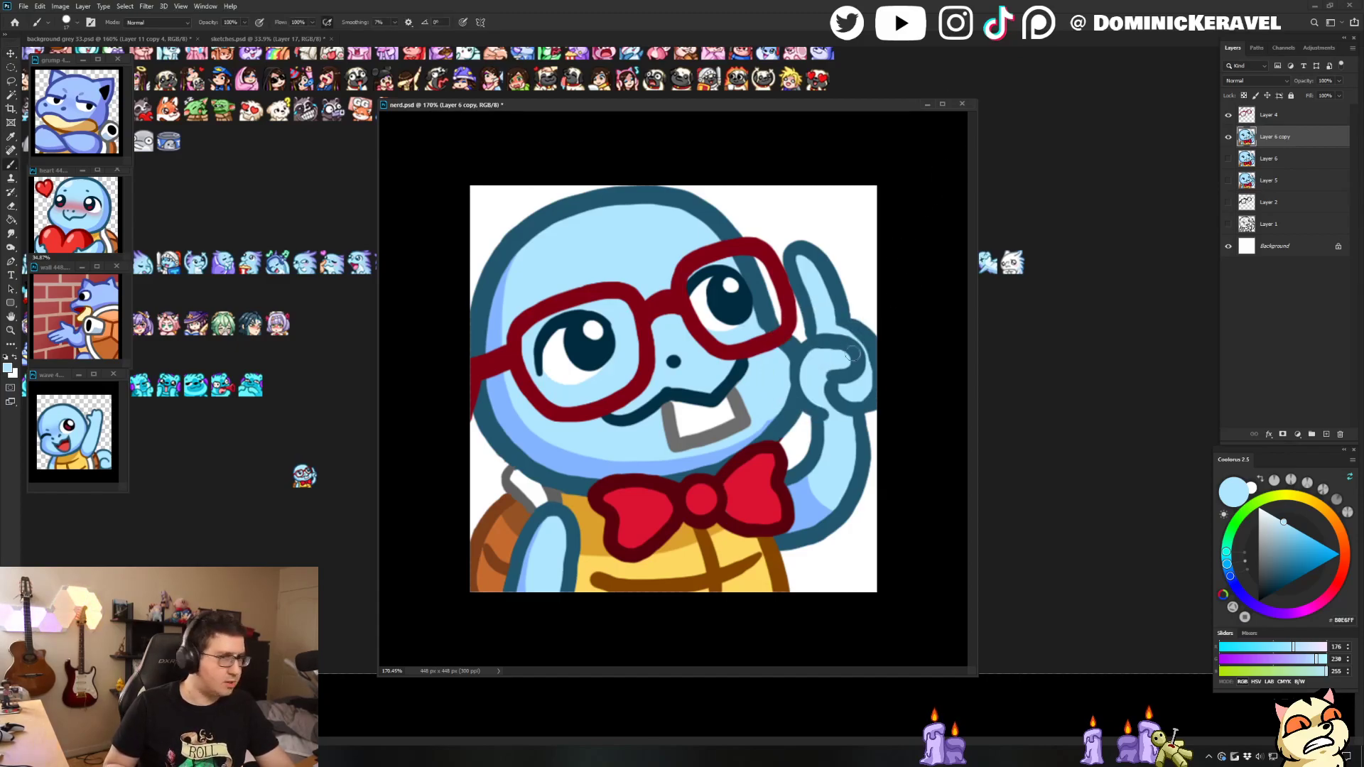
left_click(848, 374, "alt")
left_click(824, 374)
left_click(844, 364, "alt")
mouse_move(824, 366)
left_mouse_down()
mouse_move(842, 362)
mouse_move(816, 355)
left_mouse_up()
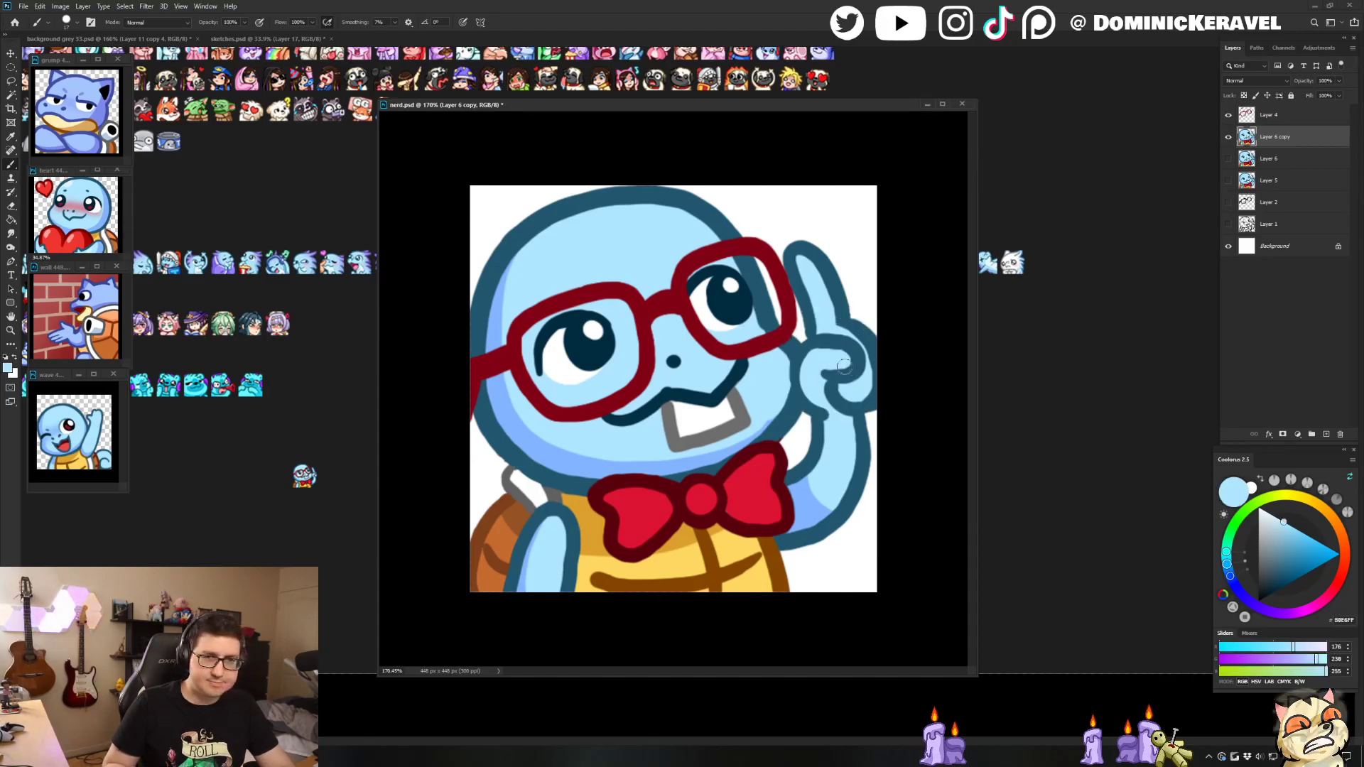
Step: Redraw the fold beneath the curled finger with dark blue #22566D and touch up the raised finger with sampled light blue
left_click(832, 372, "alt")
left_click(824, 366, "alt")
mouse_move(821, 368)
left_mouse_down()
mouse_move(847, 366)
mouse_move(833, 352)
mouse_move(815, 369)
mouse_move(850, 371)
left_mouse_up()
left_click(825, 373, "alt")
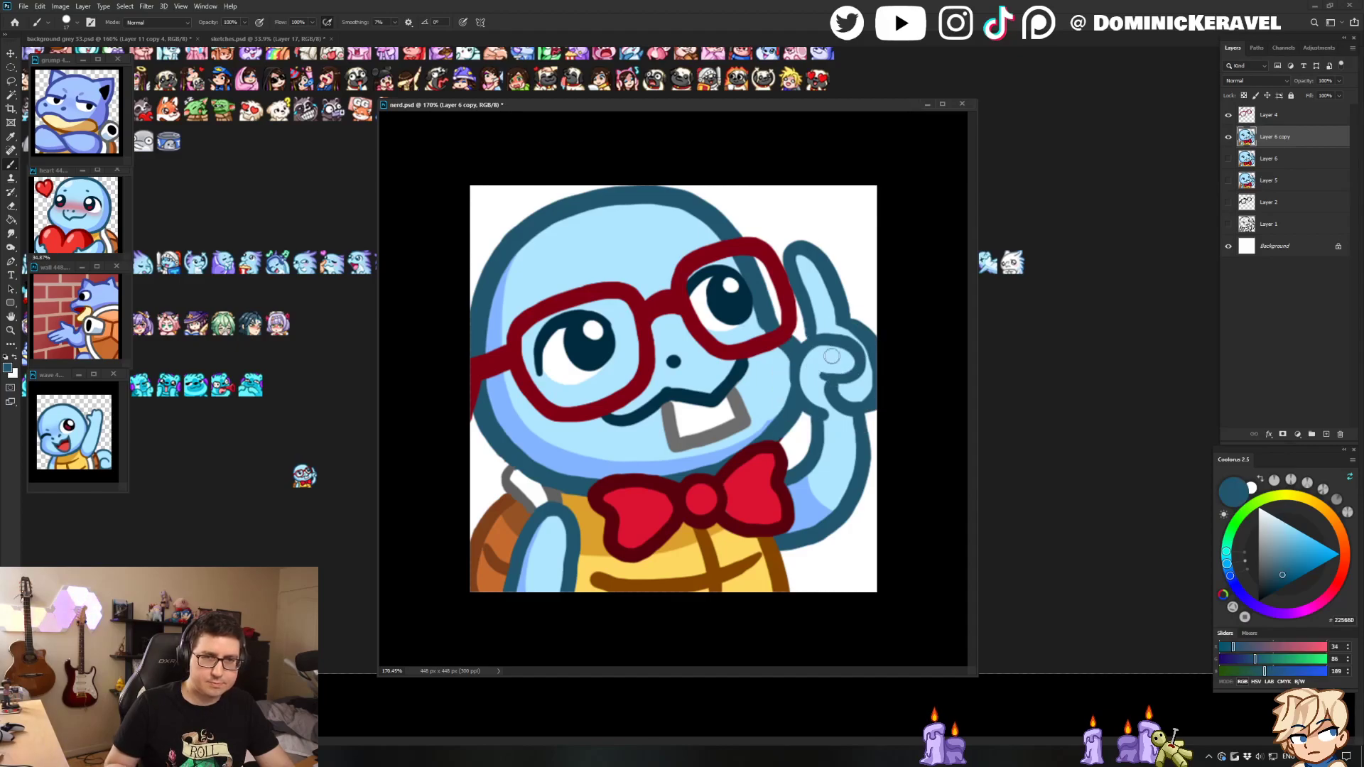
left_click(829, 357, "alt")
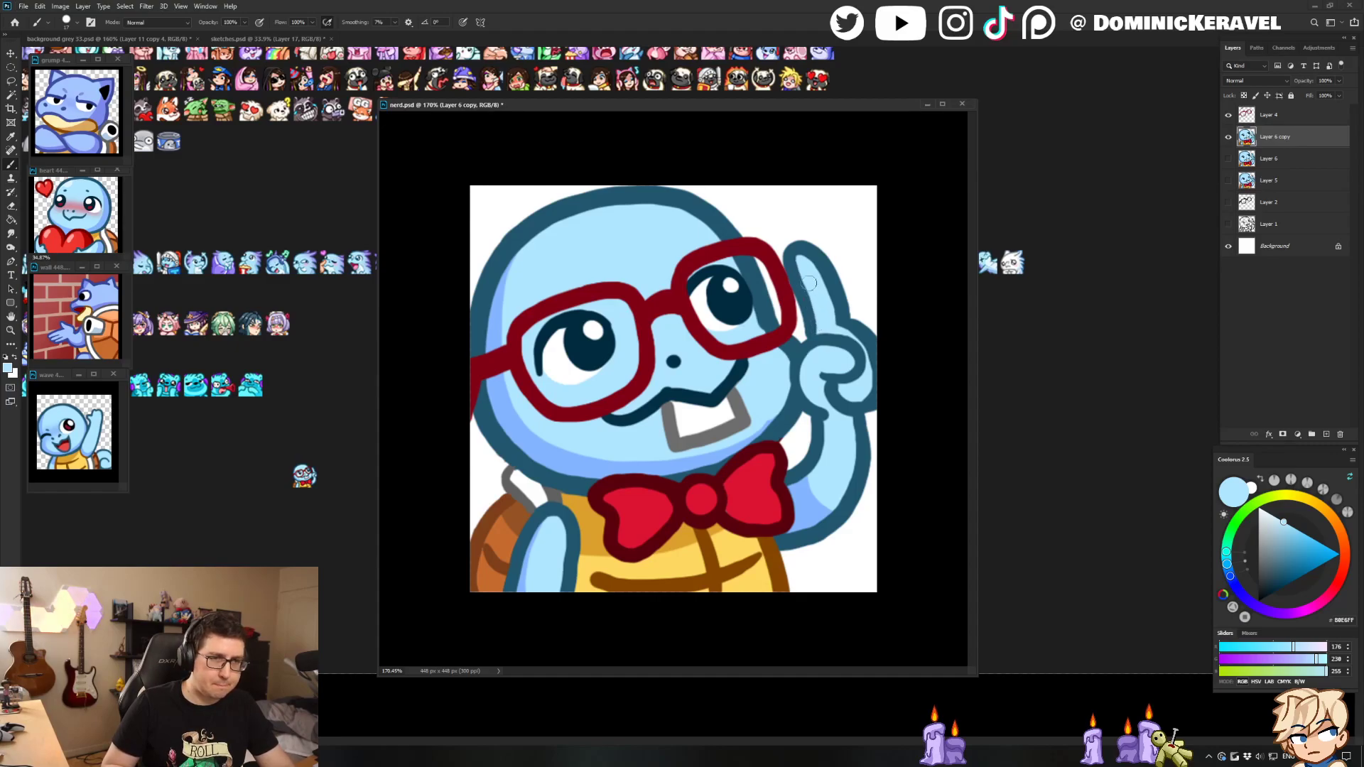
left_click(812, 329, "alt")
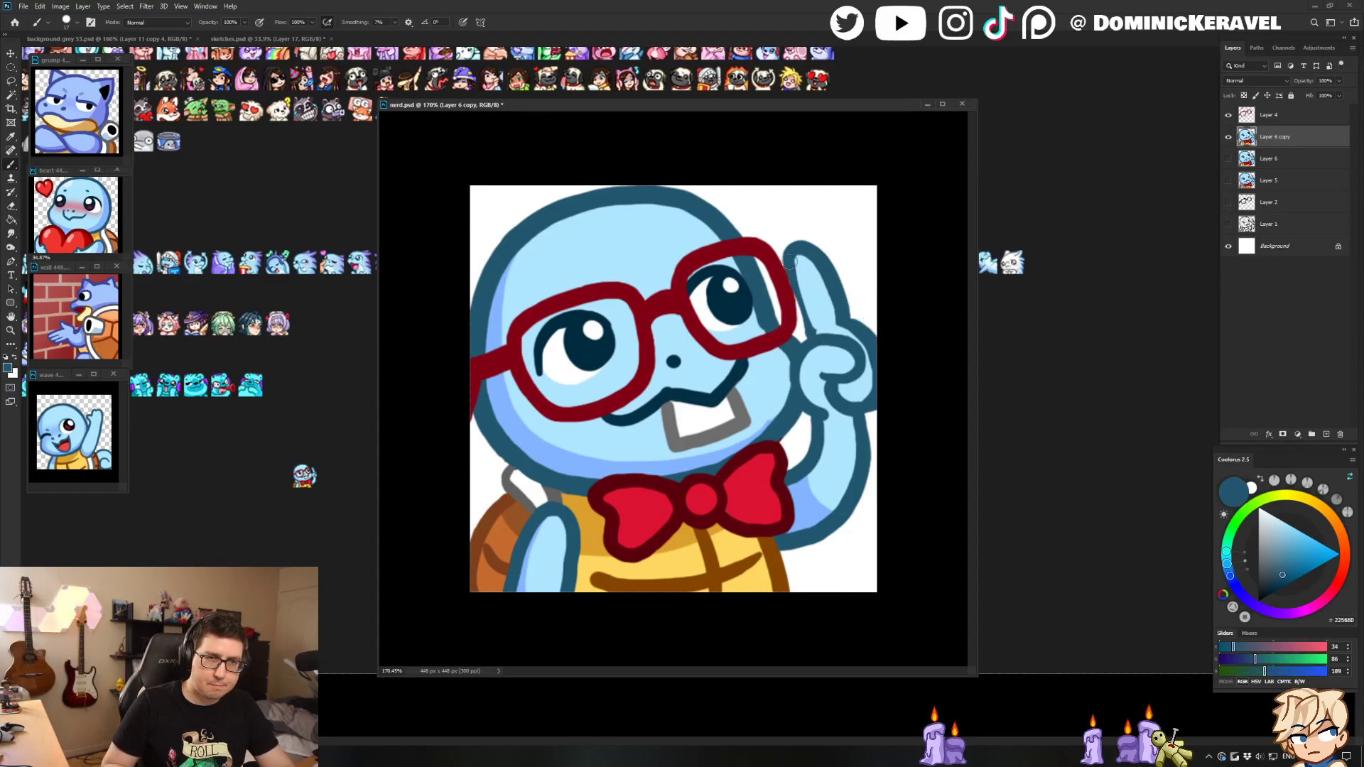
left_click(803, 331, "alt")
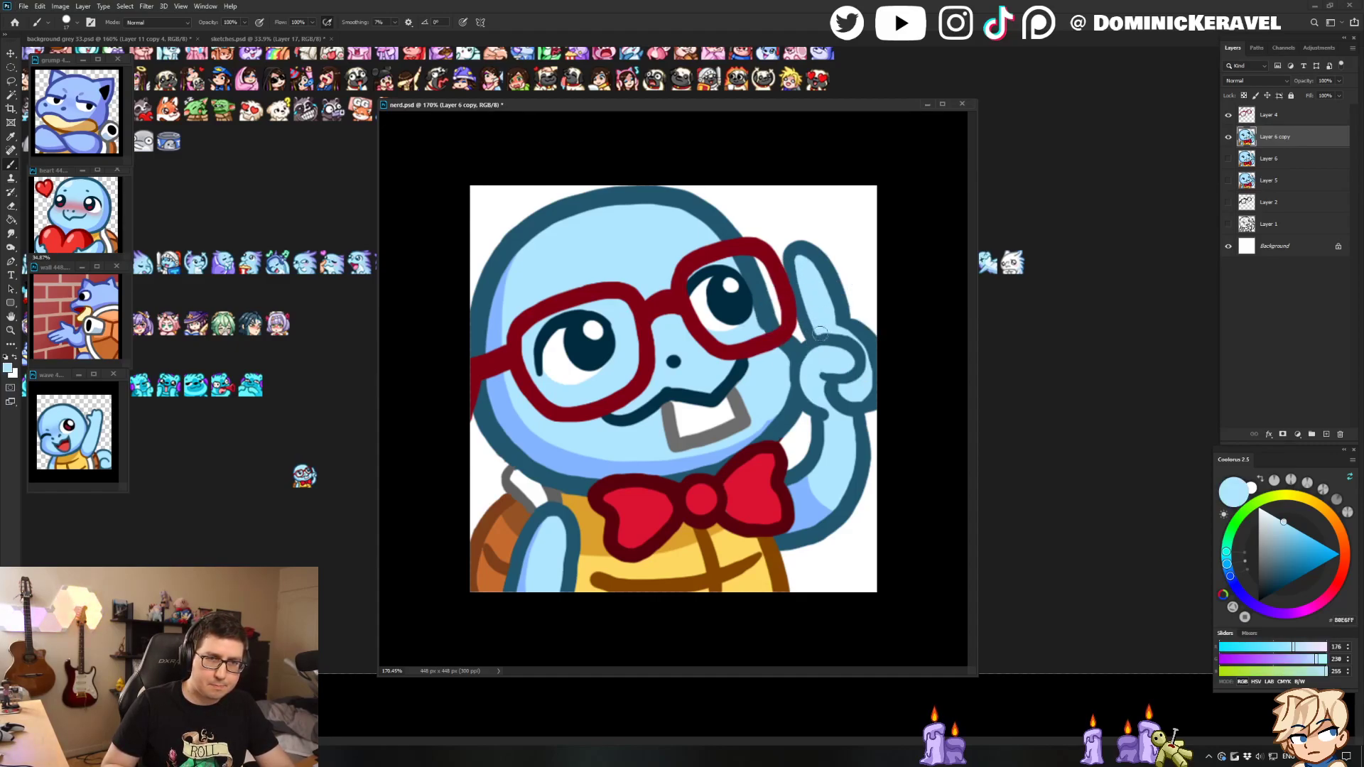
Step: Paint a small folded finger beside the raised finger on Layer 6 copy in light blue, outlined with dark blue #22566D
key("v")
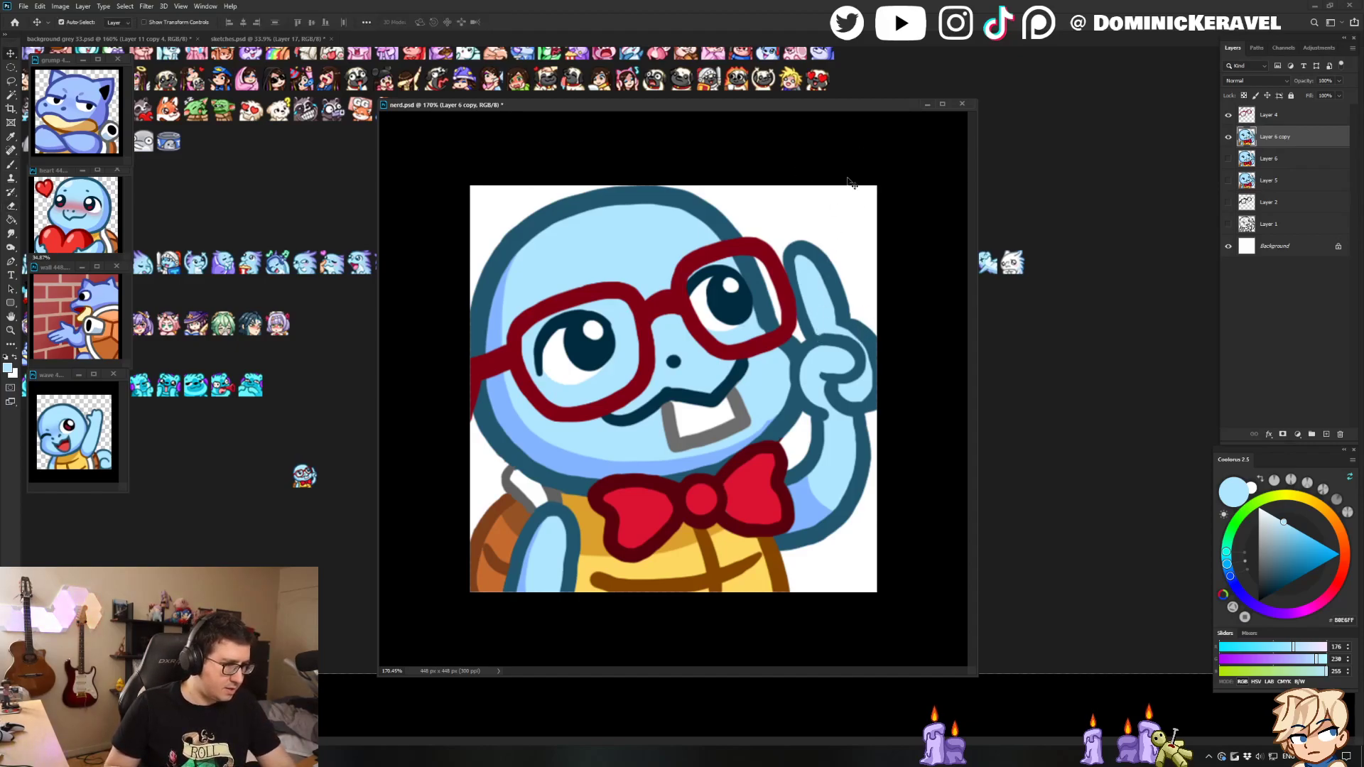
key("b")
left_click_drag(849, 323, 864, 348)
left_click(867, 343, "alt")
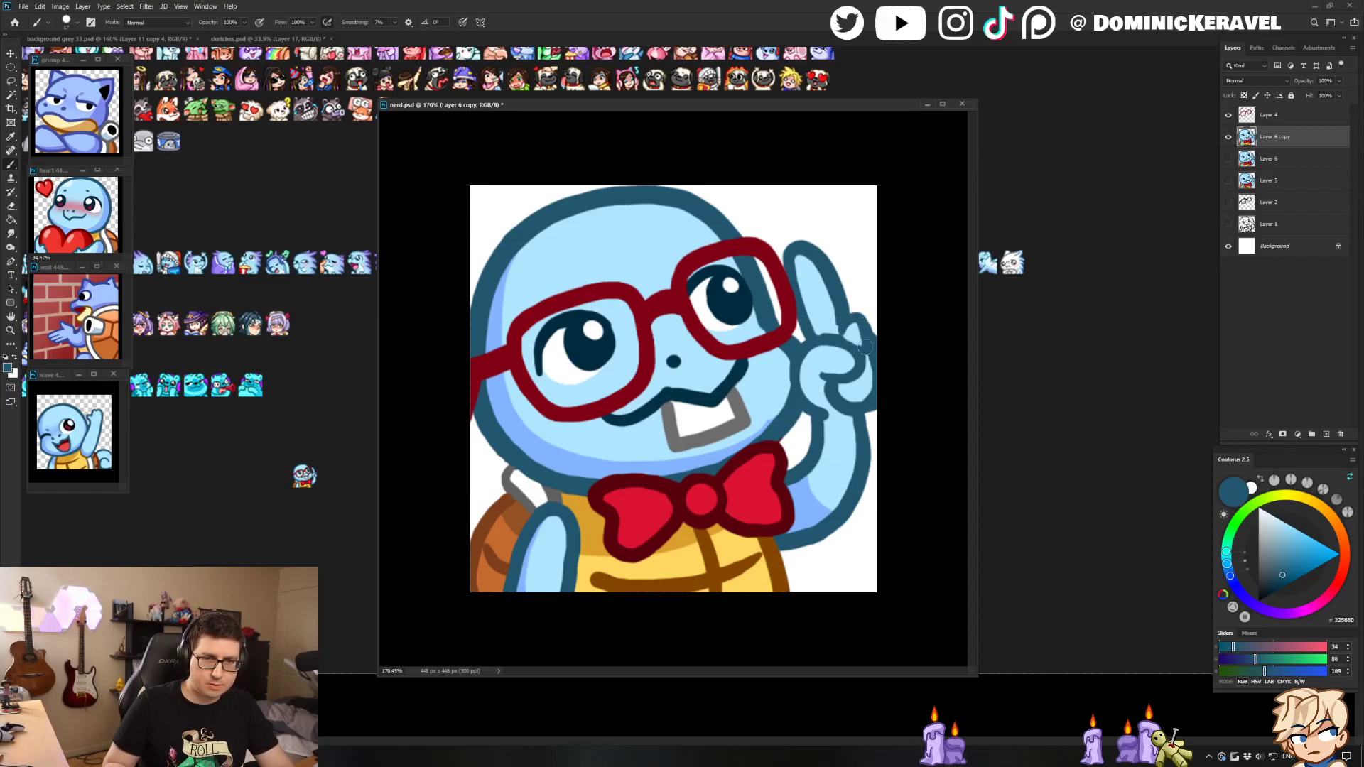
left_click(853, 334, "alt")
left_click(873, 347, "alt")
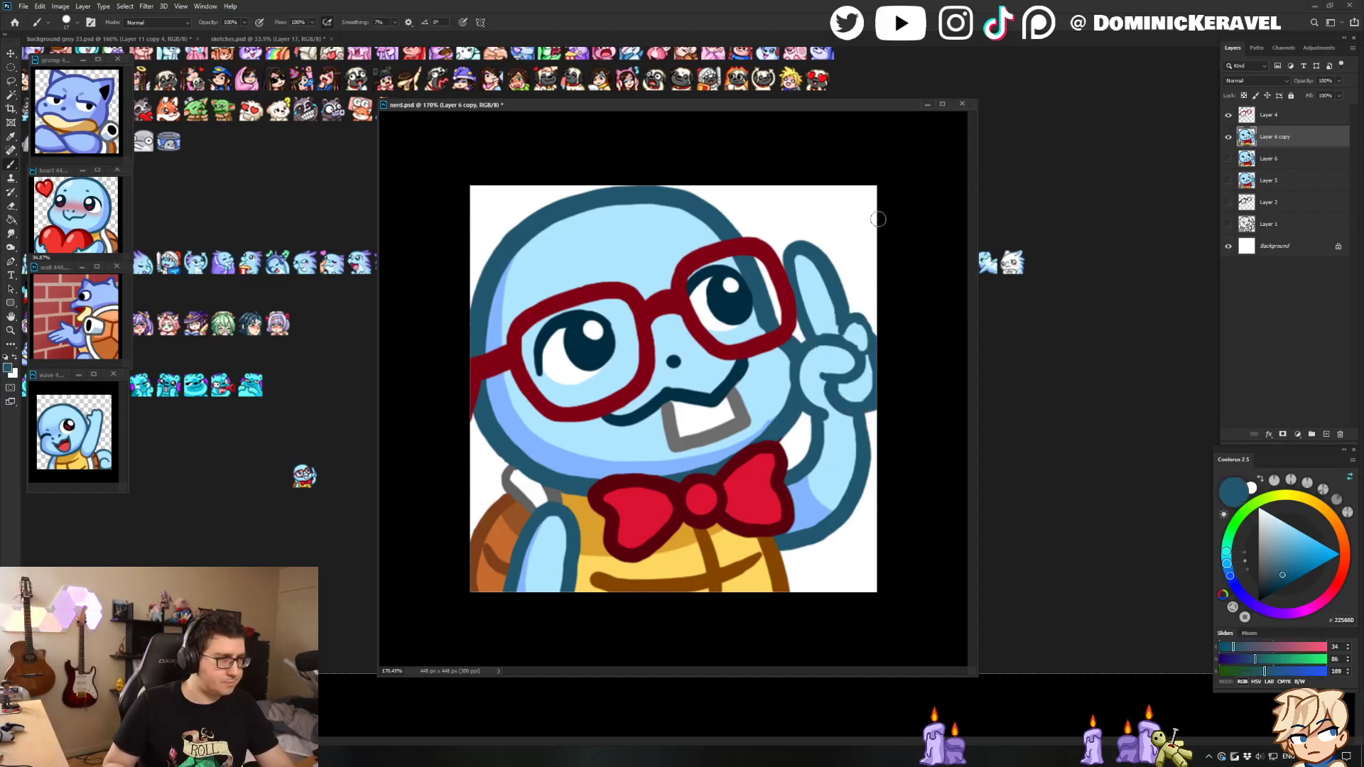
Step: Clean up the palm with sampled light blue and redraw its crease and lower outline in sampled dark blue
left_click(835, 392, "alt")
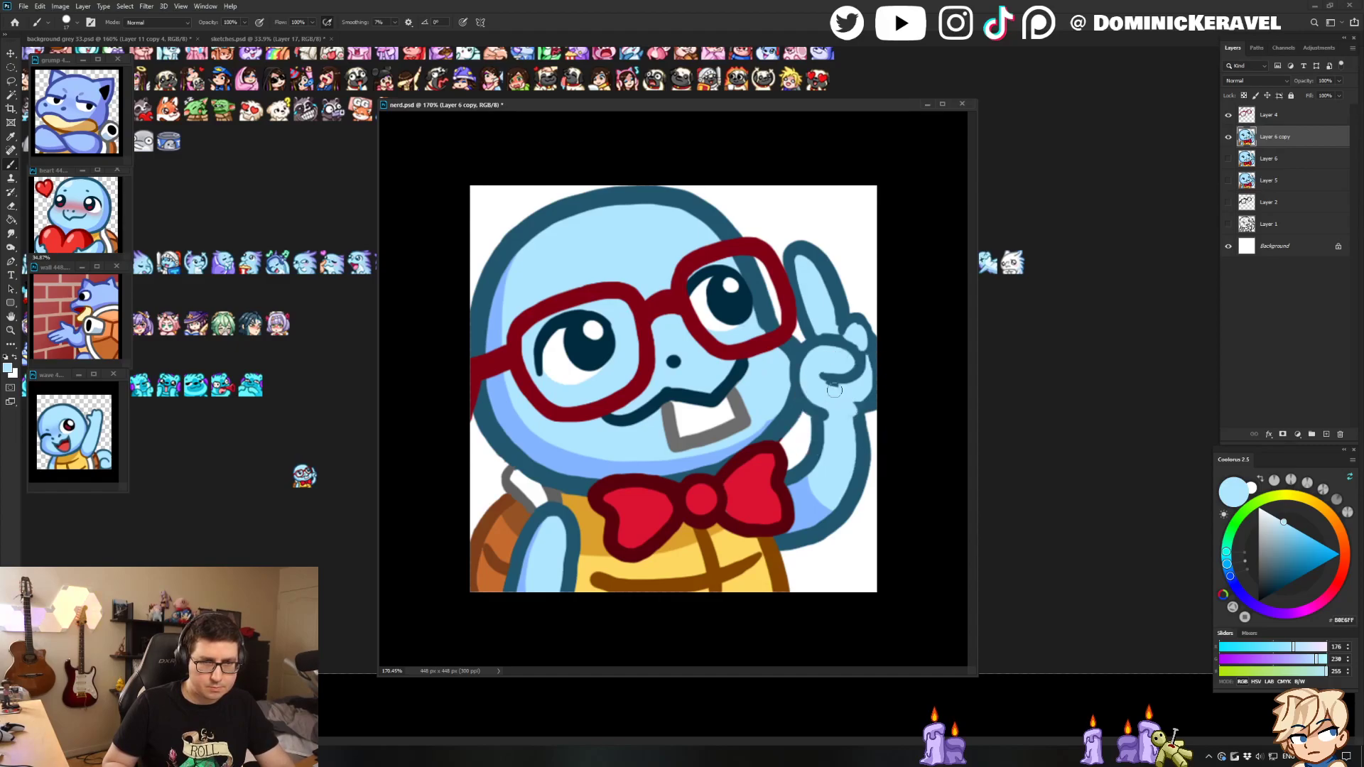
left_click(837, 386, "alt")
left_click_drag(823, 375, 853, 392)
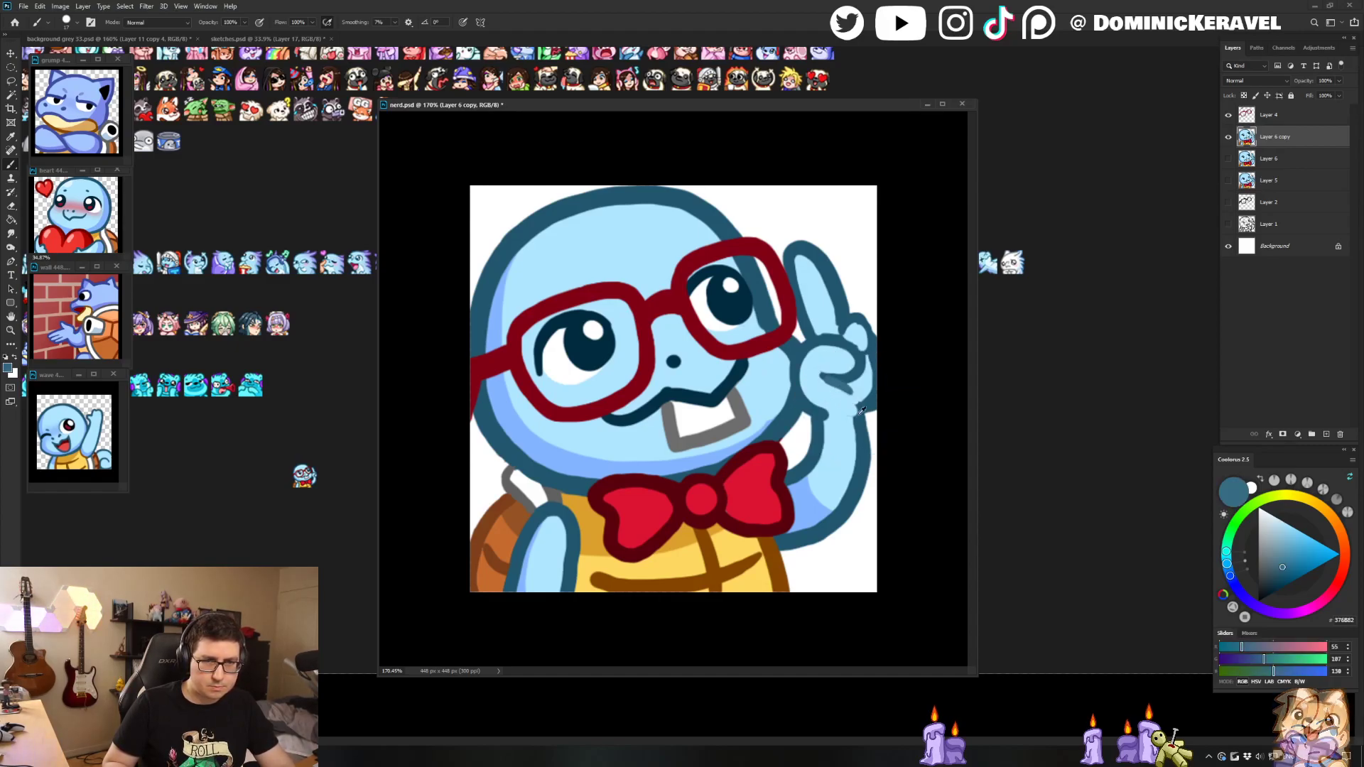
left_click(853, 411, "alt")
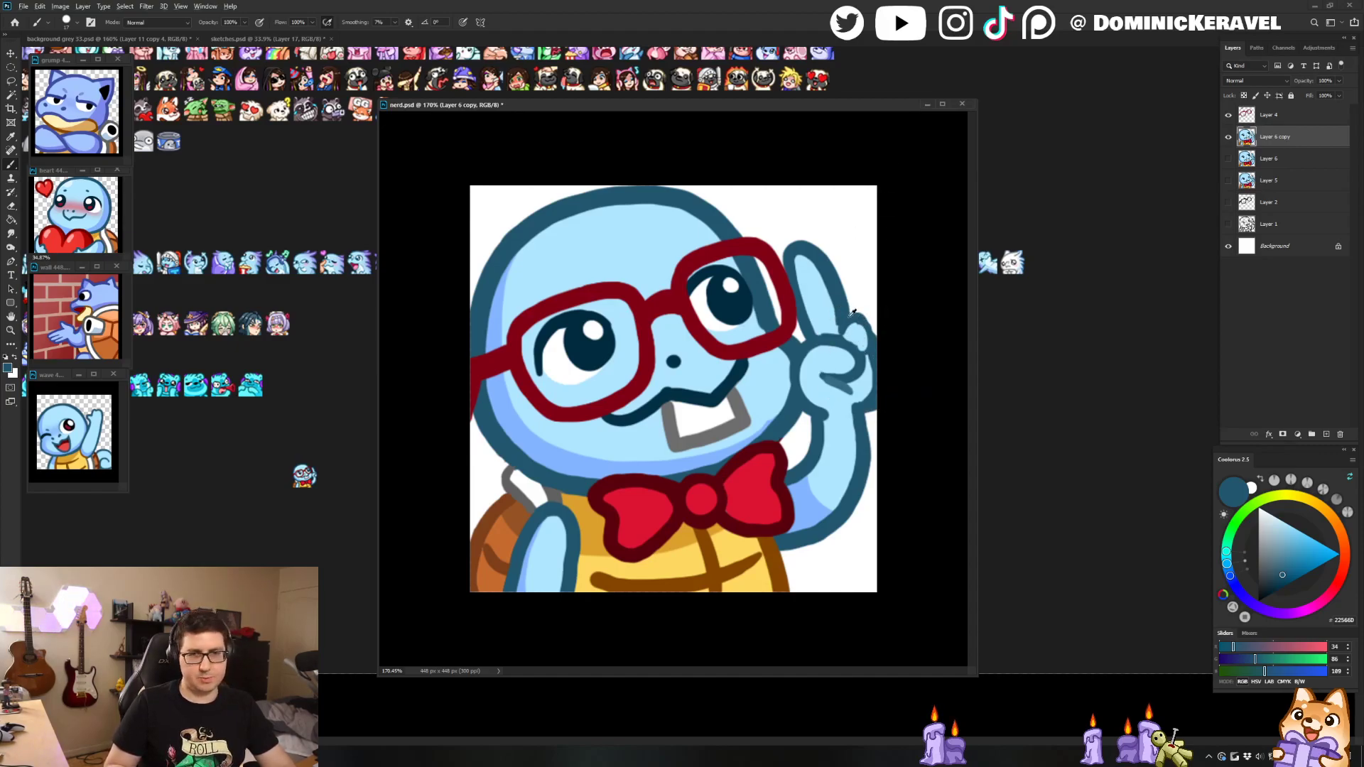
Step: Shift Layer 4 and Layer 6 copy together leftward on the canvas, and reselect Layer 6 copy
key("v")
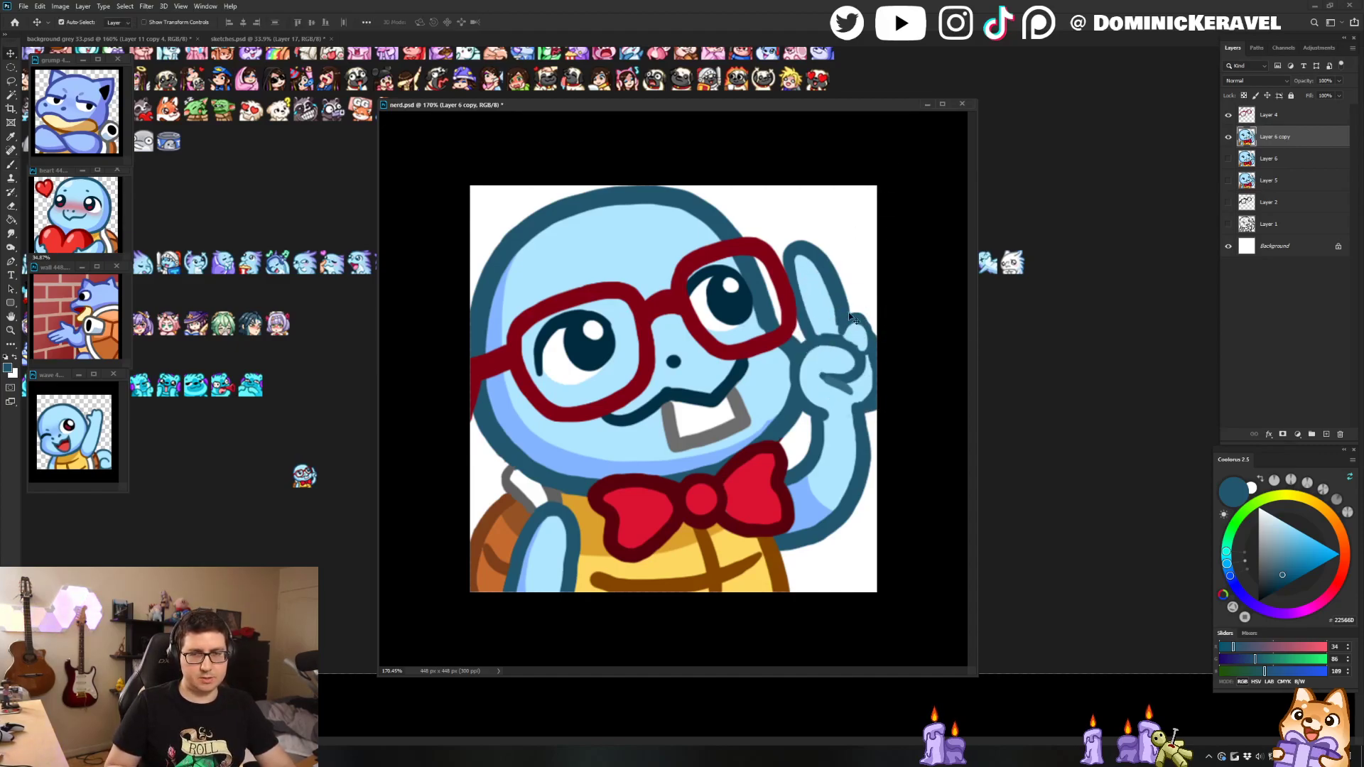
left_click(1268, 116, "shift")
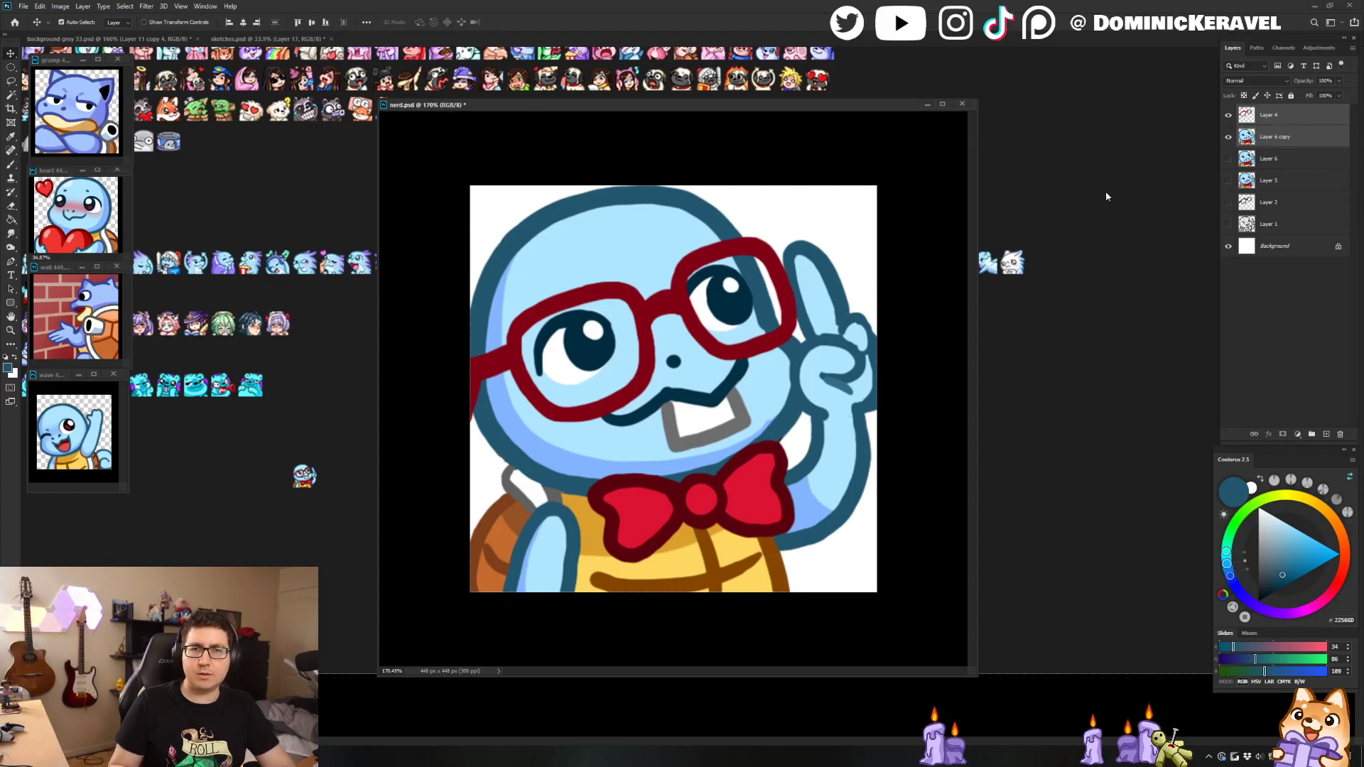
left_click(1303, 138)
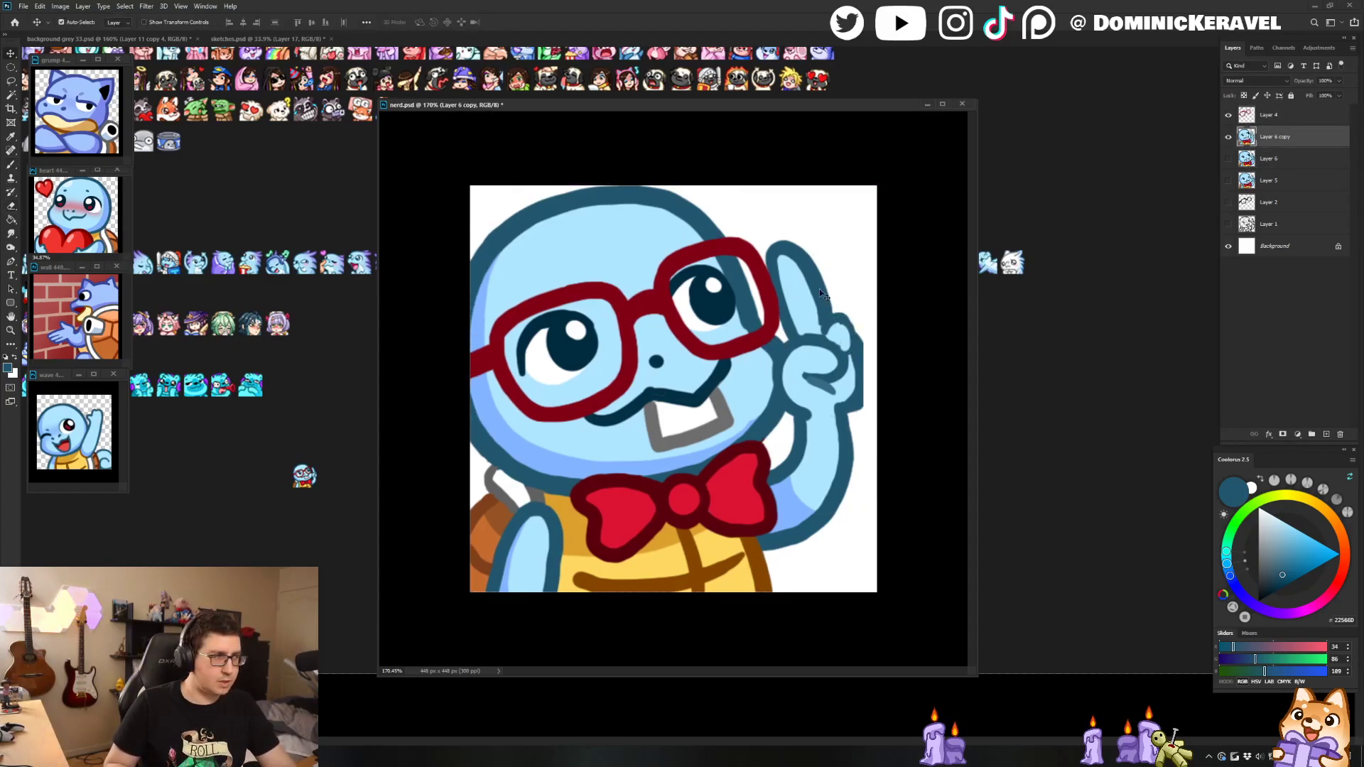
Step: Paint a second folded finger at the outer edge of the hand and close the hand's outline with dark blue #22566D
key("b")
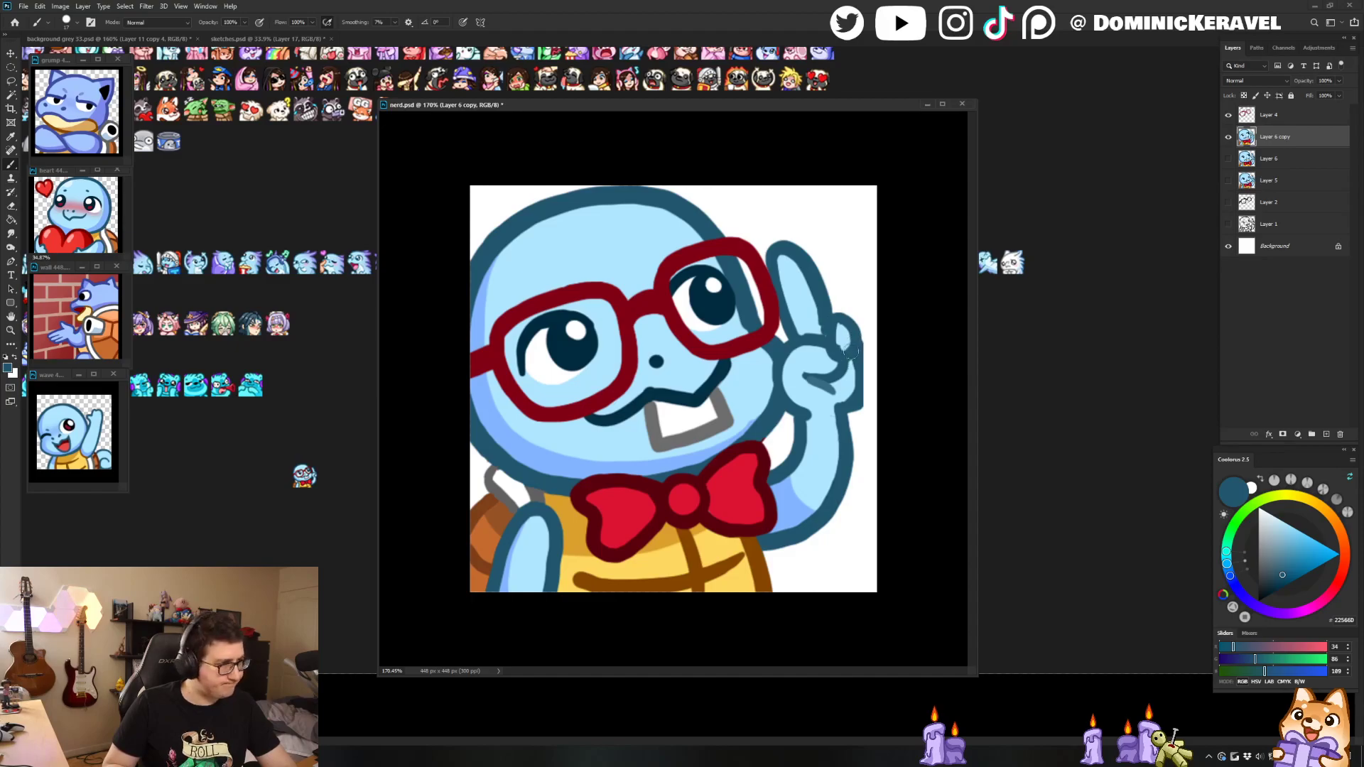
mouse_move(859, 334)
left_mouse_down()
mouse_move(863, 373)
mouse_move(866, 357)
mouse_move(838, 339)
mouse_move(855, 409)
mouse_move(827, 409)
mouse_move(833, 426)
left_mouse_up()
key("ctrl+z")
left_click(850, 380, "alt")
left_click(862, 372, "alt")
left_click(848, 393, "alt")
left_click(846, 450, "alt")
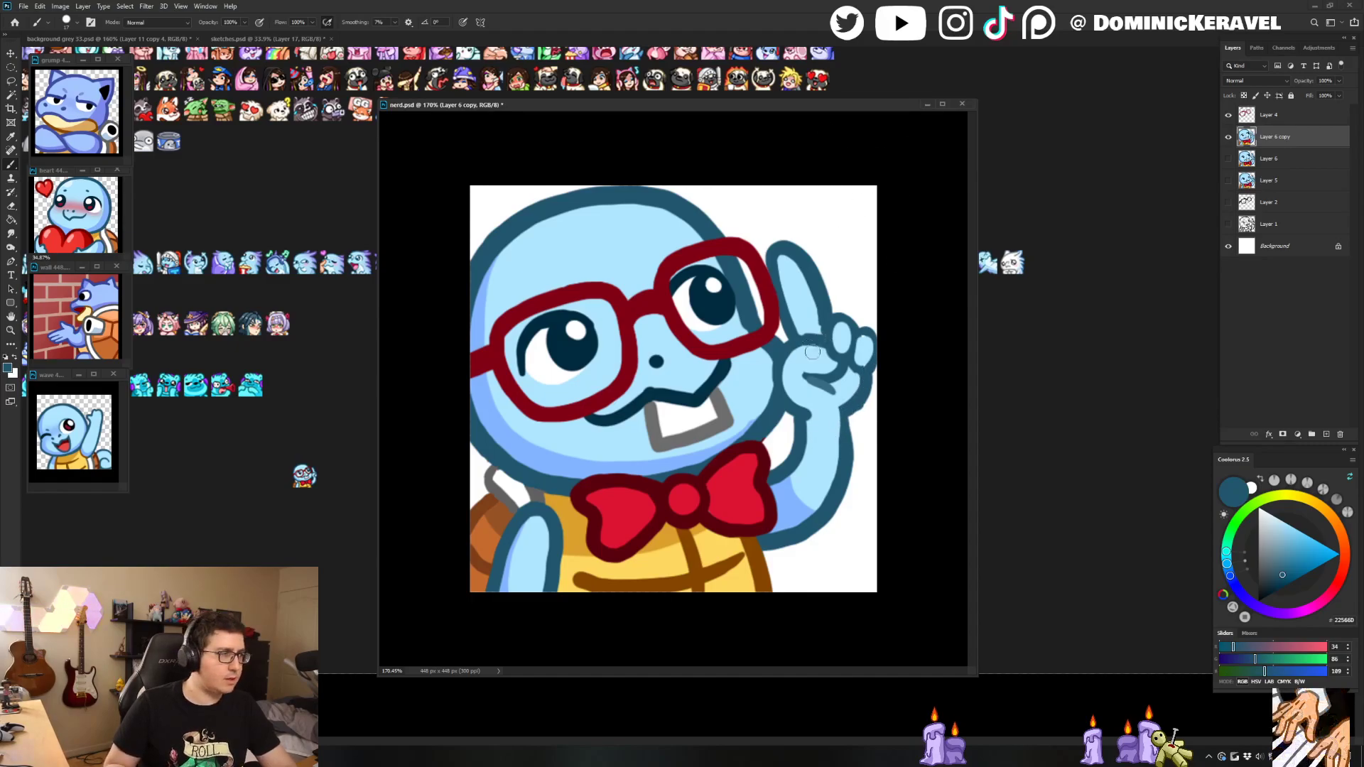
Step: Refine the curled finger at the hand's inner edge on Layer 6 copy with sampled dark blue and light blue
left_click(835, 371, "alt")
mouse_move(806, 367)
left_mouse_down()
mouse_move(822, 374)
mouse_move(836, 341)
mouse_move(793, 342)
left_mouse_up()
left_click(789, 361, "alt")
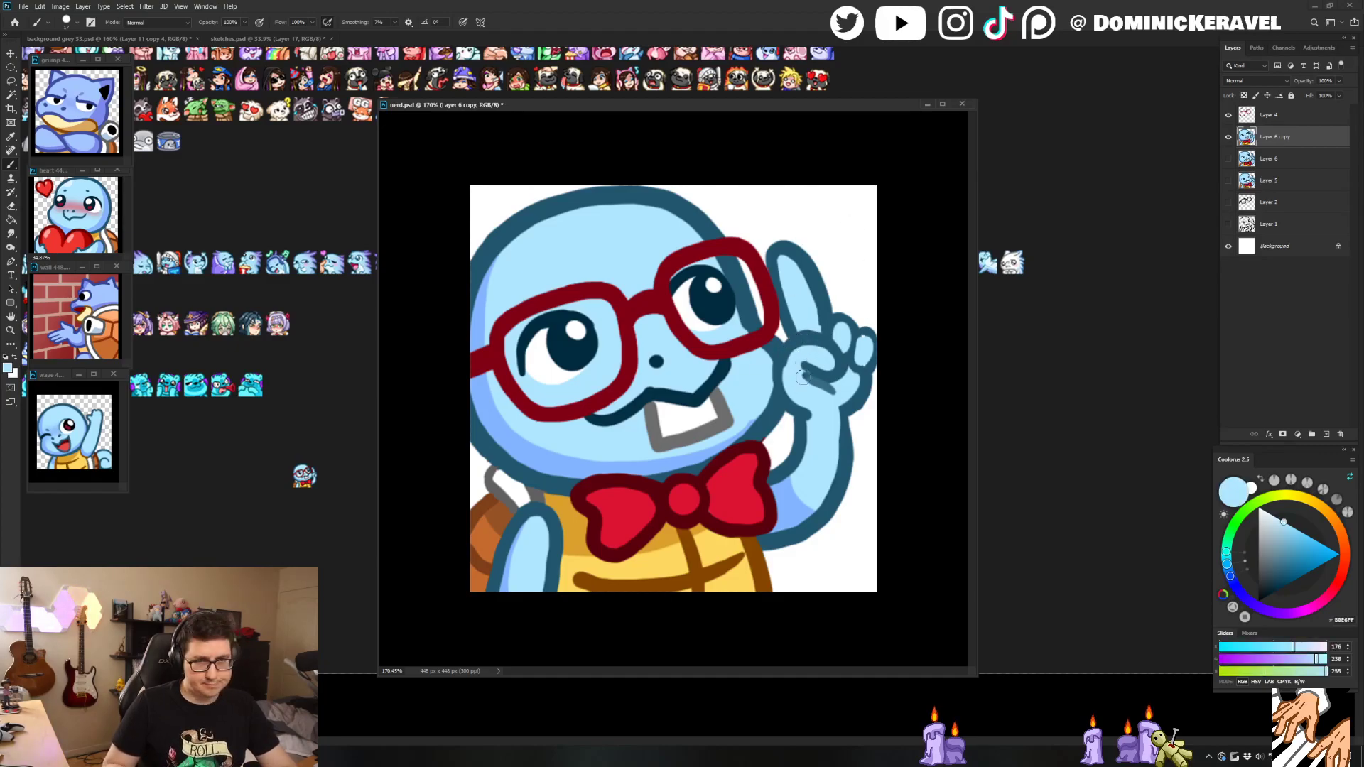
left_click(801, 355, "alt")
left_click_drag(824, 350, 788, 361)
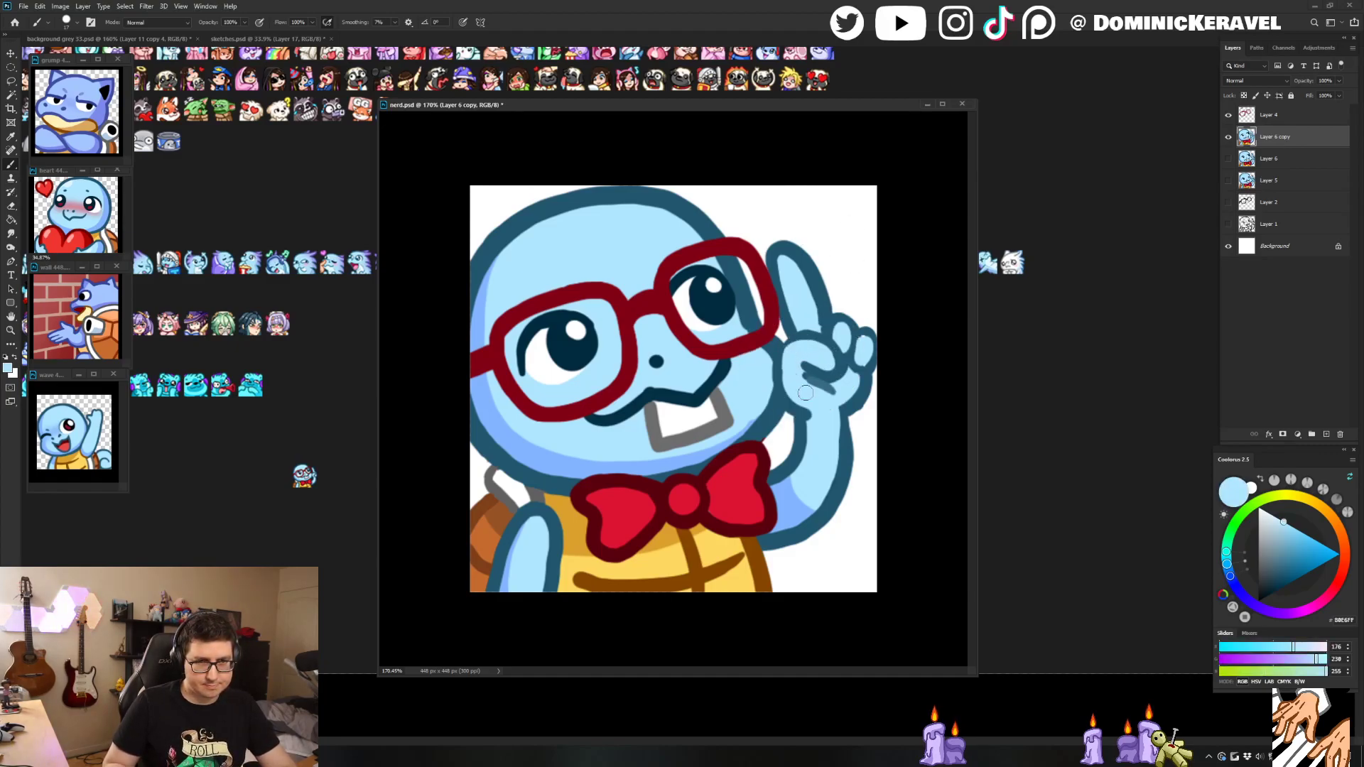
Step: Touch up the two folded fingers and their outlines with colours sampled from the hand and background
left_click(859, 331, "alt")
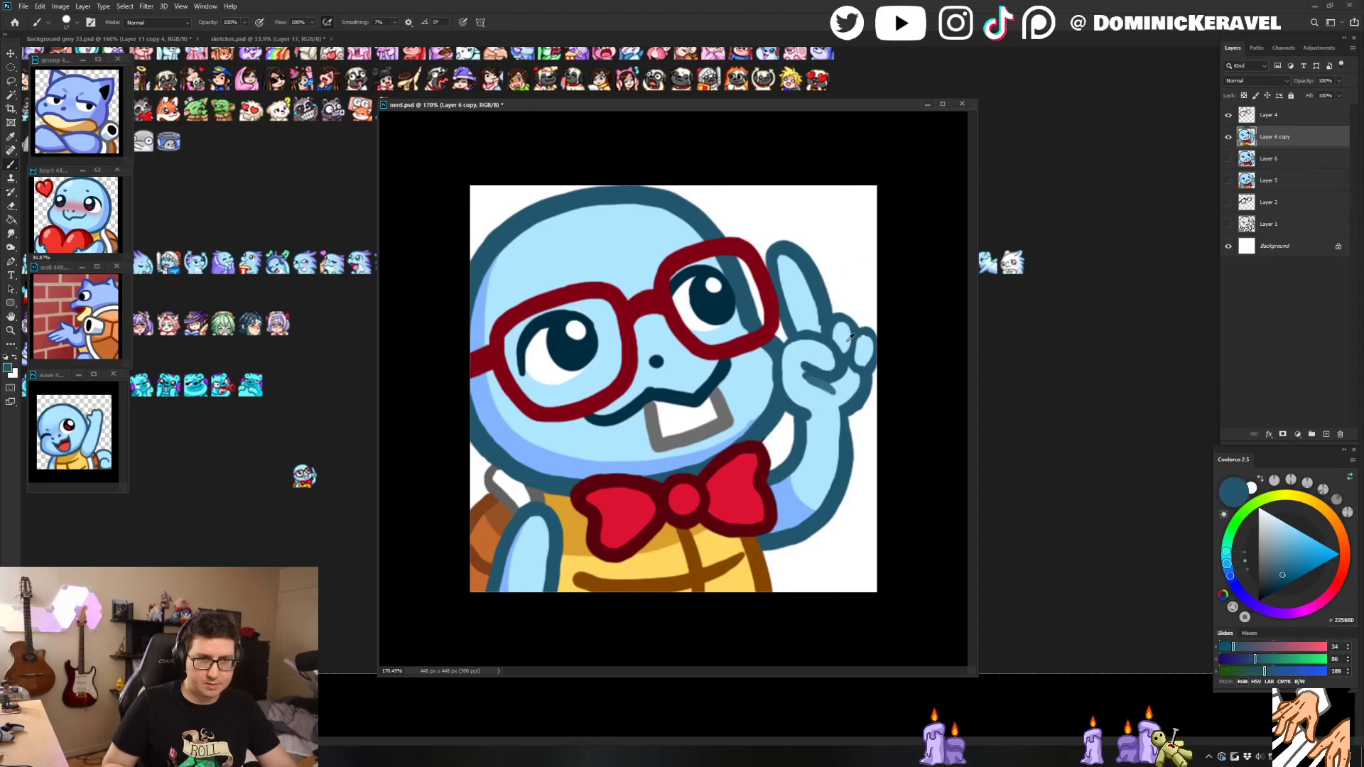
left_click(842, 333, "alt")
mouse_move(839, 334)
left_mouse_down()
mouse_move(865, 360)
mouse_move(859, 340)
left_mouse_up()
left_click(842, 318, "alt")
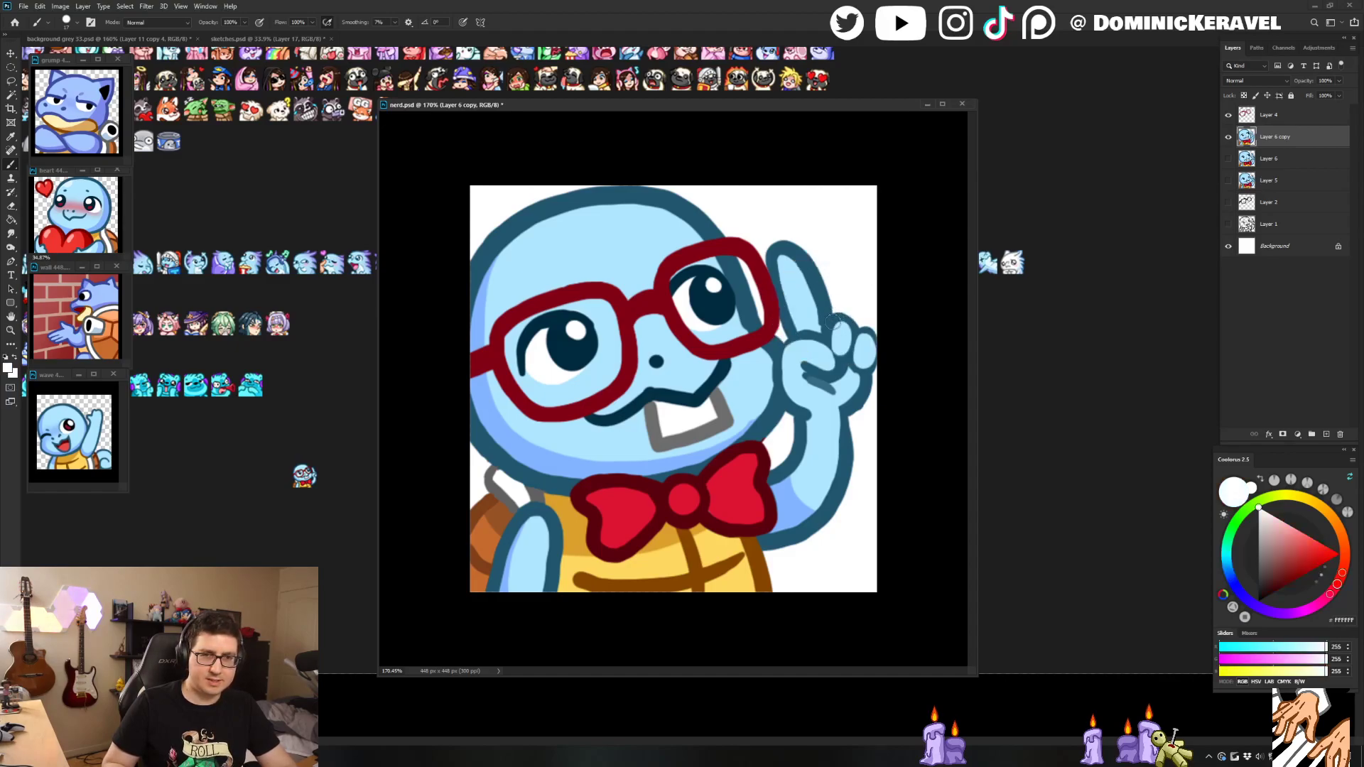
left_click(839, 318, "alt")
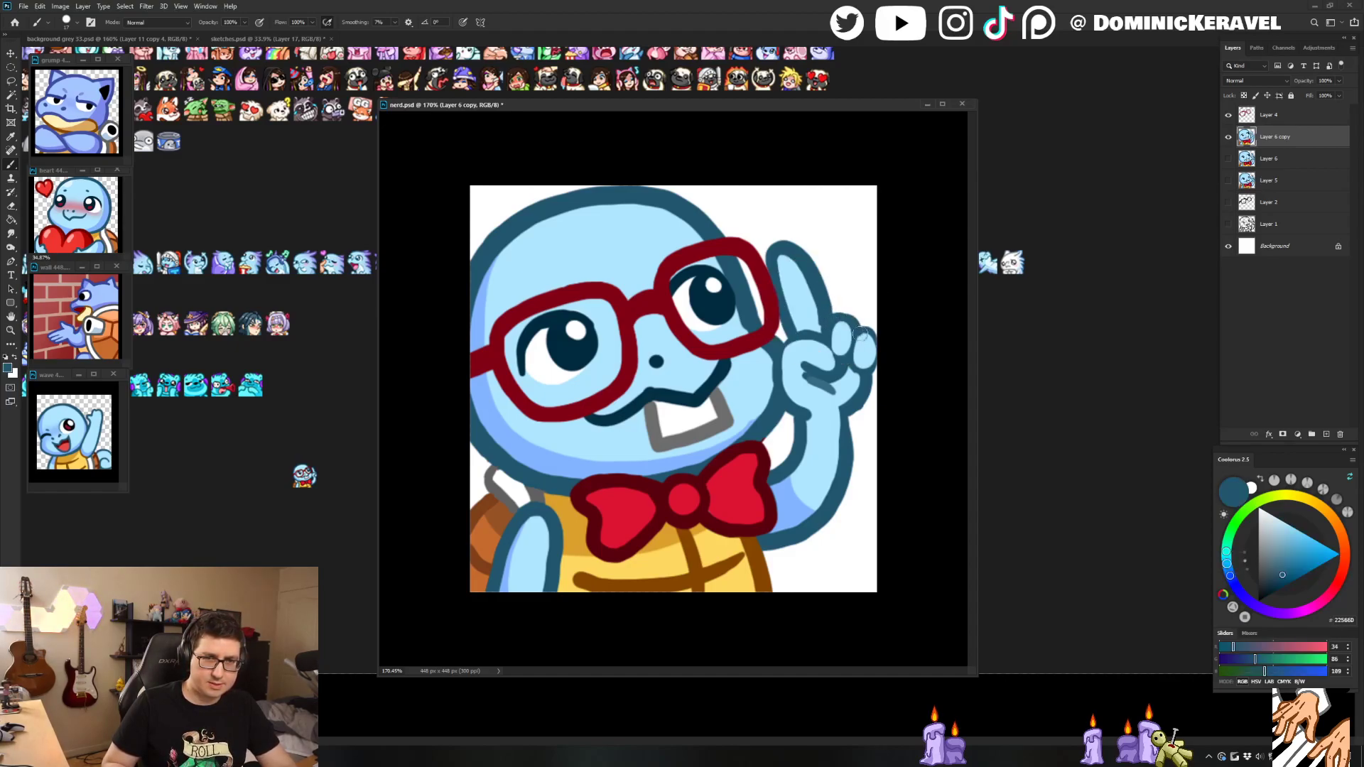
Step: Clean up the outlines around the raised finger's base, the hand's lower edge and the palm using sampled light and dark blue
left_click(816, 324, "alt")
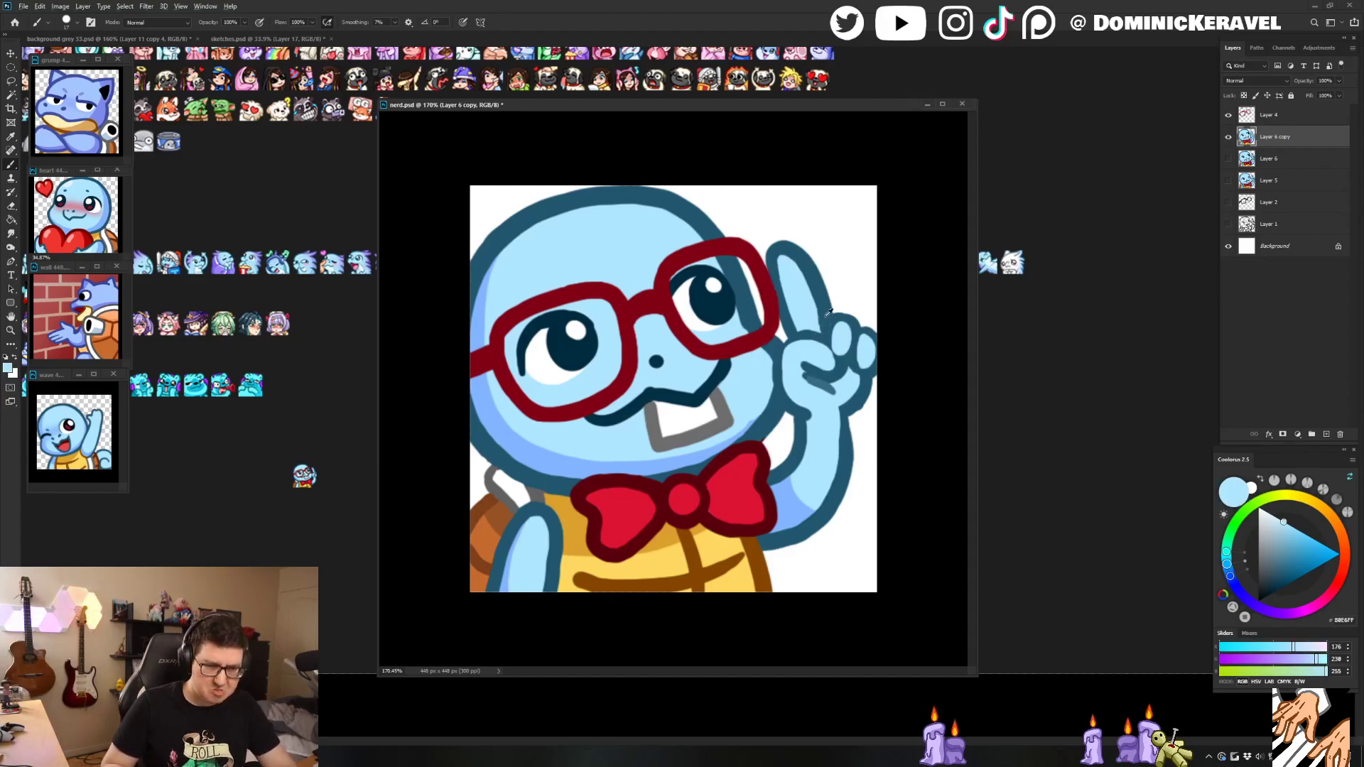
left_click(824, 315, "alt")
left_click(812, 312, "alt")
left_click(827, 332, "alt")
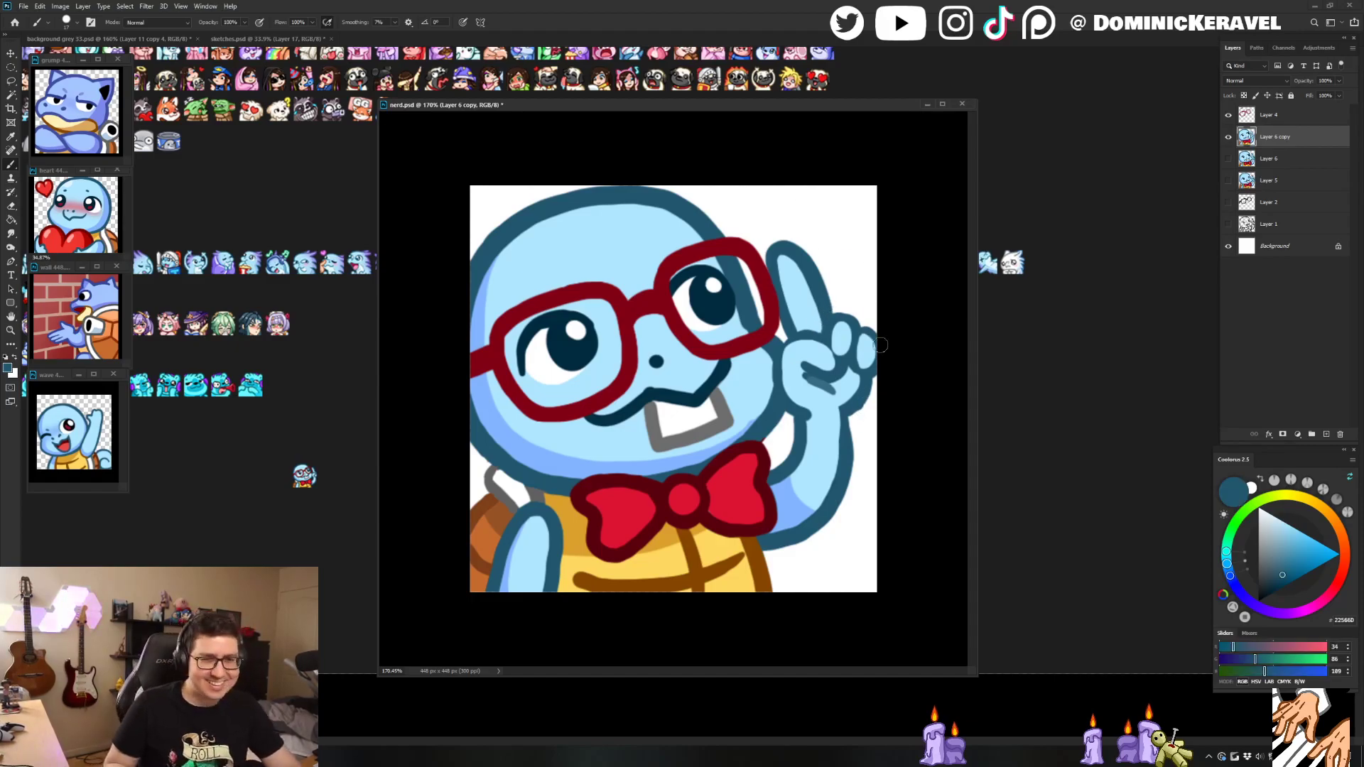
left_click(853, 395, "alt")
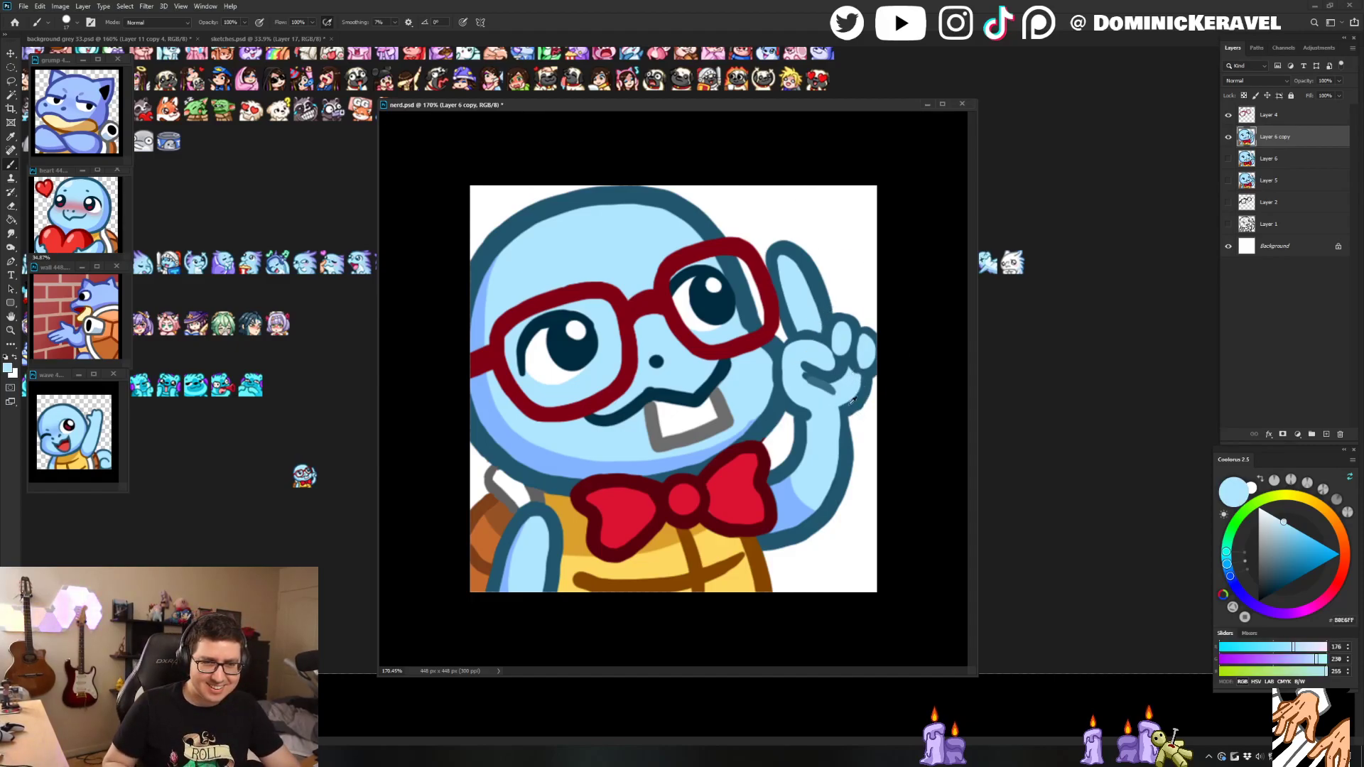
left_click(845, 425, "alt")
key("e")
key("b")
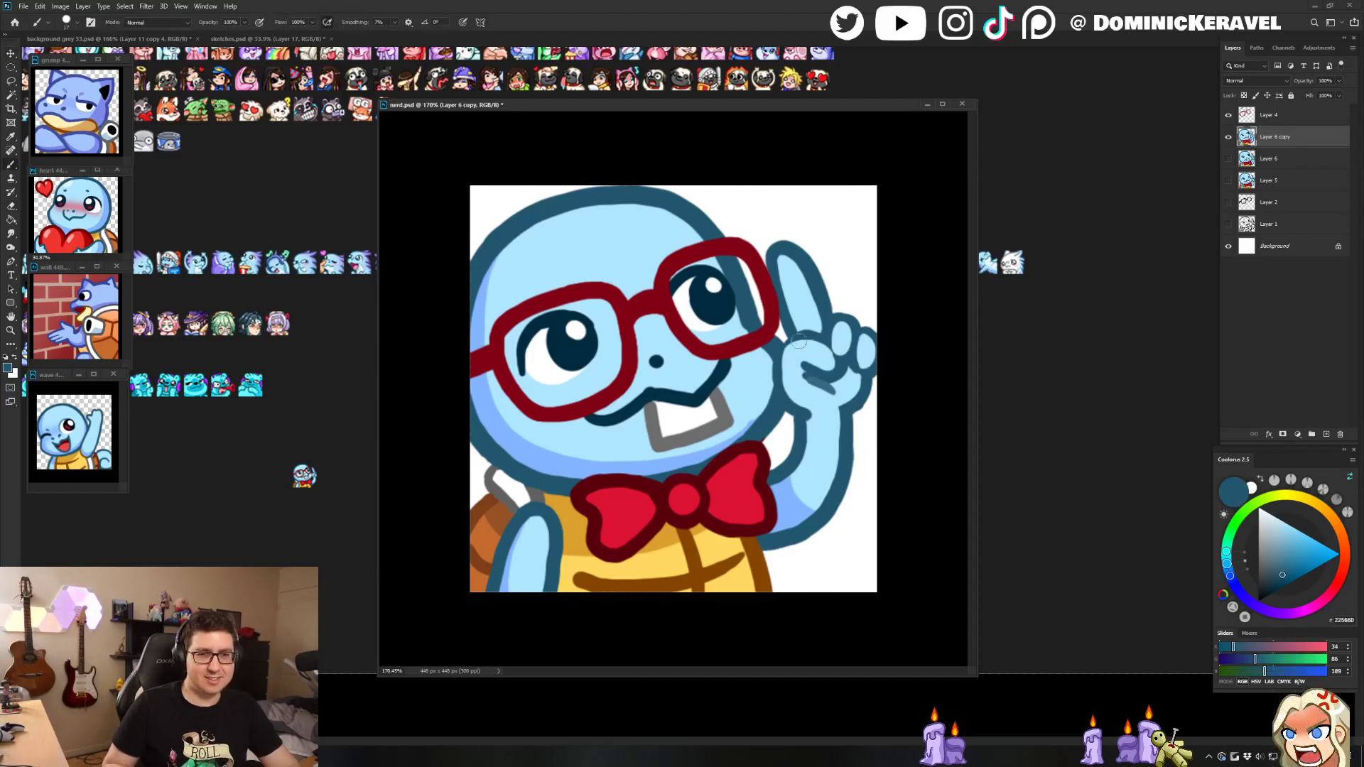
left_click(796, 346, "alt")
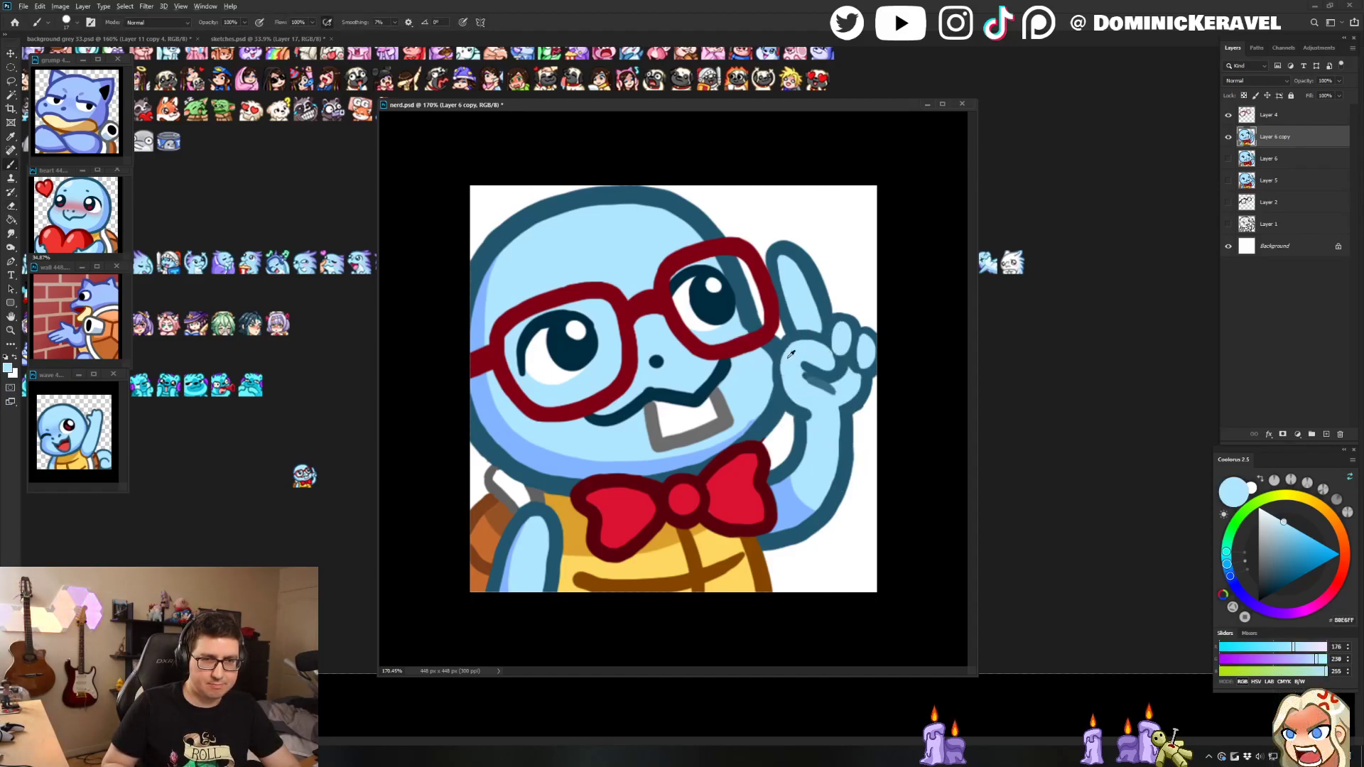
left_click(778, 354, "alt")
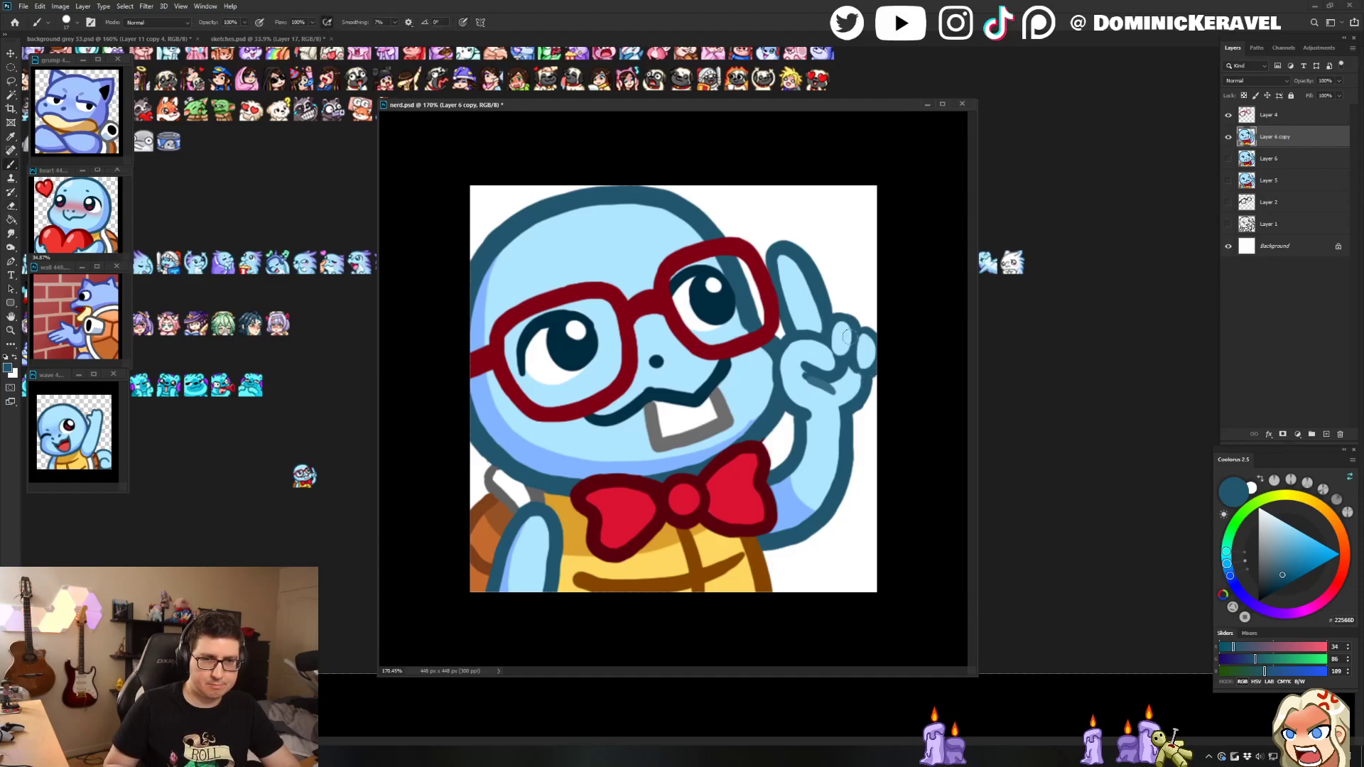
scroll(882, 394, "down", 5)
key("v")
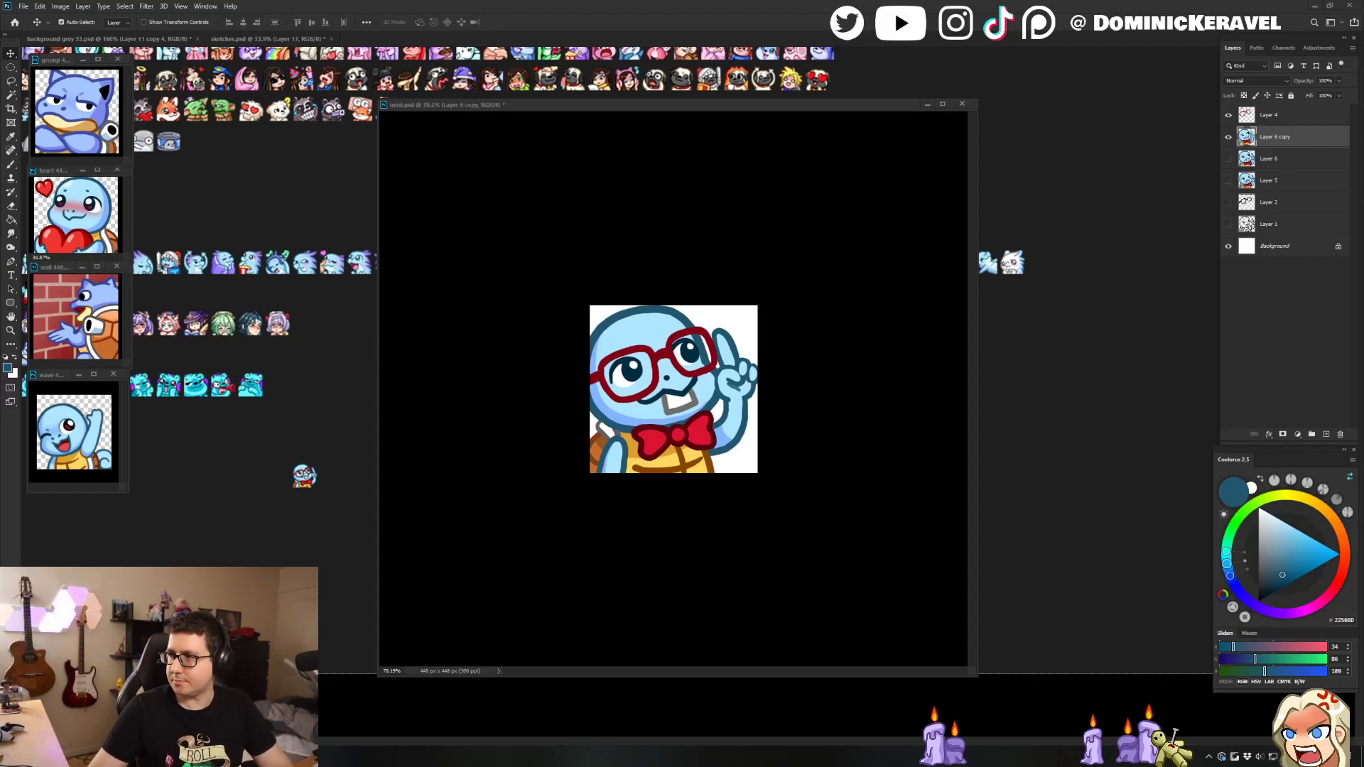
left_click(700, 127)
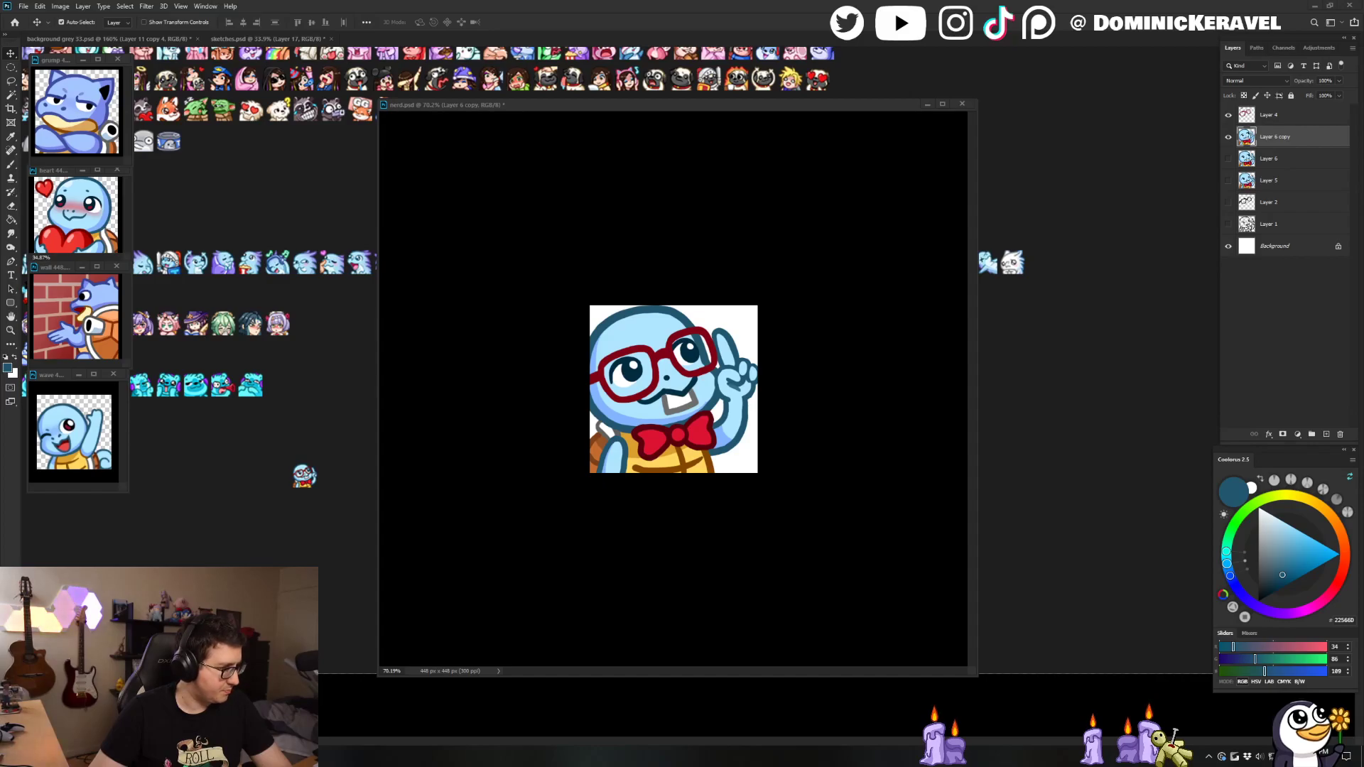
left_click(1259, 756)
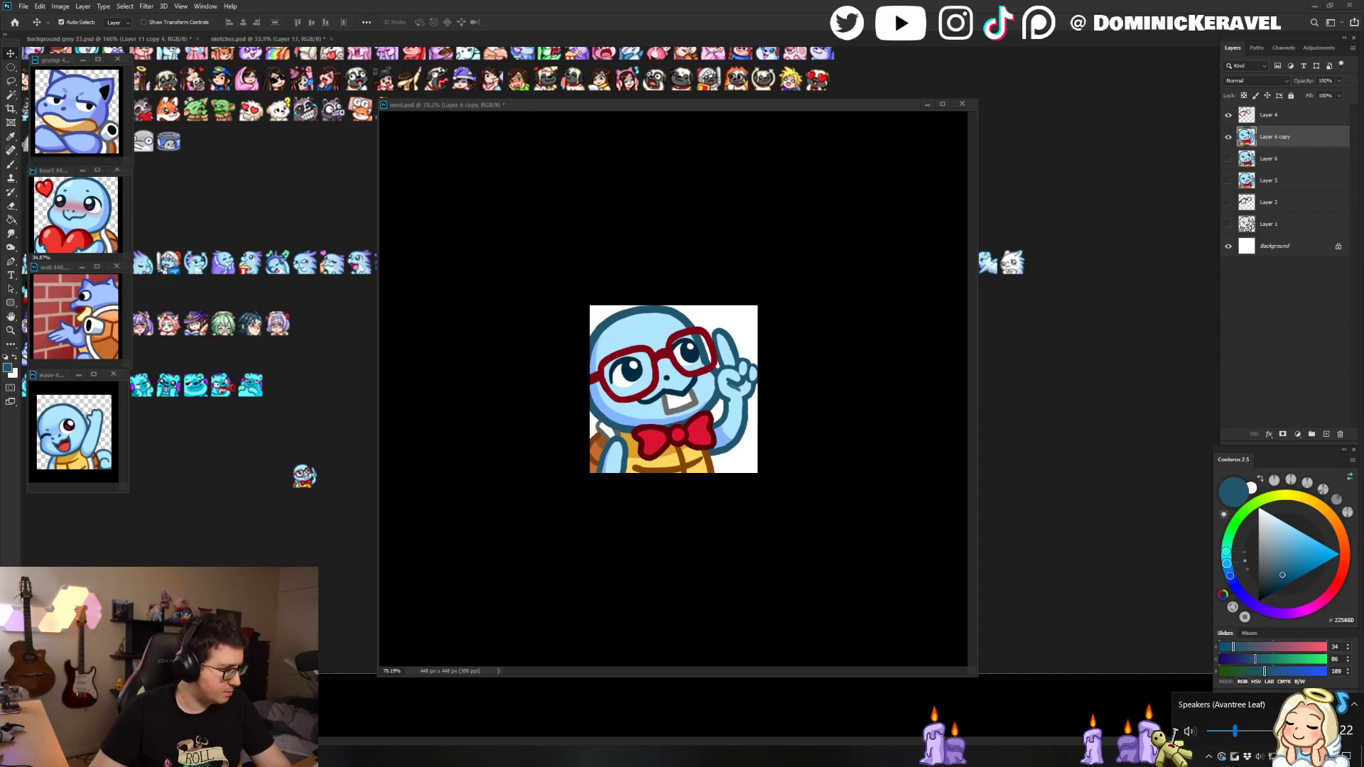
key("Escape")
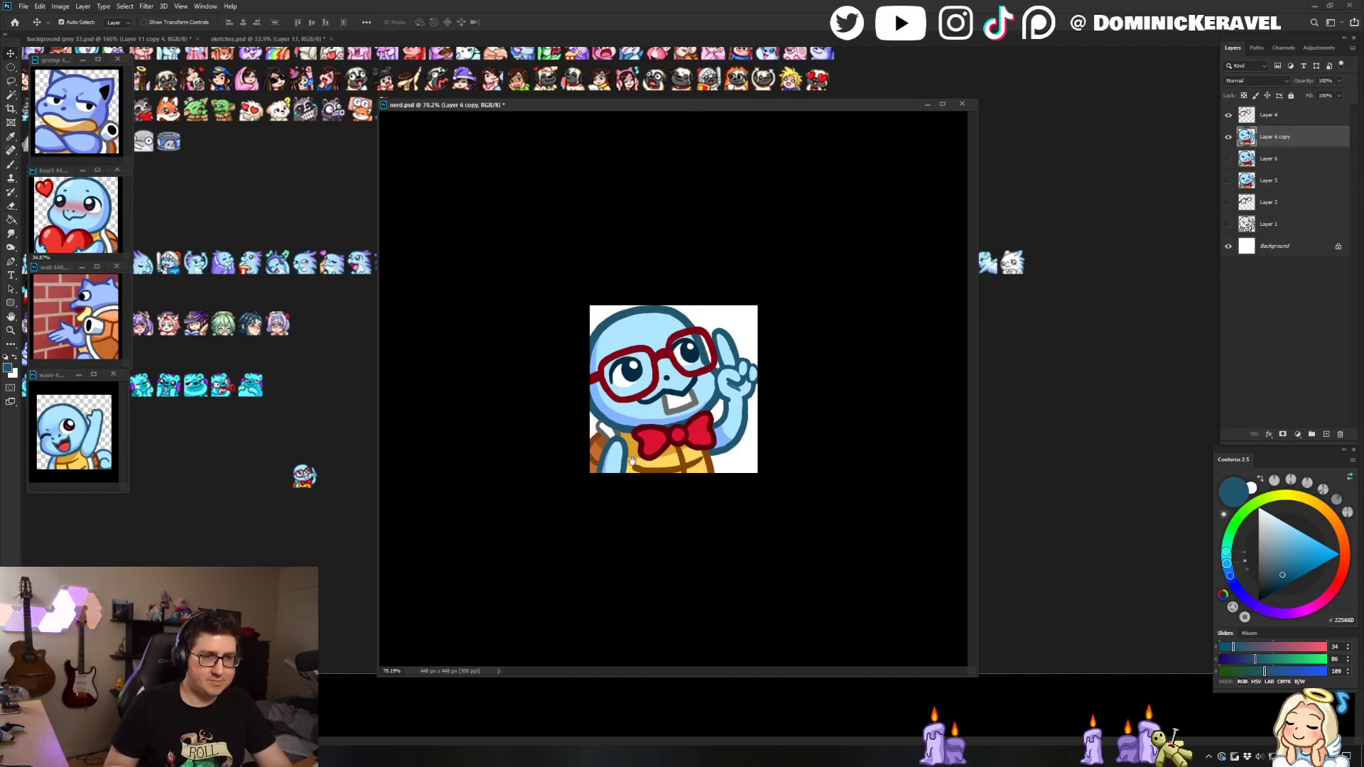
Step: Transform Layer 4 and Layer 6 copy together, slightly adjusting their scale from the lower corner beside the shell
scroll(685, 297, "up", 2)
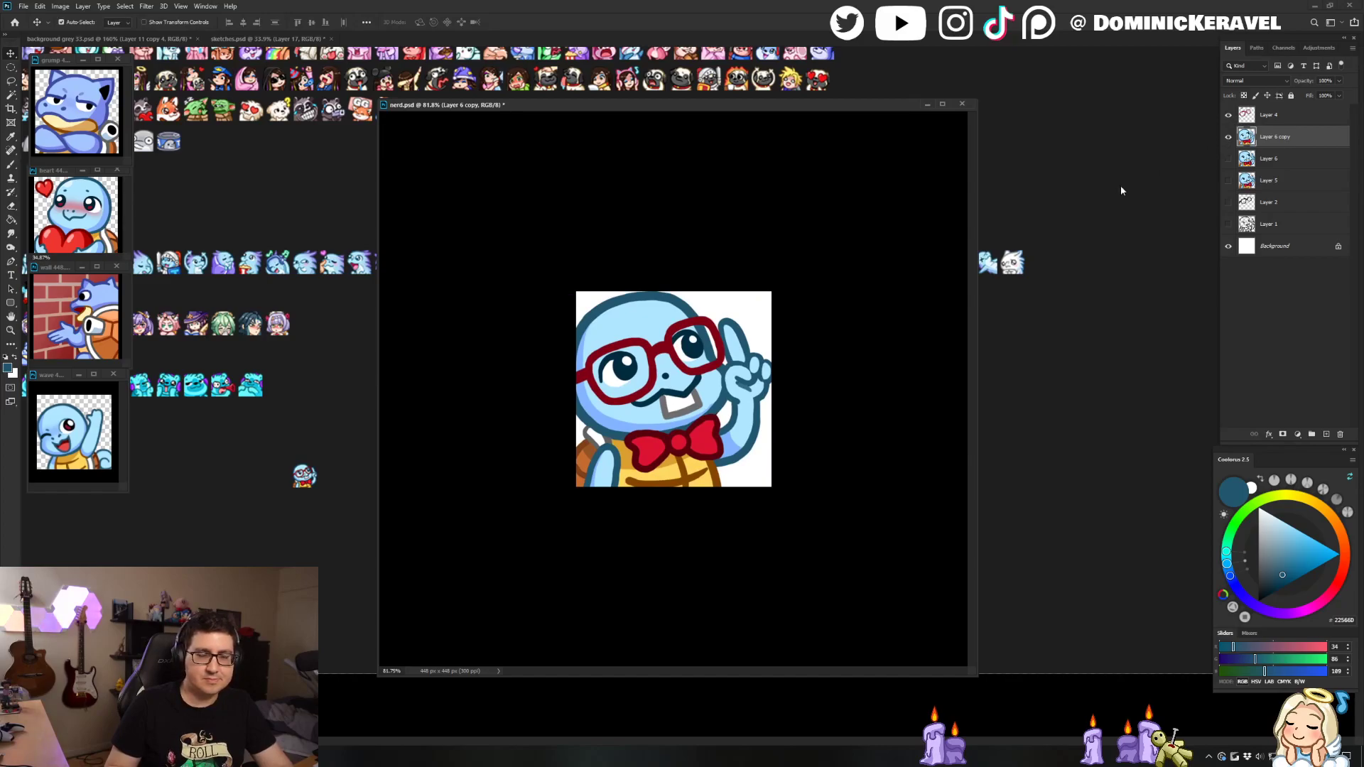
scroll(800, 356, "up", 1)
key("ctrl+t")
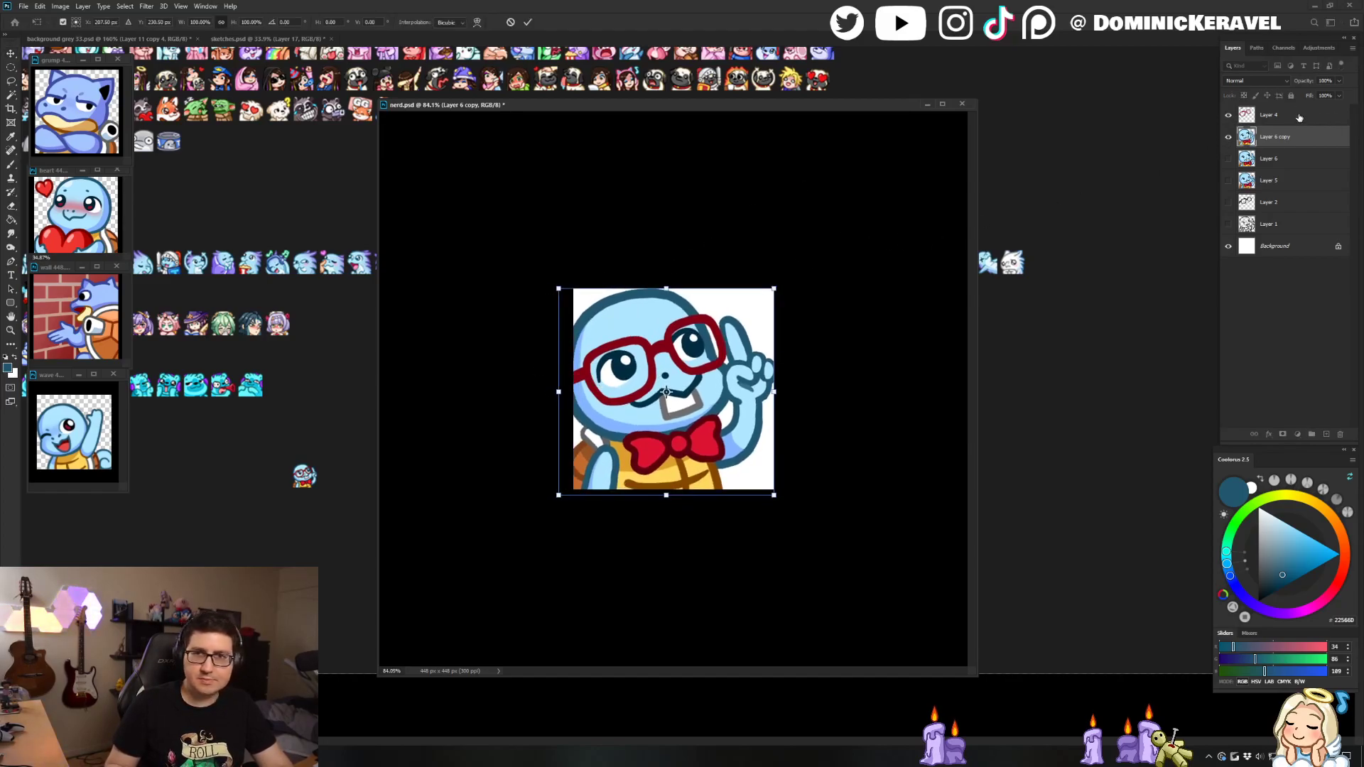
left_click(1299, 117, "shift")
key("ctrl+t")
left_click_drag(558, 495, 561, 479)
key("Return")
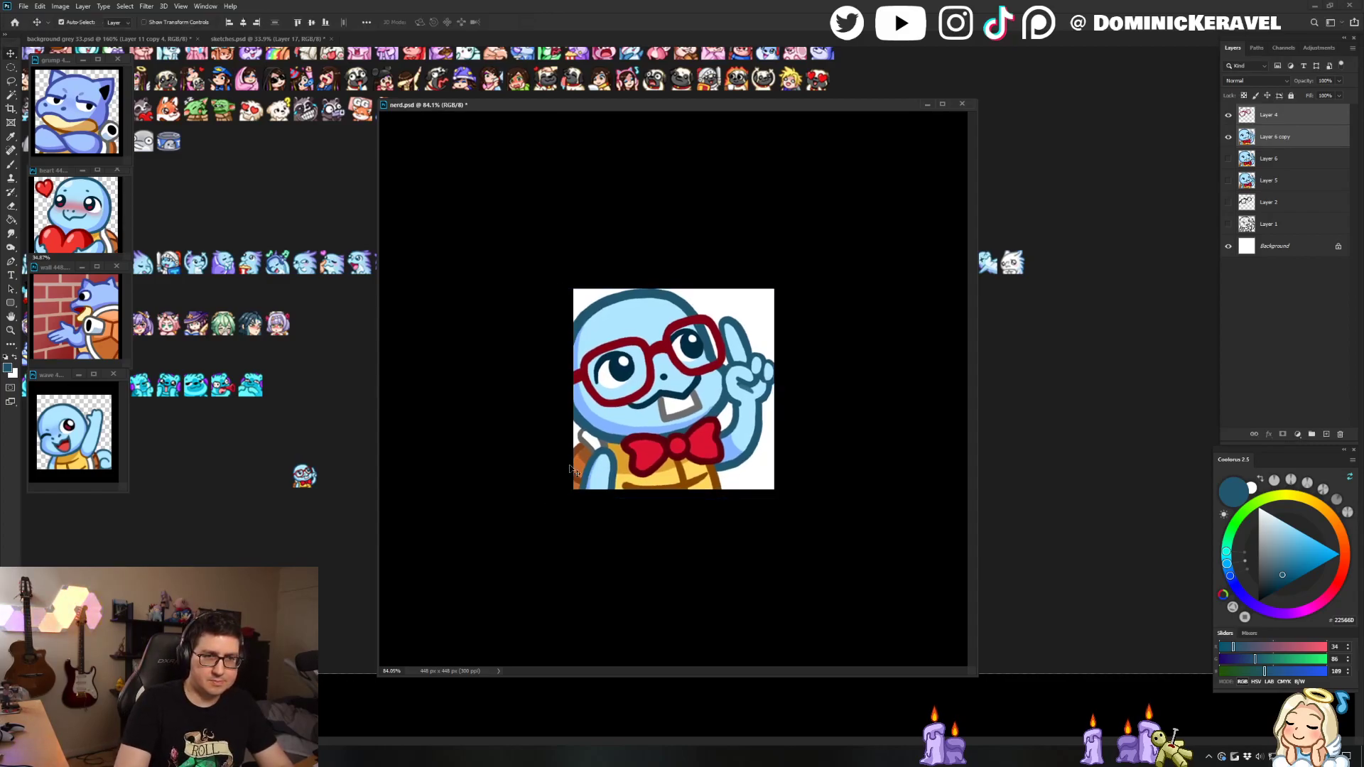
Step: Place a merged 28 px copy of the emote on the emote sheet beside the earlier thumbnail, and restore nerd.psd to full size
key("ctrl+e")
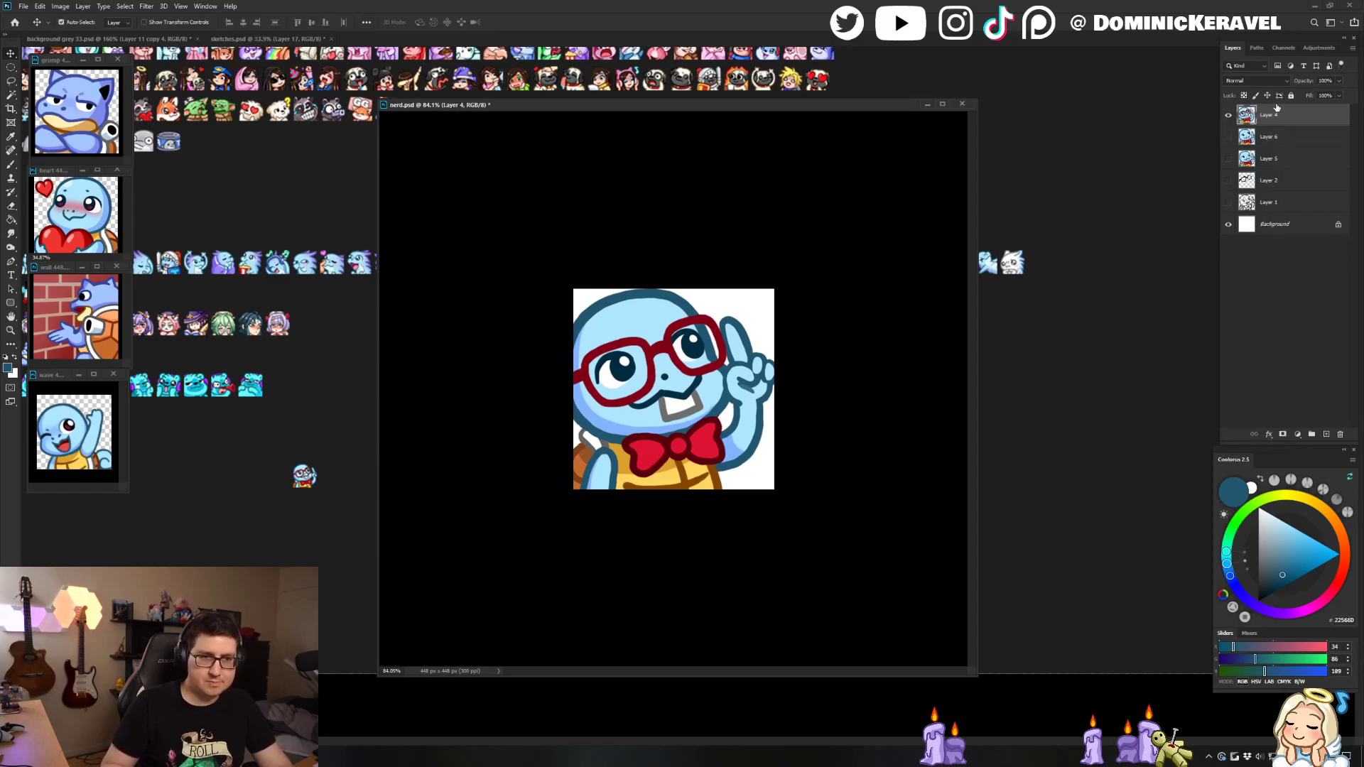
key("ctrl+alt+i")
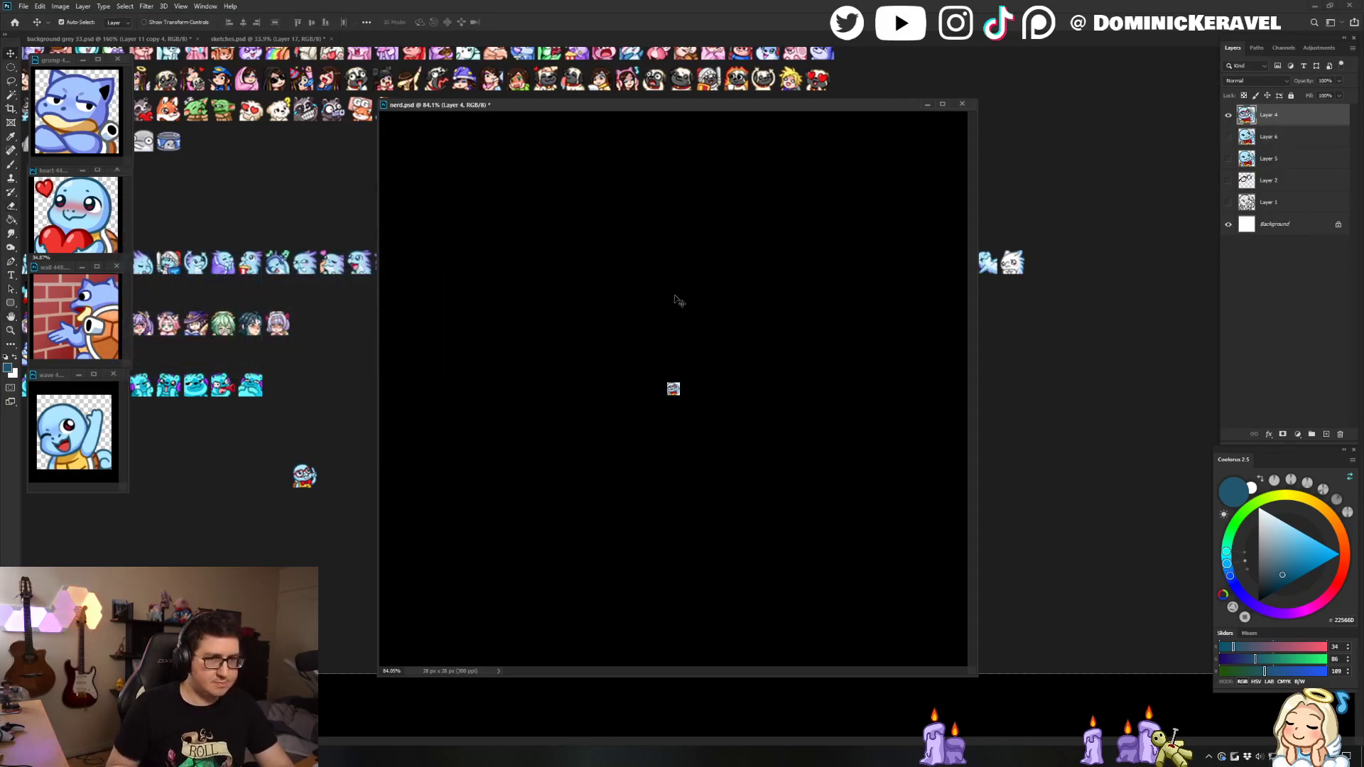
left_click_drag(673, 389, 305, 482)
left_click_drag(294, 440, 306, 475)
left_click(508, 390)
key("ctrl+z")
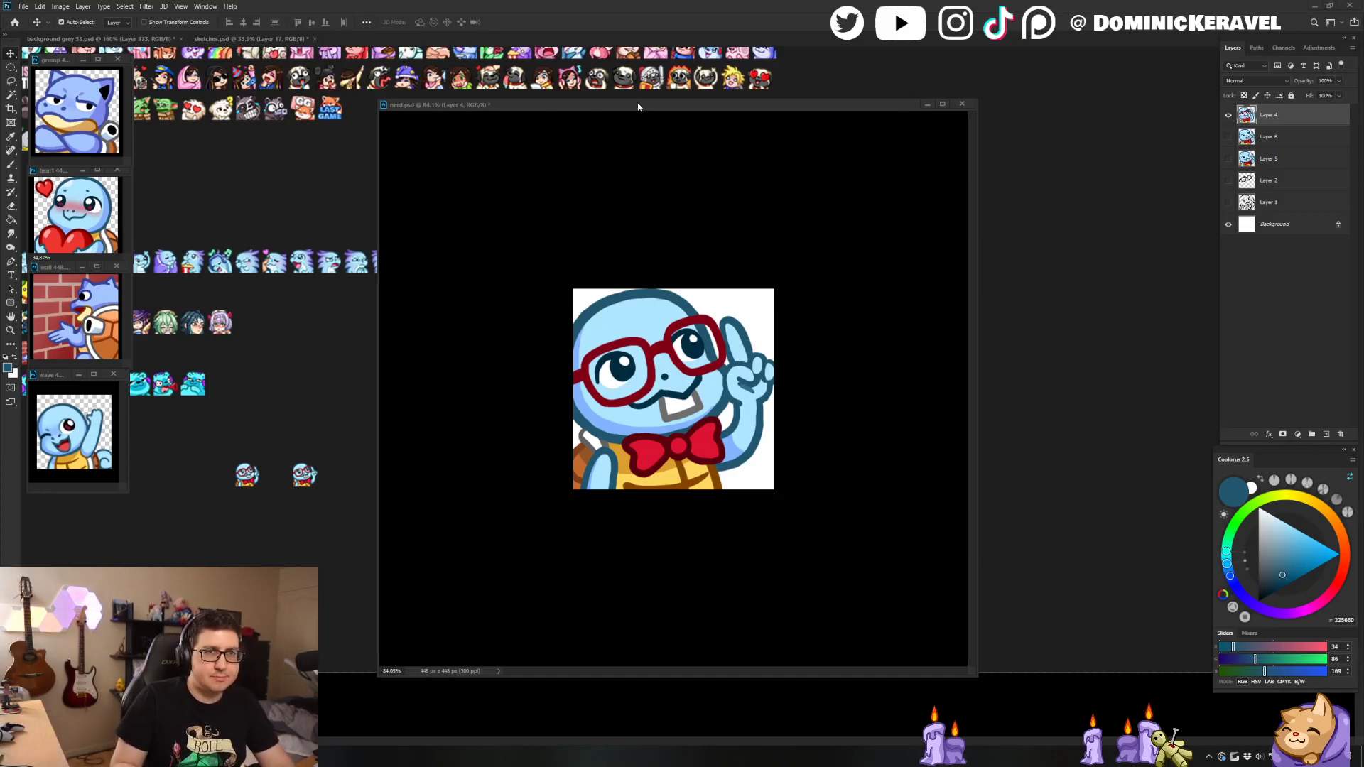
Step: Resize and reposition the floating nerd.psd window over the emote sheet with the canvas at about 140%
left_click_drag(638, 106, 650, 105)
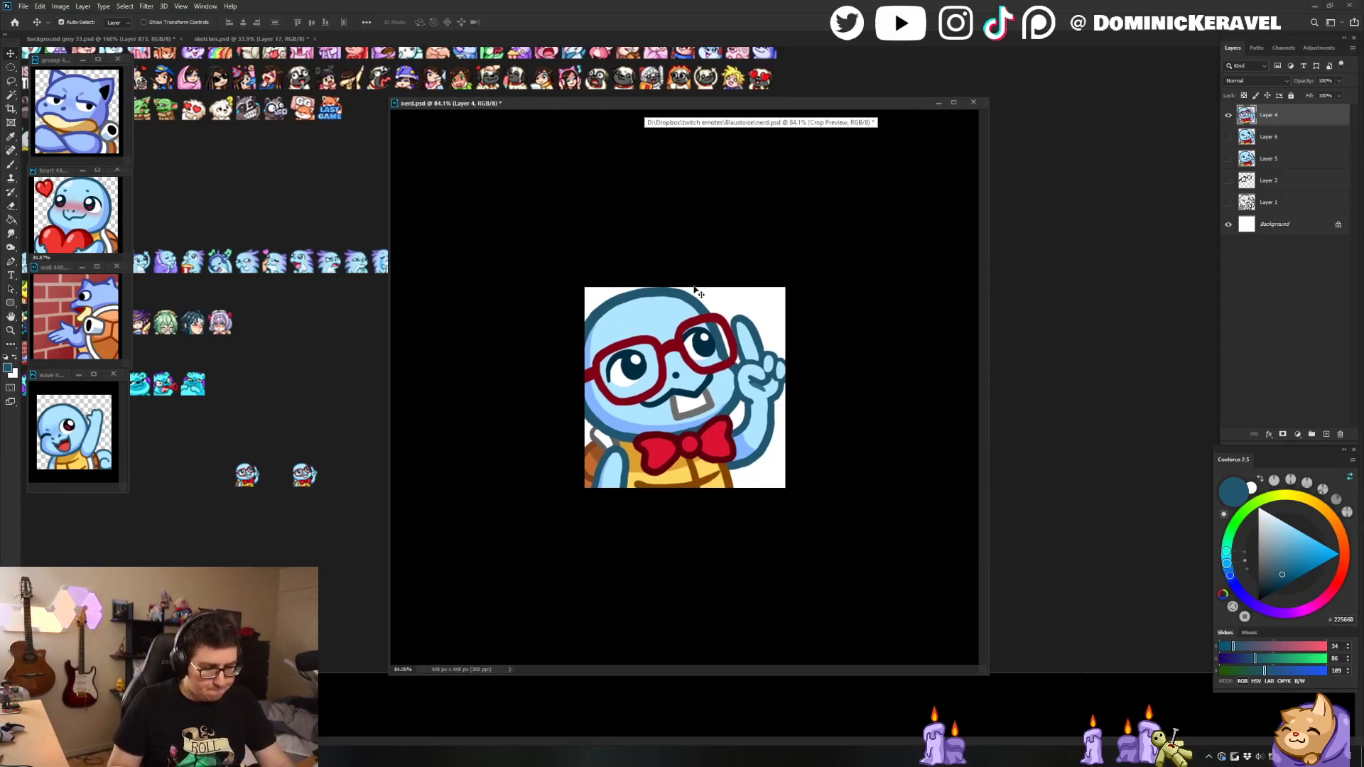
left_click_drag(718, 103, 711, 99)
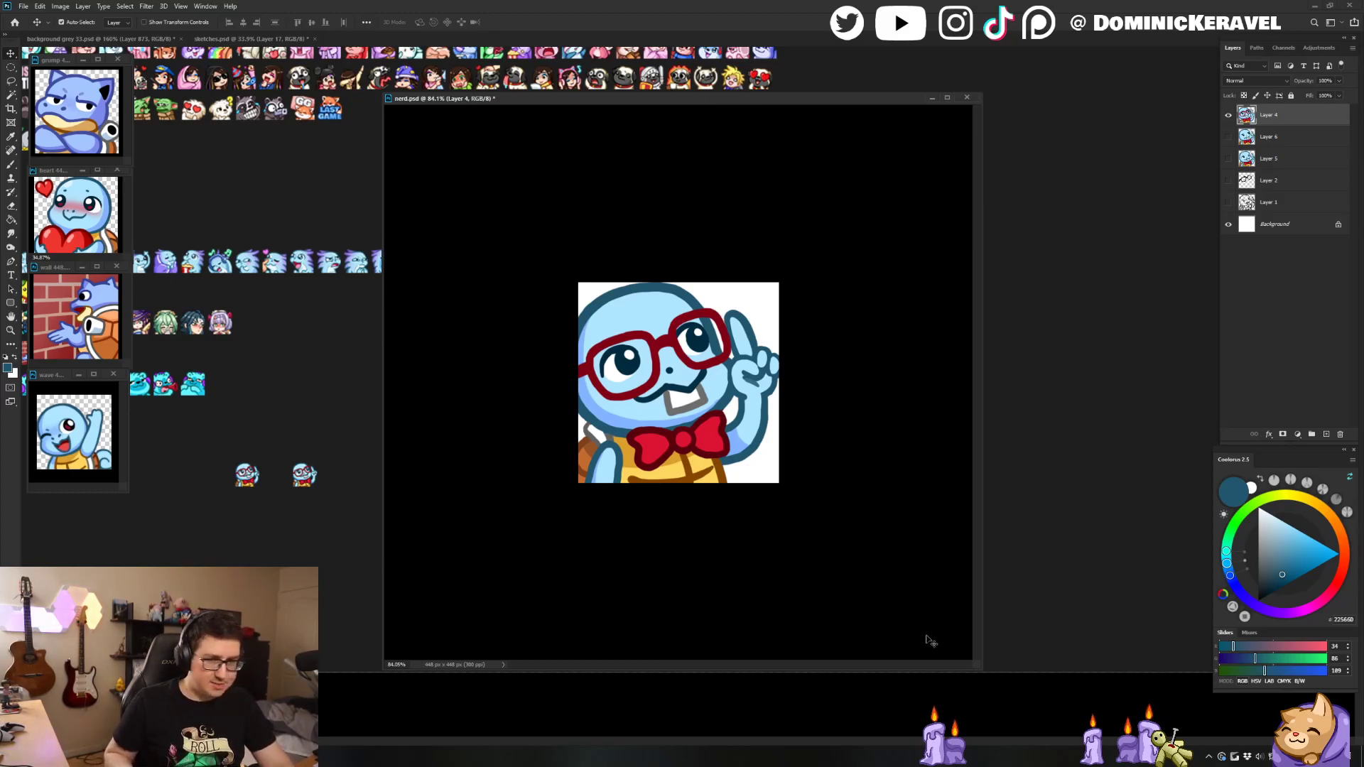
mouse_move(975, 667)
left_mouse_down()
mouse_move(792, 523)
mouse_move(809, 548)
left_mouse_up()
left_click_drag(668, 473, 709, 475)
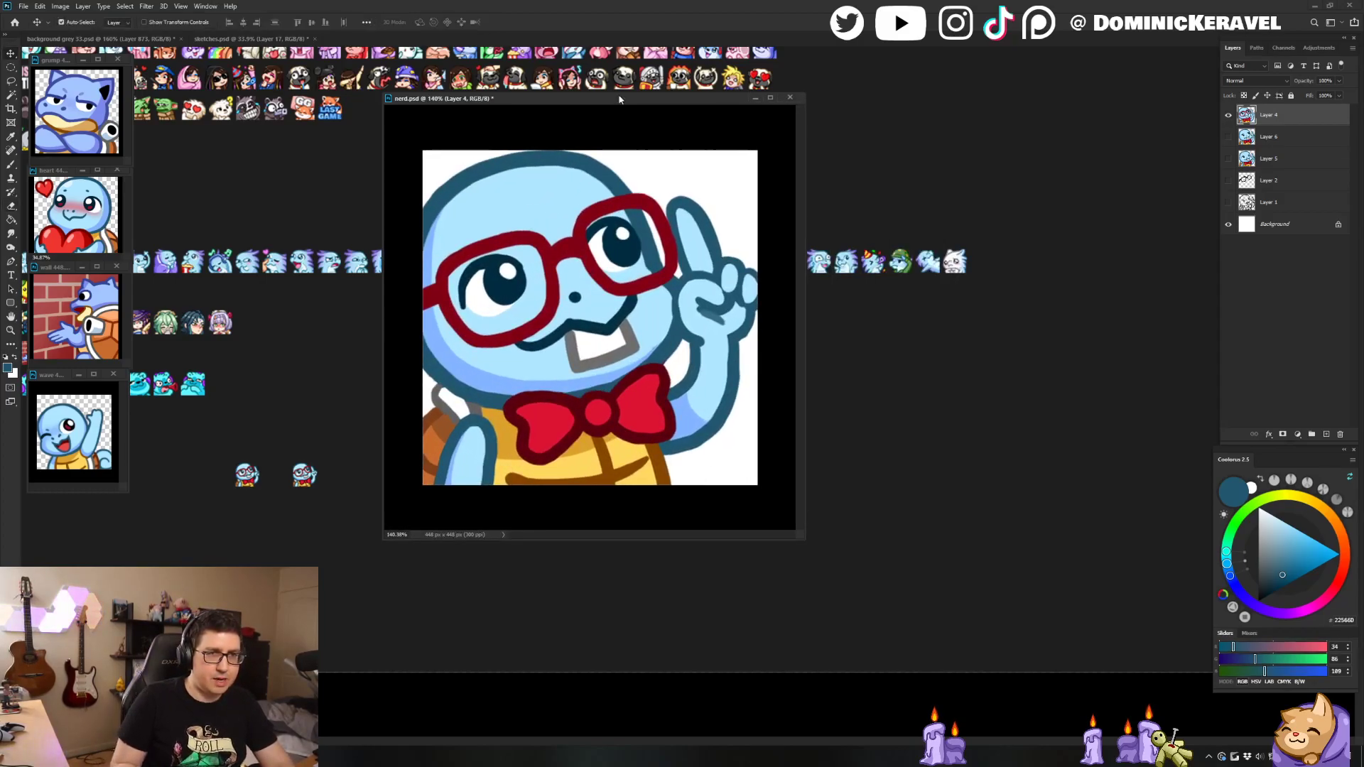
mouse_move(621, 100)
left_mouse_down()
mouse_move(694, 231)
mouse_move(675, 220)
left_mouse_up()
key("e")
key("v")
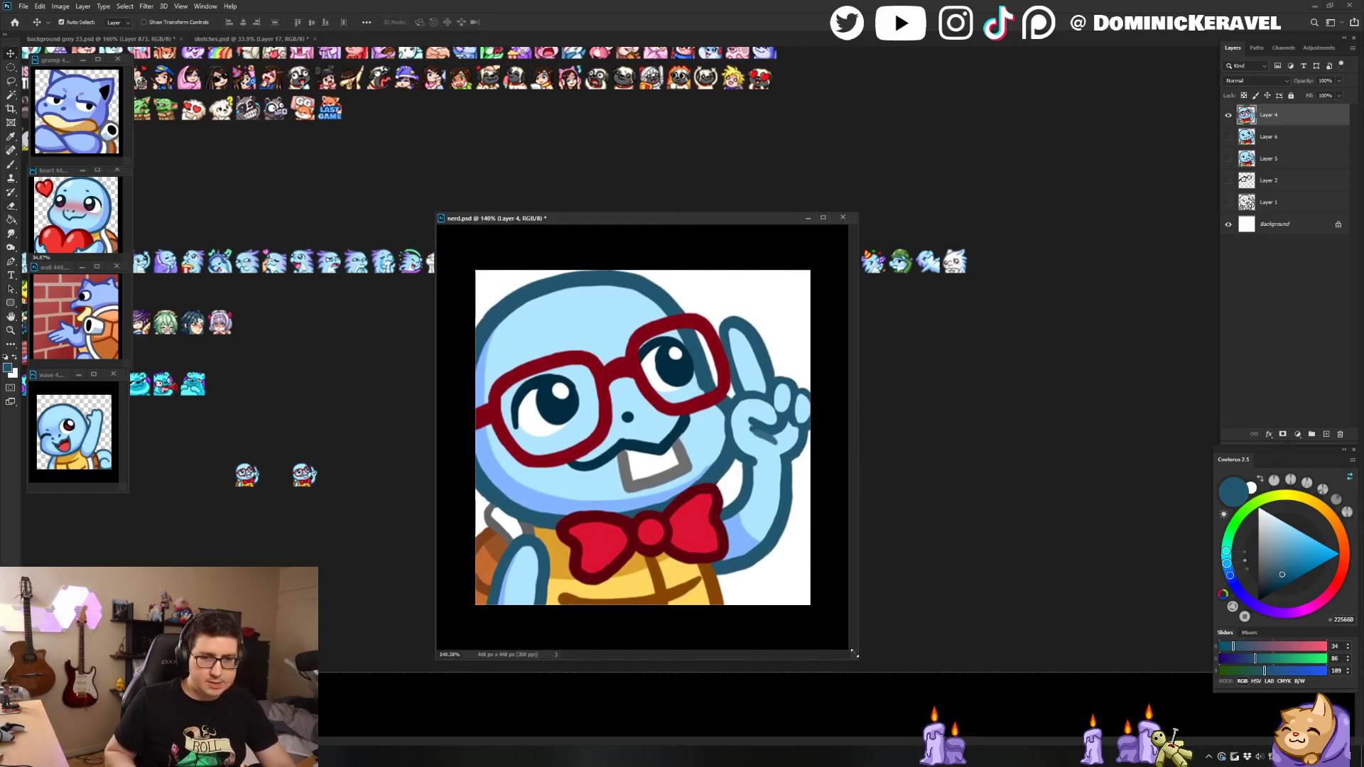
left_click_drag(856, 657, 897, 700)
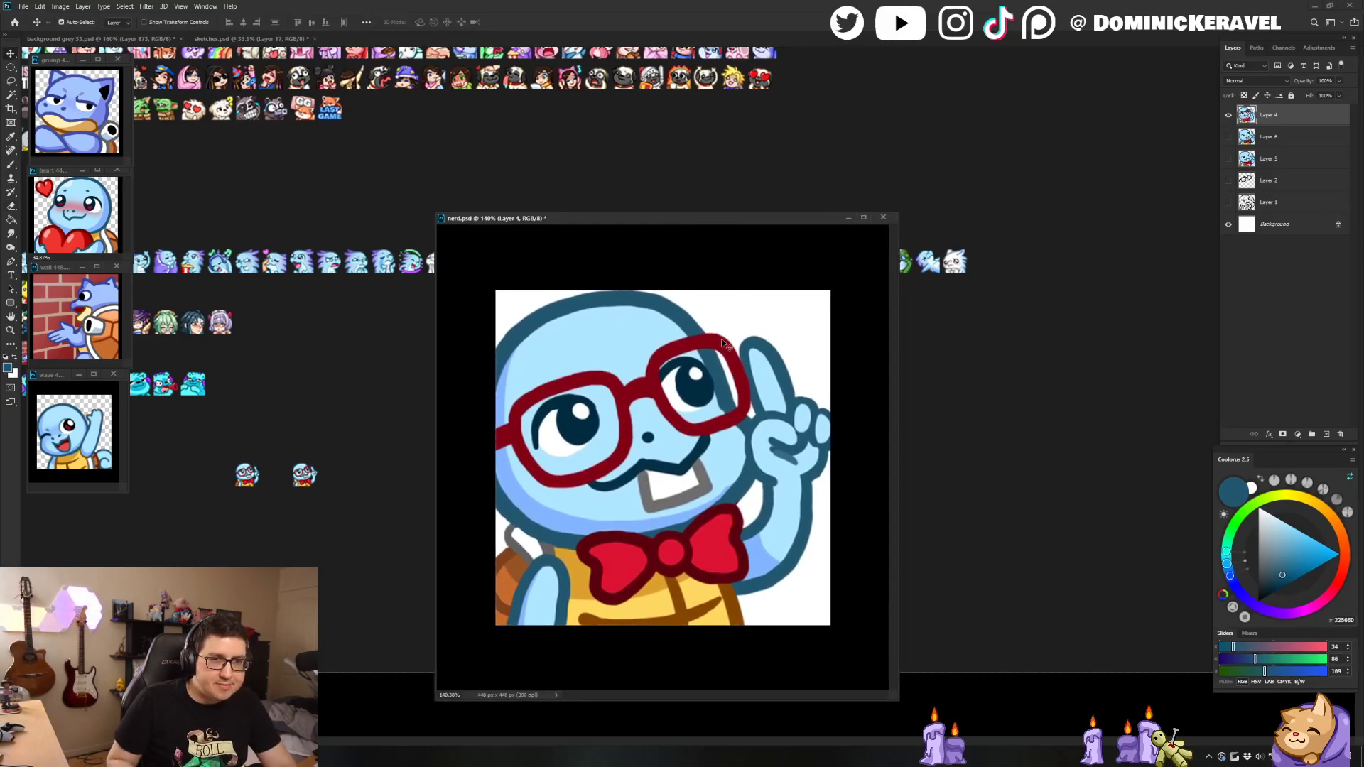
Step: Undo the merge of Layer 4 and Layer 6 copy, and try shifting the glasses on Layer 4
key("ctrl+z")
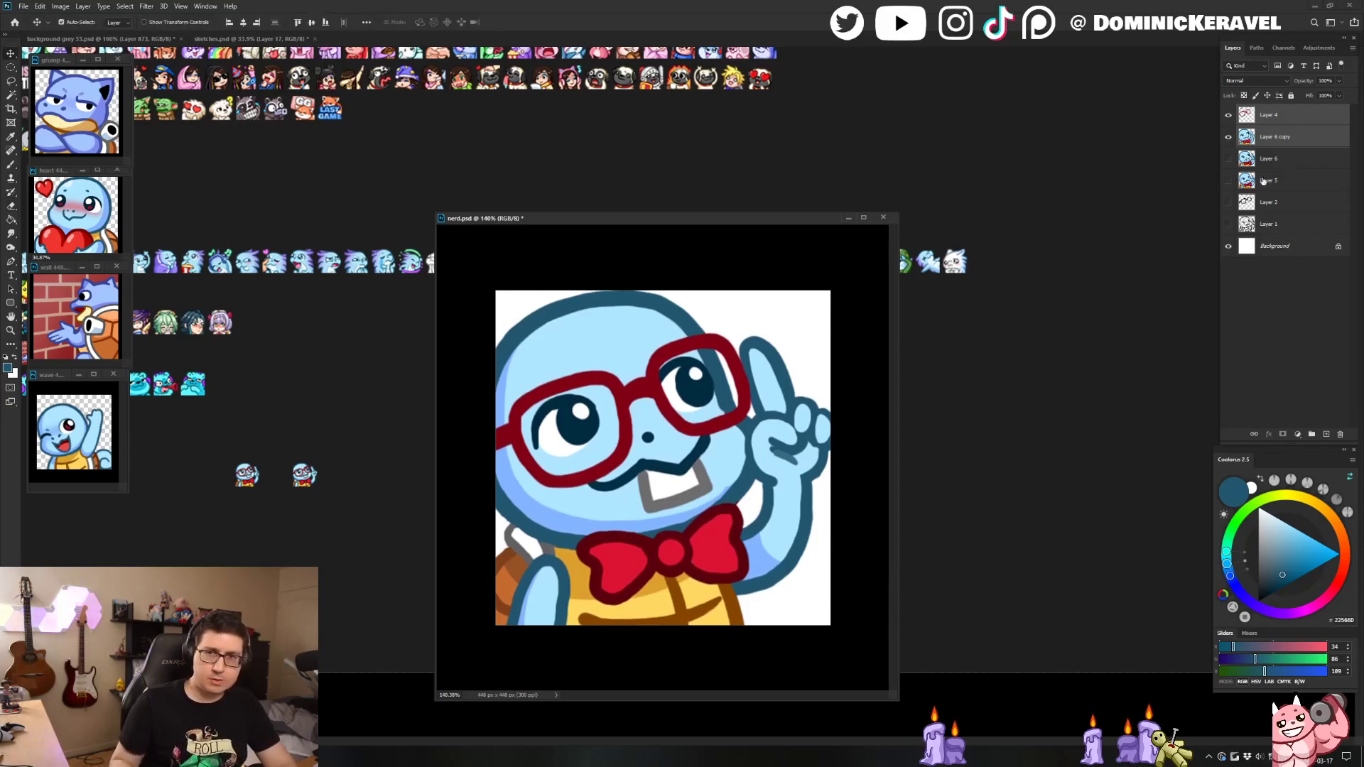
left_click(1282, 123)
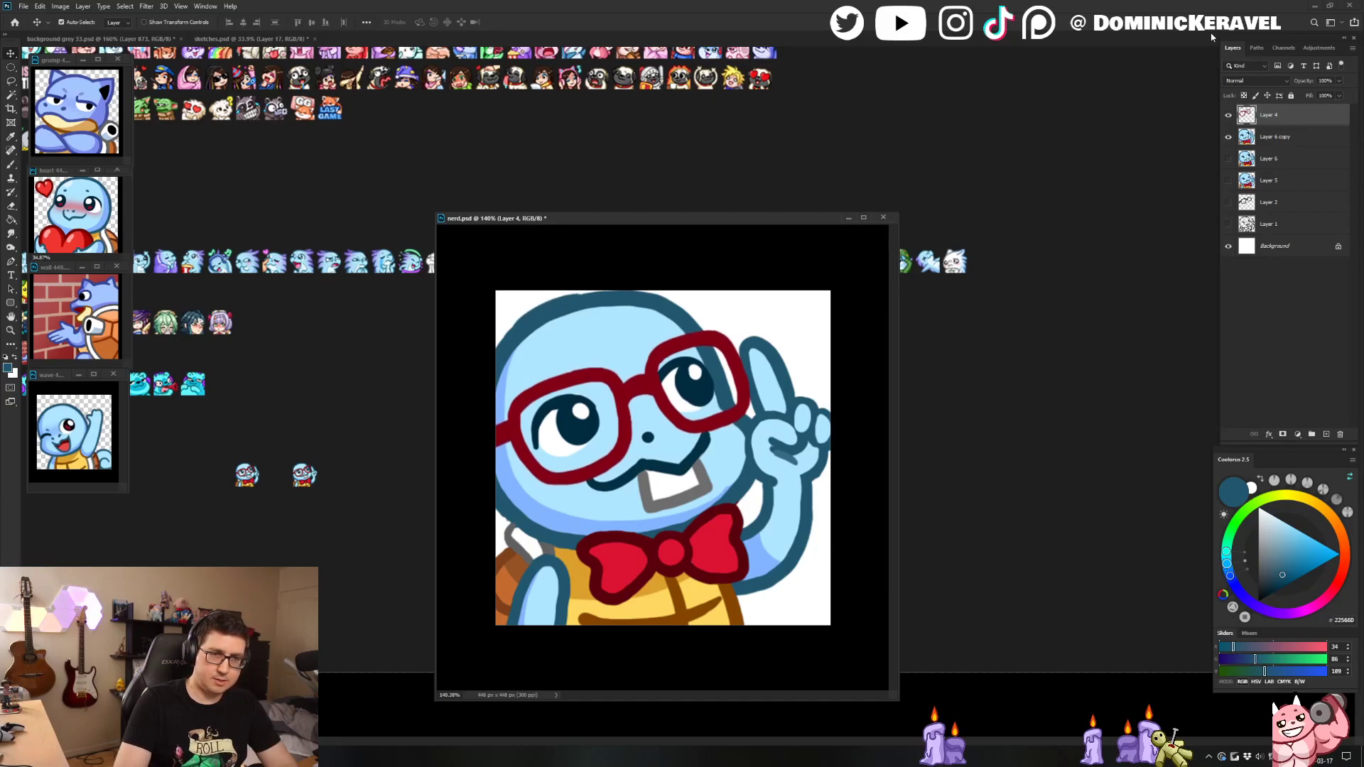
key("l")
mouse_move(707, 360)
left_mouse_down()
mouse_move(672, 386)
mouse_move(683, 405)
mouse_move(730, 389)
left_mouse_up()
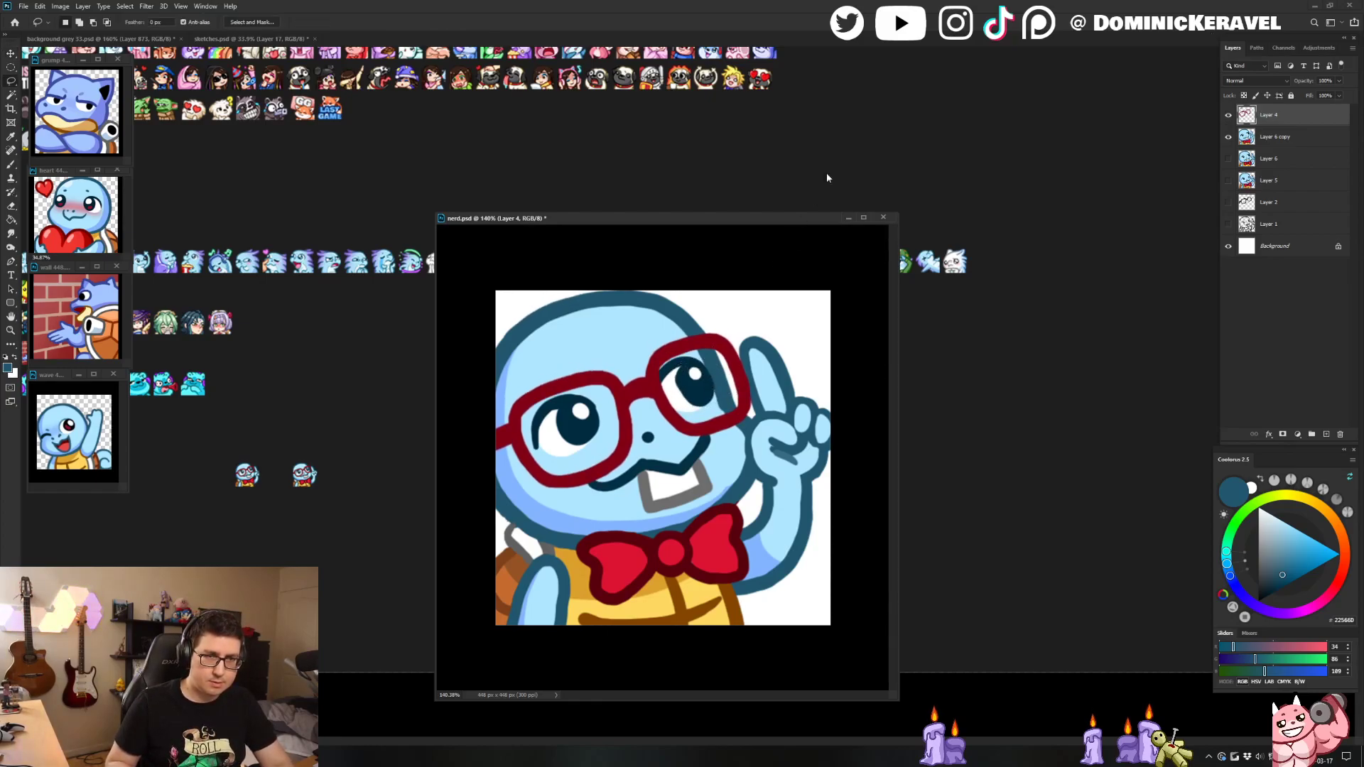
key("v")
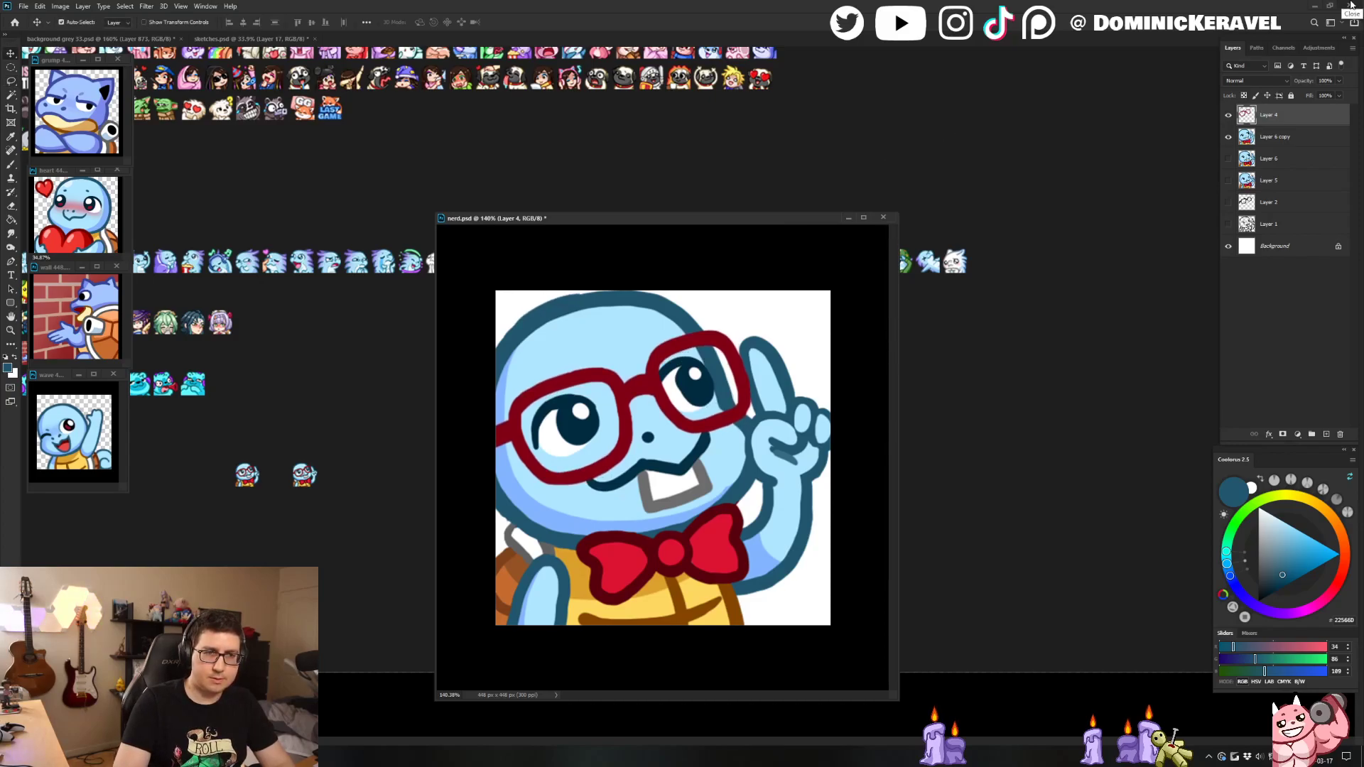
Step: Add two empty layers above Layer 6 copy and merge them with it into a single layer
left_click(1278, 139)
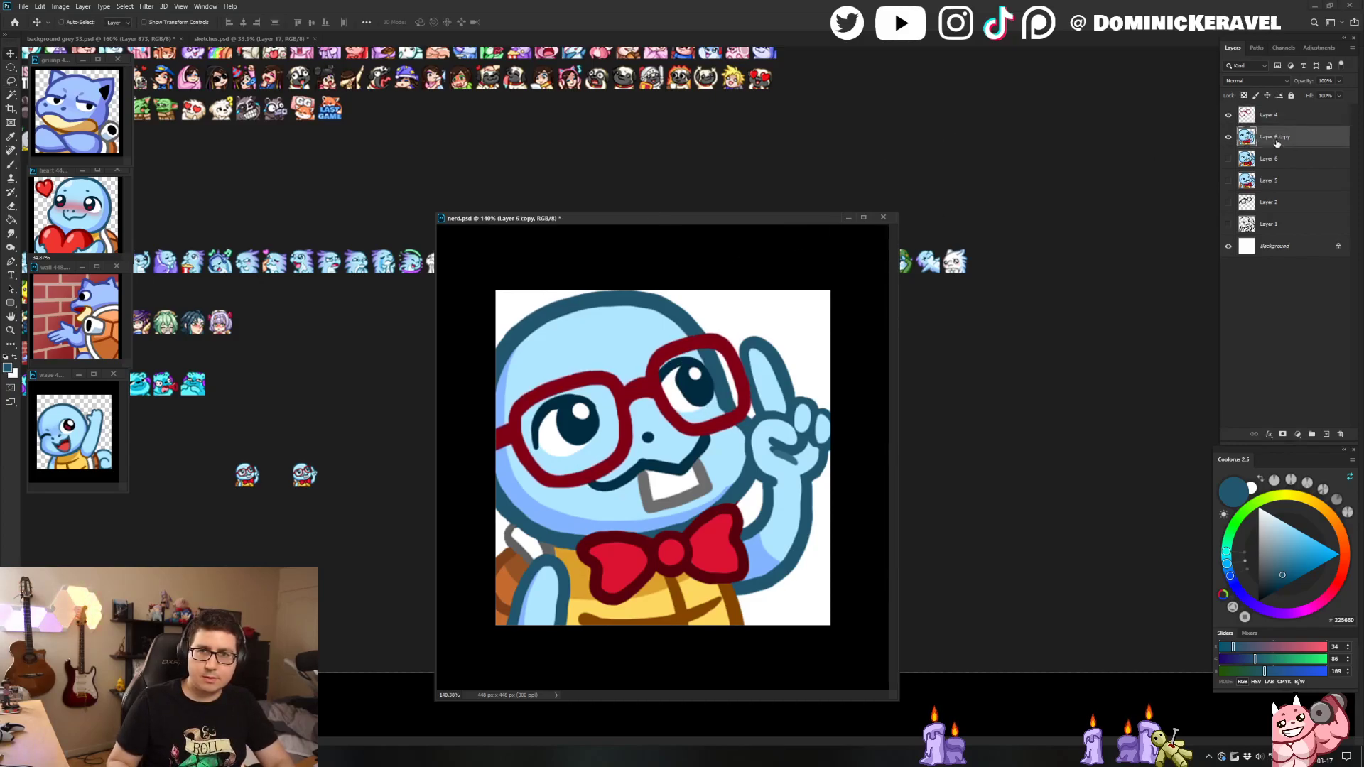
key("ctrl+alt+shift+n")
left_click(1277, 115)
key("l")
mouse_move(629, 286)
left_mouse_down()
mouse_move(533, 373)
mouse_move(733, 188)
left_mouse_up()
key("ctrl+d")
left_click(1286, 155)
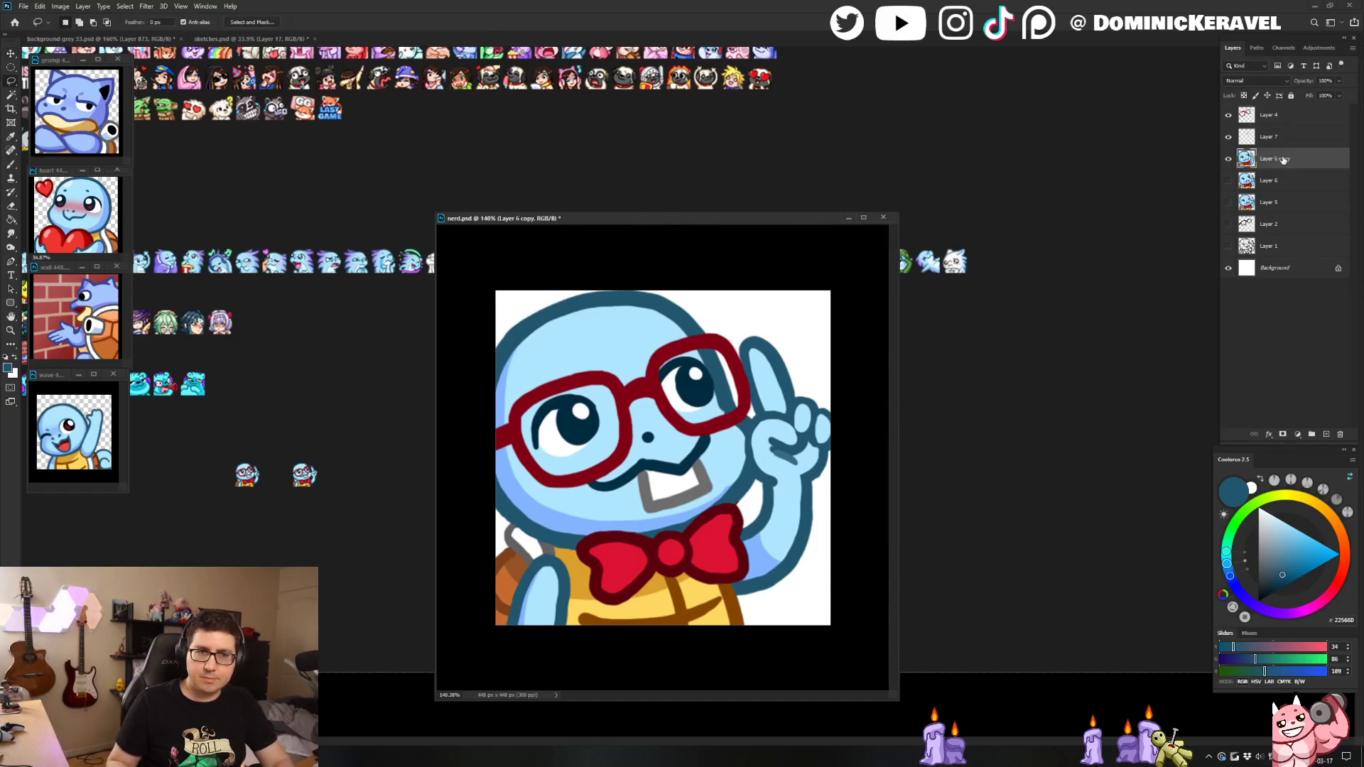
key("ctrl+alt+shift+n")
left_click(1284, 143, "shift")
left_click(1284, 179)
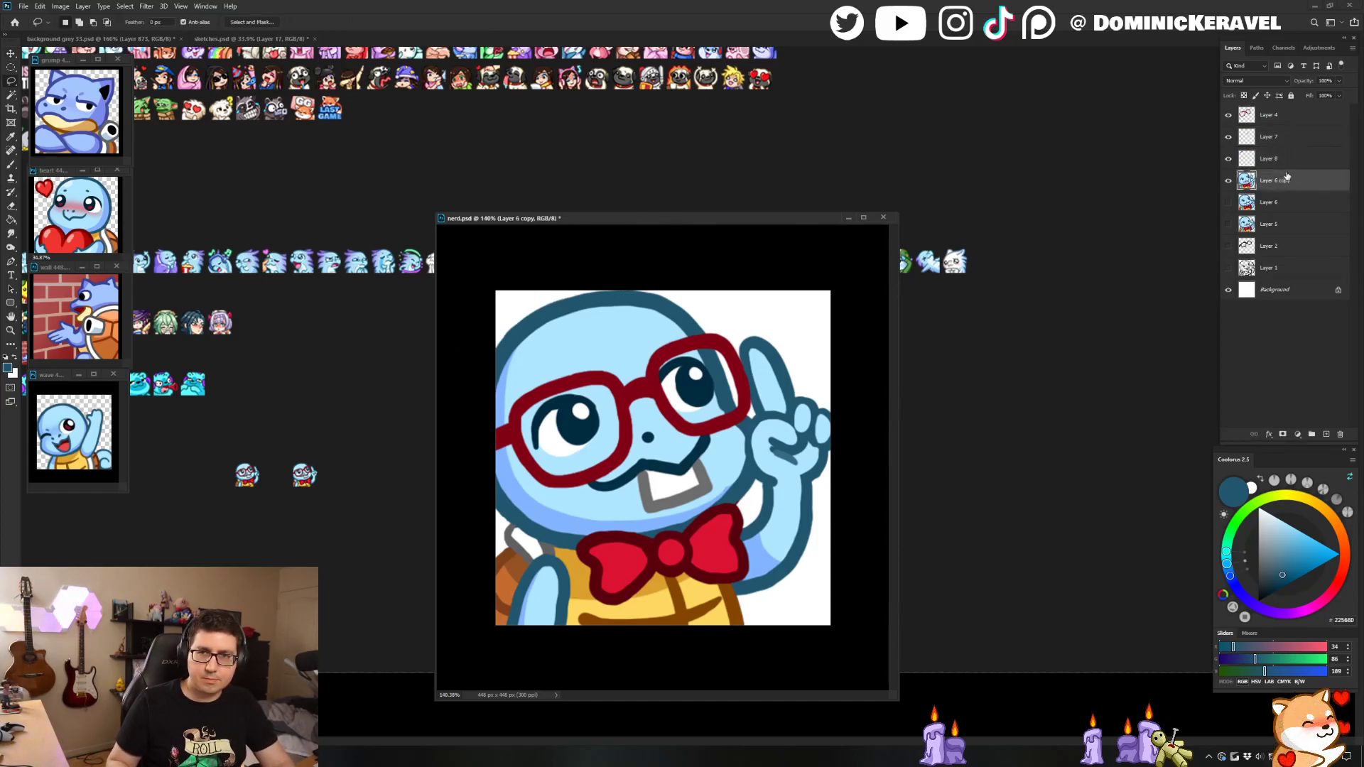
left_click(1281, 142, "shift")
key("ctrl+e")
Step: Nudge the glasses on Layer 4 two pixels up and one pixel left
key("v")
left_click(719, 344)
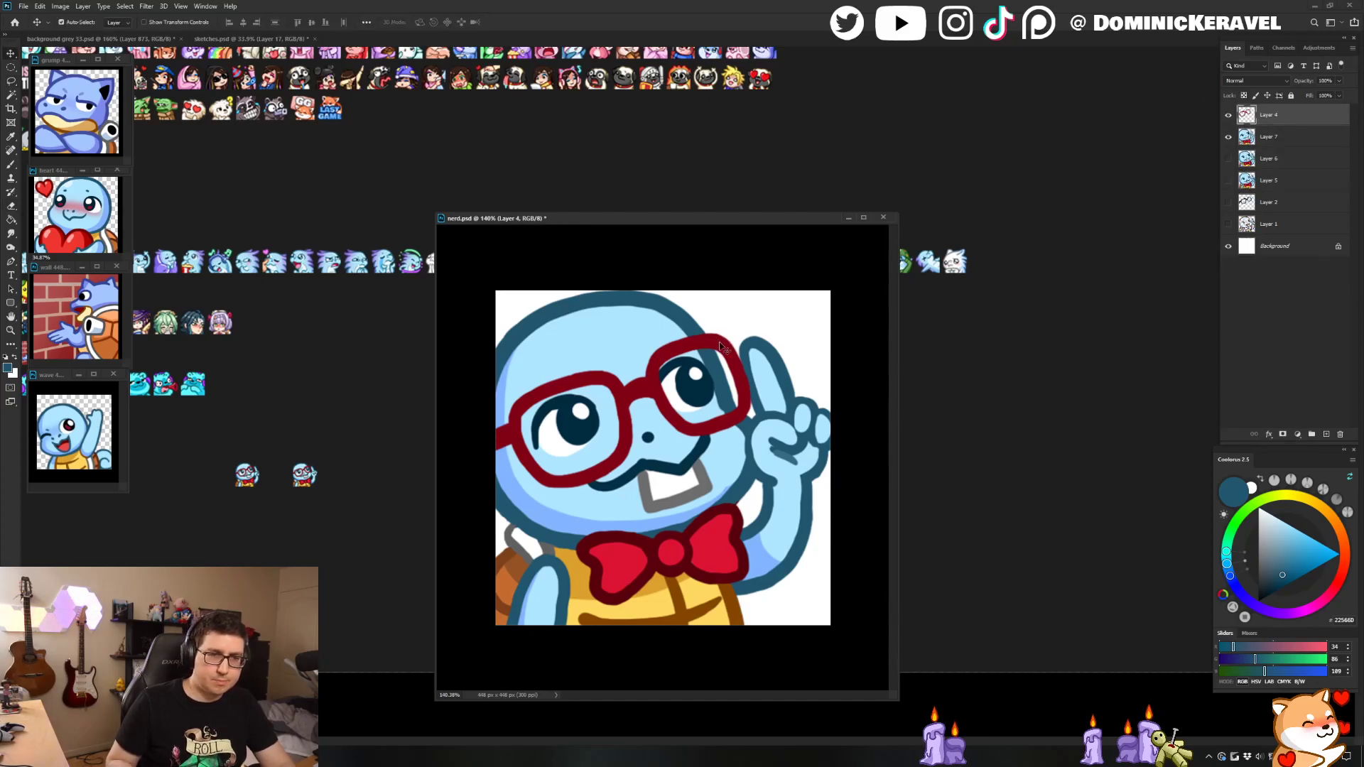
key("Up")
key("Up")
key("Left")
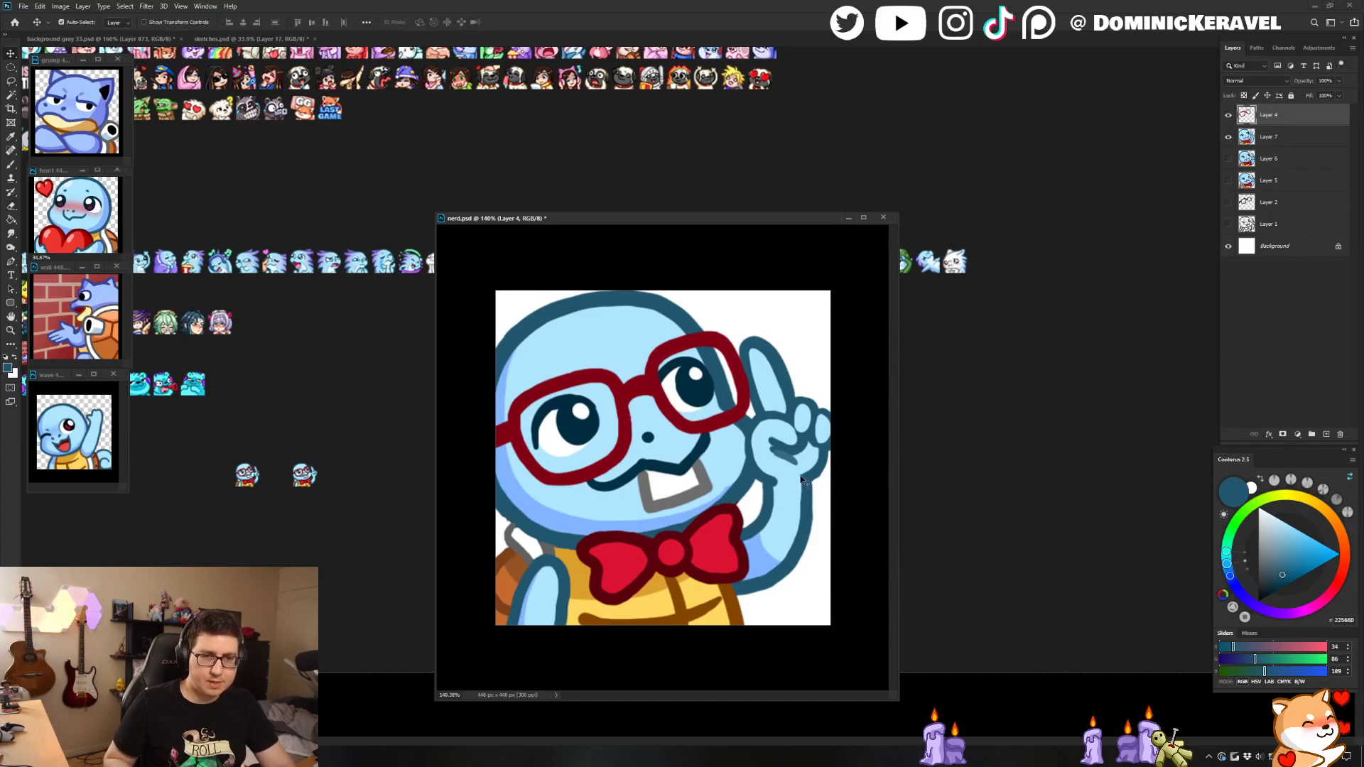
Step: On Layer 7, touch up the grey shell rim and adjoining dark-blue outline near the lowered arm, using sampled grey #616161 and blue #22566D
left_click(822, 466)
key("b")
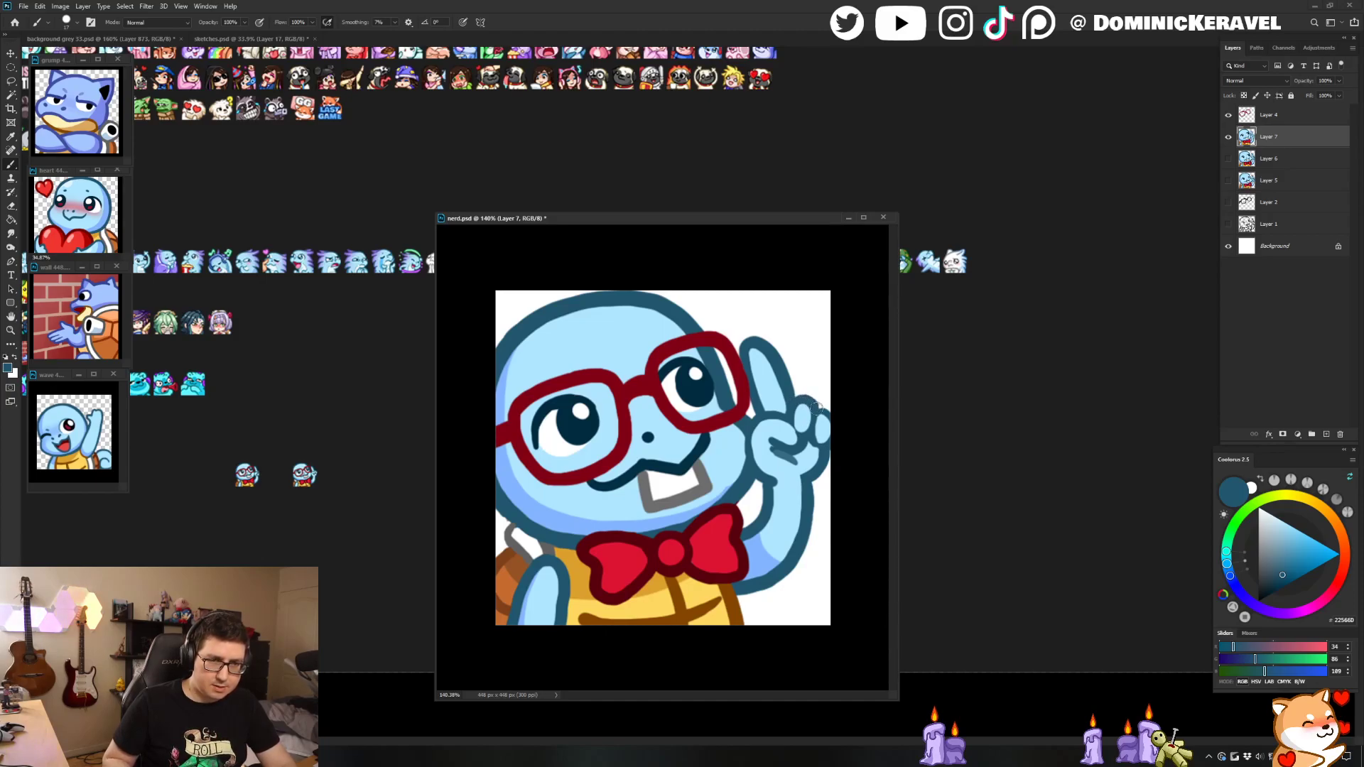
key("v")
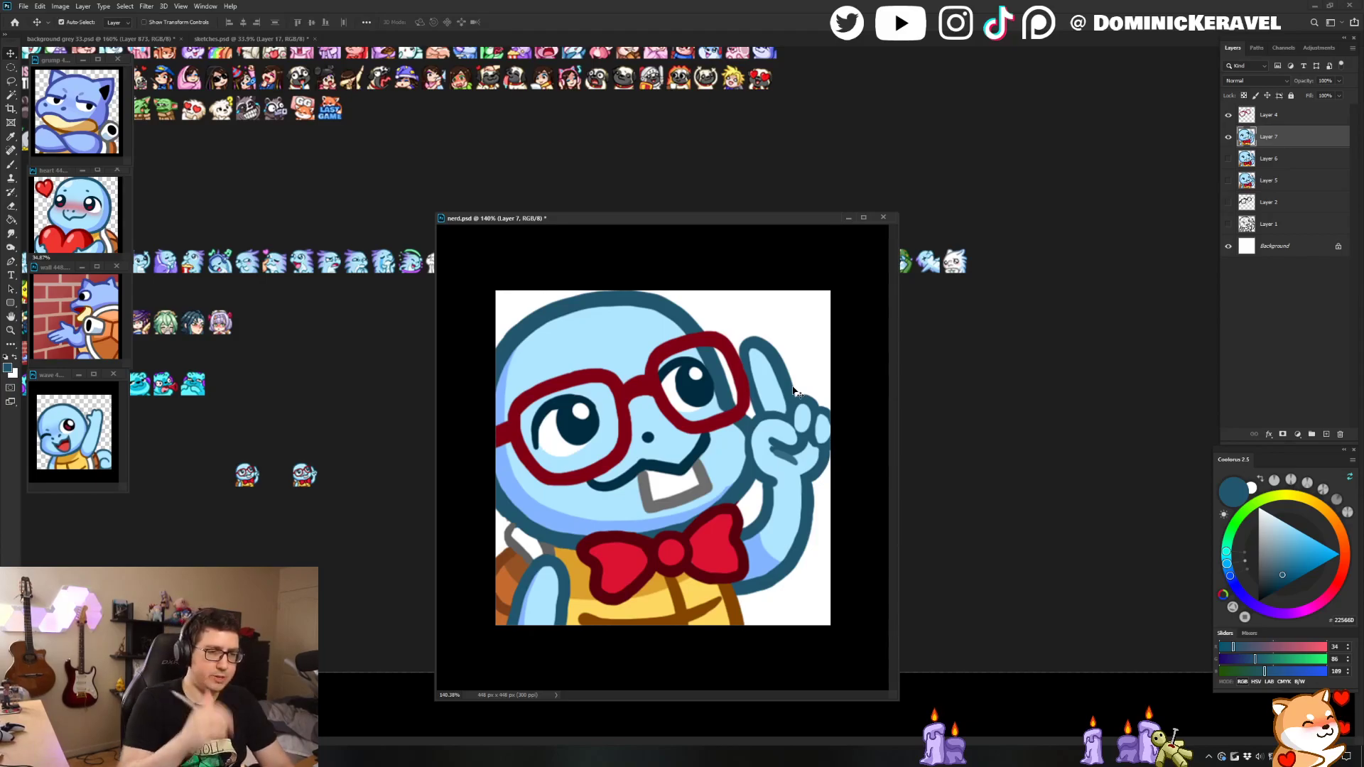
scroll(794, 390, "up", 2)
key("e")
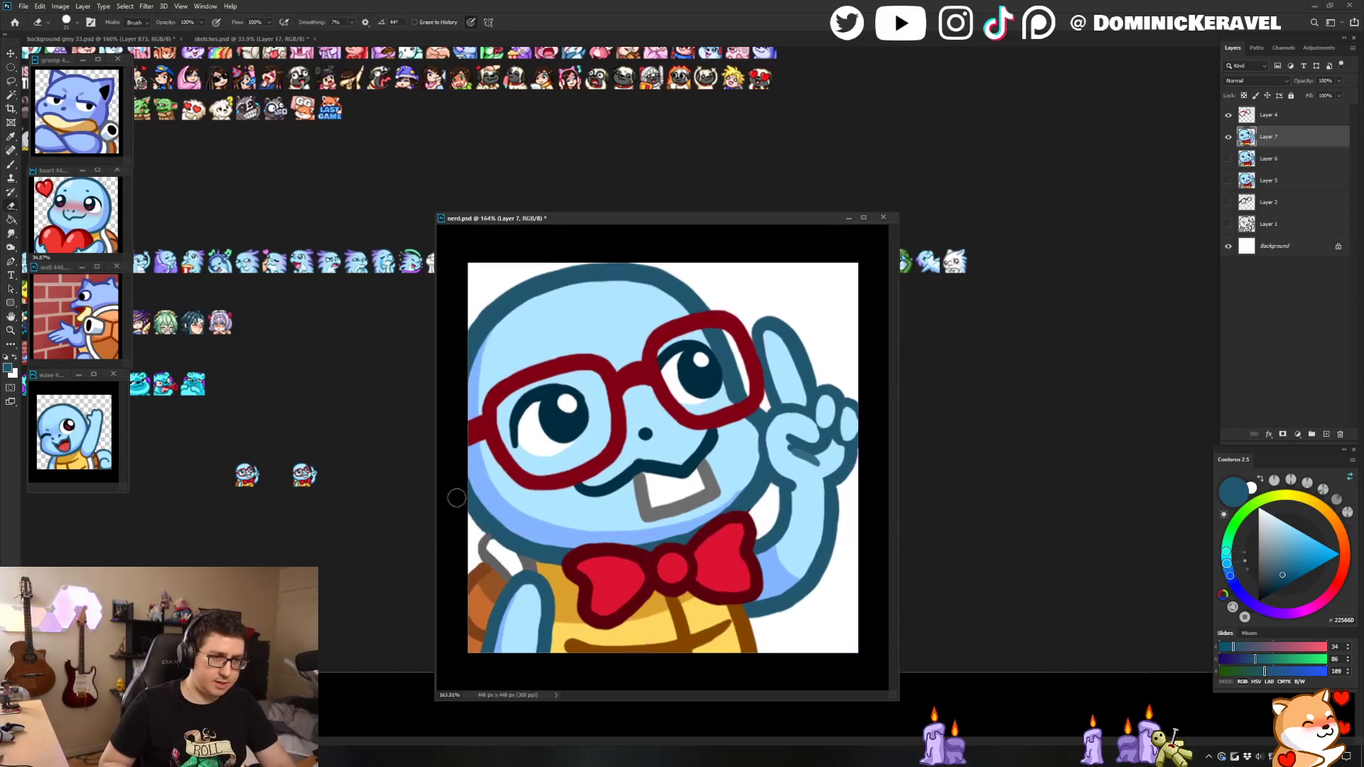
key("b")
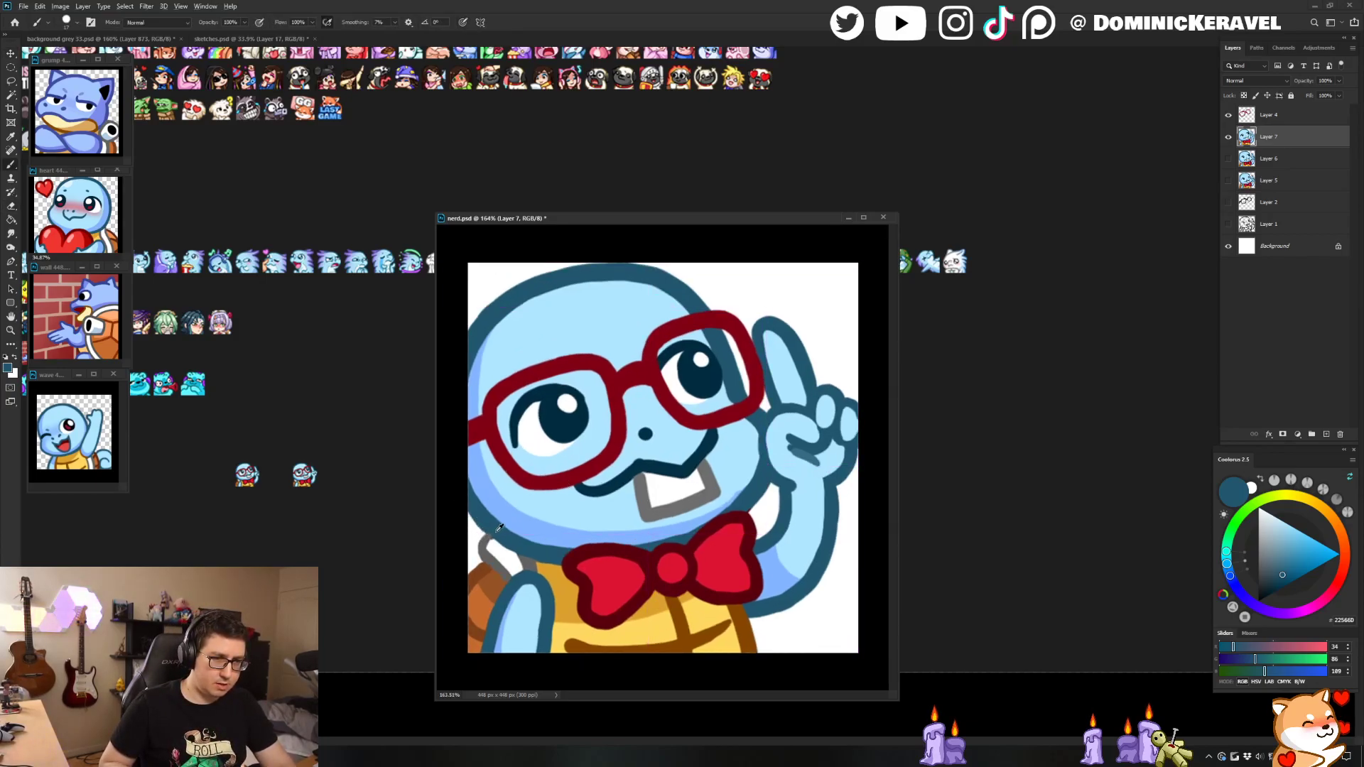
left_click(521, 560, "alt")
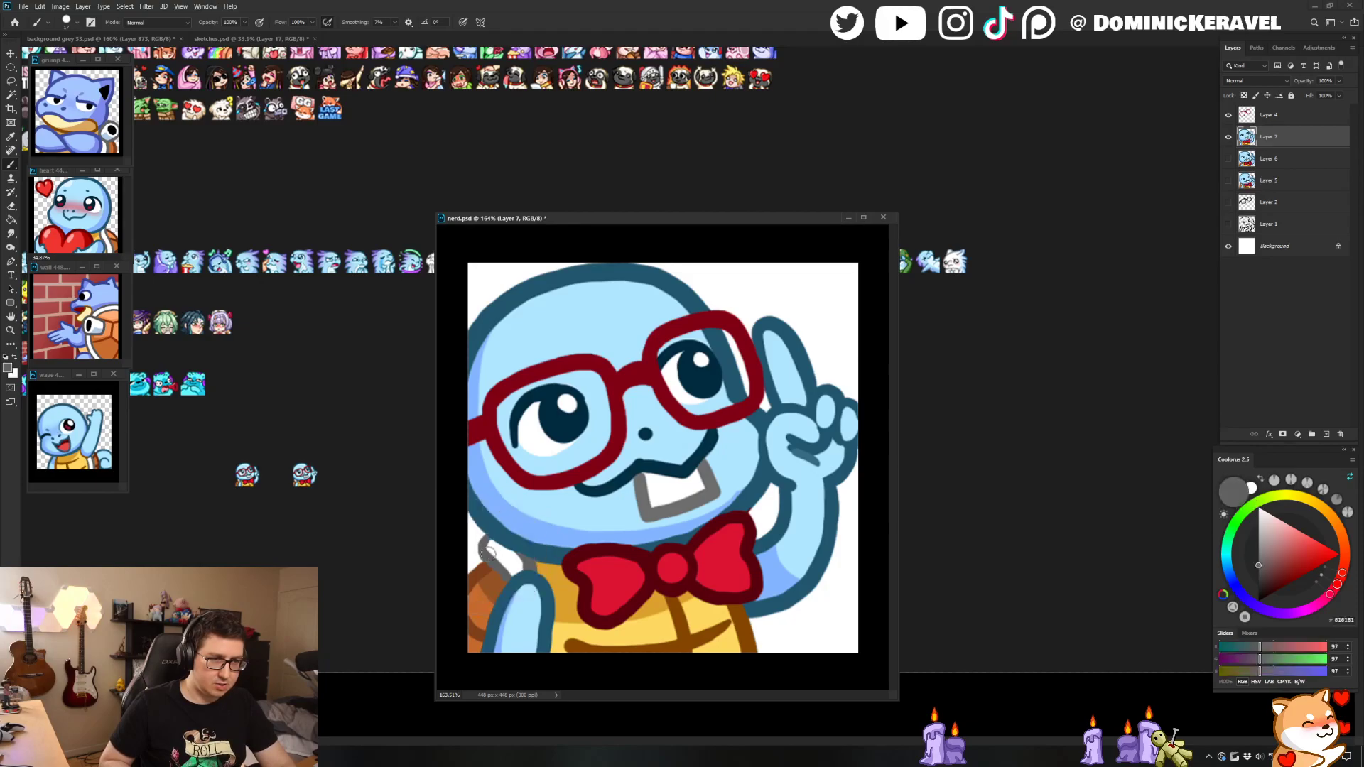
left_click(534, 553, "alt")
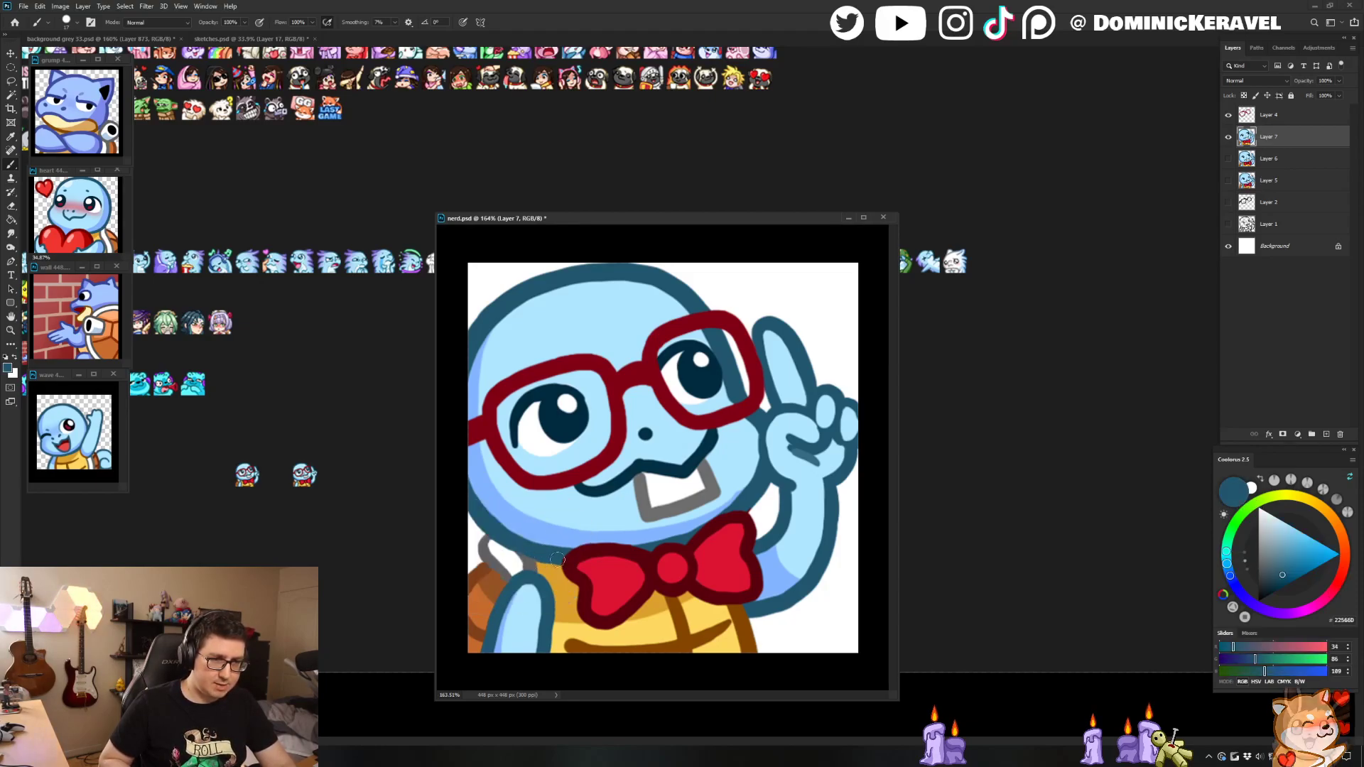
left_click(522, 574, "alt")
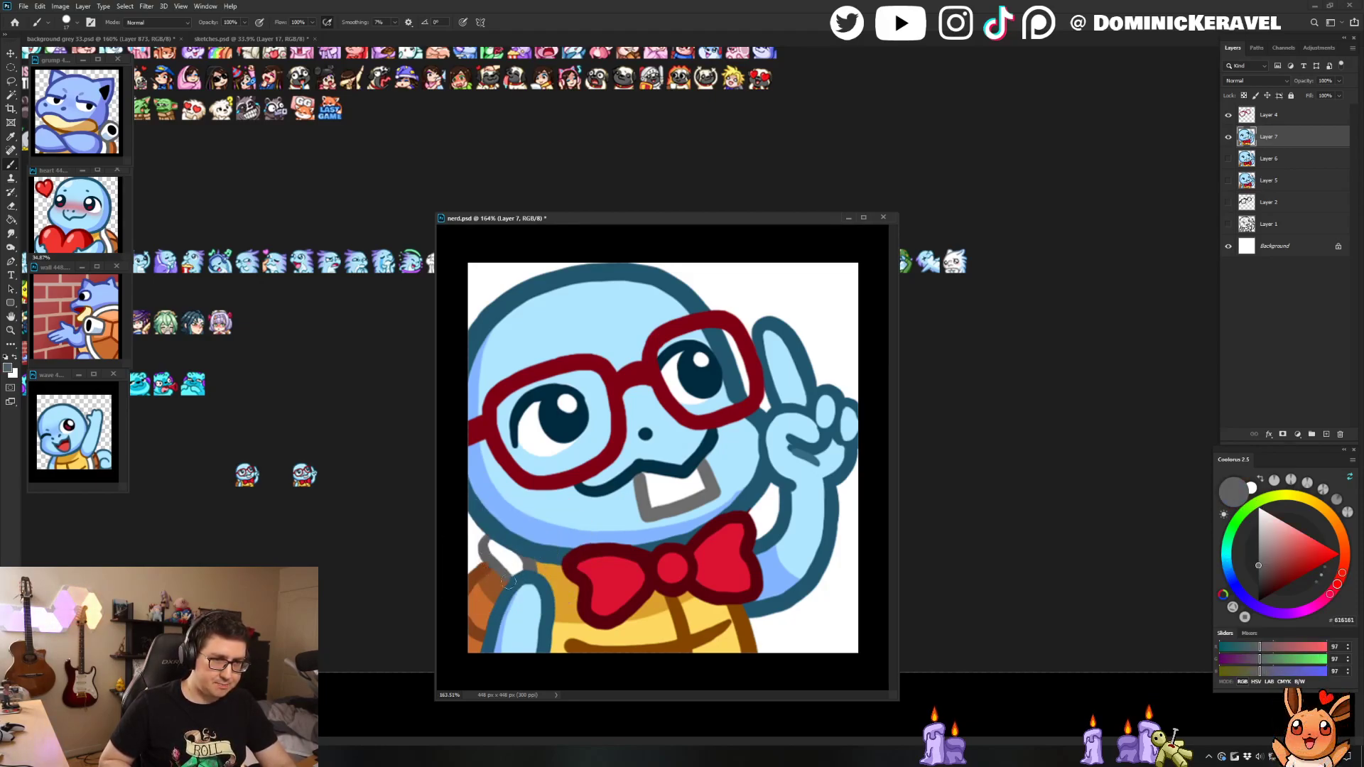
left_click(521, 580, "alt")
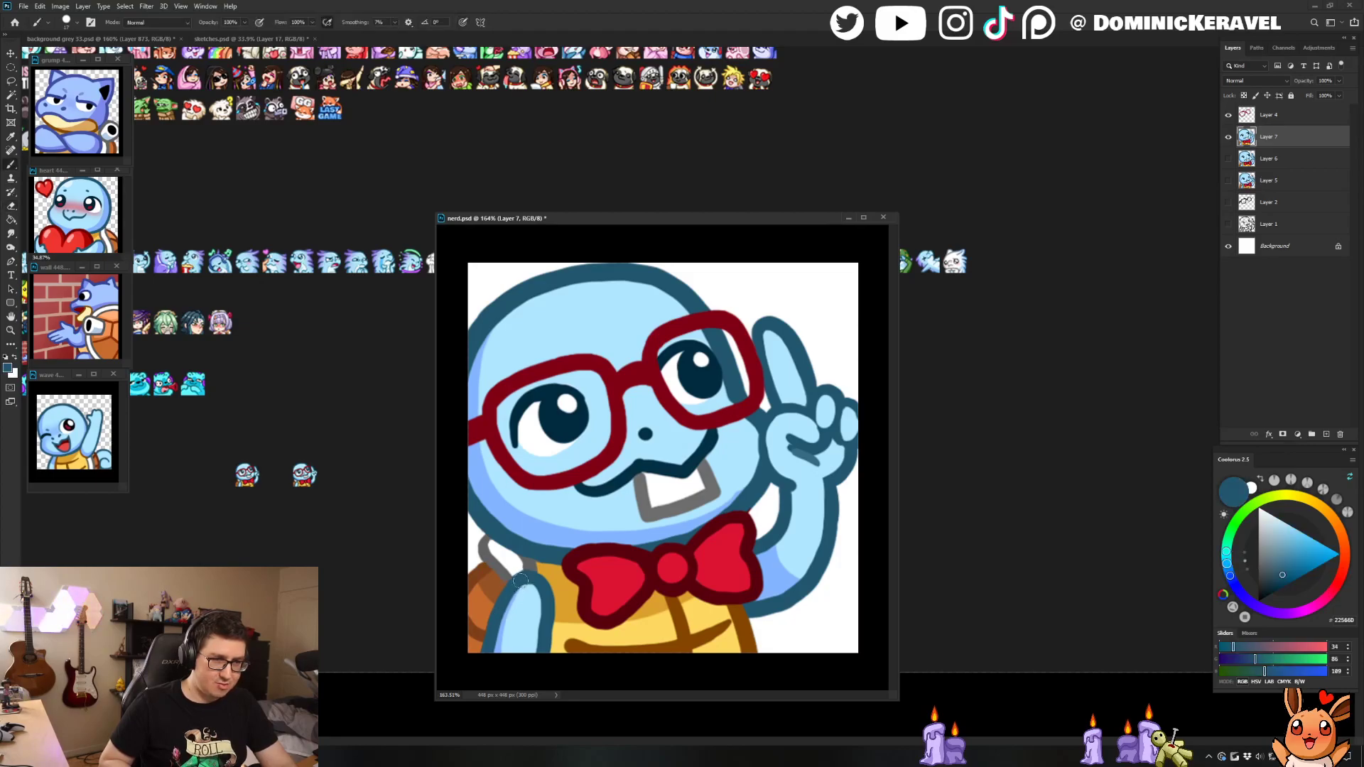
key("v")
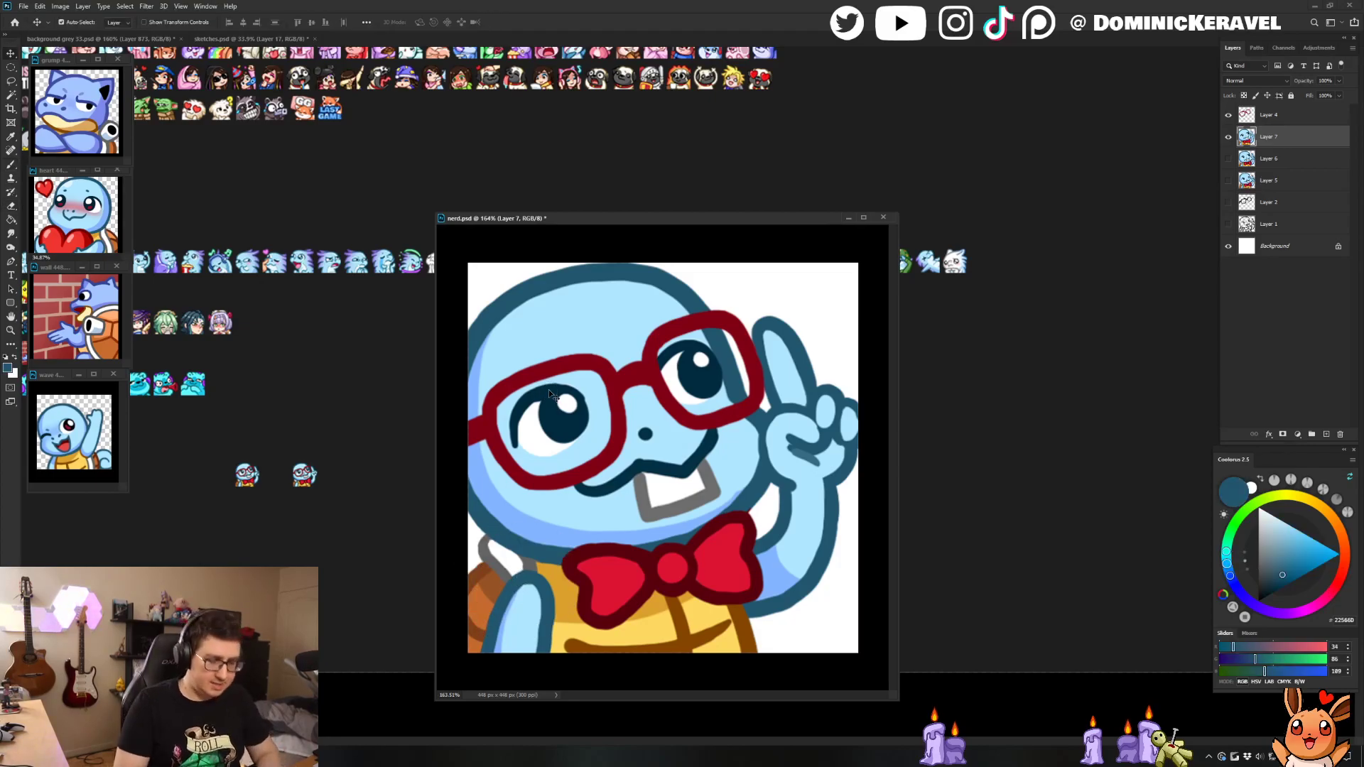
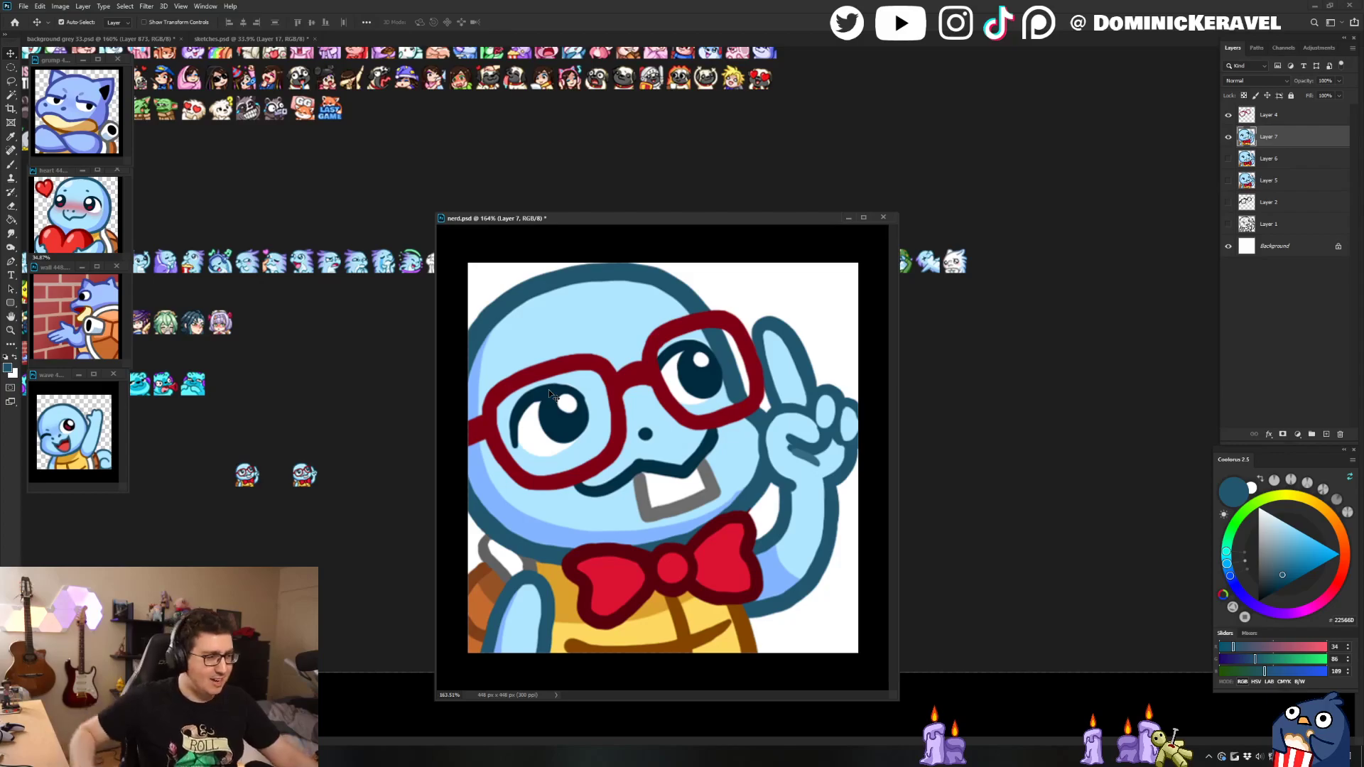
Step: Reposition the nerd.psd window and refine the shell rim under the chin with sampled white, grey #616161 and outline blue
left_click_drag(577, 219, 488, 169)
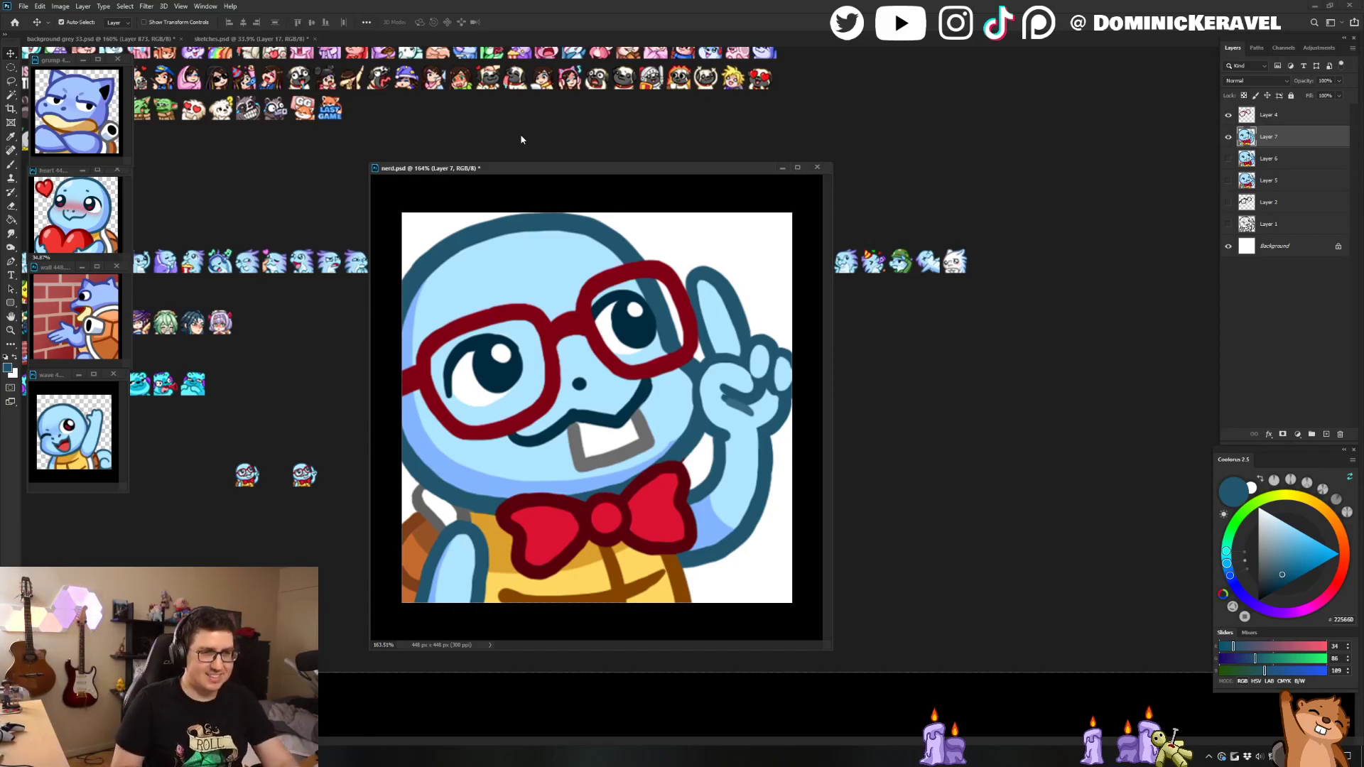
left_click_drag(496, 168, 506, 156)
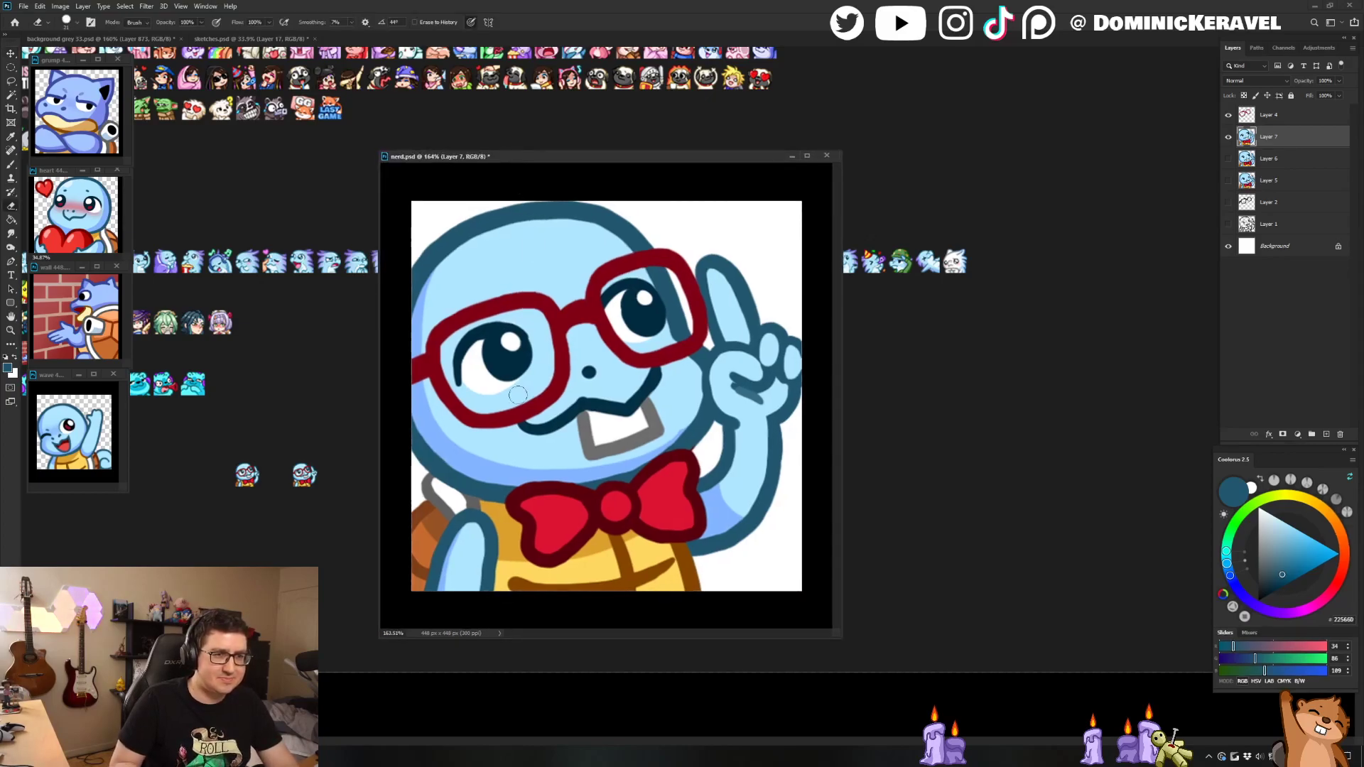
key("b")
left_click(446, 482, "alt")
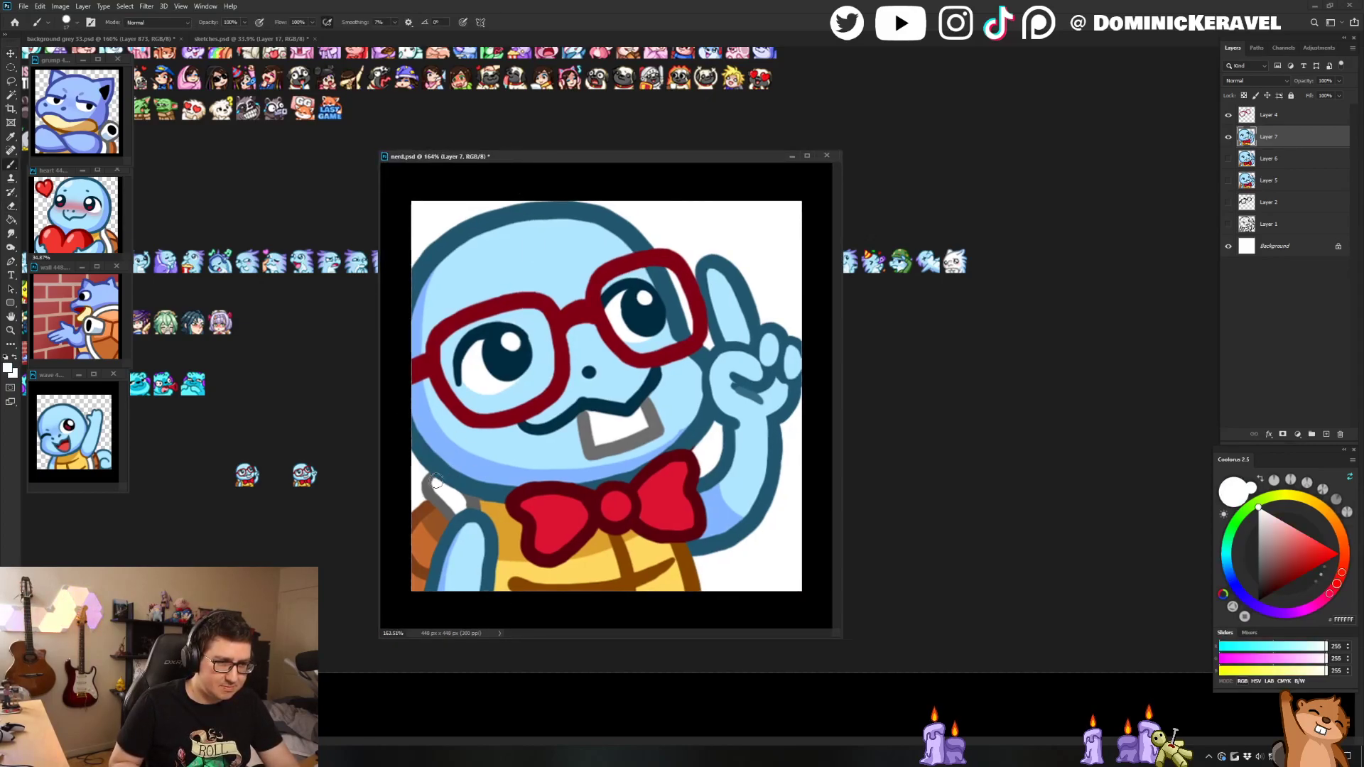
left_click(429, 478, "alt")
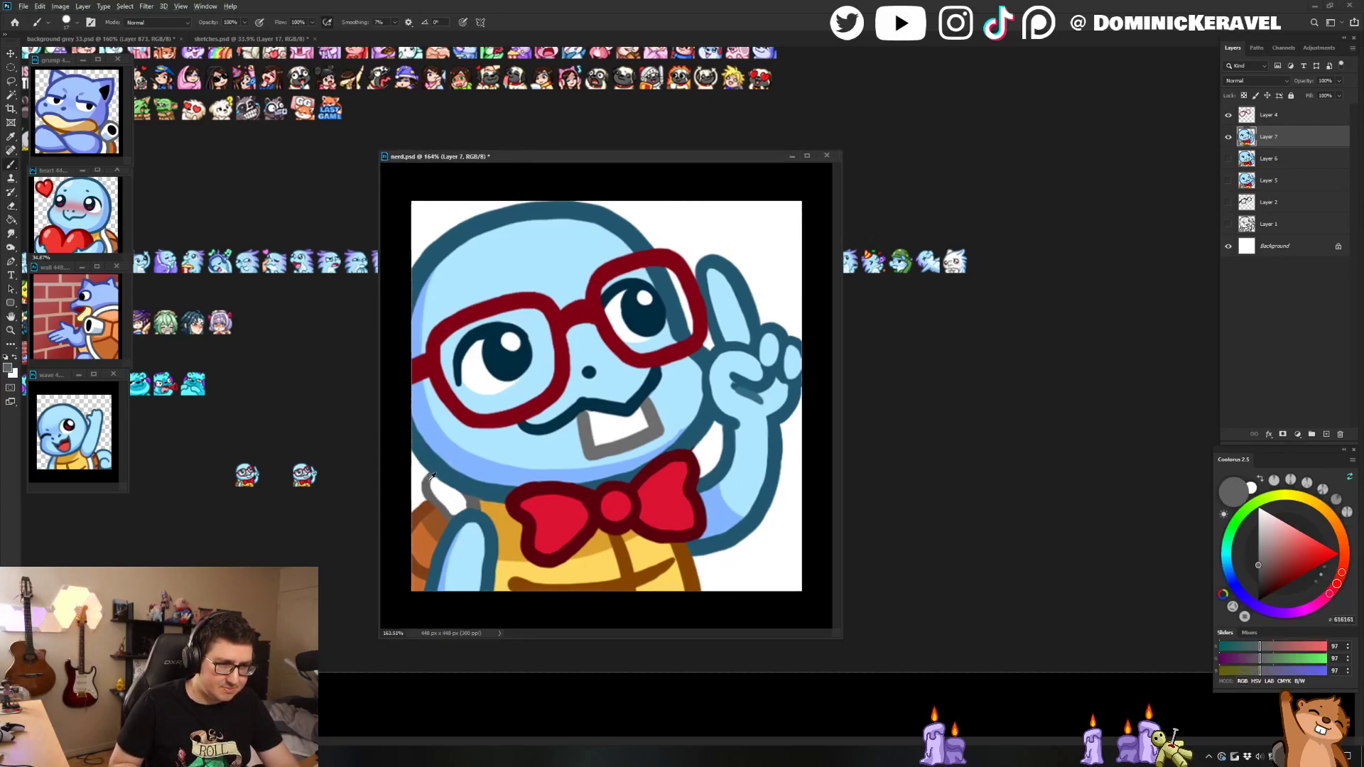
left_click(462, 503, "alt")
left_click(447, 522, "alt")
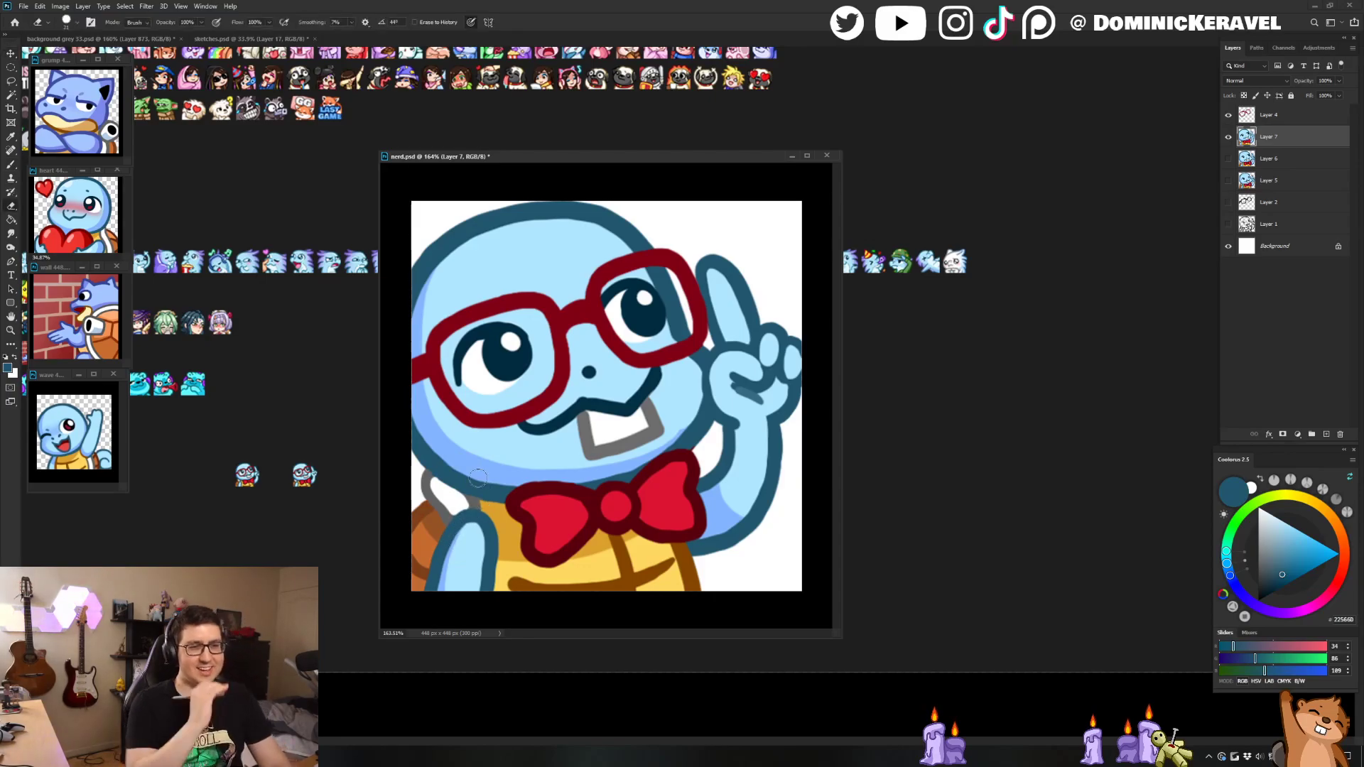
Step: Save nerd.psd and reposition its floating window over the emote sheet
key("ctrl+s")
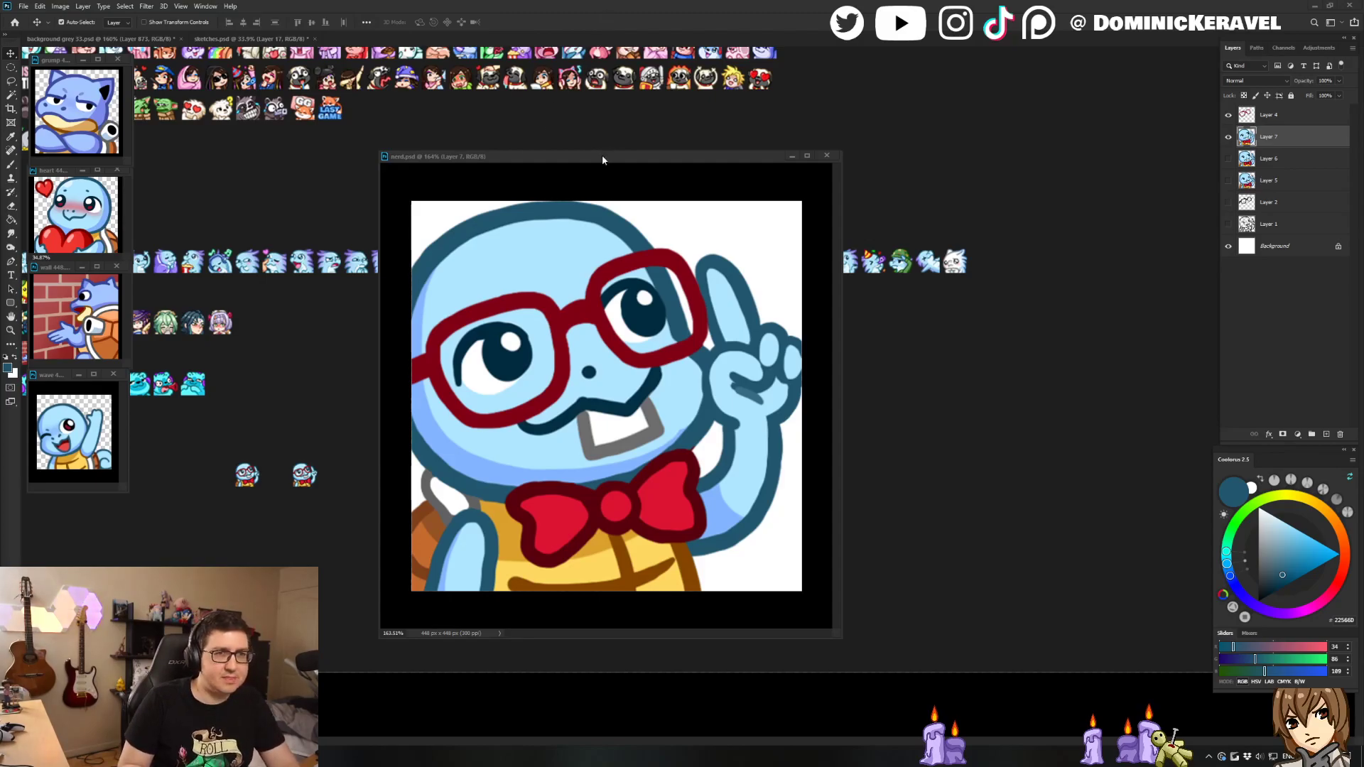
left_click_drag(605, 155, 642, 132)
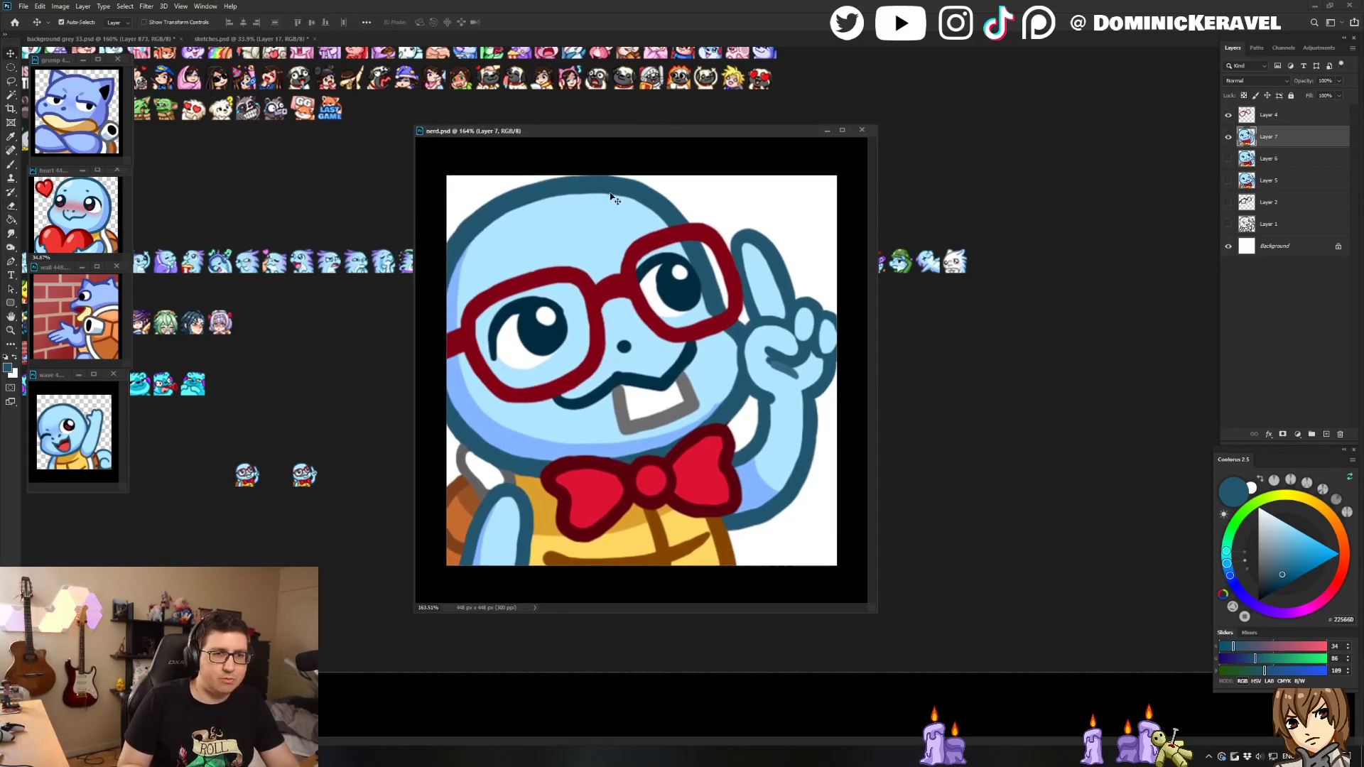
key("e")
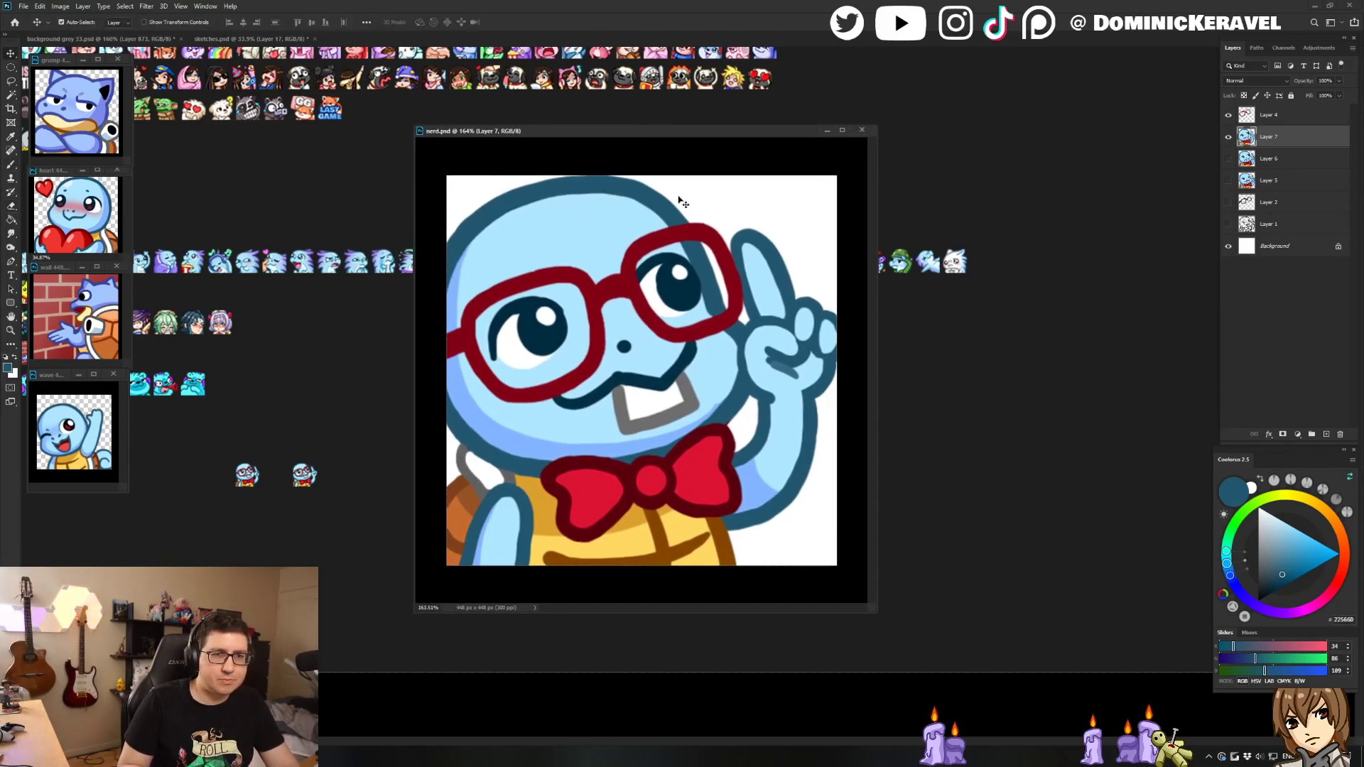
key("v")
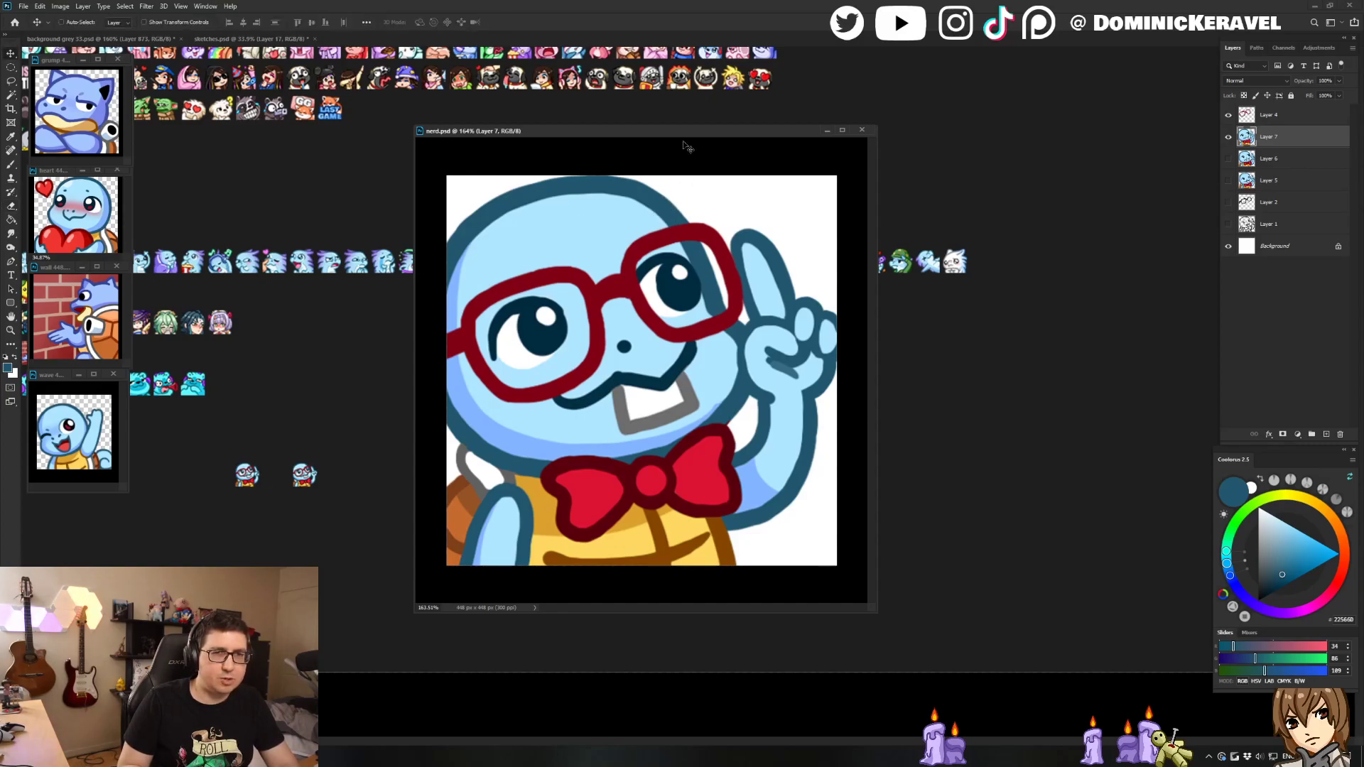
mouse_move(685, 133)
left_mouse_down()
mouse_move(759, 140)
mouse_move(763, 168)
left_mouse_up()
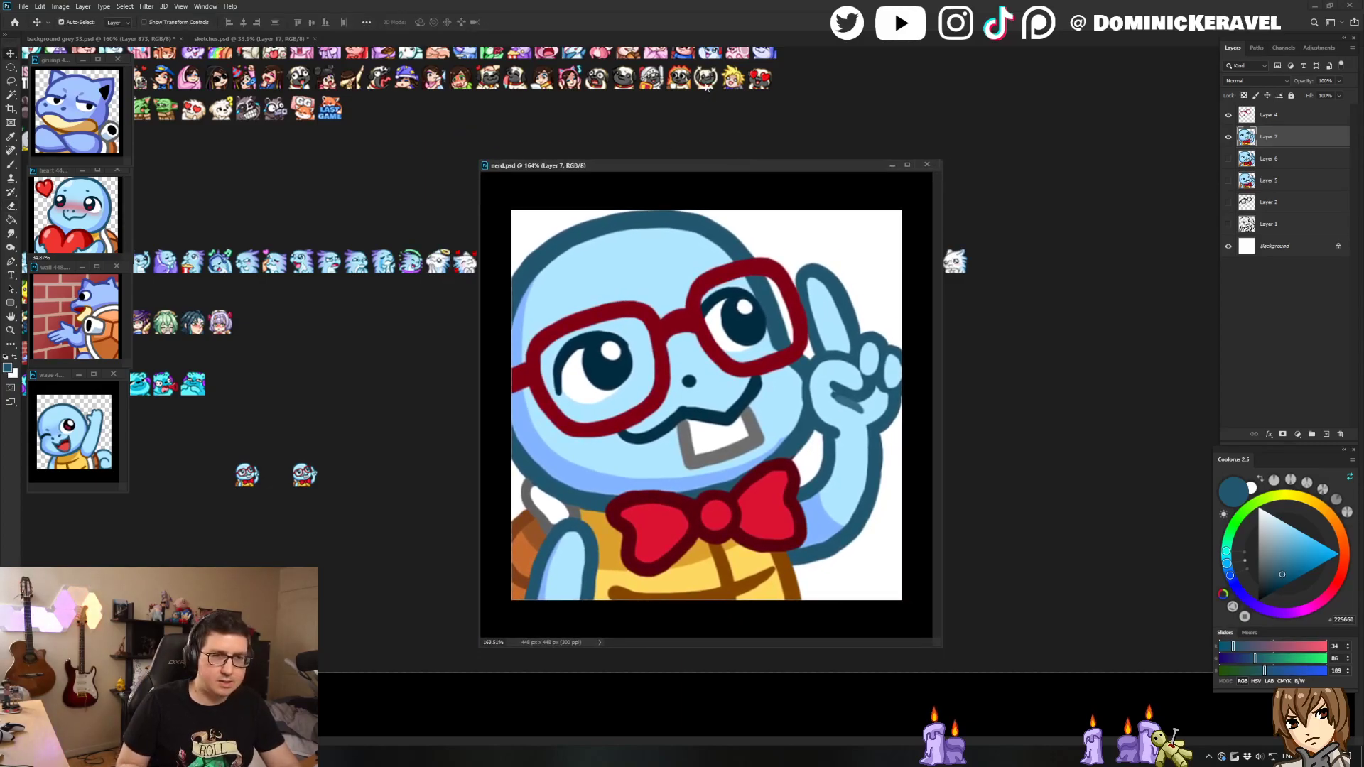
Step: Widen the turtle's nose into a short horizontal oval on Layer 7 with its sampled dark blue #043043
key("b")
left_click(685, 246, "alt")
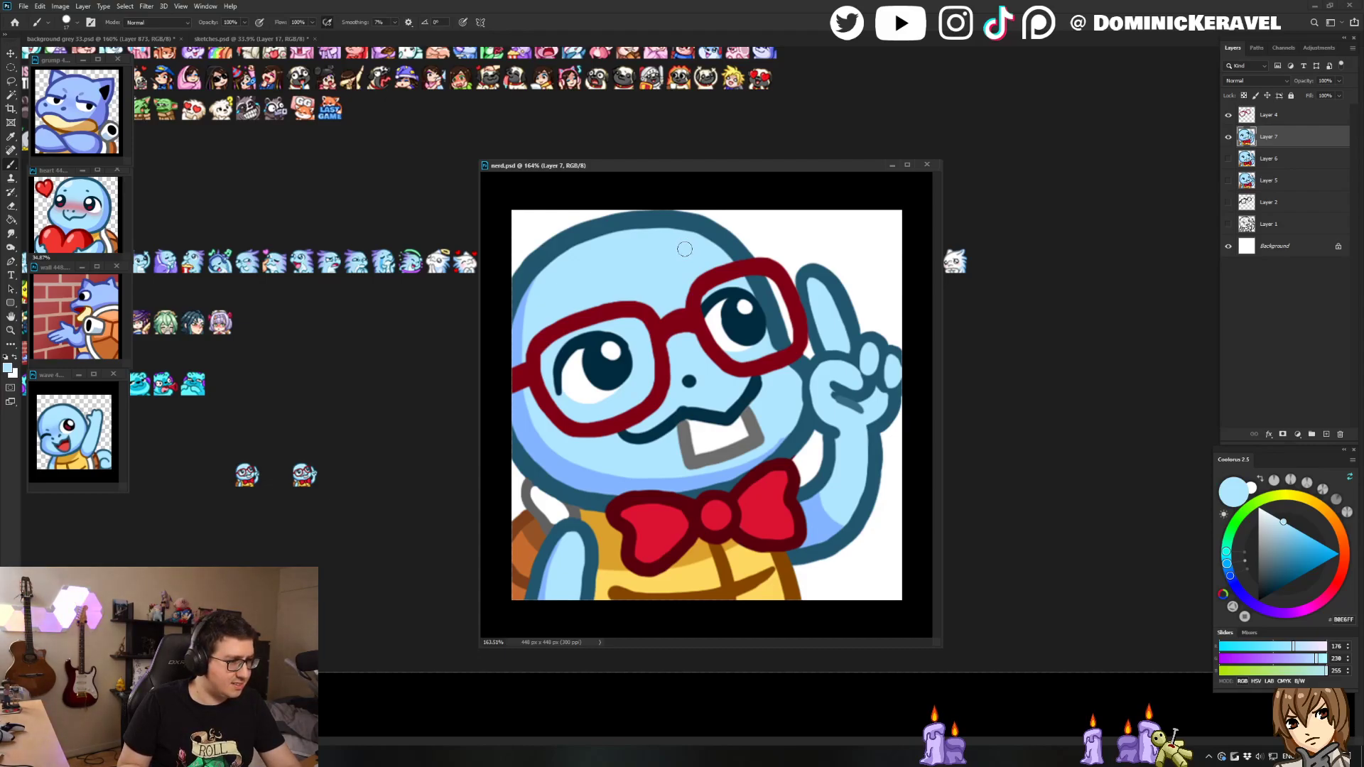
key("v")
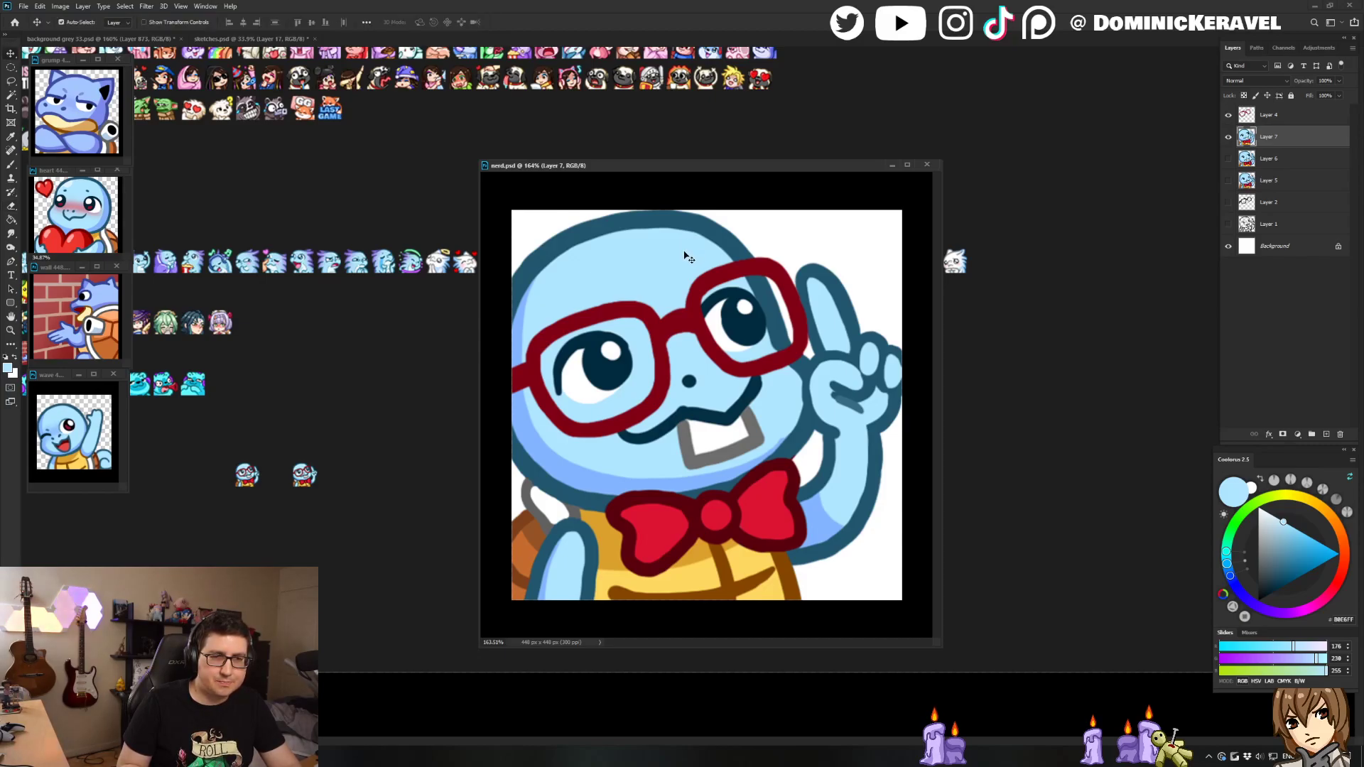
key("b")
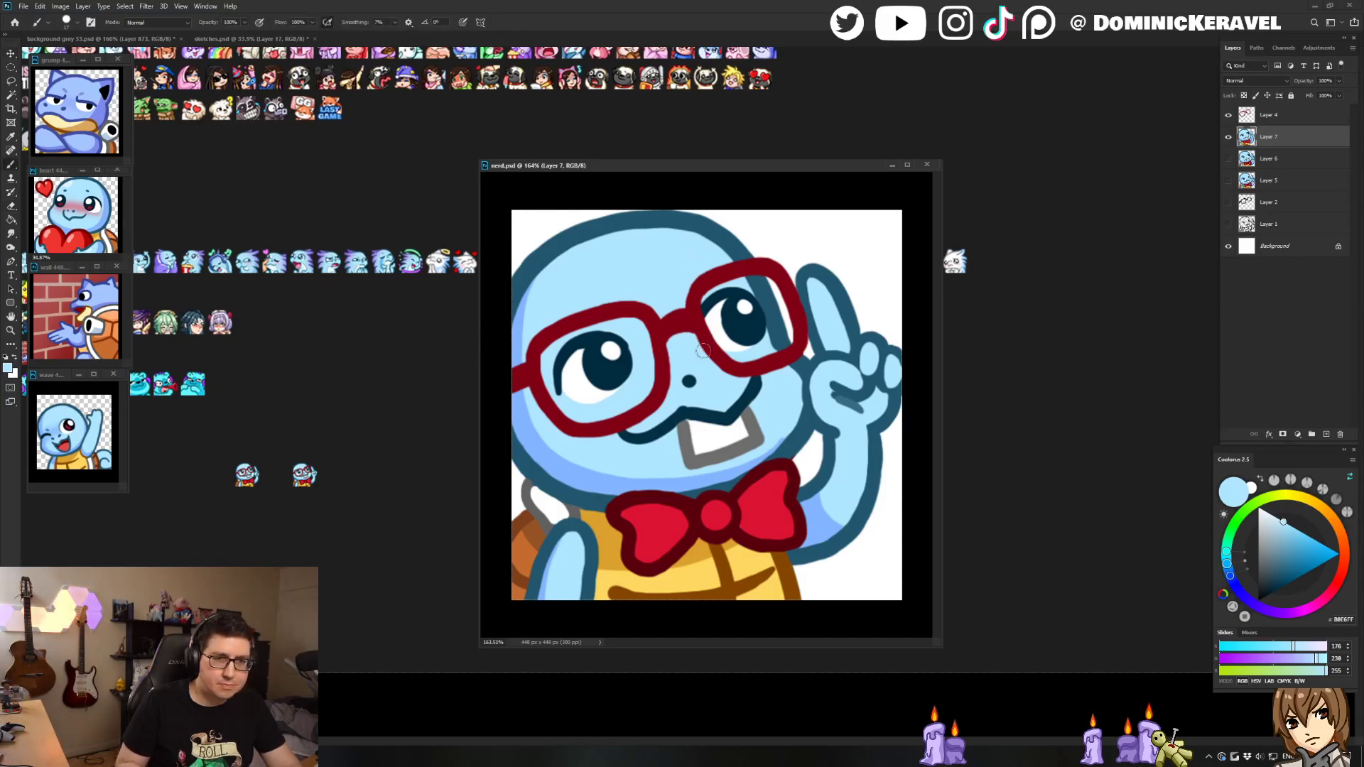
left_click(689, 381, "alt")
left_click_drag(680, 380, 698, 379)
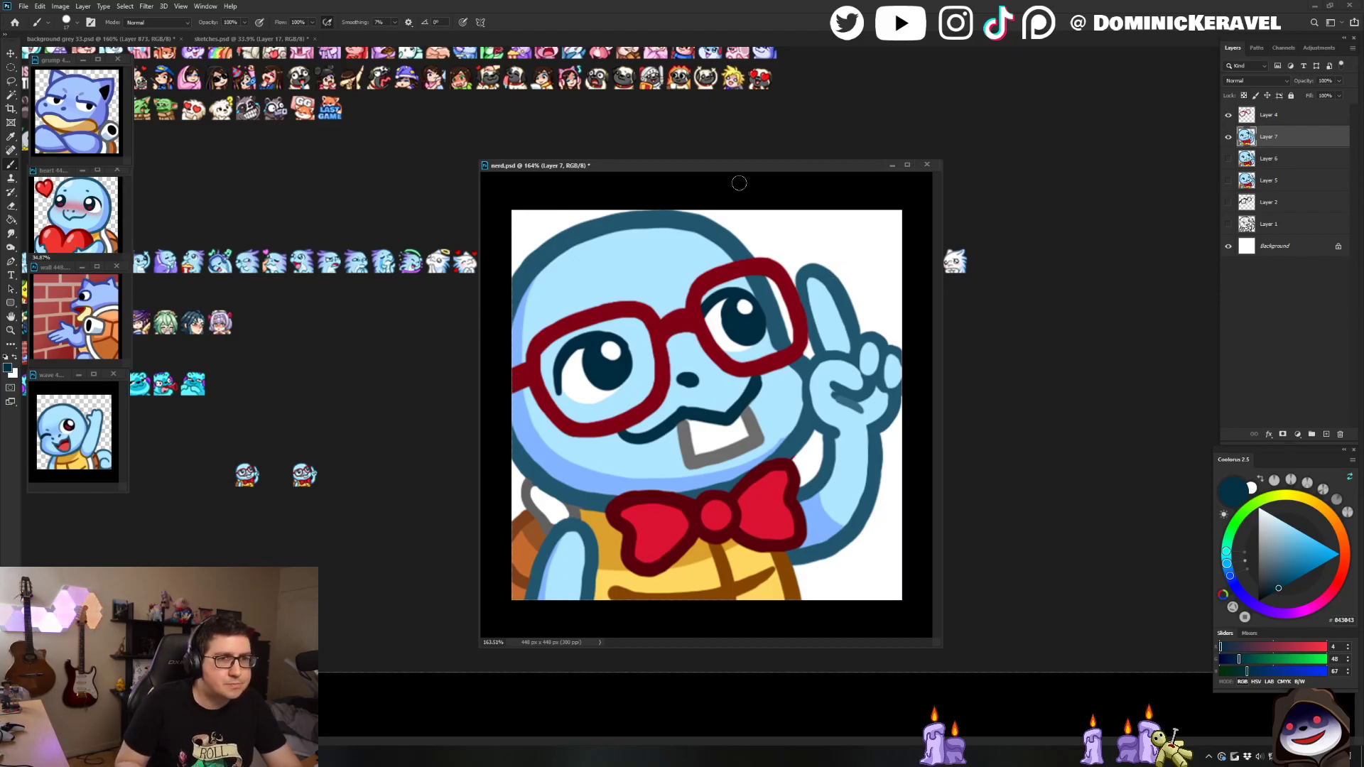
Step: Paint a rounded #DDF4FF highlight at the top of the forehead within a face selection, sampling the colour from the heart emote, and deselect
left_click(69, 186, "alt")
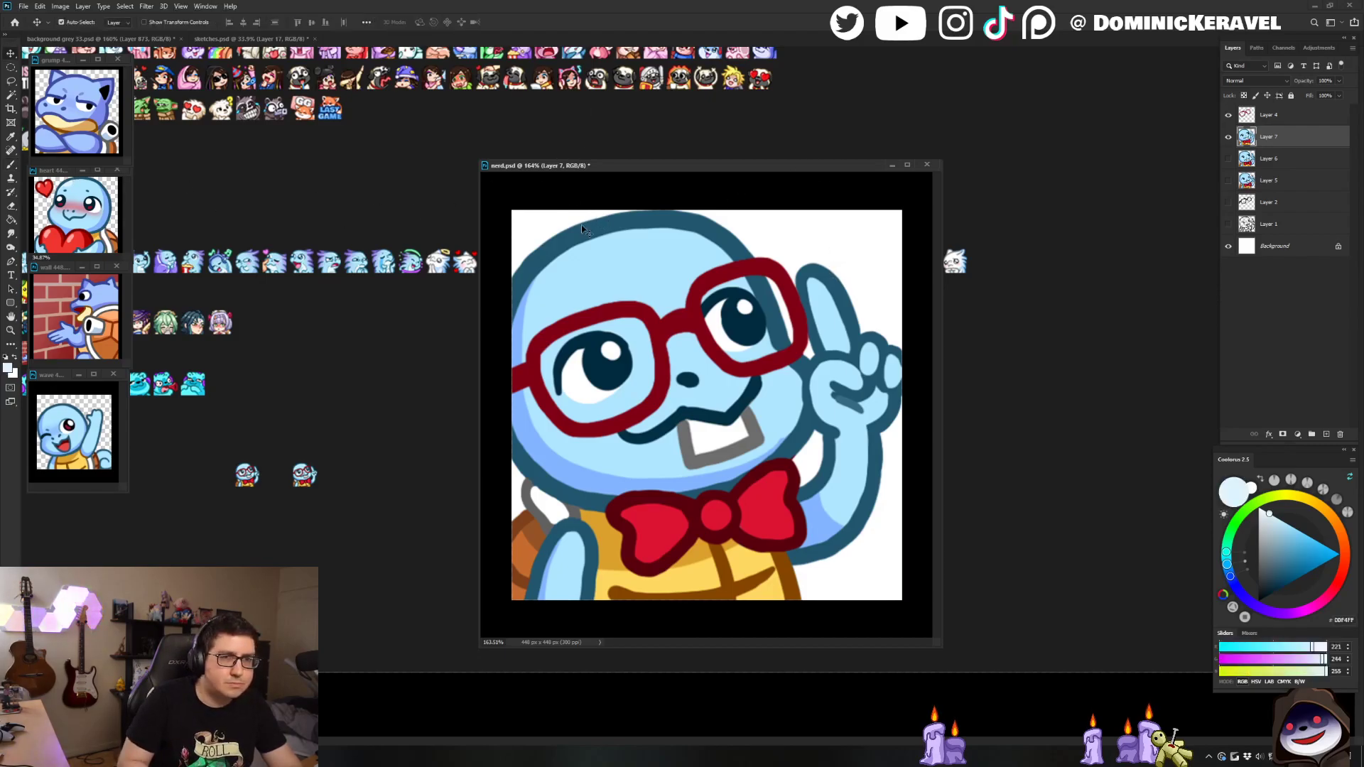
key("w")
left_click(609, 258)
key("b")
right_click(609, 243, "alt")
mouse_move(584, 245)
left_mouse_down()
mouse_move(556, 270)
mouse_move(569, 252)
left_mouse_up()
key("ctrl+z")
right_click(650, 234, "alt")
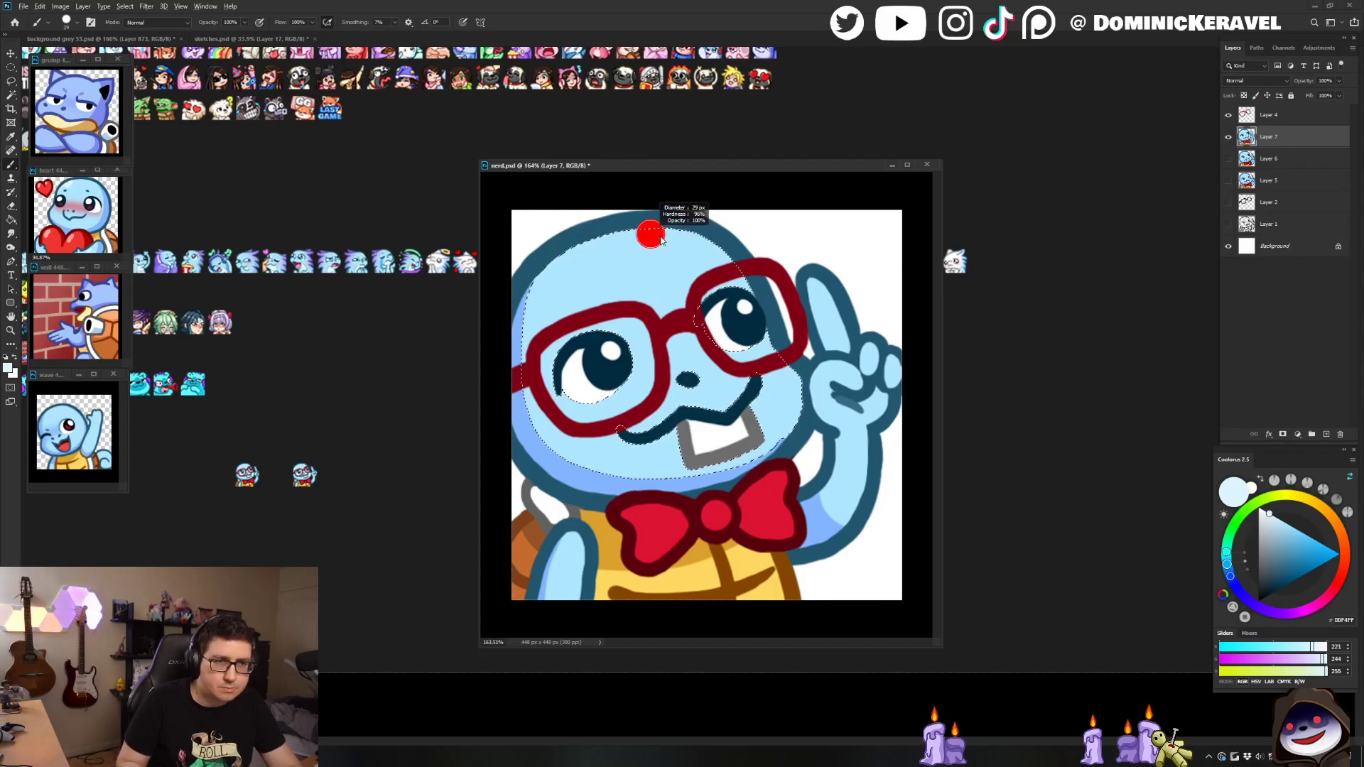
left_click_drag(675, 236, 693, 240)
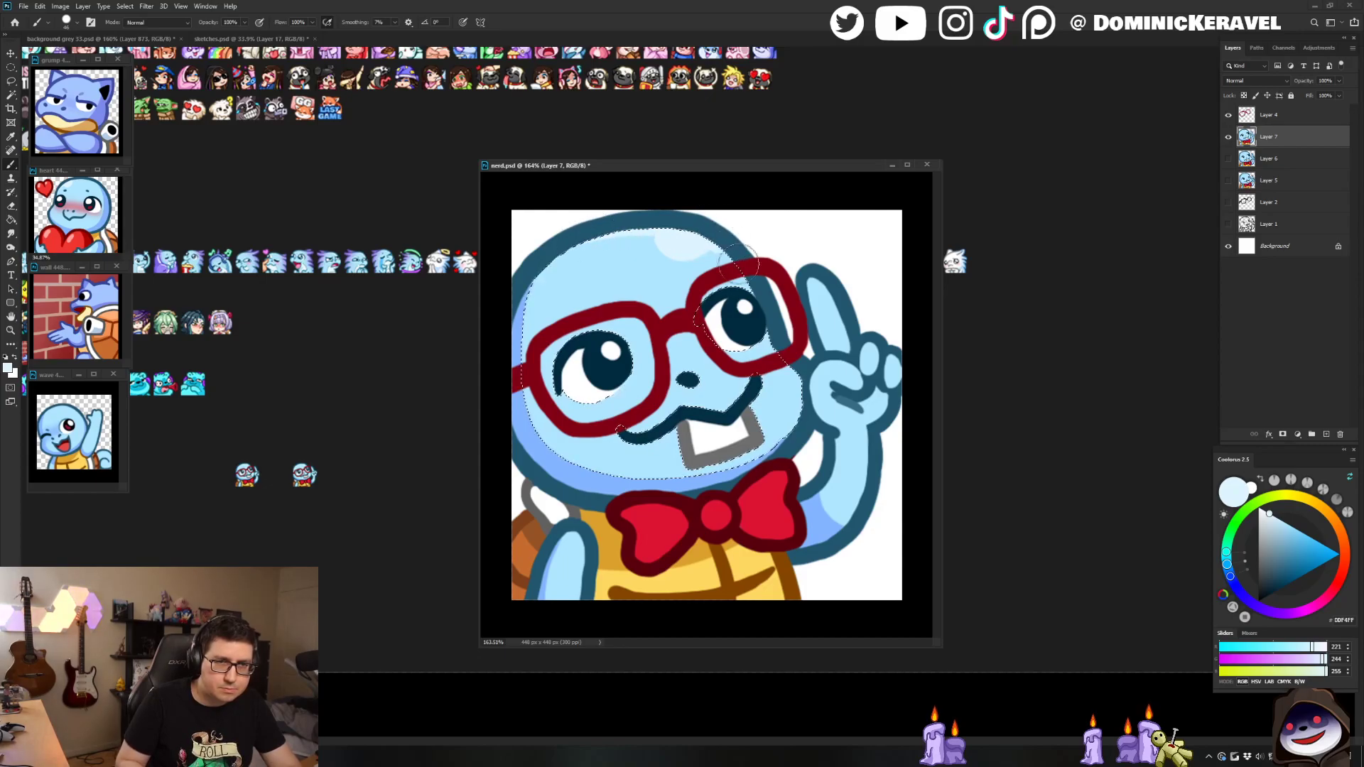
key("ctrl+d")
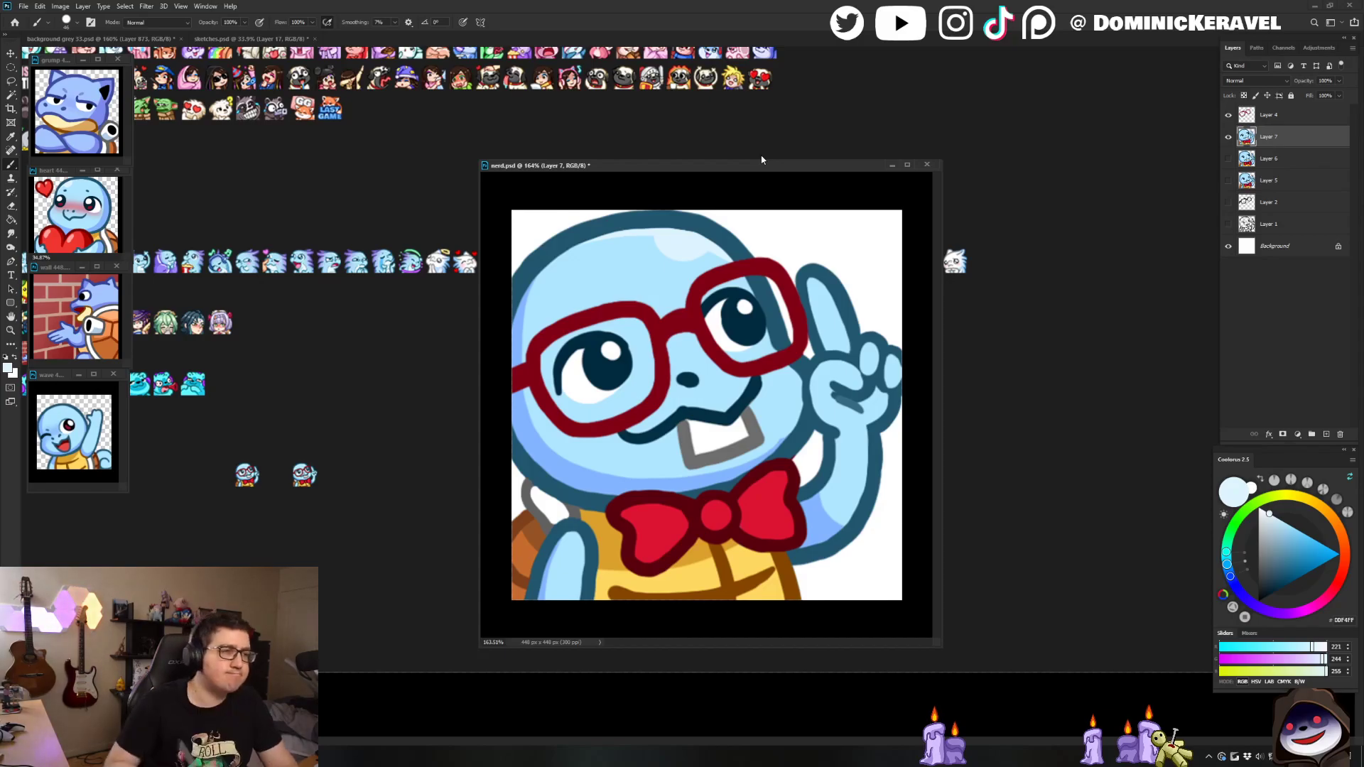
Step: Select the light-blue face area and try a soft brush stroke across the nose in shadow blue #84B5FF at 0% hardness
left_click(642, 424, "alt")
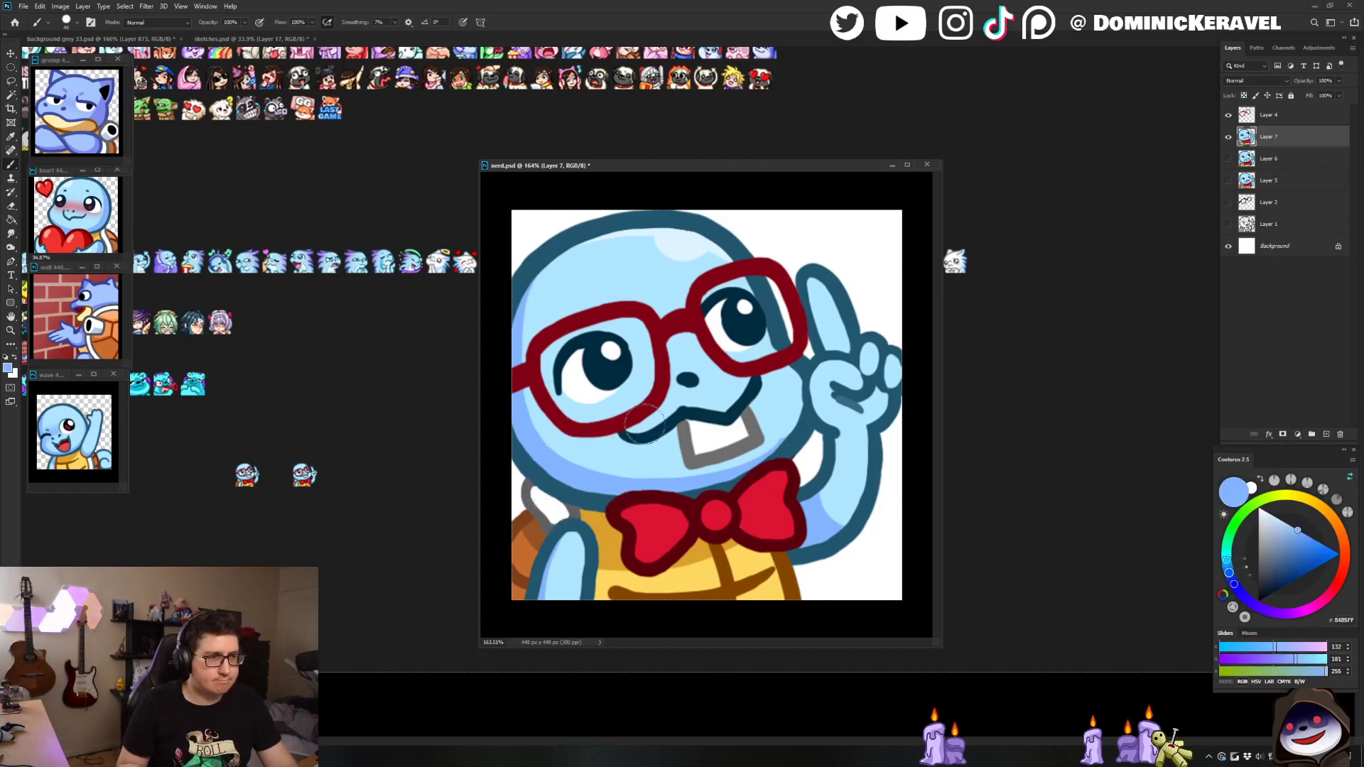
key("w")
left_click(618, 428)
key("b")
right_click(710, 369)
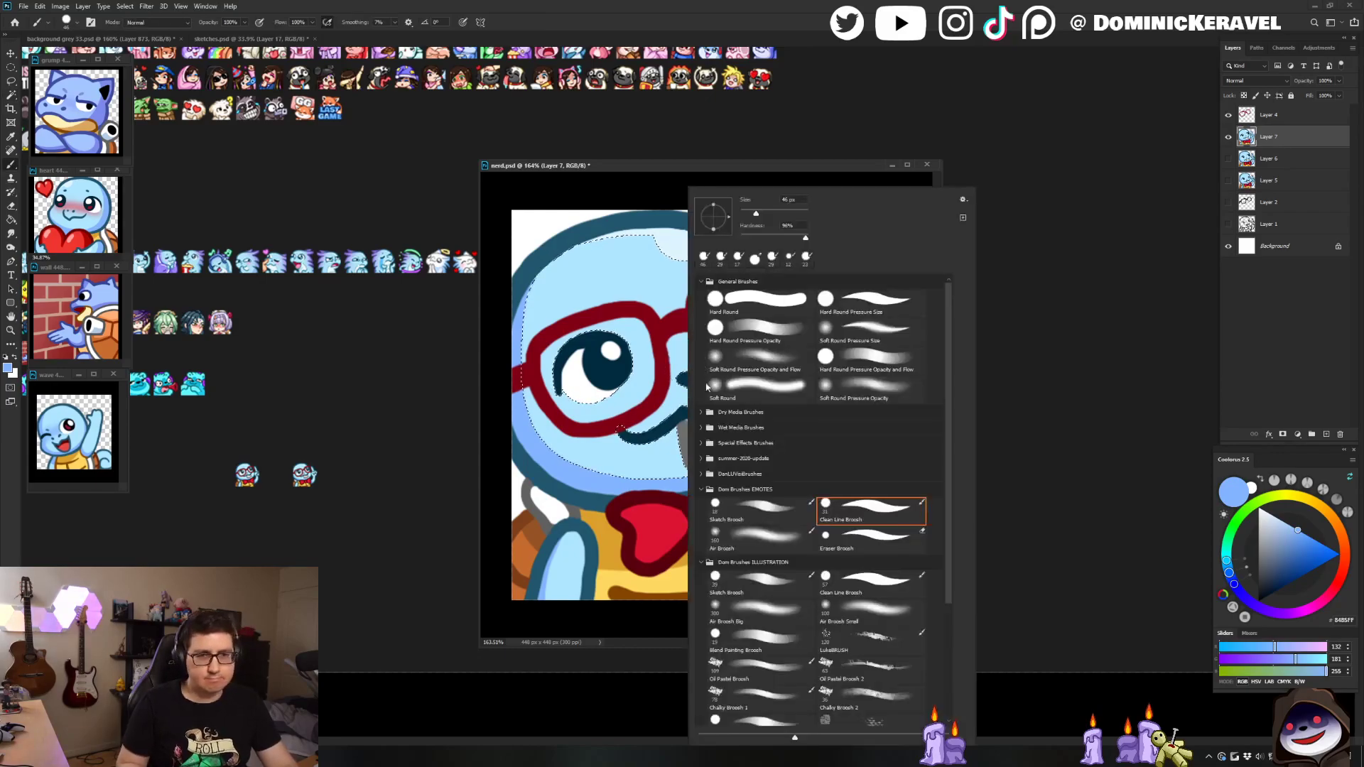
key("Escape")
right_click(698, 357, "alt")
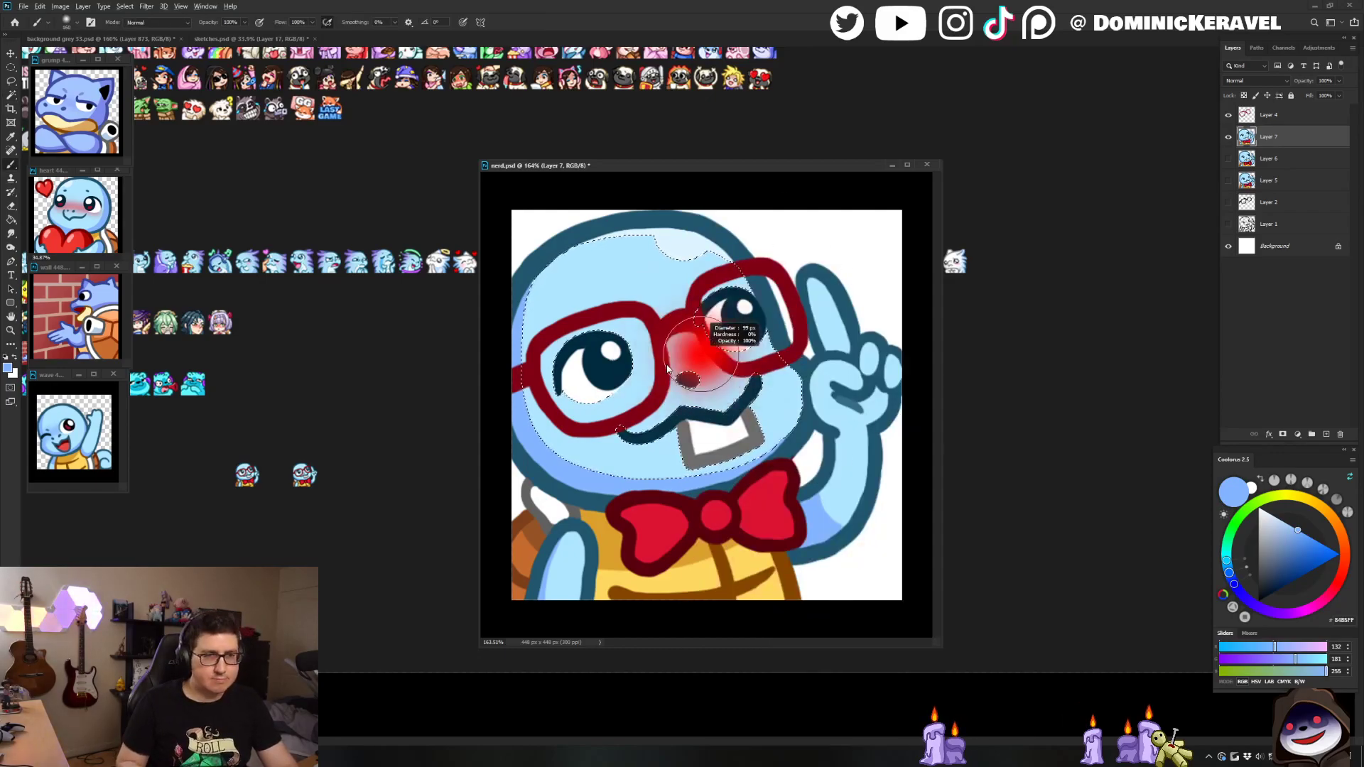
left_click_drag(643, 341, 757, 357)
key("ctrl+z")
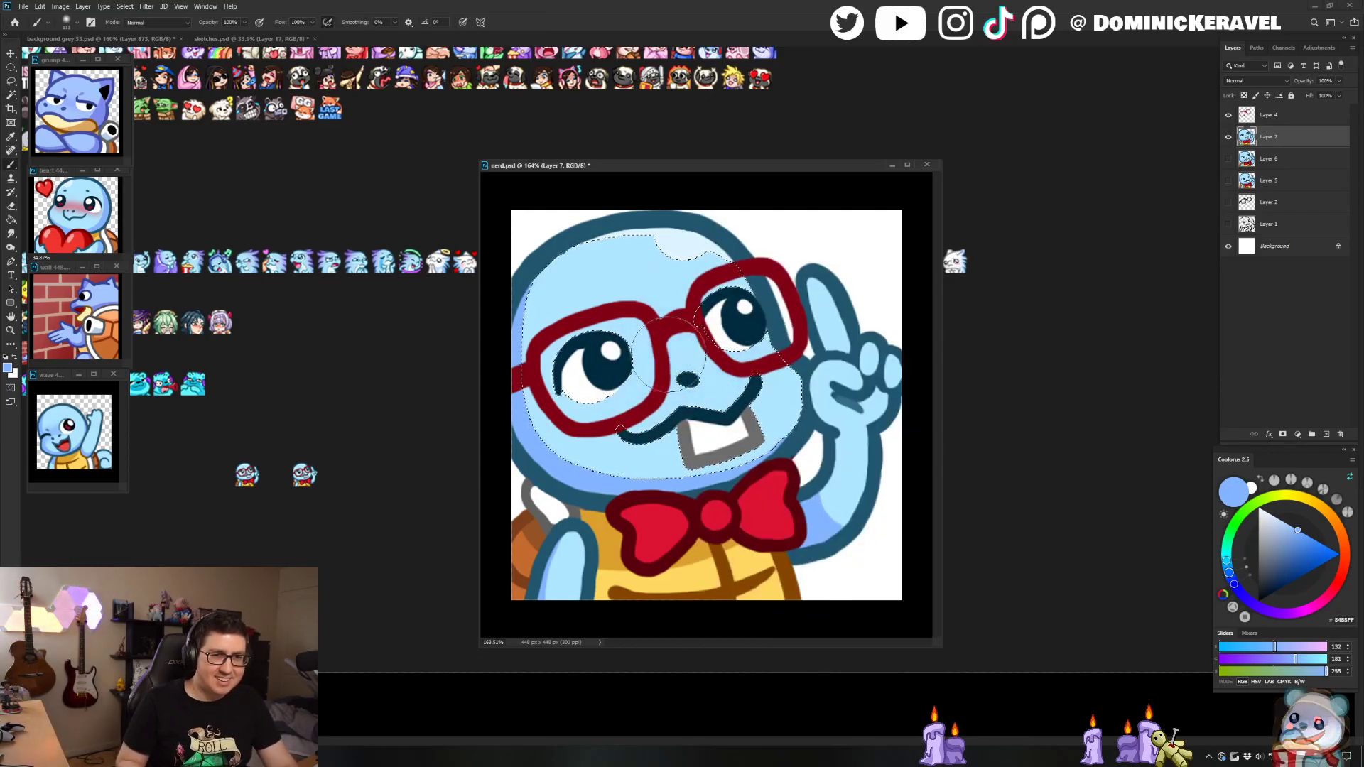
Step: Resize the soft brush, airbrush light shading across the nose bridge and between the eyes, and clear the selection
right_click(687, 351, "alt")
left_click_drag(625, 366, 753, 355)
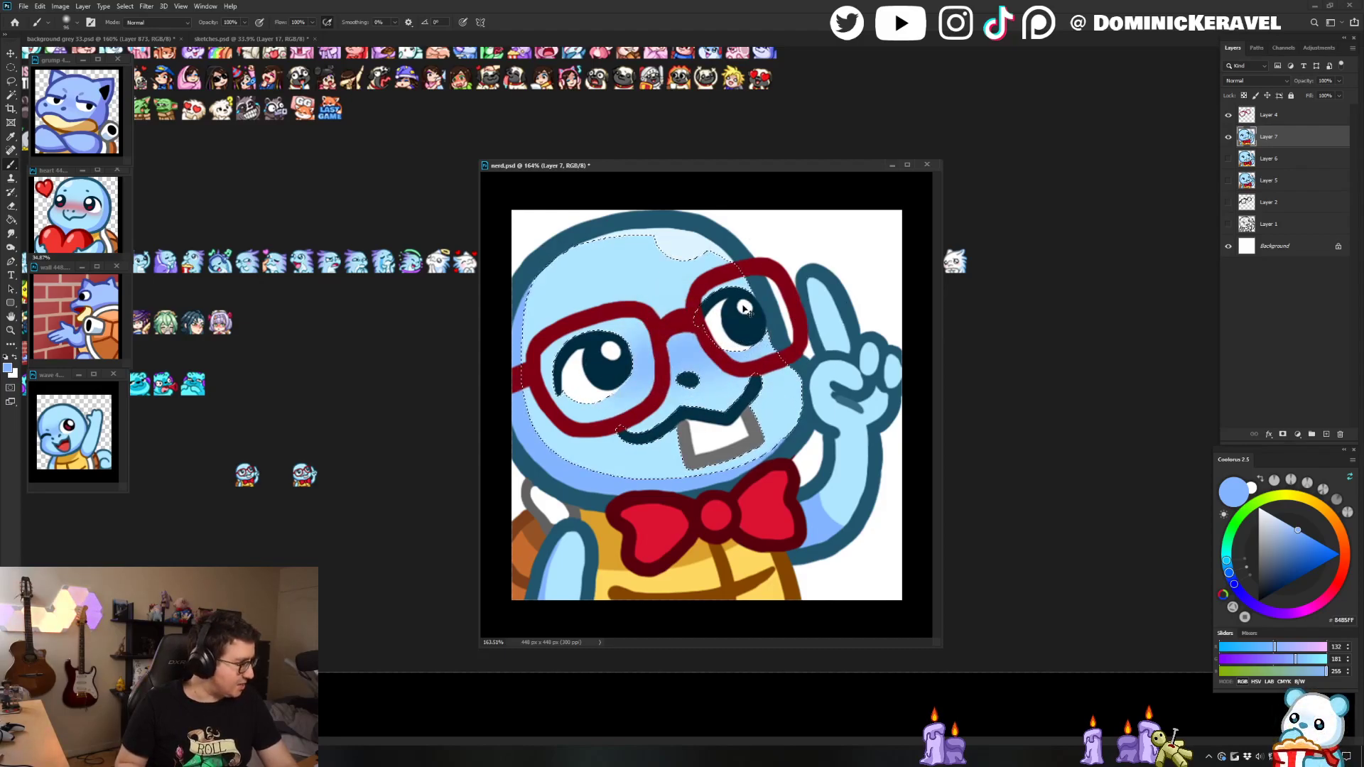
key("ctrl+z")
mouse_move(635, 367)
left_mouse_down()
mouse_move(740, 333)
mouse_move(771, 361)
left_mouse_up()
key("ctrl+d")
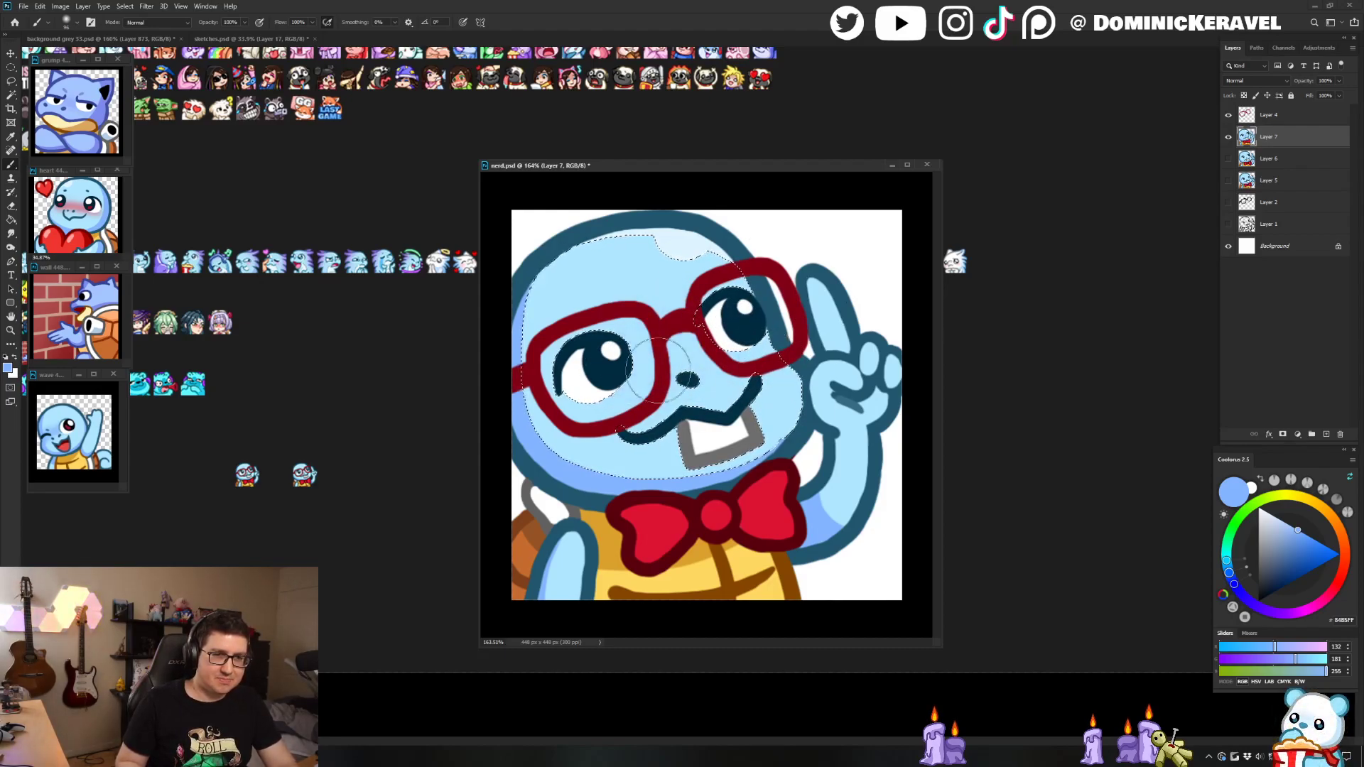
key("e")
key("v")
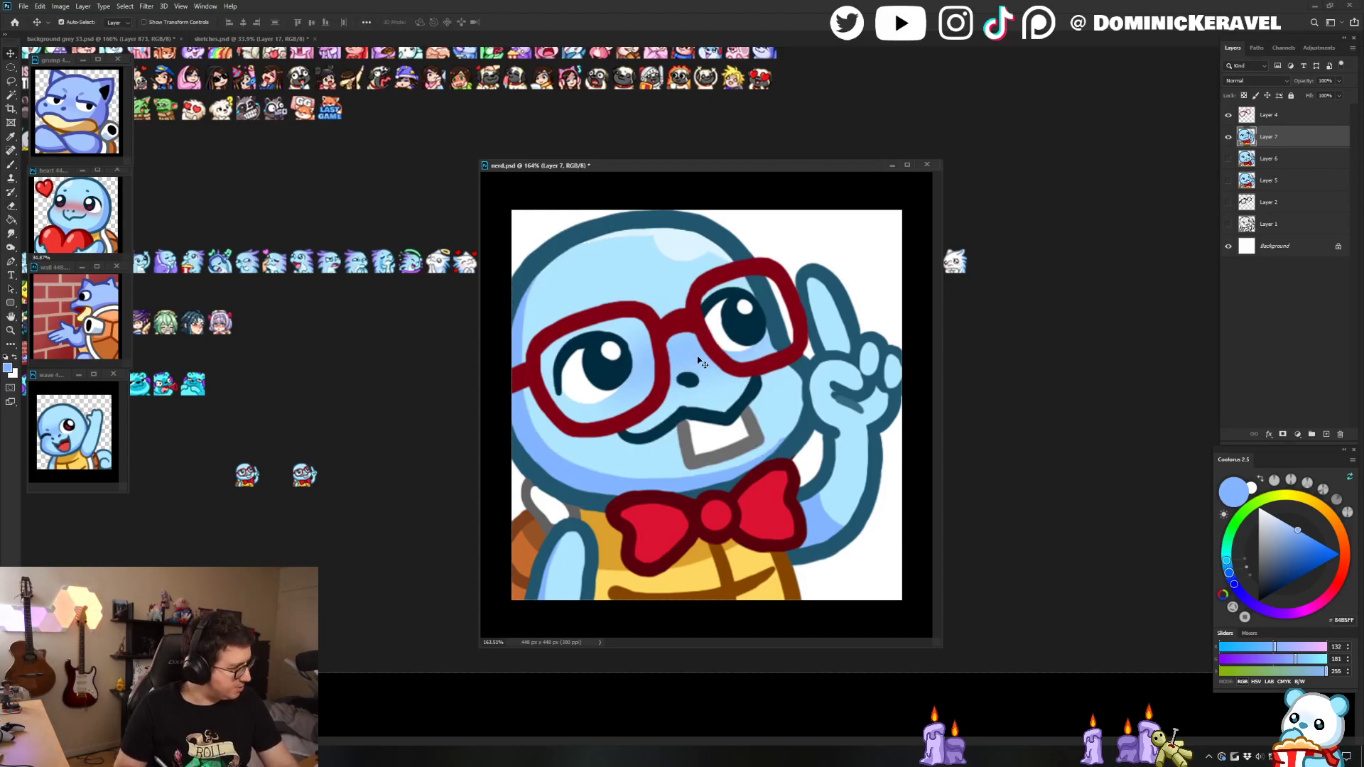
Step: Switch from the soft shading brush back to a hard round brush preset for line work
key("e")
key("v")
key("b")
right_click(633, 463)
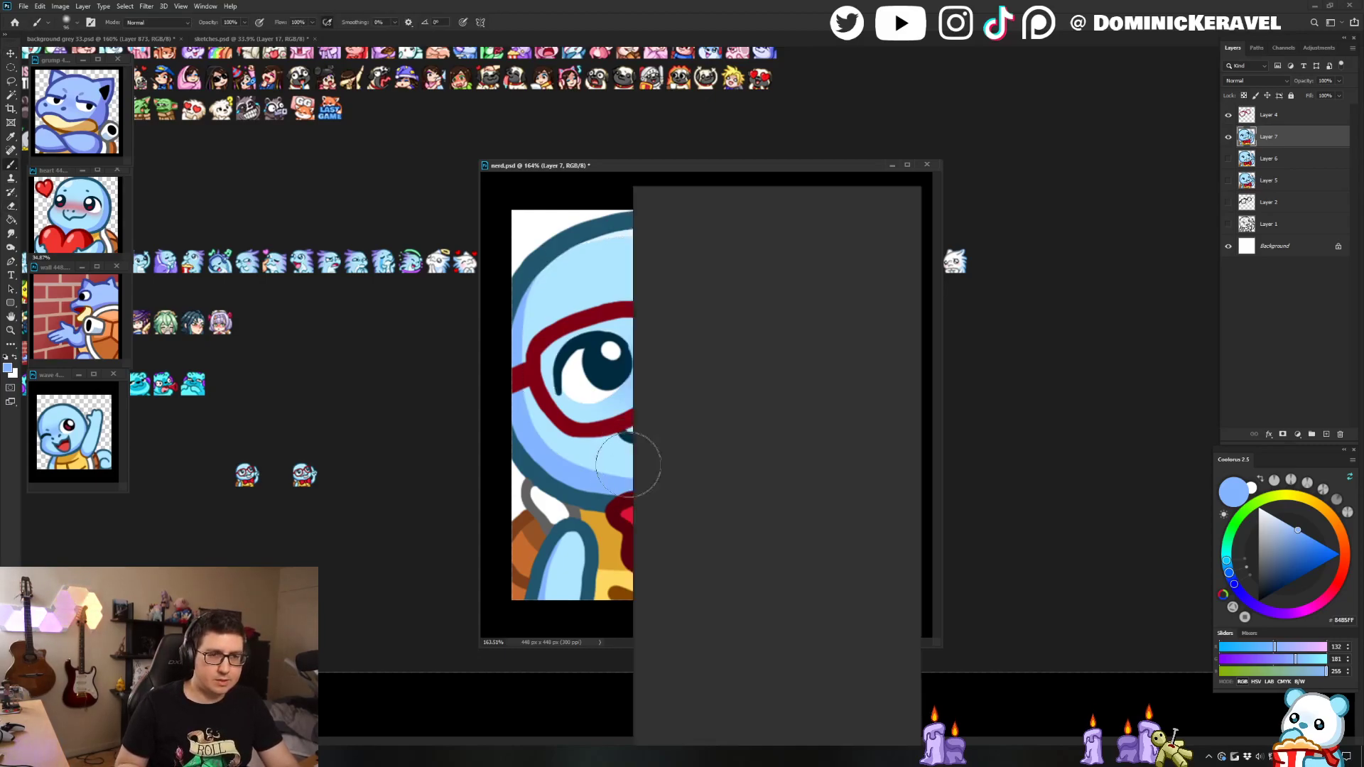
double_click(824, 502)
key("v")
key("b")
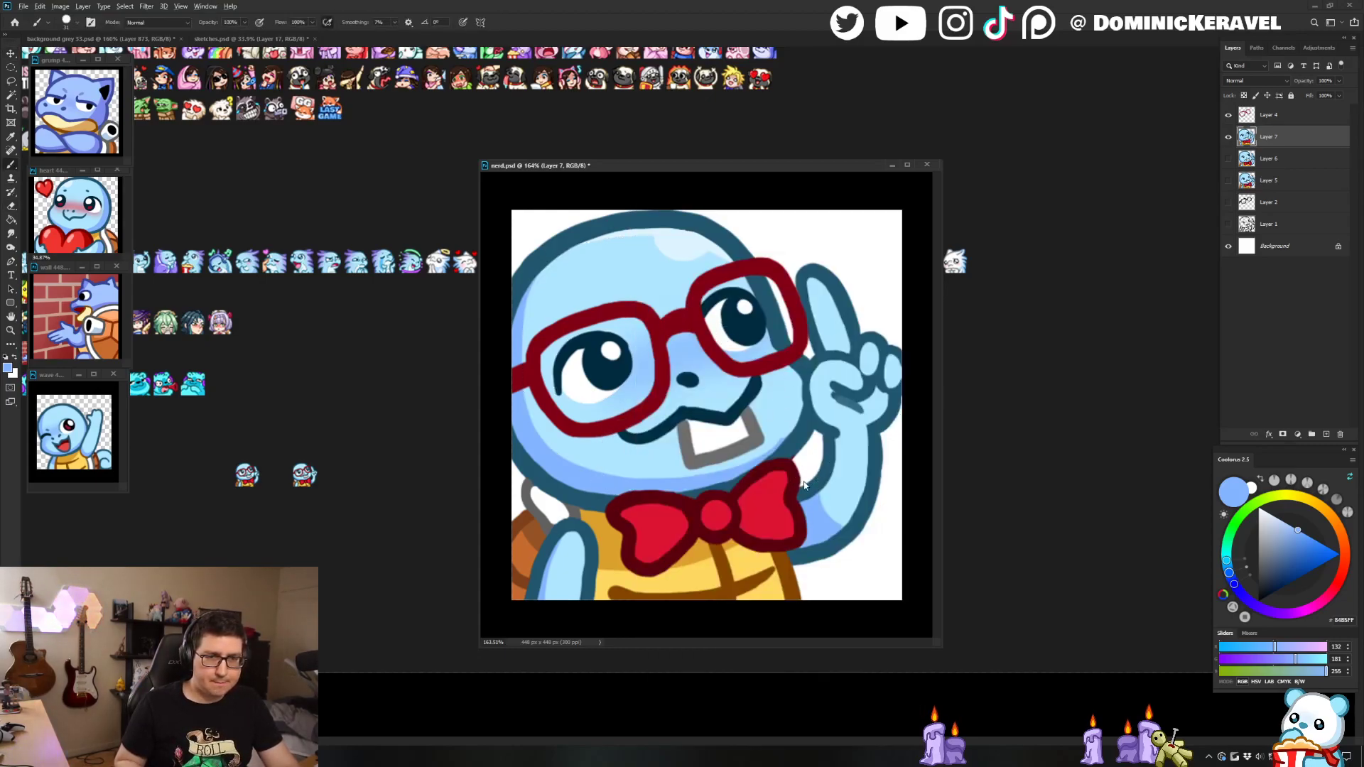
Step: Retouch the jaw outline above the bow tie with sampled #22566D and the adjoining chin area with light blue #B0E6FF
right_click(805, 477, "alt")
key("v")
mouse_move(782, 460)
left_mouse_down()
mouse_move(817, 456)
mouse_move(708, 425)
left_mouse_up()
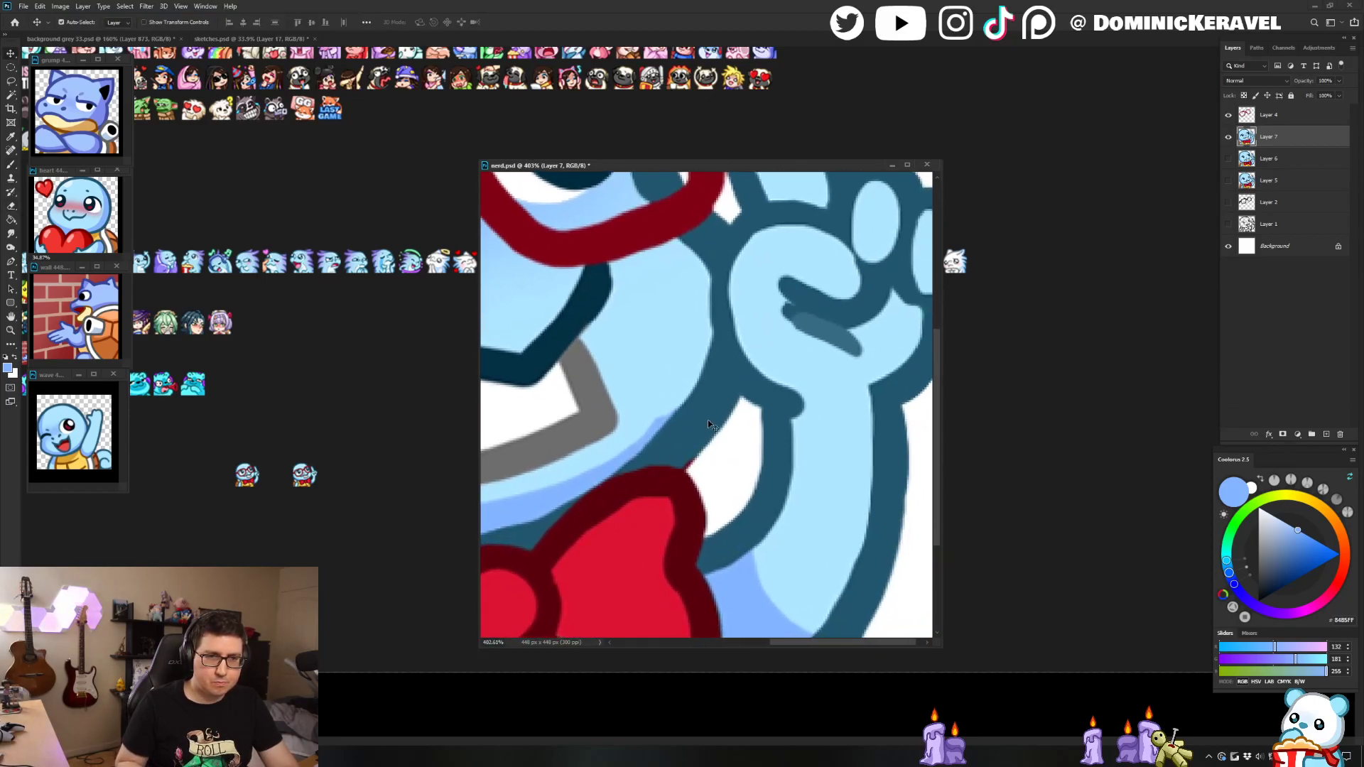
key("b")
left_click(703, 427, "alt")
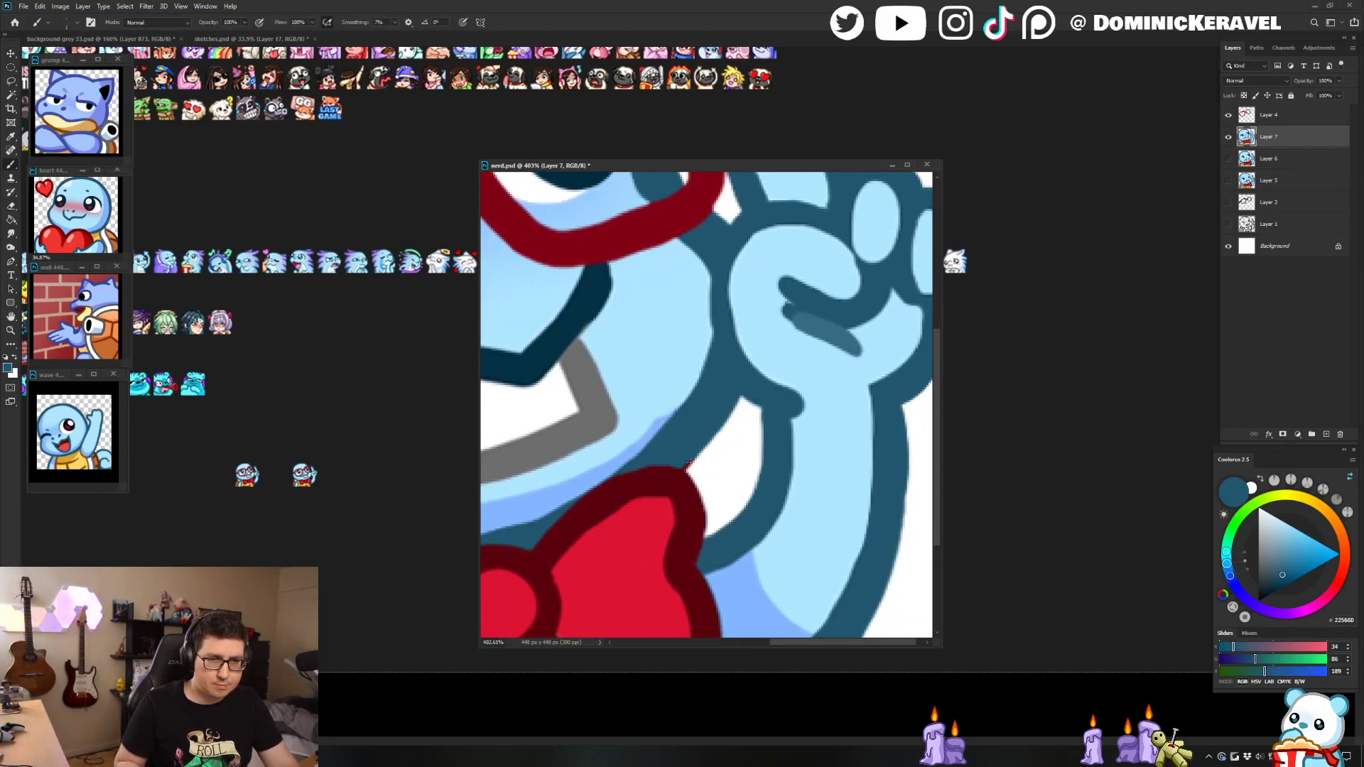
left_click(672, 481, "alt")
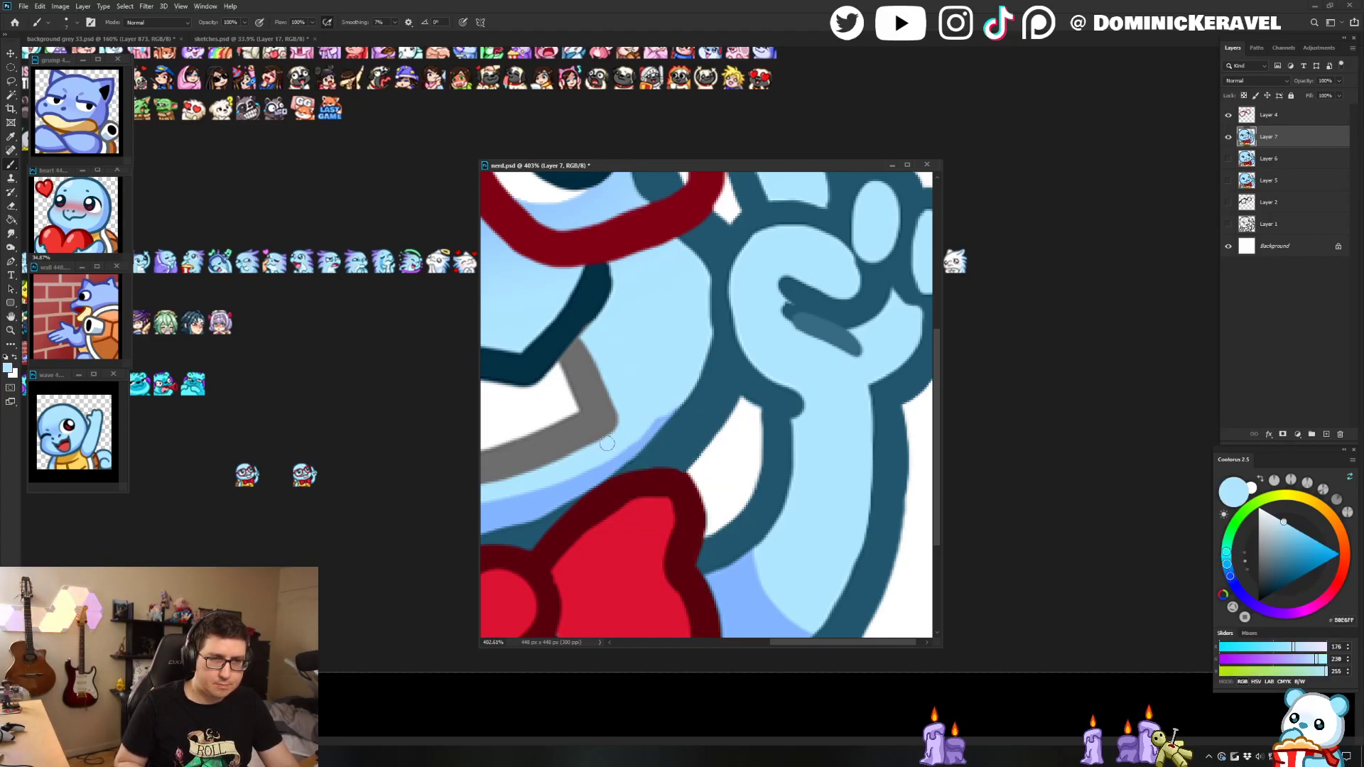
scroll(664, 419, "down", 5)
key("v")
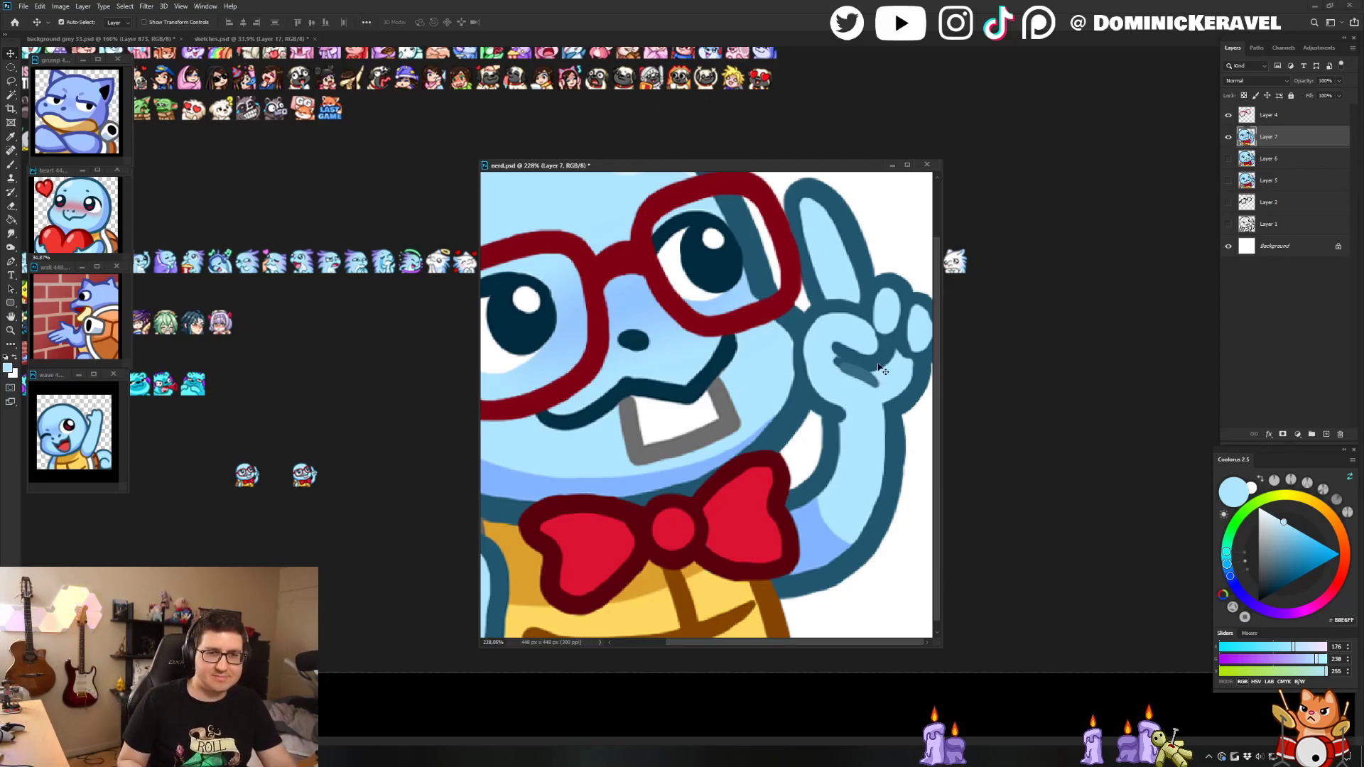
Step: Clean up the palm crease and finger outlines of the raised hand using light blue and sampled outline colour #22566D
key("b")
left_click(892, 344, "alt")
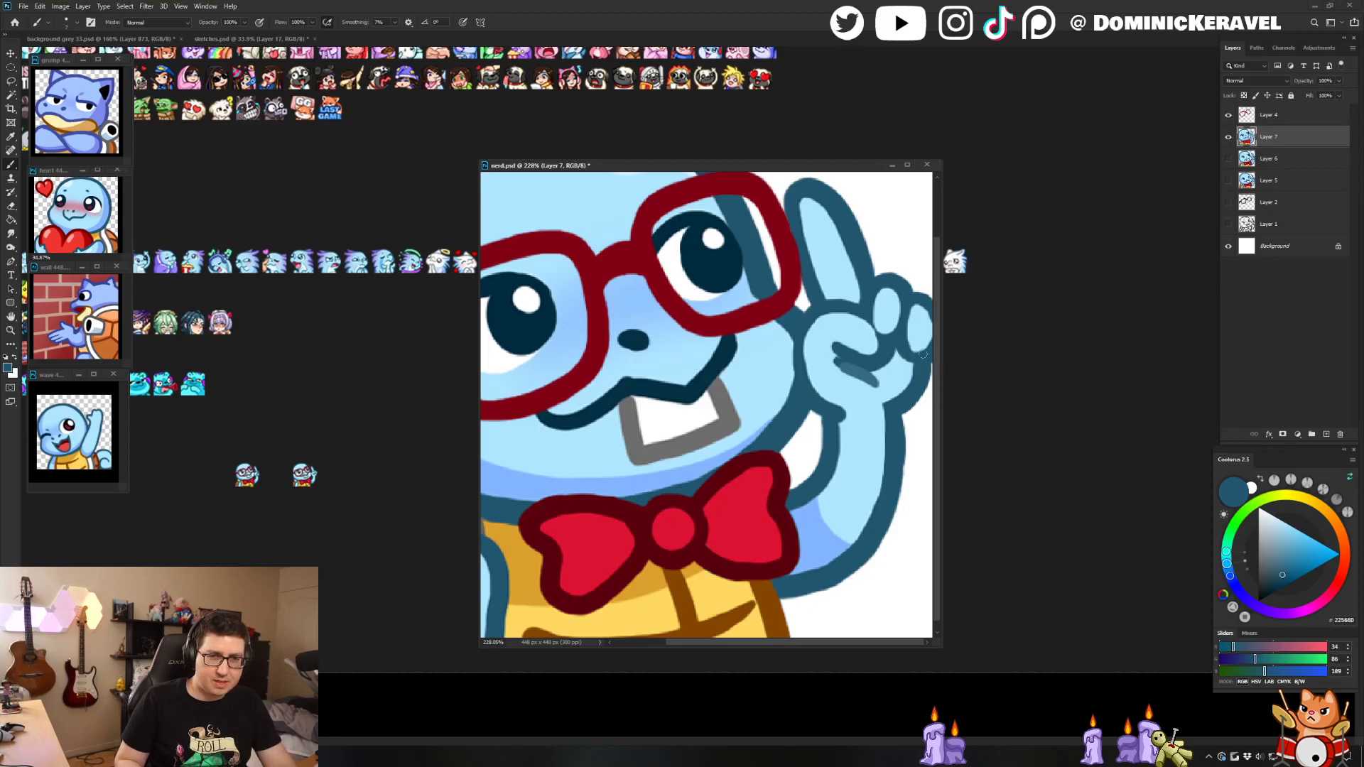
key("v")
key("ctrl+minus")
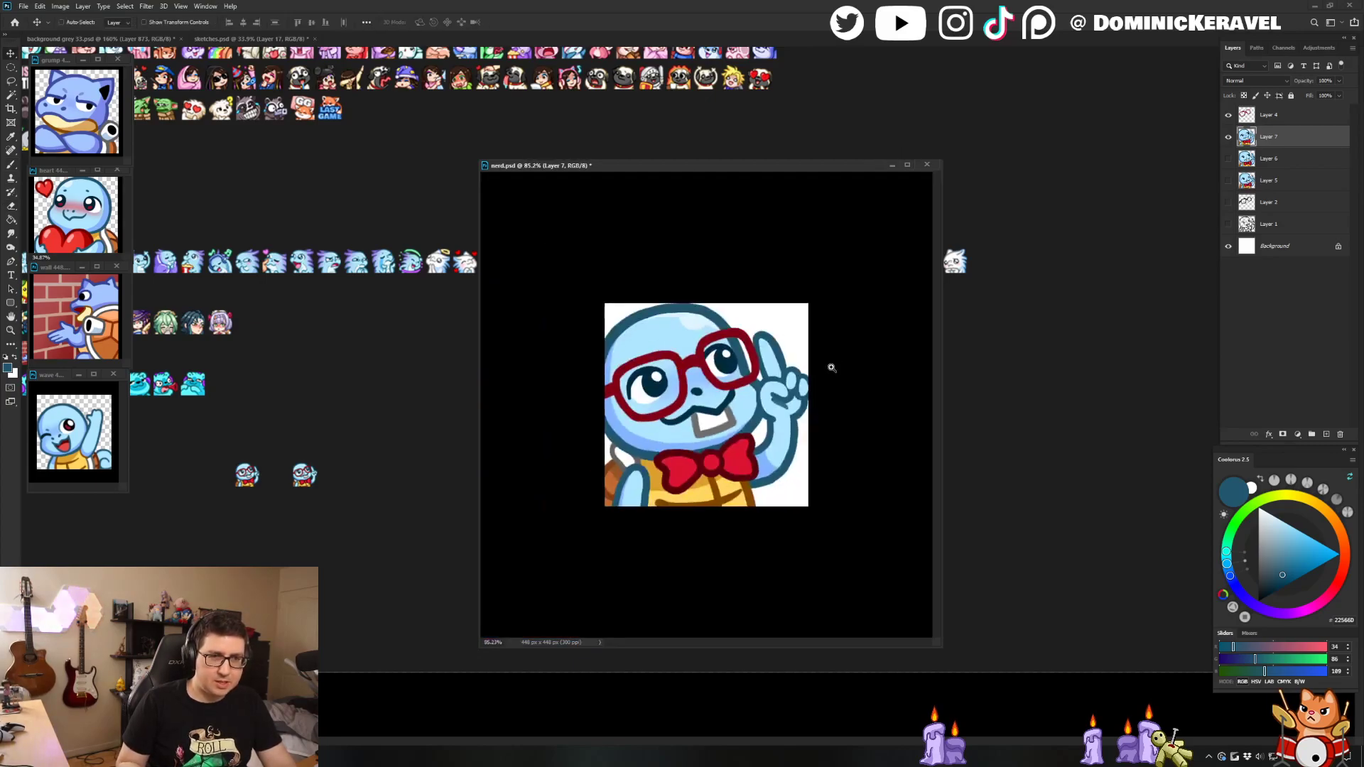
key("ctrl+plus")
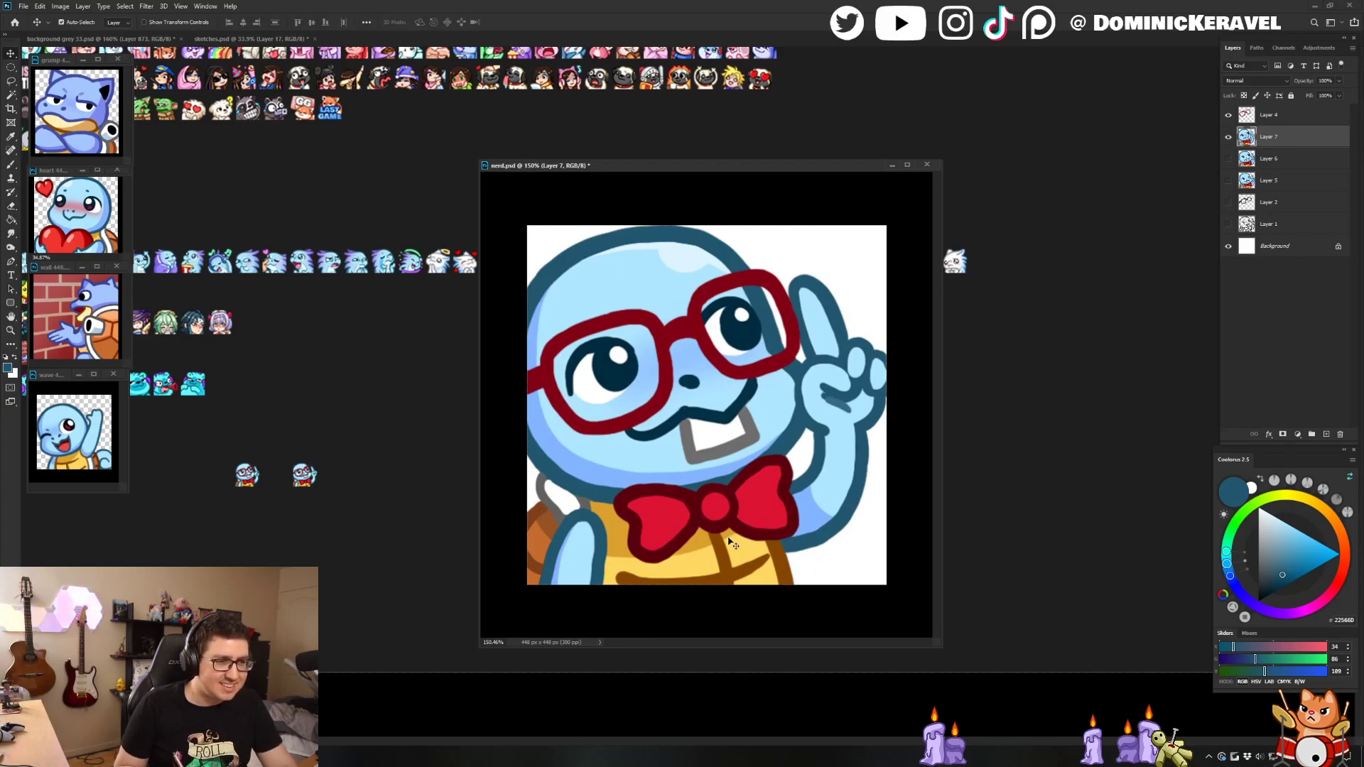
Step: Touch up the brown lines of the yellow belly plate with sampled #854E00
key("b")
left_click(786, 559, "alt")
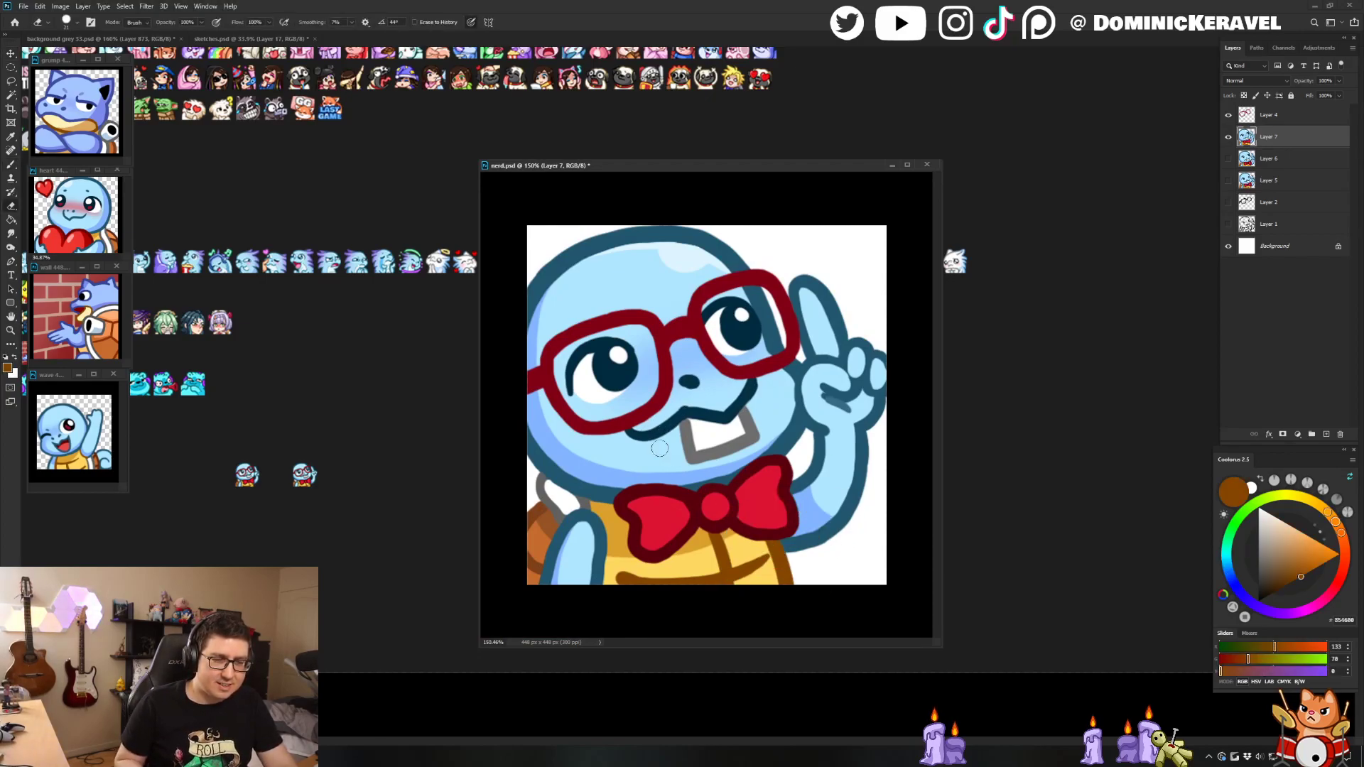
key("v")
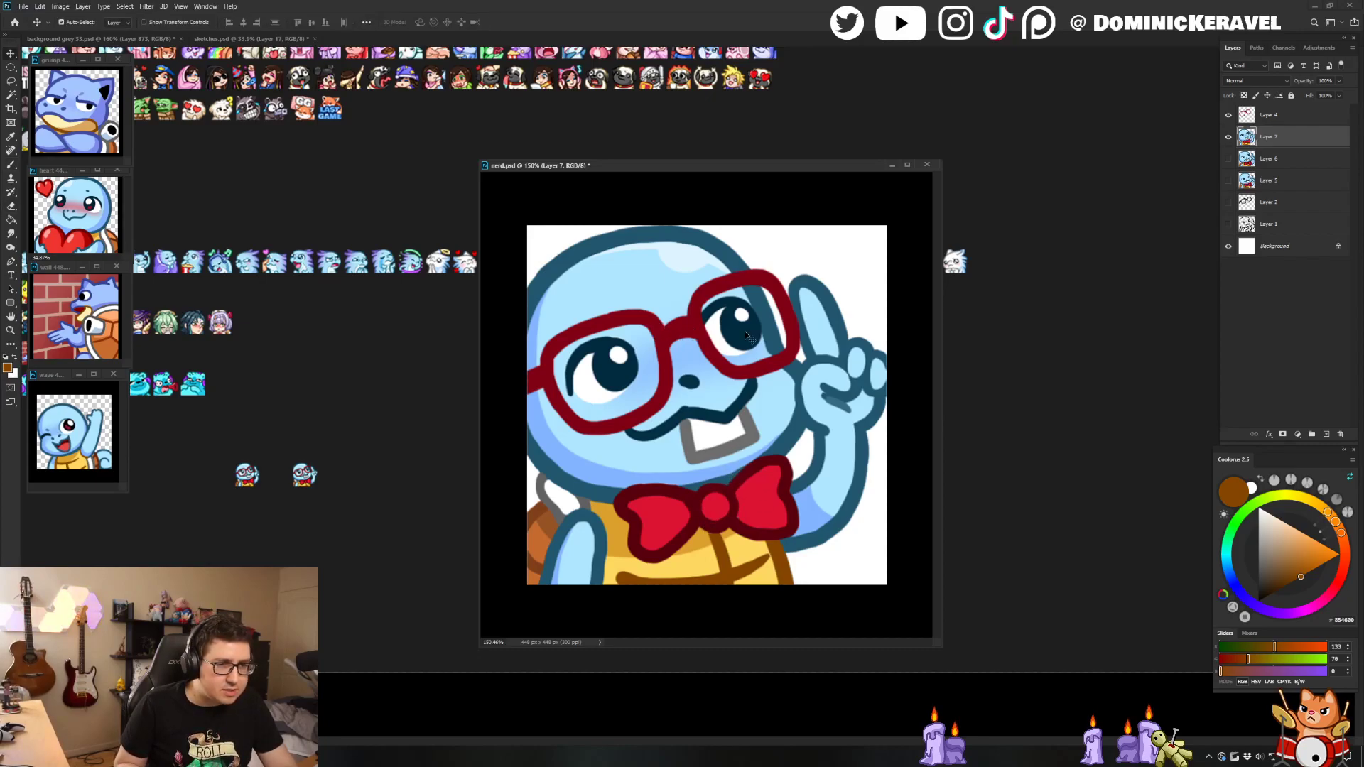
key("b")
left_click(537, 512, "alt")
left_click(734, 565, "alt")
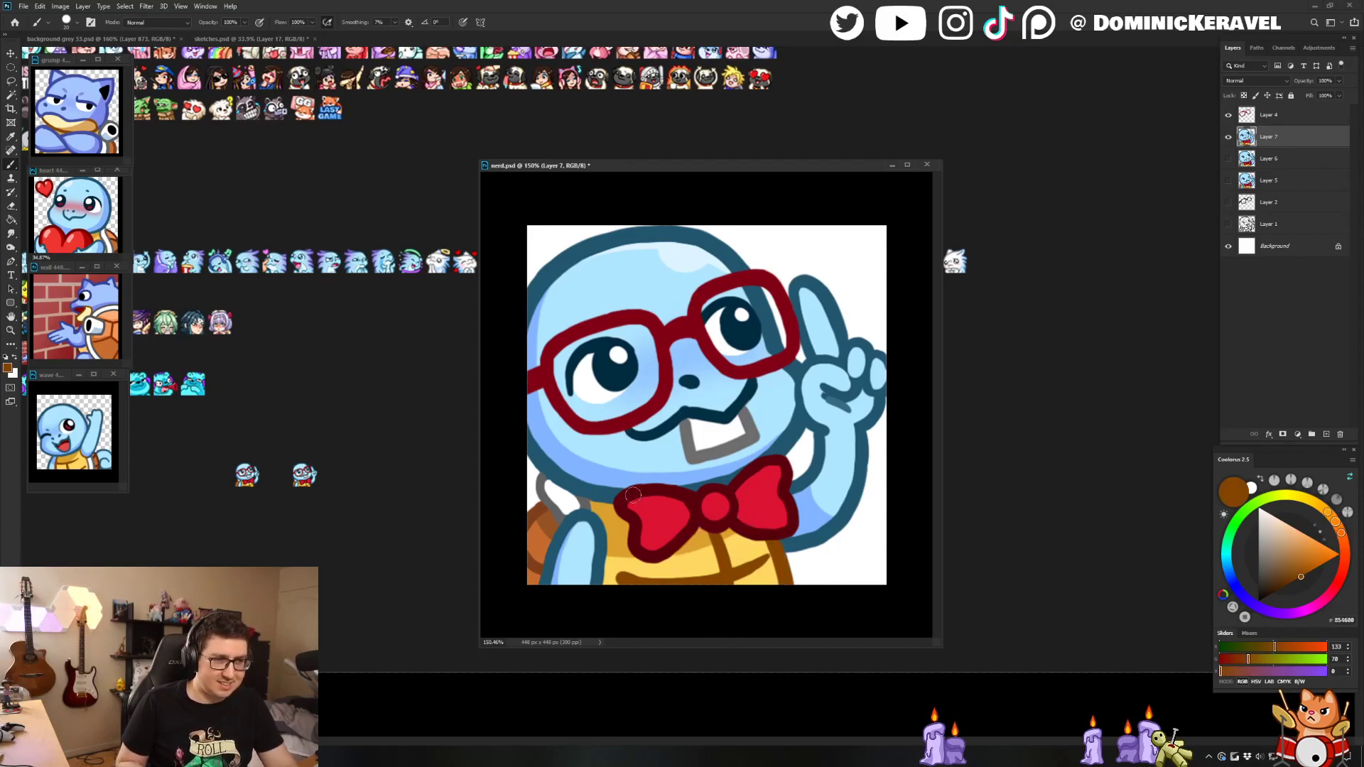
Step: Refine the shell rim's outline beneath the chin with sampled grey #616161, erasing stray edges and restoring the jaw outline in #22566D
left_click(531, 517, "alt")
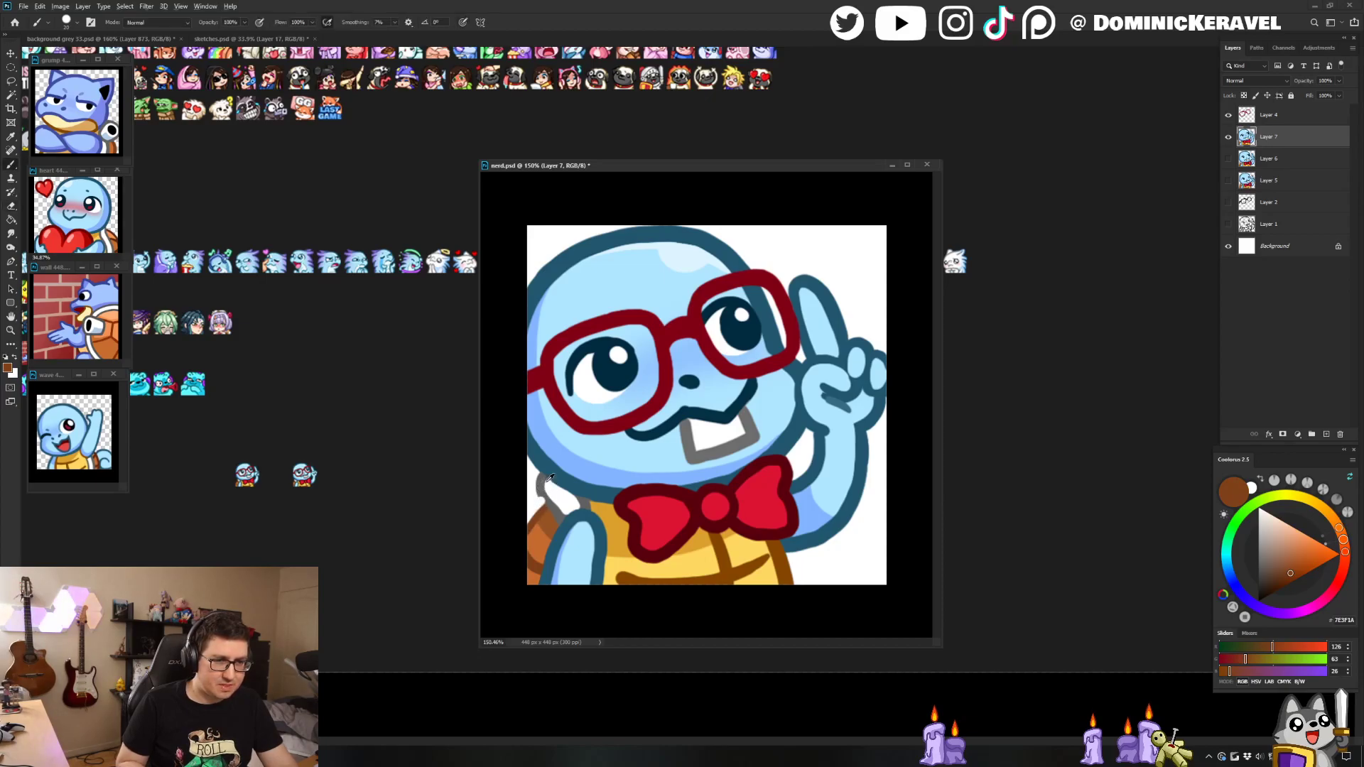
left_click(549, 477, "alt")
key("e")
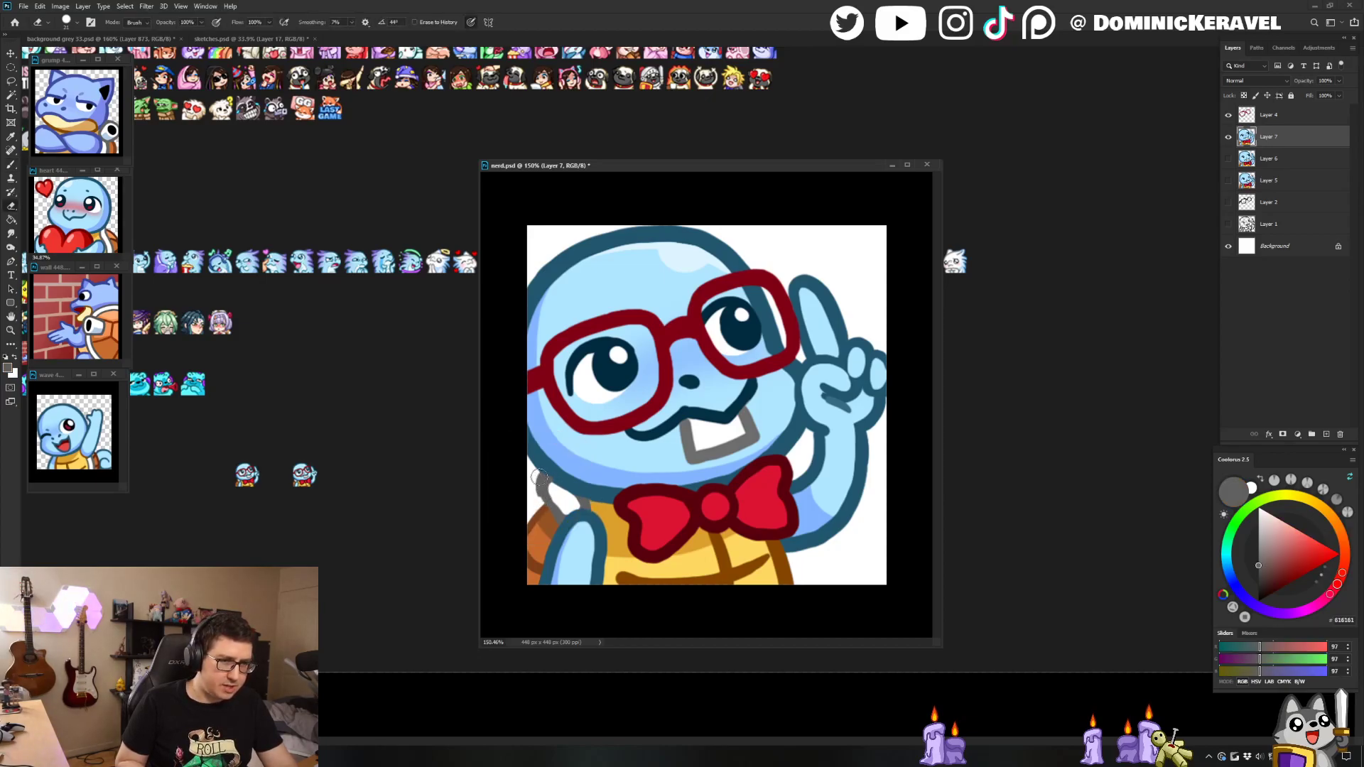
key("b")
left_click(583, 488, "alt")
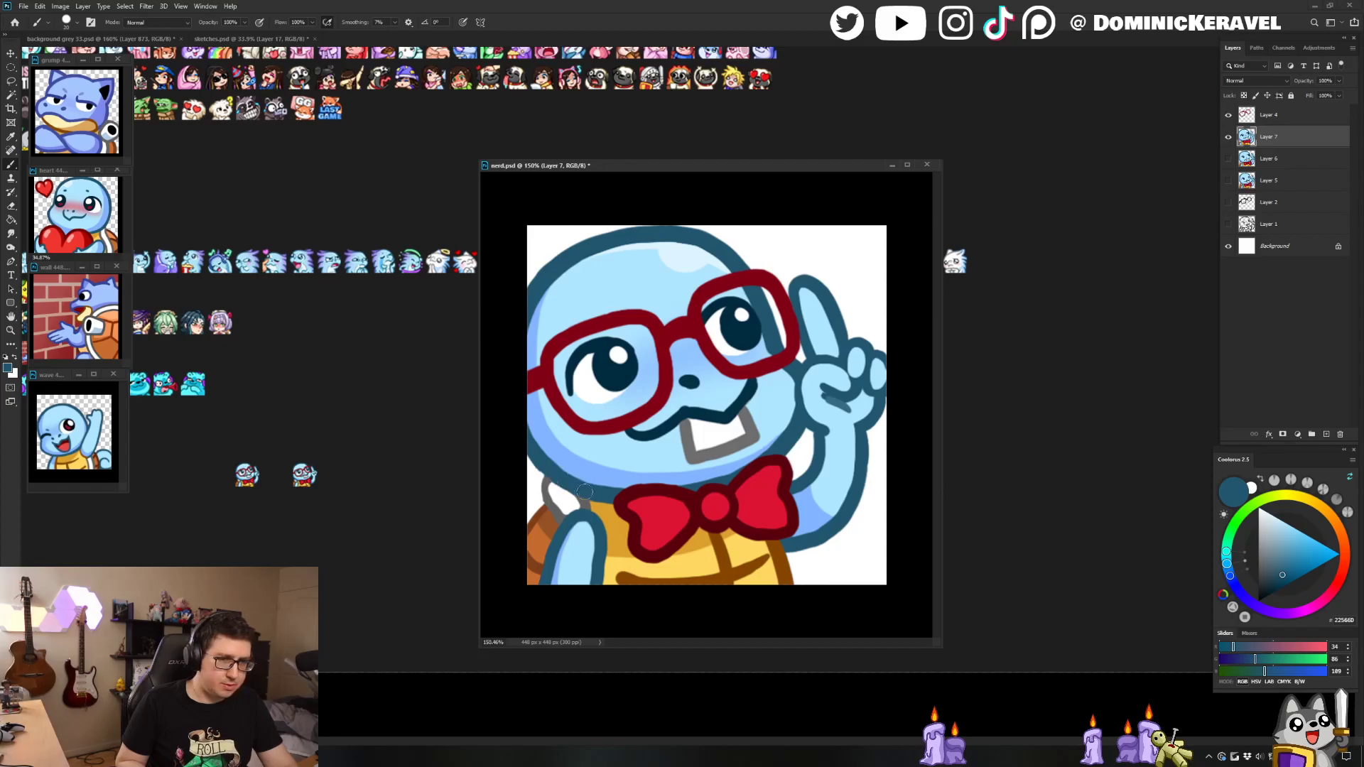
left_click(547, 485, "alt")
left_click(545, 482, "alt")
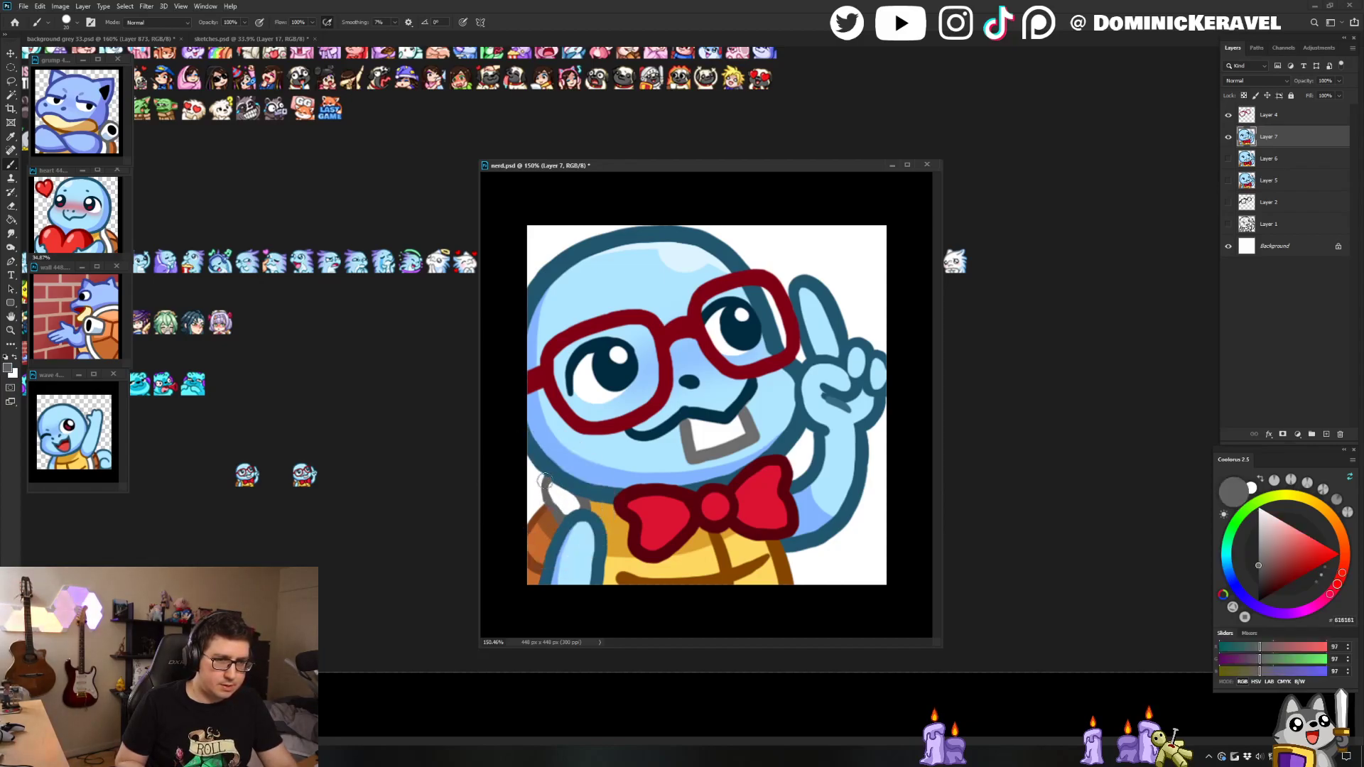
Step: Refine where the brown shell outline #7E3F1A meets the grey rim #616161 behind the lowered arm, and save nerd.psd
left_click(546, 512, "alt")
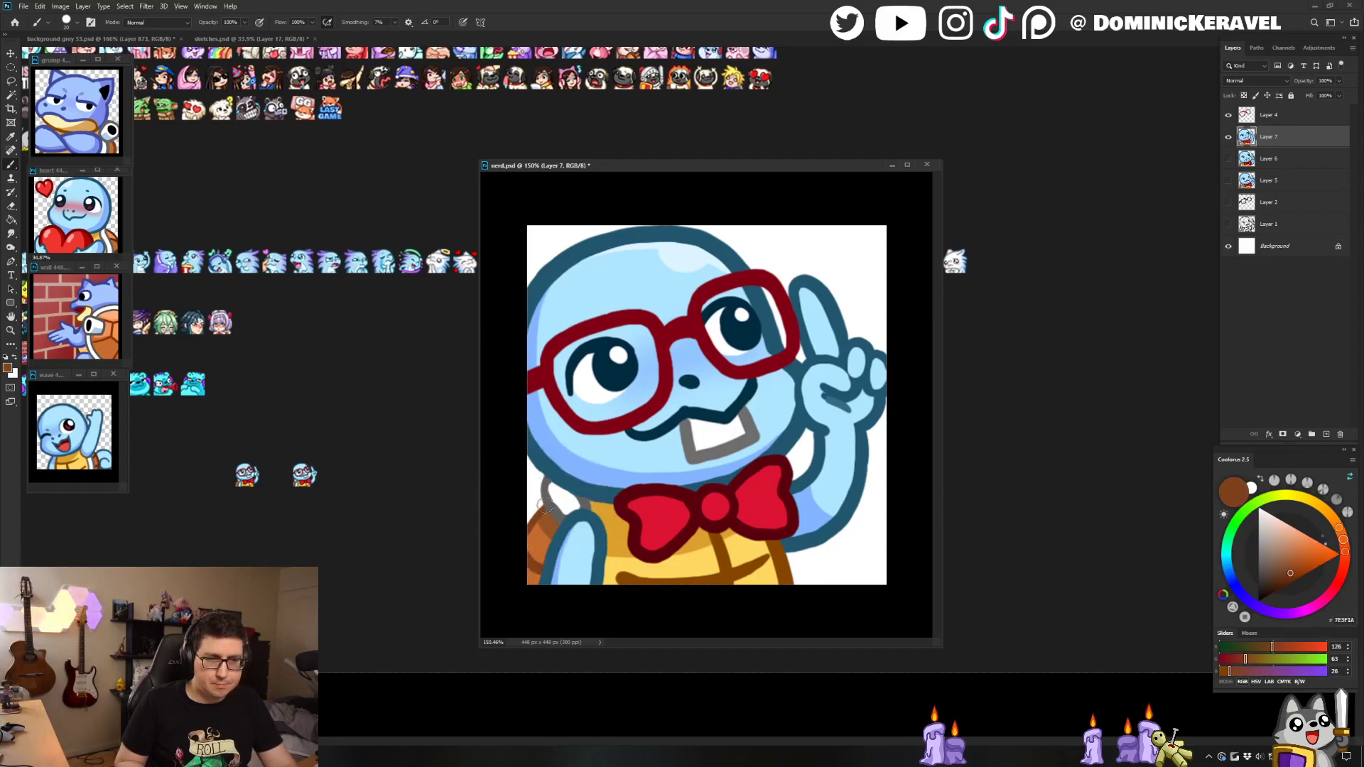
left_click(558, 509, "alt")
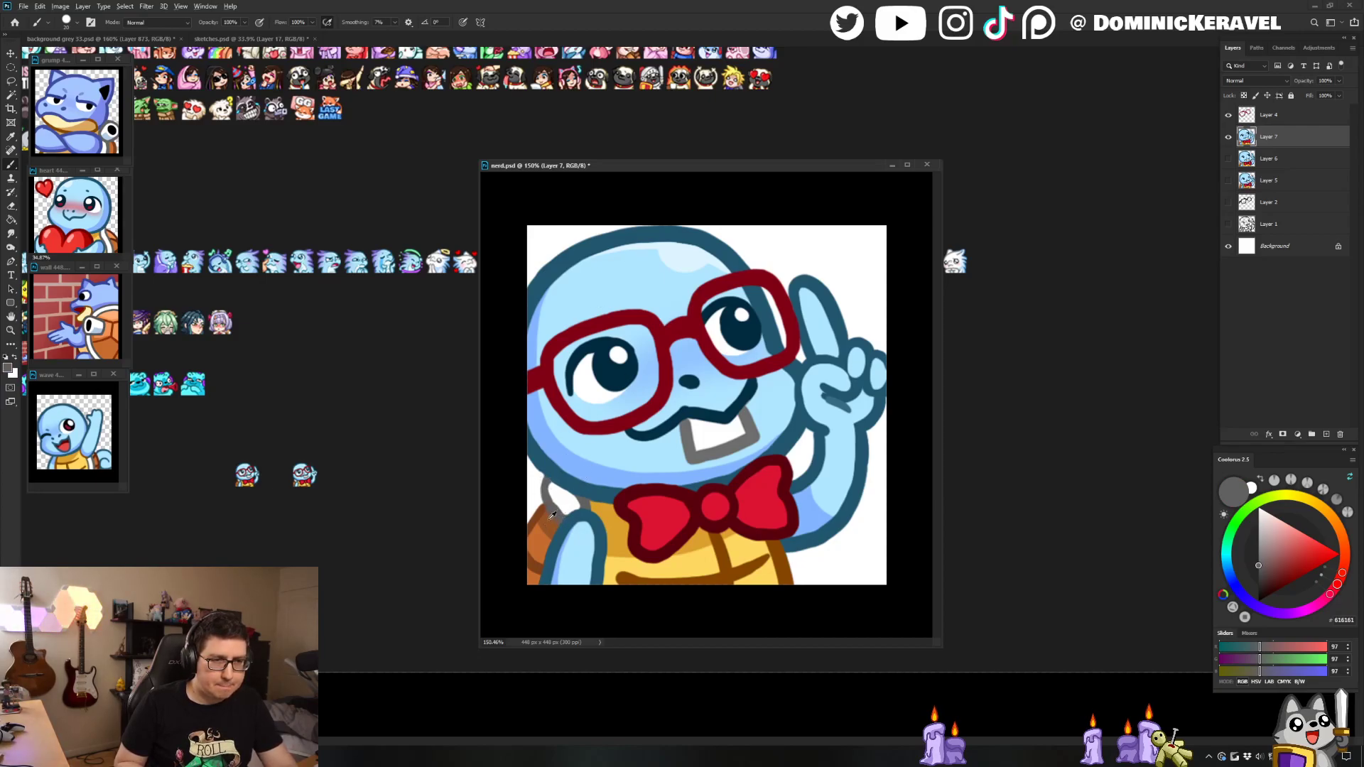
left_click(547, 500, "alt")
left_click(540, 512, "alt")
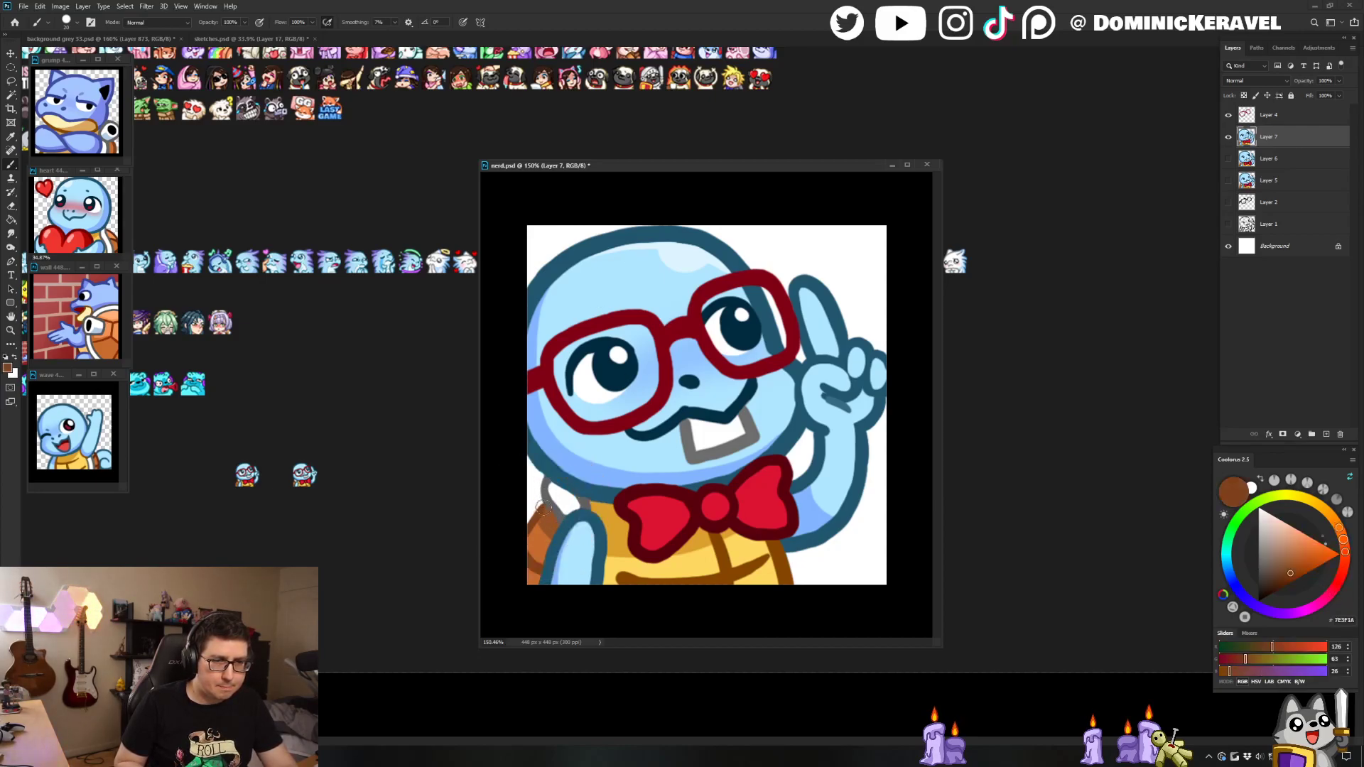
key("ctrl+s")
key("v")
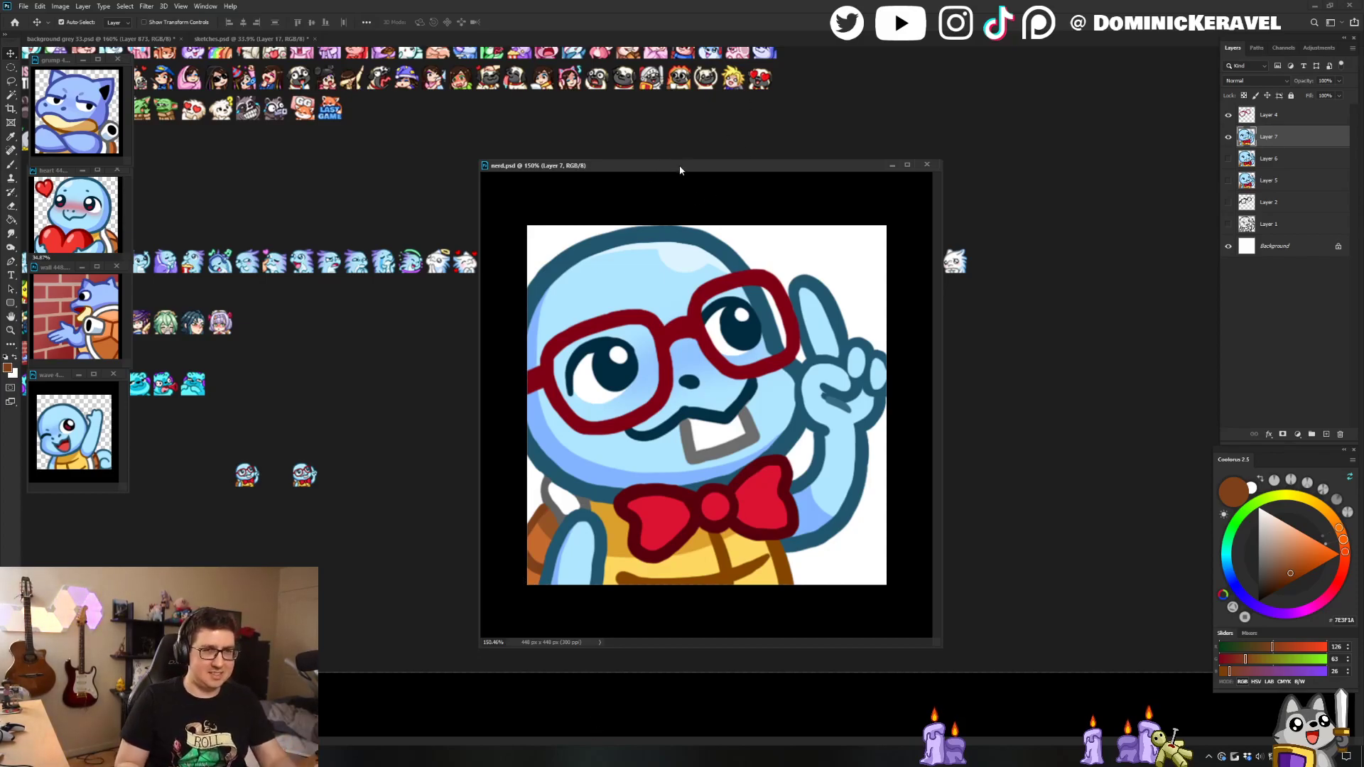
left_click_drag(679, 164, 674, 170)
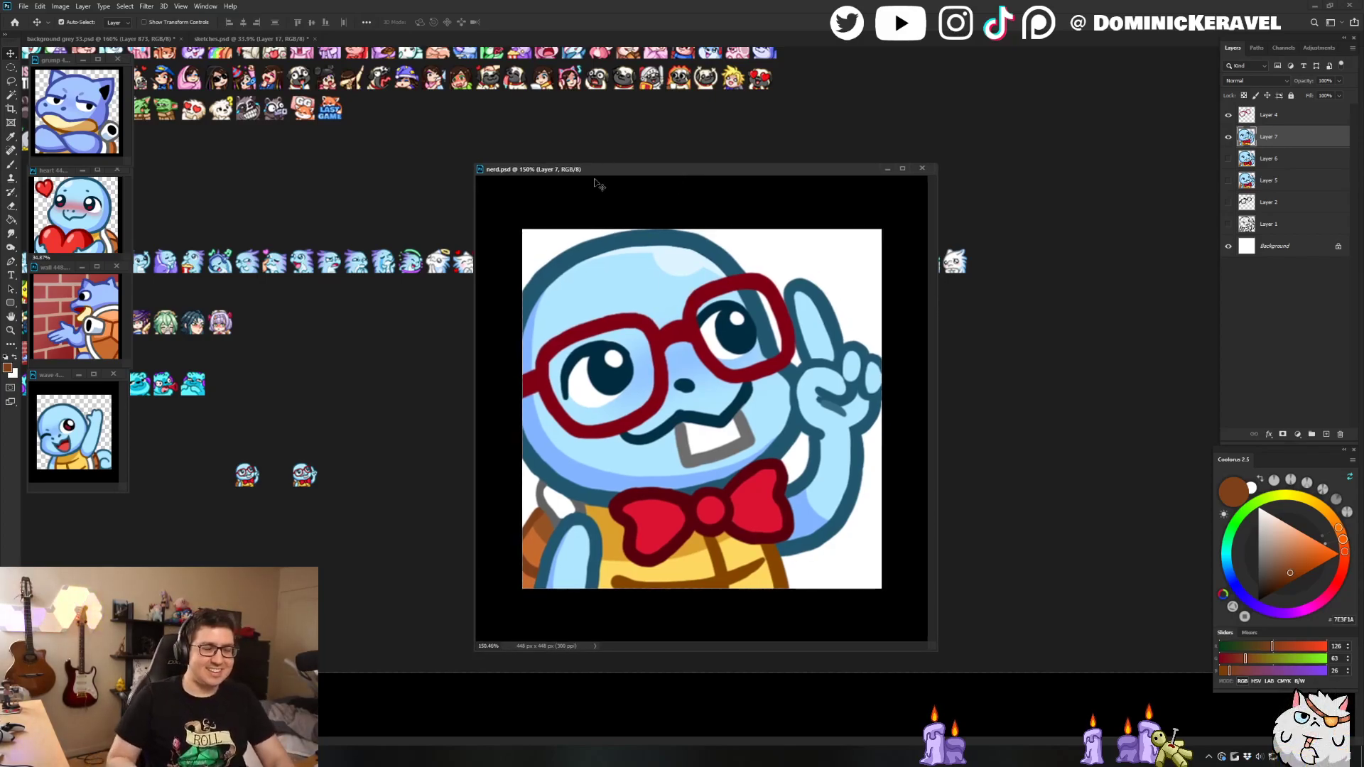
Step: Retouch the jaw outline above the shell rim with #22566D, trim it with the eraser, and save the file
key("b")
left_click(538, 469, "alt")
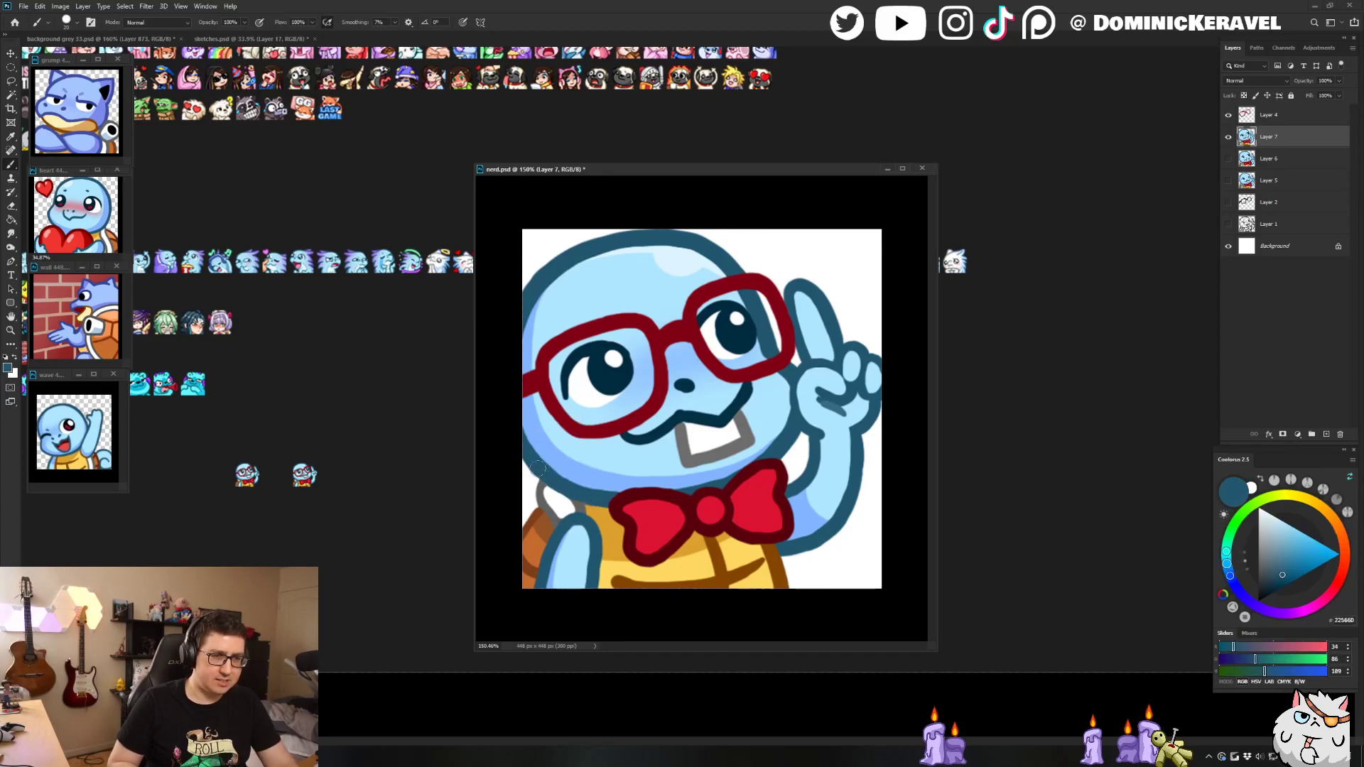
key("e")
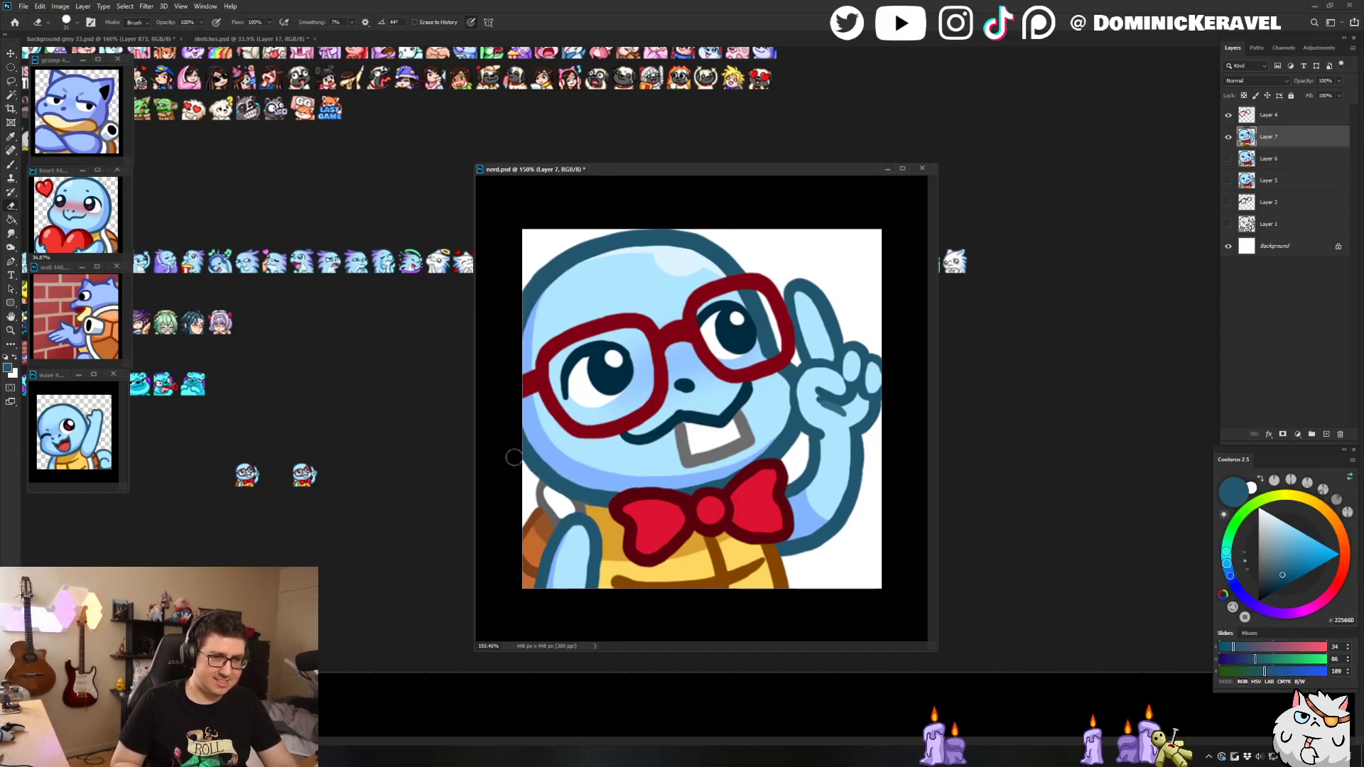
key("v")
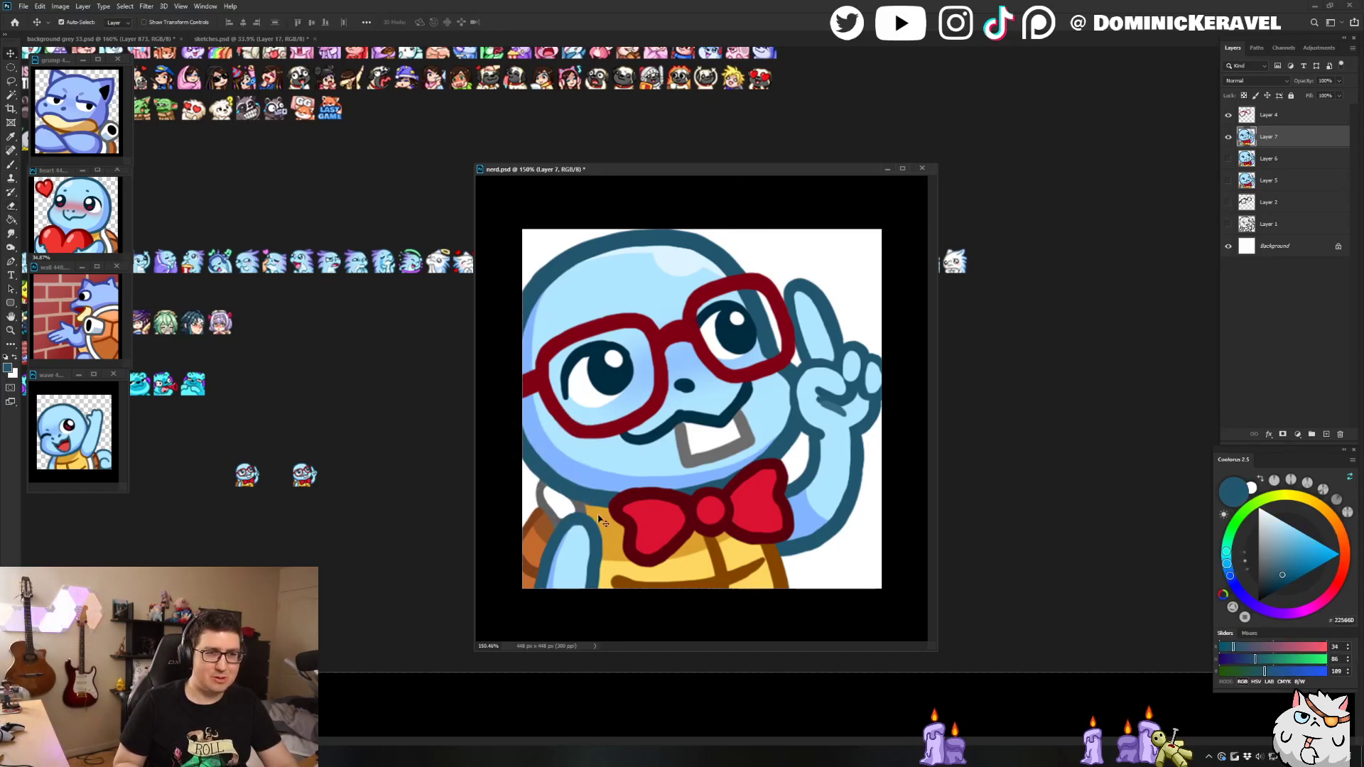
key("ctrl+s")
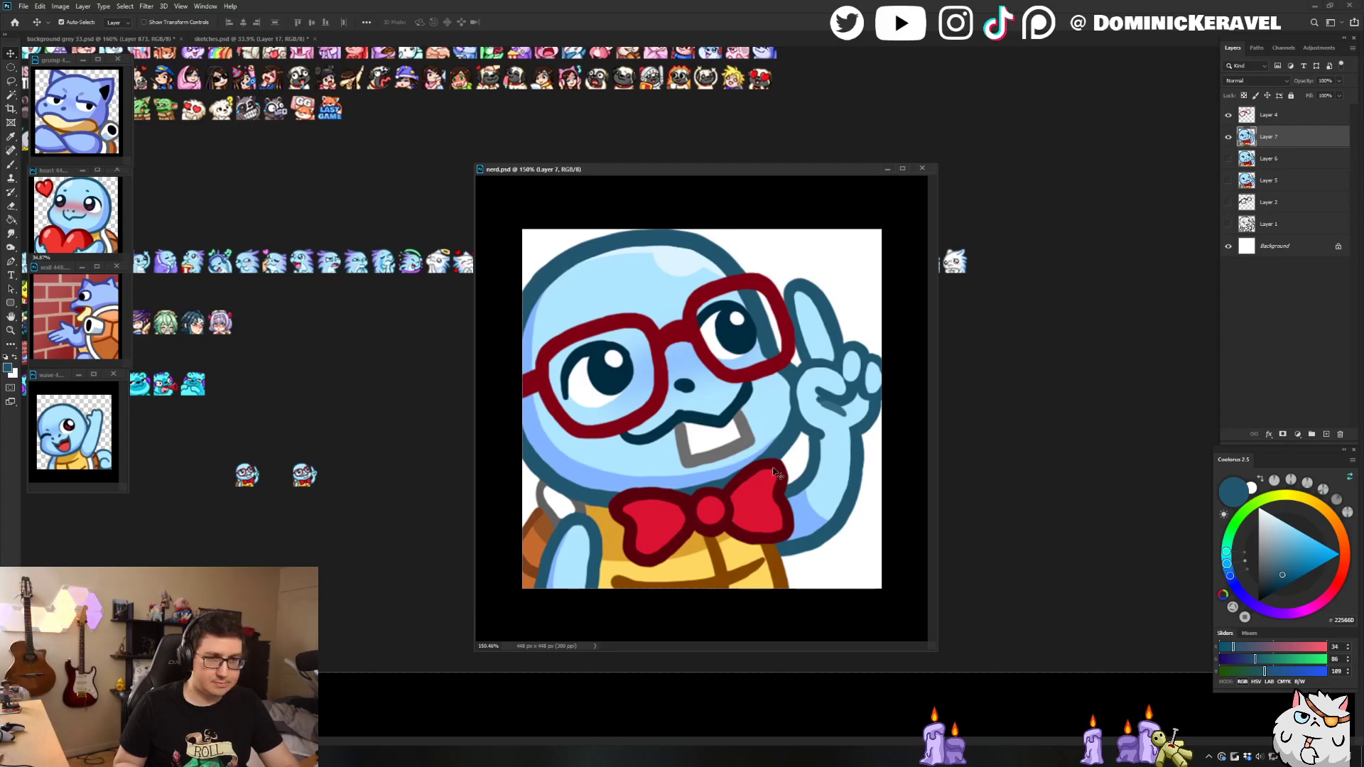
Step: Try painting short fold lines on both sides of the bow tie's knot in sampled dark red #5C000B
key("b")
left_click(782, 496, "alt")
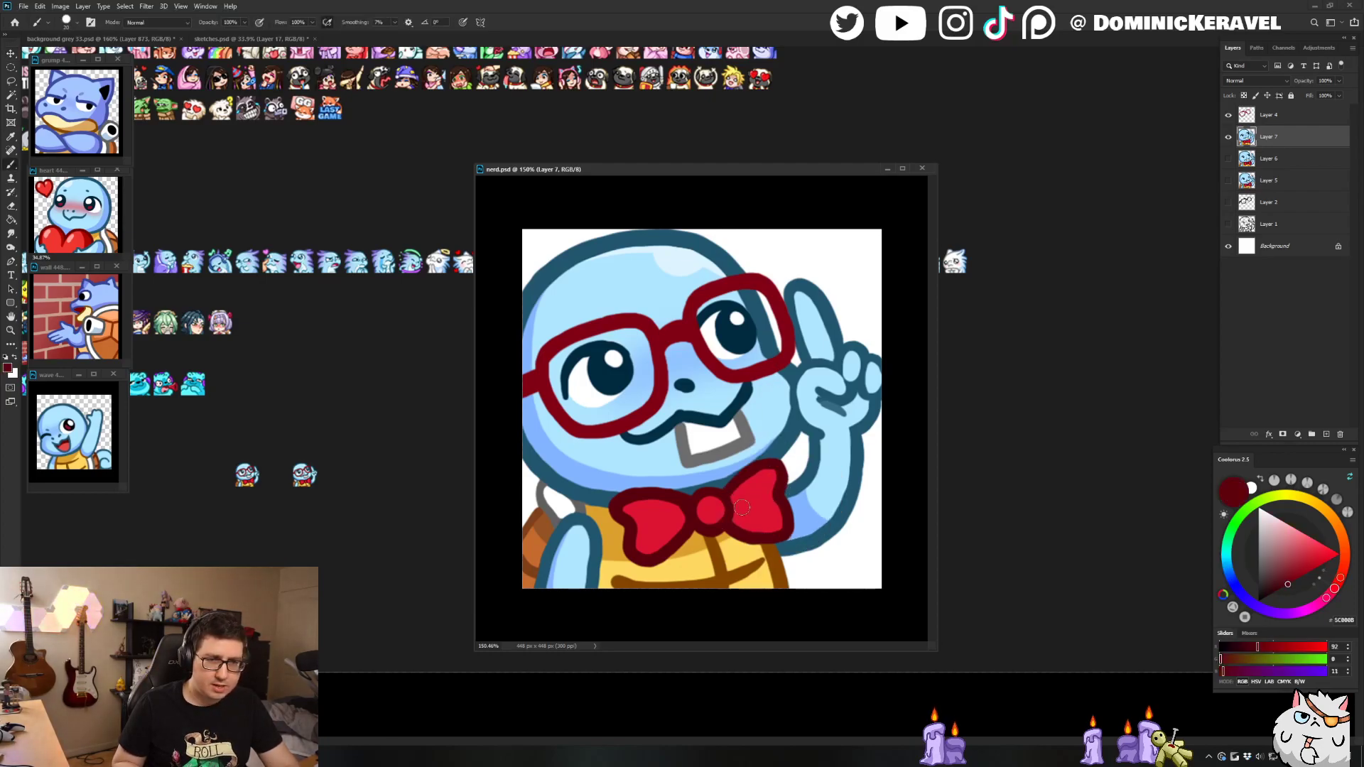
left_click_drag(731, 507, 744, 504)
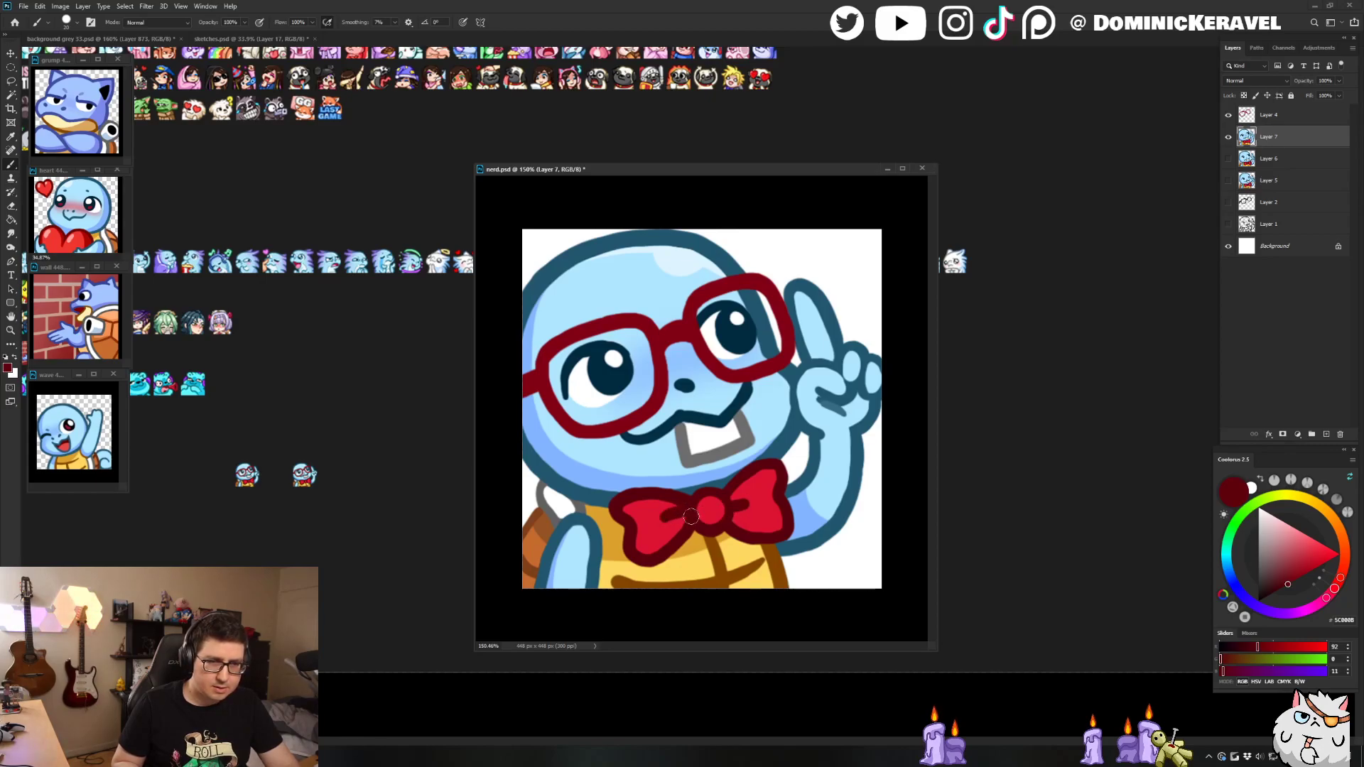
Step: Merge Layer 4 with Layer 7 and resize the image to 28 × 28 px
left_click(1272, 116, "shift")
key("ctrl+e")
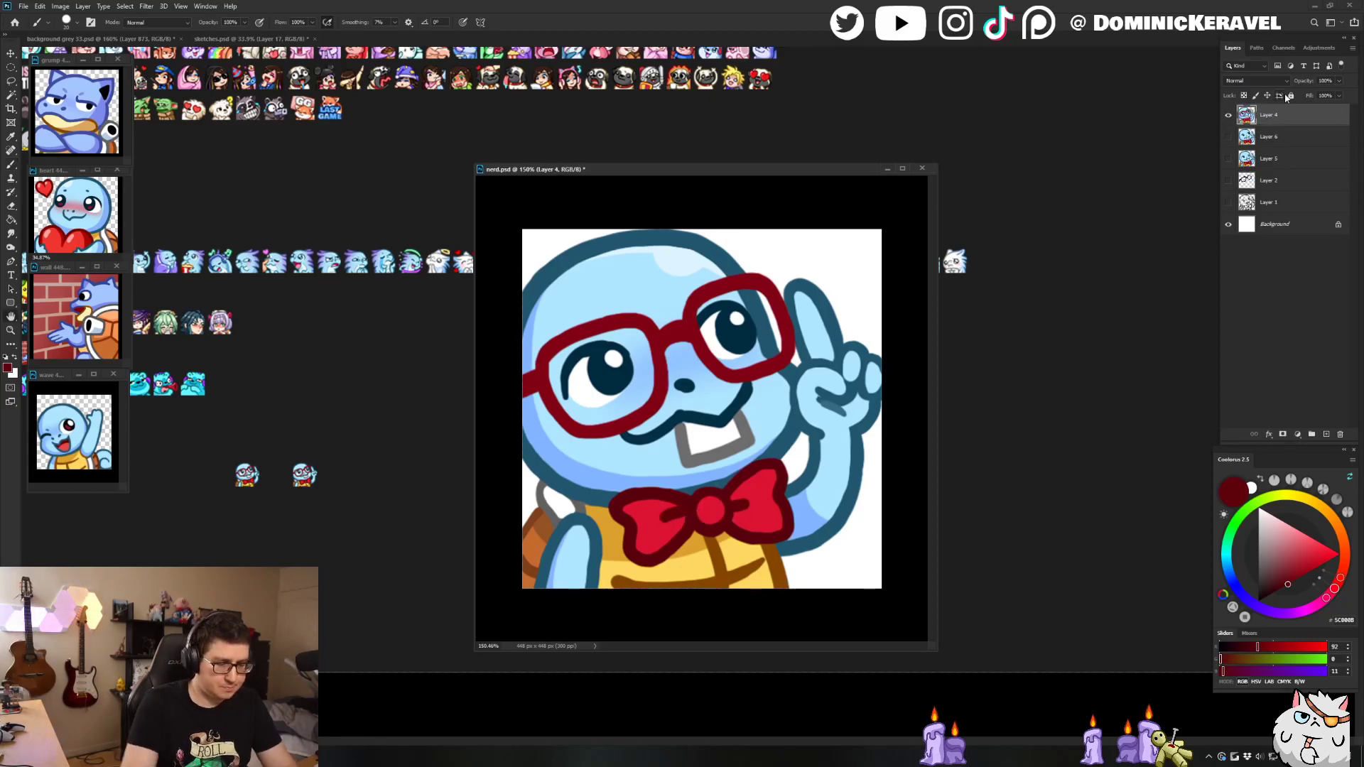
key("ctrl+alt+i")
type("32")
key("Return")
Step: Place a copy of the reduced turtle beside the two previews in the background grey document, and undo the resize and merge in nerd.psd
key("c")
key("v")
left_click_drag(704, 409, 381, 509)
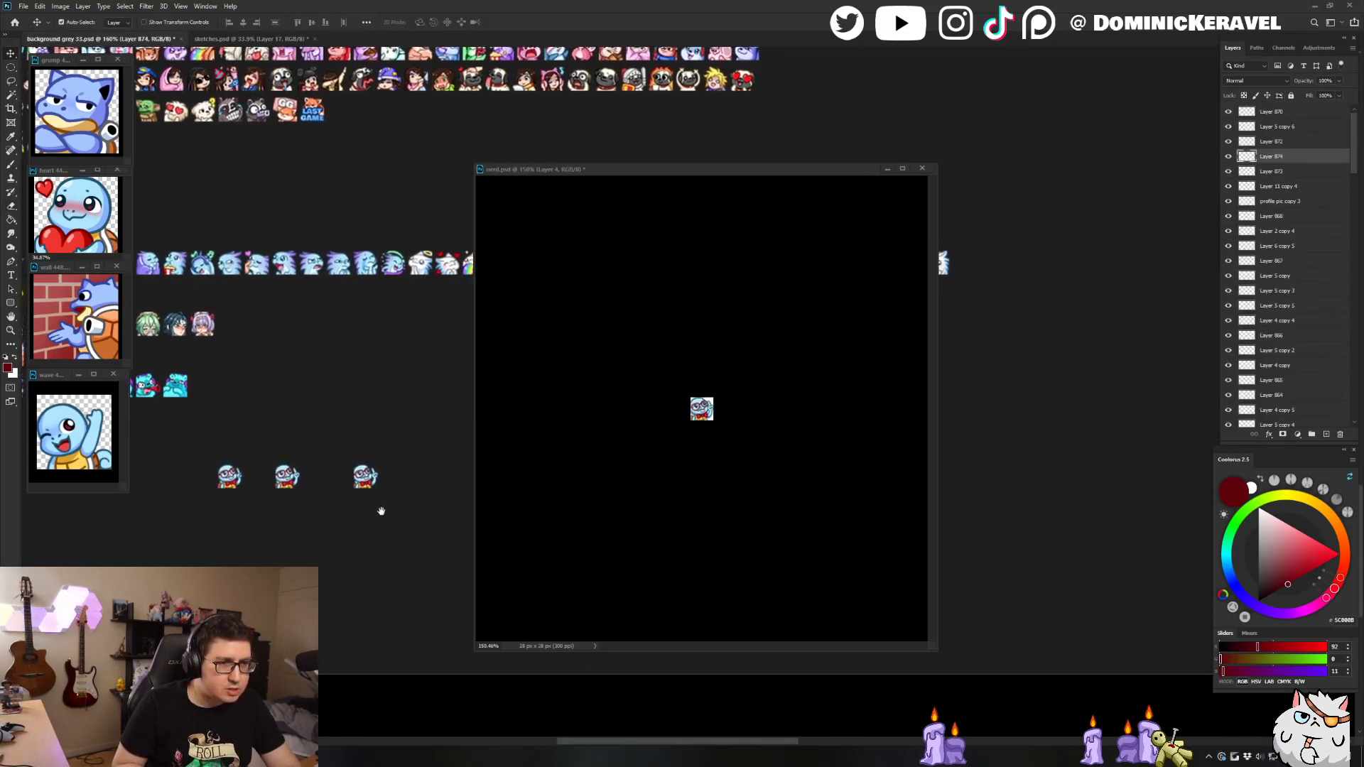
left_click(603, 471)
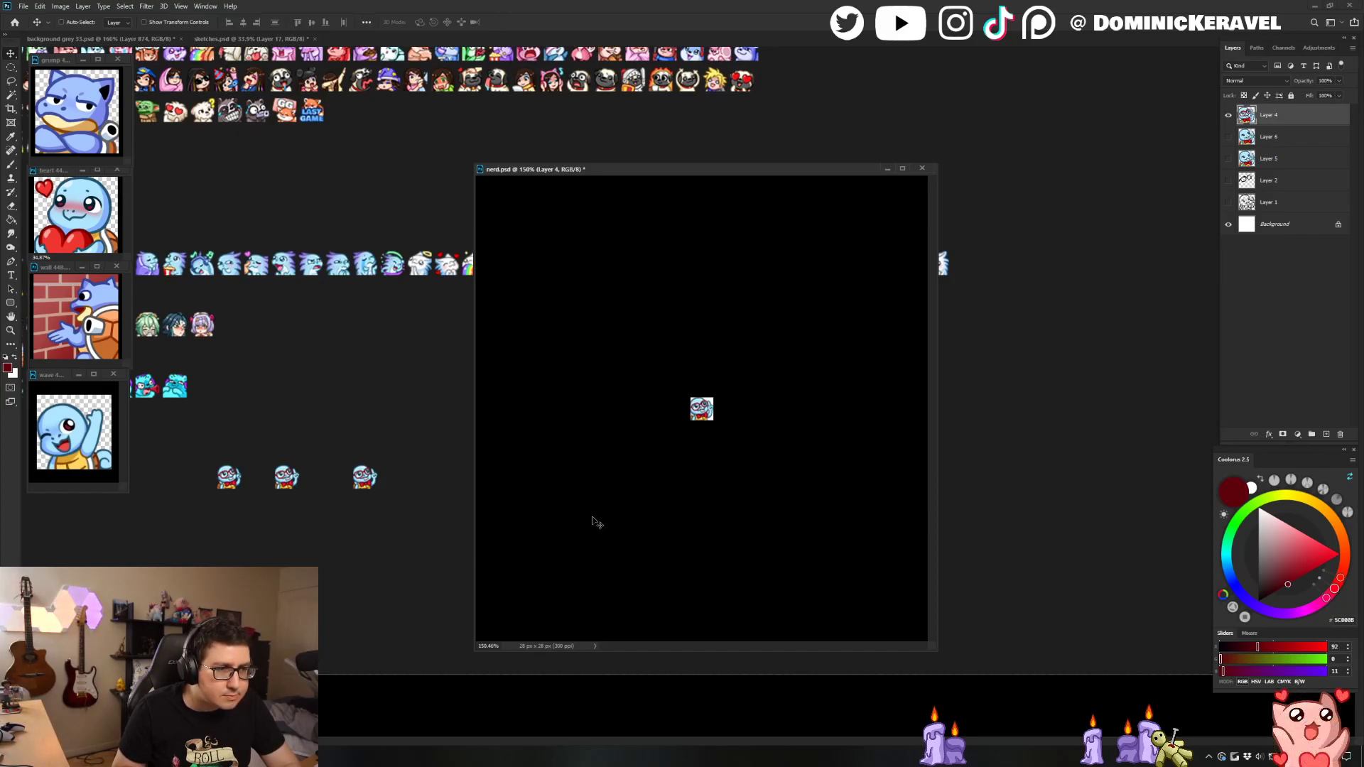
key("ctrl+z")
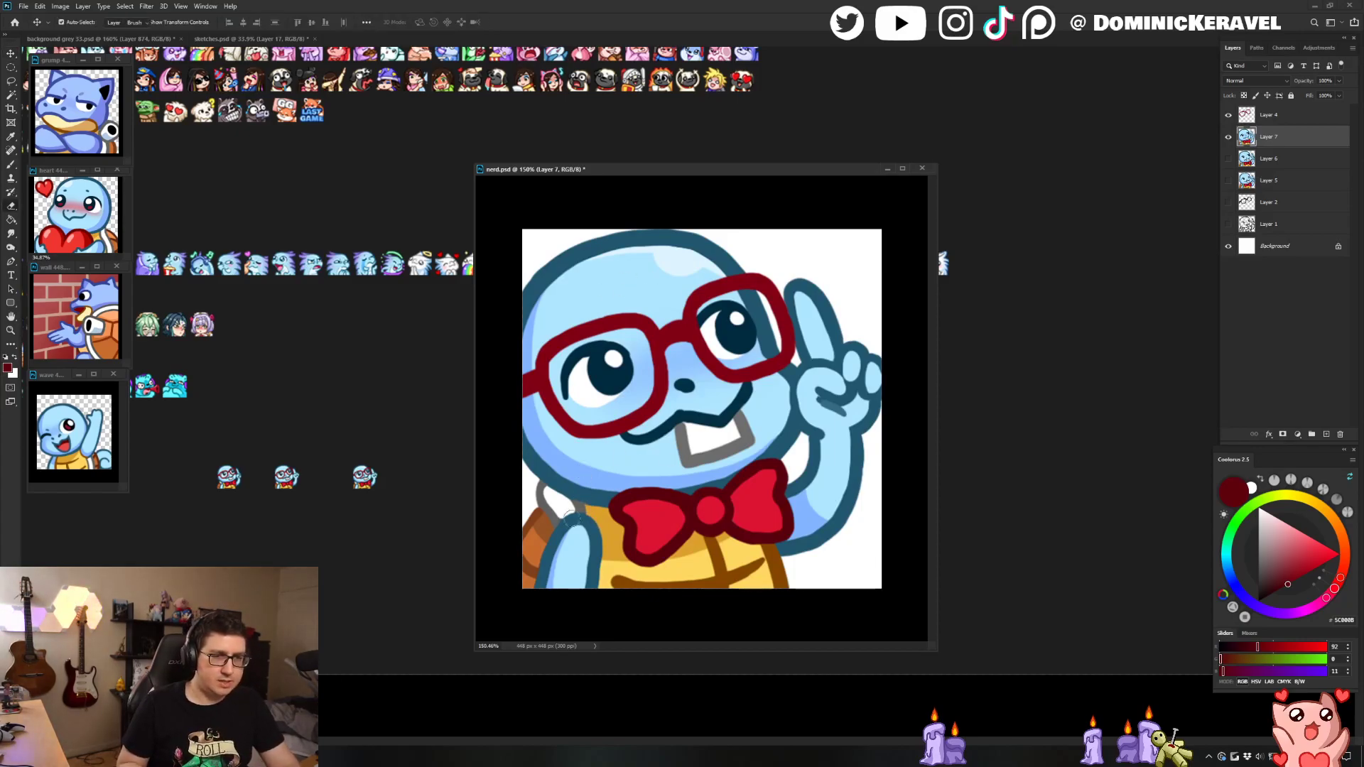
Step: Retouch the shell rim with sampled grey #616161 and the lowered arm's shoulder outline with #22566D on Layer 7
key("b")
left_click(542, 489, "alt")
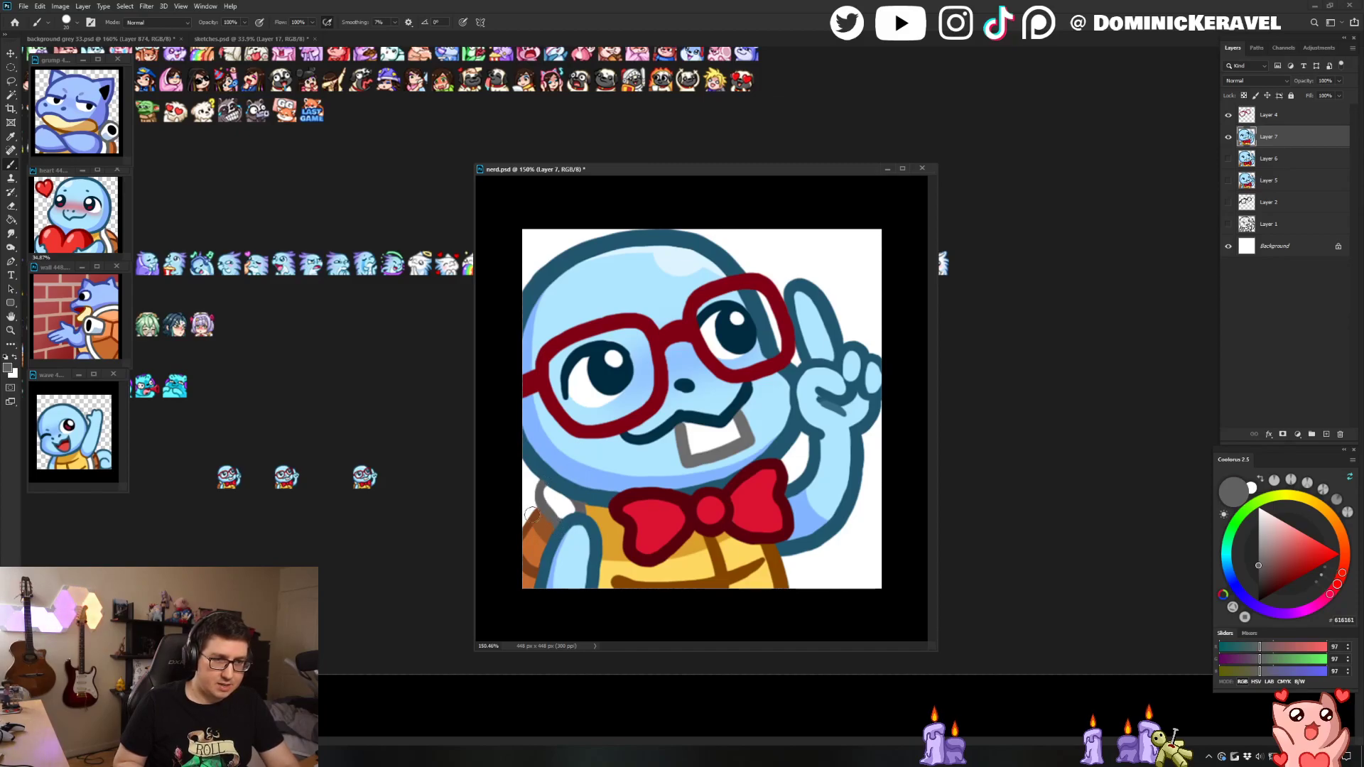
left_click(575, 526, "alt")
key("v")
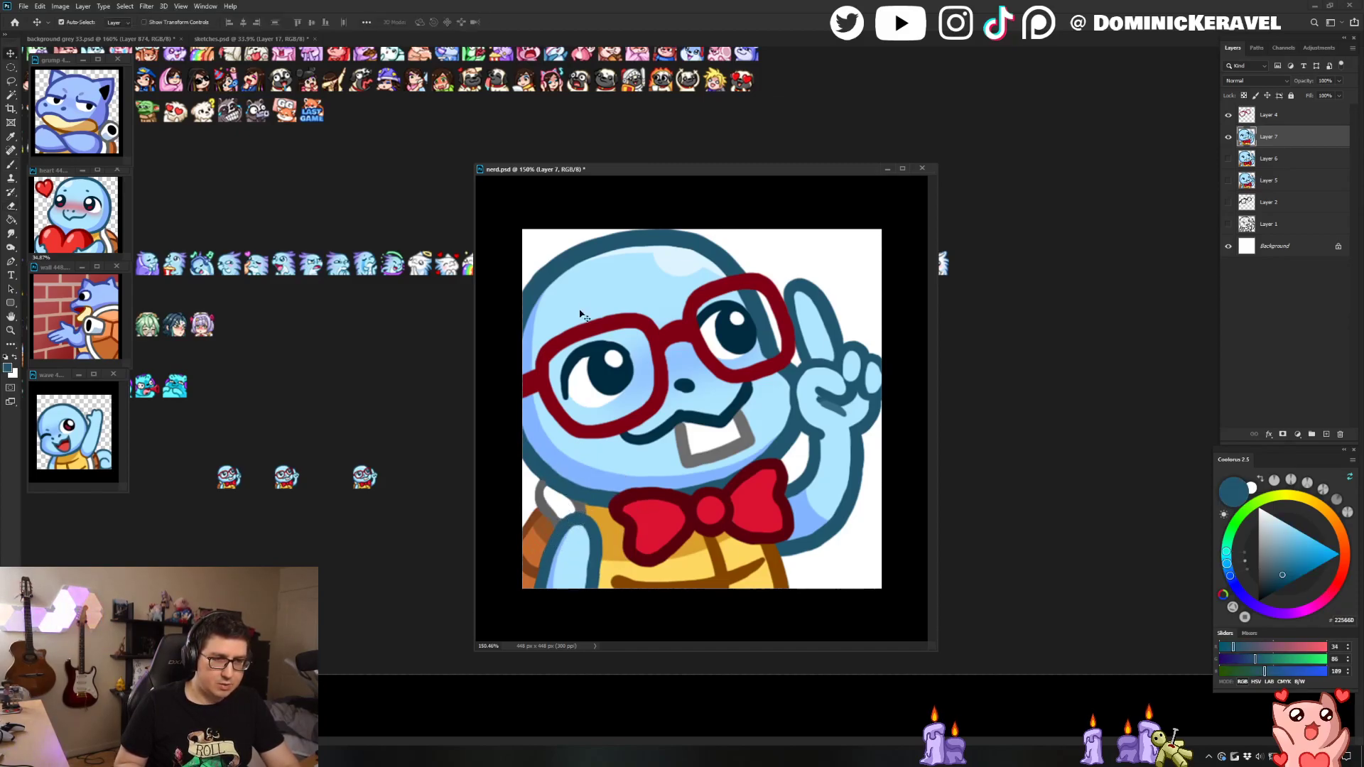
key("b")
left_click(556, 525, "alt")
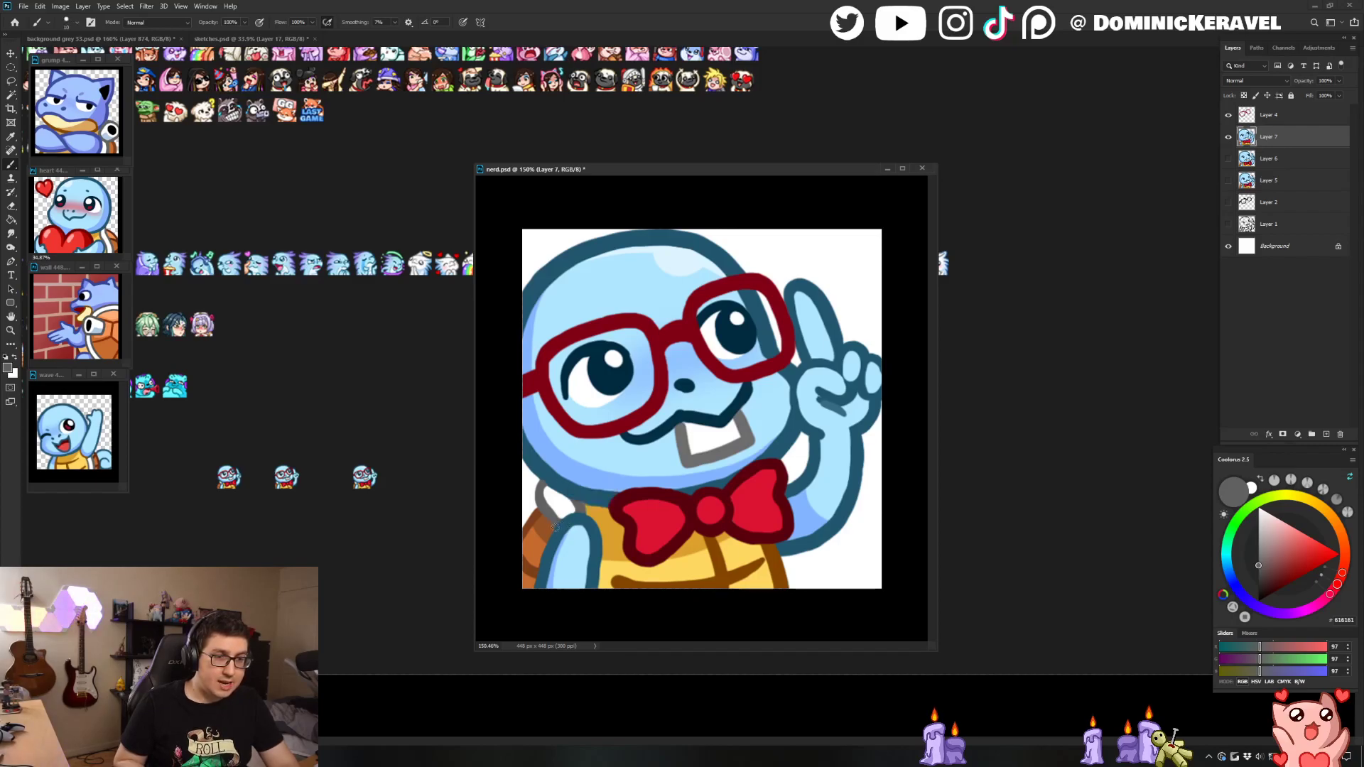
key("x")
left_click(565, 522, "alt")
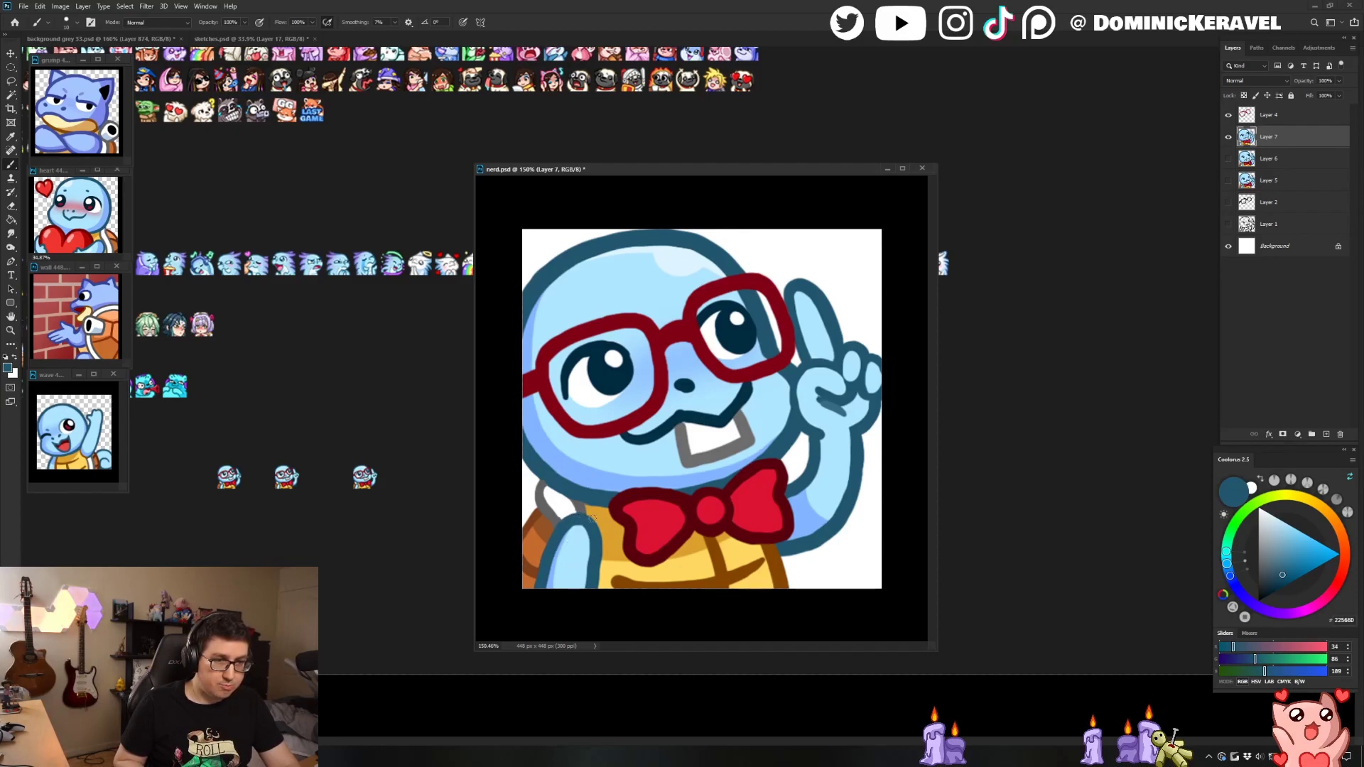
key("v")
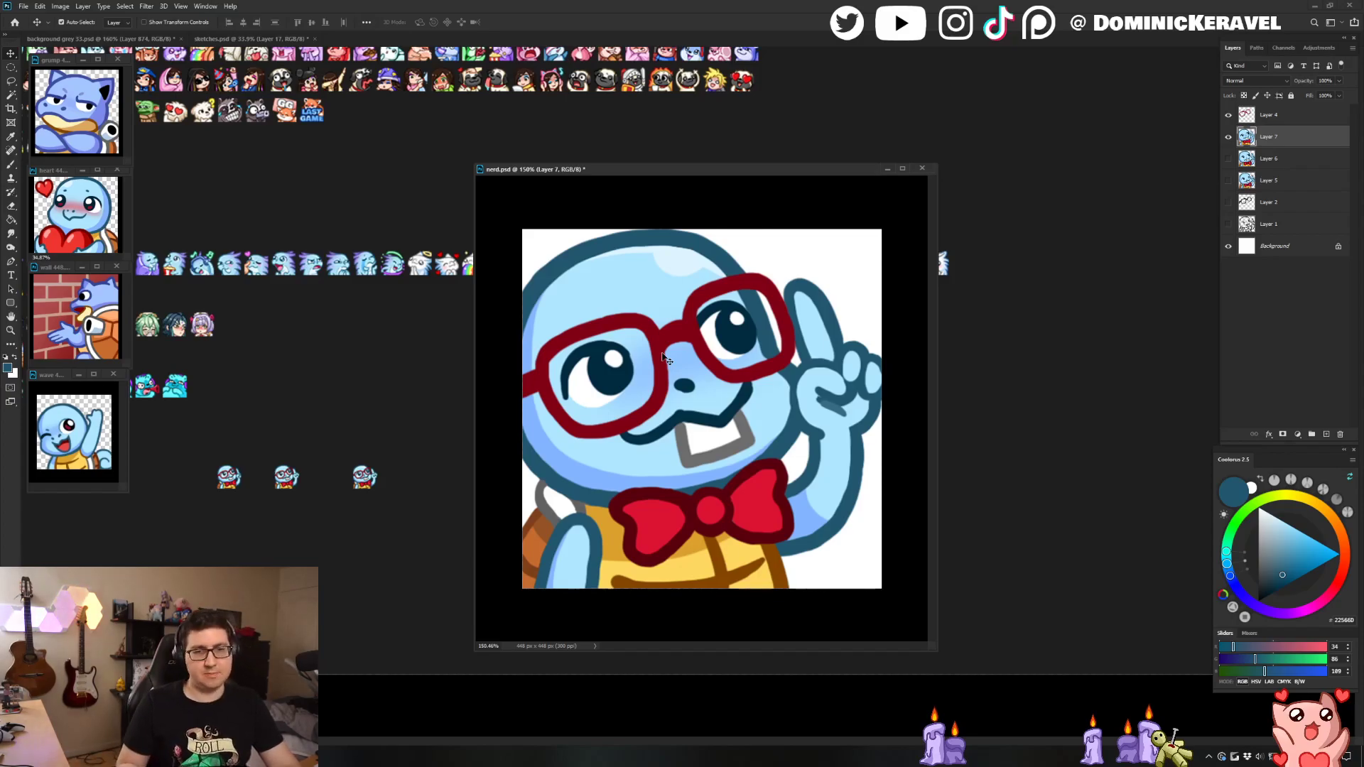
left_click(622, 536, "alt")
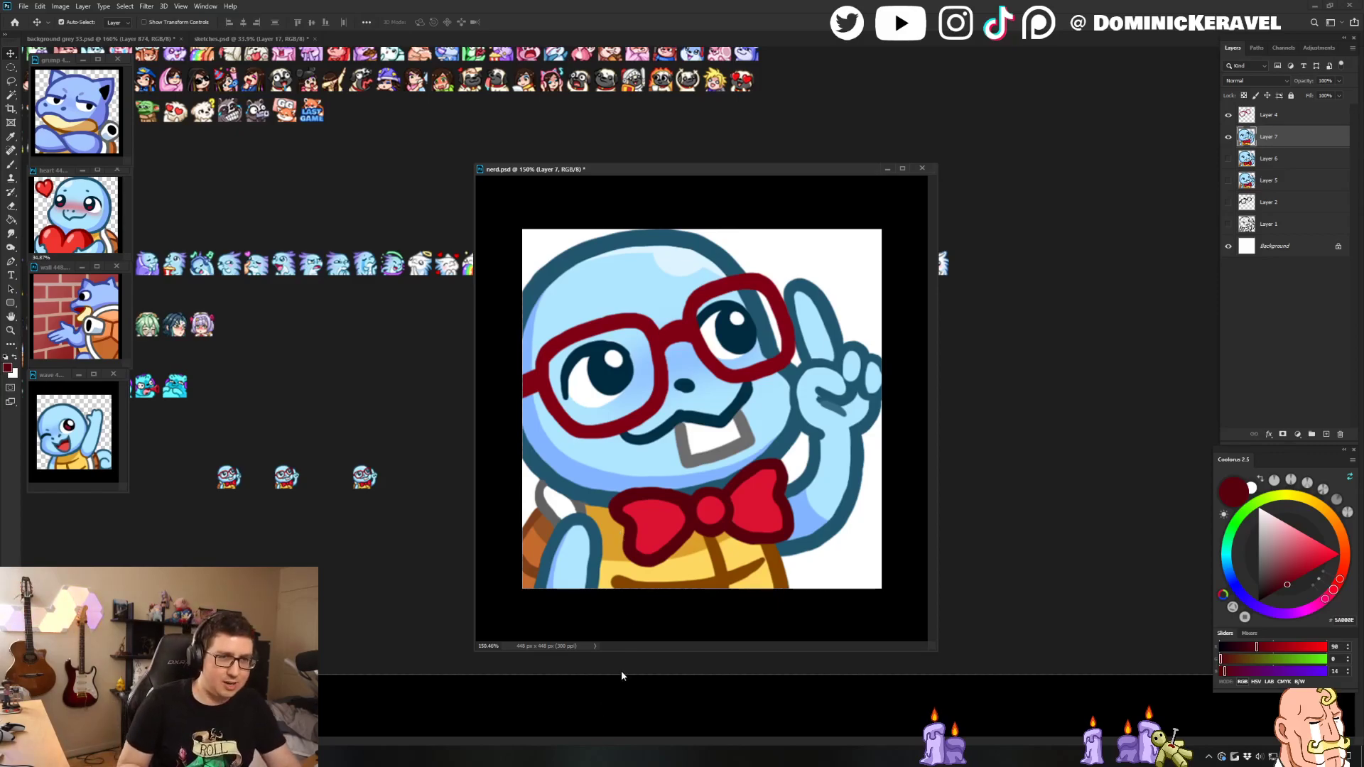
key("e")
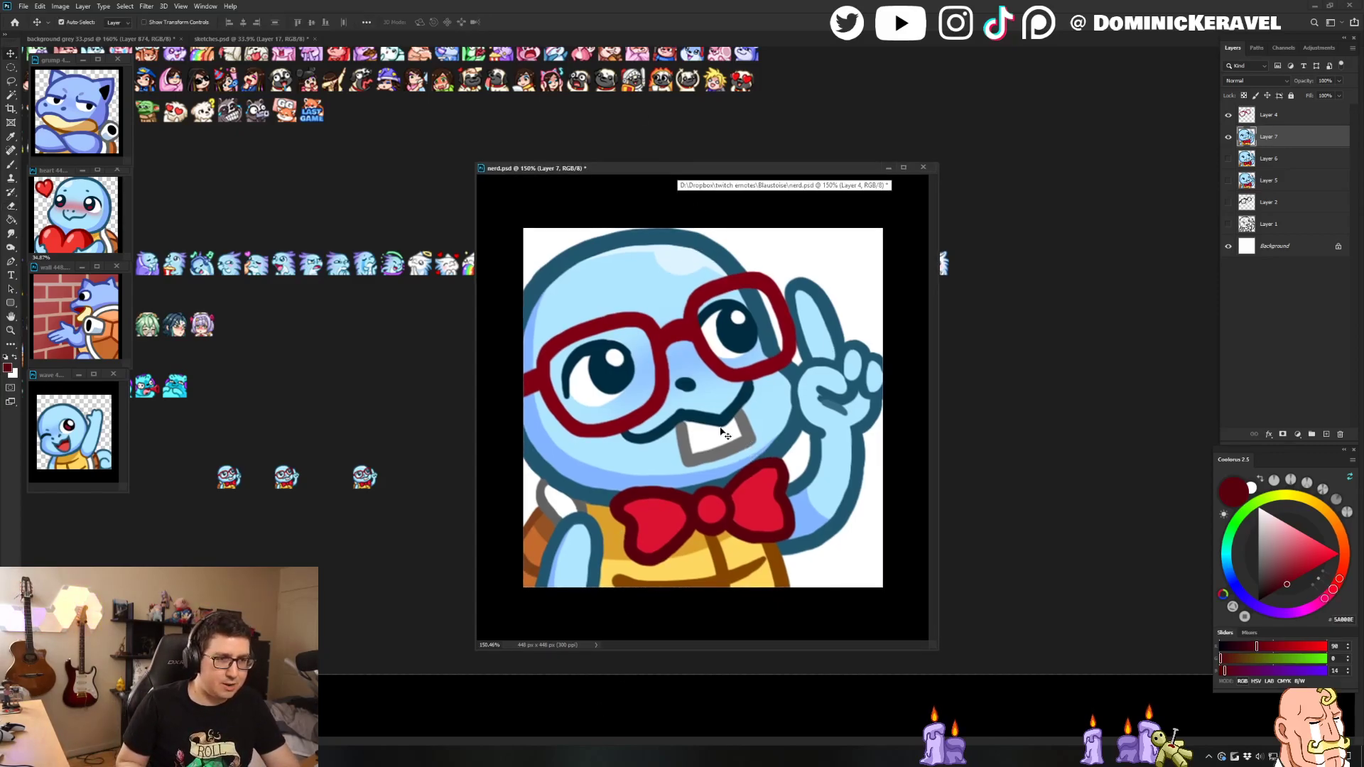
Step: Retouch the belly shell's lines and fill on Layer 7 with sampled brown #854600 and yellow #FED860, and save nerd.psd
key("b")
left_click(770, 558, "alt")
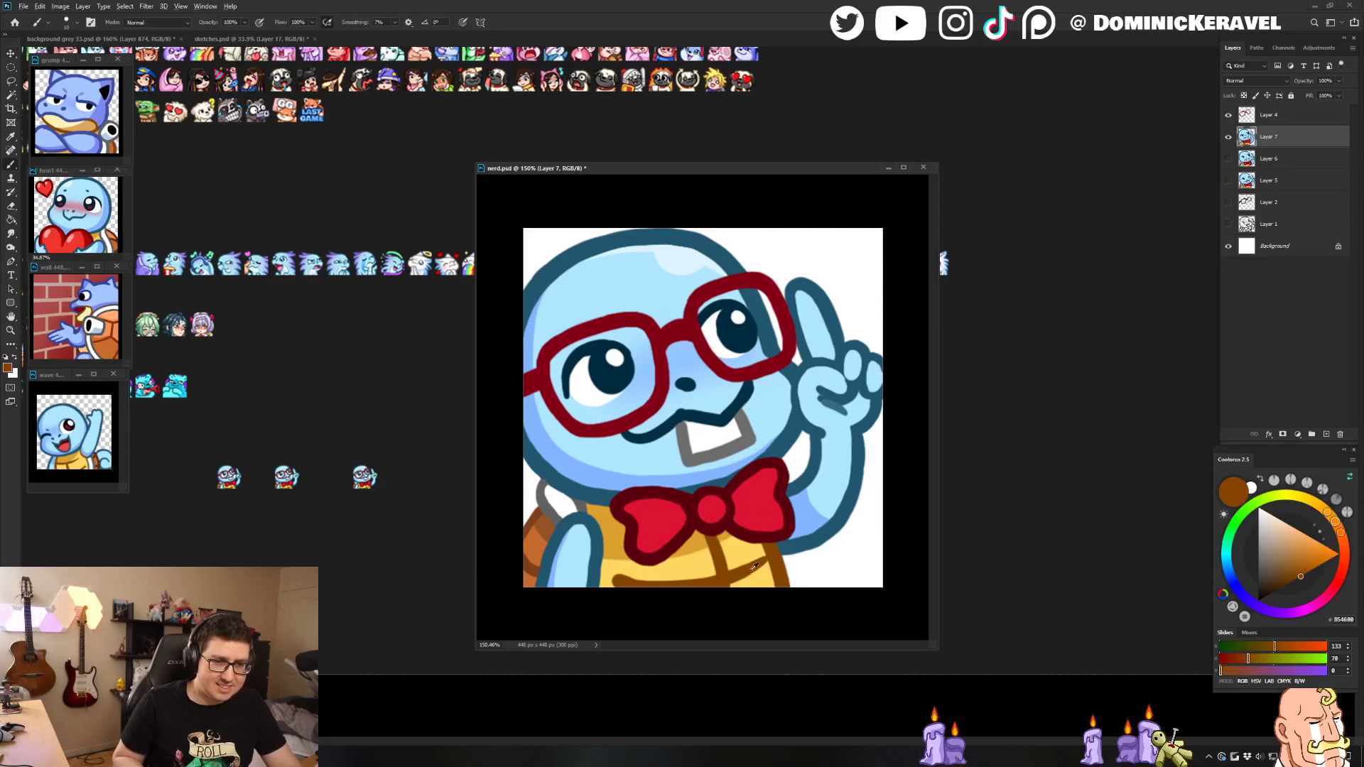
left_click(765, 554, "alt")
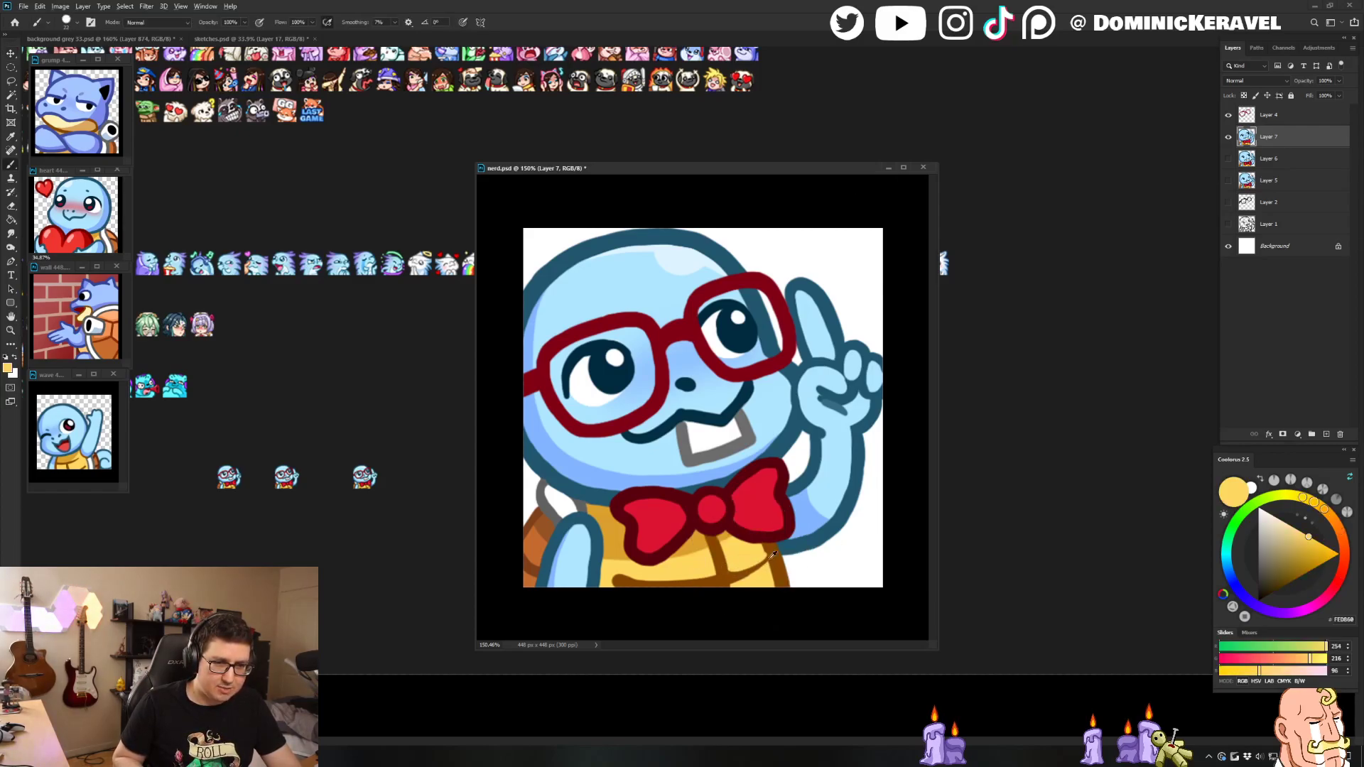
left_click(770, 558, "alt")
key("v")
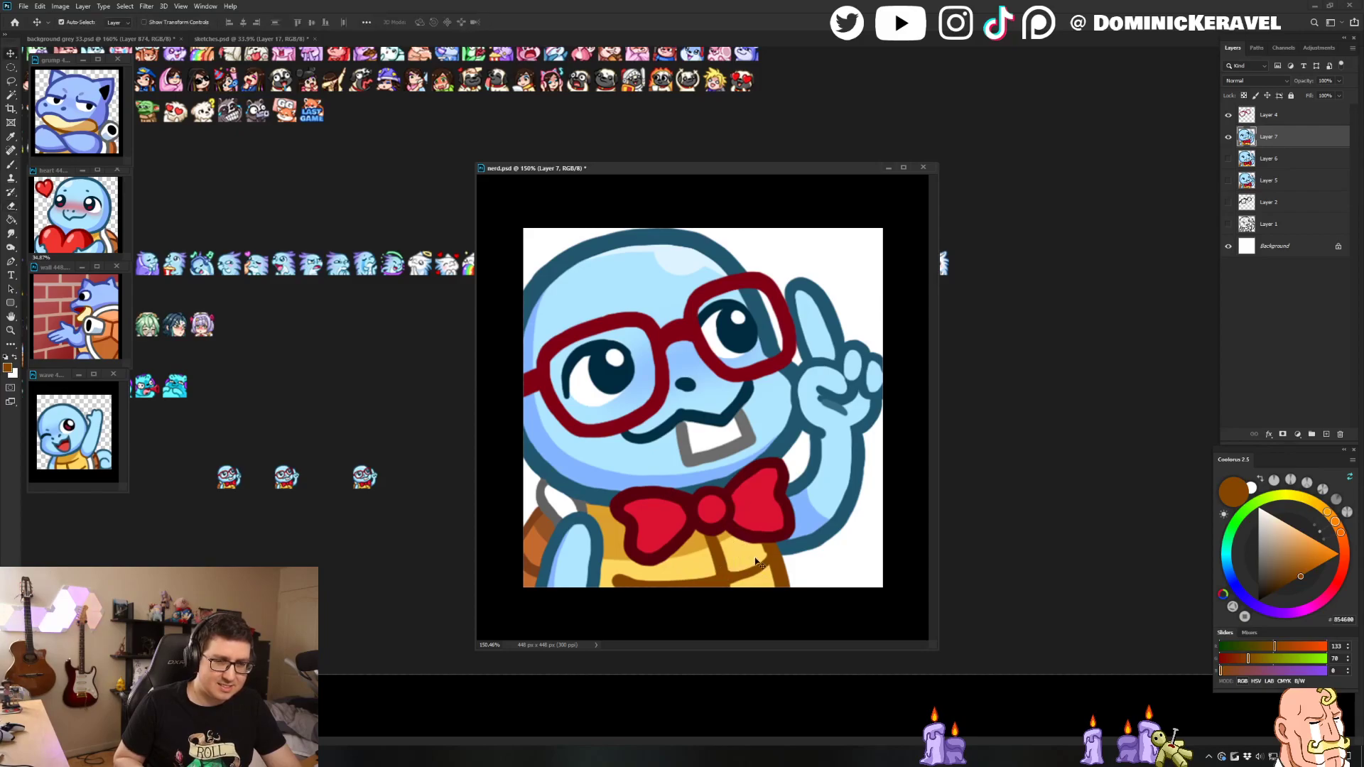
key("b")
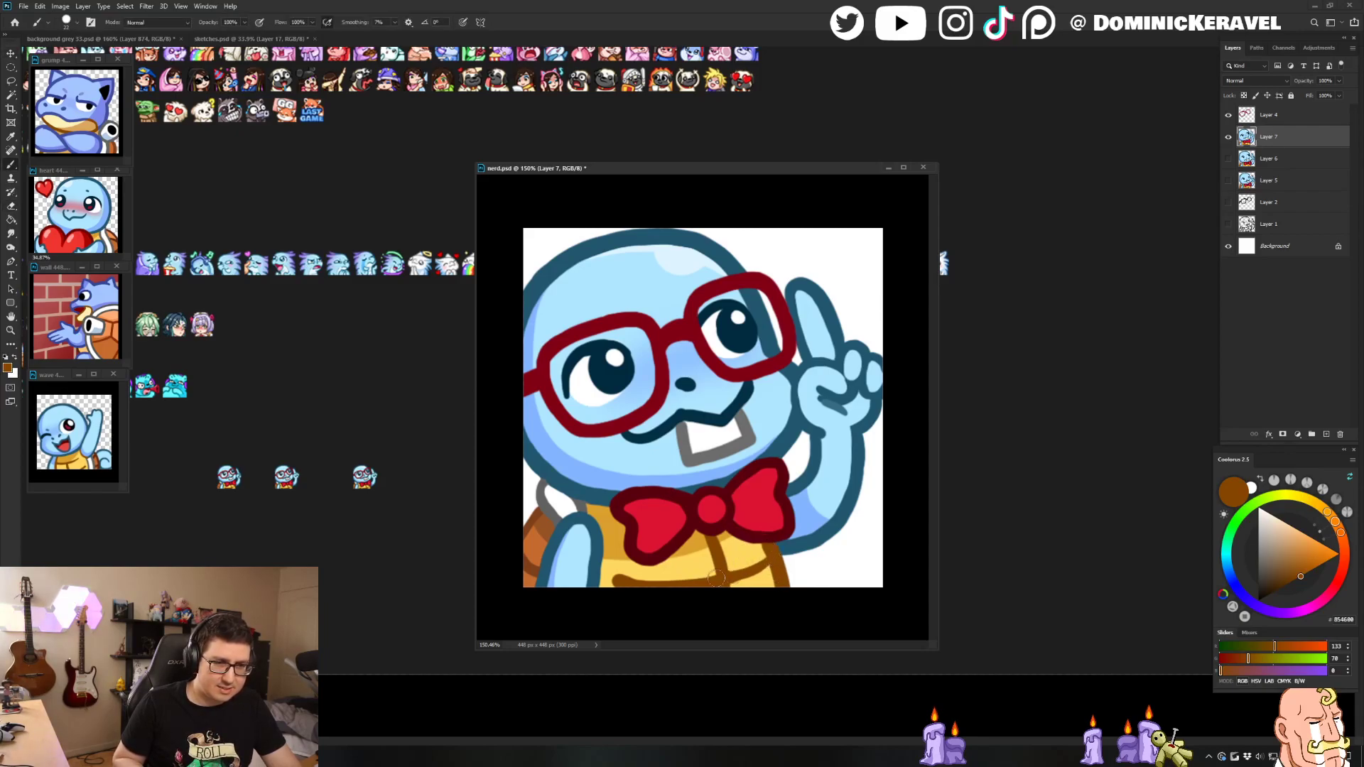
key("e")
key("ctrl+s")
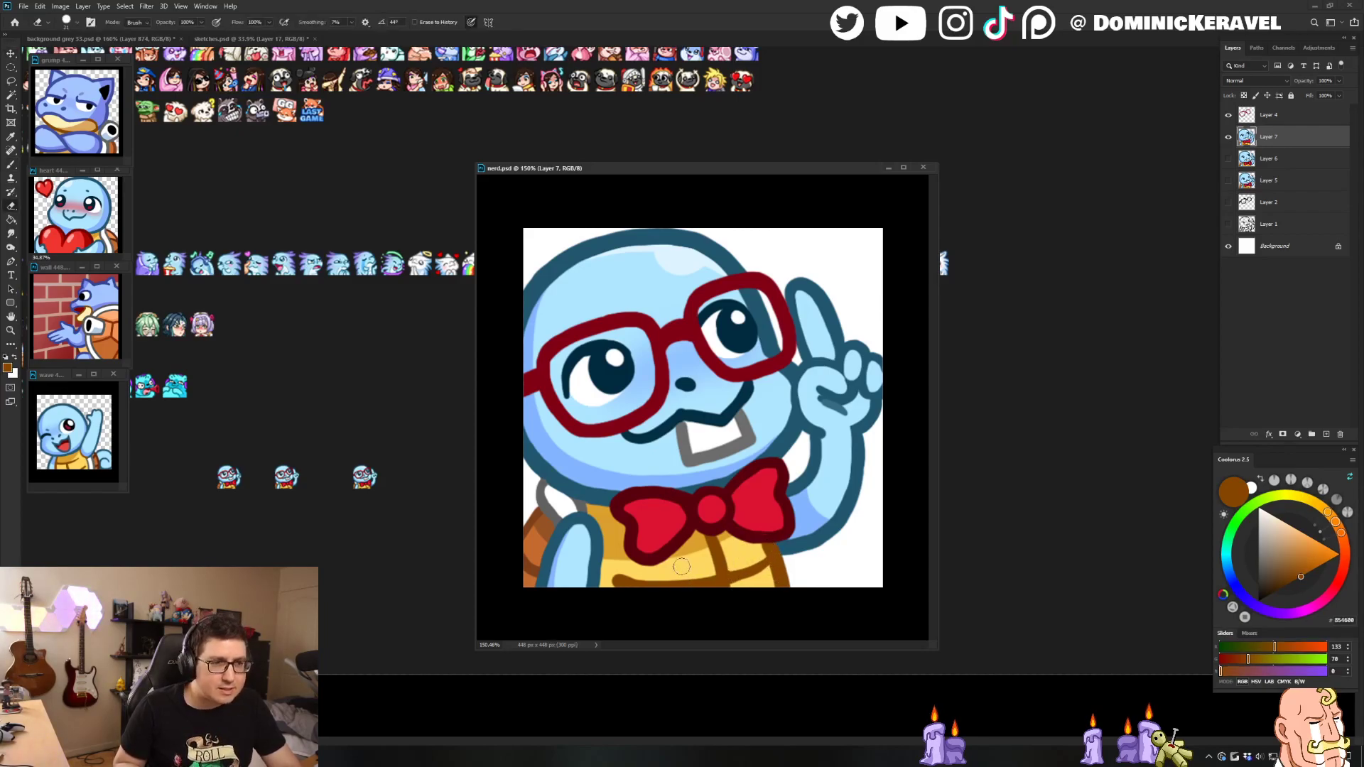
Step: Retouch the turtle's round eye highlights on Layer 7 with sampled white #FFFFFF
key("v")
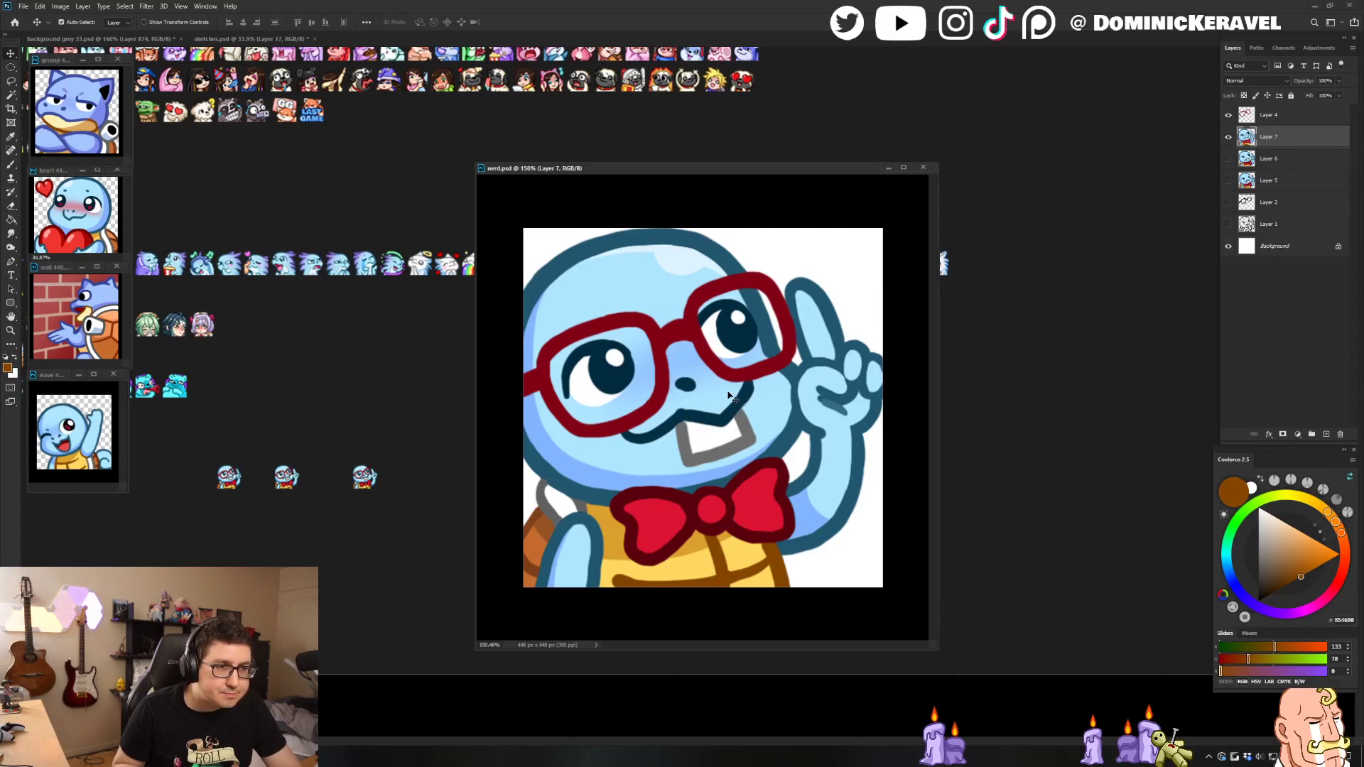
key("b")
left_click(615, 355, "alt")
left_click(615, 357)
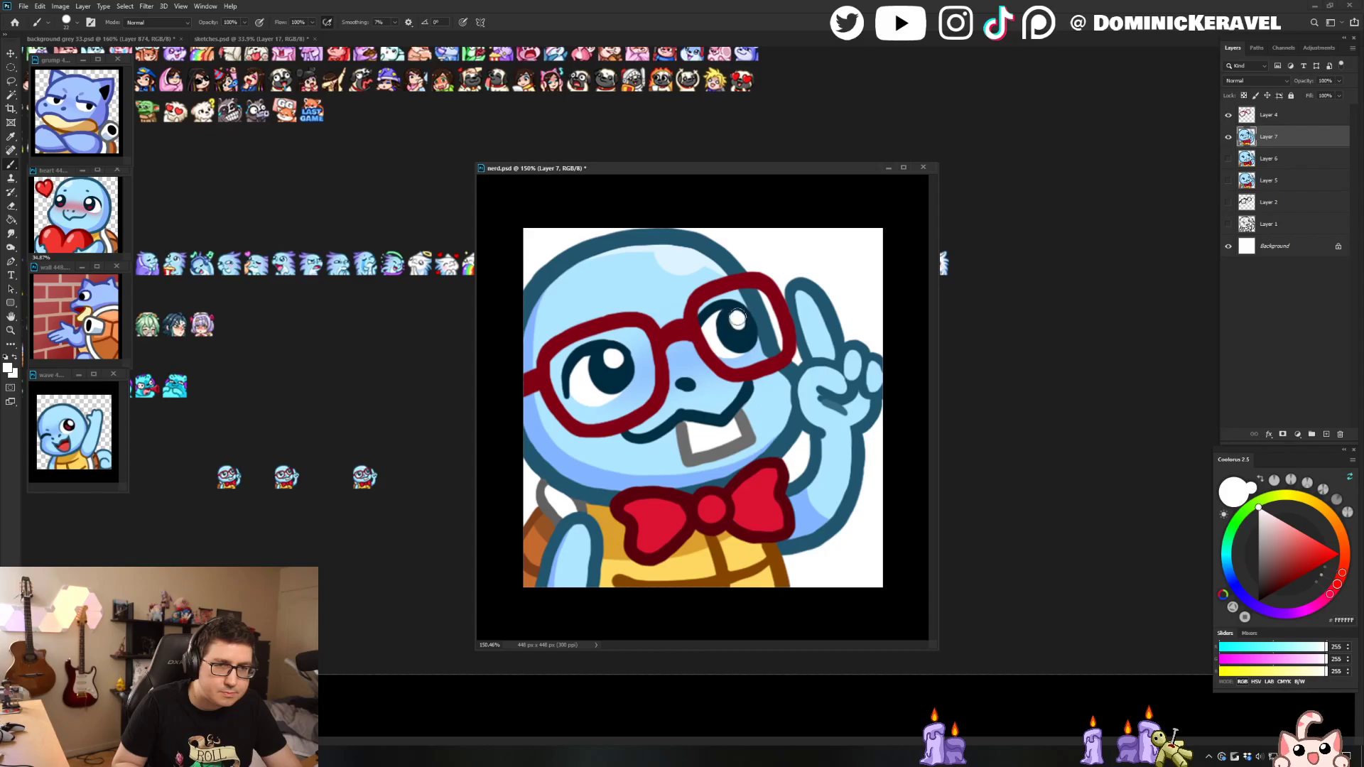
Step: Merge the glasses on Layer 4 with the turtle on Layer 7 and resize the image to 28 × 28 px
left_click(1282, 116, "shift")
key("ctrl+e")
key("c")
key("ctrl+alt+i")
type("28")
key("Return")
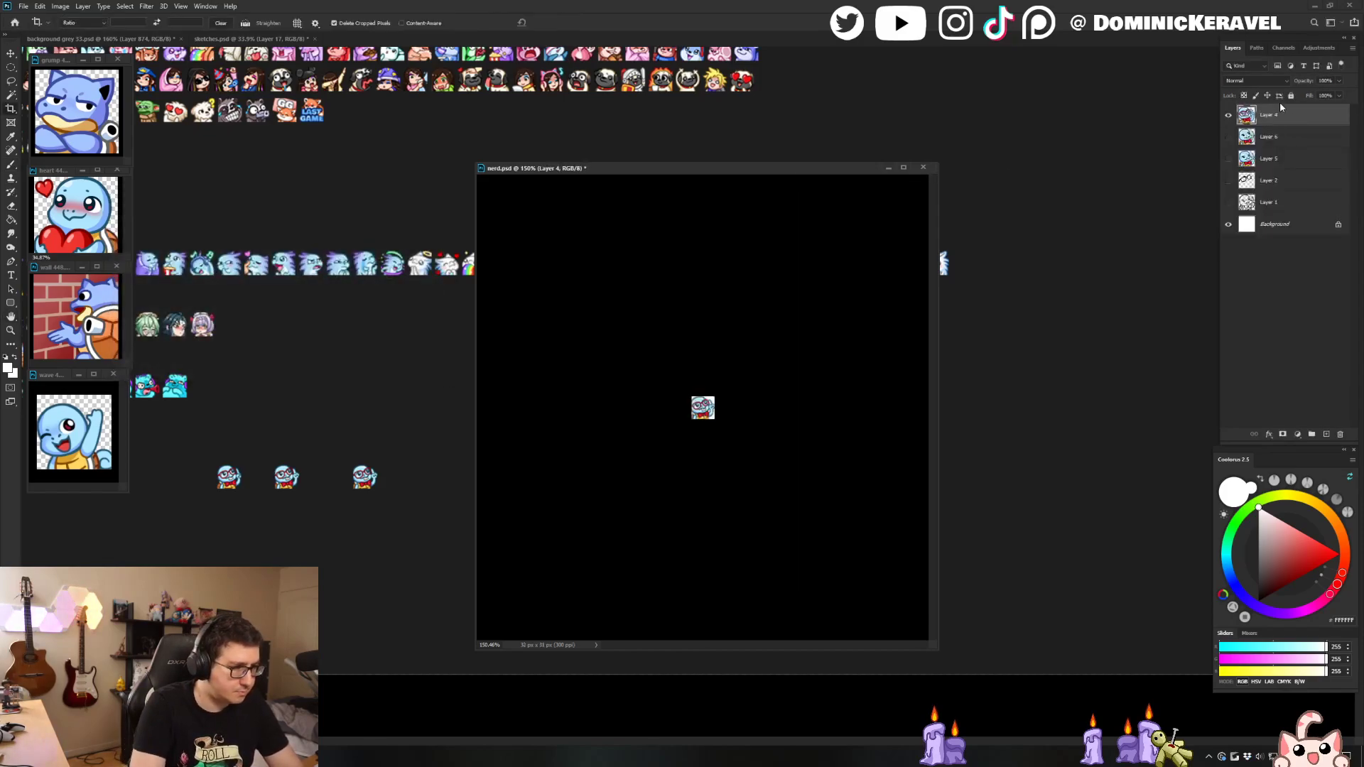
Step: Place a copy of the reduced turtle beside the three previews in the background grey document, and undo the resize in nerd.psd
key("b")
key("v")
mouse_move(708, 410)
left_mouse_down()
mouse_move(436, 479)
mouse_move(409, 463)
mouse_move(413, 474)
left_mouse_up()
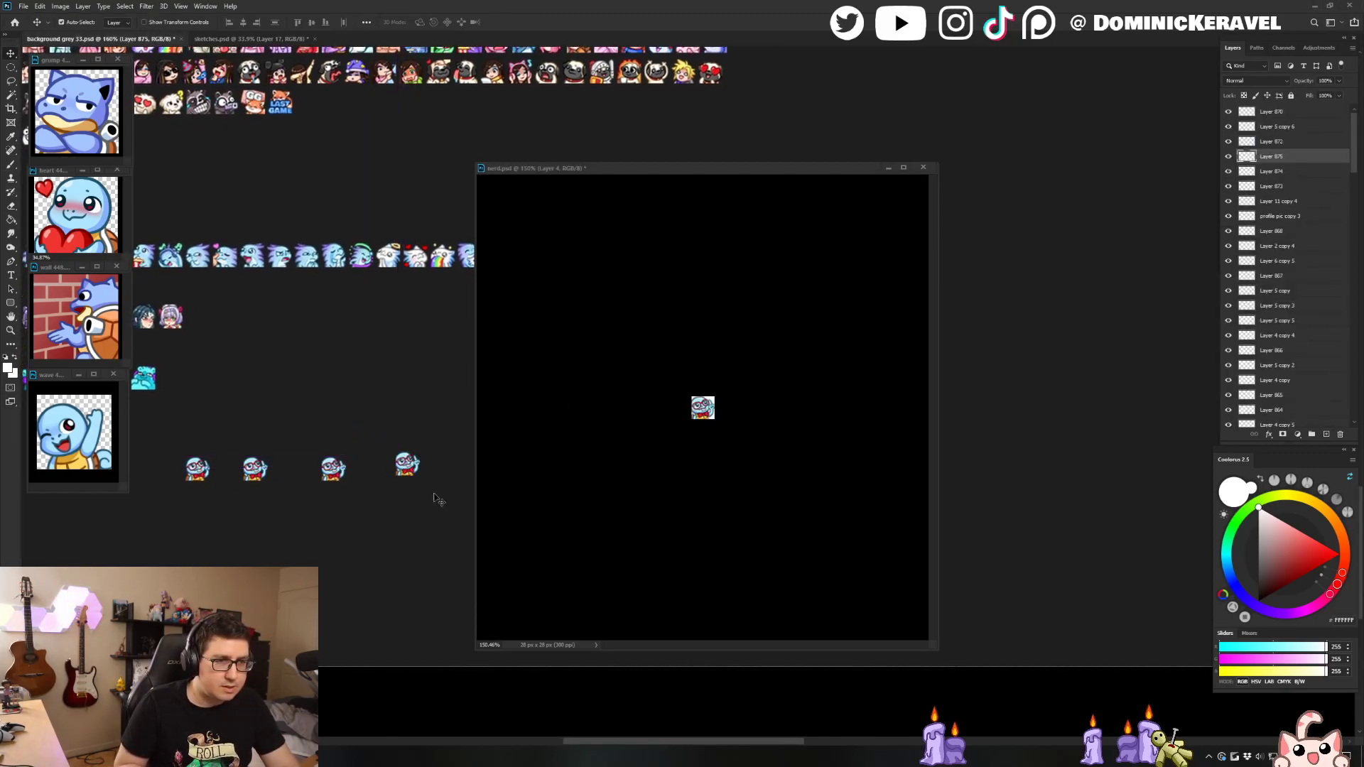
left_click(604, 487)
key("ctrl+z")
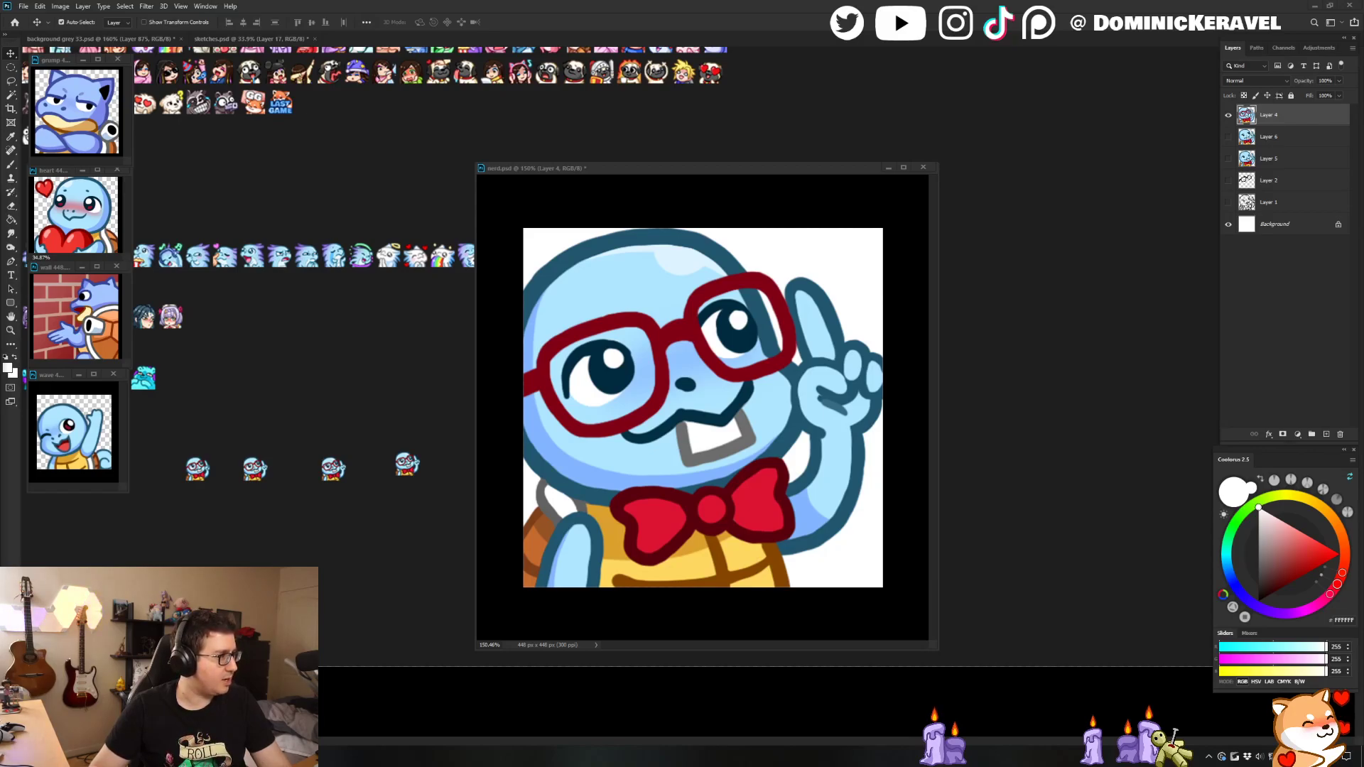
Step: Line up the newest small turtle with the row of previews and reposition the nerd.psd window beside them
mouse_move(584, 169)
left_mouse_down()
mouse_move(607, 169)
mouse_move(594, 163)
left_mouse_up()
left_click_drag(407, 463, 405, 499)
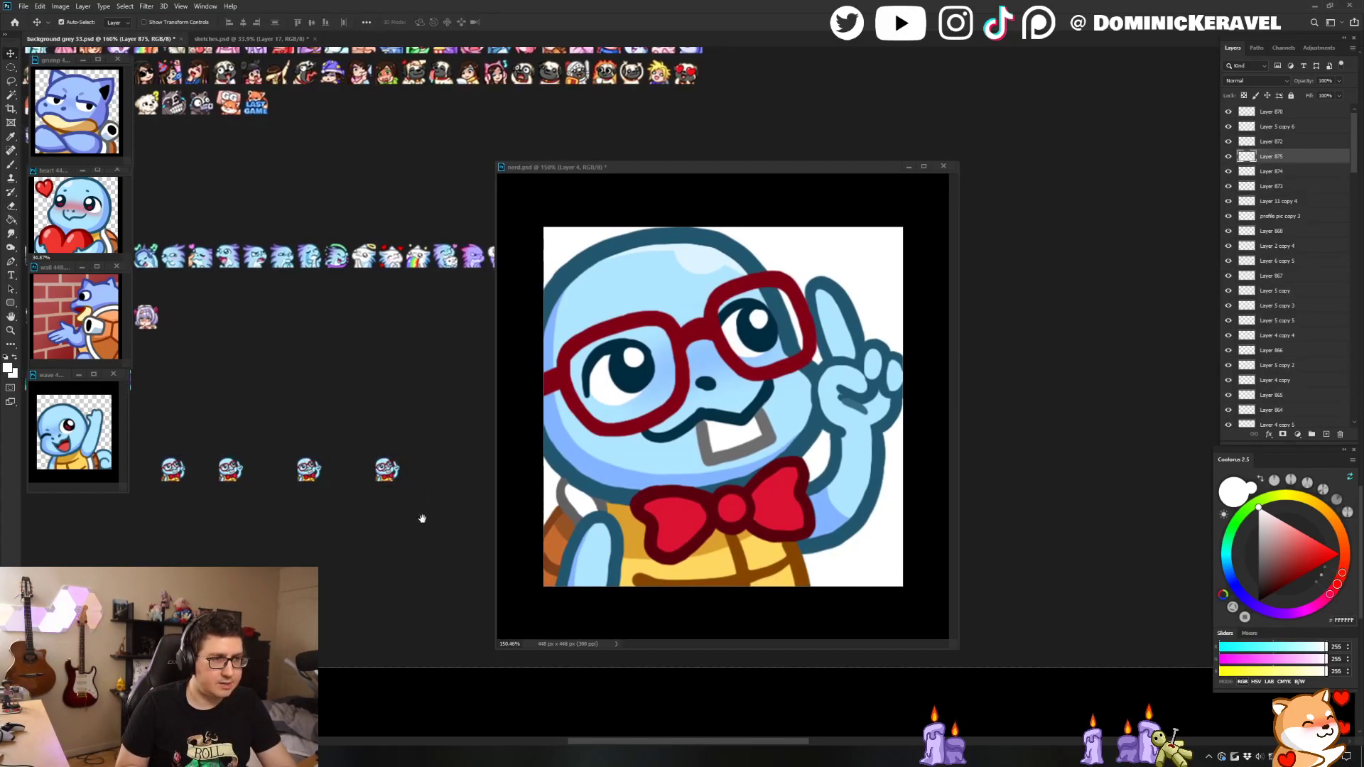
left_click_drag(694, 167, 680, 163)
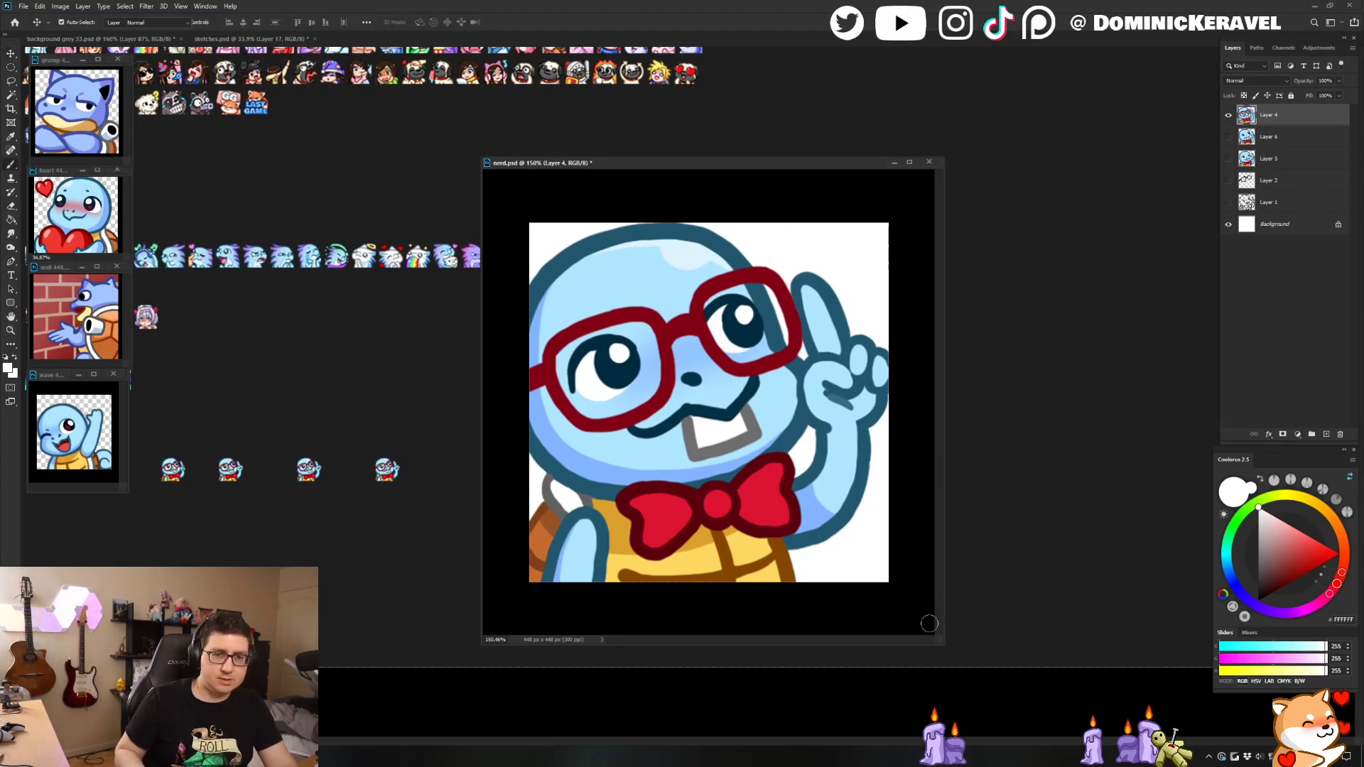
Step: Enlarge the nerd.psd window and pick the dark blue outline colour 22566D for brush touch-ups on the head outline
left_click_drag(940, 642, 1006, 701)
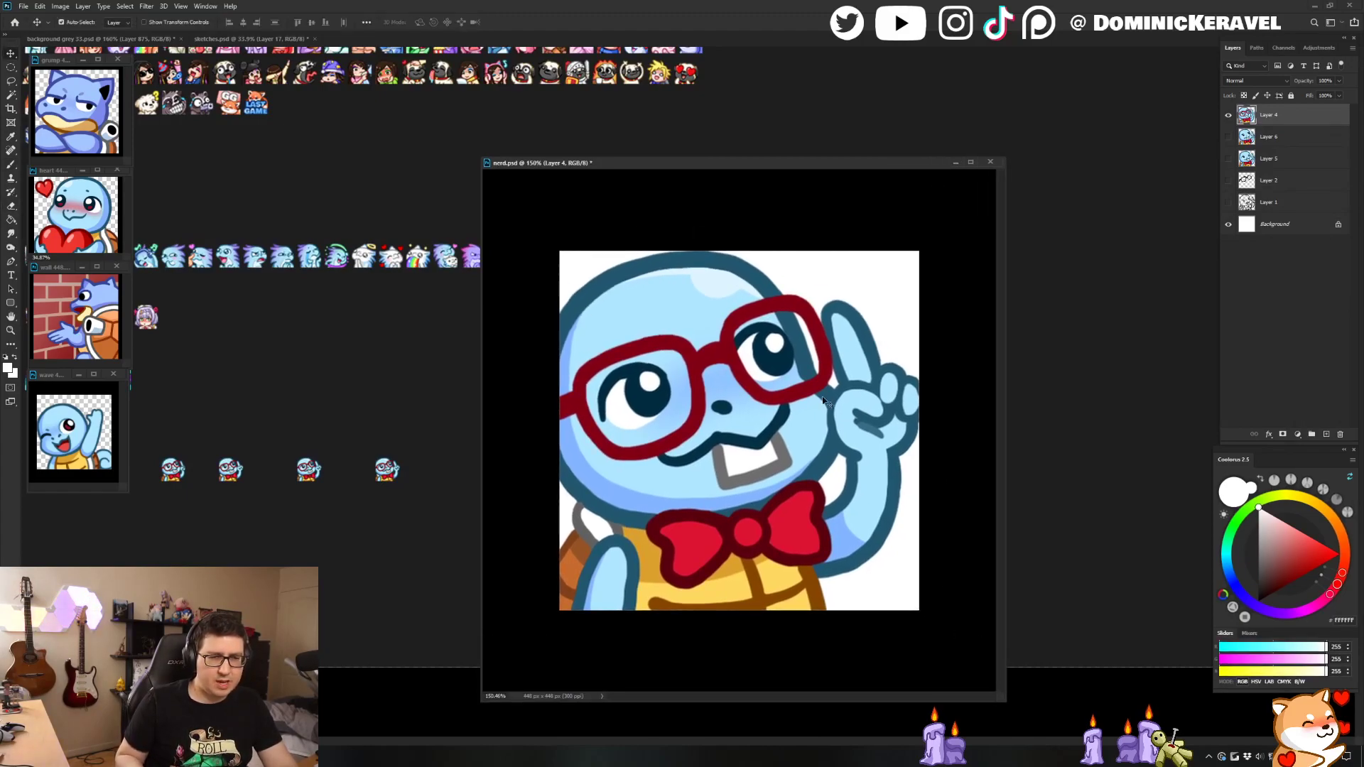
key("b")
left_click(597, 521, "alt")
left_click_drag(597, 521, 637, 521)
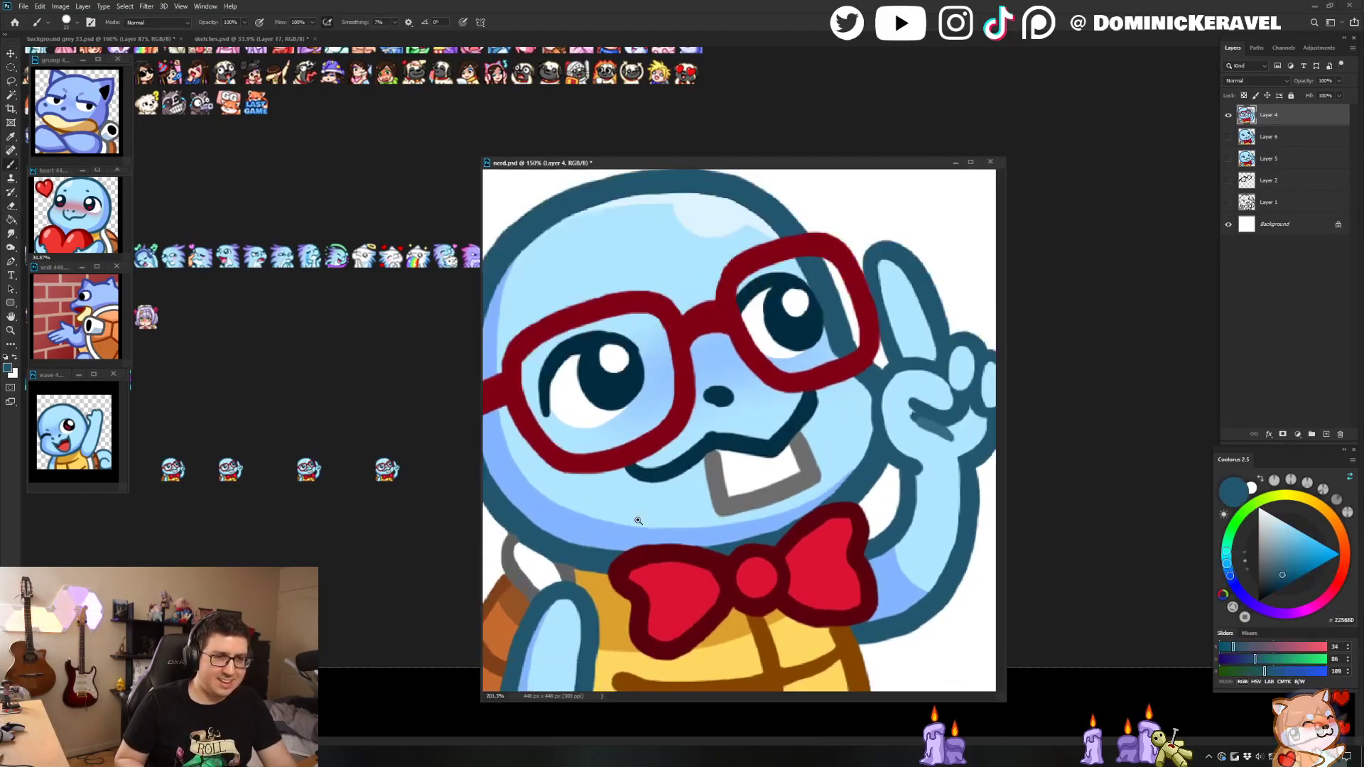
right_click(557, 515, "alt")
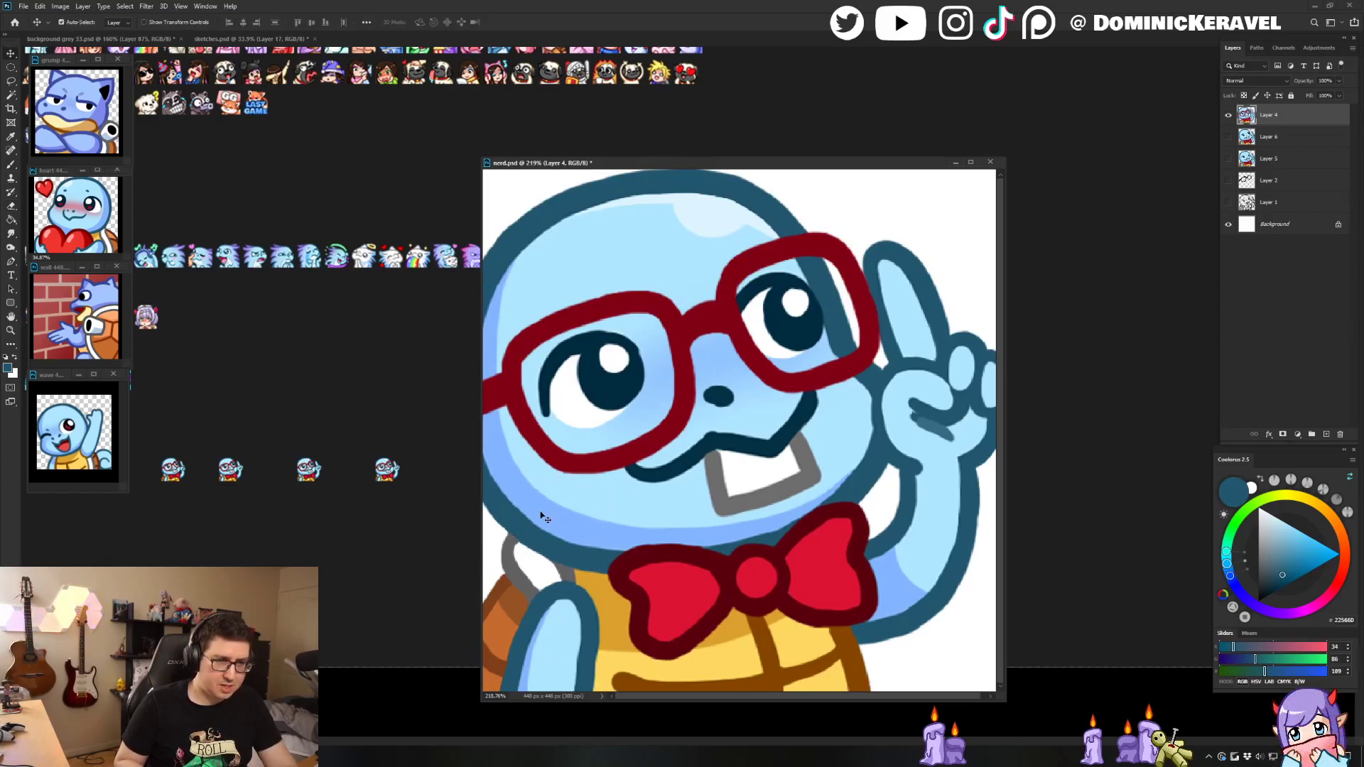
Step: Touch up the edge between the lowered arm and the orange shell using colours sampled from the artwork
left_click(570, 584, "alt")
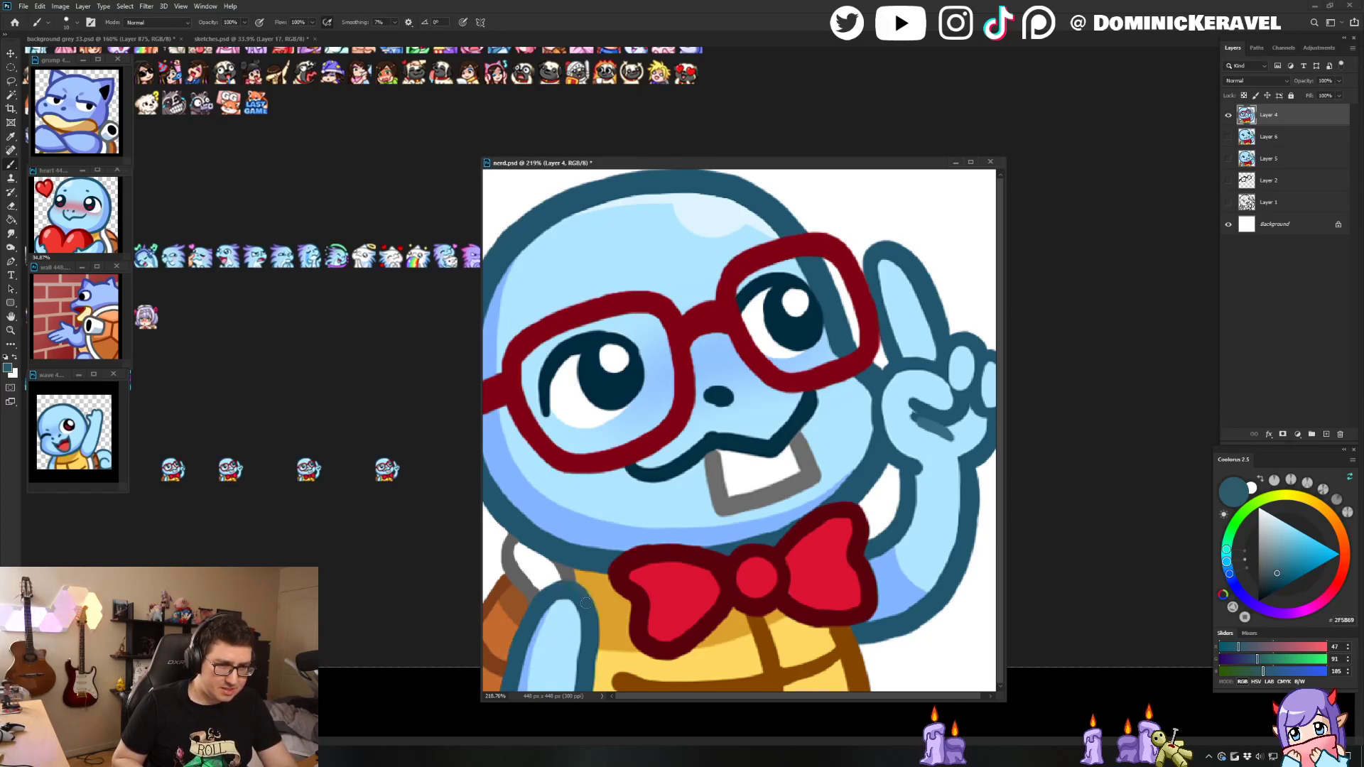
left_click(510, 632, "alt")
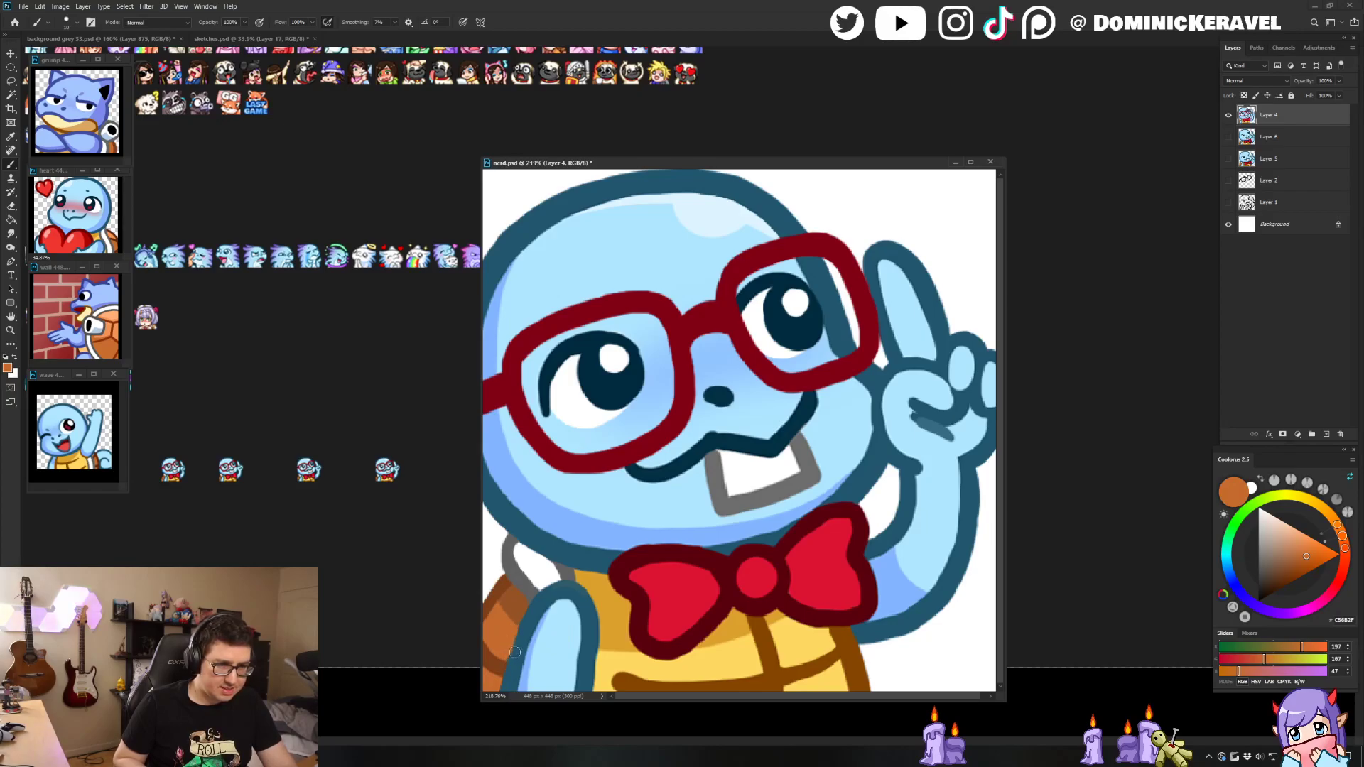
left_click(515, 644, "alt")
key("v")
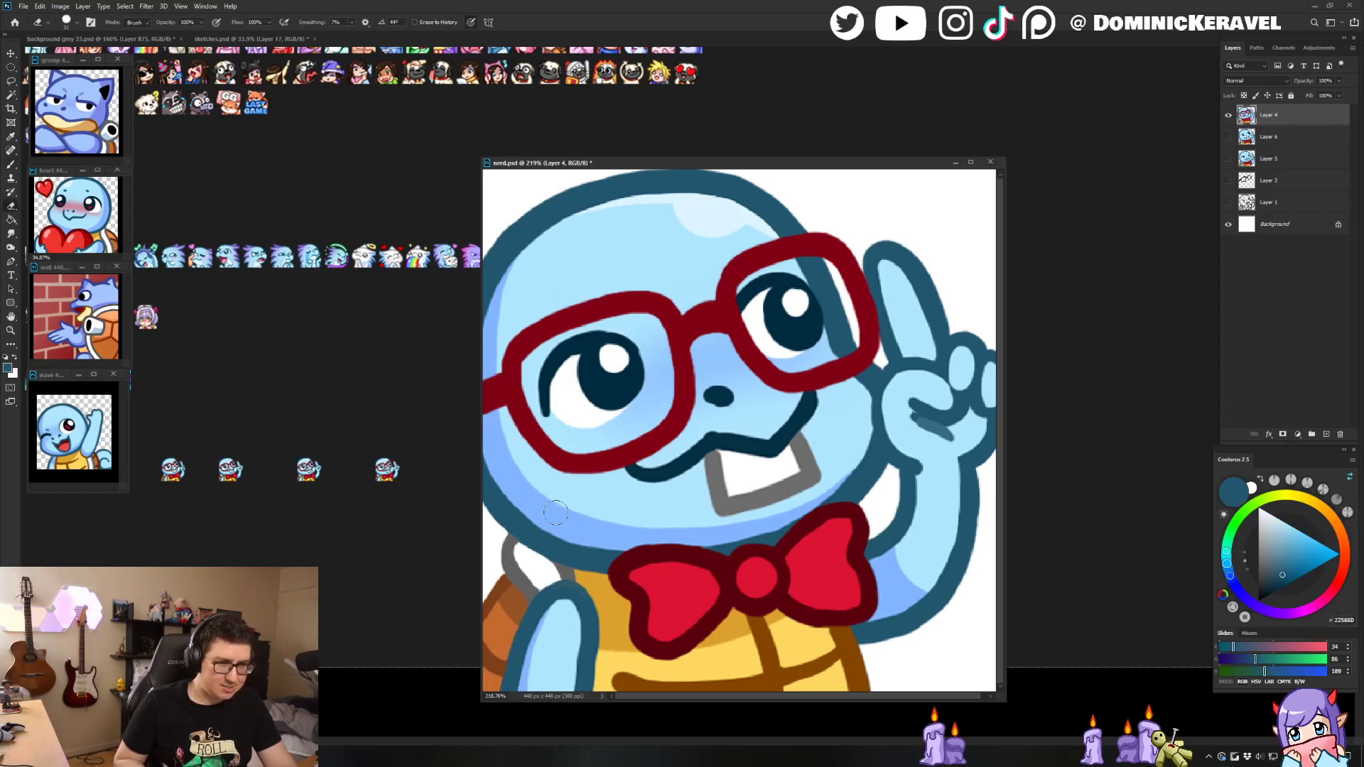
key("b")
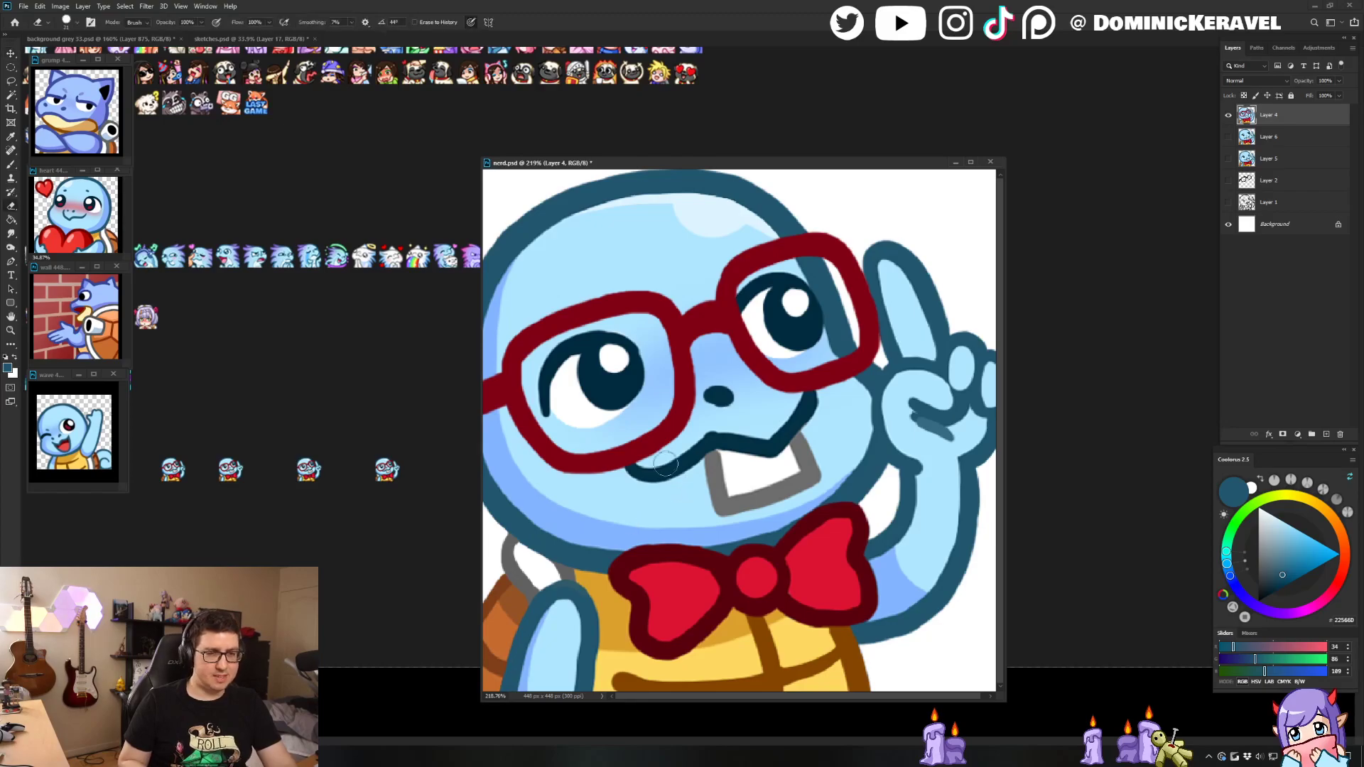
Step: Clean up the shell and lowered arm edges with sampled brown, grey, dark blue and yellow, and save the file
left_click(500, 584, "alt")
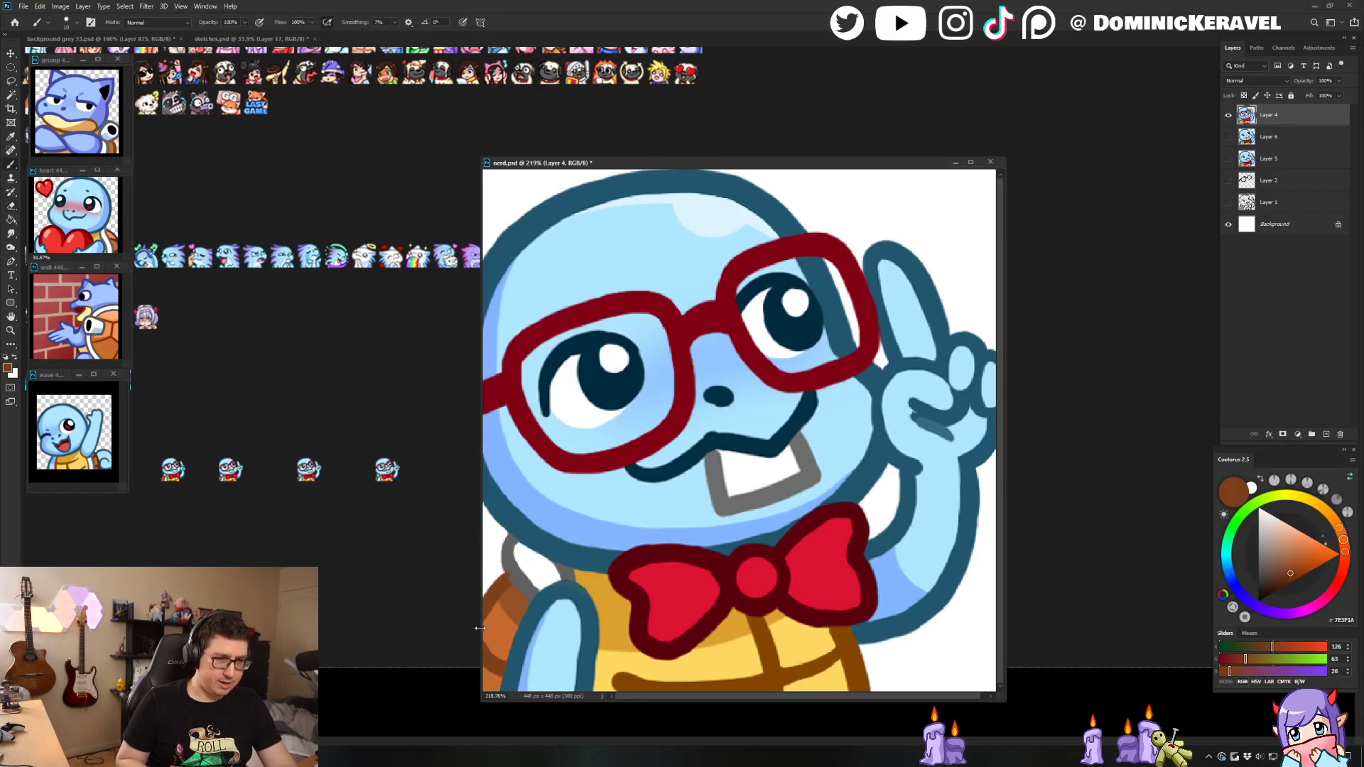
left_click(507, 564, "alt")
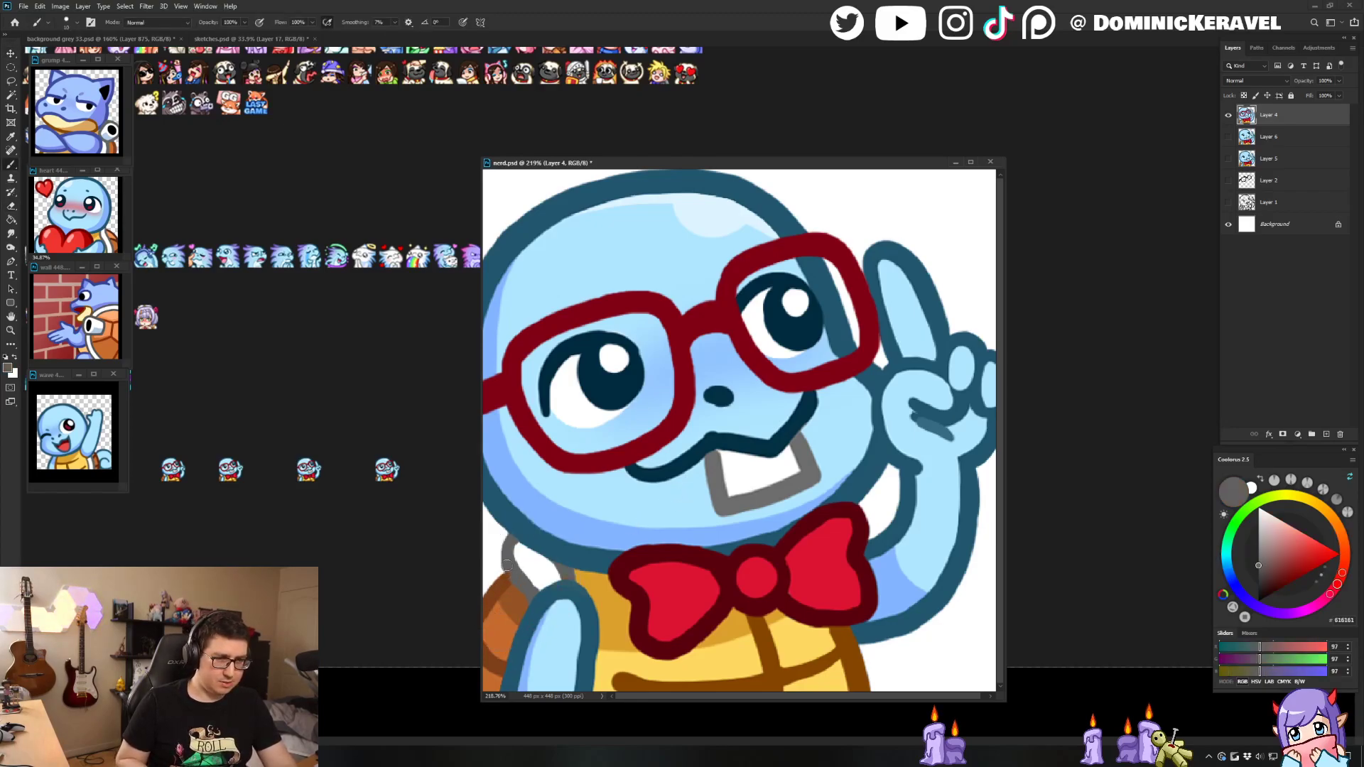
left_click(540, 615, "alt")
key("v")
key("b")
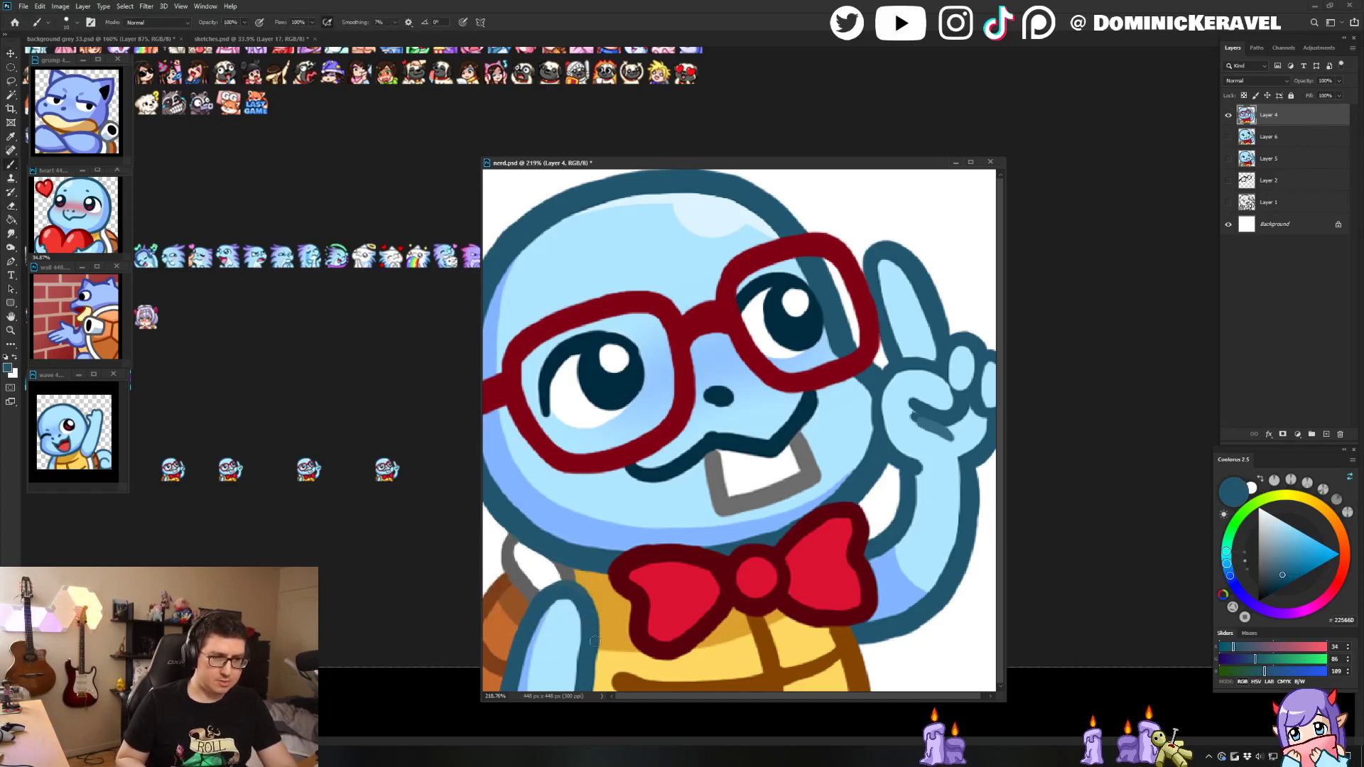
left_click(605, 660, "alt")
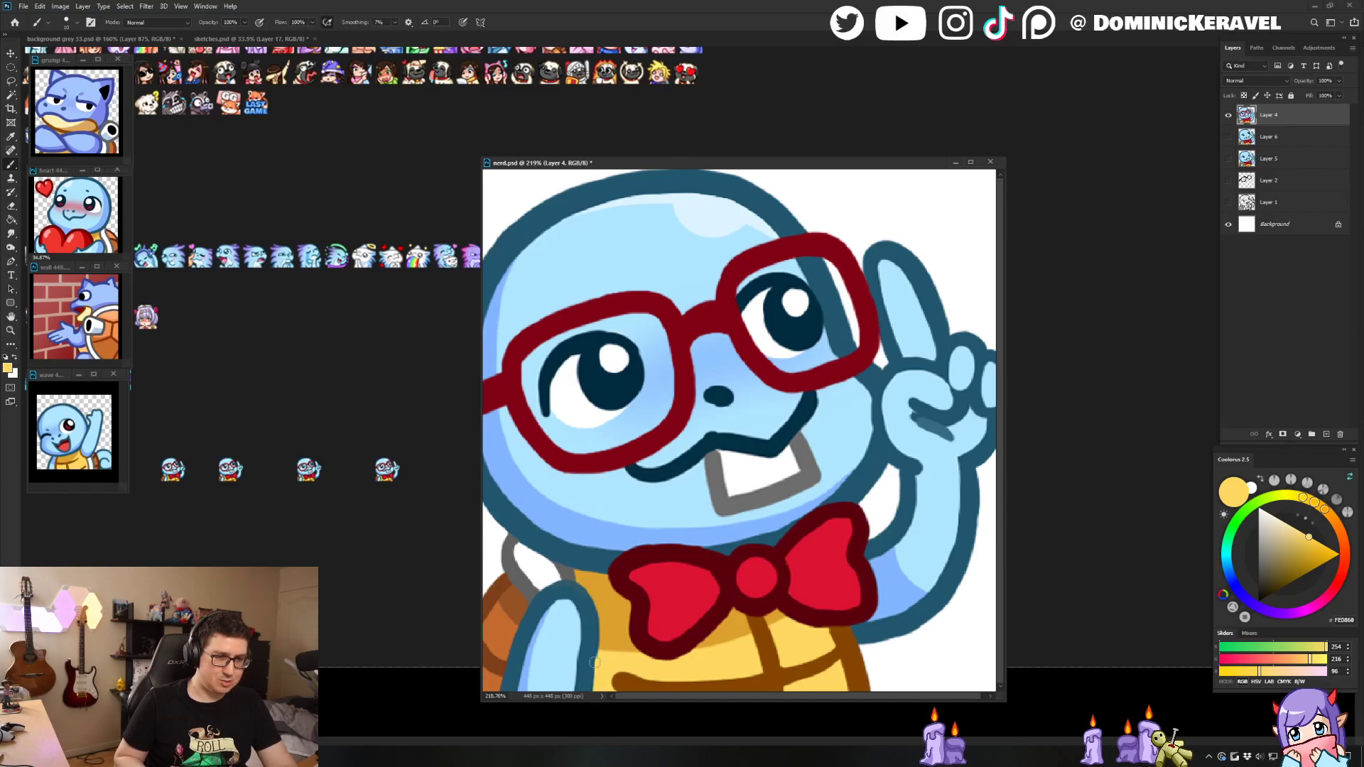
left_click(594, 663, "alt")
key("e")
key("ctrl+s")
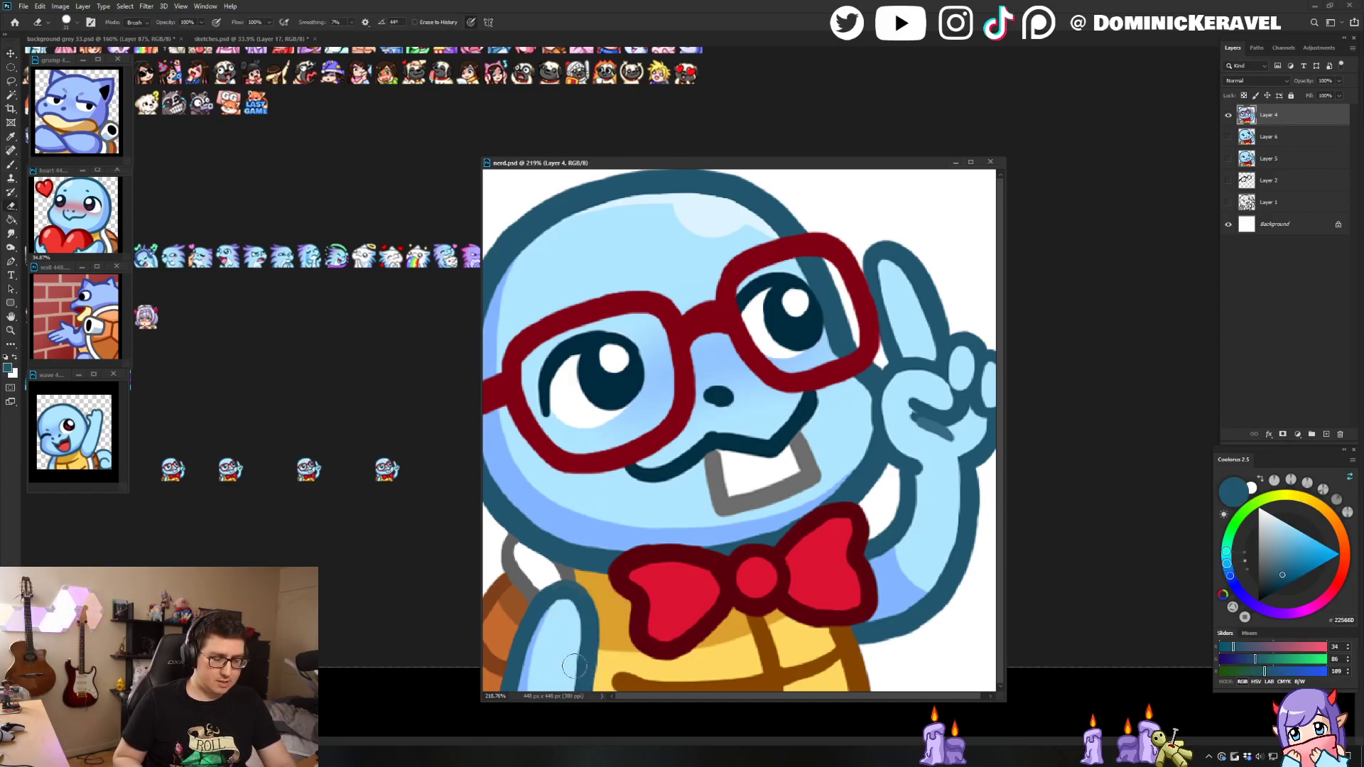
Step: Move the document window up and touch up the shell's grey rim, the head outline and the forehead highlight with sampled colours
key("v")
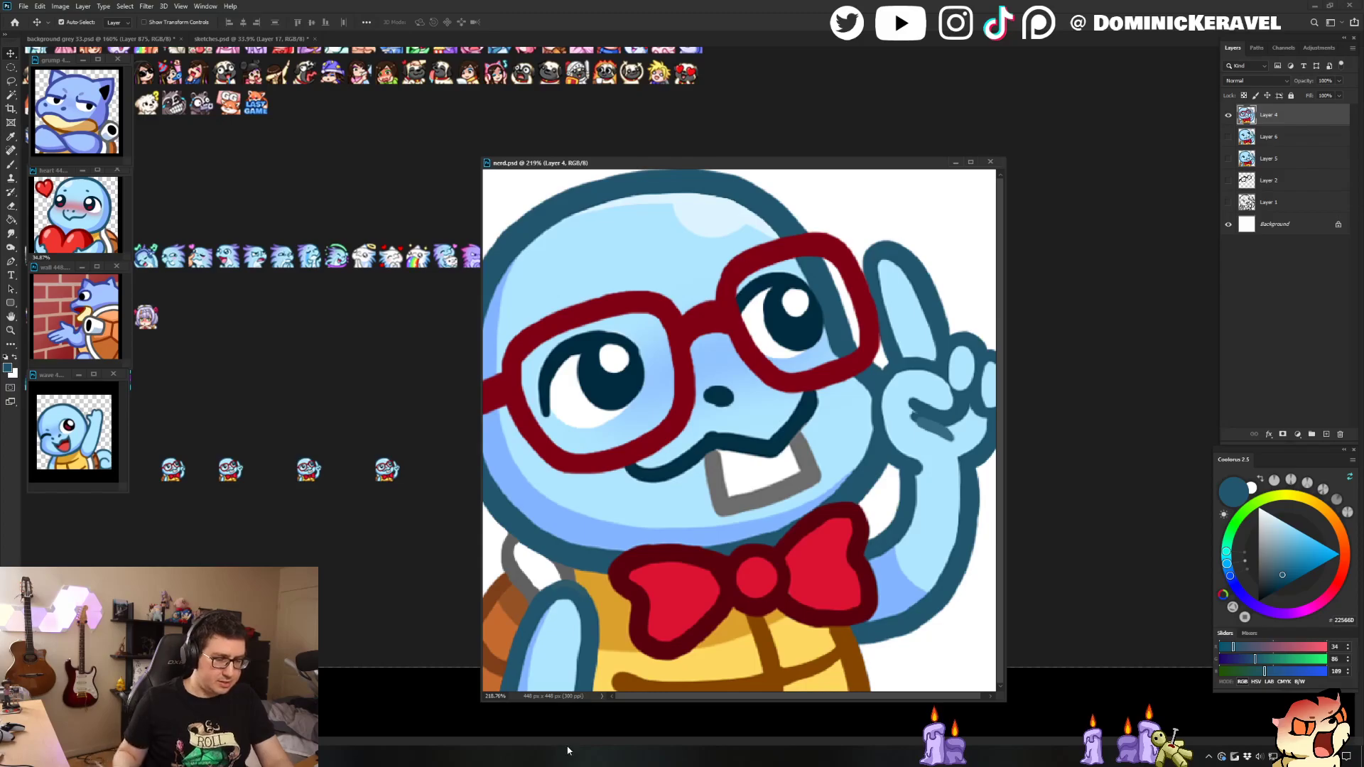
left_click_drag(726, 156, 729, 130)
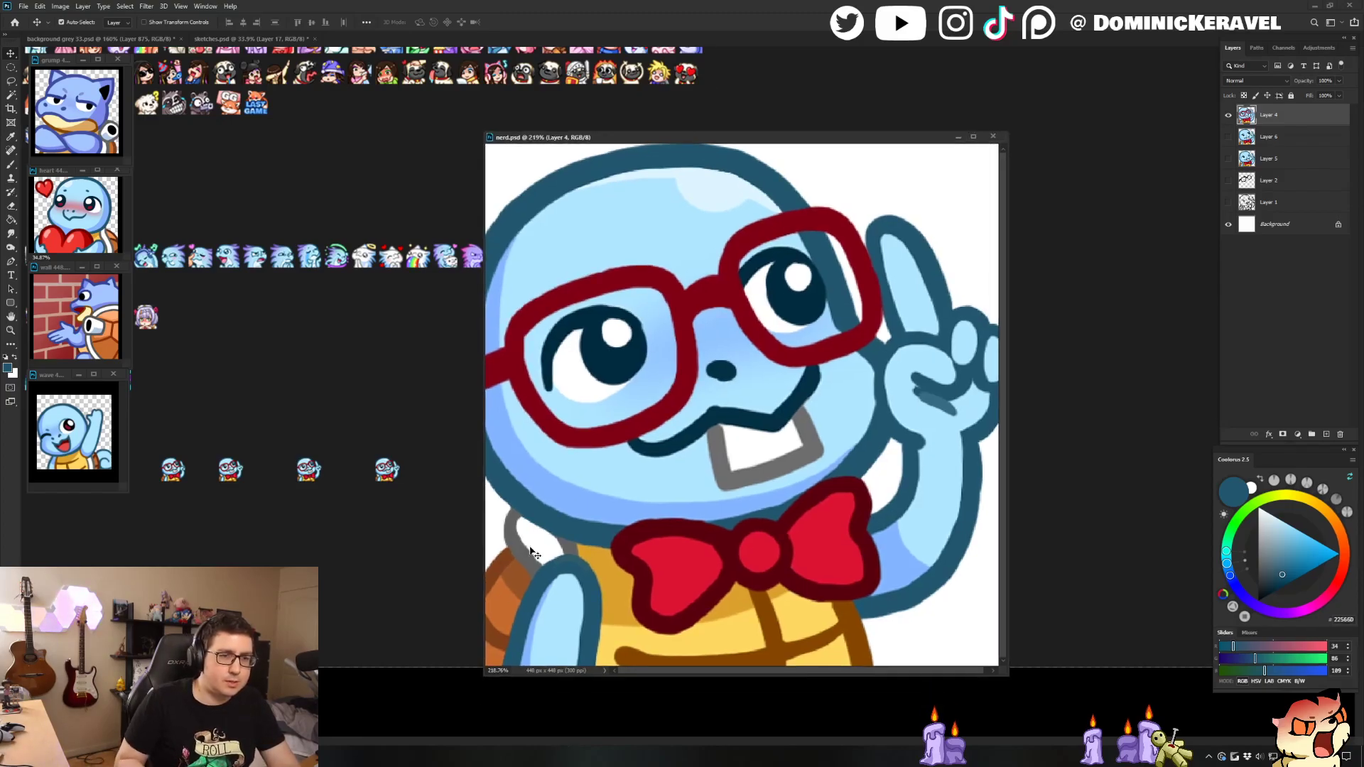
key("b")
left_click(510, 517, "alt")
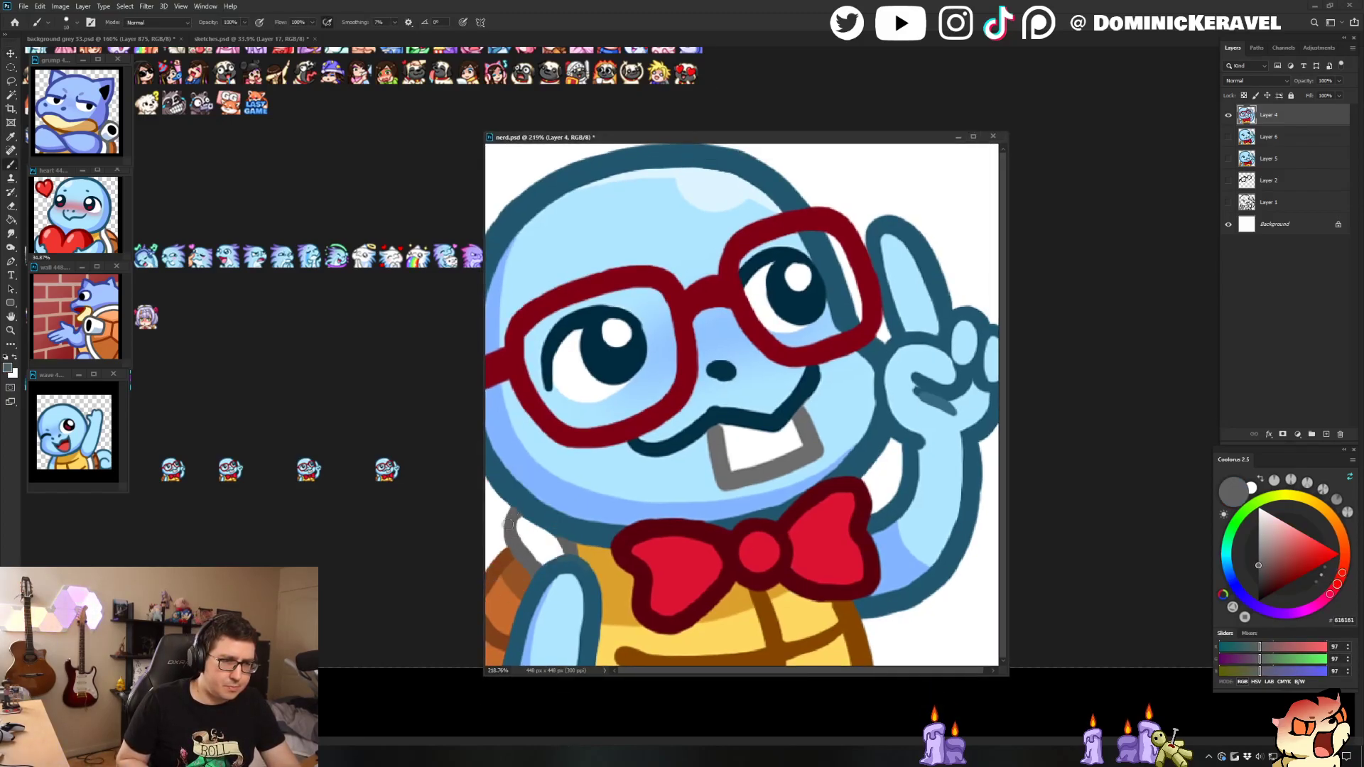
left_click_drag(515, 540, 507, 515)
left_click(527, 507, "alt")
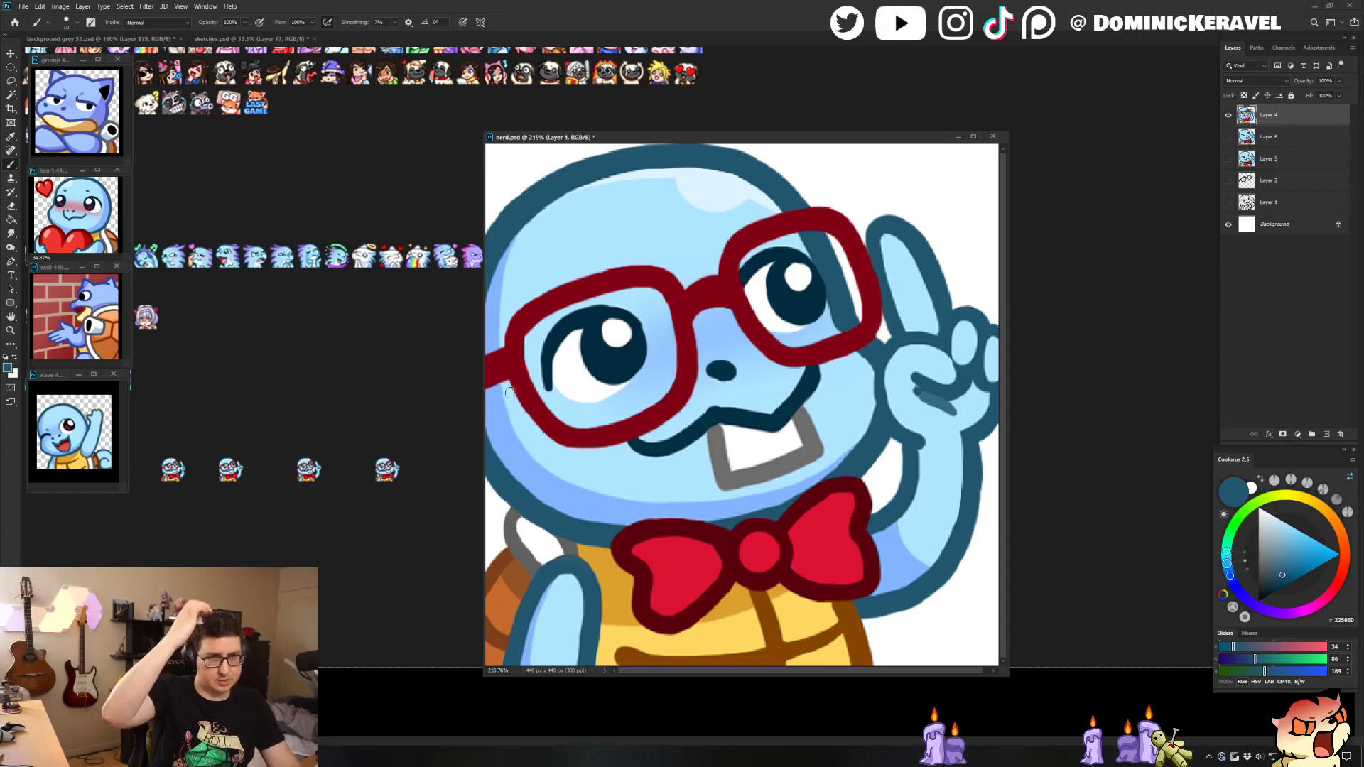
left_click(703, 179, "alt")
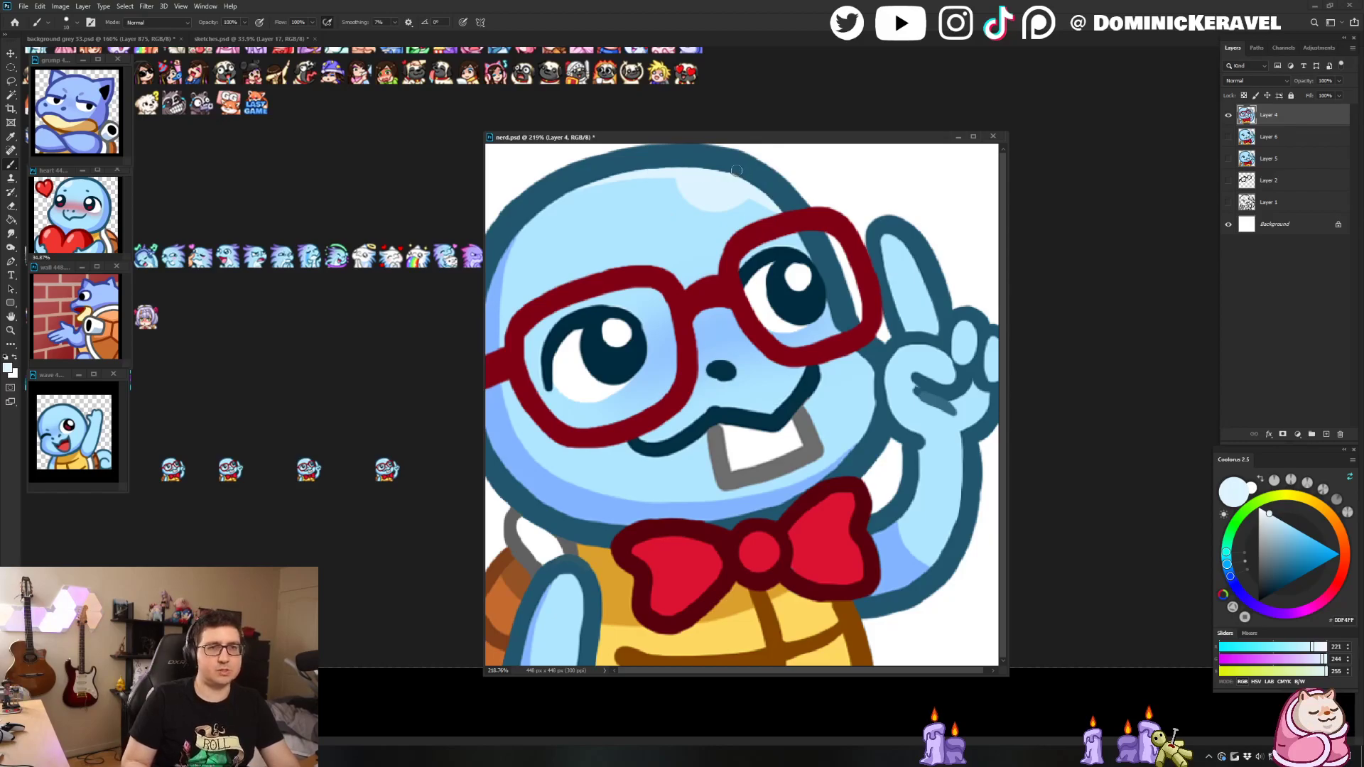
key("v")
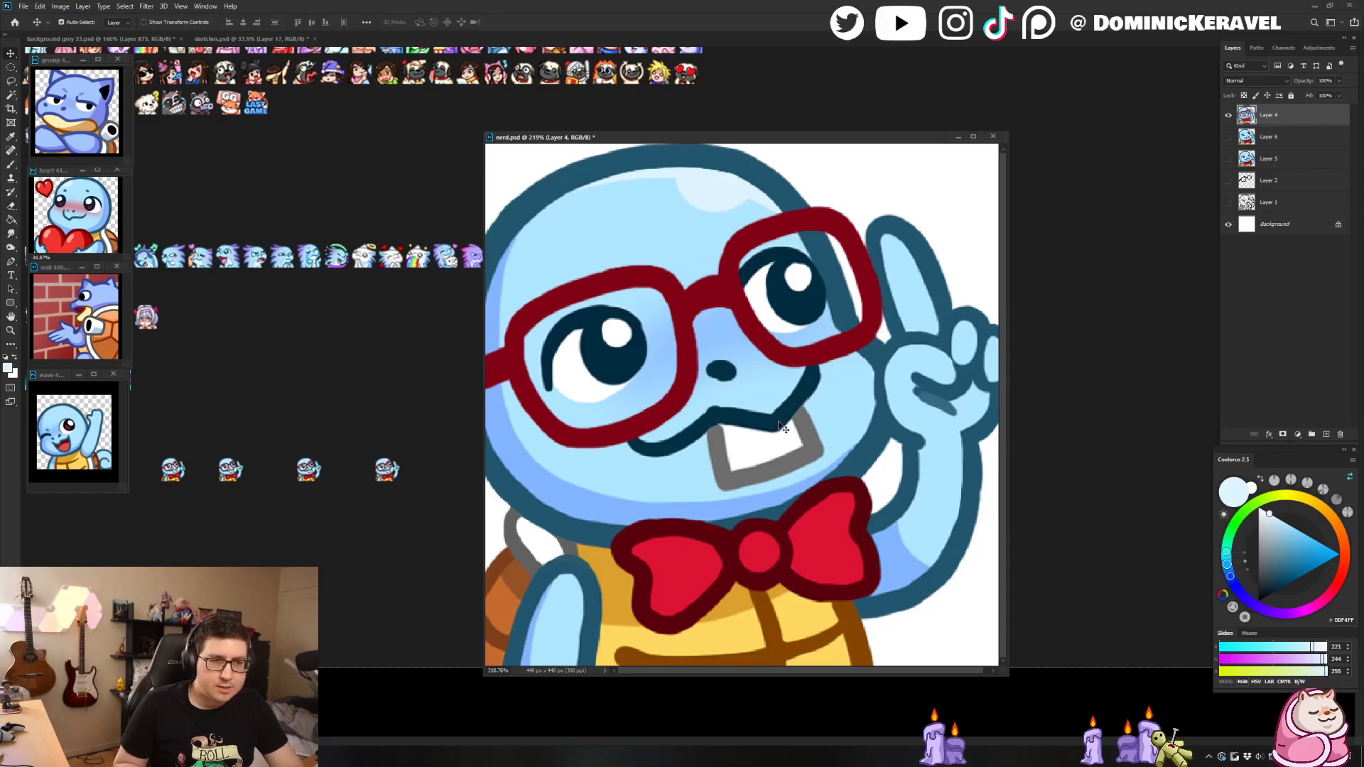
Step: Delete the three leftmost small nerd emote previews from the grey background sheet and return to nerd.psd
left_click_drag(413, 414, 401, 402)
key("e")
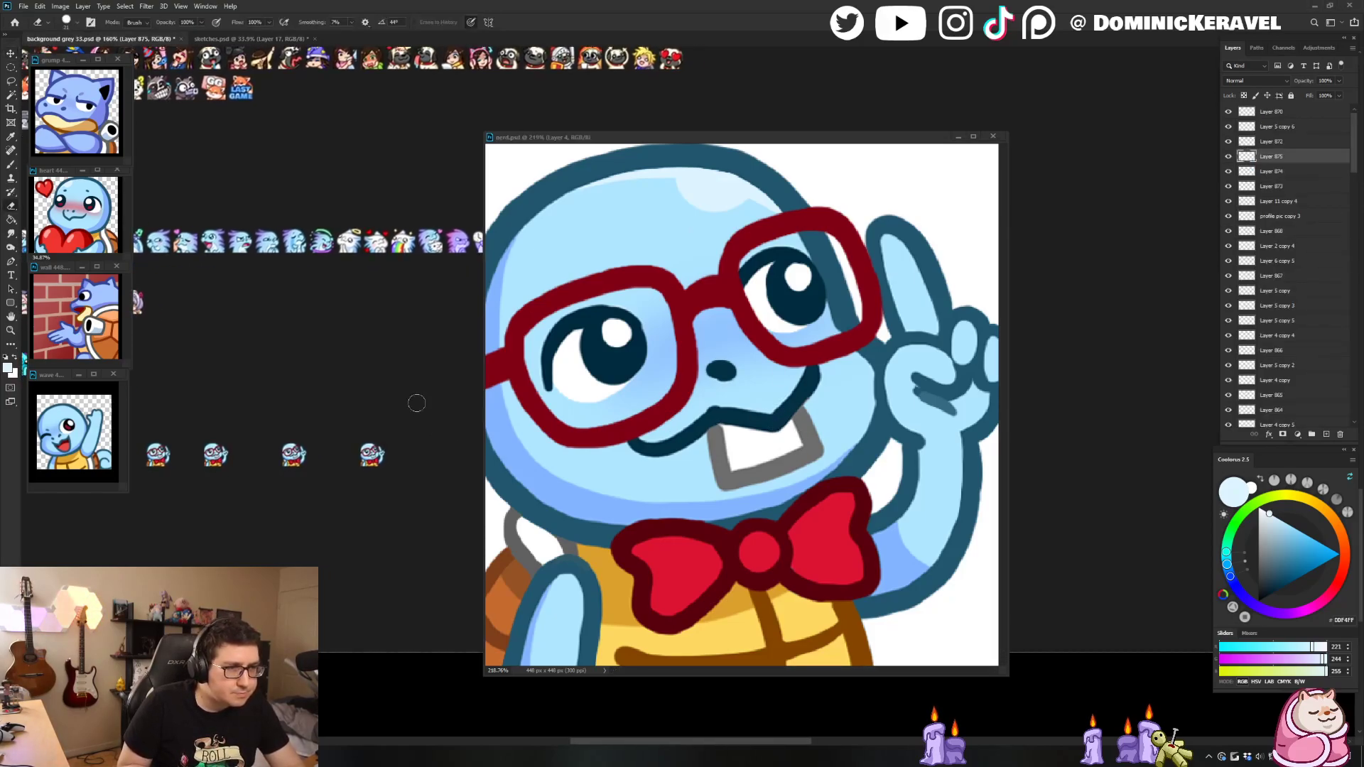
key("v")
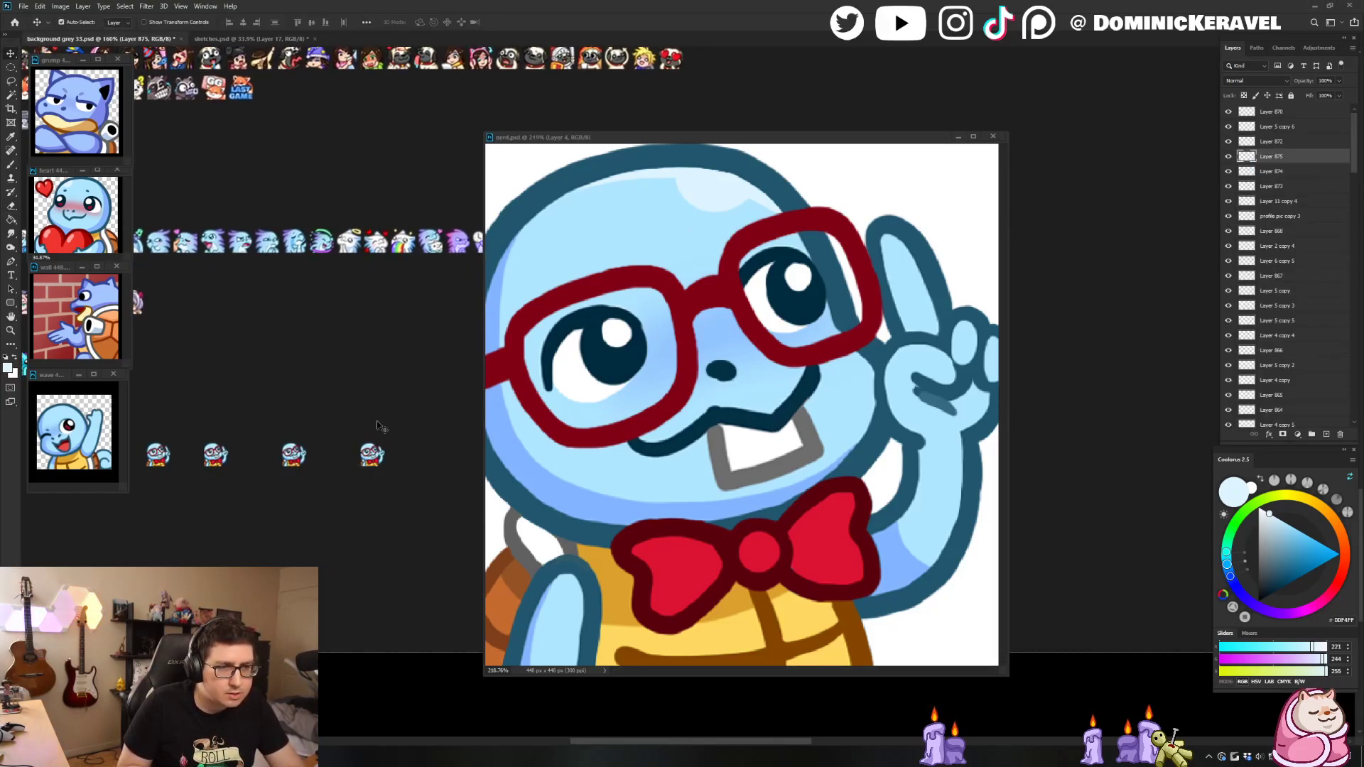
left_click_drag(317, 403, 153, 507)
key("Delete")
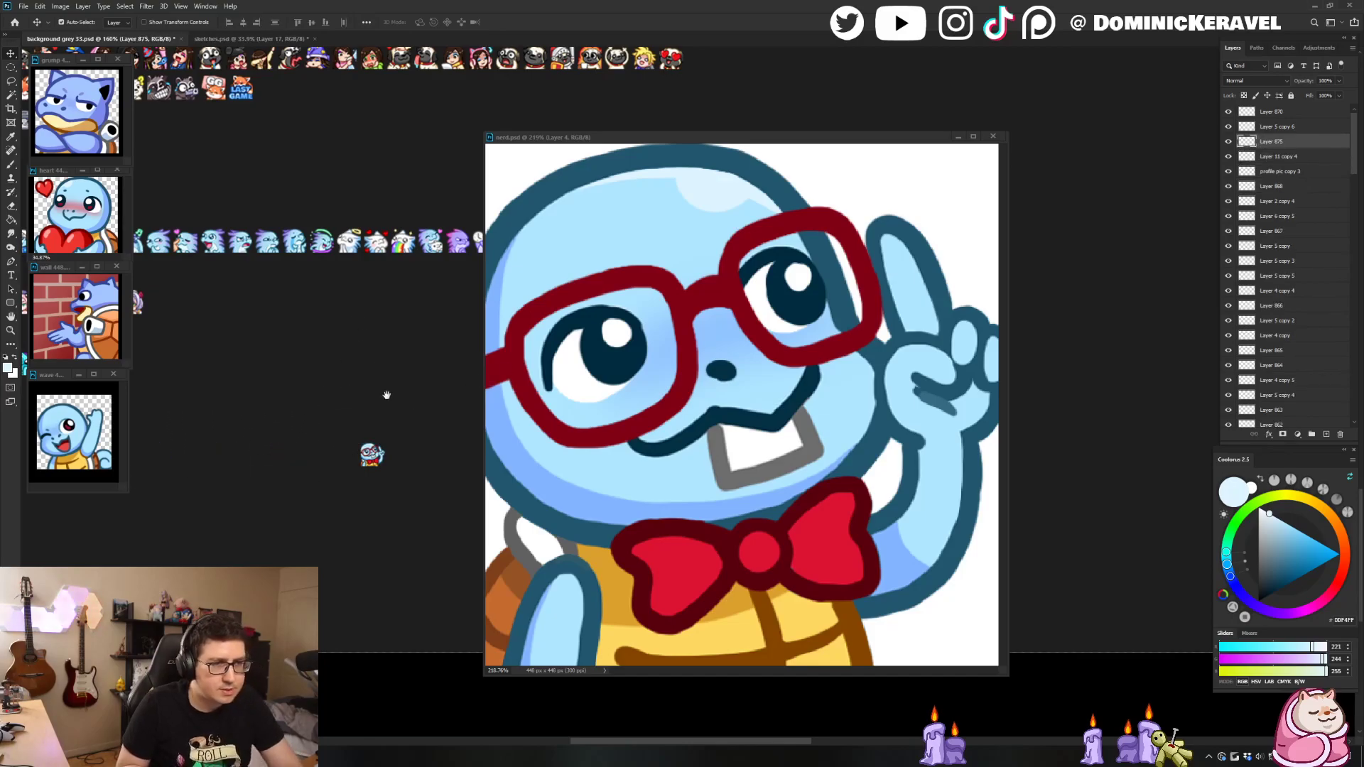
left_click_drag(386, 395, 357, 402)
left_click(967, 185)
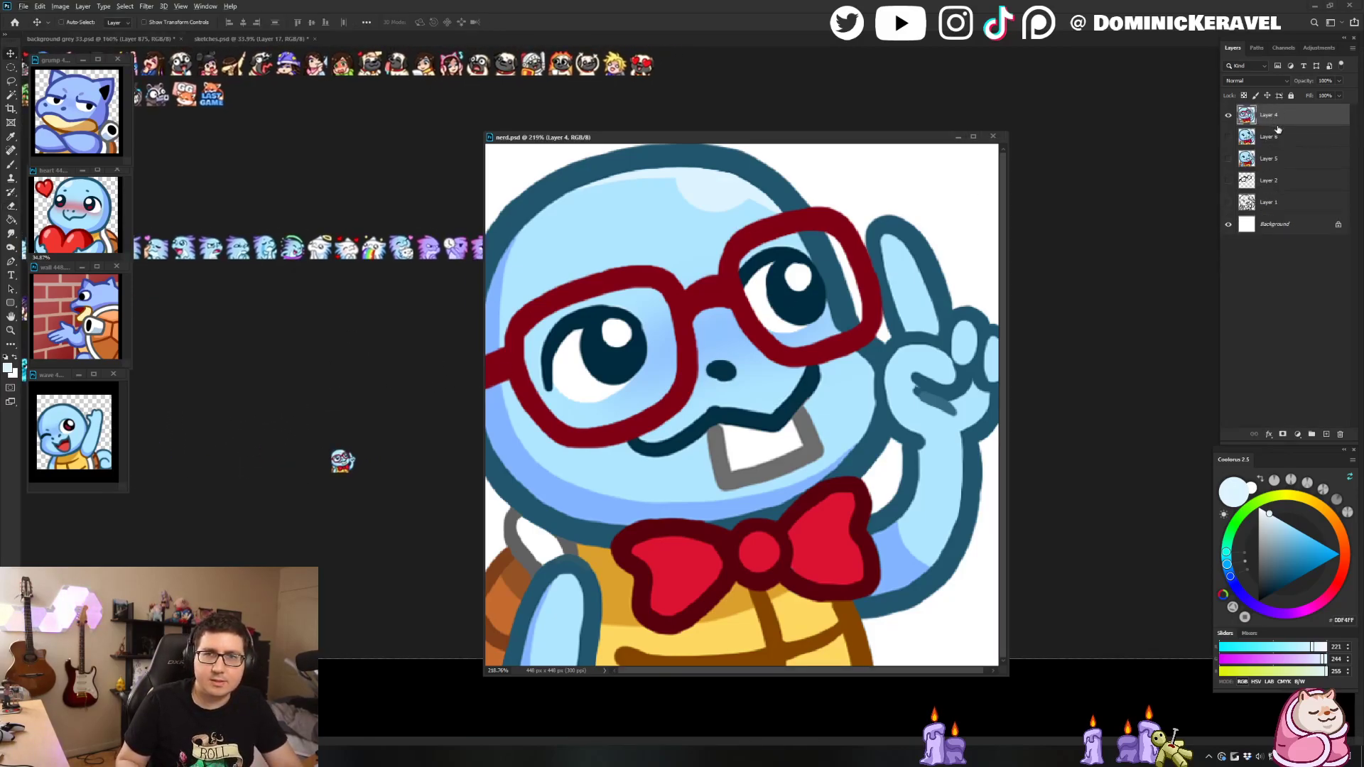
key("ctrl+a")
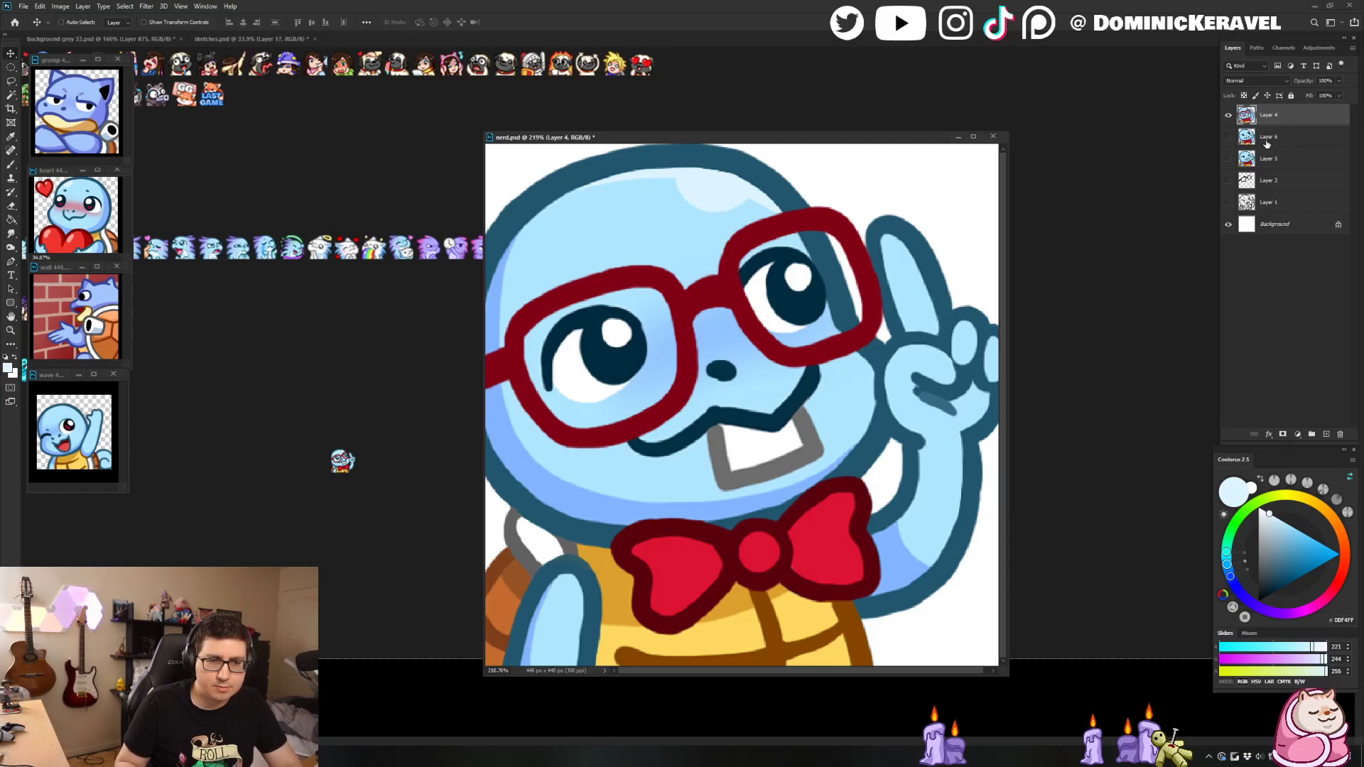
key("l")
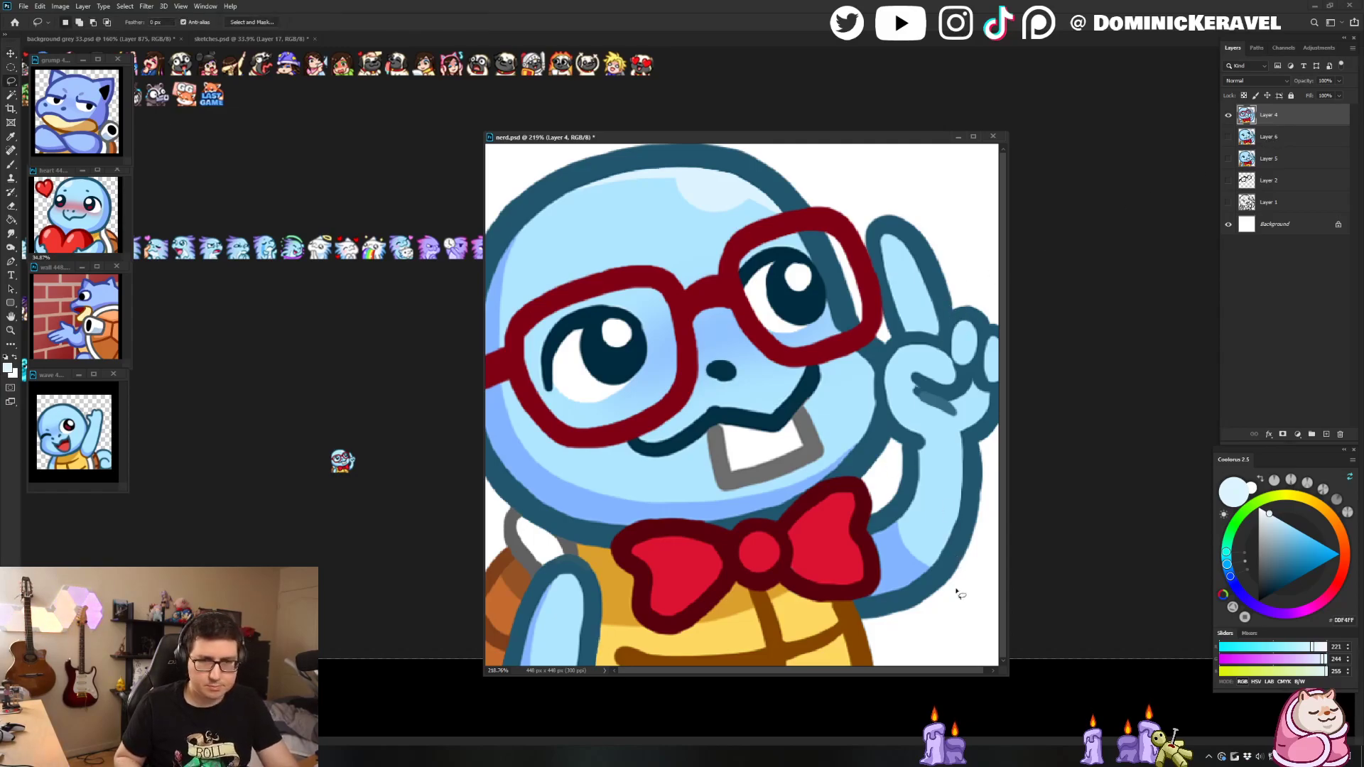
mouse_move(977, 619)
left_mouse_down()
mouse_move(906, 447)
mouse_move(395, 559)
mouse_move(398, 686)
left_mouse_up()
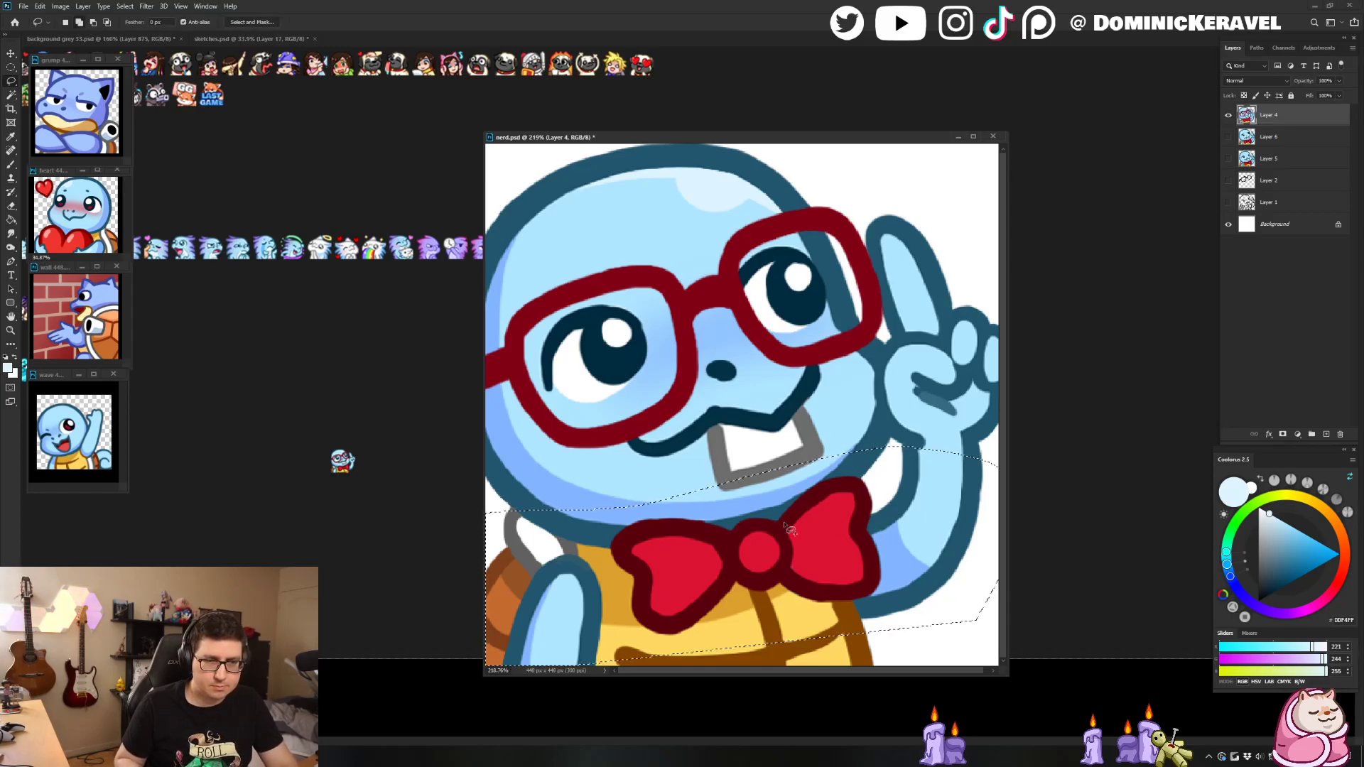
mouse_move(729, 506)
left_mouse_down("shift")
mouse_move(441, 551)
mouse_move(1110, 765)
mouse_move(1110, 711)
left_mouse_up("shift")
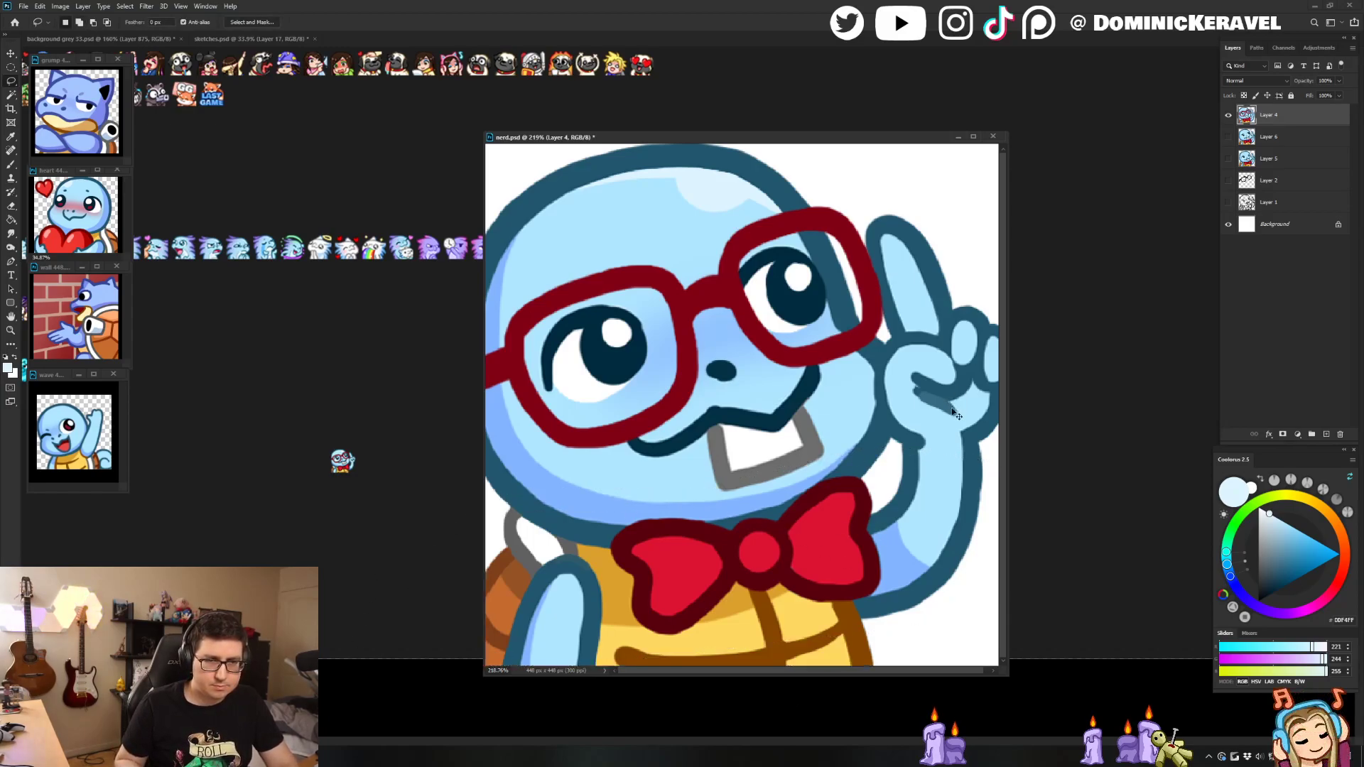
key("ctrl+d")
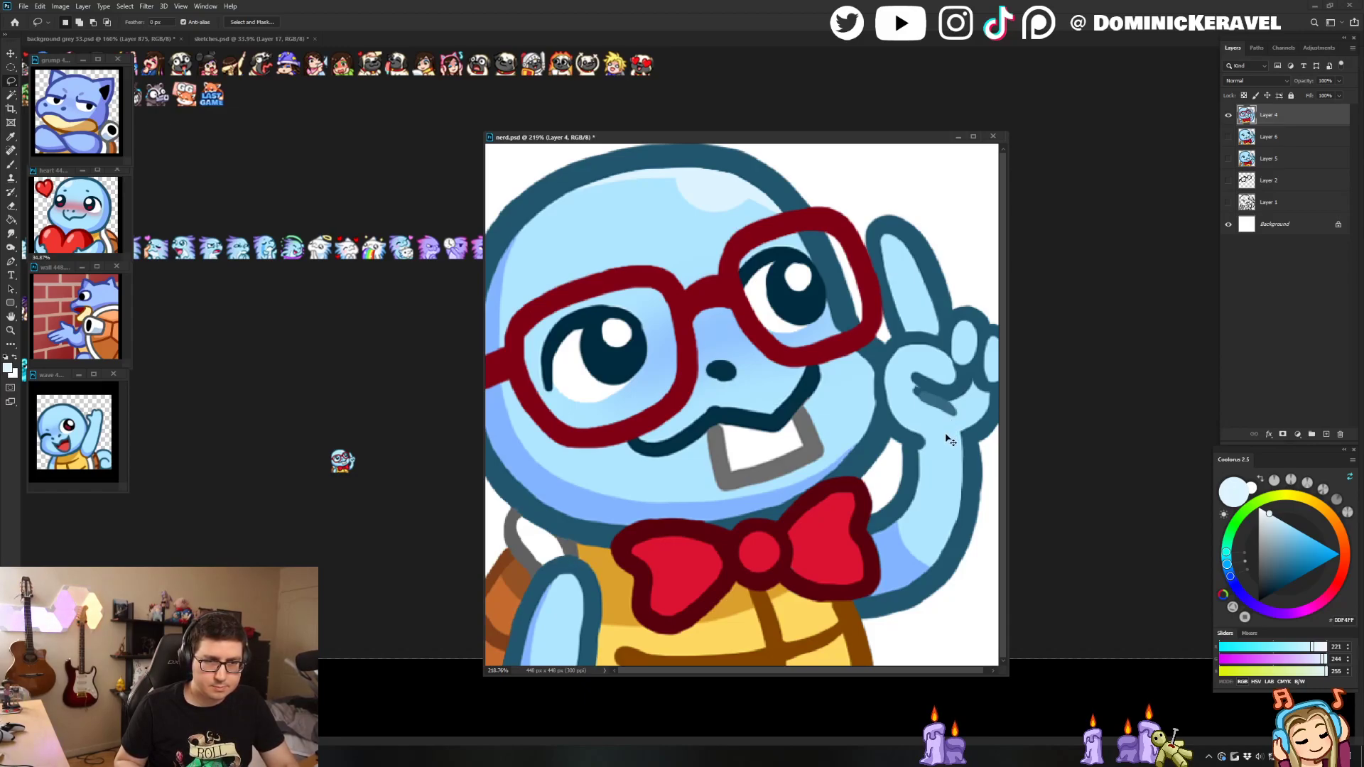
key("ctrl+z")
key("ctrl+z")
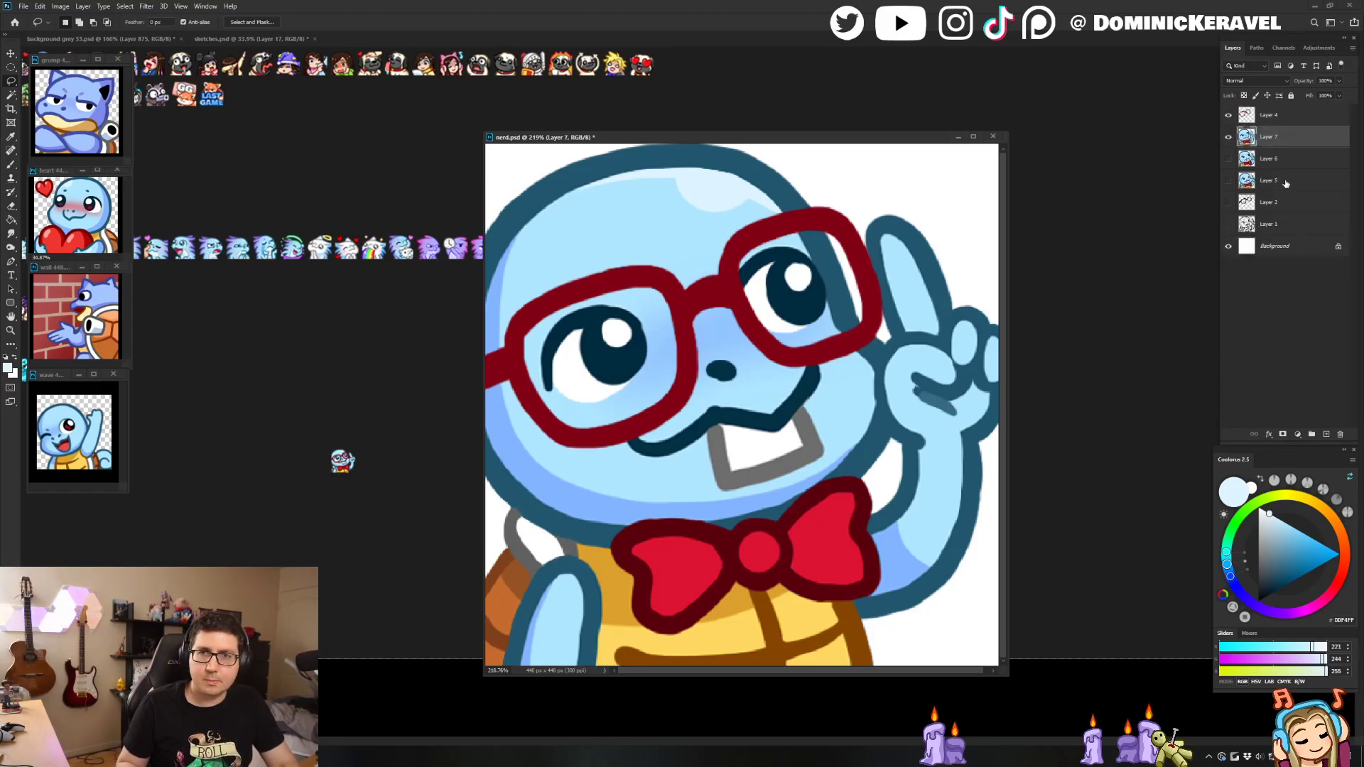
Step: Separate the character artwork from Layer 4 onto its own layer directly beneath it and save the file
left_click(1274, 159, "ctrl")
key("ctrl+e")
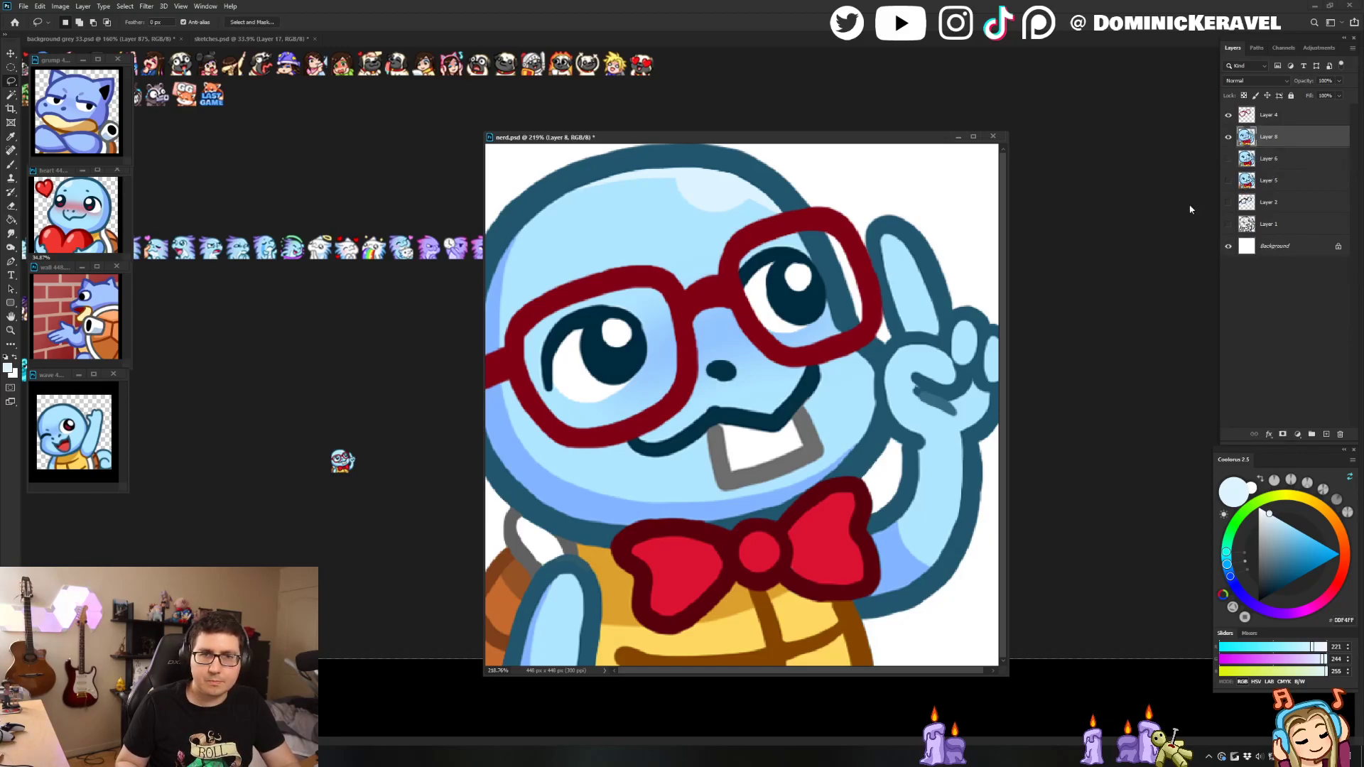
key("v")
key("ctrl+s")
Step: Duplicate Layer 8, hide the original, and fill the tooth's outline with the darker grey 5F5F5F
scroll(864, 344, "down", 3)
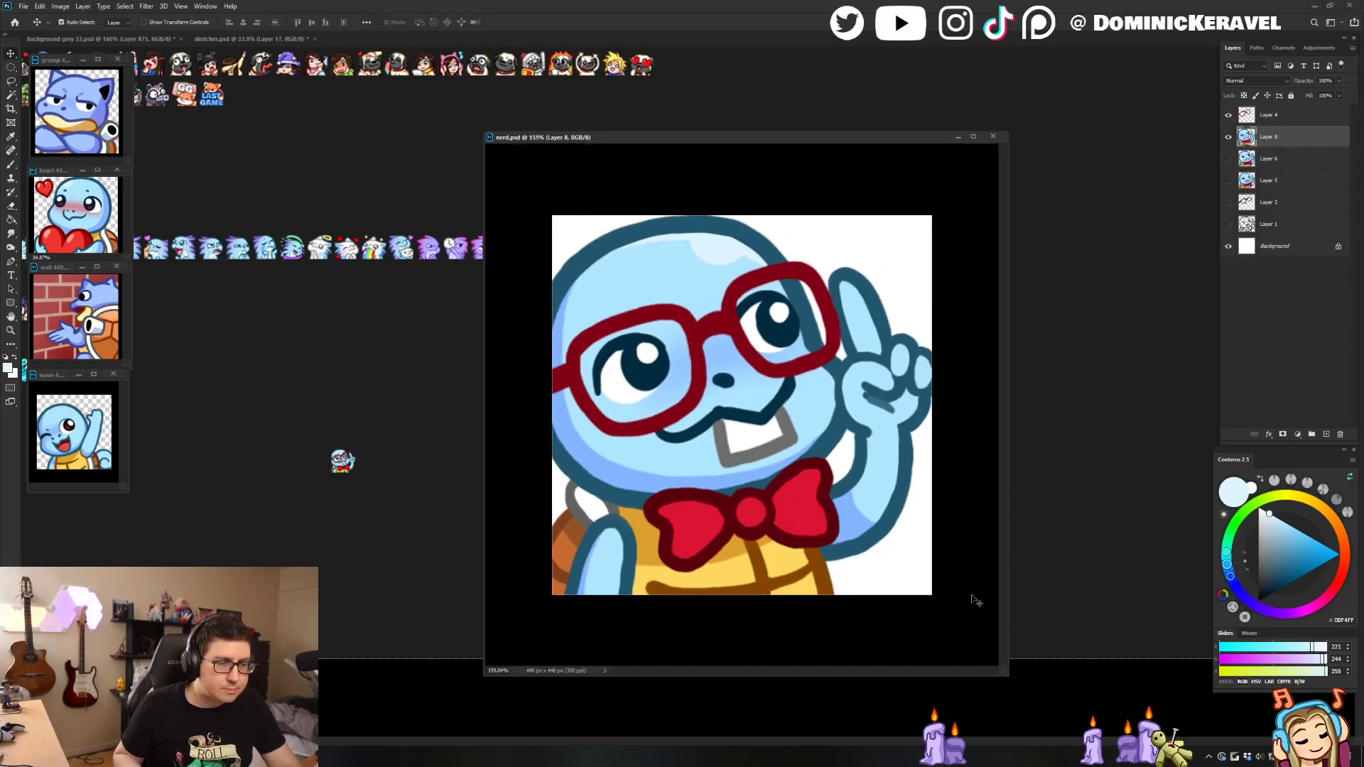
left_click_drag(760, 462, 777, 445)
key("b")
left_click(764, 463, "alt")
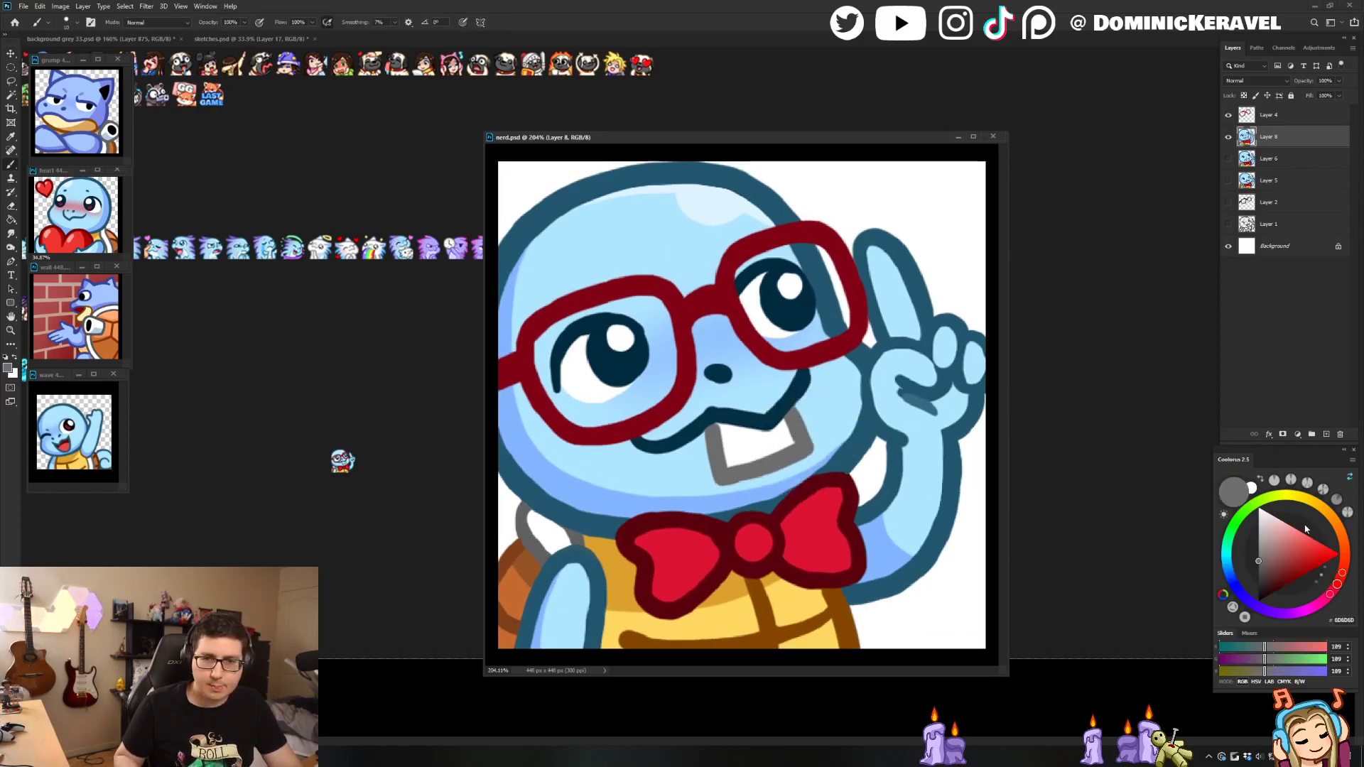
left_click(1259, 565)
key("g")
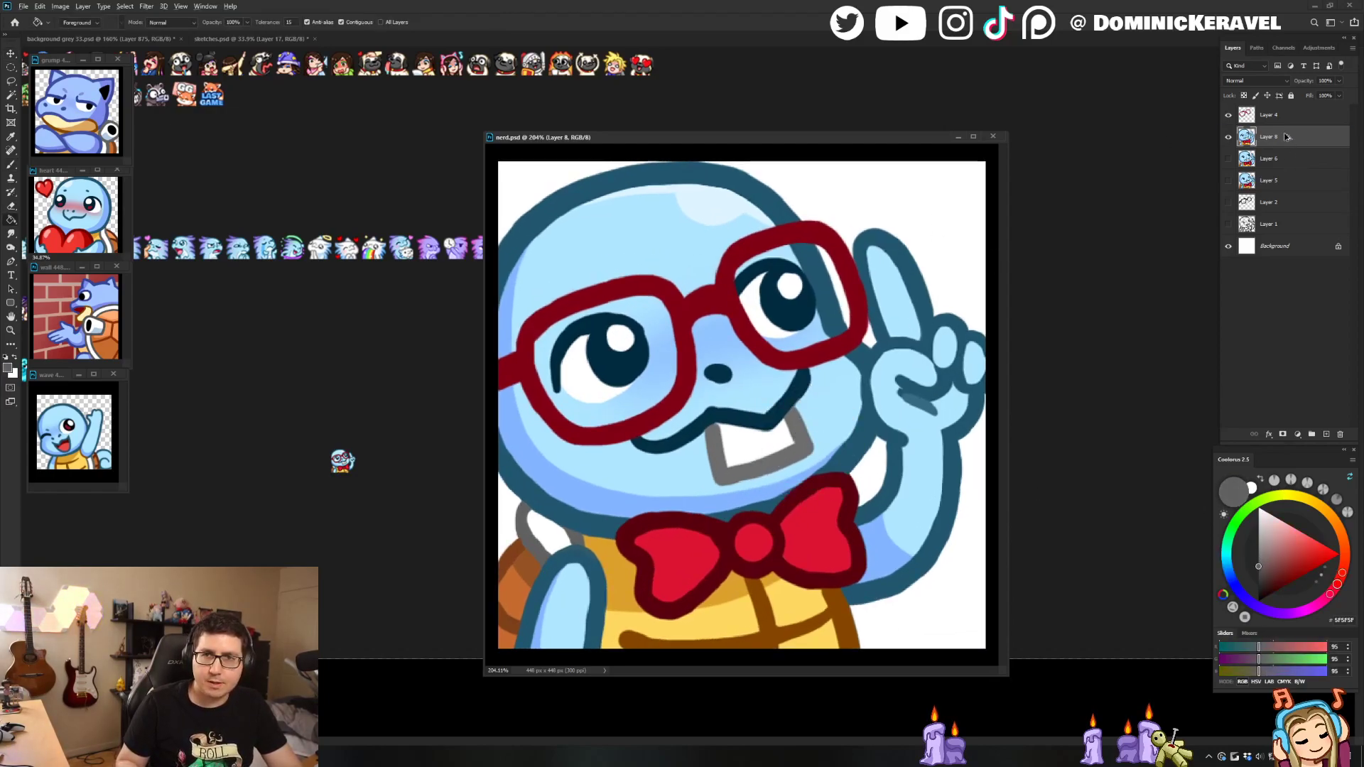
key("ctrl+j")
left_click(1228, 158)
left_click(772, 459)
Step: Paint a short grey line at the upper middle of the tooth to split it into two front teeth
key("b")
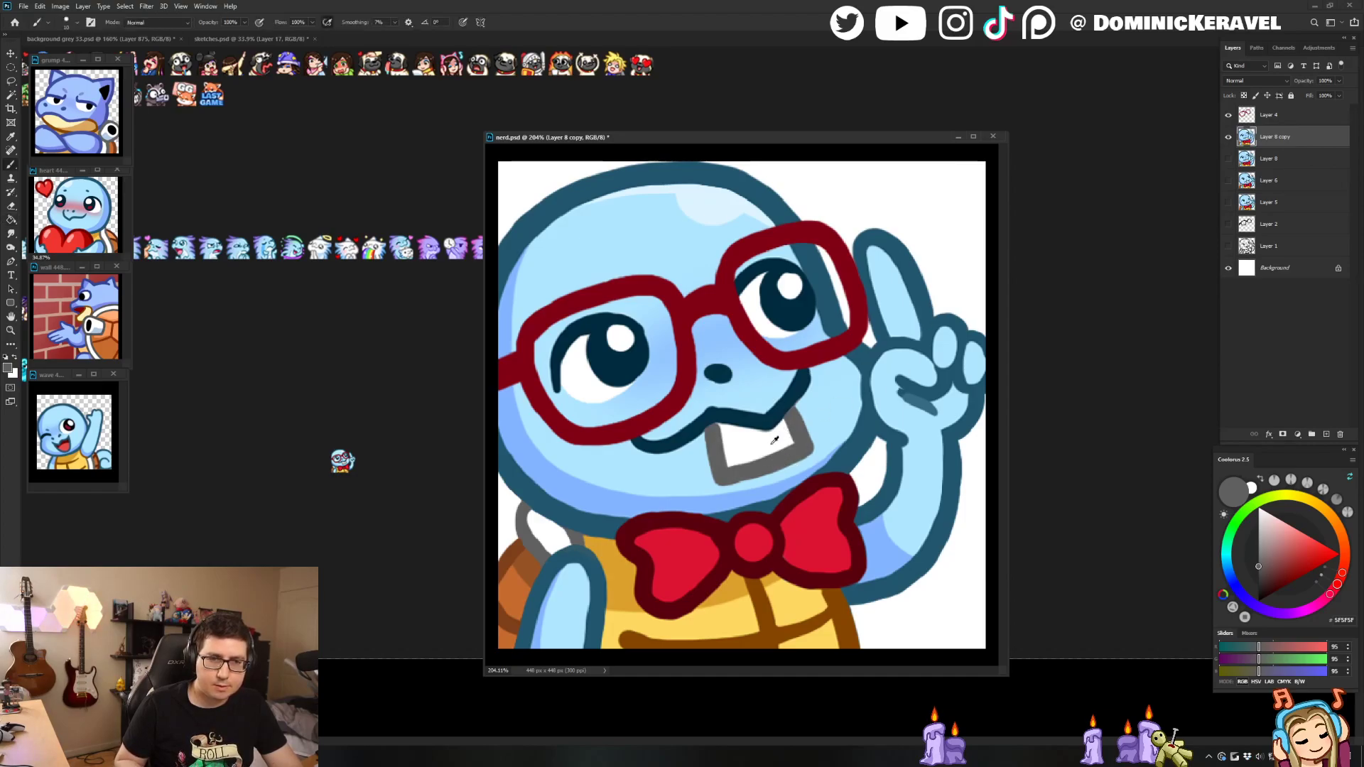
key("x")
key("x")
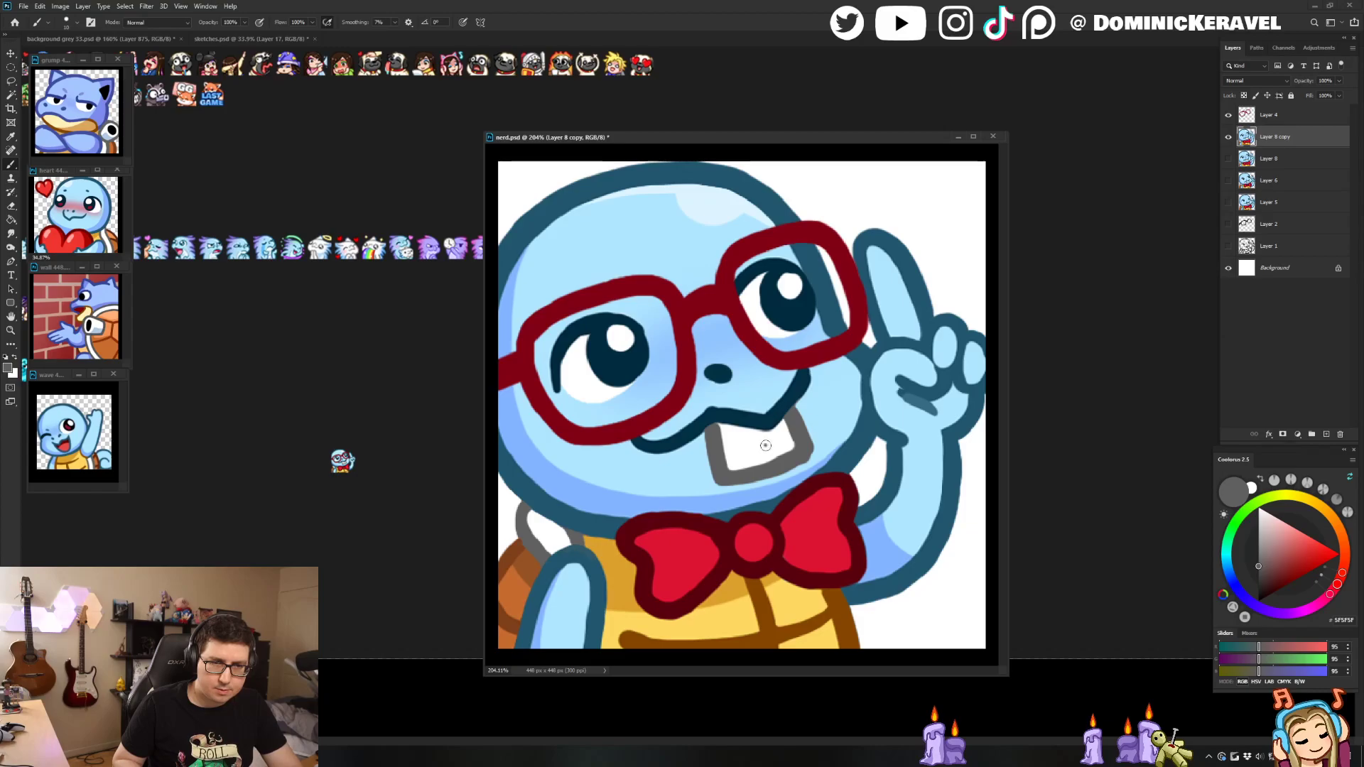
left_click_drag(765, 446, 762, 433)
key("ctrl+alt+i")
key("Escape")
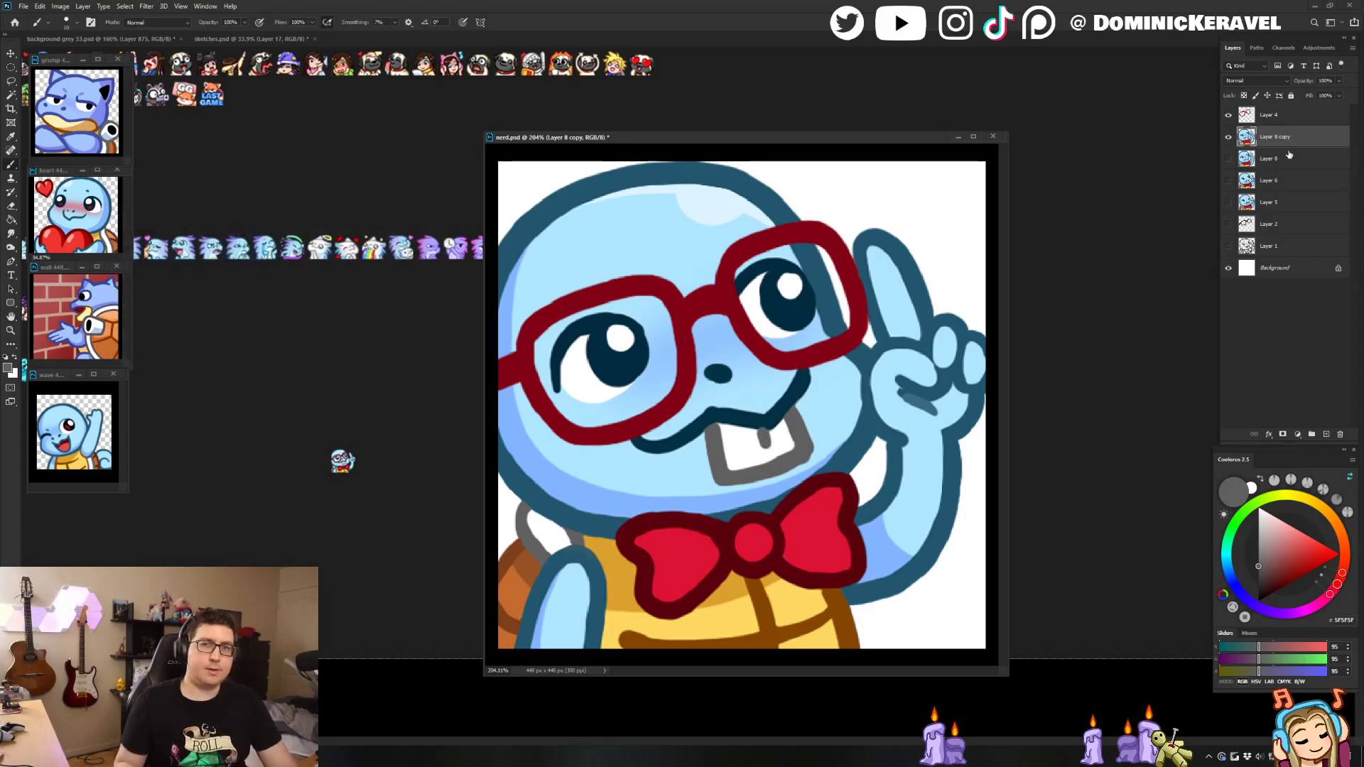
Step: Merge Layer 4 with Layer 8 copy, shrink the image to 28 px, and place a preview copy on the grey background sheet
left_click(1291, 115, "shift")
key("ctrl+e")
key("ctrl+alt+i")
type("32")
key("Return")
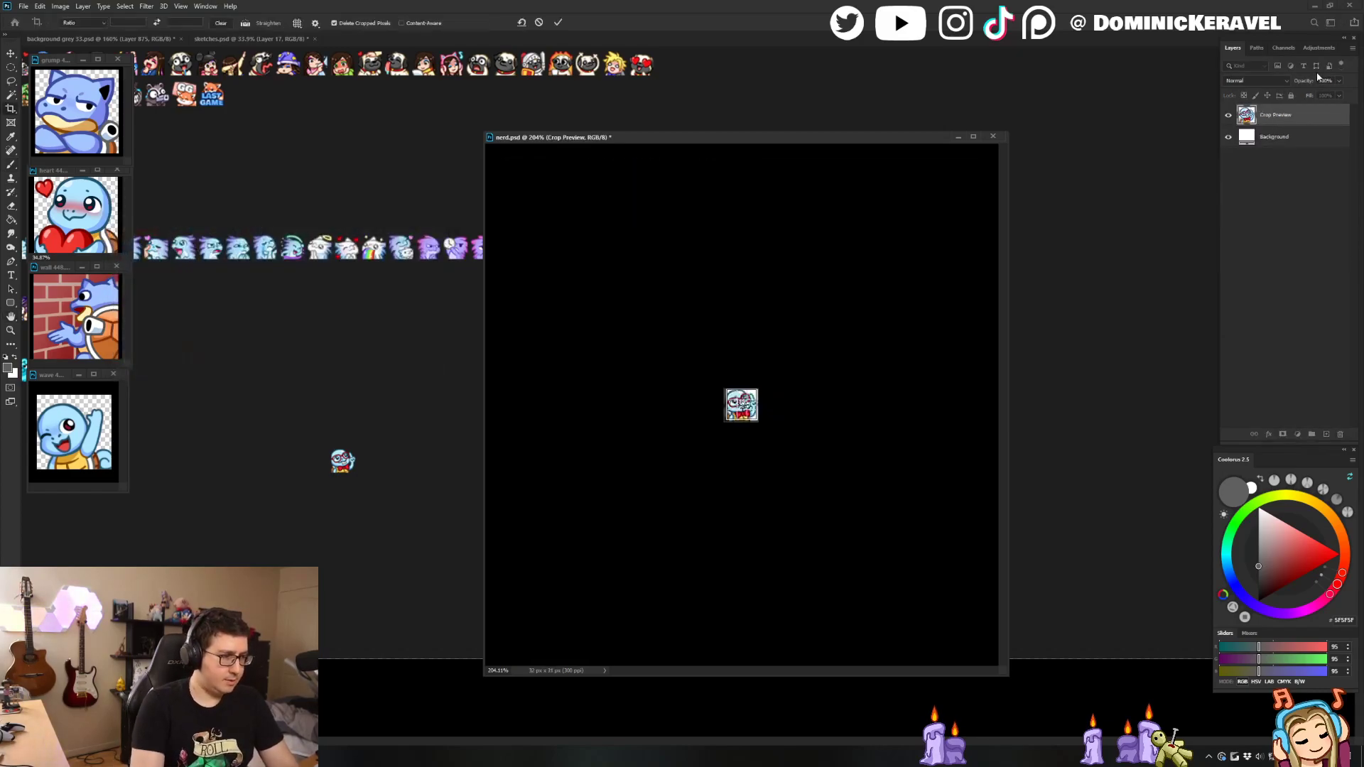
key("v")
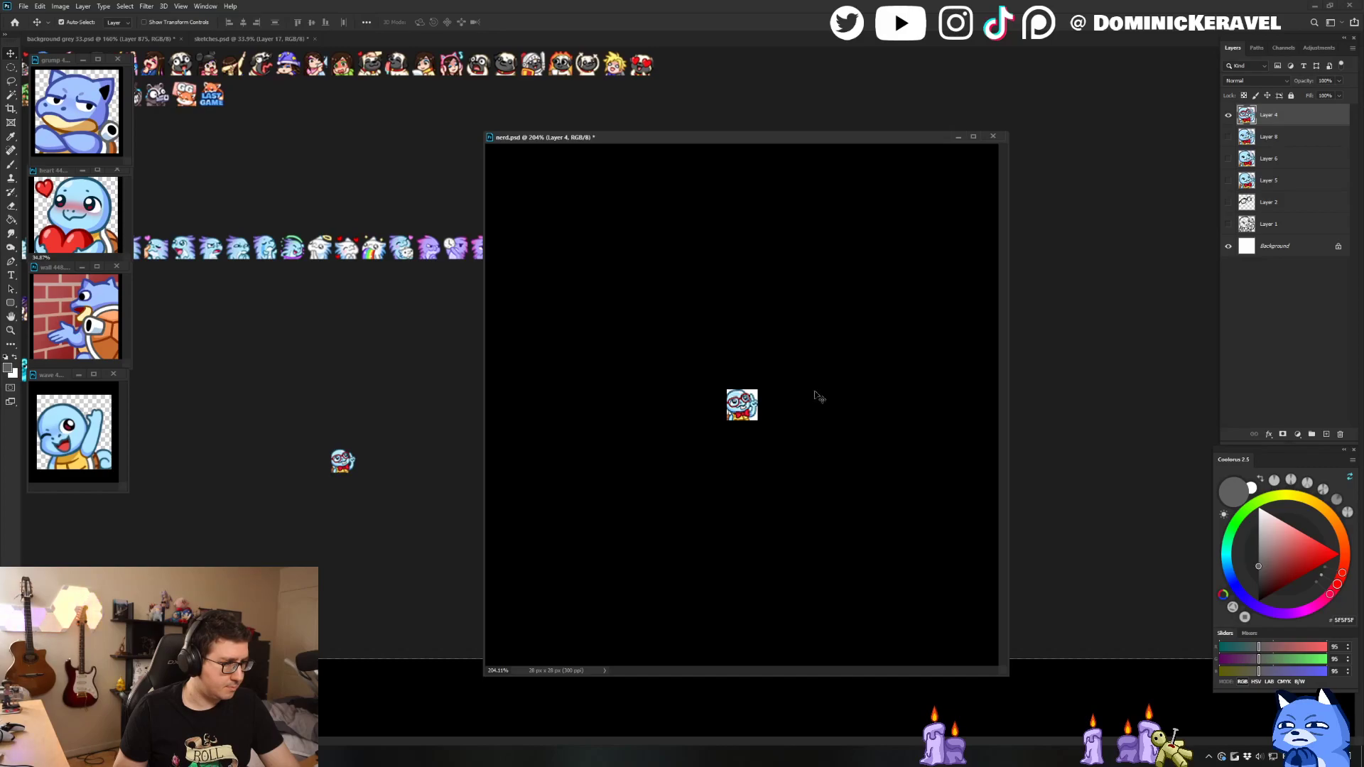
left_click_drag(741, 412, 439, 409)
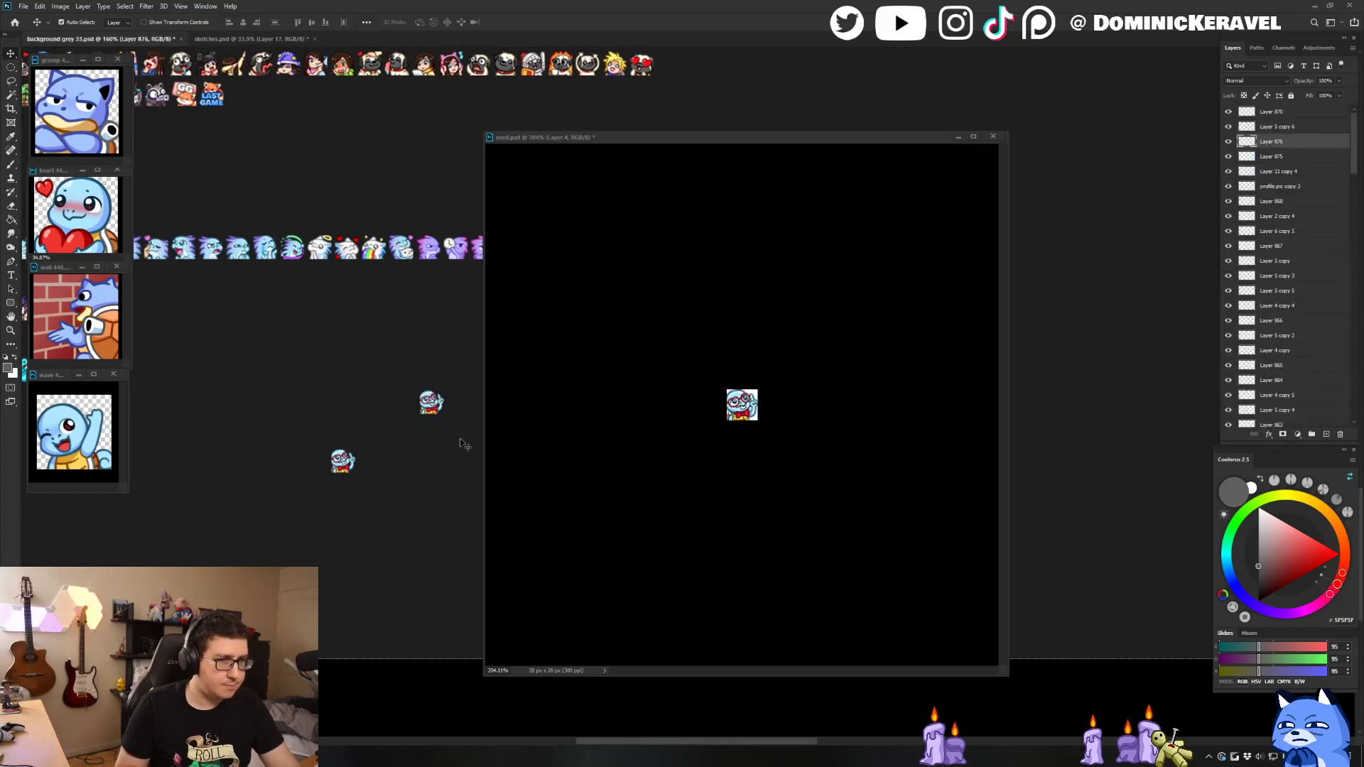
Step: Undo the resize and merge in nerd.psd to restore the full-size artwork on separate layers
left_click(548, 482)
key("ctrl+z")
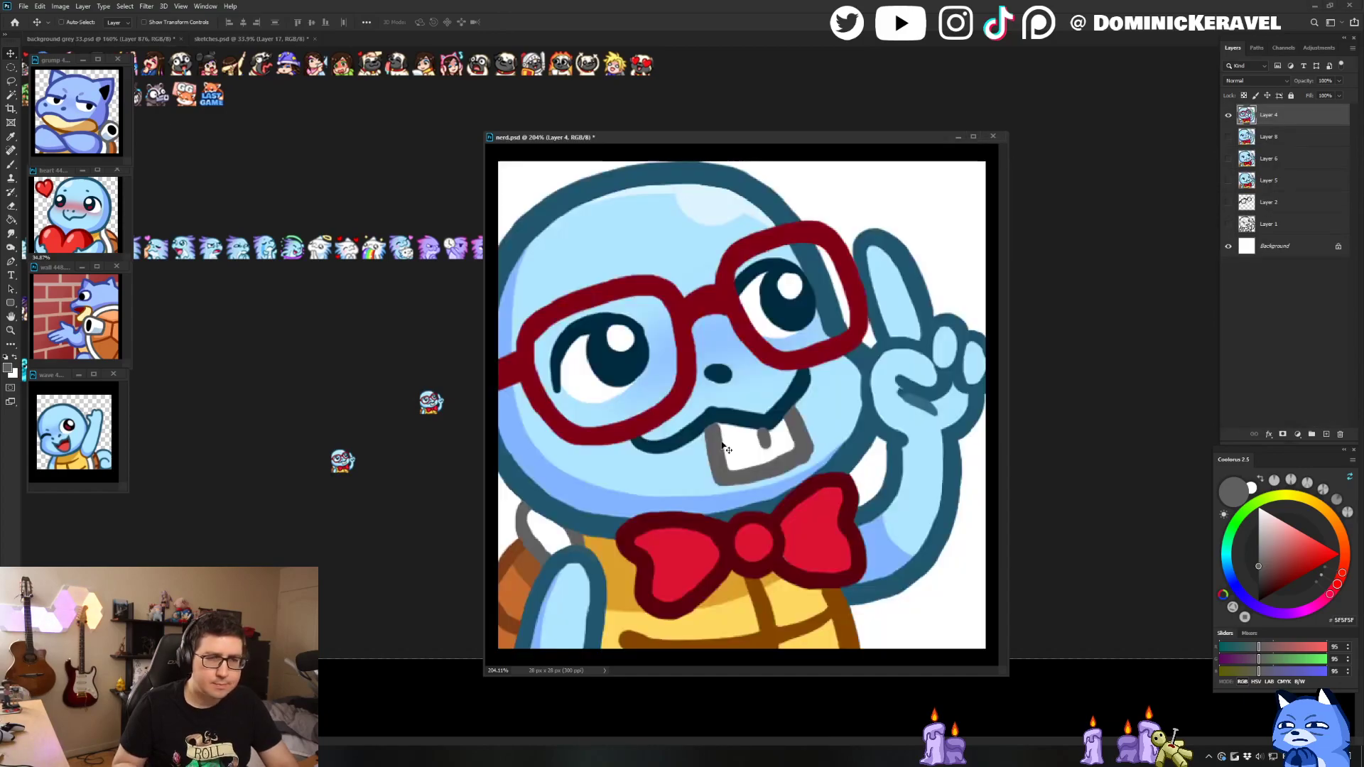
key("ctrl+z")
key("b")
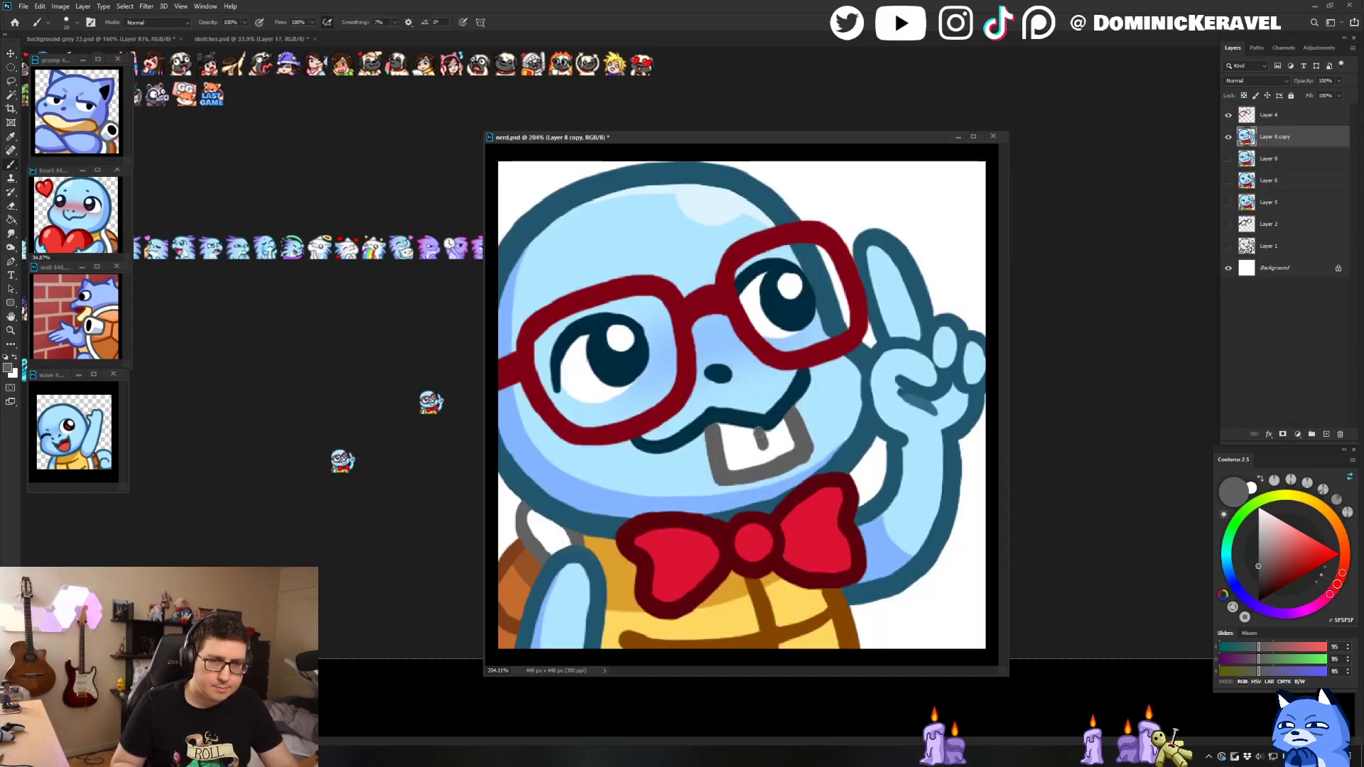
Step: Merge Layer 8 copy and Layer 4, resize the image to 28 px, and copy the small emote beside the other previews on the grey sheet
left_click(1279, 114, "shift")
key("ctrl+e")
key("ctrl+alt+i")
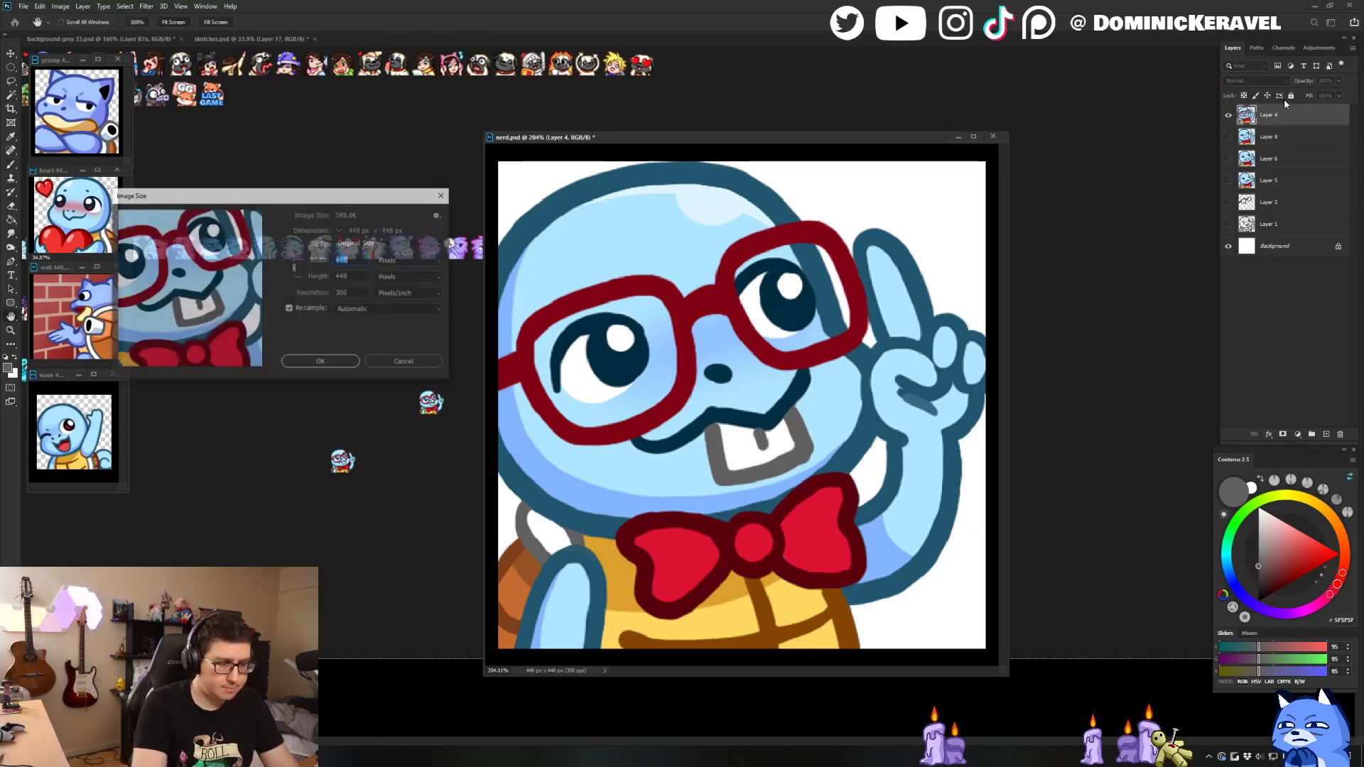
type("28")
key("Return")
key("v")
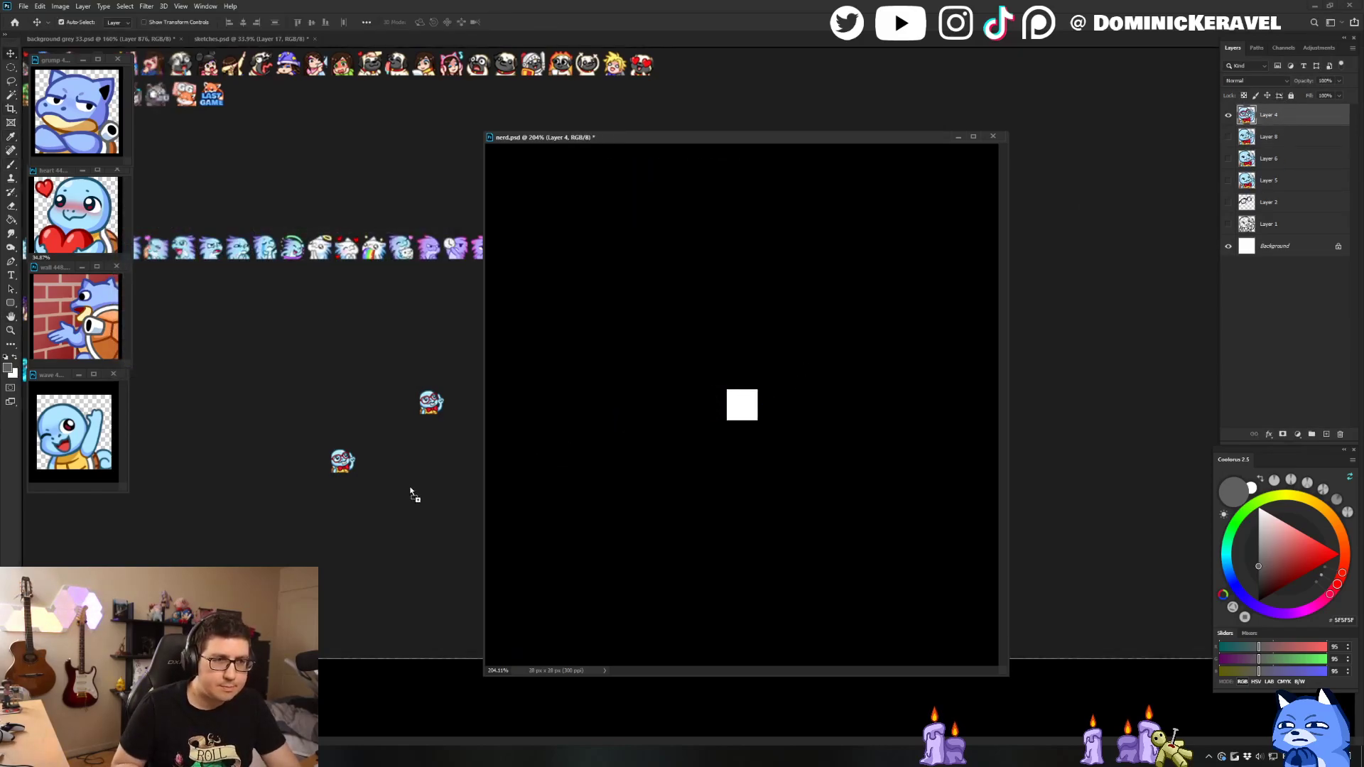
left_click_drag(412, 492, 411, 490)
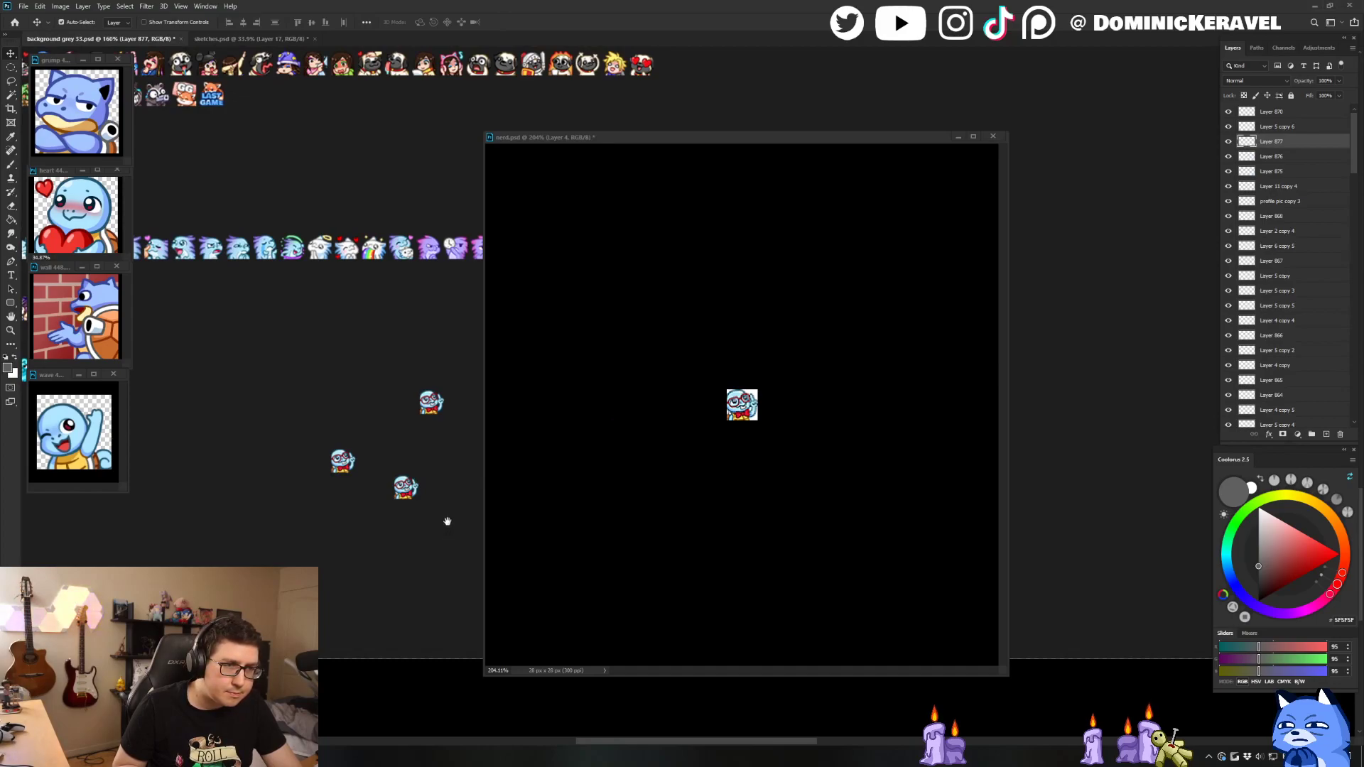
Step: Undo the 28 px resize and the layer merge in nerd.psd
left_click(533, 511)
key("ctrl+z")
key("e")
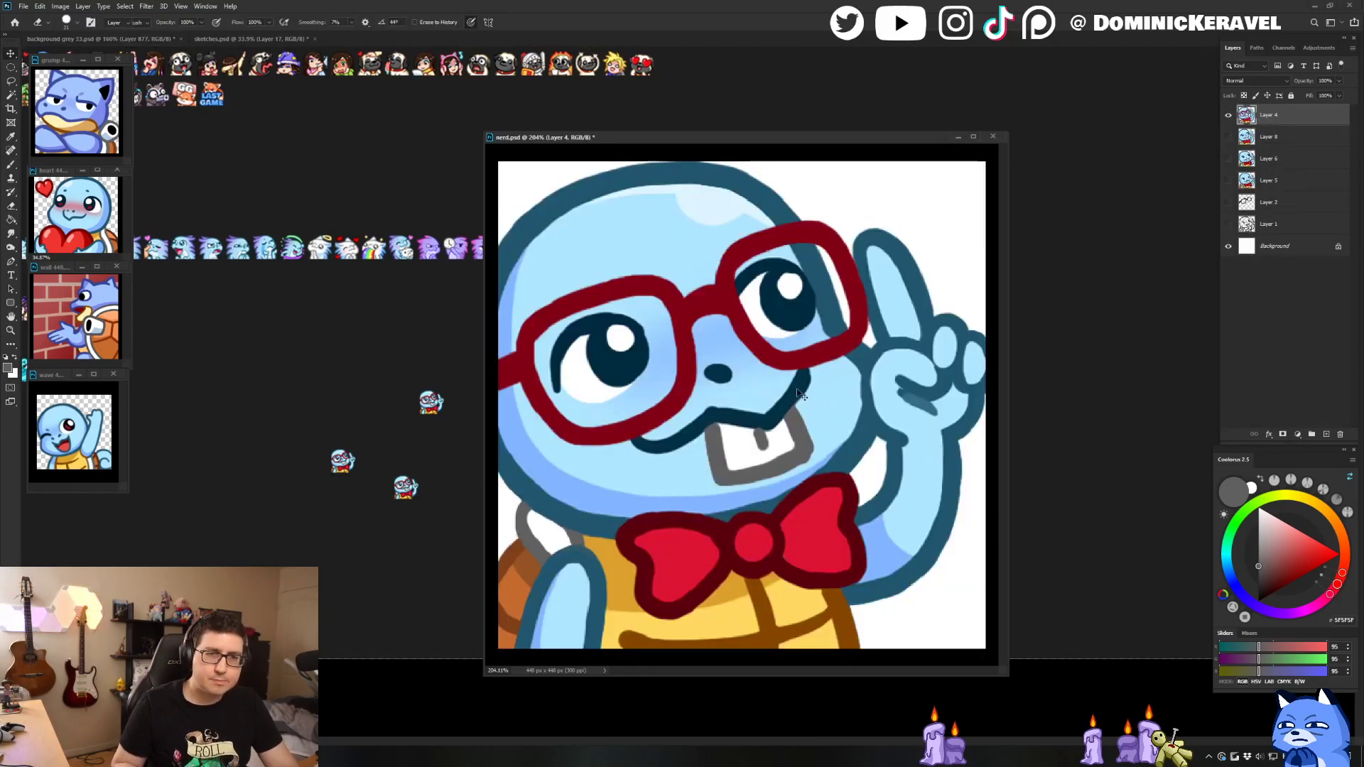
scroll(799, 392, "down", 4)
key("ctrl+z")
scroll(928, 284, "down", 1)
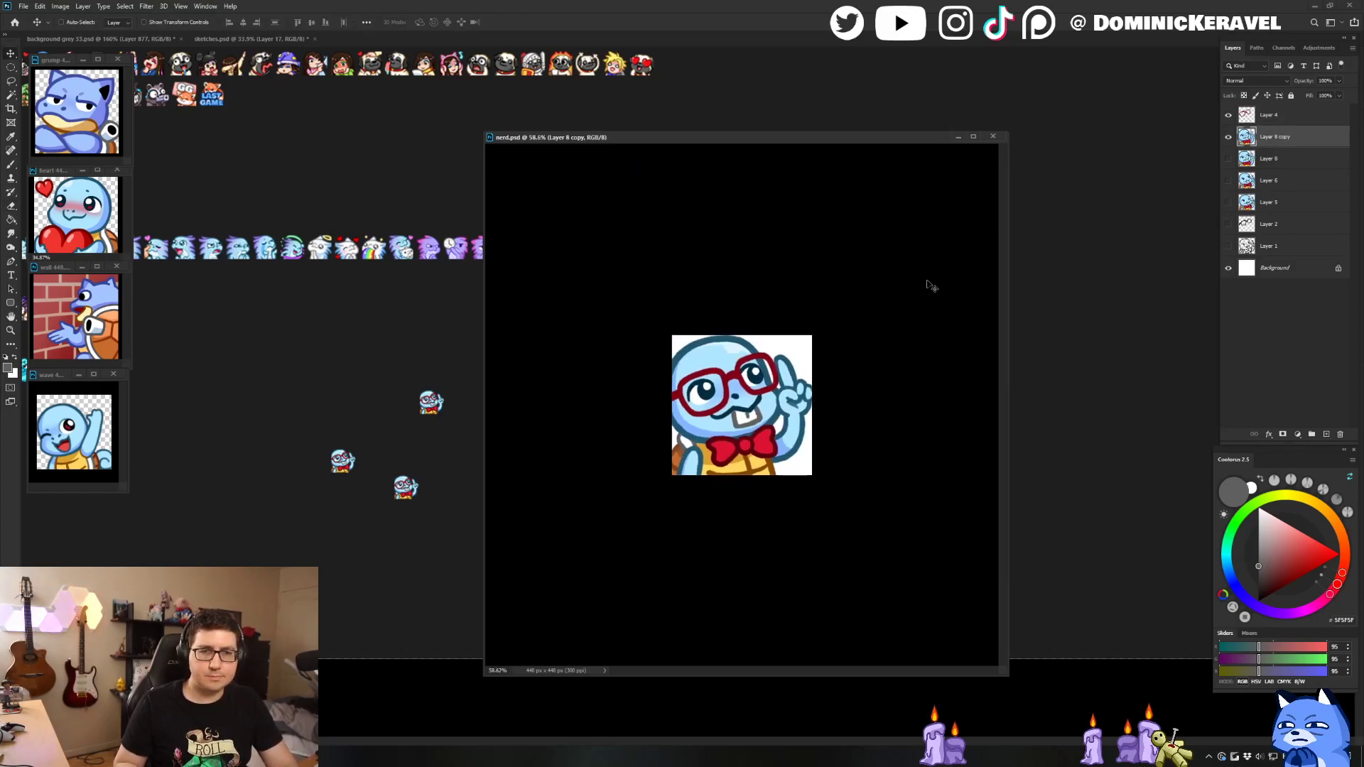
Step: Fill the Background layer of nerd.psd with dark grey 1E1E1E and save the file
key("b")
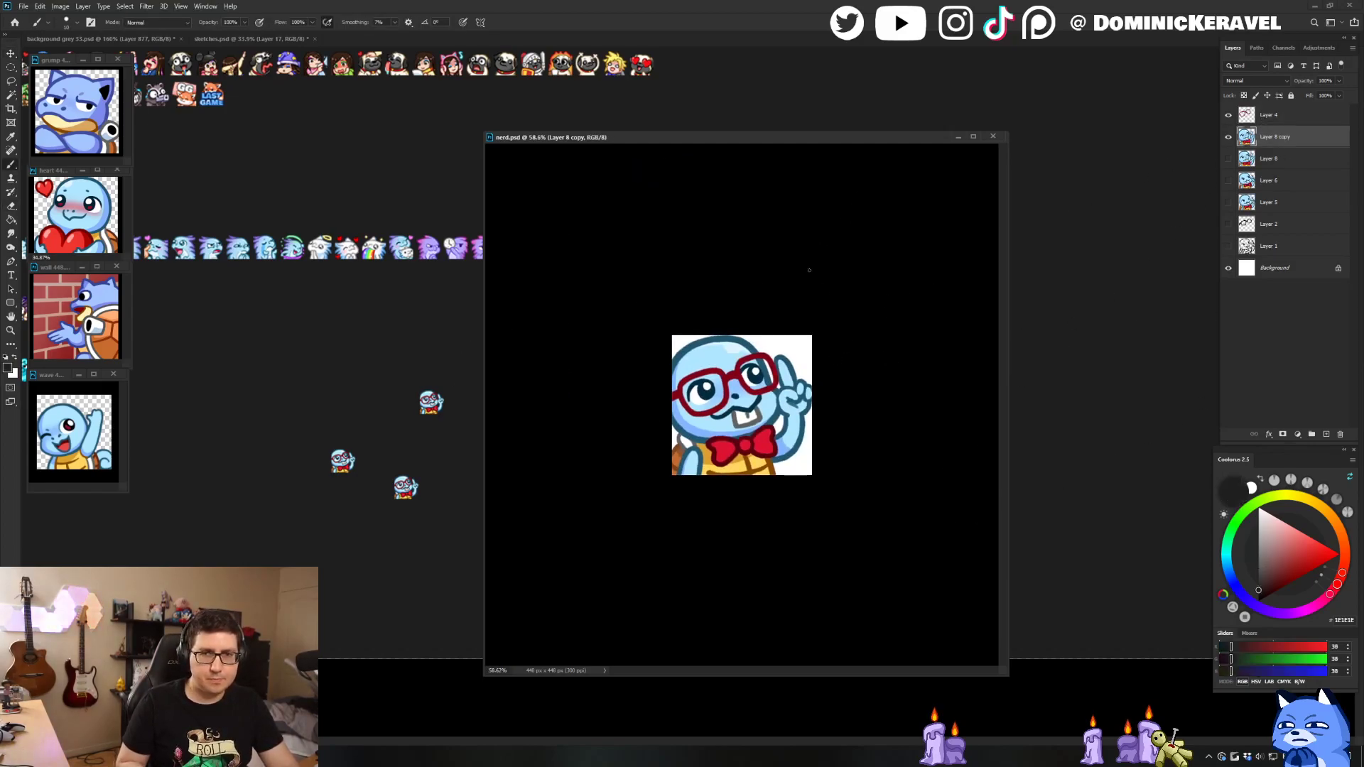
left_click(1265, 274)
key("alt+BackSpace")
key("v")
left_click(801, 388)
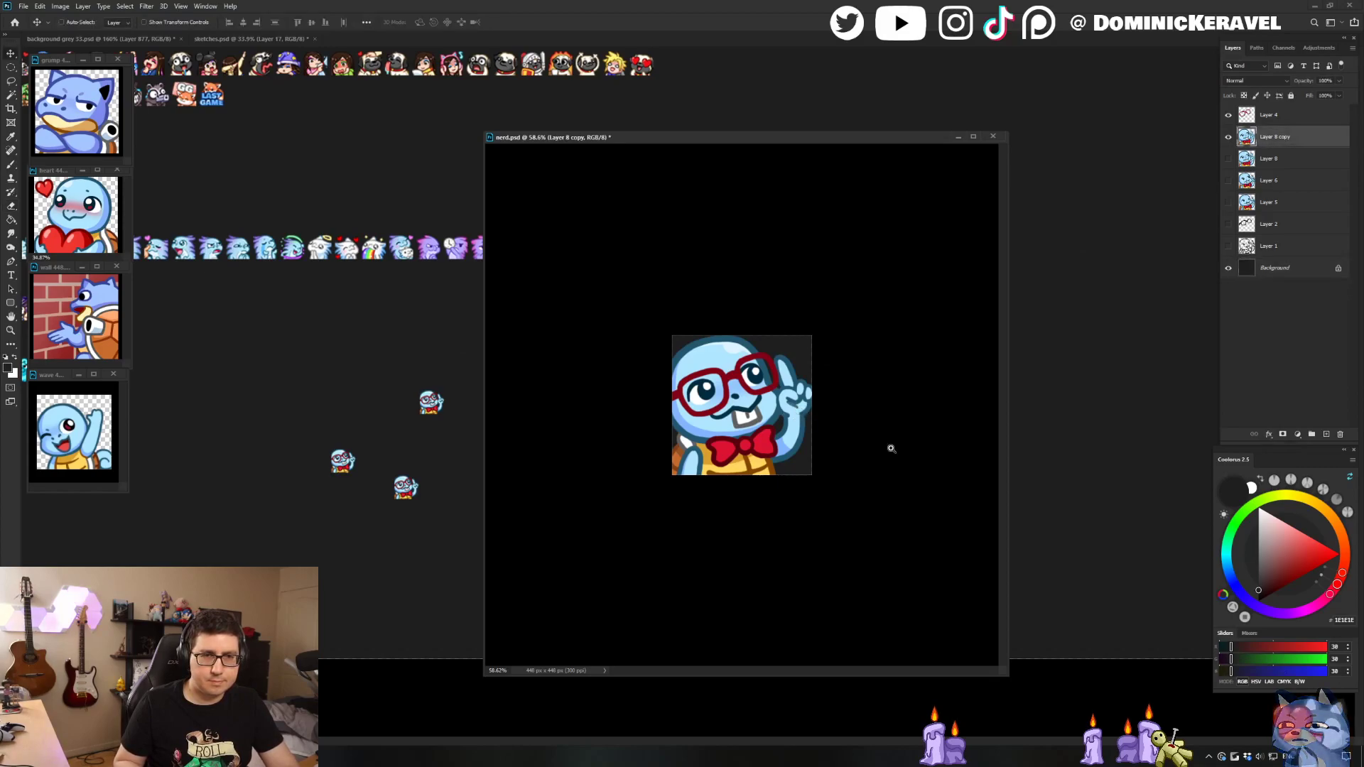
key("ctrl+s")
Step: Shrink the nerd.psd window, move it clear of the small previews, and switch to the grey background sheet
left_click_drag(1008, 667, 695, 314)
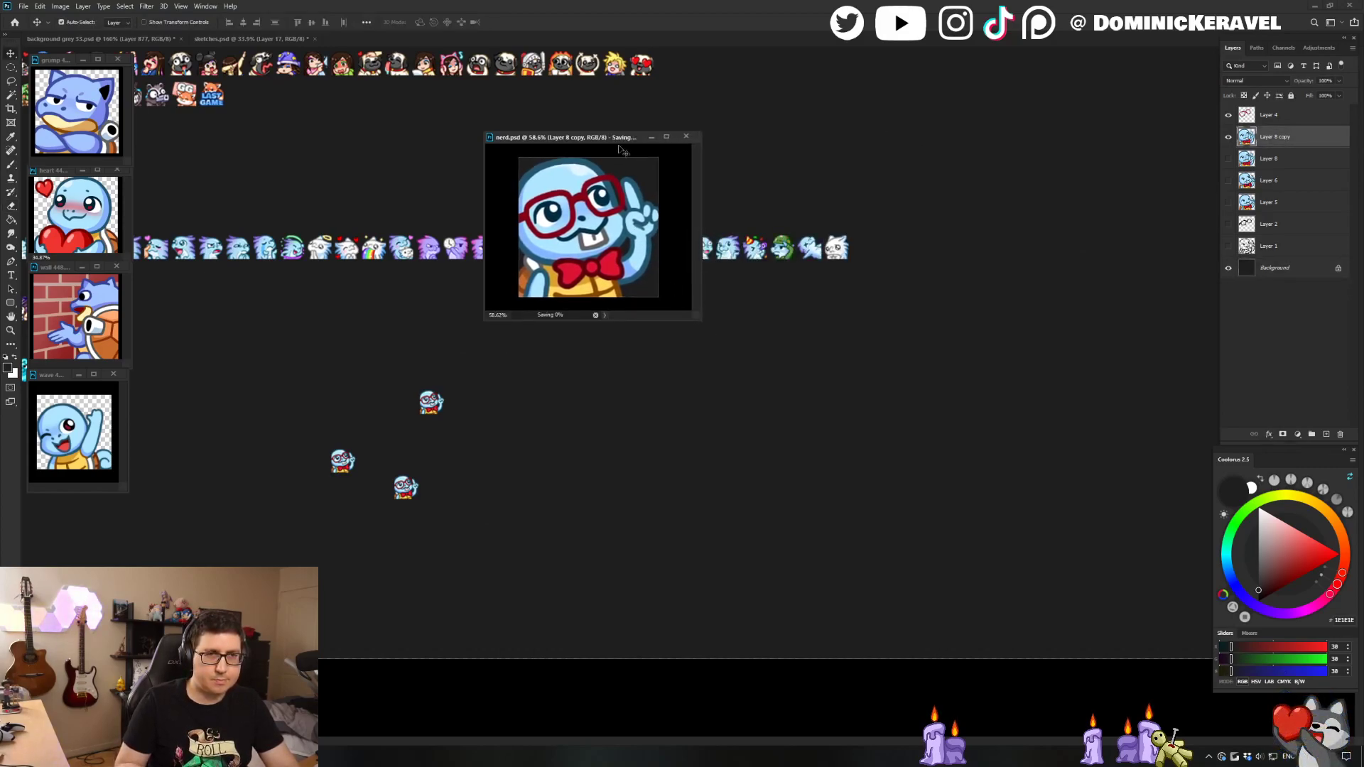
left_click_drag(646, 136, 1156, 49)
left_click(588, 416)
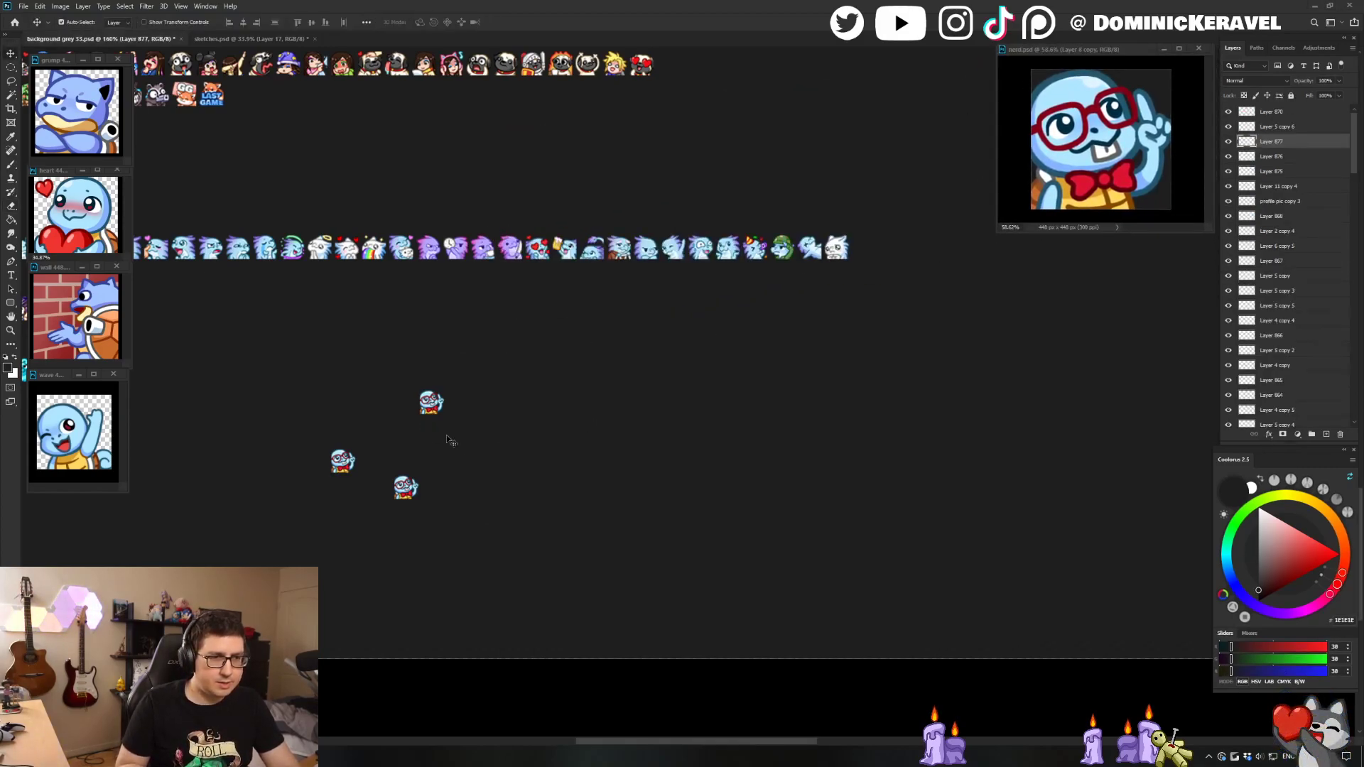
Step: Delete two of the three small nerd previews on the grey sheet and move the remaining one near the cyan emote row
key("ctrl+z")
key("ctrl+shift+z")
left_click_drag(468, 381, 414, 425)
key("Delete")
left_click_drag(317, 441, 294, 488)
key("Delete")
left_click_drag(362, 454, 655, 358)
left_click_drag(574, 373, 484, 286)
Step: Duplicate Layer 4 in nerd.psd, hide the original, and recolour the copy's glasses frame with the brighter red A00920
left_click_drag(1080, 49, 906, 192)
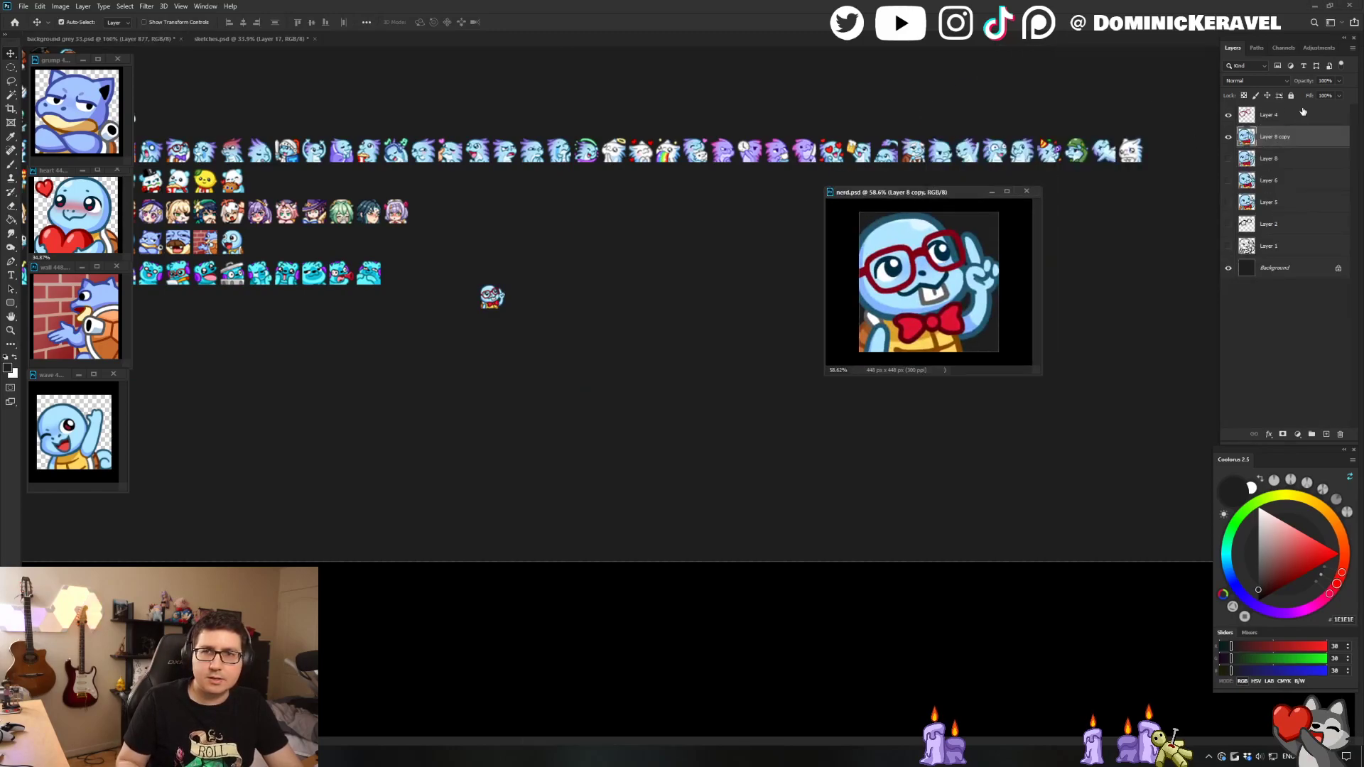
left_click(1283, 114)
left_click_drag(1284, 108, 1283, 106)
left_click(1228, 136)
key("b")
left_click(919, 250, "alt")
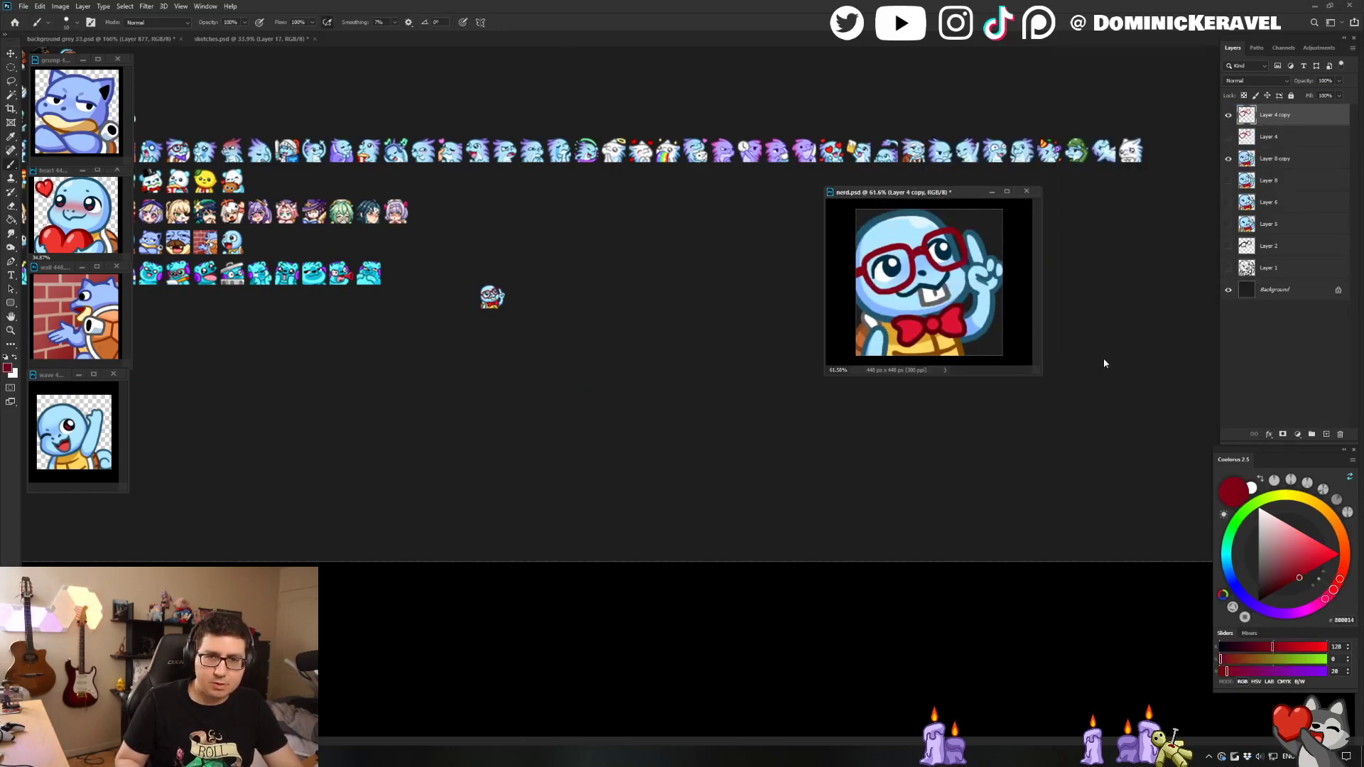
left_click_drag(1303, 579, 1306, 570)
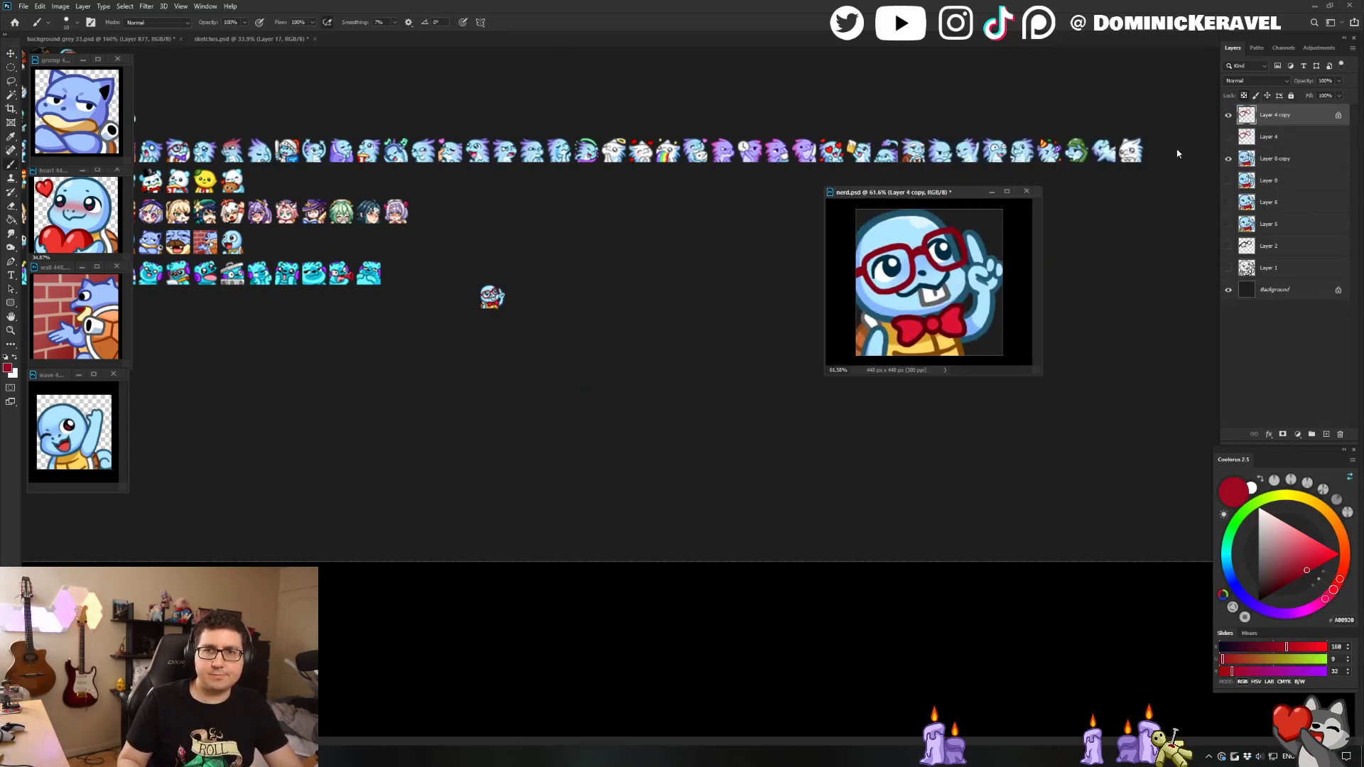
key("g")
Step: Merge the recoloured glasses with Layer 8 copy, shrink the image to 28 px, and place it beside the existing nerd preview on the grey sheet
left_click(1279, 162, "shift")
key("ctrl+e")
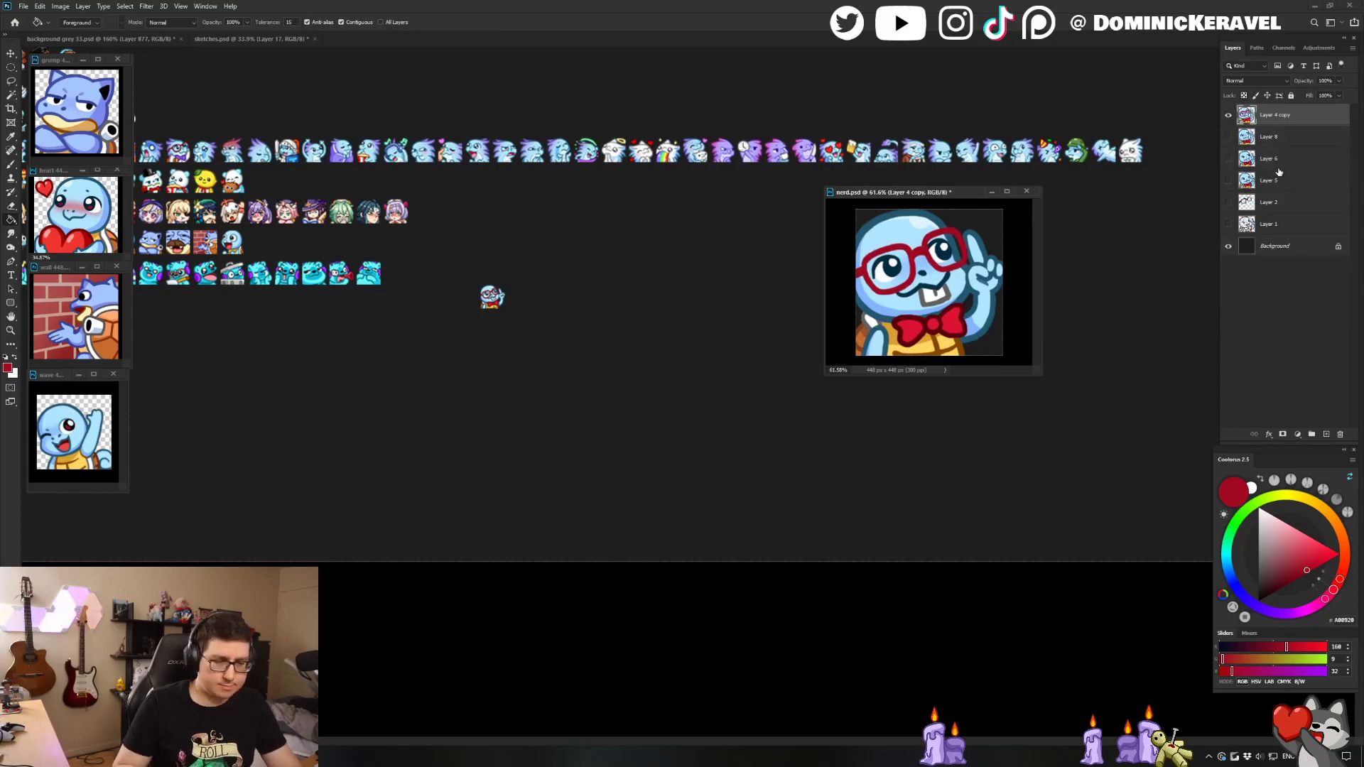
key("ctrl+alt+i")
type("28")
key("Return")
key("v")
left_click_drag(929, 288, 589, 302)
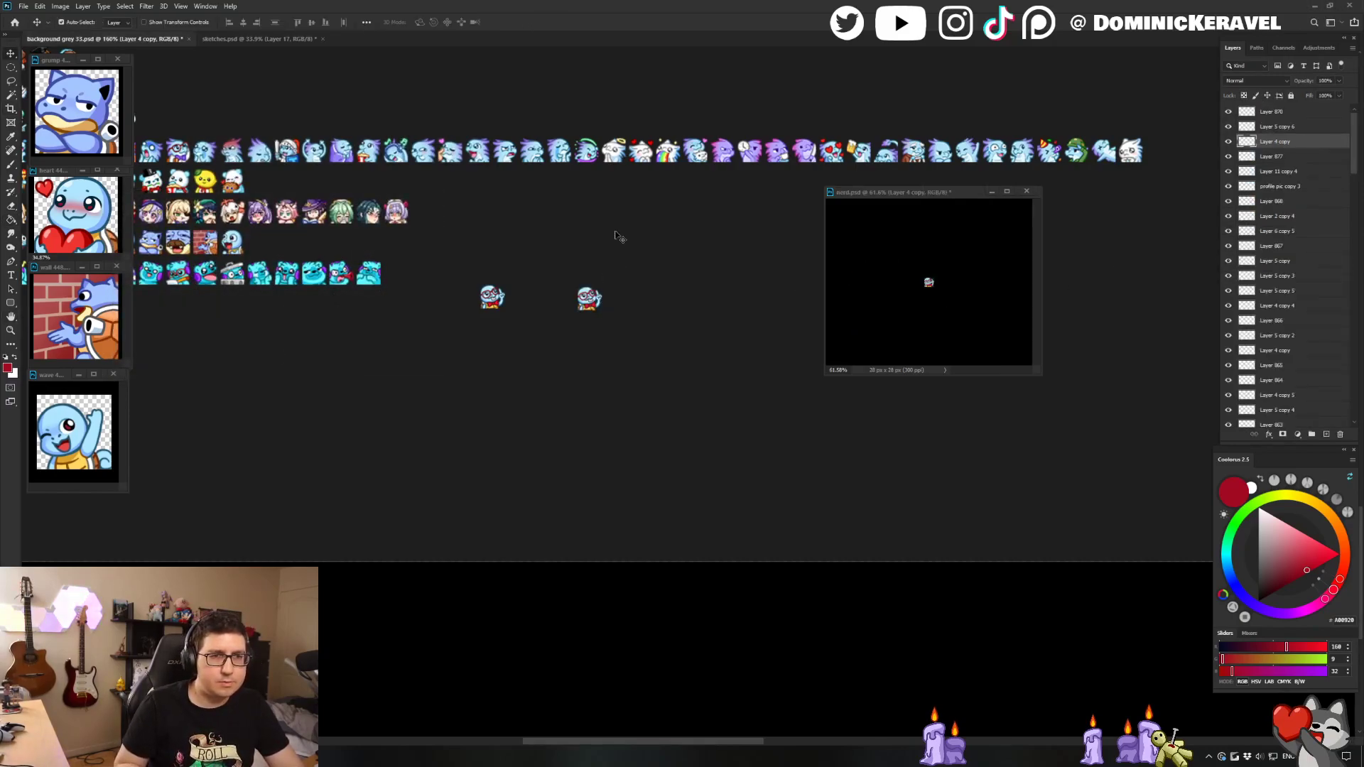
Step: Undo the resize and merge so the glasses are on their own layer again, and enlarge the nerd.psd window
left_click(926, 281)
key("ctrl+z")
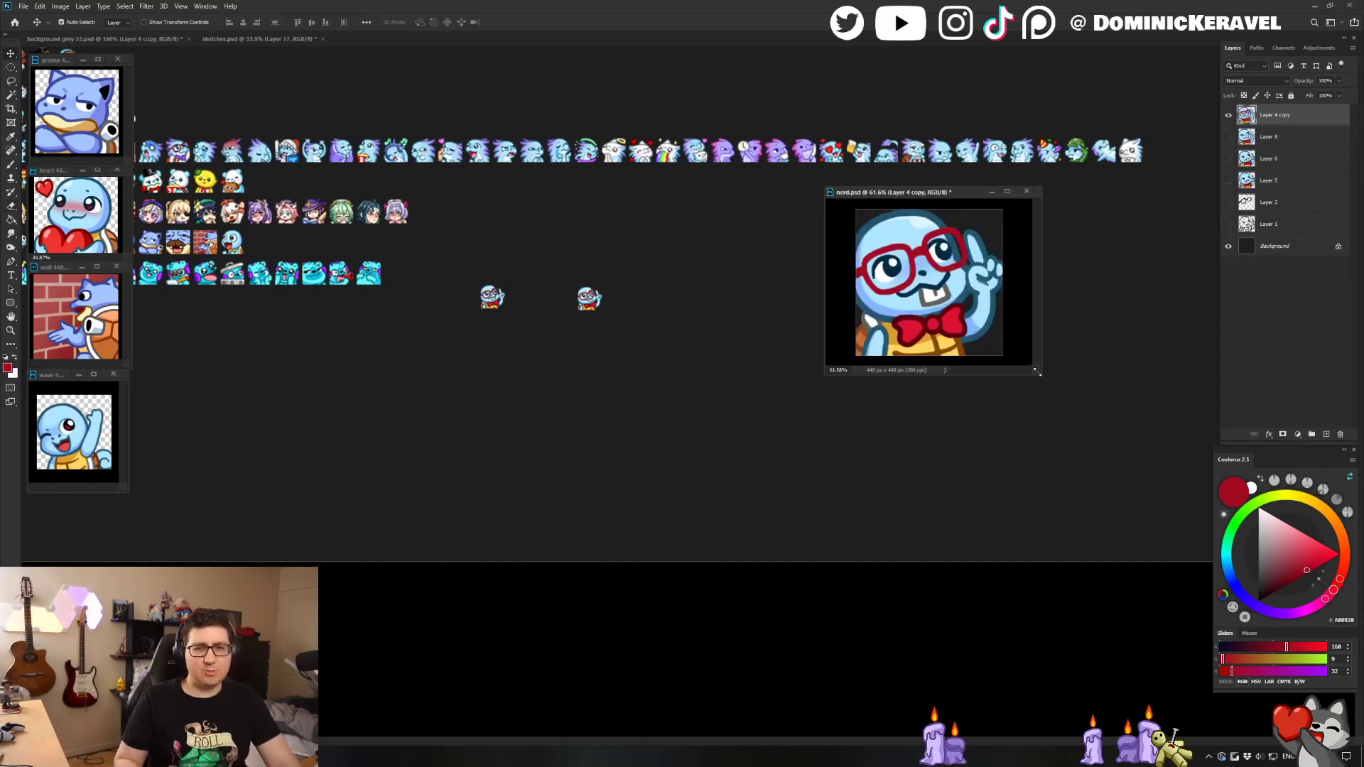
left_click_drag(1037, 371, 1091, 453)
left_click_drag(975, 194, 956, 199)
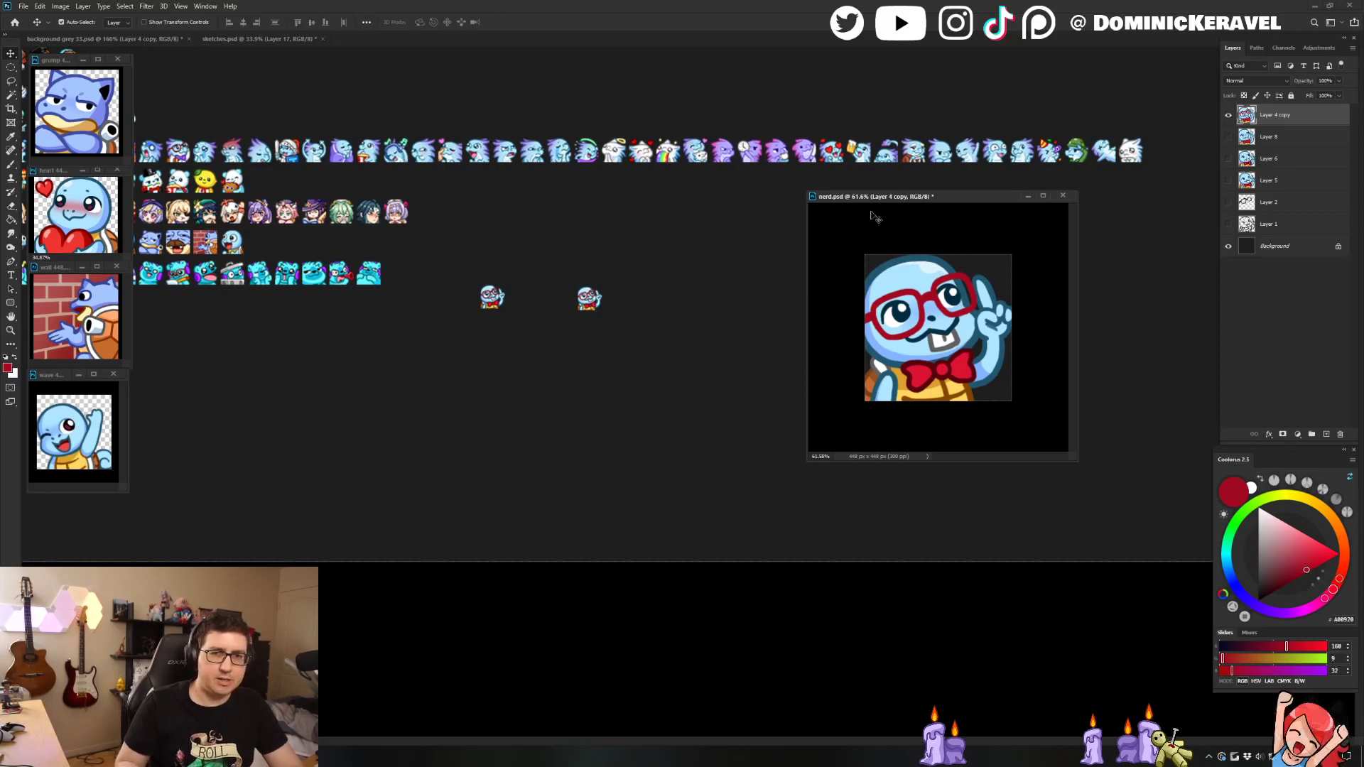
left_click_drag(935, 195, 932, 192)
key("ctrl+z")
key("ctrl+plus")
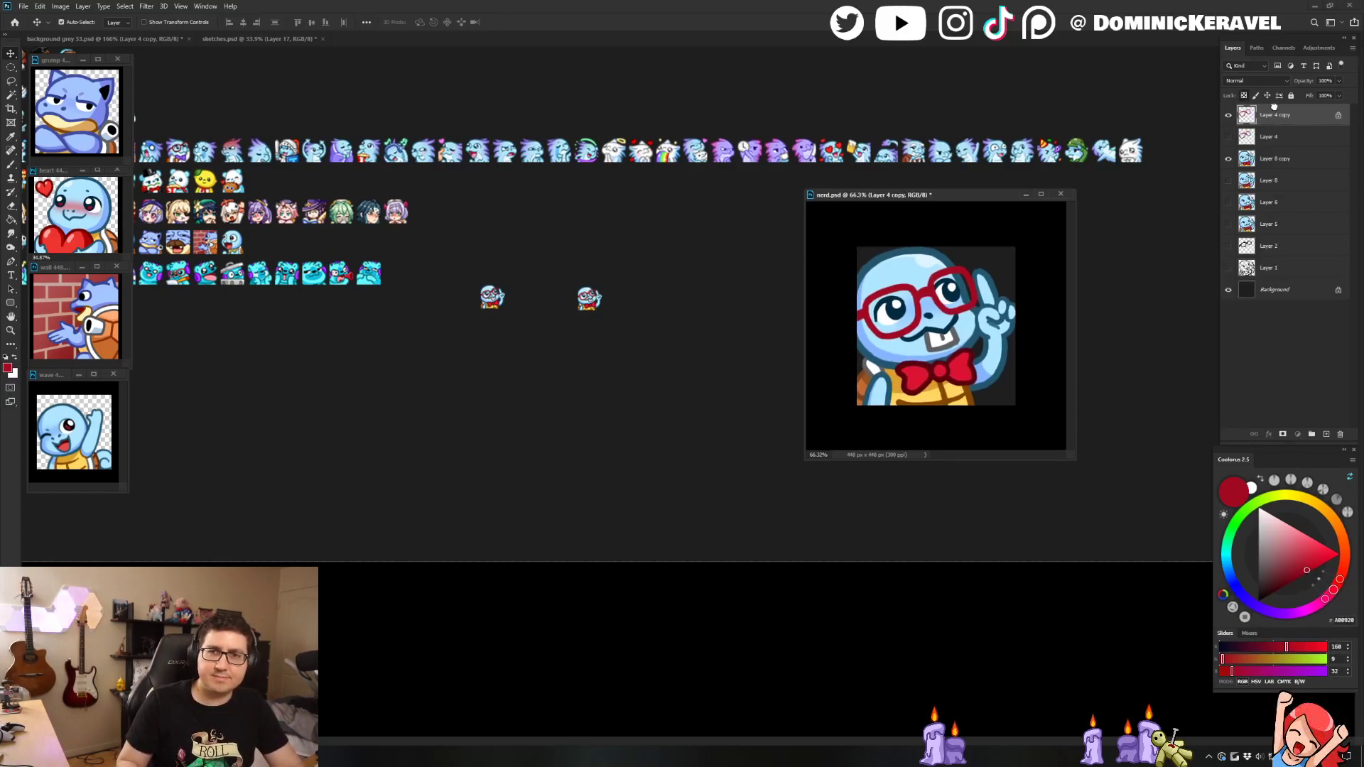
Step: Duplicate Layer 4 copy, hide the original, and unlock the duplicate's transparent pixels in a larger nerd.psd window
key("ctrl+j")
left_click_drag(1075, 459, 1103, 487)
left_click_drag(805, 489, 713, 588)
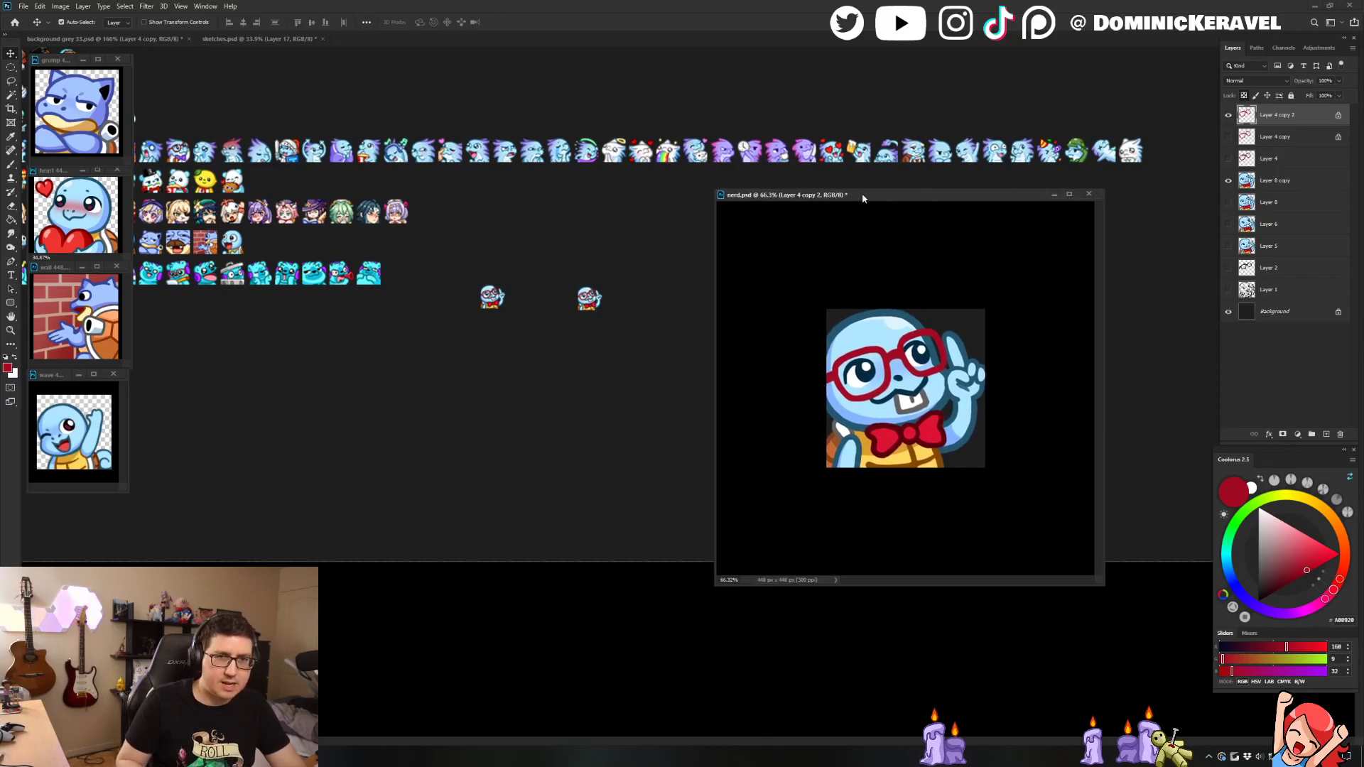
left_click_drag(862, 195, 807, 186)
key("slash")
scroll(828, 388, "up", 4)
key("b")
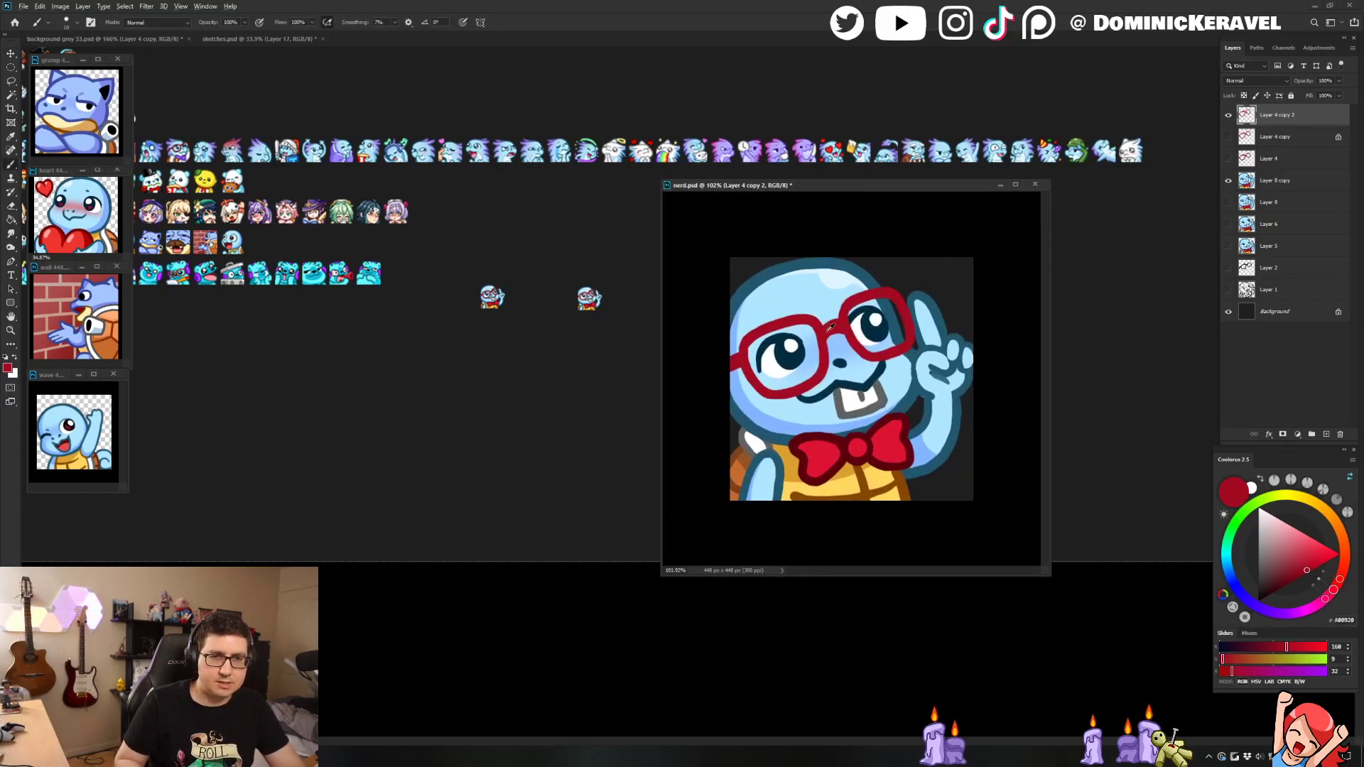
key("v")
key("b")
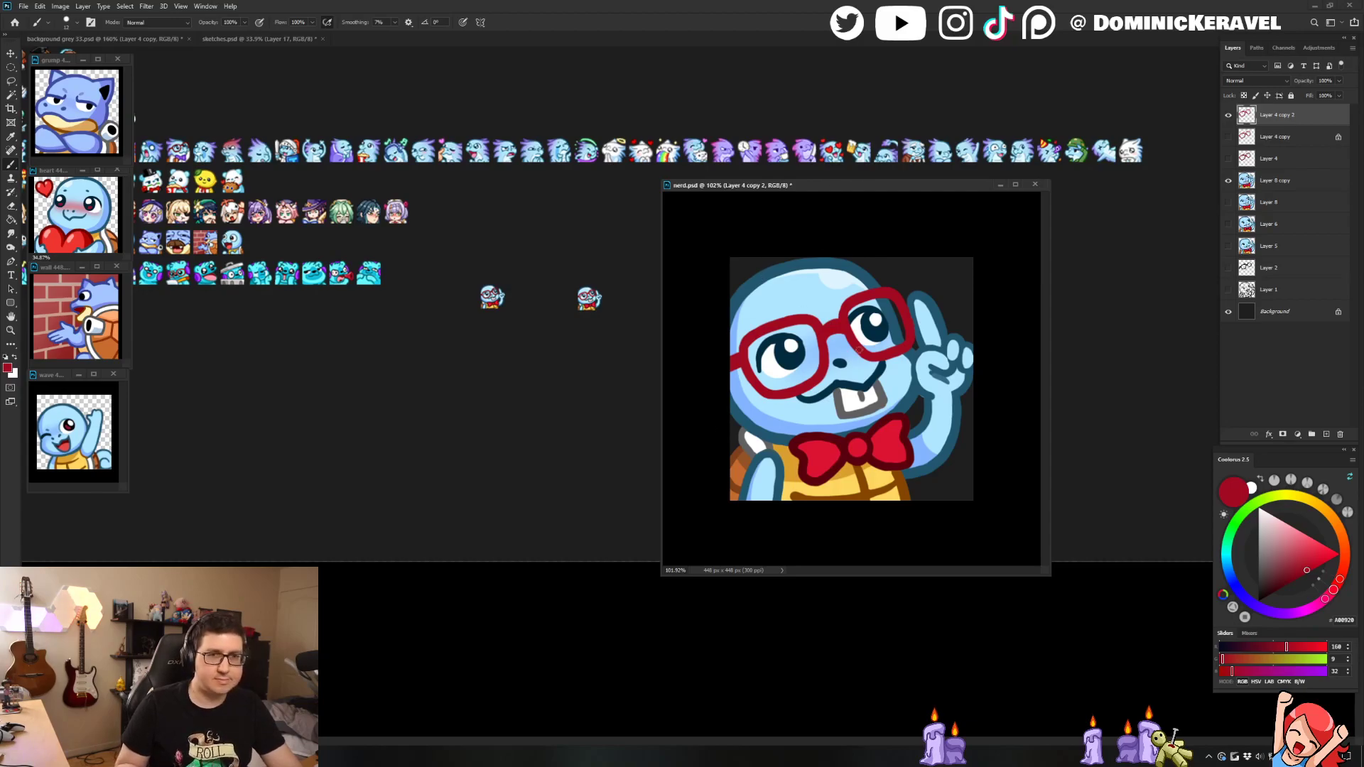
Step: Refine the upper edge and outer corner of the larger lens frame by alternately painting in red A00920 and erasing
scroll(812, 331, "up", 2)
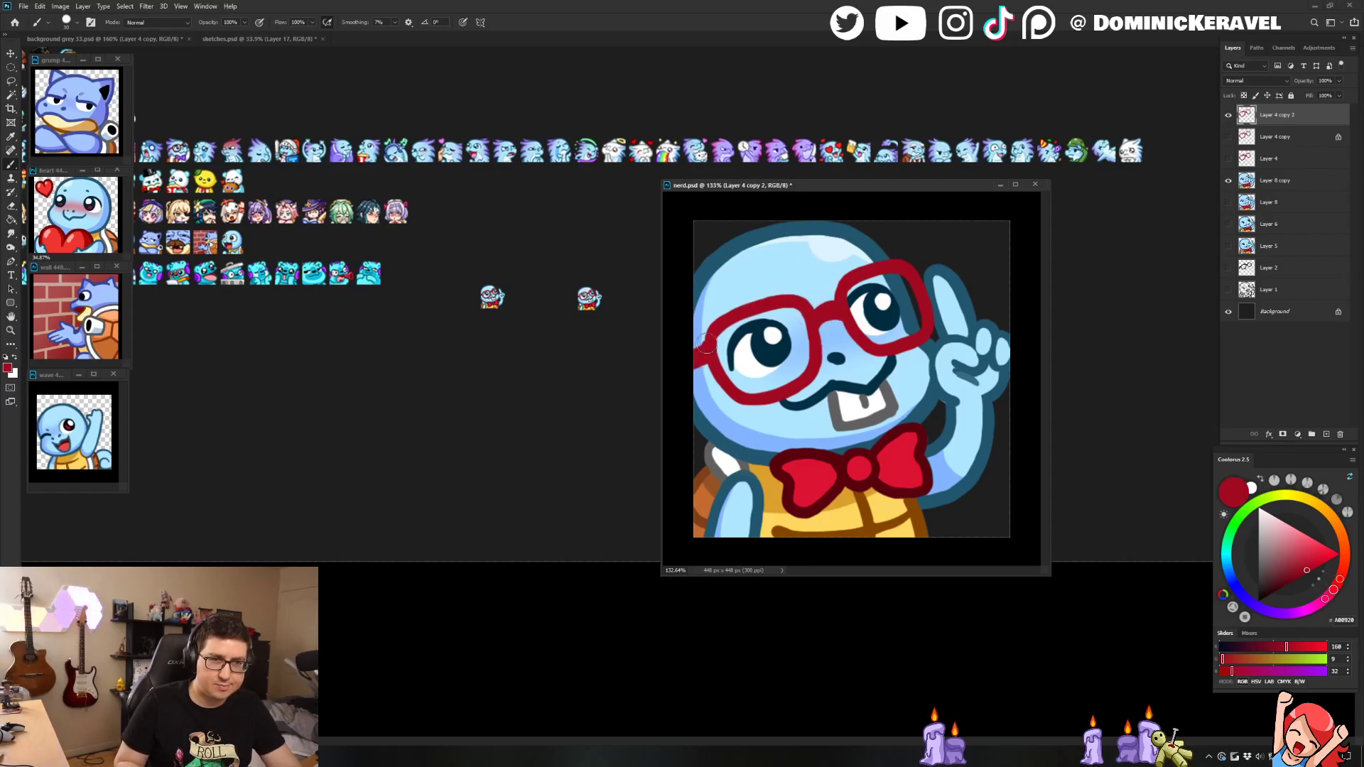
mouse_move(722, 324)
left_mouse_down()
mouse_move(704, 352)
mouse_move(712, 327)
mouse_move(775, 301)
left_mouse_up()
key("ctrl+z")
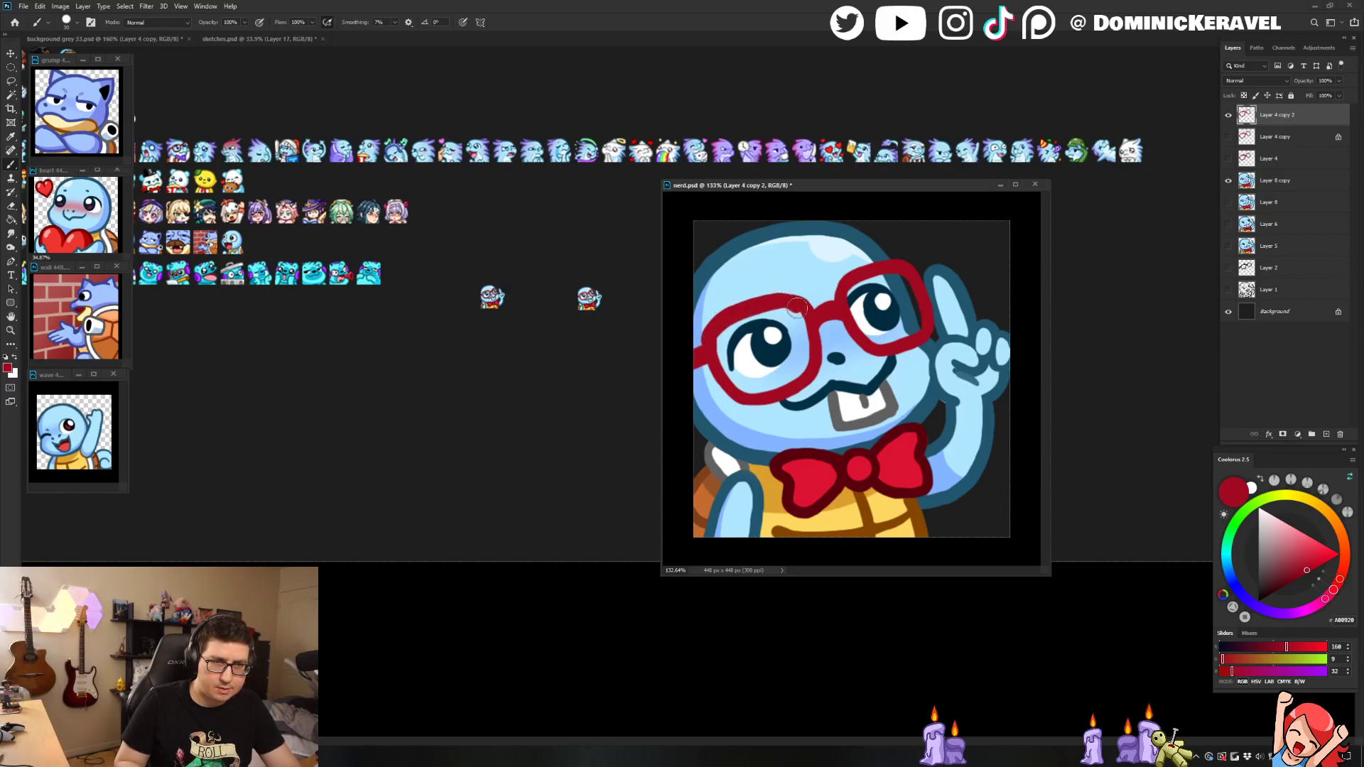
key("e")
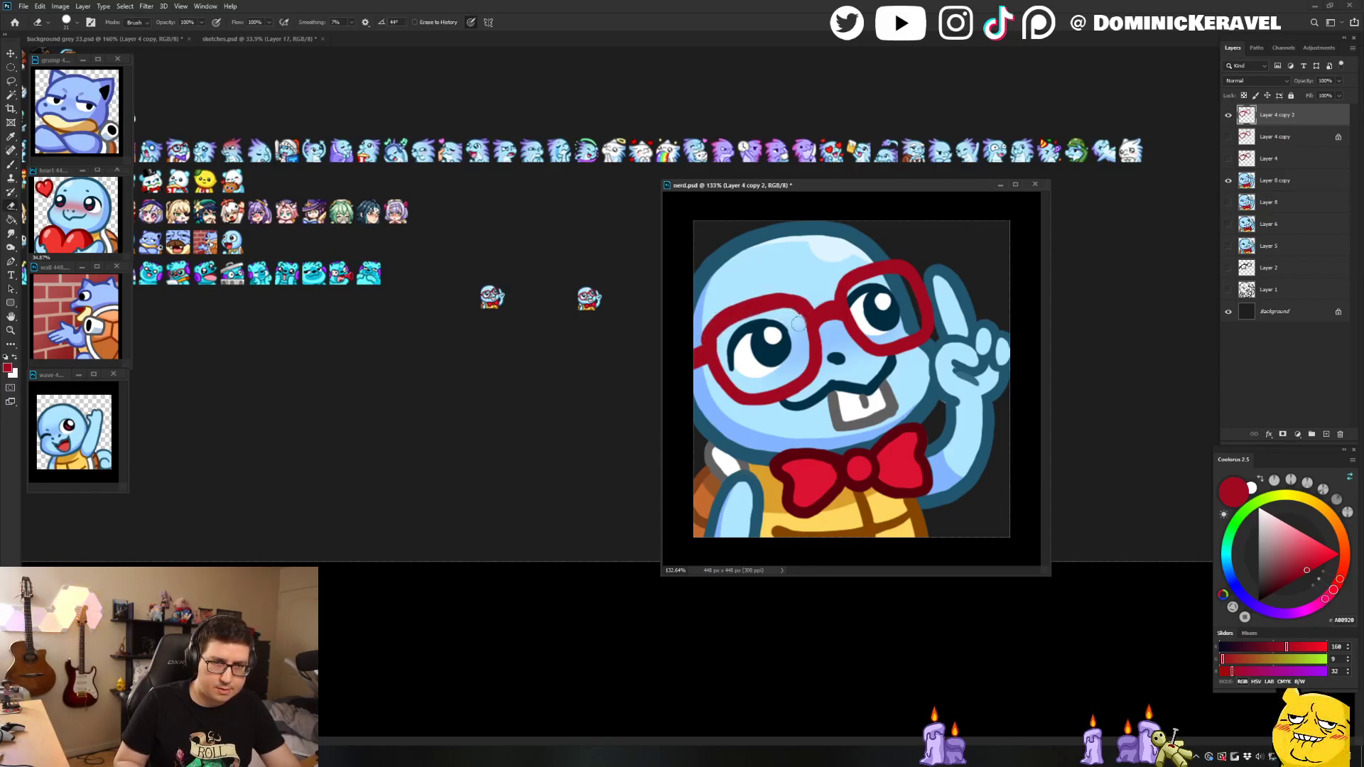
key("b")
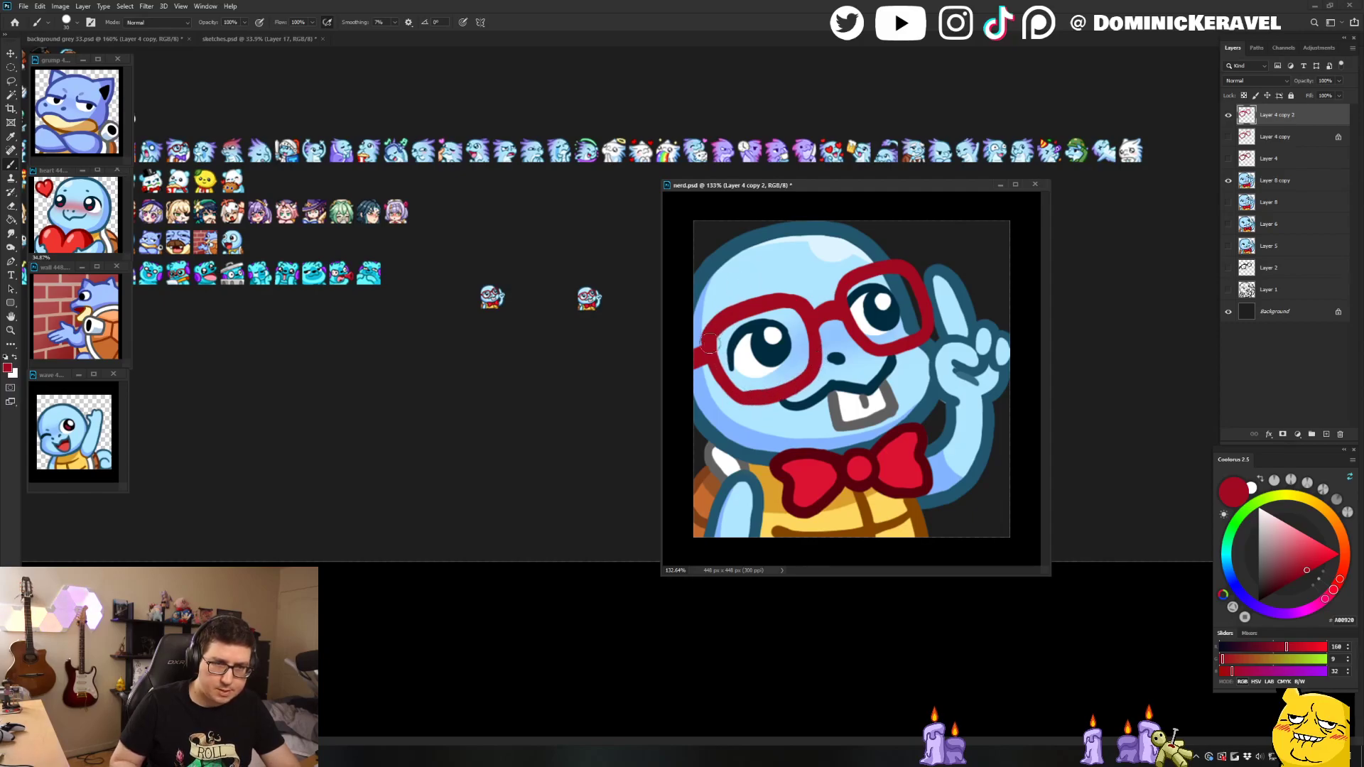
key("e")
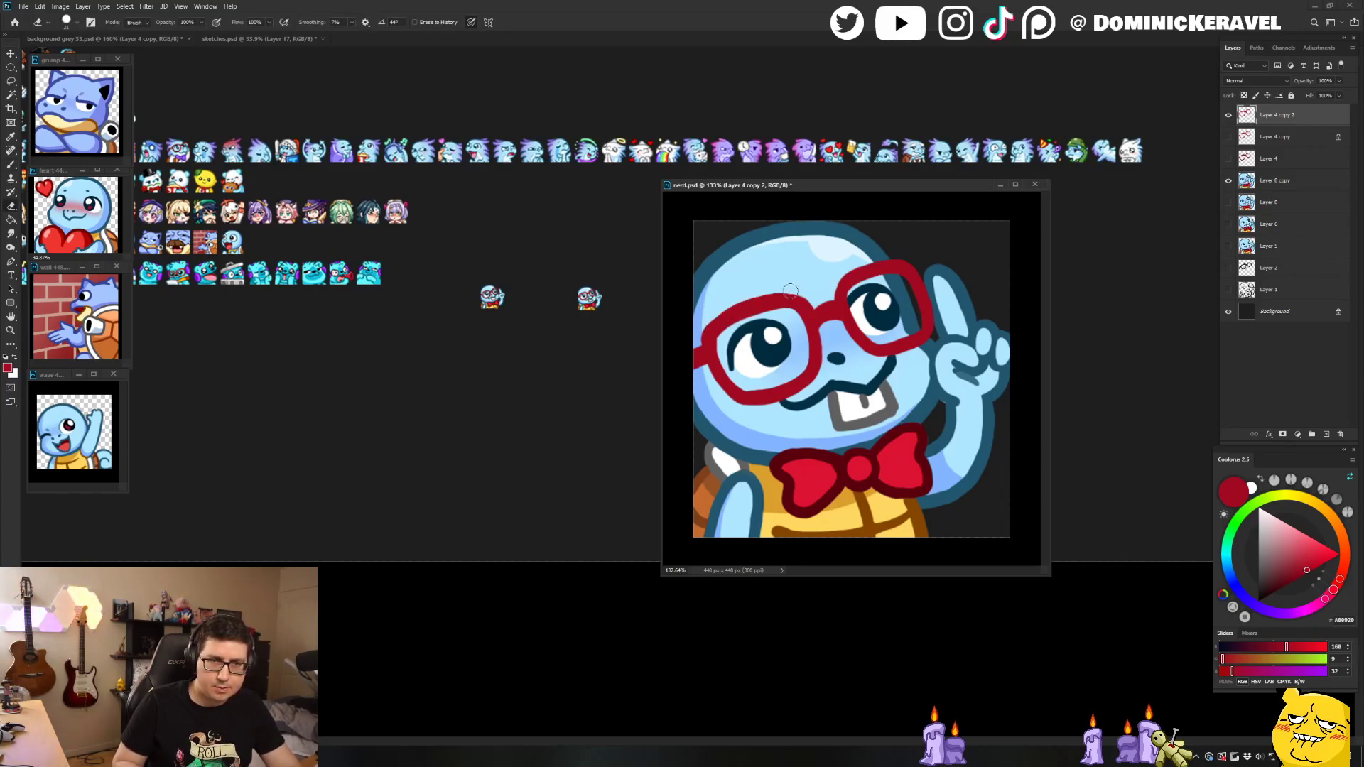
key("b")
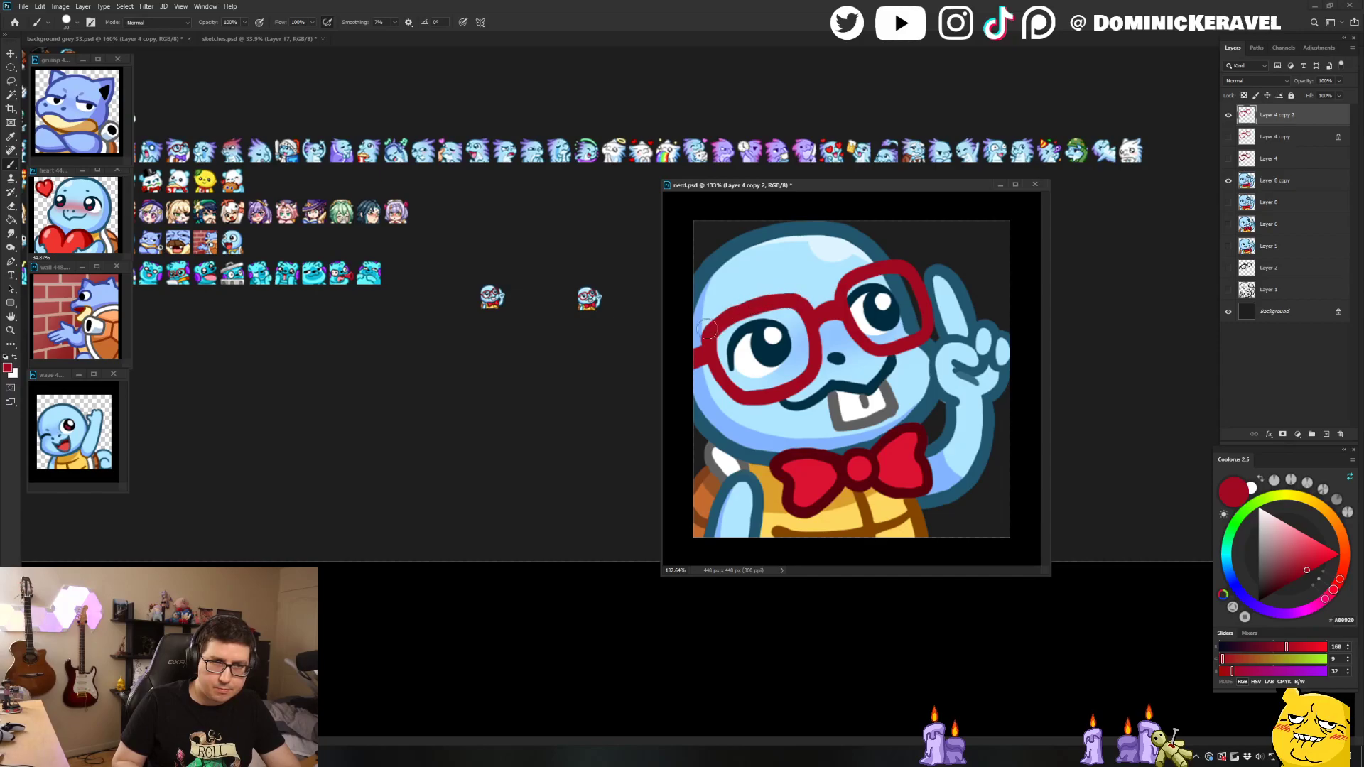
key("e")
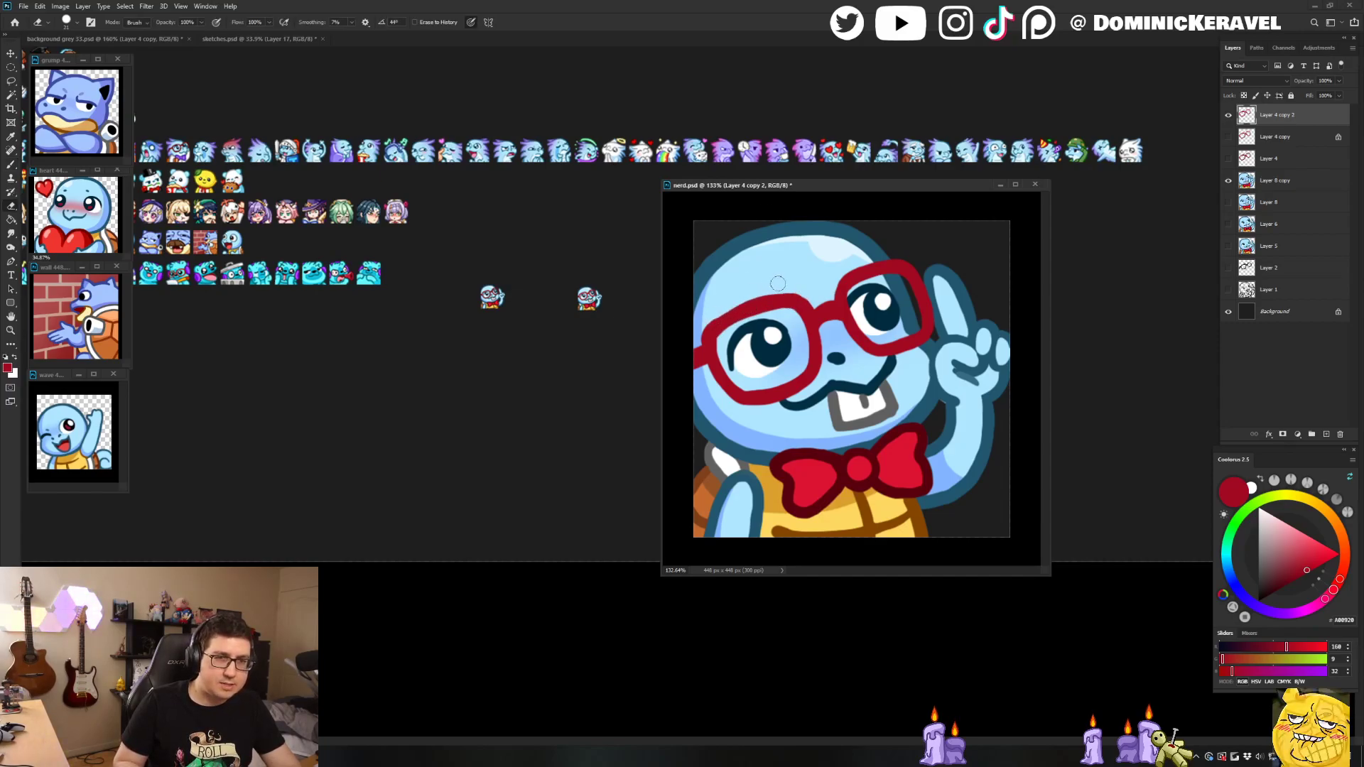
key("b")
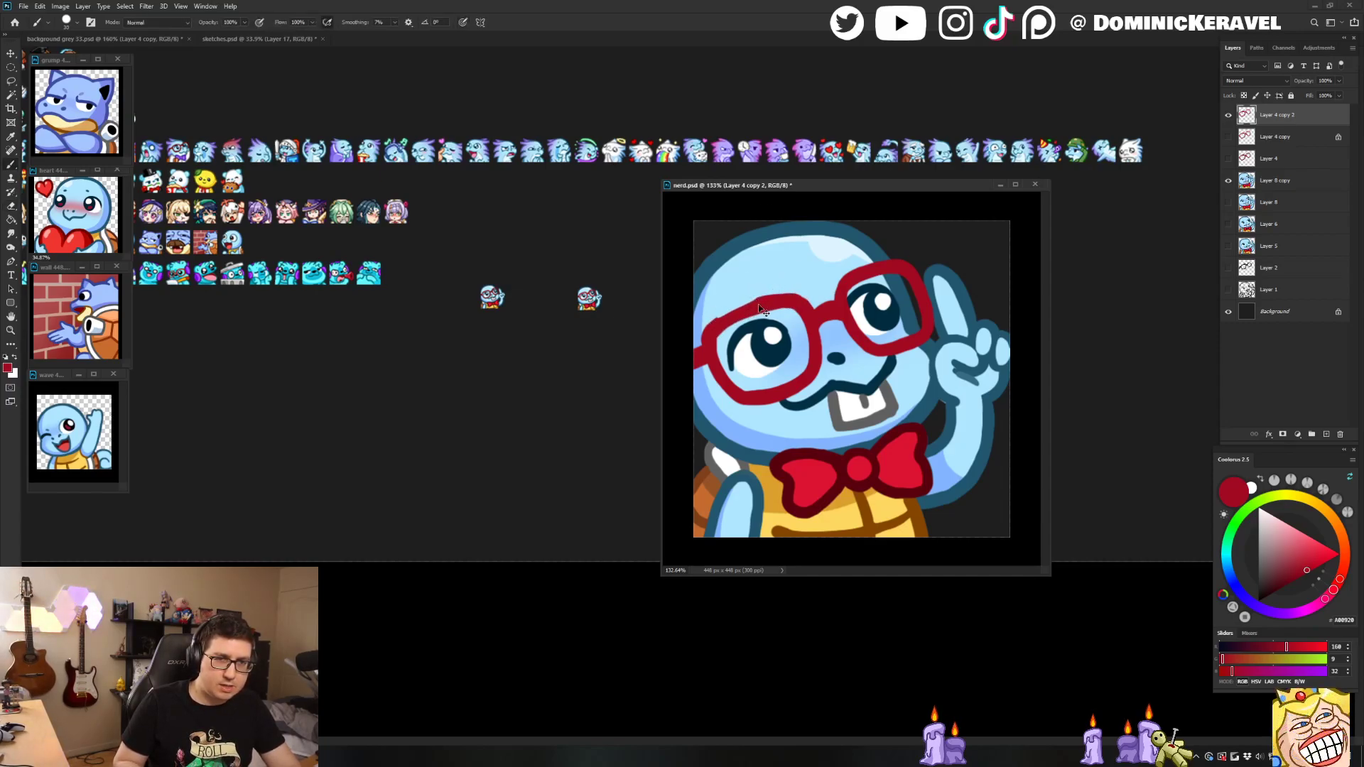
key("e")
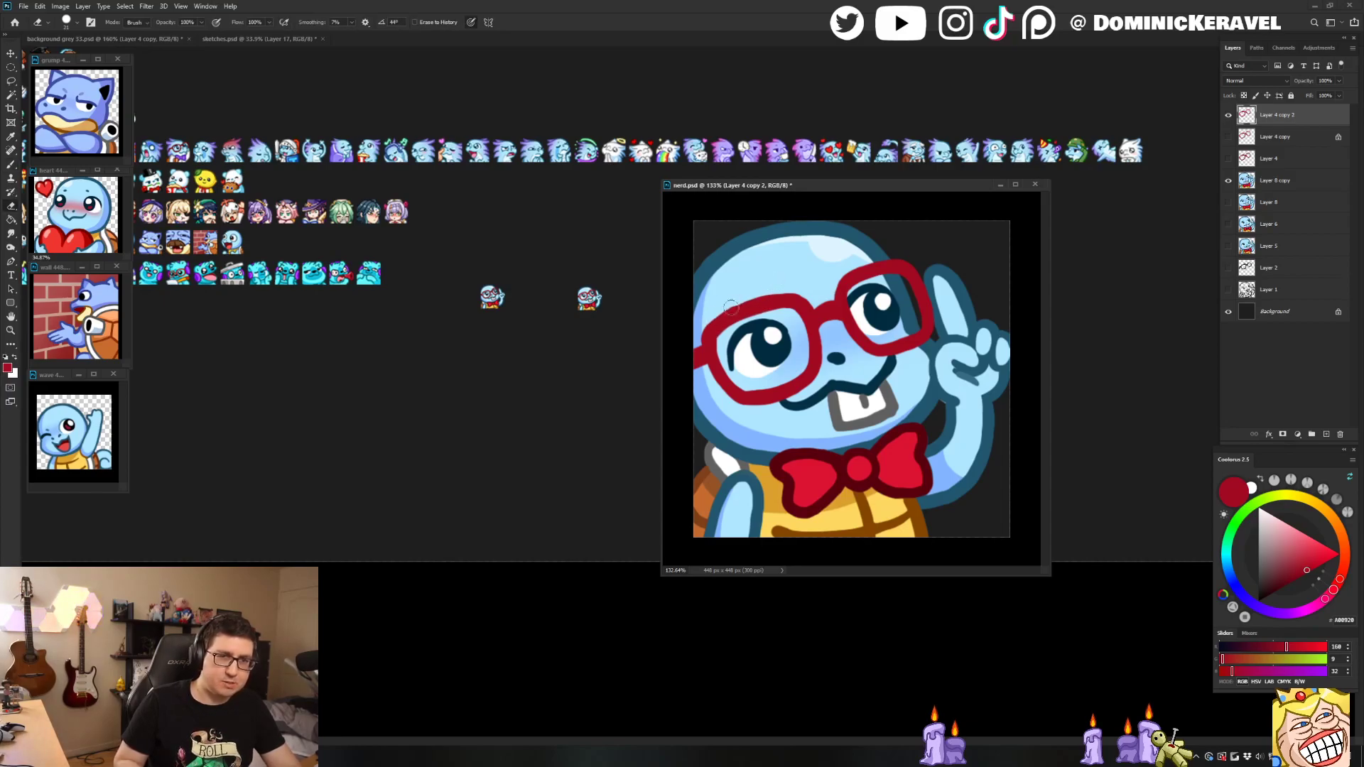
Step: Merge the glasses down to Layer 8 copy, shrink the image to 28 px, and place it below the two nerd previews on the grey sheet
key("v")
left_click(1298, 180, "shift")
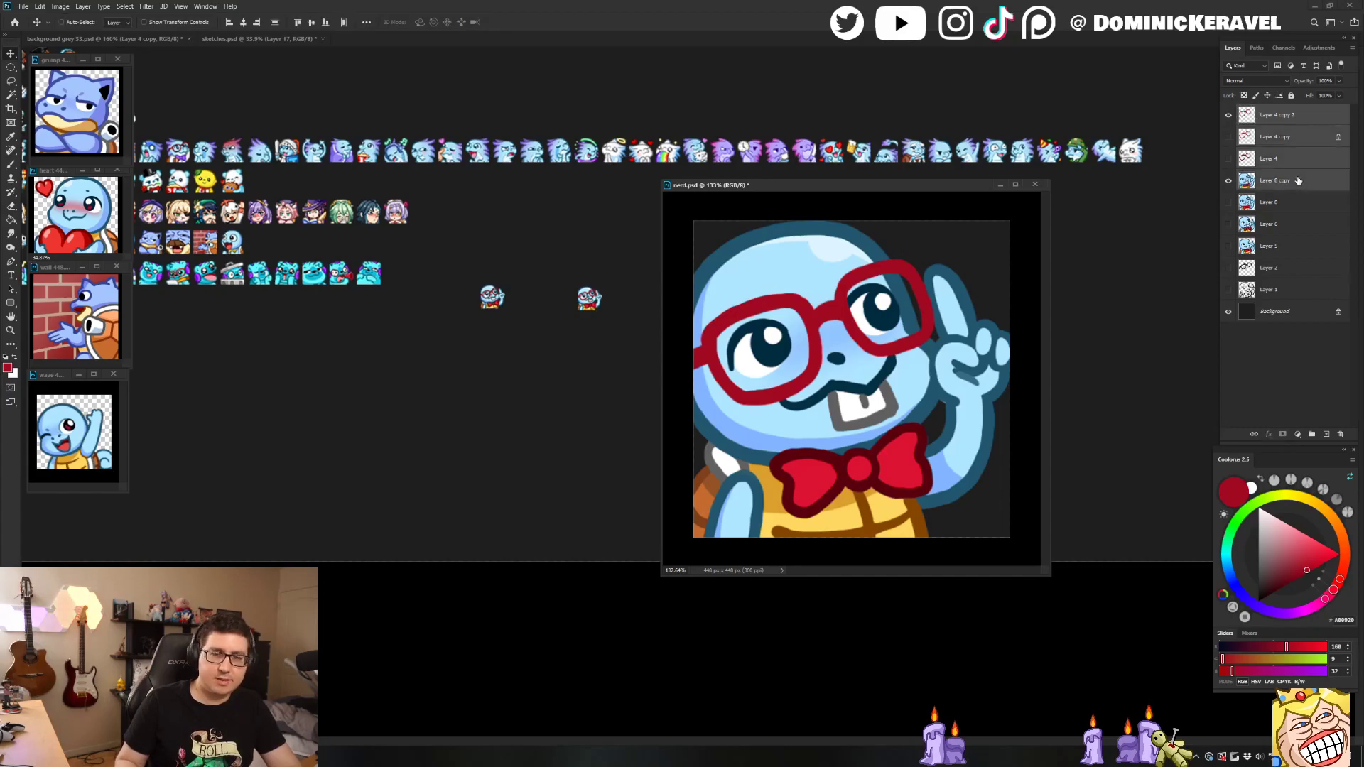
key("ctrl+e")
key("ctrl+alt+i")
type("28")
key("Return")
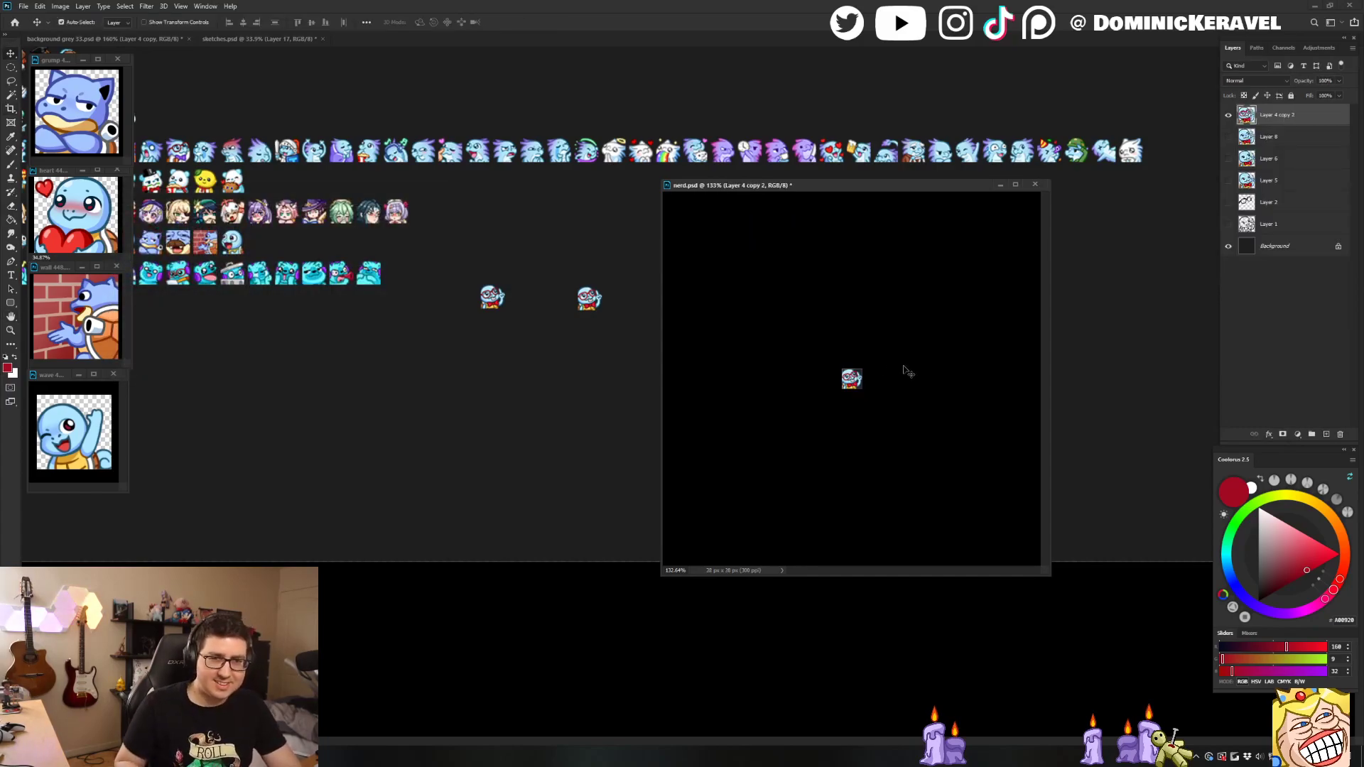
left_click_drag(530, 396, 516, 386)
Step: Undo the resize and merge so the full-size turtle has its glasses back on Layer 4 copy 2
left_click(862, 318)
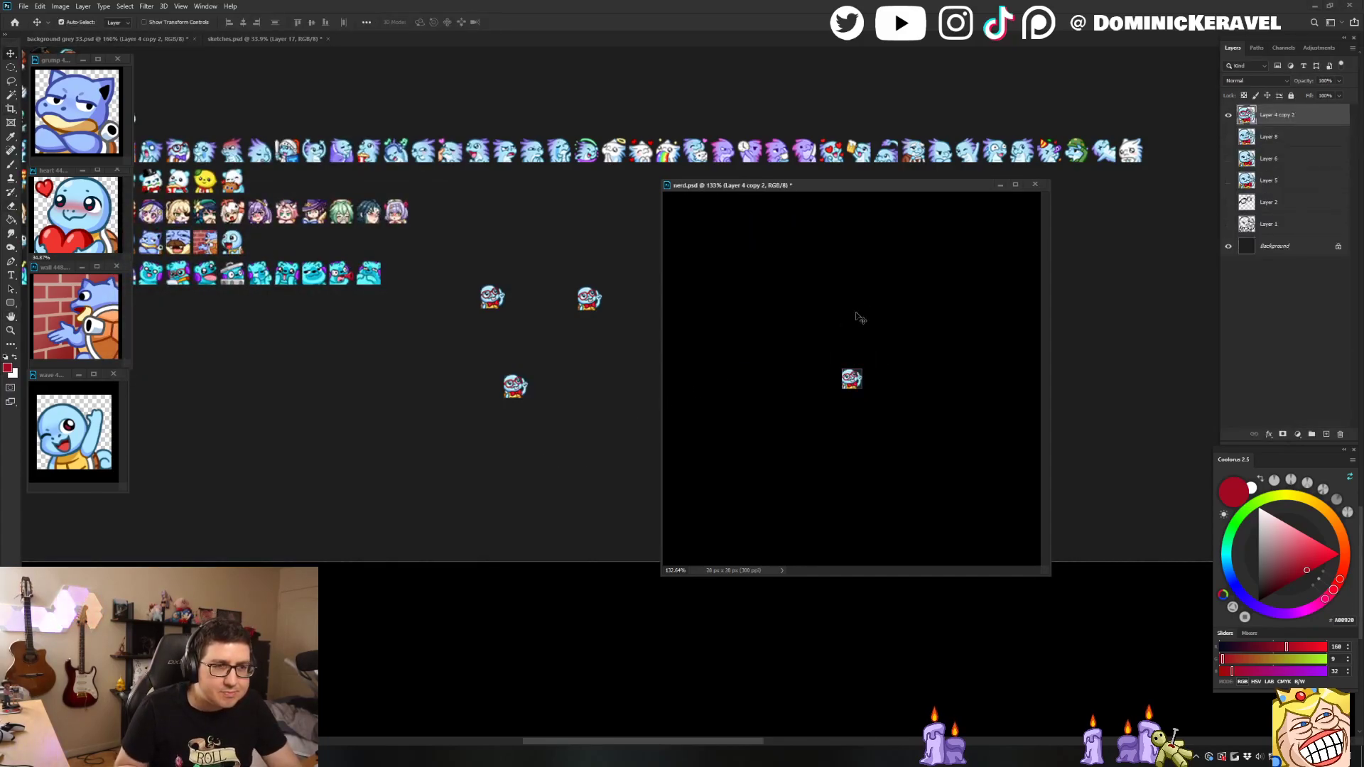
key("ctrl+z")
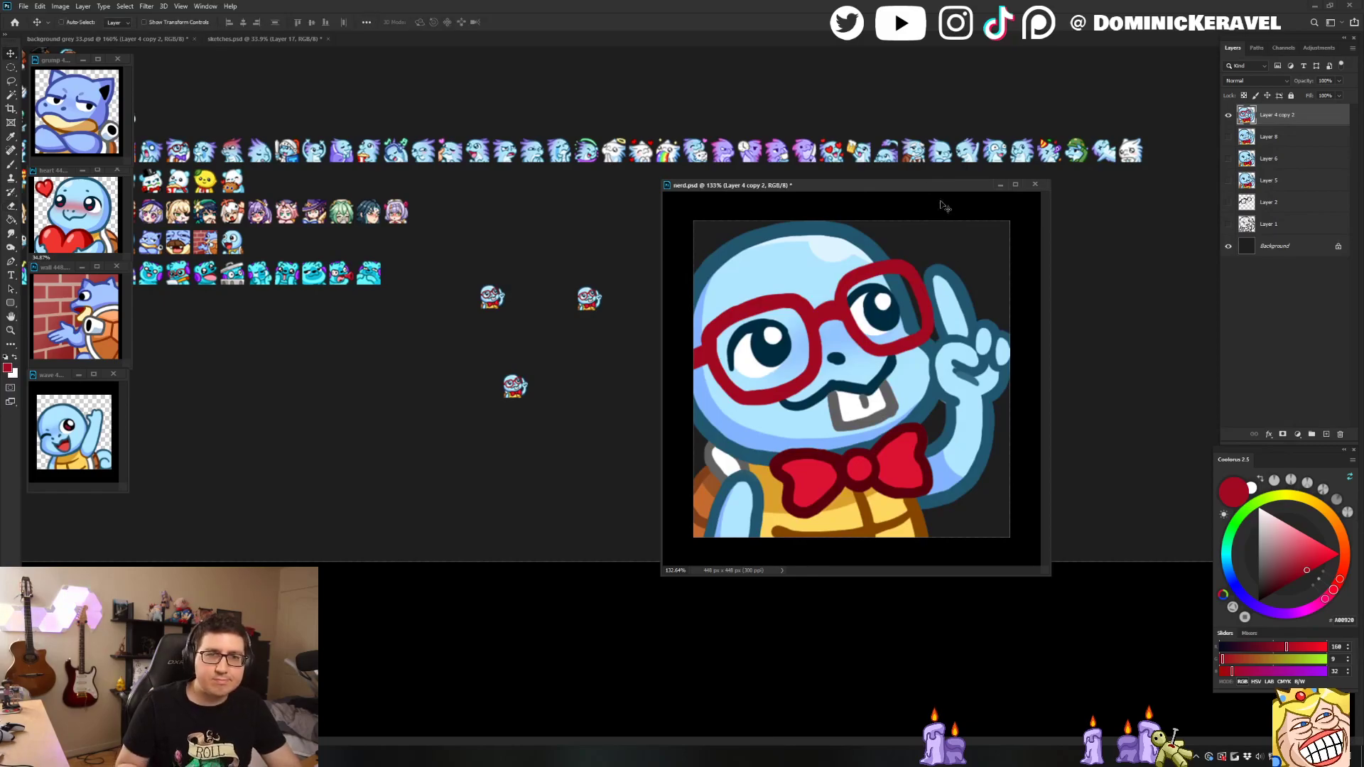
Step: Touch up the larger lens frame's upper edge and the temple arm with the red brush and the eraser
key("b")
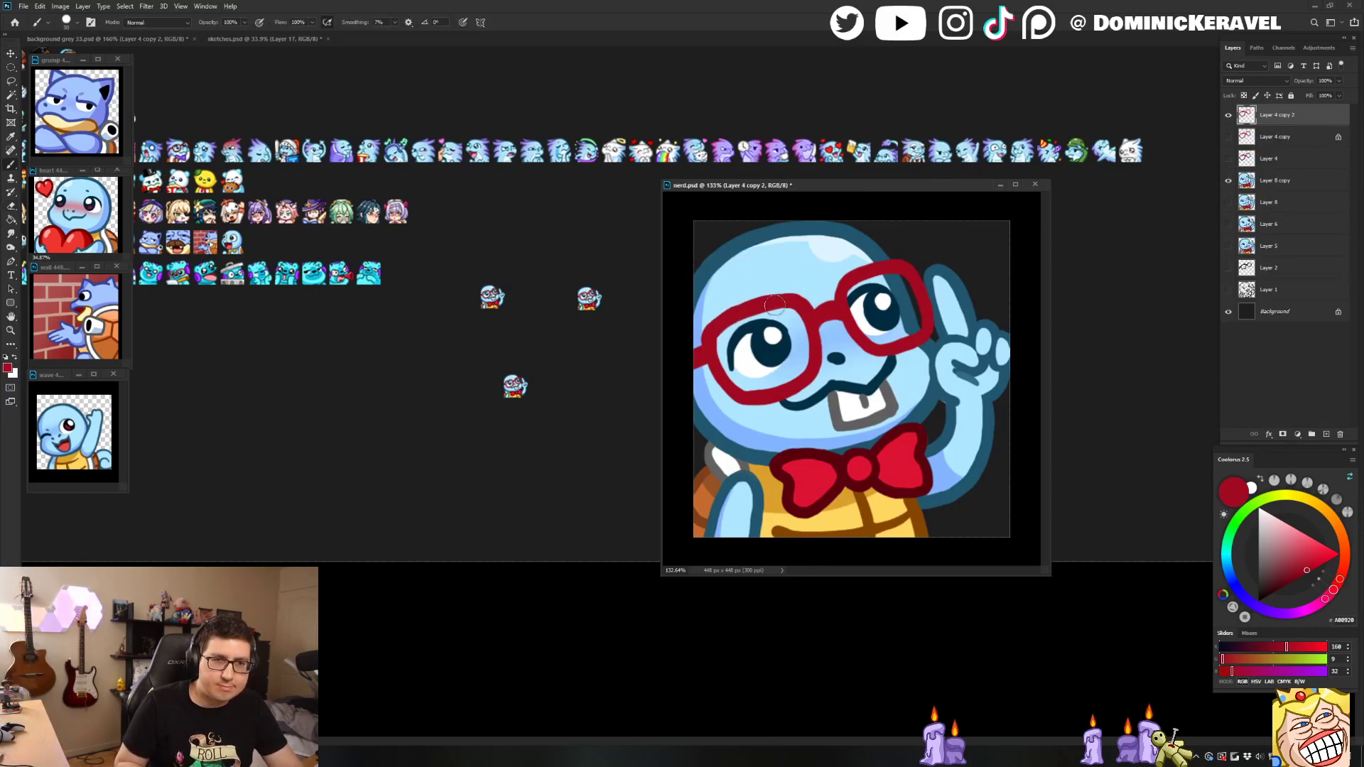
key("e")
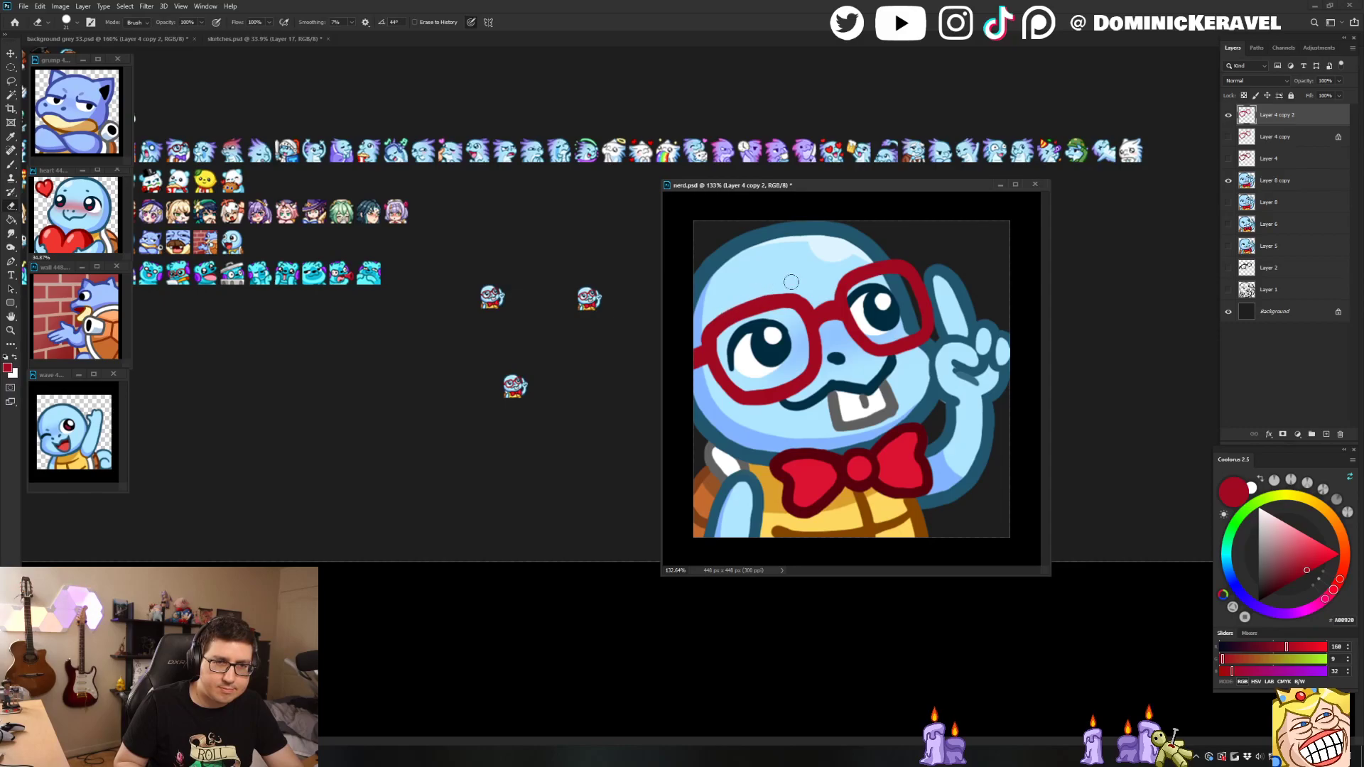
key("v")
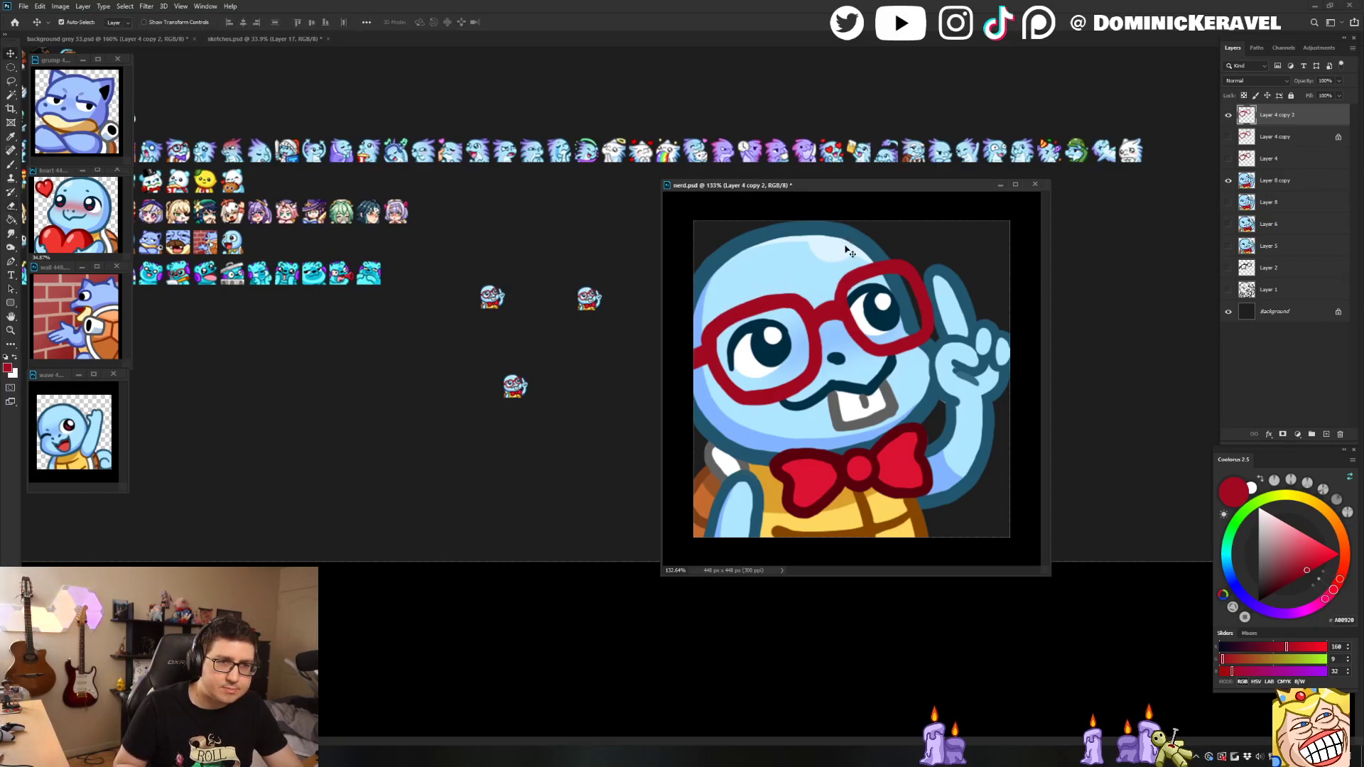
key("b")
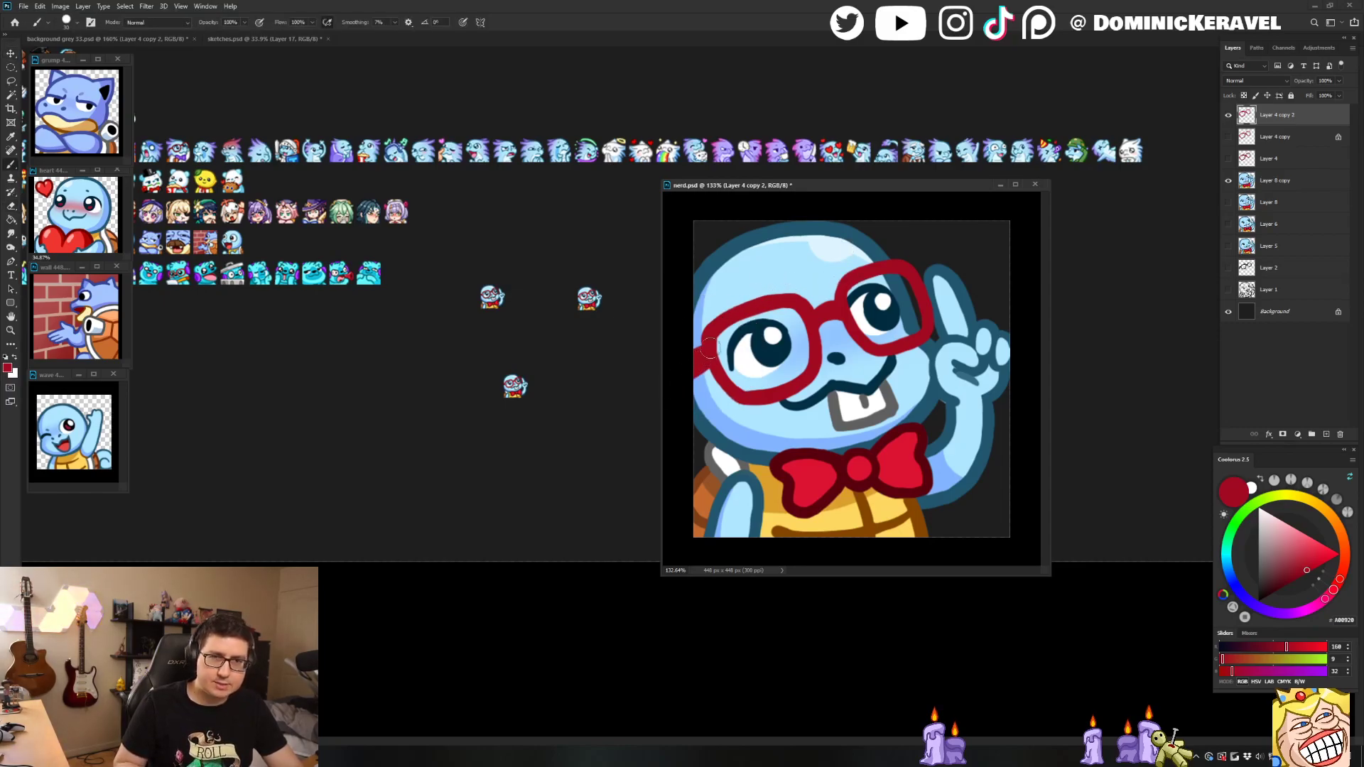
key("e")
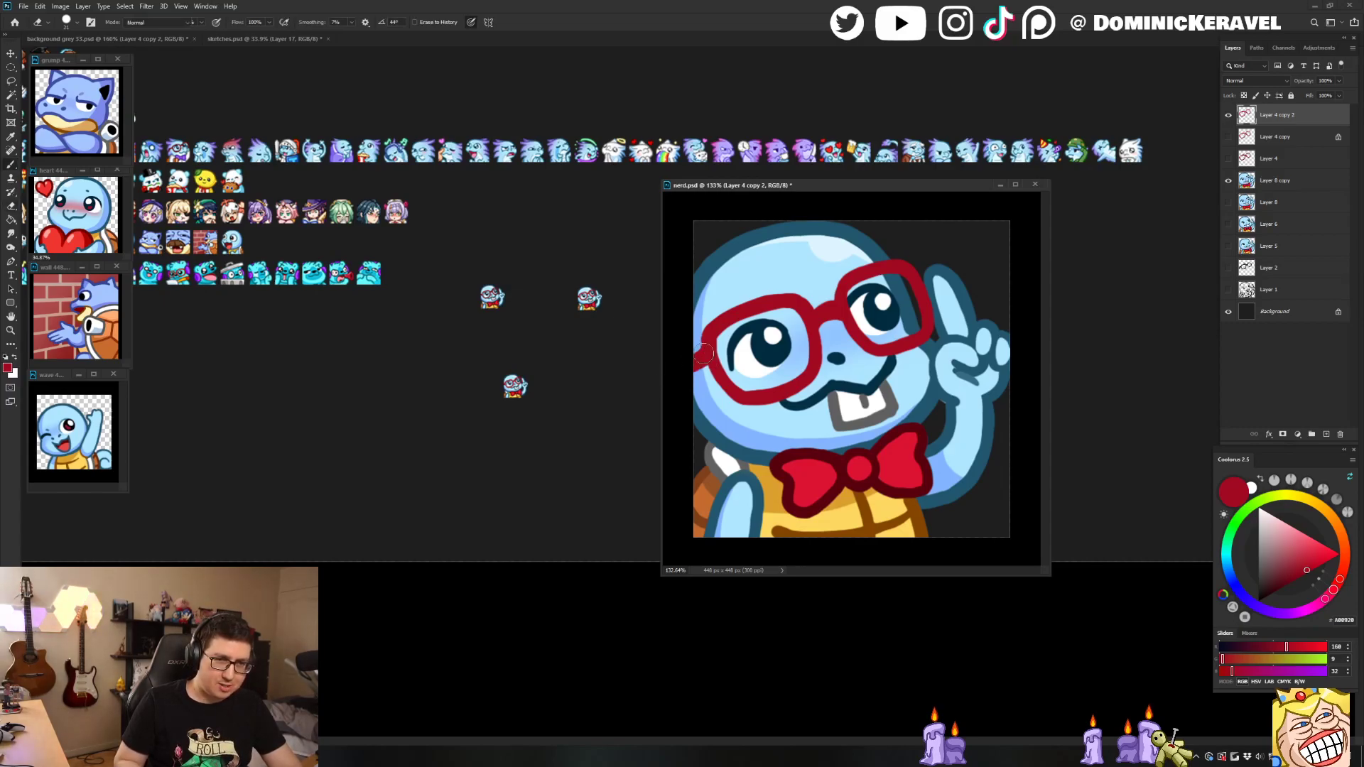
key("b")
key("v")
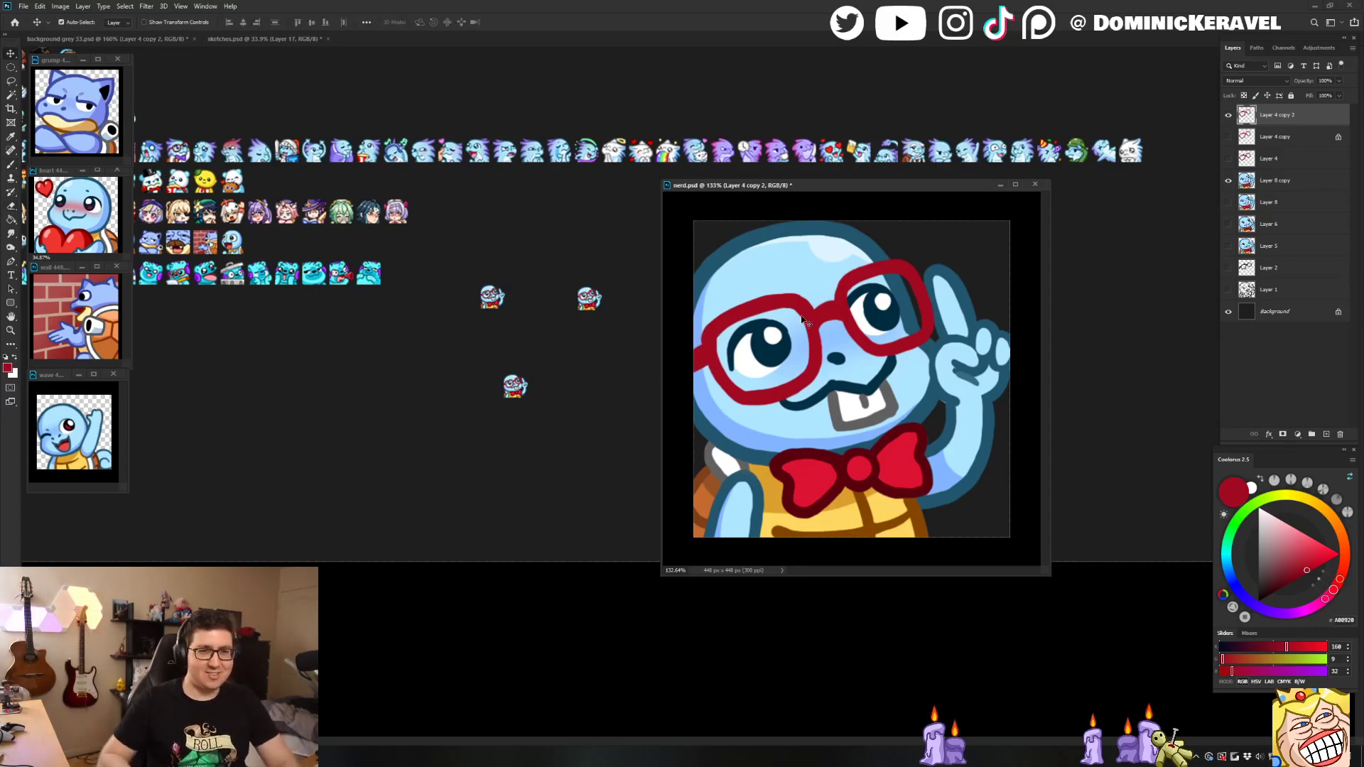
key("b")
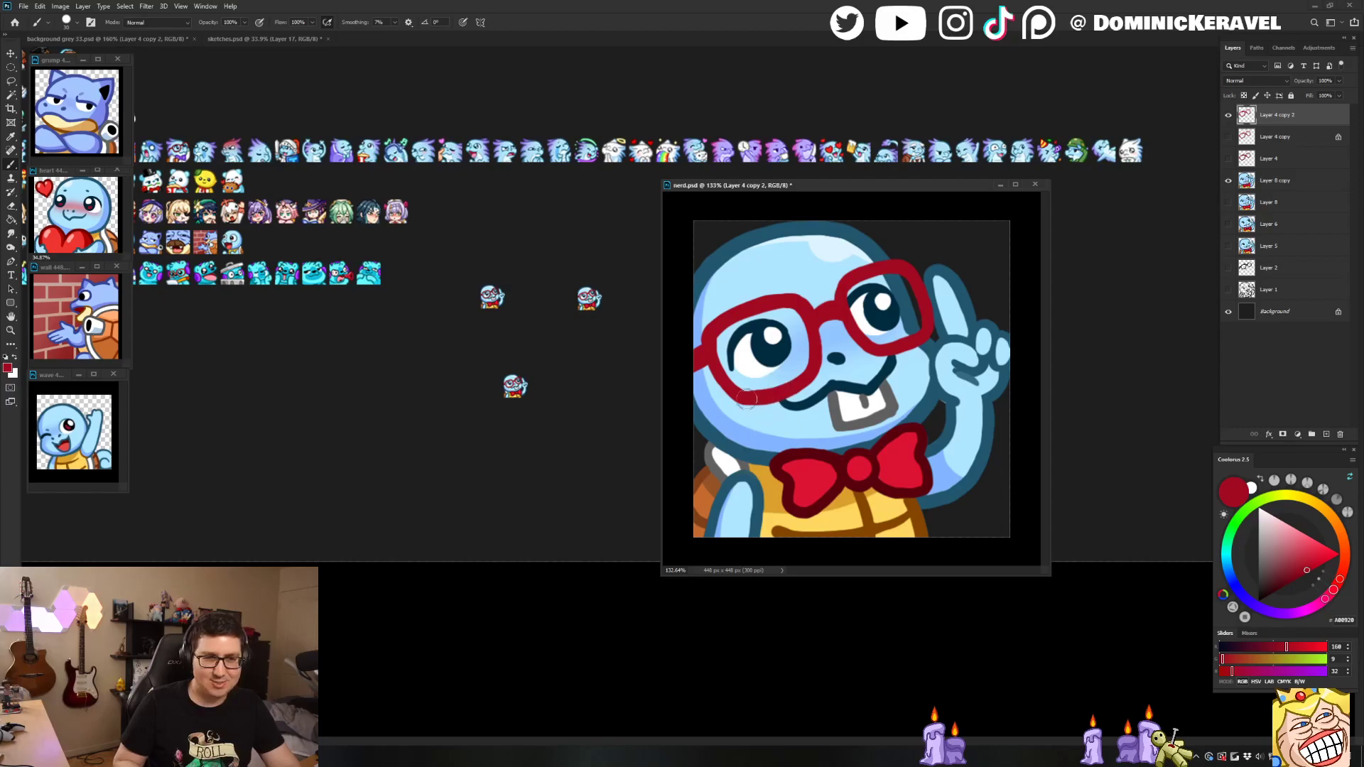
key("v")
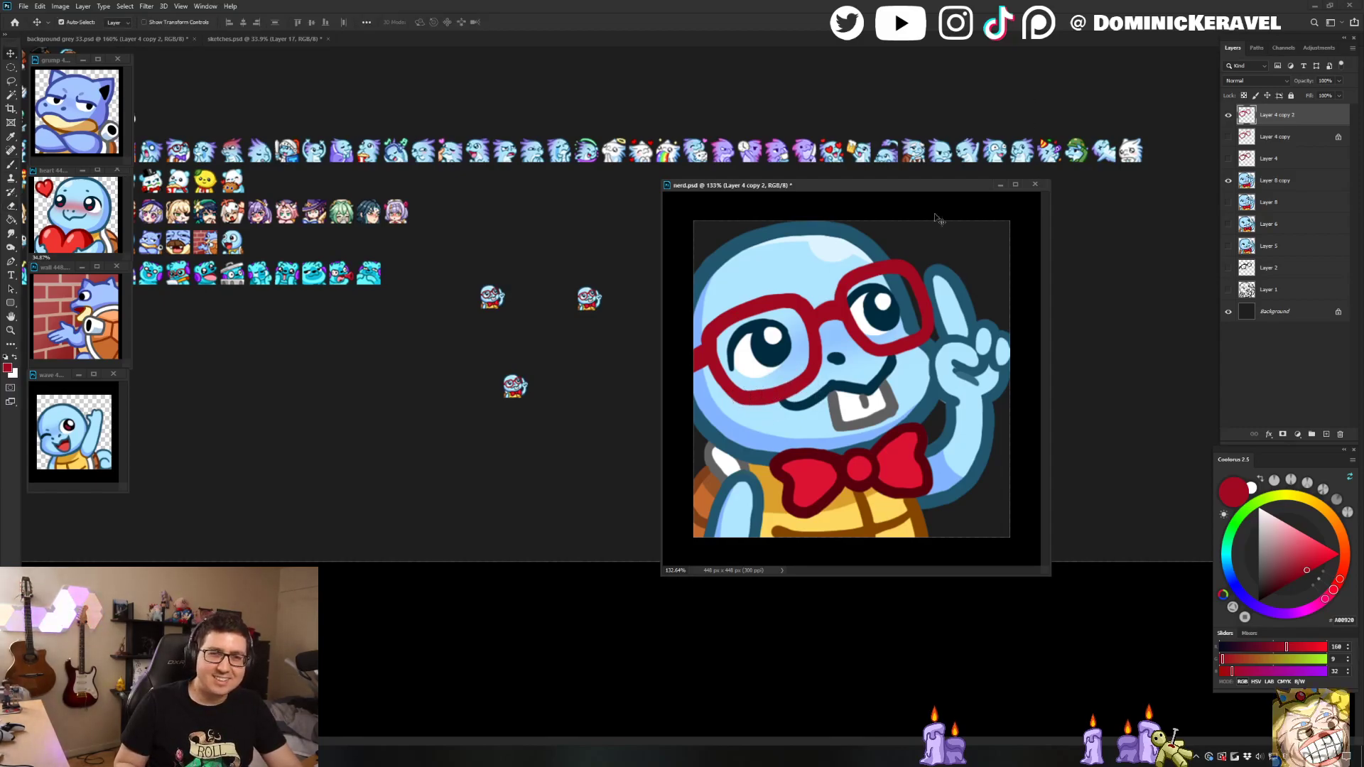
Step: Thicken the smaller lens frame's inner edge in red A00920 and clean up the frame around the bridge and temple arm
key("b")
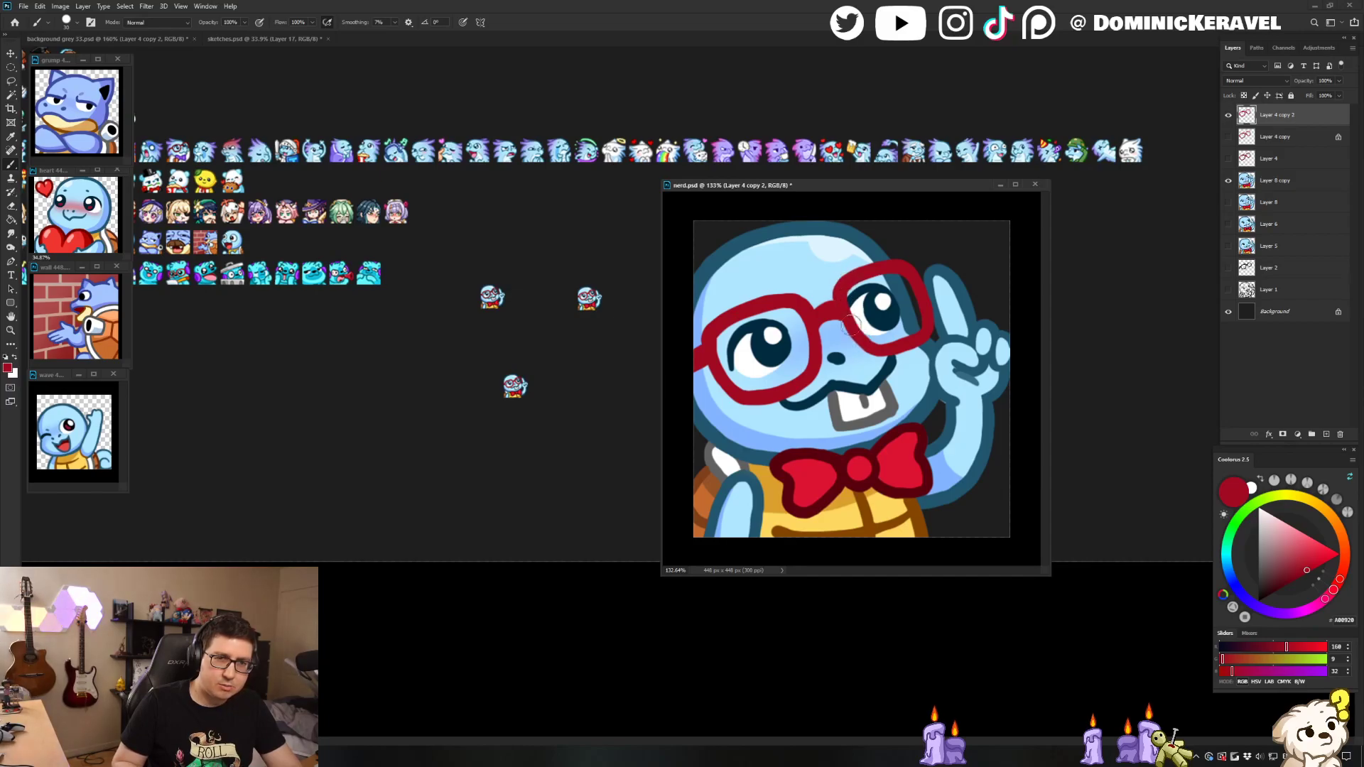
key("e")
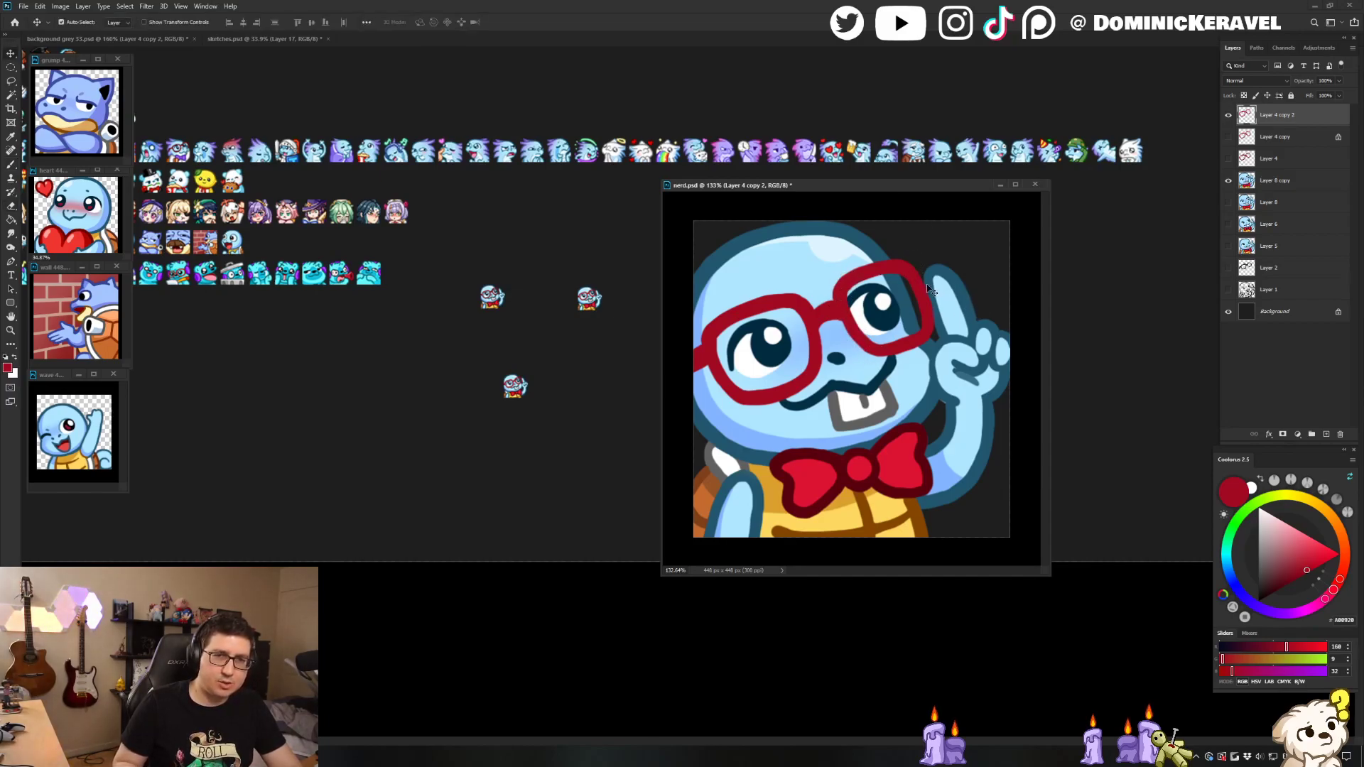
key("b")
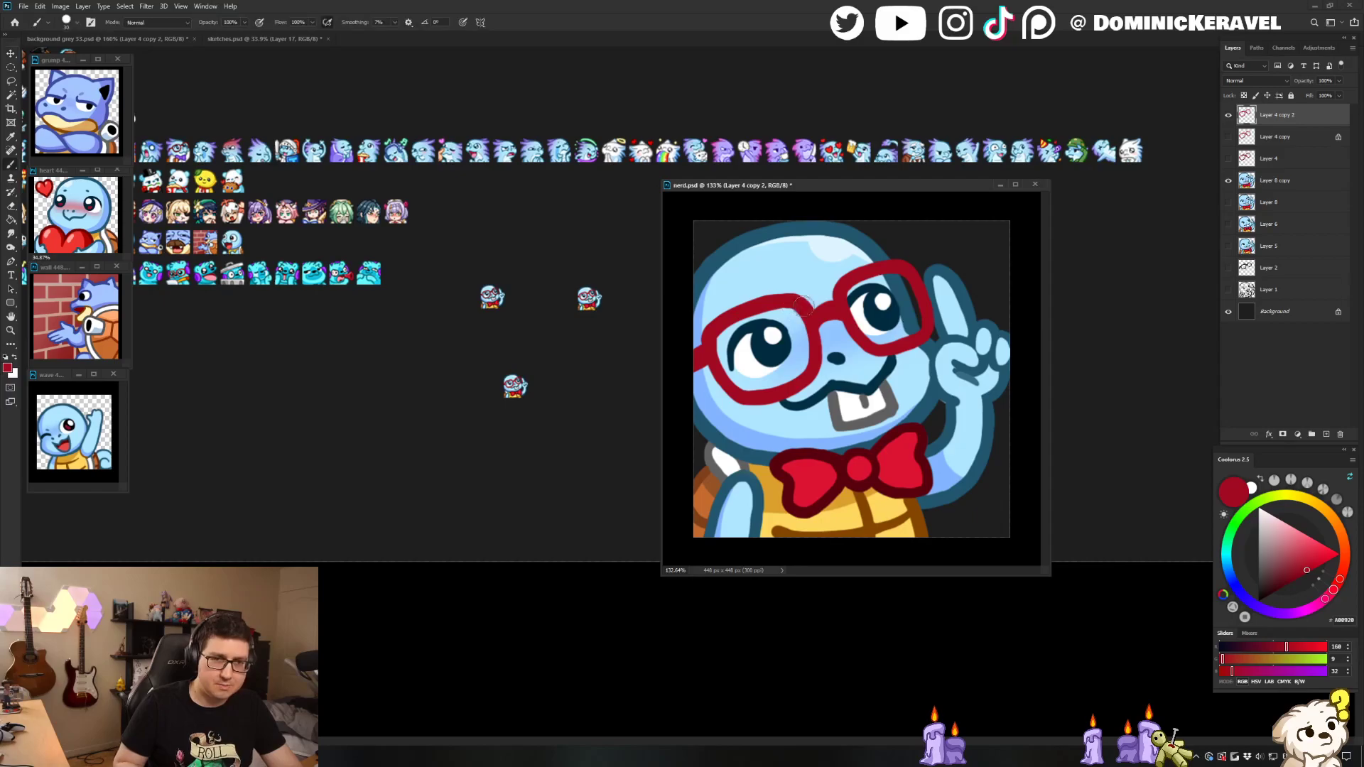
key("e")
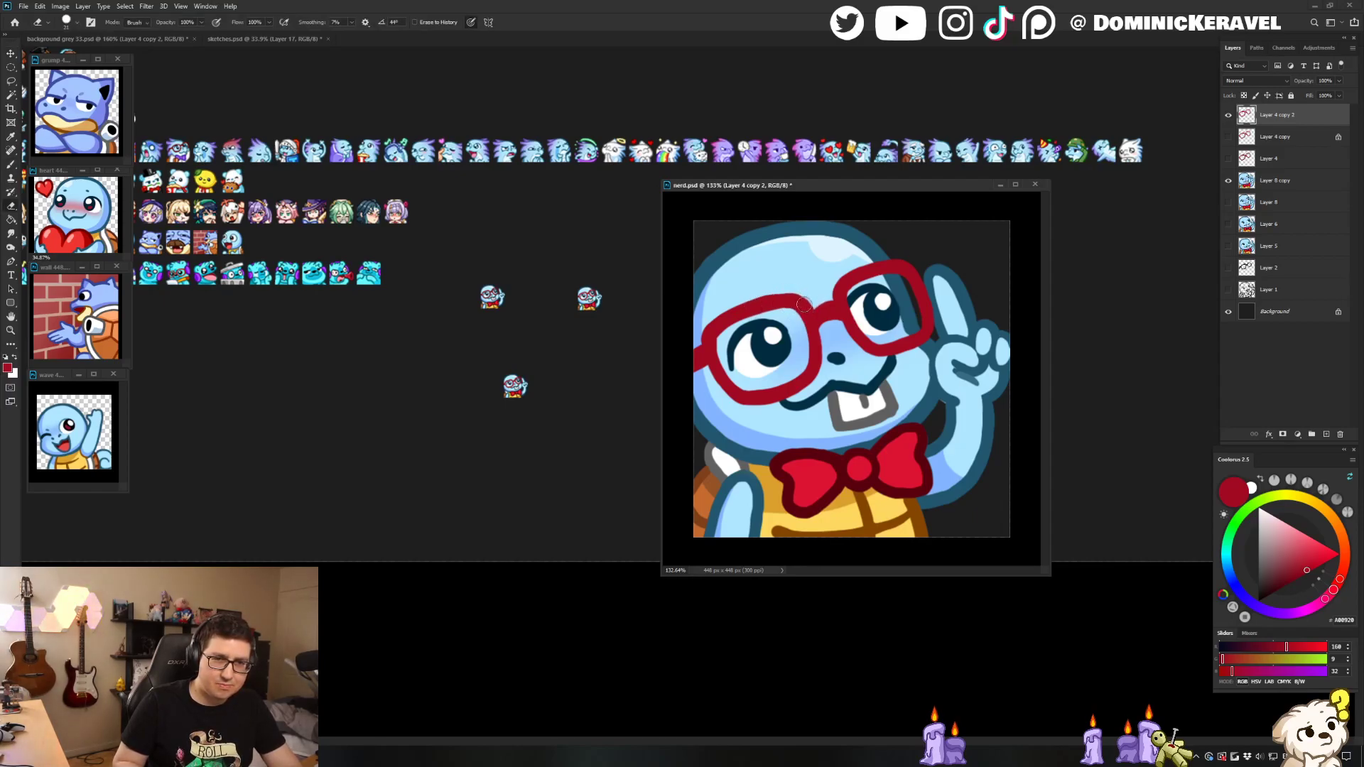
key("b")
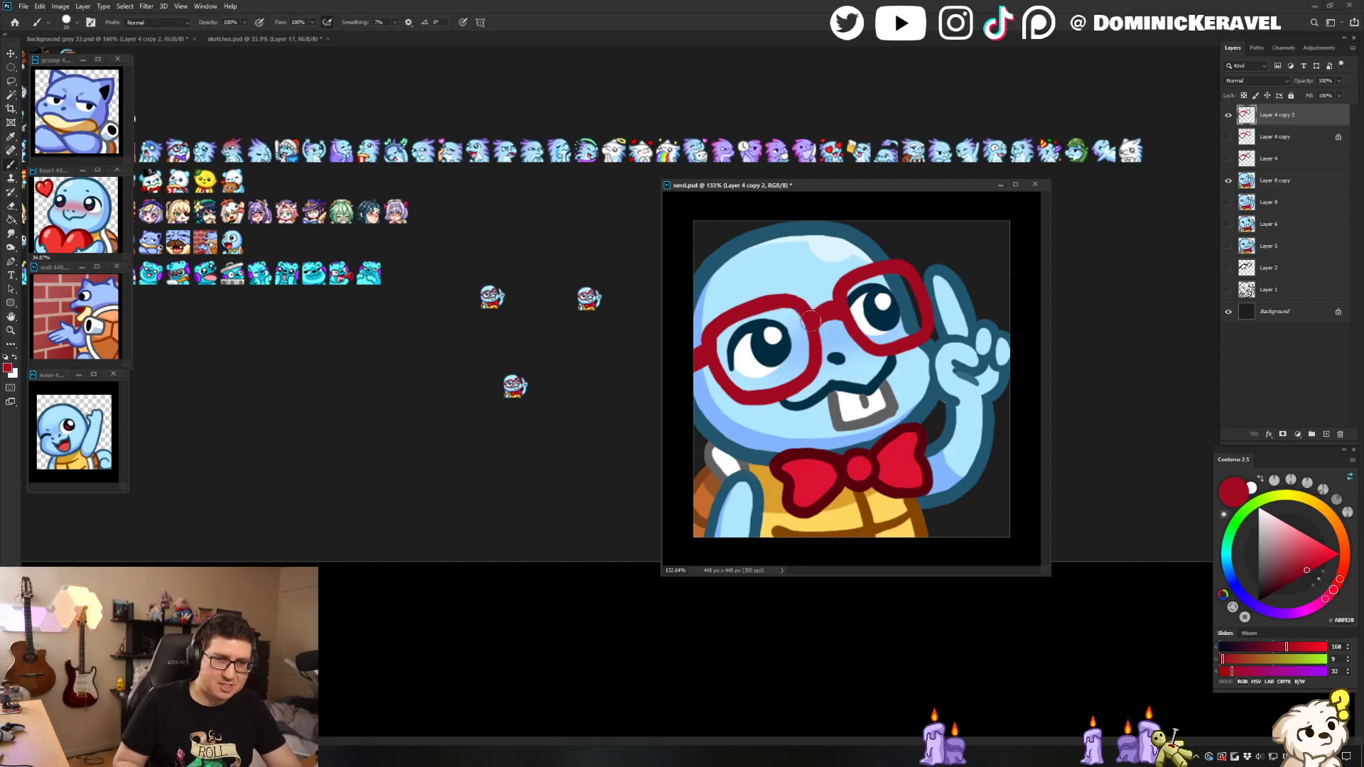
key("e")
key("v")
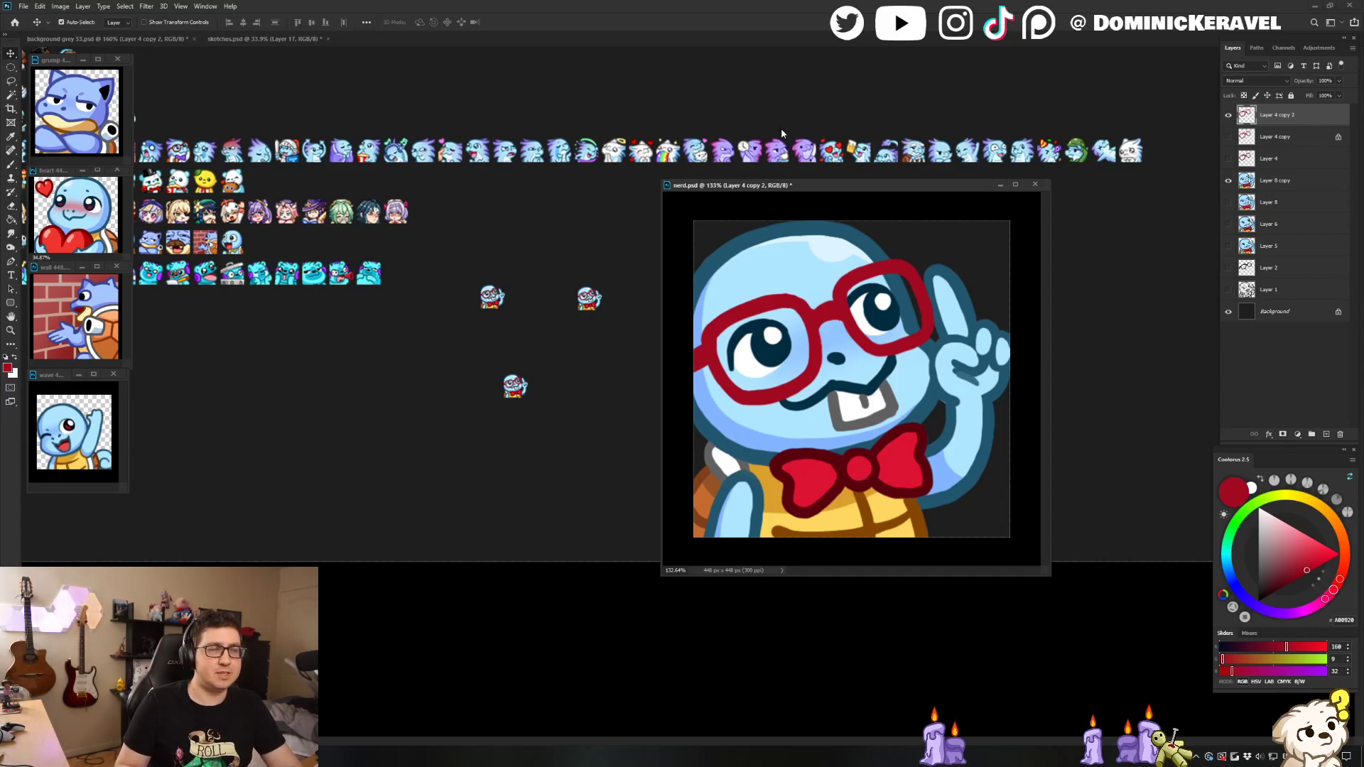
key("e")
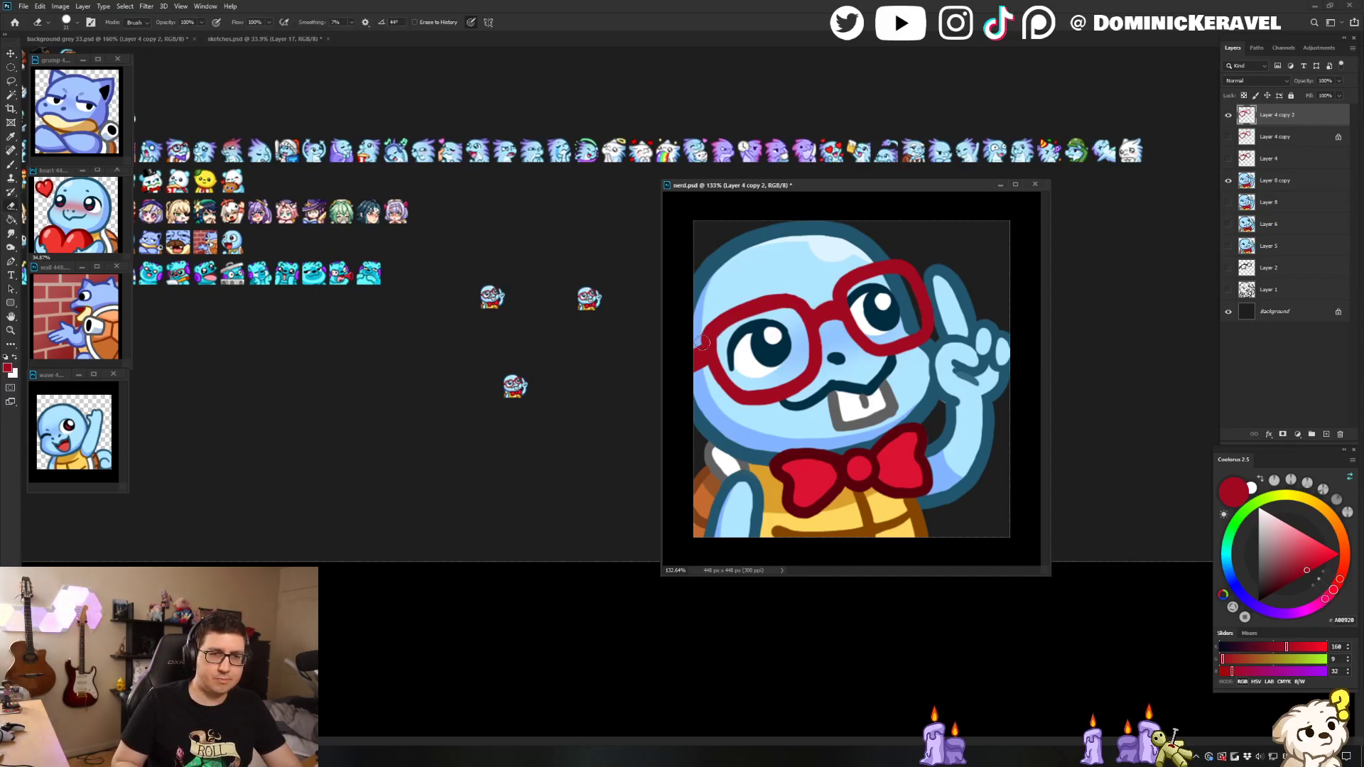
key("b")
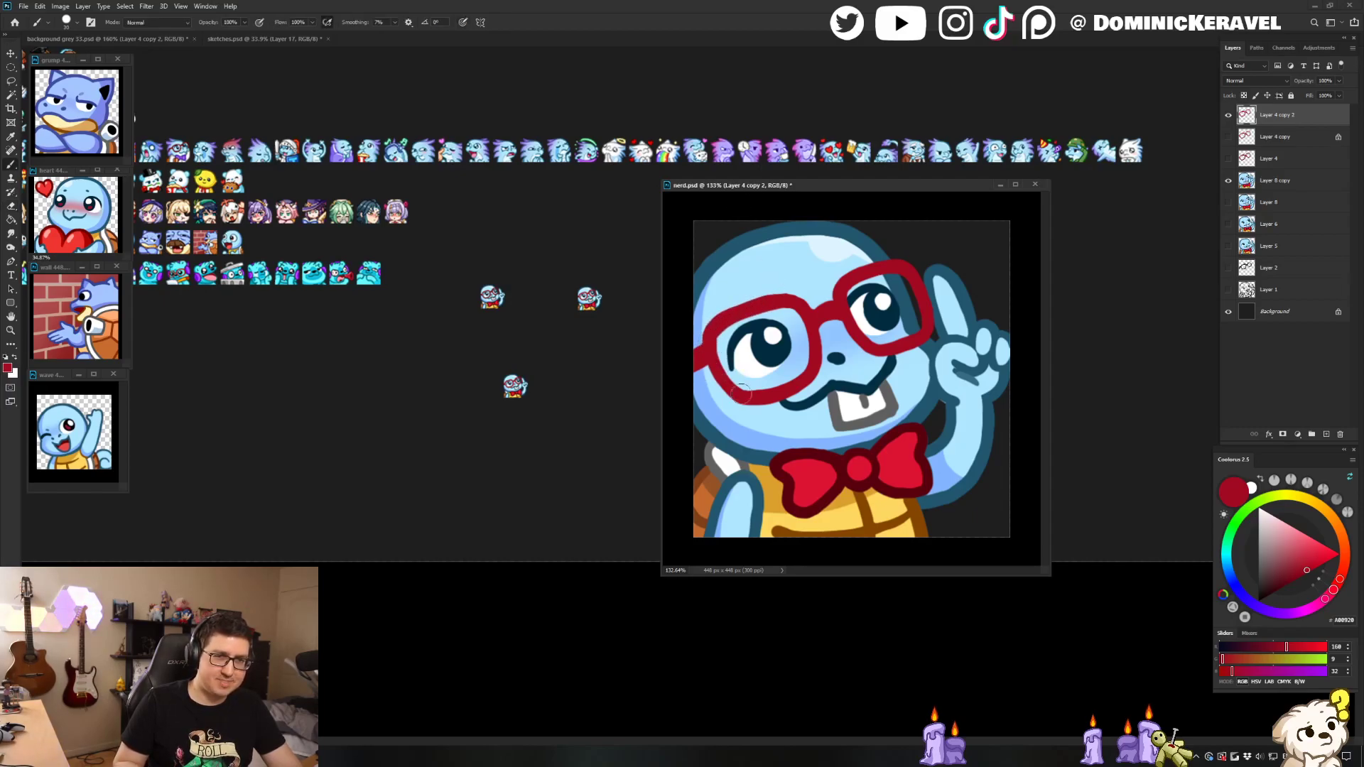
Step: Merge the refined glasses with the turtle, shrink the image to 28 px, and add it as a fourth nerd preview on the grey sheet
key("v")
left_click(1279, 181, "shift")
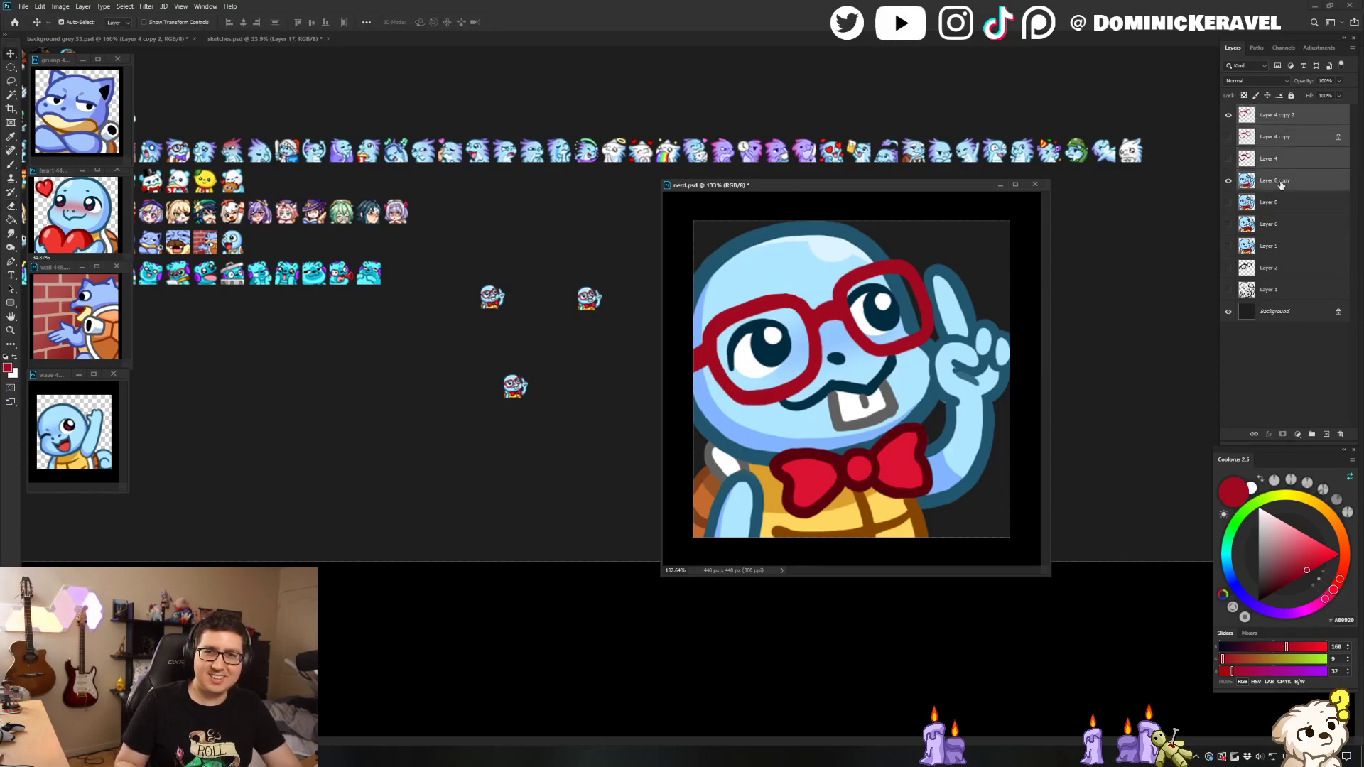
key("ctrl+e")
key("ctrl+alt+i")
type("28")
key("Return")
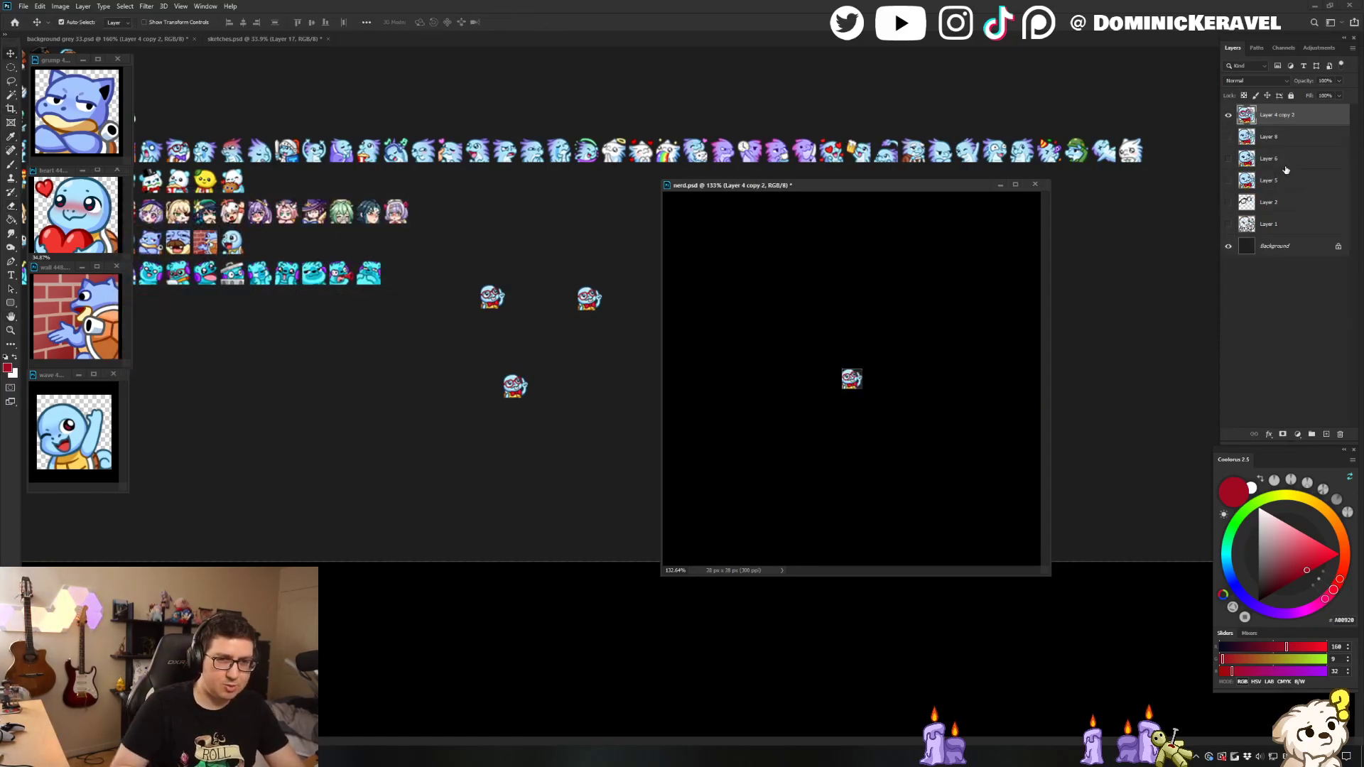
left_click_drag(851, 398, 536, 441)
left_click_drag(547, 400, 488, 414)
Step: Undo the second resize and merge, shift the nerd.psd window slightly, and save the full-size file with its layers separate
left_click(856, 332)
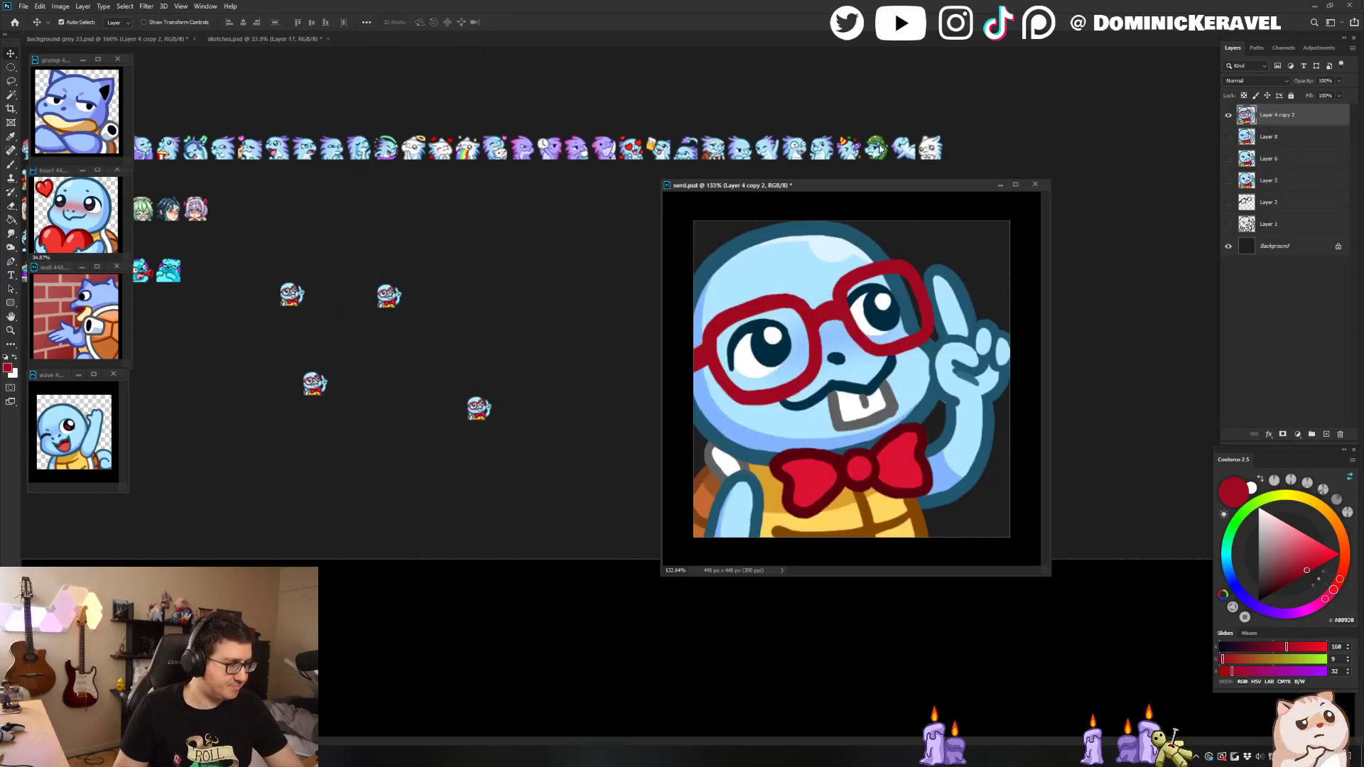
key("ctrl+z")
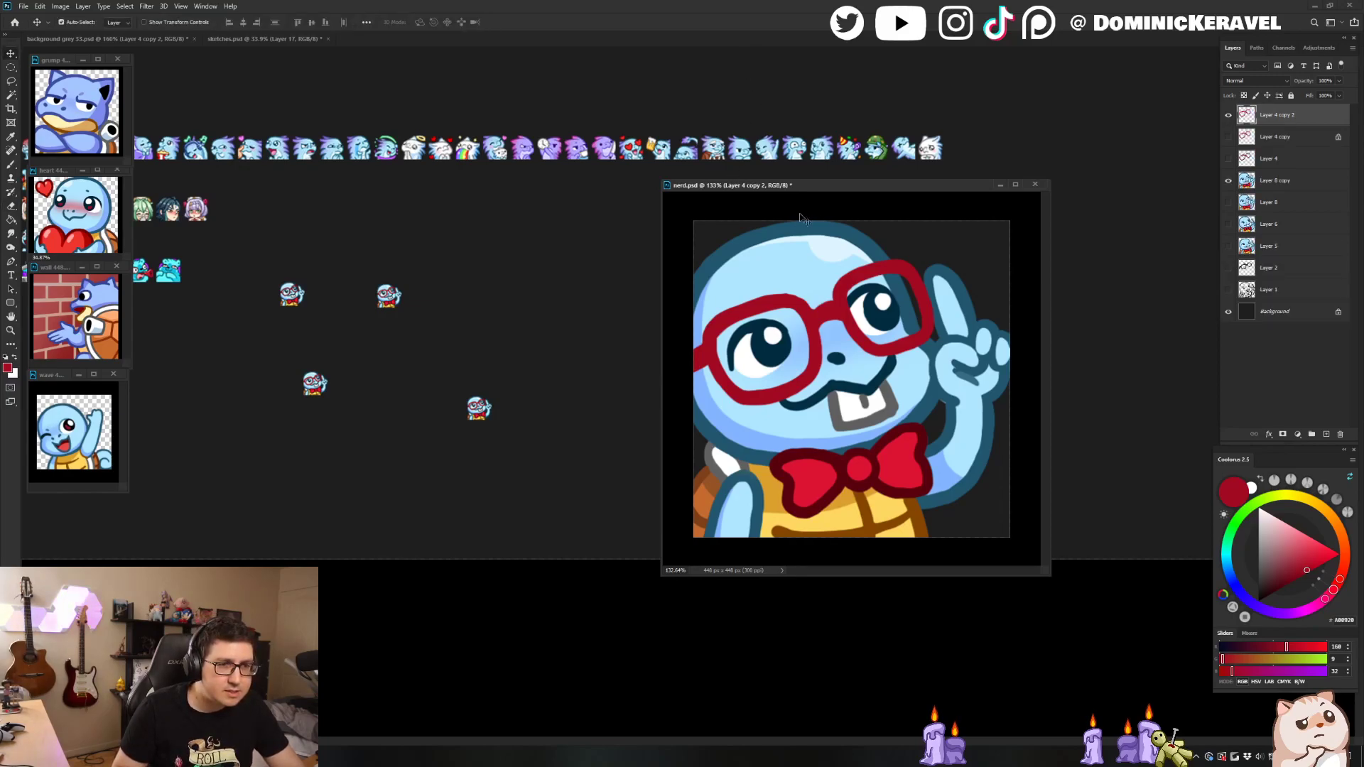
left_click_drag(772, 185, 757, 179)
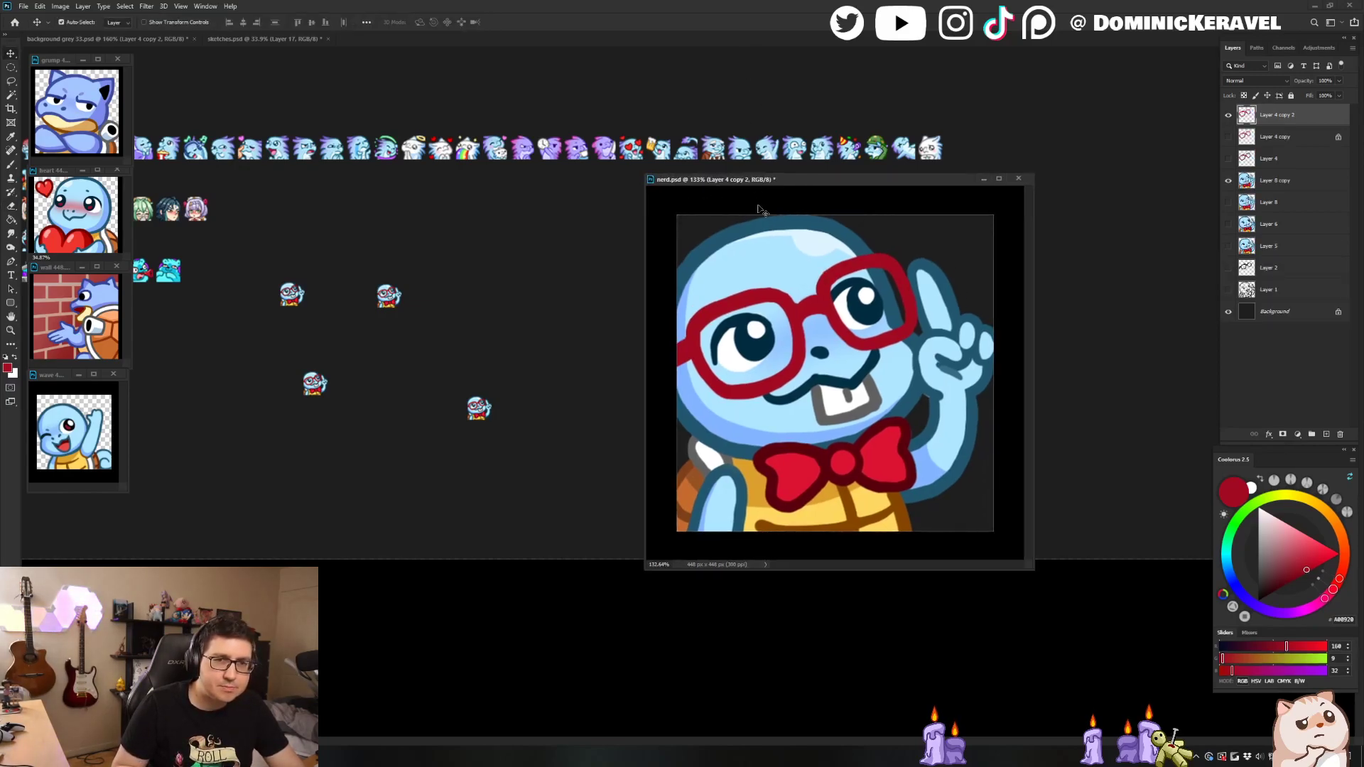
key("b")
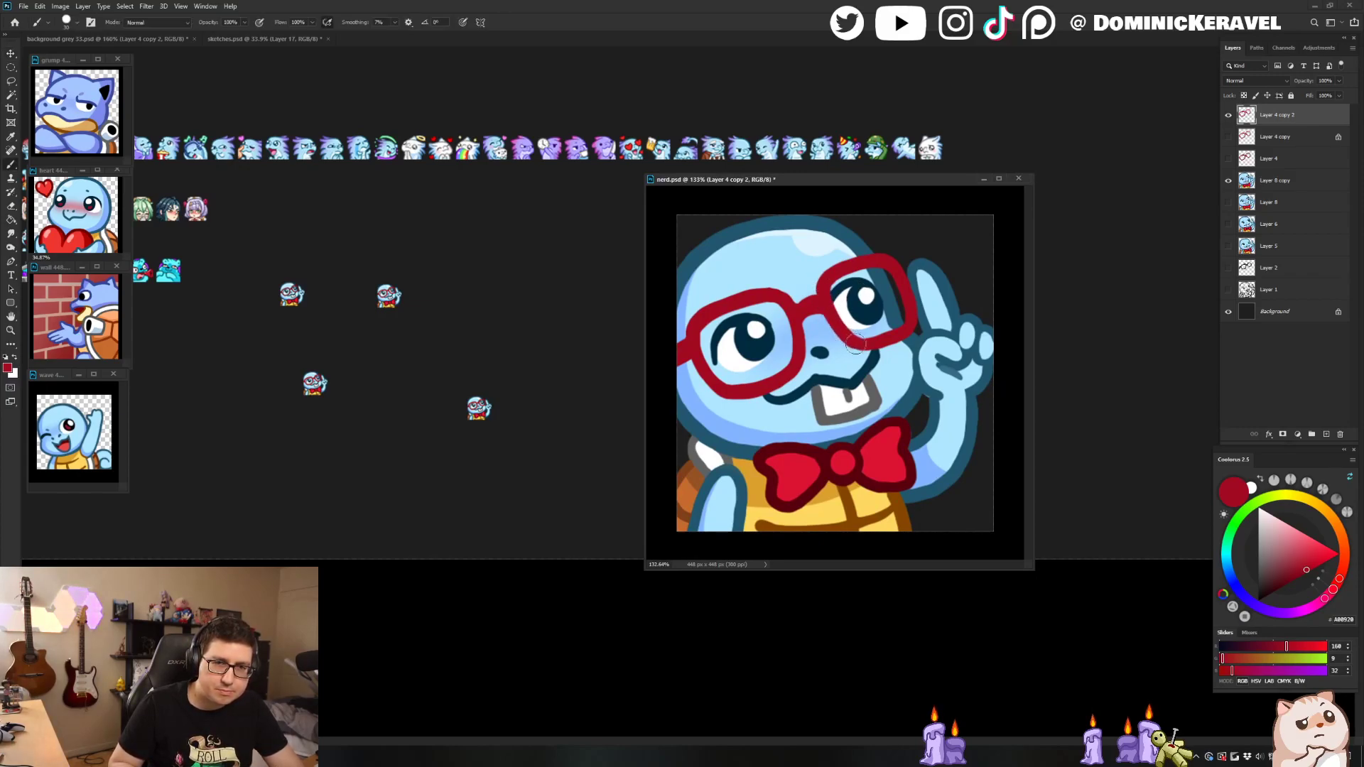
key("ctrl+s")
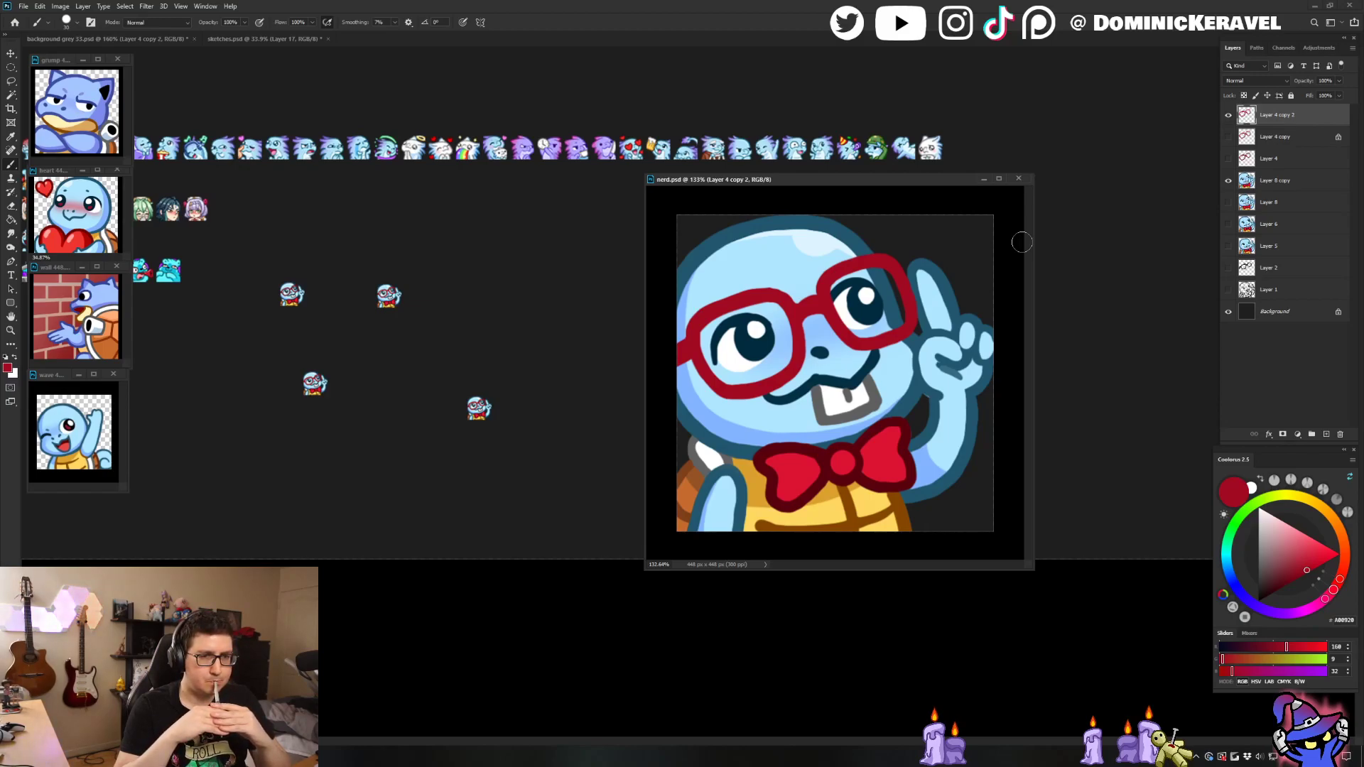
Step: Nudge the newest nerd preview slightly on the grey background sheet
left_click(519, 380)
key("v")
left_click_drag(488, 407, 446, 428)
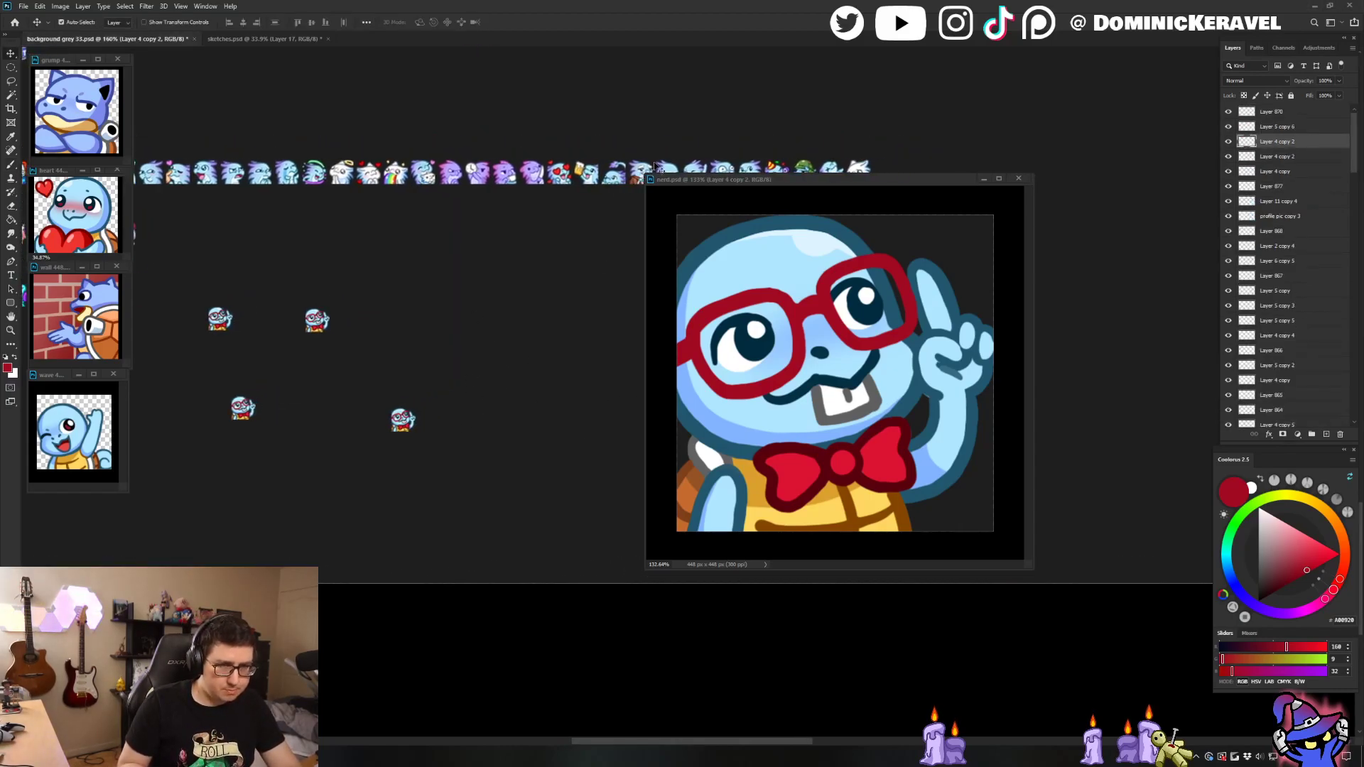
Step: Paint the brown section line on the turtle's shell beside the lowered arm, using orange and brown tones sampled from the shell
left_click_drag(731, 184, 662, 165)
key("b")
left_click(604, 497, "alt")
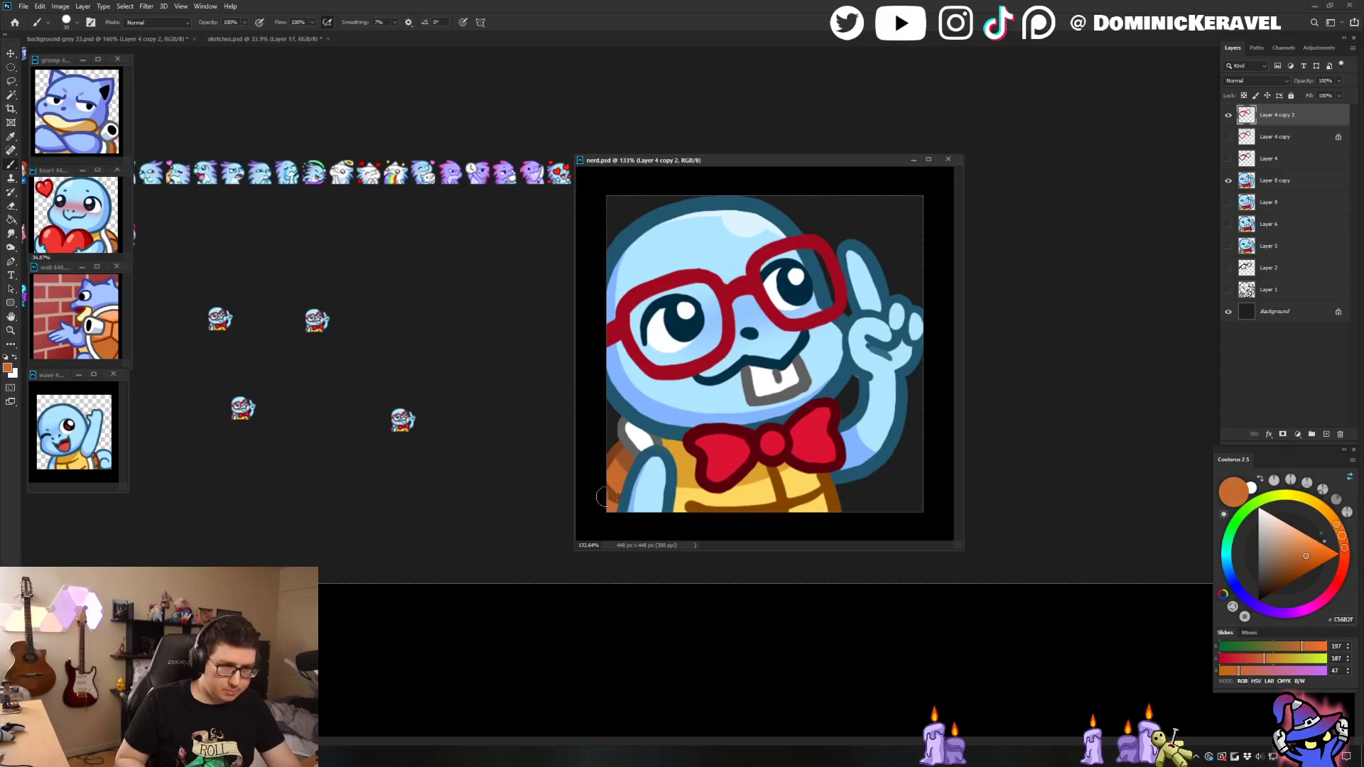
left_click(626, 456, "alt")
left_click_drag(605, 488, 617, 485)
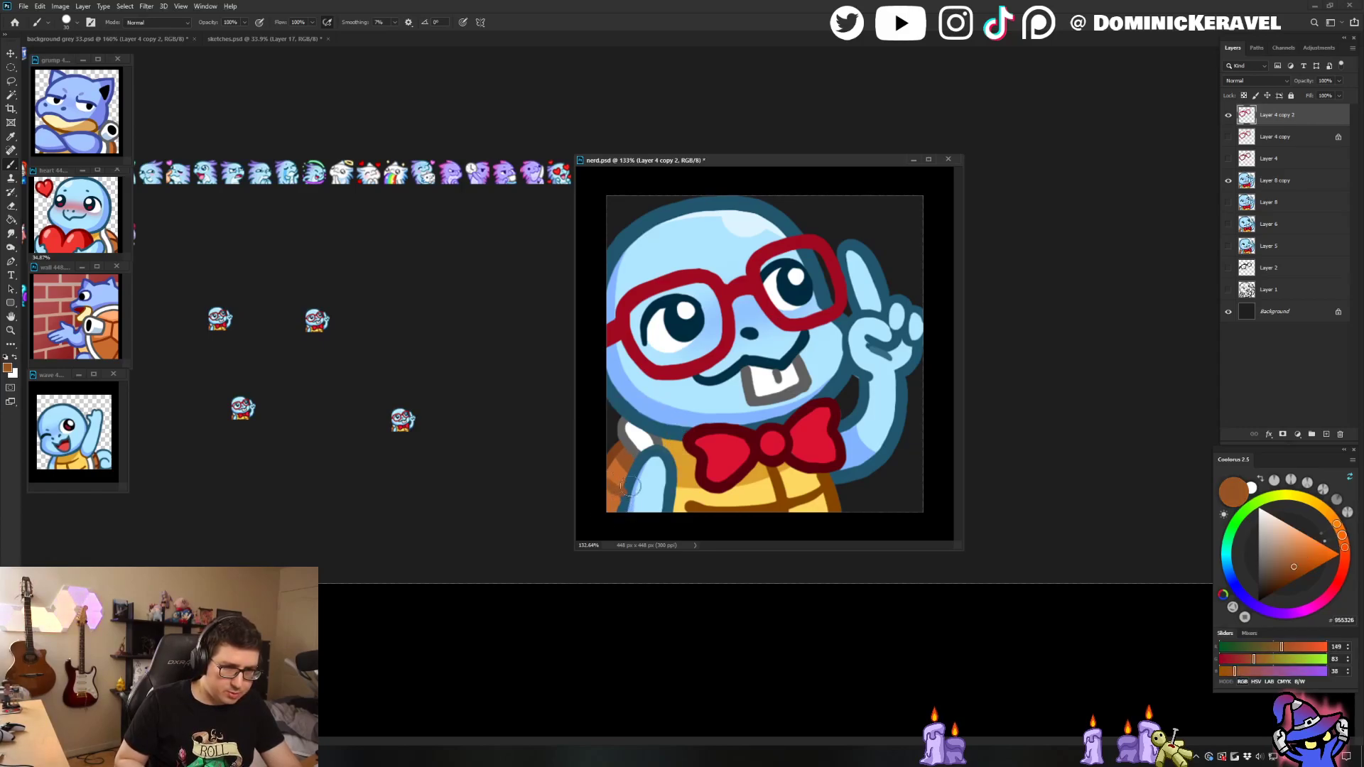
left_click(625, 493, "alt")
left_click(611, 486, "alt")
key("g")
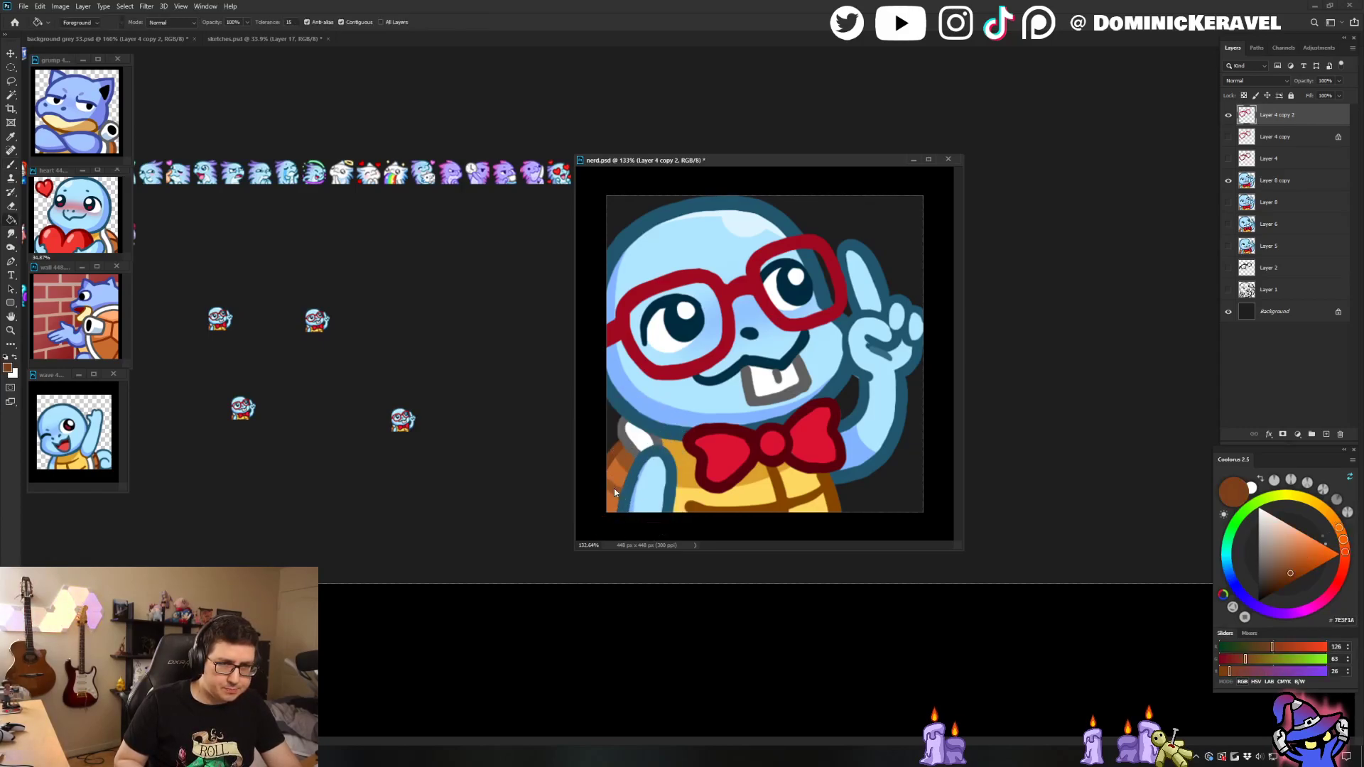
Step: Clean up the shell in its sampled orange and the lowered arm's outline in blue 22566D, and save nerd.psd
key("b")
left_click(610, 499, "alt")
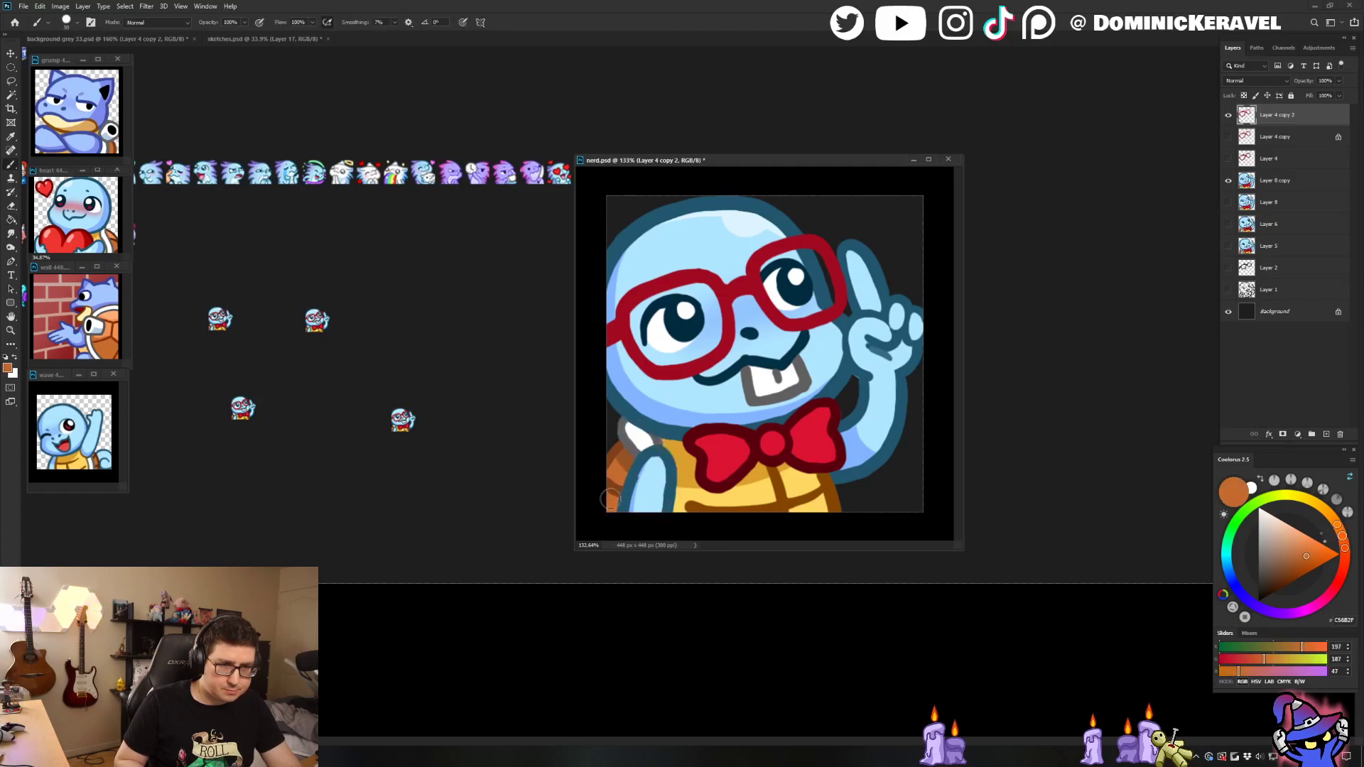
left_click(627, 490, "alt")
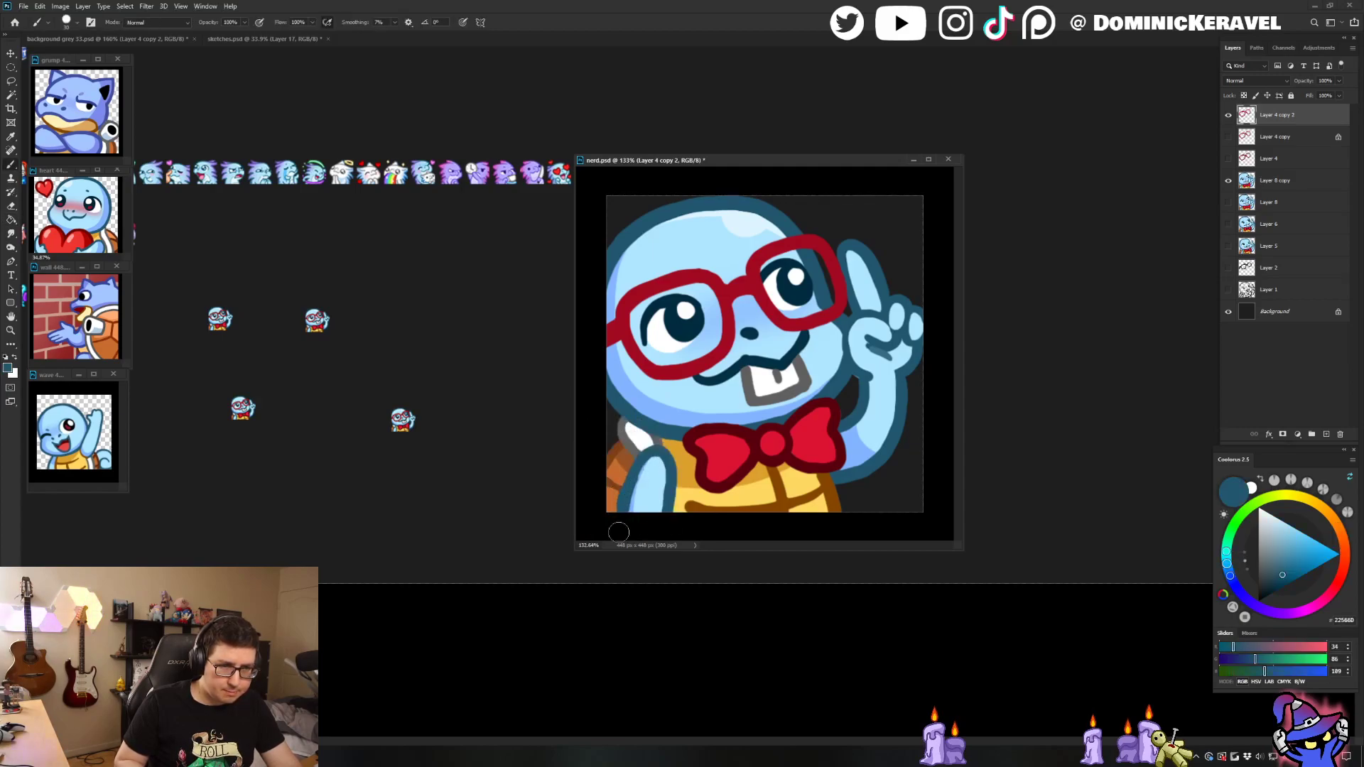
key("v")
key("ctrl+s")
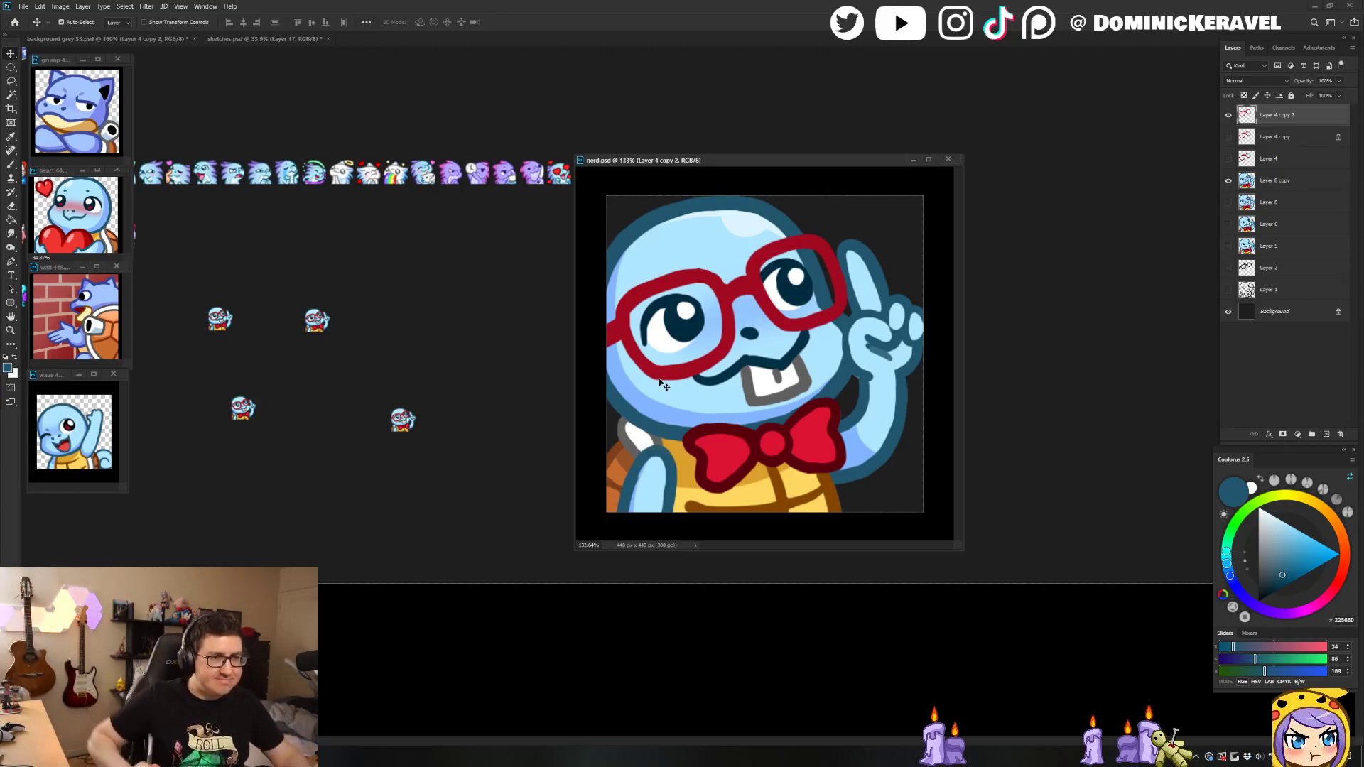
Step: Touch up the turtle's pupils inside the glasses using dark blue 002B3E sampled from the eye
left_click_drag(755, 161, 745, 155)
key("b")
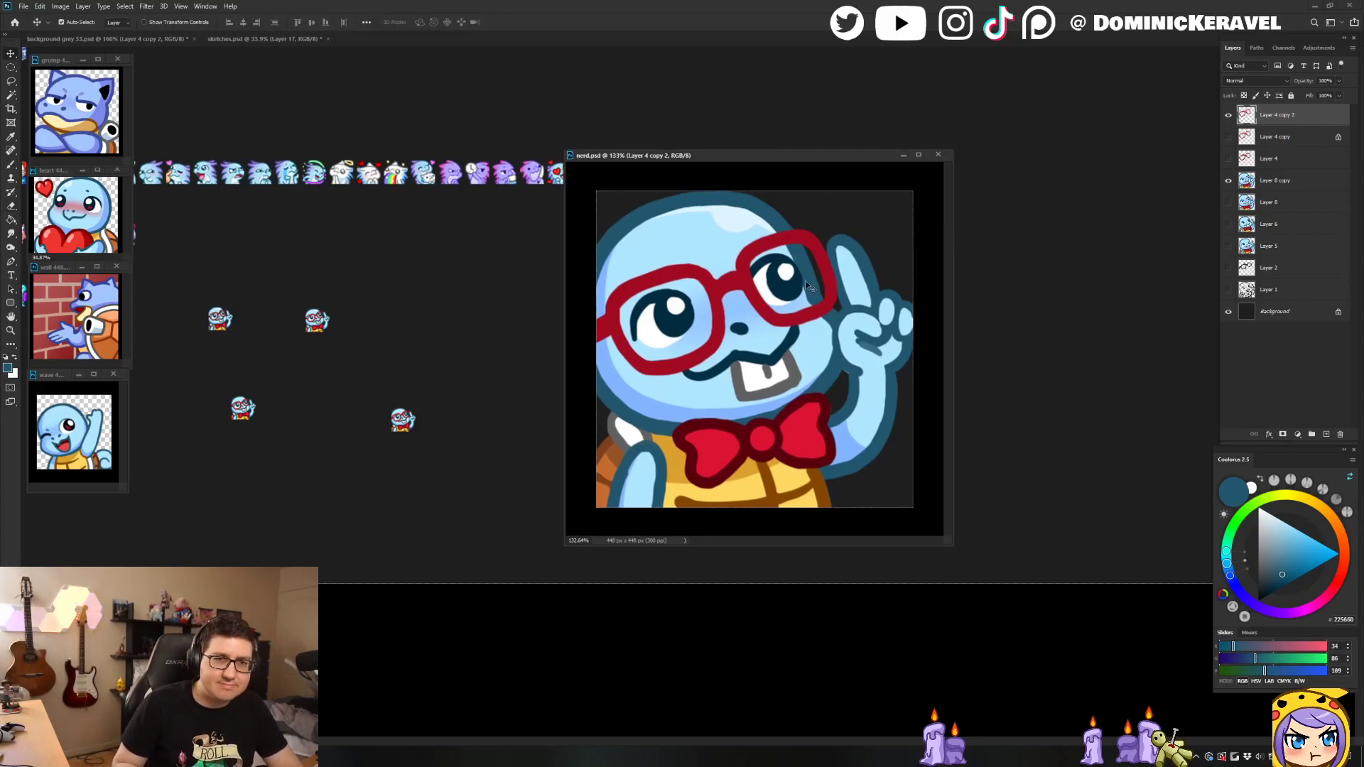
left_click(790, 280, "alt")
scroll(789, 280, "up", 3)
left_click_drag(816, 246, 794, 245, "alt")
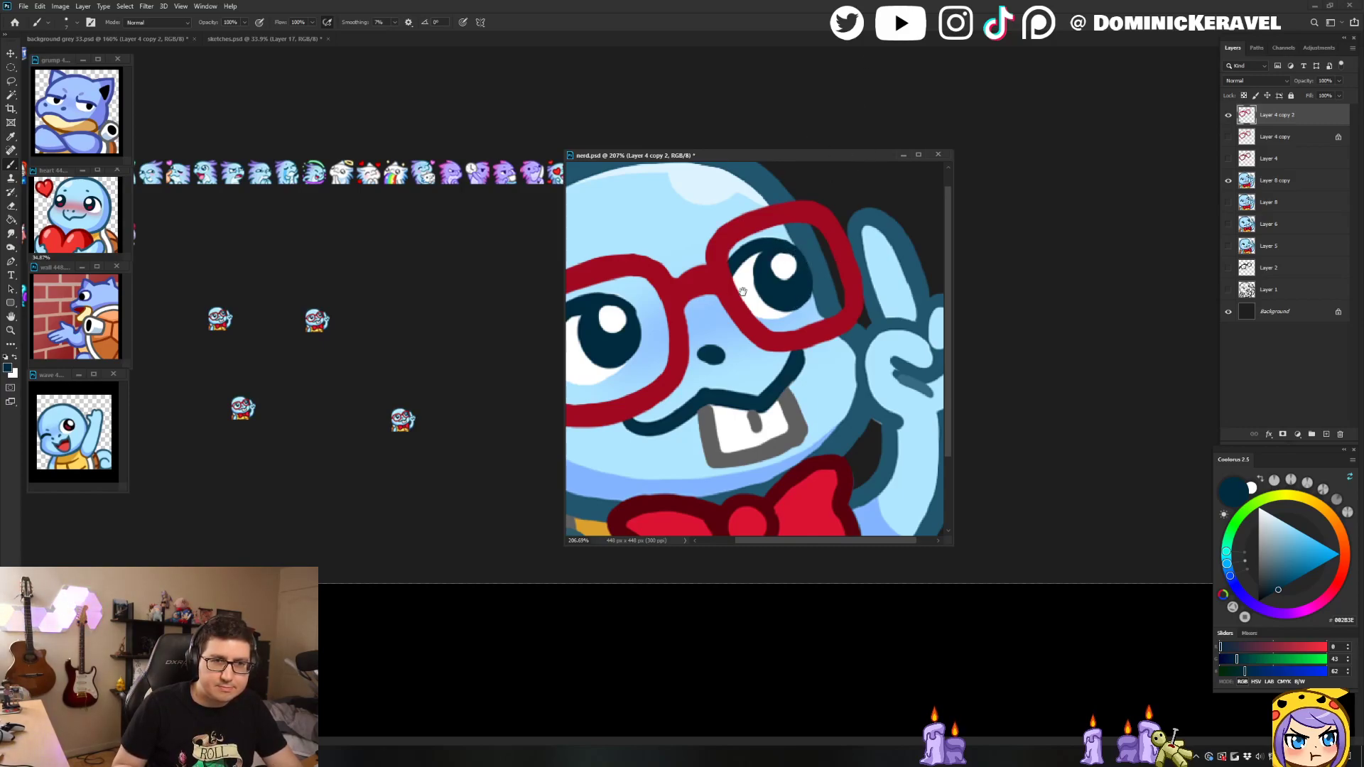
left_click_drag(743, 291, 881, 355)
key("b")
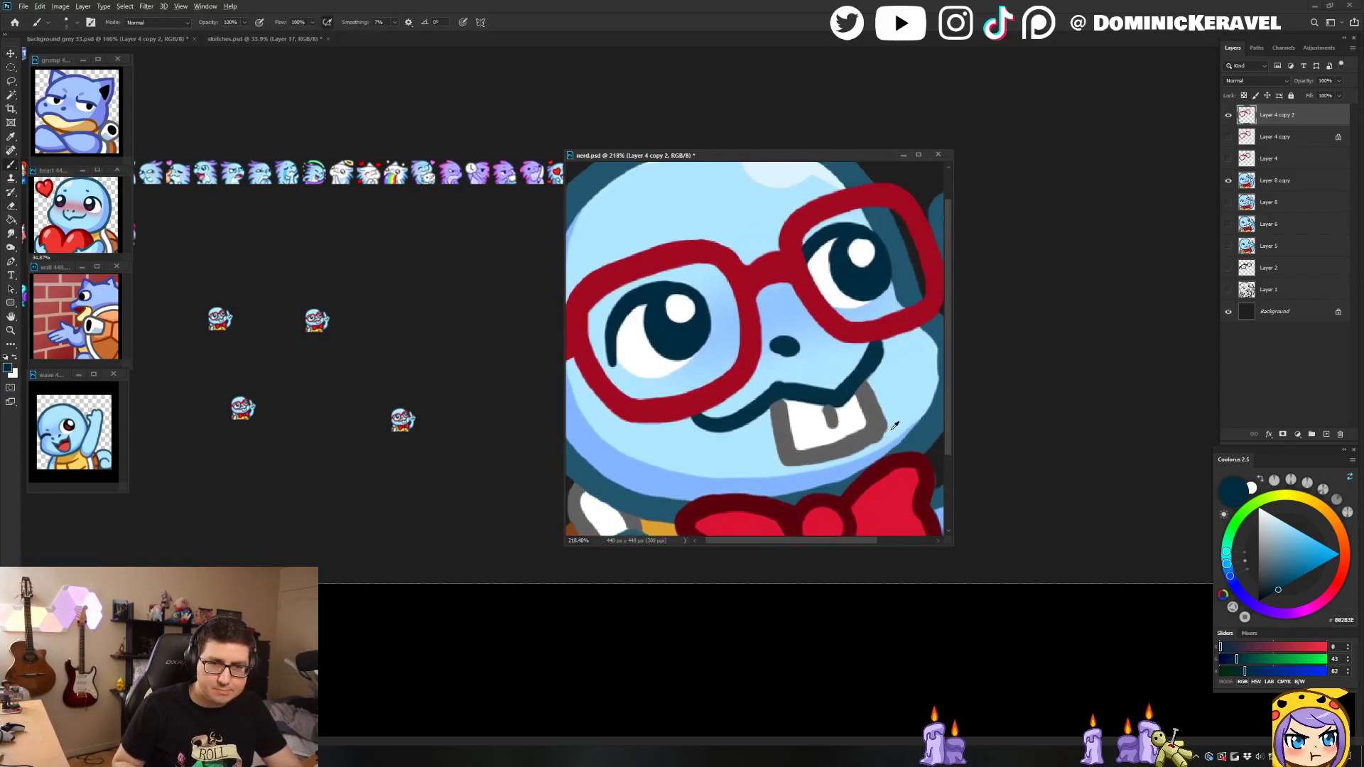
Step: Touch up the cheek beside the tooth's outline with light blue sampled from the turtle's face
left_click(877, 446, "alt")
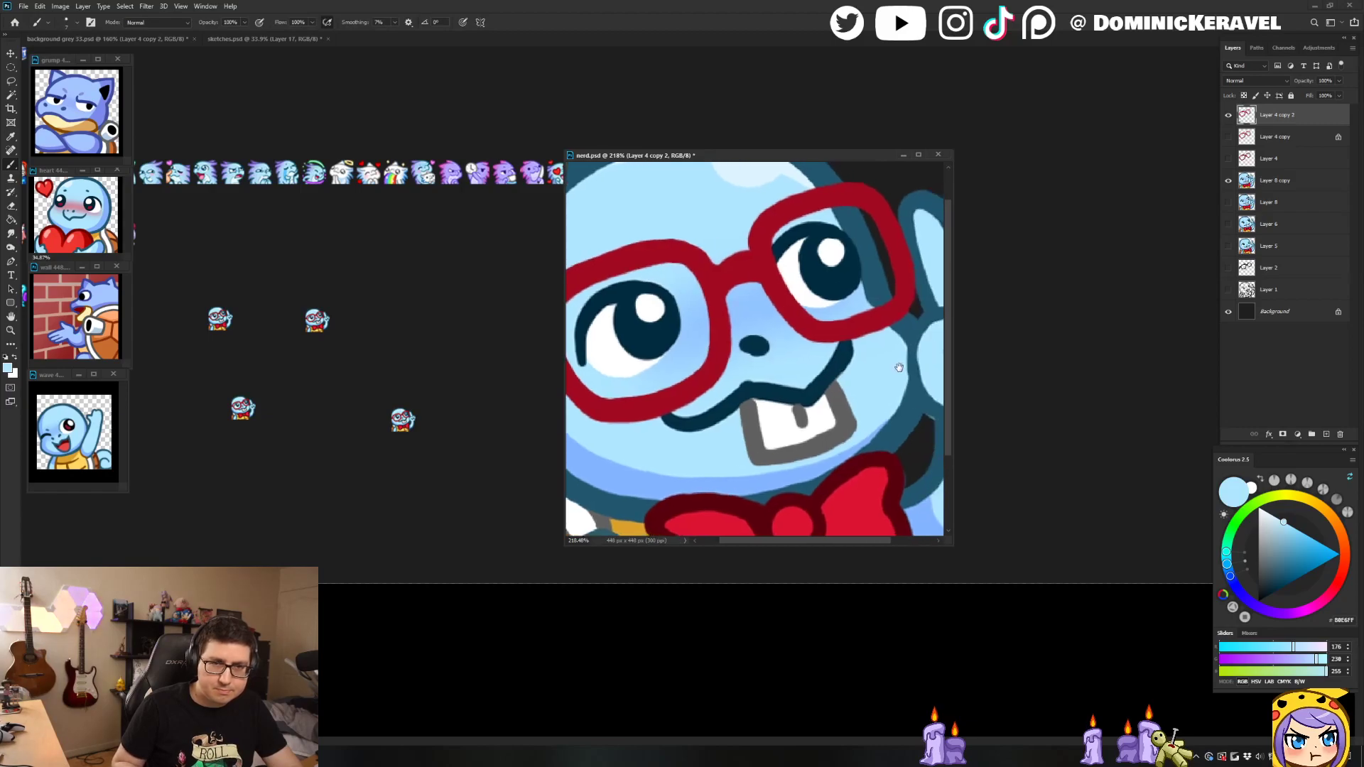
scroll(891, 412, "right", 3)
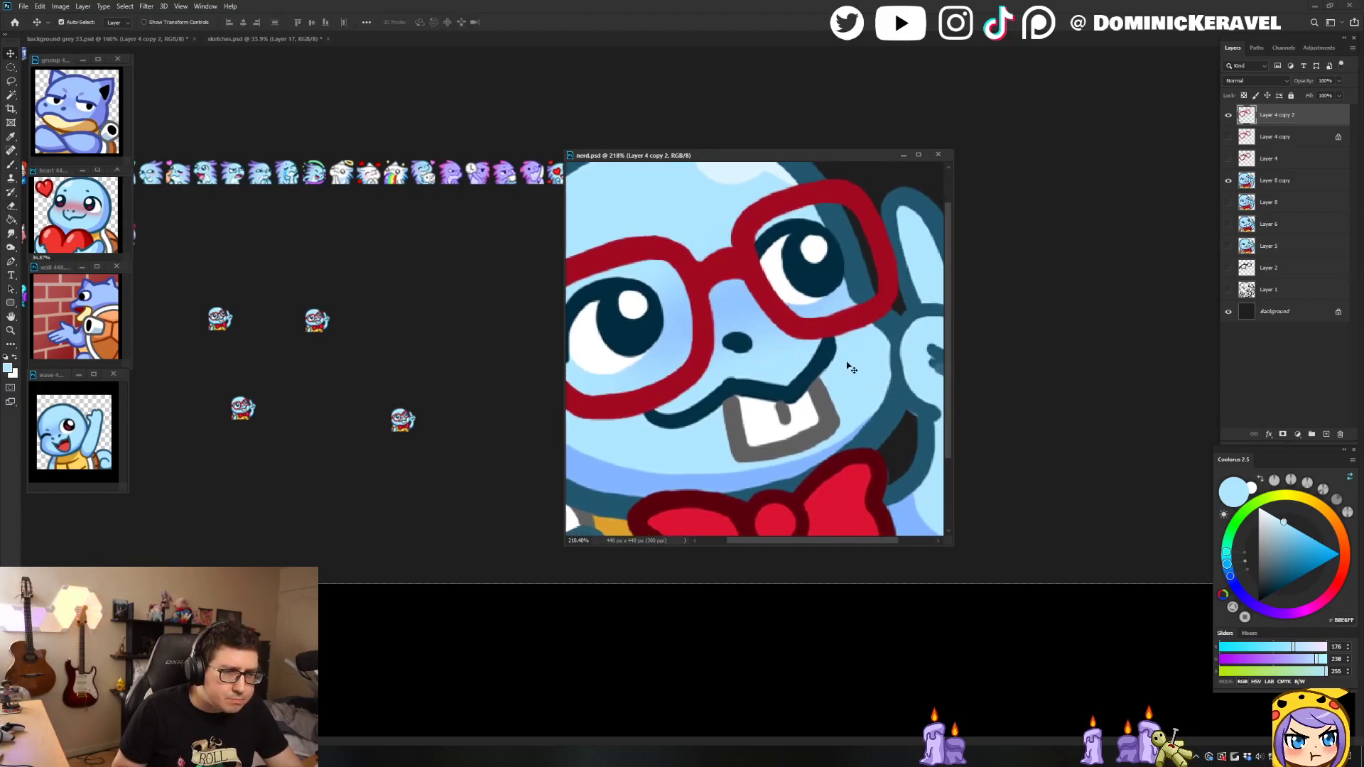
key("ctrl+0")
Step: Hide Layer 8 copy, lasso the touch-up strokes around the eyes, cheek and shell, and remove them from the glasses on Layer 4 copy 2
left_click(1297, 186, "shift")
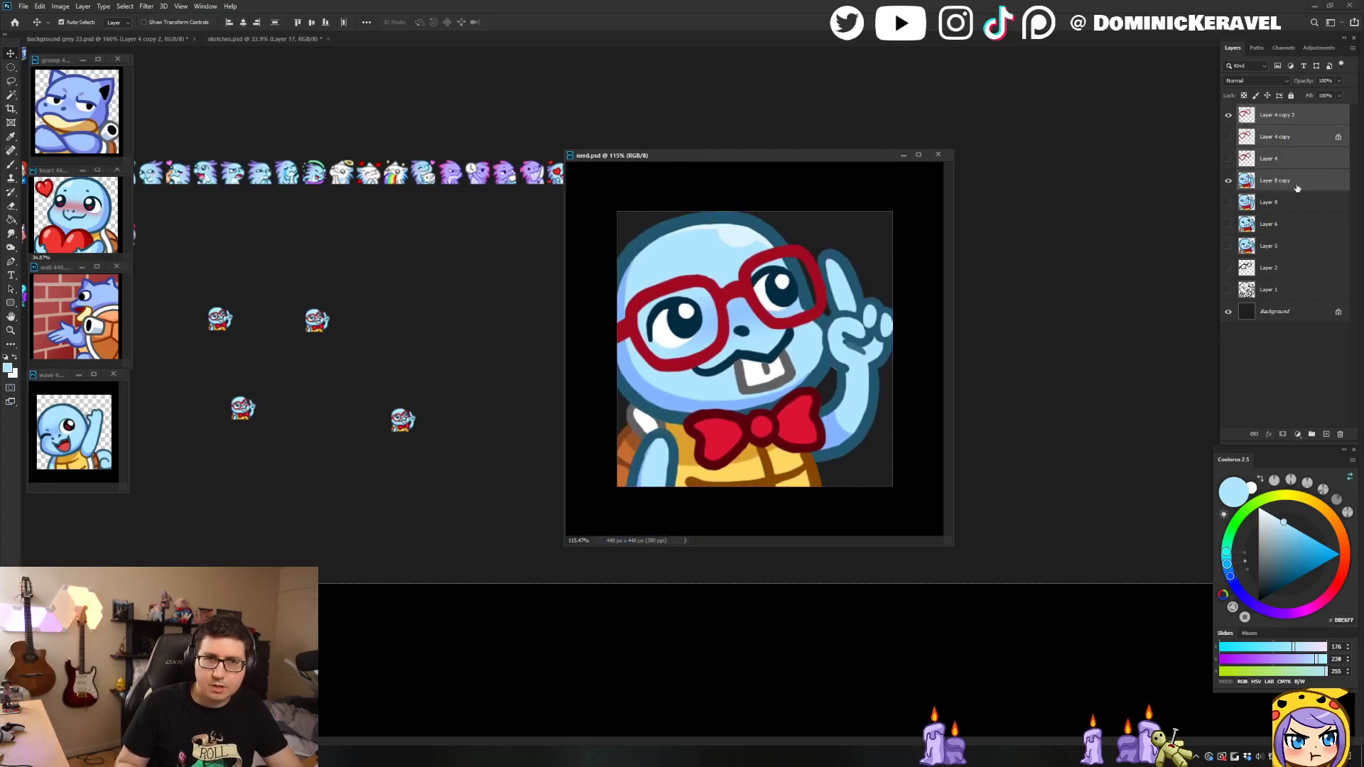
left_click(1229, 180)
left_click(1228, 181)
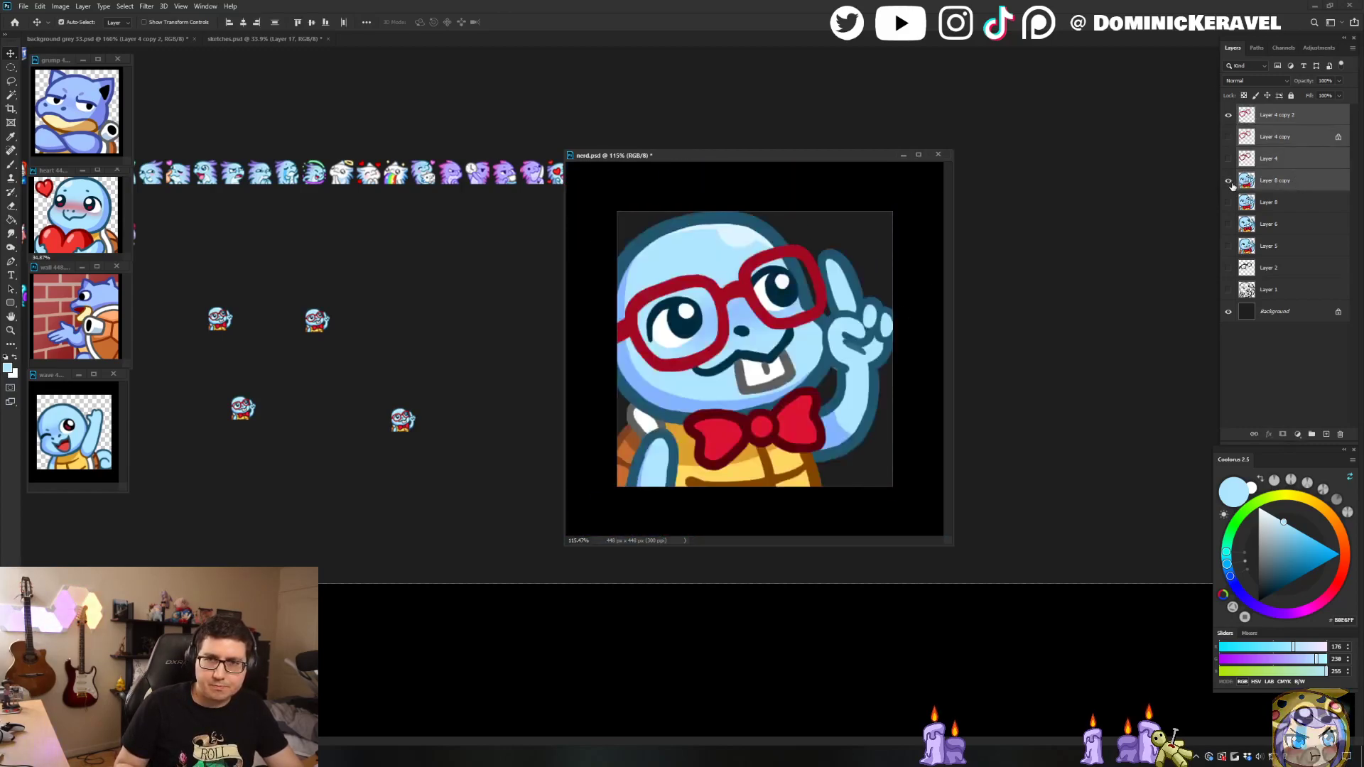
left_click(1228, 180)
left_click(1279, 181)
key("l")
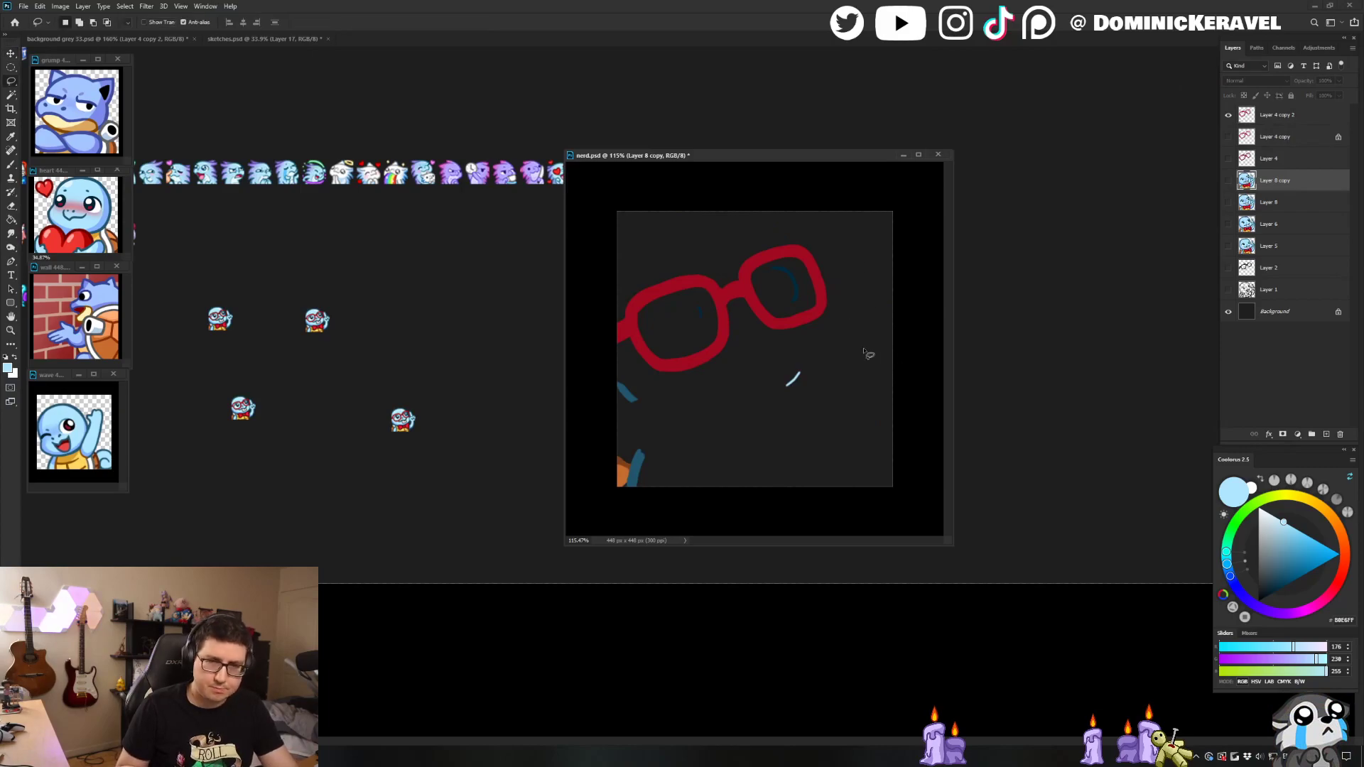
mouse_move(805, 407)
left_mouse_down()
mouse_move(782, 376)
mouse_move(609, 374)
mouse_move(689, 497)
mouse_move(770, 498)
left_mouse_up()
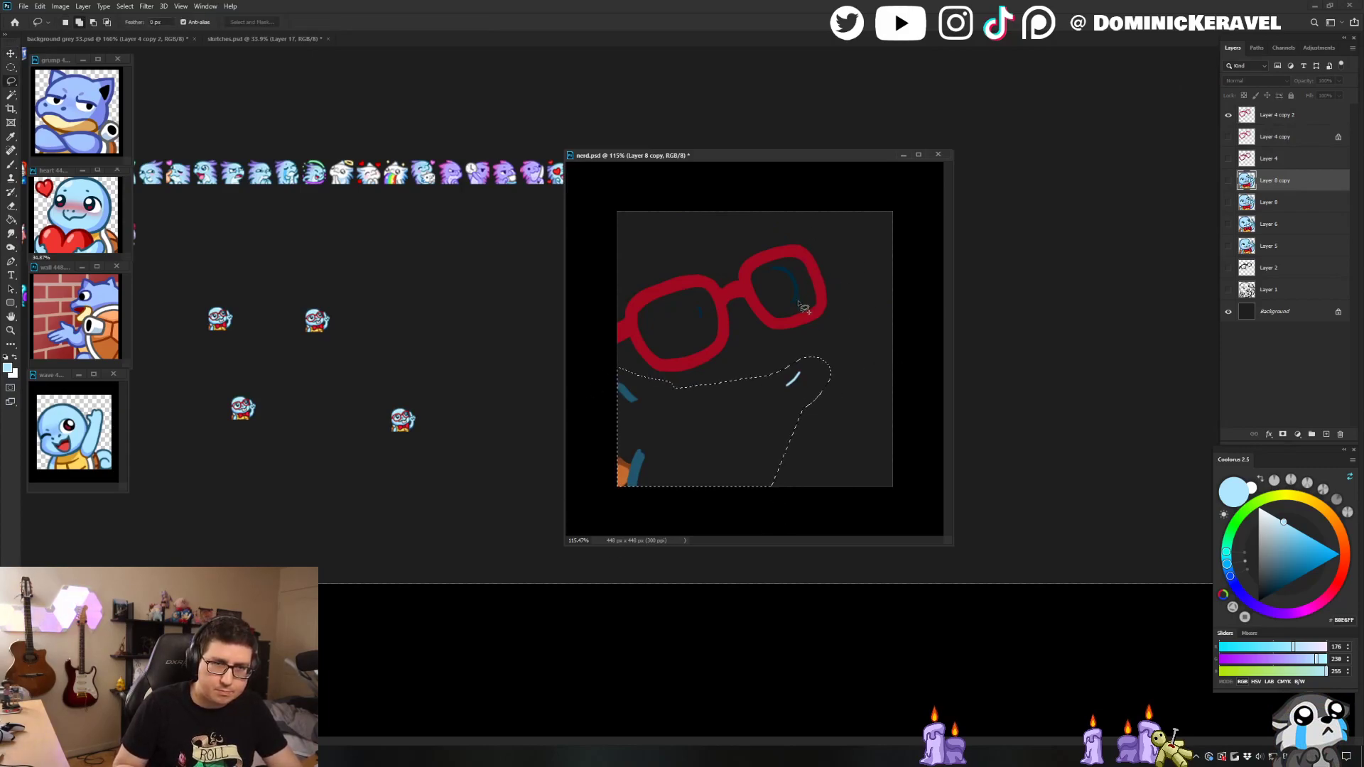
mouse_move(793, 268)
left_mouse_down()
mouse_move(771, 271)
mouse_move(781, 264)
left_mouse_up()
mouse_move(697, 326)
left_mouse_down()
mouse_move(714, 326)
mouse_move(711, 305)
mouse_move(686, 309)
mouse_move(696, 328)
left_mouse_up()
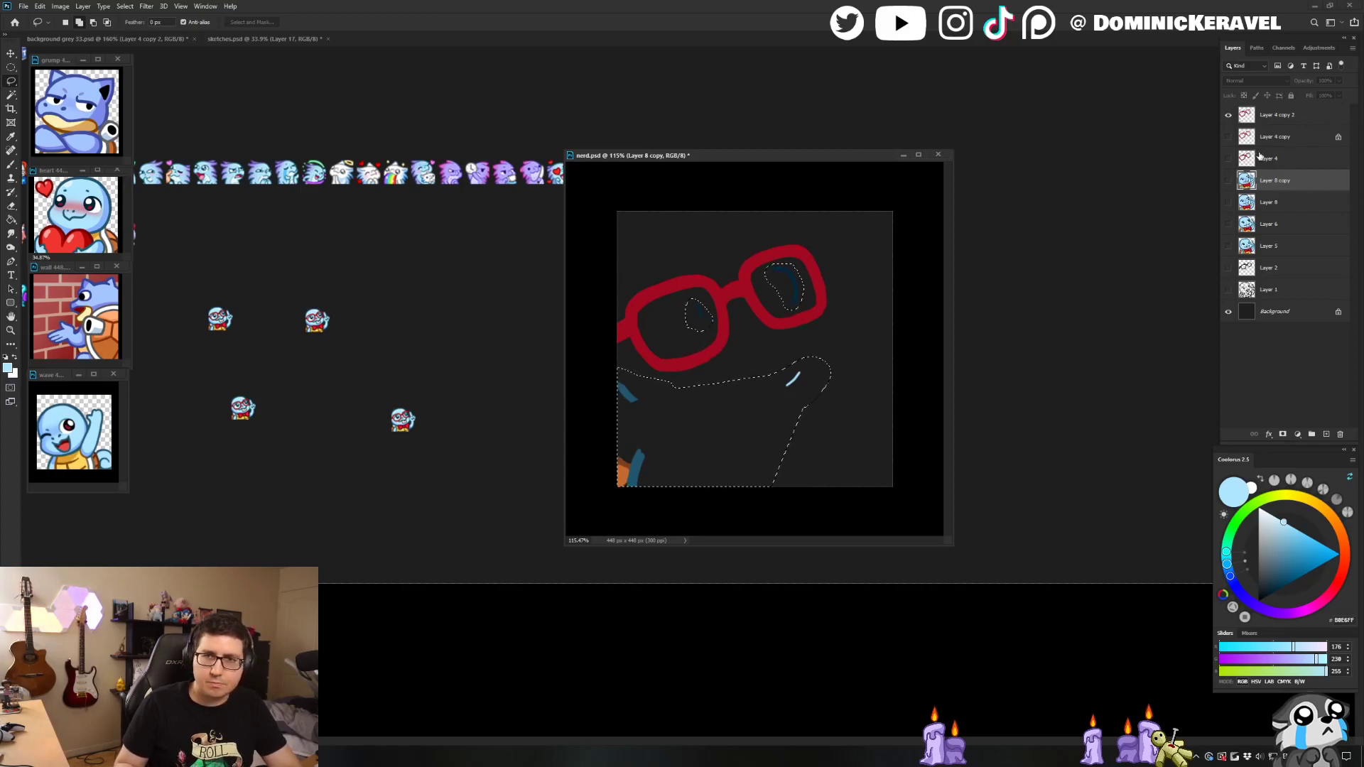
left_click(1258, 122)
left_click(1283, 186)
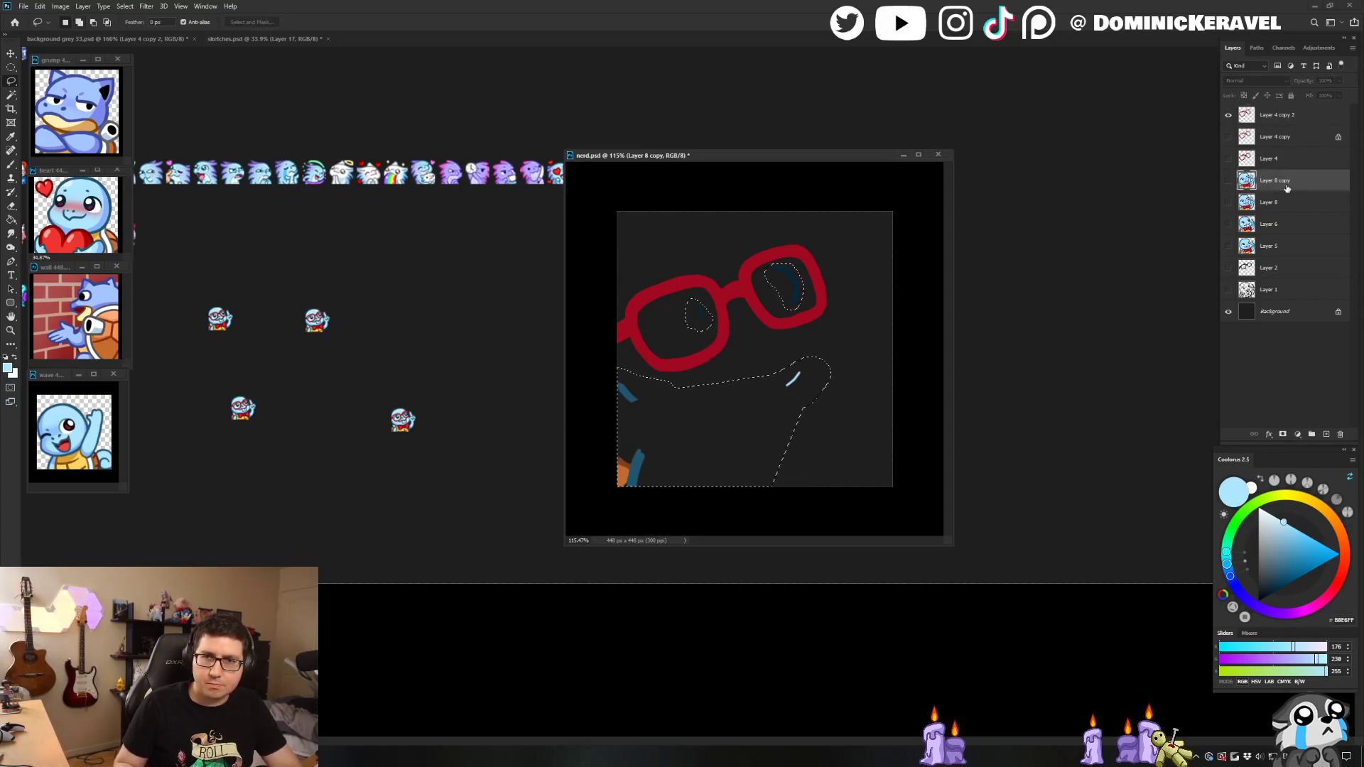
left_click(1271, 122)
key("Delete")
key("ctrl+d")
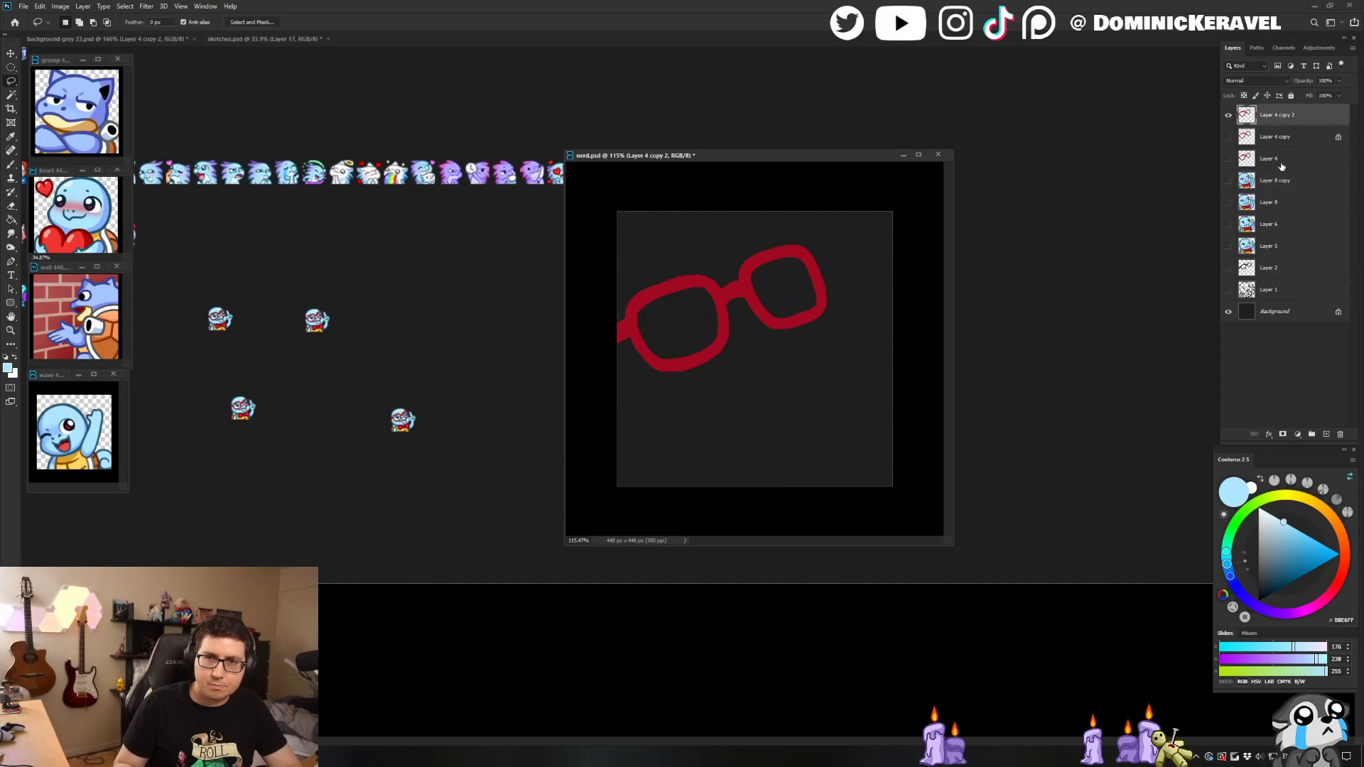
Step: Show Layer 8 copy again, add a new layer above it and merge the two
left_click(1279, 183)
left_click(1228, 182)
key("ctrl+shift+alt+n")
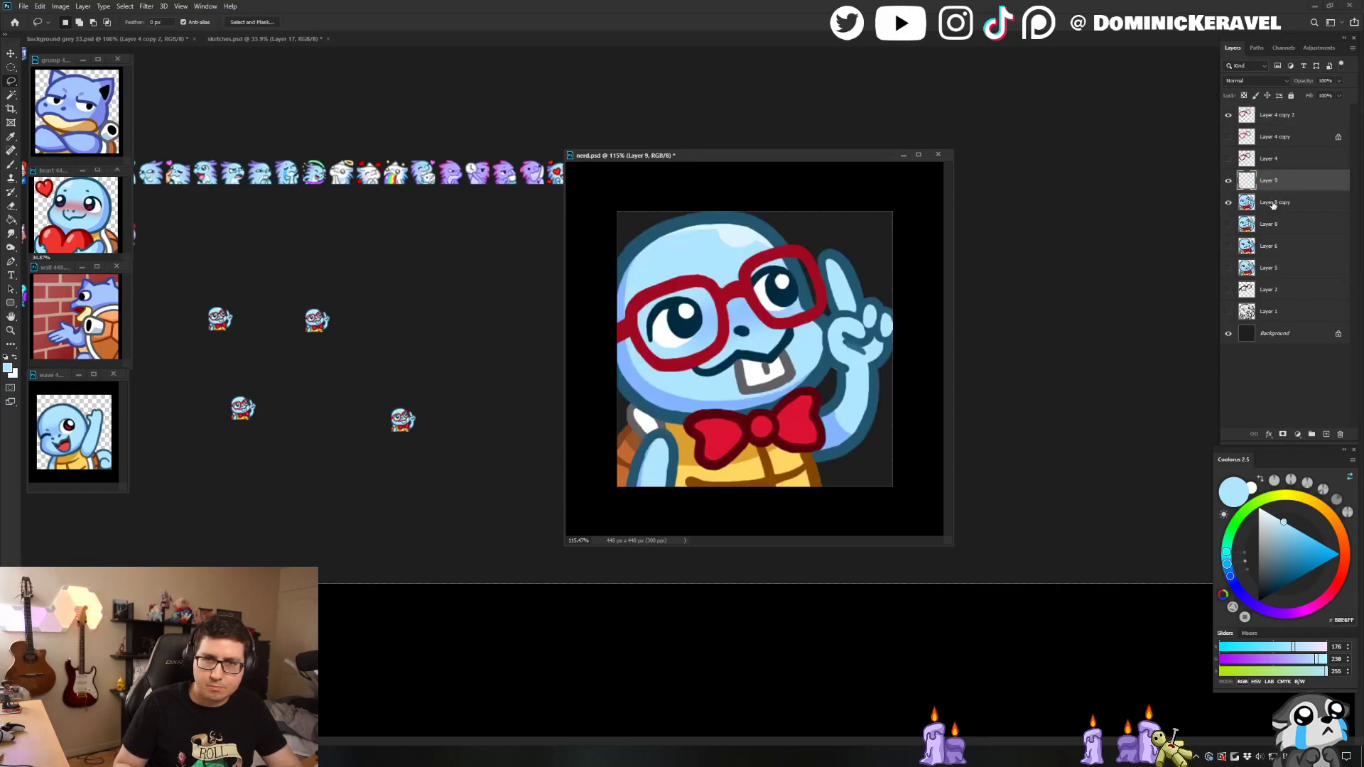
left_click(1274, 202, "shift")
key("ctrl+e")
Step: Place a merged 28 px preview of the turtle on the grey background sheet and restore nerd.psd to full size with separate layers
left_click(1278, 118, "shift")
key("ctrl+e")
key("ctrl+alt+i")
type("28")
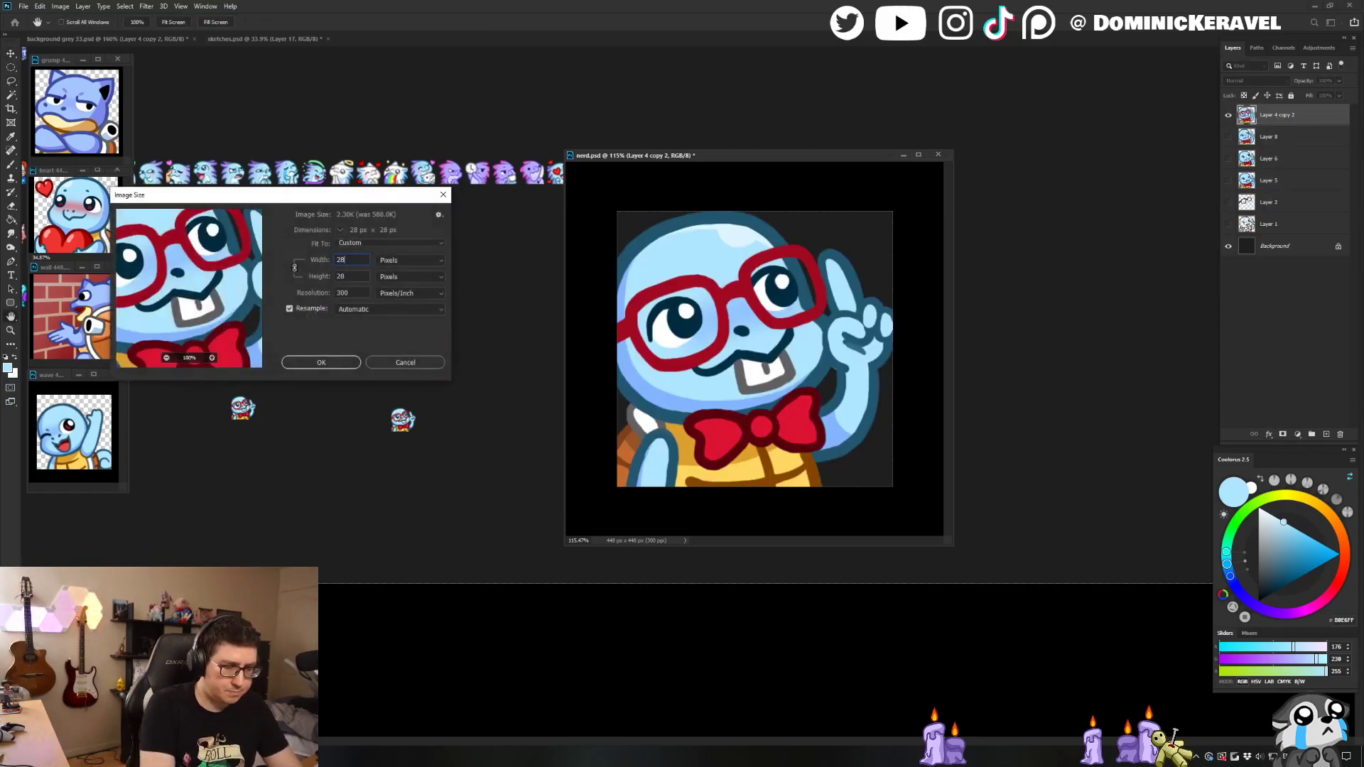
key("Return")
key("c")
key("v")
left_click_drag(755, 351, 473, 368)
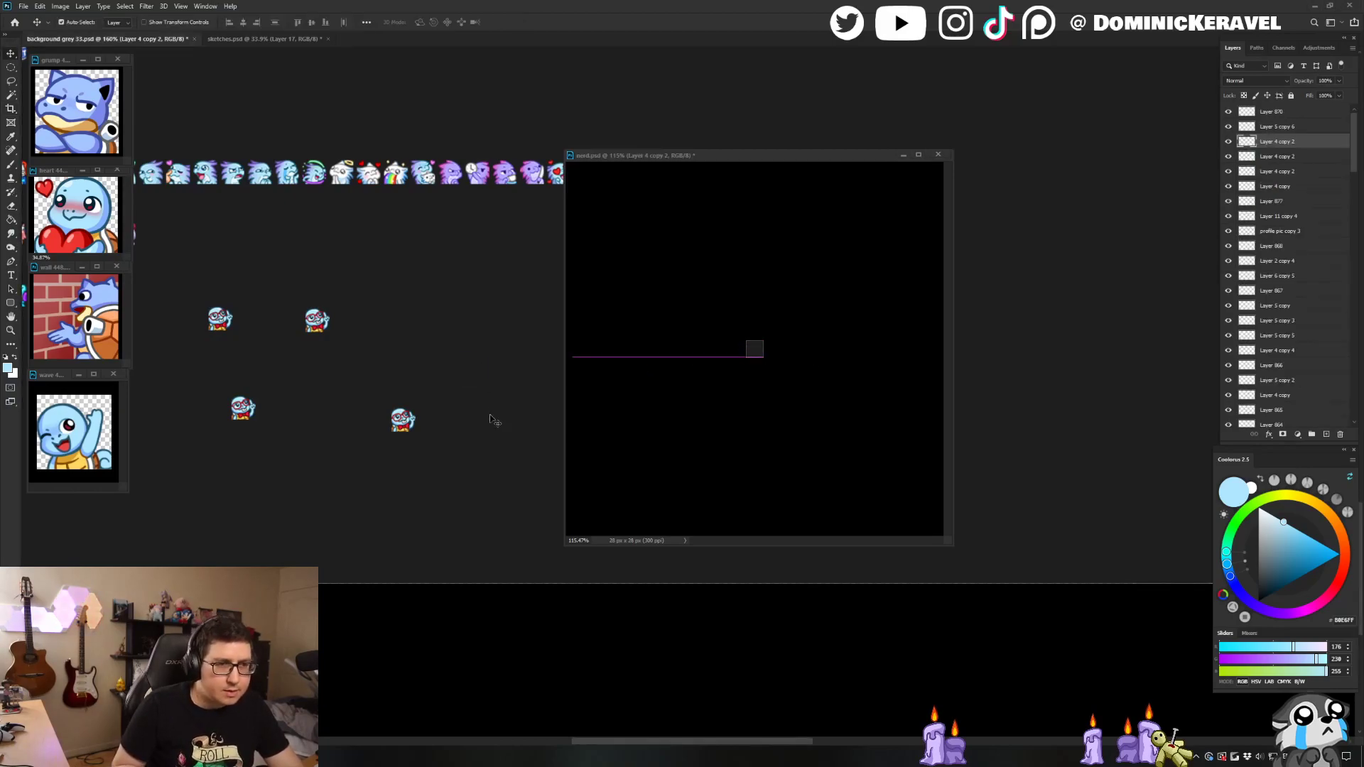
left_click(734, 300)
key("ctrl+z")
Step: Try deleting two older nerd previews and lining up the remaining ones on the grey background sheet
left_click_drag(432, 287, 181, 477)
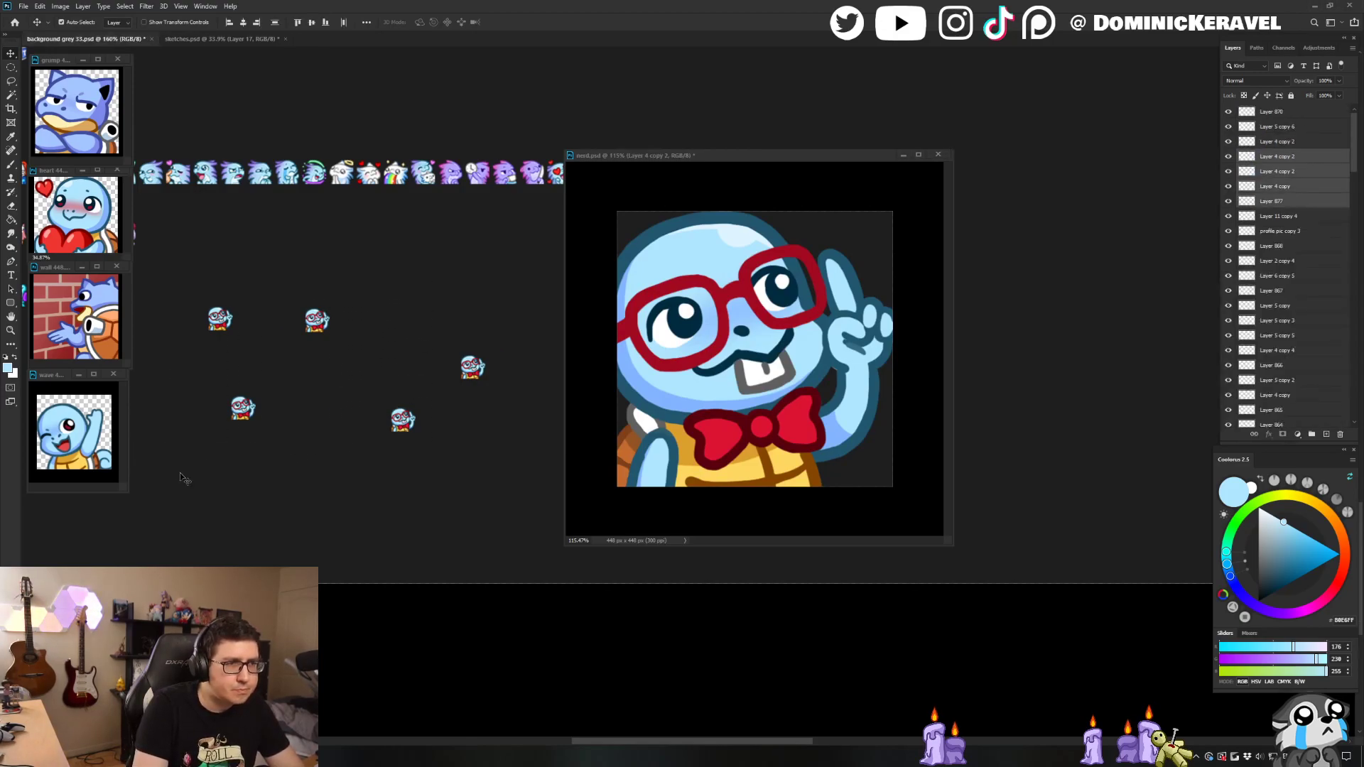
left_click(416, 323)
left_click(323, 323)
key("Delete")
left_click(245, 412)
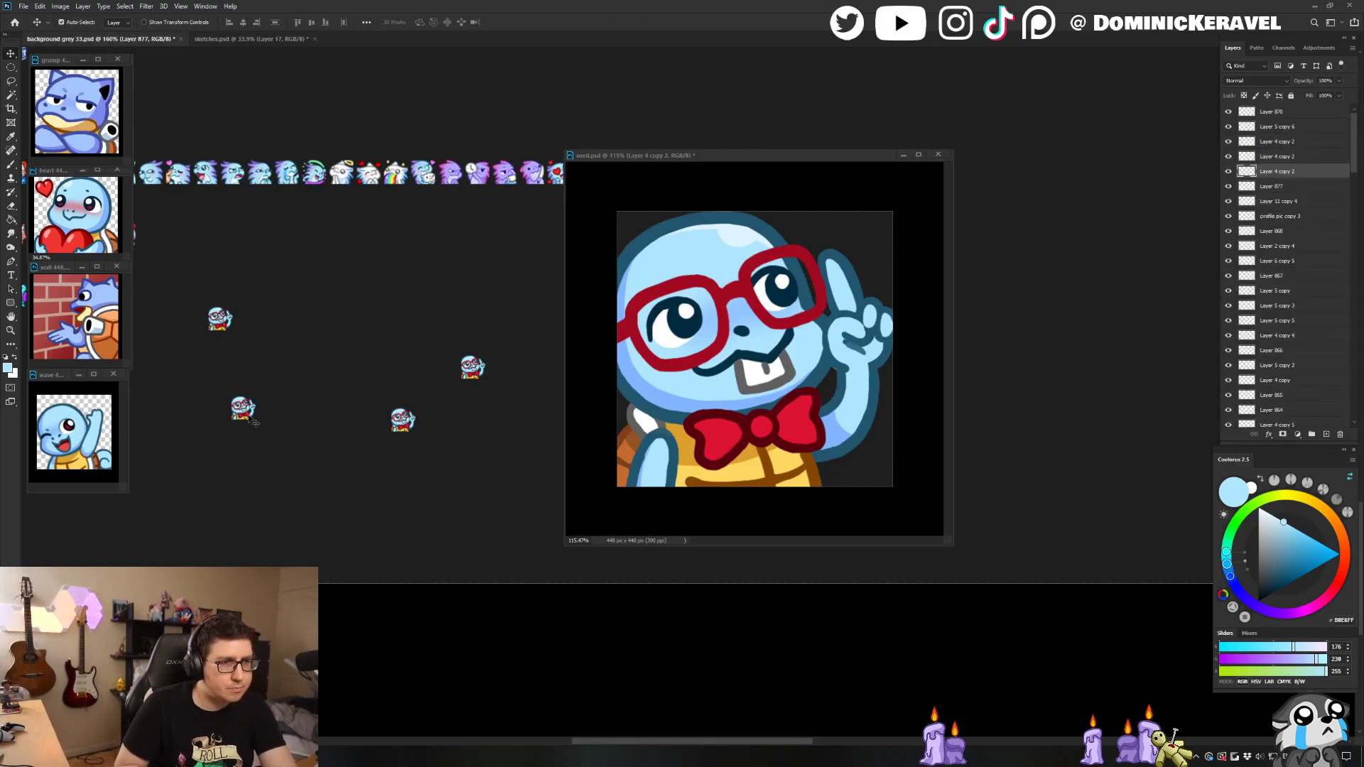
key("Delete")
left_click_drag(404, 419, 299, 300)
left_click_drag(270, 382, 408, 348)
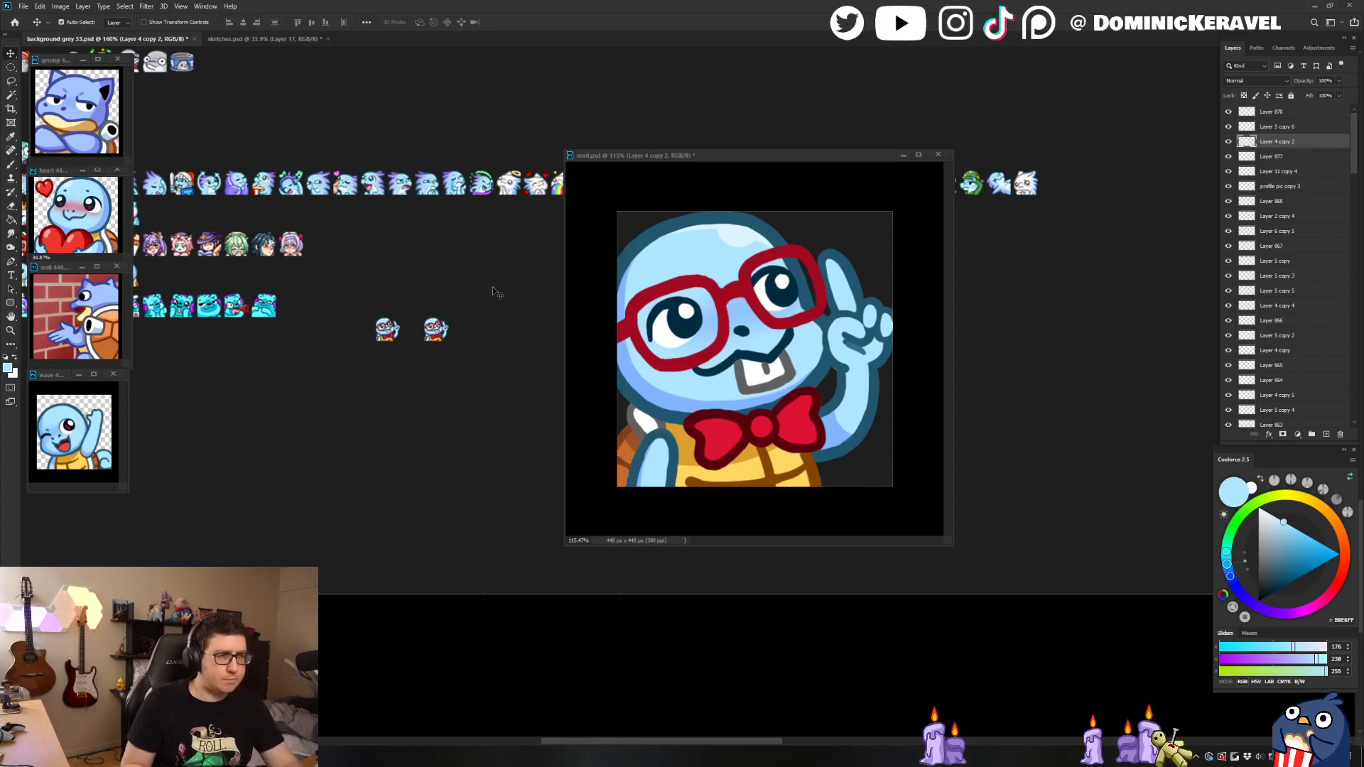
Step: Undo the nerd preview deletions and moves on the grey background sheet, shifting the nerd.psd window aside
key("ctrl+z")
left_click_drag(498, 305, 418, 311)
key("ctrl+z")
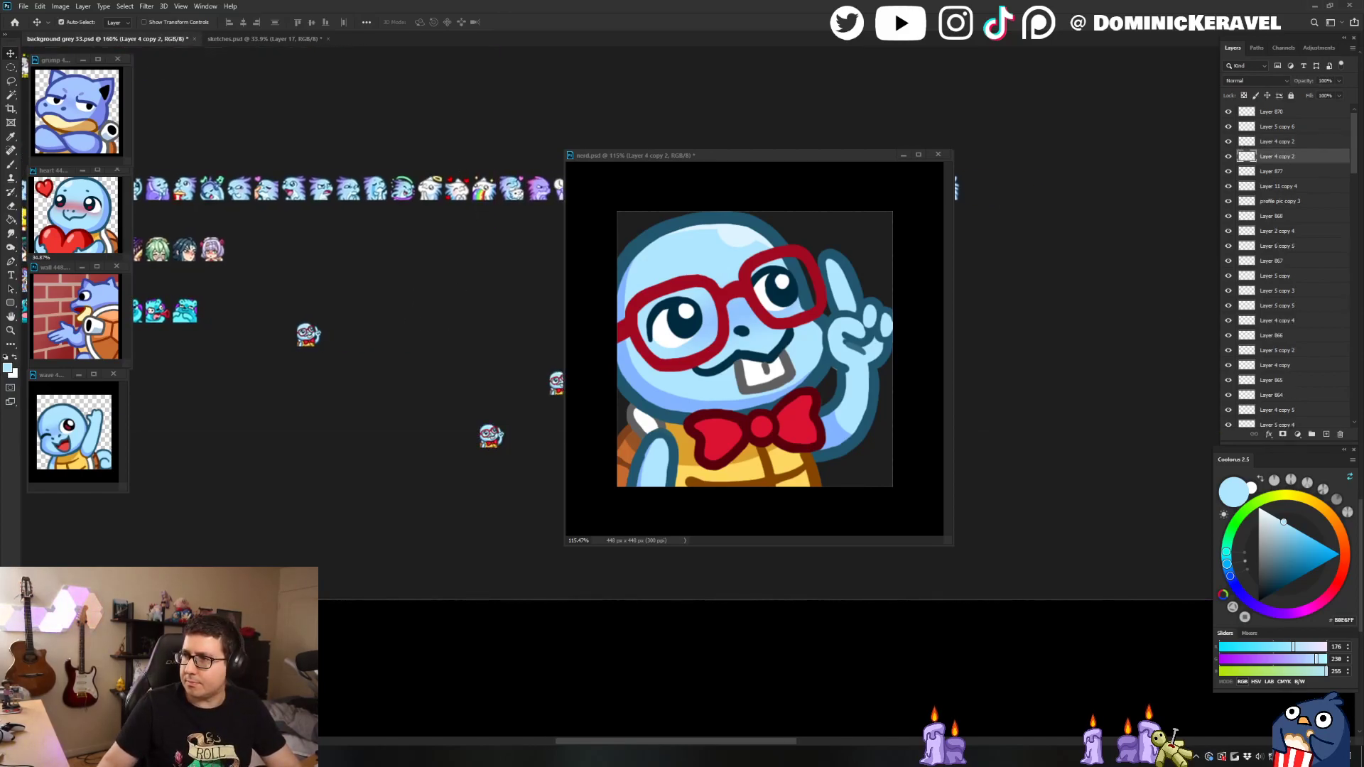
left_click_drag(639, 157, 793, 160)
left_click(630, 301)
key("ctrl+z")
key("ctrl+z")
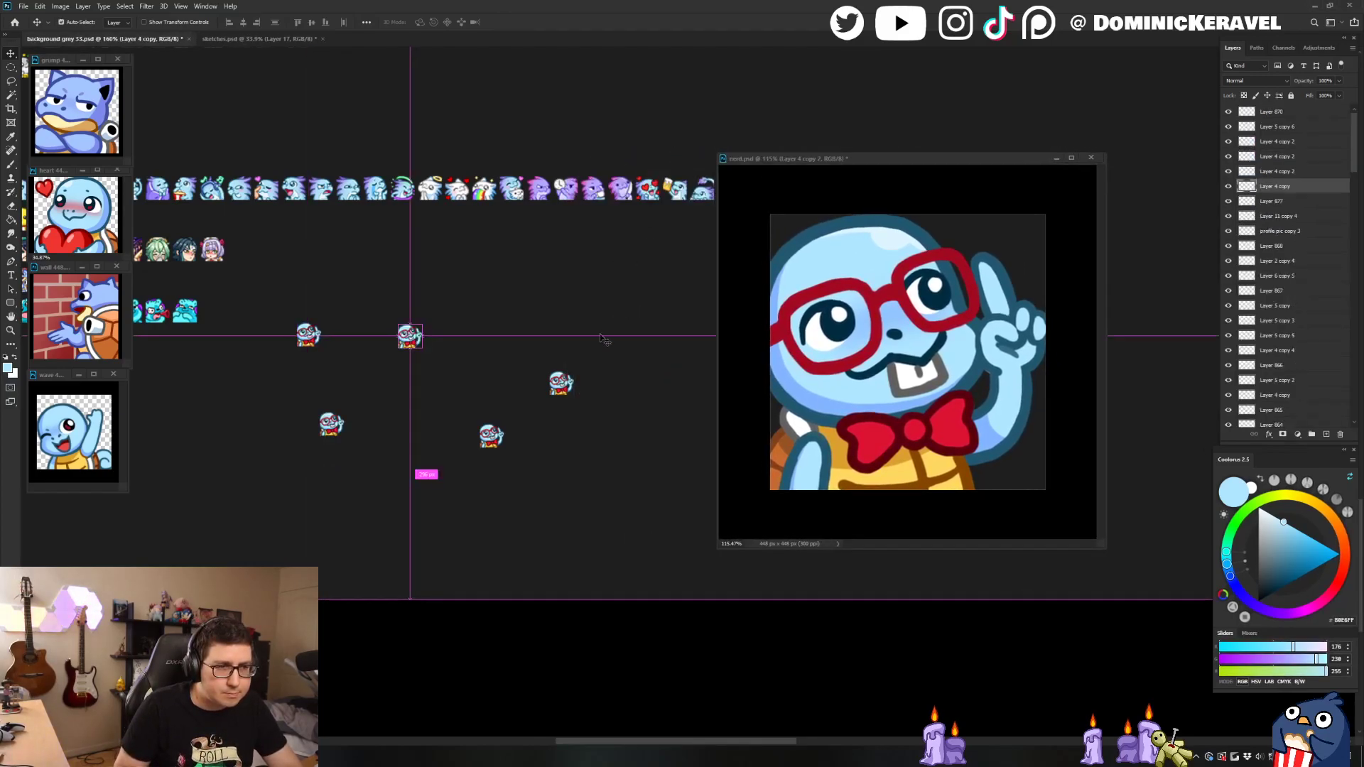
Step: Delete the two lower nerd previews and line up the newest one beside the upper pair on the grey background sheet
left_click_drag(496, 439, 500, 436)
key("Delete")
left_click_drag(569, 378, 476, 328)
left_click(333, 425)
key("Delete")
left_click_drag(528, 292, 490, 330)
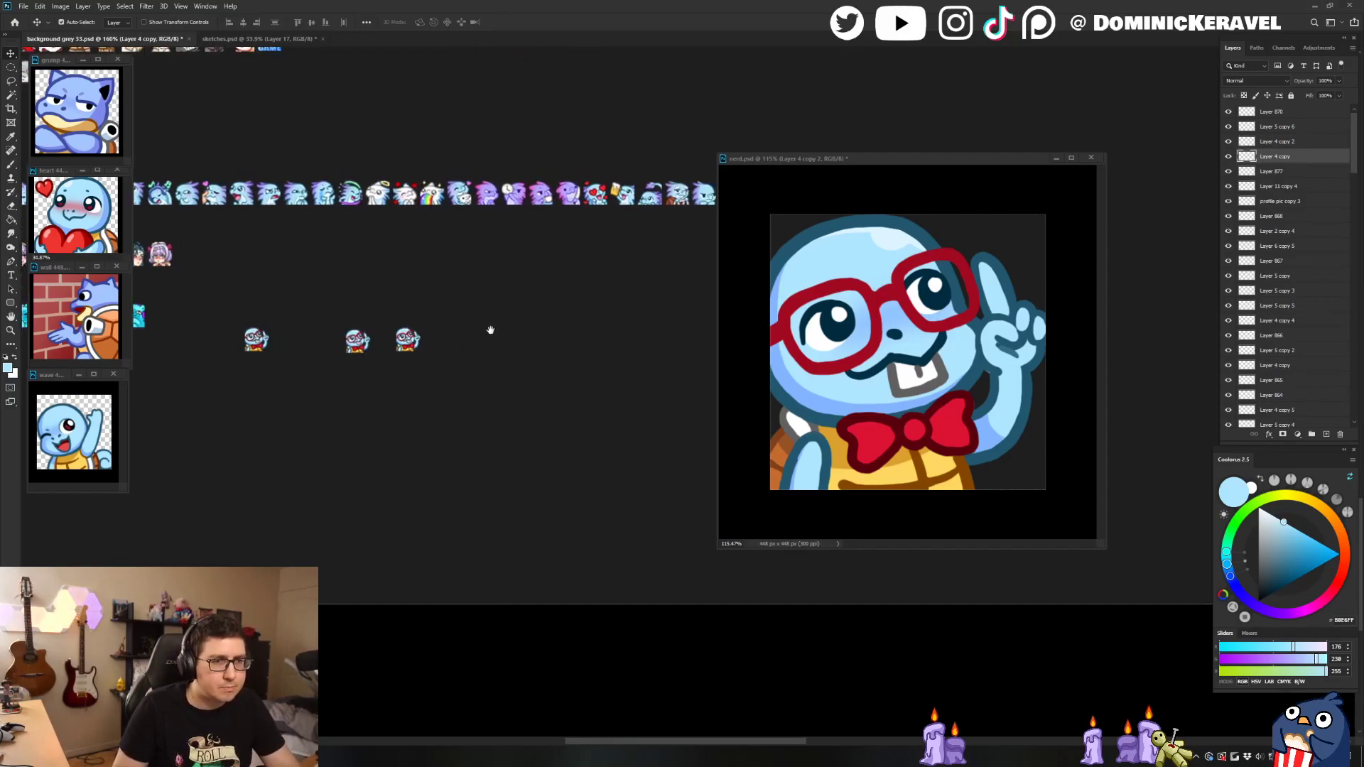
scroll(517, 373, "down", 4)
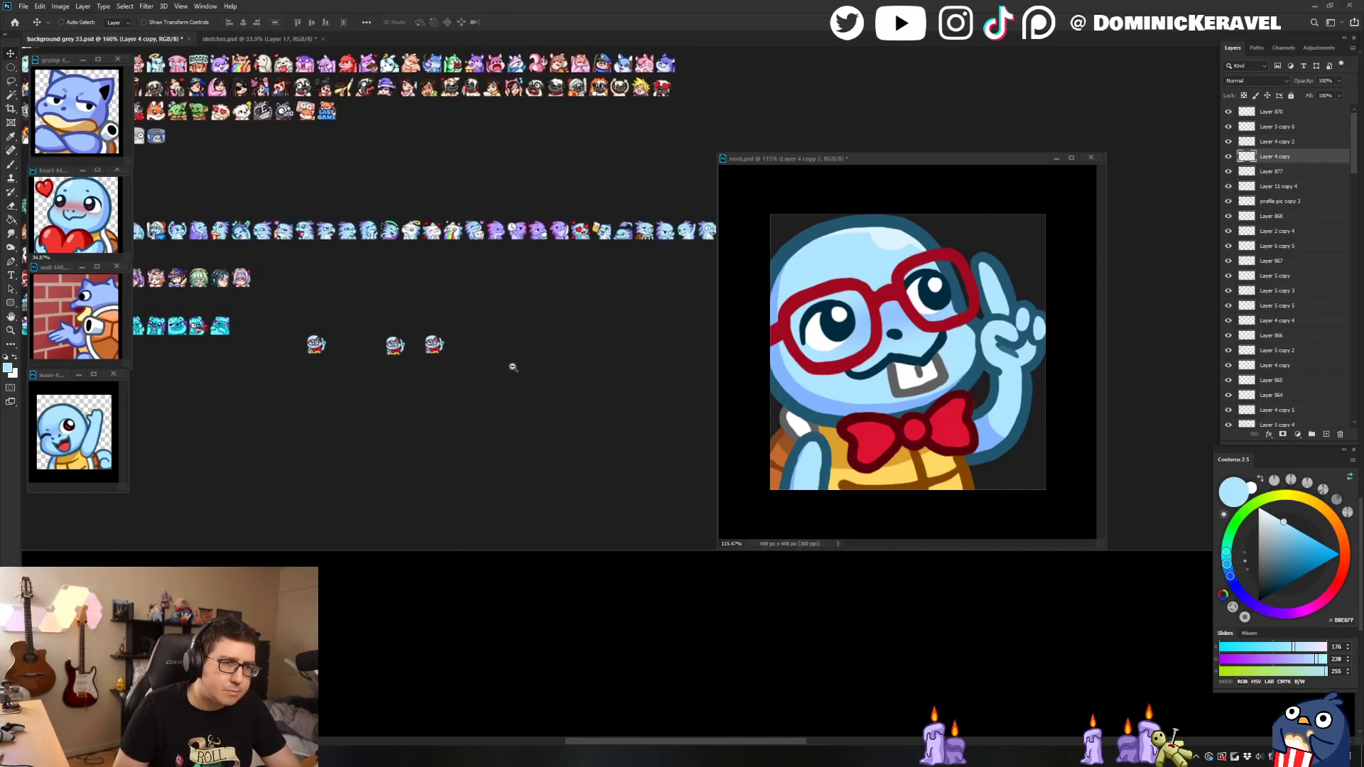
Step: Compare the glasses on Layer 4 copy 2 and Layer 4 copy in nerd.psd by toggling their visibility
left_click(881, 289)
left_click(887, 286, "ctrl")
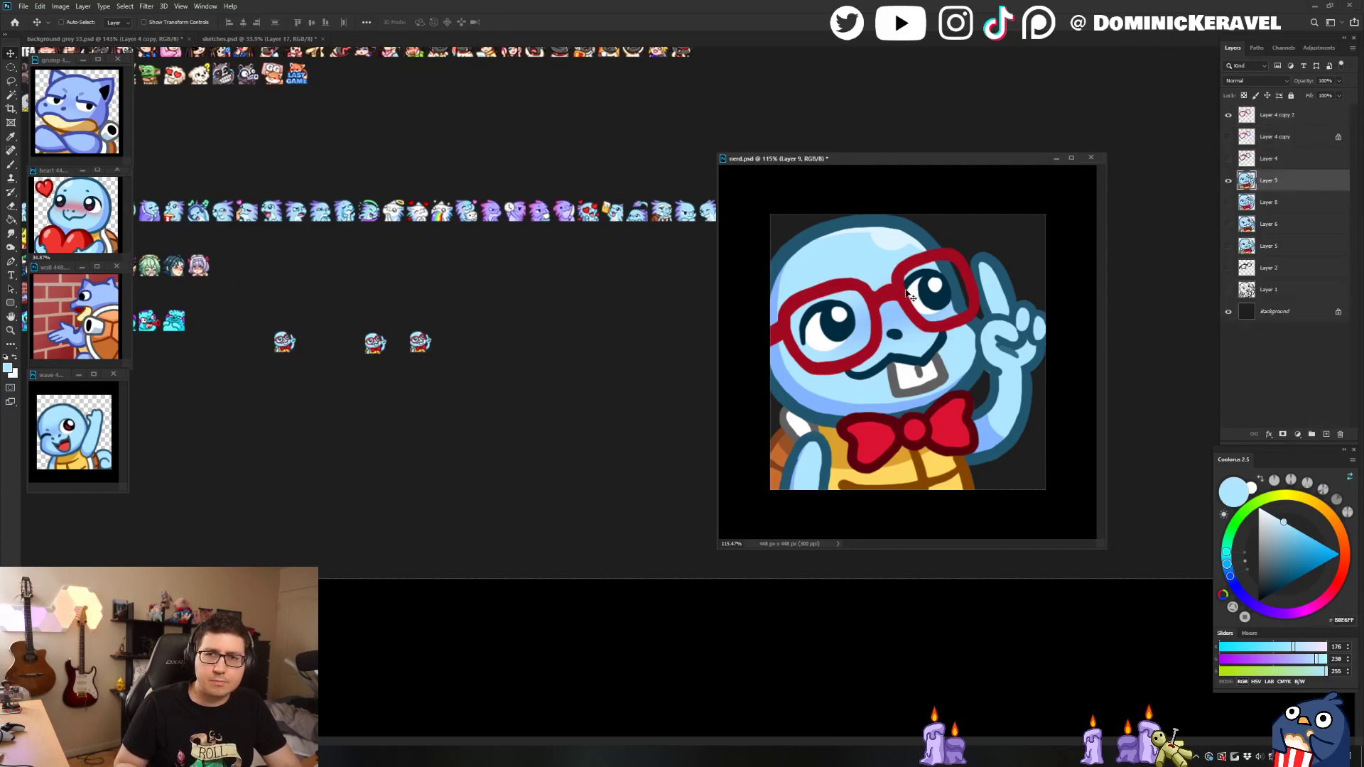
scroll(887, 286, "down", 4)
left_click(1228, 115)
left_click(1227, 115)
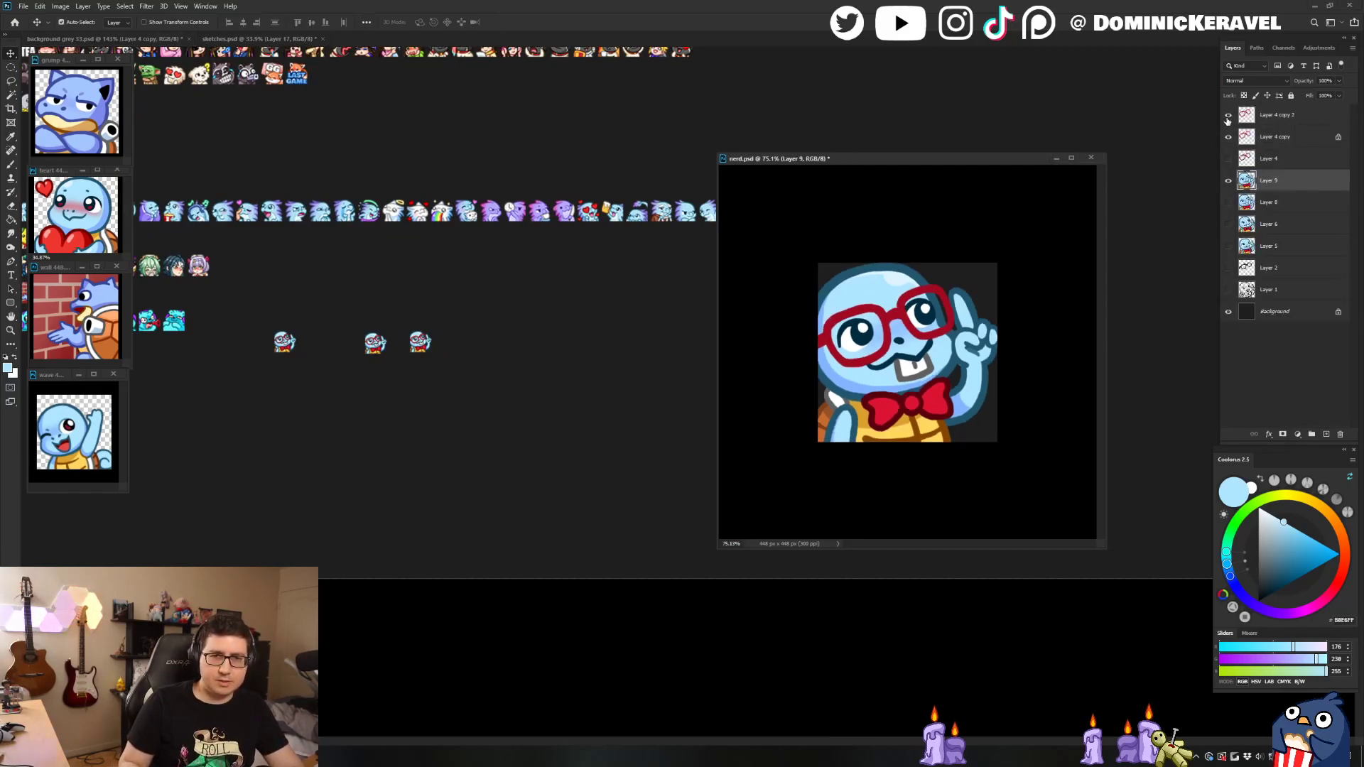
left_click(1227, 116)
left_click(1227, 116)
left_click(1228, 115)
left_click(1227, 116)
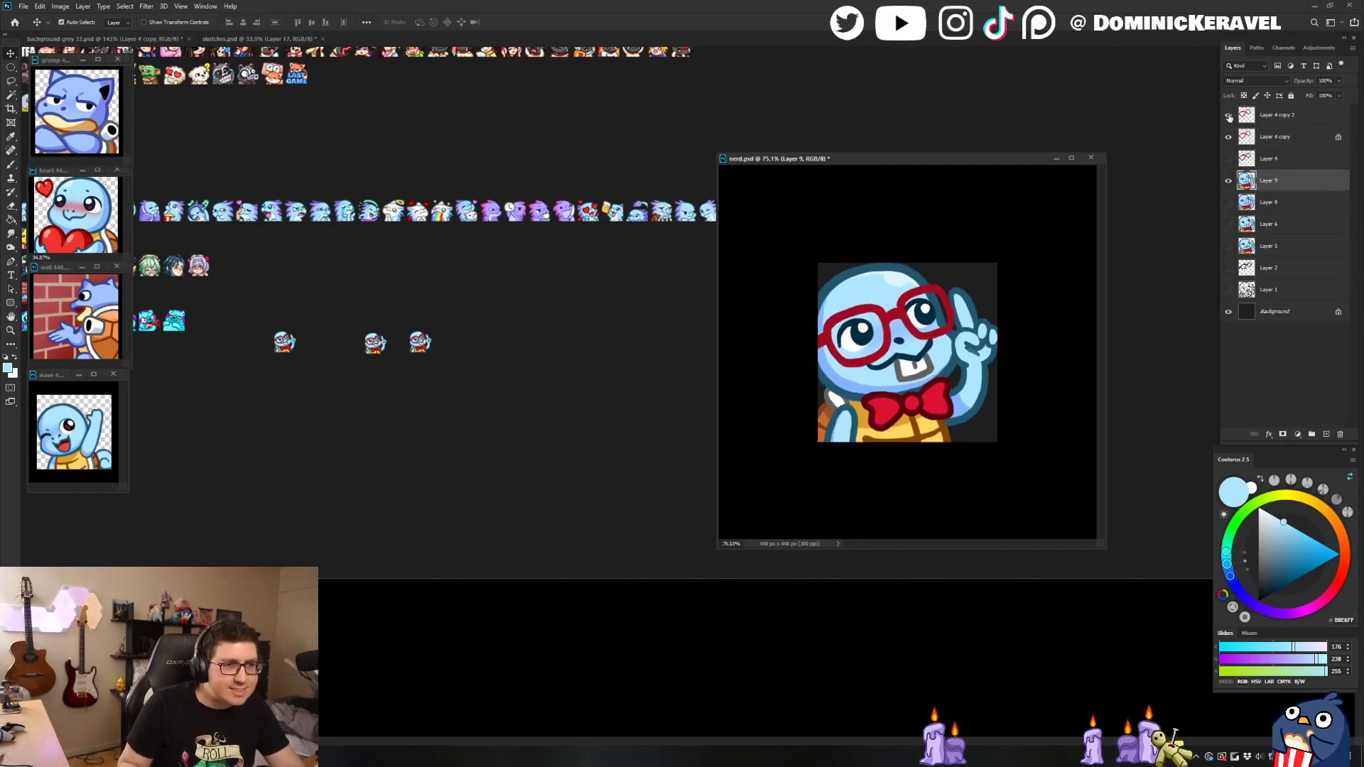
left_click(1228, 116)
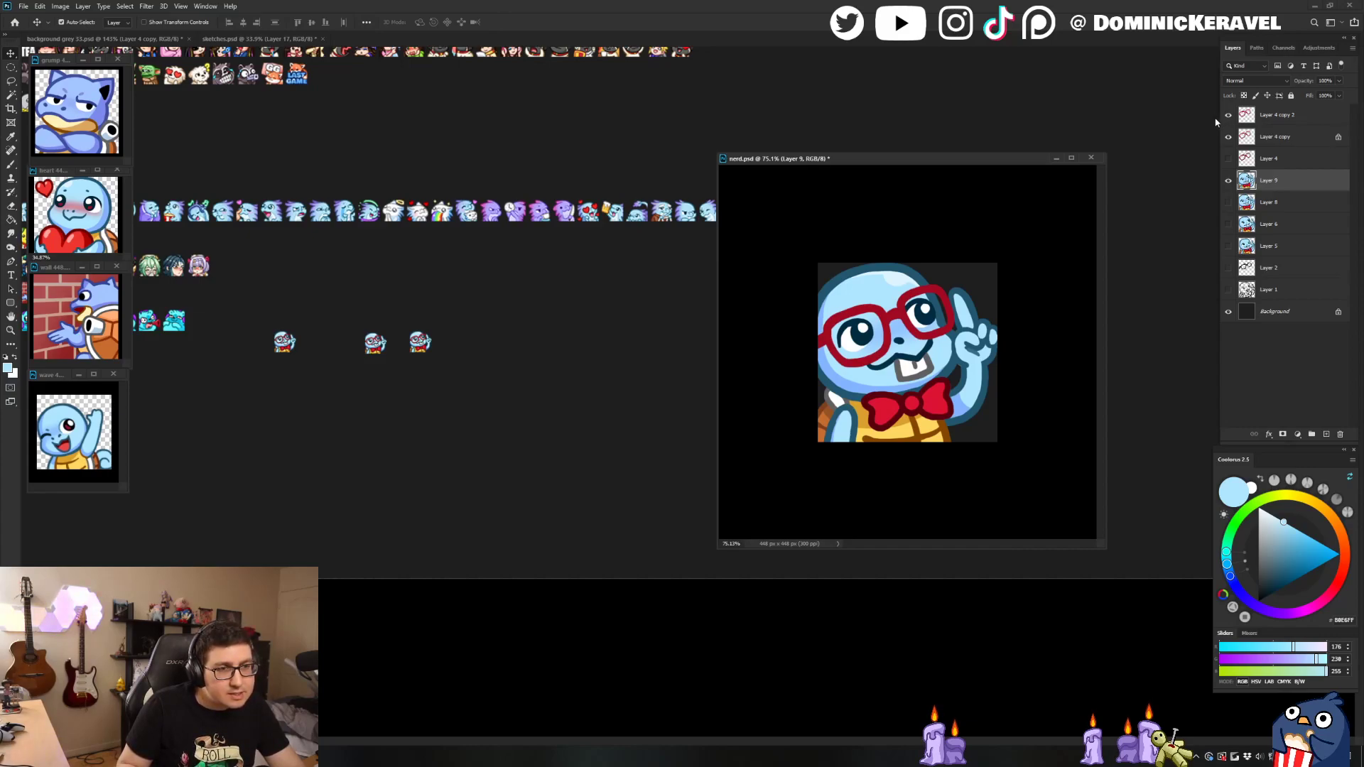
Step: Compare the glasses versions again, ending with both copies hidden and the original Layer 4 glasses shown
left_click(478, 351)
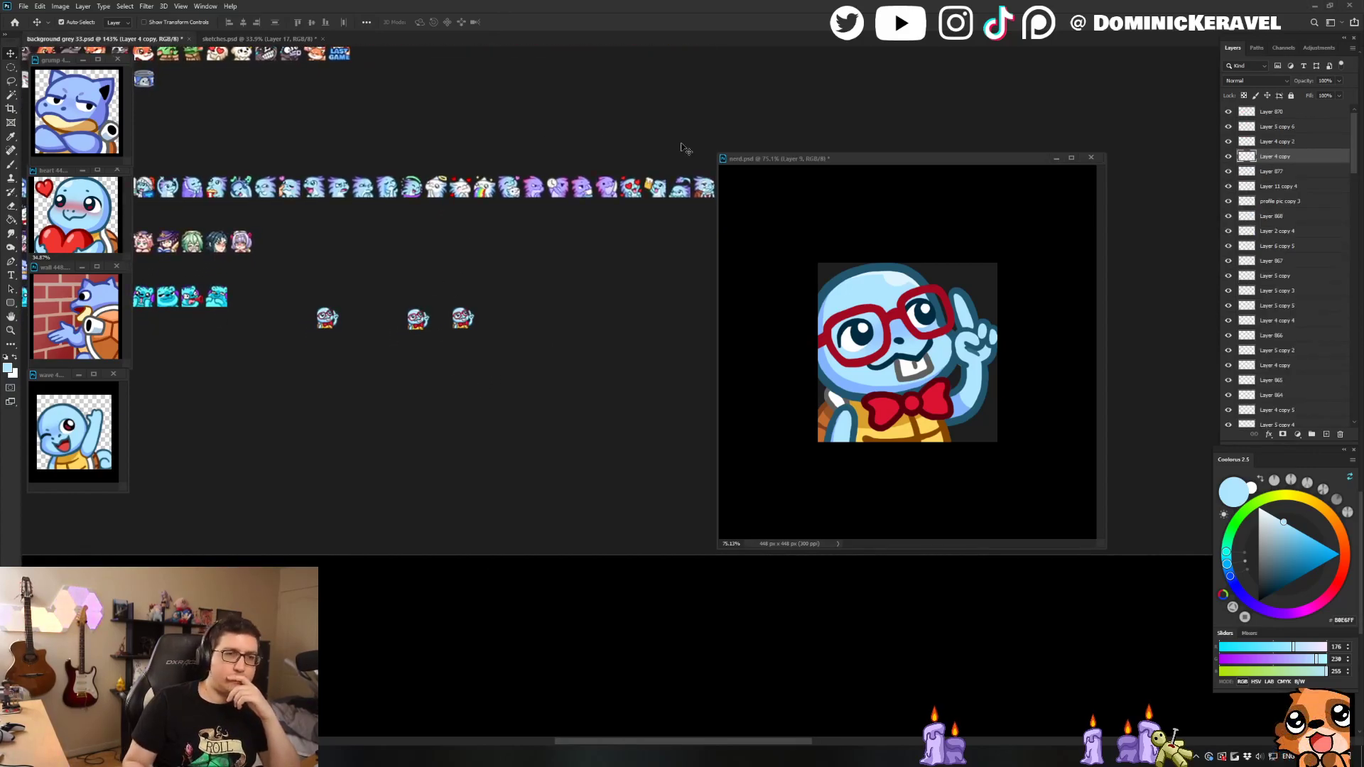
left_click(1092, 186)
left_click(1228, 117)
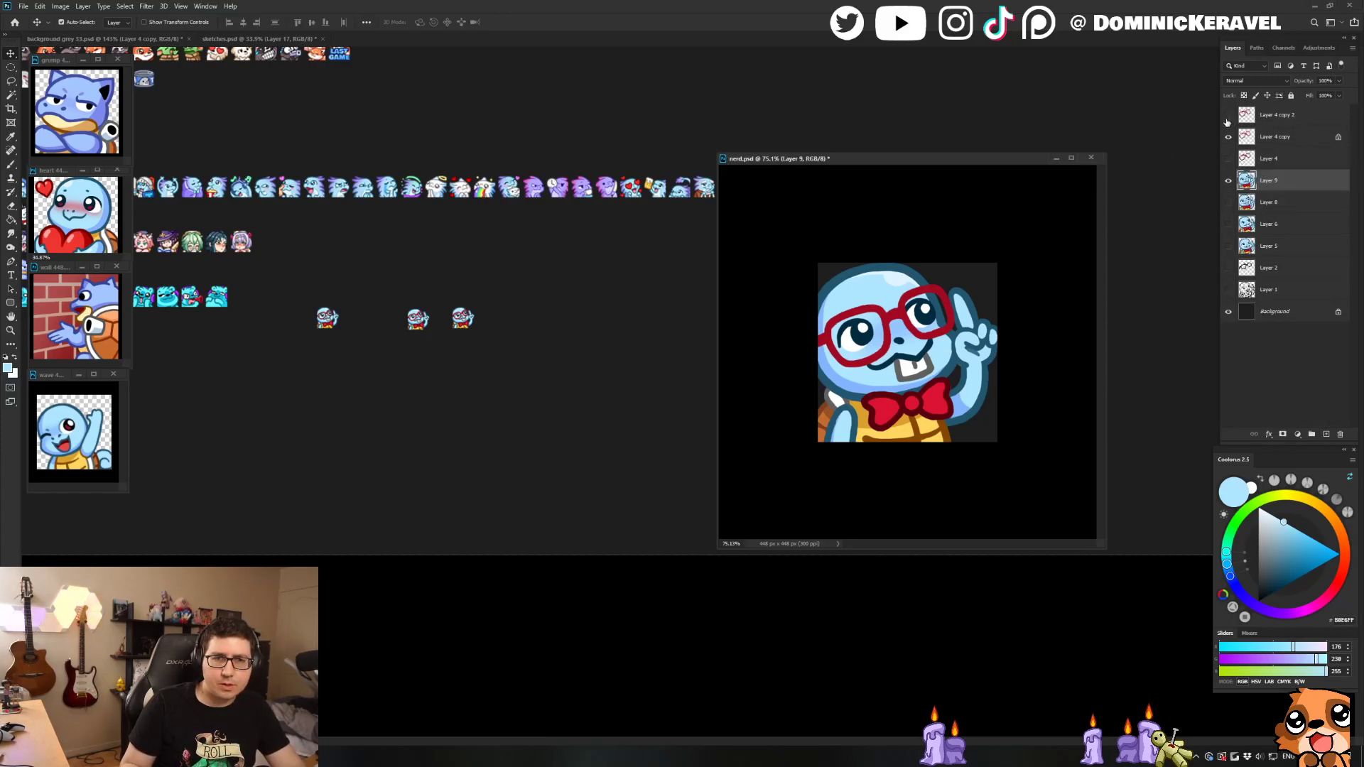
left_click(1229, 116)
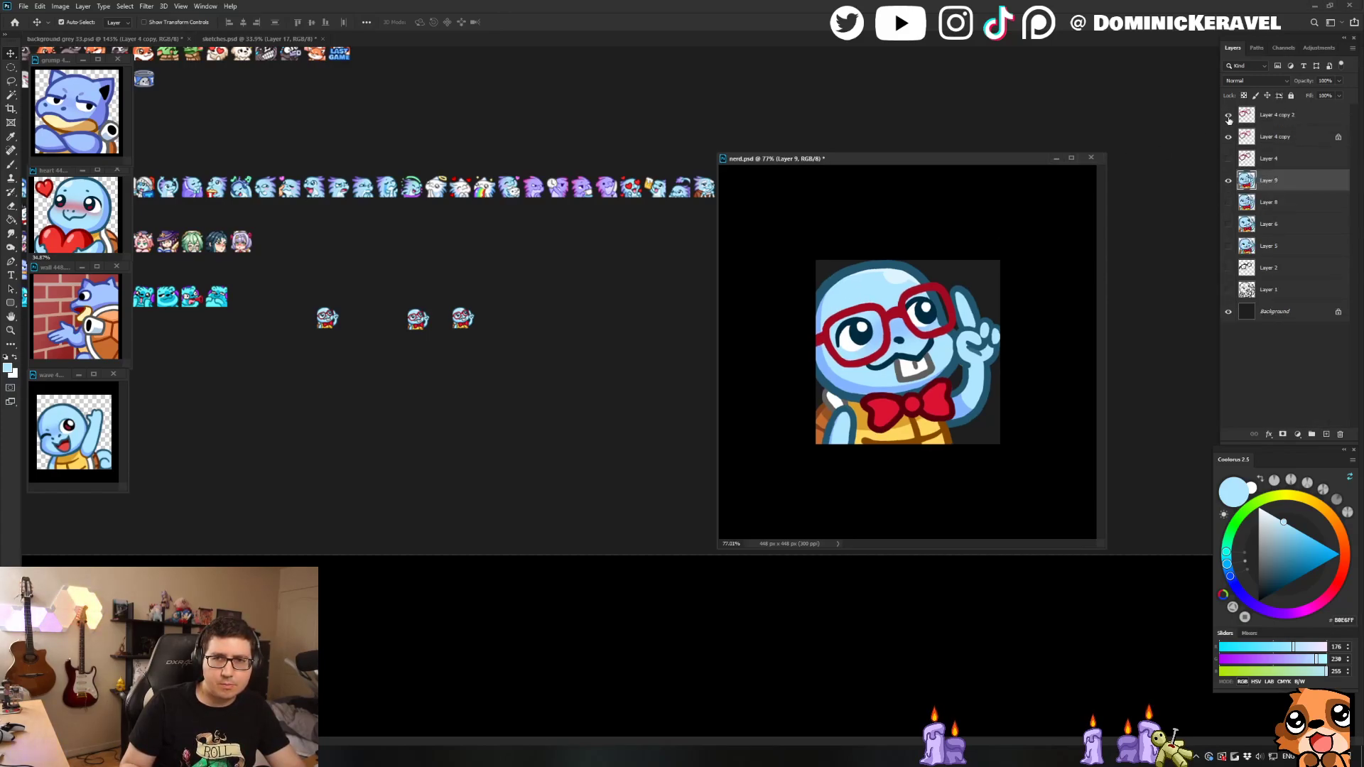
left_click(1228, 117)
left_click(1228, 136)
left_click(1228, 115)
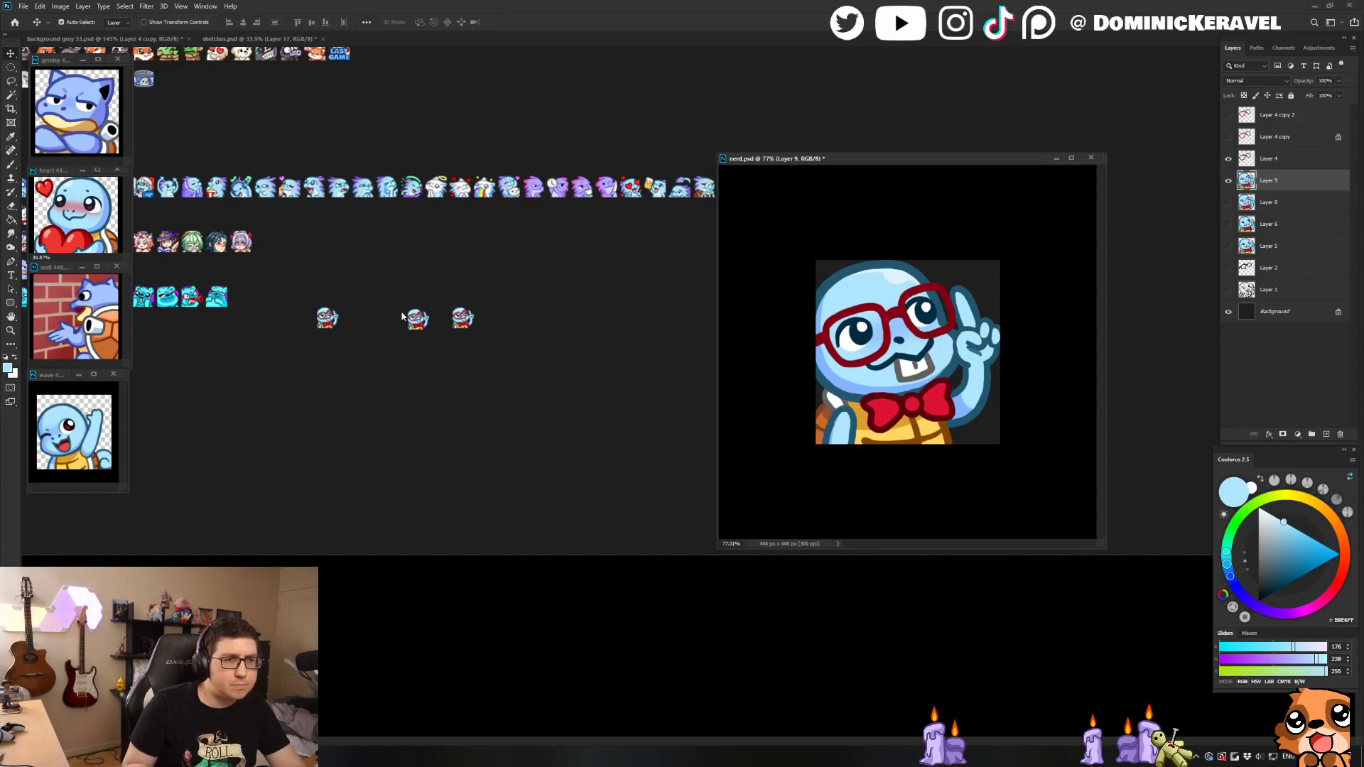
Step: Move the outlying nerd preview closer to the other two on the grey background sheet and shift the nerd.psd window slightly
left_click_drag(323, 325, 343, 326)
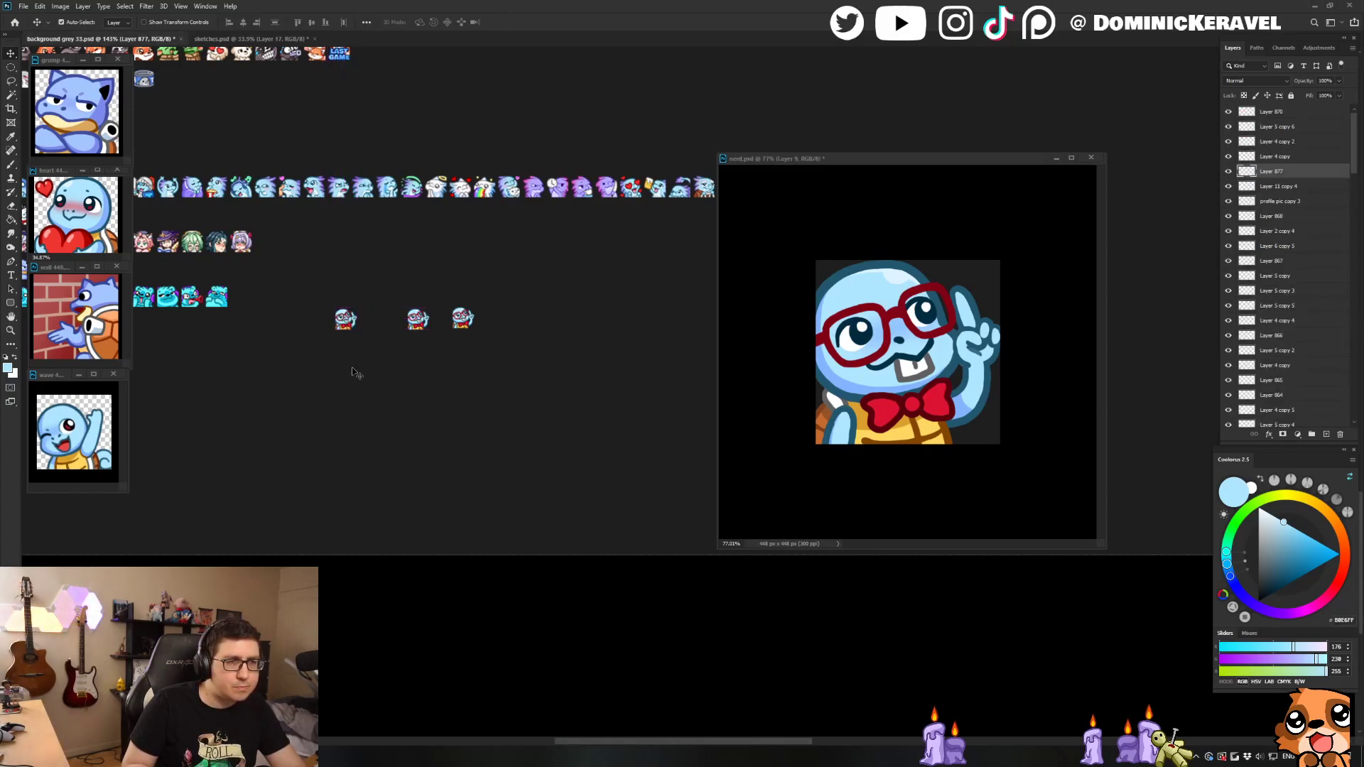
mouse_move(410, 373)
left_mouse_down()
mouse_move(395, 353)
mouse_move(429, 344)
left_mouse_up()
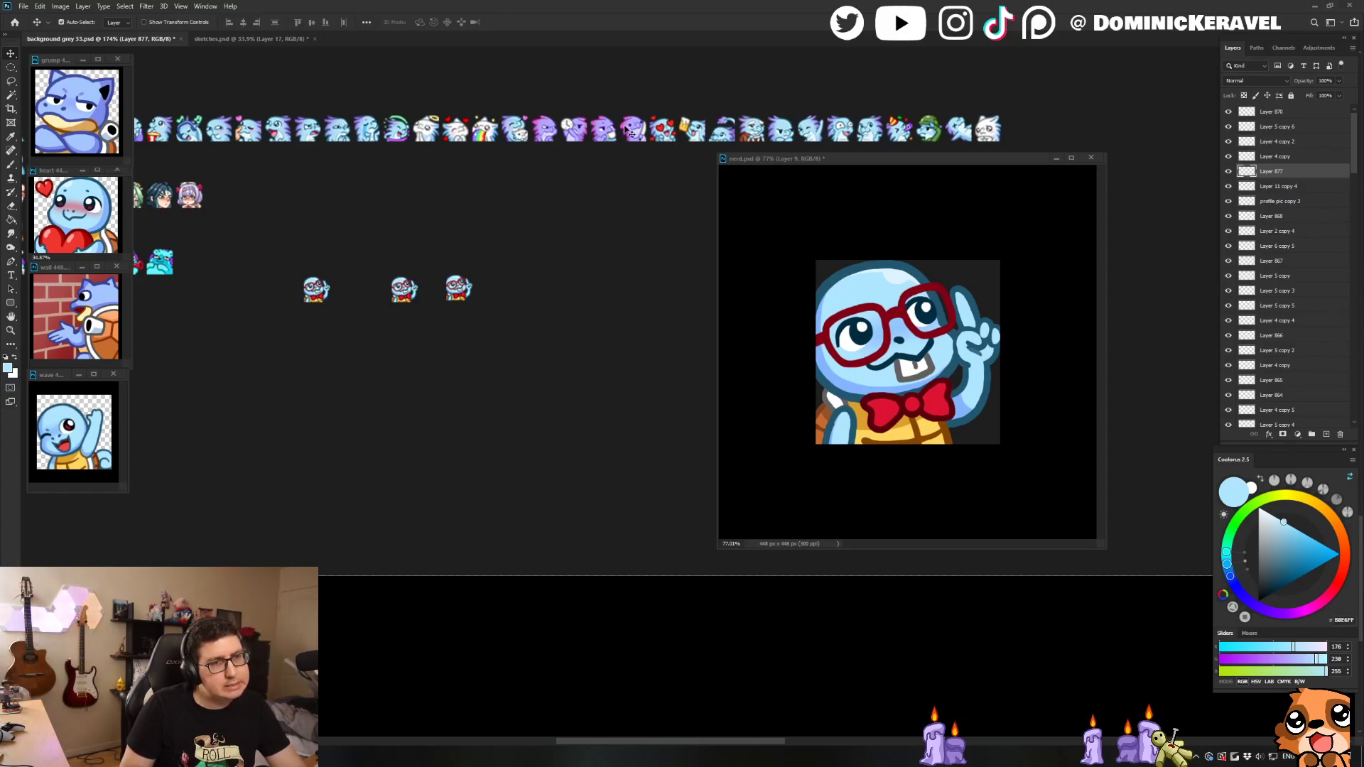
left_click_drag(852, 164, 830, 157)
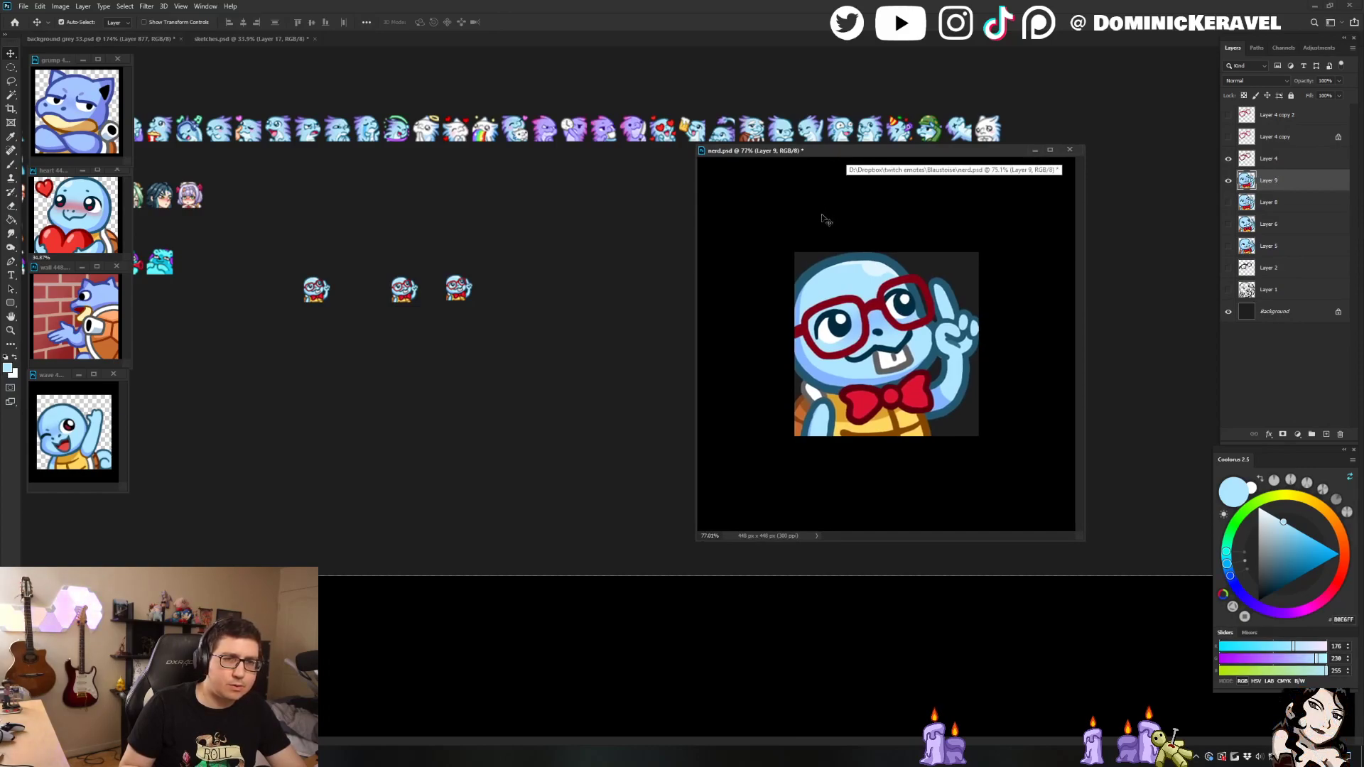
Step: Switch the visible glasses to Layer 4 copy, selecting it and hiding Layer 4
left_click(1228, 137)
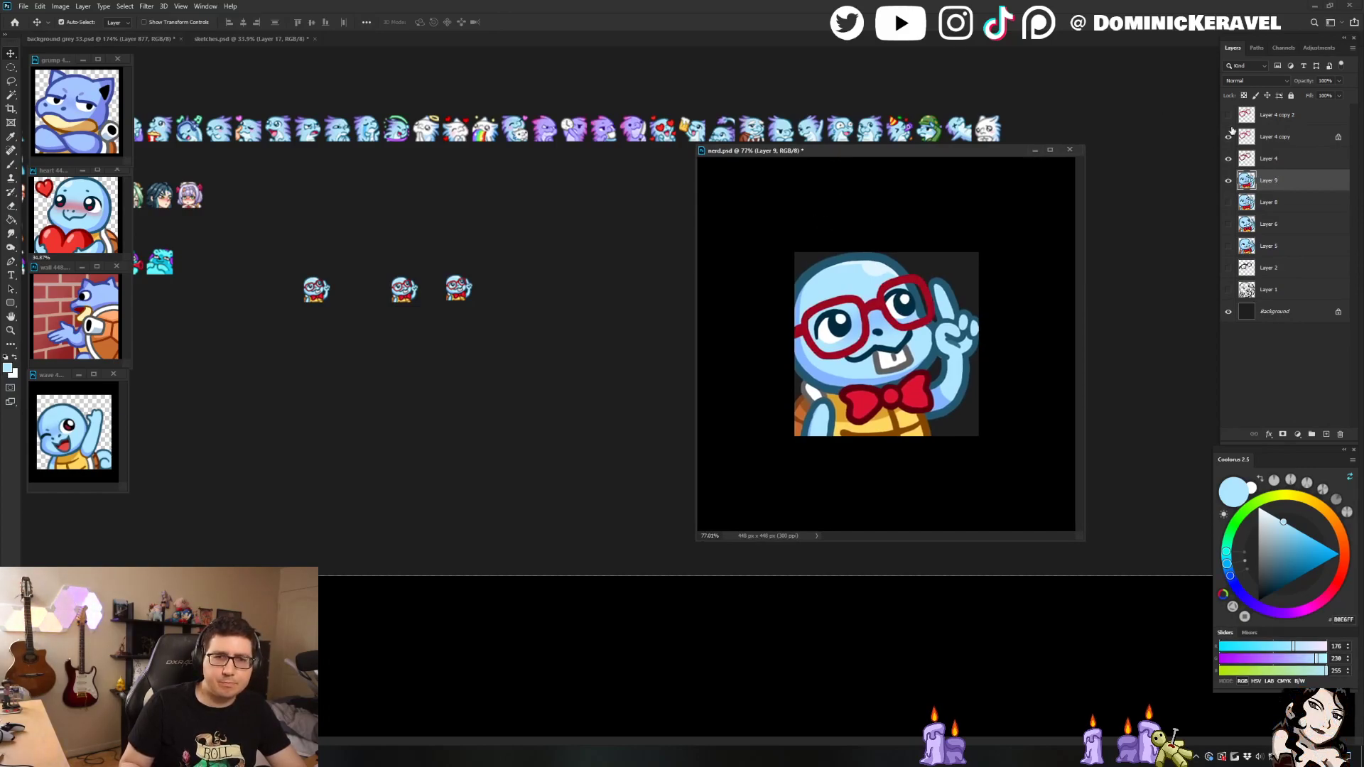
left_click(1271, 137)
left_click(1229, 158)
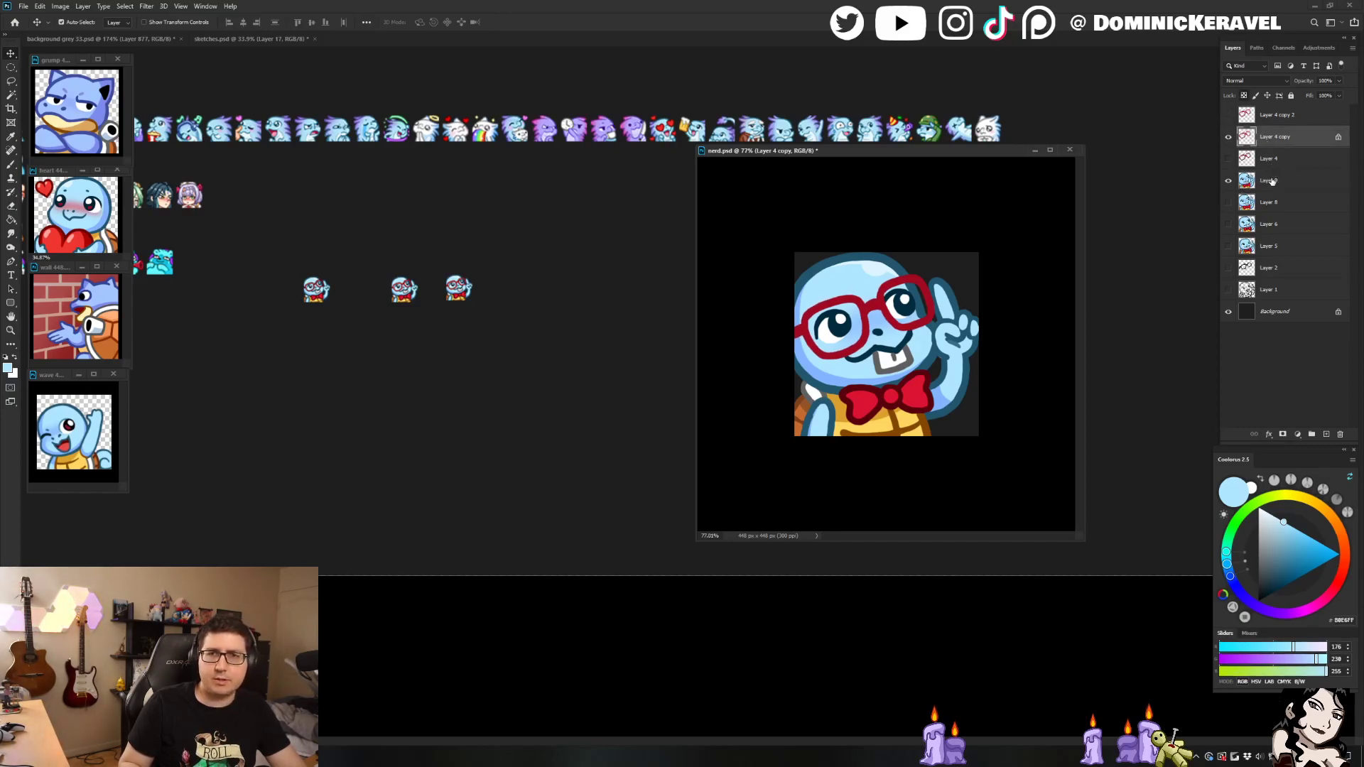
Step: Move the visible turtle artwork layer directly beneath Layer 4 copy in nerd.psd and select both layers
left_click_drag(1272, 182, 1262, 107)
left_click(1273, 140, "shift")
Step: Delete the two outer nerd previews from the grey background sheet, keeping only the middle one
left_click(540, 284)
left_click(458, 288)
key("Delete")
left_click(316, 289)
key("Delete")
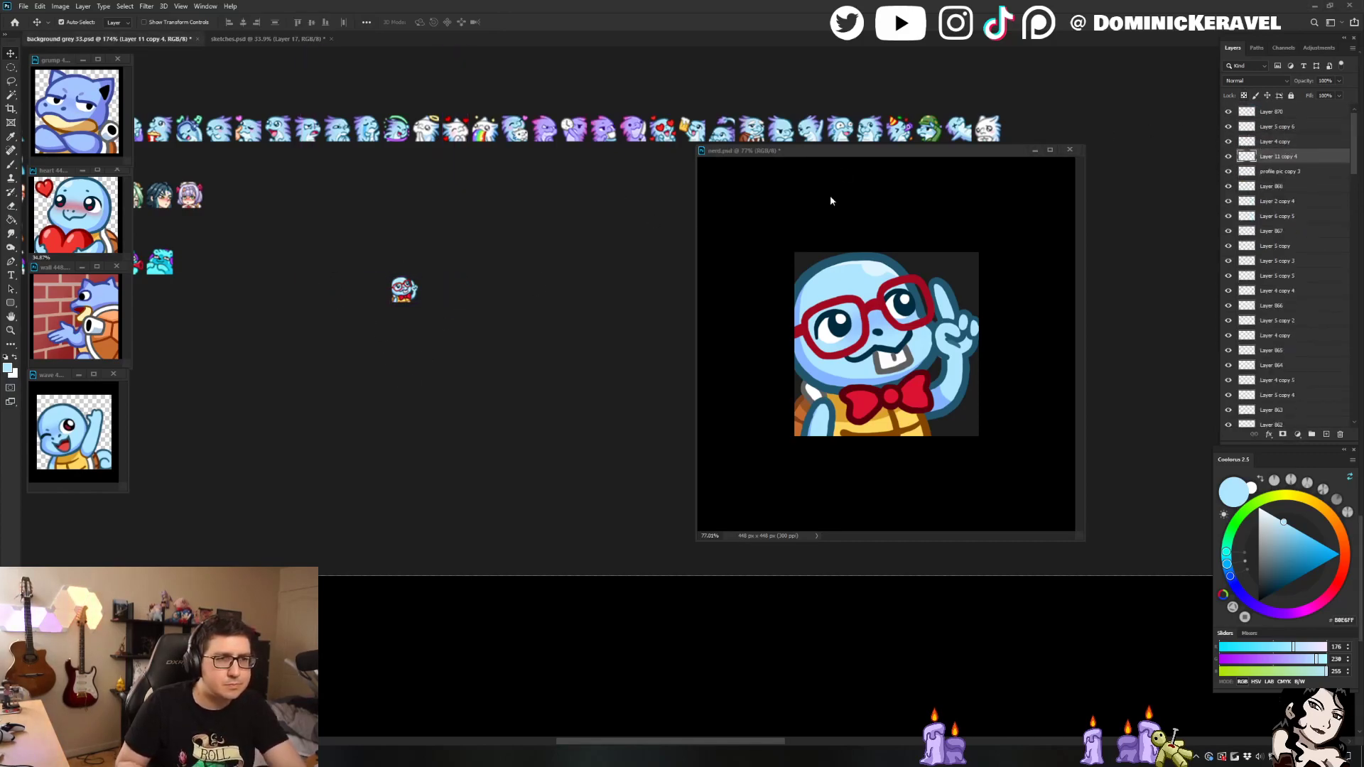
Step: Save nerd.psd, shrink its window closely around the artwork and move it aside as a reference
left_click(943, 351)
scroll(952, 355, "down", 2)
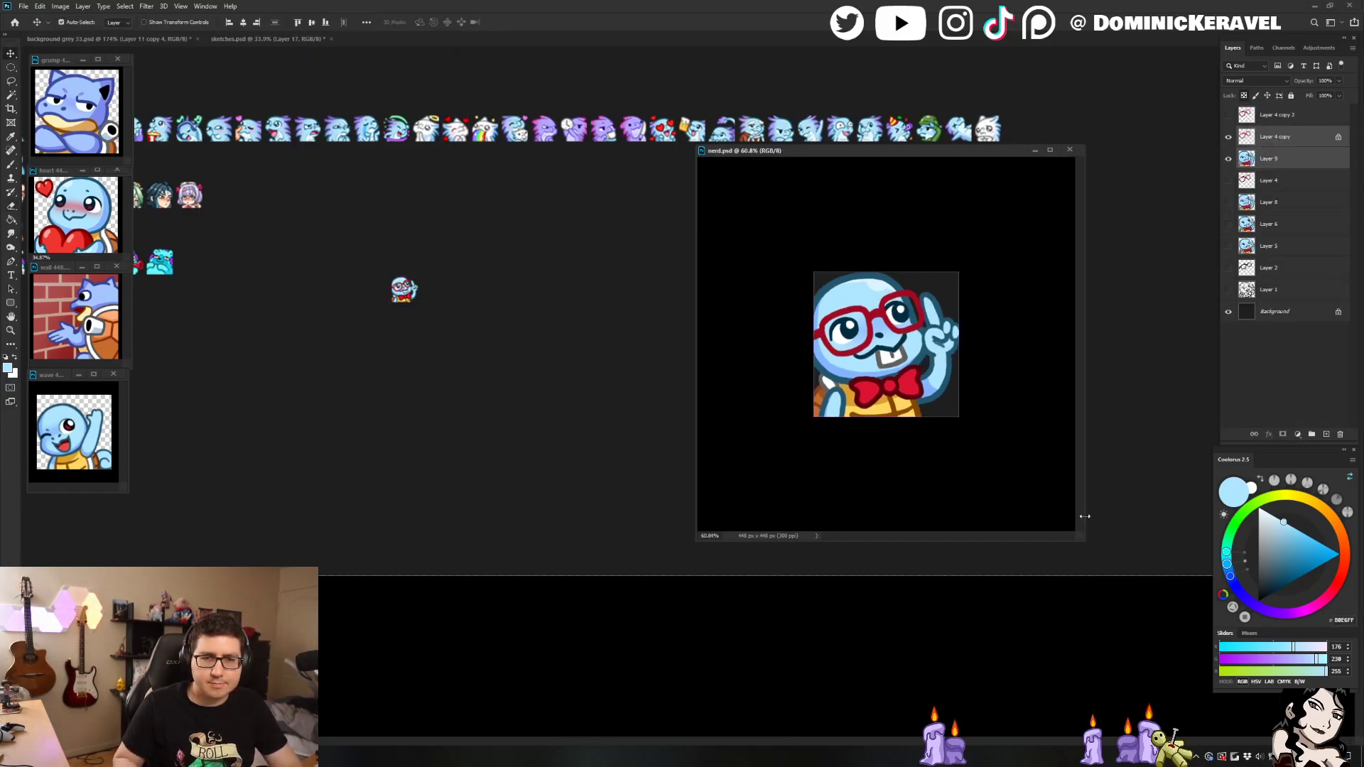
left_click_drag(1082, 538, 871, 327)
left_click_drag(800, 151, 1129, 59)
Step: Save the grey background file and move the remaining nerd preview farther below the emote rows
left_click(770, 275)
left_click_drag(582, 292, 746, 268)
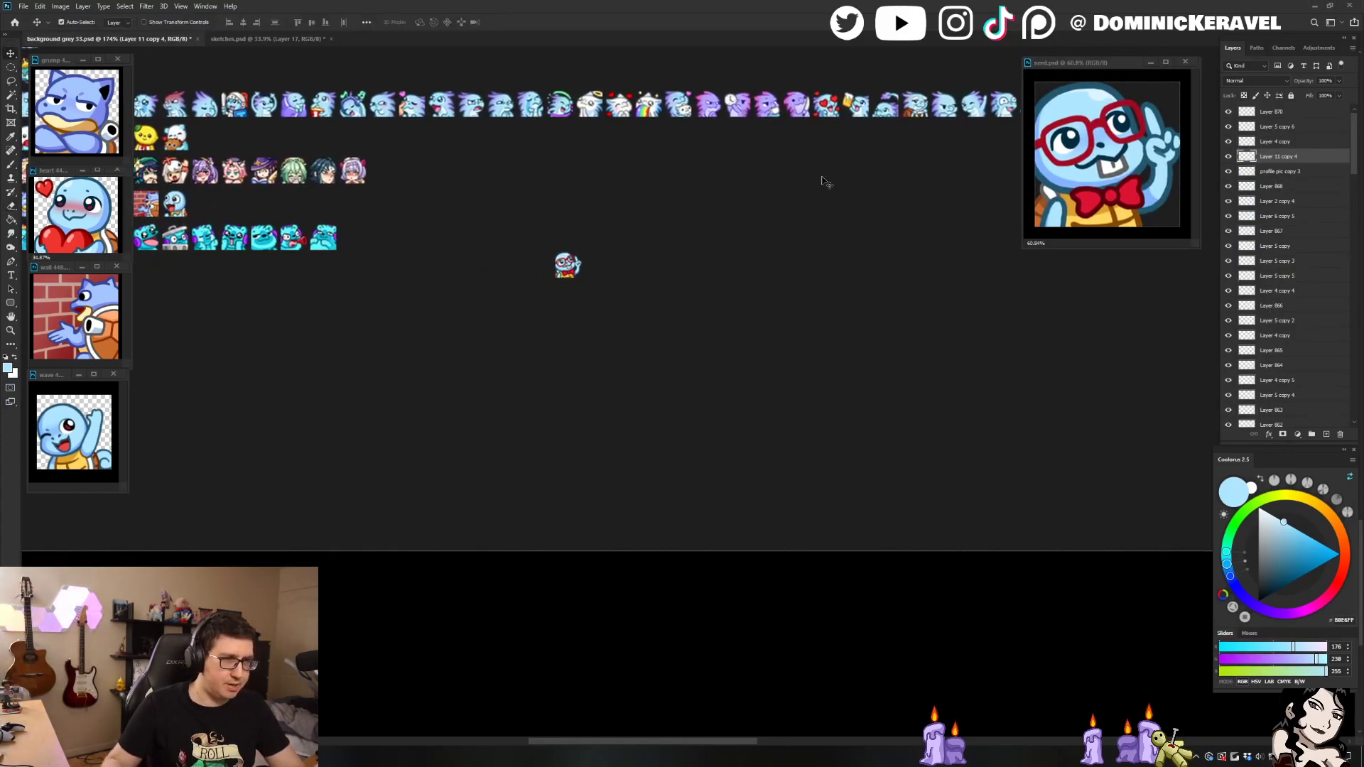
key("ctrl+s")
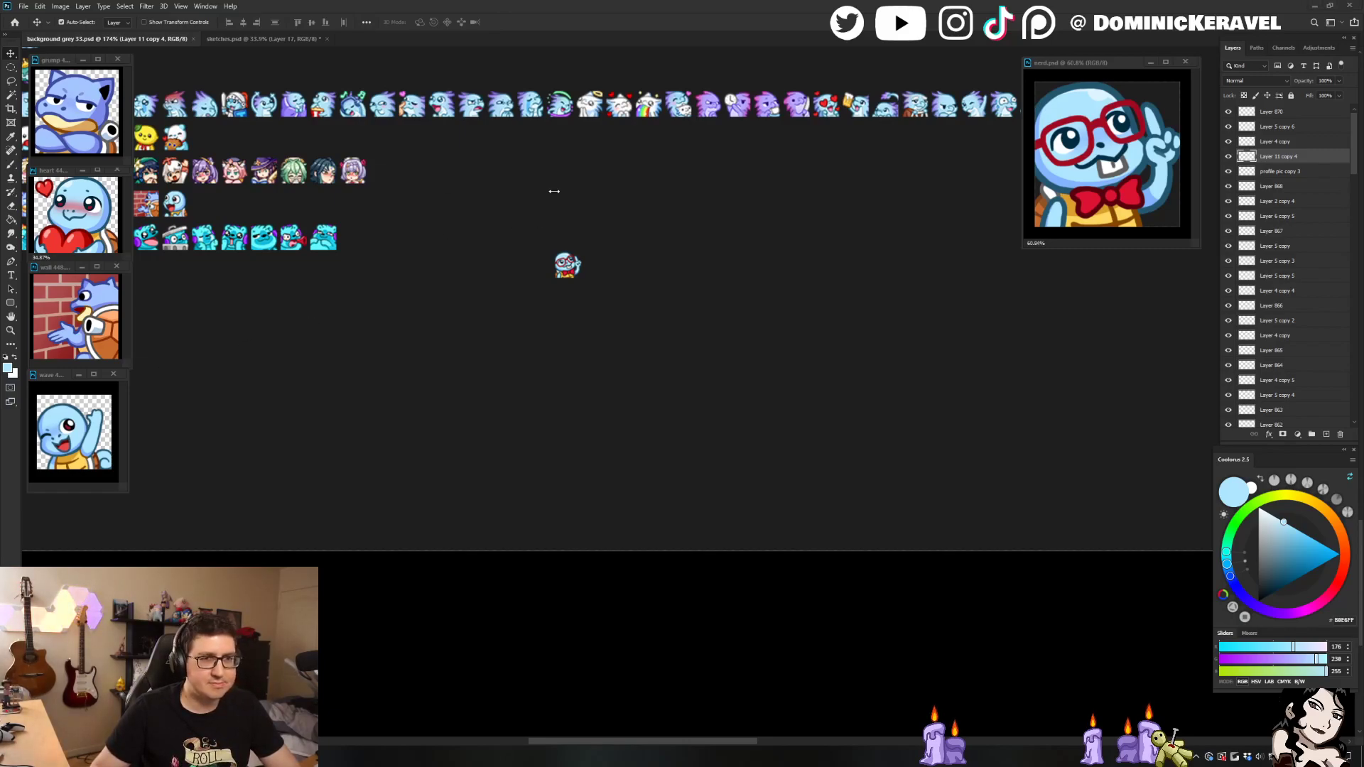
left_click_drag(572, 276, 564, 407)
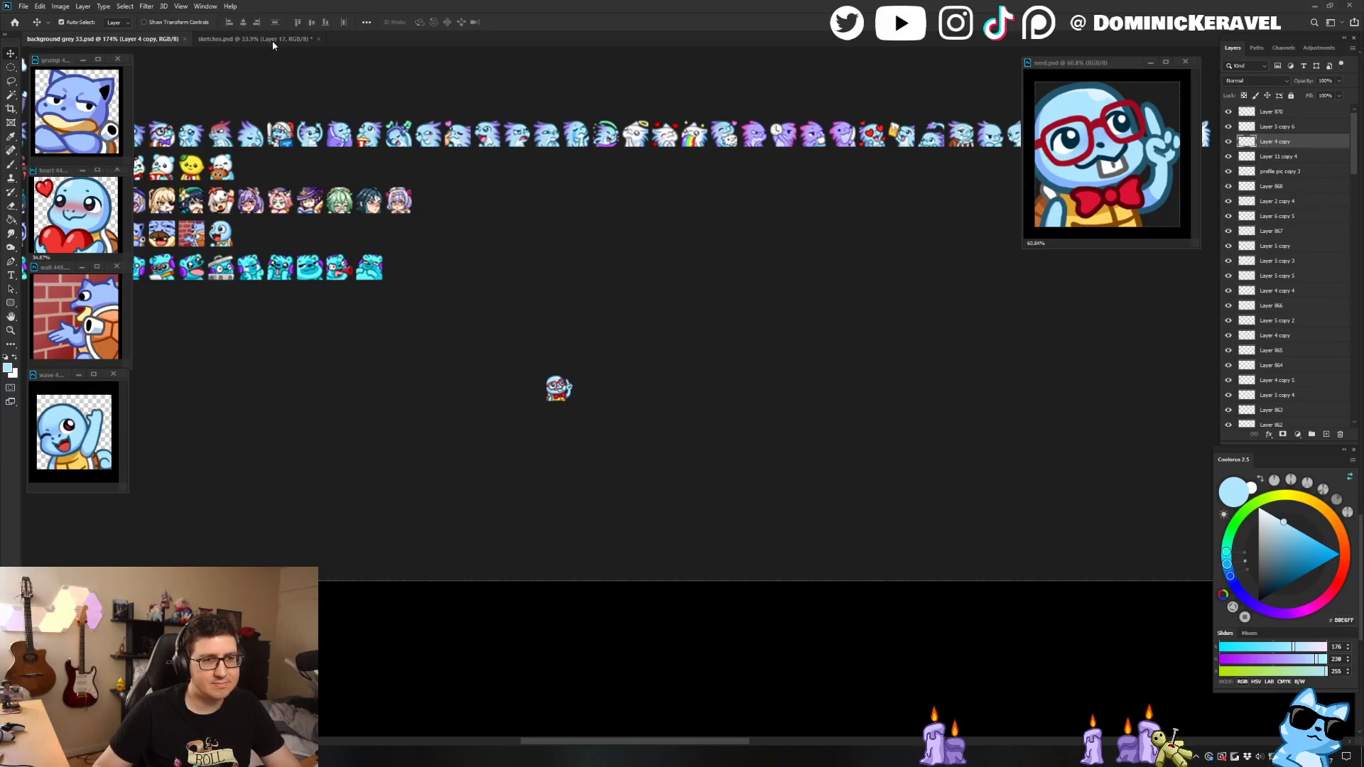
Step: Switch to sketches.psd, save it and select the hooded smiling sketch's layer
left_click(218, 37)
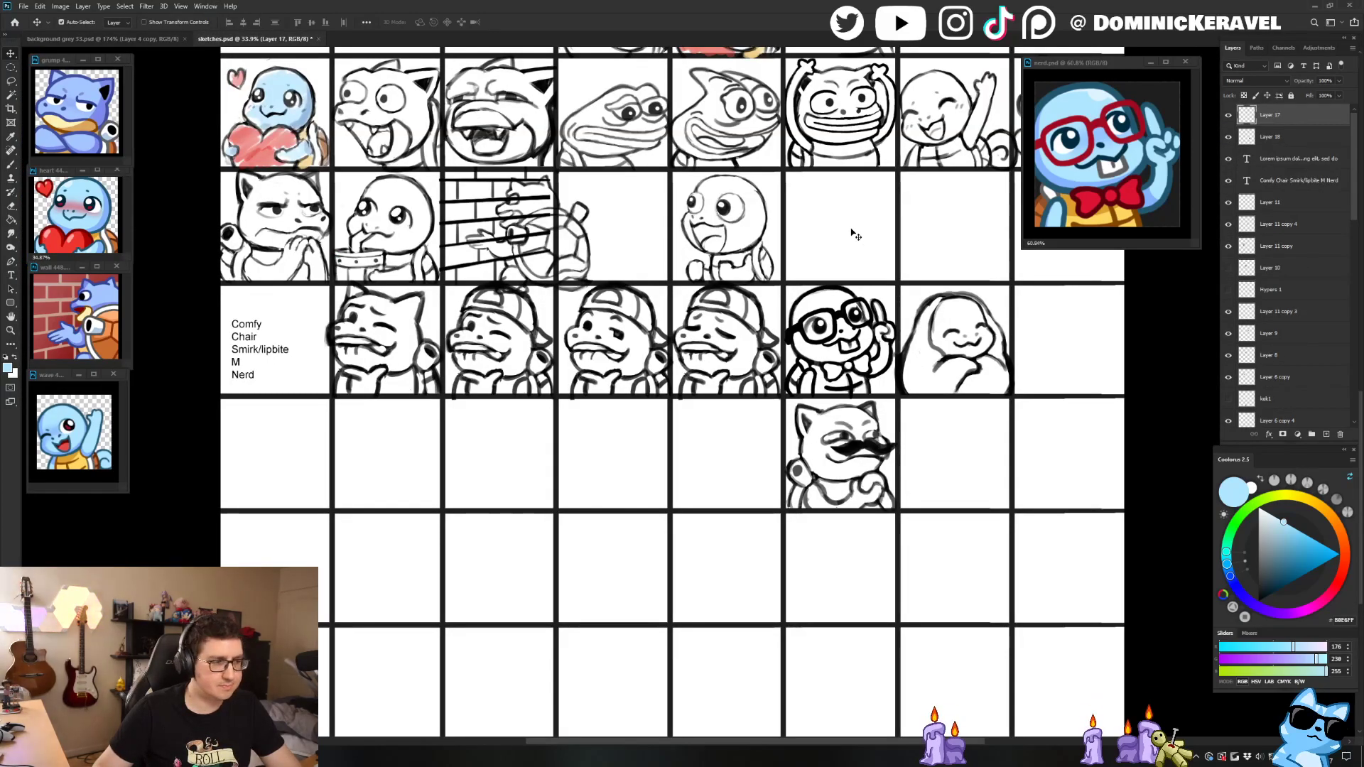
left_click_drag(873, 243, 681, 272)
key("ctrl+s")
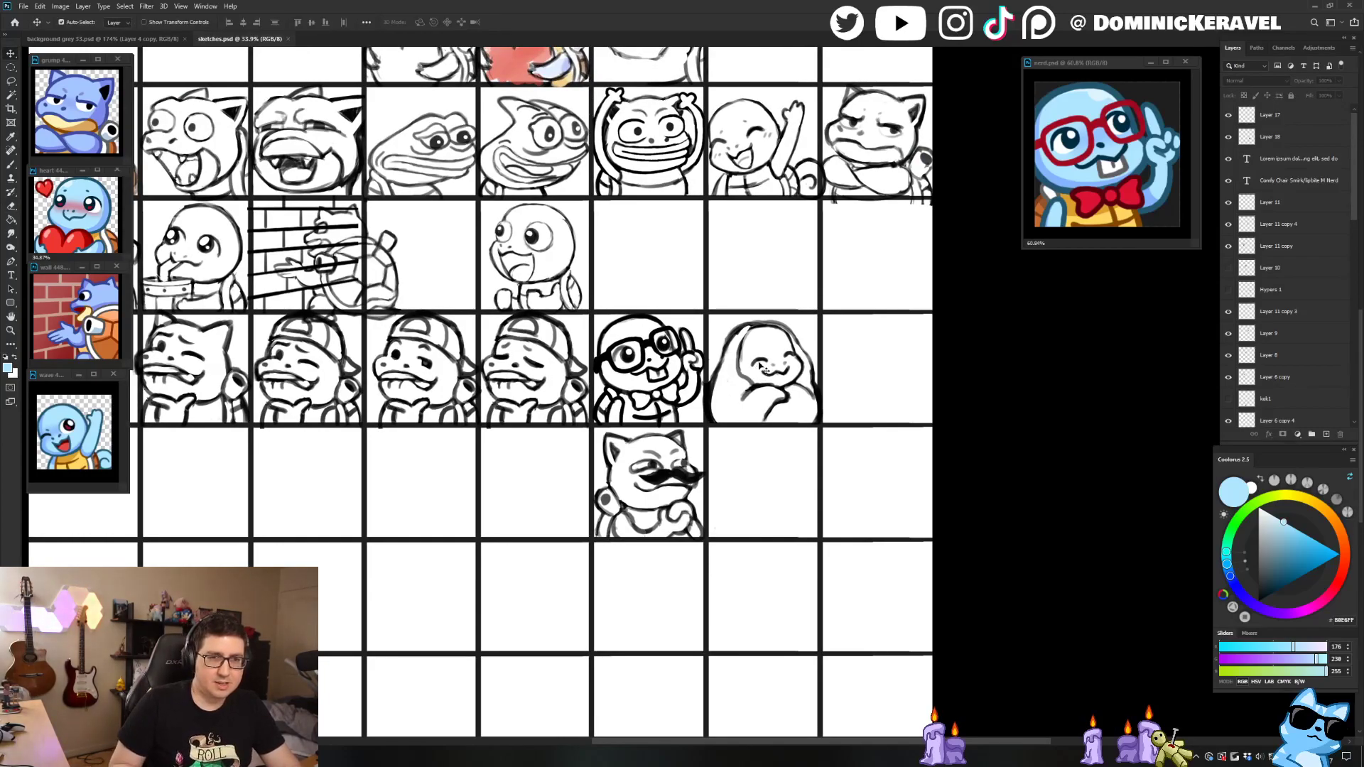
left_click(778, 328)
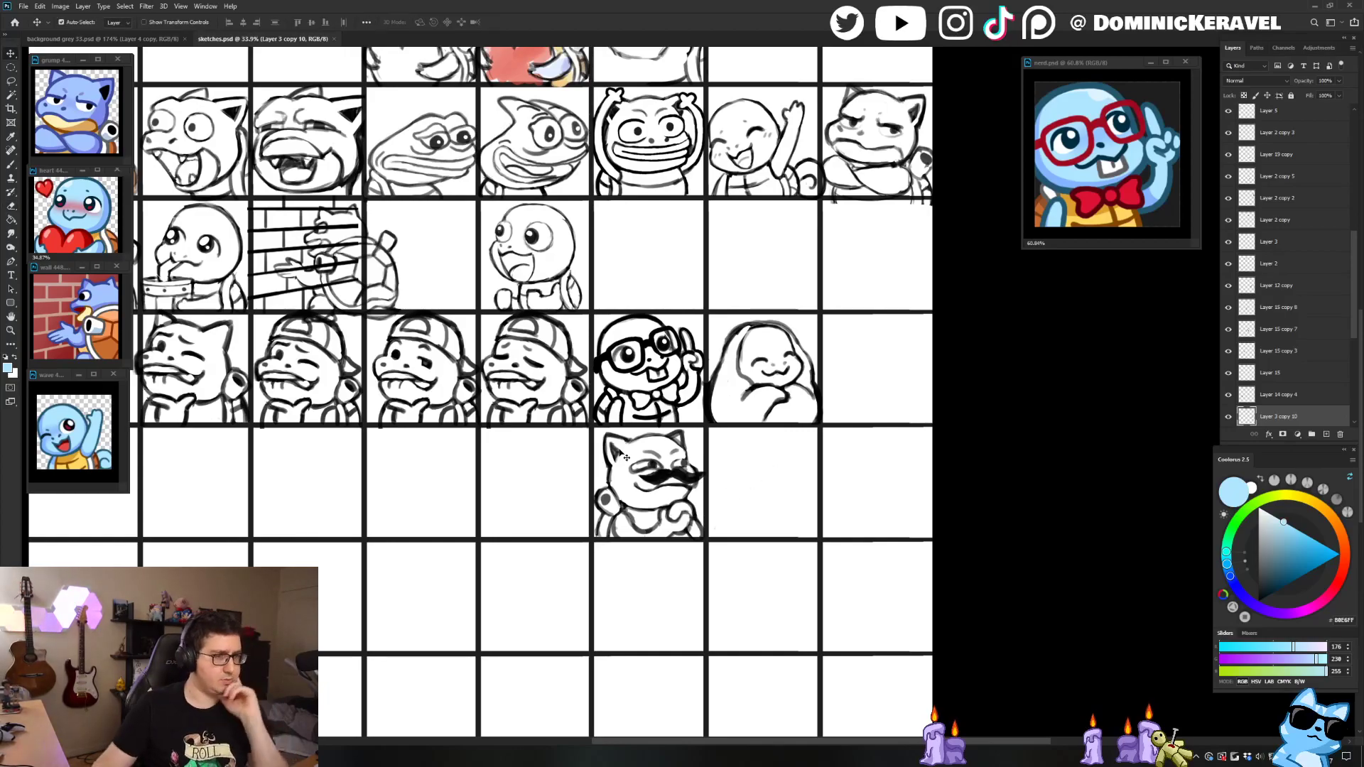
scroll(625, 457, "down", 3)
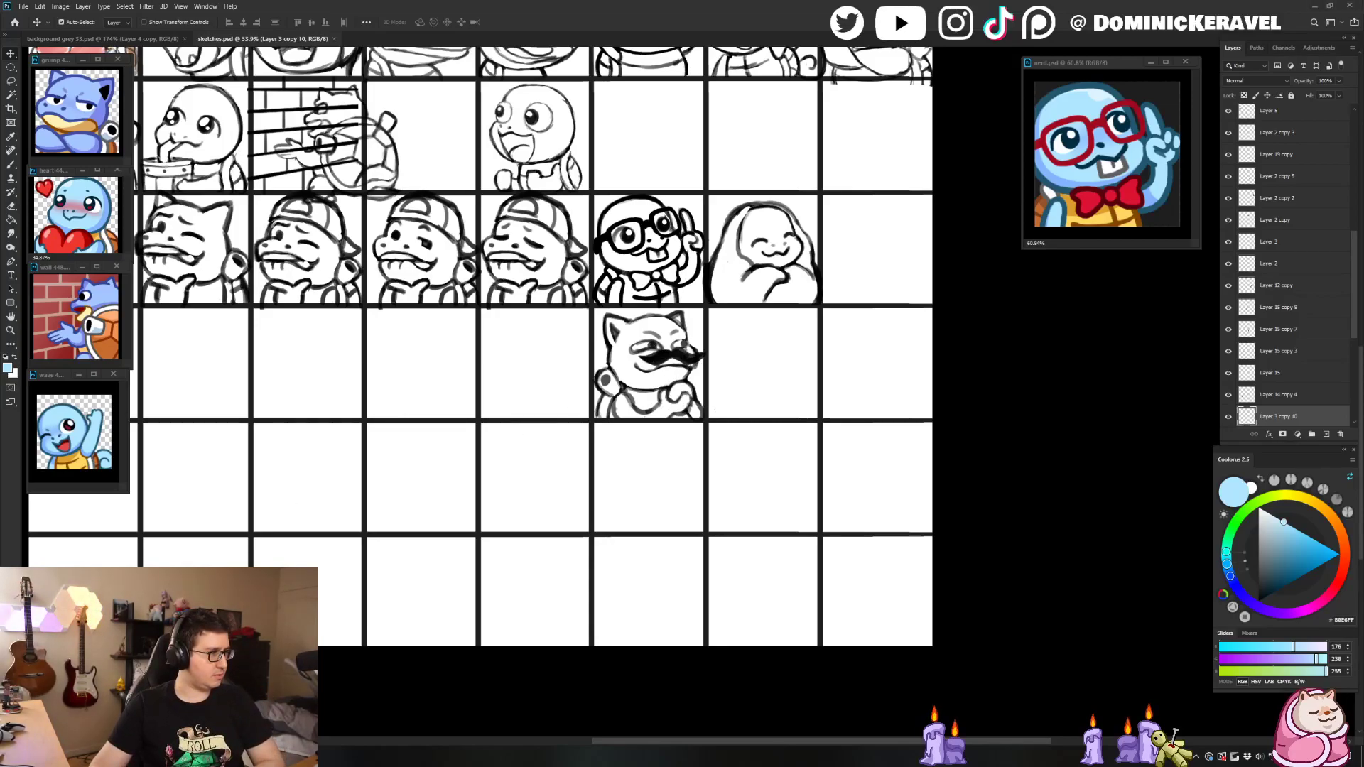
Step: Bring up the browser's moustached face picture and study its expression and hand pose, then move it out of the way
left_click_drag(0, 334, 454, 147)
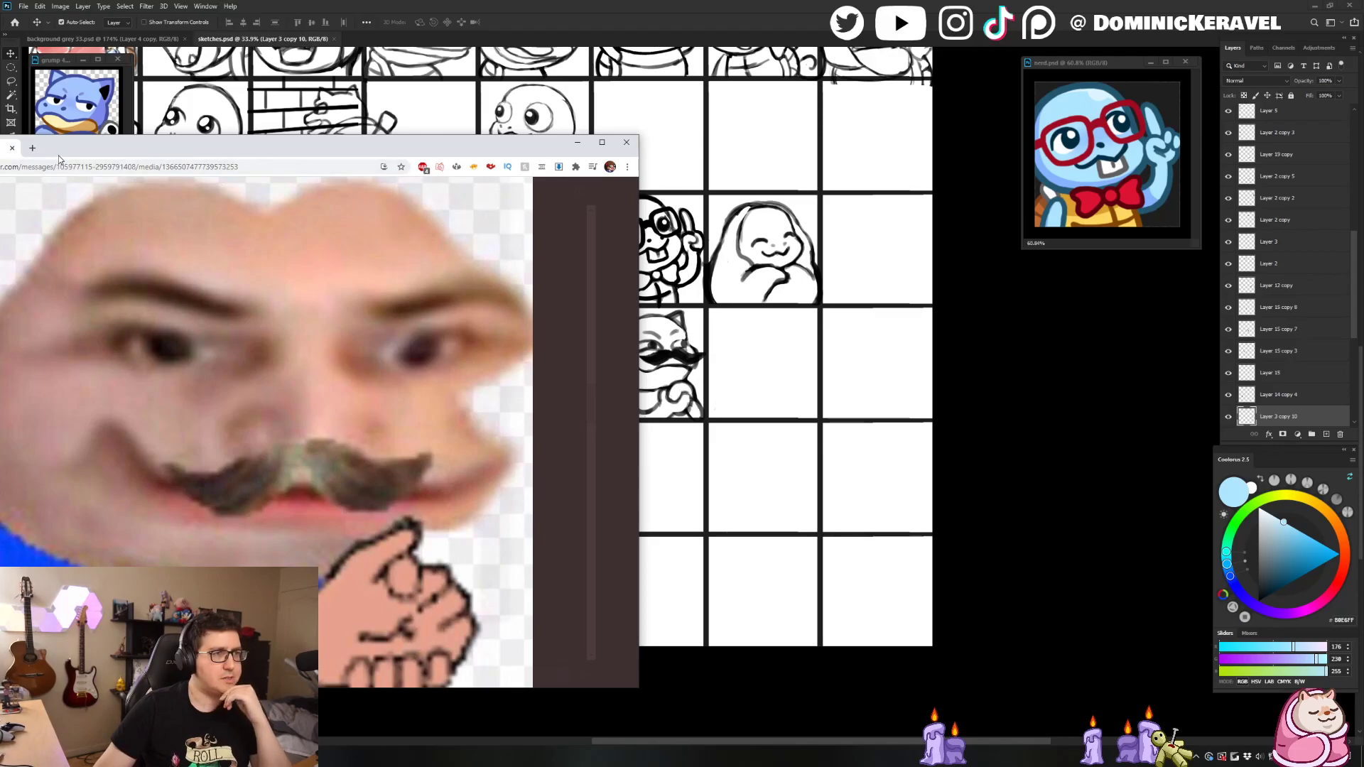
left_click_drag(58, 156, 52, 186)
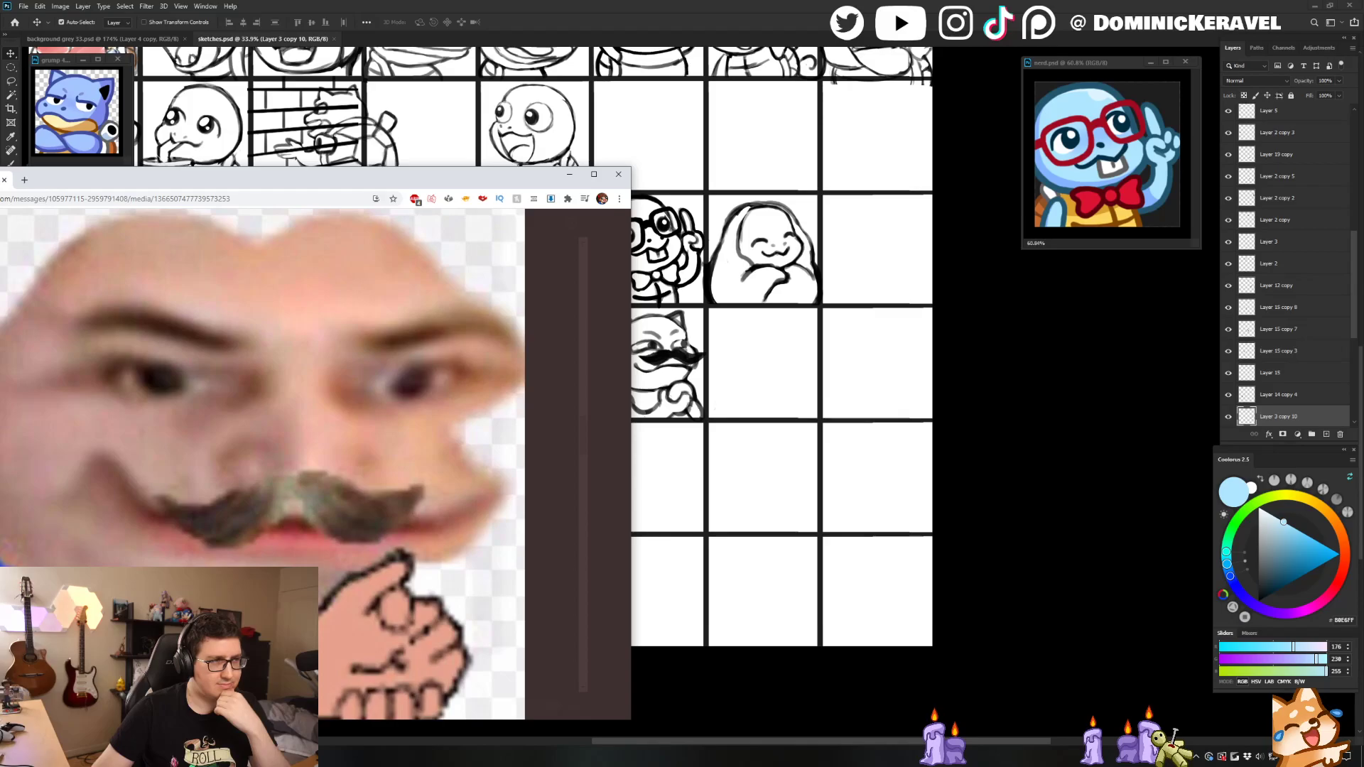
left_click(115, 199)
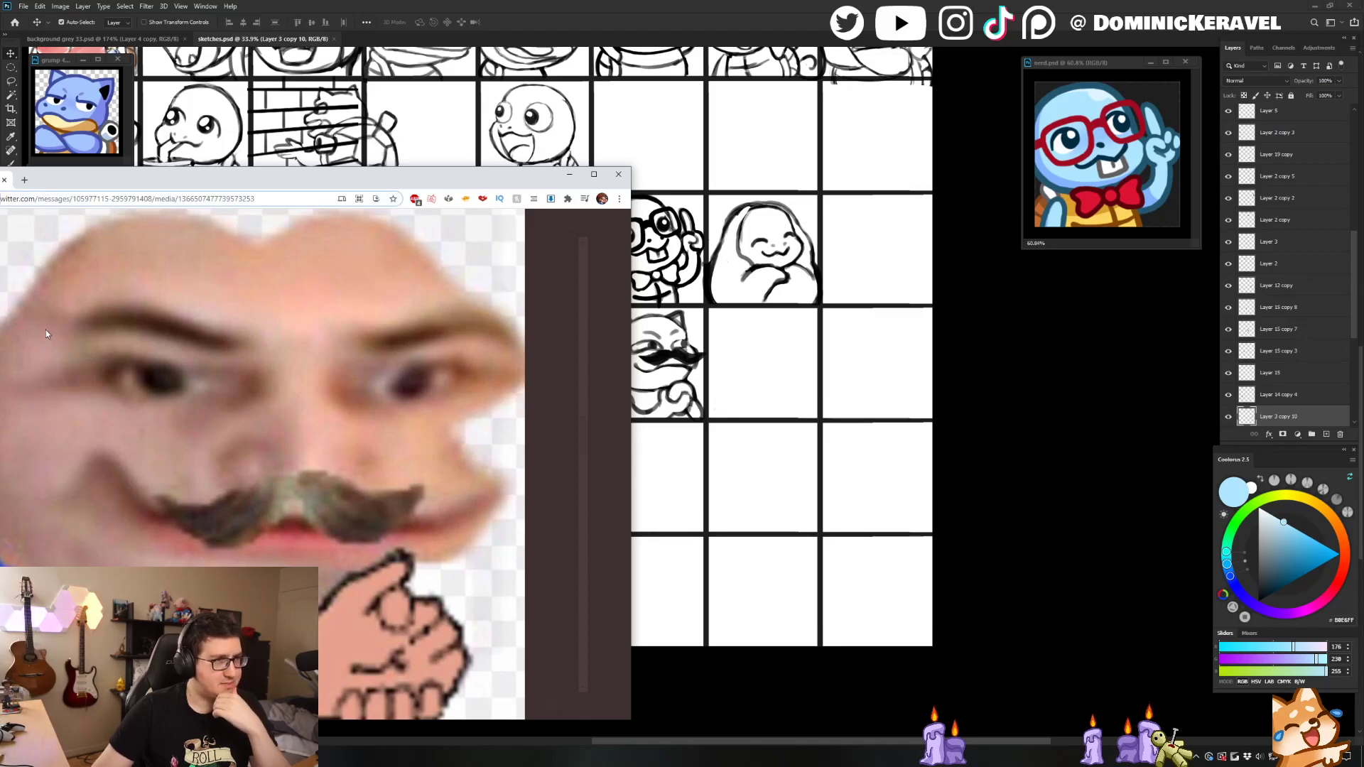
key("super+Left")
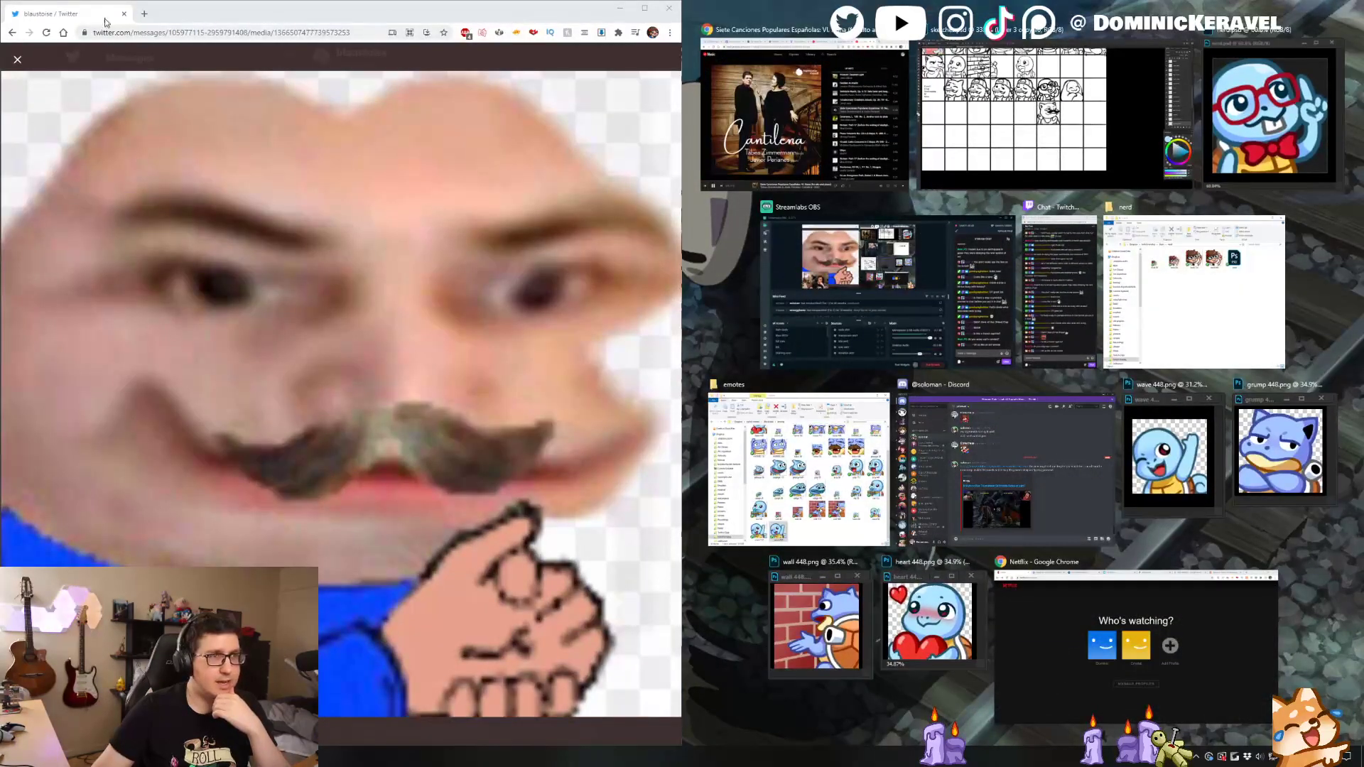
mouse_move(104, 19)
left_mouse_down()
mouse_move(41, 210)
mouse_move(0, 197)
left_mouse_up()
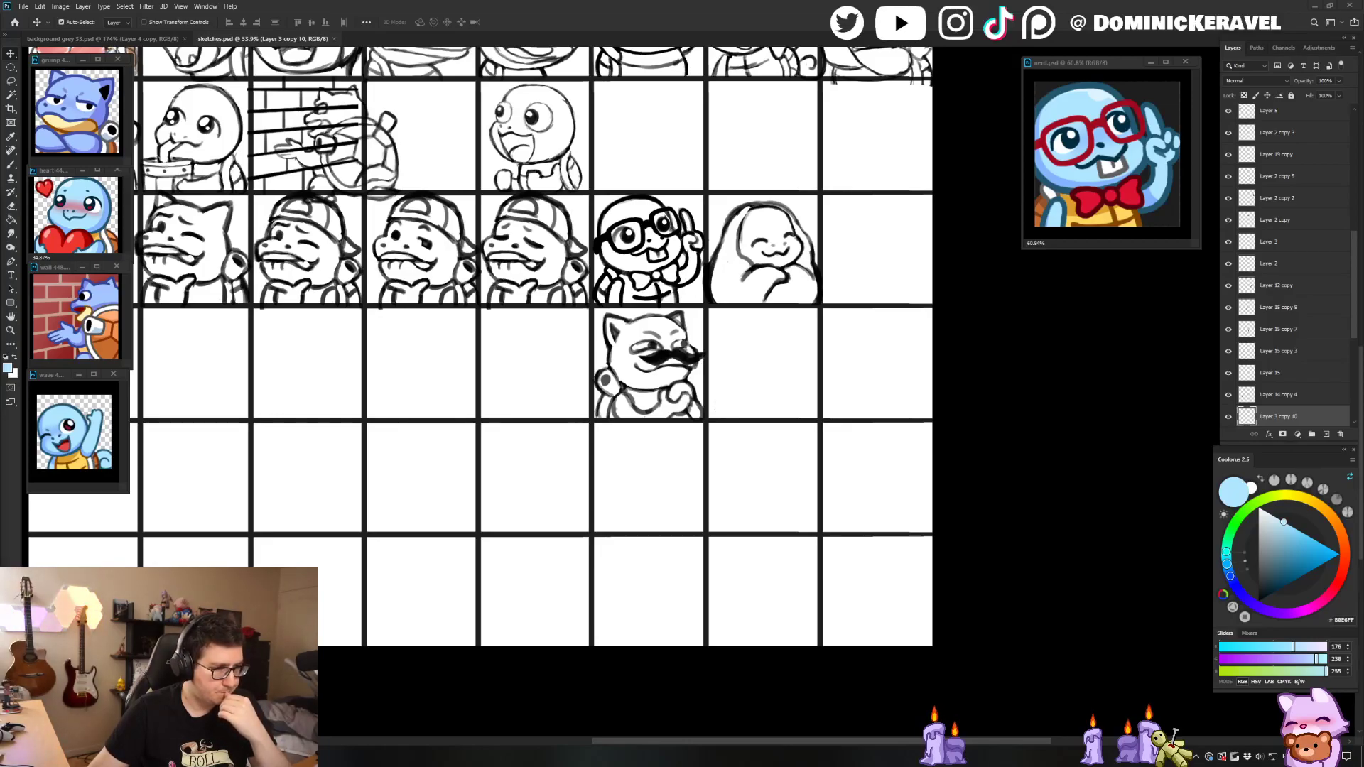
key("super+d")
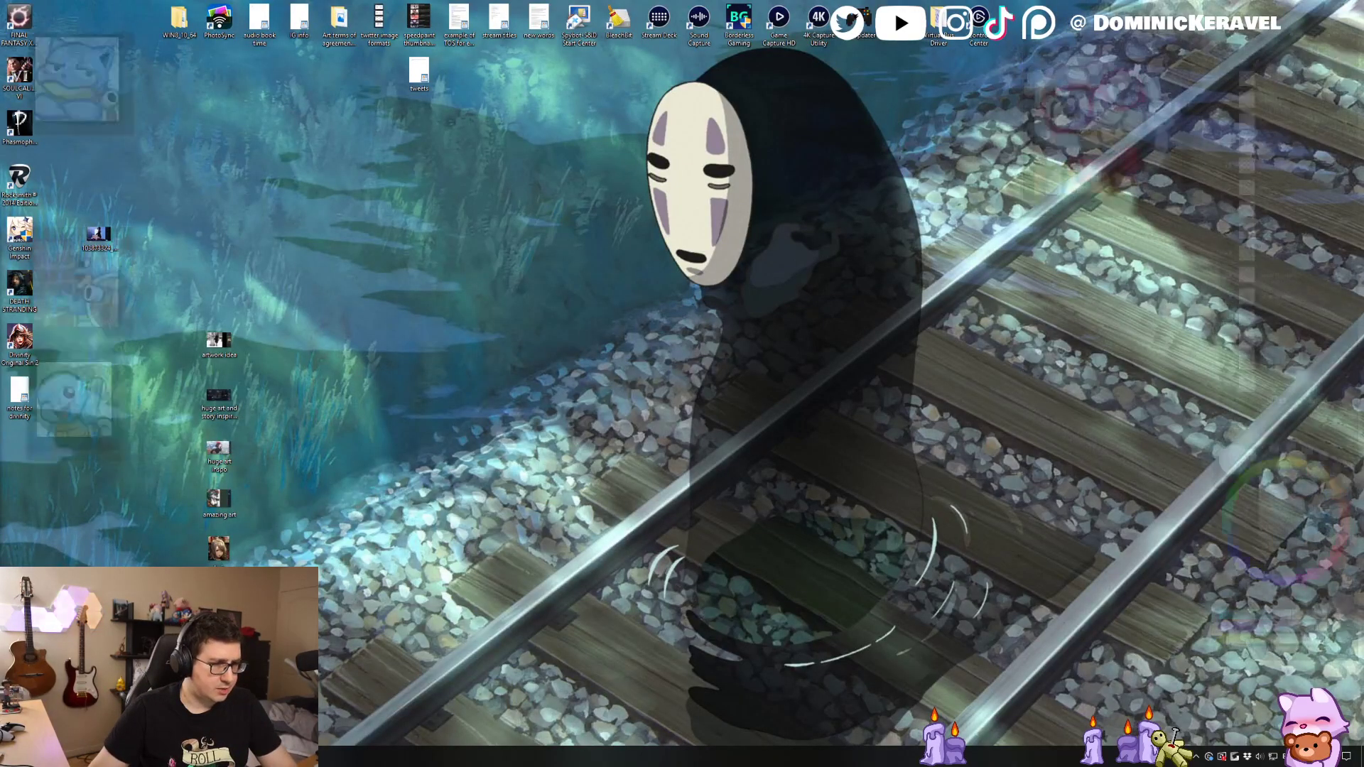
key("super+d")
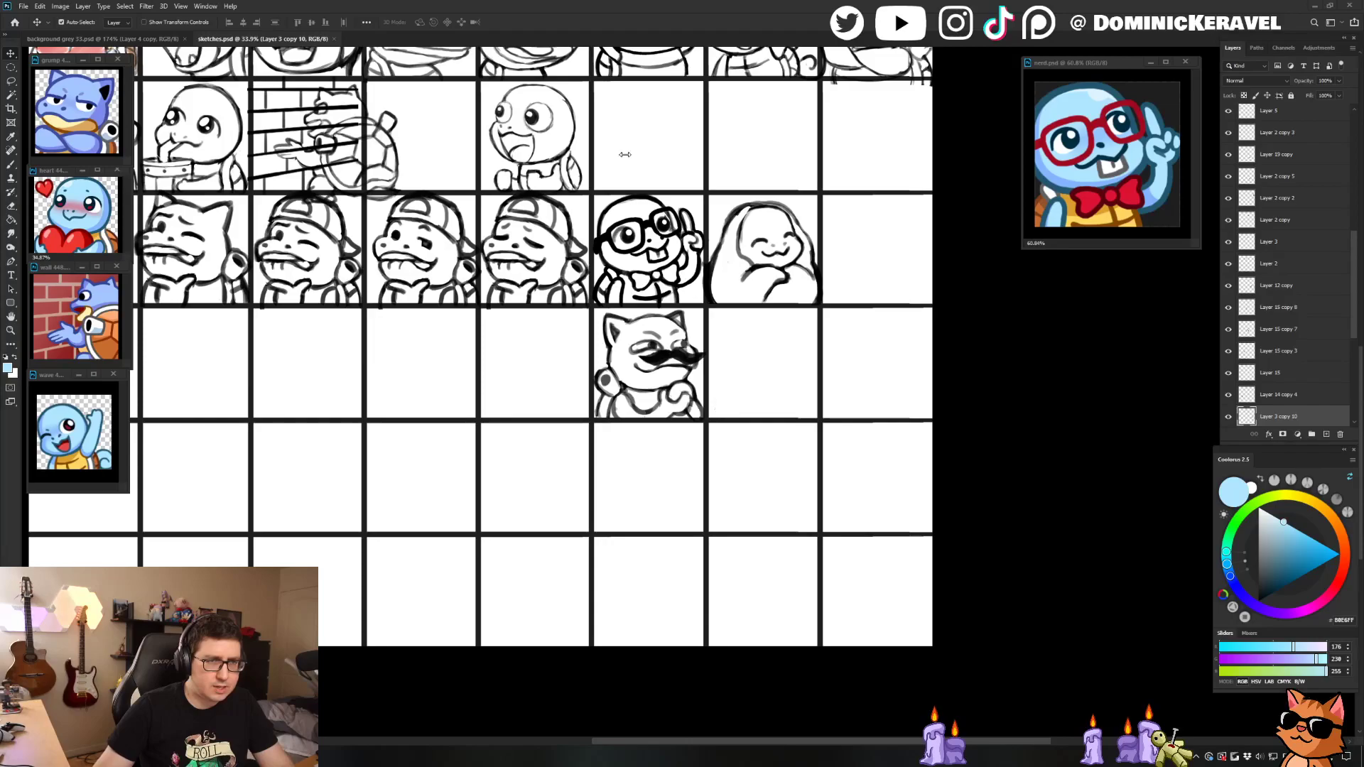
left_click_drag(556, 148, 691, 208)
key("e")
key("v")
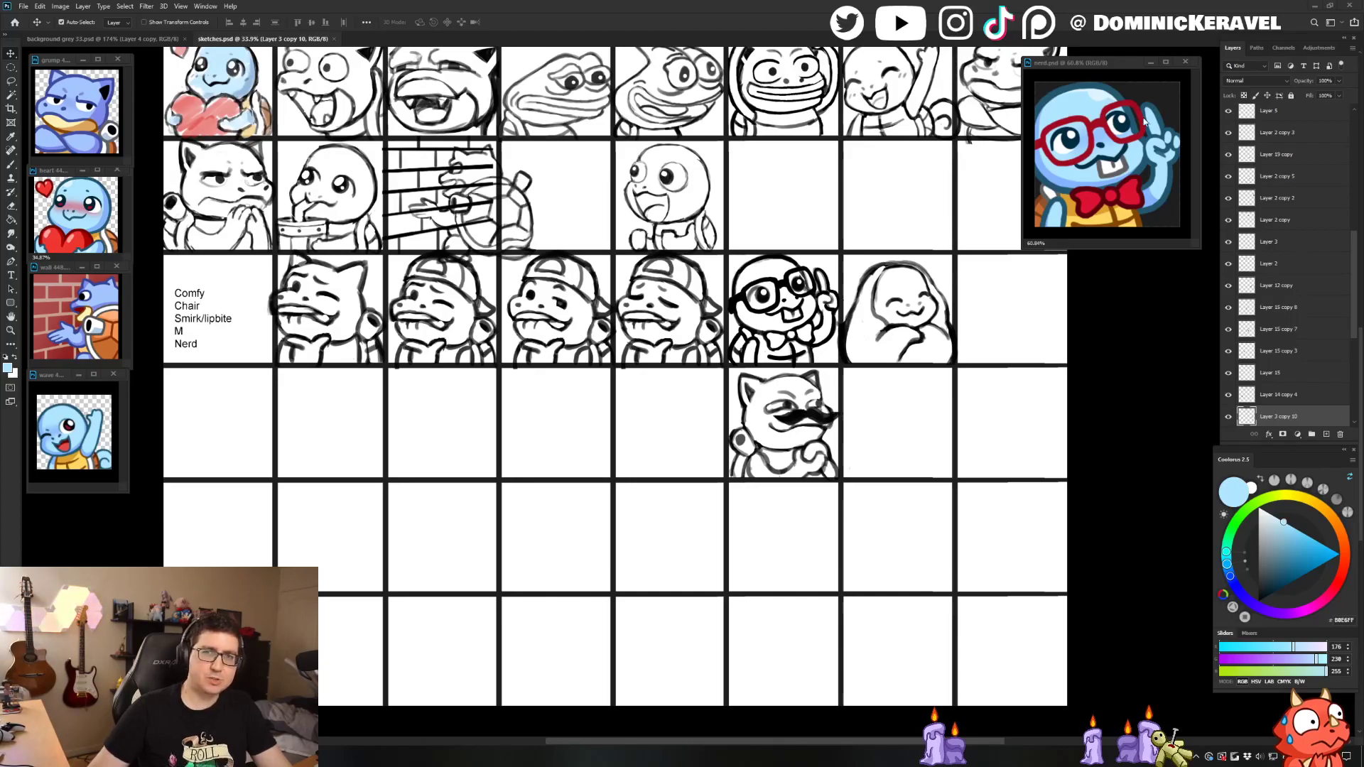
left_click_drag(1077, 65, 1080, 65)
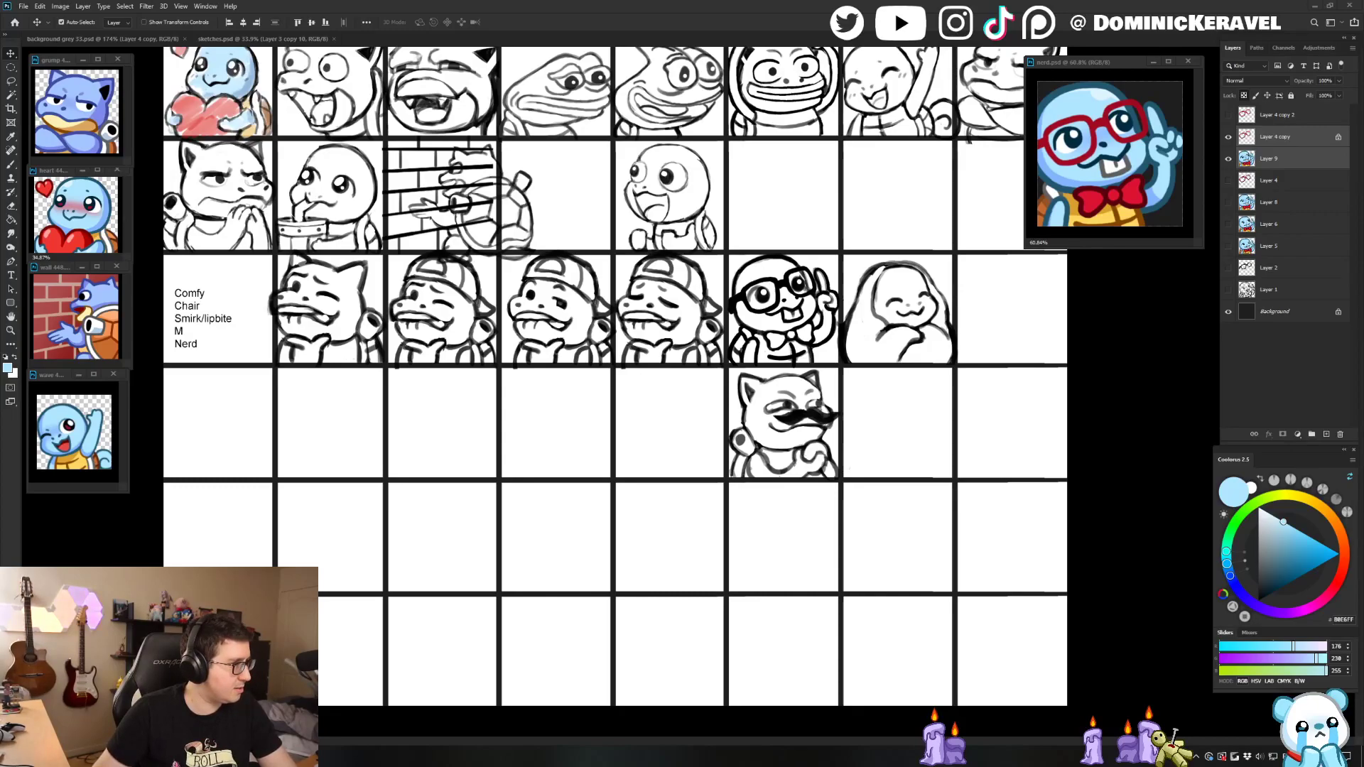
Step: View the browser's image results for pika animal, including the pika vs. Pikachu and Wikipedia pictures
left_click_drag(0, 177, 572, 165)
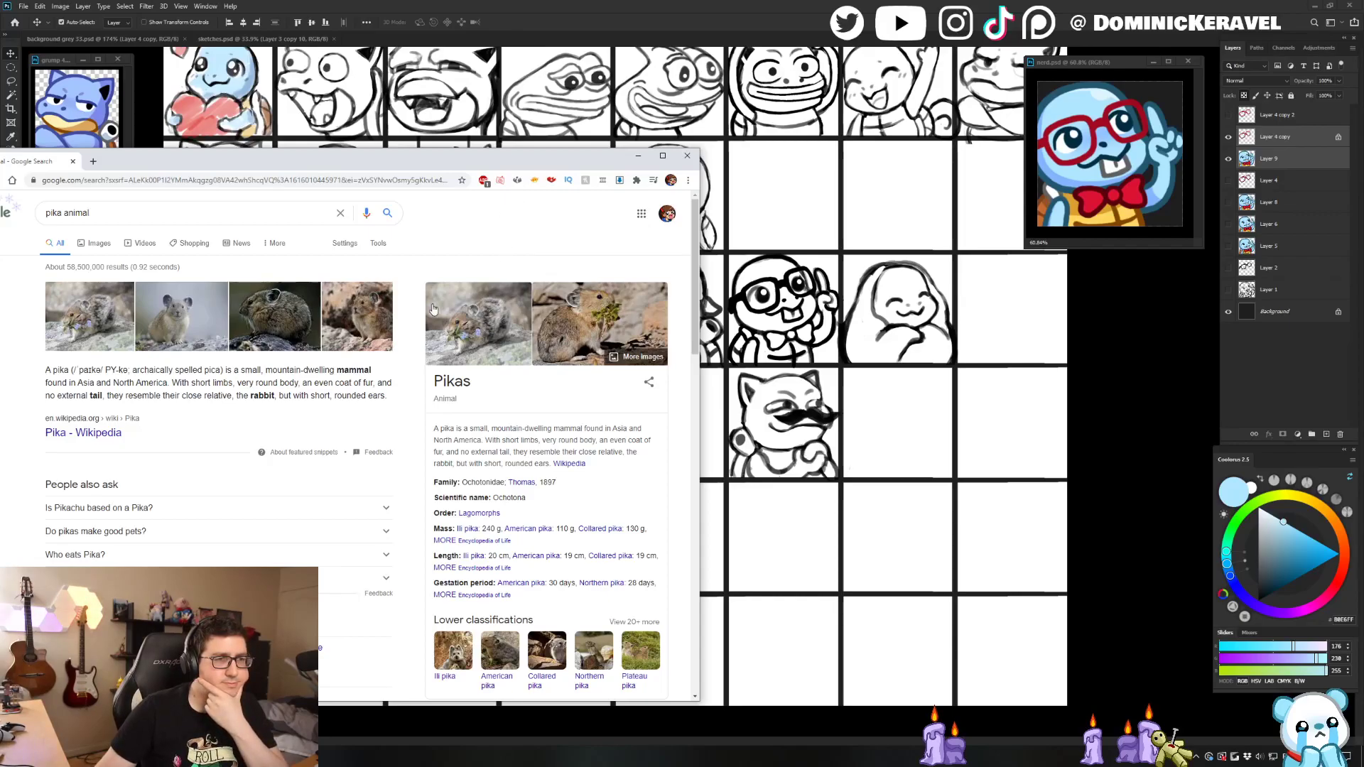
left_click(375, 317)
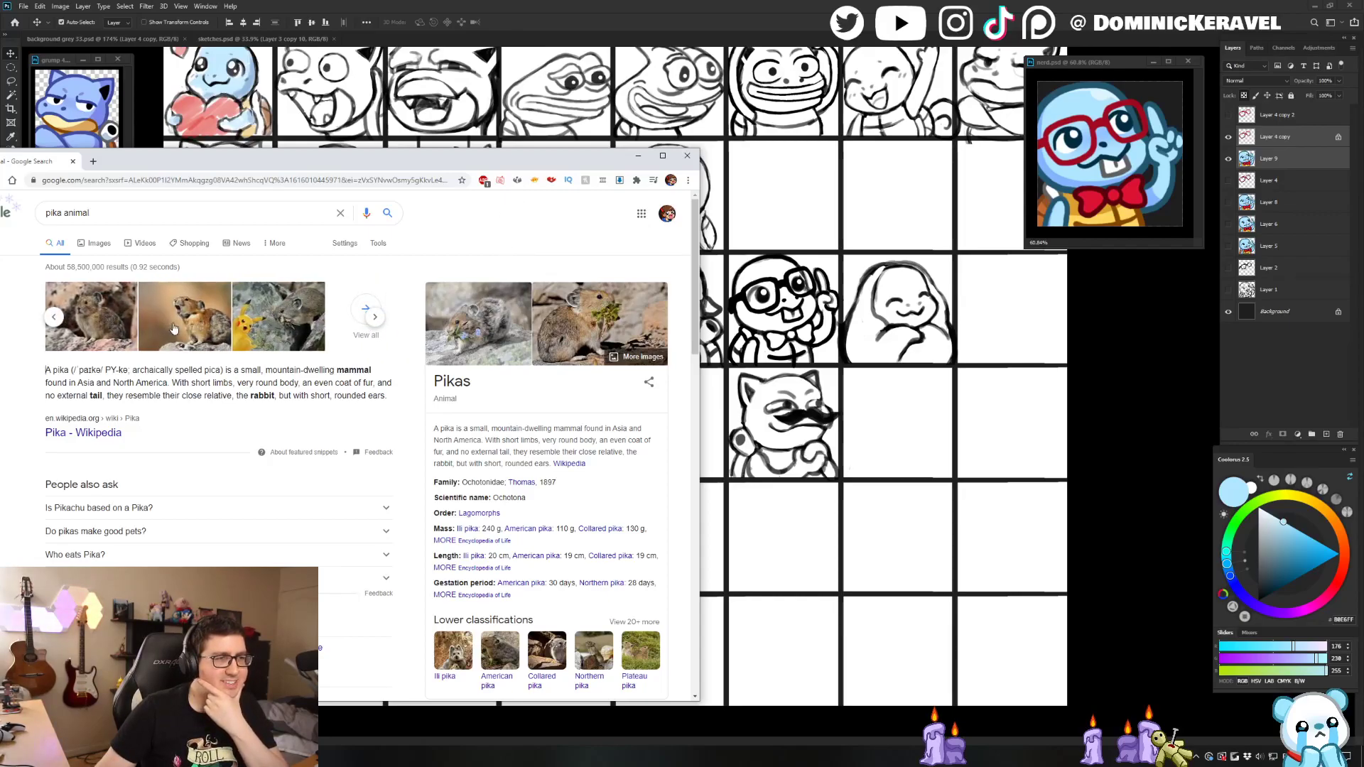
left_click(239, 327)
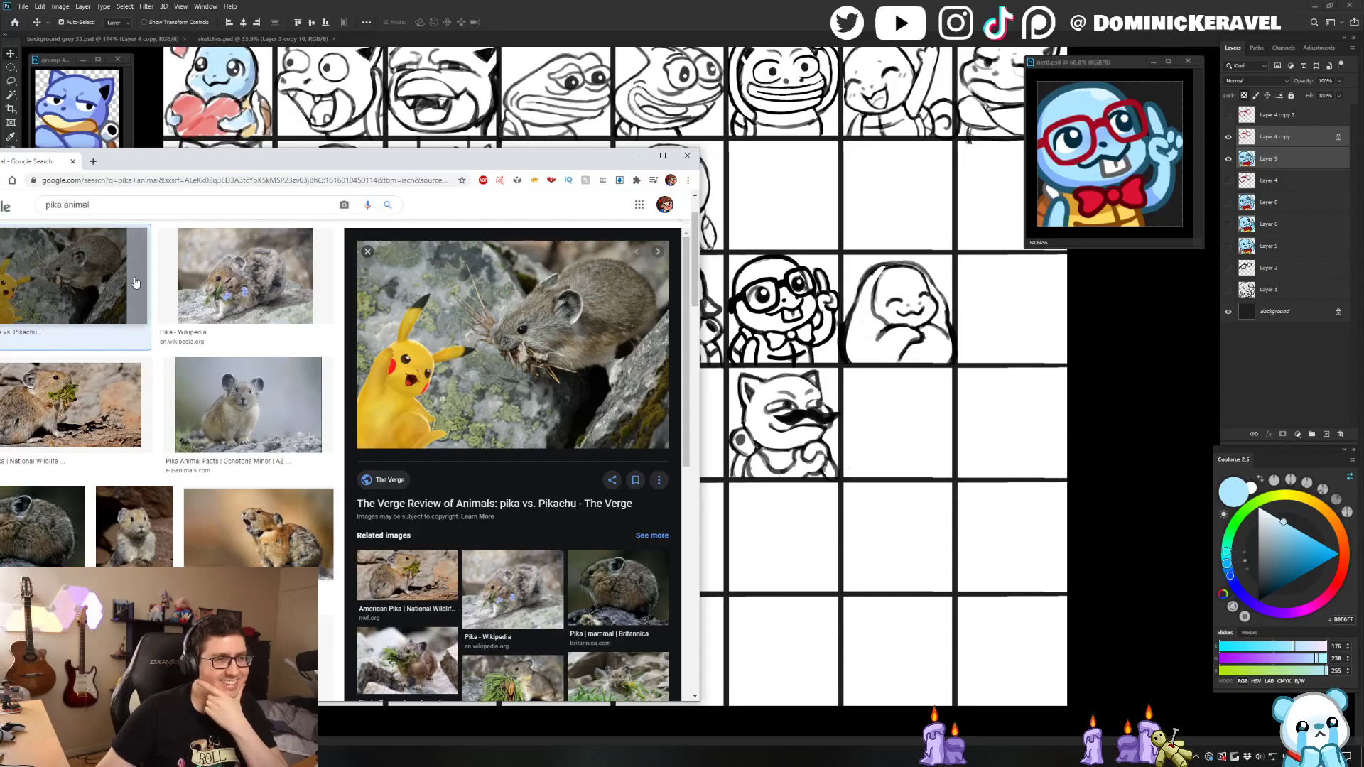
left_click_drag(27, 165, 71, 162)
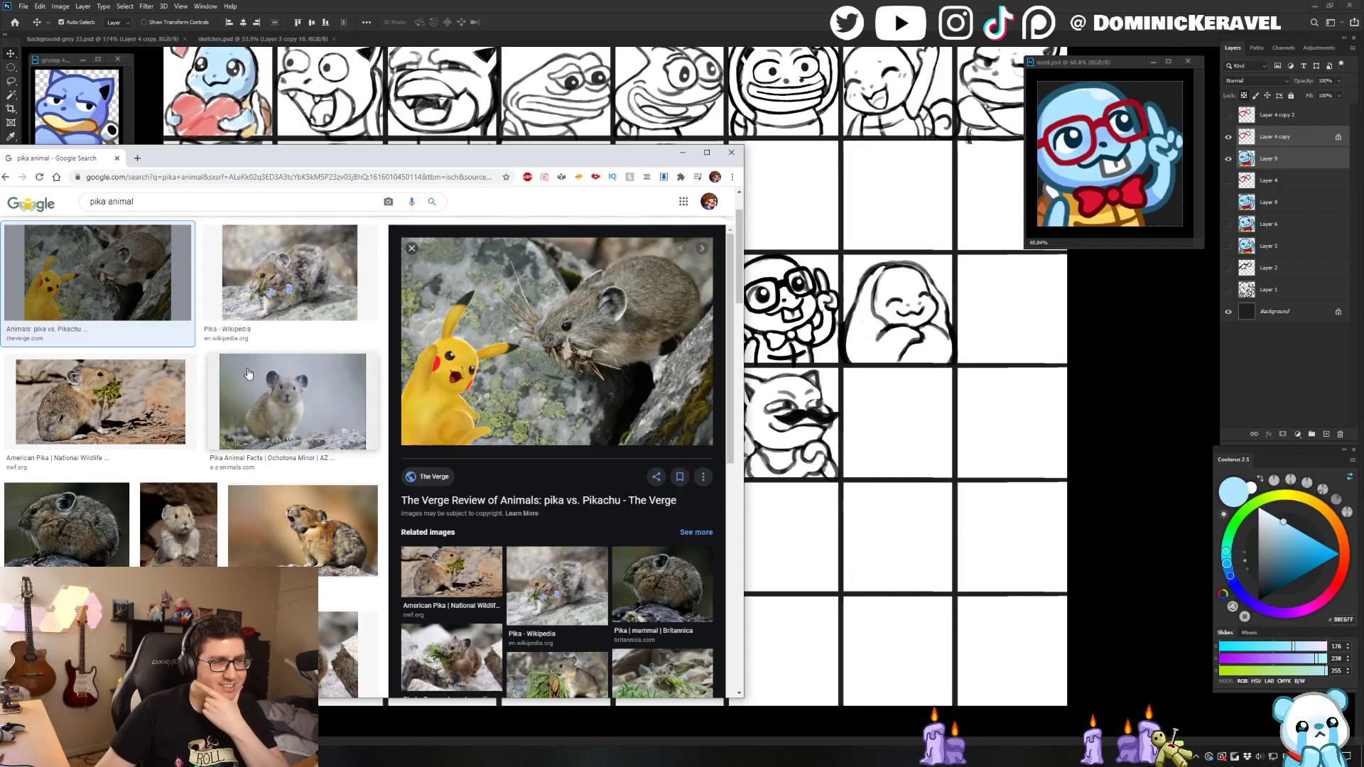
left_click(260, 271)
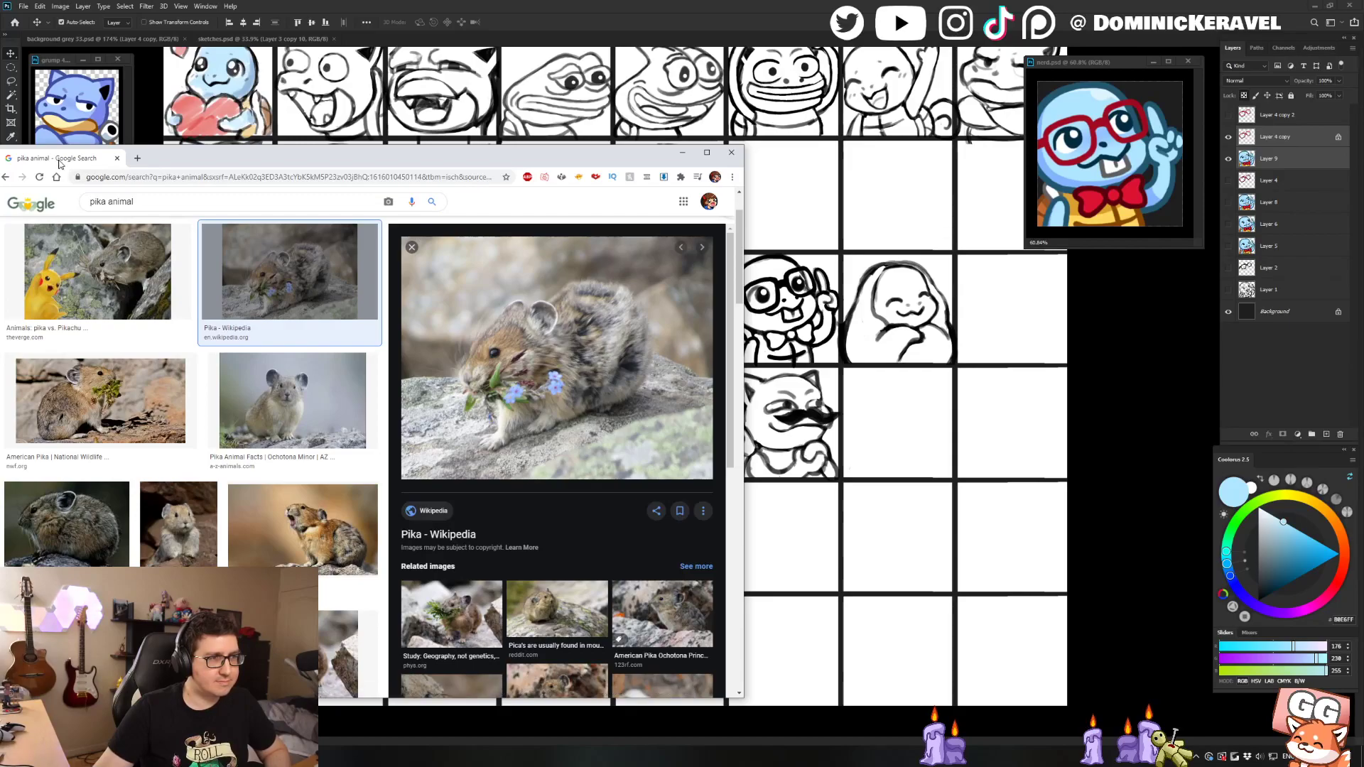
mouse_move(59, 164)
left_mouse_down()
mouse_move(65, 210)
mouse_move(0, 226)
left_mouse_up()
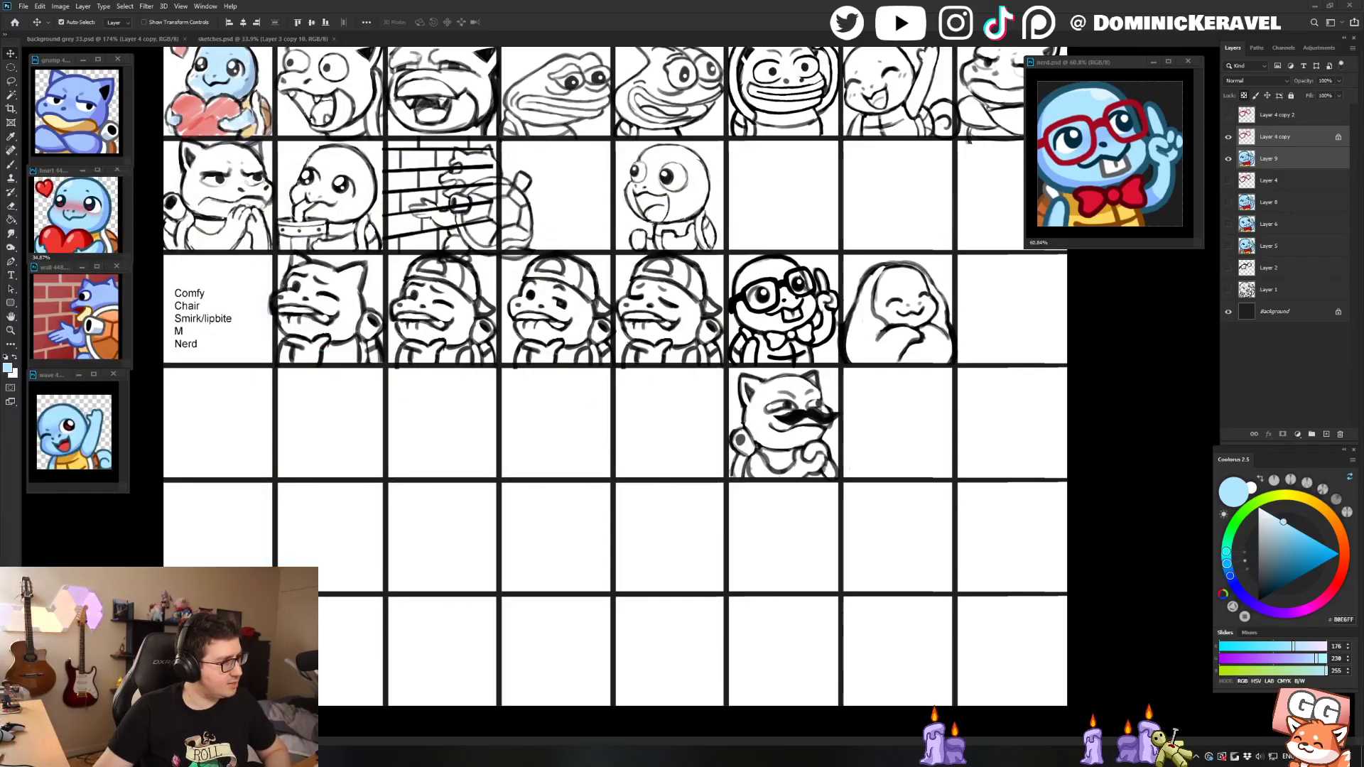
left_click_drag(0, 302, 557, 212)
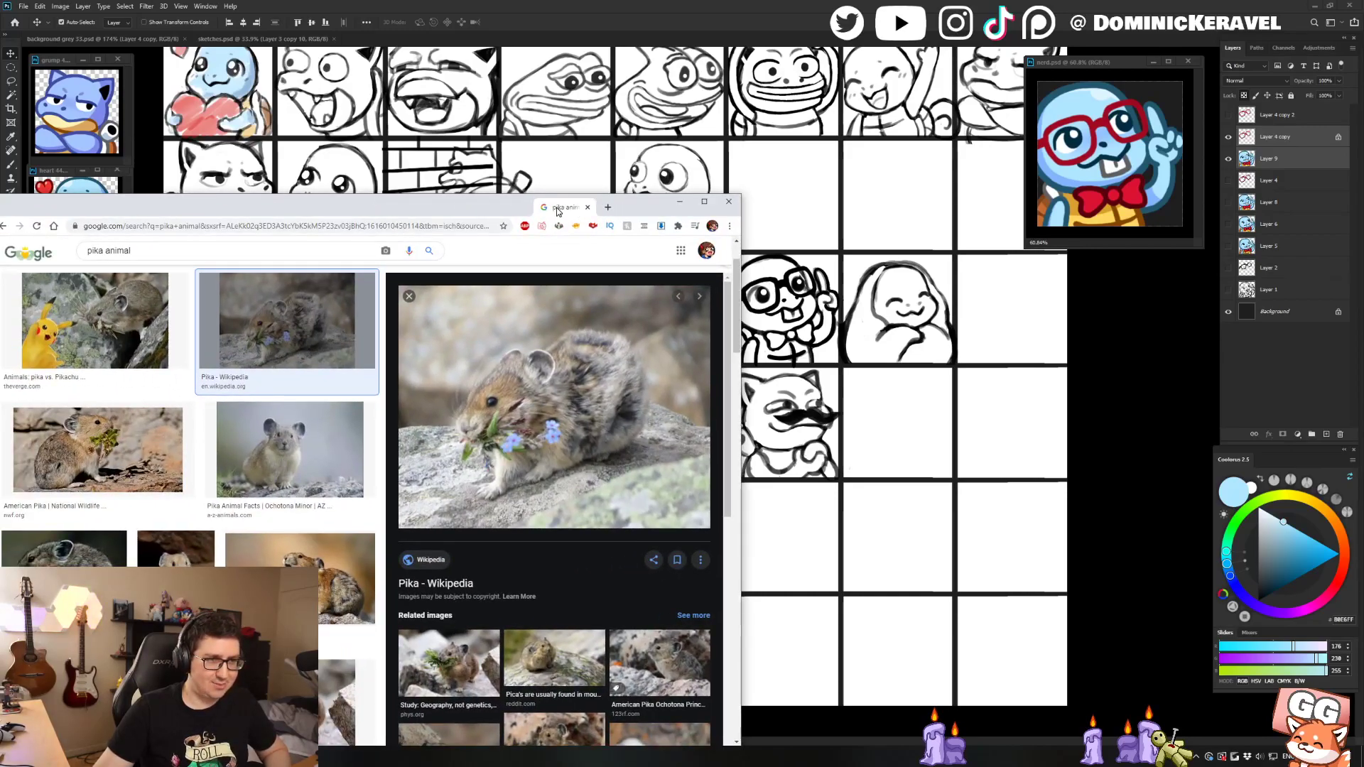
mouse_move(558, 211)
left_mouse_down()
mouse_move(491, 274)
mouse_move(0, 242)
left_mouse_up()
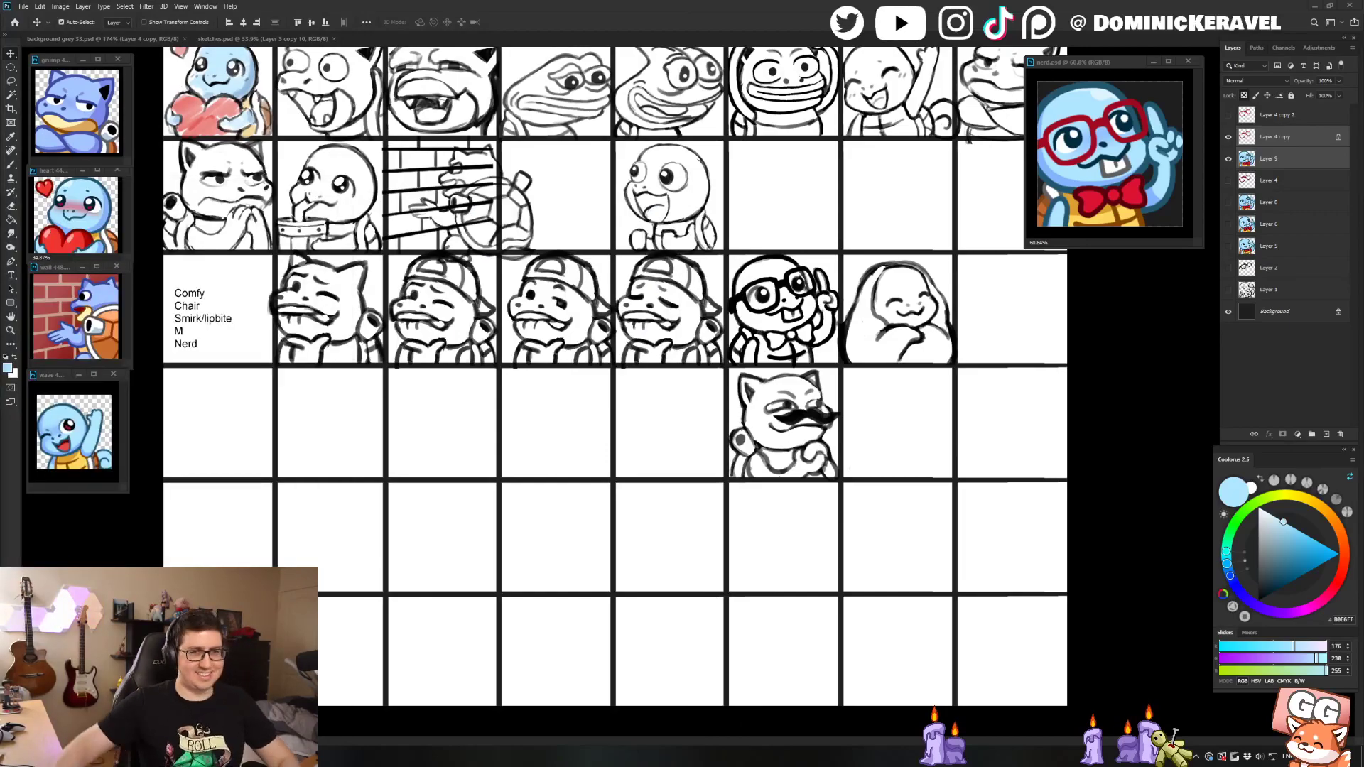
left_click(825, 186)
left_click_drag(823, 187, 729, 204)
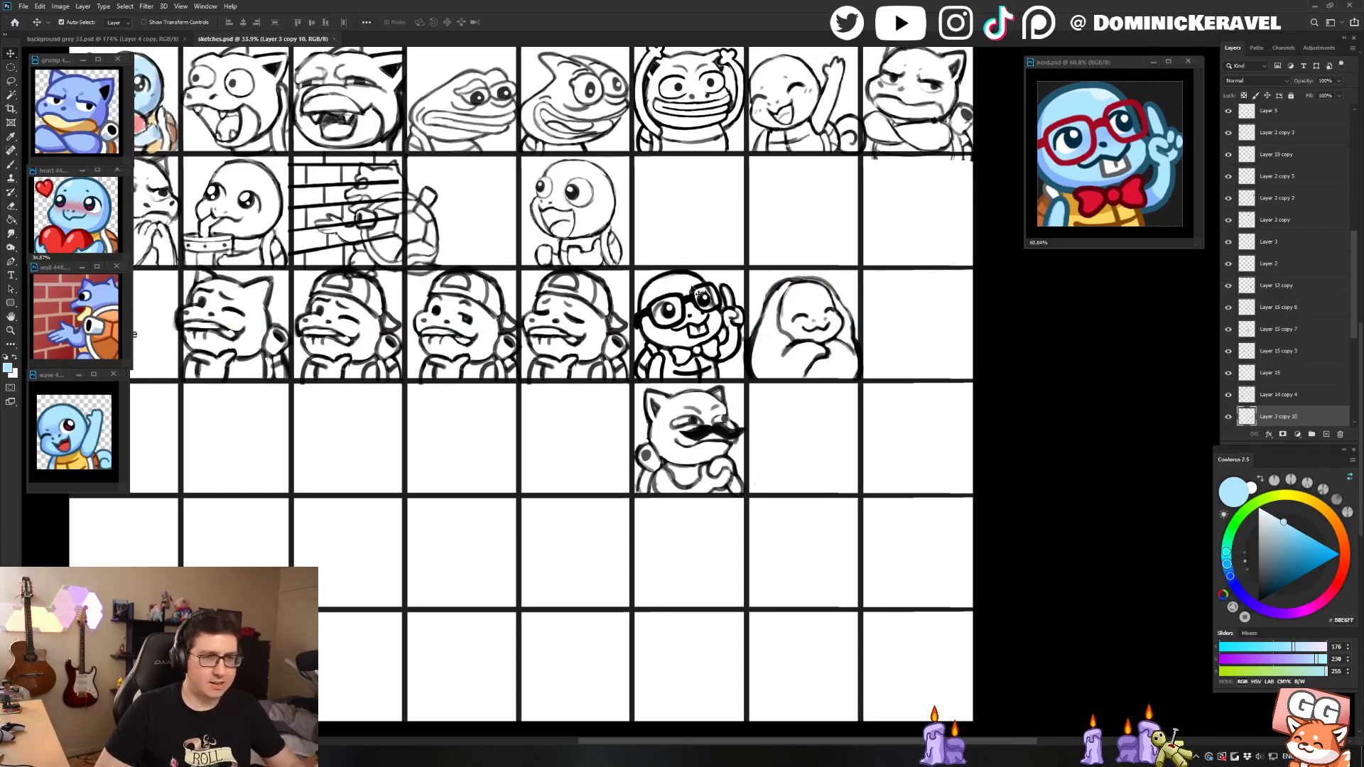
left_click_drag(669, 234, 696, 230)
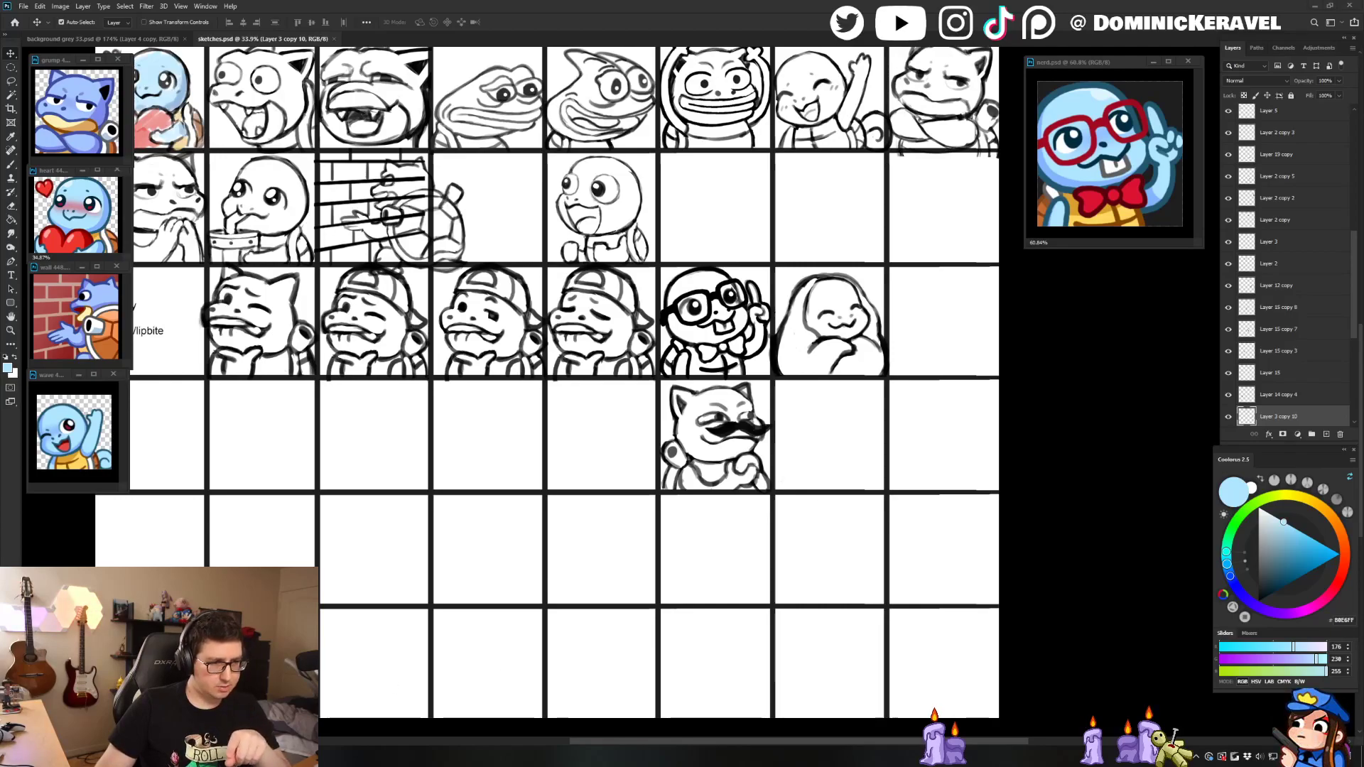
Step: Open hmm 448.png as a floating reference, shrink its window and place it beside the other emote references
mouse_move(254, 756)
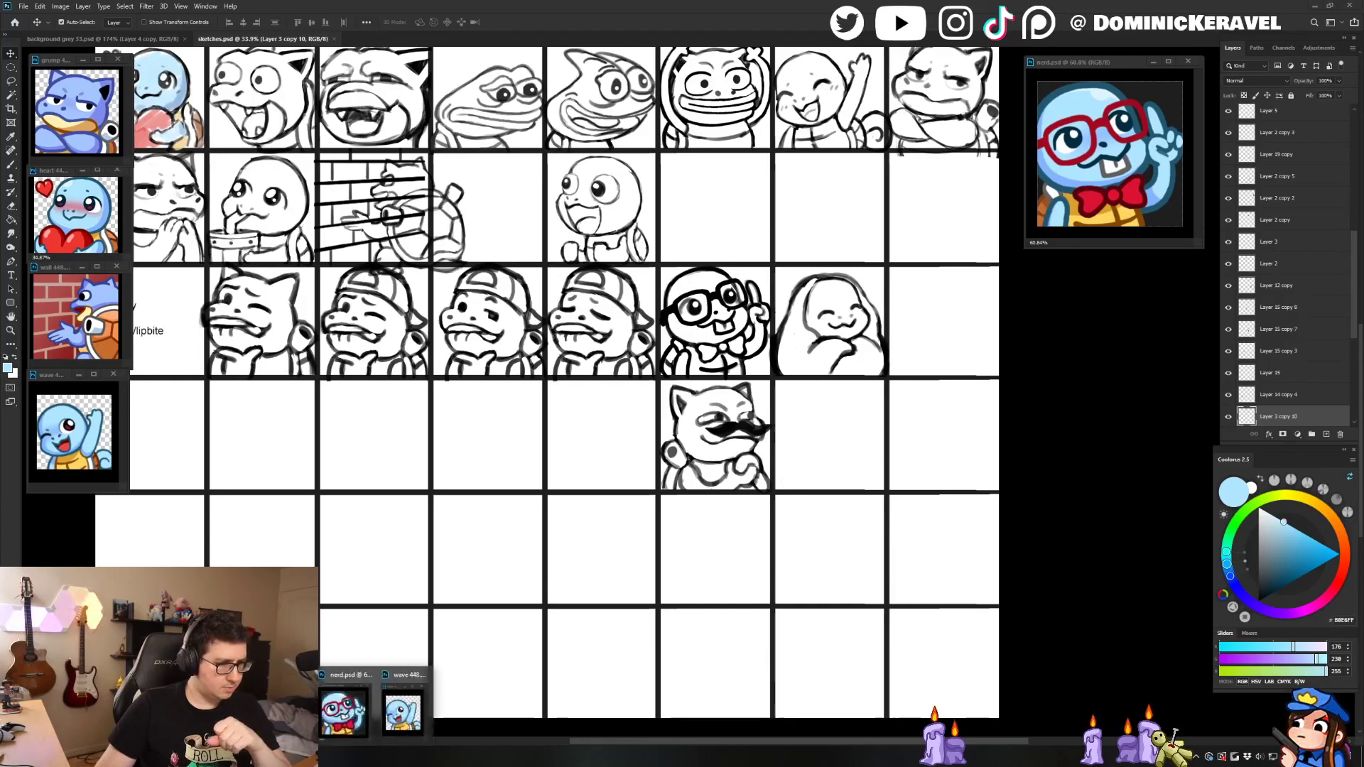
left_click(224, 710)
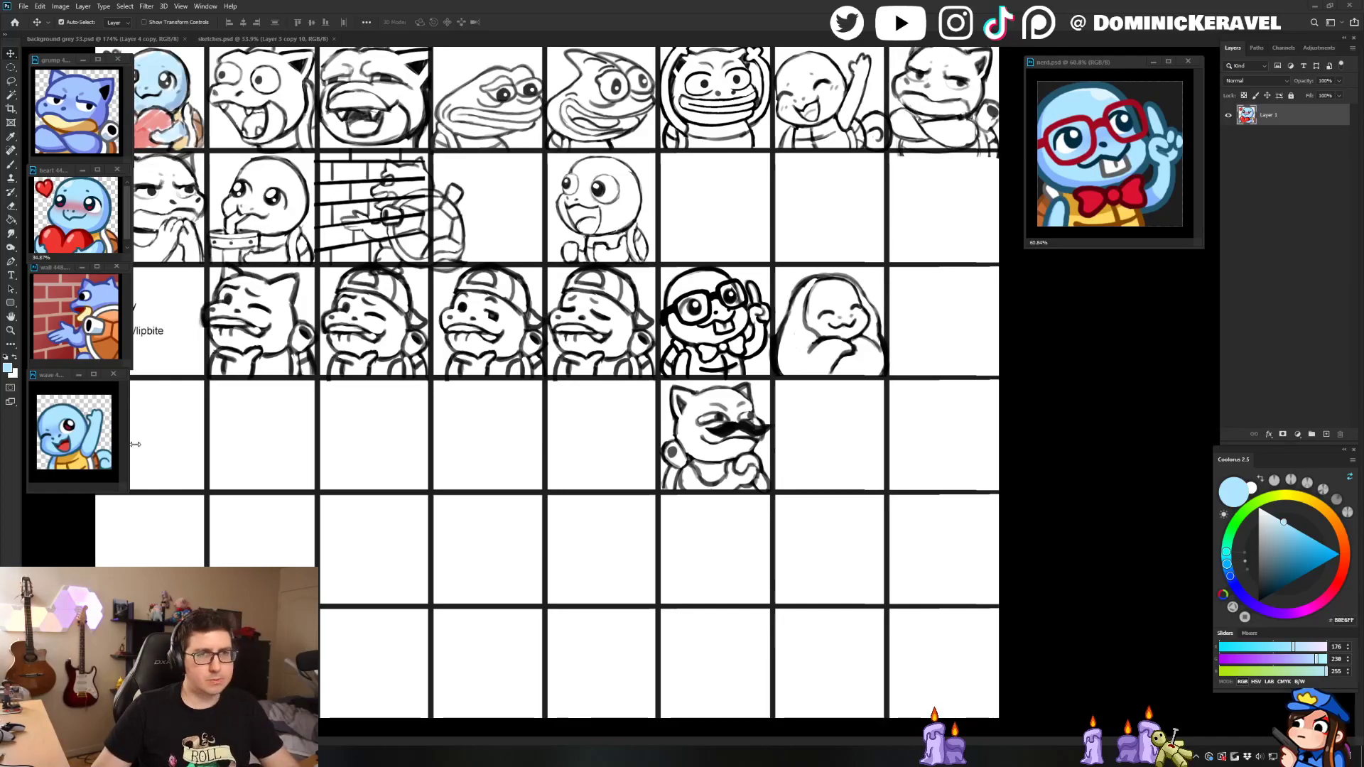
mouse_move(556, 280)
left_mouse_down()
mouse_move(570, 521)
mouse_move(578, 513)
mouse_move(543, 491)
mouse_move(627, 466)
mouse_move(634, 420)
left_mouse_up()
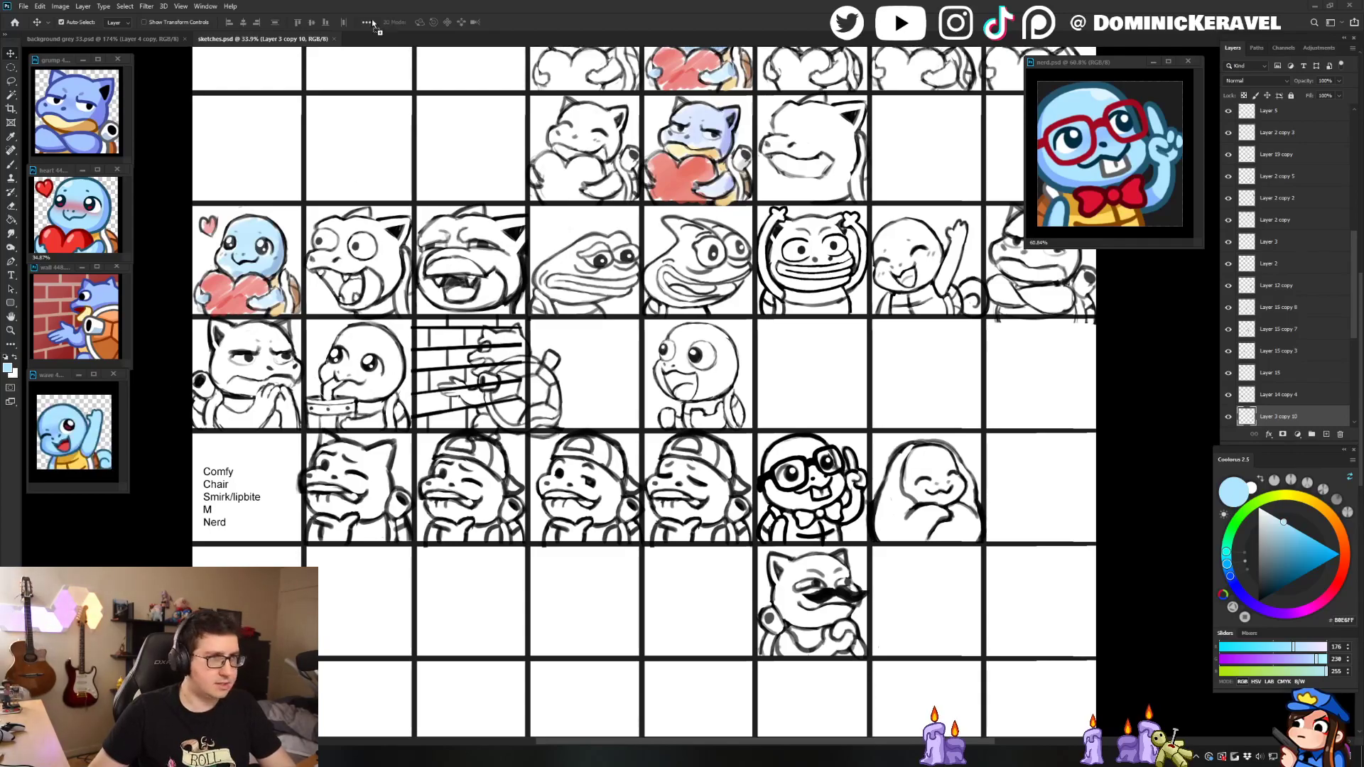
mouse_move(374, 2)
left_mouse_down()
mouse_move(374, 39)
mouse_move(241, 120)
left_mouse_up()
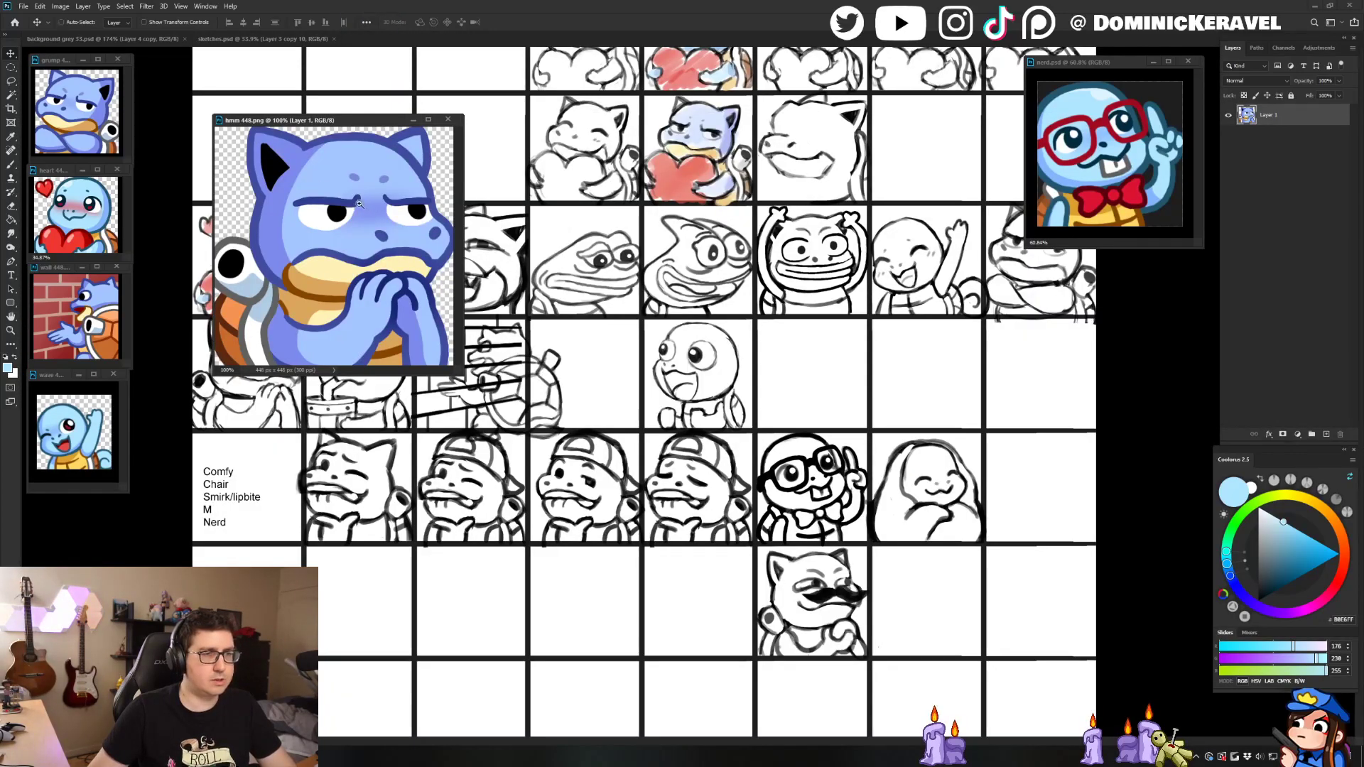
scroll(419, 352, "down", 3)
left_click_drag(456, 372, 355, 266)
left_click_drag(284, 119, 212, 51)
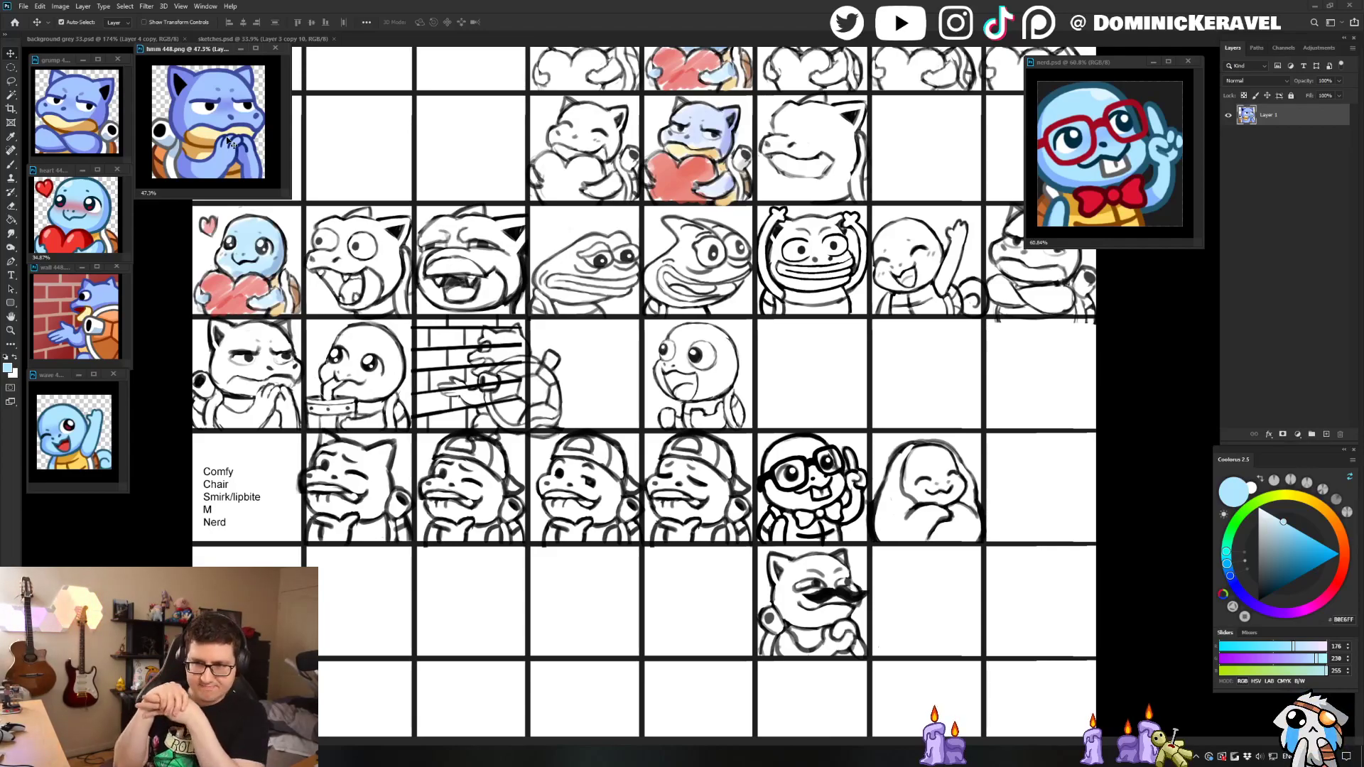
Step: Select the layer holding the main linework of the moustached sketch
left_click(750, 652)
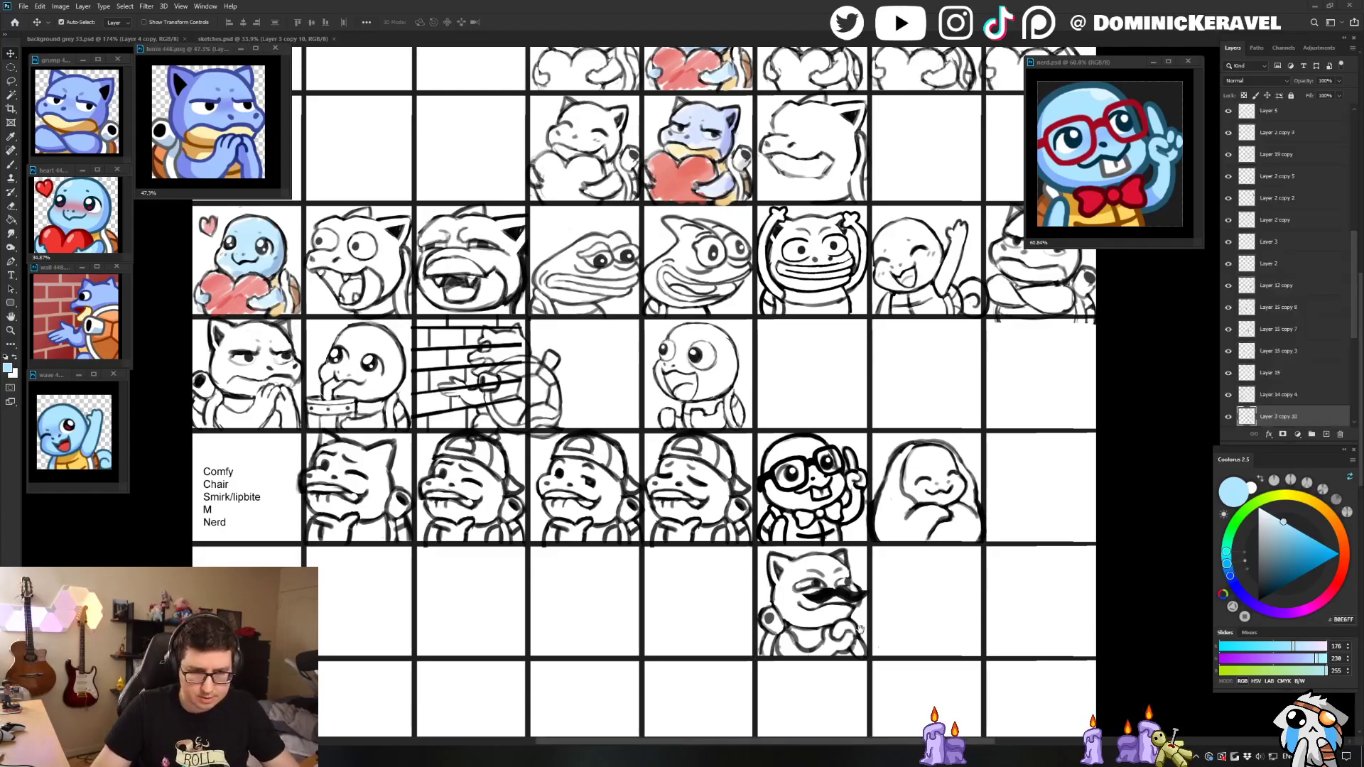
left_click_drag(887, 665, 959, 665)
left_click_drag(874, 597, 803, 448)
key("v")
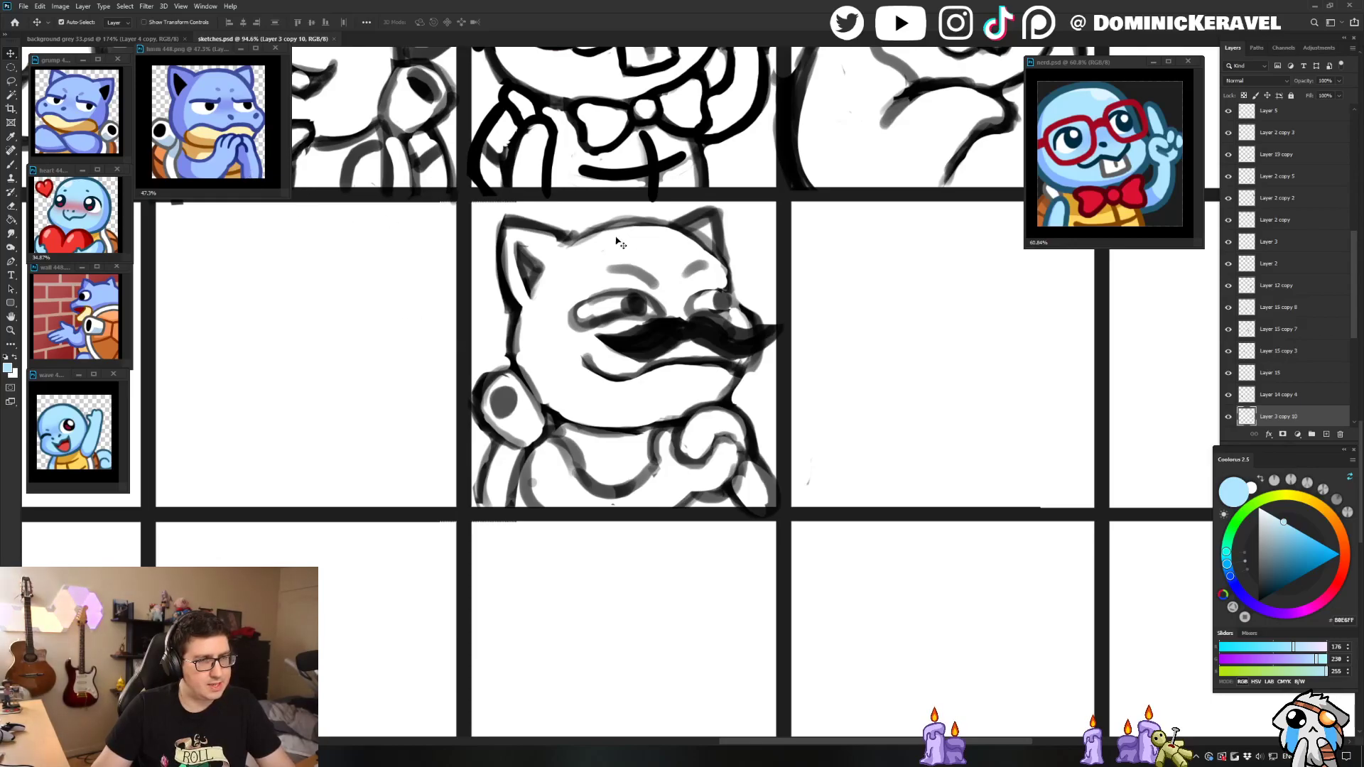
left_click(647, 226)
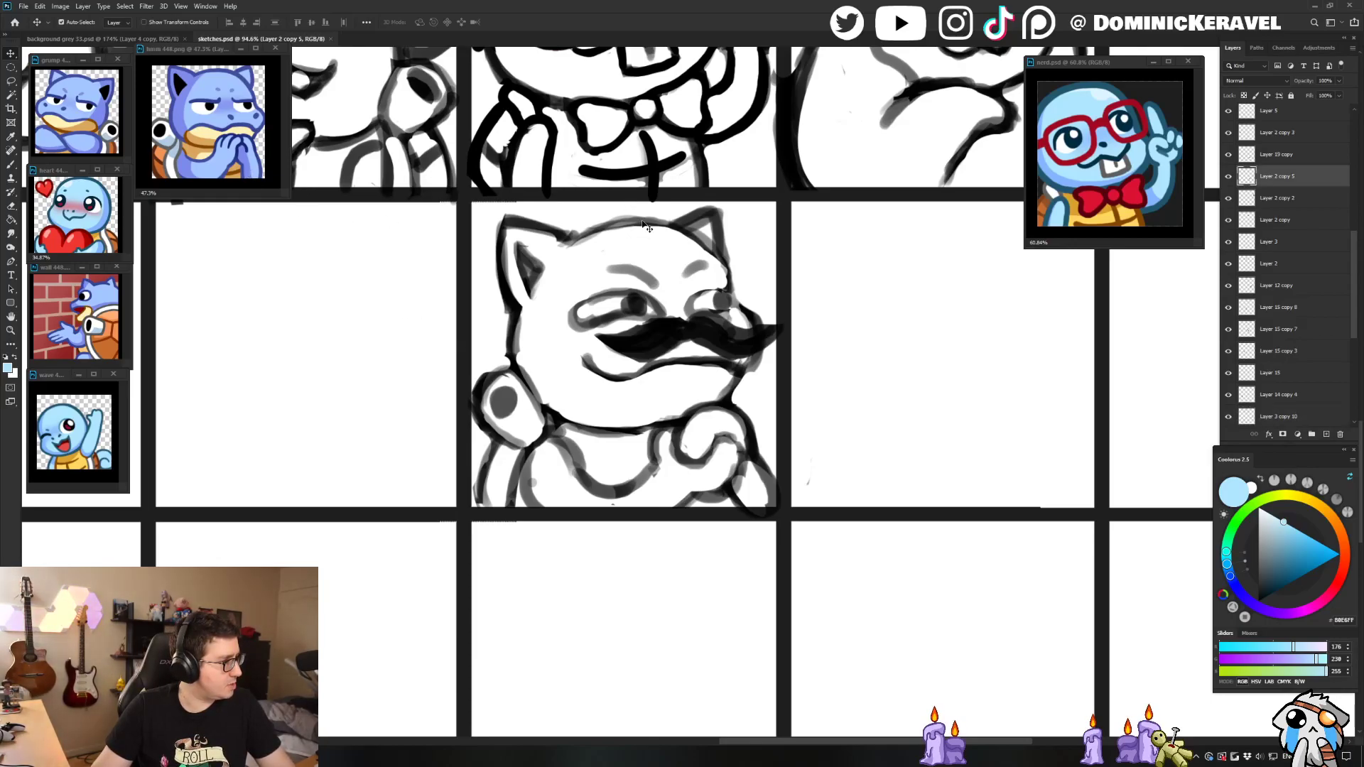
Step: Select the moustache's own layer on the moustached sketch
left_click_drag(740, 276, 689, 277)
mouse_move(845, 258)
left_mouse_down()
mouse_move(820, 259)
mouse_move(748, 307)
left_mouse_up()
key("e")
key("v")
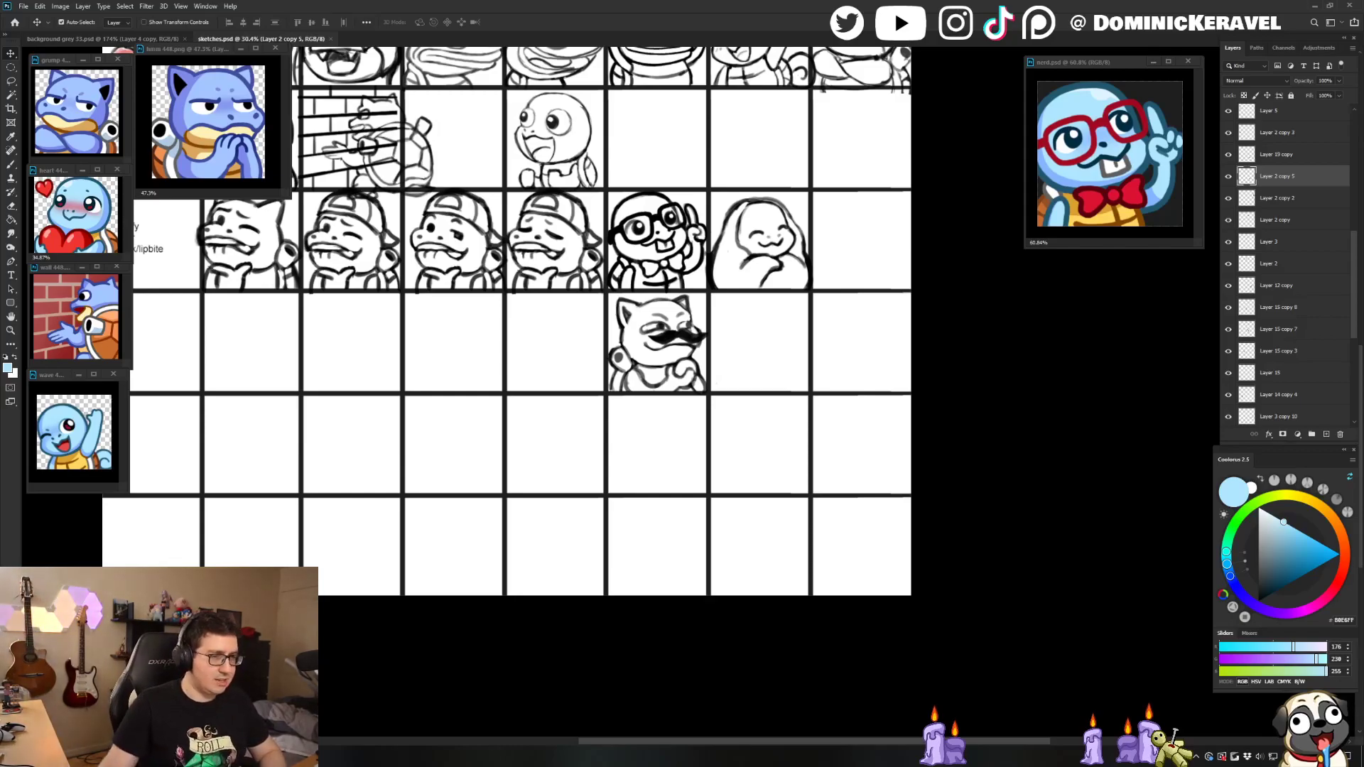
left_click(547, 416)
scroll(548, 415, "up", 5)
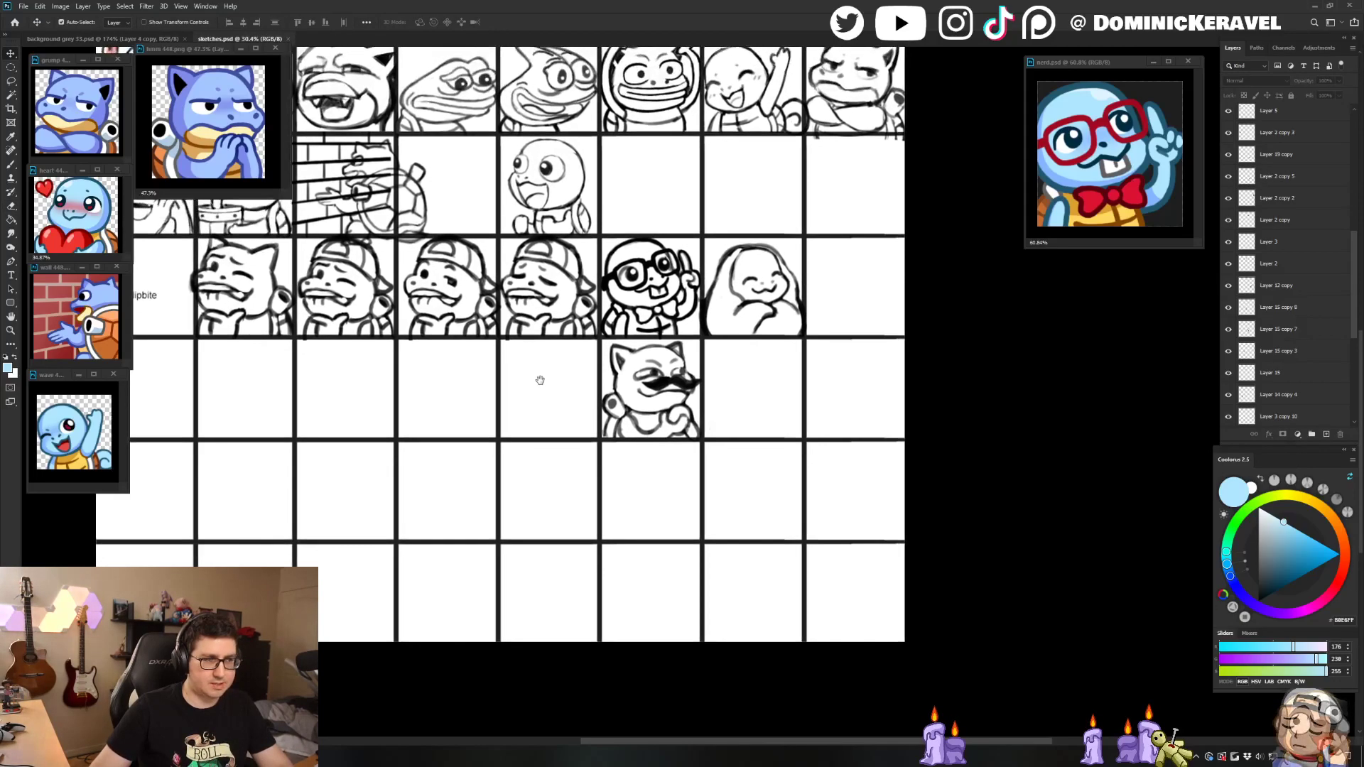
left_click_drag(560, 415, 550, 414)
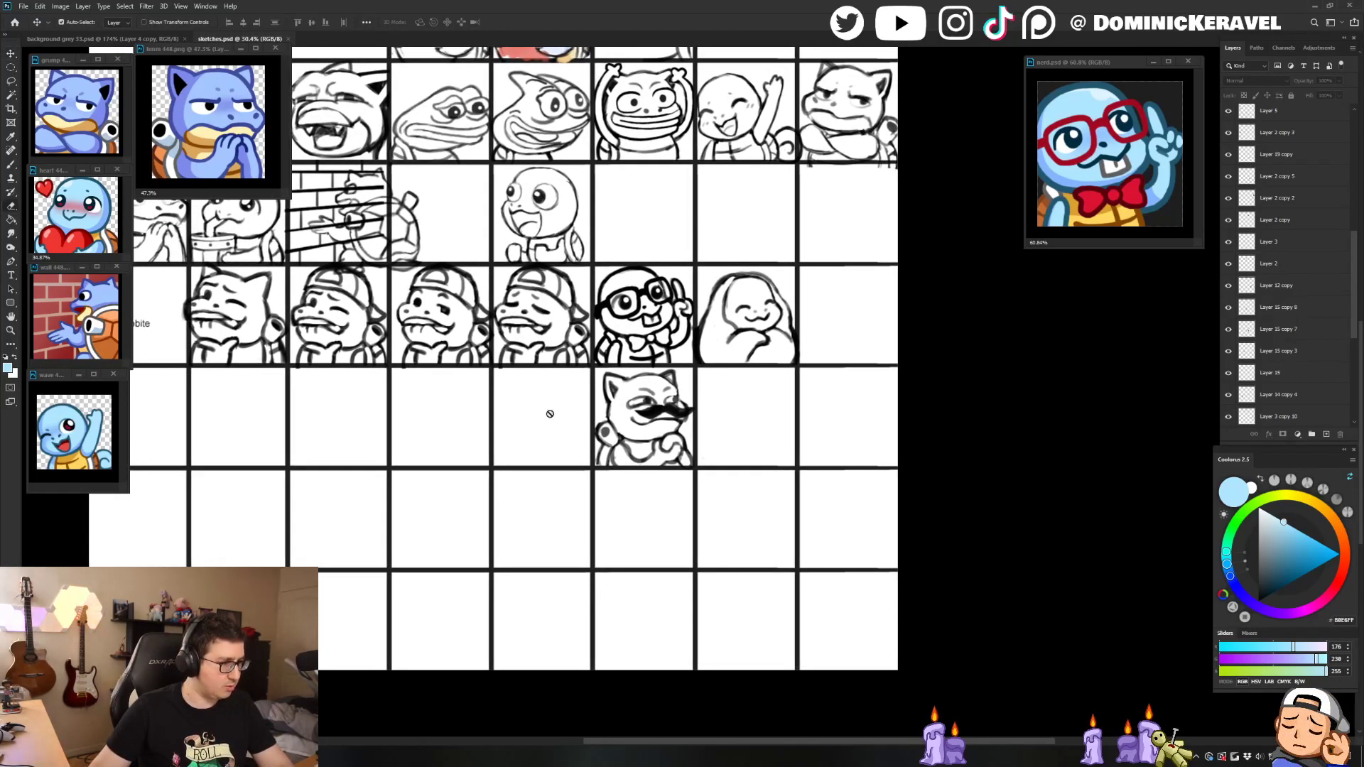
key("e")
key("v")
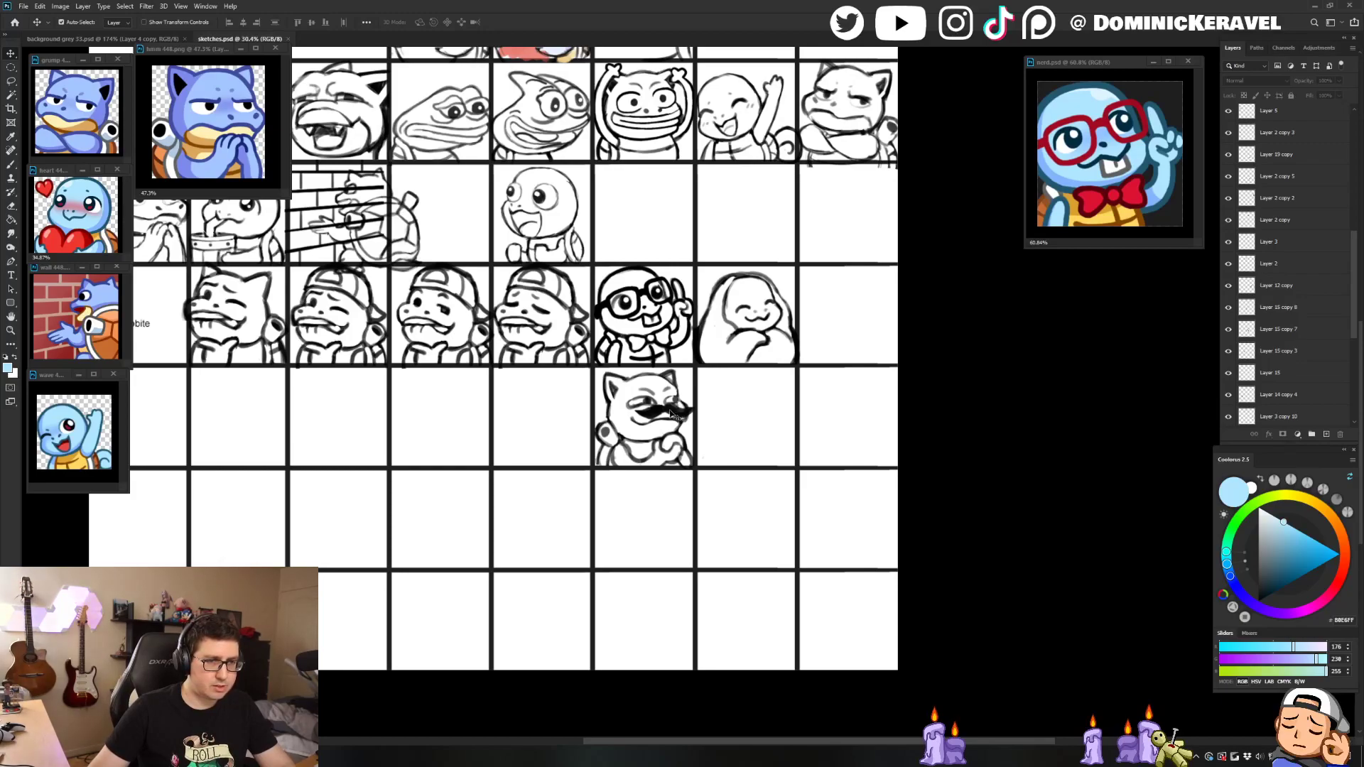
left_click(667, 412)
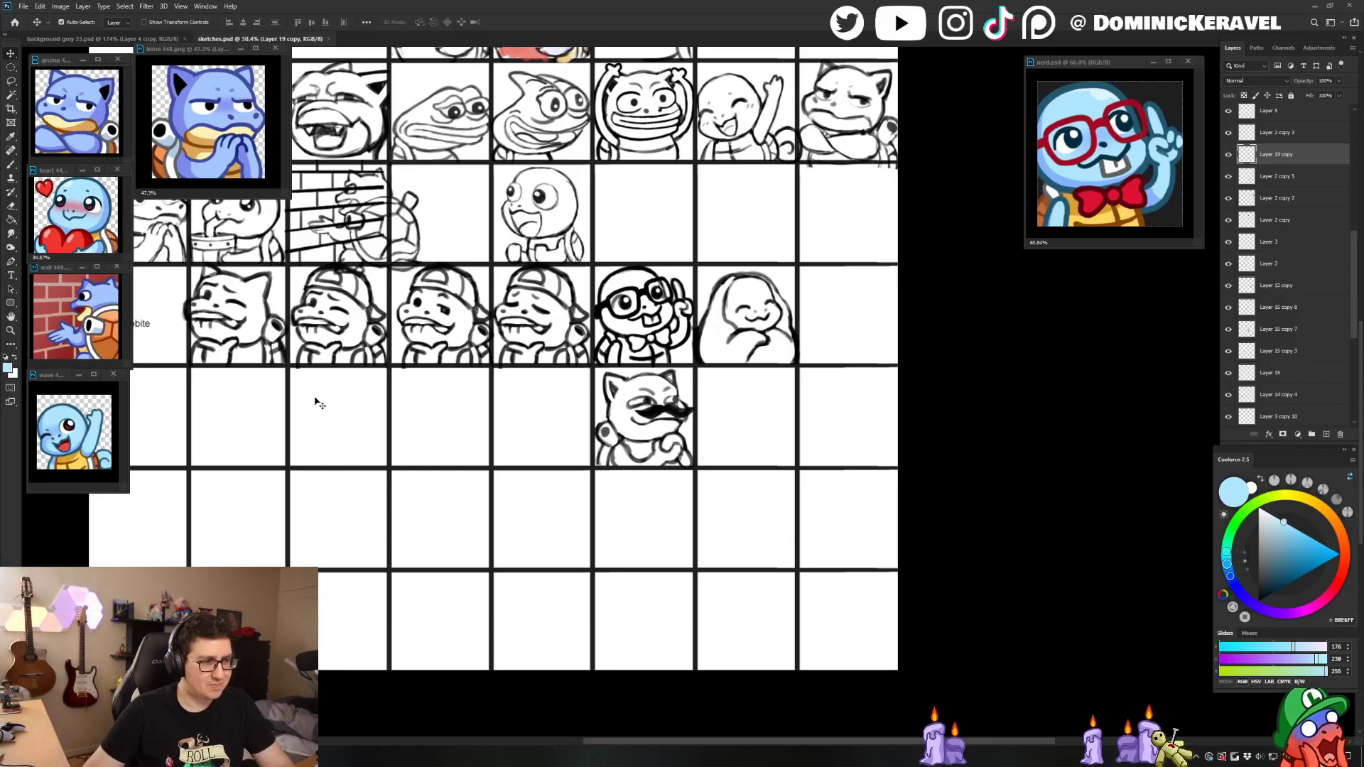
left_click_drag(341, 369, 366, 399)
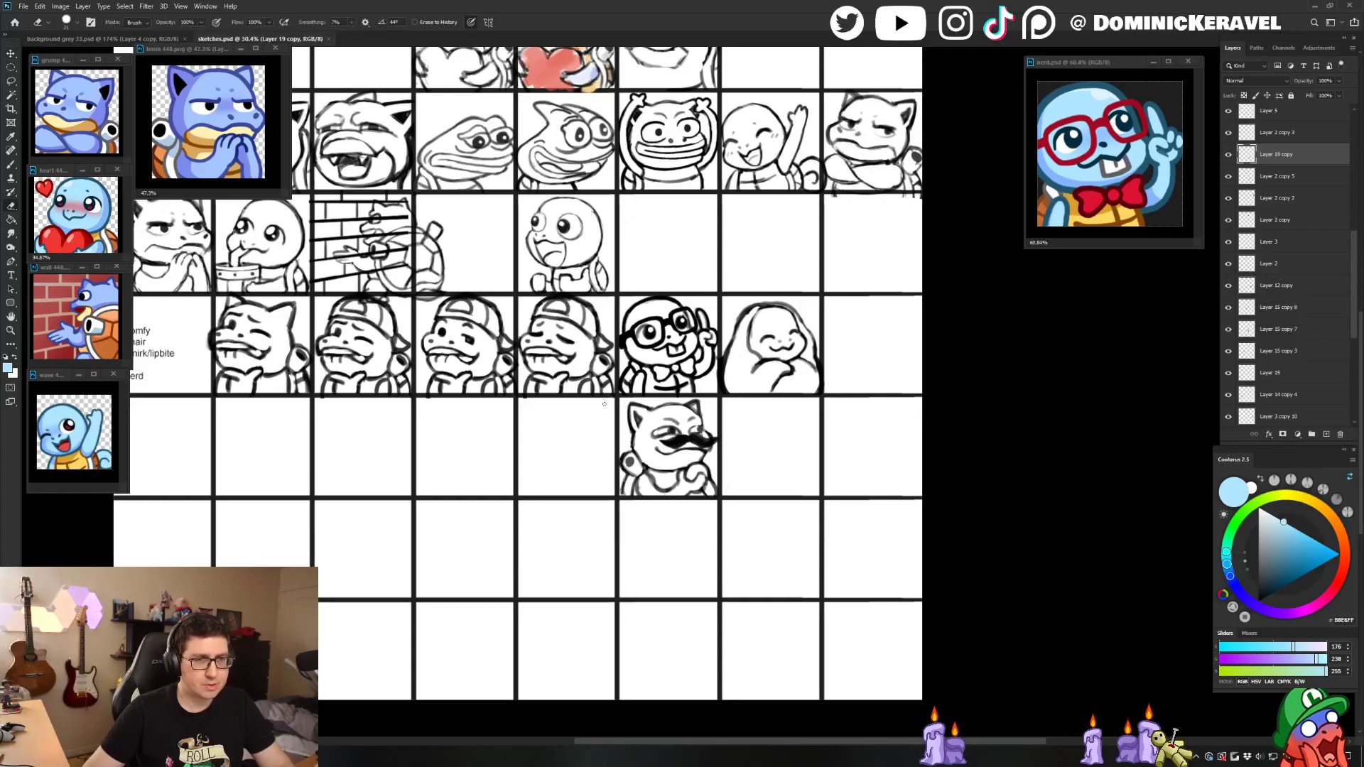
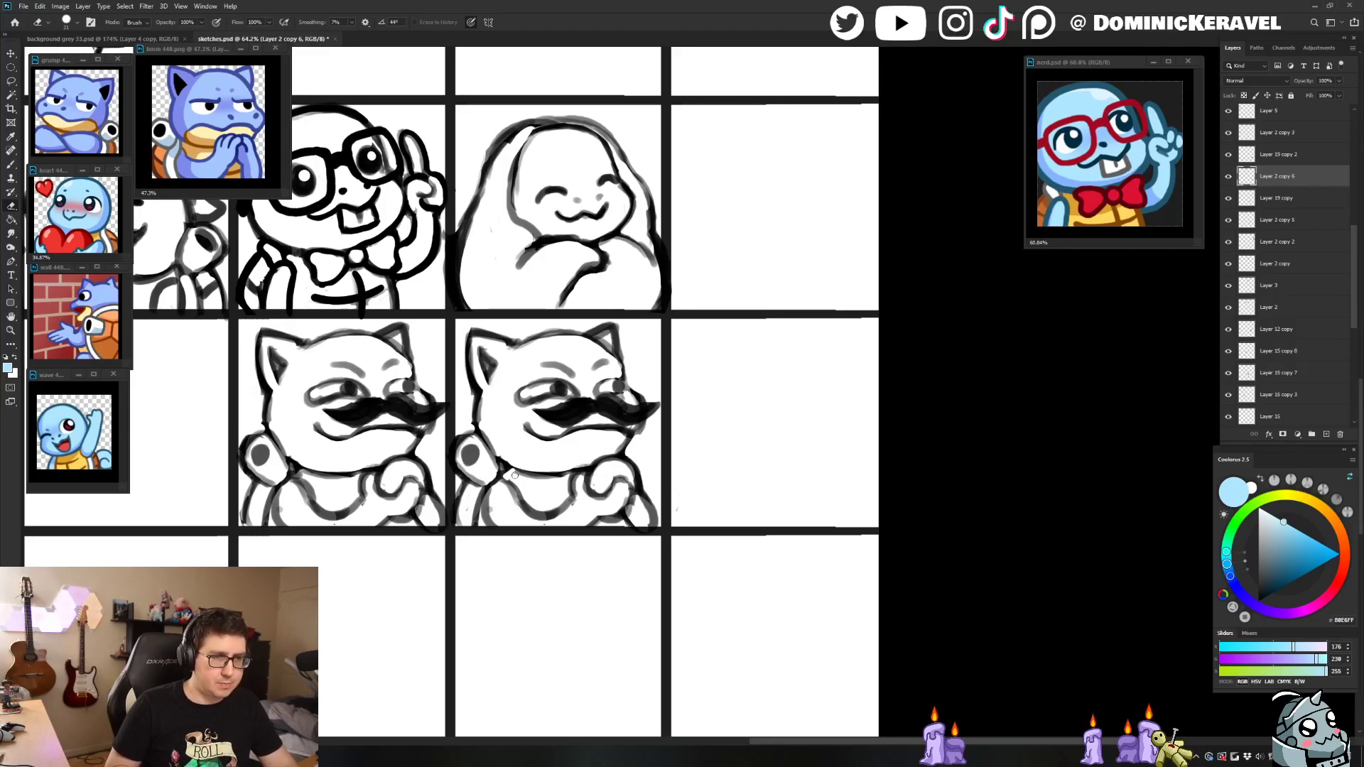
Step: Reset the painting colours to the default black and choose the Sketch Brush from the Dom Brushes EMOTES set
mouse_move(489, 476)
left_mouse_down()
mouse_move(545, 449)
mouse_move(623, 443)
left_mouse_up()
key("b")
key("d")
key("ctrl+z")
right_click(608, 442)
double_click(675, 512)
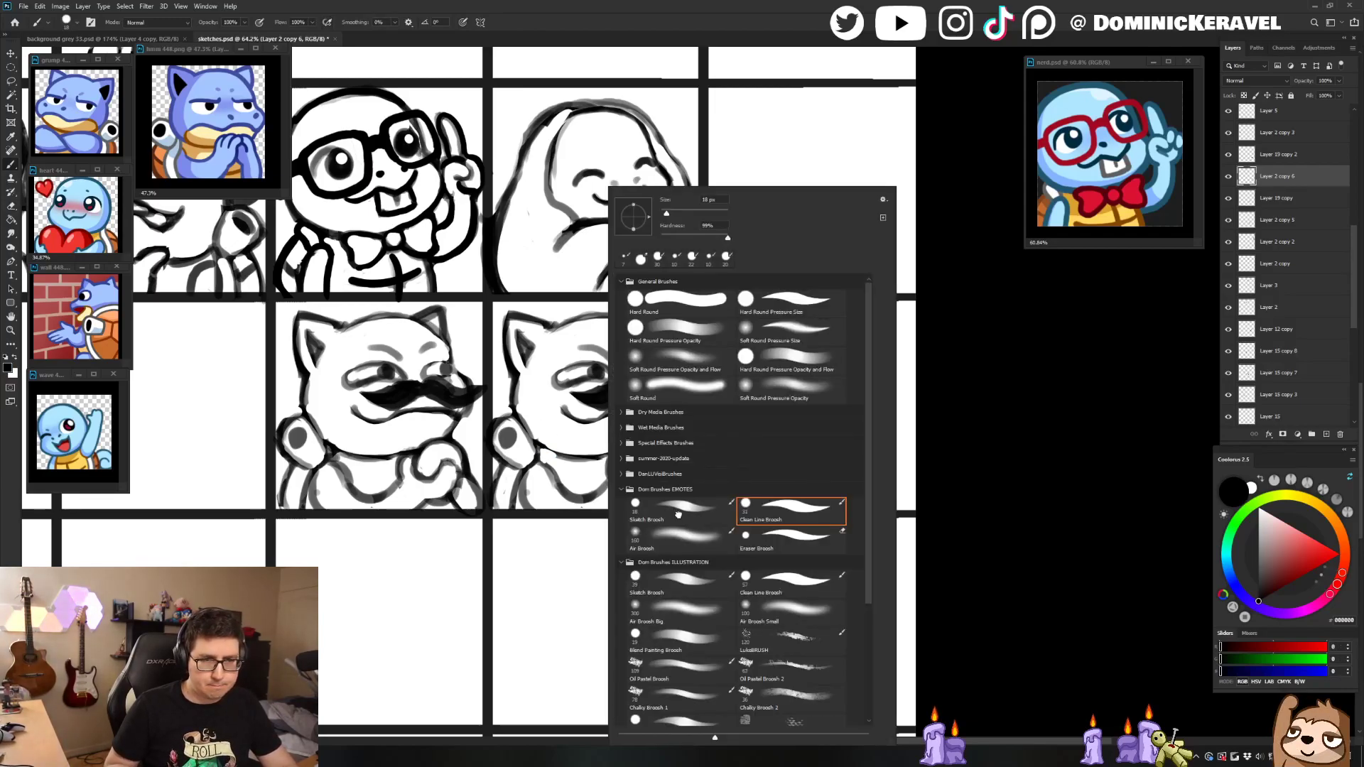
Step: Refine the jaw, neck and collar lines of the duplicated moustached sketch by alternately painting and erasing small strokes
left_click_drag(538, 443, 561, 452)
right_click(547, 446, "alt")
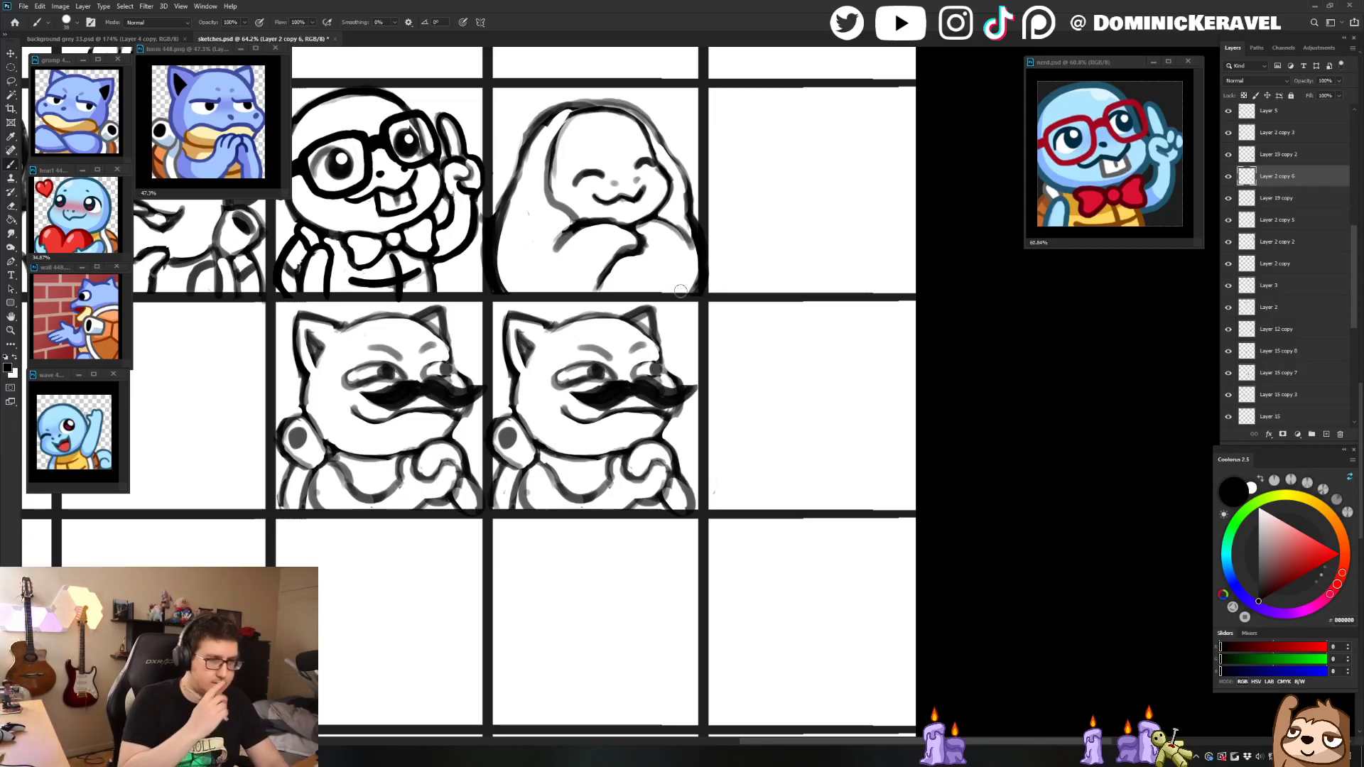
key("e")
key("b")
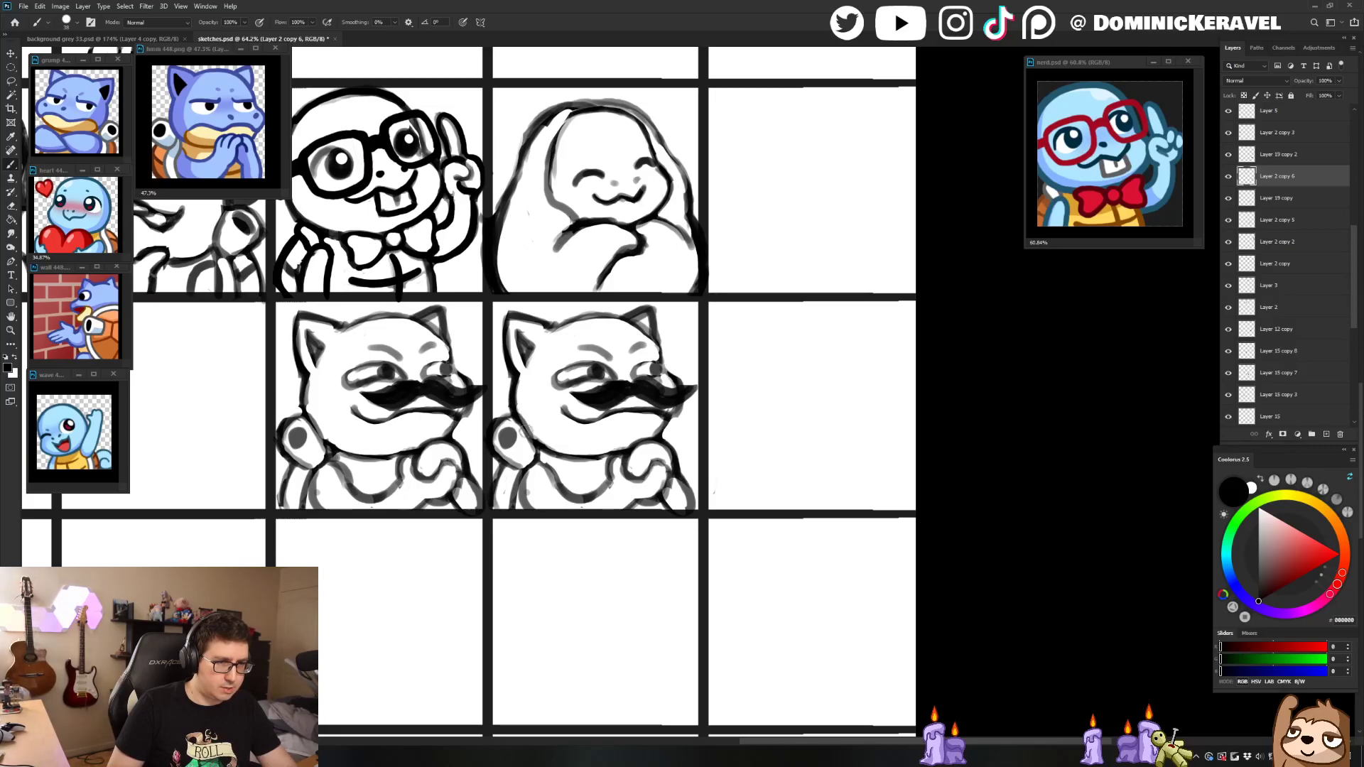
key("e")
key("b")
key("e")
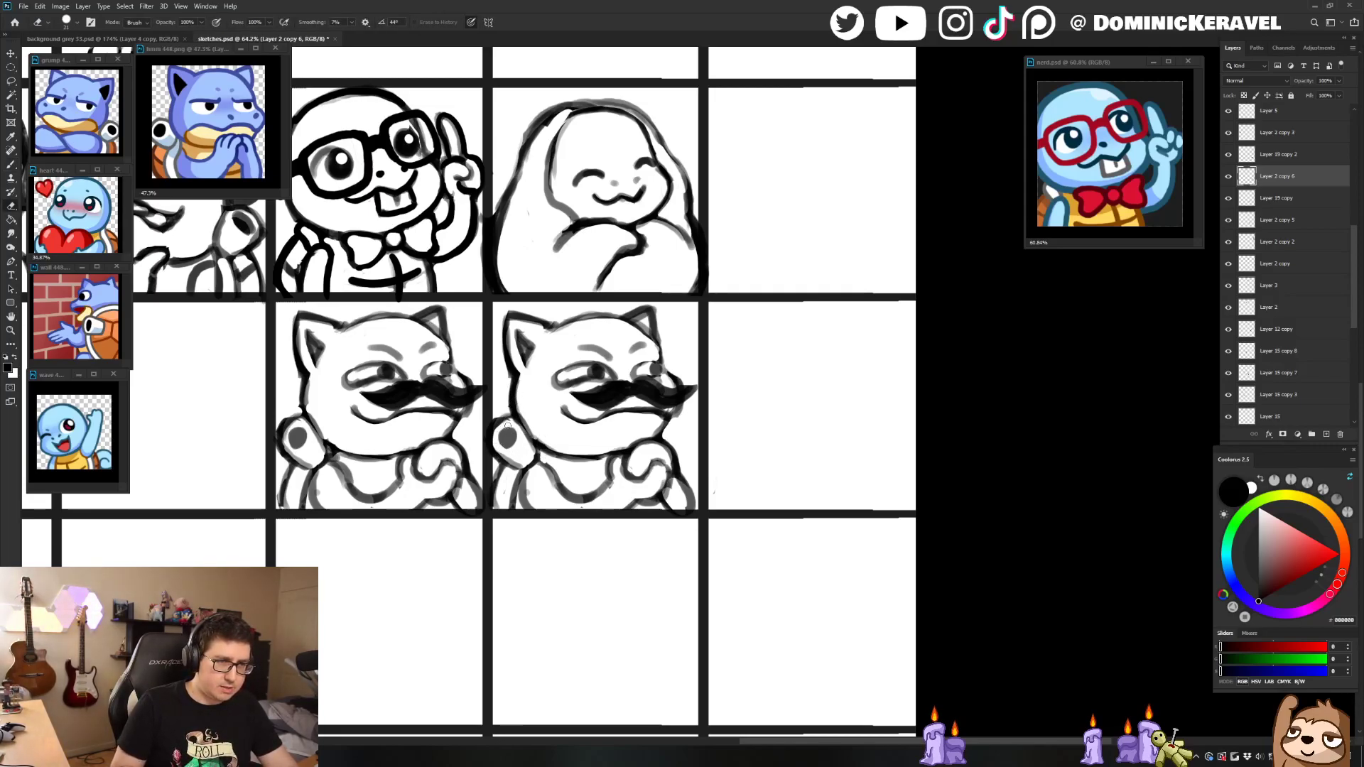
key("b")
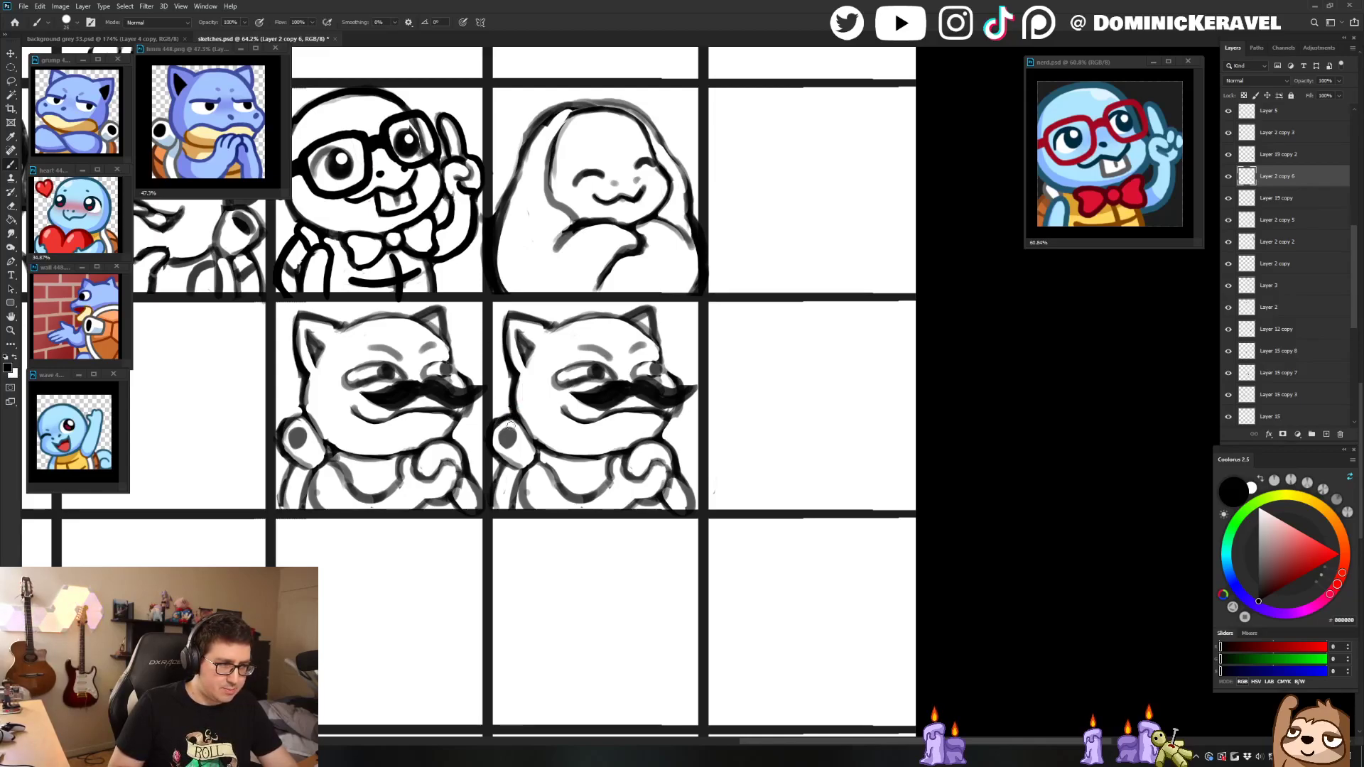
key("e")
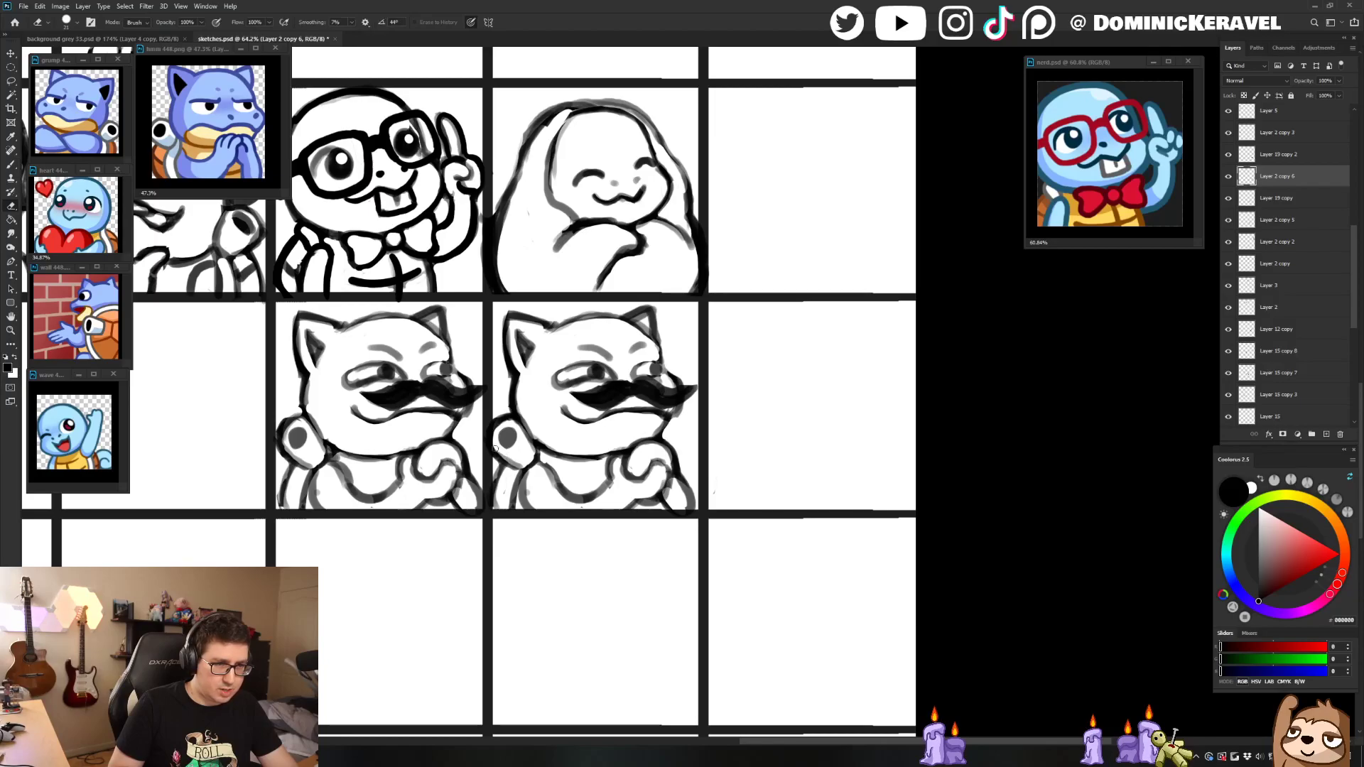
key("b")
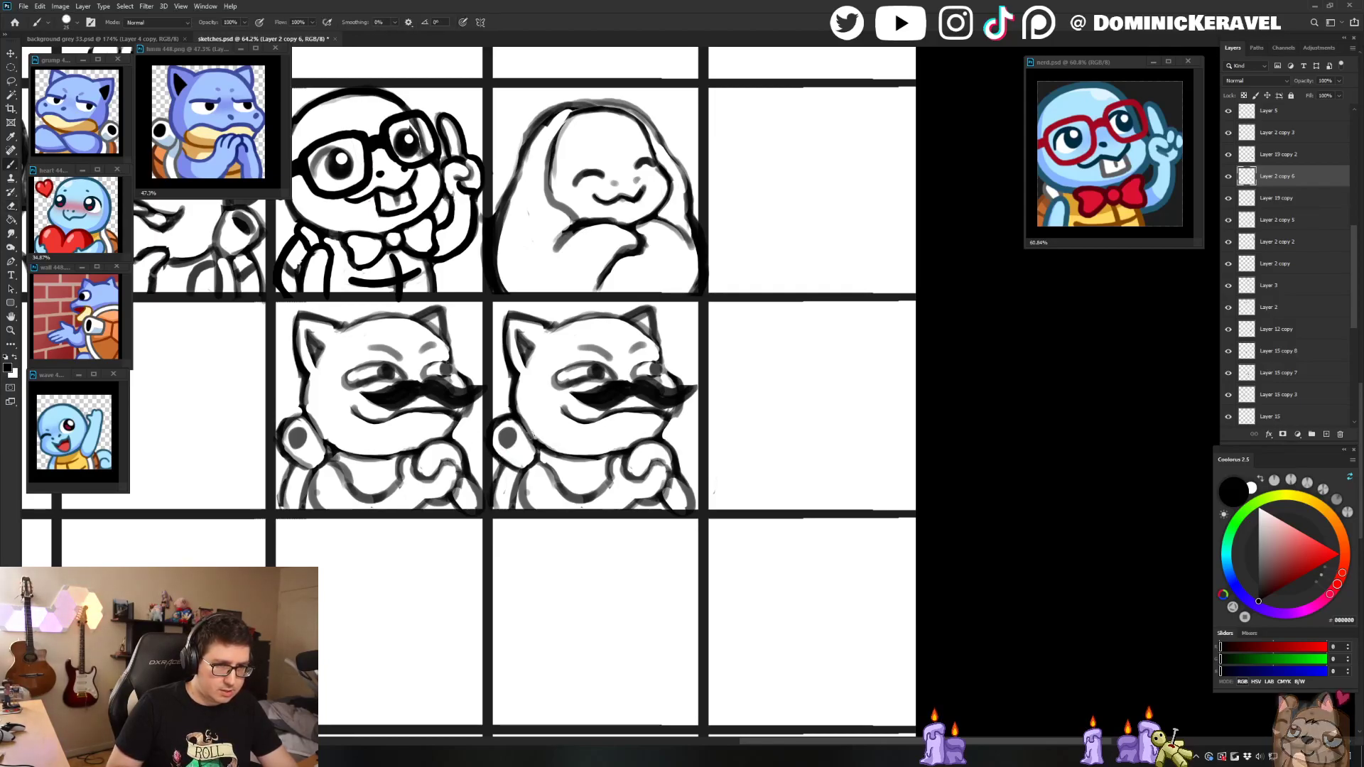
key("e")
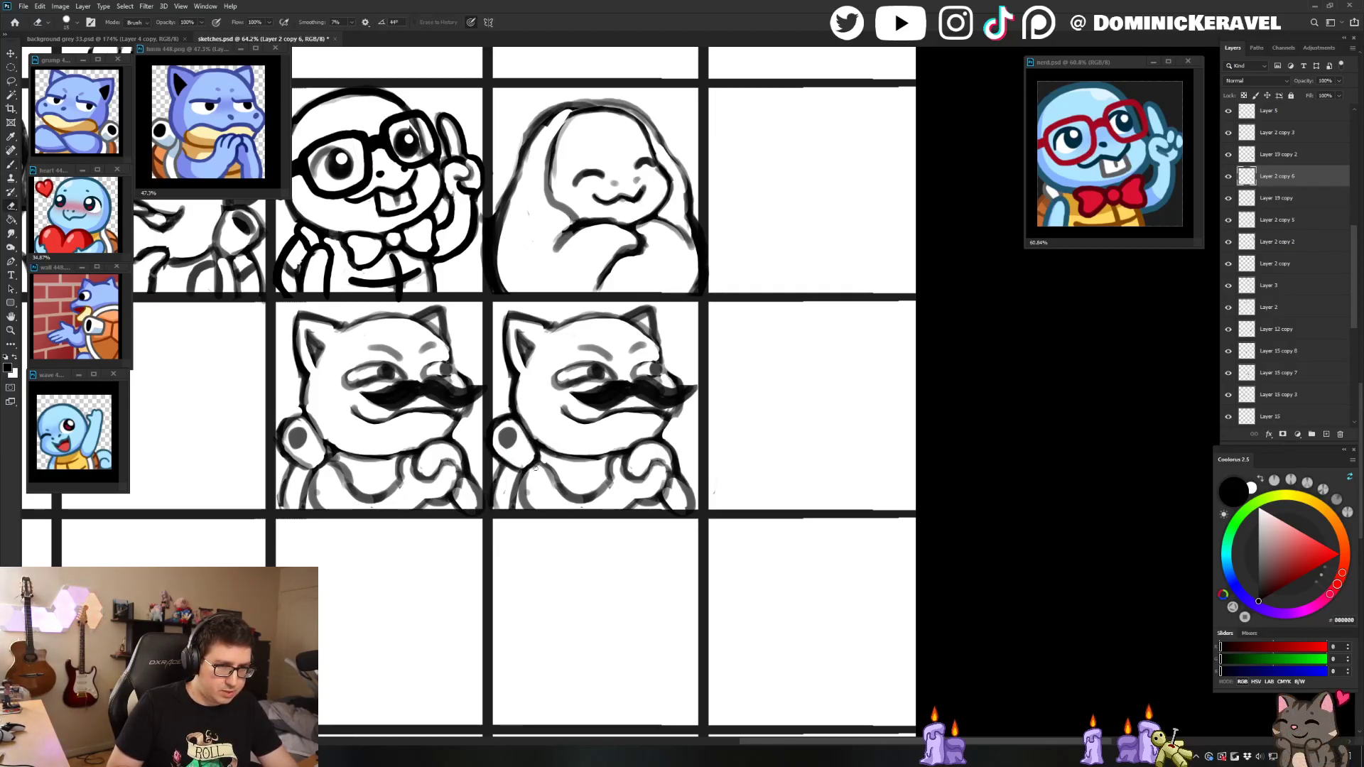
key("b")
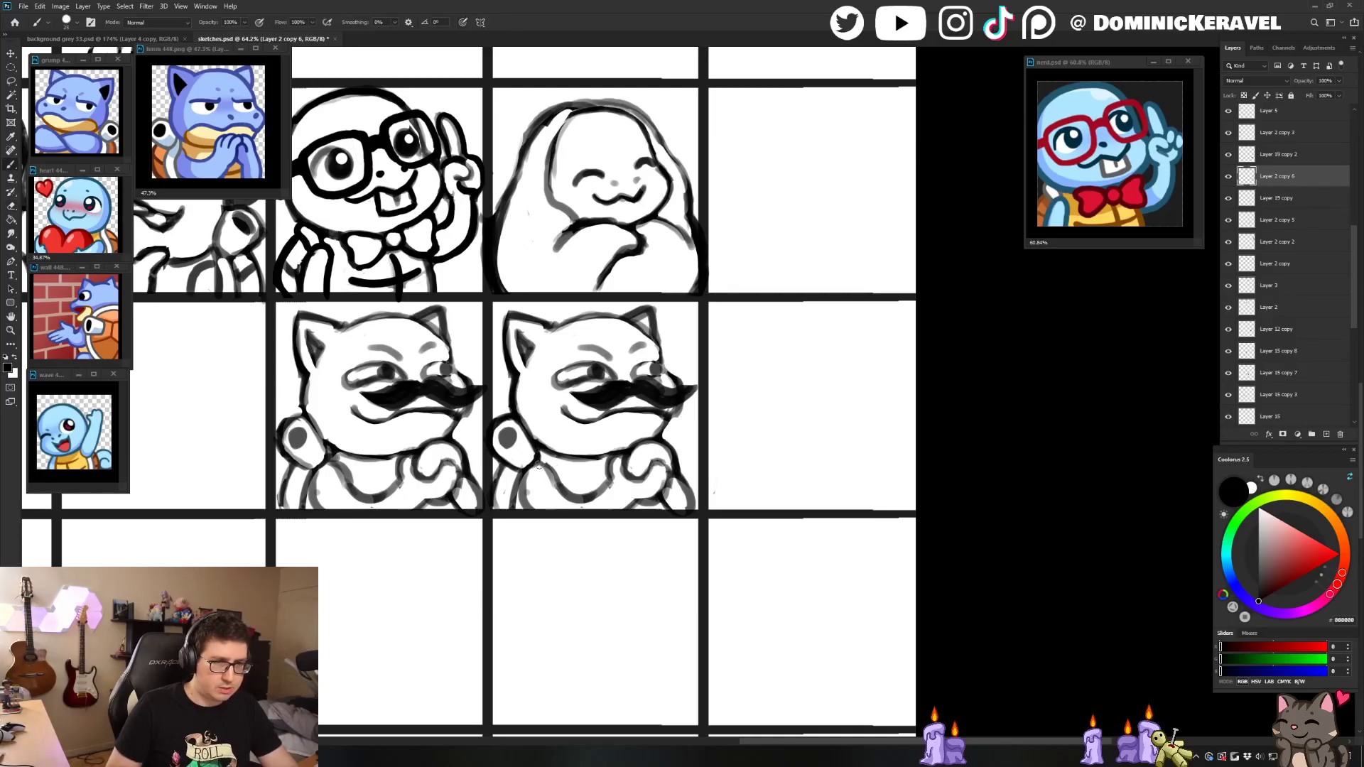
key("e")
key("b")
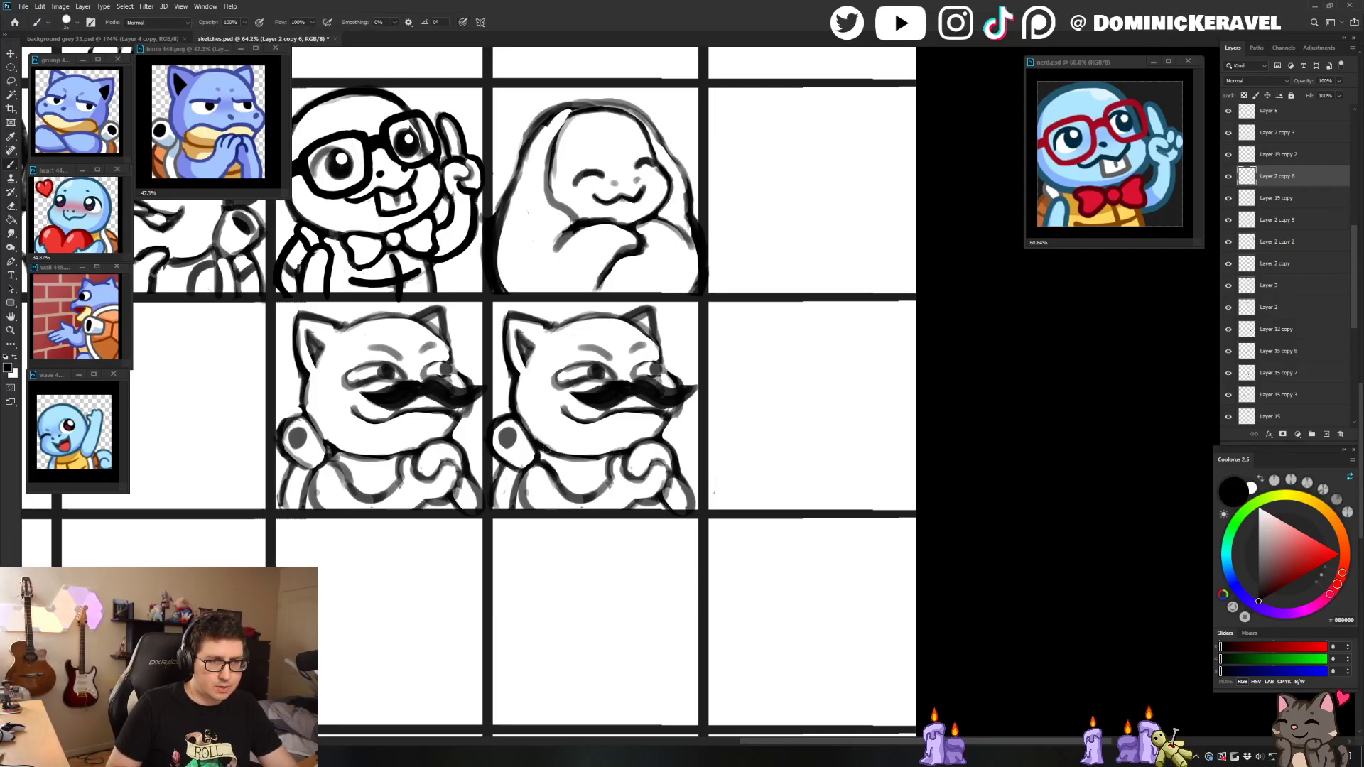
key("e")
key("b")
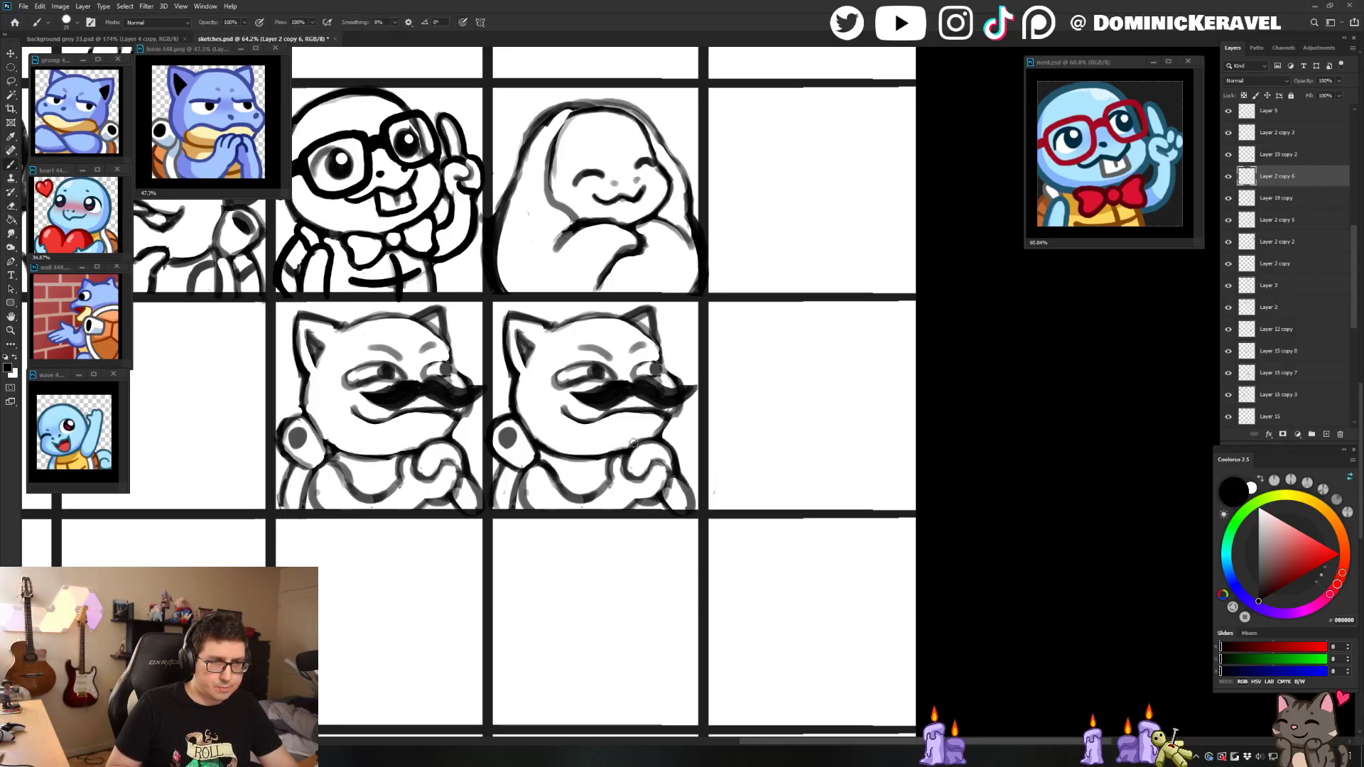
key("e")
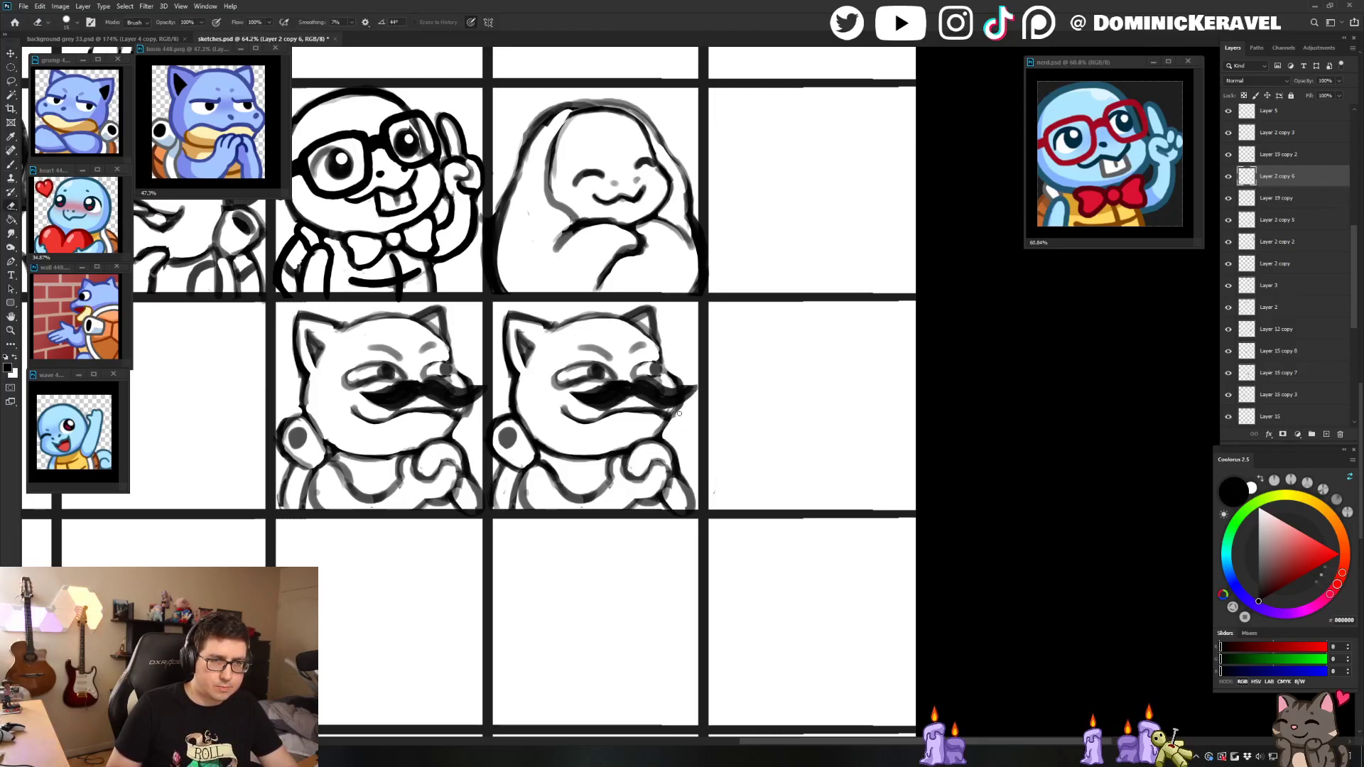
key("b")
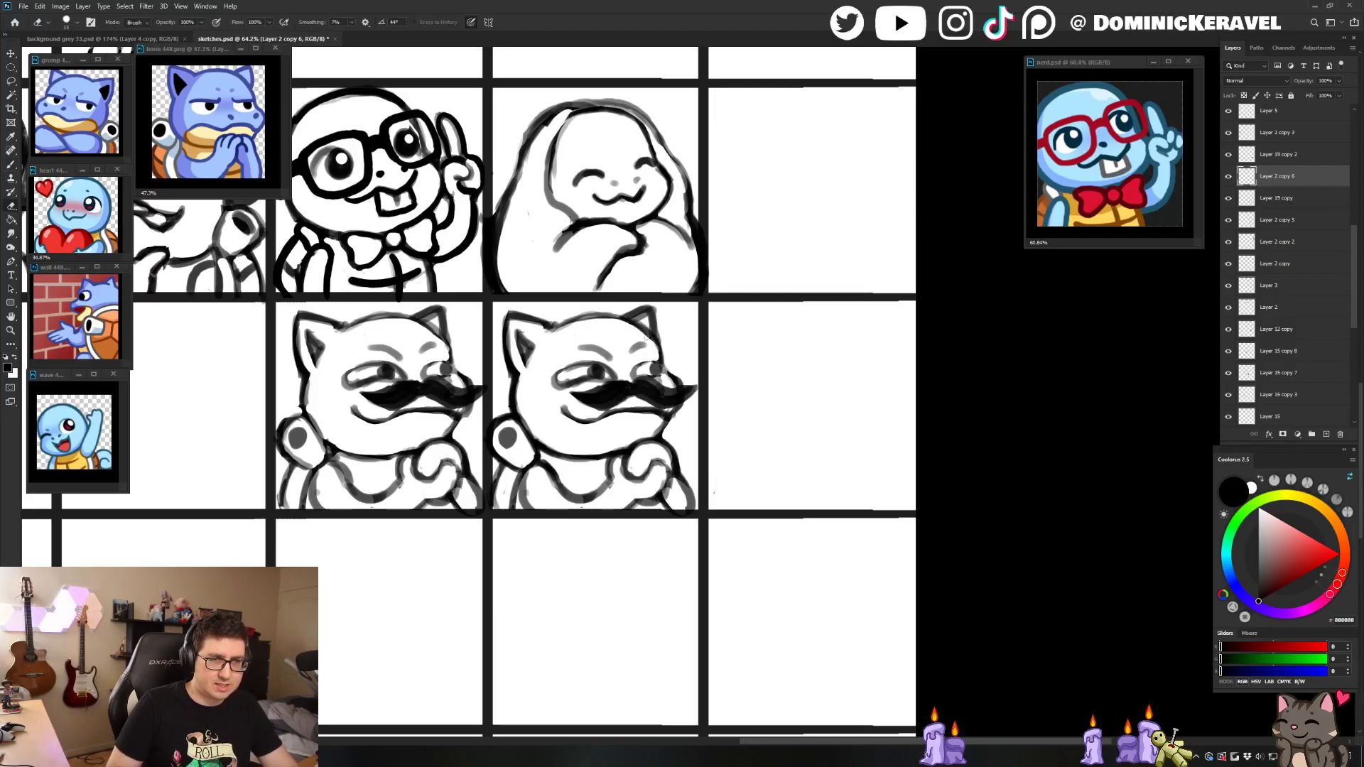
key("v")
left_click_drag(684, 476, 654, 471)
key("e")
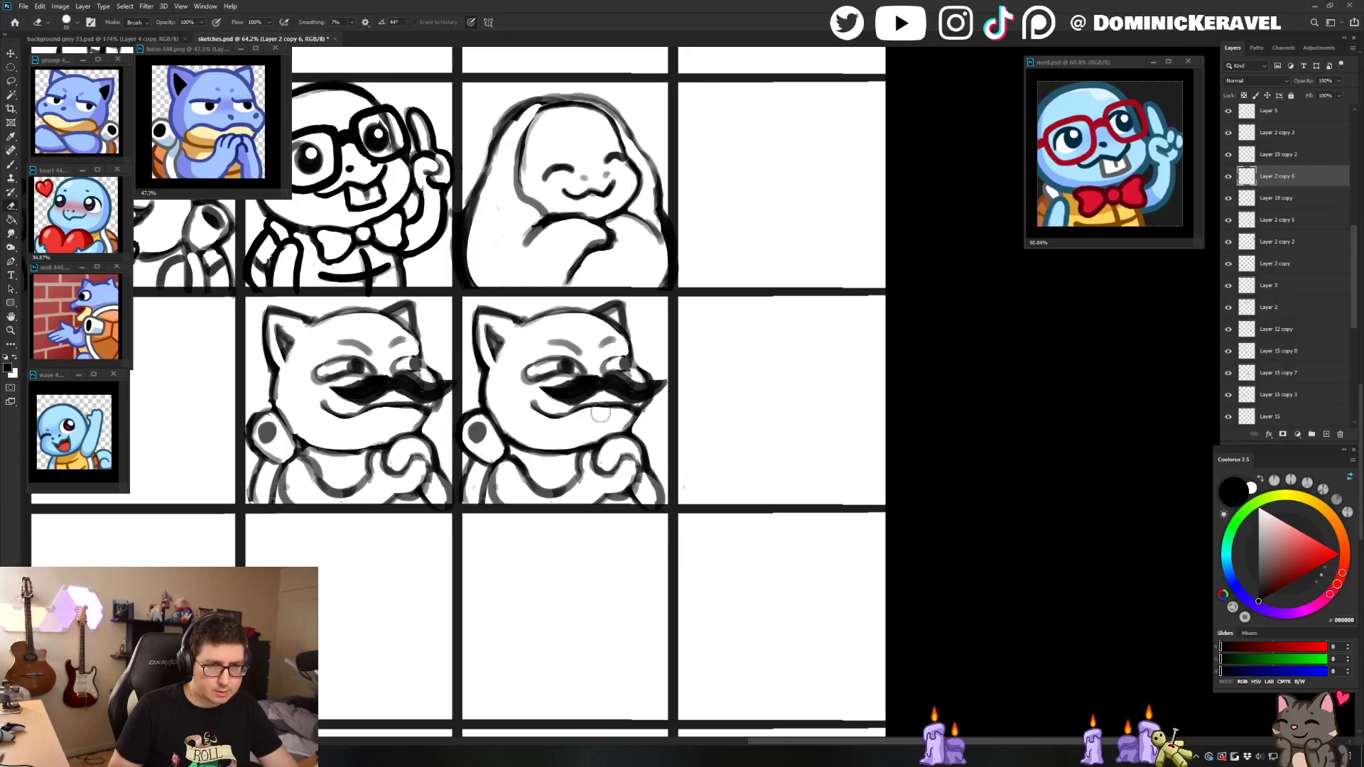
key("l")
left_click_drag(640, 426, 517, 455)
key("ctrl+d")
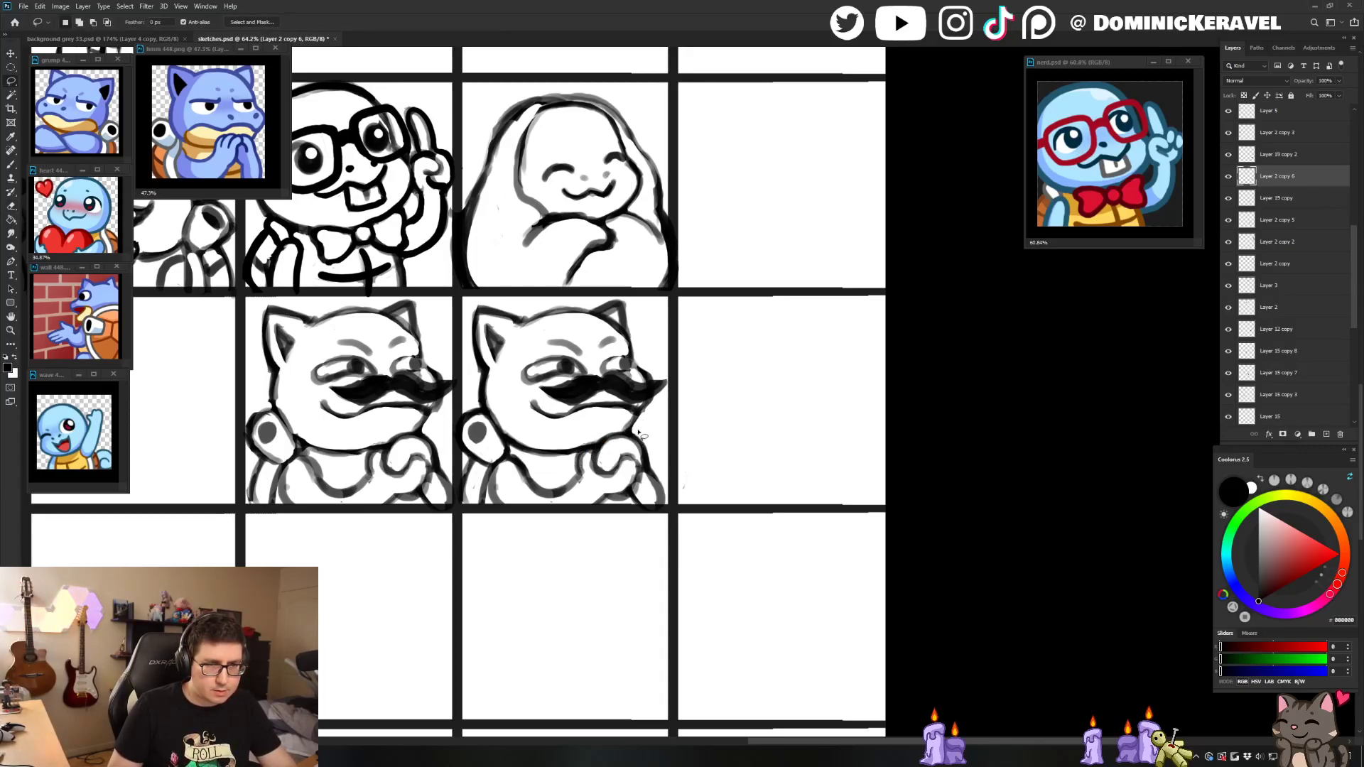
left_click_drag(638, 427, 474, 312)
key("ctrl+d")
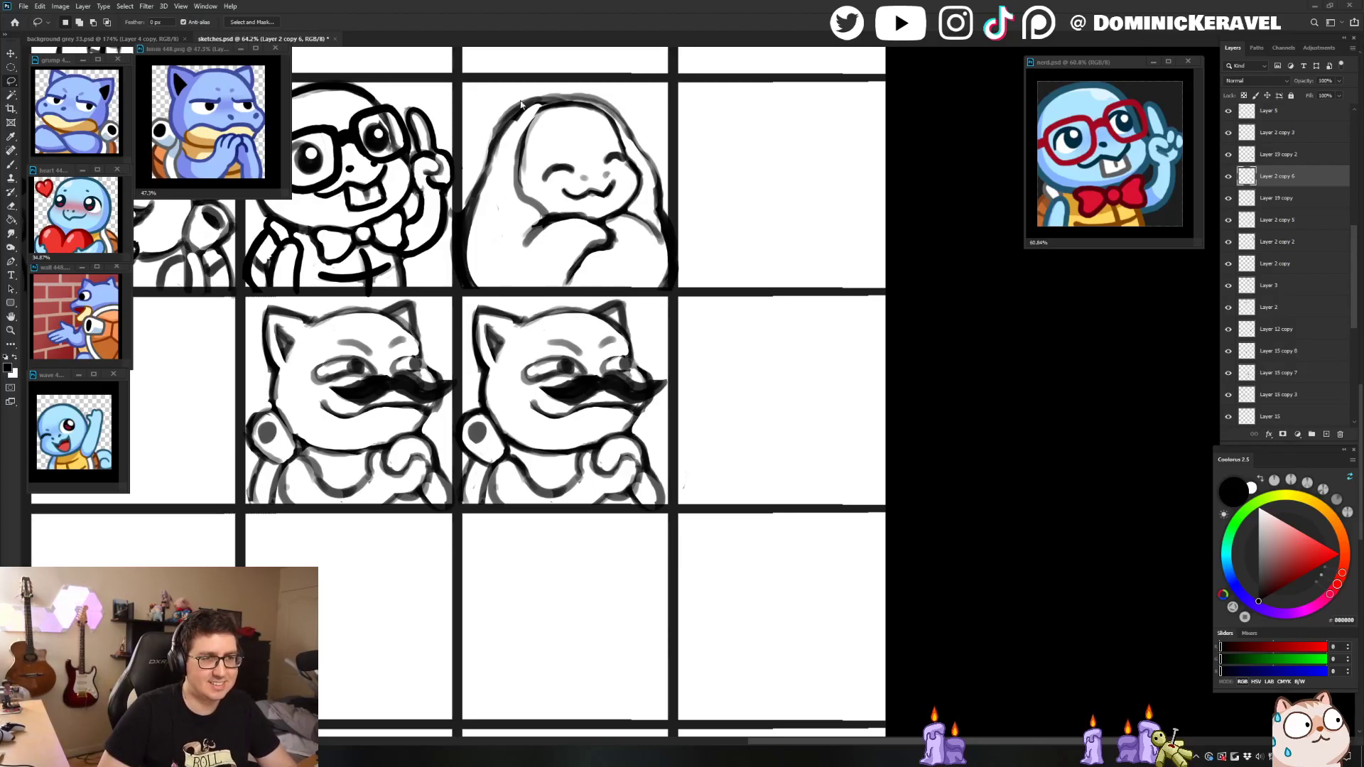
Step: Refine the mouth, chin and neck lines of the duplicated moustached sketch by alternately painting and erasing small strokes
key("v")
mouse_move(686, 322)
left_mouse_down()
mouse_move(722, 335)
mouse_move(750, 393)
left_mouse_up()
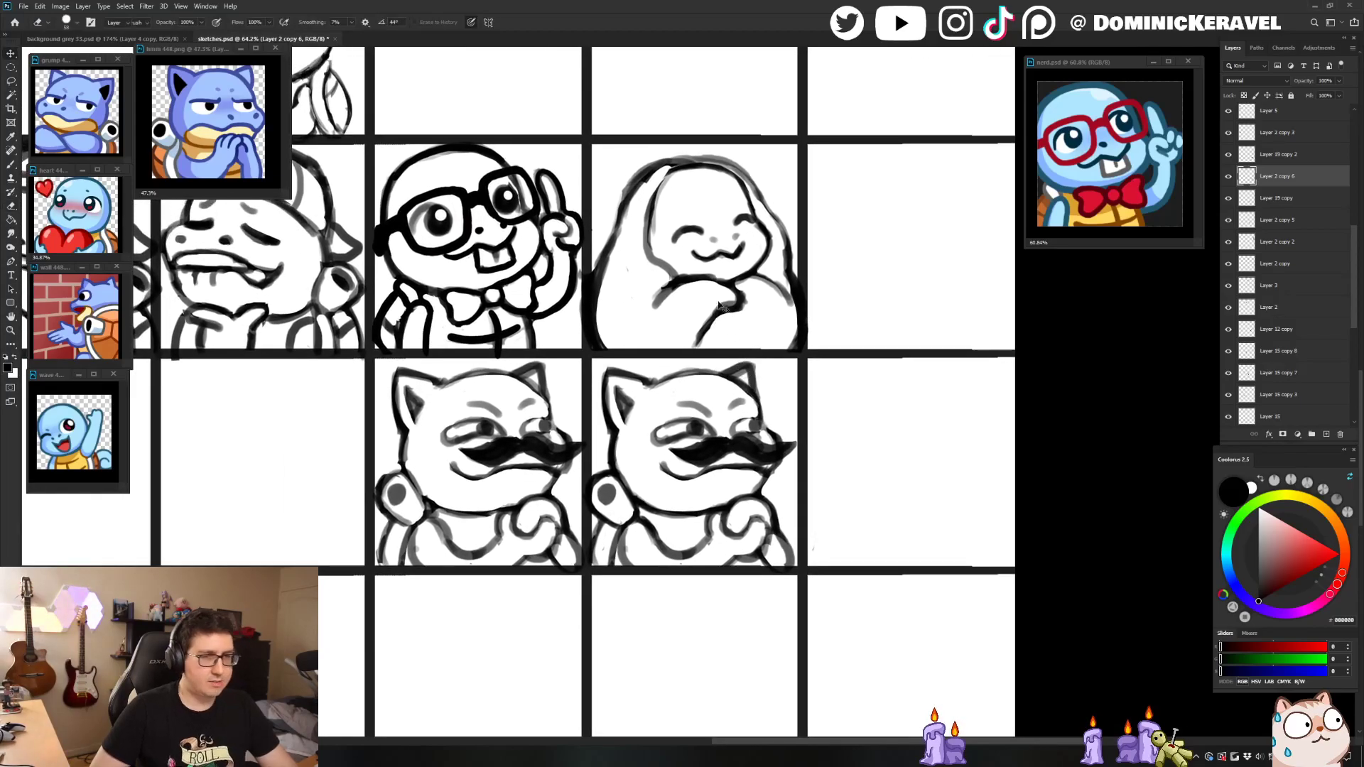
key("r")
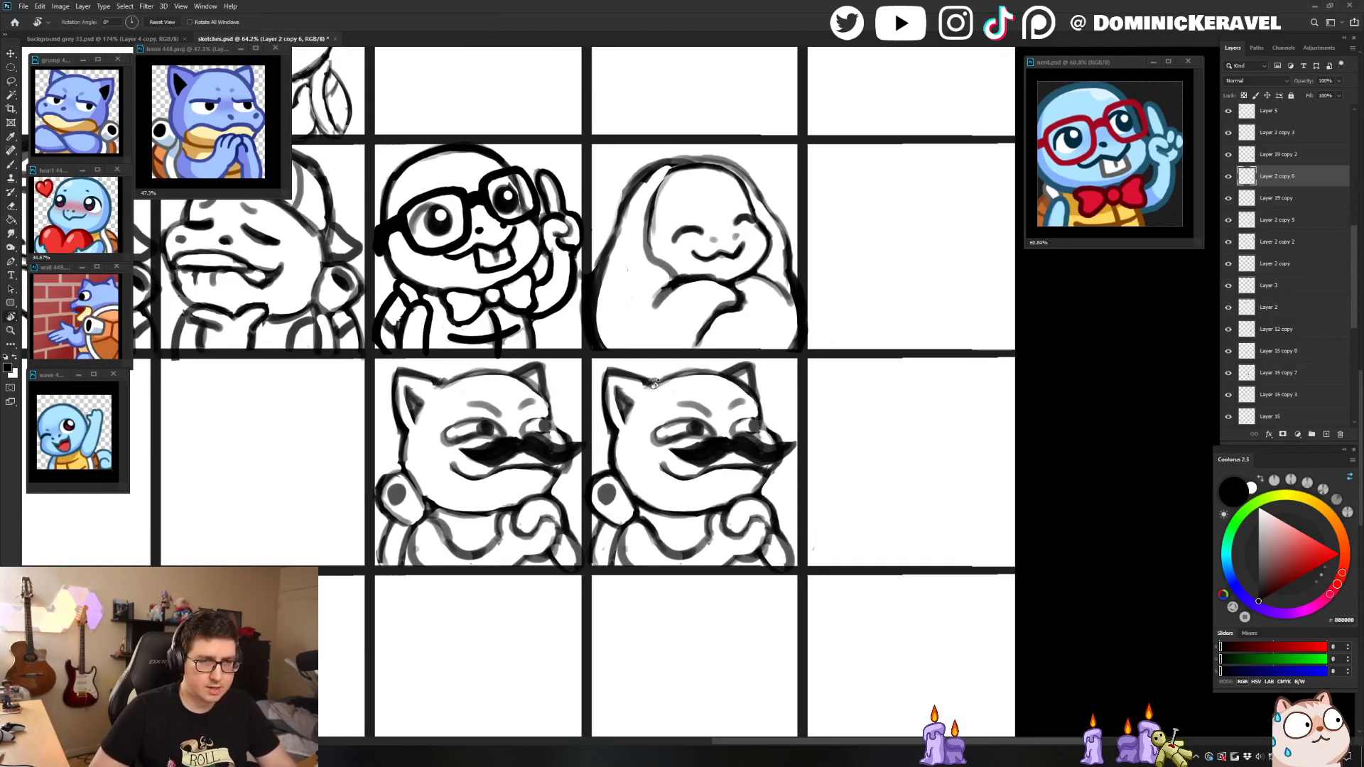
key("b")
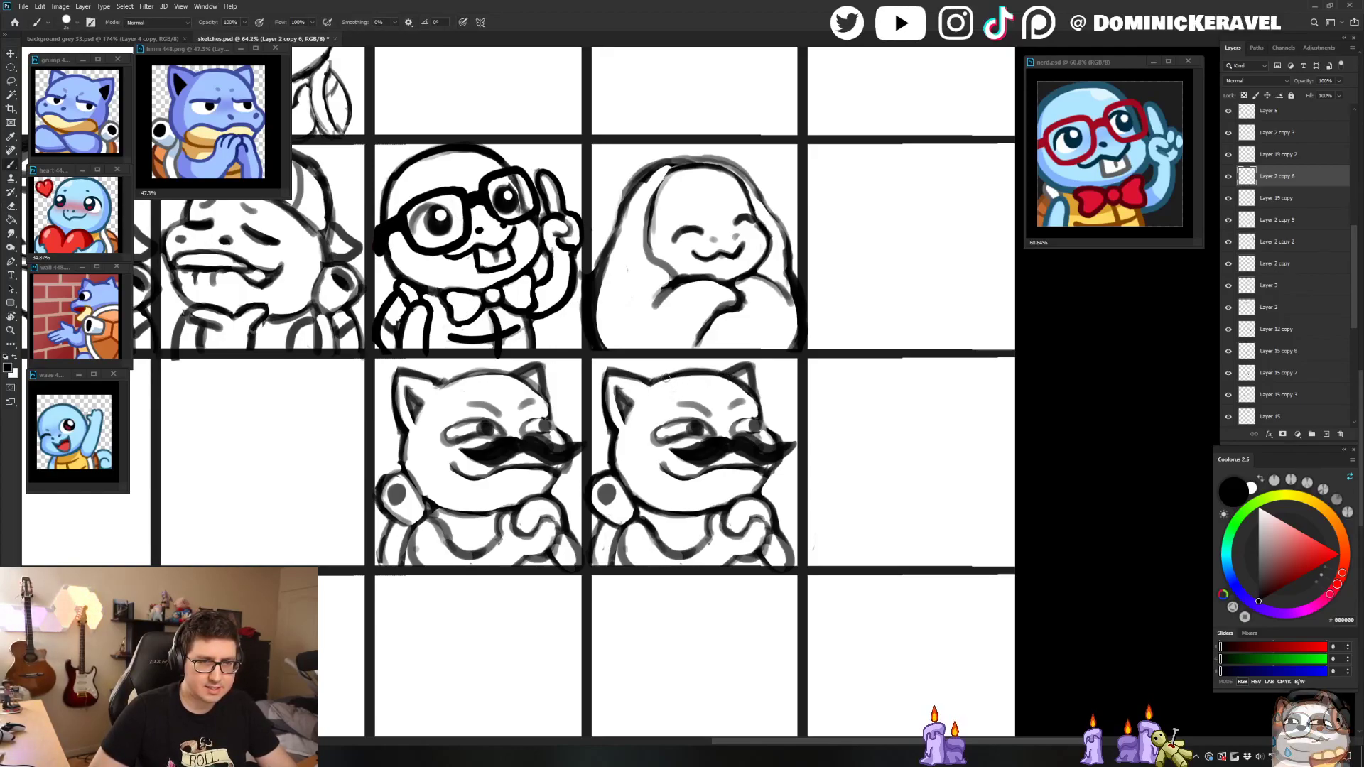
key("e")
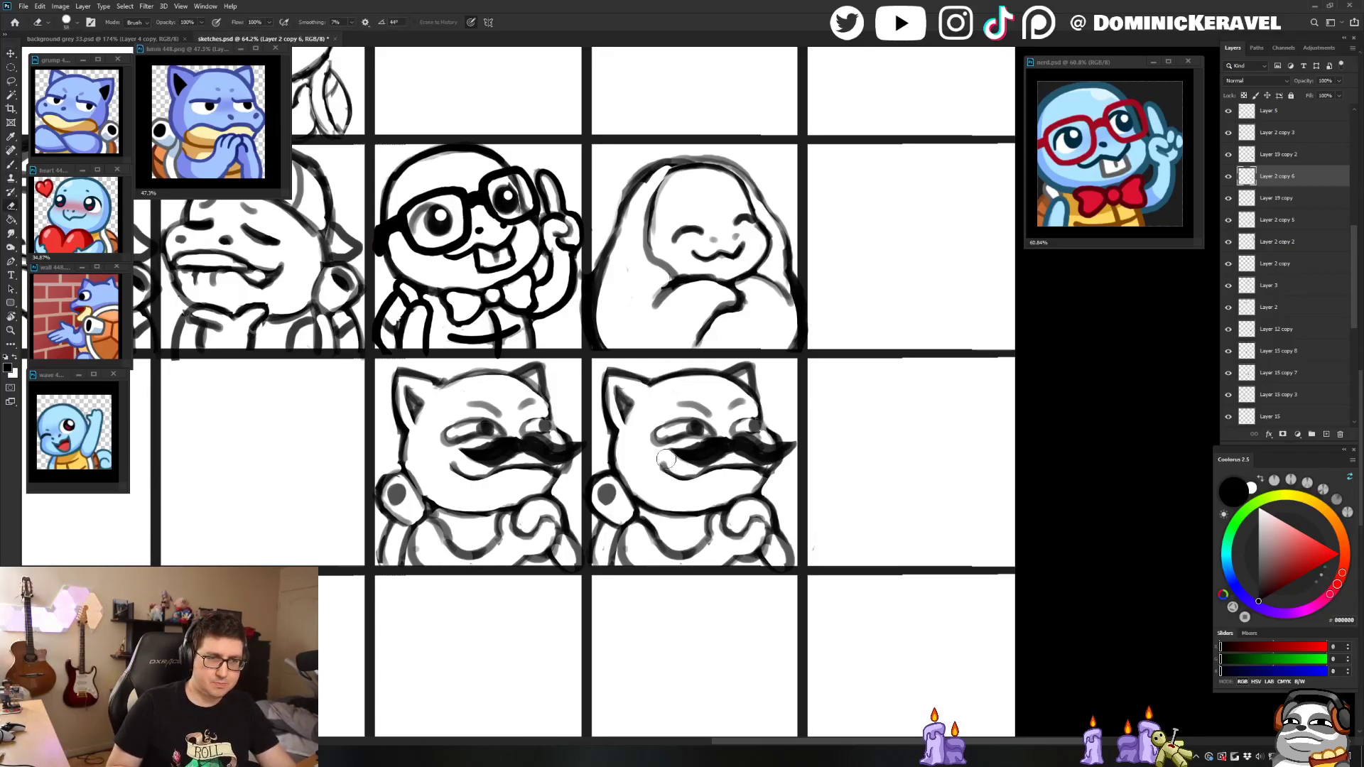
key("b")
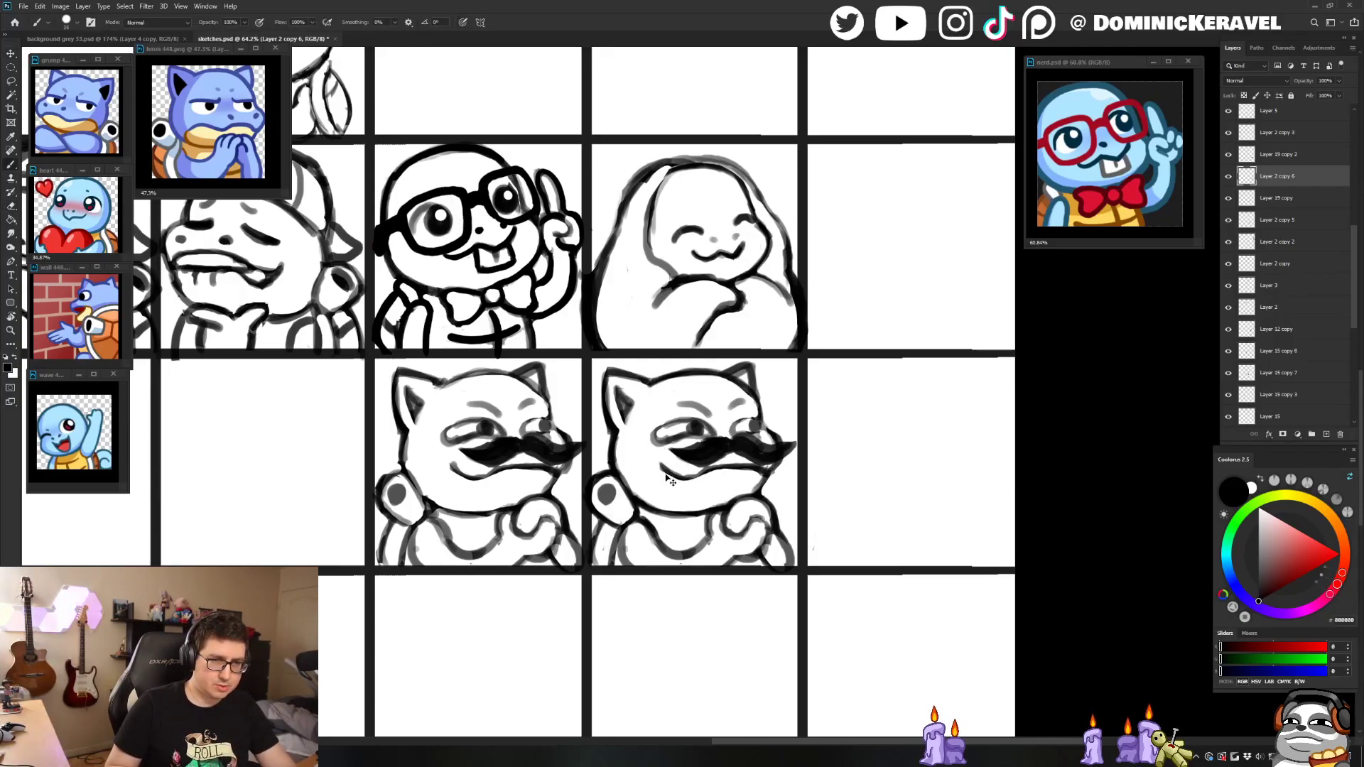
key("e")
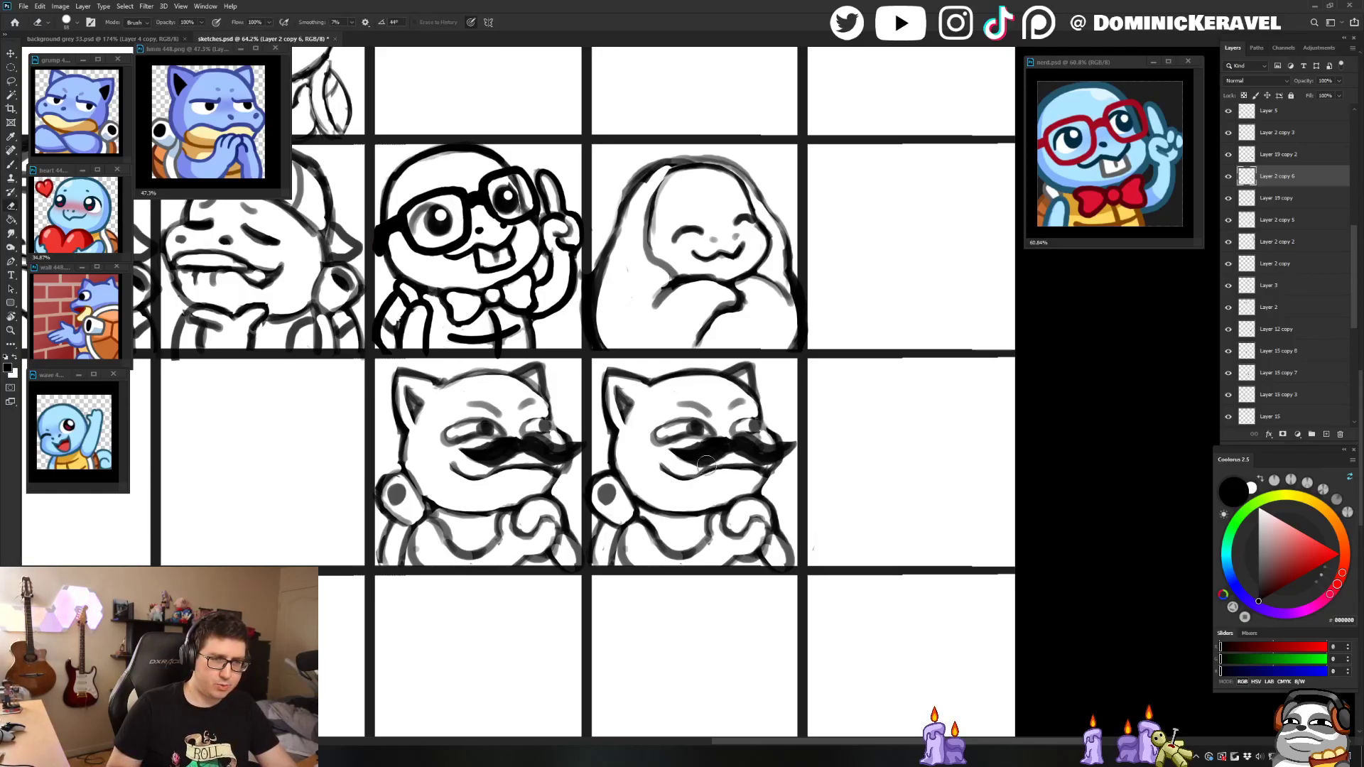
key("b")
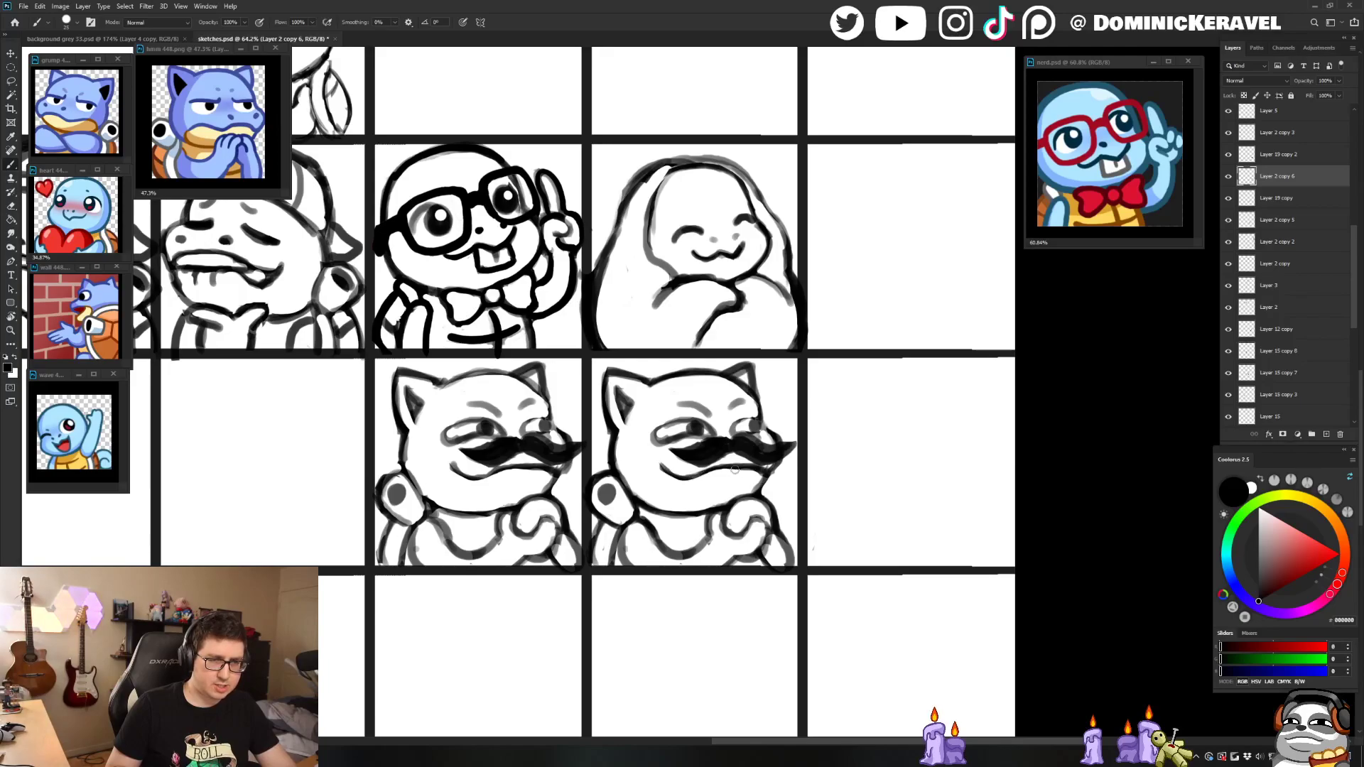
key("e")
key("b")
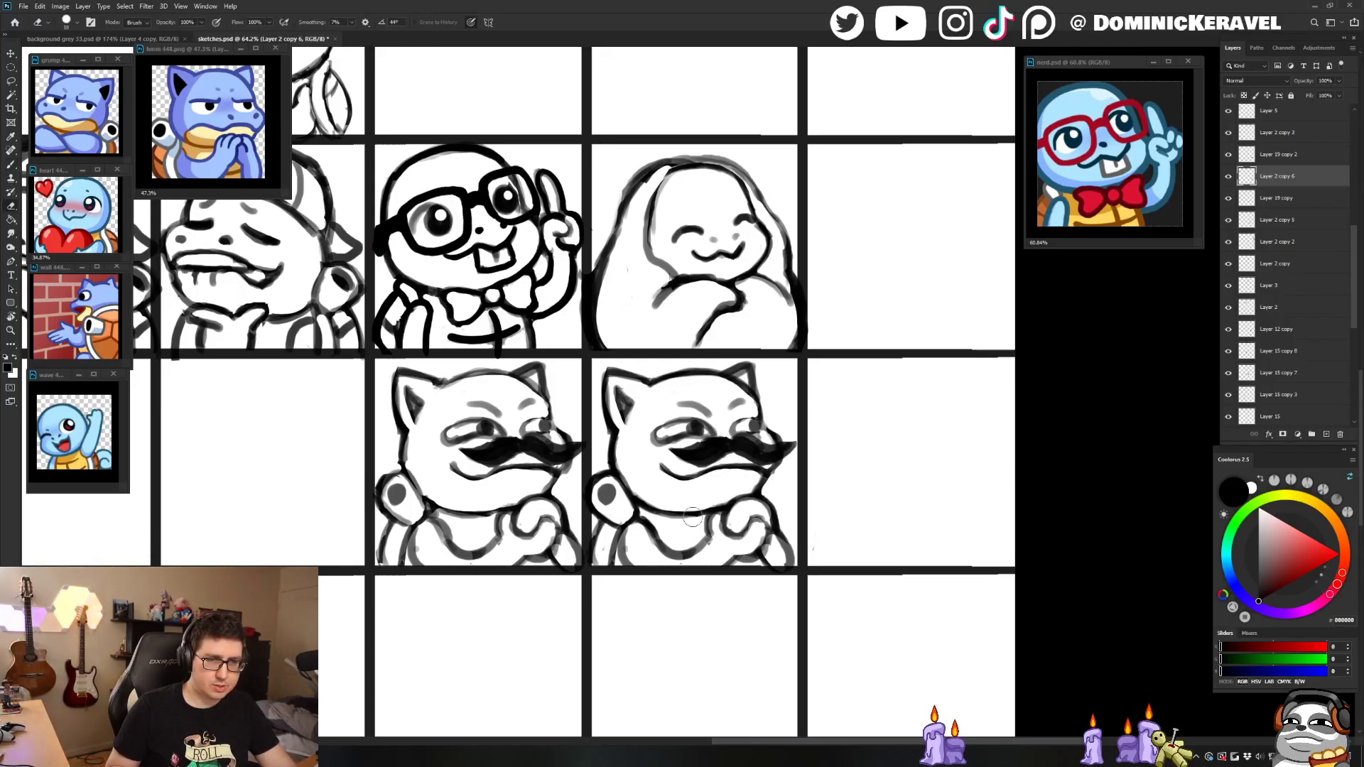
Step: Clean up the clasped hands and forearm lines of the duplicated moustached sketch with small painted and erased strokes
key("e")
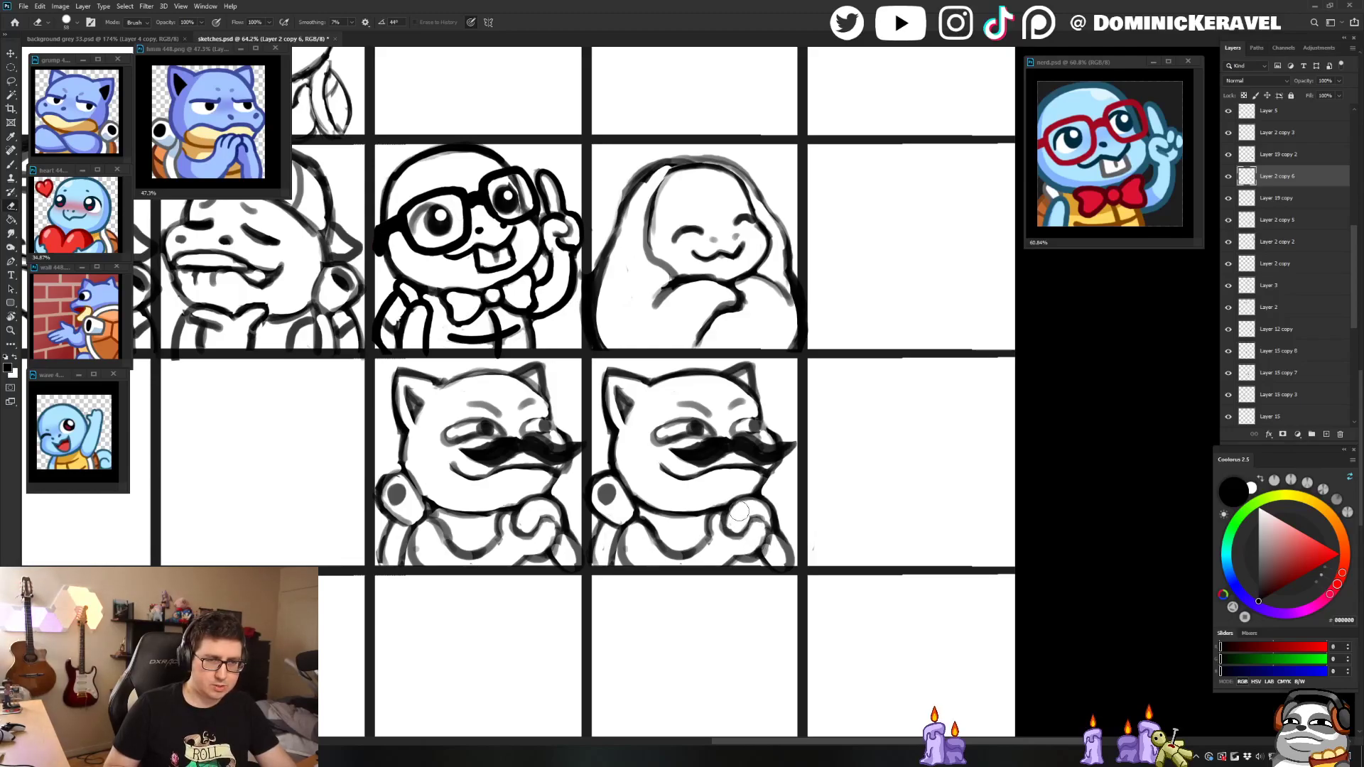
key("b")
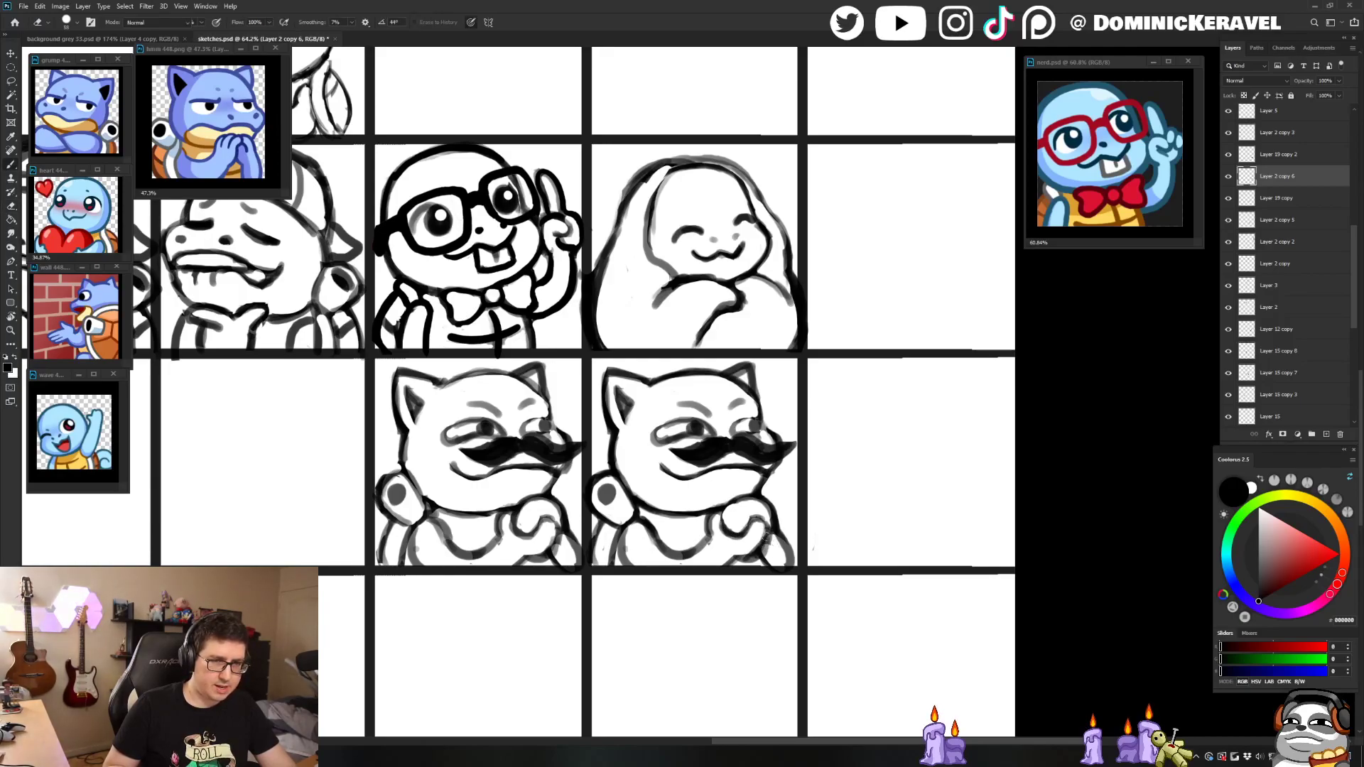
key("e")
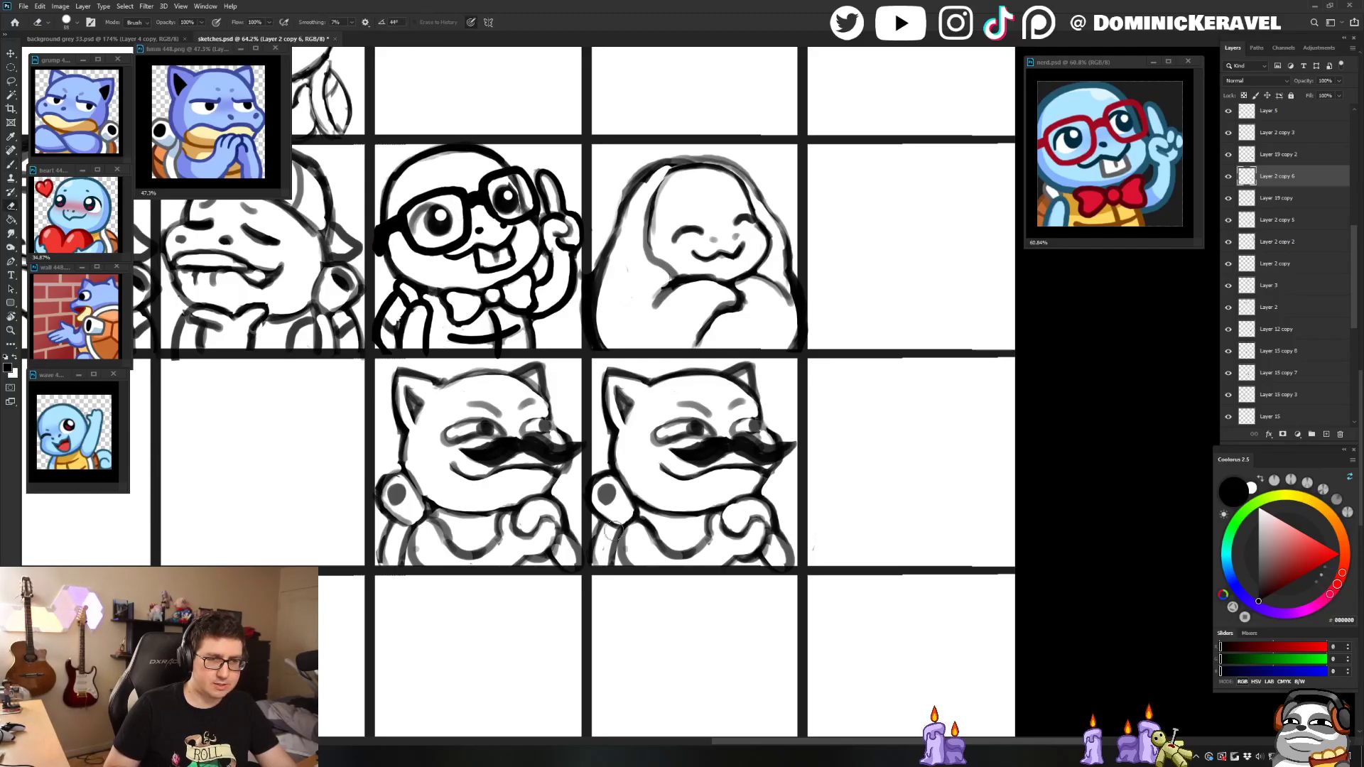
key("b")
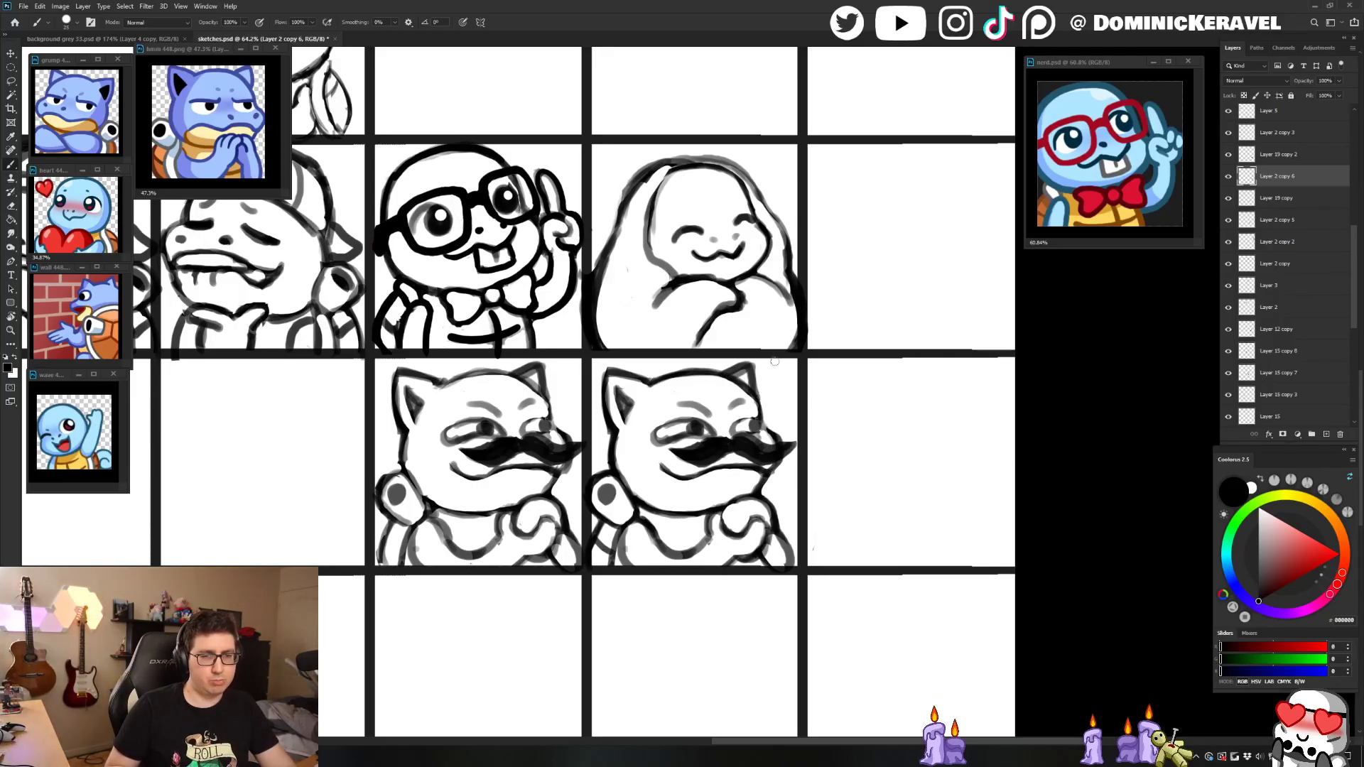
key("e")
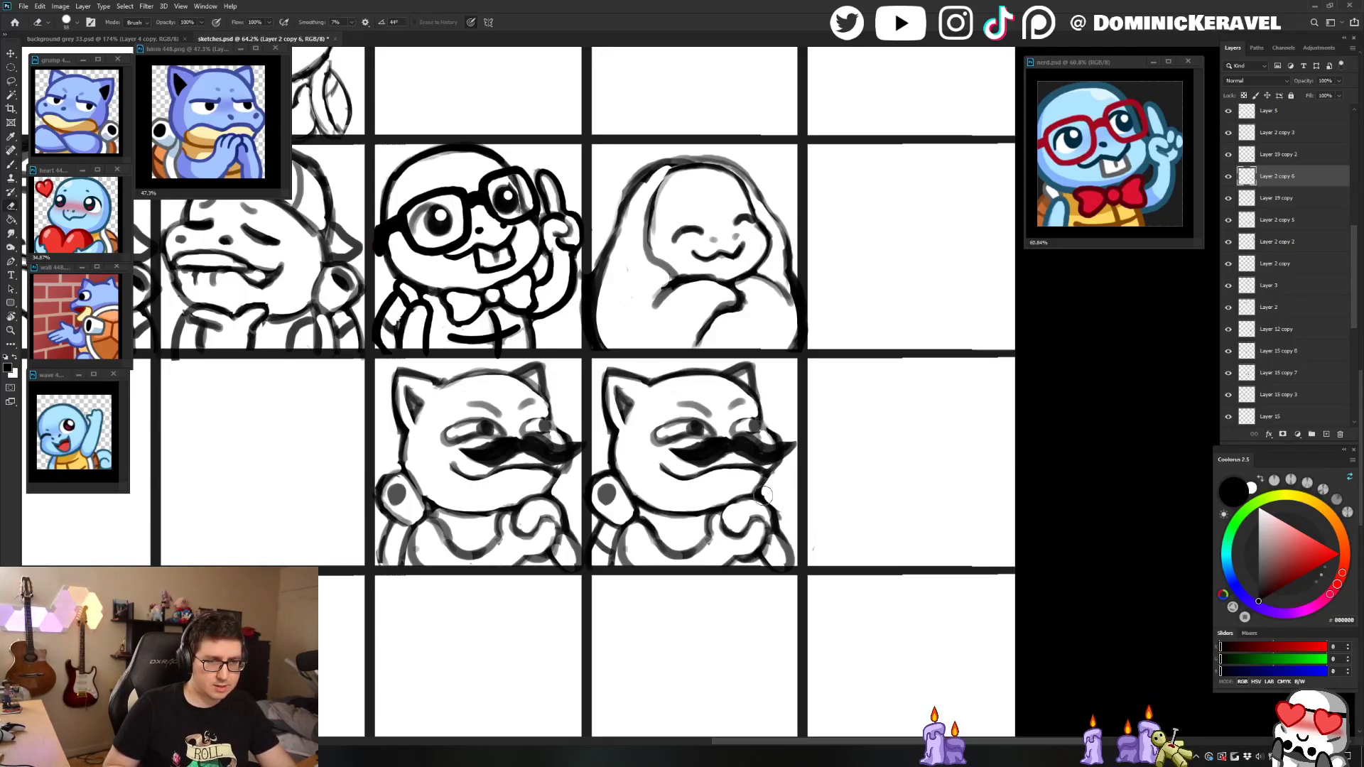
key("b")
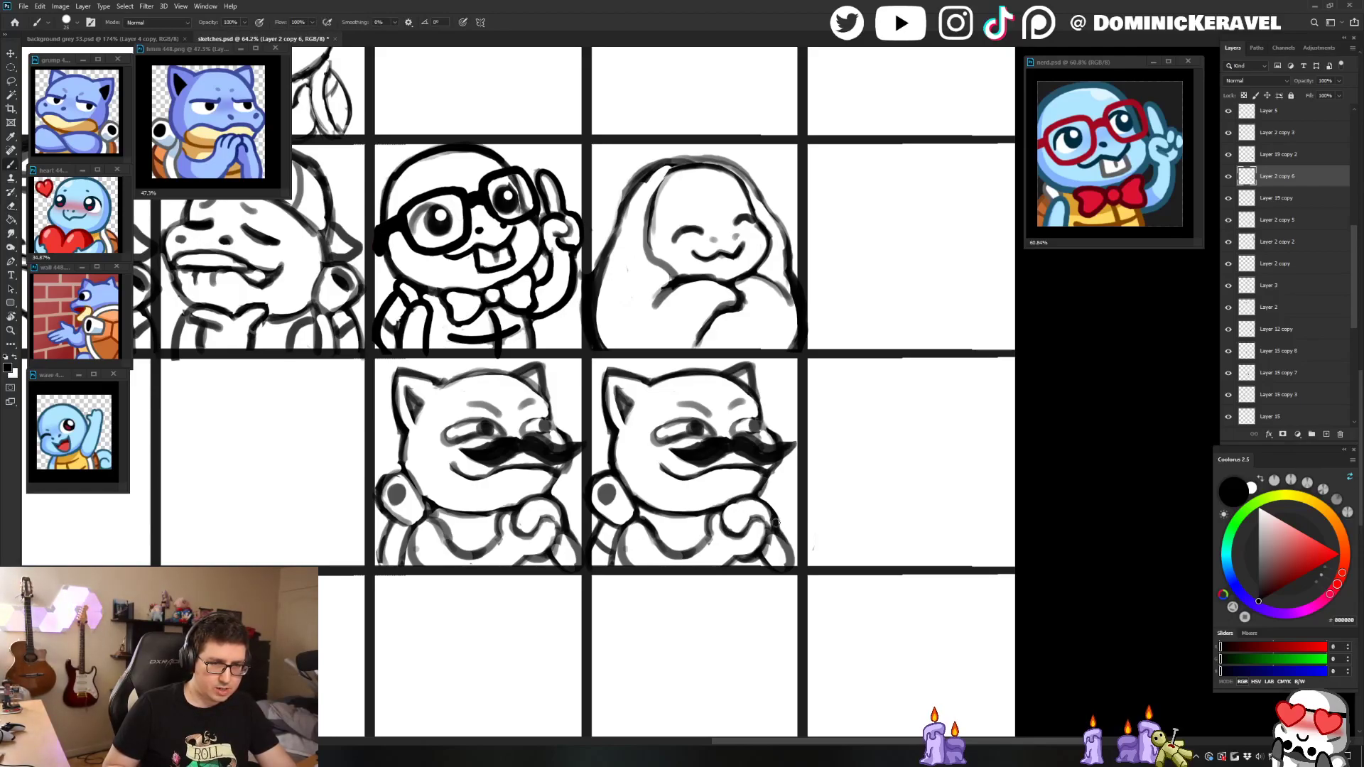
key("e")
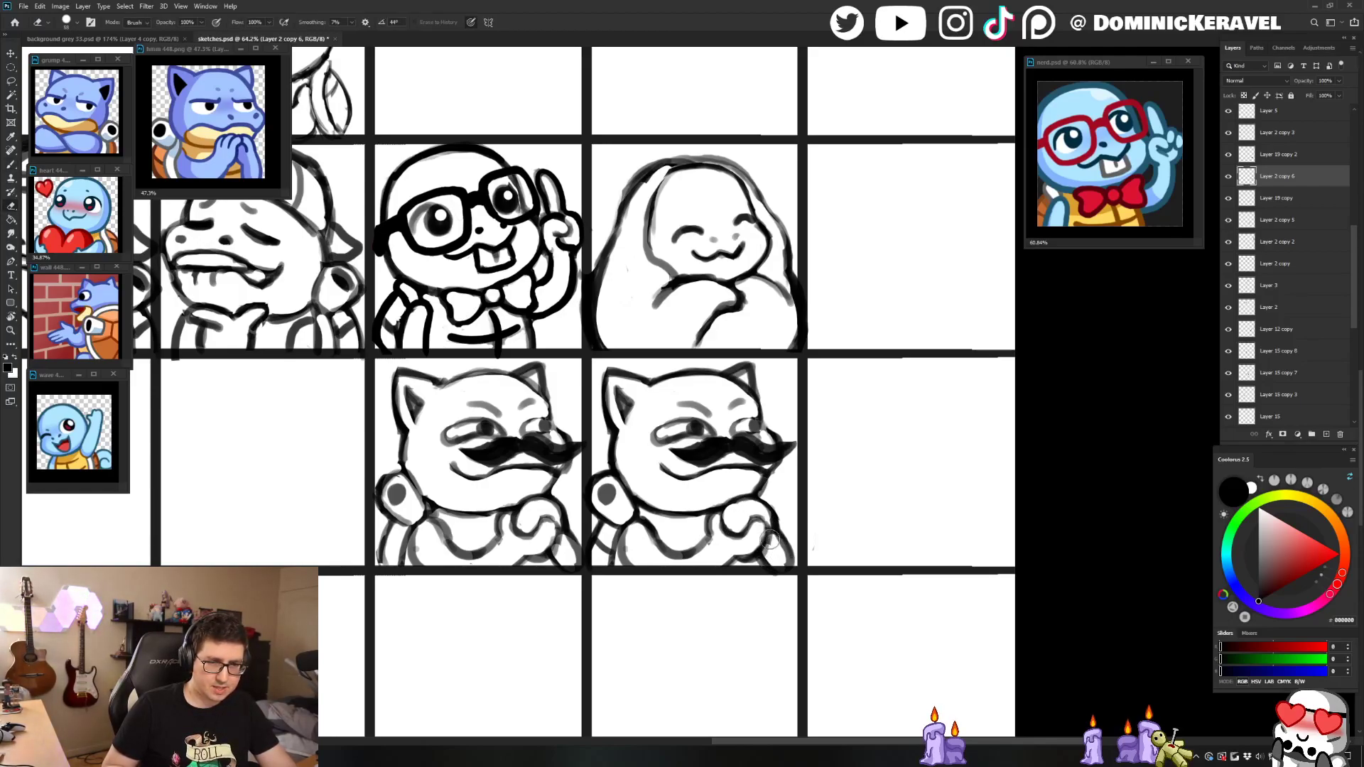
key("b")
key("e")
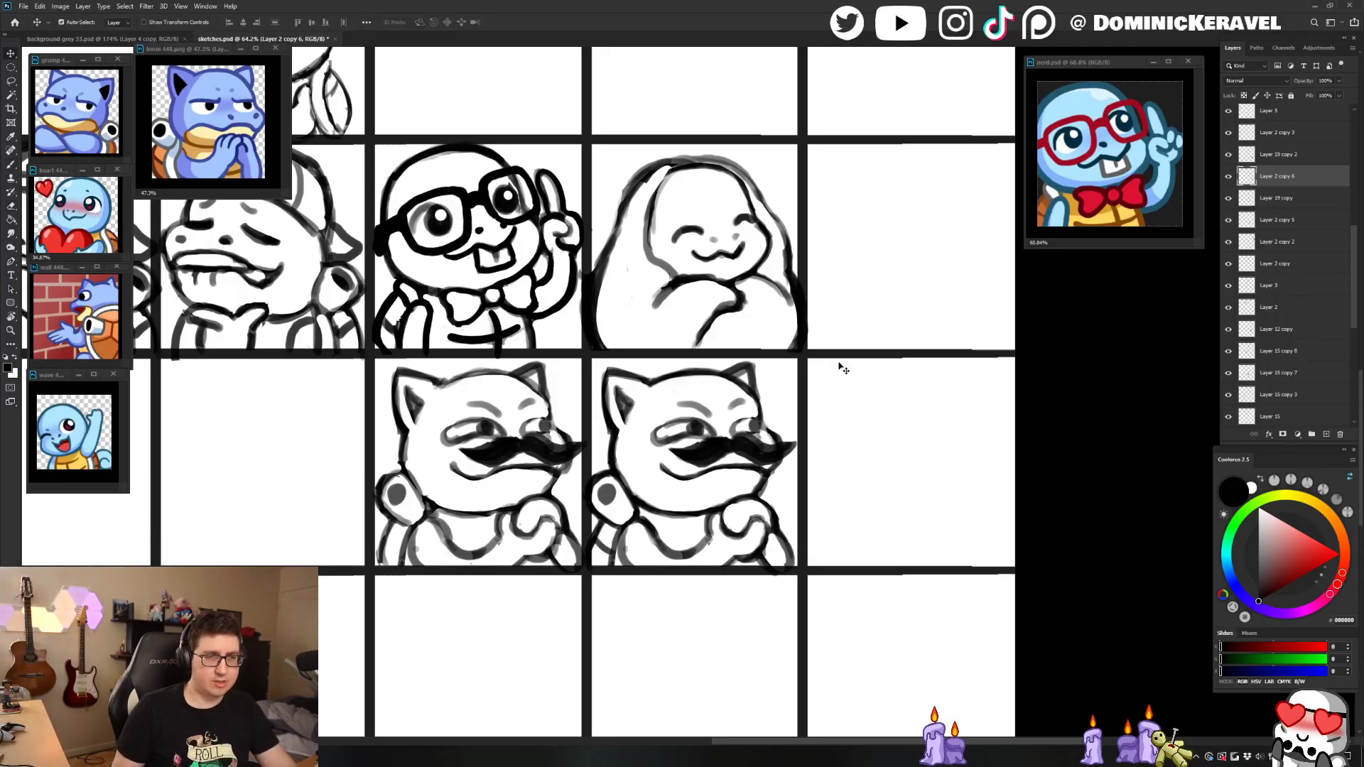
key("b")
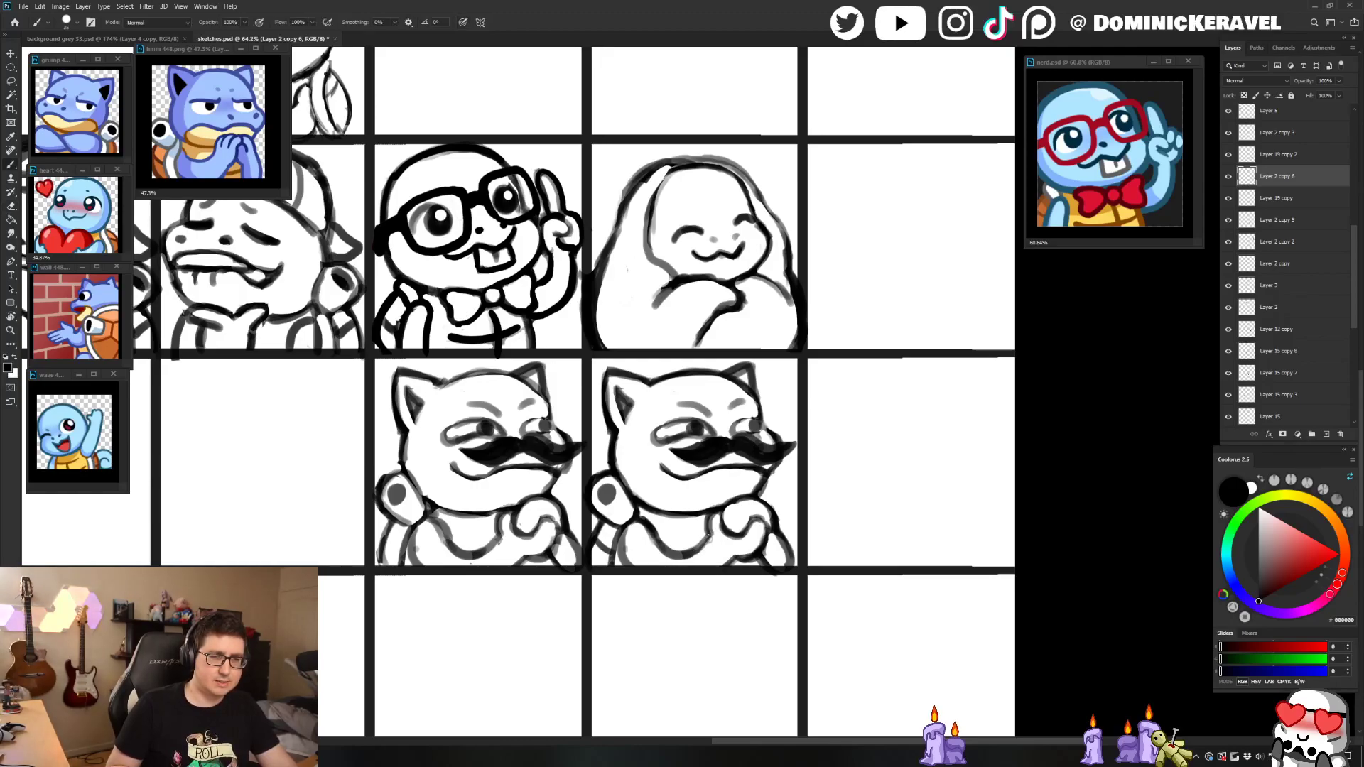
Step: Lasso around the duplicated sketch's head down to the chin and try separating it from the body
key("v")
key("l")
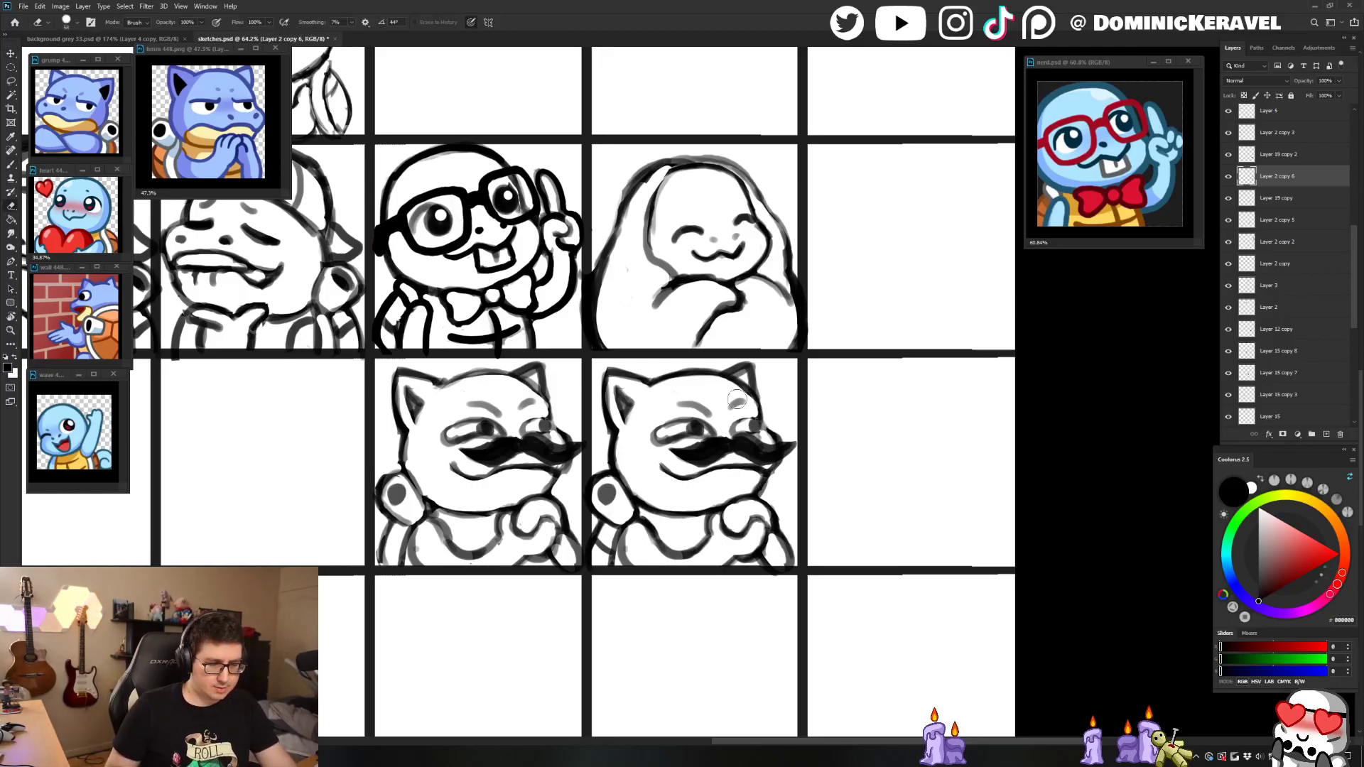
mouse_move(776, 474)
left_mouse_down()
mouse_move(716, 497)
mouse_move(712, 512)
mouse_move(667, 520)
mouse_move(636, 510)
mouse_move(602, 460)
mouse_move(654, 281)
mouse_move(884, 389)
mouse_move(870, 479)
left_mouse_up()
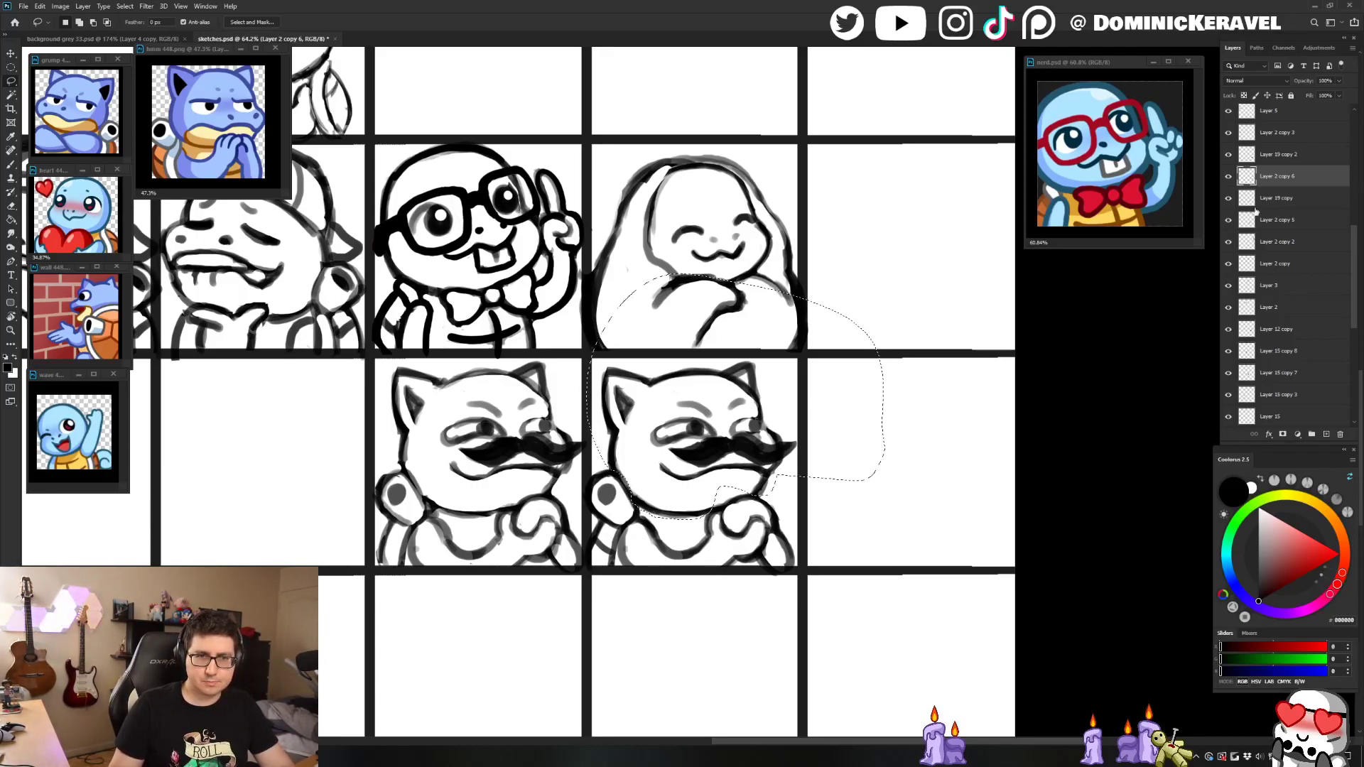
left_click_drag(760, 447, 761, 455)
key("ctrl+x")
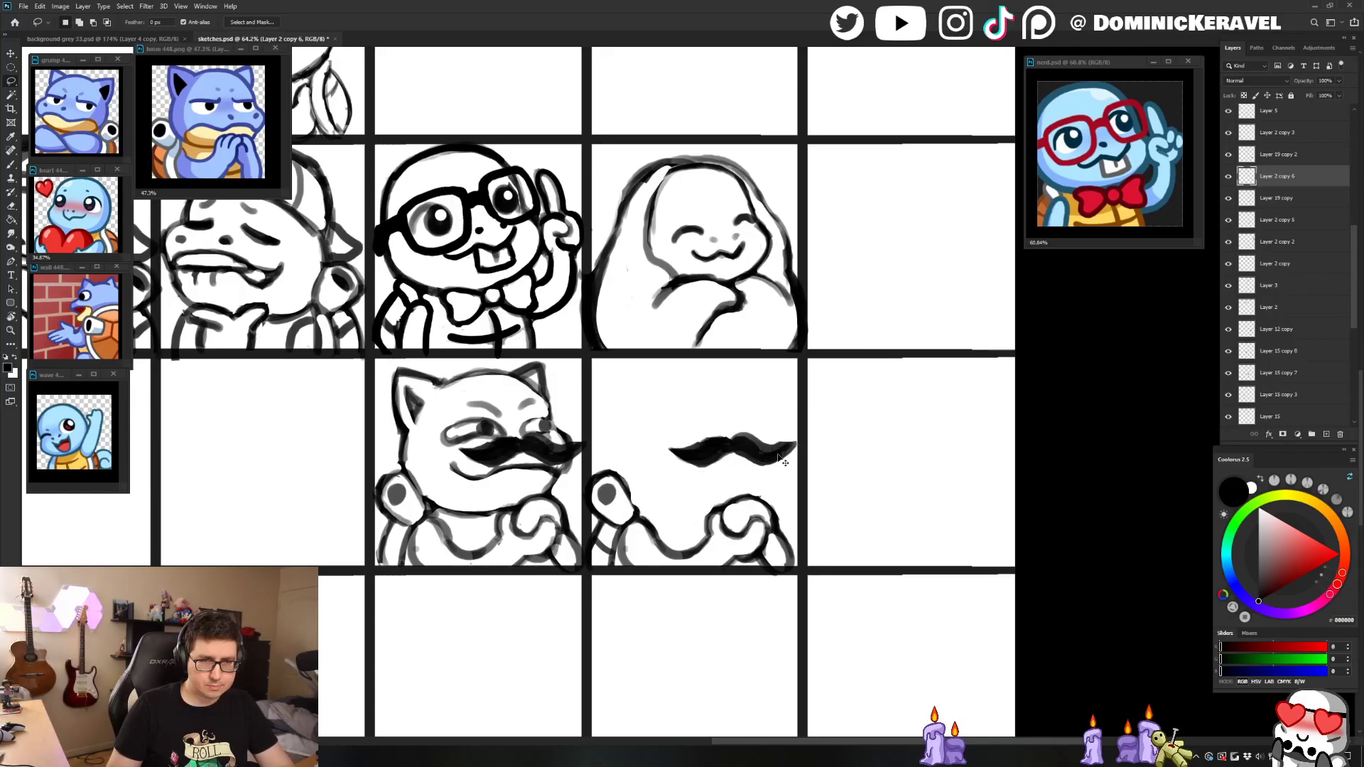
key("ctrl+z")
key("v")
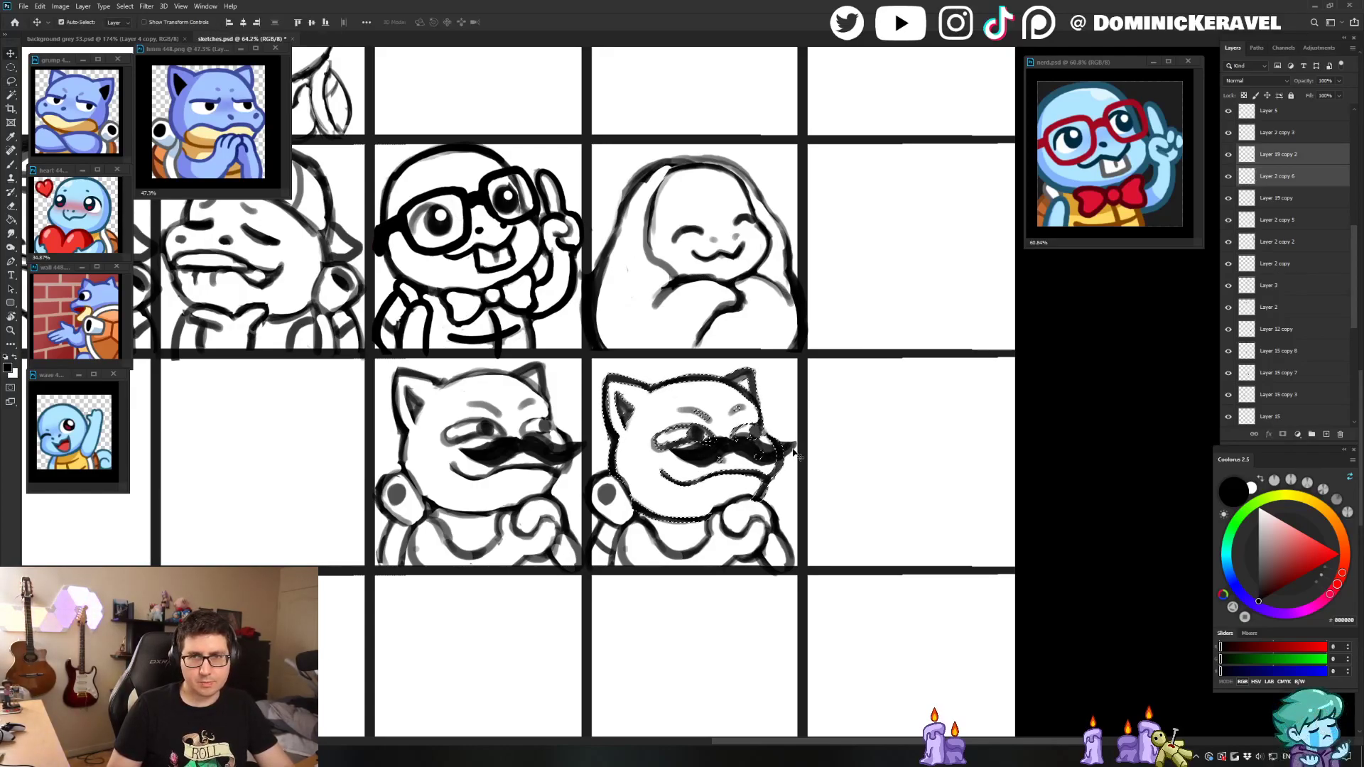
scroll(781, 458, "down", 5)
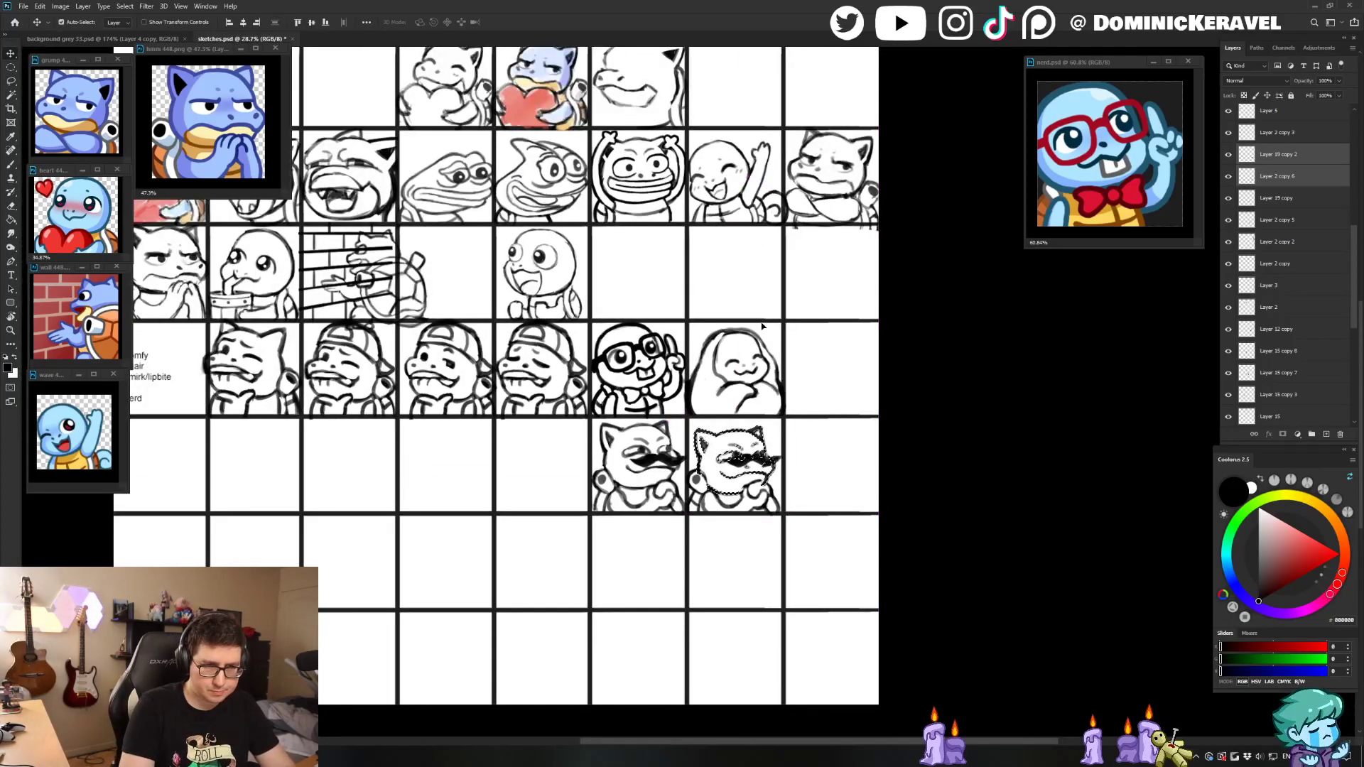
key("ctrl+d")
key("ctrl+z")
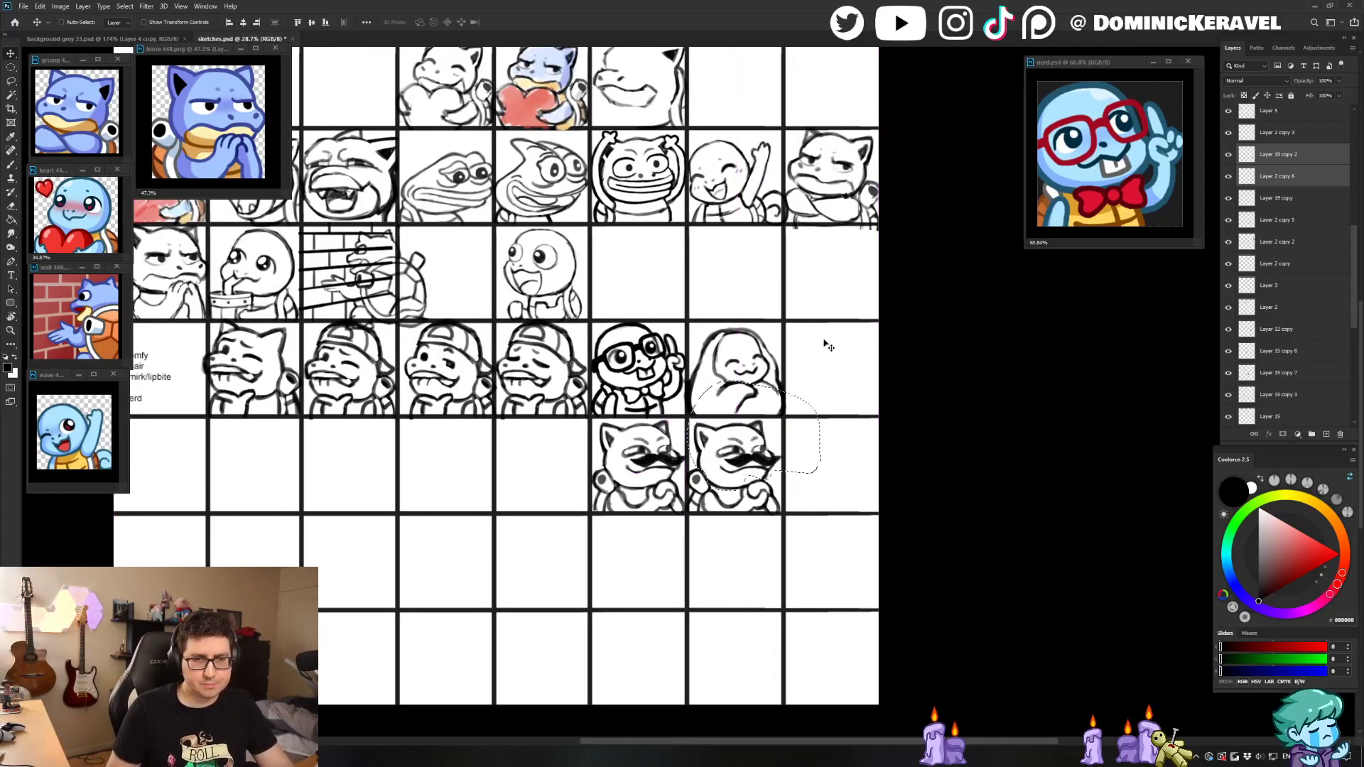
key("ctrl+d")
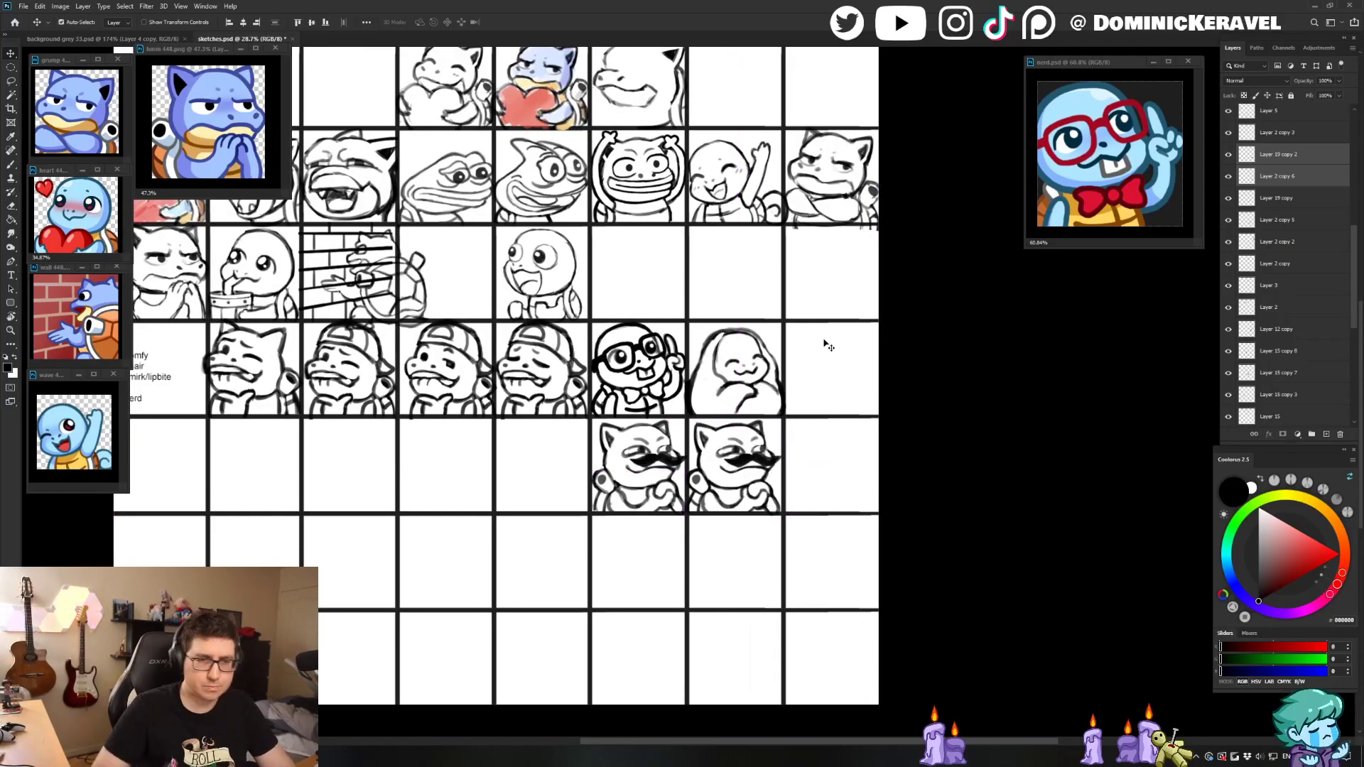
key("ctrl+z")
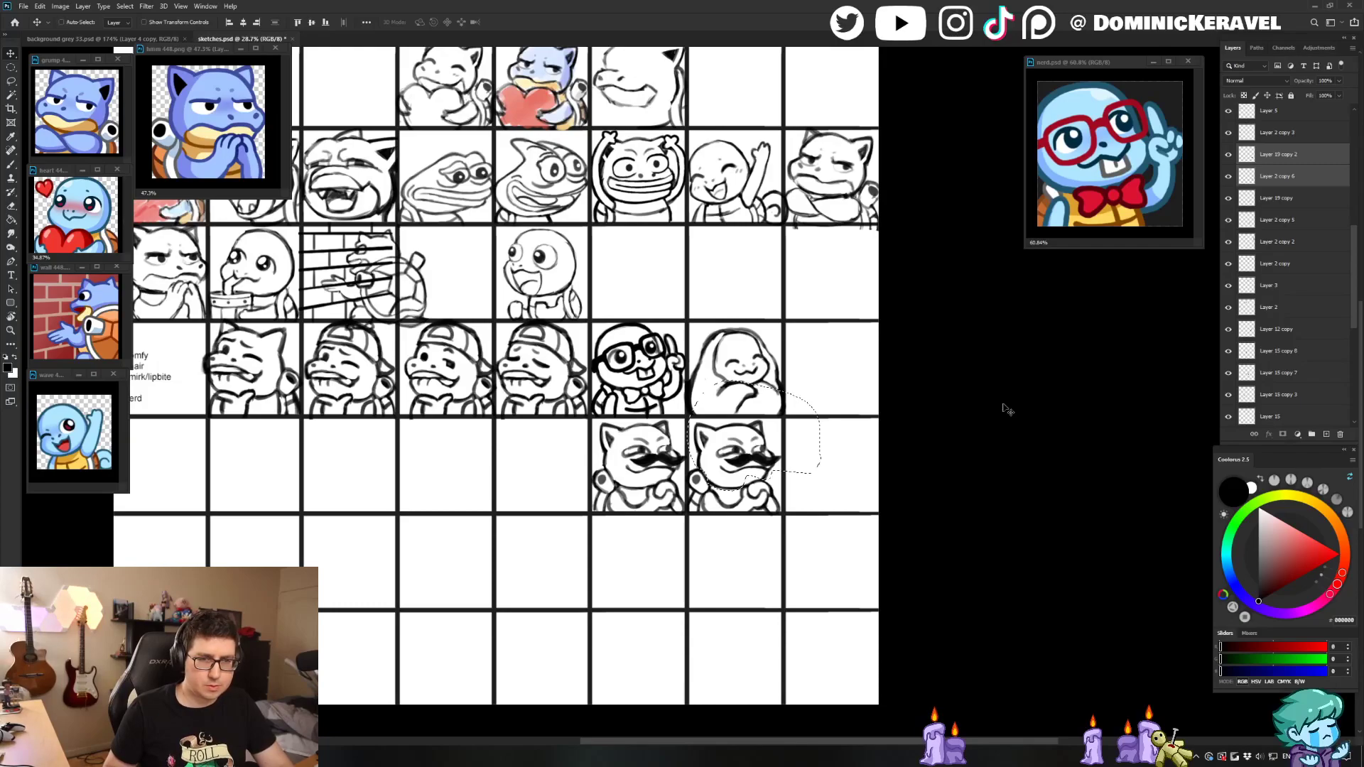
Step: Split the lassoed head of the duplicated sketch onto its own layer and select that layer together with the moustache layer
left_click(1292, 178)
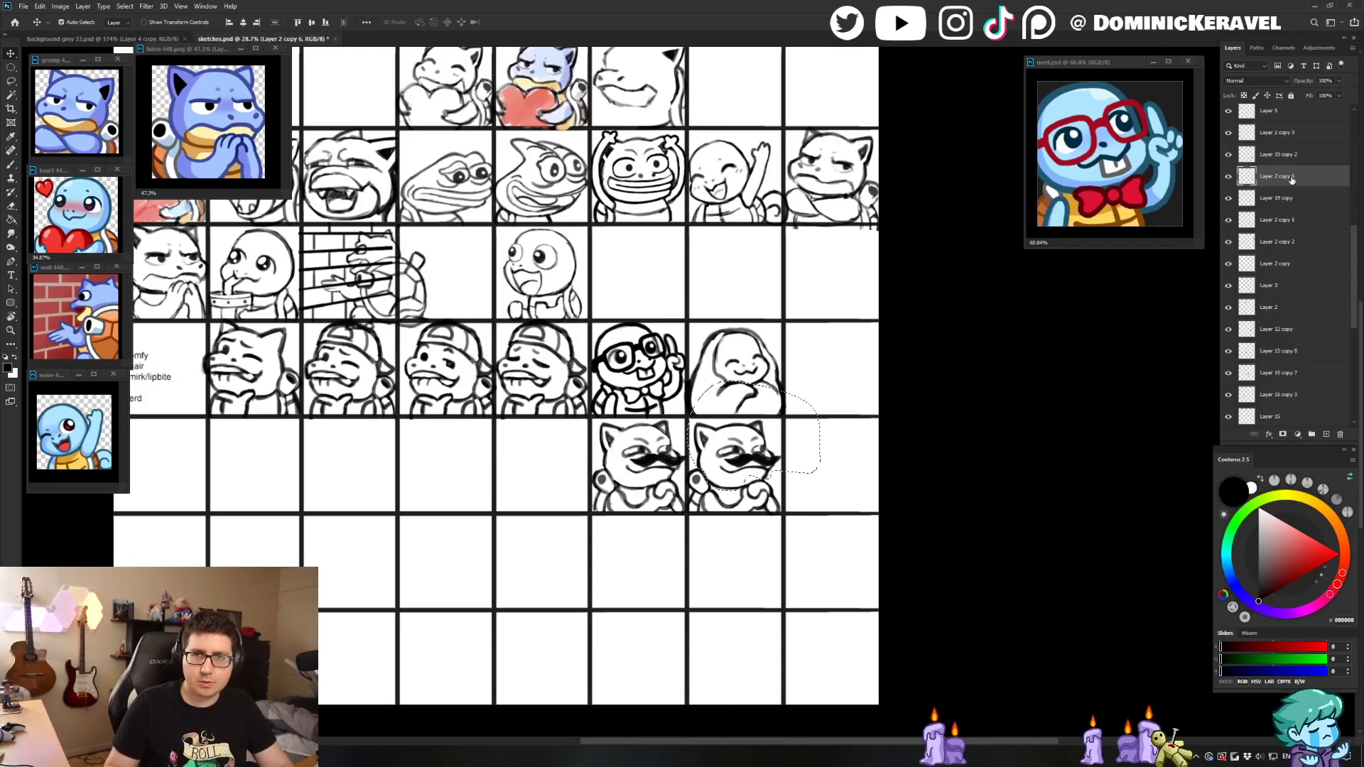
key("Delete")
key("ctrl+d")
key("ctrl+z")
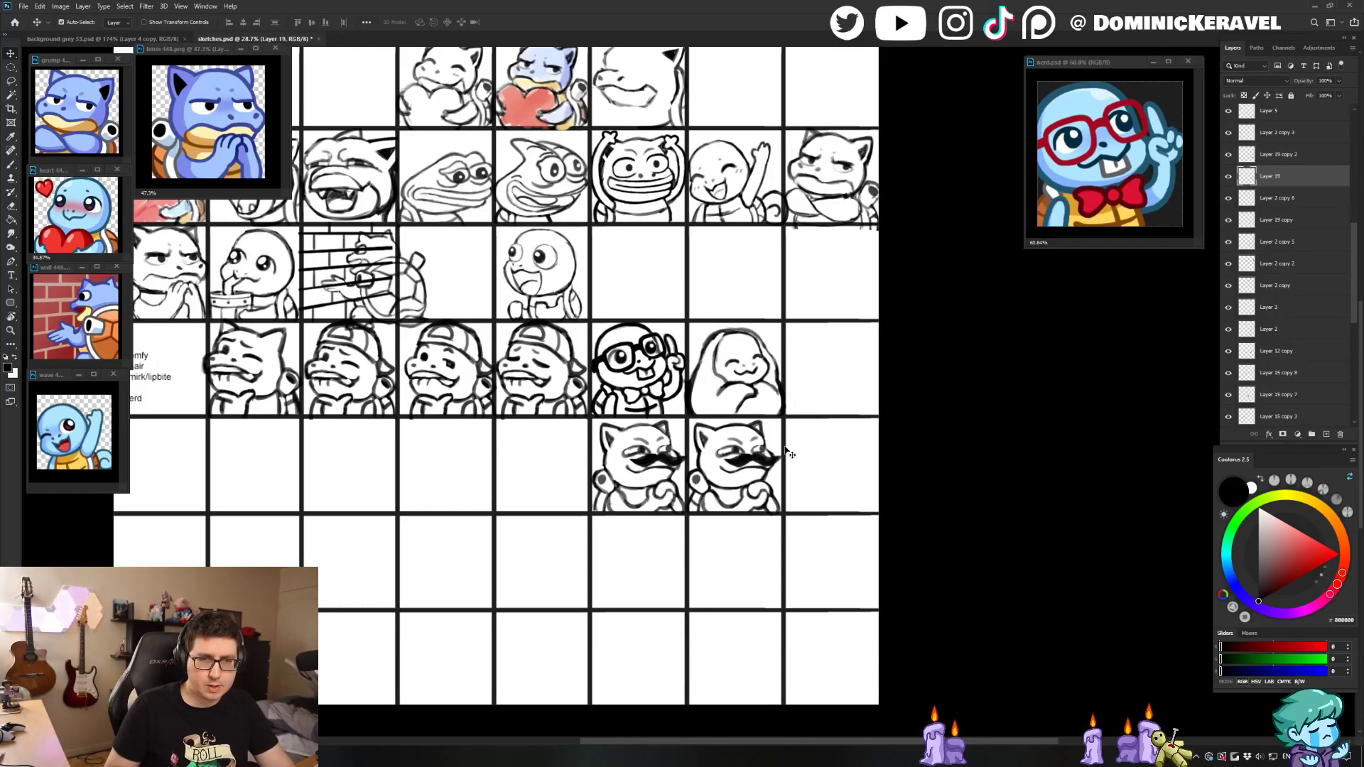
left_click(749, 457, "ctrl+shift")
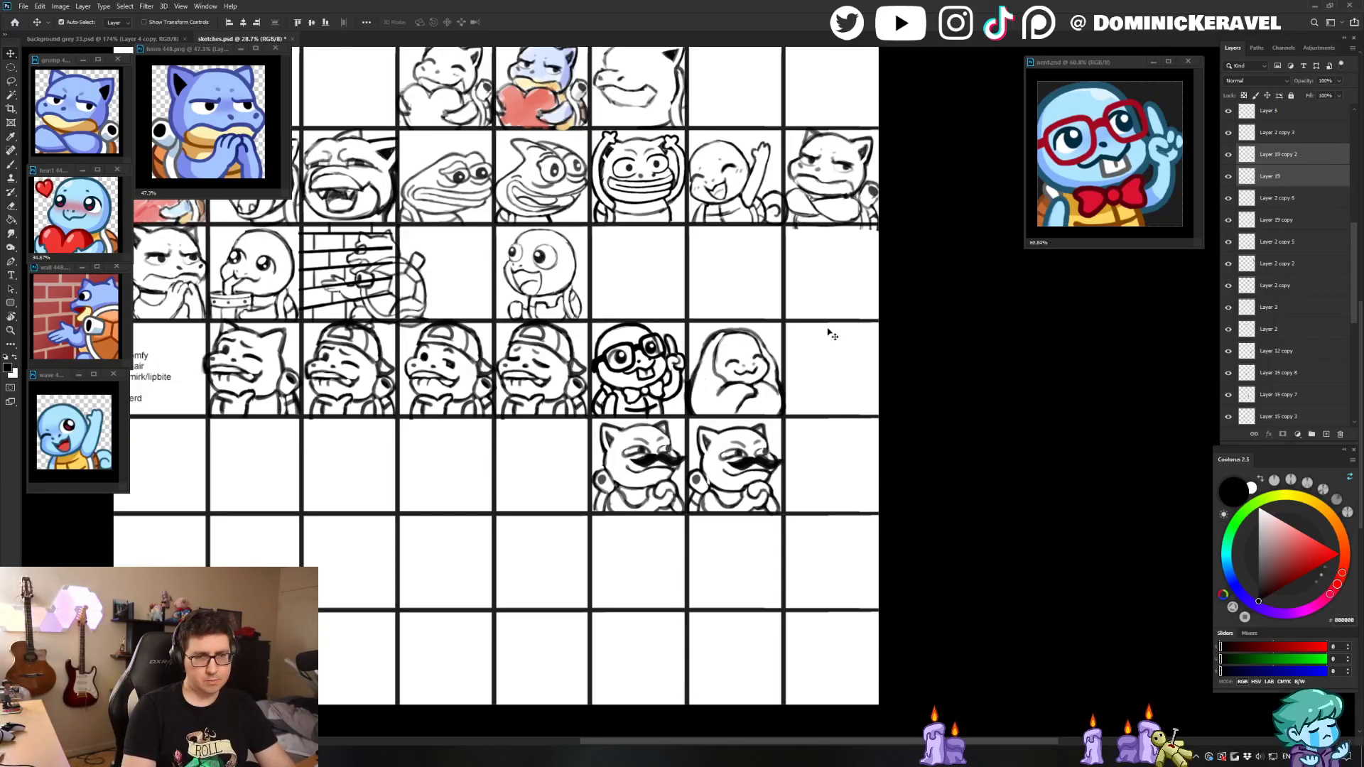
mouse_move(794, 490)
left_mouse_down()
mouse_move(568, 498)
mouse_move(631, 503)
left_mouse_up()
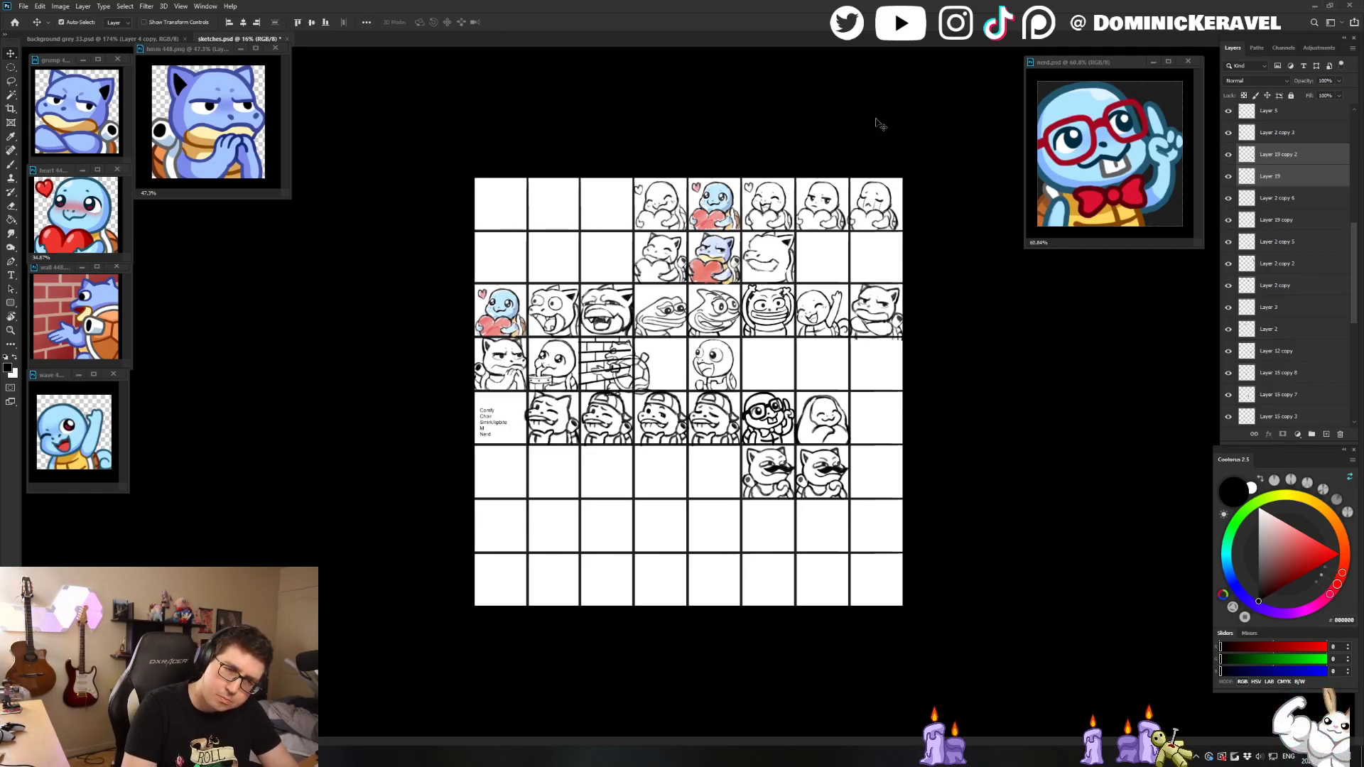
Step: Select the duplicated sketch's body layer and rework its collar and chest lines beside the shell by painting and erasing
scroll(920, 518, "up", 6)
left_click_drag(895, 518, 527, 570)
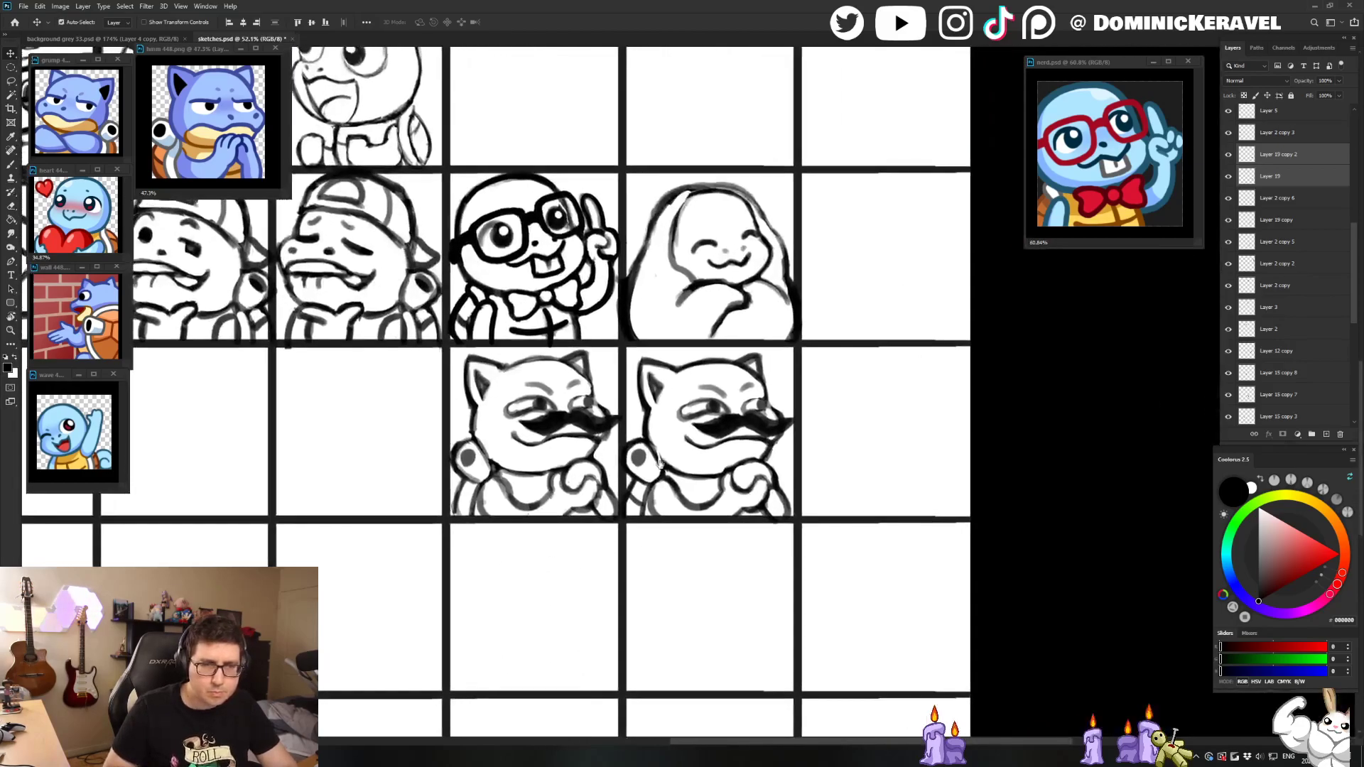
scroll(675, 507, "up", 3)
key("e")
left_click(664, 476, "ctrl")
mouse_move(655, 475)
left_mouse_down()
mouse_move(703, 516)
mouse_move(654, 536)
left_mouse_up()
key("b")
key("e")
key("b")
key("e")
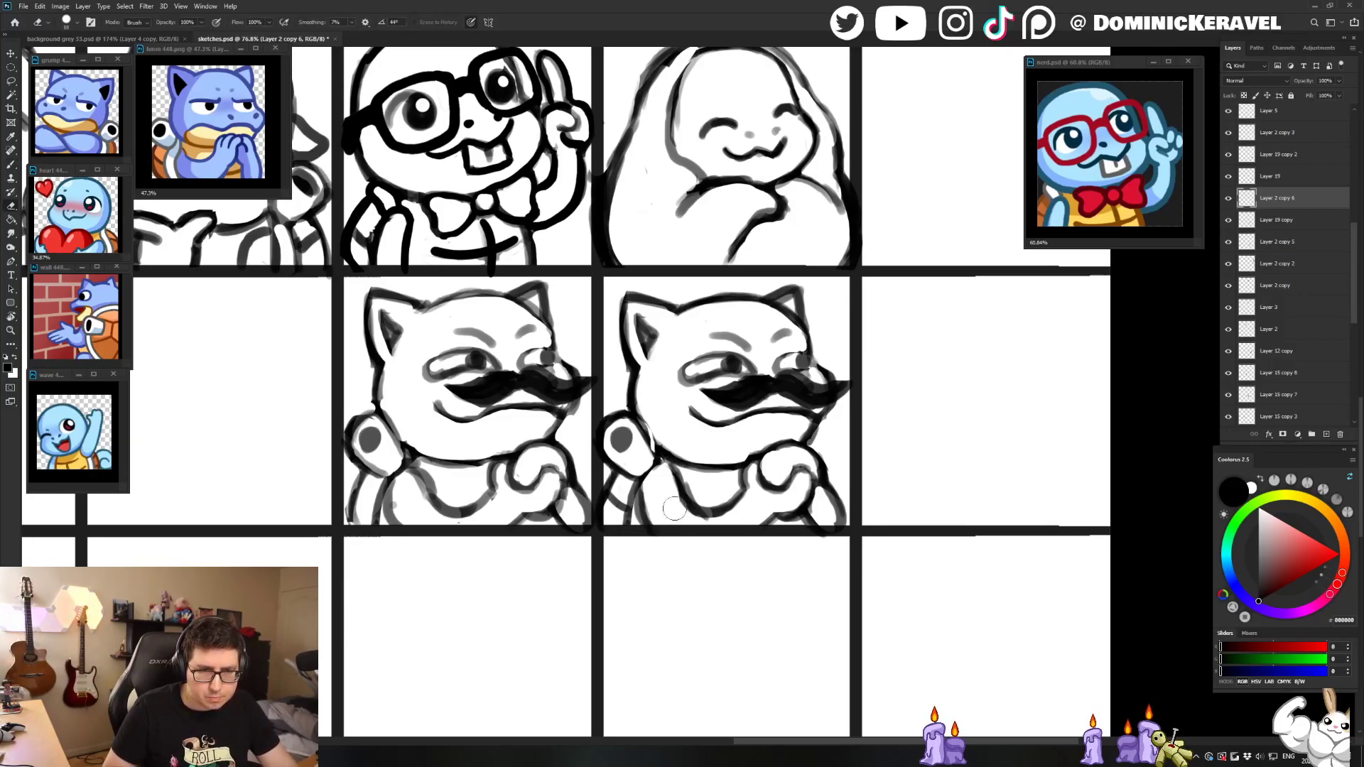
Step: Lasso the clasped hands and forearm of the duplicated sketch and shift them slightly up towards the chin
key("l")
mouse_move(757, 446)
left_mouse_down()
mouse_move(740, 501)
mouse_move(769, 531)
mouse_move(744, 461)
mouse_move(739, 497)
mouse_move(765, 558)
mouse_move(856, 532)
mouse_move(840, 468)
mouse_move(799, 444)
mouse_move(768, 445)
left_mouse_up()
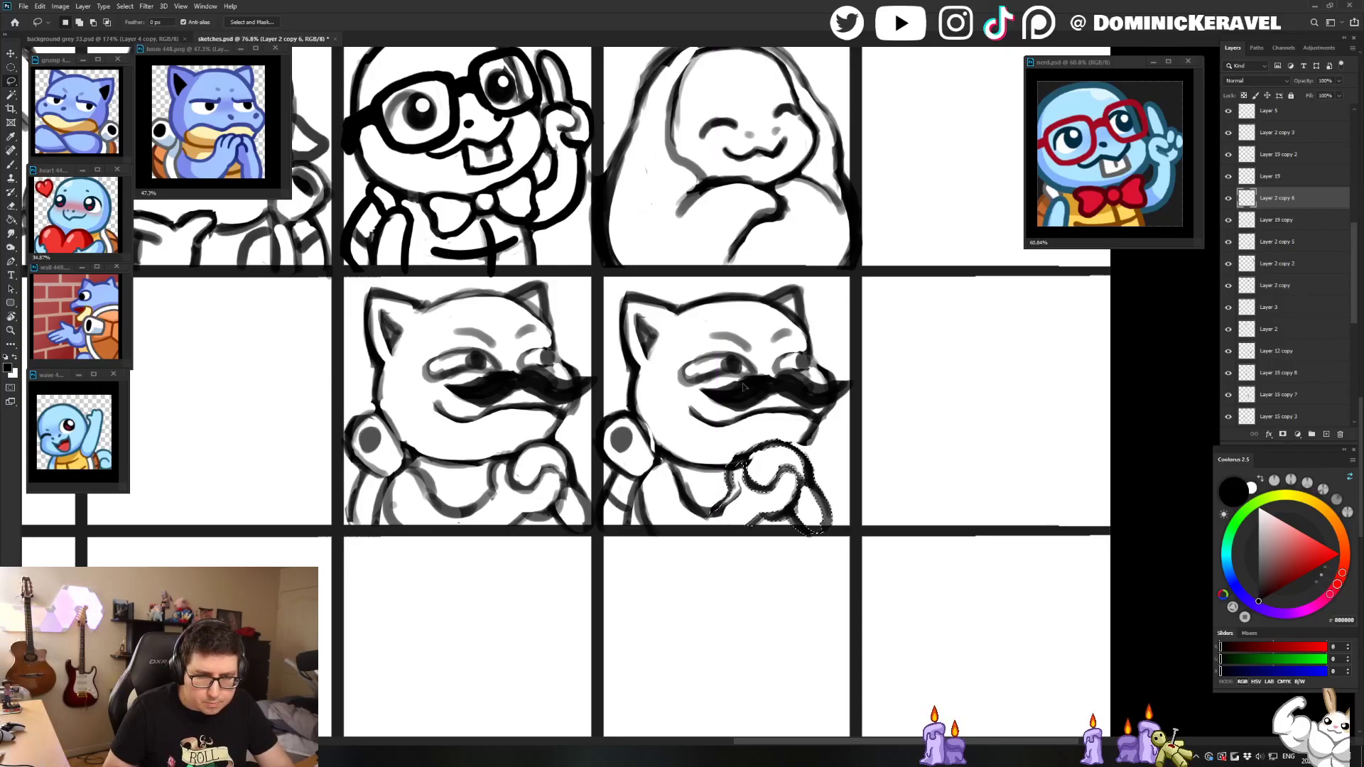
key("ctrl+z")
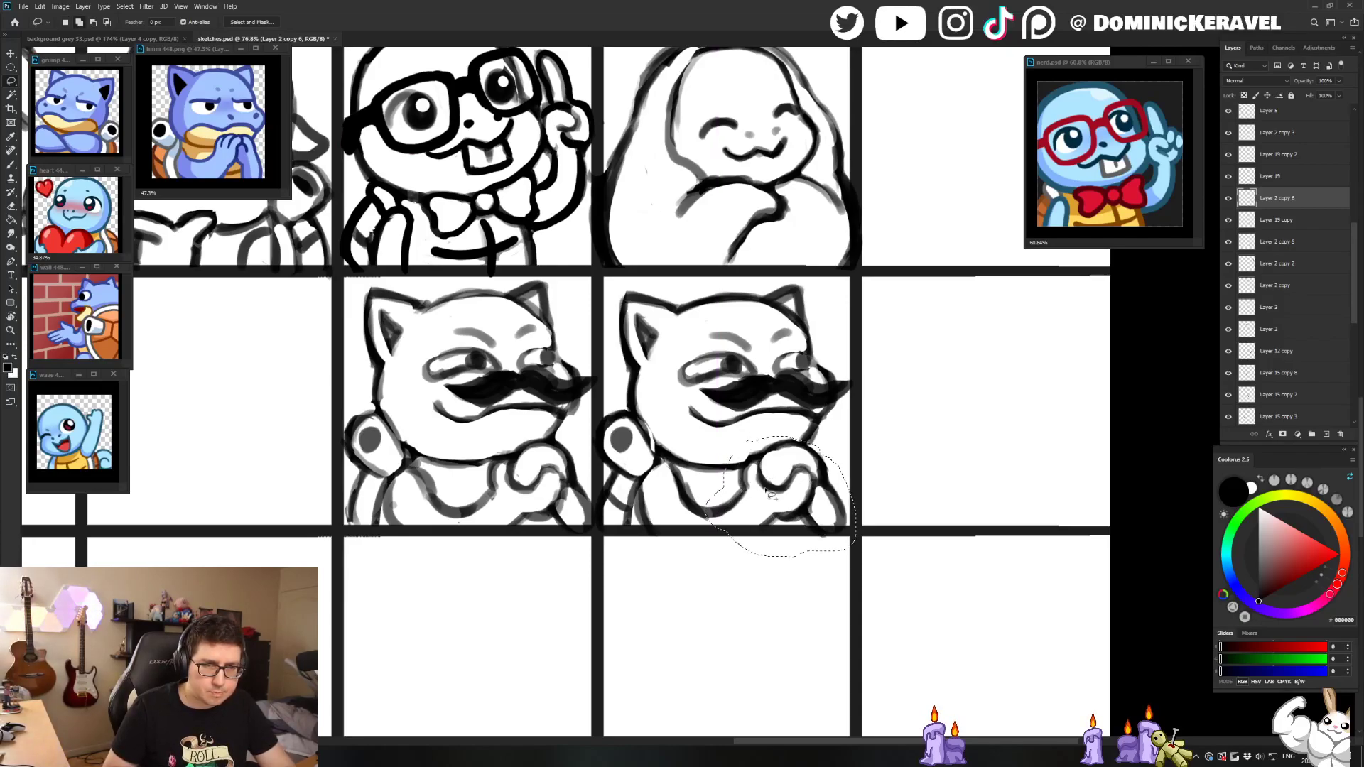
left_click_drag(771, 450, 758, 444)
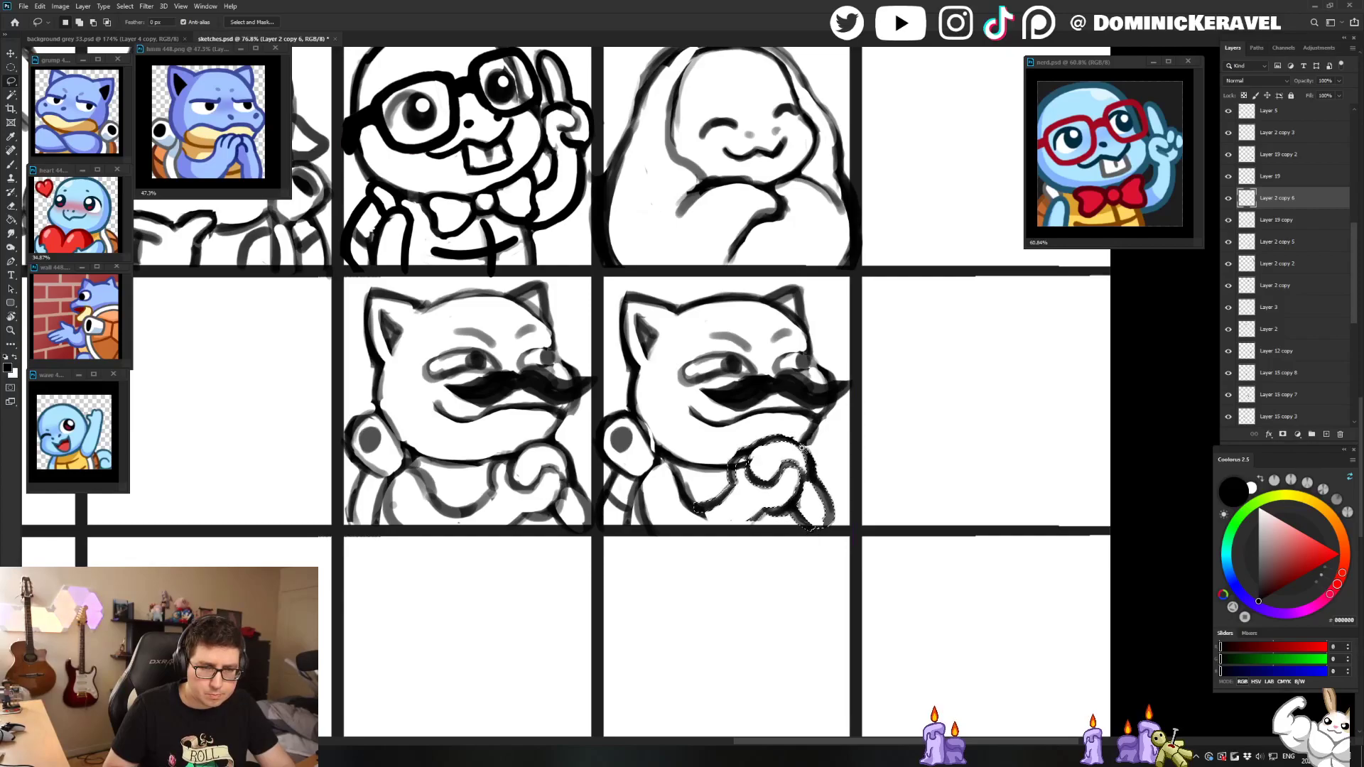
key("ctrl+0")
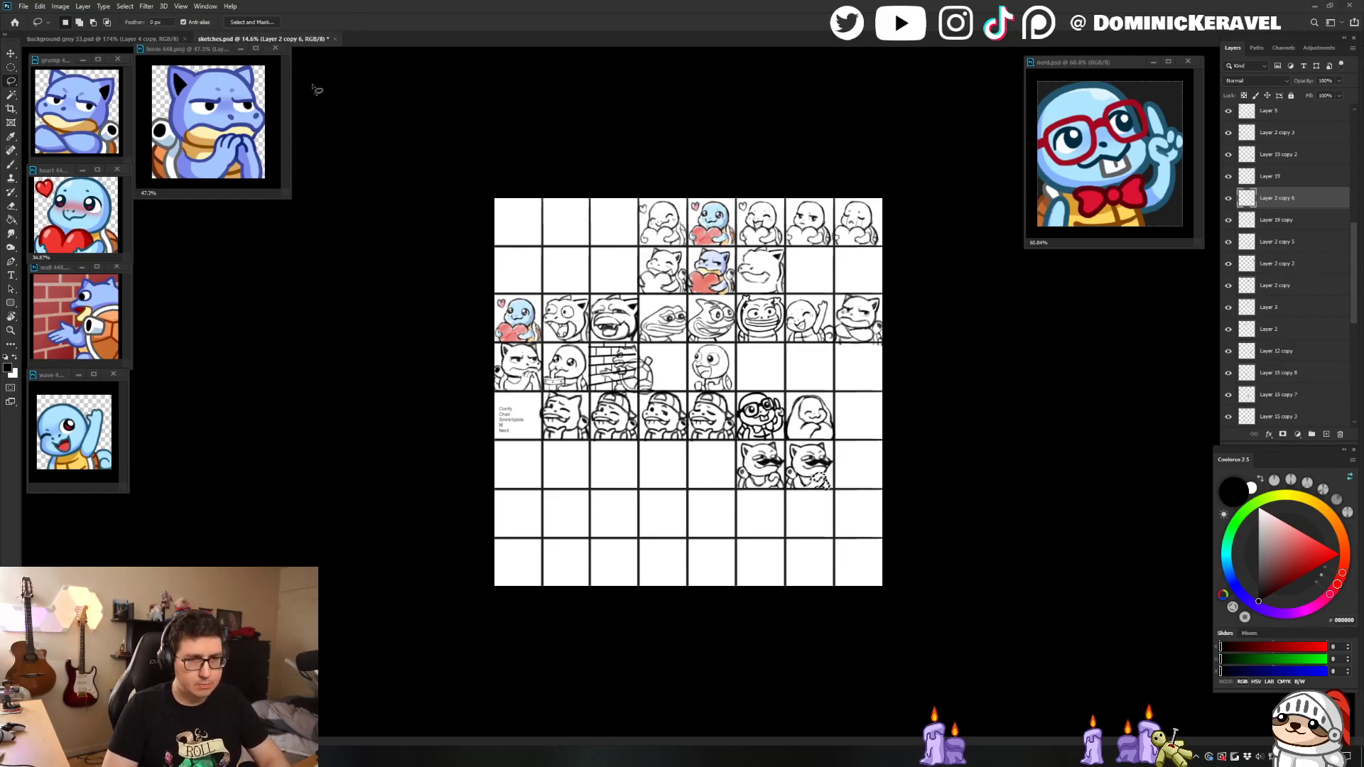
mouse_move(896, 505)
left_mouse_down()
mouse_move(934, 508)
mouse_move(746, 193)
left_mouse_up()
key("v")
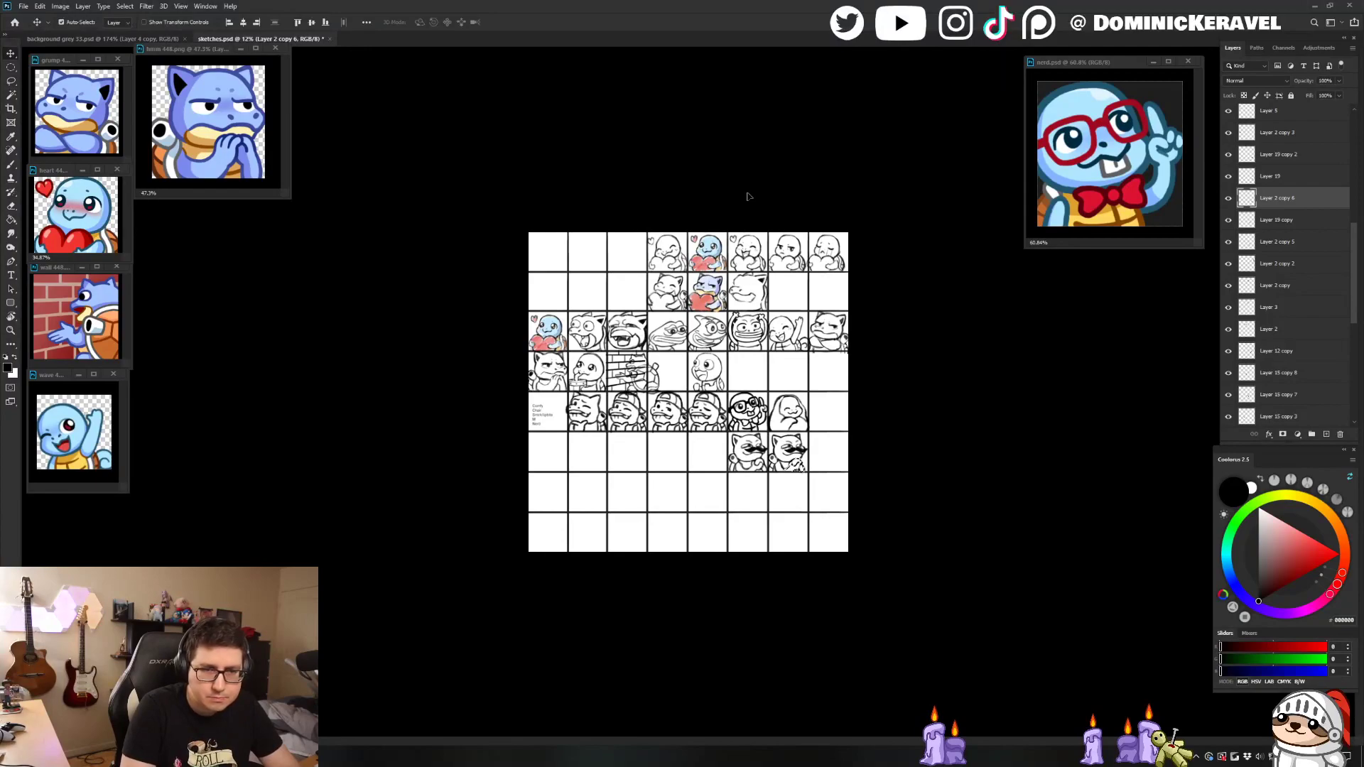
key("v")
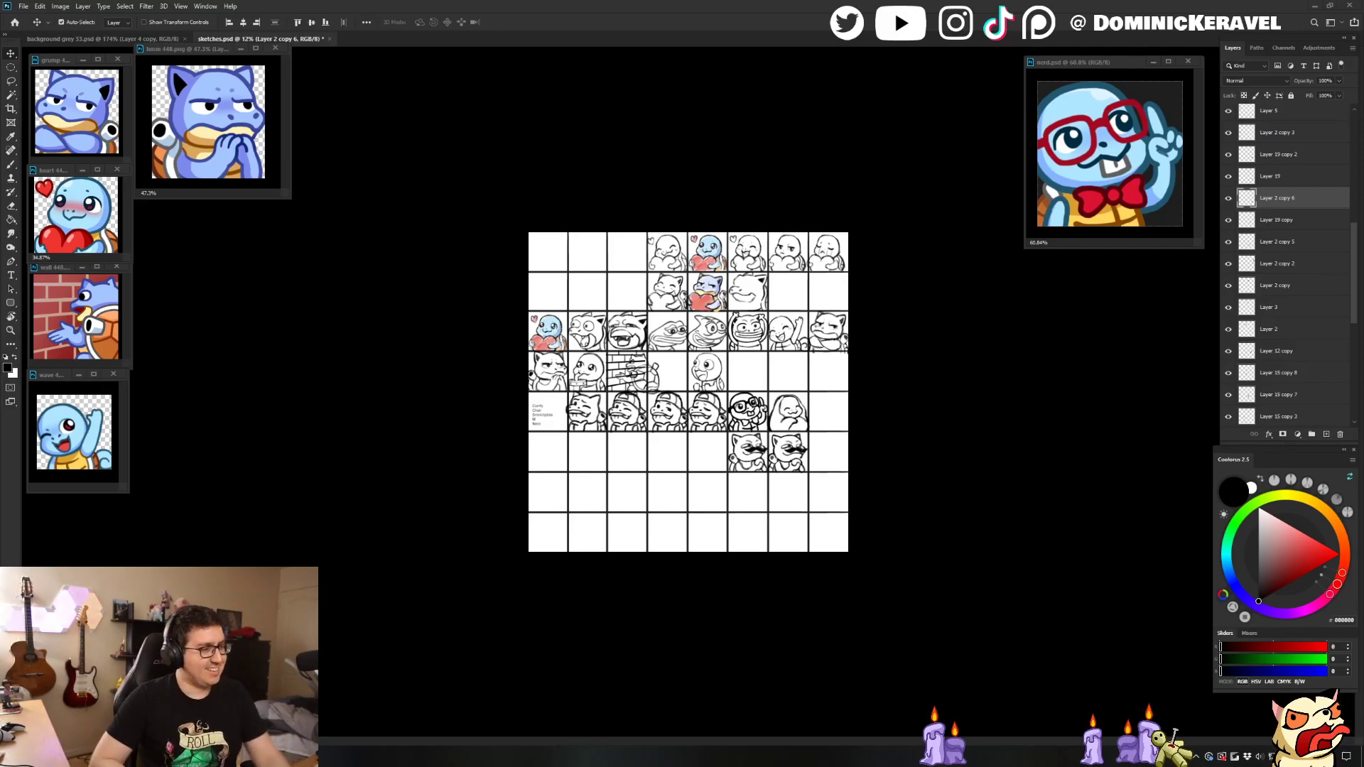
left_click_drag(578, 219, 593, 198)
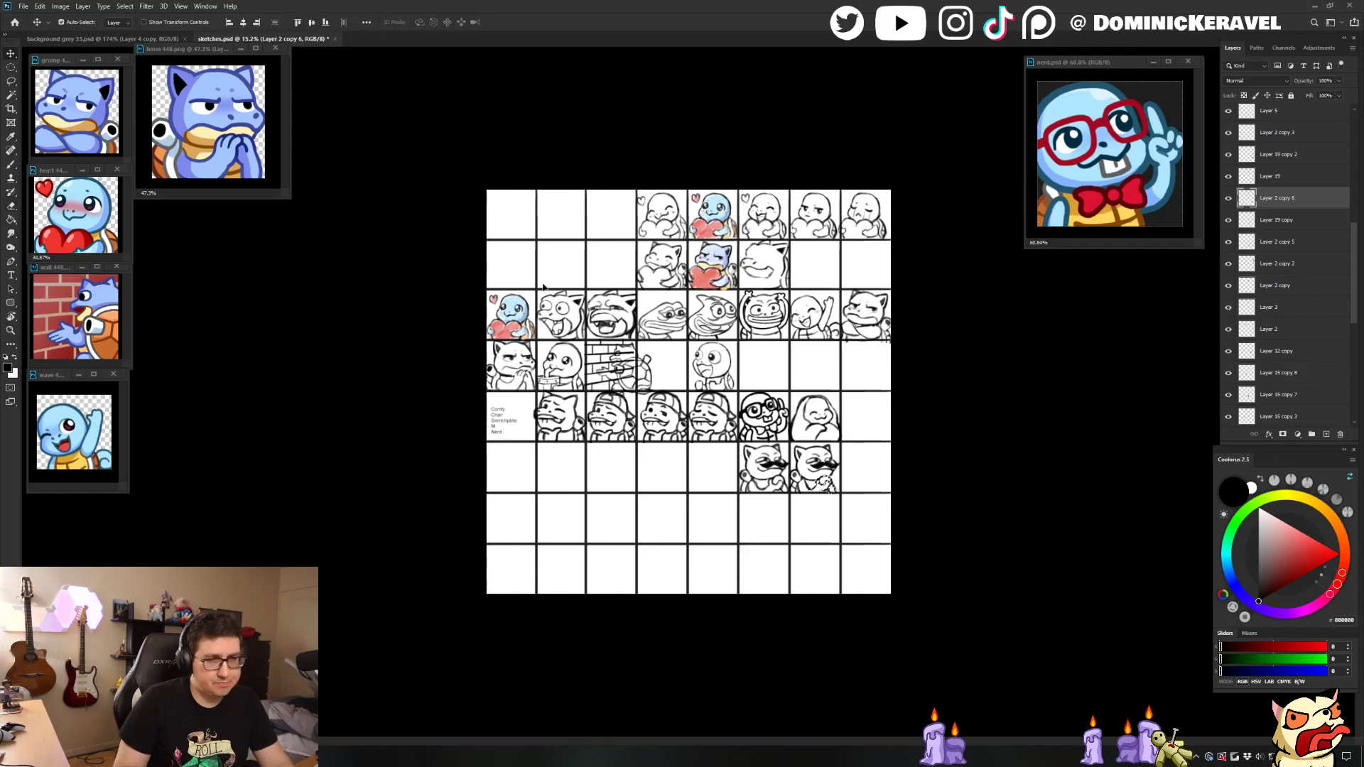
key("v")
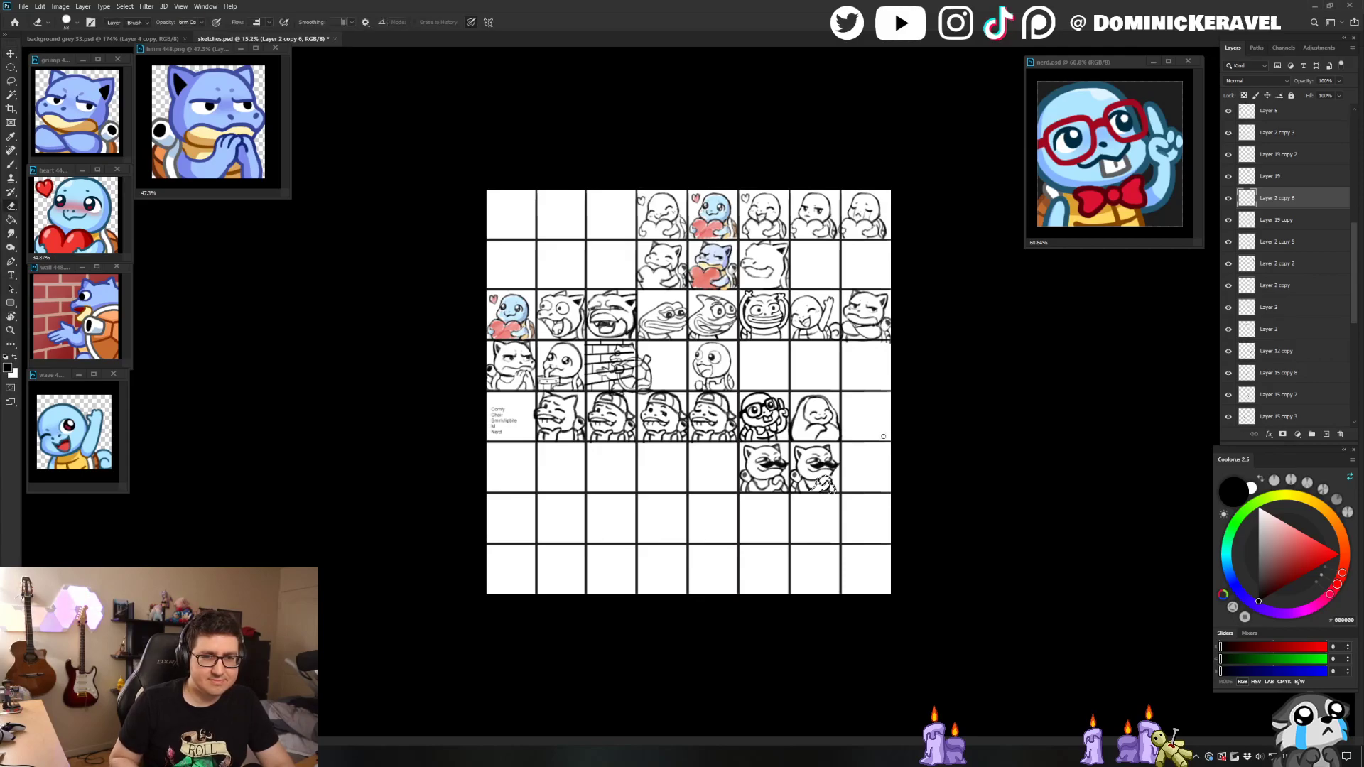
scroll(596, 403, "up", 2)
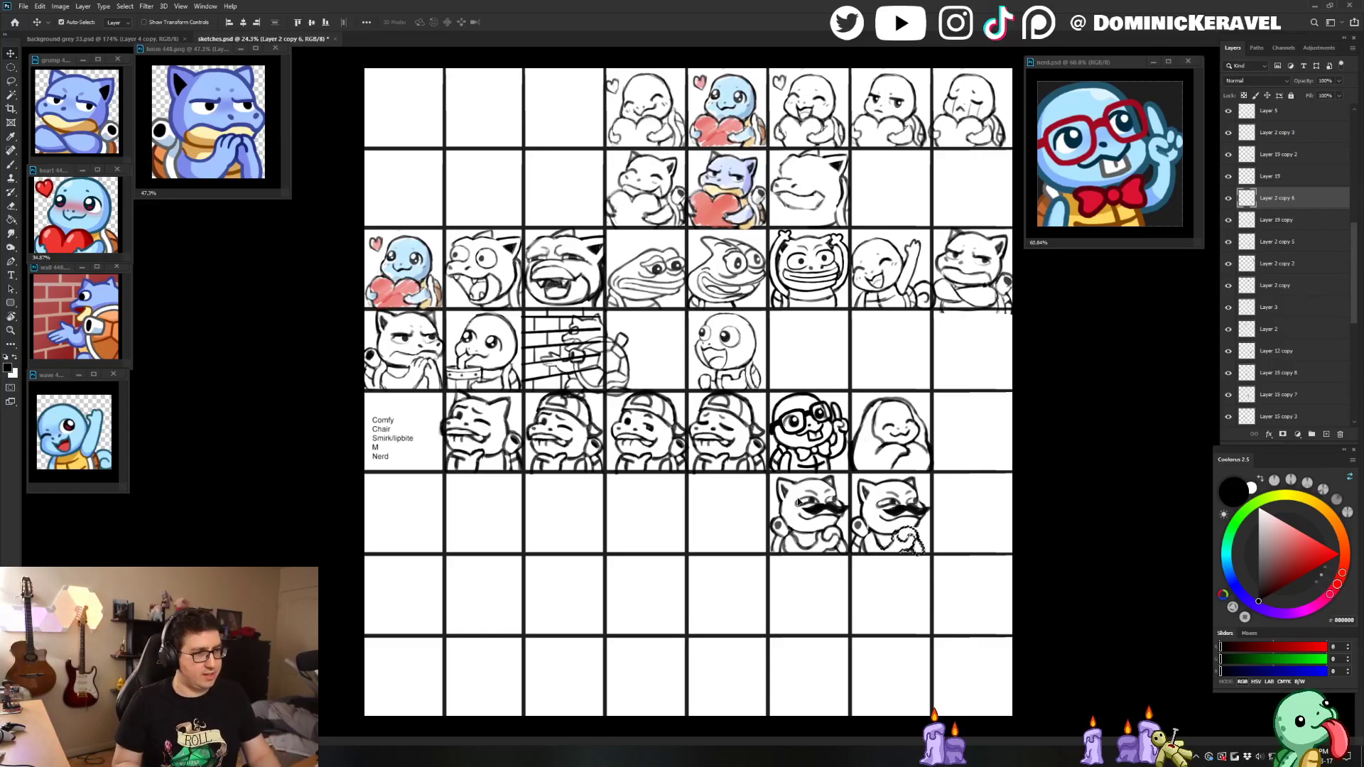
key("b")
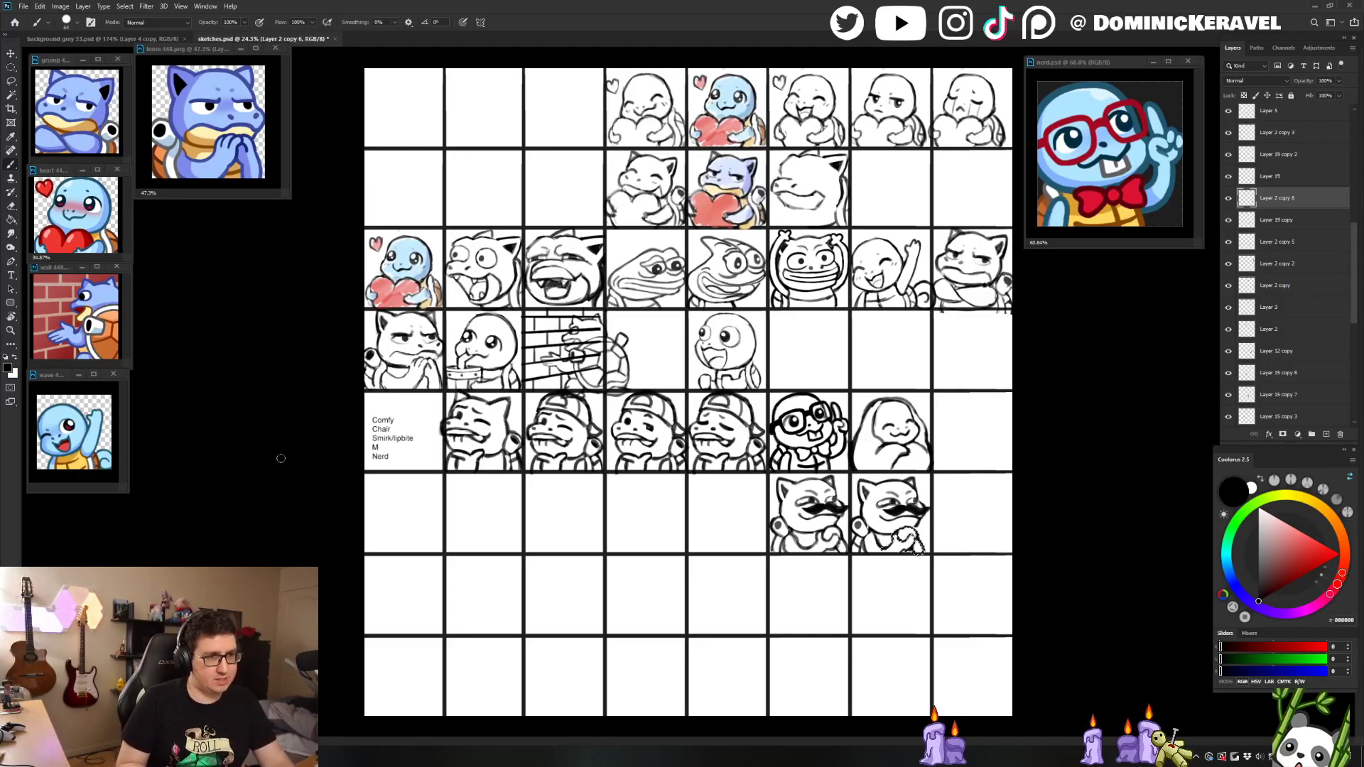
key("v")
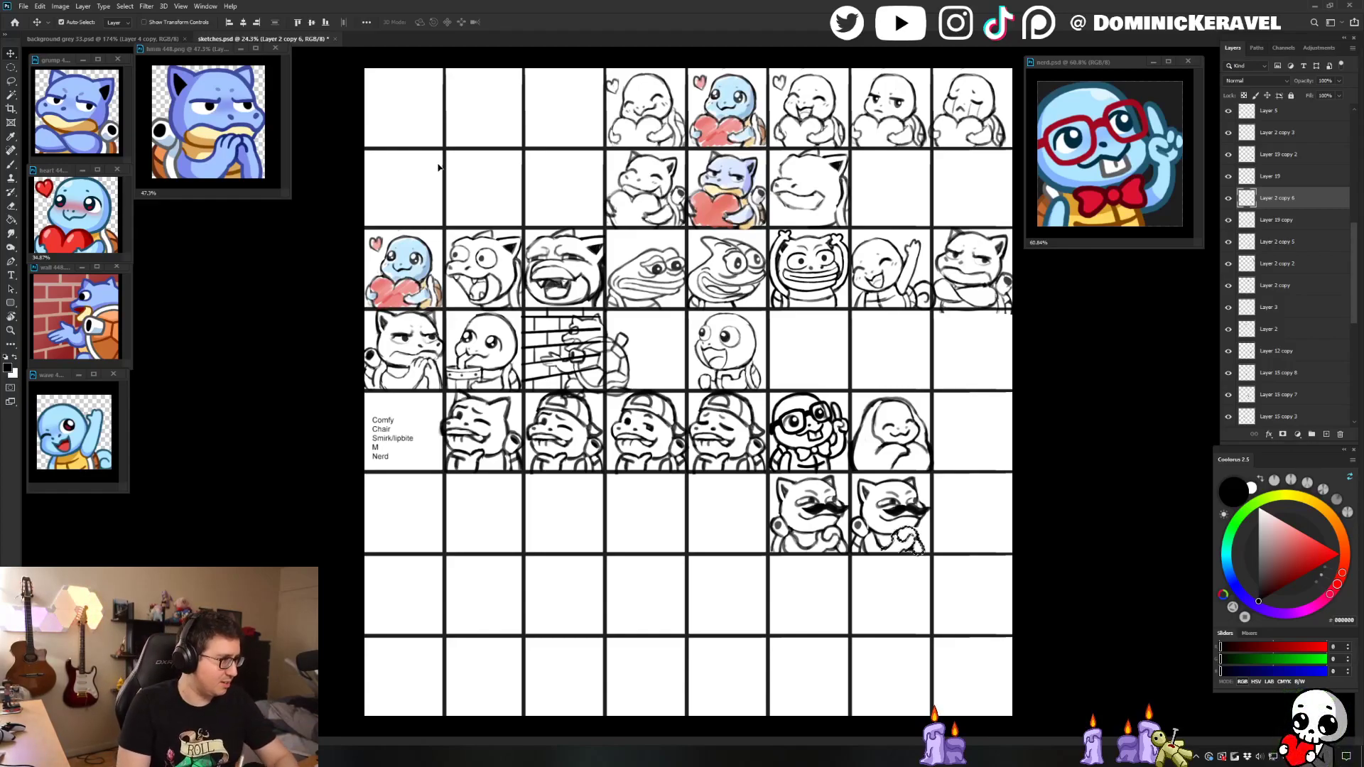
key("b")
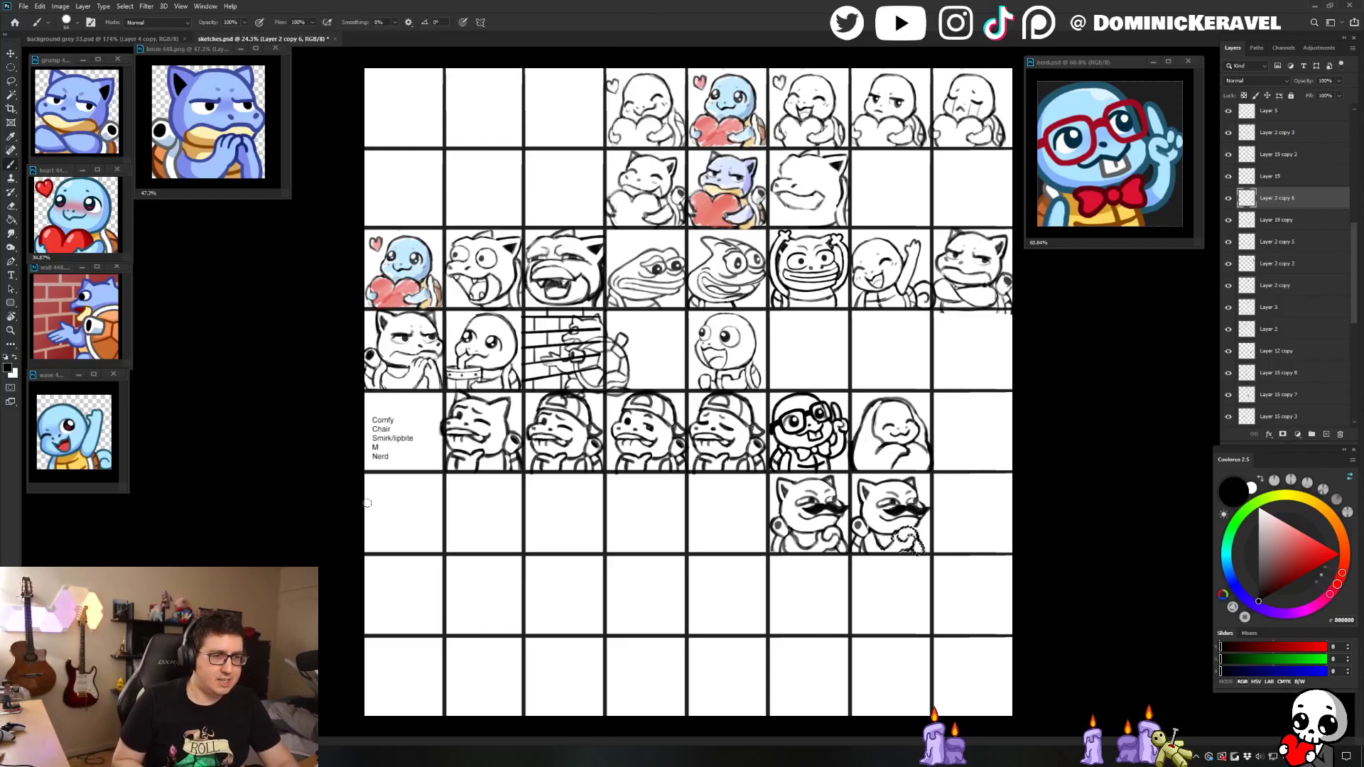
Step: Deselect the shifted hands of the duplicated moustached sketch and touch up their lines by painting and erasing
key("v")
left_click_drag(849, 391, 888, 391)
left_click_drag(888, 391, 561, 312)
key("ctrl+d")
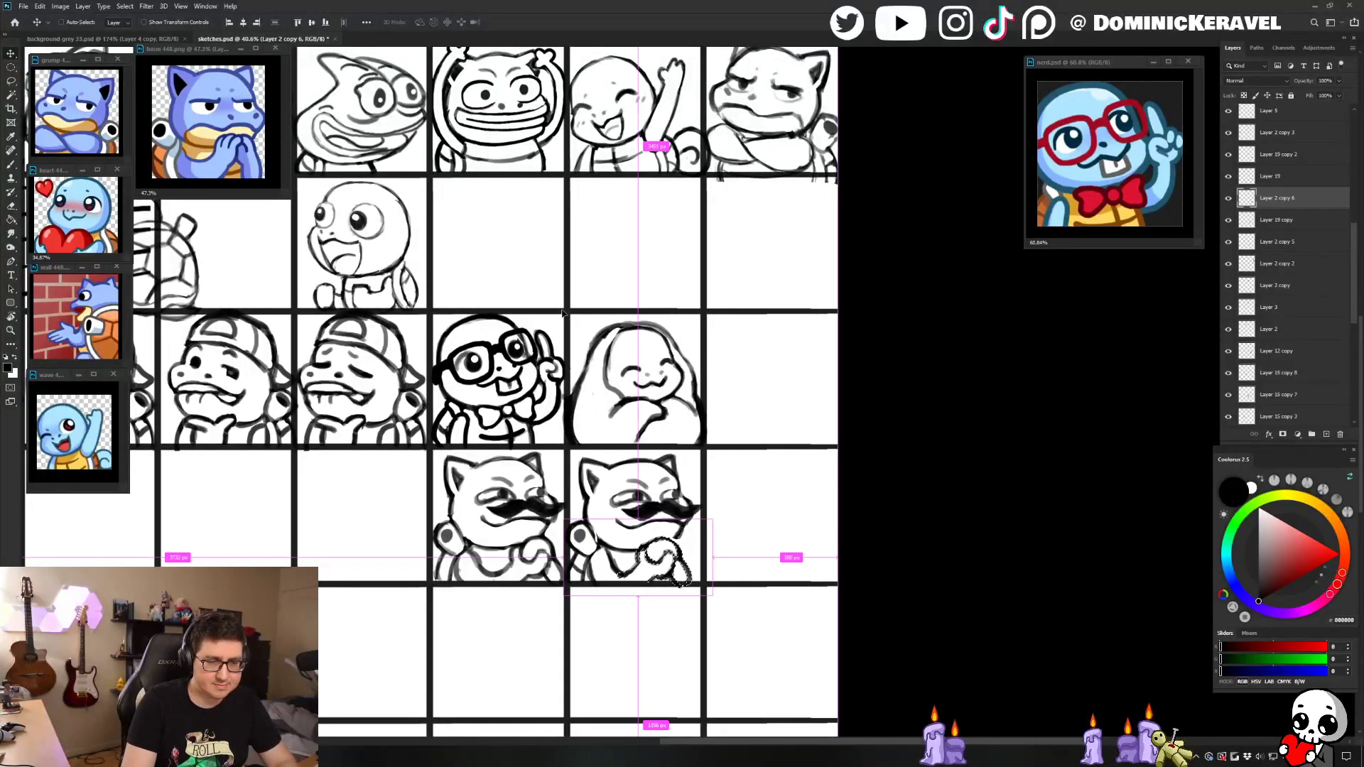
key("b")
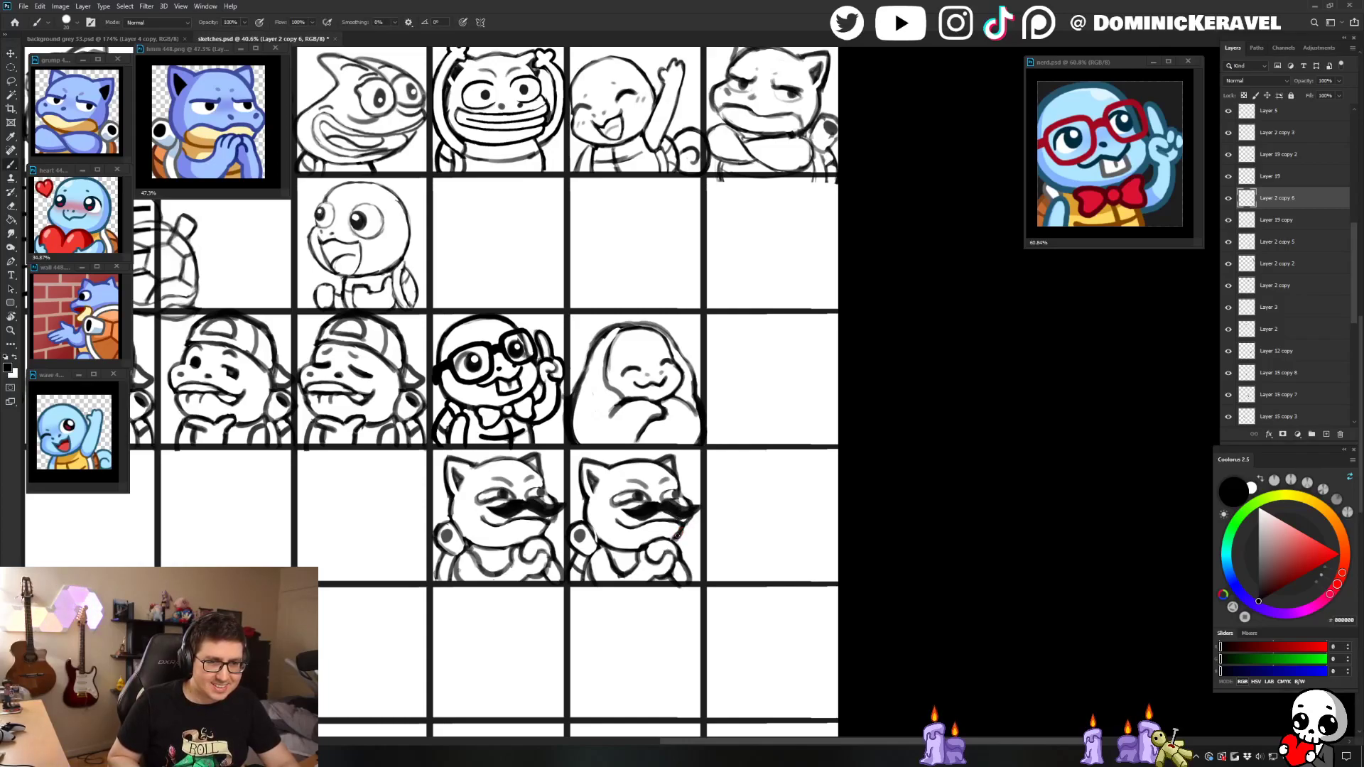
key("e")
key("b")
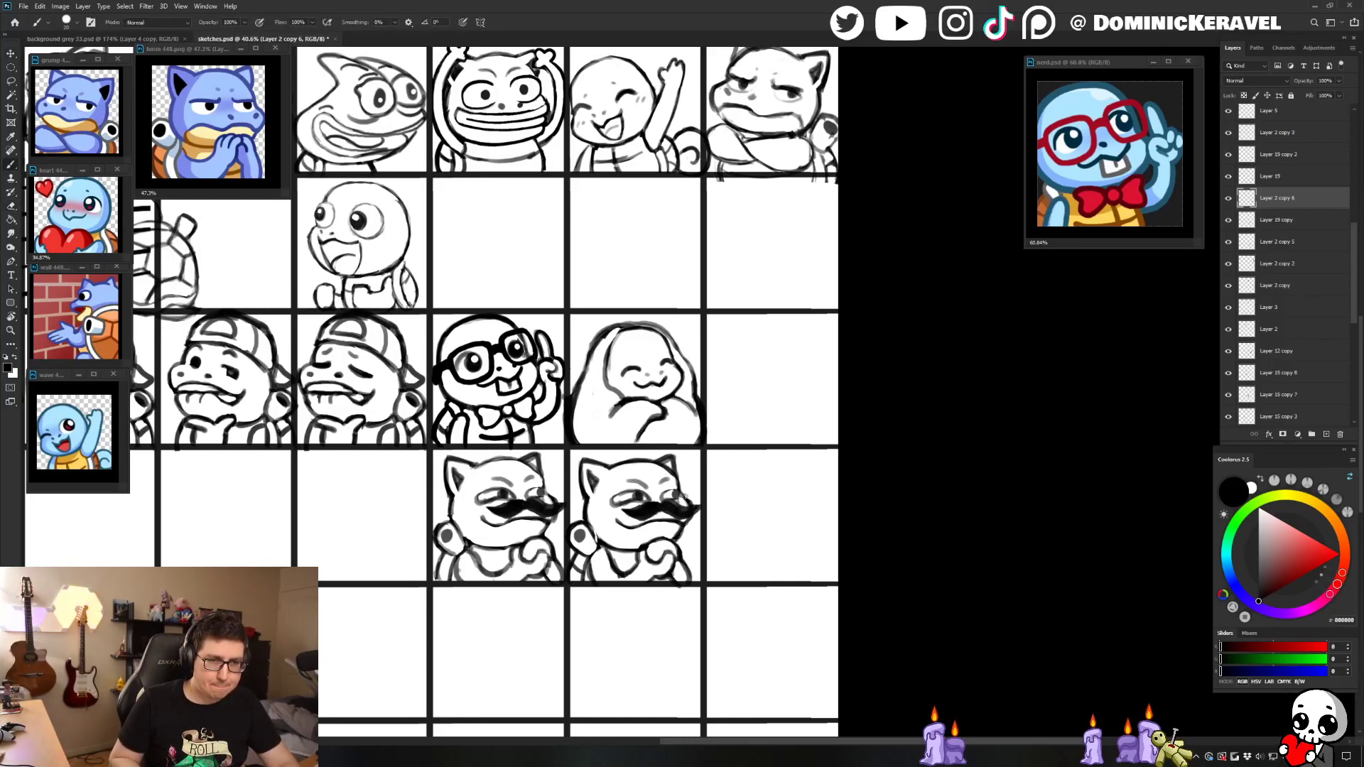
key("e")
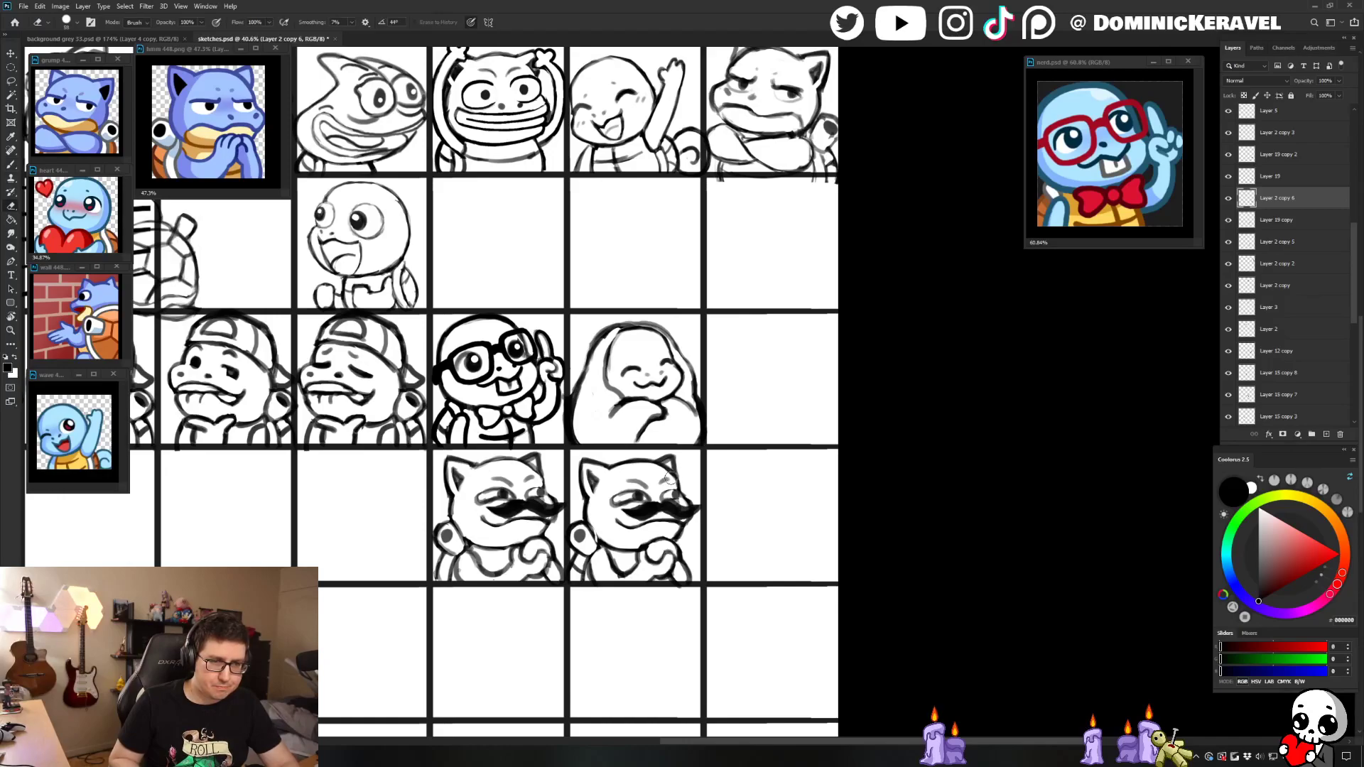
key("v")
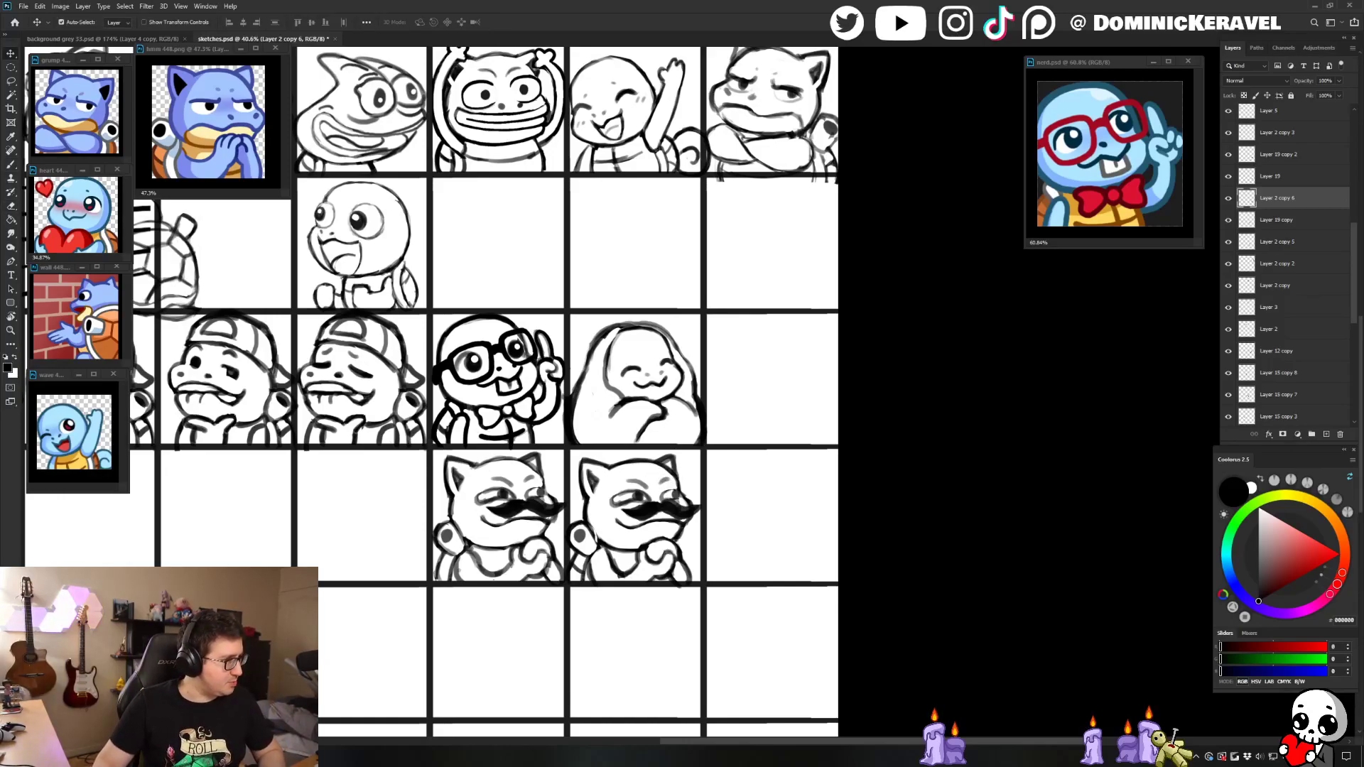
left_click_drag(0, 42, 332, 6)
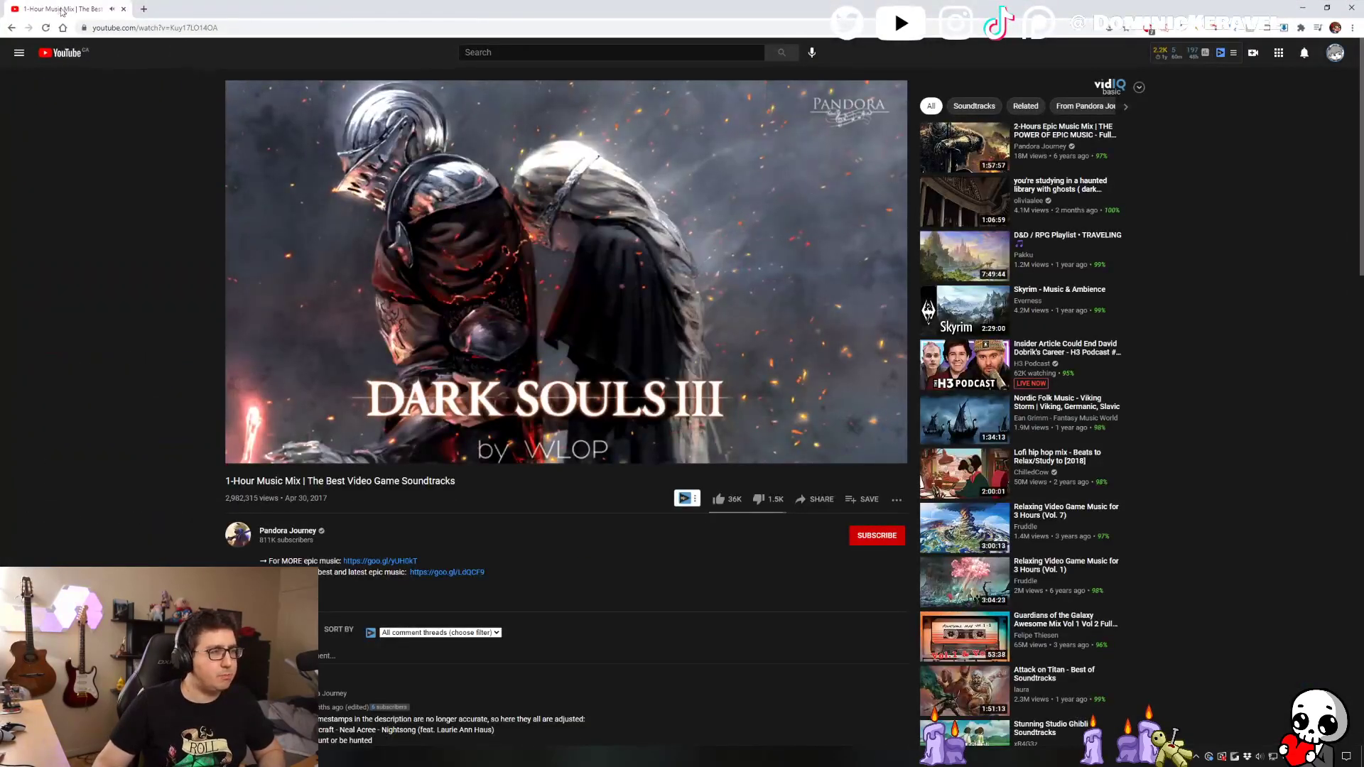
left_click_drag(61, 9, 0, 21)
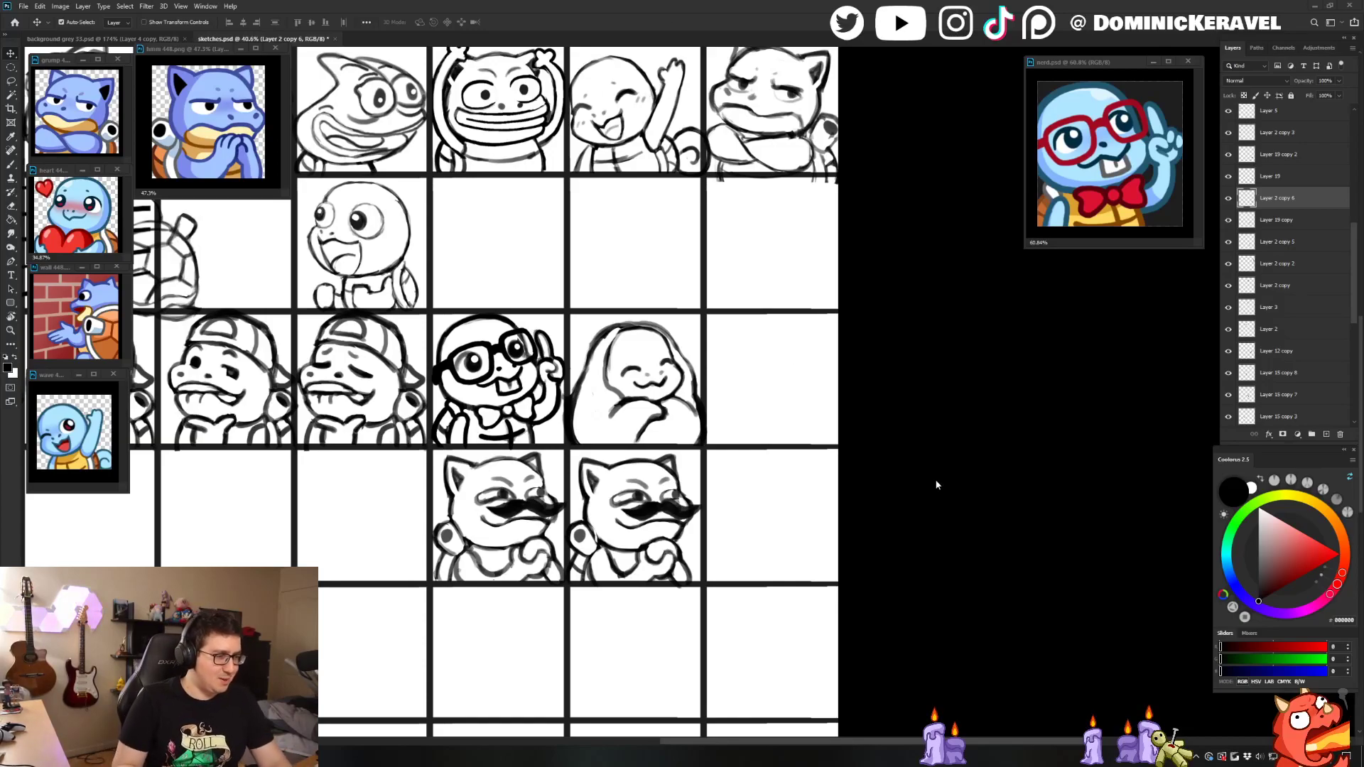
Step: Select the duplicated sketch's head layer and clean up the lines around the far eye and cheek beside the moustache
scroll(682, 499, "up", 3)
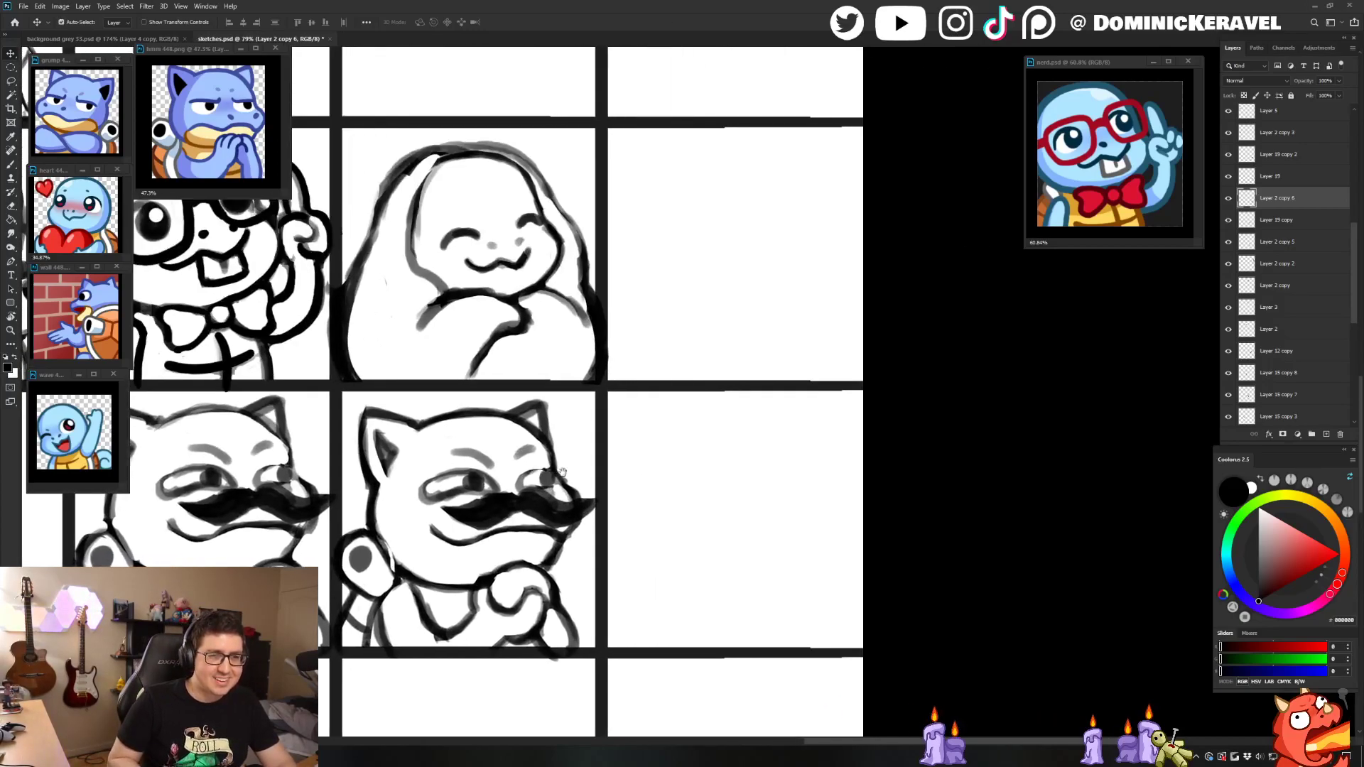
left_click(549, 475)
key("b")
mouse_move(534, 478)
left_mouse_down()
mouse_move(568, 477)
mouse_move(565, 495)
left_mouse_up()
key("e")
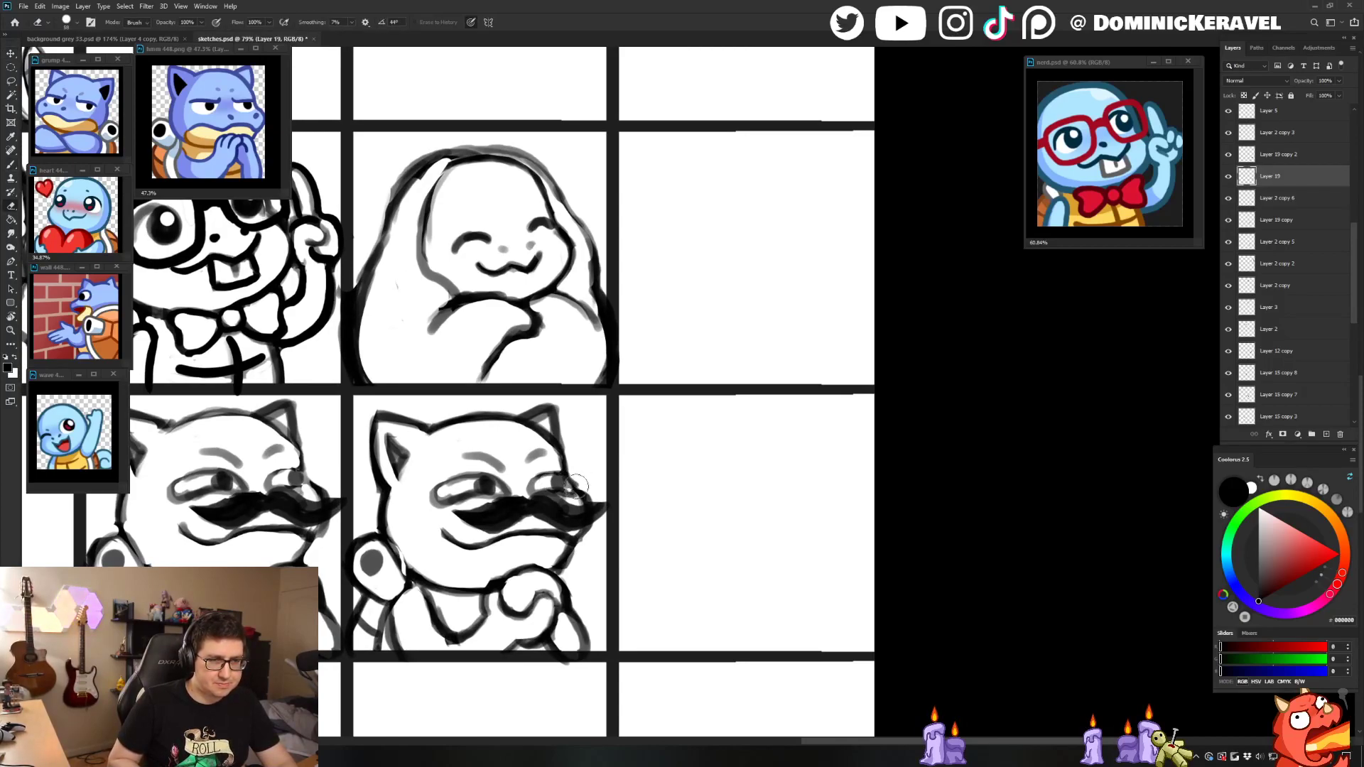
key("v")
scroll(988, 533, "down", 5)
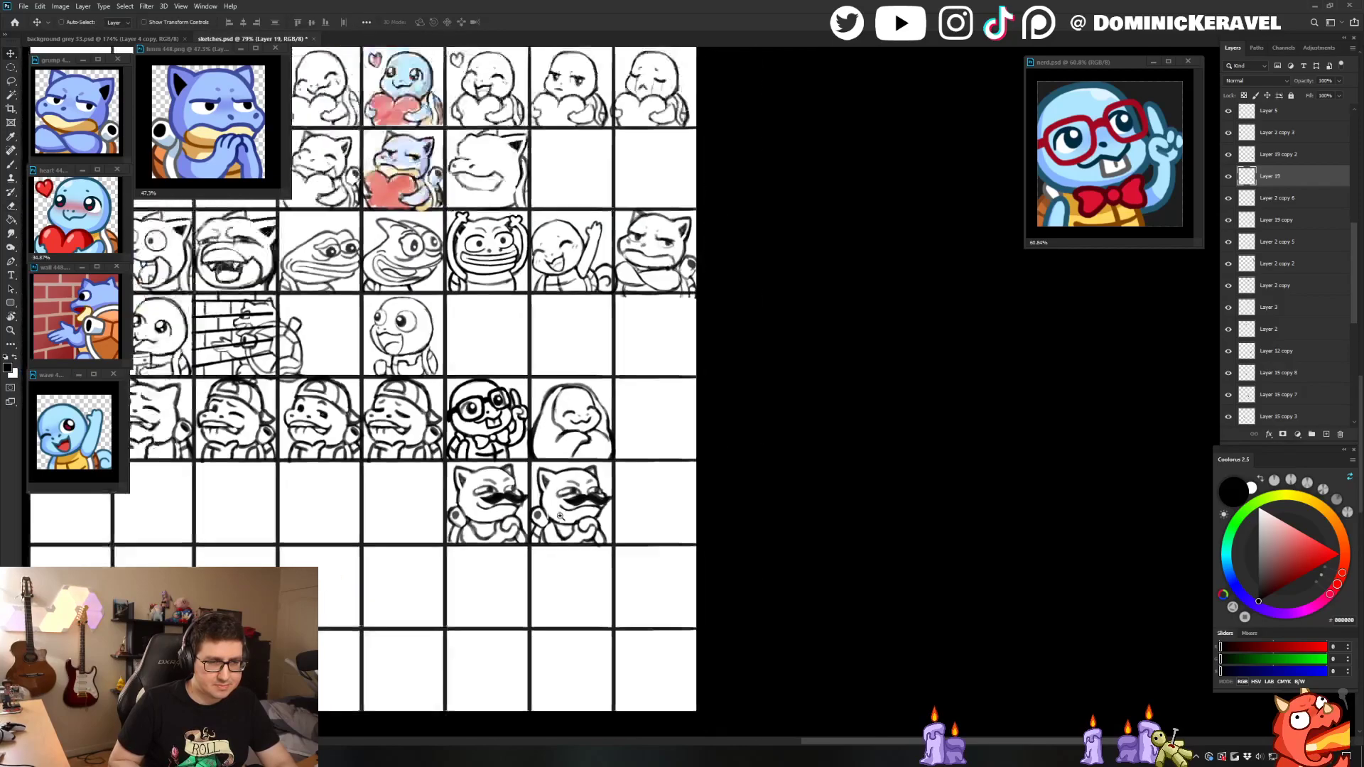
scroll(935, 563, "up", 4)
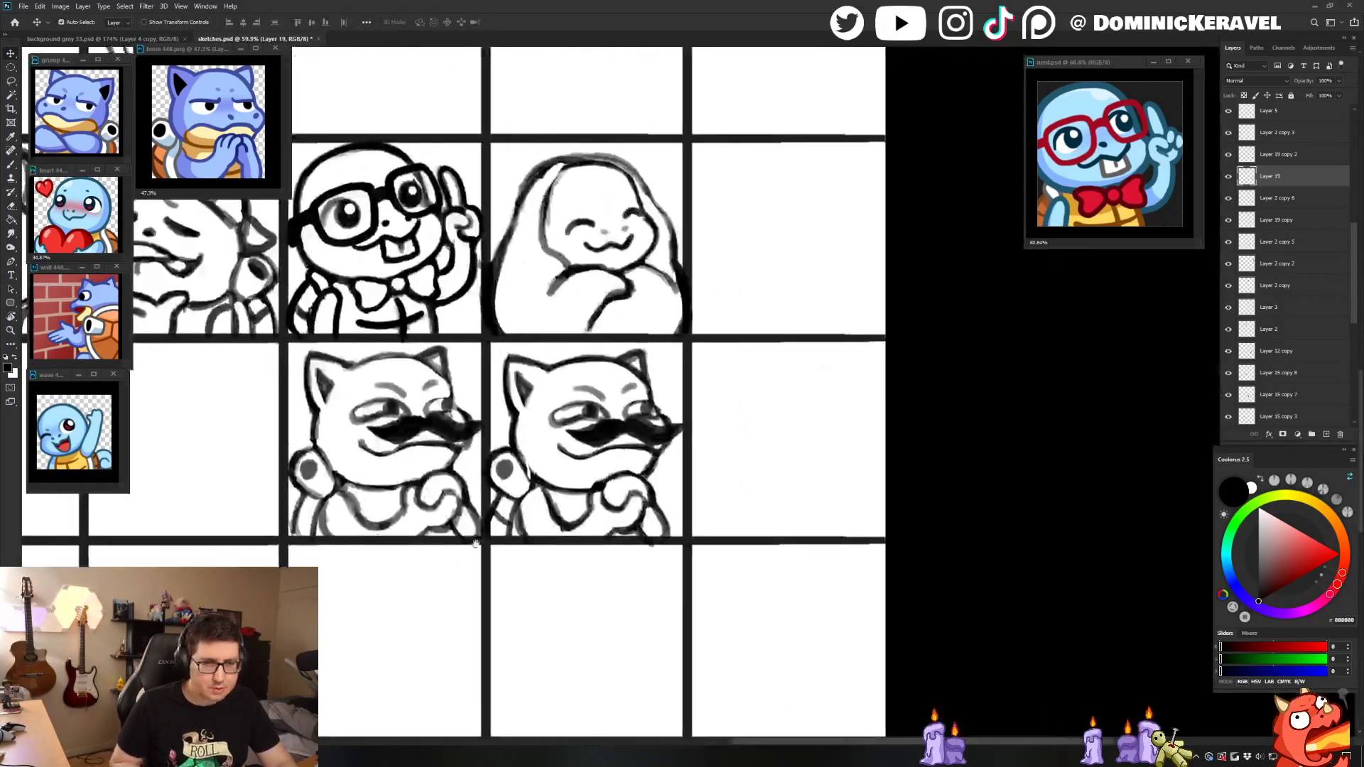
Step: Select the duplicated sketch's body layer and clean up the collar, clasped hand and arm lines below the chin
left_click(568, 497)
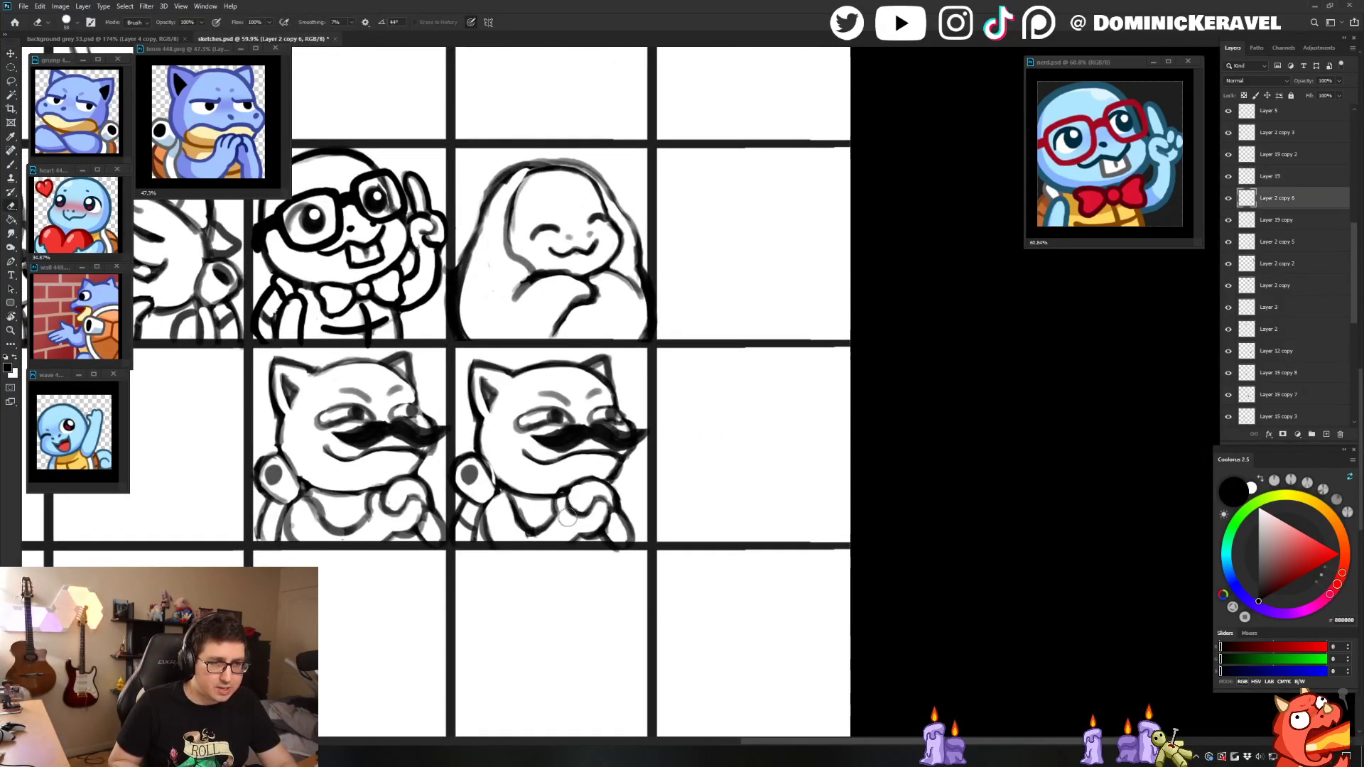
left_click(553, 501)
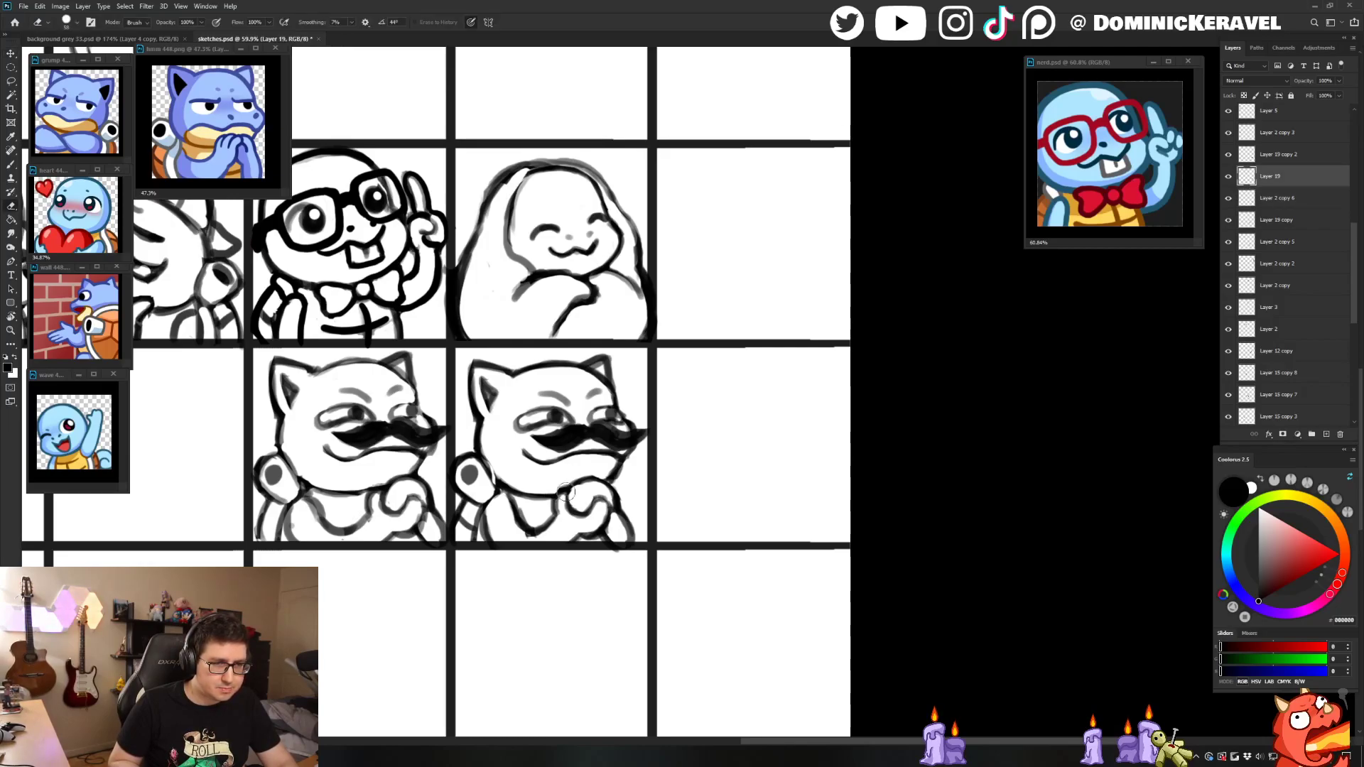
left_click(572, 495)
key("e")
key("b")
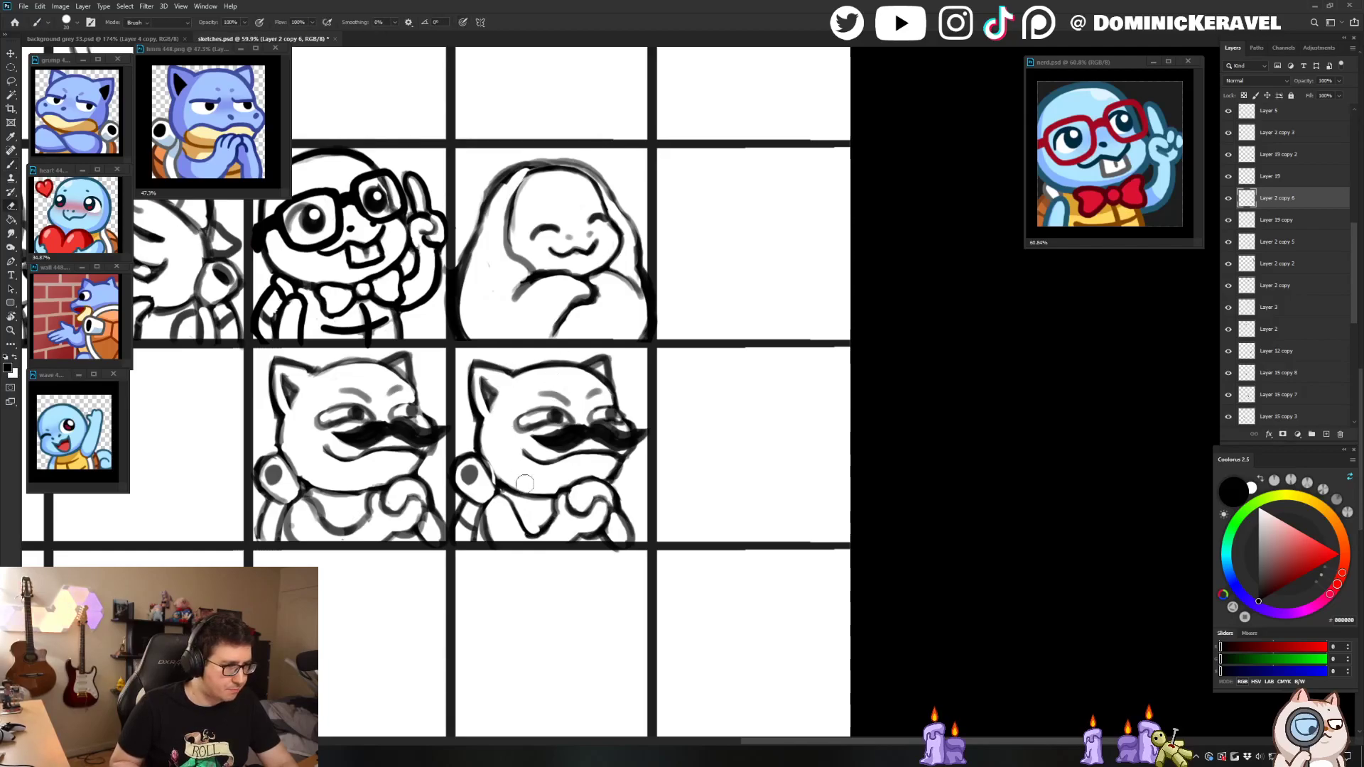
Step: Select the duplicated sketch's head layer and touch up the ear and head outline by painting and erasing
key("v")
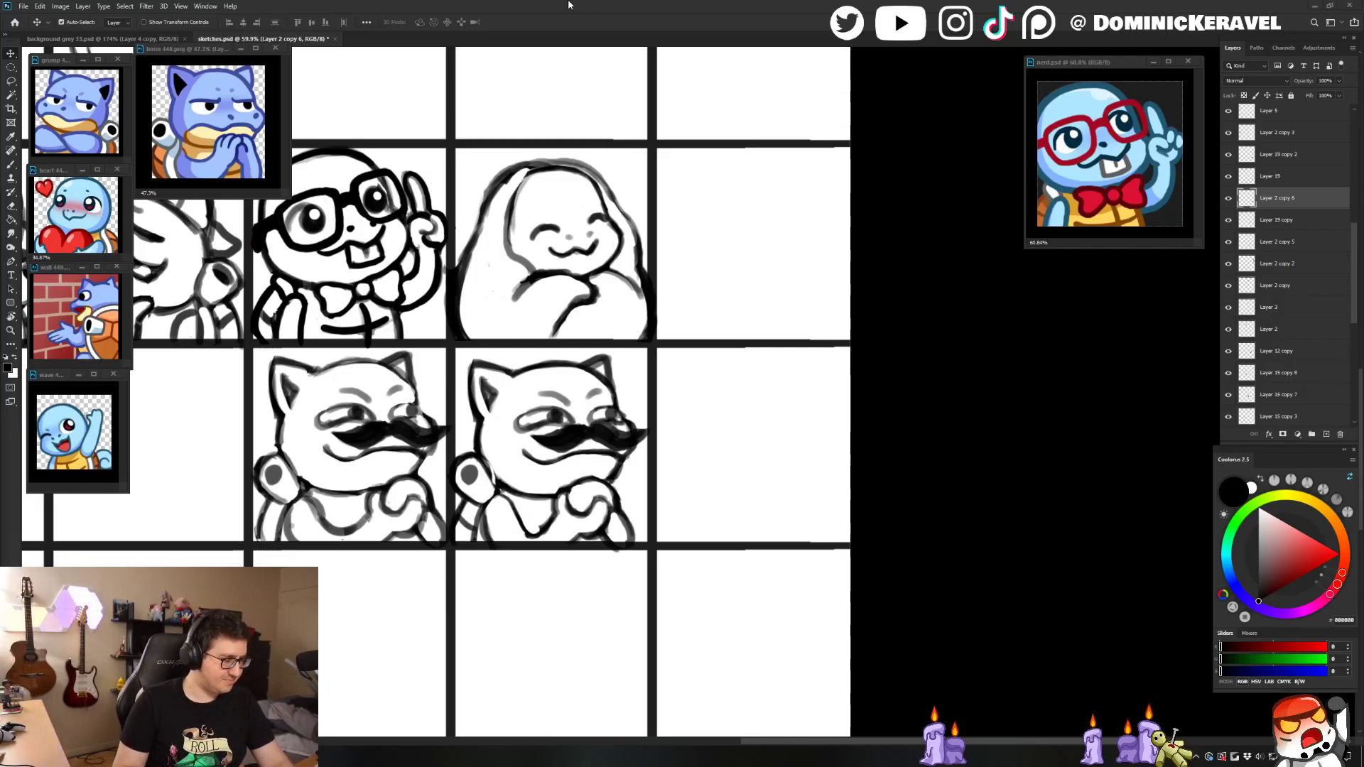
left_click(581, 369)
left_click_drag(581, 369, 468, 397)
key("b")
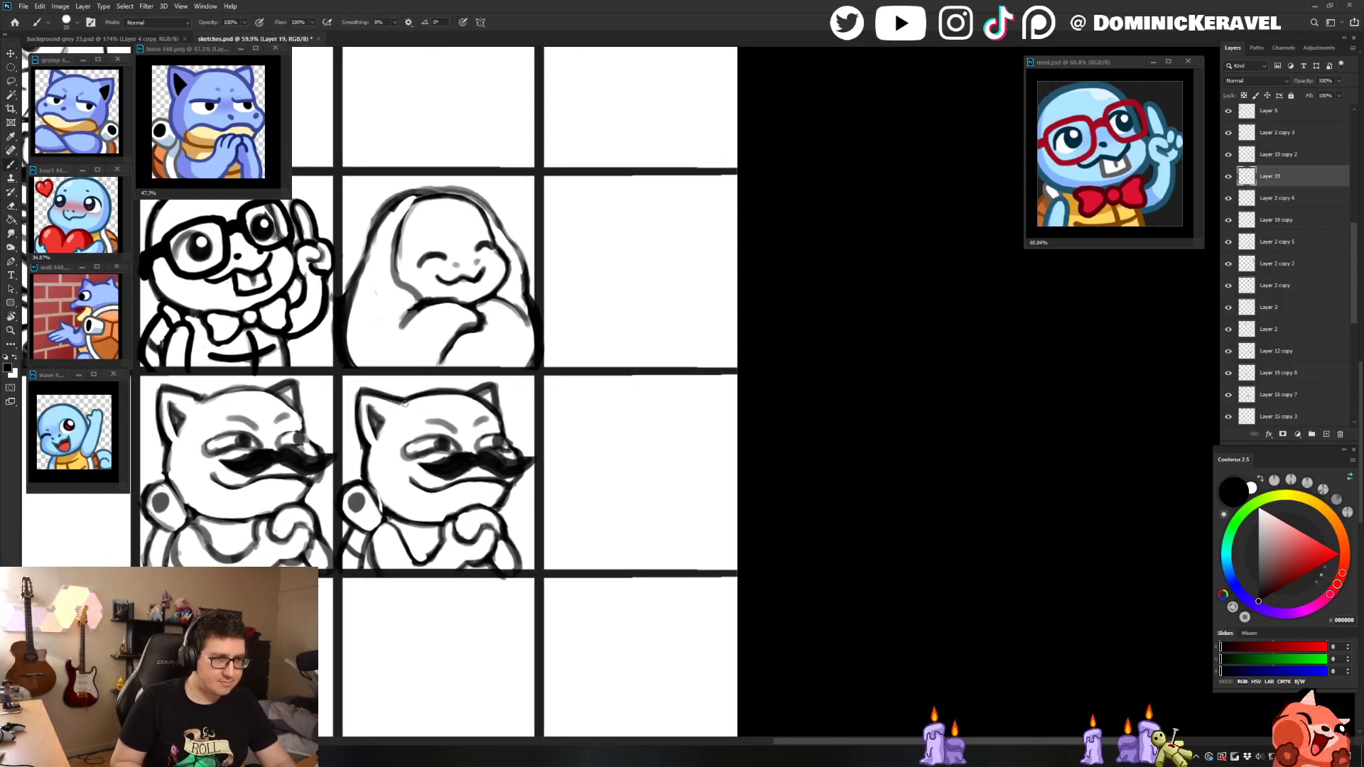
key("e")
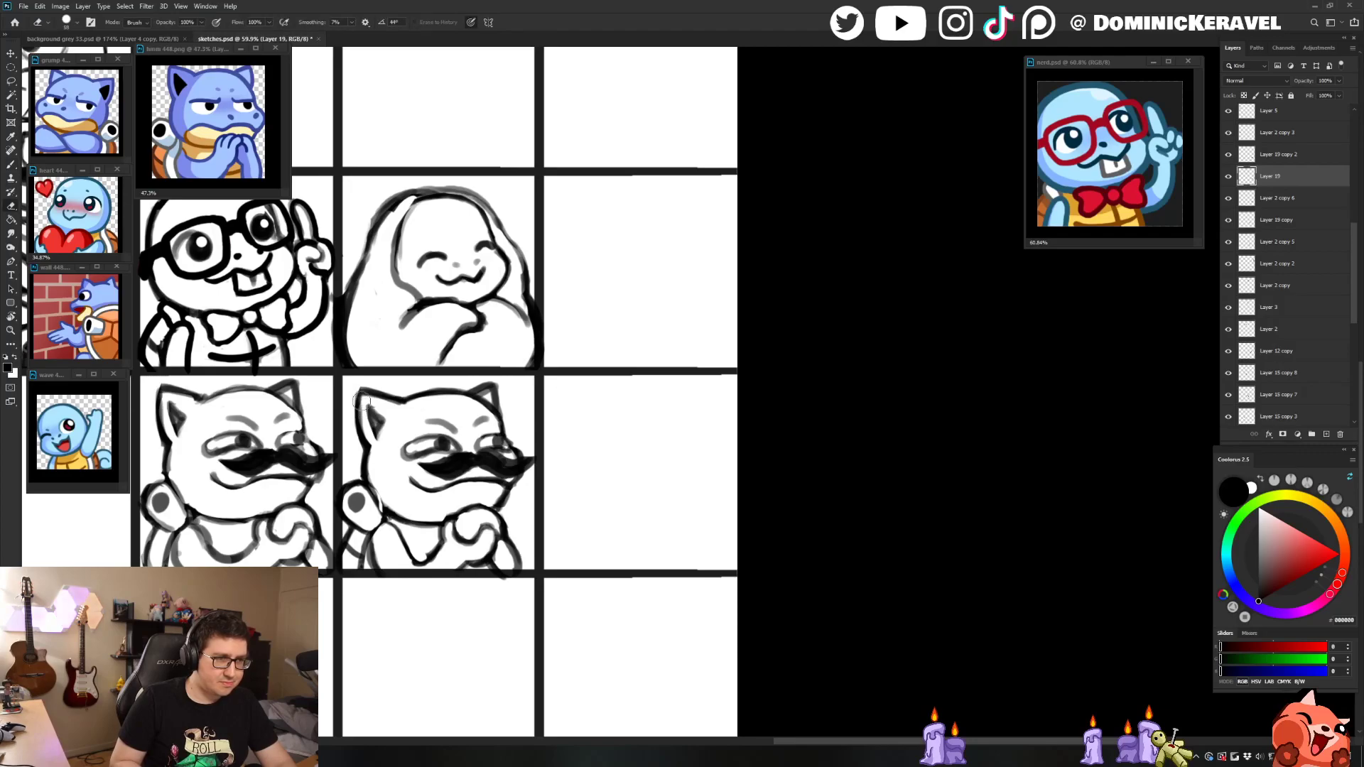
key("bracketleft")
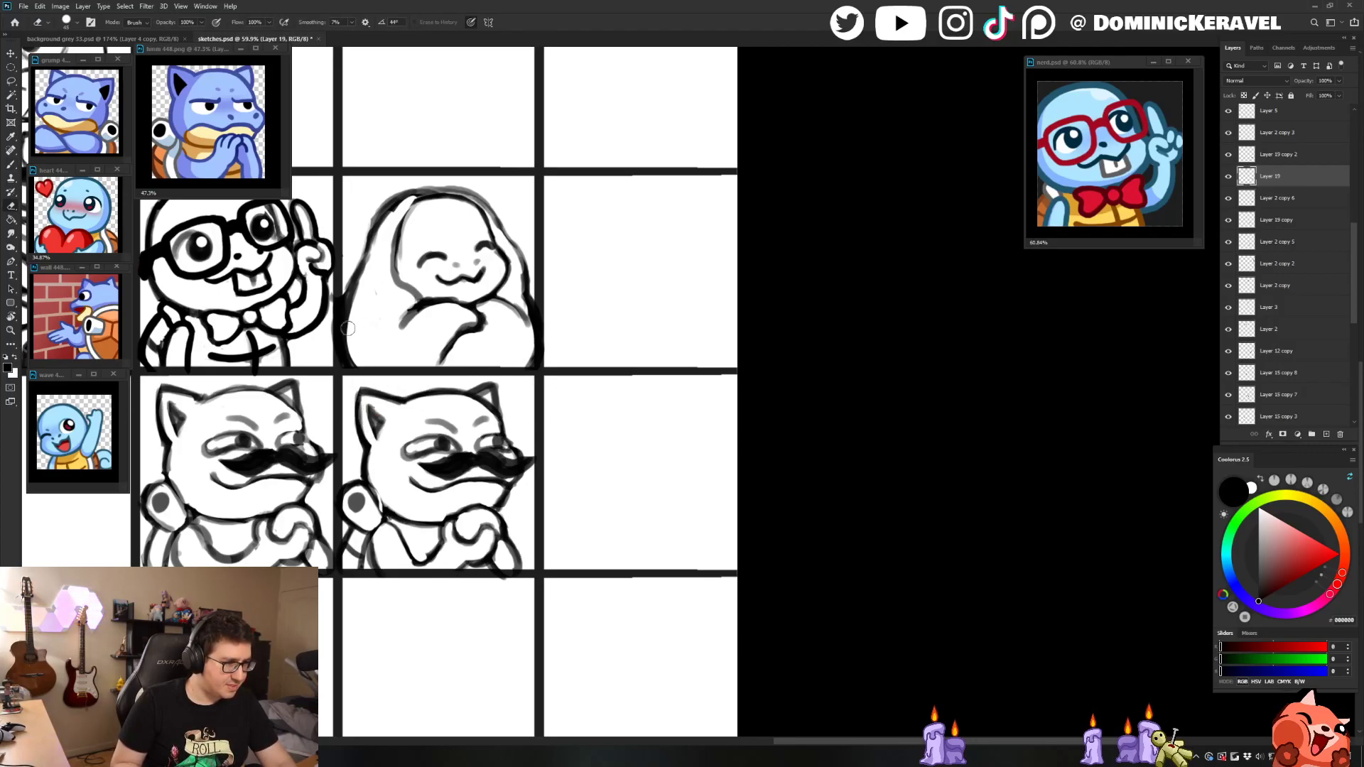
key("b")
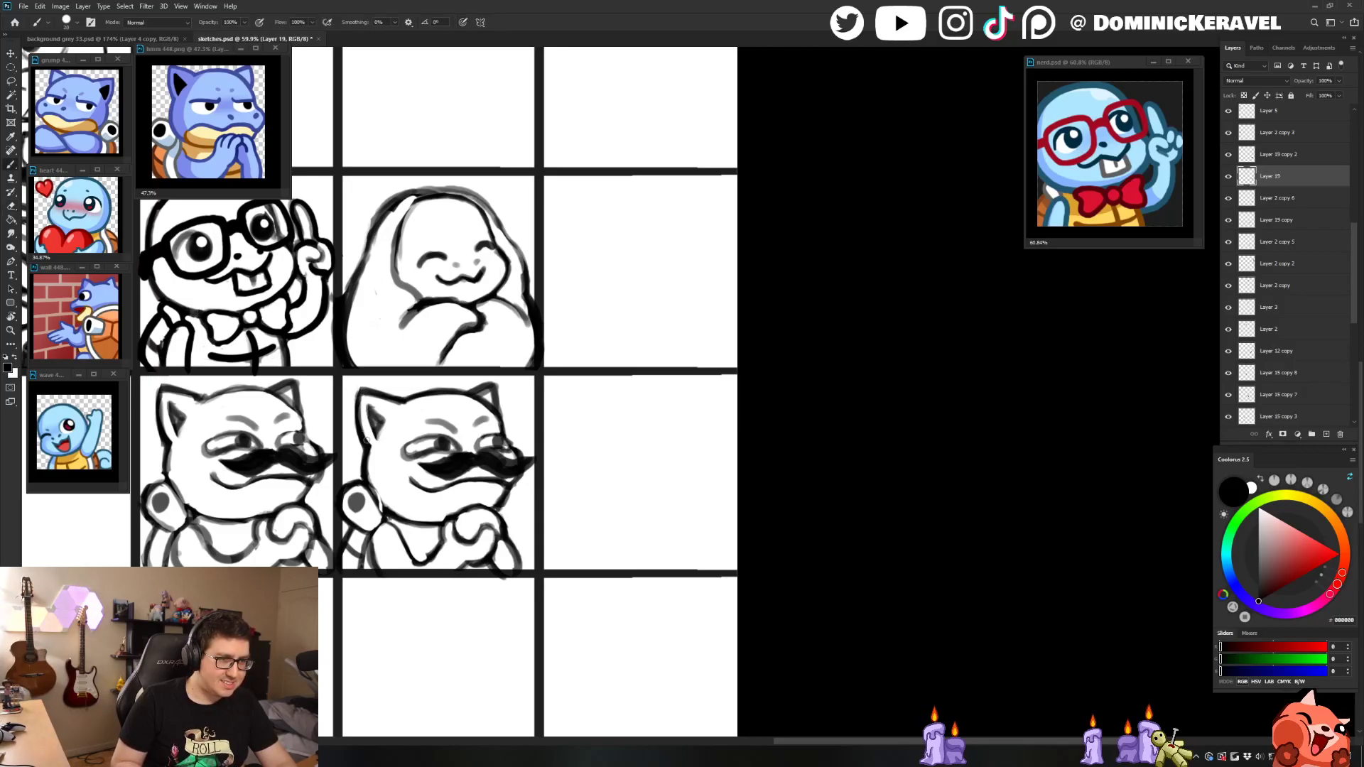
key("v")
key("b")
key("e")
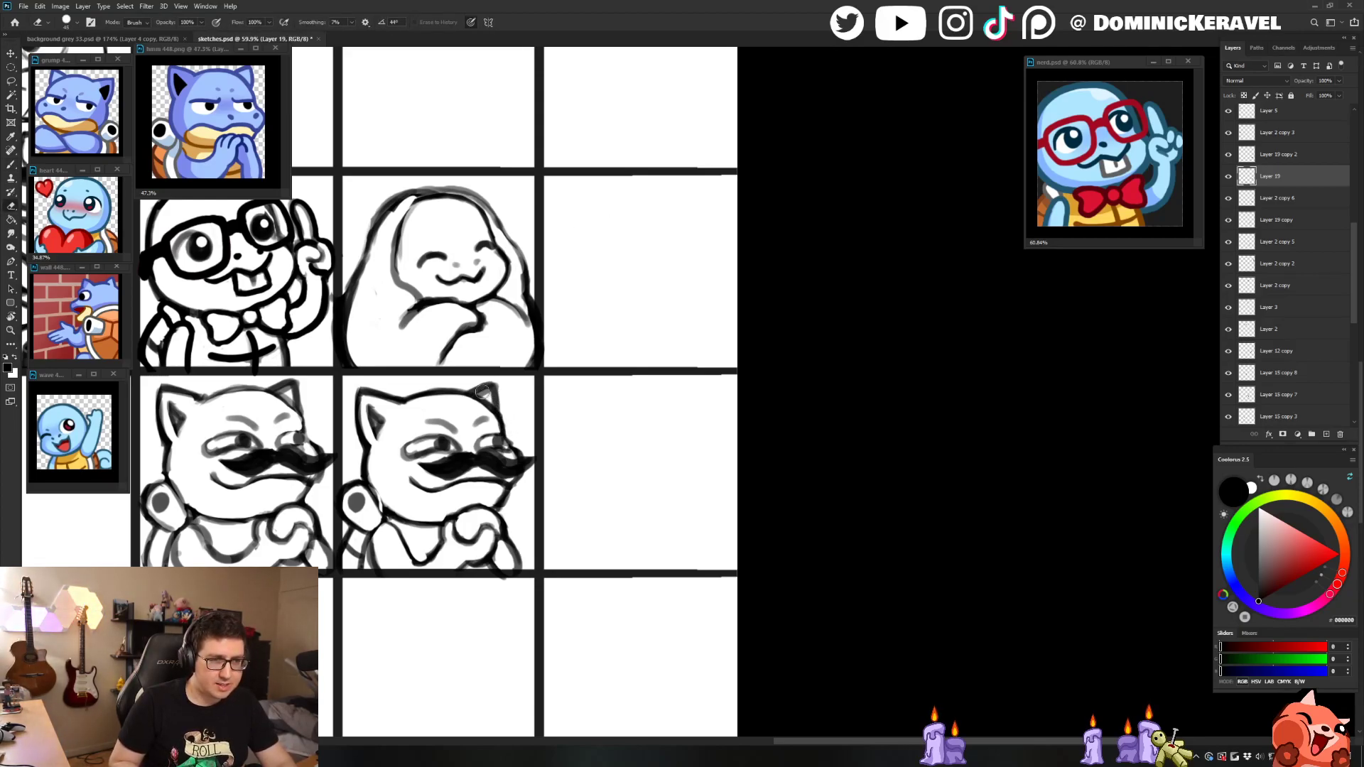
key("b")
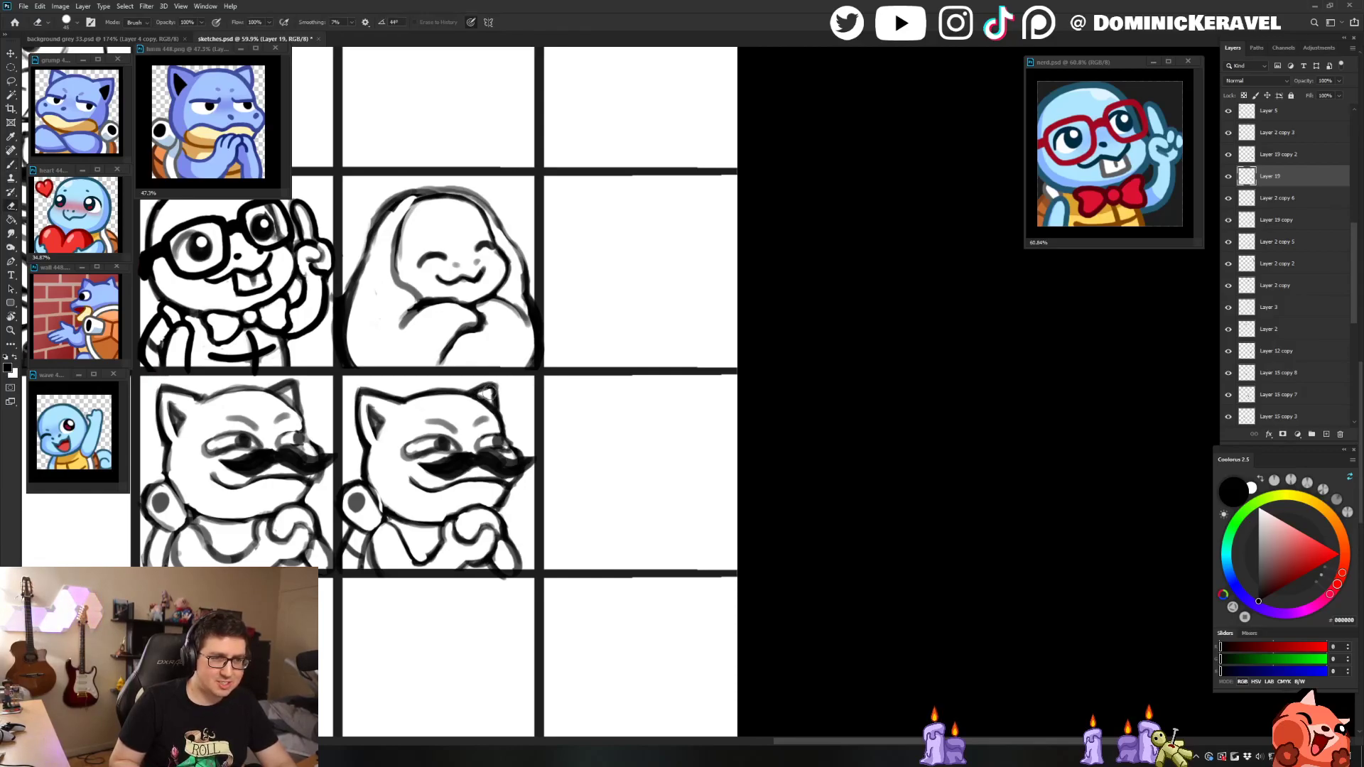
key("v")
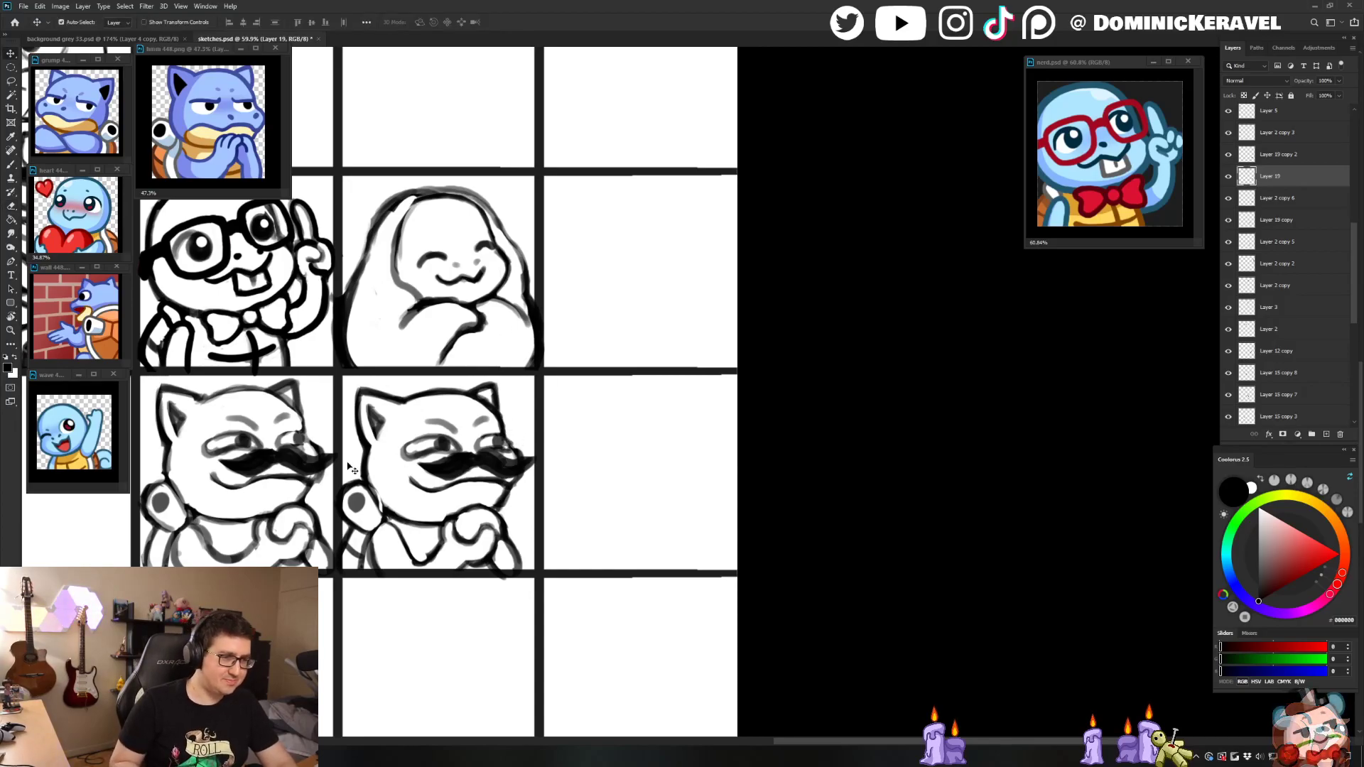
key("b")
key("e")
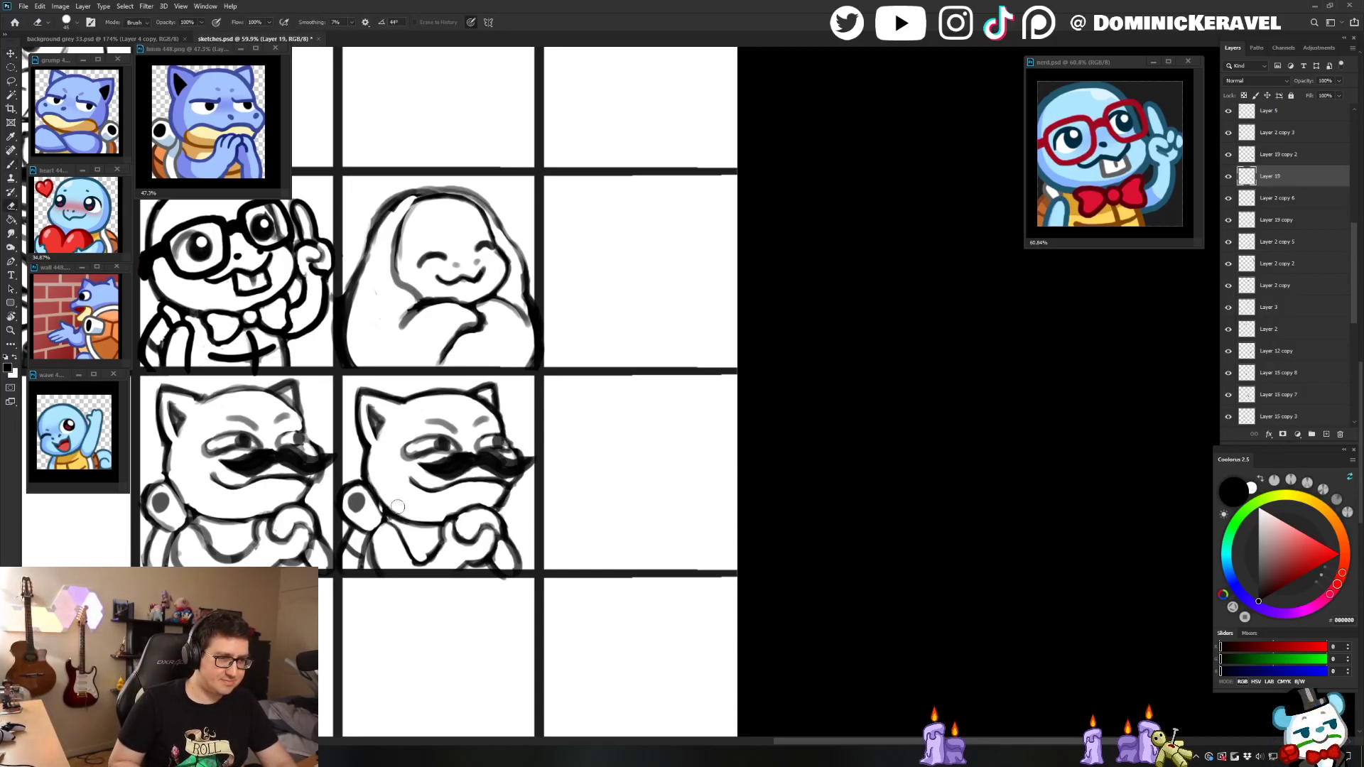
key("b")
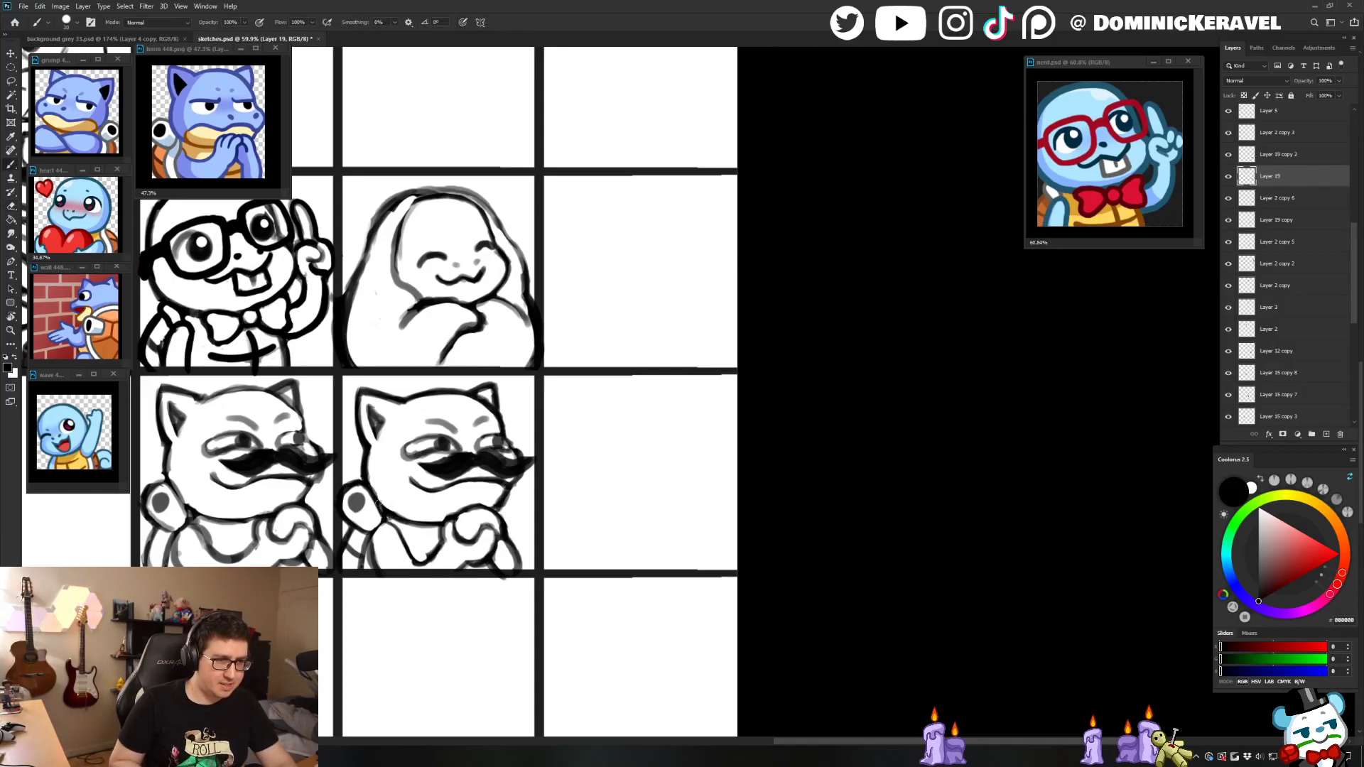
Step: Bring the browser window with the video game music mix over the canvas, check it, and move it off the screen
key("v")
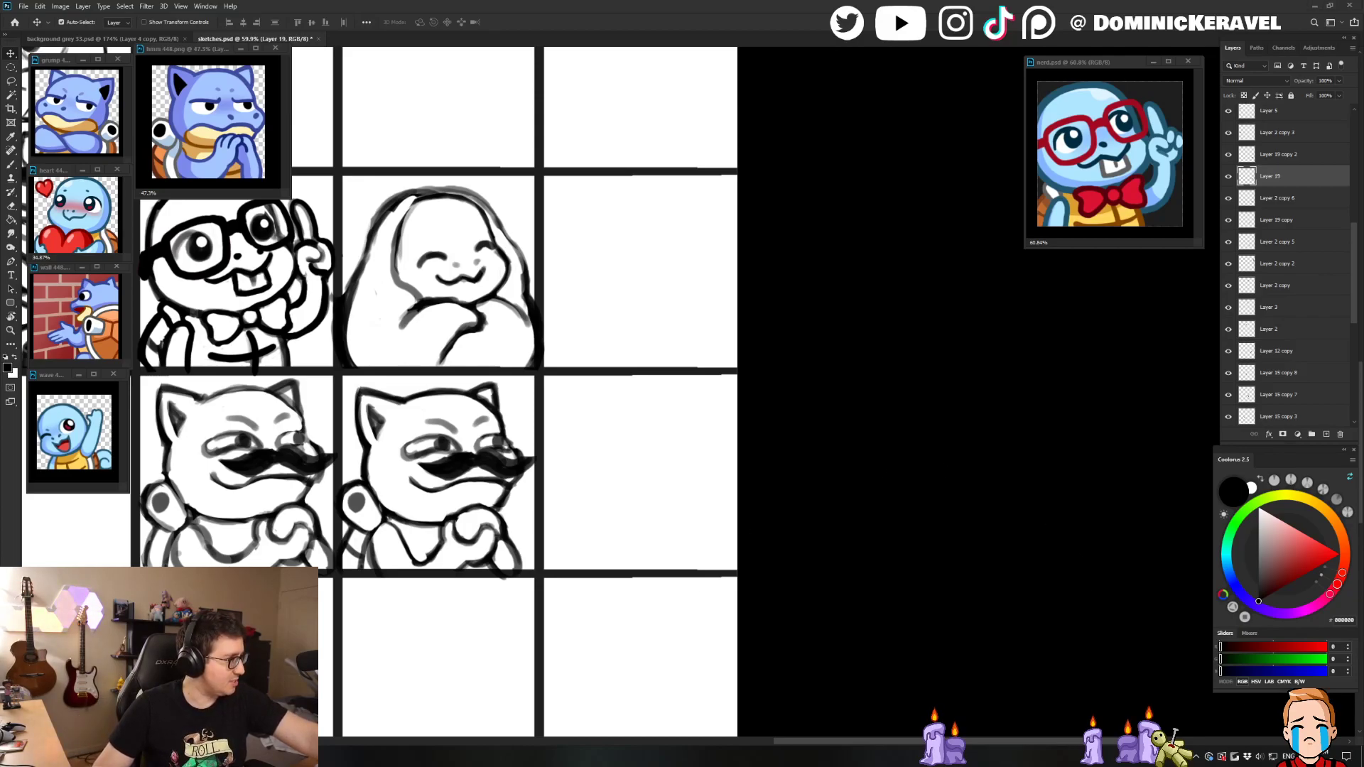
left_click_drag(0, 316, 735, 149)
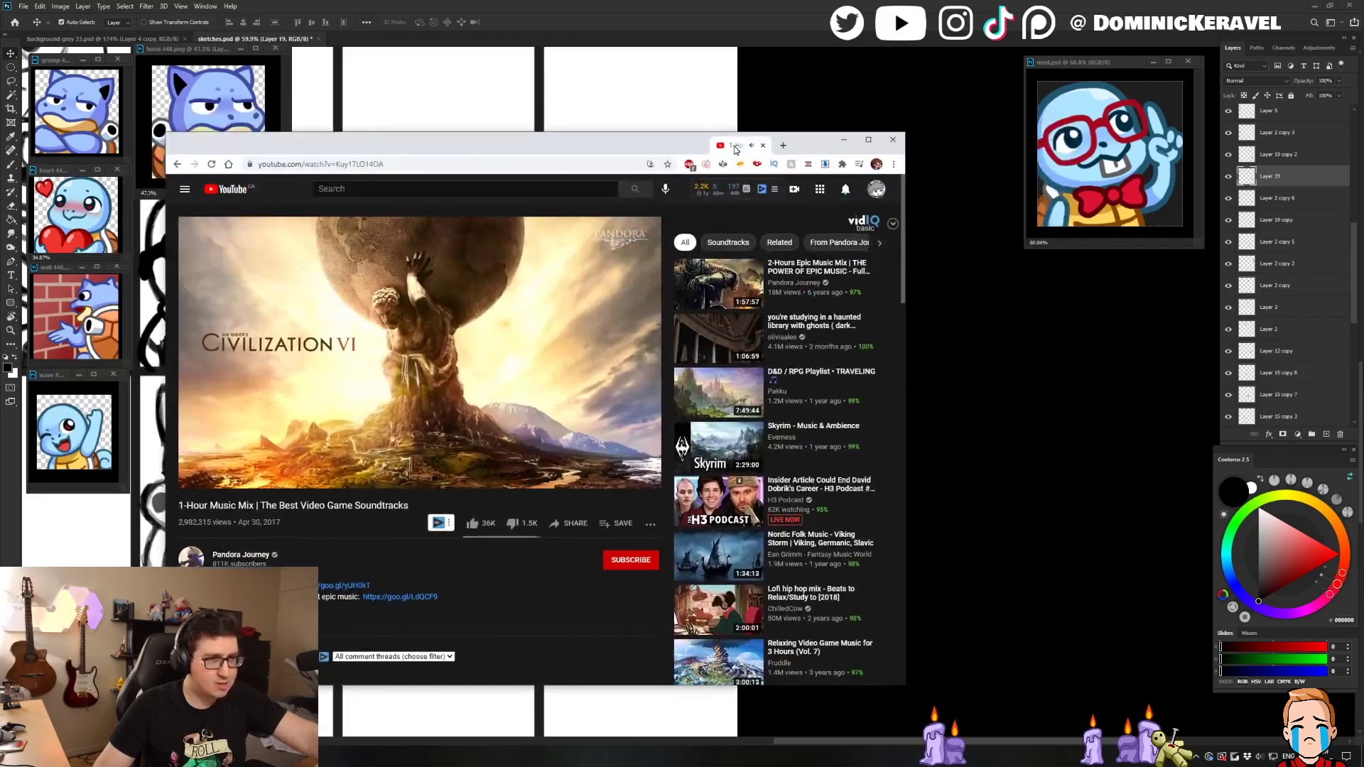
mouse_move(736, 149)
left_mouse_down()
mouse_move(0, 238)
mouse_move(892, 222)
mouse_move(631, 137)
left_mouse_up()
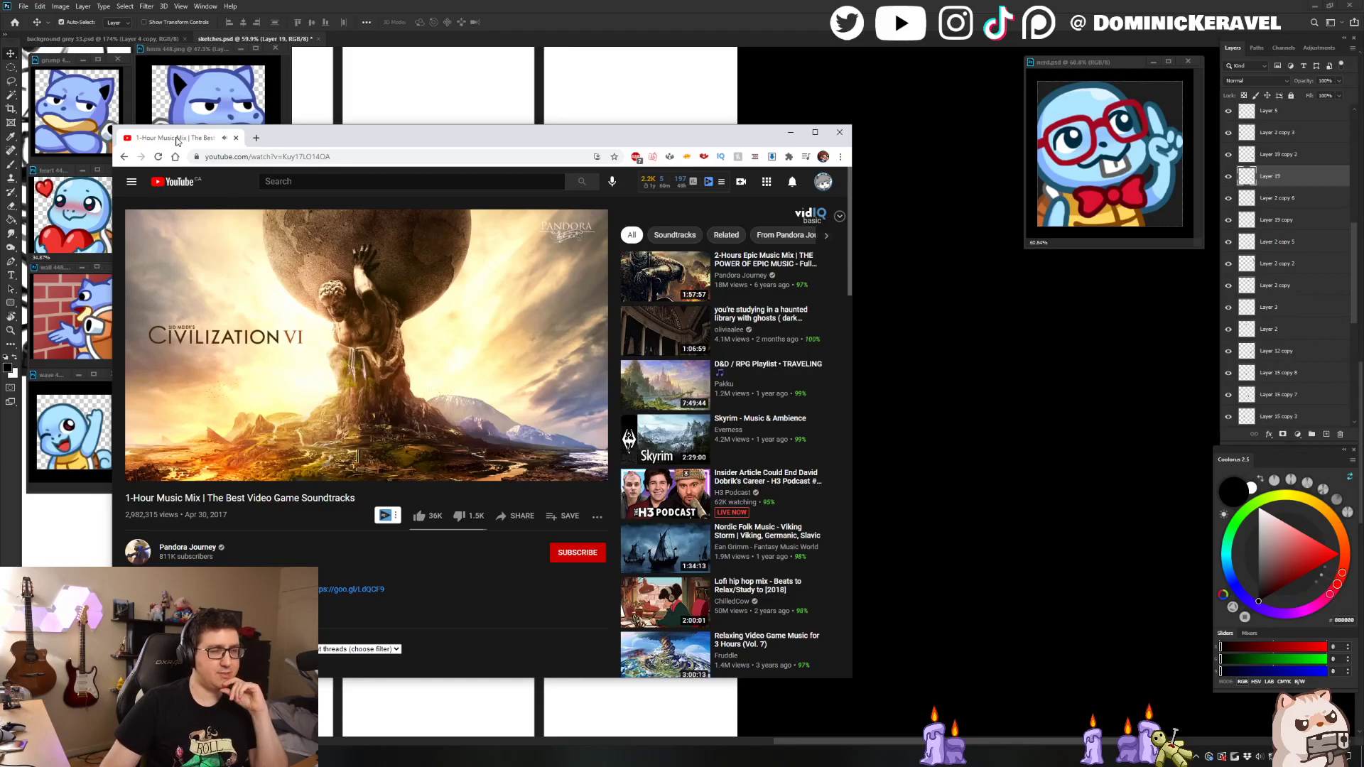
left_click_drag(177, 140, 0, 441)
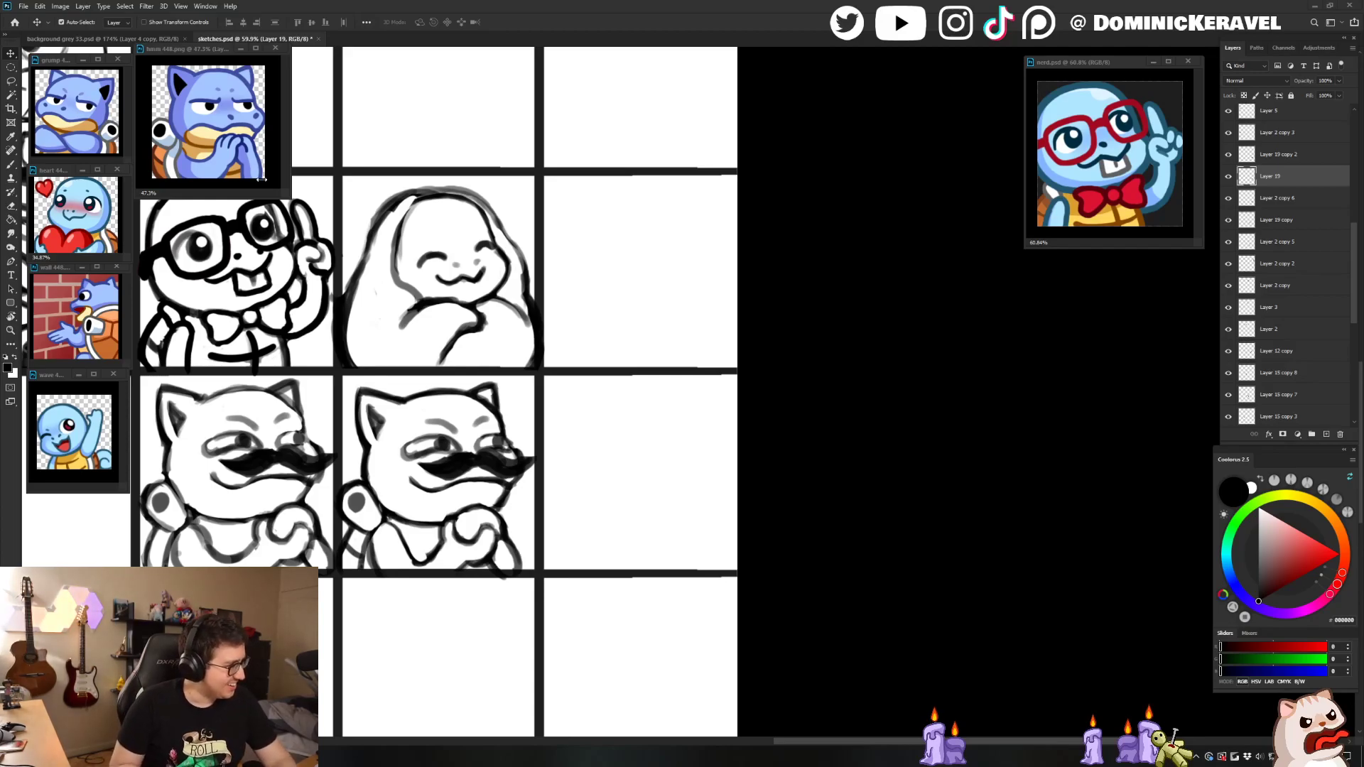
Step: Touch up the top of the duplicated moustached sketch's head outline between the ears by painting and erasing
left_click_drag(474, 397, 533, 384)
key("b")
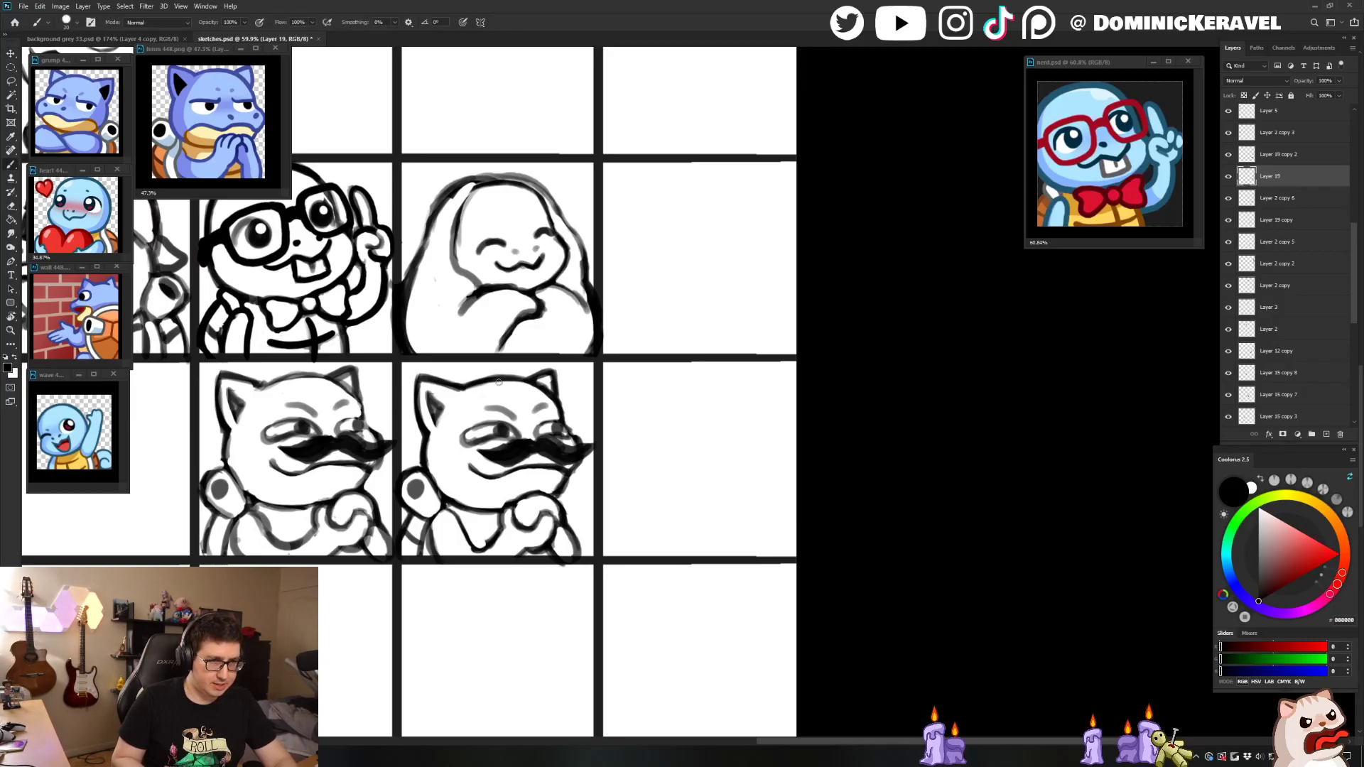
key("e")
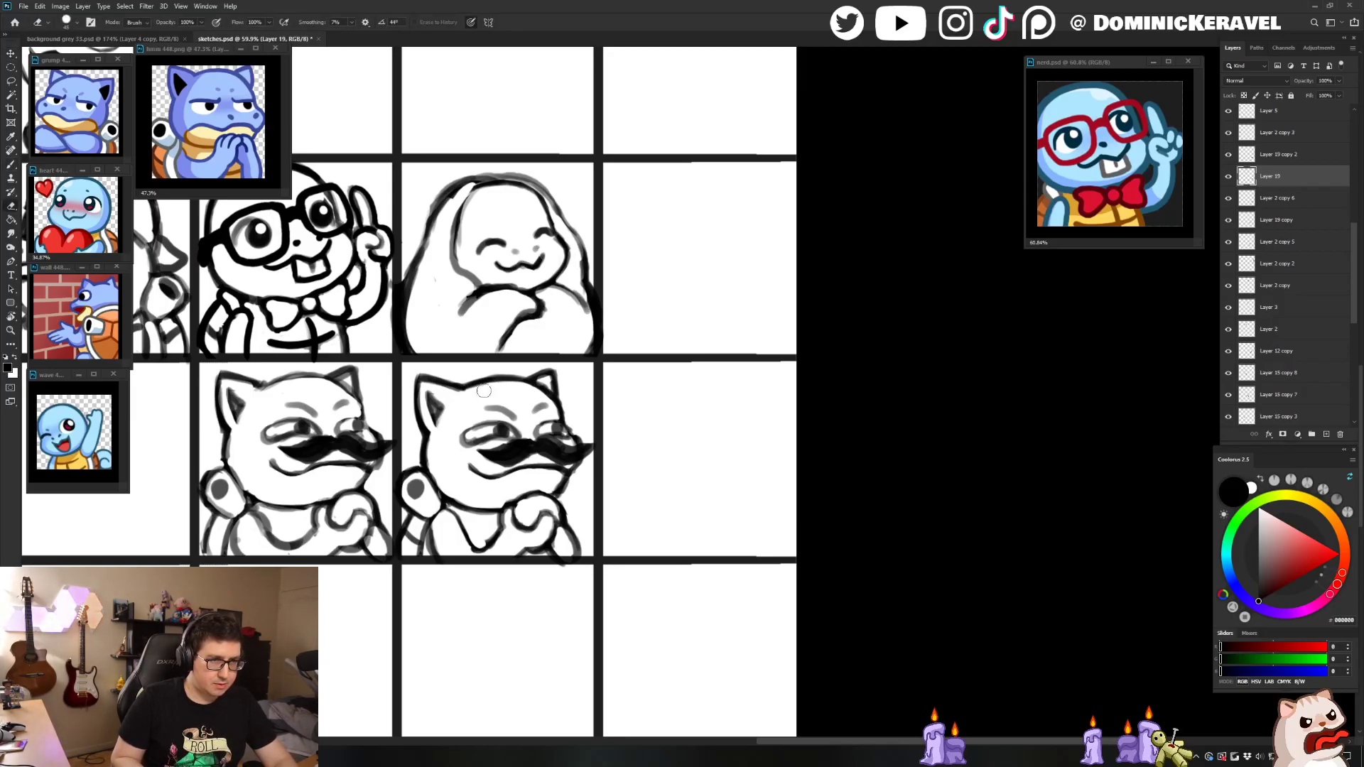
key("v")
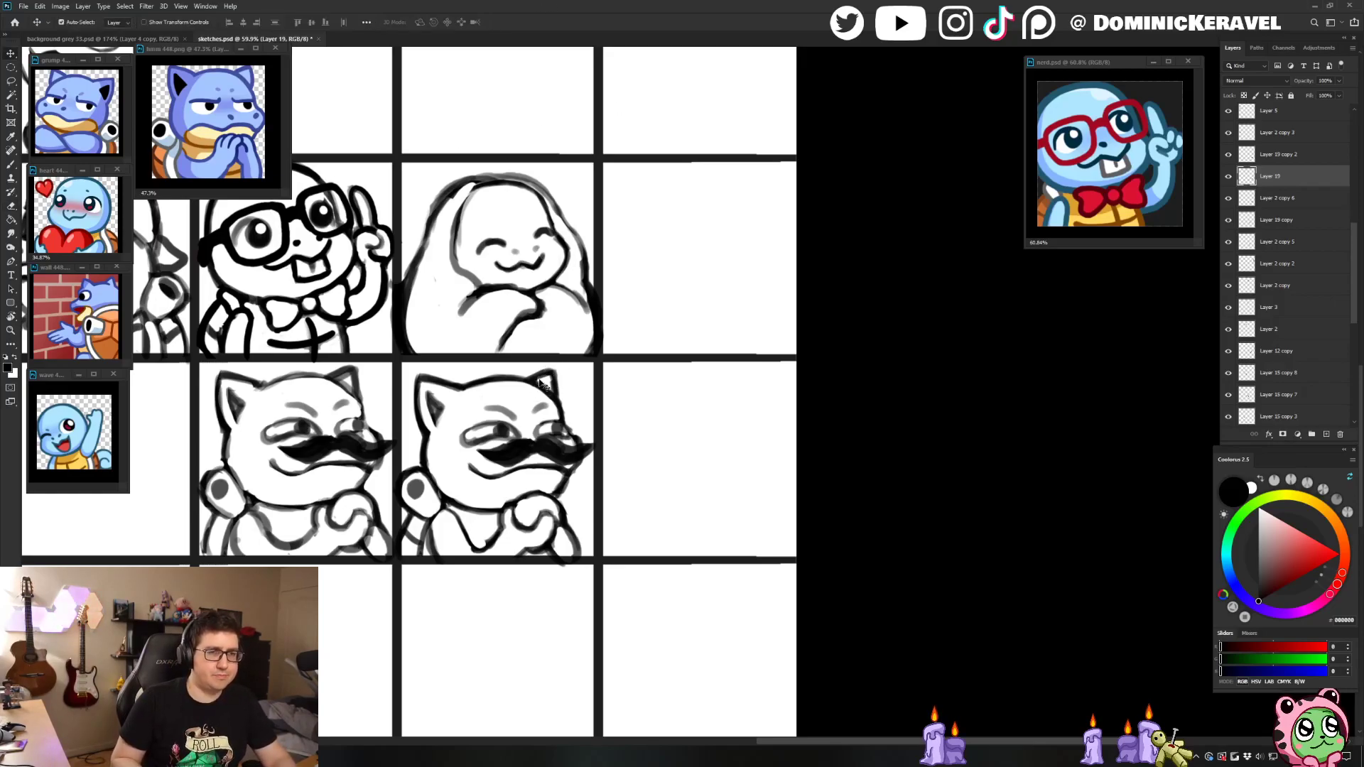
key("b")
key("e")
key("b")
left_click(828, 369, "alt")
key("e")
left_click_drag(467, 373, 486, 373)
key("v")
left_click_drag(442, 329, 486, 285)
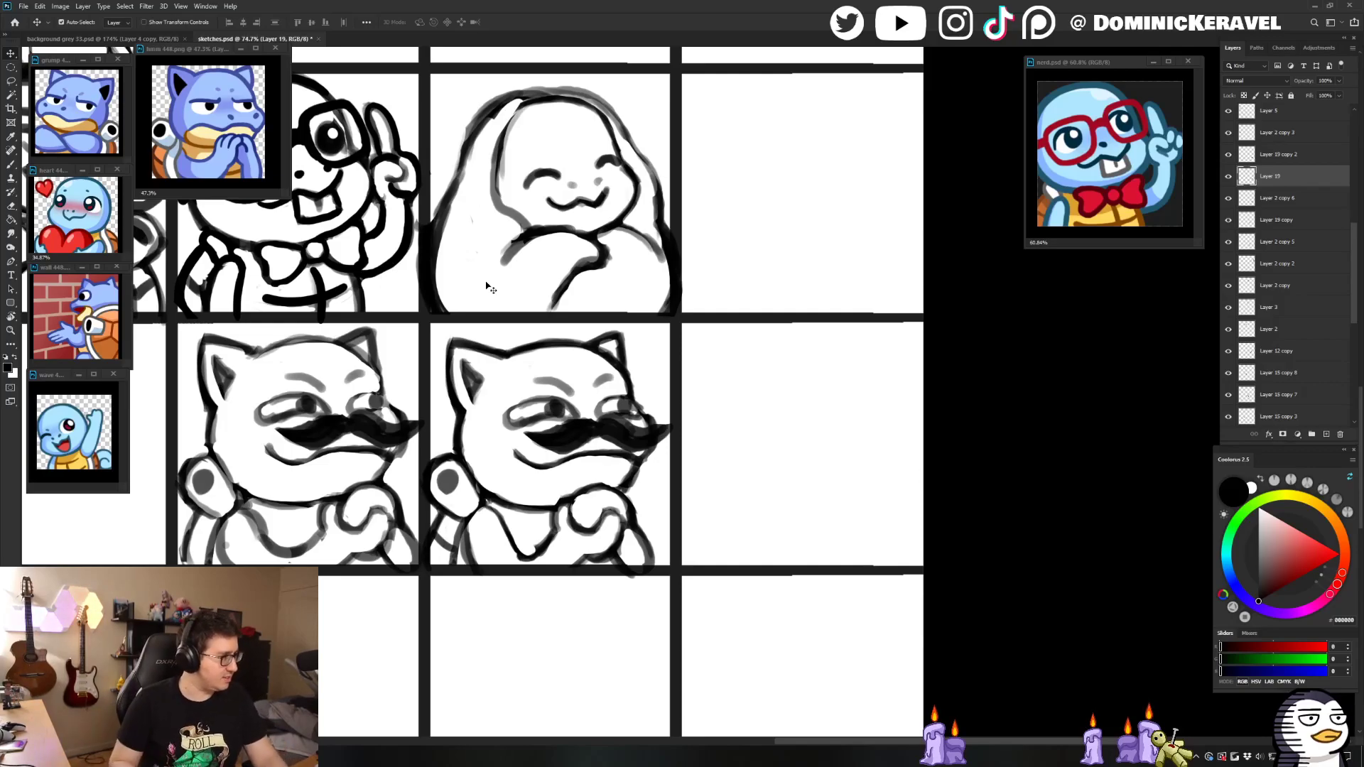
Step: Check the body layer and return to the head layer while touching up the duplicated sketch's cheek line beside the far eye
key("e")
key("b")
key("e")
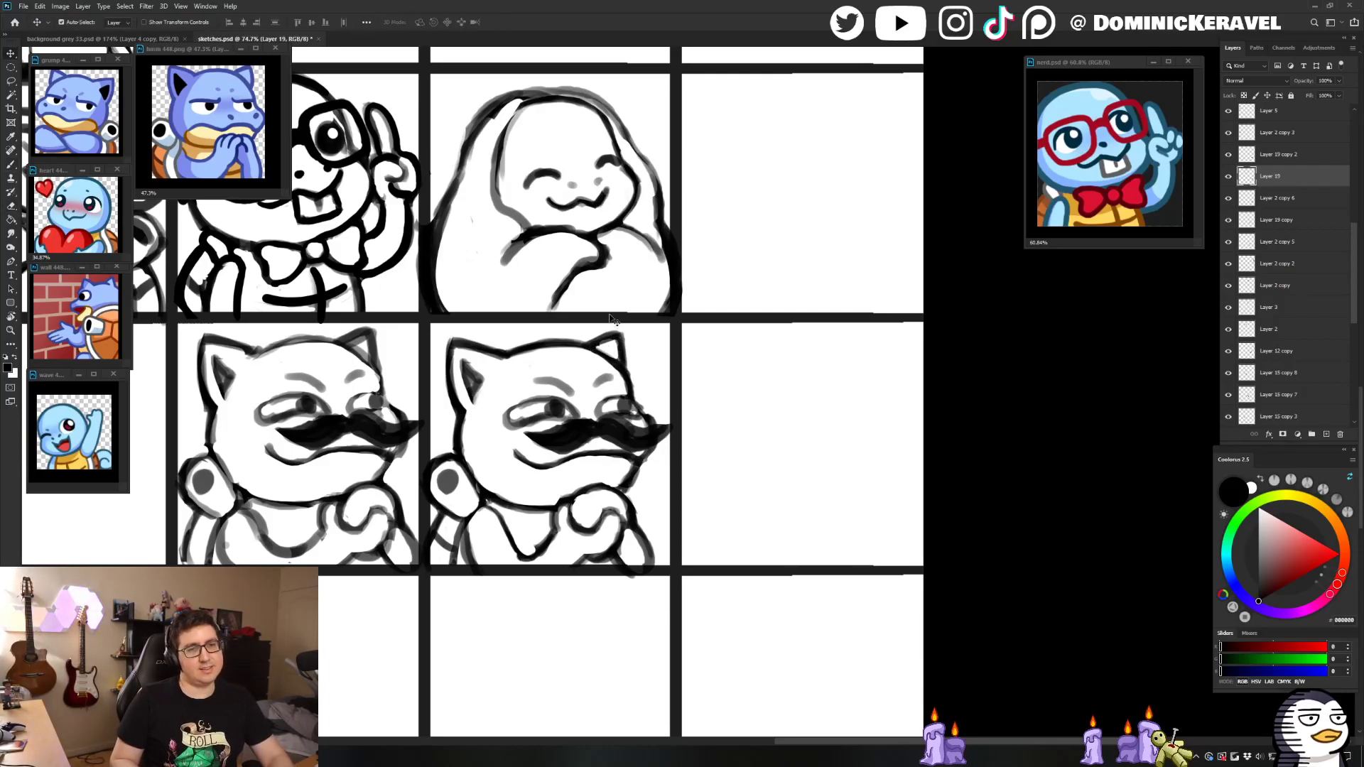
key("b")
key("e")
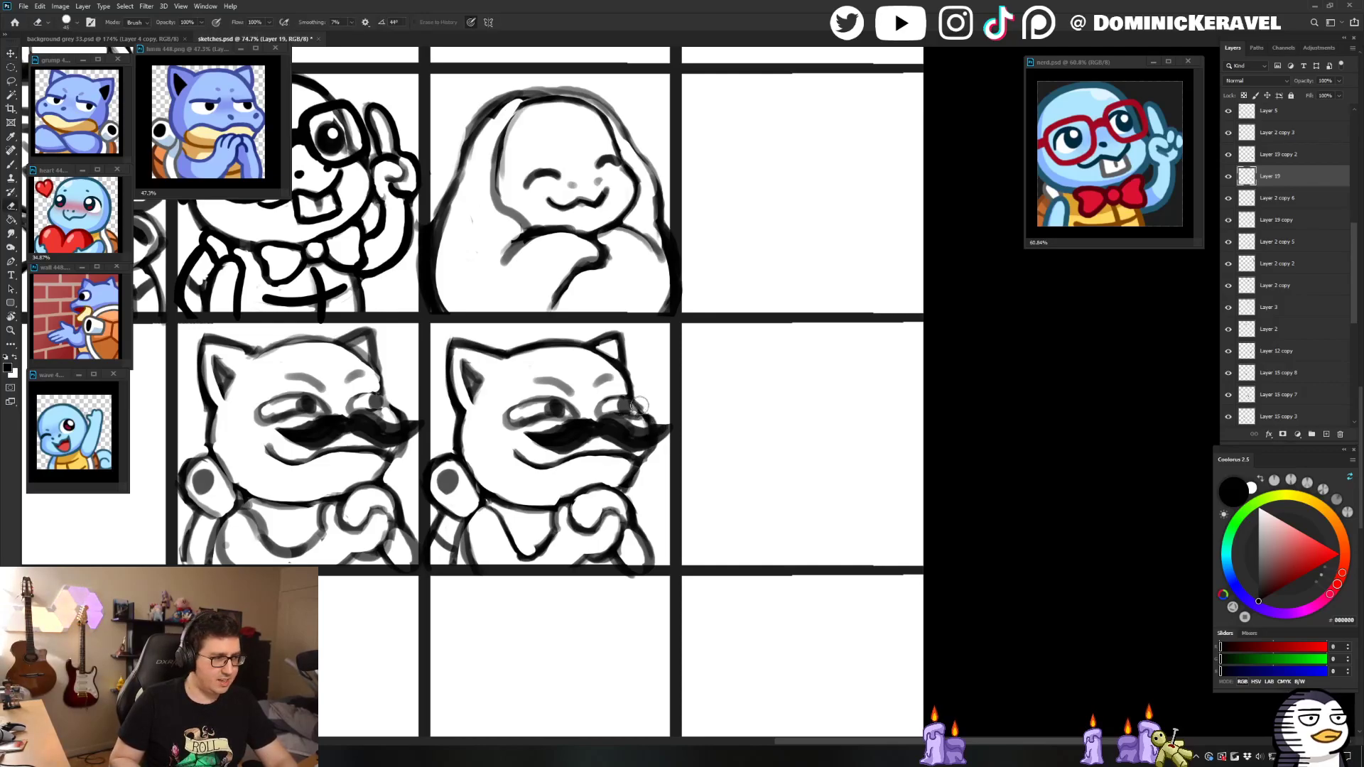
left_click(640, 405, "ctrl")
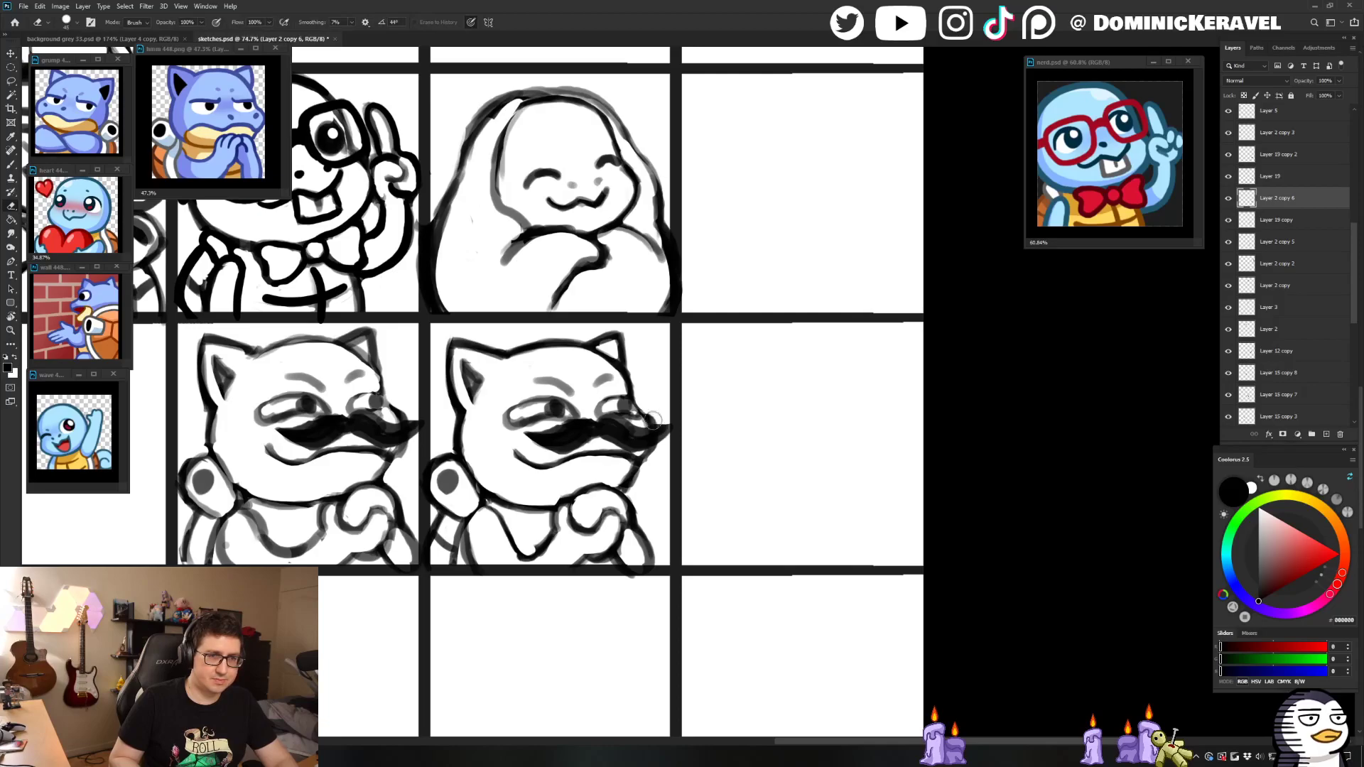
left_click(650, 417, "ctrl")
key("b")
key("v")
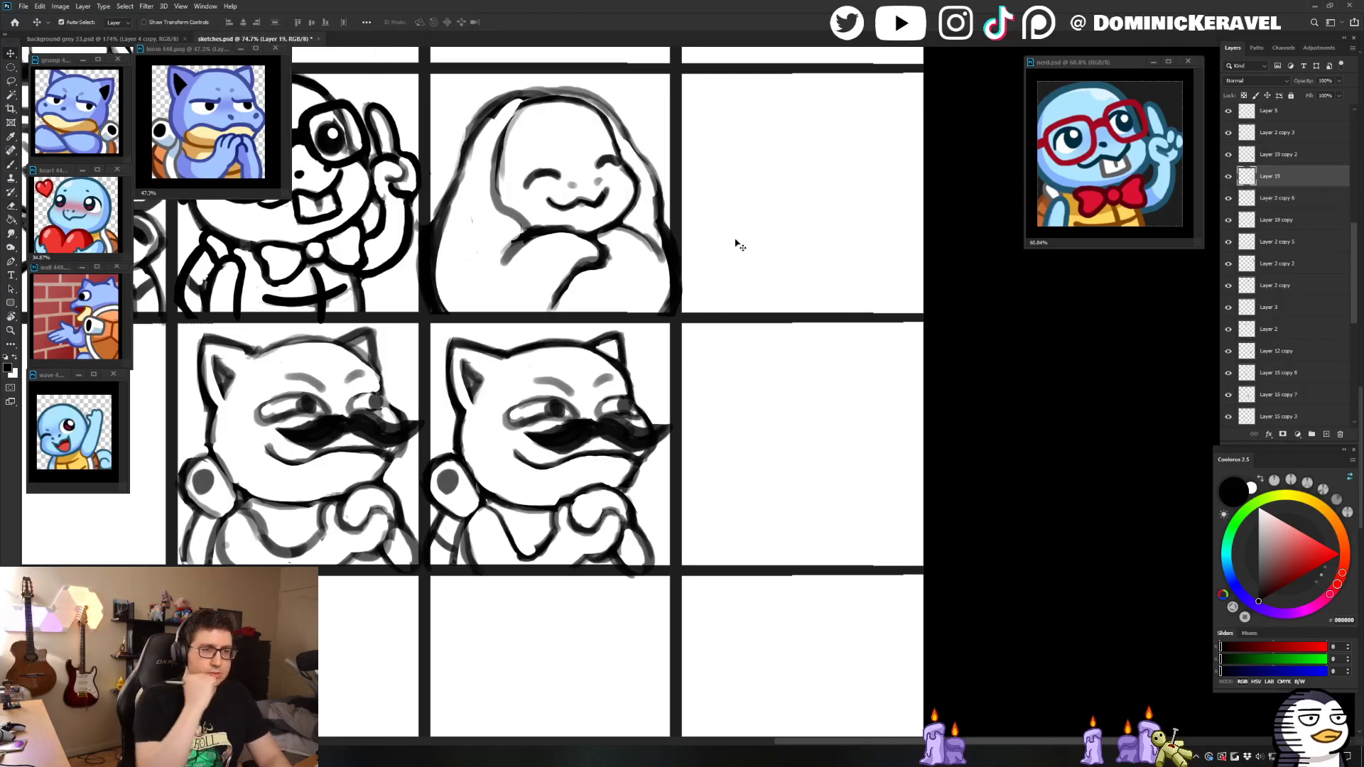
key("e")
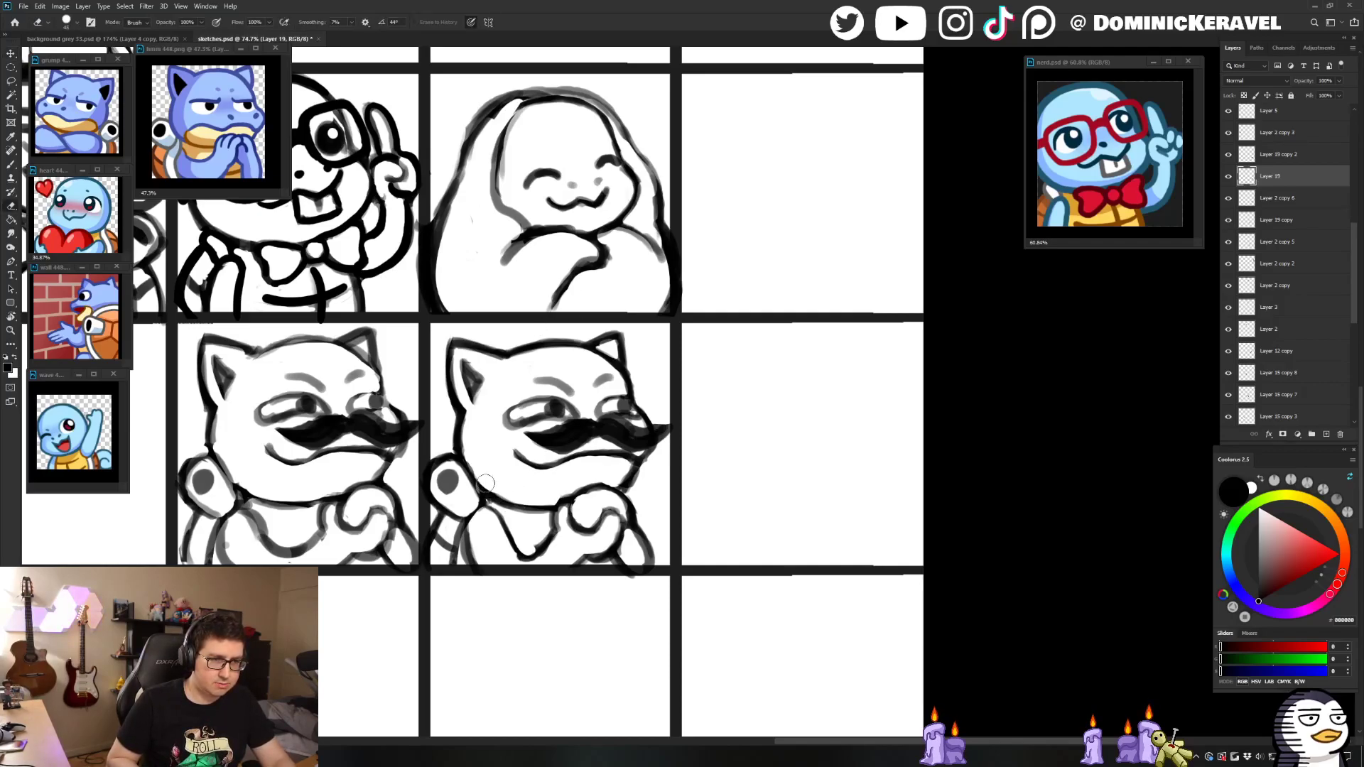
key("v")
key("e")
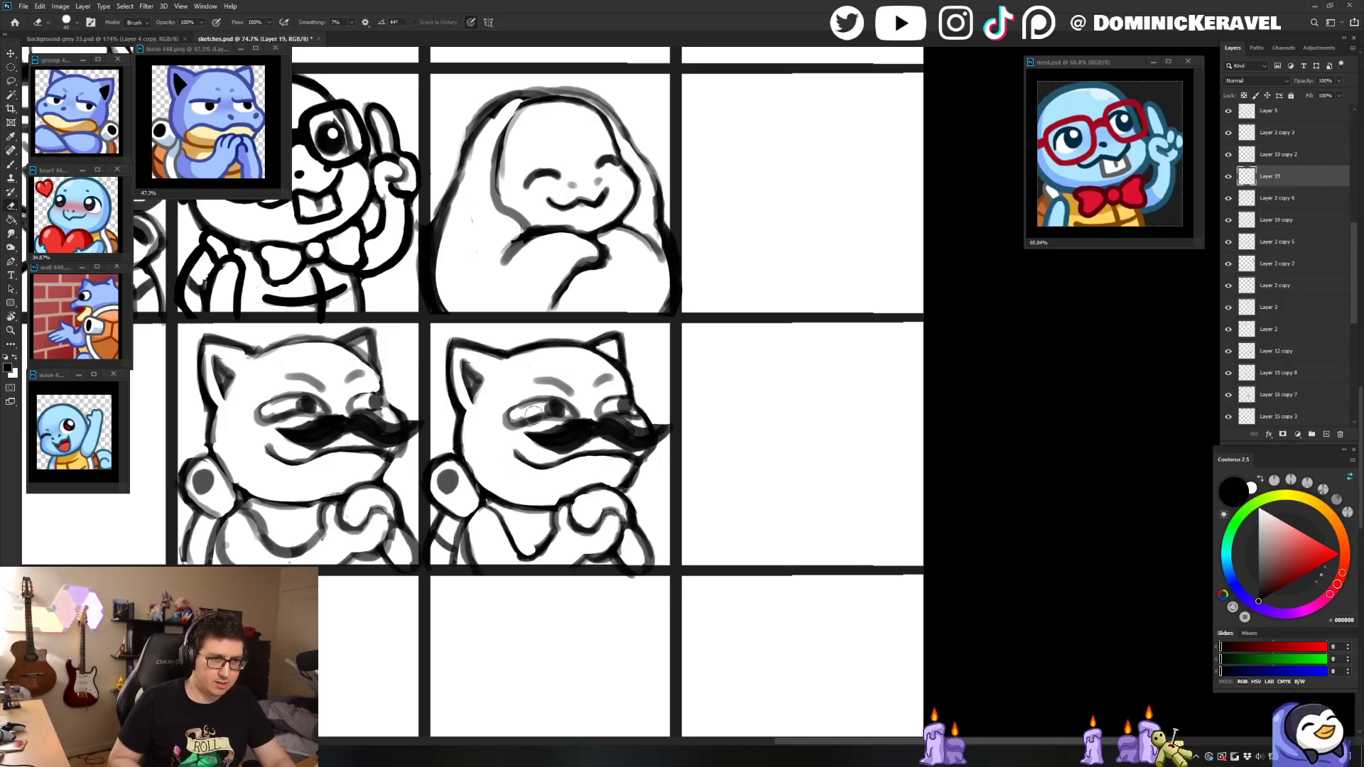
key("v")
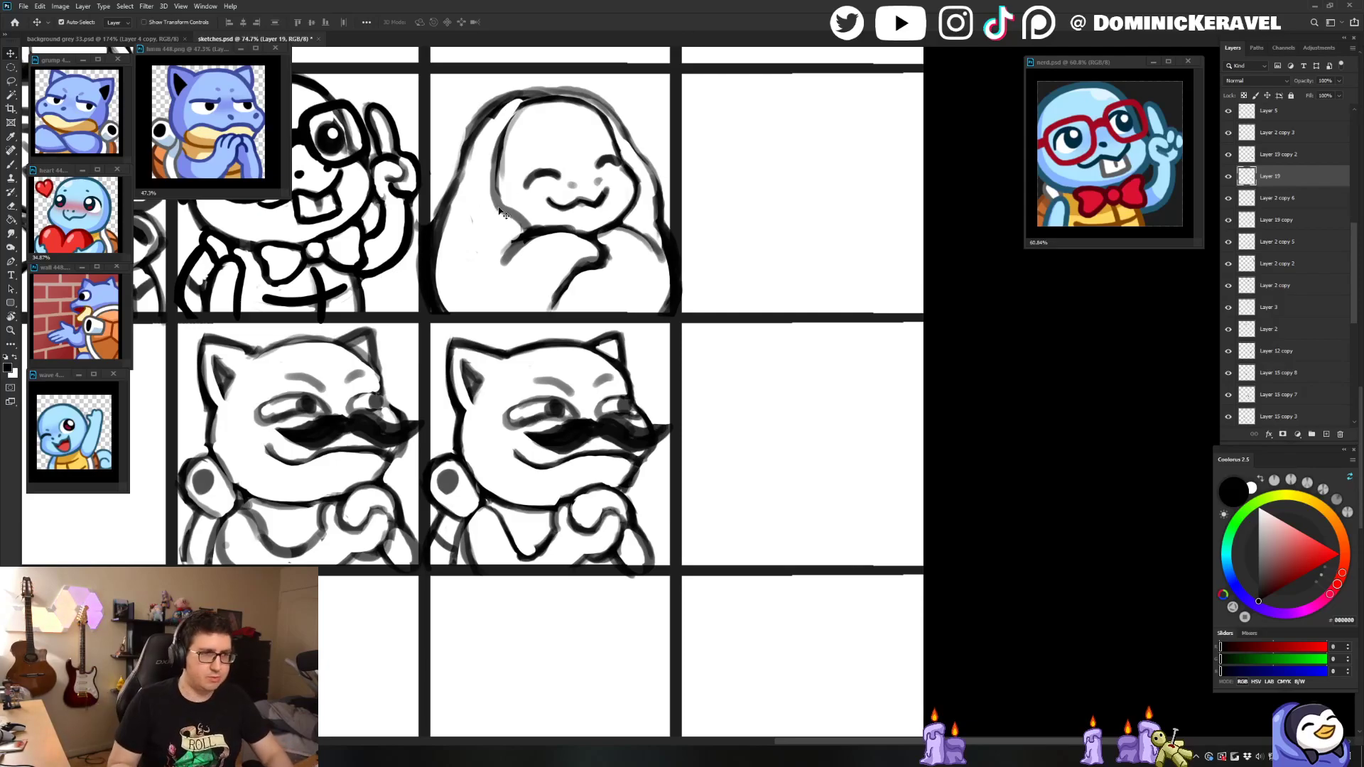
left_click_drag(230, 478, 439, 377)
left_click_drag(309, 446, 319, 414)
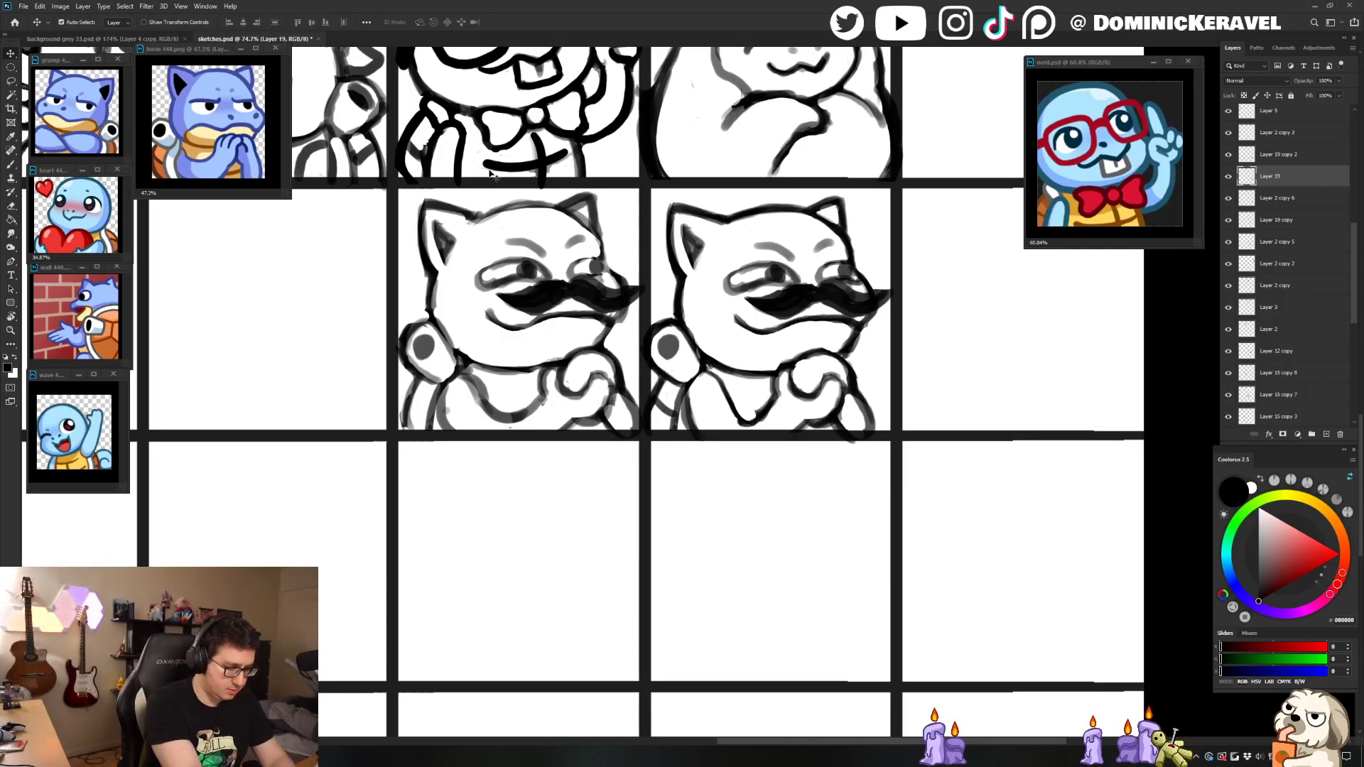
Step: Select the duplicated sketch's moustache layer and trim and sharpen the moustache's outer tip by painting and erasing
key("e")
left_click_drag(628, 138, 308, 207)
left_click(481, 365, "ctrl")
key("b")
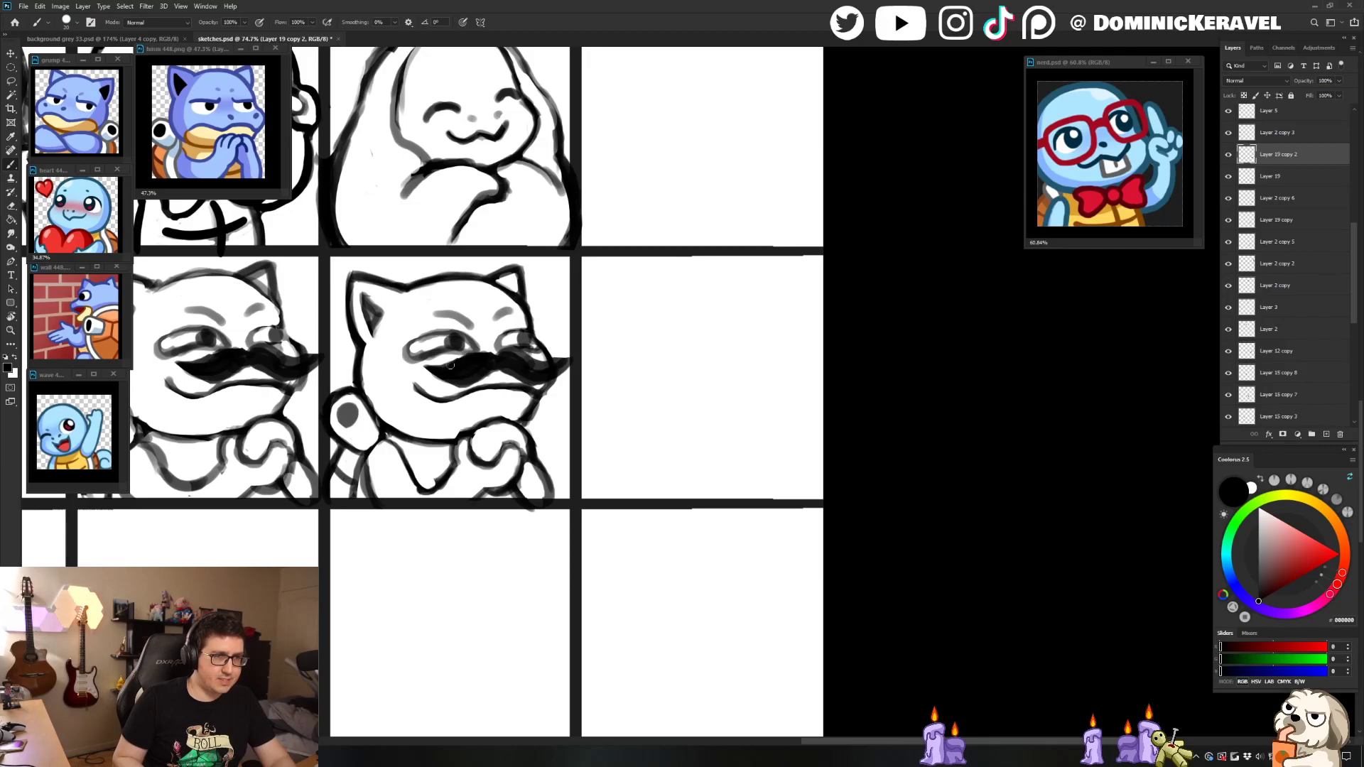
key("e")
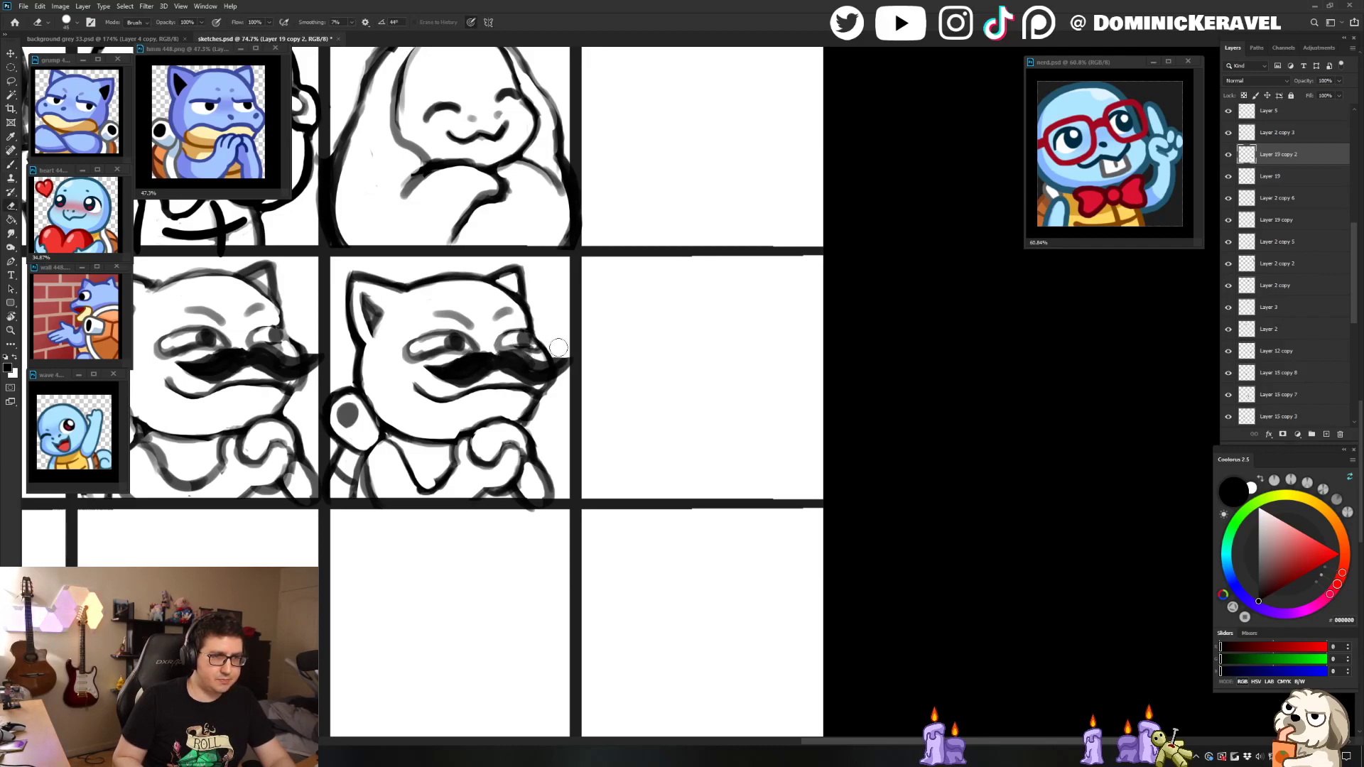
key("b")
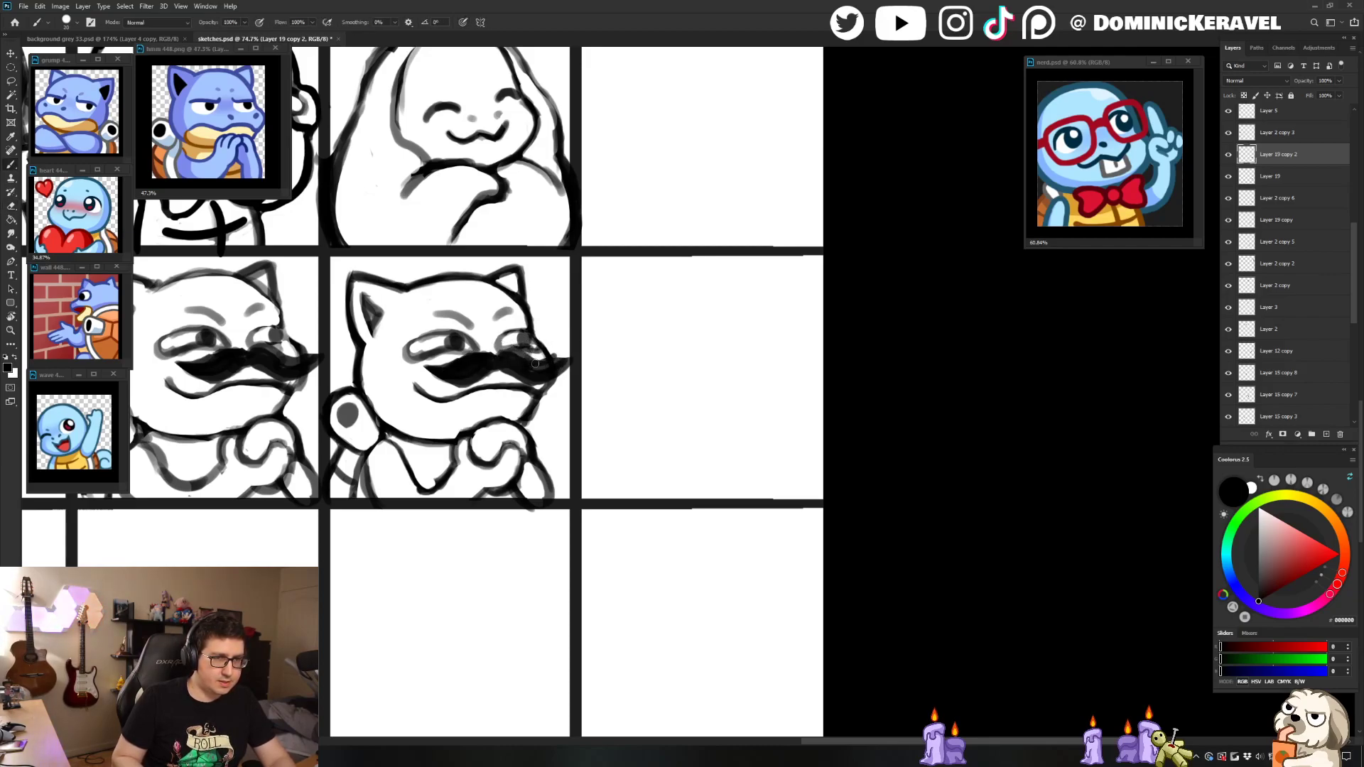
mouse_move(552, 359)
left_mouse_down()
mouse_move(541, 365)
mouse_move(575, 360)
left_mouse_up()
key("e")
key("b")
key("e")
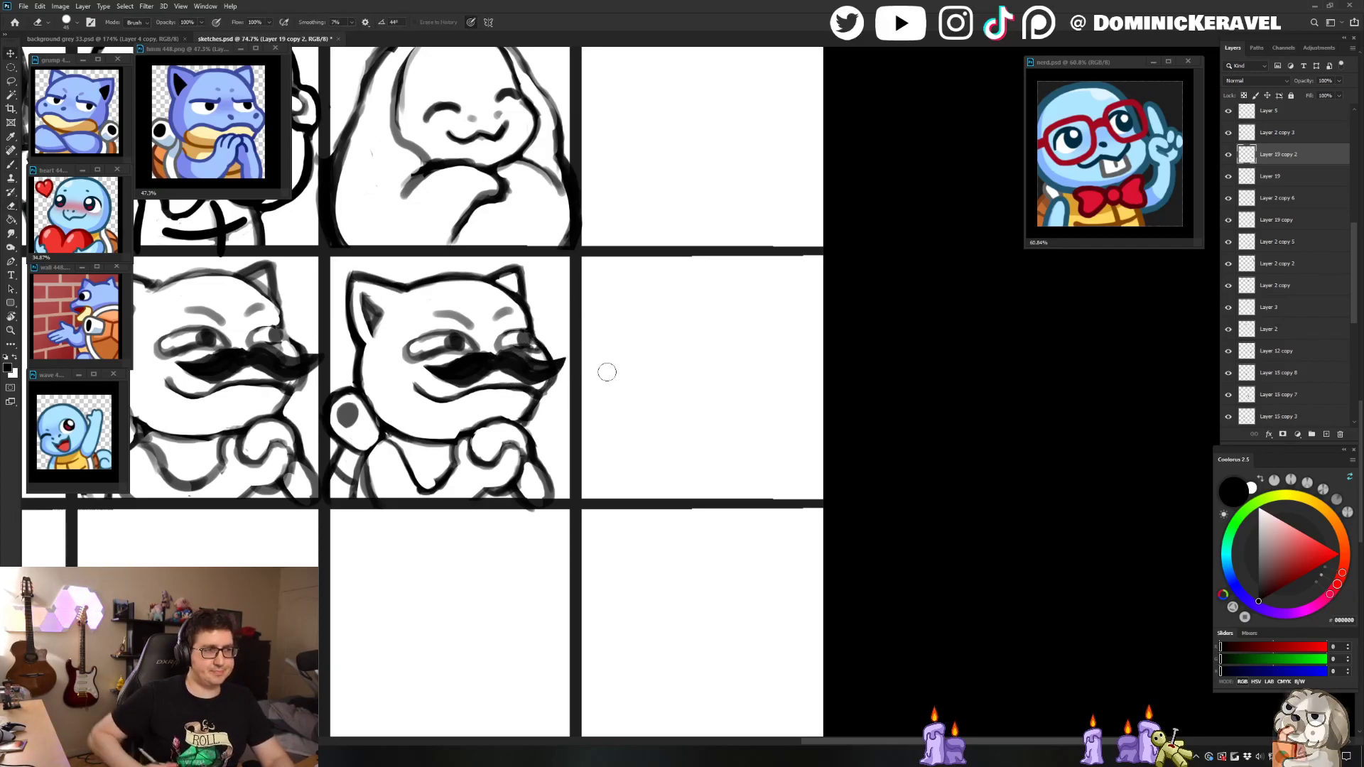
key("v")
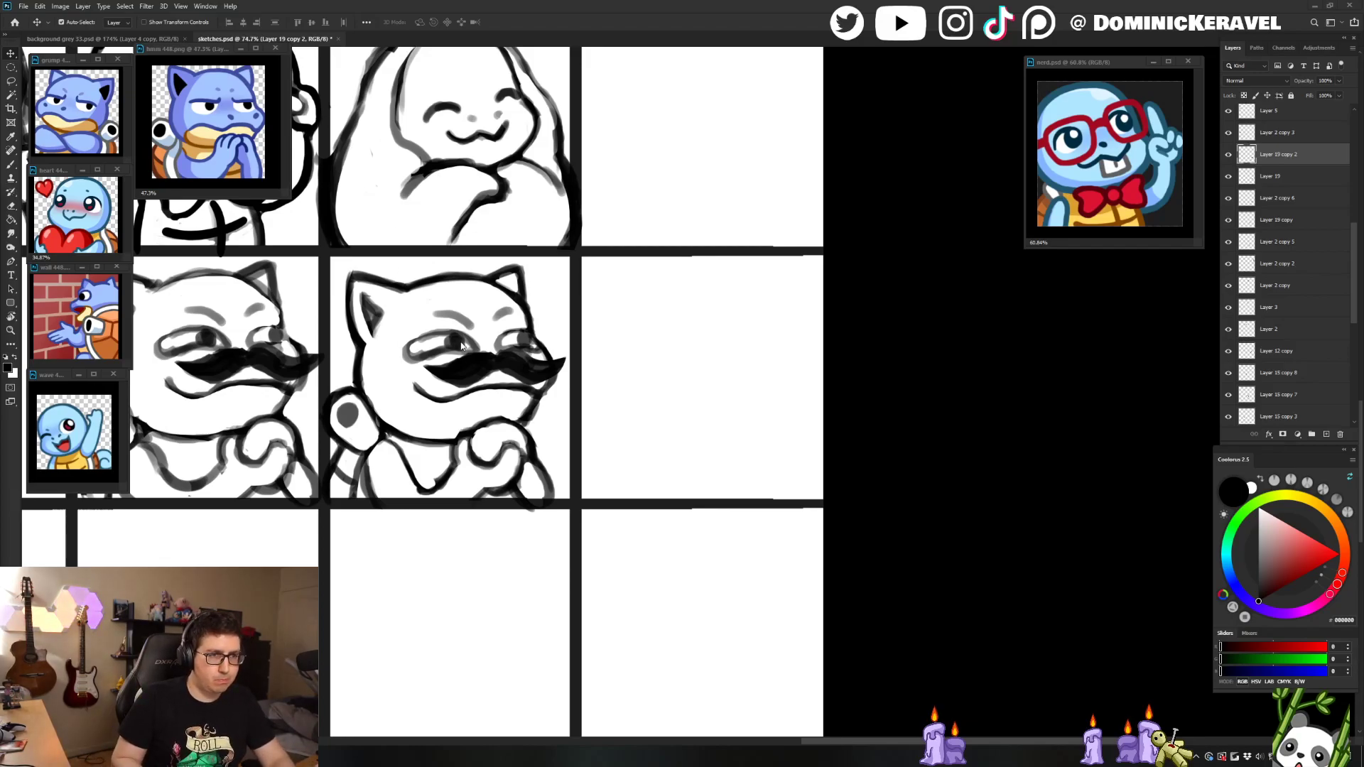
Step: Clean up the collar and clasped-hand lines on the duplicated sketch's body layer and the jaw line on its head layer
key("e")
left_click(444, 469, "ctrl")
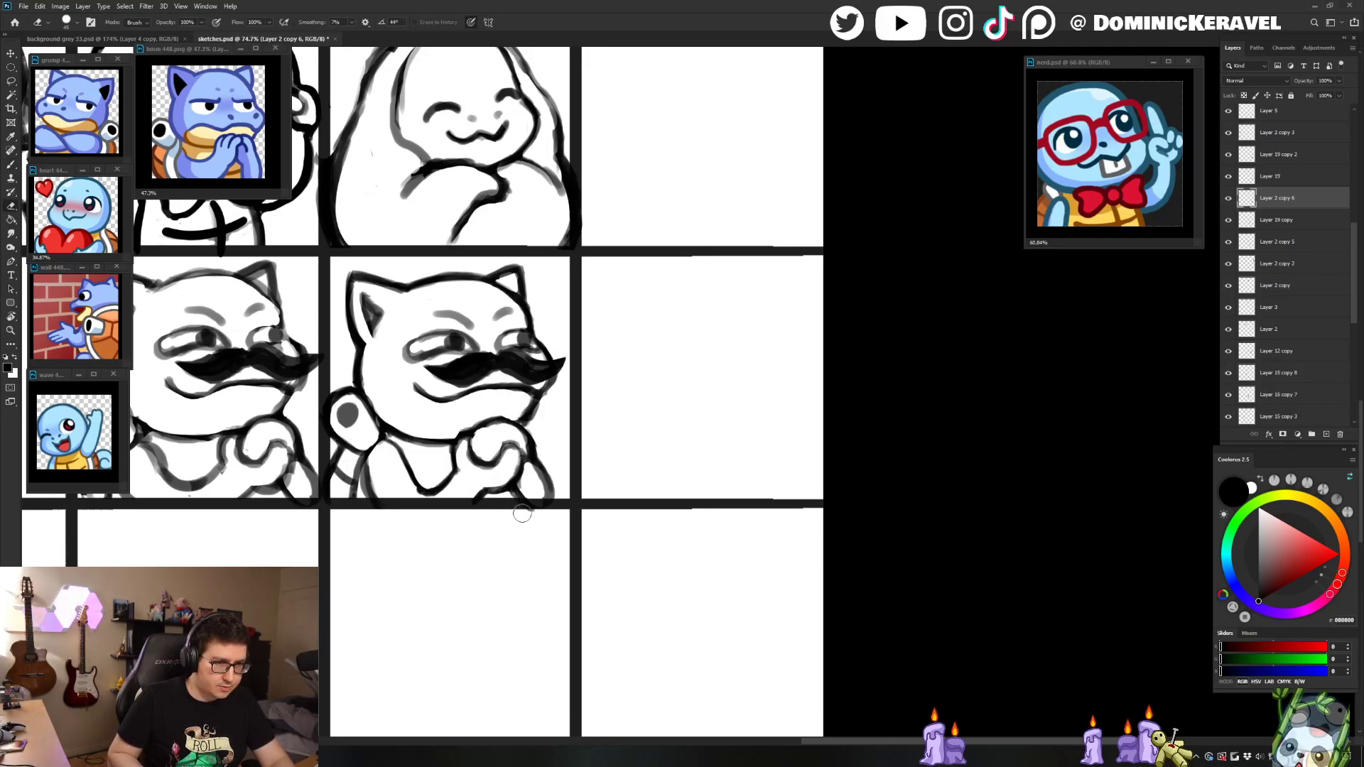
key("b")
key("e")
key("b")
key("e")
key("b")
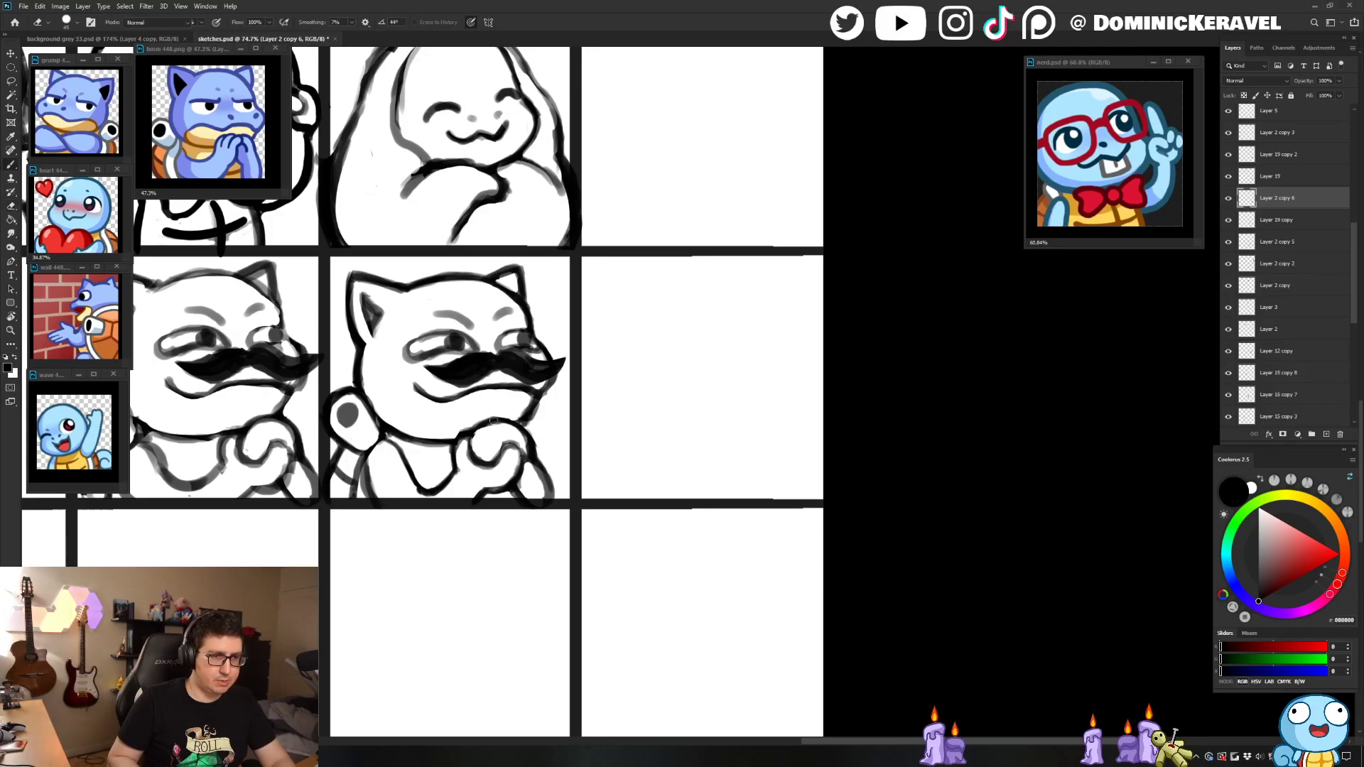
key("e")
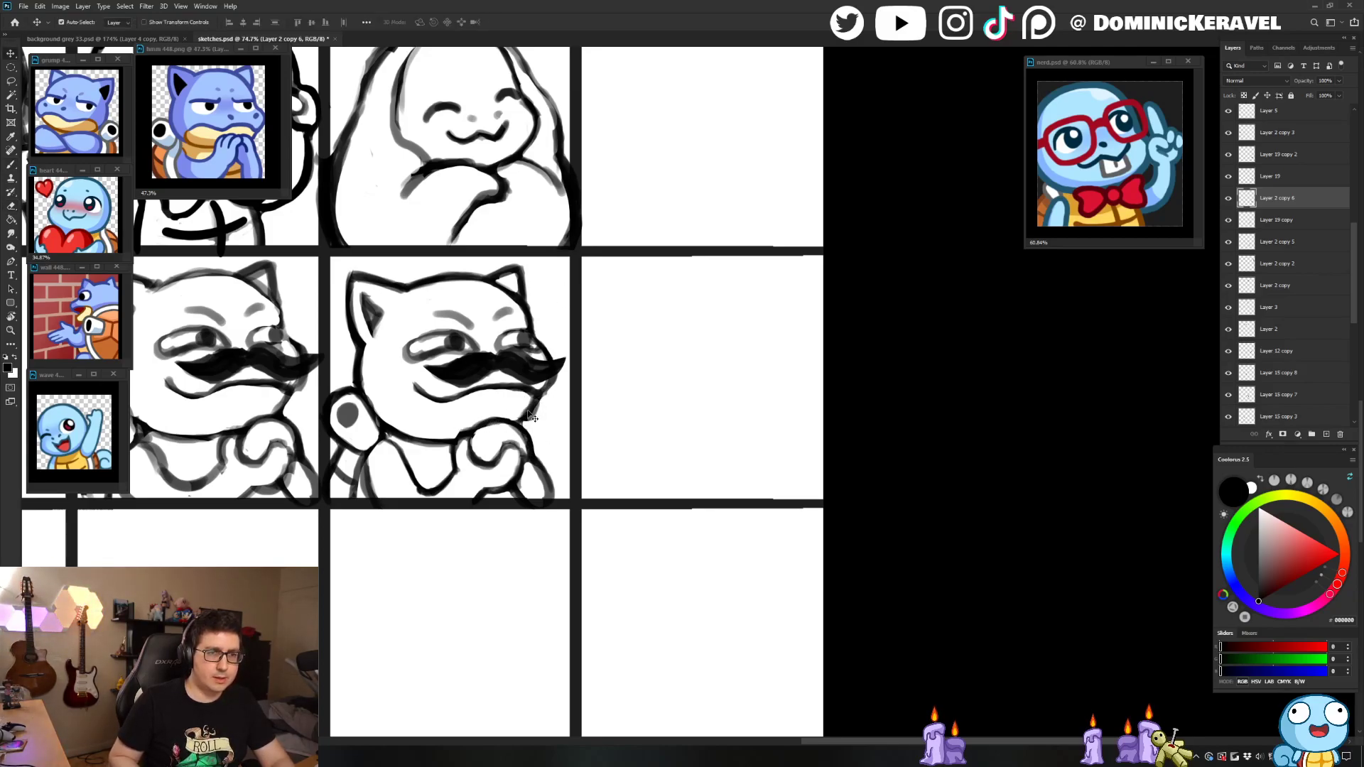
left_click(545, 400, "ctrl")
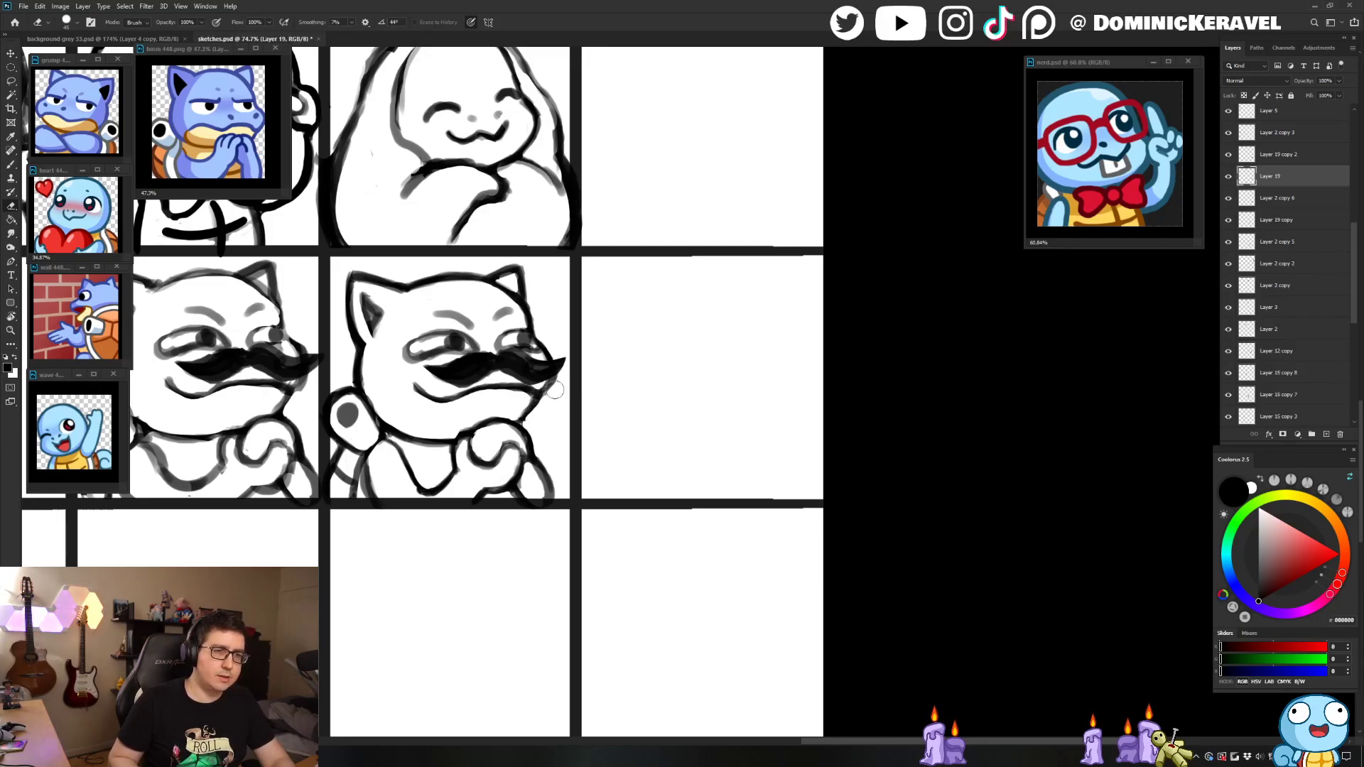
key("b")
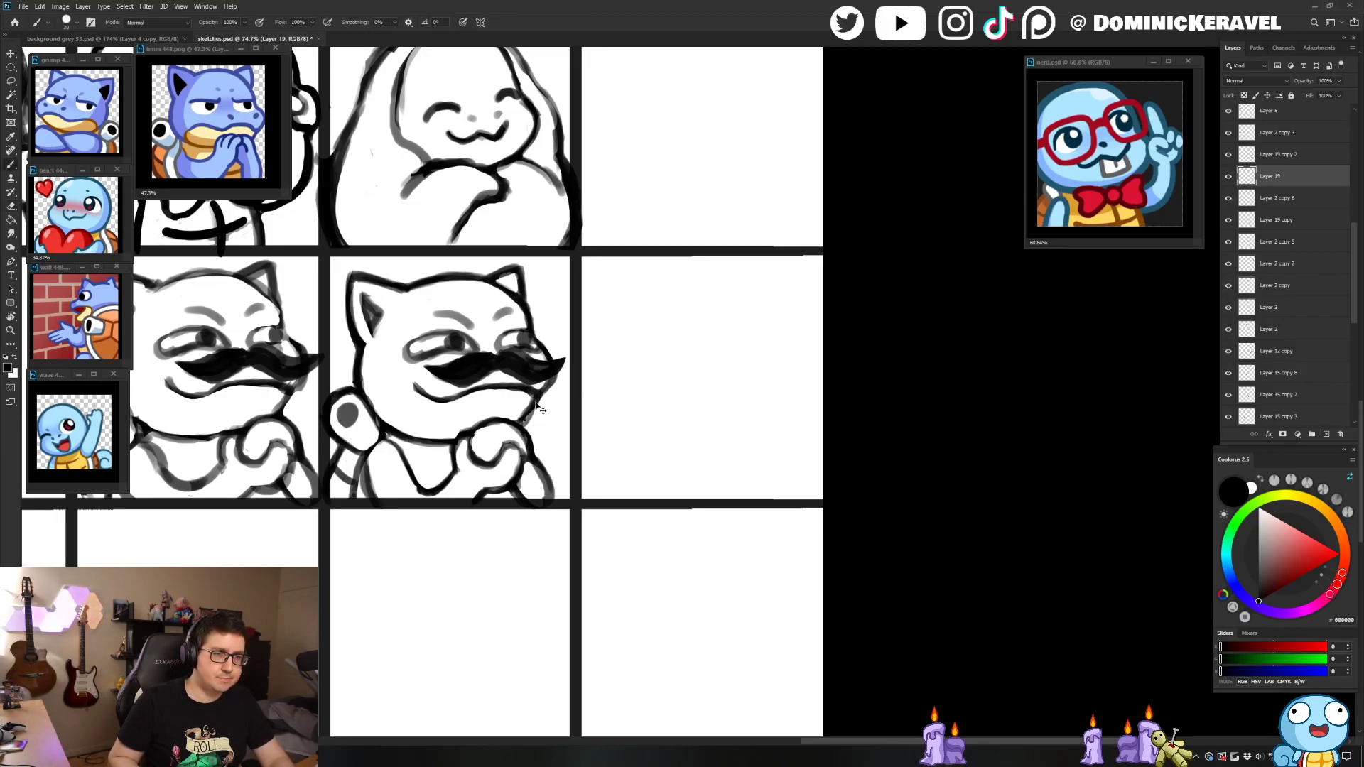
Step: Select the duplicated sketch's body layer and redraw the shoulder and chest lines between the round paw and the collar
left_click(391, 444, "ctrl")
key("e")
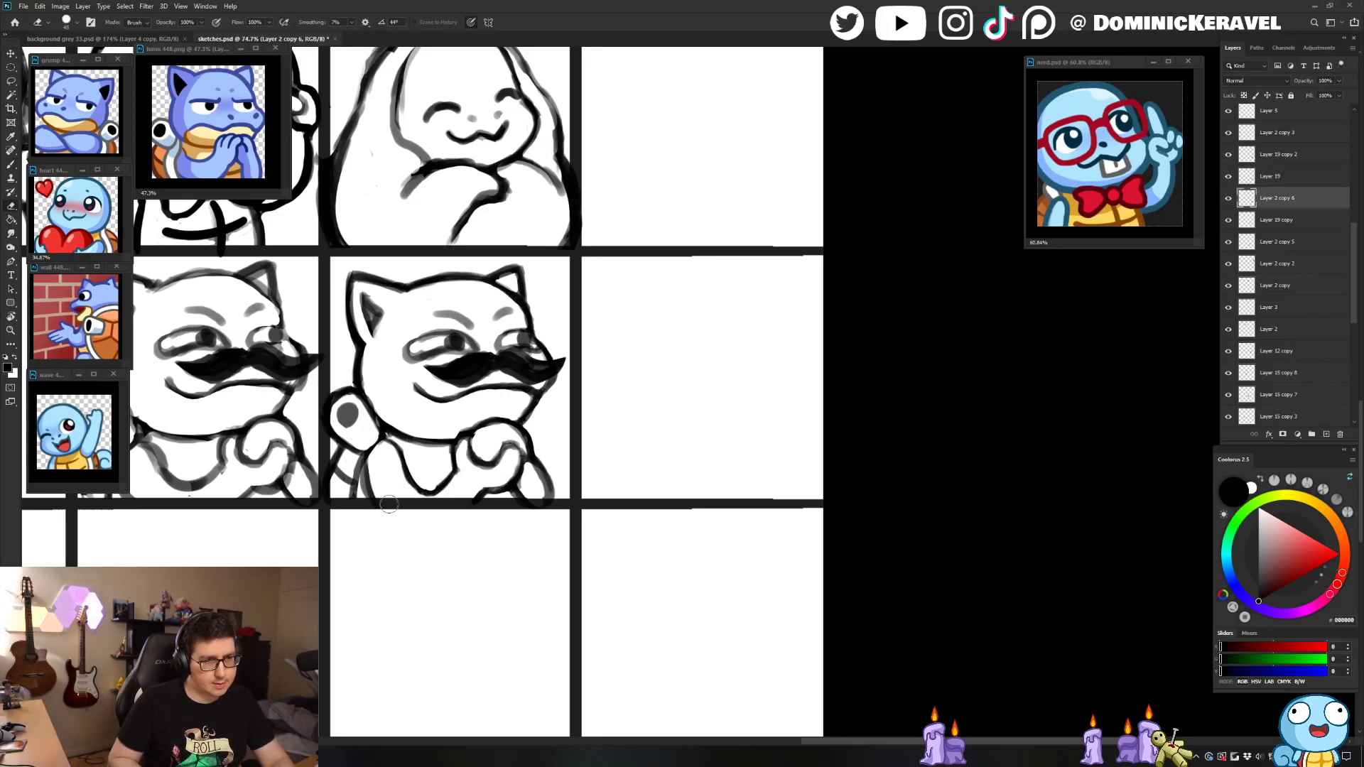
key("b")
mouse_move(367, 463)
left_mouse_down()
mouse_move(368, 499)
mouse_move(431, 490)
mouse_move(393, 513)
mouse_move(442, 420)
left_mouse_up()
key("e")
key("b")
key("e")
key("b")
Step: Duplicate the cleaned moustached sketch's layers into the empty cell directly below it and nudge the copy down
key("v")
left_click_drag(406, 496, 495, 550)
left_click_drag(552, 473, 560, 410)
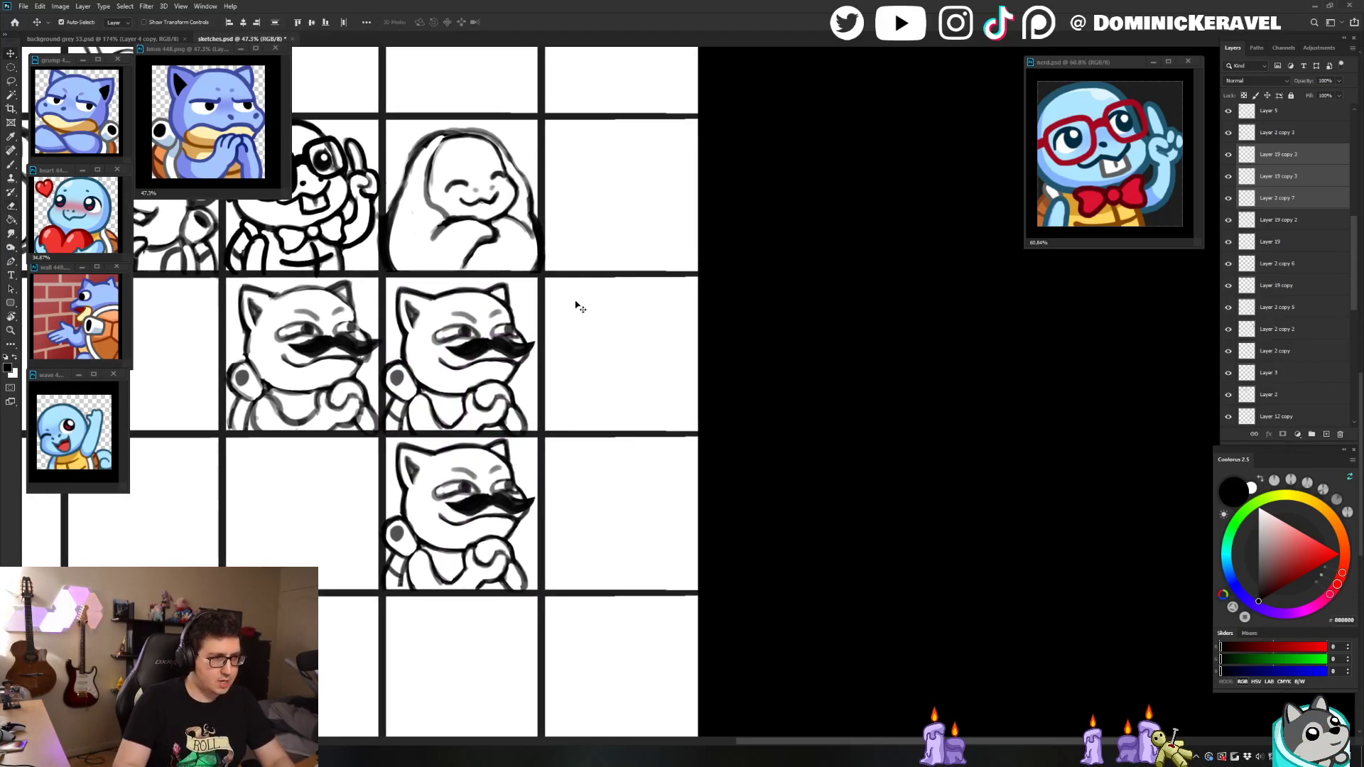
key("Down")
key("Down")
key("b")
key("v")
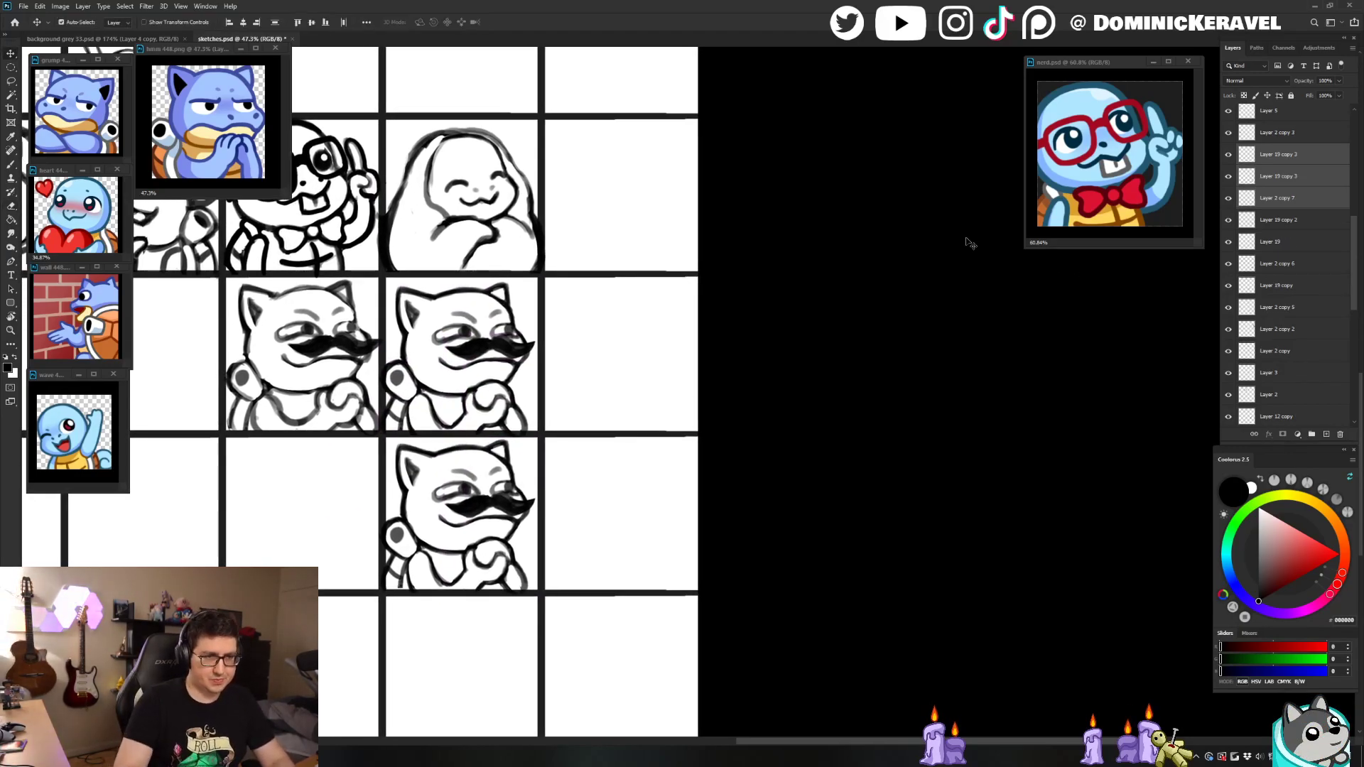
key("Down")
key("Down")
key("Down")
Step: Select the new copy's head layer and save sketches.psd
left_click(1272, 285)
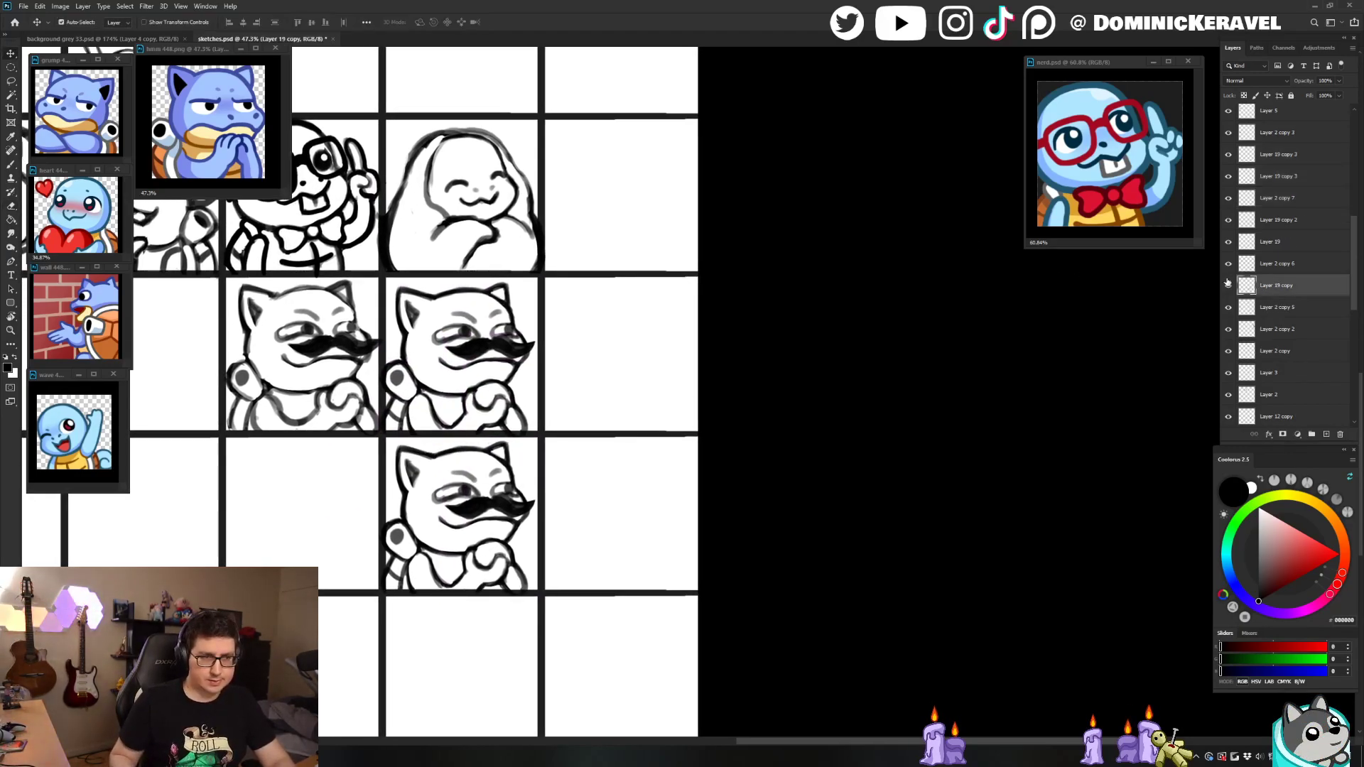
left_click(468, 494)
key("ctrl+s")
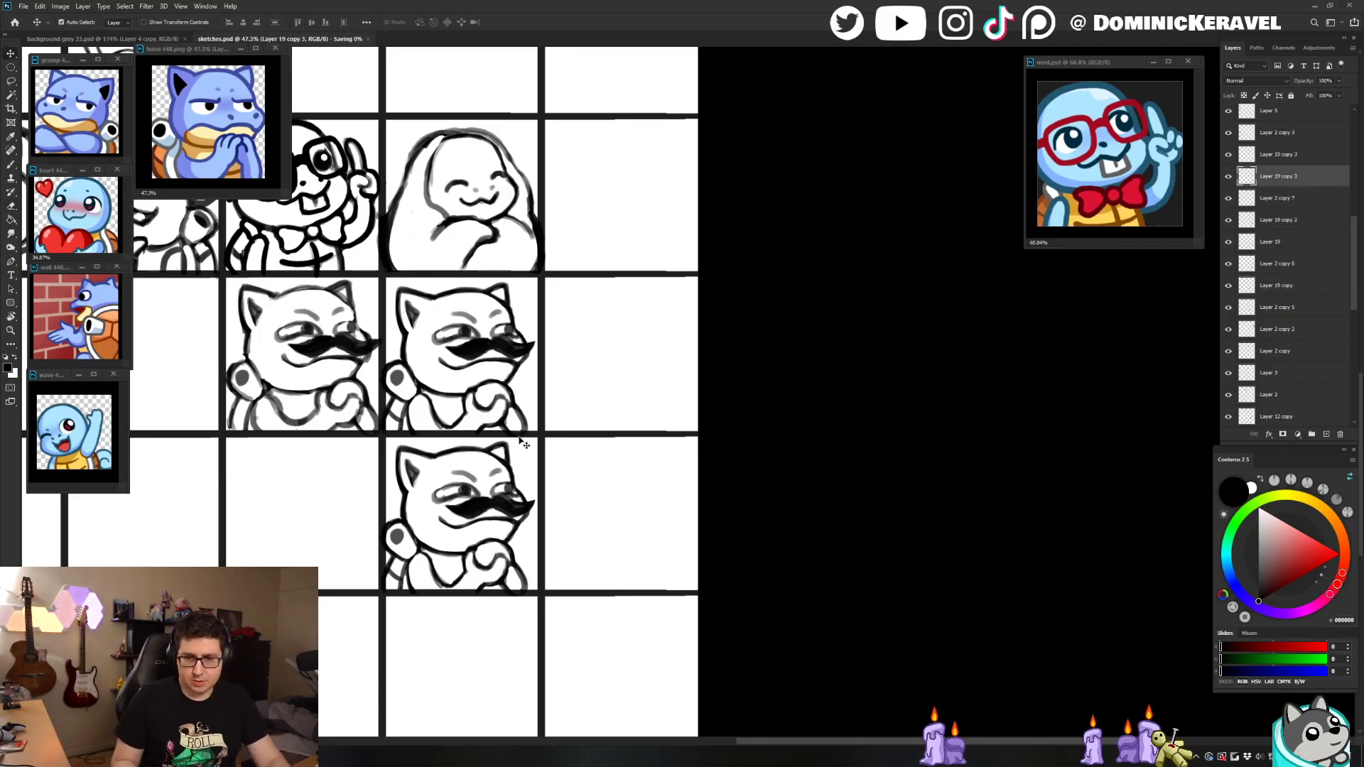
key("l")
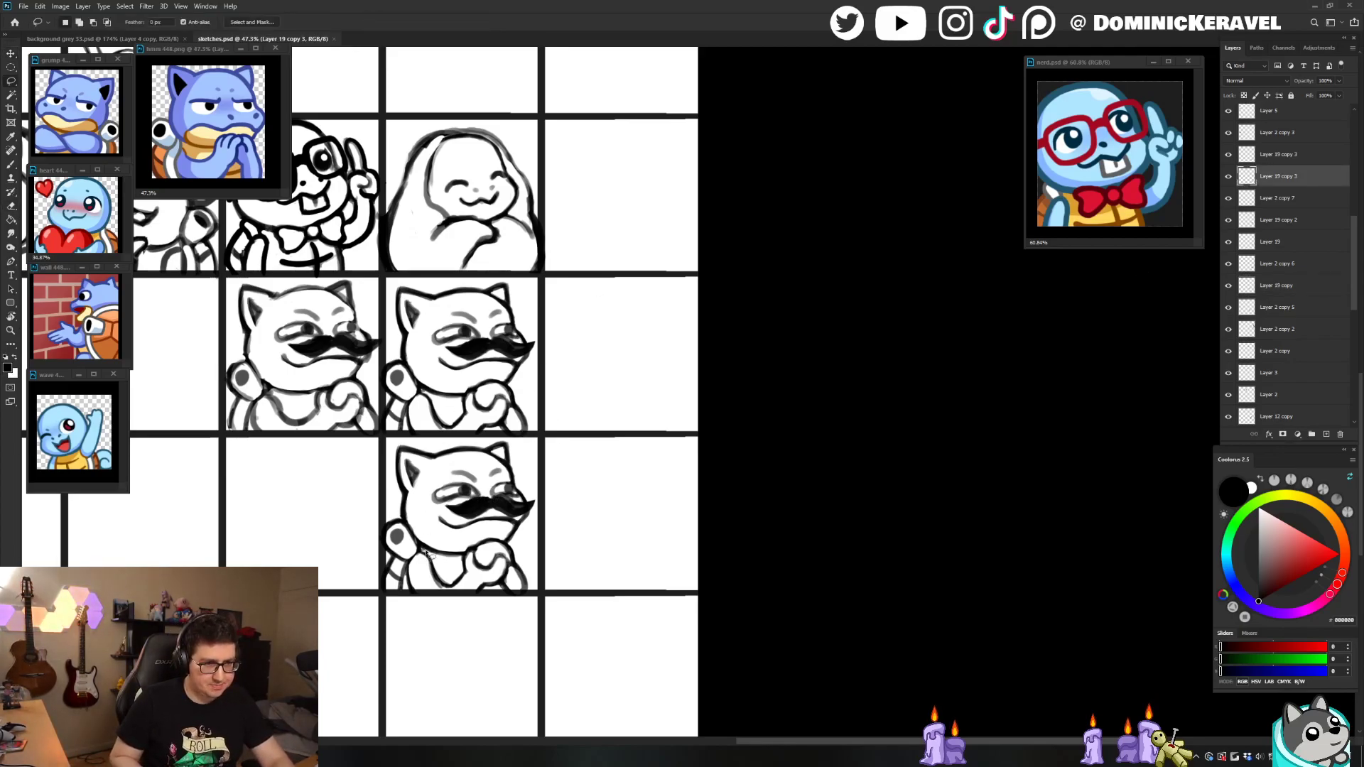
left_click_drag(426, 558, 429, 560)
key("ctrl+d")
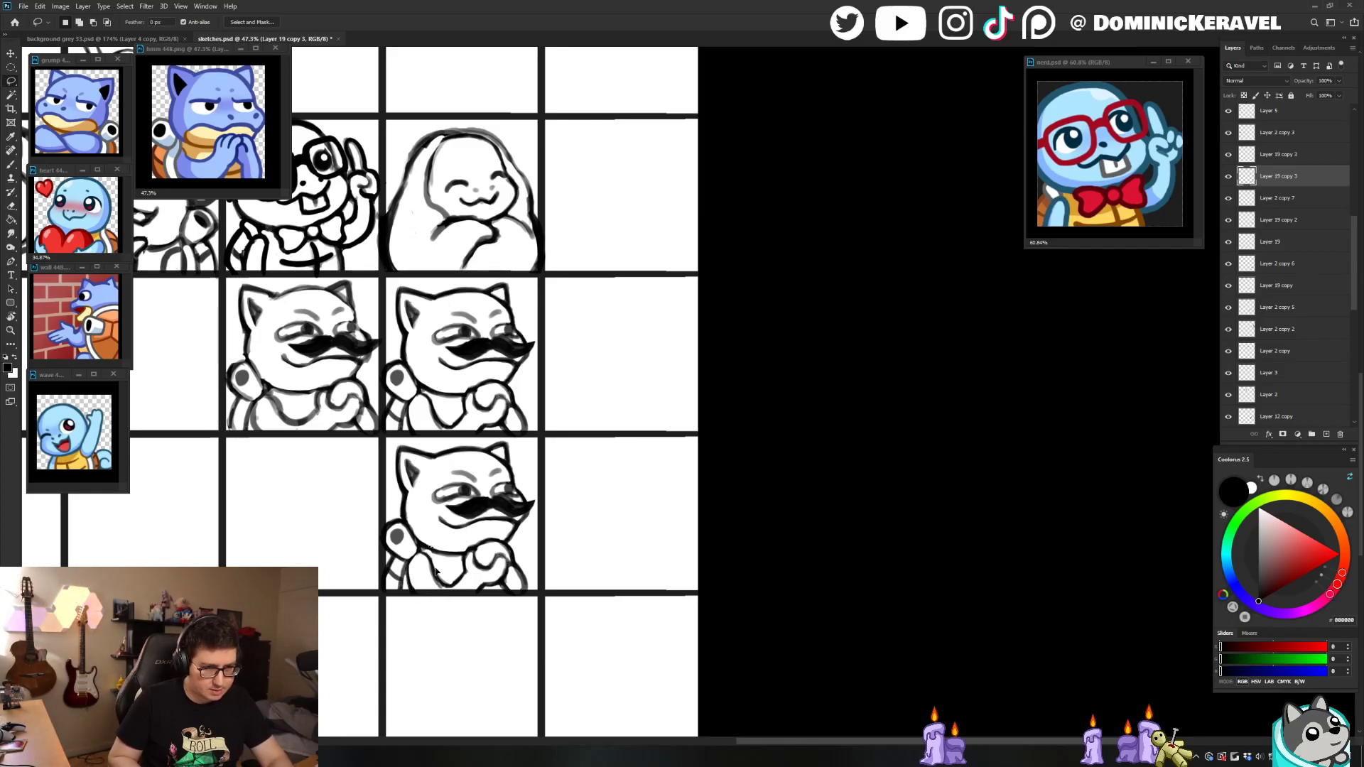
Step: Try to enlarge the lassoed chest and collar lines on the new copy's body layer
key("v")
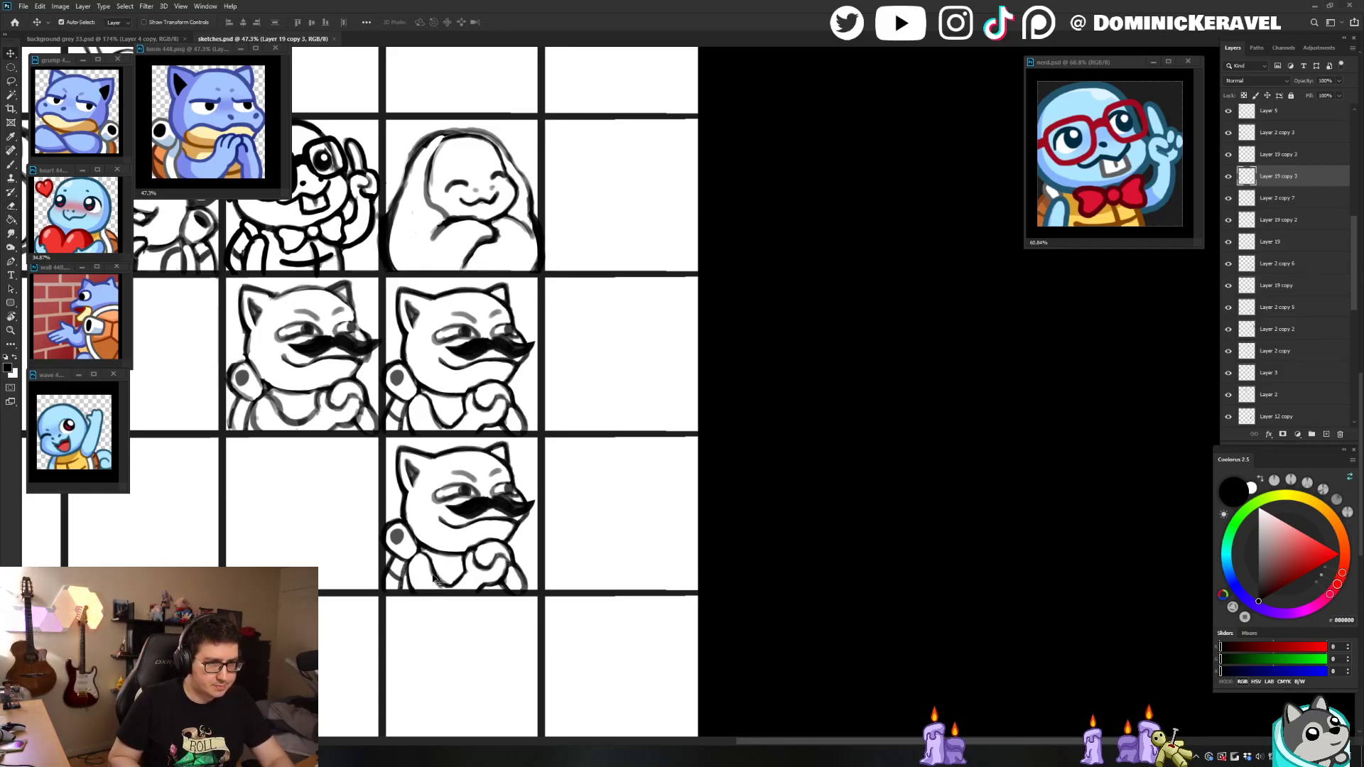
left_click(435, 578)
key("l")
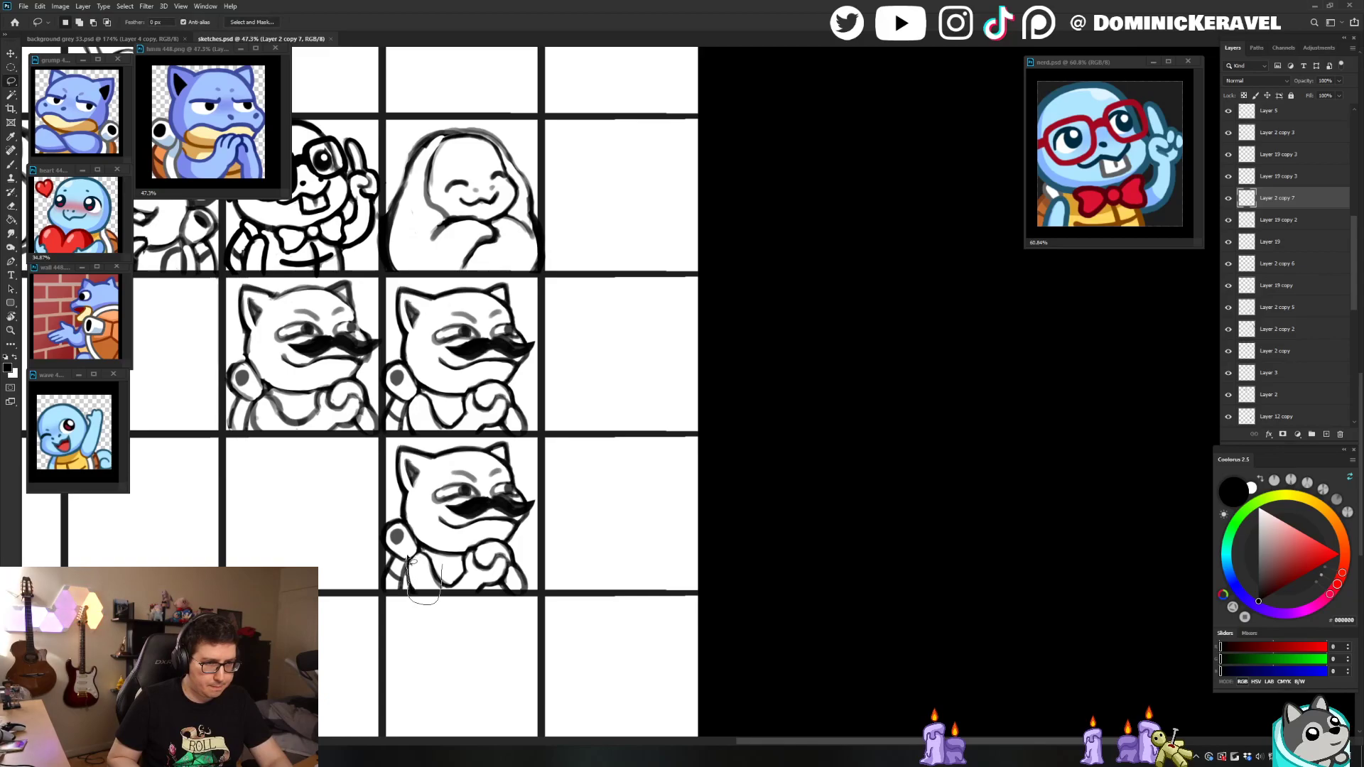
left_click_drag(431, 566, 451, 535)
key("ctrl+t")
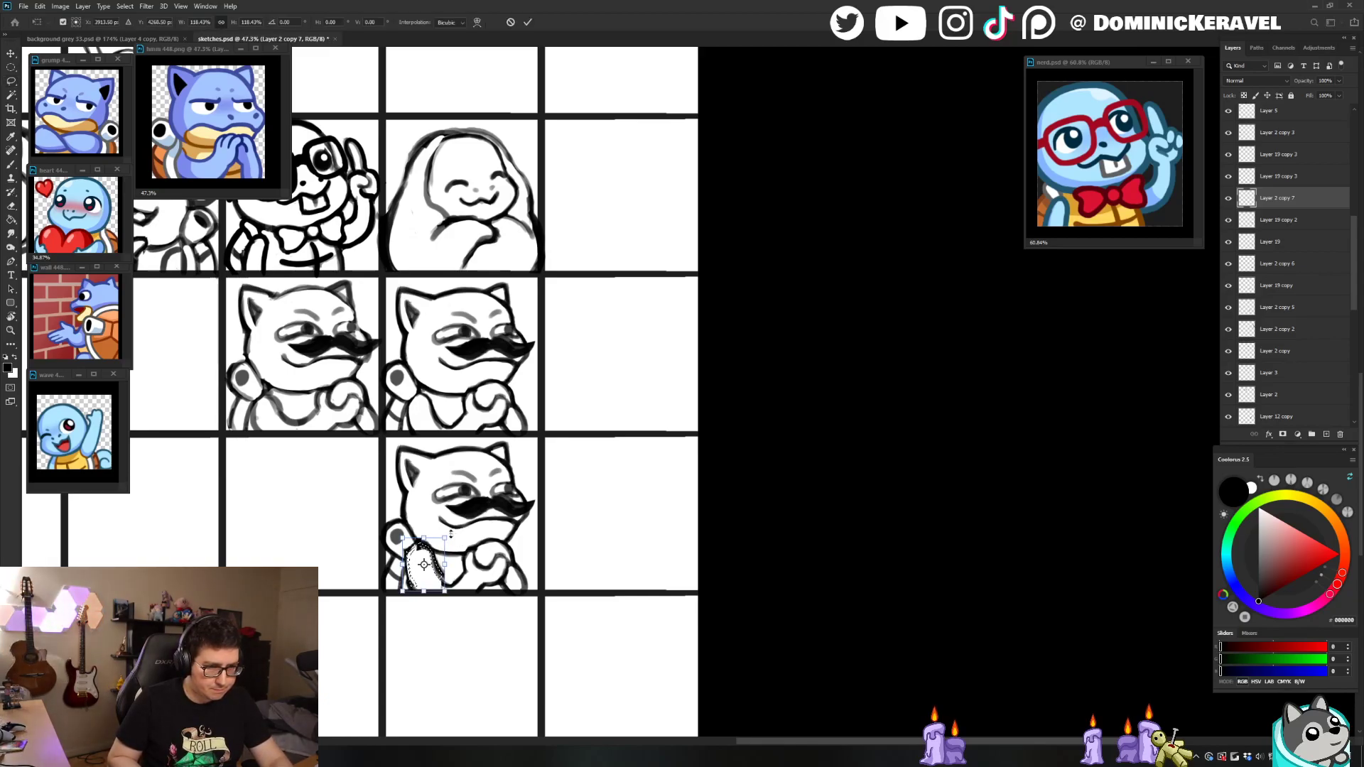
key("shift+Right")
key("shift+Up")
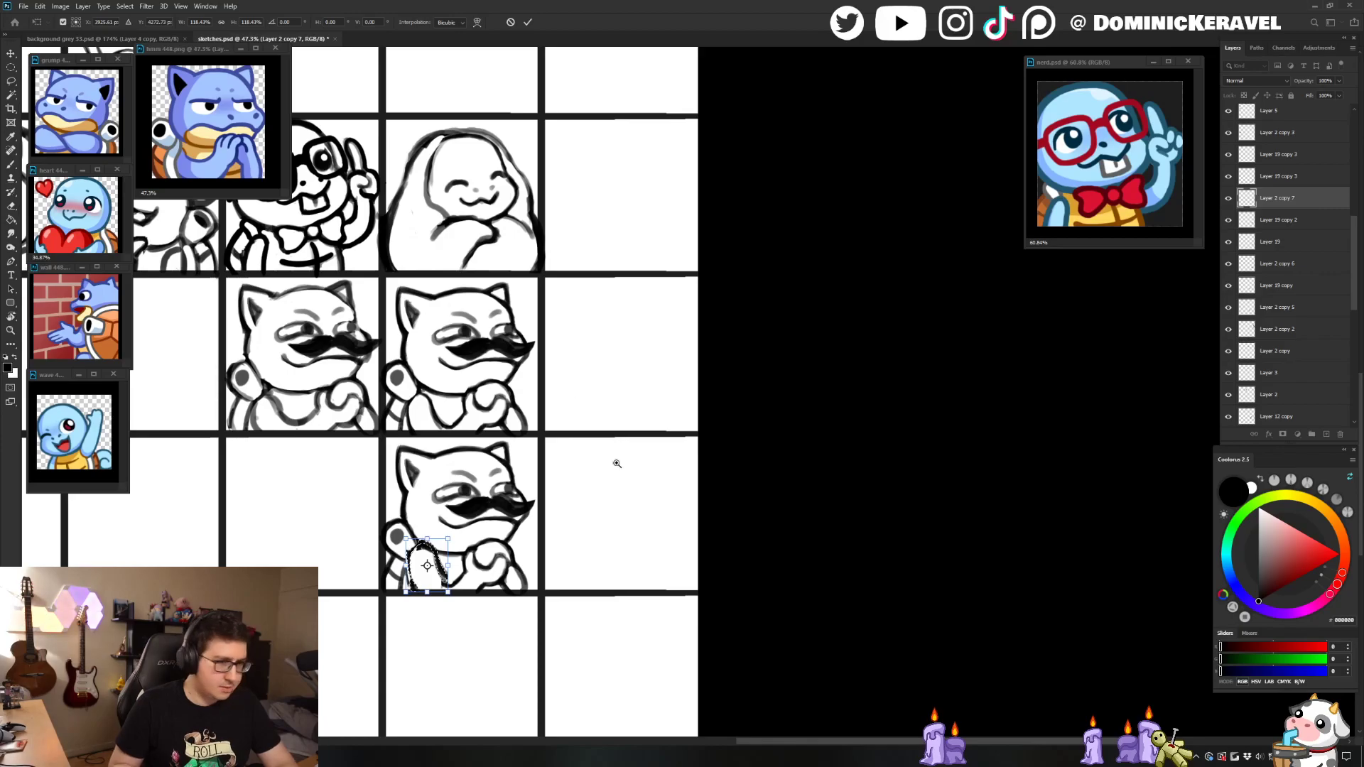
scroll(593, 469, "down", 2)
scroll(594, 469, "up", 1)
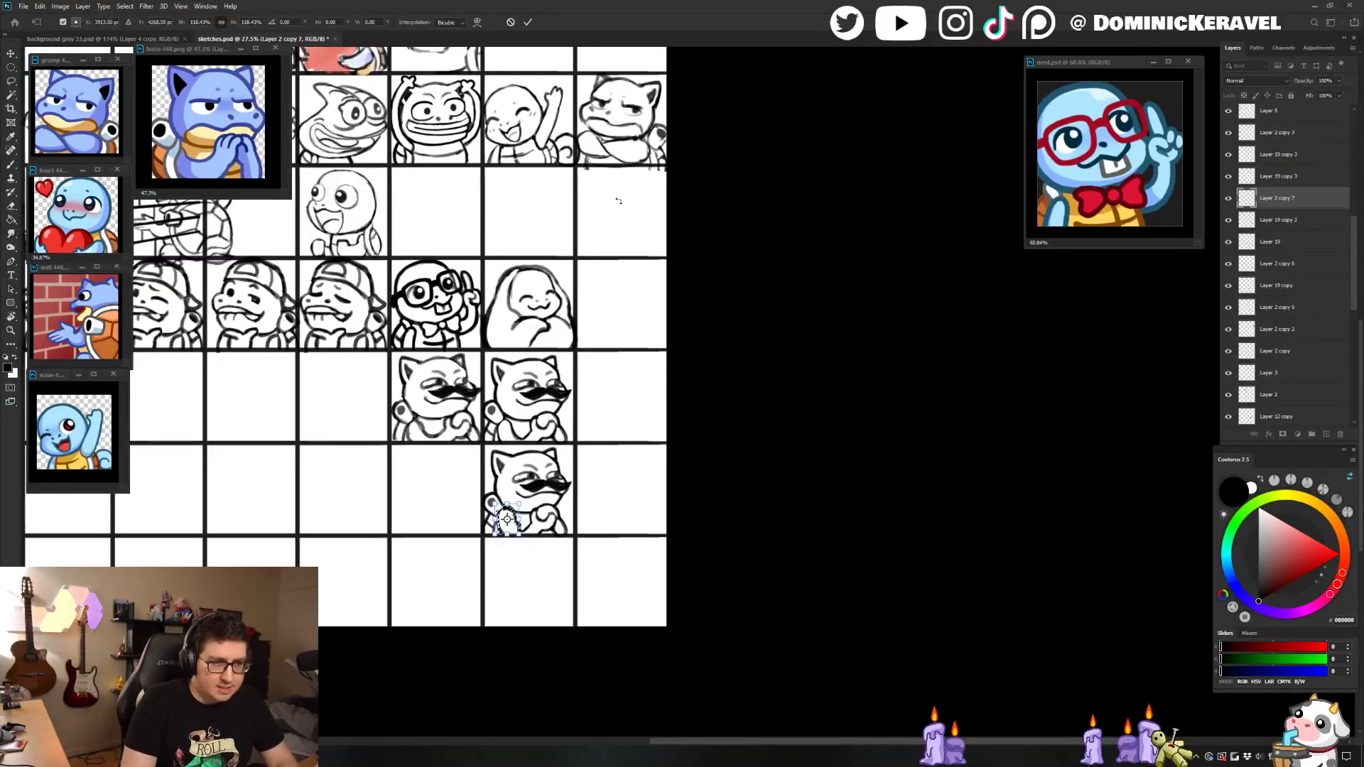
key("ctrl+z")
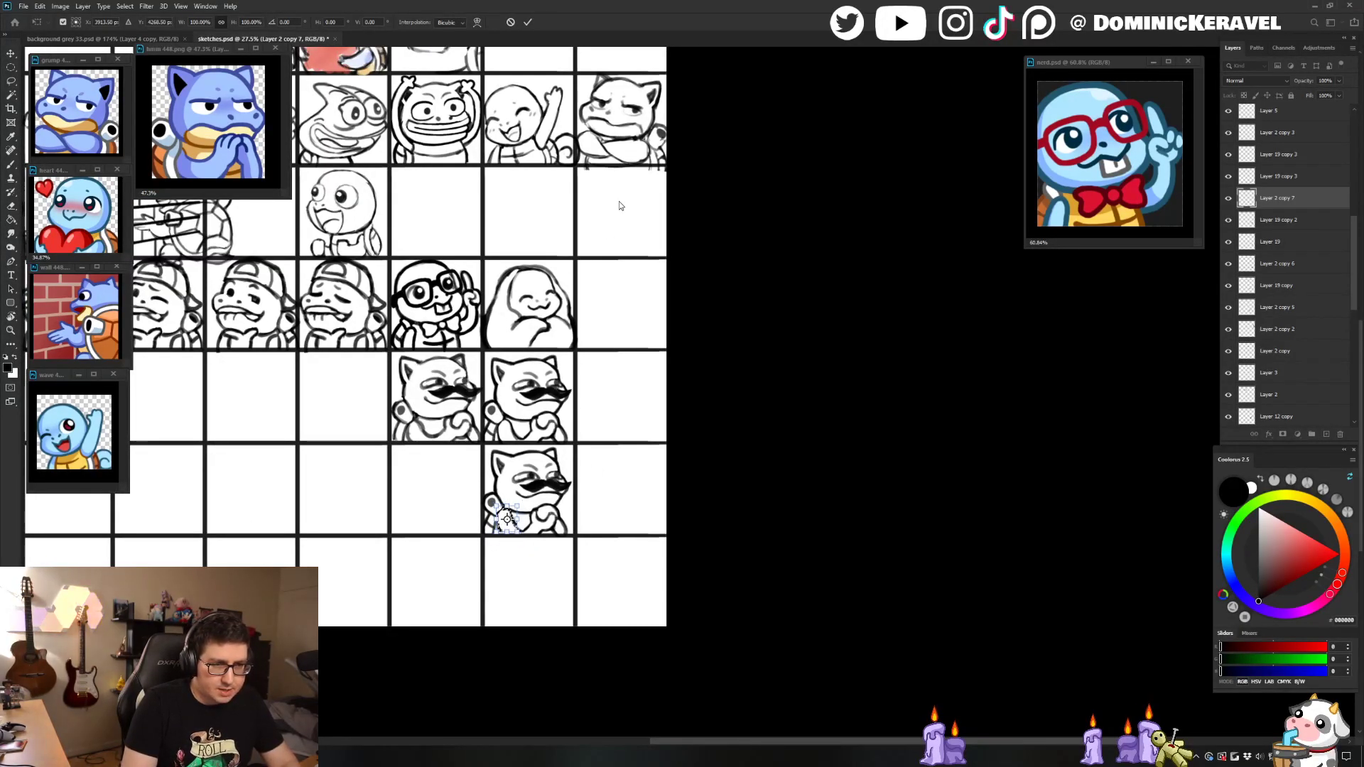
key("Return")
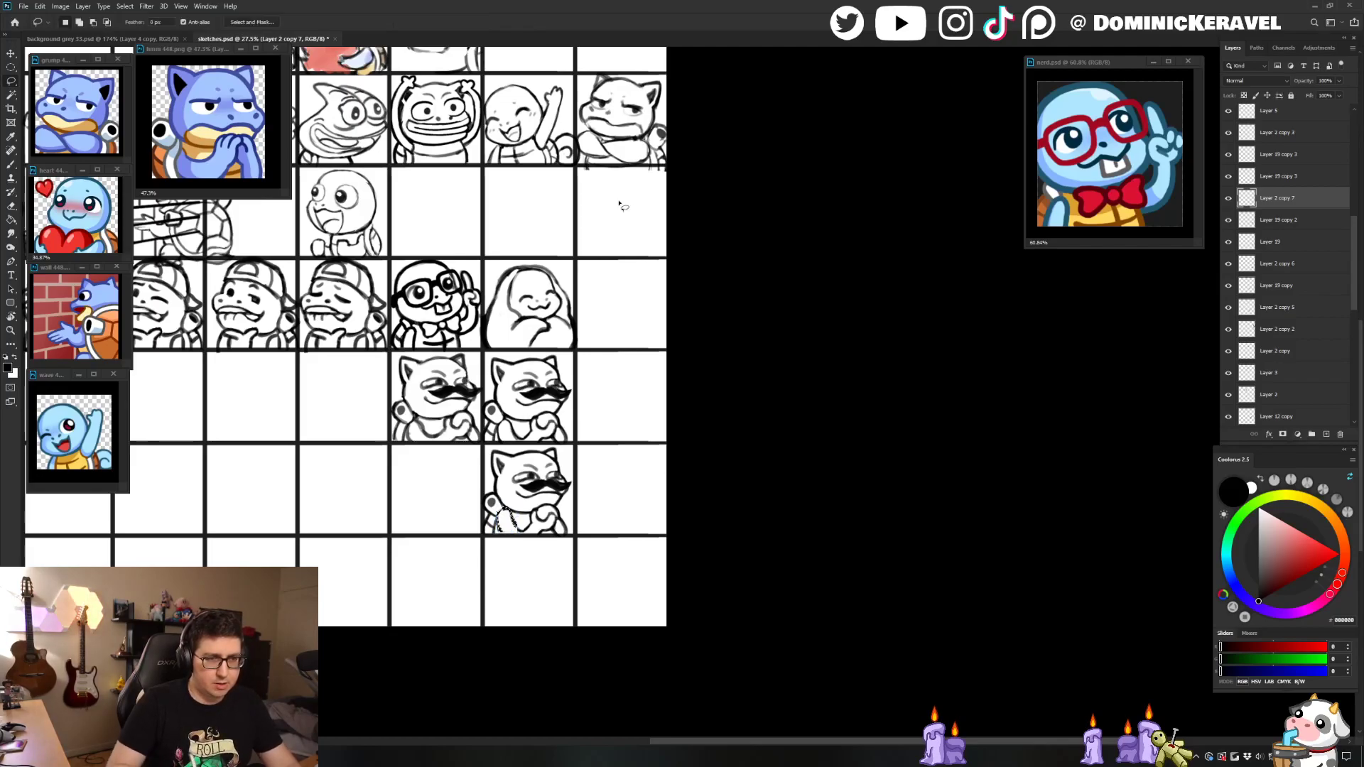
key("v")
key("ctrl+d")
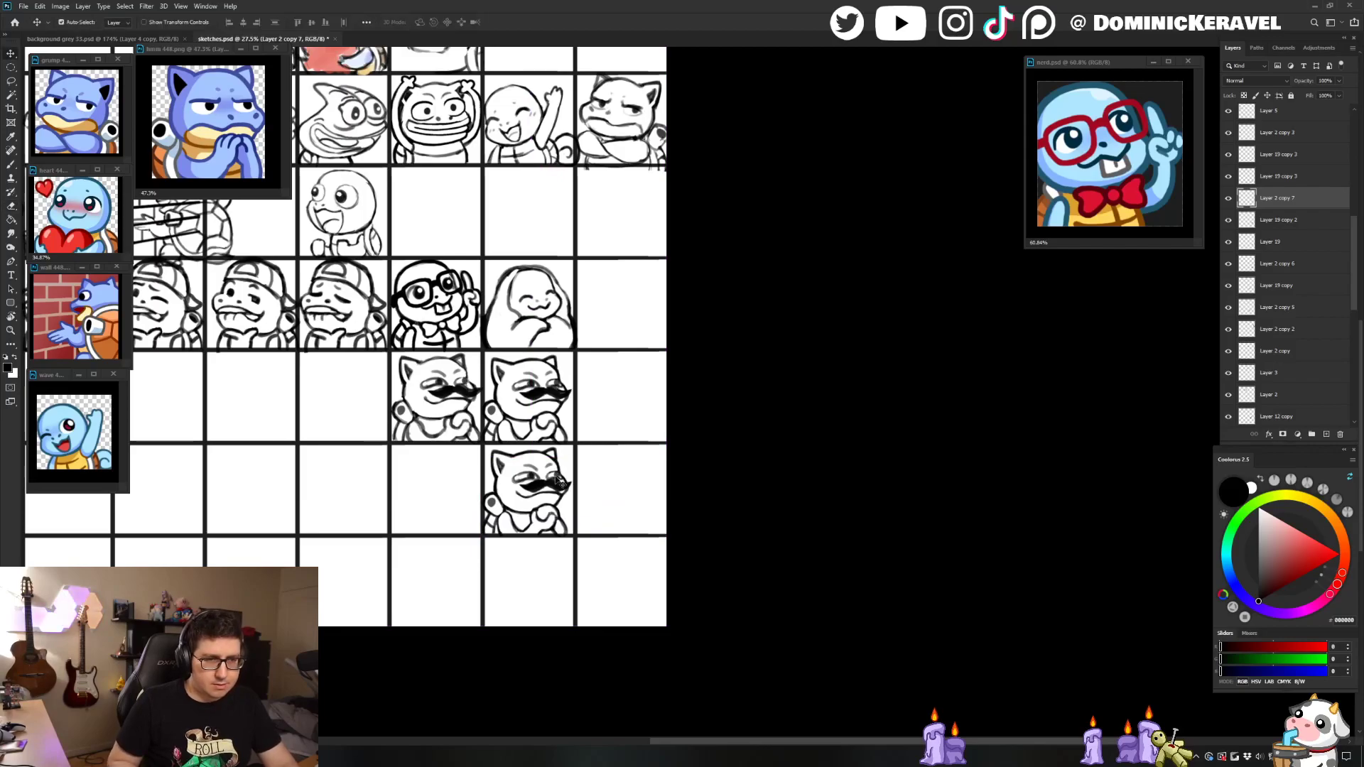
Step: Merge the new copy's head layer with its body layer, leaving the moustache on its own layer
left_click(559, 481)
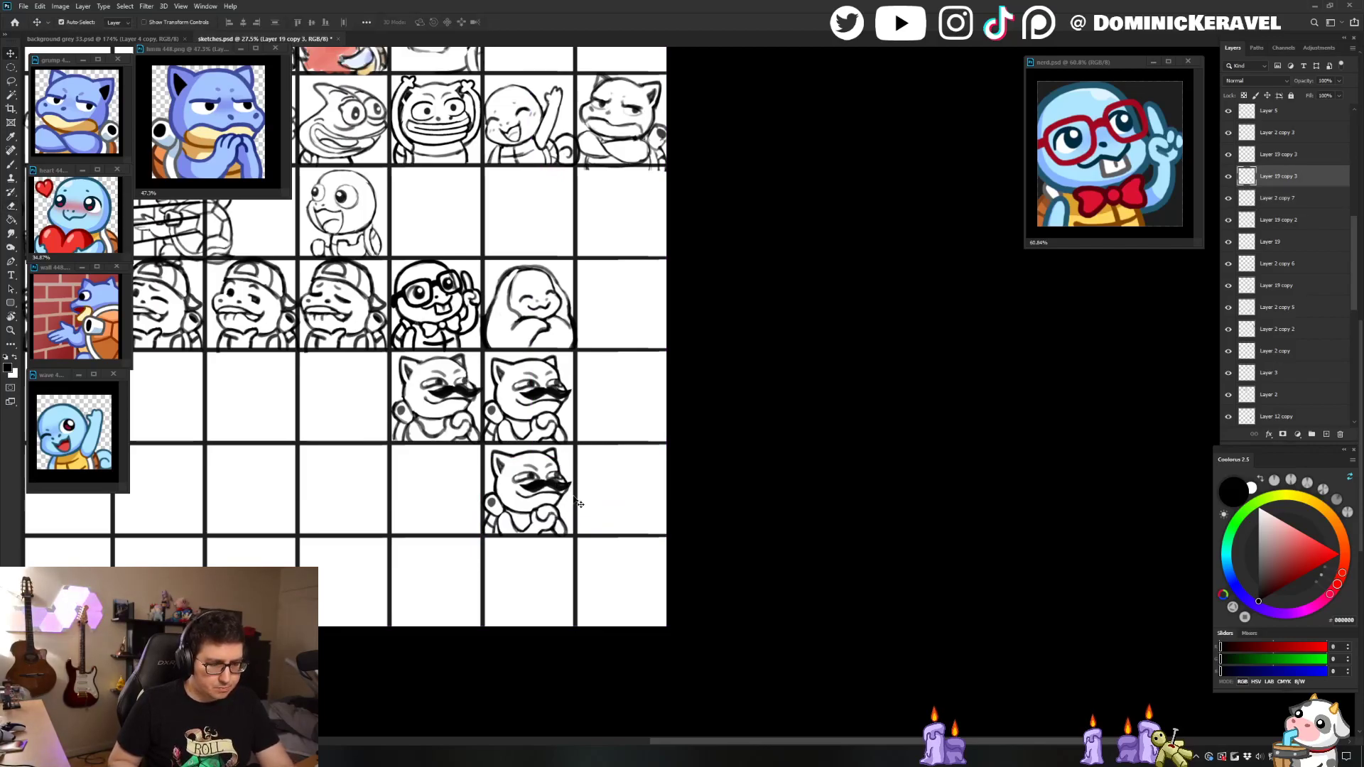
key("l")
scroll(527, 531, "up", 2)
mouse_move(572, 496)
left_mouse_down()
mouse_move(518, 536)
mouse_move(587, 519)
mouse_move(585, 481)
mouse_move(523, 516)
left_mouse_up()
key("v")
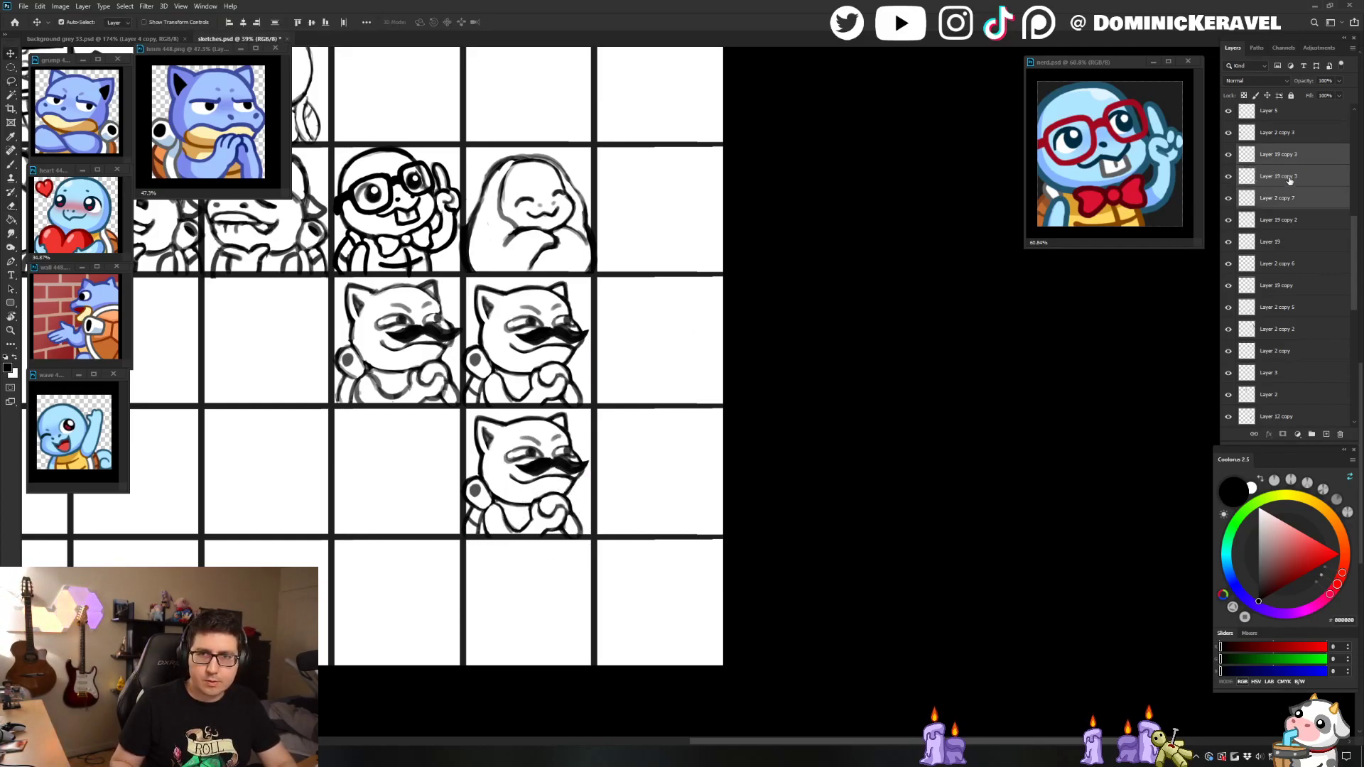
left_click(1259, 179)
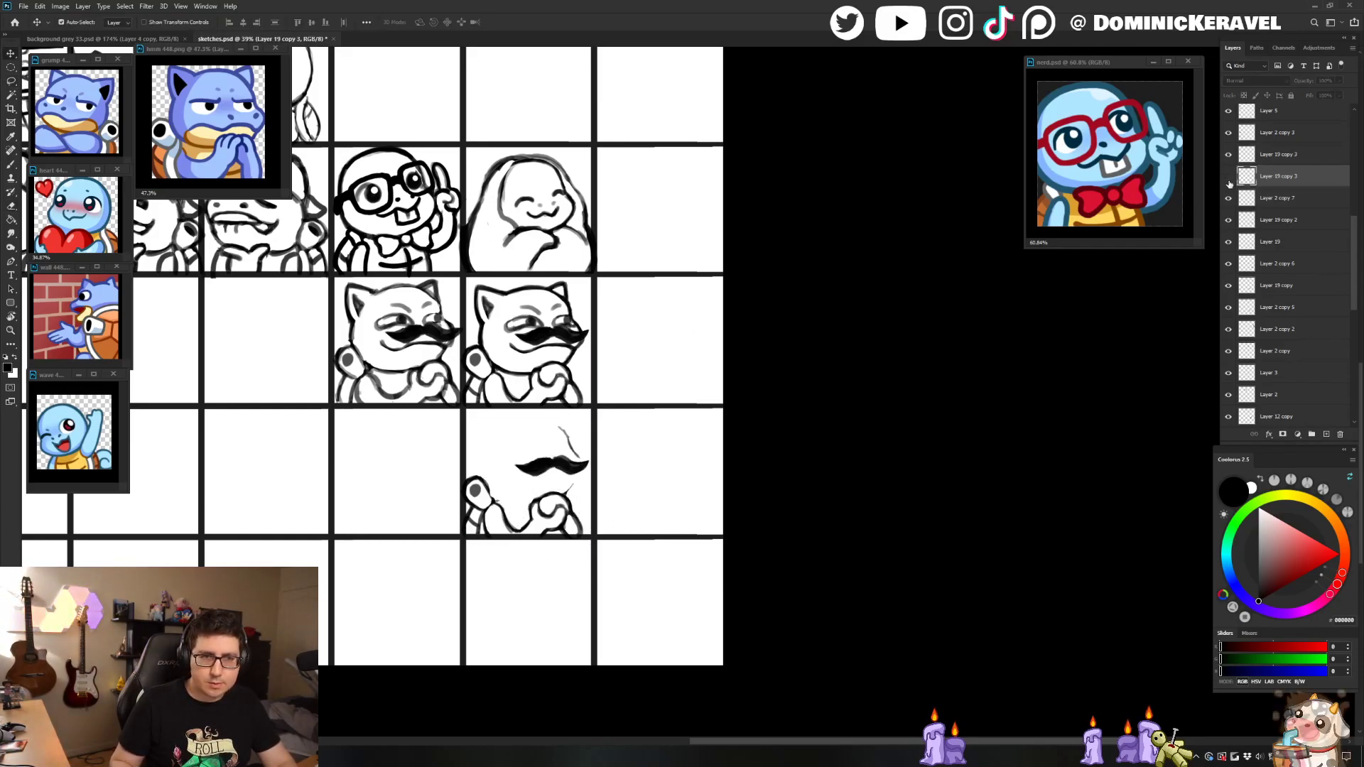
left_click(1263, 198, "shift")
key("ctrl+e")
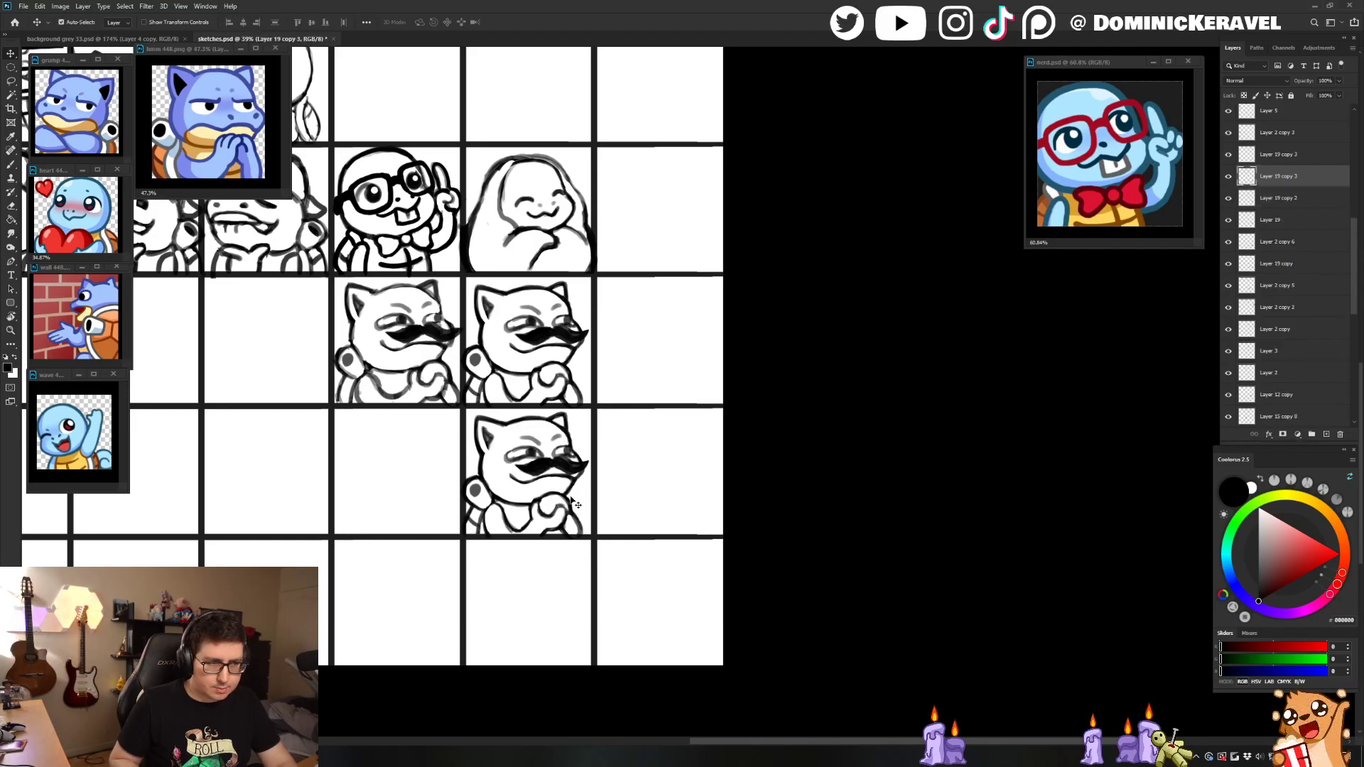
Step: Lasso the clasped hand on the merged layer, adjust its size and placement below the jaw, and deselect
key("l")
mouse_move(529, 510)
left_mouse_down()
mouse_move(540, 557)
mouse_move(588, 524)
mouse_move(569, 506)
mouse_move(577, 483)
left_mouse_up()
key("ctrl+d")
key("v")
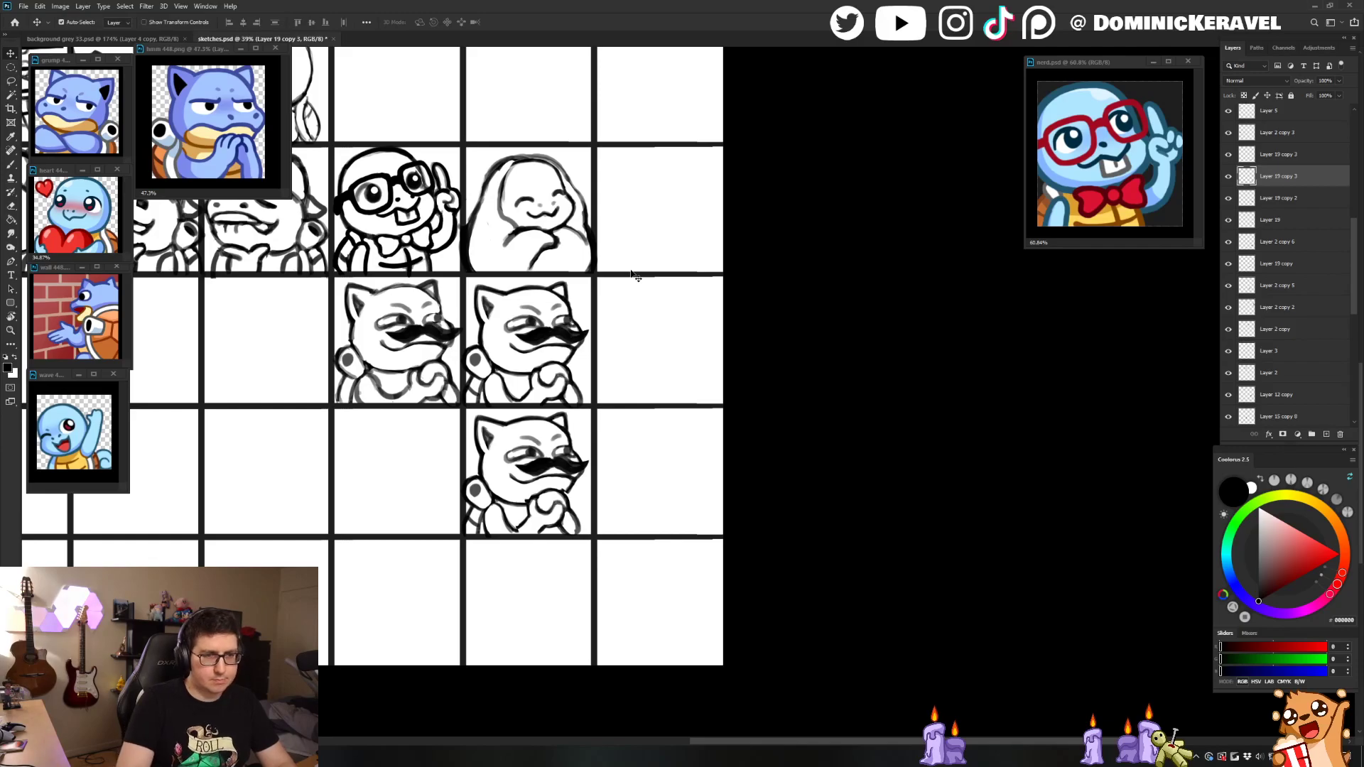
Step: Select the moustache and merged sketch layers together, nudge them down, and scale them up slightly to fill the cell
left_click(523, 519, "shift")
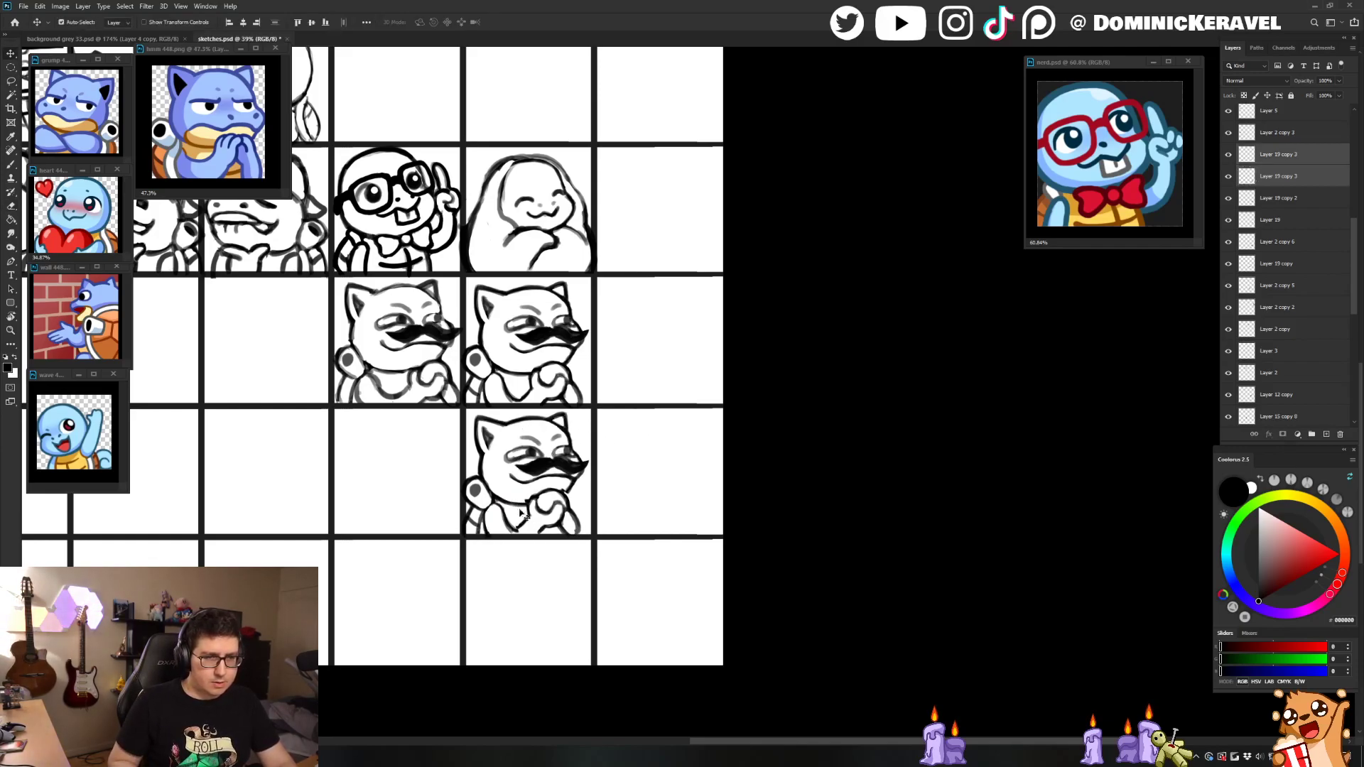
key("e")
key("v")
key("e")
key("v")
key("Down")
key("Down")
key("Down")
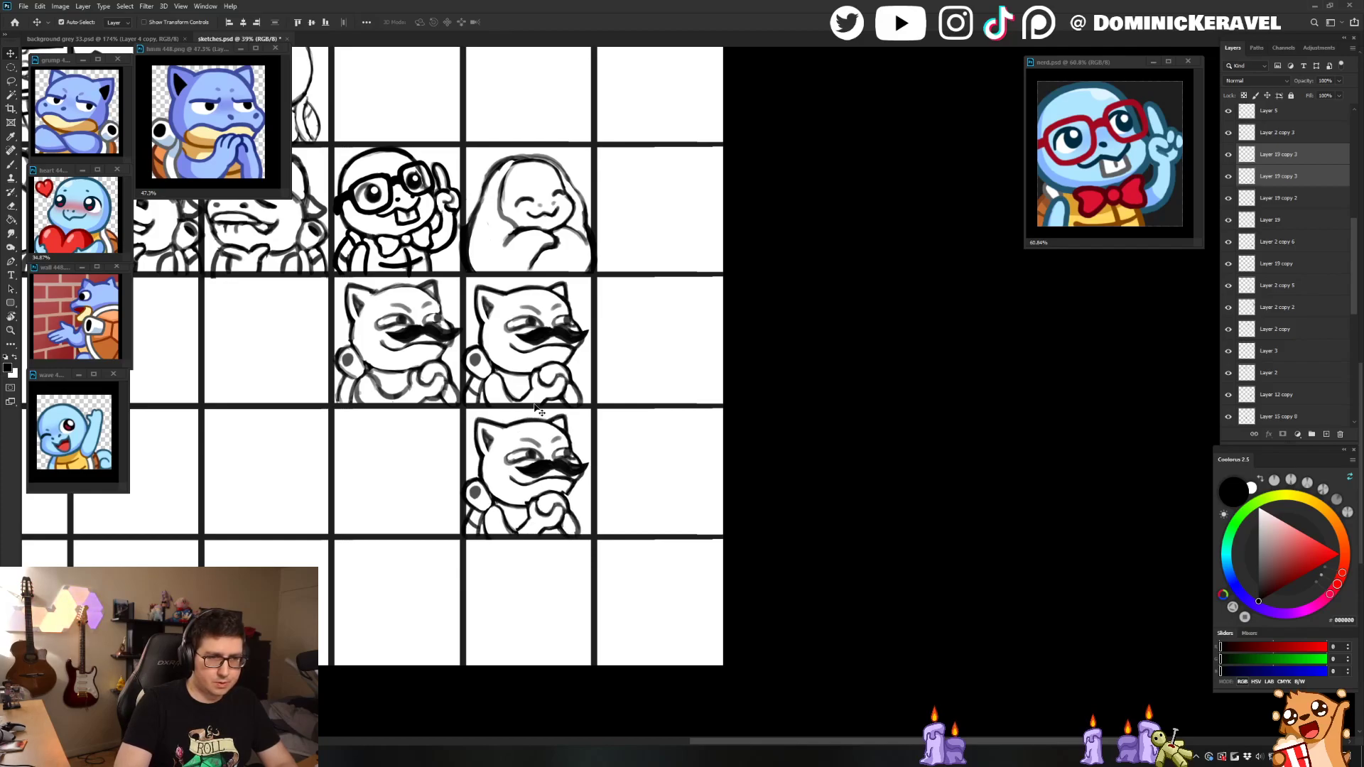
key("ctrl+t")
left_click_drag(602, 413, 613, 408)
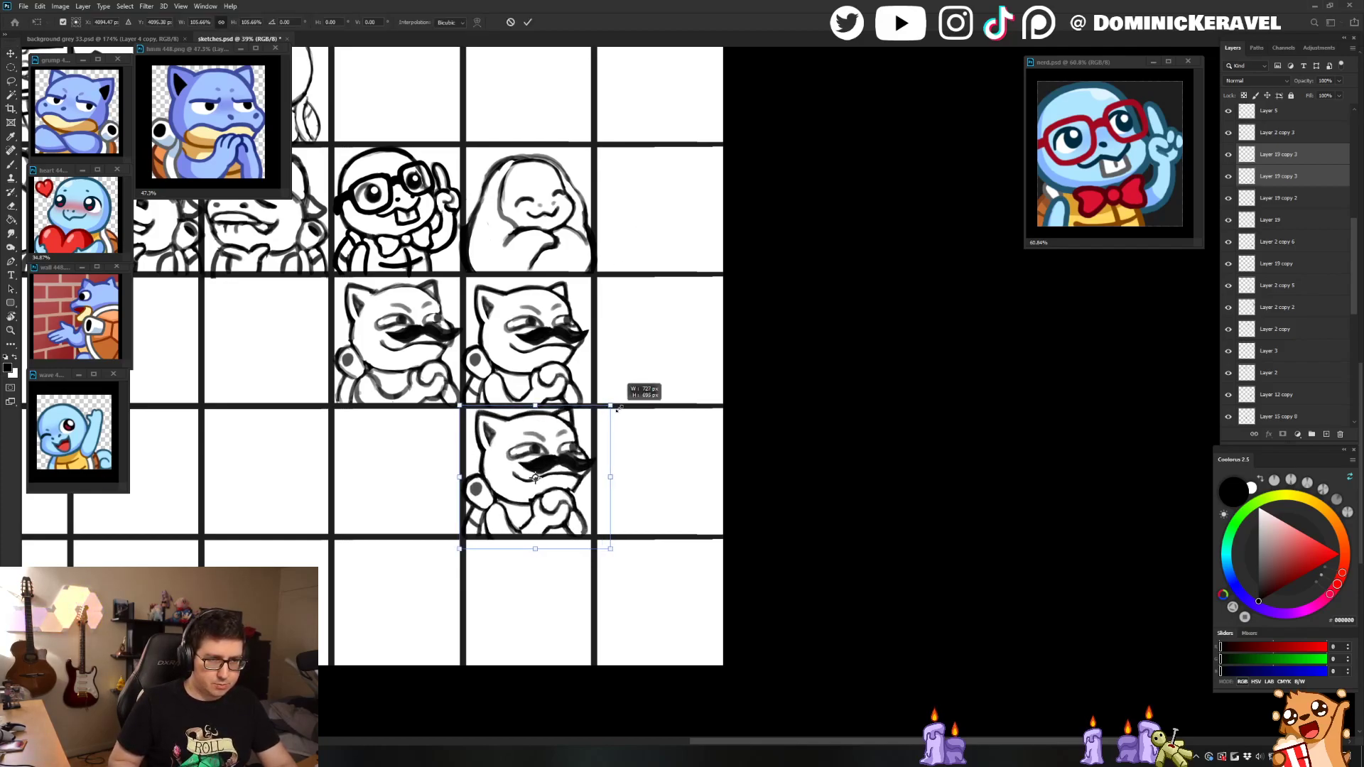
key("Return")
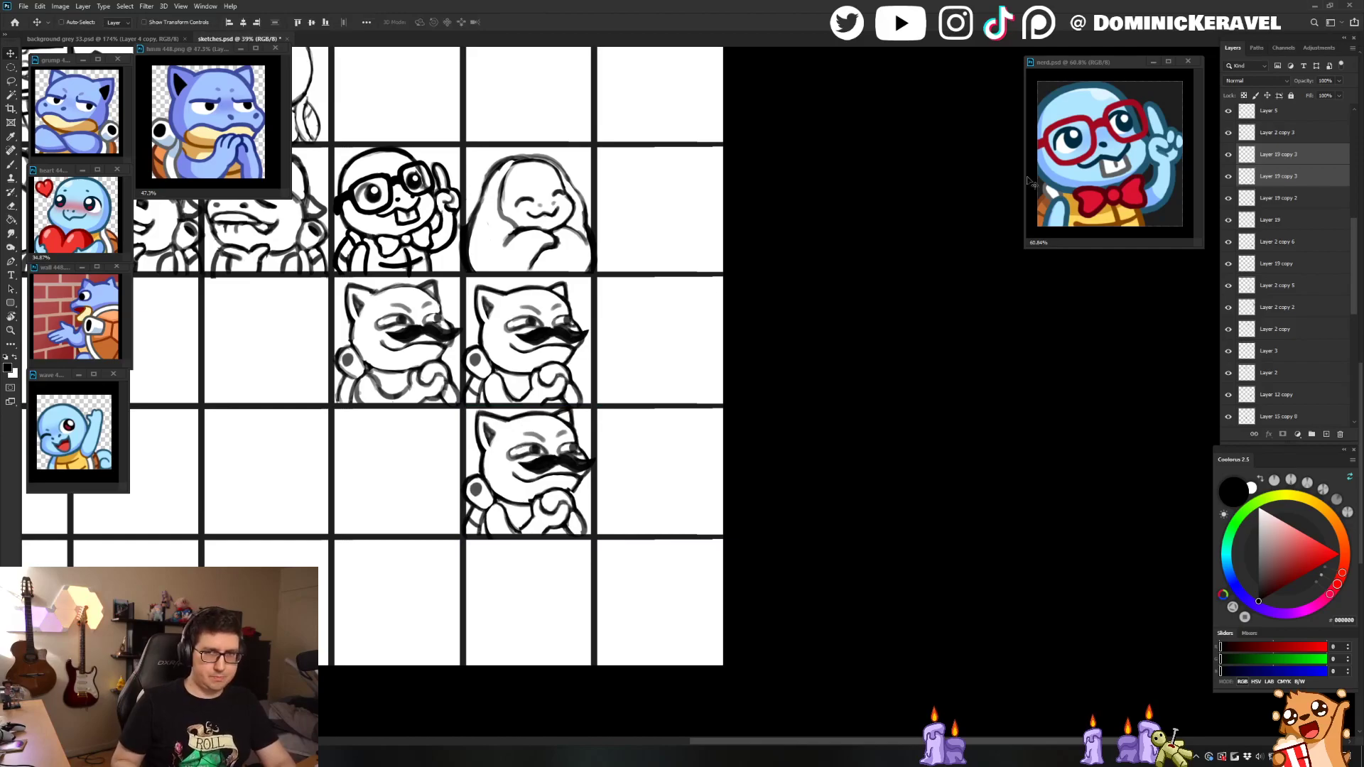
Step: Select the merged sketch layer, clean up its stray lines along the cell's lower edge, and save sketches.psd
left_click(1277, 198)
key("e")
key("v")
key("ctrl+j")
key("e")
mouse_move(551, 552)
left_mouse_down()
mouse_move(509, 566)
mouse_move(531, 581)
left_mouse_up()
key("v")
key("ctrl+s")
Step: Erase and redraw the collar line beside the round paw on the merged sketch layer
mouse_move(875, 540)
left_mouse_down()
mouse_move(901, 518)
mouse_move(240, 473)
left_mouse_up()
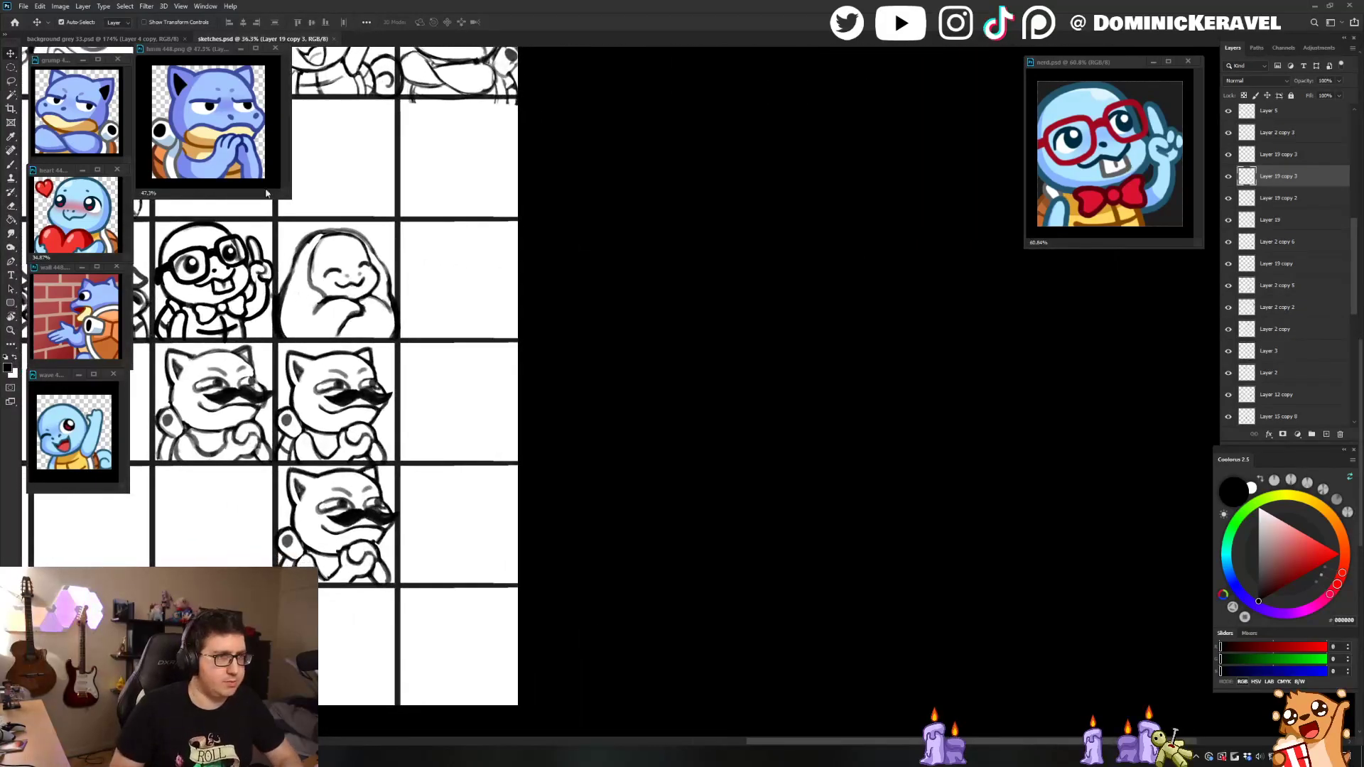
scroll(284, 549, "up", 4)
key("e")
key("v")
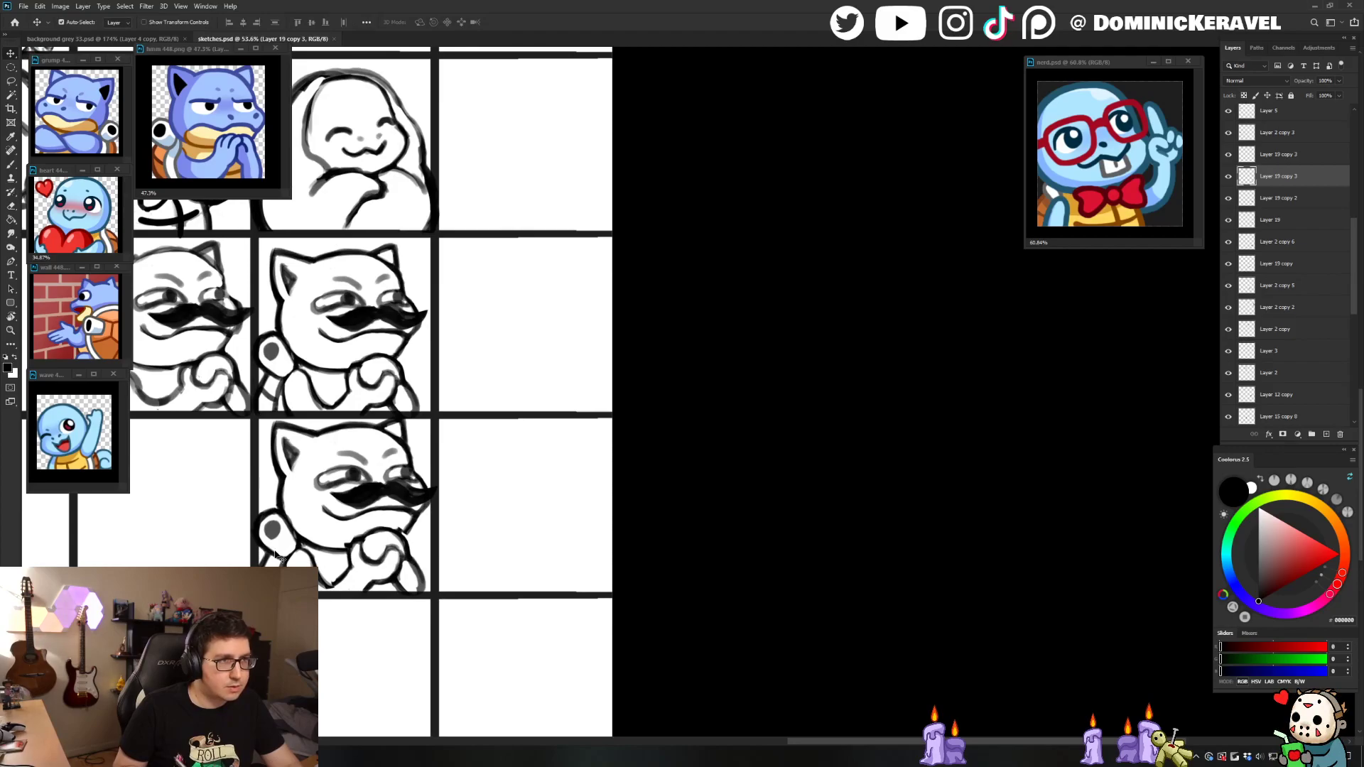
key("e")
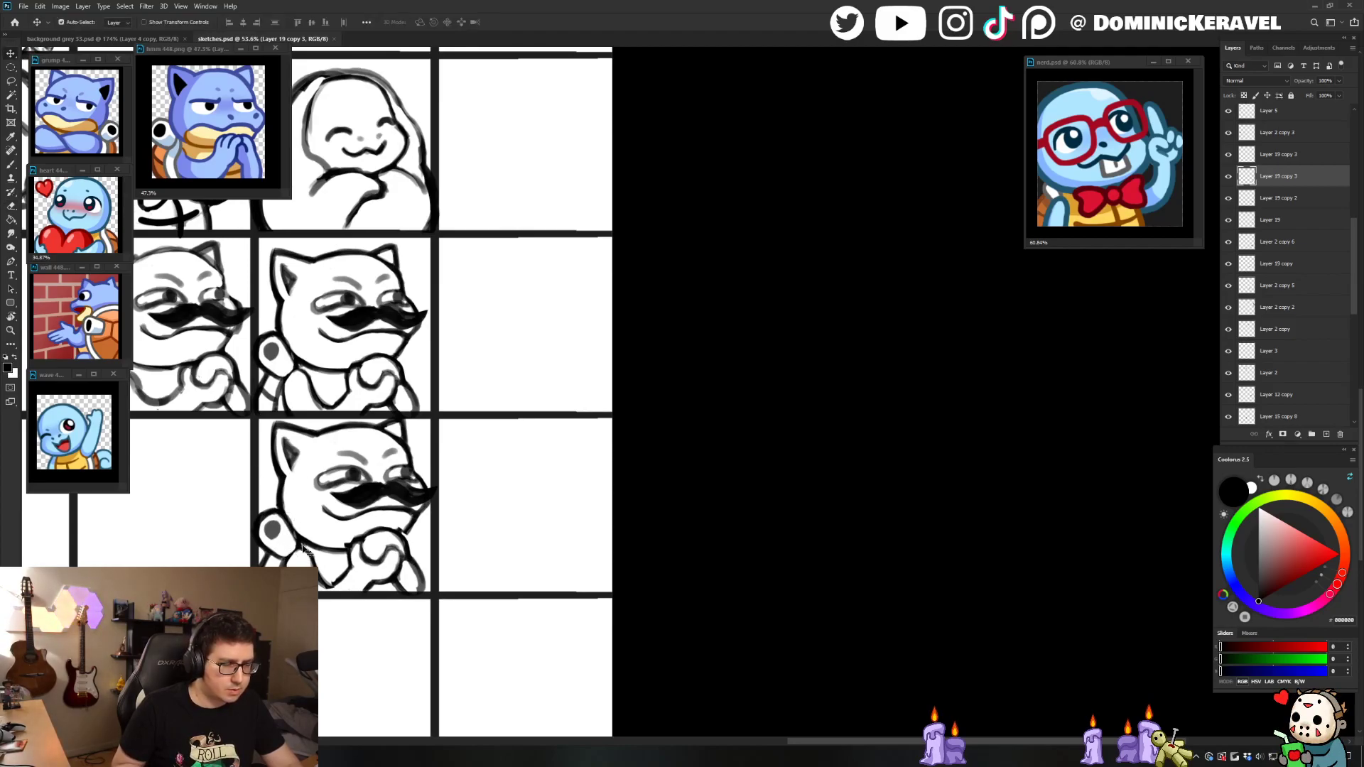
left_click_drag(307, 553, 304, 552)
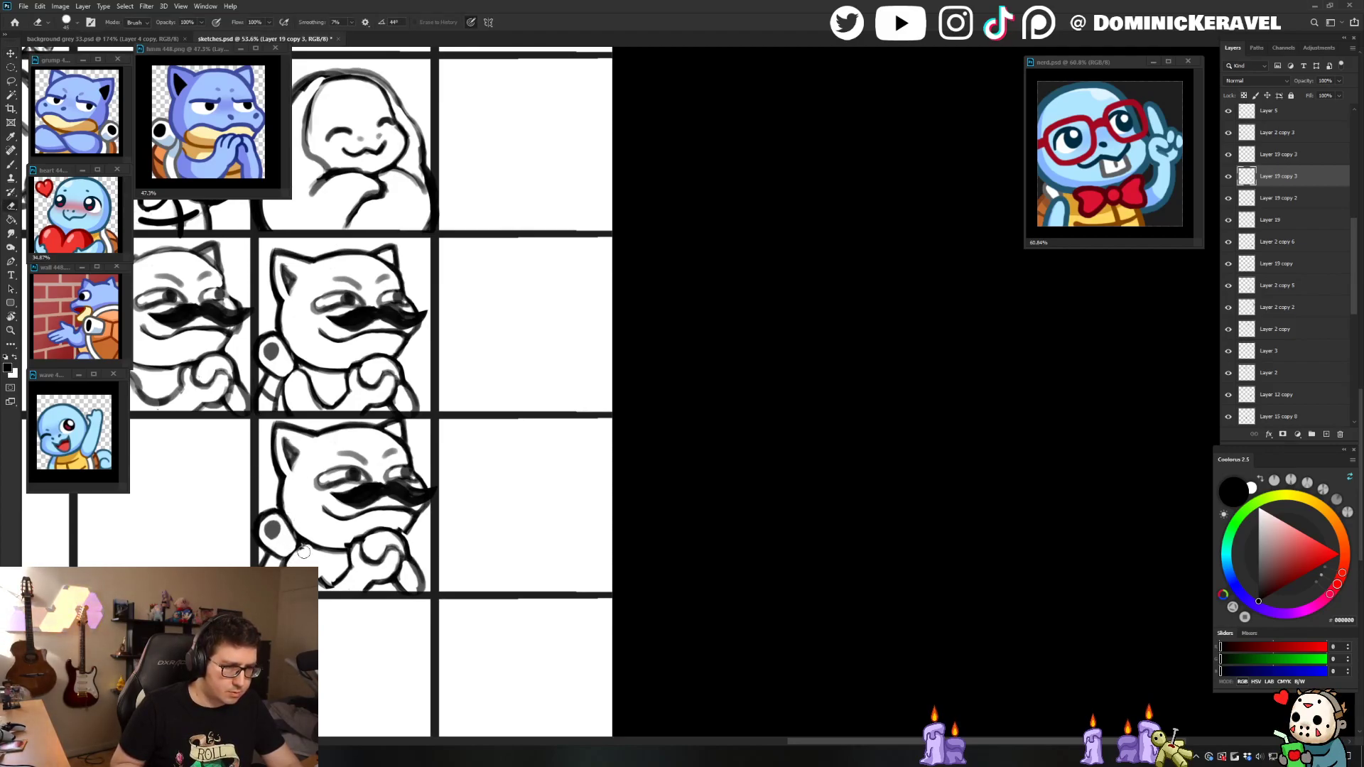
key("b")
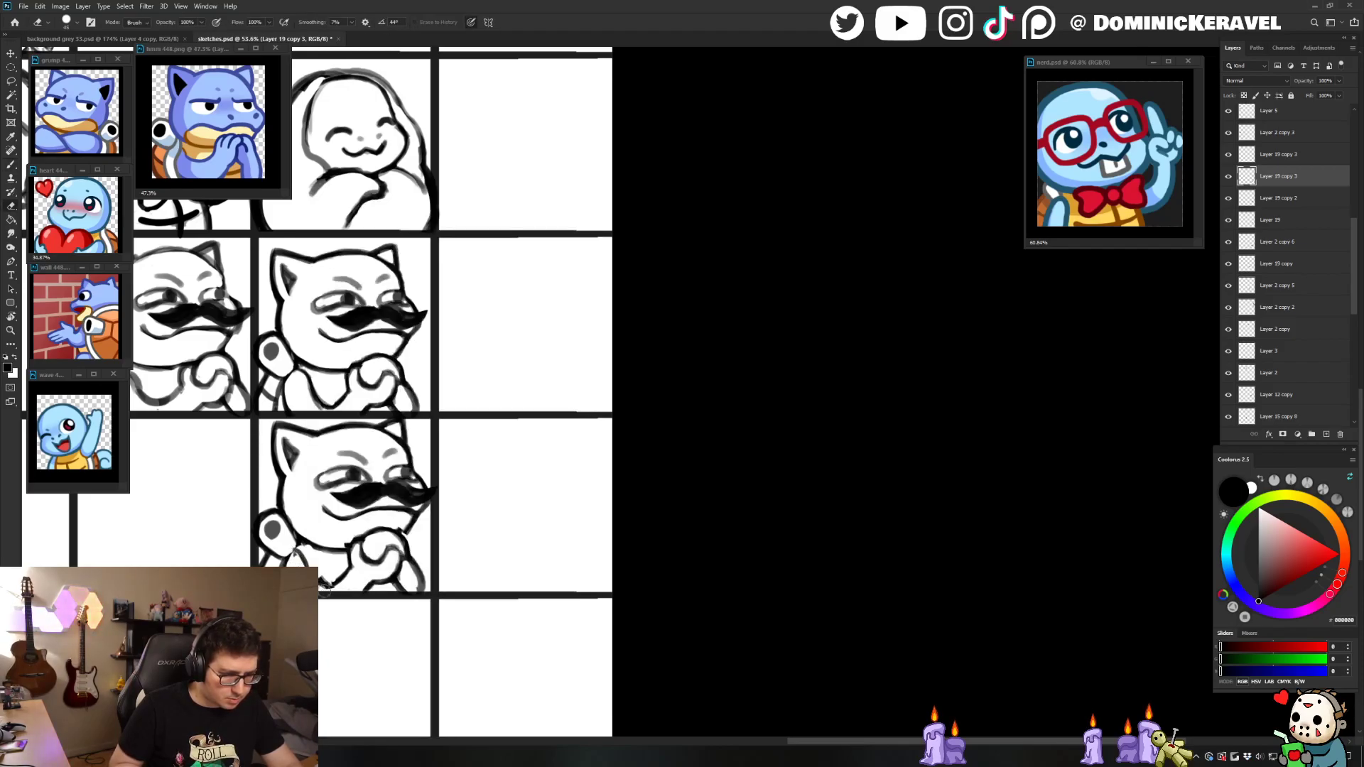
key("e")
key("b")
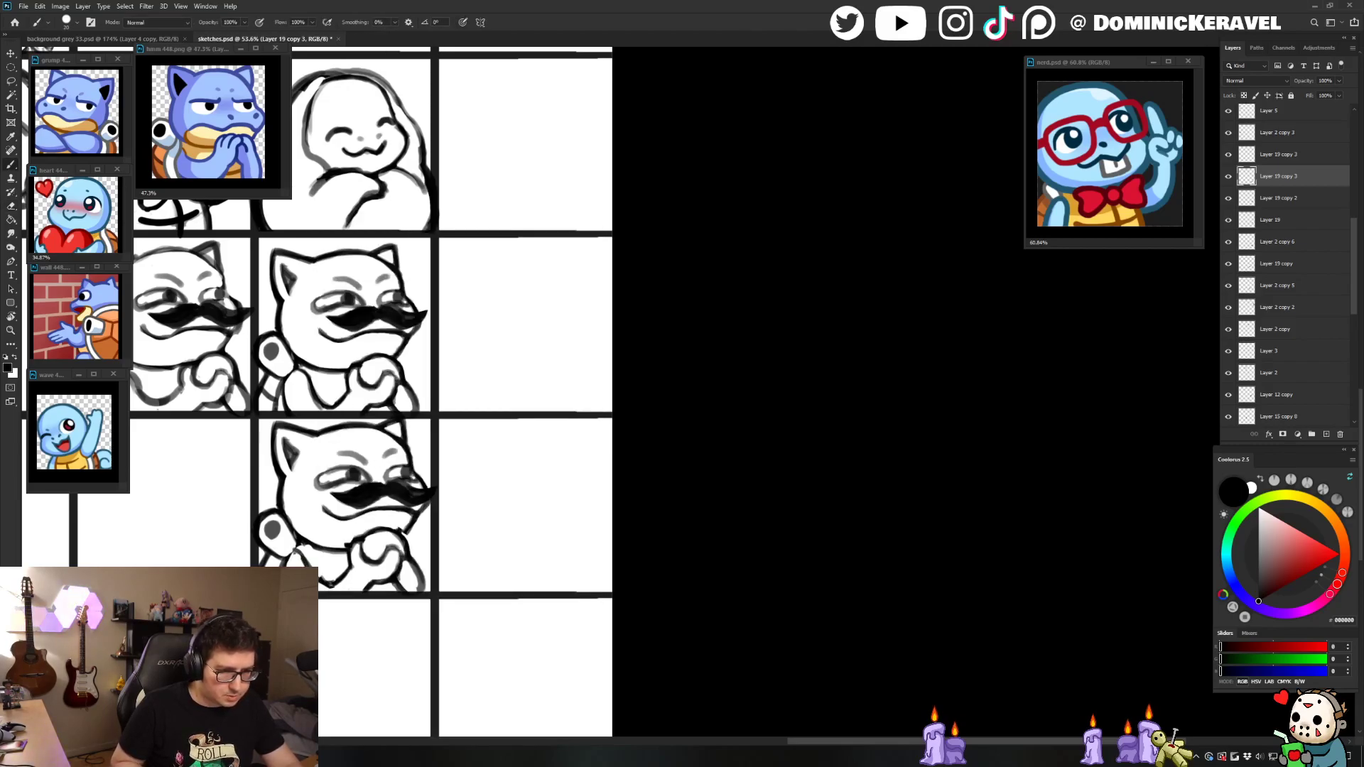
key("e")
left_click_drag(373, 597, 315, 625)
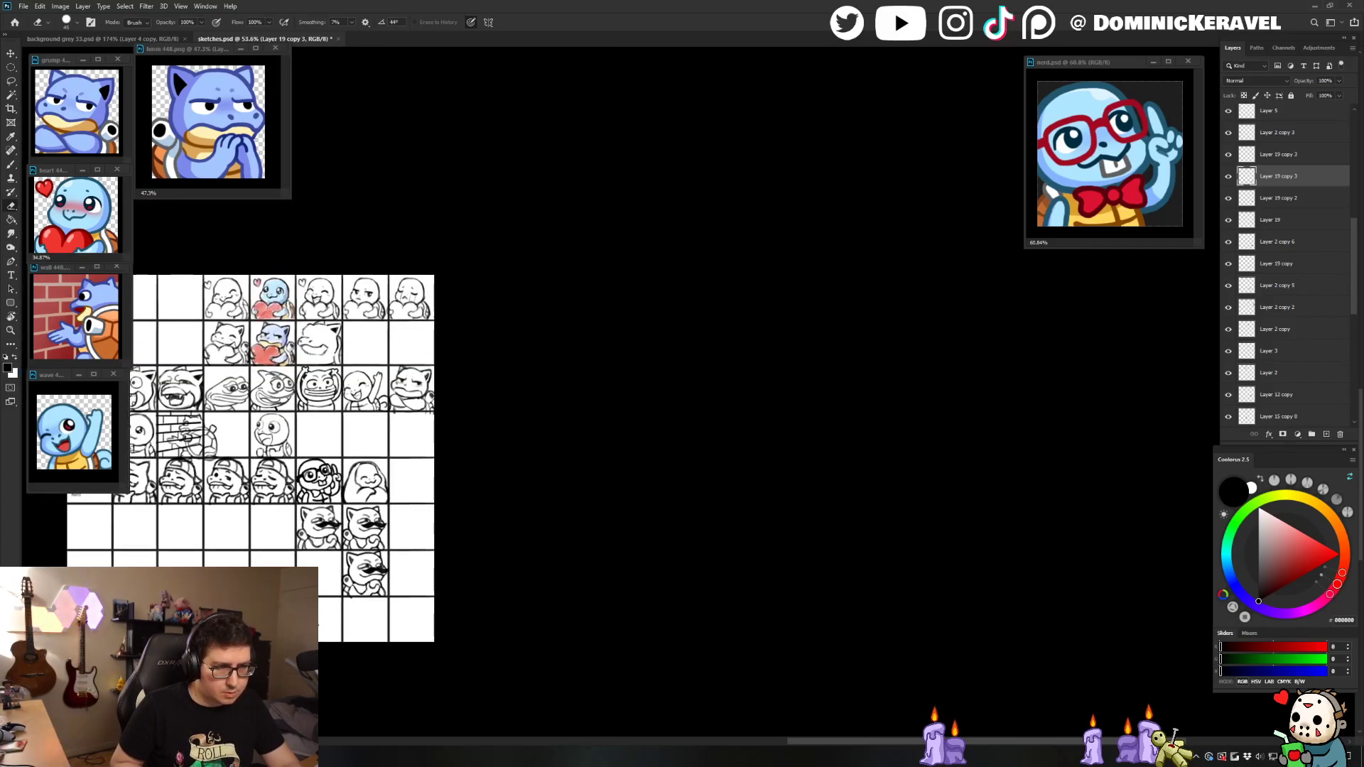
left_click_drag(316, 625, 364, 604)
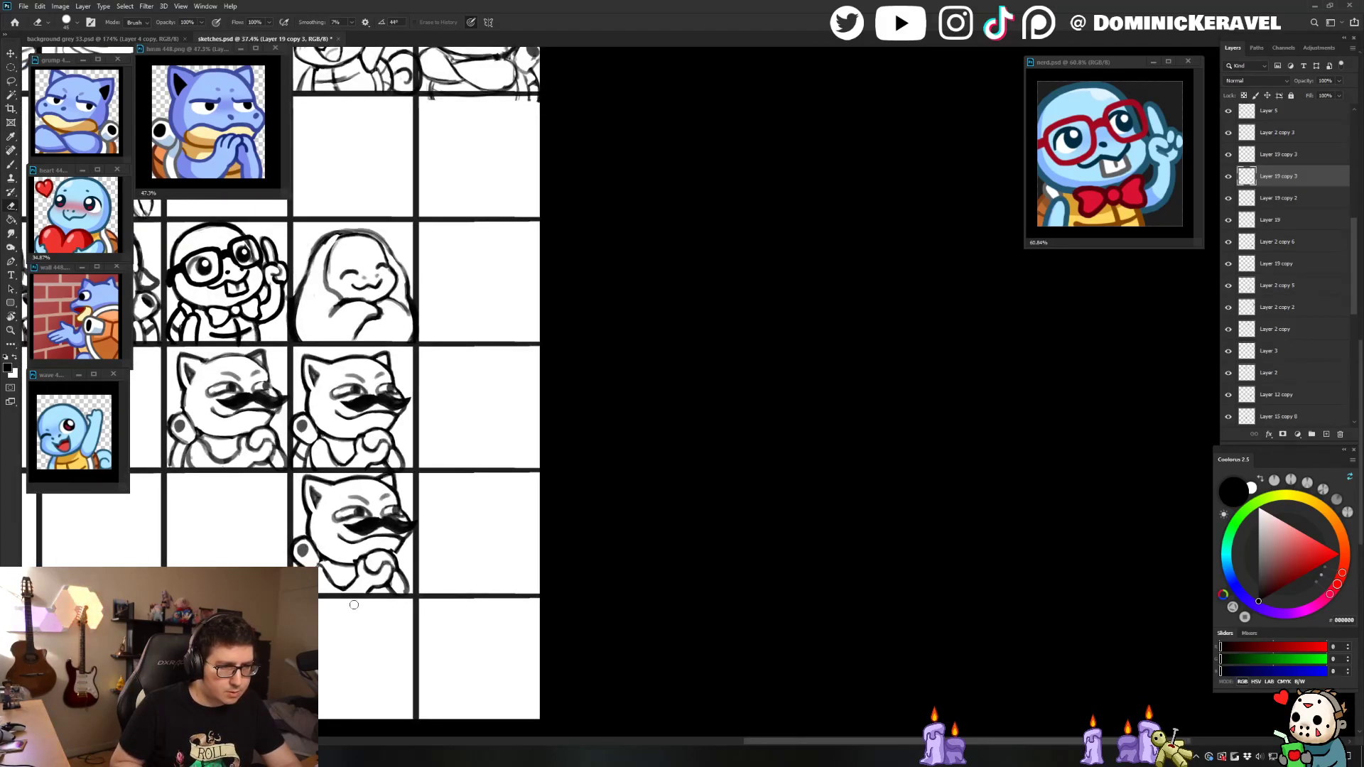
Step: Create a new document, paste the clipboard image into it, and return to sketches.psd
key("v")
left_click_drag(446, 591, 473, 592)
key("e")
key("v")
left_click_drag(468, 506, 390, 579)
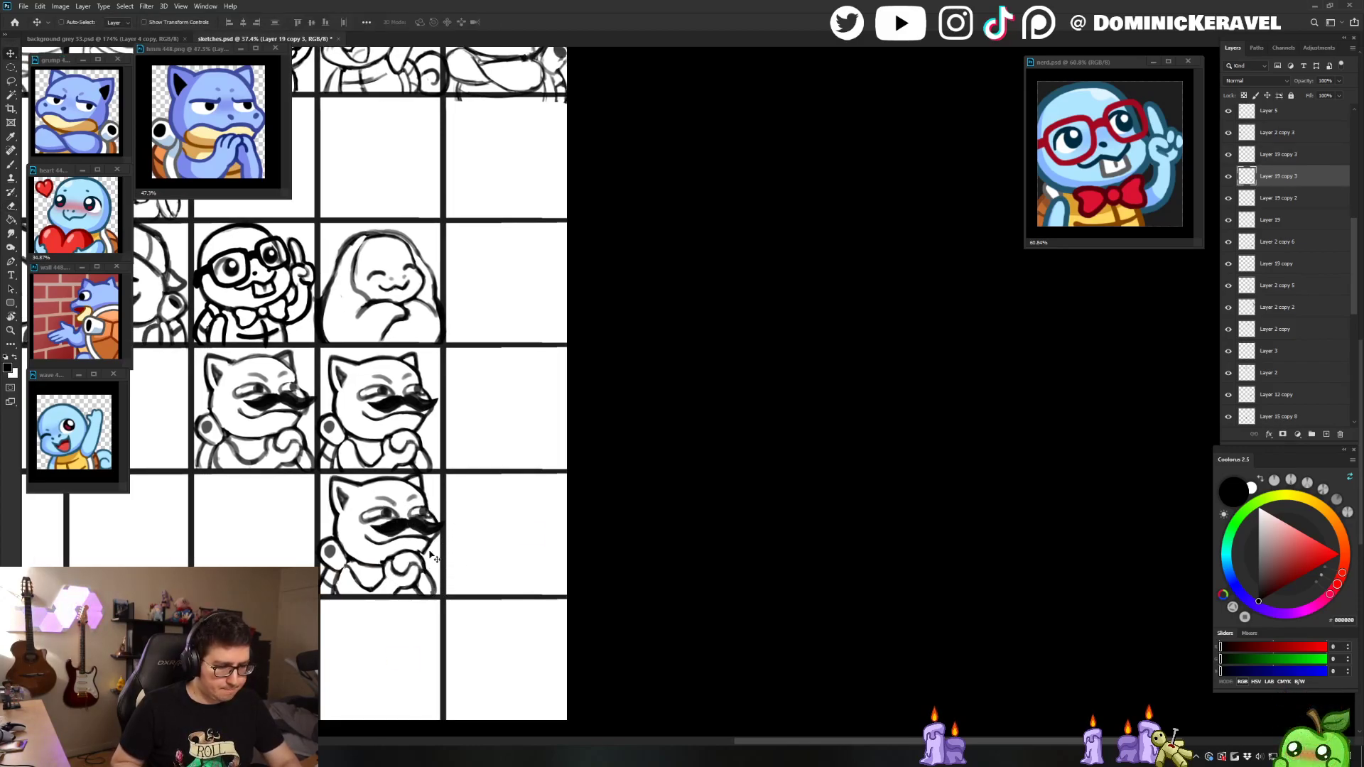
key("ctrl+n")
double_click(560, 346)
key("ctrl+v")
left_click(293, 38)
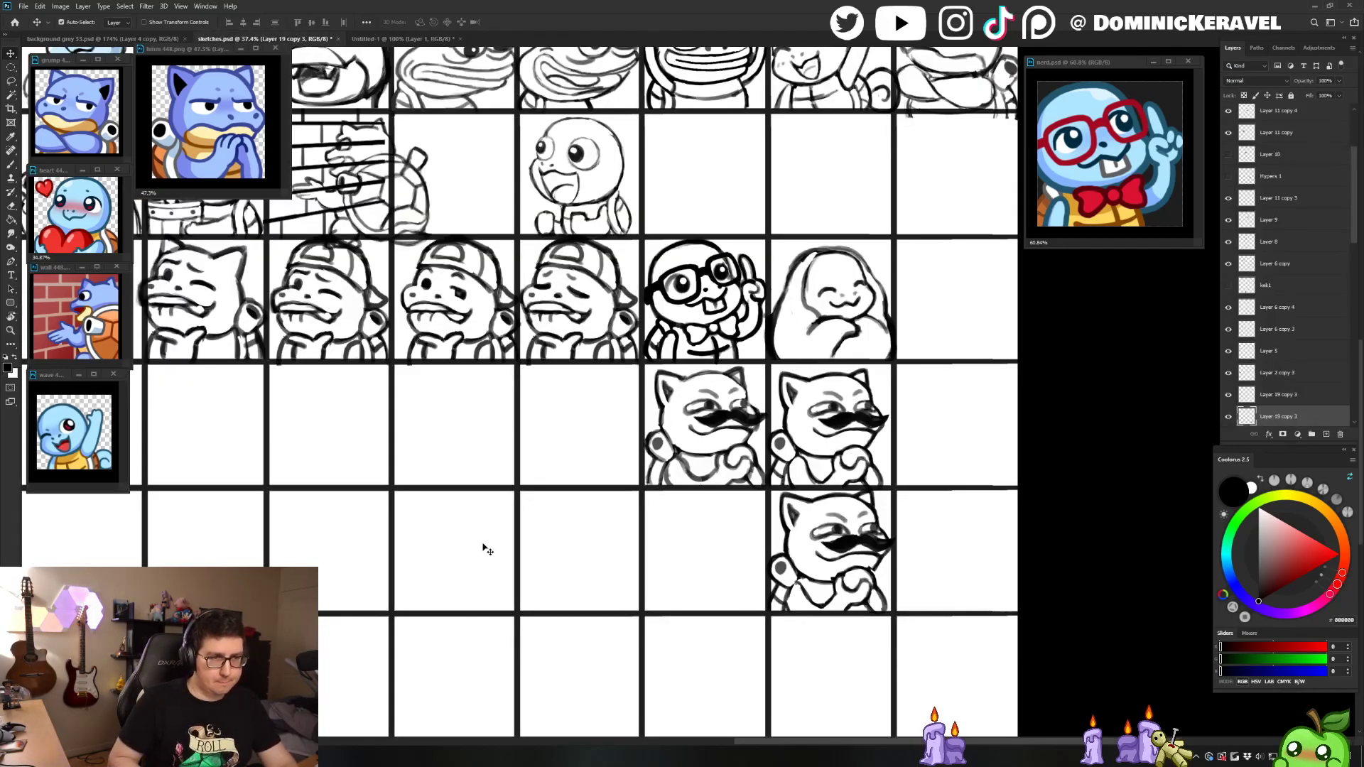
Step: Copy the moustache from the lowest sketch in the grid into the untitled document and position it over the face
left_click(862, 545)
key("l")
left_click_drag(900, 500, 909, 465)
key("ctrl+d")
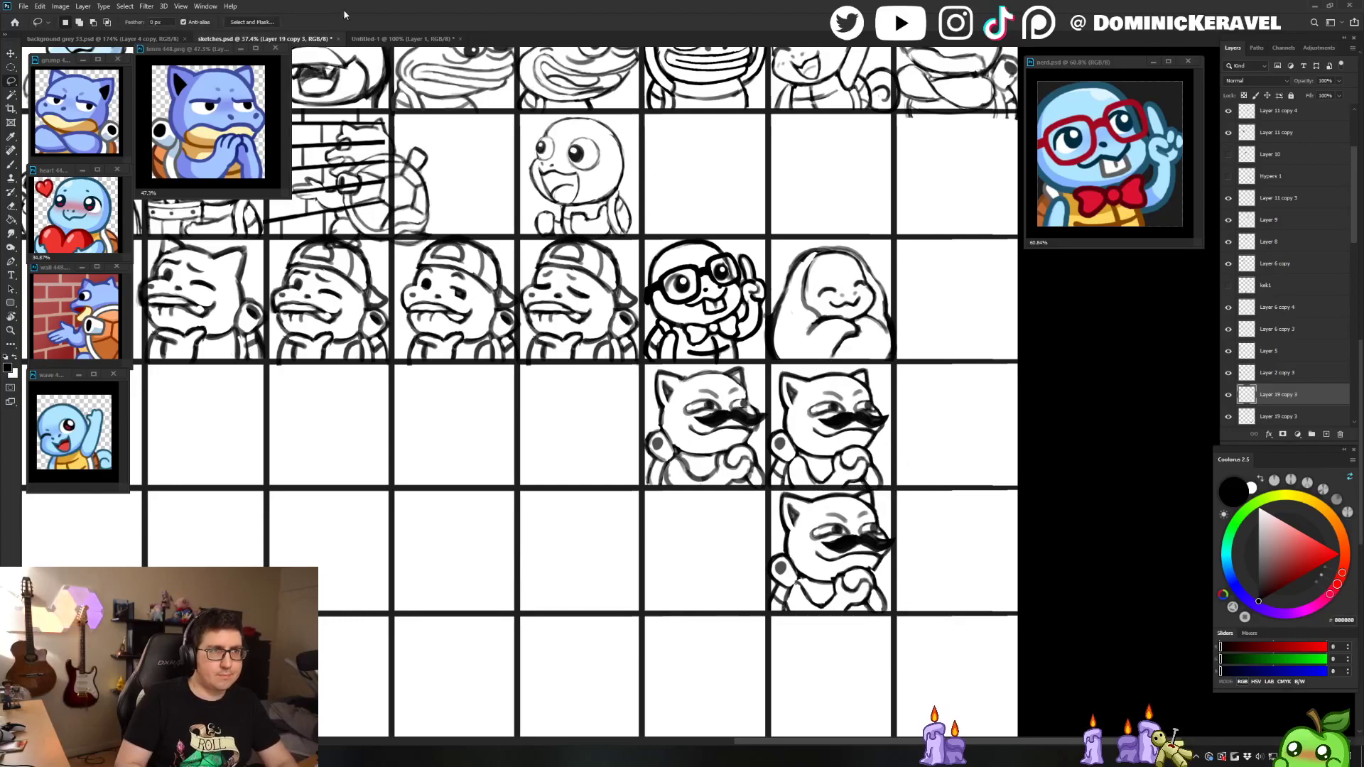
key("ctrl+Tab")
key("ctrl+v")
key("v")
left_click_drag(744, 476, 786, 380)
Step: Scale the moustache and character sketch layers together to fill the canvas and flip the view of them horizontally
left_click(1272, 138, "shift")
key("ctrl+t")
left_click_drag(883, 222, 782, 310)
mouse_move(709, 348)
left_mouse_down()
mouse_move(800, 266)
mouse_move(774, 304)
left_mouse_up()
key("Return")
key("e")
key("ctrl+shift+h")
Step: Float the untitled drawing in its own window and shrink the reference window of the hand-wringing blue emote
key("v")
left_click_drag(402, 39, 419, 145)
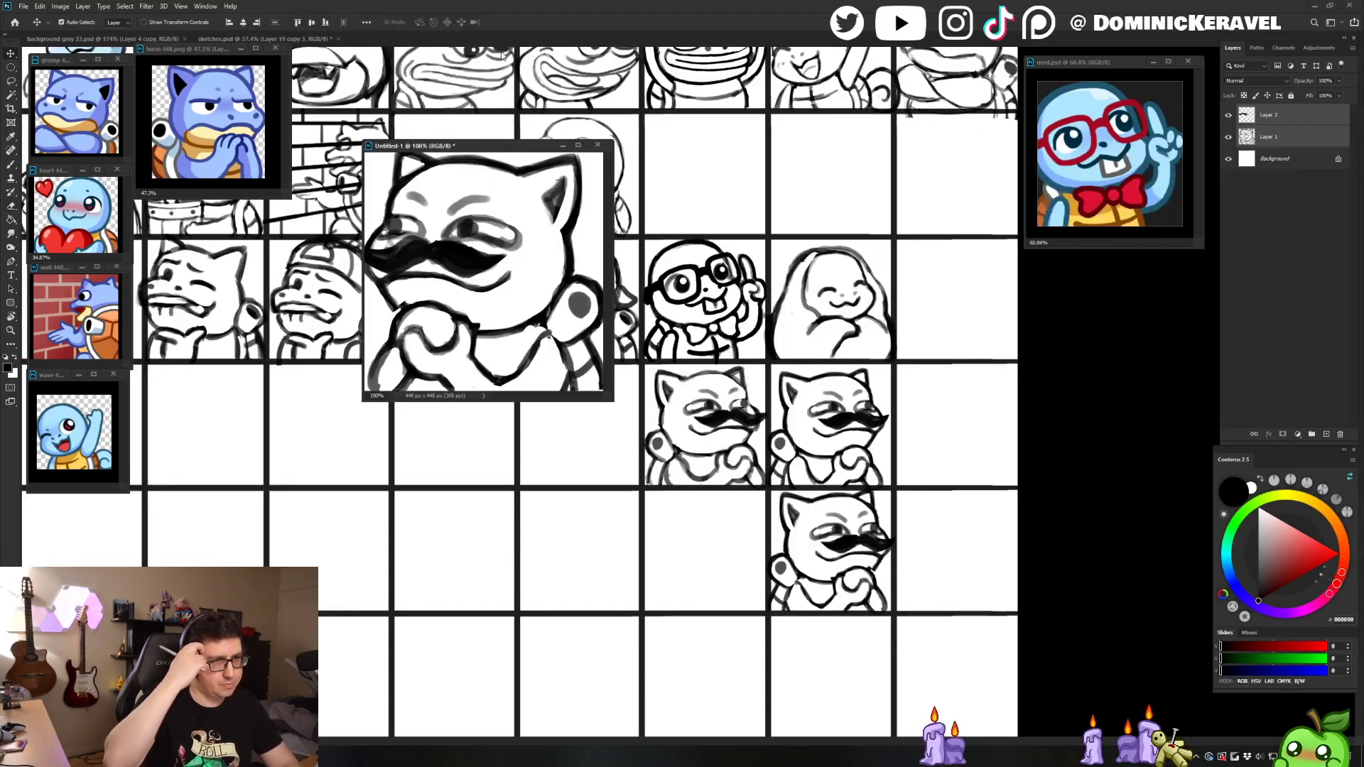
left_click_drag(194, 51, 191, 62)
scroll(204, 133, "down", 5)
left_click_drag(286, 208, 241, 166)
Step: Show the background grey 33.psd emote sheet behind the floating drawing and place the drawing's window over its empty area
left_click_drag(489, 149, 547, 176)
left_click(402, 472)
mouse_move(972, 309)
left_mouse_down()
mouse_move(823, 292)
mouse_move(1053, 263)
left_mouse_up()
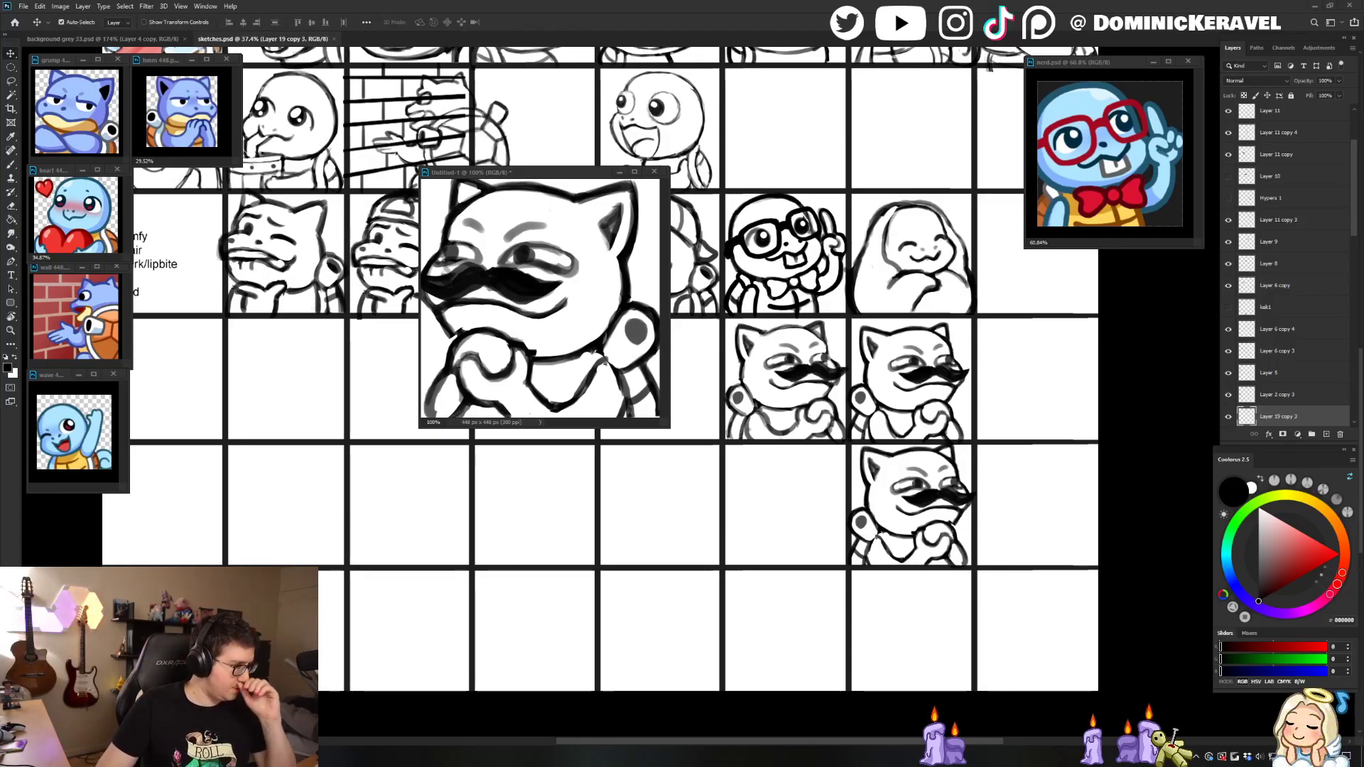
left_click_drag(507, 174, 591, 189)
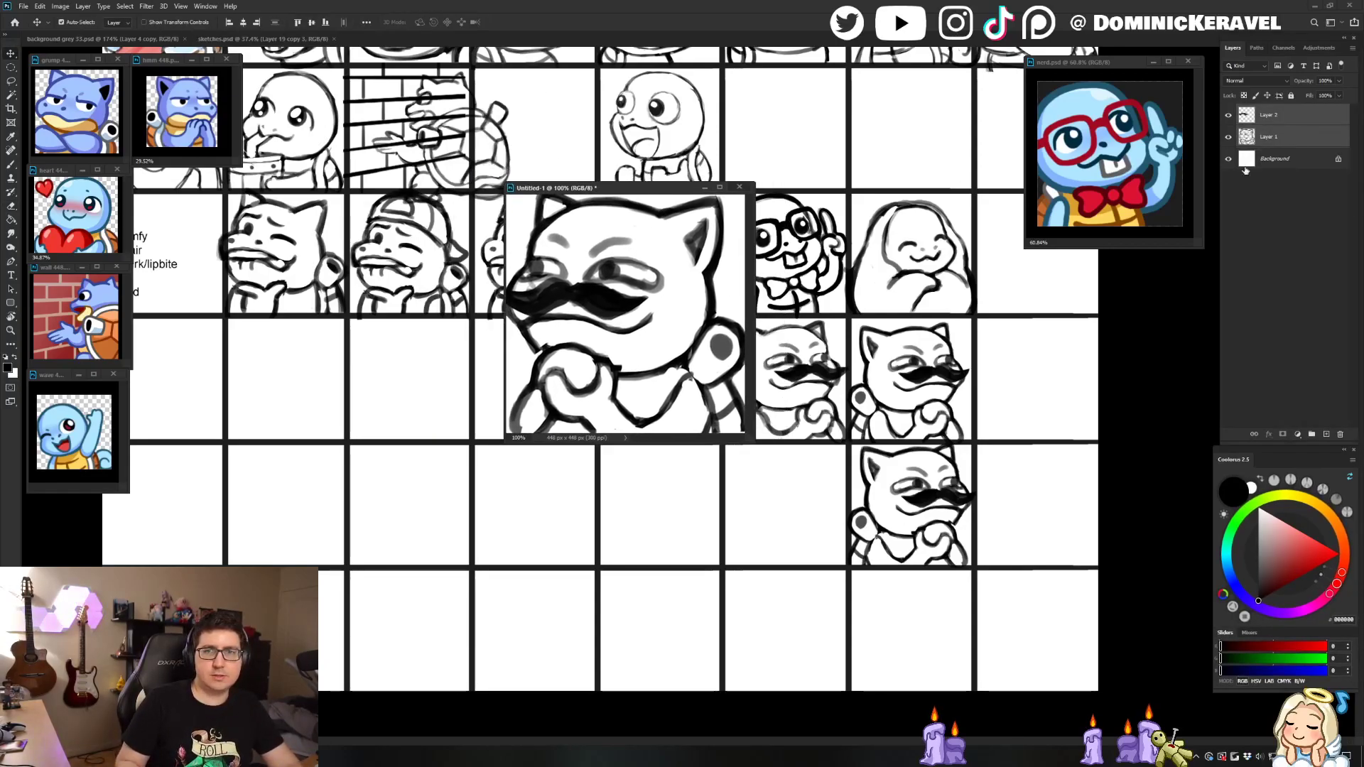
left_click(263, 38)
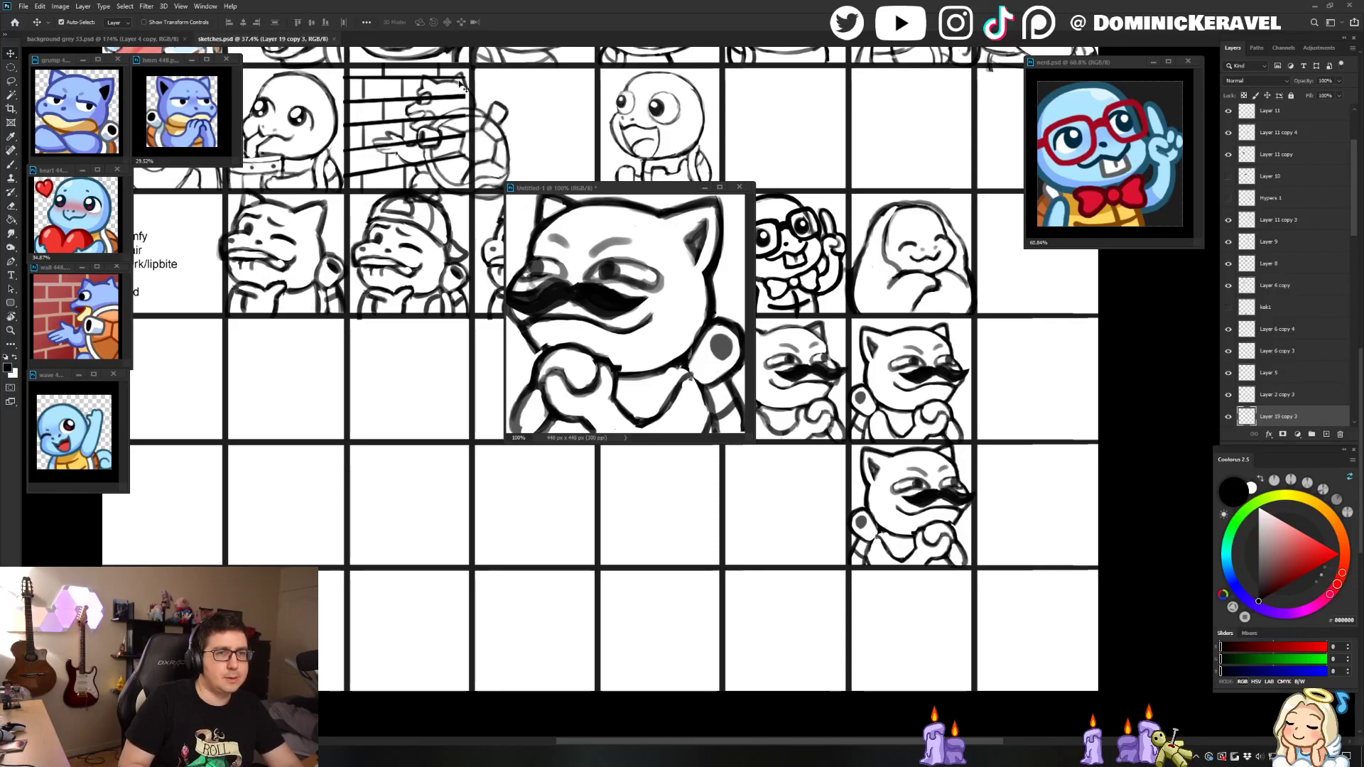
left_click(153, 38)
left_click_drag(589, 190, 770, 224)
left_click_drag(591, 344, 533, 231)
left_click_drag(497, 410, 467, 401)
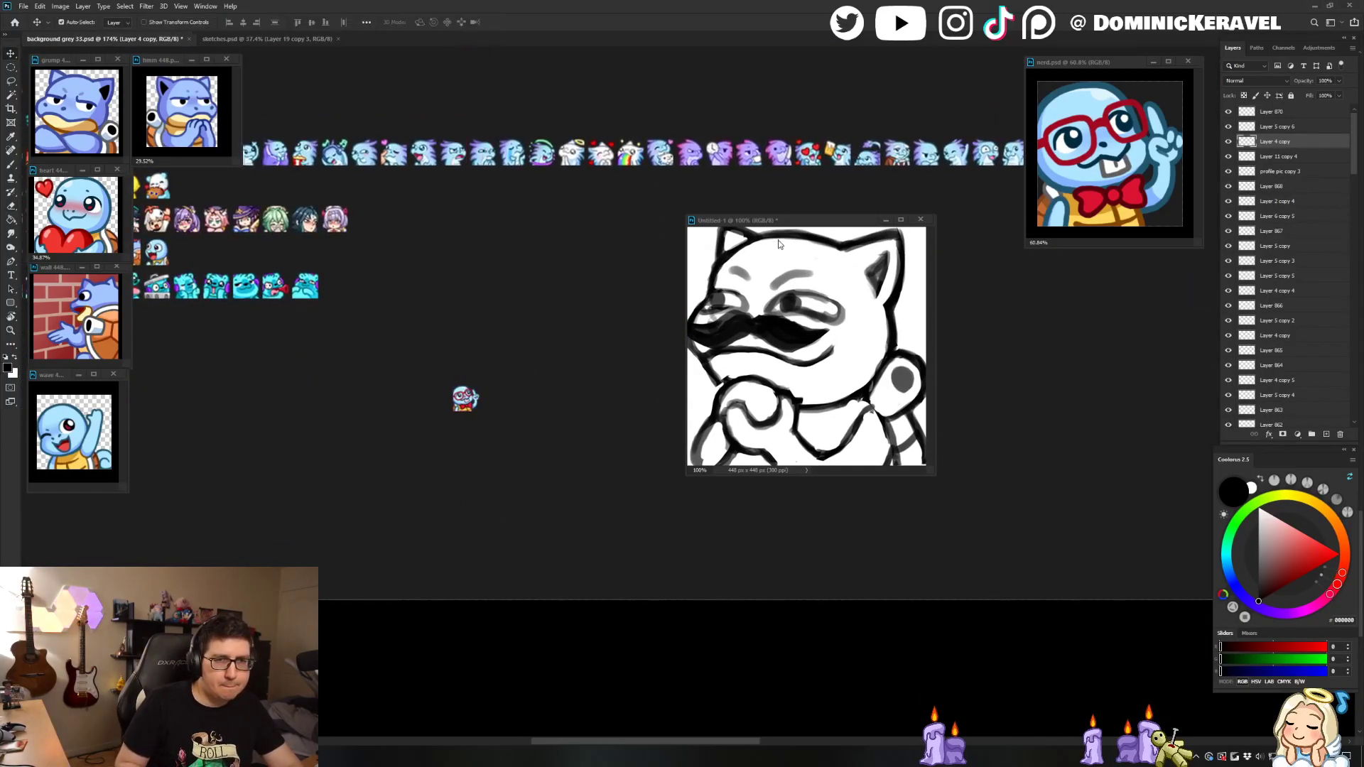
left_click_drag(770, 220, 666, 241)
Step: Enlarge the drawing's window and save the document as a Photoshop file named evil in the Blastoise folder
left_click(1275, 138)
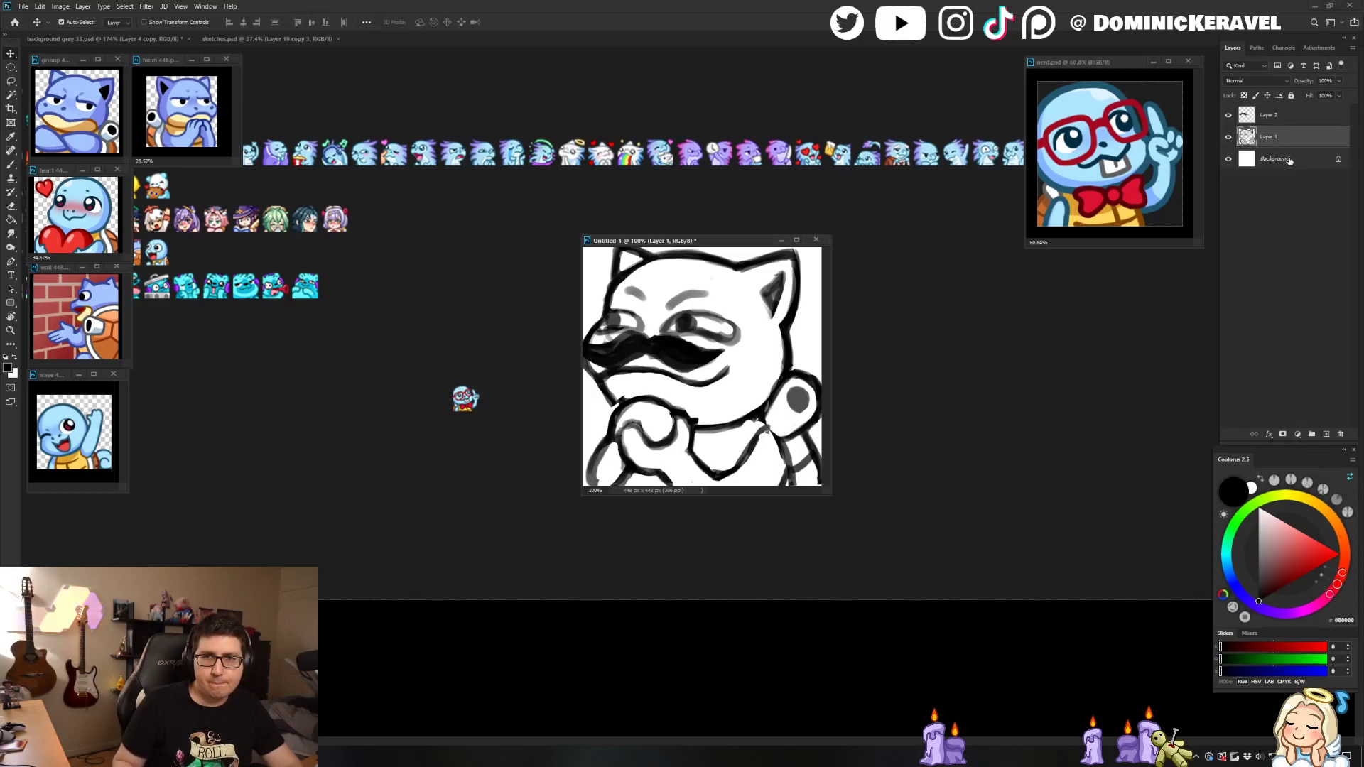
left_click_drag(711, 240, 693, 232)
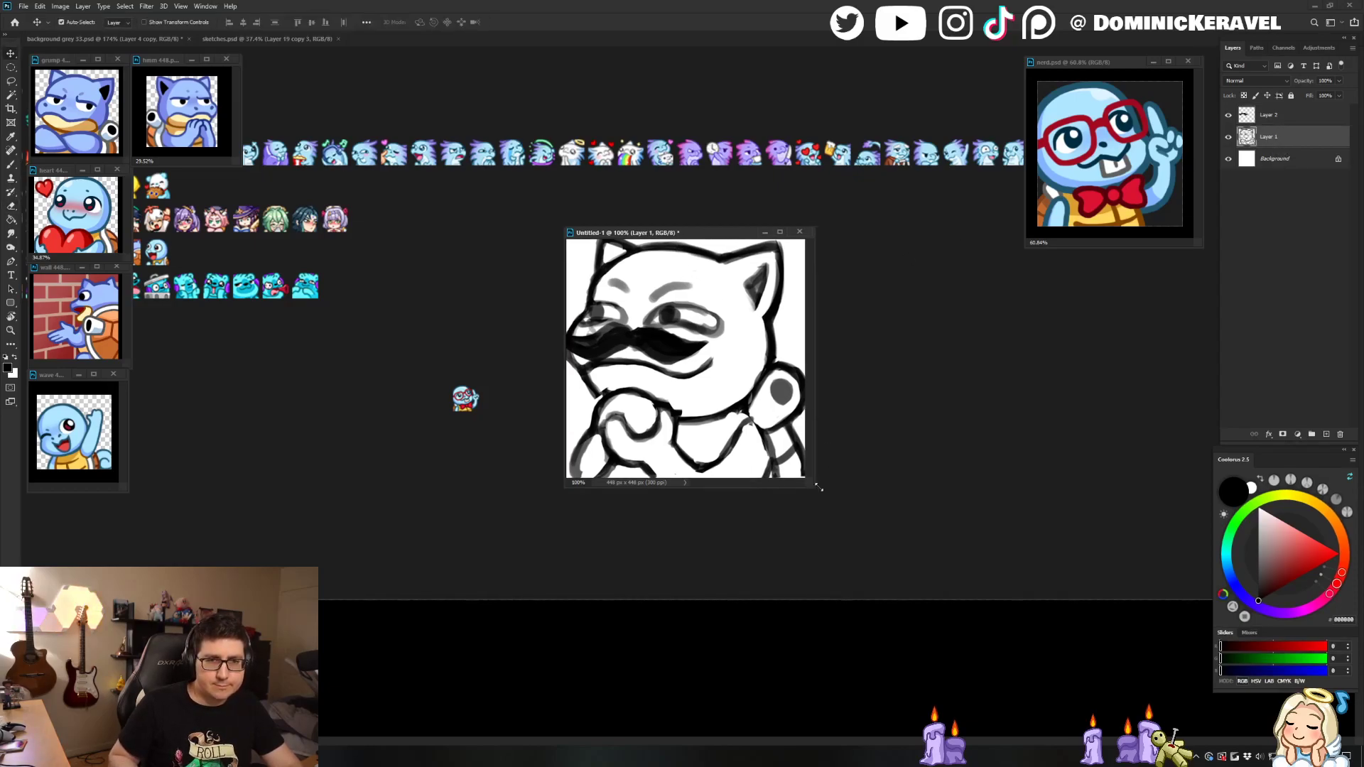
left_click_drag(815, 487, 910, 592)
key("ctrl+s")
type("ev")
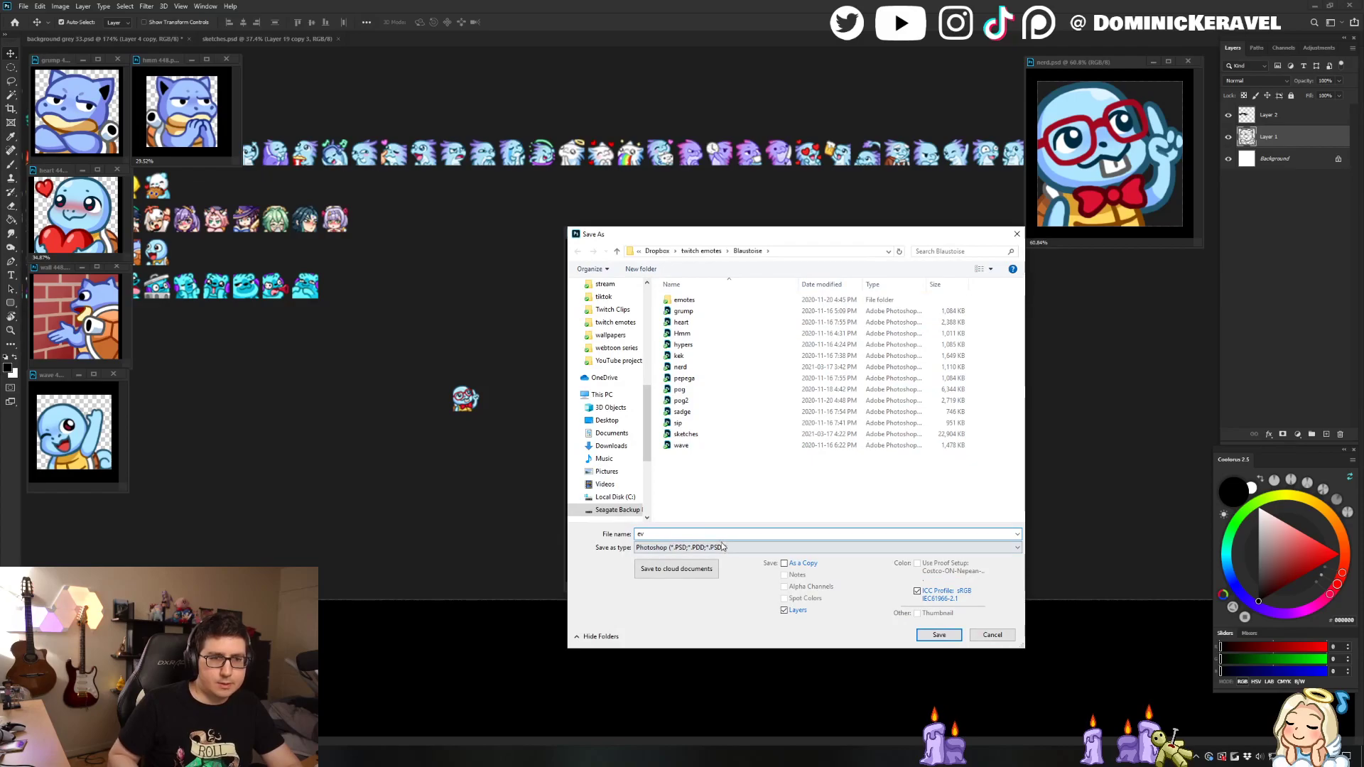
type("il")
key("Return")
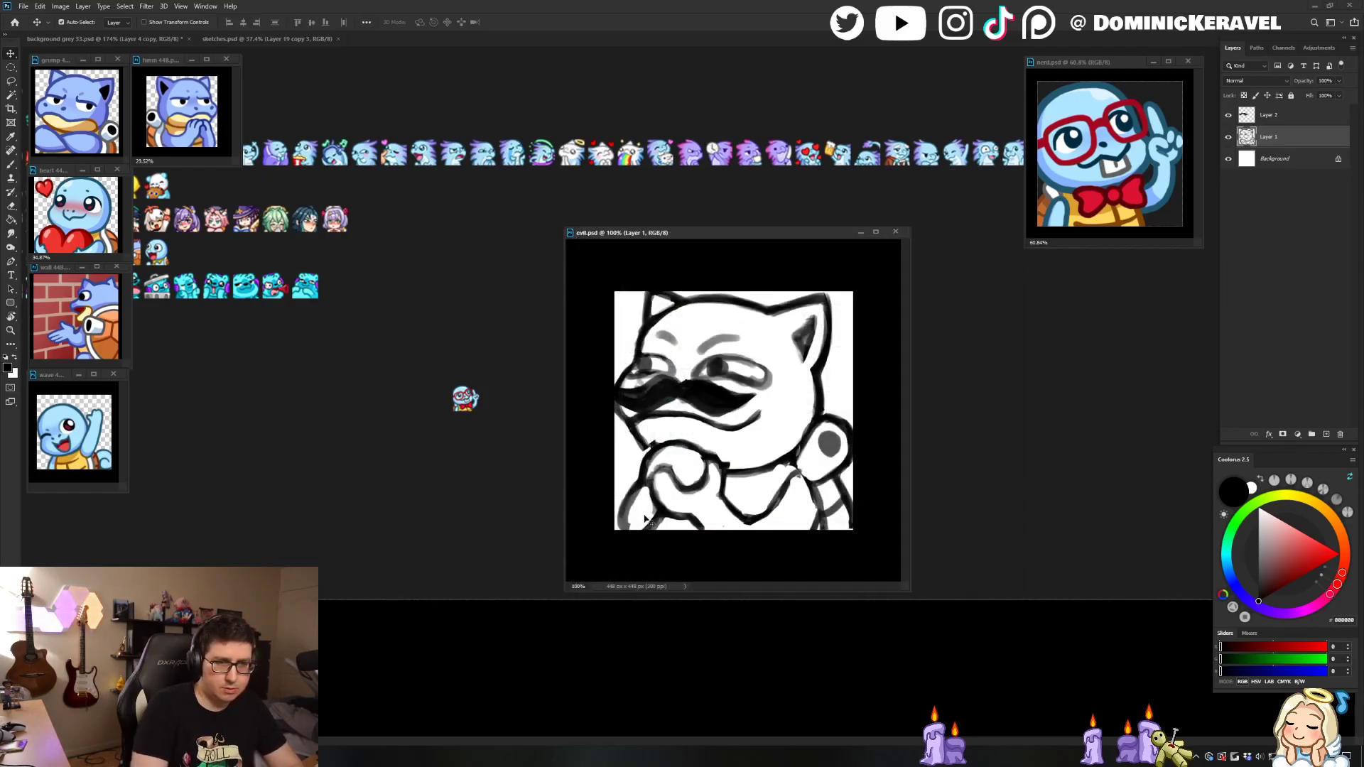
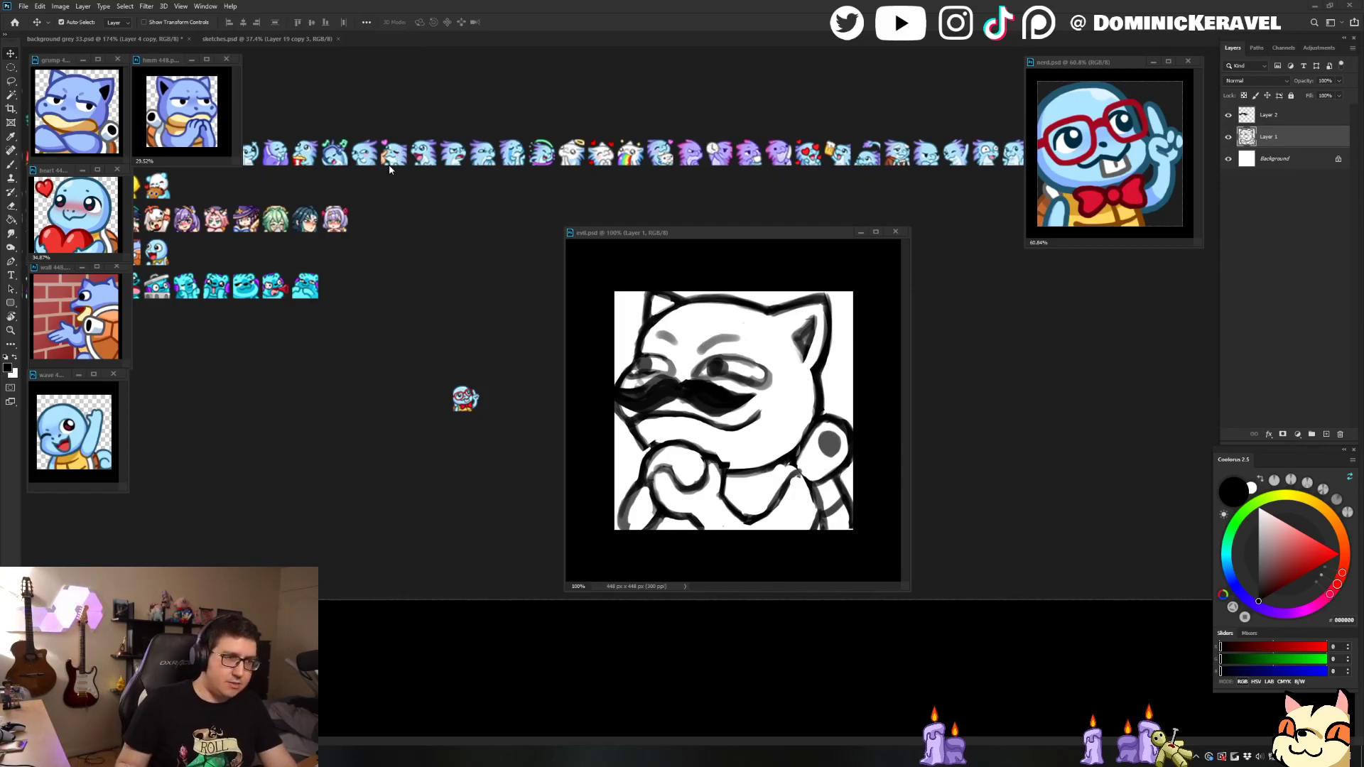
Step: Enlarge the evil.psd window further and reposition it over the emote sheet
left_click_drag(631, 236, 622, 215)
left_click_drag(491, 263, 348, 326)
left_click_drag(594, 213, 488, 211)
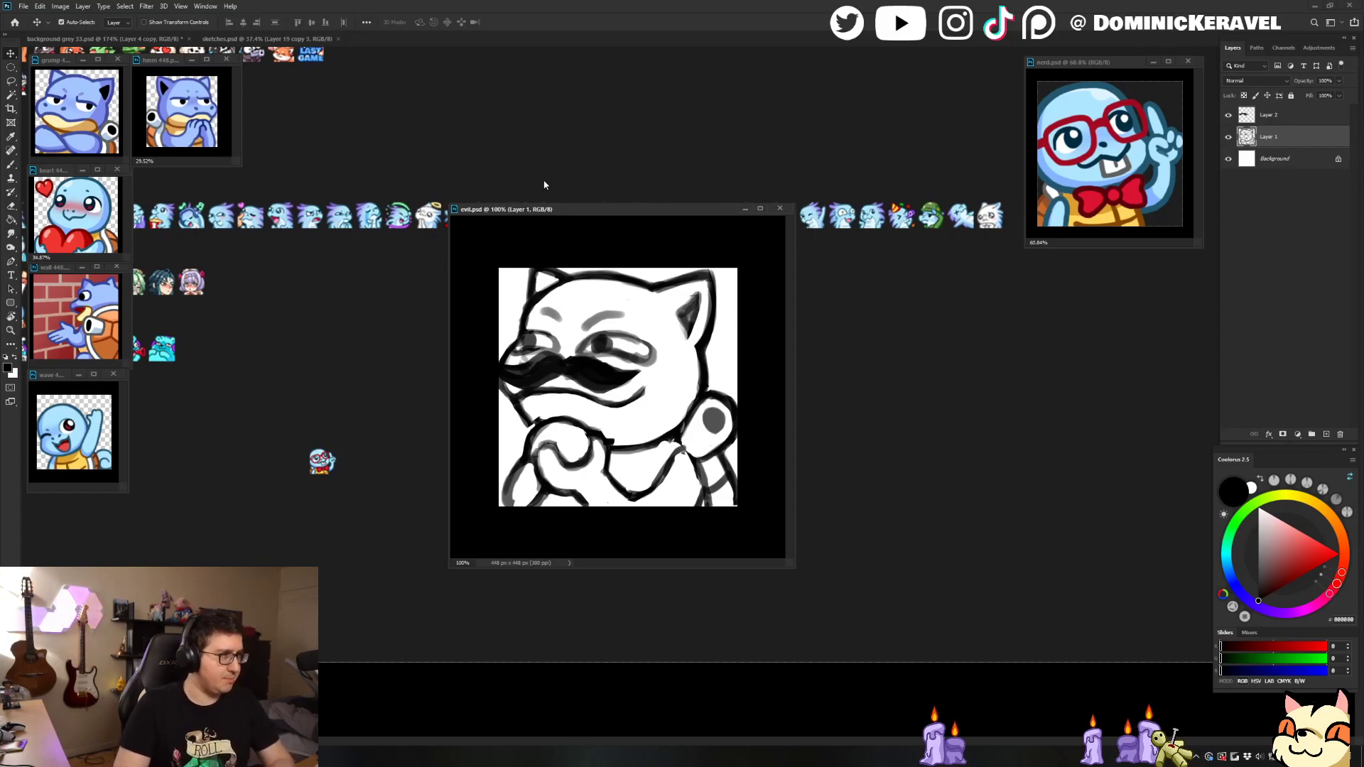
left_click_drag(564, 208, 558, 181)
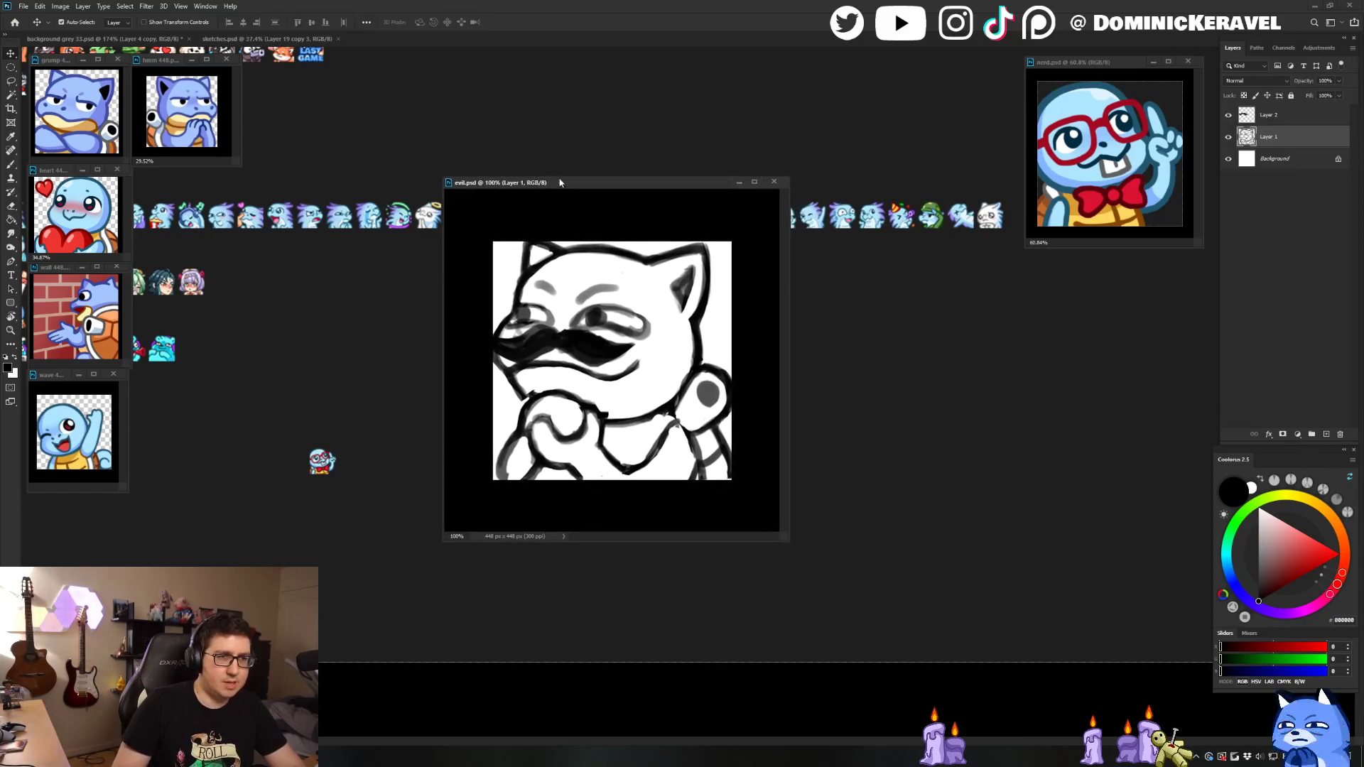
left_click_drag(789, 541, 982, 716)
left_click_drag(745, 180, 697, 95)
left_click_drag(643, 285, 674, 285)
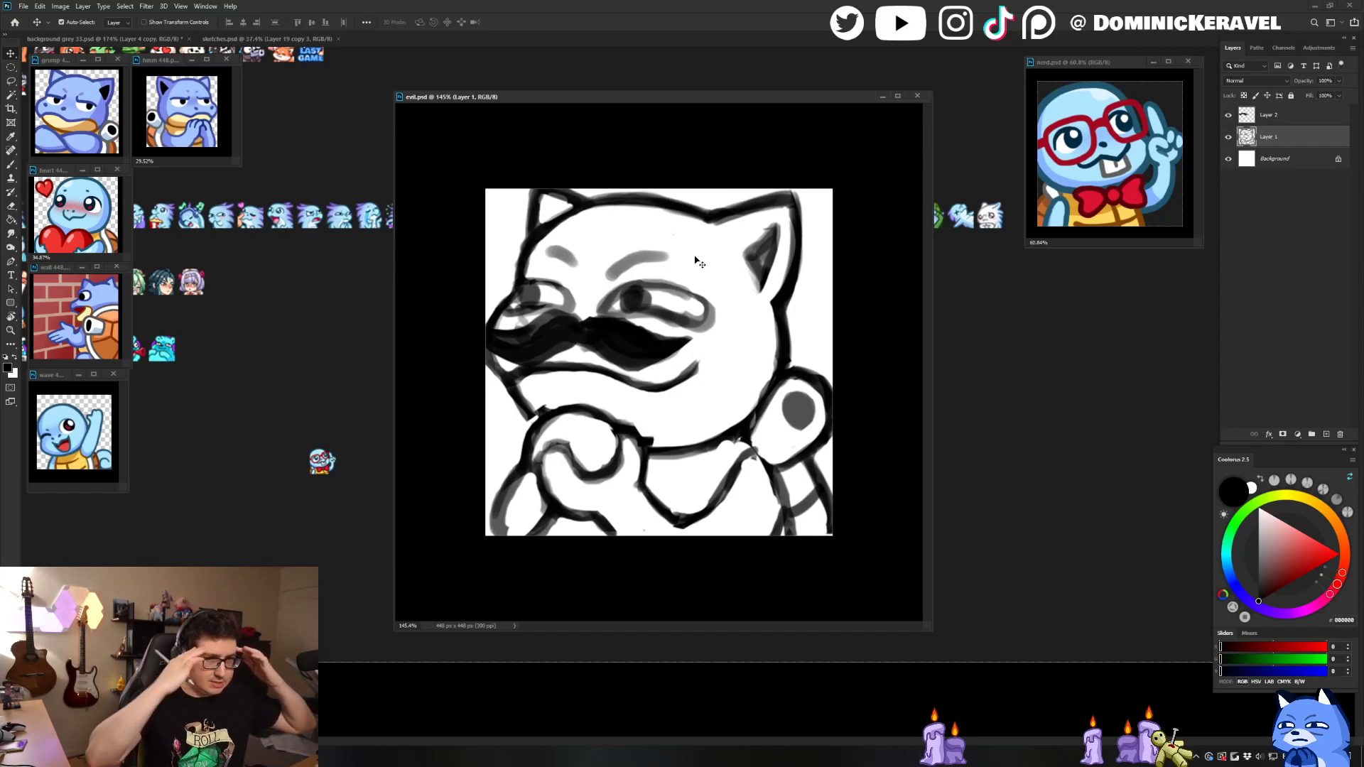
Step: Show the whole sketch at about 120% zoom with a margin around it and save the file
key("e")
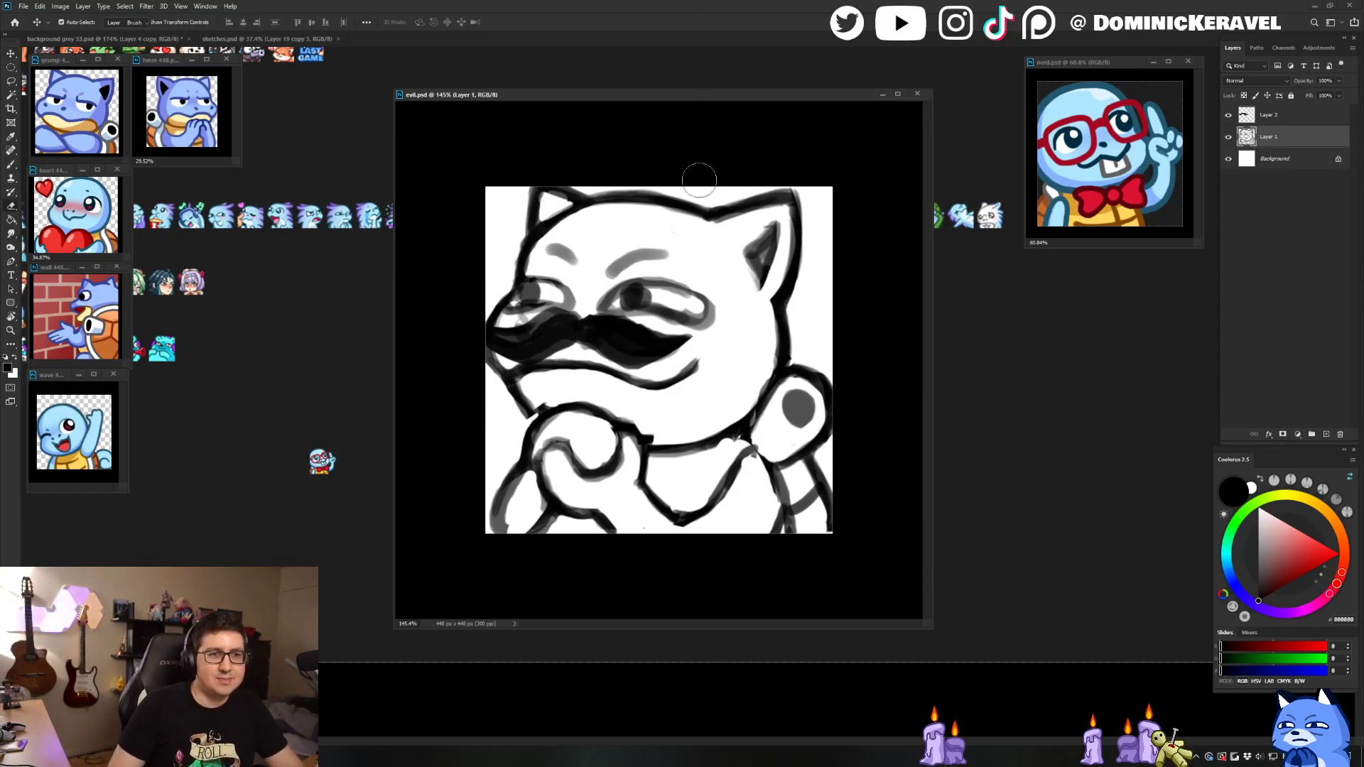
key("v")
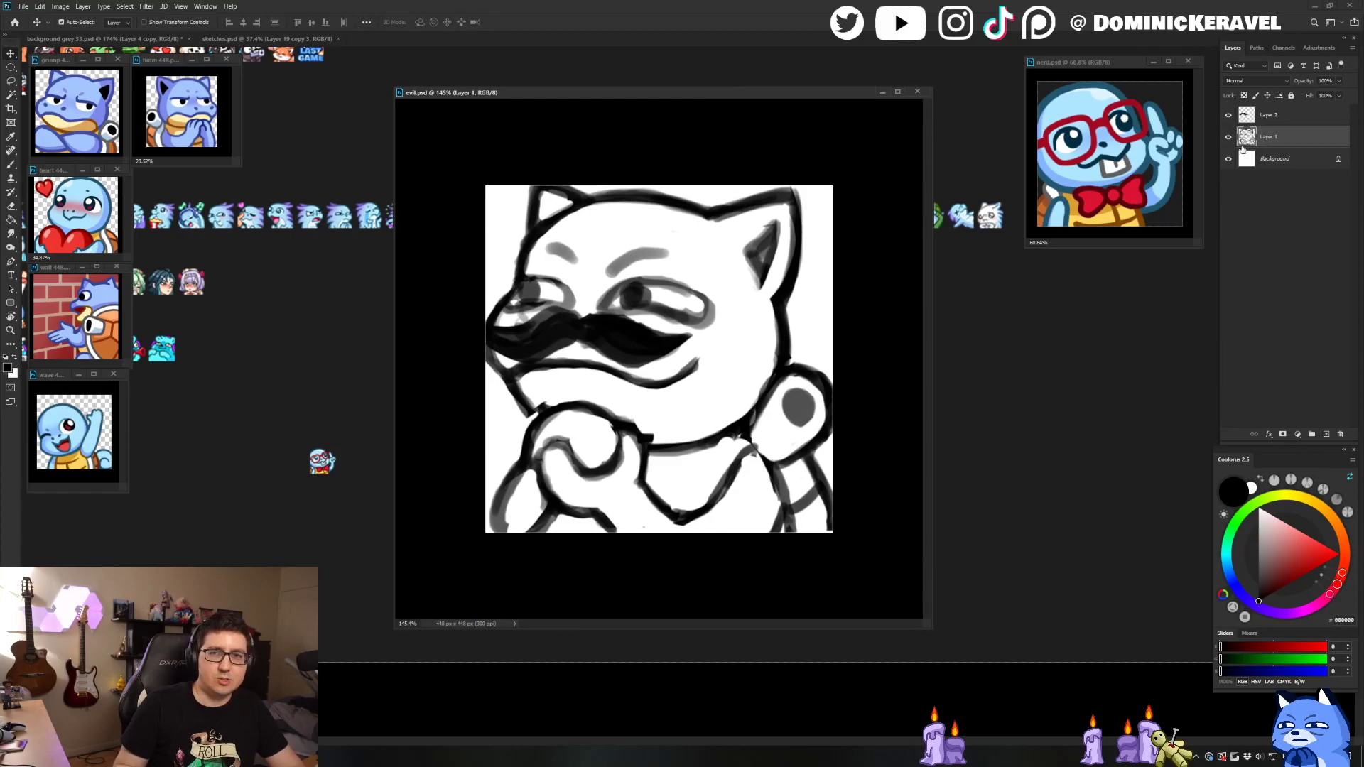
scroll(767, 356, "down", 5)
left_click_drag(925, 621, 941, 645)
scroll(773, 524, "up", 3)
key("ctrl+s")
scroll(745, 368, "up", 2)
Step: Clean up the rough sketch lines where the clasped hands meet the chin using the brush and eraser
key("b")
key("ctrl+z")
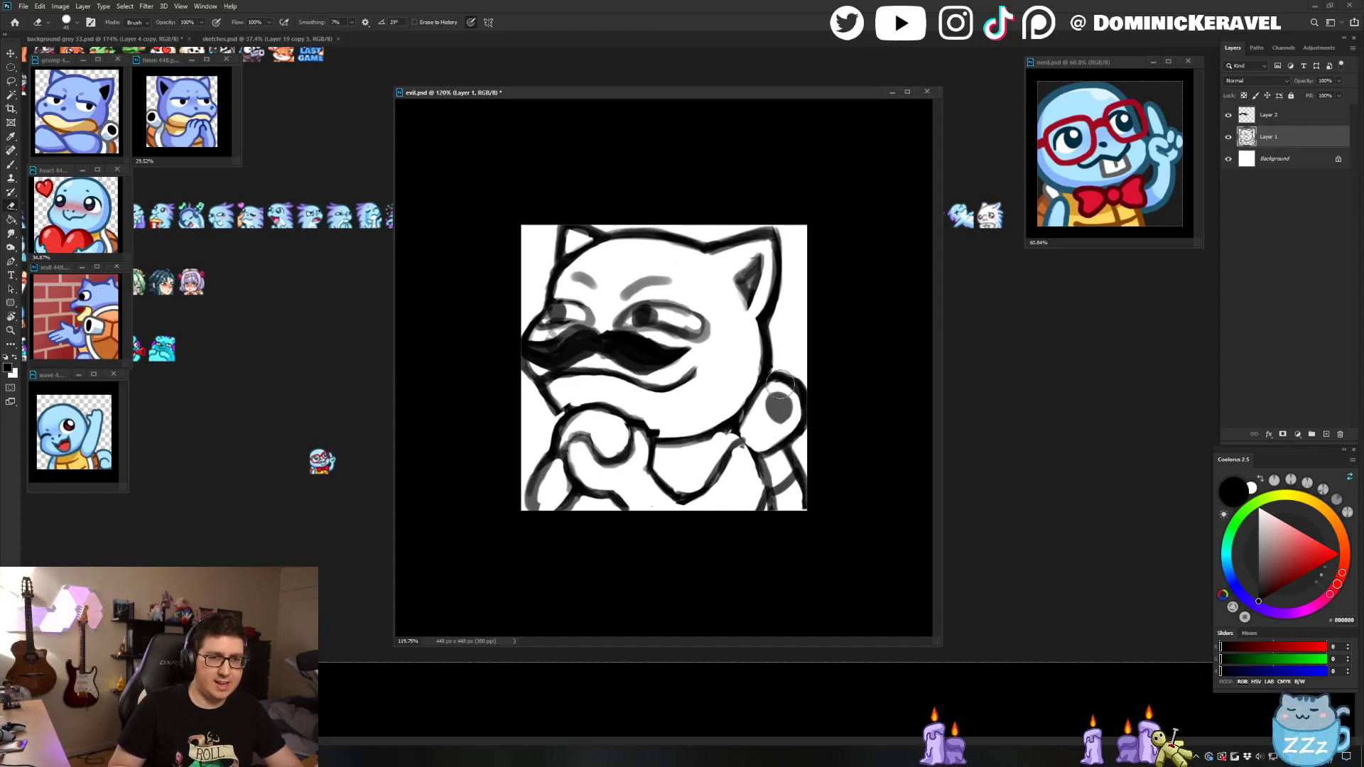
key("b")
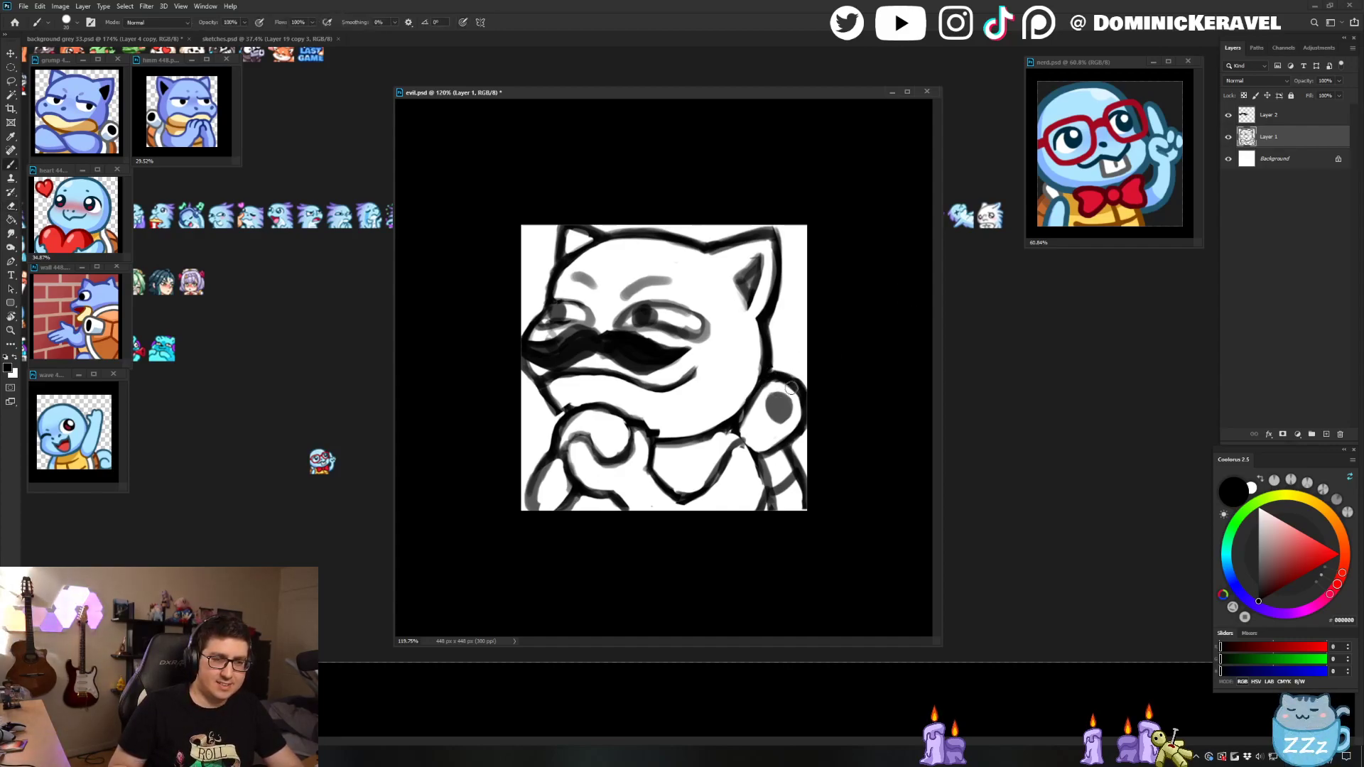
key("e")
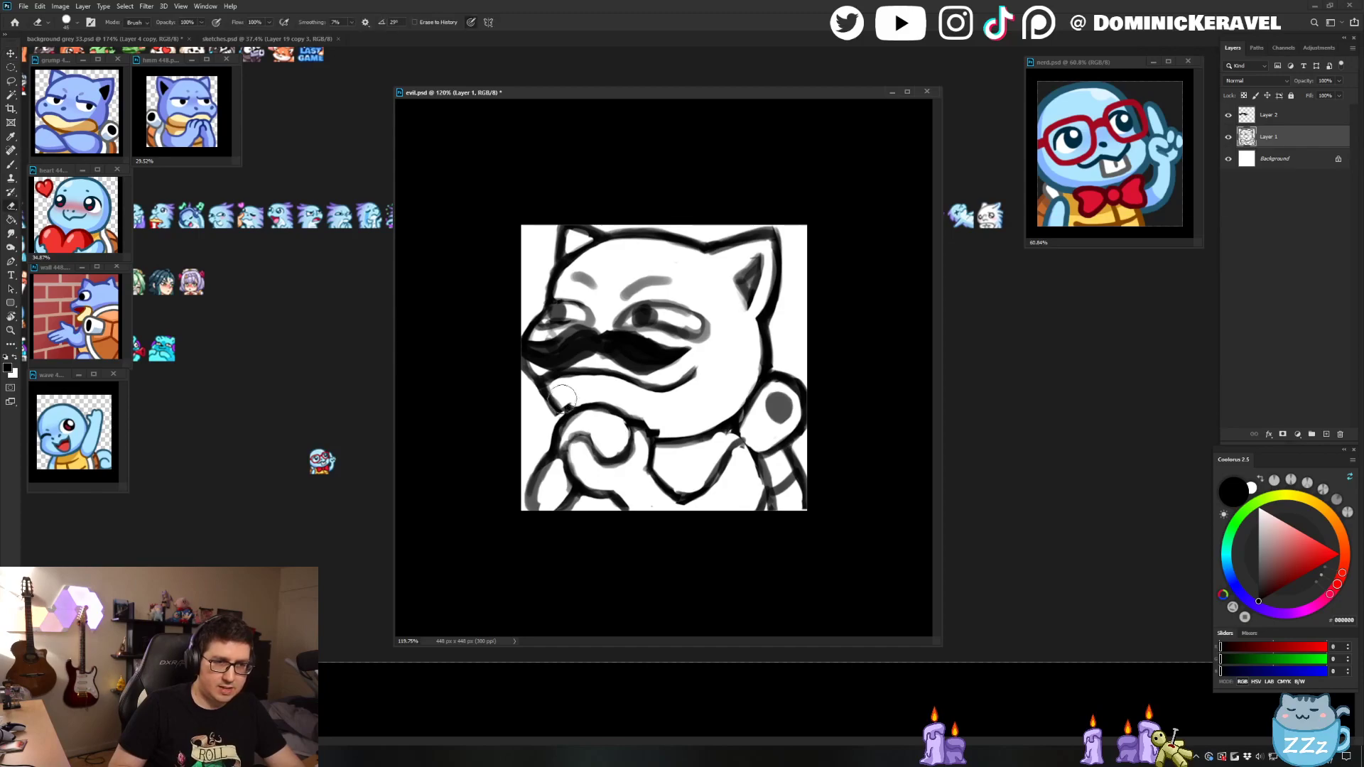
key("b")
key("e")
left_click_drag(655, 420, 651, 445)
Step: Erase and redraw the junction of the jaw, shoulder and chest lines beside the cannon
key("b")
key("e")
mouse_move(740, 450)
left_mouse_down()
mouse_move(723, 426)
mouse_move(747, 453)
left_mouse_up()
key("b")
key("e")
key("b")
key("e")
key("b")
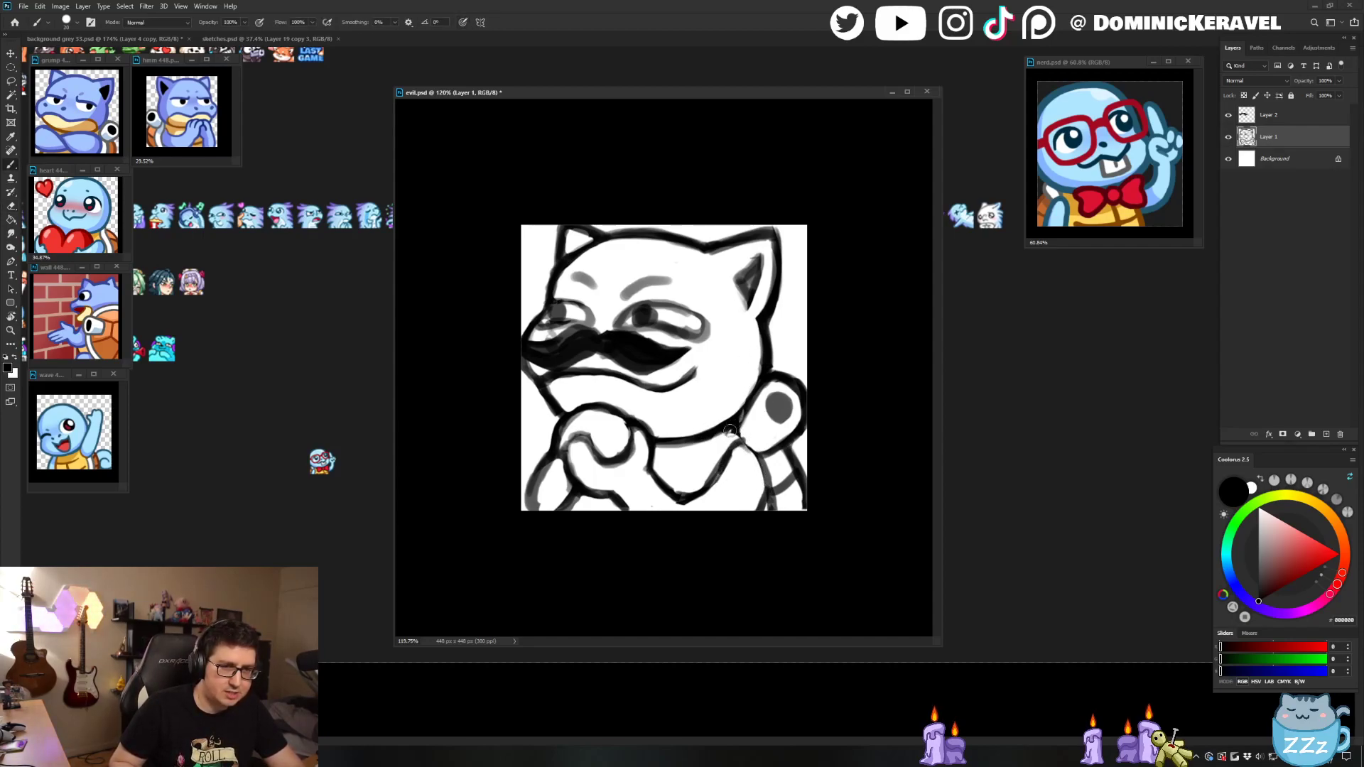
key("e")
key("b")
left_click_drag(745, 443, 726, 455)
Step: Tidy the chest curve between the clasped hands and the shoulder with the eraser and brush
key("e")
left_click_drag(653, 506, 700, 497)
key("b")
key("e")
key("b")
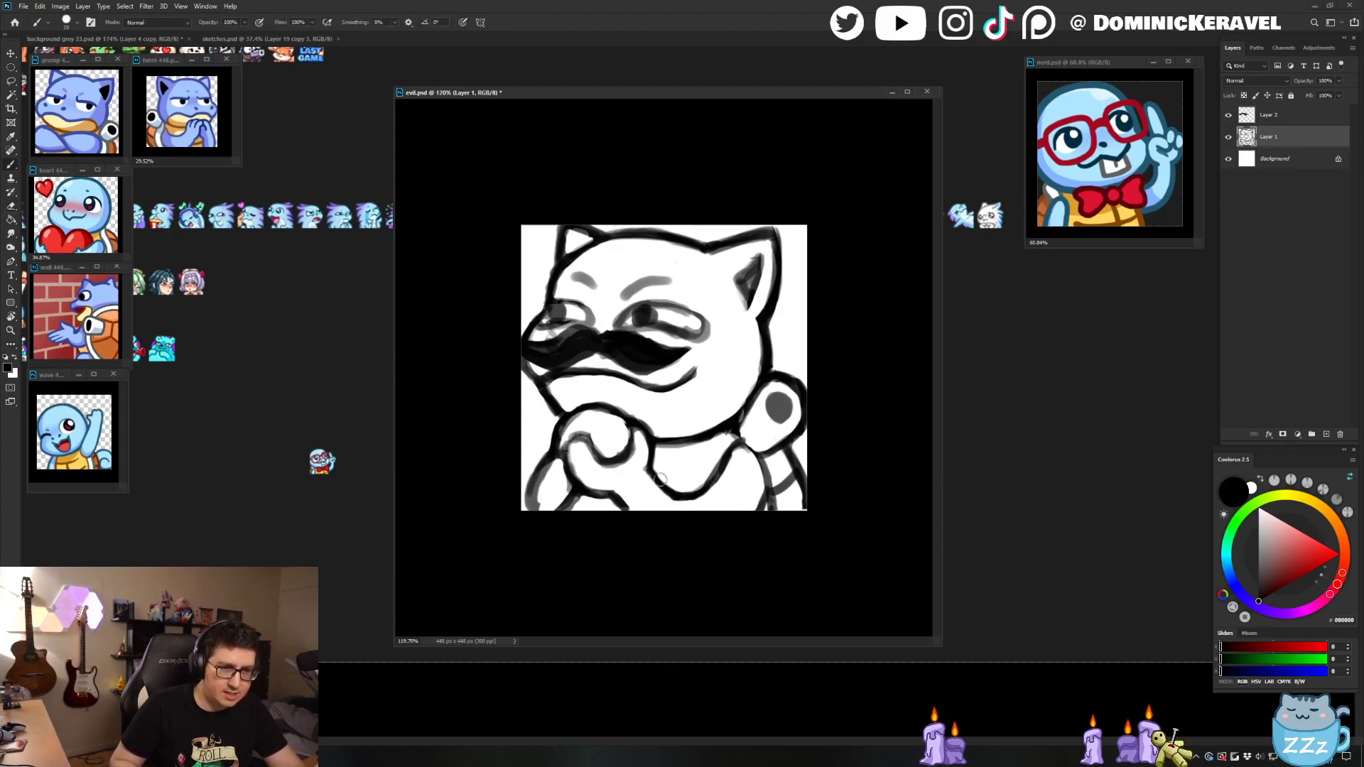
key("e")
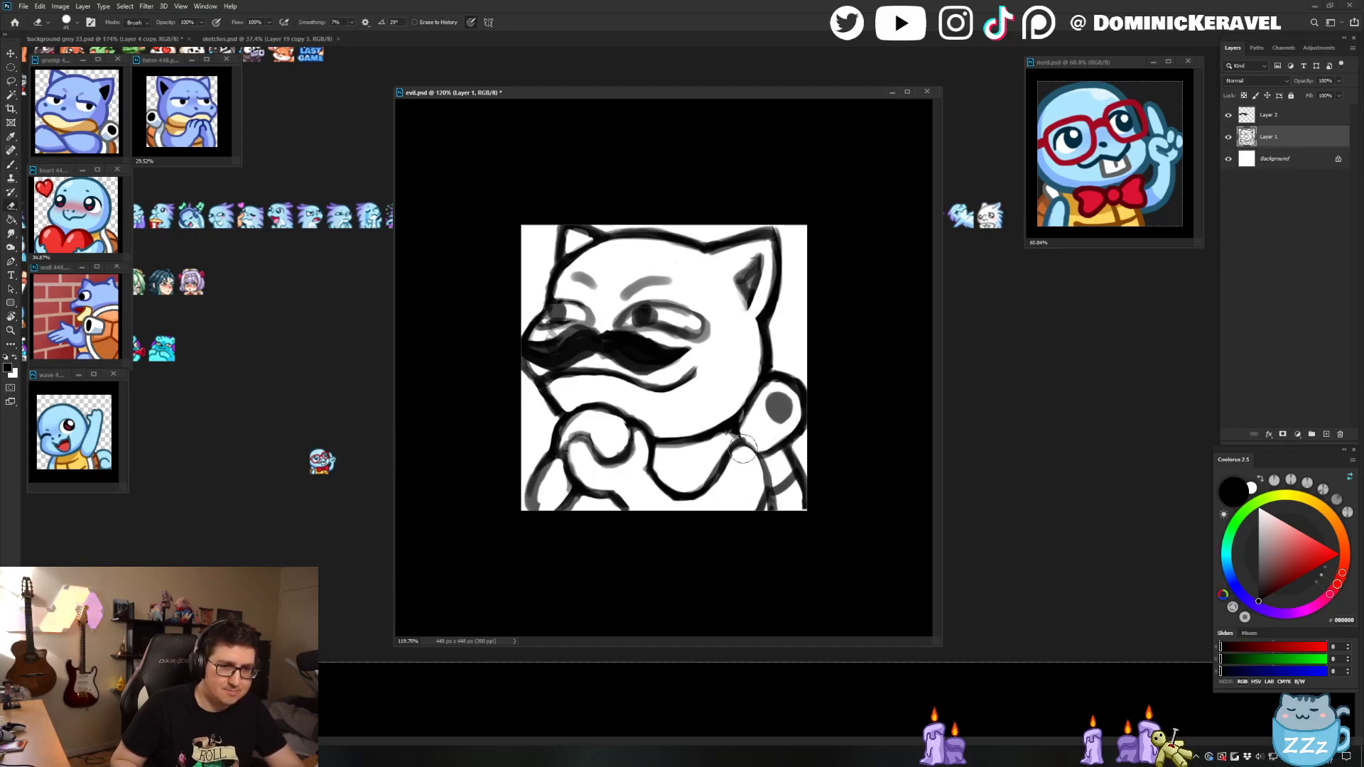
Step: Lower the opacity of the character sketch layer and the moustache layer to about 53%
key("v")
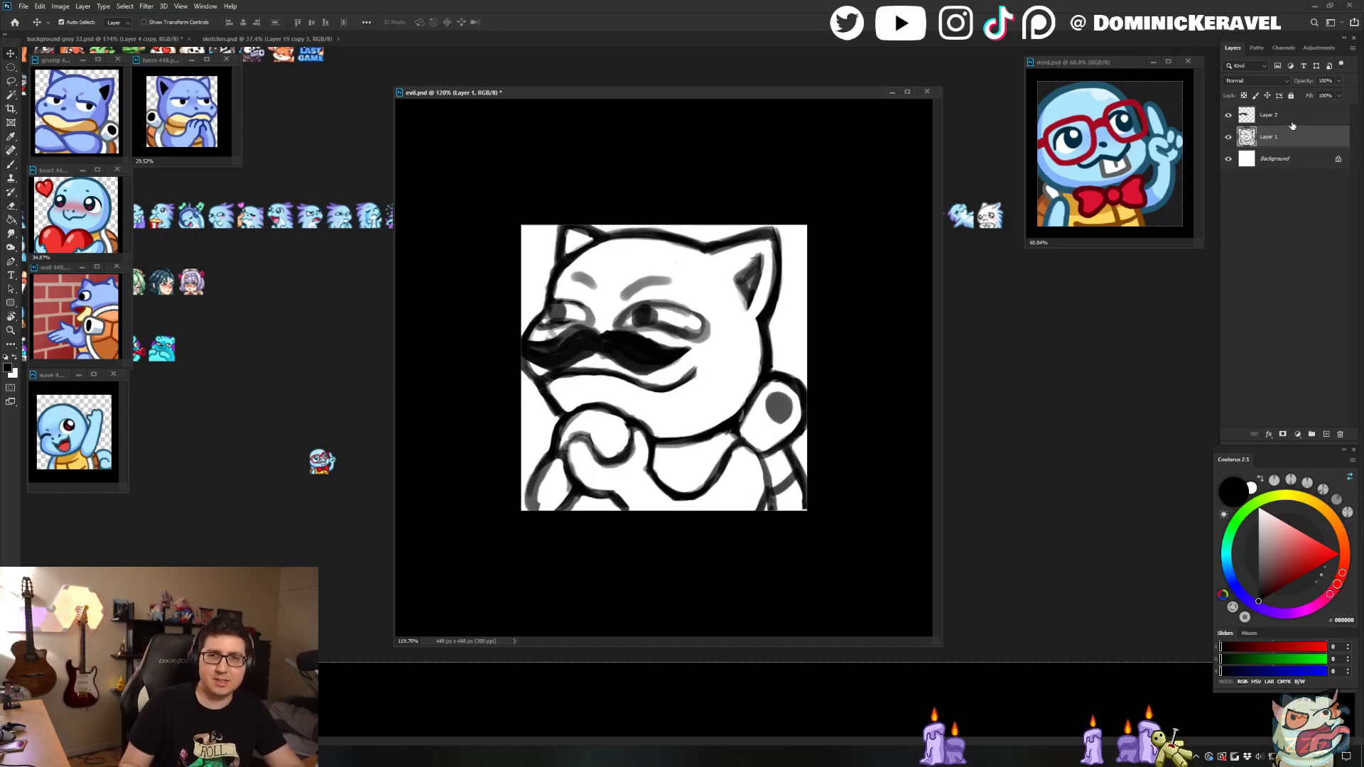
left_click(1339, 81)
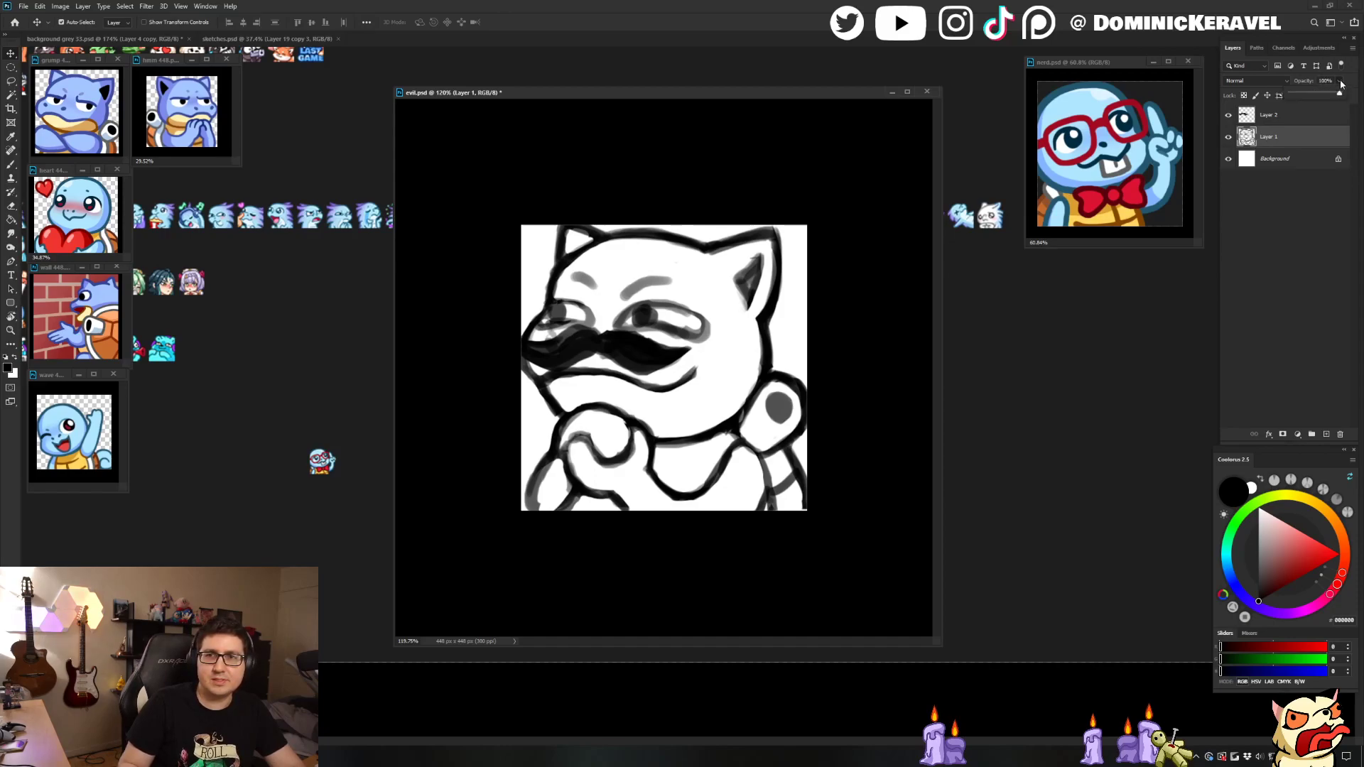
left_click(1315, 99)
left_click(1279, 115)
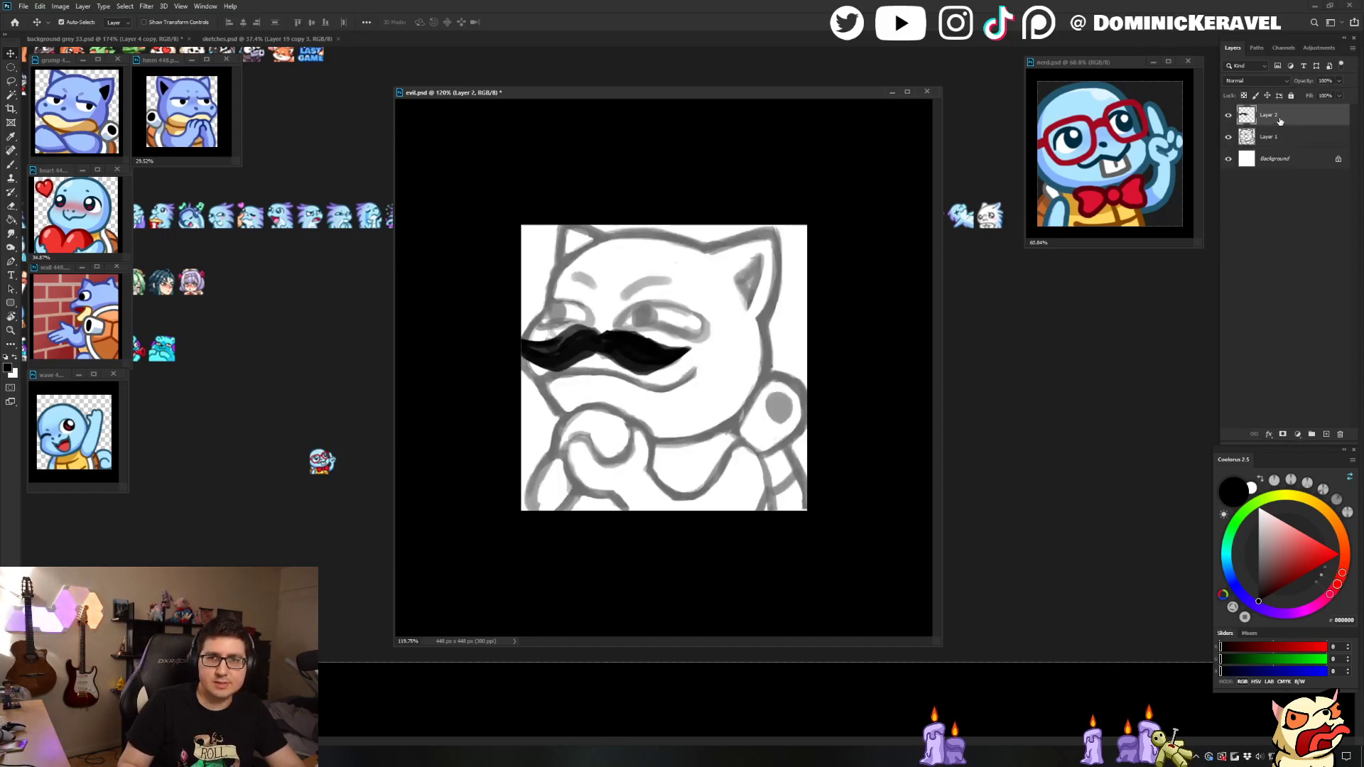
left_click(1339, 81)
left_click(1316, 93)
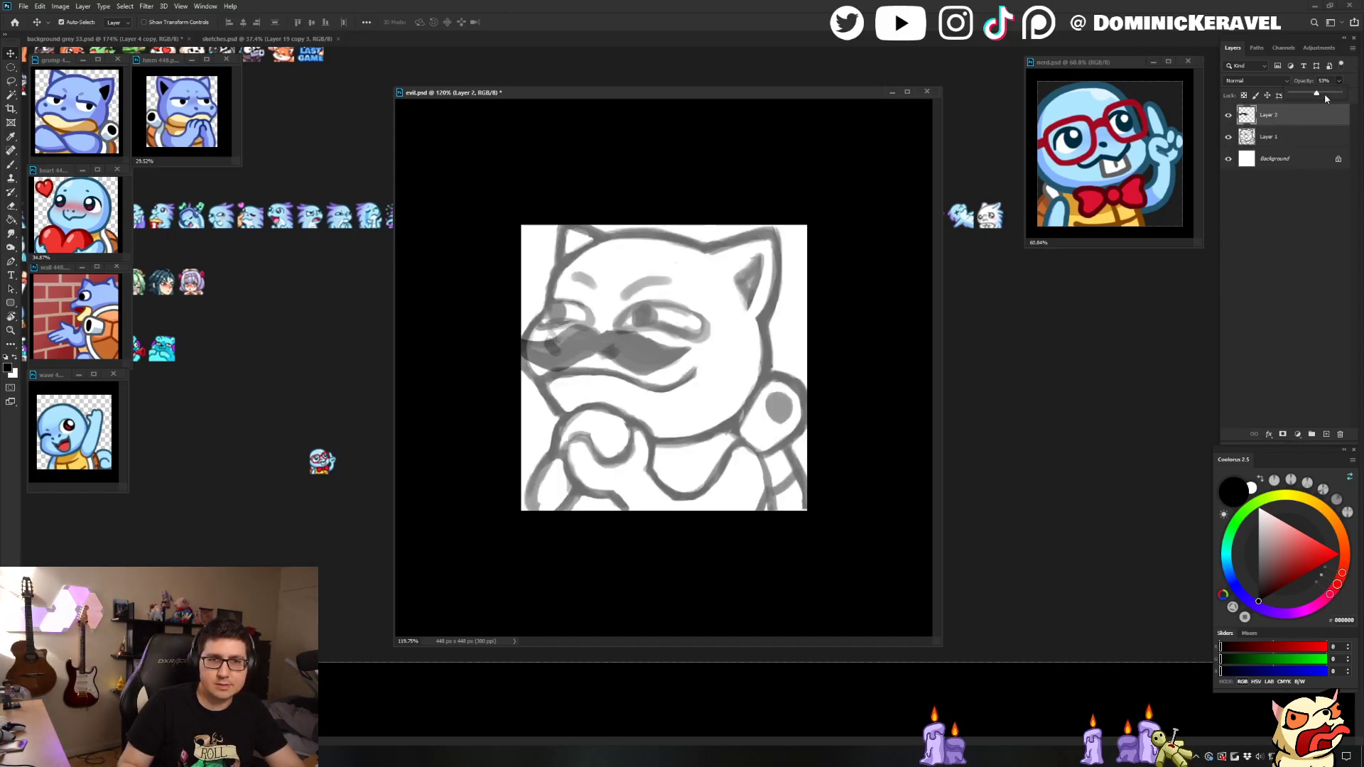
Step: Add a new layer above the faded sketch and choose the Clean Line brush from the emotes brush set
key("ctrl+shift+n")
key("Return")
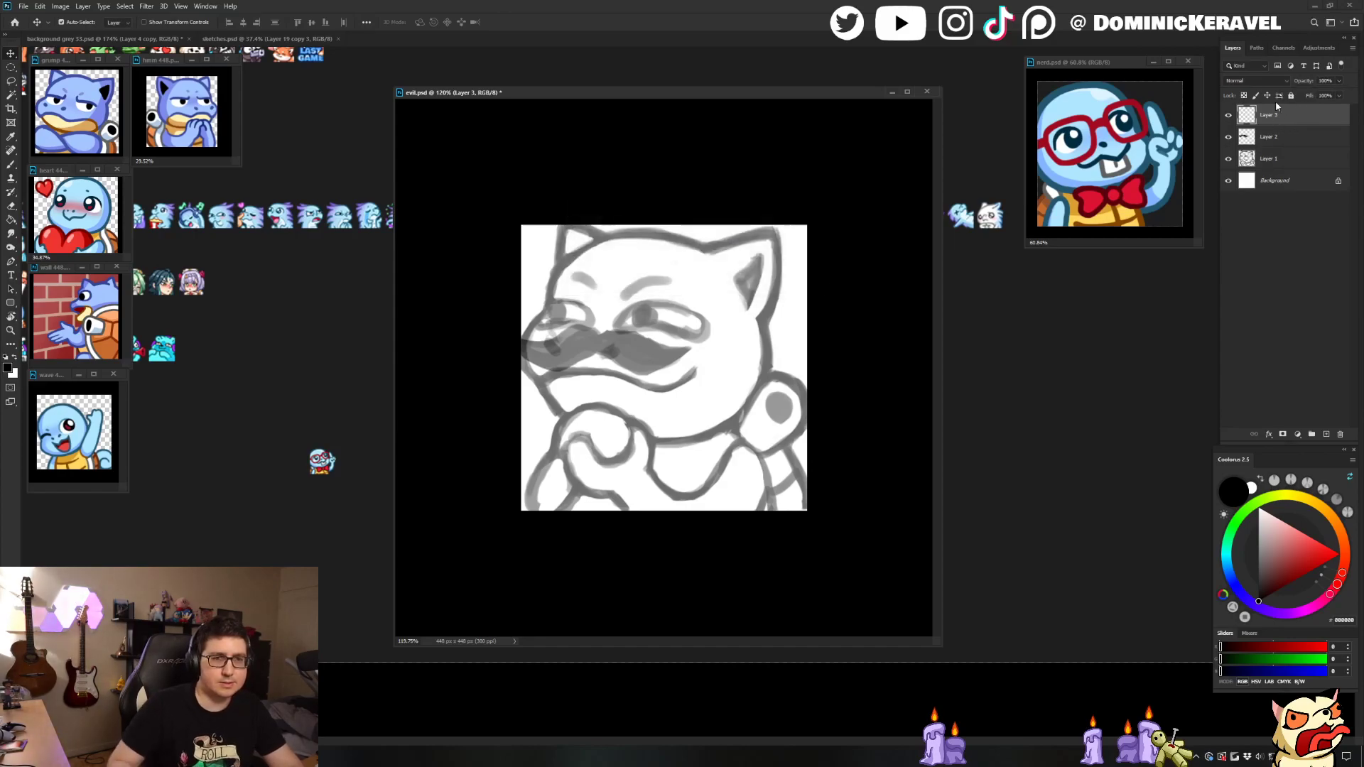
key("b")
right_click(683, 379)
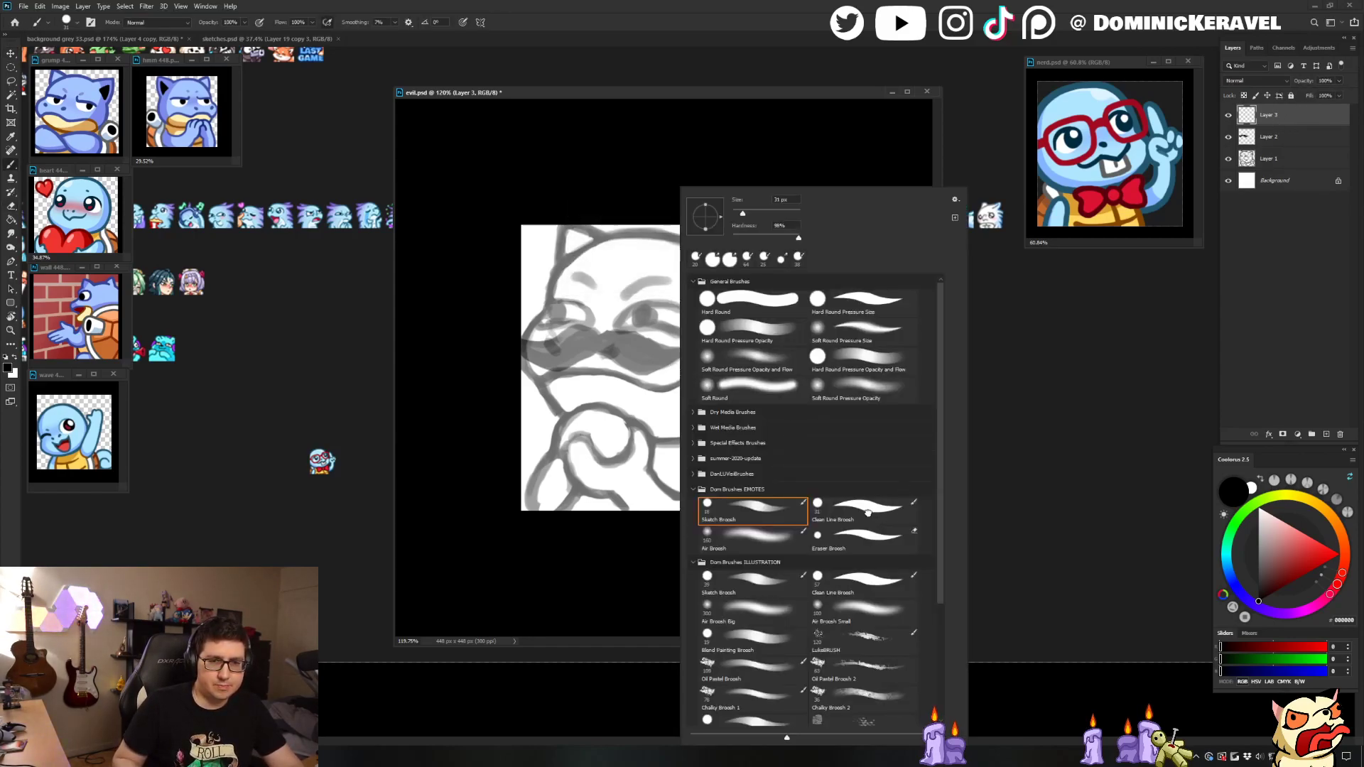
double_click(868, 510)
left_click_drag(622, 358, 632, 454)
key("e")
key("v")
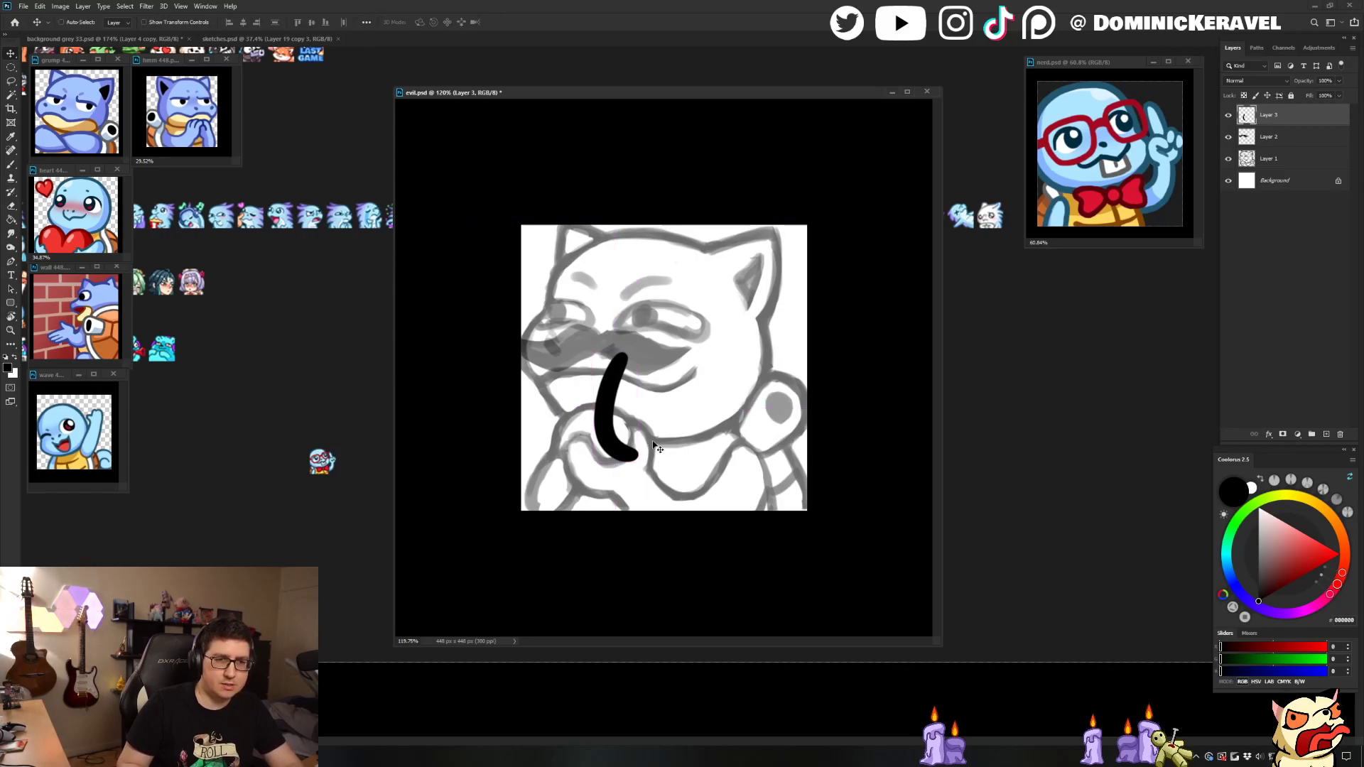
key("ctrl+z")
Step: Save evil.psd and move its window slightly lower in the workspace
key("ctrl+s")
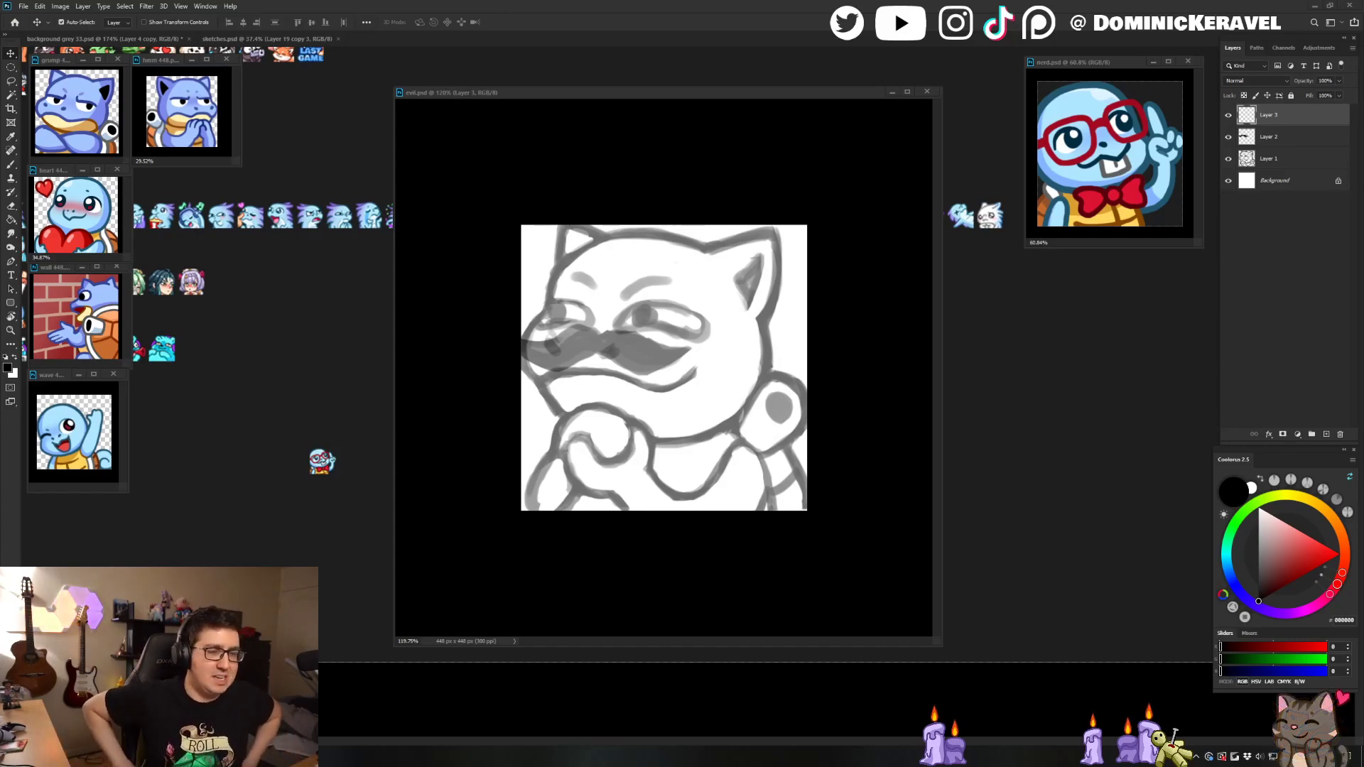
left_click_drag(564, 99, 635, 126)
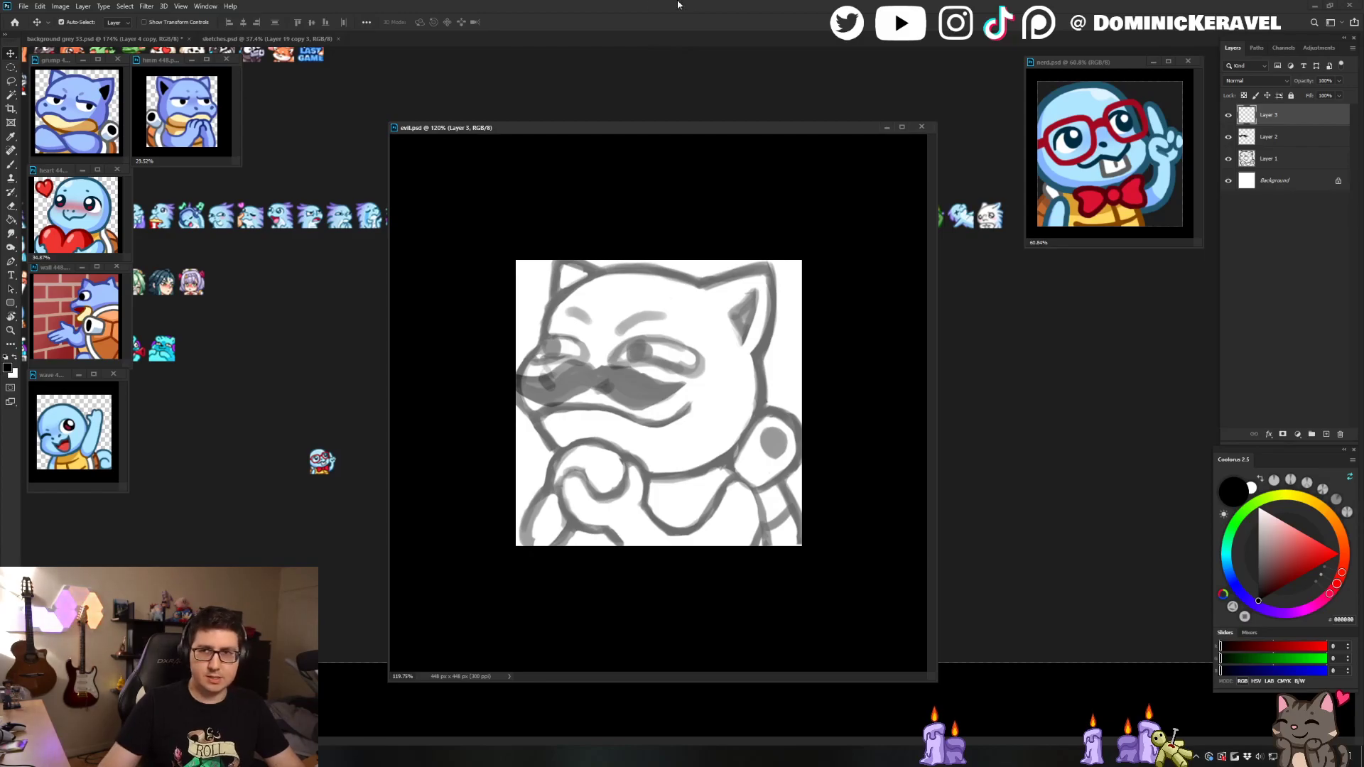
Step: Switch to the browser, enlarge the Cubebrush ART School page and view the curriculum image of its ten terms
left_click(960, 339)
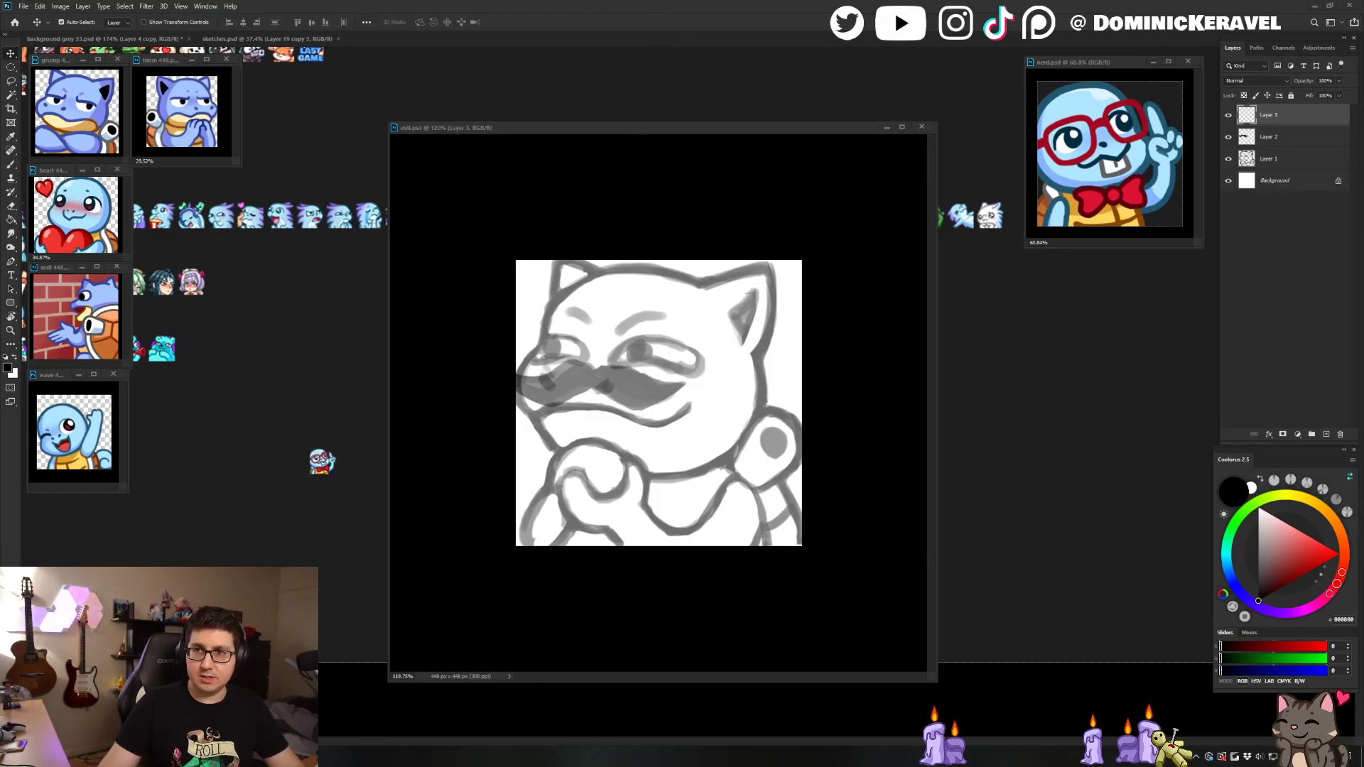
left_click_drag(426, 74, 618, 123)
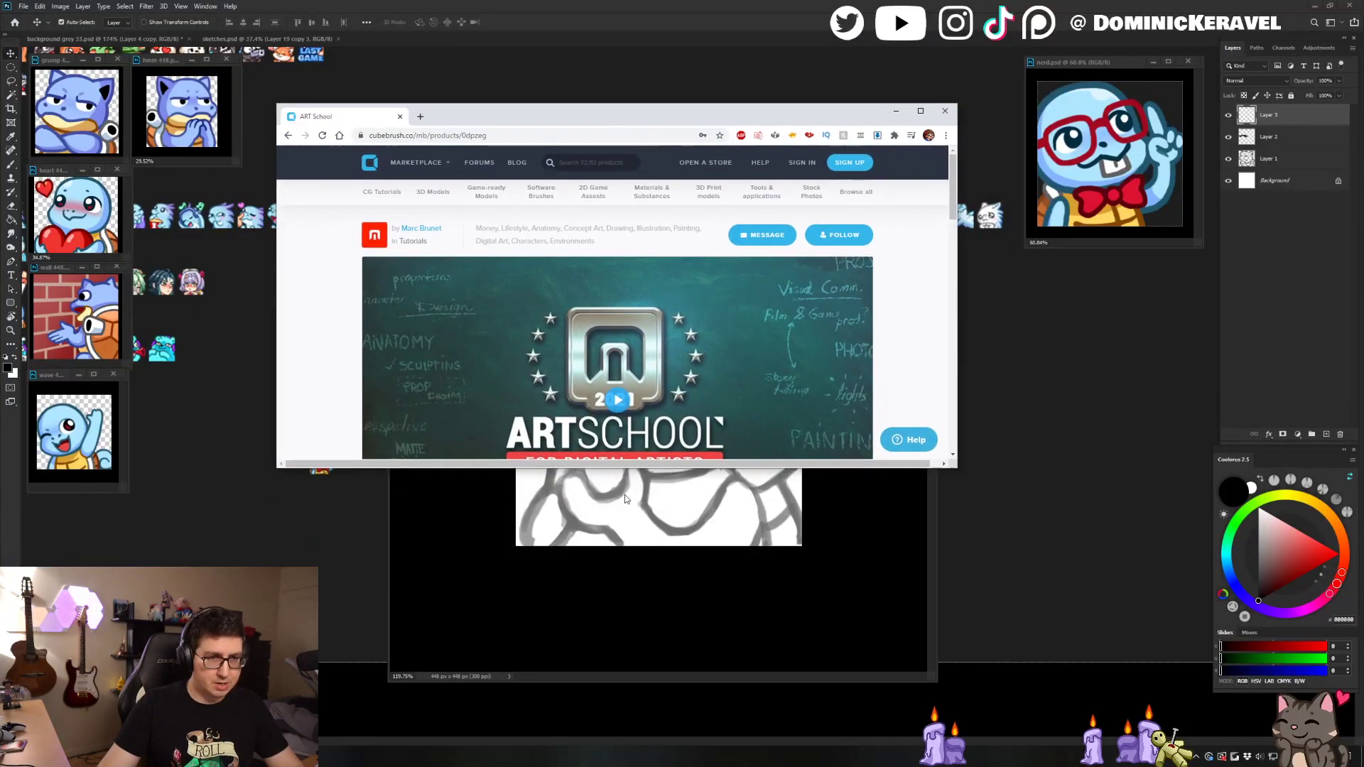
left_click_drag(648, 468, 648, 668)
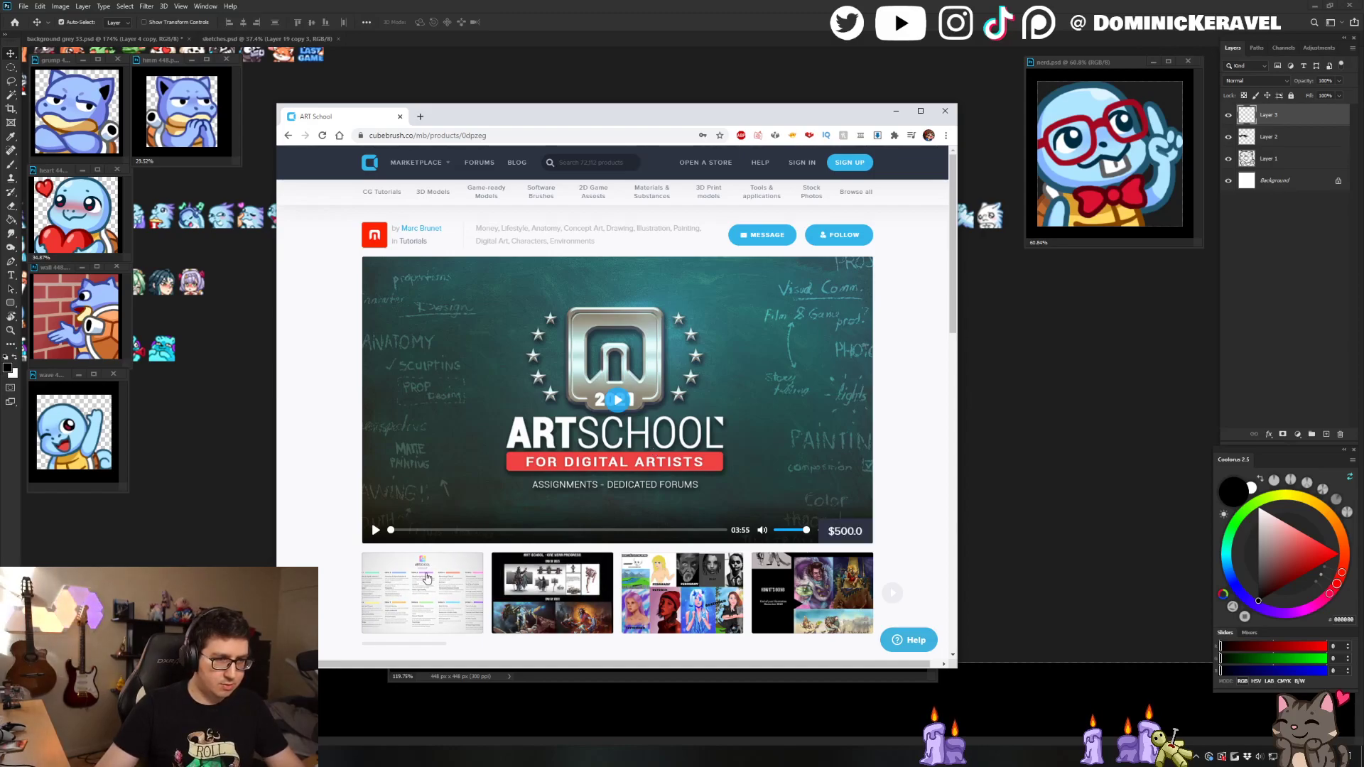
left_click(422, 593)
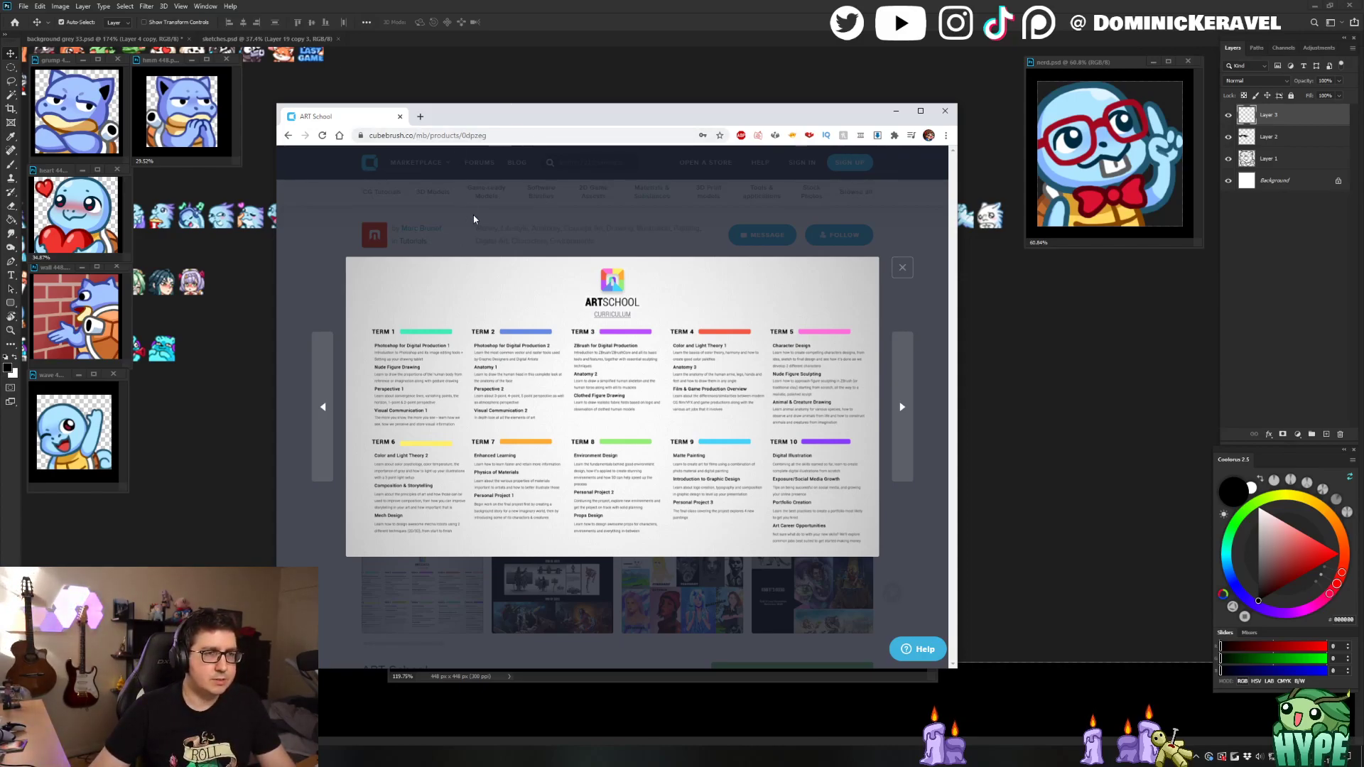
Step: Close the enlarged curriculum image, switch back to Photoshop, and enlarge and reposition the evil.psd window
left_click(335, 216)
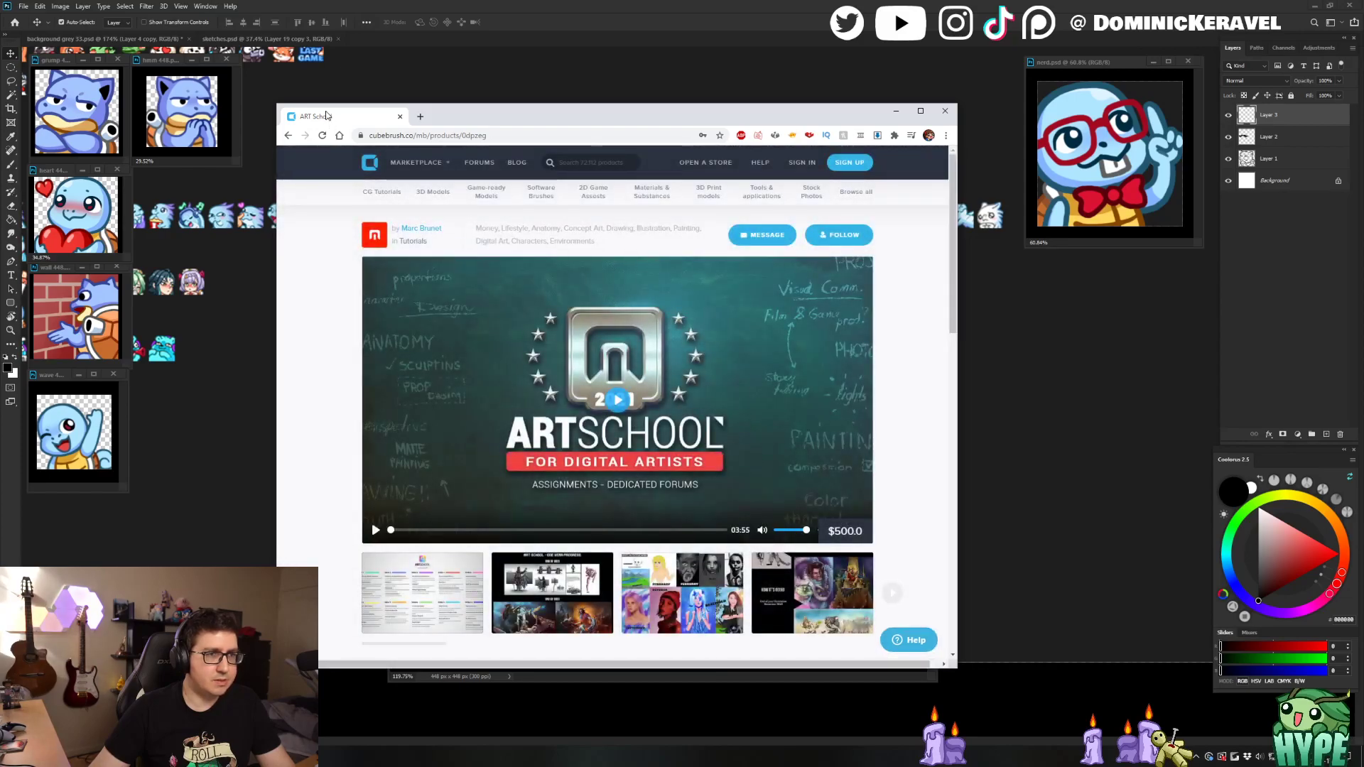
key("alt+Tab")
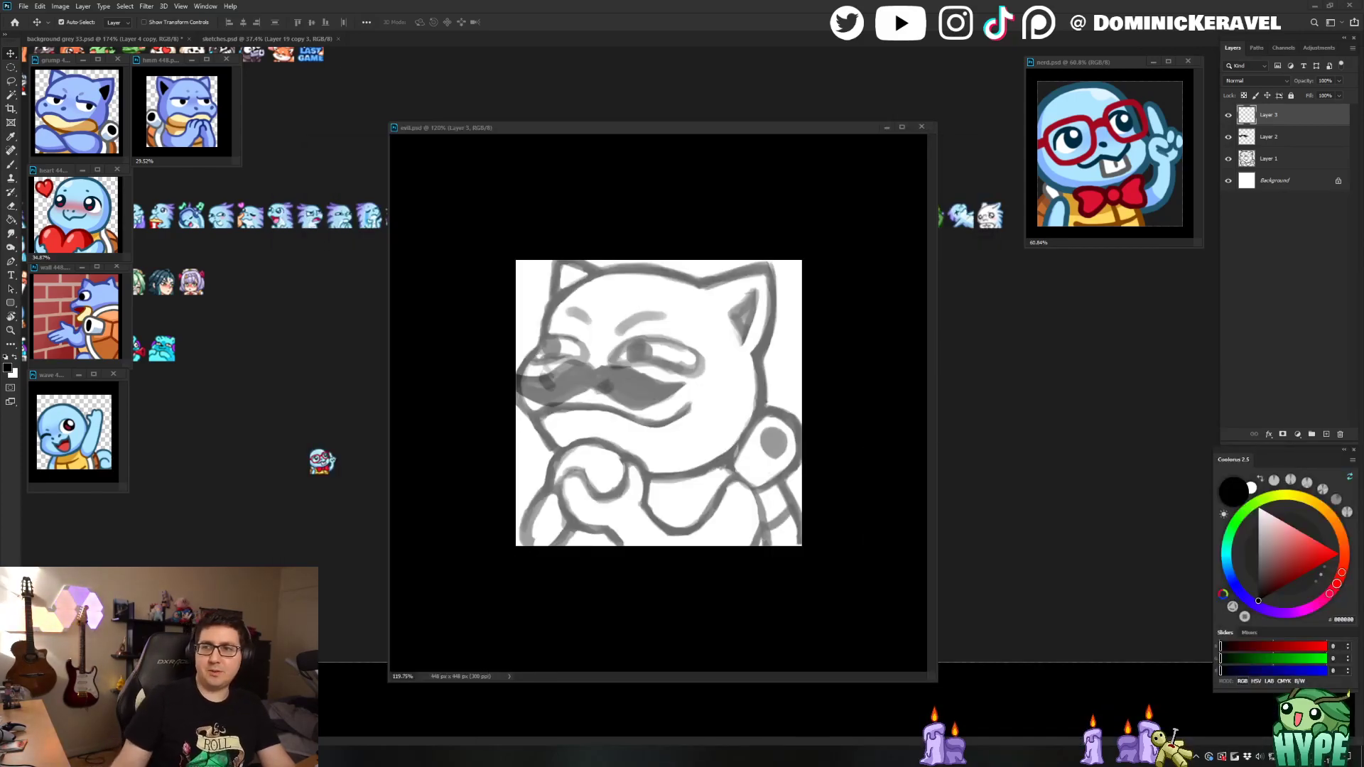
left_click_drag(477, 132, 449, 119)
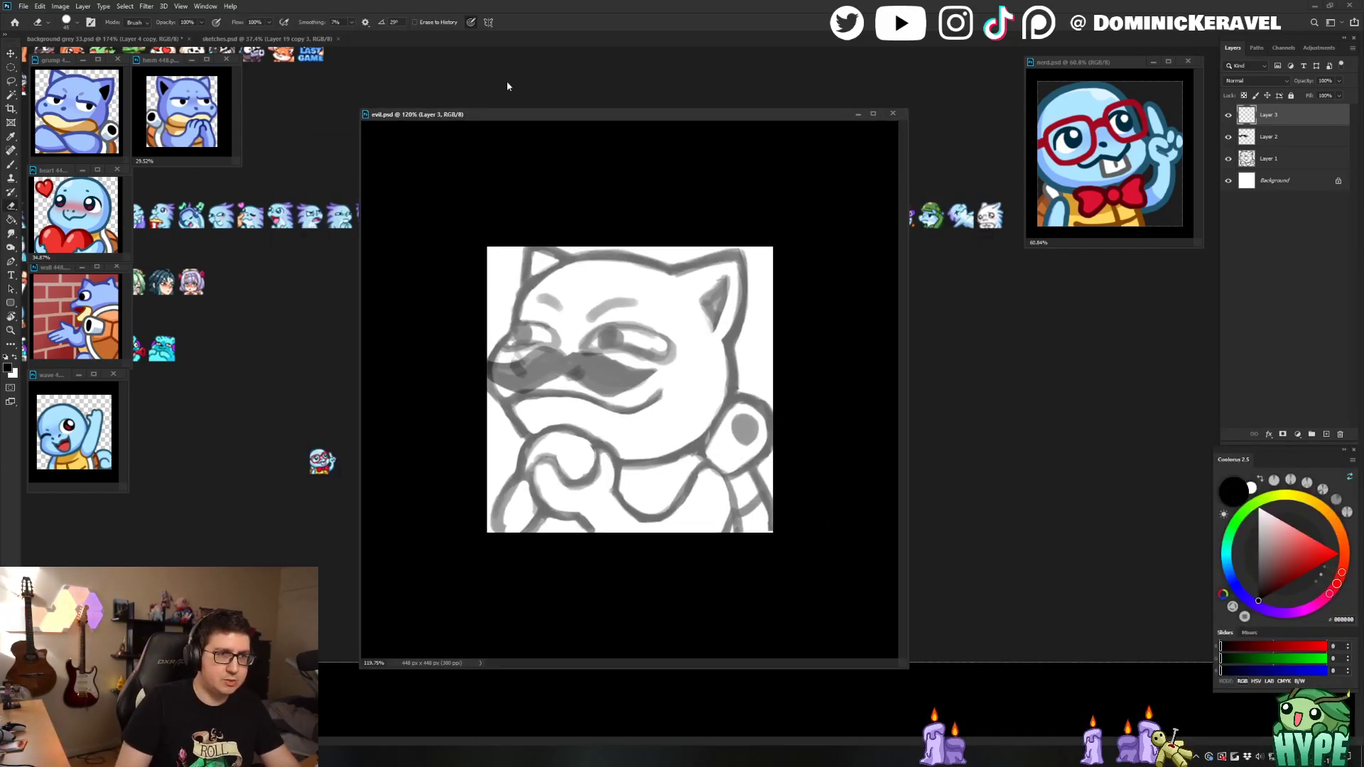
left_click_drag(899, 665, 989, 717)
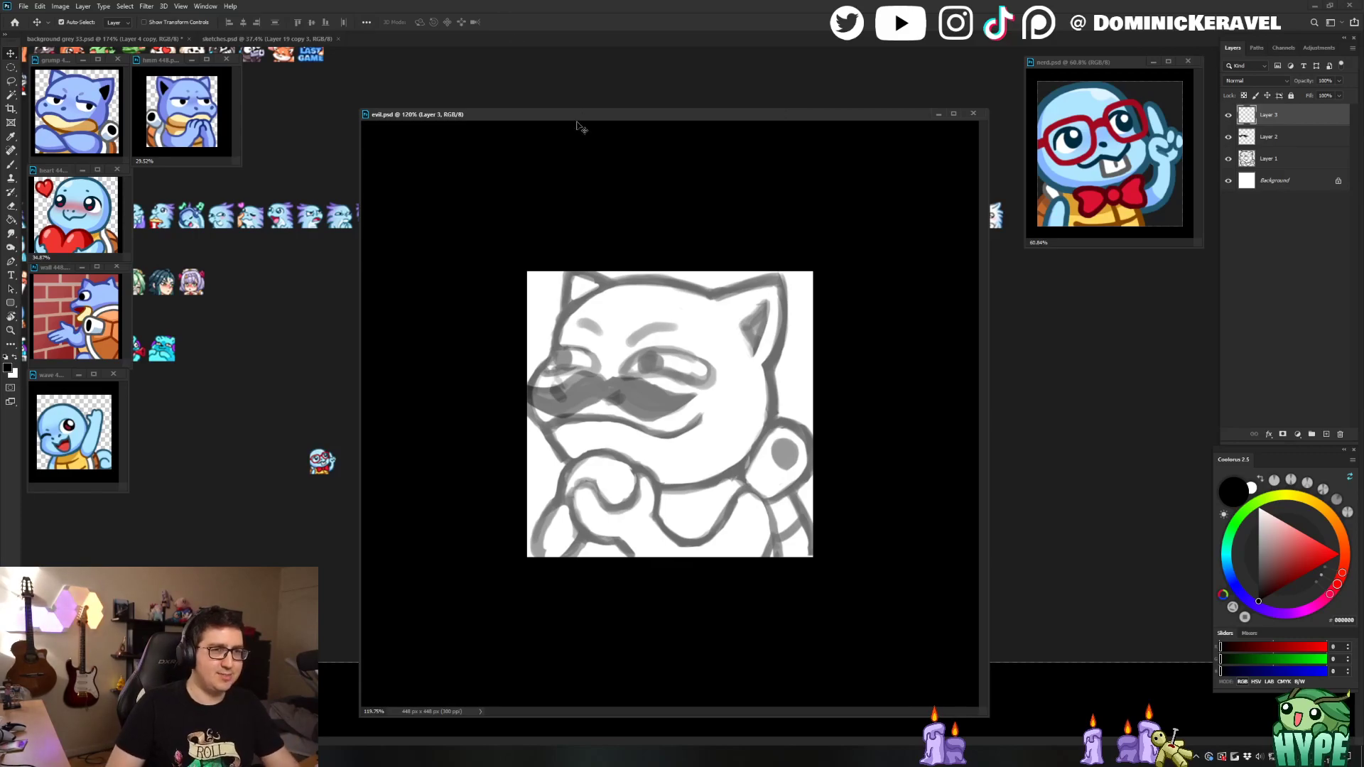
left_click_drag(578, 117, 587, 111)
Step: Ink the snout contour and the long smirking mouth line in black over the faded sketch on the top layer
key("b")
key("e")
key("b")
key("e")
key("b")
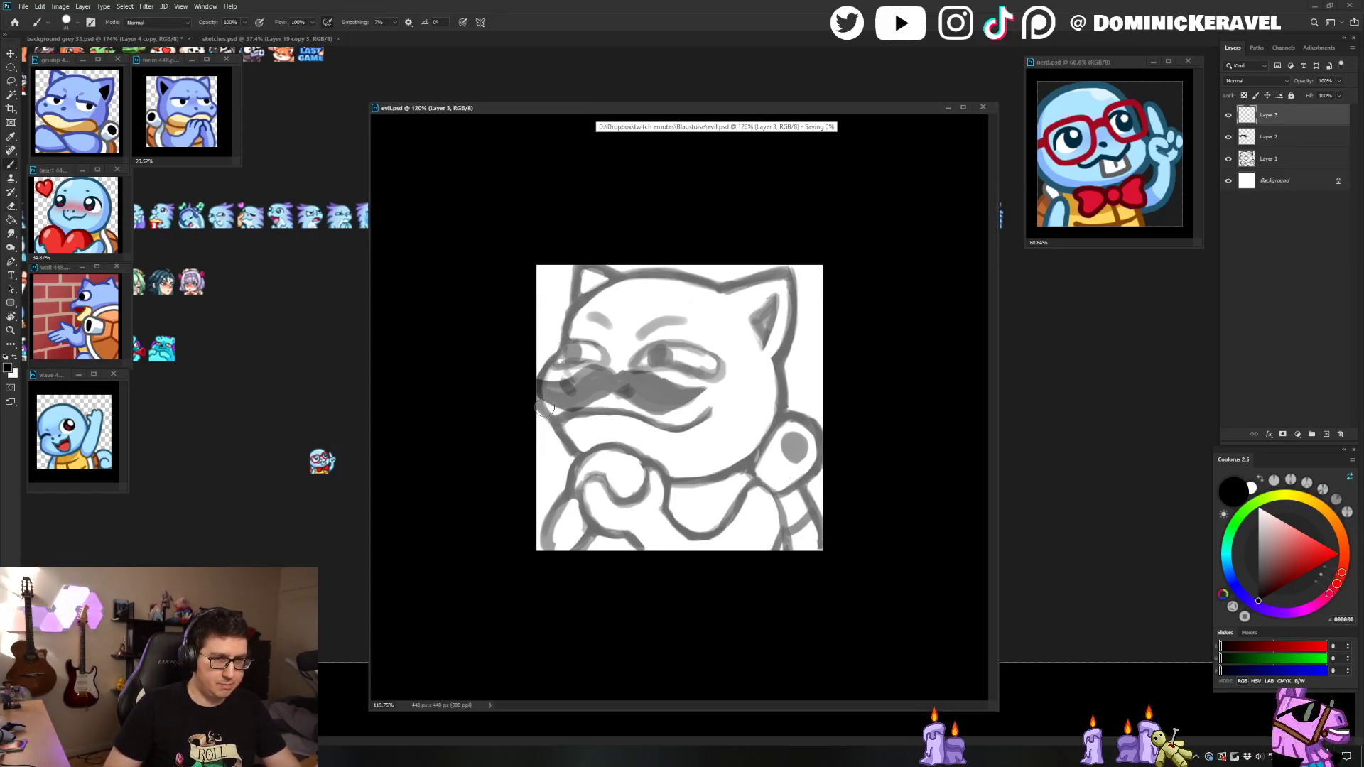
mouse_move(549, 418)
left_mouse_down()
mouse_move(539, 389)
mouse_move(552, 359)
mouse_move(539, 382)
mouse_move(556, 420)
mouse_move(608, 403)
mouse_move(583, 412)
mouse_move(700, 428)
mouse_move(708, 410)
mouse_move(702, 442)
mouse_move(745, 303)
left_mouse_up()
key("ctrl+z")
key("ctrl+z")
key("ctrl+z")
key("ctrl+shift+z")
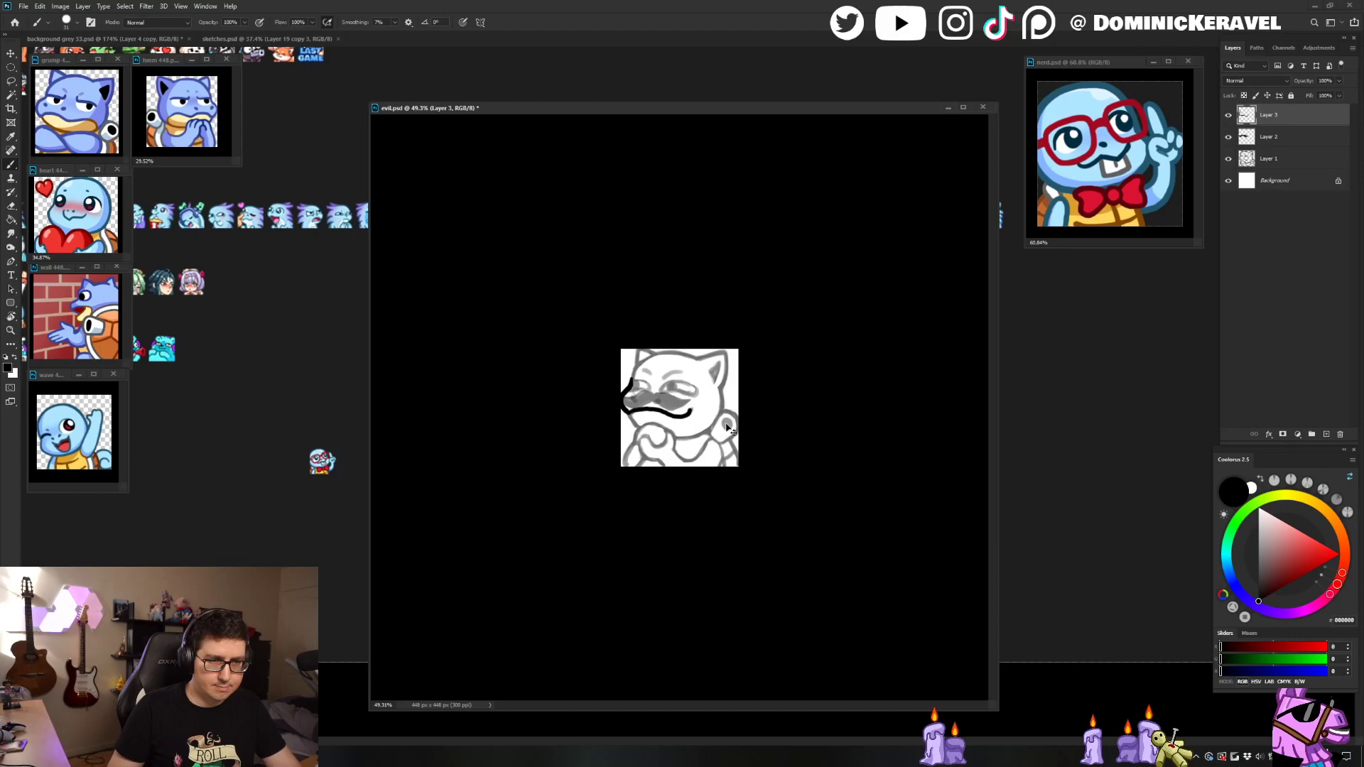
left_click_drag(681, 432, 724, 413)
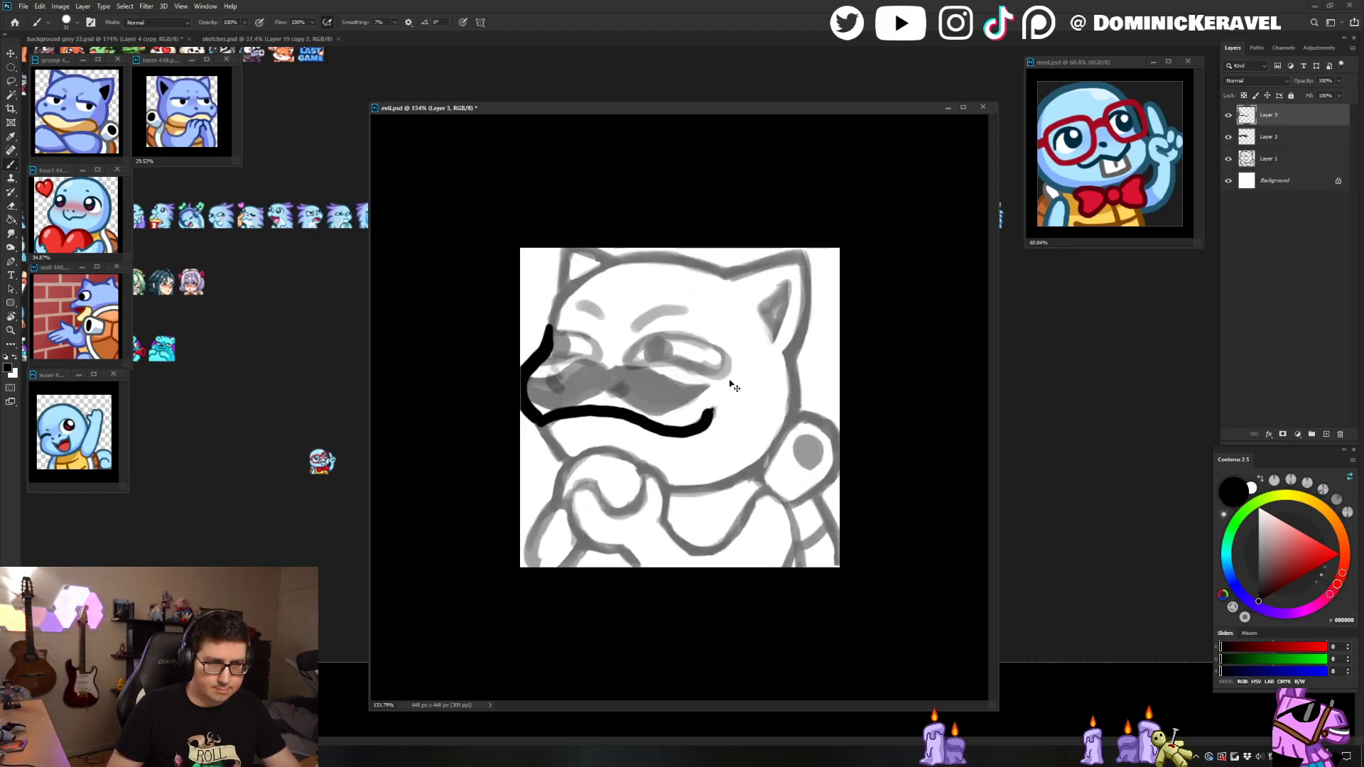
Step: Ink the chin line and the curled fist beneath it, redrawing strokes that miss the sketch
key("v")
mouse_move(544, 425)
left_mouse_down()
mouse_move(568, 460)
mouse_move(554, 498)
mouse_move(592, 452)
left_mouse_up()
key("ctrl+z")
mouse_move(553, 499)
left_mouse_down()
mouse_move(589, 450)
mouse_move(620, 448)
mouse_move(642, 471)
mouse_move(639, 486)
mouse_move(591, 490)
mouse_move(604, 510)
mouse_move(628, 512)
mouse_move(654, 474)
mouse_move(668, 520)
mouse_move(579, 486)
mouse_move(578, 537)
mouse_move(621, 560)
left_mouse_up()
key("ctrl+z")
mouse_move(585, 484)
left_mouse_down()
mouse_move(587, 535)
mouse_move(624, 563)
left_mouse_up()
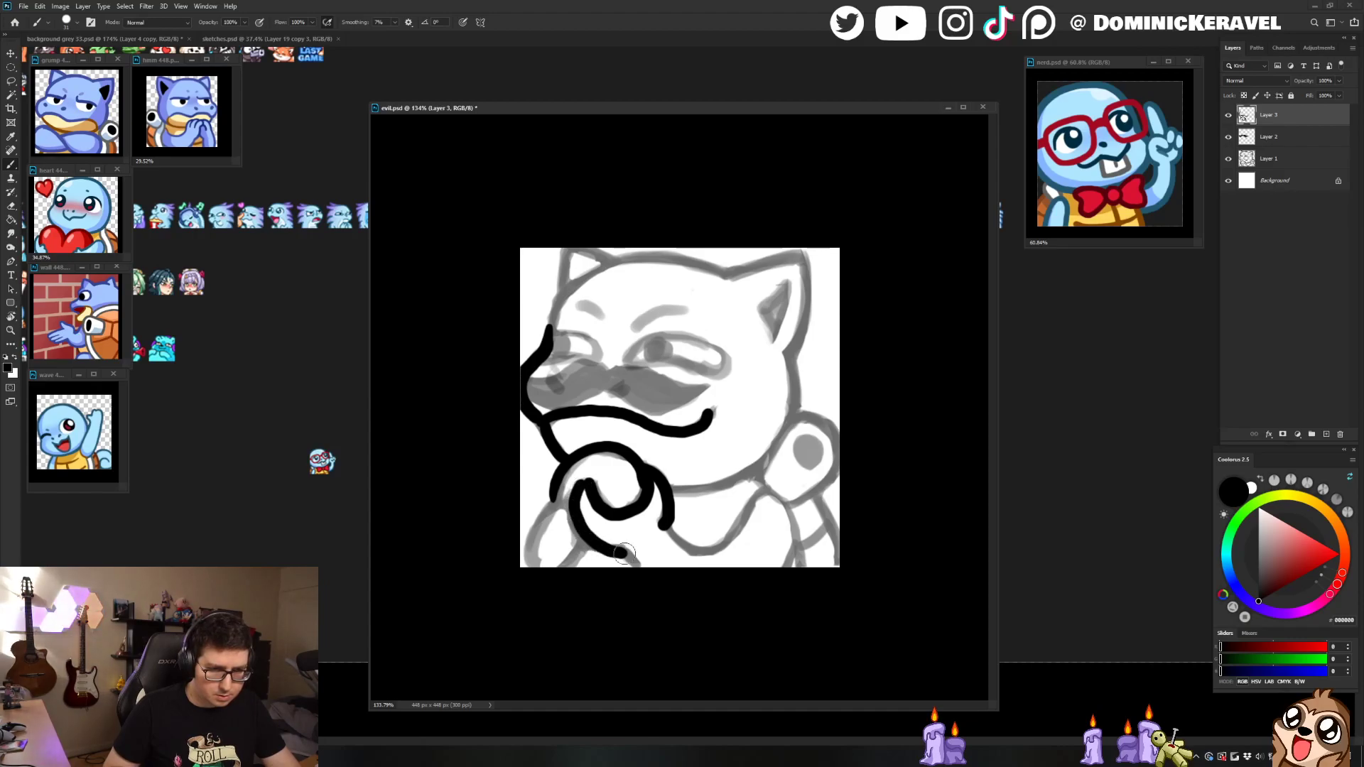
Step: Flip the canvas horizontally to check the line art and clean up the inner line of the fist with the eraser
scroll(611, 565, "down", 5)
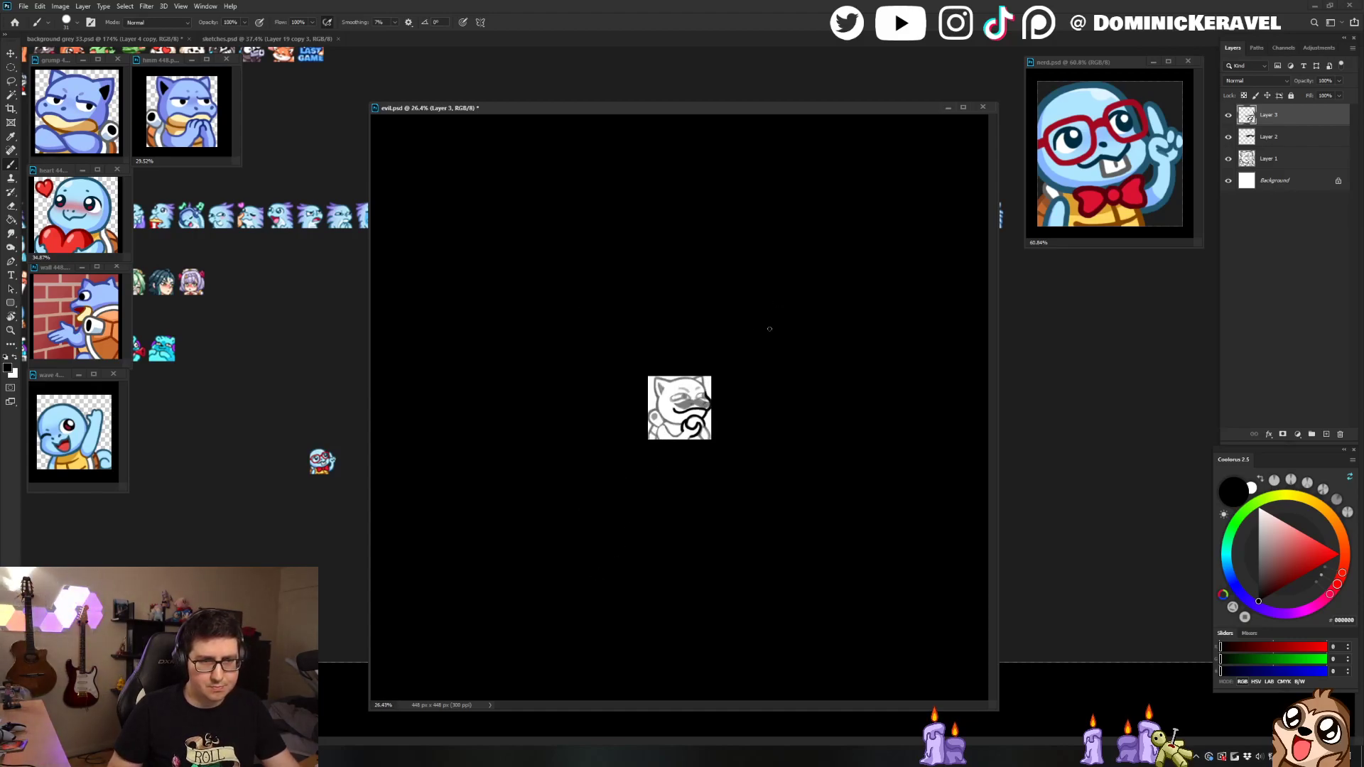
scroll(721, 478, "up", 5)
key("e")
mouse_move(777, 489)
left_mouse_down()
mouse_move(745, 500)
mouse_move(761, 510)
left_mouse_up()
key("b")
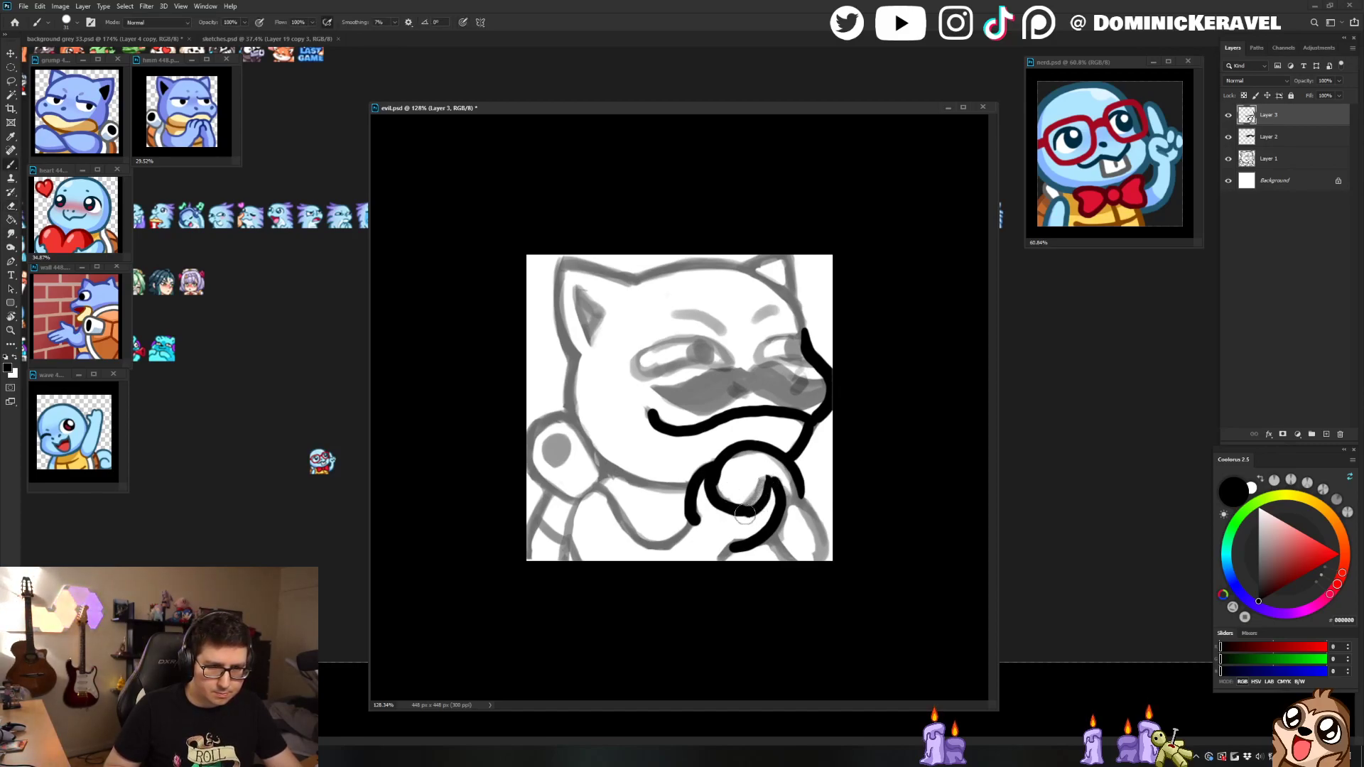
key("e")
key("v")
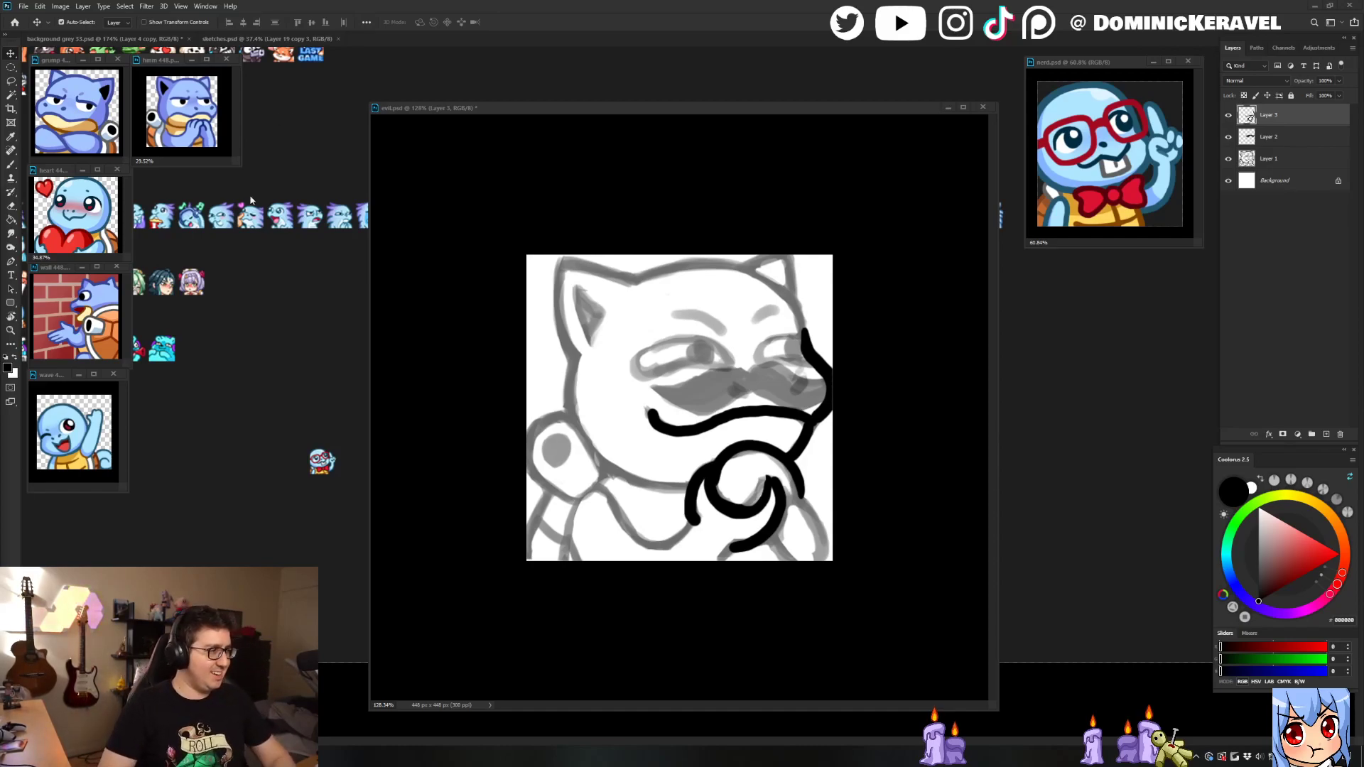
Step: Reposition the evil.psd window among the reference emotes and make it slightly smaller
mouse_move(608, 113)
left_mouse_down()
mouse_move(624, 112)
mouse_move(613, 110)
left_mouse_up()
left_click(275, 332)
mouse_move(307, 348)
left_mouse_down()
mouse_move(282, 301)
mouse_move(301, 329)
left_mouse_up()
key("b")
key("v")
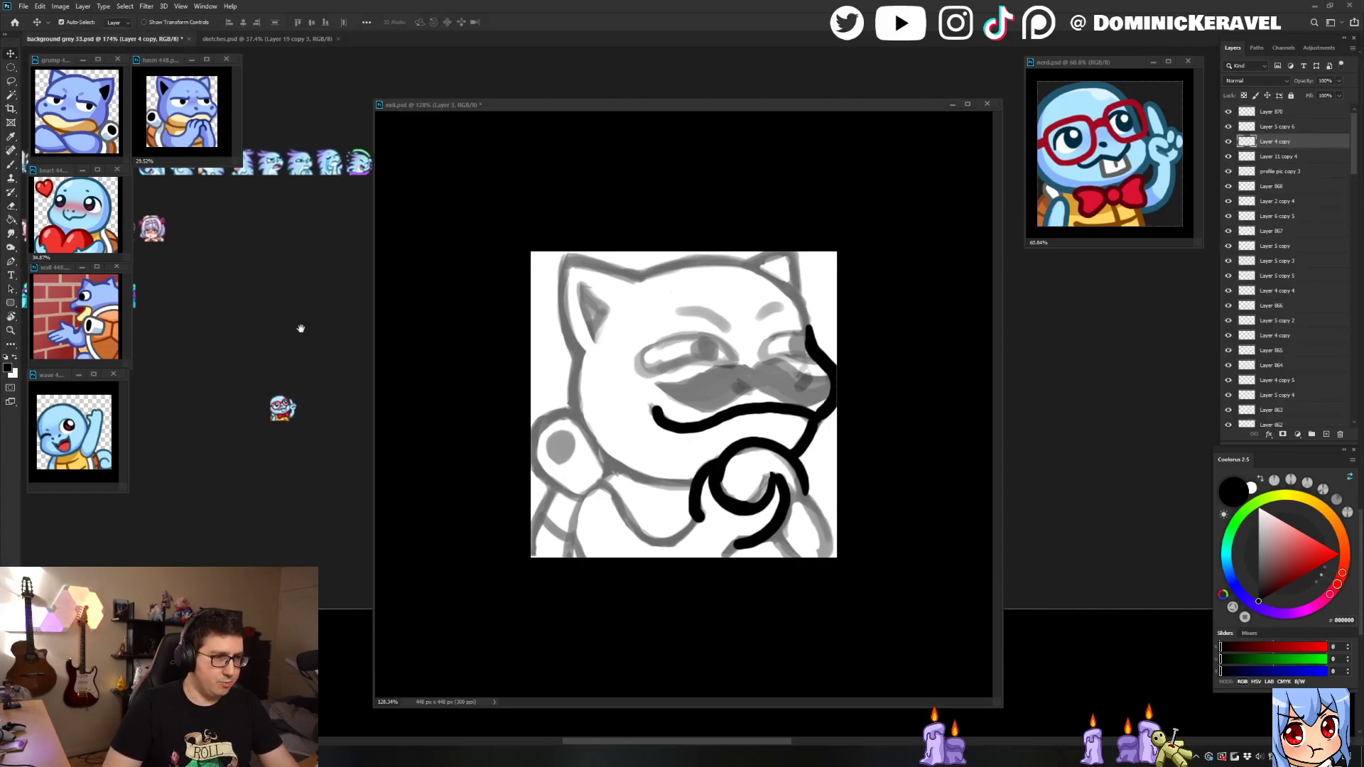
left_click_drag(475, 106, 437, 111)
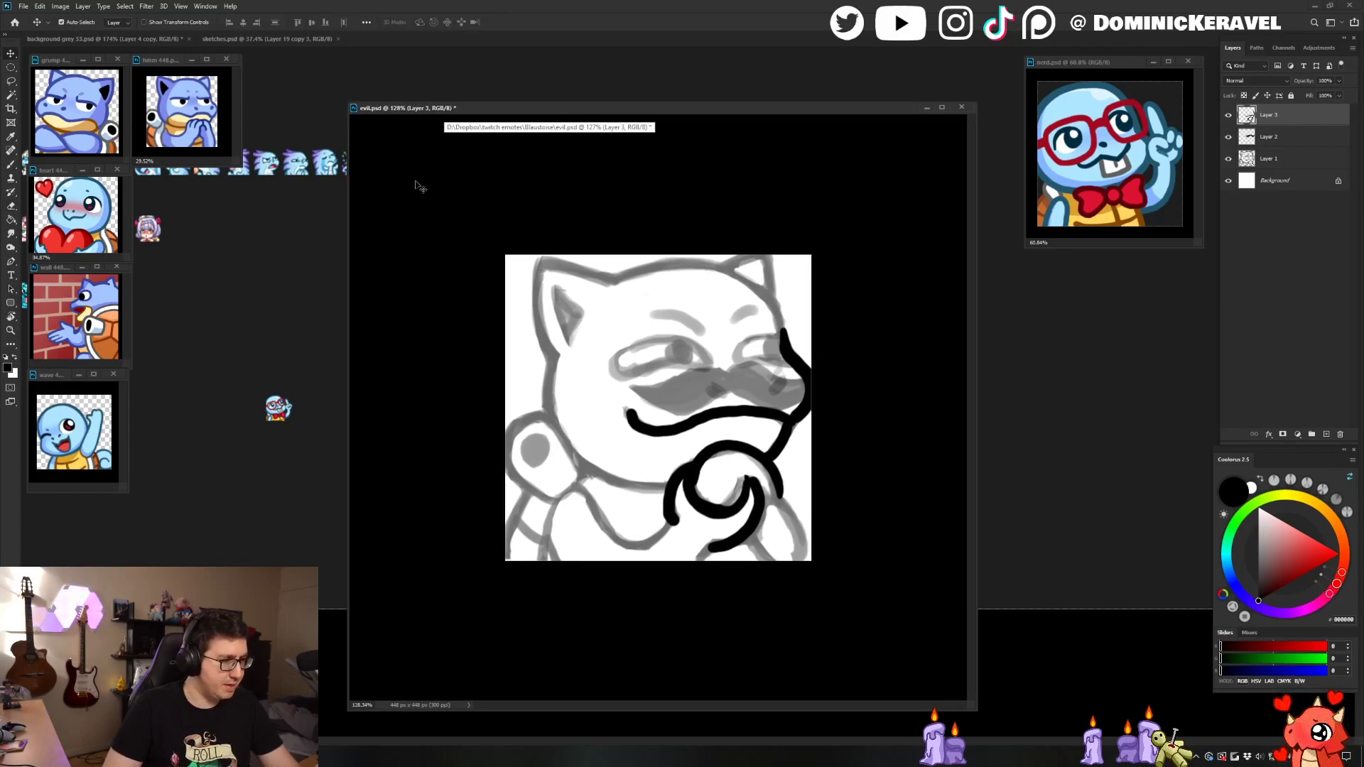
left_click_drag(450, 110, 411, 112)
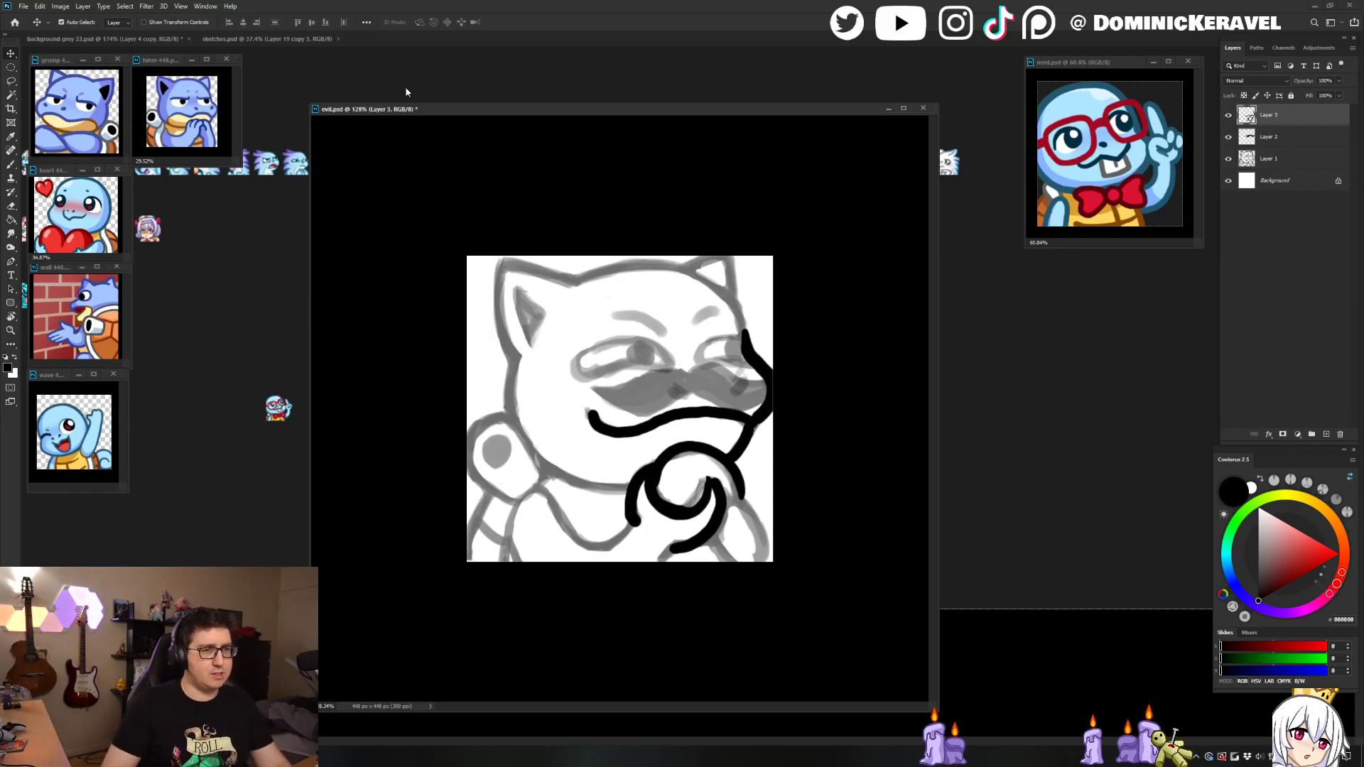
left_click_drag(520, 112, 578, 47)
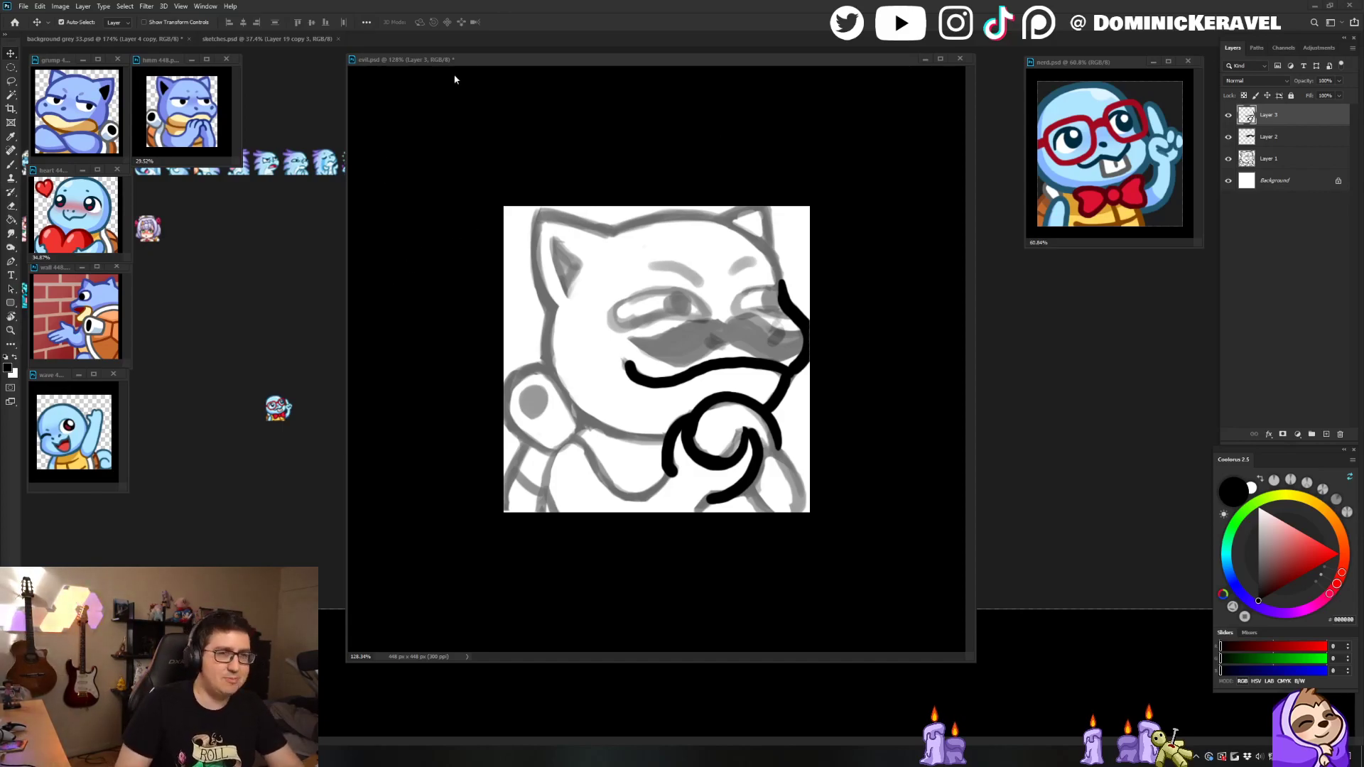
left_click_drag(466, 60, 471, 63)
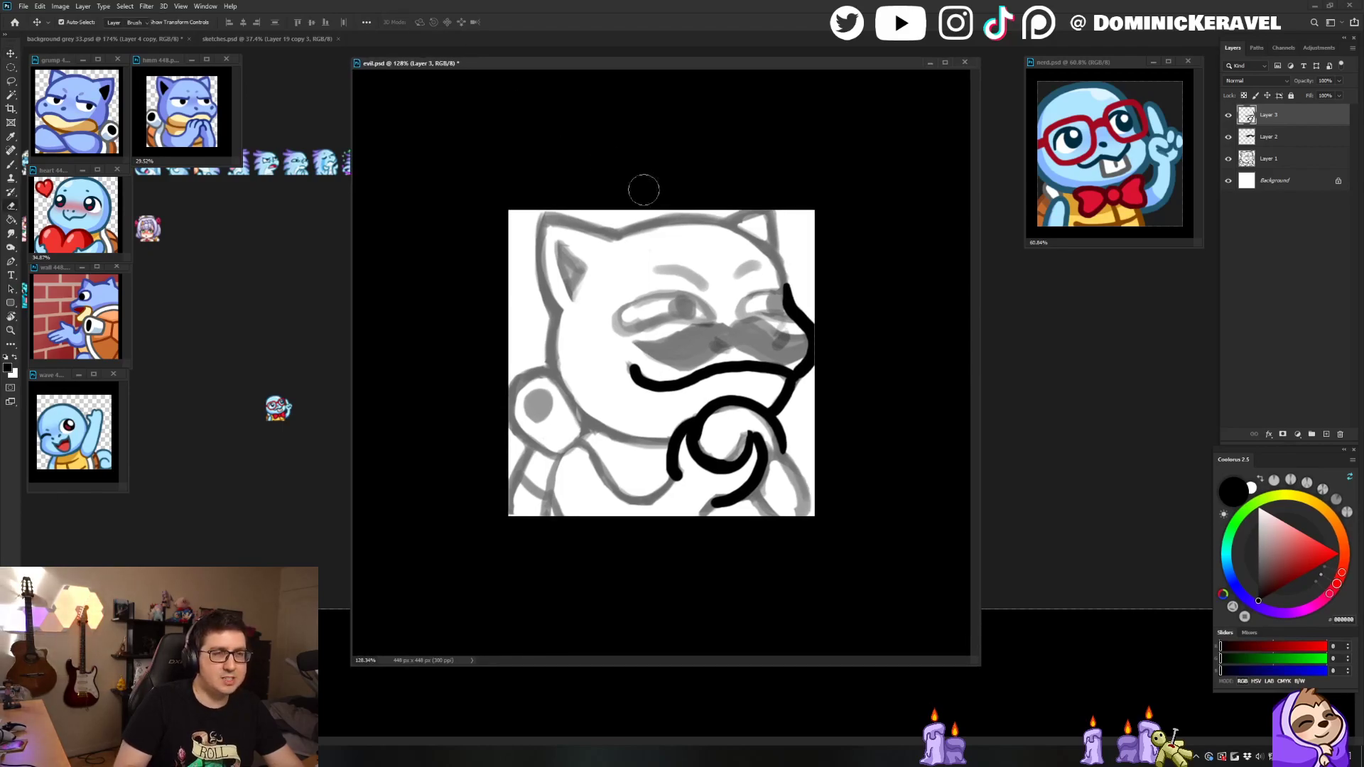
left_click_drag(980, 643, 815, 532)
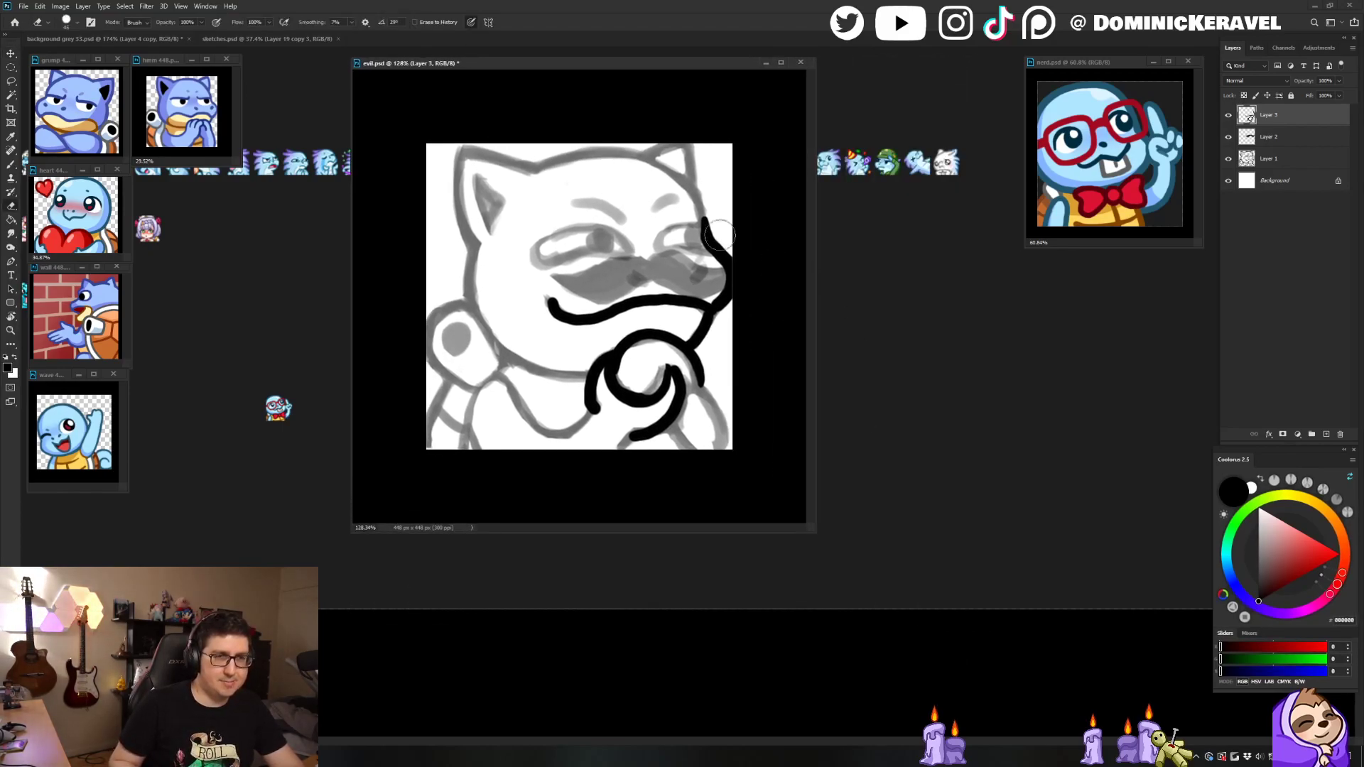
left_click_drag(631, 67, 620, 142)
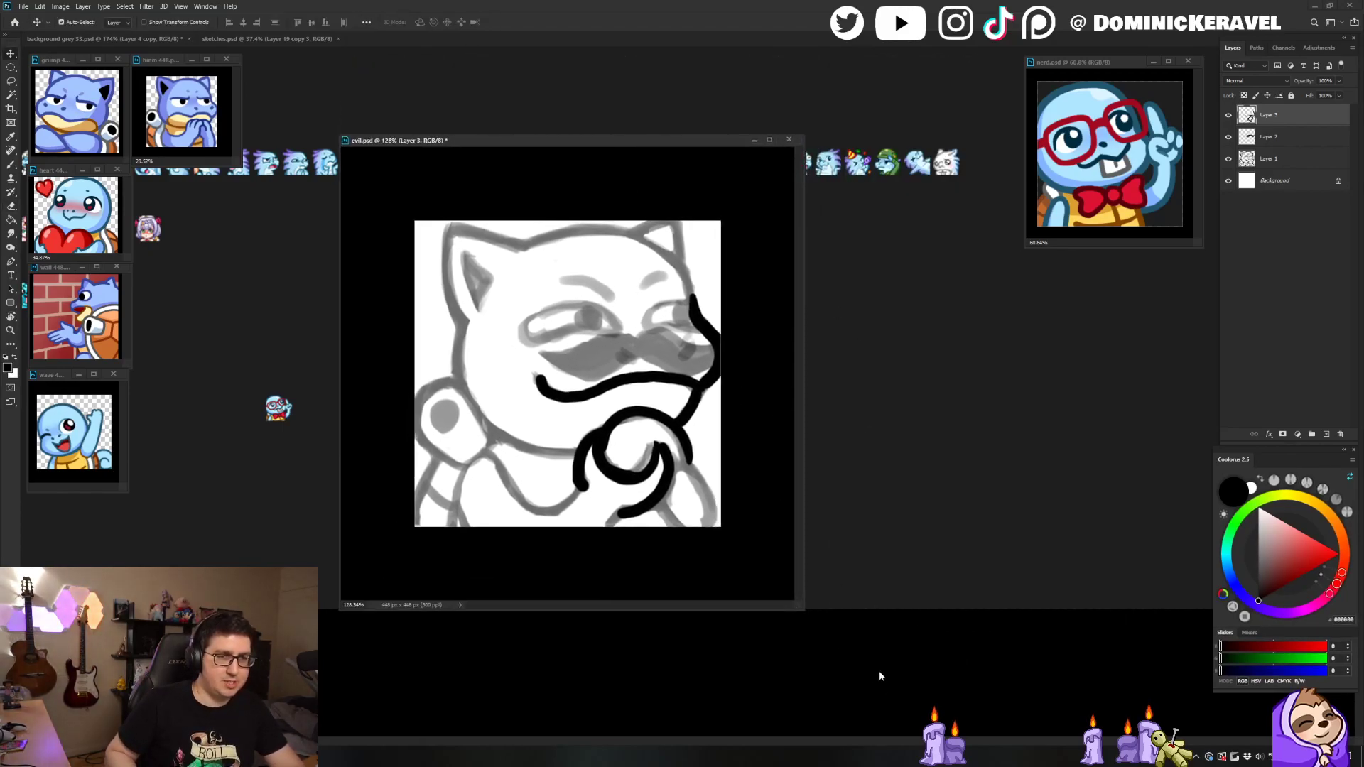
left_click_drag(804, 612, 883, 694)
Step: Ink the wrist and forearm lines below the fist down to the bottom edge of the canvas
key("b")
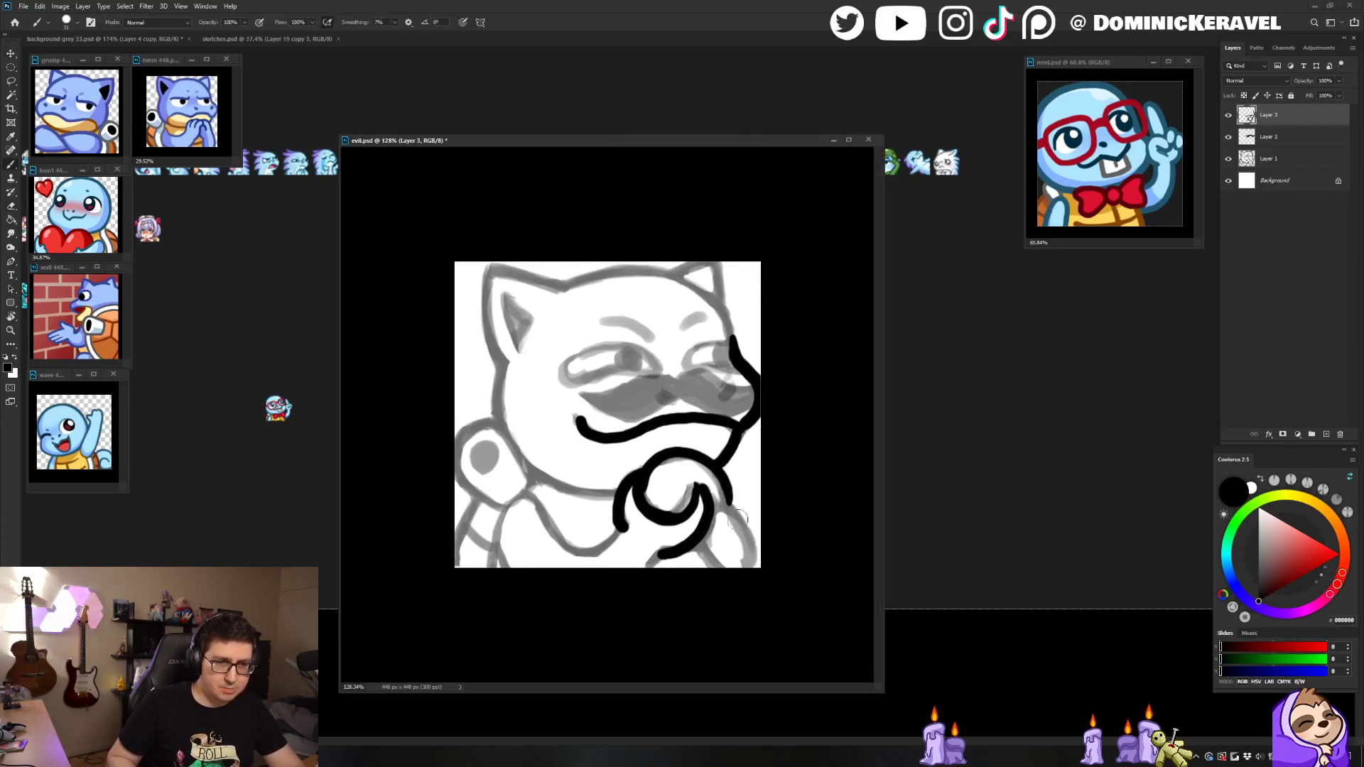
mouse_move(700, 541)
left_mouse_down()
mouse_move(746, 557)
mouse_move(727, 538)
mouse_move(712, 567)
left_mouse_up()
key("ctrl+z")
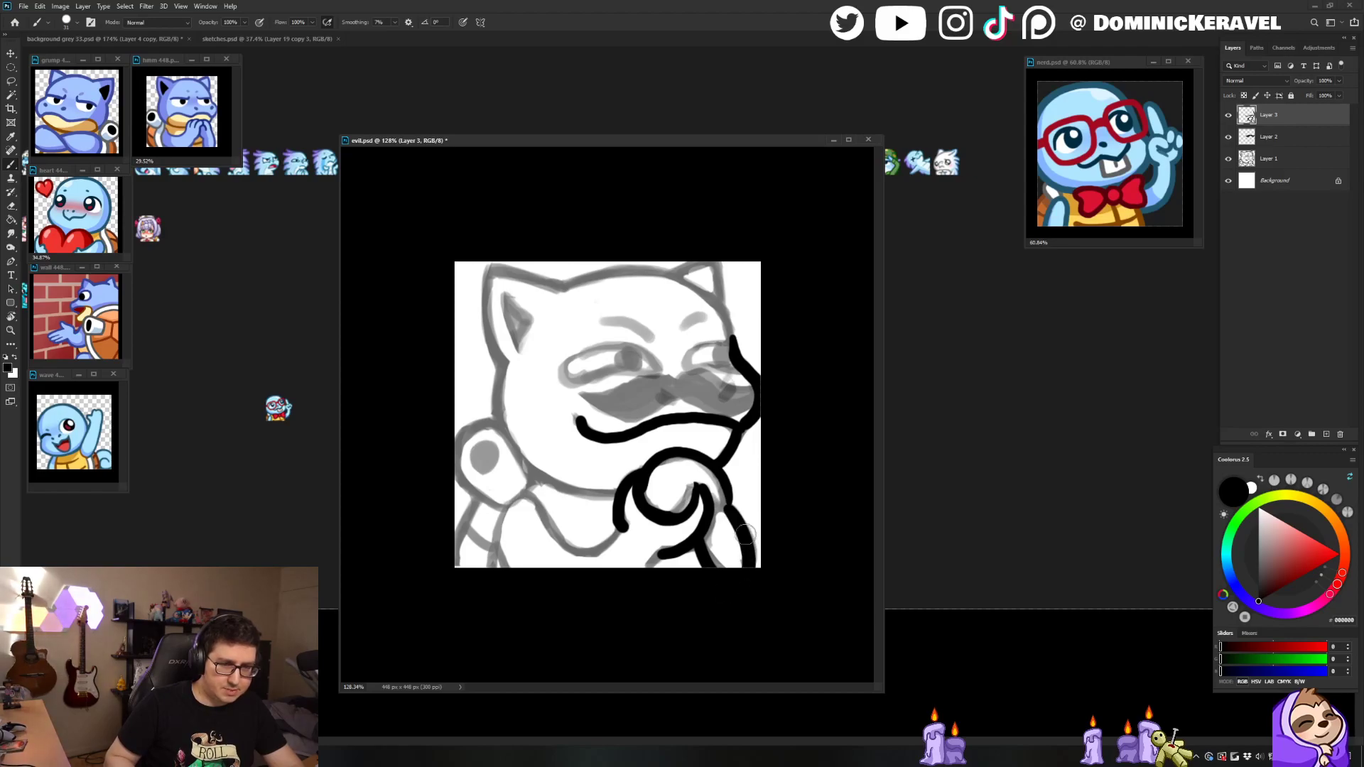
left_click_drag(726, 506, 754, 566)
left_click_drag(661, 555, 646, 566)
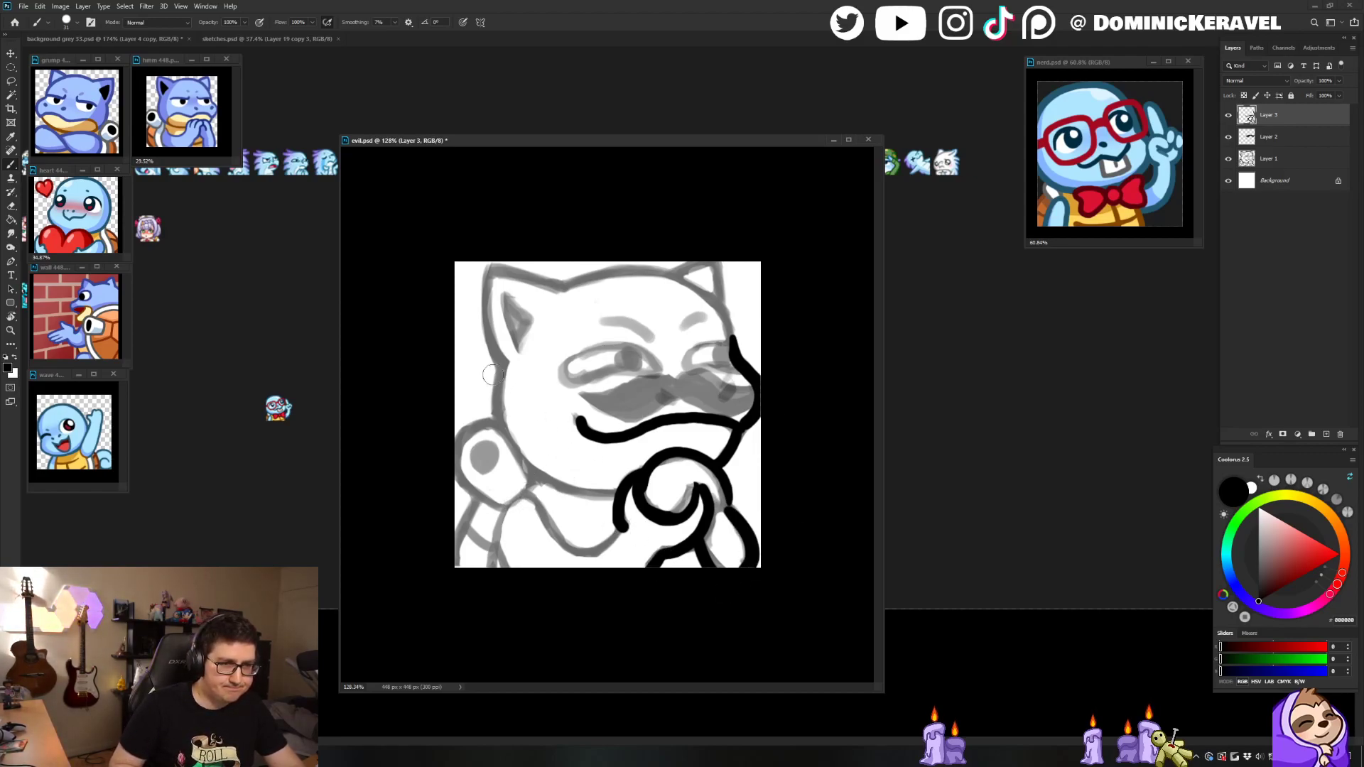
Step: Ink the curve of the cheek and jaw from below the large ear to the fist, redrawing it until smooth
mouse_move(503, 363)
left_mouse_down()
mouse_move(511, 452)
mouse_move(548, 482)
mouse_move(603, 490)
left_mouse_up()
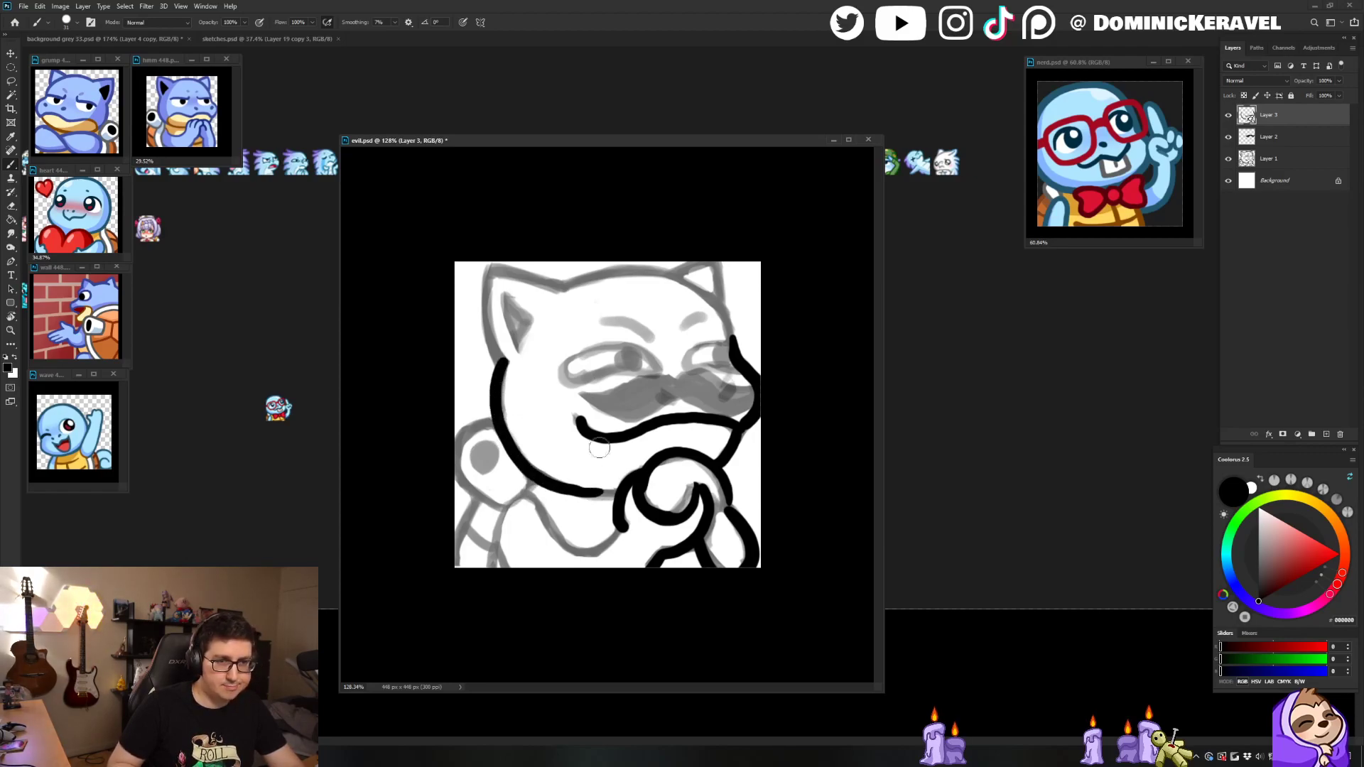
key("ctrl+z")
left_click_drag(503, 361, 503, 422)
key("ctrl+z")
mouse_move(503, 361)
left_mouse_down()
mouse_move(503, 427)
mouse_move(557, 490)
left_mouse_up()
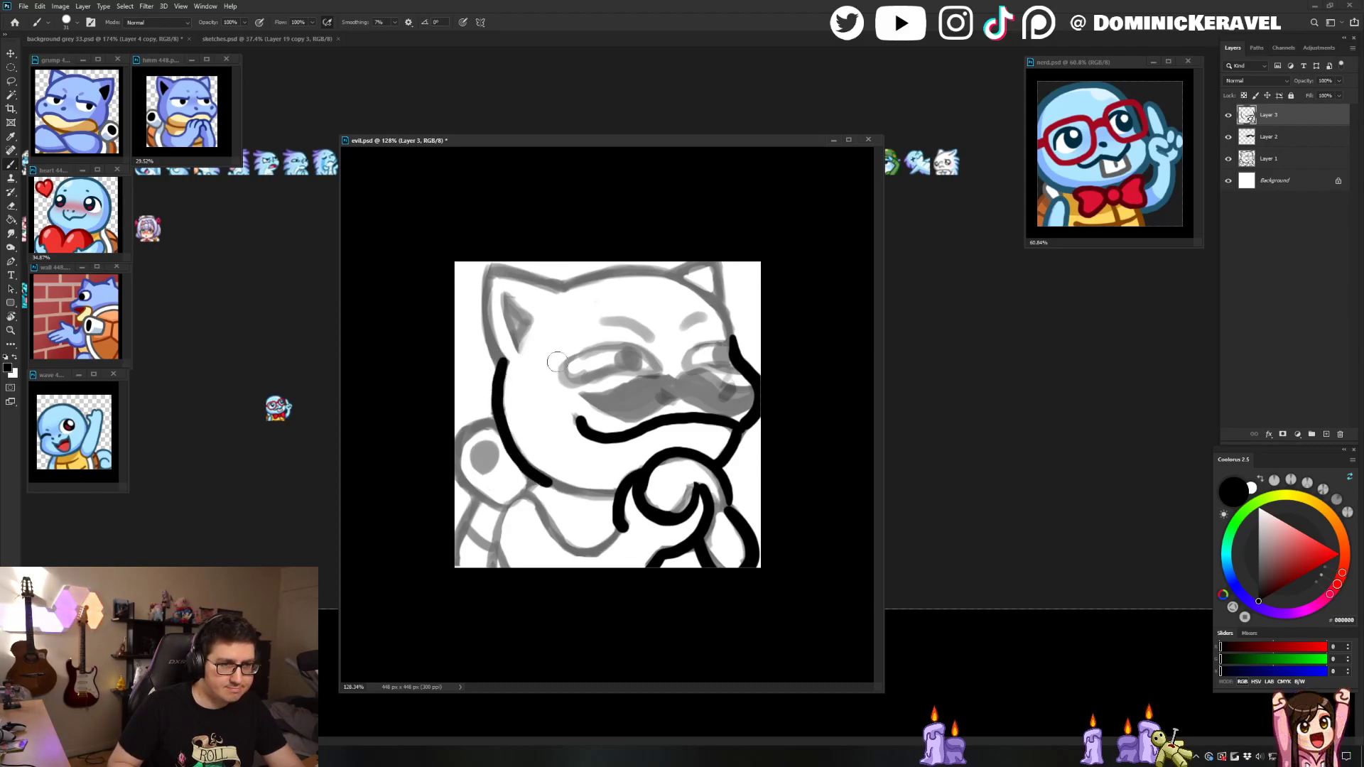
key("ctrl+z")
mouse_move(504, 361)
left_mouse_down()
mouse_move(492, 418)
mouse_move(529, 475)
mouse_move(593, 494)
mouse_move(625, 483)
left_mouse_up()
key("ctrl+z")
mouse_move(504, 361)
left_mouse_down()
mouse_move(506, 434)
mouse_move(535, 470)
mouse_move(586, 489)
mouse_move(616, 471)
left_mouse_up()
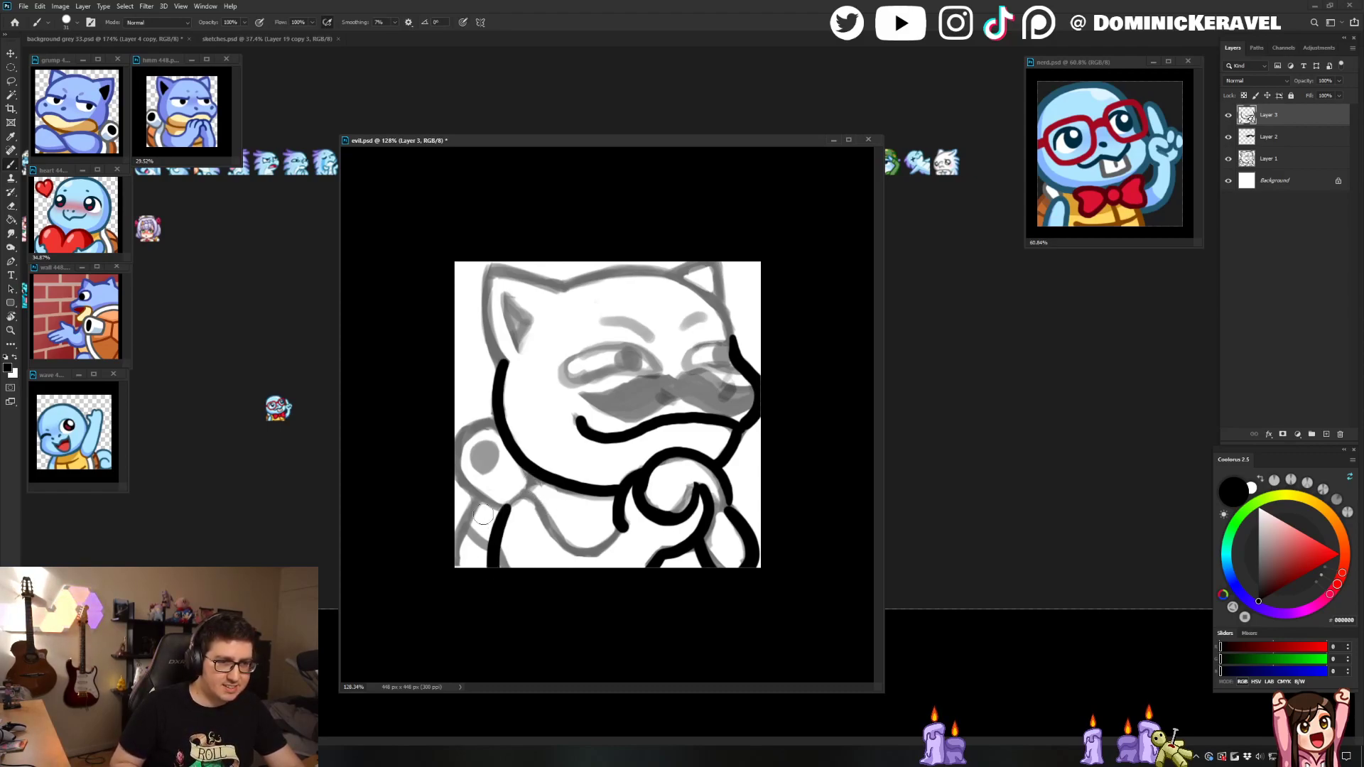
Step: Ink the back arm, shell edge and curved chest line, tidy their joins, and save evil.psd
left_click_drag(510, 504, 492, 557)
key("ctrl+z")
left_click_drag(509, 504, 495, 584)
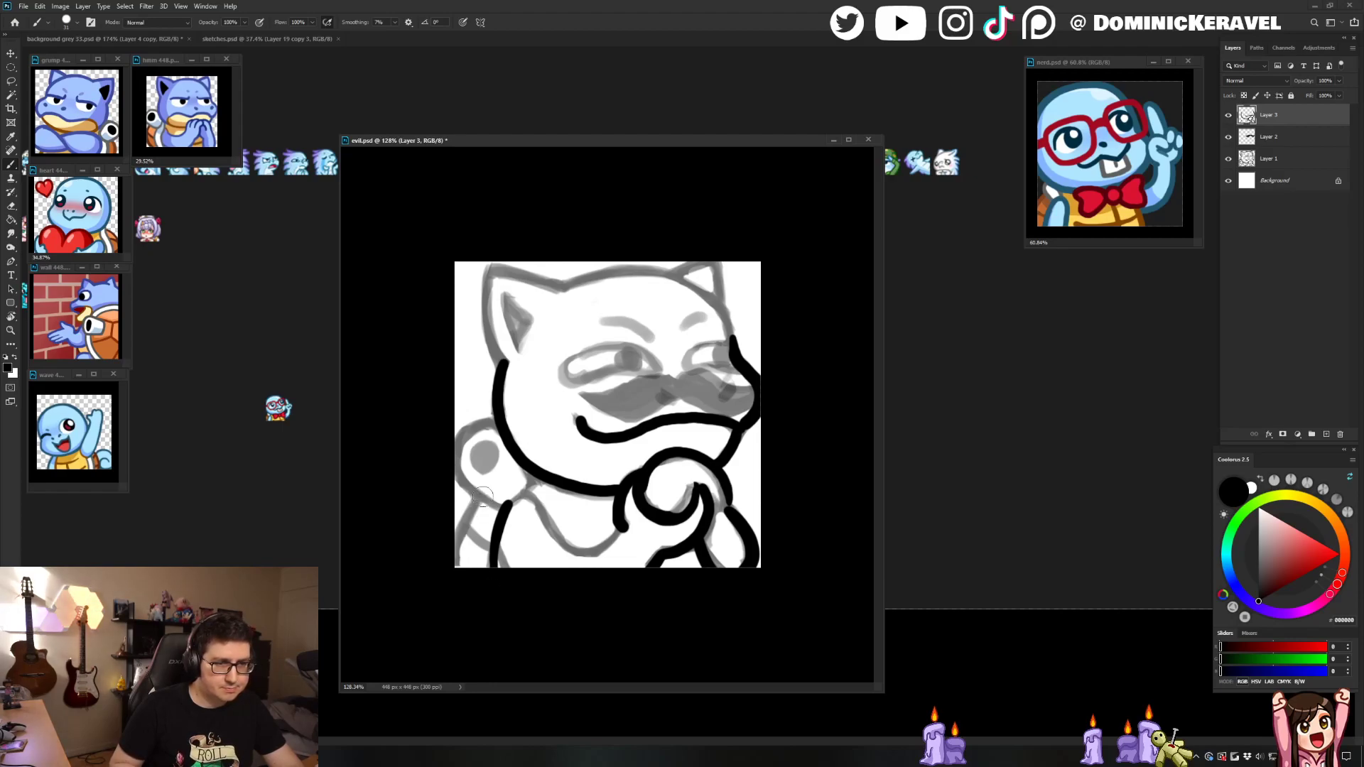
left_click_drag(478, 497, 460, 567)
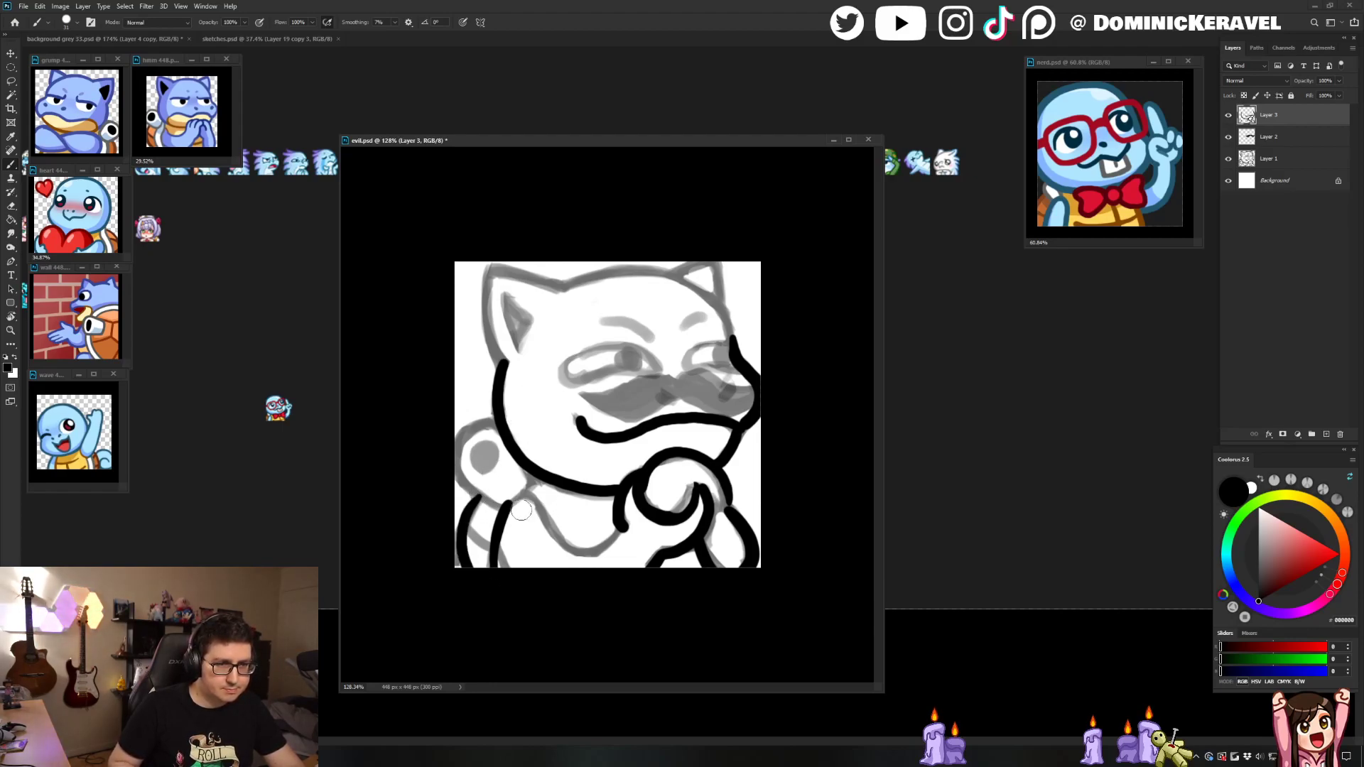
mouse_move(504, 517)
left_mouse_down()
mouse_move(585, 550)
mouse_move(621, 526)
mouse_move(585, 551)
left_mouse_up()
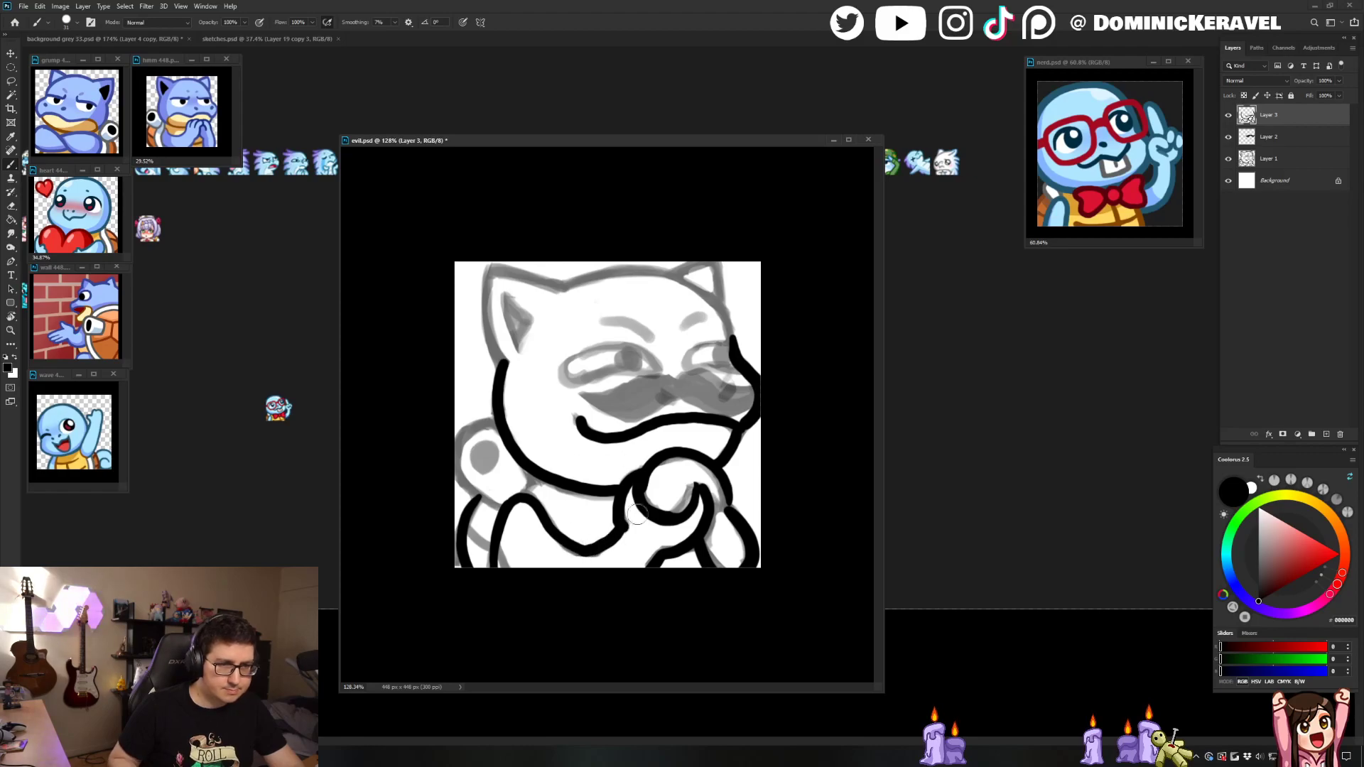
key("e")
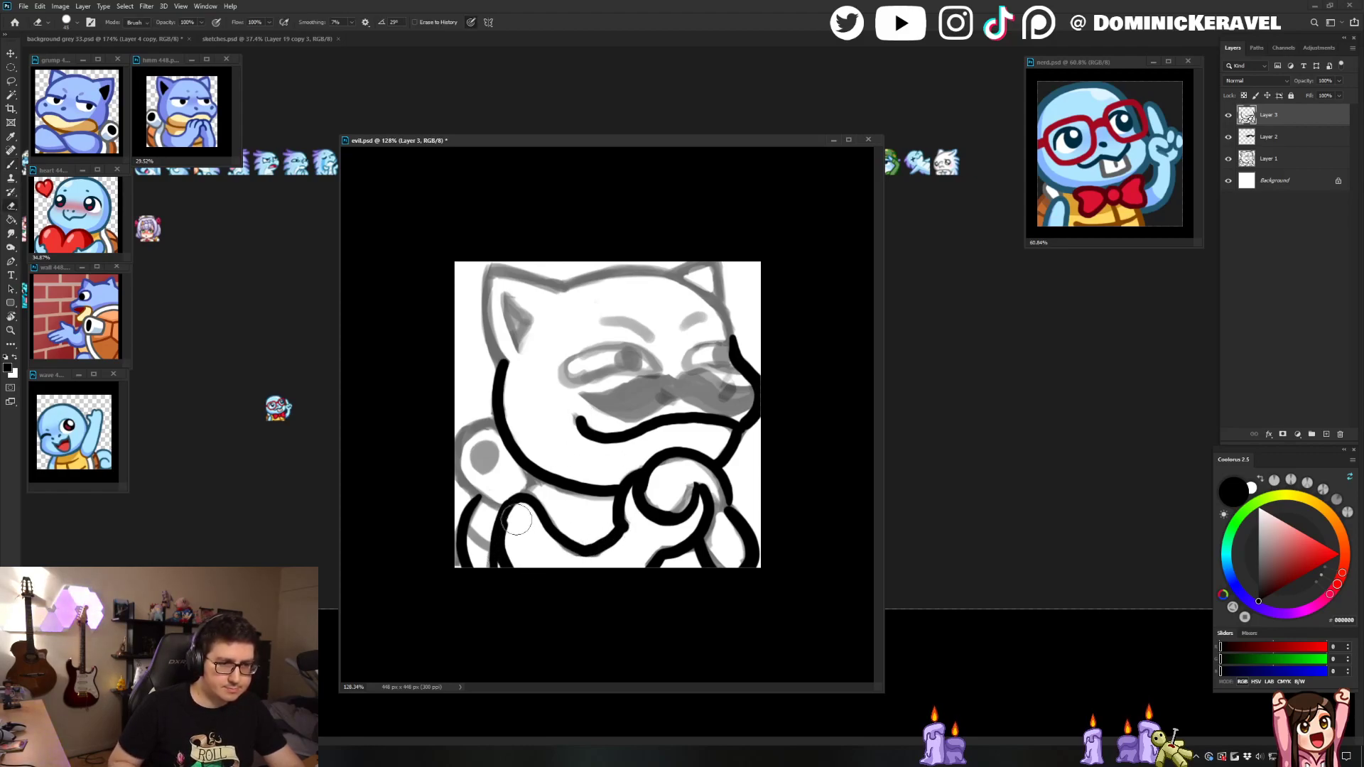
key("ctrl+s")
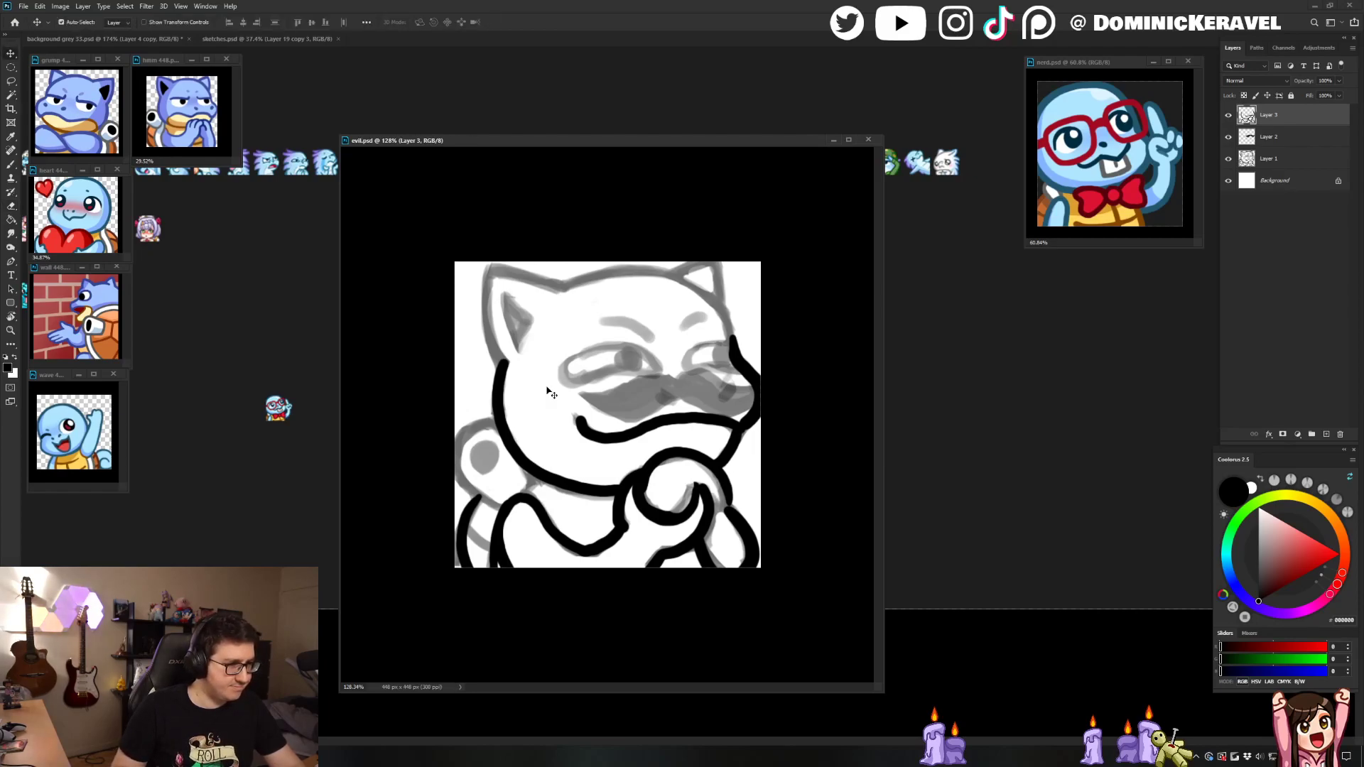
Step: Ink the outline of the shoulder cannon behind the jaw and fill its muzzle opening with solid black
key("b")
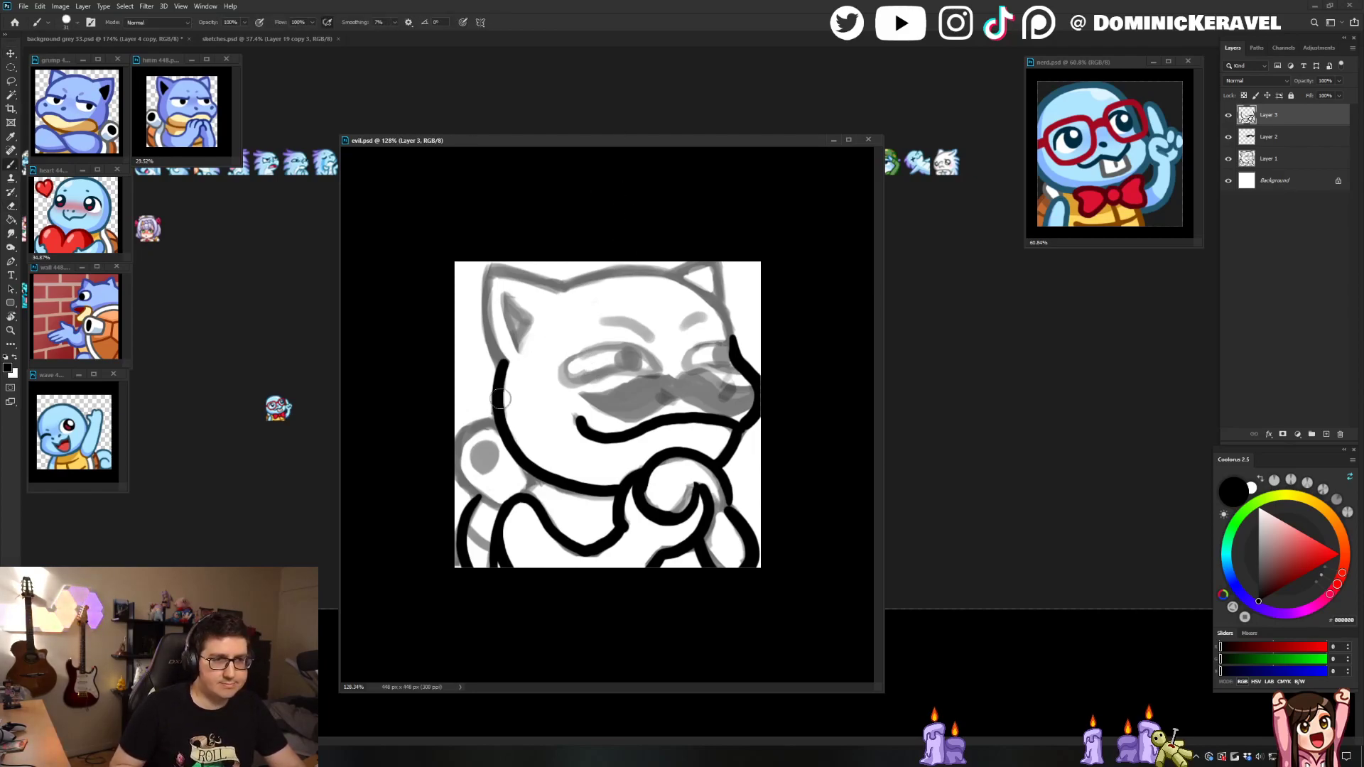
mouse_move(499, 427)
left_mouse_down()
mouse_move(465, 434)
mouse_move(455, 466)
mouse_move(463, 490)
mouse_move(492, 502)
left_mouse_up()
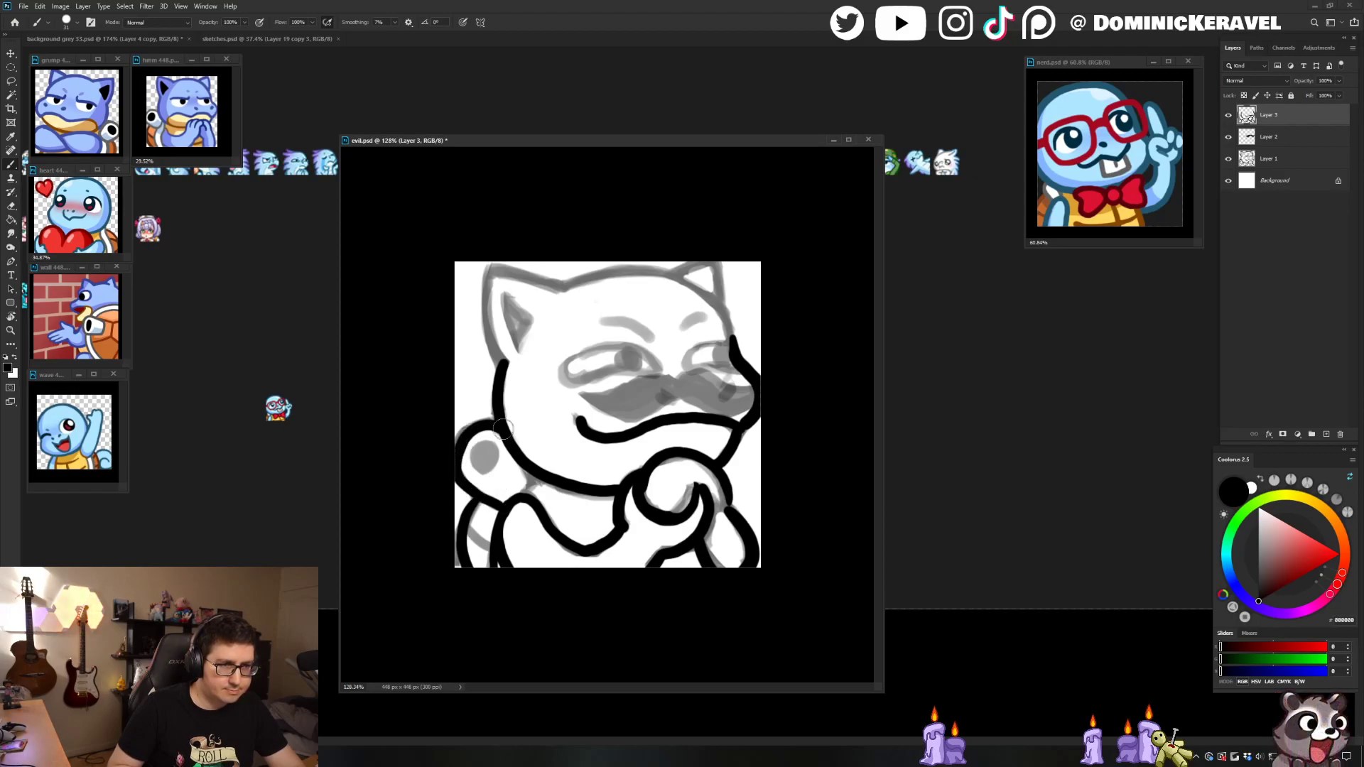
mouse_move(516, 451)
left_mouse_down()
mouse_move(532, 483)
mouse_move(521, 496)
left_mouse_up()
mouse_move(484, 449)
left_mouse_down()
mouse_move(484, 463)
mouse_move(468, 449)
mouse_move(463, 470)
mouse_move(488, 475)
left_mouse_up()
key("e")
key("v")
key("b")
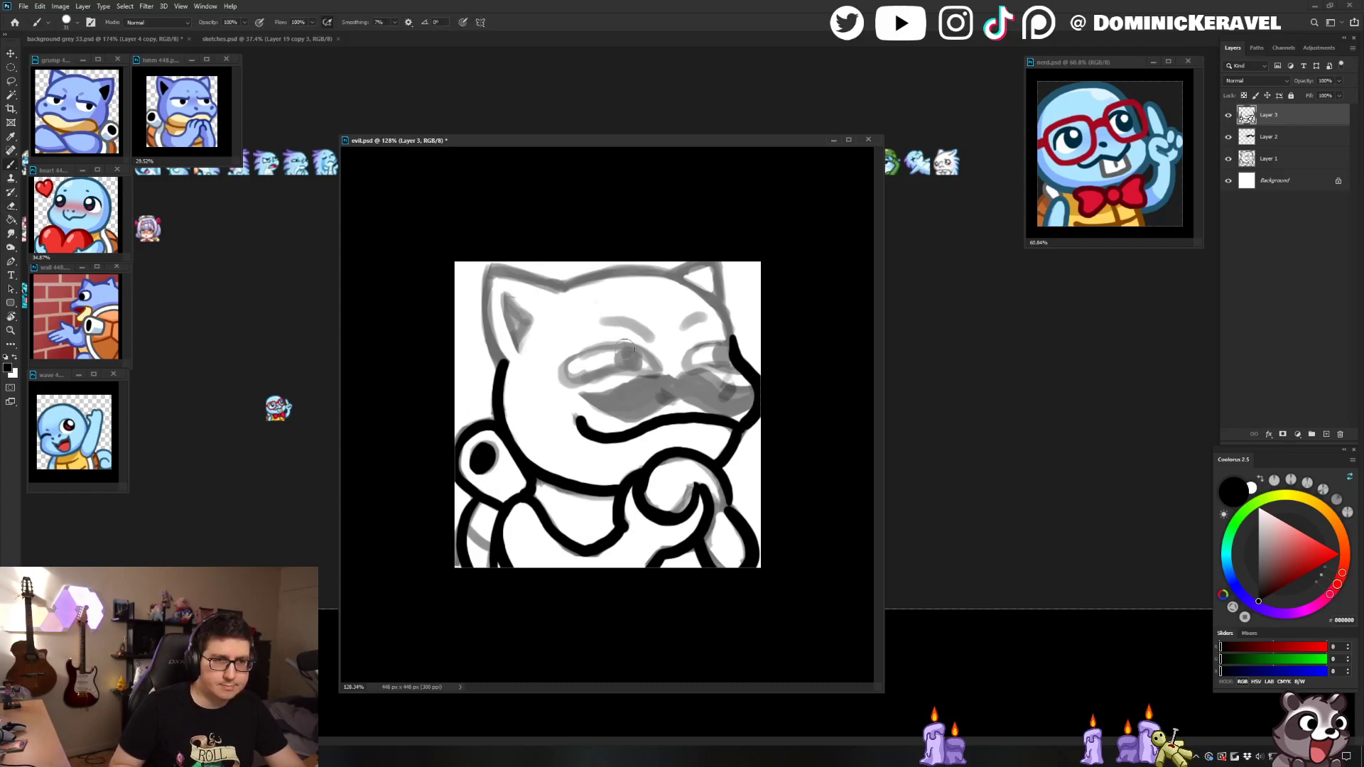
Step: Ink the outline of the smaller eye beside the snout and fill its pupil with solid black
left_click_drag(695, 369, 745, 369)
key("e")
key("b")
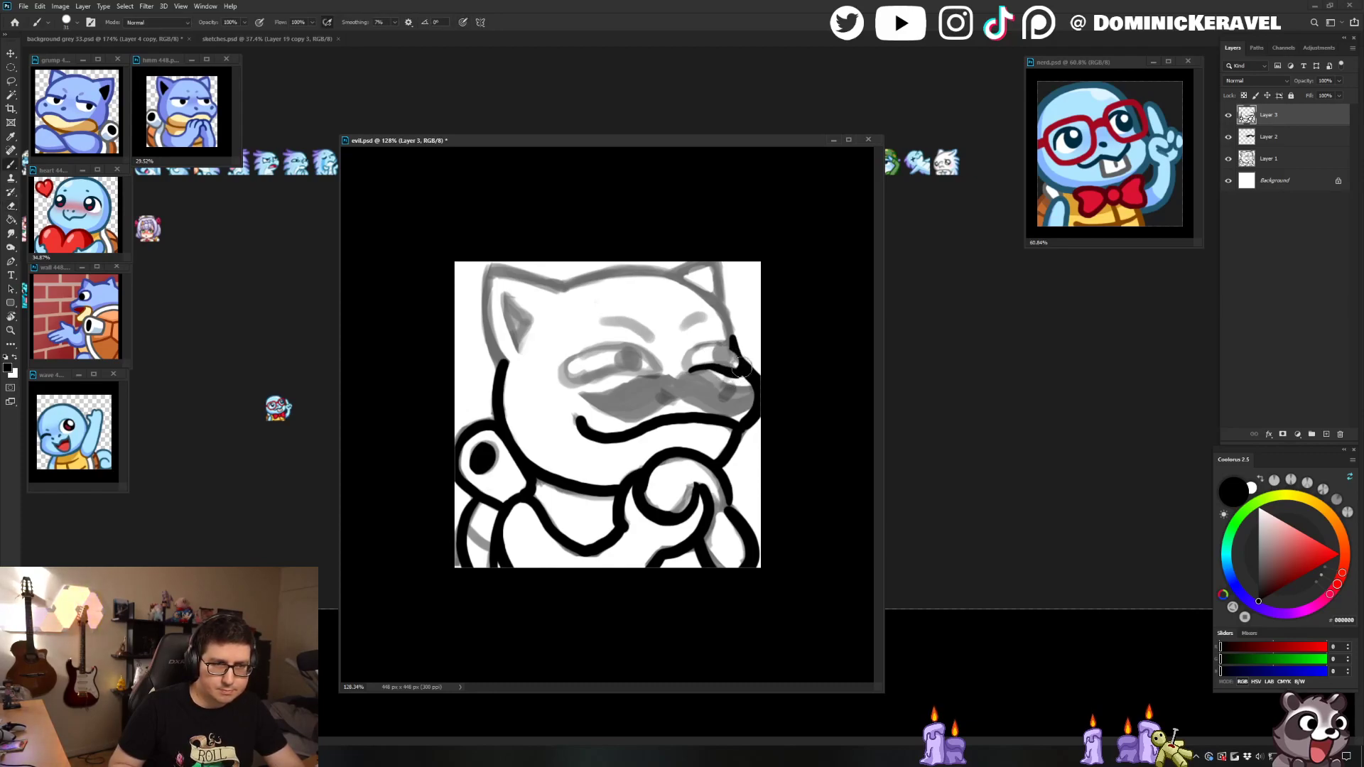
mouse_move(729, 346)
left_mouse_down()
mouse_move(688, 366)
mouse_move(684, 349)
mouse_move(722, 355)
left_mouse_up()
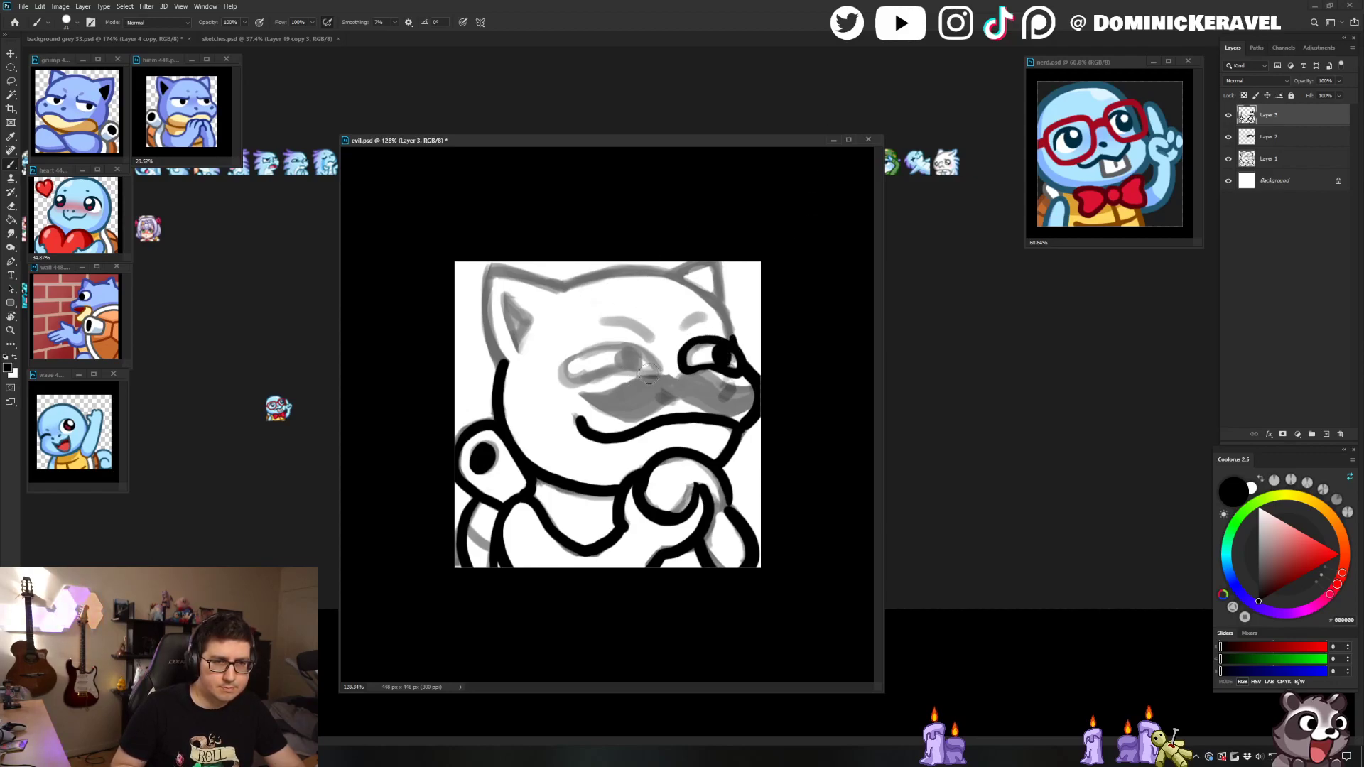
Step: Ink the outline of the larger eye and fill its pupil with solid black
mouse_move(620, 370)
left_mouse_down()
mouse_move(575, 384)
mouse_move(562, 372)
mouse_move(586, 344)
mouse_move(657, 367)
left_mouse_up()
key("e")
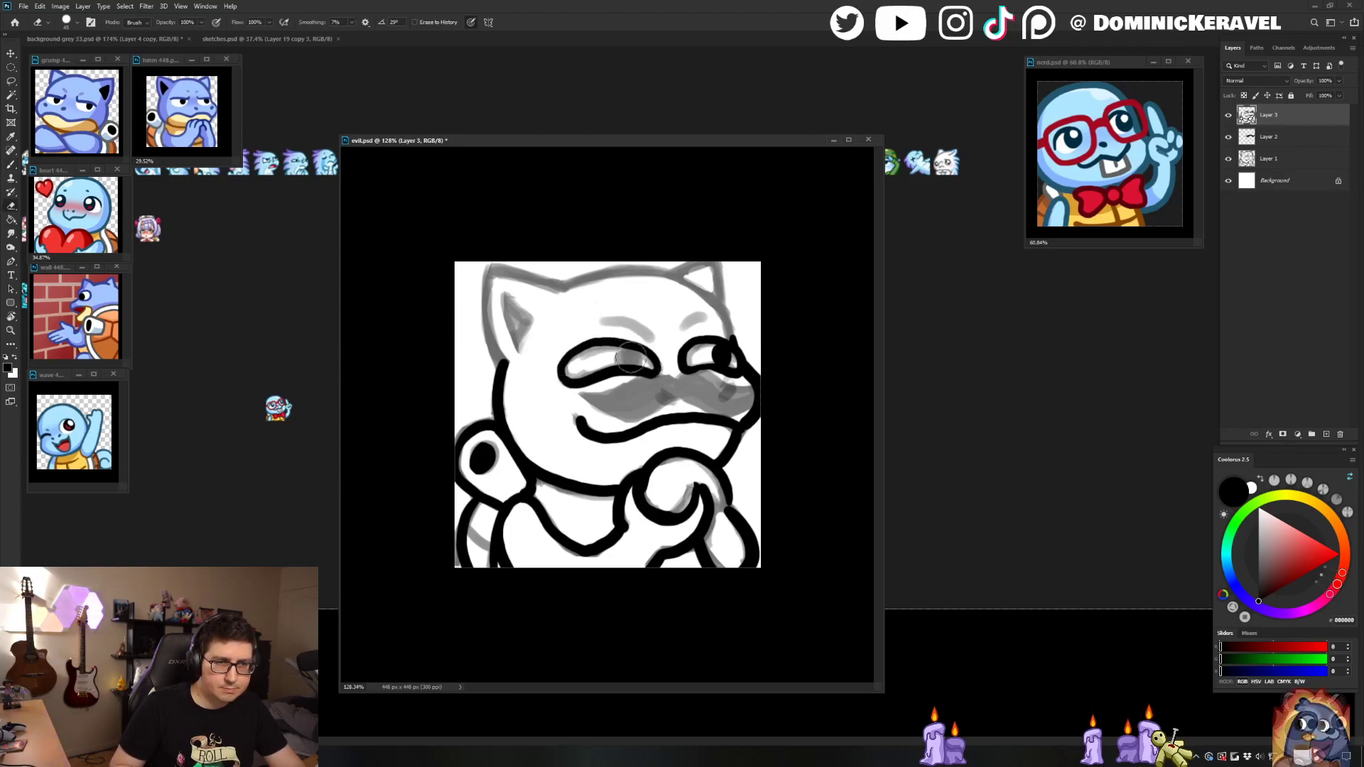
key("b")
left_click_drag(623, 355, 623, 356)
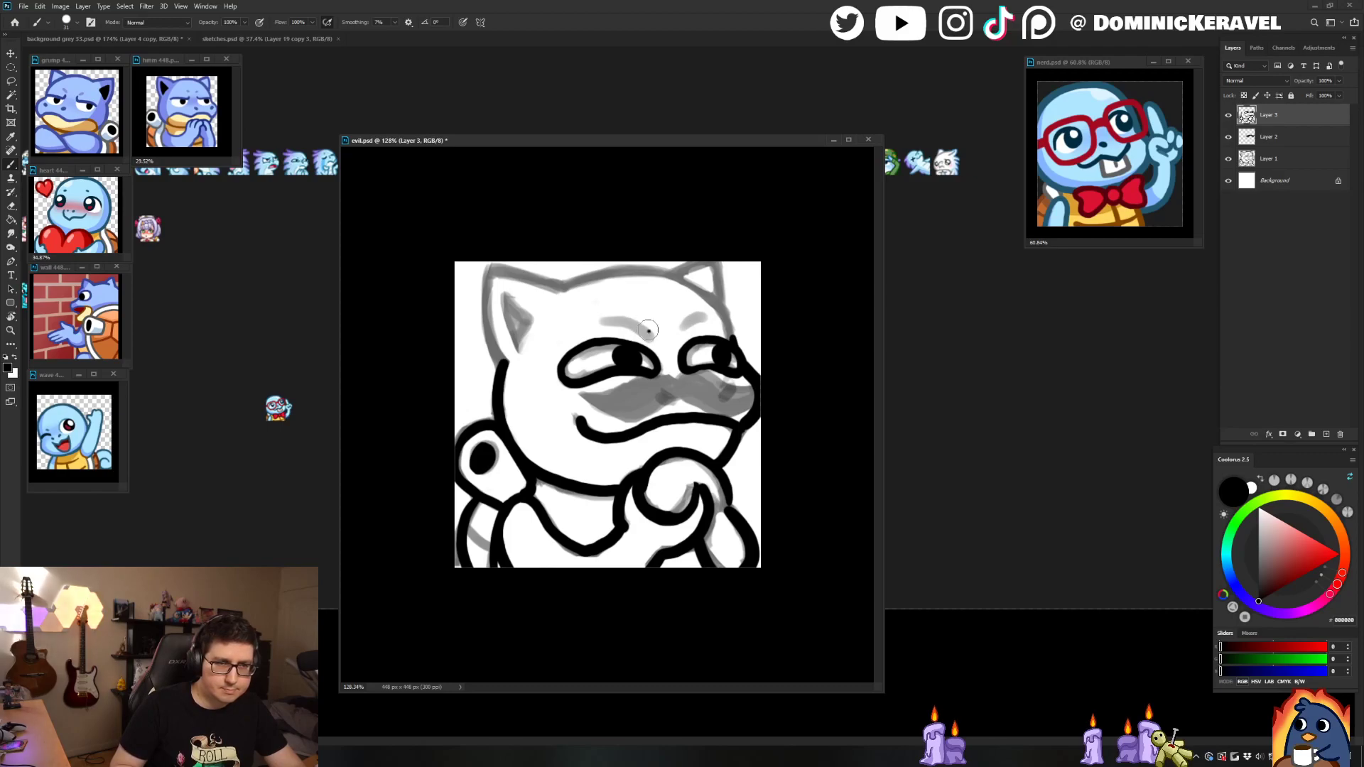
Step: Ink the two slanted eyebrows, redrawing the one above the smaller eye as a short stroke
left_click_drag(647, 330, 596, 313)
left_click_drag(682, 327, 714, 315)
key("ctrl+z")
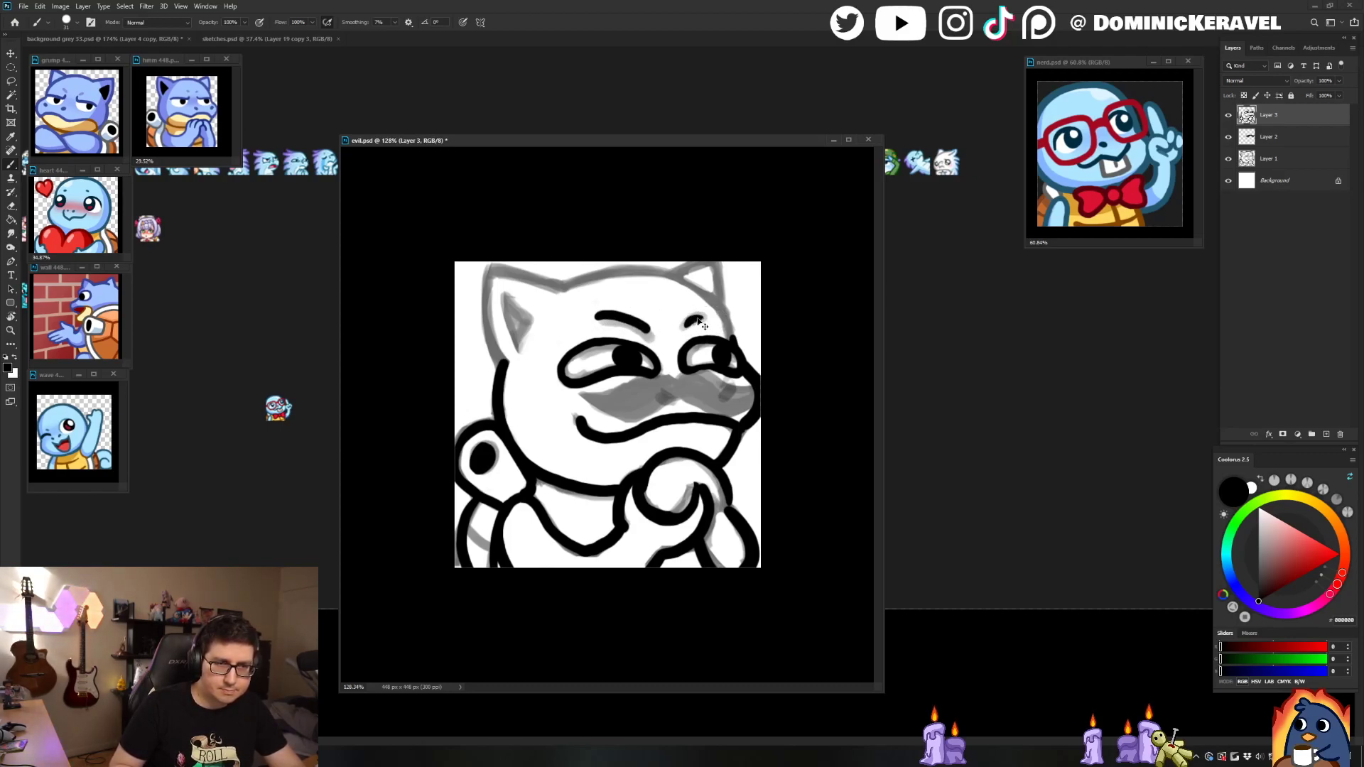
left_click_drag(698, 317, 691, 324)
key("e")
key("b")
key("v")
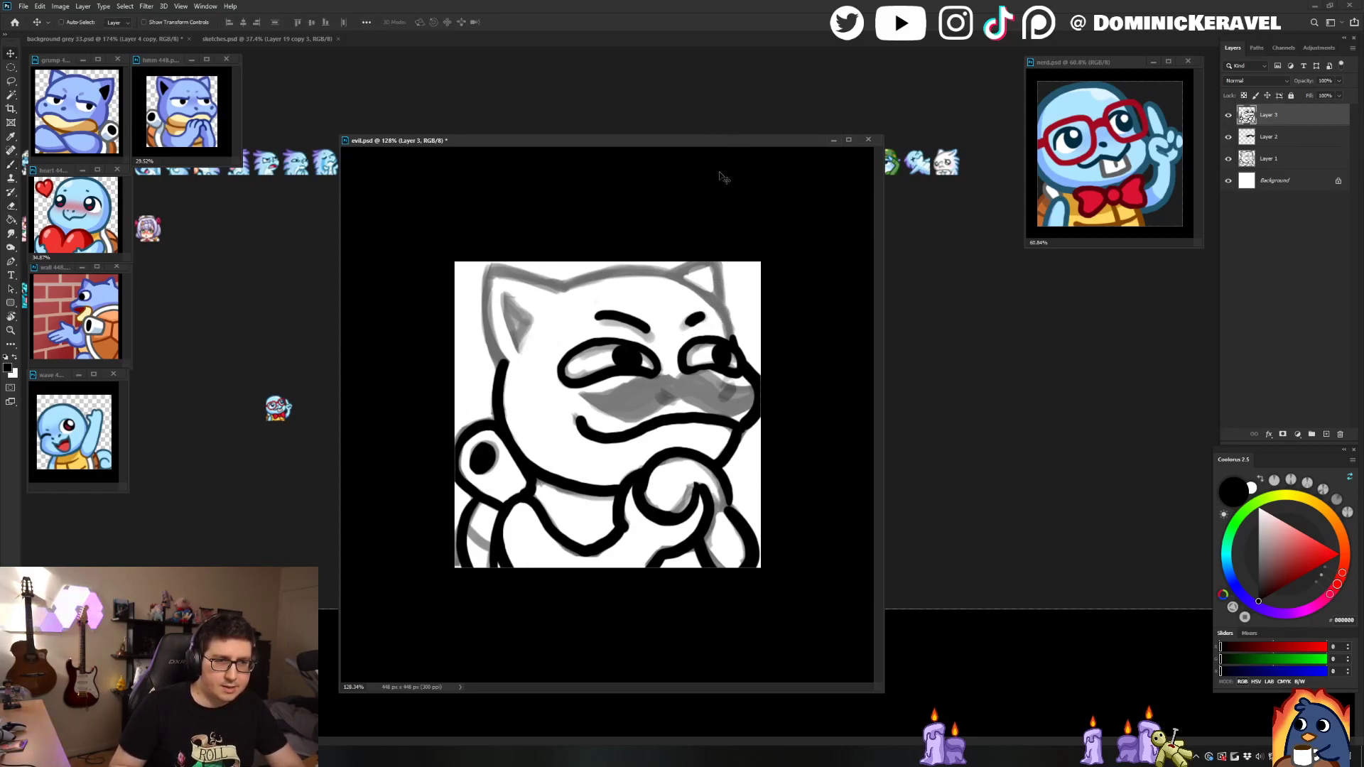
Step: Ink the top curve of the head down to the snout and outline the small far ear
key("b")
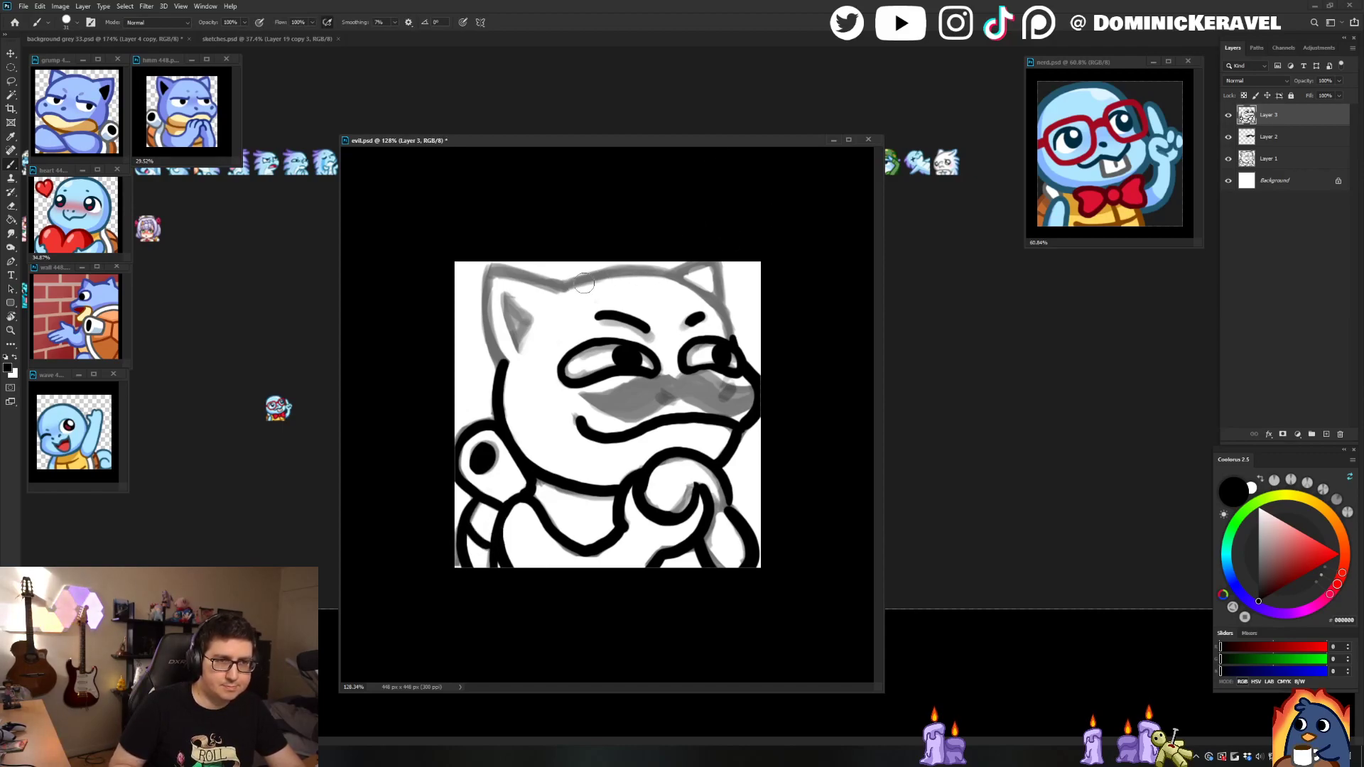
mouse_move(567, 287)
left_mouse_down()
mouse_move(661, 274)
mouse_move(698, 289)
mouse_move(741, 344)
left_mouse_up()
key("ctrl+z")
key("ctrl+z")
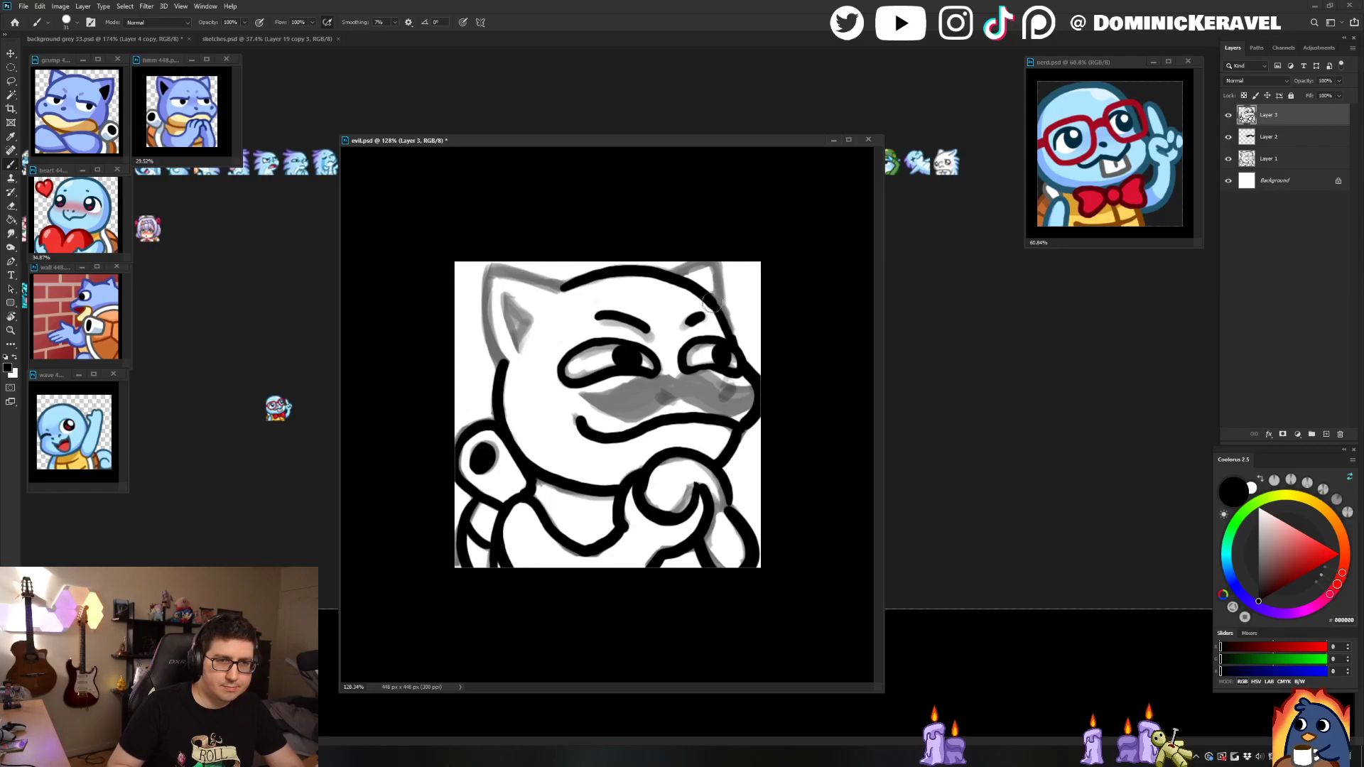
key("e")
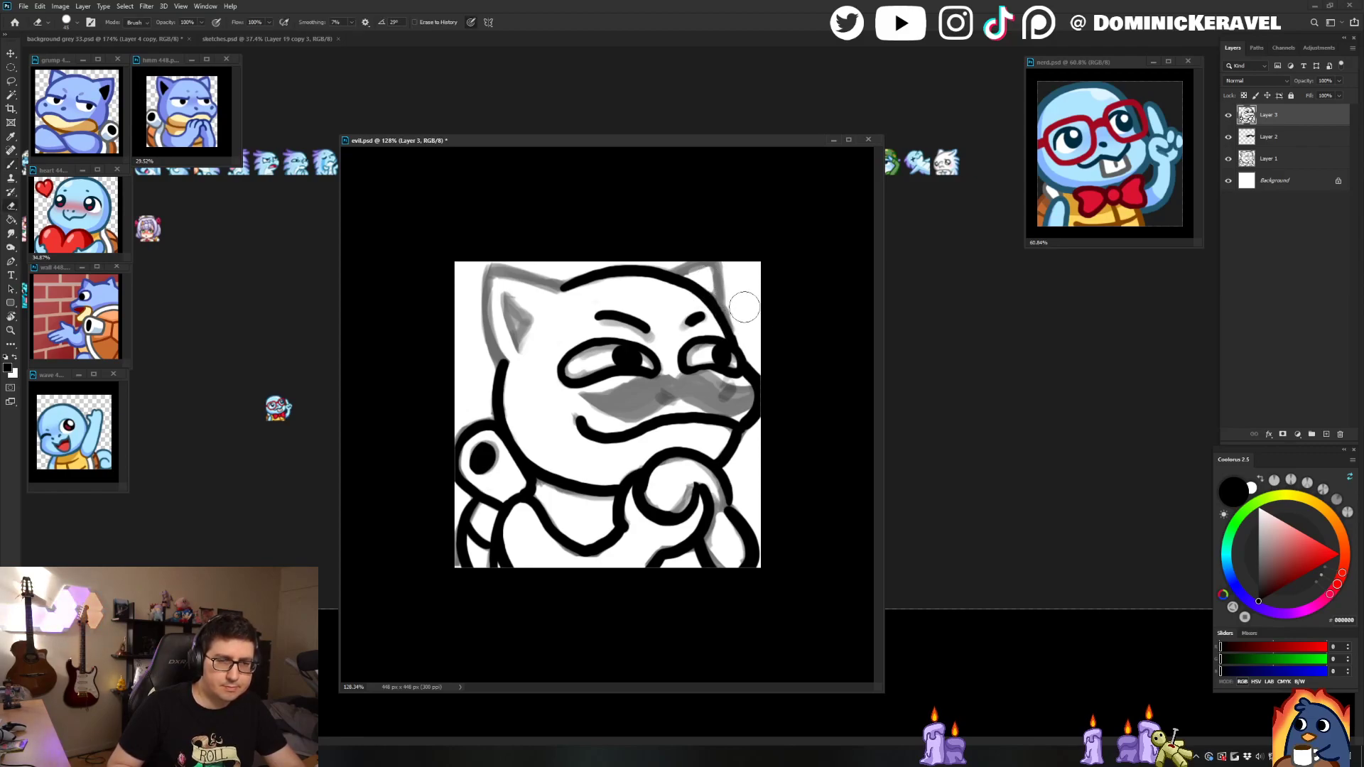
left_click_drag(736, 337, 734, 337)
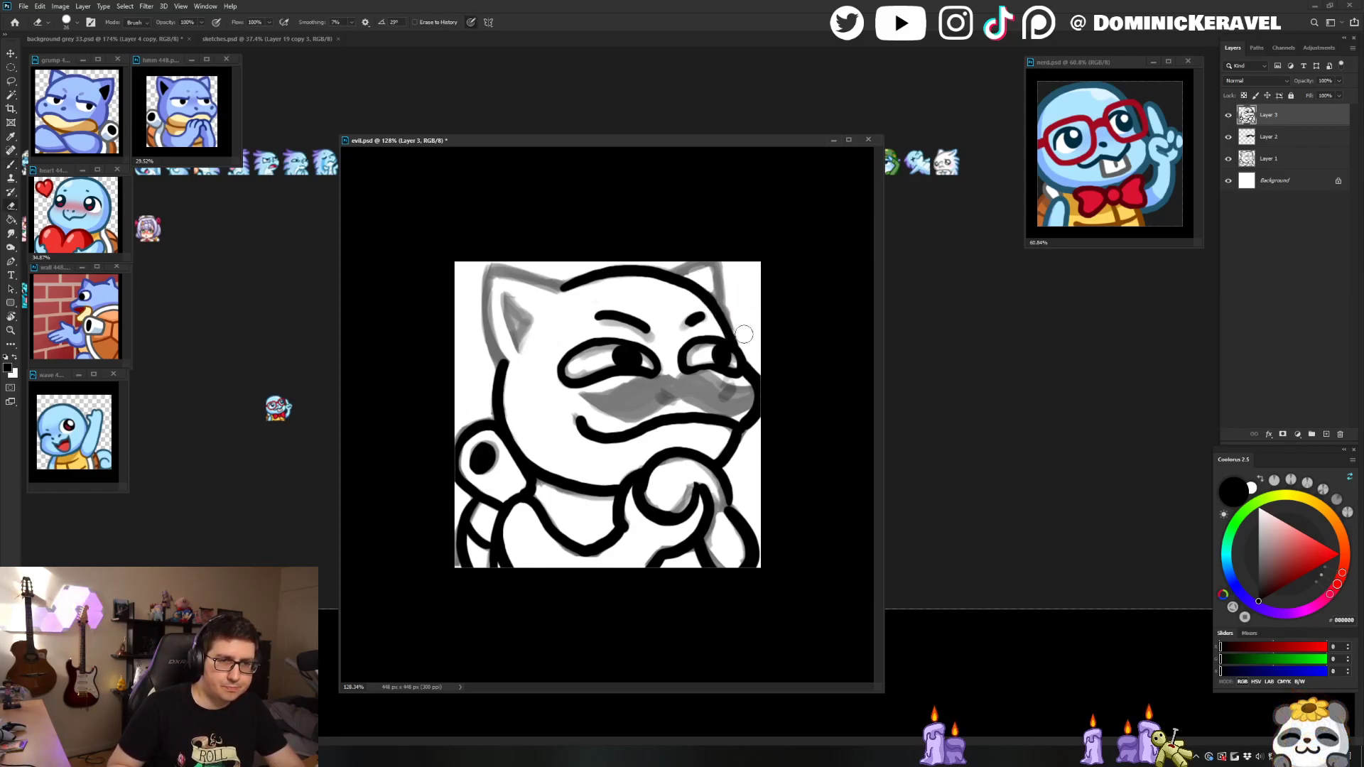
key("b")
mouse_move(671, 270)
left_mouse_down()
mouse_move(711, 259)
mouse_move(714, 274)
mouse_move(684, 268)
mouse_move(716, 260)
mouse_move(732, 320)
left_mouse_up()
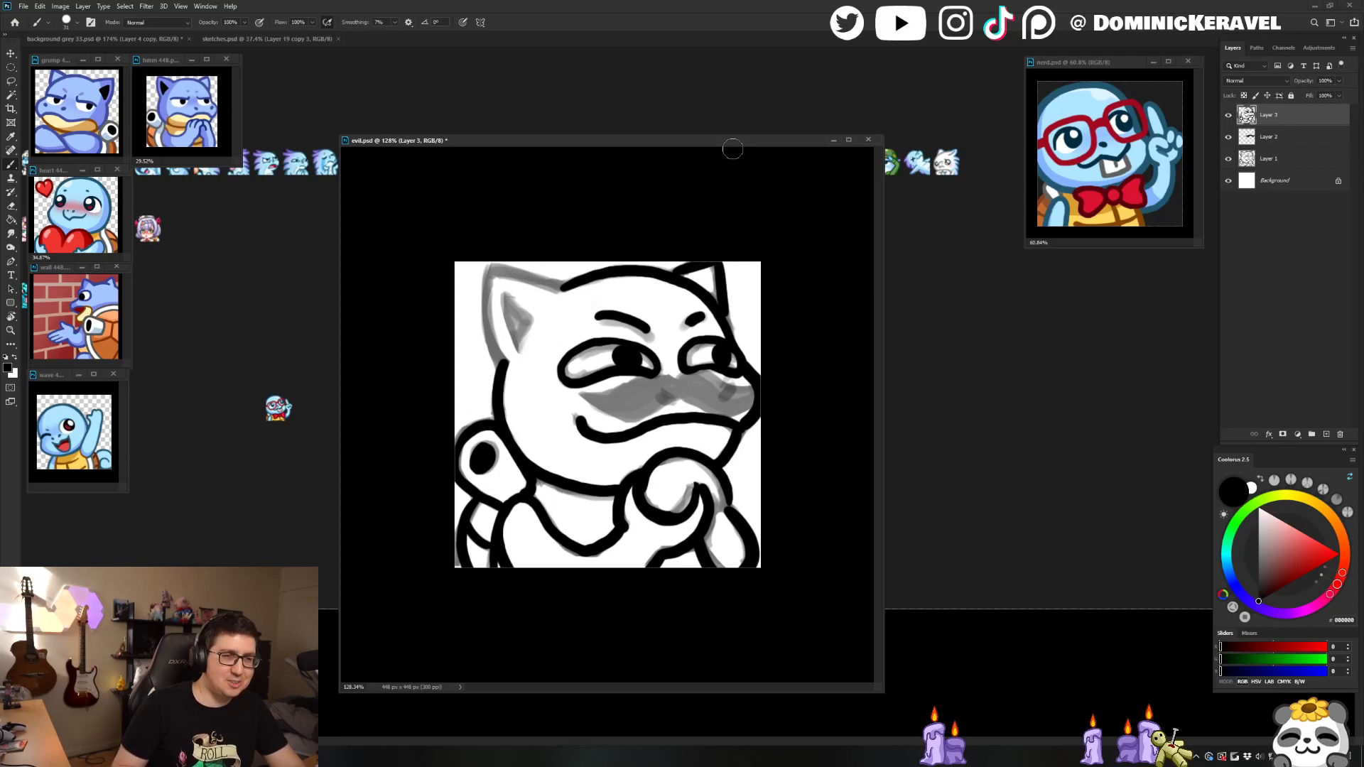
Step: Ink the outline of the large ear from the head curve down to the cheek, redrawing it until smooth
mouse_move(500, 270)
left_mouse_down()
mouse_move(562, 287)
mouse_move(486, 295)
mouse_move(503, 364)
left_mouse_up()
key("ctrl+z")
key("ctrl+z")
key("ctrl+z")
key("ctrl+z")
left_click_drag(493, 268, 503, 363)
Step: Fill the inner shape of the large ear with solid black and sharpen its edges with the Eraser
key("v")
key("b")
mouse_move(504, 294)
left_mouse_down()
mouse_move(528, 315)
mouse_move(508, 297)
mouse_move(518, 331)
mouse_move(508, 302)
mouse_move(510, 321)
mouse_move(529, 321)
mouse_move(523, 343)
mouse_move(543, 318)
mouse_move(522, 378)
mouse_move(507, 299)
left_mouse_up()
key("e")
key("b")
key("e")
key("b")
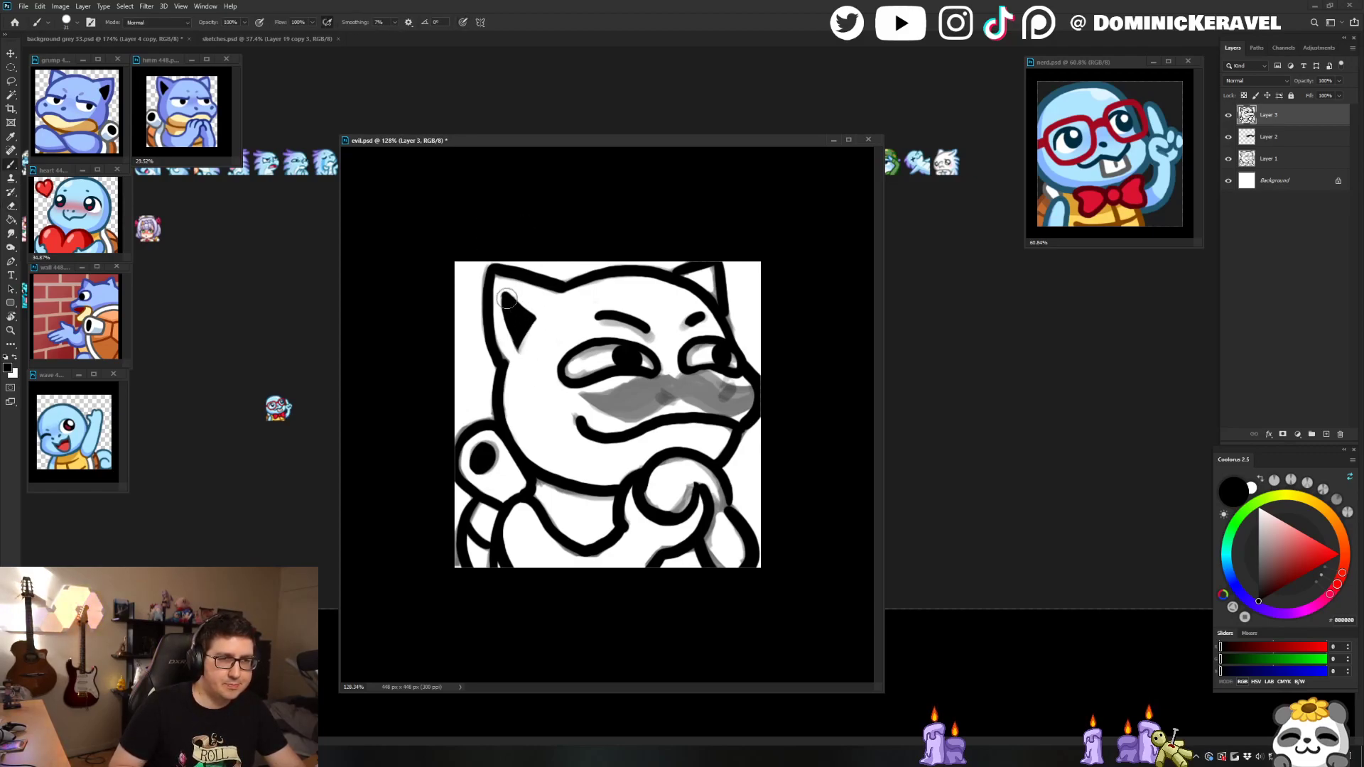
key("e")
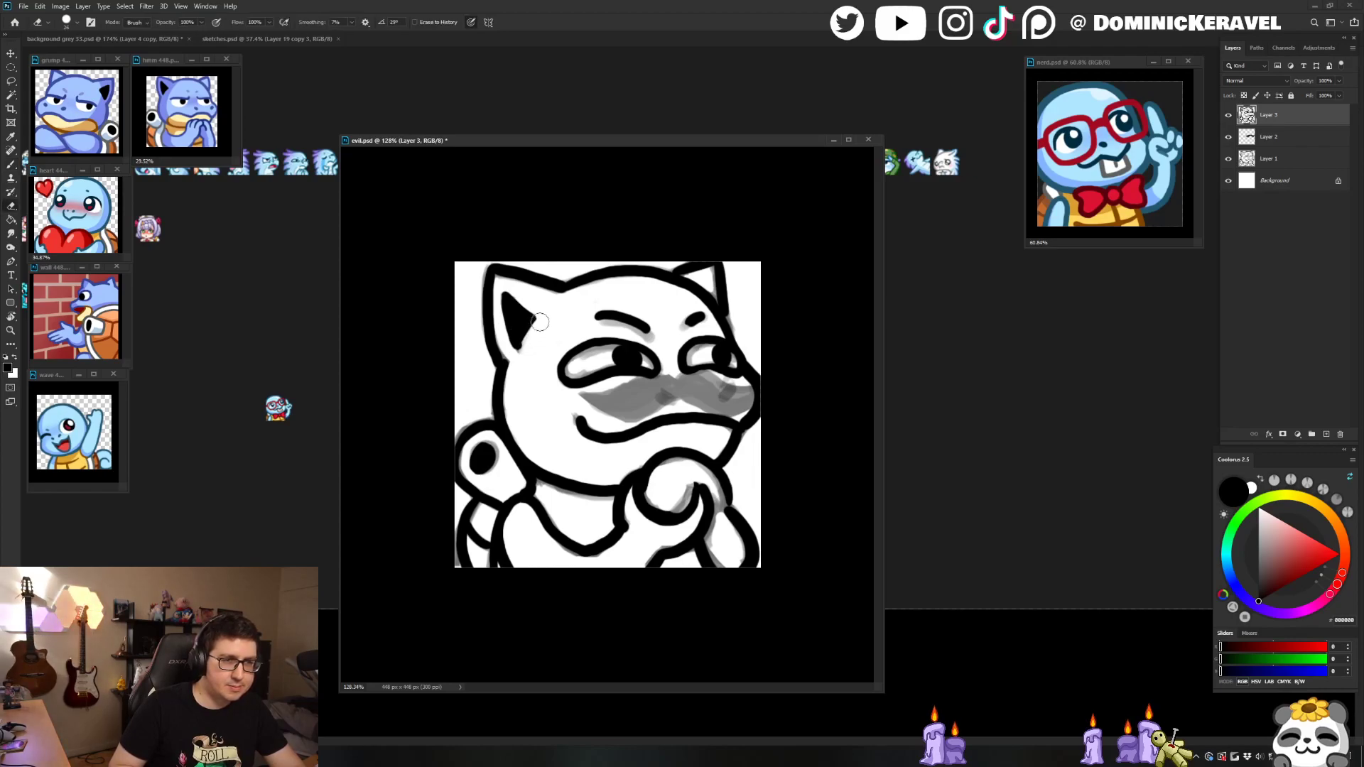
left_click_drag(506, 335, 510, 343)
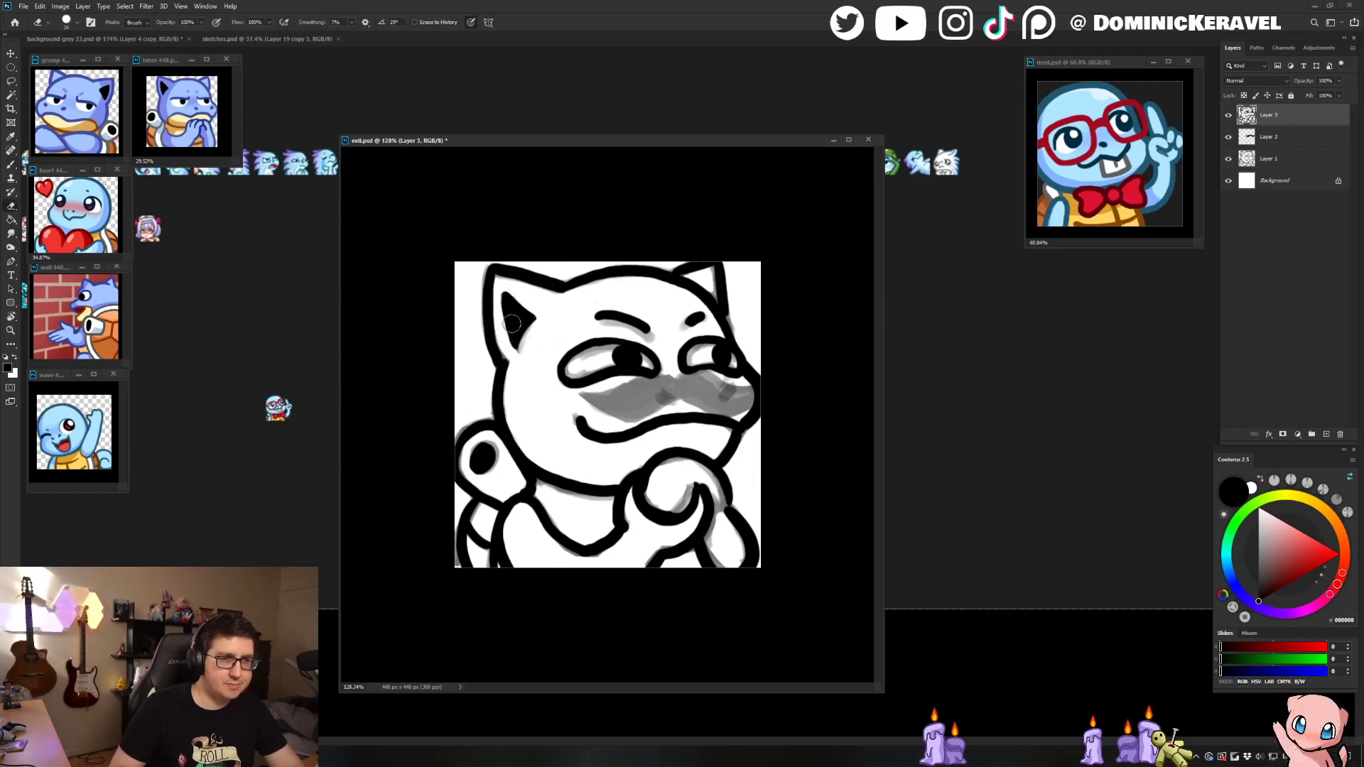
key("v")
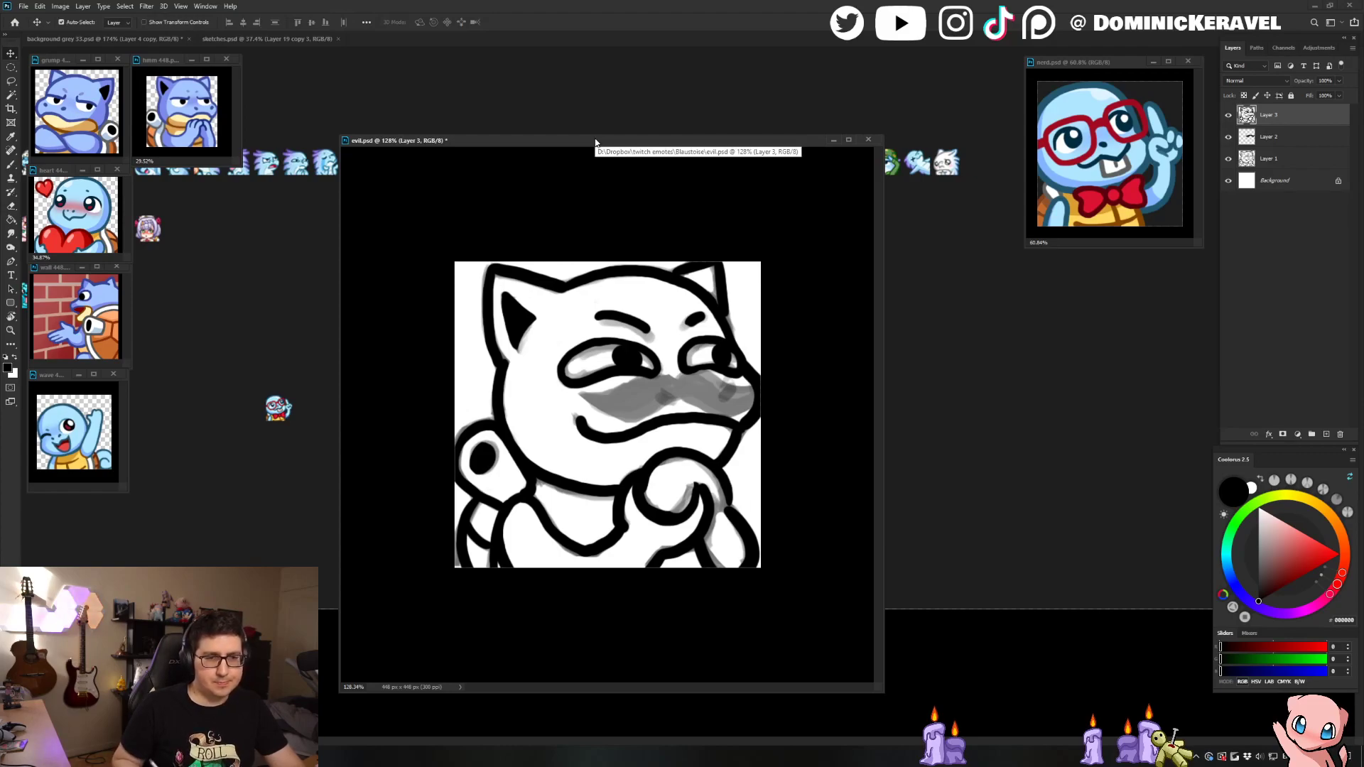
Step: Tidy the fist lines and the line joins around the forearm and shoulder cannon
key("e")
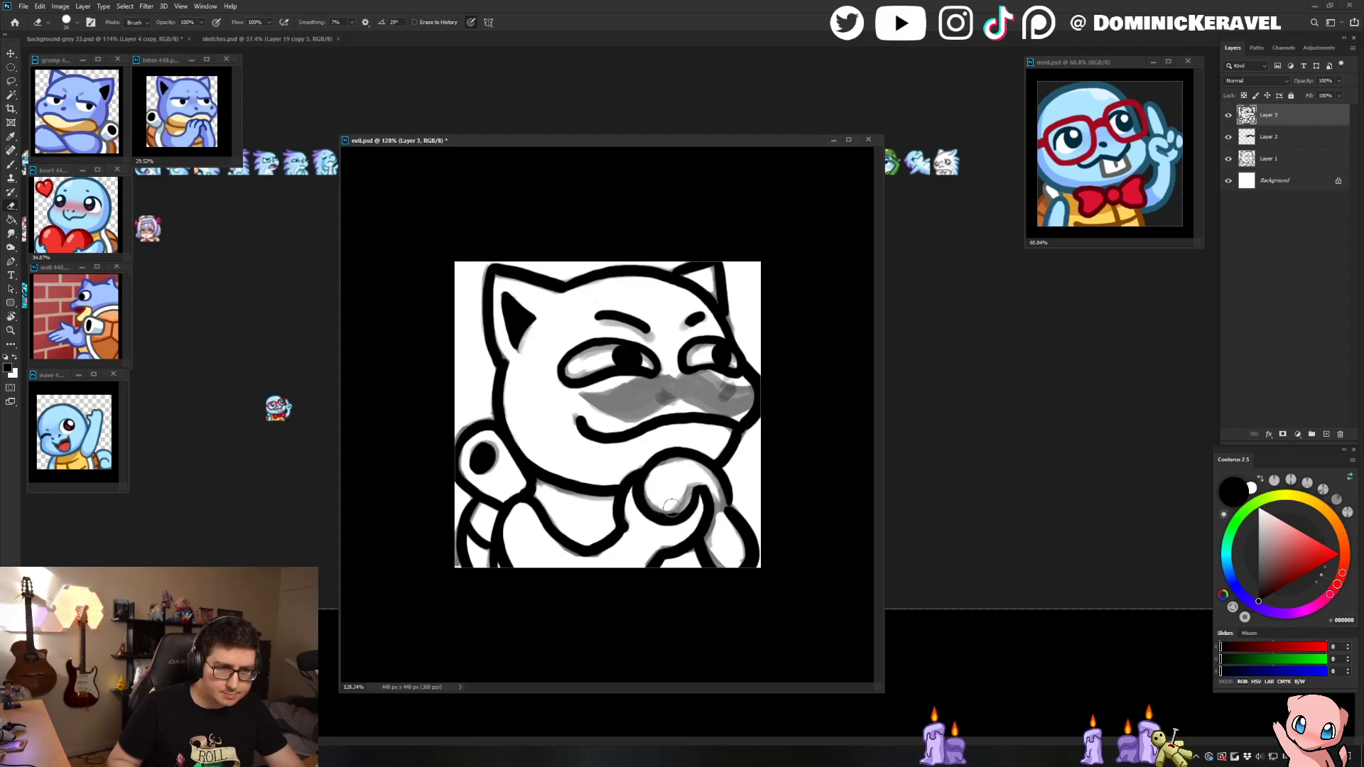
key("v")
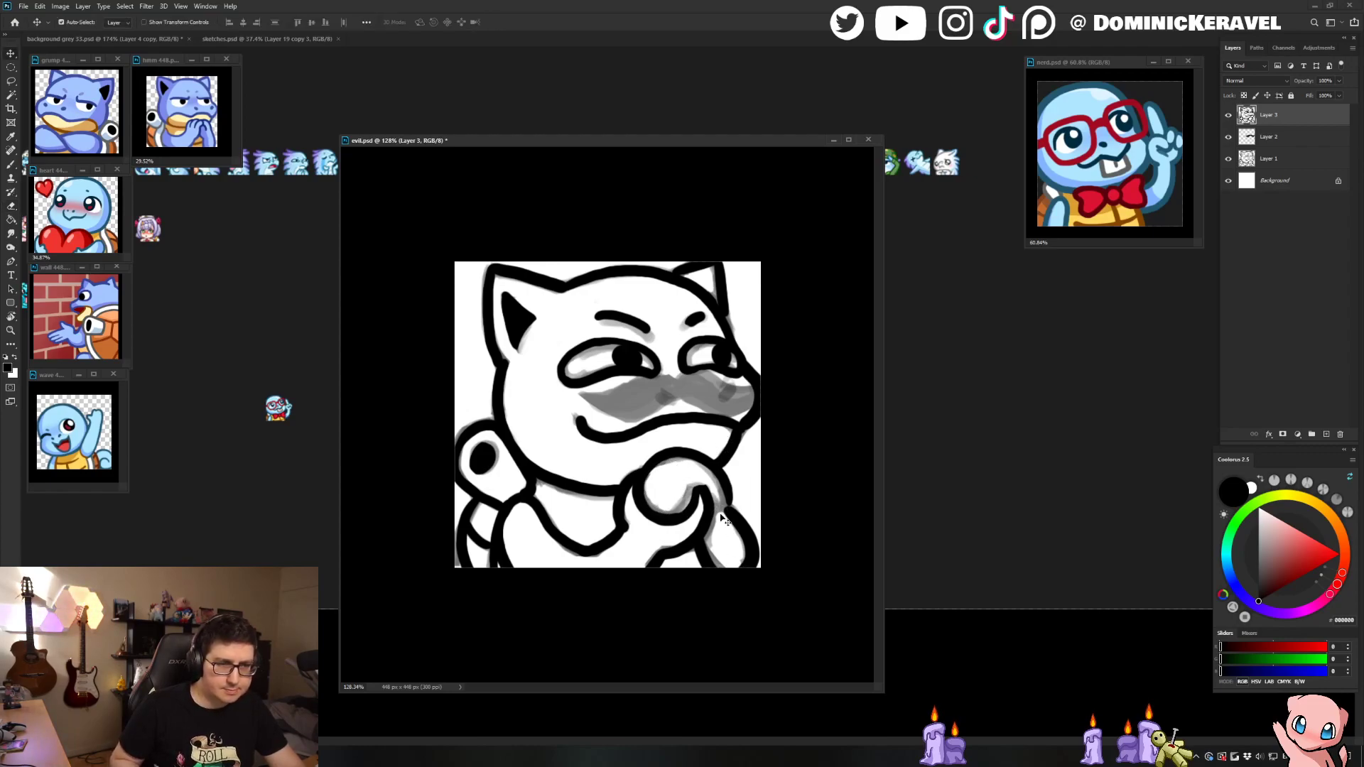
key("e")
key("b")
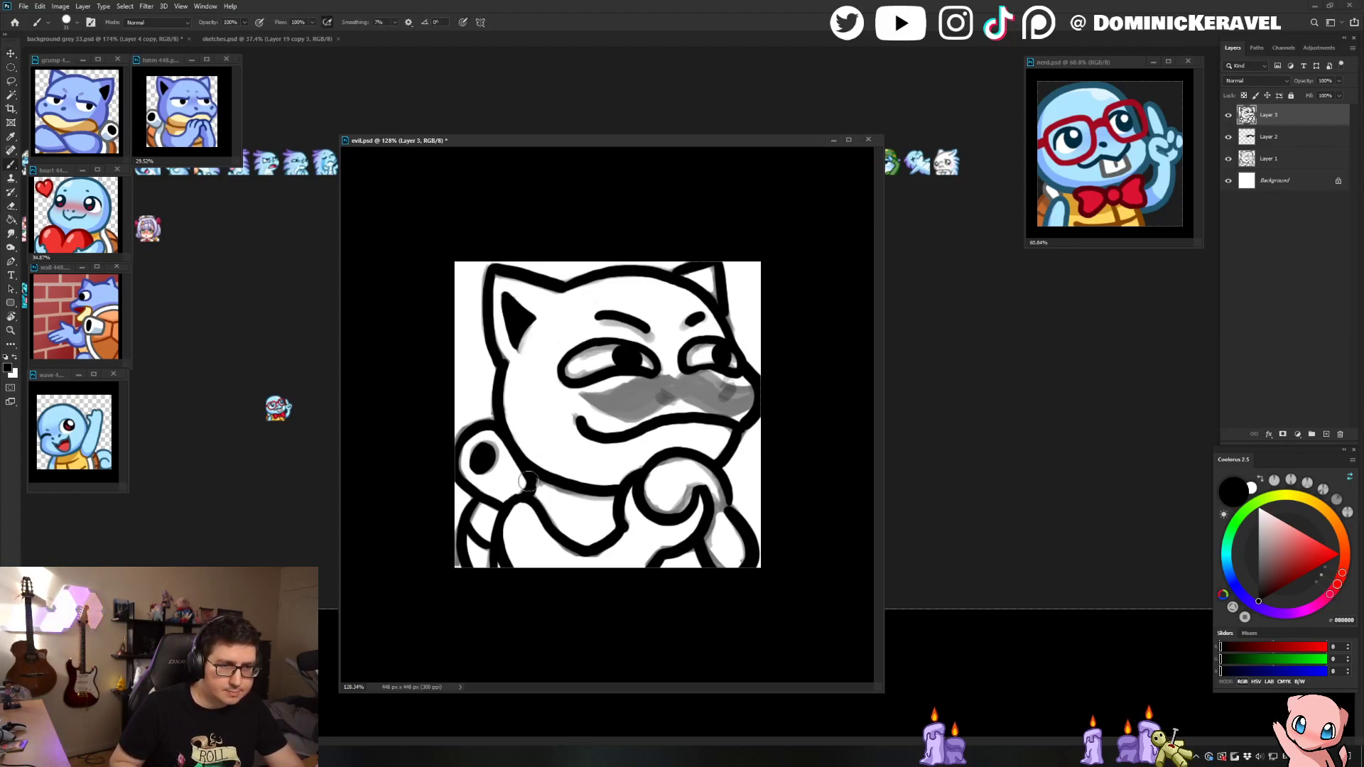
key("v")
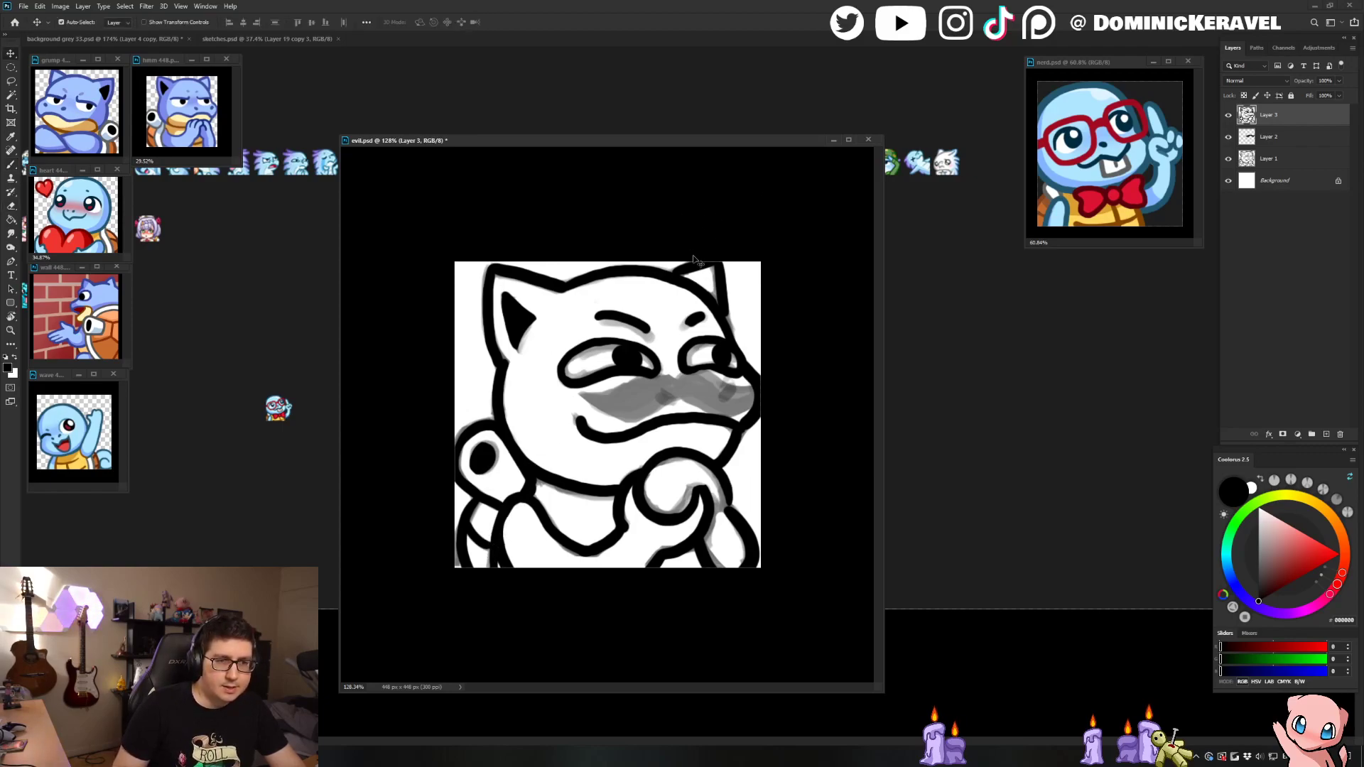
Step: Hide the Layer 3 line art and create a new layer directly above Layer 2
left_click(1228, 115)
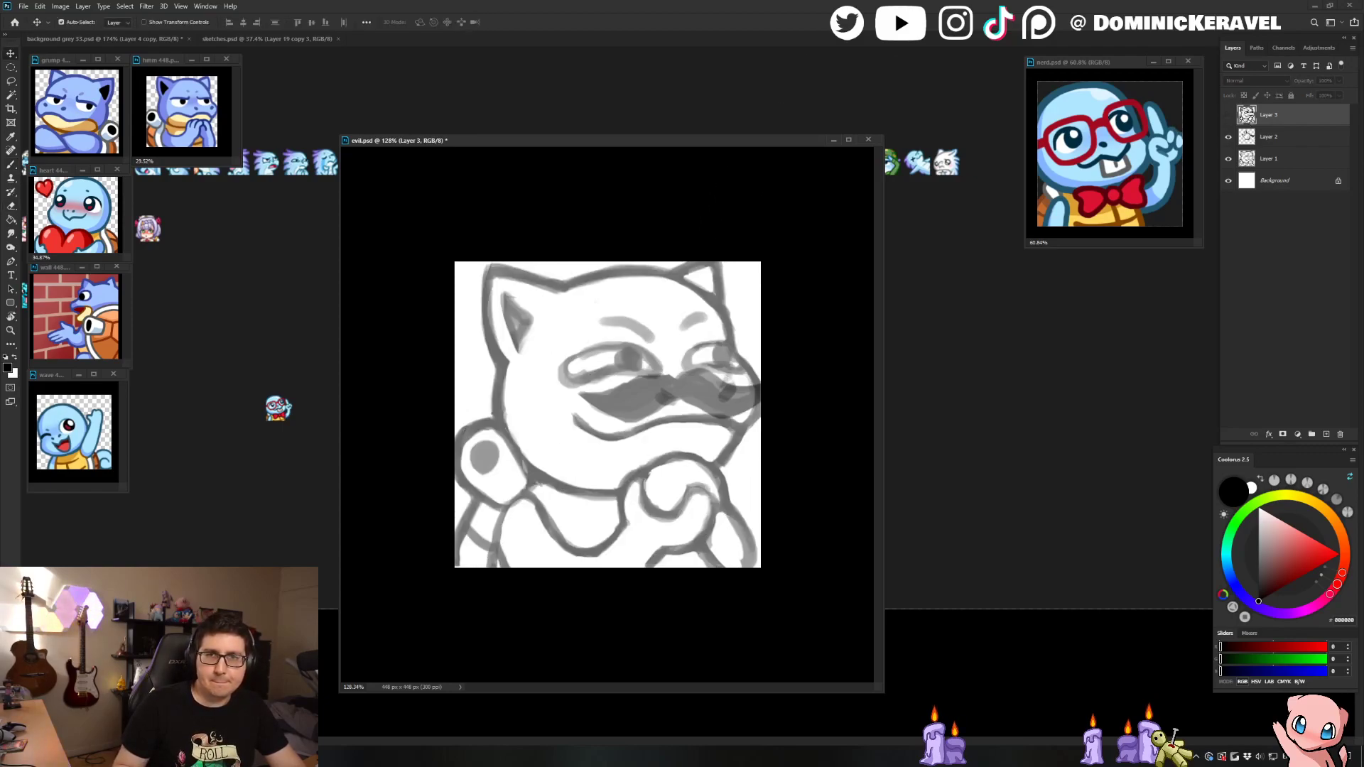
left_click(1276, 145)
key("b")
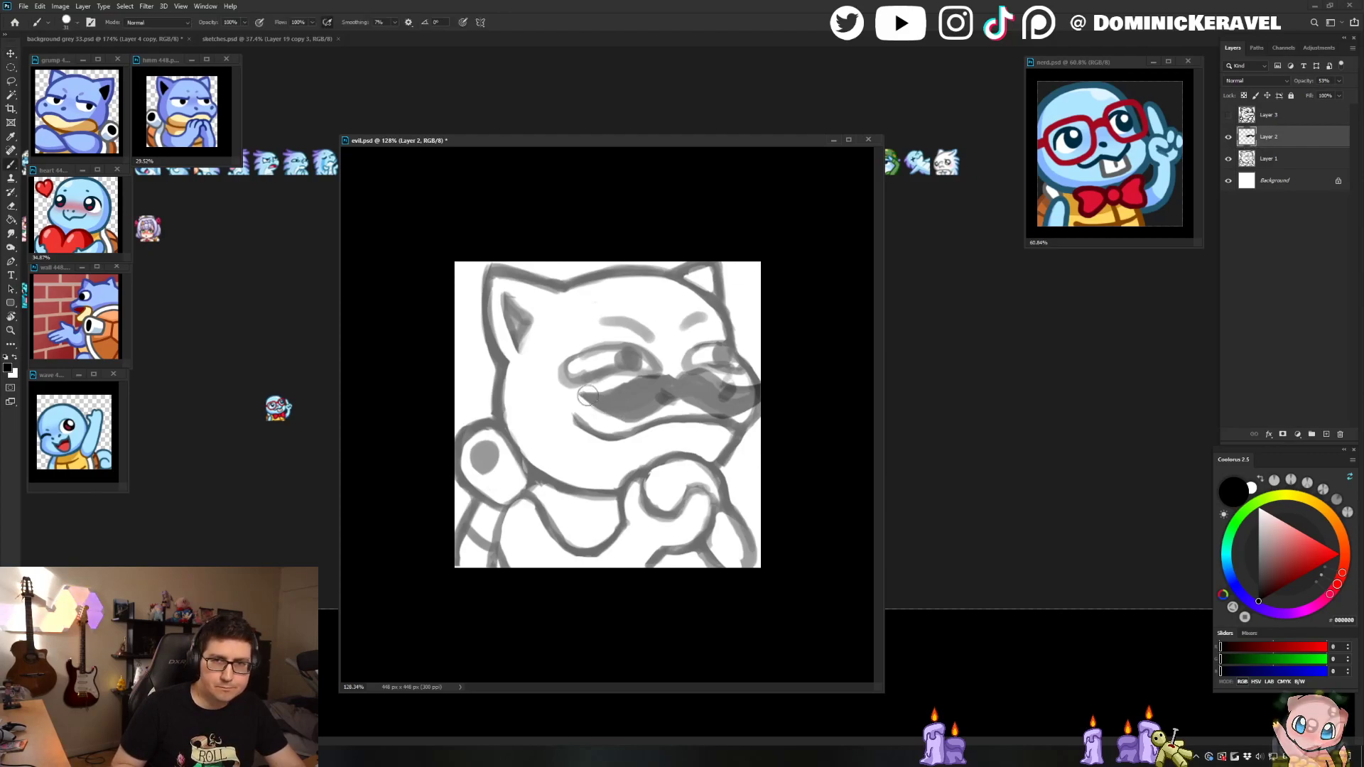
key("ctrl+shift+n")
key("Return")
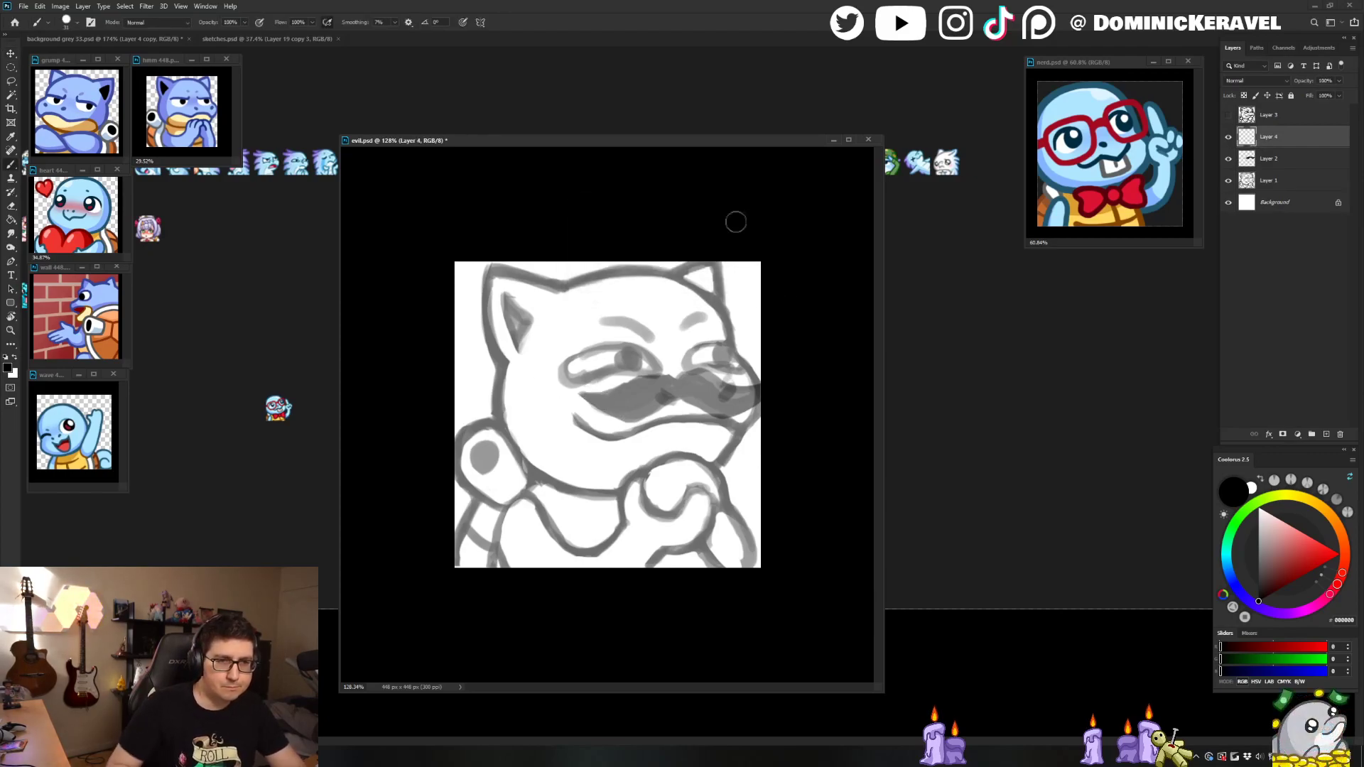
Step: Ink the moustache over its sketch on the new layer and fill it with solid black
left_click_drag(586, 398, 623, 390)
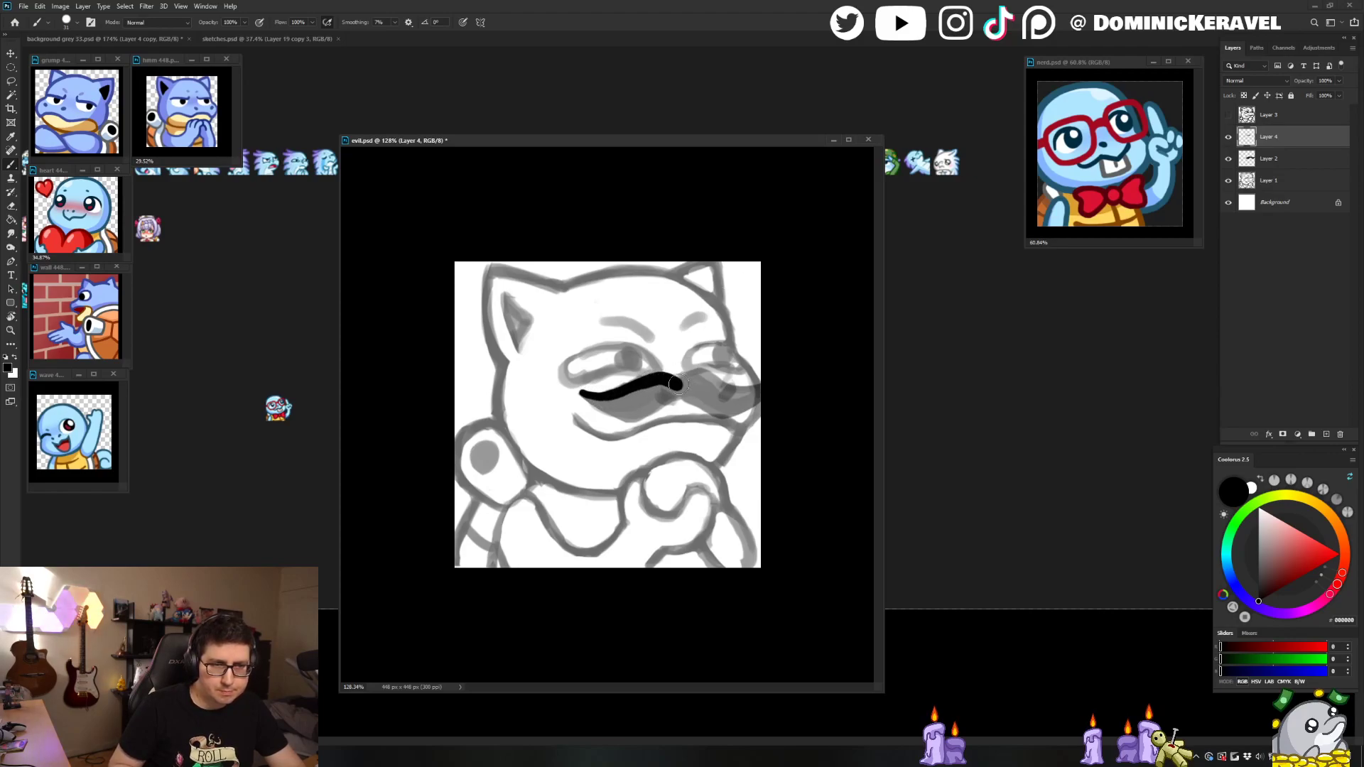
mouse_move(696, 375)
left_mouse_down()
mouse_move(740, 392)
mouse_move(771, 384)
left_mouse_up()
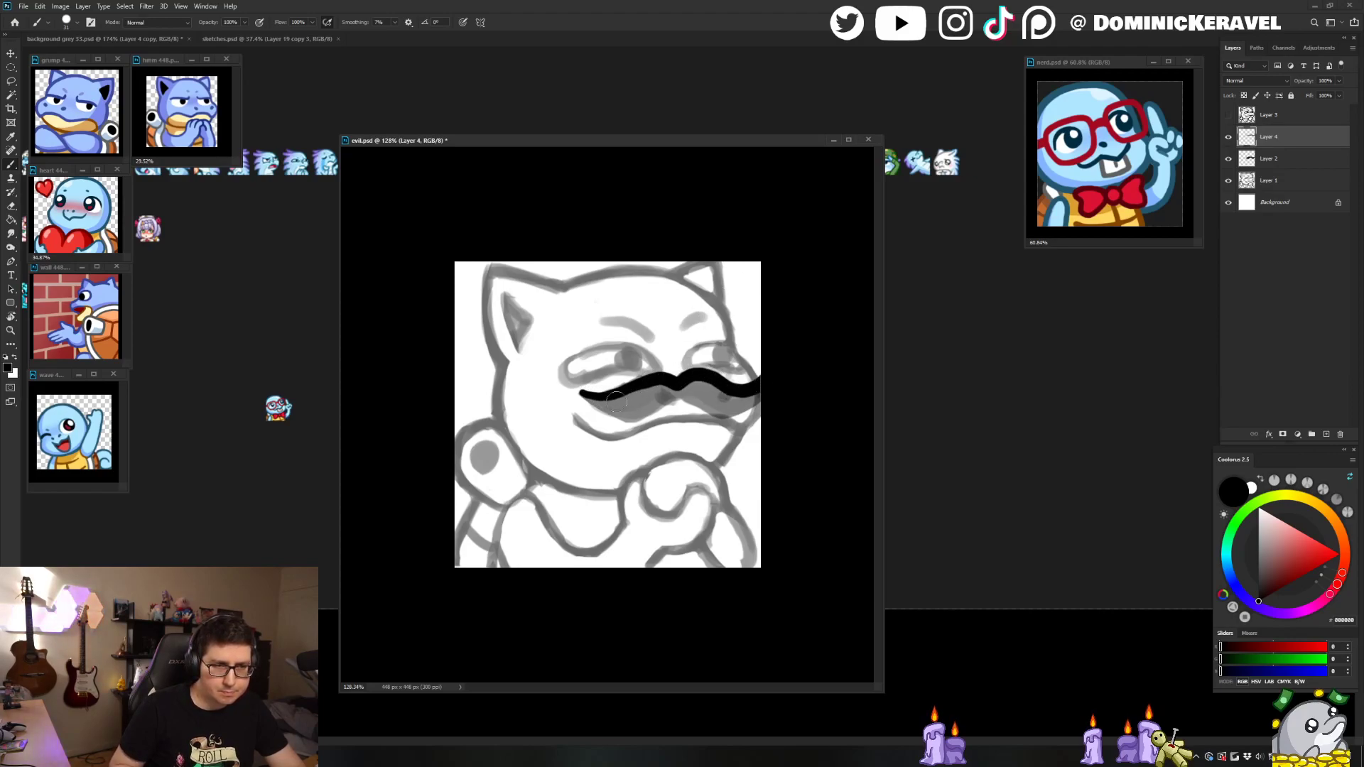
mouse_move(586, 395)
left_mouse_down()
mouse_move(604, 411)
mouse_move(650, 408)
mouse_move(664, 387)
mouse_move(610, 404)
mouse_move(688, 386)
mouse_move(646, 410)
mouse_move(667, 396)
mouse_move(754, 400)
mouse_move(693, 387)
mouse_move(716, 392)
mouse_move(736, 425)
left_mouse_up()
key("e")
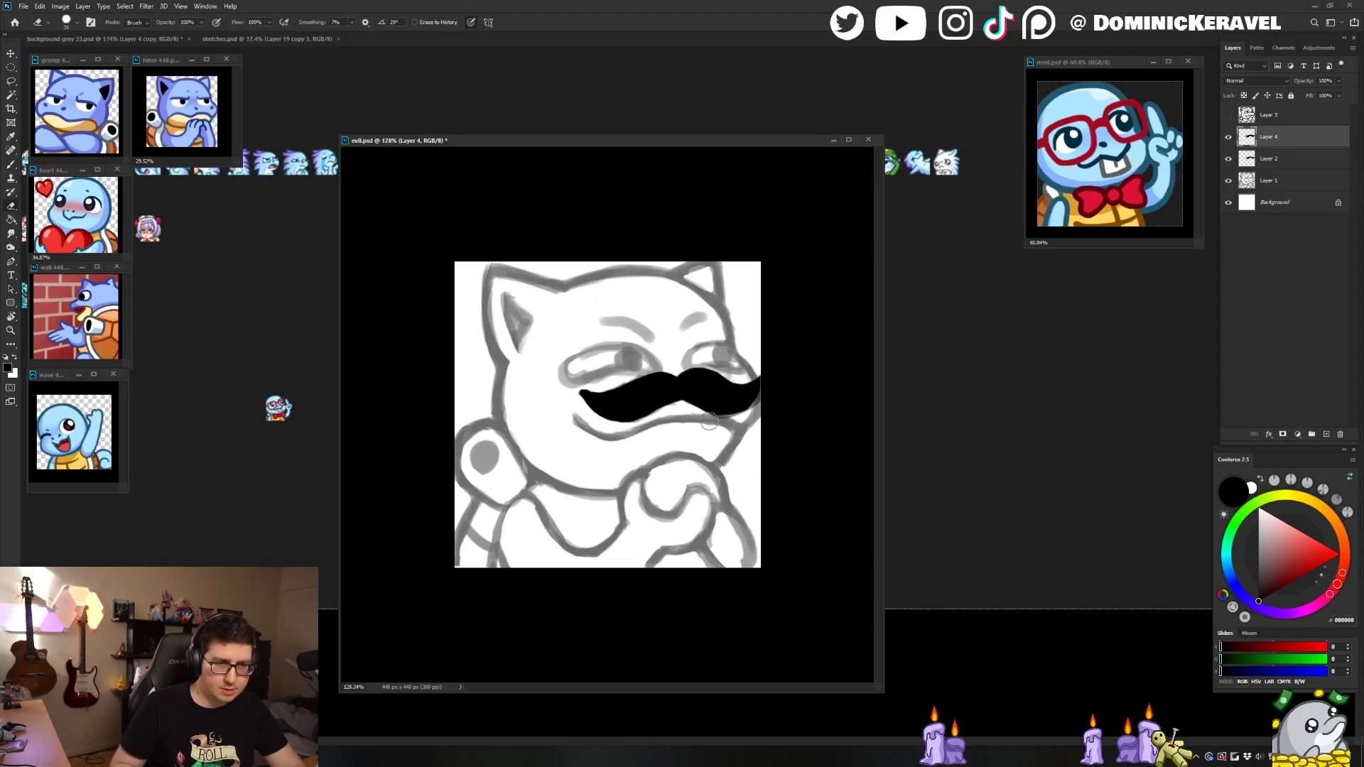
key("ctrl+z")
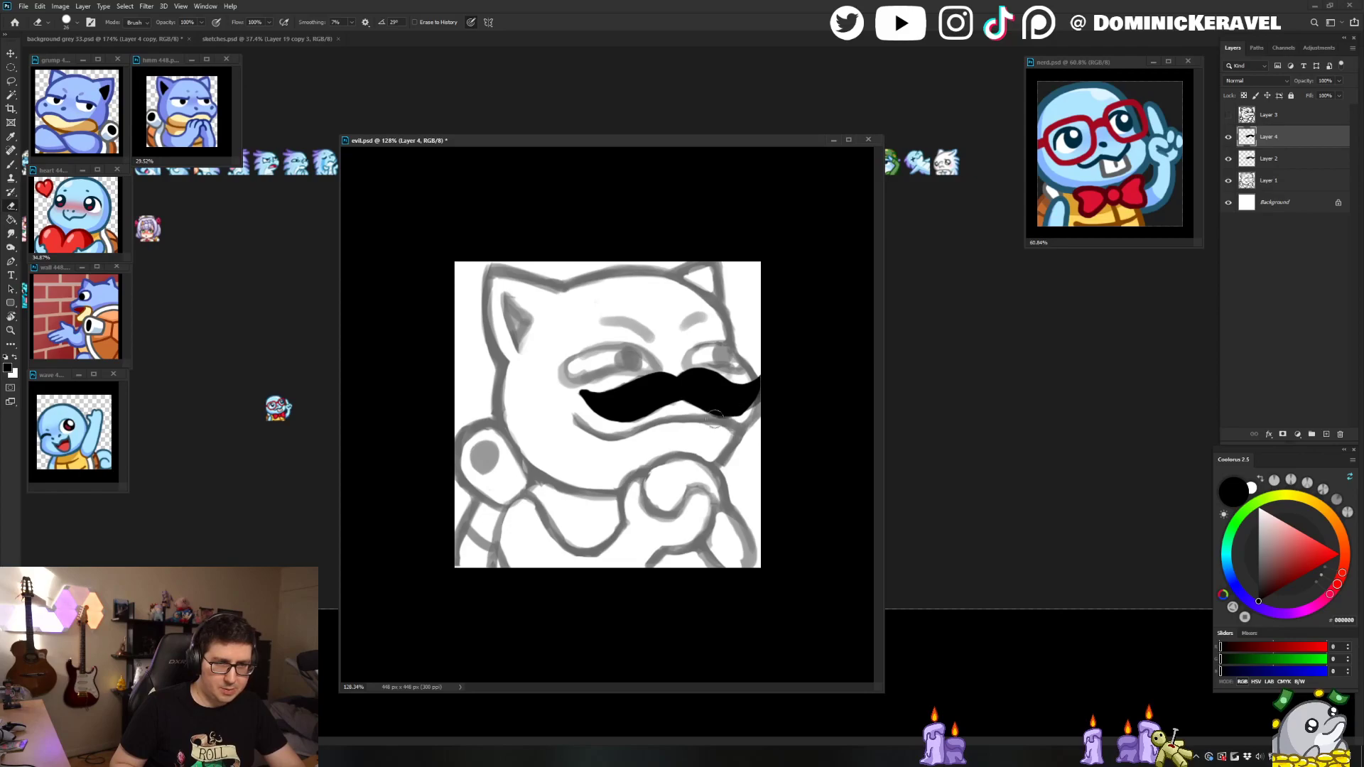
Step: Examine the moustache of the Monopoly mascot in the browser's image results, then put the browser window away
key("v")
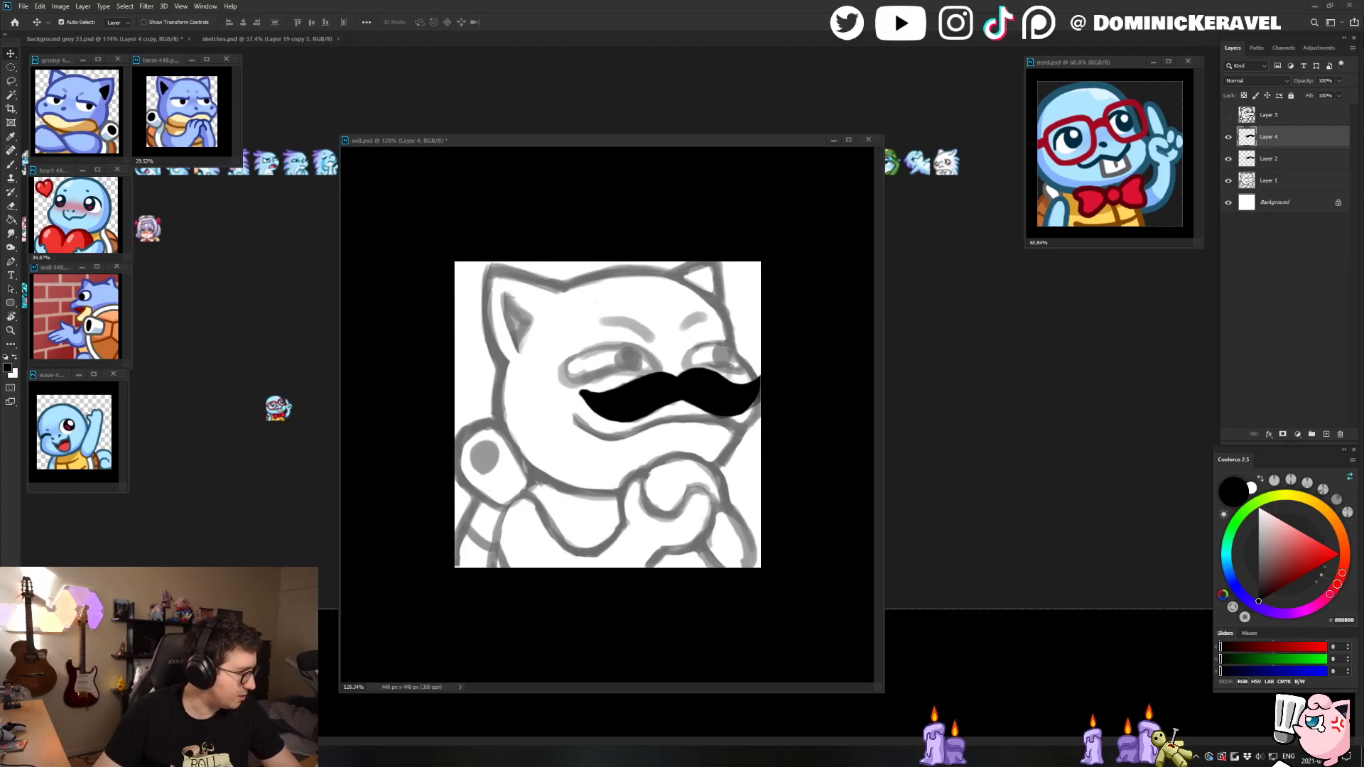
left_click_drag(1363, 178, 209, 185)
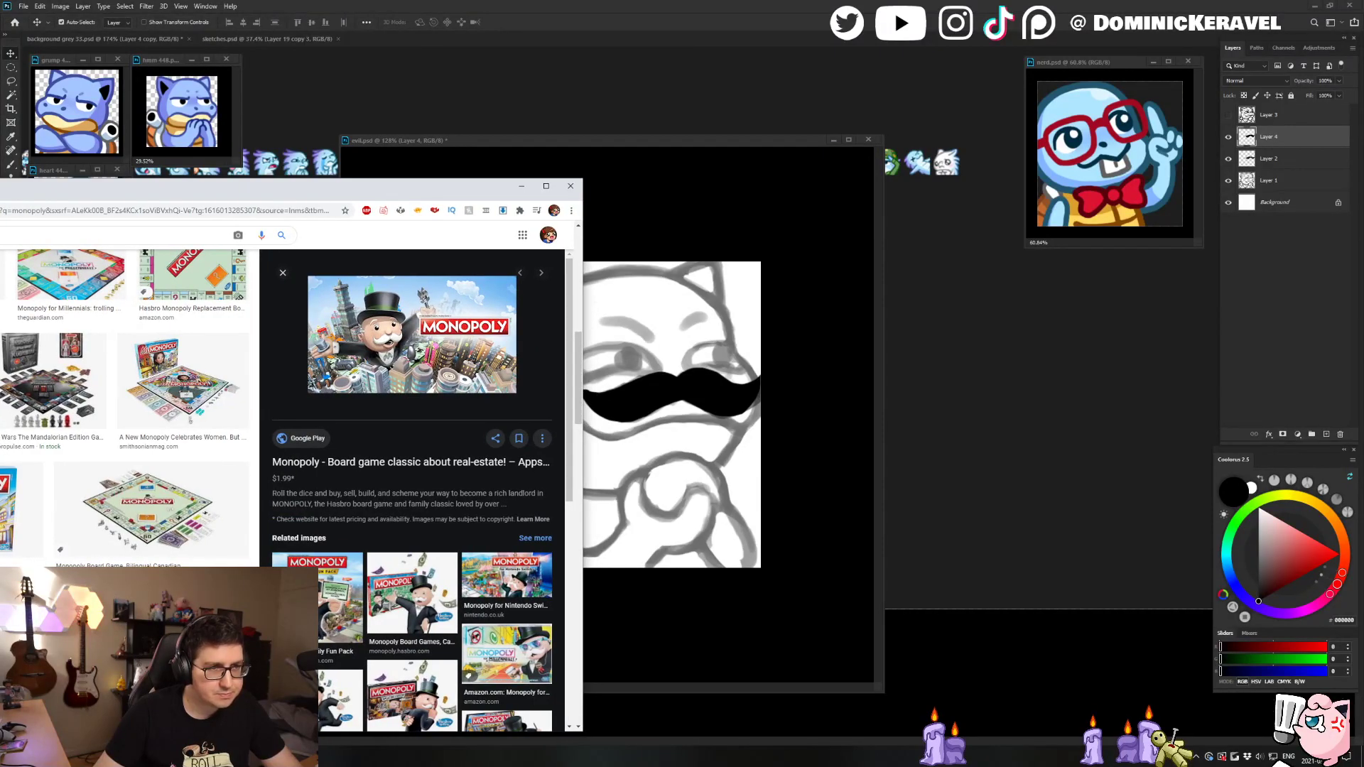
left_click_drag(209, 186, 0, 241)
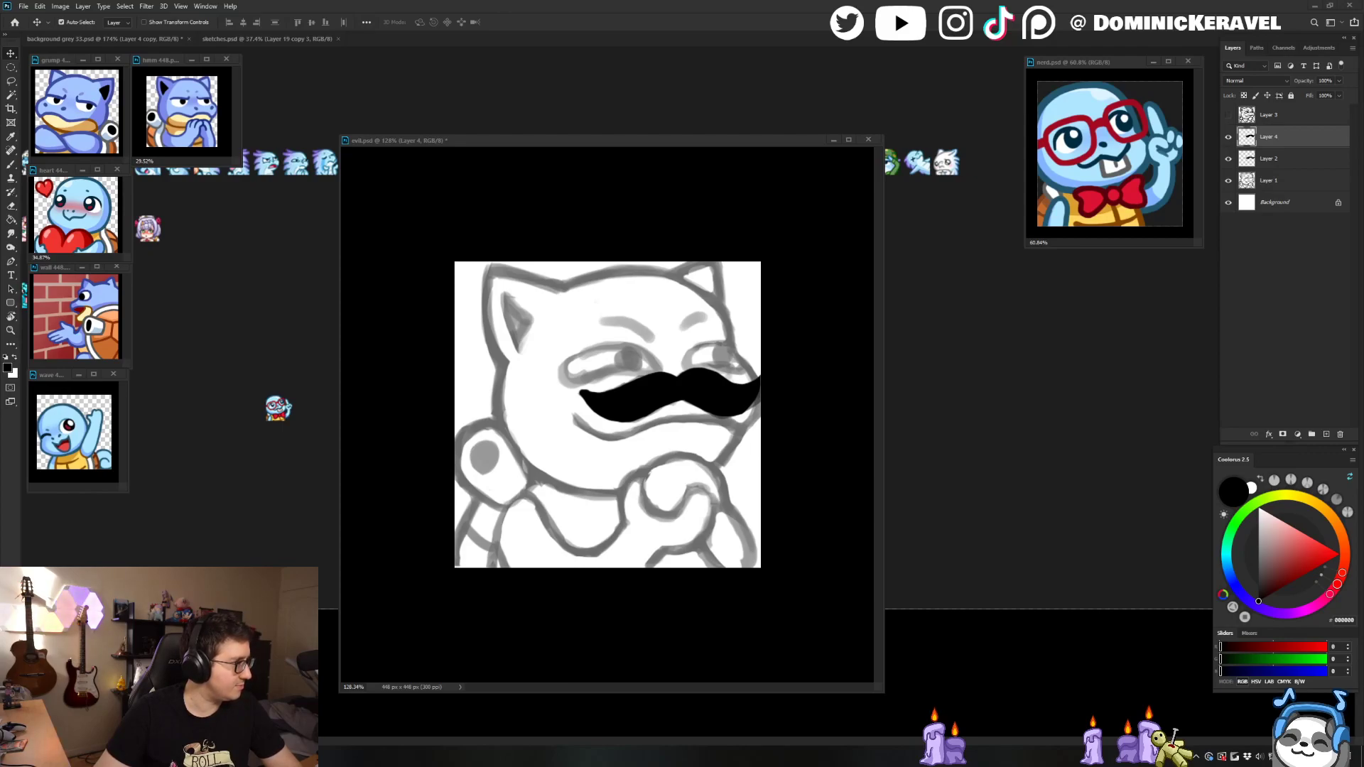
Step: Reposition the evil.psd window and trim the moustache's outer tip on the cheek with the Eraser
left_click_drag(543, 141, 573, 115)
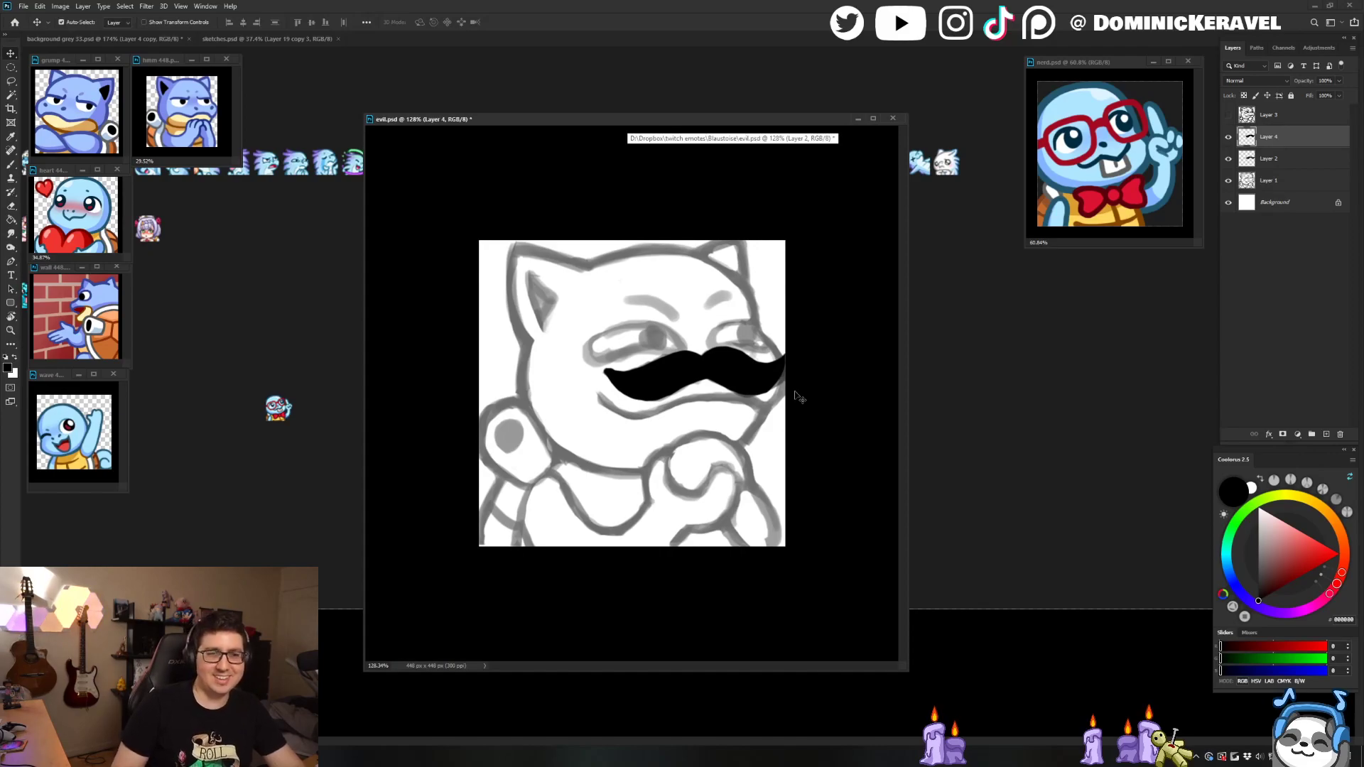
key("e")
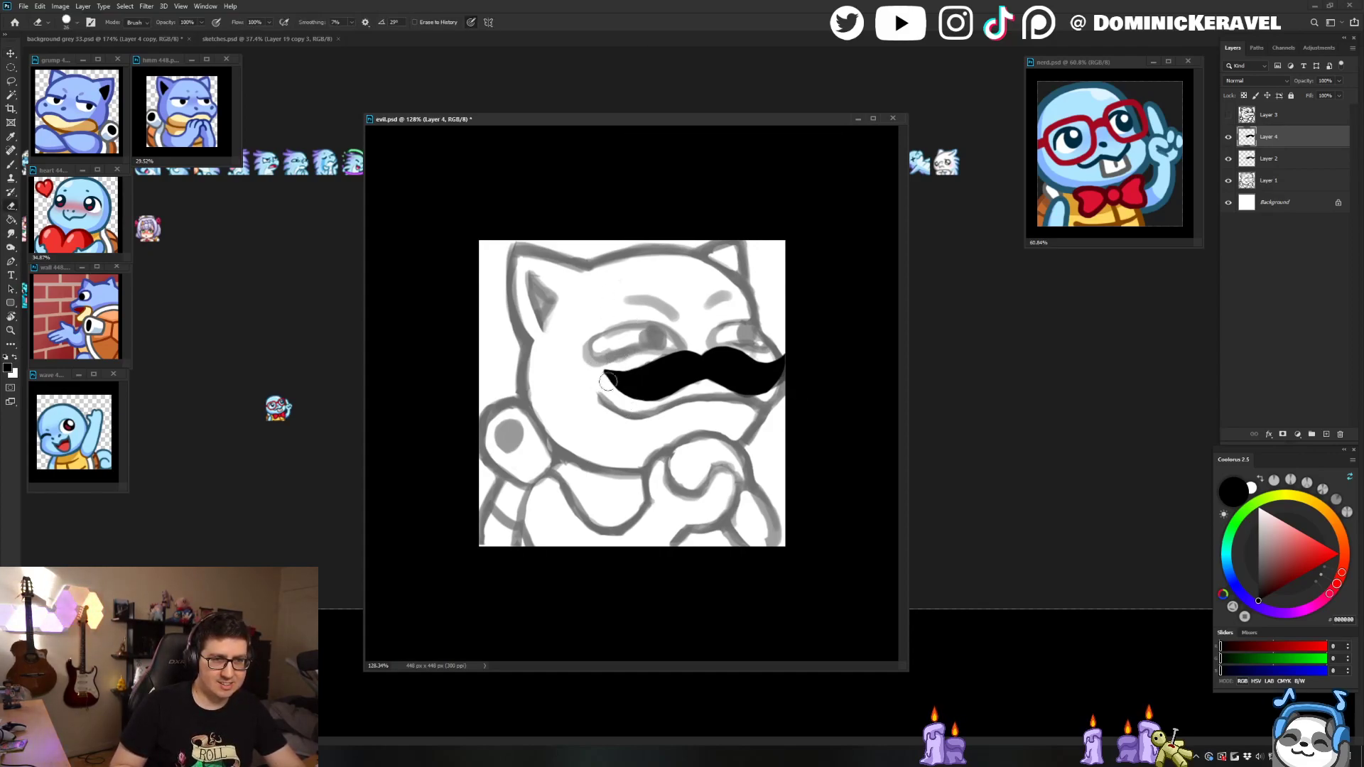
key("v")
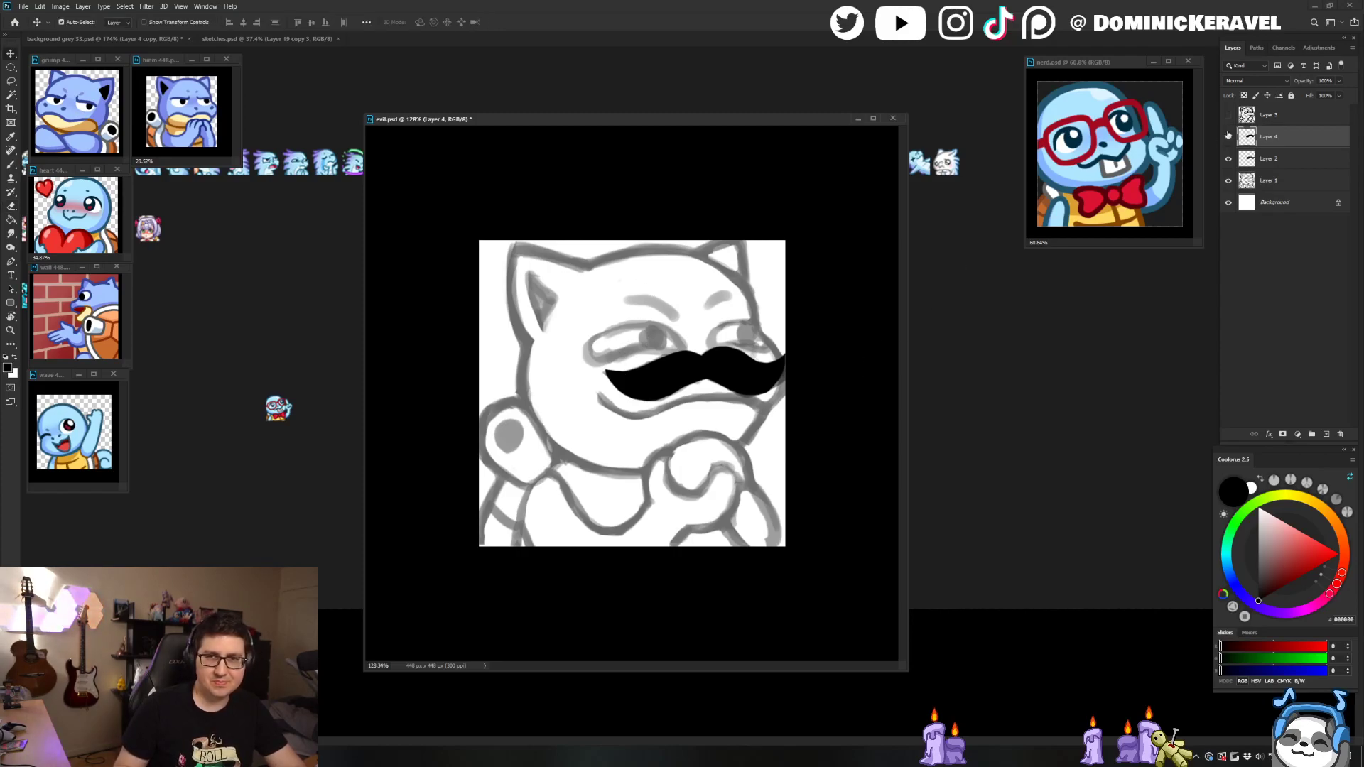
Step: Hide the sketches on Layer 2 and Layer 1, show the Layer 3 line art, and select Layer 2
left_click(1229, 159)
left_click(1231, 182)
left_click(1230, 181)
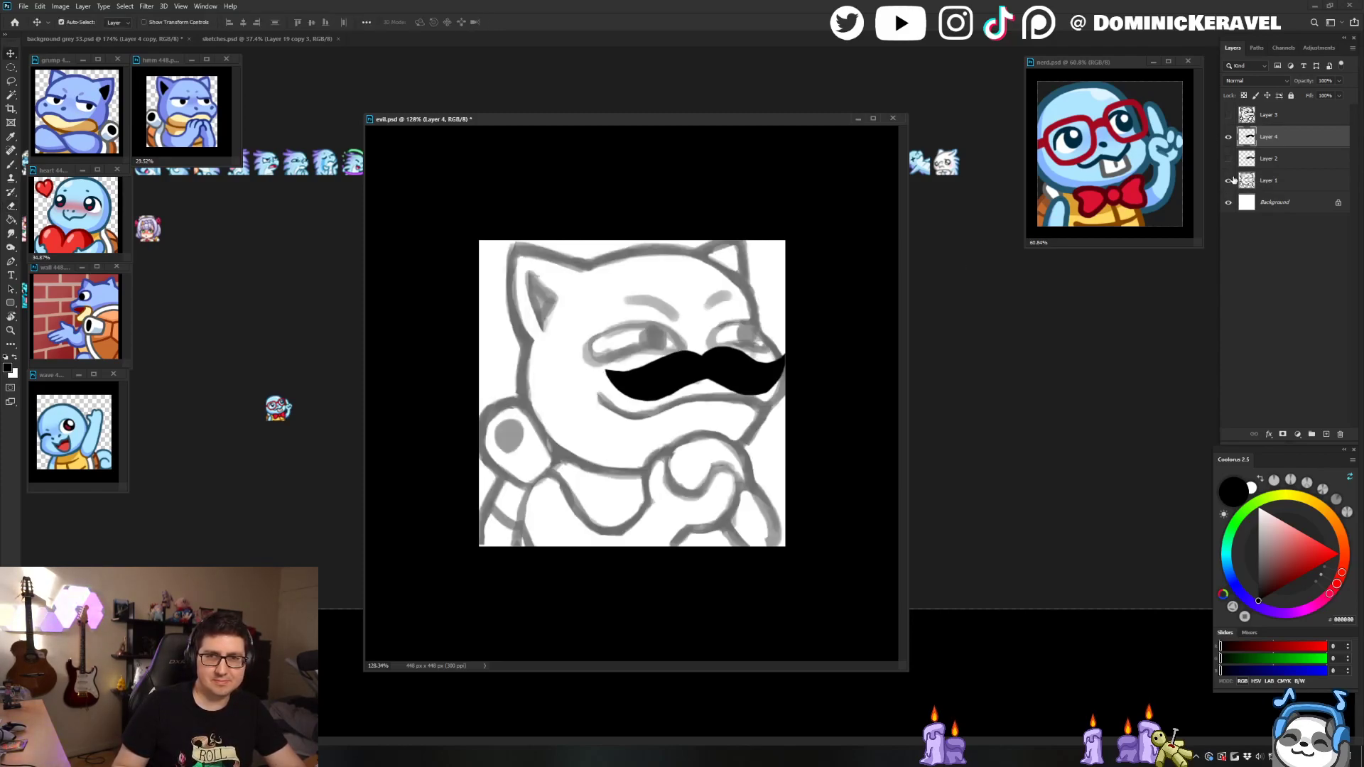
left_click(1227, 115)
left_click(1229, 181)
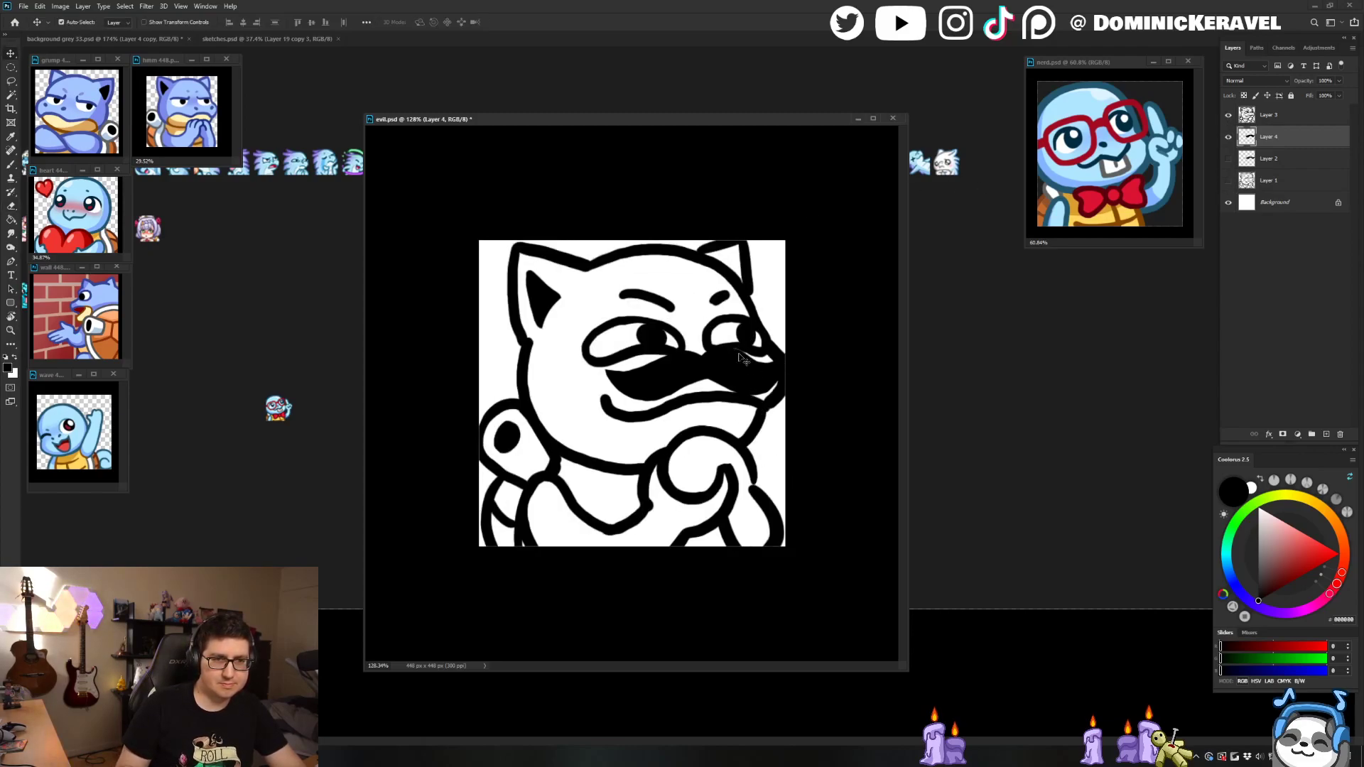
left_click(1266, 159)
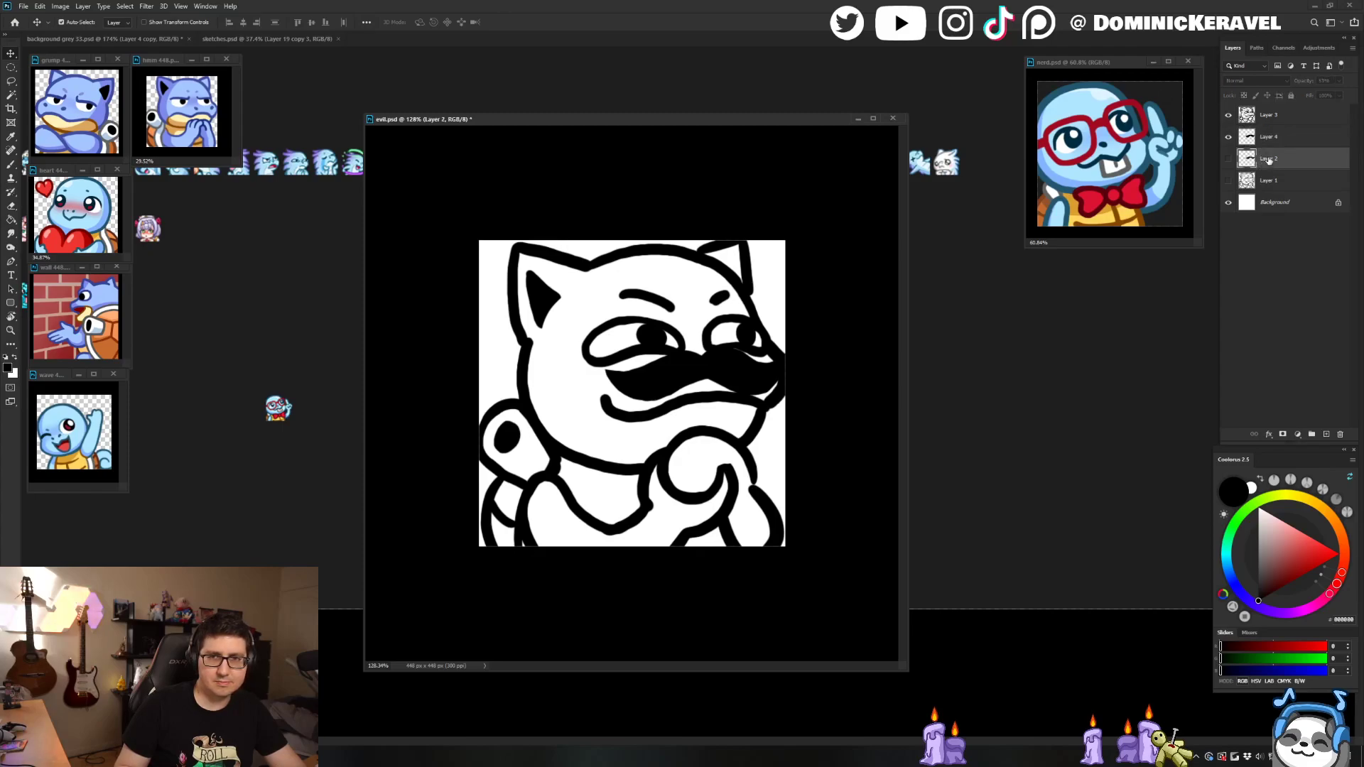
Step: Place the Layer 4 moustache above the Layer 3 line art and add a new layer directly above Layer 2
left_click(1268, 138)
left_click(1258, 155)
left_click_drag(1259, 117, 1271, 151)
left_click(1268, 158)
key("ctrl+shift+n")
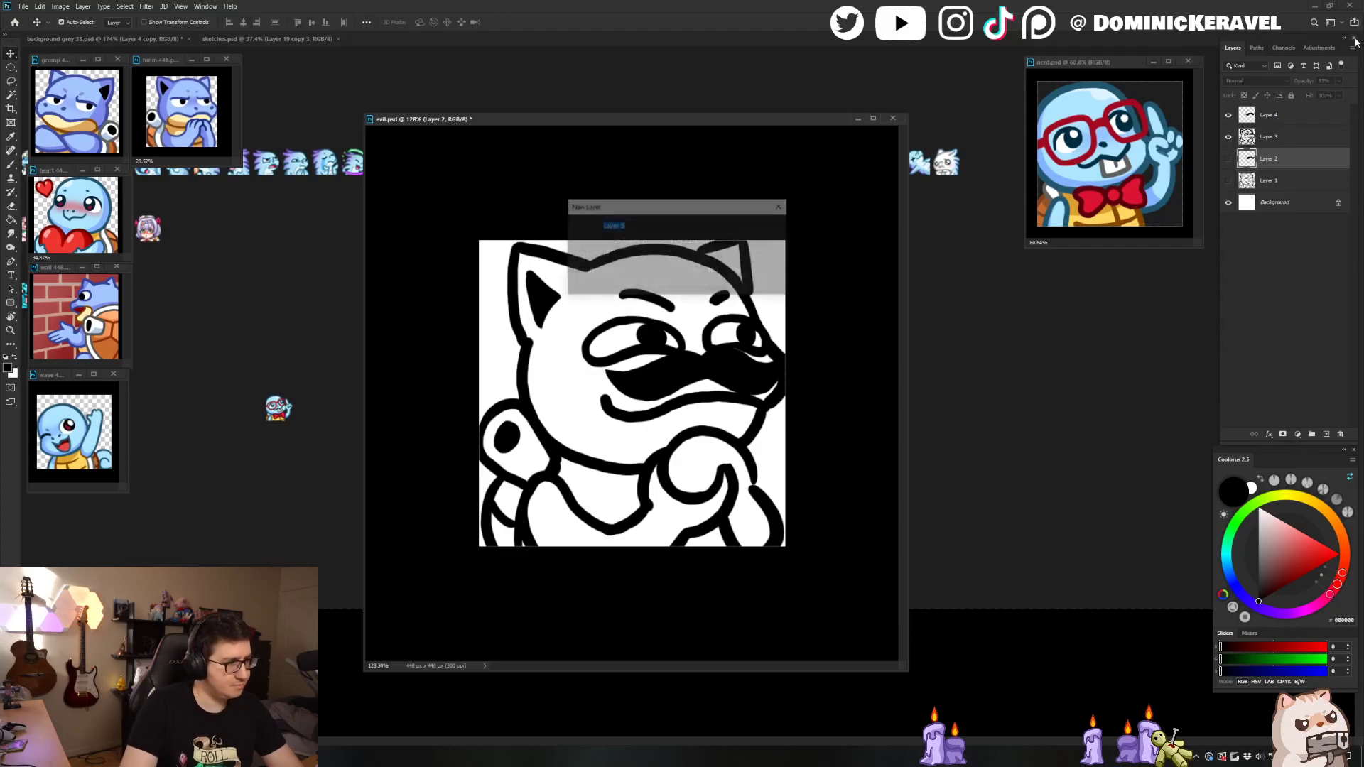
key("Return")
key("XF86AudioLowerVolume")
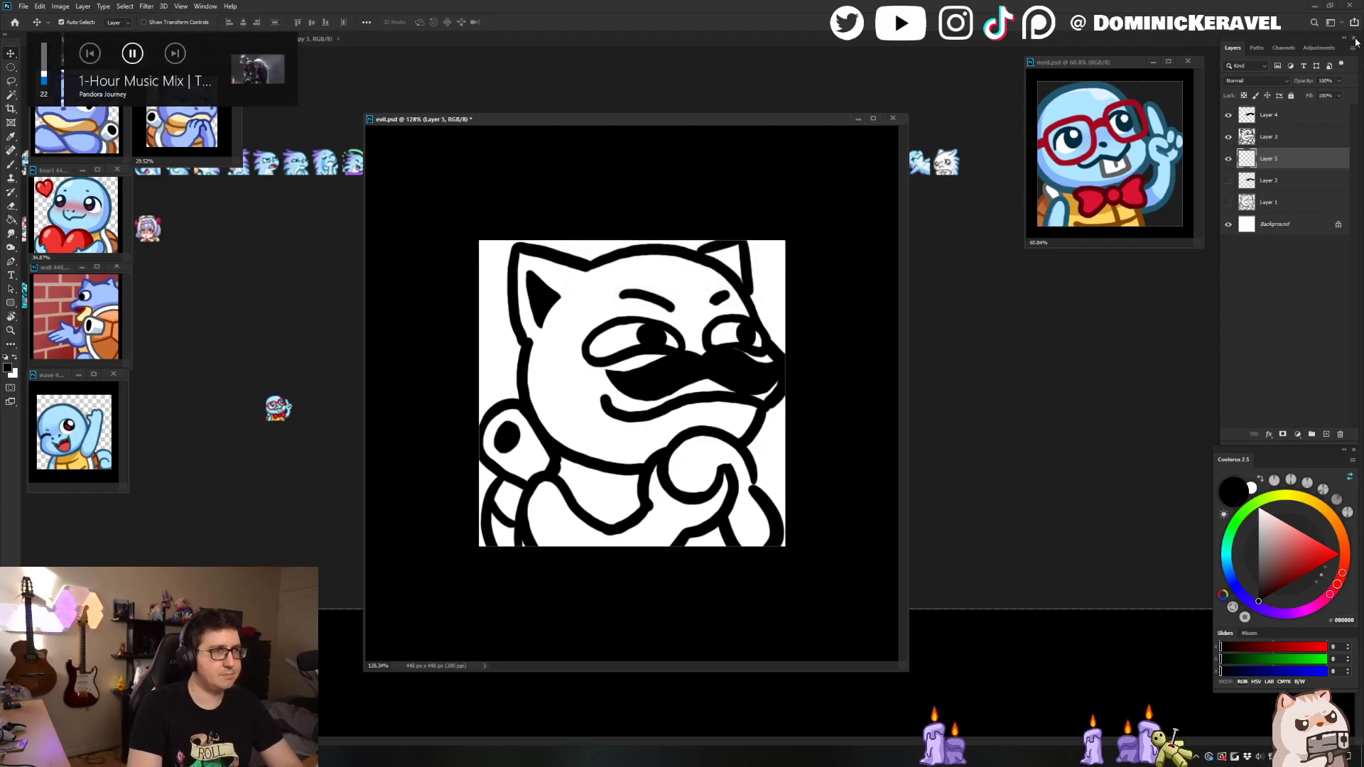
Step: Sample light blue #A5C6FF from the grumpy emote and paint the head, ears, arms and hands under the line art
left_click_drag(760, 121, 748, 122)
key("b")
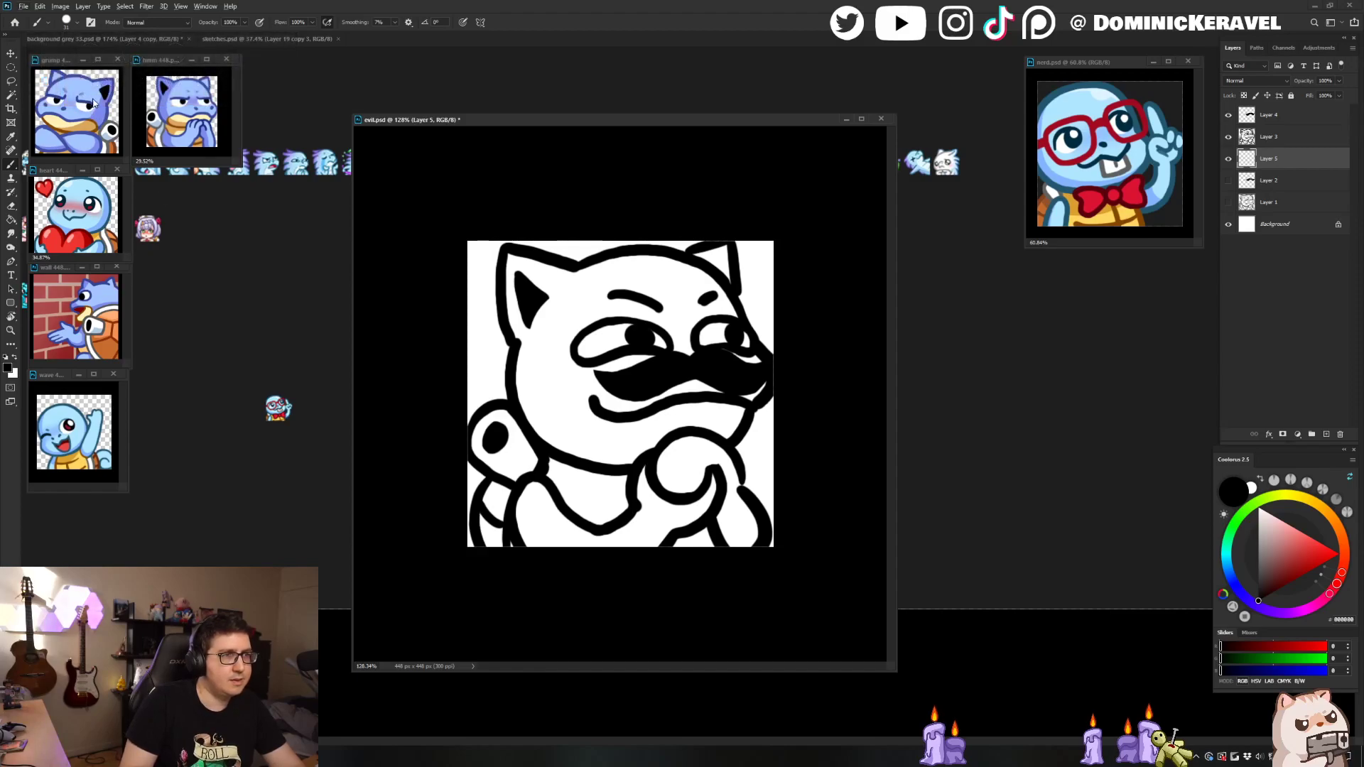
left_click(84, 83, "alt")
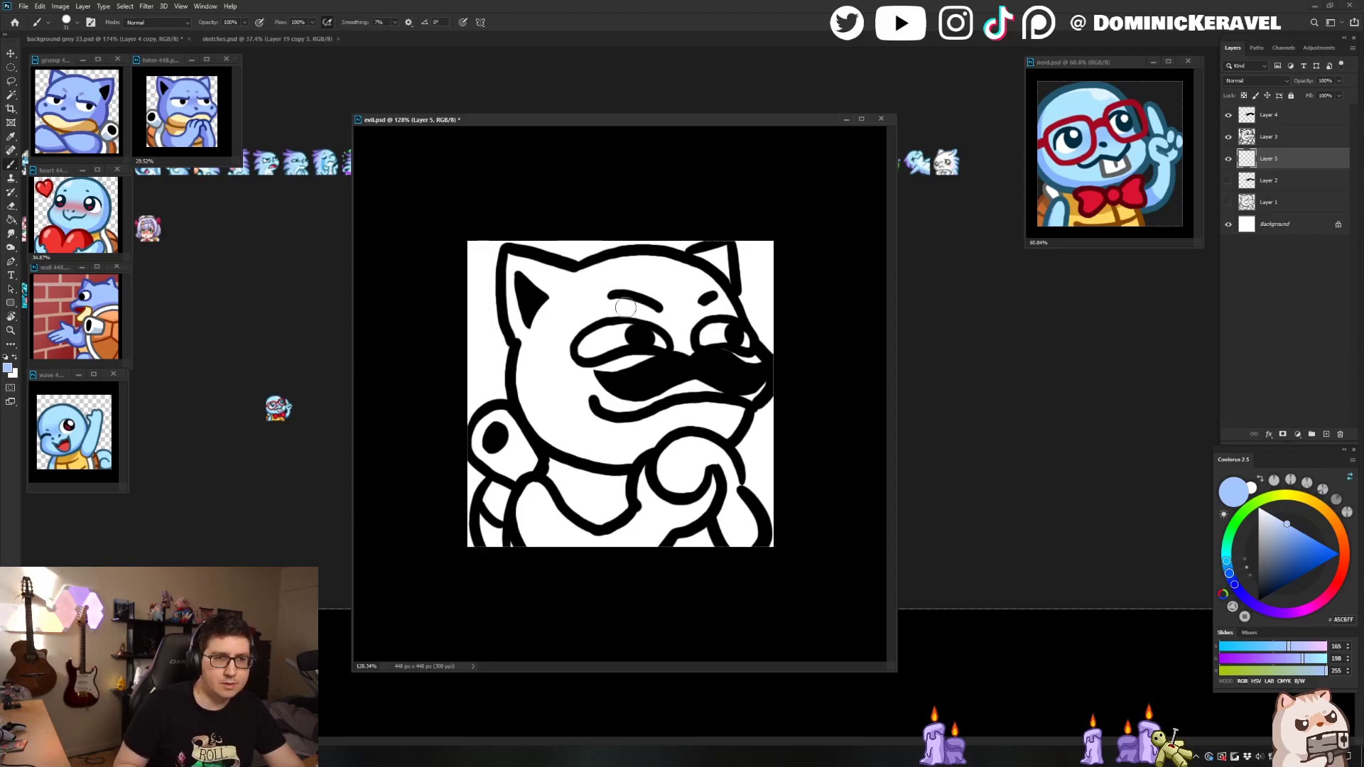
mouse_move(572, 281)
left_mouse_down()
mouse_move(515, 261)
mouse_move(537, 344)
mouse_move(557, 300)
mouse_move(614, 270)
mouse_move(576, 283)
mouse_move(642, 268)
mouse_move(711, 303)
mouse_move(709, 266)
mouse_move(692, 260)
mouse_move(721, 254)
mouse_move(736, 334)
mouse_move(722, 297)
mouse_move(727, 413)
mouse_move(736, 398)
mouse_move(695, 461)
mouse_move(675, 456)
mouse_move(702, 483)
mouse_move(708, 458)
mouse_move(733, 514)
mouse_move(707, 489)
mouse_move(683, 550)
mouse_move(658, 531)
mouse_move(660, 510)
mouse_move(613, 478)
mouse_move(577, 537)
mouse_move(561, 501)
mouse_move(535, 491)
mouse_move(543, 551)
left_mouse_up()
key("e")
key("b")
mouse_move(545, 334)
left_mouse_down()
mouse_move(537, 415)
mouse_move(576, 448)
mouse_move(551, 359)
mouse_move(677, 314)
mouse_move(692, 289)
mouse_move(719, 386)
mouse_move(698, 365)
mouse_move(634, 423)
mouse_move(627, 466)
mouse_move(615, 396)
mouse_move(579, 362)
mouse_move(556, 425)
left_mouse_up()
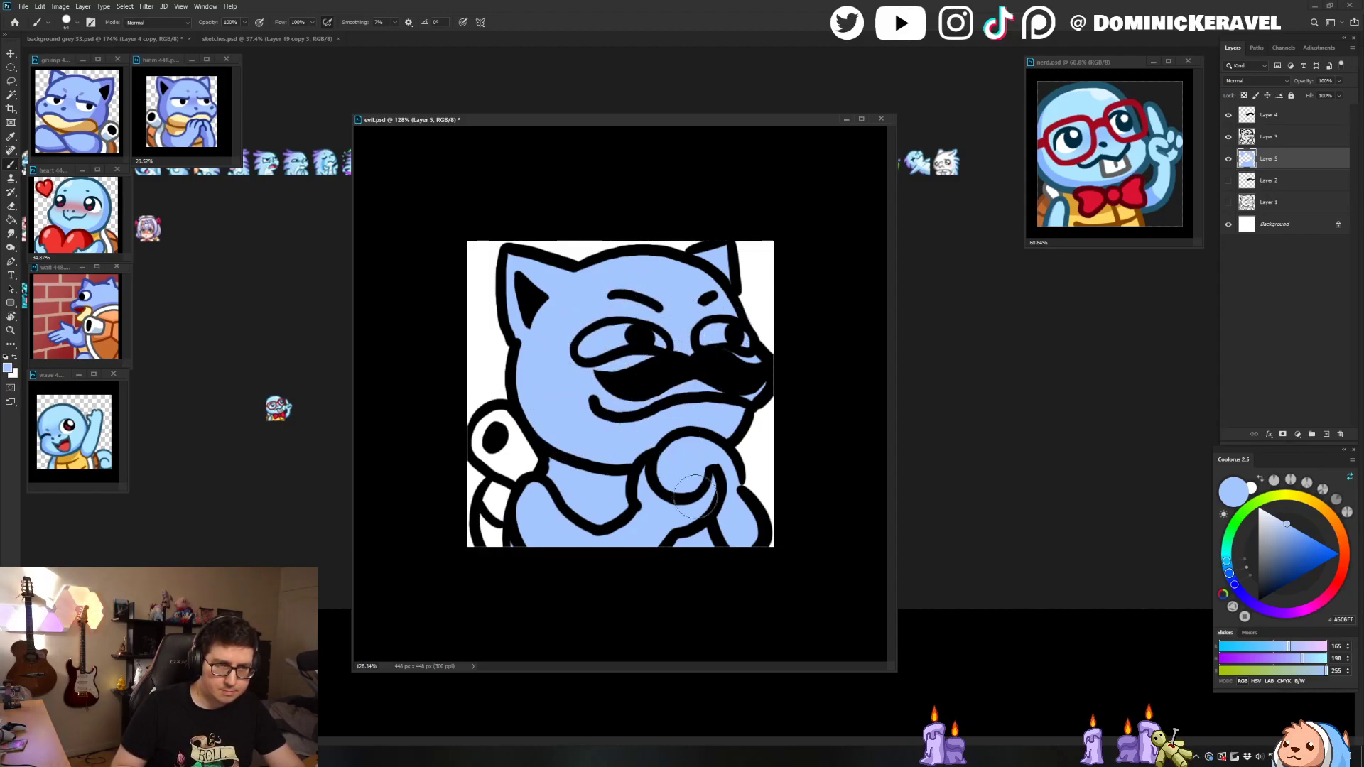
Step: Paint the whites of both eyes in pure white
key("x")
mouse_move(597, 340)
left_mouse_down()
mouse_move(581, 348)
mouse_move(664, 341)
mouse_move(609, 334)
left_mouse_up()
mouse_move(732, 331)
left_mouse_down()
mouse_move(706, 333)
mouse_move(739, 331)
left_mouse_up()
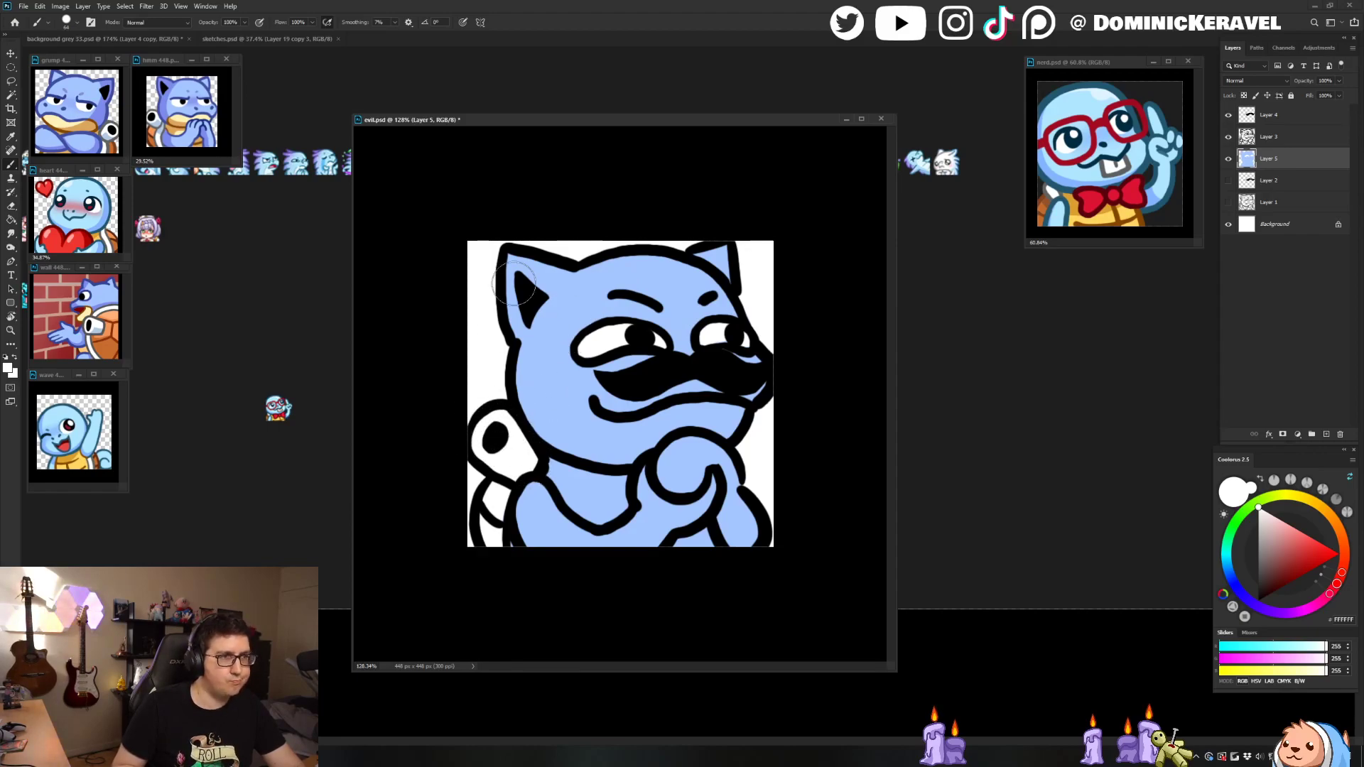
Step: Colour the shoulder cannon white with a pale grey-blue shadow sampled from the folded-hands reference emote
left_click(160, 118, "alt")
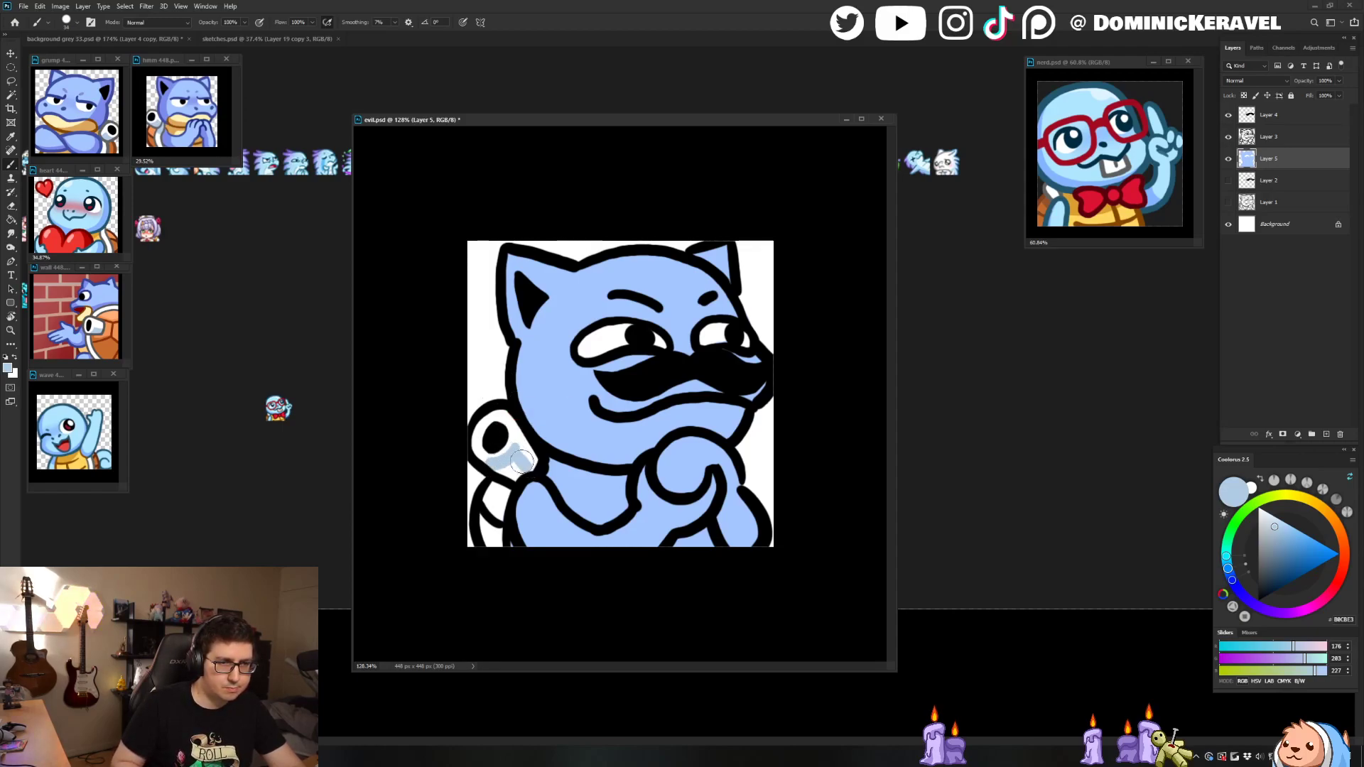
left_click(521, 438, "alt")
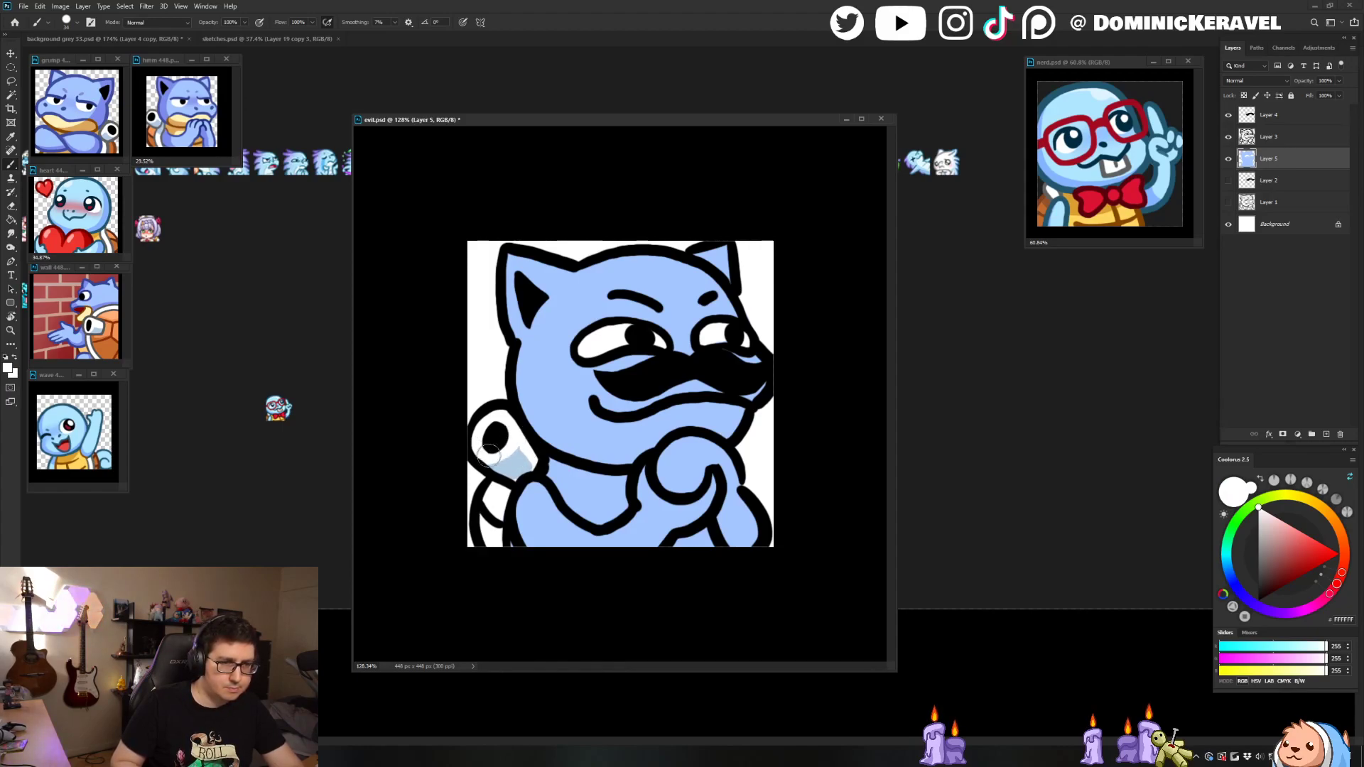
left_click(533, 468, "alt")
key("v")
key("b")
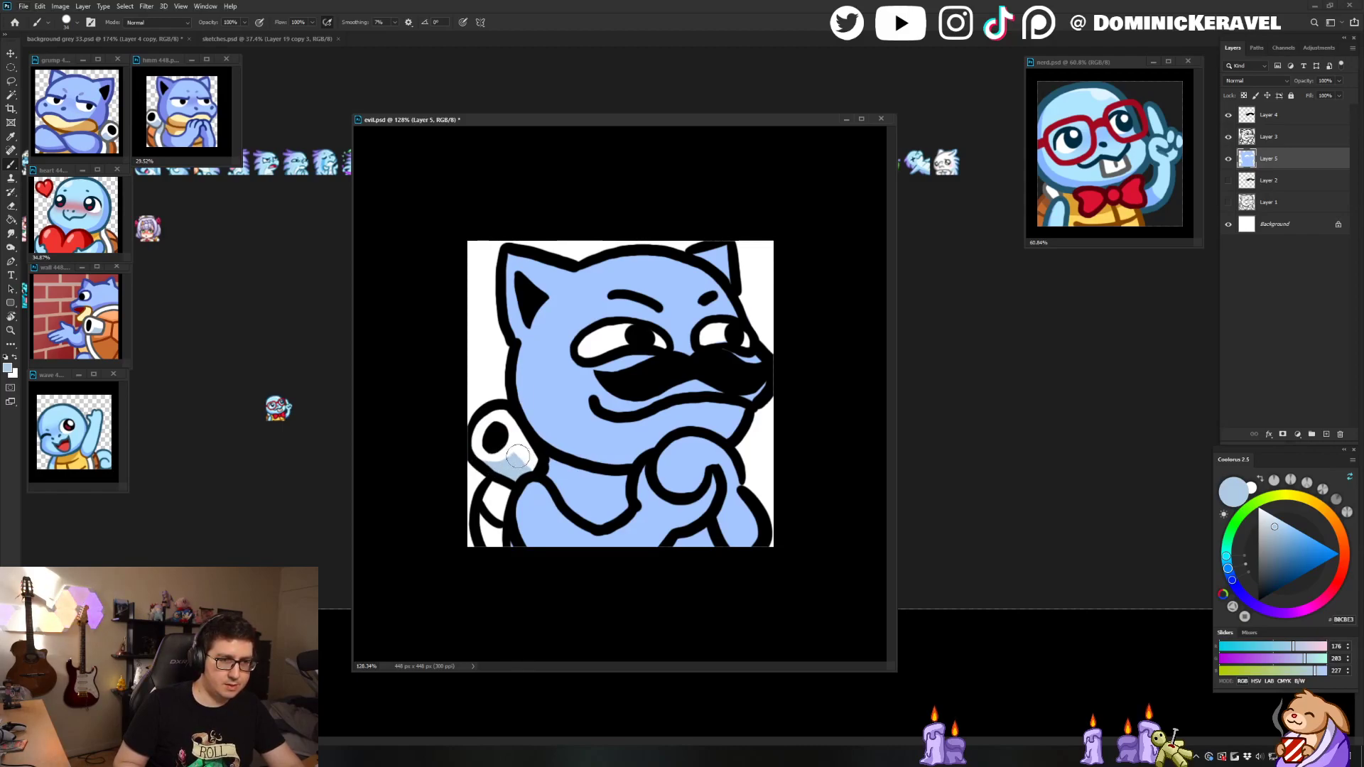
left_click(508, 453, "alt")
key("v")
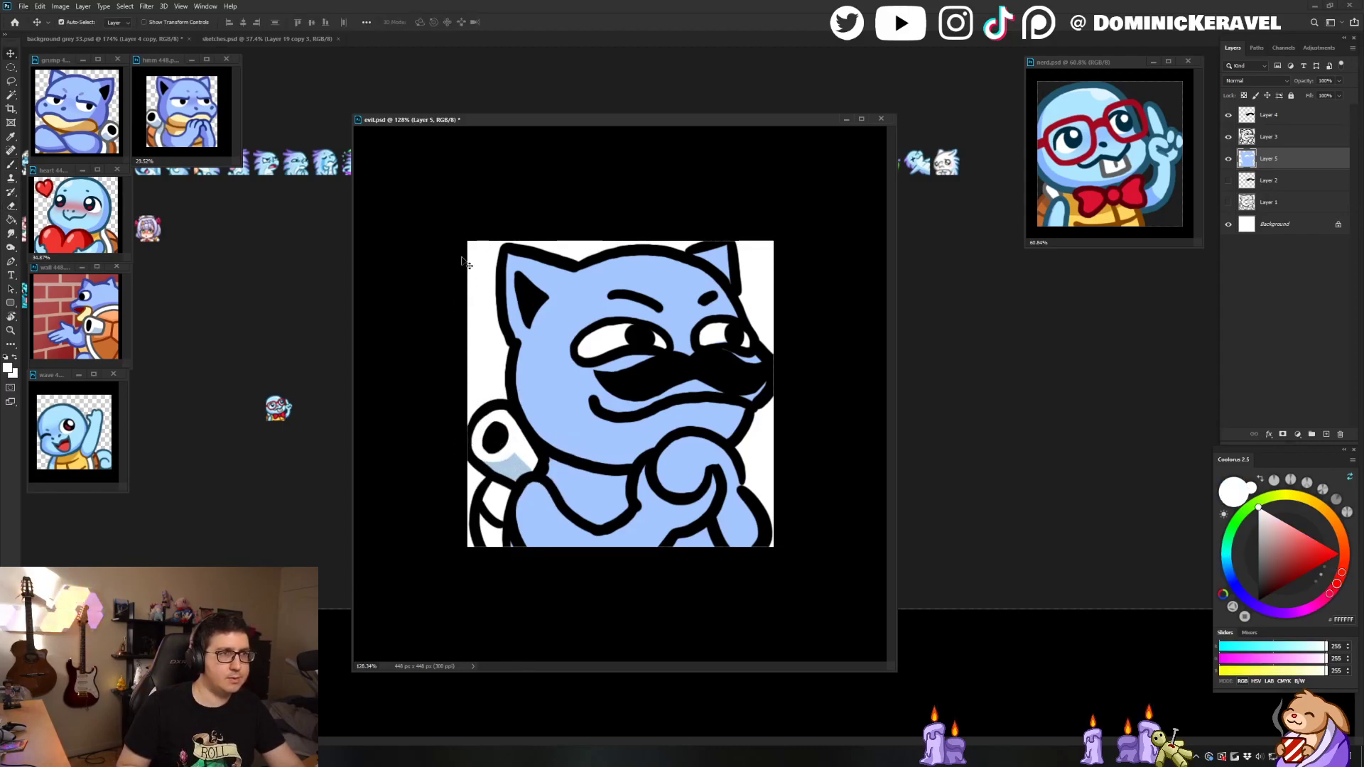
Step: Paint the upper shell section orange #F49353 and the lower section darker #C86C2E, sampling both from the folded-hands emote
key("b")
left_click(151, 132, "alt")
left_click_drag(489, 502, 507, 490)
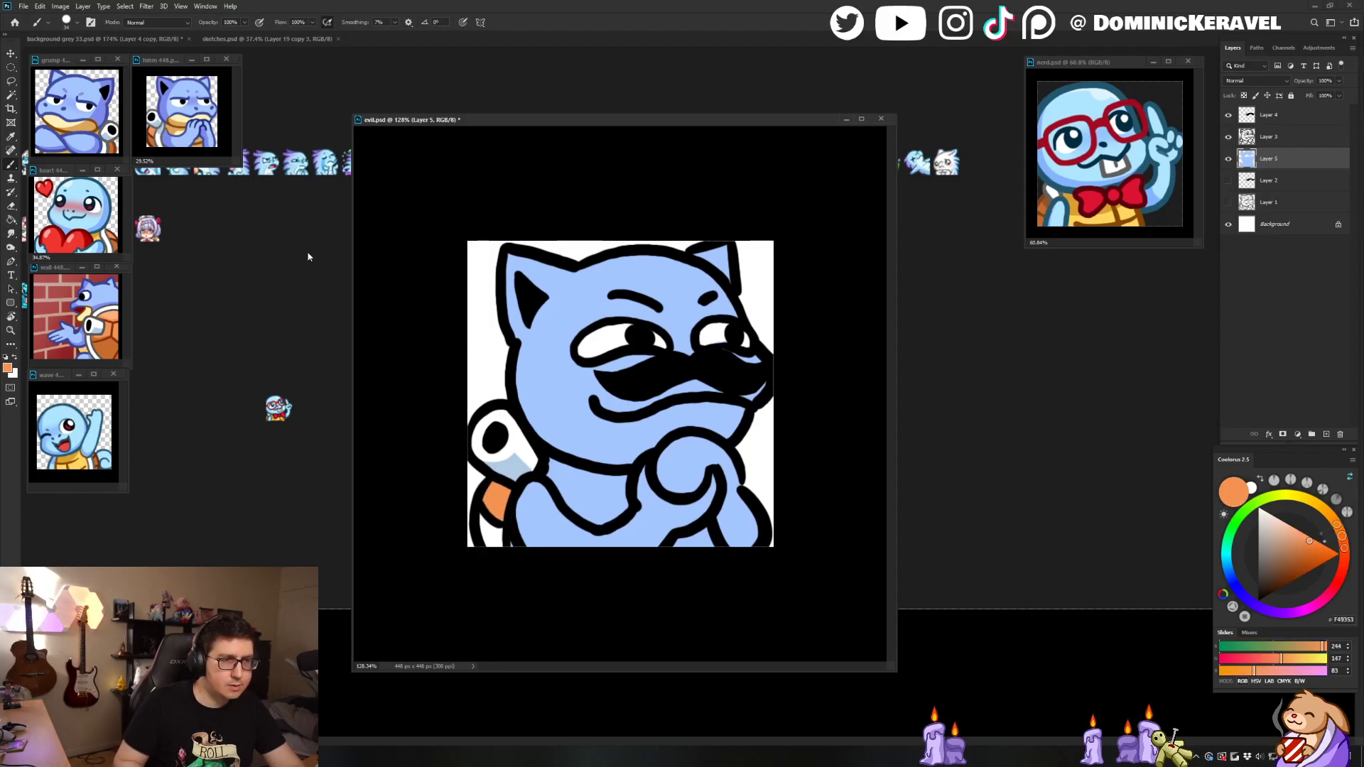
left_click(155, 133, "alt")
mouse_move(481, 517)
left_mouse_down()
mouse_move(487, 532)
mouse_move(517, 526)
left_mouse_up()
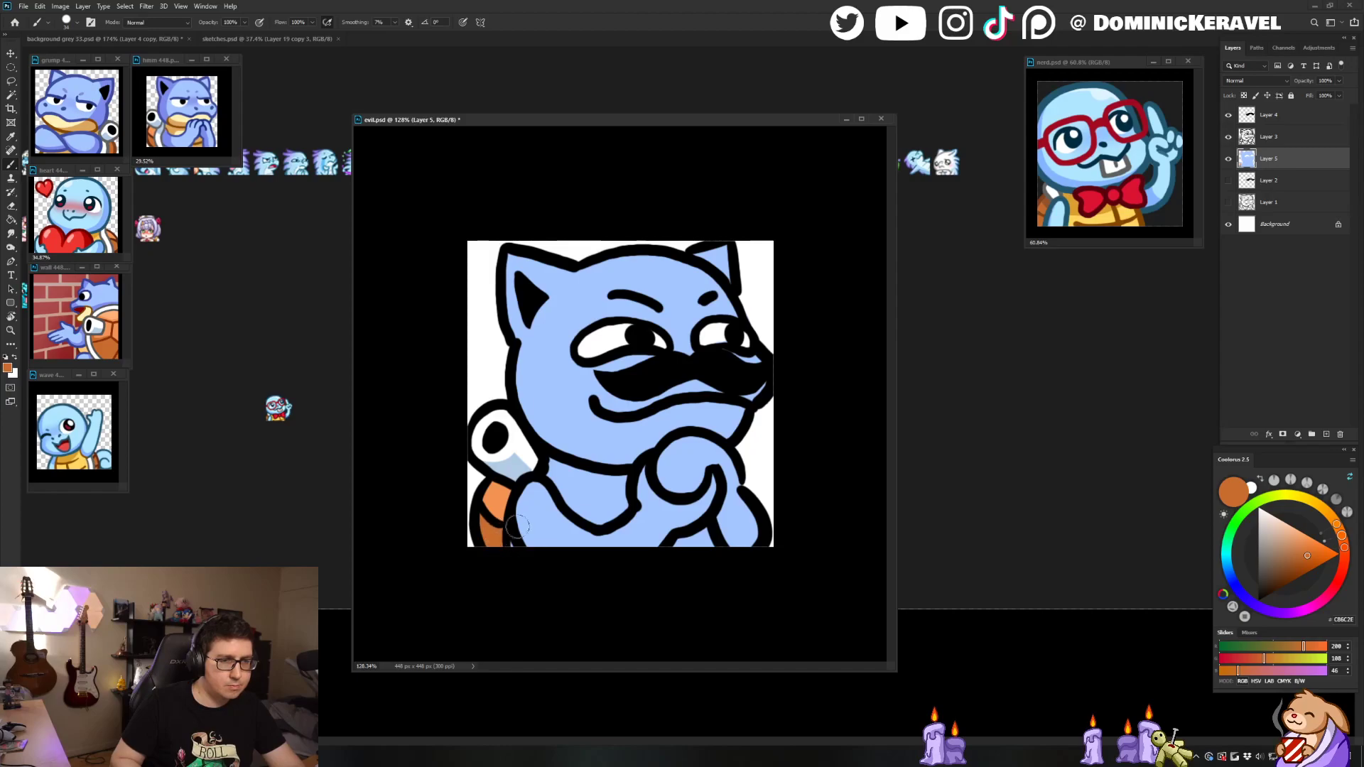
Step: Fill the chest, the lower belly gap and the jaw with cream #FFF2B7, starting from a colour sampled from the reference emote
left_click(184, 130, "alt")
mouse_move(544, 466)
left_mouse_down()
mouse_move(625, 476)
mouse_move(627, 503)
mouse_move(613, 487)
mouse_move(602, 504)
mouse_move(585, 483)
mouse_move(568, 495)
mouse_move(582, 511)
mouse_move(616, 504)
mouse_move(590, 517)
mouse_move(626, 513)
left_mouse_up()
left_click(615, 506, "alt")
left_click_drag(682, 550, 689, 542)
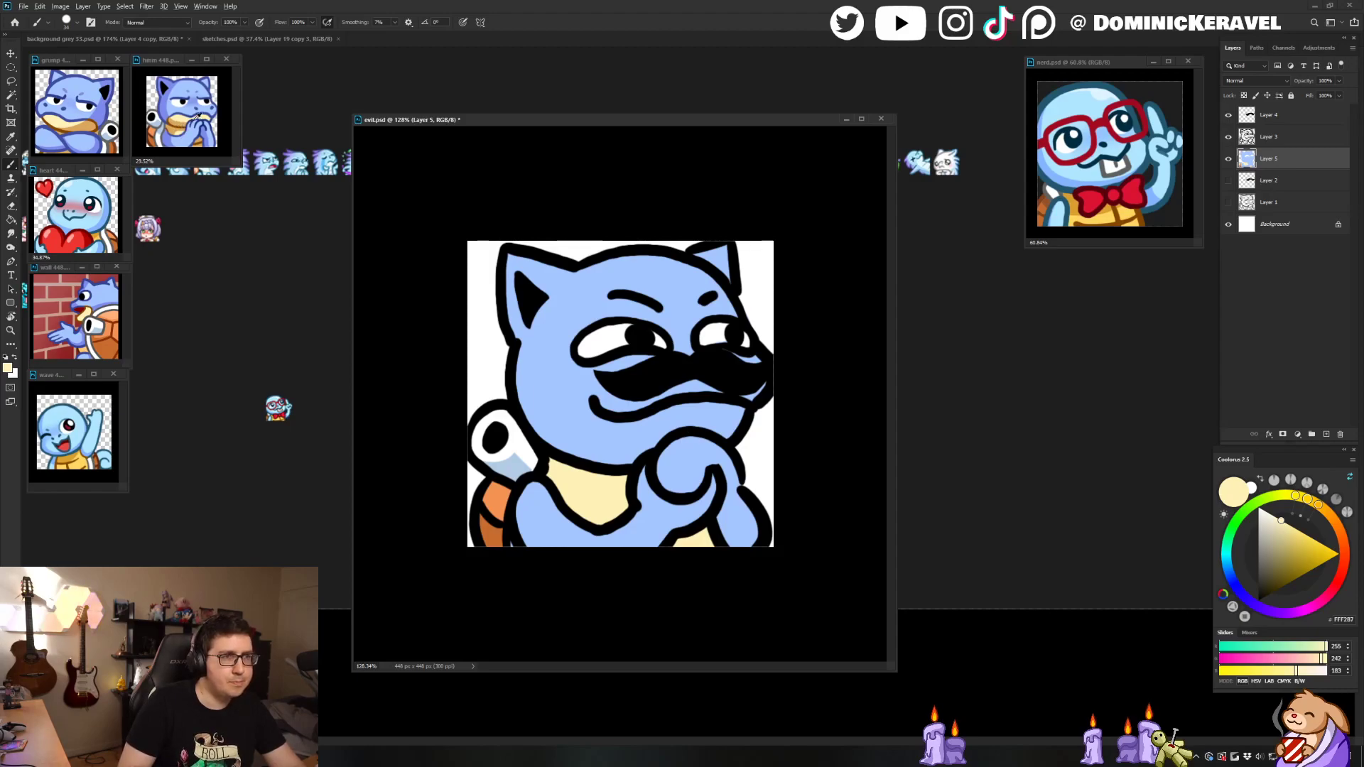
mouse_move(586, 405)
left_mouse_down()
mouse_move(566, 408)
mouse_move(557, 442)
mouse_move(595, 434)
left_mouse_up()
mouse_move(741, 414)
left_mouse_down()
mouse_move(606, 425)
mouse_move(613, 450)
mouse_move(581, 450)
mouse_move(595, 432)
mouse_move(618, 458)
mouse_move(730, 423)
left_mouse_up()
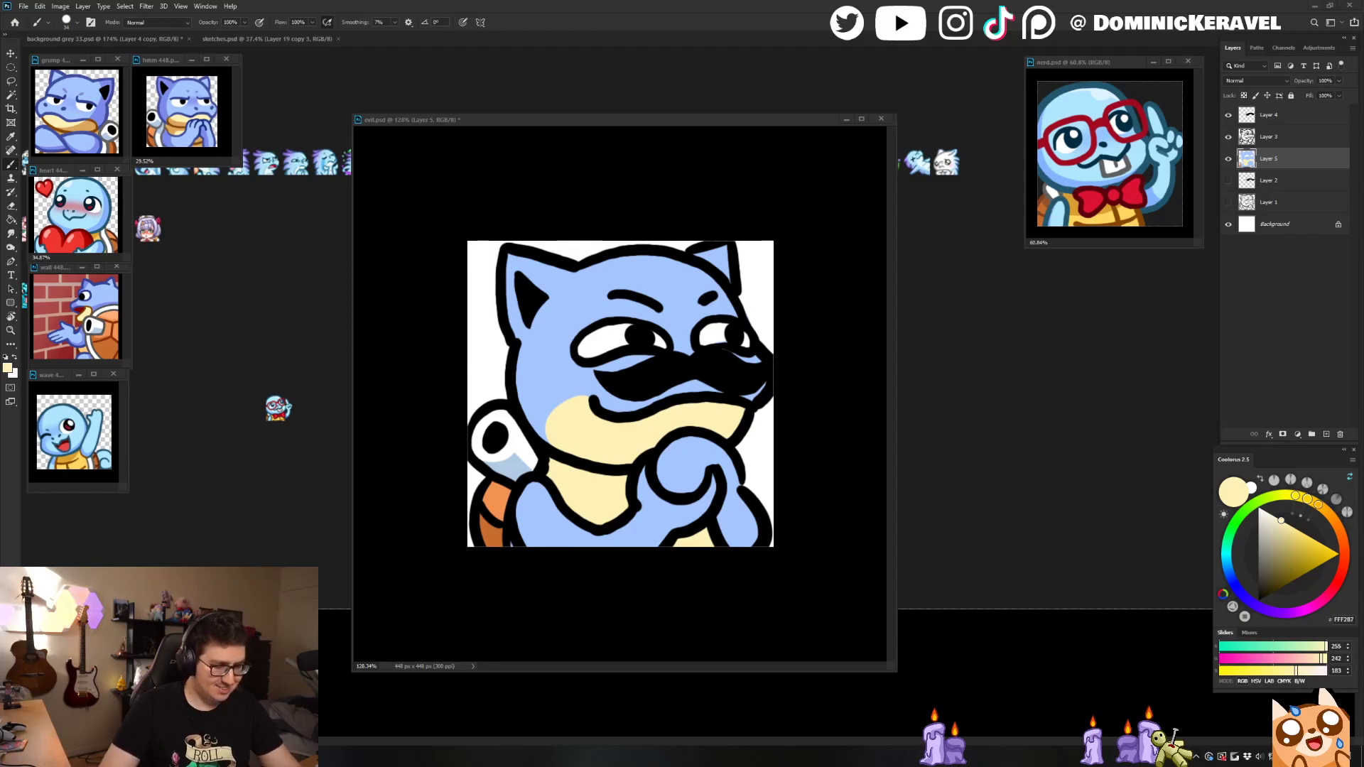
key("XF86AudioLowerVolume")
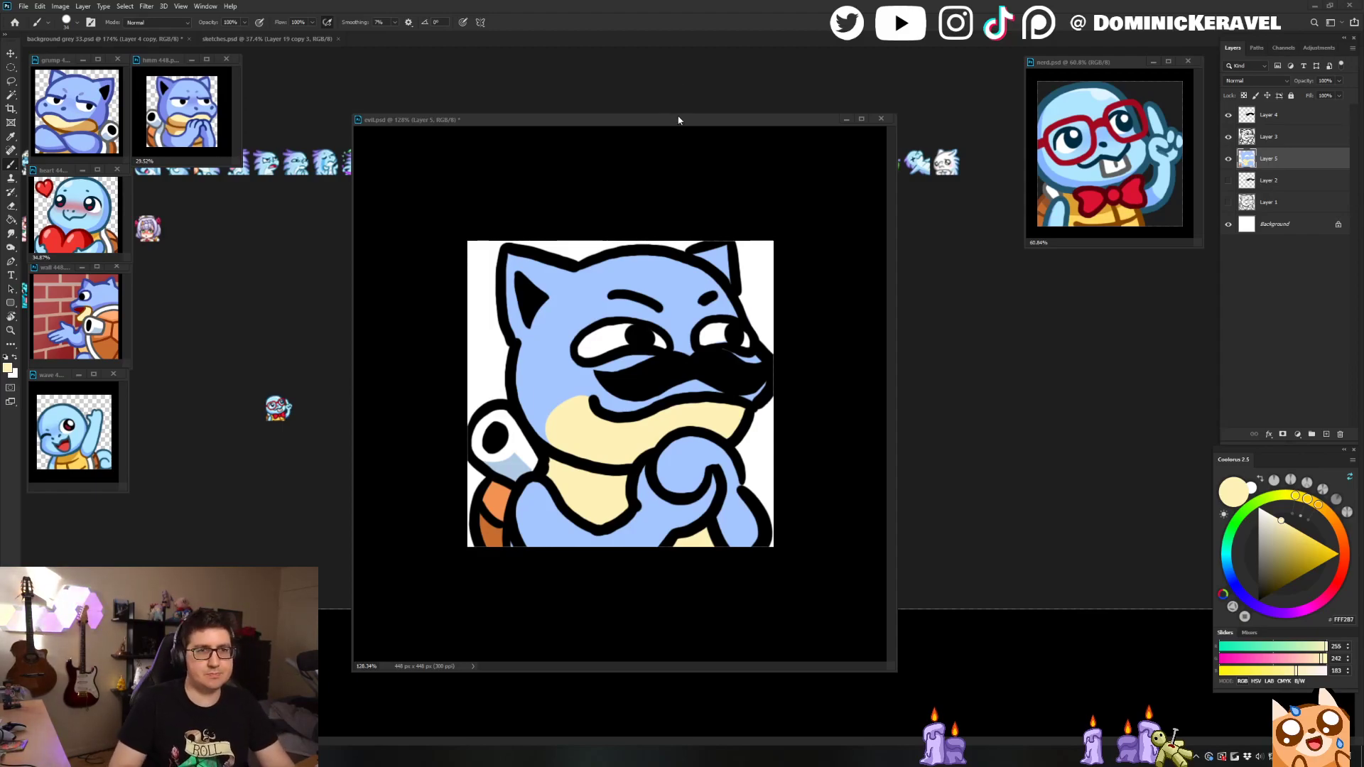
Step: Select the head's blue with the Magic Wand and shade its back edge and the ears with sampled #7D8BEC
key("v")
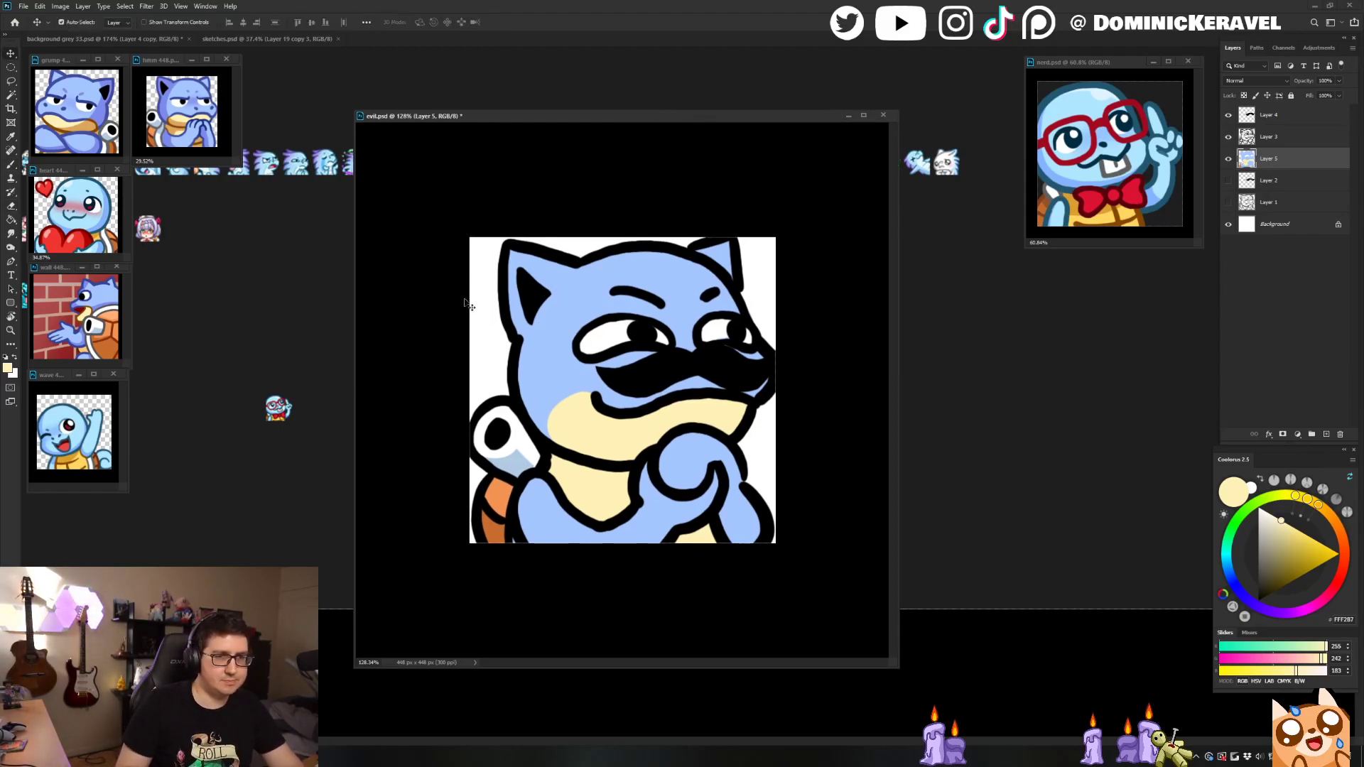
key("b")
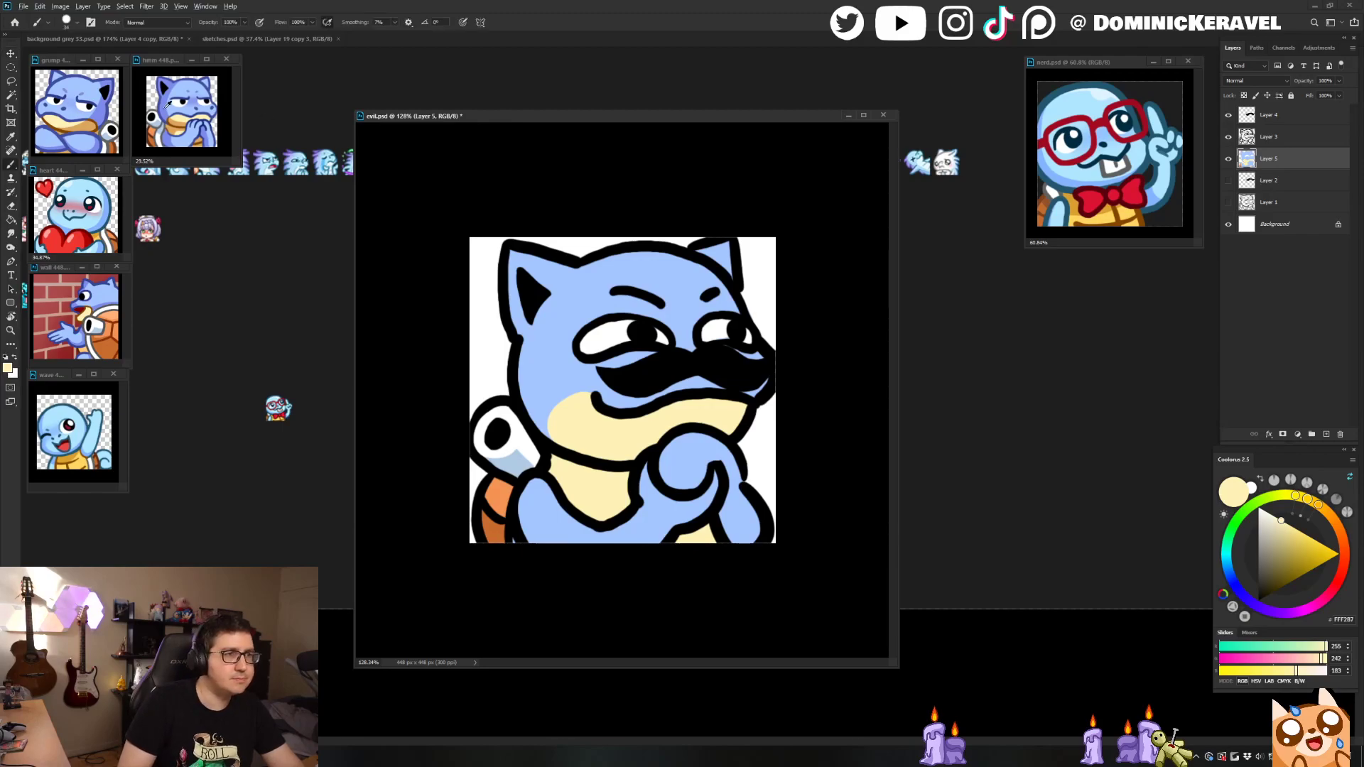
left_click(171, 108, "alt")
key("w")
left_click(557, 304)
key("b")
left_click_drag(558, 303, 577, 304)
left_click_drag(573, 247, 579, 417)
mouse_move(531, 266)
left_mouse_down()
mouse_move(540, 415)
mouse_move(579, 444)
left_mouse_up()
left_click_drag(725, 265, 705, 265)
Step: Select the arm's blue area and shade the arm's outer edge and the undersides of the clasped hands with the darker blue
key("w")
left_click(552, 512)
key("b")
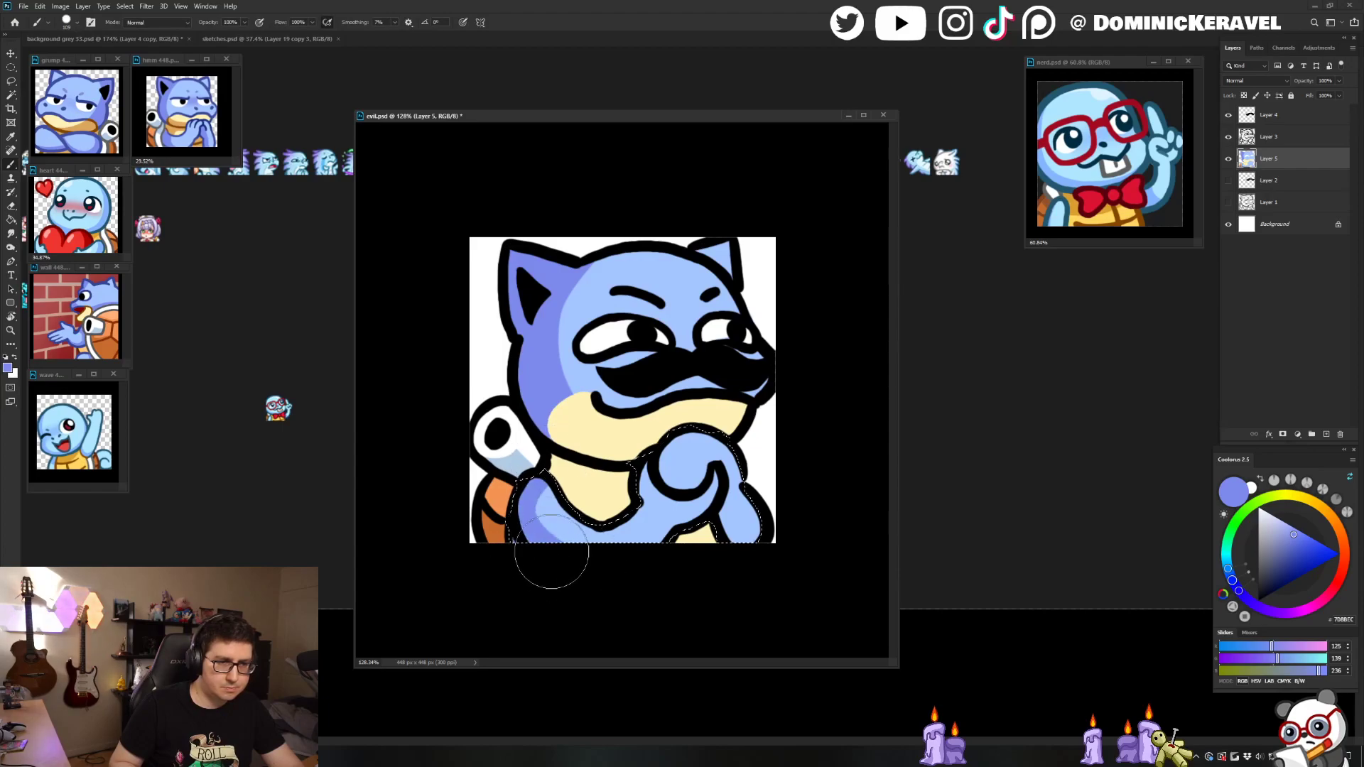
left_click_drag(517, 466, 583, 586)
left_click_drag(642, 502, 623, 503)
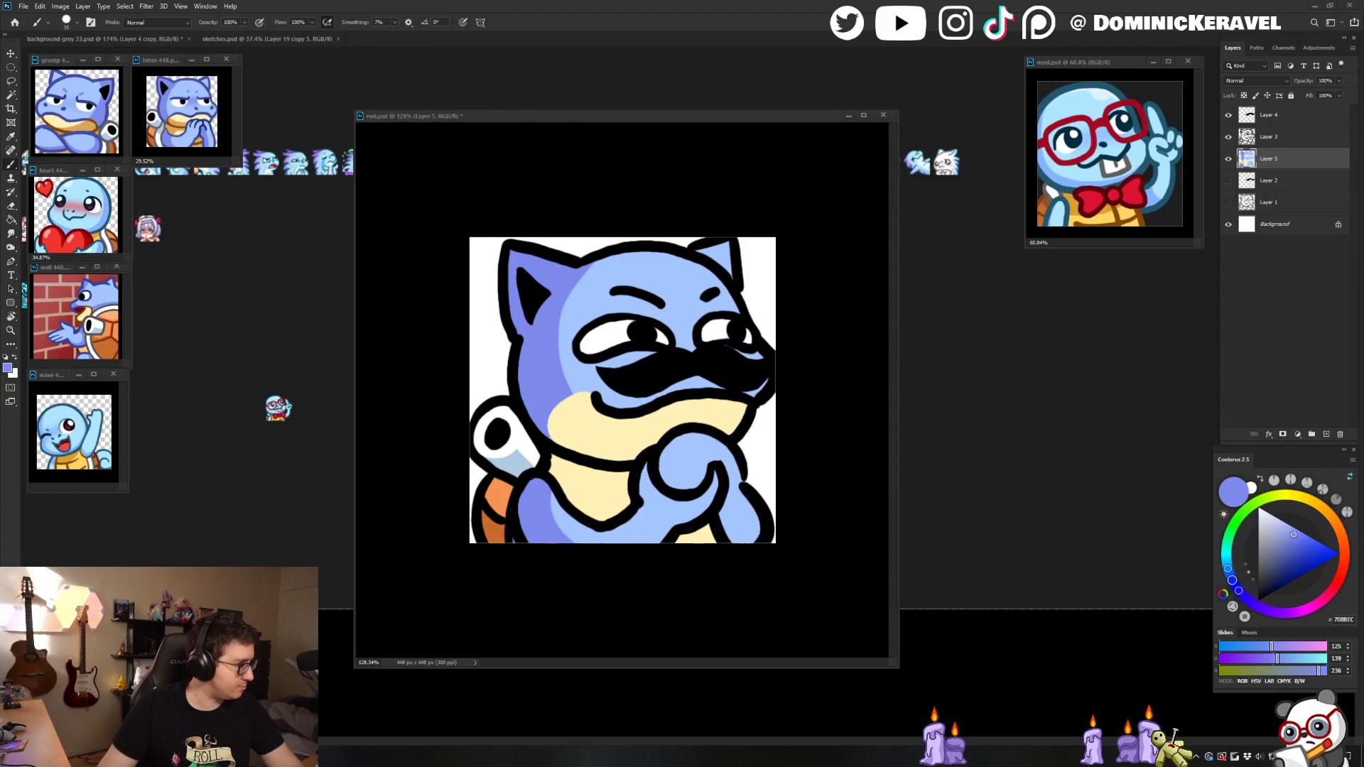
left_click(727, 112)
key("bracketright")
key("bracketright")
key("bracketright")
mouse_move(657, 477)
left_mouse_down()
mouse_move(709, 496)
mouse_move(658, 513)
mouse_move(704, 513)
left_mouse_up()
key("e")
key("ctrl+d")
left_click_drag(670, 392, 720, 357)
key("w")
left_click(691, 331)
key("b")
key("ctrl+z")
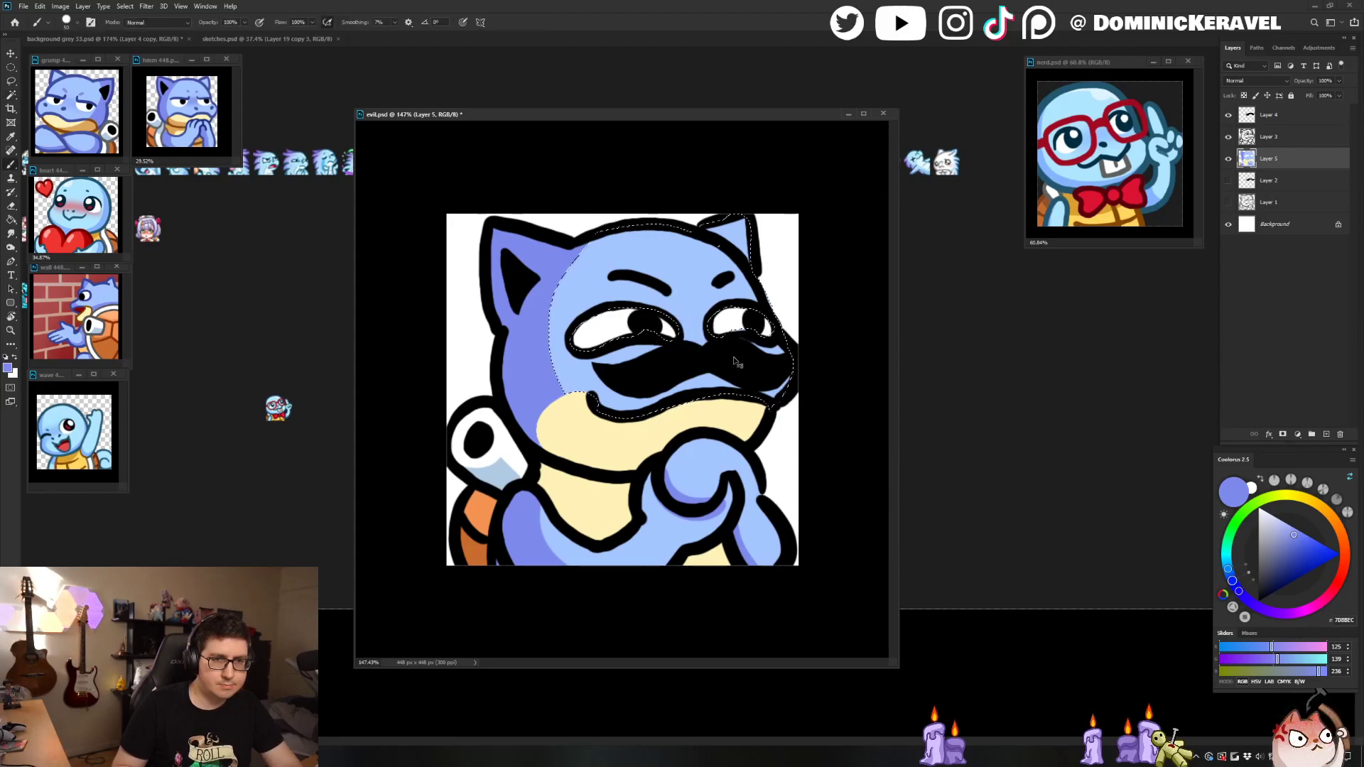
key("ctrl+d")
Step: Save evil.psd with the base colours and first blue shading
scroll(727, 352, "down", 4)
key("v")
key("ctrl+s")
Step: Select both blue areas of the head and repaint the inner edge with light blue #A5C6FF to narrow the shadow
key("b")
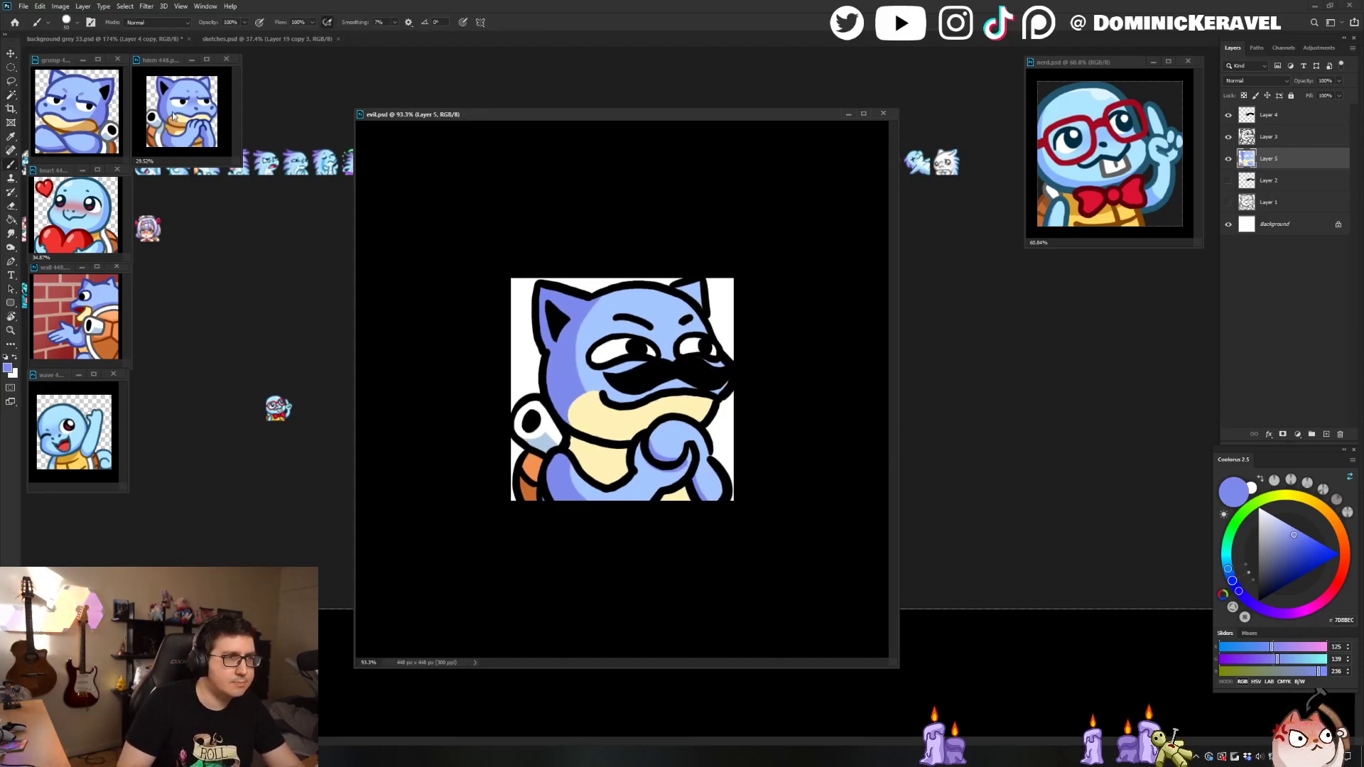
left_click(617, 312, "alt")
key("w")
left_click(617, 313)
left_click(577, 320, "shift")
key("b")
left_click_drag(603, 315, 618, 323)
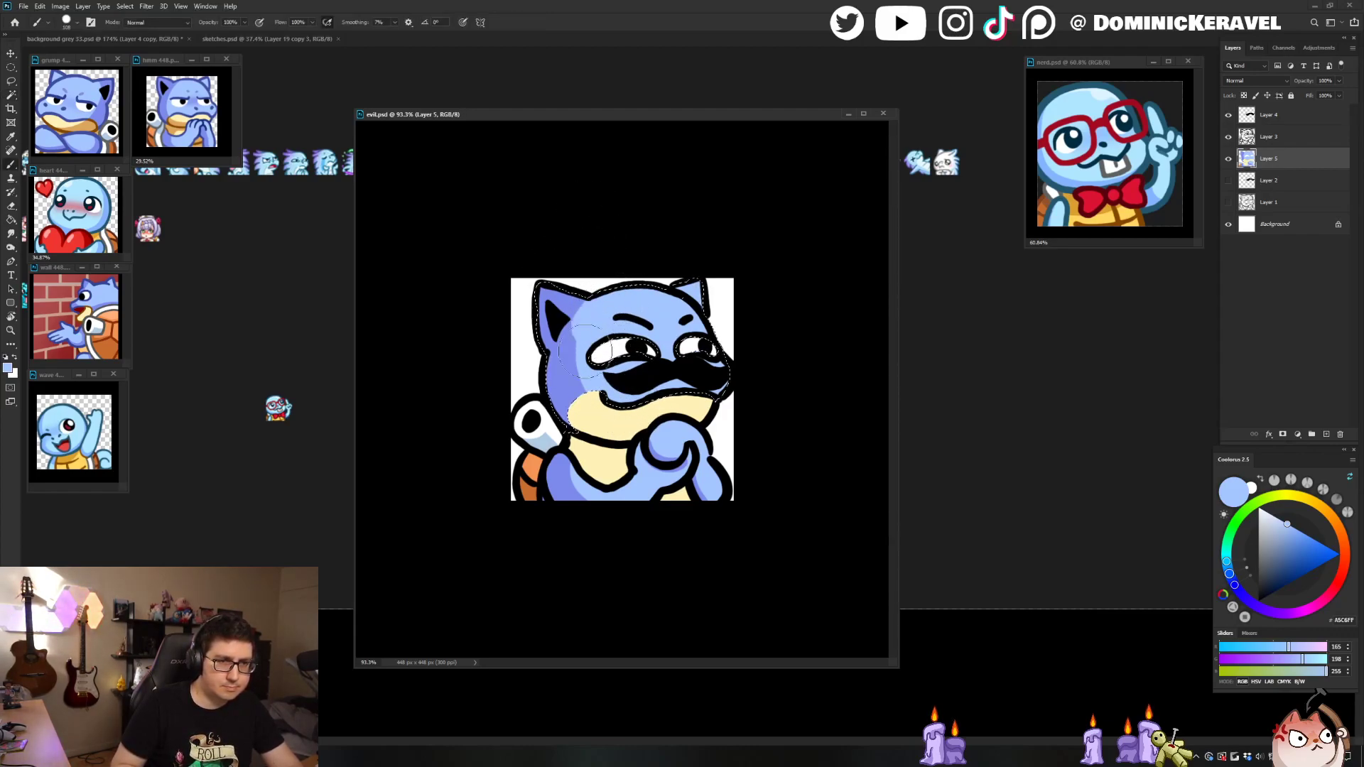
left_click_drag(593, 383, 612, 317)
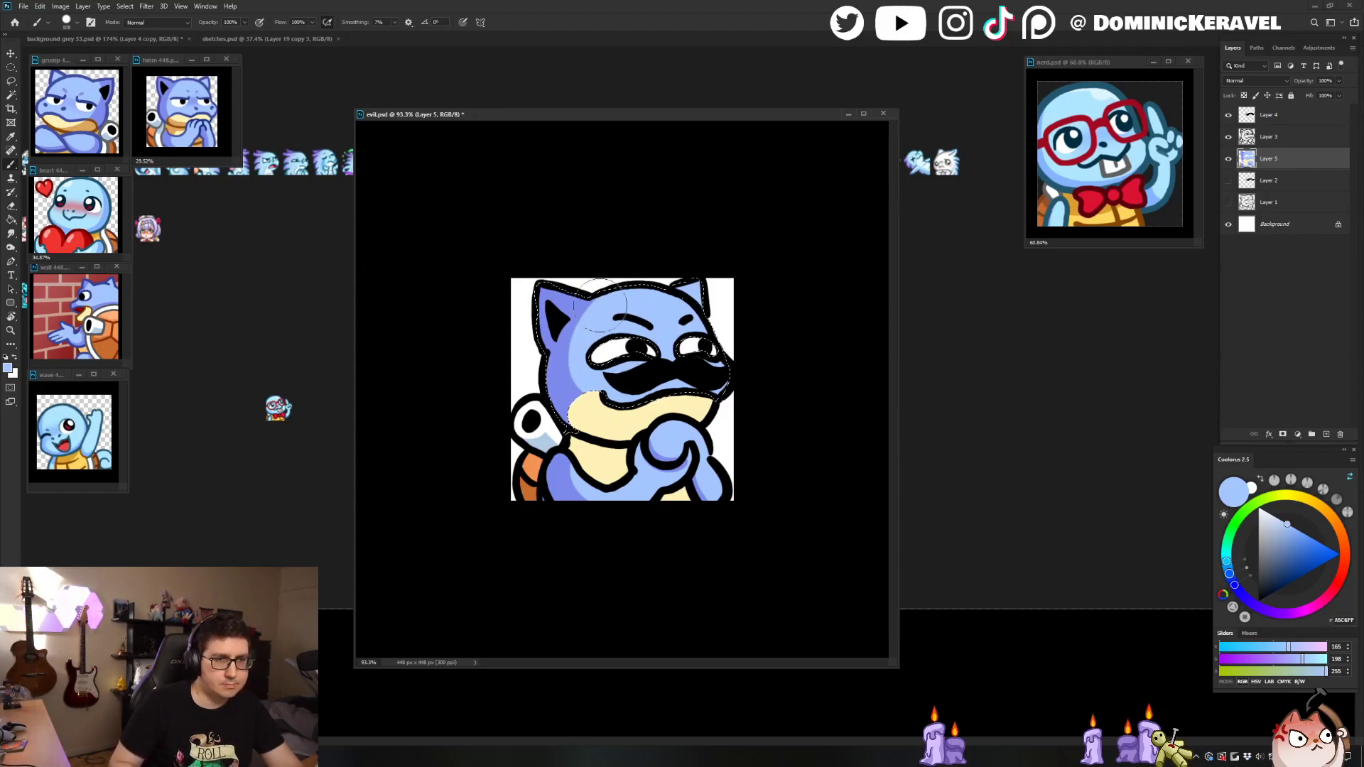
left_click_drag(593, 392, 611, 314)
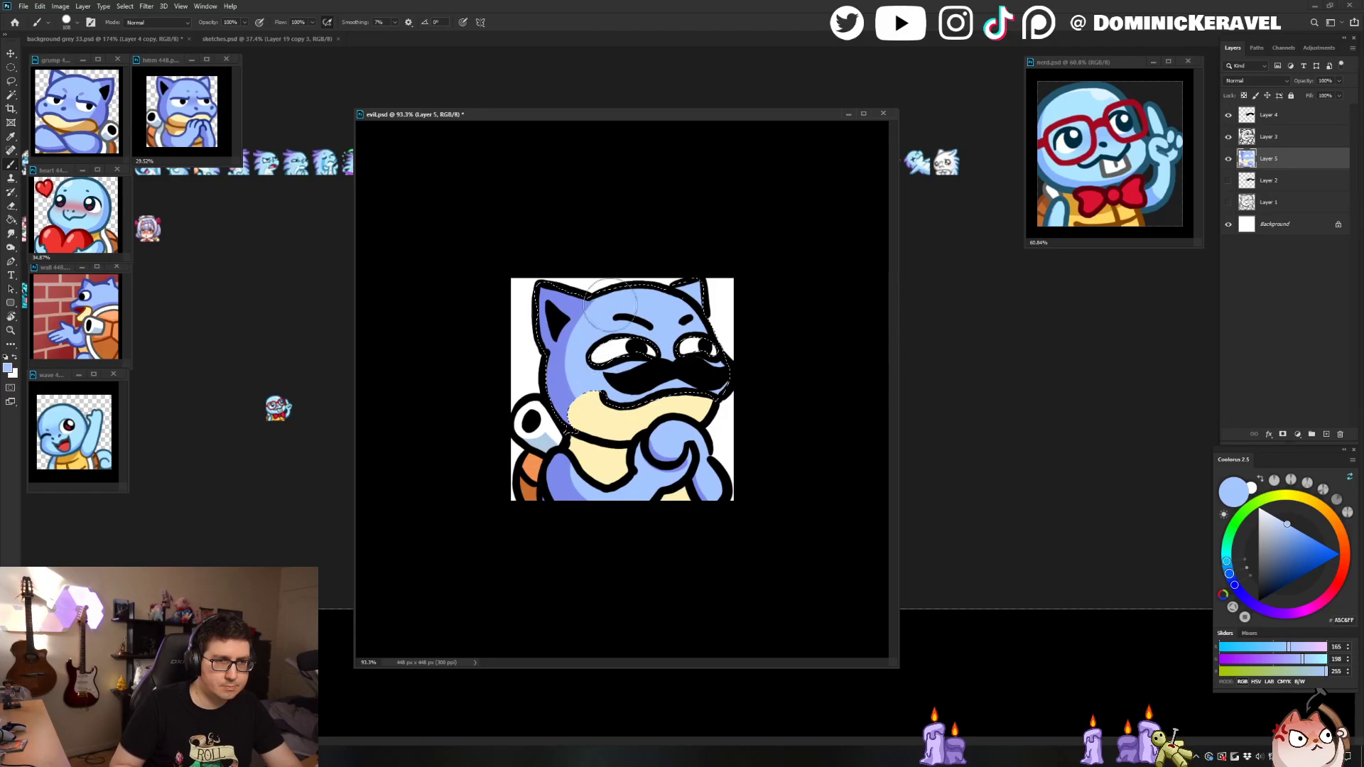
Step: Select the cream jaw area and shade its lower back edge with tan sampled from the reference emote, refining it with cream
left_click(181, 122, "alt")
right_click(588, 415, "alt")
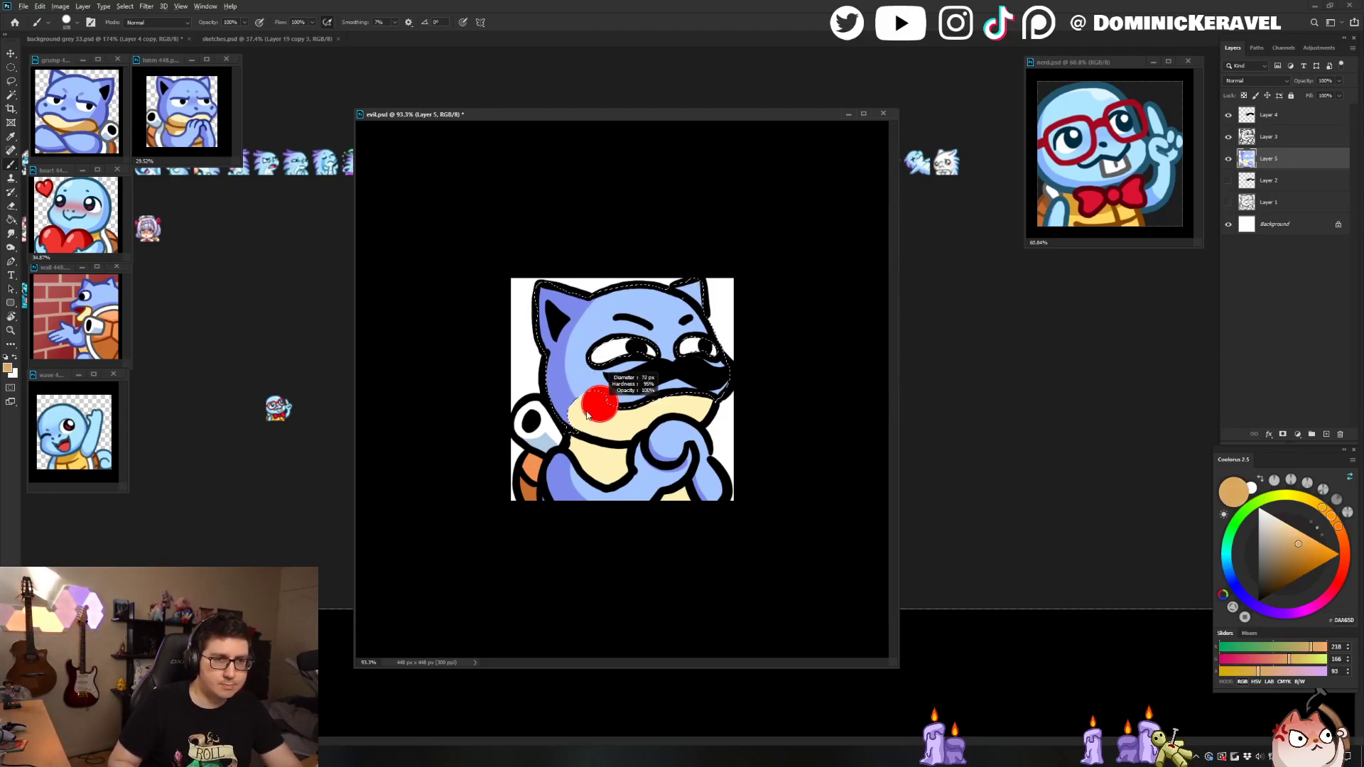
key("w")
left_click(595, 412)
key("b")
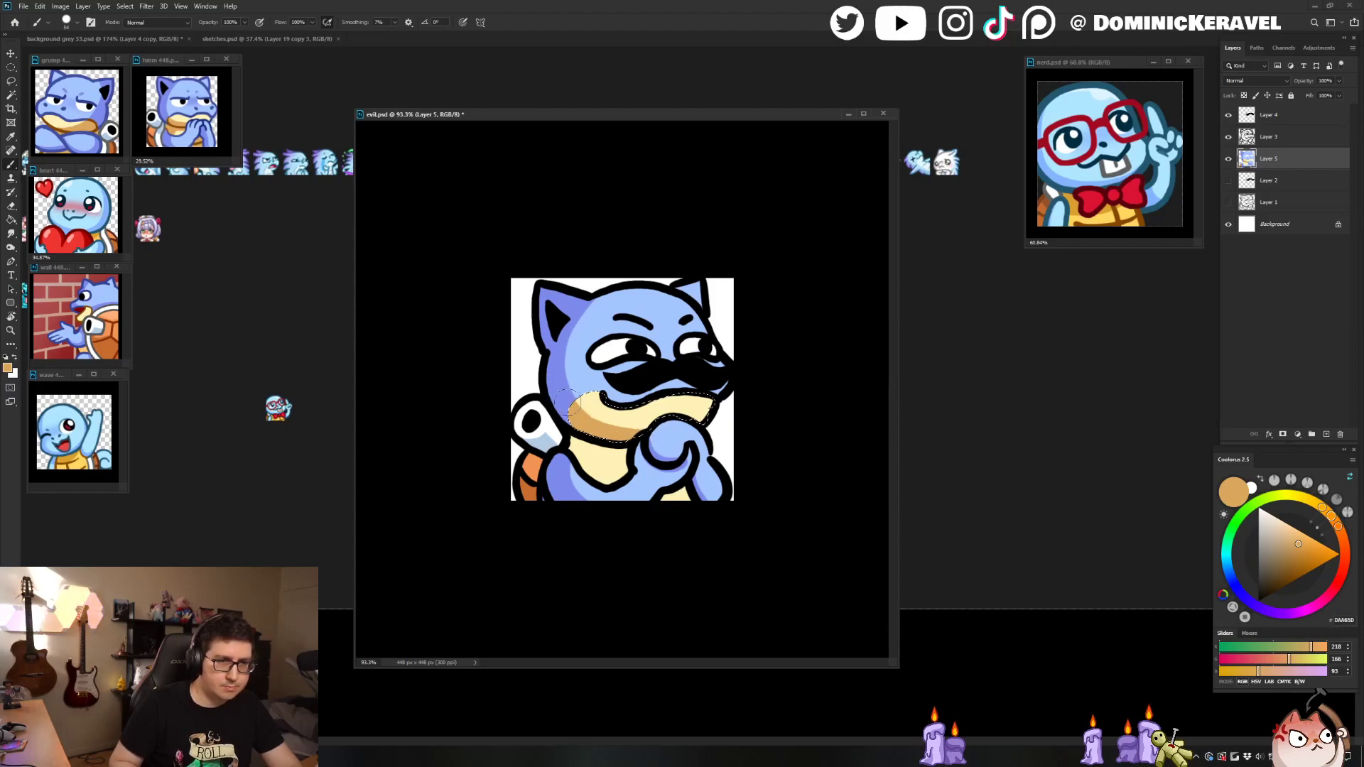
left_click(596, 405, "alt")
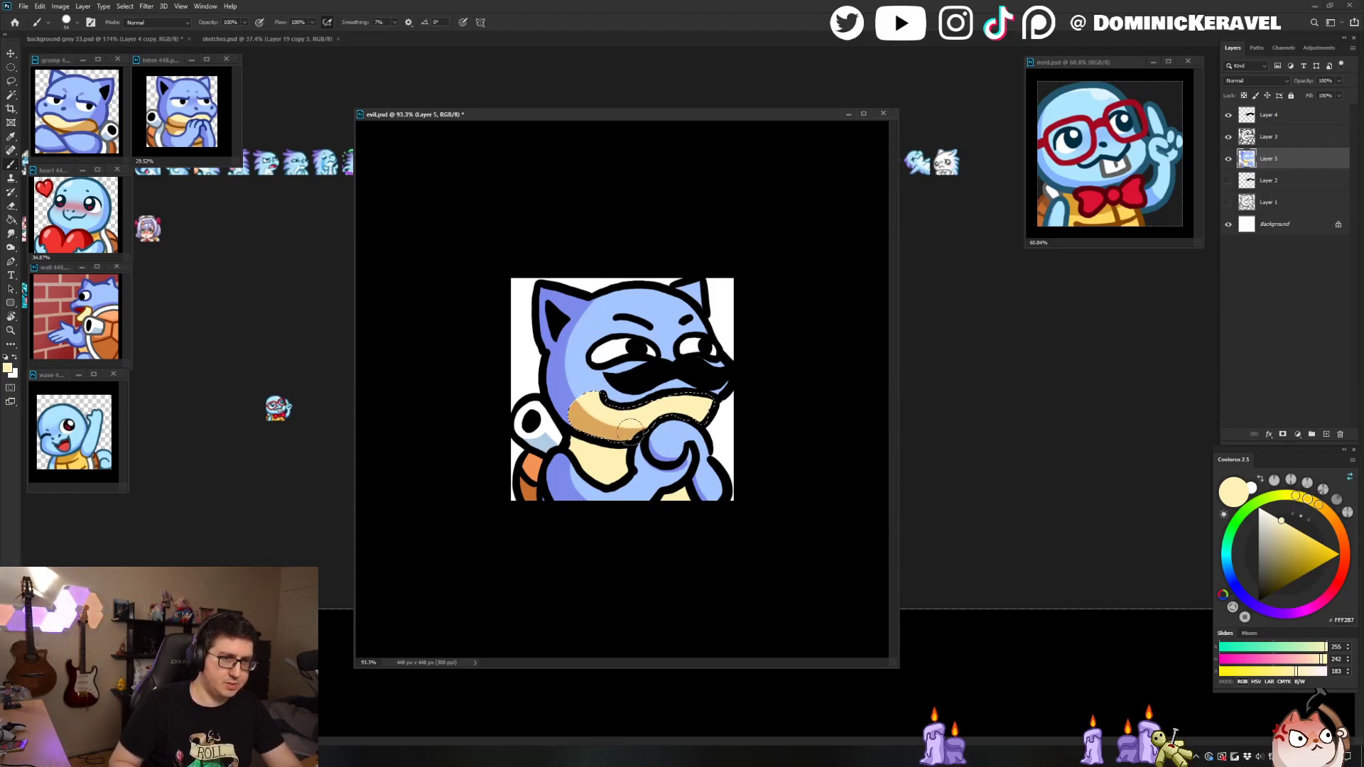
Step: Paint a tan shadow on the neck just under the chin and clear the selection
left_click(590, 422, "alt")
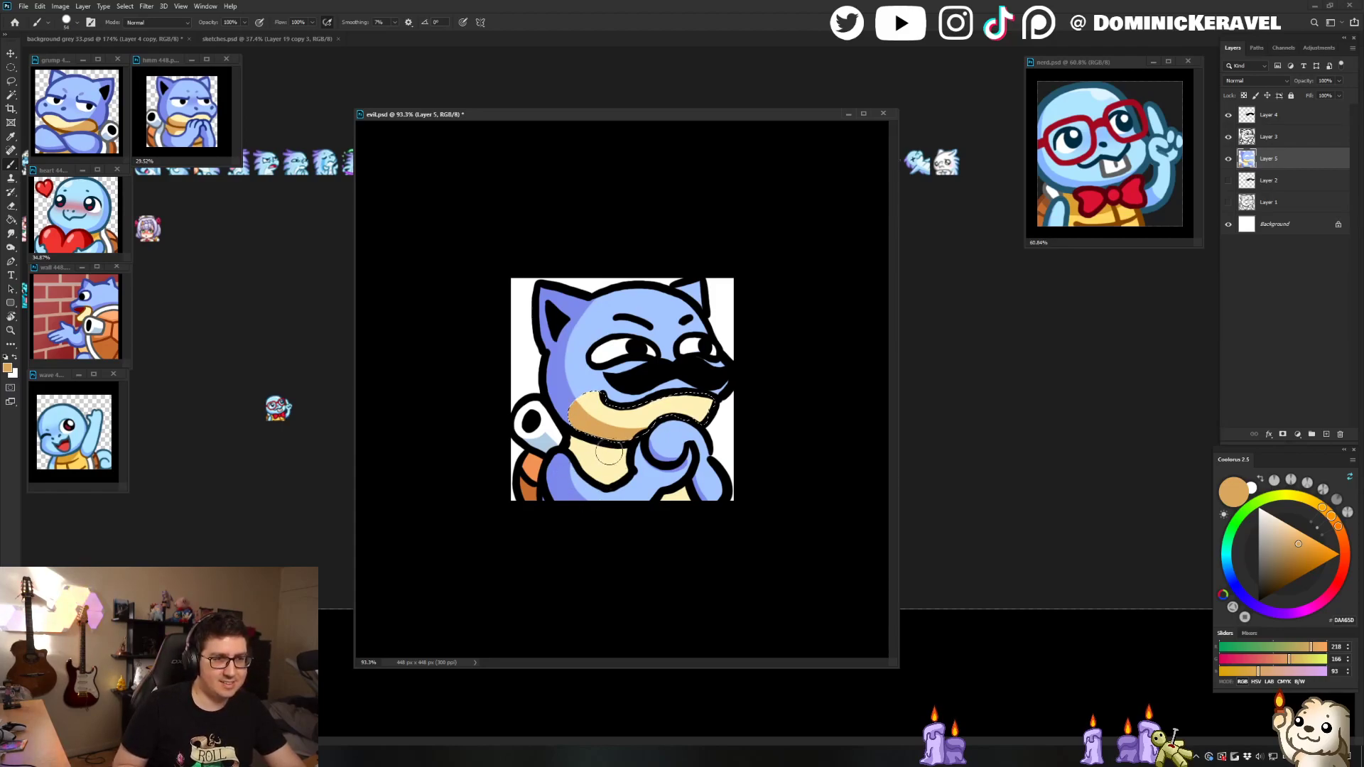
mouse_move(625, 446)
left_mouse_down()
mouse_move(594, 478)
mouse_move(561, 438)
left_mouse_up()
key("ctrl+d")
key("v")
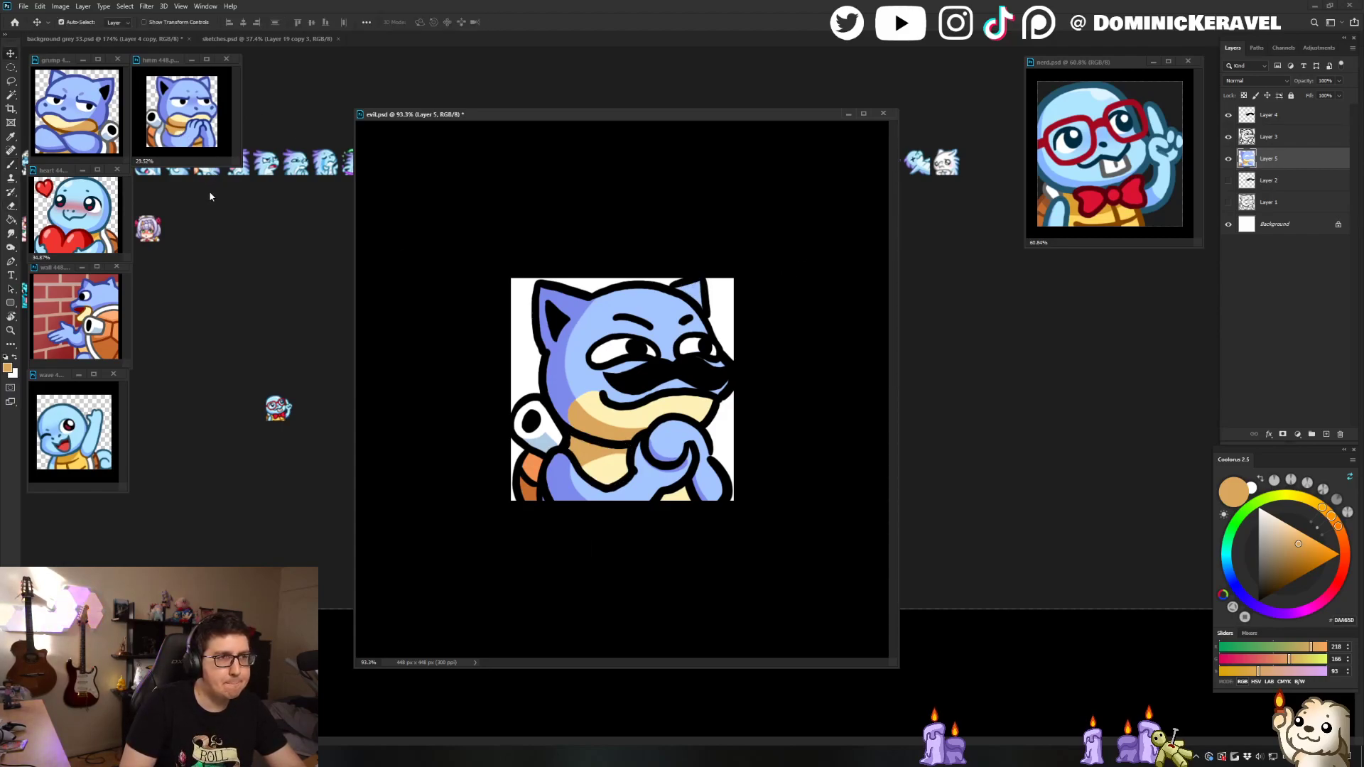
Step: Sample dark blue #414DA8 from the grumpy emote and return to Layer 5 of evil.psd
left_click(100, 95)
scroll(100, 95, "up", 4)
key("b")
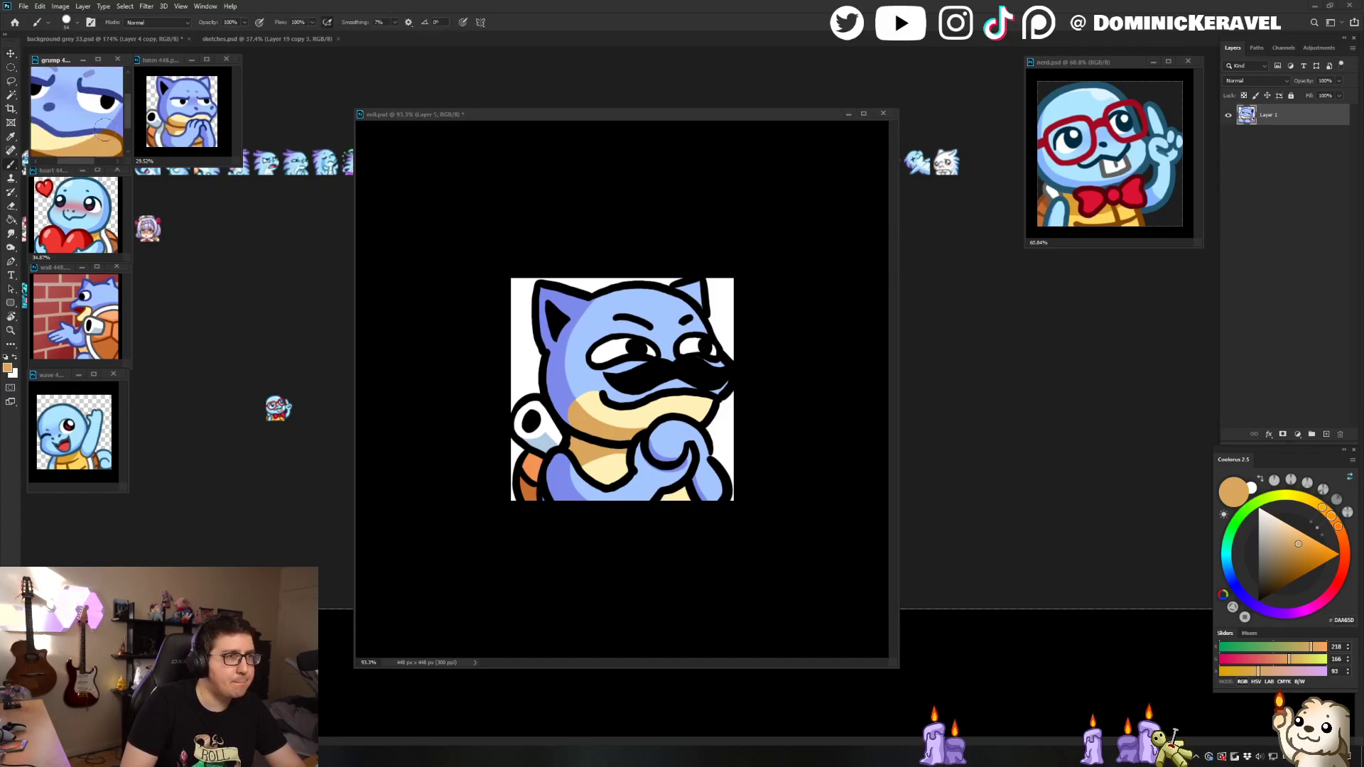
left_click(90, 83, "alt")
left_click_drag(92, 107, 72, 124)
key("v")
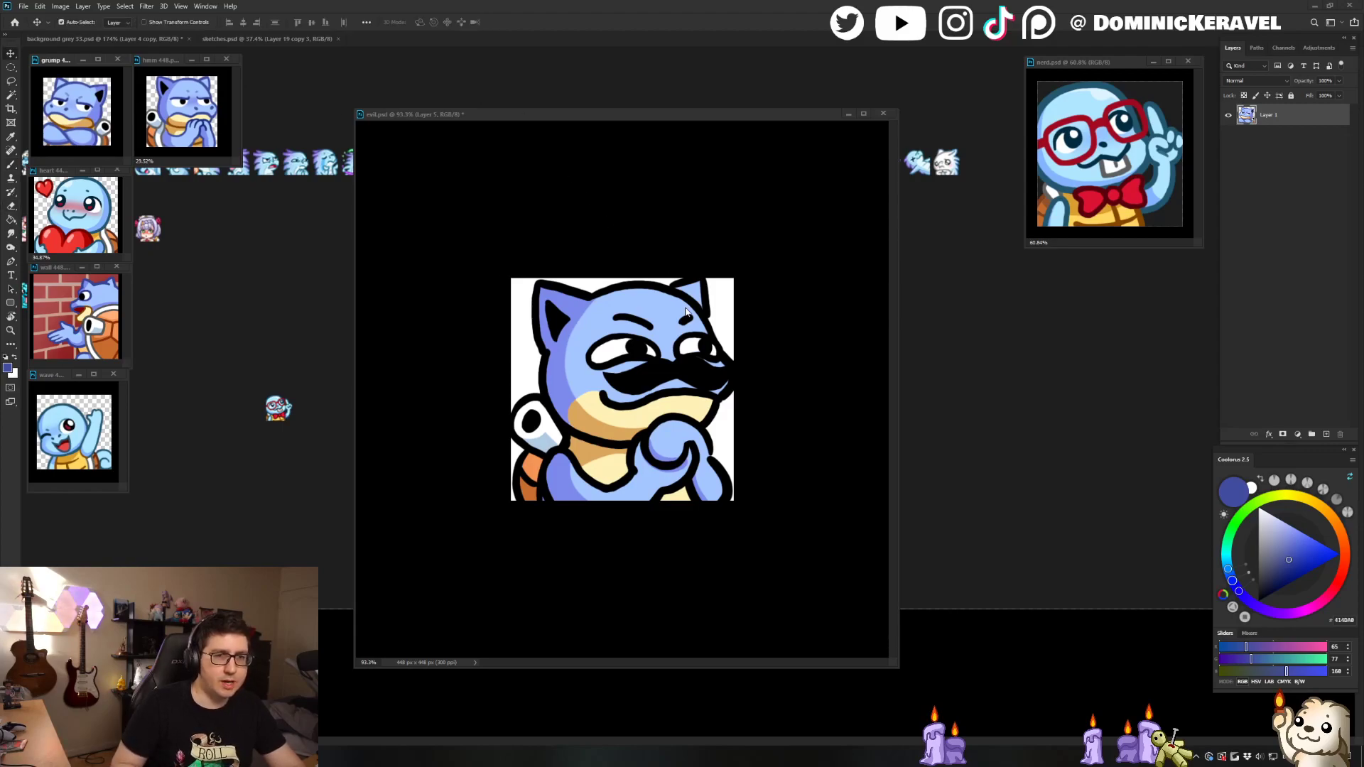
left_click(688, 313)
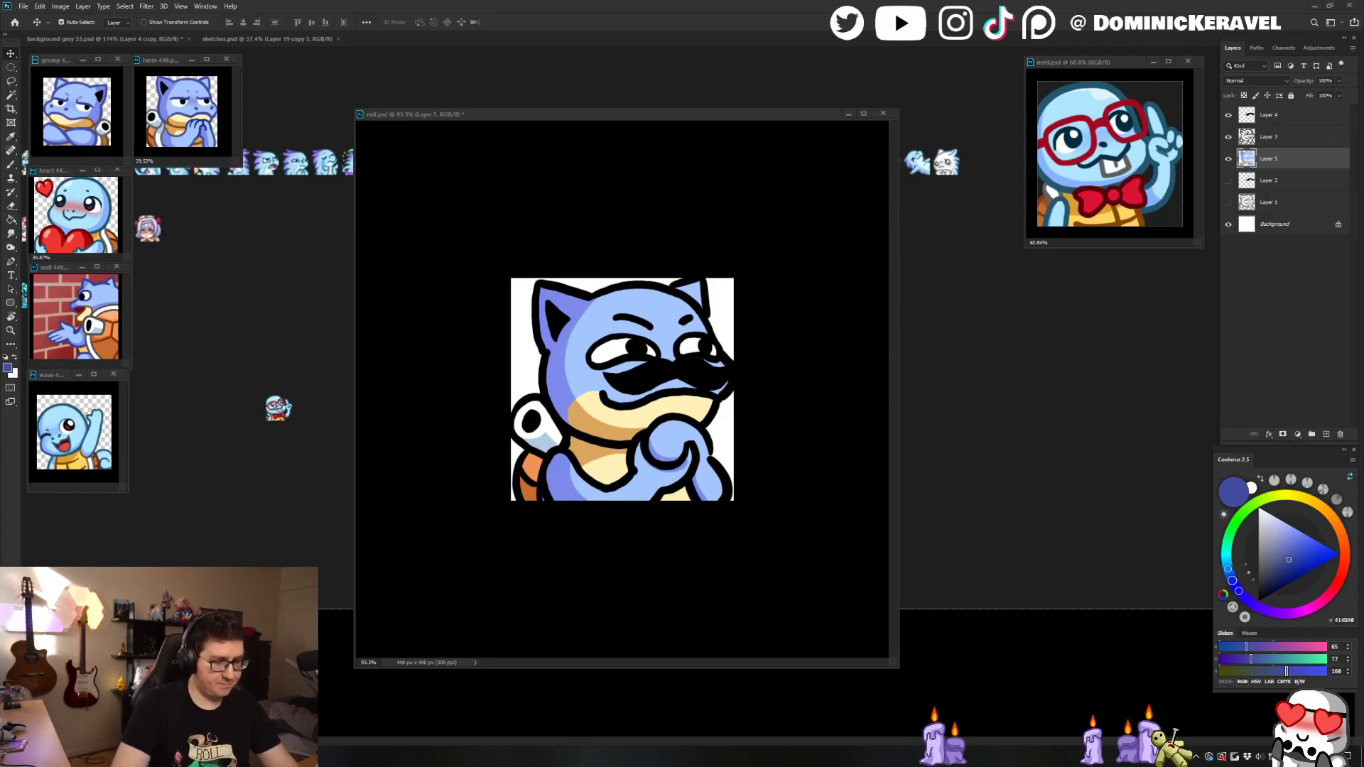
key("XF86AudioPlay")
key("XF86AudioRaiseVolume")
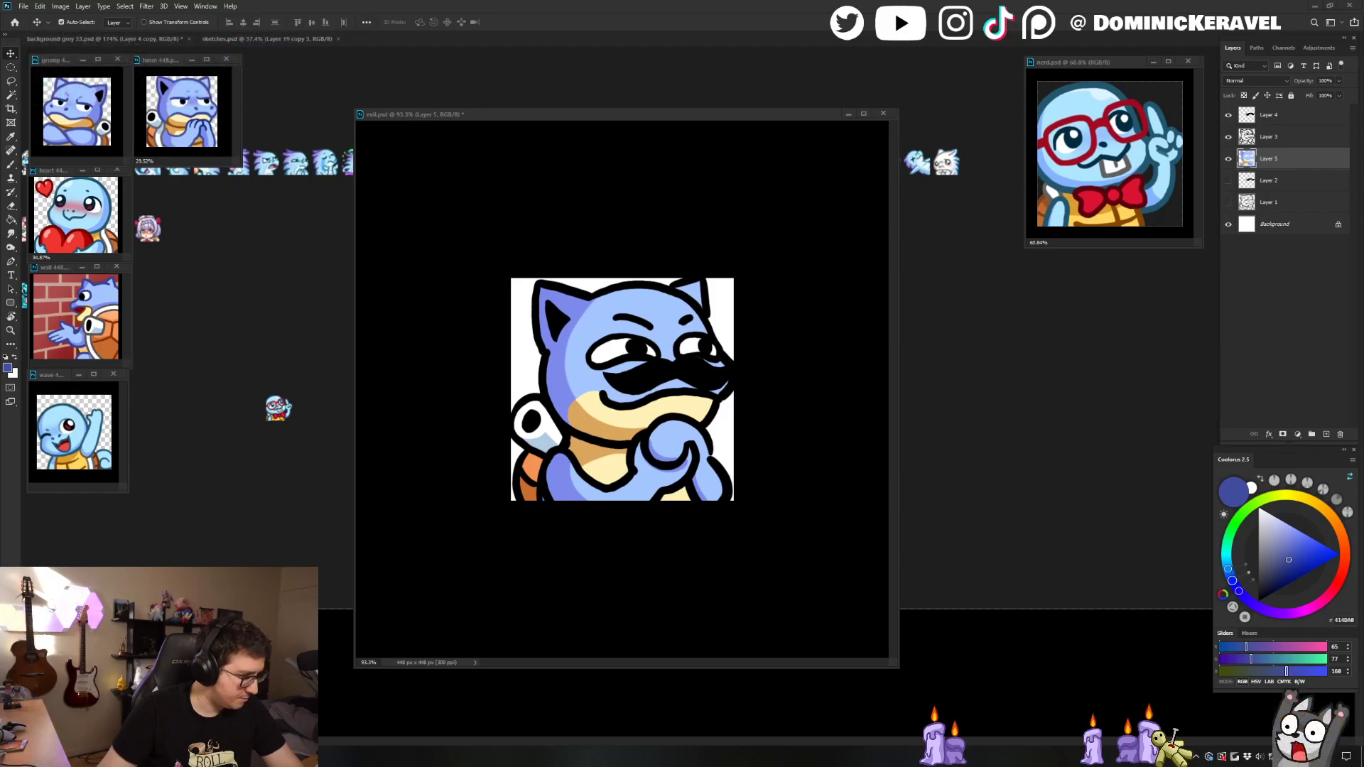
key("XF86AudioNext")
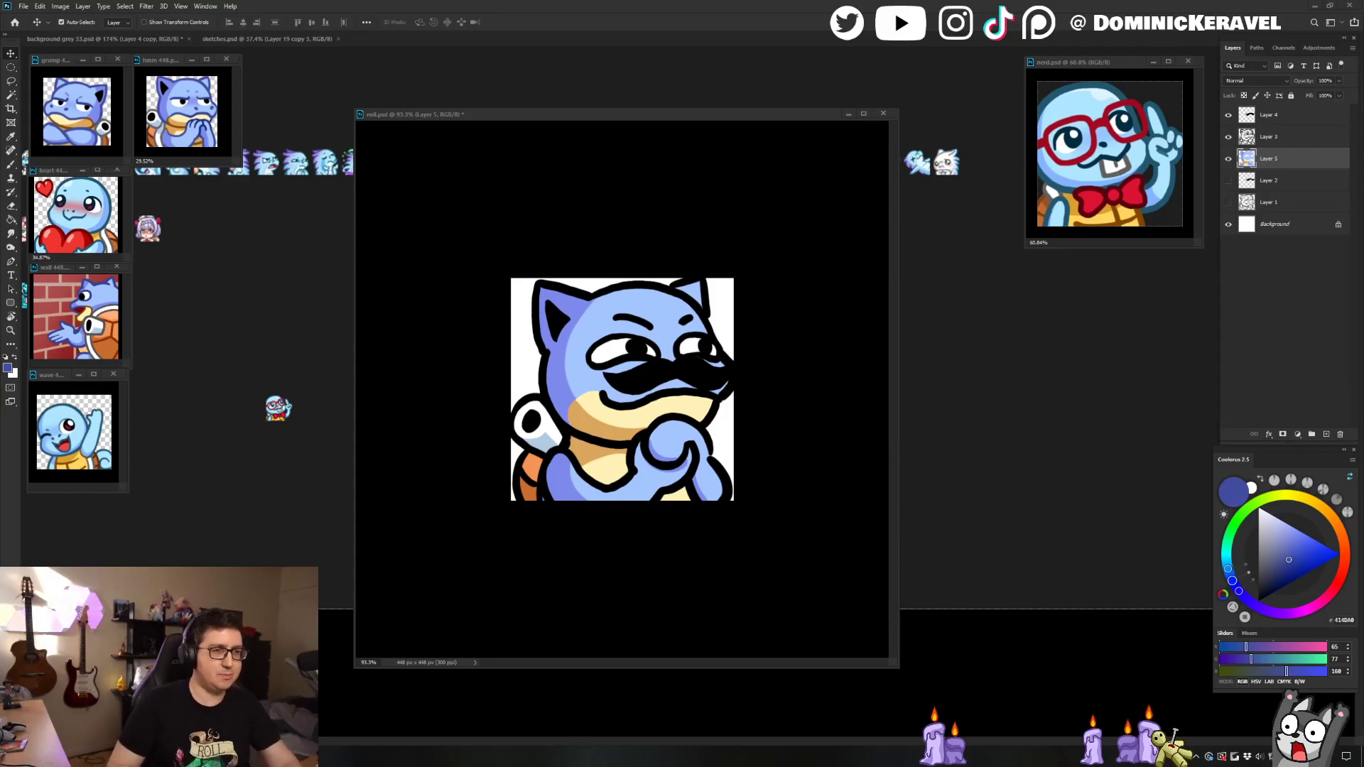
Step: Lock the transparent pixels of the line art on Layer 3 and fill the main body outline with dark blue #414DA8
left_click_drag(572, 124, 608, 114)
key("b")
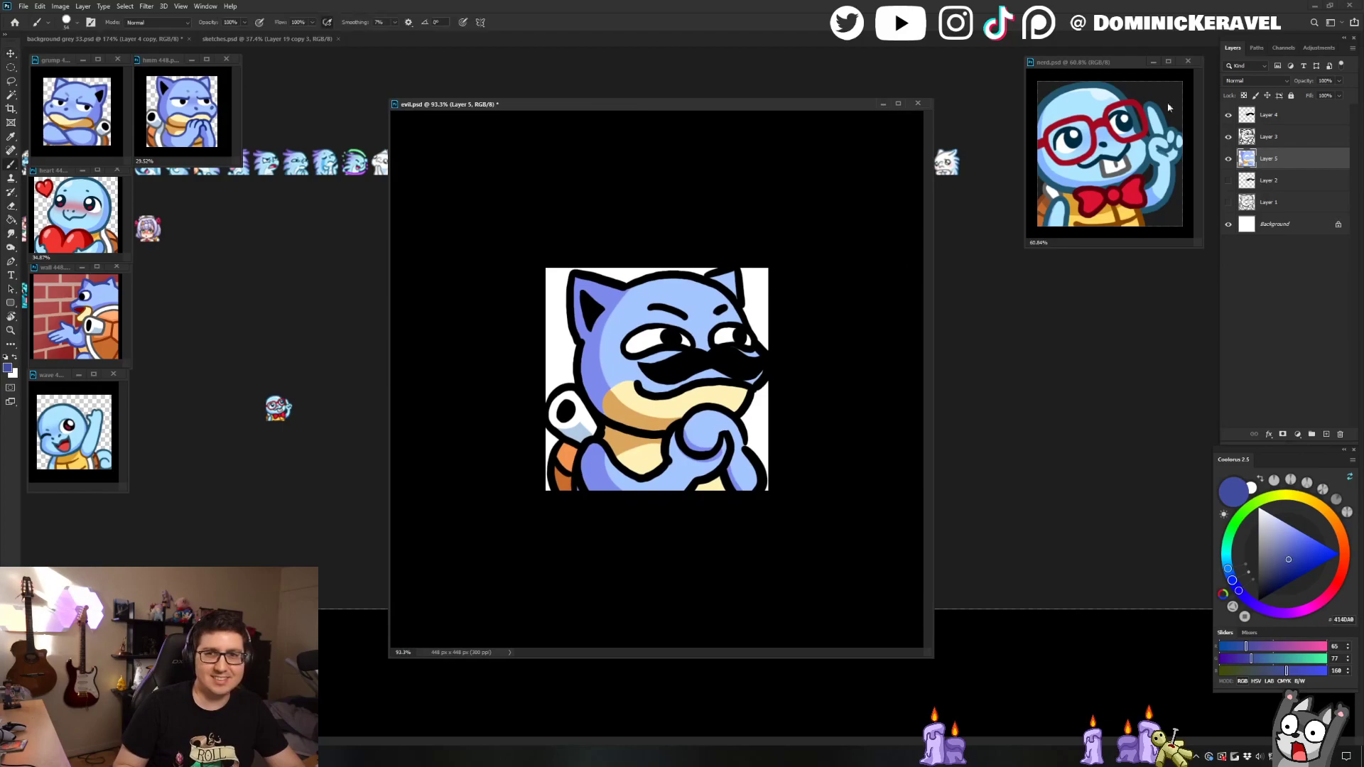
left_click(1291, 139)
left_click(1244, 95)
key("g")
left_click(711, 410)
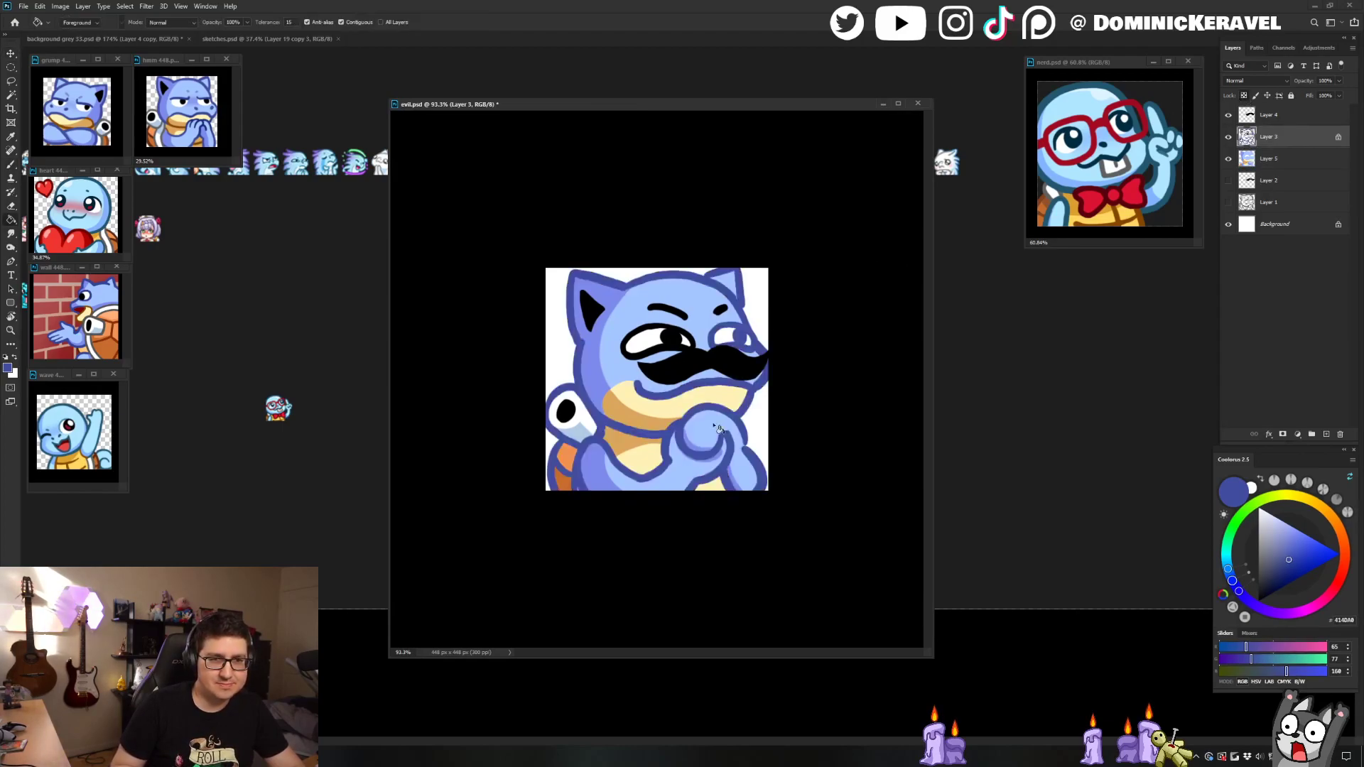
key("b")
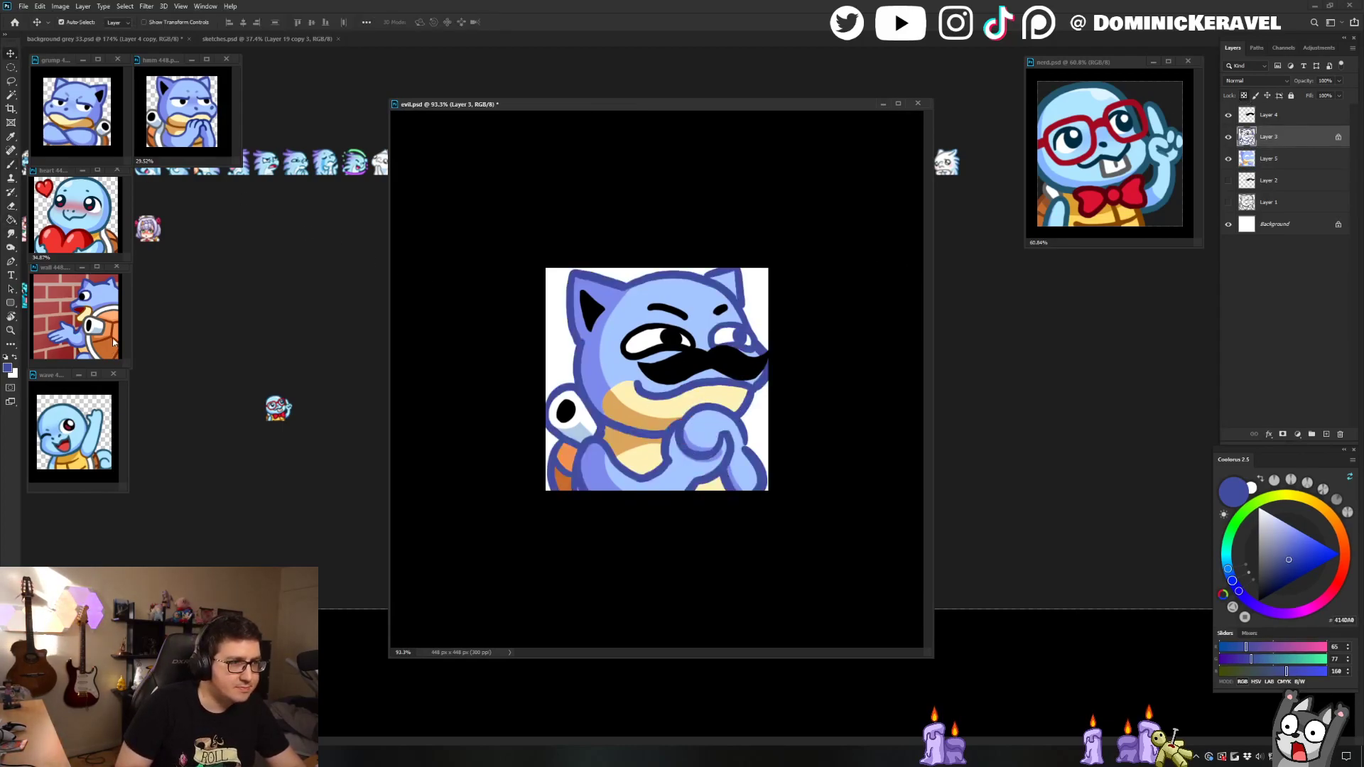
Step: Sample dark brown #5B2912 from the clasped-hands reference emote and recolour the shell outline with it
key("v")
left_click(163, 122)
mouse_move(163, 125)
left_mouse_down()
mouse_move(213, 120)
mouse_move(159, 132)
left_mouse_up()
key("b")
left_click(139, 118, "alt")
key("v")
left_click(803, 390)
left_click_drag(582, 417, 612, 417)
key("b")
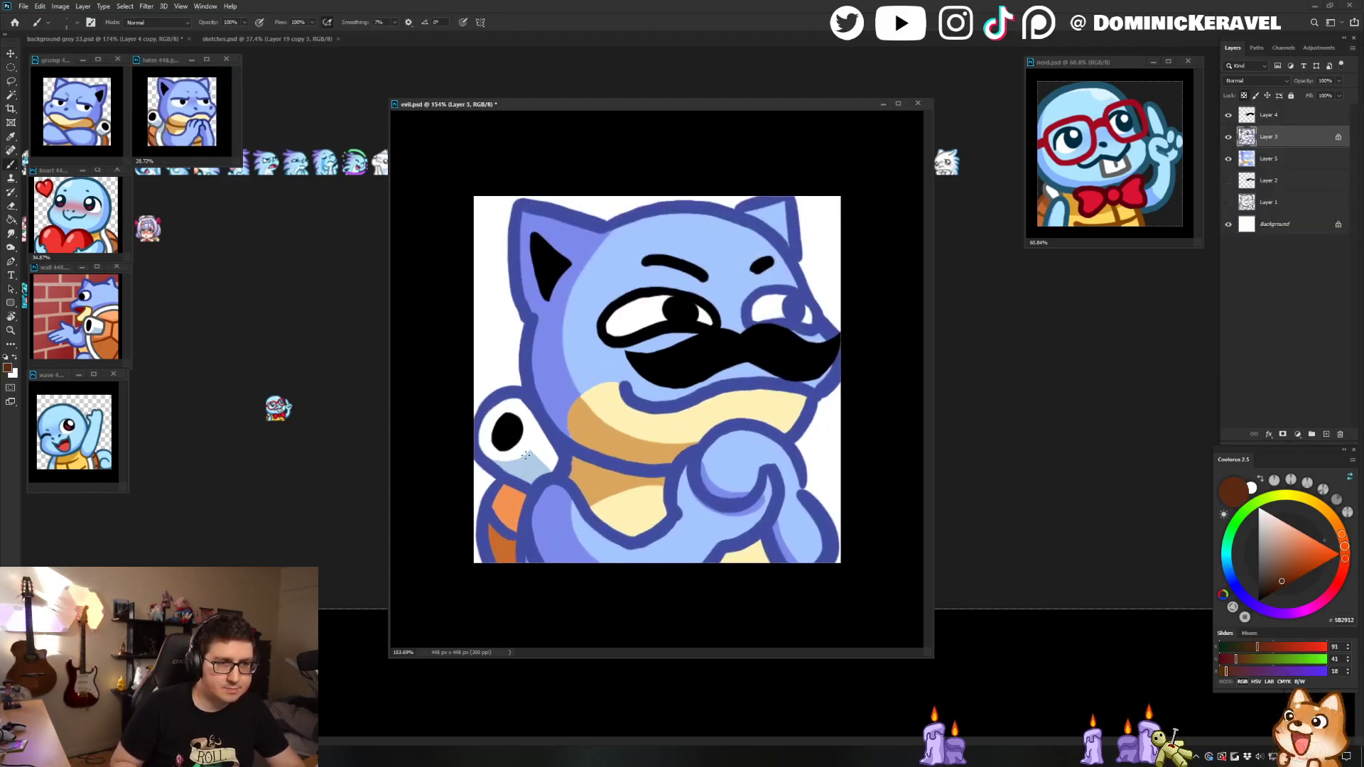
mouse_move(505, 490)
left_mouse_down()
mouse_move(483, 490)
mouse_move(483, 540)
mouse_move(506, 530)
mouse_move(527, 587)
left_mouse_up()
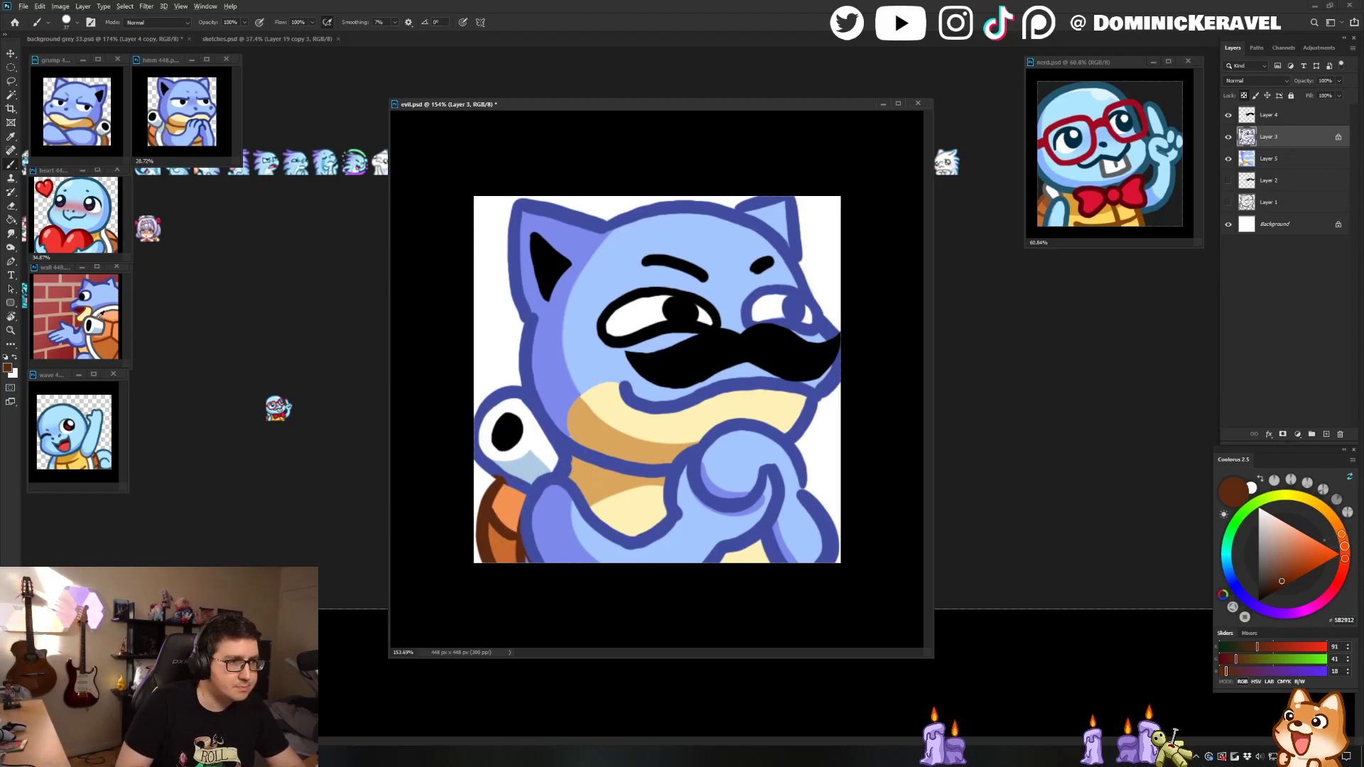
Step: Sample grey #626262 from the grumpy emote and recolour the whole cannon outline with it
left_click(105, 118, "alt")
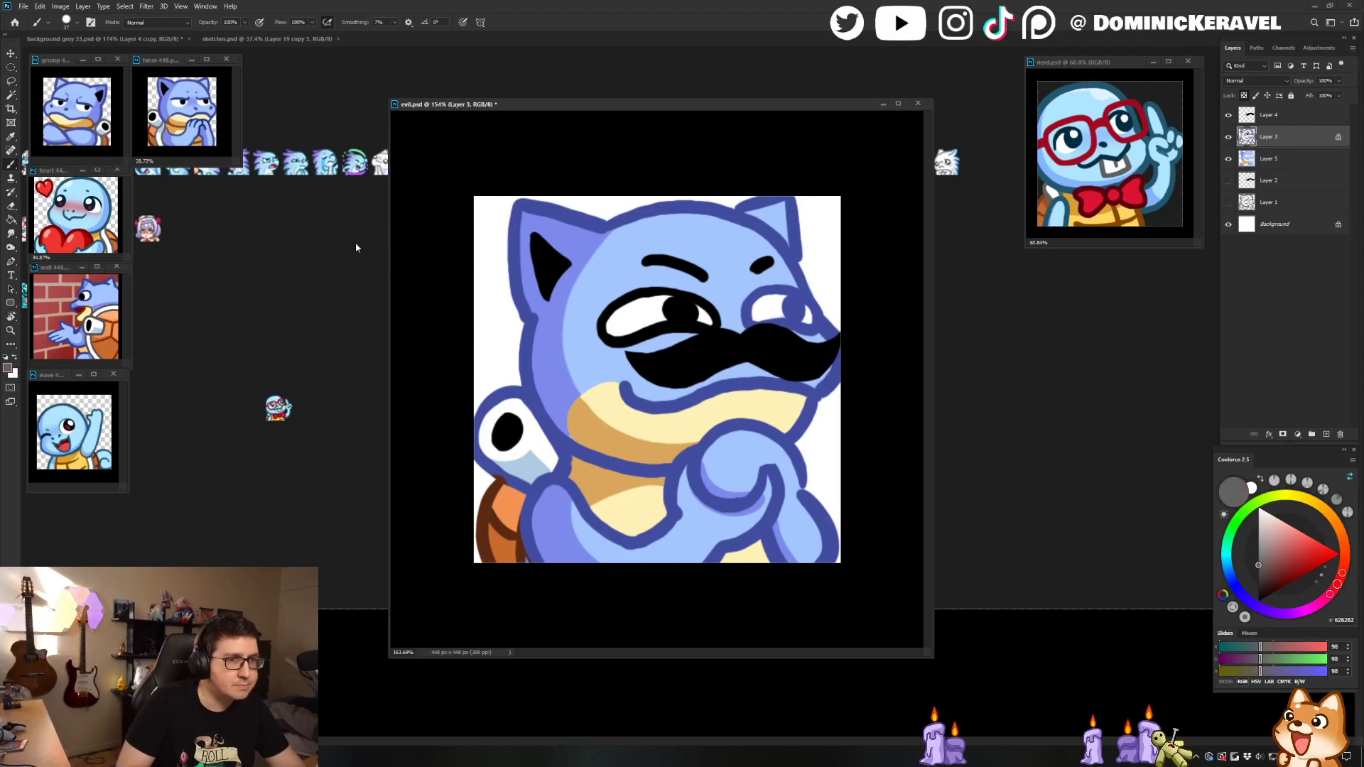
left_click_drag(511, 388, 566, 465)
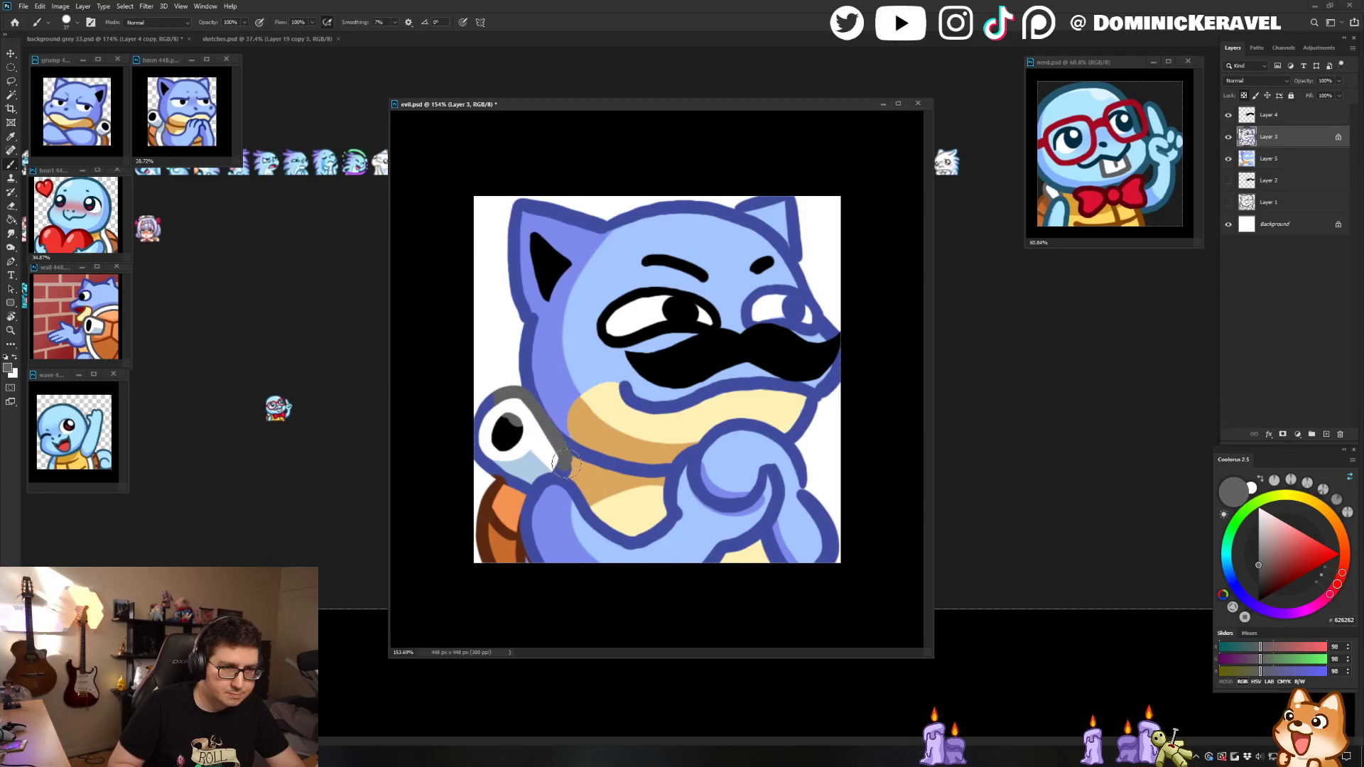
mouse_move(498, 392)
left_mouse_down()
mouse_move(479, 413)
mouse_move(472, 444)
mouse_move(514, 476)
left_mouse_up()
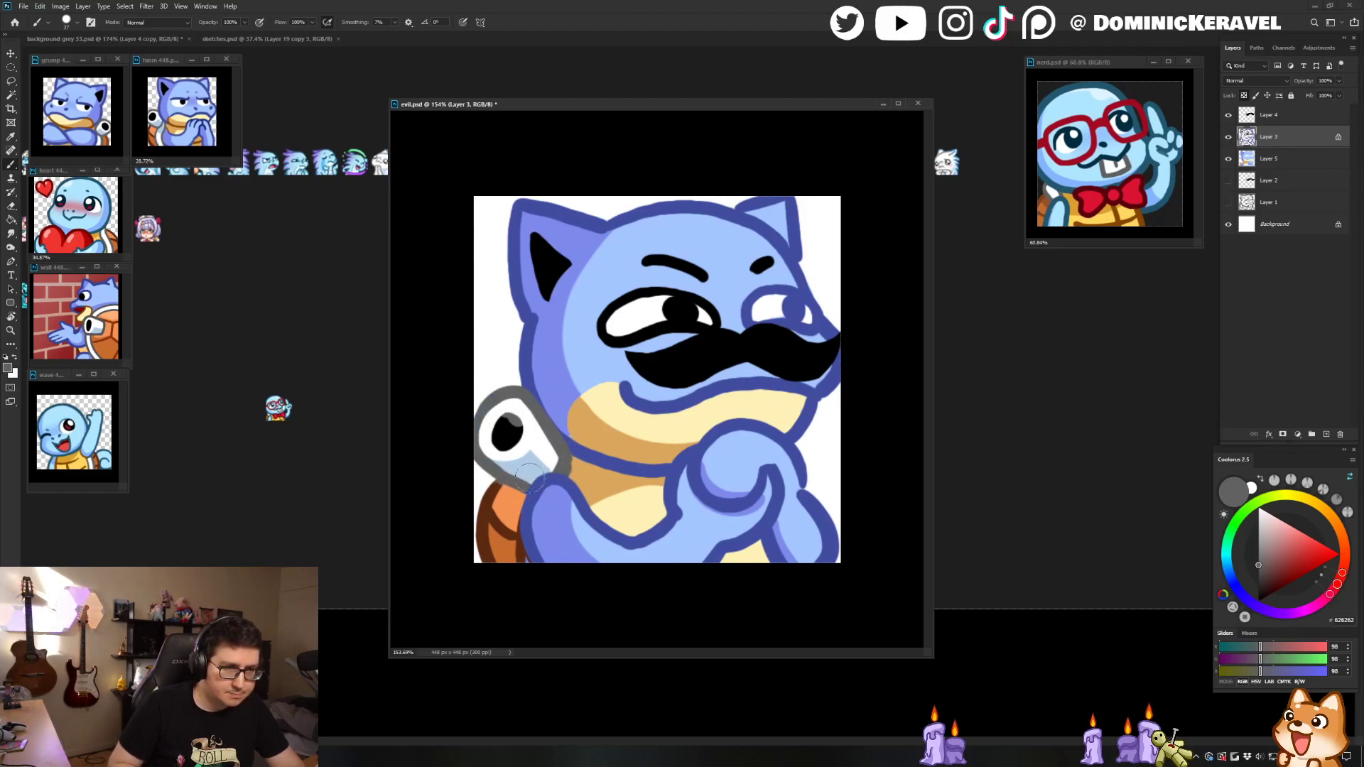
Step: Touch up the shell and arm outlines beside the cannon with their sampled colours and repaint the cannon's opening black
left_click(489, 491, "alt")
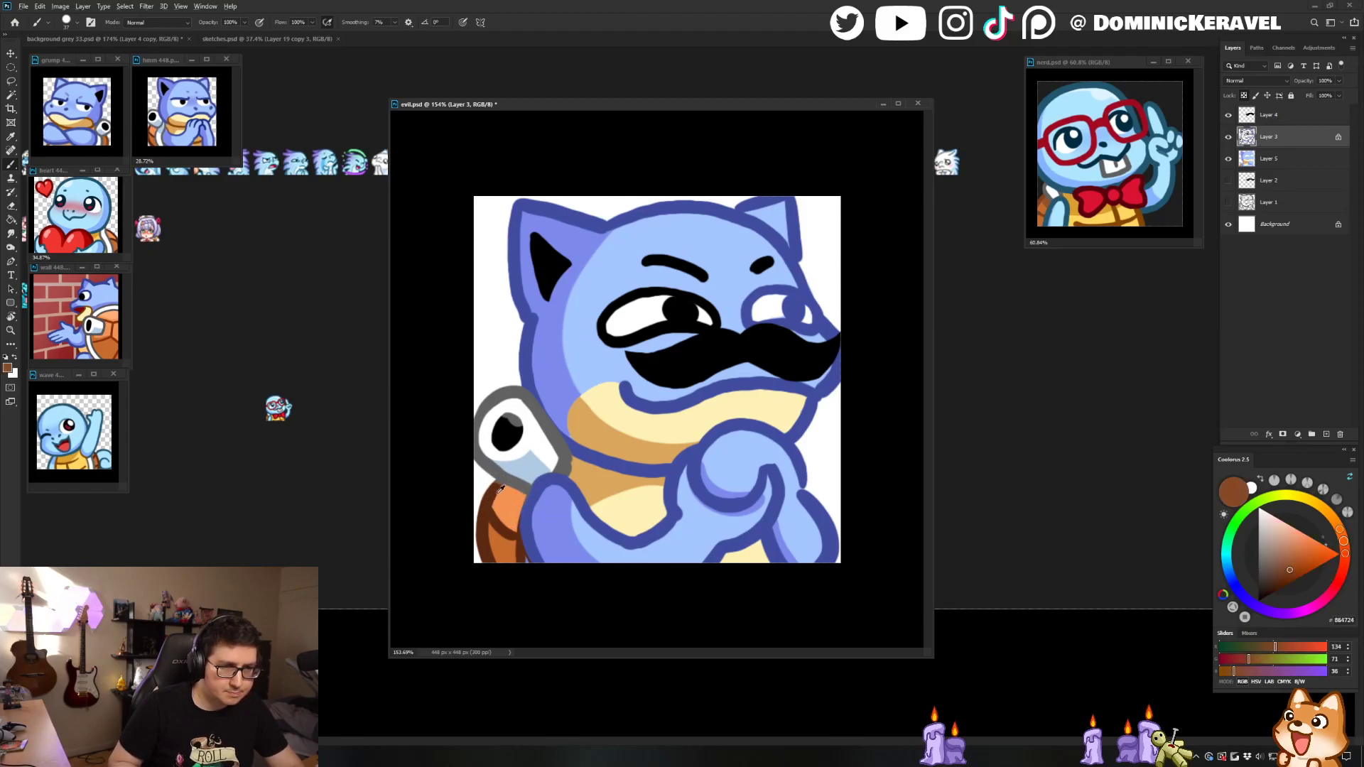
left_click(501, 488, "alt")
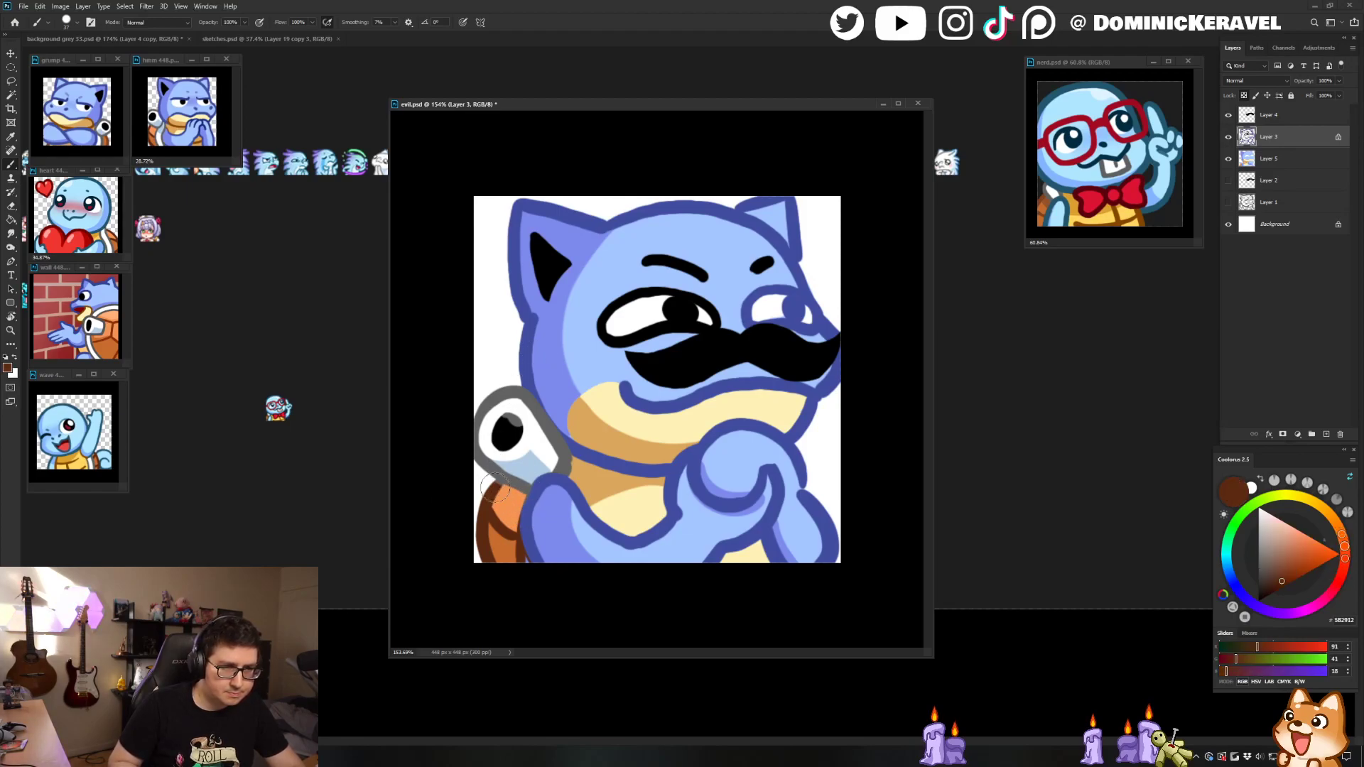
left_click(544, 484, "alt")
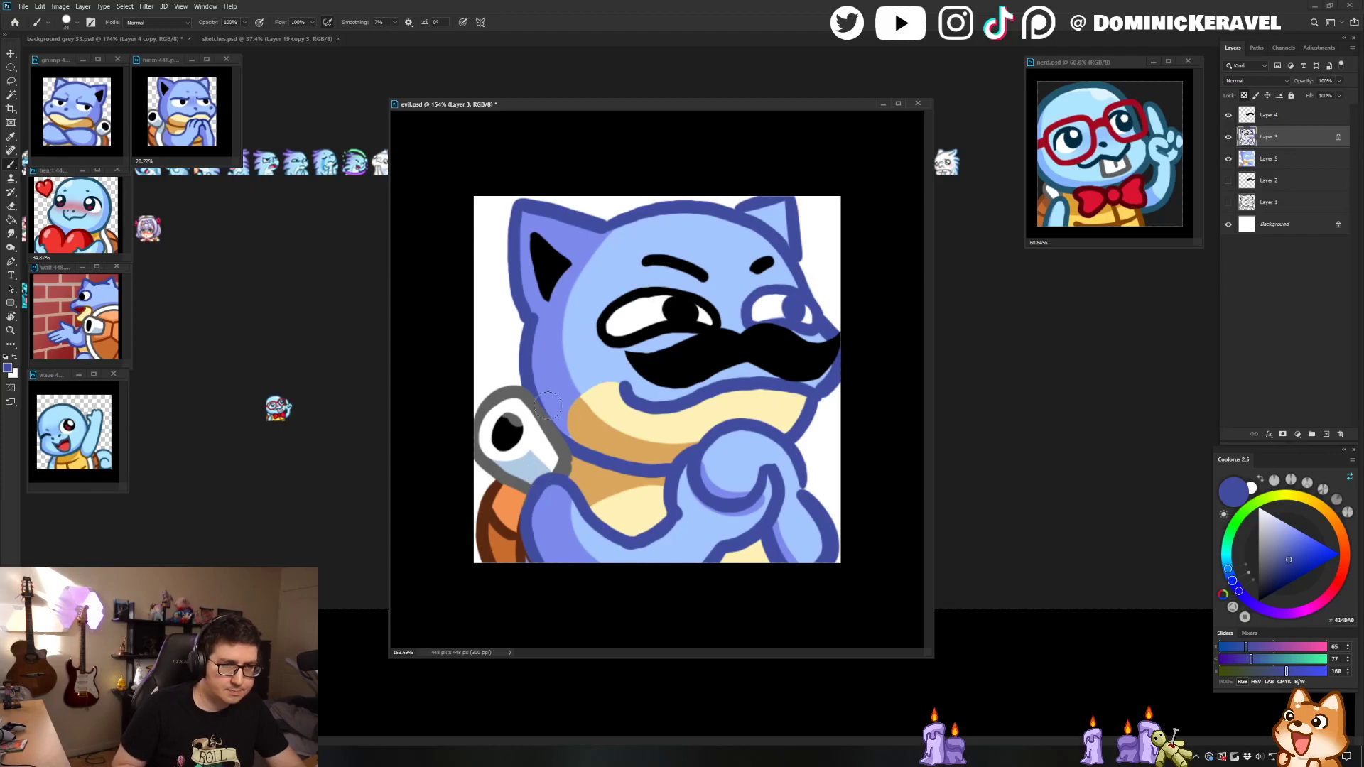
left_click(510, 420, "alt")
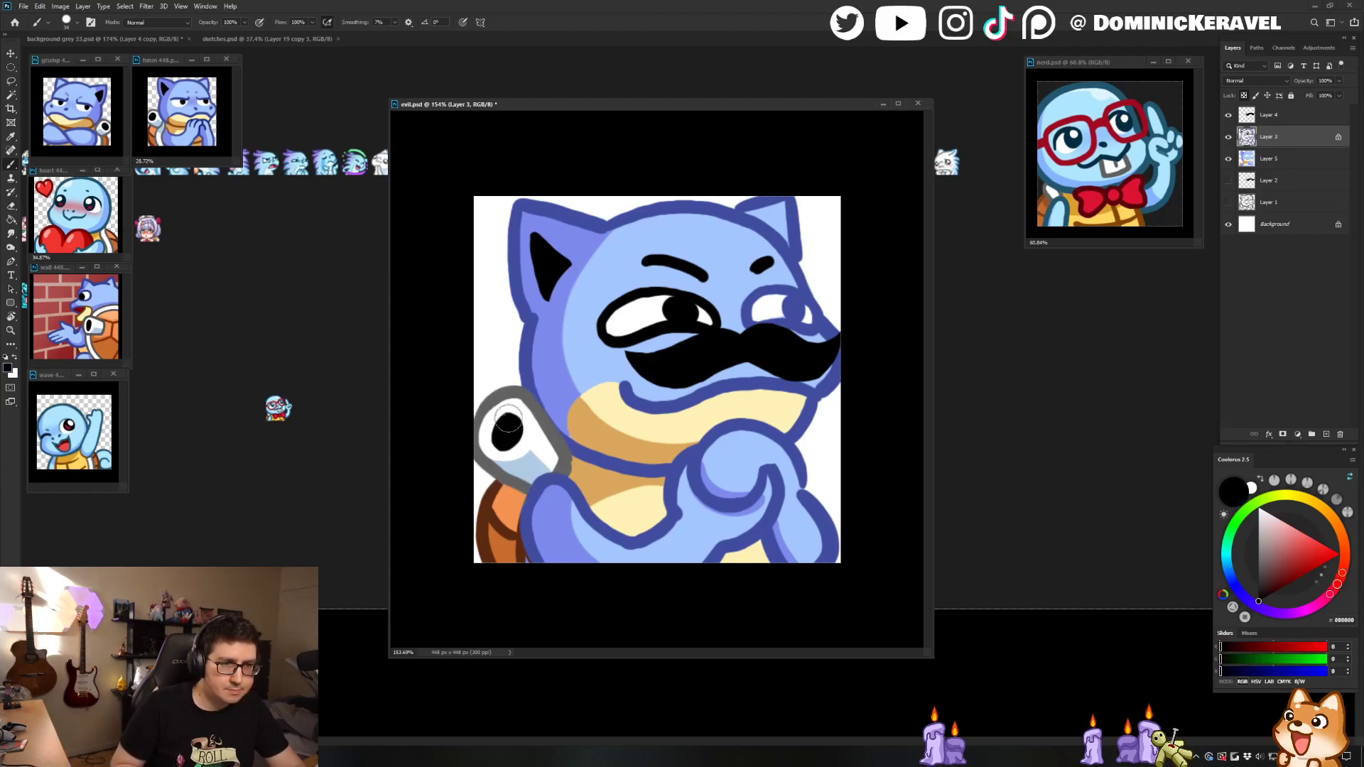
Step: Sample brown #854E00 from the clasped-hands emote and recolour the outline under the chin and at the jaw's front edge
left_click(174, 121, "alt")
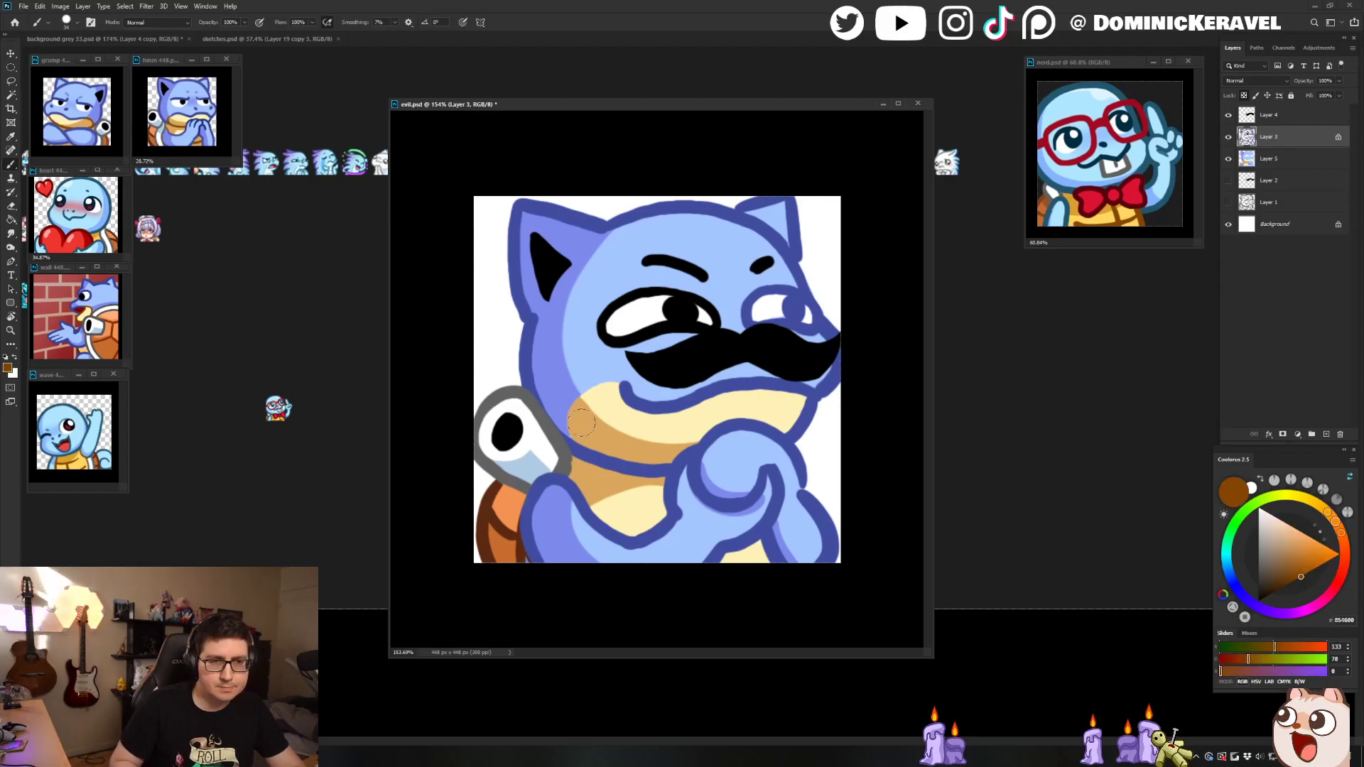
mouse_move(580, 437)
left_mouse_down()
mouse_move(611, 473)
mouse_move(634, 454)
mouse_move(653, 484)
left_mouse_up()
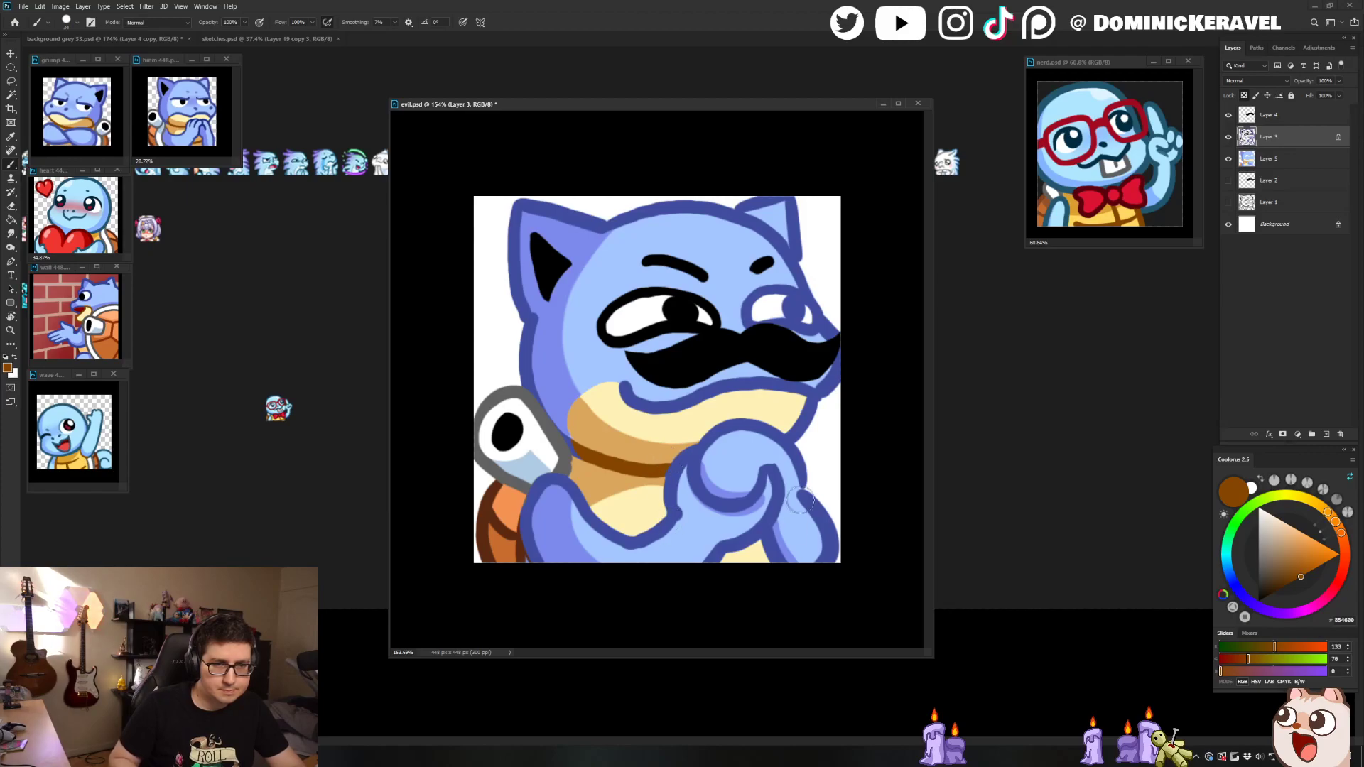
mouse_move(822, 411)
left_mouse_down()
mouse_move(810, 428)
mouse_move(785, 423)
mouse_move(799, 405)
left_mouse_up()
Step: Sample darker blue #313D91 from the grumpy emote and recolour the outlines of both eyes with it
key("v")
left_click(102, 115)
key("b")
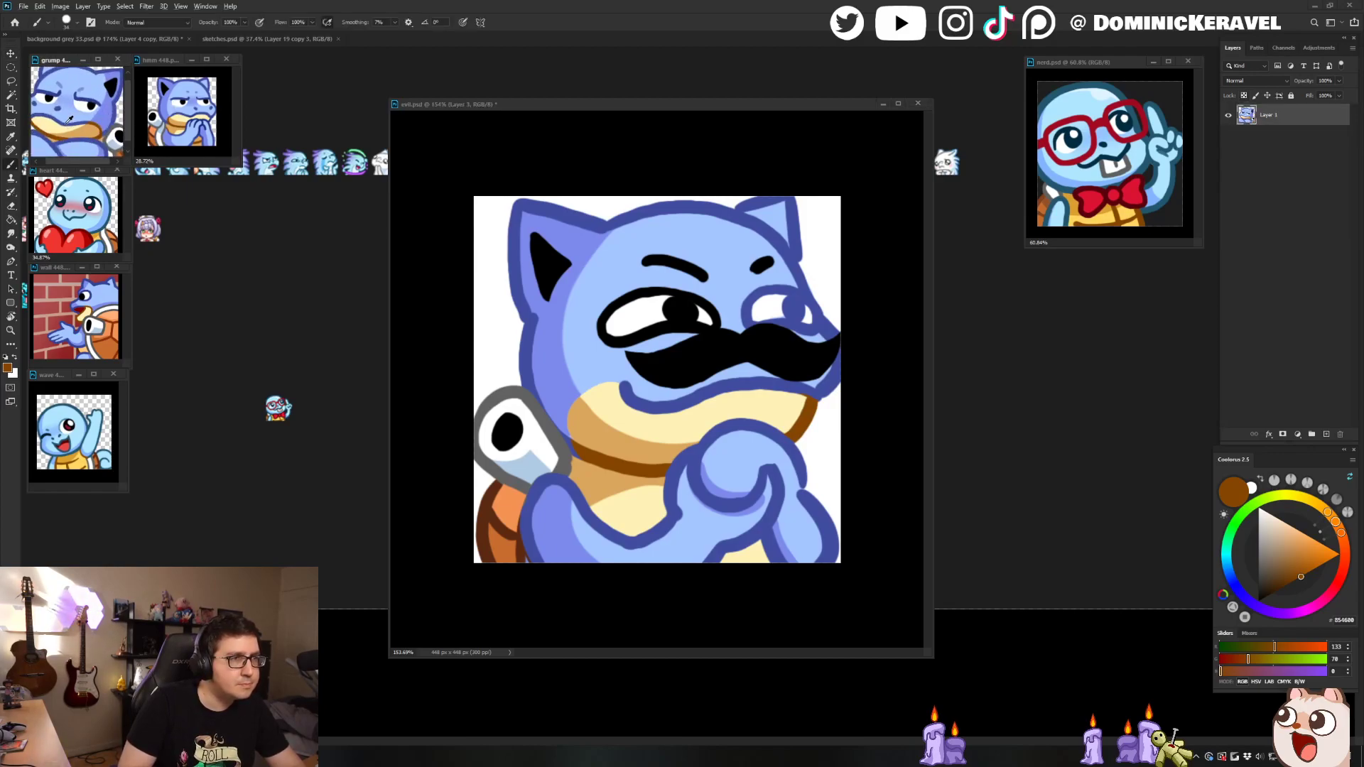
left_click(69, 119, "alt")
key("g")
left_click(852, 418)
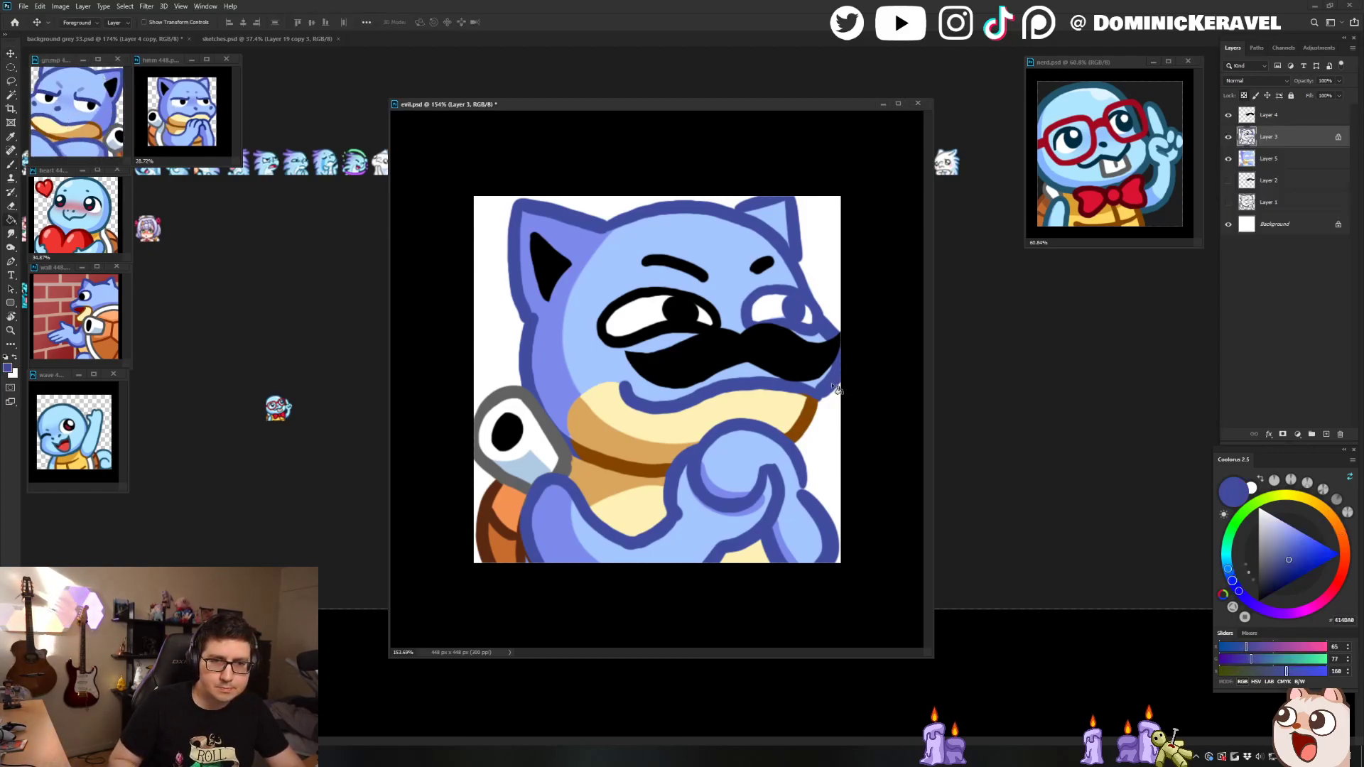
key("b")
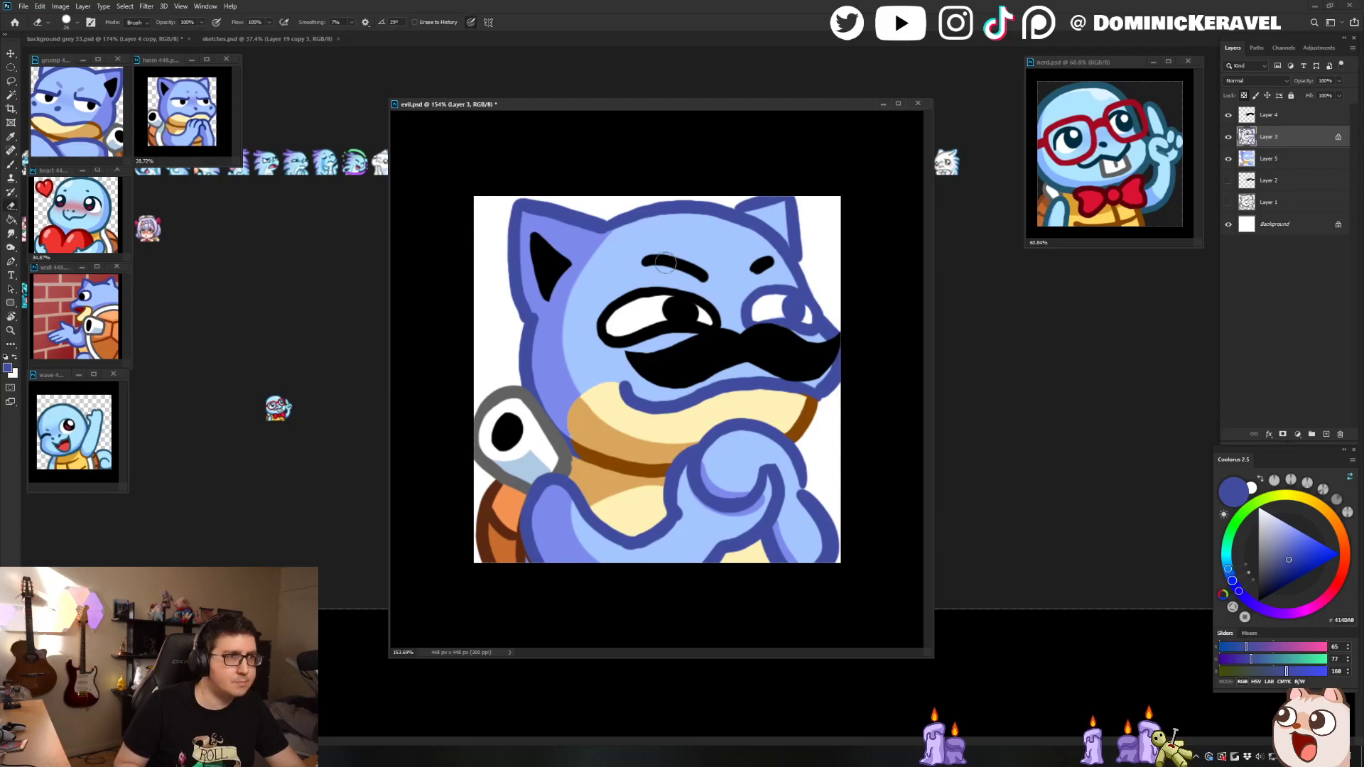
left_click(86, 95, "alt")
key("g")
left_click(676, 310)
key("b")
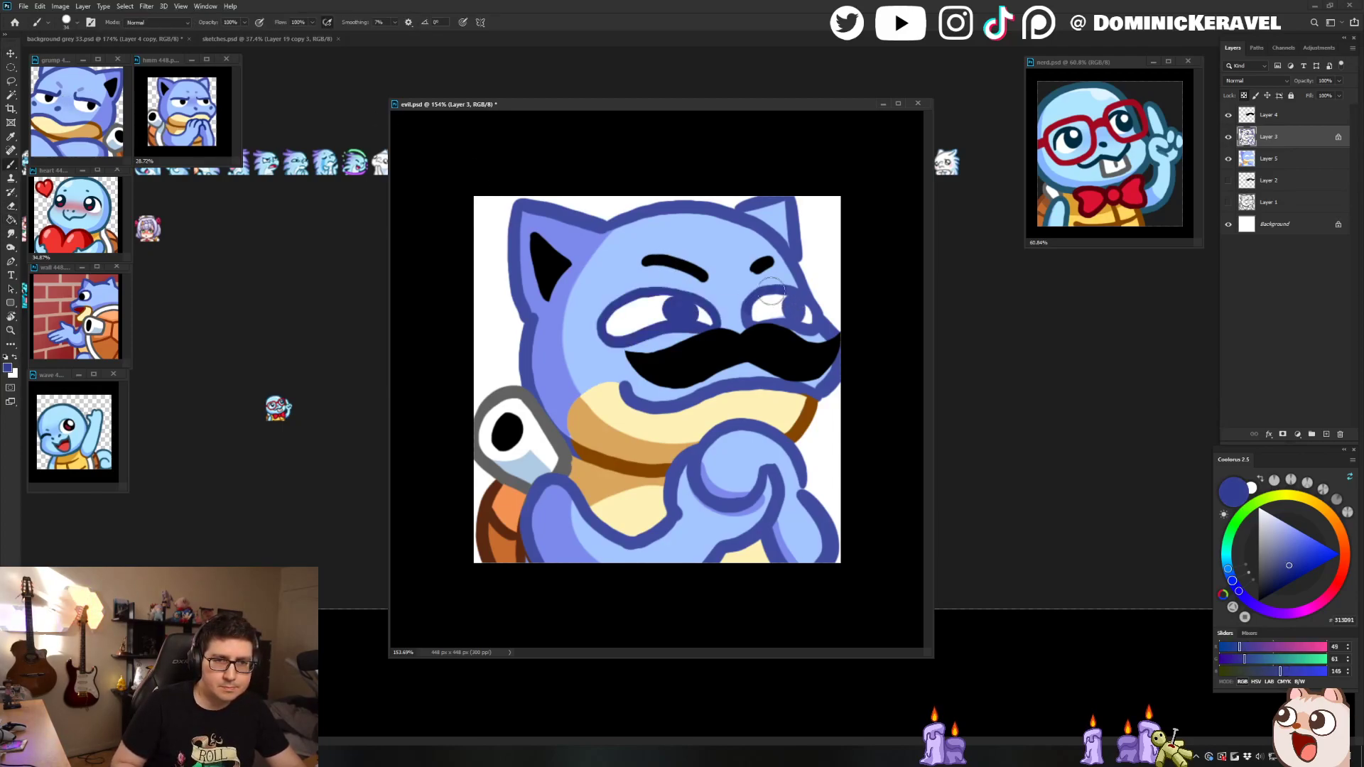
mouse_move(806, 306)
left_mouse_down()
mouse_move(814, 320)
mouse_move(755, 296)
left_mouse_up()
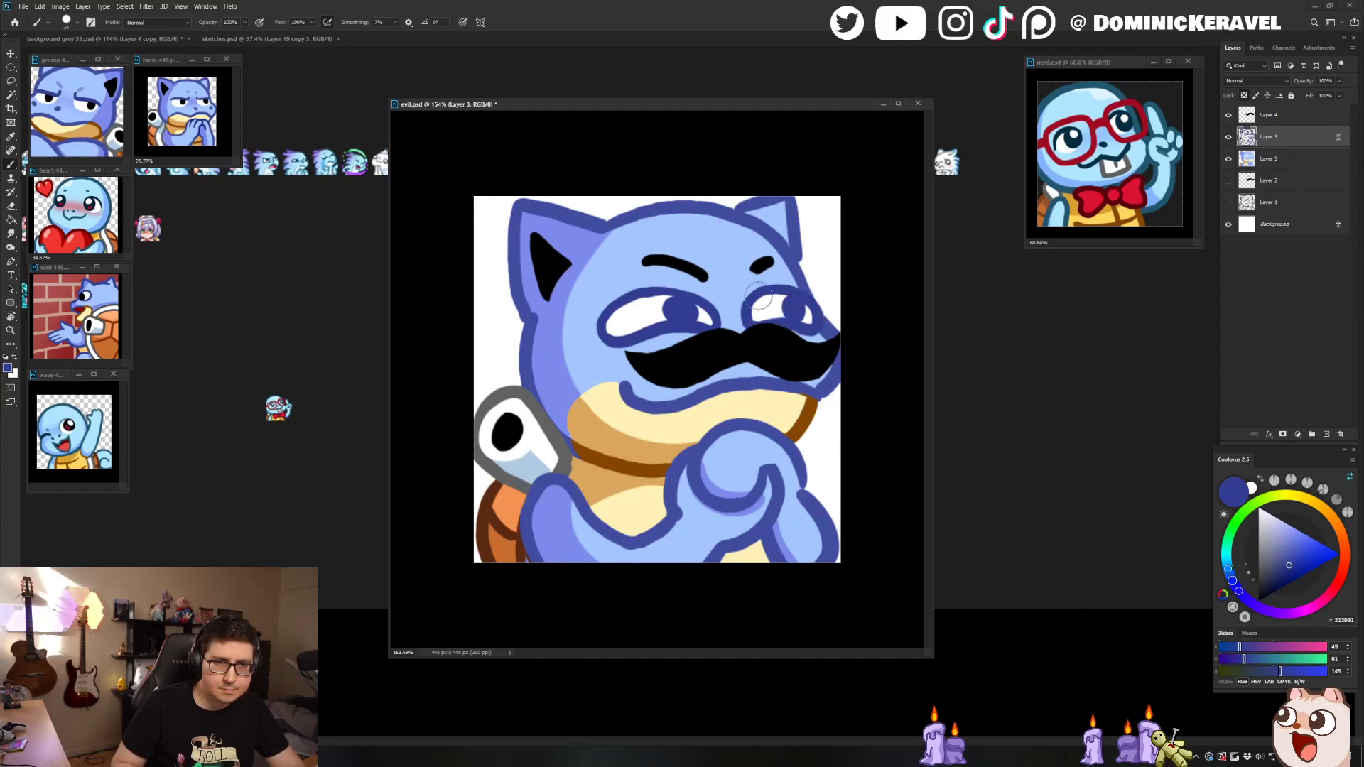
Step: Repaint both pupils black and recolour the eyebrows with dark blue #414DA8
left_click_drag(1255, 580, 1258, 601)
mouse_move(674, 307)
left_mouse_down()
mouse_move(666, 316)
mouse_move(678, 312)
left_mouse_up()
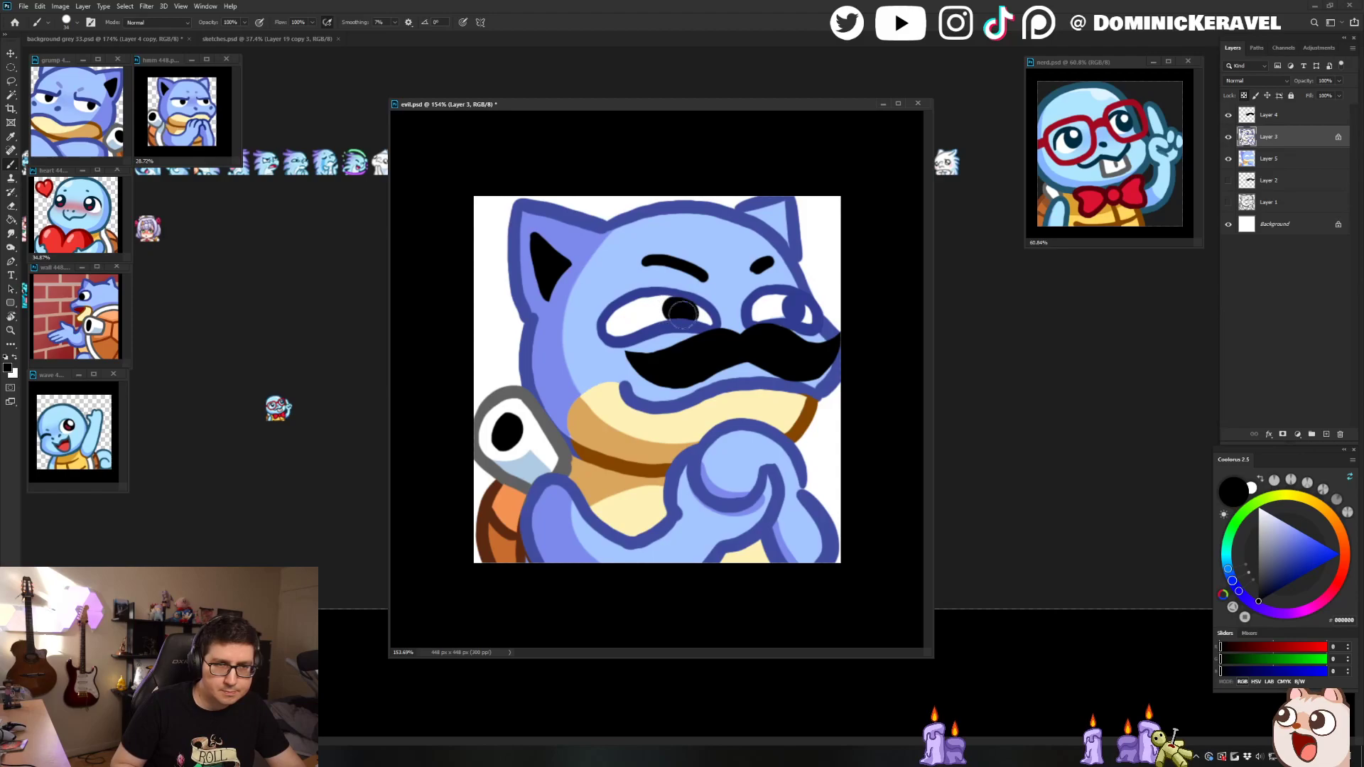
mouse_move(803, 316)
left_mouse_down()
mouse_move(774, 261)
mouse_move(753, 269)
left_mouse_up()
left_click(807, 277, "alt")
mouse_move(643, 261)
left_mouse_down()
mouse_move(707, 274)
mouse_move(661, 256)
left_mouse_up()
Step: Sample brown #854E00 from the outline under the jaw
key("v")
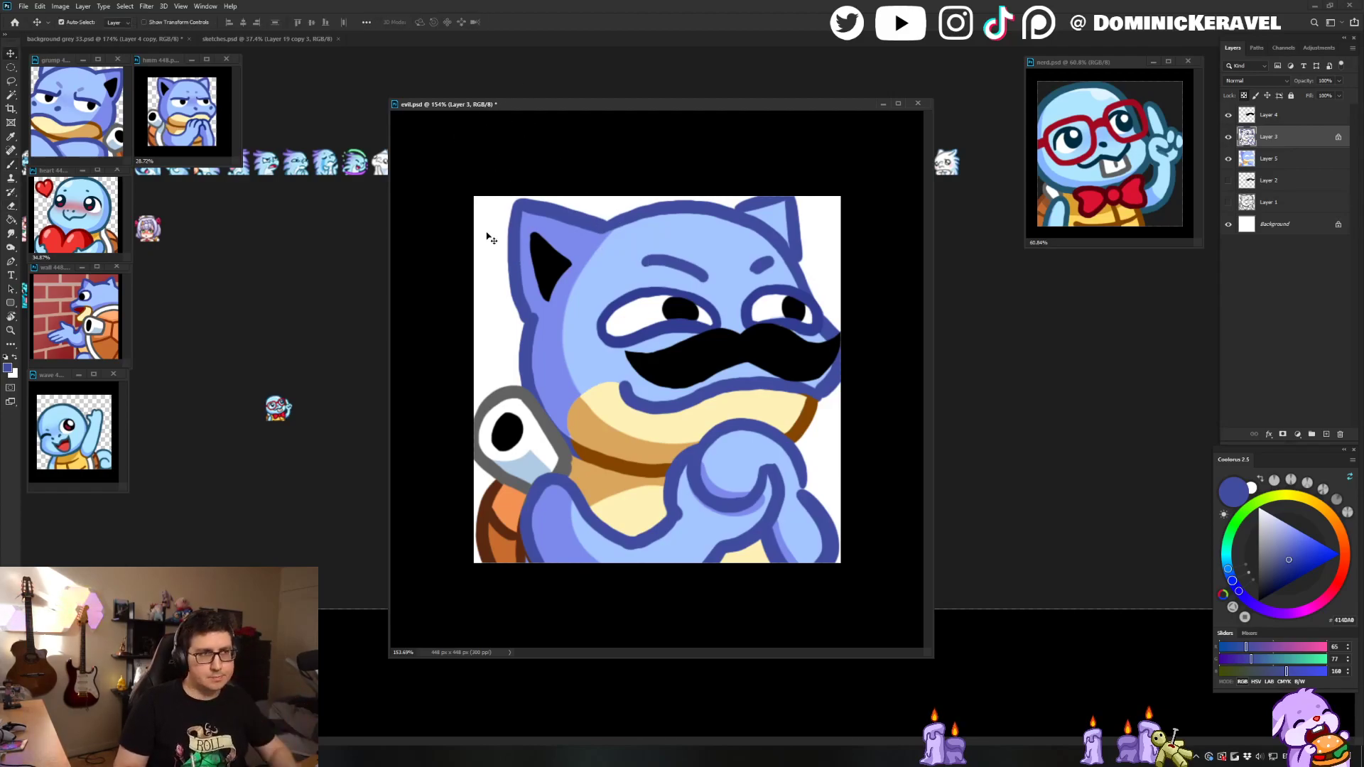
key("b")
left_click(586, 444, "alt")
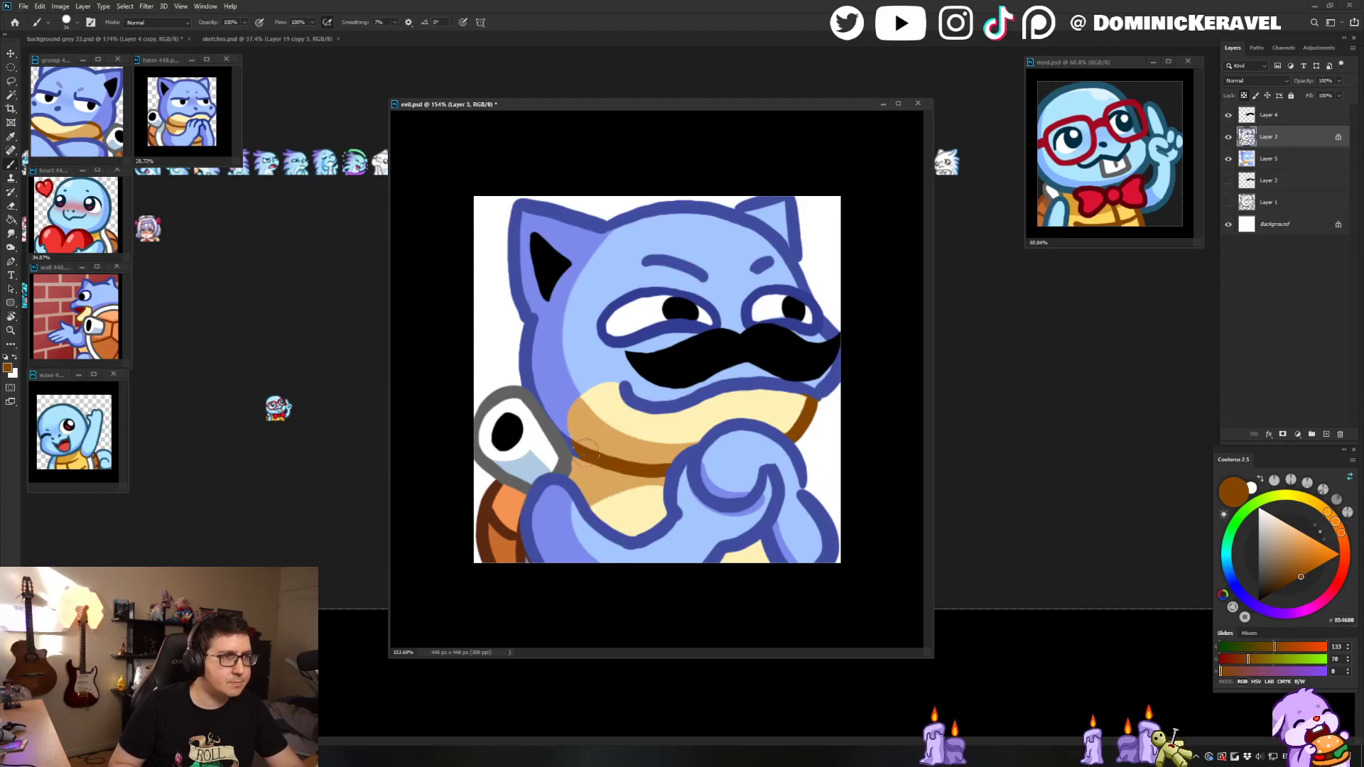
Step: Try to merge the line art on Layer 3 with the colour Layer 5 beneath it
left_click(1272, 122, "ctrl")
left_click(1277, 142)
left_click(1278, 157, "ctrl")
key("ctrl+e")
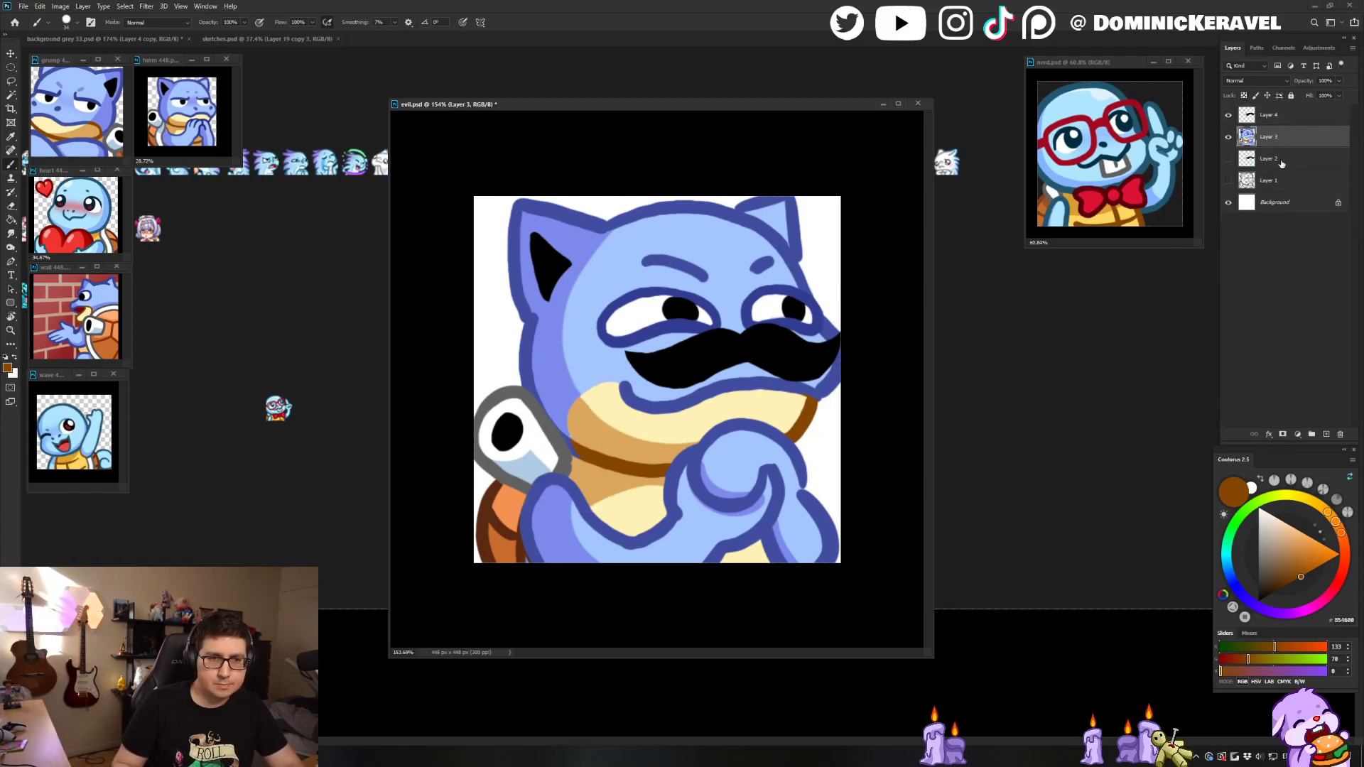
key("ctrl+z")
Step: Create two merged copies of the line art and colours, leaving only the upper copy visible and the source layers hidden
key("ctrl+v")
key("ctrl+v")
left_click(1228, 158)
Step: Outline the jaw's back edge in brown #854E00 and clean up its junction with the neck and cannon using sampled colours
mouse_move(606, 383)
left_mouse_down()
mouse_move(576, 400)
mouse_move(581, 451)
left_mouse_up()
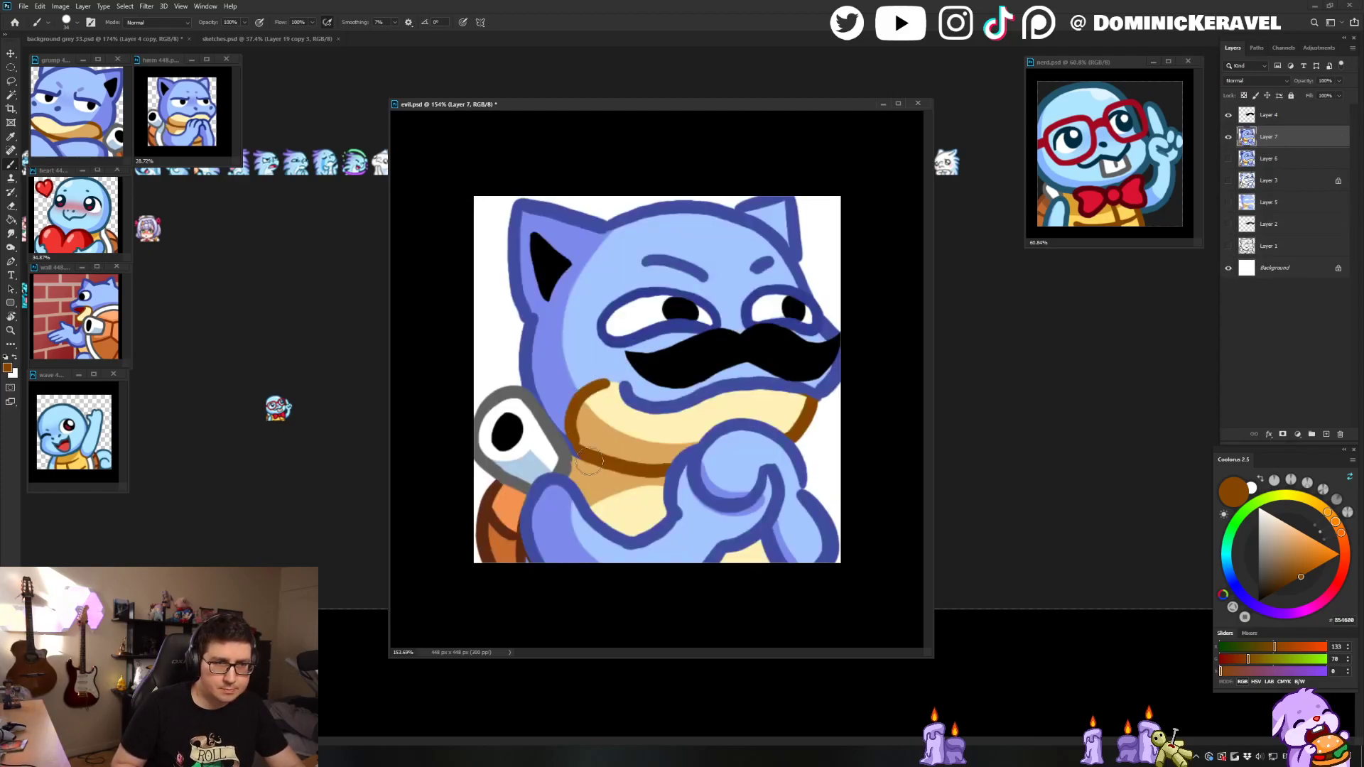
right_click(603, 411, "alt")
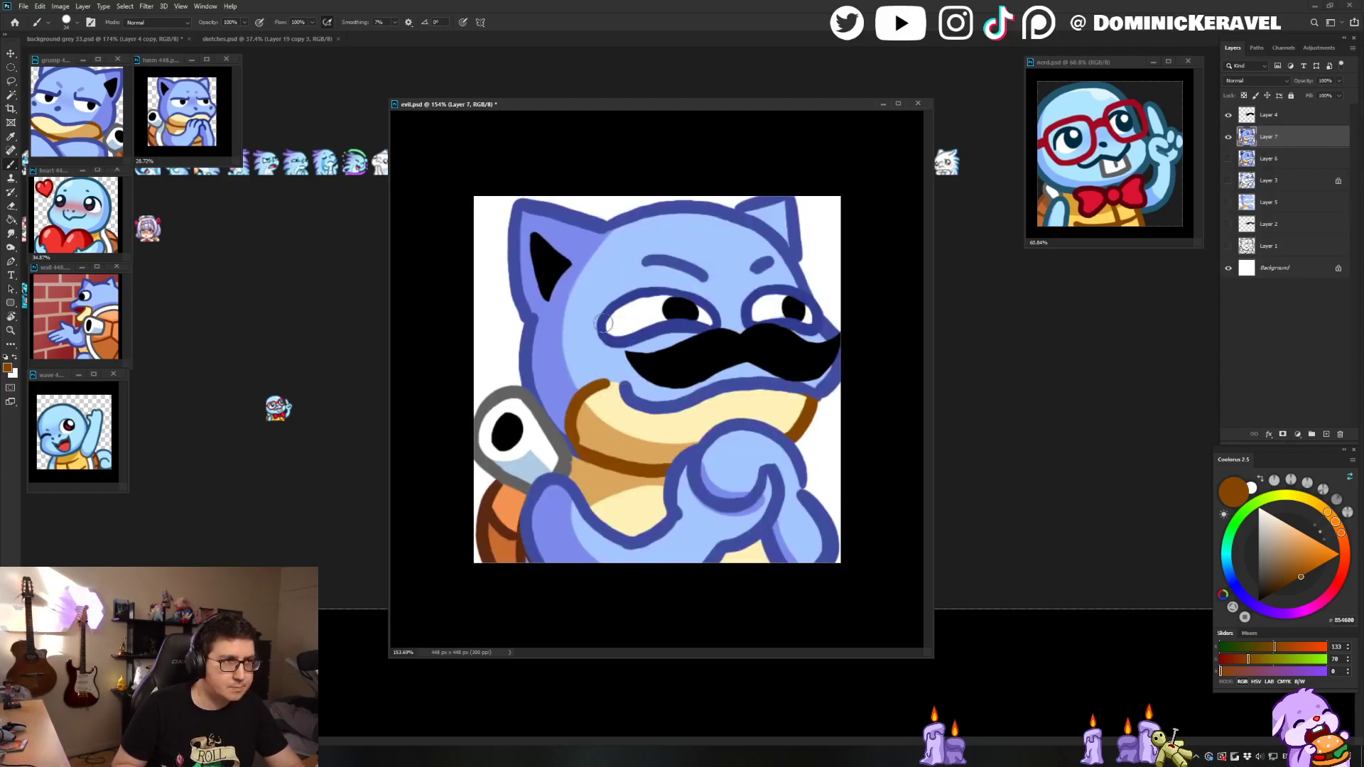
left_click(582, 441, "alt")
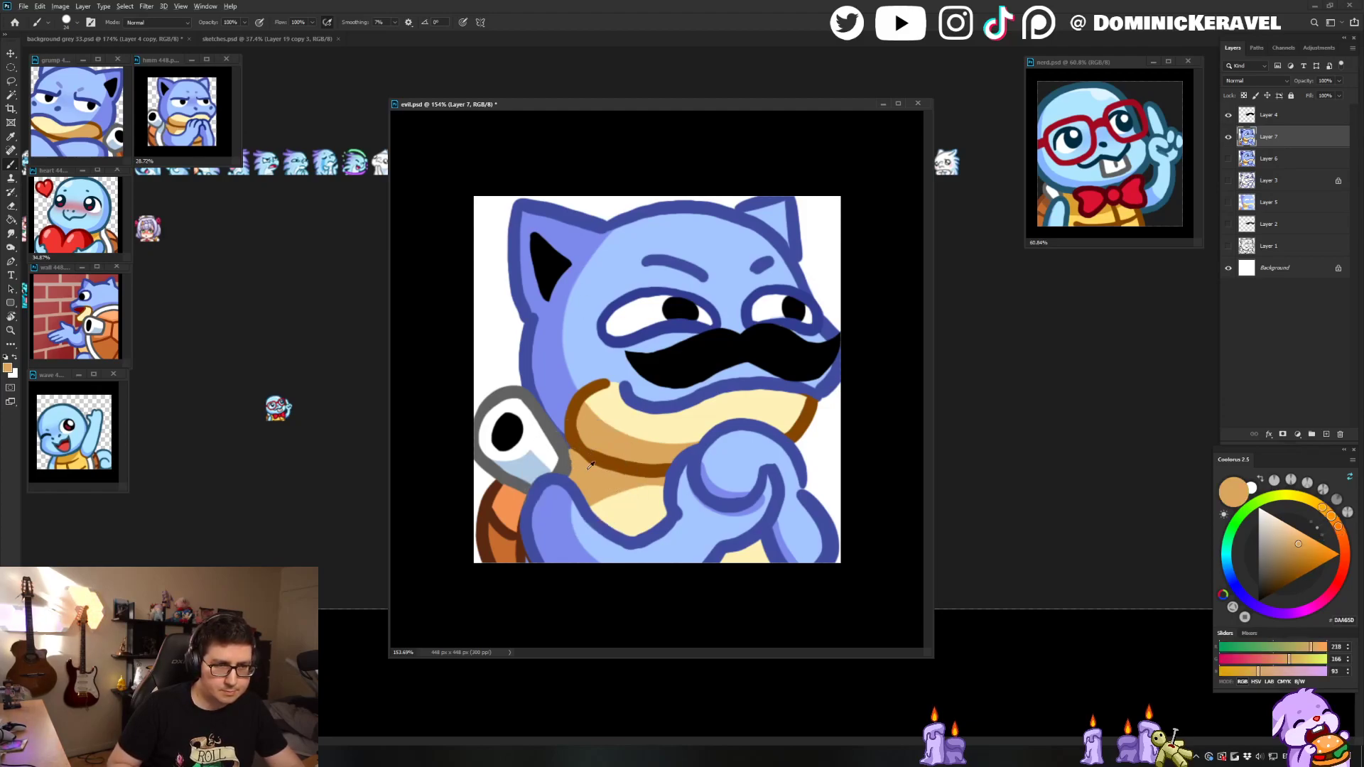
left_click(585, 449, "alt")
left_click(565, 452, "alt")
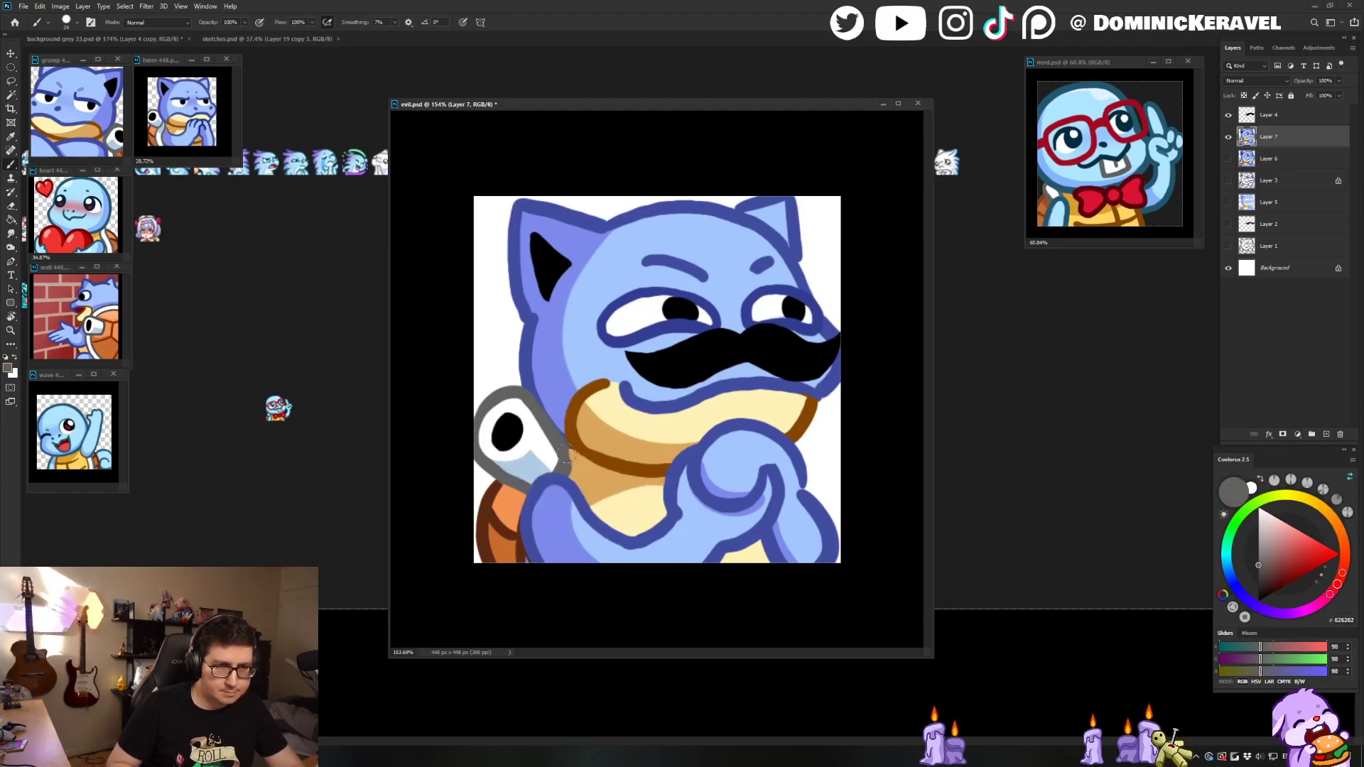
Step: Mirror the canvas and rework the cannon's base against the neck with sampled tan, white and grey #626262
key("v")
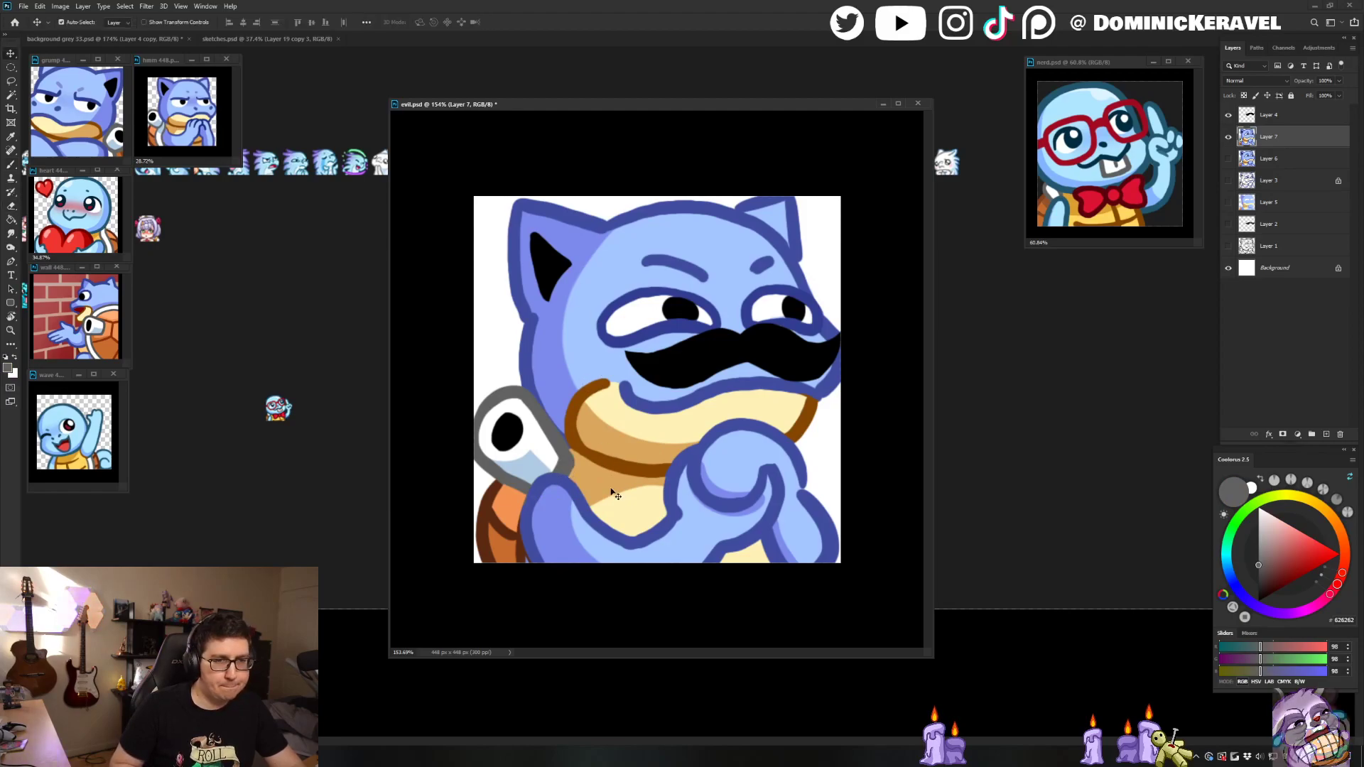
scroll(595, 399, "down", 5)
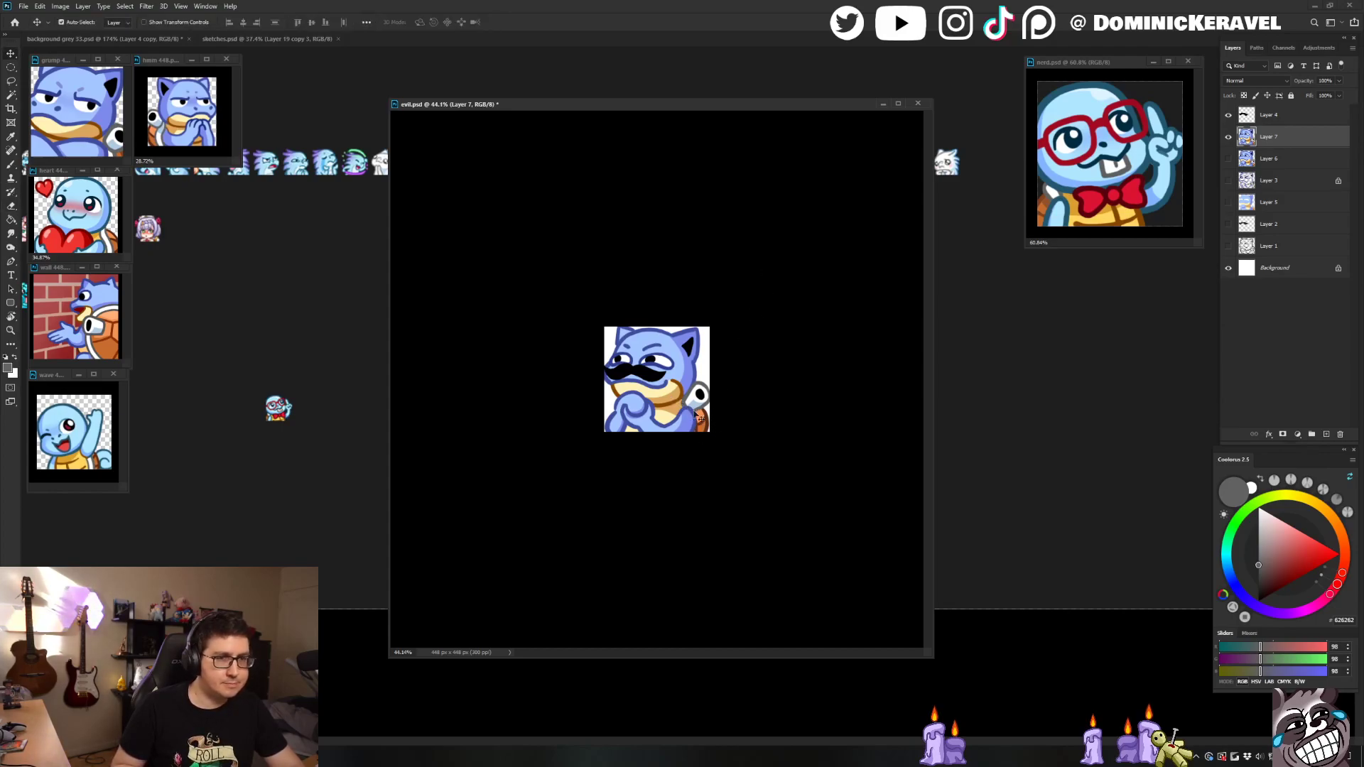
key("ctrl+1")
key("b")
left_click(711, 435, "alt")
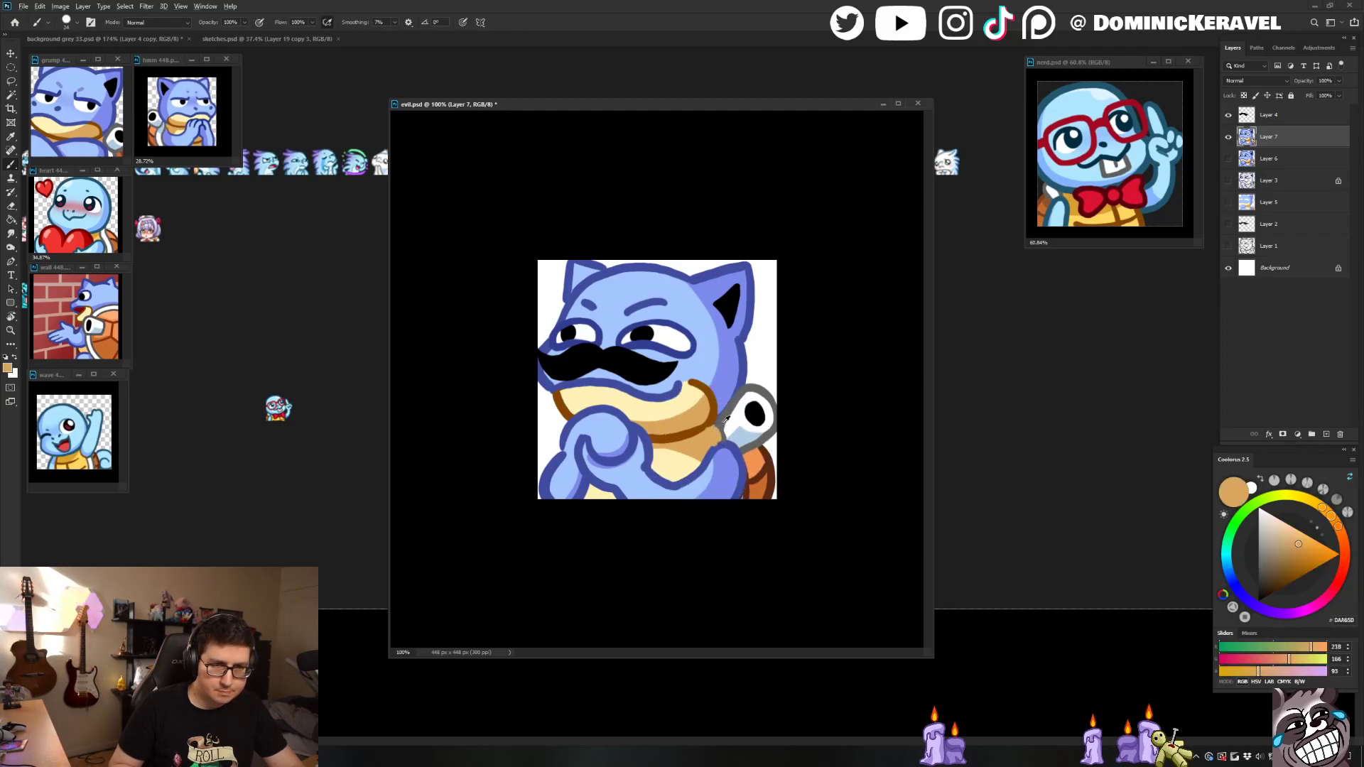
left_click(719, 430, "alt")
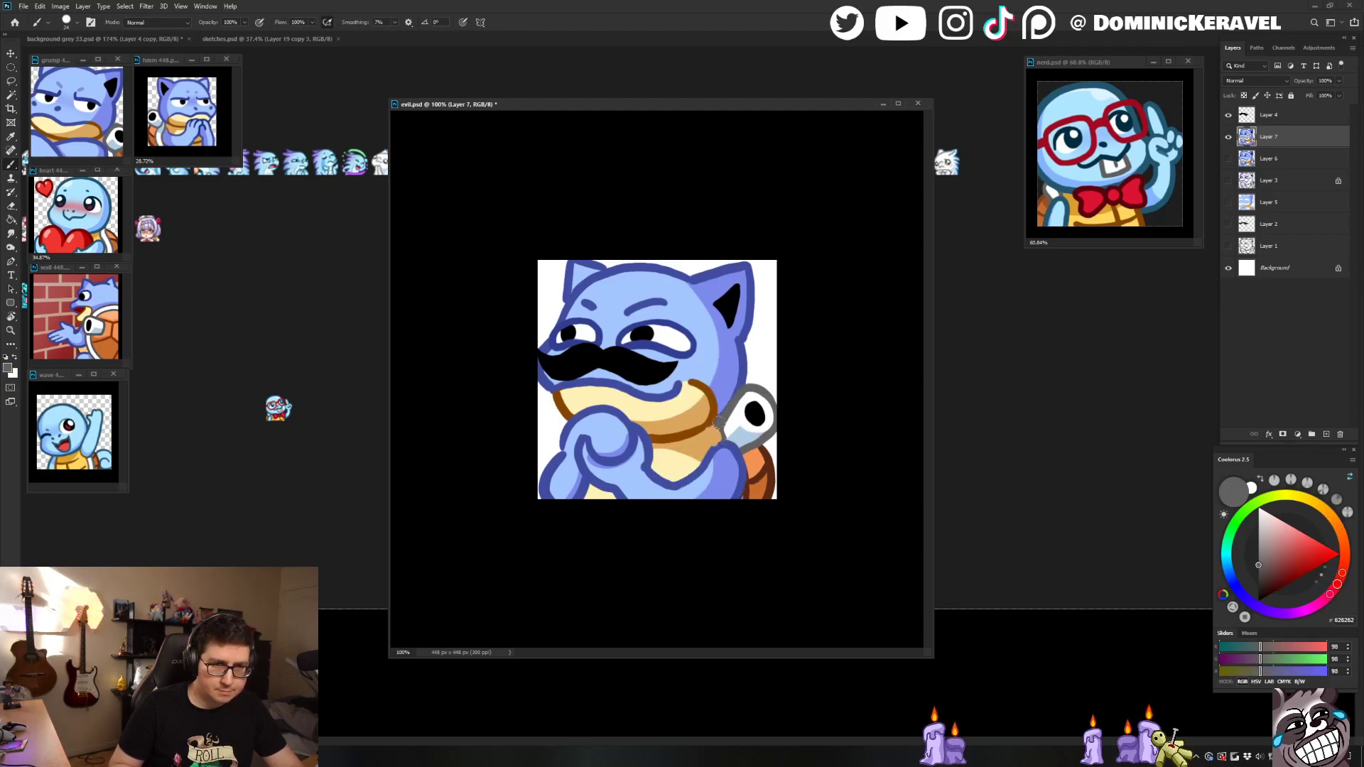
left_click(731, 425, "alt")
left_click(723, 421, "alt")
left_click(731, 426, "alt")
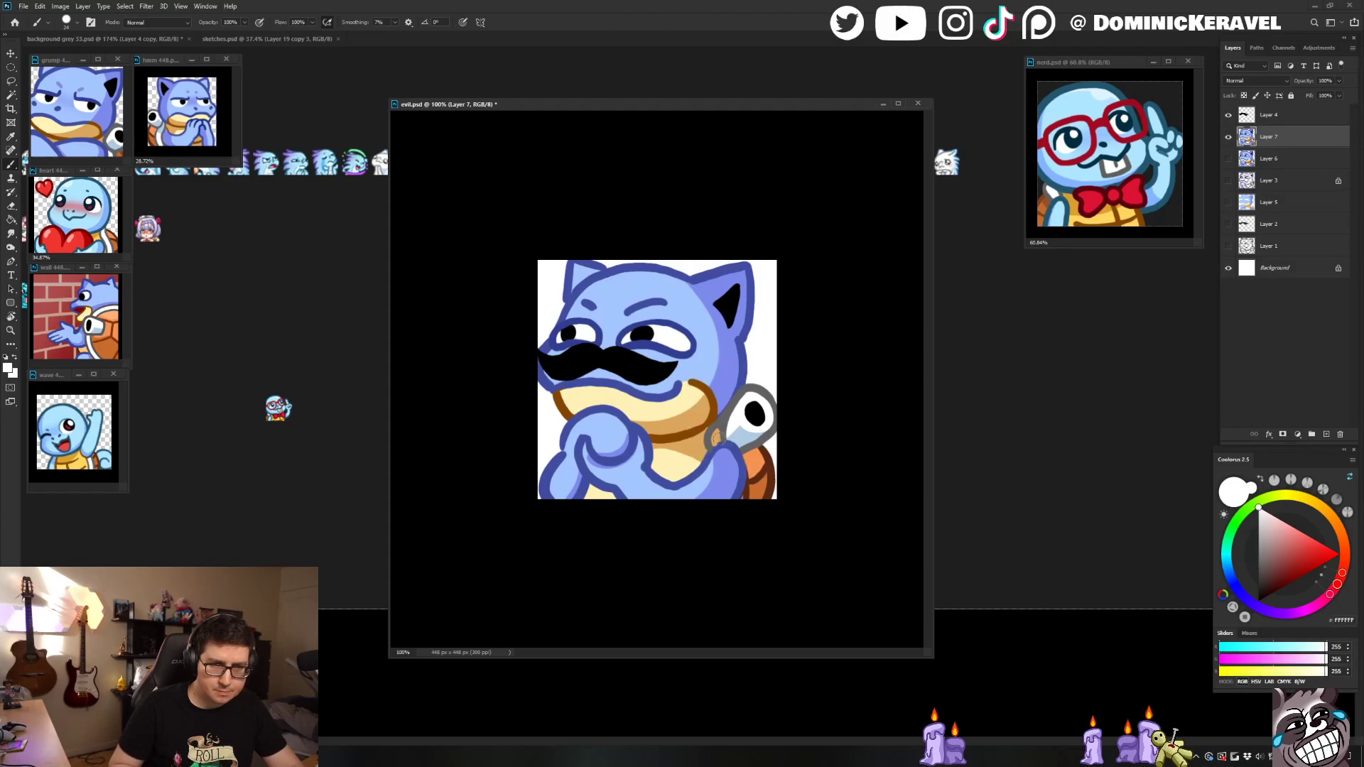
left_click(722, 409, "alt")
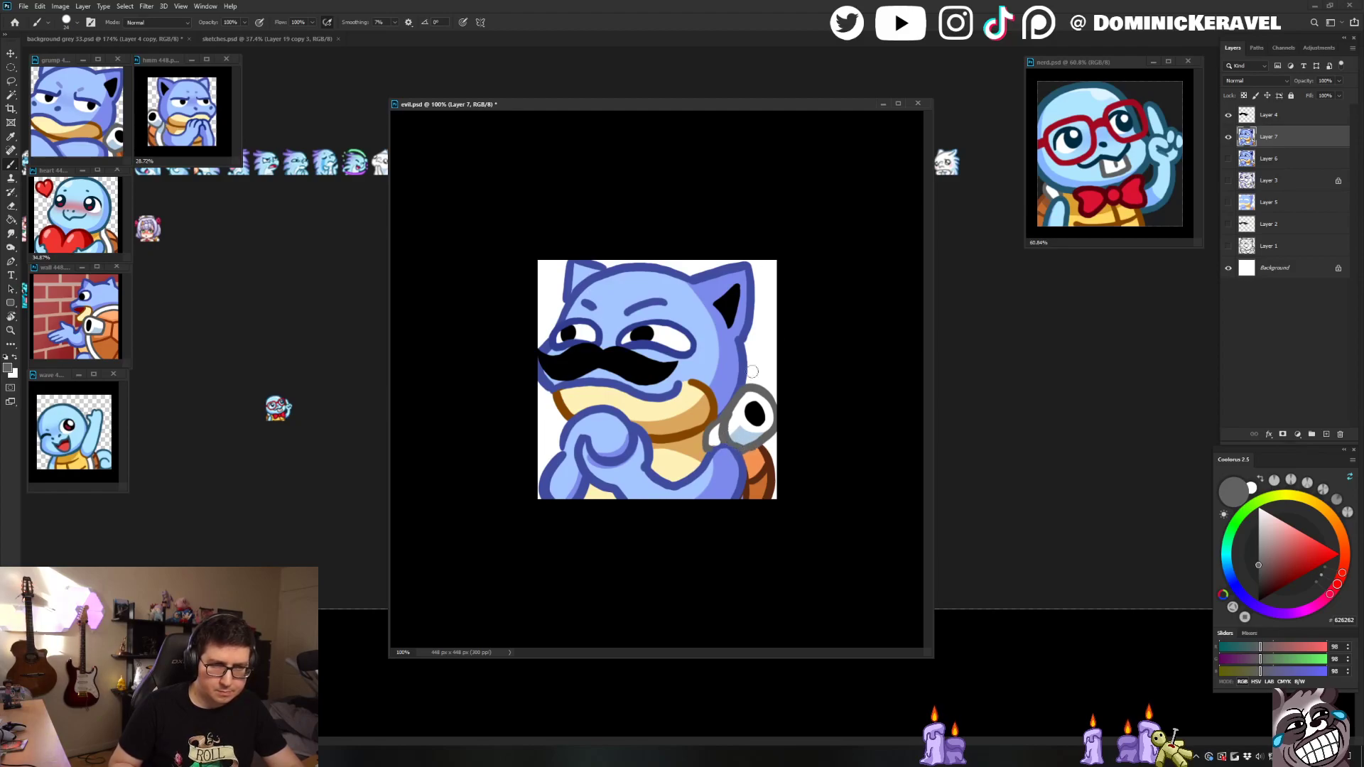
left_click(713, 434, "alt")
mouse_move(736, 438)
left_mouse_down()
mouse_move(663, 474)
mouse_move(719, 433)
left_mouse_up()
Step: Flip the canvas back and retouch the cannon's lower outline where it meets the neck and arm
key("ctrl+shift+h")
left_click(574, 456, "alt")
mouse_move(580, 455)
left_mouse_down()
mouse_move(583, 483)
mouse_move(566, 461)
left_mouse_up()
left_click(579, 492, "alt")
left_click(574, 466, "alt")
left_click(584, 469, "alt")
key("ctrl+1")
Step: Check how the emote reads at small size in both normal and mirrored orientation
key("e")
key("v")
scroll(692, 470, "down", 5)
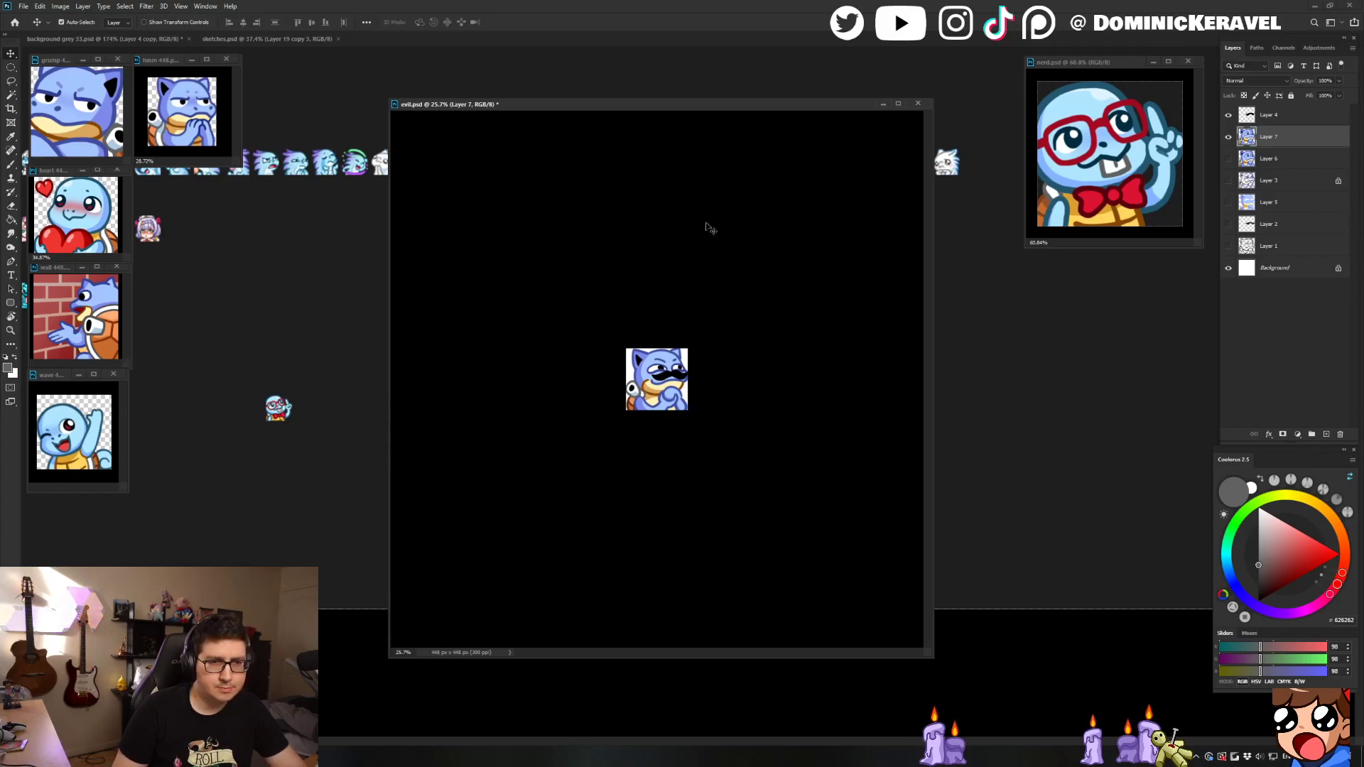
key("ctrl+z")
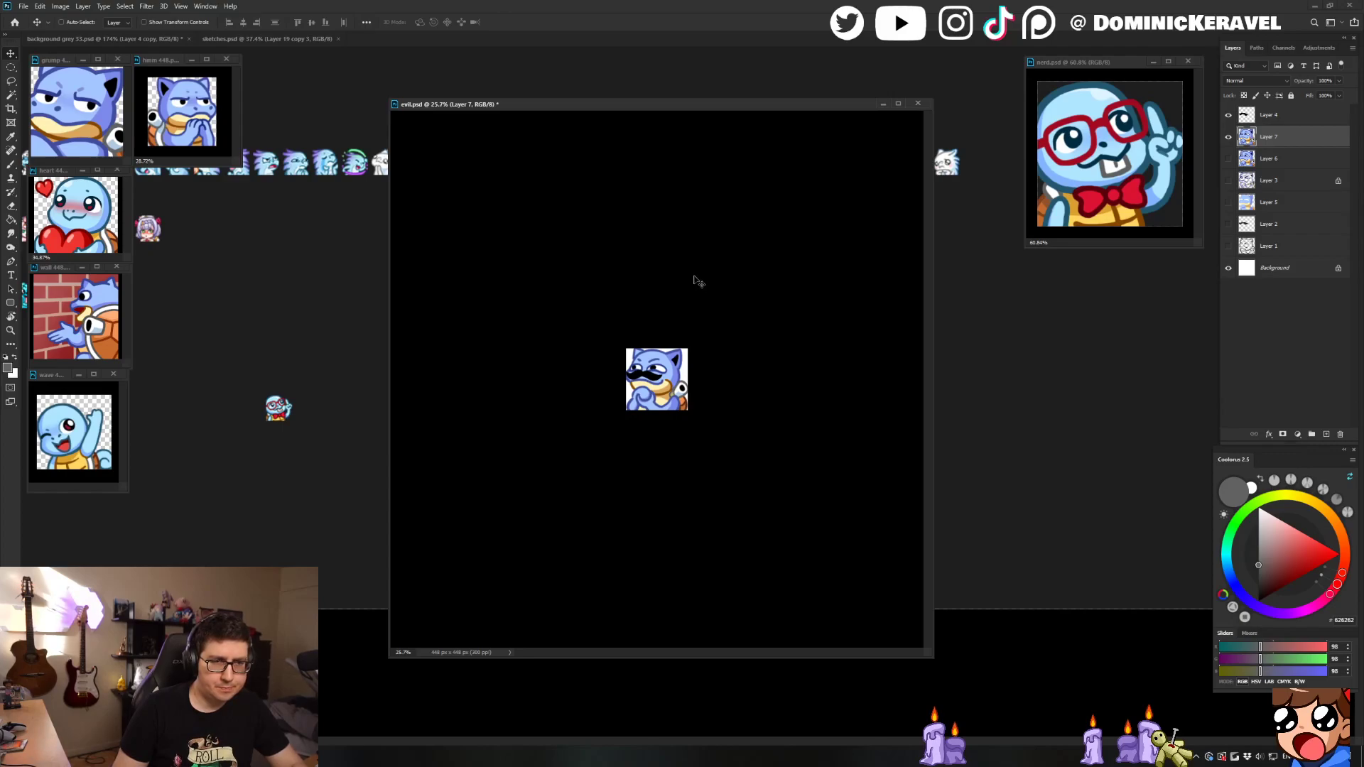
Step: Merge Layer 4 with Layer 7, place a 28 px copy beside the nerd emote in the background document, and restore evil.psd to full size
key("ctrl+z")
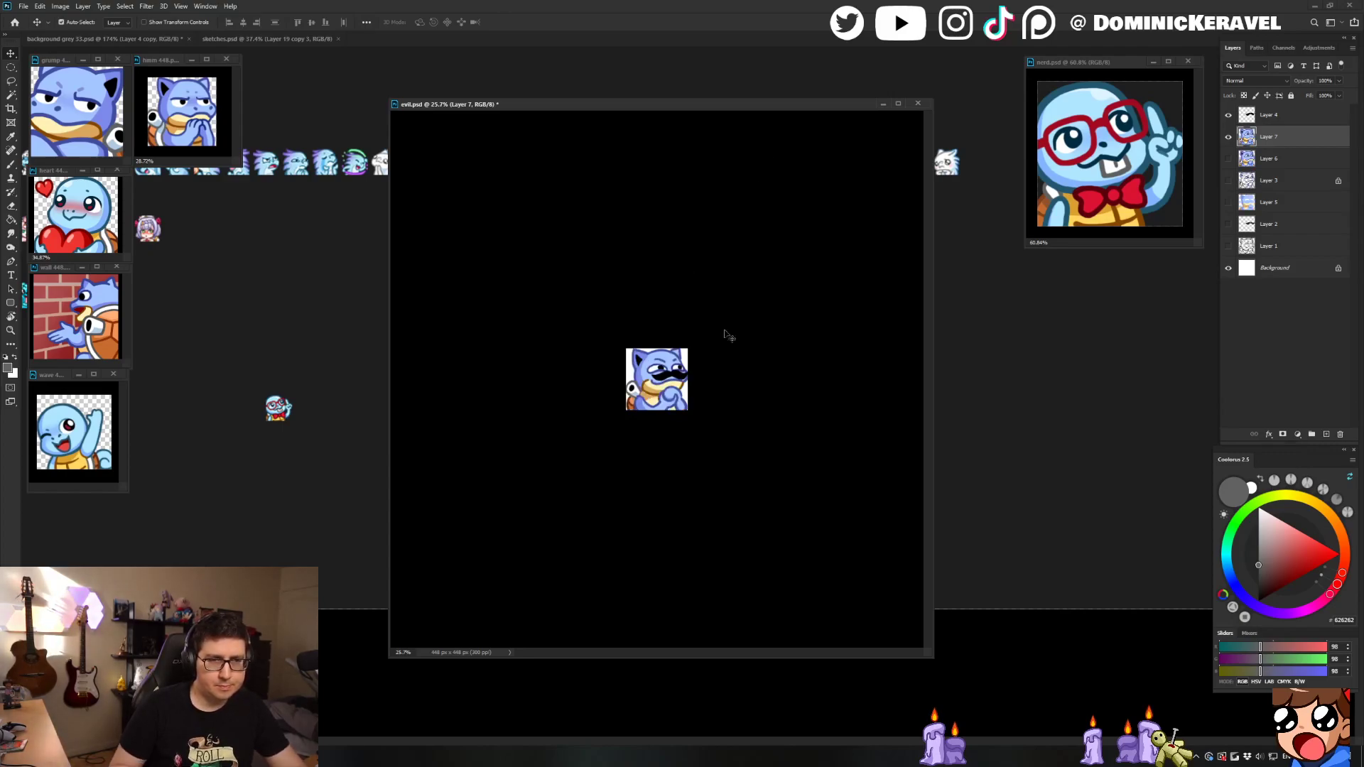
mouse_move(657, 404)
left_mouse_down()
mouse_move(682, 404)
mouse_move(667, 367)
left_mouse_up()
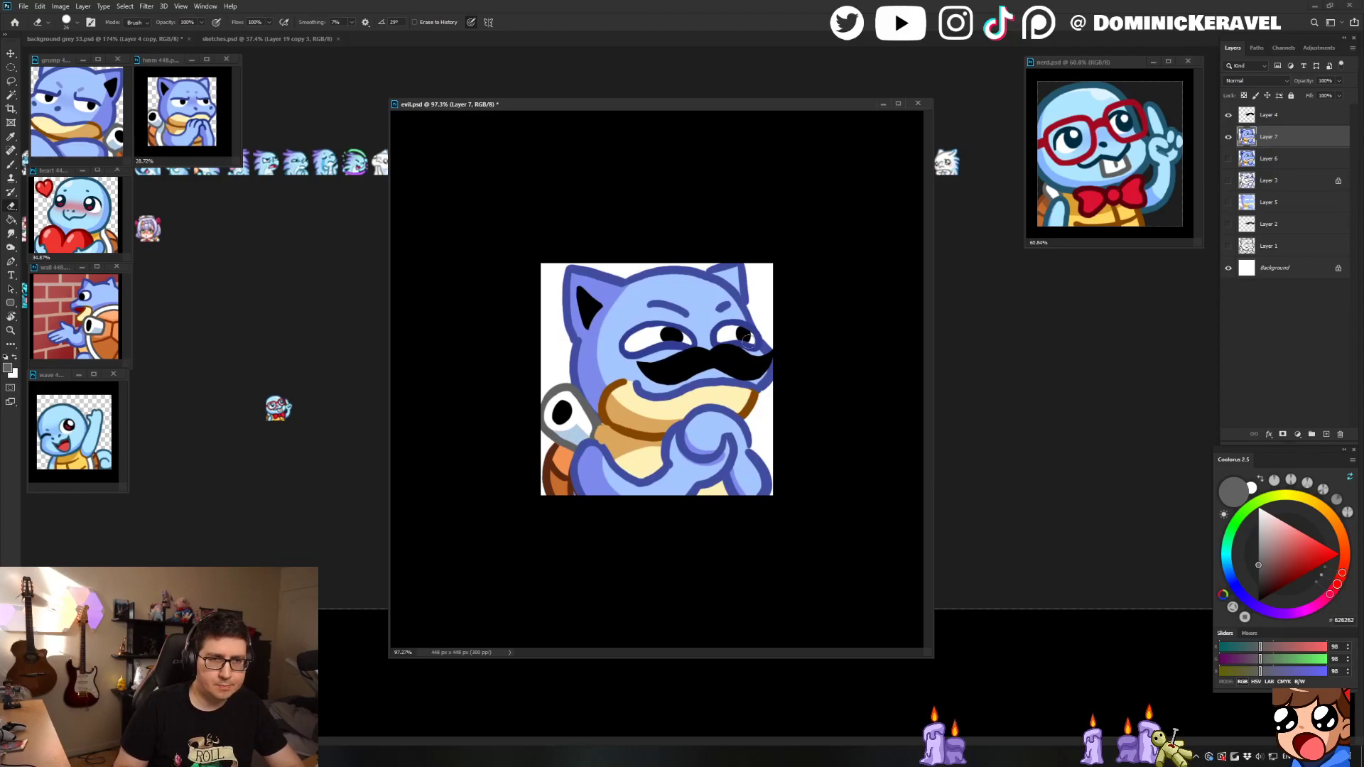
left_click(1272, 125, "shift")
key("ctrl+e")
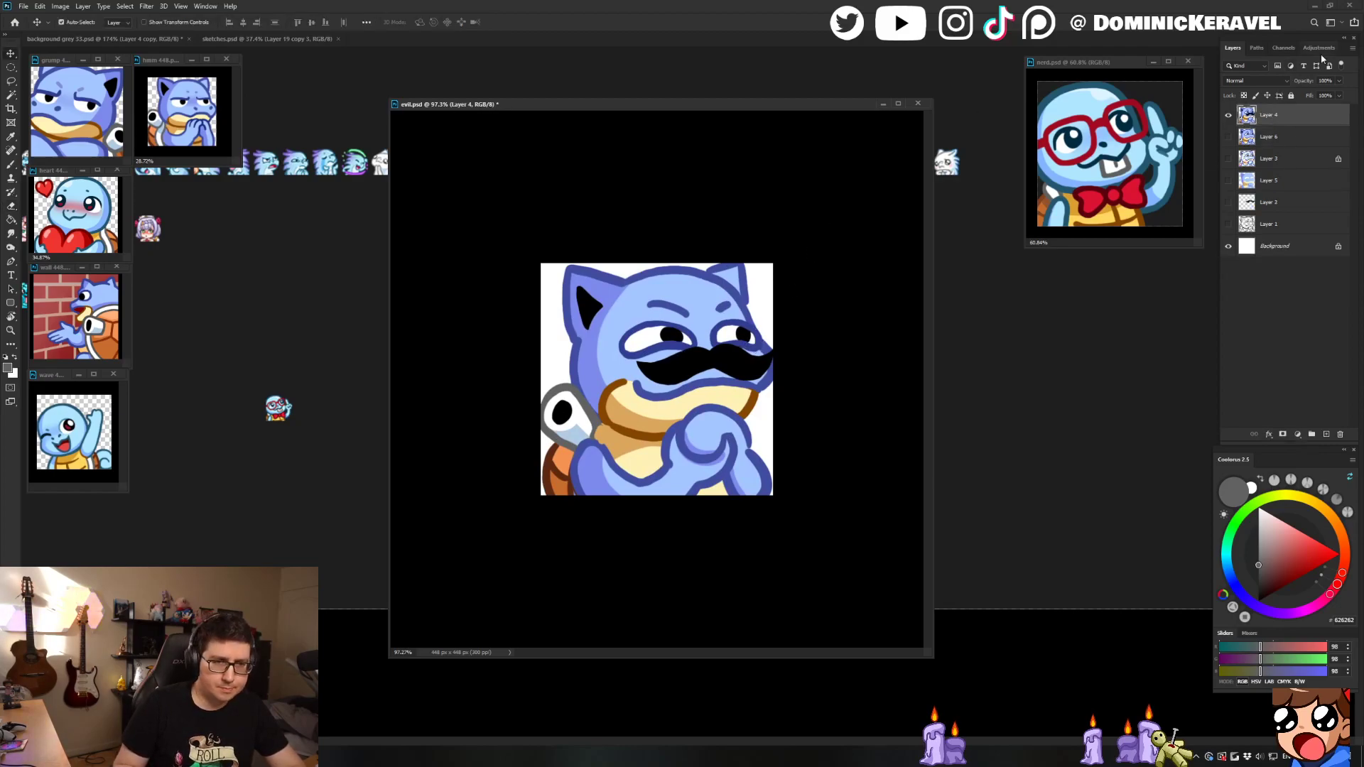
key("alt+ctrl+i")
type("28")
left_click_drag(647, 375, 324, 403)
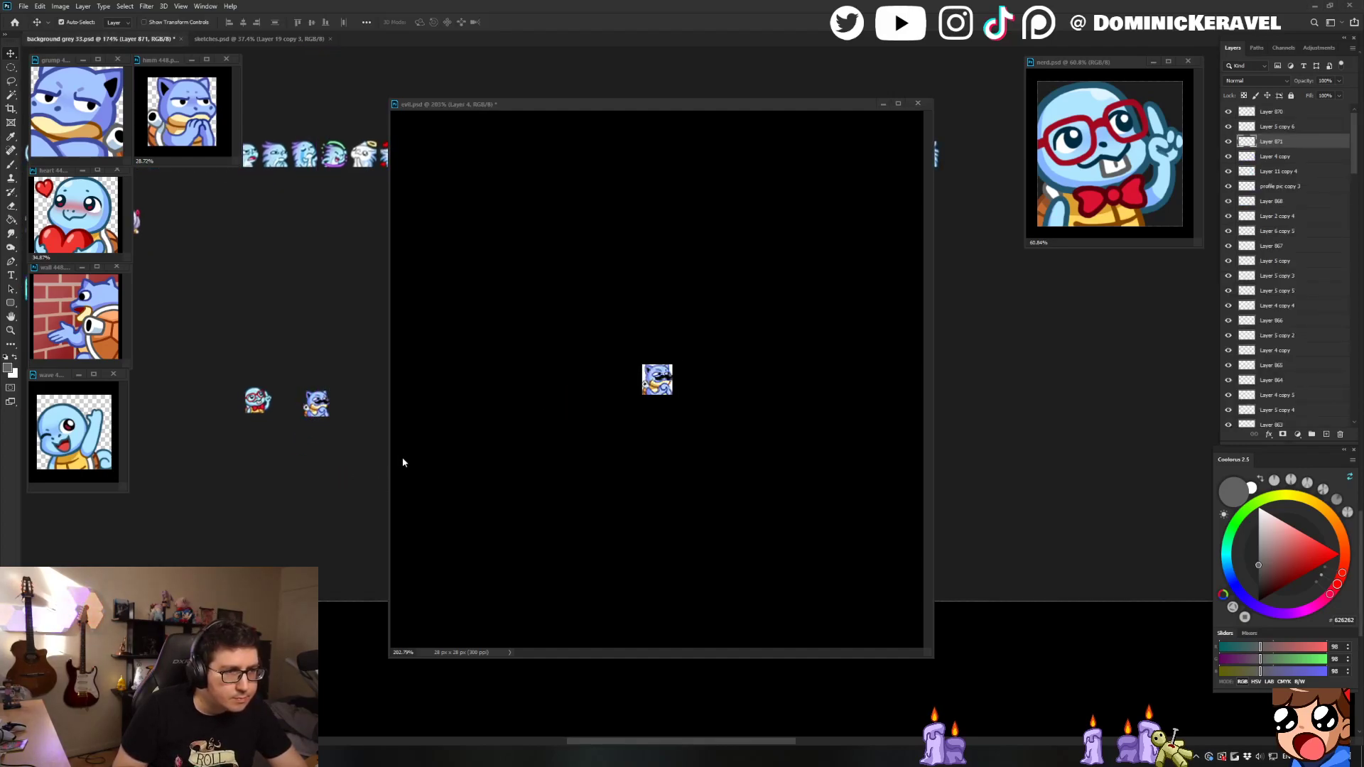
left_click(471, 419)
key("ctrl+z")
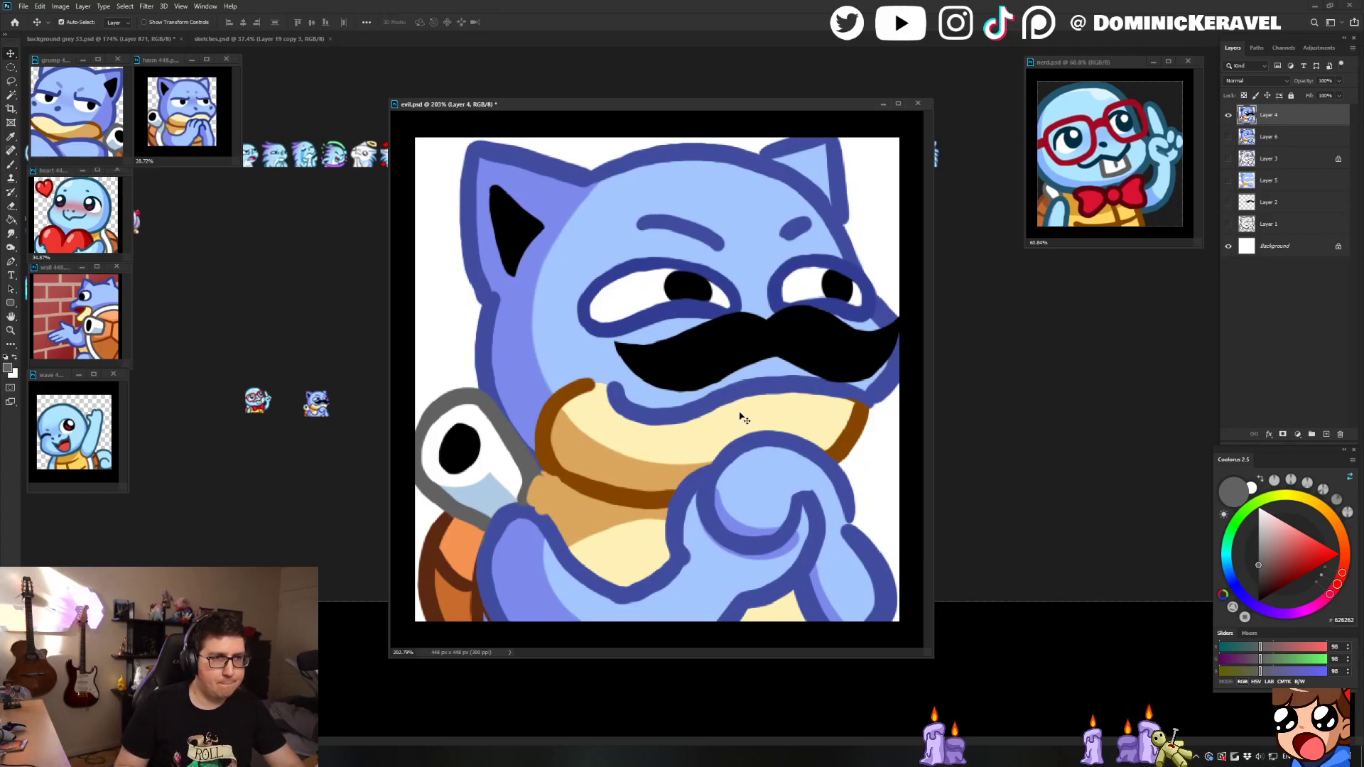
Step: Mirror the canvas, shrink it to 28 px and line up the mirrored copy beside the first one in the background document
scroll(746, 407, "down", 3)
key("ctrl+shift+h")
key("ctrl+alt+i")
type("28")
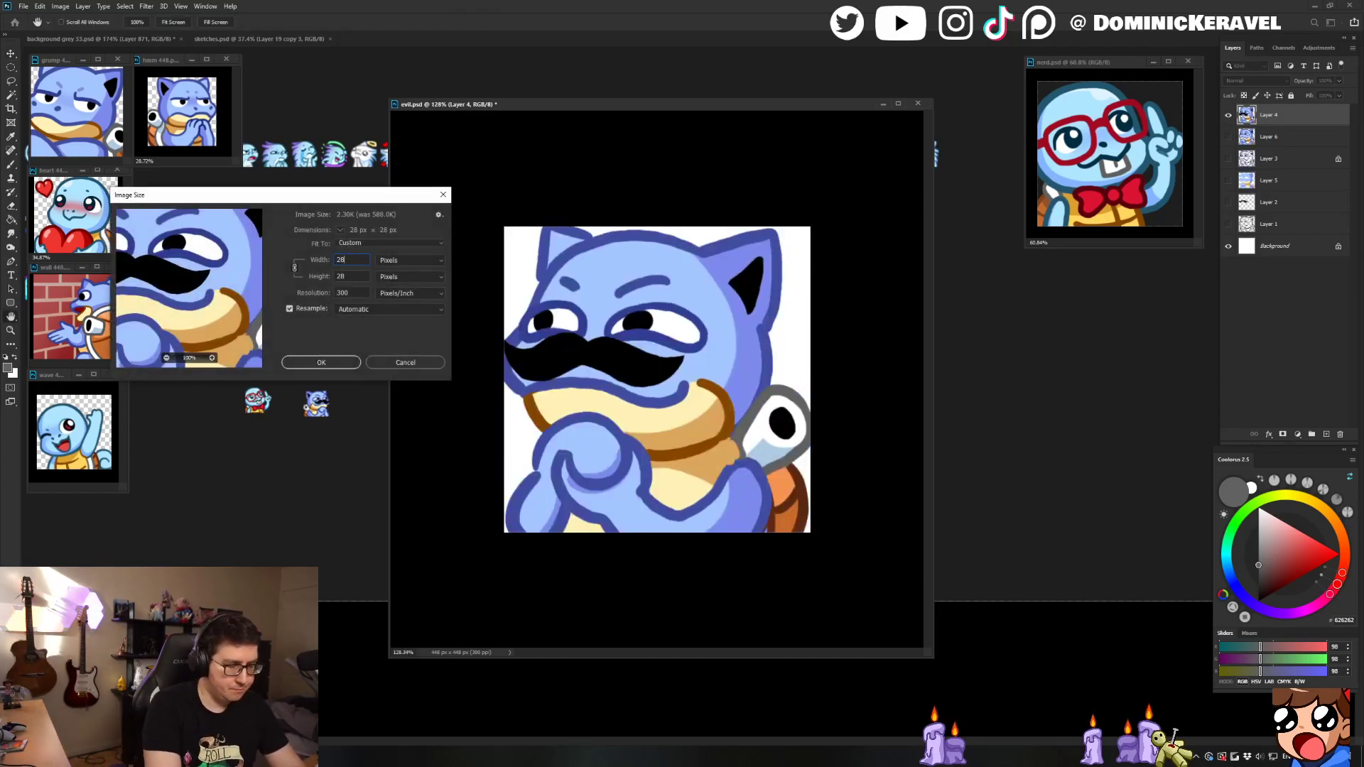
key("Return")
key("v")
left_click_drag(654, 382, 313, 324)
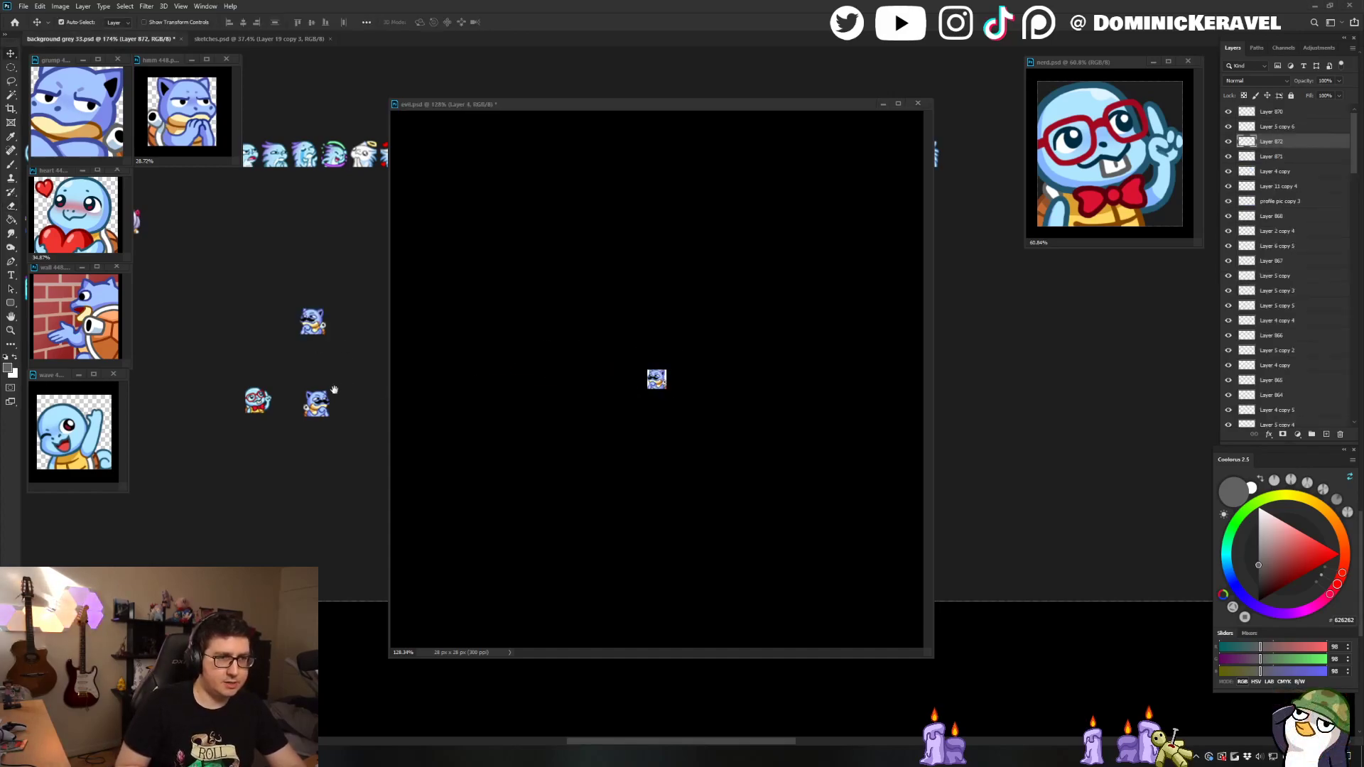
left_click_drag(345, 387, 235, 407)
left_click_drag(203, 343, 267, 425)
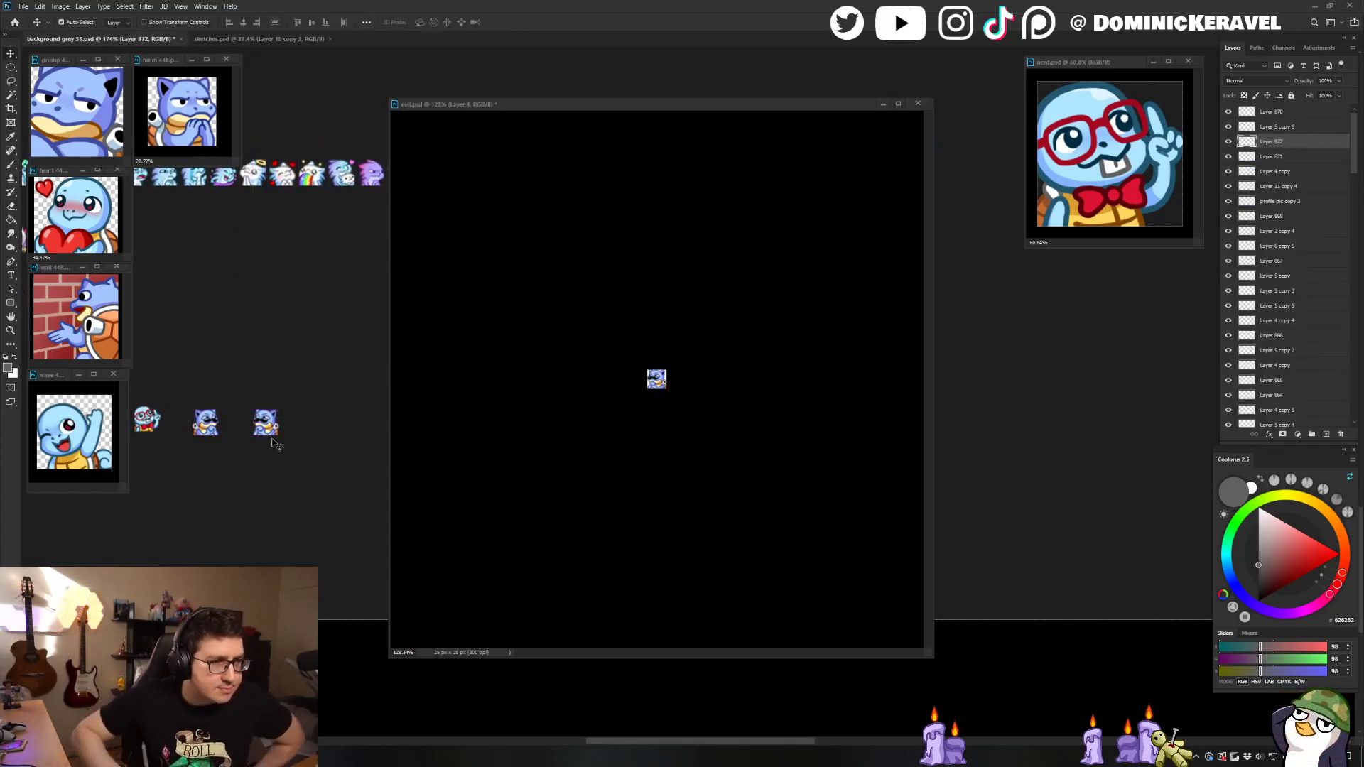
left_click(262, 354, "ctrl")
left_click_drag(277, 376, 299, 371)
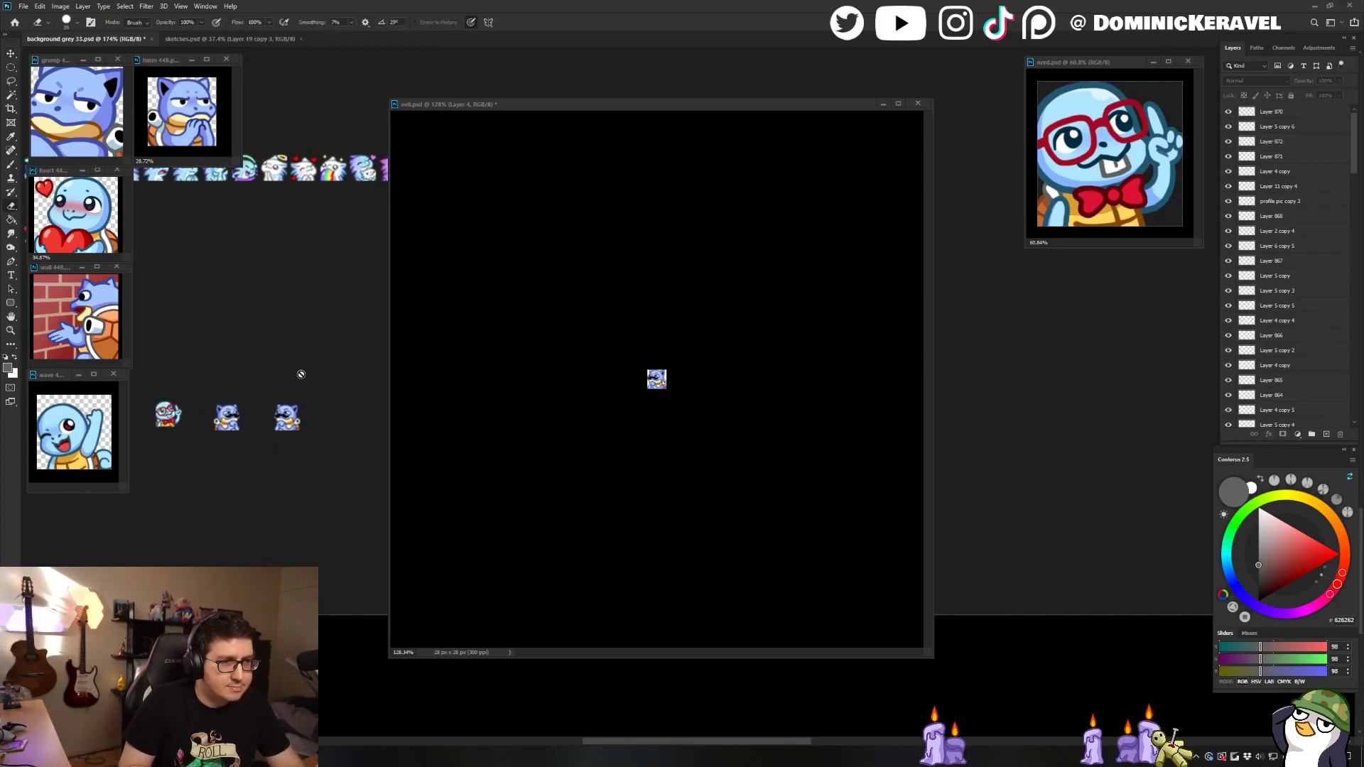
Step: Undo the resize and layer merge in evil.psd and duplicate Layer 7 for further edits
left_click(568, 309)
key("ctrl+z")
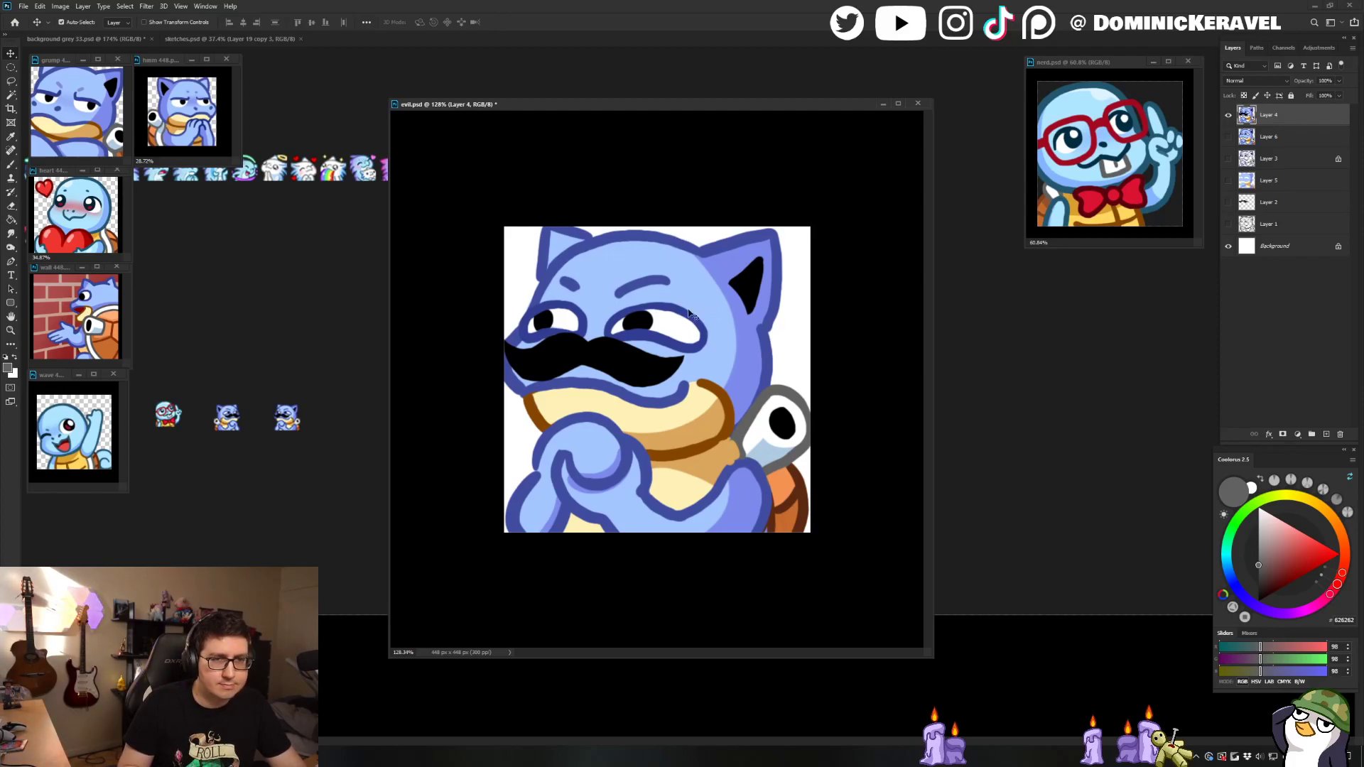
key("ctrl+z")
key("ctrl+z")
key("ctrl+z")
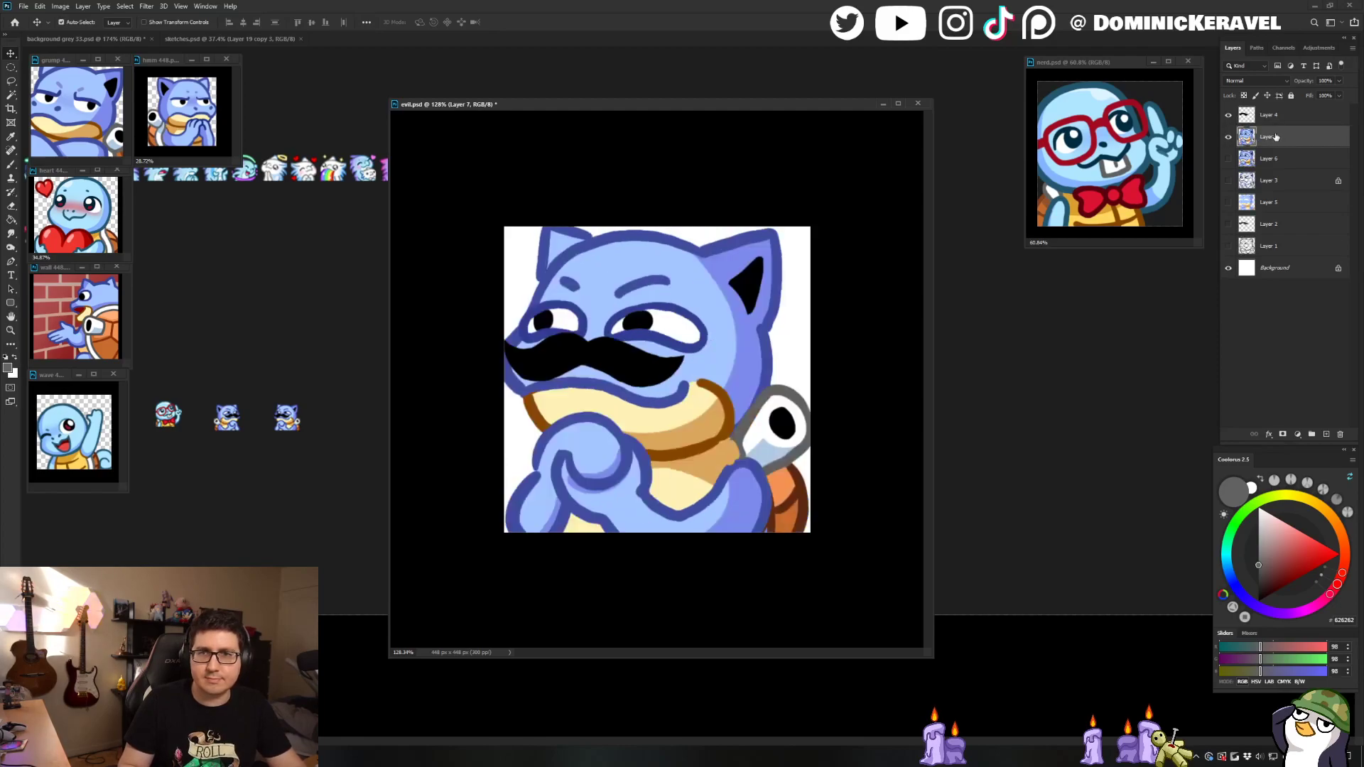
key("ctrl+j")
Step: Retouch the back of the head where it meets the cannon with sampled periwinkle #7D8BEC, grey #626262 and dark blue #414DA8
key("b")
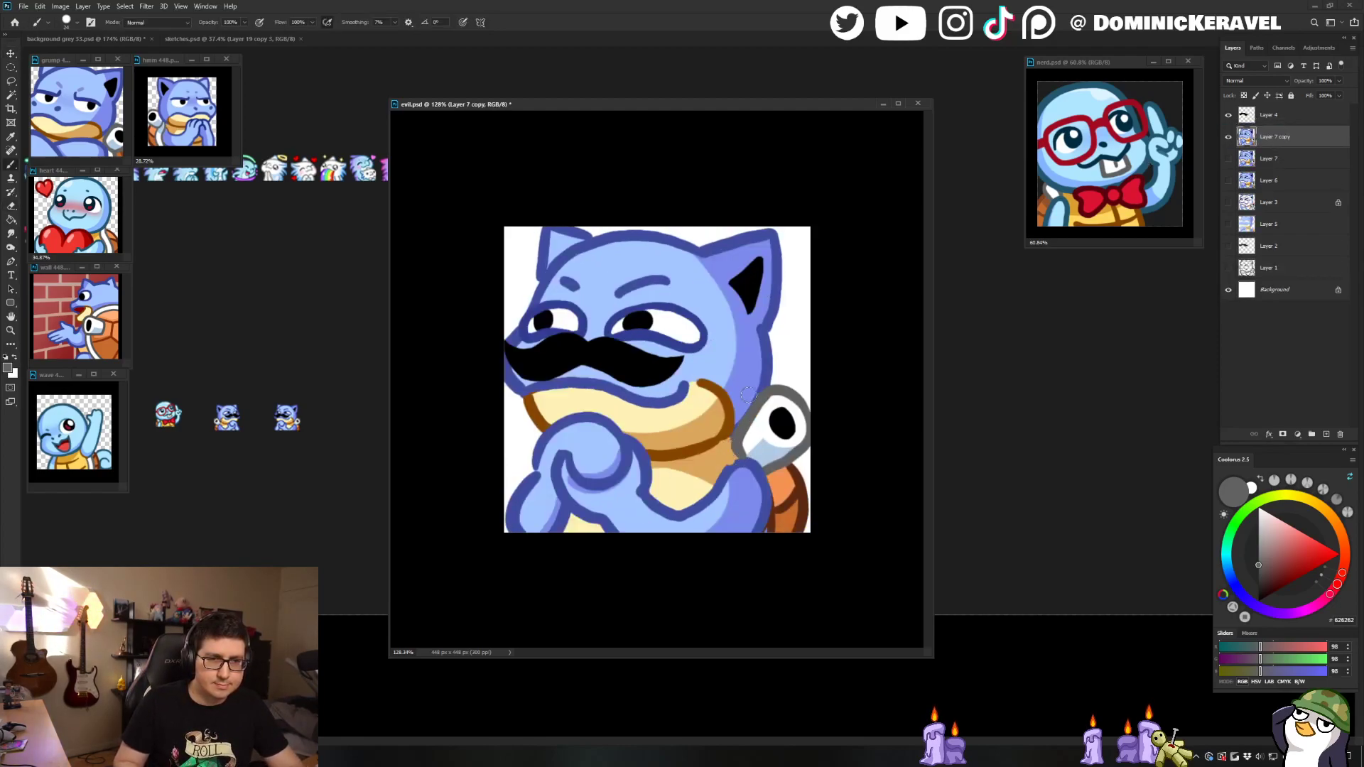
left_click(739, 423, "alt")
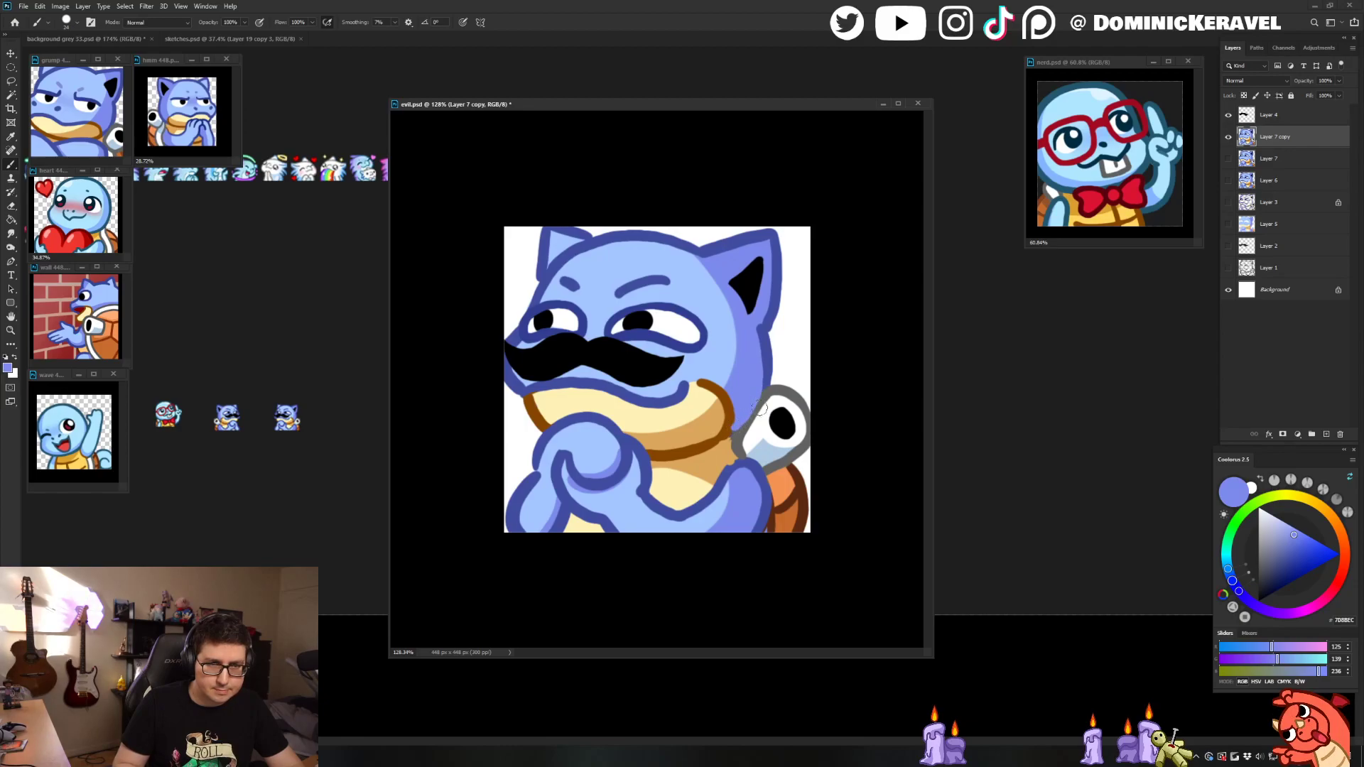
left_click(754, 412, "alt")
left_click(768, 368, "alt")
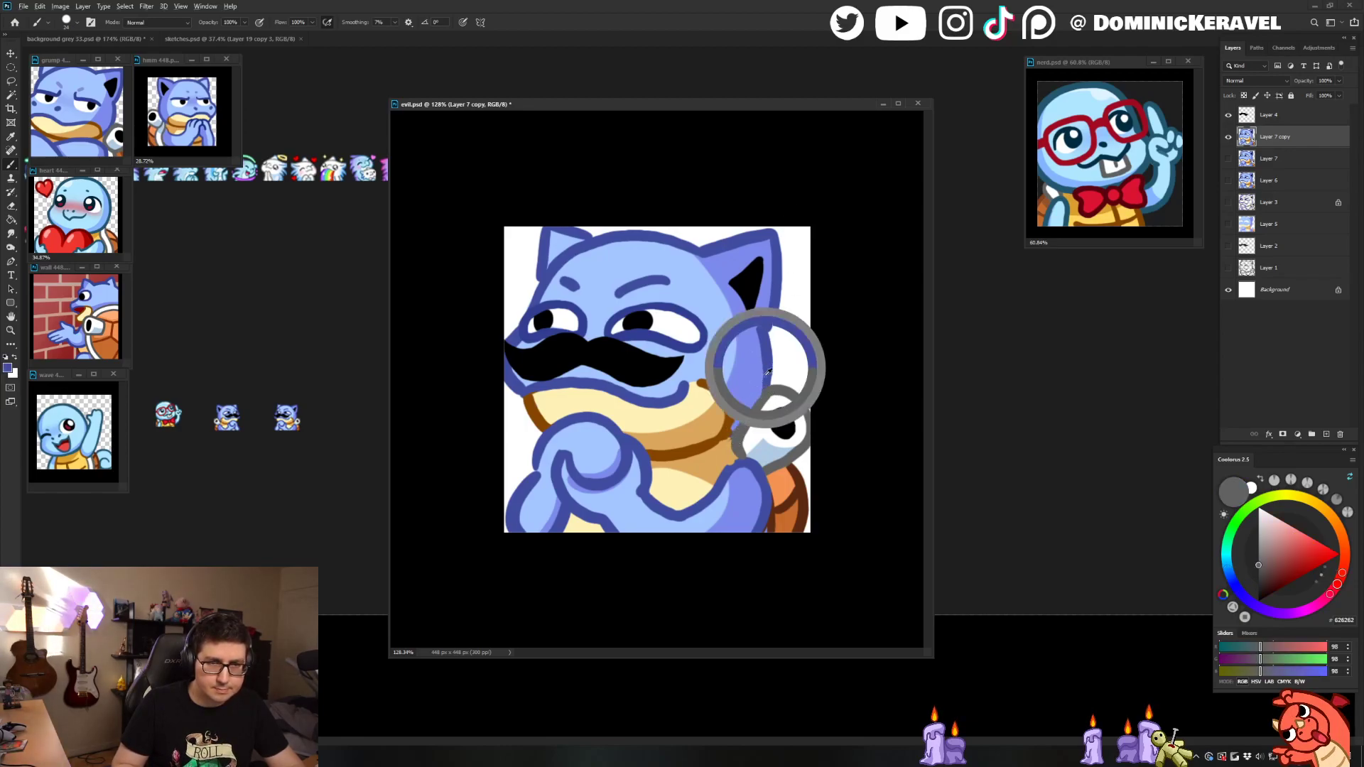
left_click_drag(765, 384, 759, 399)
left_click(774, 390, "alt")
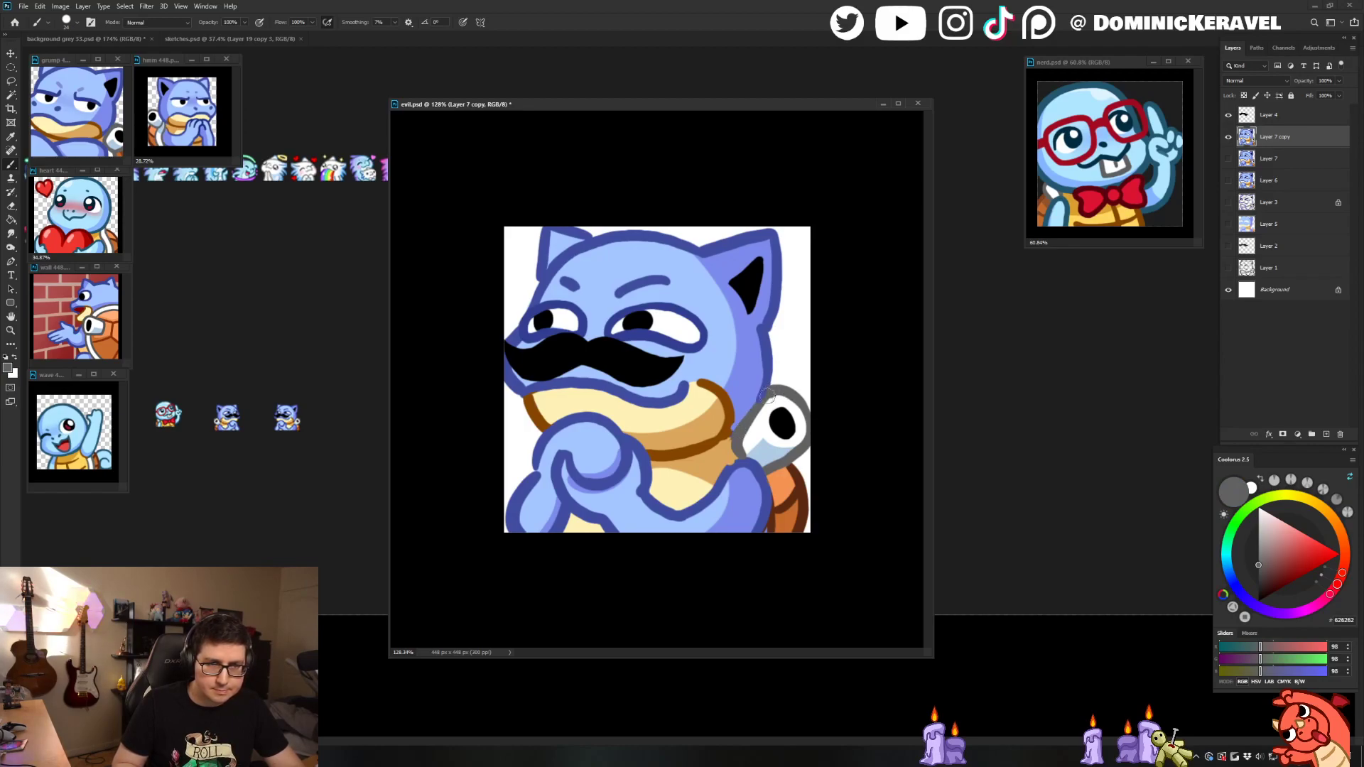
Step: Clean up the cannon's edge against the jaw, neck and arm with sampled periwinkle, brown #854E00, grey and dark blue
left_click(739, 412, "alt")
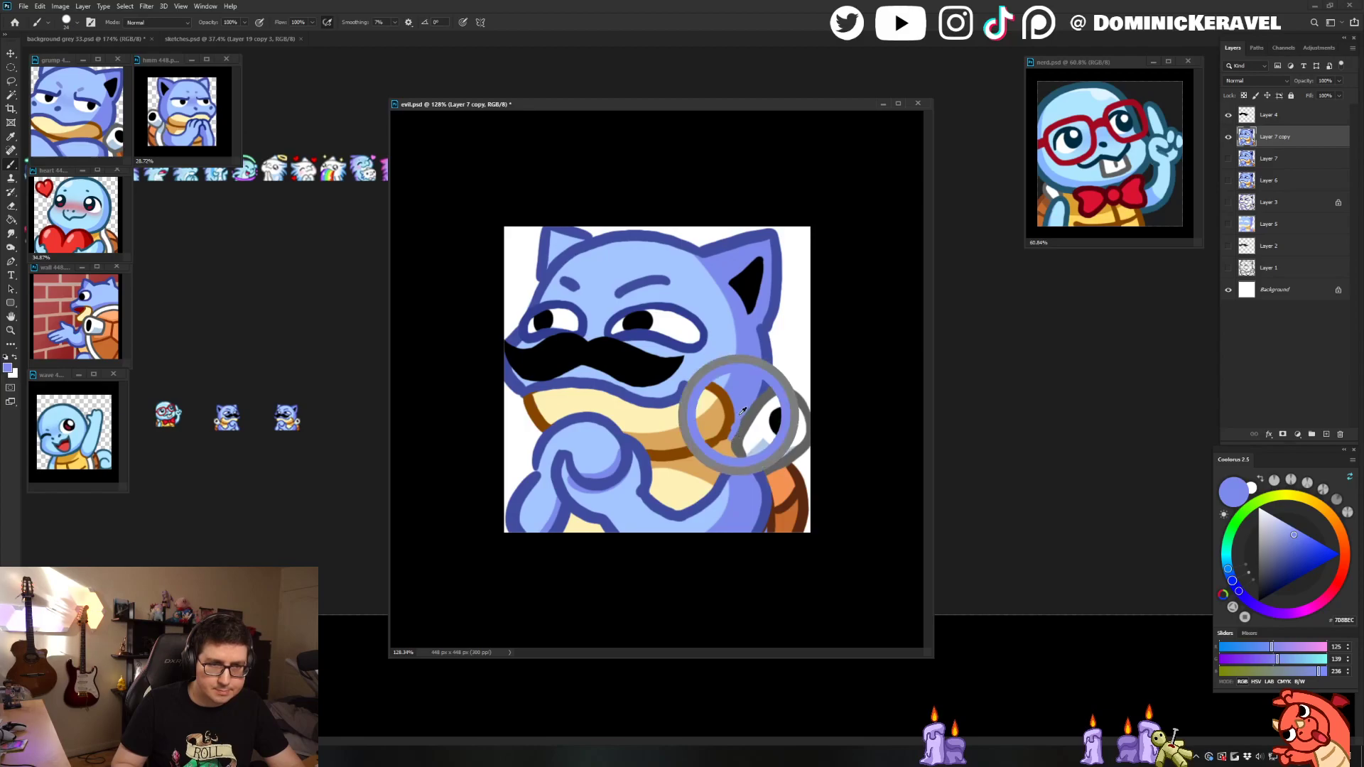
left_click(700, 449, "alt")
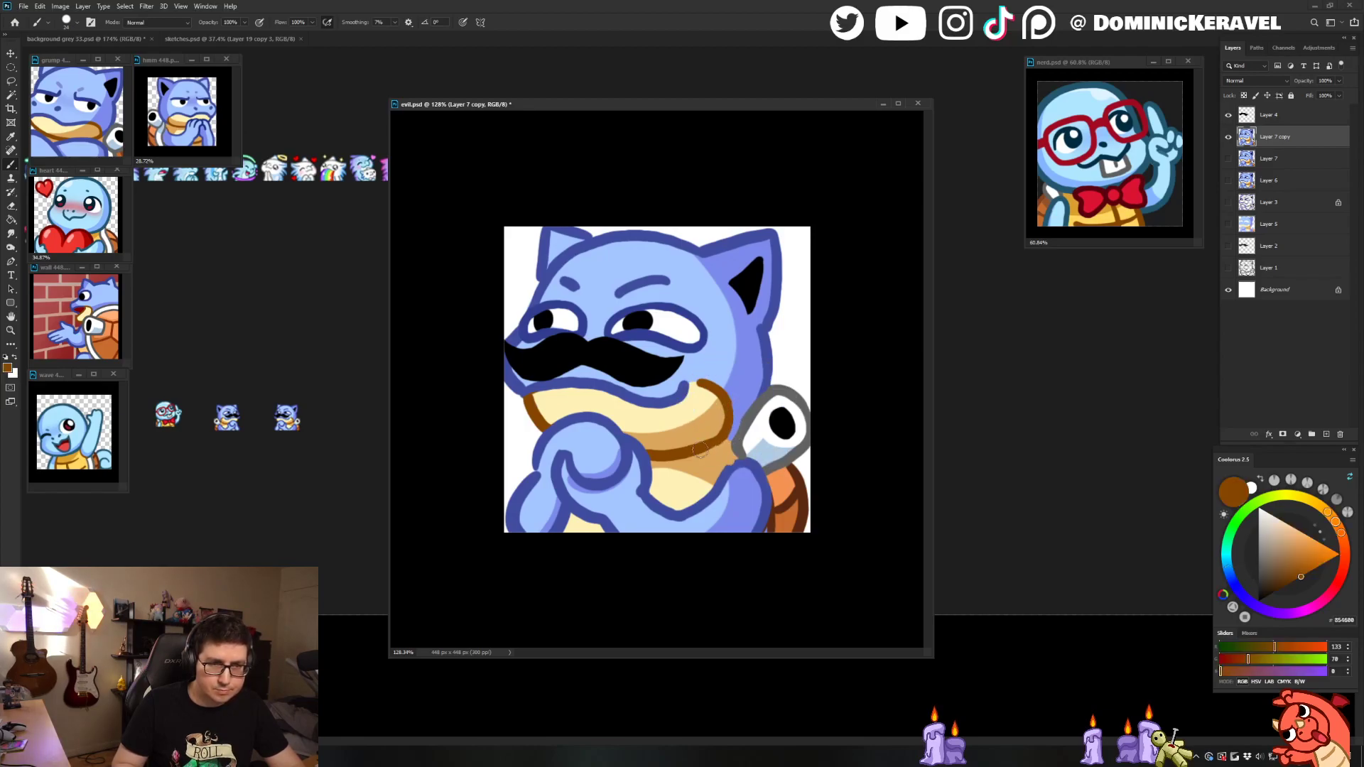
left_click(751, 414, "alt")
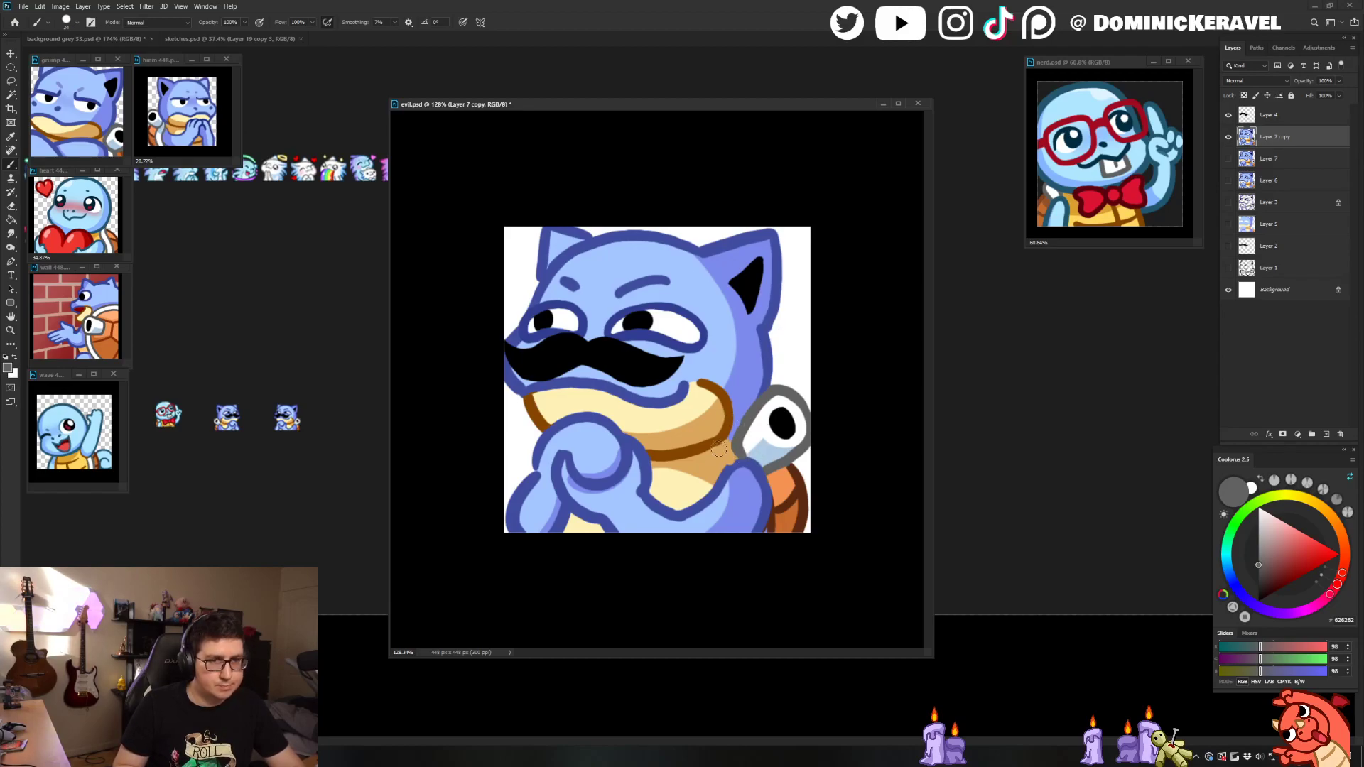
left_click(763, 384, "alt")
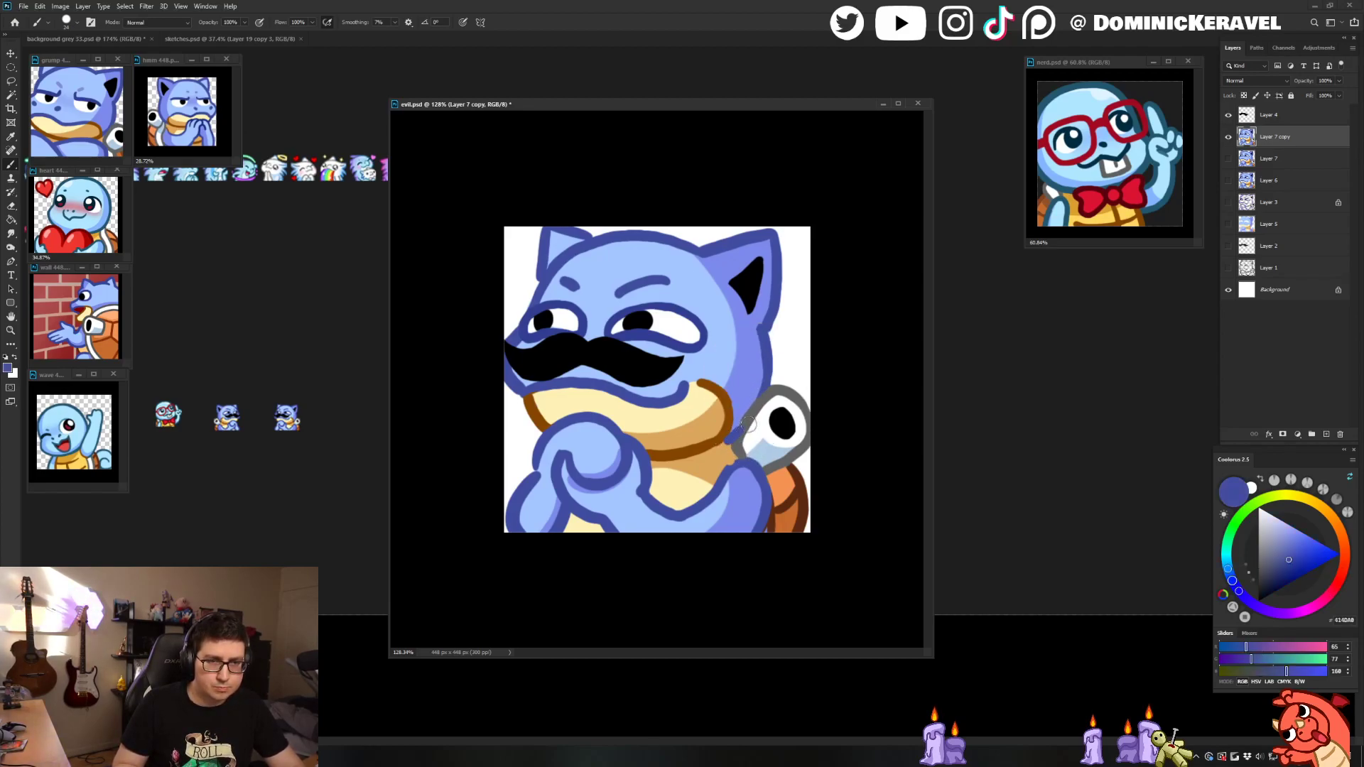
left_click(751, 416, "alt")
left_click_drag(751, 415, 736, 444)
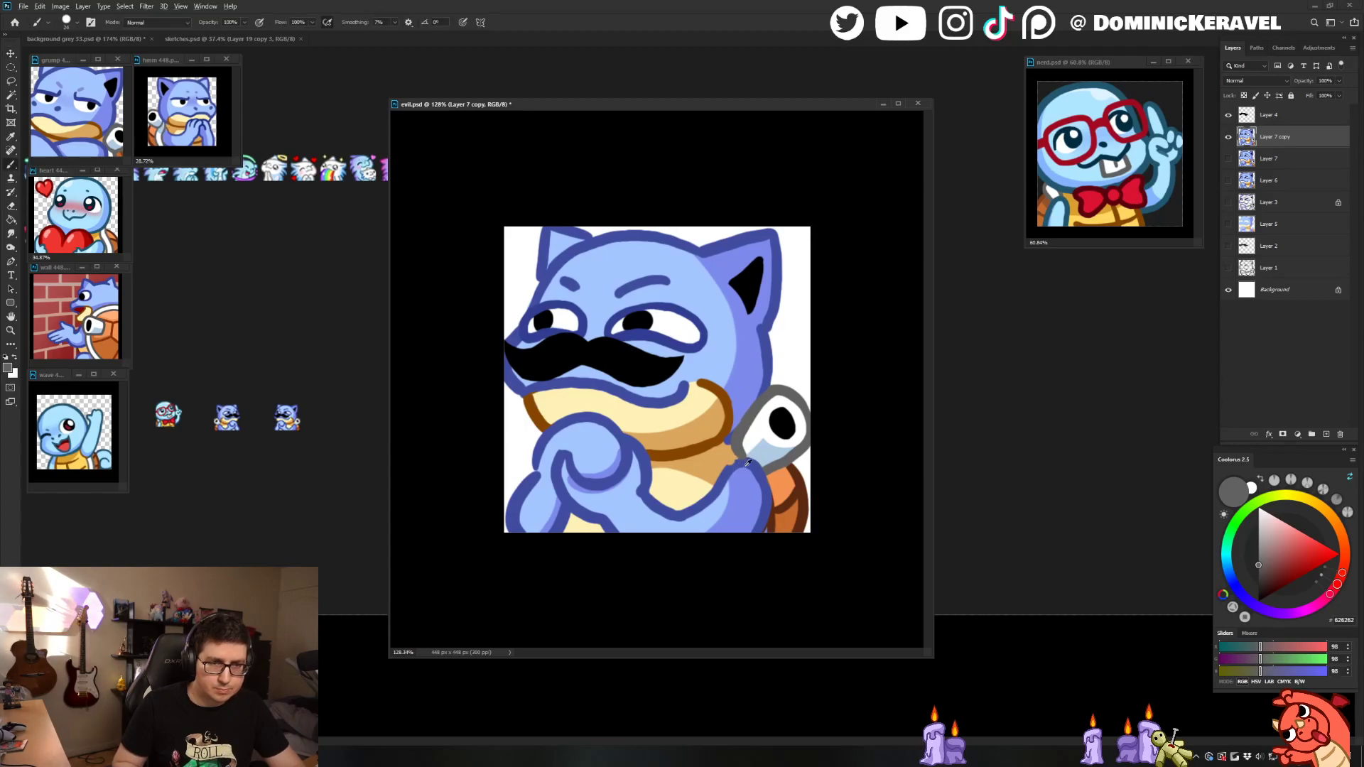
left_click(741, 465, "alt")
key("v")
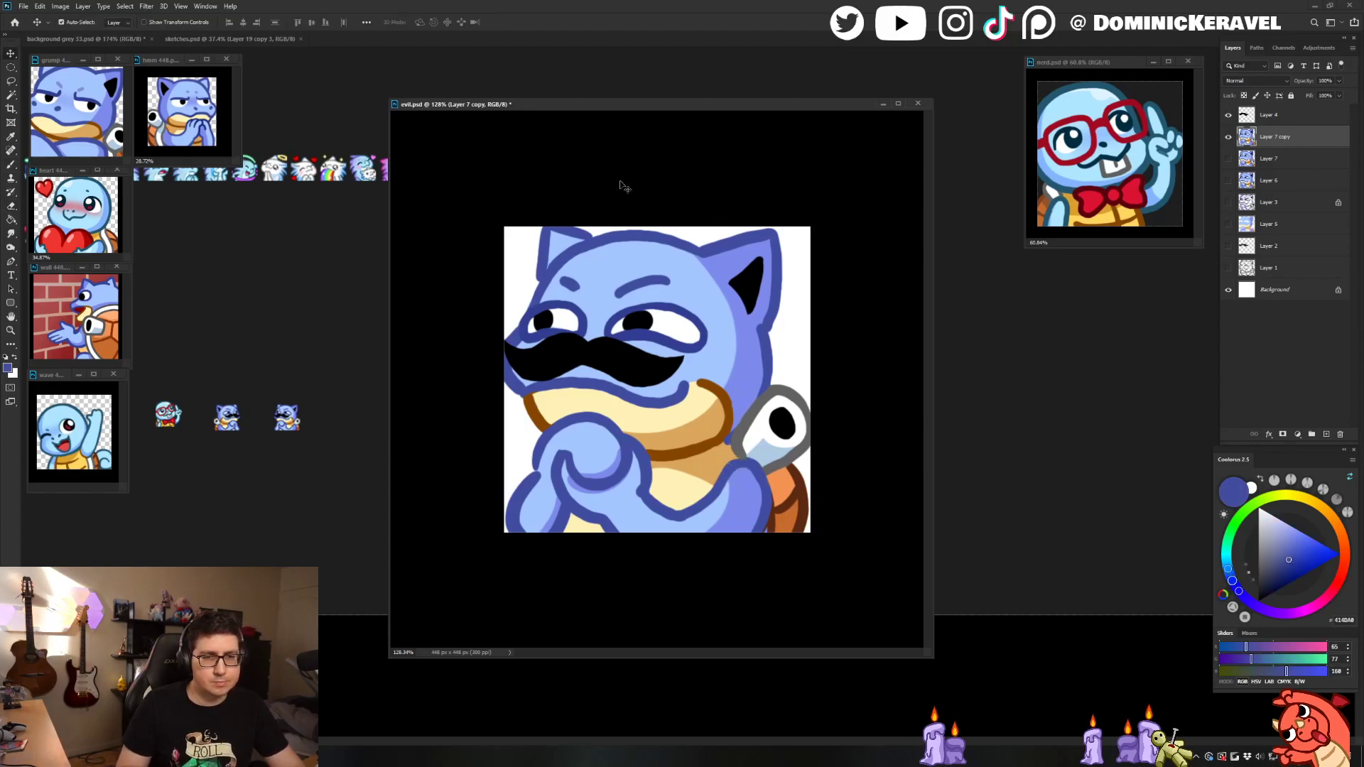
Step: Retouch the shell's outline beside the arm in sampled dark brown #5B2912
key("b")
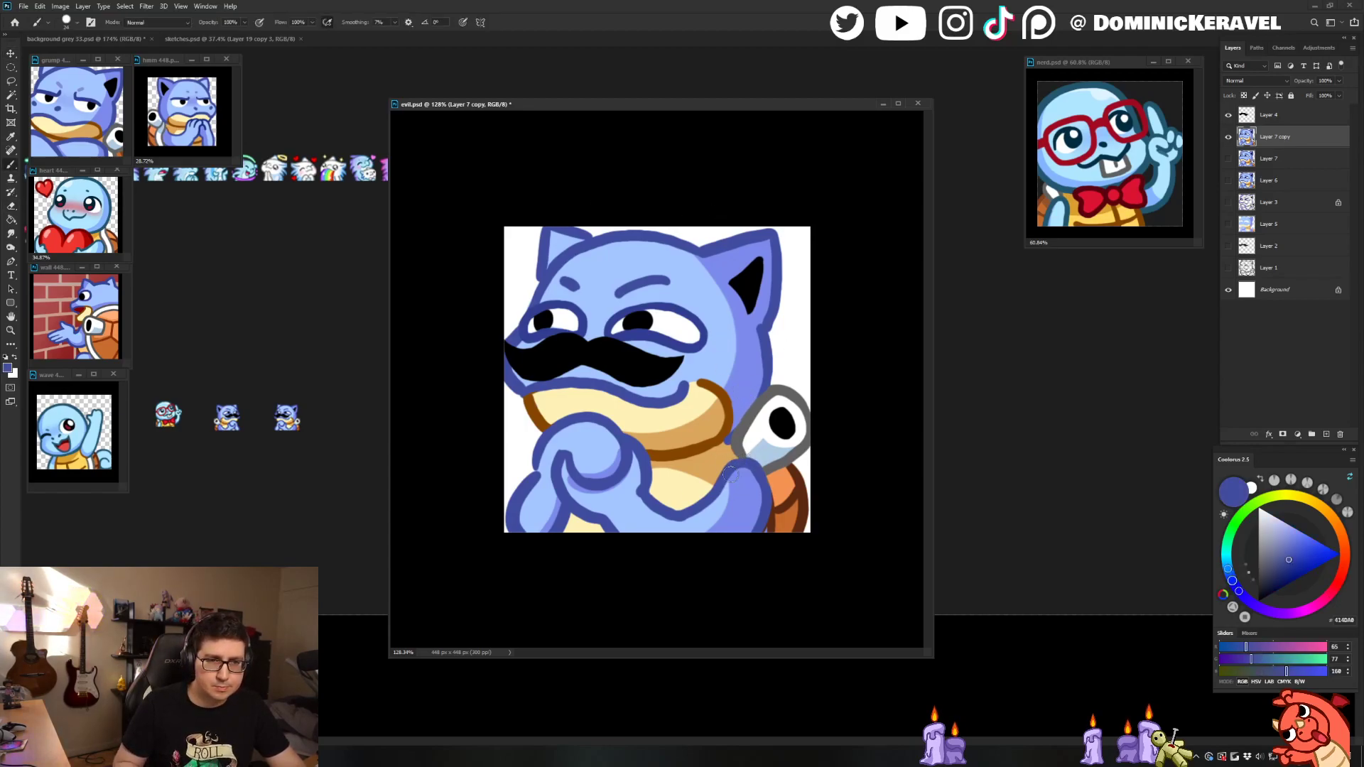
left_click(773, 524, "alt")
key("v")
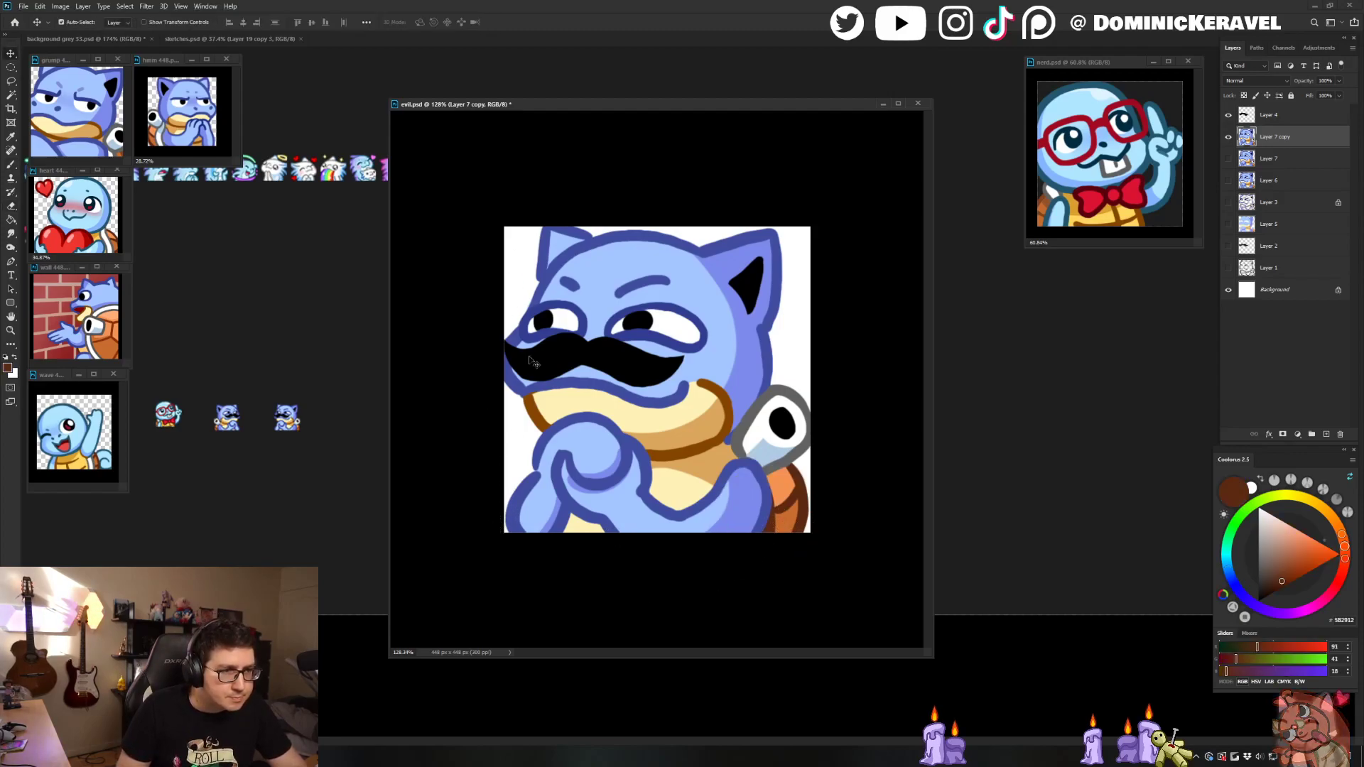
Step: Rework the outer outline of the clasped hands near the wrist in dark blue #414DA8, undoing unwanted strokes
key("b")
left_click(546, 439, "alt")
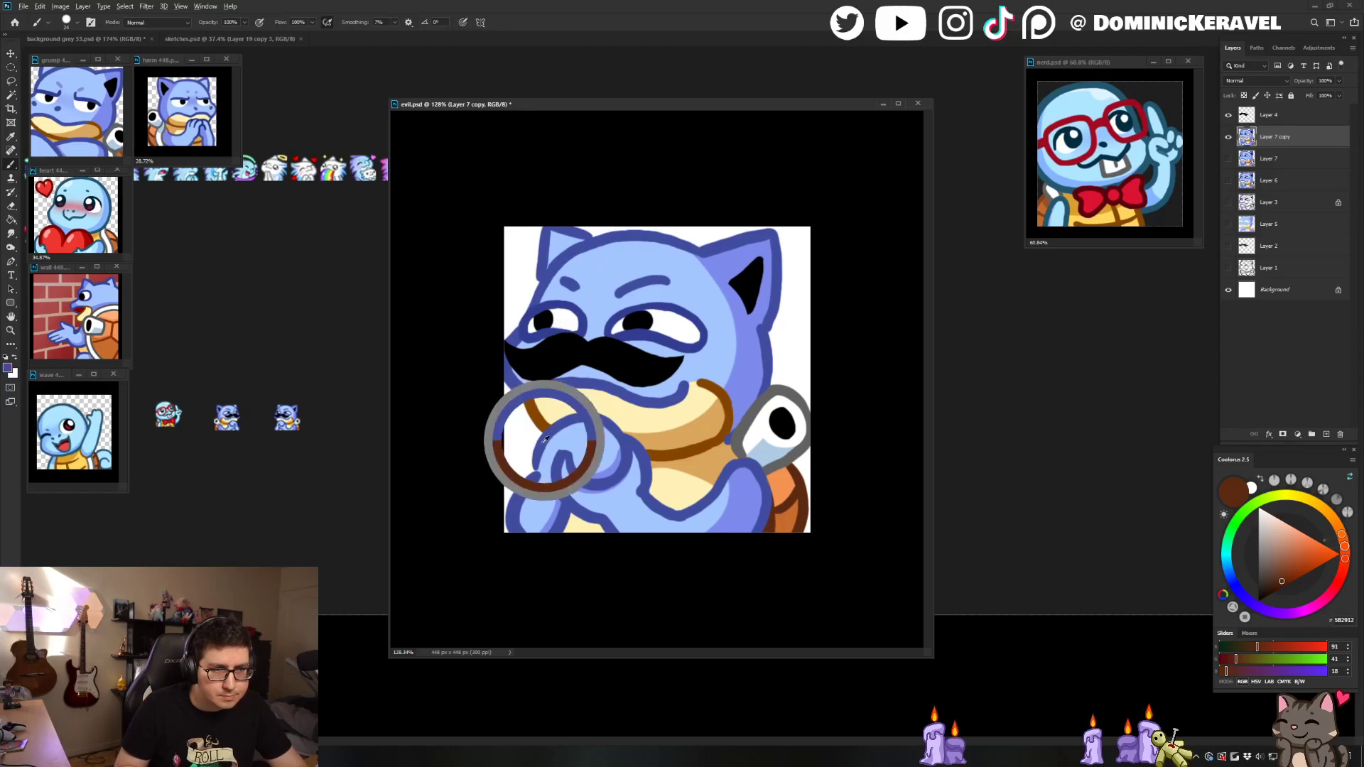
key("ctrl+z")
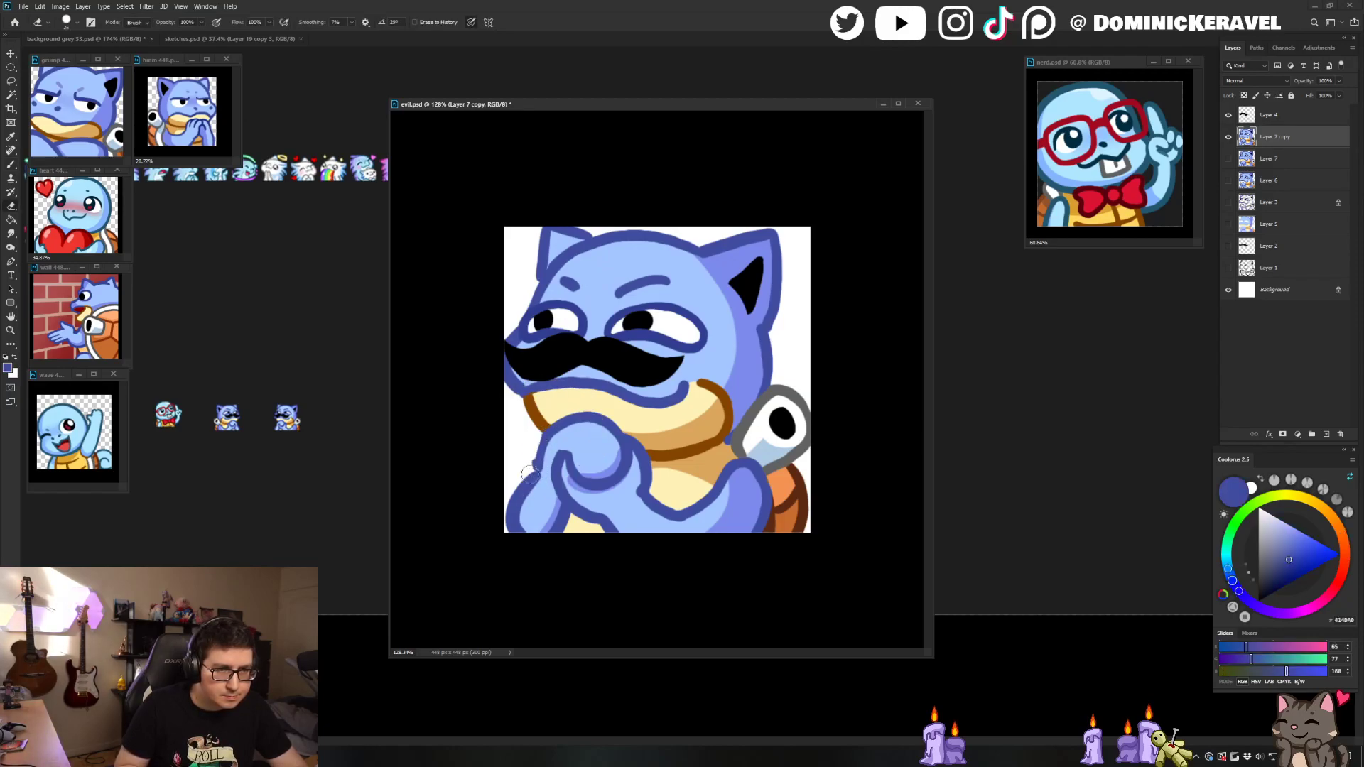
left_click_drag(546, 436, 540, 479)
key("ctrl+z")
Step: Refine the forearm's upper outline against the belly with sampled dark blue #414DA8 and cream #FFF2B7
left_click(646, 506, "alt")
left_click(658, 510, "alt")
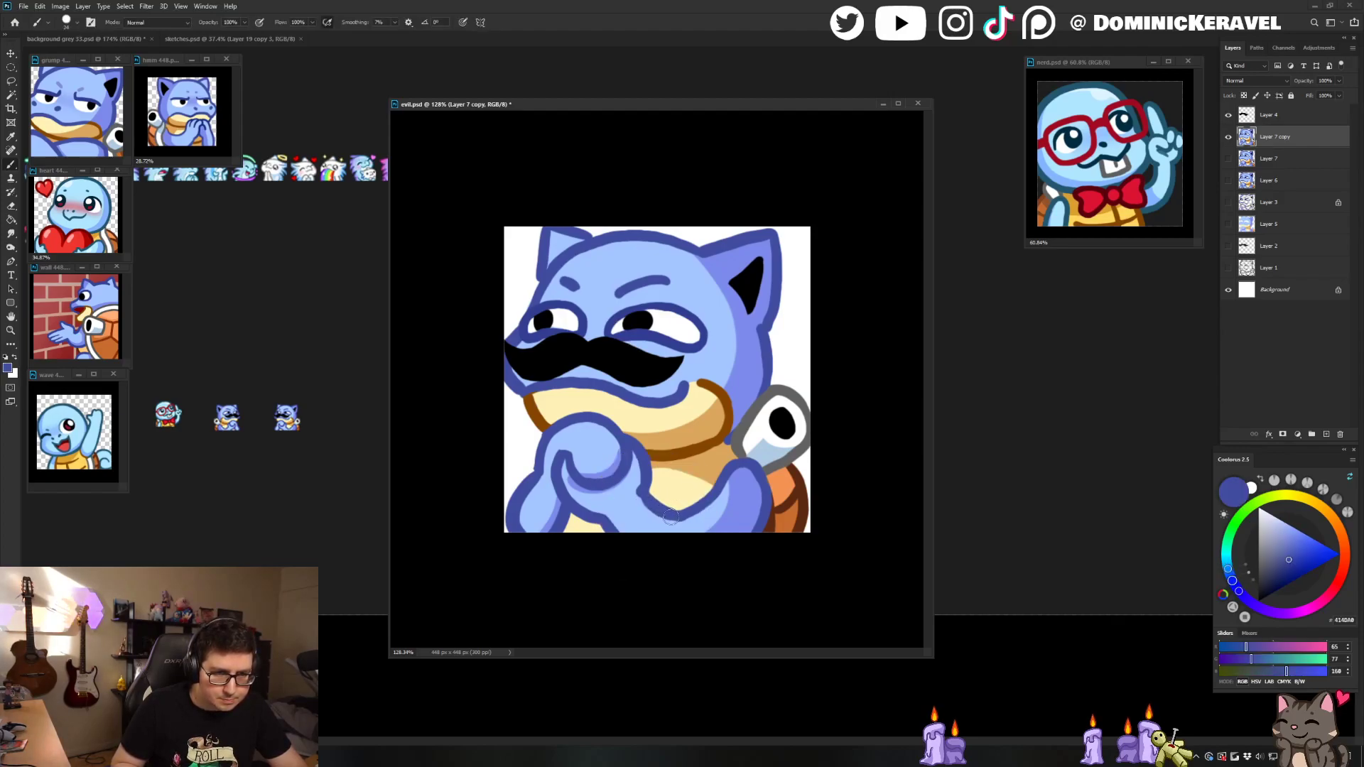
left_click(701, 488, "alt")
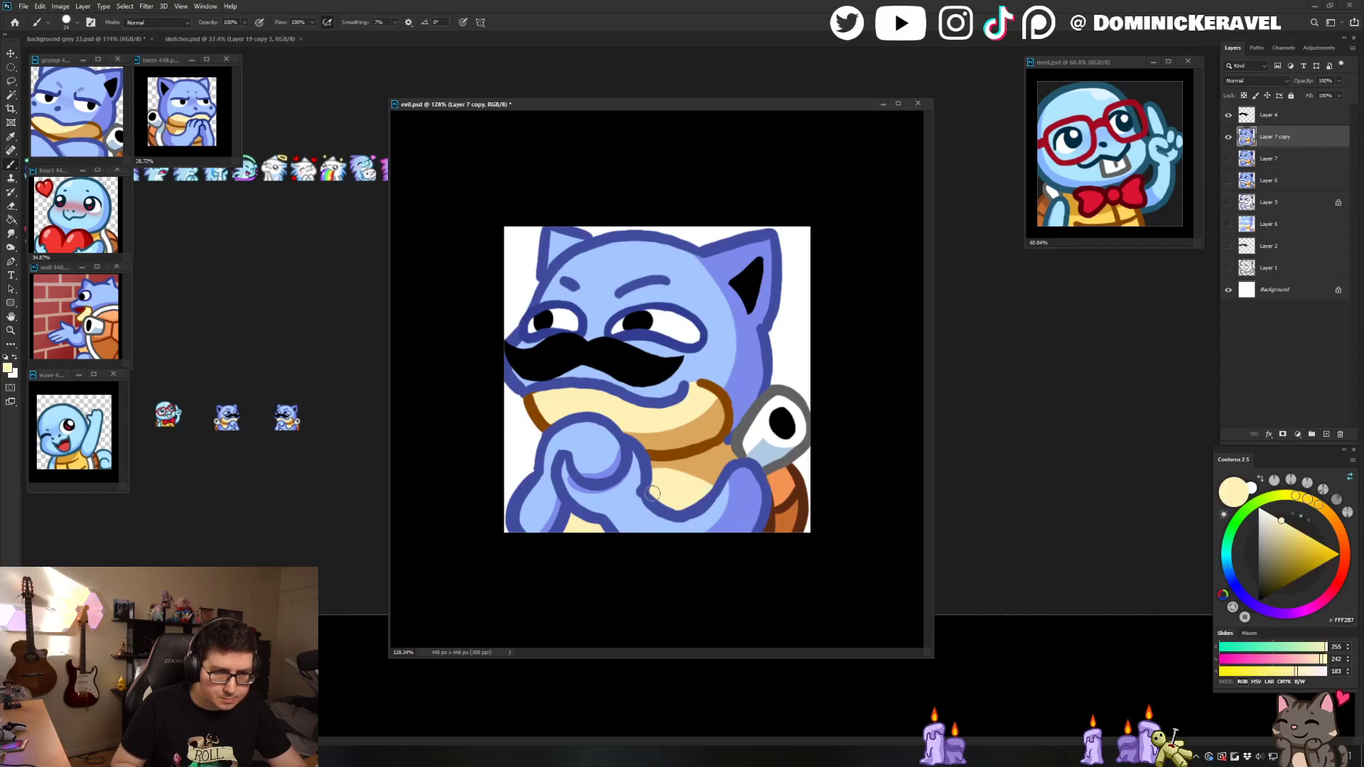
left_click(723, 489, "alt")
key("v")
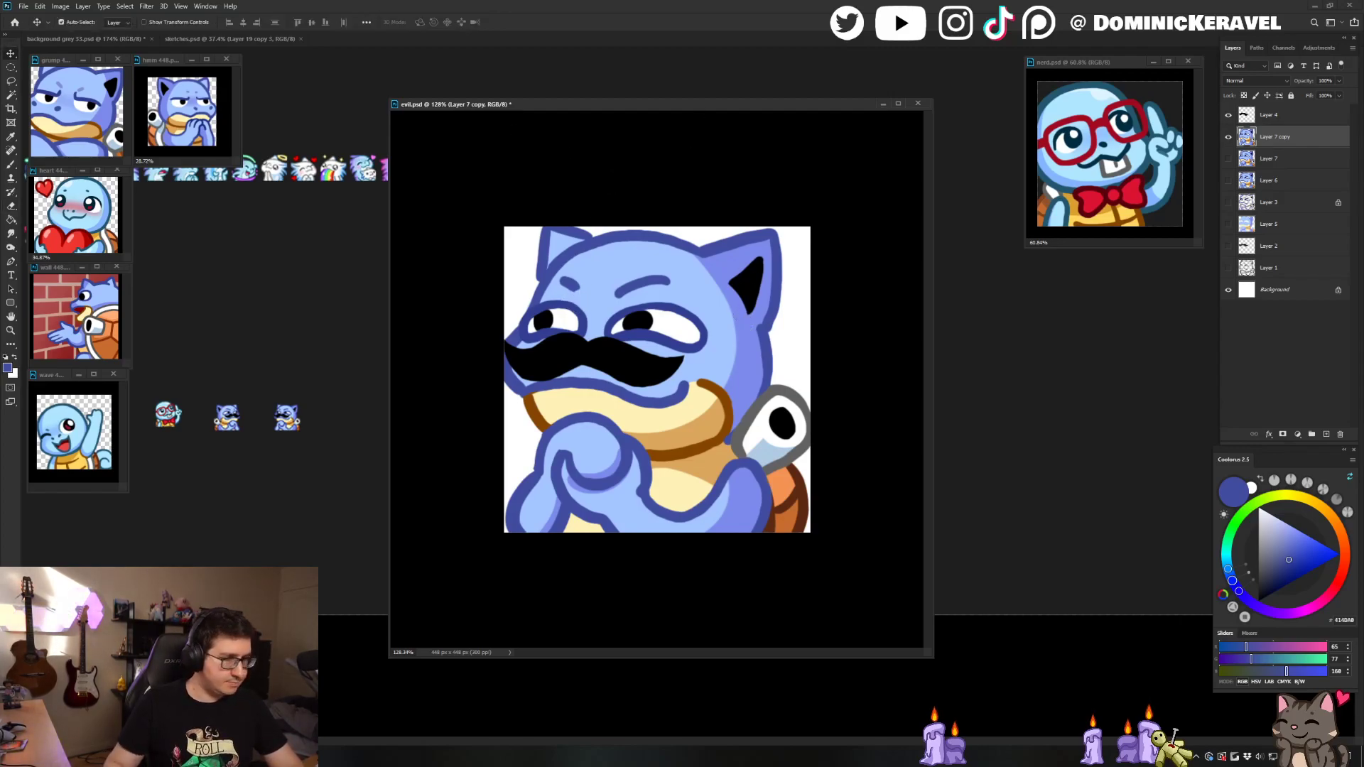
Step: Retouch the outline and pupil of the far eye above the moustache using colours sampled around it
left_click_drag(662, 102, 675, 109)
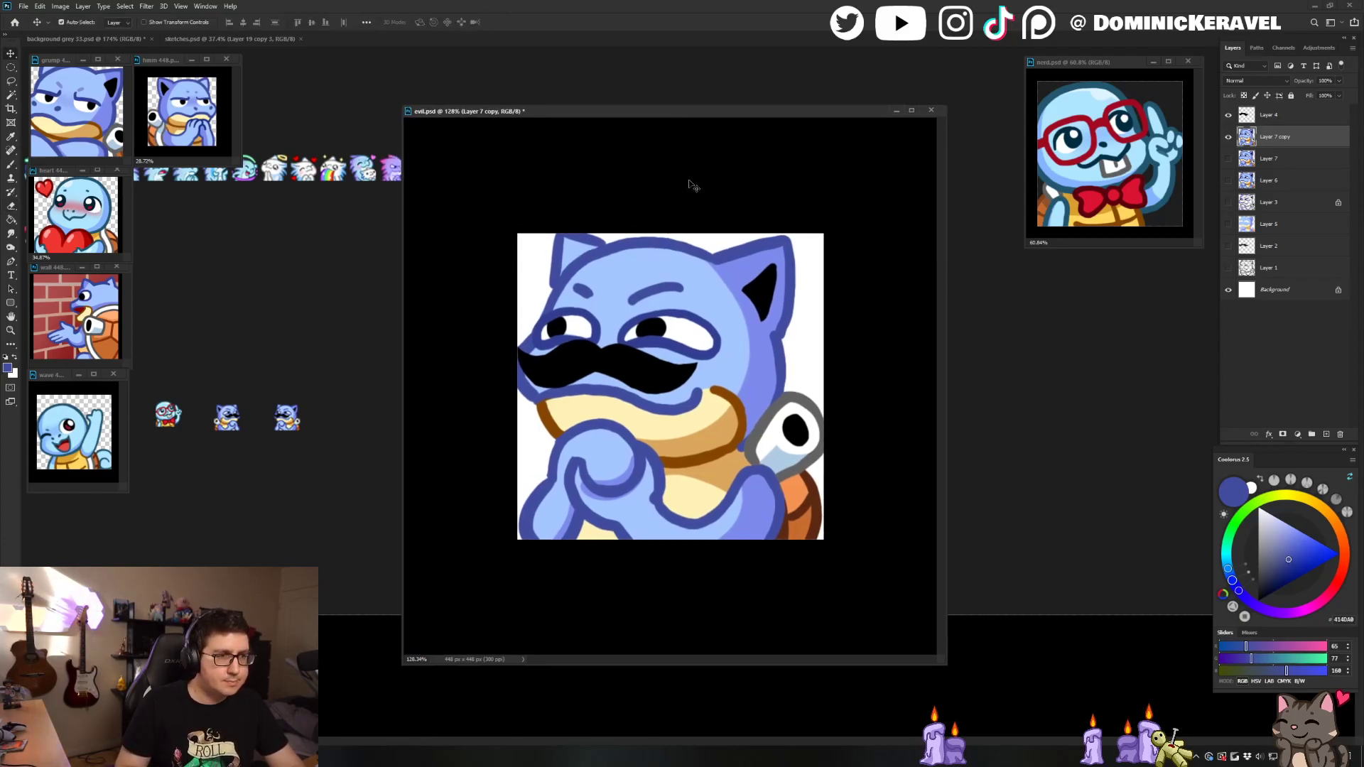
key("b")
left_click(545, 335, "alt")
left_click_drag(550, 326, 548, 338)
left_click(557, 329, "alt")
left_click(559, 339, "alt")
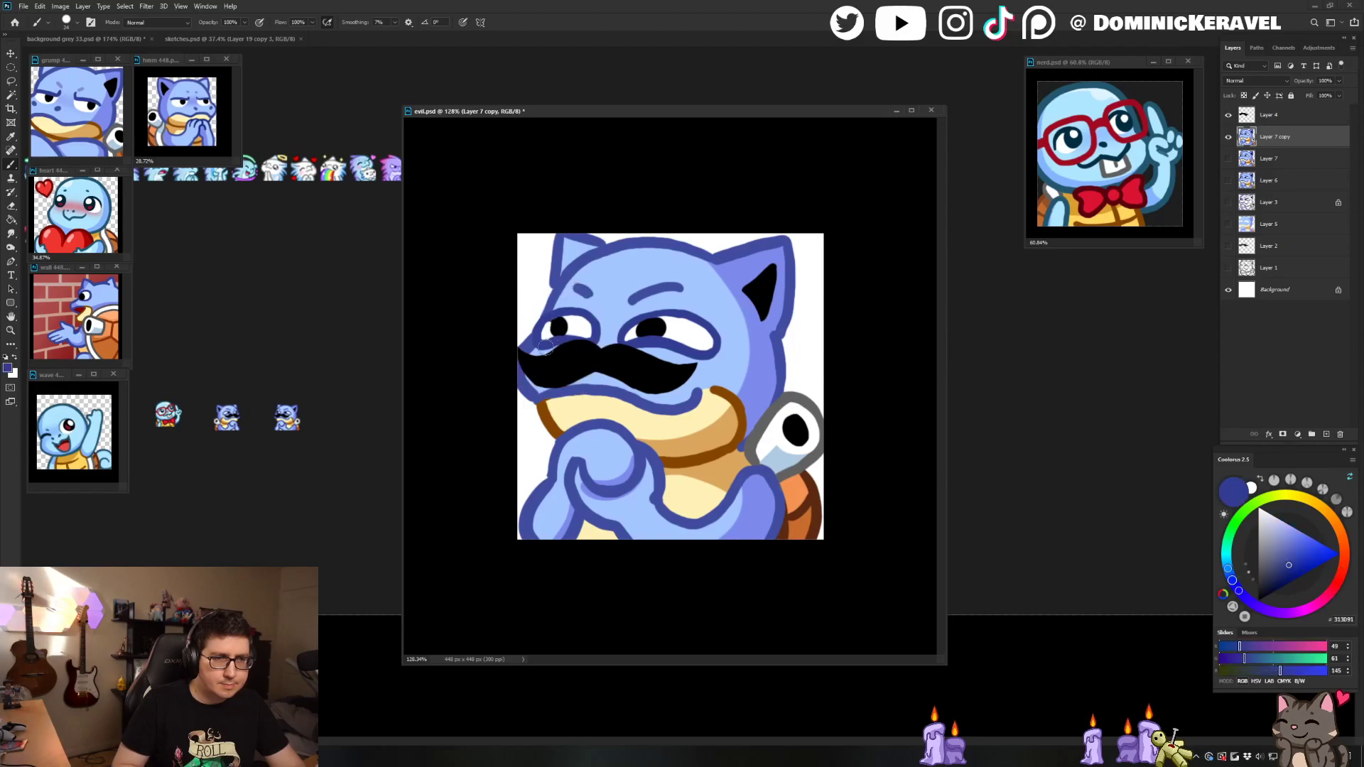
Step: Merge Layer 4 with Layer 7 copy, shrink the image to 28 px and place the revised copy in the background document
key("ctrl+alt+i")
key("Escape")
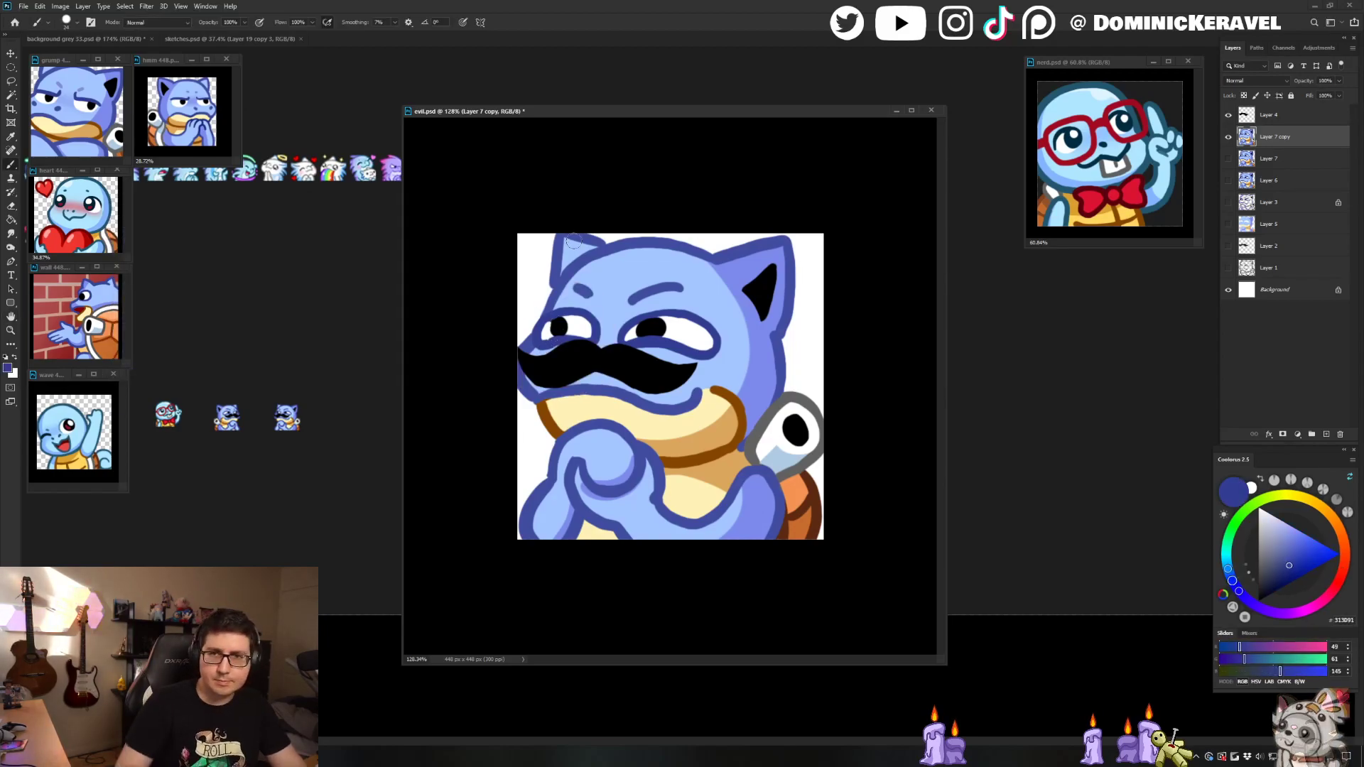
left_click(1302, 114, "shift")
key("ctrl+e")
key("c")
key("ctrl+alt+i")
type("28")
key("Return")
key("v")
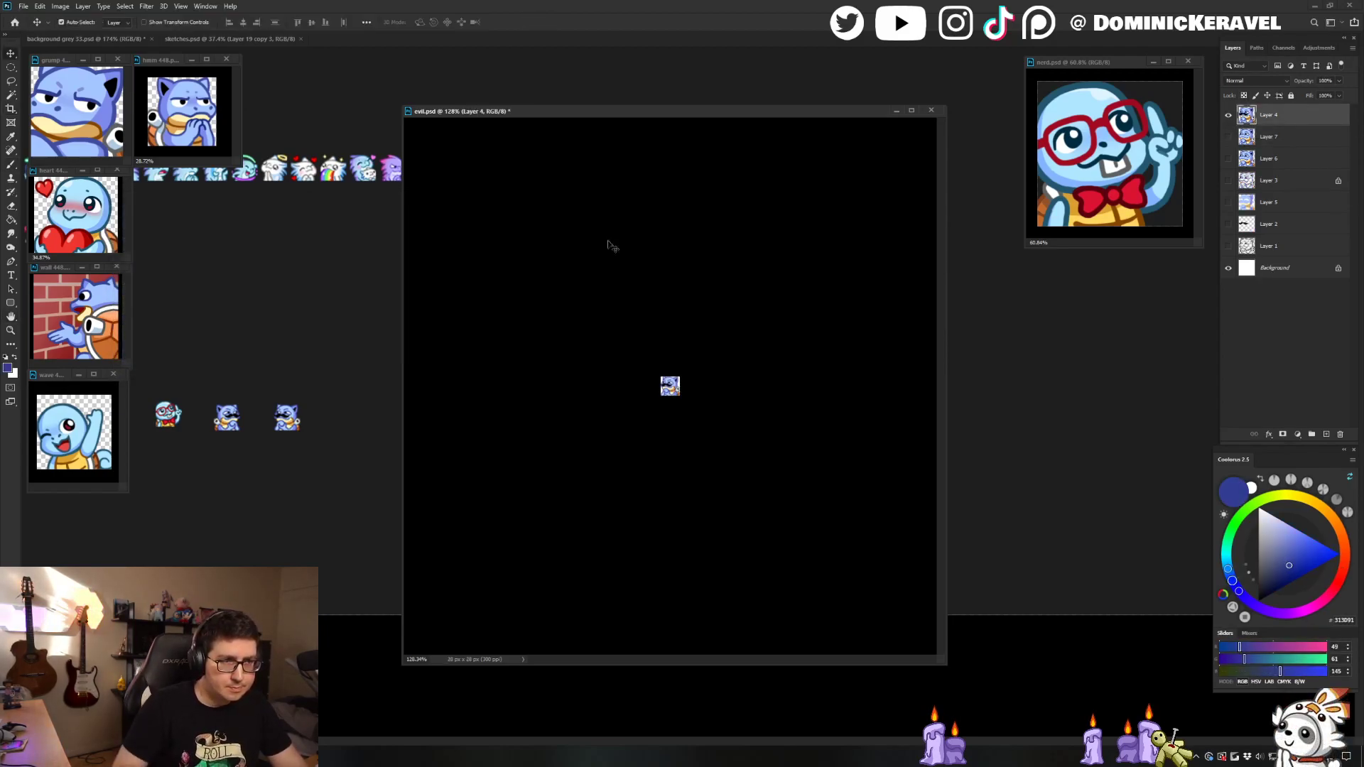
left_click_drag(670, 385, 331, 355)
Step: Undo the resize and merge in evil.psd and duplicate Layer 7 copy for the next round of edits
left_click(526, 331)
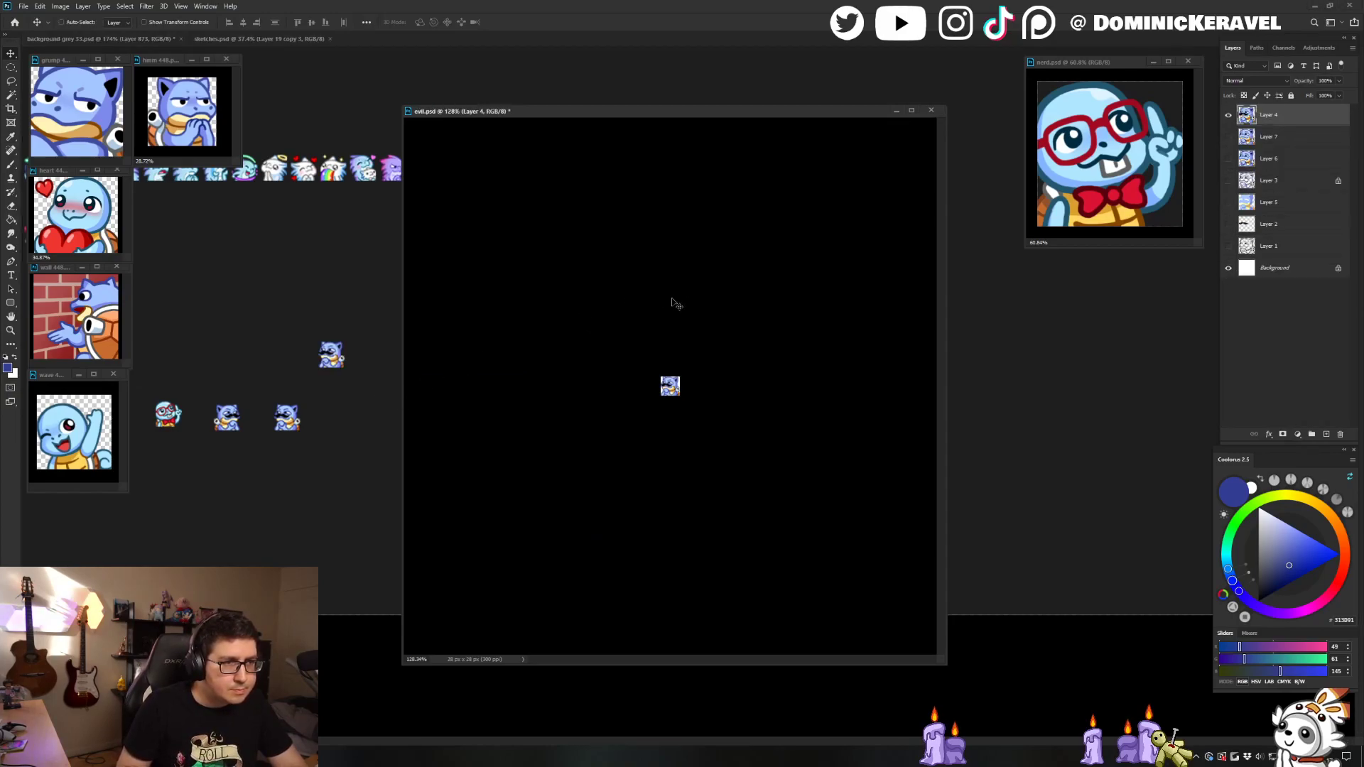
key("ctrl+z")
key("b")
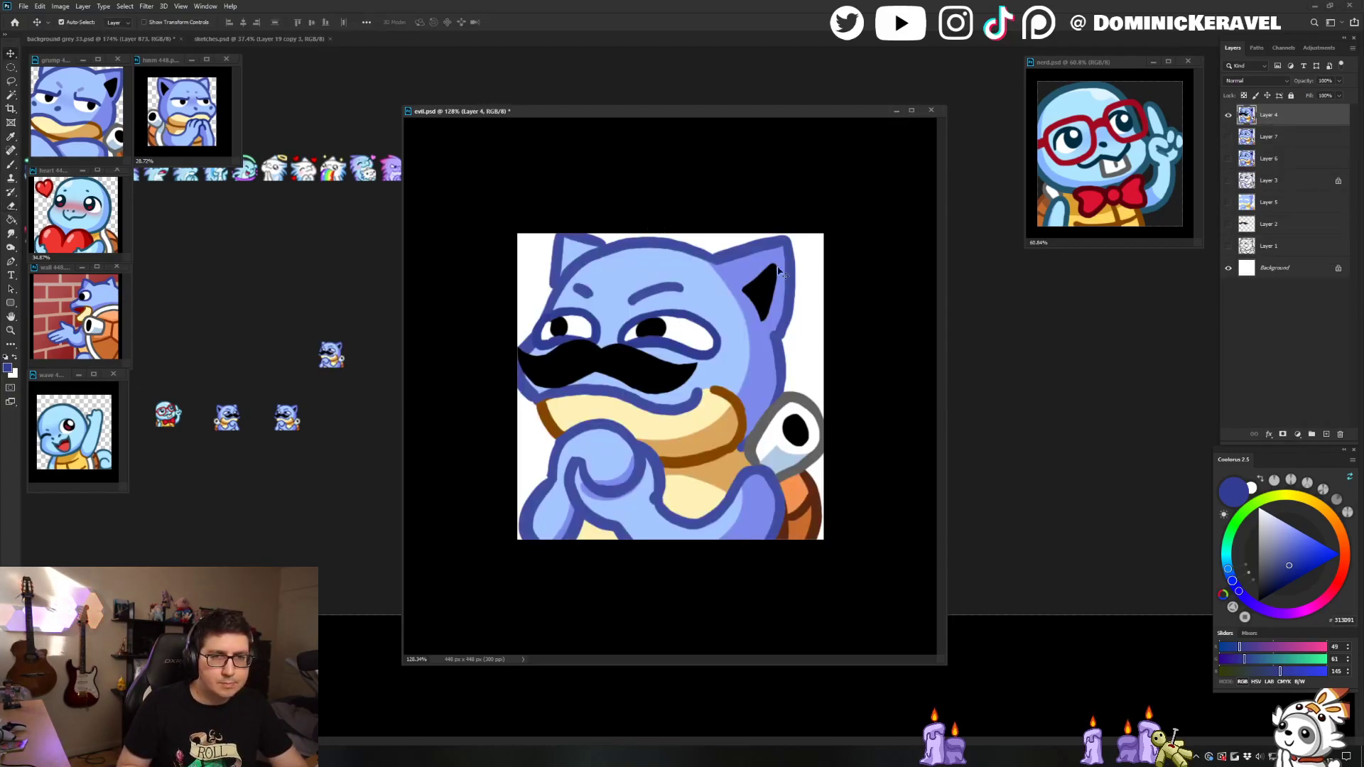
key("ctrl+z")
key("ctrl+z")
key("ctrl+j")
key("b")
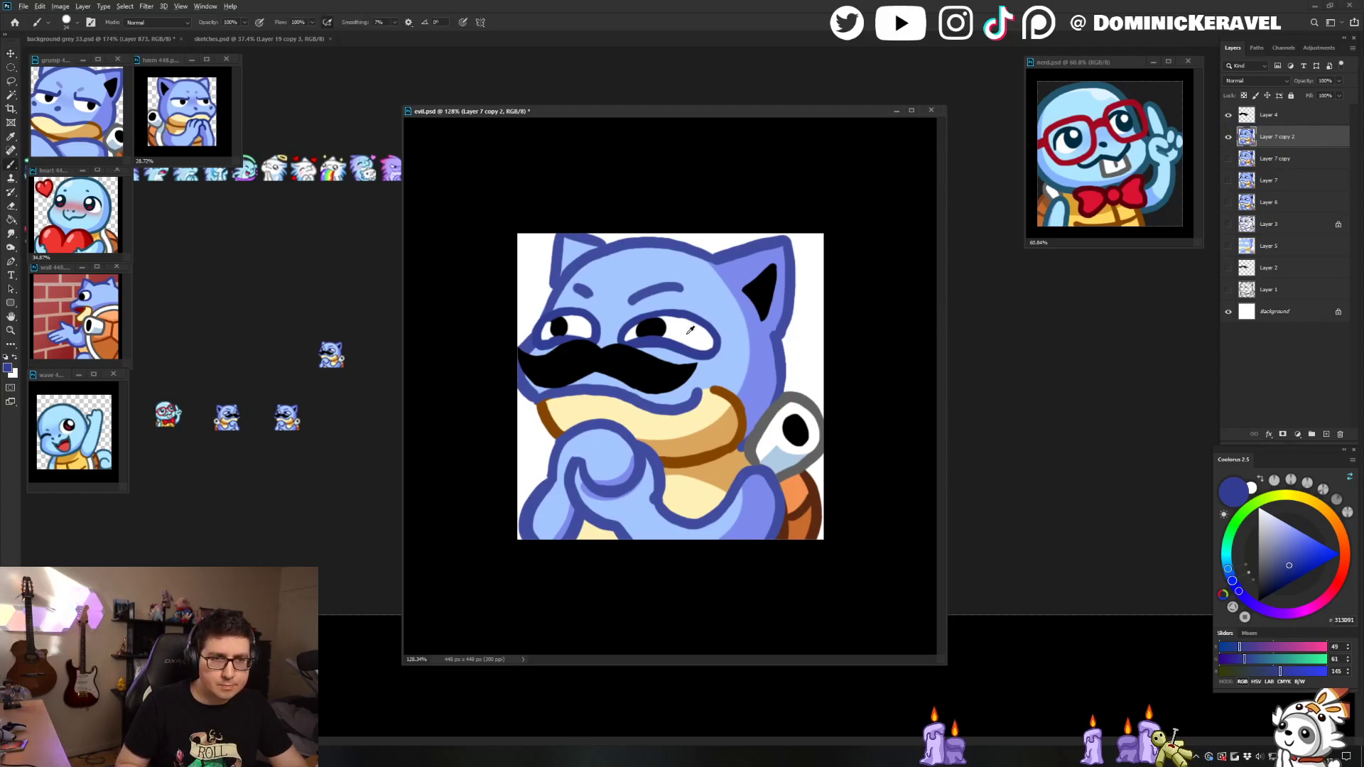
Step: Reshape the near eye's pupil and upper outline using black, white, dark blue #313D91 and light blue #A5C6FF
key("x")
left_click_drag(633, 329, 683, 325)
key("x")
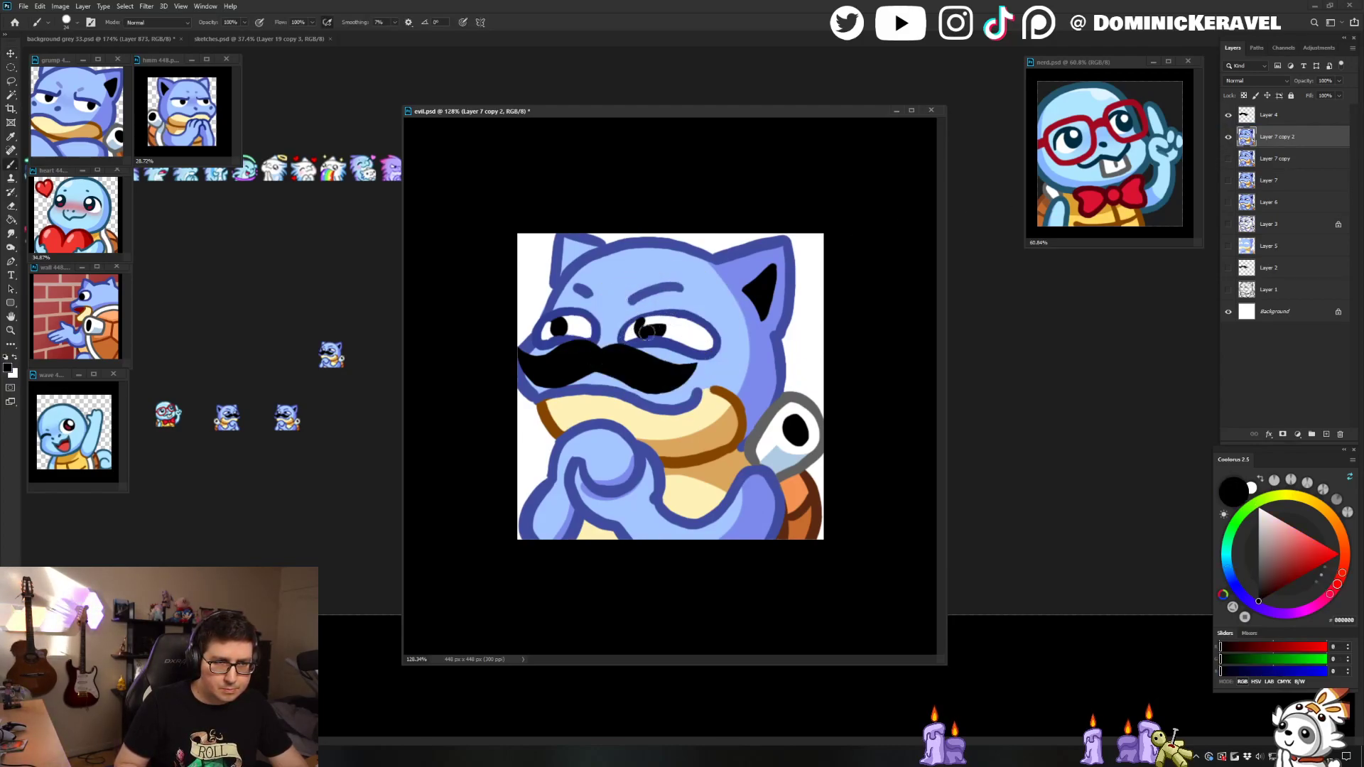
left_click(657, 336, "alt")
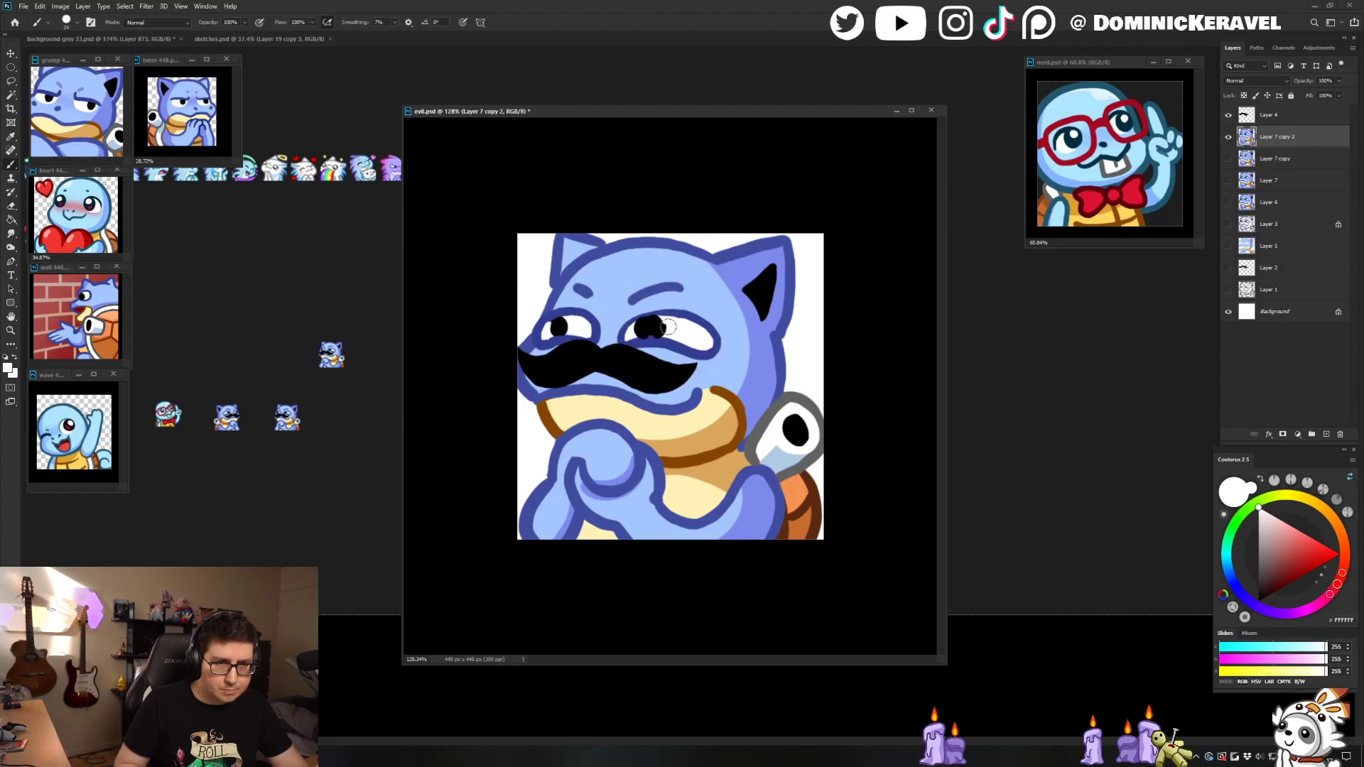
key("x")
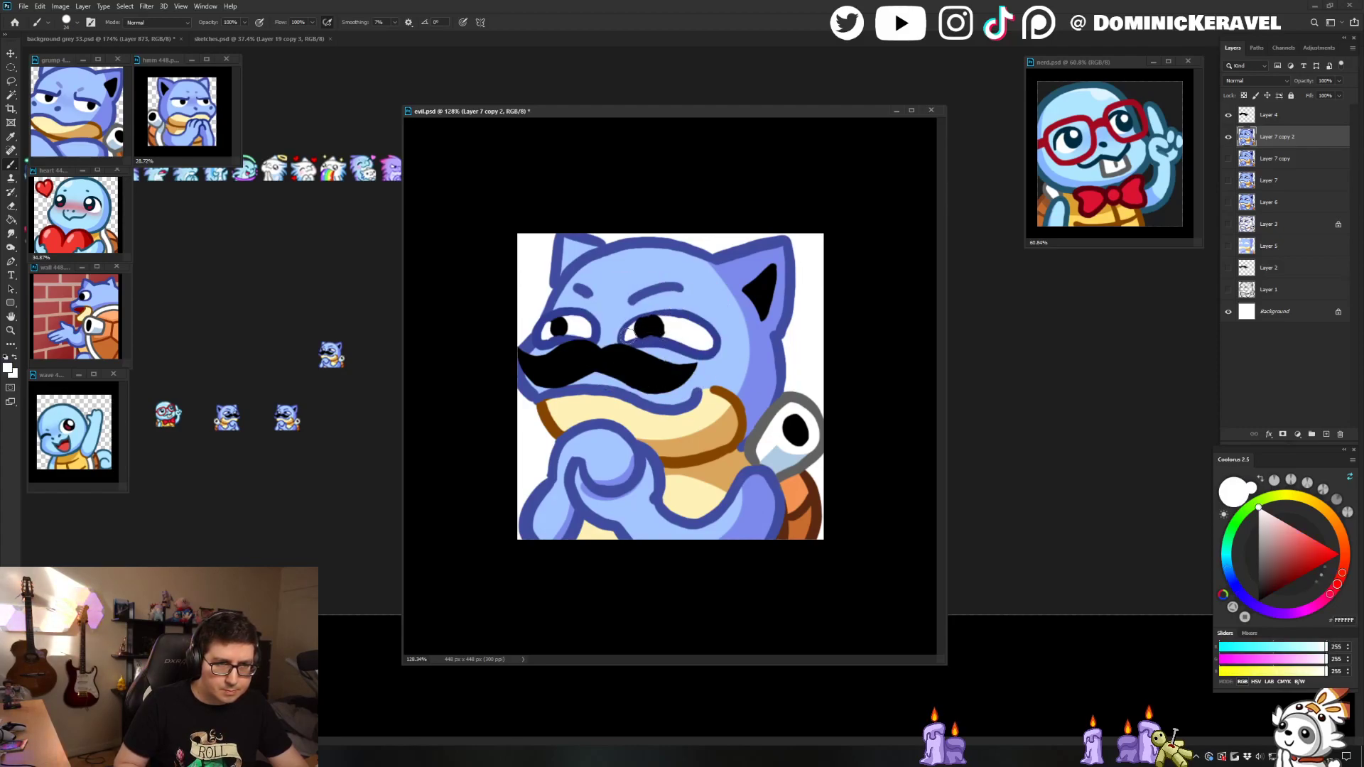
key("x")
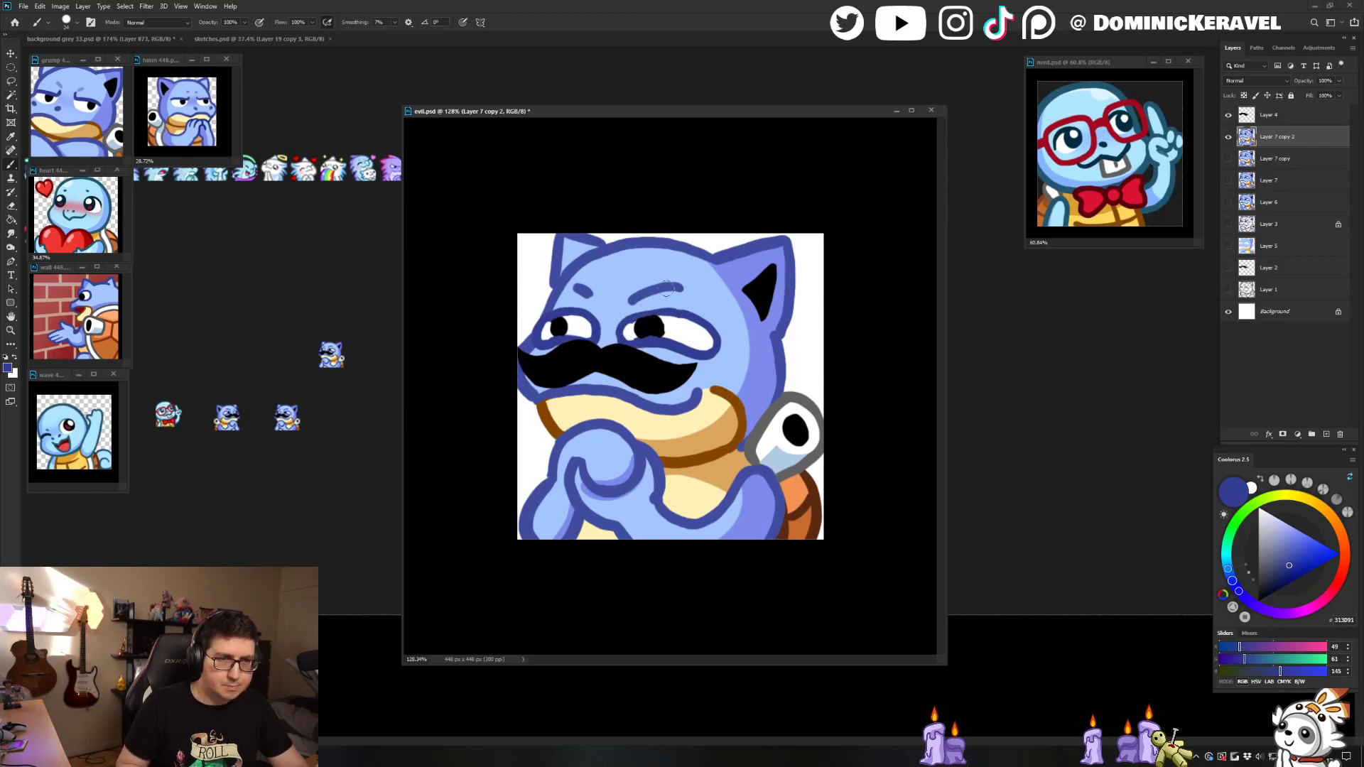
left_click_drag(632, 318, 674, 311)
left_click(694, 298, "alt")
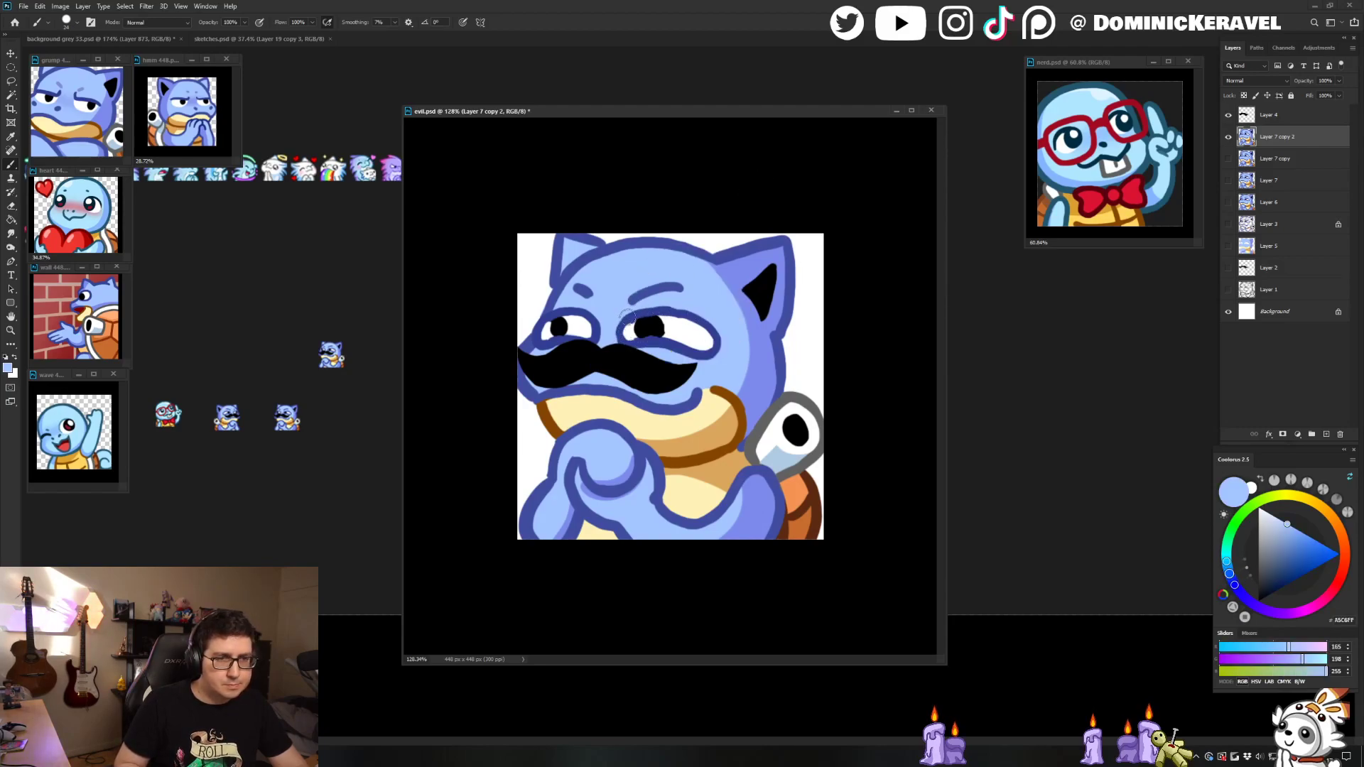
left_click(654, 326, "alt")
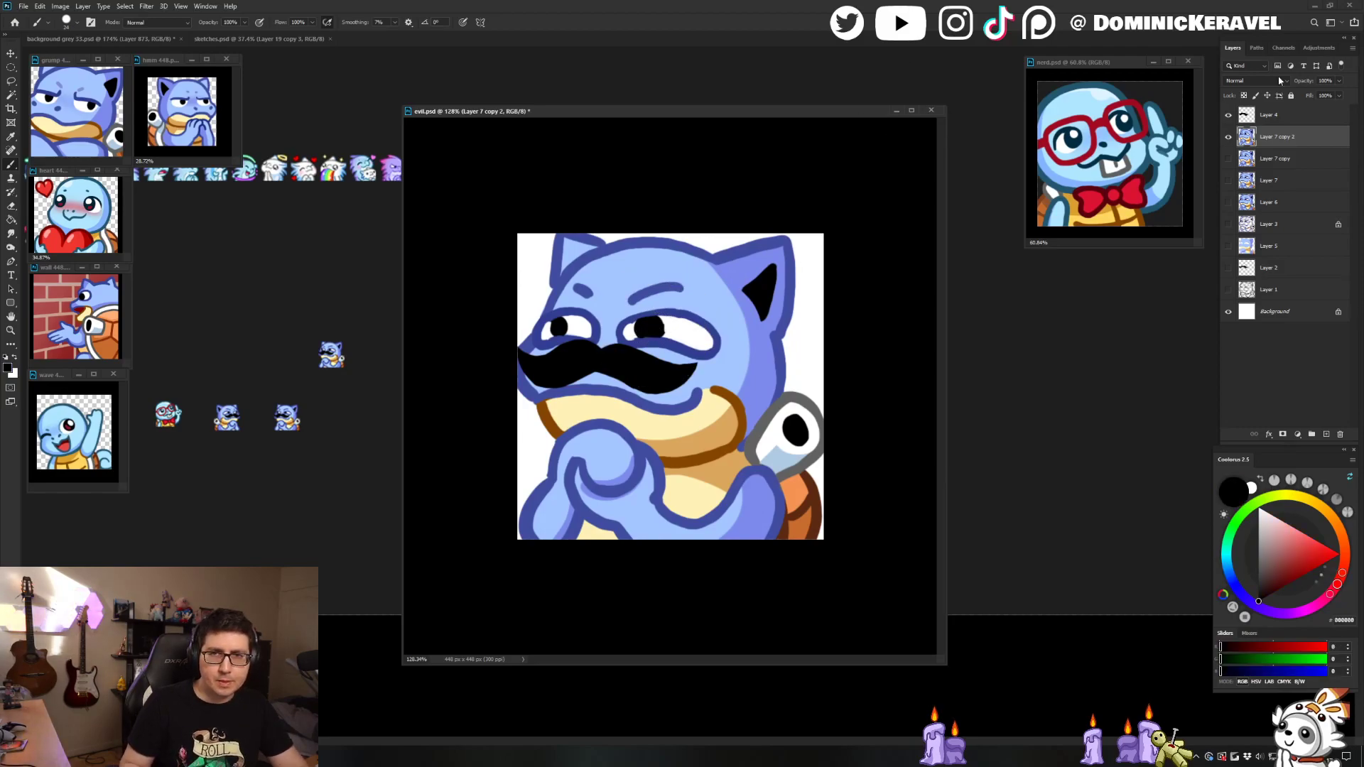
Step: Merge Layer 4 with Layer 7 copy 2, shrink the image to 28 px and place the result beside the test copies in the background document
left_click(1275, 114, "shift")
key("ctrl+e")
key("ctrl+alt+i")
type("28")
key("Return")
key("v")
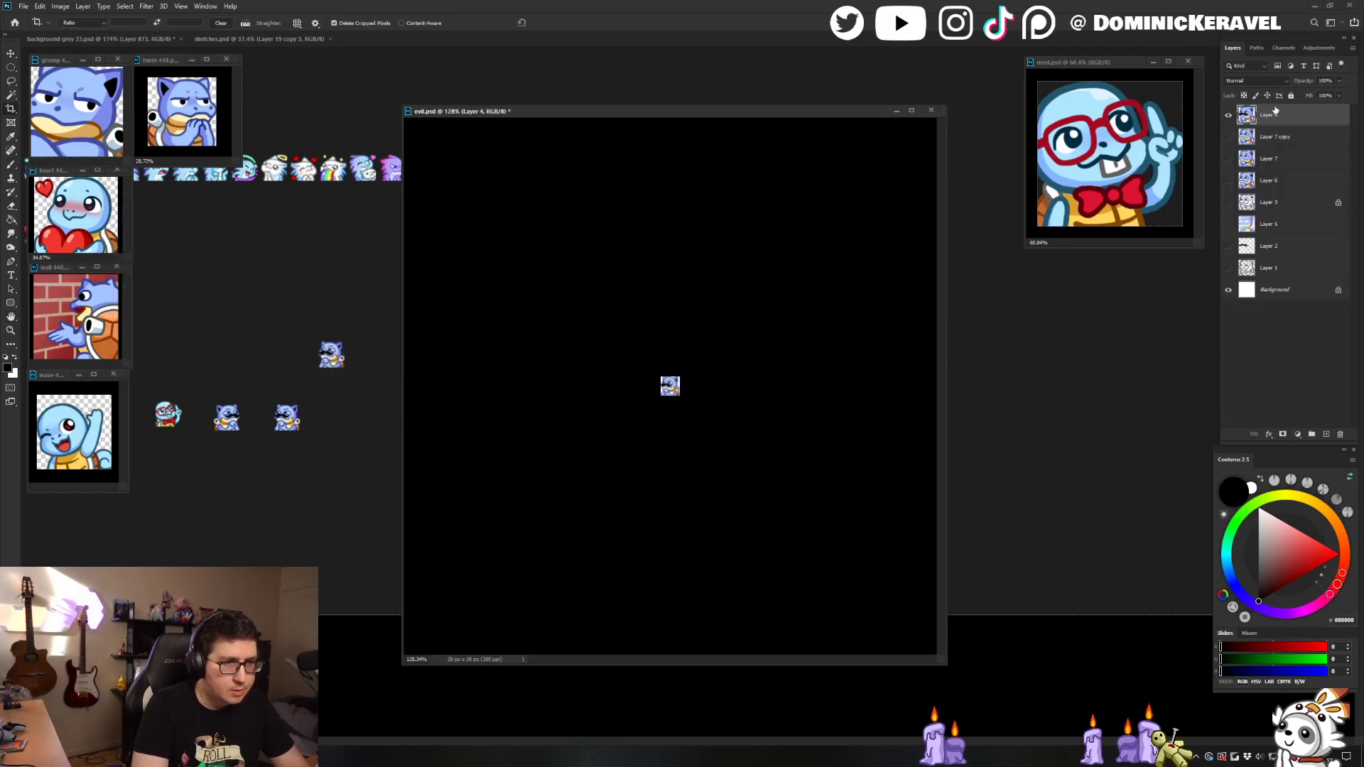
left_click_drag(670, 385, 363, 310)
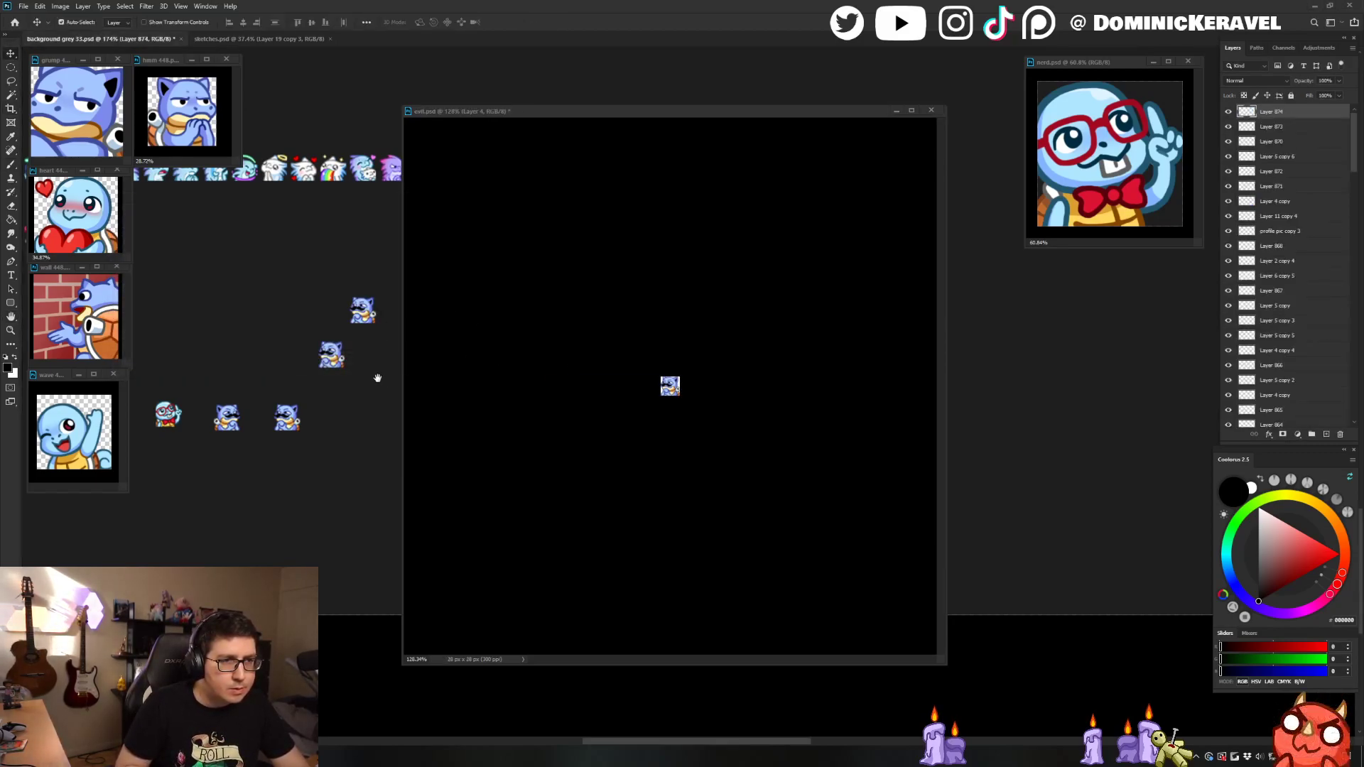
left_click_drag(391, 361, 332, 365)
left_click_drag(306, 314, 324, 428)
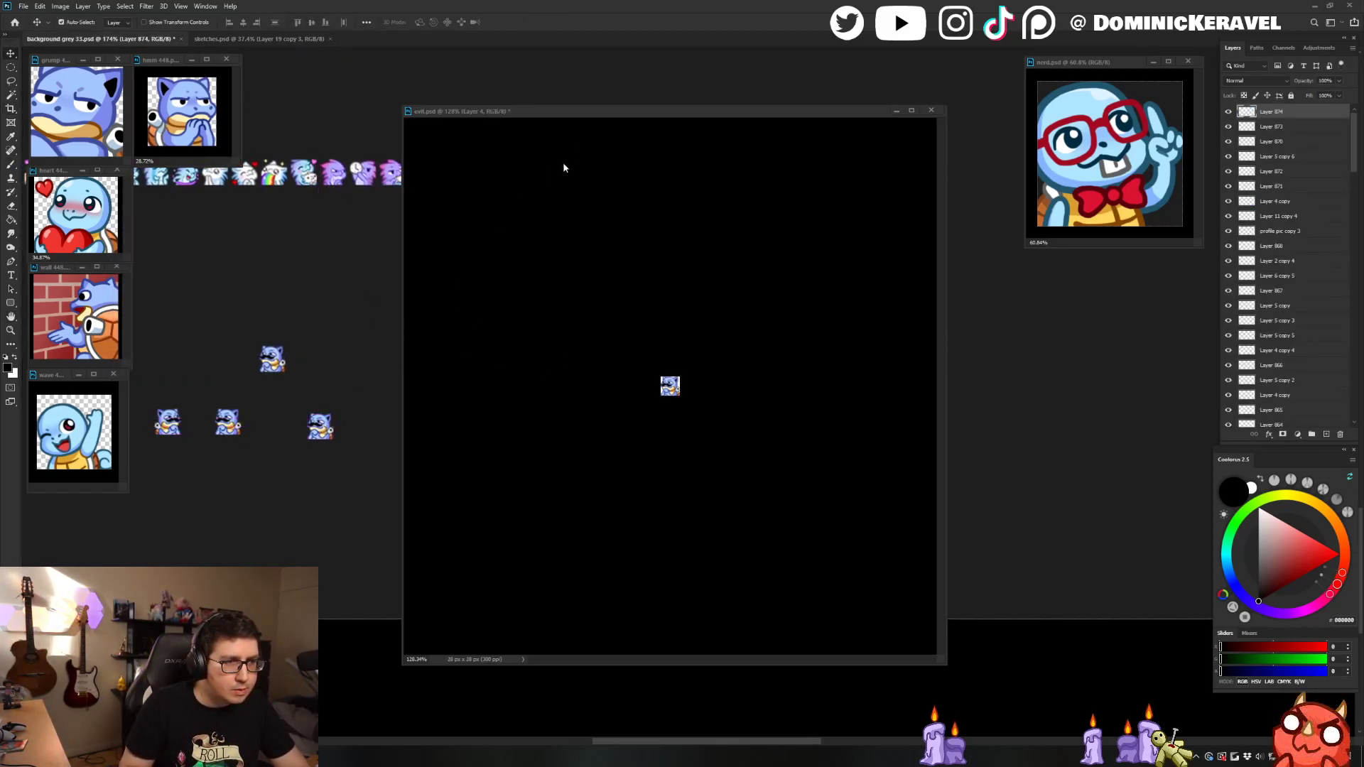
Step: Undo the resize and the layer merge in evil.psd
left_click(538, 294)
key("ctrl+z")
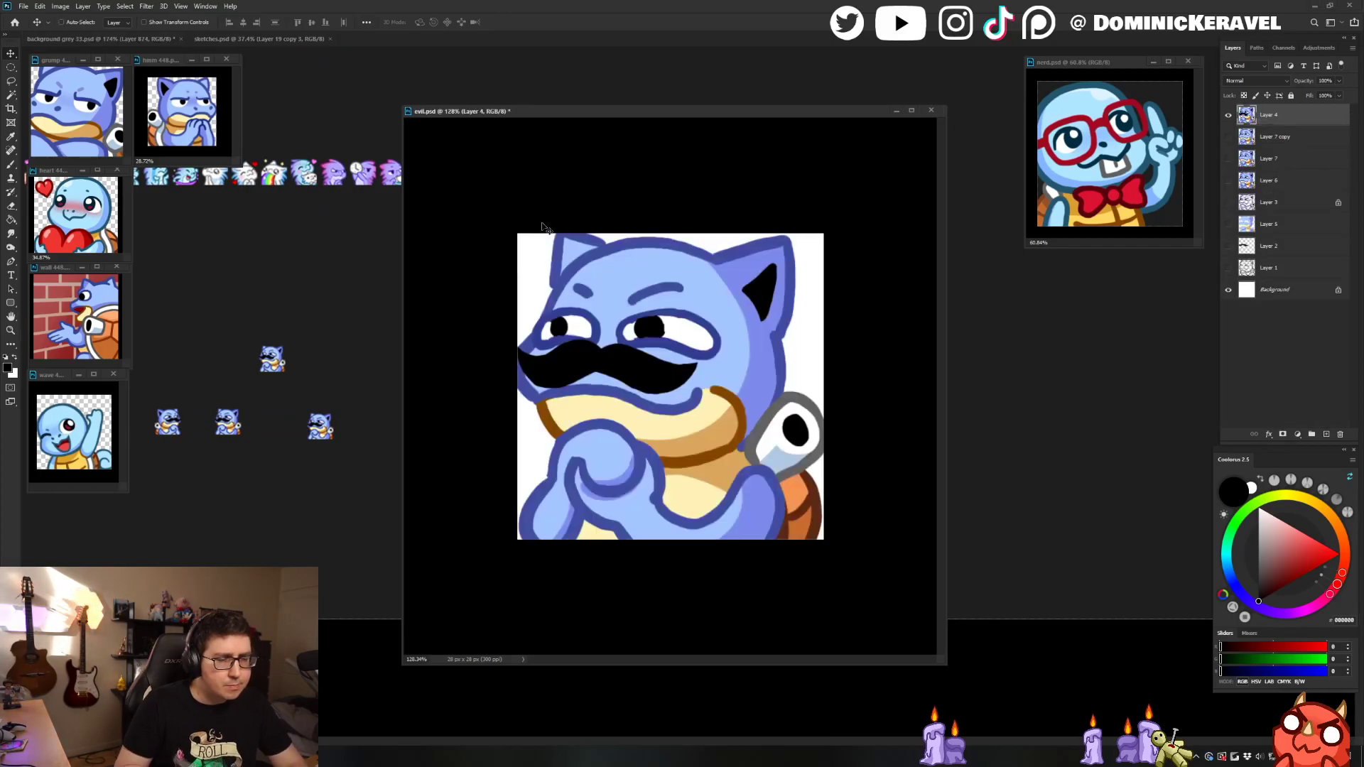
key("ctrl+z")
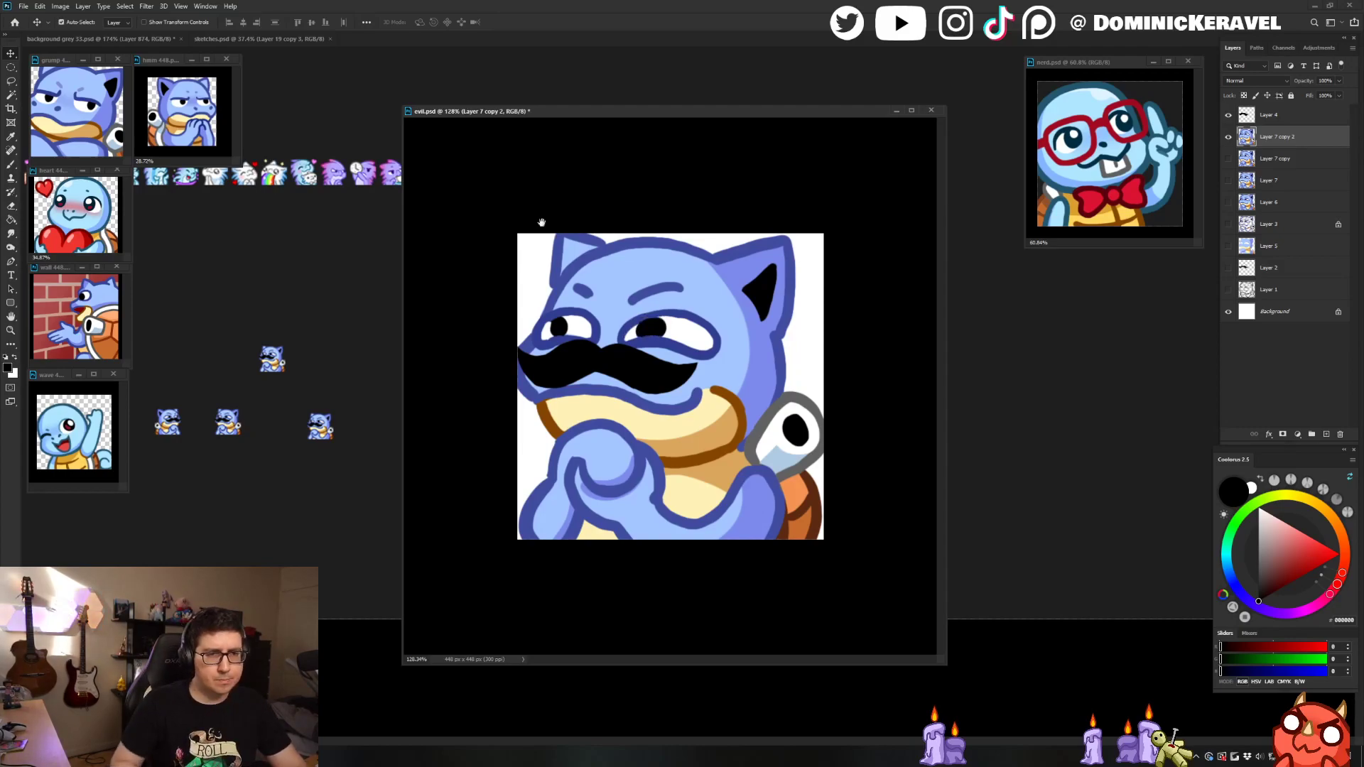
Step: Retouch the far eye's outline and its inner corner with sampled dark blue #313D91 and light blue #A5C6FF
scroll(757, 251, "down", 5)
key("ctrl+shift+h")
key("ctrl+shift+h")
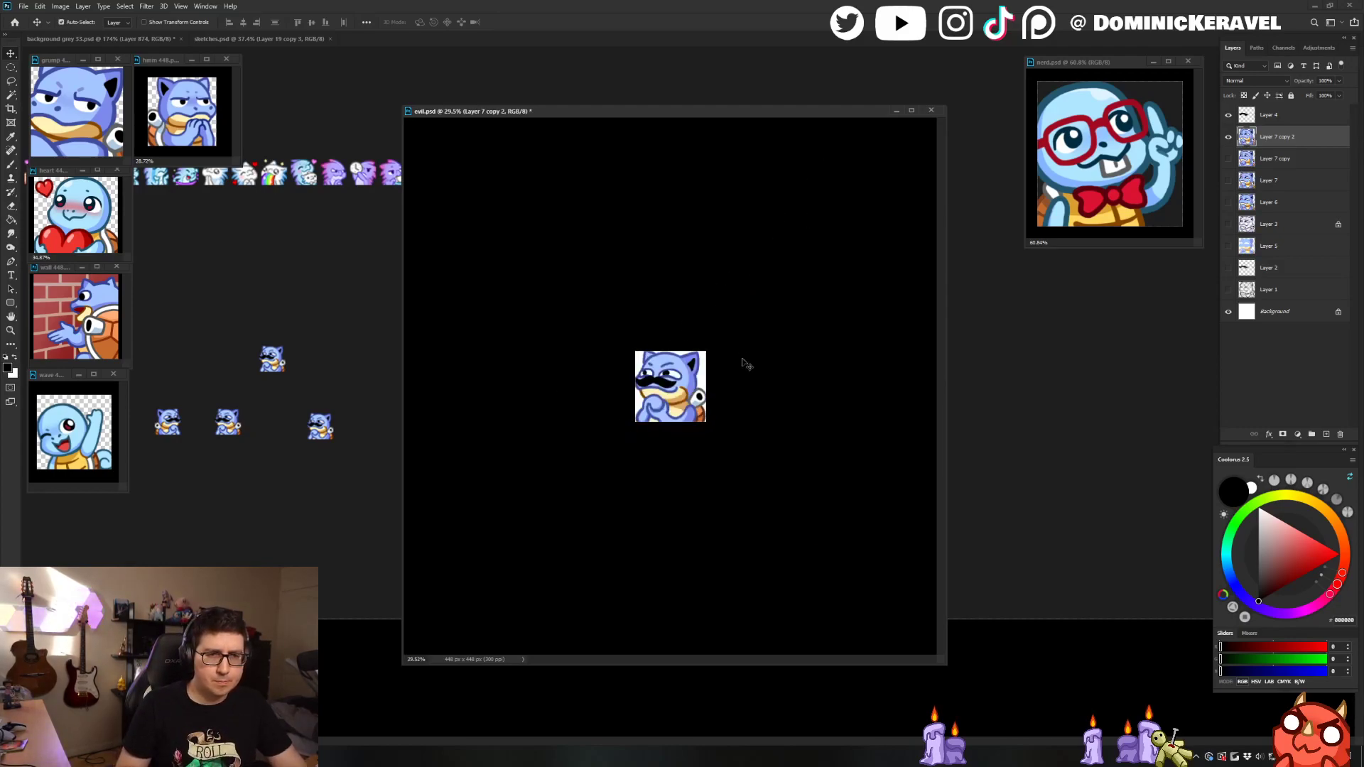
scroll(697, 356, "up", 5)
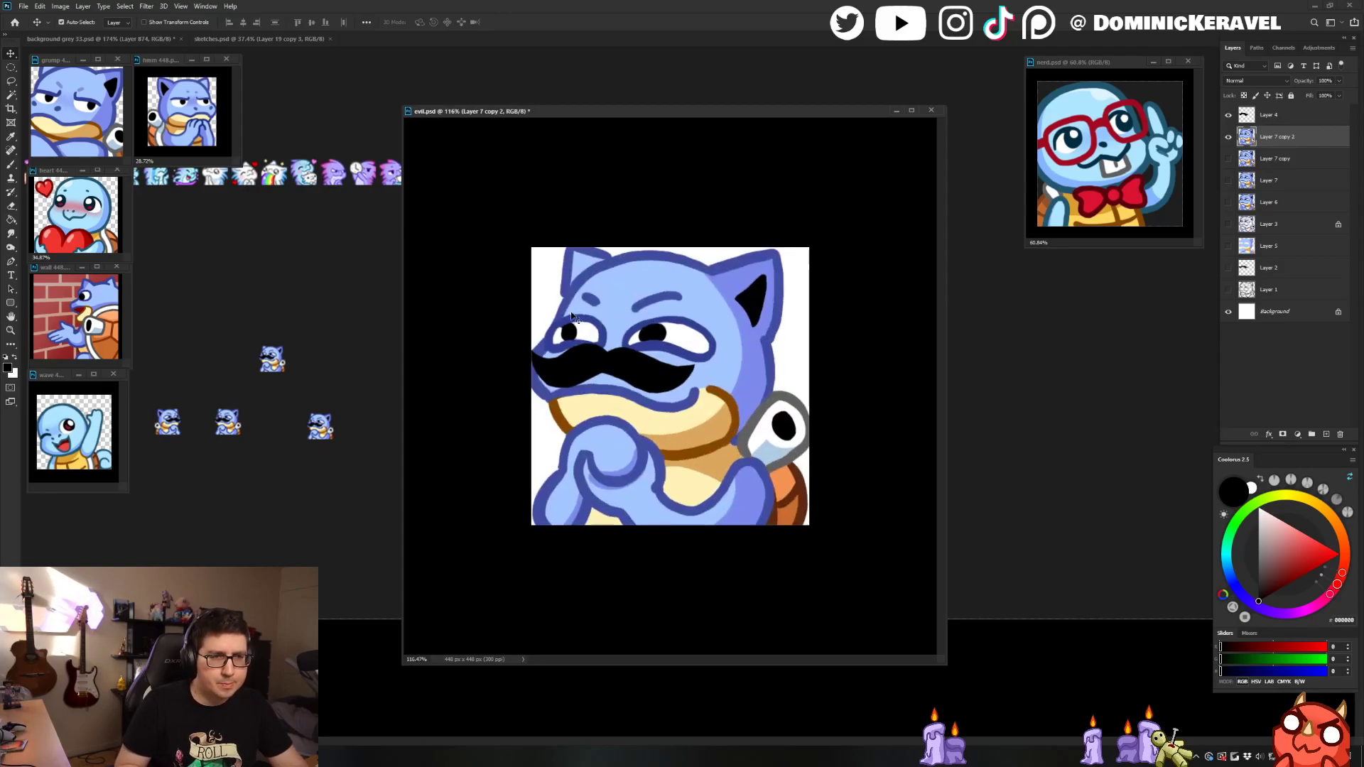
key("b")
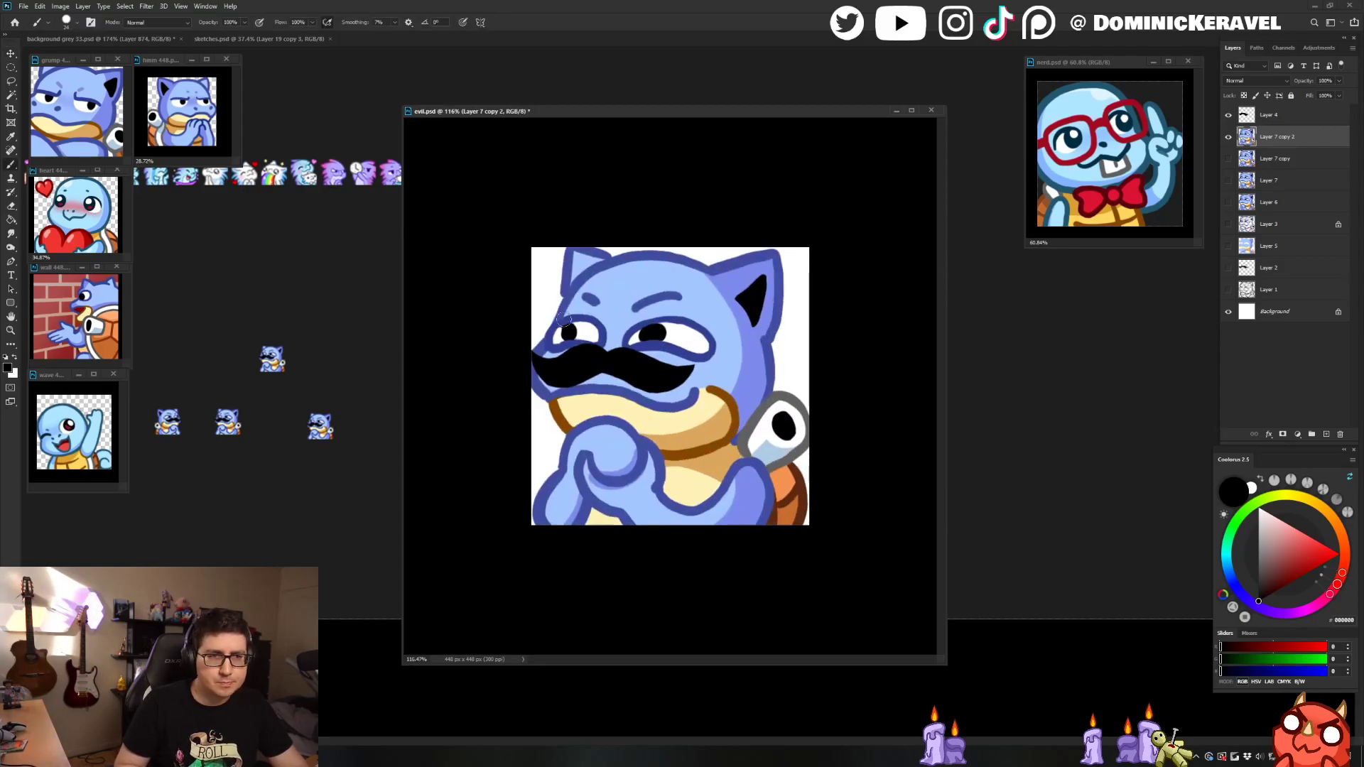
left_click(609, 331, "alt")
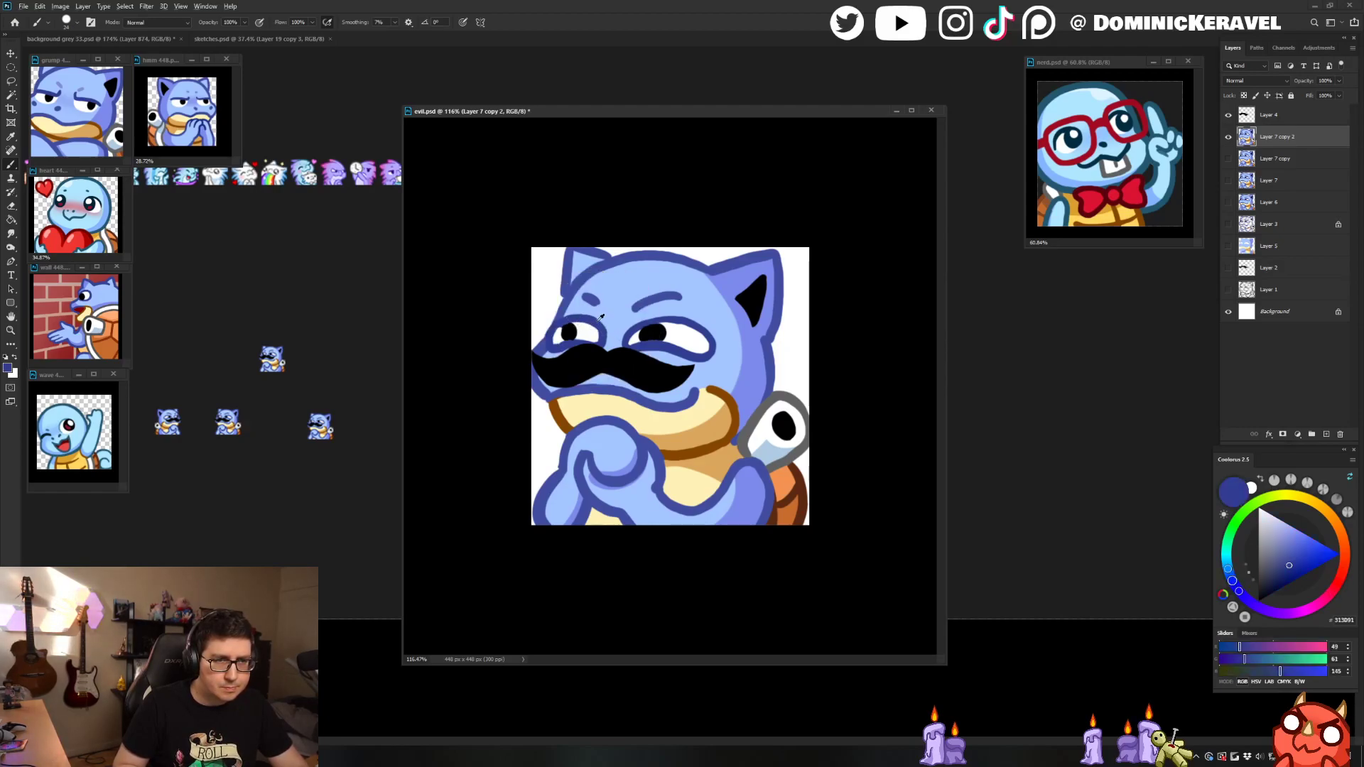
left_click(611, 330, "alt")
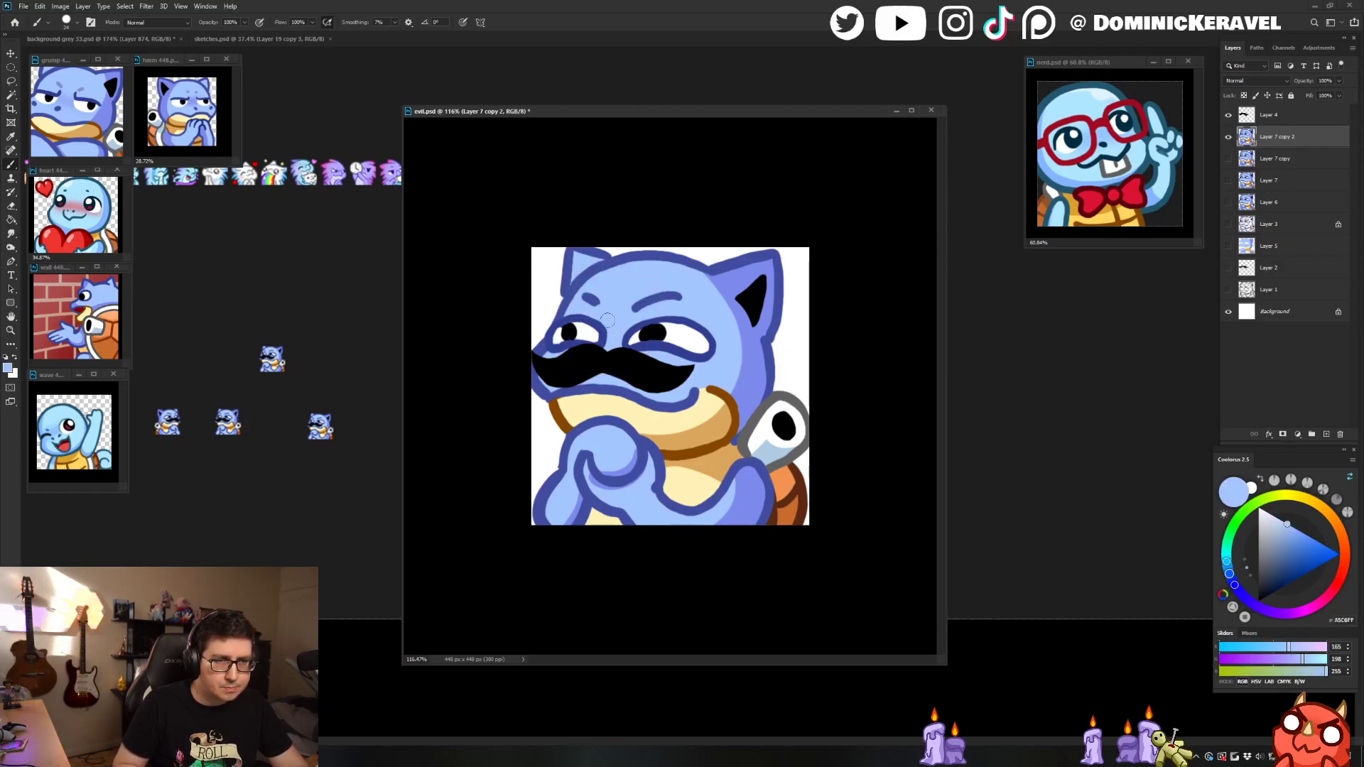
left_click(604, 339, "alt")
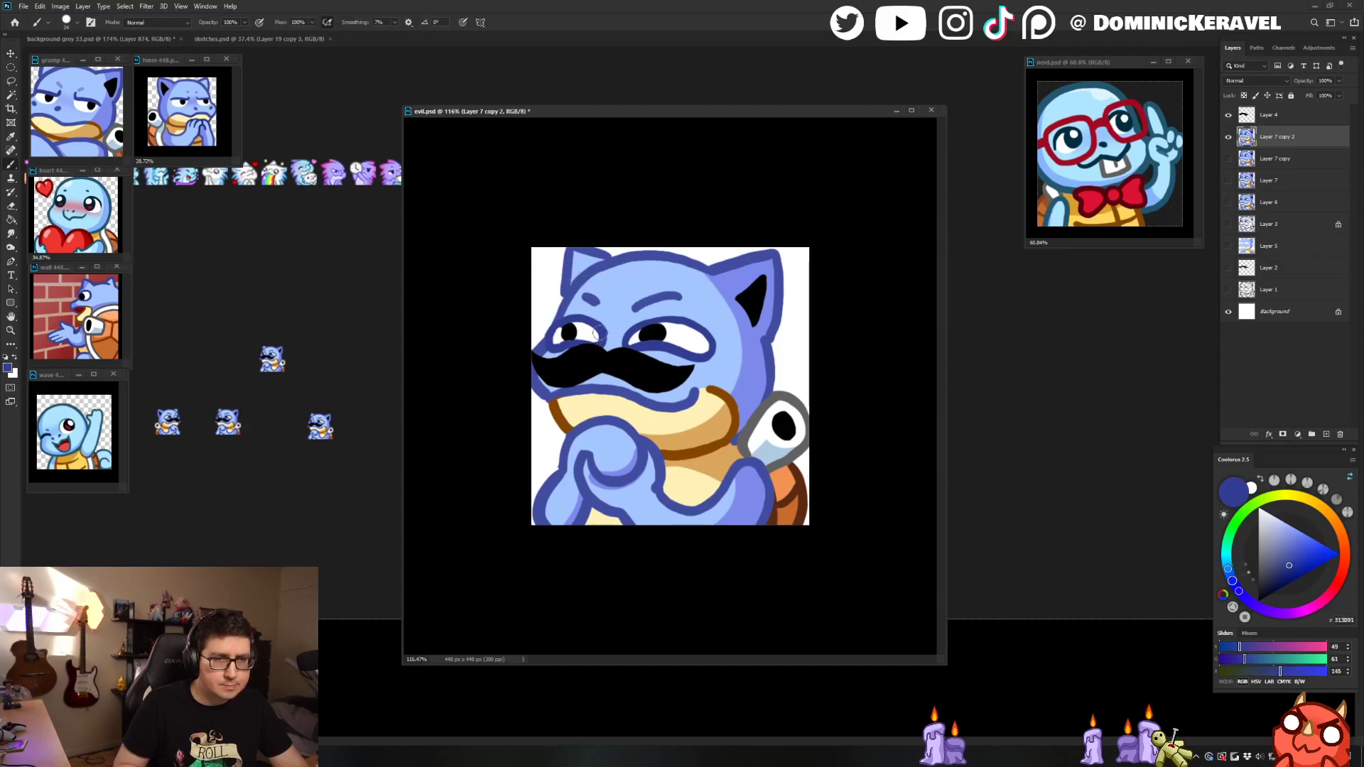
left_click(599, 319, "alt")
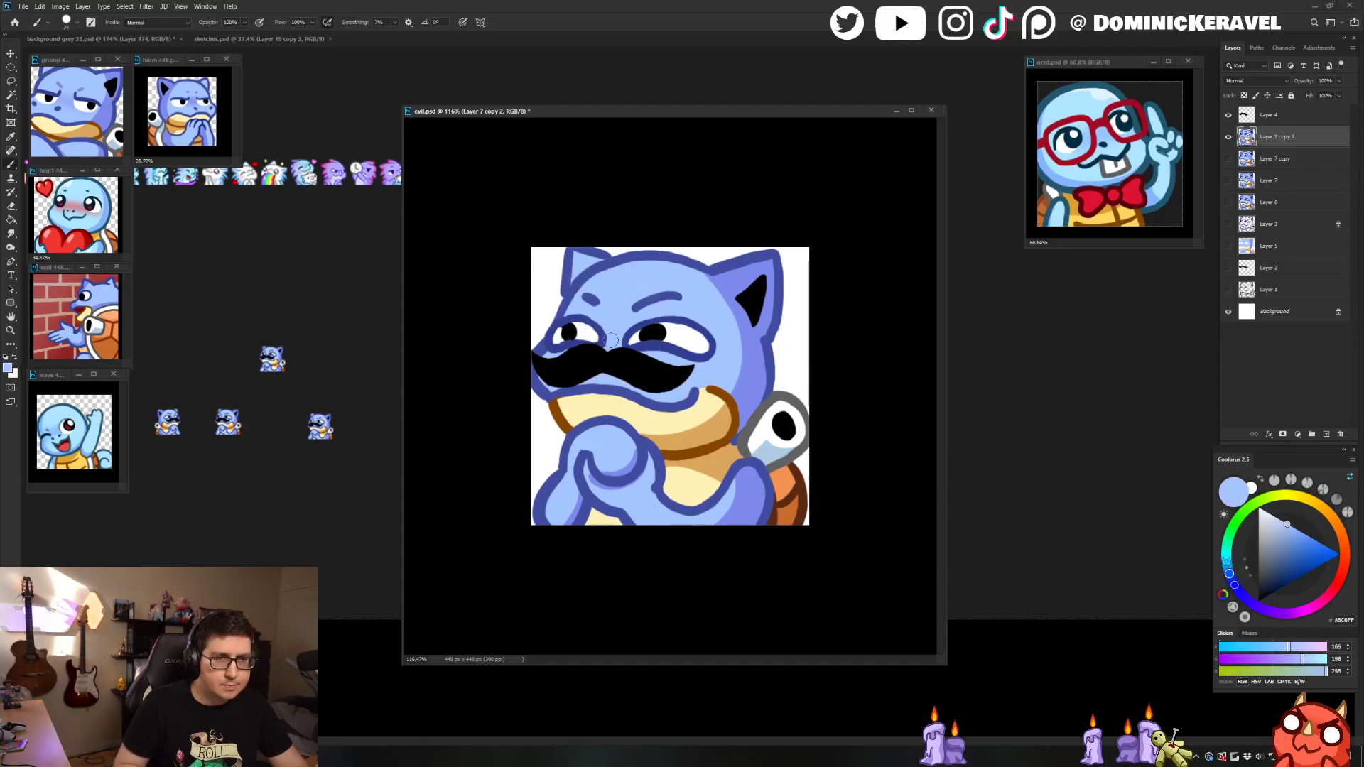
key("e")
key("b")
left_click(601, 324, "alt")
key("e")
Step: Scale Layer 4 and Layer 7 copy 2 up together slightly past the canvas edges and nudge them to the right
key("shift+alt+bracketright")
key("ctrl+t")
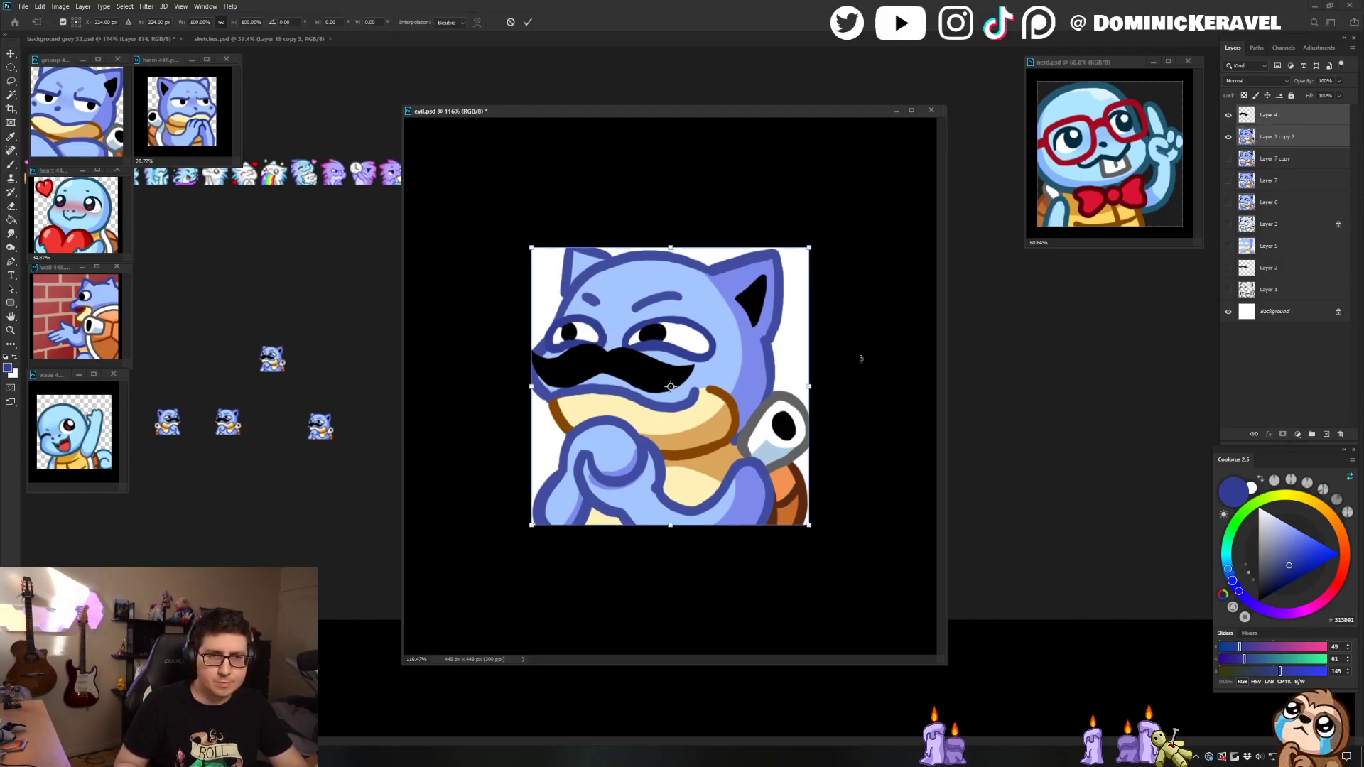
left_click_drag(814, 528, 816, 530)
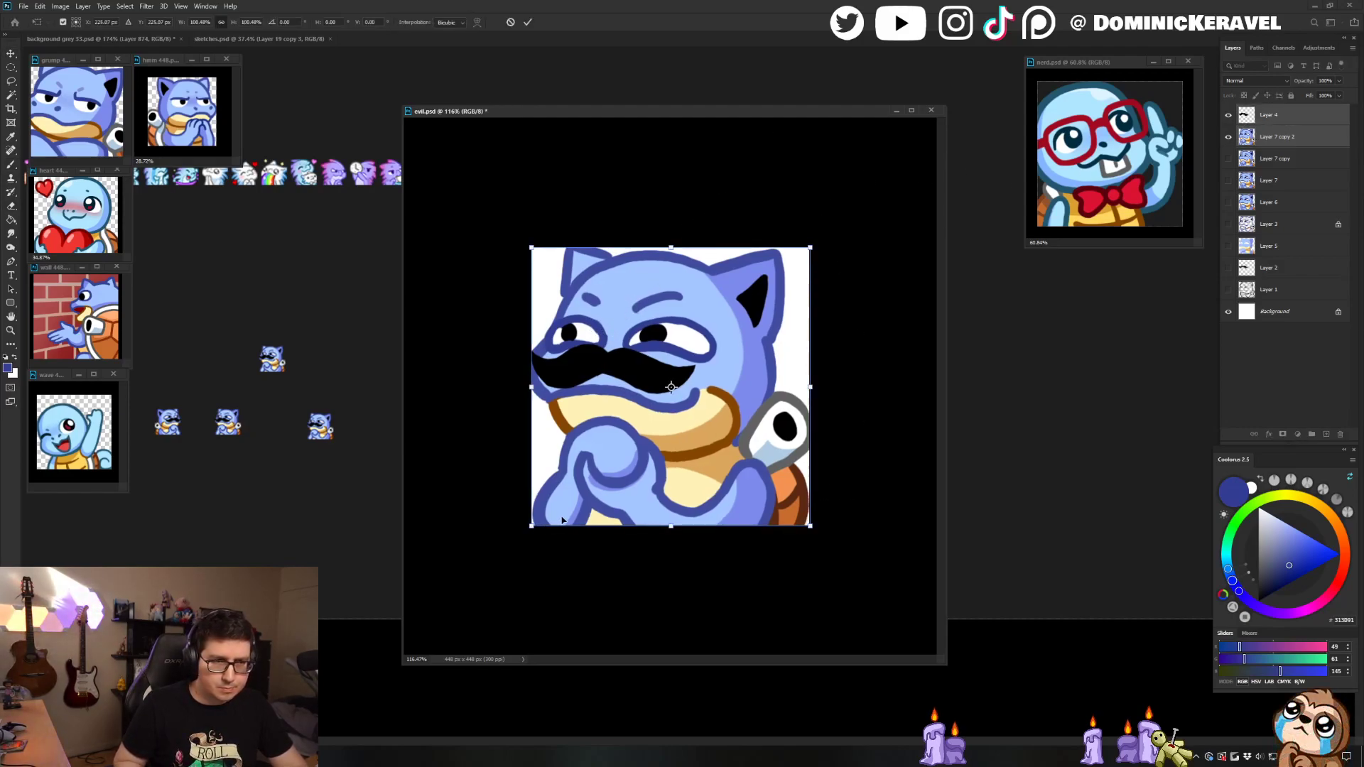
left_click_drag(532, 526, 527, 530)
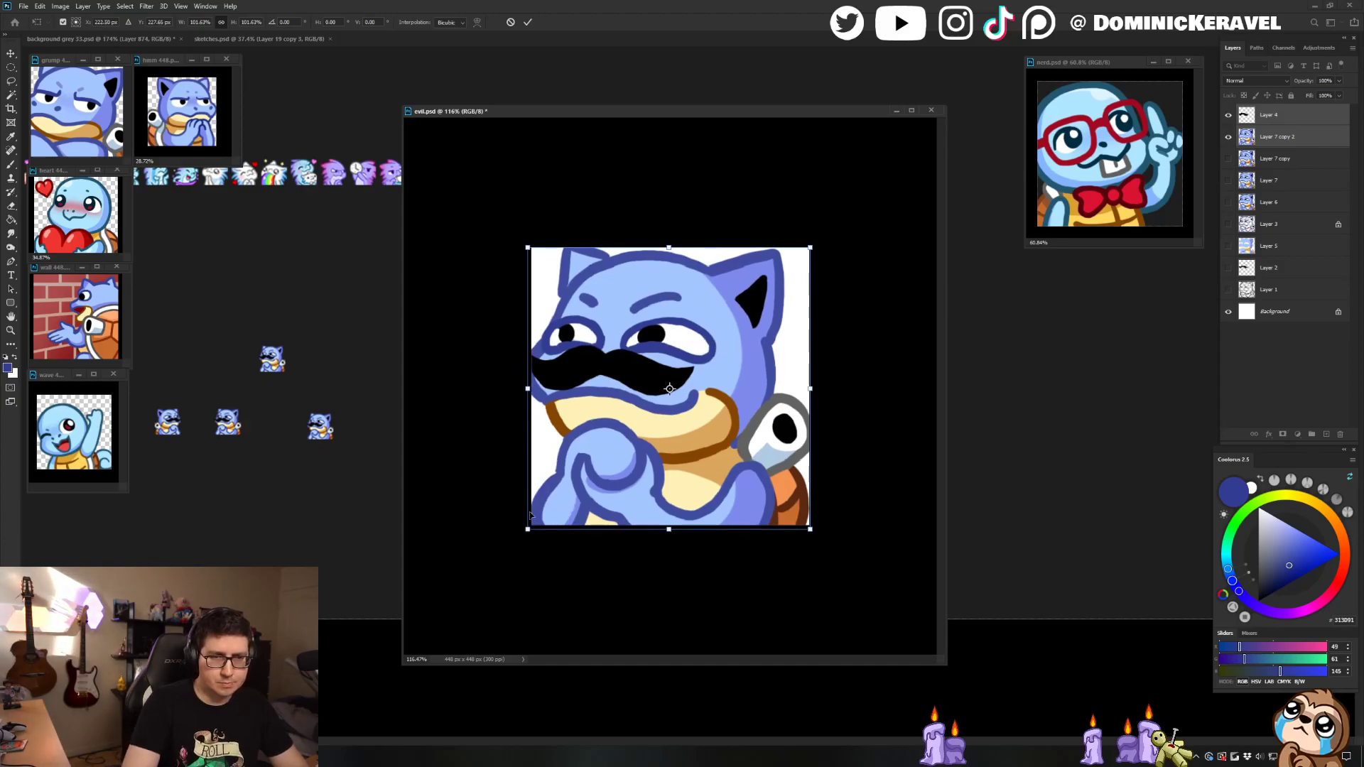
left_click_drag(811, 247, 816, 241)
key("Right")
key("Right")
key("Return")
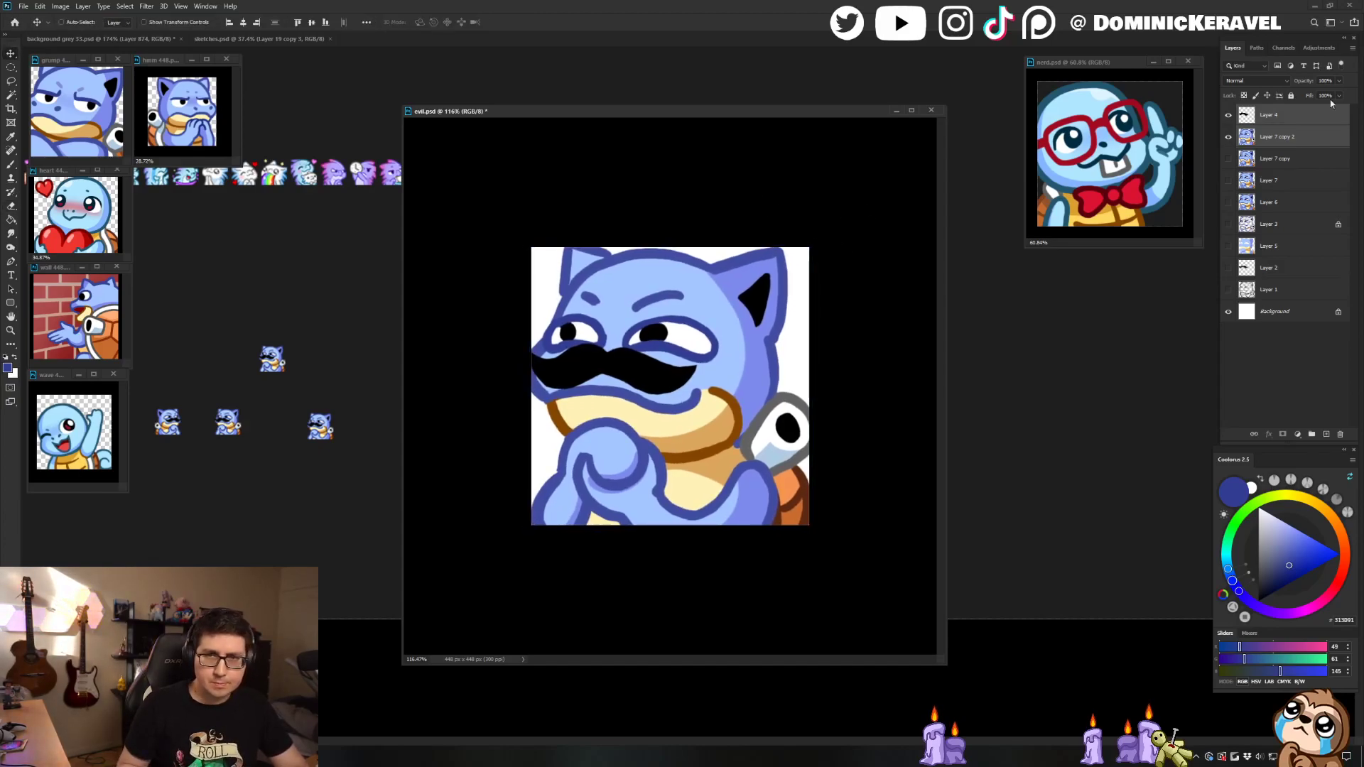
Step: Merge the two enlarged layers, shrink the image to 28 px and add this version to the background document's test copies
key("ctrl+e")
key("ctrl+alt+i")
key("Return")
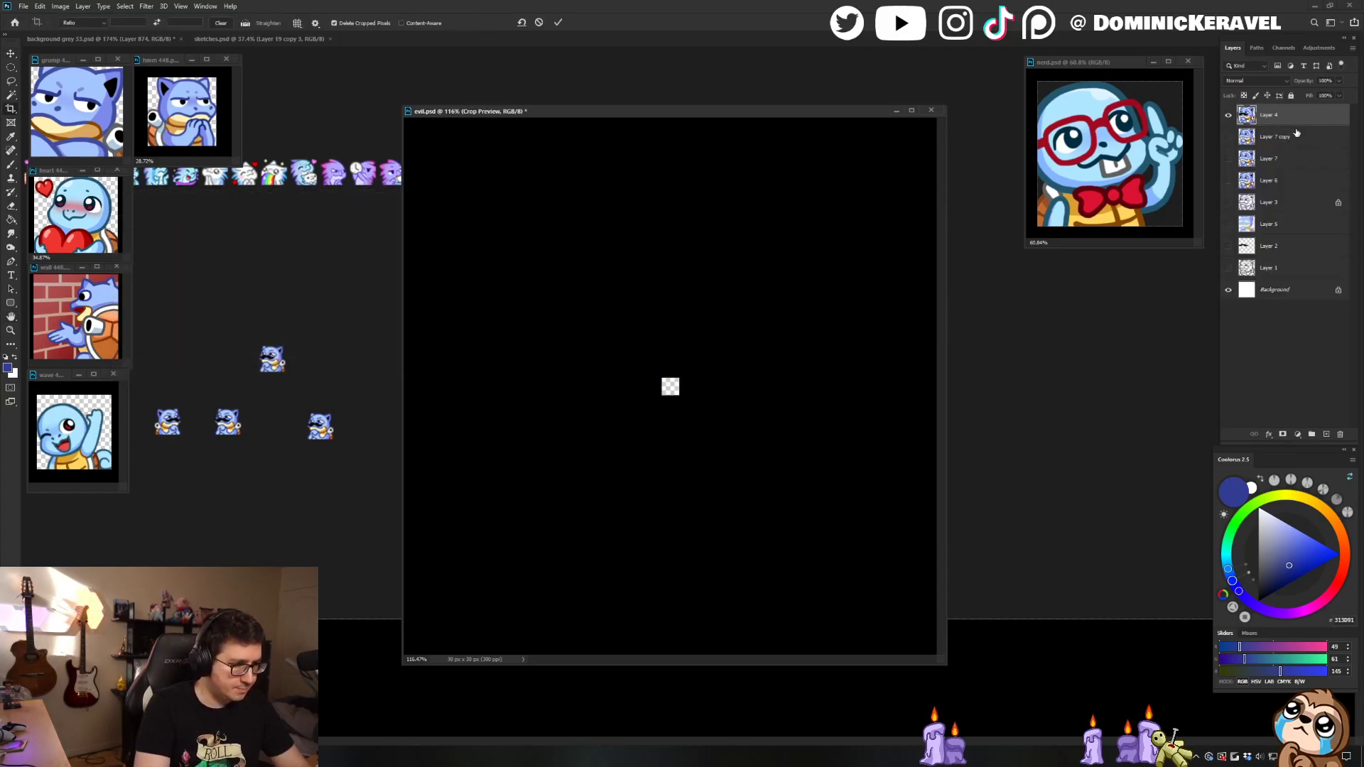
left_click_drag(631, 364, 341, 351)
left_click_drag(317, 286, 359, 311)
Step: Undo the resize and merge in evil.psd, and duplicate Layer 7 copy 2 as a new working layer
left_click(527, 325)
key("ctrl+z")
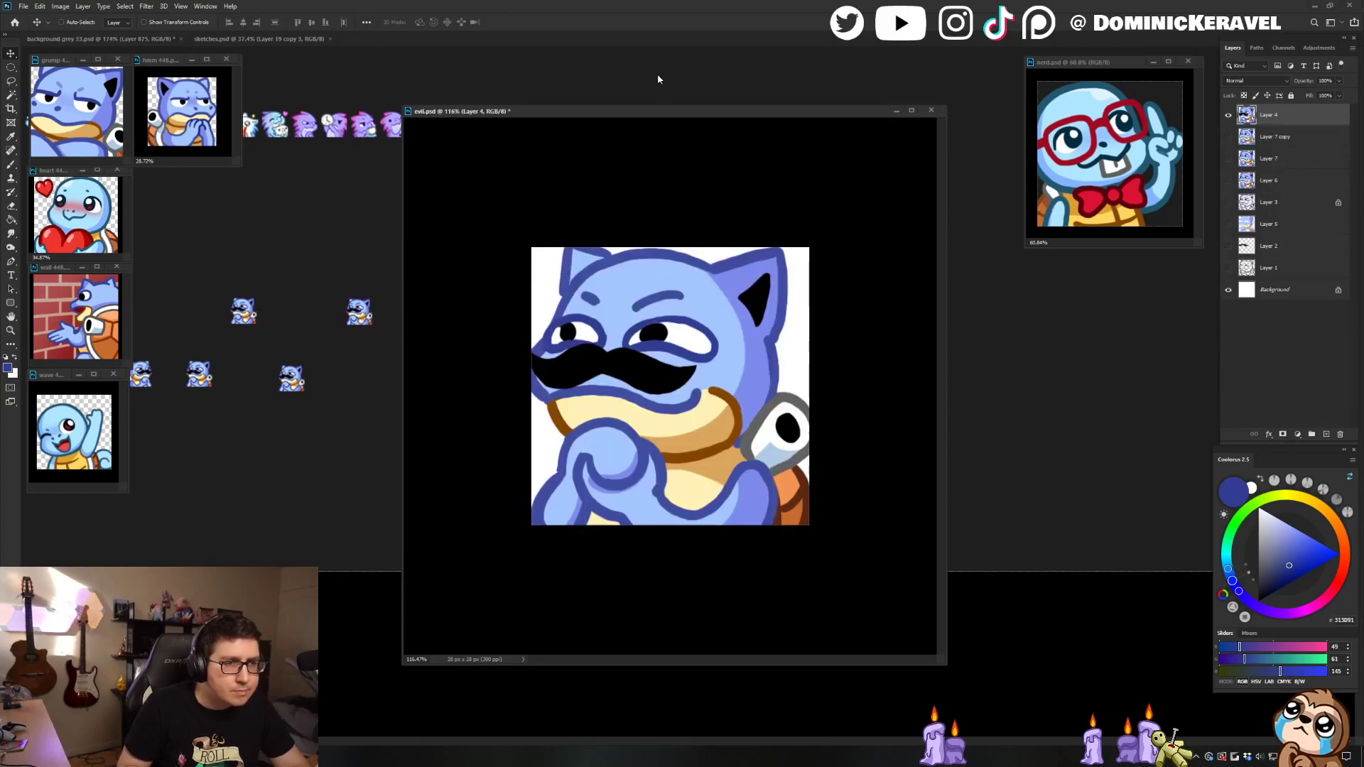
key("ctrl+z")
key("l")
key("b")
left_click(625, 290, "alt")
key("v")
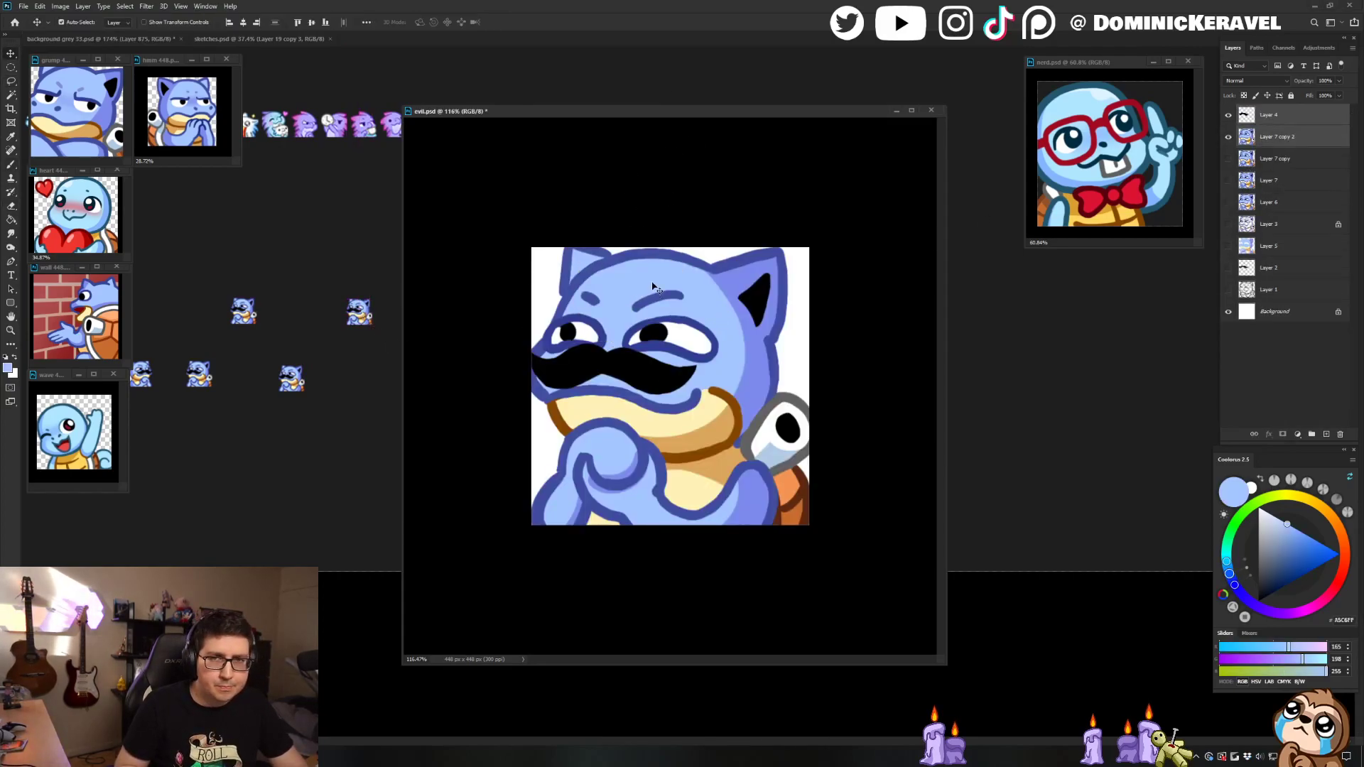
left_click(1286, 157)
left_click(1286, 145)
key("ctrl+j")
Step: Paint over the dark brows with light blue #A5C6FF and redraw them as angled strokes in softer blue #838DD8
key("b")
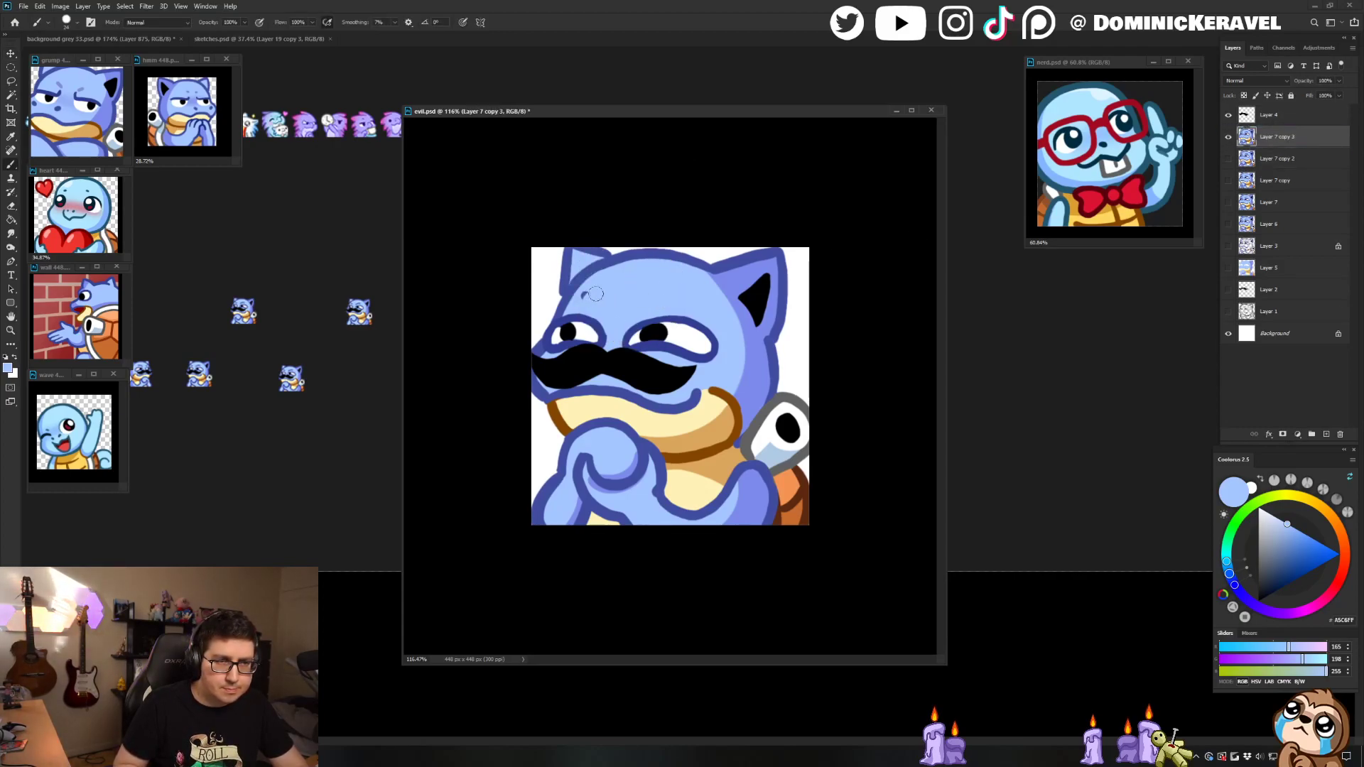
left_click(667, 250, "alt")
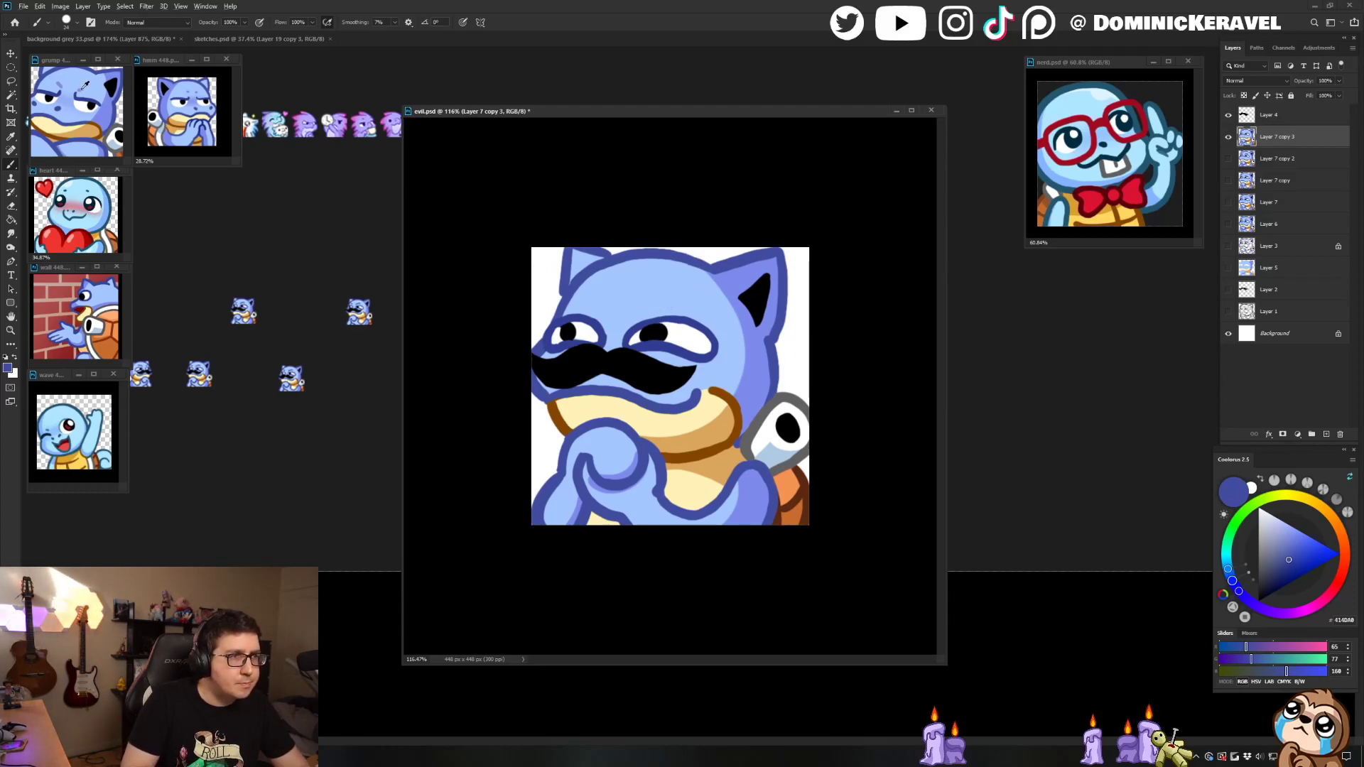
left_click(661, 284, "alt")
mouse_move(633, 307)
left_mouse_down()
mouse_move(665, 298)
mouse_move(594, 315)
mouse_move(670, 302)
mouse_move(604, 311)
mouse_move(579, 297)
mouse_move(605, 308)
left_mouse_up()
key("ctrl+z")
key("ctrl+z")
key("ctrl+z")
key("ctrl+z")
key("ctrl+z")
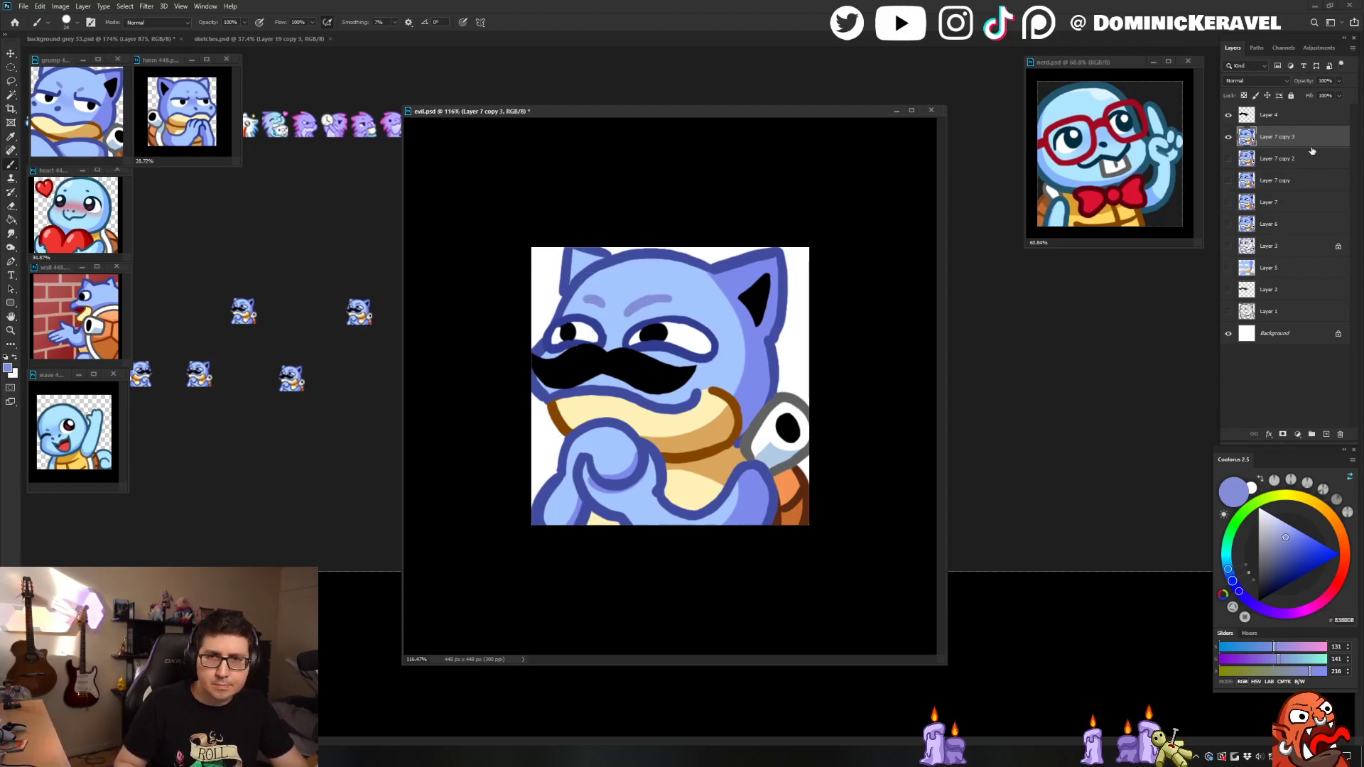
Step: Merge Layer 4 with Layer 7 copy 3, shrink the image to 28 px and place the soft-browed version in the background document
left_click(1301, 115, "shift")
key("ctrl+e")
key("ctrl+alt+i")
type("28")
key("Return")
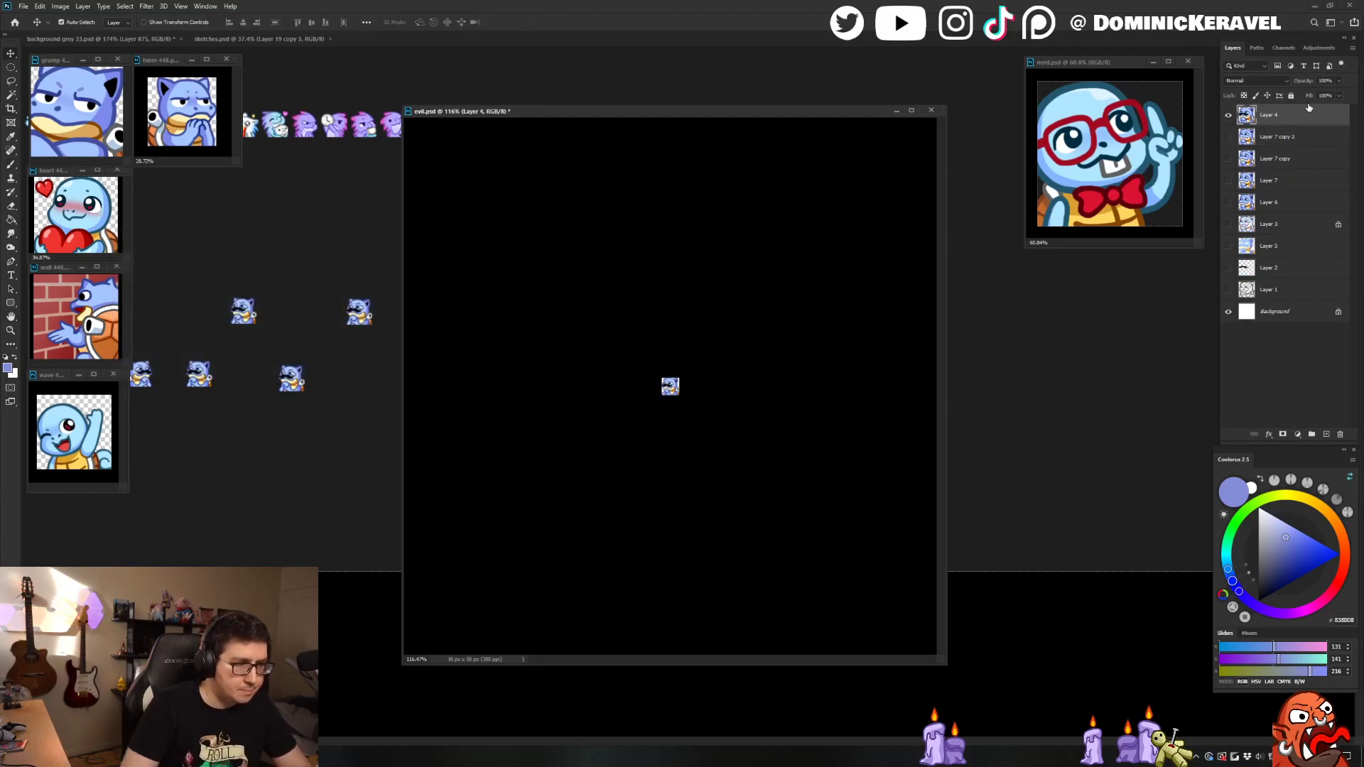
left_click_drag(666, 382, 349, 402)
left_click_drag(369, 453, 340, 445)
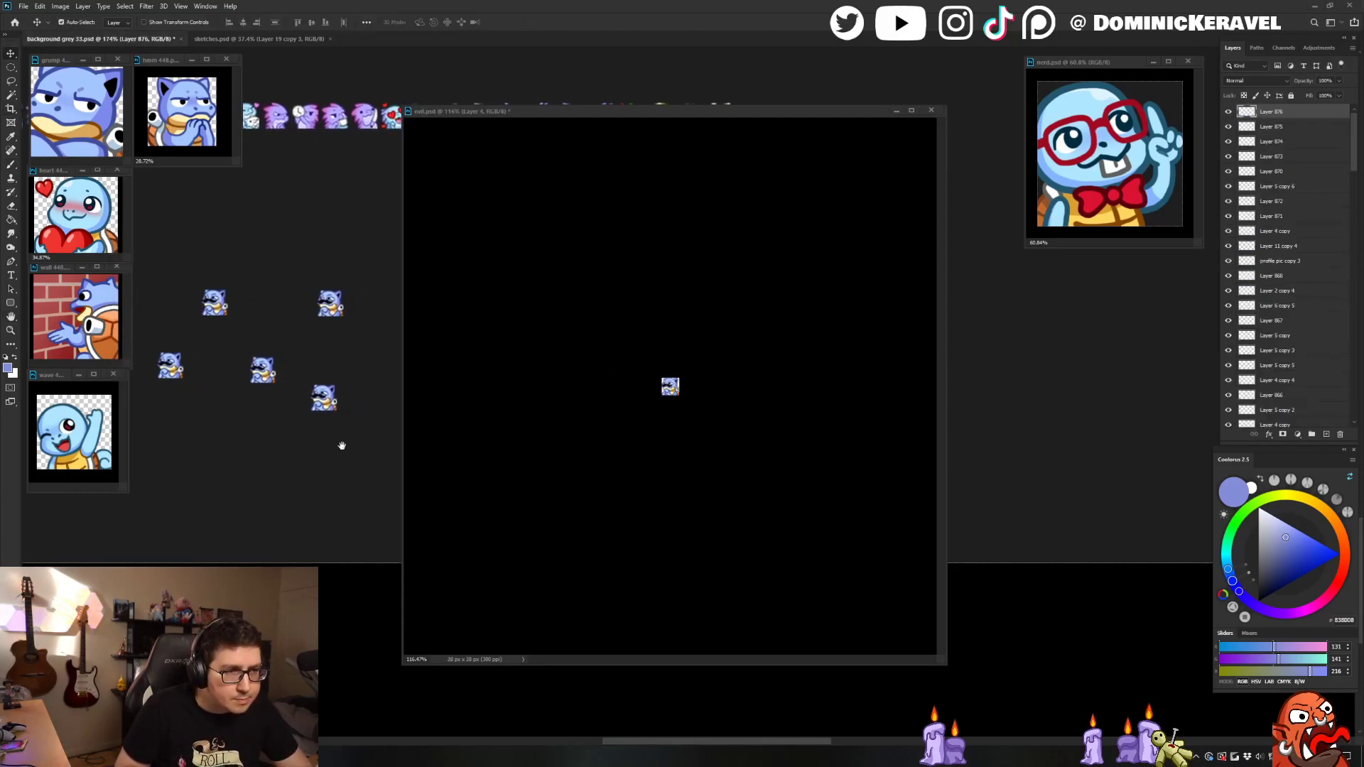
Step: Undo the resize in evil.psd and fill both brows with the sampled dark outline blue #414DA8
left_click(622, 233)
key("ctrl+z")
key("b")
left_click(645, 311, "alt")
key("g")
left_click(645, 304)
left_click(593, 302)
Step: Shrink the dark-browed image to 28 px and place it next to the soft-browed copy in the background document
key("ctrl+alt+i")
type("28")
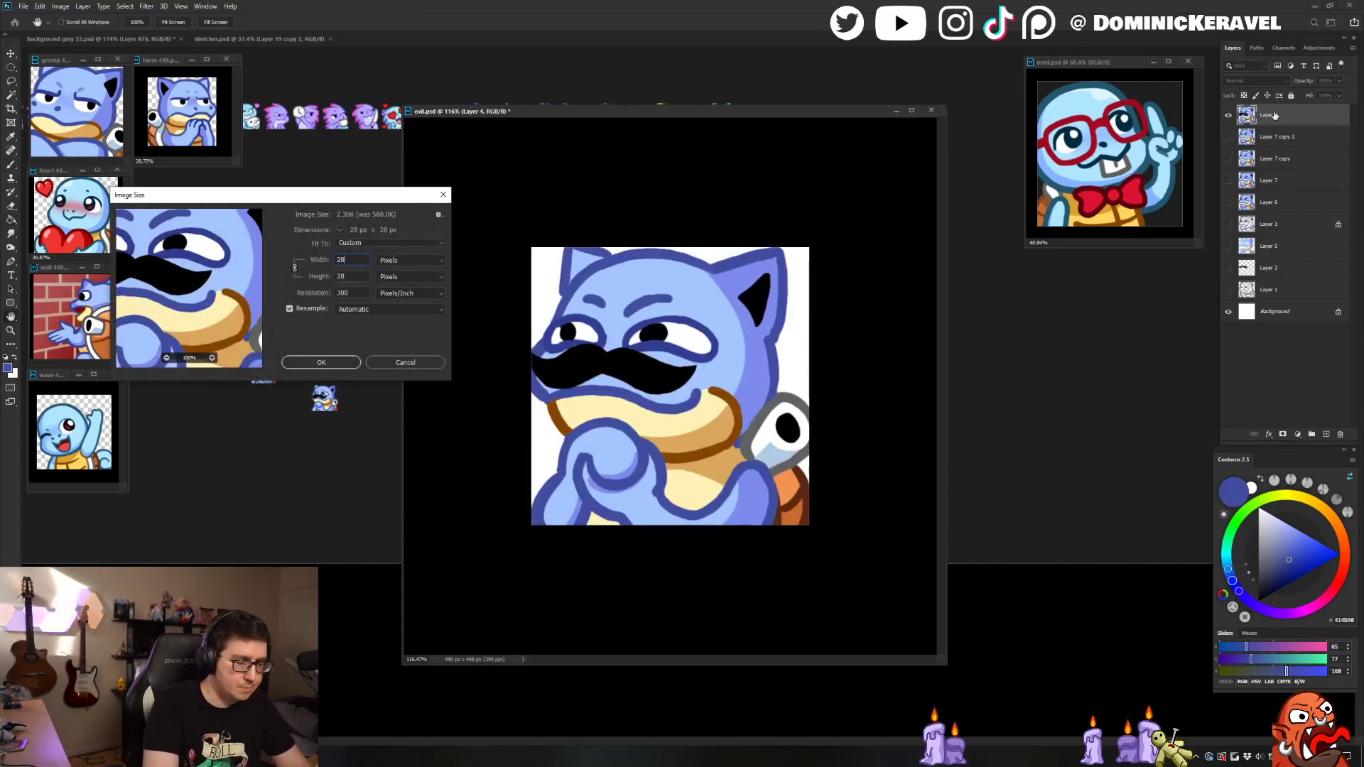
key("Return")
key("v")
left_click_drag(673, 389, 380, 396)
Step: Move the enlarged browed test copy into line with the two newest ones and delete the older copy in that spot
left_click_drag(334, 296, 274, 401)
left_click(264, 371)
key("Delete")
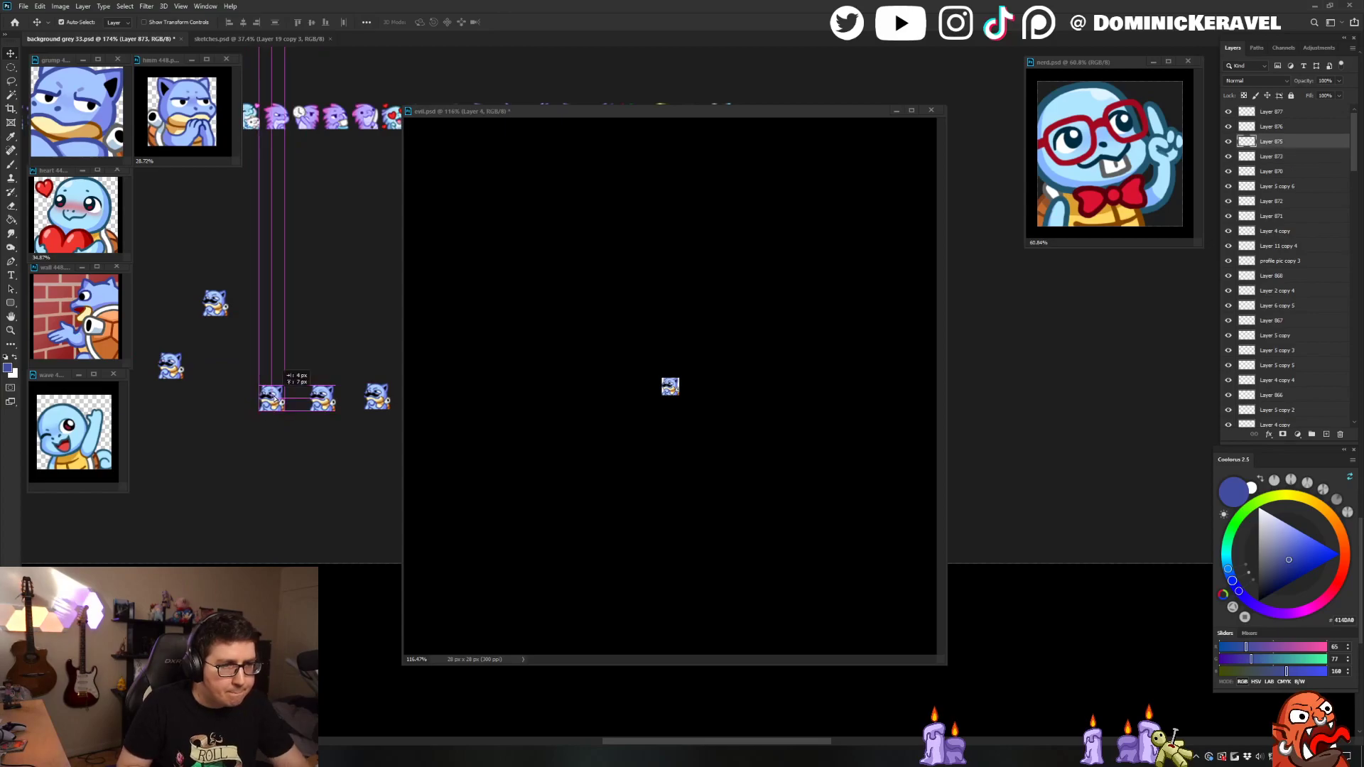
left_click_drag(378, 399, 355, 426)
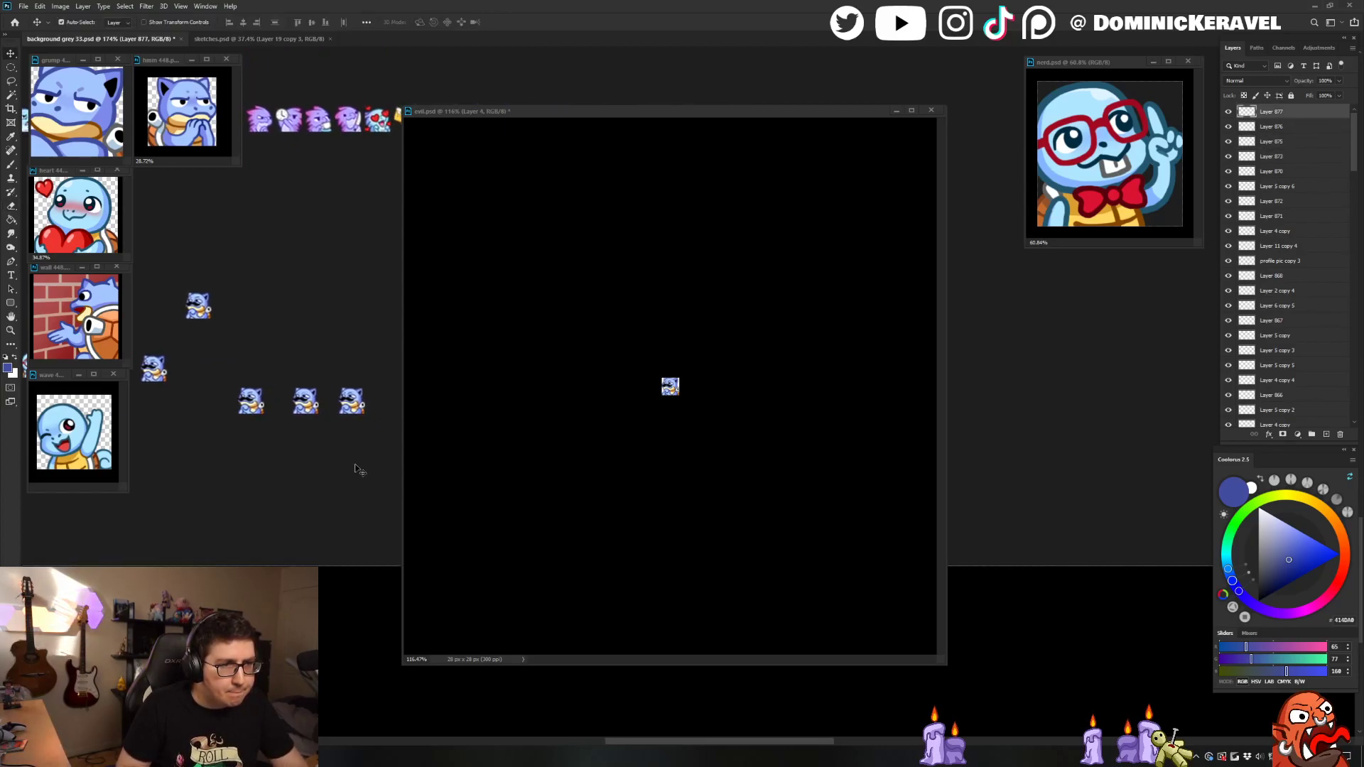
Step: Undo the resize and the dark blue fill on both brows in evil.psd
left_click(506, 363)
key("ctrl+z")
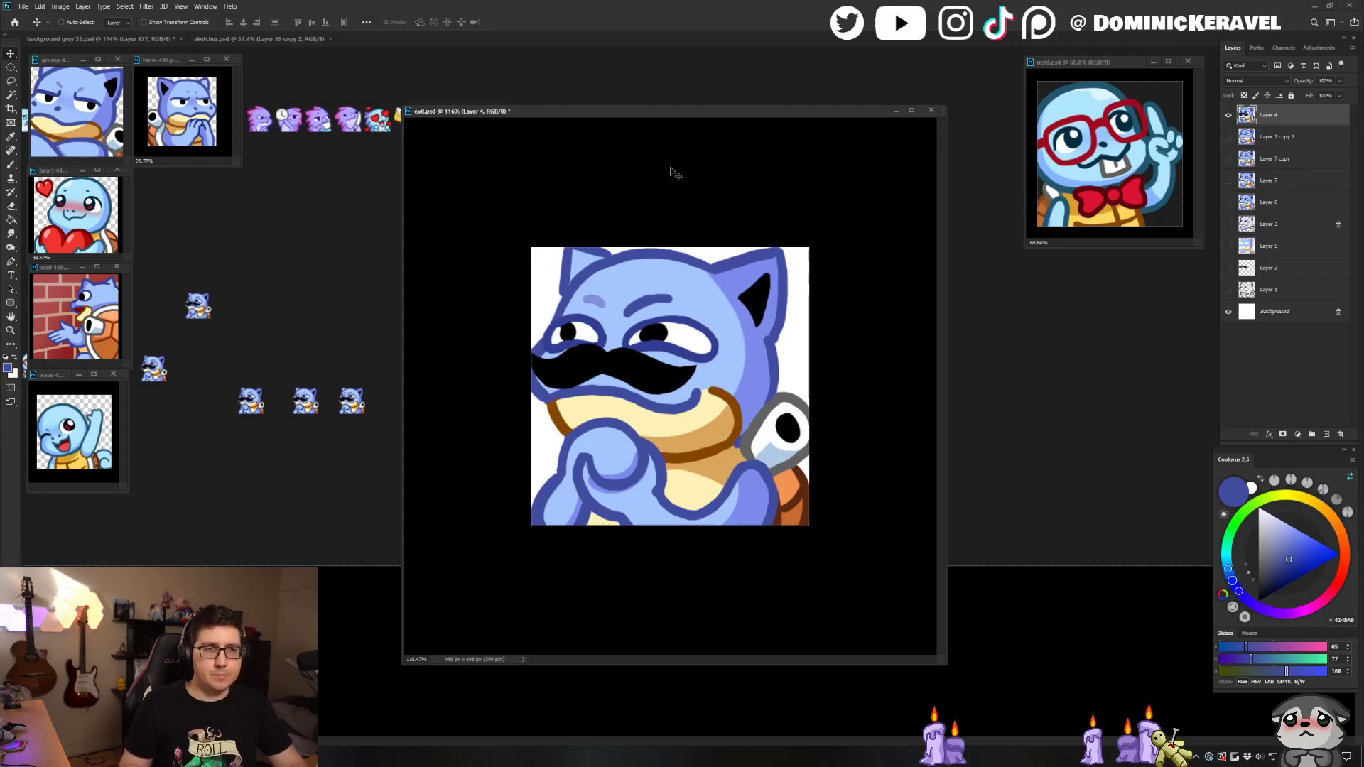
key("ctrl+z")
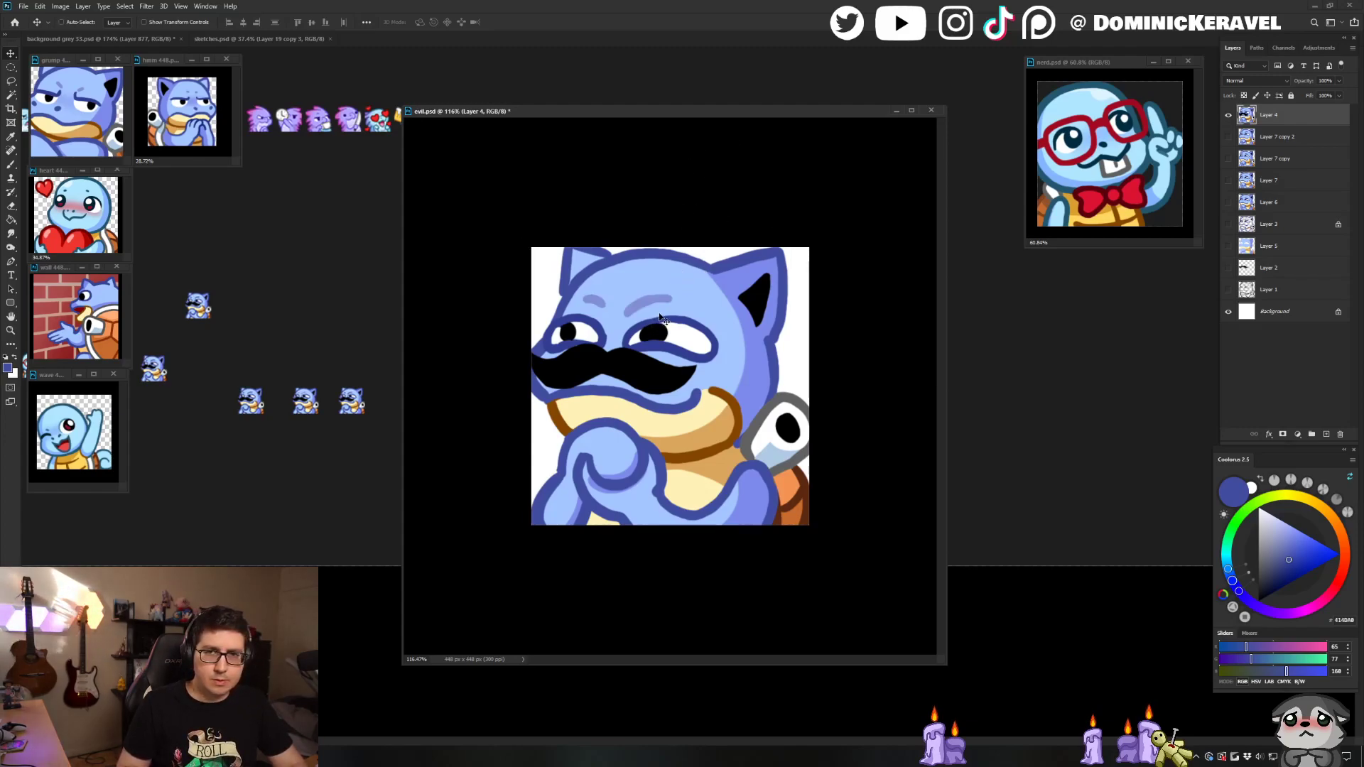
Step: Fill both brows with the dark outline blue #414DA8 and trim their edges using the sampled body blue #A5C6FF
key("b")
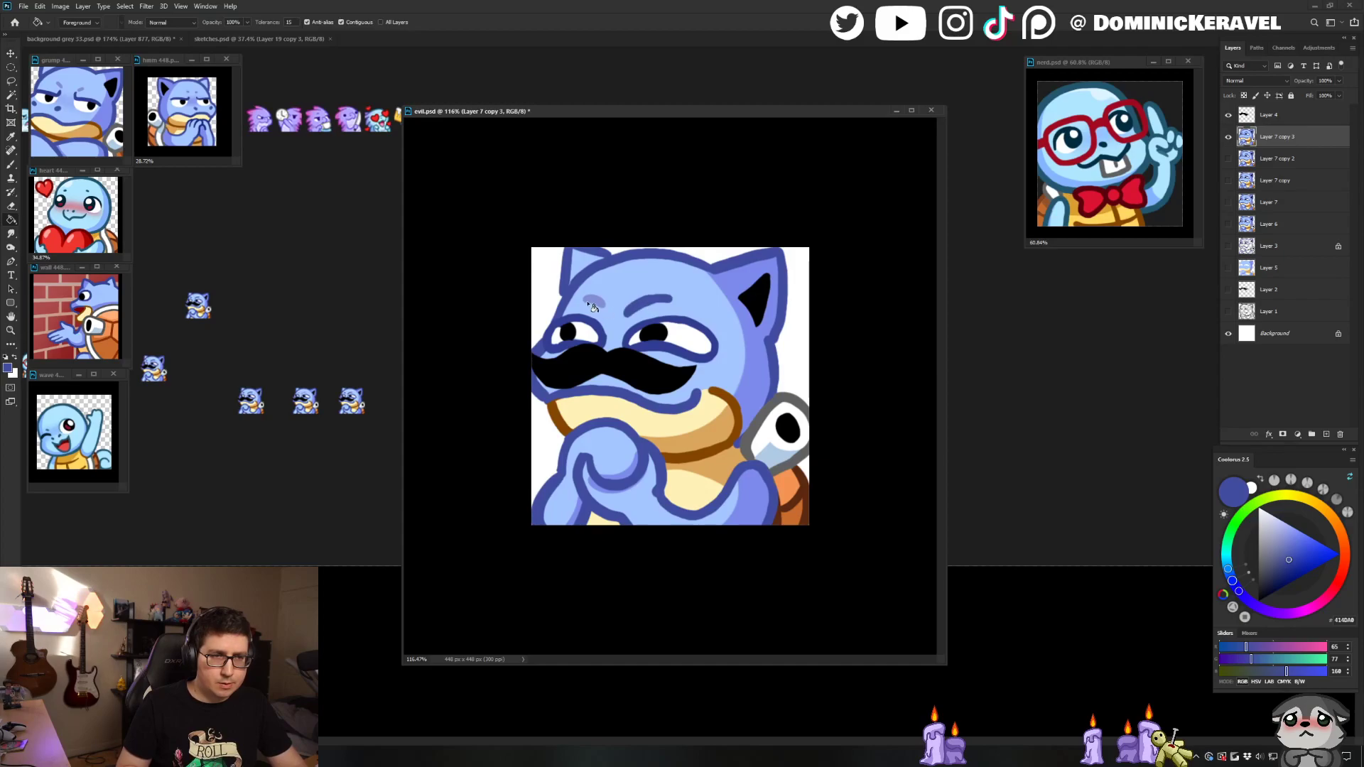
left_click(640, 311, "alt")
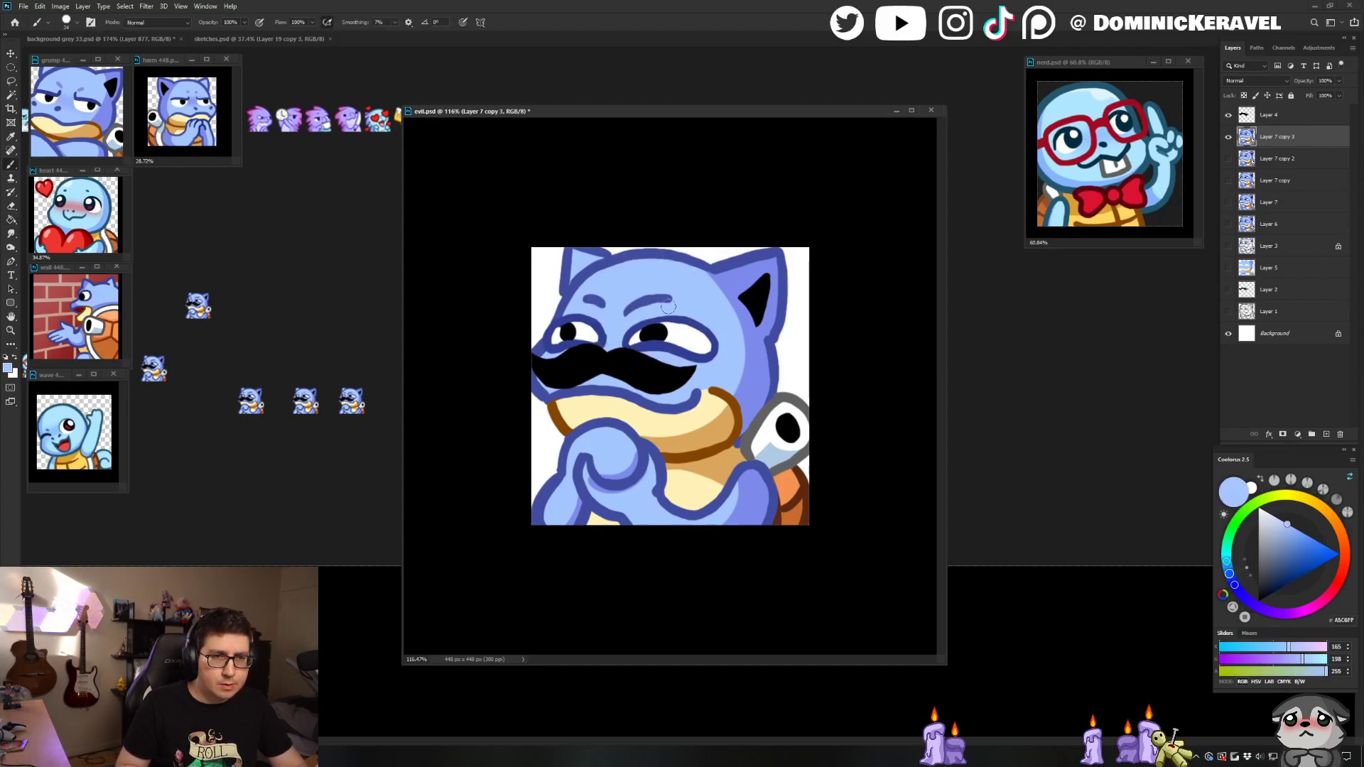
left_click(638, 303, "alt")
left_click(635, 314, "alt")
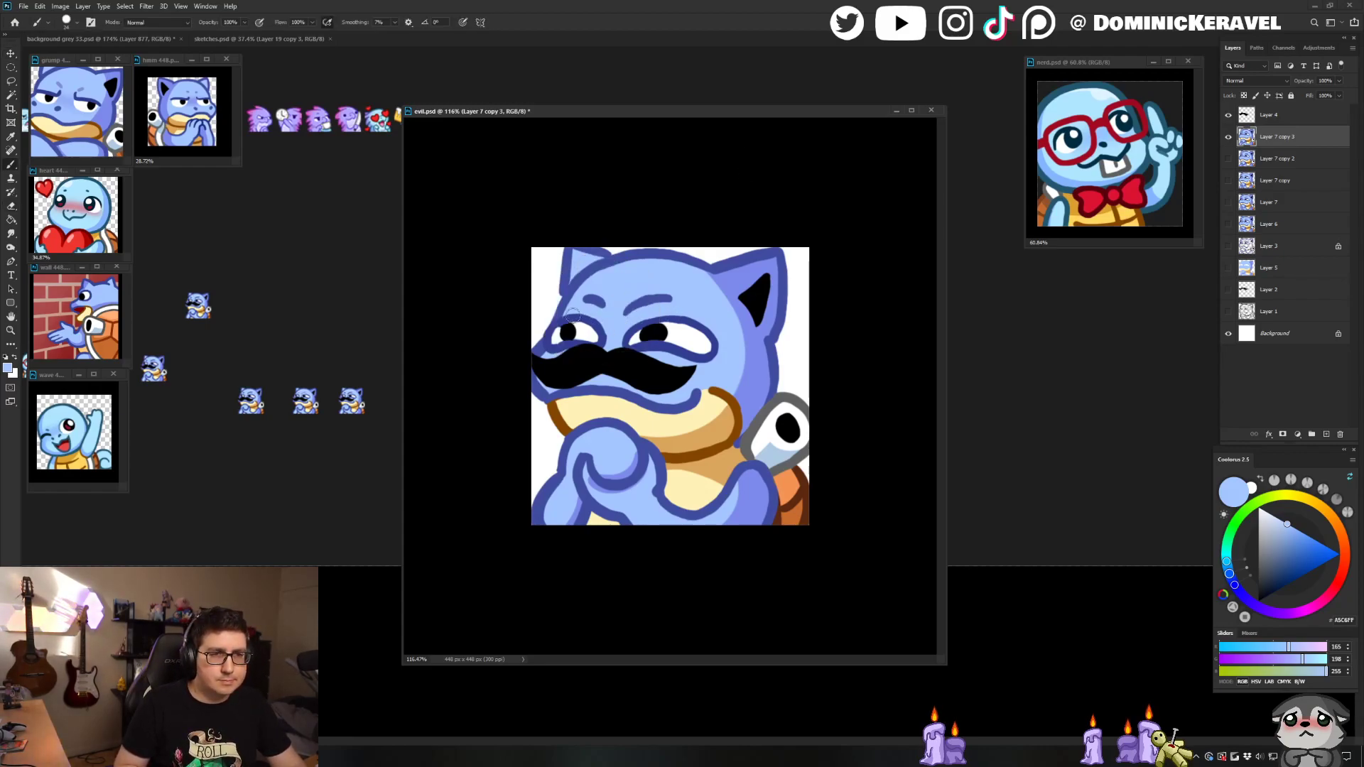
left_click(608, 337, "alt")
key("v")
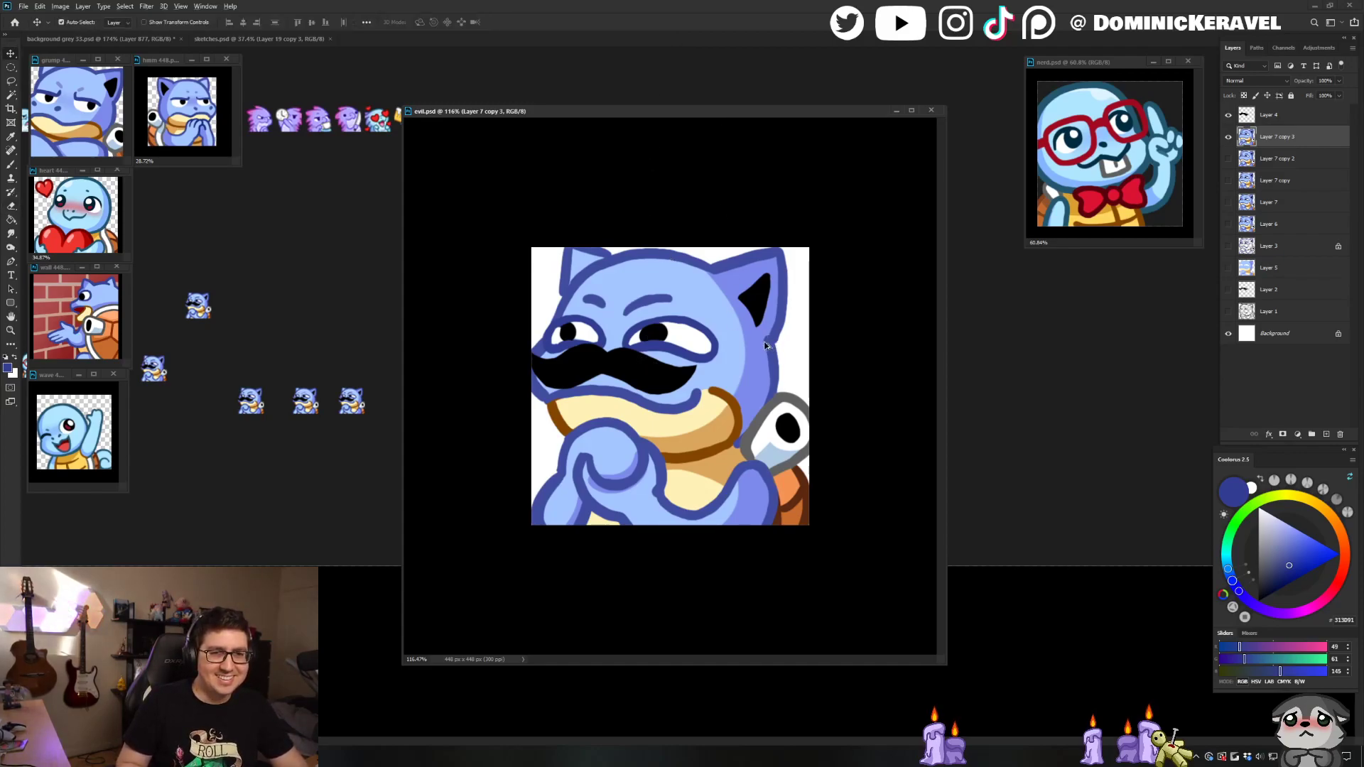
Step: Touch up the head outline just below the black-centred ear with the sampled outline blue #414DA8
key("b")
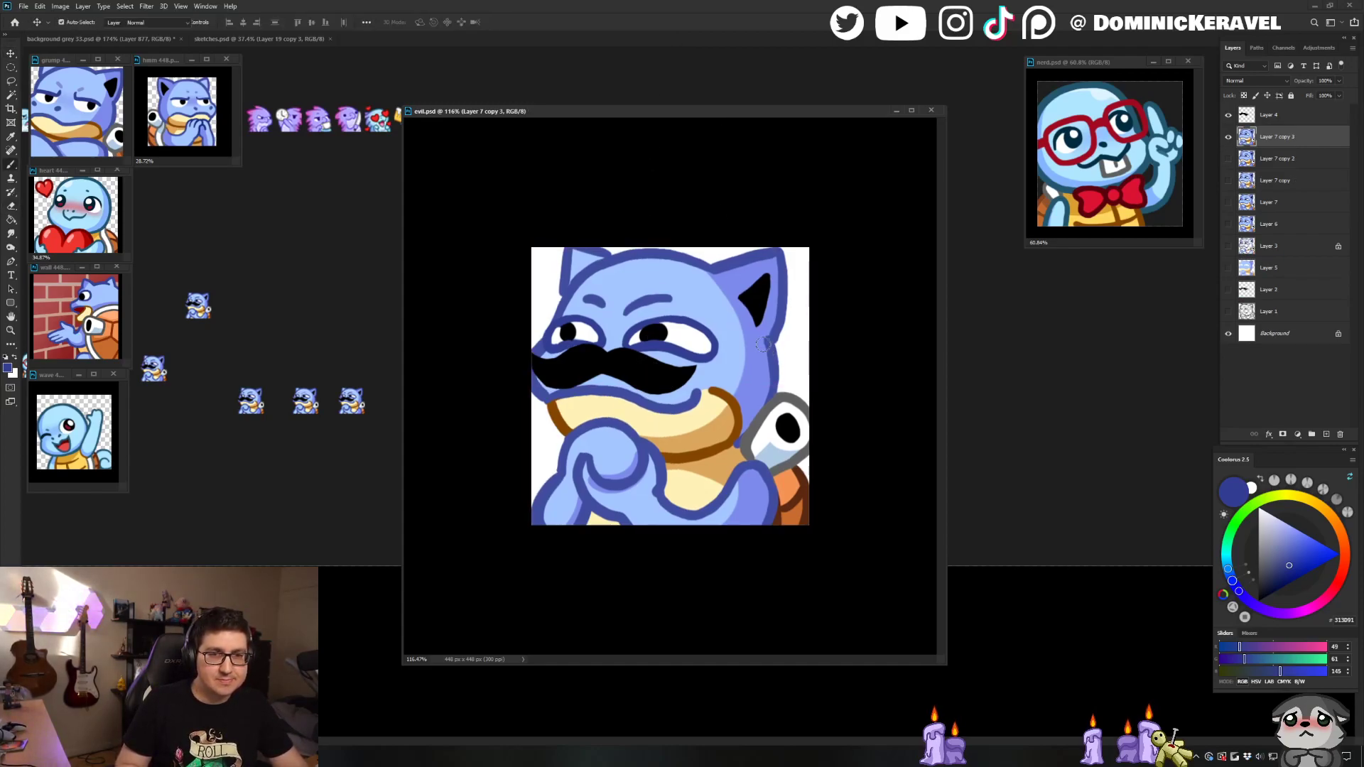
left_click(769, 324, "alt")
left_click(767, 336, "alt")
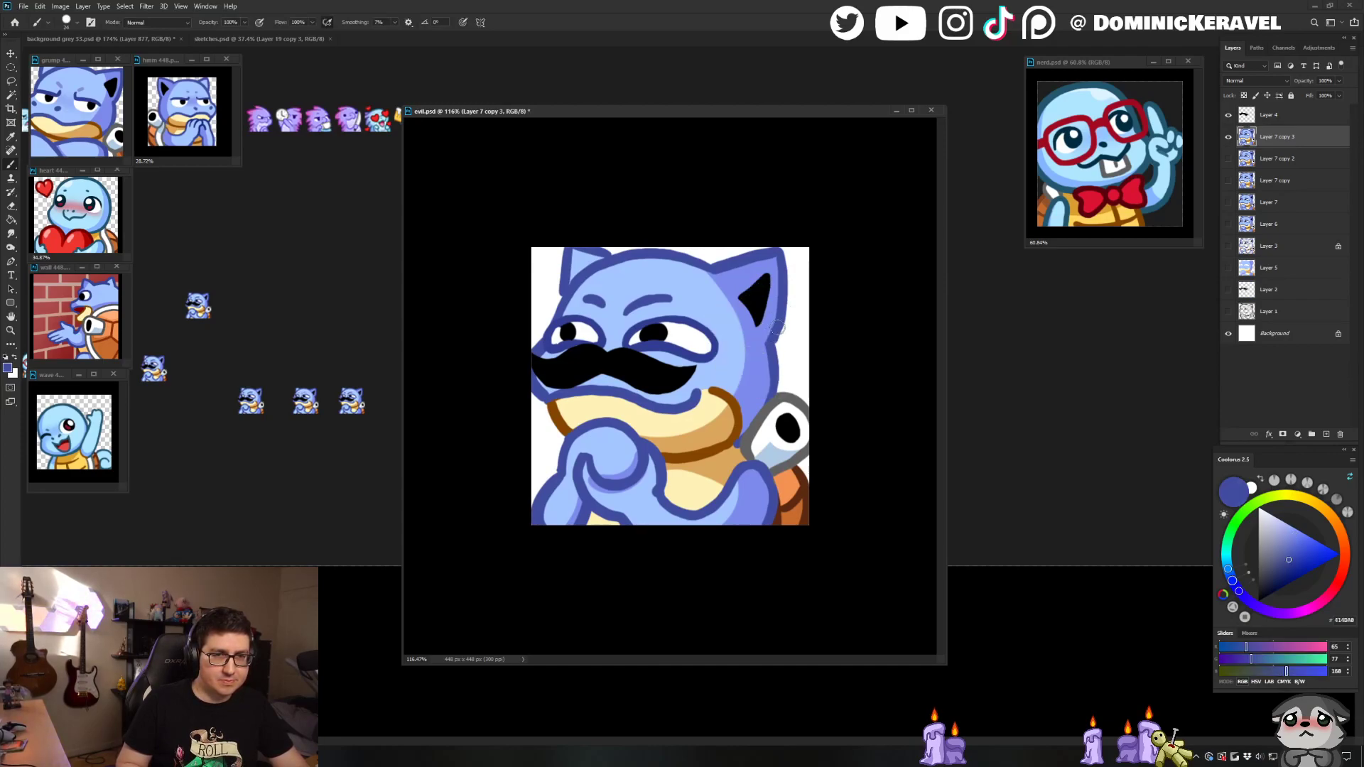
key("e")
key("b")
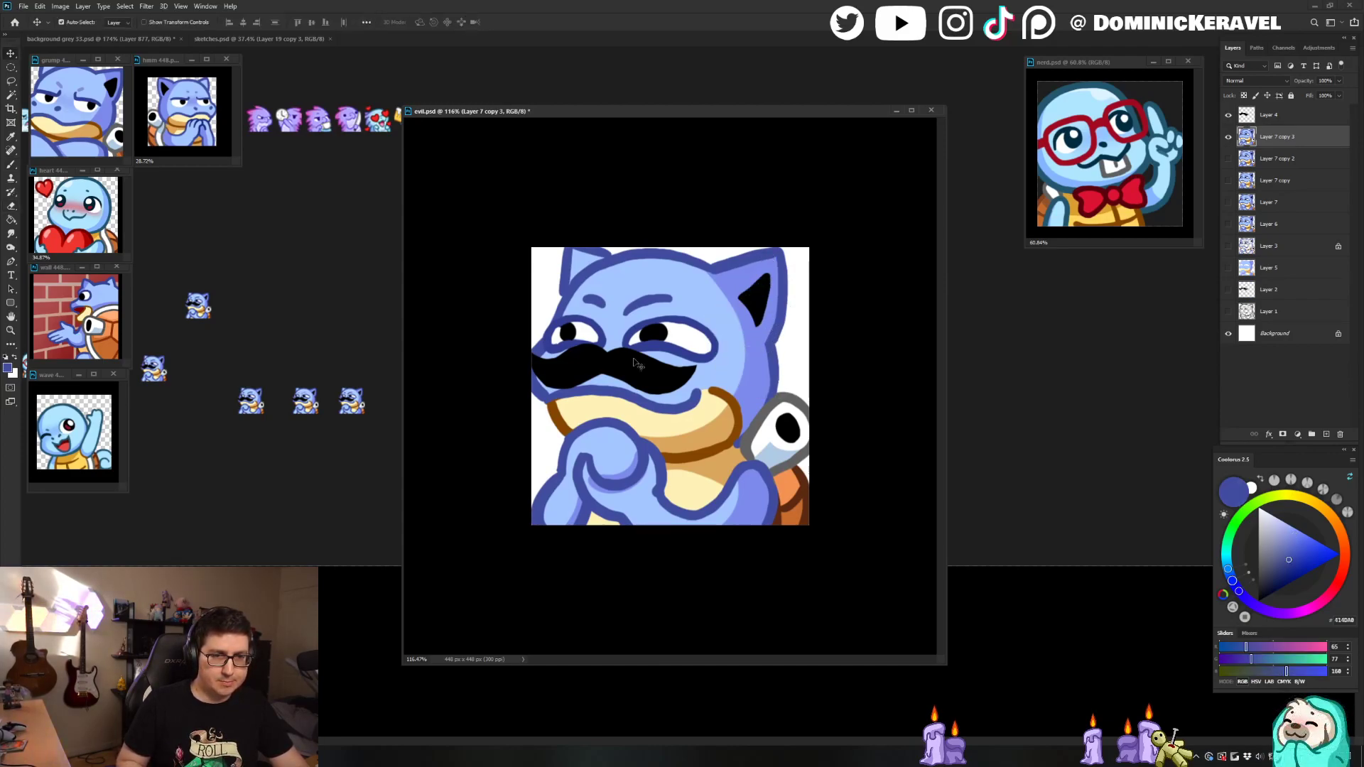
Step: Clean up the arm outlines with sampled body blue #A5C6FF and outline blue, erasing the excess beside the far arm
left_click(676, 497, "alt")
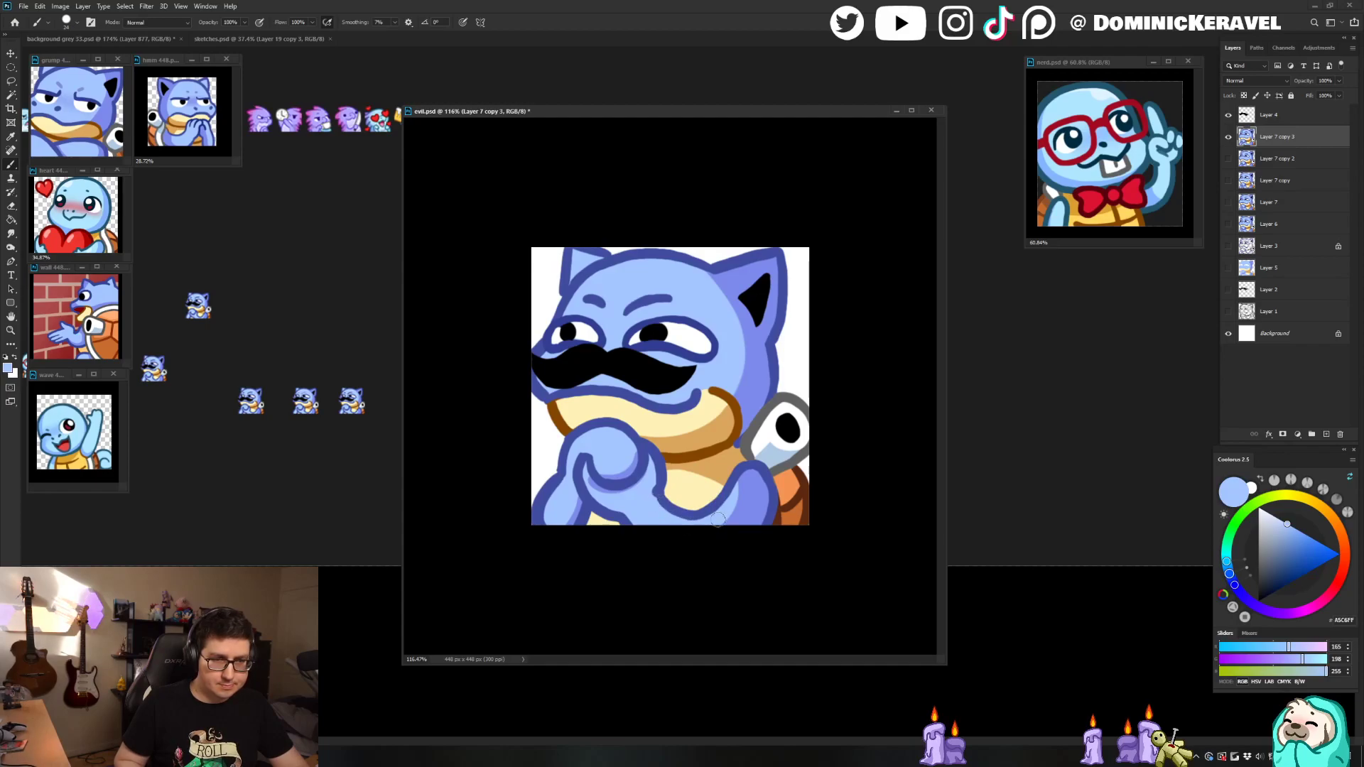
key("v")
key("b")
left_click(554, 467, "alt")
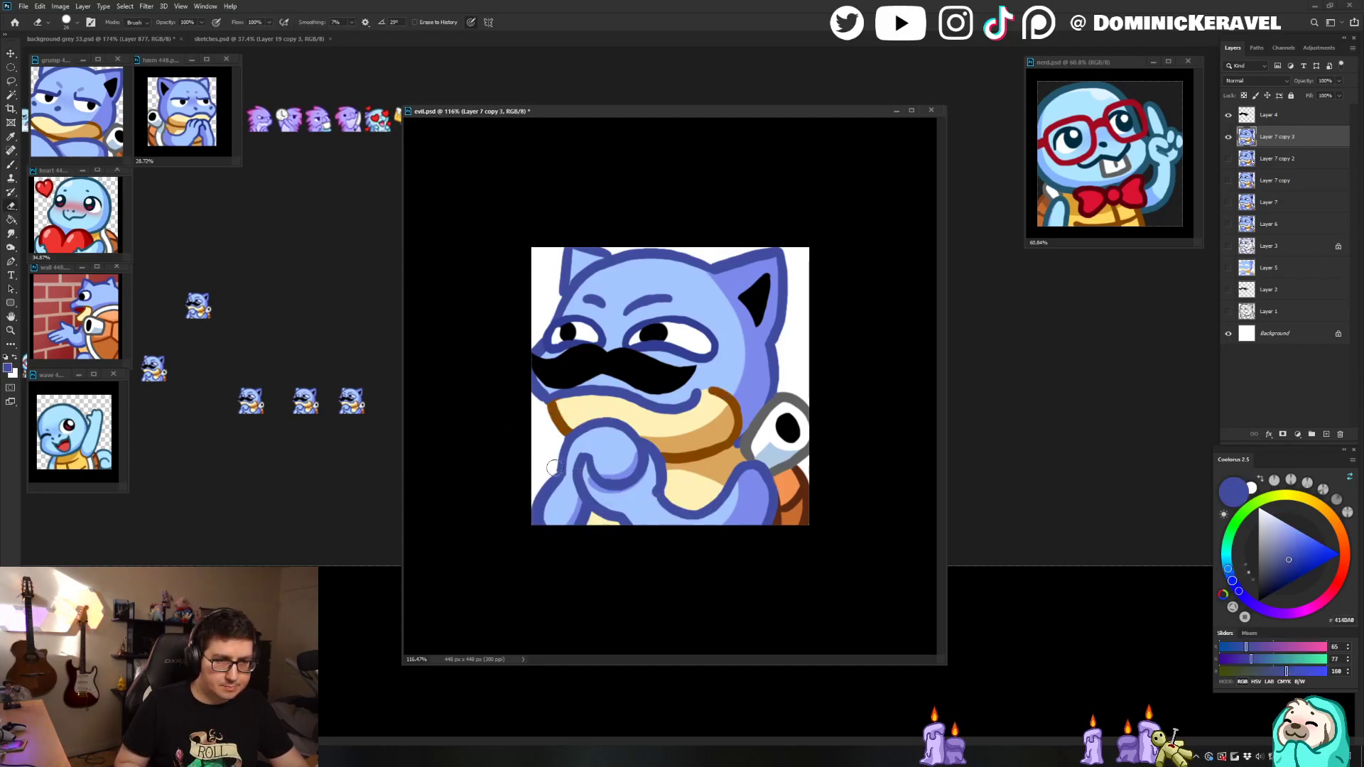
key("b")
key("v")
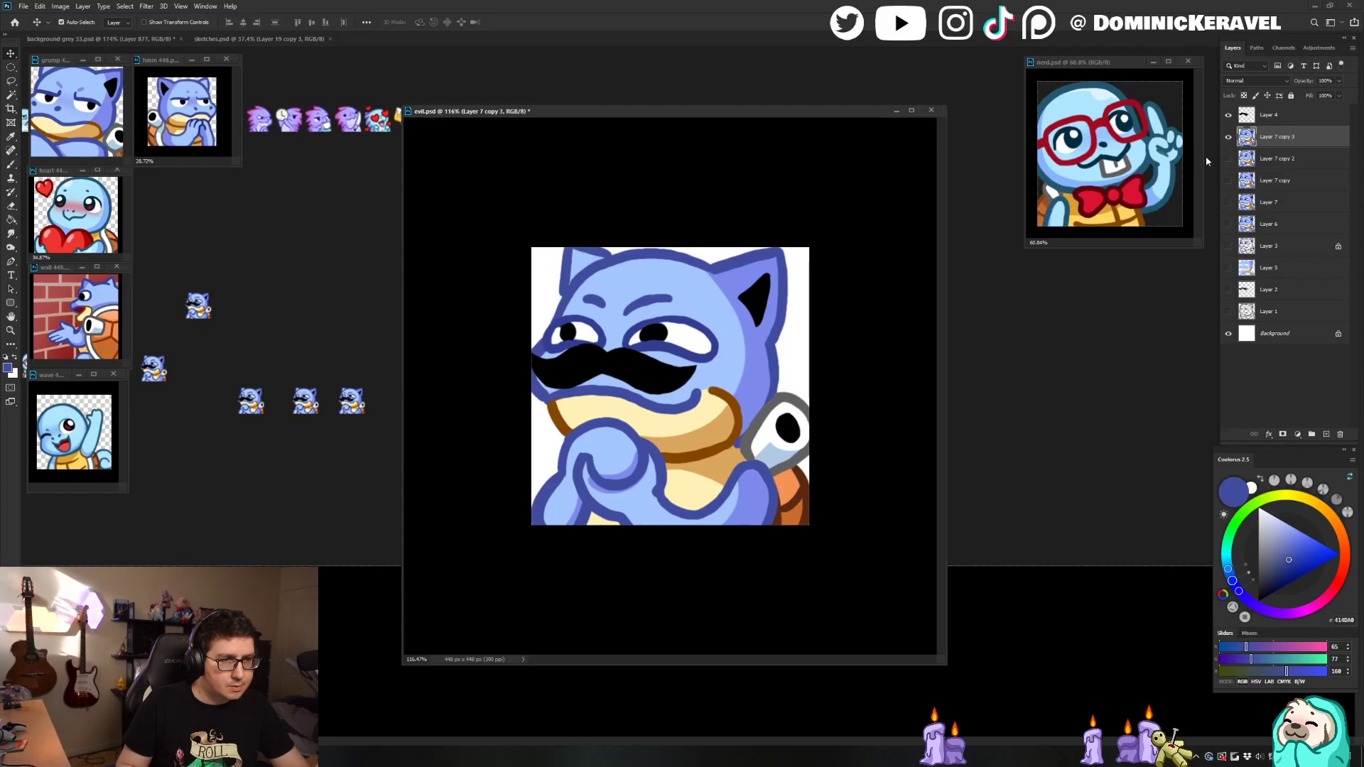
Step: Merge the moustache and Blastoise layers, shrink the image to 28 px and place it in the background document
left_click(1269, 121, "shift")
key("ctrl+e")
key("ctrl+alt+i")
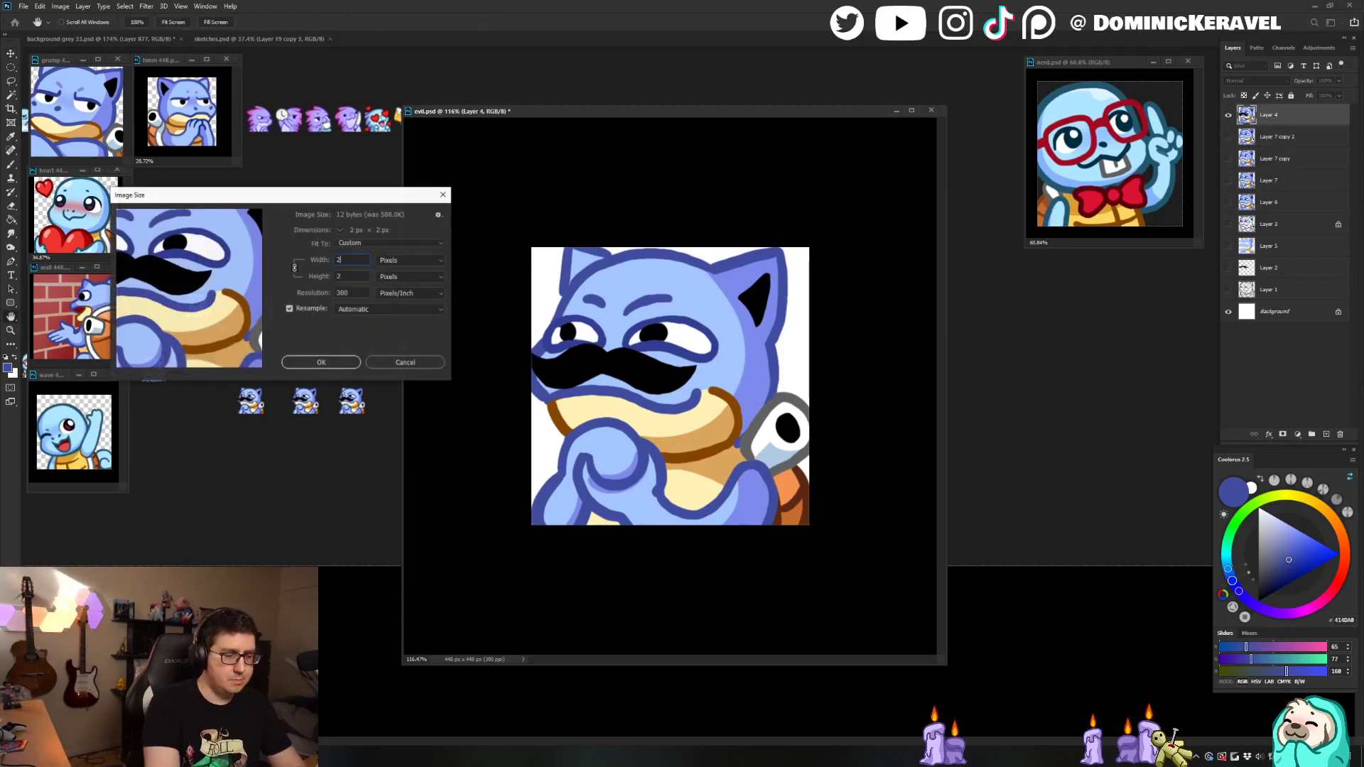
type("28")
key("Return")
left_click_drag(686, 394, 367, 339)
Step: Delete all older Blastoise test copies in the background document, moving the newest copy into the cleared area
left_click_drag(380, 393, 234, 453)
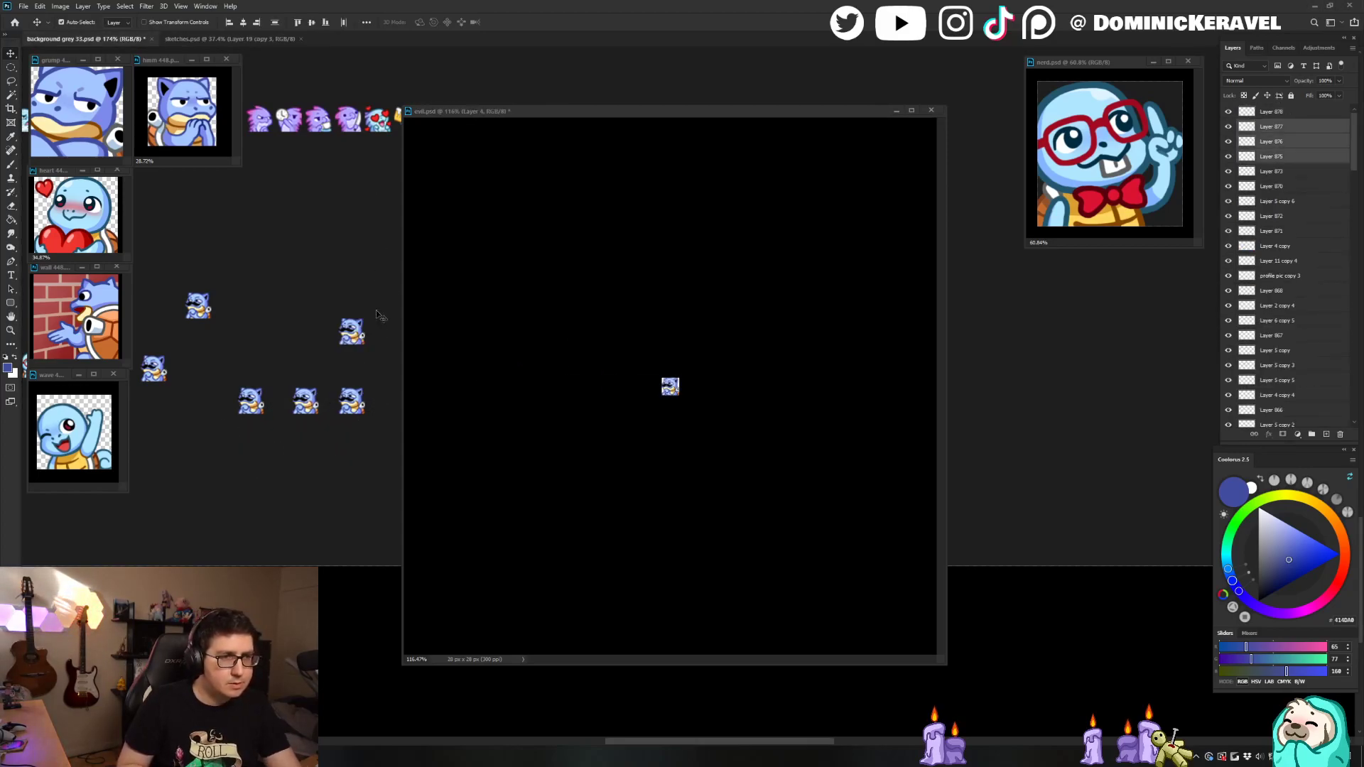
key("Delete")
left_click_drag(358, 342, 263, 367)
left_click(202, 305)
key("Delete")
left_click(162, 373)
key("Delete")
left_click_drag(234, 361, 349, 360)
left_click(176, 358)
key("Delete")
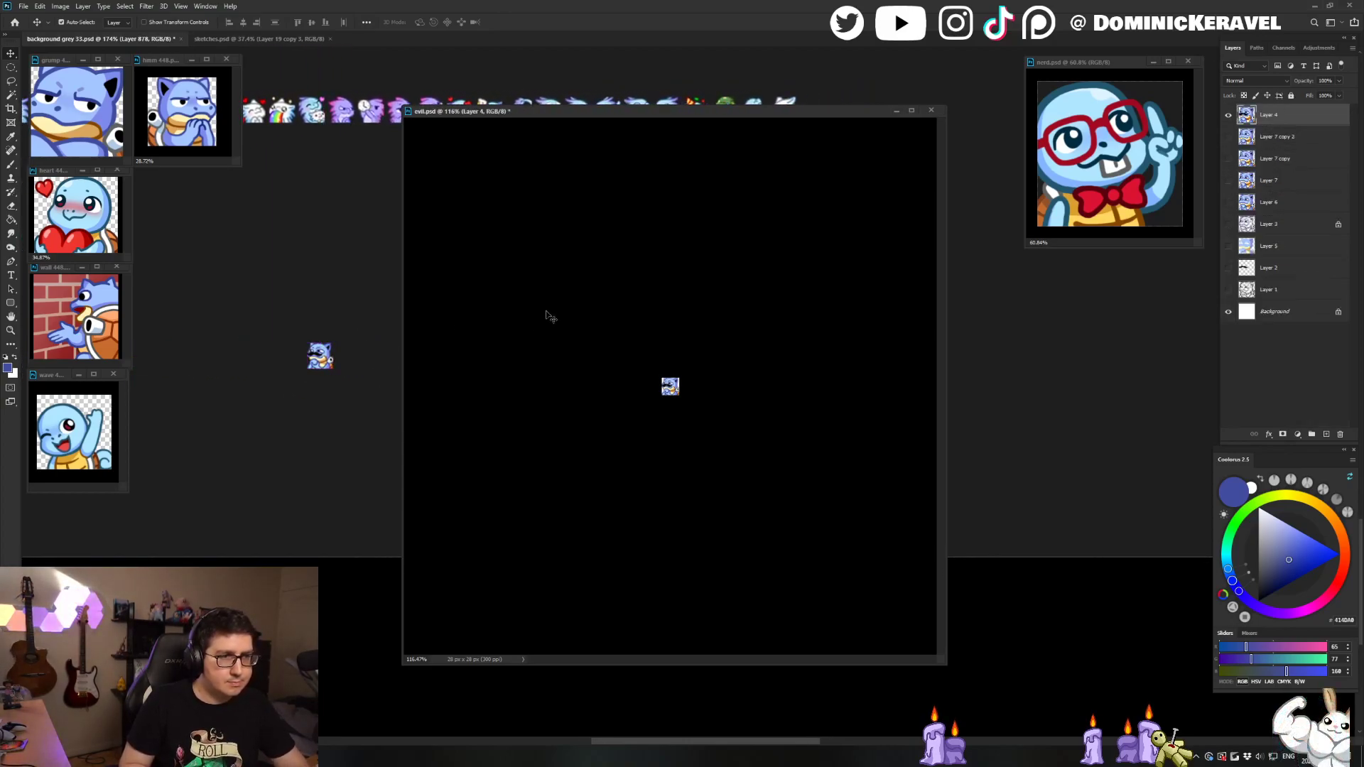
Step: Undo the resize and merge in evil.psd, then duplicate the Blastoise layer and hide the original
left_click(713, 207)
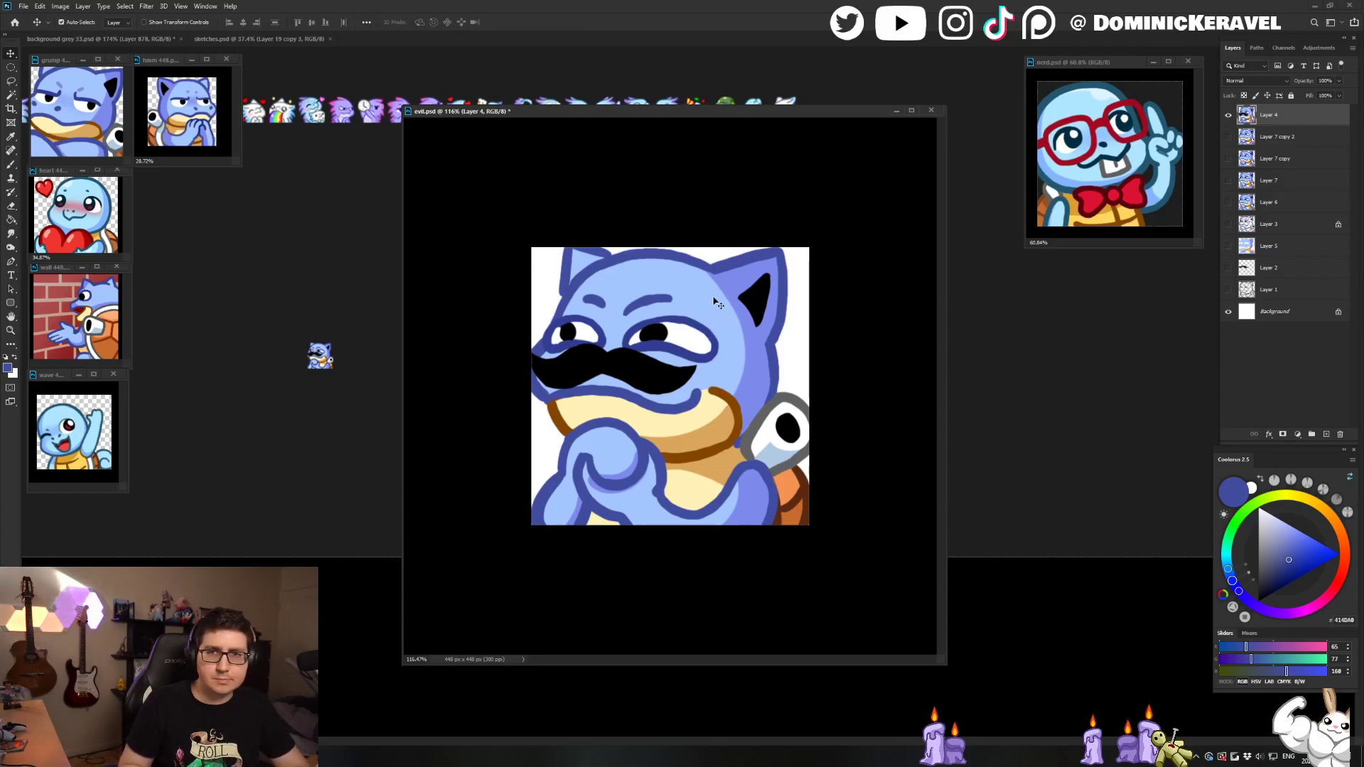
key("ctrl+z")
key("ctrl+j")
left_click(1228, 159)
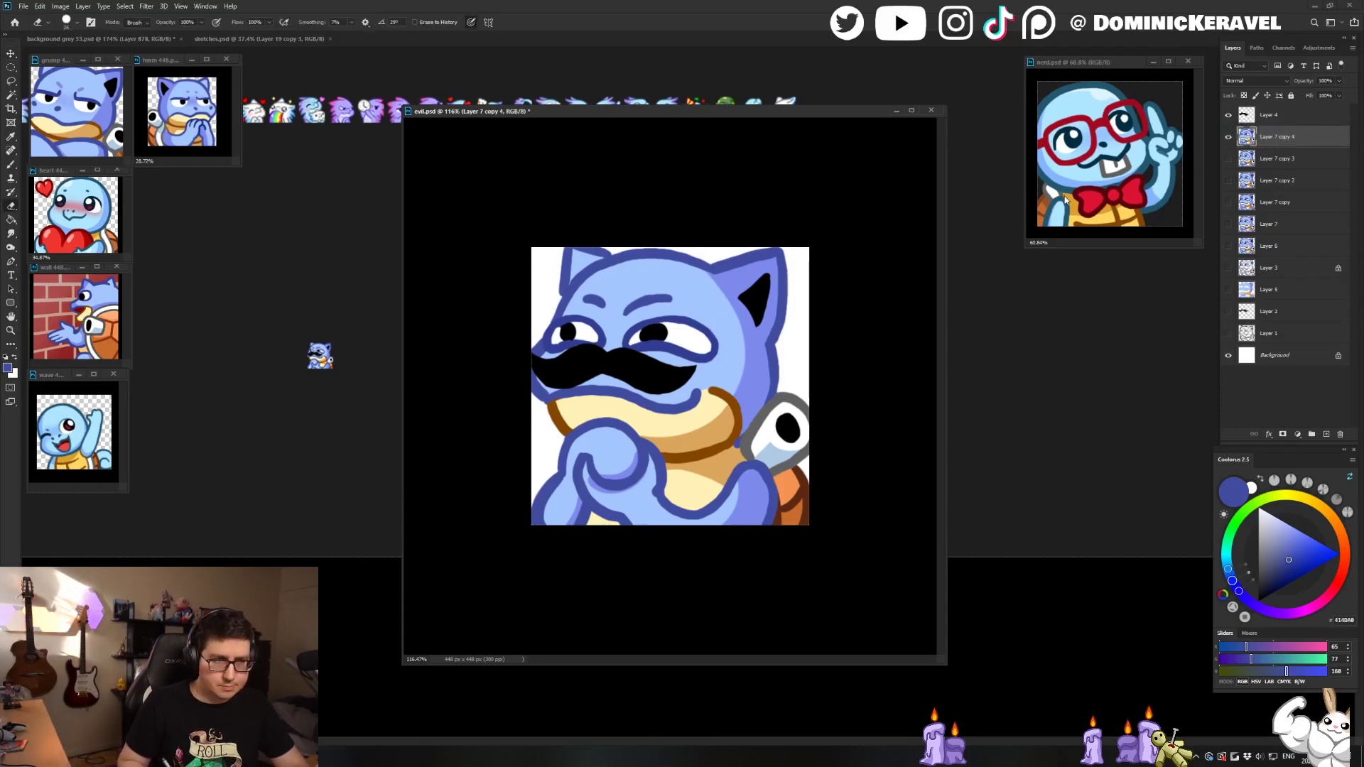
Step: Paint out the vertical line in the clasped hands with body blue #A5C6FF and redraw the lower hand's outline in #414DA8
key("b")
left_click(582, 474, "alt")
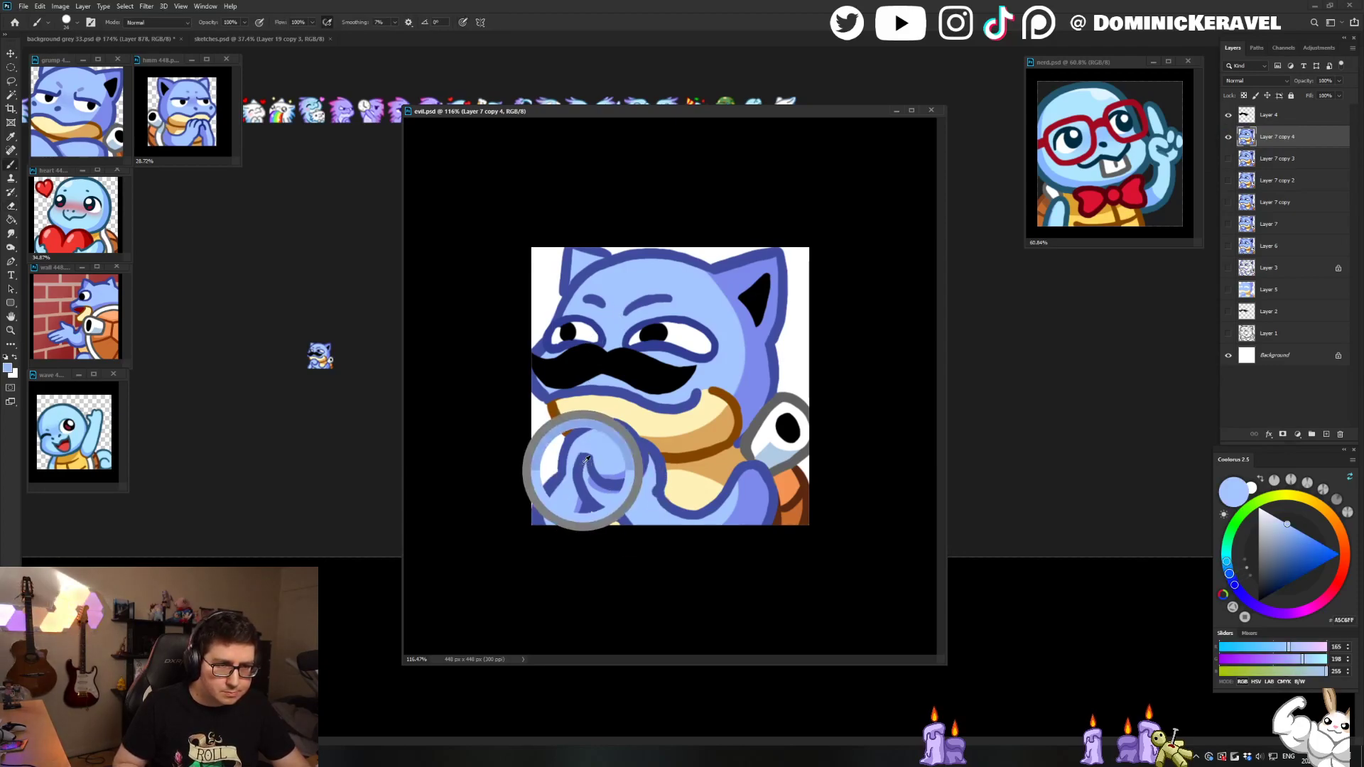
left_click(584, 477, "alt")
left_click_drag(584, 458, 583, 503)
left_click(590, 474, "alt")
left_click(597, 519, "alt")
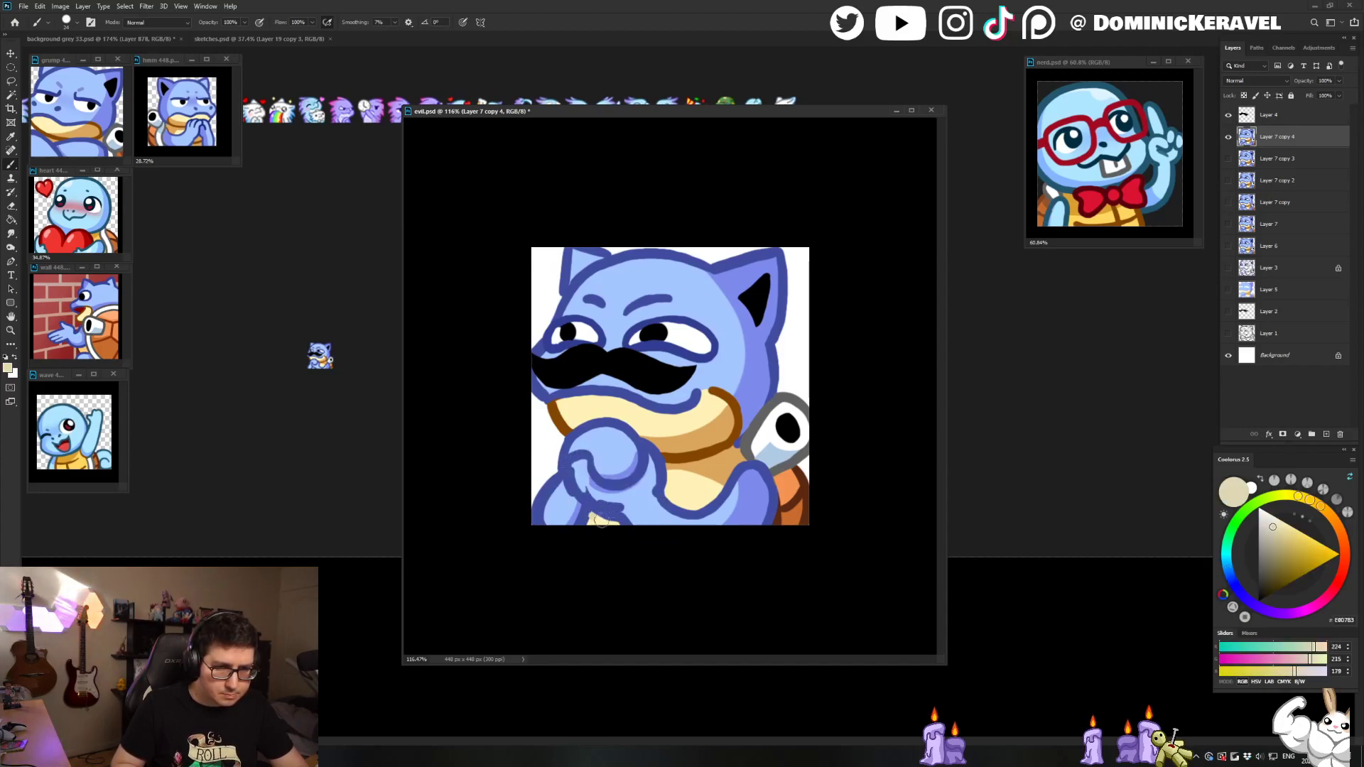
left_click(605, 497, "alt")
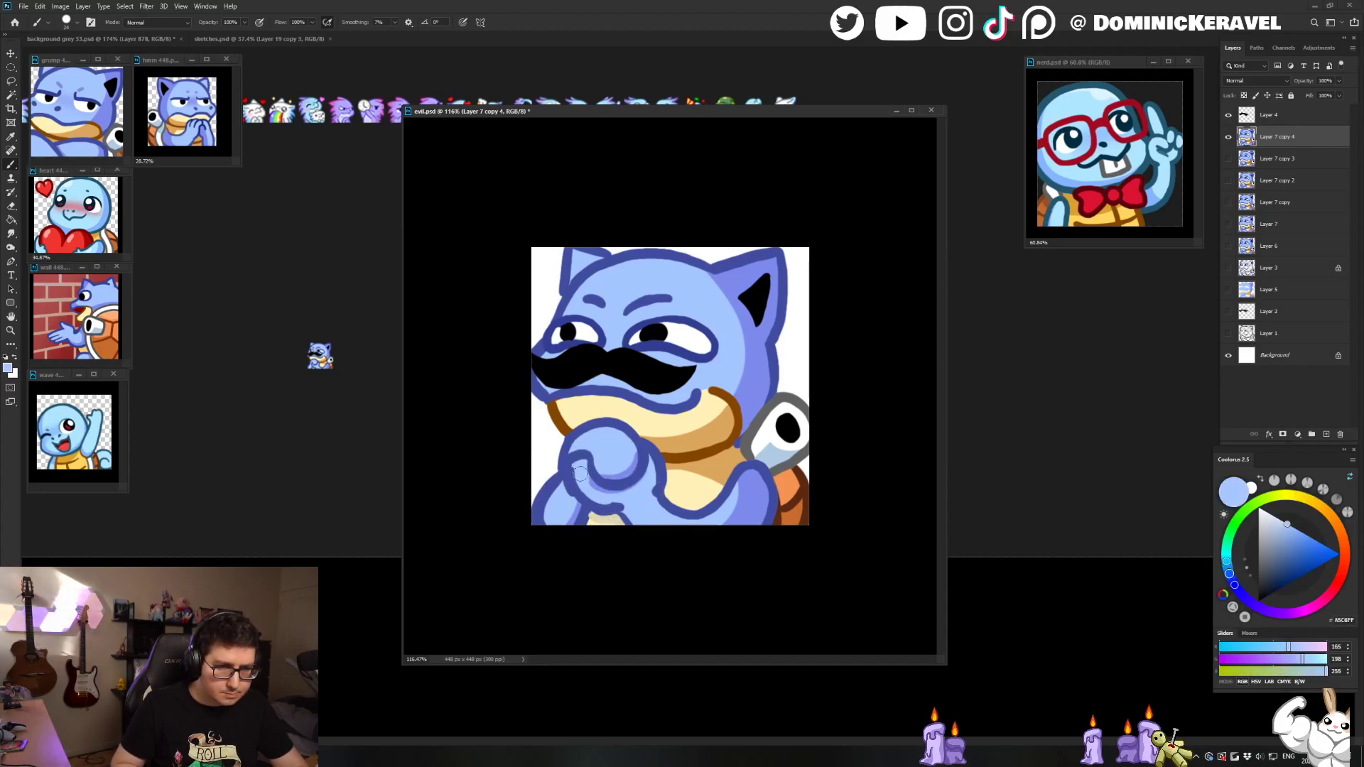
left_click(610, 517, "alt")
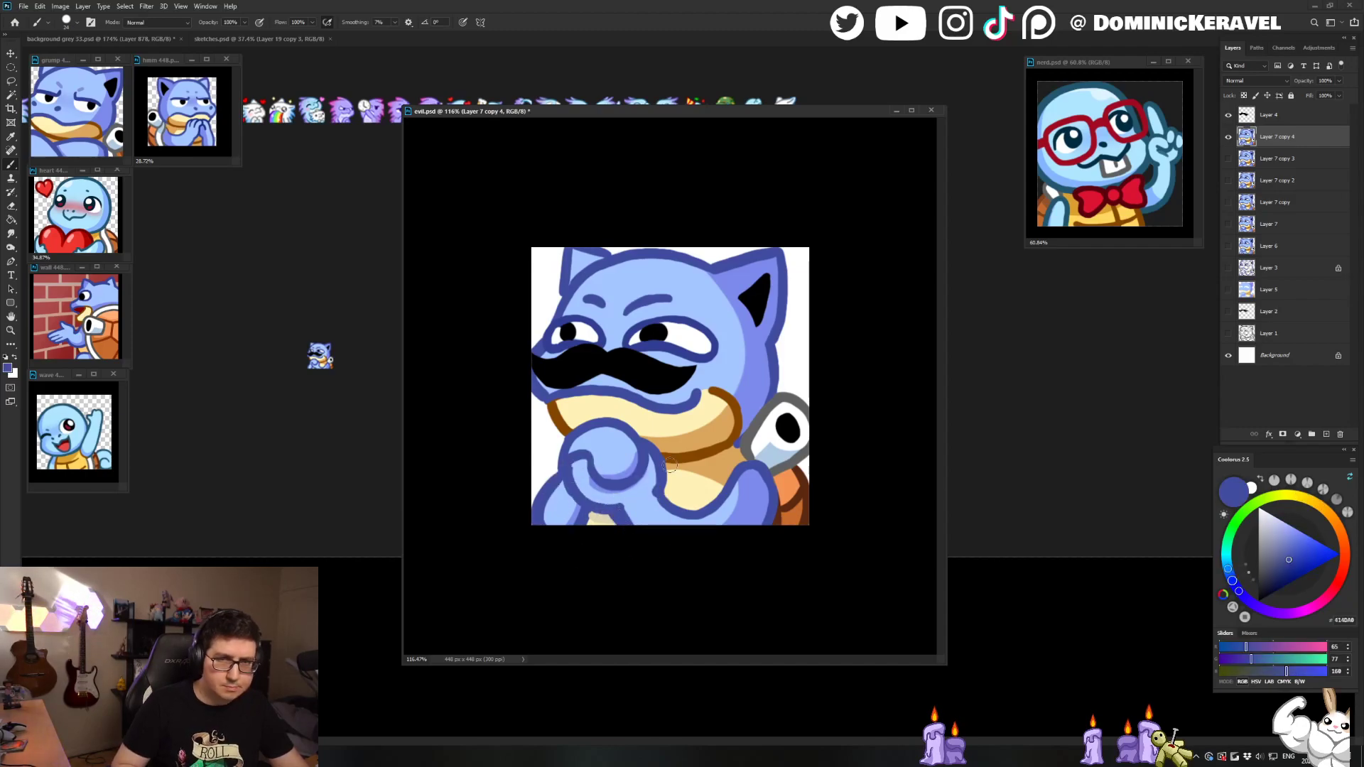
Step: Merge the redrawn hands version with the moustache, shrink it to 28 px and place it beside the previous test copy
key("ctrl+e")
key("ctrl+alt+i")
type("28")
key("Return")
left_click_drag(672, 391, 332, 387)
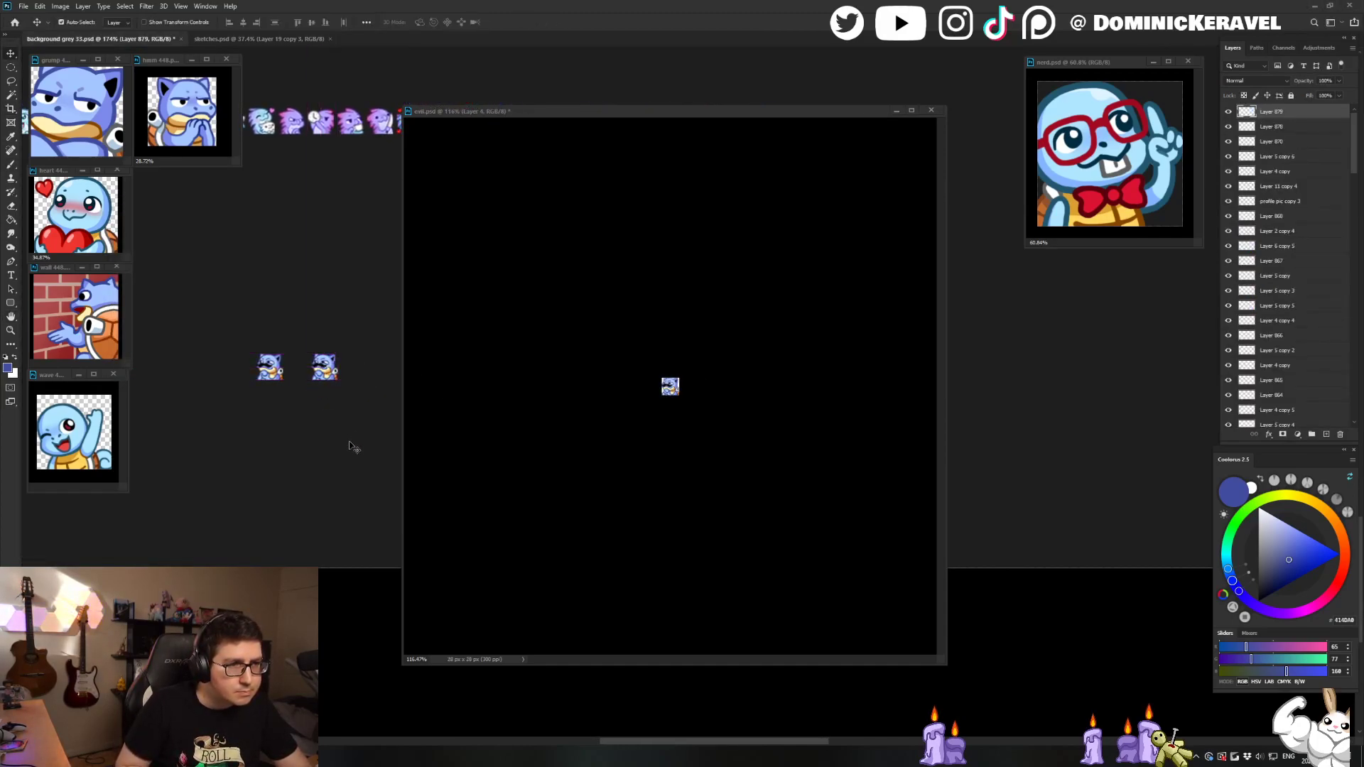
Step: Undo the latest resize and merge in evil.psd and make a fresh duplicate of the Blastoise layer with the redrawn hands
left_click(421, 255)
key("ctrl+z")
key("ctrl+shift+z")
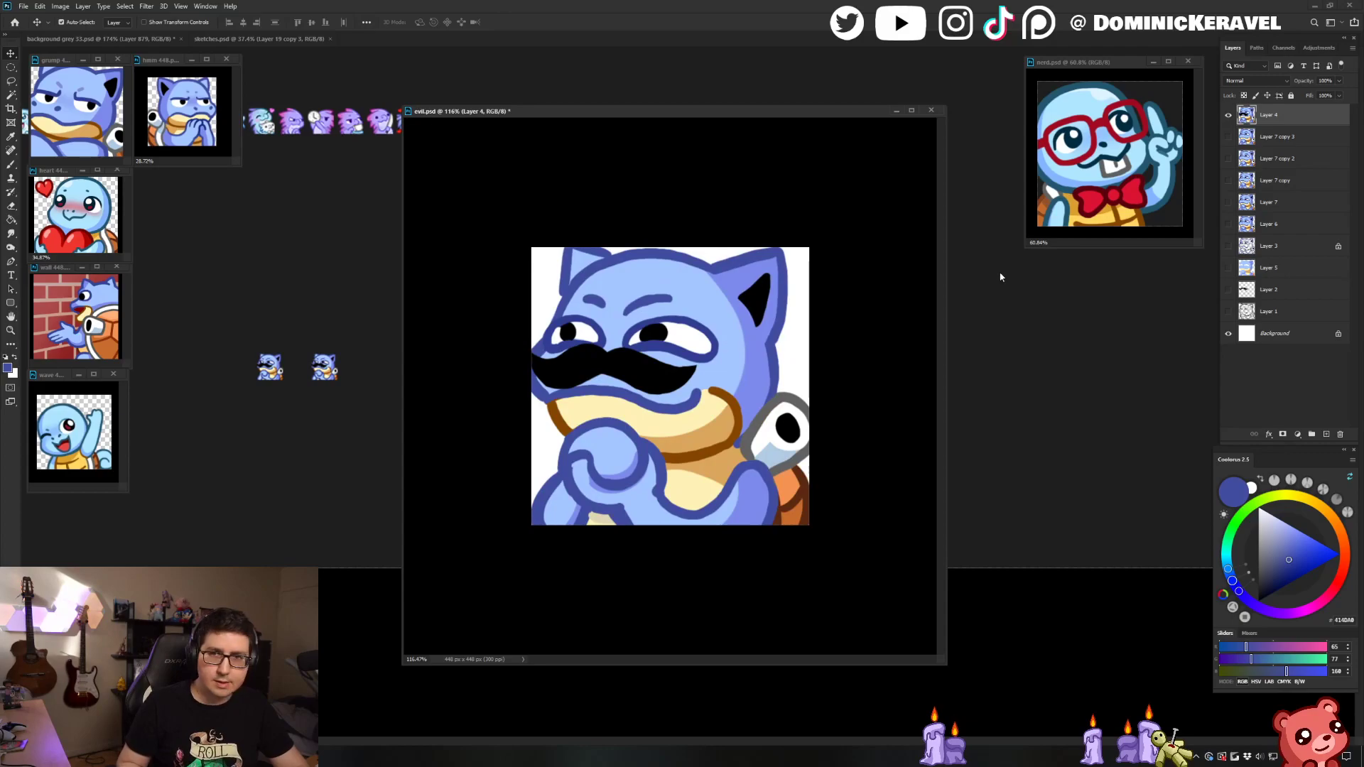
key("ctrl+z")
key("ctrl+z")
key("ctrl+z")
key("b")
key("ctrl+j")
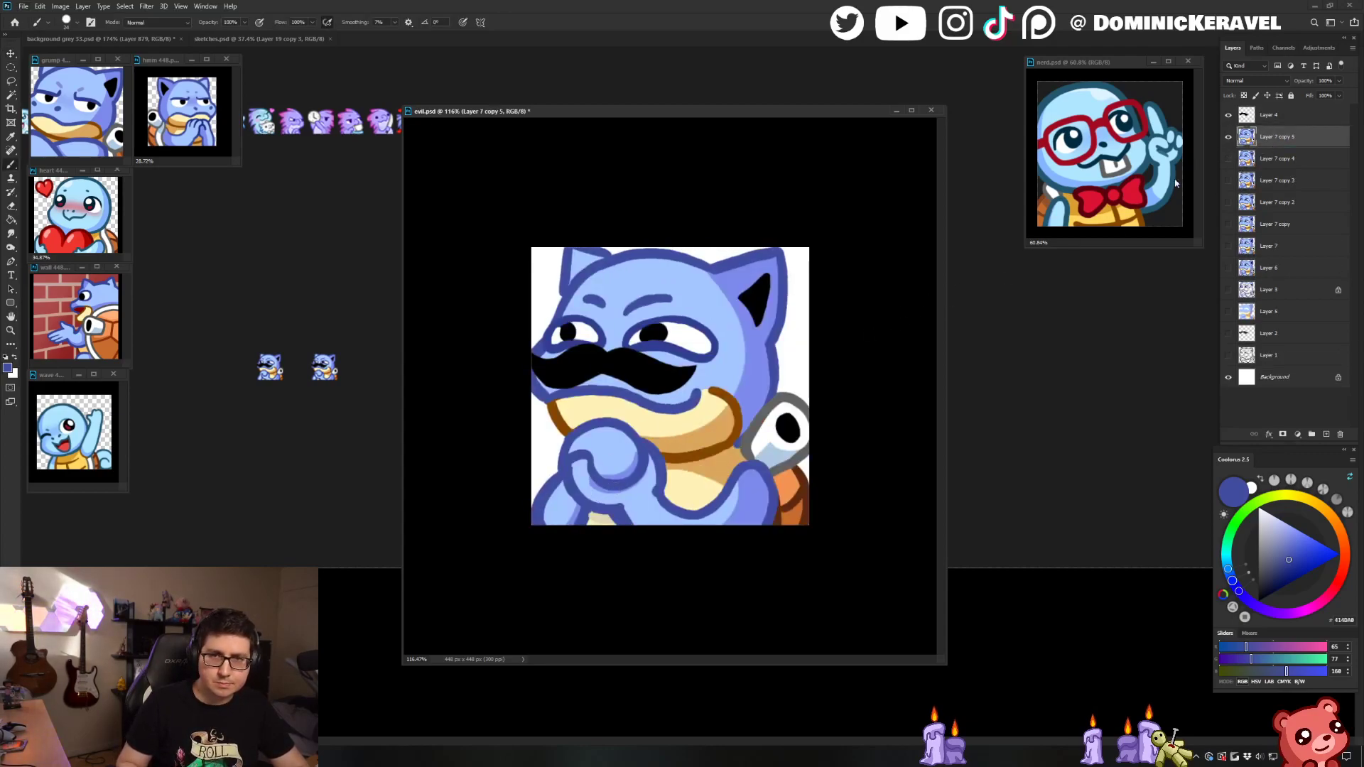
Step: Refine the outlines of the near forearm, clasped hands and belly patch below them with sampled body blue #A5C6FF and outline blue #414DA8
left_click(635, 477, "alt")
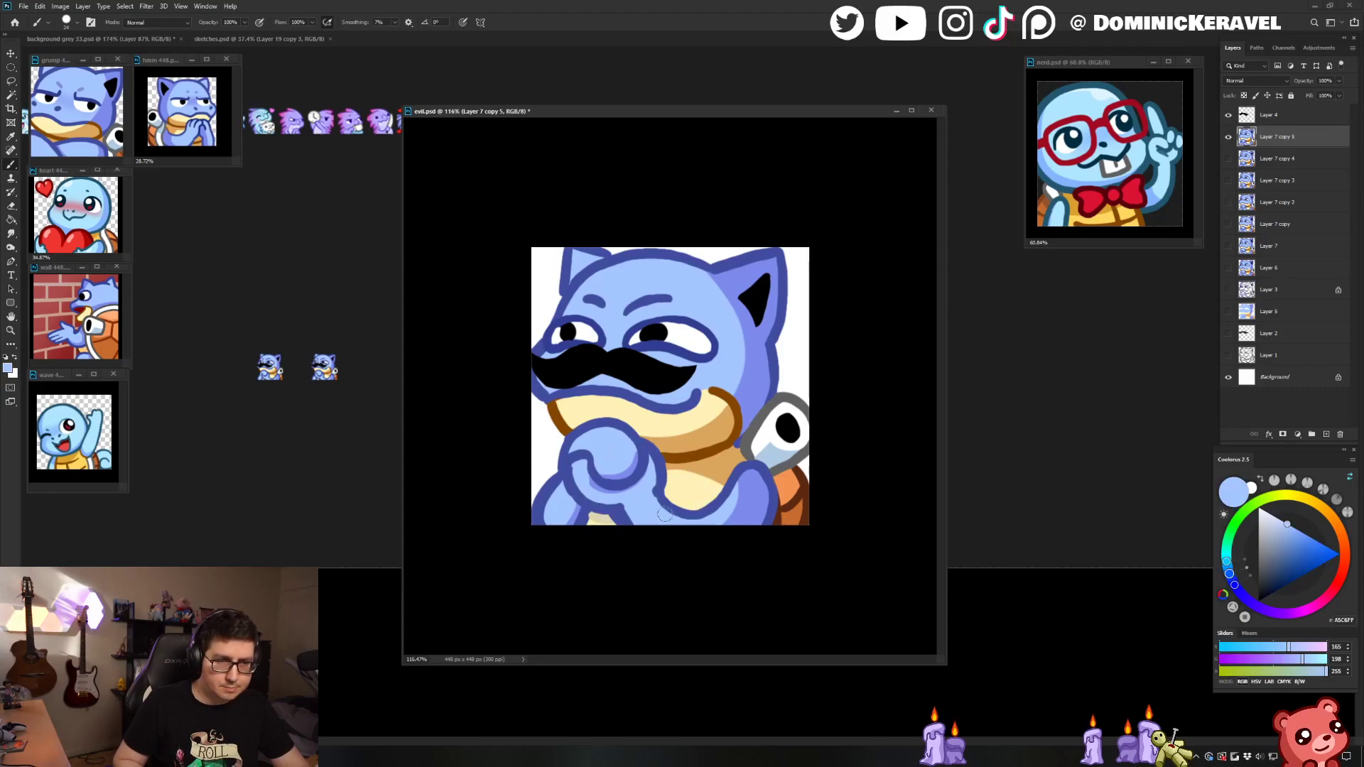
left_click(657, 494, "alt")
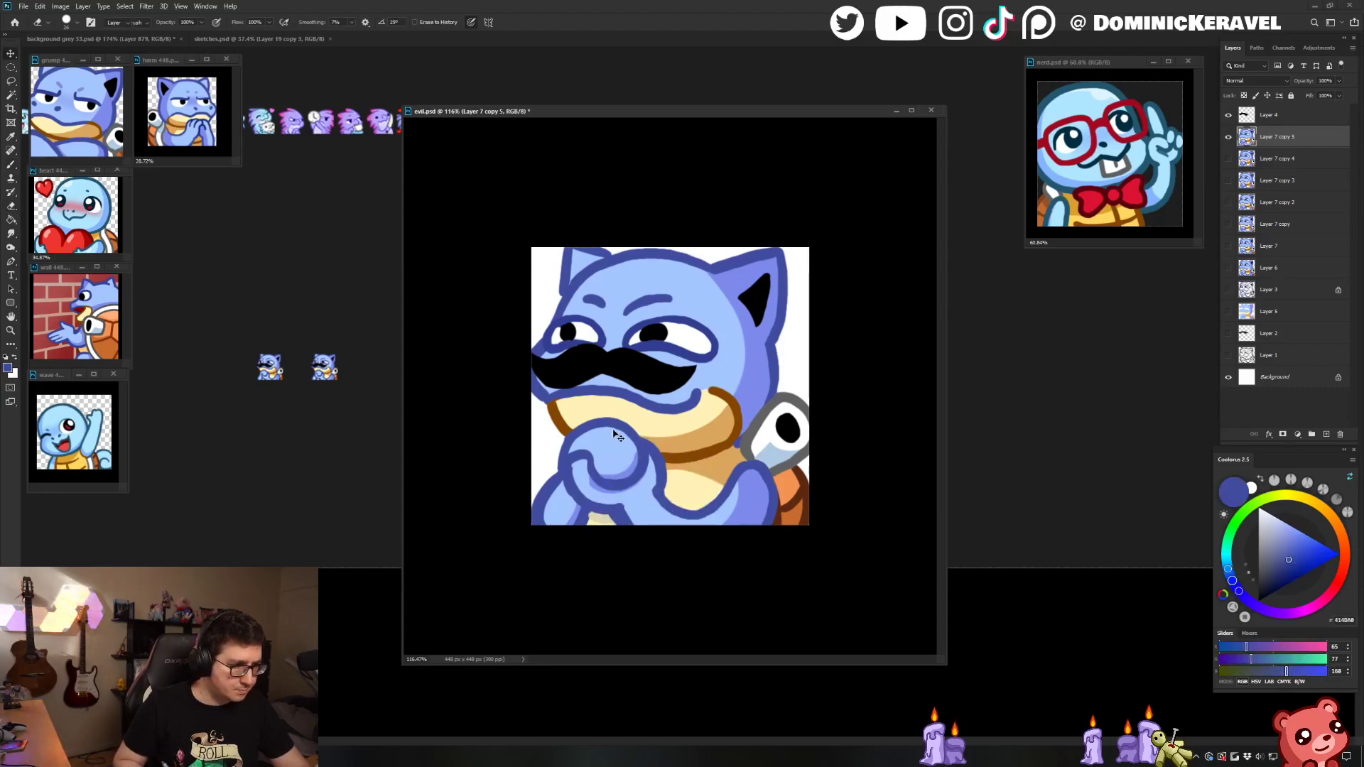
left_click(574, 456, "alt")
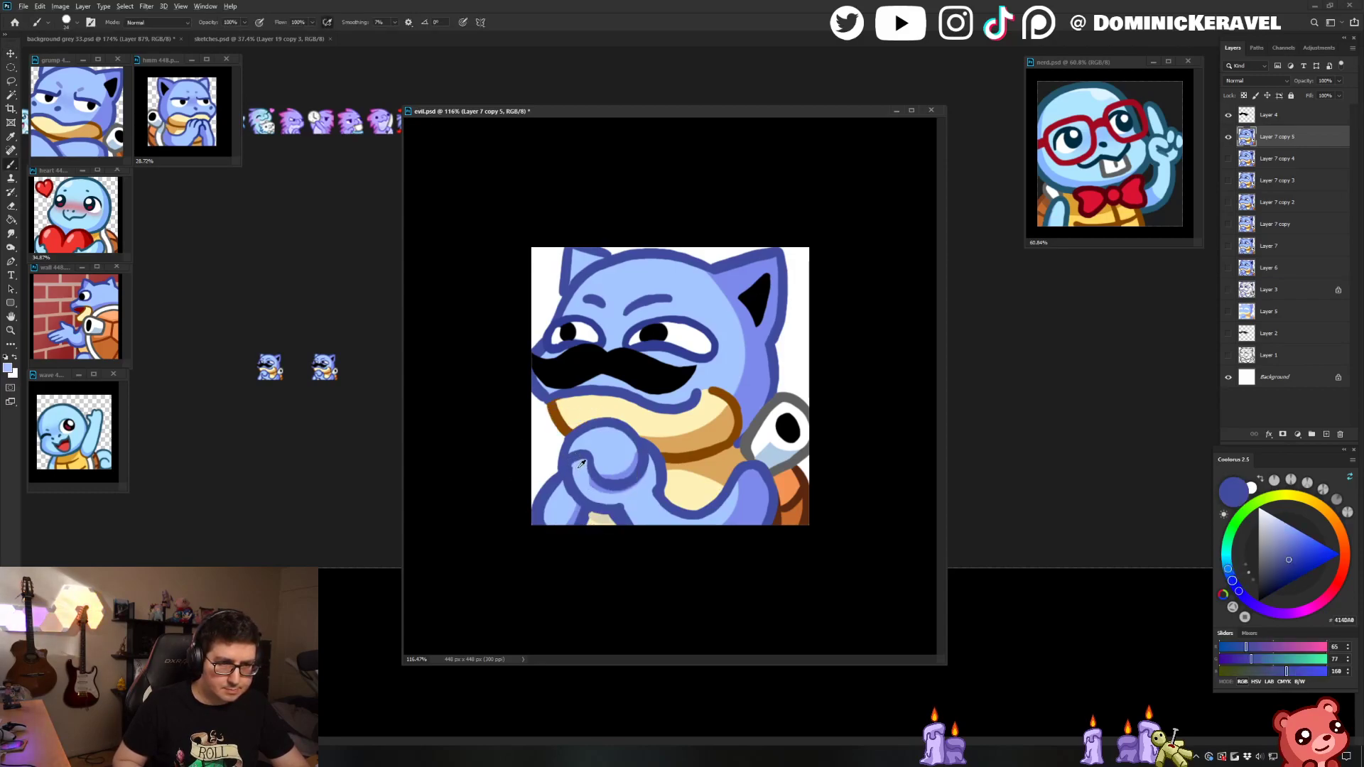
left_click(573, 496, "alt")
left_click(592, 515, "alt")
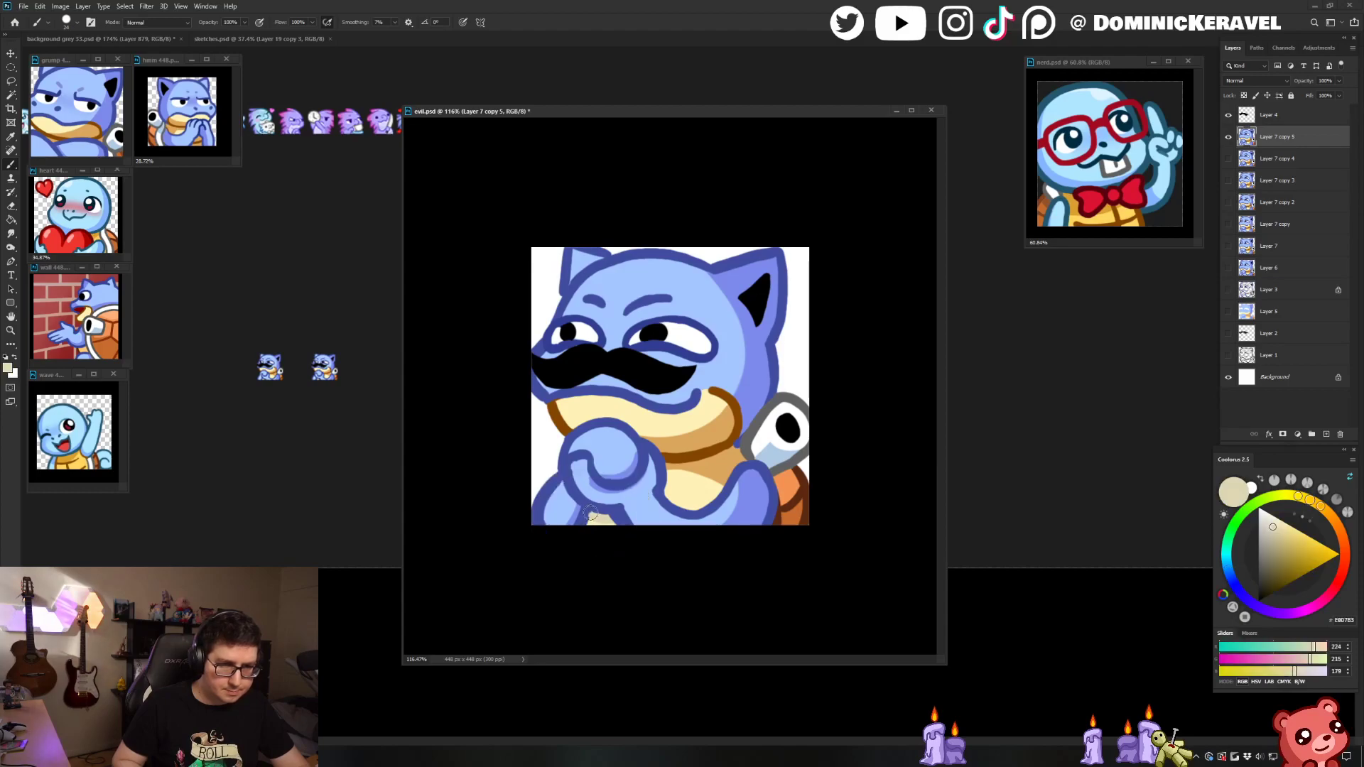
left_click(596, 511, "alt")
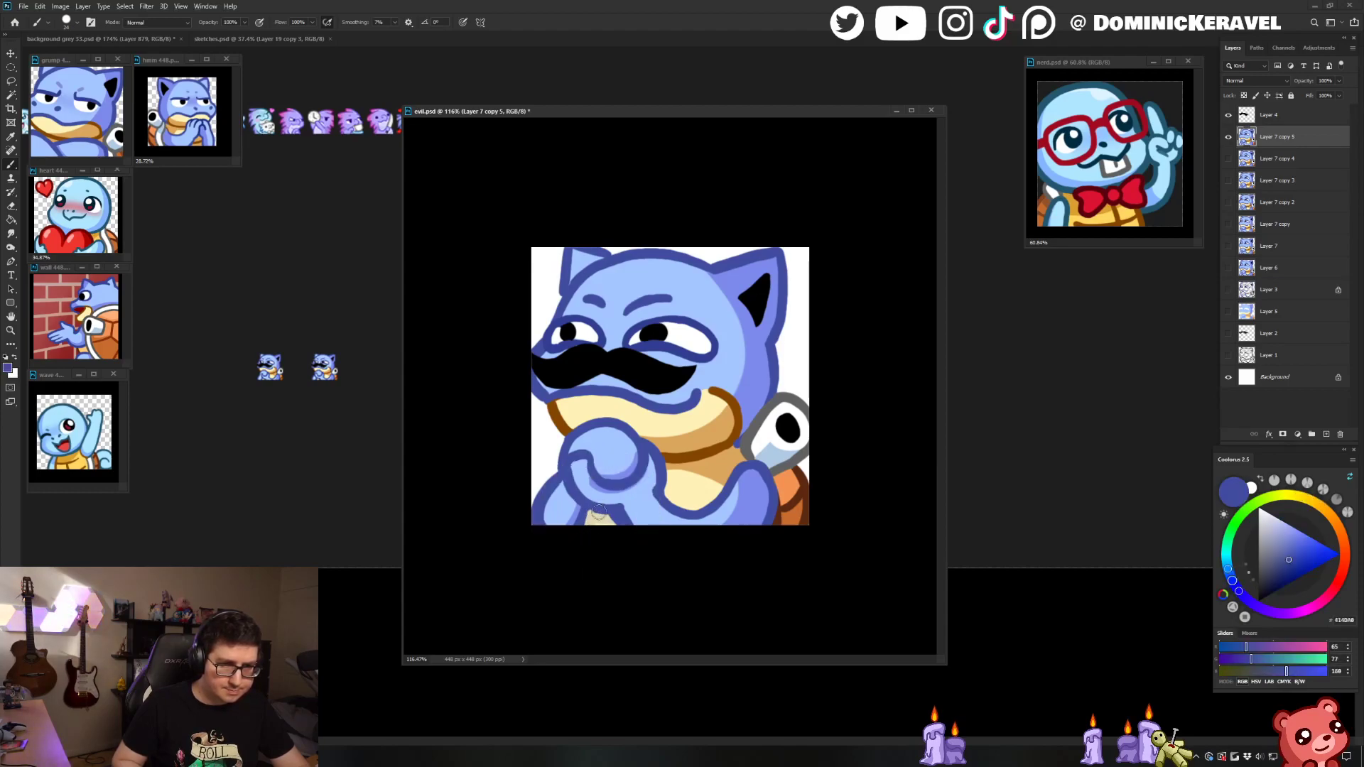
Step: Fill the small belly patch below the hands with the chest's cream #FFF2B7 and tidy its blue outline
left_click(689, 485, "alt")
key("g")
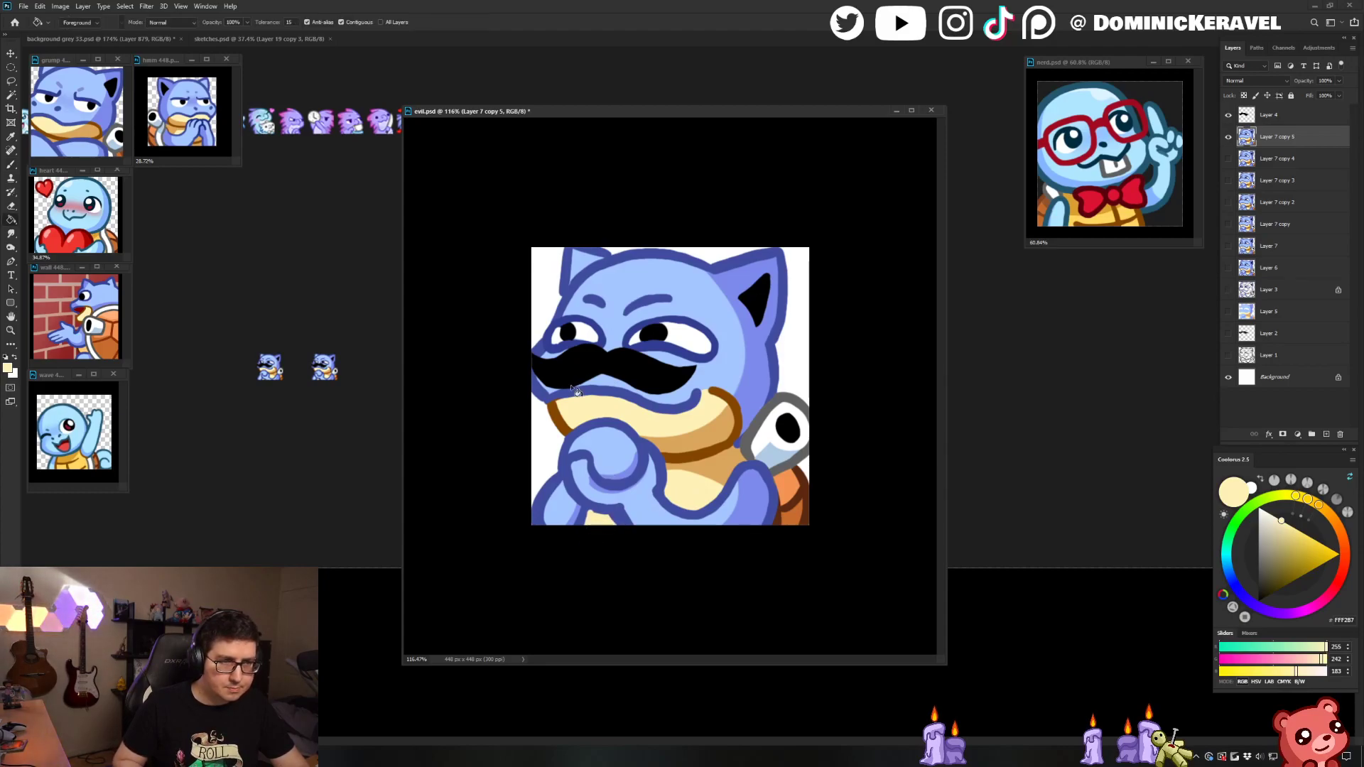
key("b")
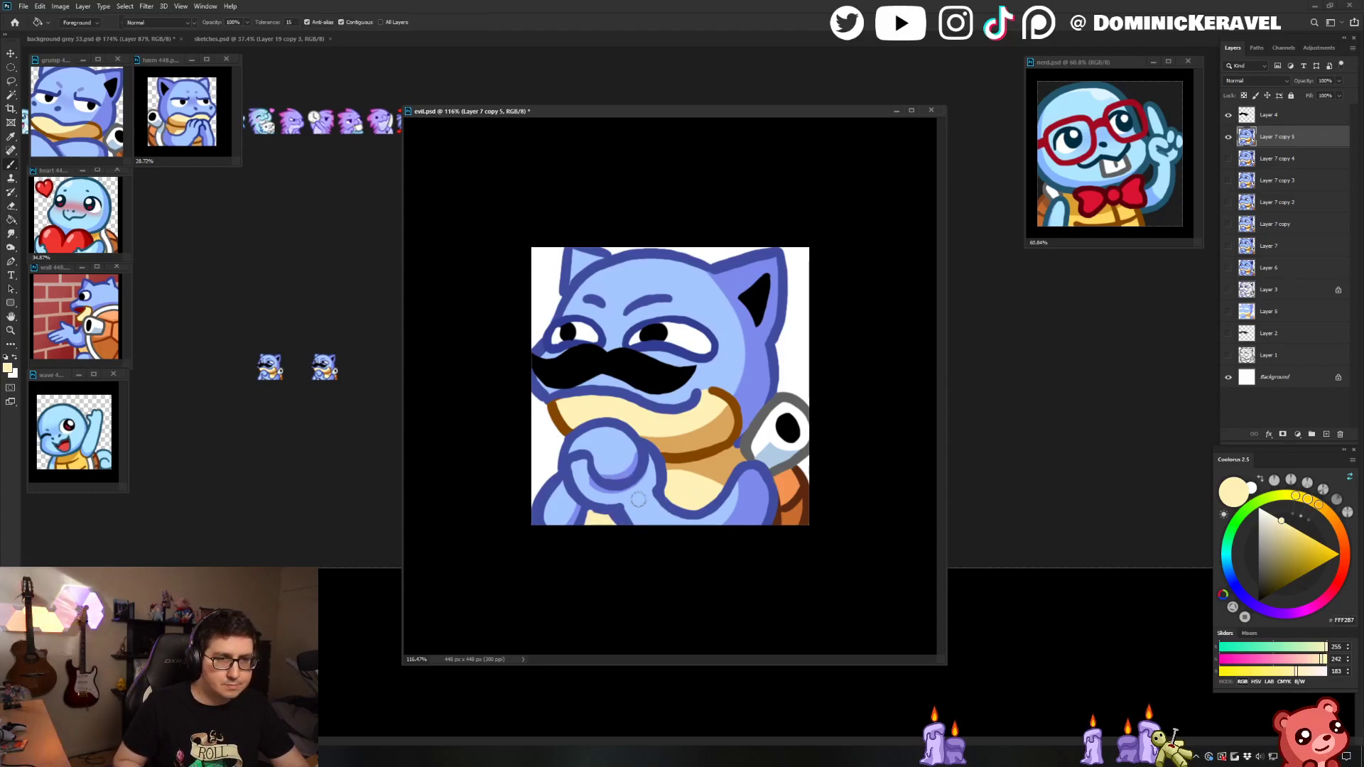
left_click(615, 506, "alt")
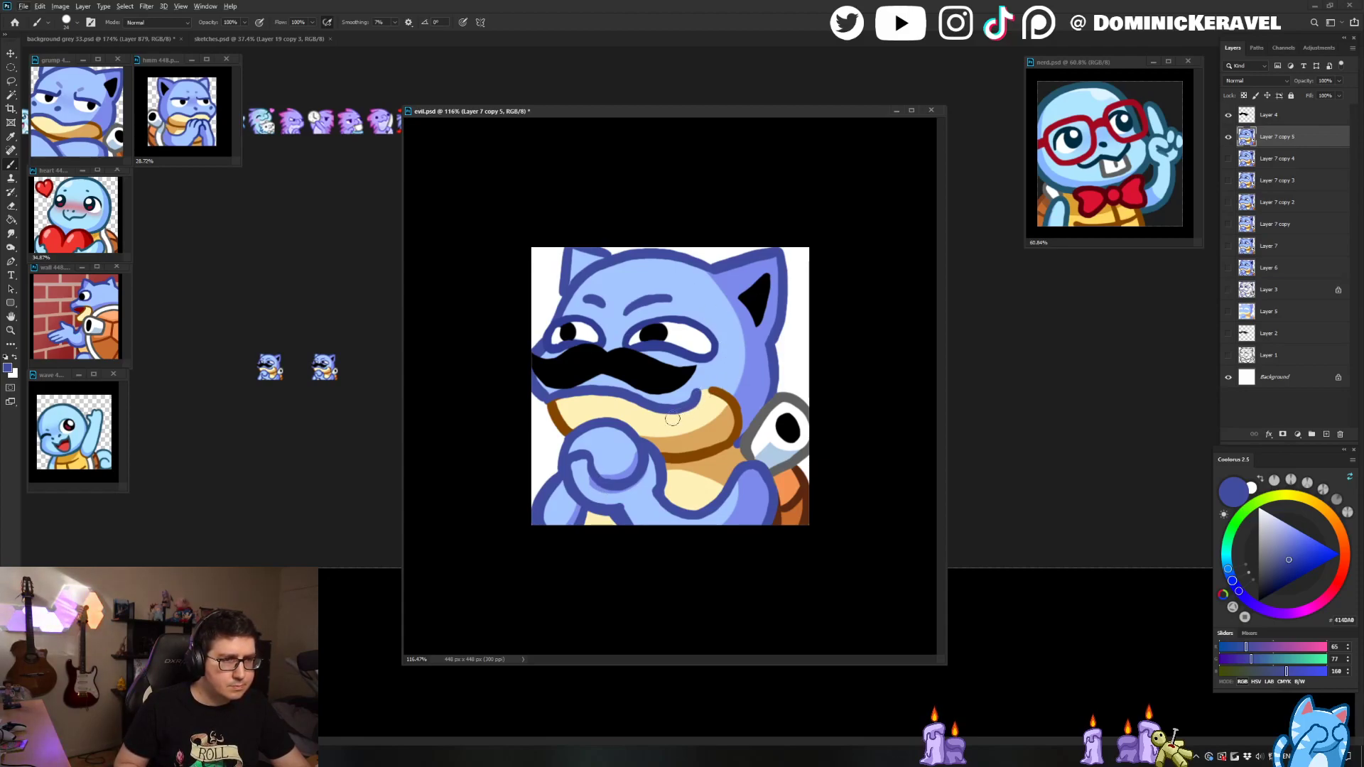
Step: Select the near arm's fill and paint body blue #A5C6FF over its shading, leaving a narrower shadow along the elbow
left_click(732, 509, "alt")
key("w")
left_click(732, 513)
key("b")
left_click_drag(733, 503, 747, 502)
mouse_move(739, 490)
left_mouse_down()
mouse_move(713, 532)
mouse_move(732, 521)
mouse_move(755, 433)
mouse_move(743, 491)
mouse_move(701, 548)
left_mouse_up()
key("ctrl+z")
key("ctrl+z")
left_click_drag(729, 493, 720, 547)
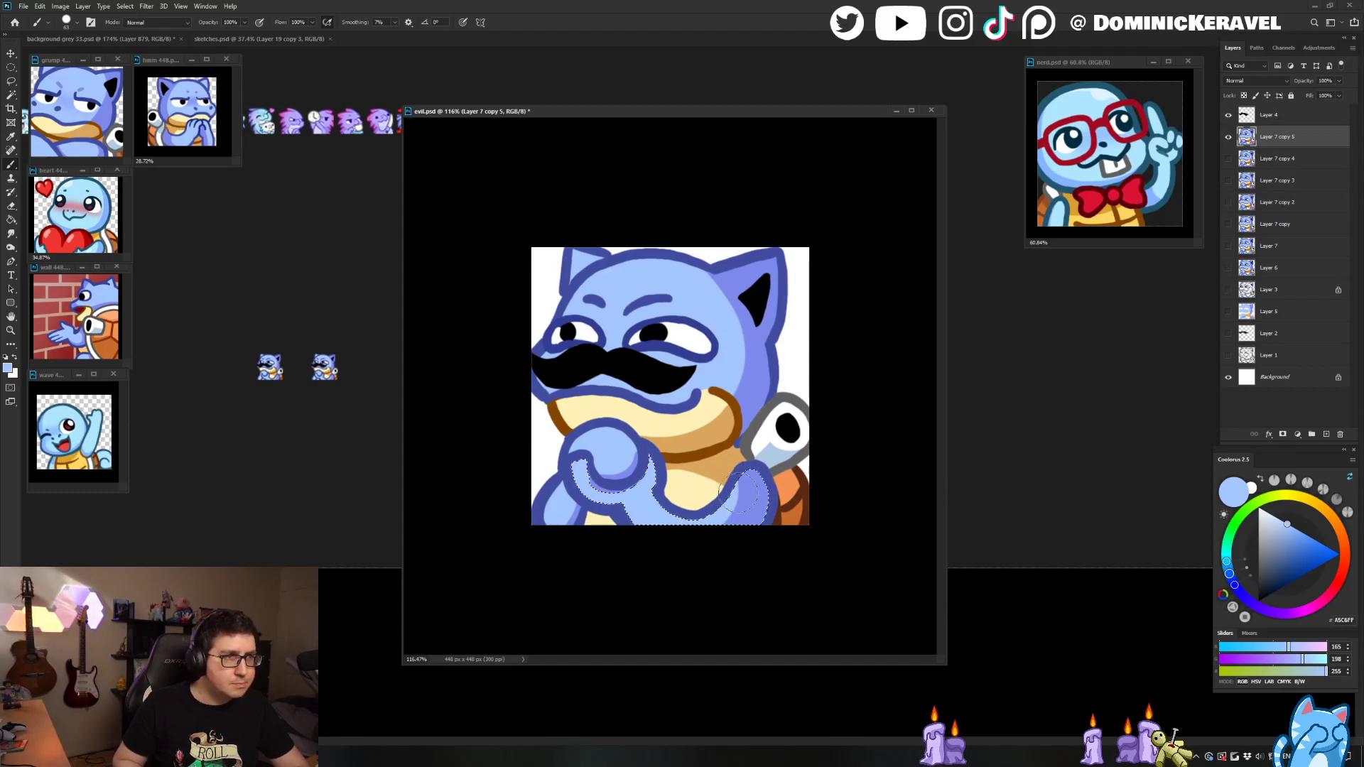
left_click_drag(733, 498, 686, 540)
key("ctrl+d")
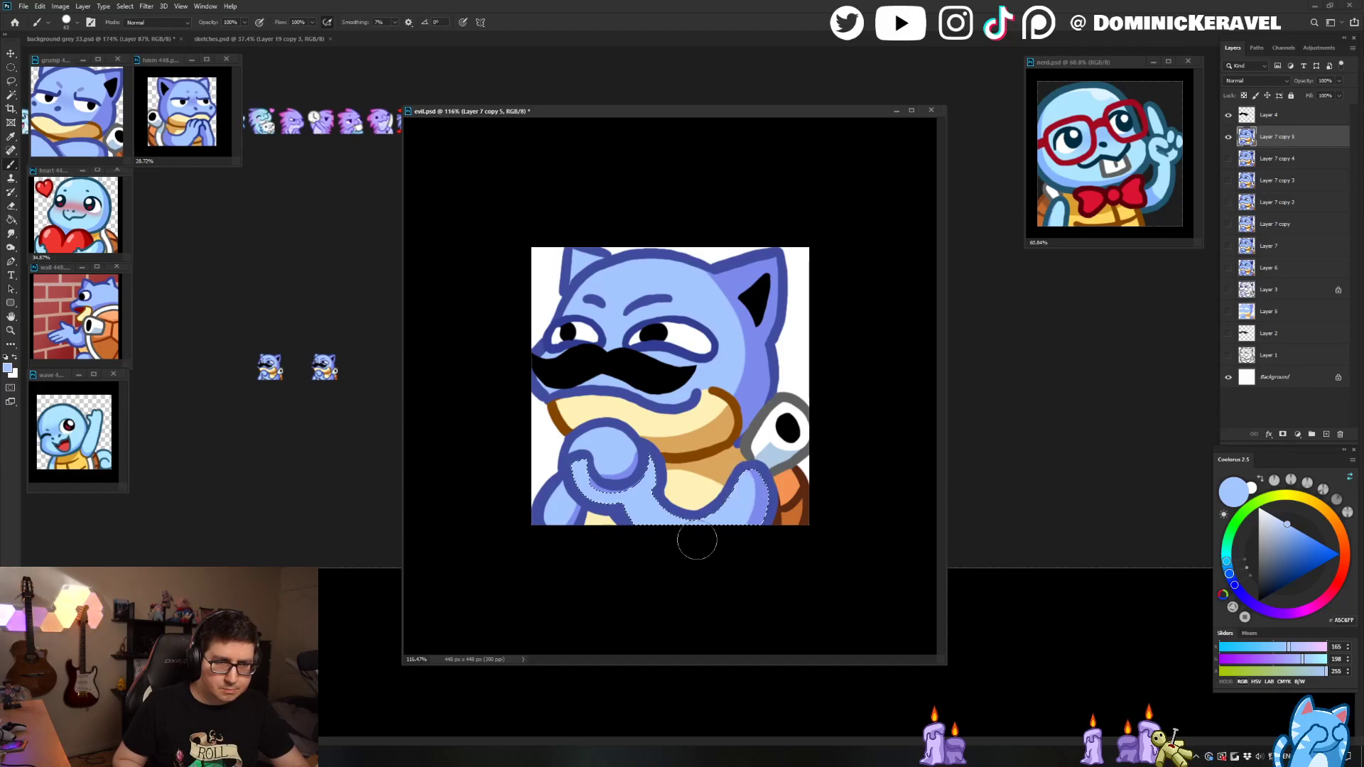
Step: Select the cream chest area and repaint its shading beside the near arm with the sampled tan #DAA65D
left_click_drag(740, 473, 726, 473)
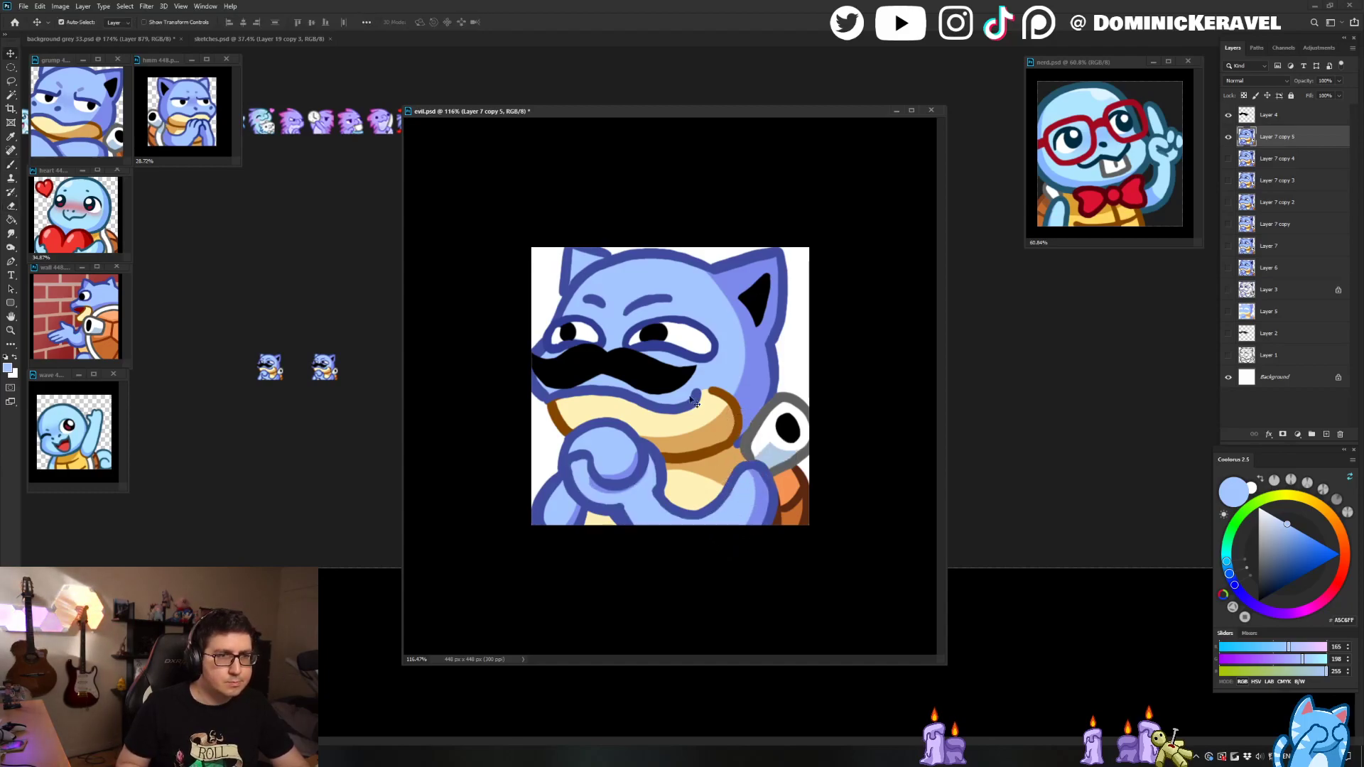
left_click(712, 470, "alt")
left_click_drag(675, 464, 717, 519)
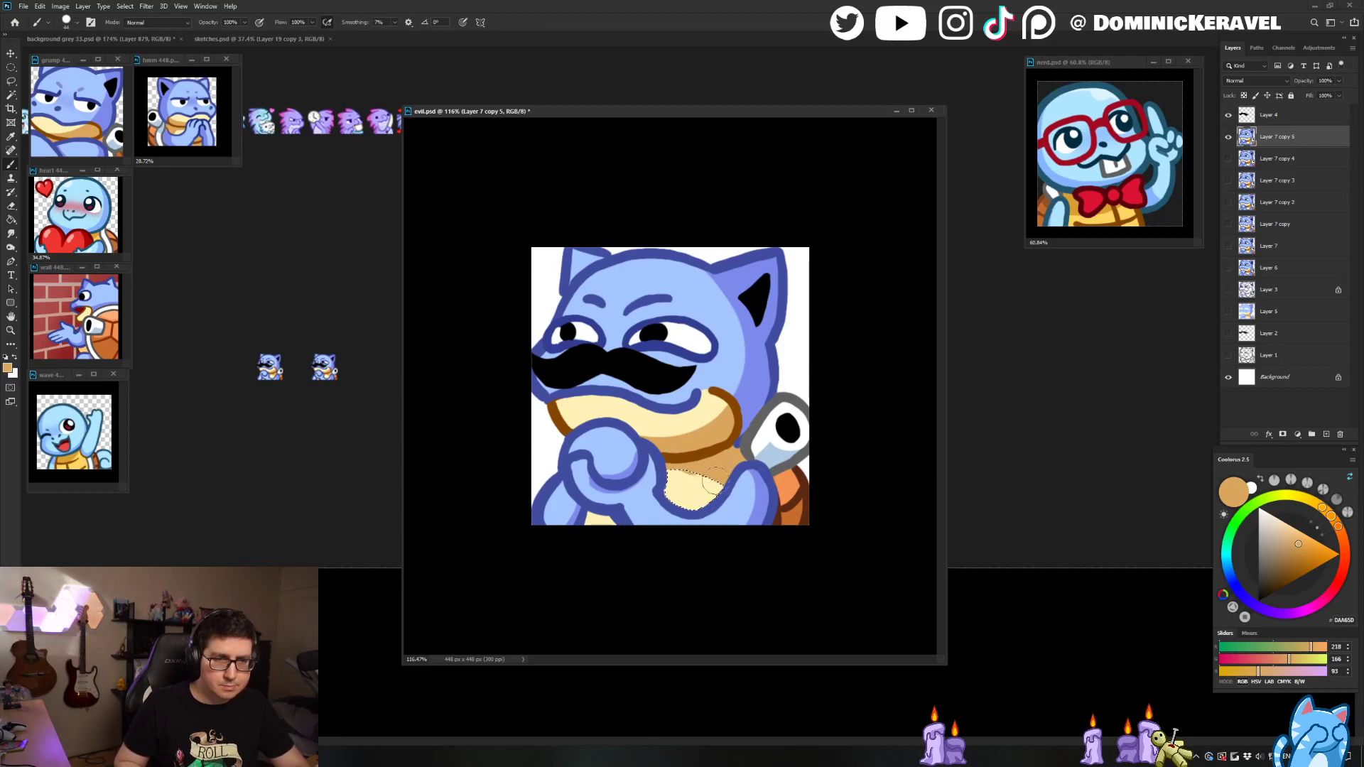
scroll(758, 411, "down", 5)
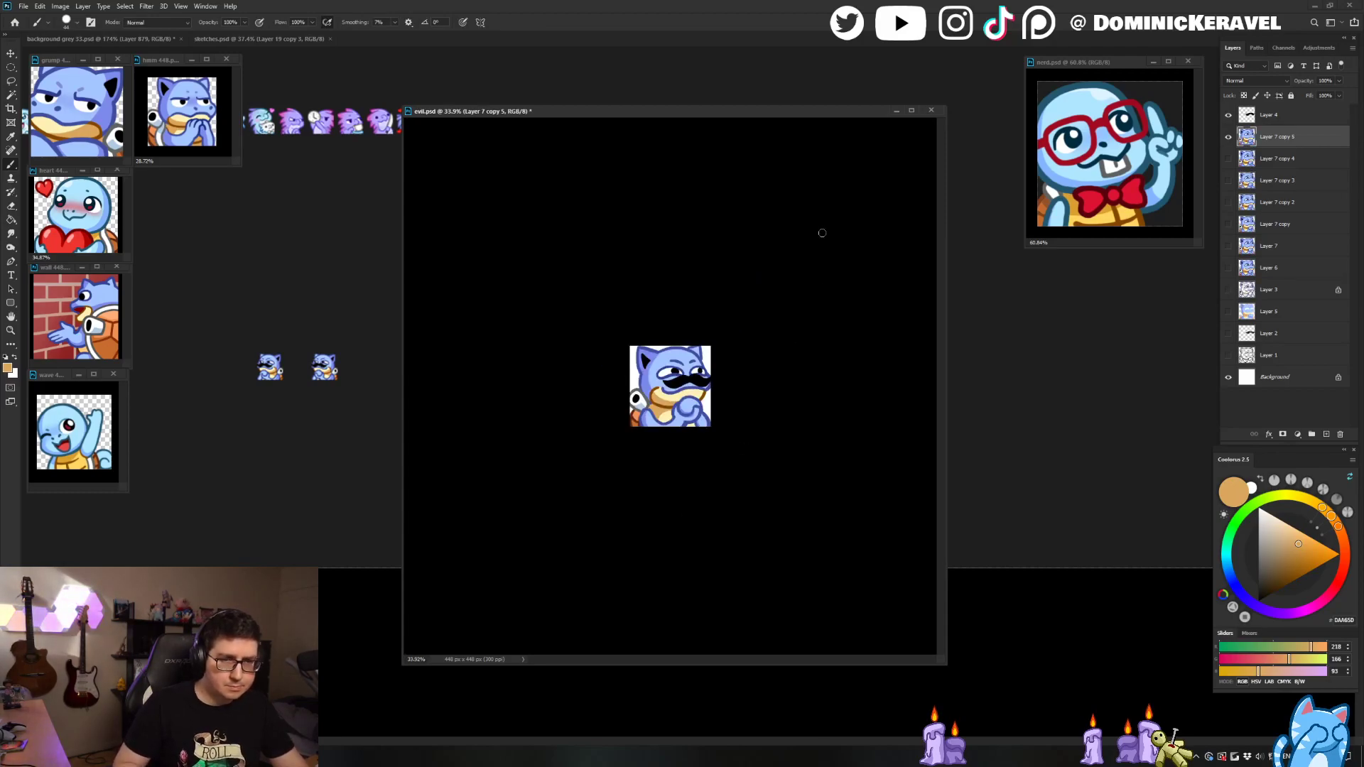
Step: Merge the moustache layer with the character layer in evil.psd, resize the image to 28 px and place a copy beside the background grey 33 previews
left_click(1246, 119, "shift")
key("ctrl+e")
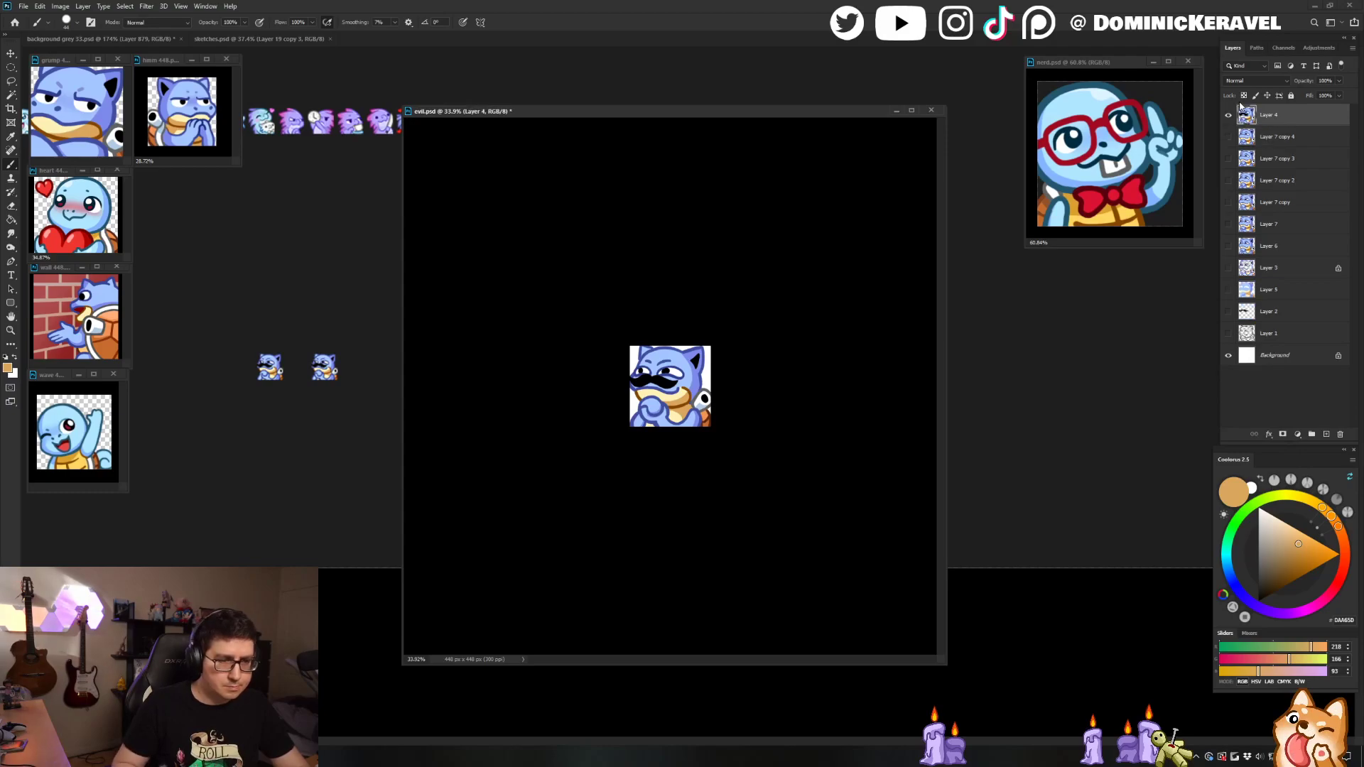
key("ctrl+alt+i")
type("28")
key("Return")
key("v")
scroll(648, 393, "up", 5)
left_click_drag(669, 387, 332, 320)
left_click_drag(365, 369, 389, 407)
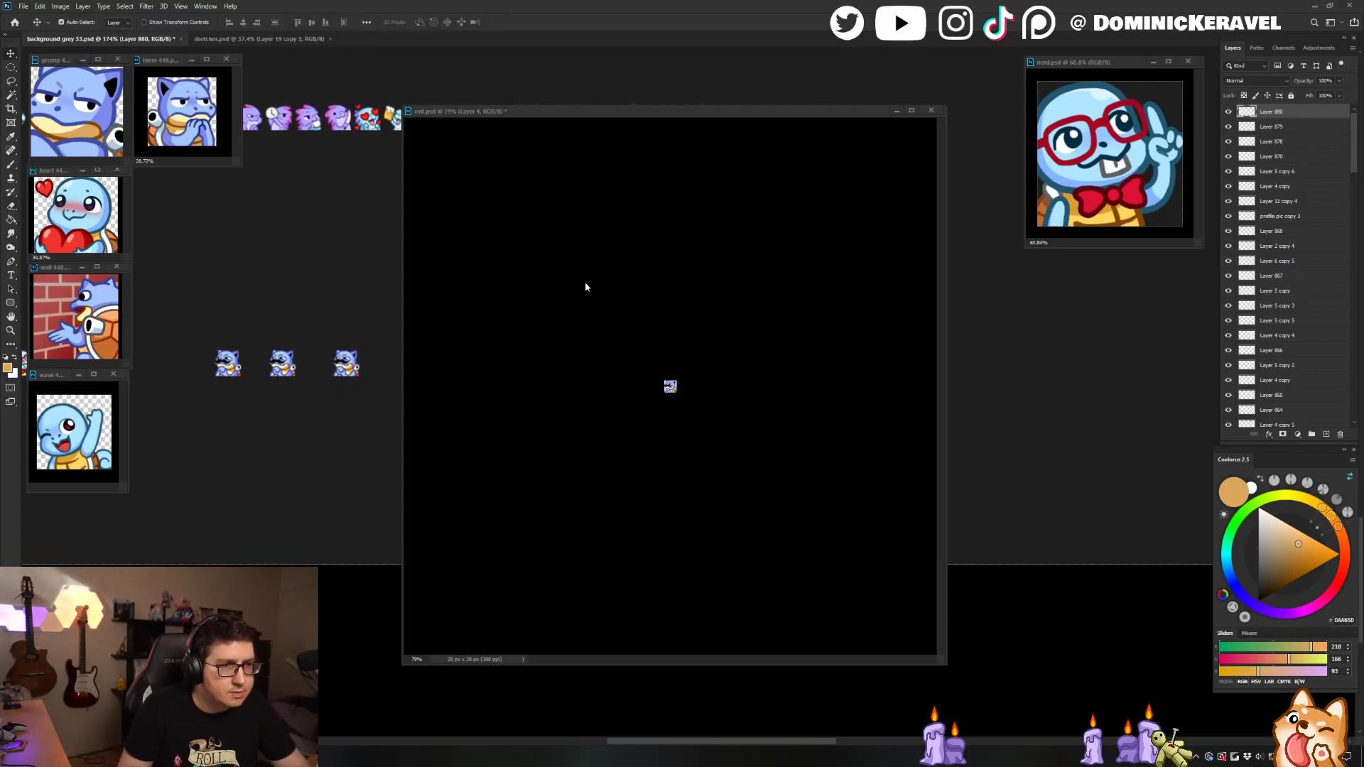
Step: Undo the resize and the layer merge in evil.psd, and save the file at full size
left_click(576, 318)
key("ctrl+z")
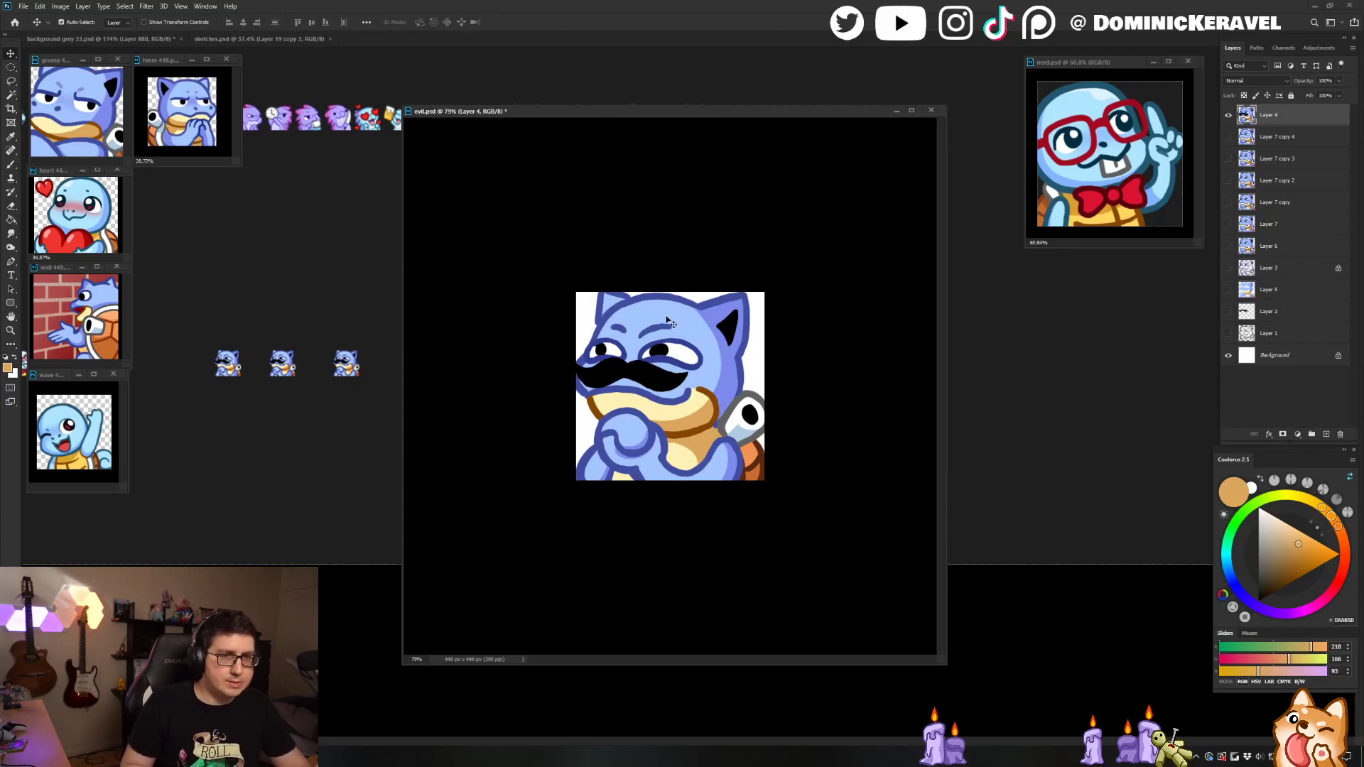
key("ctrl+z")
key("e")
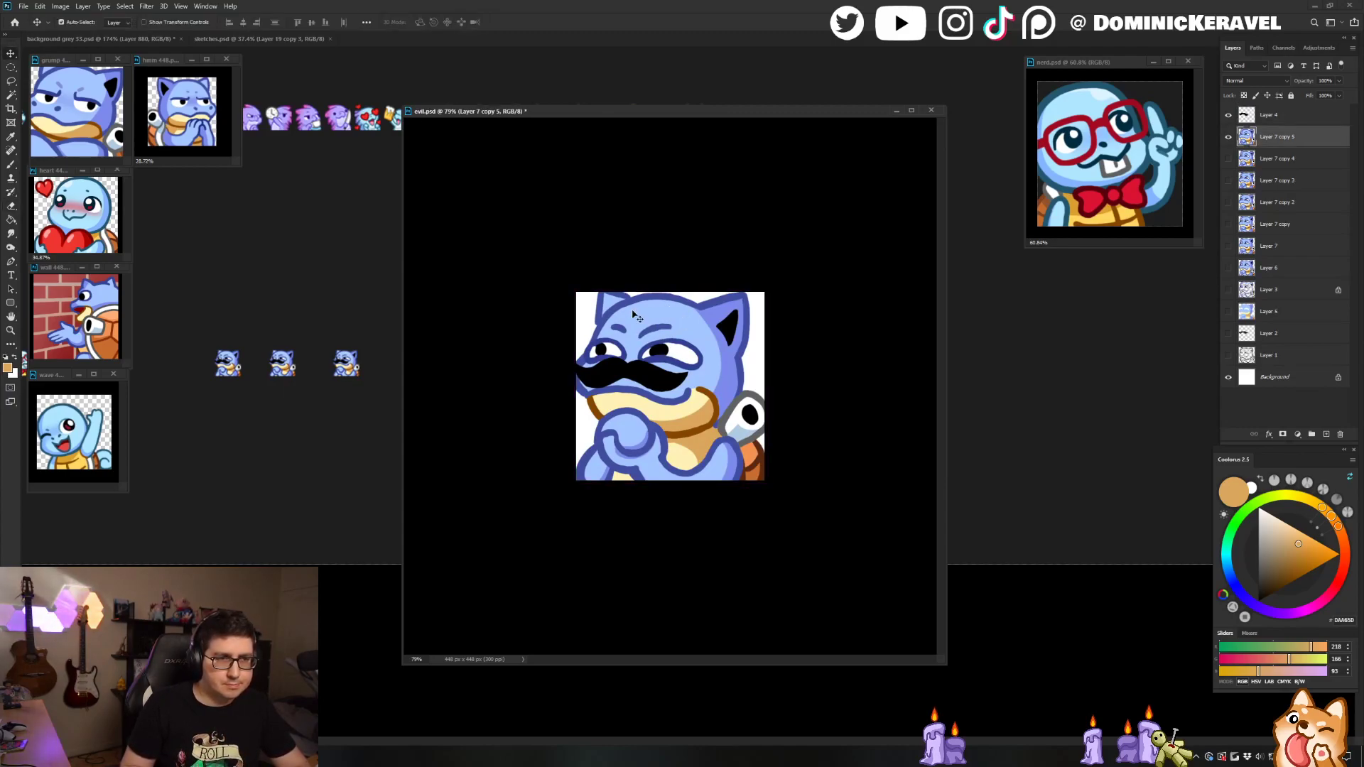
key("ctrl+s")
key("v")
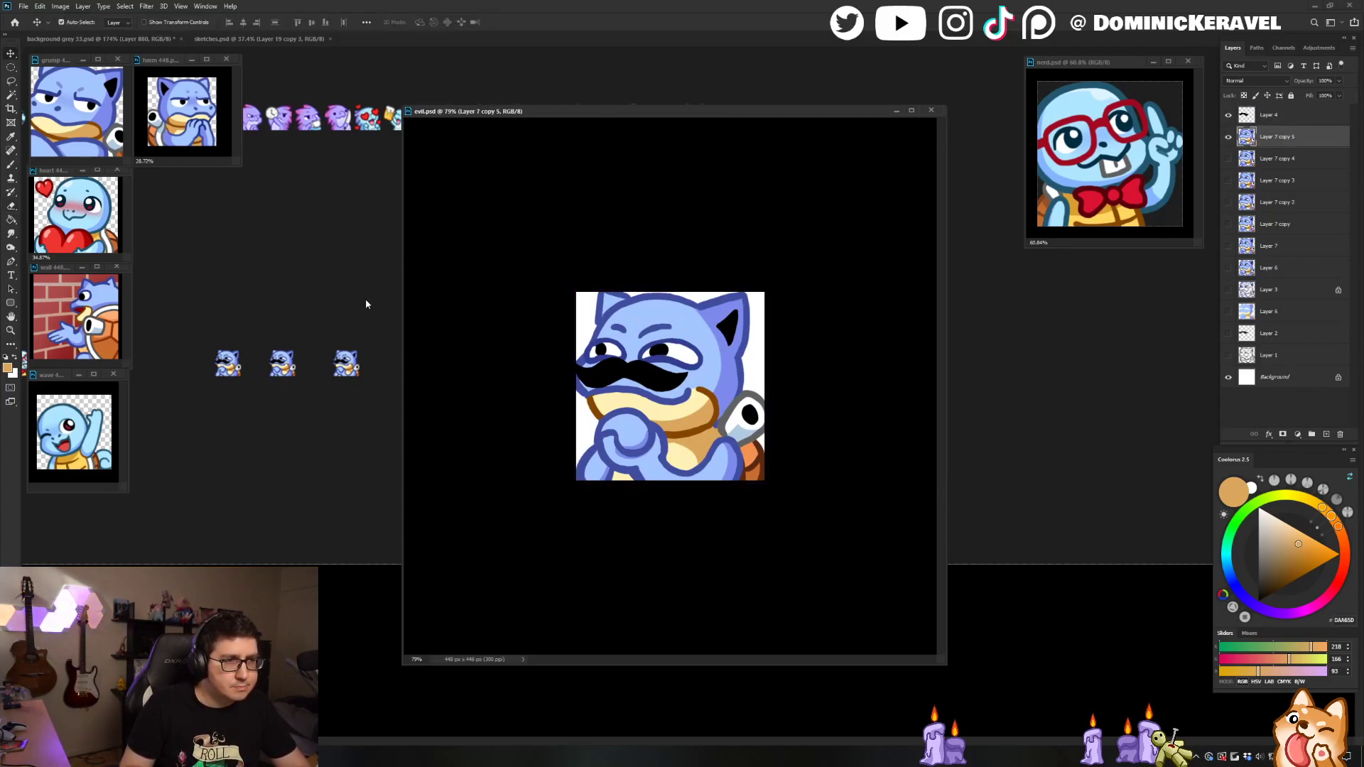
left_click(297, 308)
left_click_drag(321, 288, 314, 296)
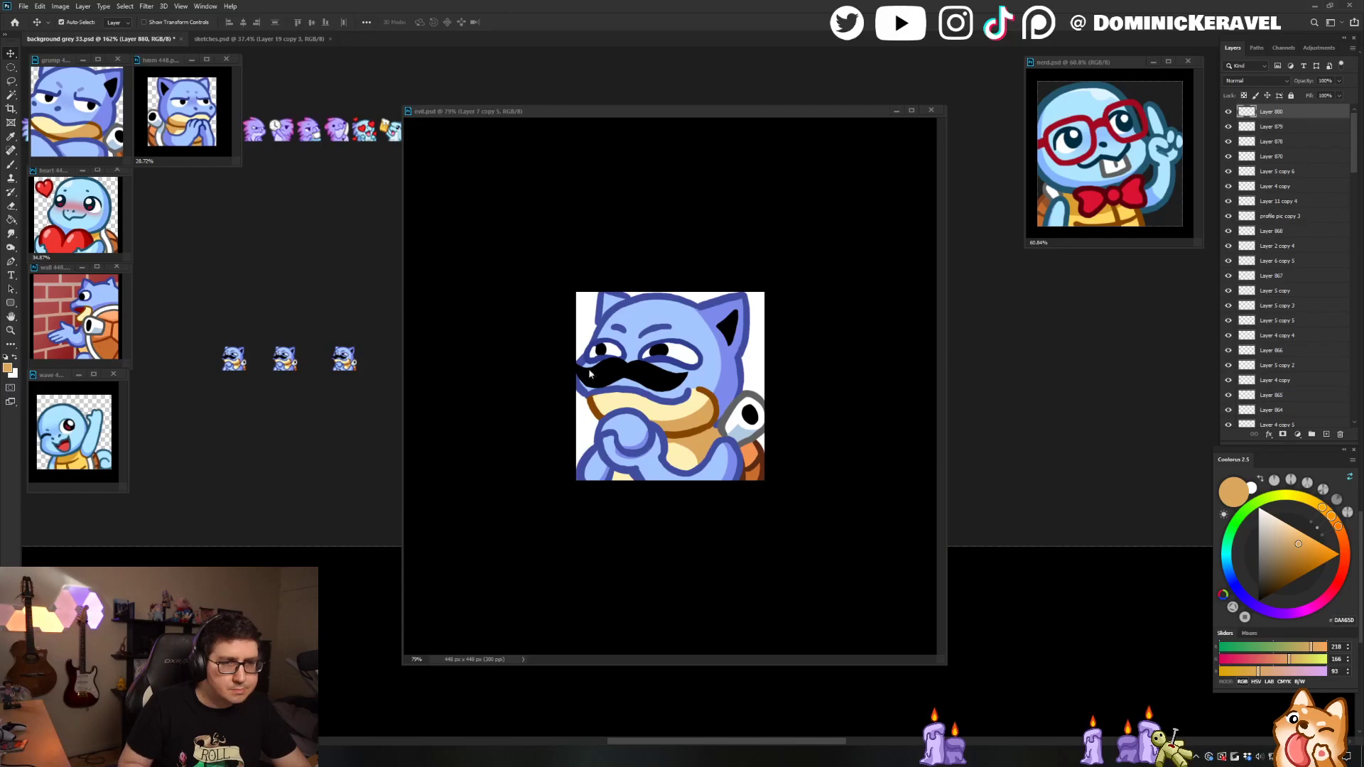
Step: Select the near arm's fill and repaint its elbow shadow with the sampled shading blue #7D8BEC
left_click(722, 464)
key("b")
left_click(723, 463, "alt")
key("w")
left_click(722, 464)
key("b")
mouse_move(728, 448)
left_mouse_down()
mouse_move(687, 506)
mouse_move(697, 499)
left_mouse_up()
key("ctrl+z")
key("ctrl+z")
left_click_drag(727, 446, 691, 506)
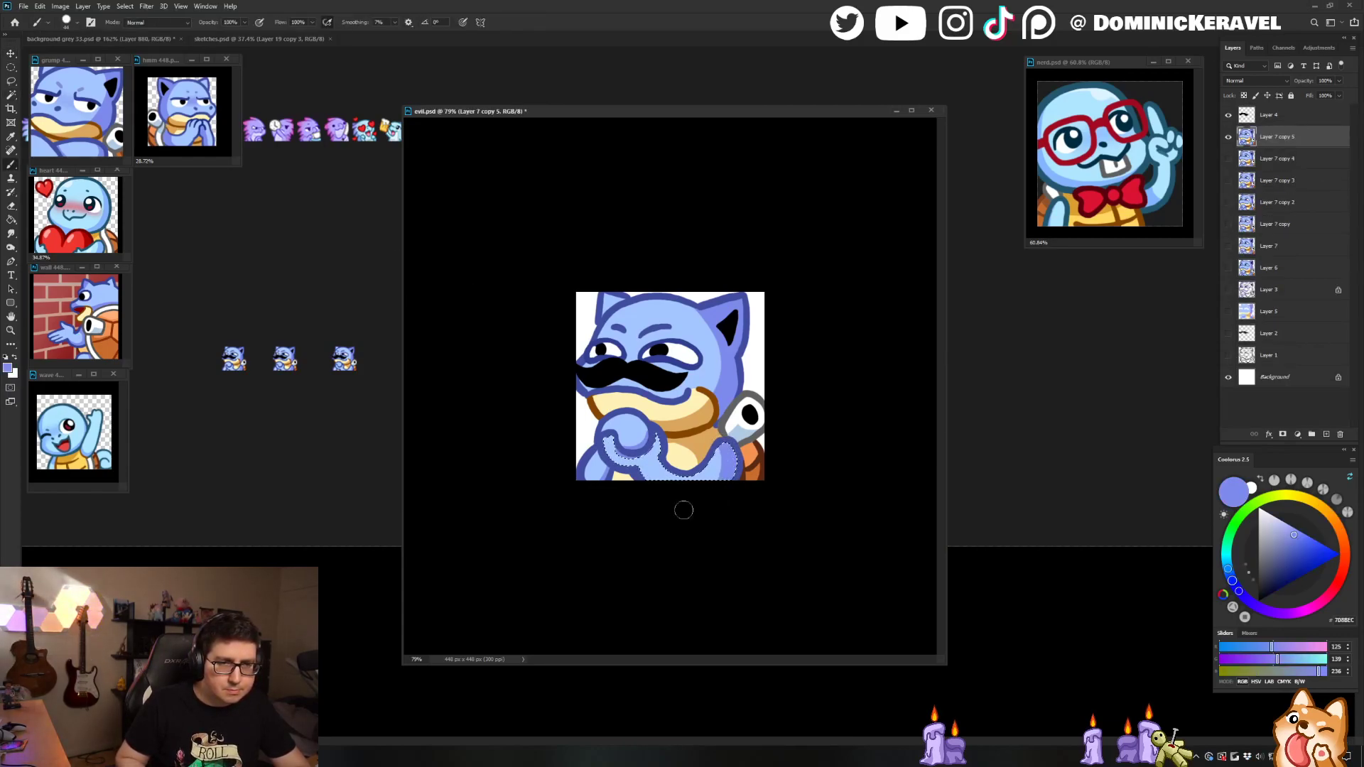
Step: Merge the moustache and character layers, resize the image to 30 px and place a copy above the earlier previews in background grey 33.psd
left_click(1258, 120, "shift")
key("ctrl+e")
key("c")
key("ctrl+alt+i")
type("30")
key("Return")
key("v")
left_click_drag(672, 384, 341, 299)
Step: Return evil.psd to its full-size, unmerged state and save it
left_click(760, 311)
key("ctrl+z")
key("ctrl+z")
key("e")
key("ctrl+s")
Step: Fill the Background layer of evil.psd with the sampled dark grey #1E1E1E and save the file
key("b")
left_click(365, 469, "alt")
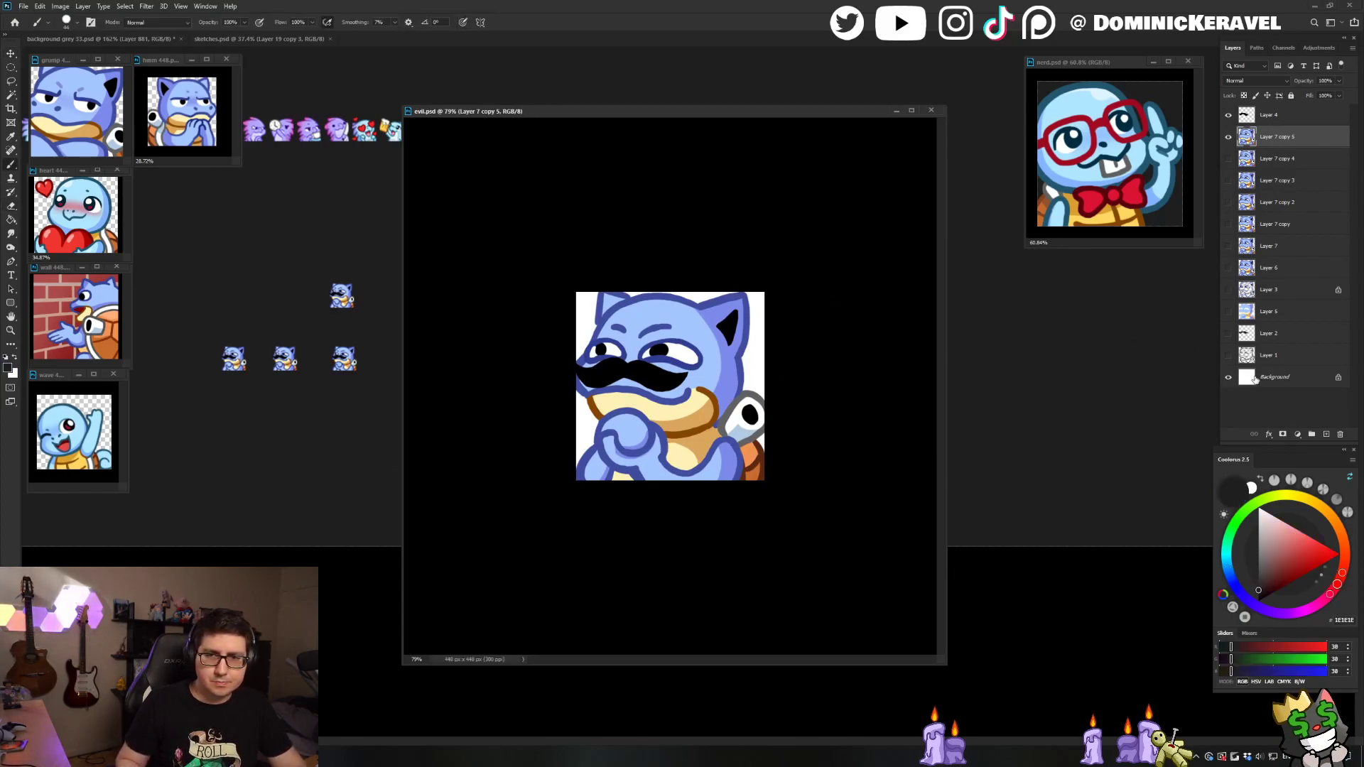
left_click(1252, 378)
key("g")
left_click(759, 365)
key("v")
left_click(721, 380)
scroll(721, 380, "down", 5)
key("ctrl+s")
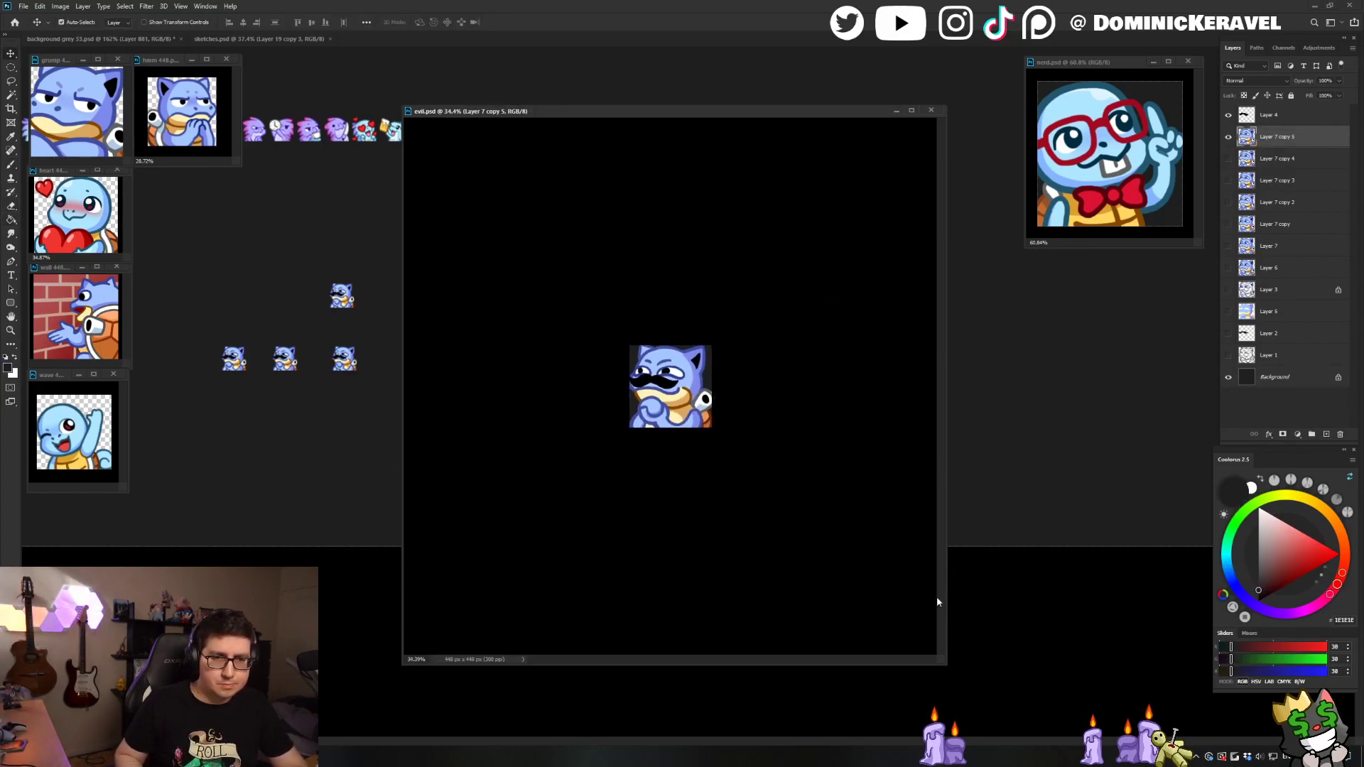
Step: Shrink the evil.psd window to a small reference view and place it directly below the nerd emote's window
left_click_drag(943, 640, 577, 287)
scroll(551, 239, "up", 2)
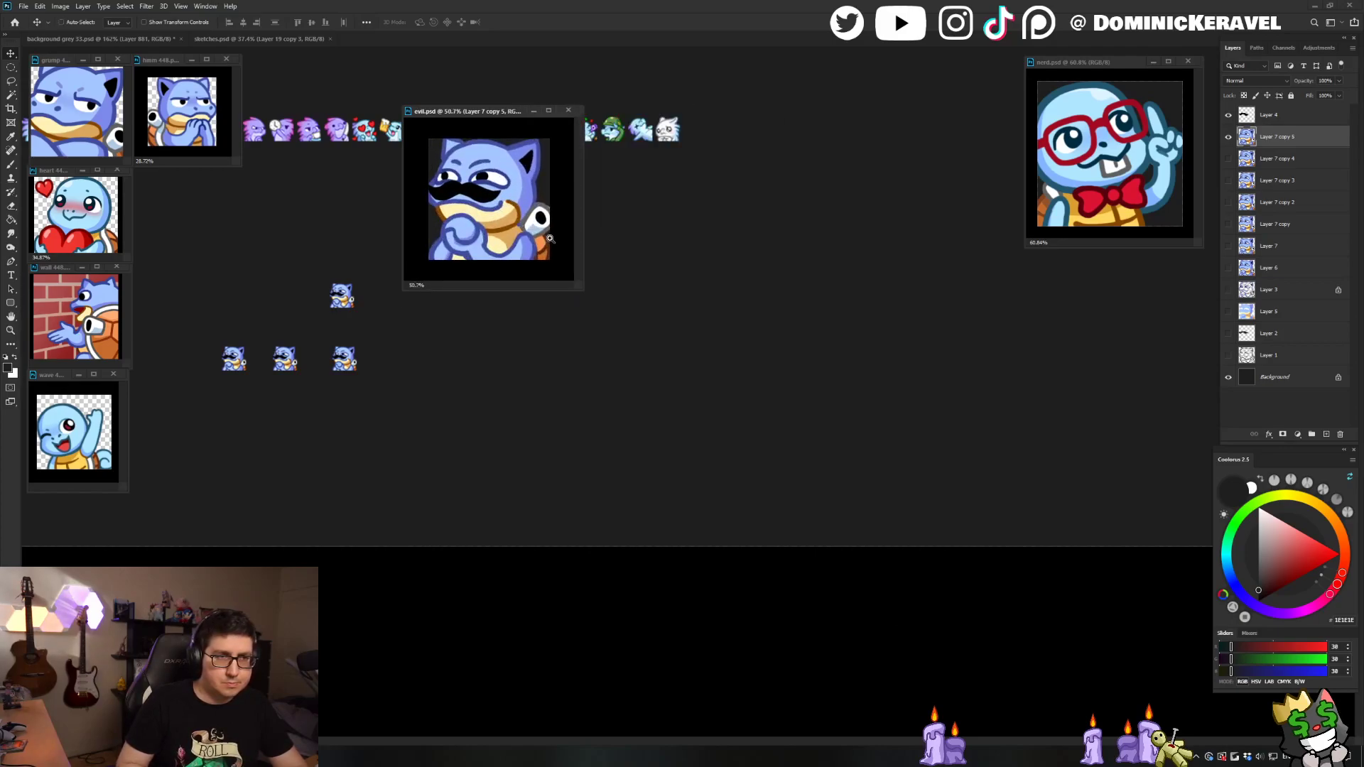
left_click_drag(510, 118, 1127, 265)
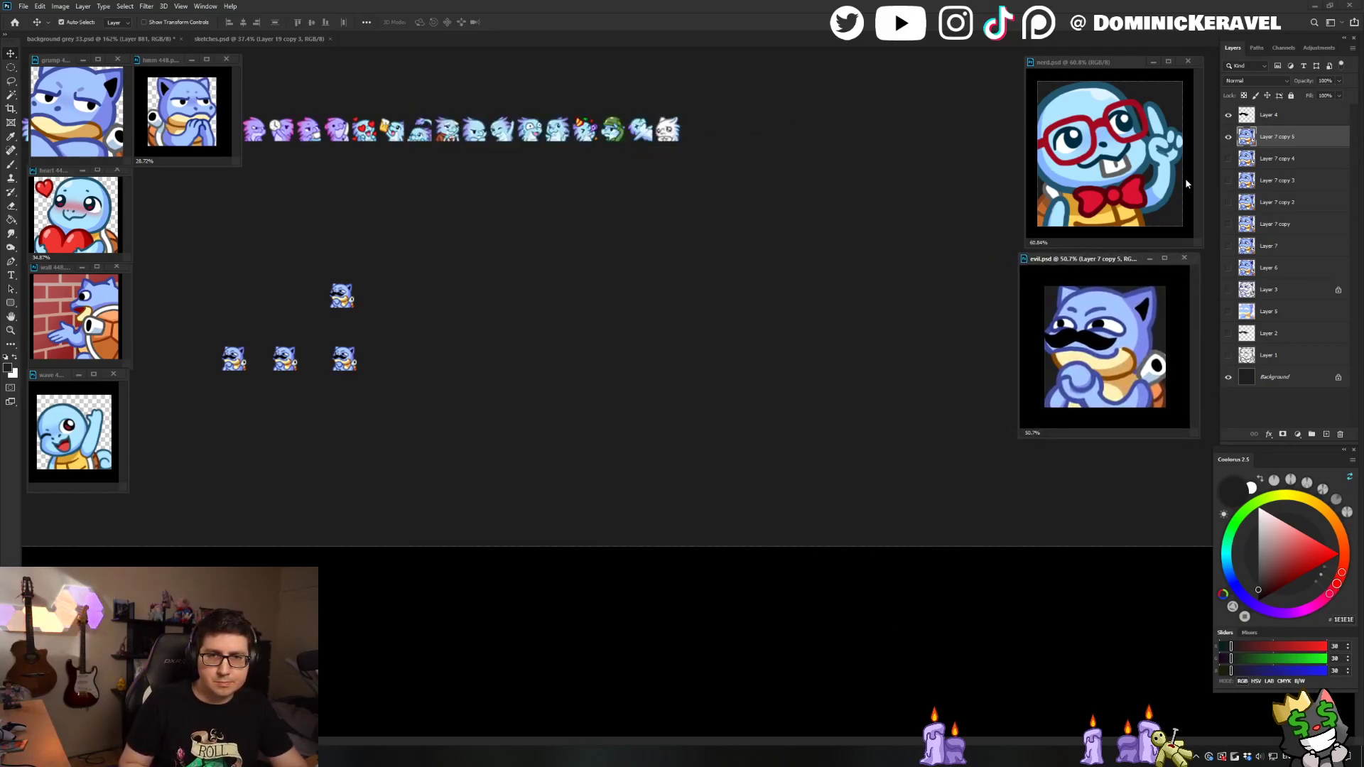
Step: Lock the transparent pixels of the character layer and sample the cannon outline's grey #626262 as the brush colour
left_click(1243, 96)
key("b")
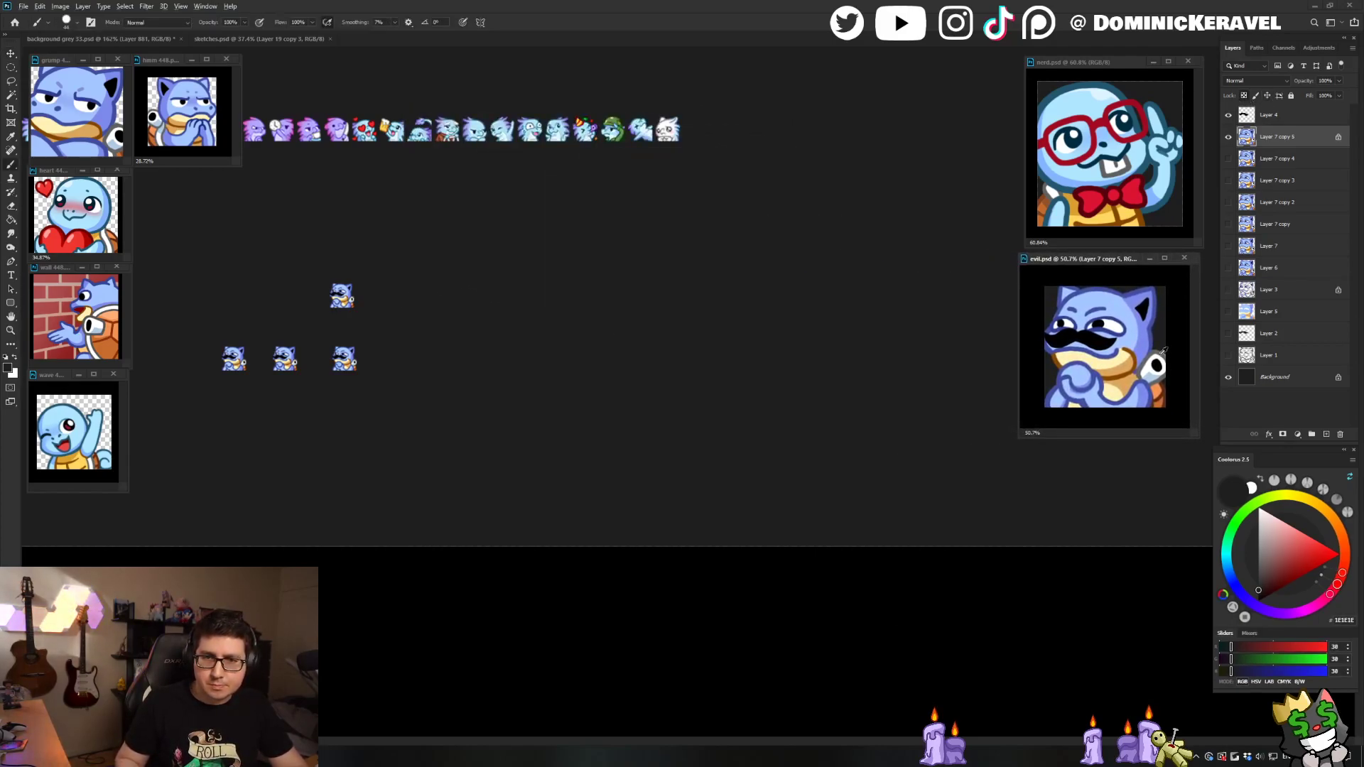
left_click(1163, 353, "alt")
key("v")
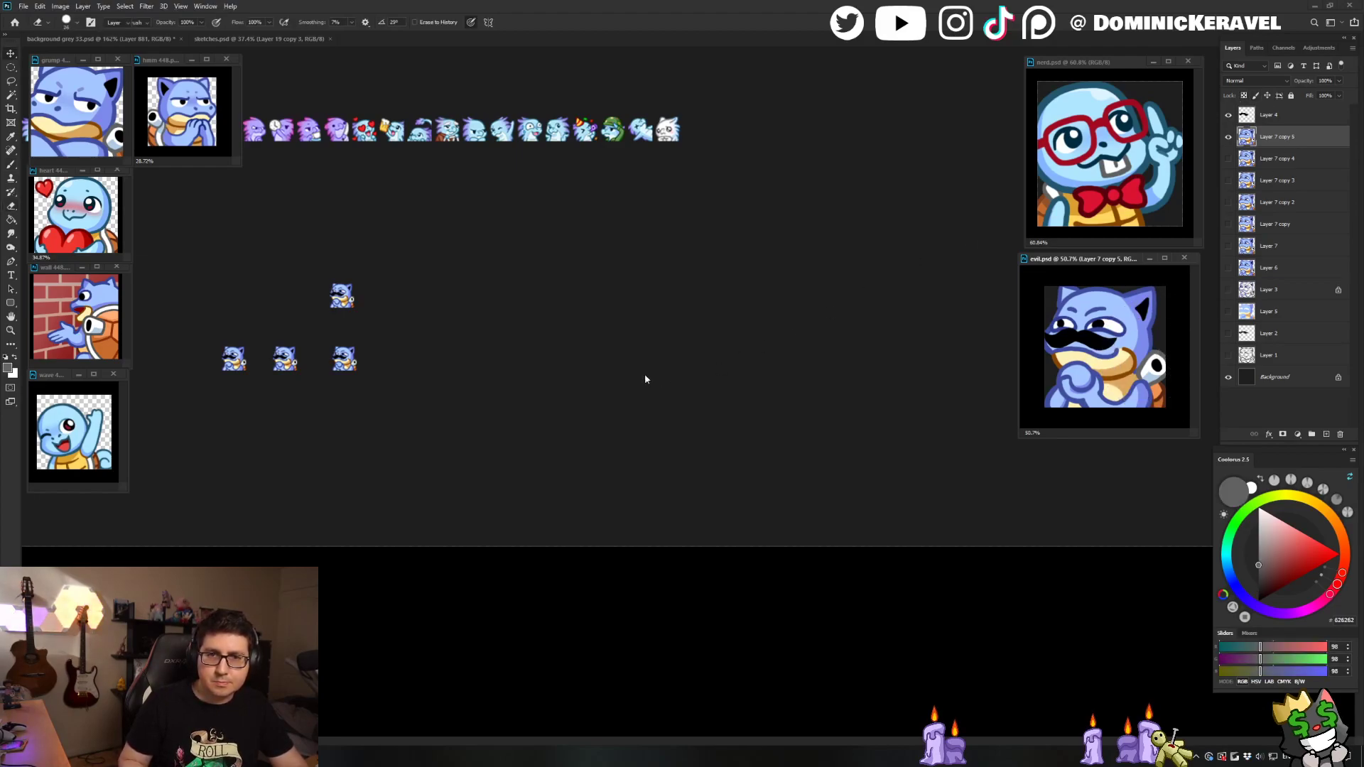
Step: Delete the three older moustached Blastoise previews in the lower row of background grey 33.psd
left_click_drag(430, 338, 228, 398)
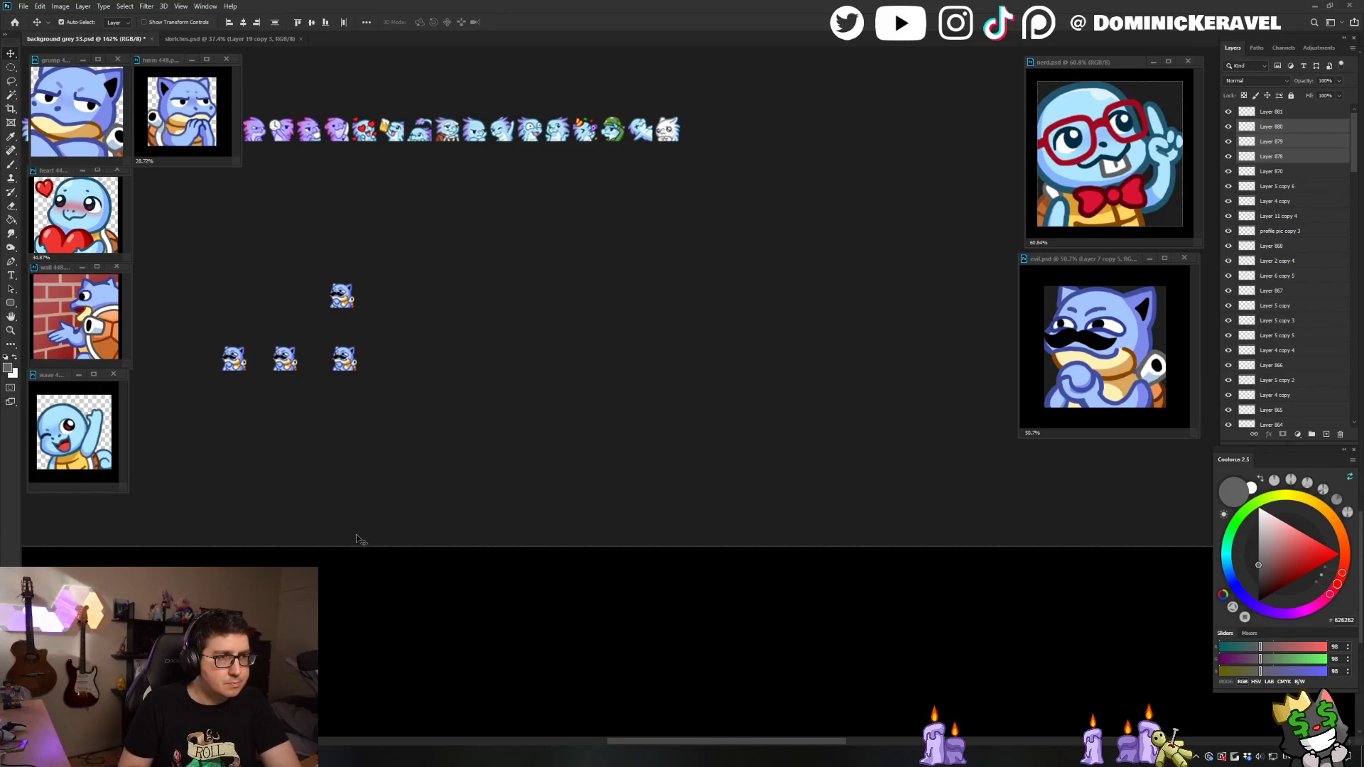
key("Delete")
left_click_drag(337, 397, 390, 390)
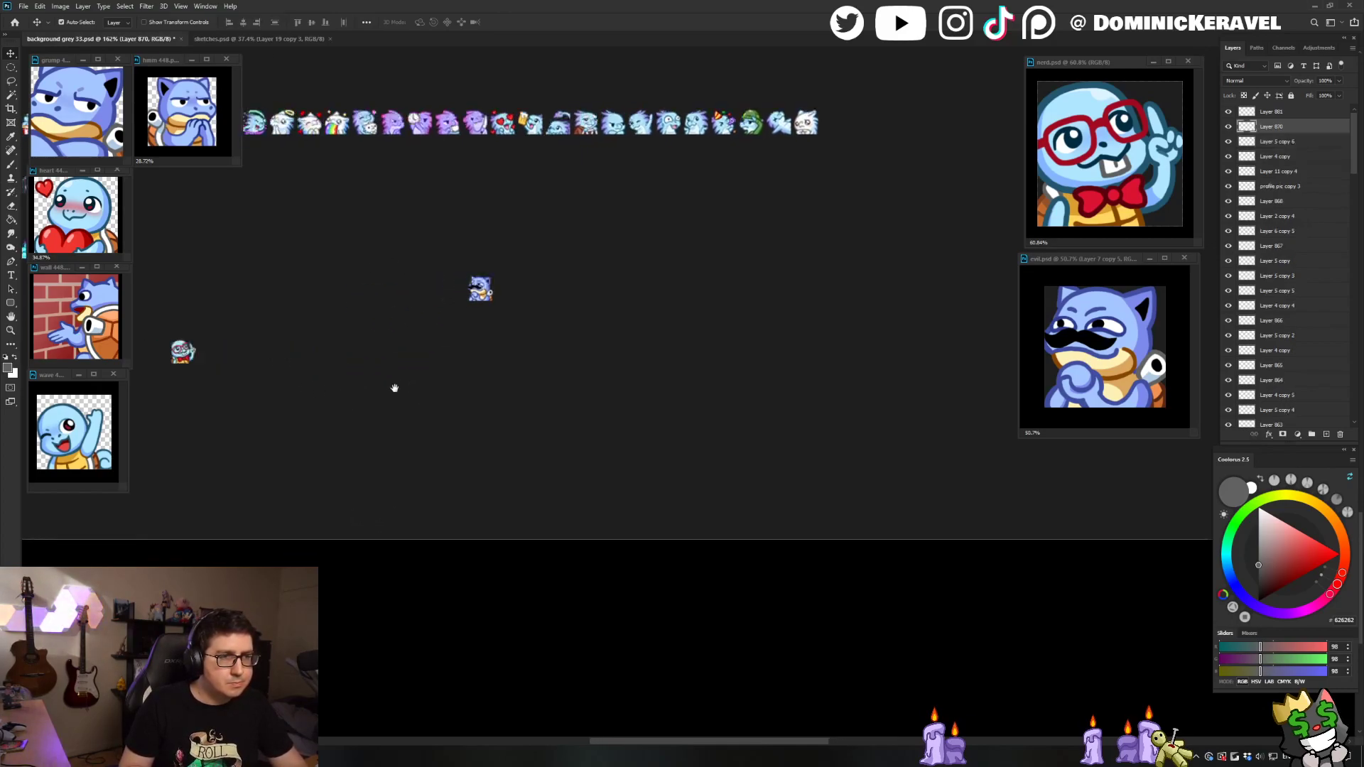
Step: Move the remaining moustached Blastoise preview next to the nerd emote preview and save the document
left_click_drag(577, 288, 390, 341)
left_click_drag(627, 174, 482, 506)
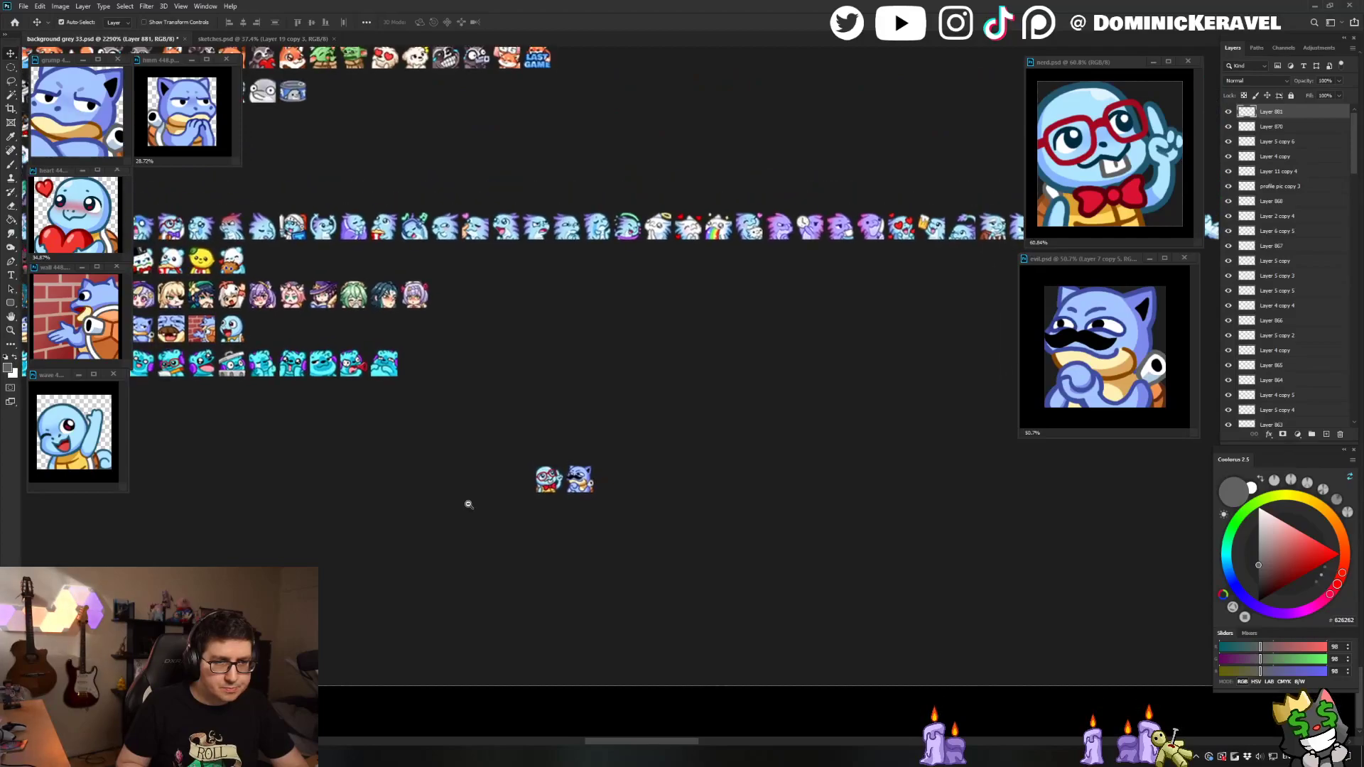
key("e")
key("v")
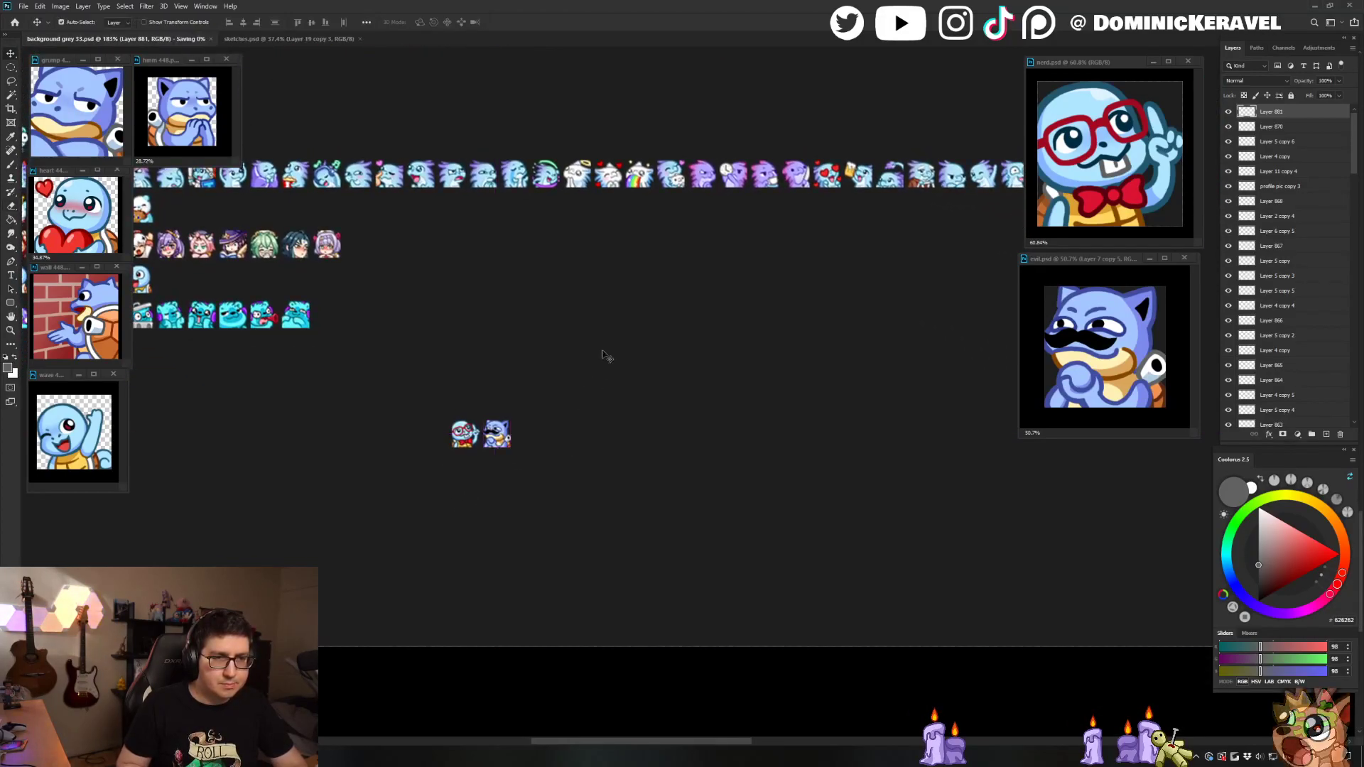
scroll(603, 394, "up", 1)
scroll(603, 395, "down", 1)
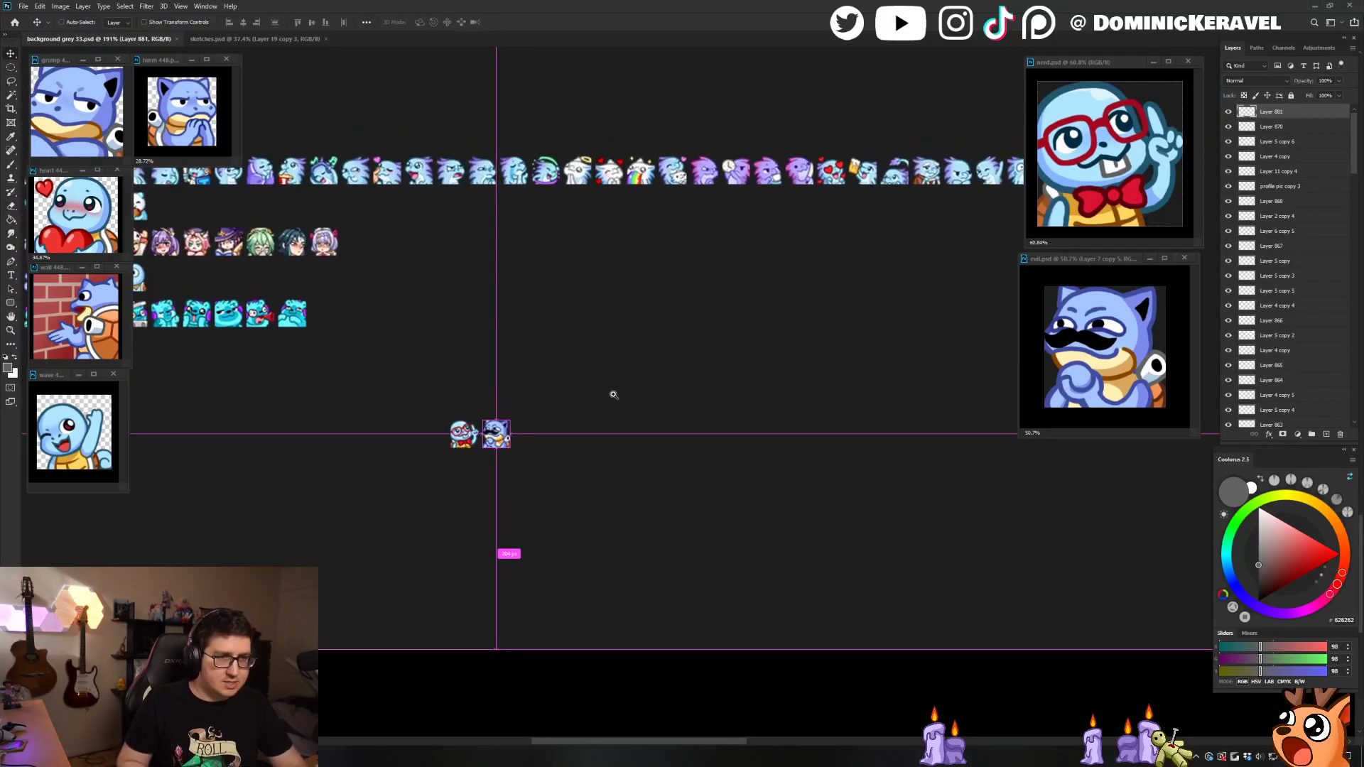
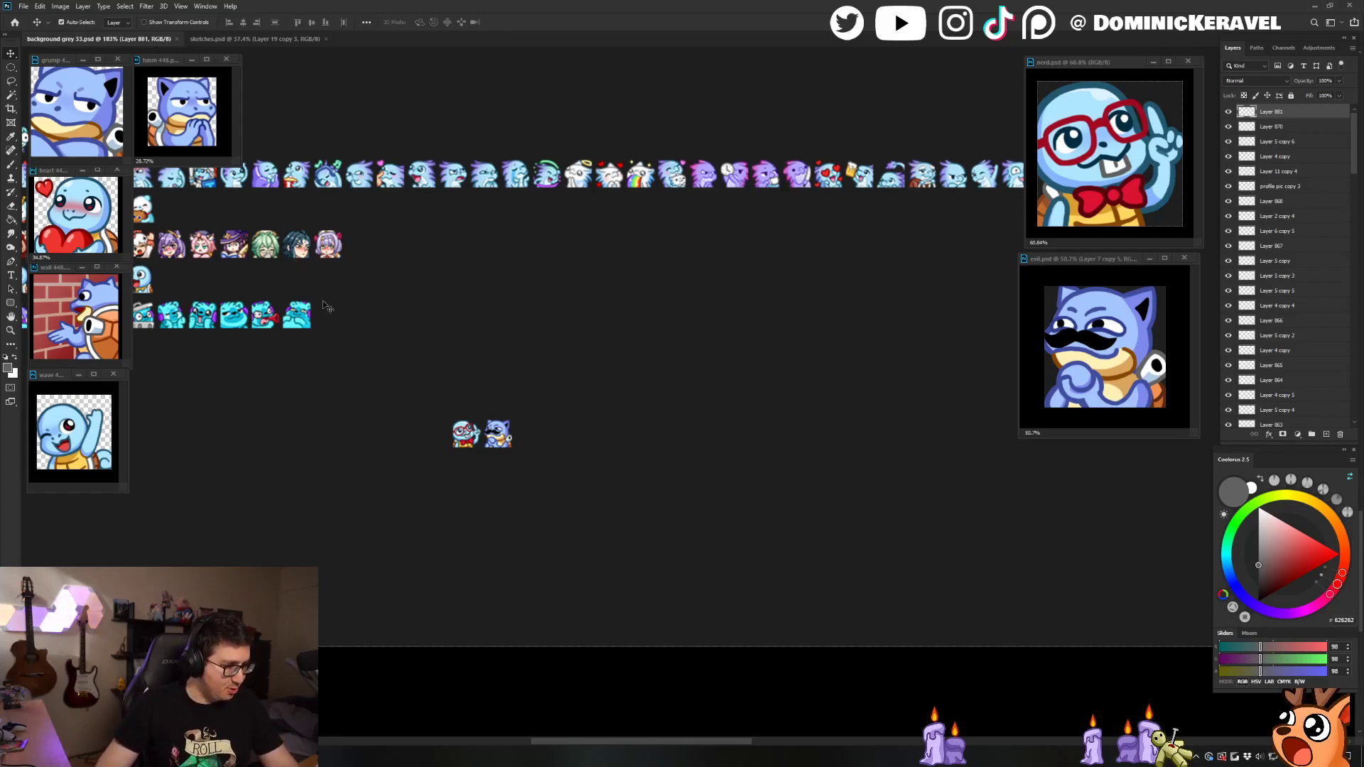
Step: Switch to sketches.psd and delete the two moustached Blastoise sketches in the row below the nerd sketch
left_click(242, 41)
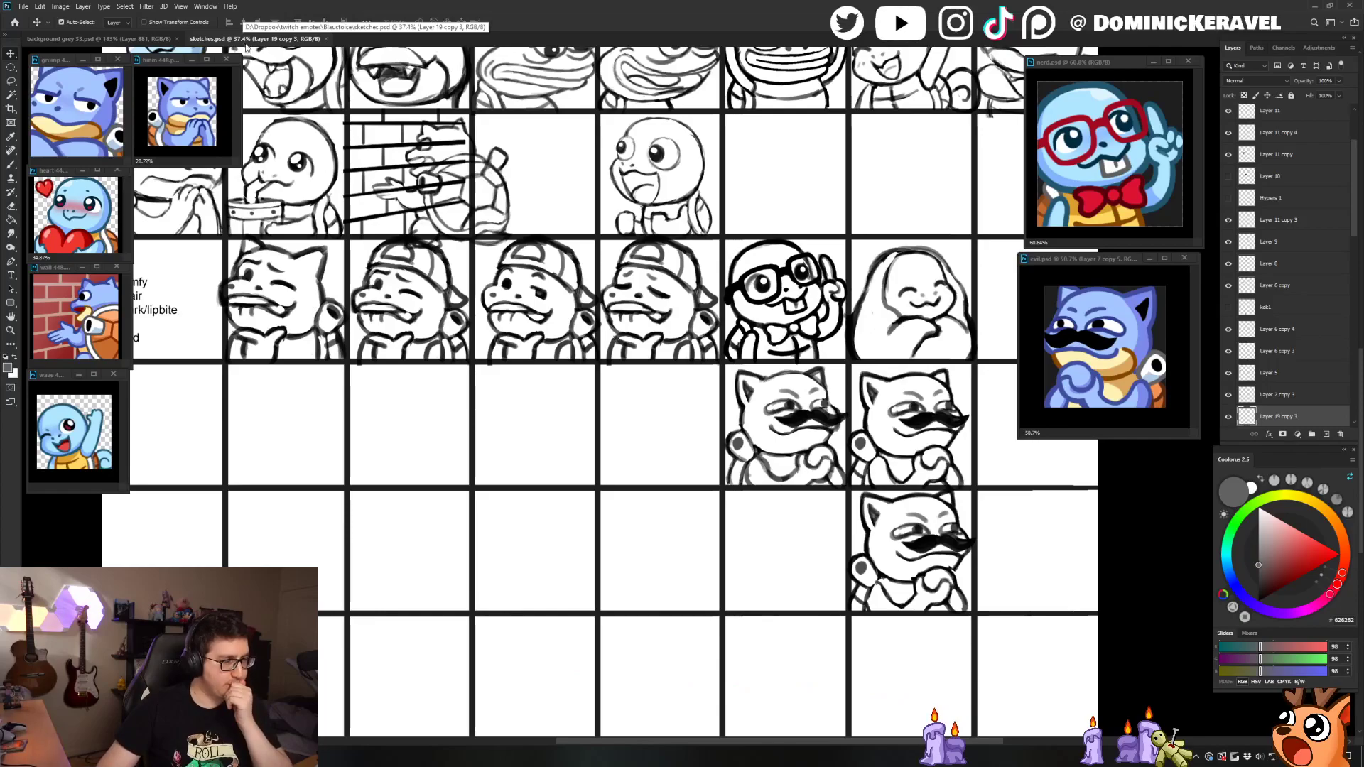
mouse_move(861, 152)
left_mouse_down()
mouse_move(683, 200)
mouse_move(700, 204)
left_mouse_up()
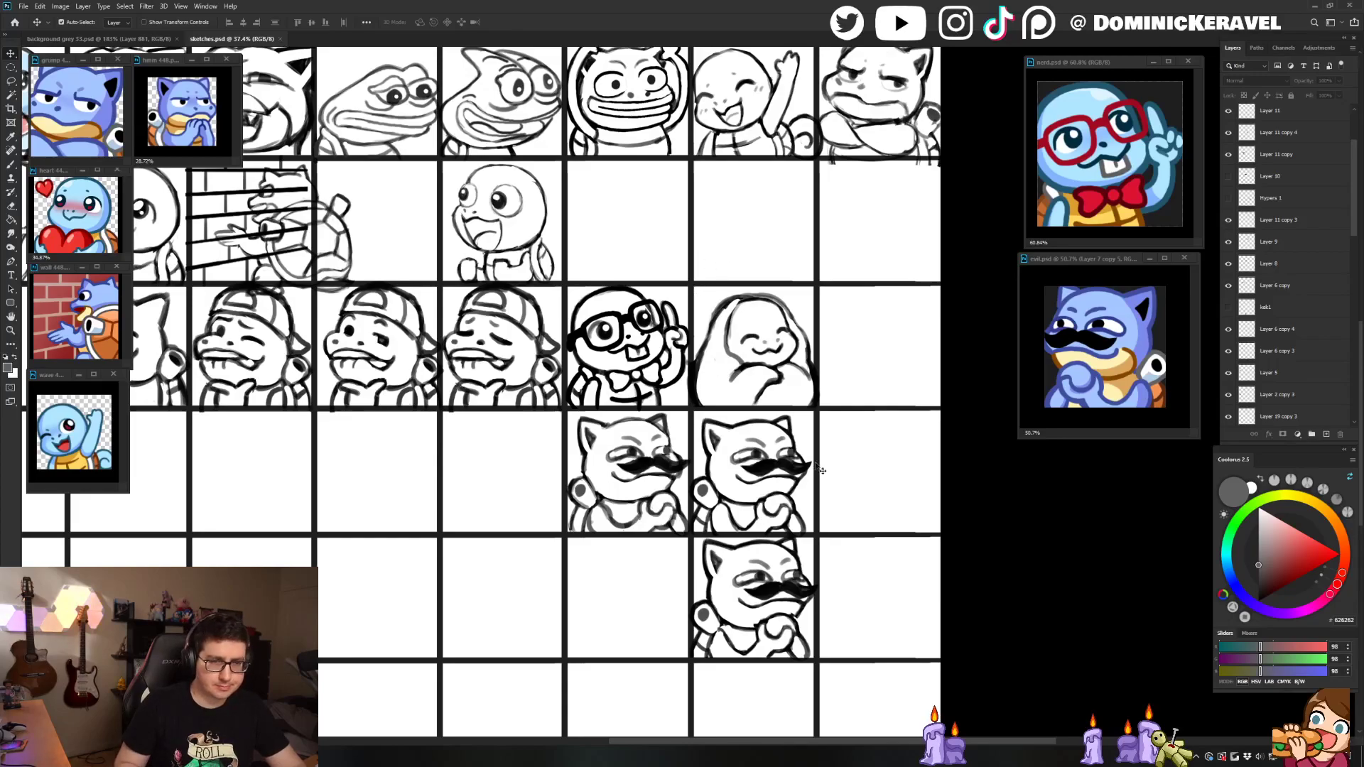
left_click_drag(853, 464, 584, 499)
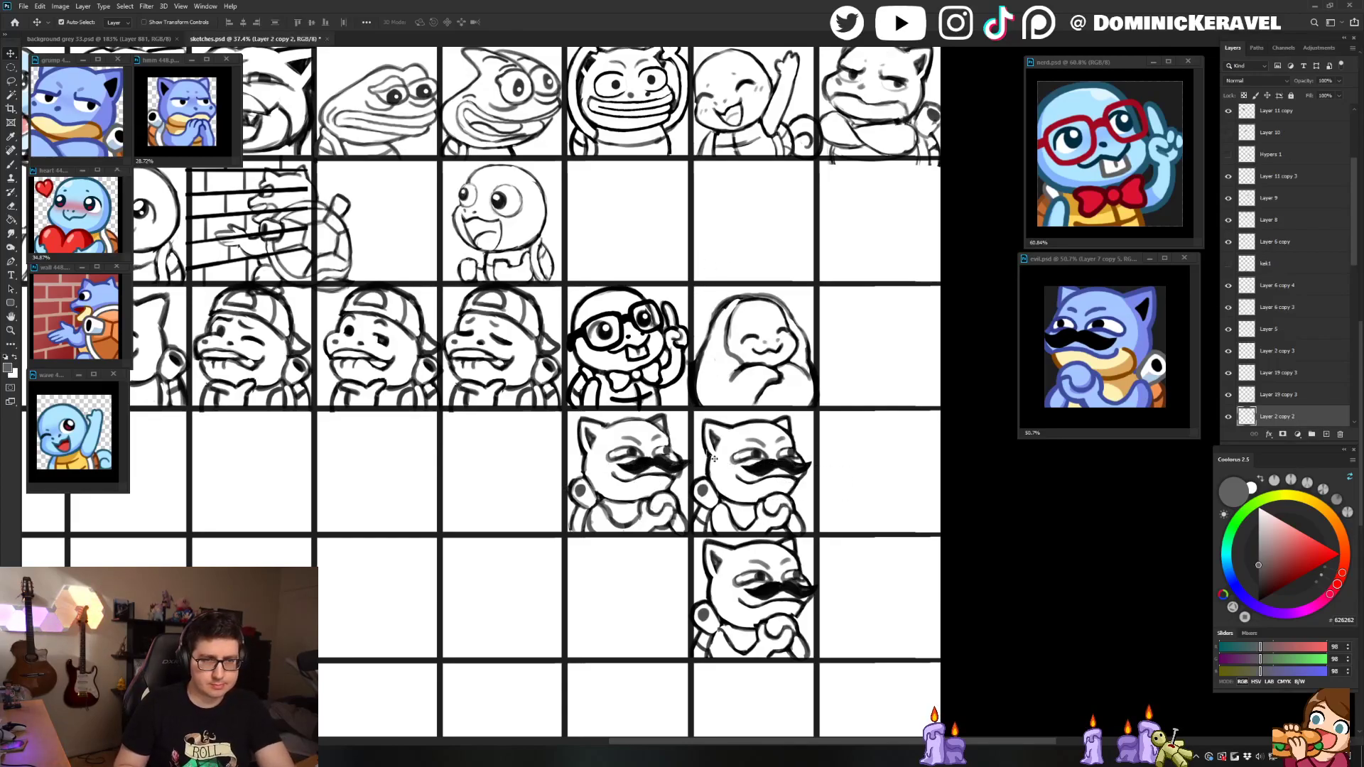
key("Delete")
Step: Move the remaining moustached Blastoise sketch up one row, to the cell below the blanket-wrapped sketch
left_click_drag(693, 526, 815, 613)
left_click_drag(781, 533, 892, 447)
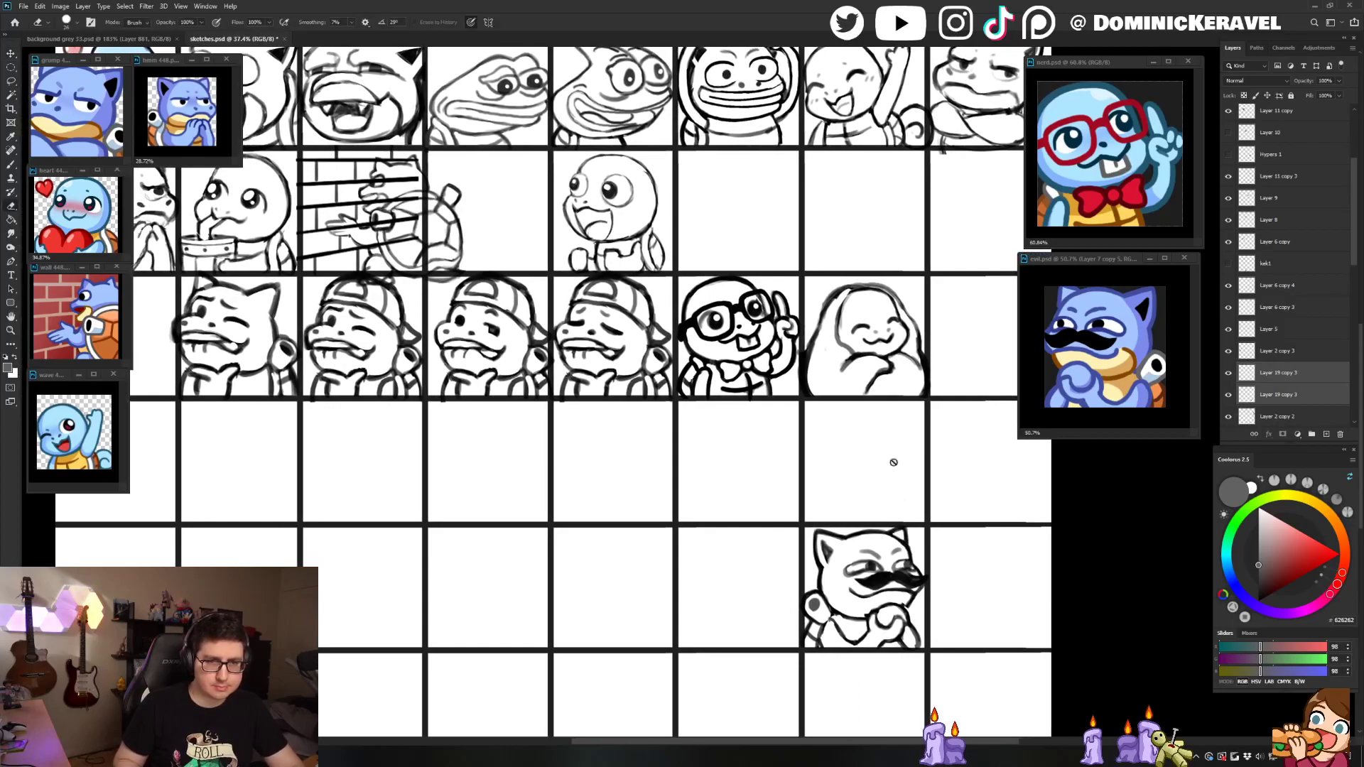
left_click_drag(884, 575, 881, 449)
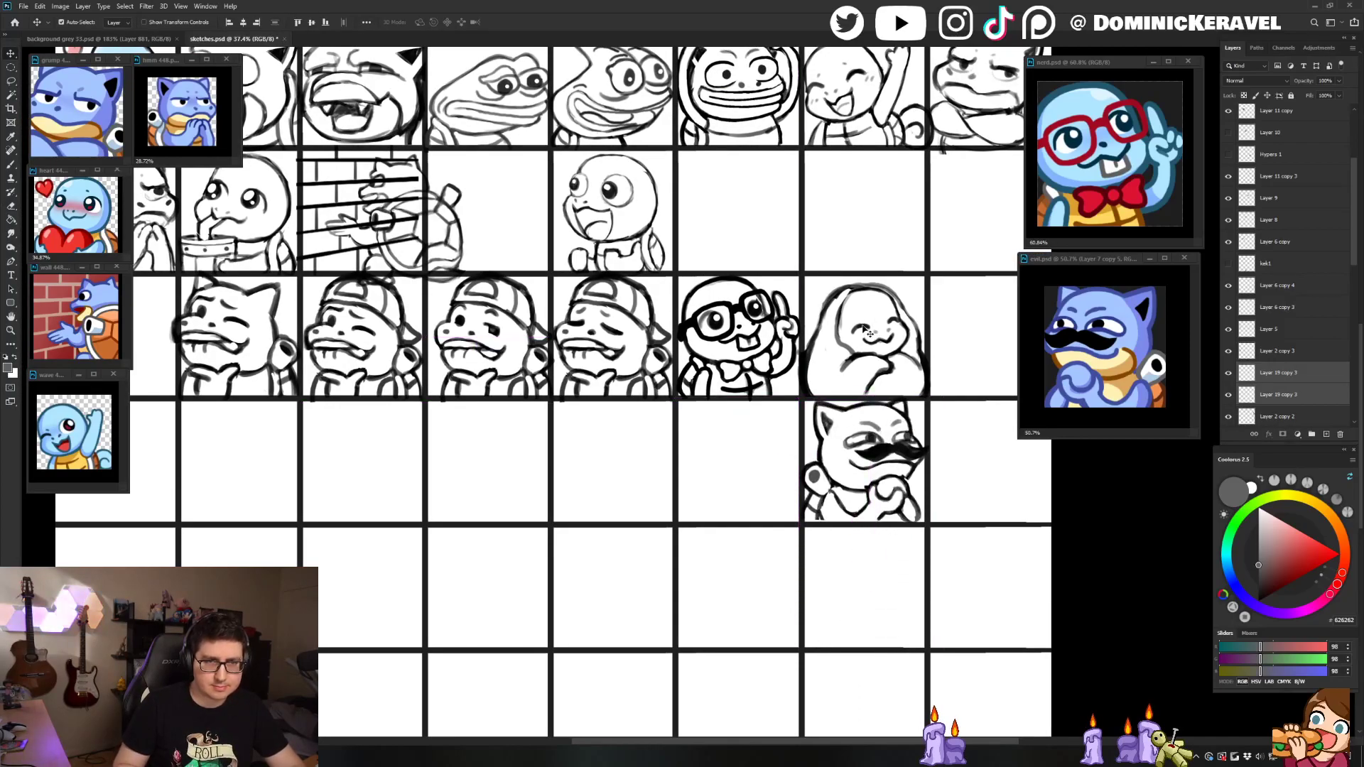
Step: Shift the blanket-wrapped sketch one cell right, put the moustached sketch in the freed cell beside the nerd sketch, and save
left_click(870, 331)
left_click_drag(866, 326, 675, 544)
key("ctrl+z")
left_click_drag(947, 315, 866, 319)
left_click_drag(870, 268, 733, 378)
left_click_drag(784, 330, 910, 328)
mouse_move(868, 432)
left_mouse_down()
mouse_move(767, 501)
mouse_move(774, 359)
left_mouse_up()
key("e")
key("ctrl+s")
key("v")
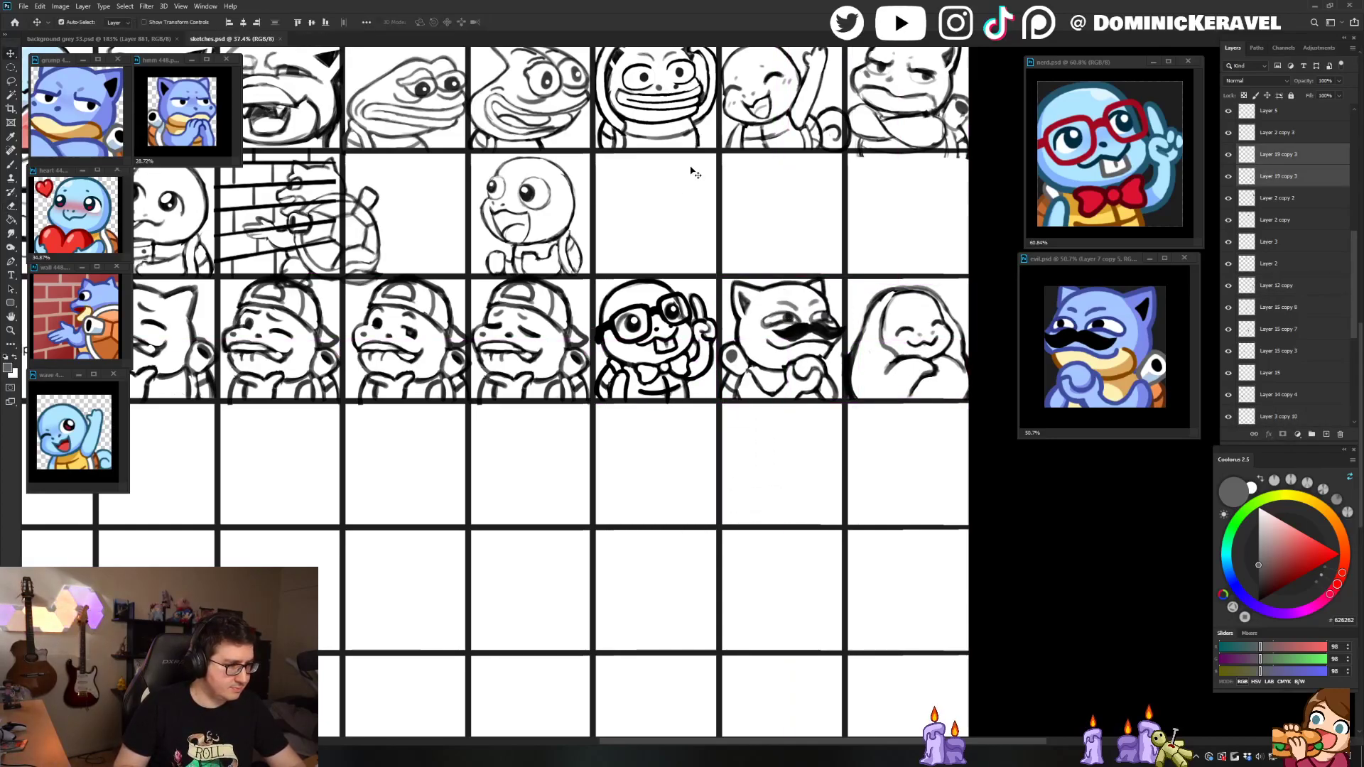
Step: Zoom out the grumpy Blastoise reference so the whole emote fits in its window
left_click_drag(694, 338, 722, 367)
key("b")
key("v")
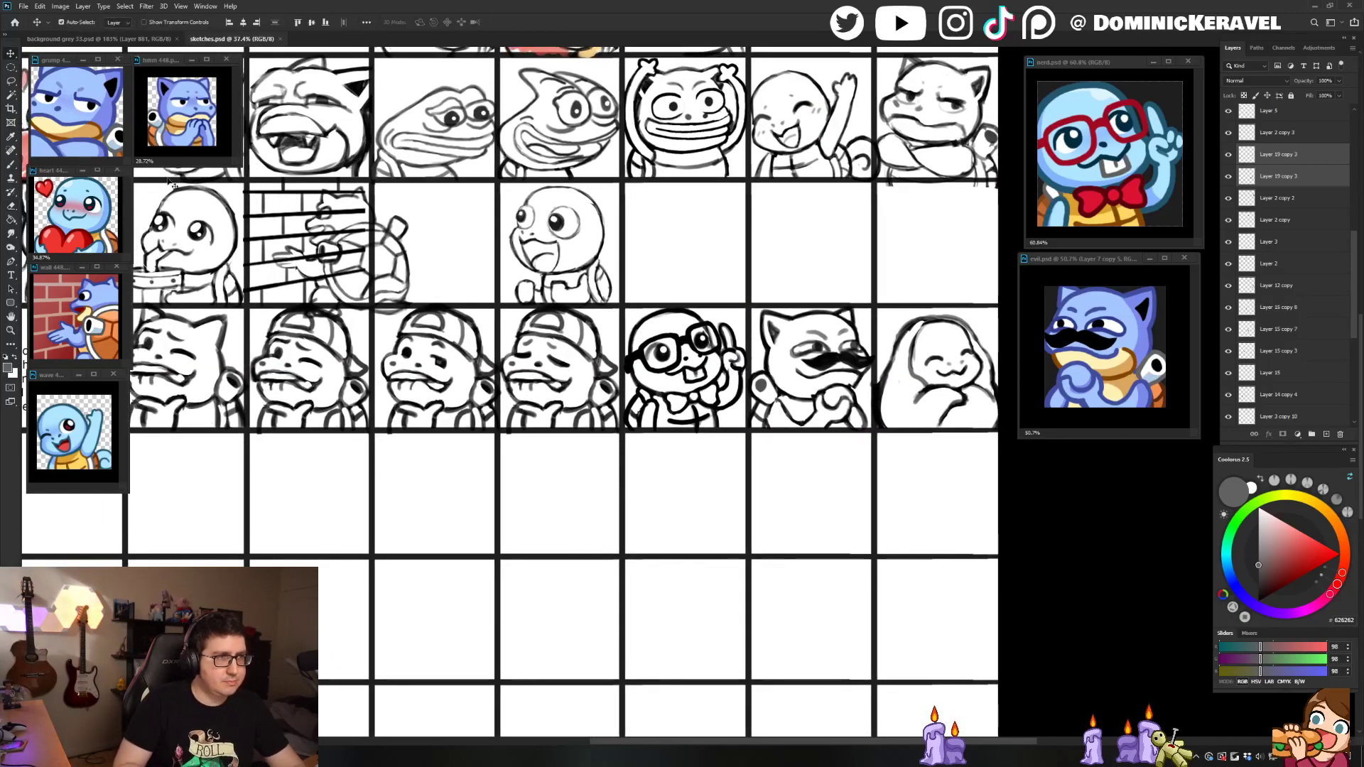
left_click(77, 111)
scroll(77, 110, "down", 3)
scroll(76, 110, "up", 1)
left_click(827, 266)
key("e")
key("v")
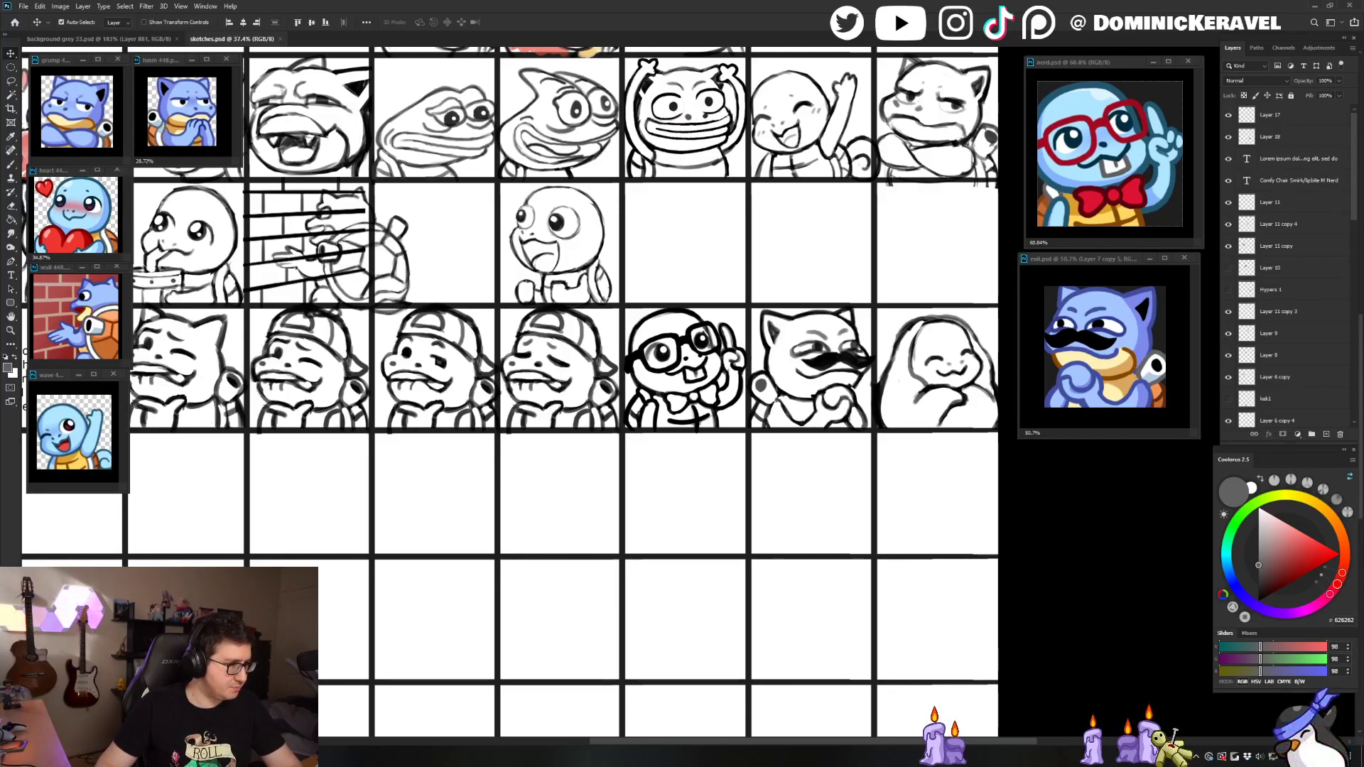
Step: Move the blanket-wrapped sketch down to the empty cell below the capped sketches and save sketches.psd
left_click(460, 508)
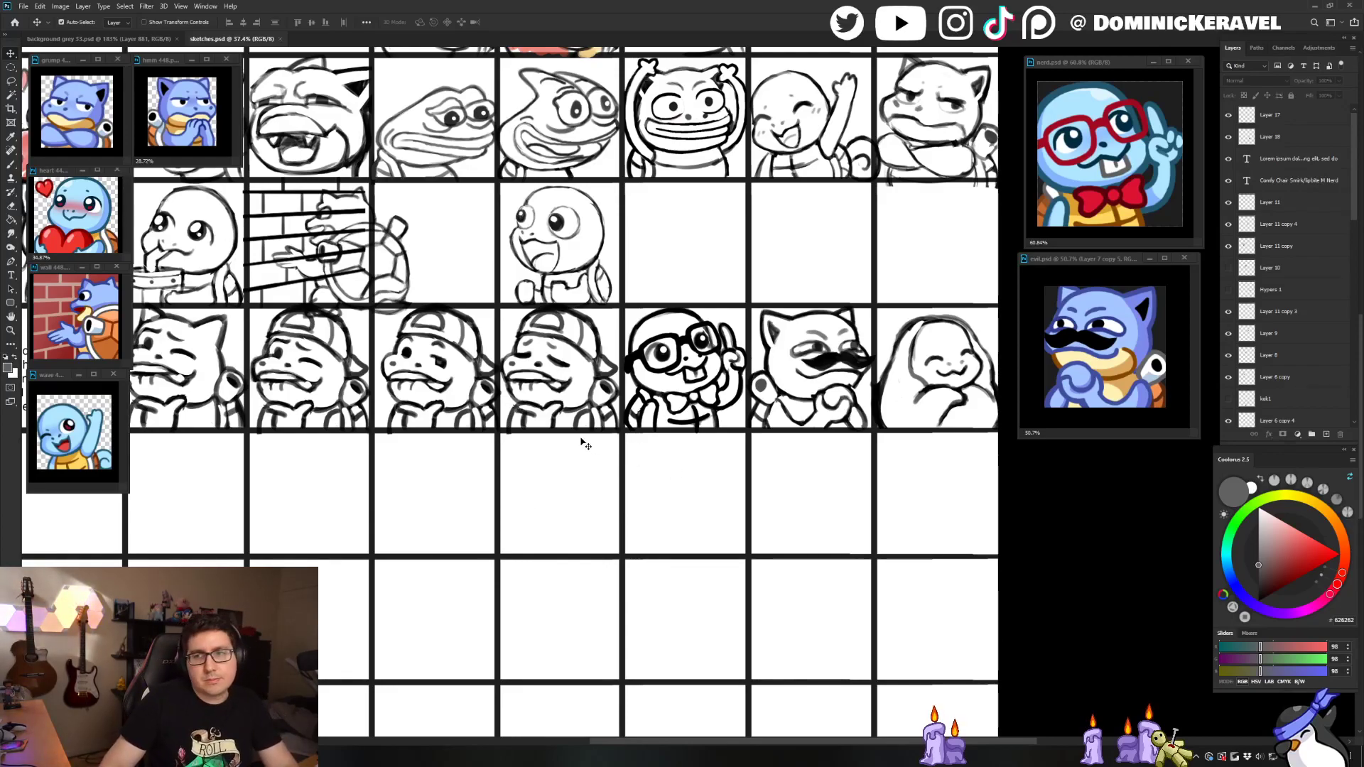
left_click(936, 364)
mouse_move(937, 364)
left_mouse_down()
mouse_move(587, 477)
mouse_move(435, 482)
left_mouse_up()
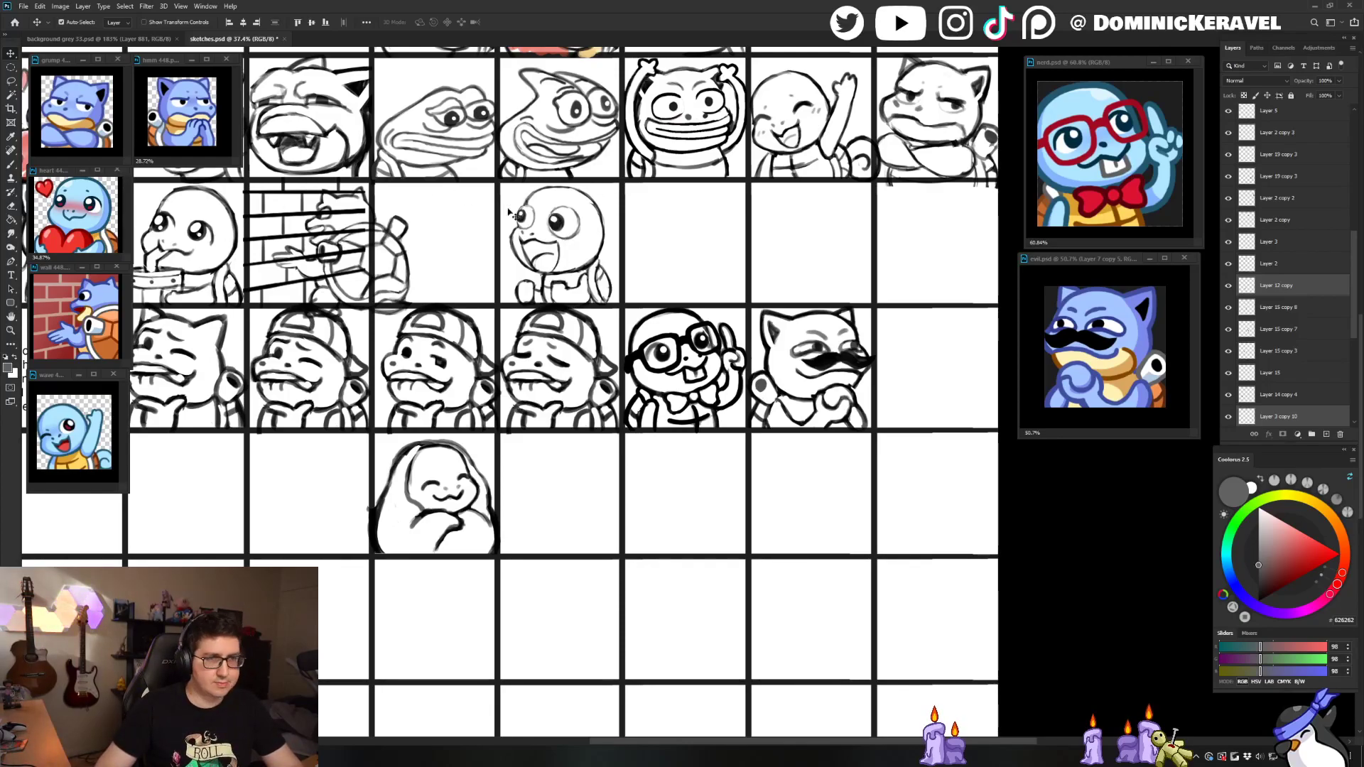
mouse_move(648, 210)
left_mouse_down()
mouse_move(693, 243)
mouse_move(675, 209)
mouse_move(676, 224)
left_mouse_up()
key("e")
key("v")
key("ctrl+s")
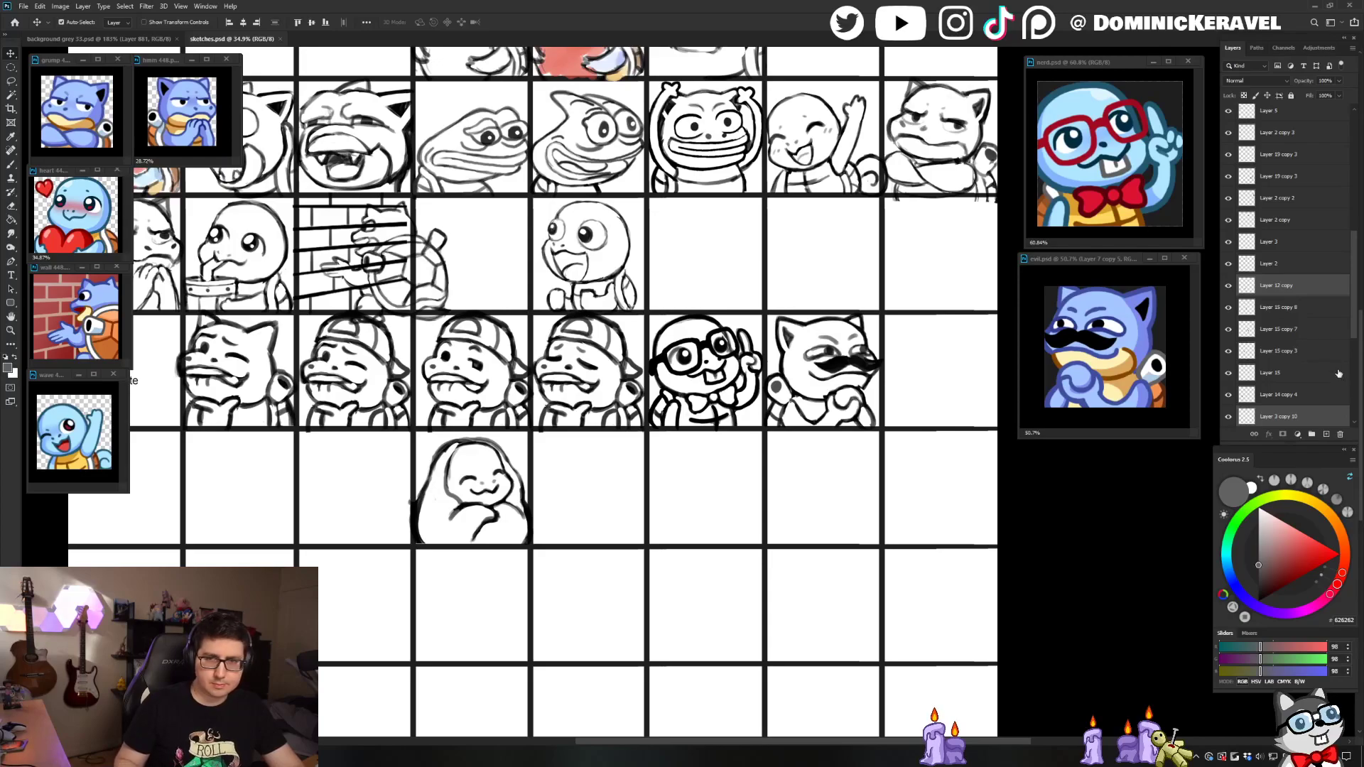
Step: Move the lower of the blanket sketch's two layers directly beneath its other layer in the stack and check the upper layer's content
left_click_drag(1290, 416, 1252, 283)
left_click(1228, 285)
left_click(1228, 286)
Step: Duplicate the blanket-wrapped sketch into the cell beside the moustached sketch and merge the two layers of the lower original
left_click_drag(594, 488, 414, 611)
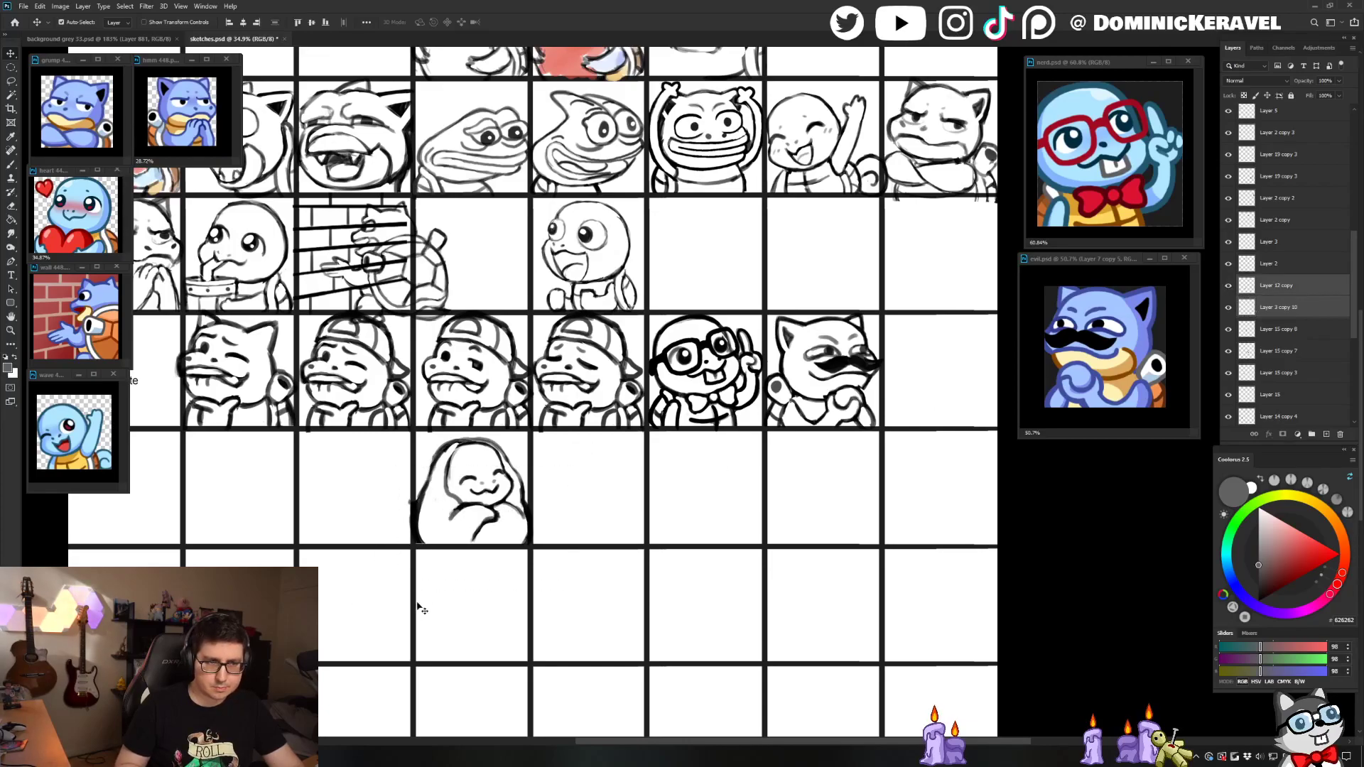
mouse_move(501, 475)
left_mouse_down()
mouse_move(538, 482)
mouse_move(945, 341)
mouse_move(971, 357)
left_mouse_up()
key("ctrl+z")
key("ctrl+shift+z")
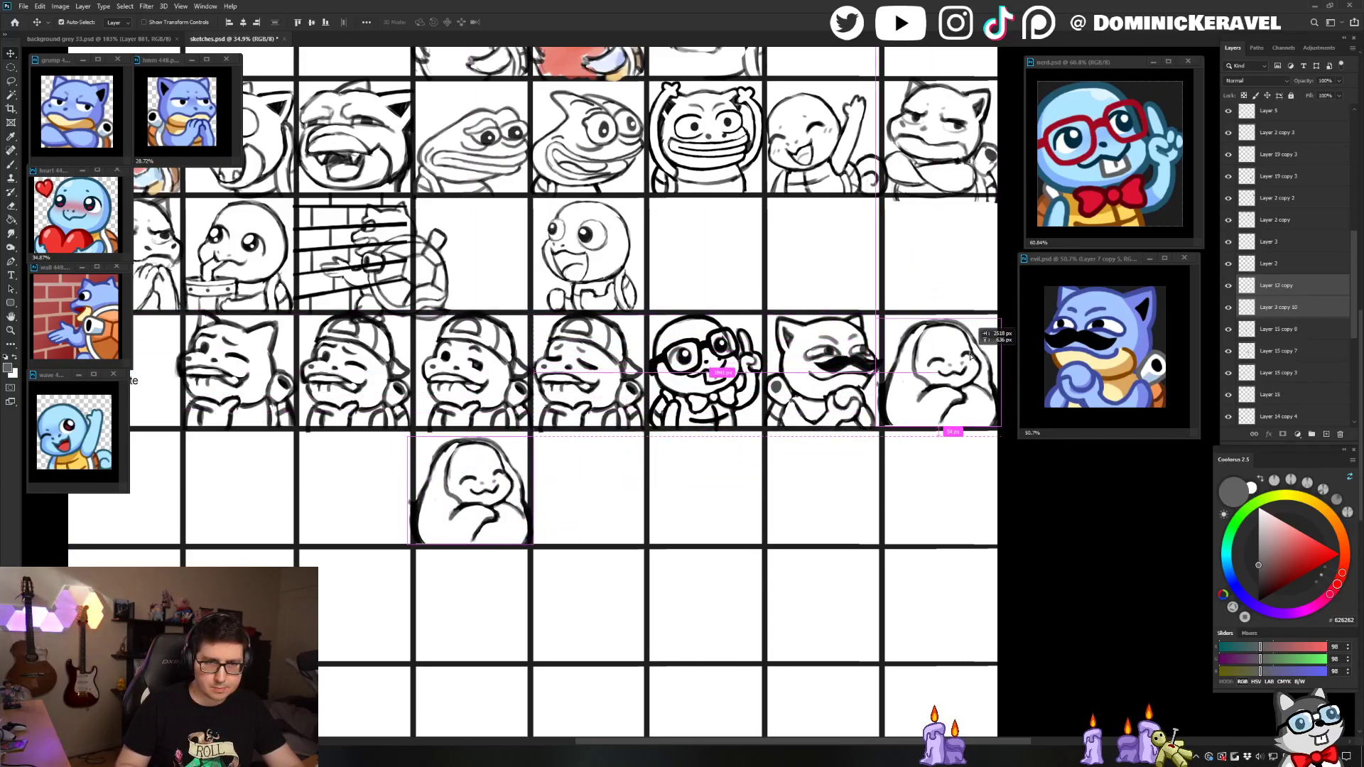
left_click(546, 475)
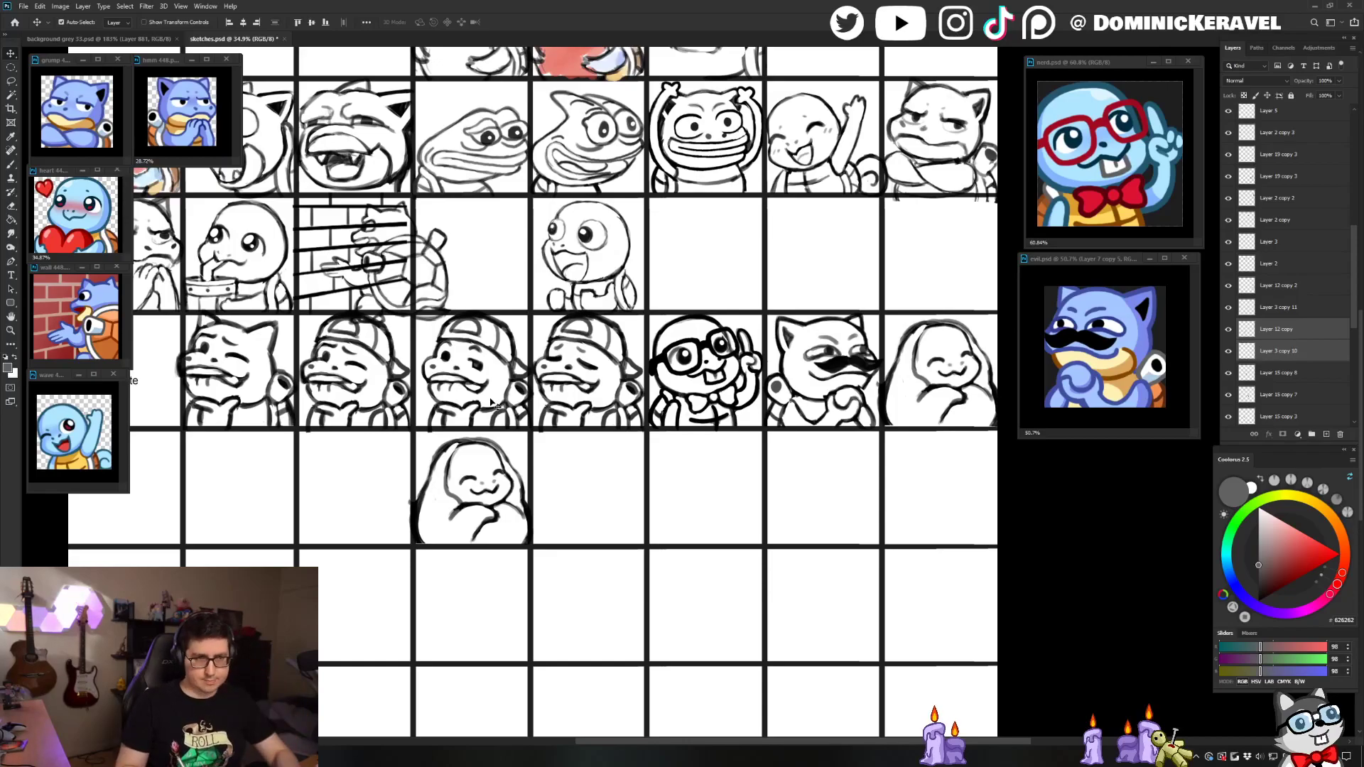
key("ctrl+e")
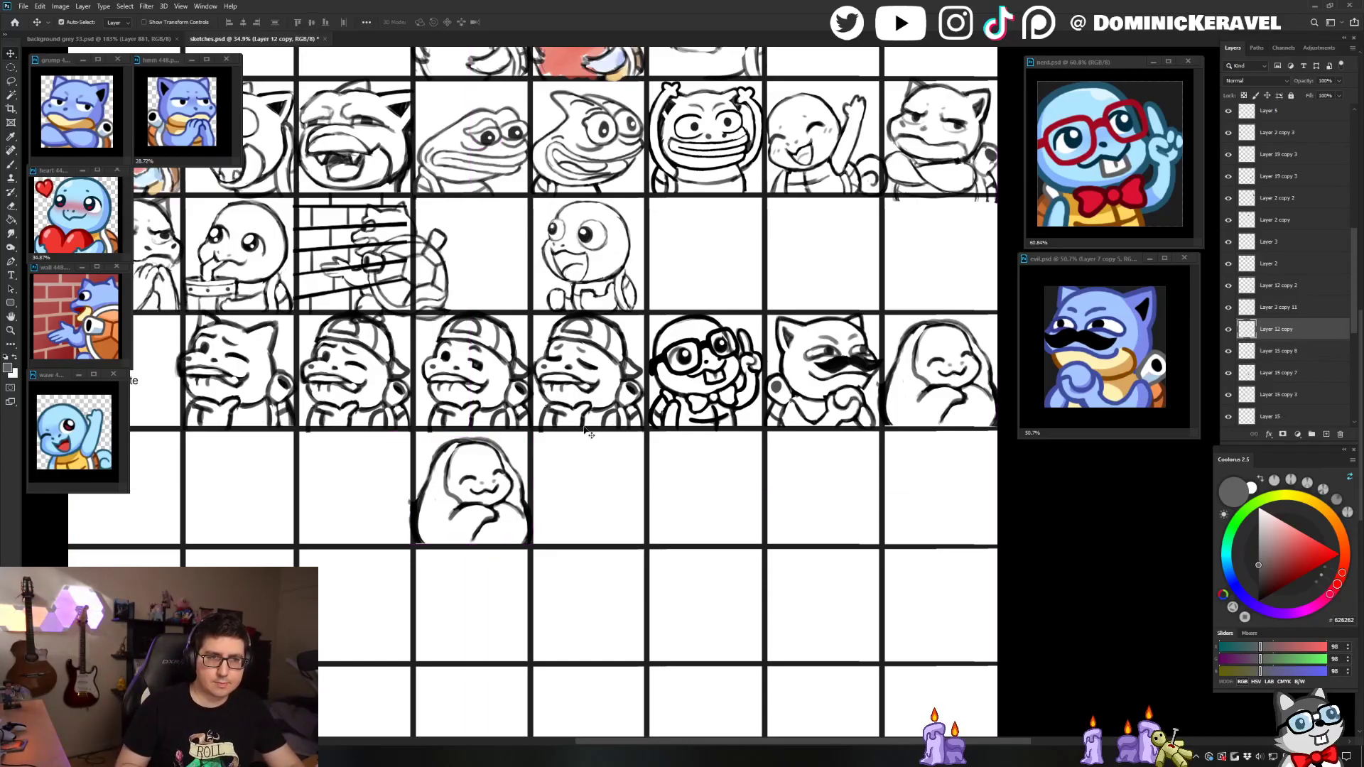
Step: Touch up the lower blanket-wrapped sketch with its sampled dark line colour and duplicate it into the empty cell beside it
key("b")
left_click(496, 509, "alt")
mouse_move(488, 470)
left_mouse_down()
mouse_move(475, 471)
mouse_move(497, 493)
left_mouse_up()
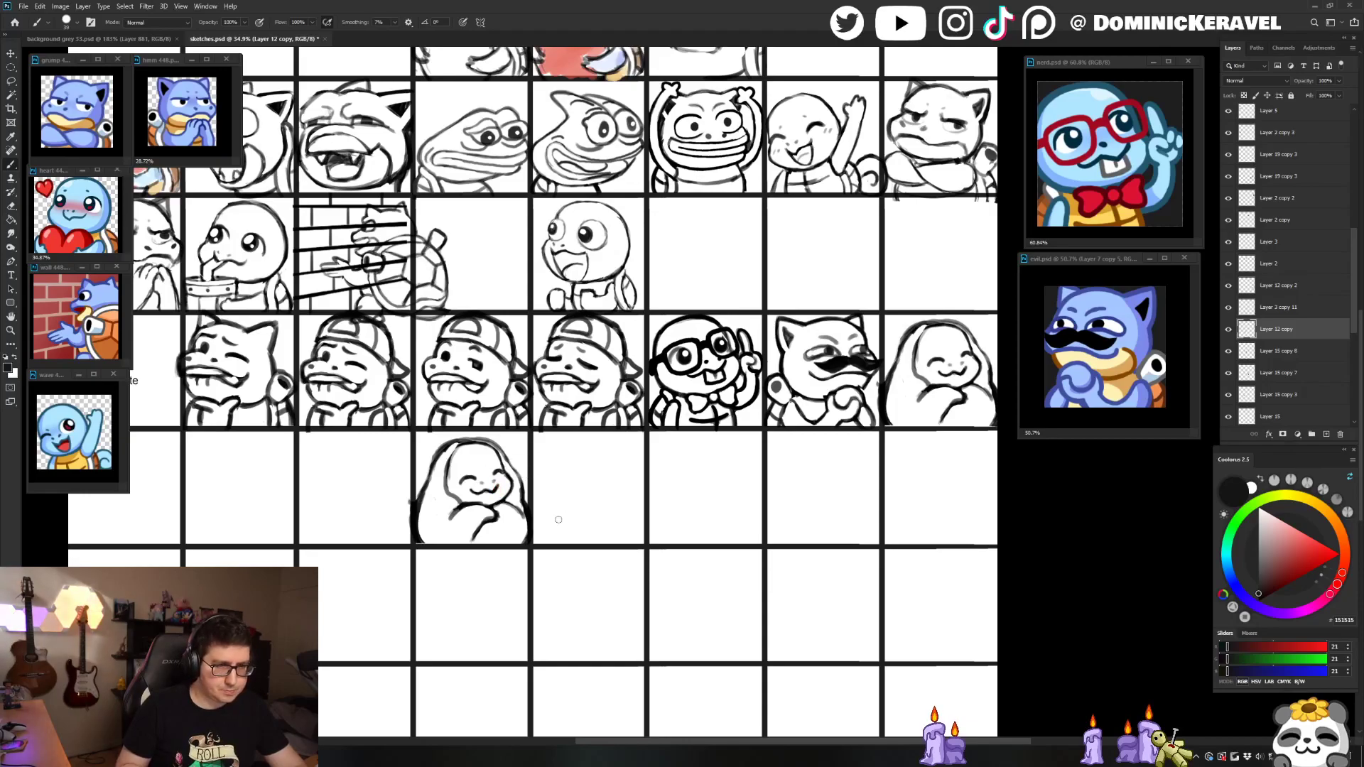
key("v")
left_click_drag(509, 482, 626, 481)
Step: Erase and redraw the blanket fold lines around the tucked arm in the new copy of the sketch
key("e")
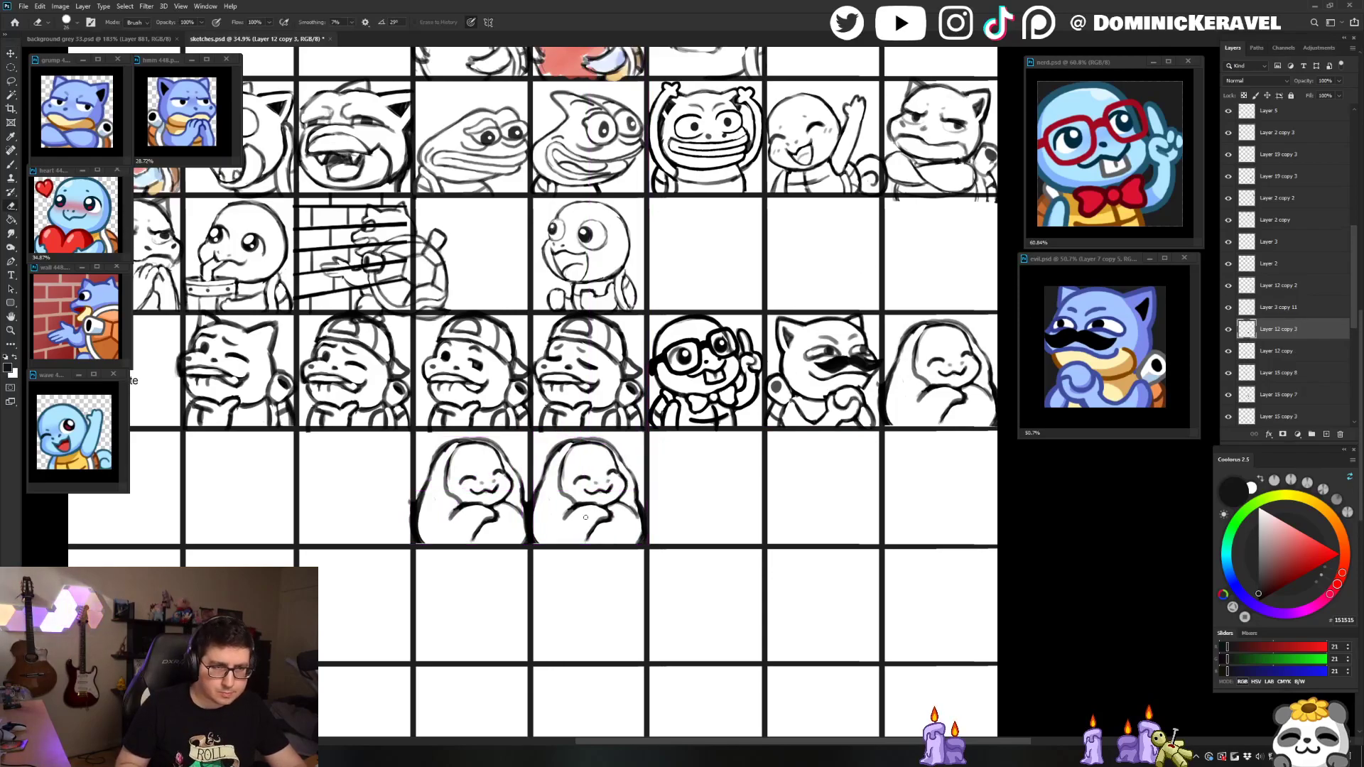
right_click(581, 513, "alt")
left_click_drag(619, 511, 609, 517)
key("b")
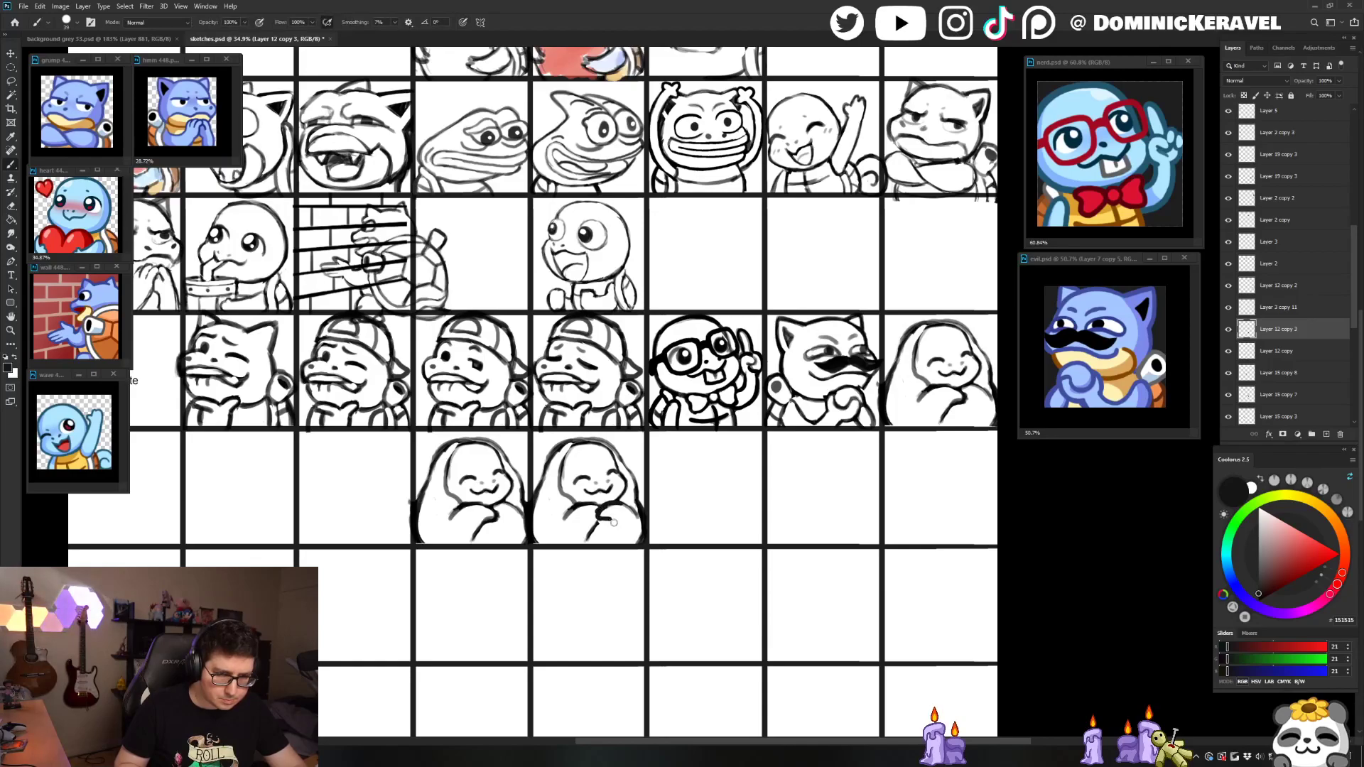
key("e")
key("b")
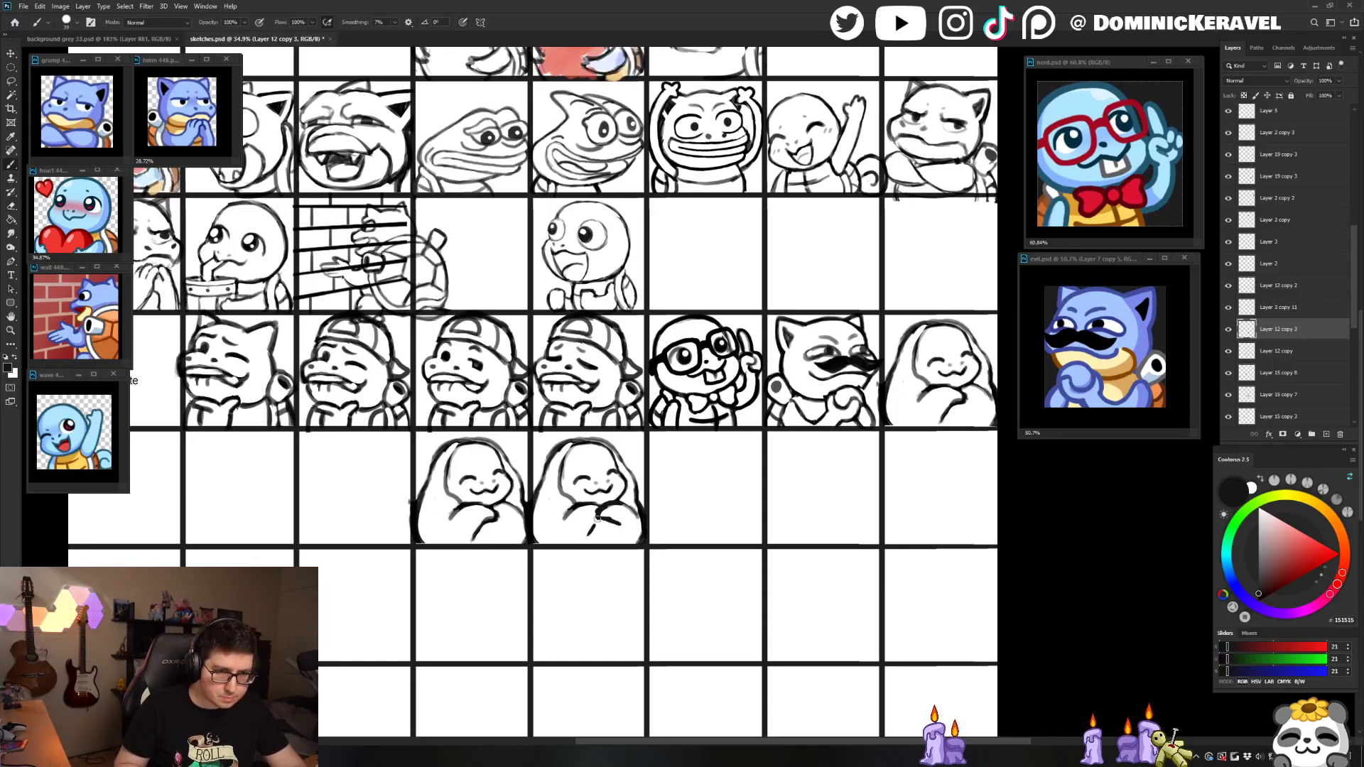
left_click_drag(598, 520, 630, 543)
key("e")
key("ctrl+z")
key("ctrl+z")
key("b")
key("e")
key("b")
Step: Choose another brush preset and erase the left outer contour of the blanket in the new copy
right_click(693, 343)
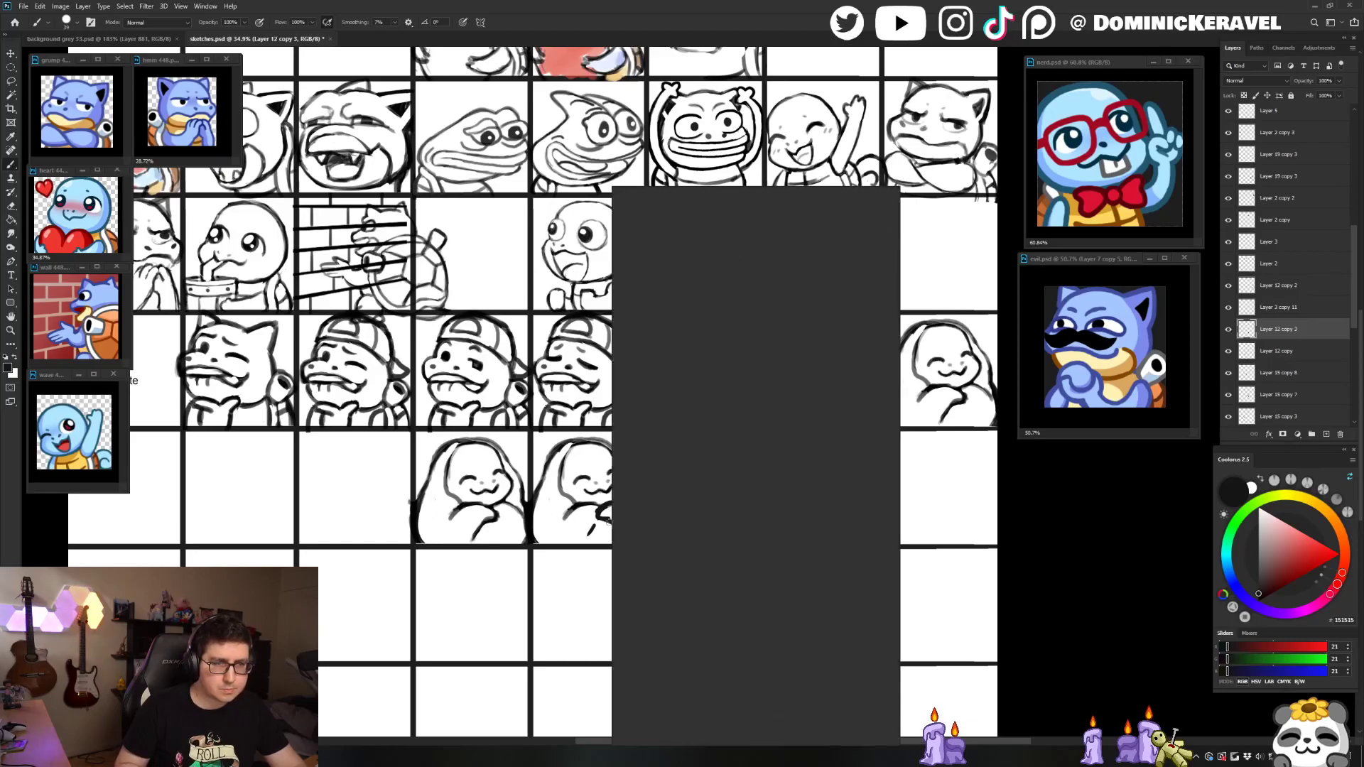
double_click(723, 523)
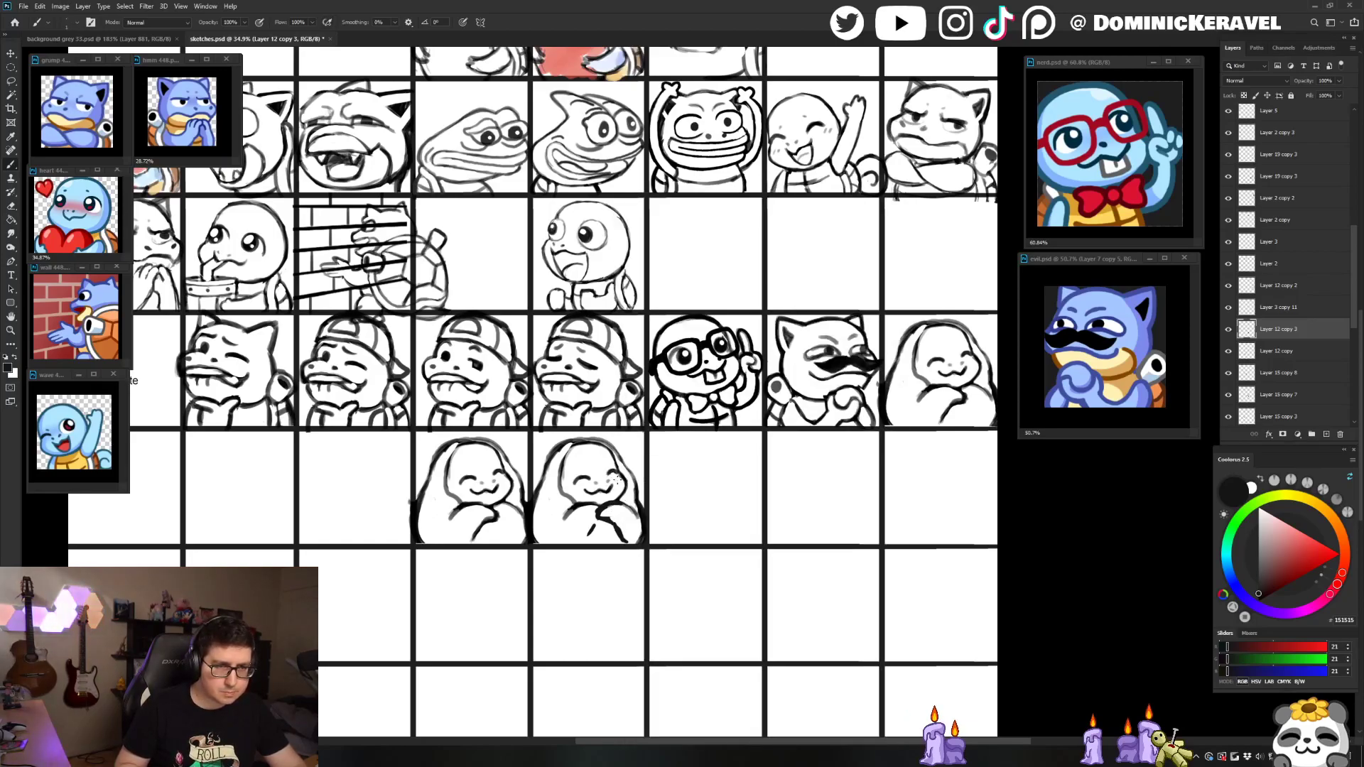
key("e")
left_click_drag(553, 462, 537, 503)
key("b")
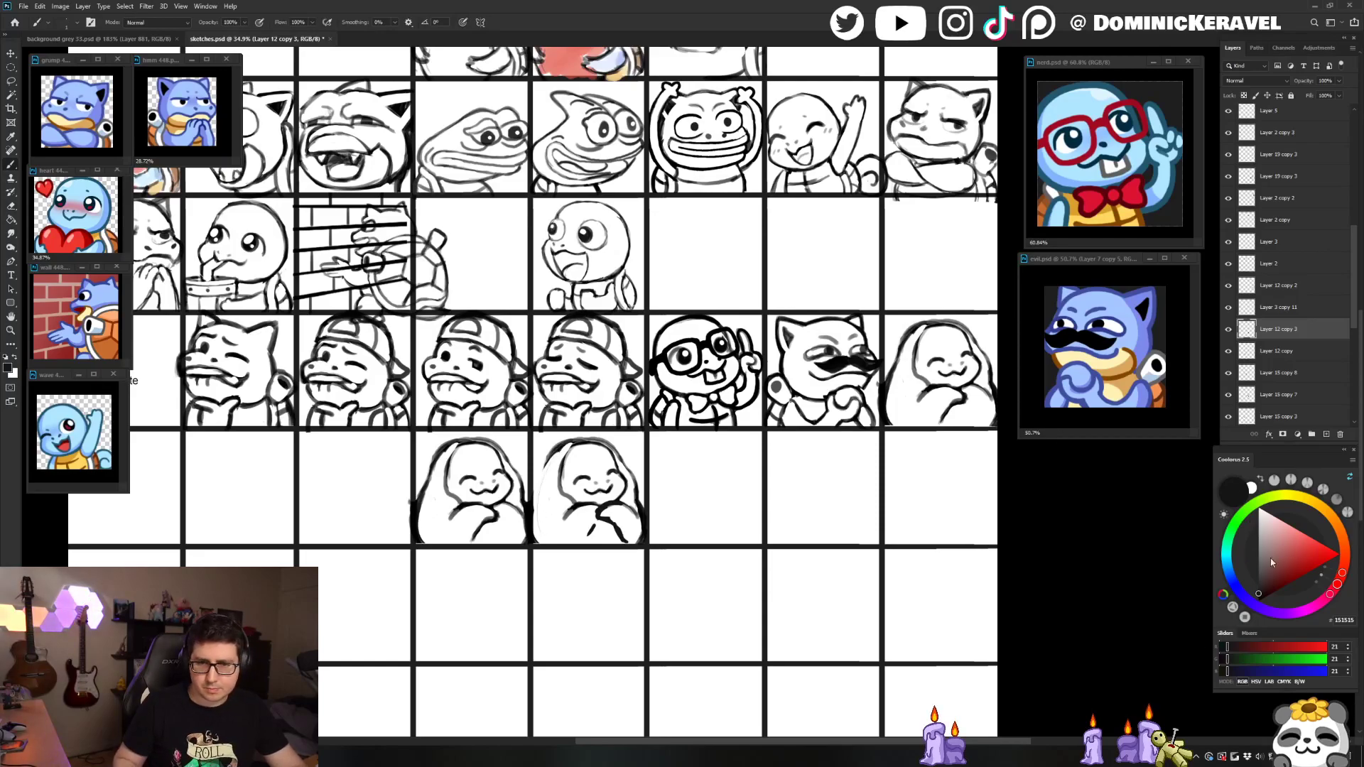
Step: Set the brush colour to pure black, change the brush preset, and try three test strokes in the empty neighbouring cell before undoing them
left_click(1259, 601)
right_click(620, 484)
double_click(690, 505)
left_click_drag(675, 481, 711, 453)
left_click_drag(650, 496, 711, 462)
left_click_drag(660, 497, 712, 474)
key("ctrl+z")
key("ctrl+z")
key("ctrl+z")
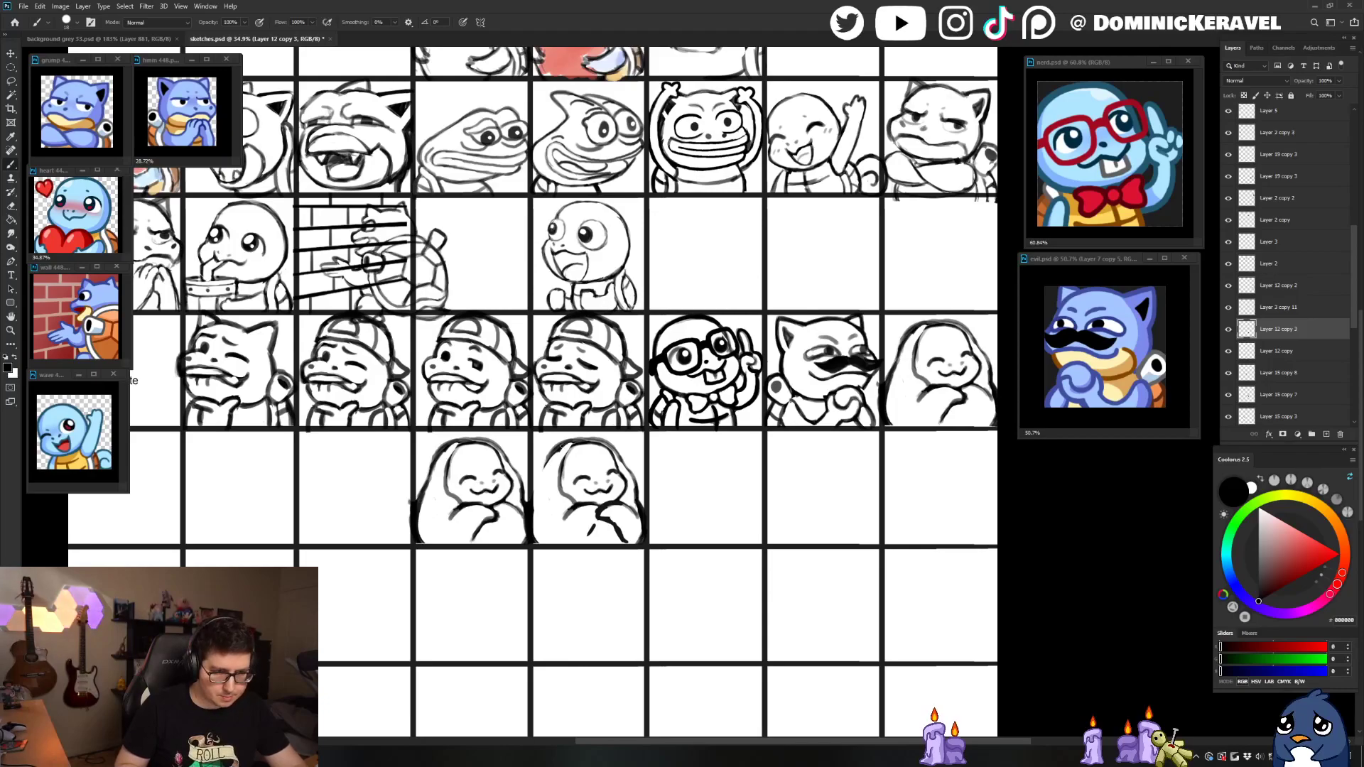
Step: Redraw the left contour of the copied blanket in black and trim the overshooting line end at its base
left_click_drag(554, 463, 536, 549)
key("ctrl+z")
left_click_drag(553, 463, 537, 533)
right_click(551, 536, "alt")
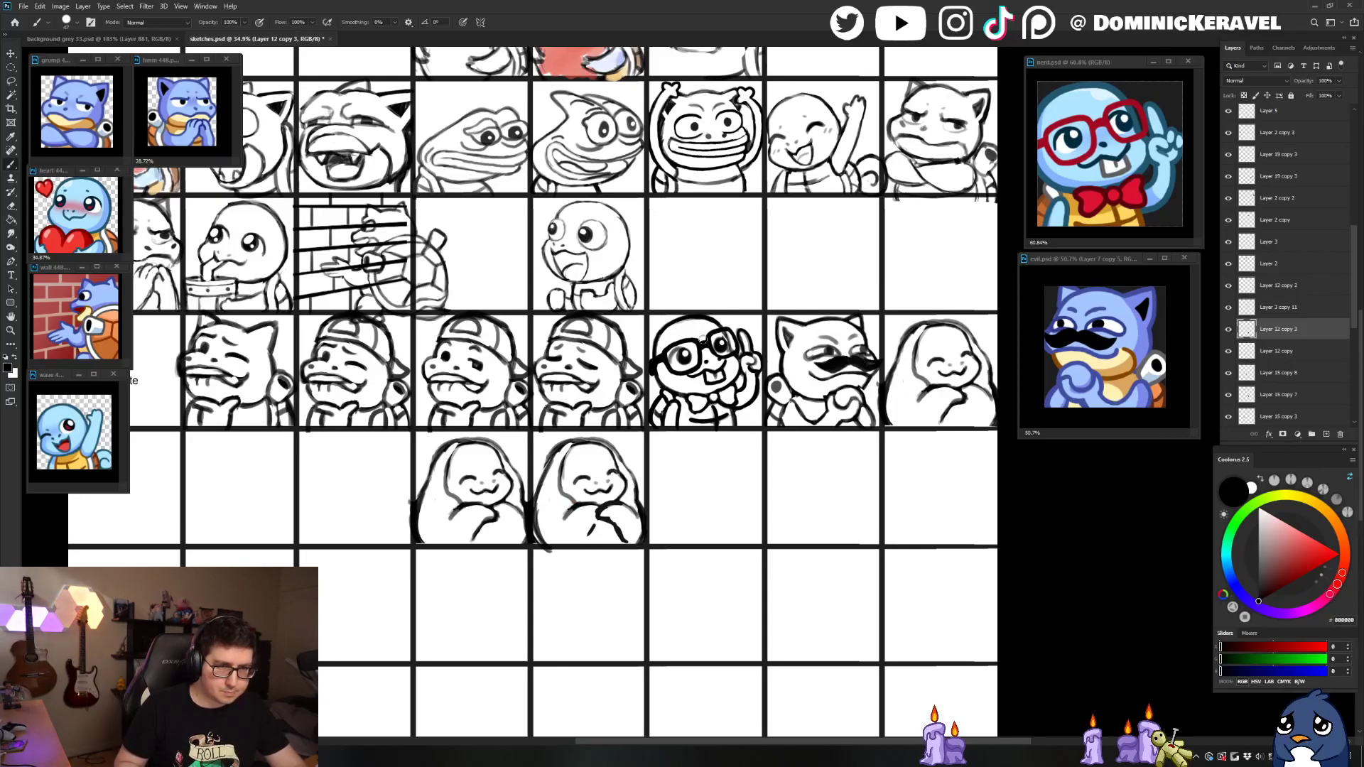
key("e")
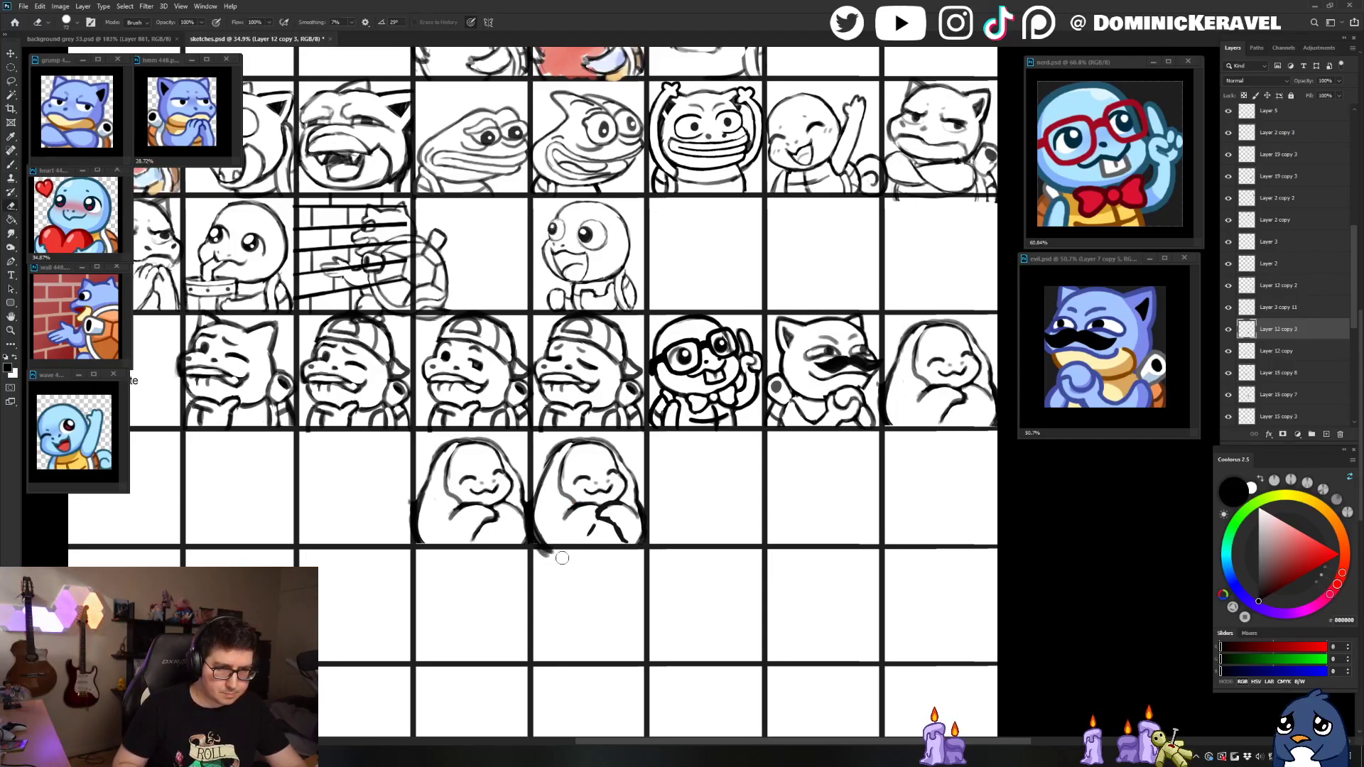
left_click_drag(539, 526, 546, 534)
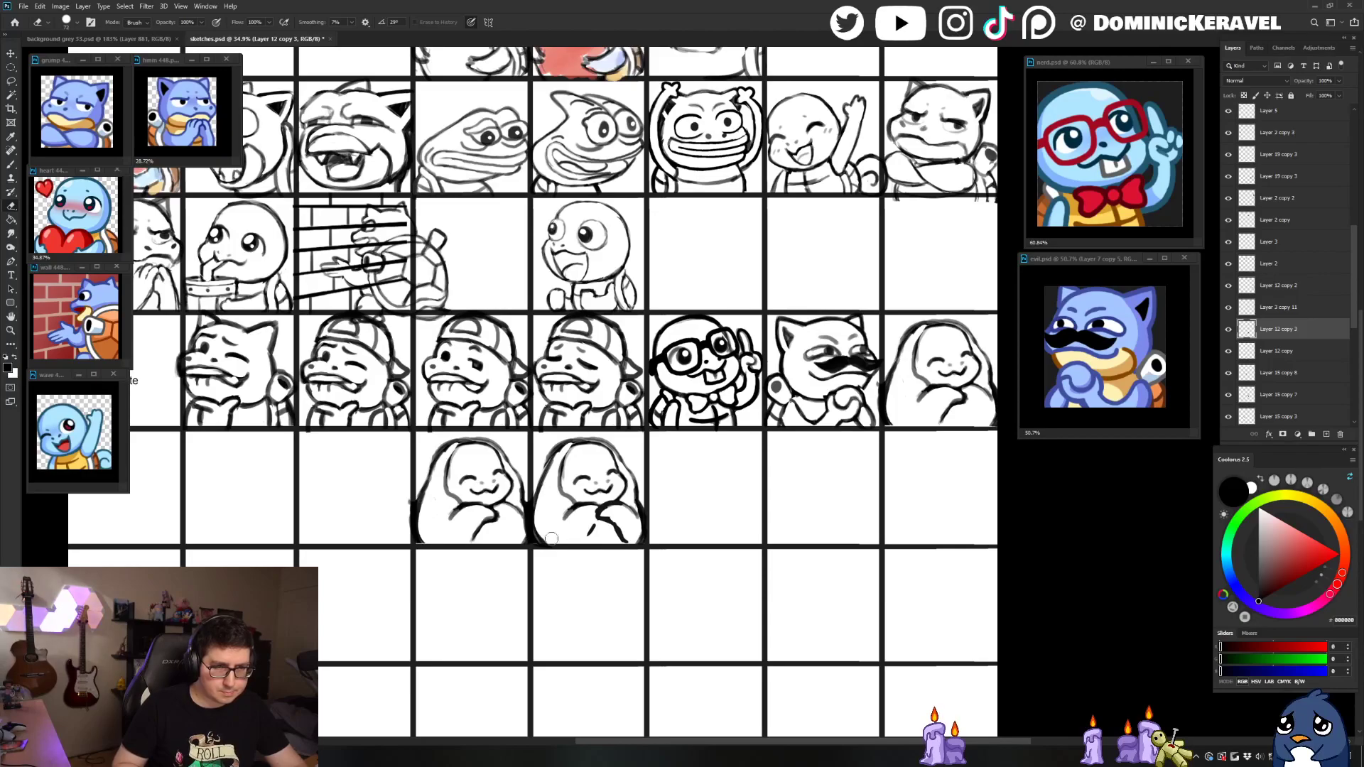
key("b")
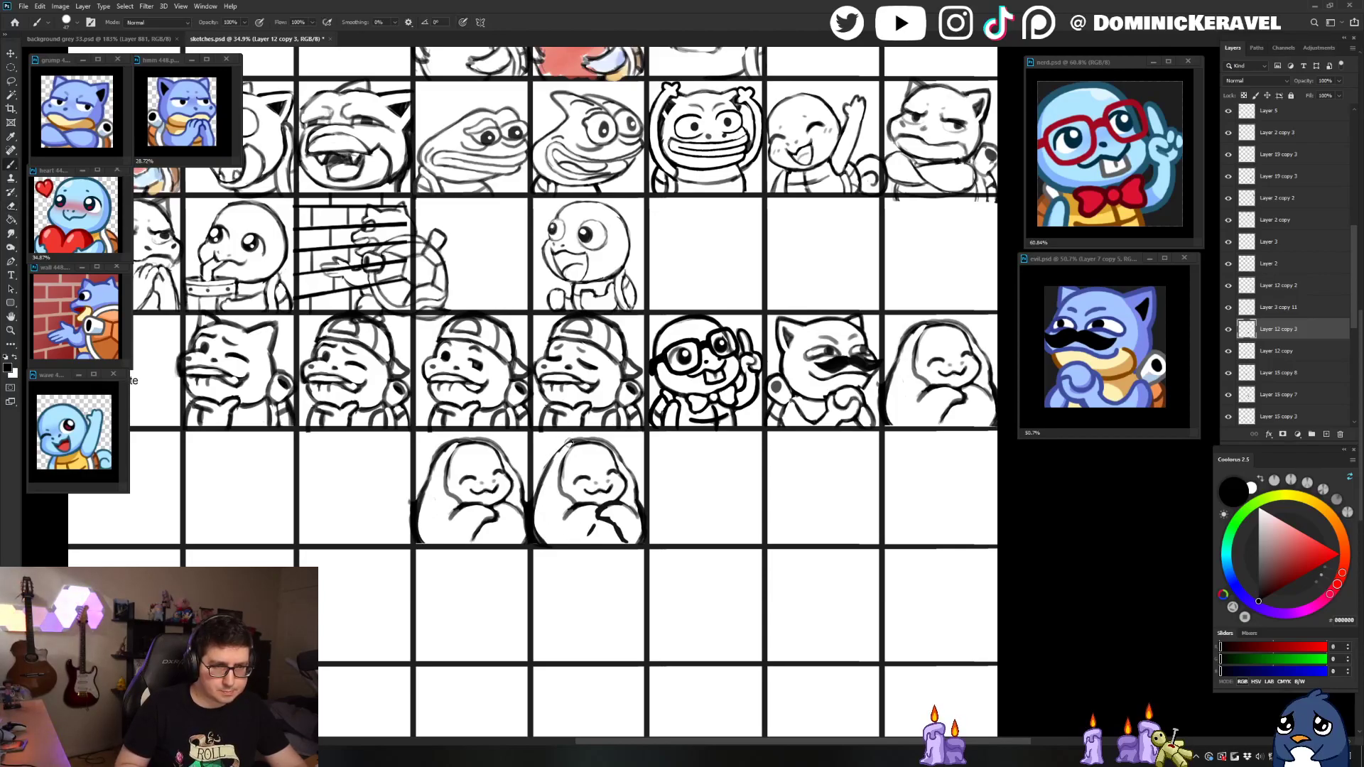
scroll(540, 500, "down", 4)
scroll(537, 510, "up", 2)
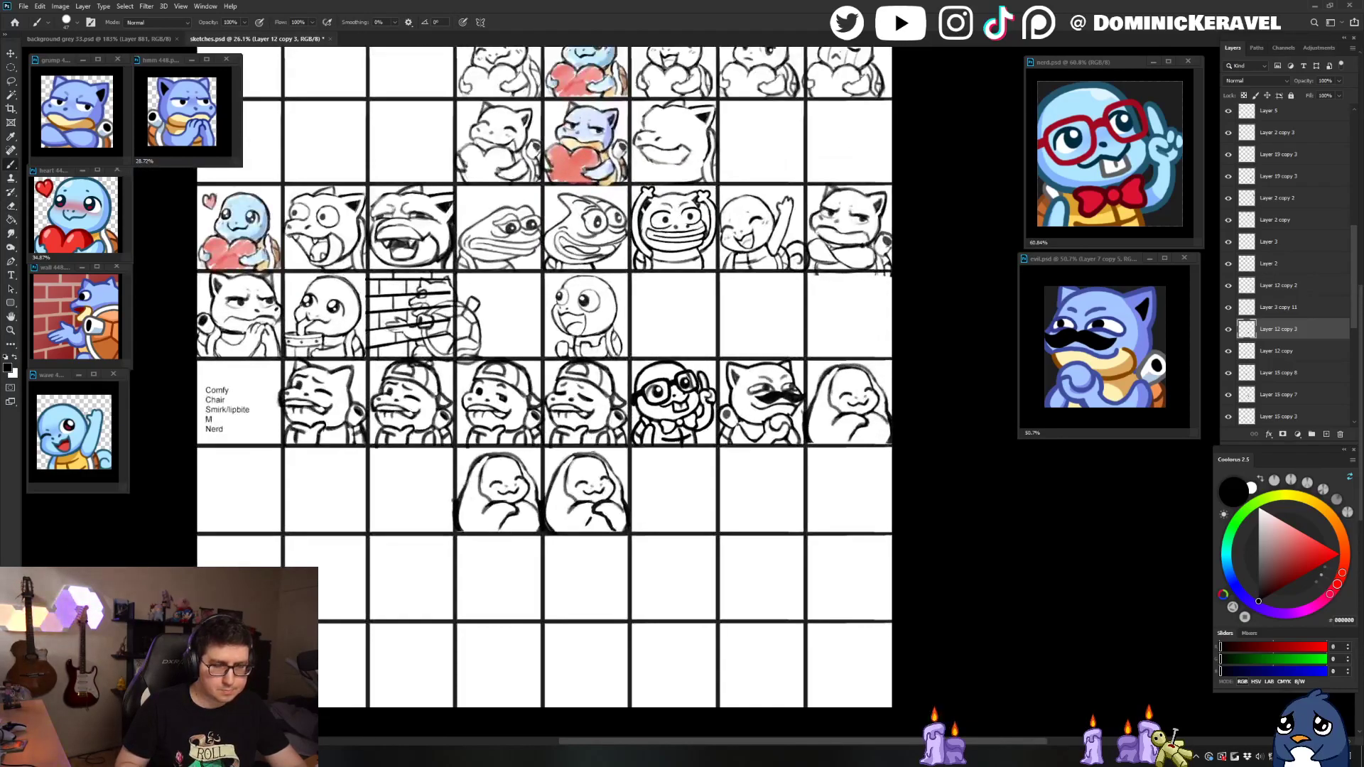
Step: Rework the hand lines of the second hooded sketch in the sixth row, alternating Brush and Eraser
scroll(540, 505, "up", 3)
key("e")
key("b")
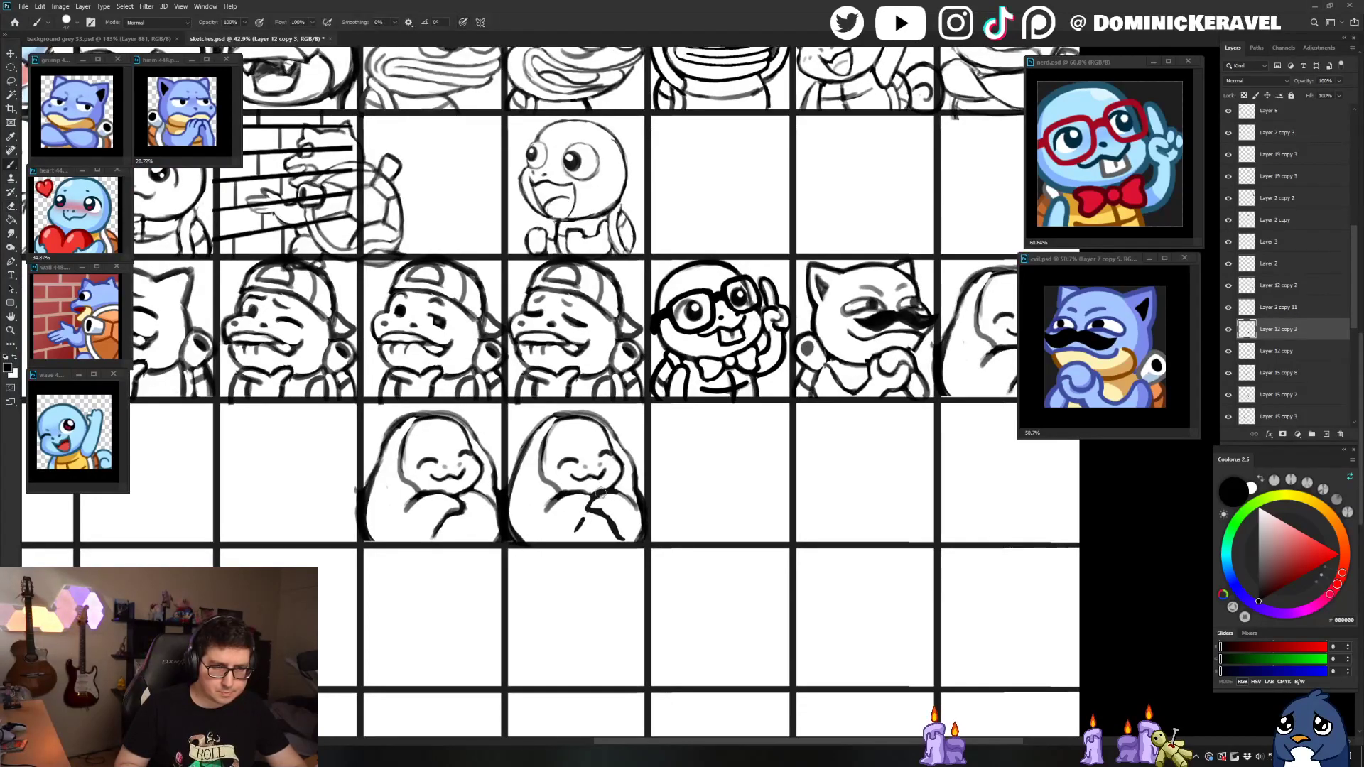
key("e")
key("b")
key("e")
key("b")
key("e")
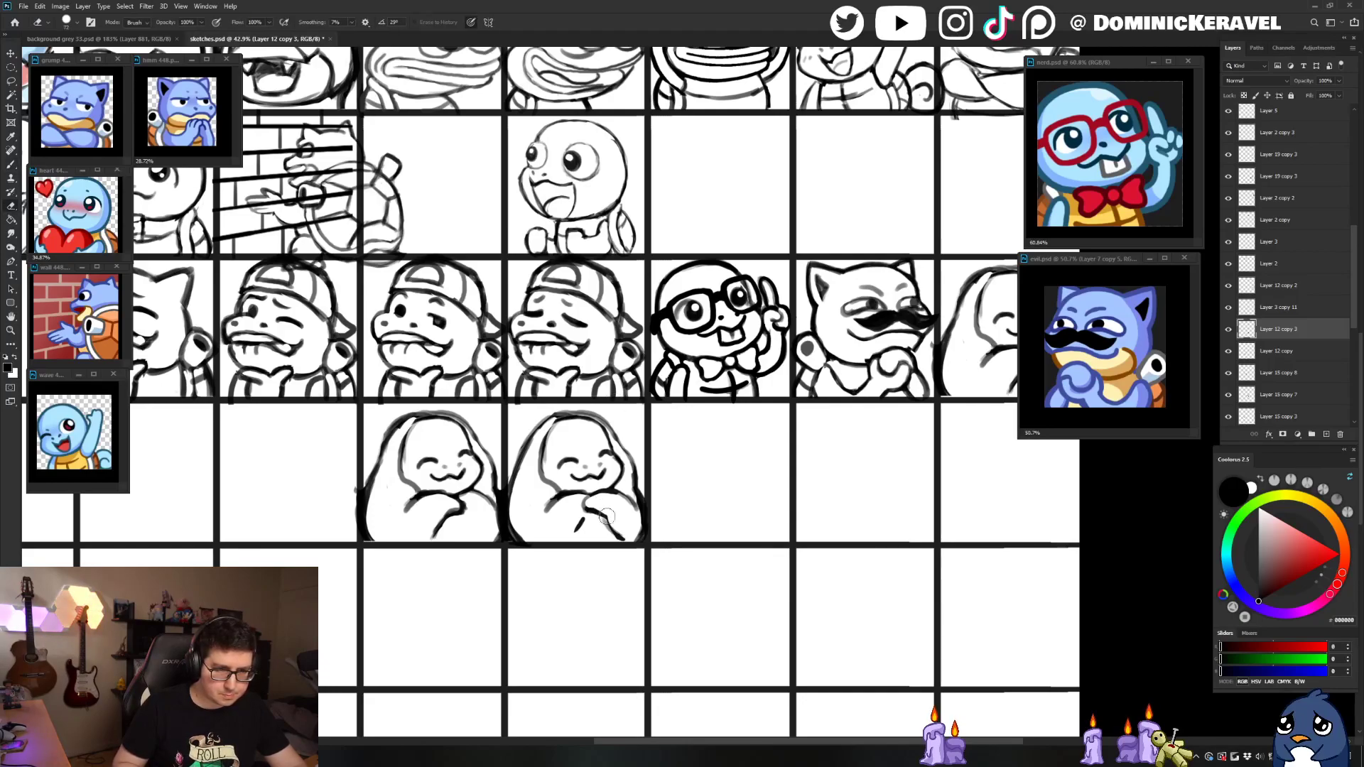
mouse_move(656, 504)
left_mouse_down()
mouse_move(568, 505)
mouse_move(671, 505)
left_mouse_up()
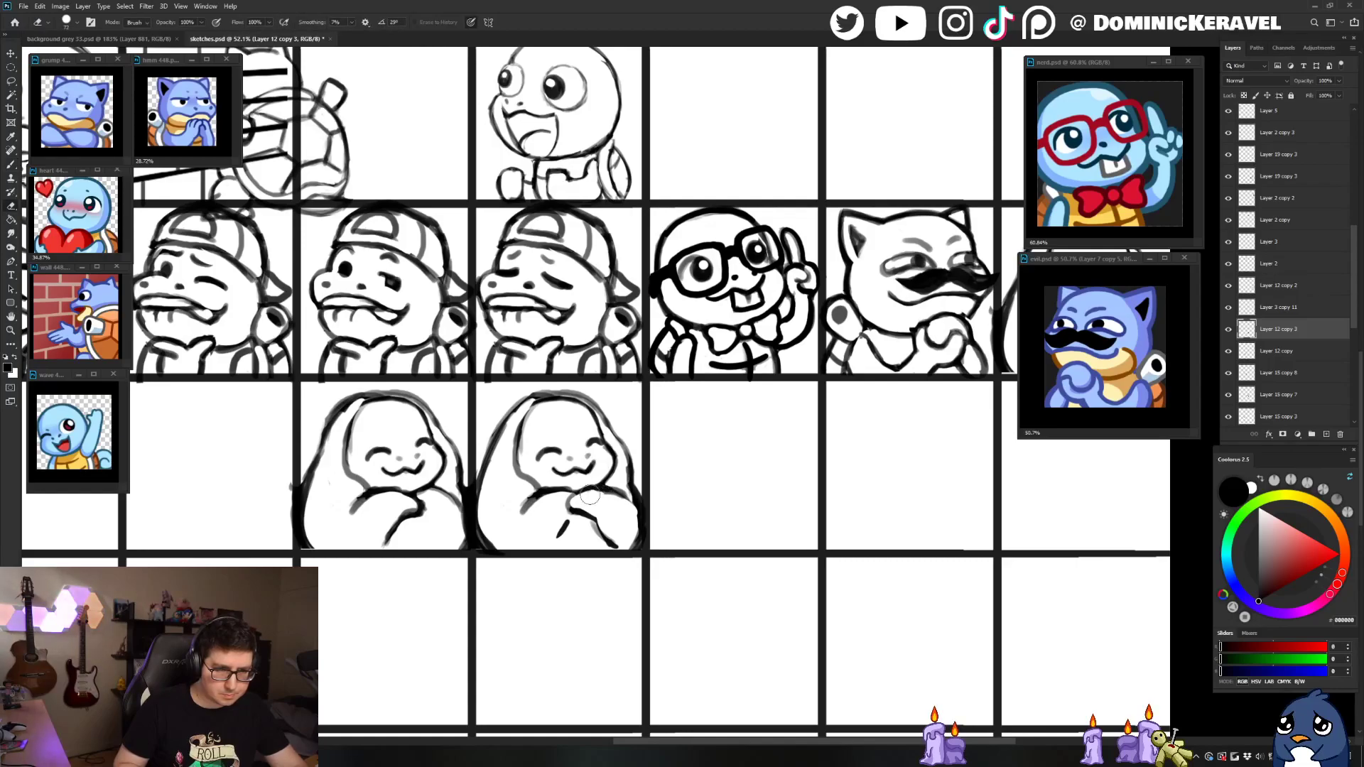
Step: Redraw the second hooded sketch's front arm as a curved line and erase the surplus strokes around the hand
key("b")
mouse_move(584, 490)
left_mouse_down()
mouse_move(571, 498)
mouse_move(616, 546)
left_mouse_up()
key("e")
key("b")
key("e")
key("b")
key("e")
left_click_drag(540, 497, 520, 506)
key("b")
key("v")
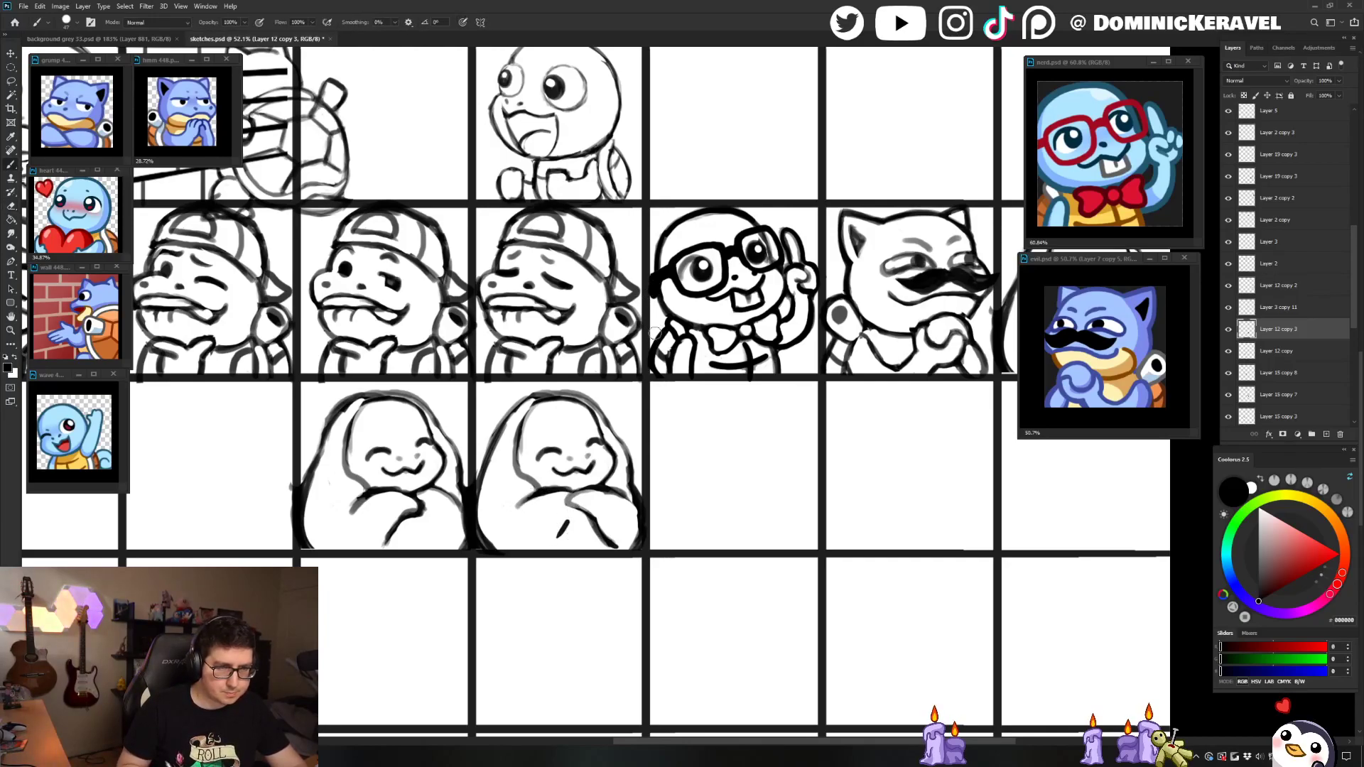
Step: Rebuild the crossed arms on the second hooded sketch with one overlapping diagonal line and a short fold line beside it
mouse_move(665, 497)
left_mouse_down()
mouse_move(601, 505)
mouse_move(608, 518)
mouse_move(657, 513)
left_mouse_up()
key("e")
key("b")
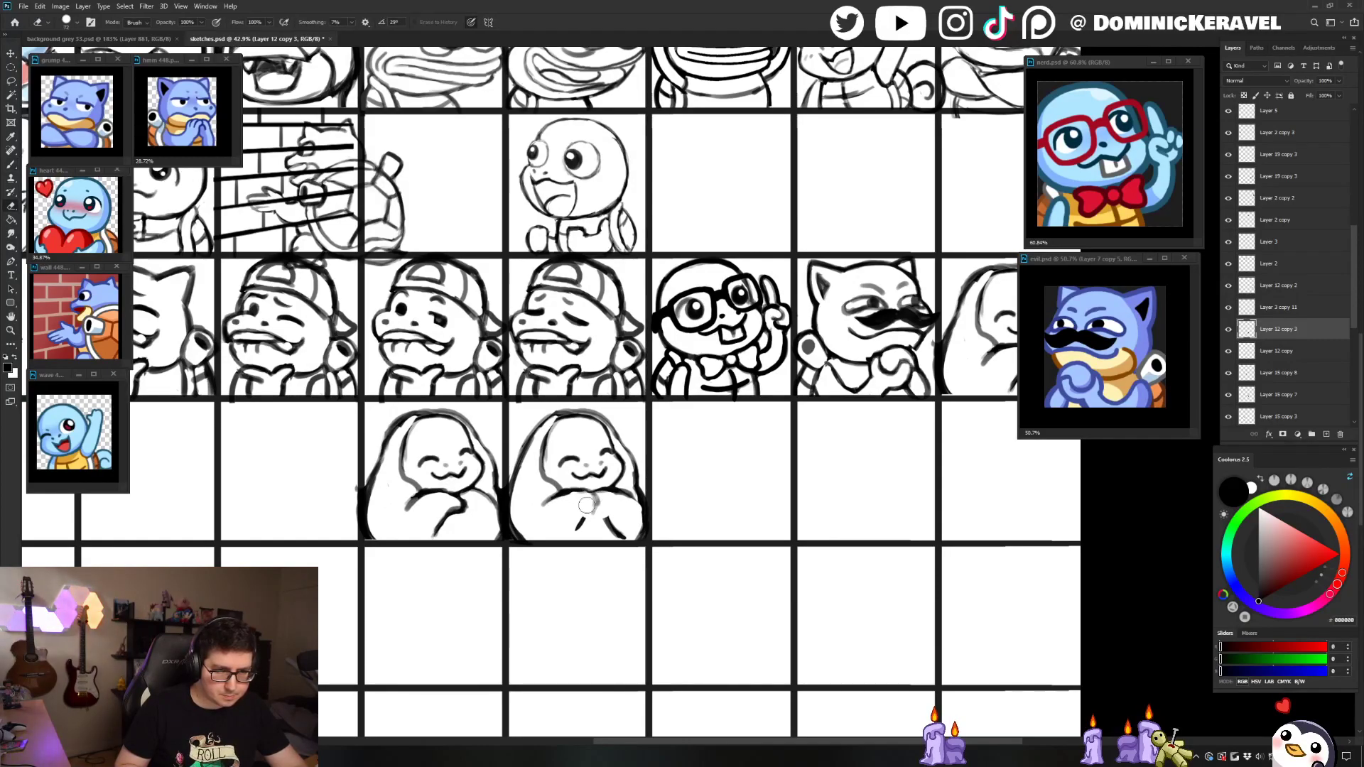
key("e")
mouse_move(577, 529)
left_mouse_down()
mouse_move(658, 516)
mouse_move(635, 391)
mouse_move(596, 497)
mouse_move(634, 498)
left_mouse_up()
key("b")
key("ctrl+z")
key("e")
key("b")
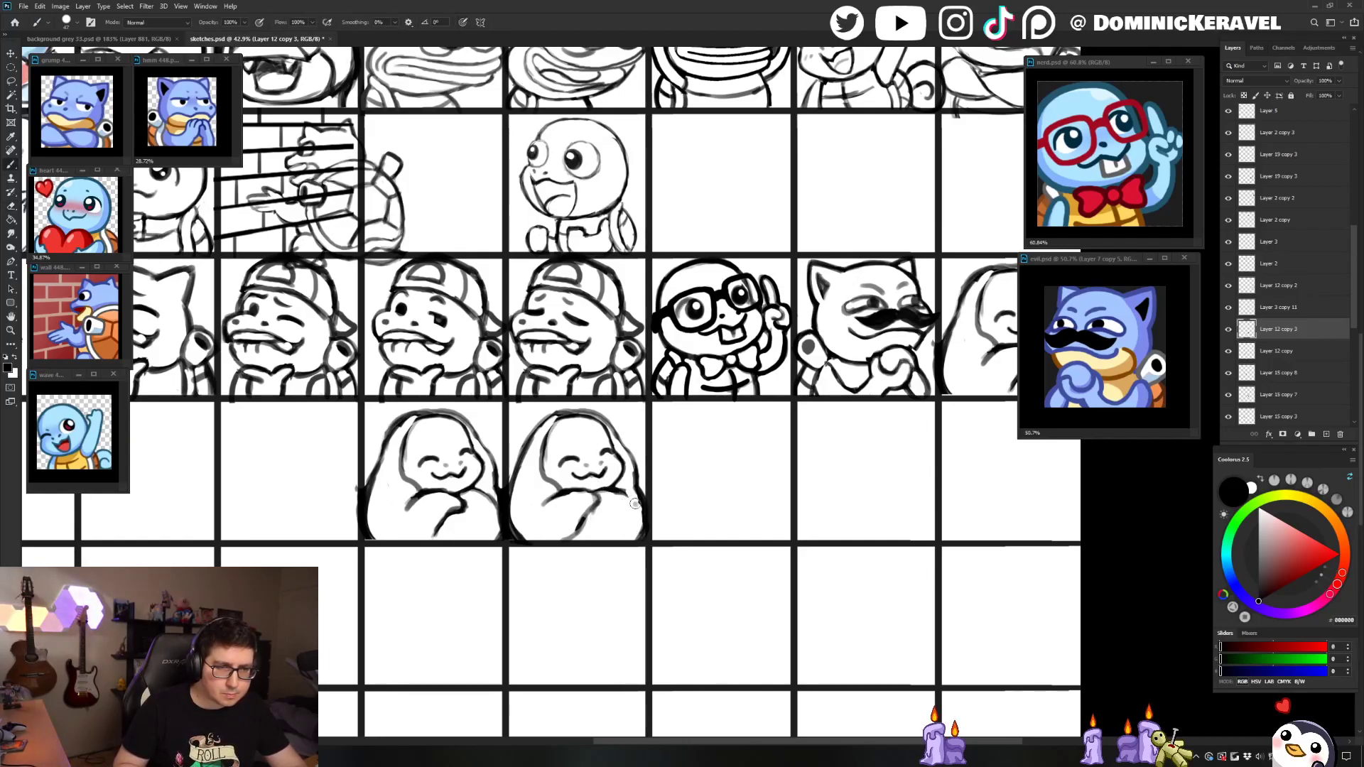
key("e")
key("b")
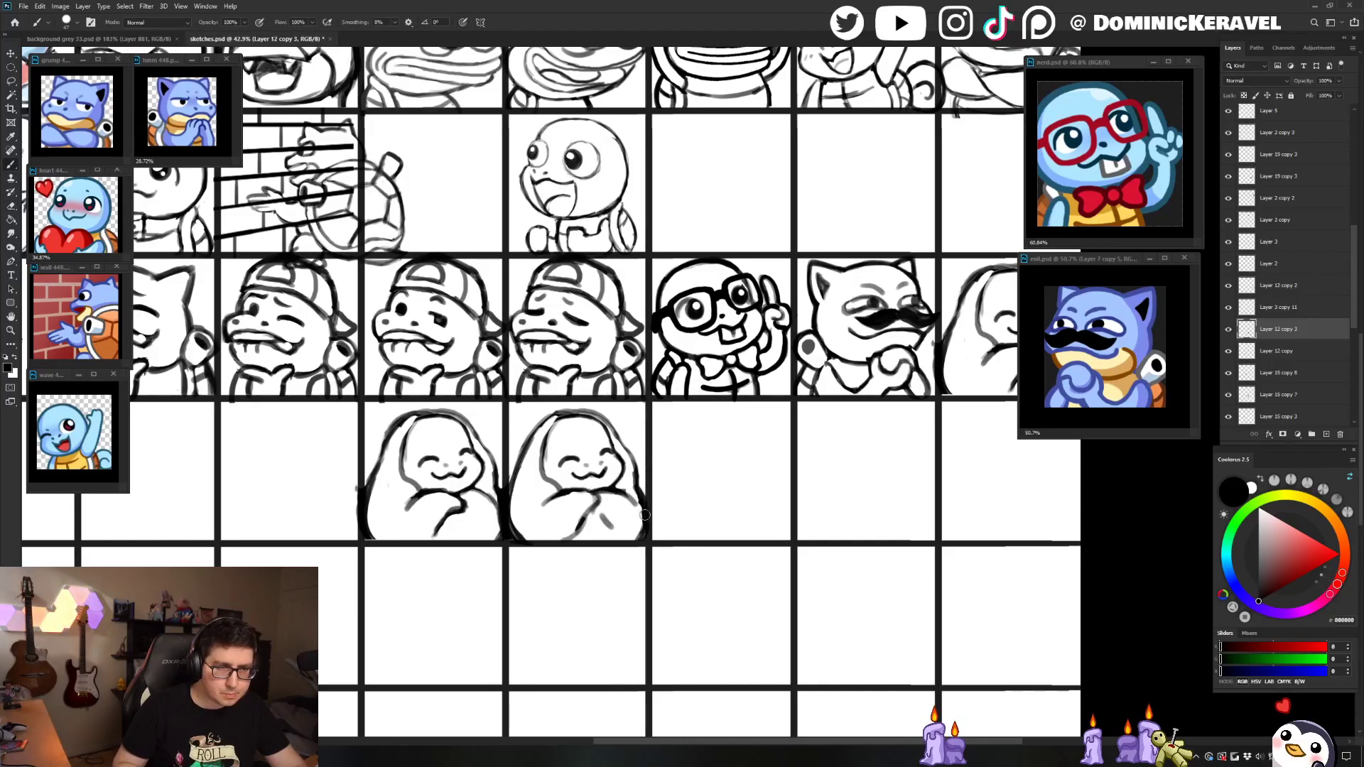
left_click_drag(662, 489, 604, 516)
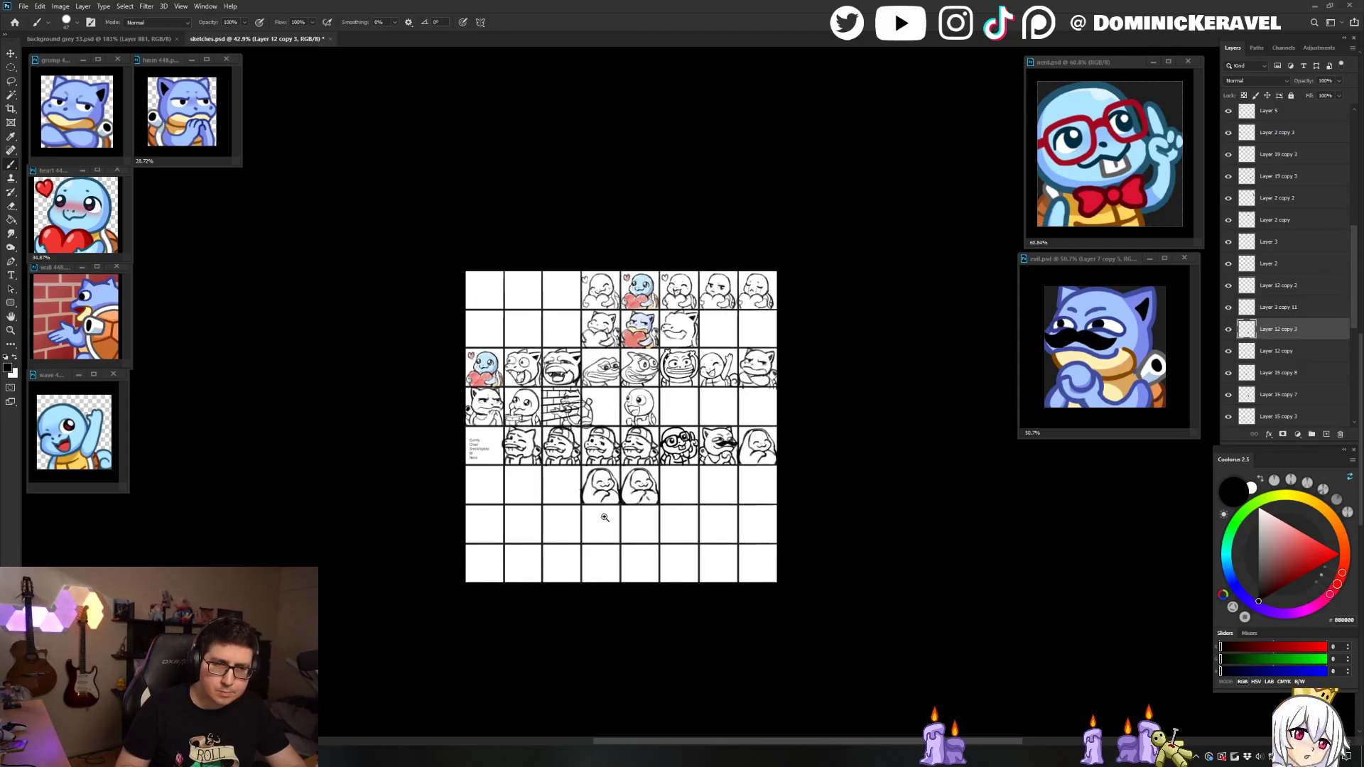
Step: Handwrite the numbers 1 and 2 beneath the two hooded sketches to compare the versions
left_click_drag(604, 517, 659, 481)
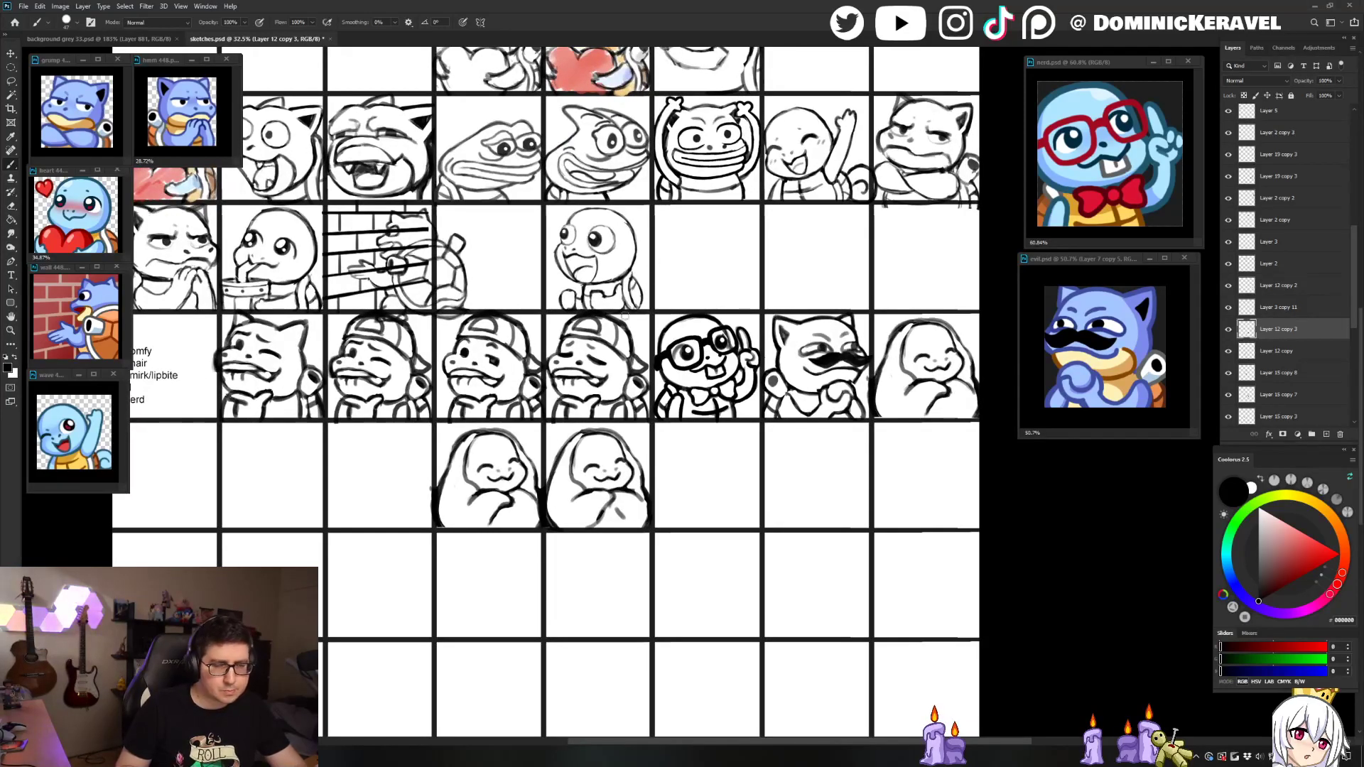
key("v")
mouse_move(618, 494)
left_mouse_down()
mouse_move(633, 503)
mouse_move(578, 517)
left_mouse_up()
key("ctrl+0")
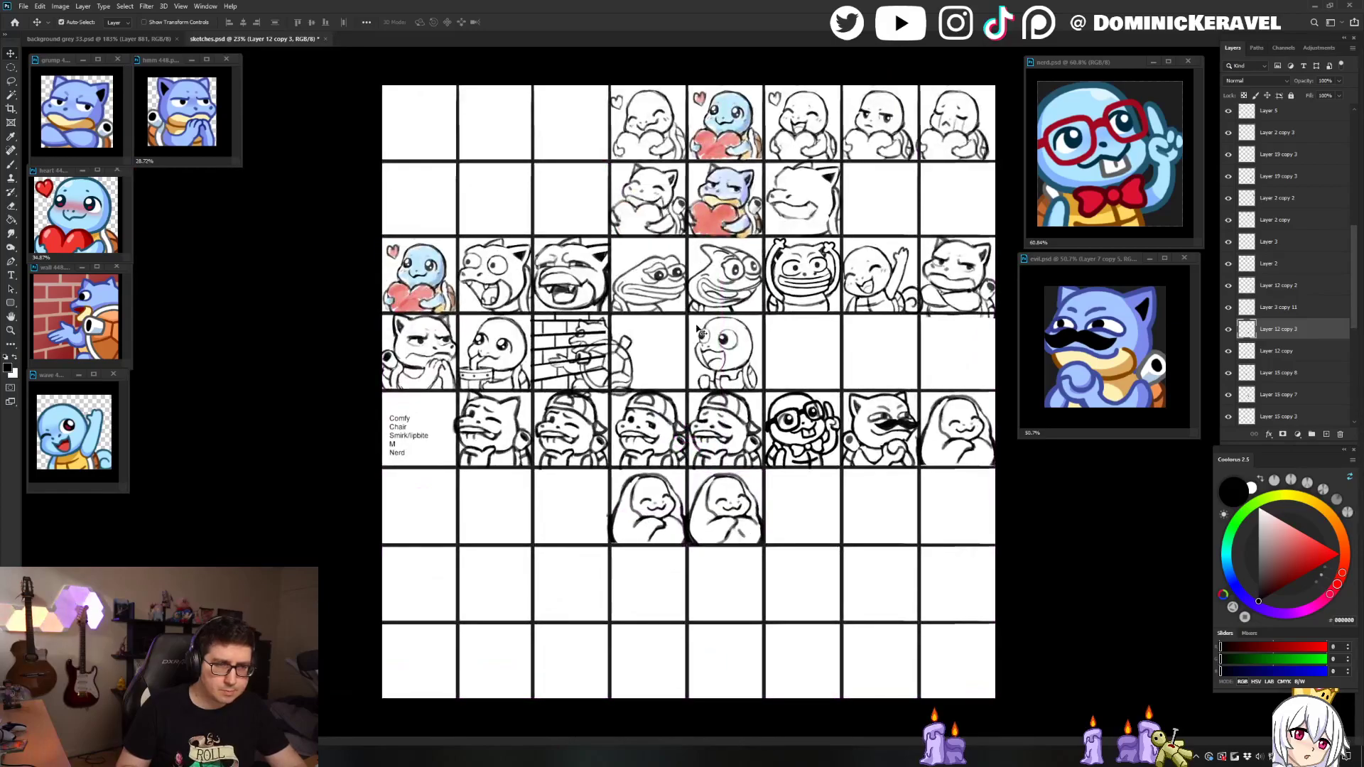
mouse_move(706, 390)
left_mouse_down()
mouse_move(680, 399)
mouse_move(700, 399)
left_mouse_up()
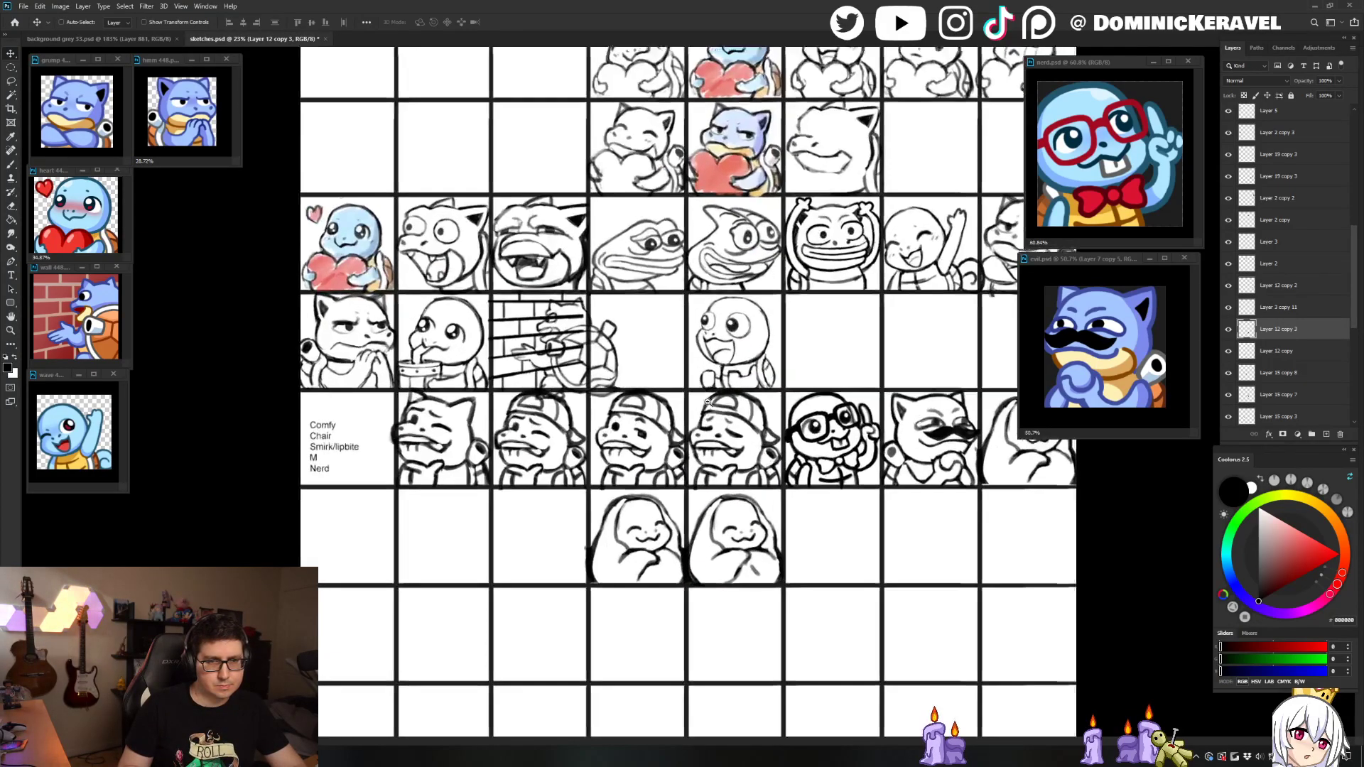
key("b")
left_click_drag(630, 604, 625, 628)
mouse_move(726, 605)
left_mouse_down()
mouse_move(756, 630)
mouse_move(827, 613)
left_mouse_up()
key("v")
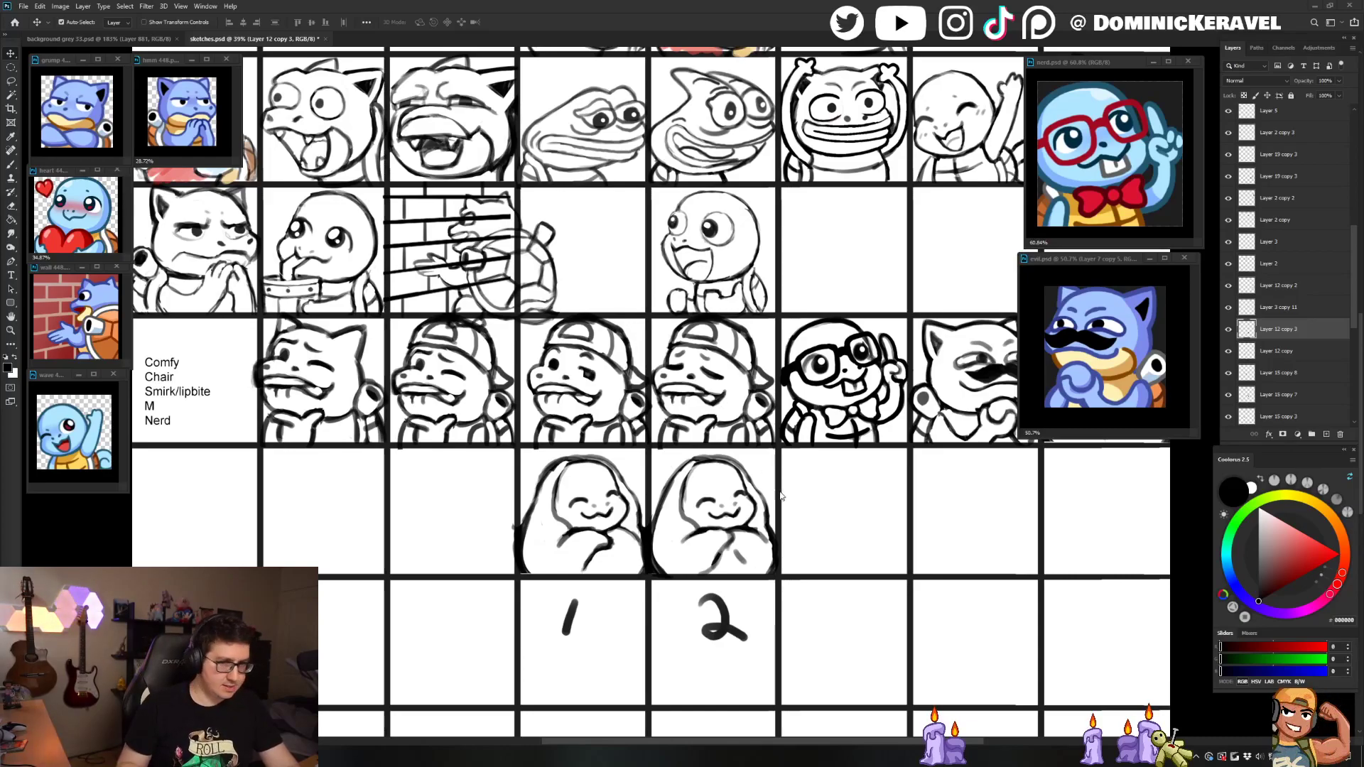
scroll(856, 477, "down", 2)
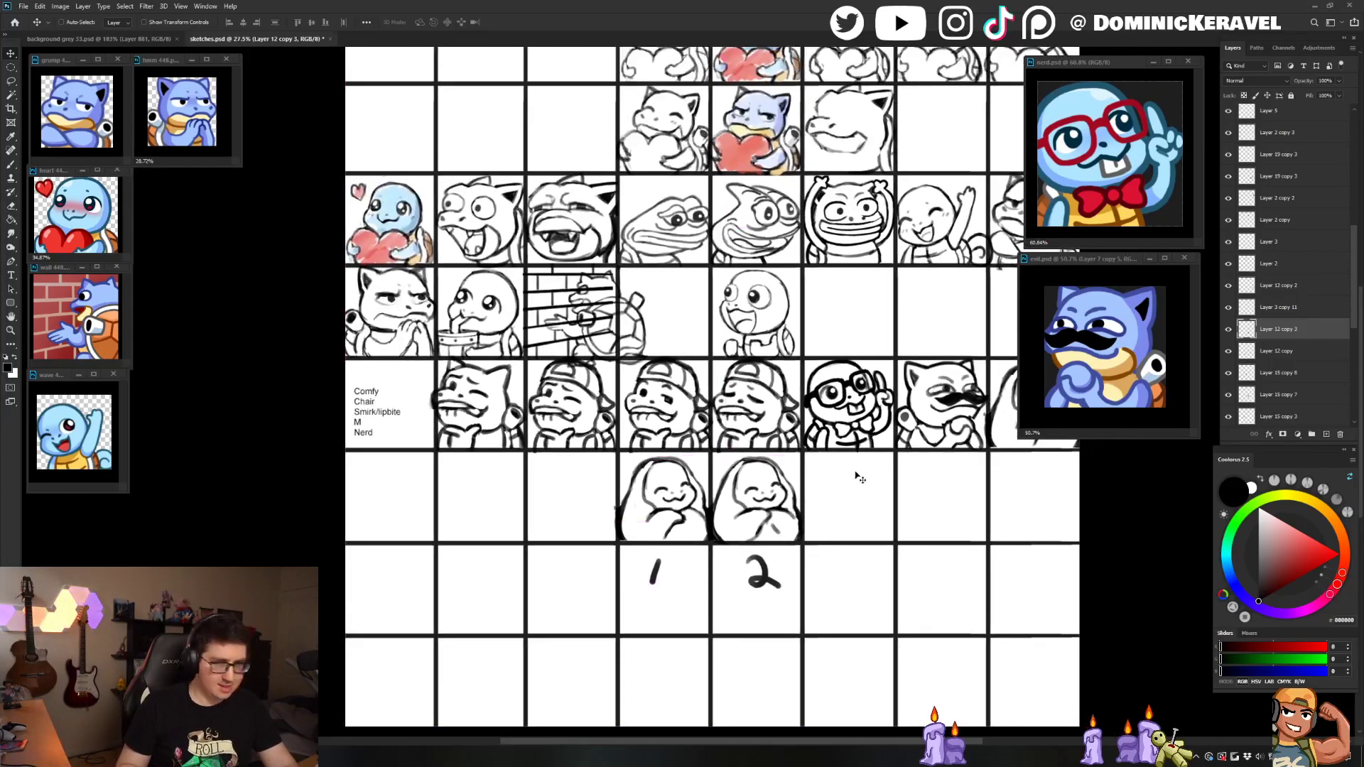
scroll(845, 484, "down", 3)
scroll(824, 495, "up", 1)
scroll(828, 508, "up", 2)
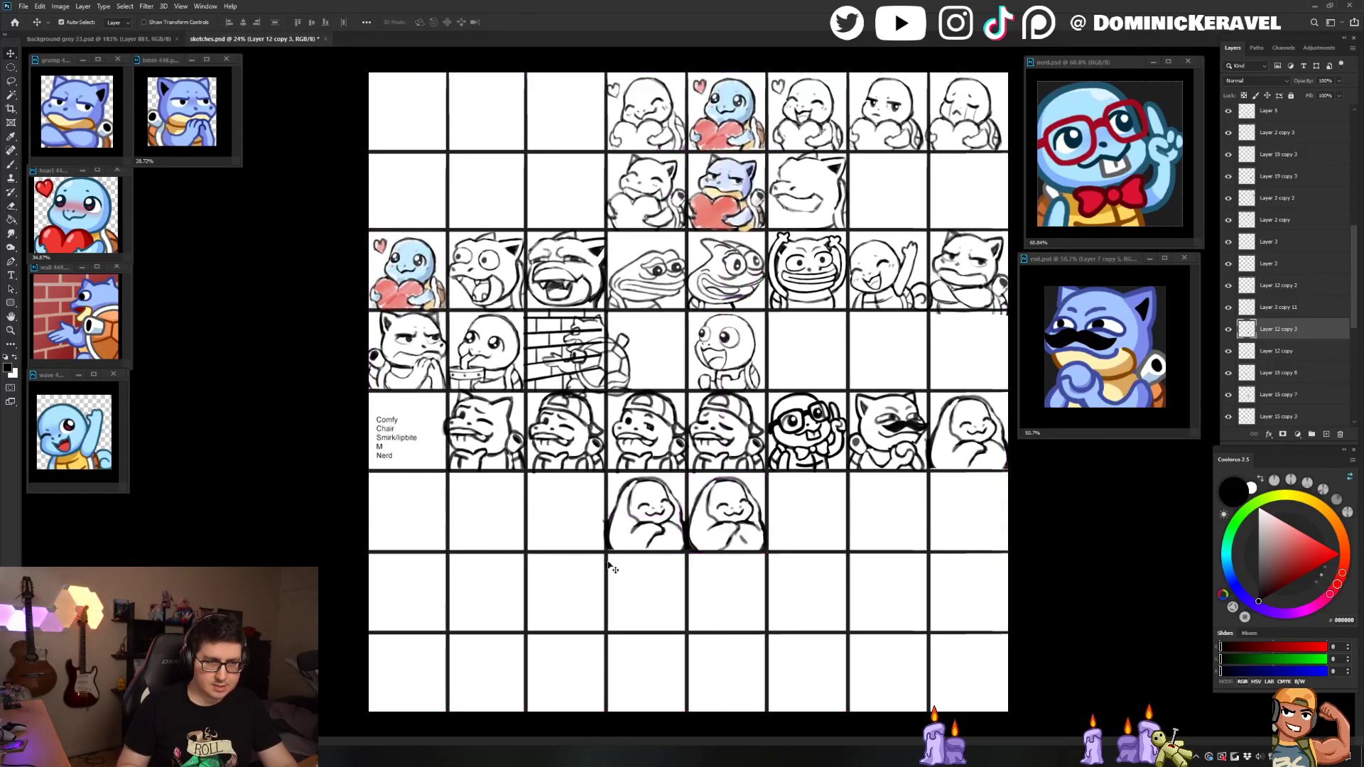
Step: Delete the first of the two hooded sketches in the sixth row
left_click(650, 490)
key("Delete")
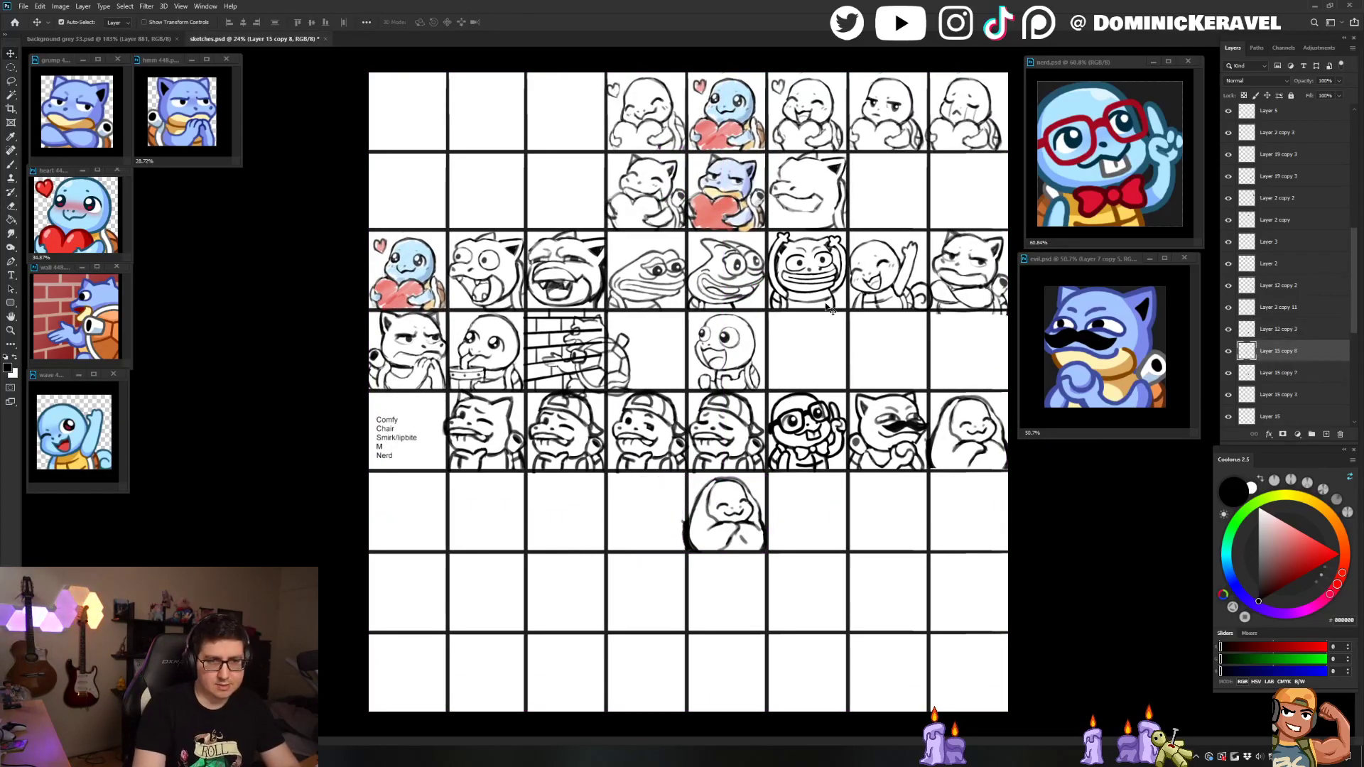
scroll(717, 520, "up", 3)
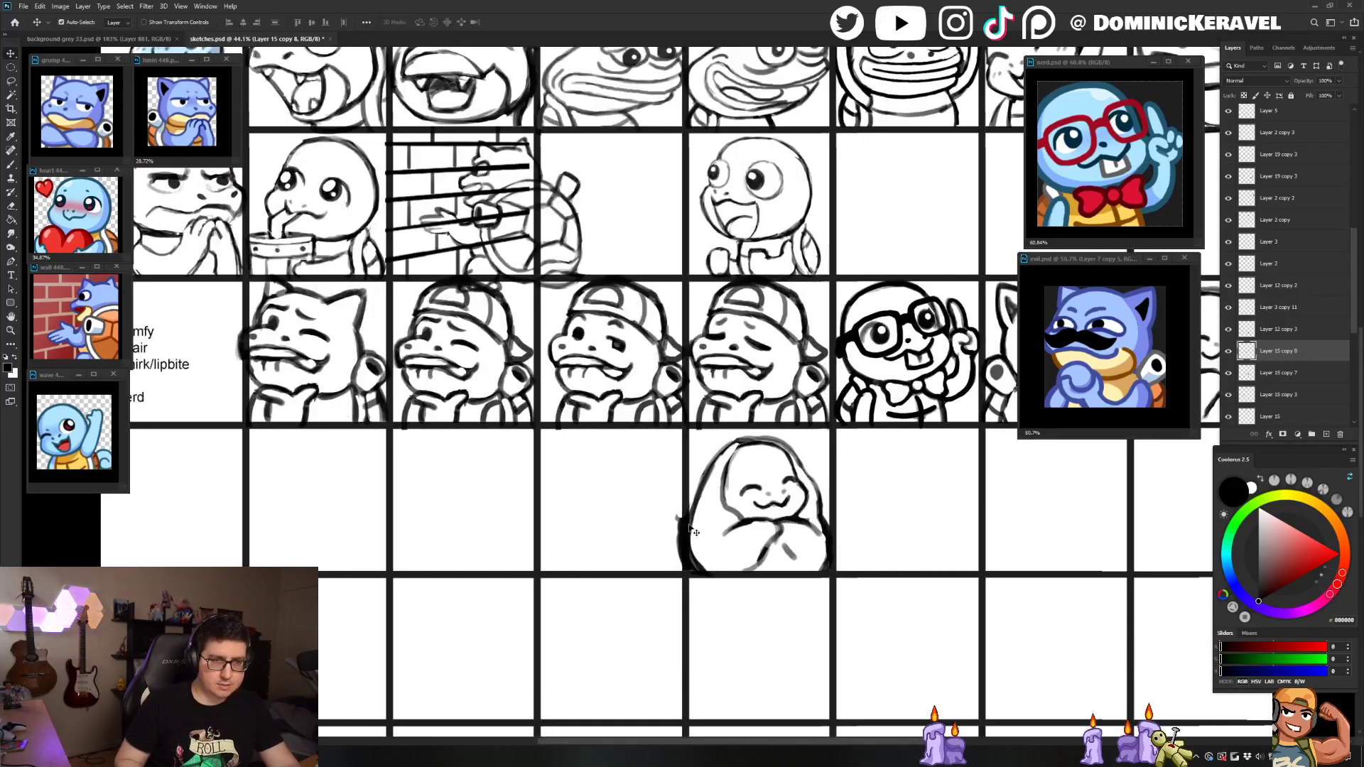
Step: Erase the outline spilling over the remaining hooded sketch's left cell border and save the sketch sheet
left_click(688, 526)
key("e")
left_click_drag(678, 497, 683, 621)
key("v")
key("ctrl+s")
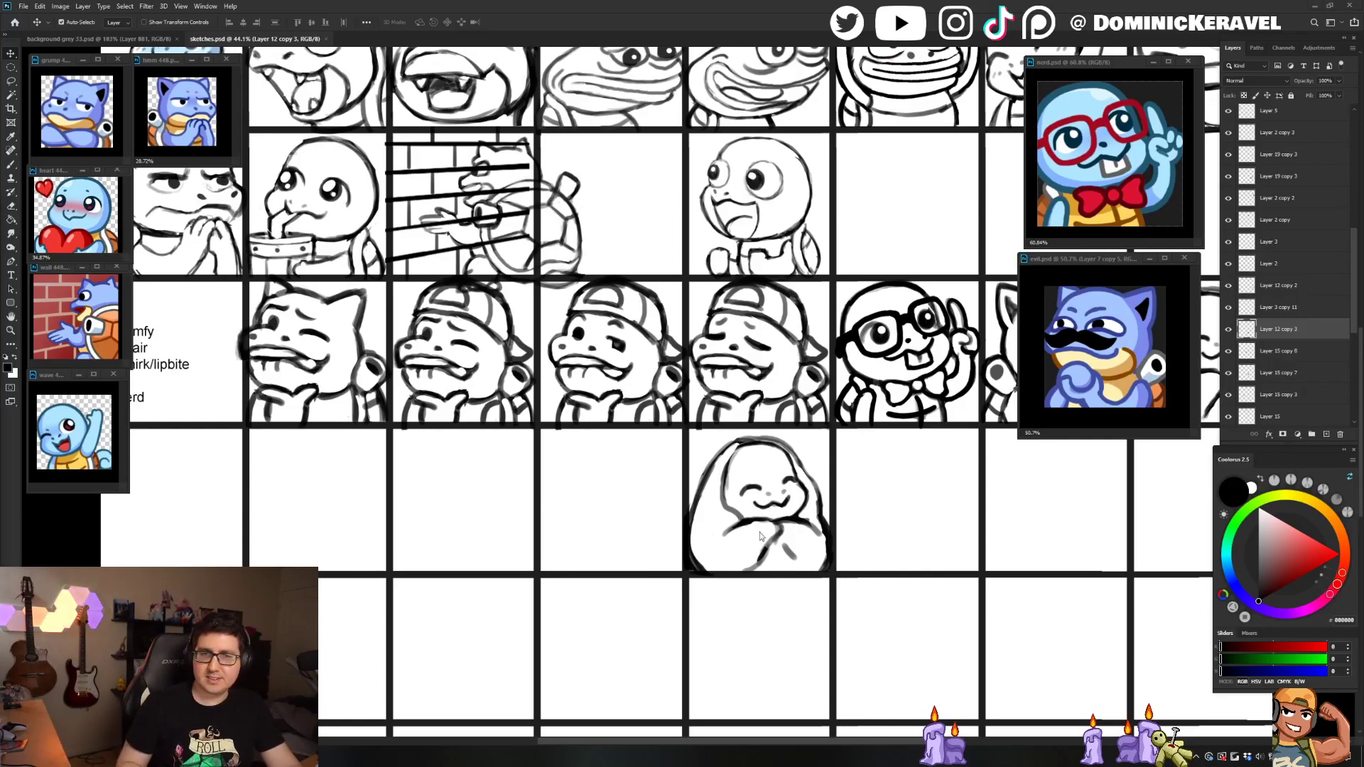
Step: Touch up the hood outline of the remaining sketch with the Brush and save the sketch sheet
key("e")
key("b")
mouse_move(838, 467)
left_mouse_down()
mouse_move(584, 517)
mouse_move(578, 474)
left_mouse_up()
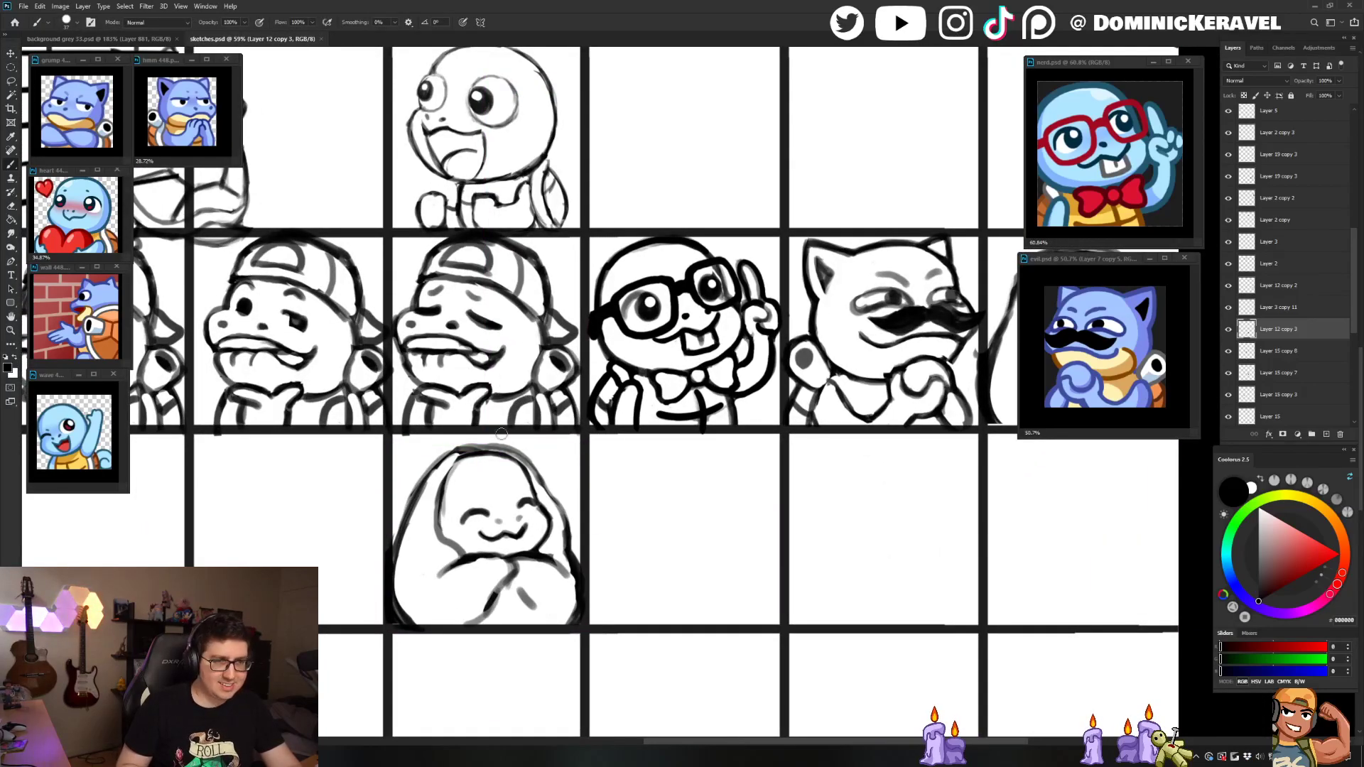
mouse_move(506, 450)
left_mouse_down()
mouse_move(540, 472)
mouse_move(525, 489)
mouse_move(541, 490)
left_mouse_up()
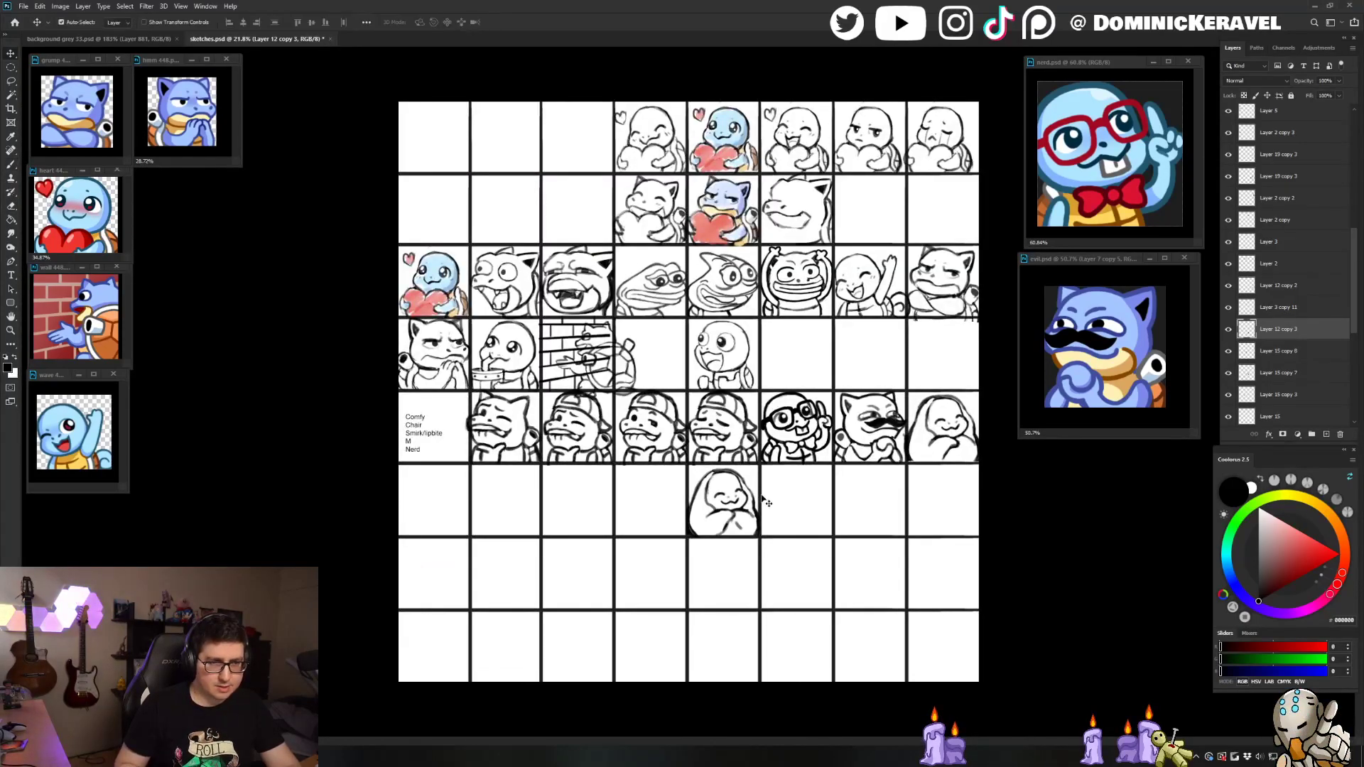
key("ctrl+s")
Step: Select the hooded sketch in the sixth row with the Lasso tool and copy it
key("l")
key("v")
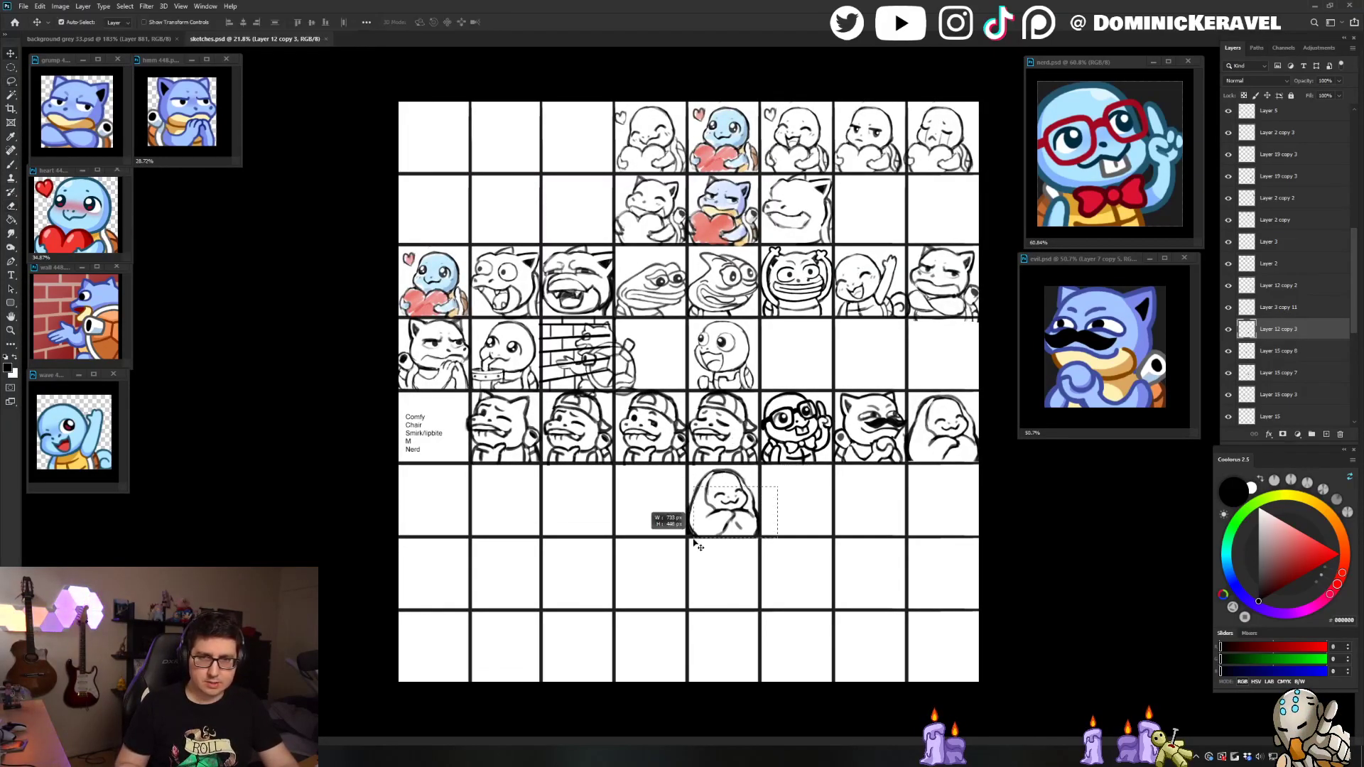
left_click_drag(773, 487, 680, 556)
key("l")
mouse_move(784, 497)
left_mouse_down()
mouse_move(668, 567)
mouse_move(777, 480)
mouse_move(795, 487)
left_mouse_up()
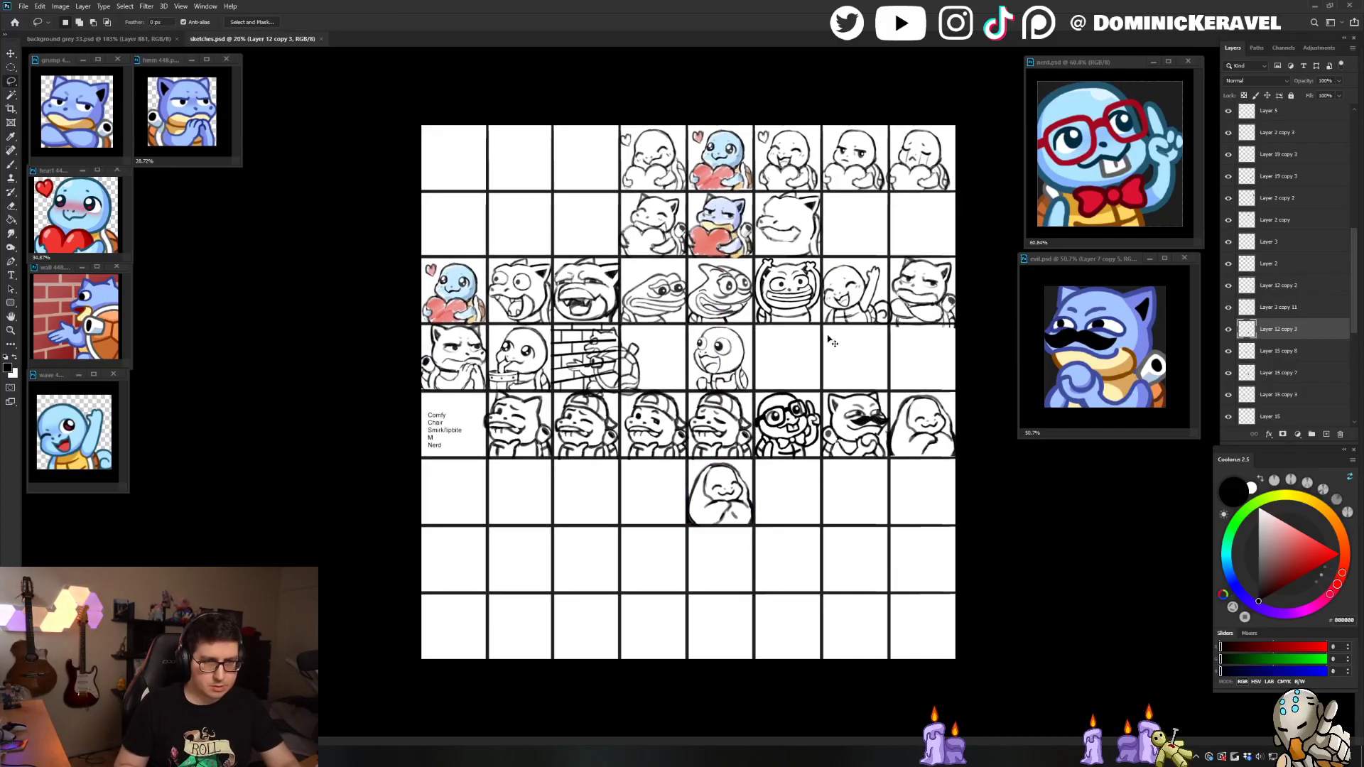
Step: Create a new square document, paste the hooded sketch into it and scale it down to fill the canvas
key("ctrl+n")
double_click(525, 299)
key("ctrl+v")
key("ctrl+t")
mouse_move(910, 594)
left_mouse_down()
mouse_move(881, 557)
mouse_move(810, 520)
mouse_move(819, 508)
left_mouse_up()
key("Return")
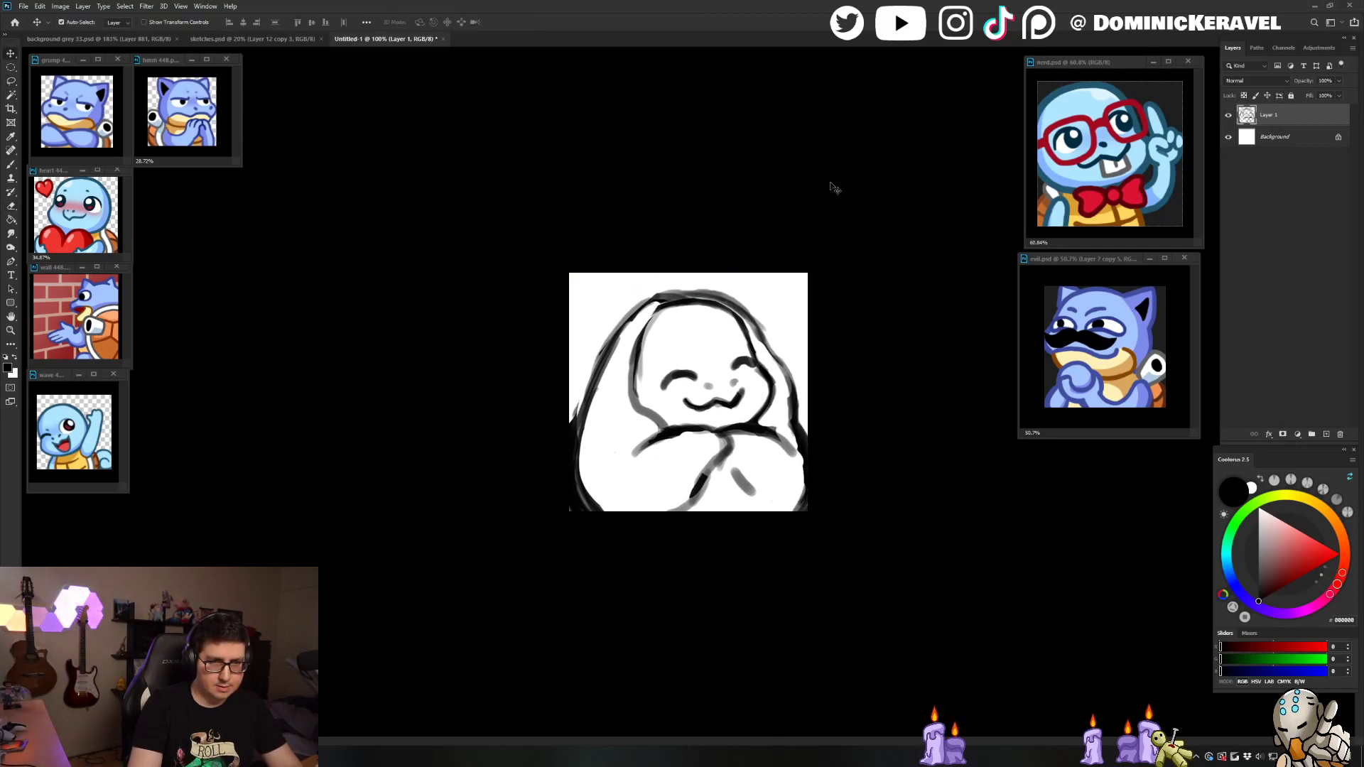
Step: Extend and clean up the pasted sketch's outline along the right edge and lower right corner with Brush and Eraser
key("b")
left_click_drag(793, 483, 784, 487)
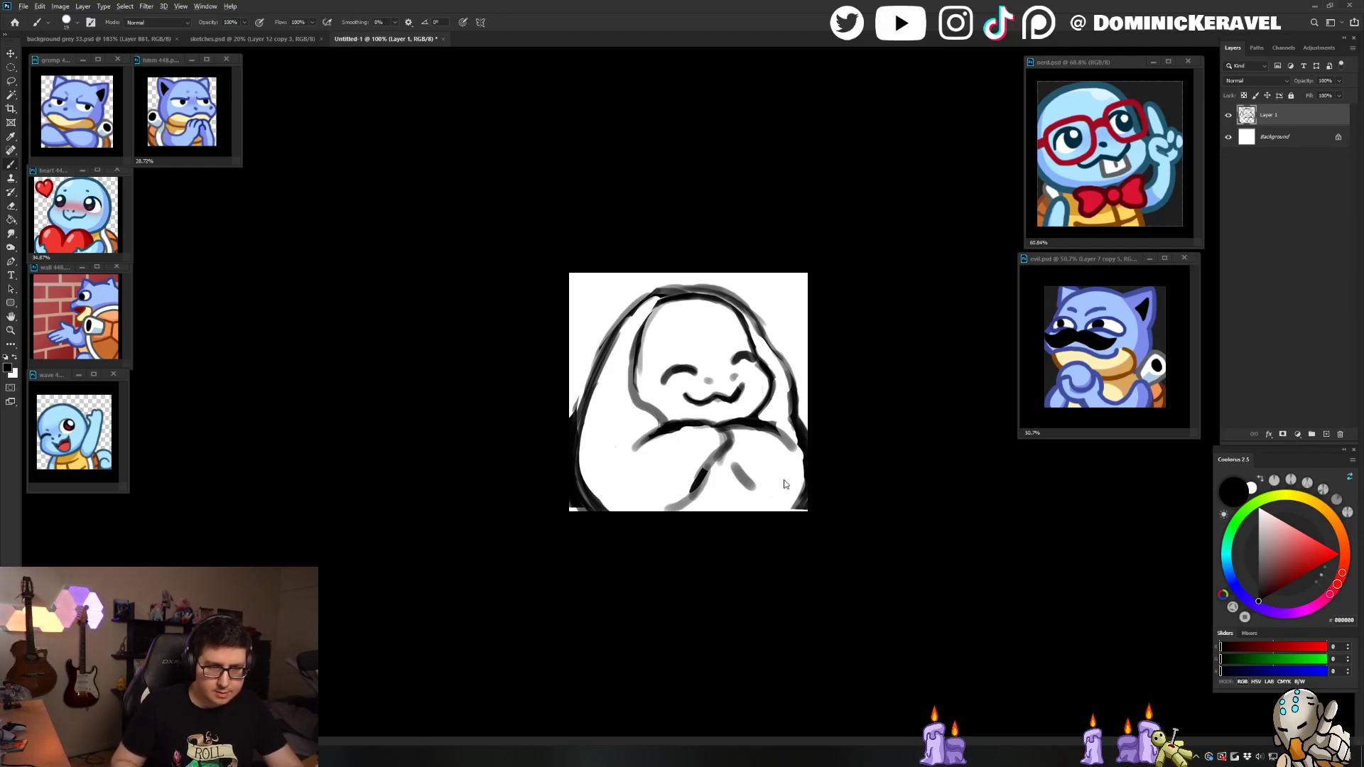
key("e")
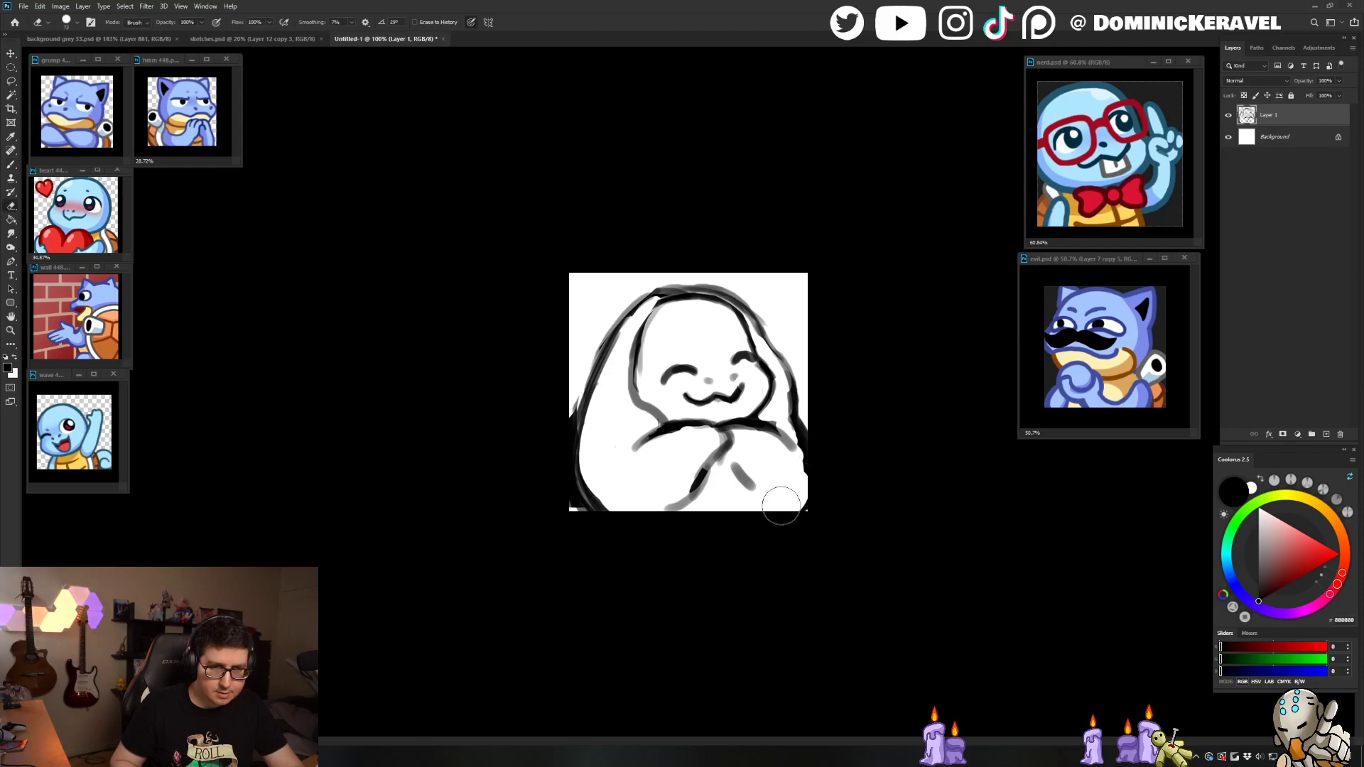
left_click_drag(798, 483, 794, 489)
key("b")
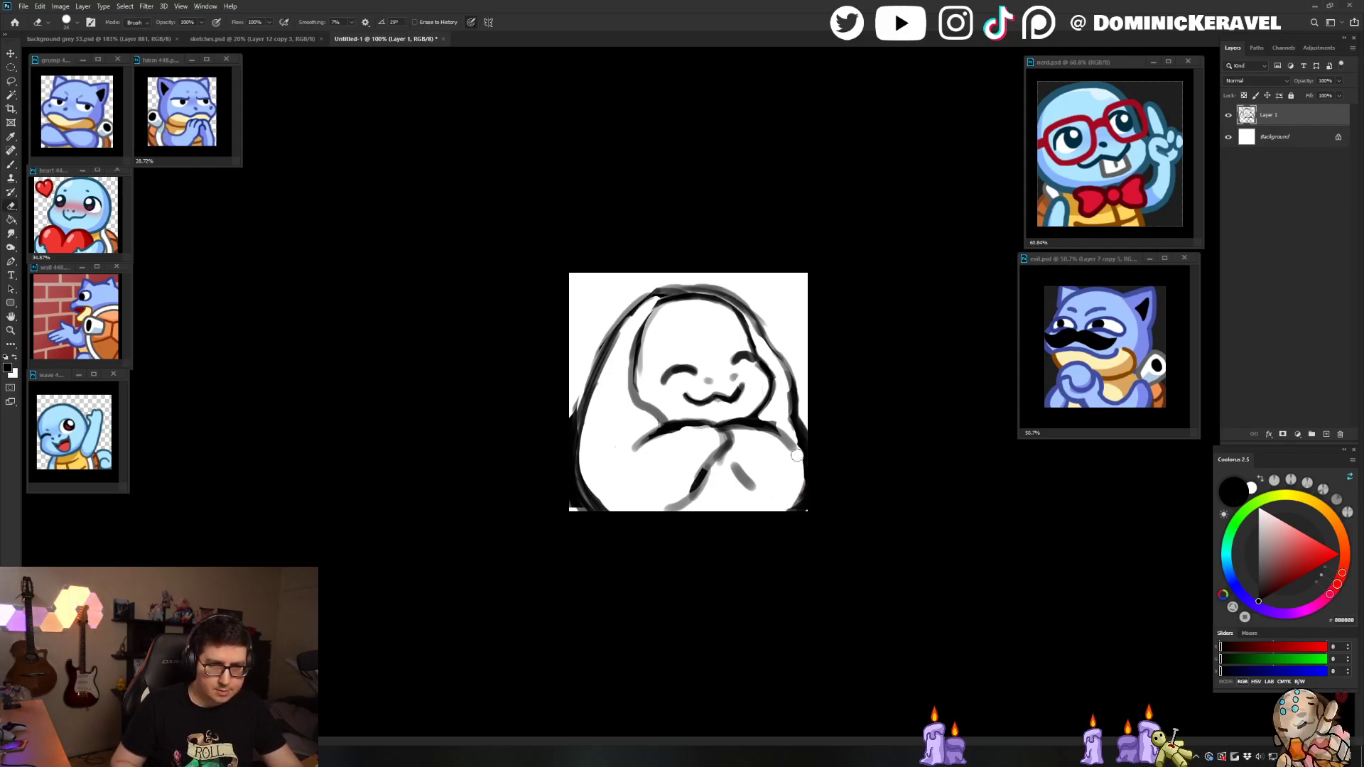
key("e")
key("b")
key("e")
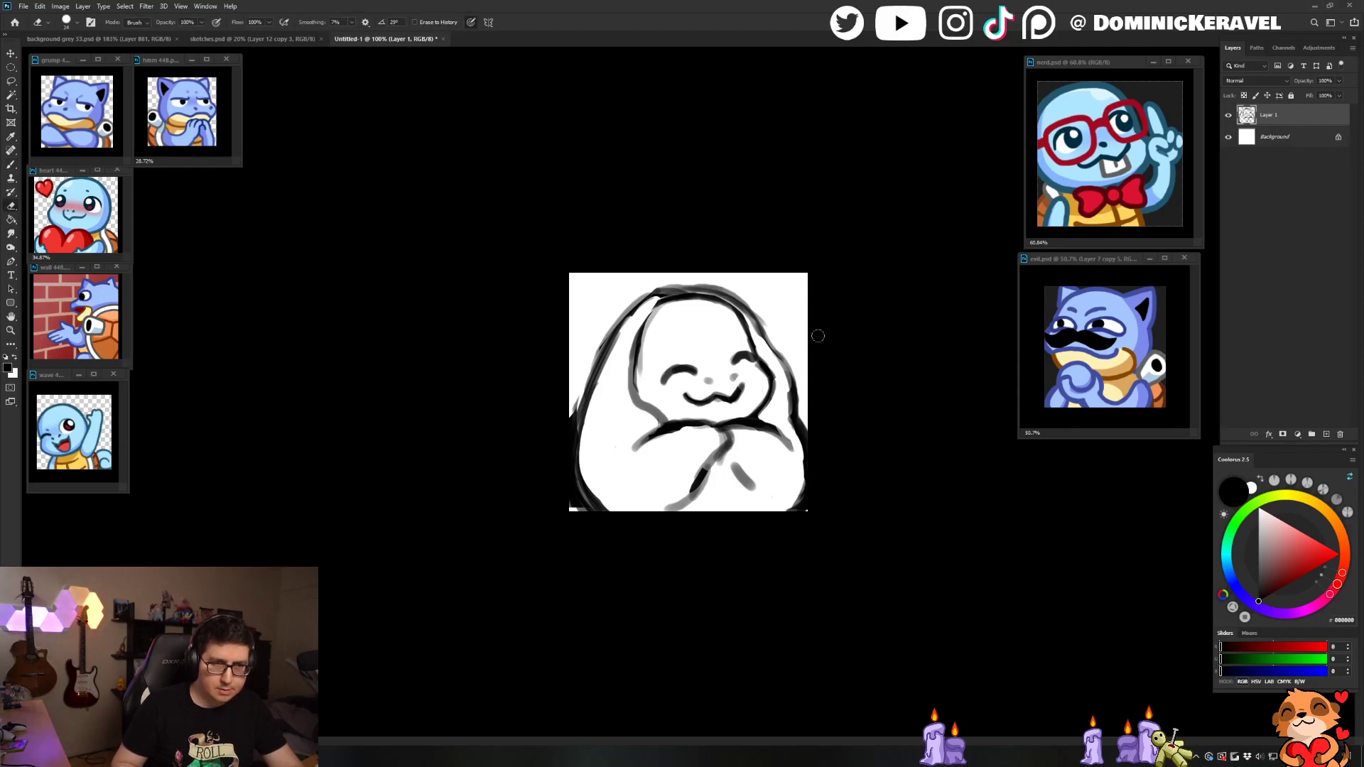
key("b")
Step: Lower the sketch layer's opacity and add a new empty layer above it
left_click(1337, 82)
left_click(1319, 94)
key("ctrl+shift+n")
key("Return")
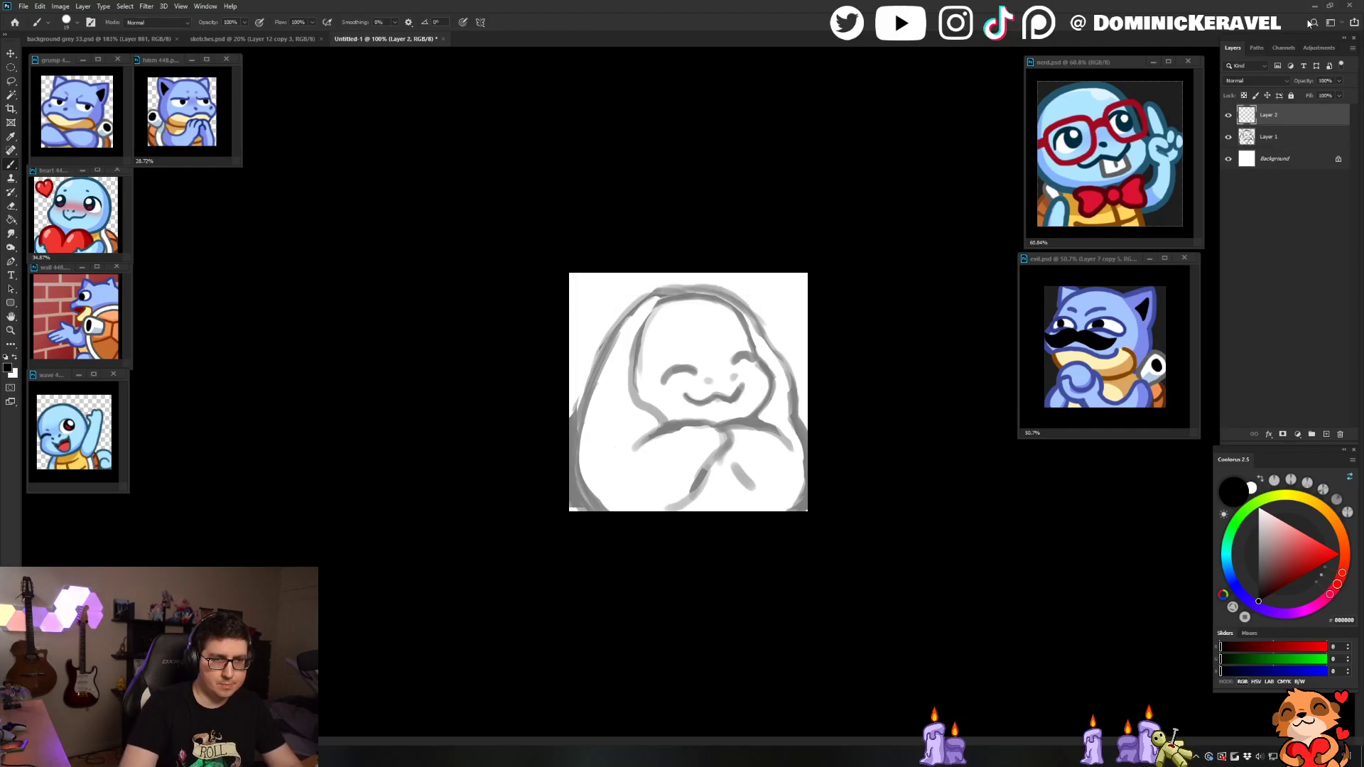
right_click(716, 403)
key("e")
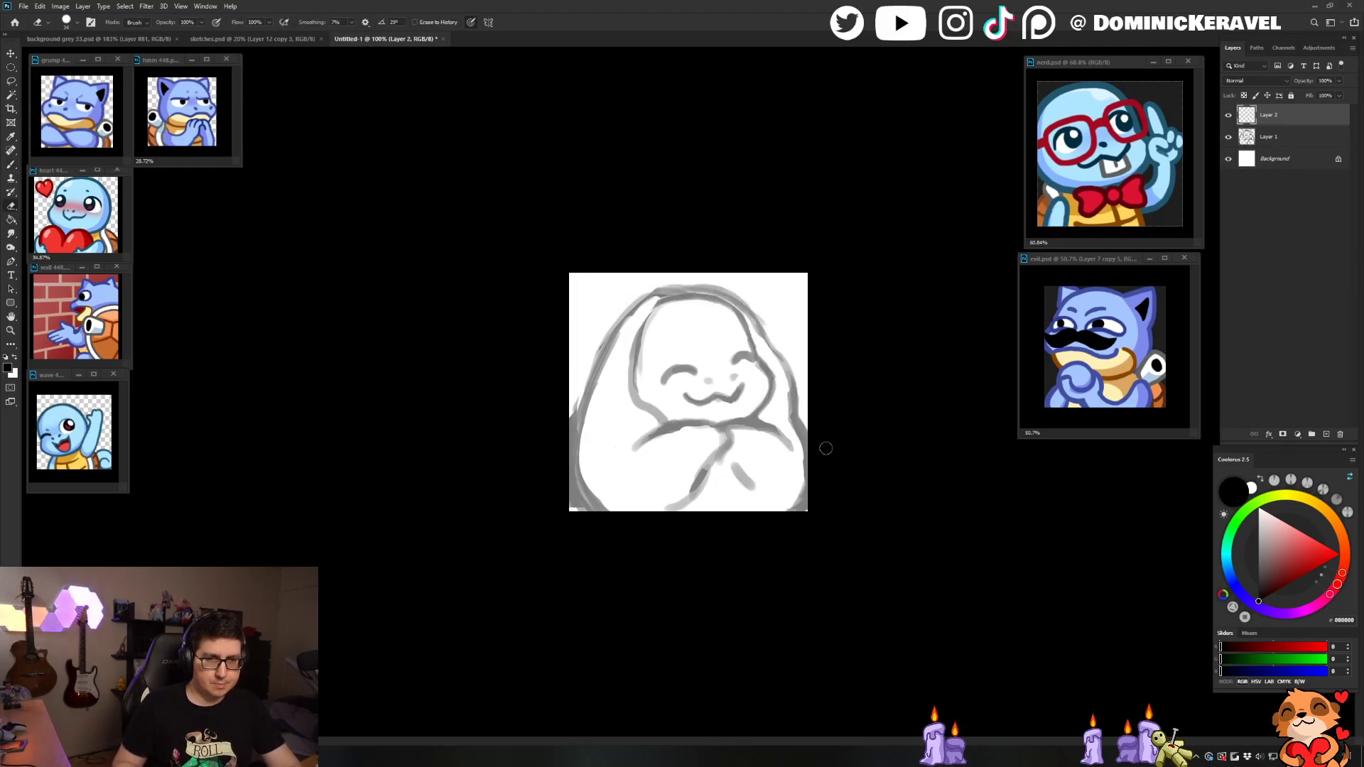
Step: Save the document as a Photoshop file named comfy, showing the folder's files as medium icons
key("ctrl+s")
type("b")
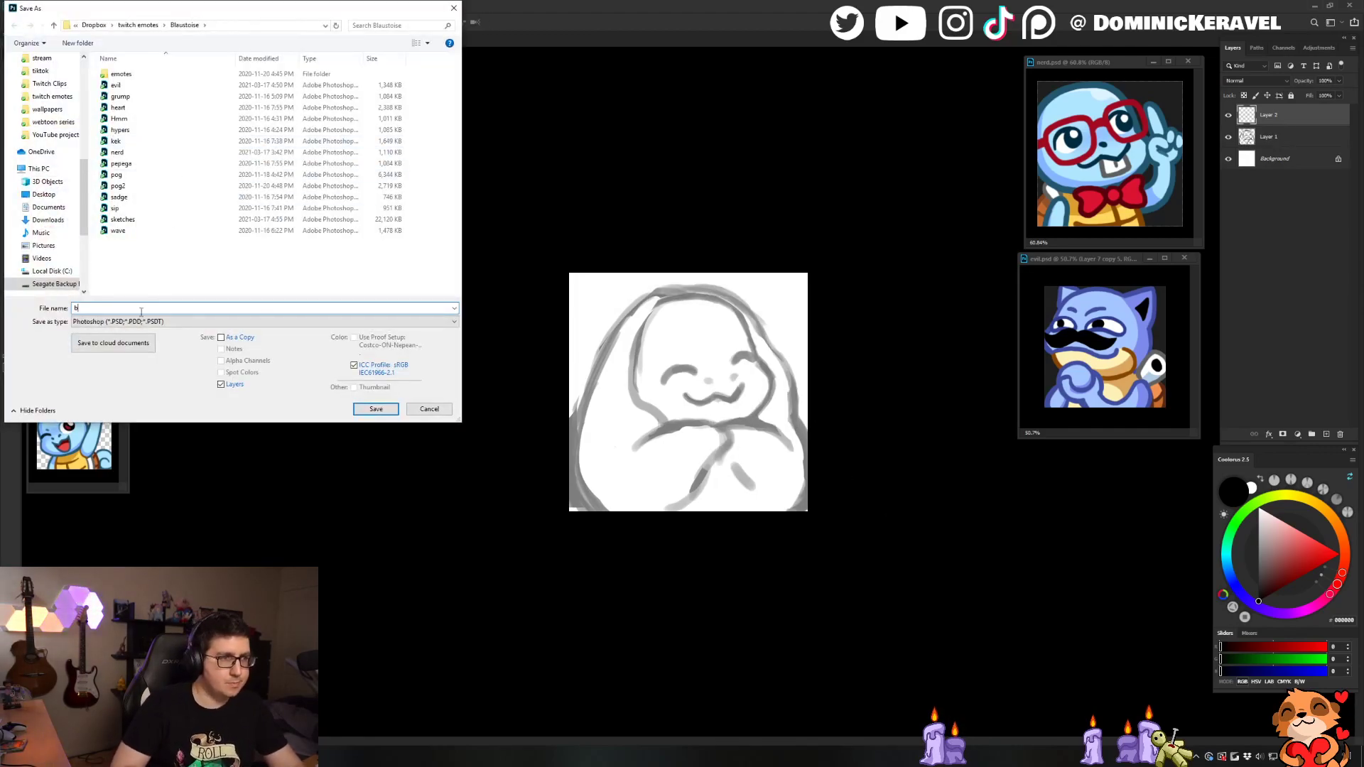
right_click(179, 266)
mouse_move(174, 270)
left_click(213, 287)
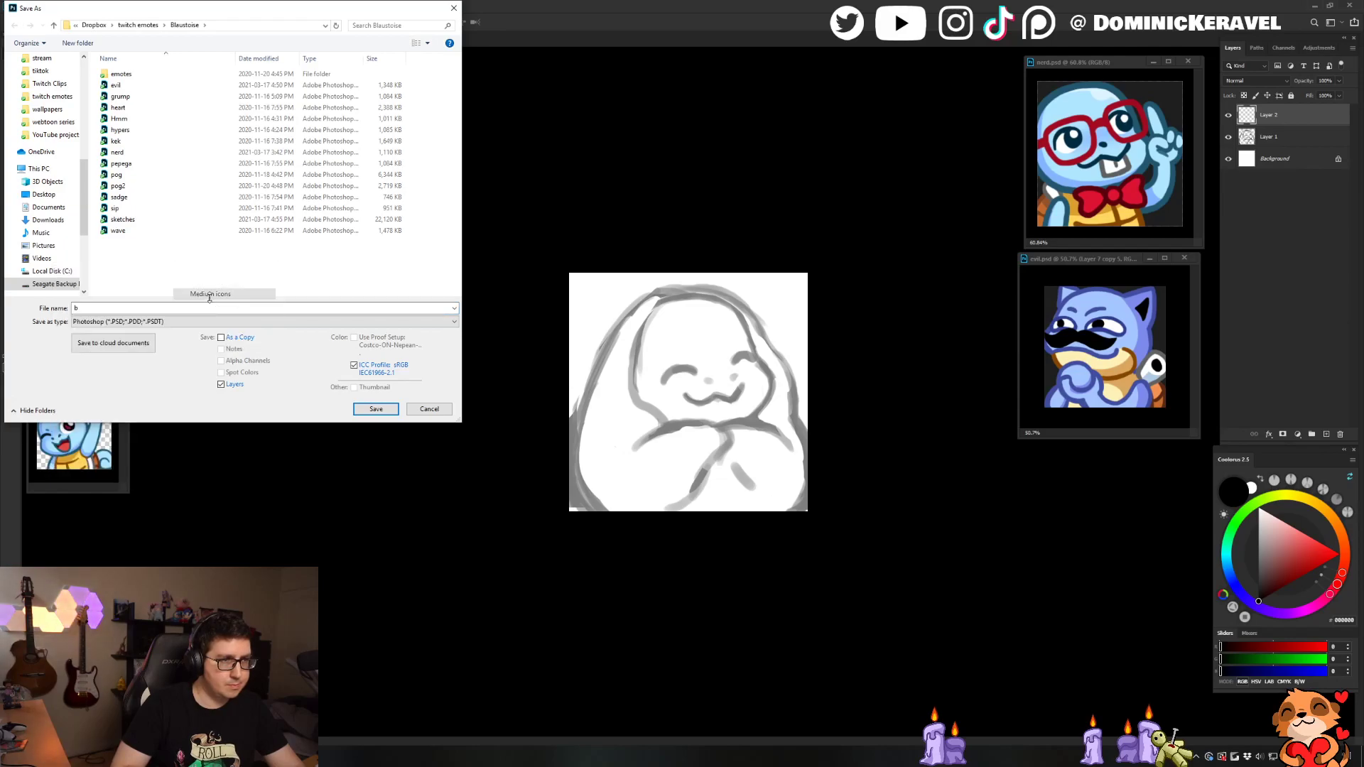
type("cozy")
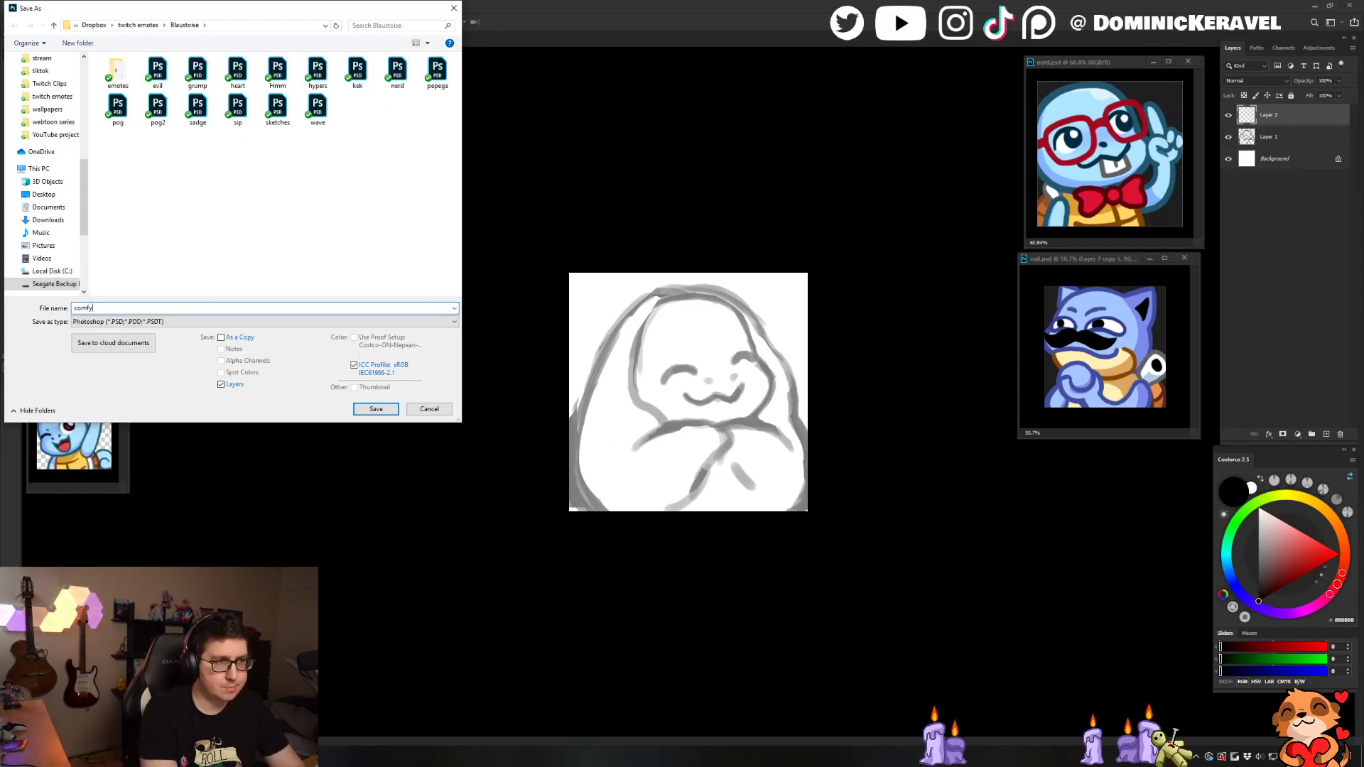
key("Return")
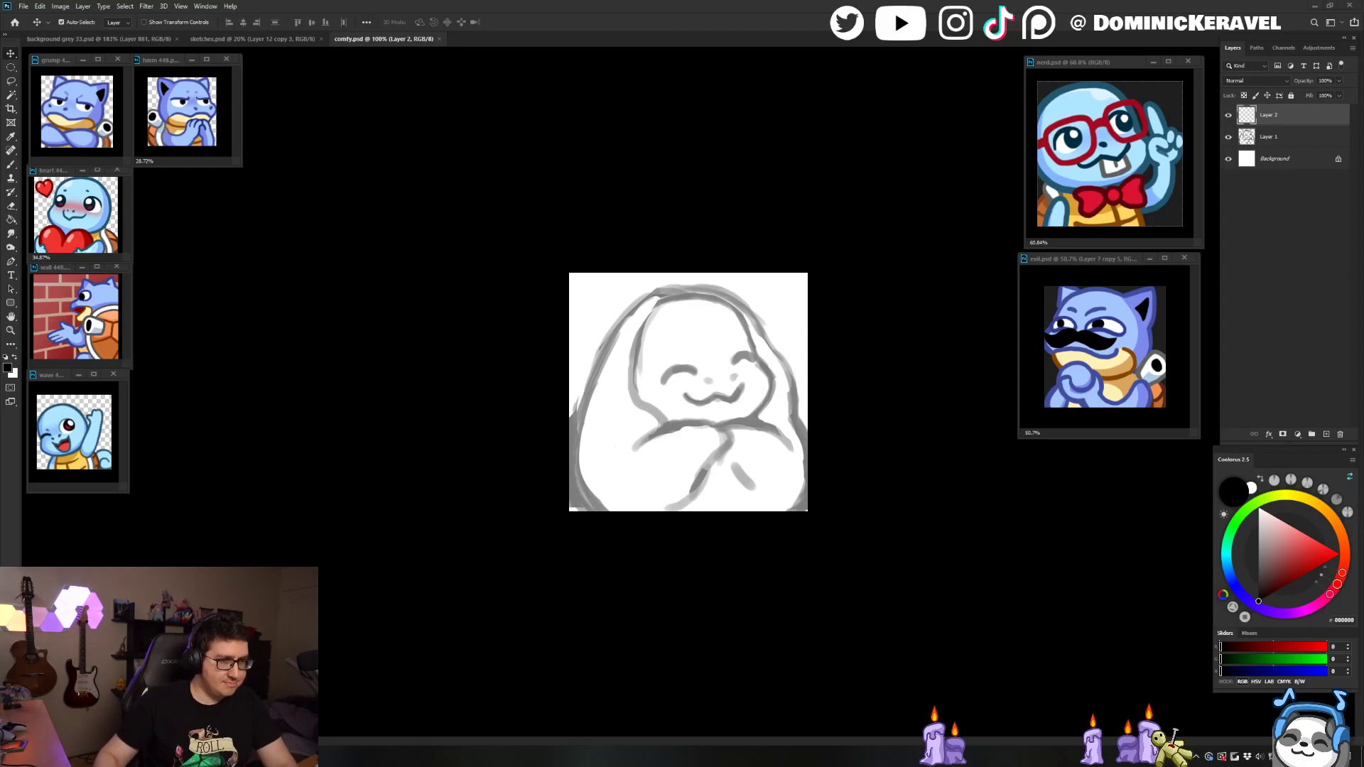
Step: Float comfy.psd in its own window, enlarge the window and place it beside the character sketches
mouse_move(380, 39)
left_mouse_down()
mouse_move(1059, 529)
mouse_move(511, 295)
left_mouse_up()
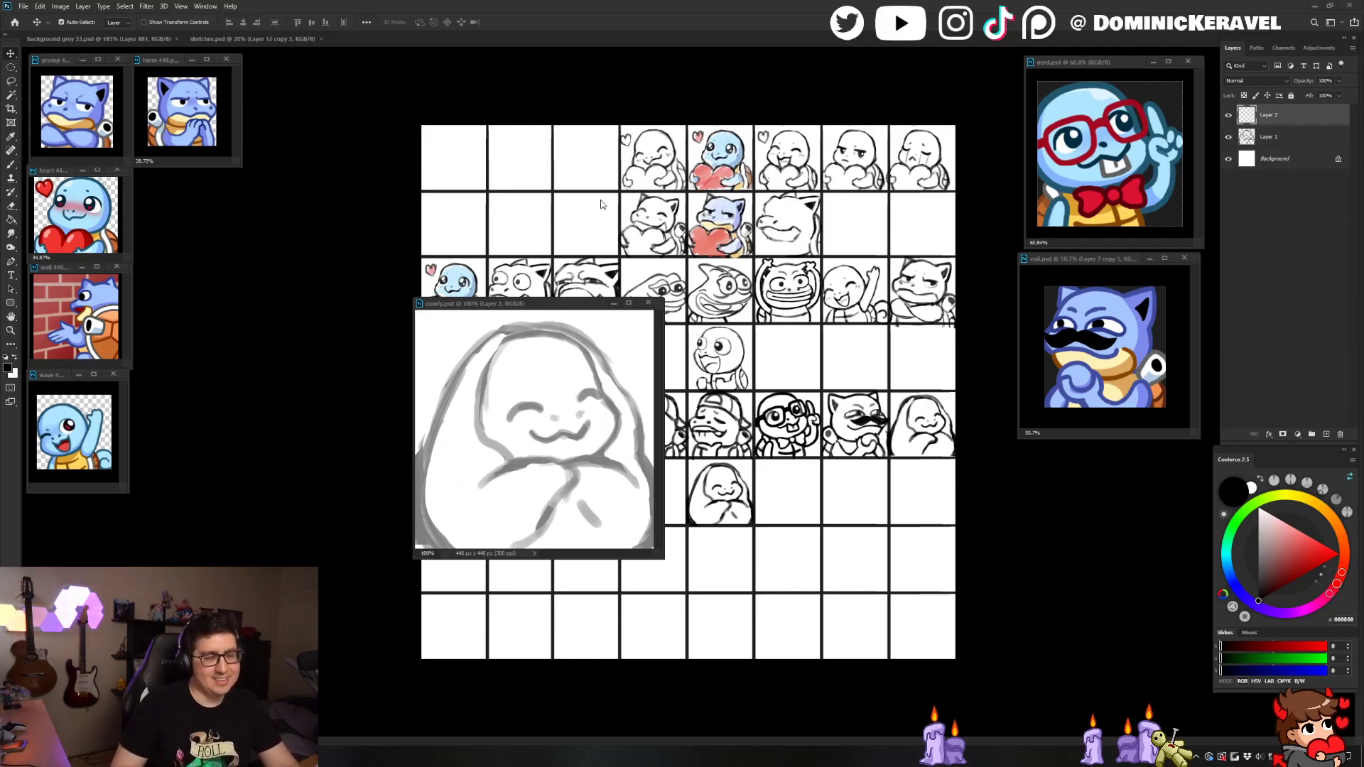
left_click(596, 267)
left_click_drag(584, 306, 408, 228)
left_click_drag(479, 474, 701, 675)
mouse_move(536, 234)
left_mouse_down()
mouse_move(468, 236)
mouse_move(460, 216)
left_mouse_up()
Step: Enlarge and reposition the sketch sheet's view, and shift the floating comfy.psd window slightly to the right
left_click(881, 393)
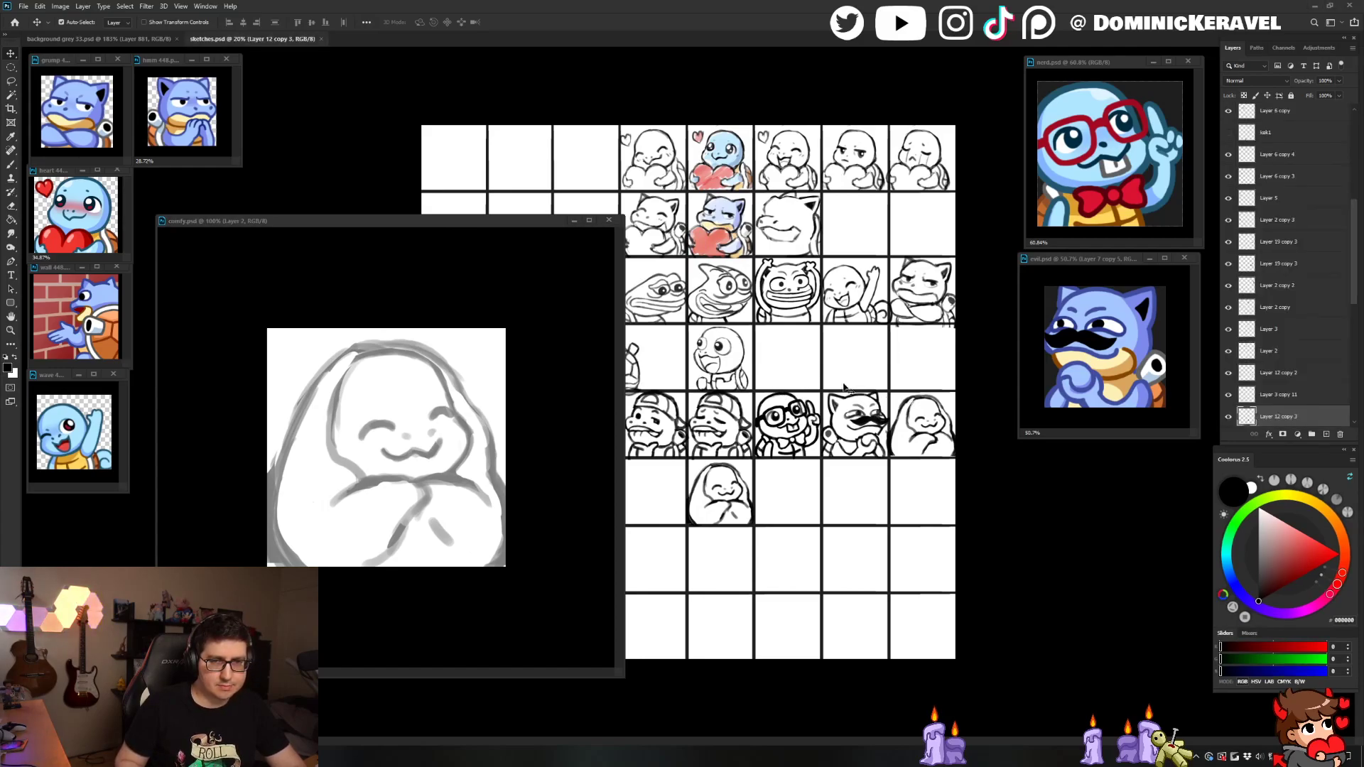
scroll(863, 419, "up", 3)
left_click_drag(869, 430, 876, 434)
left_click_drag(482, 226, 515, 223)
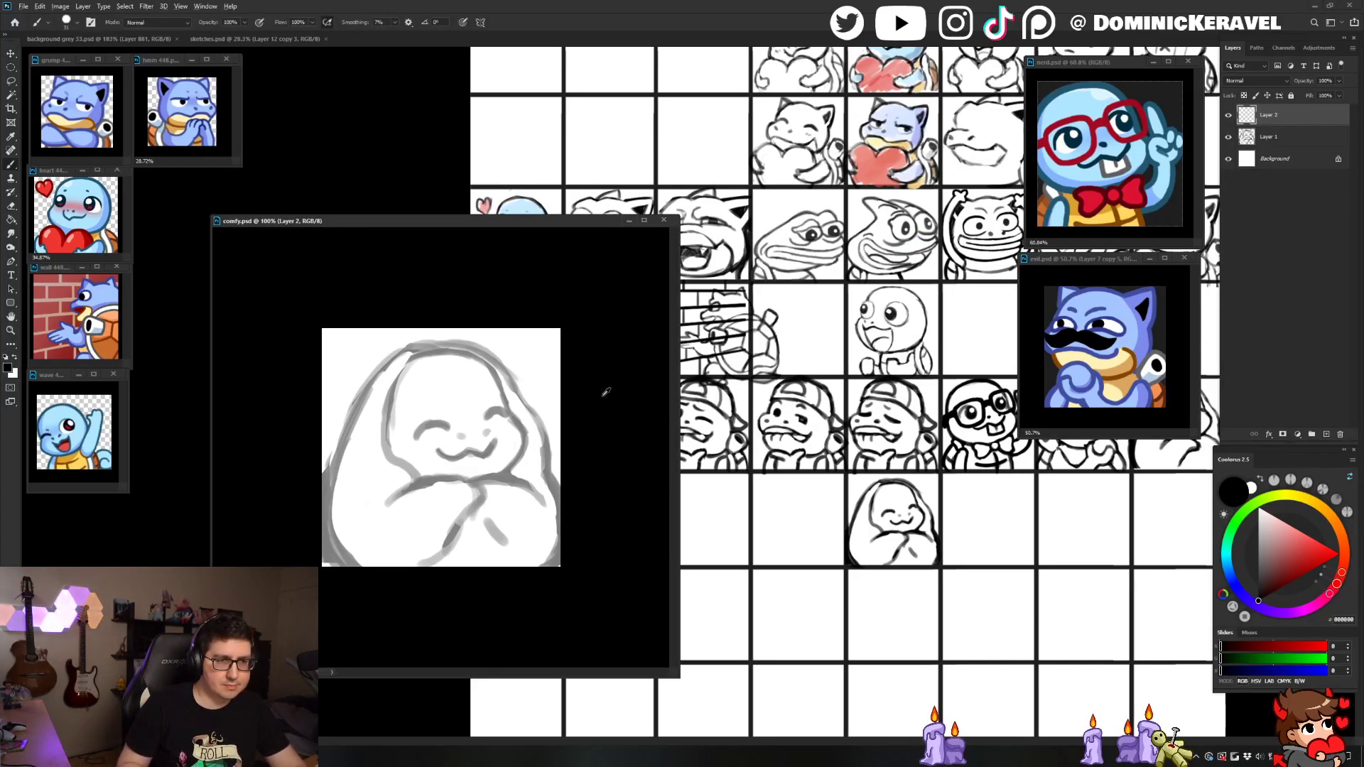
key("b")
left_click_drag(434, 417, 533, 394)
key("ctrl+z")
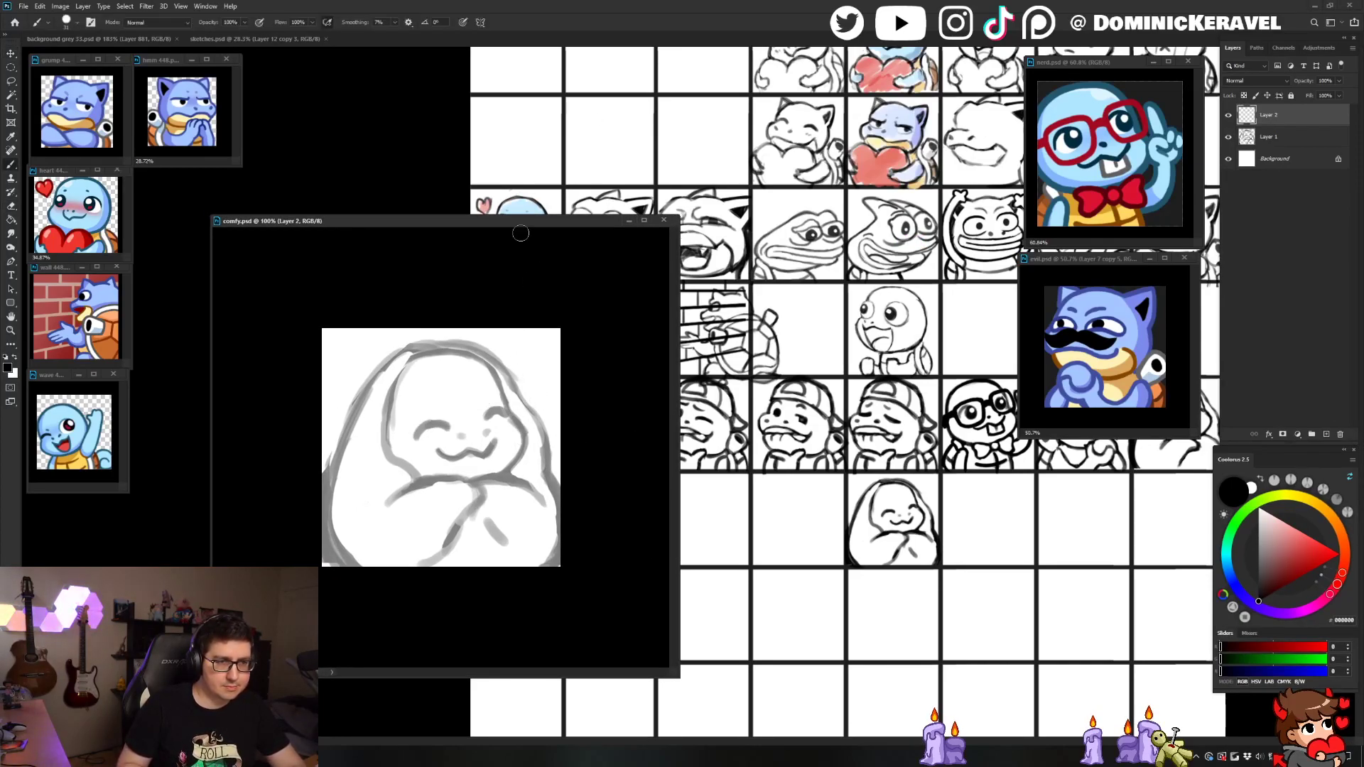
Step: Ink the hood's inner edge with the black brush, from the top of the forehead around the character's right-hand cheek to the chin
key("b")
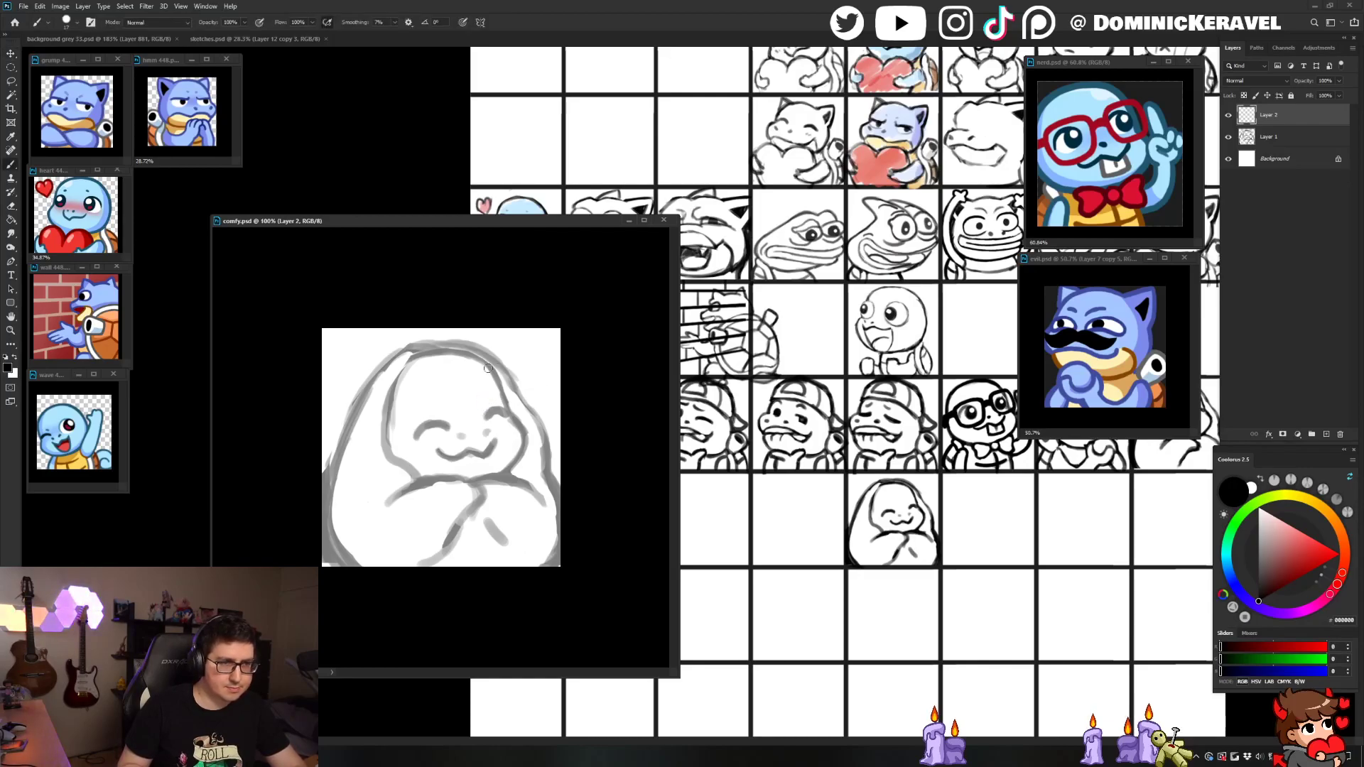
right_click(458, 367, "alt")
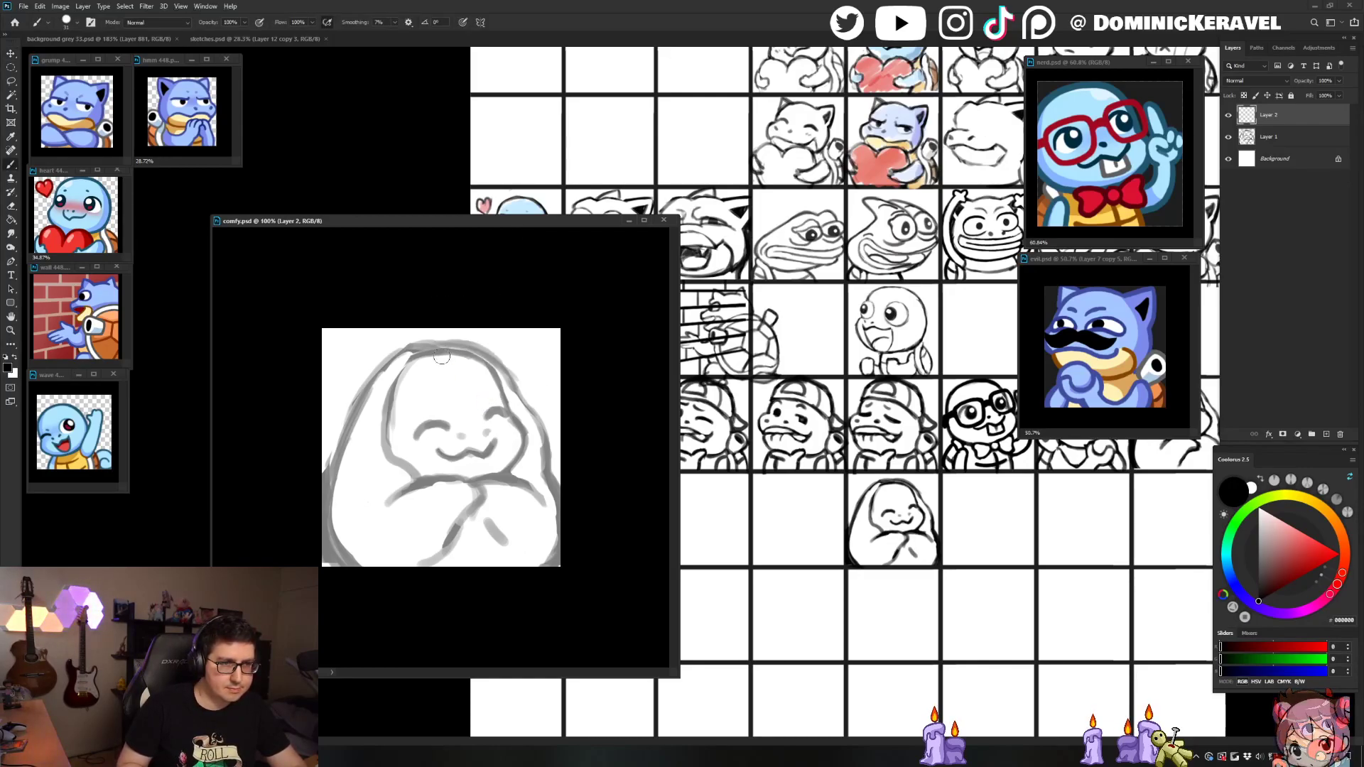
mouse_move(409, 357)
left_mouse_down()
mouse_move(444, 353)
mouse_move(409, 363)
mouse_move(452, 351)
mouse_move(505, 400)
left_mouse_up()
key("ctrl+z")
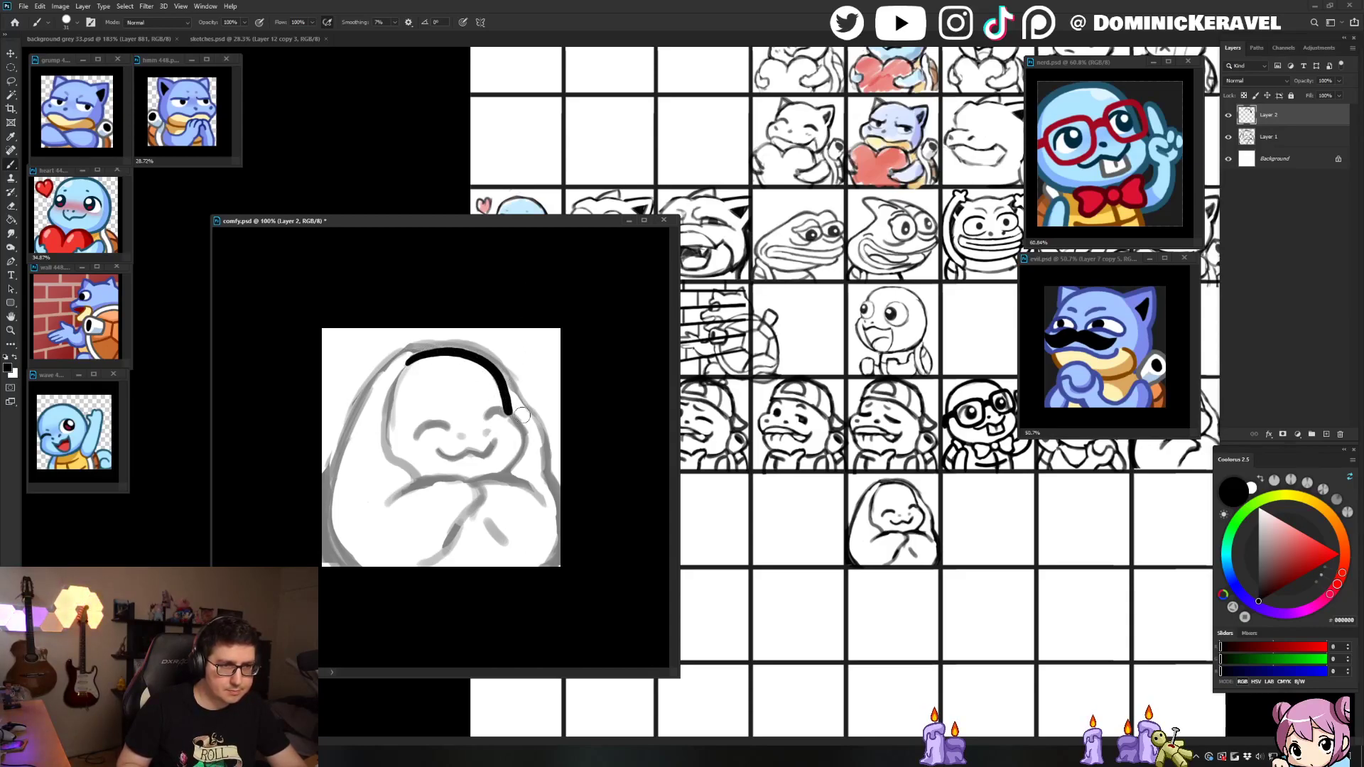
key("ctrl+z")
mouse_move(406, 365)
left_mouse_down()
mouse_move(458, 353)
mouse_move(446, 353)
mouse_move(502, 391)
left_mouse_up()
key("ctrl+z")
key("ctrl+z")
mouse_move(404, 366)
left_mouse_down()
mouse_move(452, 349)
mouse_move(490, 364)
mouse_move(508, 409)
left_mouse_up()
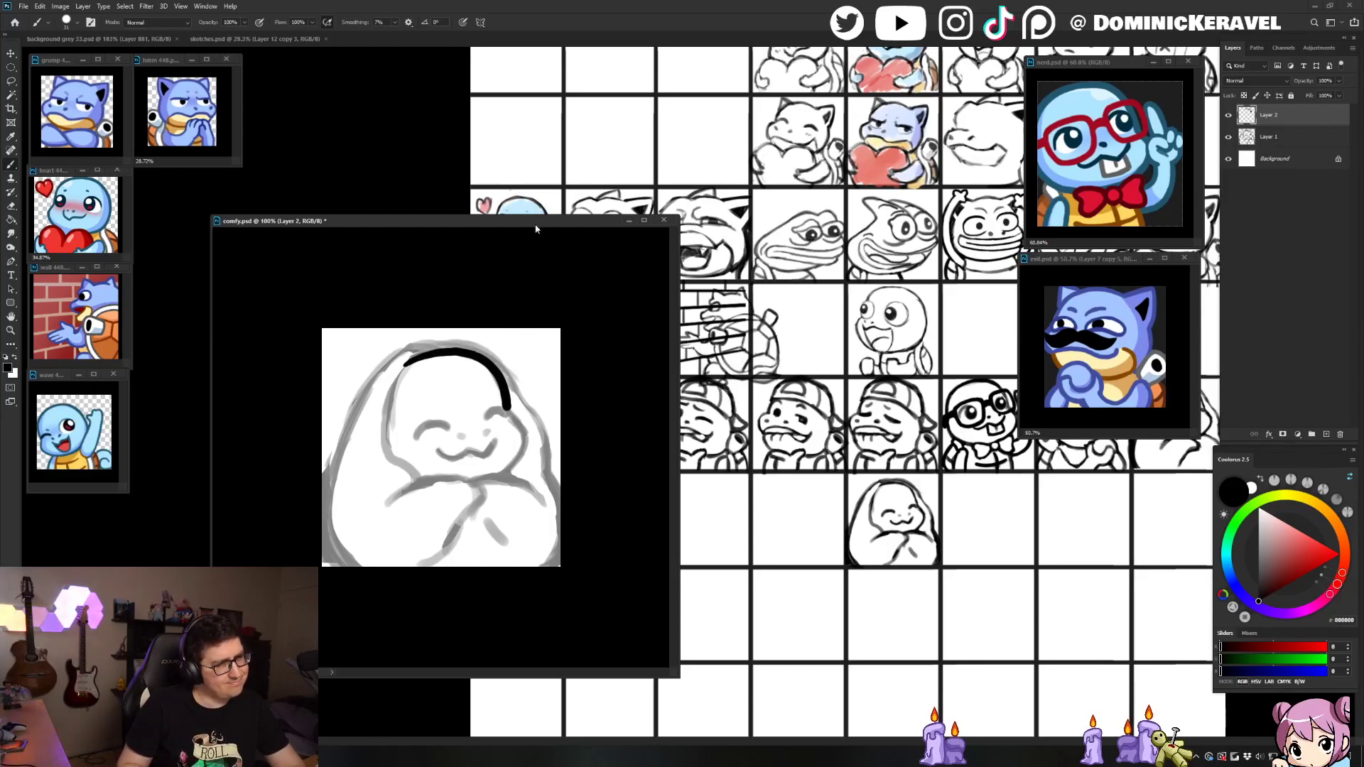
key("ctrl+z")
mouse_move(405, 365)
left_mouse_down()
mouse_move(479, 363)
mouse_move(429, 356)
mouse_move(457, 354)
mouse_move(496, 380)
mouse_move(526, 436)
mouse_move(502, 477)
left_mouse_up()
key("ctrl+z")
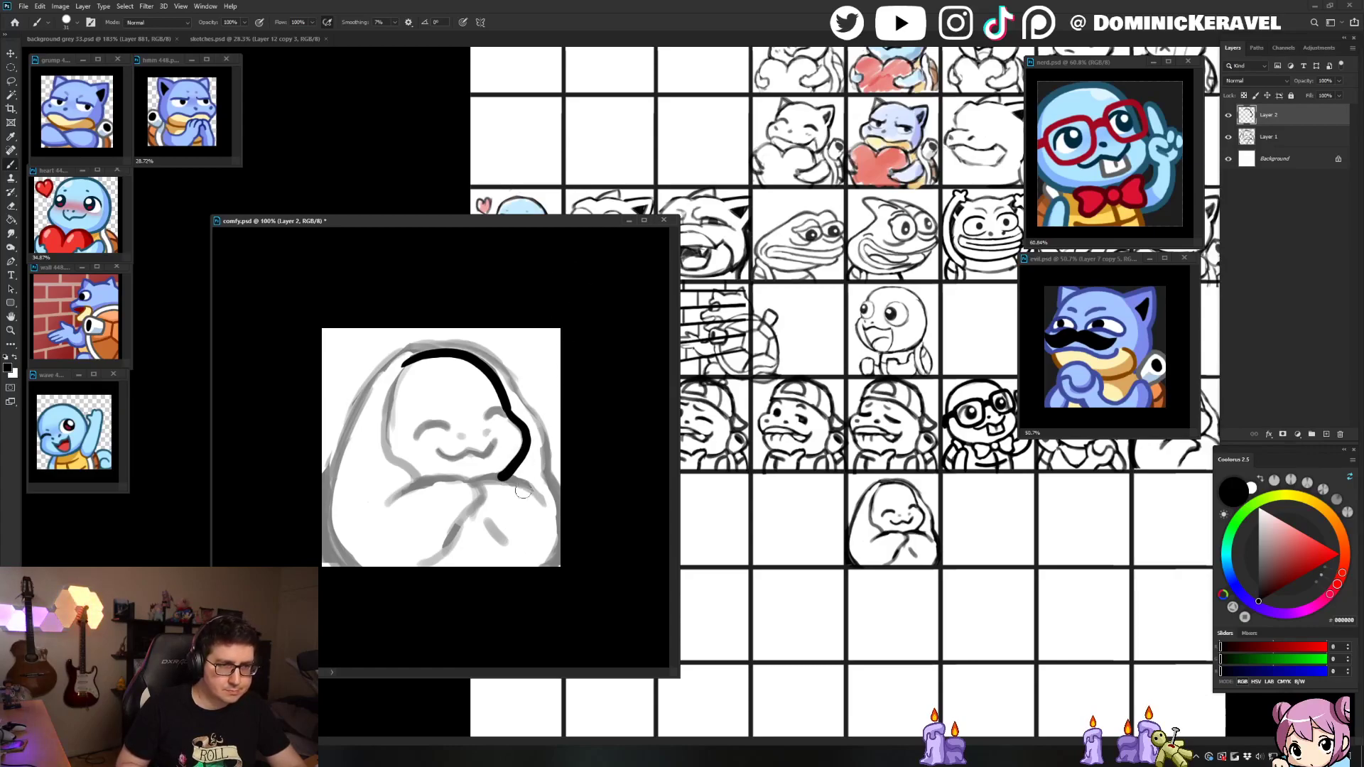
Step: Ink the folded arms' upper contours, the overlapping arm line running to the bottom edge, and the short crease beside it
mouse_move(543, 503)
left_mouse_down()
mouse_move(517, 483)
mouse_move(472, 481)
mouse_move(503, 473)
mouse_move(466, 480)
left_mouse_up()
key("ctrl+z")
mouse_move(386, 503)
left_mouse_down()
mouse_move(460, 476)
mouse_move(481, 499)
mouse_move(439, 551)
mouse_move(468, 521)
left_mouse_up()
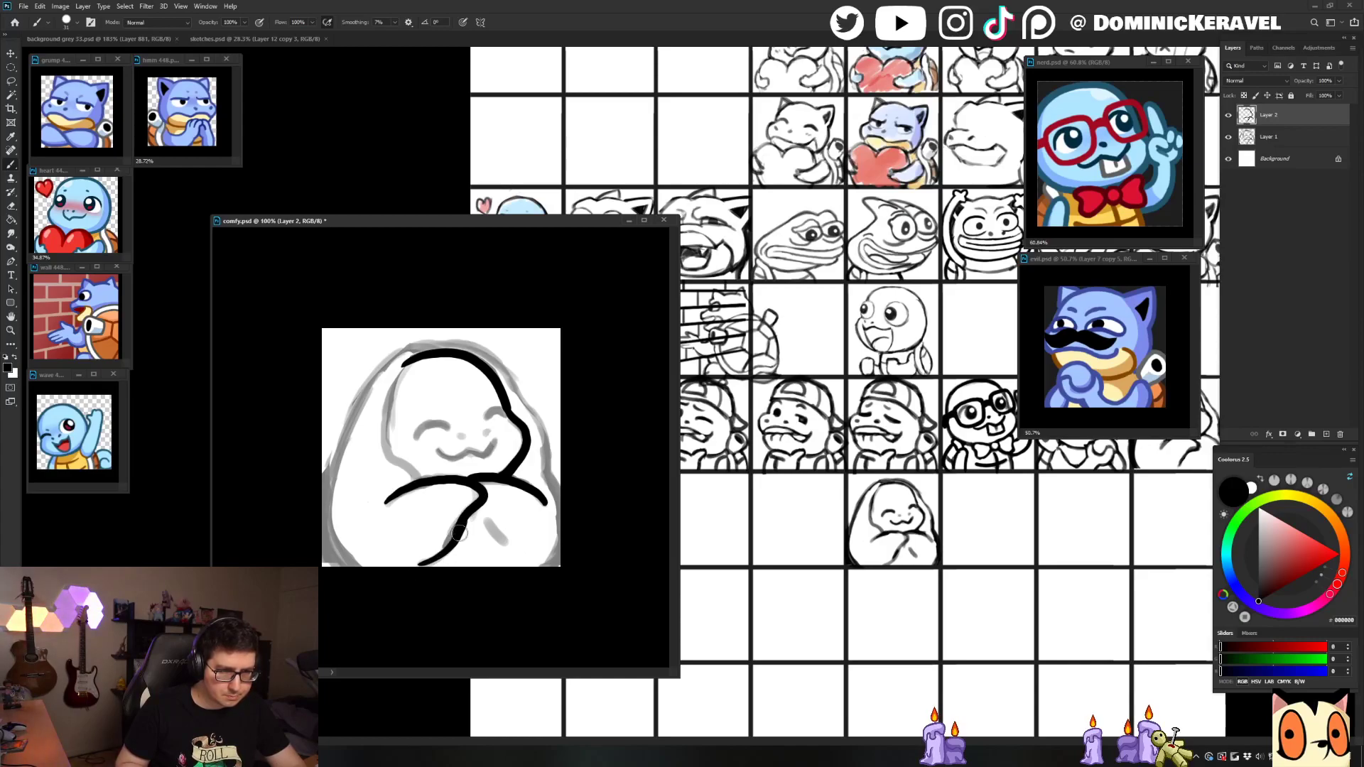
key("e")
key("b")
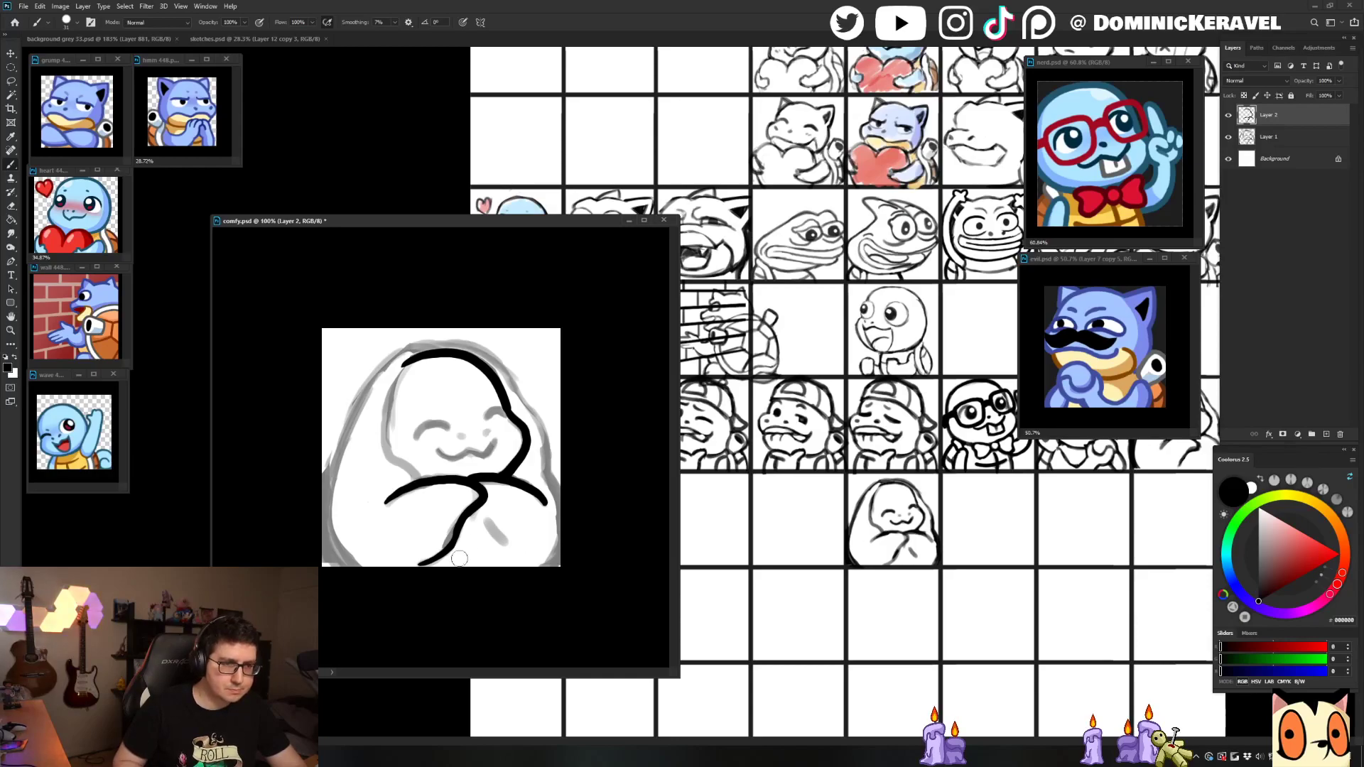
left_click_drag(489, 525, 510, 545)
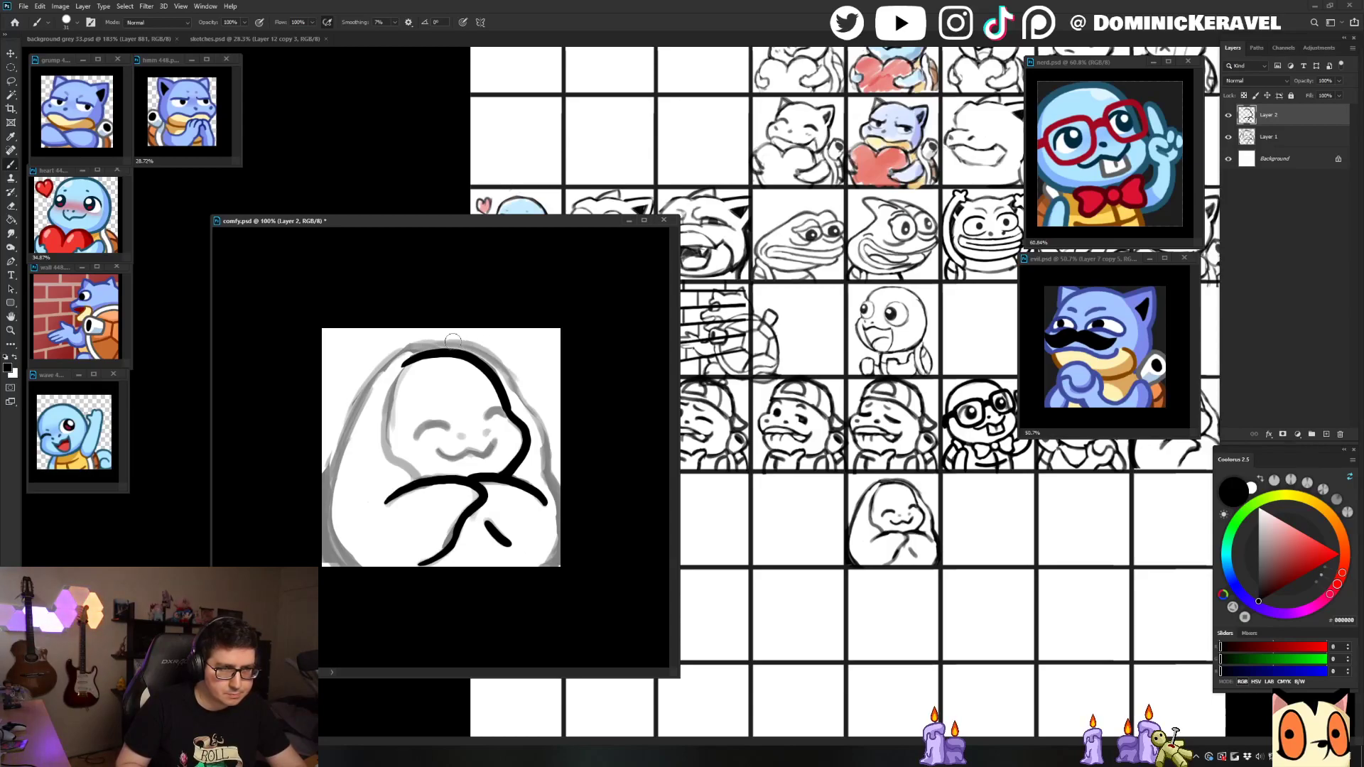
Step: Ink the right-hand outer outline of the hood and body, from the crown down to the canvas's bottom edge
mouse_move(440, 343)
left_mouse_down()
mouse_move(506, 368)
mouse_move(541, 424)
mouse_move(566, 524)
mouse_move(539, 568)
mouse_move(520, 569)
left_mouse_up()
key("ctrl+z")
mouse_move(560, 512)
left_mouse_down()
mouse_move(558, 548)
mouse_move(505, 567)
left_mouse_up()
key("e")
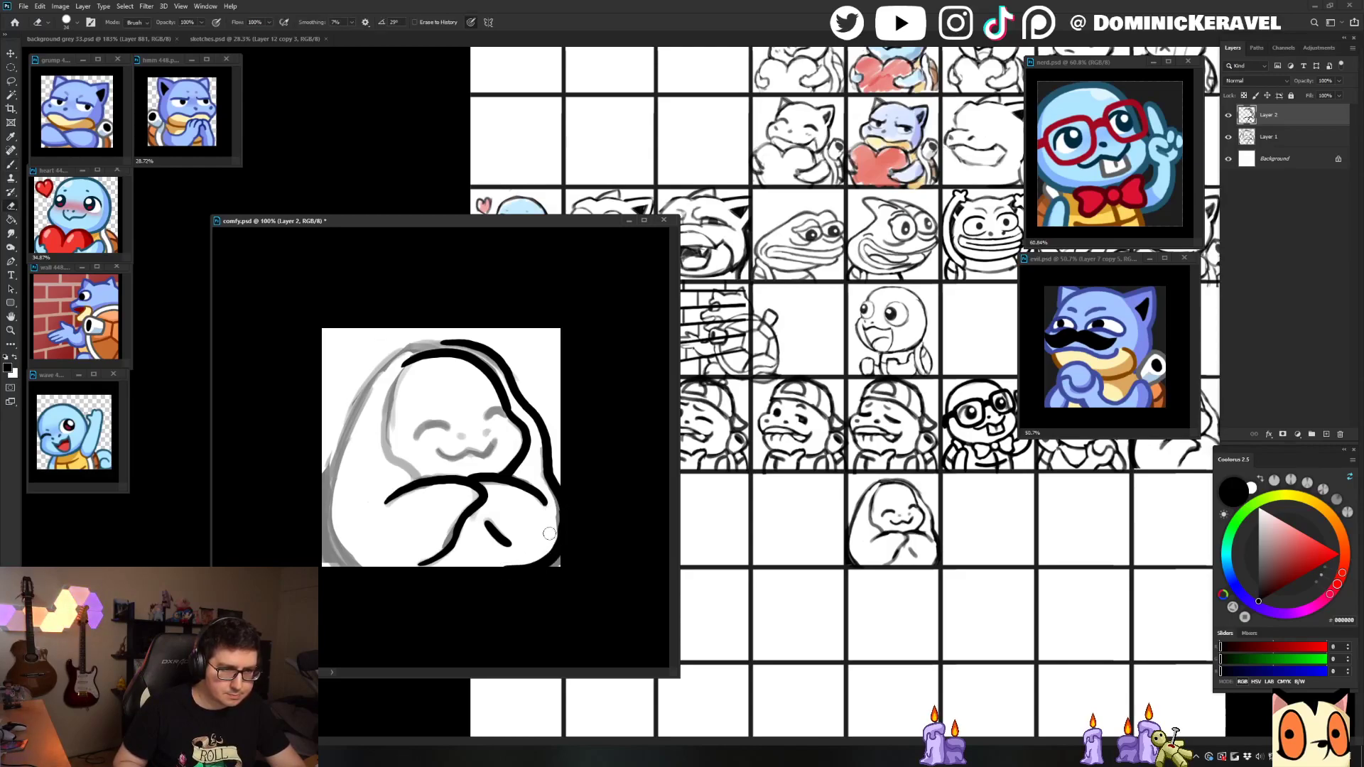
key("b")
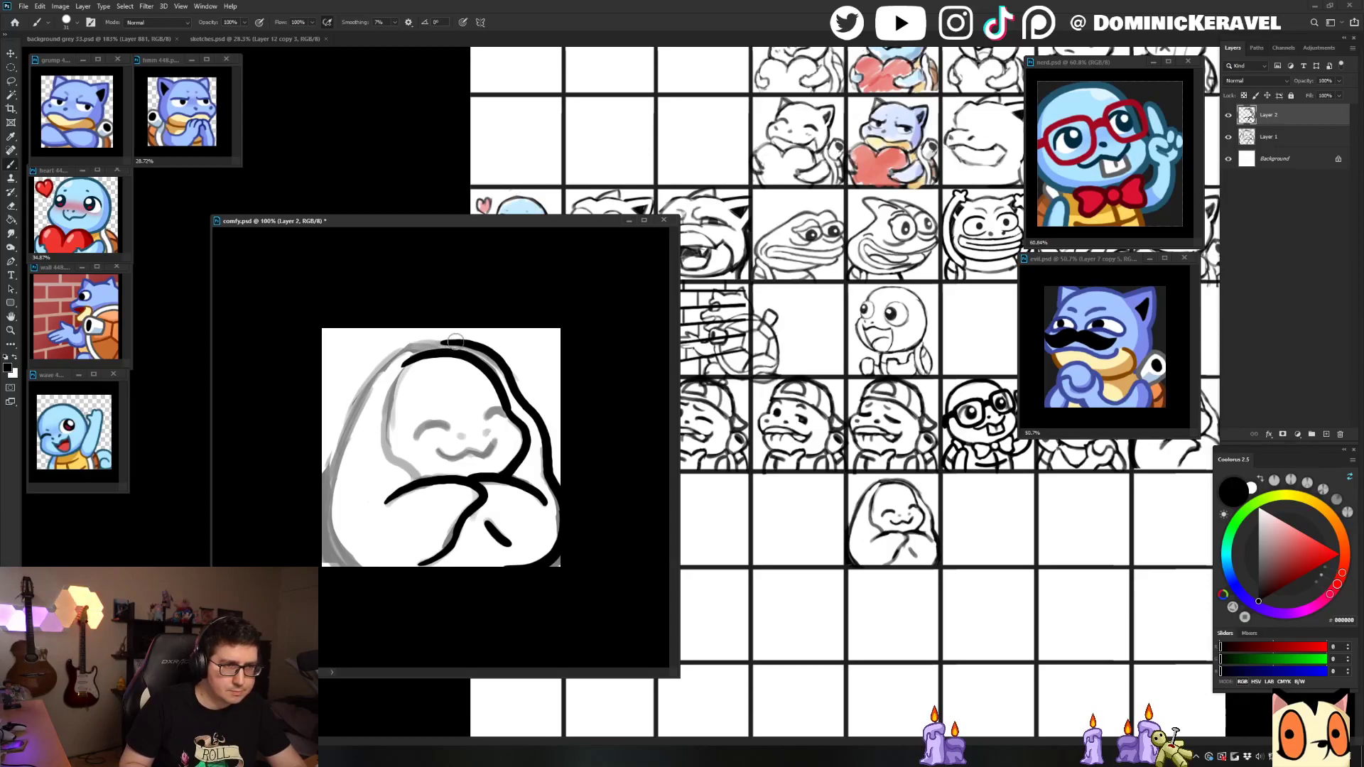
Step: Ink the outer hood outline from the crown over to the upper left of the hood
mouse_move(443, 343)
left_mouse_down()
mouse_move(388, 364)
mouse_move(342, 442)
mouse_move(331, 544)
mouse_move(366, 564)
left_mouse_up()
key("e")
key("b")
key("ctrl+z")
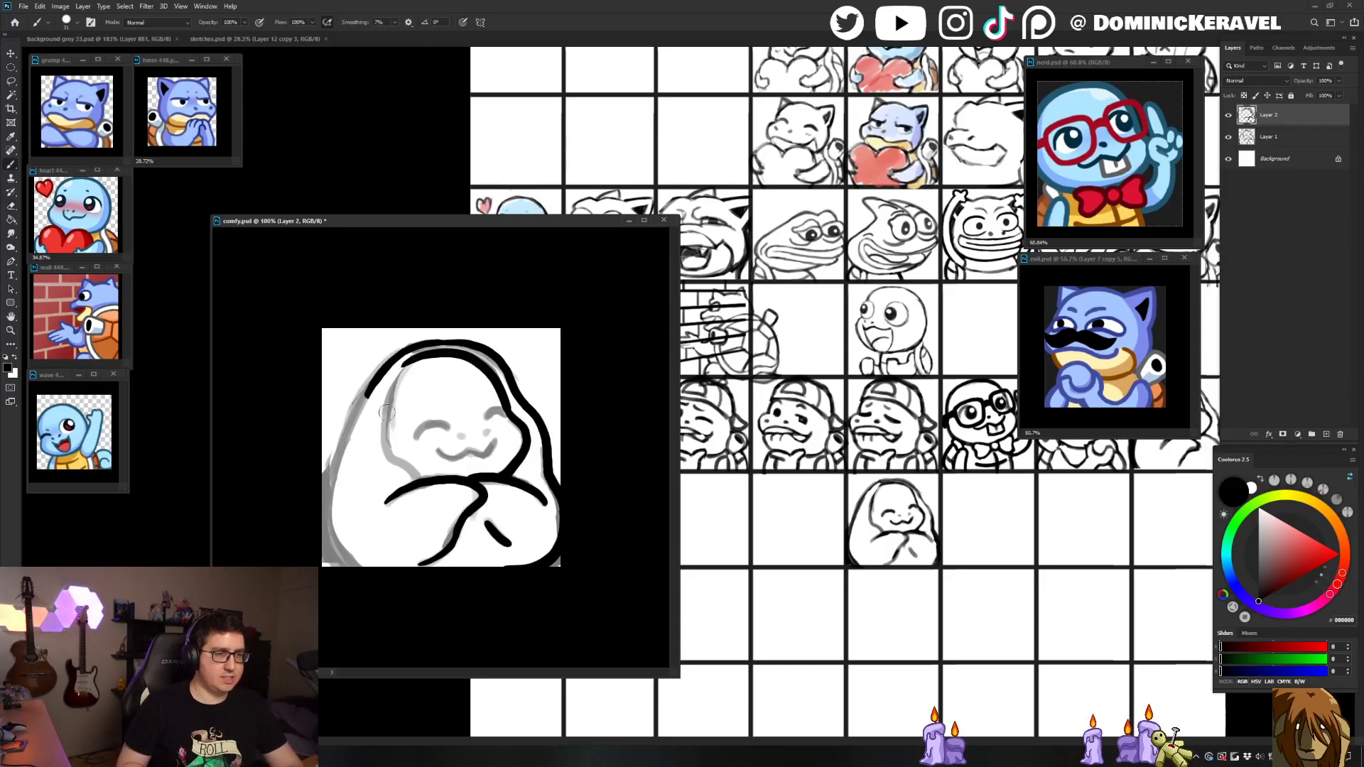
key("e")
key("b")
key("e")
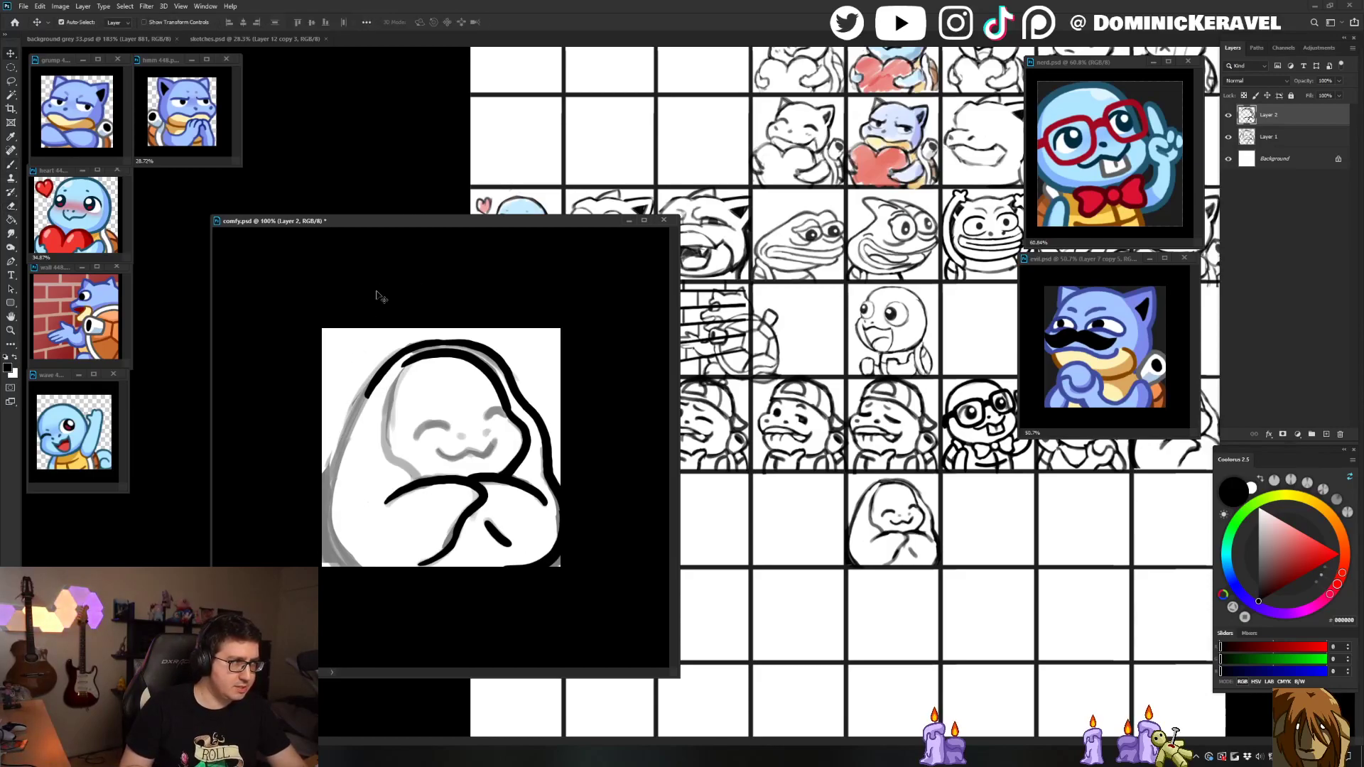
Step: Continue the outer hood outline down the figure's left side and around to the canvas's bottom edge
key("b")
mouse_move(395, 356)
left_mouse_down()
mouse_move(335, 452)
mouse_move(330, 487)
mouse_move(329, 536)
mouse_move(373, 566)
left_mouse_up()
key("ctrl+z")
key("e")
key("b")
mouse_move(402, 355)
left_mouse_down()
mouse_move(374, 380)
mouse_move(329, 486)
mouse_move(363, 401)
mouse_move(329, 470)
mouse_move(324, 524)
mouse_move(371, 566)
left_mouse_up()
key("ctrl+z")
key("ctrl+z")
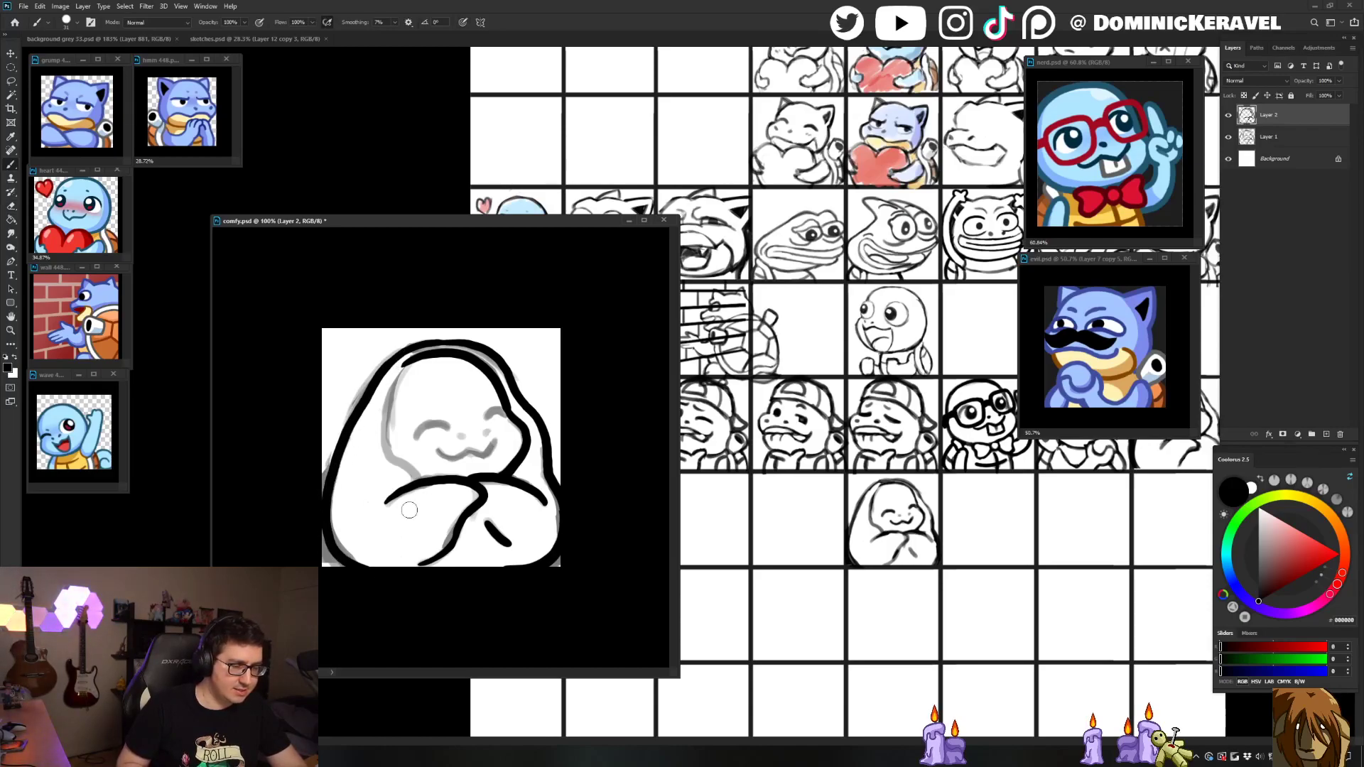
key("e")
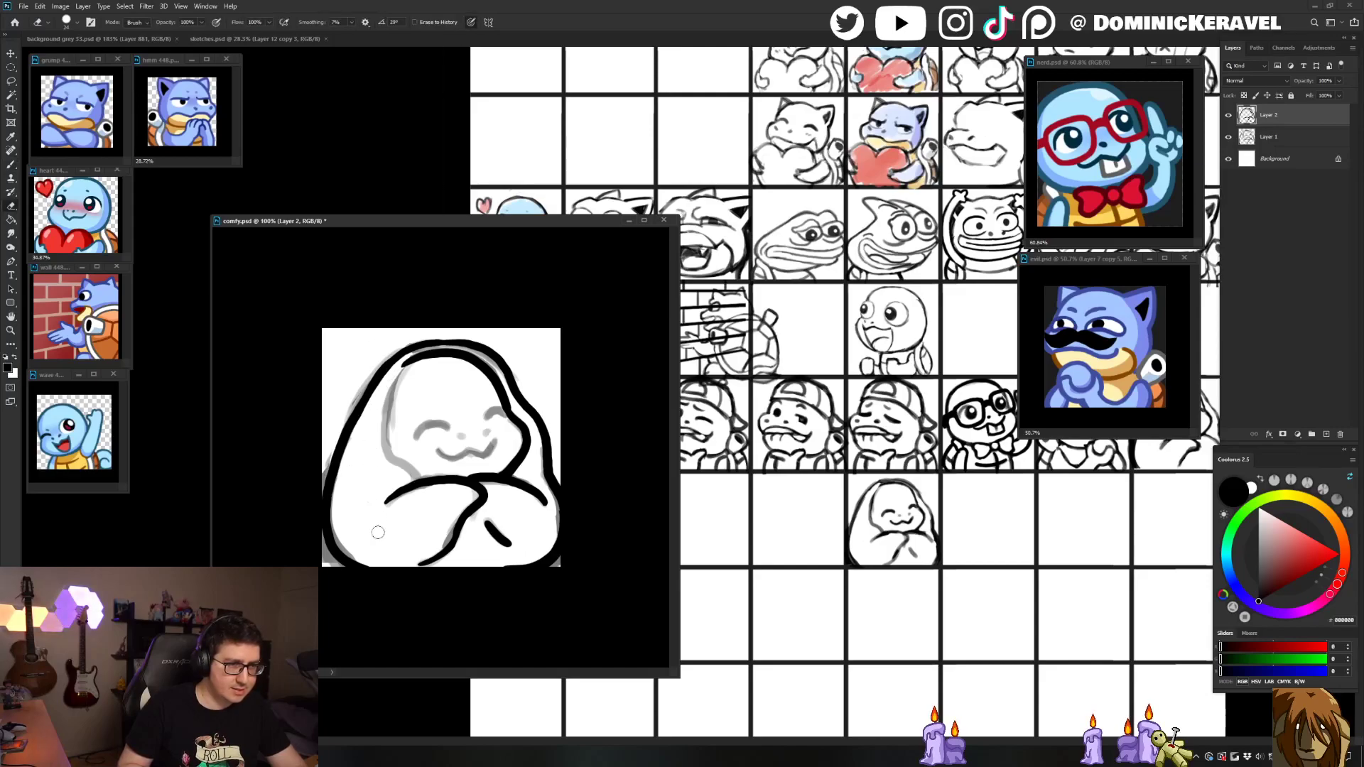
key("b")
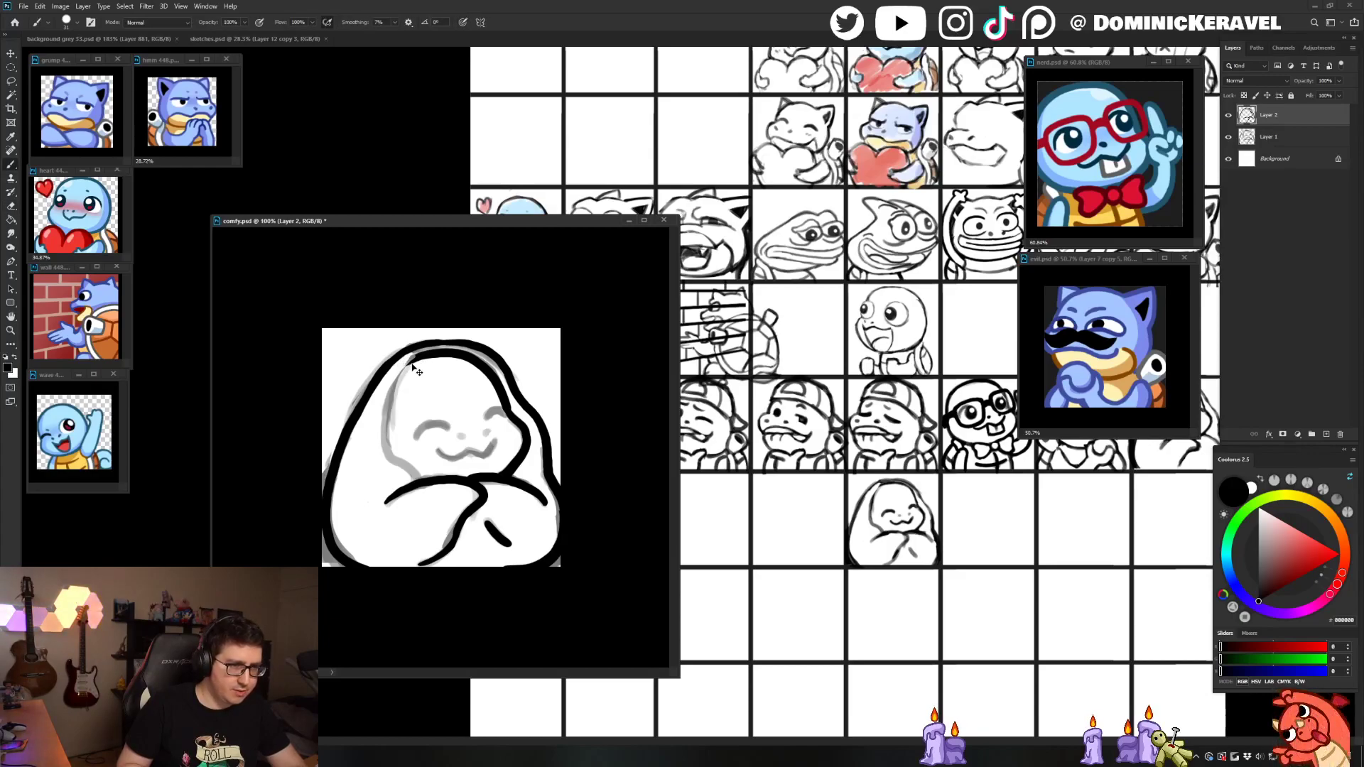
Step: Ink the left inner edge of the hood around the face, from the forehead down to the folded arms
mouse_move(408, 362)
left_mouse_down()
mouse_move(387, 418)
mouse_move(393, 452)
left_mouse_up()
key("ctrl+z")
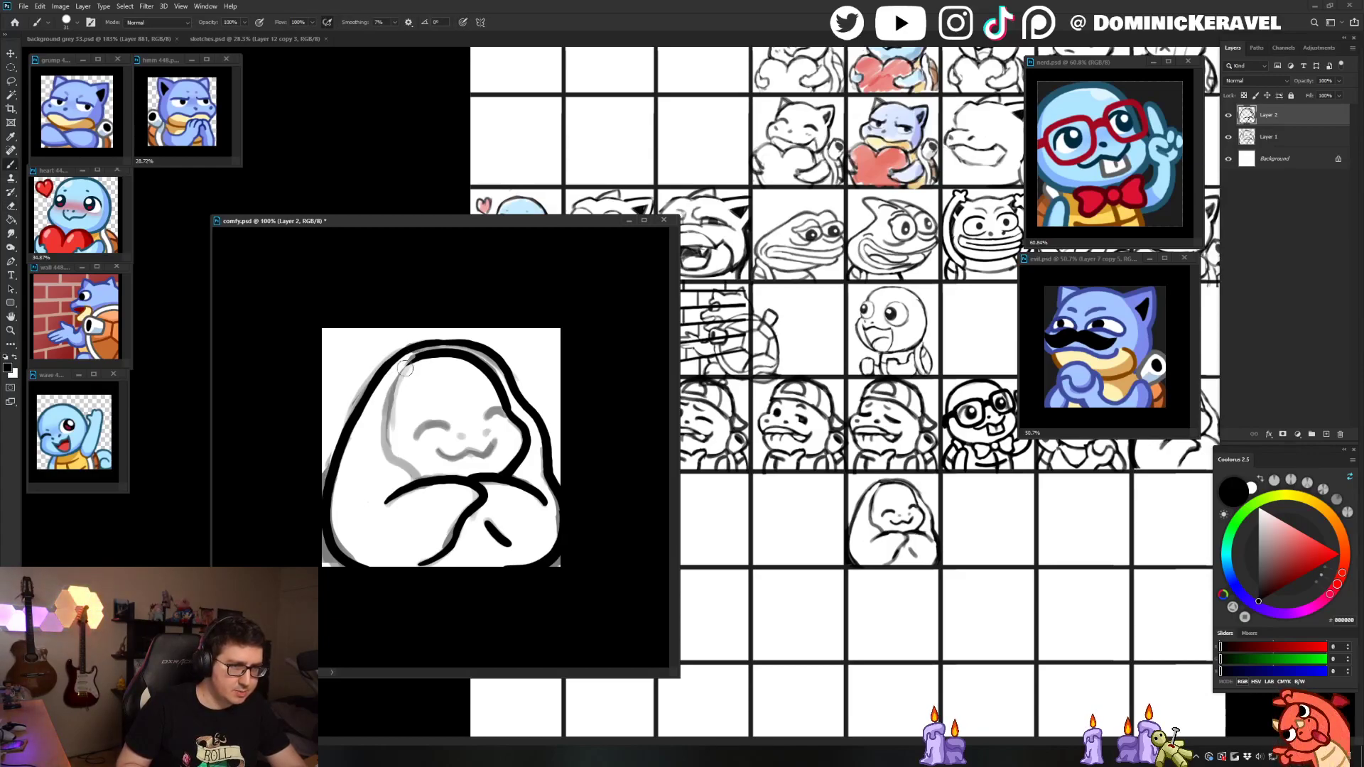
mouse_move(418, 357)
left_mouse_down()
mouse_move(383, 426)
mouse_move(387, 462)
mouse_move(425, 462)
left_mouse_up()
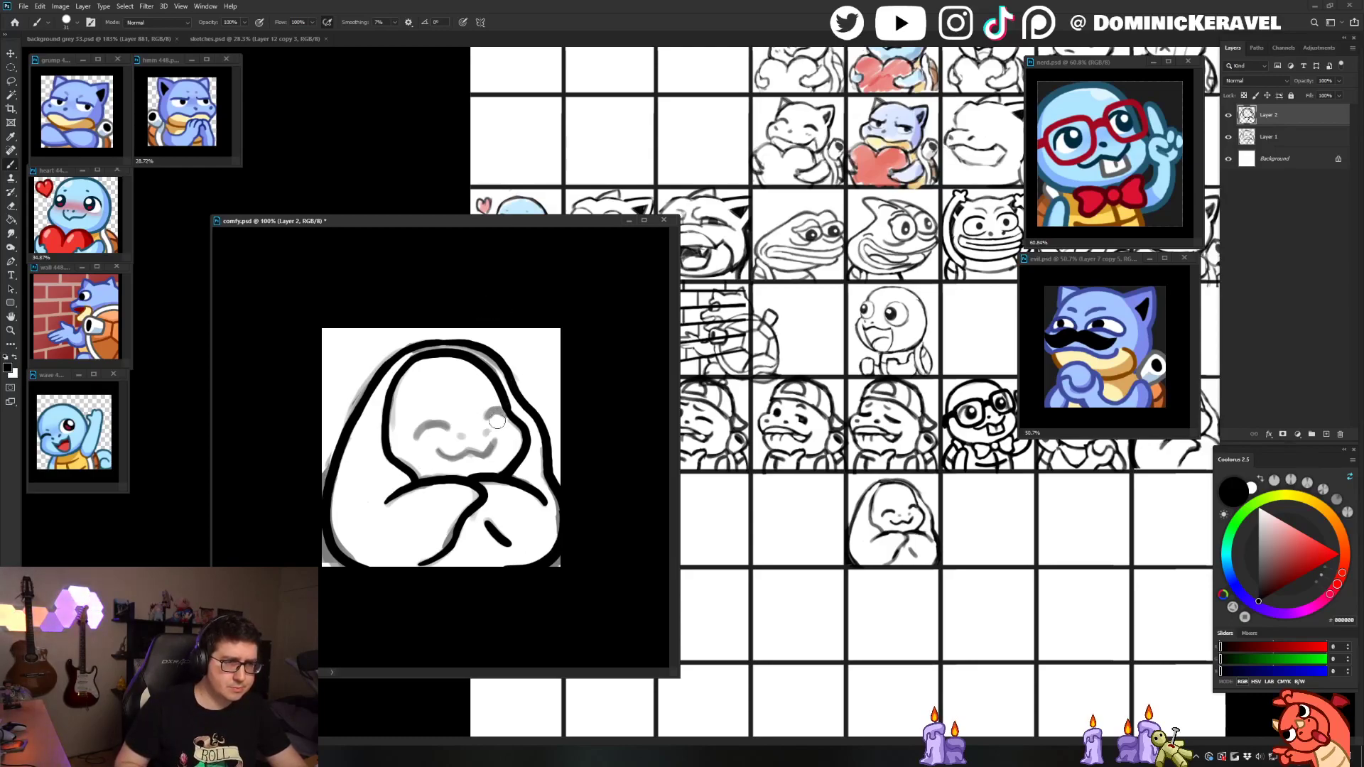
Step: Ink the two curved closed eyes and the two nostril dots over the face sketch
mouse_move(487, 420)
left_mouse_down()
mouse_move(505, 415)
mouse_move(413, 435)
left_mouse_up()
key("ctrl+z")
key("ctrl+z")
key("v")
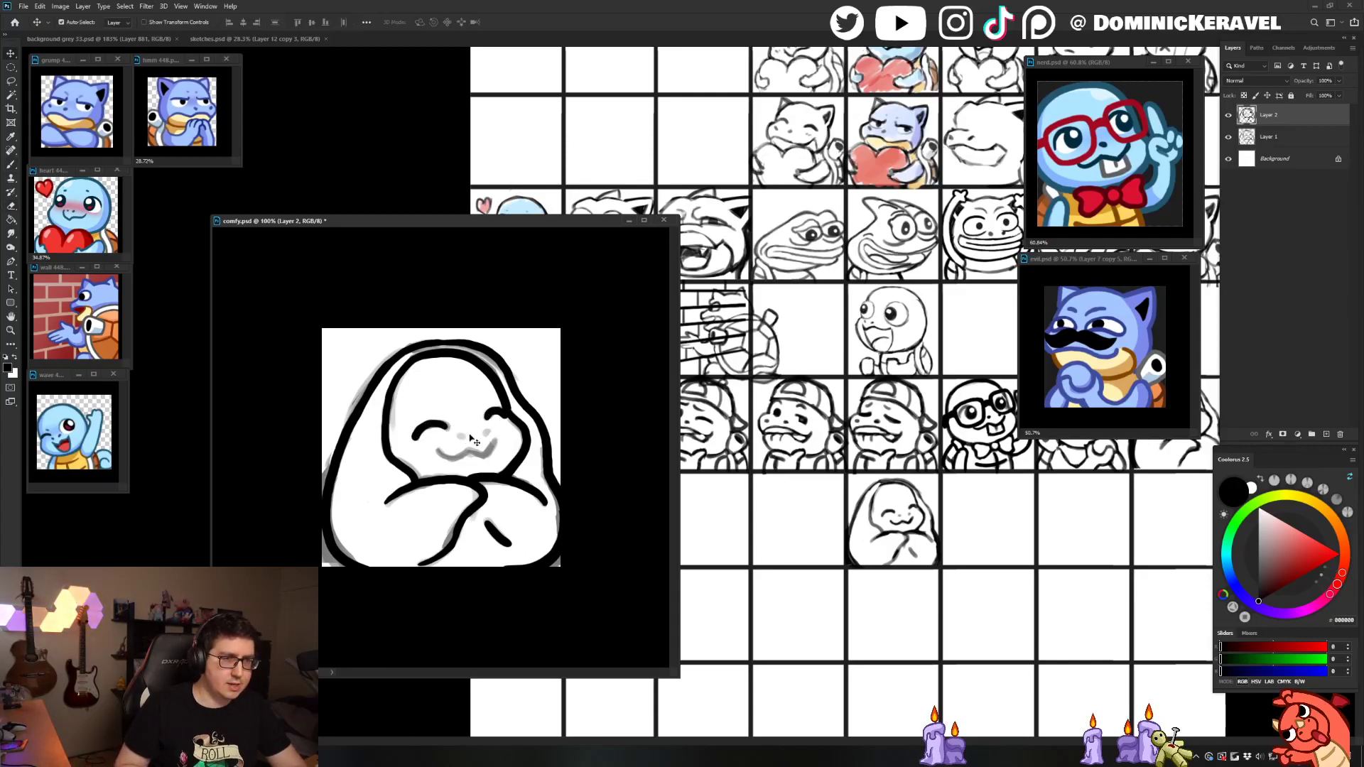
key("b")
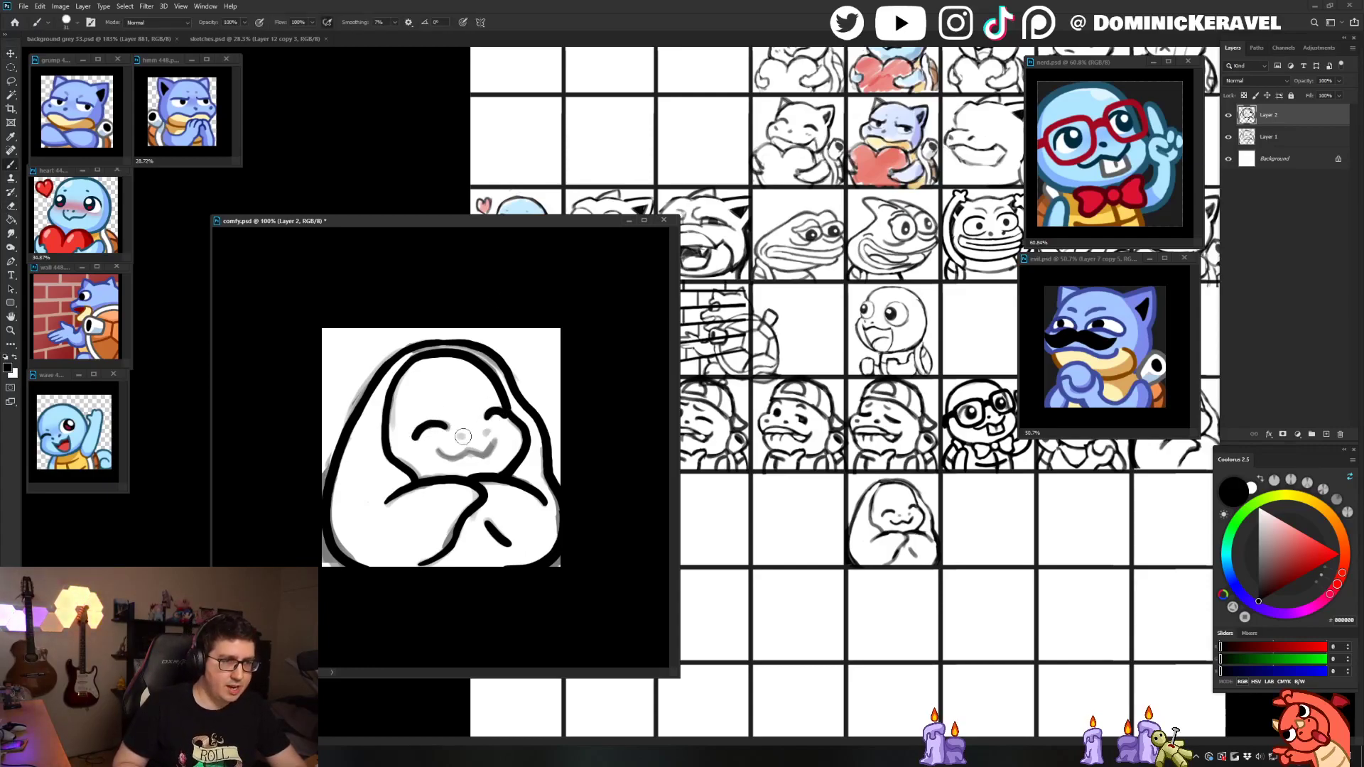
left_click(463, 436)
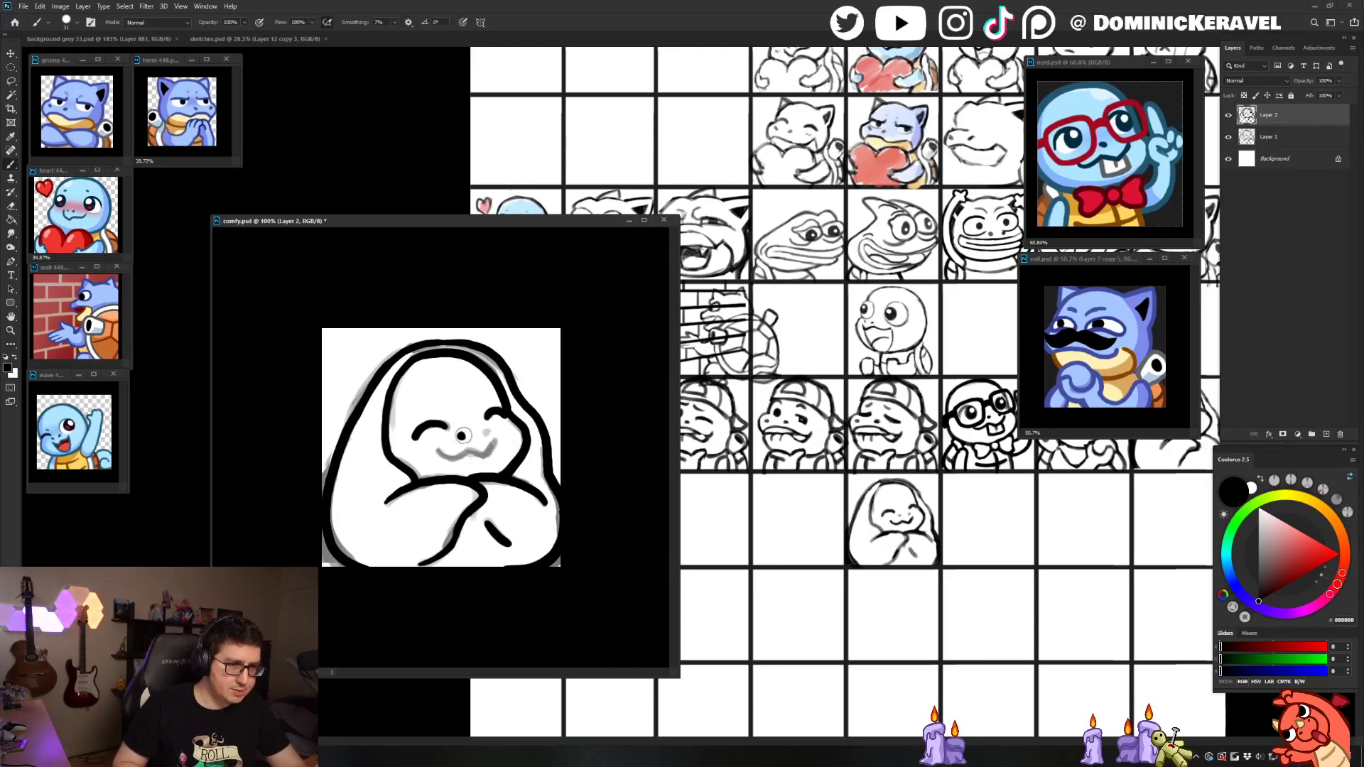
left_click(488, 434)
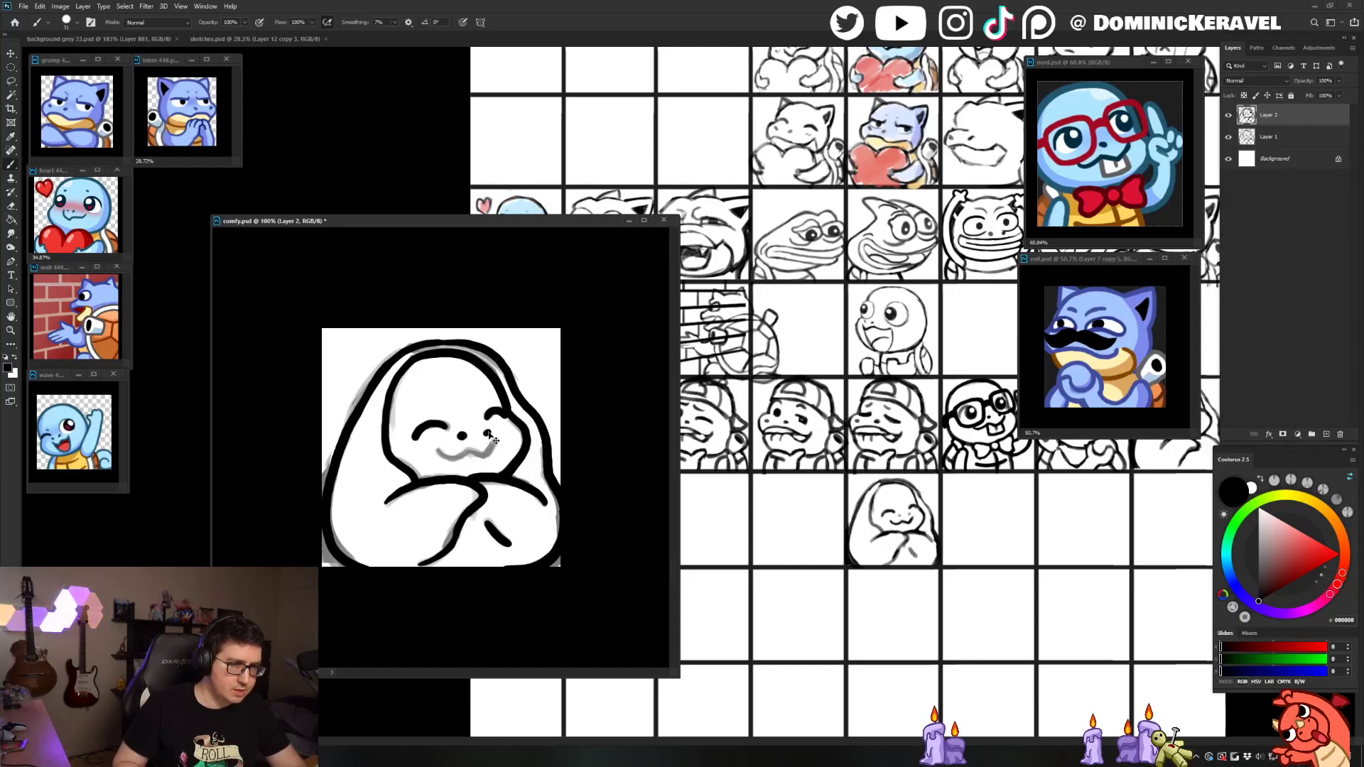
Step: Adjust the brush size and ink the wavy smiling mouth below the nostrils
right_click(492, 423, "alt")
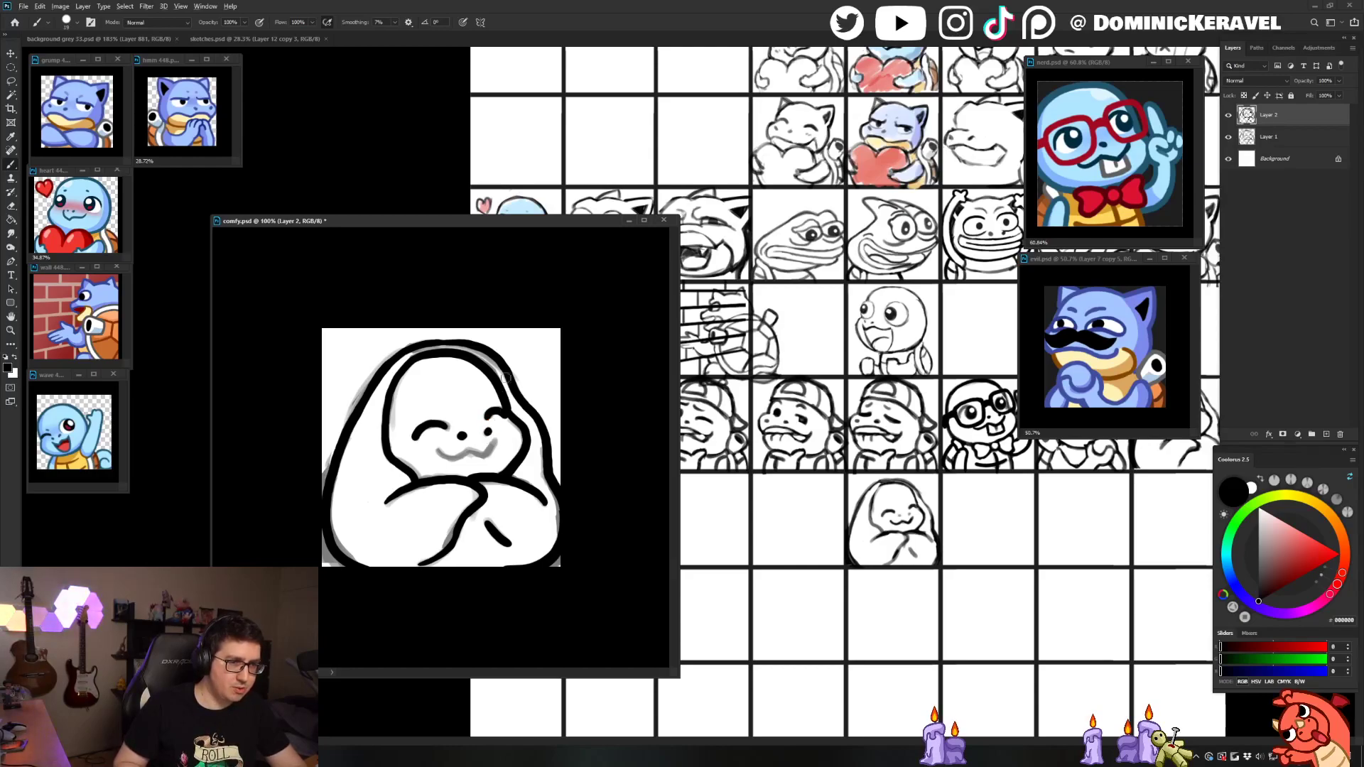
mouse_move(496, 441)
left_mouse_down()
mouse_move(482, 461)
mouse_move(459, 458)
mouse_move(469, 450)
left_mouse_up()
key("ctrl+z")
key("ctrl+z")
key("ctrl+z")
key("ctrl+z")
key("ctrl+z")
key("ctrl+z")
key("ctrl+z")
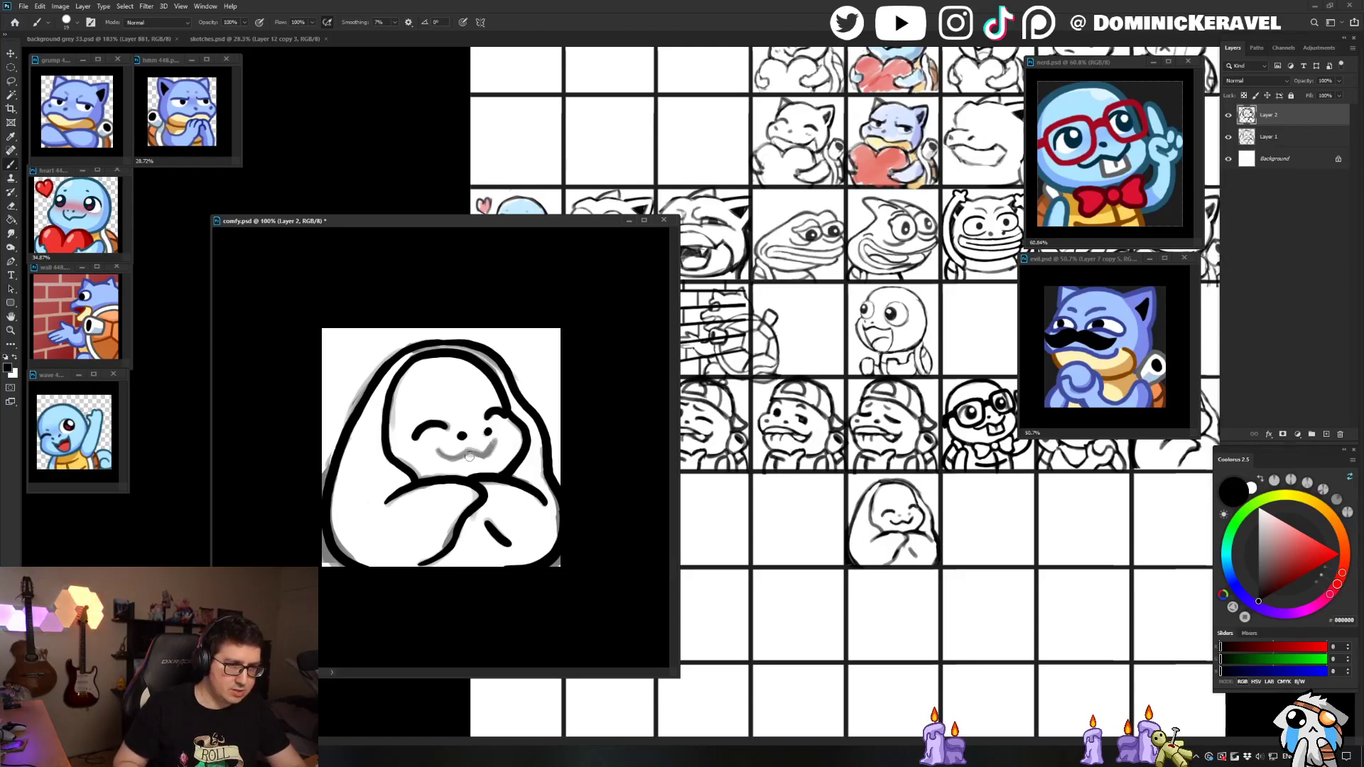
left_click_drag(436, 450, 461, 456)
key("ctrl+z")
key("v")
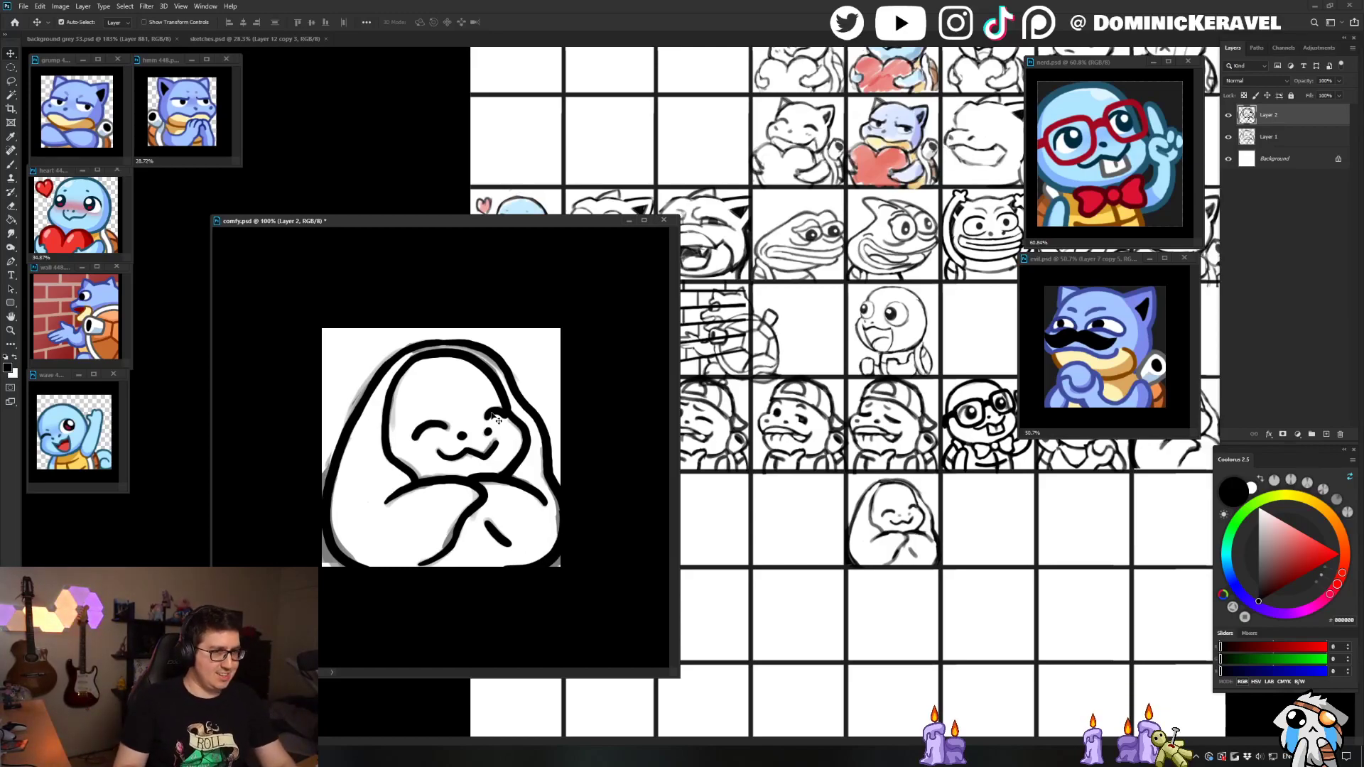
left_click_drag(417, 217, 428, 224)
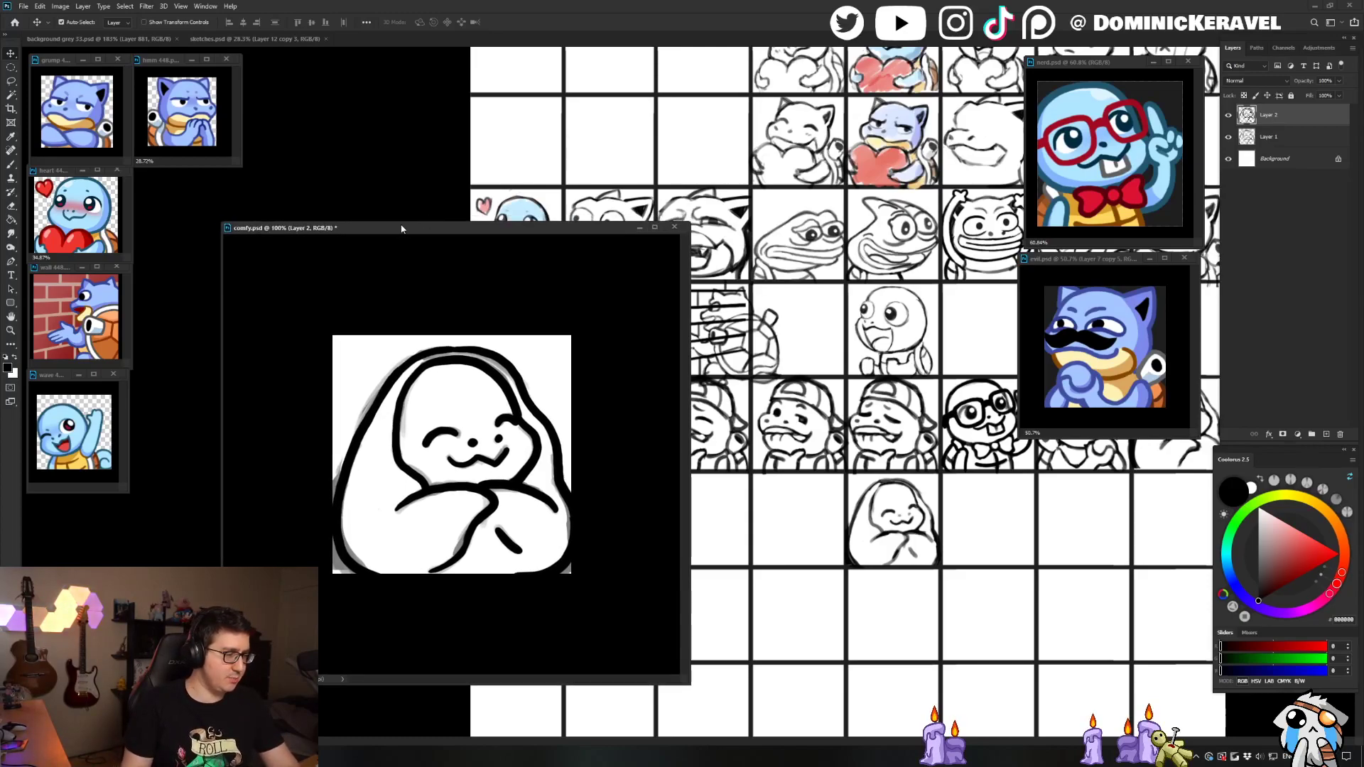
left_click_drag(486, 221, 487, 222)
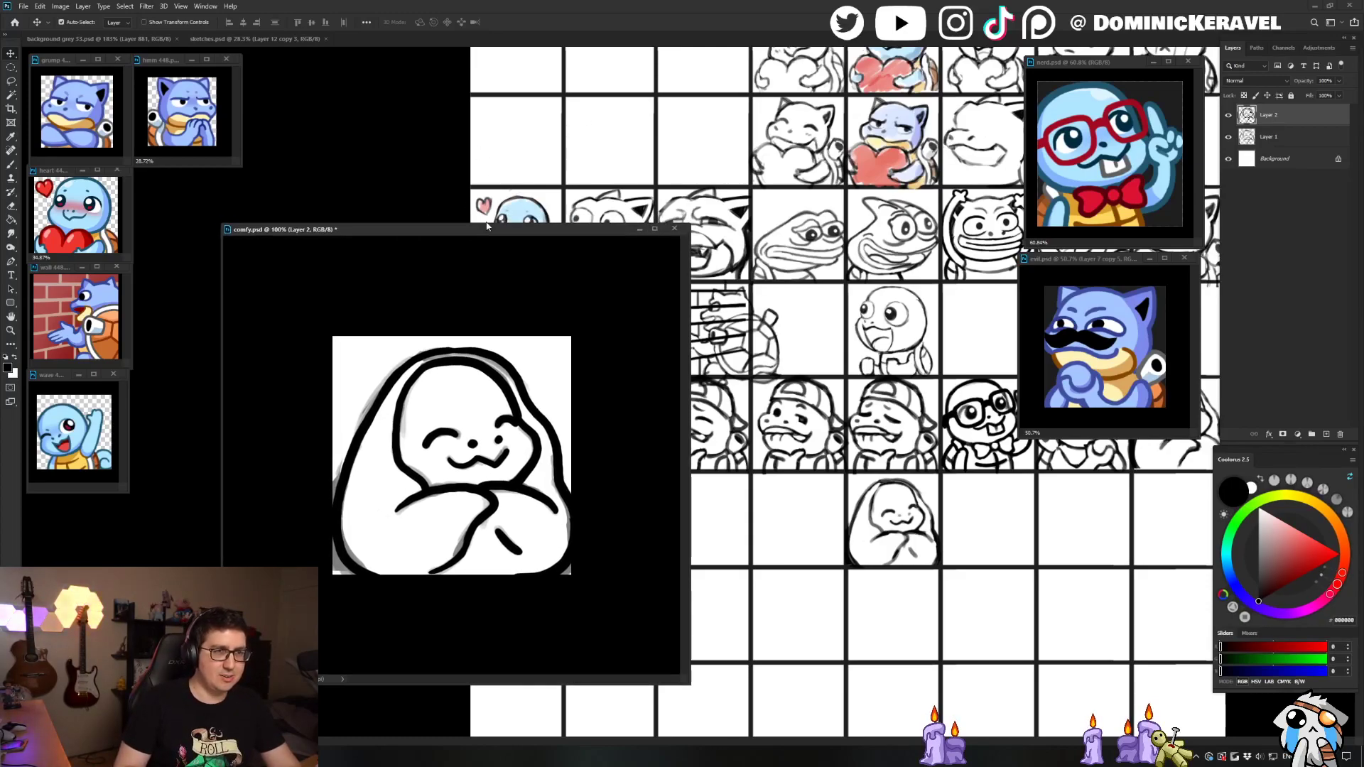
key("b")
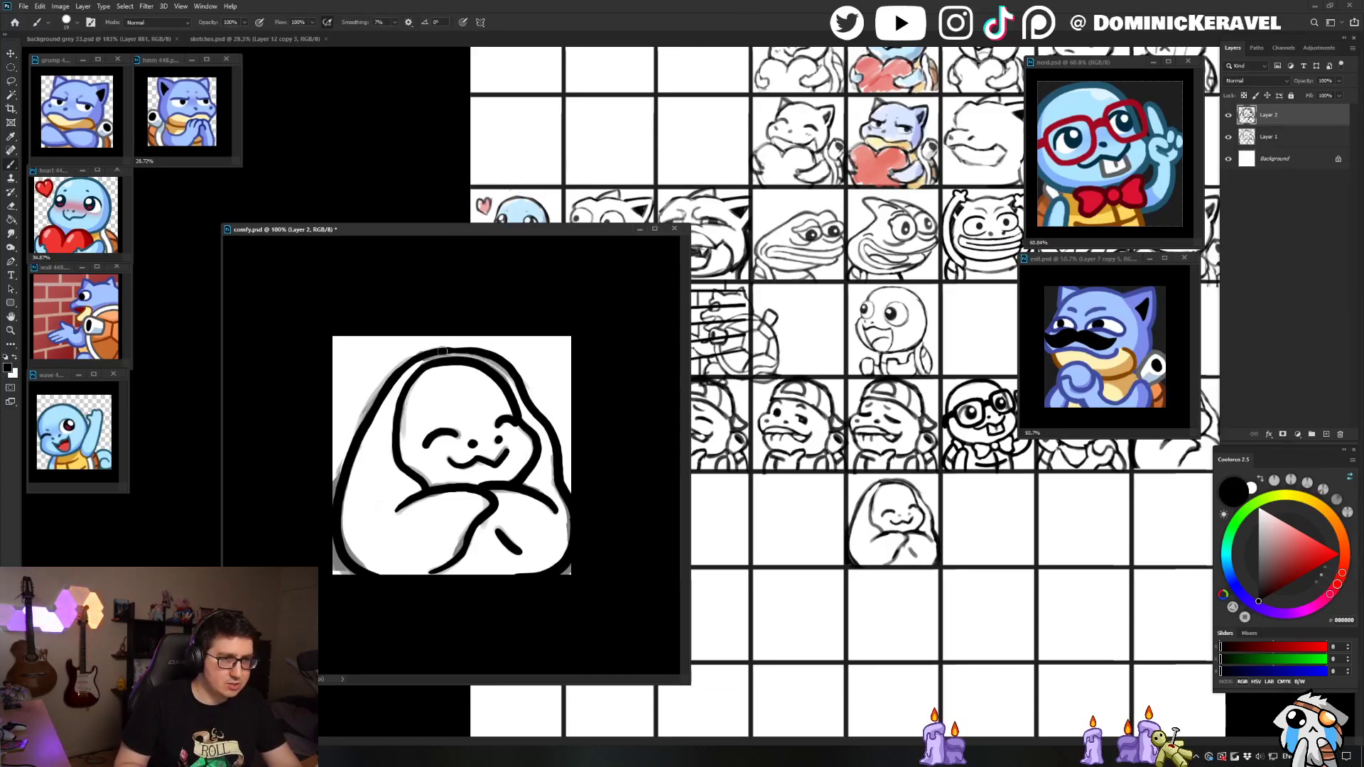
key("v")
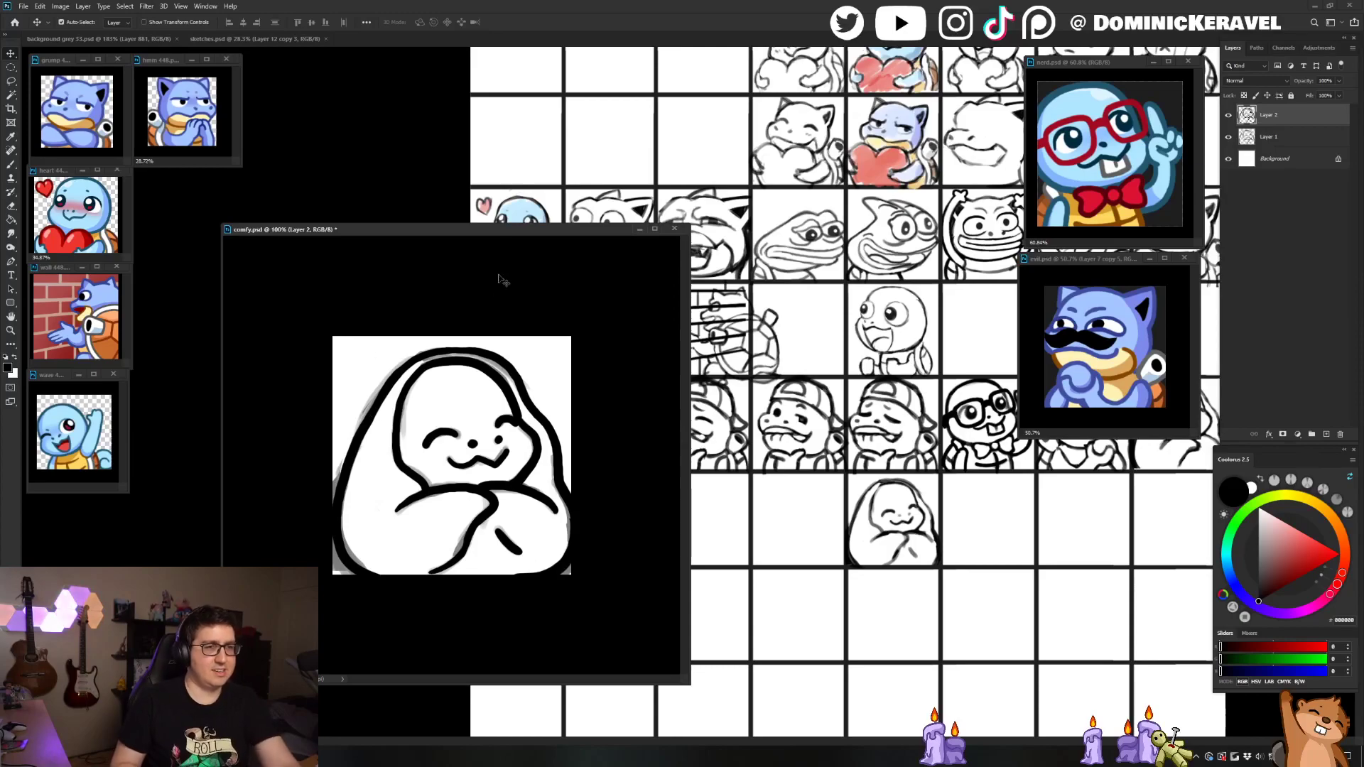
left_click_drag(445, 225, 438, 232)
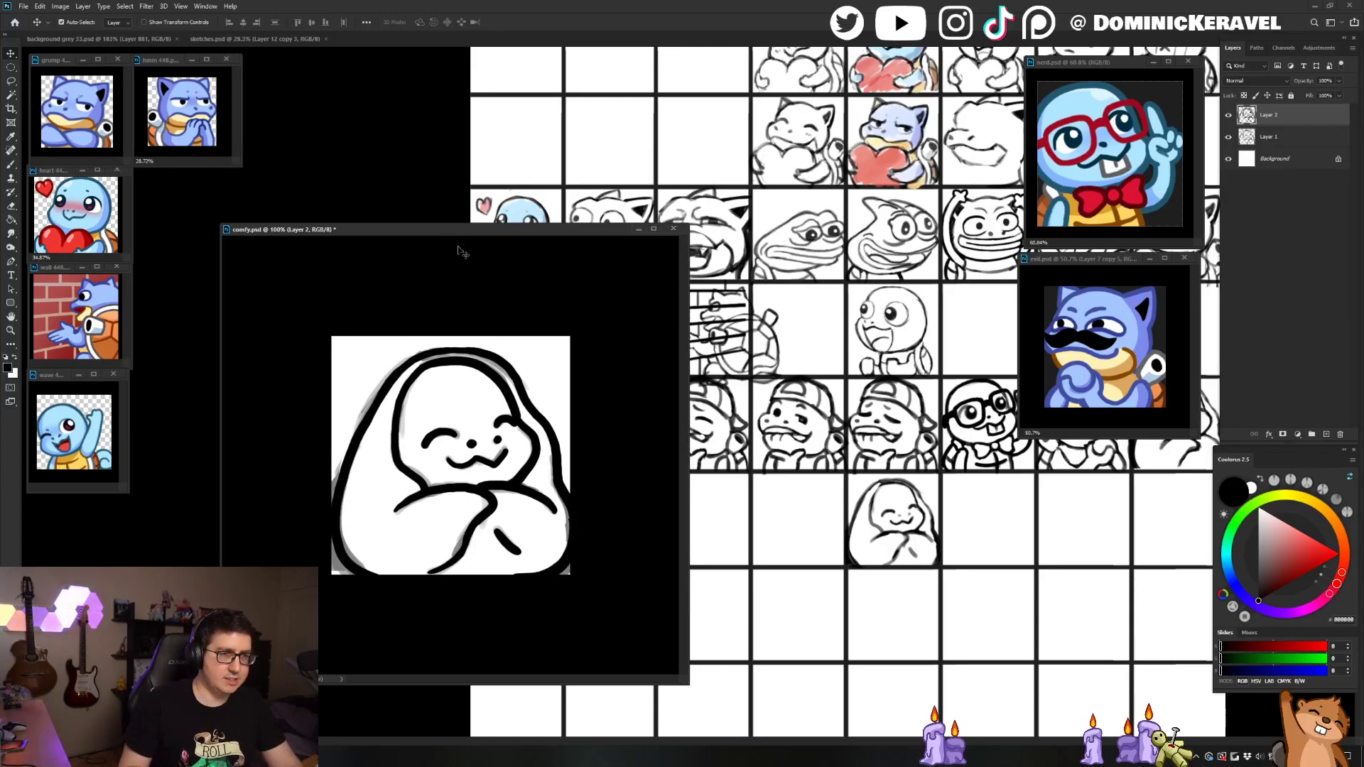
Step: Touch up the outer hood line across the crown with a short black brush stroke
key("e")
key("ctrl+z")
key("b")
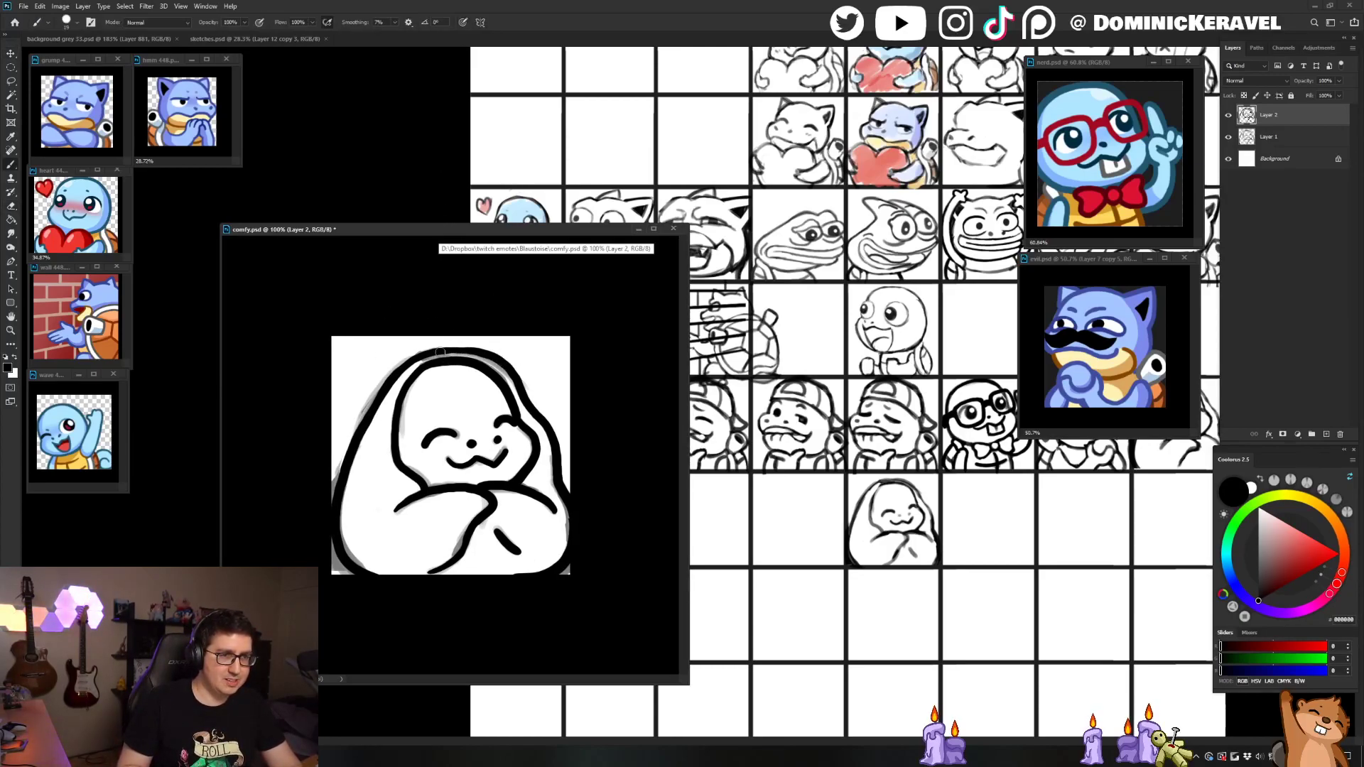
left_click_drag(440, 352, 481, 351)
key("v")
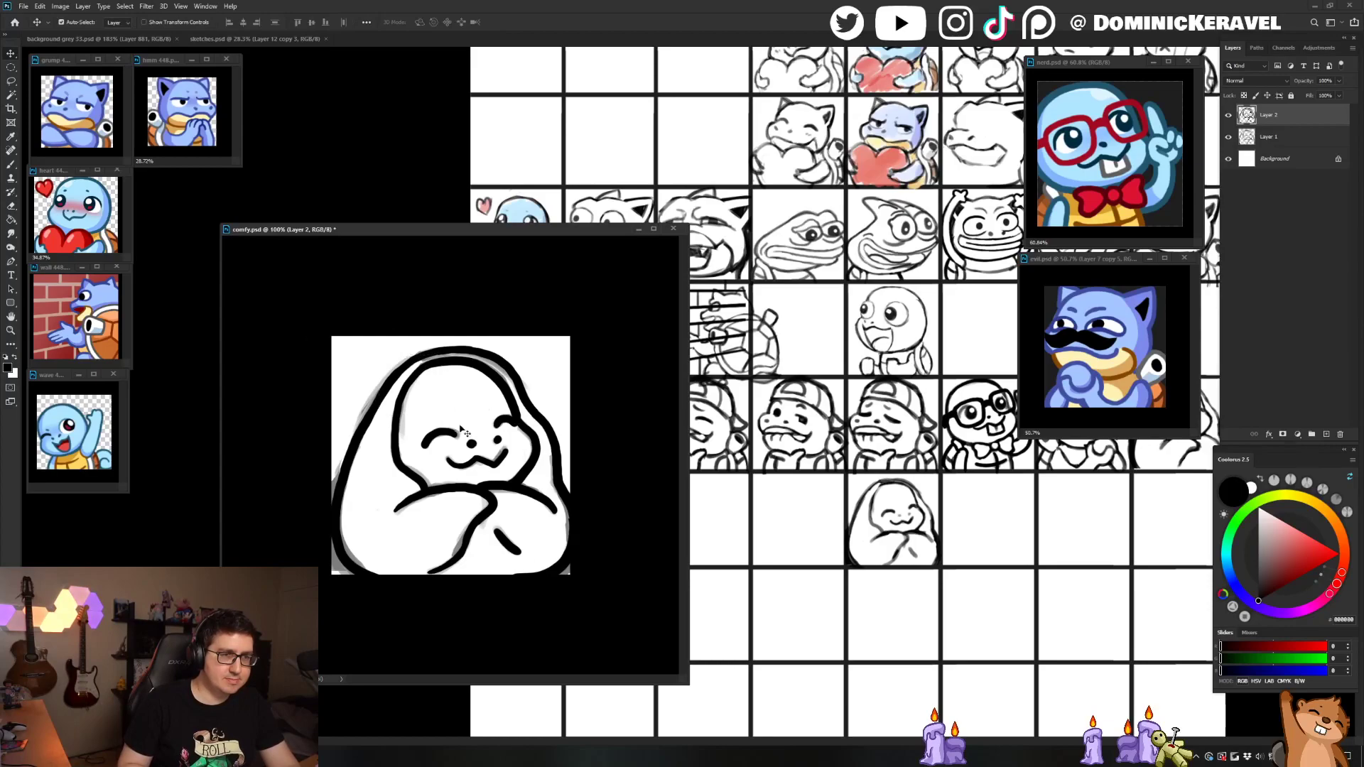
Step: Hide the rough sketch on Layer 1 and keep the line art on Layer 2 selected
left_click(469, 454, "shift")
left_click(1268, 135)
left_click(1256, 121)
left_click(1230, 137)
left_click(1230, 138)
left_click(1230, 138)
key("b")
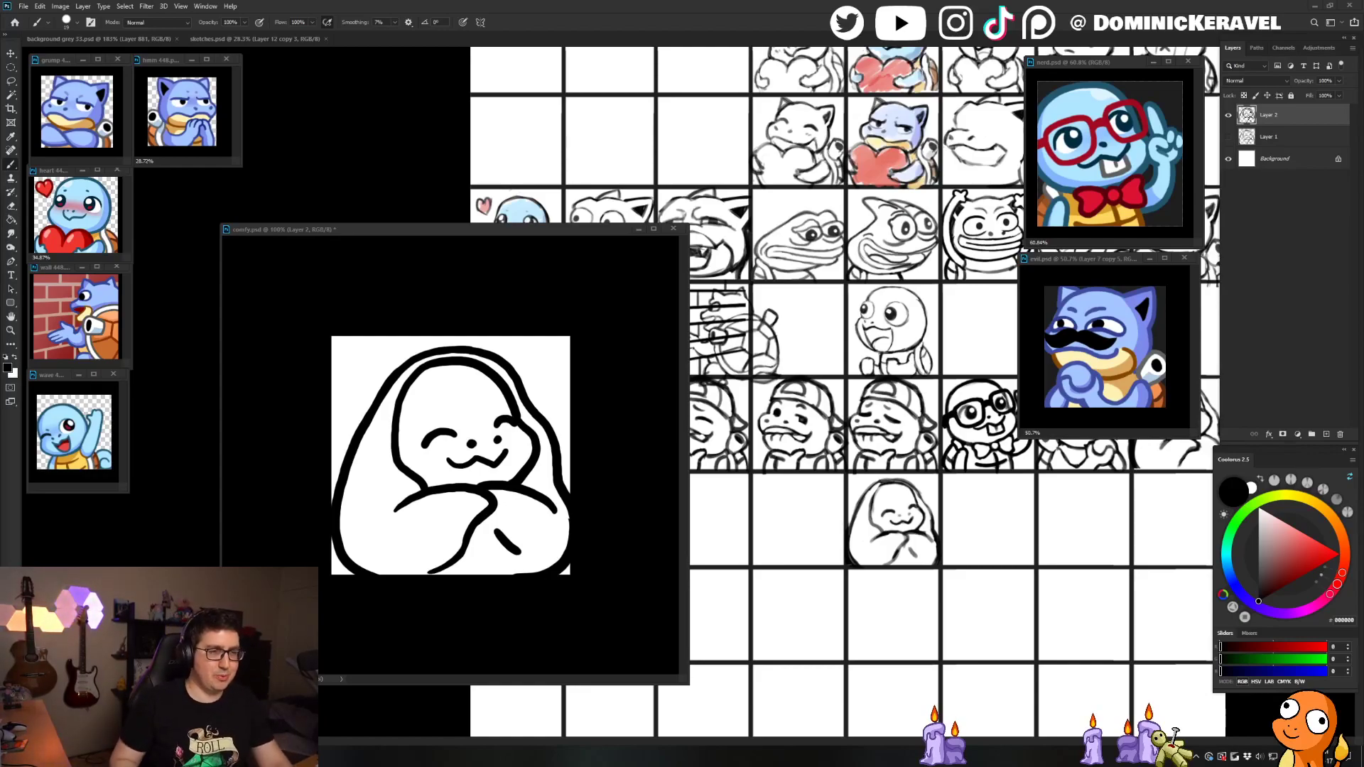
Step: Nudge the floating comfy.psd window slightly upward
left_click_drag(493, 233, 497, 227)
key("e")
key("v")
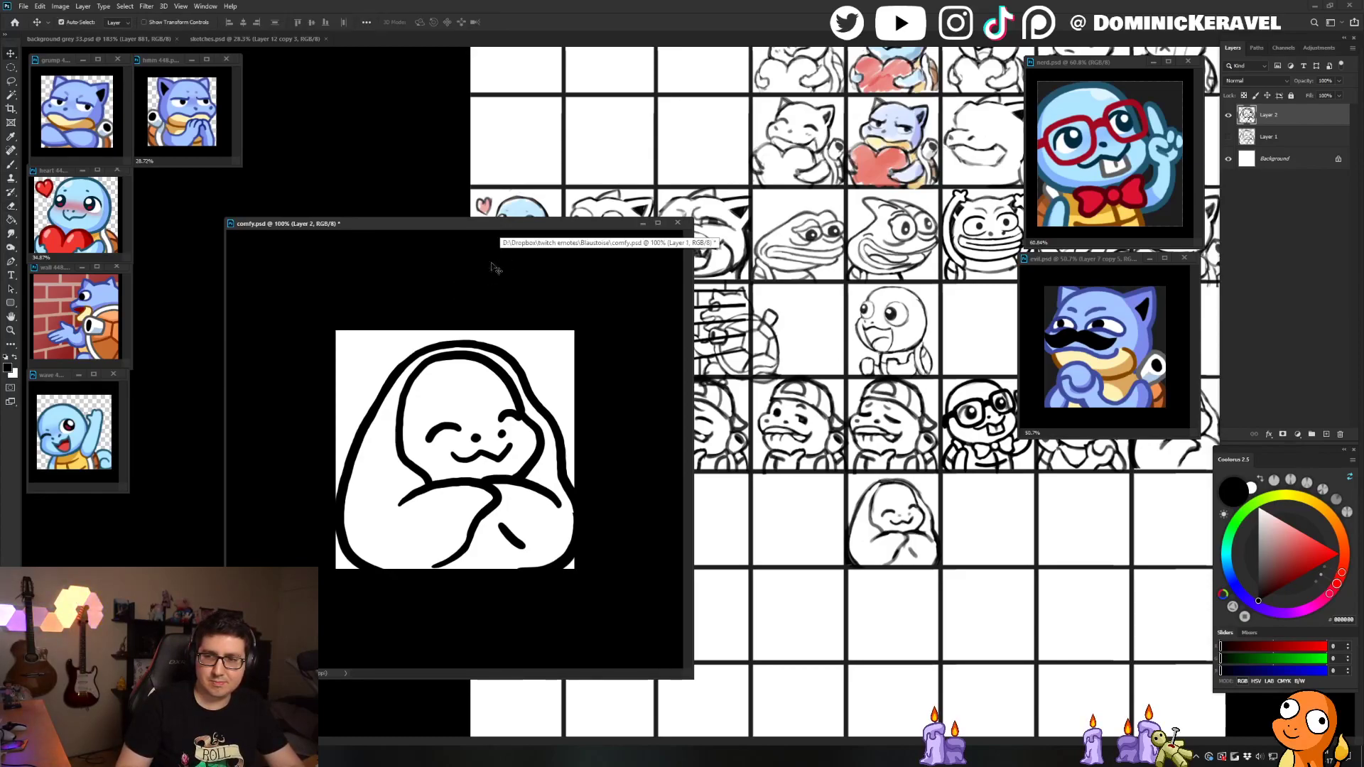
left_click_drag(497, 223, 490, 212)
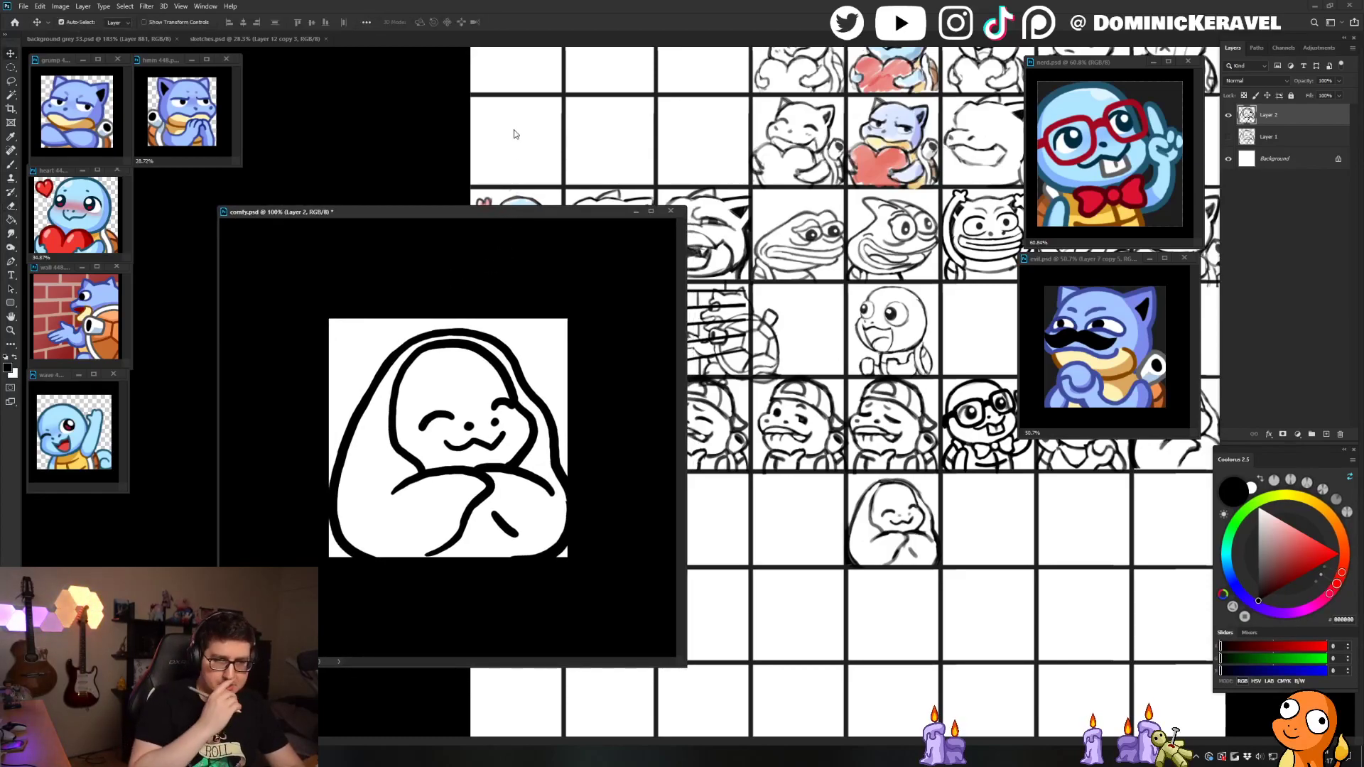
key("e")
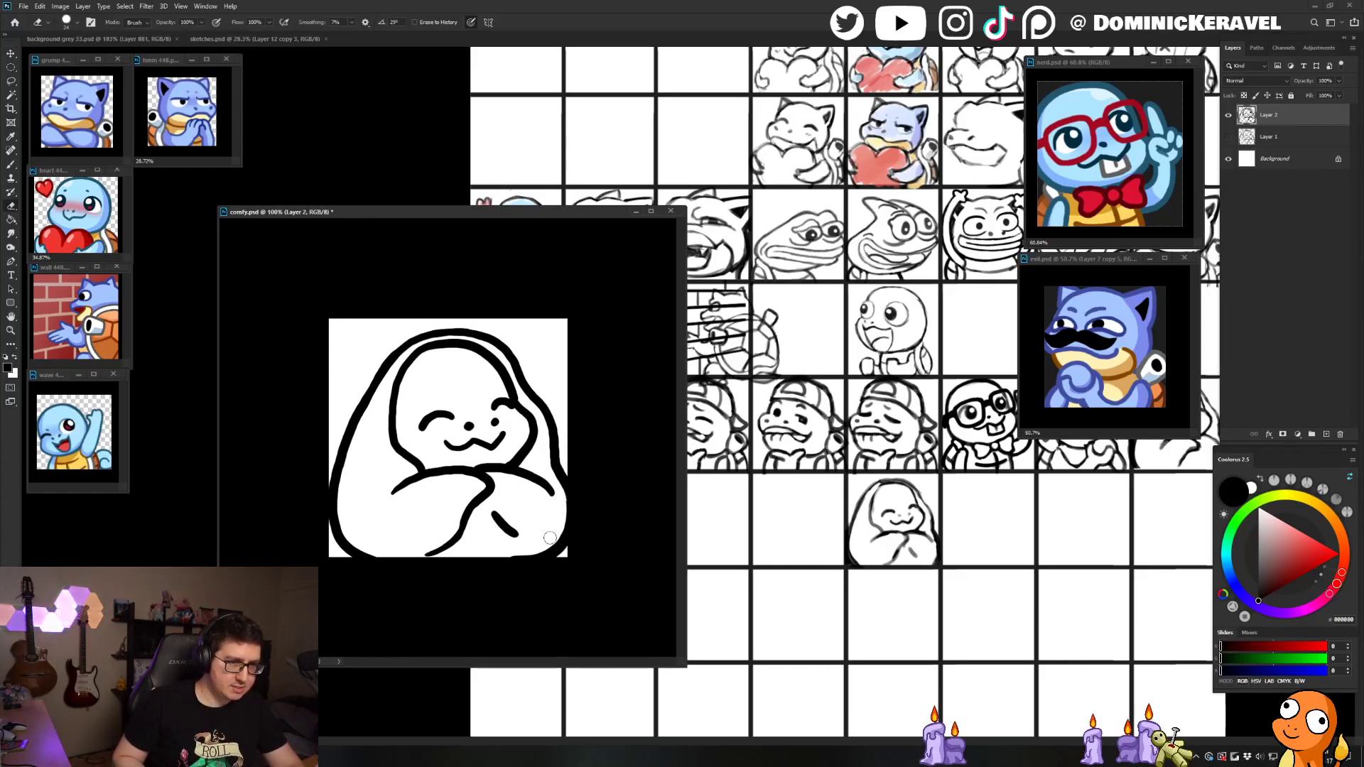
key("v")
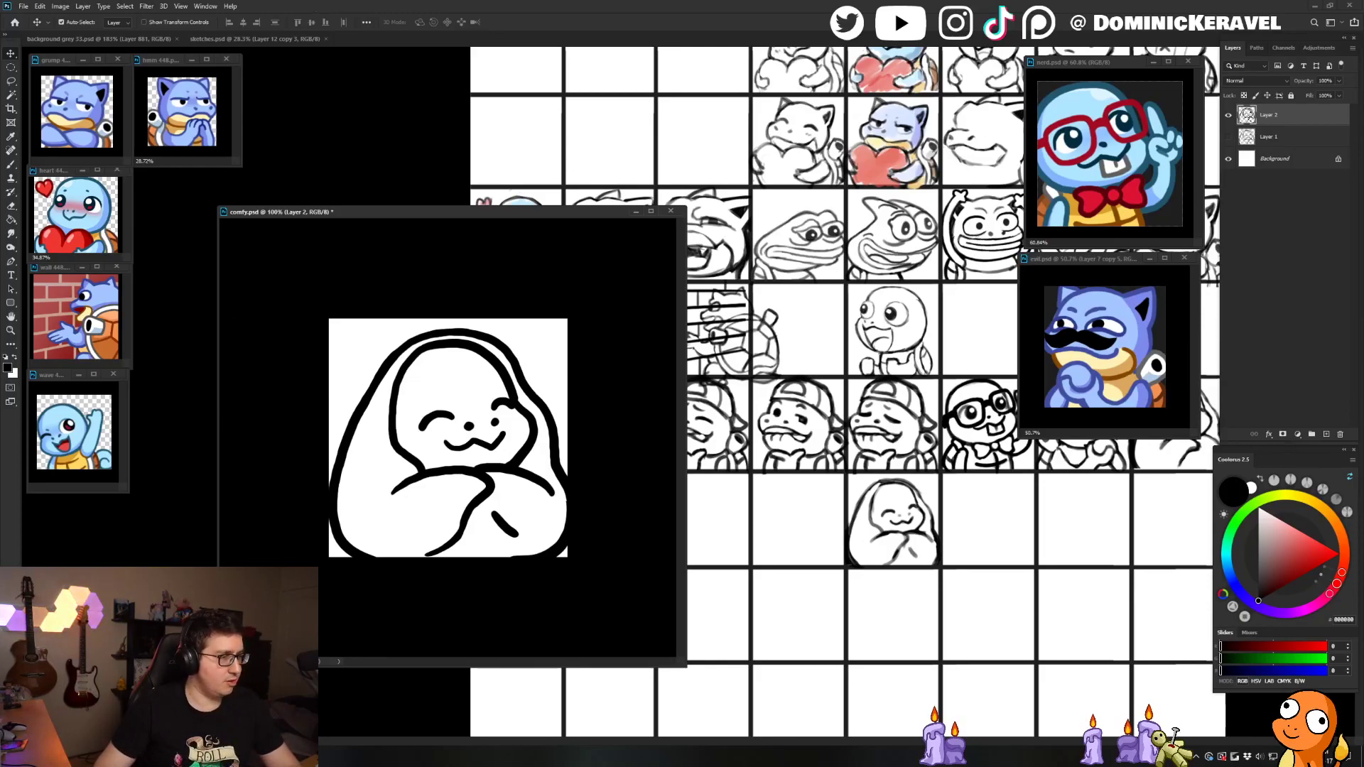
key("XF86AudioLowerVolume")
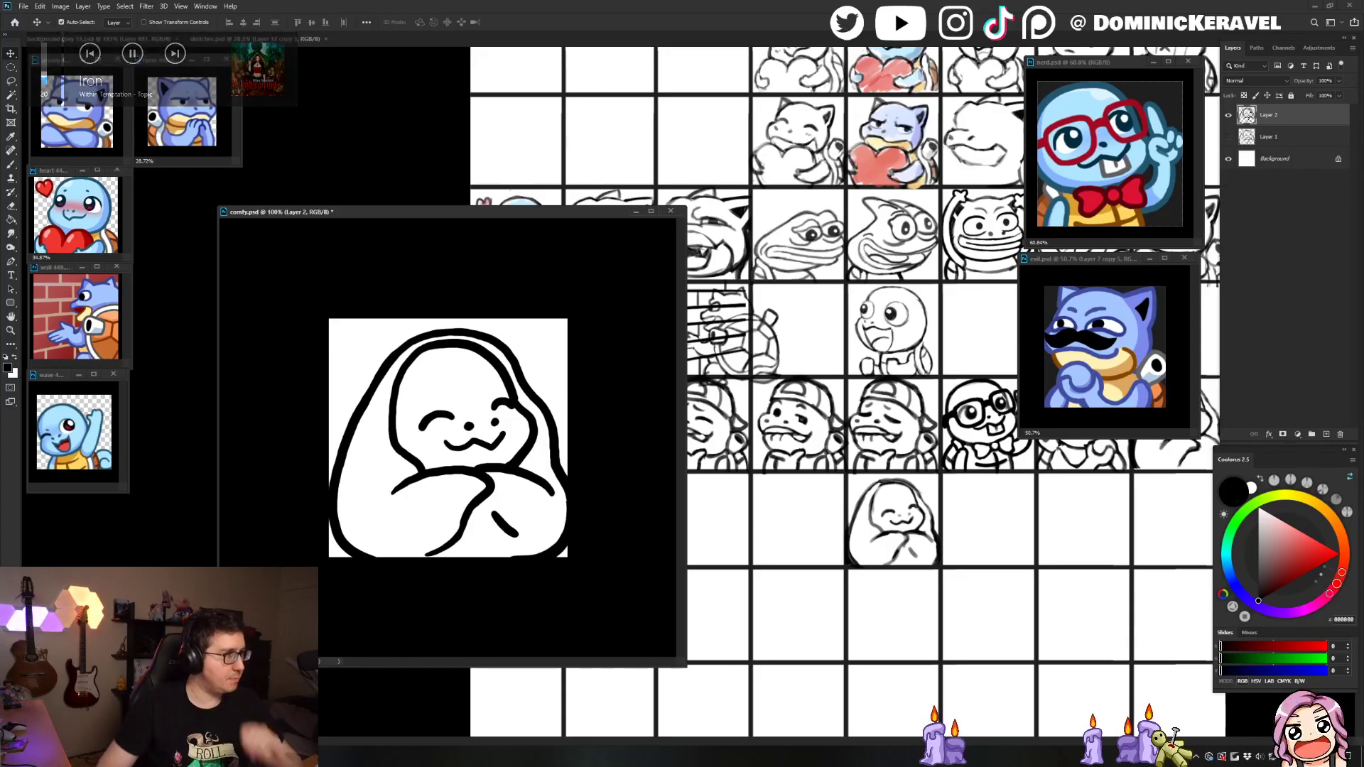
Step: Shift the floating comfy.psd window slightly up and to the right over the emote sheet
left_click_drag(497, 213, 503, 204)
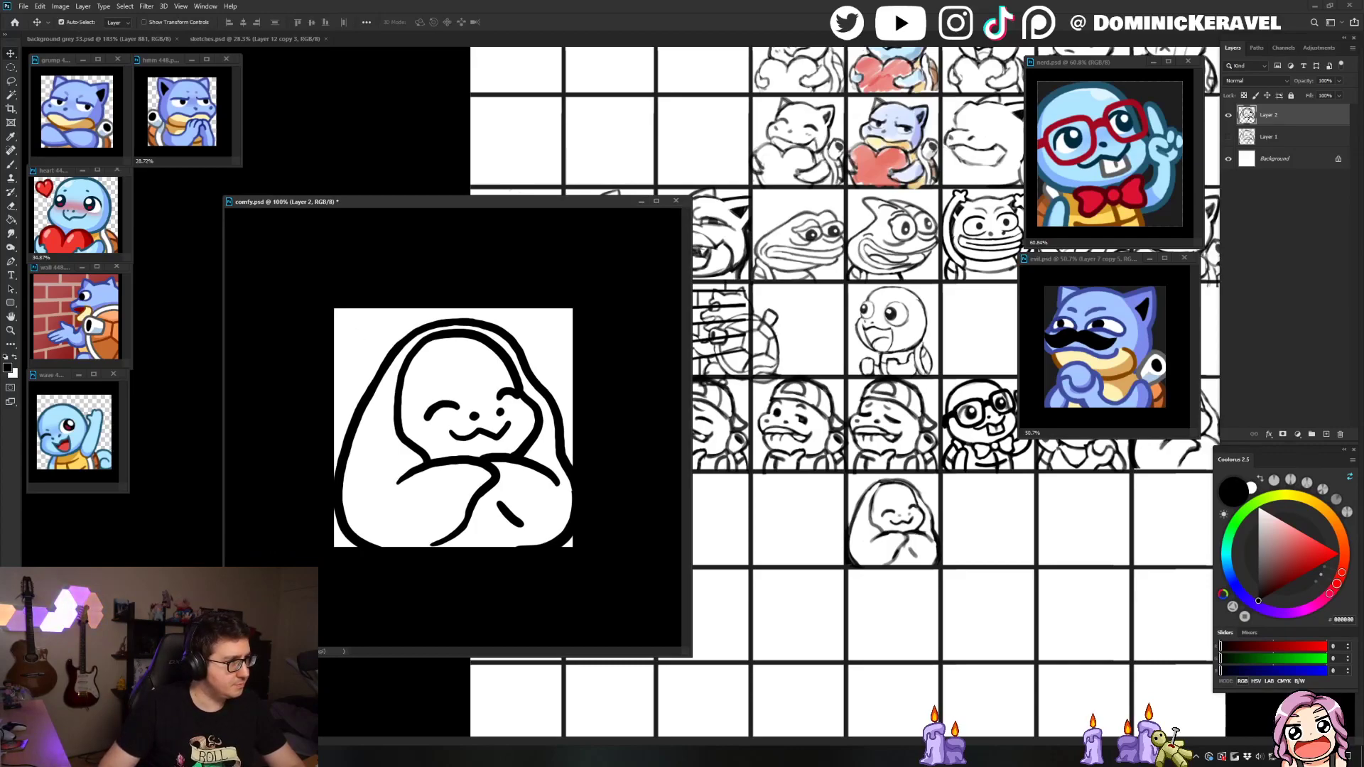
left_click_drag(473, 206, 480, 202)
key("e")
key("v")
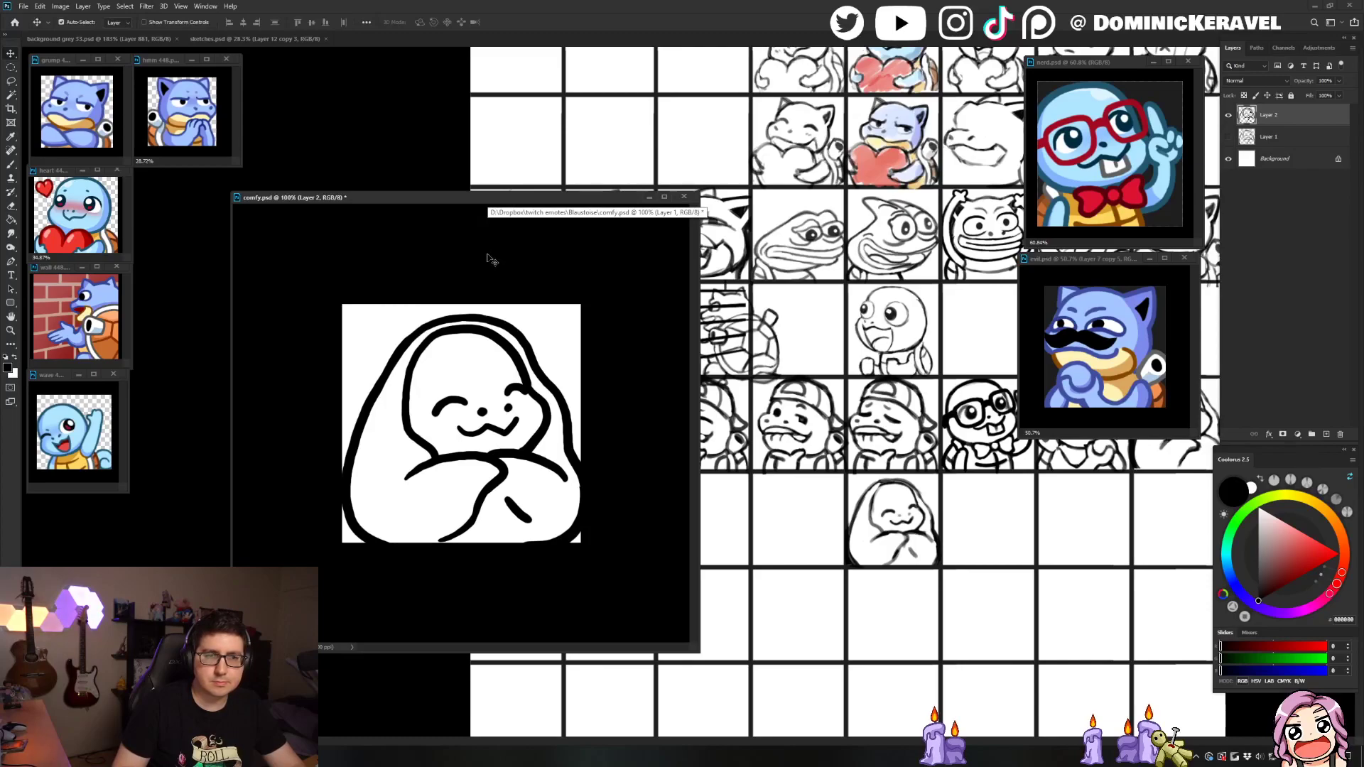
Step: Sample light blue from the glasses emote and paint the hooded face on a new layer beneath the line art
key("b")
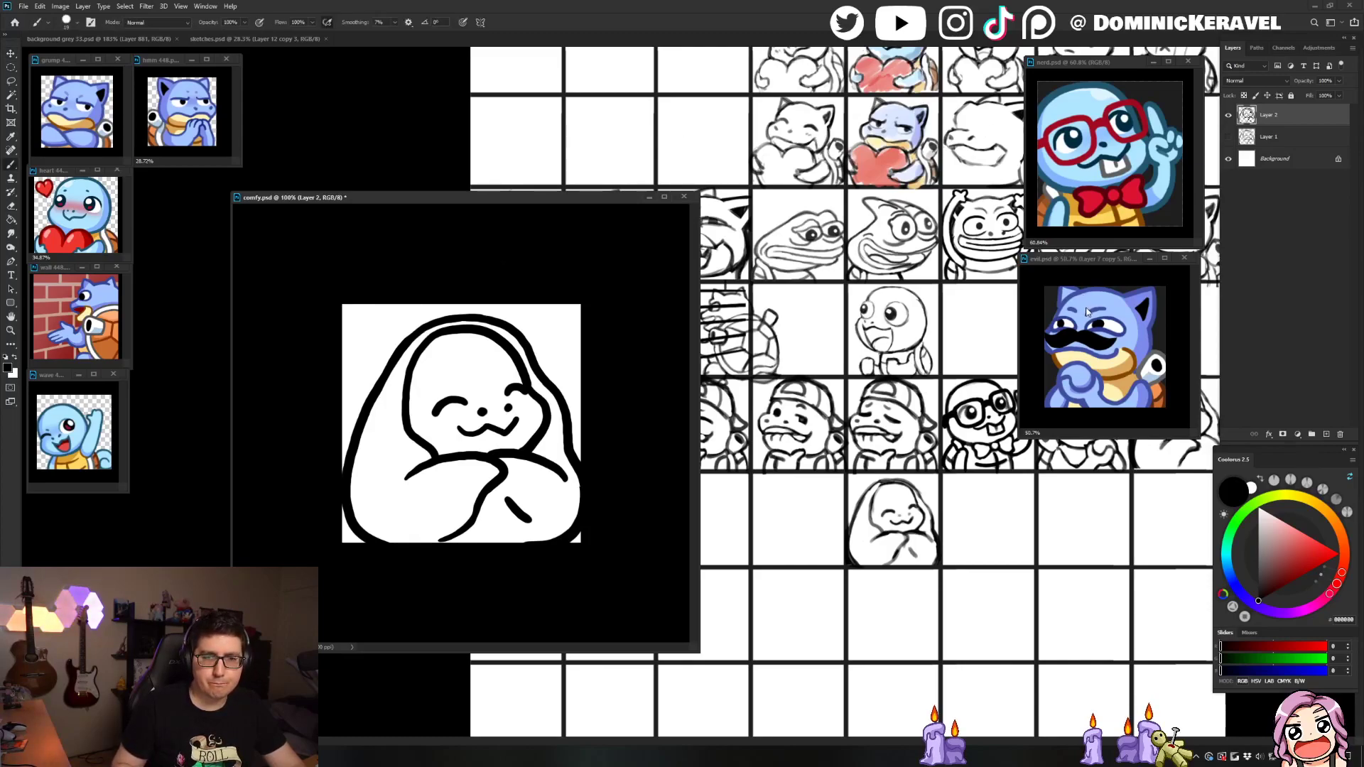
left_click(1082, 113, "alt")
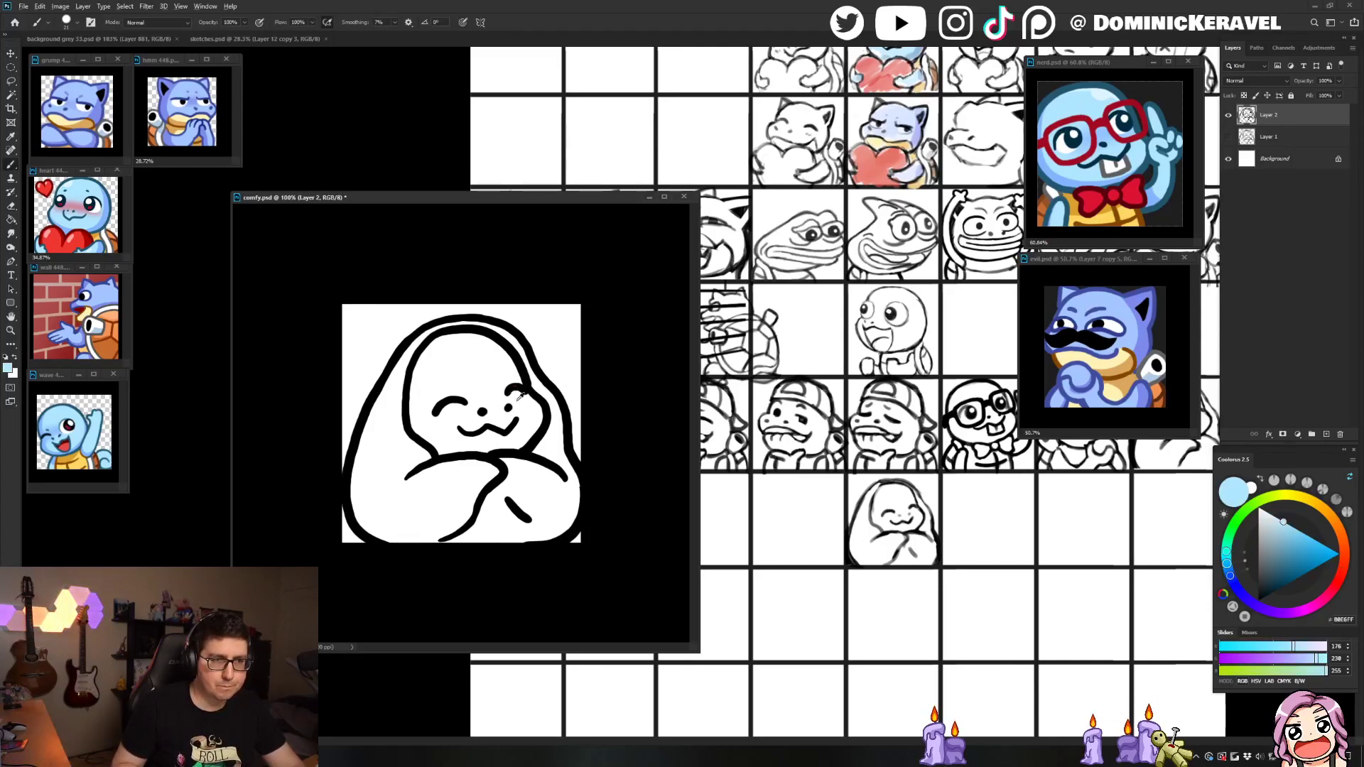
left_click(1271, 137)
key("ctrl+shift+n")
mouse_move(490, 366)
left_mouse_down()
mouse_move(443, 353)
mouse_move(476, 345)
mouse_move(505, 384)
mouse_move(478, 387)
mouse_move(438, 353)
mouse_move(419, 418)
mouse_move(446, 389)
mouse_move(504, 411)
mouse_move(503, 373)
mouse_move(529, 409)
mouse_move(526, 433)
mouse_move(516, 441)
mouse_move(507, 422)
mouse_move(514, 438)
mouse_move(496, 444)
mouse_move(435, 436)
mouse_move(478, 432)
mouse_move(448, 441)
left_mouse_up()
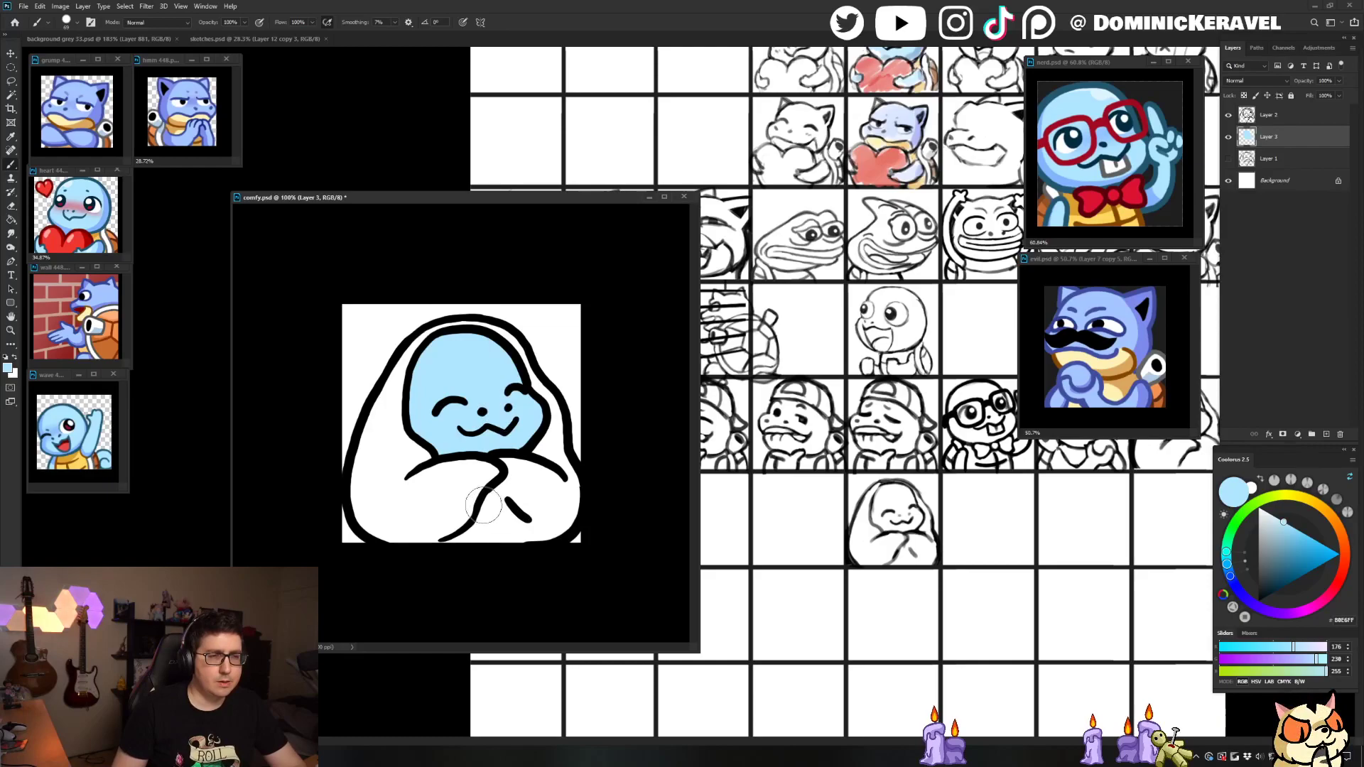
left_click_drag(1343, 565, 1341, 586)
left_click_drag(1293, 540, 1306, 534)
left_click(1343, 583)
mouse_move(1343, 586)
left_mouse_down()
mouse_move(1345, 572)
mouse_move(1338, 581)
left_mouse_up()
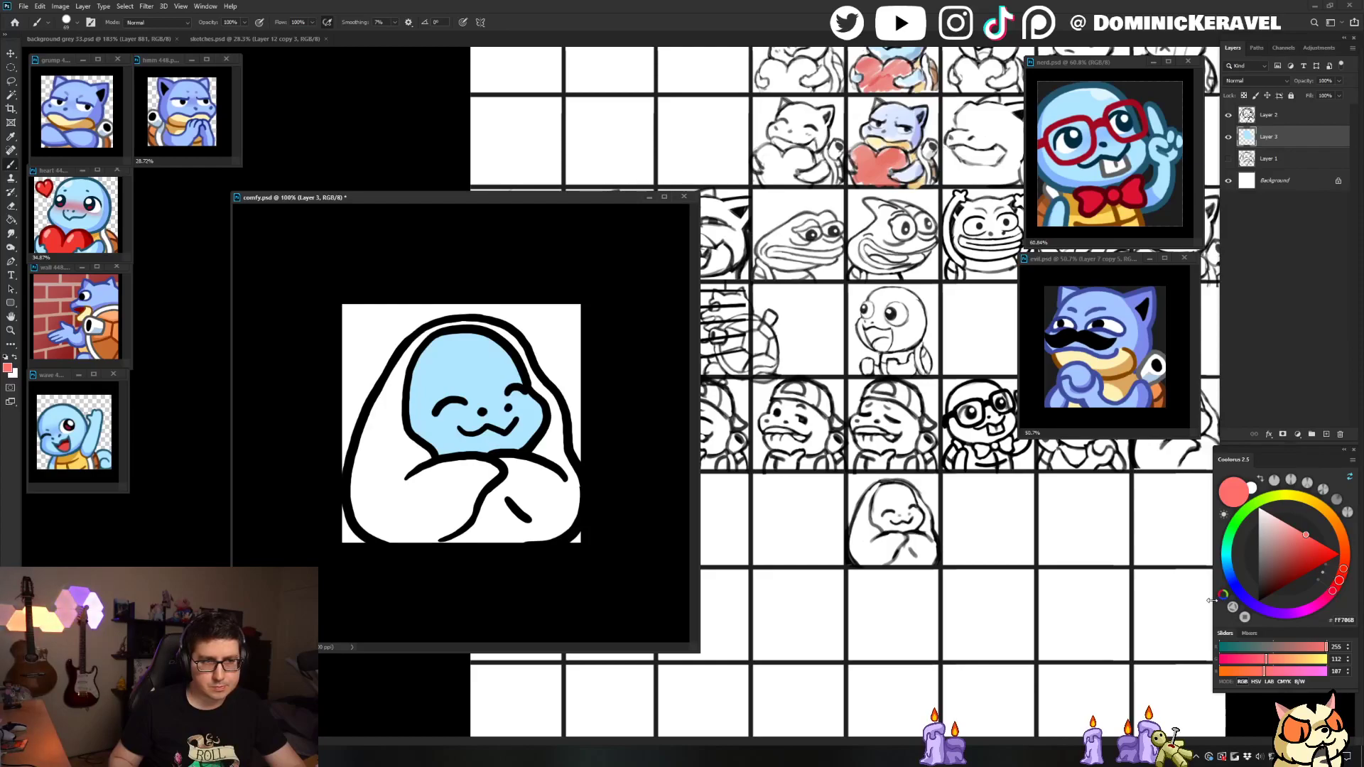
Step: Sample blue from the moustache emote, adjust it to 84A0FF, and paint the whole blanket around the face
left_click(1104, 302, "alt")
left_click(1297, 530)
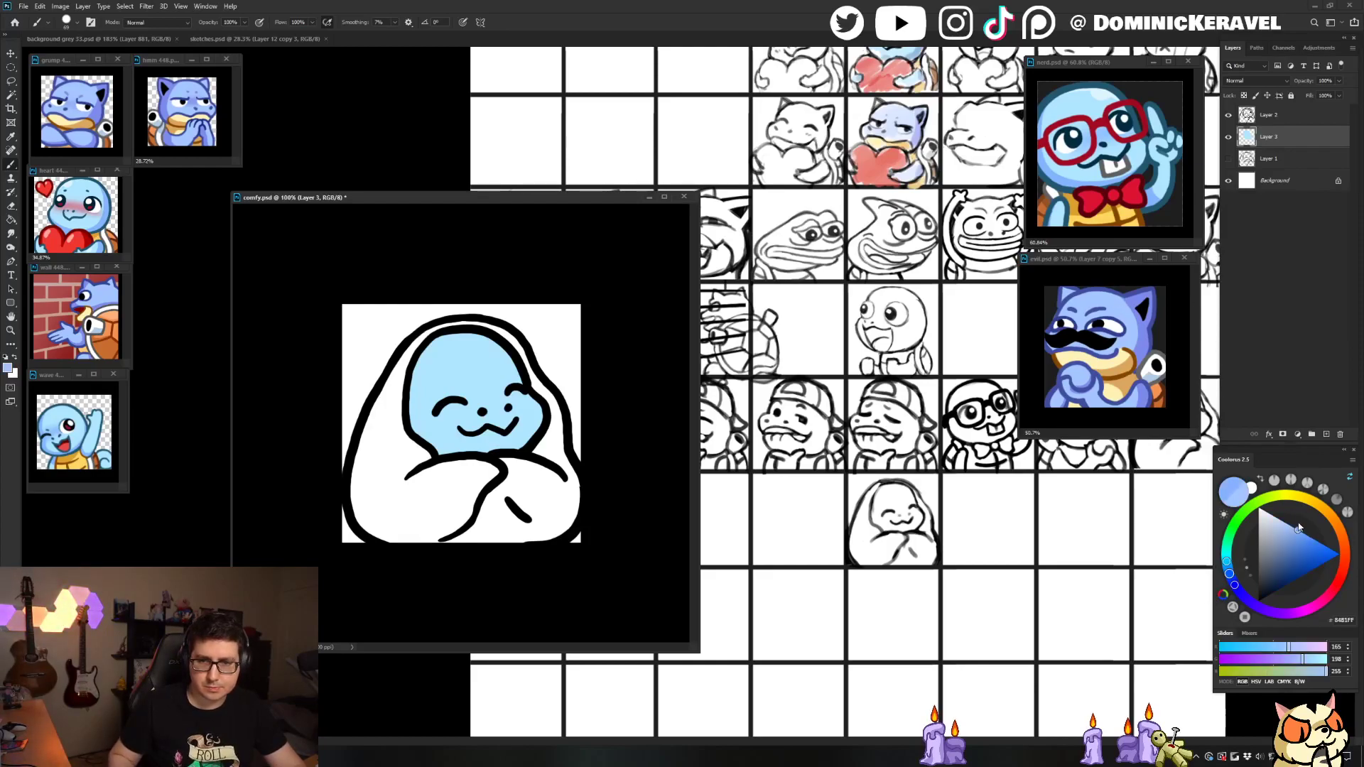
mouse_move(430, 385)
left_mouse_down()
mouse_move(387, 461)
mouse_move(376, 398)
mouse_move(373, 526)
mouse_move(403, 459)
mouse_move(420, 492)
mouse_move(356, 486)
mouse_move(373, 401)
mouse_move(433, 312)
mouse_move(414, 348)
mouse_move(444, 328)
mouse_move(513, 340)
mouse_move(556, 433)
mouse_move(527, 469)
mouse_move(562, 473)
mouse_move(553, 442)
mouse_move(558, 490)
mouse_move(572, 476)
mouse_move(568, 522)
mouse_move(522, 508)
mouse_move(522, 473)
mouse_move(459, 466)
mouse_move(391, 530)
mouse_move(415, 496)
mouse_move(469, 491)
mouse_move(527, 529)
mouse_move(427, 537)
mouse_move(558, 529)
left_mouse_up()
right_click(436, 330, "alt")
key("e")
key("v")
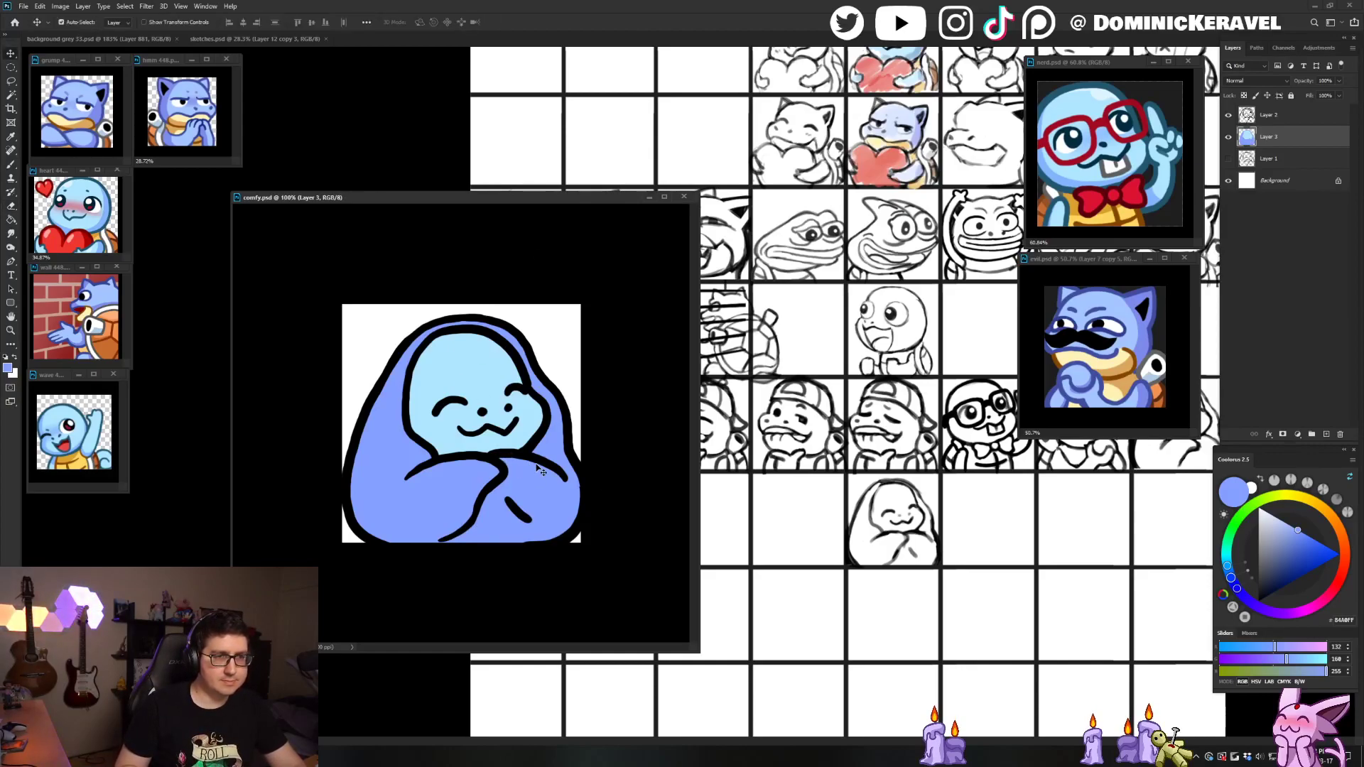
Step: Select the light blue face area and brush a darker blue shadow along its left edge with an enlarged brush
key("b")
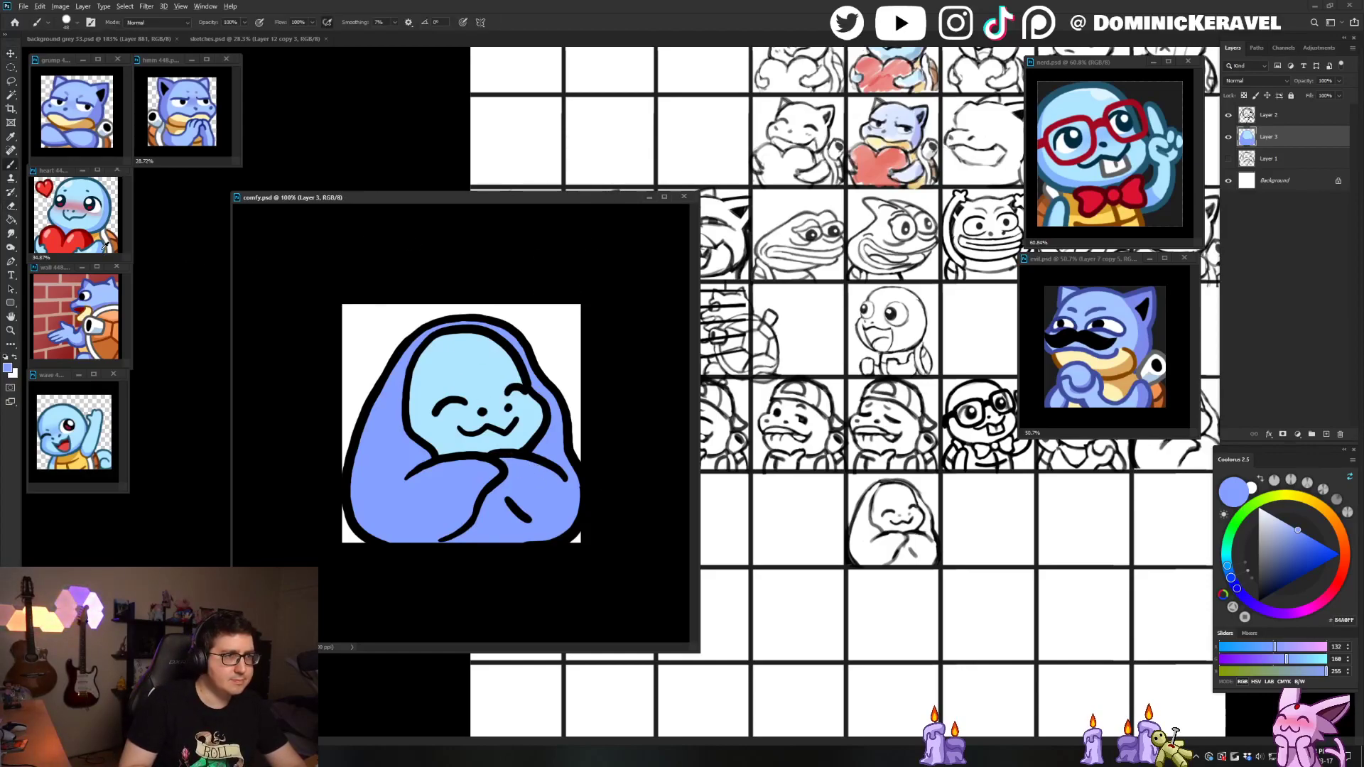
left_click(104, 248, "alt")
key("w")
left_click(450, 377)
key("b")
key("bracketright")
key("bracketright")
mouse_move(437, 335)
left_mouse_down()
mouse_move(416, 369)
mouse_move(433, 435)
left_mouse_up()
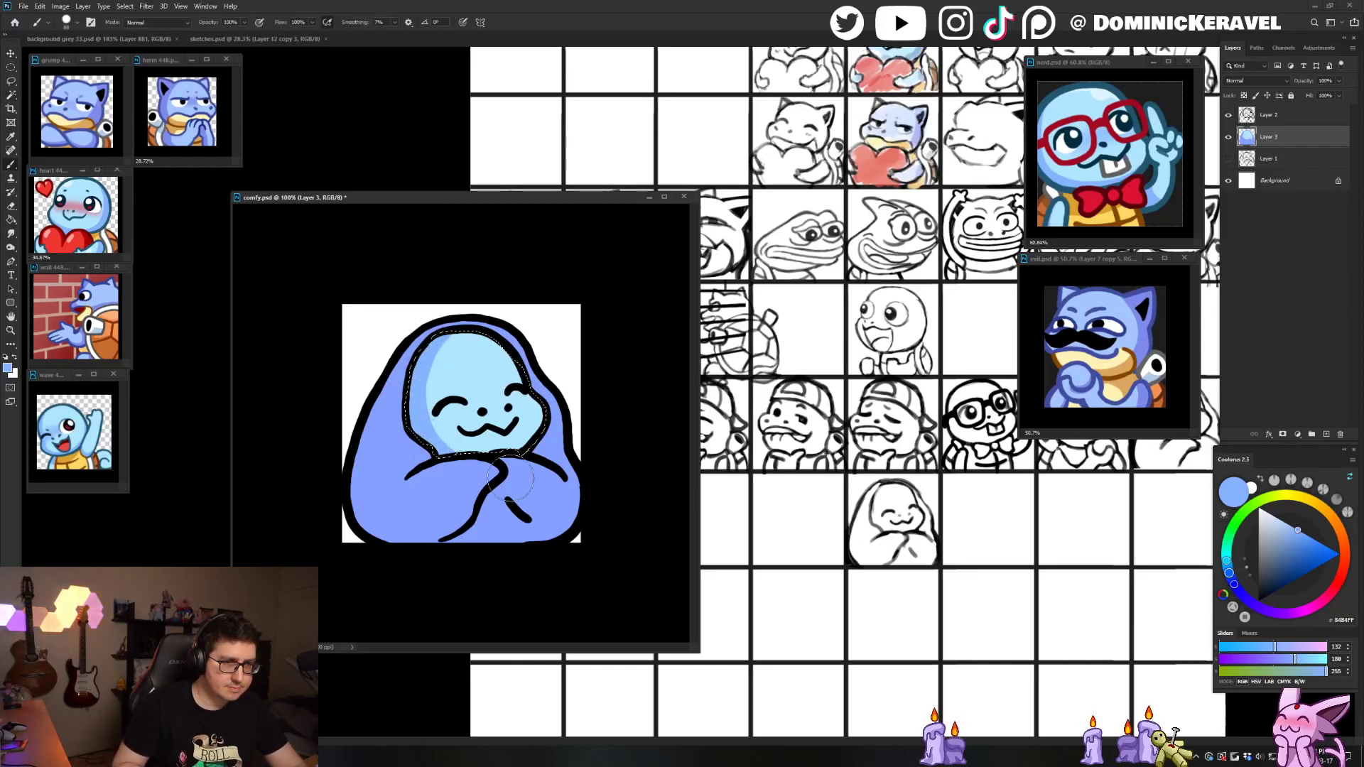
Step: Refine the face shadow's edge with sampled light and darker blues, and clear the selection
left_click(469, 340, "alt")
mouse_move(475, 332)
left_mouse_down()
mouse_move(438, 400)
mouse_move(445, 421)
mouse_move(494, 440)
left_mouse_up()
left_click(433, 435, "alt")
right_click(496, 411, "alt")
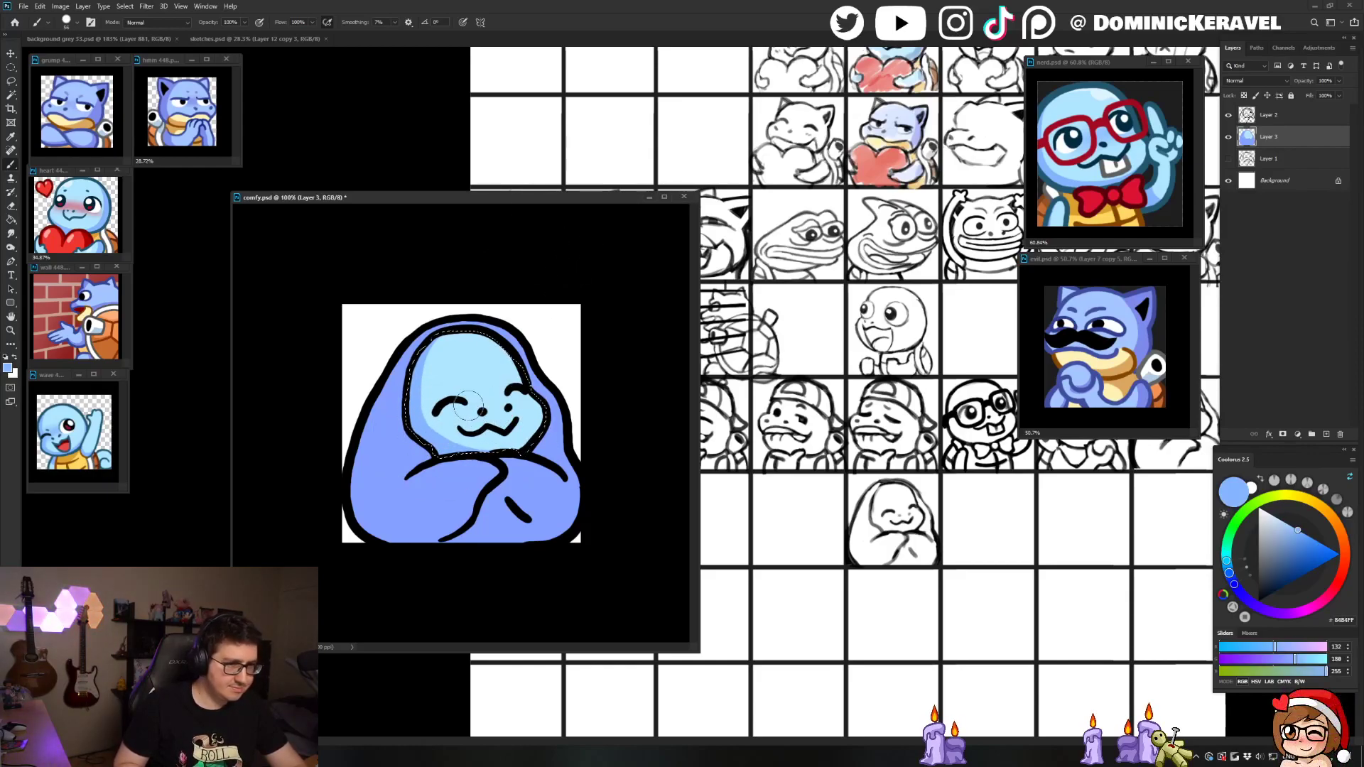
left_click(442, 418, "alt")
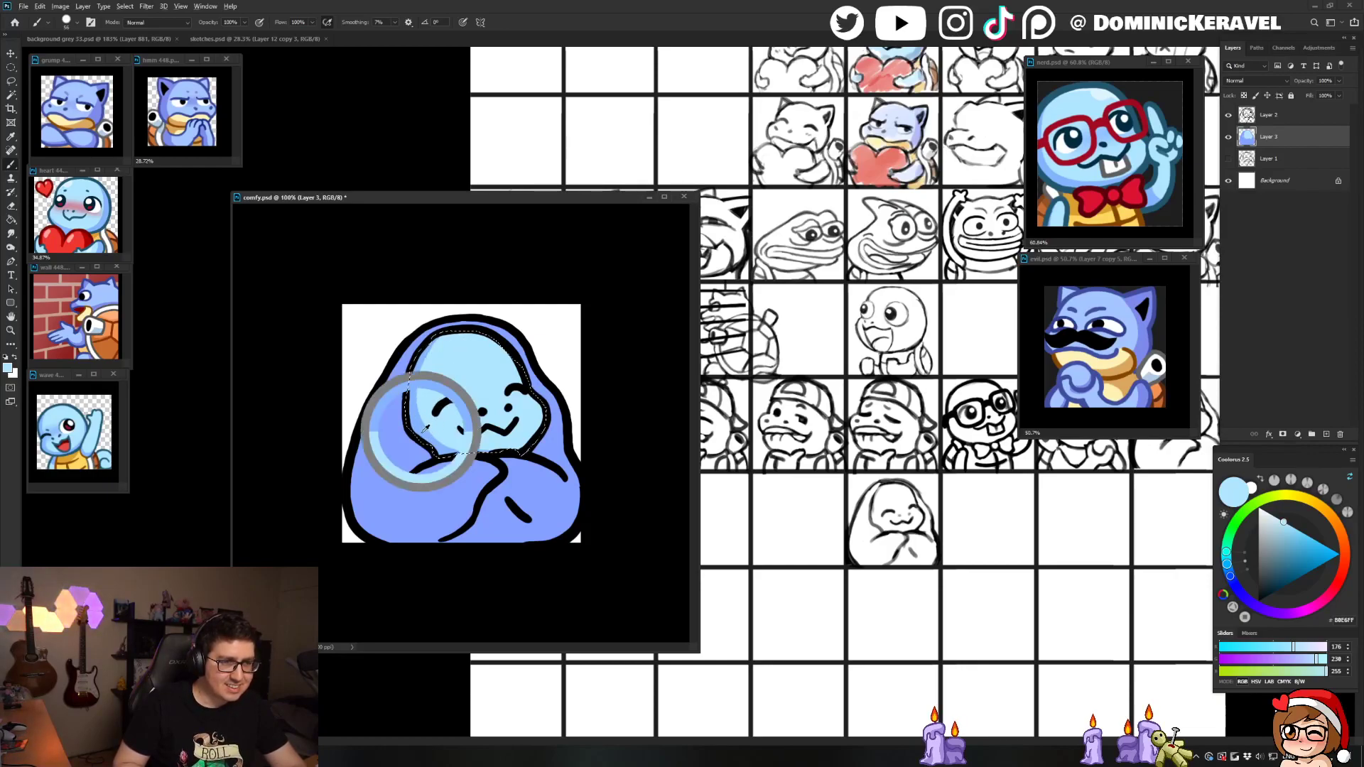
left_click(418, 419, "alt")
key("e")
key("b")
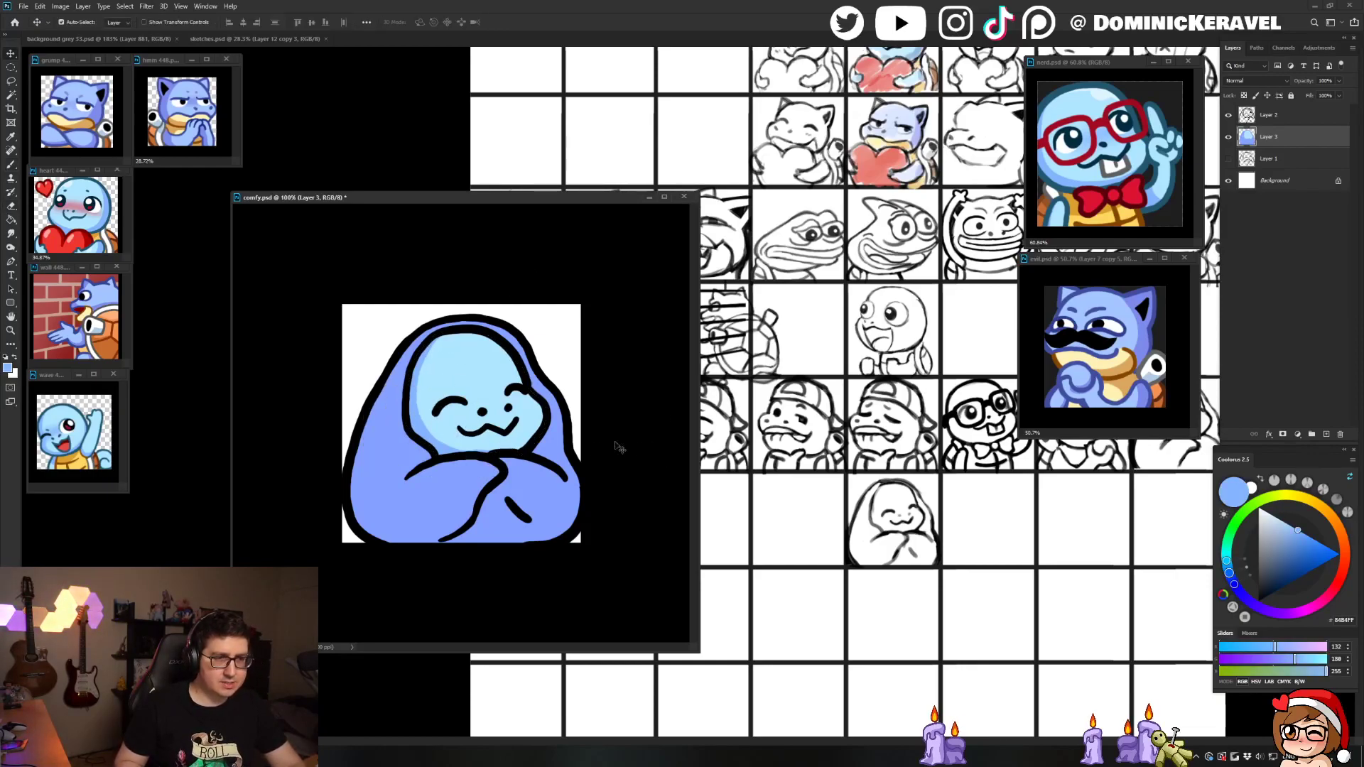
key("ctrl+d")
Step: Resample the face's light blue, resize the brush, and touch up the face colour around the mouth and chin
left_click(446, 373, "alt")
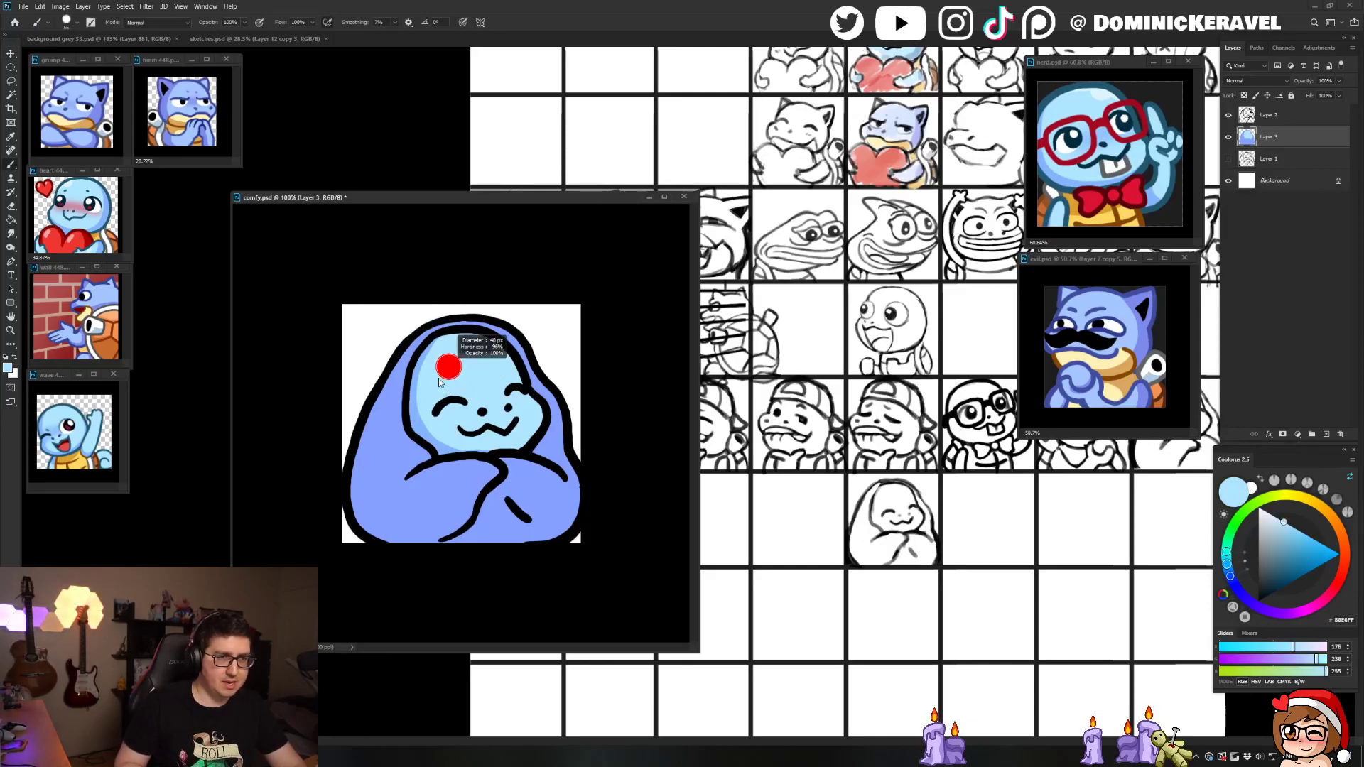
key("v")
key("b")
left_click(487, 436, "alt")
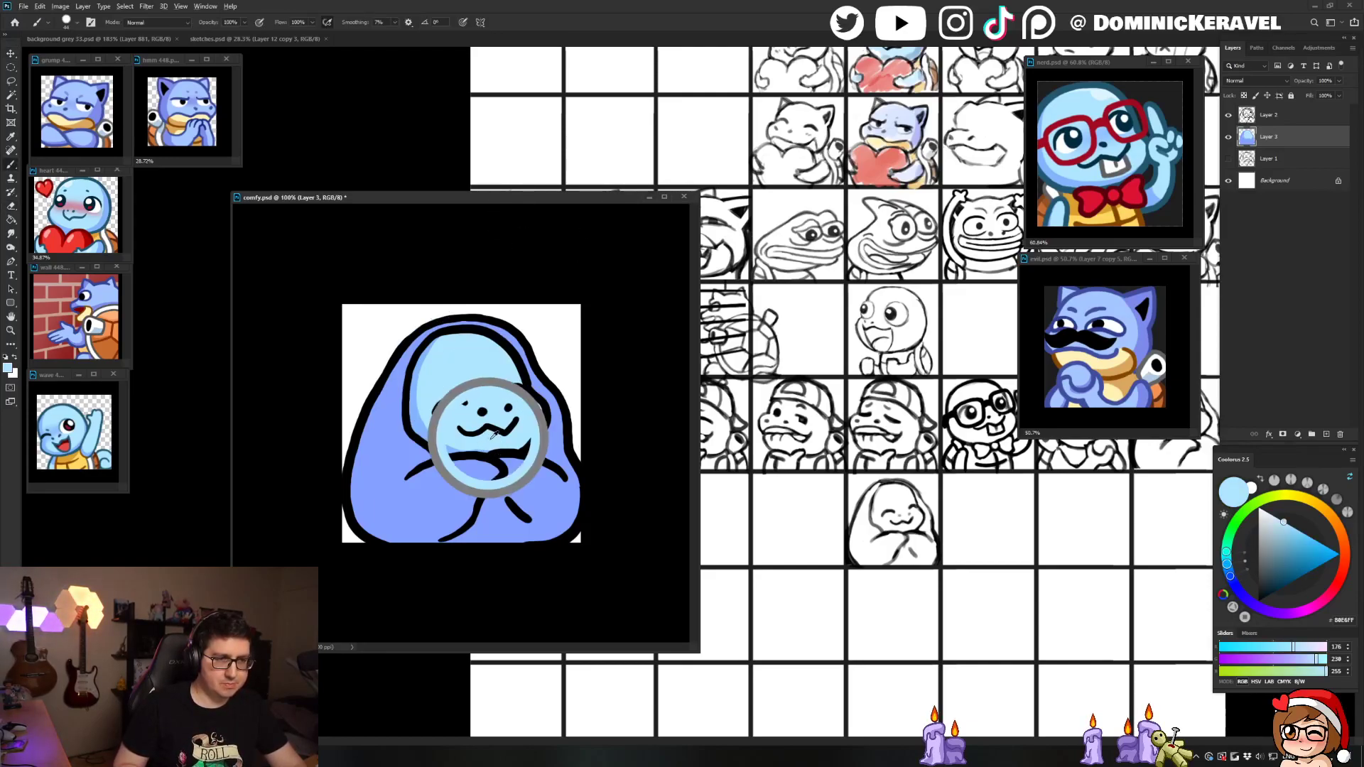
mouse_move(496, 458)
left_mouse_down()
mouse_move(540, 444)
mouse_move(500, 430)
left_mouse_up()
key("v")
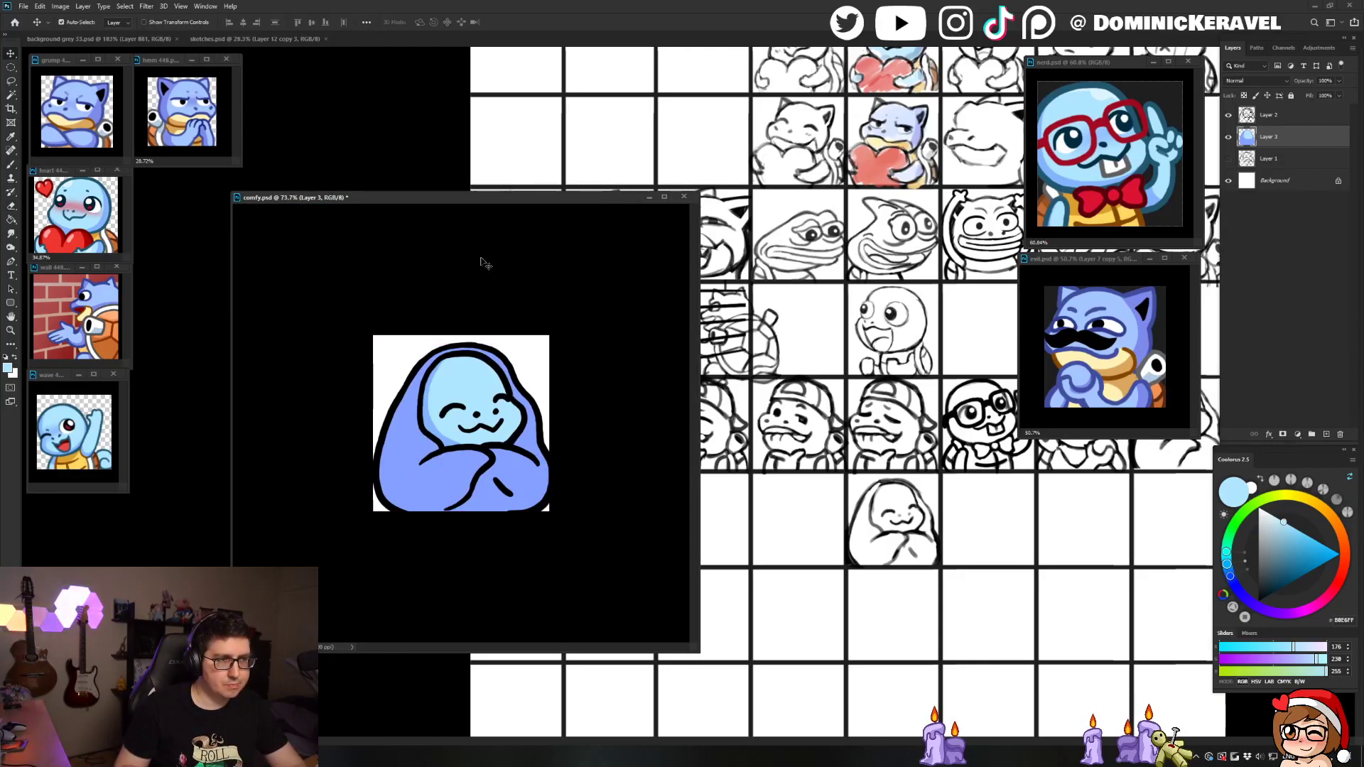
key("b")
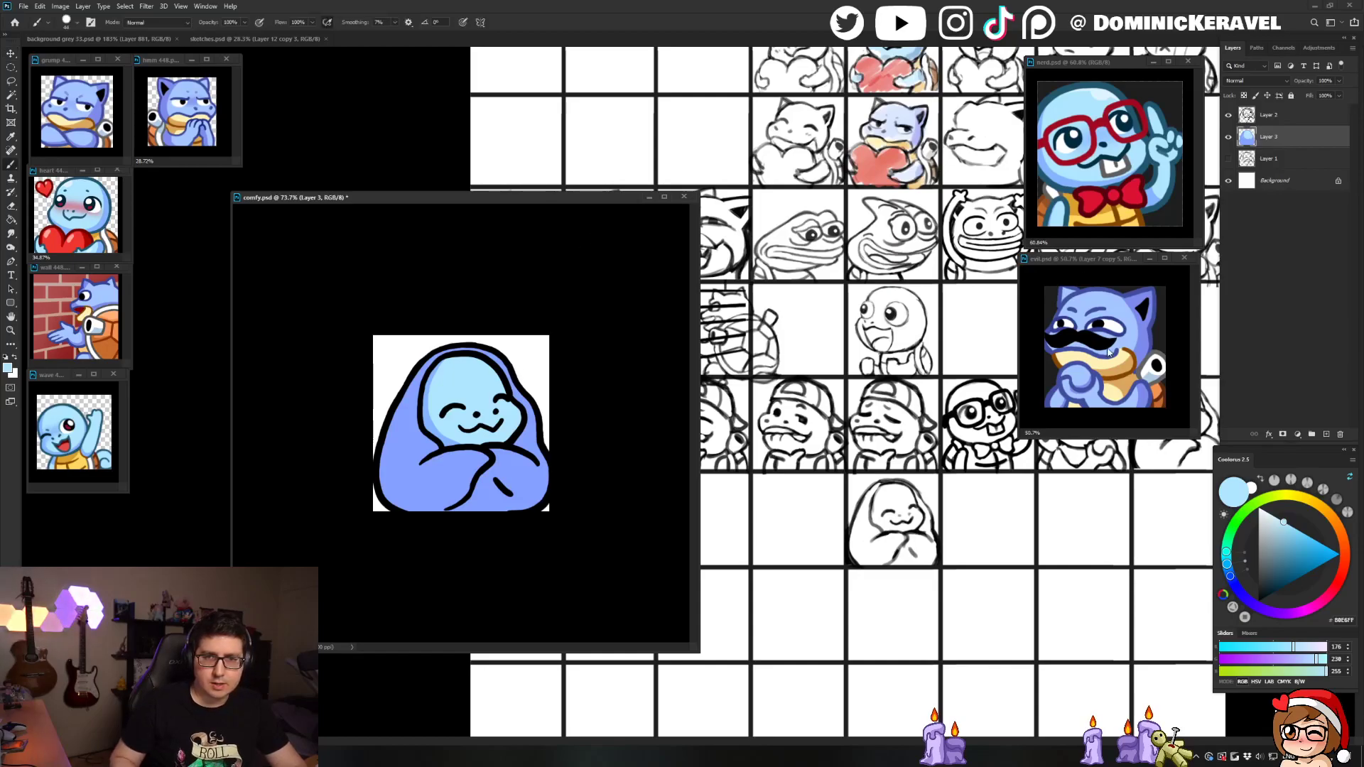
Step: Select the blanket area, shade its lower left edge with darker blue 606FDA, and clear the selection
left_click(1144, 340, "alt")
left_click_drag(416, 498, 447, 495)
key("ctrl+z")
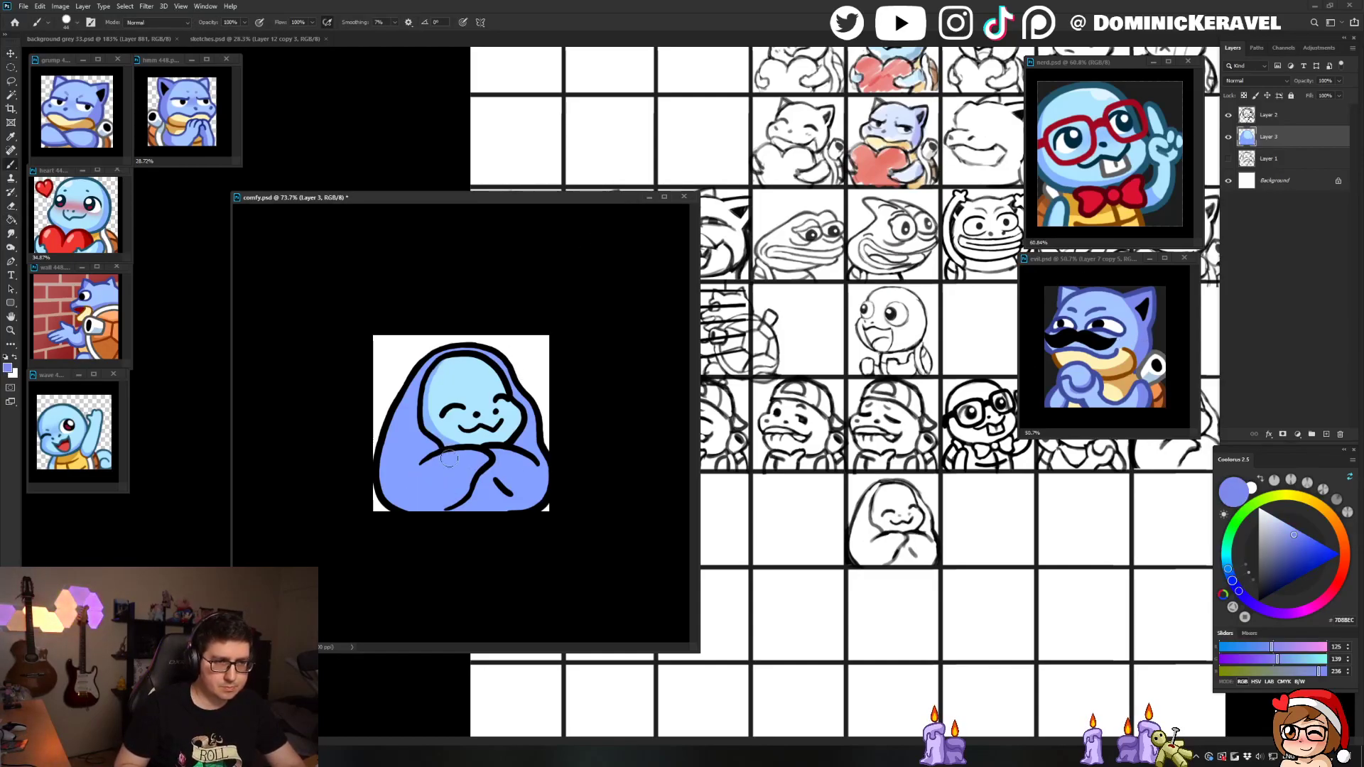
left_click(1297, 543)
key("w")
left_click(419, 425)
key("b")
right_click(420, 423, "alt")
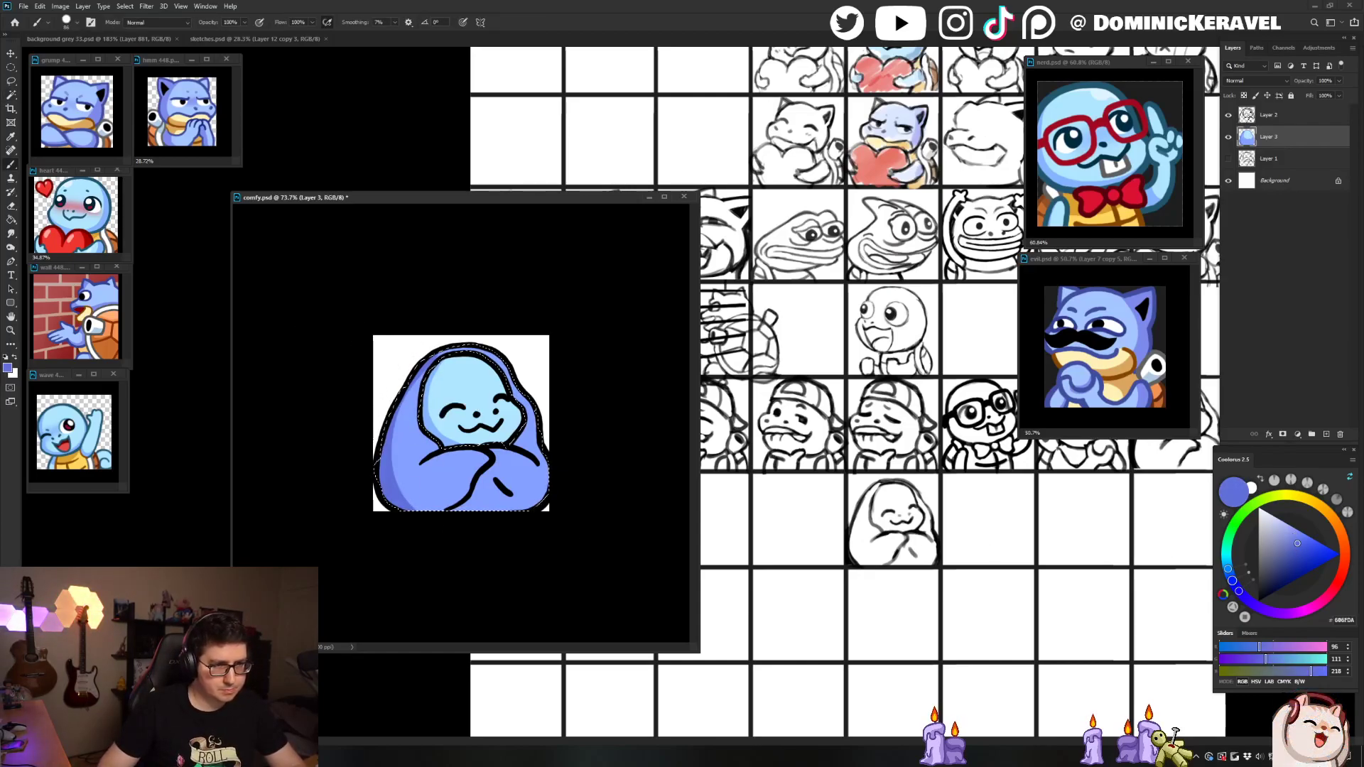
key("ctrl+d")
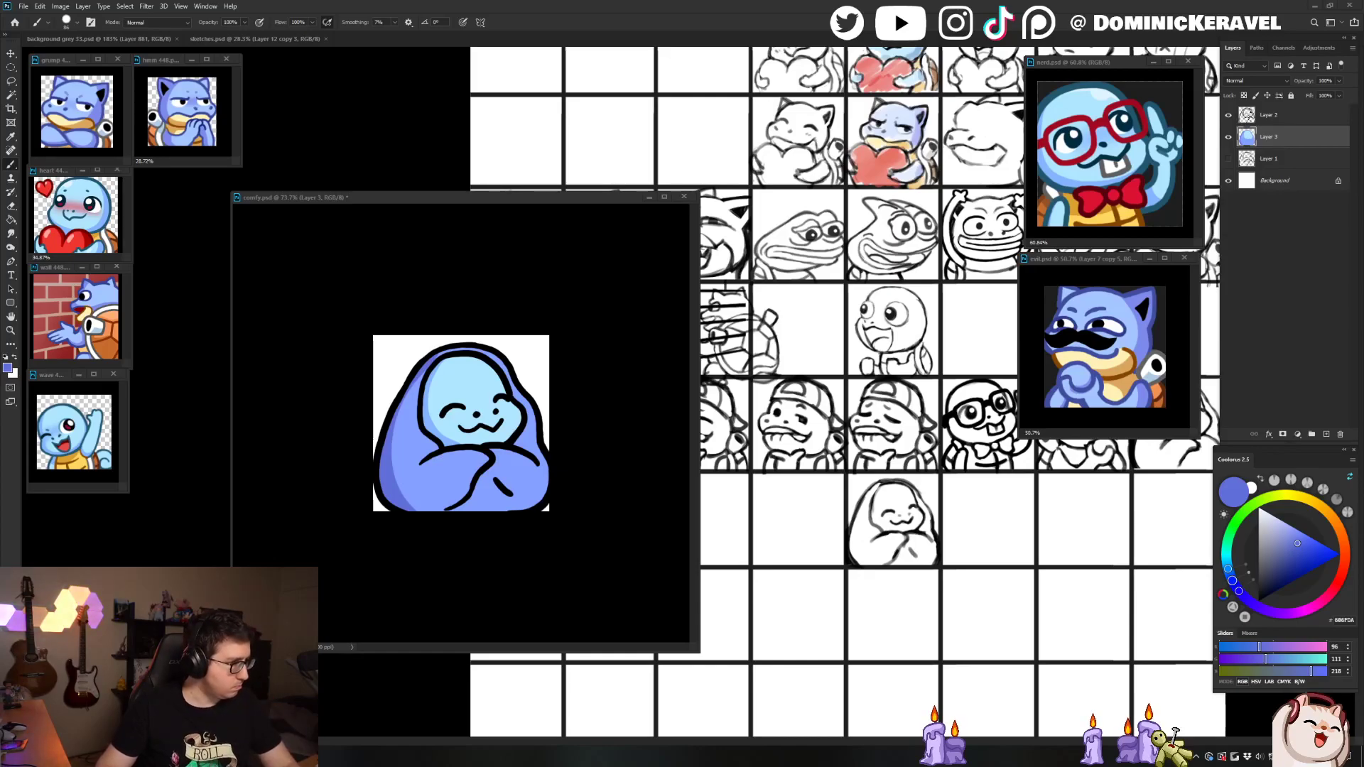
Step: Shade the blanket folds beneath the face and along the arms, clear the selection, and flip the canvas horizontally
left_click(466, 403)
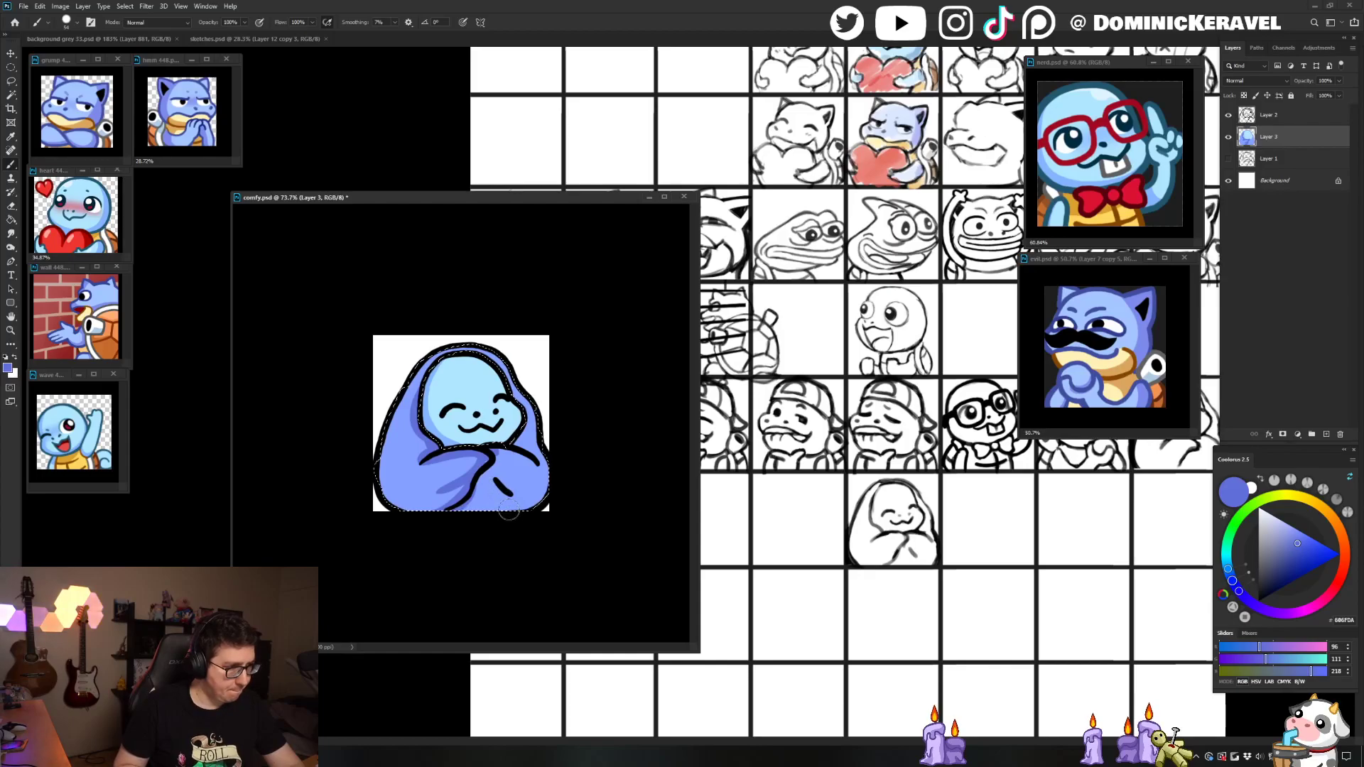
scroll(513, 513, "down", 3)
key("ctrl+d")
key("ctrl+shift+h")
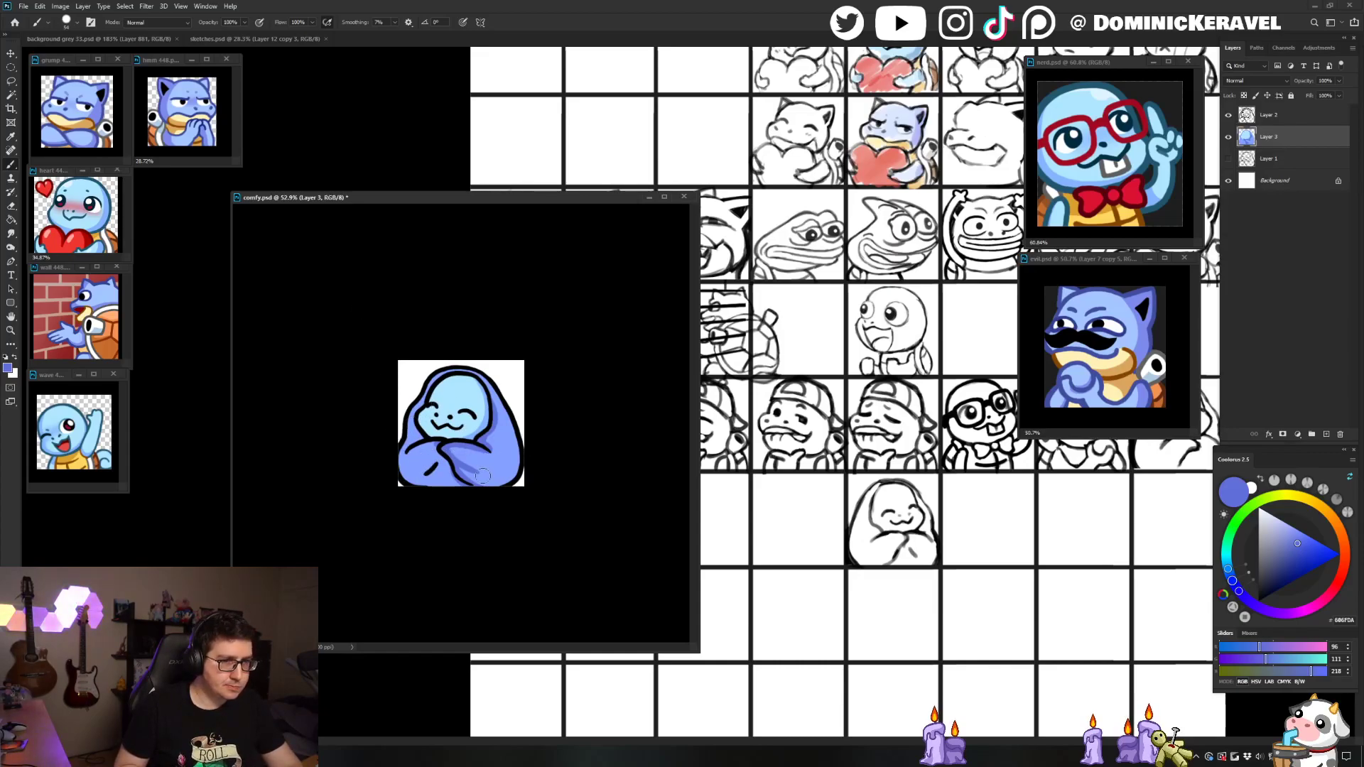
Step: Clean up the blanket shading with the sampled base blue and add darker shadow to the lower sleeve fold
left_click(462, 460, "alt")
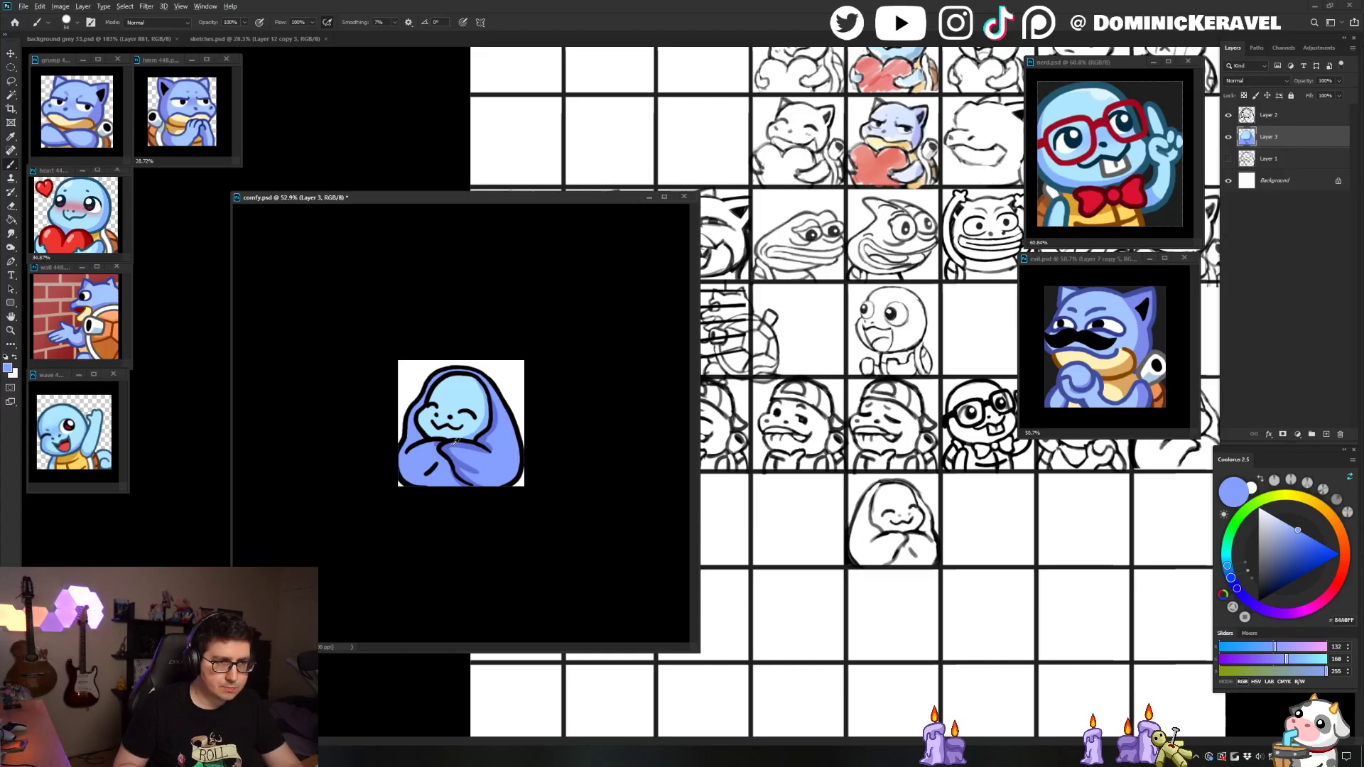
left_click(454, 444, "alt")
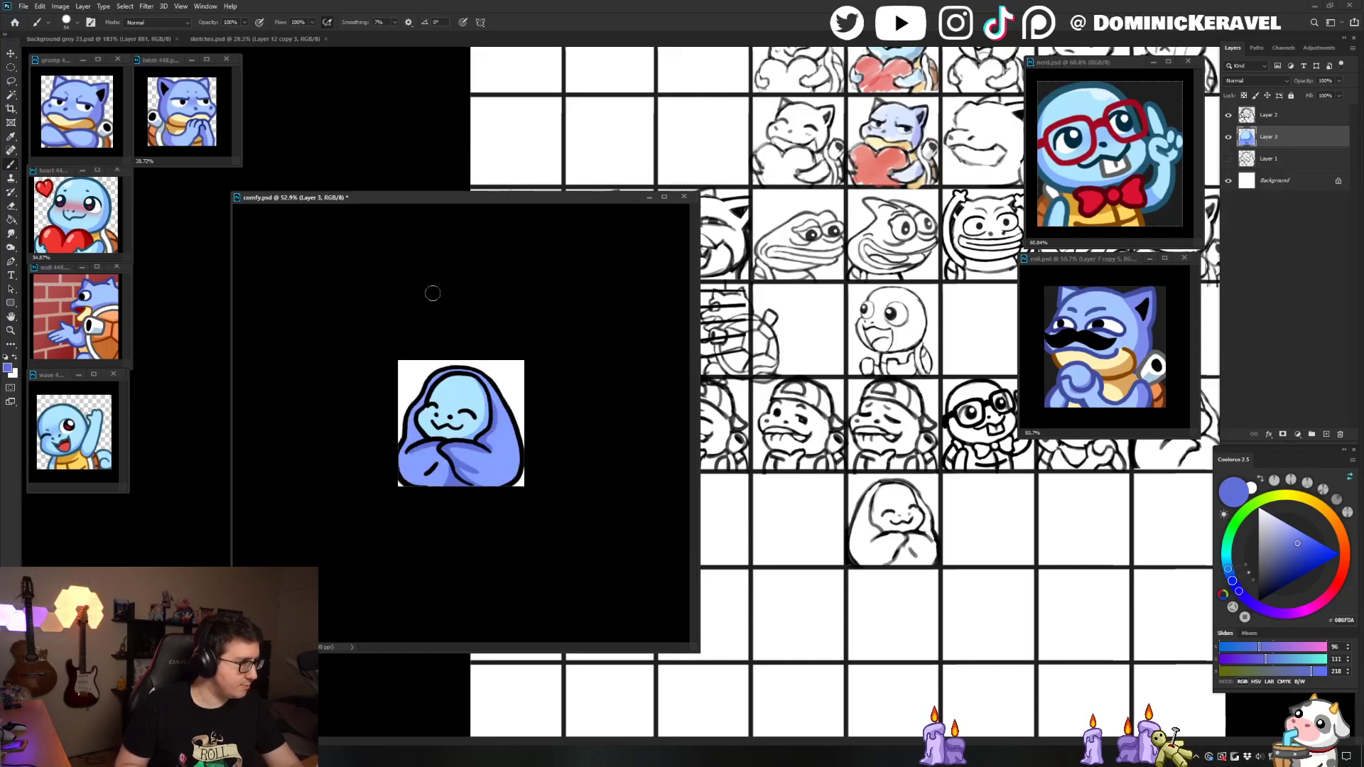
left_click_drag(424, 476, 443, 463)
key("v")
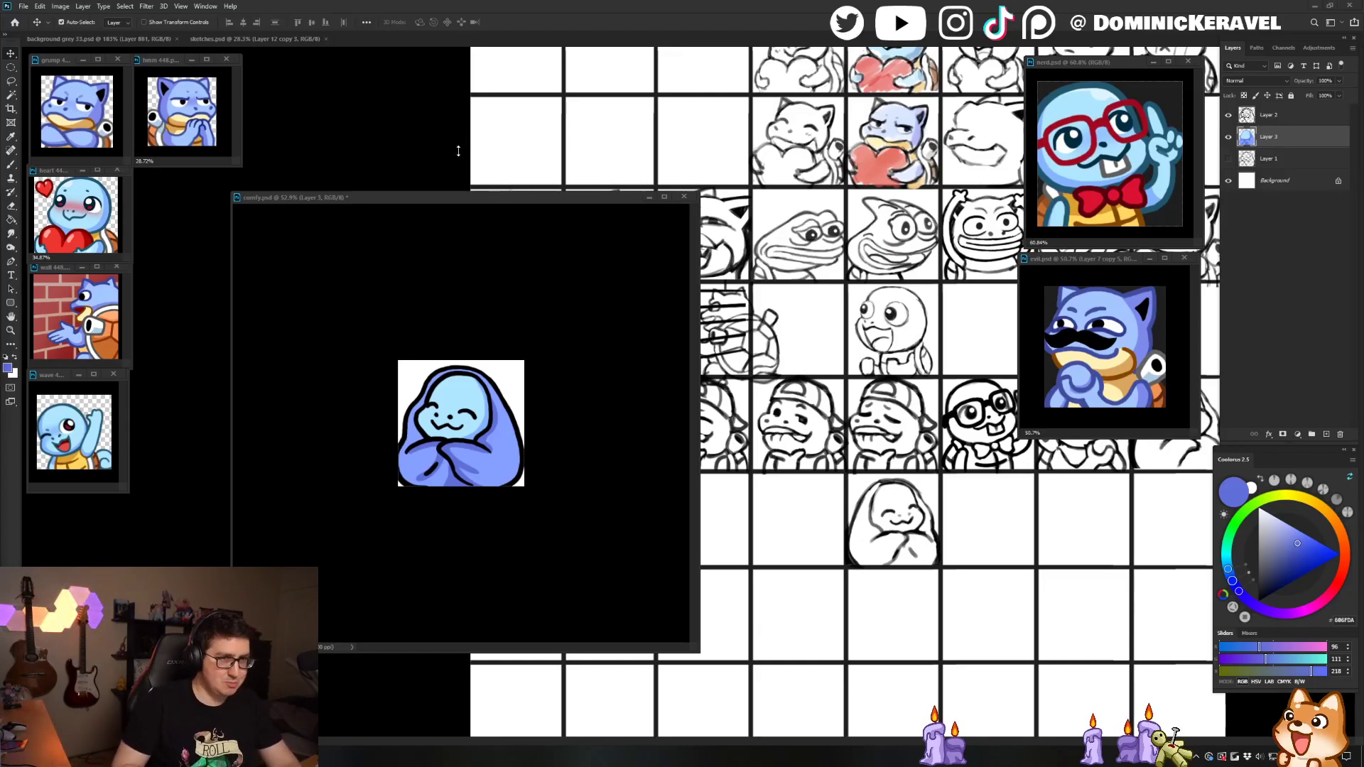
Step: Move the floating comfy.psd window slightly upward
left_click_drag(466, 191, 463, 176)
key("b")
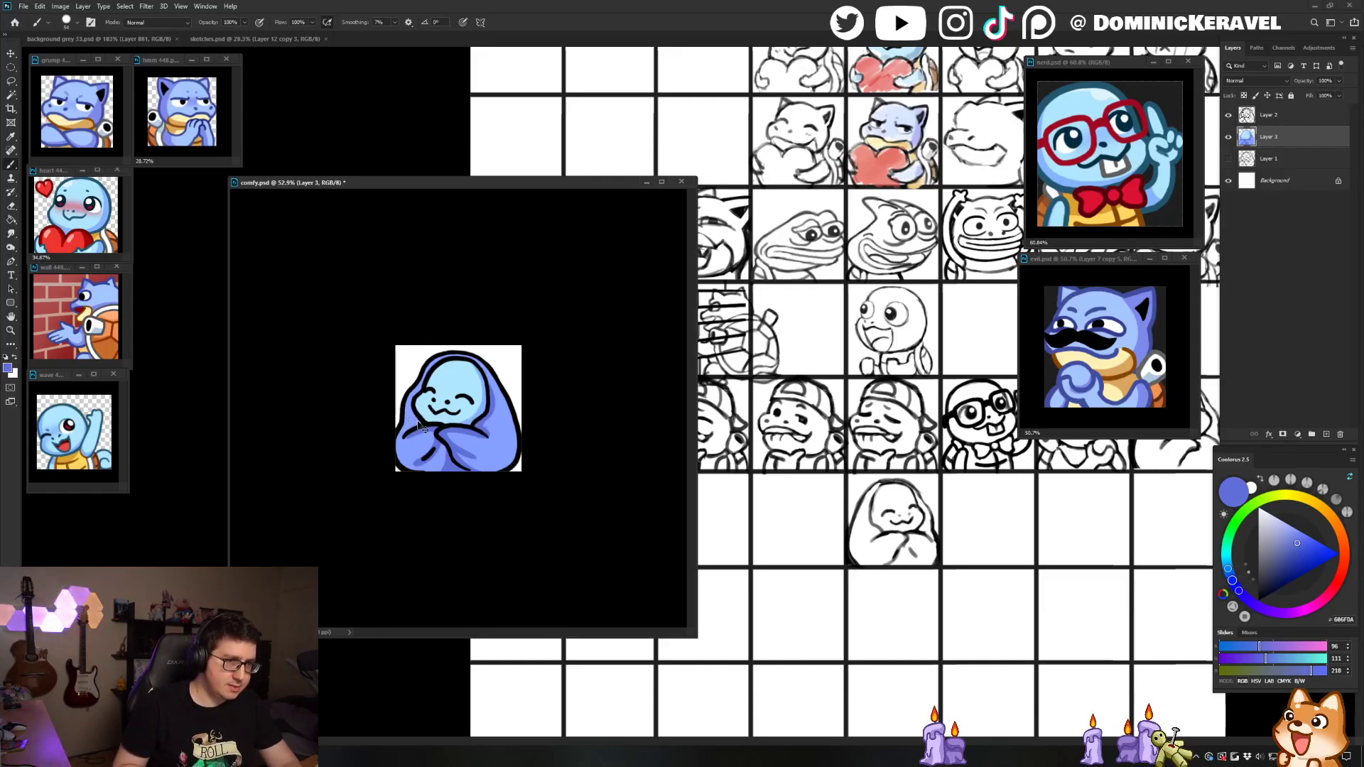
key("ctrl")
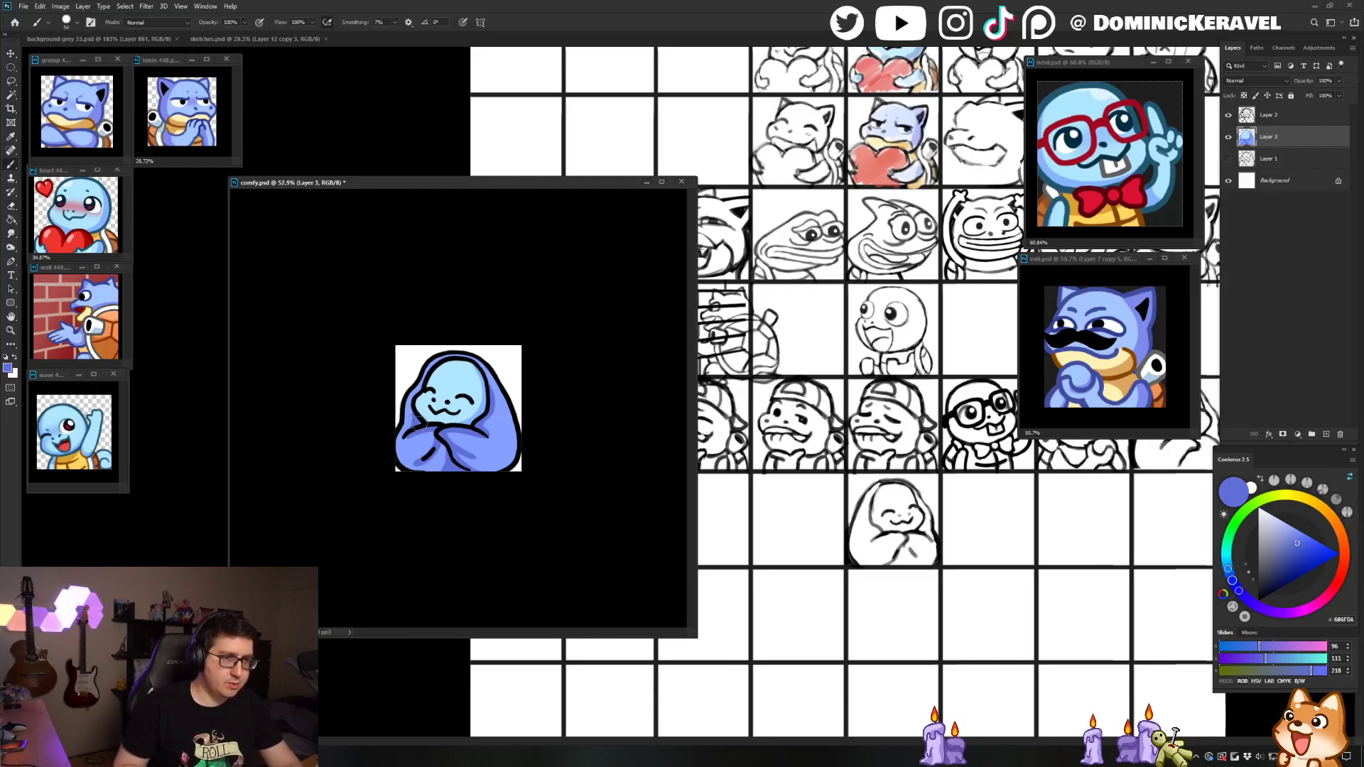
key("ctrl")
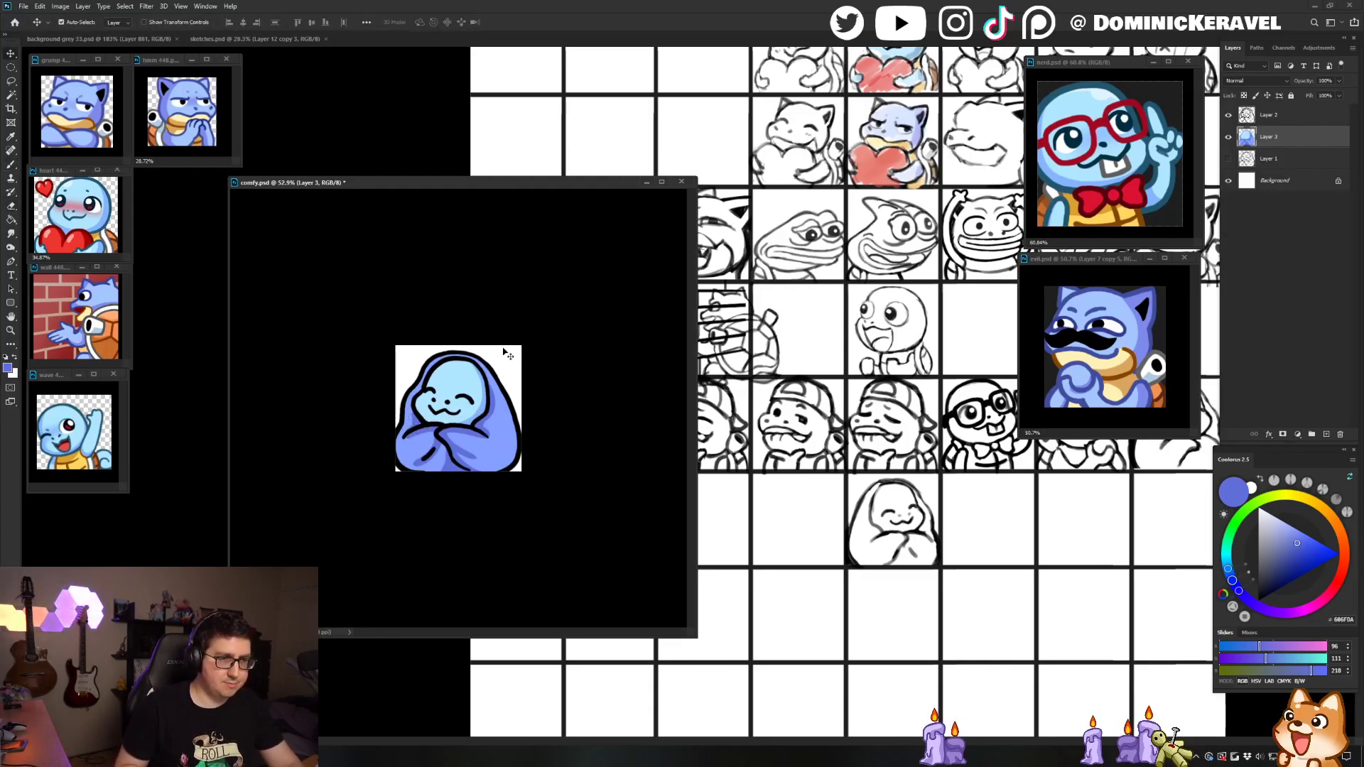
key("e")
key("b")
key("v")
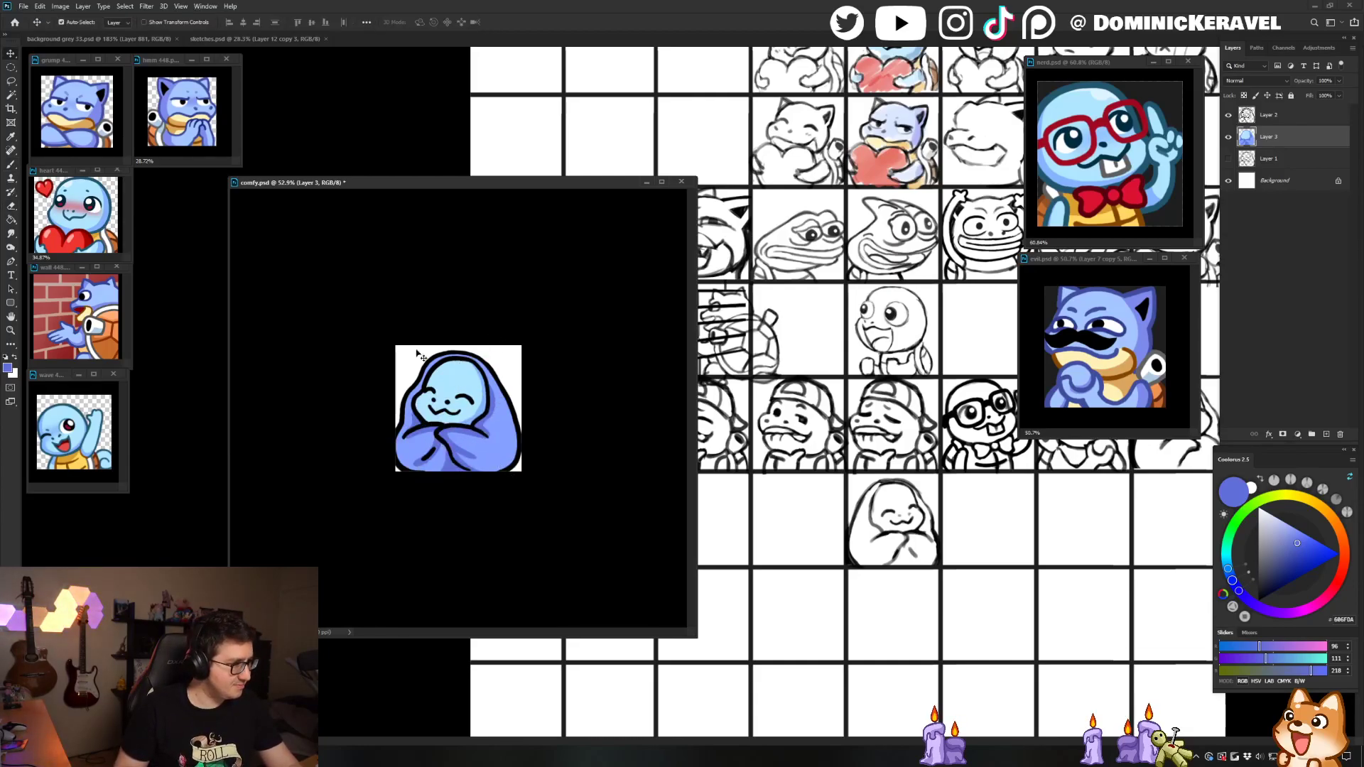
key("b")
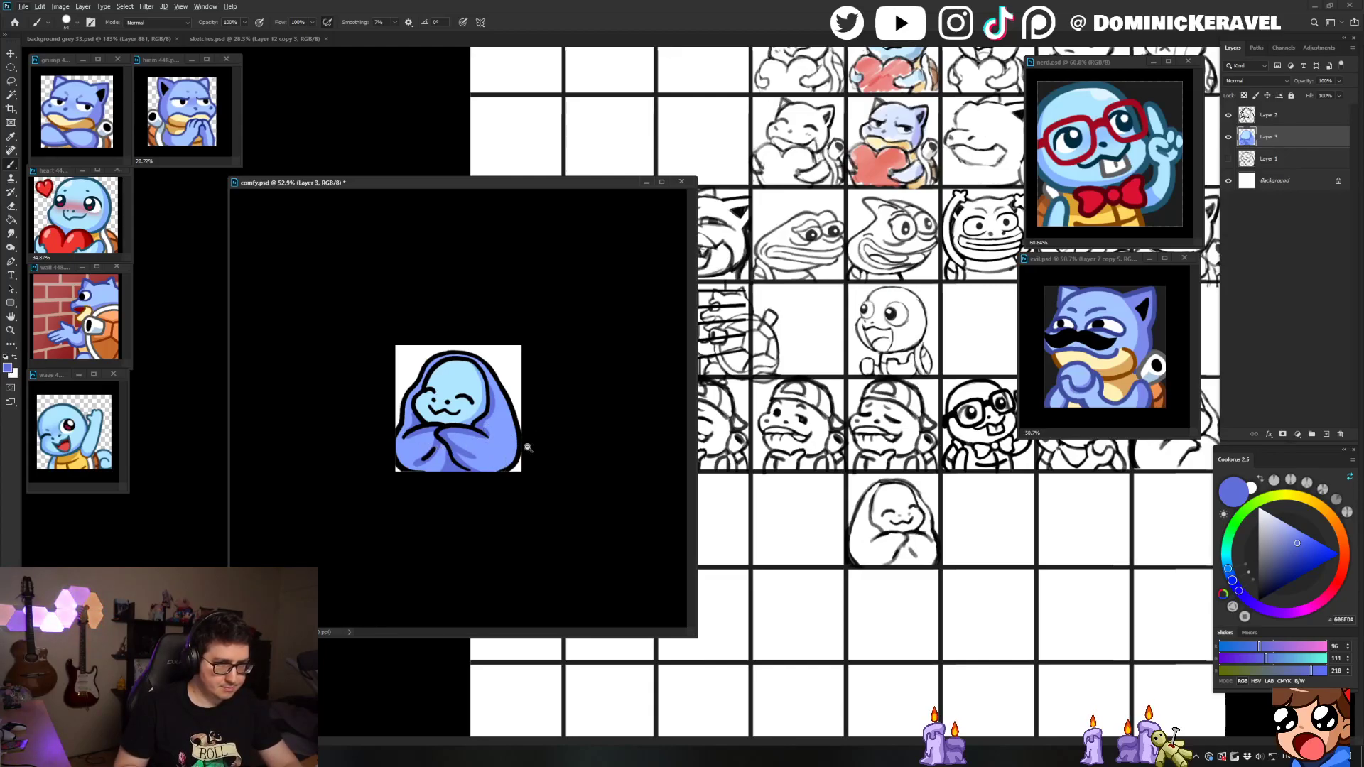
Step: Flip the canvas horizontally and duplicate the colour layer, Layer 3
scroll(508, 474, "down", 4)
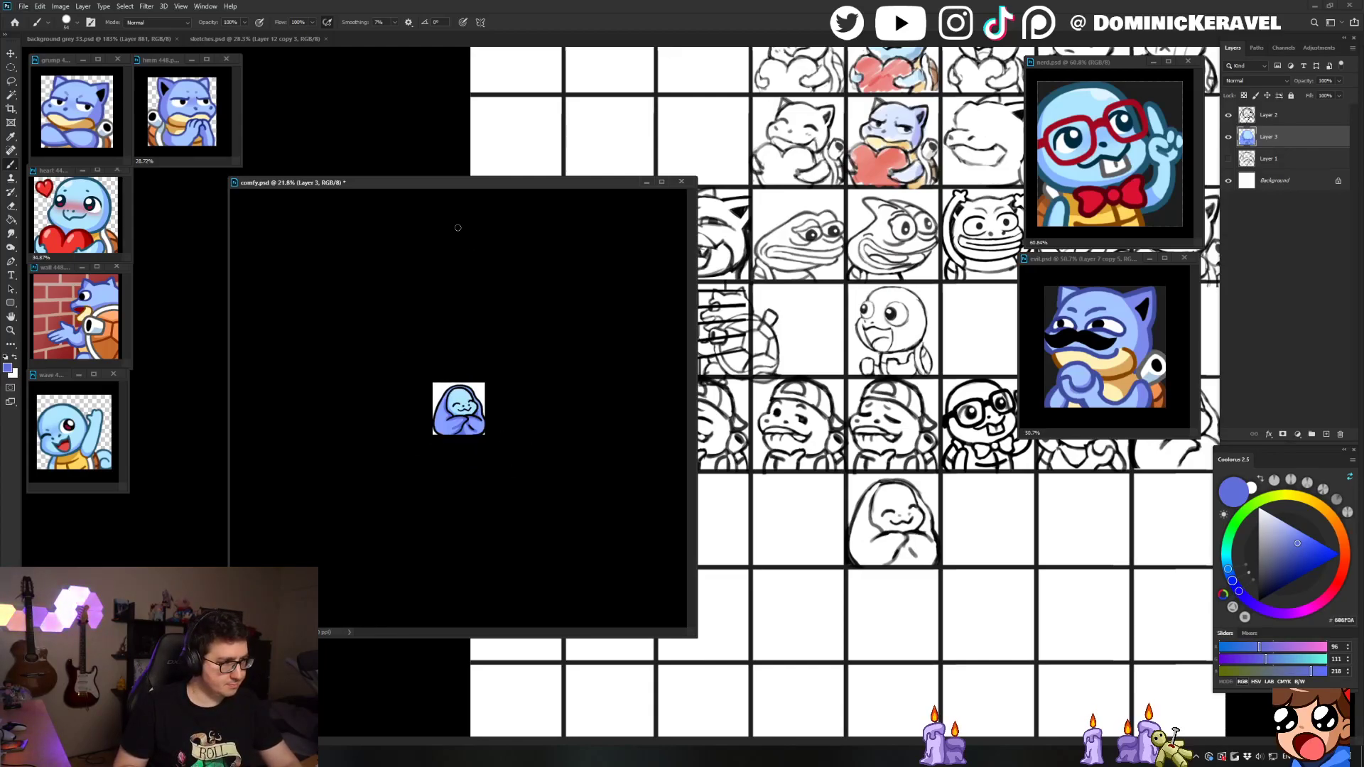
key("ctrl+shift+h")
left_click_drag(482, 443, 490, 452)
key("ctrl+j")
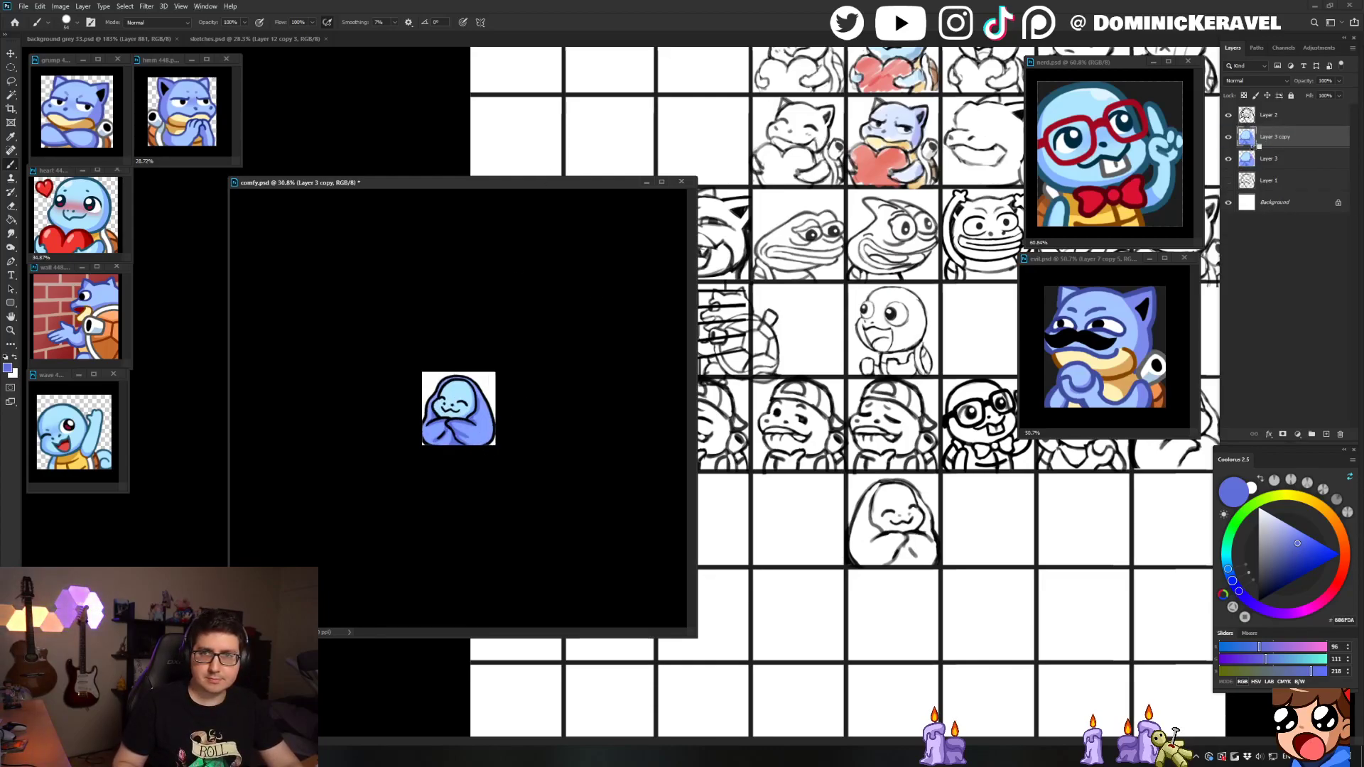
Step: Rework the right sleeve's fold on the duplicated colour layer, repainting around it with the sampled base blue
scroll(520, 443, "up", 3)
left_click(518, 444, "alt")
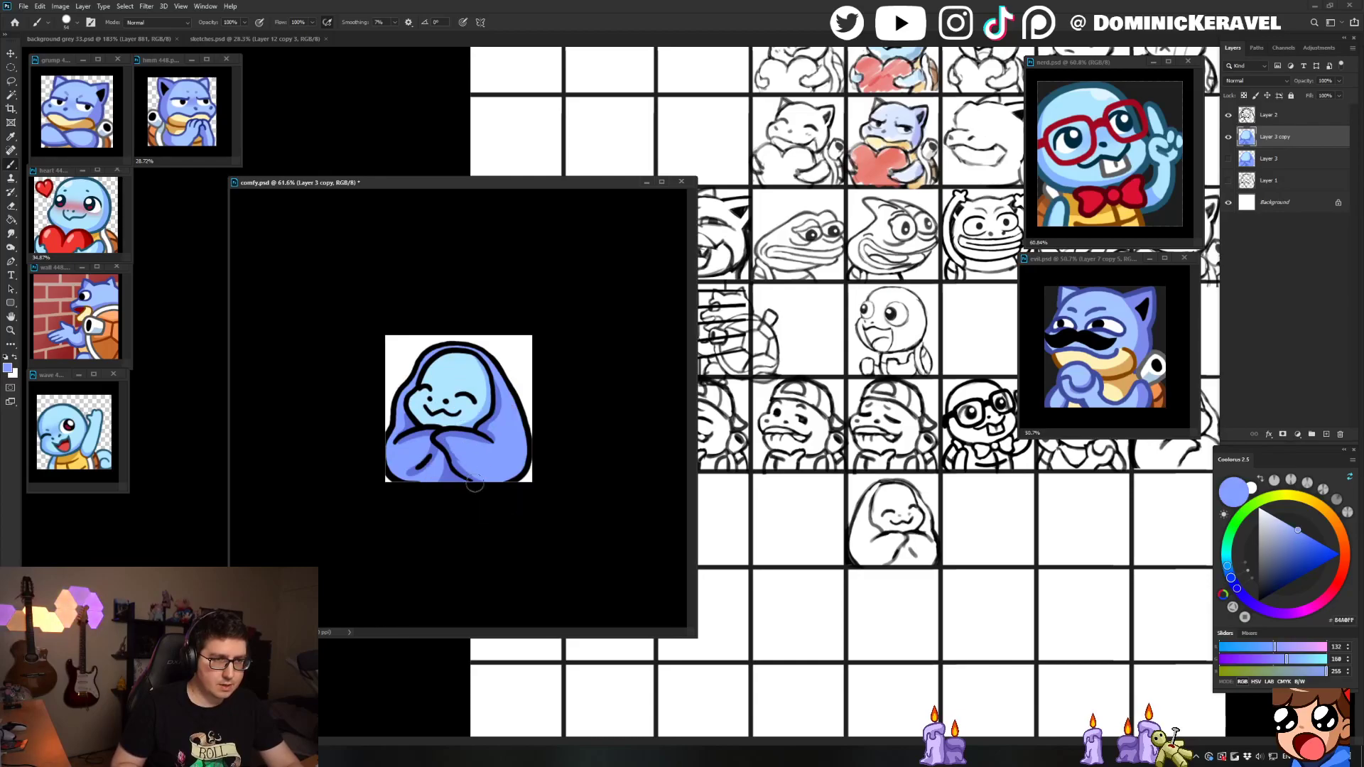
key("d")
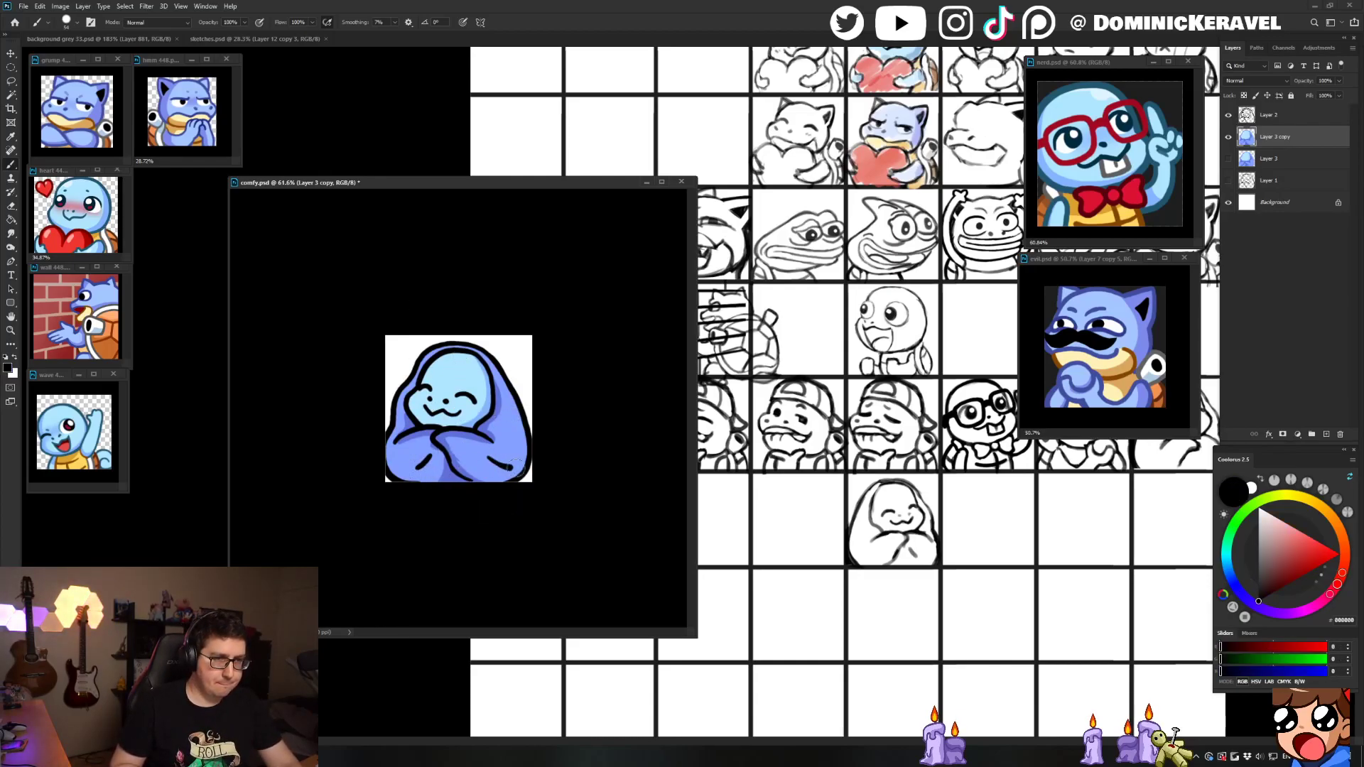
left_click(493, 429, "alt")
left_click_drag(481, 457, 518, 404)
key("e")
key("b")
left_click(489, 448, "alt")
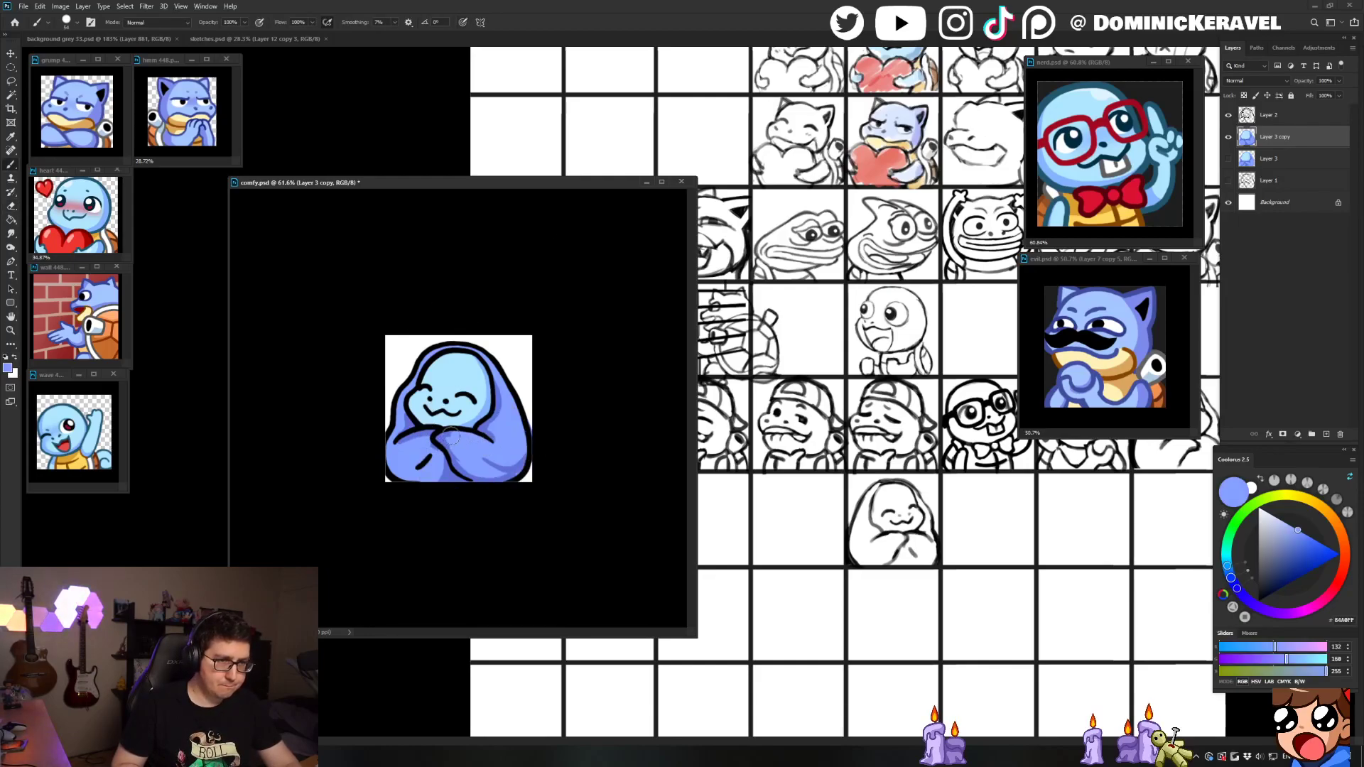
Step: Shade the left sleeve with the sampled shadow blue and erase its short black fold line from the line art on Layer 2
left_click(456, 441, "alt")
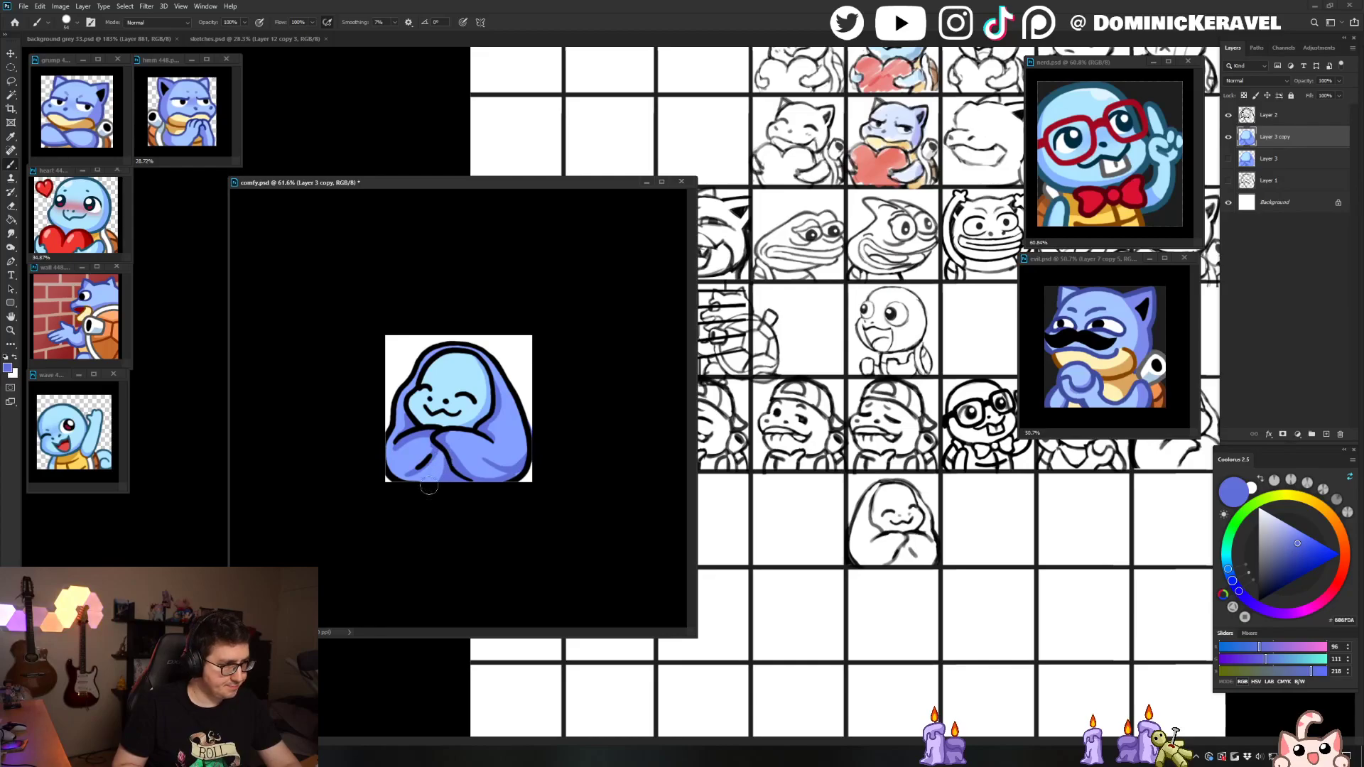
left_click_drag(429, 459, 441, 469)
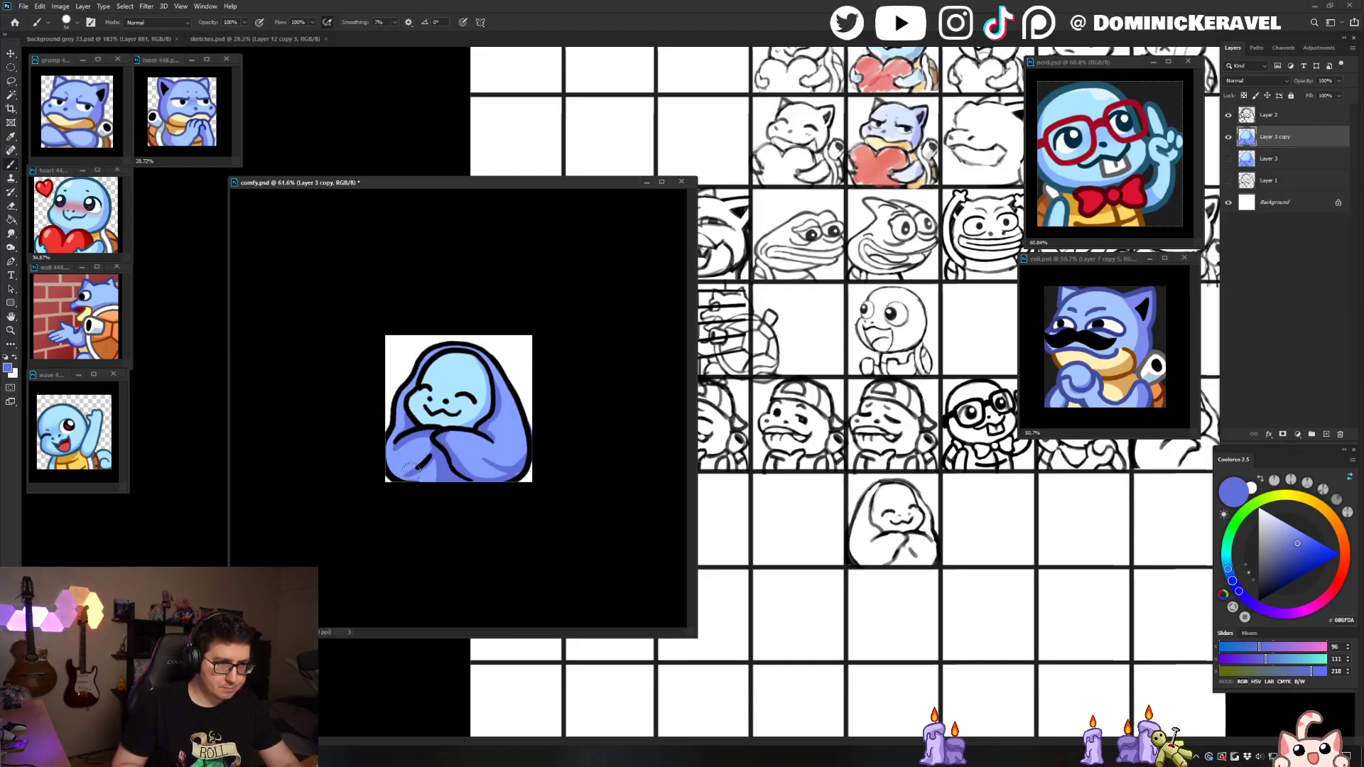
key("v")
left_click(424, 466)
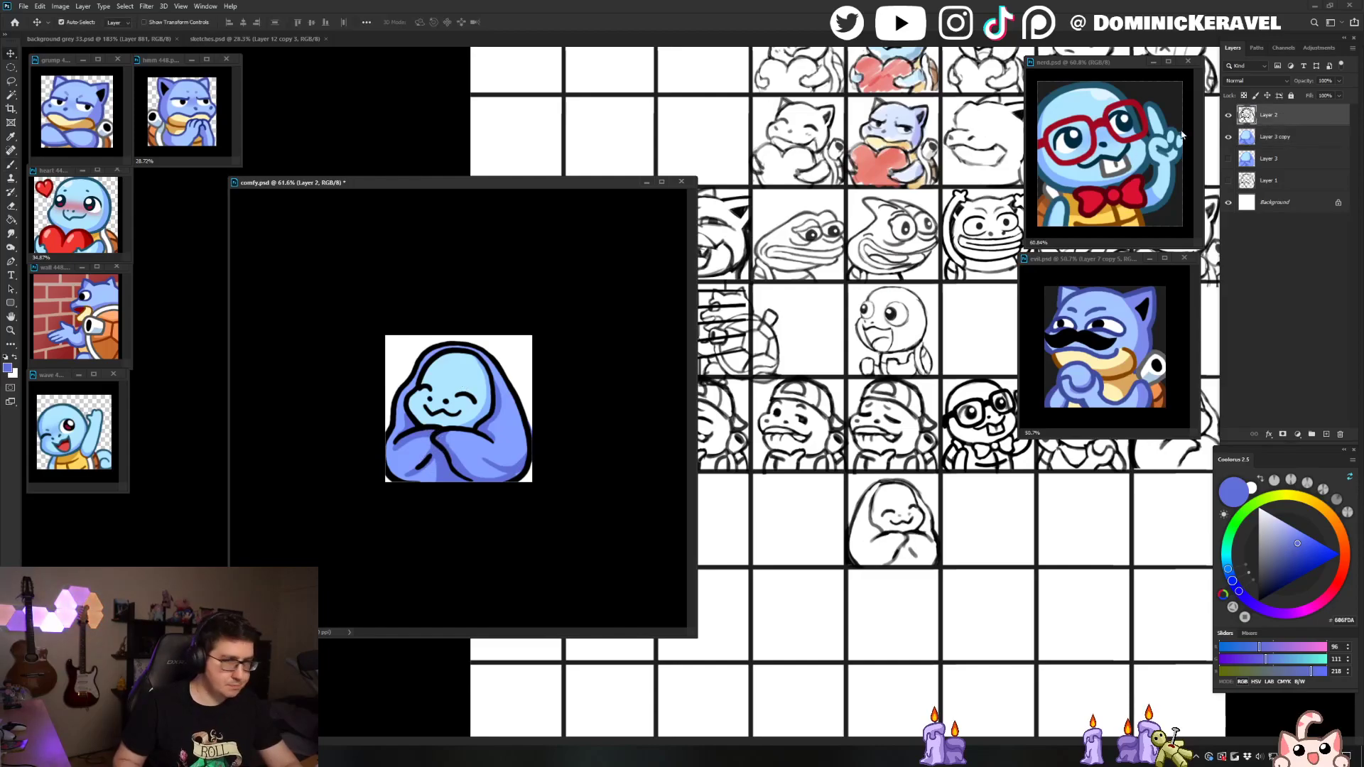
key("e")
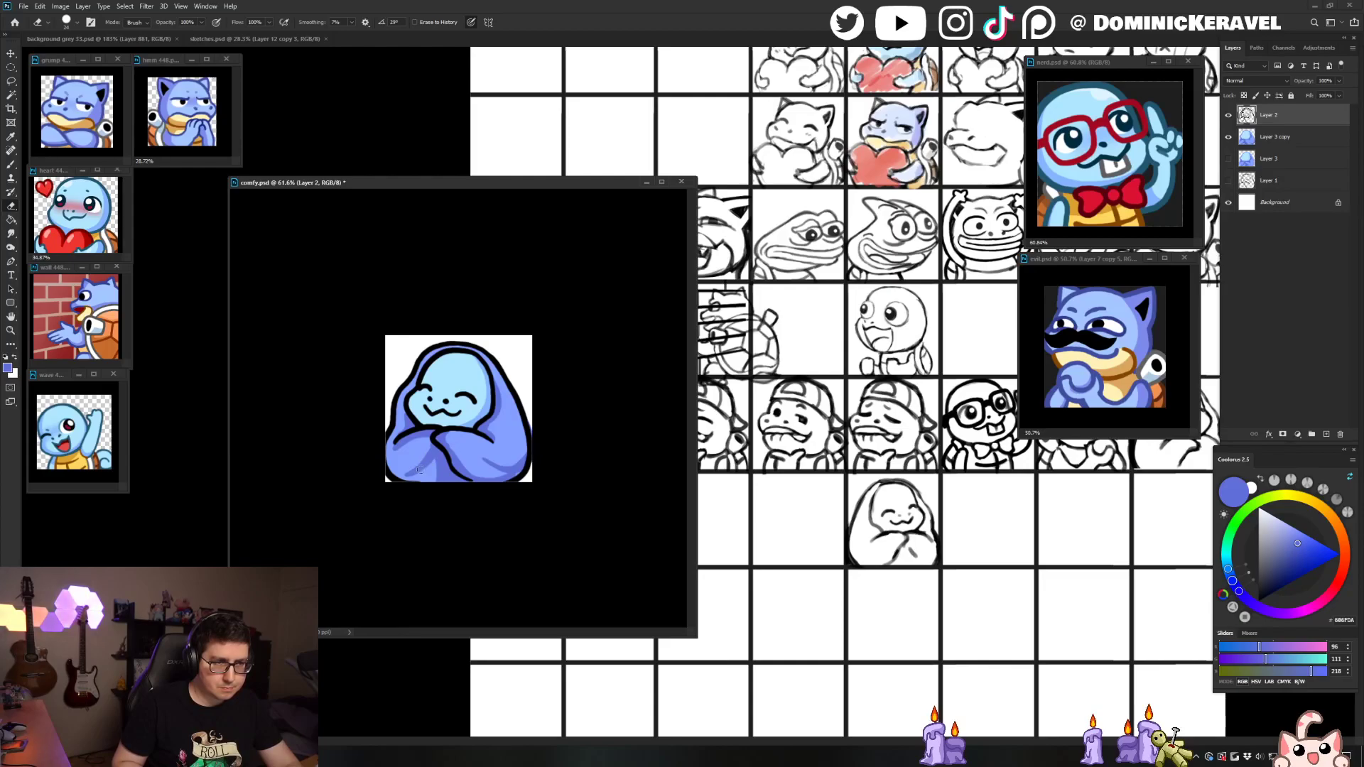
Step: Add shadow blue to the crossed folds and right edge of the blanket on Layer 3 copy
key("b")
left_click(468, 447, "ctrl")
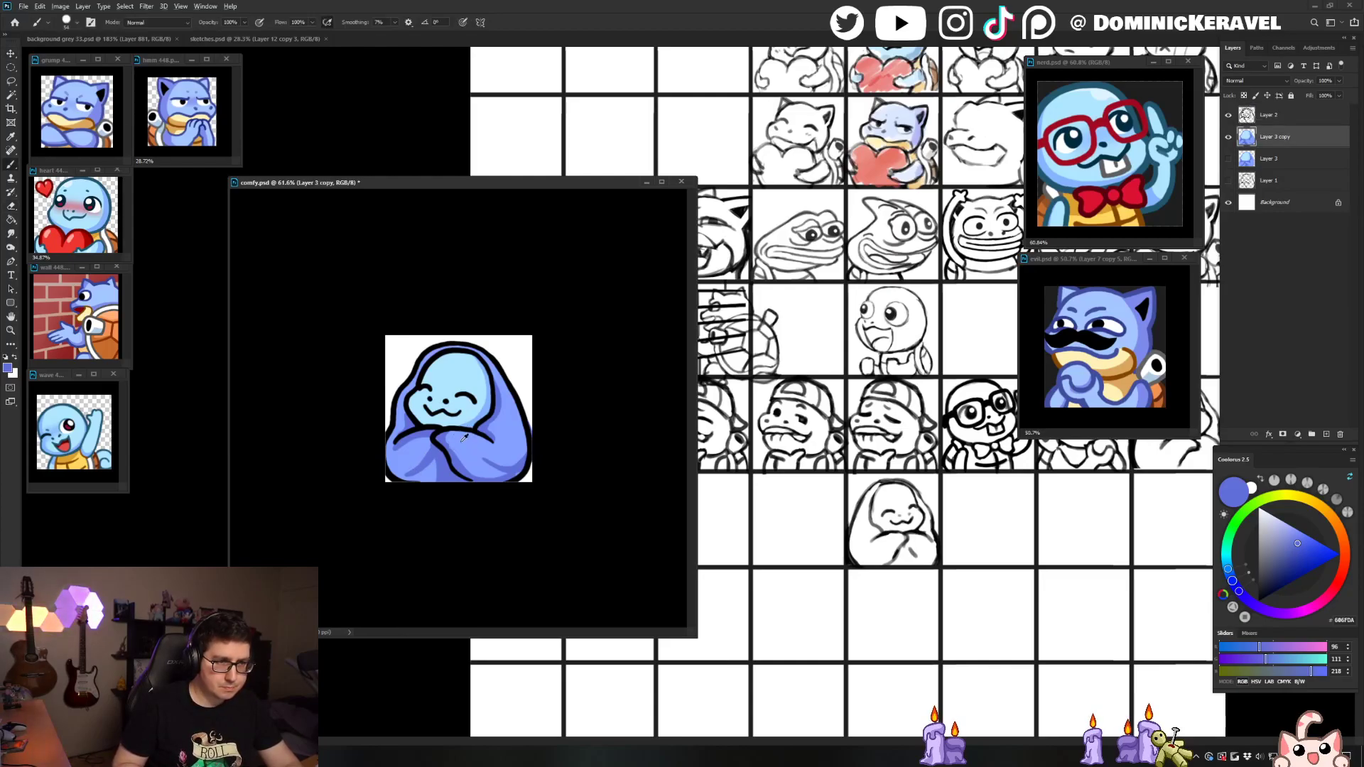
left_click(454, 437, "alt")
key("z")
mouse_move(548, 431)
left_mouse_down()
mouse_move(530, 444)
mouse_move(543, 500)
left_mouse_up()
key("b")
left_click(545, 501, "alt")
key("e")
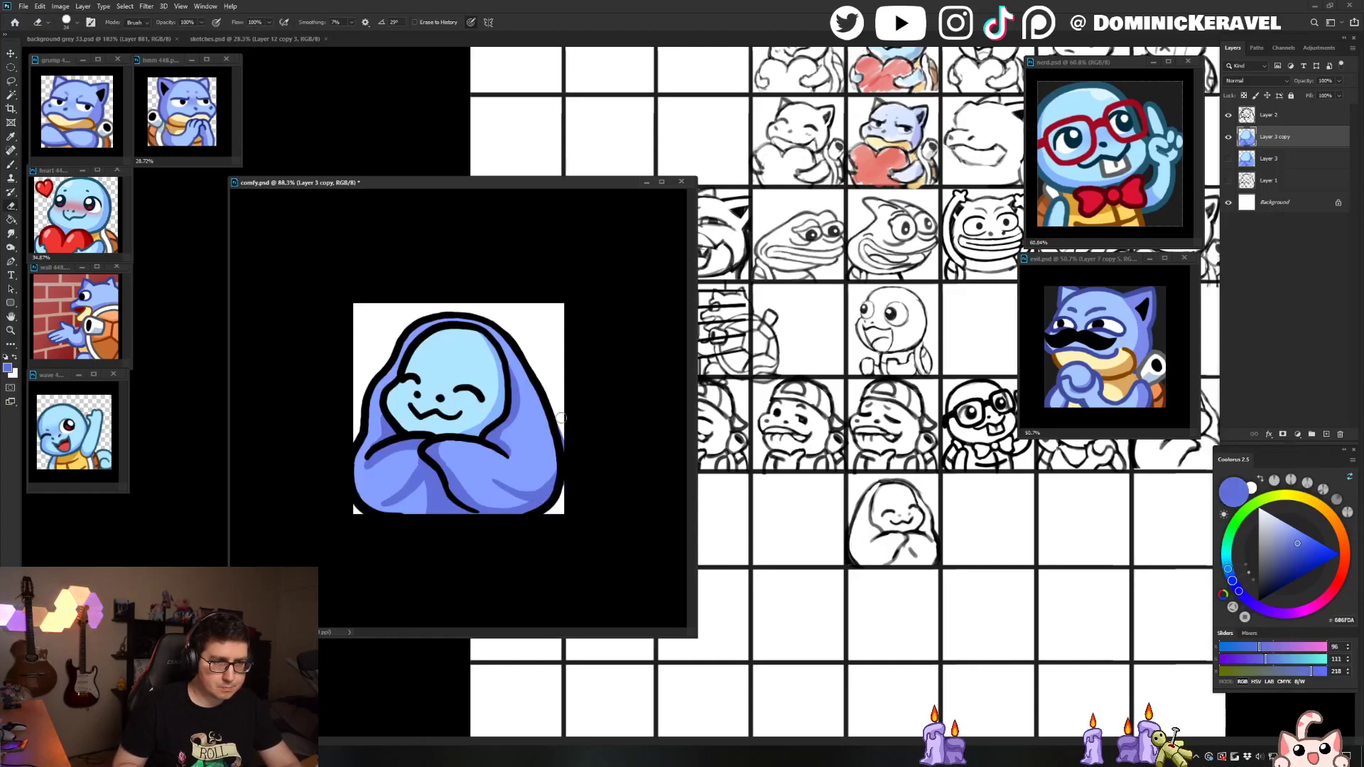
Step: Flip the canvas horizontally and extend the shadow strokes on the lower left sleeve with a resized brush
key("ctrl+minus")
key("ctrl+shift+h")
key("z")
left_click_drag(447, 462, 481, 450)
key("b")
right_click(467, 453, "alt")
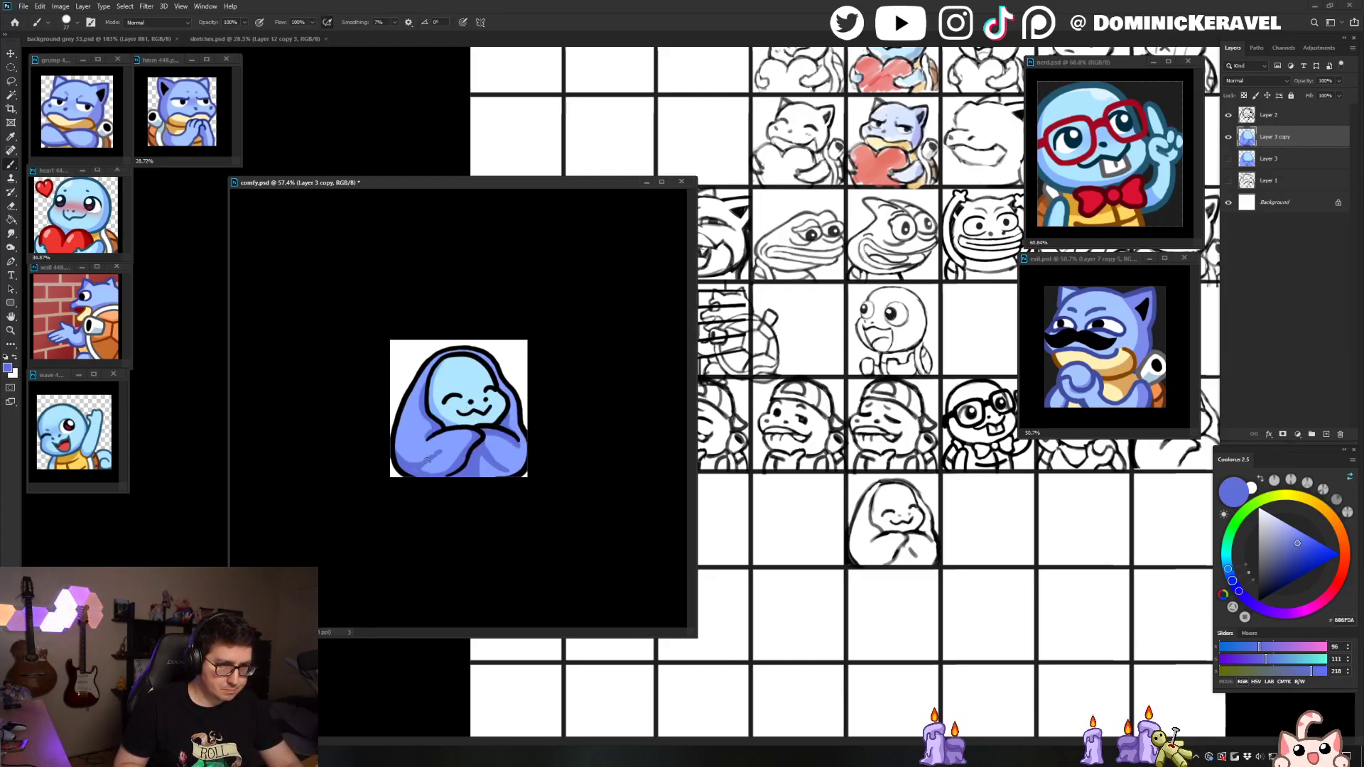
Step: Smooth the lower left sleeve's shadow shapes with the sampled base and shadow blues, and save comfy.psd
left_click(440, 449, "alt")
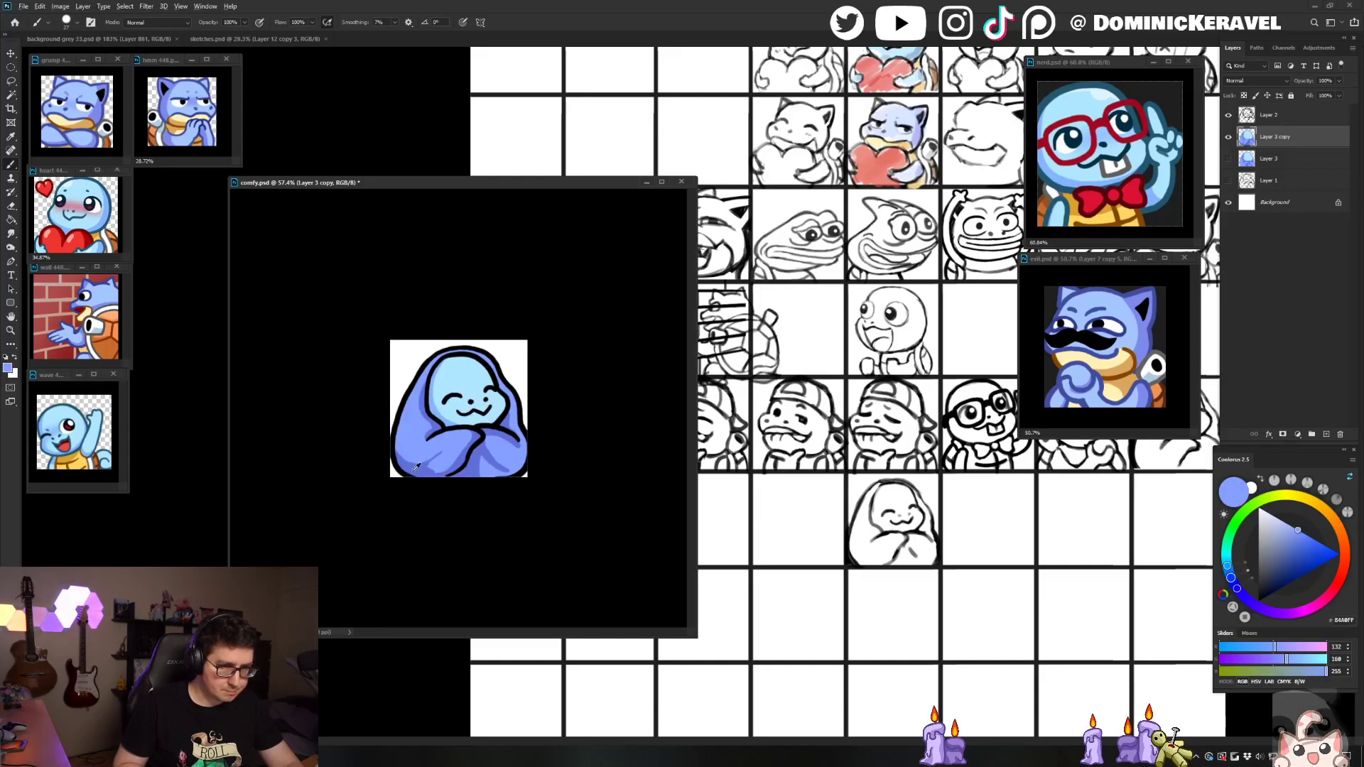
left_click(412, 456, "alt")
left_click(408, 455, "alt")
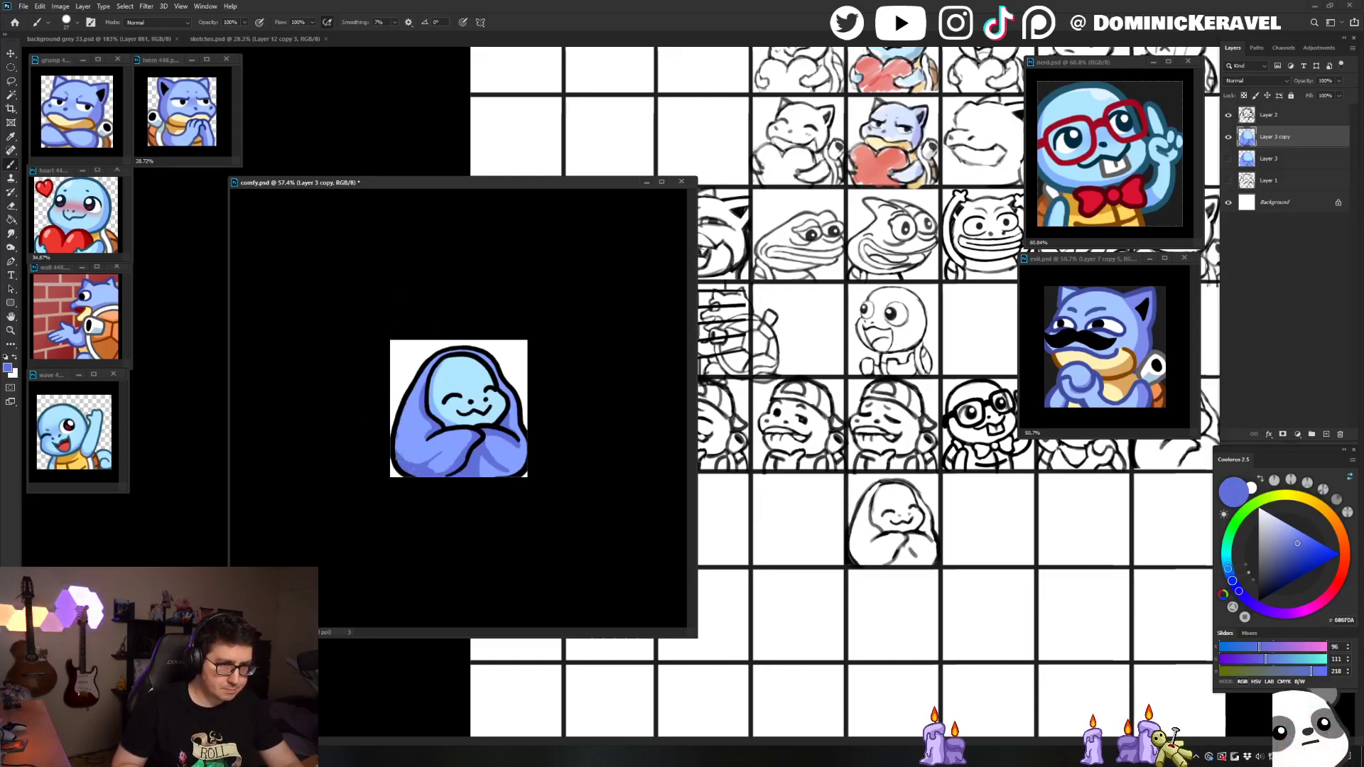
left_click_drag(398, 425, 415, 472)
left_click(442, 456, "alt")
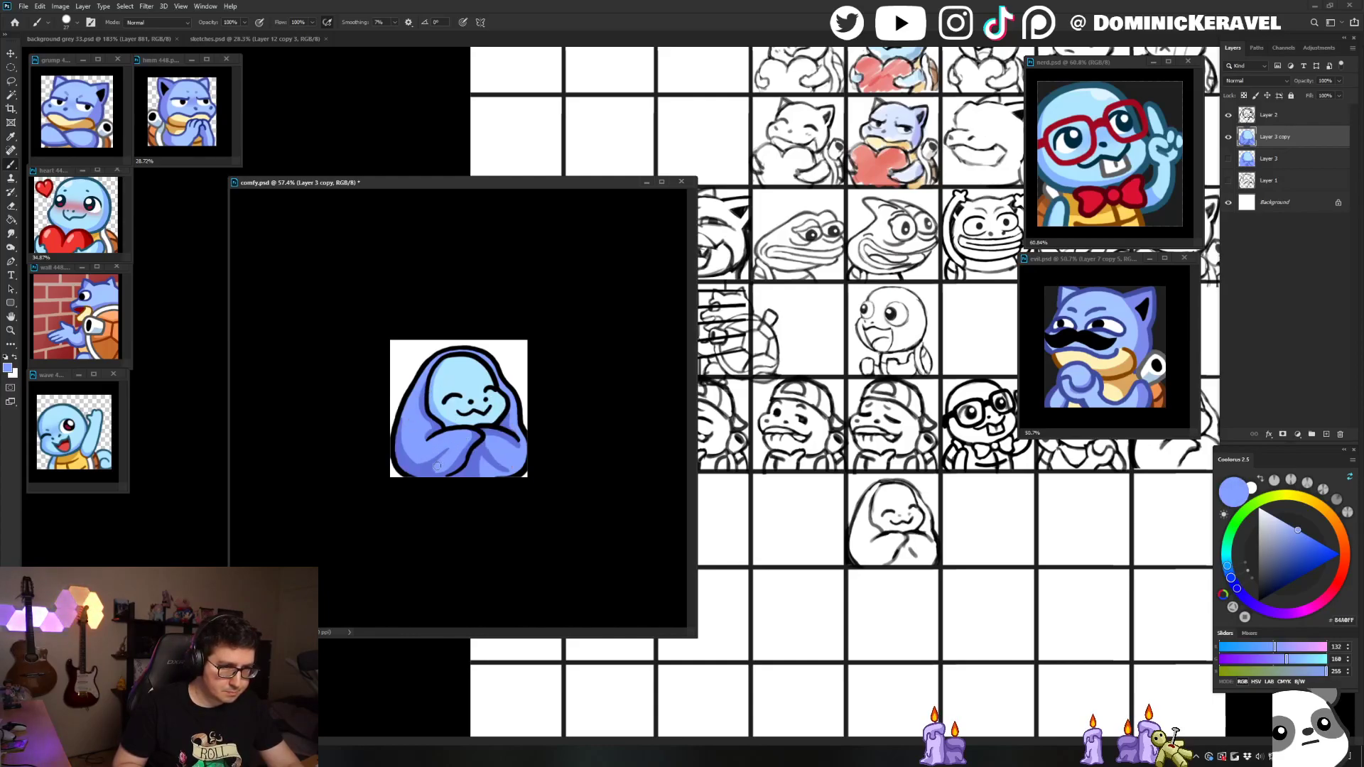
left_click(450, 457, "alt")
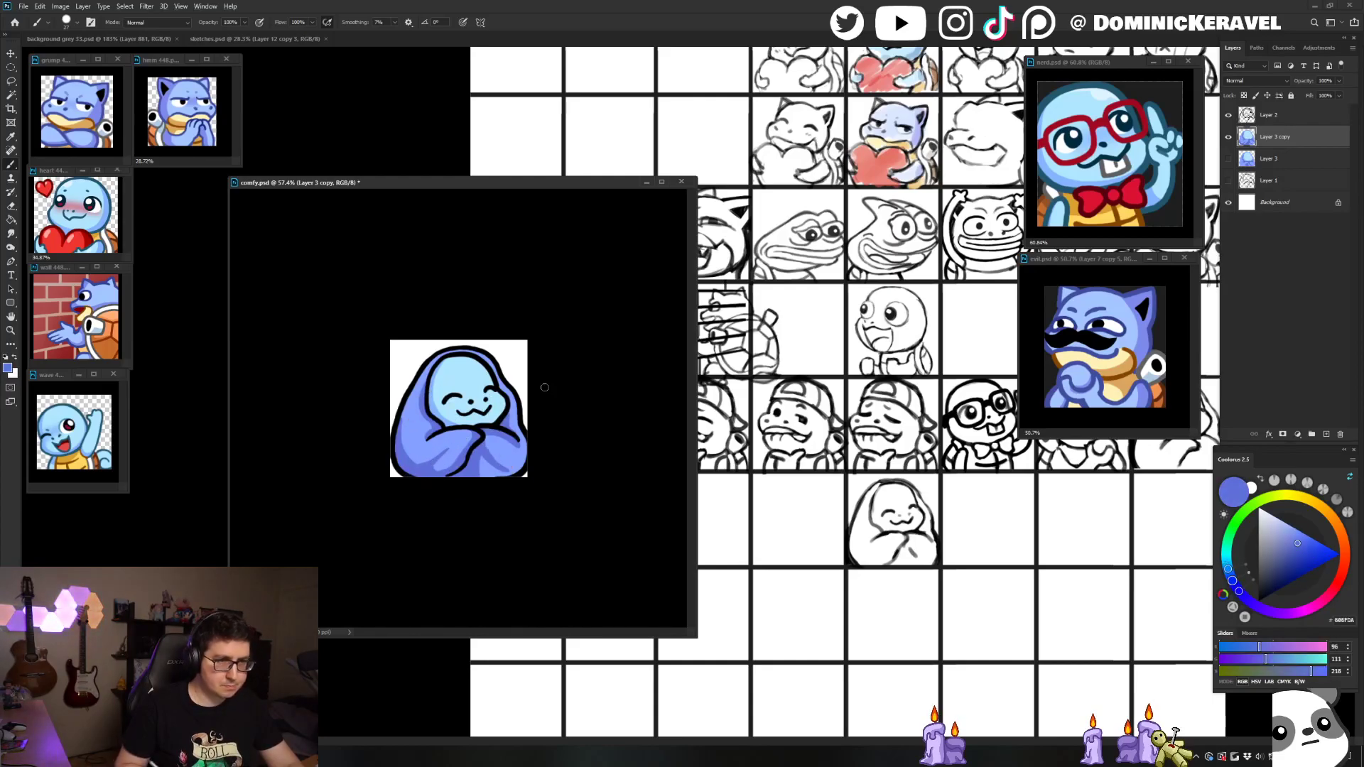
key("ctrl+s")
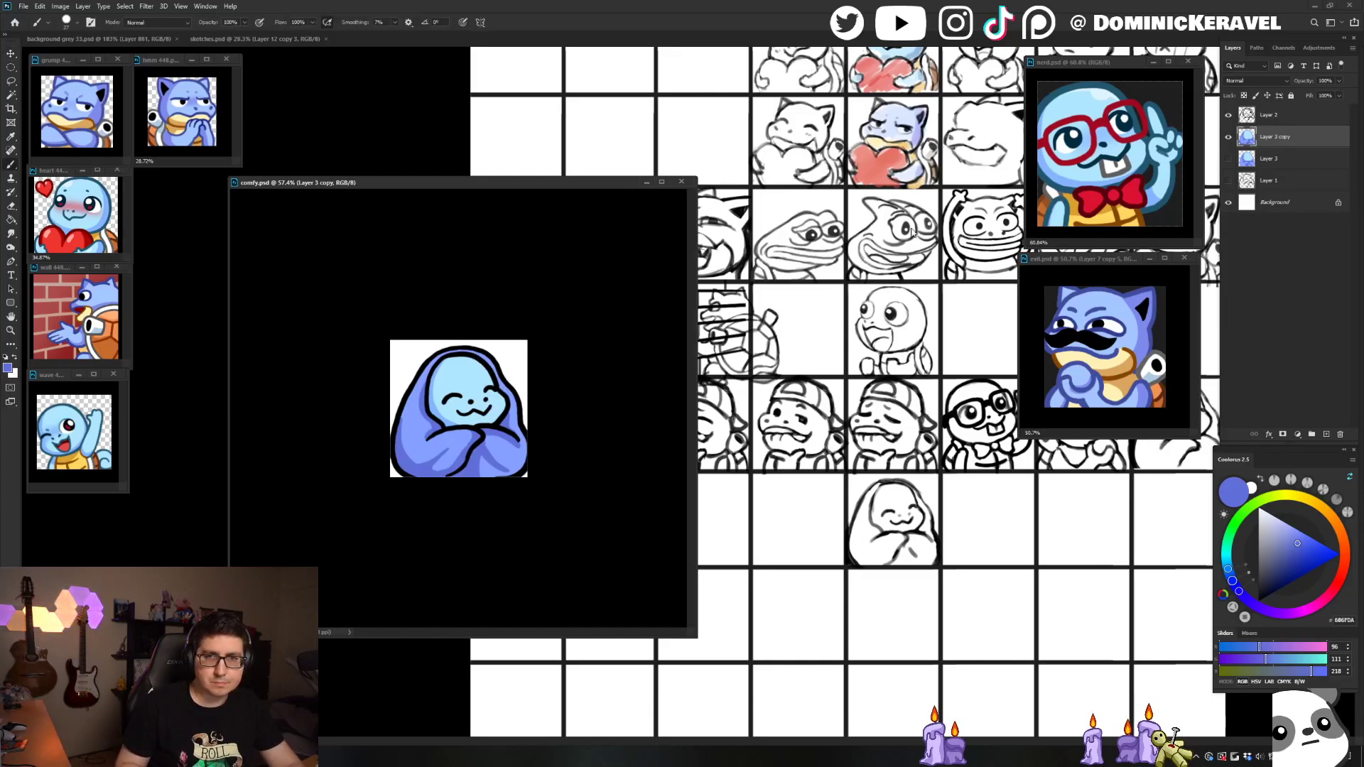
Step: Lock Layer 3 copy's transparent pixels, choose a muted red and the emote Air Brush, and try a blush on the face
left_click(1332, 594)
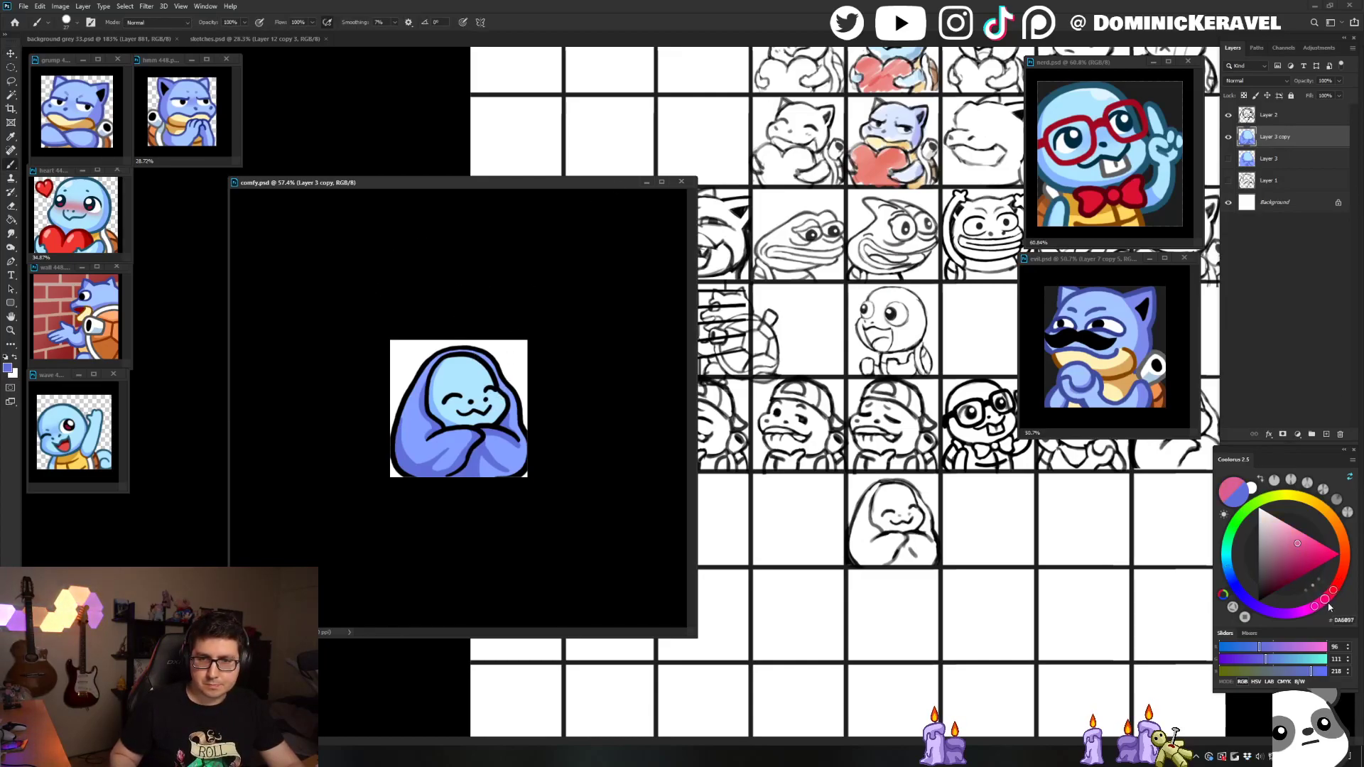
left_click_drag(1335, 600, 1344, 577)
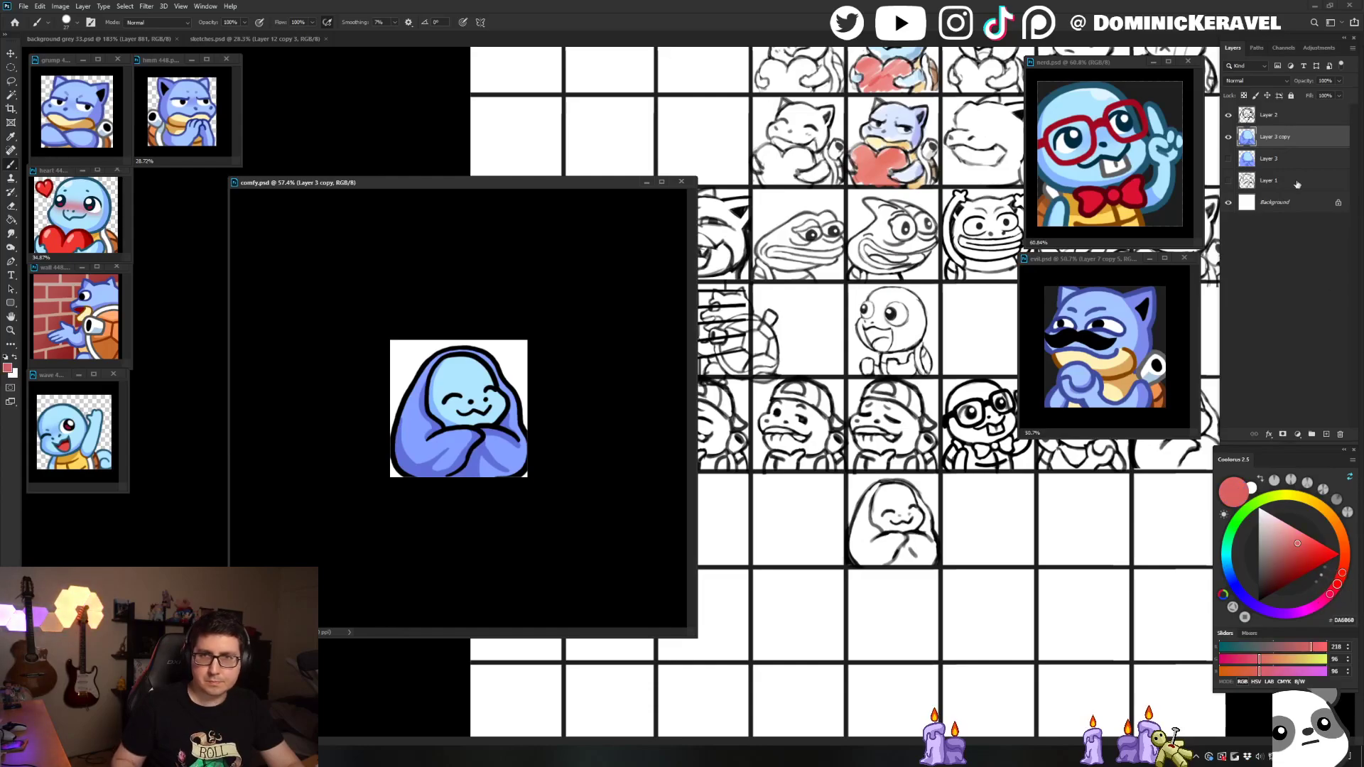
left_click(1244, 96)
right_click(486, 400)
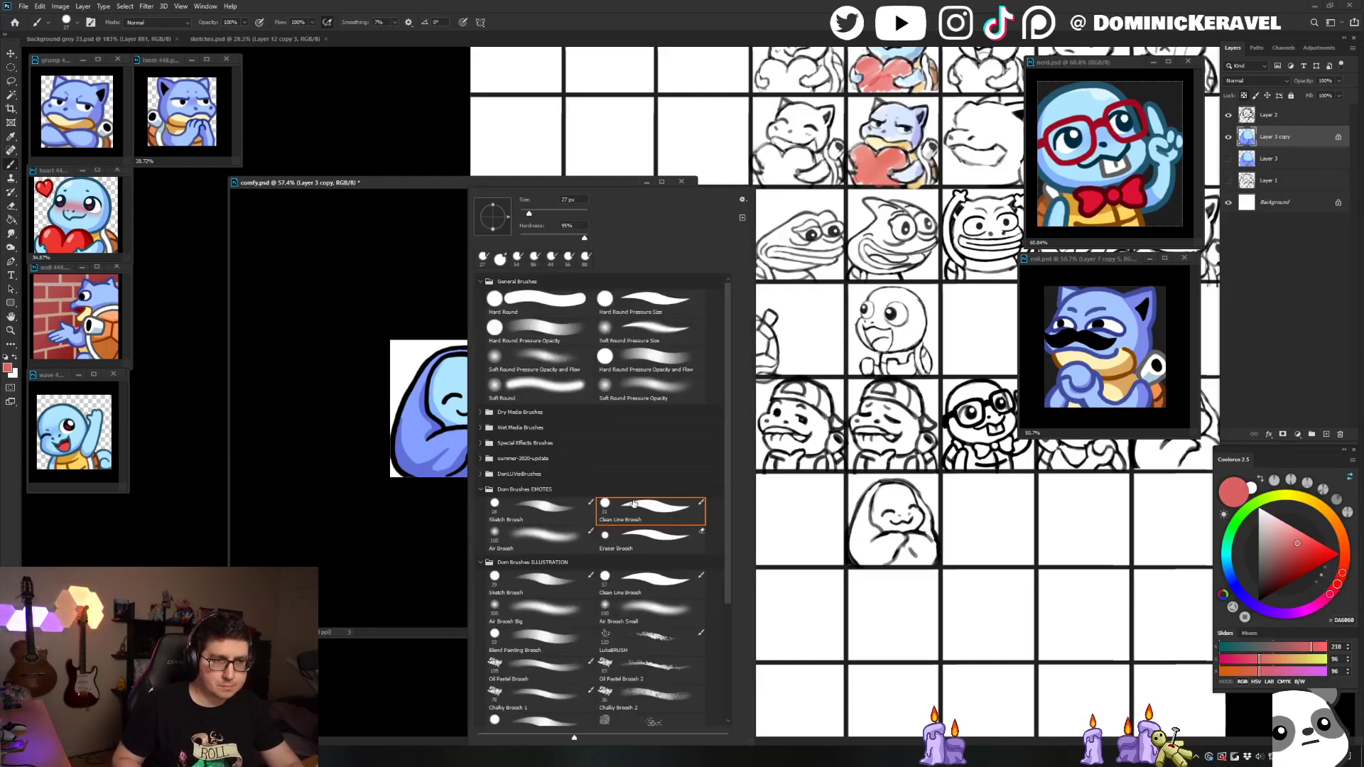
double_click(550, 538)
mouse_move(473, 414)
left_mouse_down()
mouse_move(445, 413)
mouse_move(500, 406)
mouse_move(490, 410)
left_mouse_up()
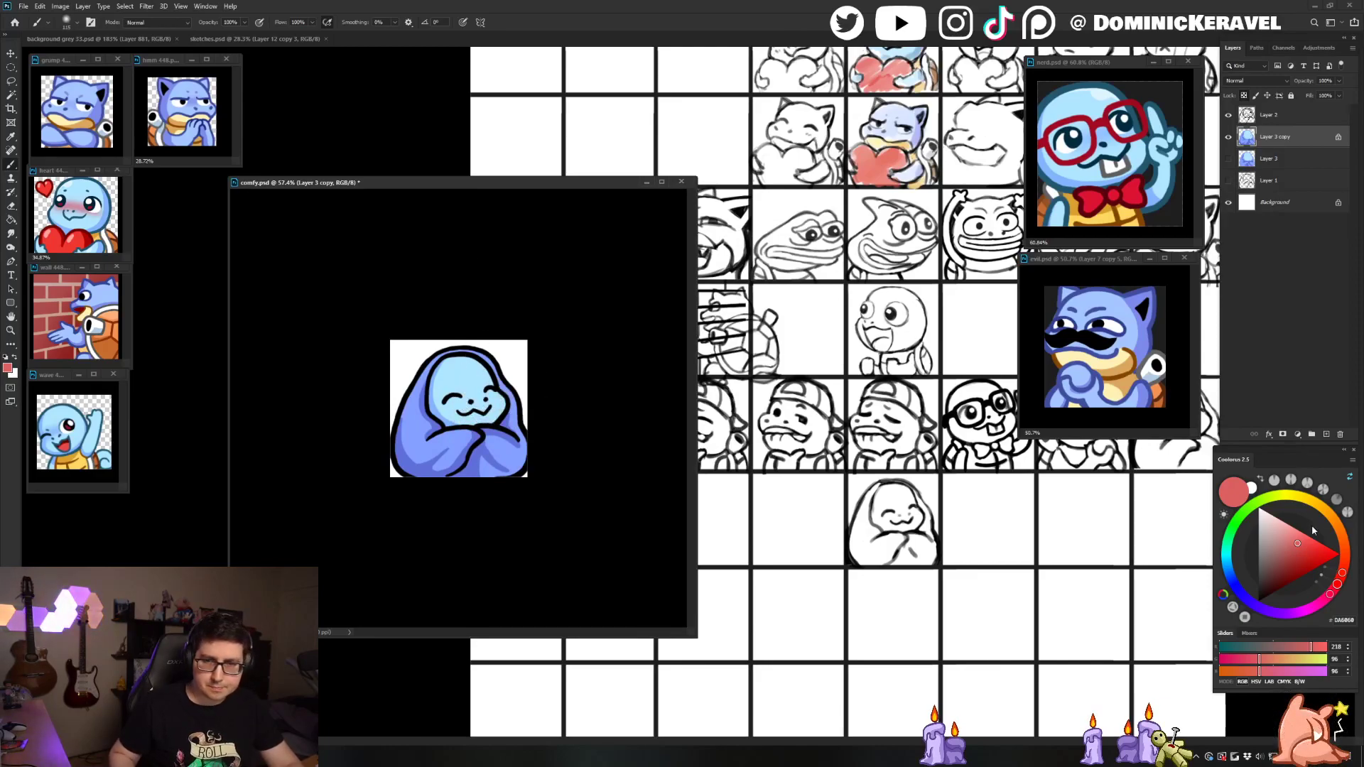
Step: Try a blush across the cheeks in a brighter red, #F72D23, and undo it
left_click(1318, 550)
left_click(1330, 596)
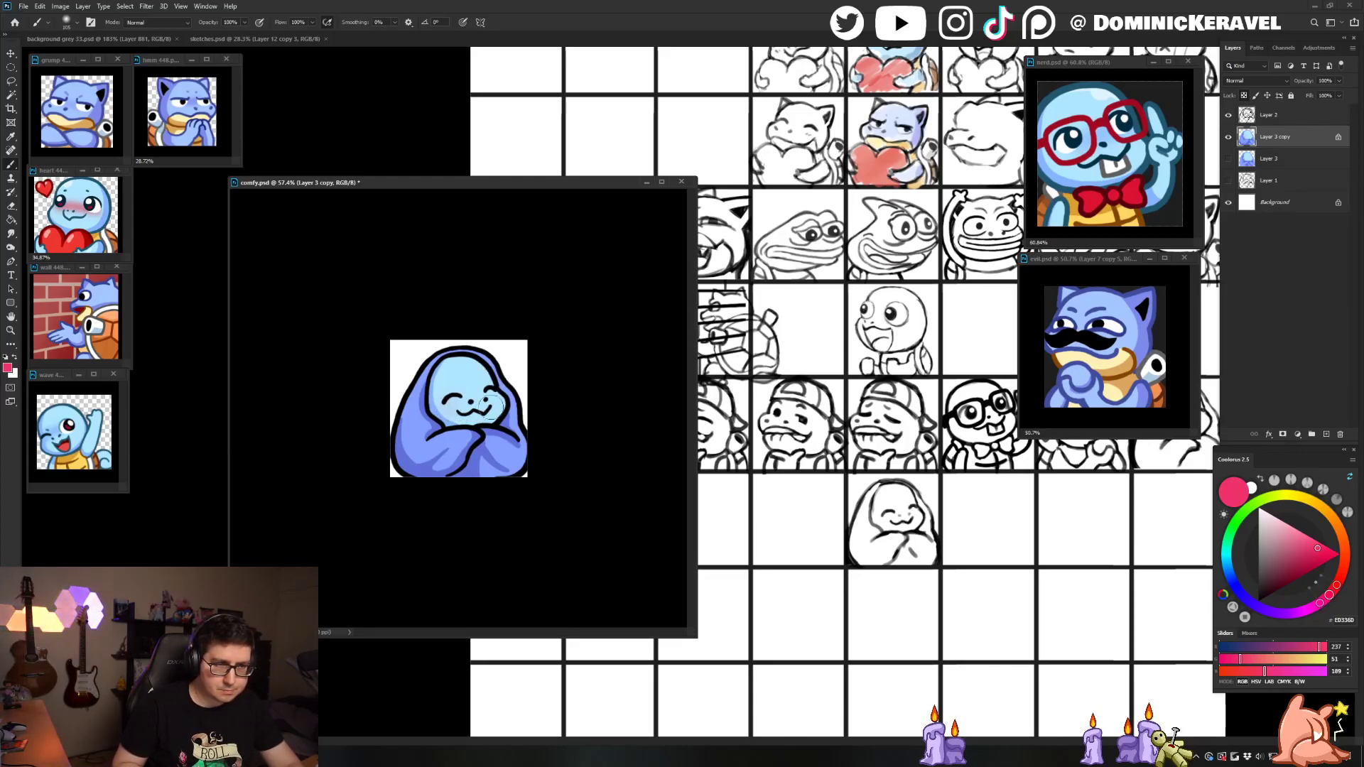
left_click(1333, 597)
left_click(1338, 583)
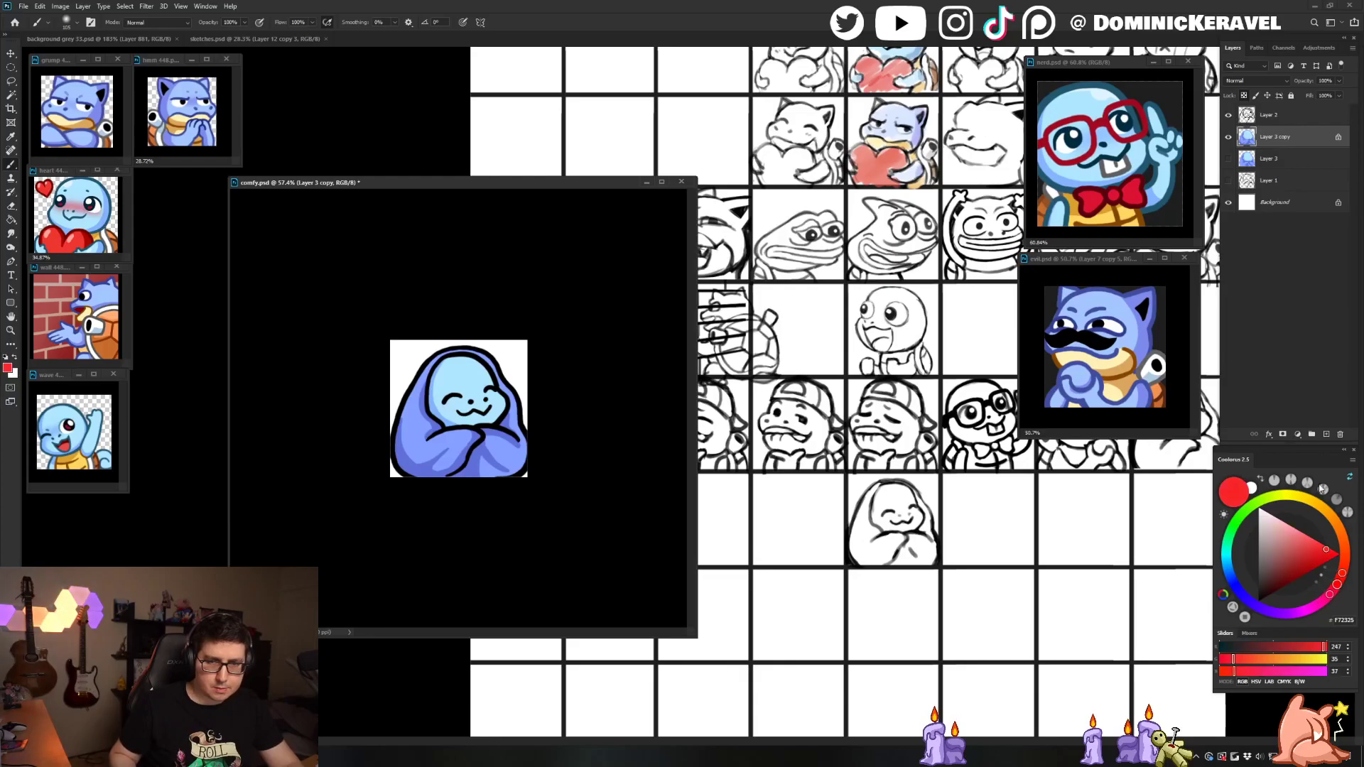
left_click(1339, 577)
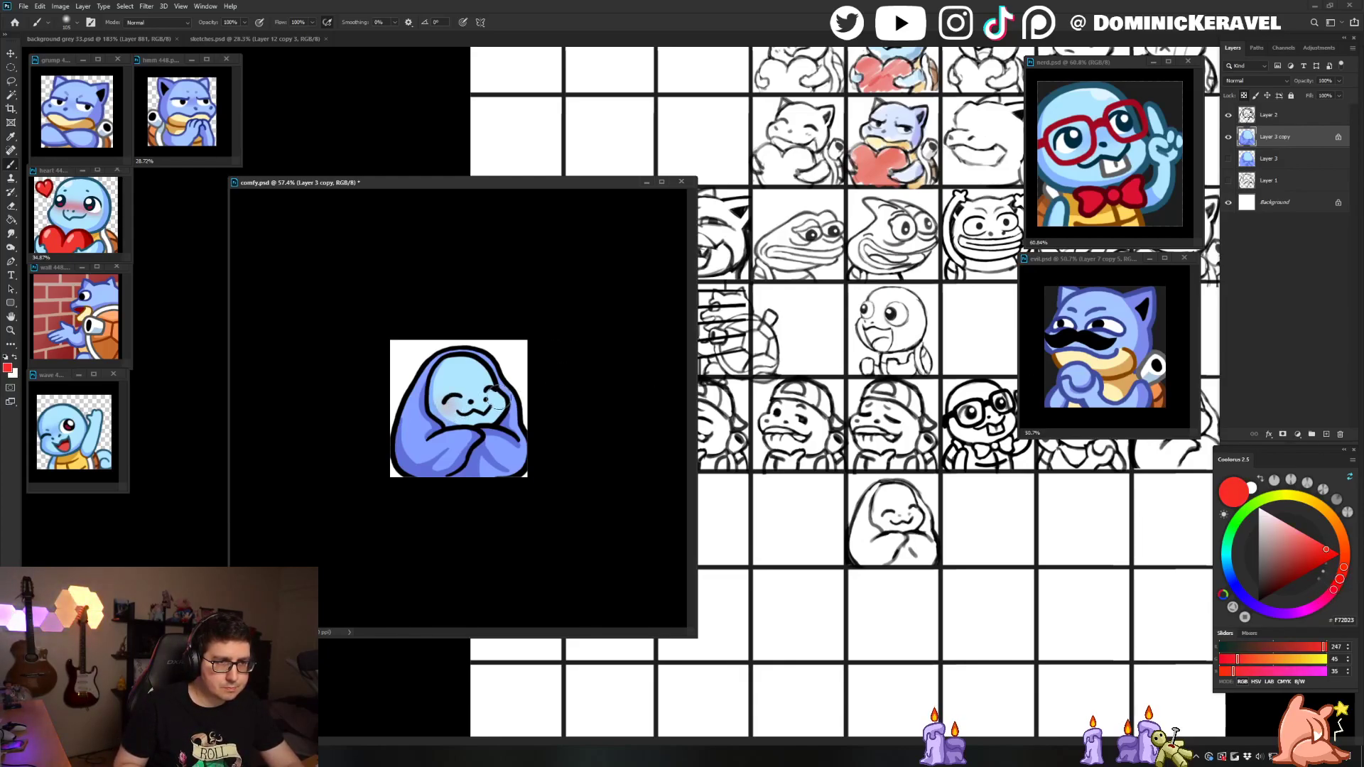
mouse_move(461, 409)
left_mouse_down()
mouse_move(513, 399)
mouse_move(496, 402)
left_mouse_up()
right_click(505, 395, "alt")
key("ctrl+z")
key("ctrl+z")
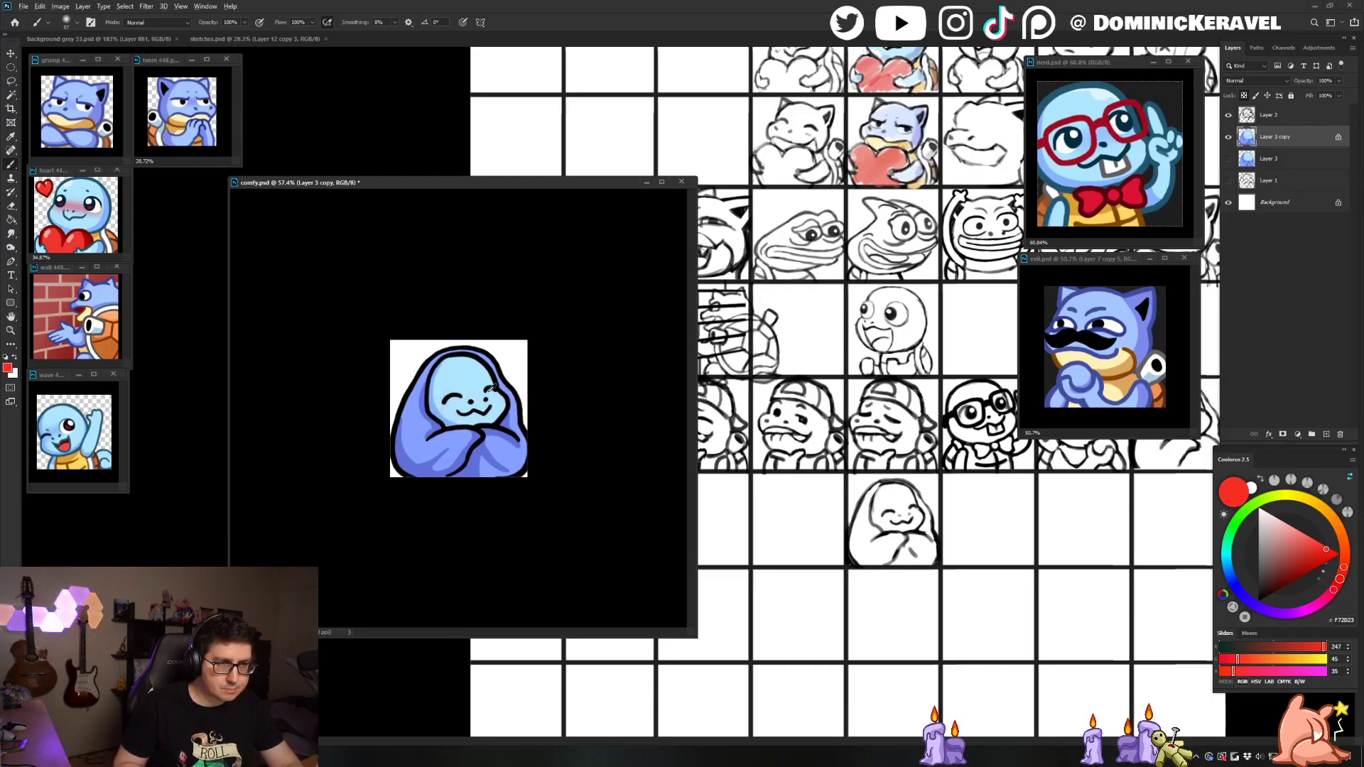
Step: Add a new layer above the colours and test the blush on it, darkening the red to RGB 223, 10, 0 and undoing the strokes
right_click(490, 389, "alt")
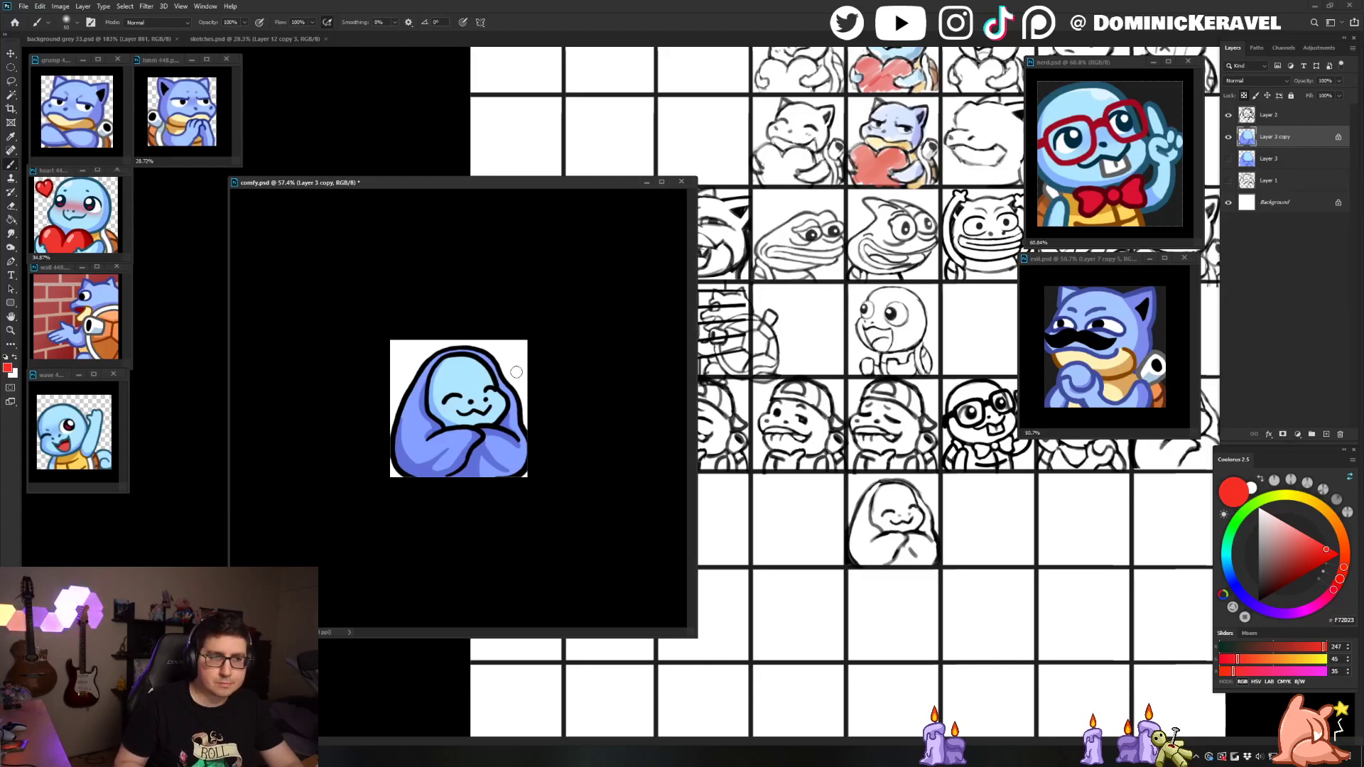
key("ctrl+shift+alt+n")
mouse_move(449, 395)
left_mouse_down()
mouse_move(501, 397)
mouse_move(313, 408)
mouse_move(571, 397)
left_mouse_up()
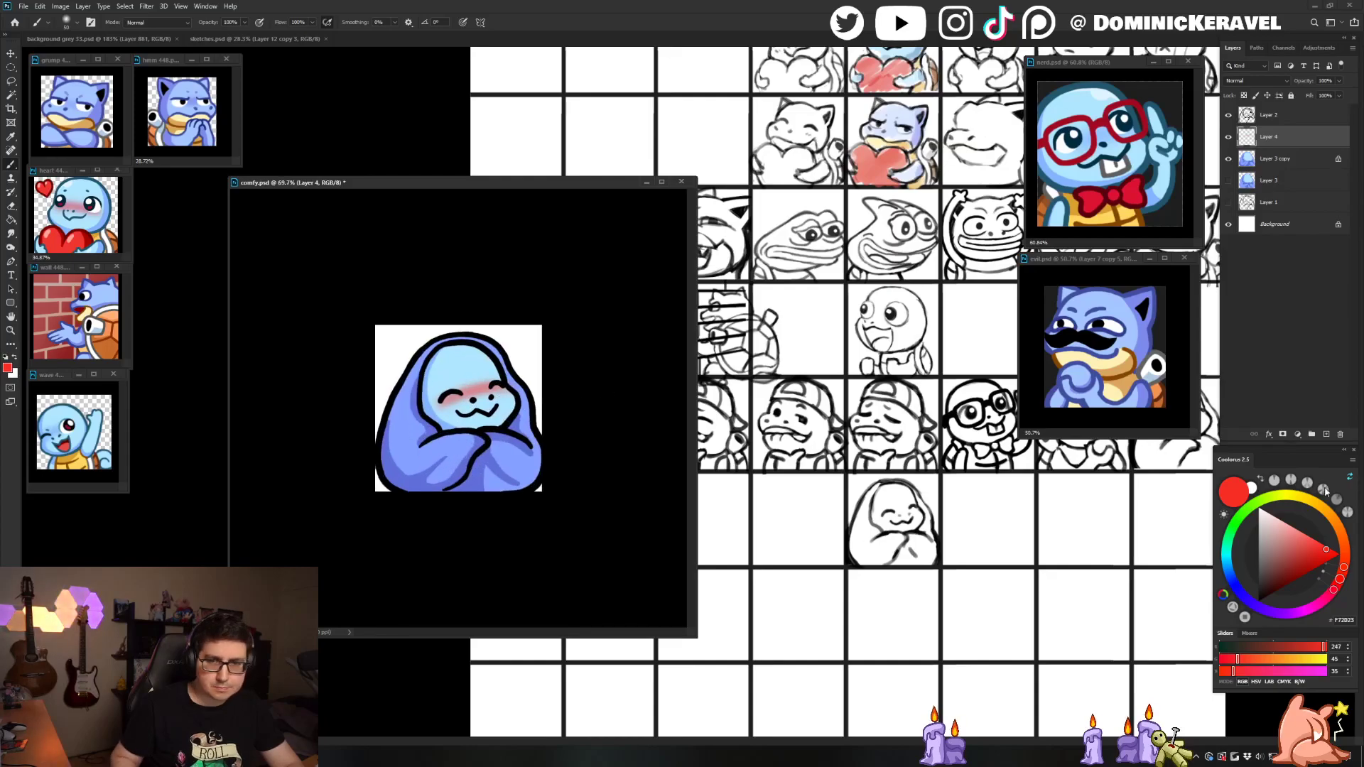
key("ctrl+z")
left_click(1329, 560)
left_click_drag(449, 401, 503, 395)
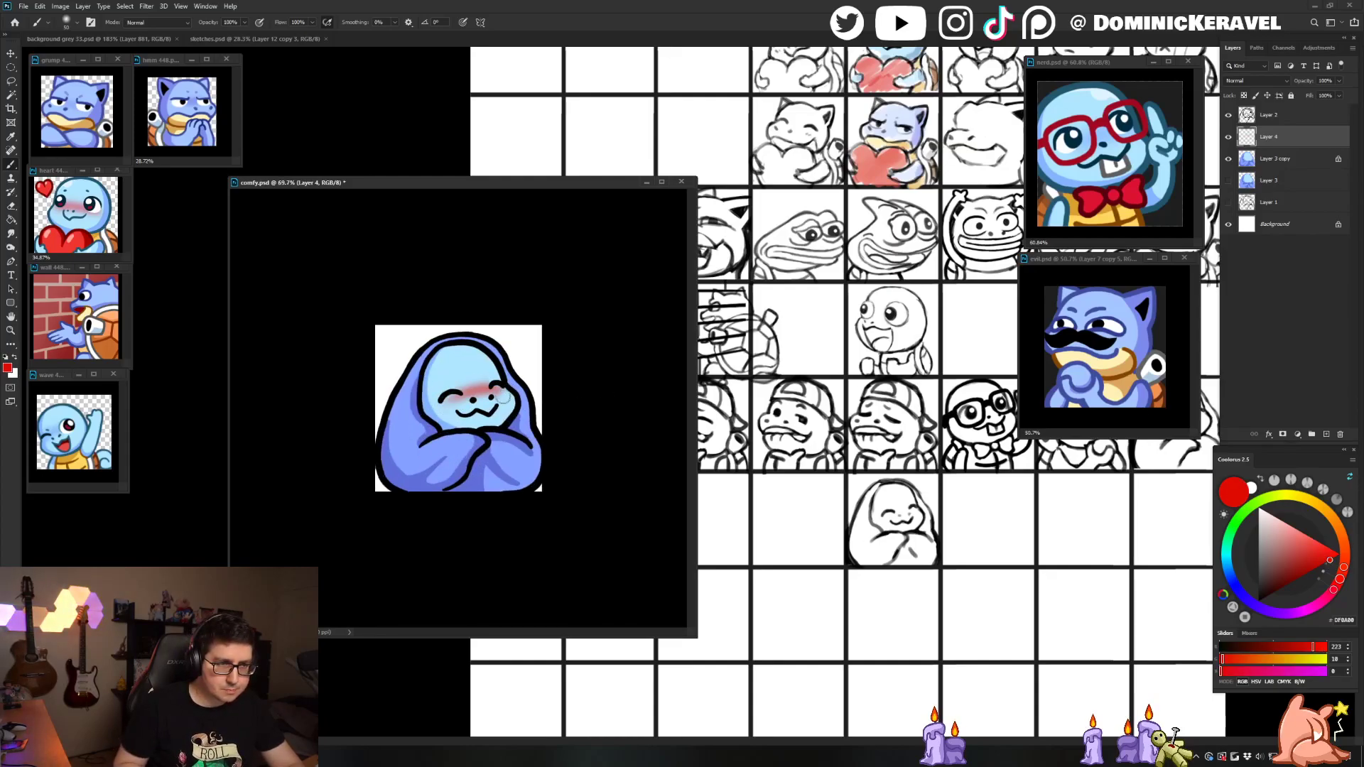
key("ctrl+z")
Step: Lower the new layer's opacity and paint a soft red blush across the cheeks and nose
left_click(1339, 80)
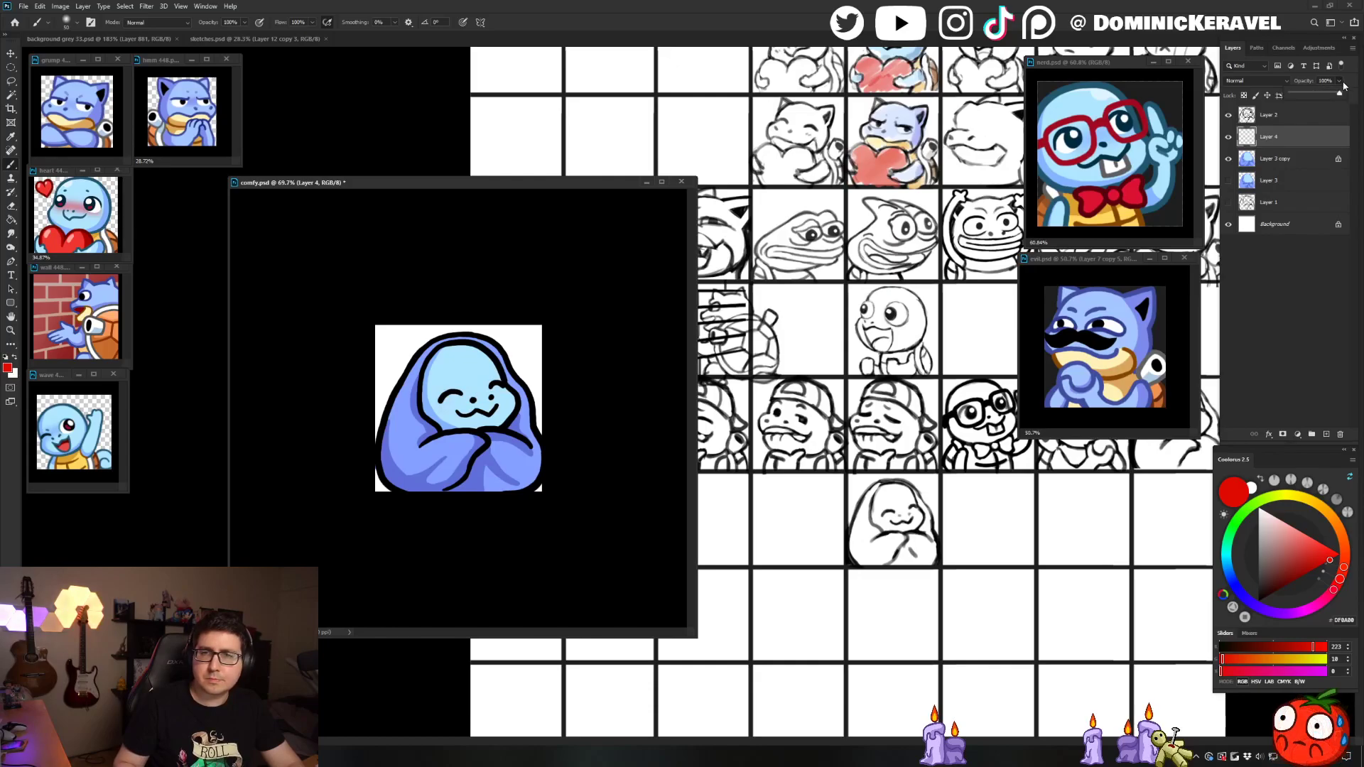
left_click_drag(1342, 93, 1321, 93)
left_click_drag(446, 405, 513, 390)
key("ctrl+z")
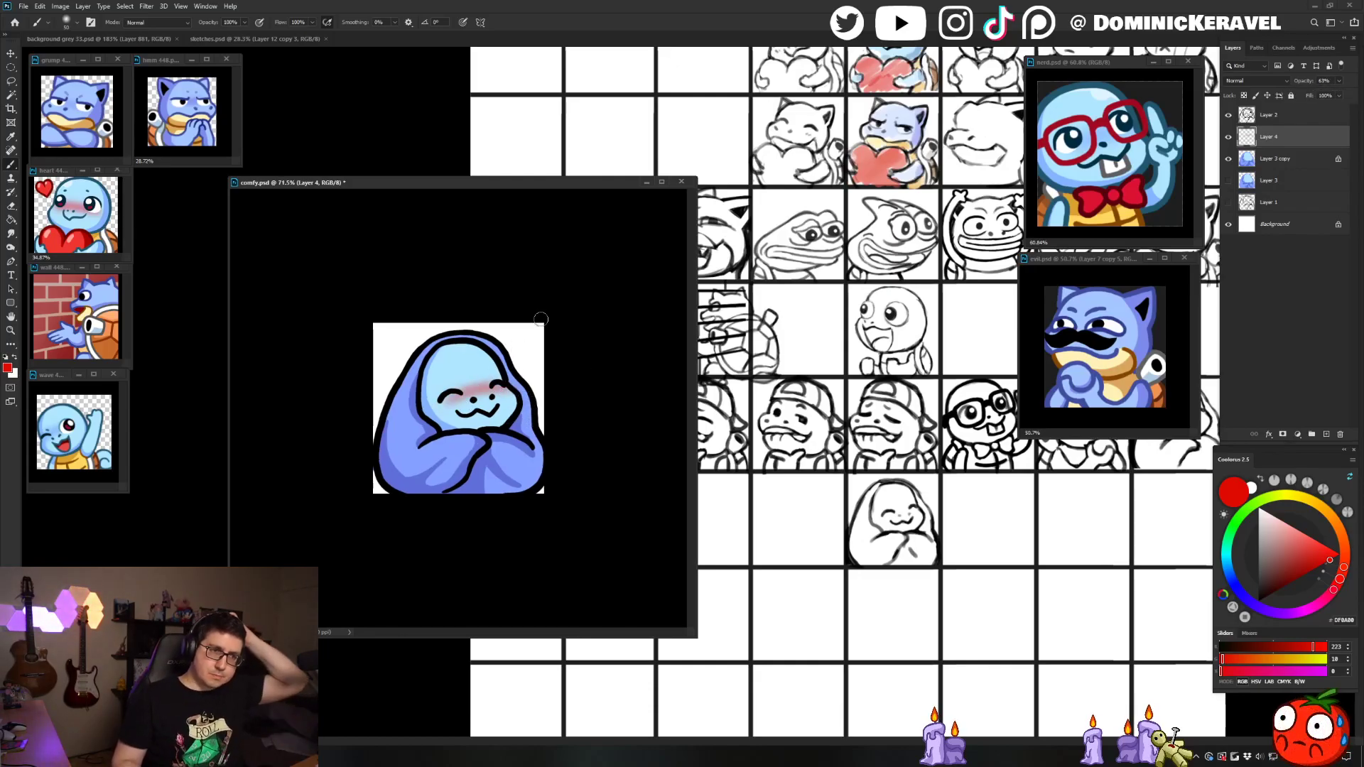
Step: Sample the blanket's shadow blue from Layer 3 copy and darken it to RGB 46, 58, 138
key("v")
left_click(526, 461)
key("b")
left_click(529, 471, "alt")
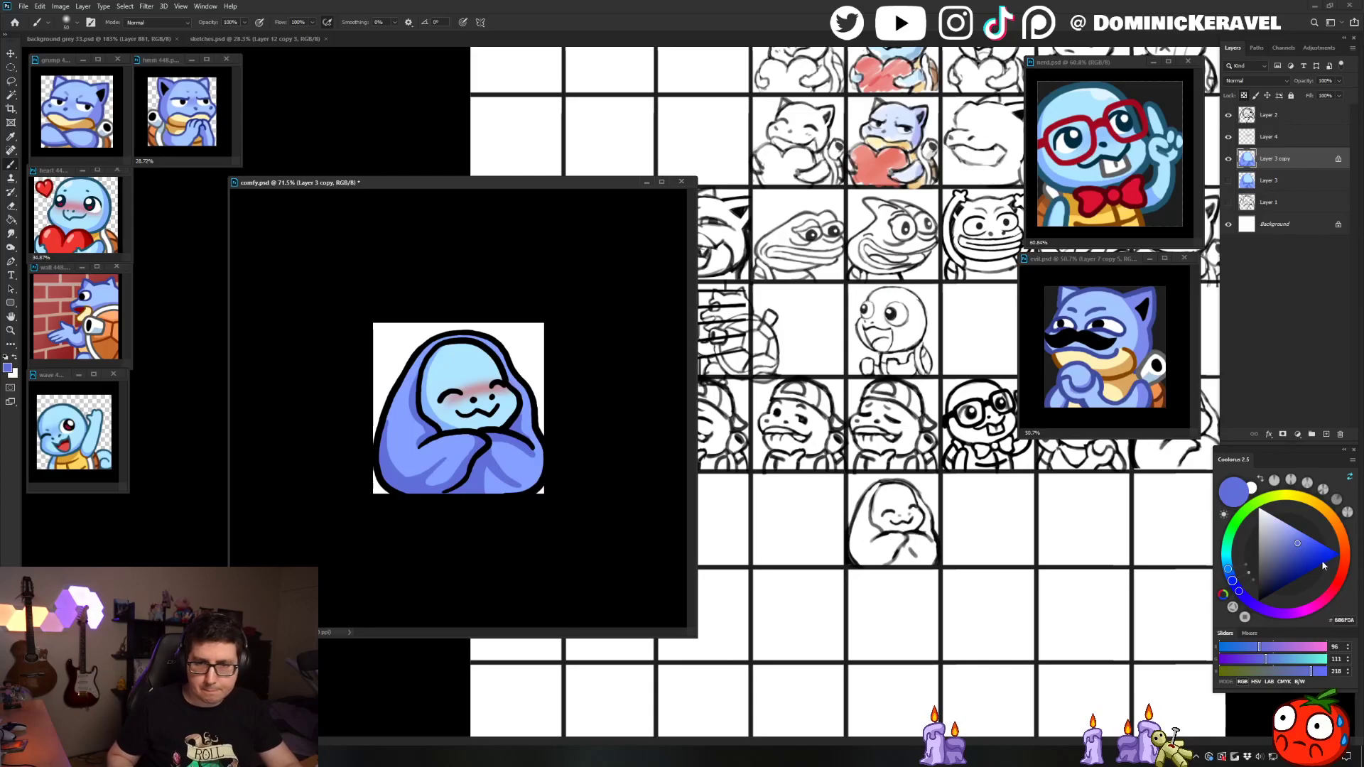
left_click(1289, 560)
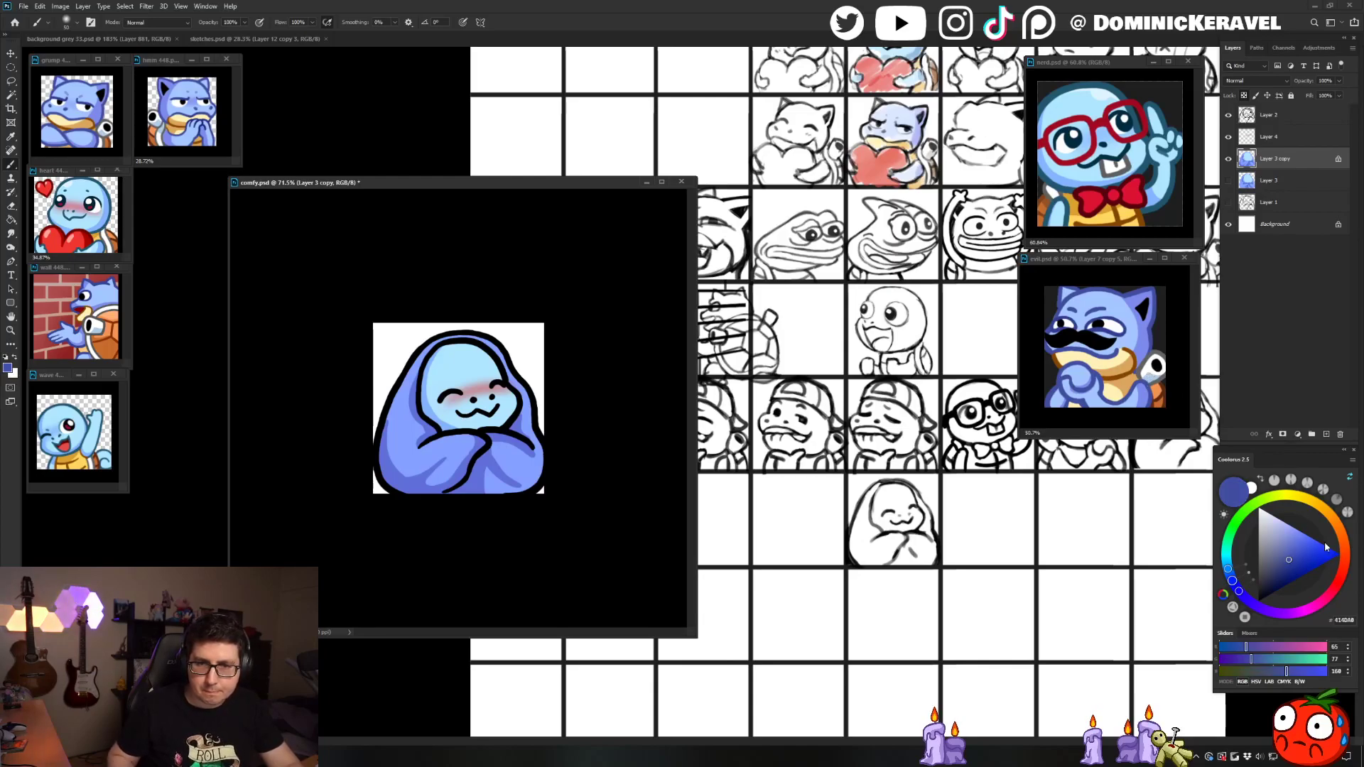
left_click(1288, 566)
key("g")
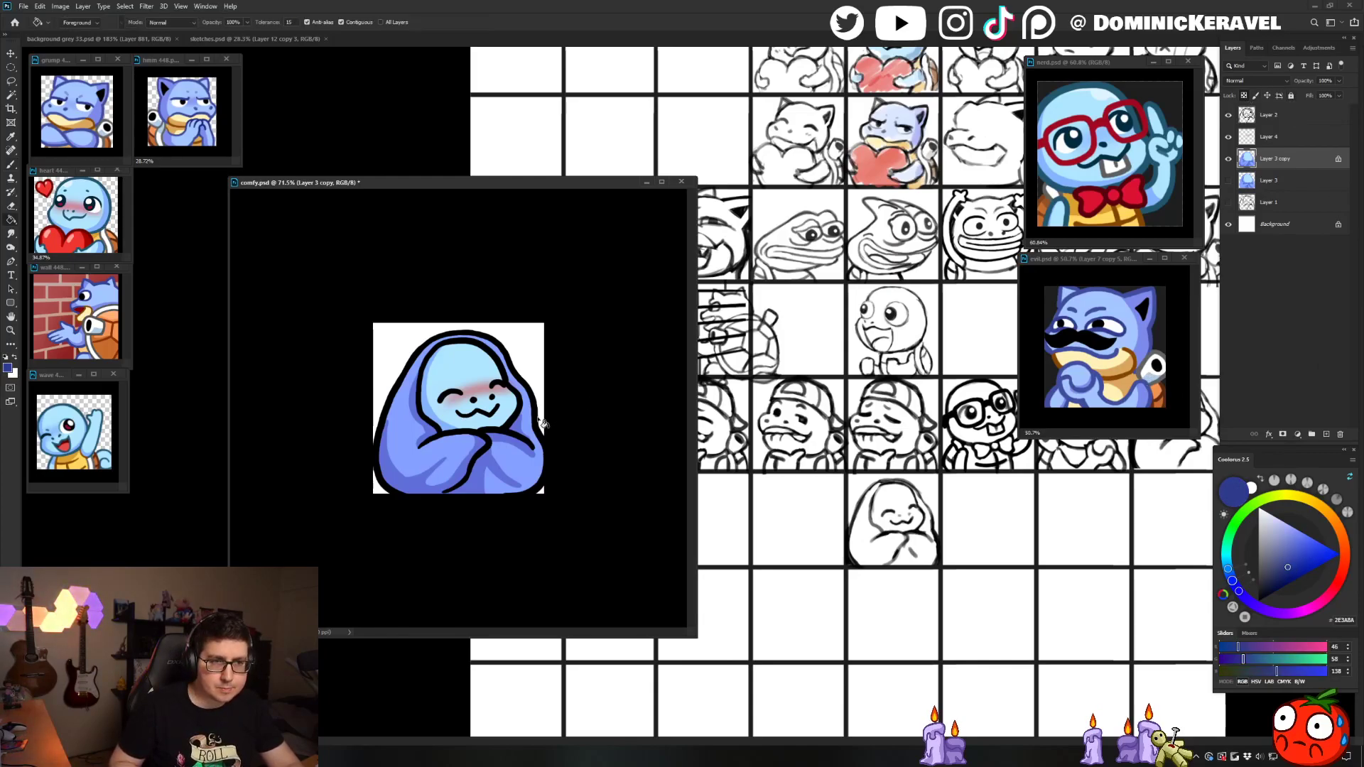
left_click(546, 466)
key("ctrl+z")
Step: Lock the transparent pixels of the line art on Layer 2 and fill its blanket outlines with the dark blue
left_click(1276, 116)
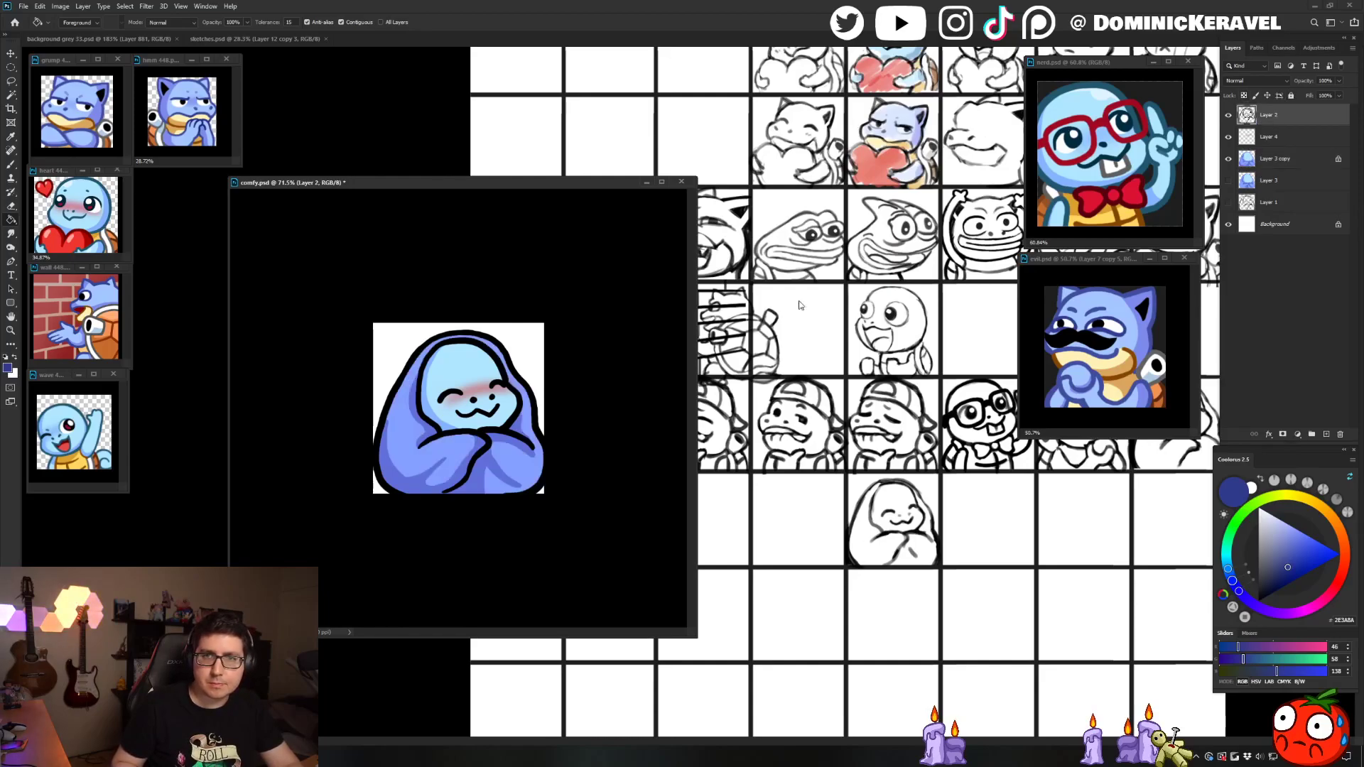
left_click(1244, 95)
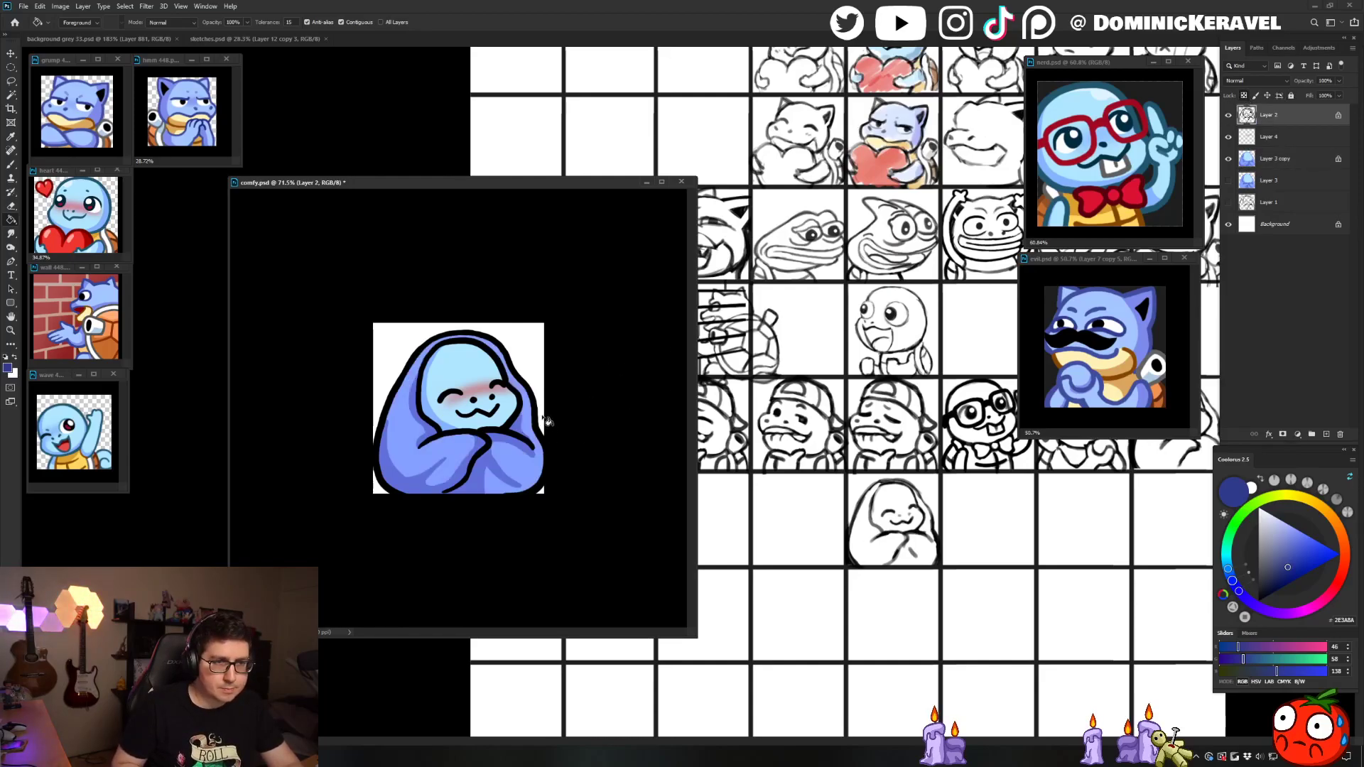
key("alt+BackSpace")
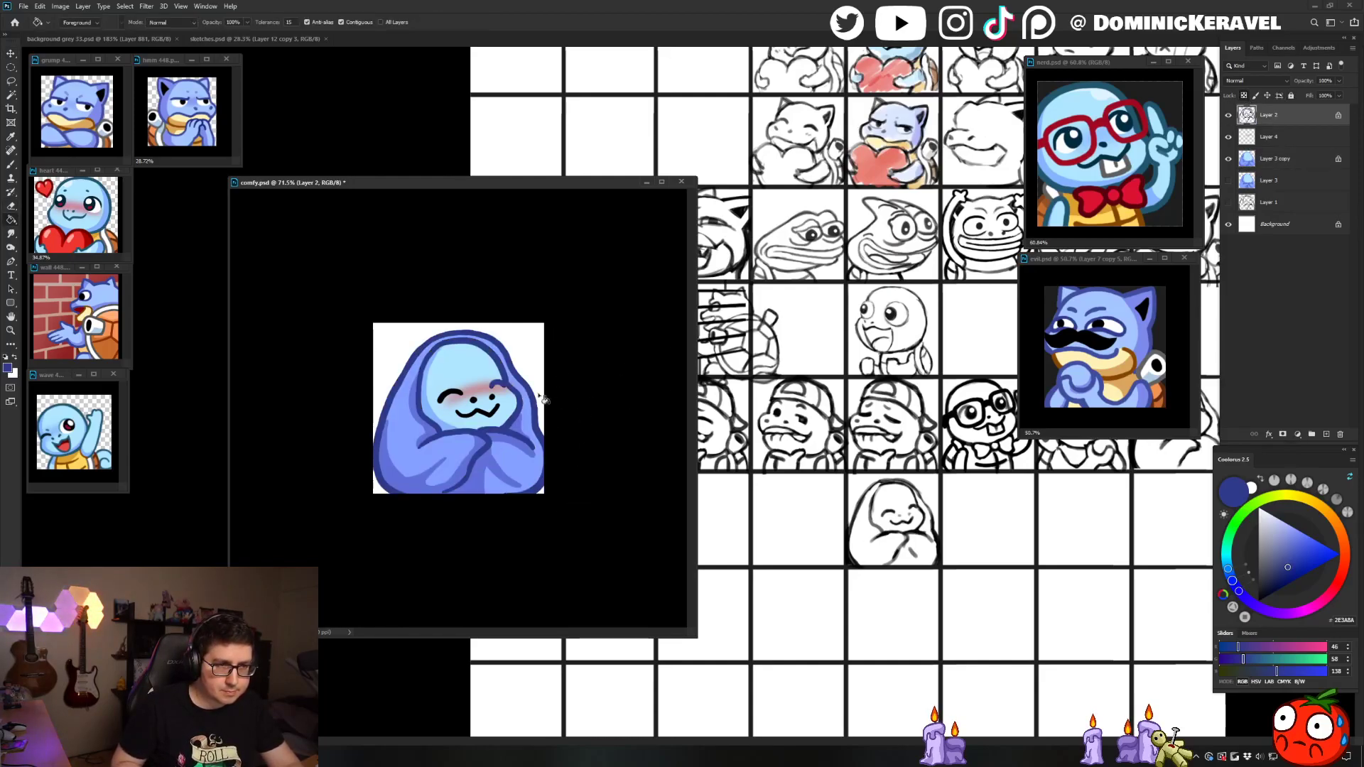
Step: Sample the dark teal RGB 34, 86, 109 from the nerd emote and paint the face outline on Layer 2 with the Clean Line brush
key("b")
left_click(1059, 96, "alt")
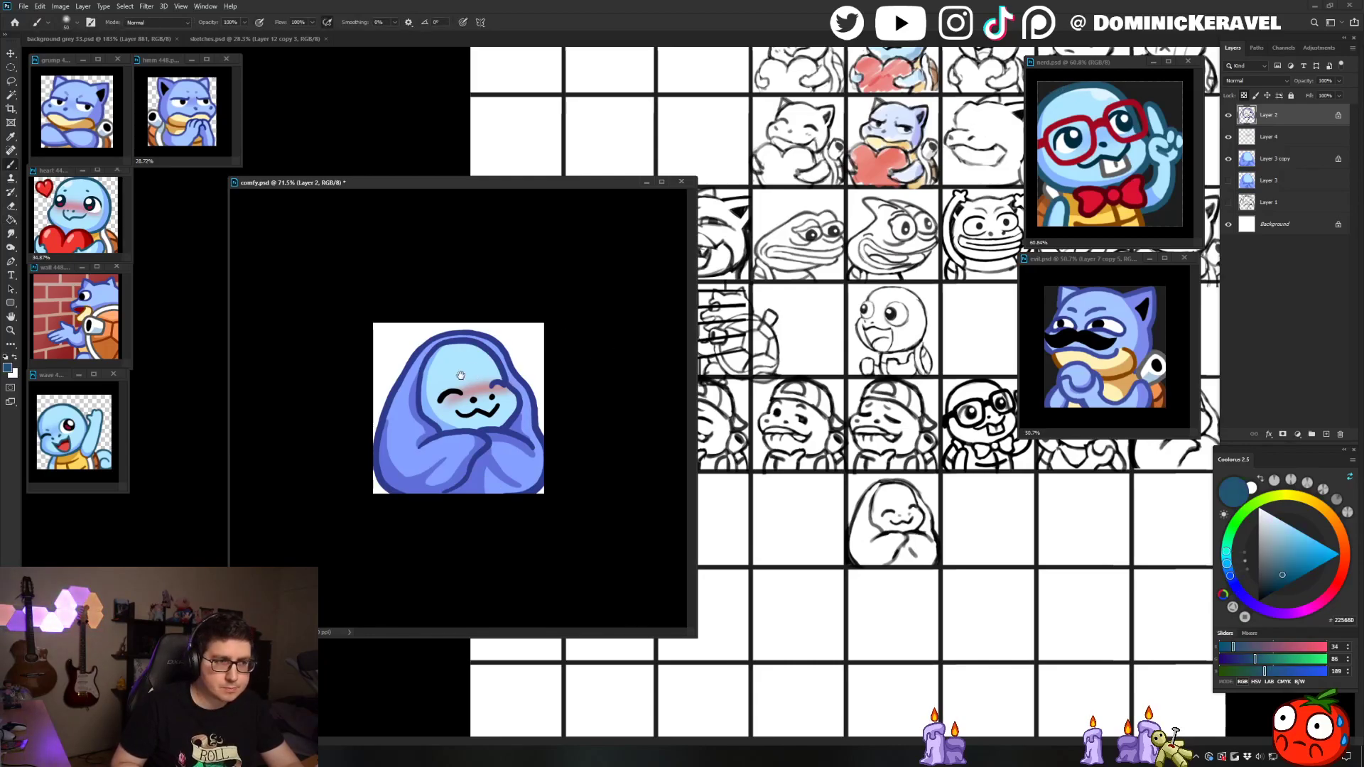
left_click_drag(465, 377, 476, 371)
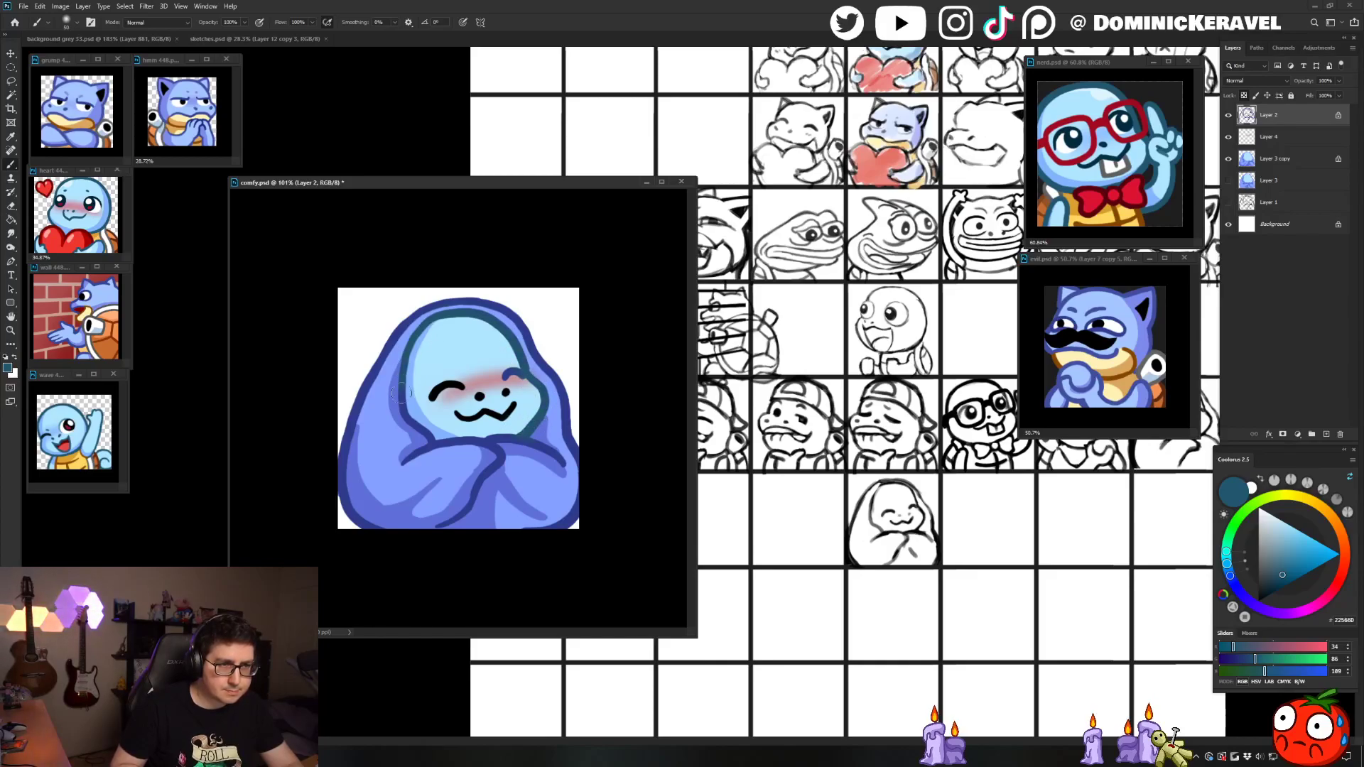
left_click_drag(400, 389, 447, 387)
right_click(467, 398)
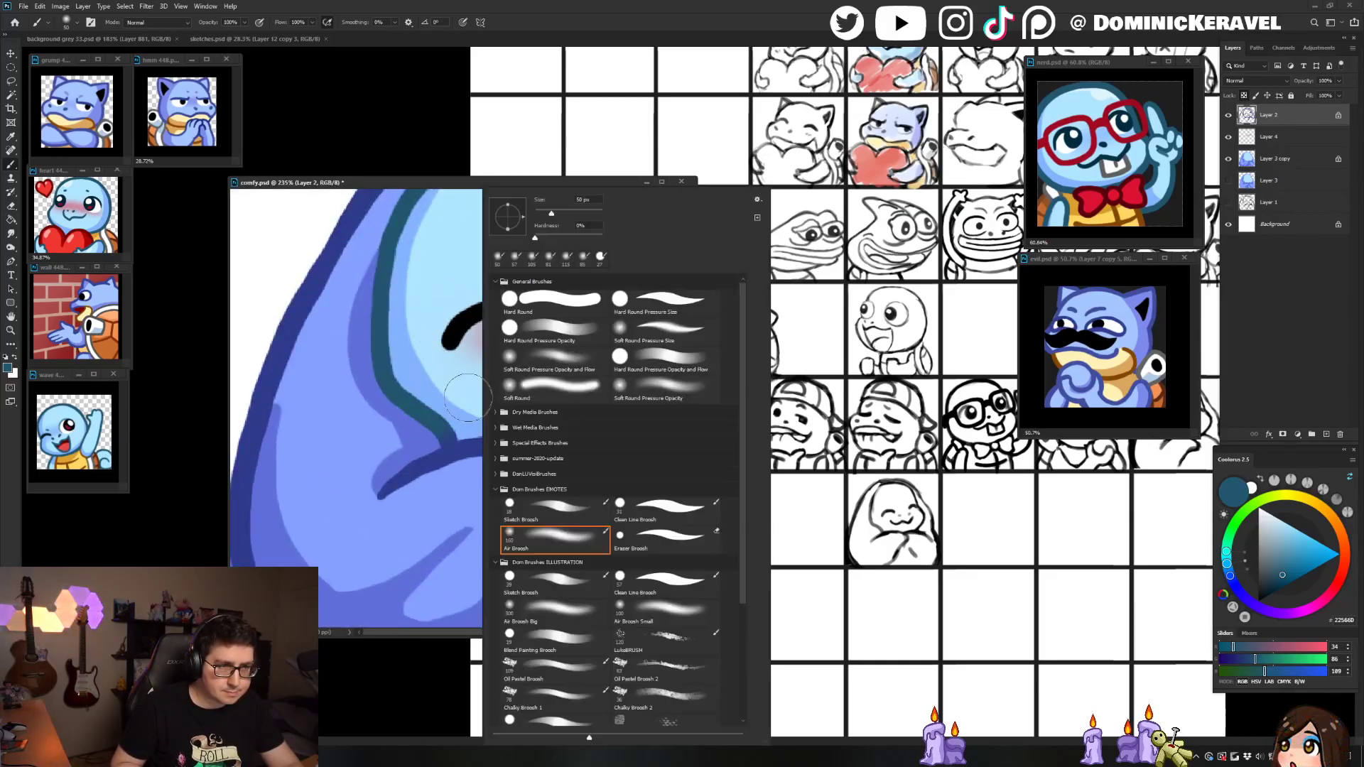
double_click(668, 508)
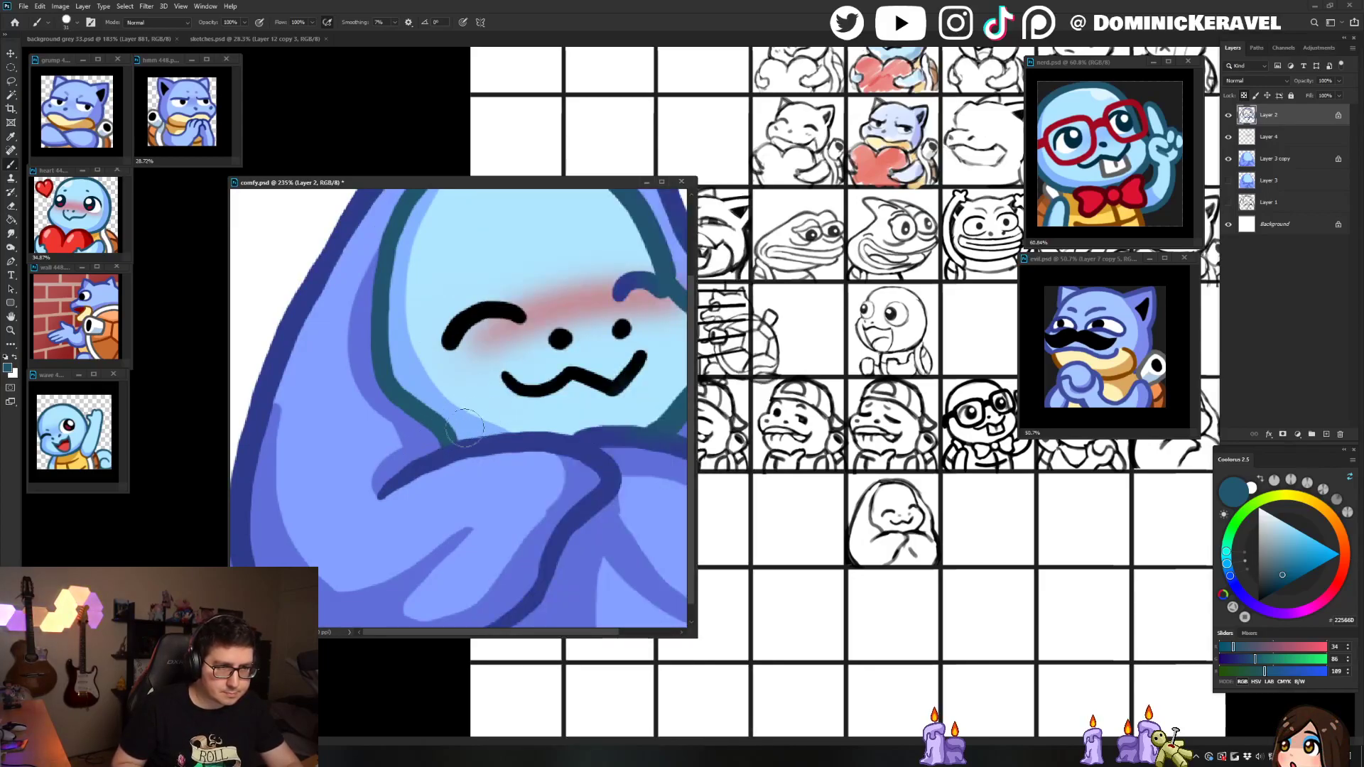
left_click_drag(429, 290, 388, 361)
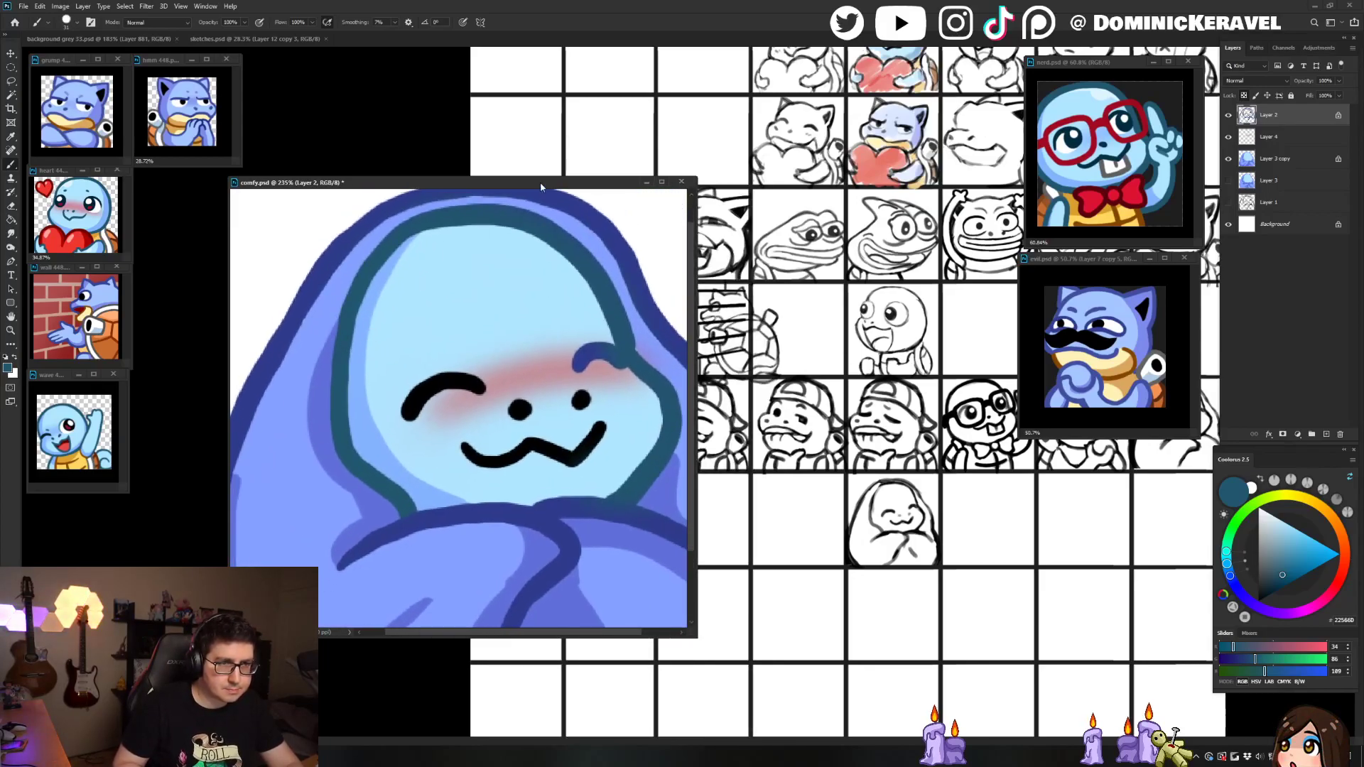
left_click_drag(647, 399, 588, 400)
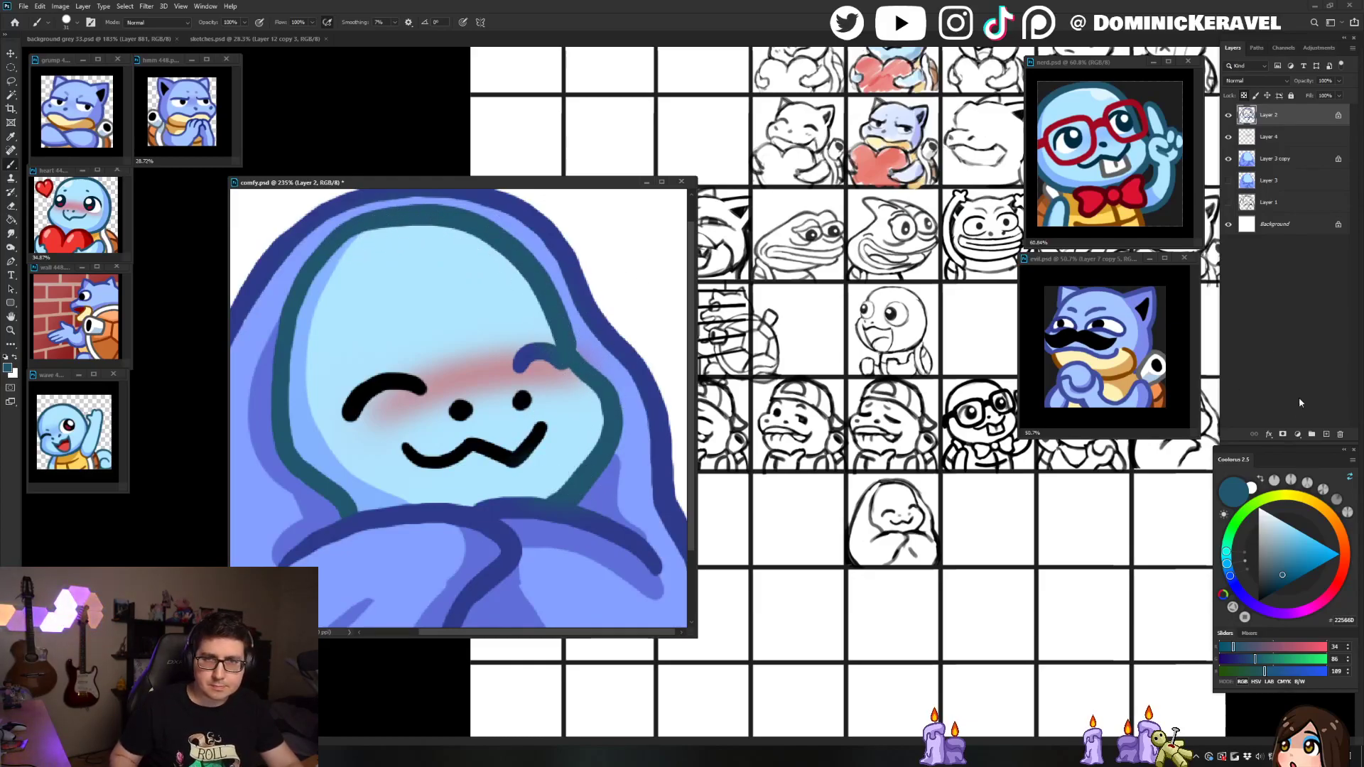
Step: Recolour the eyes, nostrils and mouth with the nerd emote's darker teal, RGB 0, 43, 62, and save comfy.psd
left_click(1083, 147, "alt")
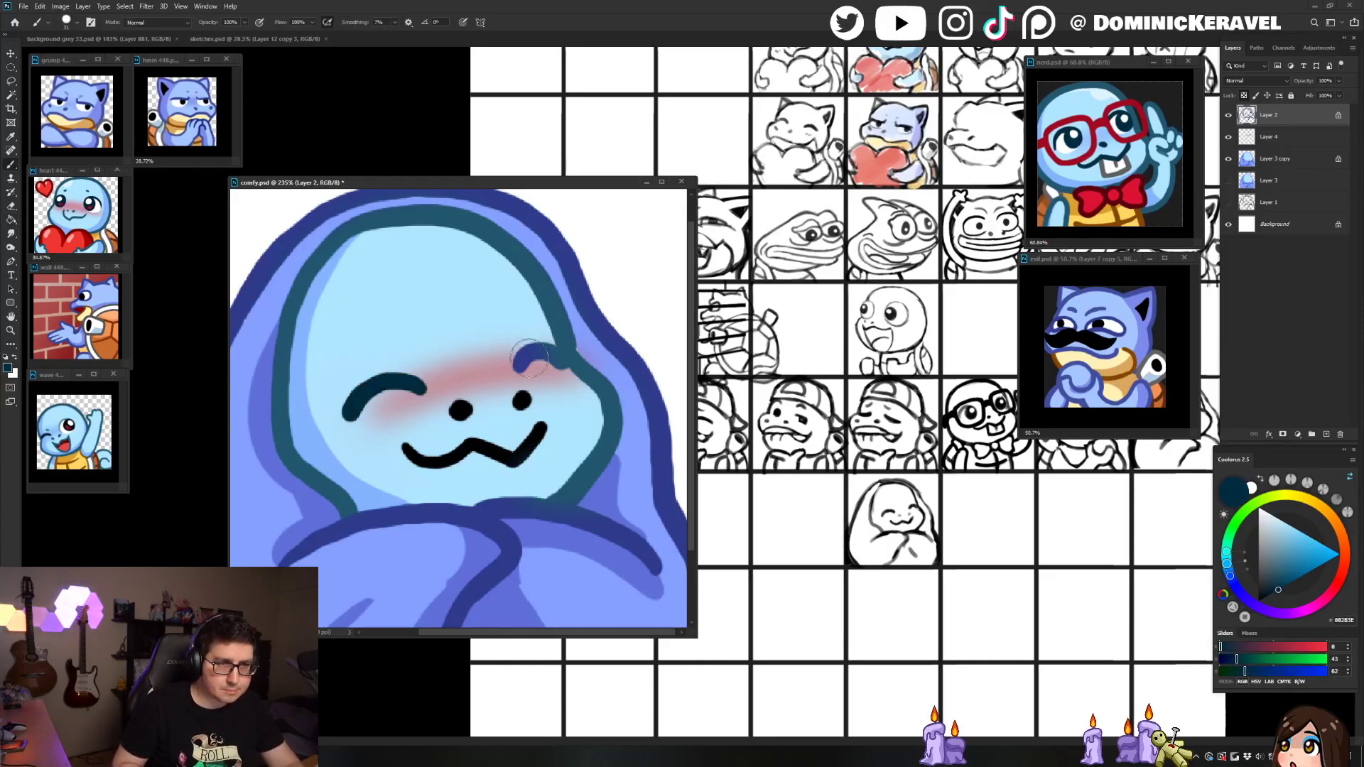
mouse_move(531, 359)
left_mouse_down()
mouse_move(554, 351)
mouse_move(567, 365)
left_mouse_up()
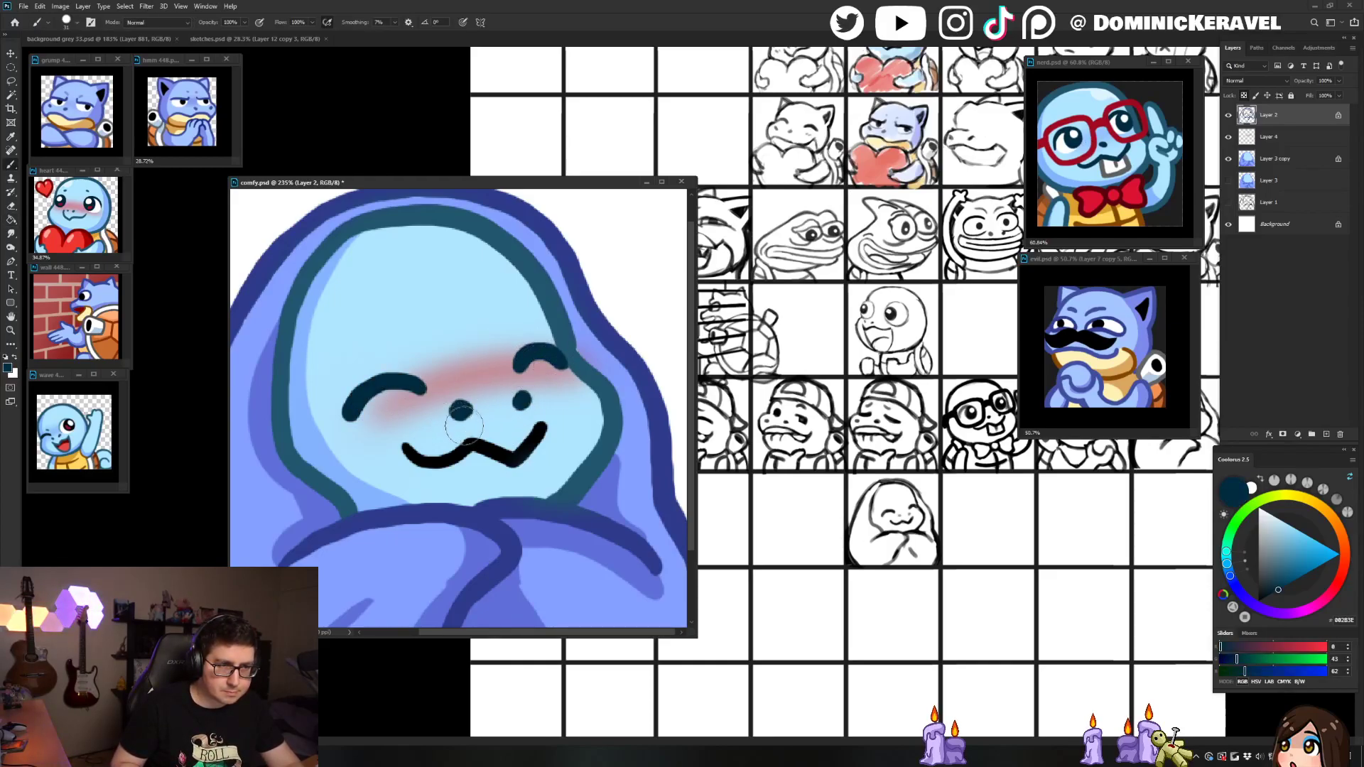
left_click_drag(501, 457, 408, 449)
key("ctrl+minus")
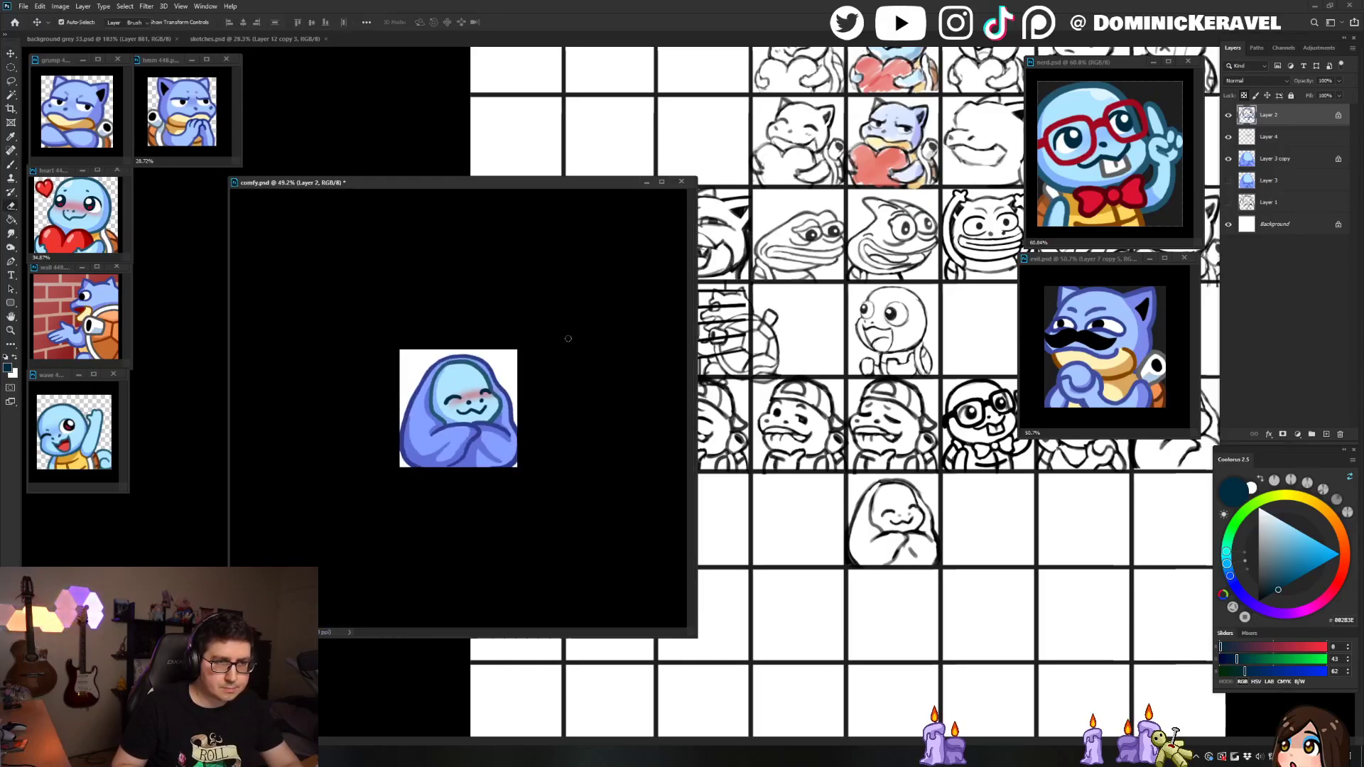
key("ctrl+s")
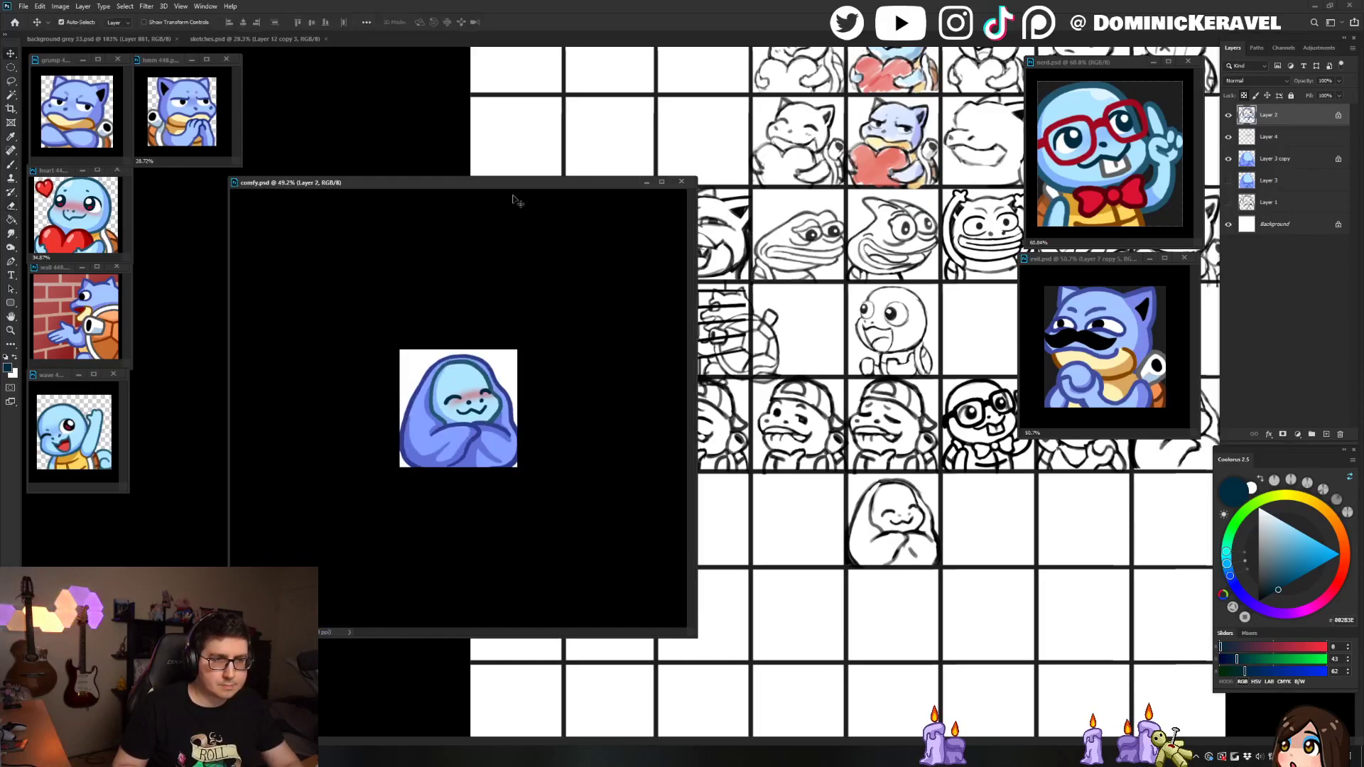
Step: Try to merge the line art on Layer 2, the blush on Layer 4 and Layer 3 copy into one layer
left_click(1267, 160)
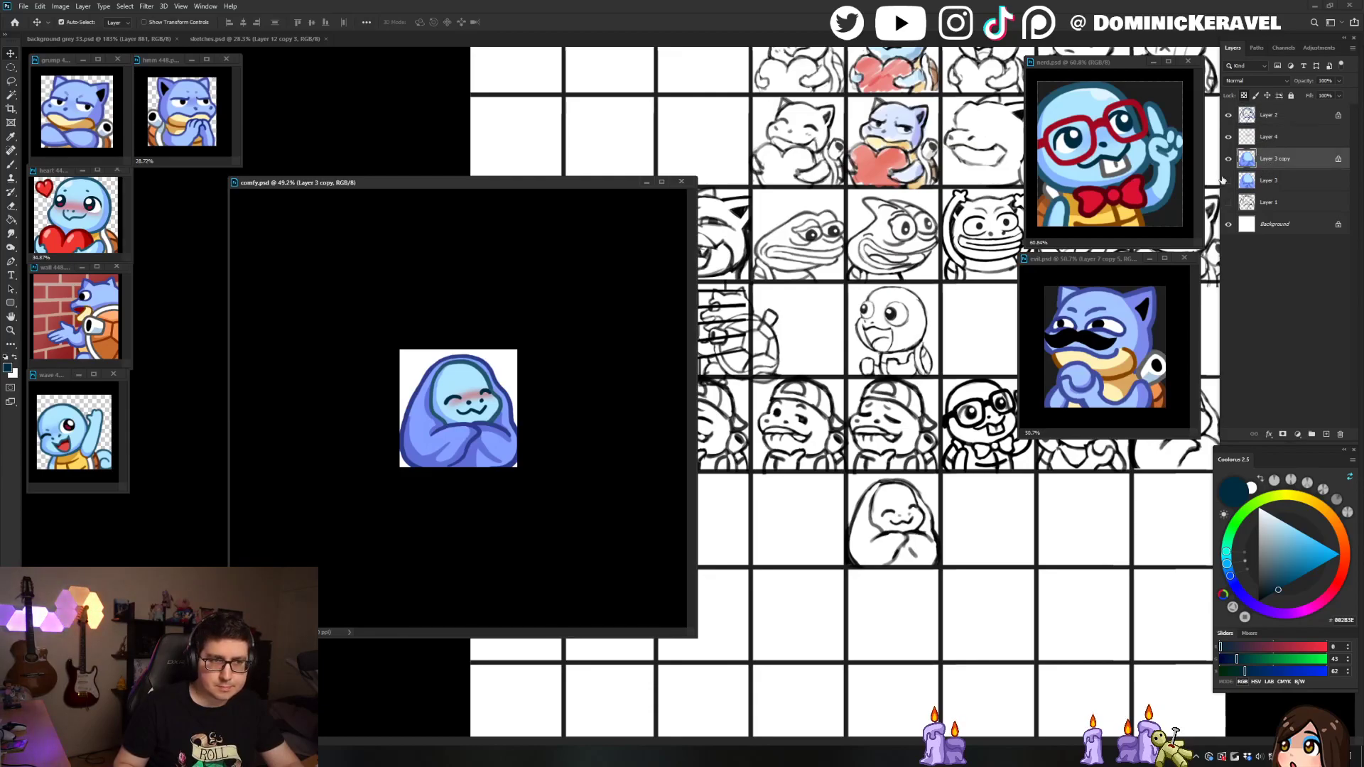
scroll(493, 452, "up", 2)
key("w")
left_click(1266, 117, "shift")
key("ctrl+e")
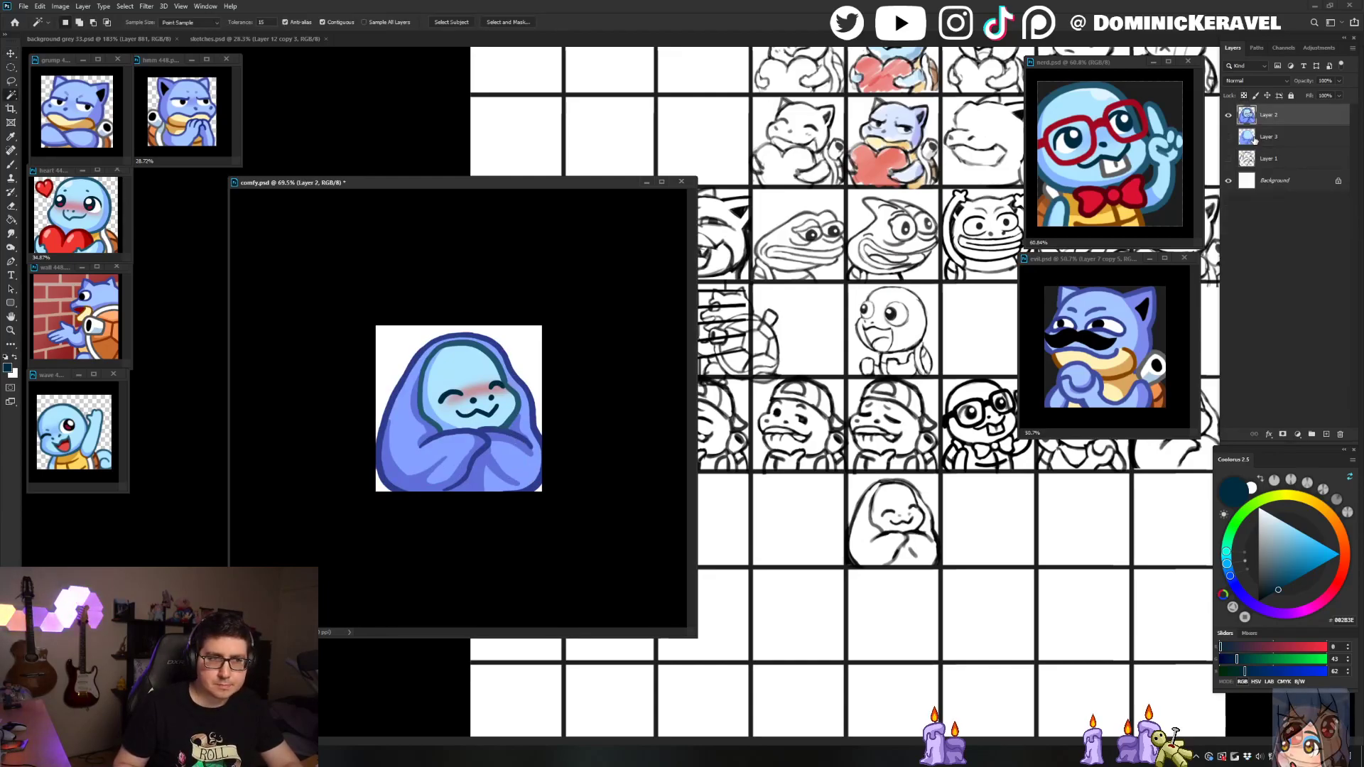
key("ctrl+z")
Step: Try to merge only the blush on Layer 4 with the colours on Layer 3 copy
left_click(1275, 140, "shift")
left_click(1274, 153)
left_click(1279, 143, "shift")
key("ctrl+e")
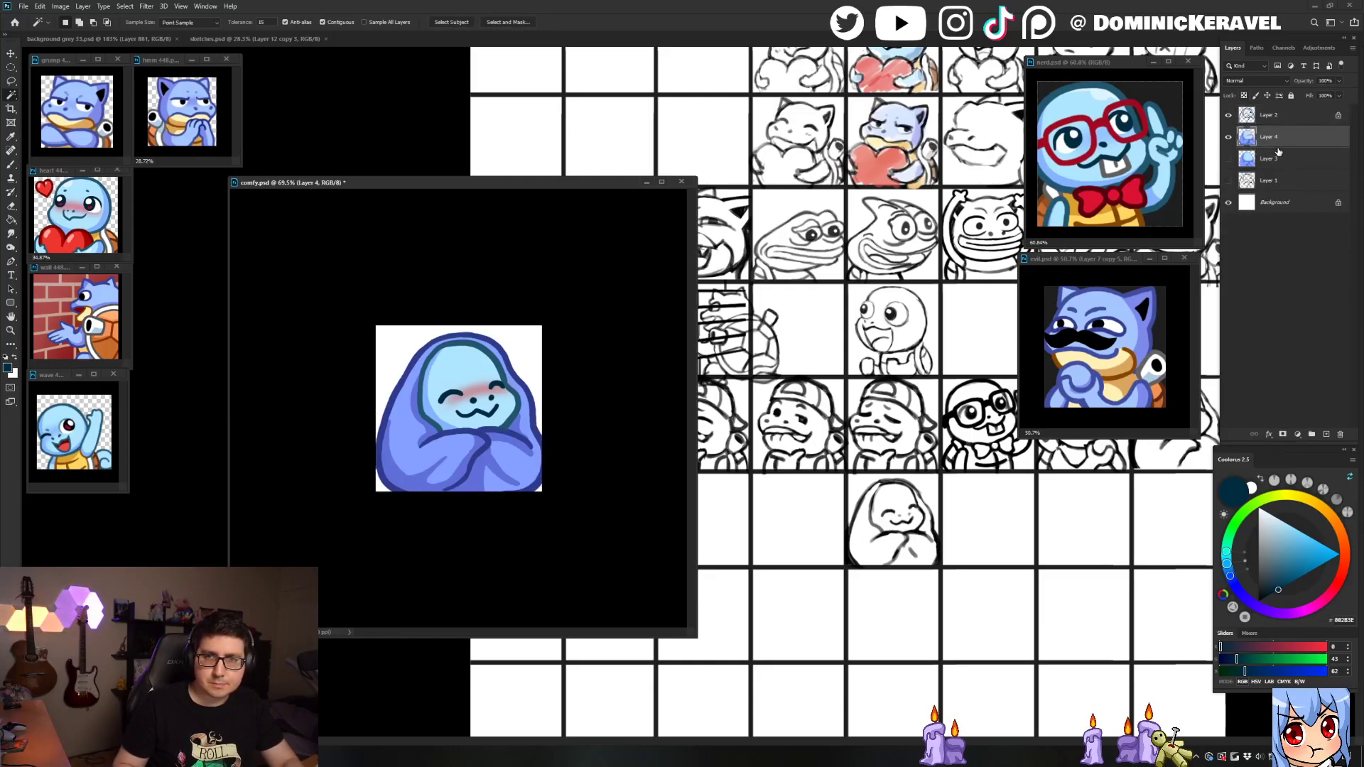
key("ctrl+z")
key("ctrl+z")
Step: Create a merged copy of the artwork beneath the line art and try to select its blanket area with the Magic Wand
key("ctrl+alt+shift+e")
left_click(1229, 159)
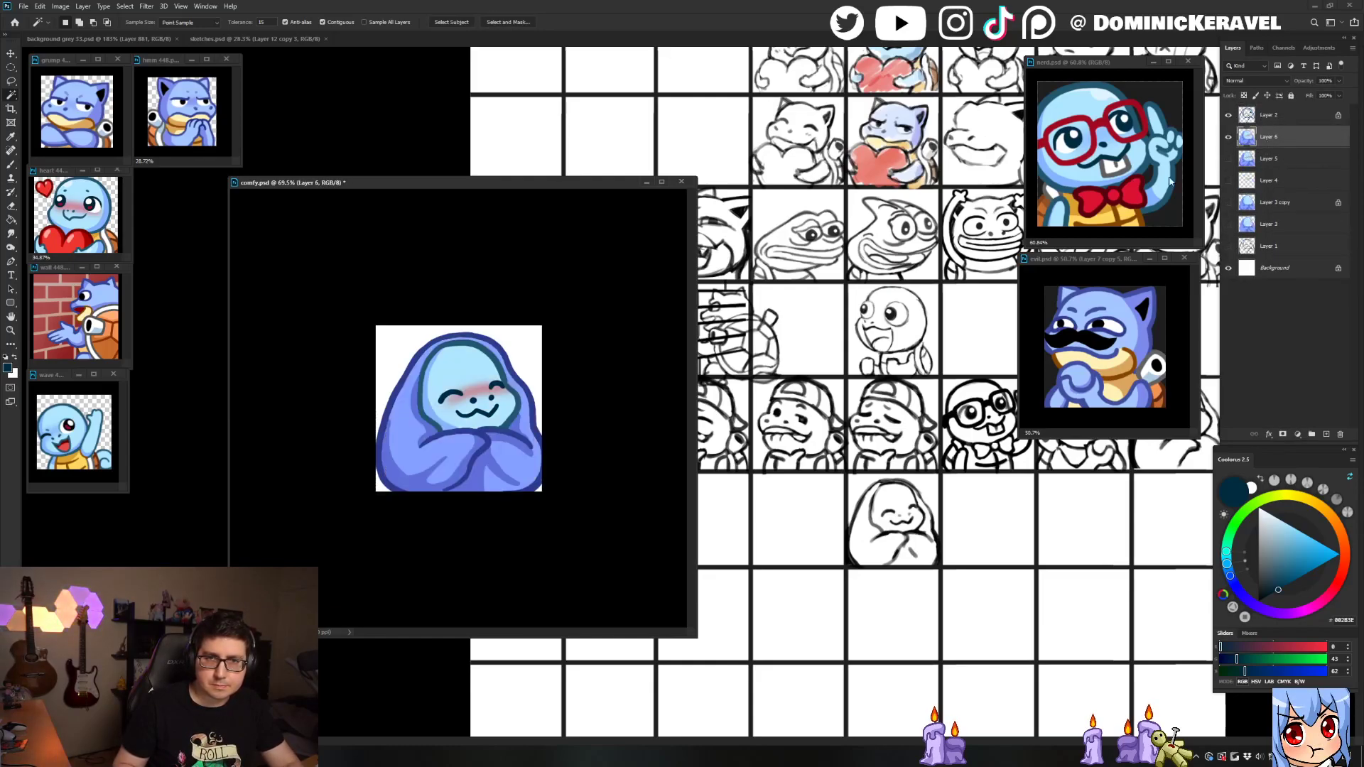
left_click(516, 412)
left_click(530, 429, "shift")
key("ctrl+shift+i")
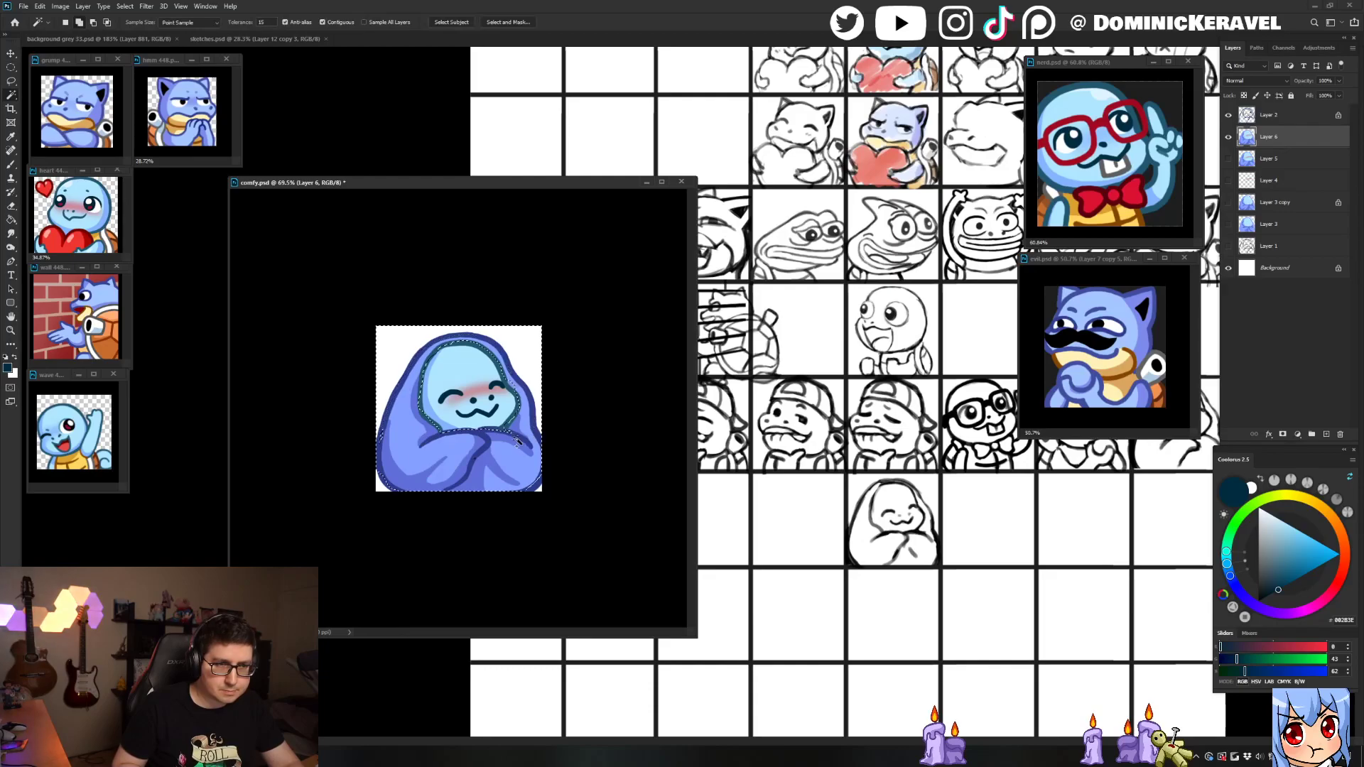
left_click_drag(480, 466, 520, 465)
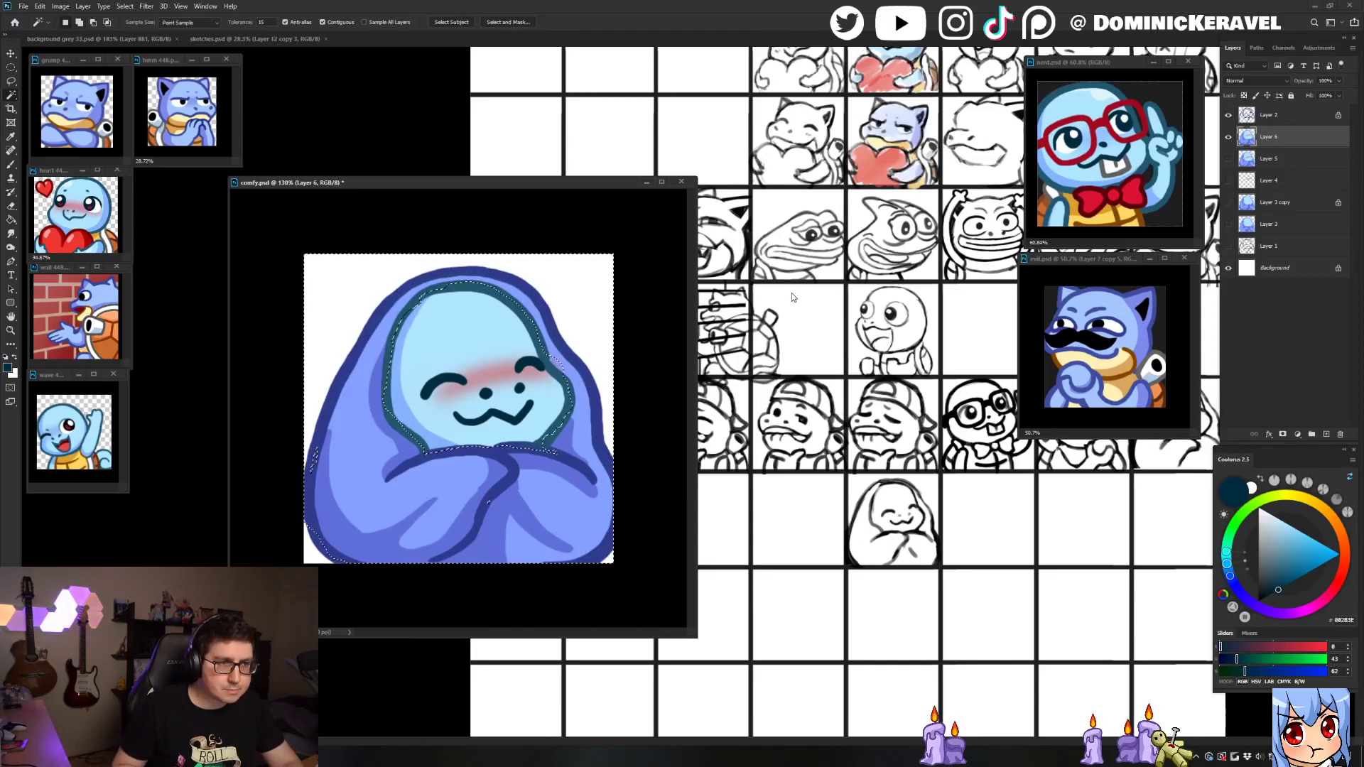
Step: Discard the blanket selection and the merged copies, and bring back the separate blush and colour layers
key("ctrl+j")
key("ctrl+z")
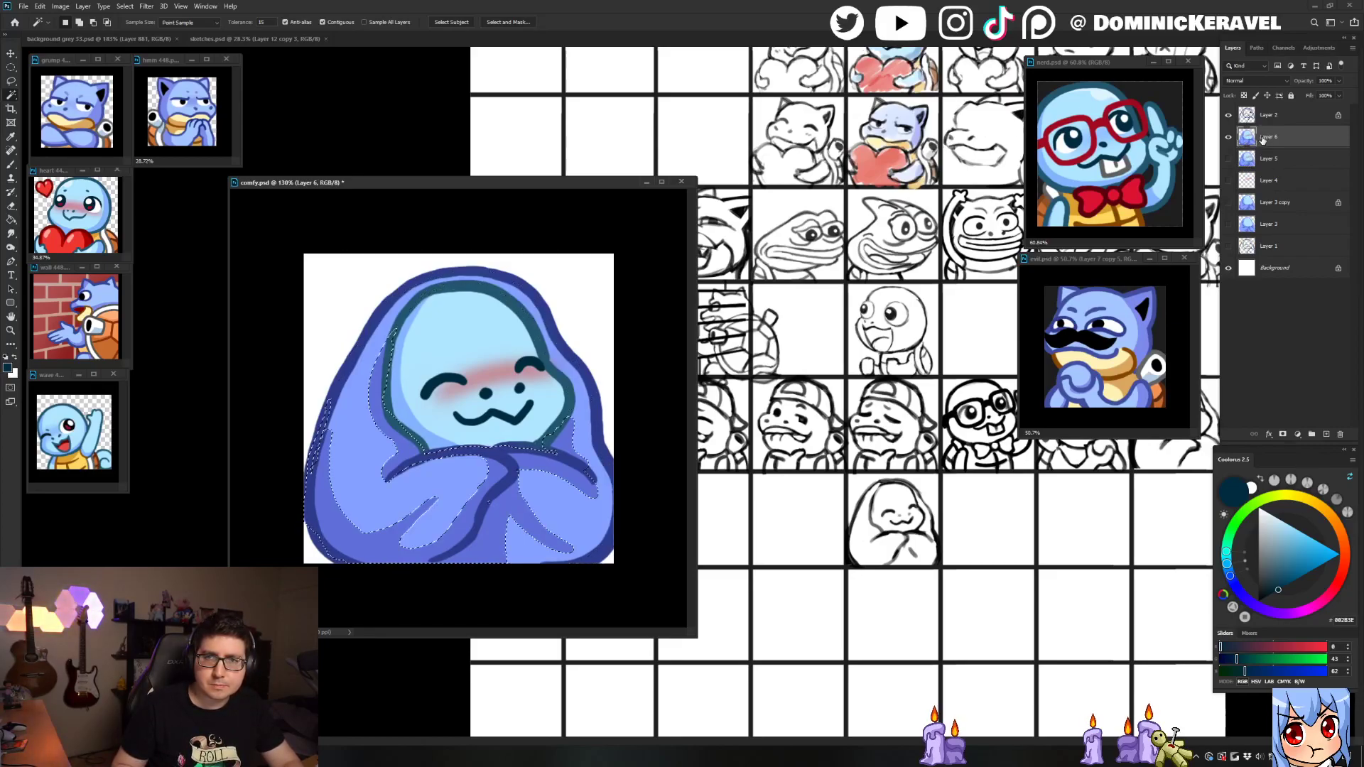
key("ctrl+d")
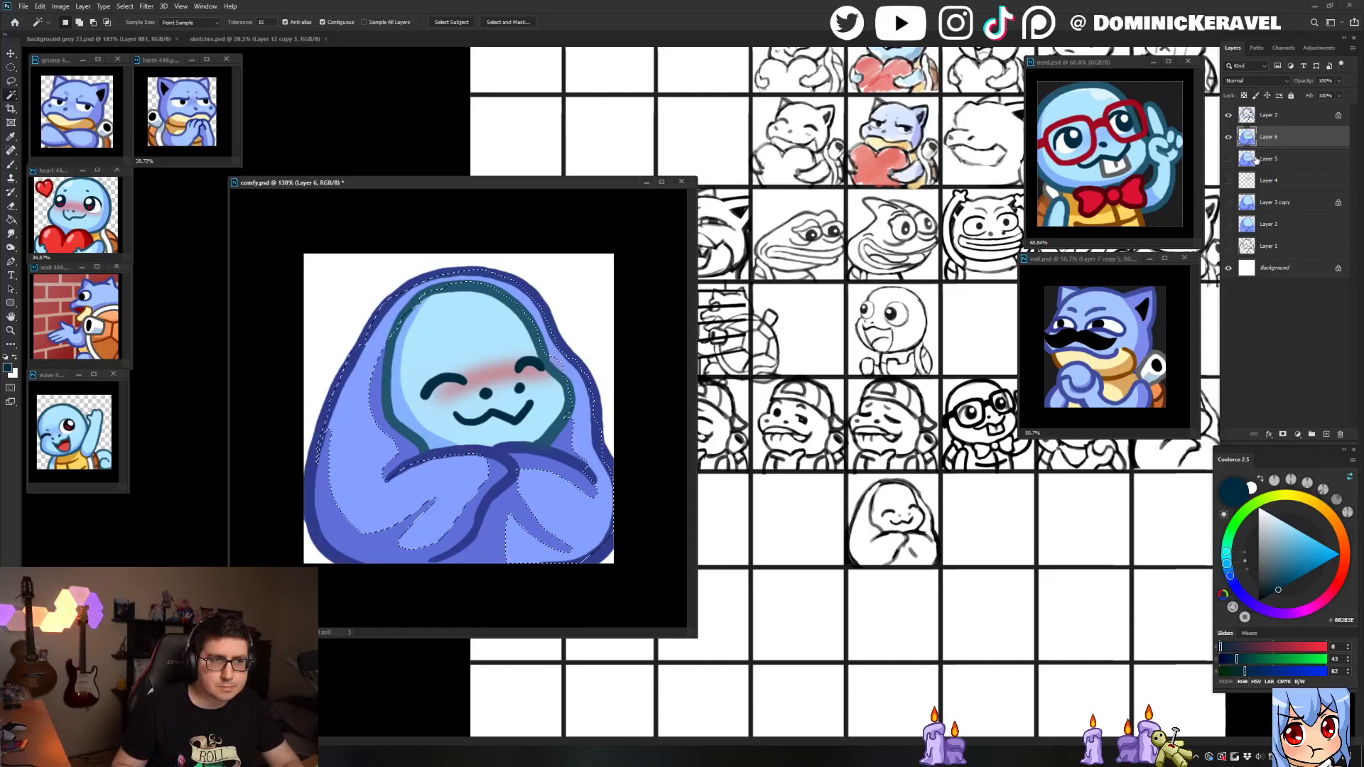
key("Delete")
key("Delete")
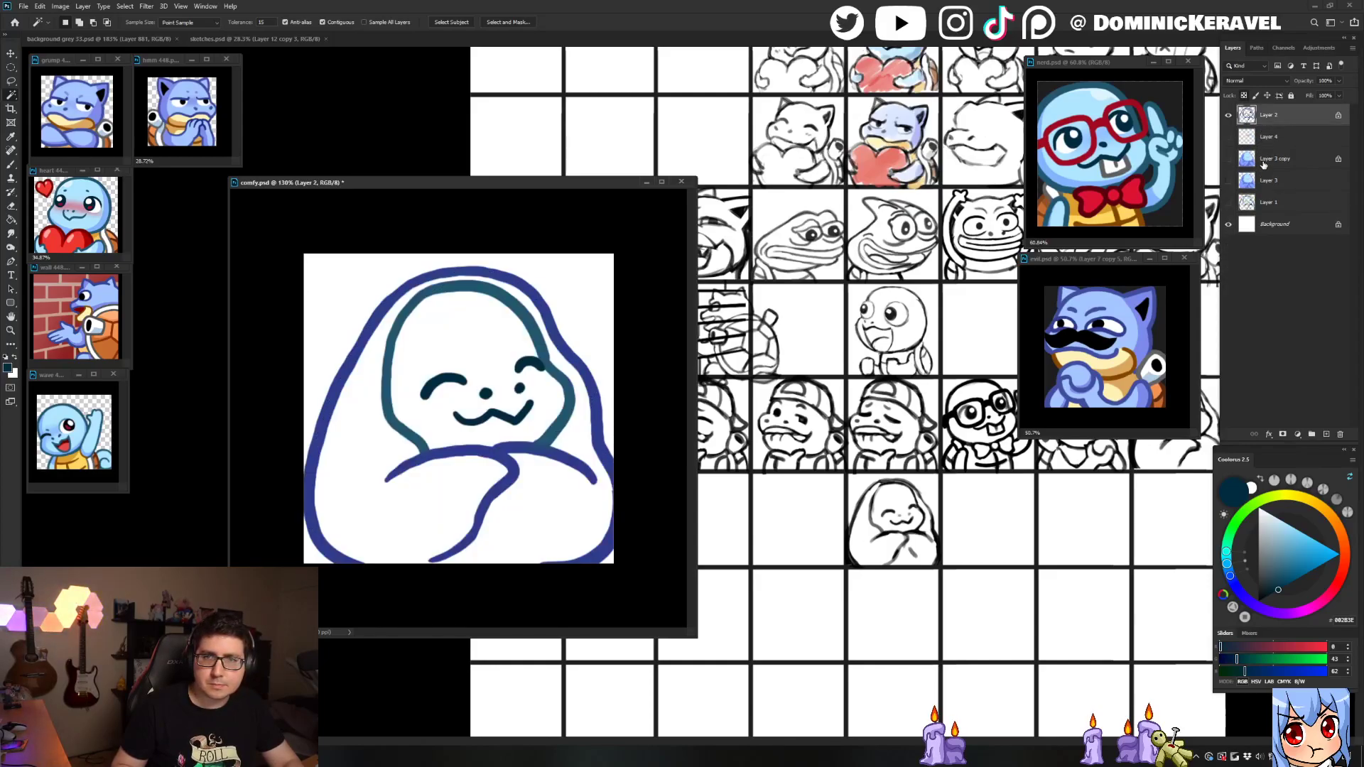
key("ctrl+z")
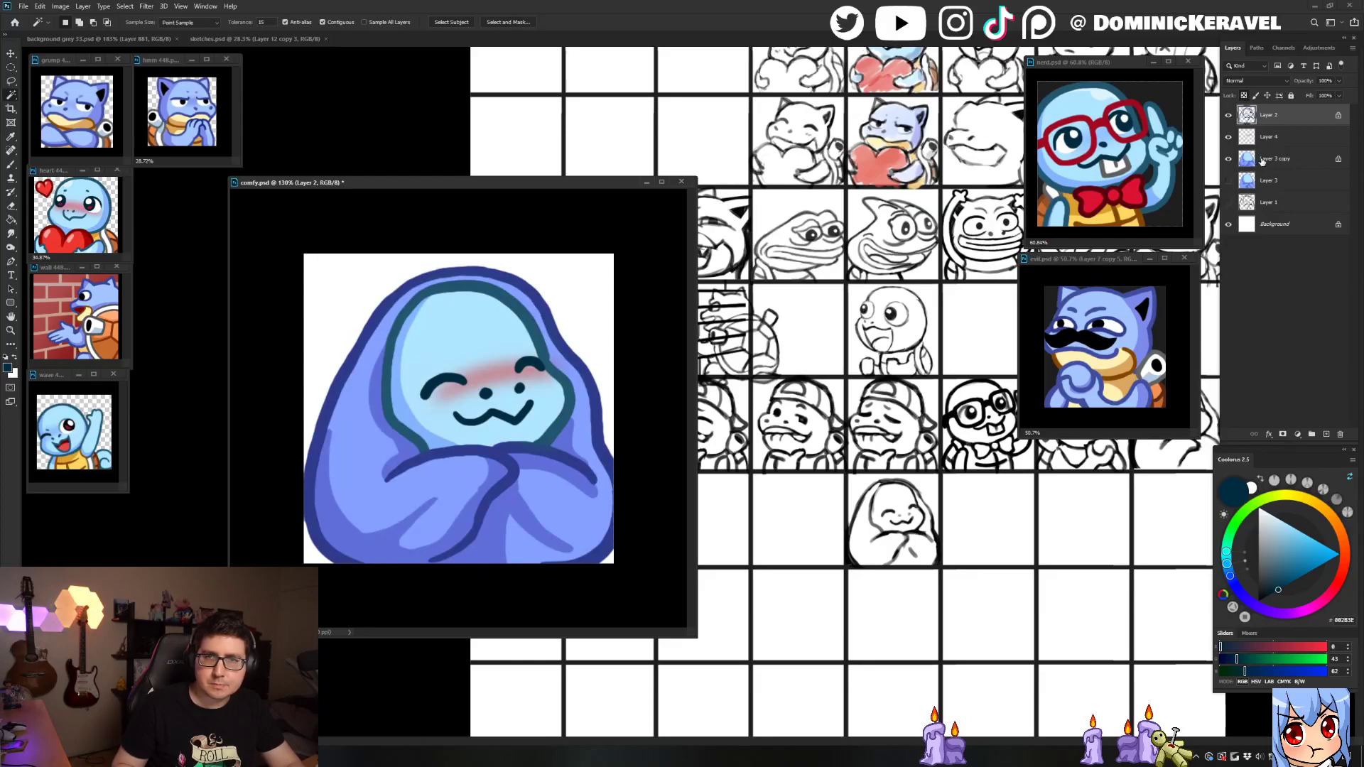
Step: Move the line art on Layer 2 beneath the blush on Layer 4 and merge it with Layer 3 copy
left_click(1261, 162)
left_click_drag(1262, 122, 1264, 153)
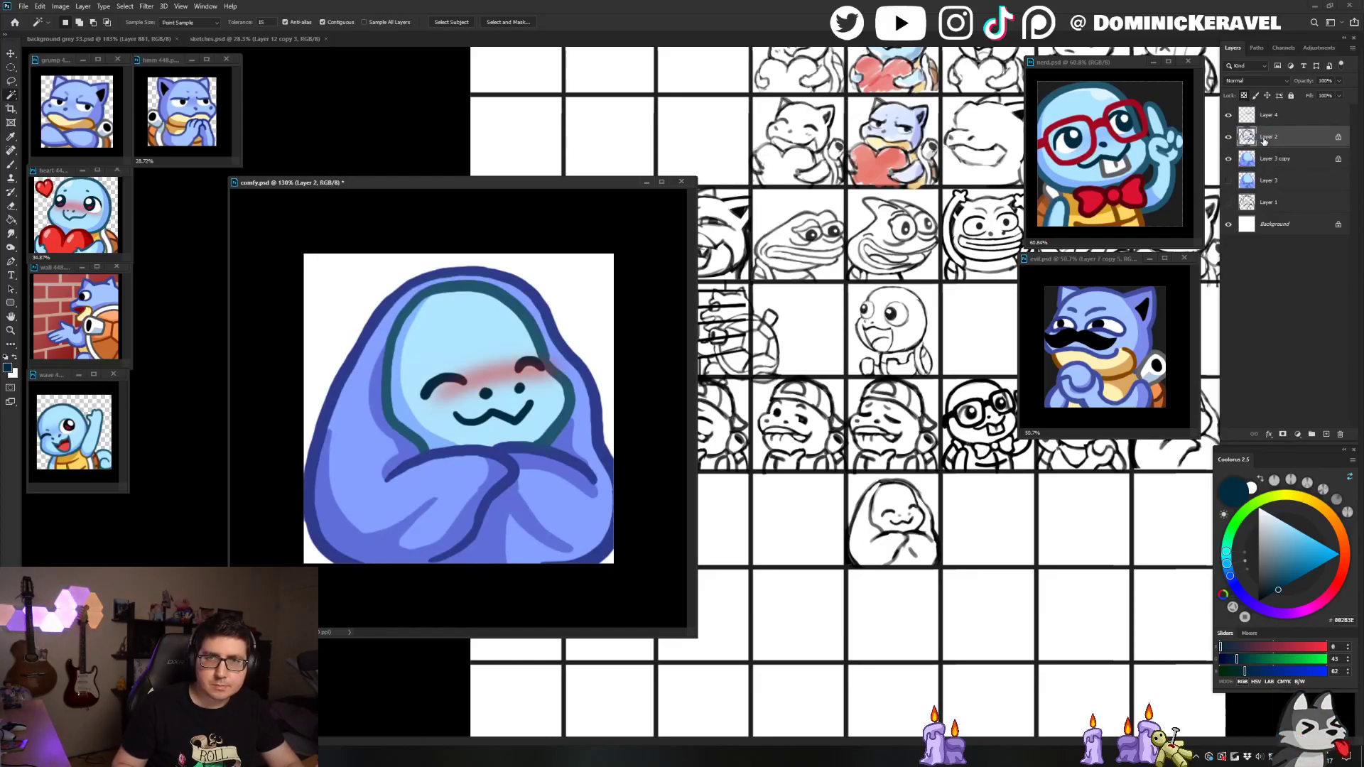
left_click(1265, 159, "ctrl")
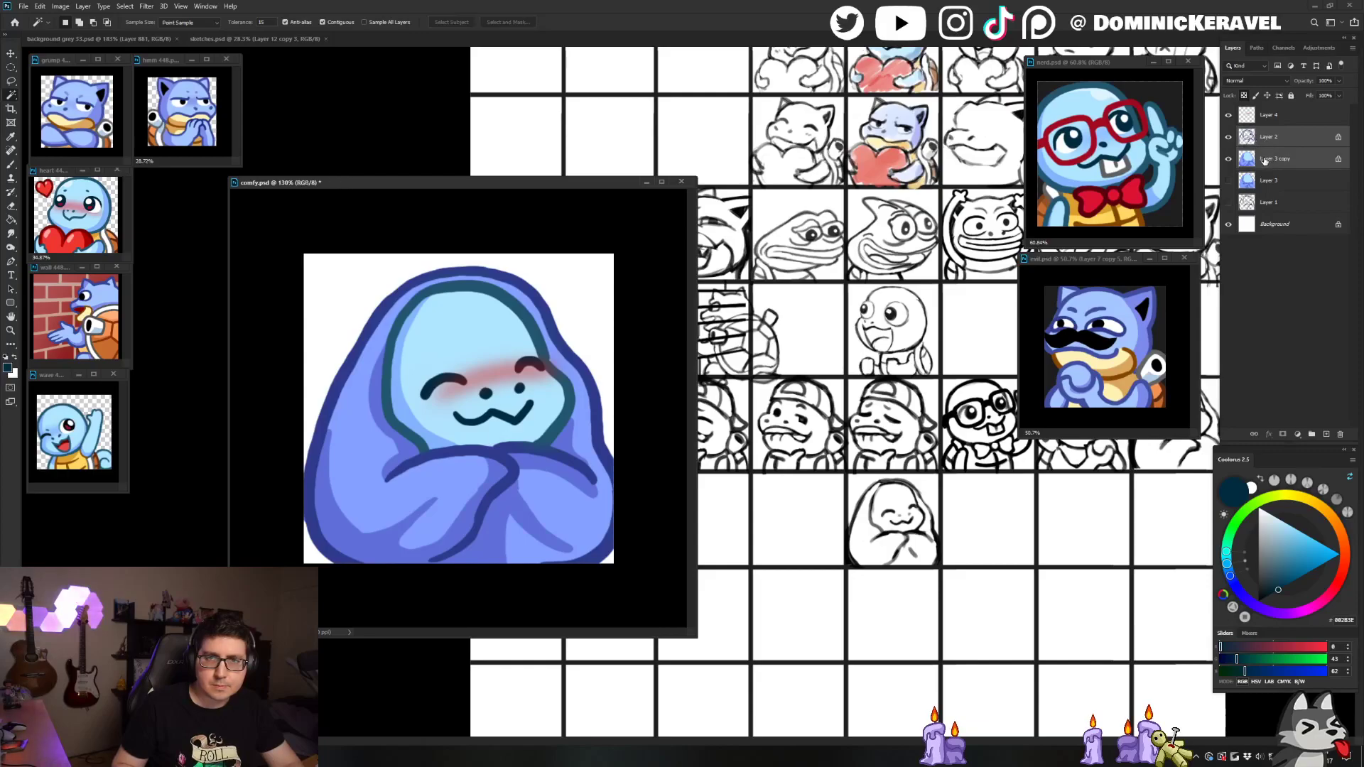
key("ctrl+e")
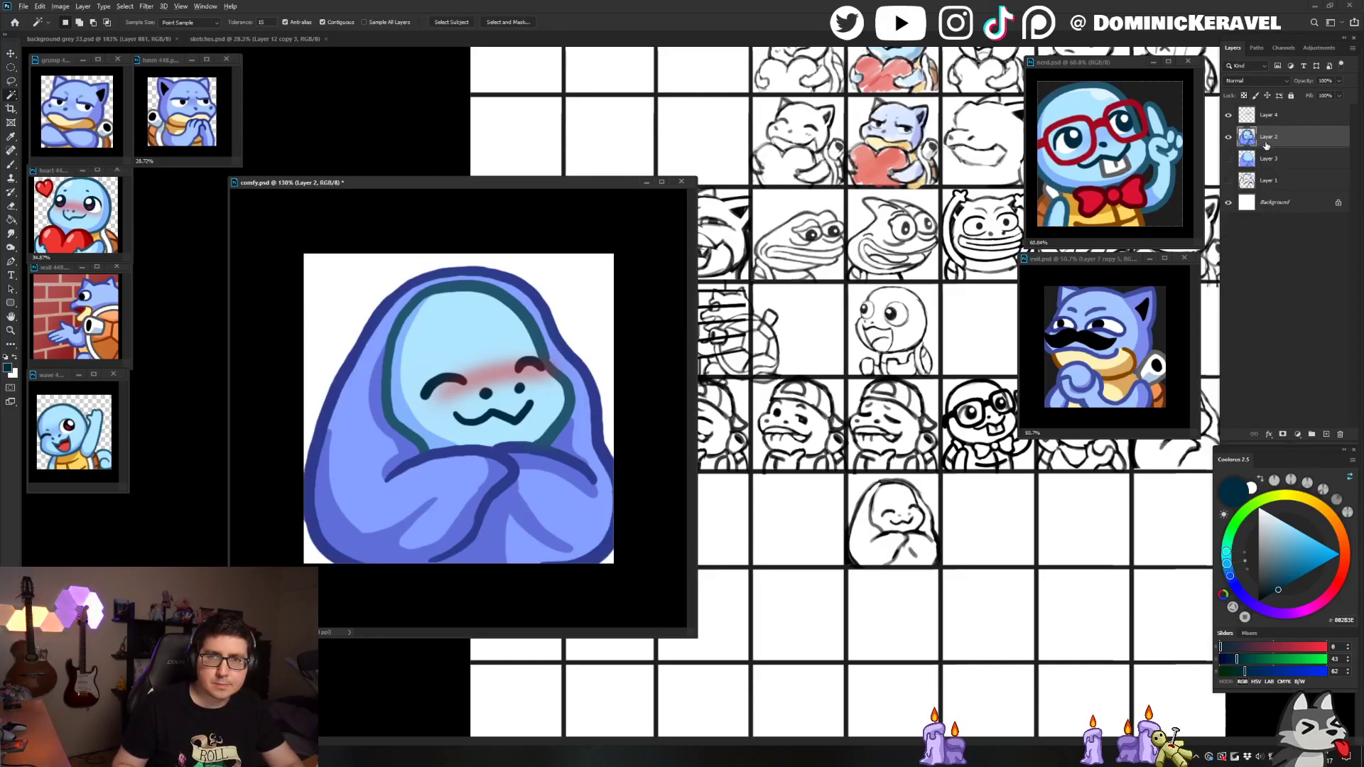
Step: Duplicate the merged Layer 2, select the blanket with its outlines using the Magic Wand, and cut and paste it onto its own layer
key("ctrl+j")
left_click(368, 408)
left_click(373, 410)
left_click(462, 527)
left_click(487, 497)
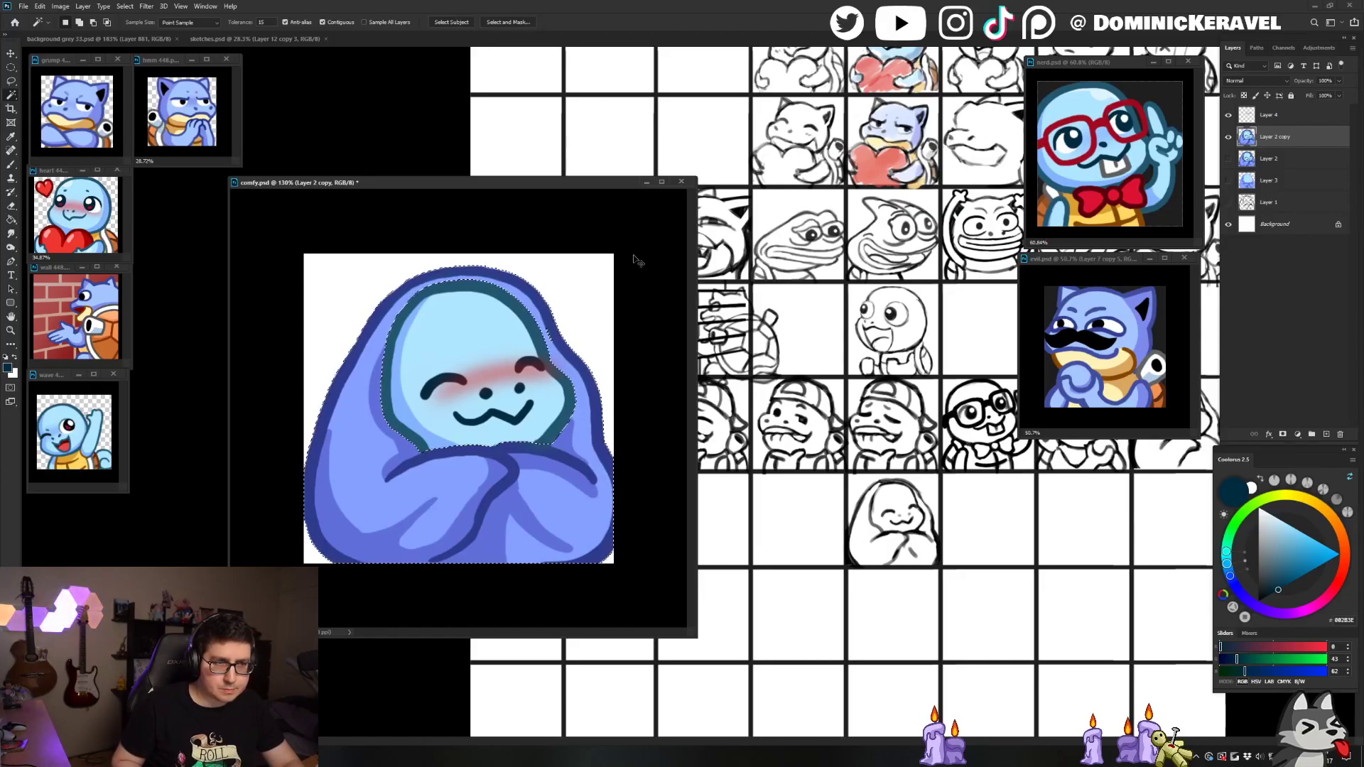
key("ctrl+x")
key("ctrl+v")
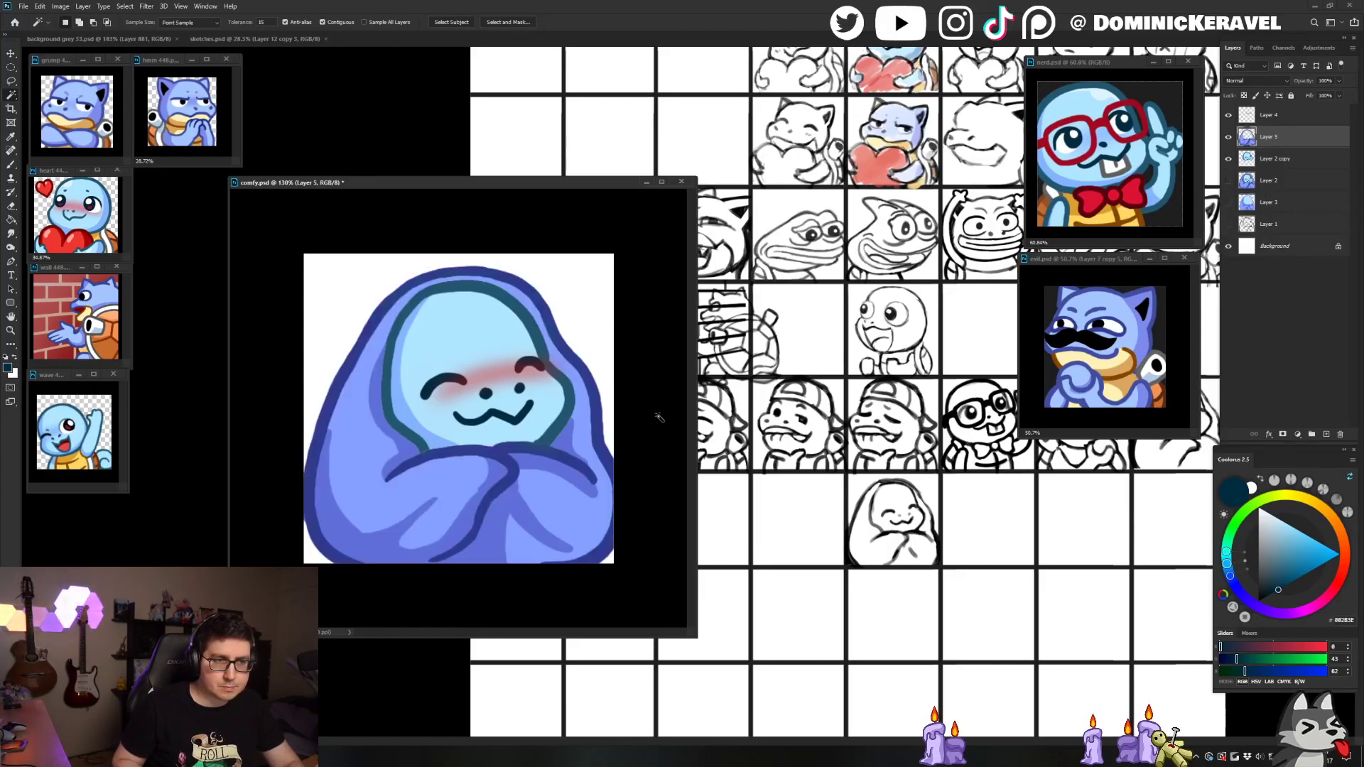
Step: Add a Hue/Saturation adjustment layer directly above the blanket layer
left_click_drag(644, 432, 624, 386)
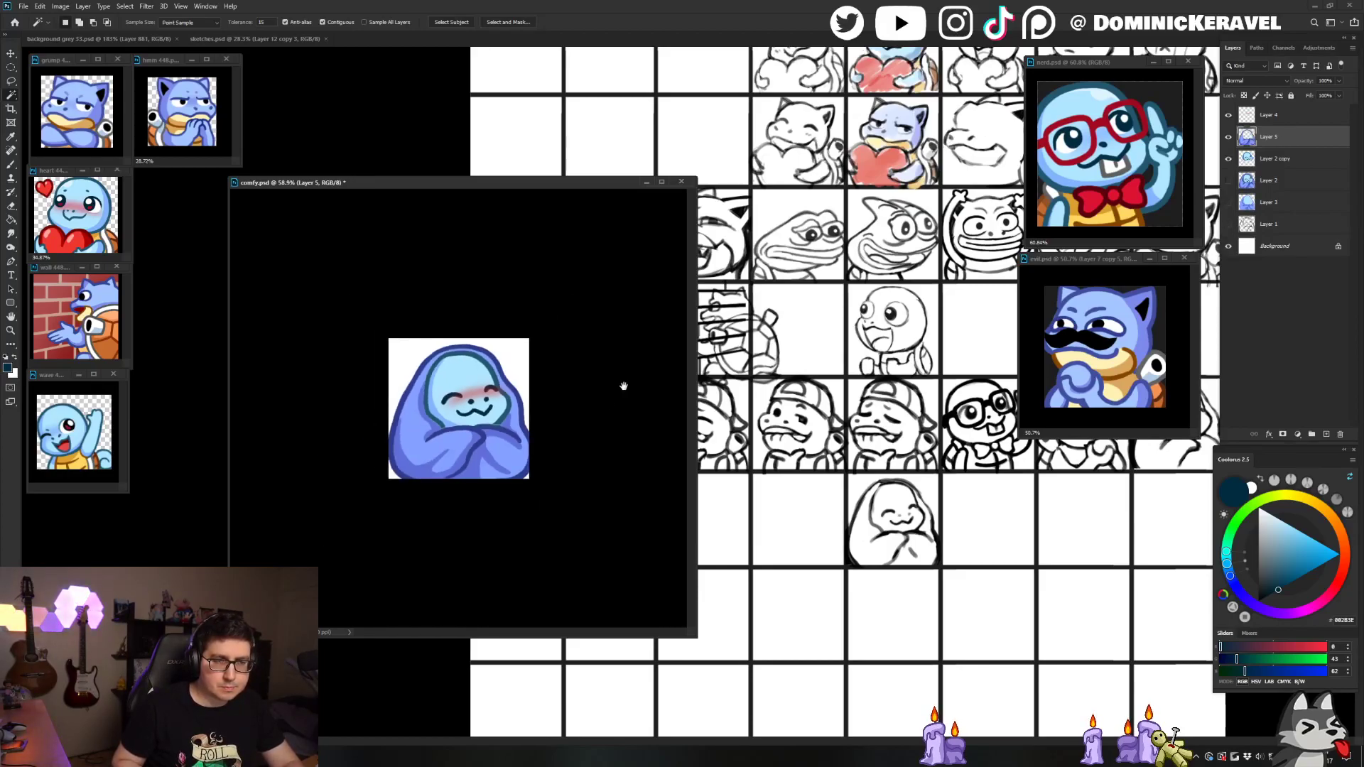
left_click(1269, 434)
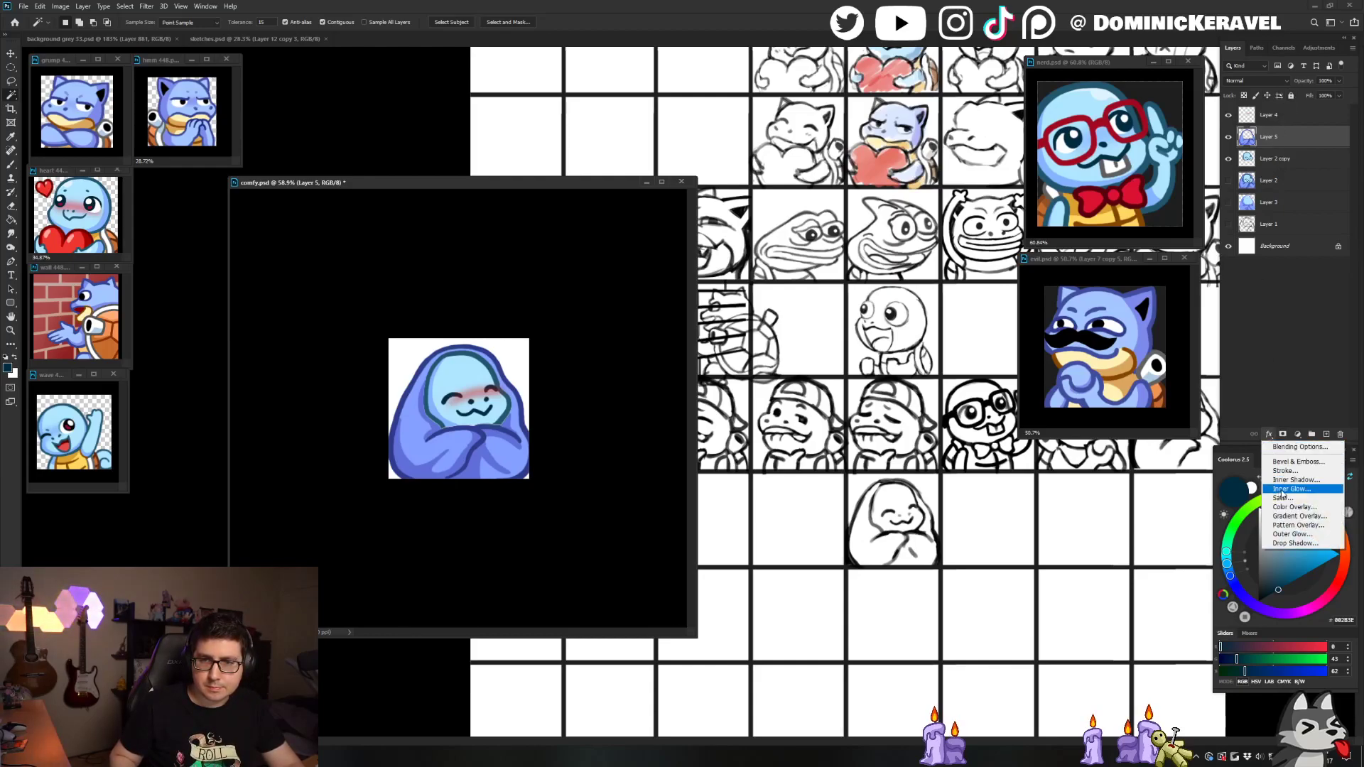
left_click(1289, 411)
left_click(1297, 434)
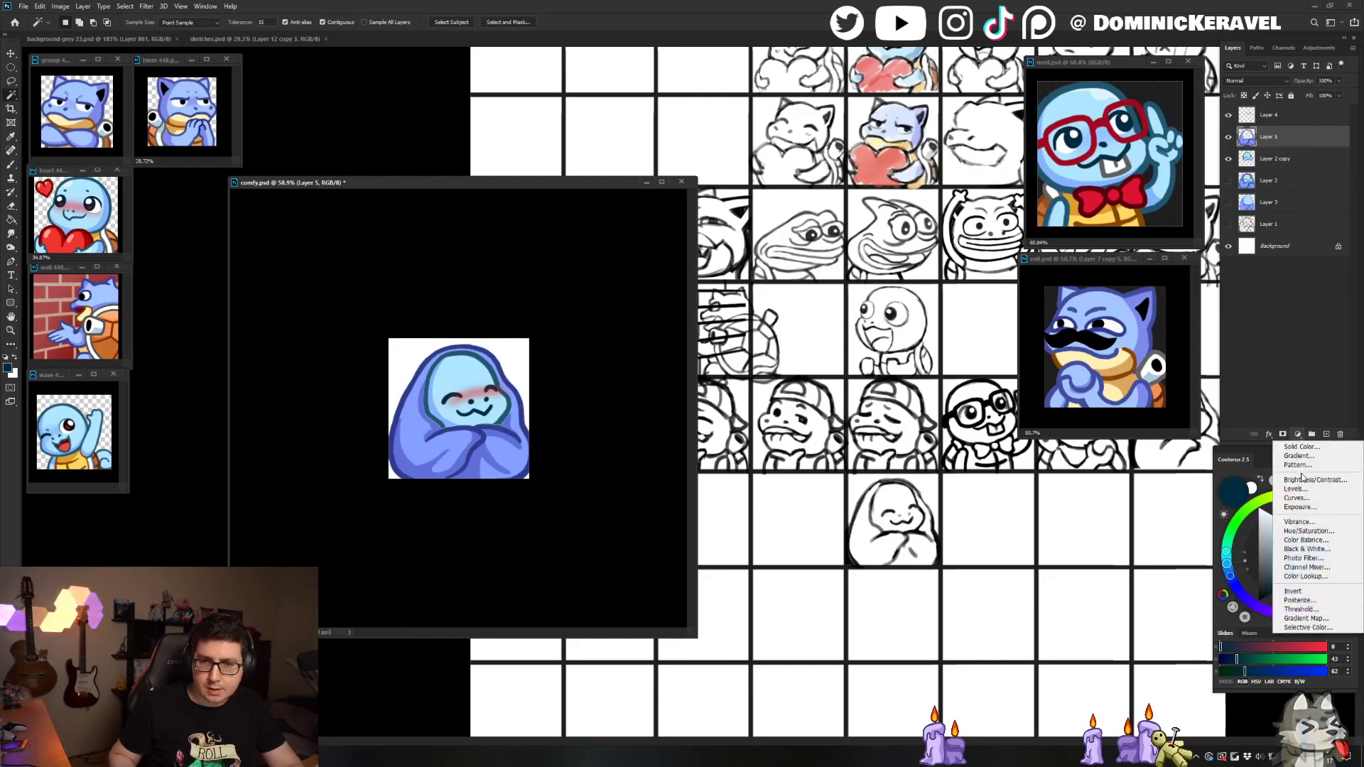
left_click(1308, 531)
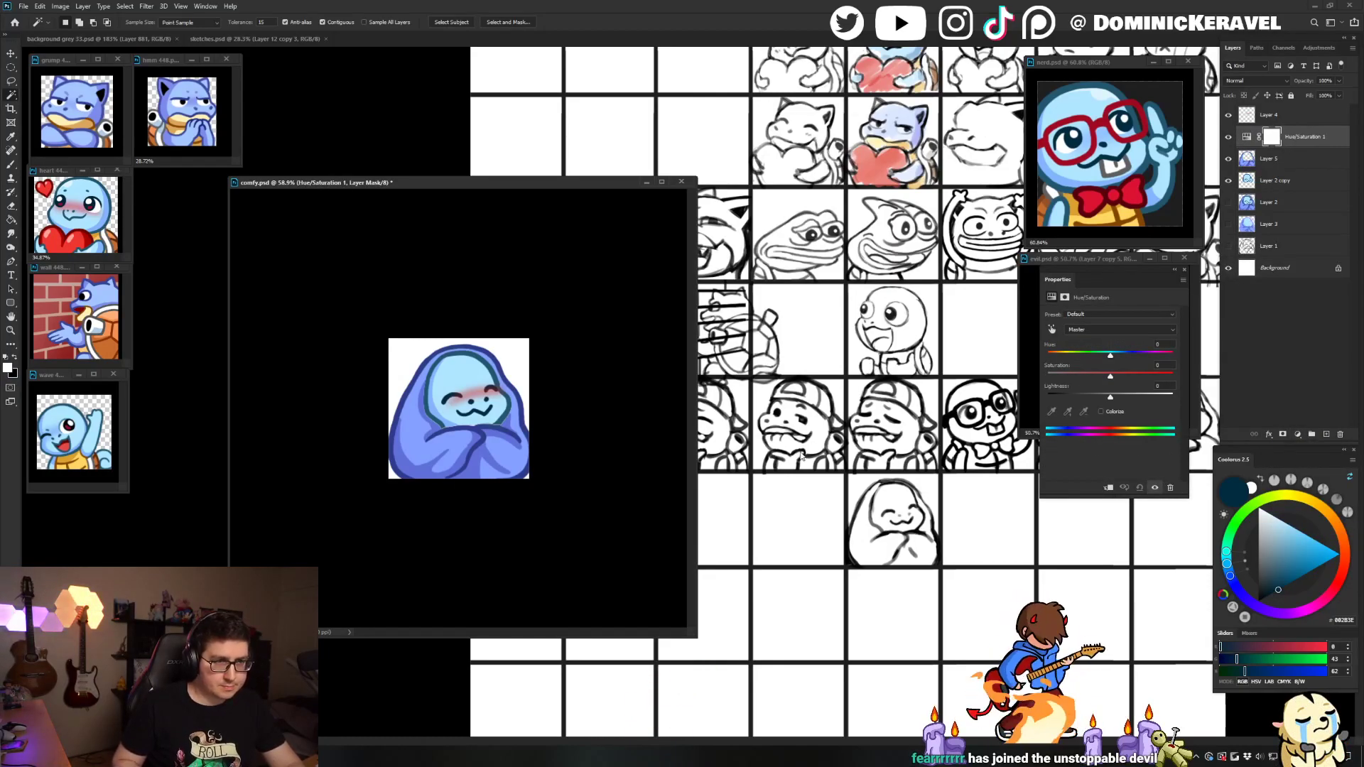
Step: Test a hue shift with the Hue/Saturation adjustment and delete the adjustment layer
key("v")
scroll(582, 444, "down", 4)
scroll(581, 444, "up", 2)
scroll(579, 444, "down", 2)
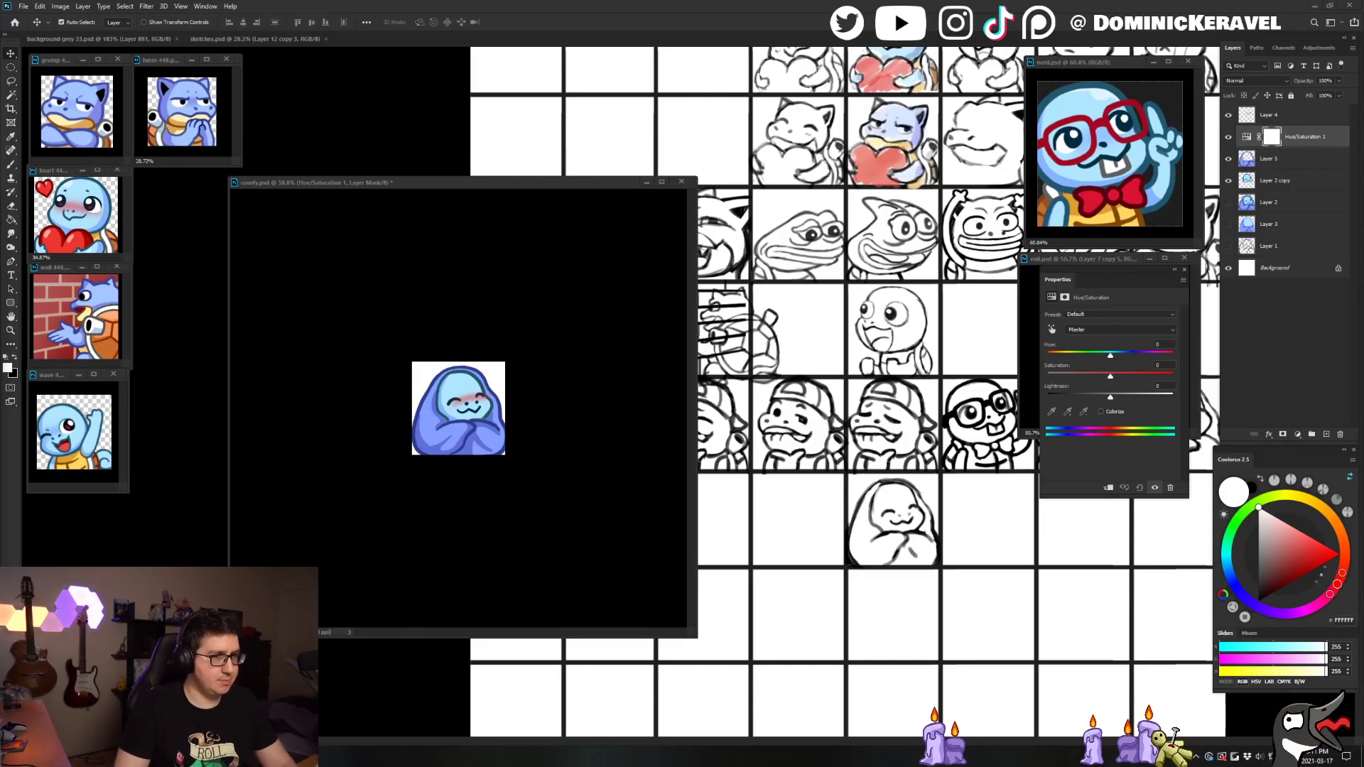
left_click_drag(439, 183, 440, 171)
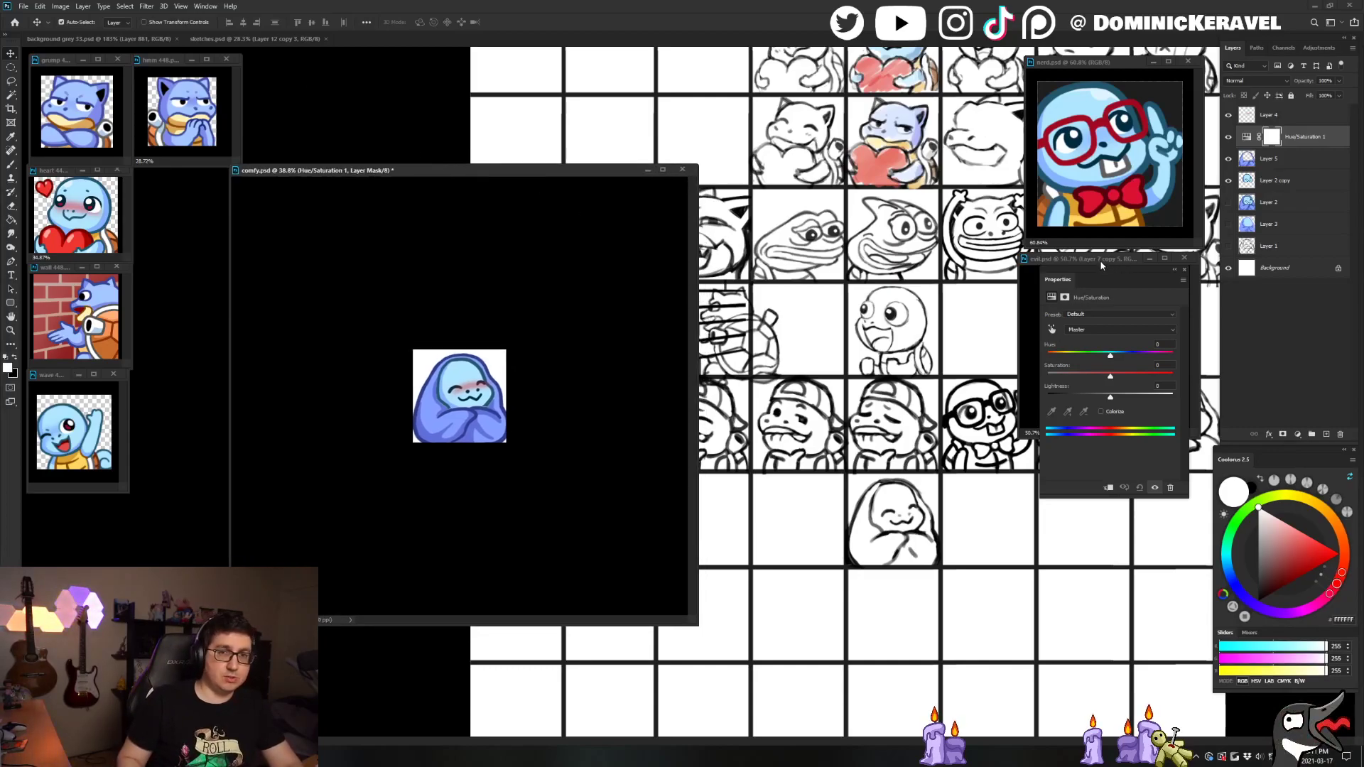
left_click_drag(1094, 271, 786, 199)
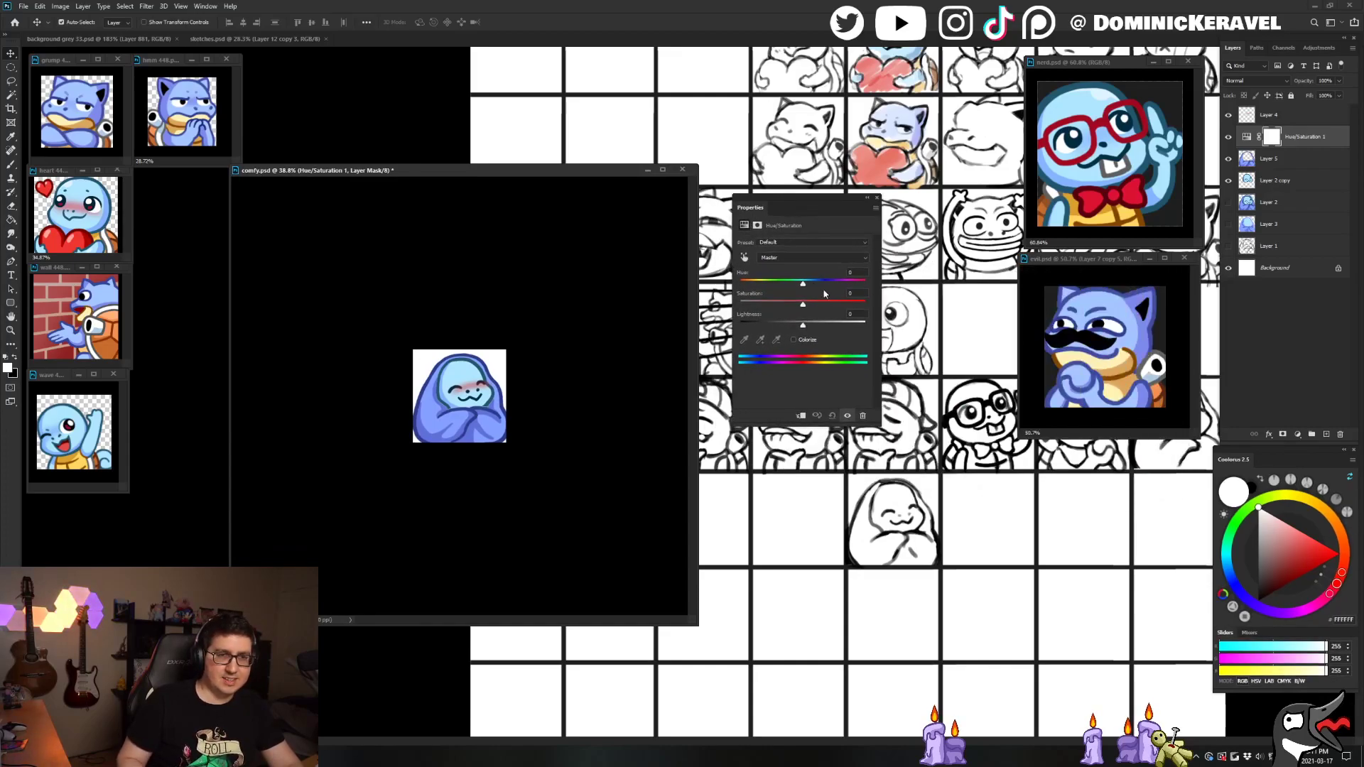
mouse_move(796, 287)
left_mouse_down()
mouse_move(831, 286)
mouse_move(803, 285)
left_mouse_up()
key("Delete")
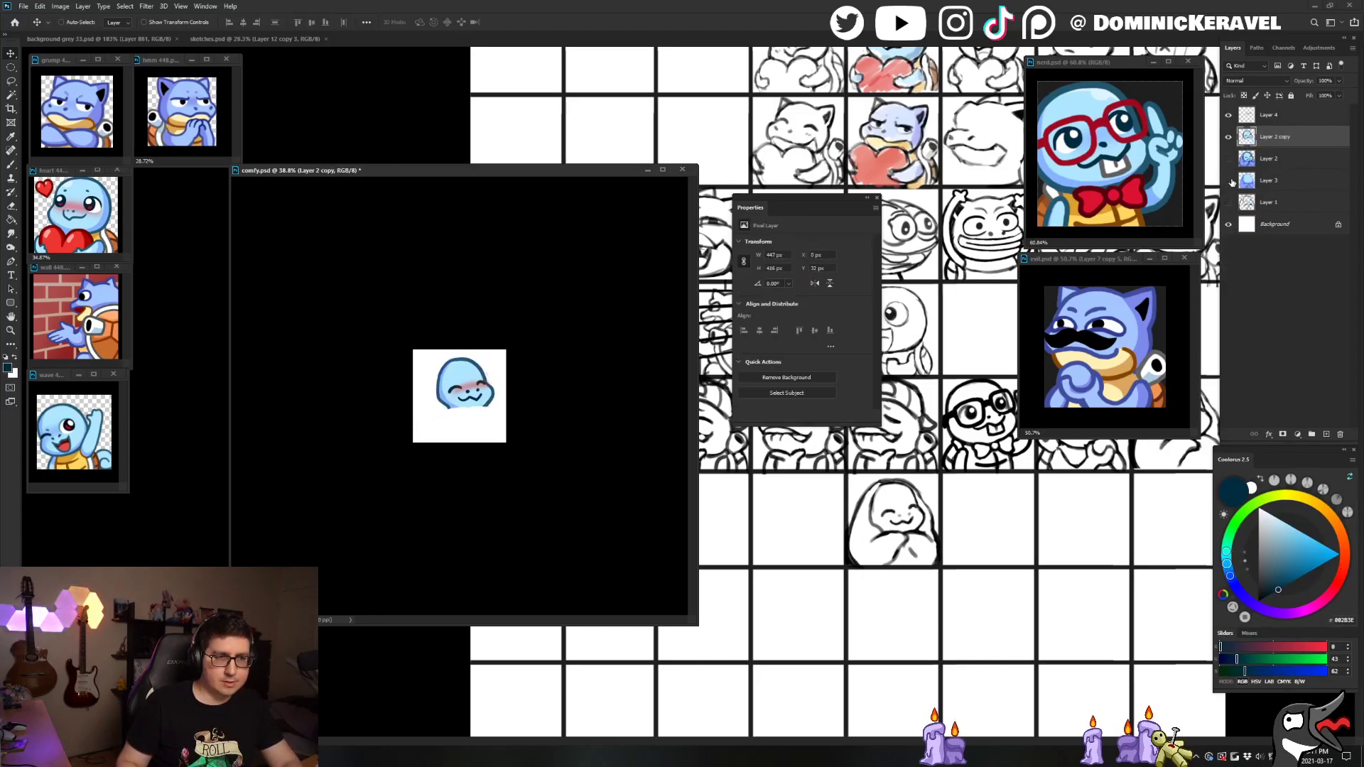
Step: Add a Hue/Saturation adjustment masked to the blanket's shape and shift its hue to about -34, turning the blanket cyan
left_click(1247, 138, "ctrl")
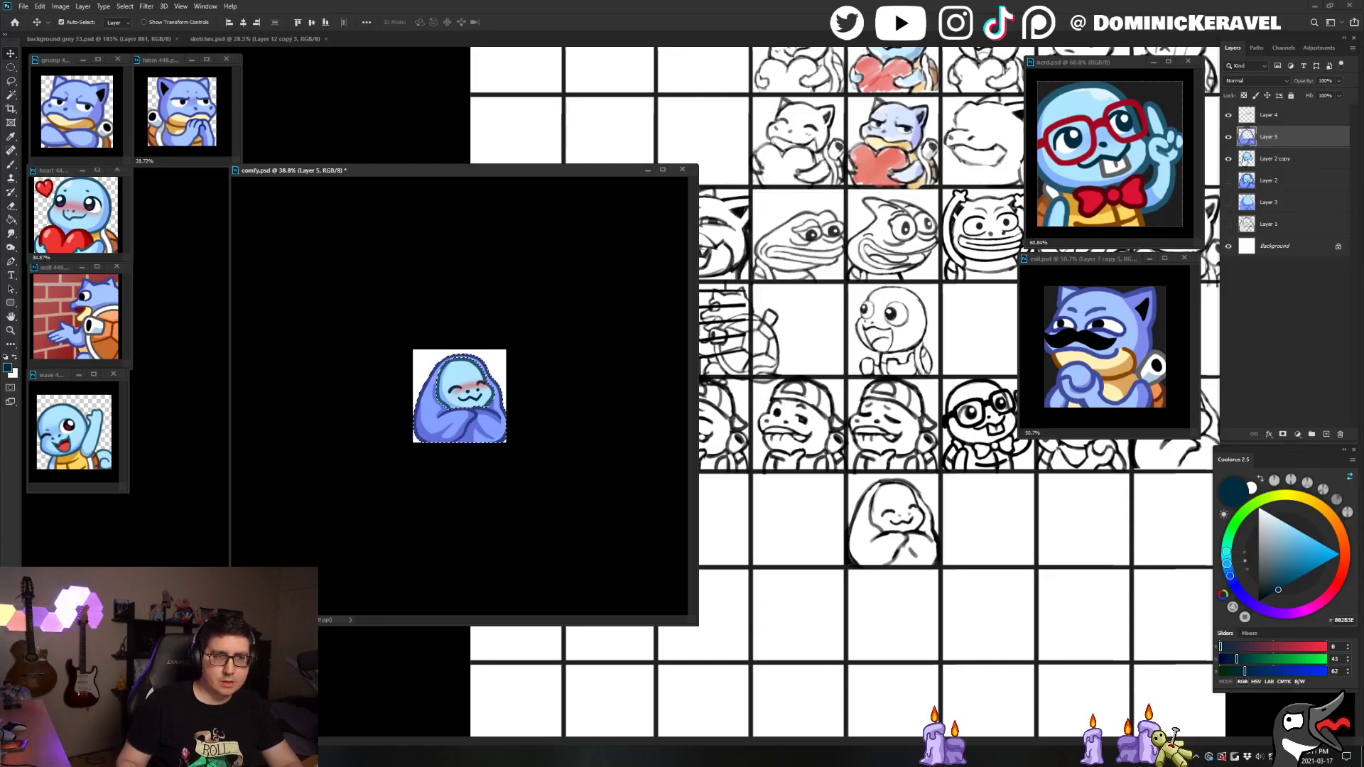
left_click(1298, 434)
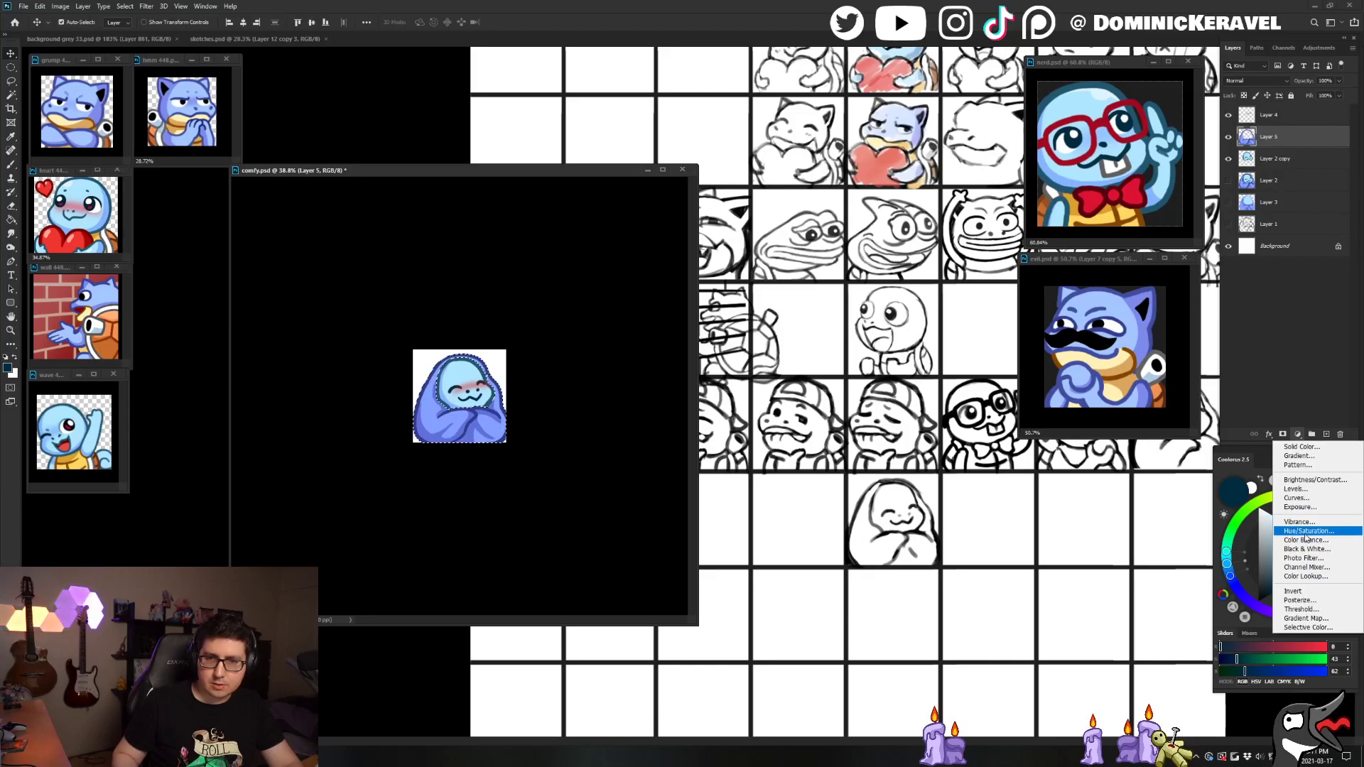
left_click(1307, 532)
mouse_move(806, 290)
left_mouse_down()
mouse_move(793, 288)
mouse_move(867, 289)
mouse_move(741, 286)
mouse_move(780, 292)
left_mouse_up()
scroll(590, 412, "down", 1)
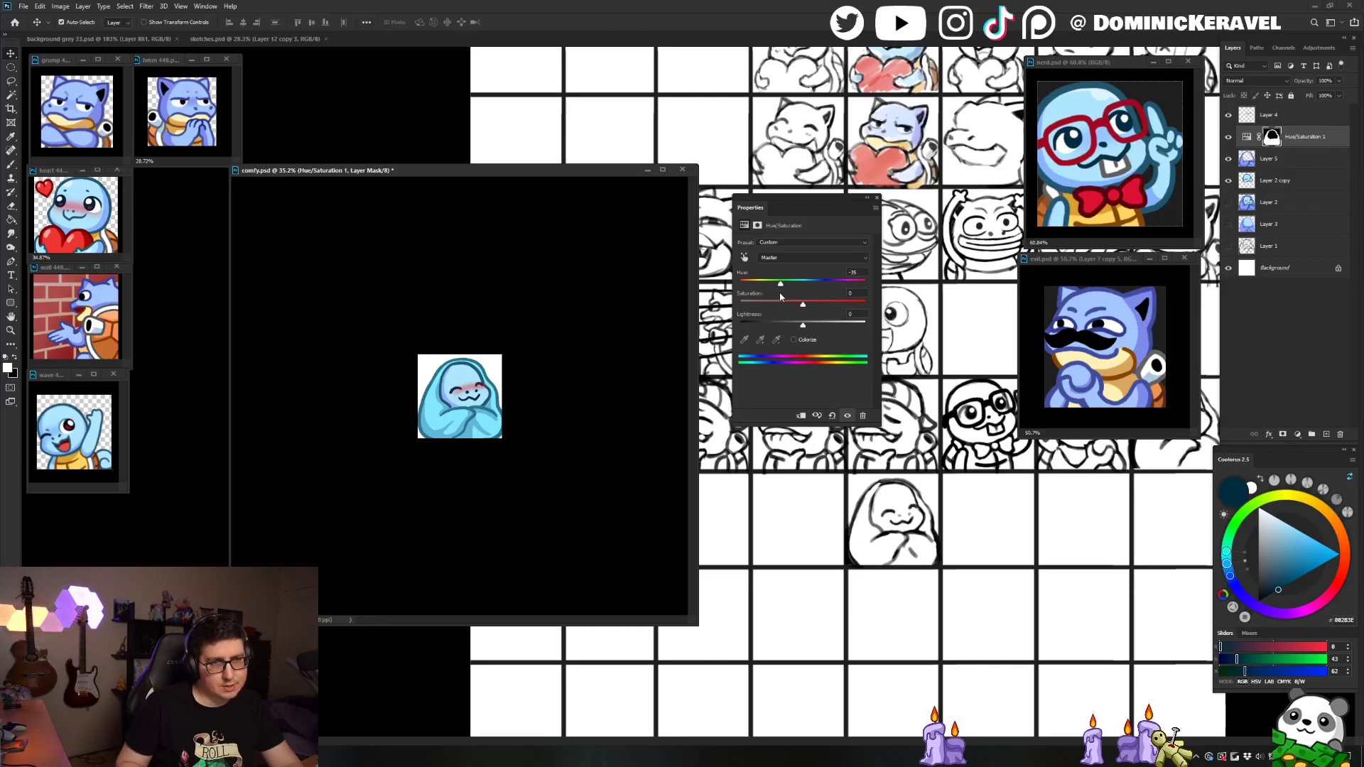
mouse_move(779, 284)
left_mouse_down()
mouse_move(792, 288)
mouse_move(779, 289)
left_mouse_up()
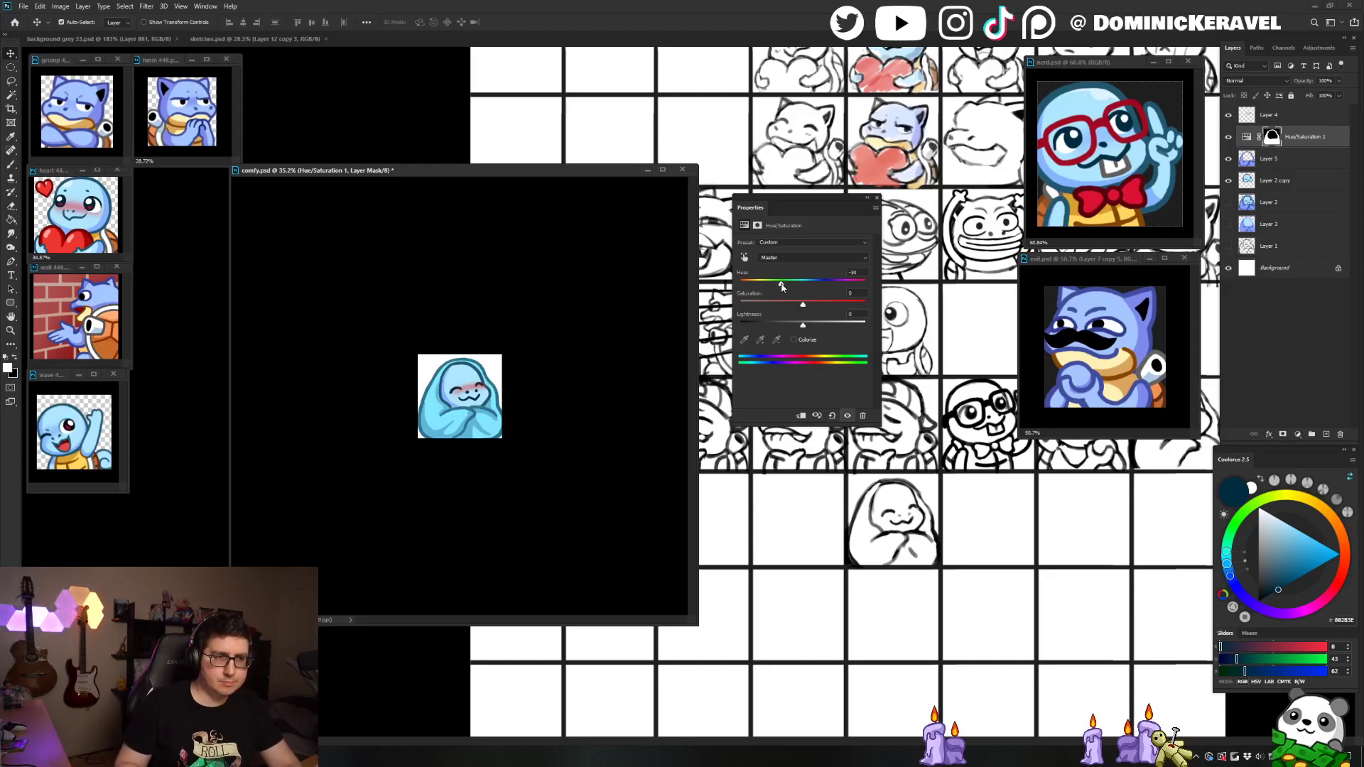
Step: Stamp the blanket and its Hue/Saturation adjustment into a new merged cyan layer, keeping the originals, and hide the new layer
left_click(1287, 163)
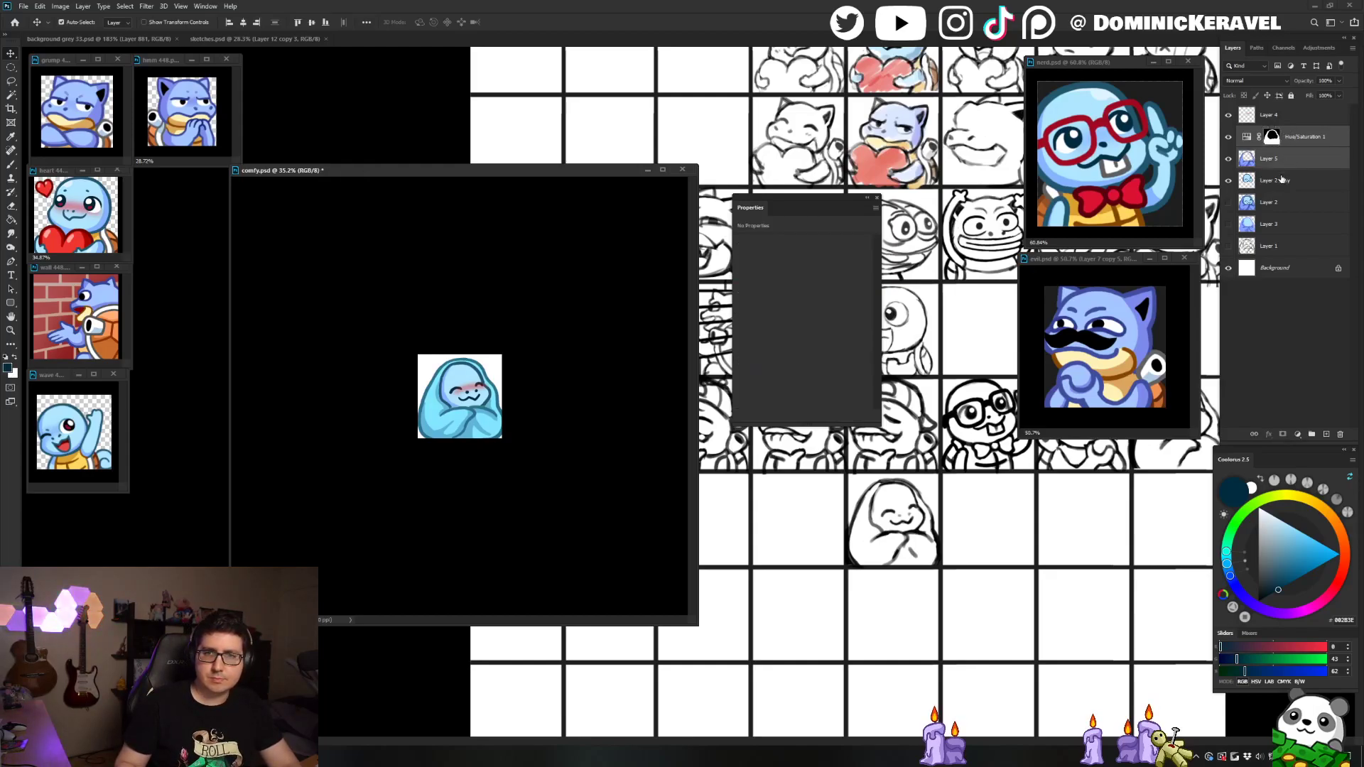
left_click(1285, 137)
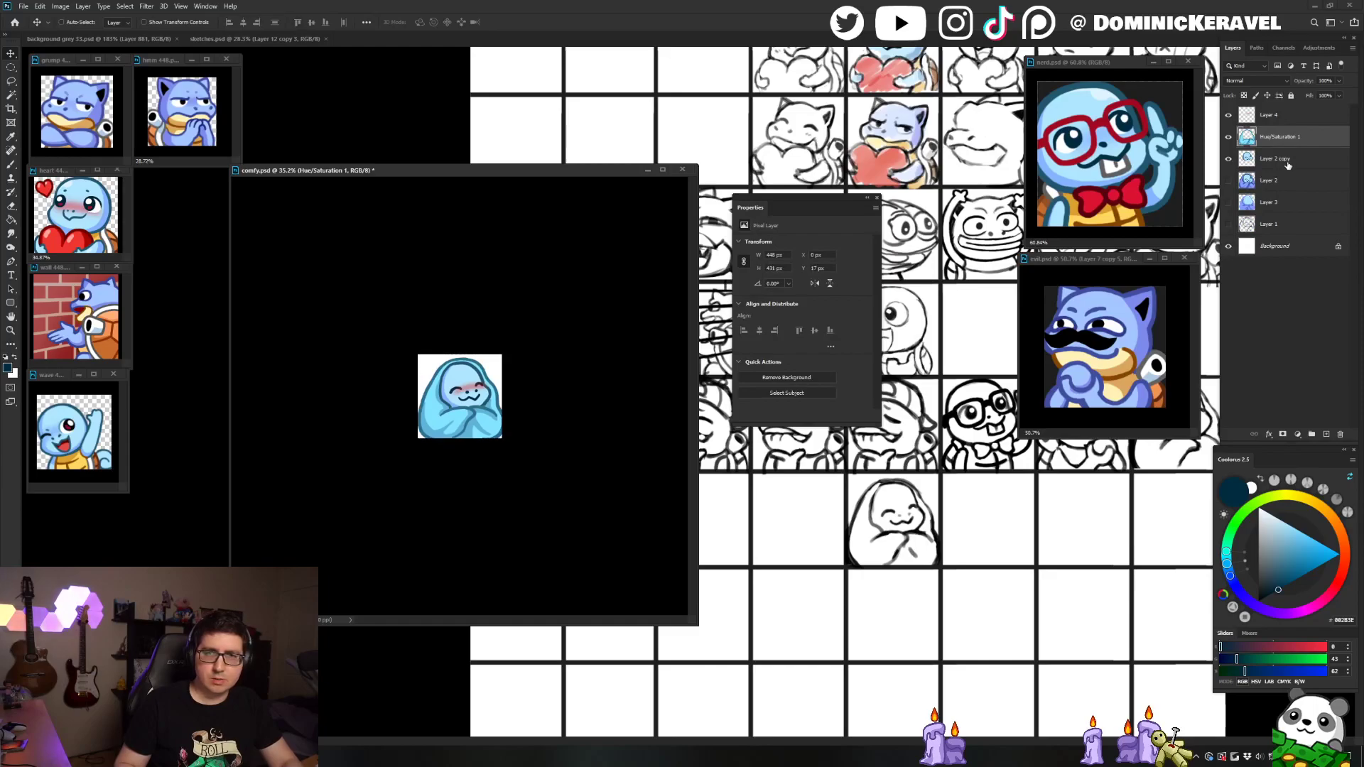
key("ctrl+shift+alt+e")
left_click(1227, 136)
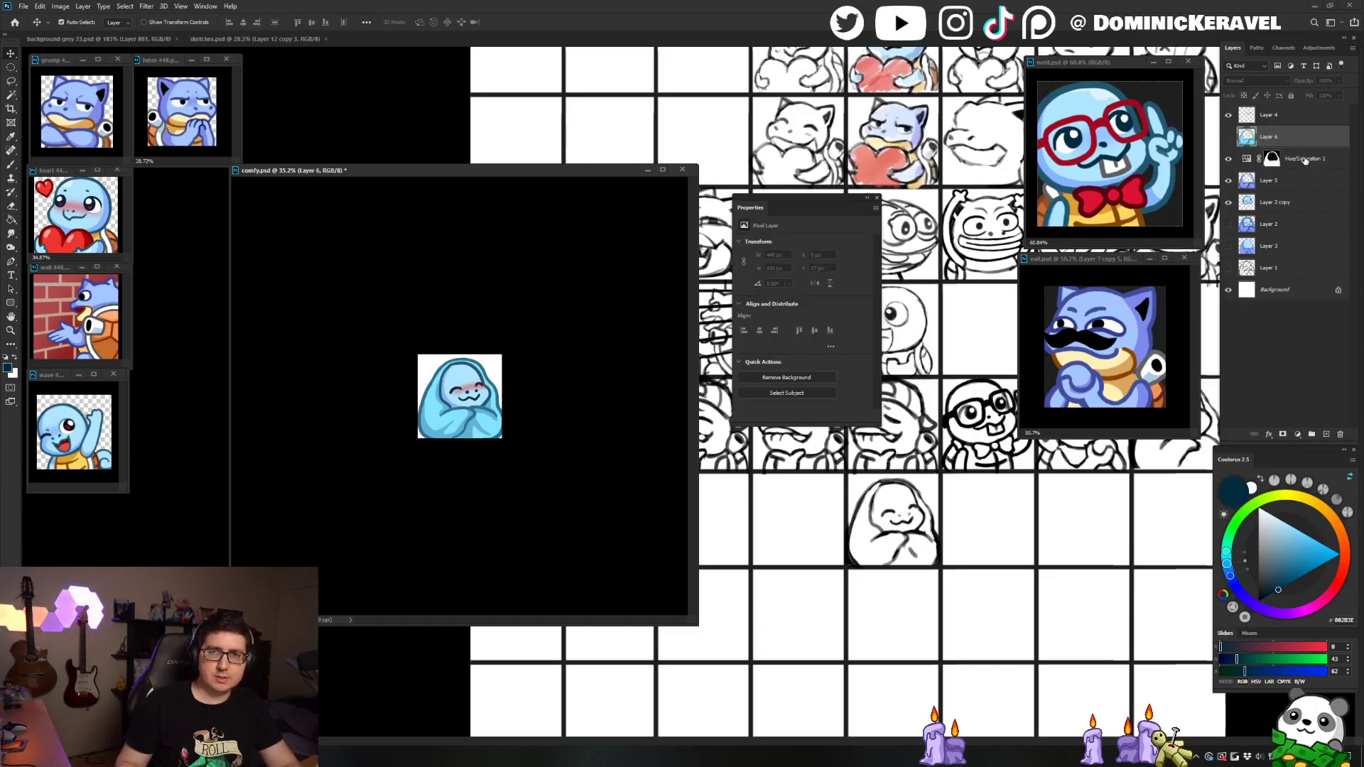
Step: Shift the Hue/Saturation adjustment's hue to purple, with saturation about +5 and lightness about +4
left_click(1271, 158)
mouse_move(801, 287)
left_mouse_down()
mouse_move(788, 287)
mouse_move(826, 288)
mouse_move(812, 328)
mouse_move(804, 307)
mouse_move(809, 325)
mouse_move(825, 288)
left_mouse_up()
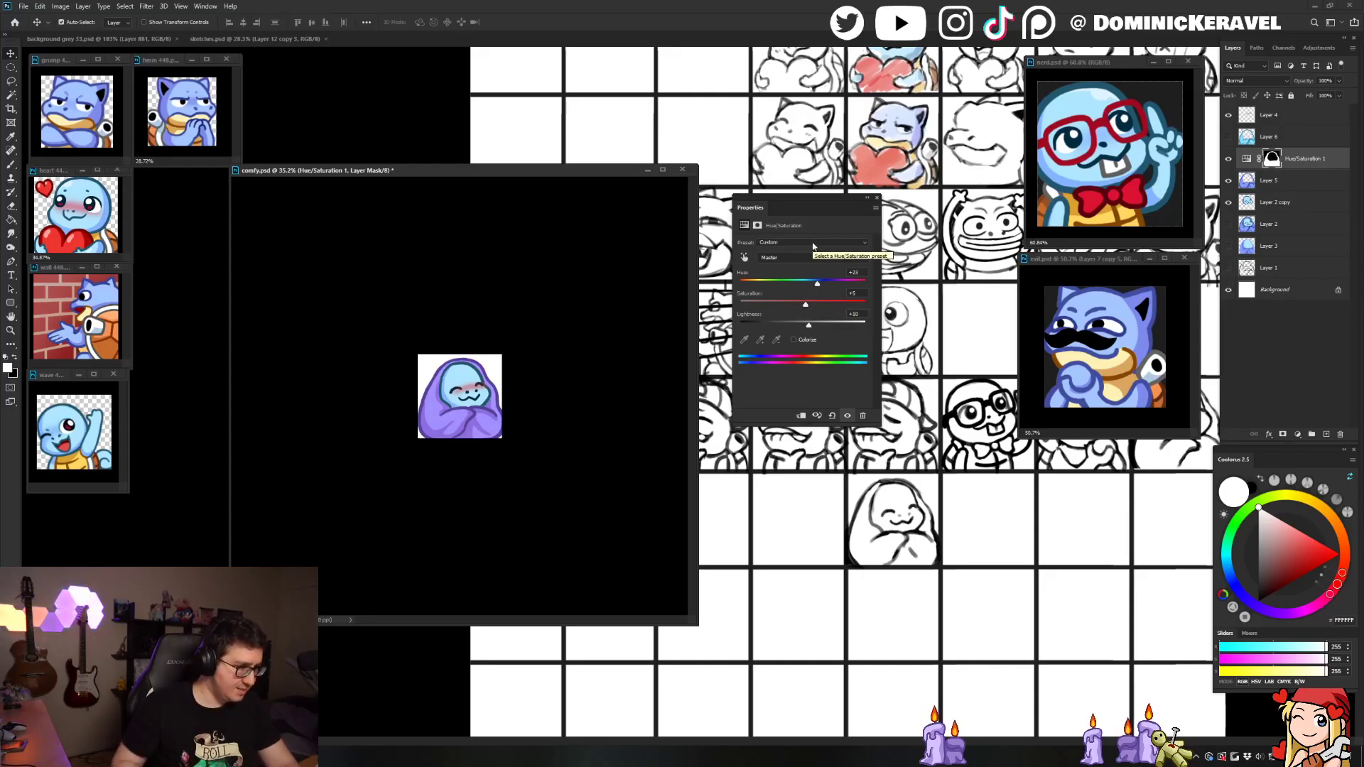
left_click(819, 287)
left_click_drag(820, 289, 804, 328)
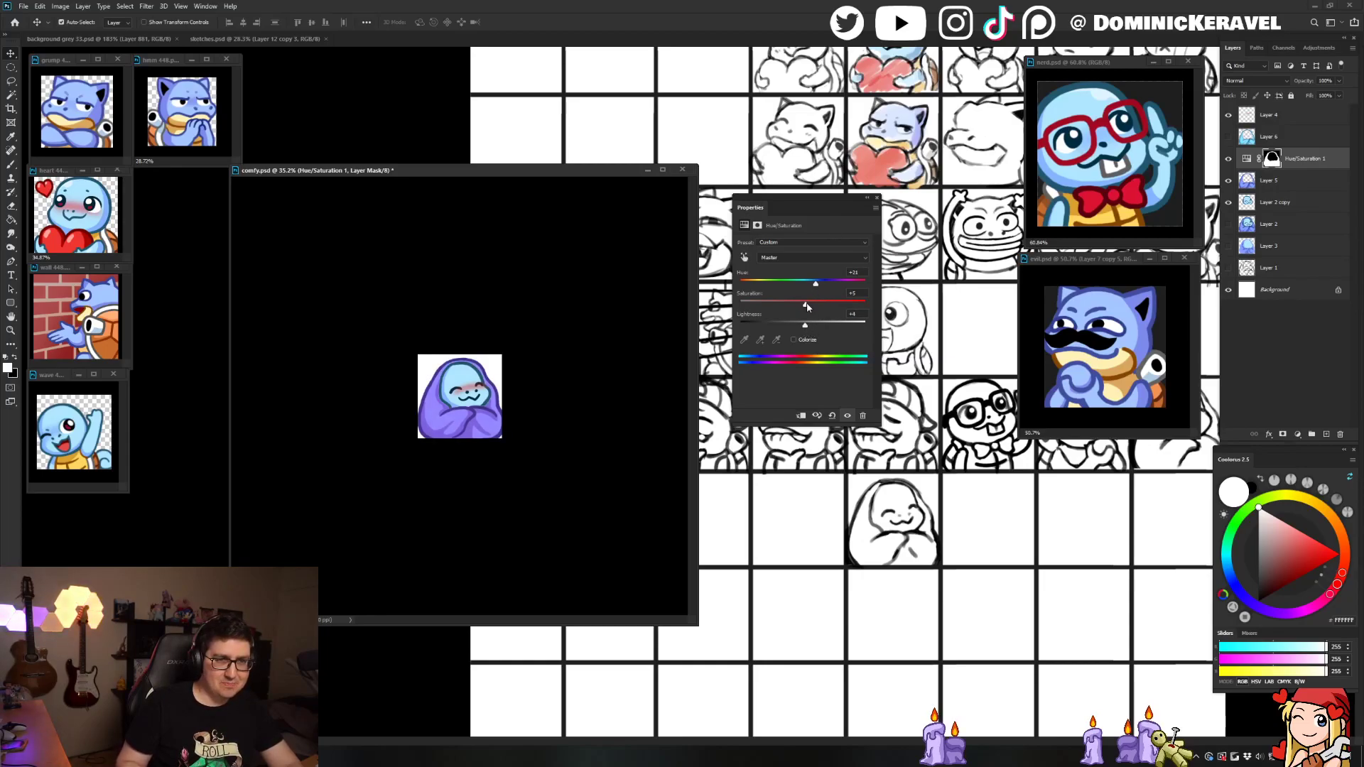
Step: Stamp the purple blanket and its adjustment into a new merged layer and hide the Hue/Saturation adjustment
left_click_drag(615, 366, 598, 421)
left_click(1246, 159)
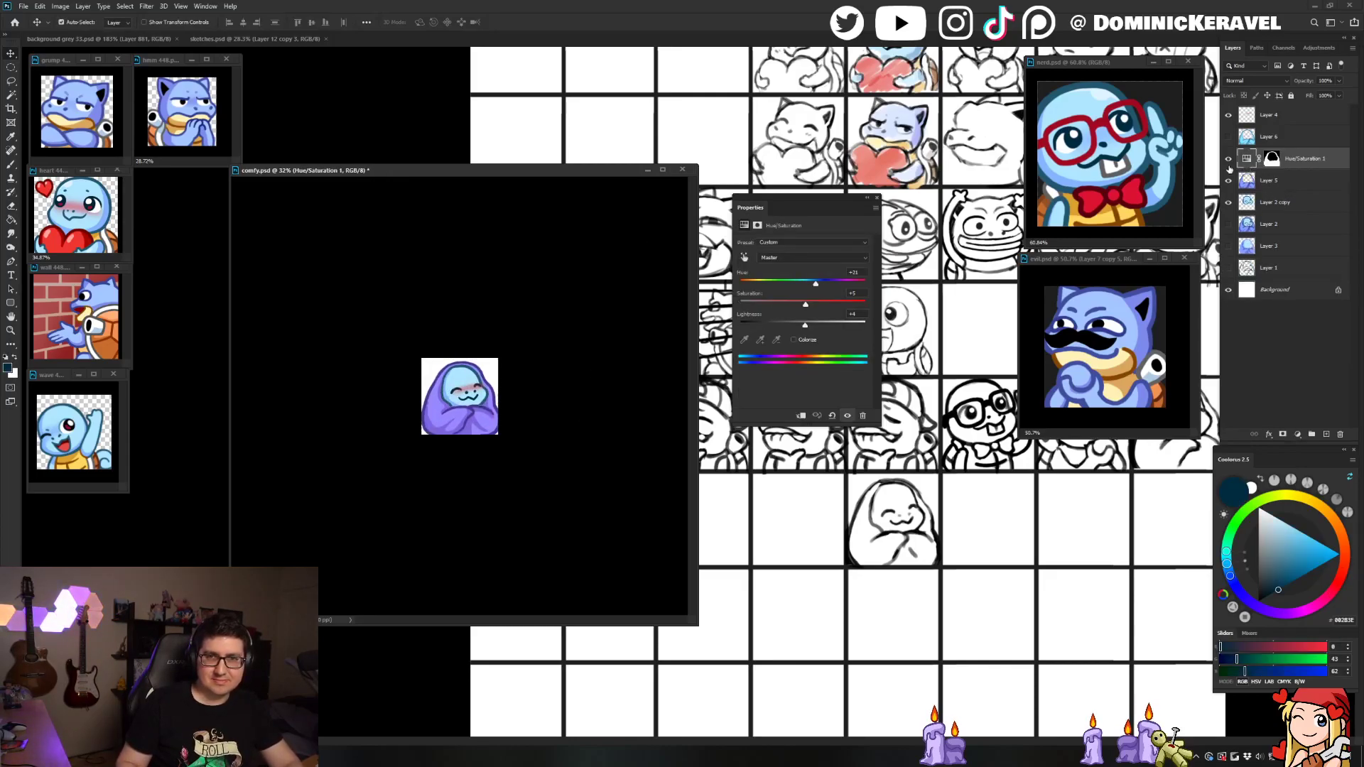
key("ctrl+shift+alt+e")
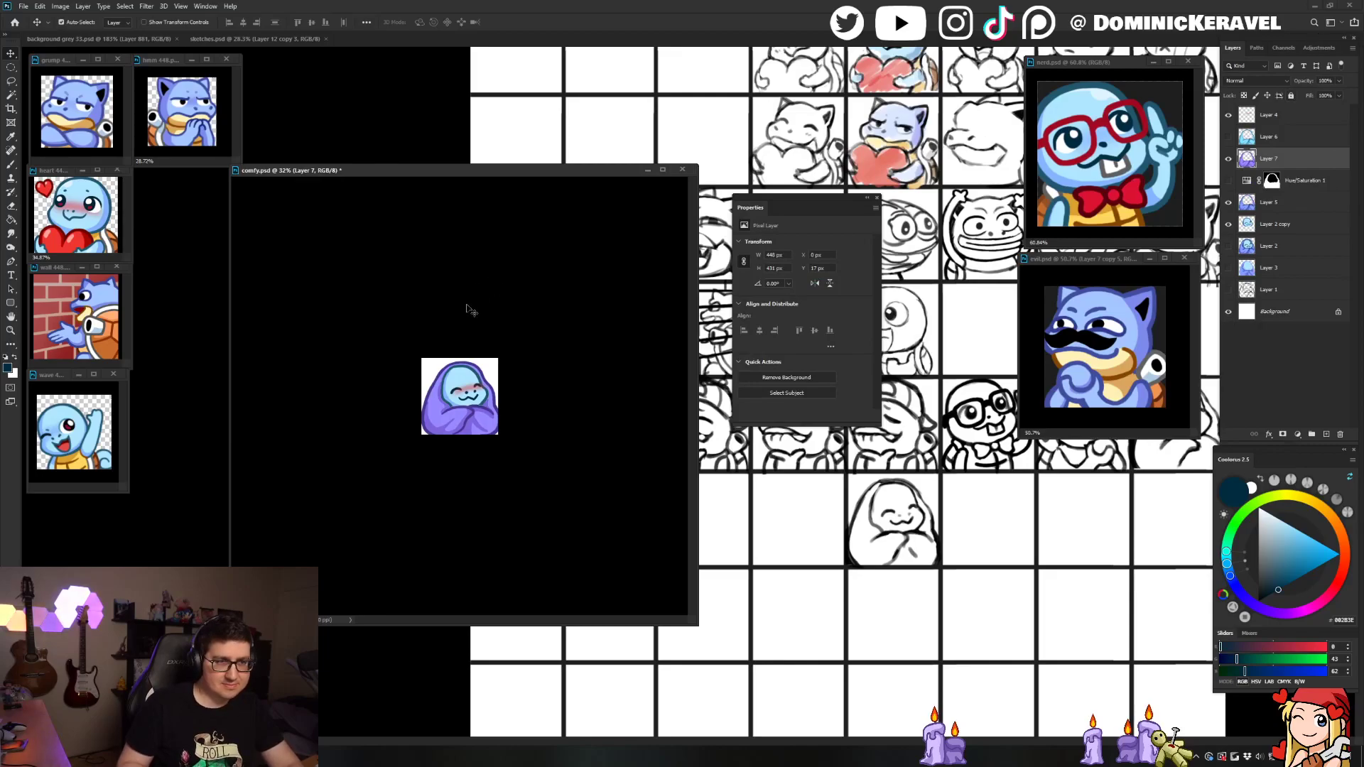
Step: Switch to the background grey document, close the Properties panel and place the comfy.psd window beside the small emotes
left_click(142, 39)
left_click_drag(413, 172, 753, 176)
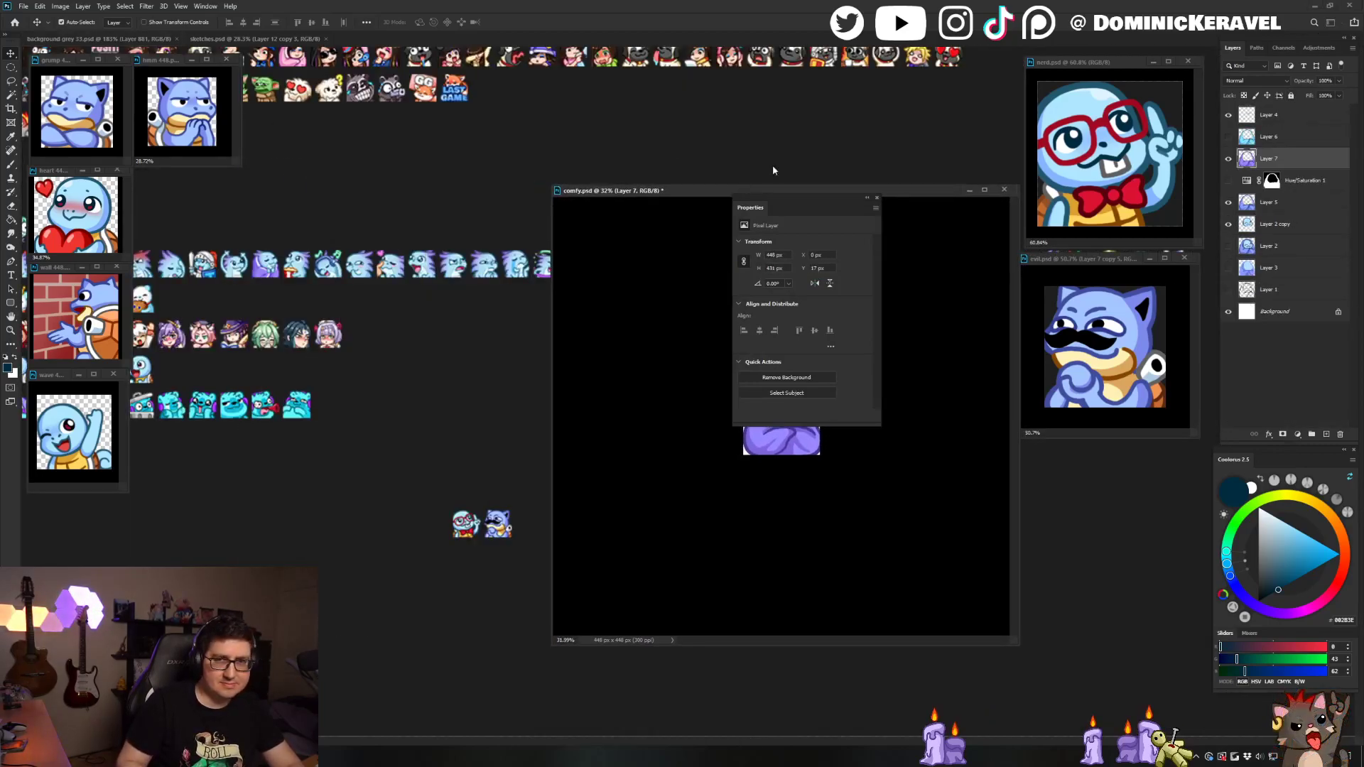
left_click(877, 199)
left_click_drag(883, 189, 923, 181)
left_click(541, 413)
left_click_drag(541, 413, 541, 383)
left_click_drag(812, 175, 761, 165)
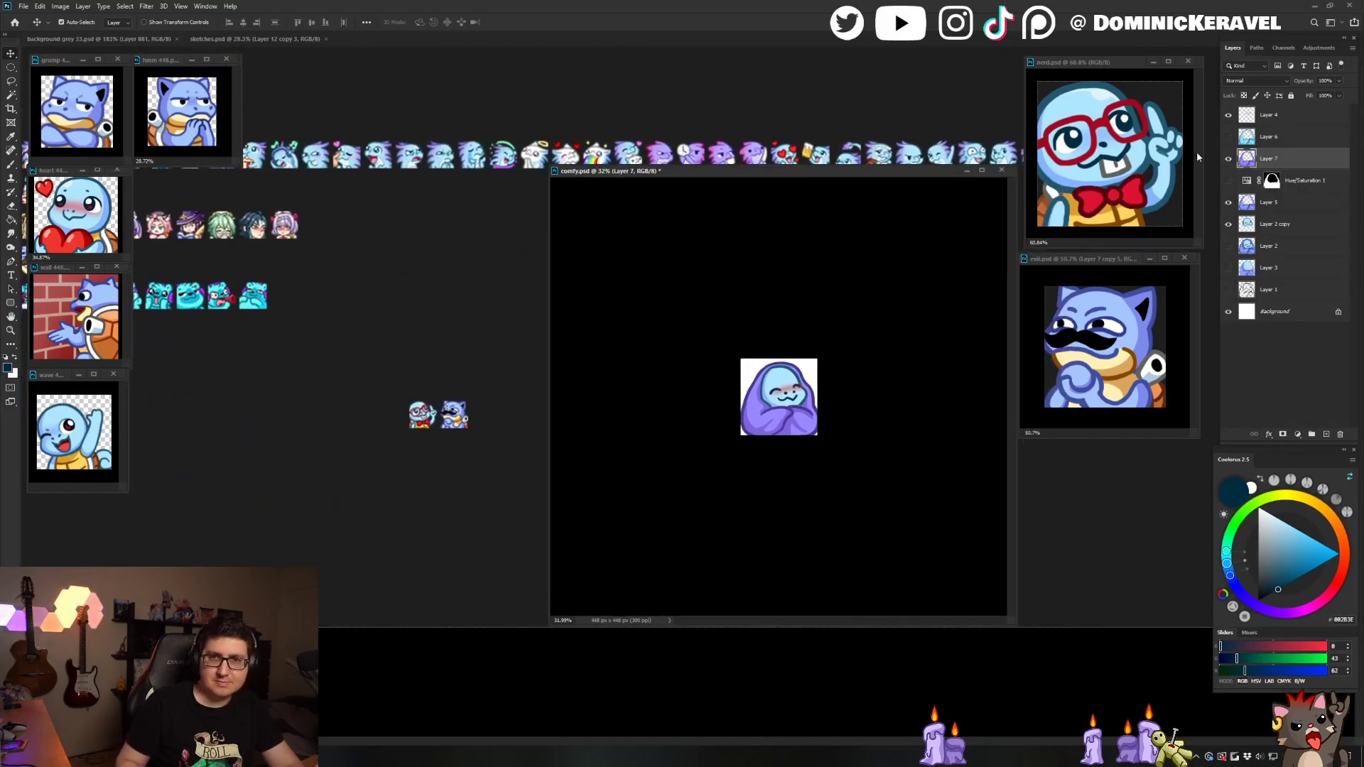
Step: Show the cyan blanket on Layer 6 instead of purple Layer 7, and try merging Layer 2 copy through Layer 4
left_click(1229, 158)
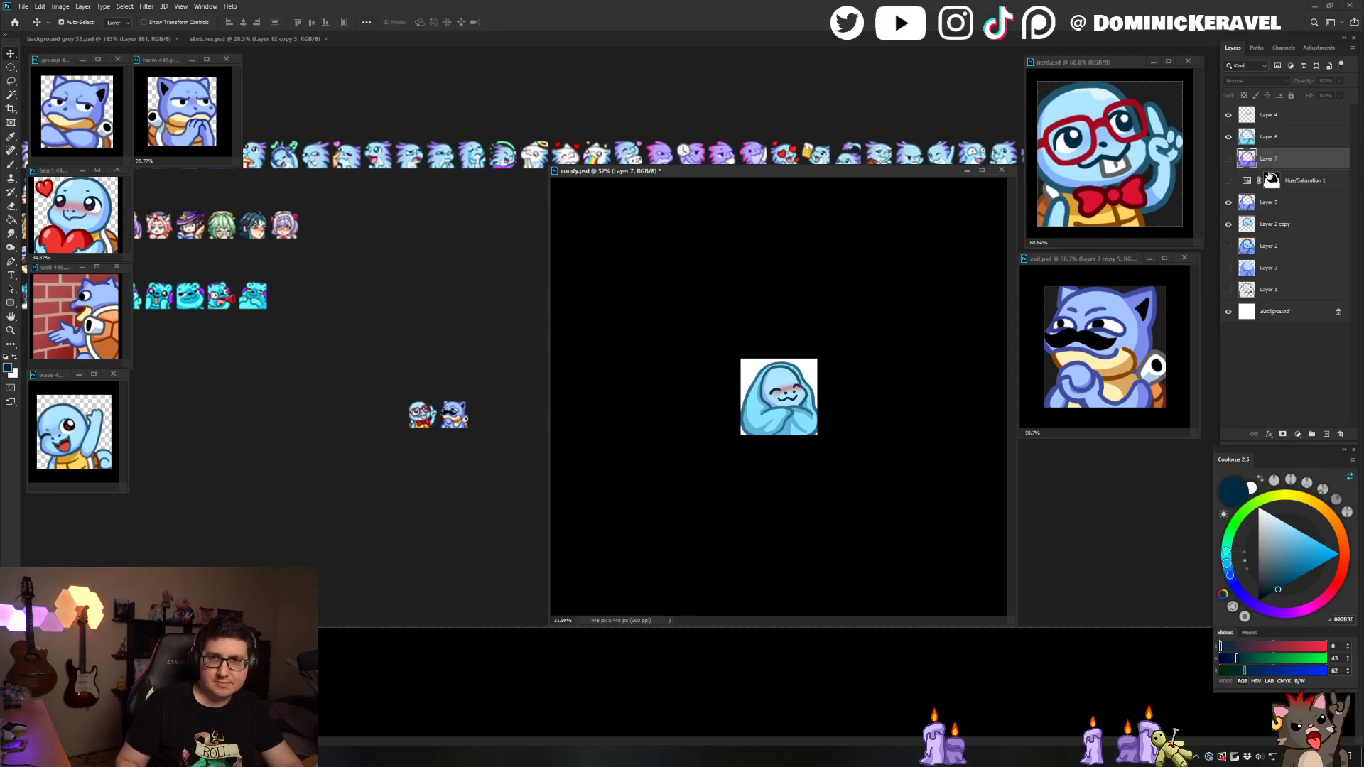
left_click(1265, 223)
left_click(1270, 111, "shift")
key("ctrl+e")
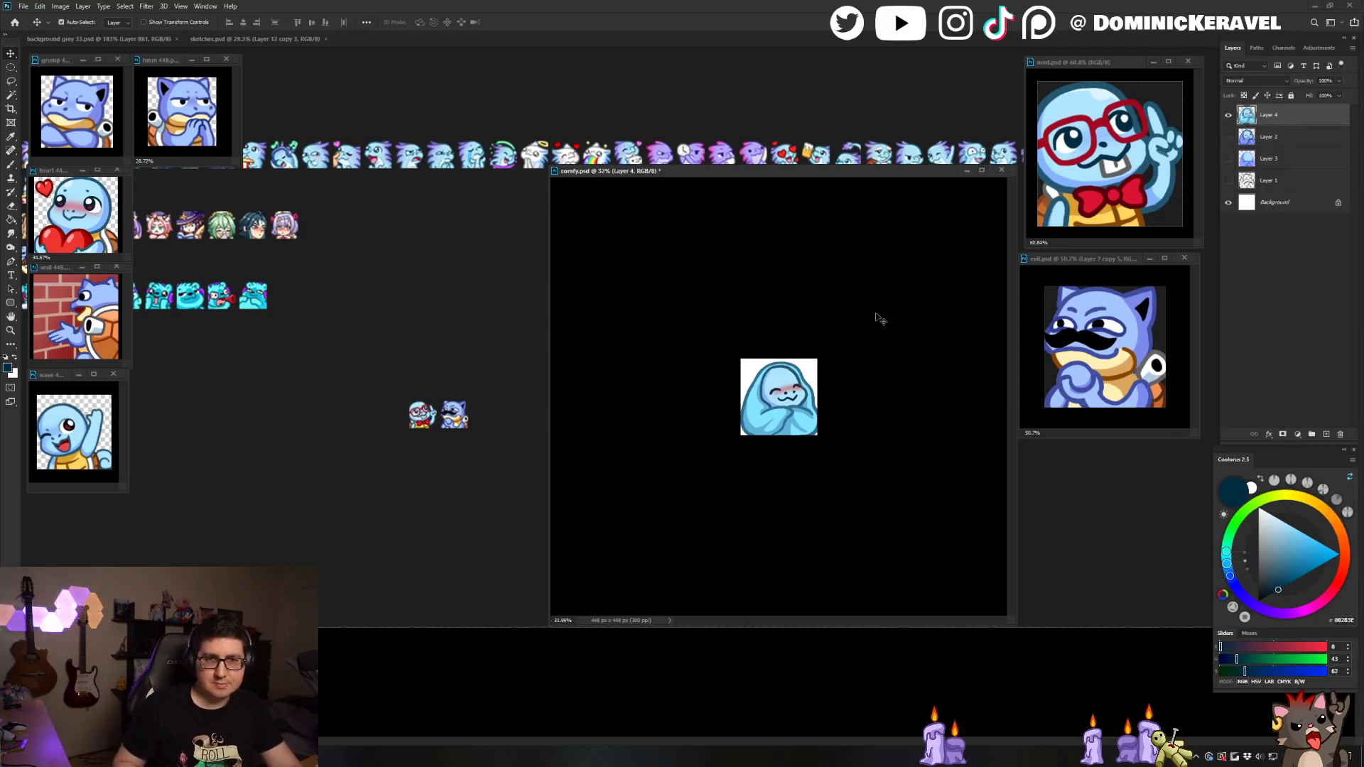
key("ctrl+z")
Step: Free-transform the layers from Layer 2 copy to Layer 4 to enlarge the emote slightly within the canvas
scroll(952, 348, "up", 5)
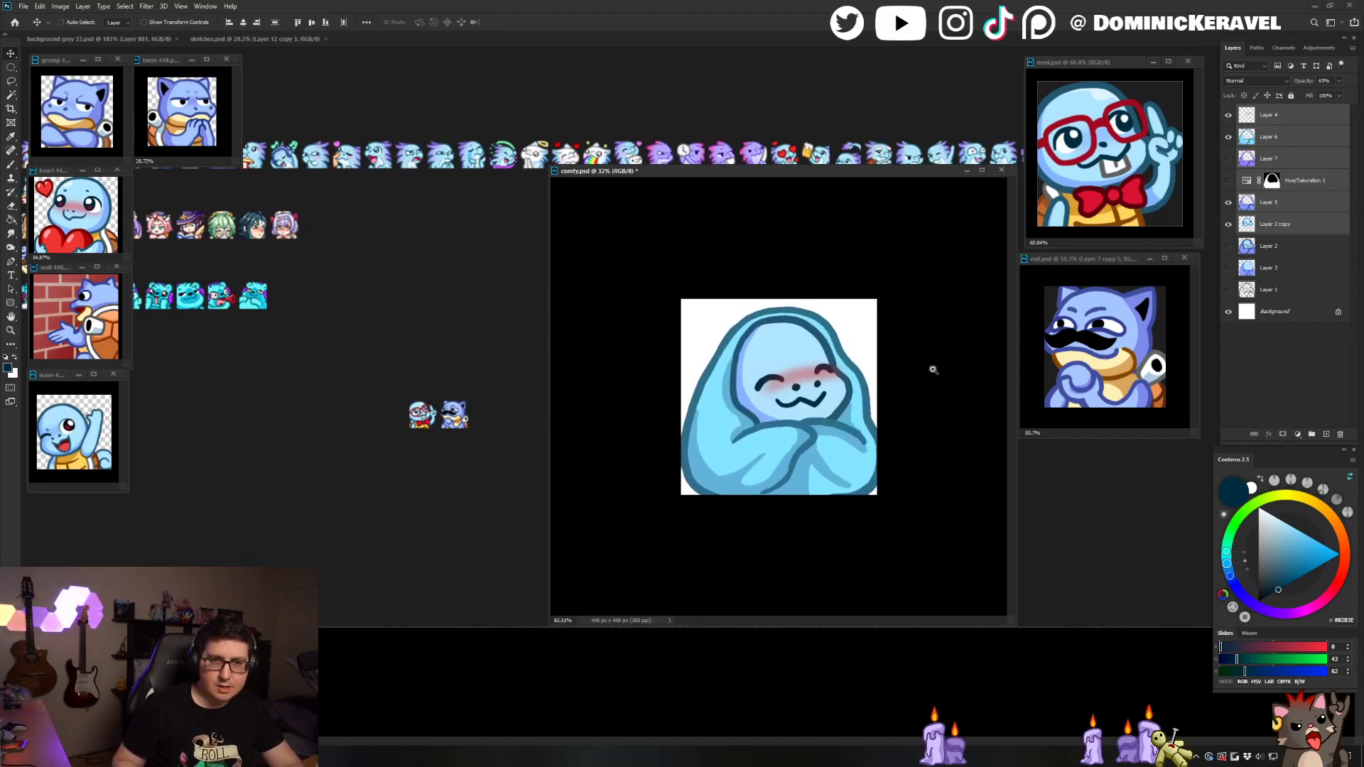
key("ctrl+t")
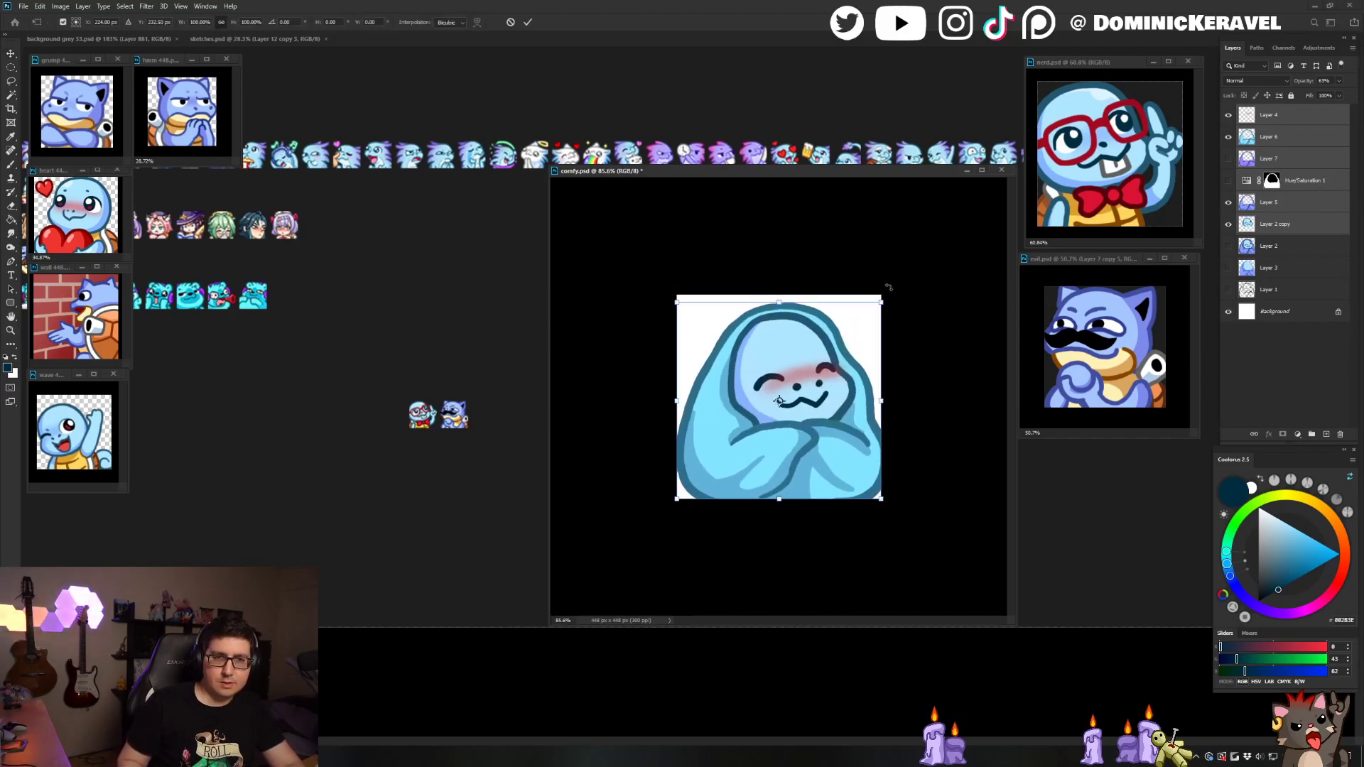
left_click_drag(879, 304, 885, 298)
left_click_drag(675, 299, 673, 295)
key("Return")
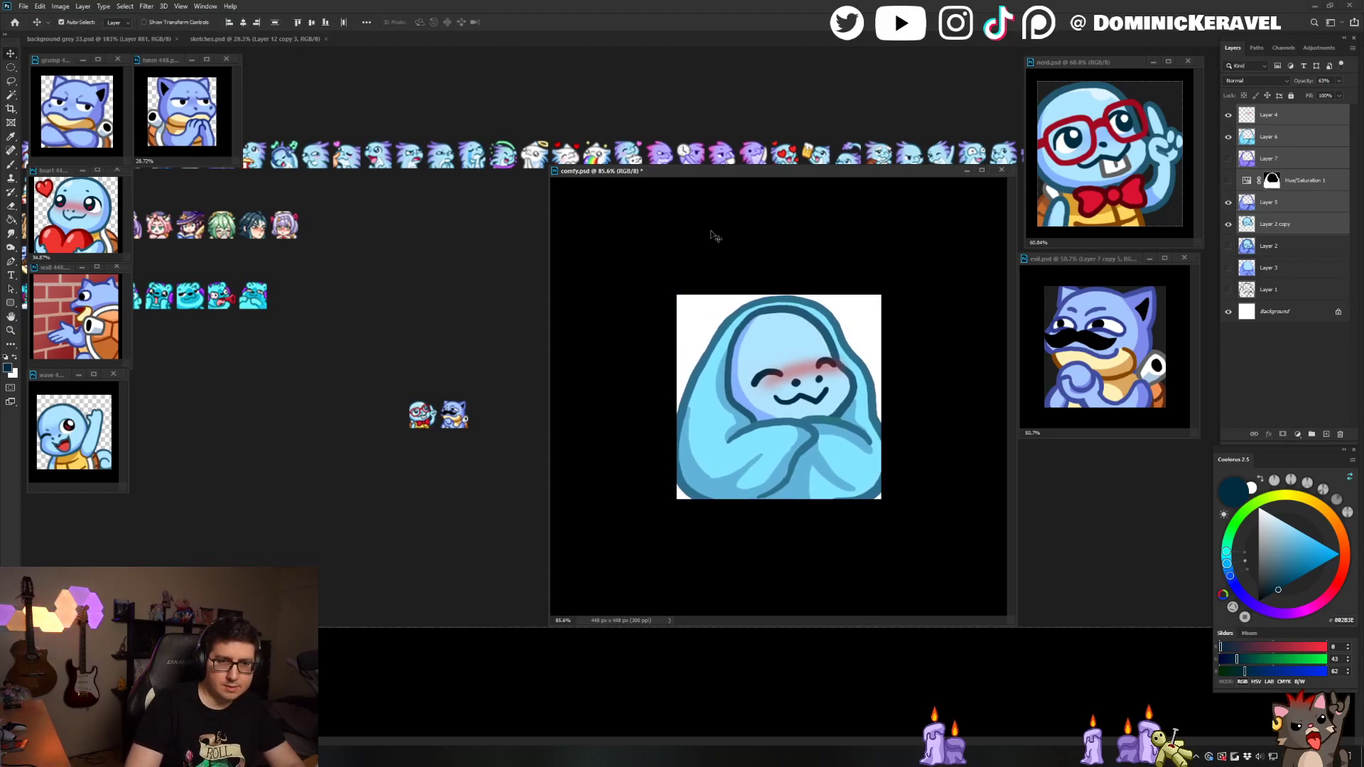
key("shift+Up")
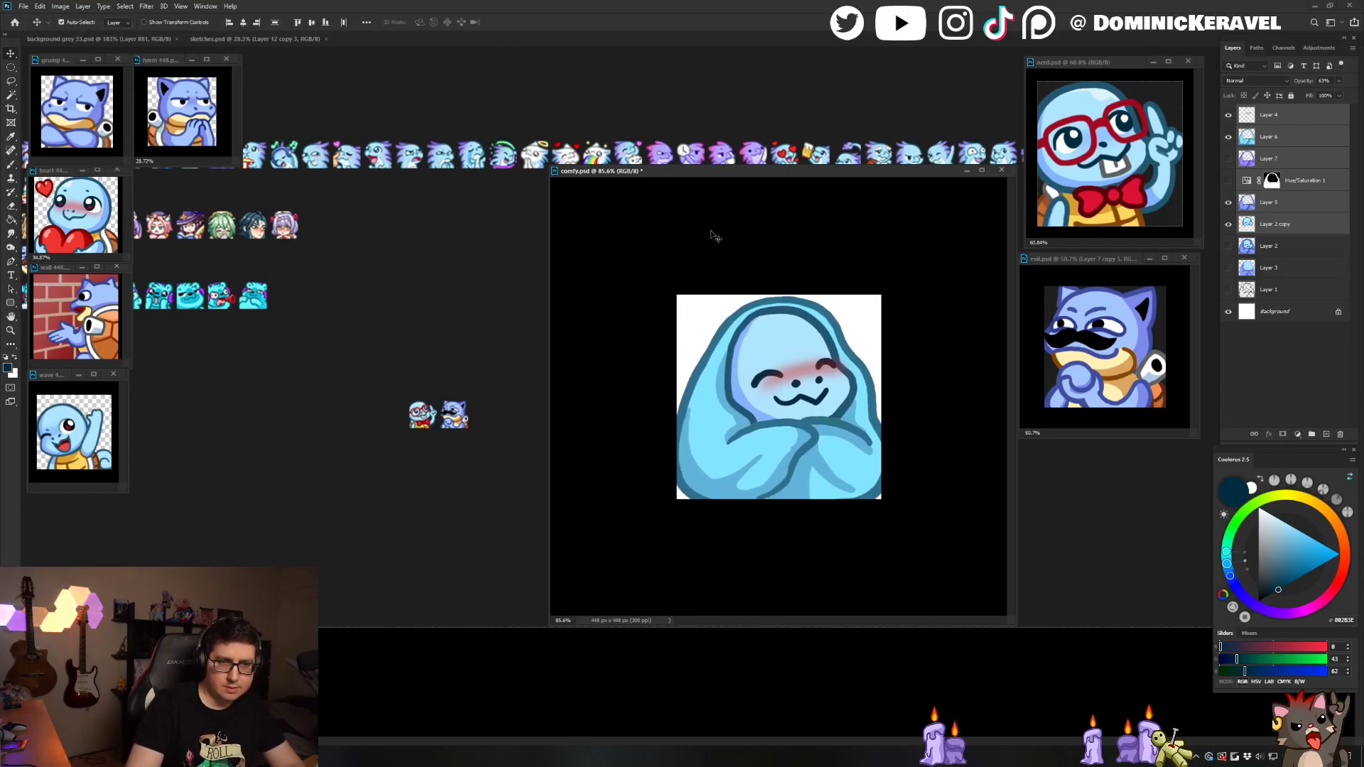
Step: Test the blush on Layer 4 at 28% and 63% opacity
left_click(1293, 226)
double_click(1287, 123)
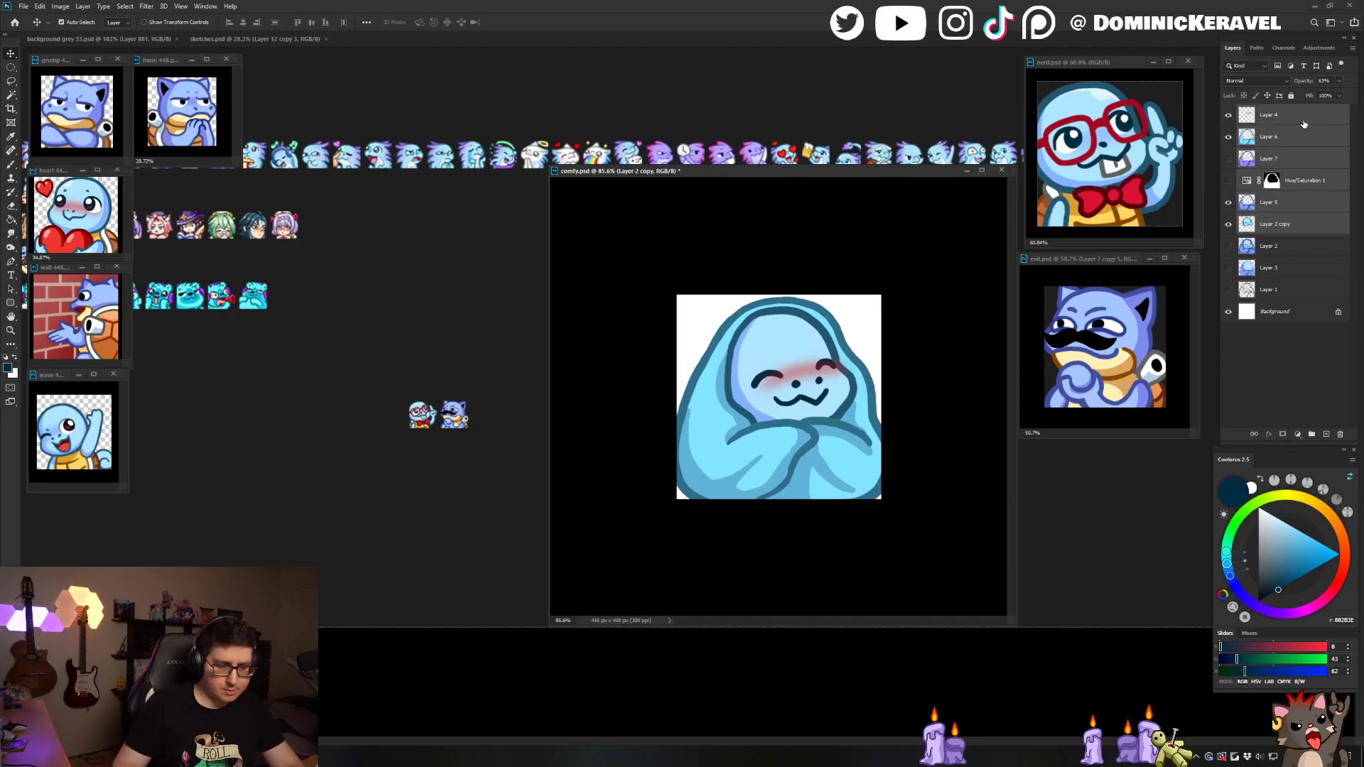
type("28")
key("Return")
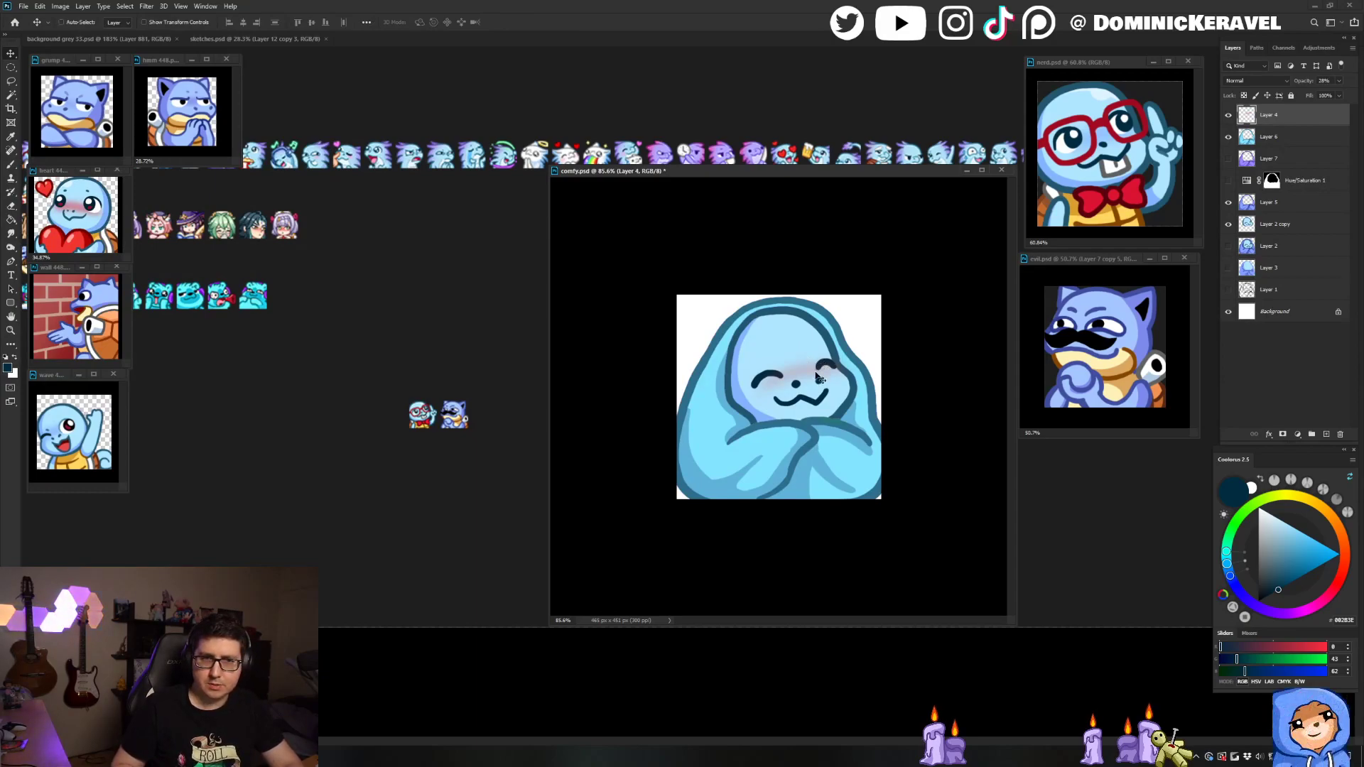
key("6")
key("3")
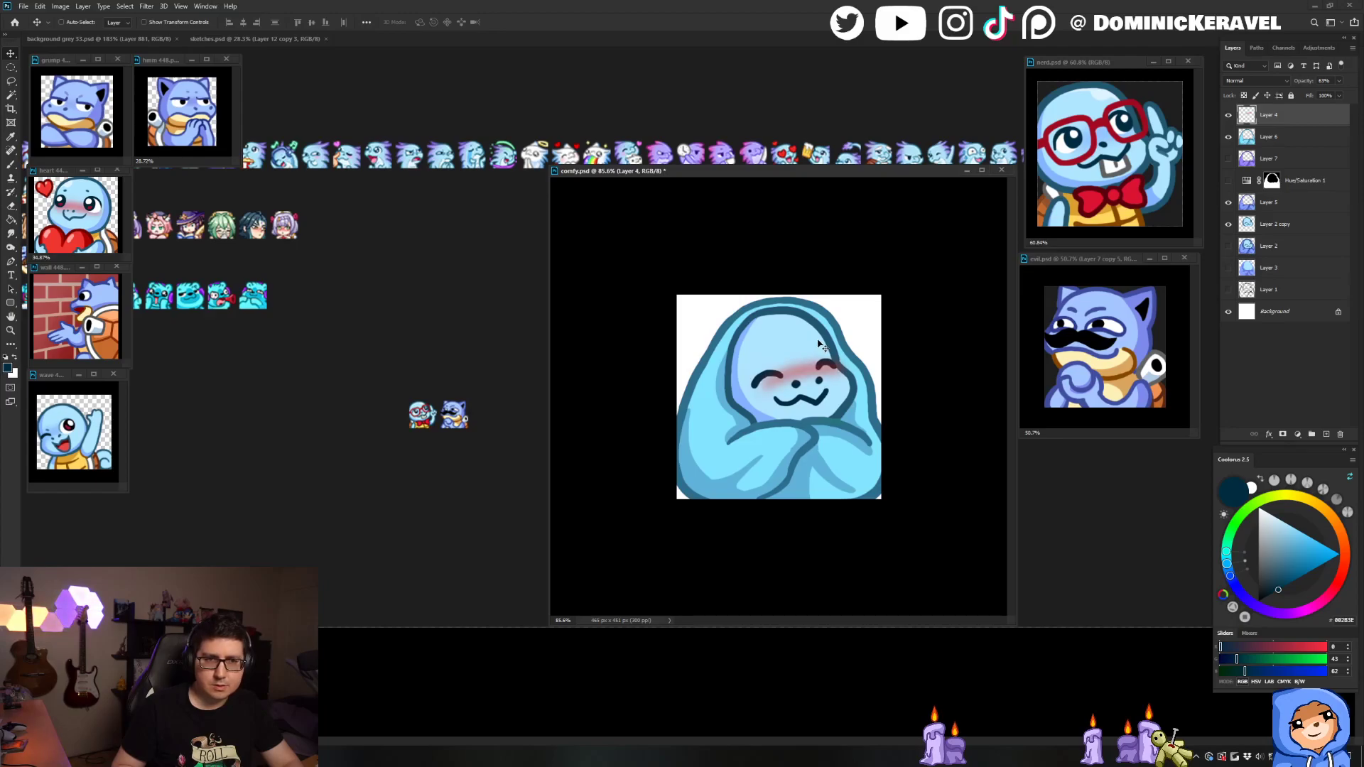
key("2")
key("8")
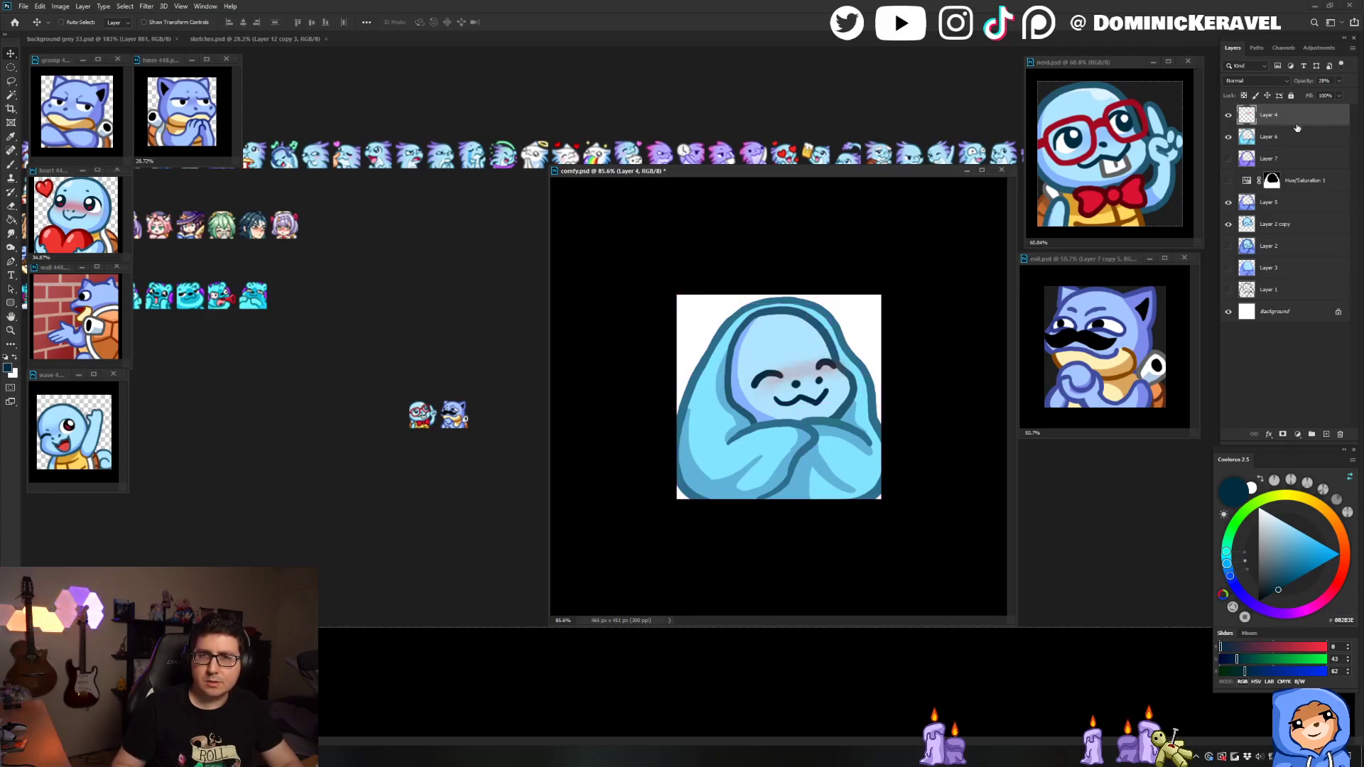
key("6")
key("3")
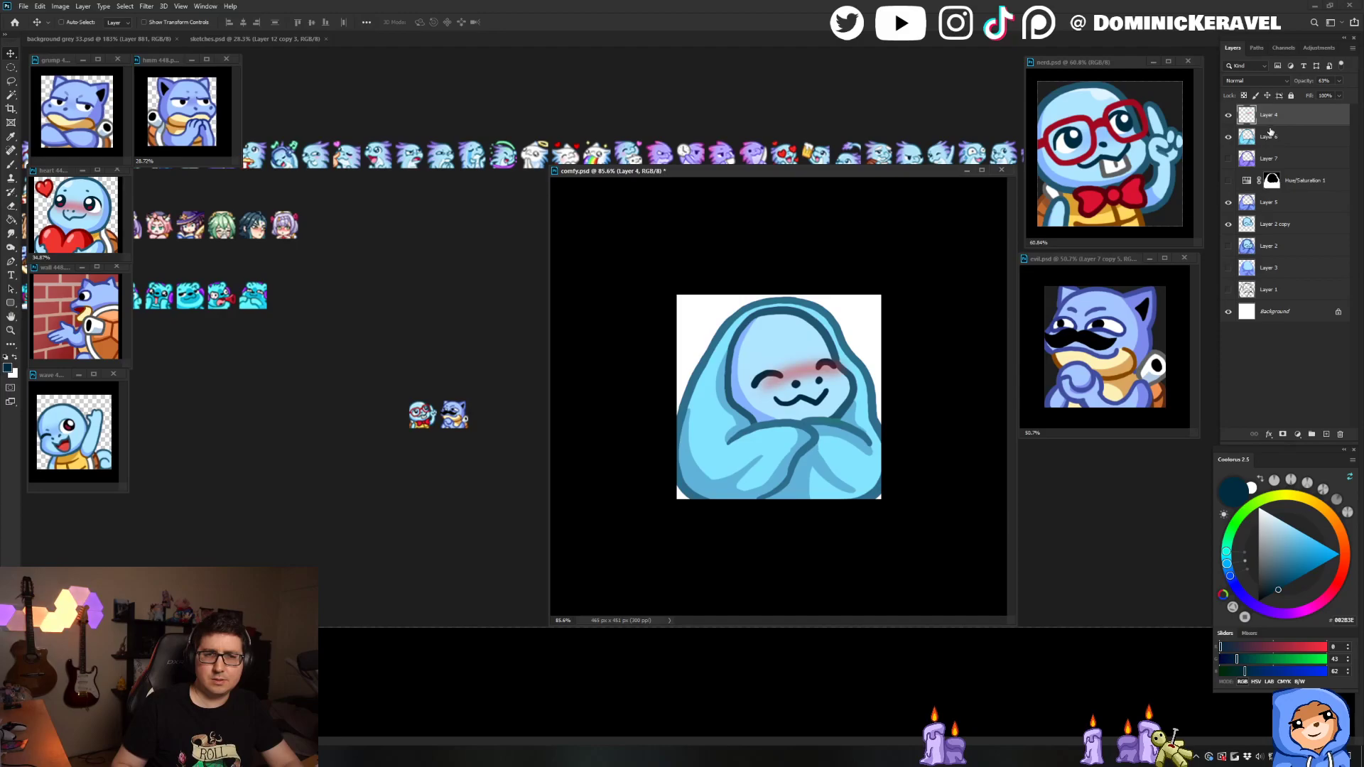
key("ctrl+e")
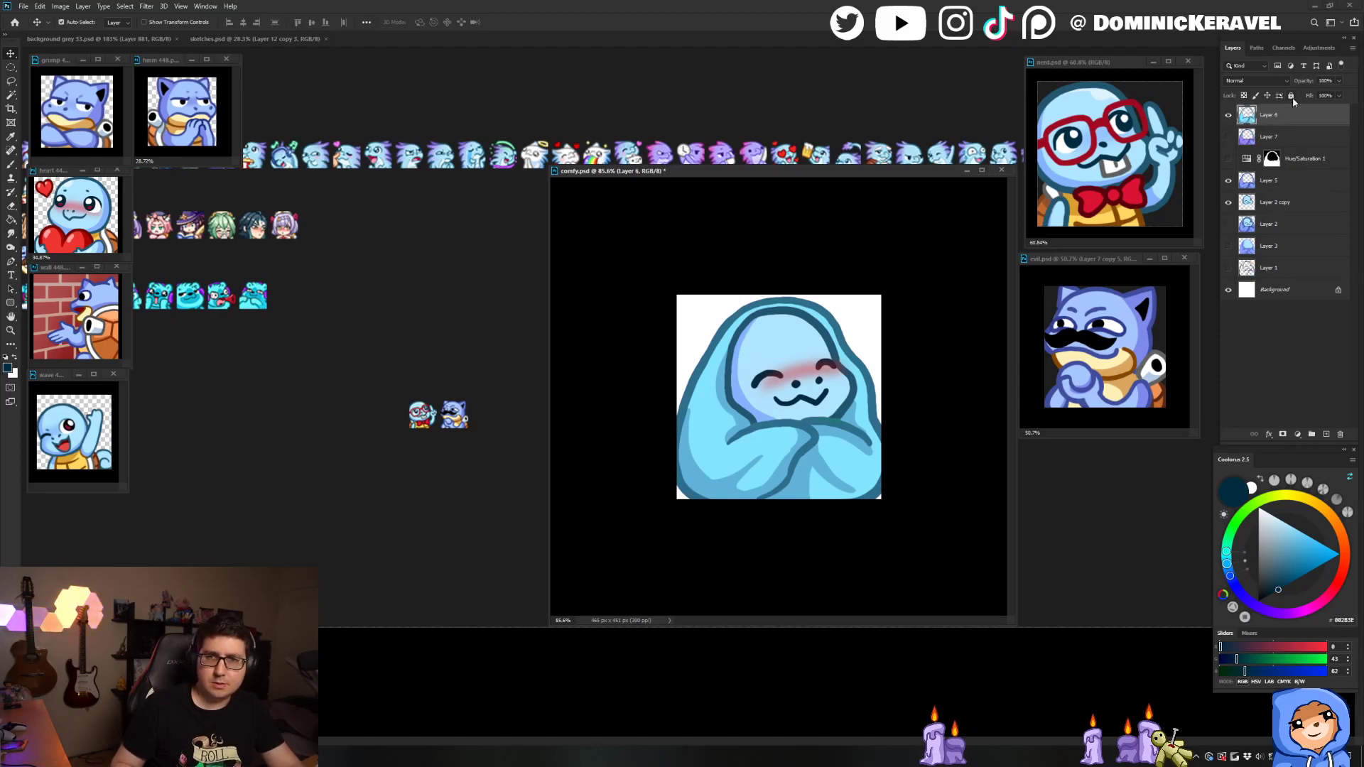
key("ctrl+alt+i")
key("Escape")
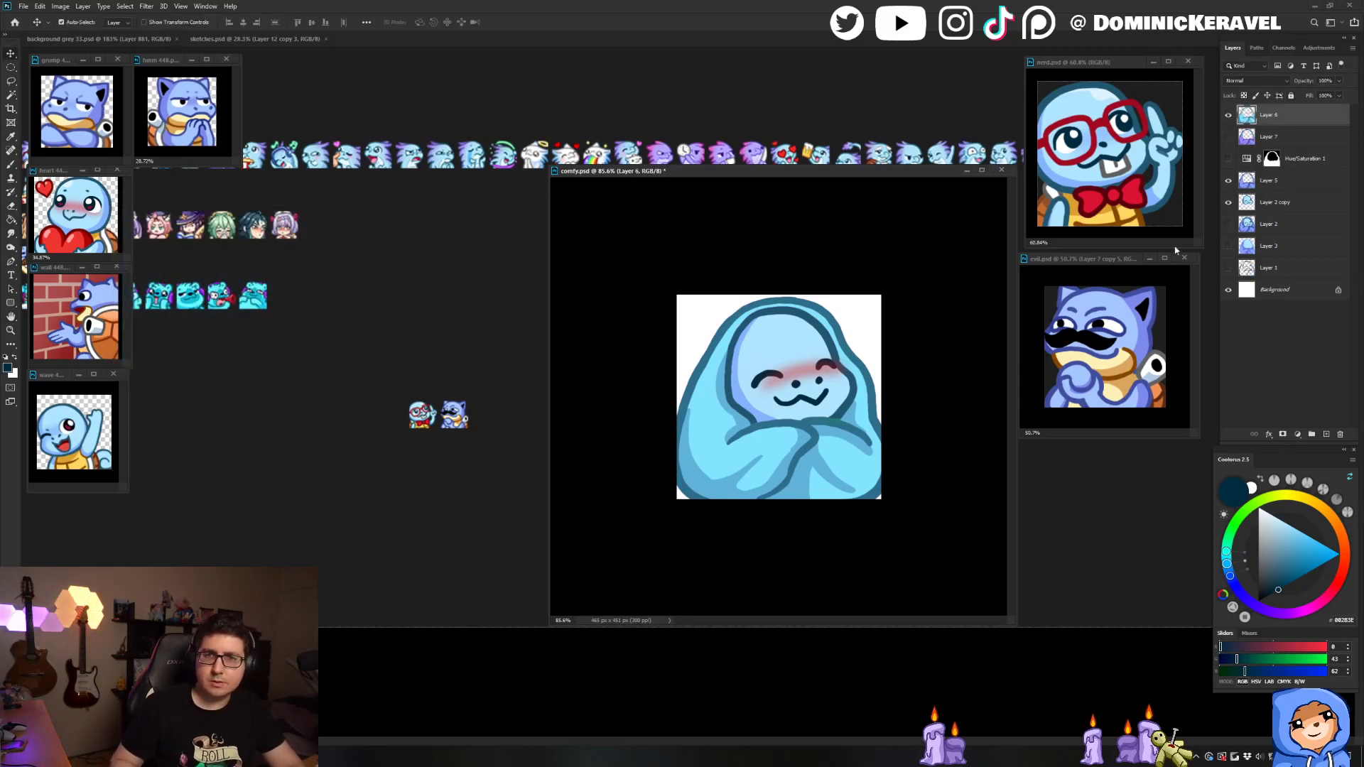
key("ctrl+z")
Step: Merge the layers from Layer 2 copy to Layer 4 and resize the image to 28 px
left_click(1270, 227, "shift")
key("ctrl+e")
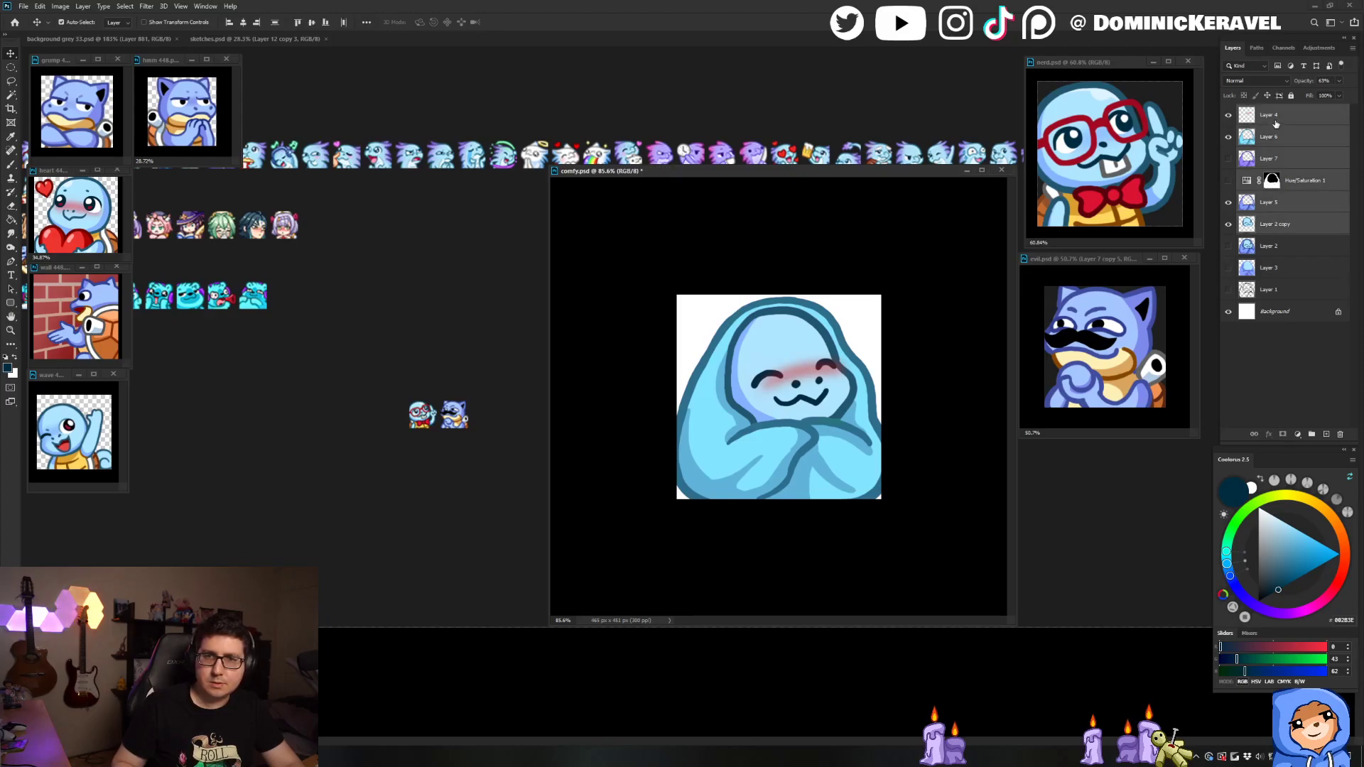
key("ctrl+alt+i")
type("28")
key("Return")
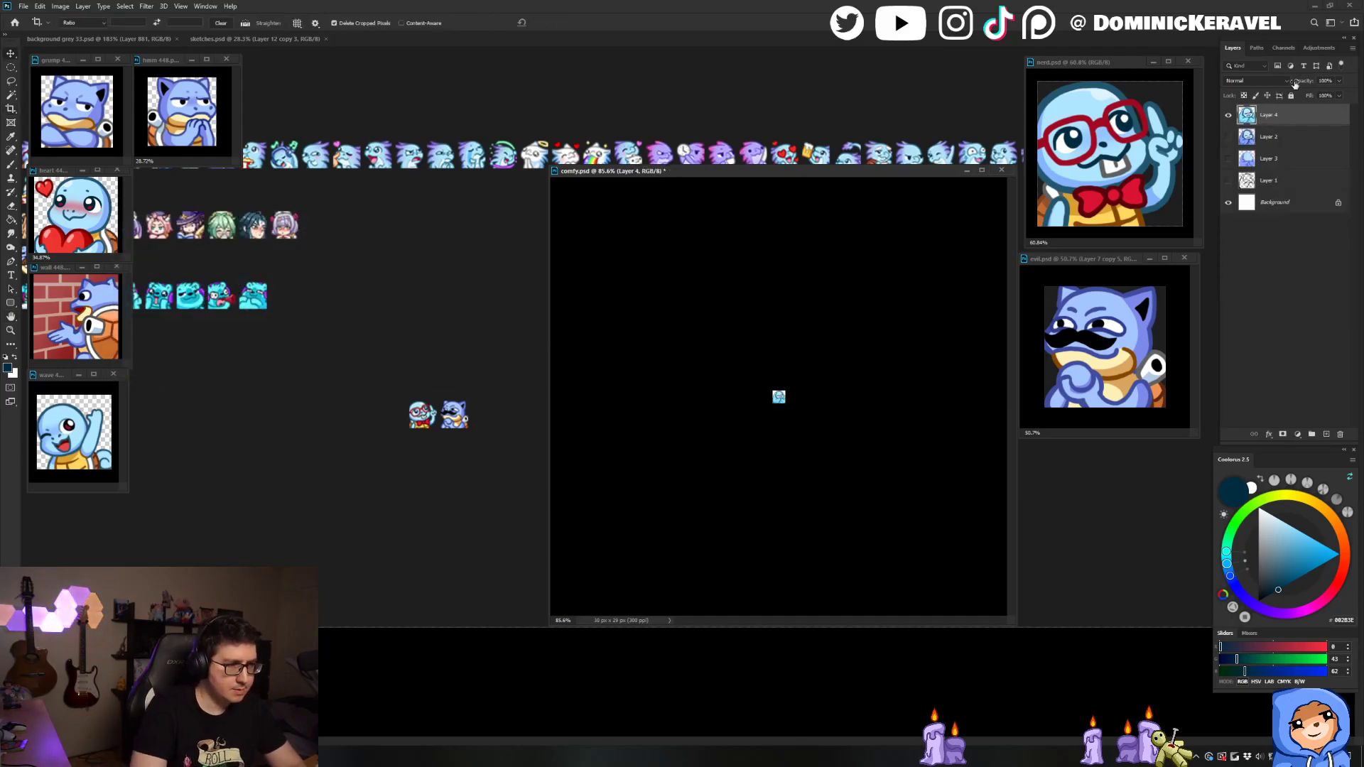
Step: Copy the 28 px emote into the background grey document, above the glasses and moustache emotes
left_click_drag(771, 332, 799, 333)
left_click_drag(775, 395, 420, 390)
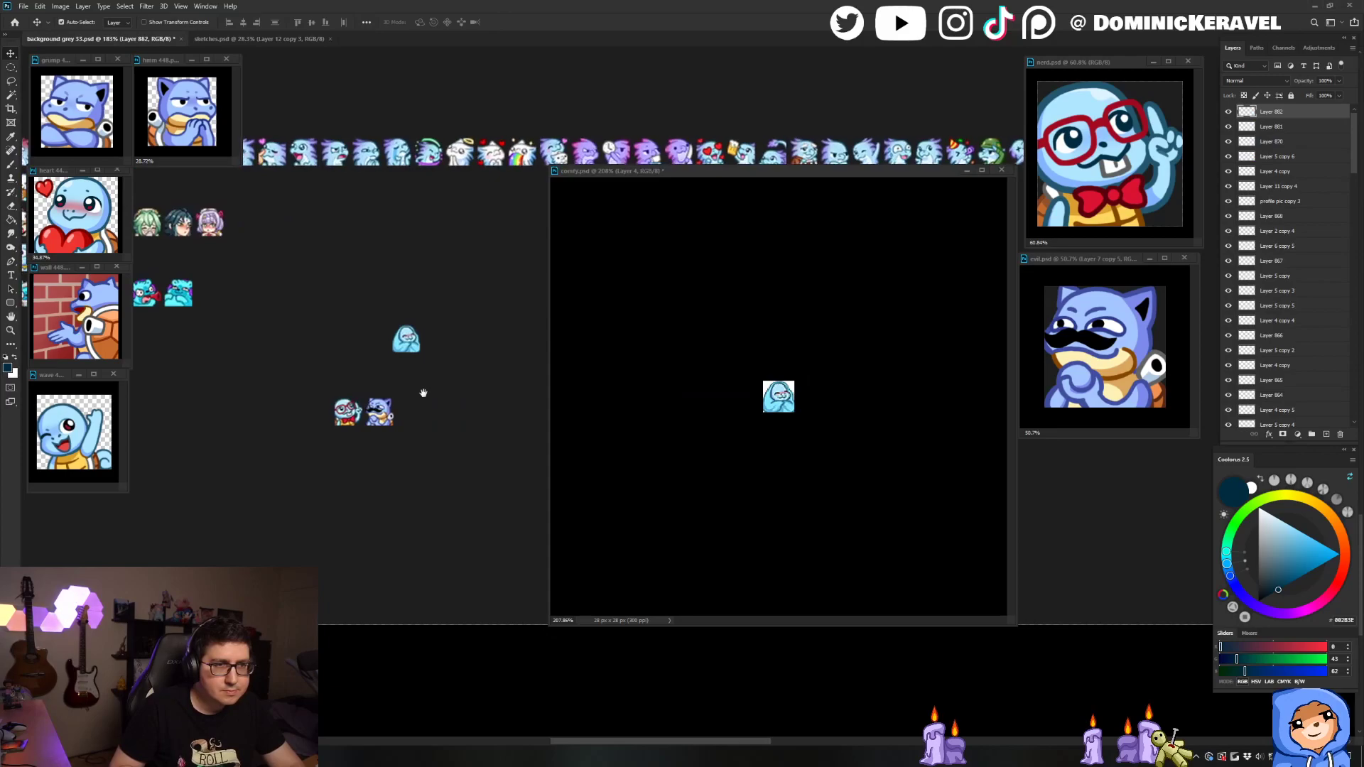
Step: Undo the image resize and the layer merge in comfy.psd
key("ctrl+z")
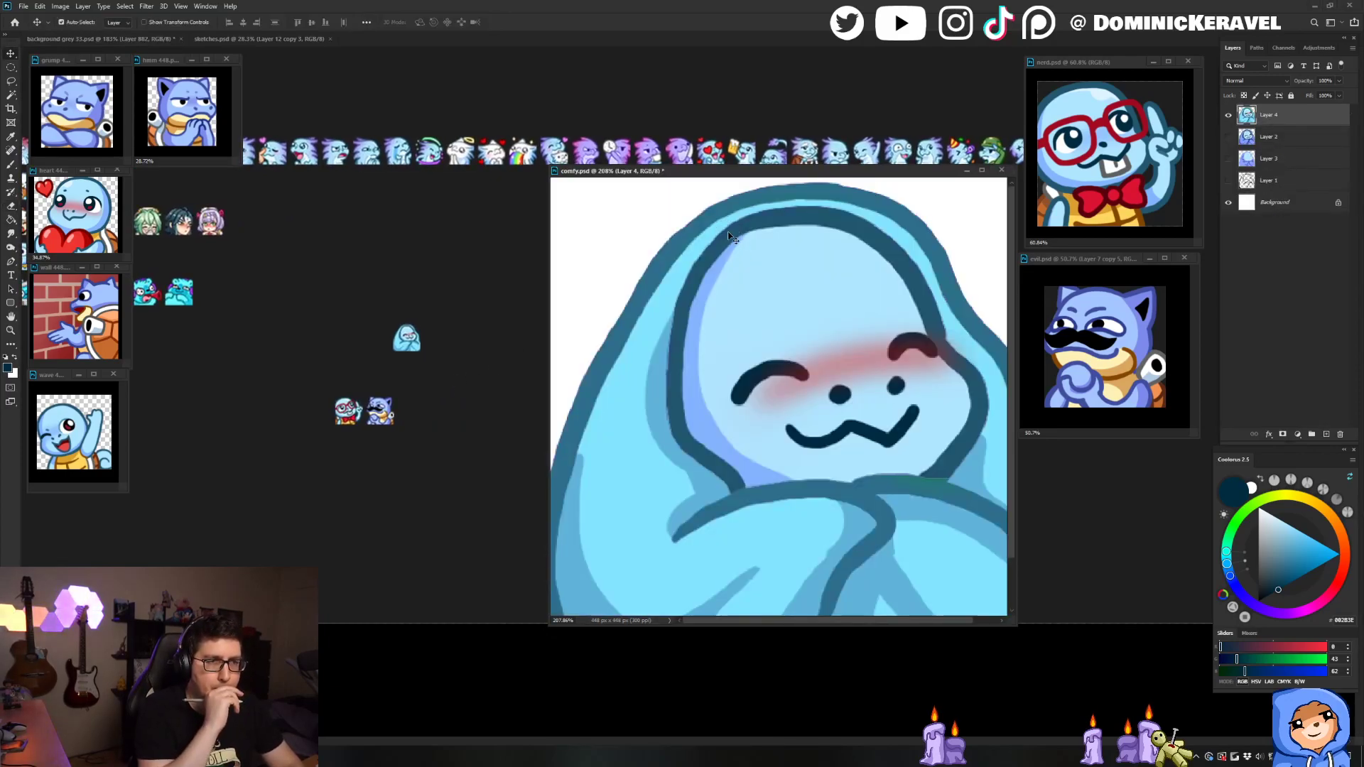
left_click_drag(647, 179, 630, 172)
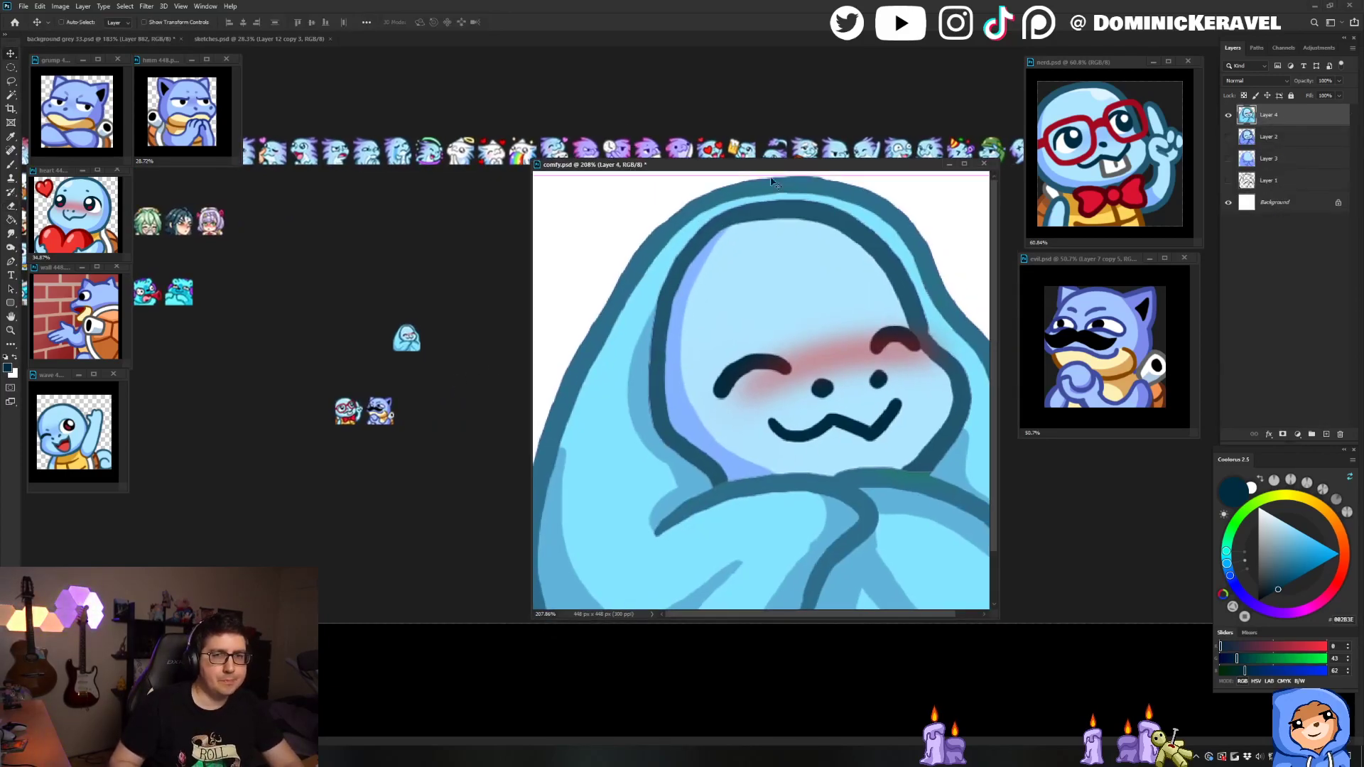
key("ctrl+z")
left_click_drag(945, 346, 888, 346)
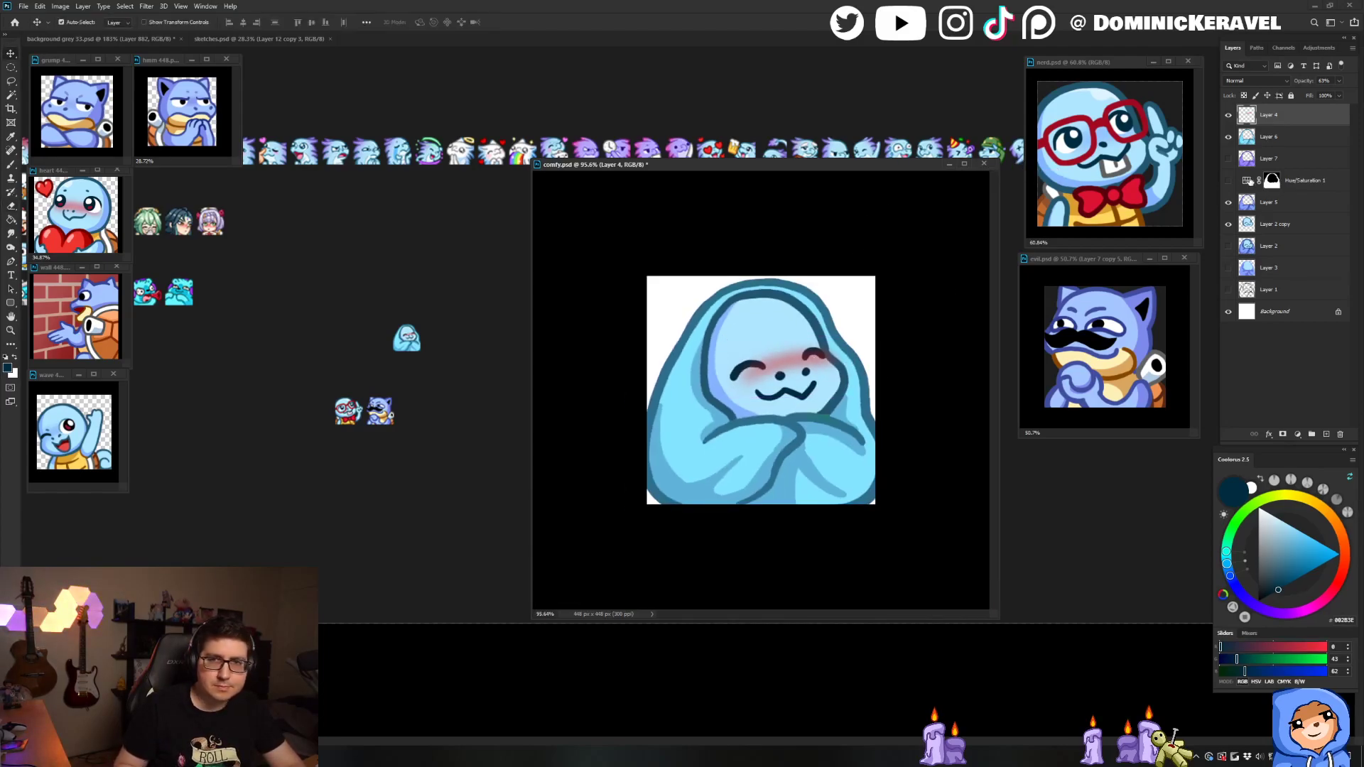
Step: Paint over the two nostrils on Layer 2 copy with the surrounding light blue face colour
left_click_drag(830, 352, 841, 356)
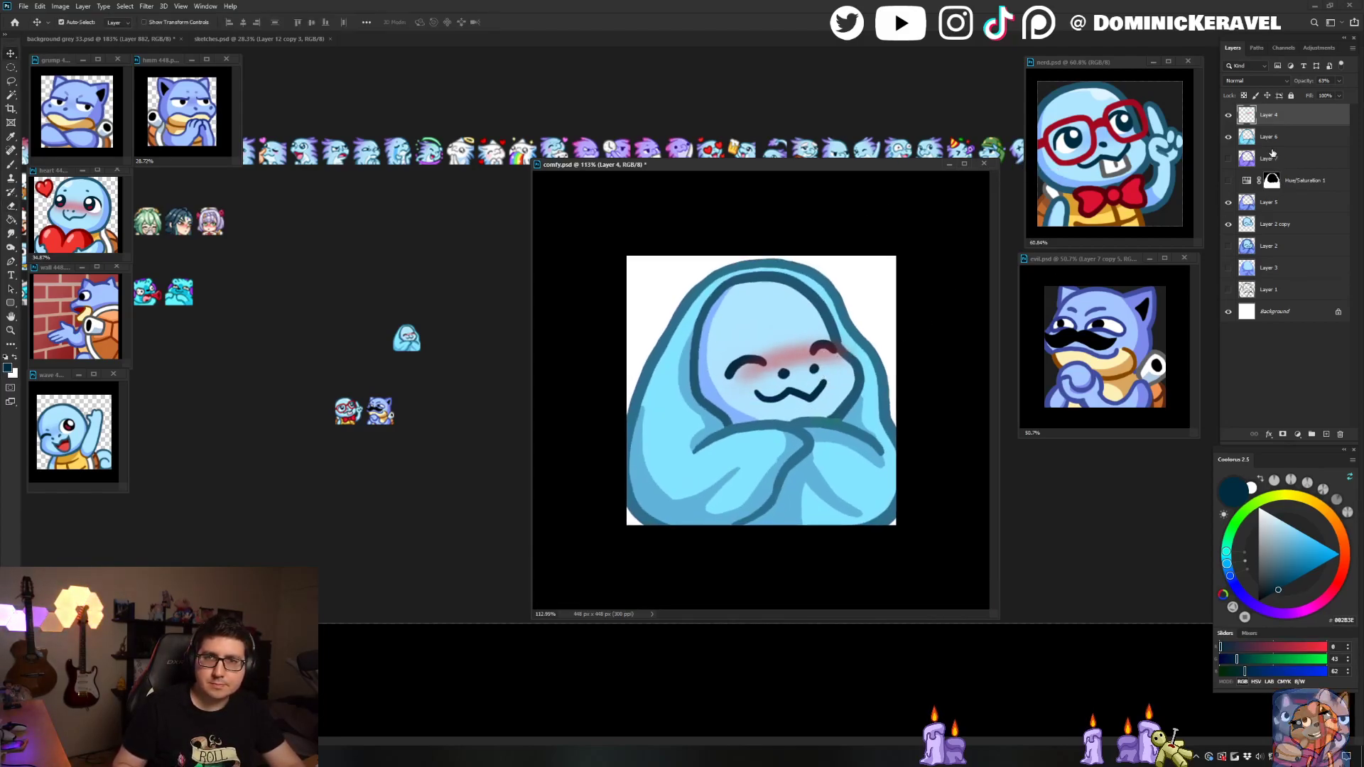
left_click(1274, 225)
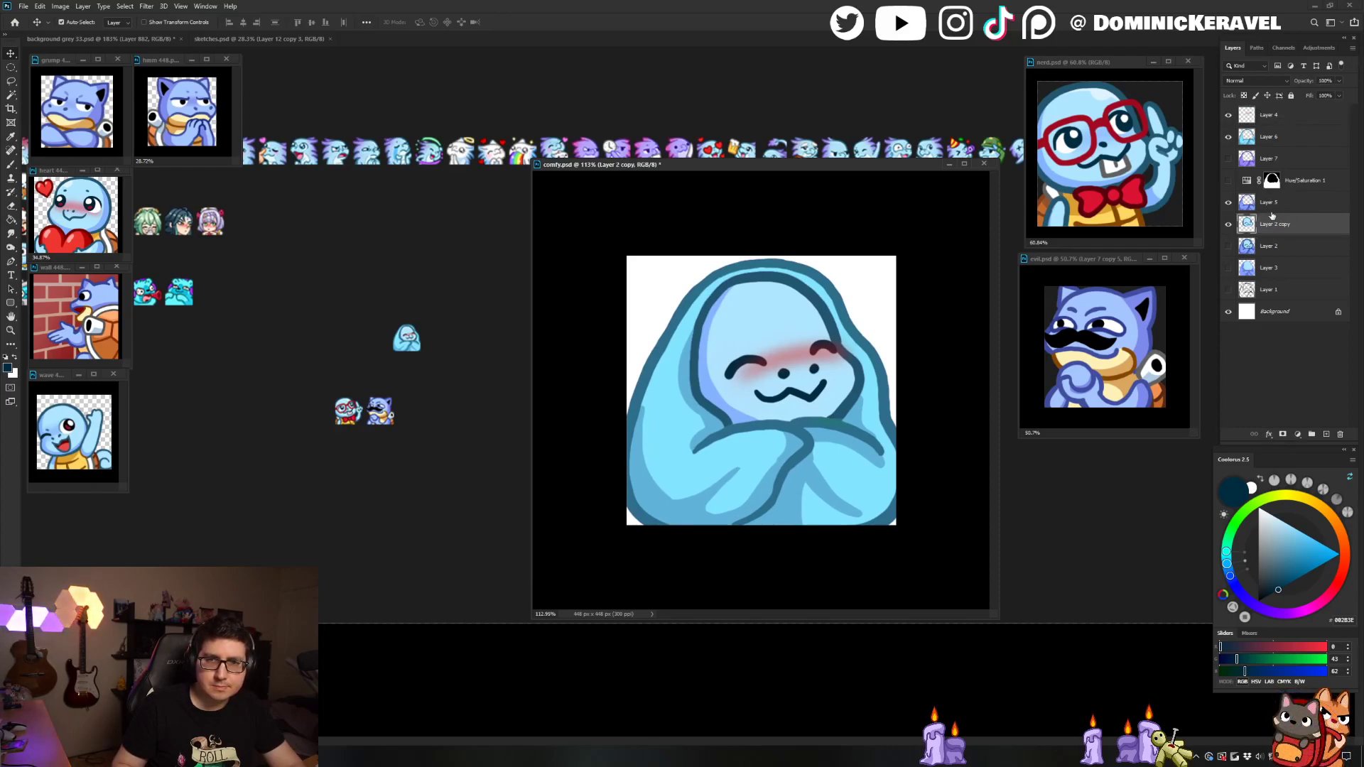
key("b")
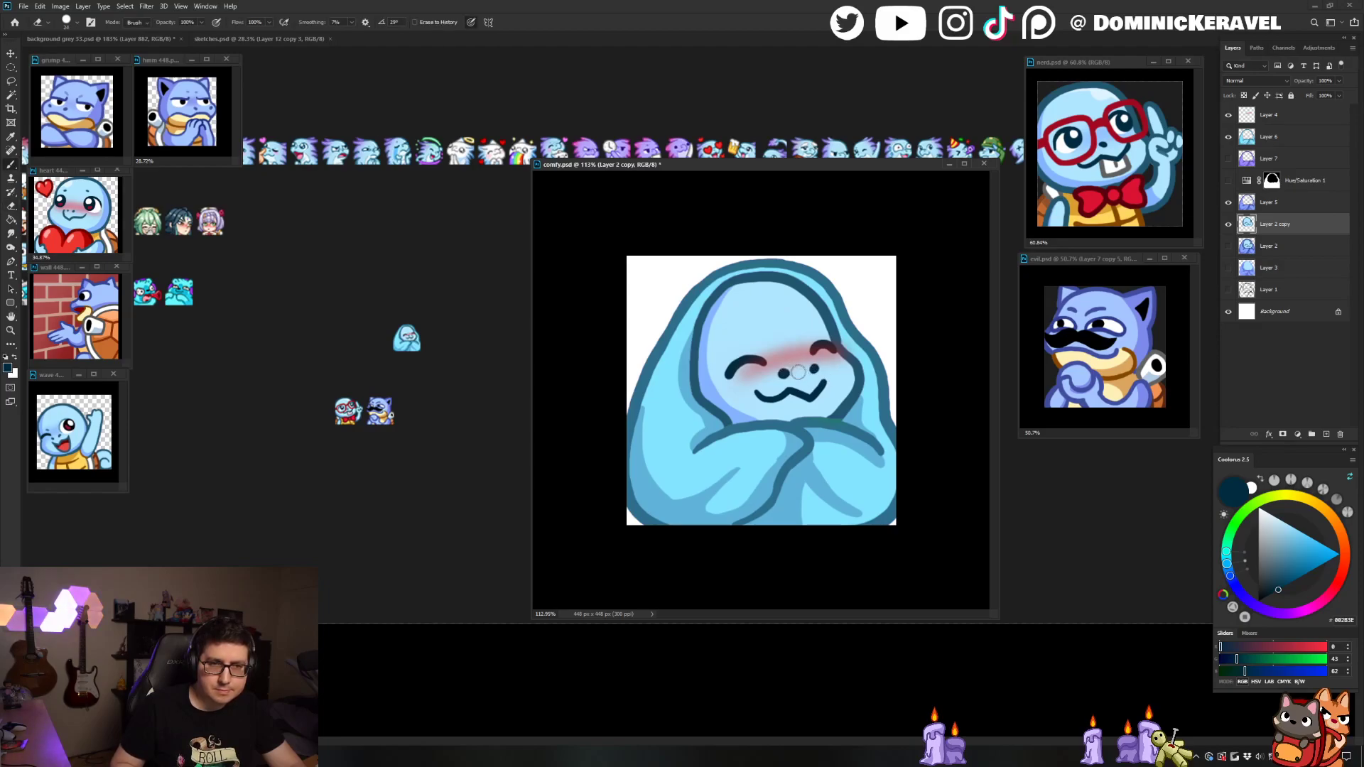
left_click(795, 376, "alt")
left_click(839, 385, "alt")
mouse_move(787, 374)
left_mouse_down()
mouse_move(809, 371)
mouse_move(712, 438)
mouse_move(661, 419)
mouse_move(856, 304)
mouse_move(813, 360)
left_mouse_up()
Step: Recolour the mouth line on Layer 2 copy with the teal outline colour 22566D
key("g")
left_click(866, 382, "alt")
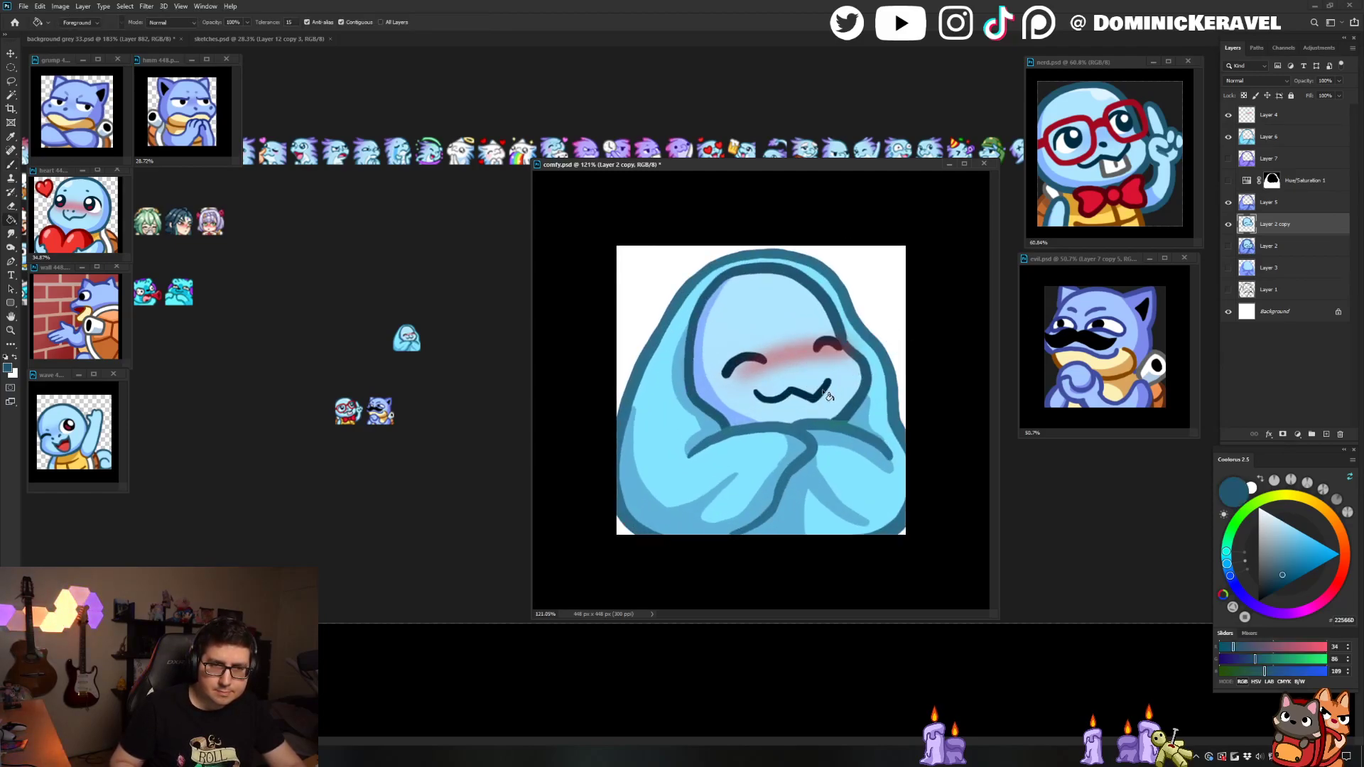
key("b")
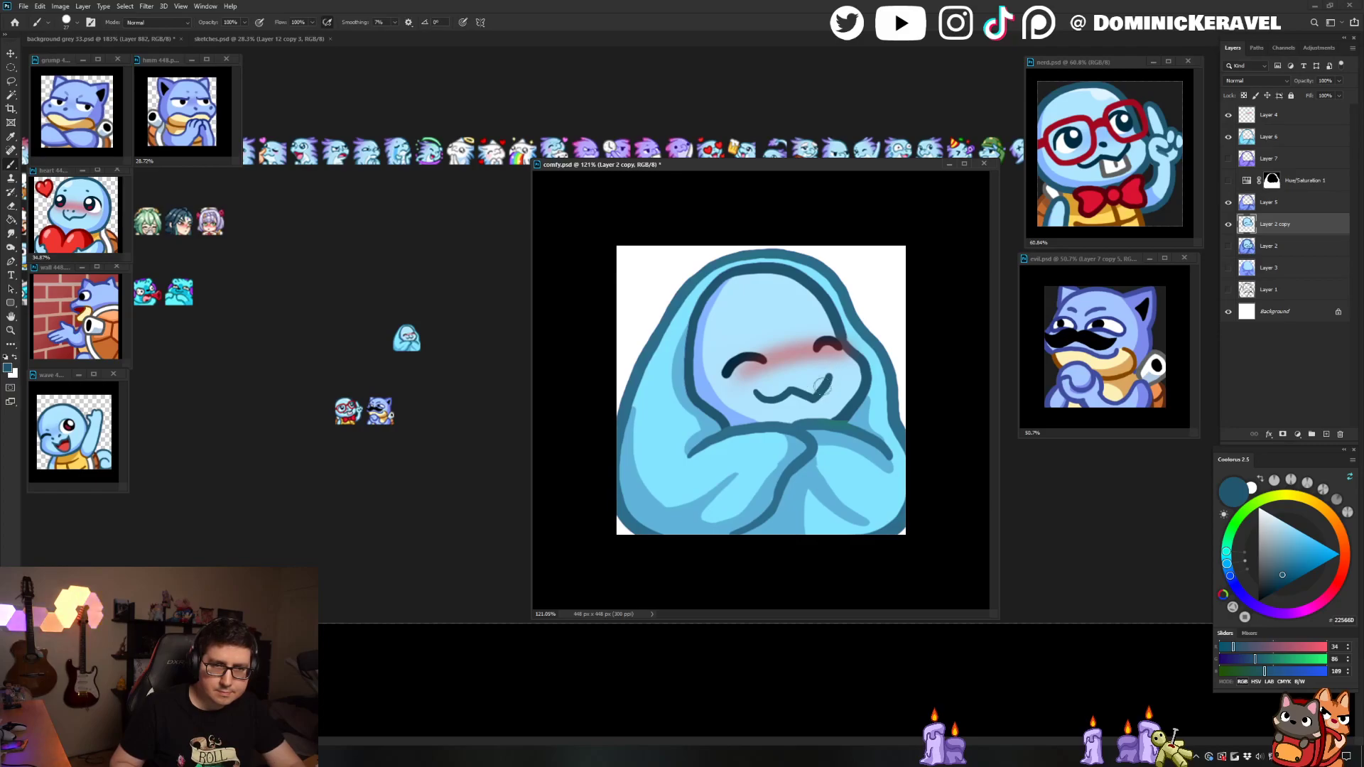
right_click(819, 381, "alt")
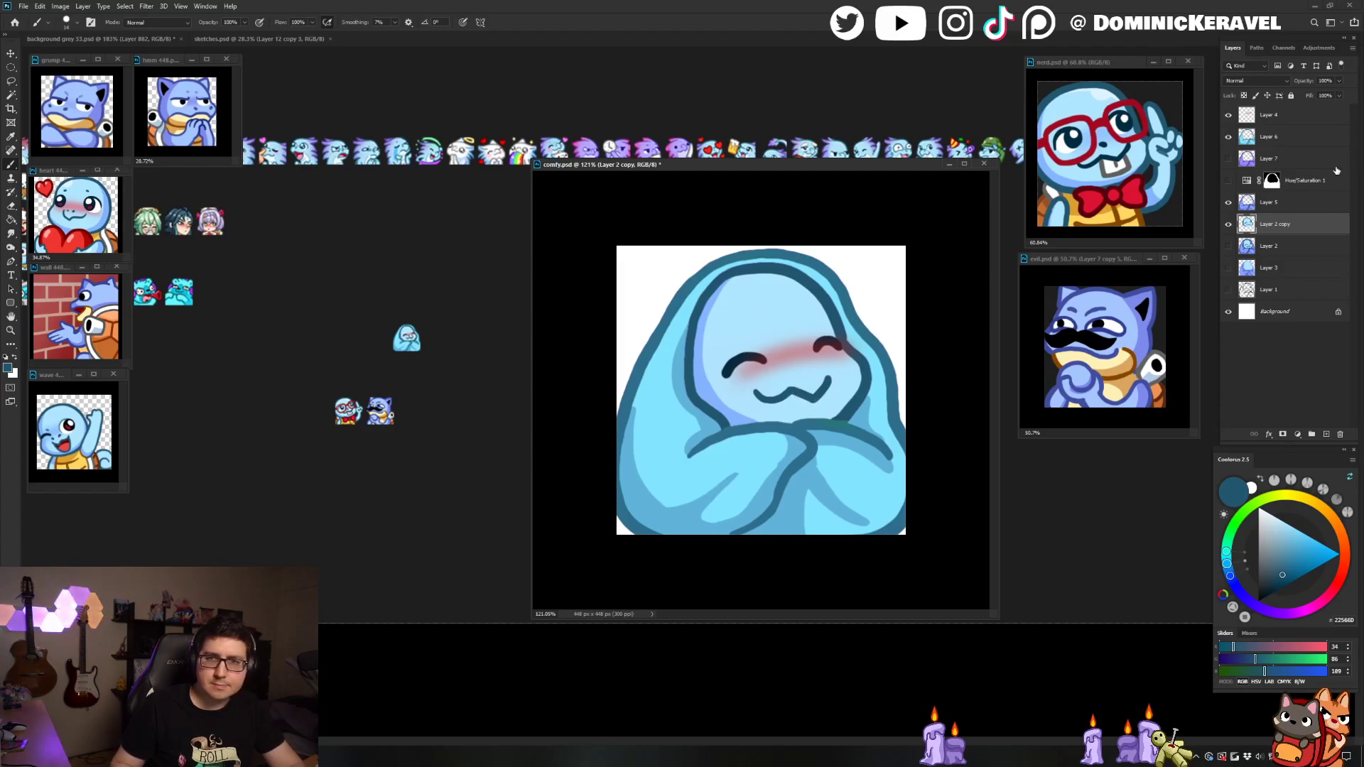
Step: Merge the layers from Layer 2 copy to Layer 4 and resize the cyan version to 28 px
left_click(1294, 116, "shift")
key("ctrl+e")
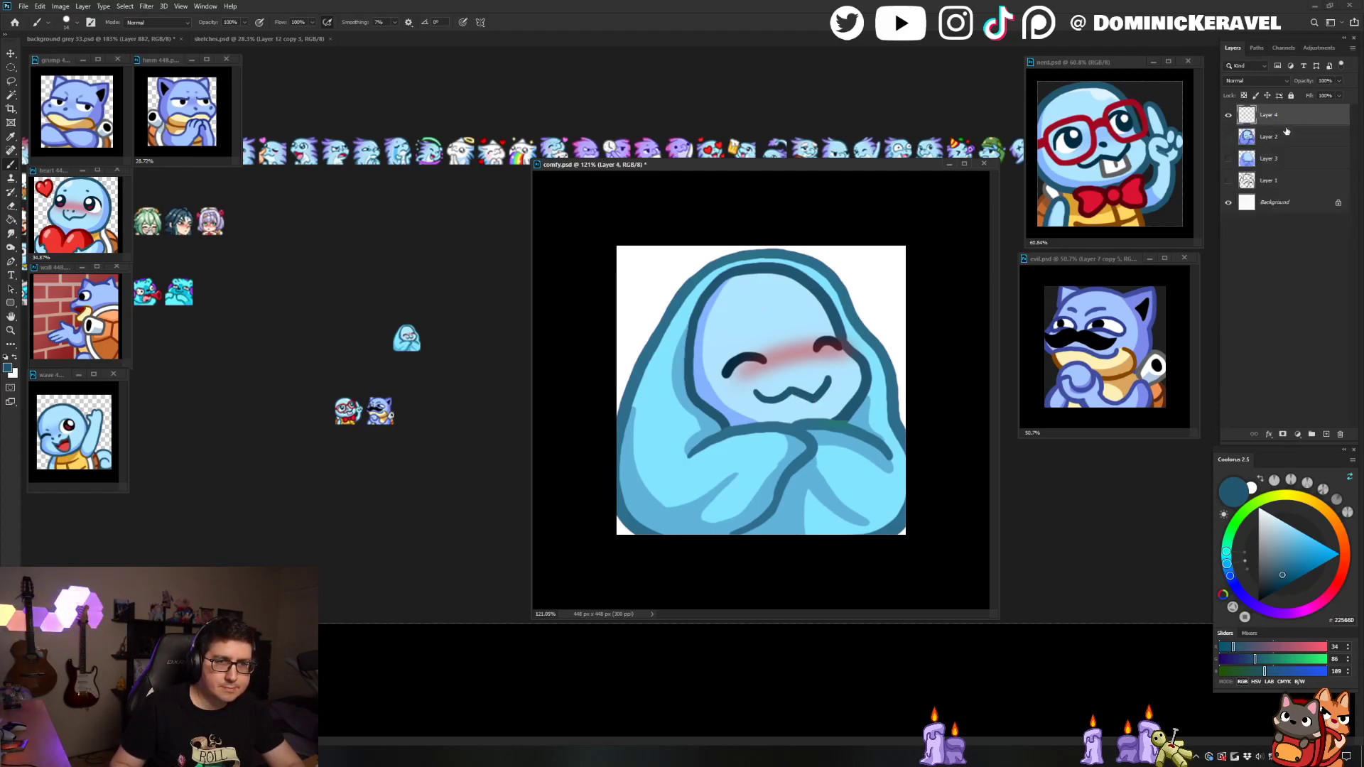
key("v")
key("ctrl+alt+i")
type("28")
key("Return")
Step: Copy the 28 px cyan emote into the background grey document beside the moustache emote and delete the earlier copy above
left_click_drag(725, 375, 463, 419)
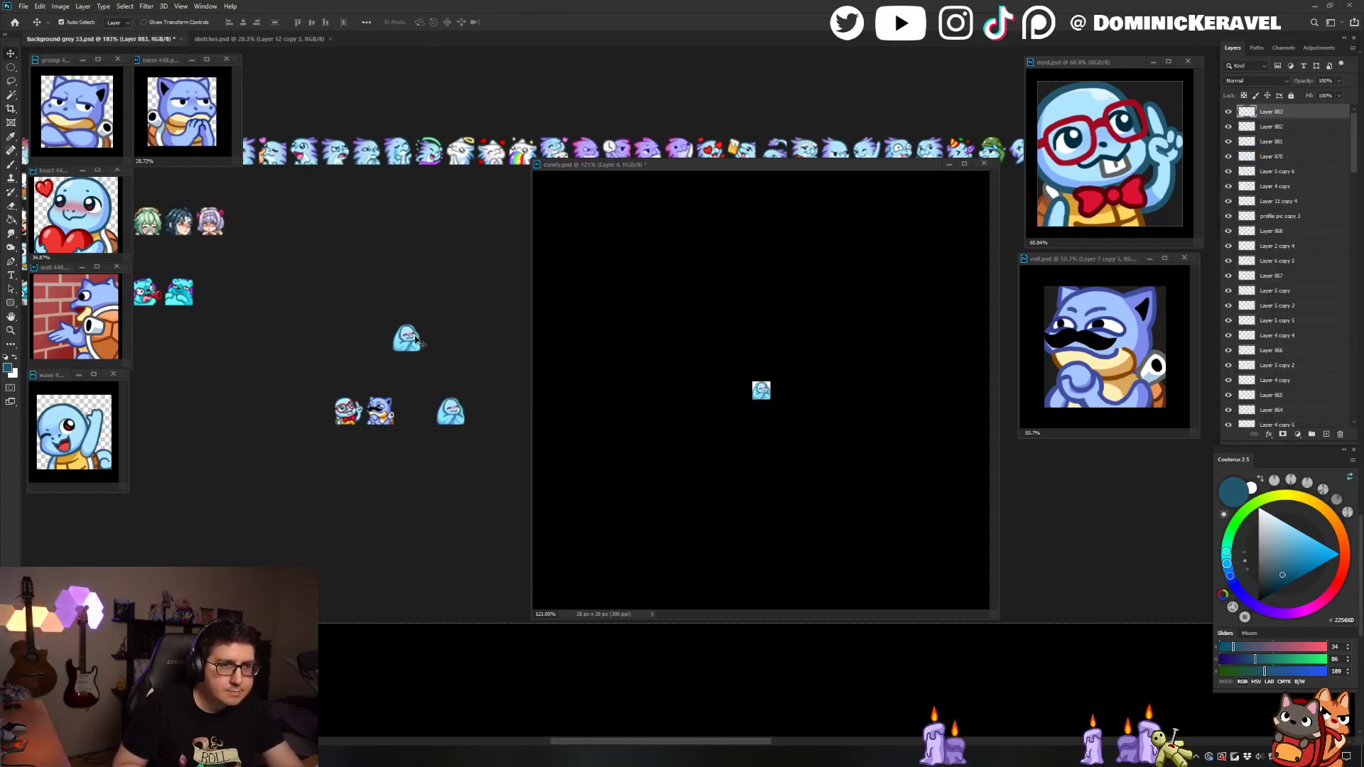
left_click(415, 344)
key("Delete")
Step: Undo the resize in comfy.psd and move the small cyan emote closer, level with the glasses and moustache emotes
left_click(586, 419)
key("ctrl+z")
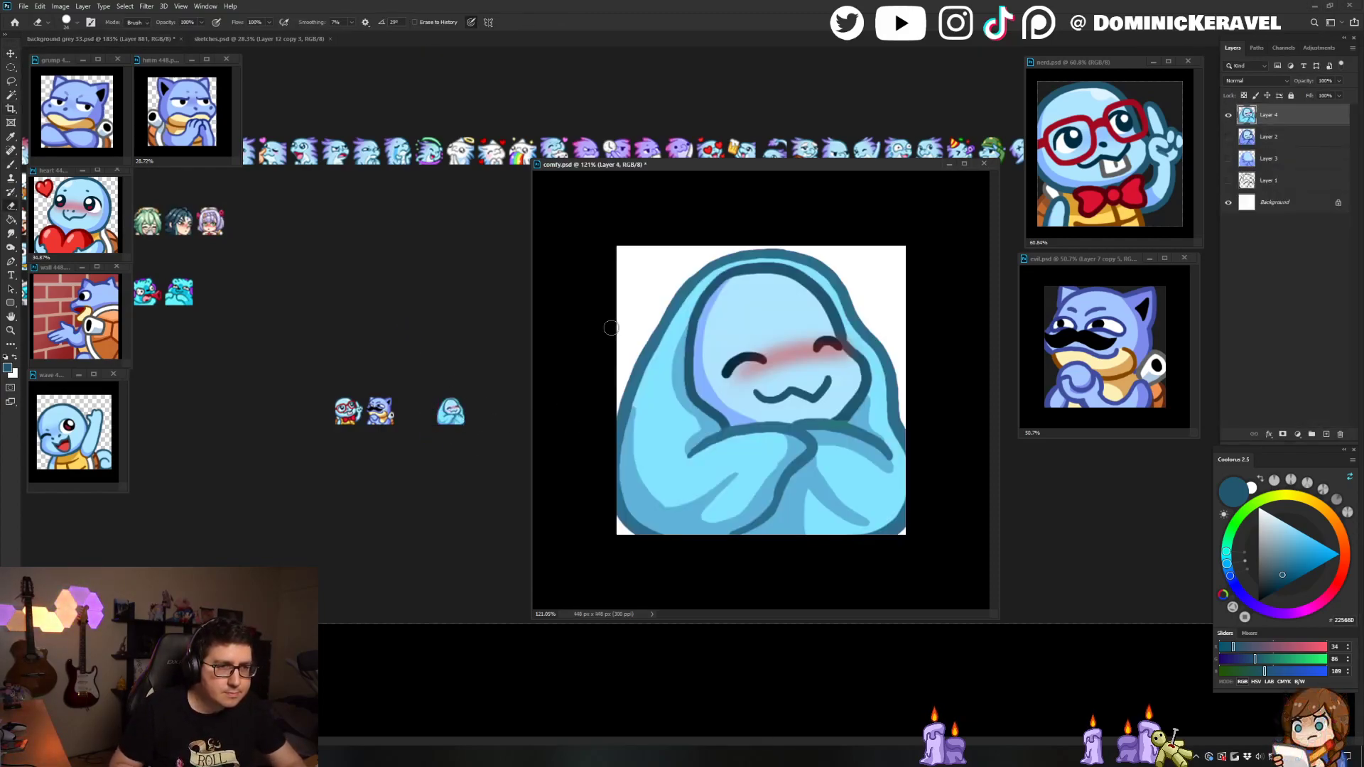
left_click(450, 341)
left_click_drag(456, 419, 425, 411)
left_click(426, 411)
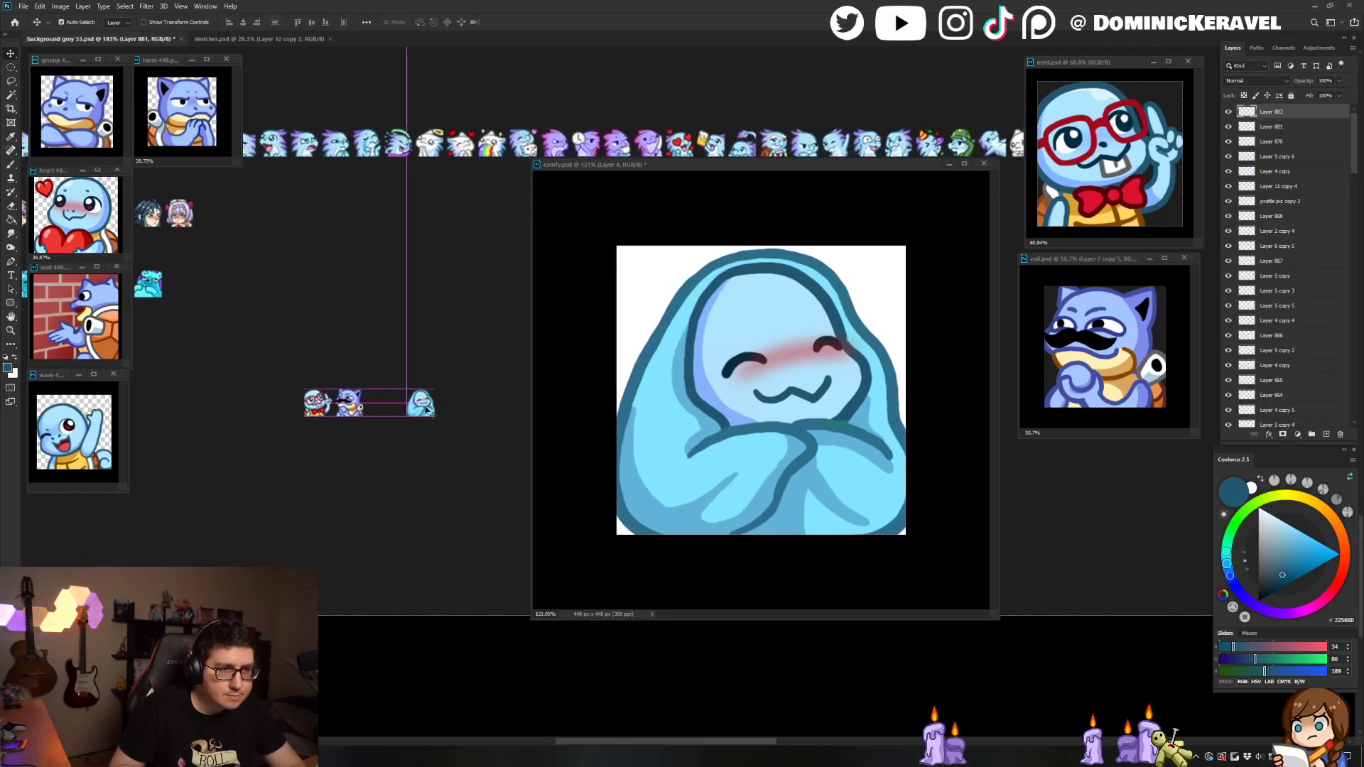
Step: Undo the layer merge in comfy.psd and save the file with its separate layers
left_click(789, 327)
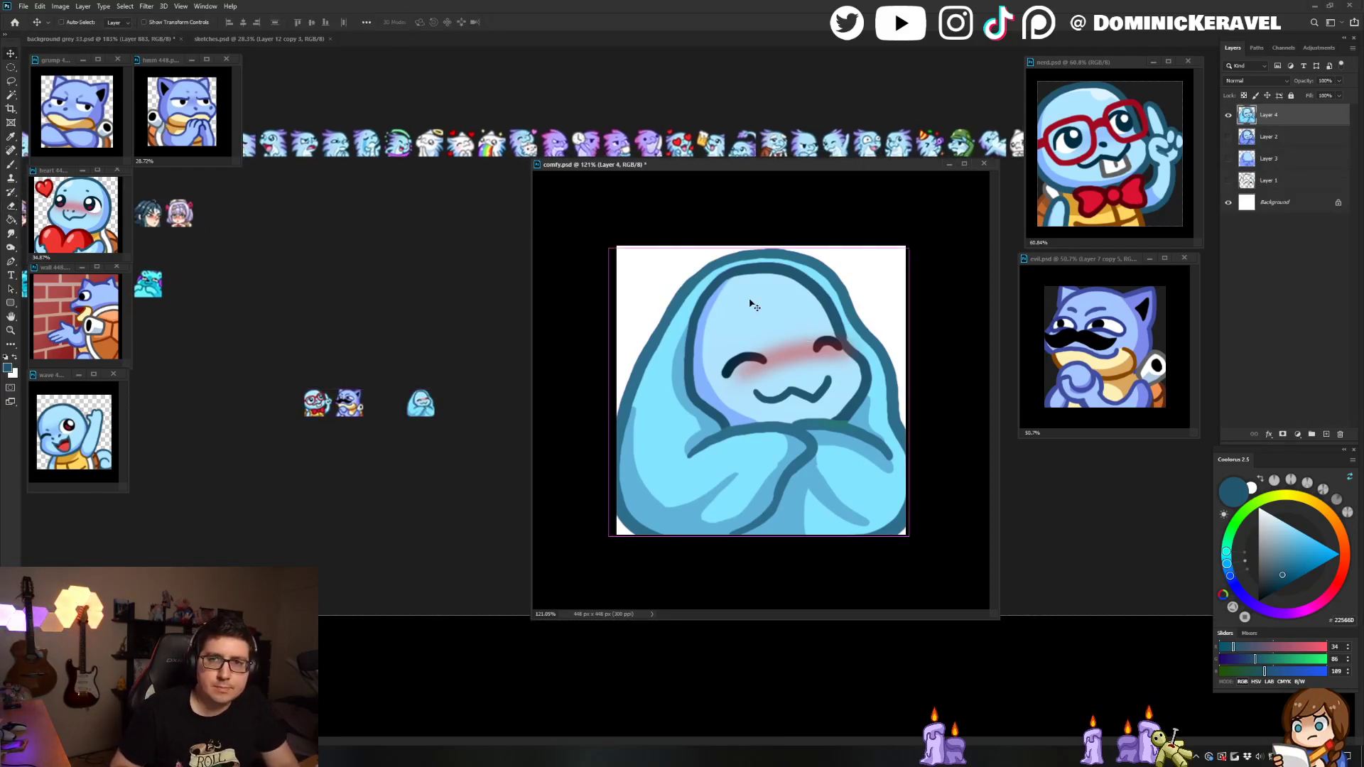
key("ctrl+z")
key("ctrl+s")
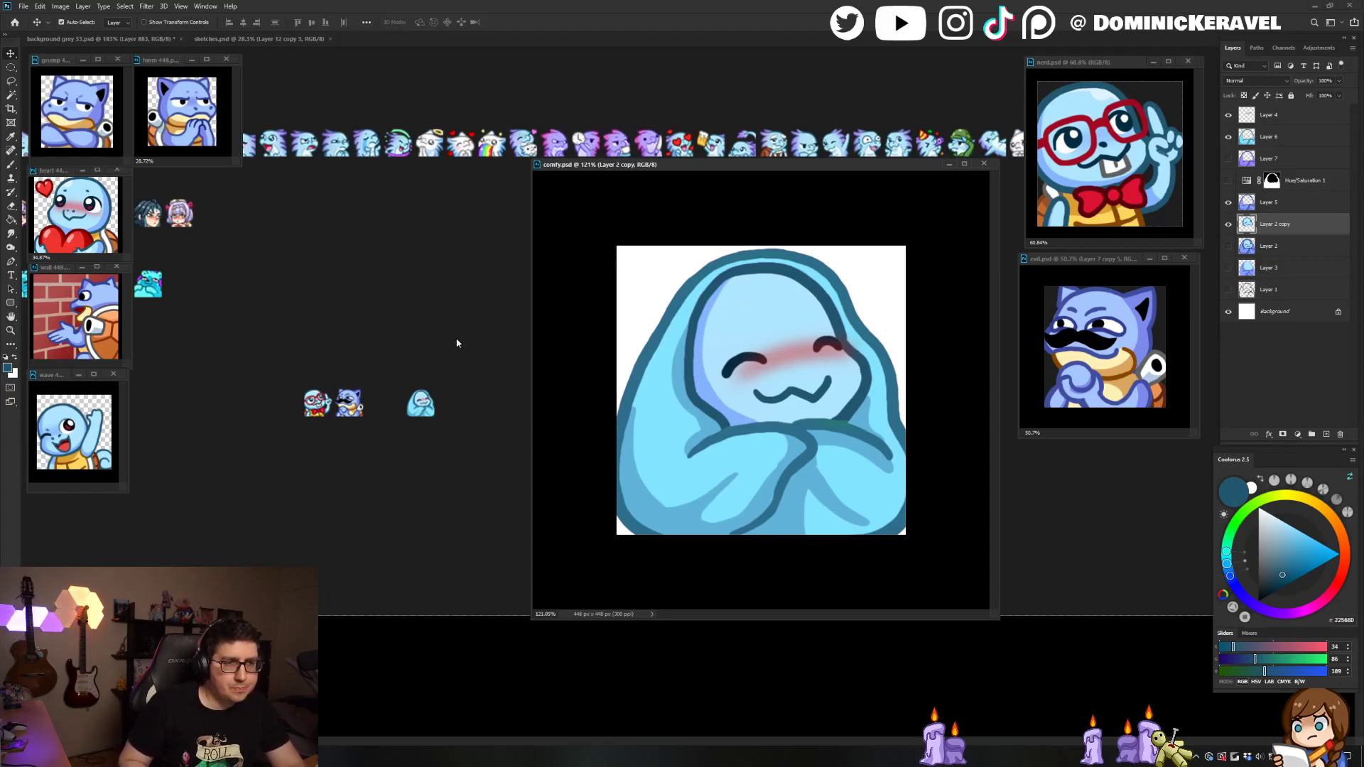
left_click(456, 344)
scroll(457, 333, "up", 1)
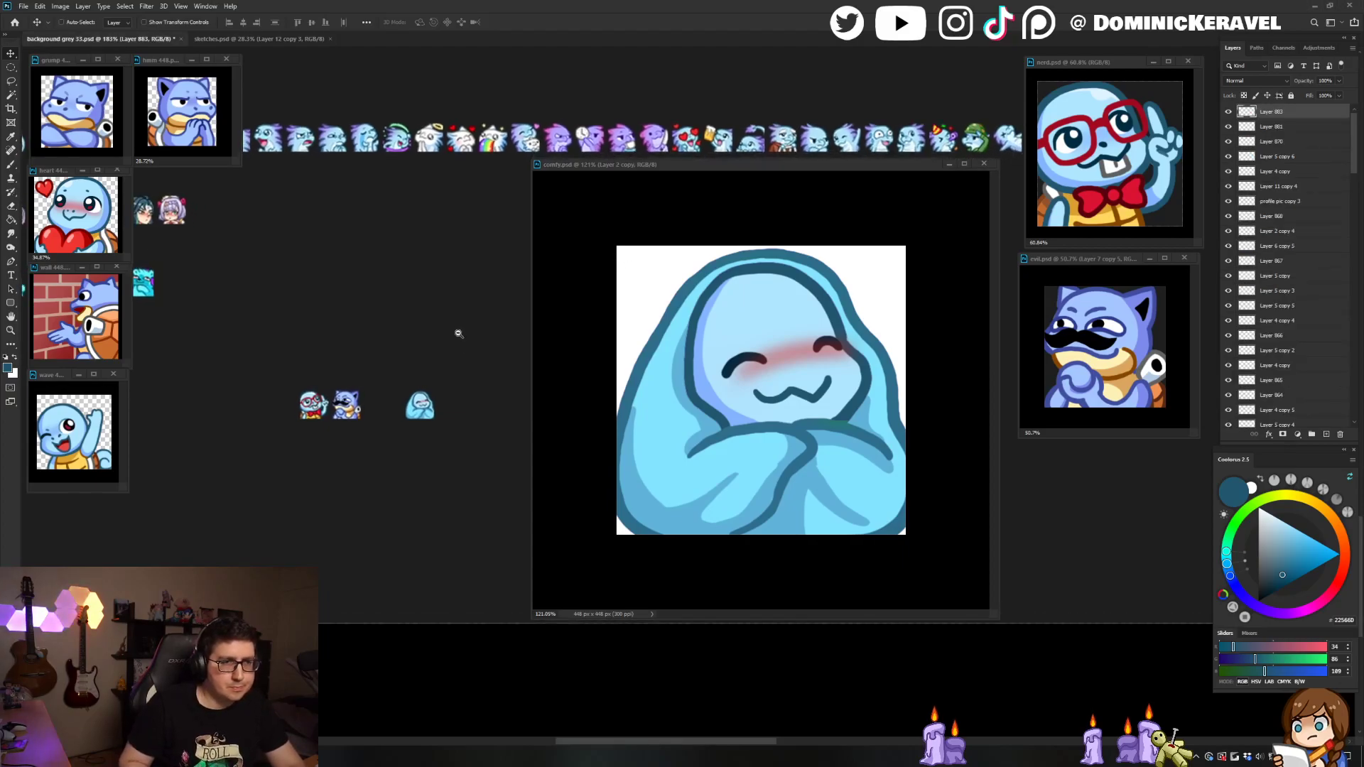
Step: Hide the cyan Layer 6, show the purple Layer 7, merge Layer 2 copy through Layer 4 and resize to 28 px
left_click(822, 288)
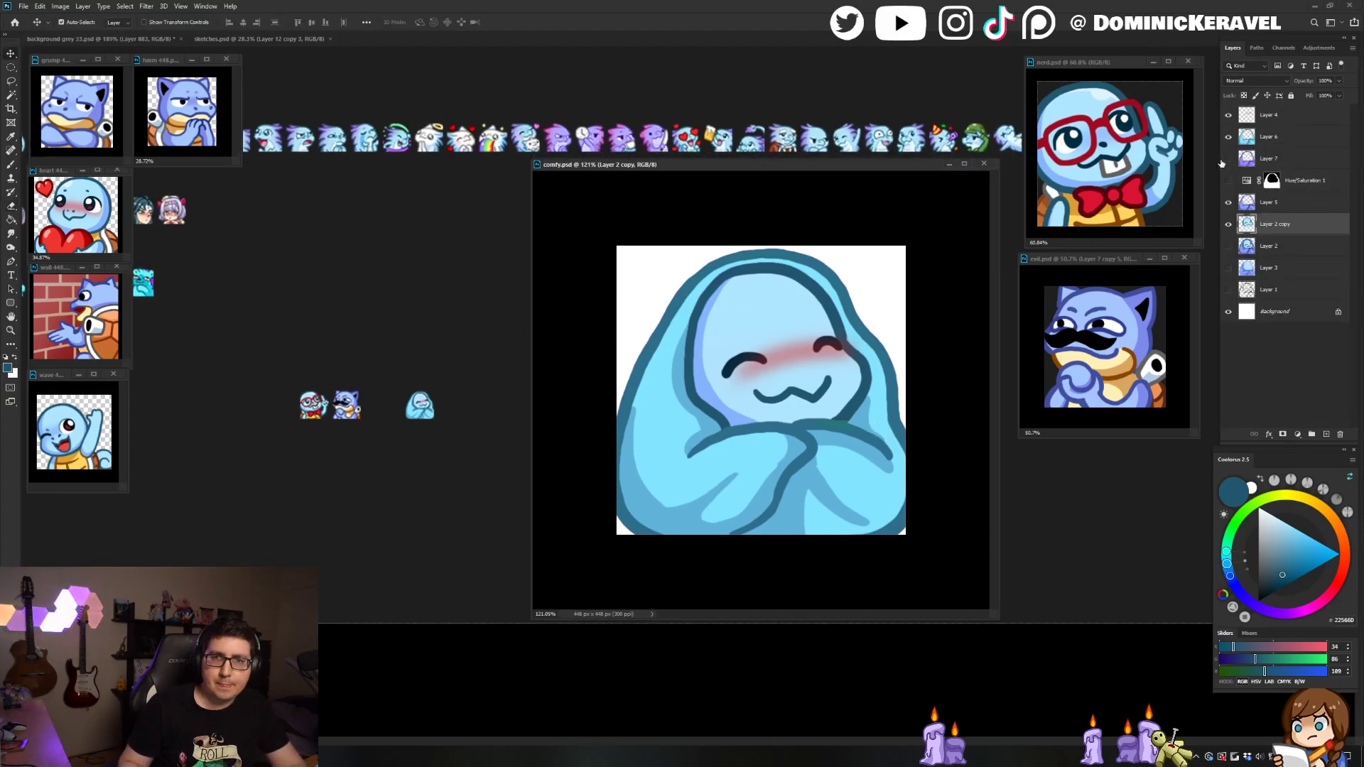
left_click(1228, 136)
left_click(1268, 114, "shift")
key("ctrl+e")
key("ctrl+alt+i")
type("28")
key("Return")
Step: Copy the 28 px purple emote beside the small cyan one, and undo the resize and merge in comfy.psd
left_click_drag(760, 389, 472, 436)
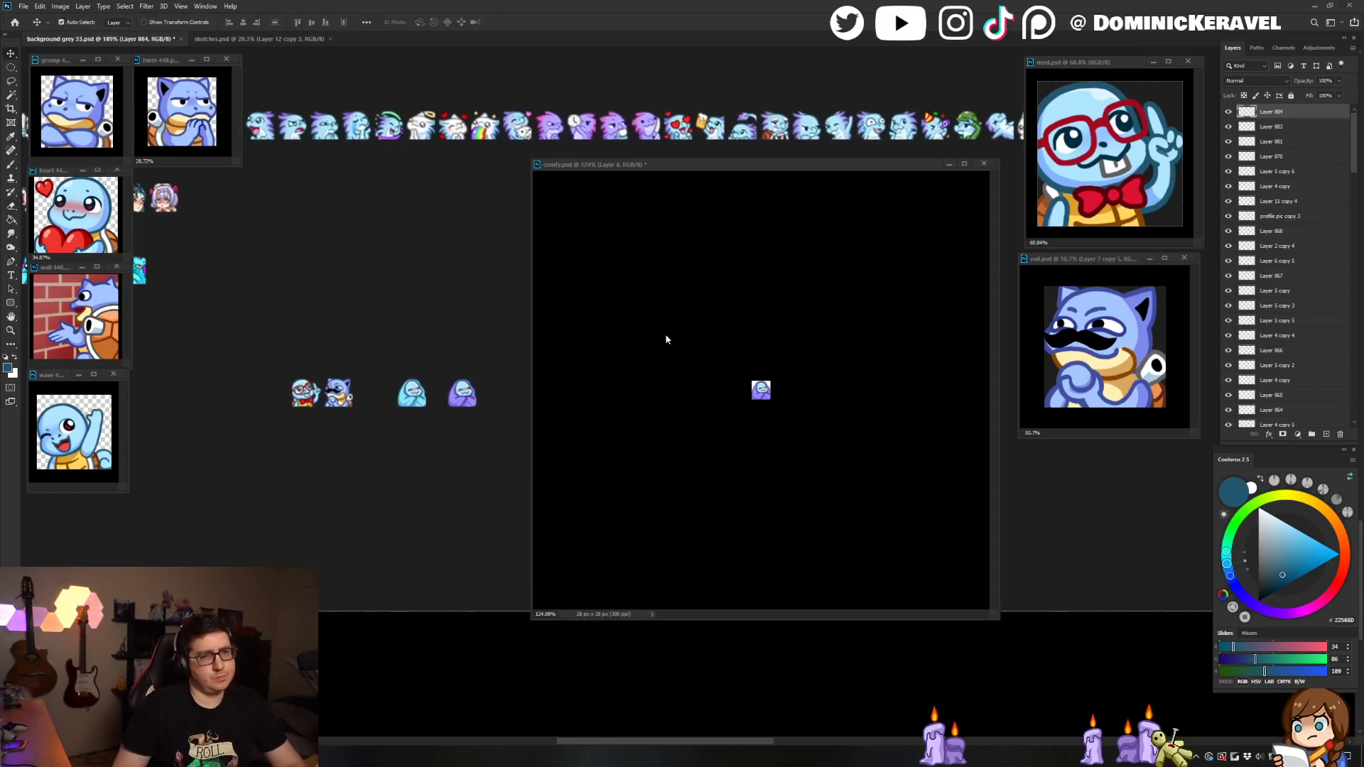
left_click(666, 294)
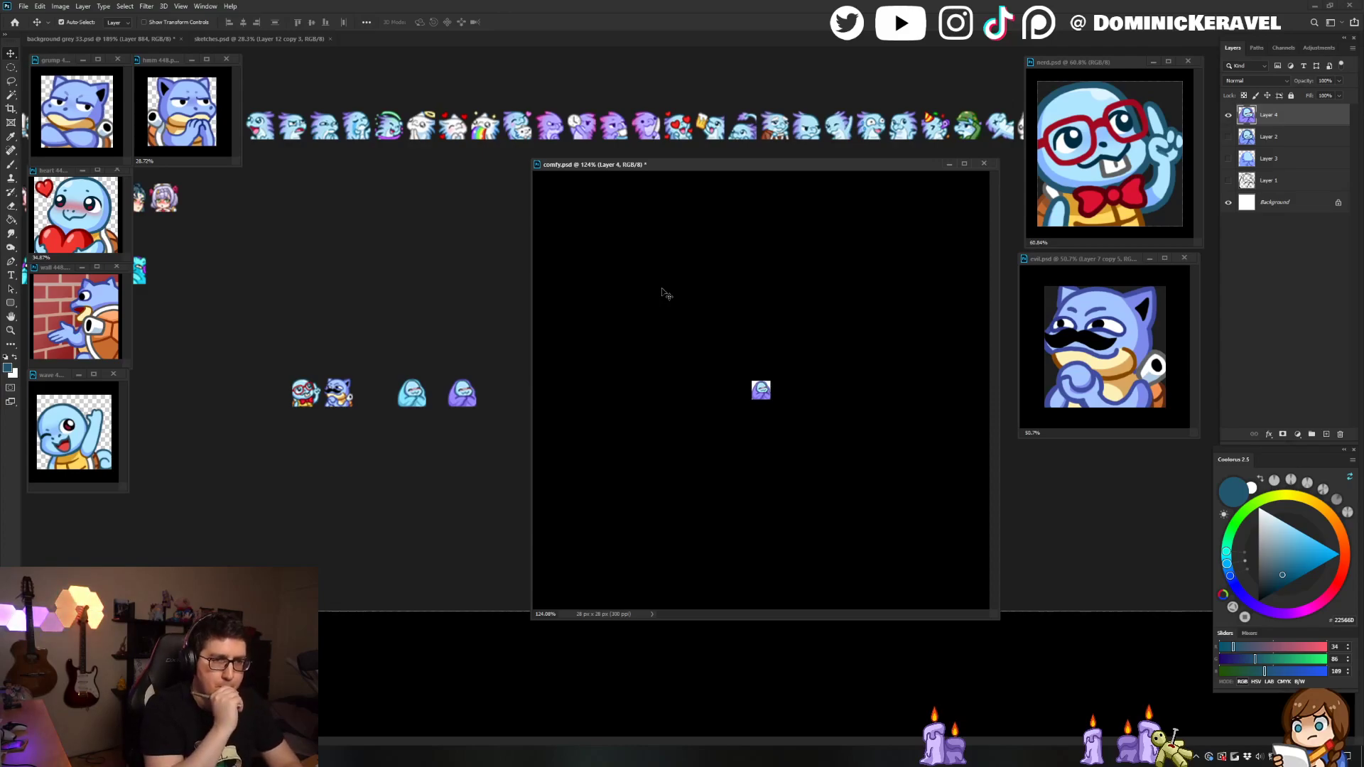
key("ctrl+z")
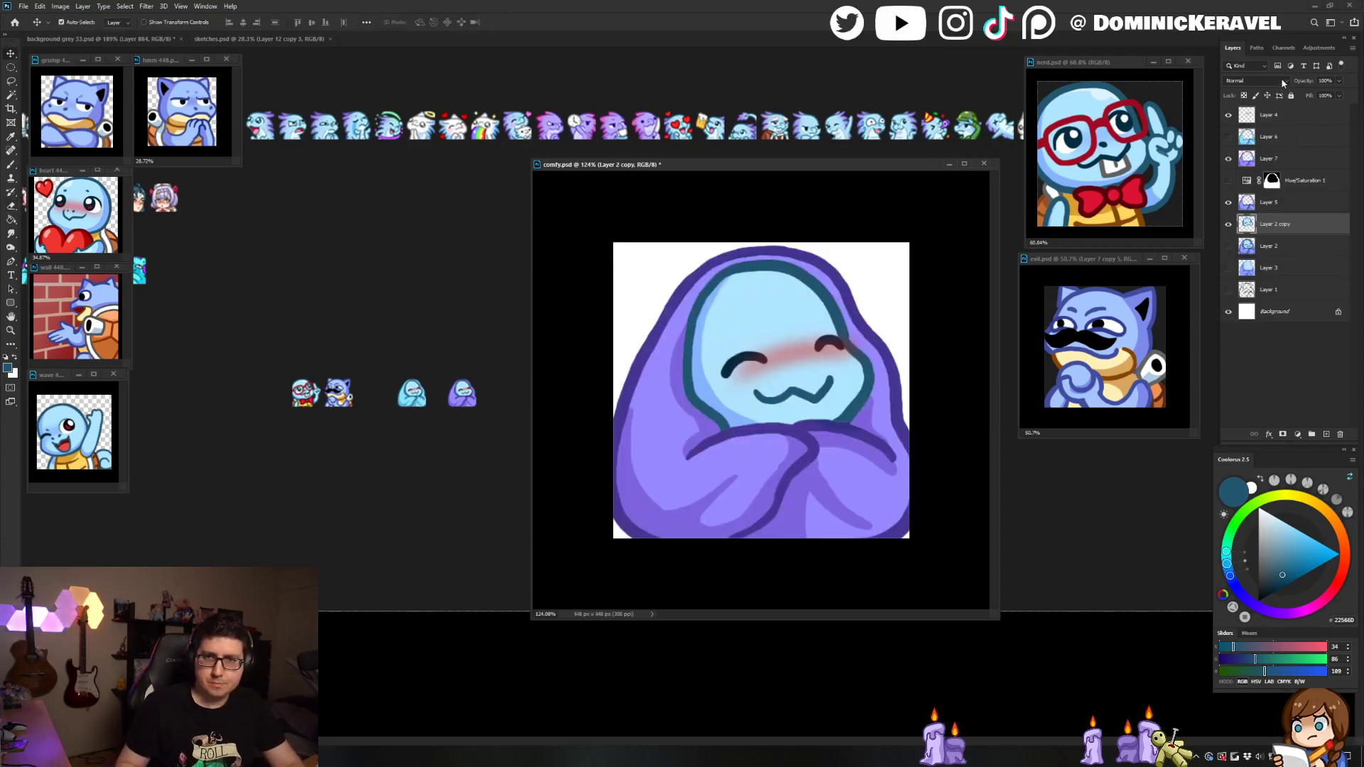
Step: Hide Layer 7, show the Hue/Saturation 1 adjustment, and load the Layer 5 blanket shape as a selection
left_click(1228, 159)
left_click(1228, 180)
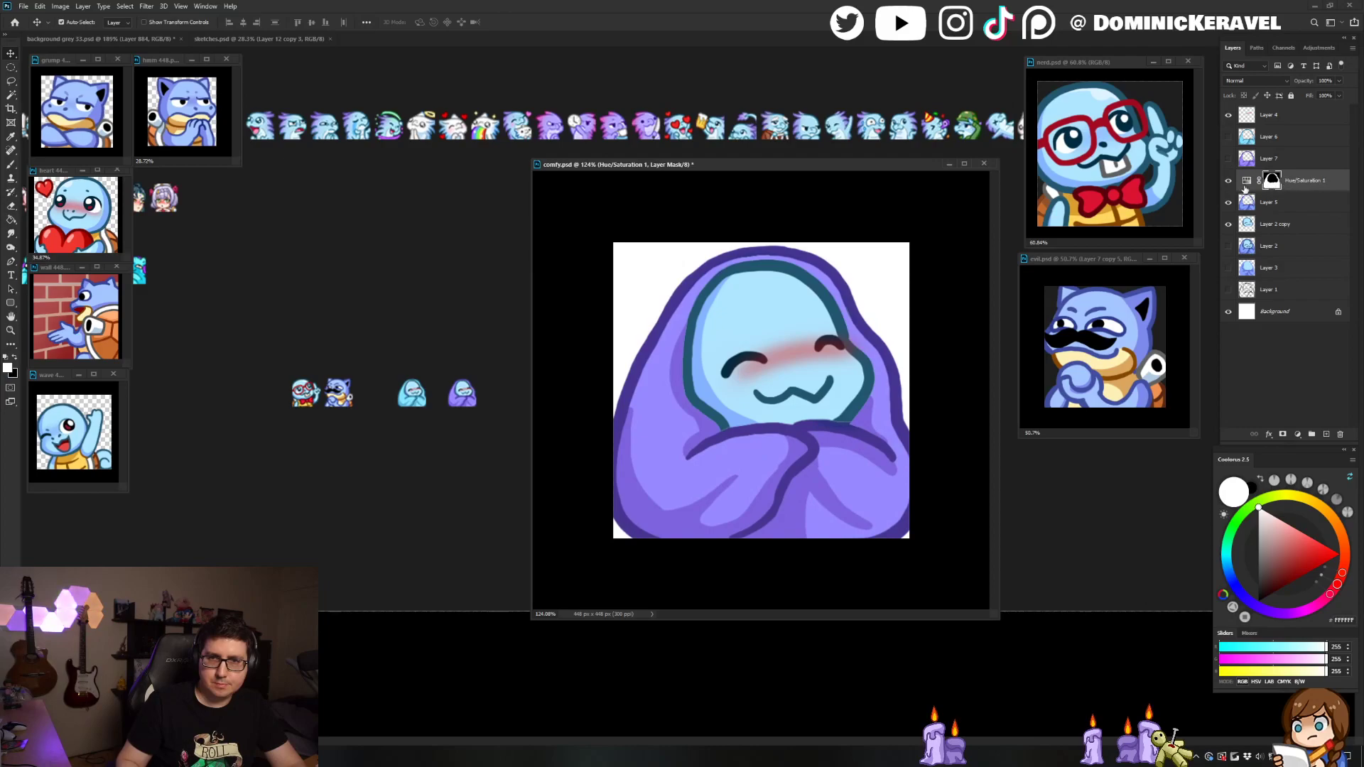
double_click(1247, 181)
scroll(930, 366, "down", 2)
left_click(1269, 204)
left_click(1247, 202, "ctrl")
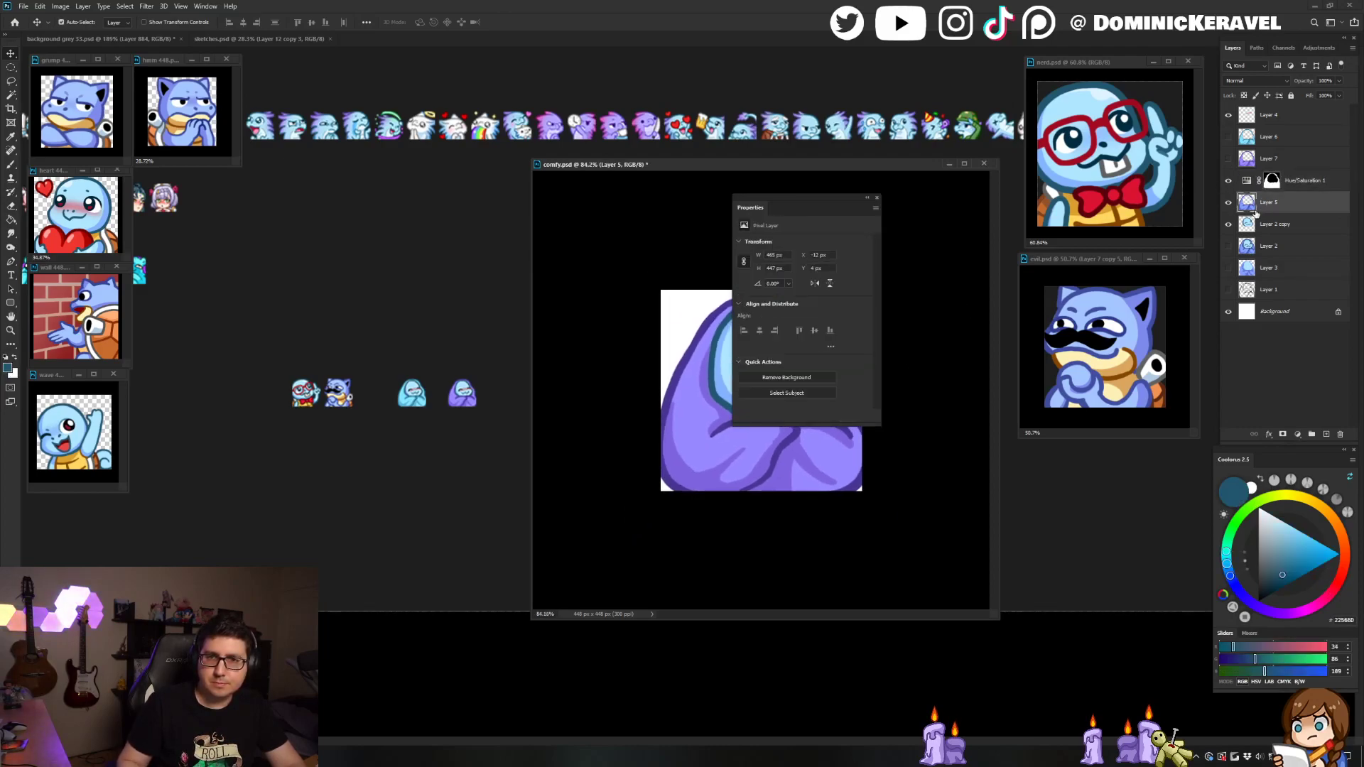
left_click_drag(807, 210, 245, 340)
left_click(310, 328)
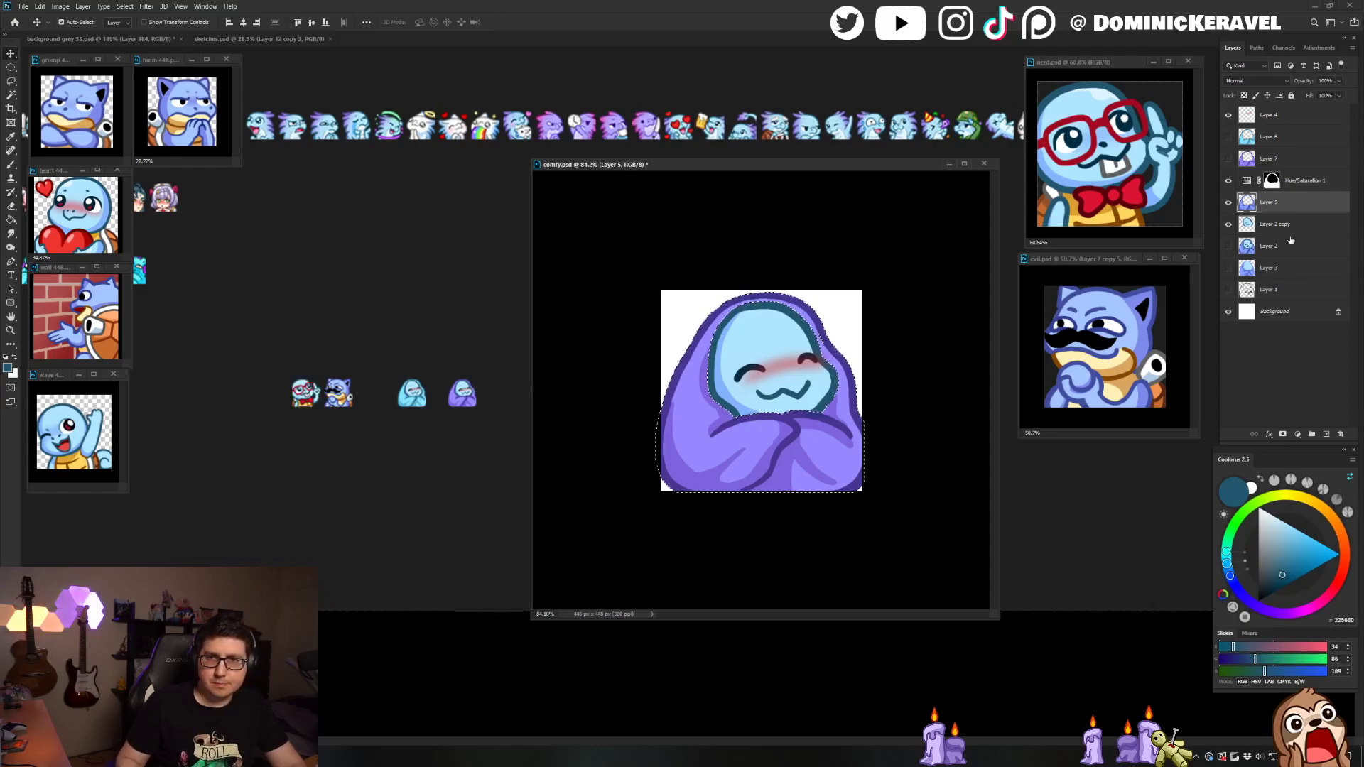
Step: Shift the hue of the Hue/Saturation 1 adjustment to give the blanket a pinker purple
left_click(1246, 181)
double_click(1246, 182)
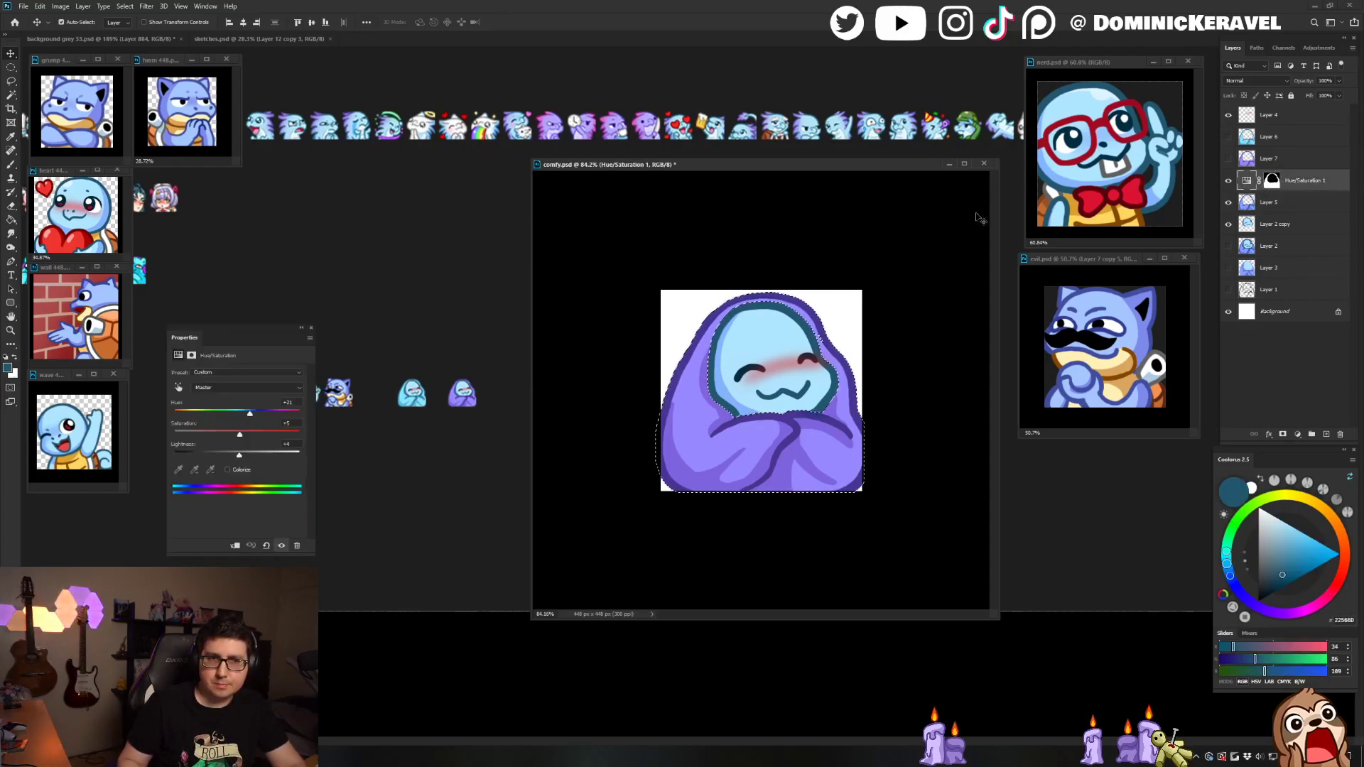
left_click_drag(794, 246, 743, 256)
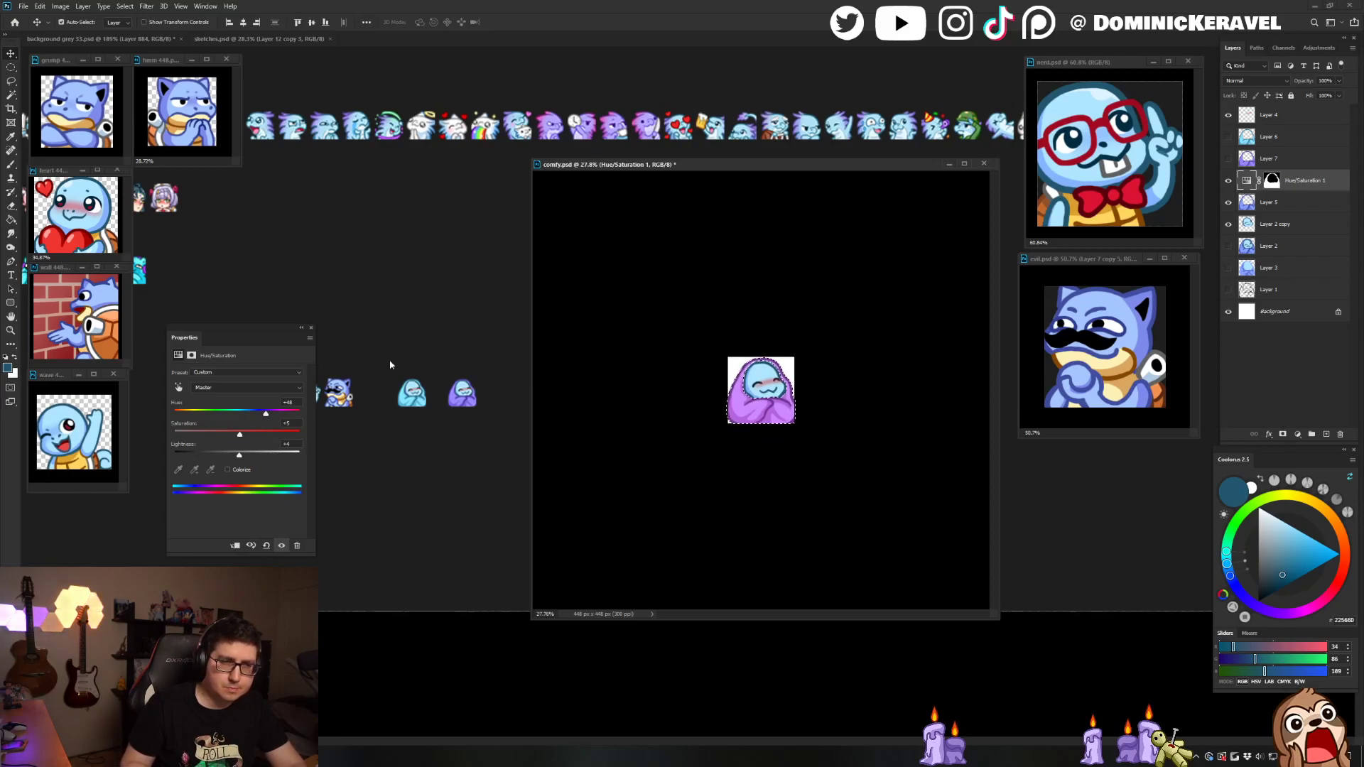
mouse_move(270, 421)
left_mouse_down()
mouse_move(308, 421)
mouse_move(265, 424)
left_mouse_up()
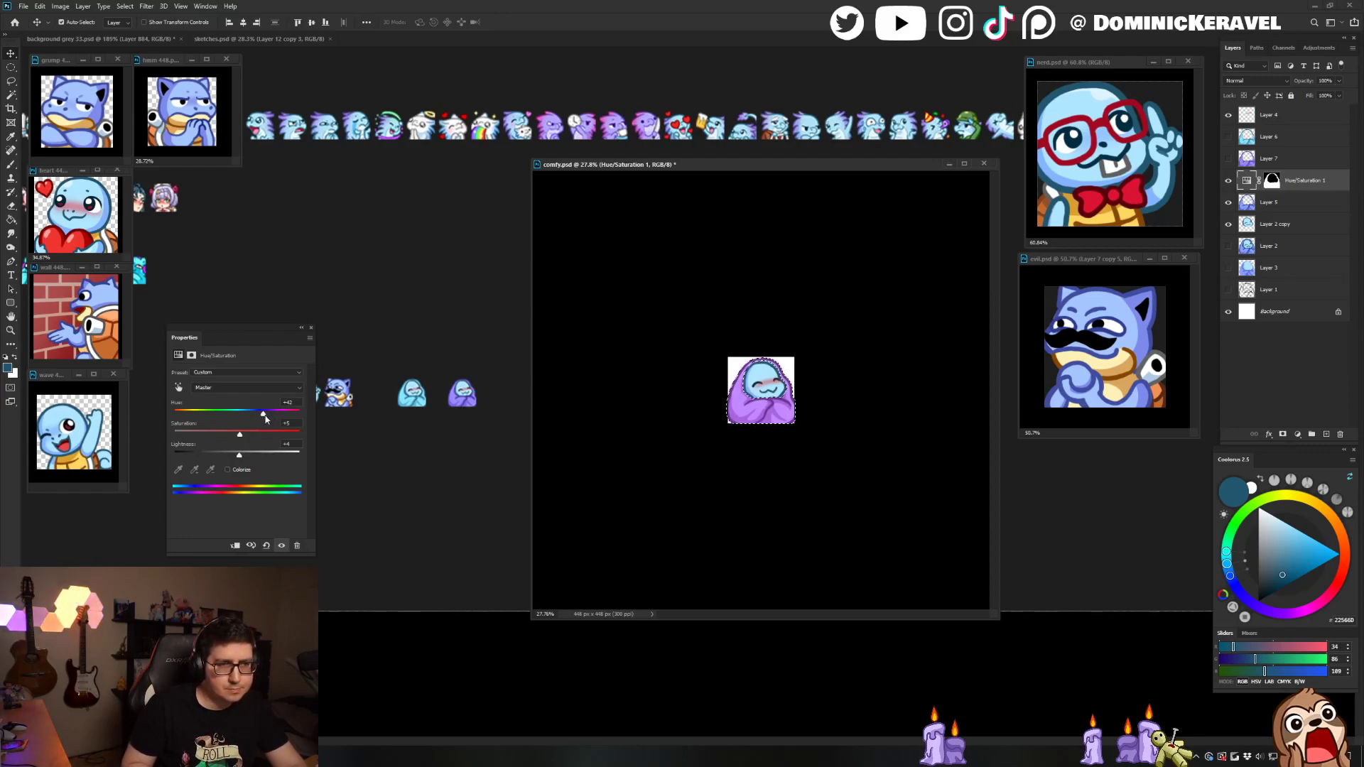
left_click_drag(269, 416, 268, 417)
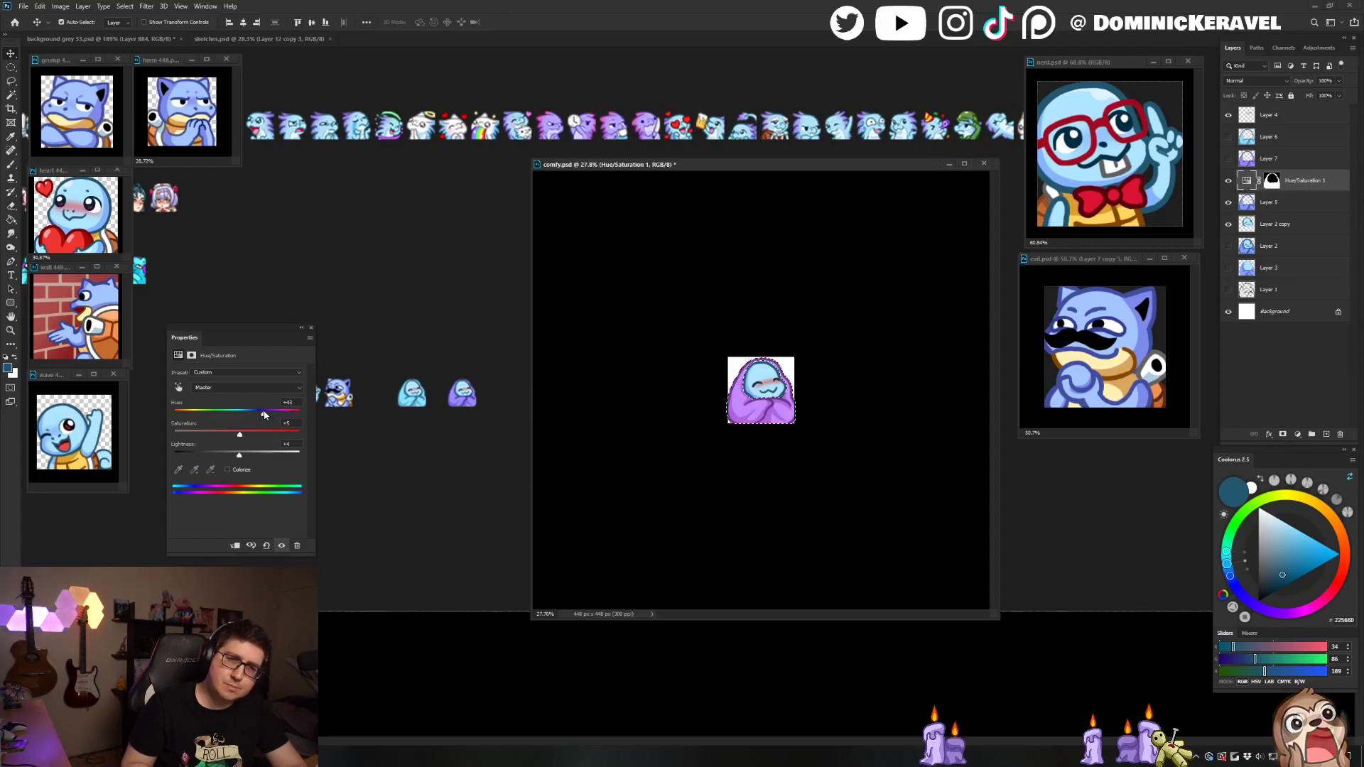
left_click(1268, 114)
left_click(1272, 224, "shift")
key("ctrl+e")
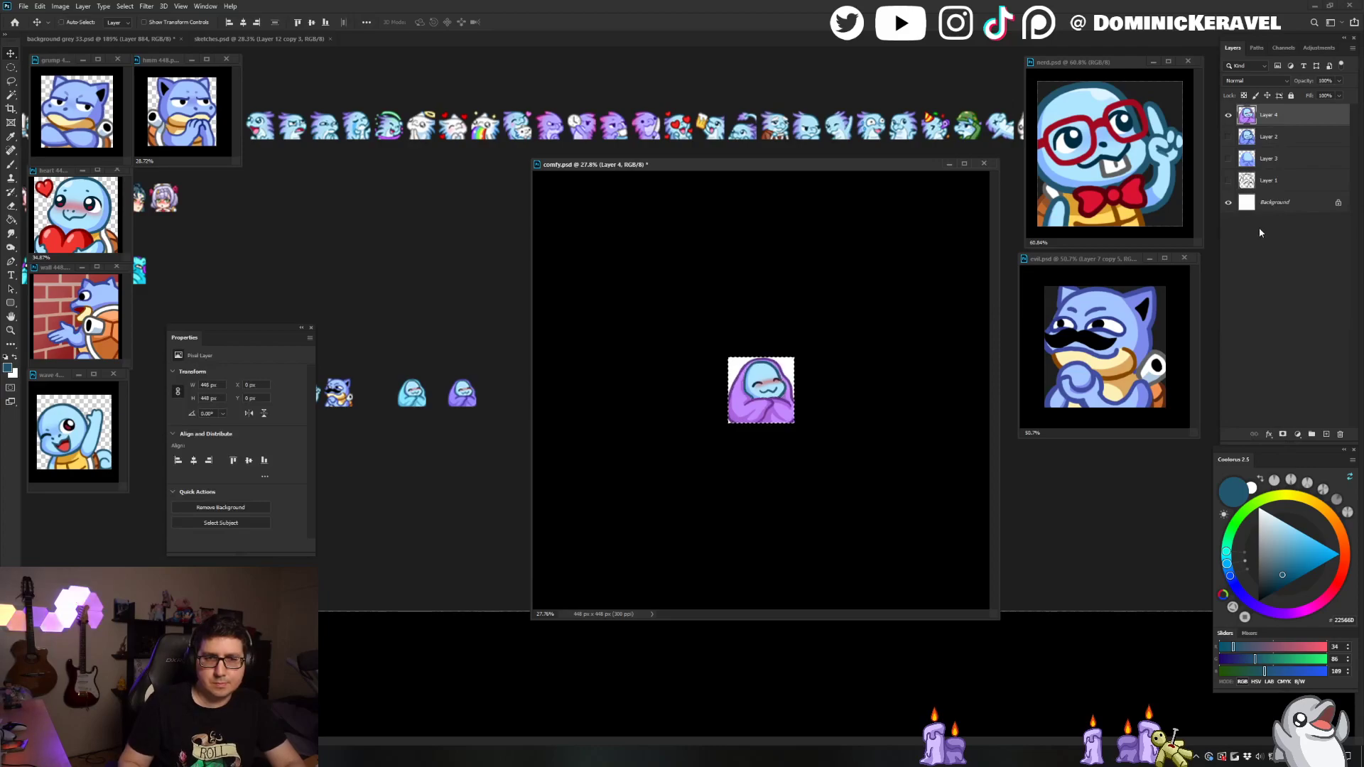
key("ctrl+z")
Step: Resize comfy.psd, with its combined copy on Layer 8, to 28 px
key("ctrl+alt+i")
type("28")
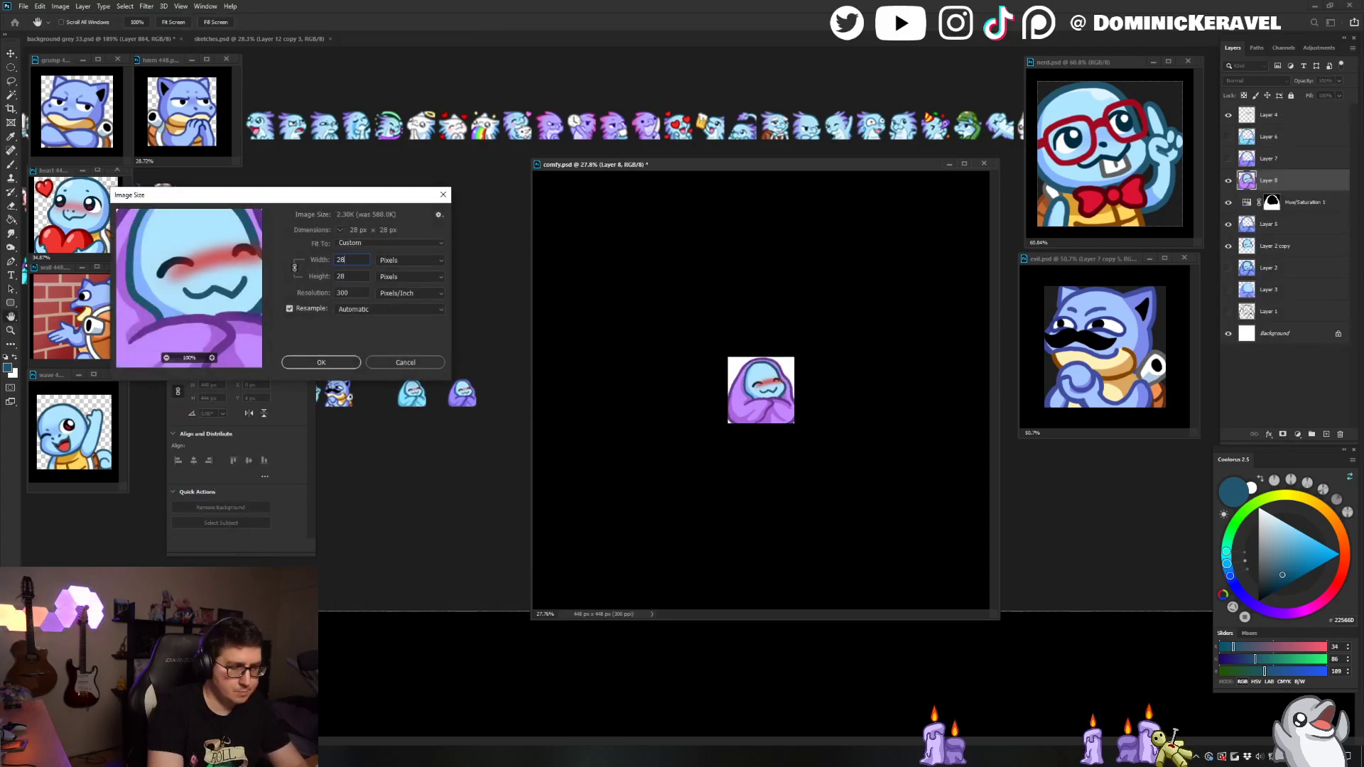
key("Return")
scroll(761, 389, "up", 5)
Step: Copy the pinkish-purple 28 px emote beside the bluish-purple one, and undo the resize and Layer 8 in comfy.psd
left_click_drag(771, 387, 490, 367)
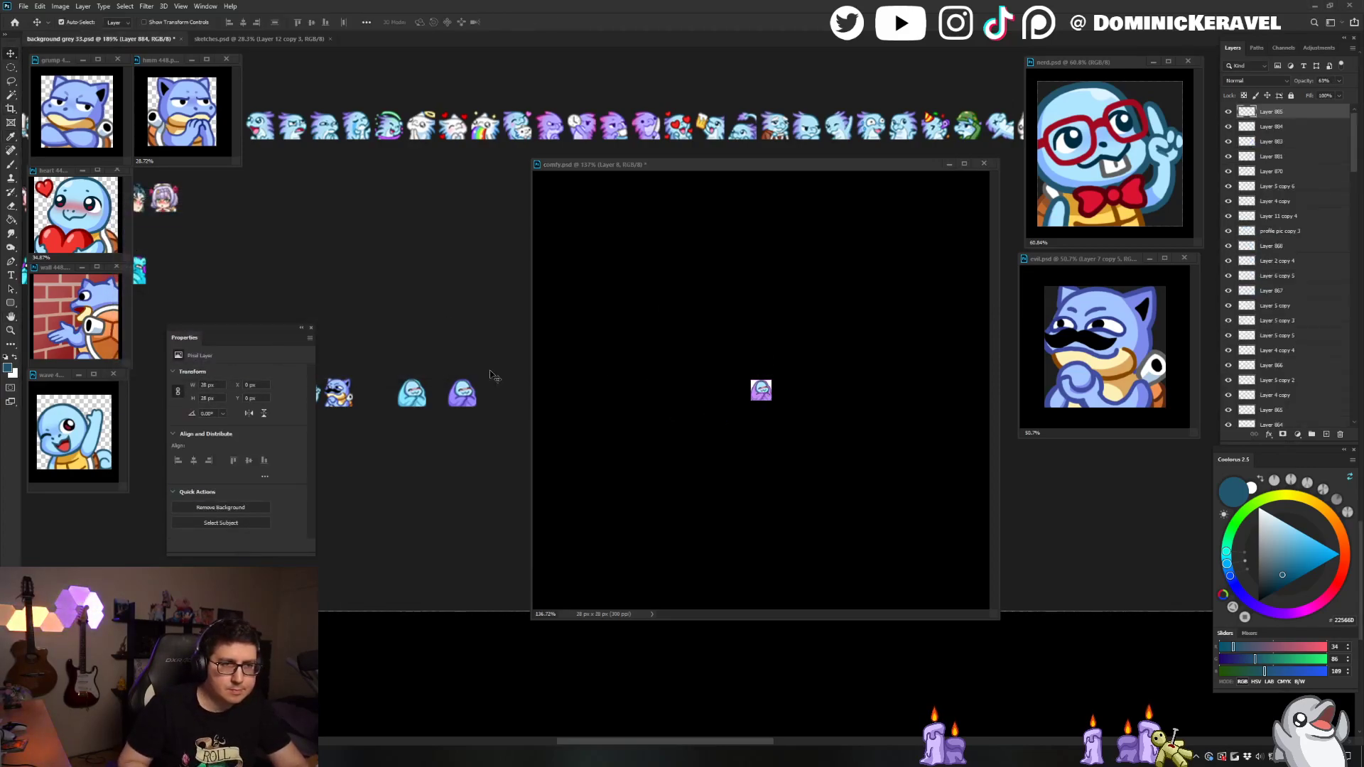
key("ctrl+z")
left_click(768, 396)
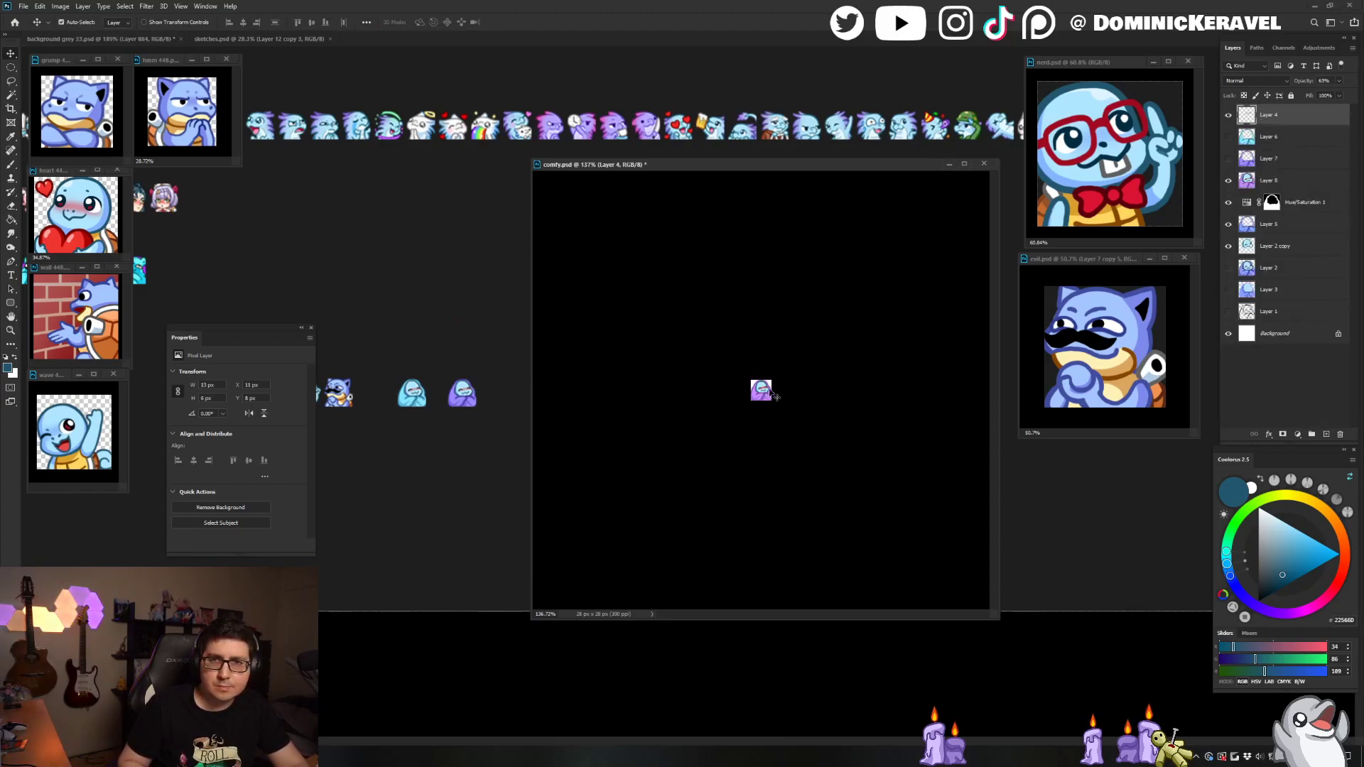
left_click_drag(794, 387, 518, 403)
left_click_drag(491, 440, 469, 434)
left_click(605, 409)
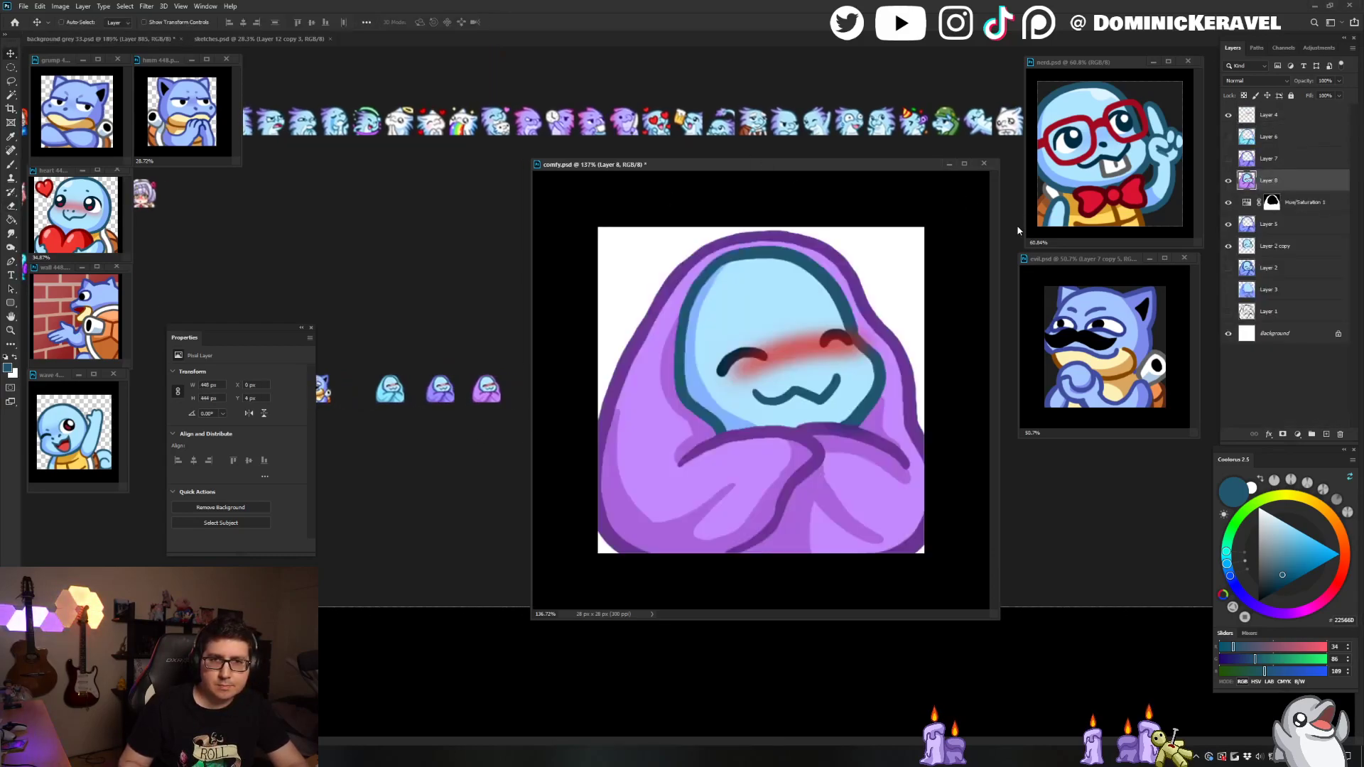
key("ctrl+d")
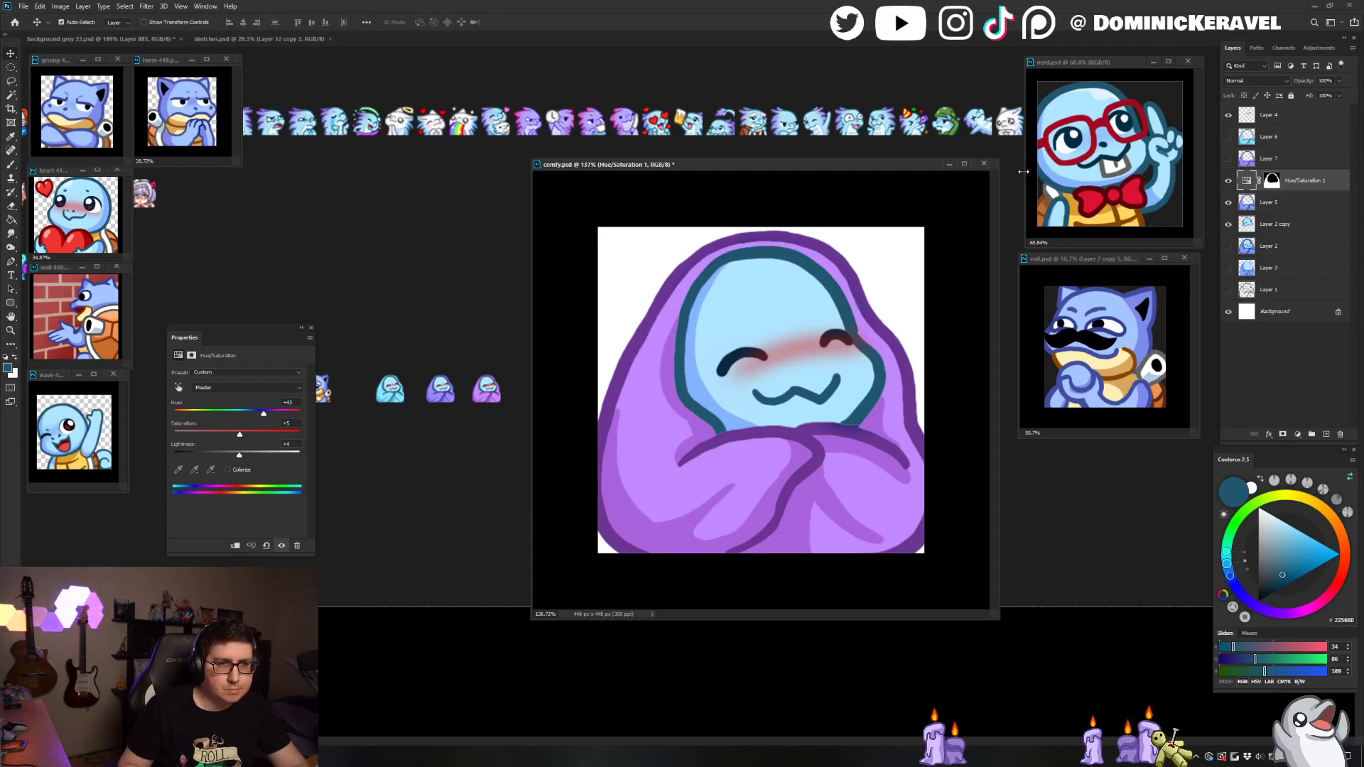
Step: Merge Layer 2 copy through Layer 4, including the Hue/Saturation adjustment, and resize the pinkish-purple version to 28 px
left_click(1278, 117)
left_click(1279, 226, "shift")
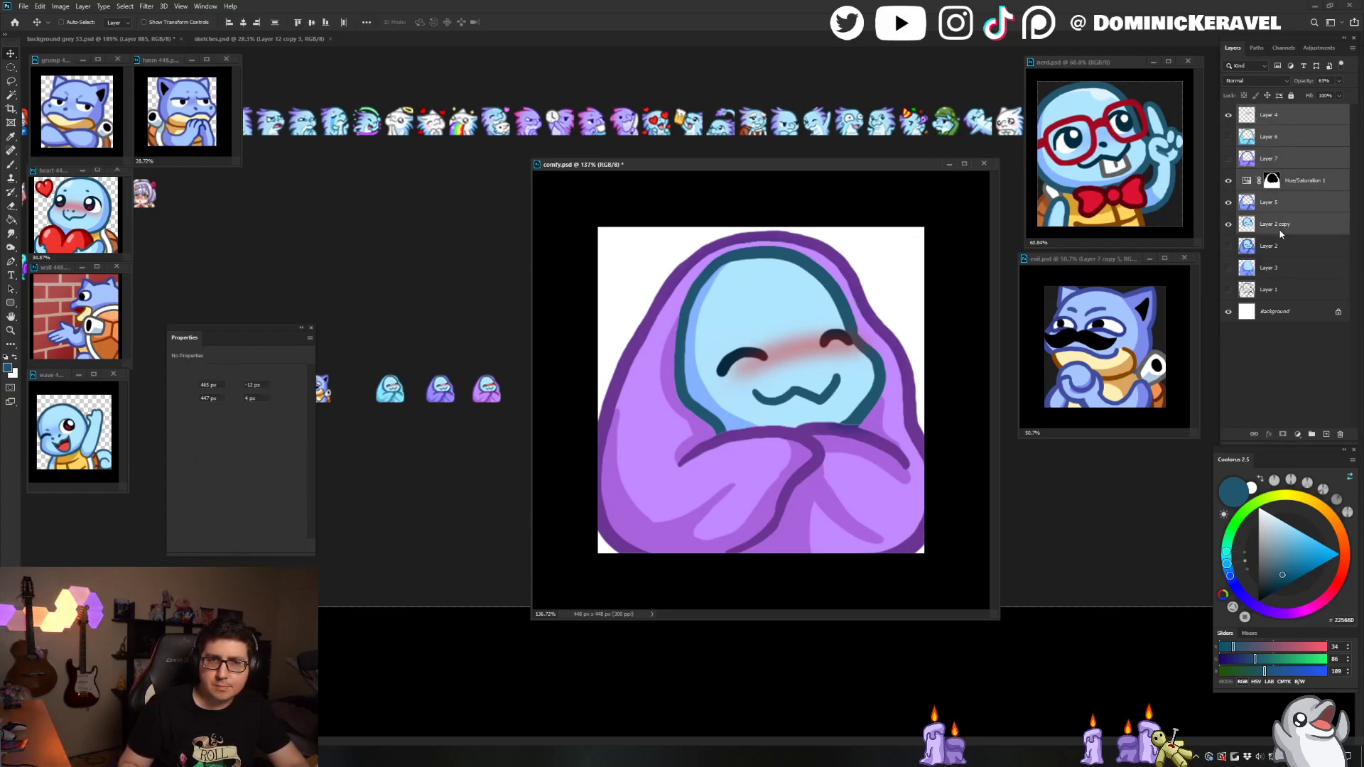
key("ctrl+e")
key("ctrl+alt+i")
type("28")
key("Return")
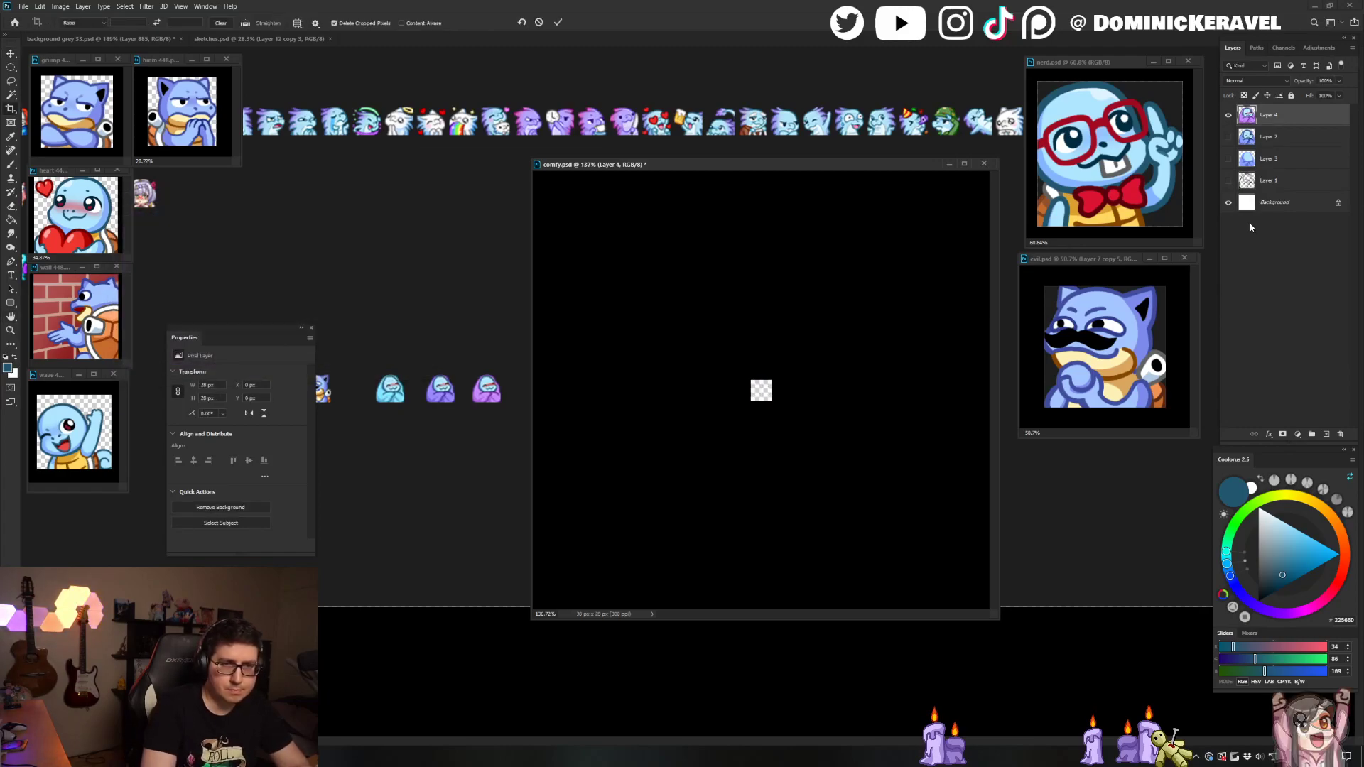
Step: Copy the 28 px pinkish-purple emote into the background grey document and delete its earlier copy with the stronger blush
left_click_drag(757, 394, 501, 326)
left_click(492, 391)
key("Delete")
Step: Undo the image resize and the layer merge of the pinkish-purple version in comfy.psd
left_click(677, 324)
key("ctrl+z")
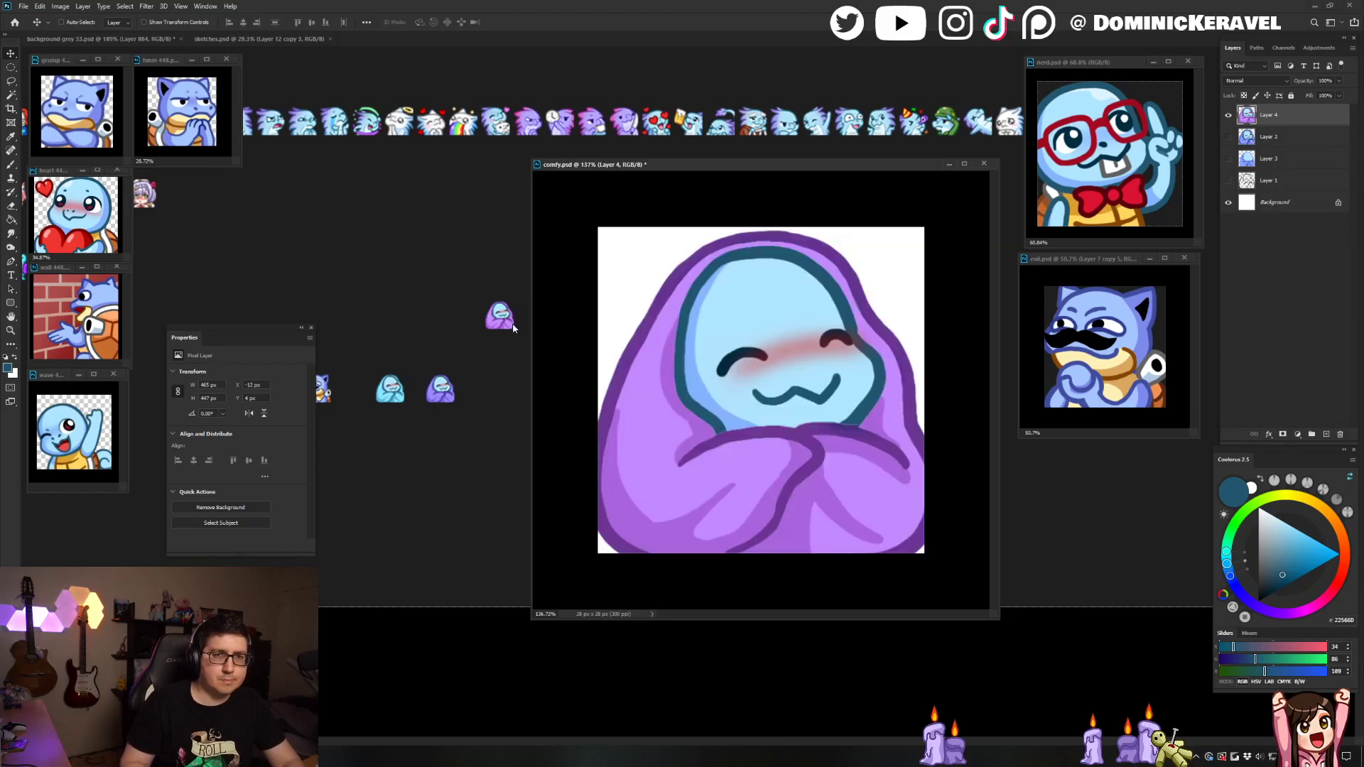
key("ctrl+z")
Step: Line up the small pinkish-purple emote beside the bluish-purple one and move the comfy.psd window away from the emote row
left_click_drag(499, 316, 490, 391)
left_click_drag(486, 300, 453, 169)
left_click_drag(598, 165, 724, 207)
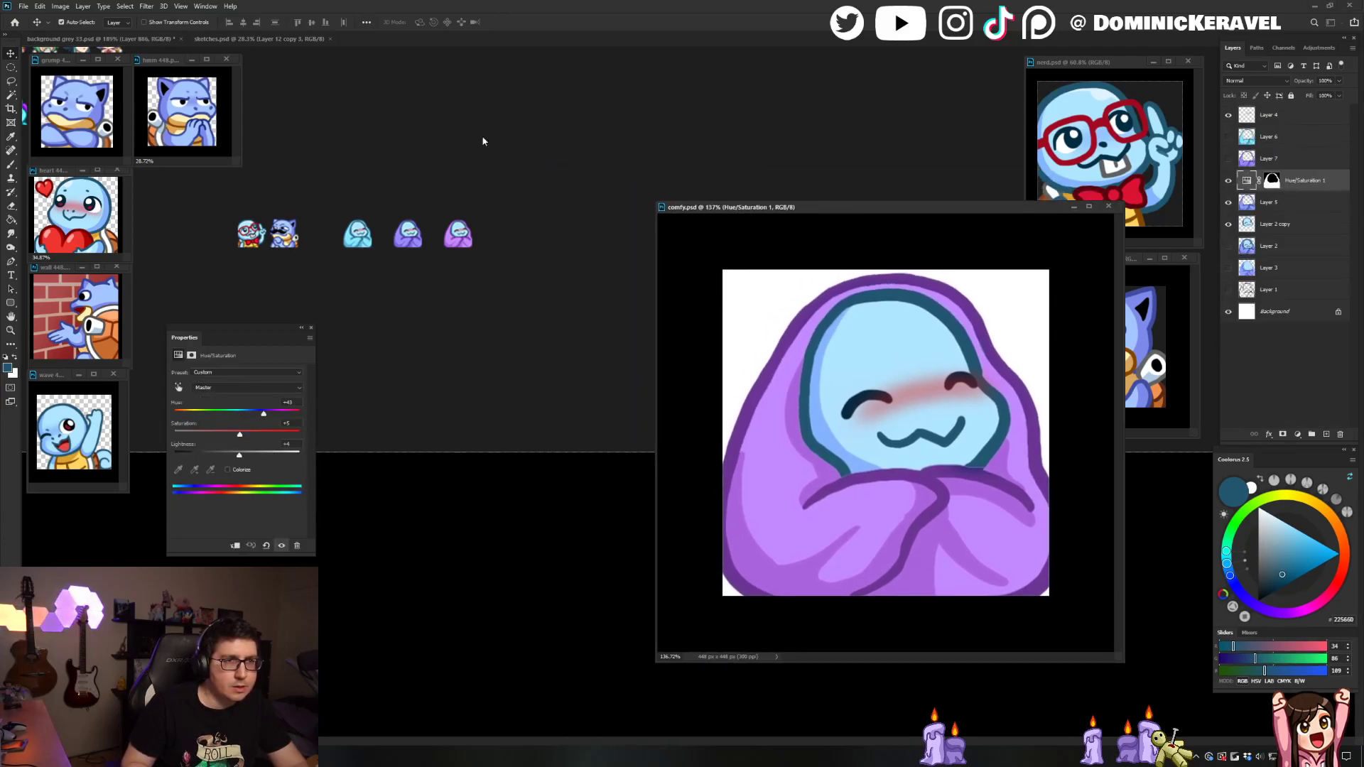
Step: Sample the light purple blanket colour from the small pinkish-purple emote and move the comfy.psd window closer to the emote row
left_click(452, 233)
key("b")
left_click(451, 233, "alt")
right_click(452, 239, "alt")
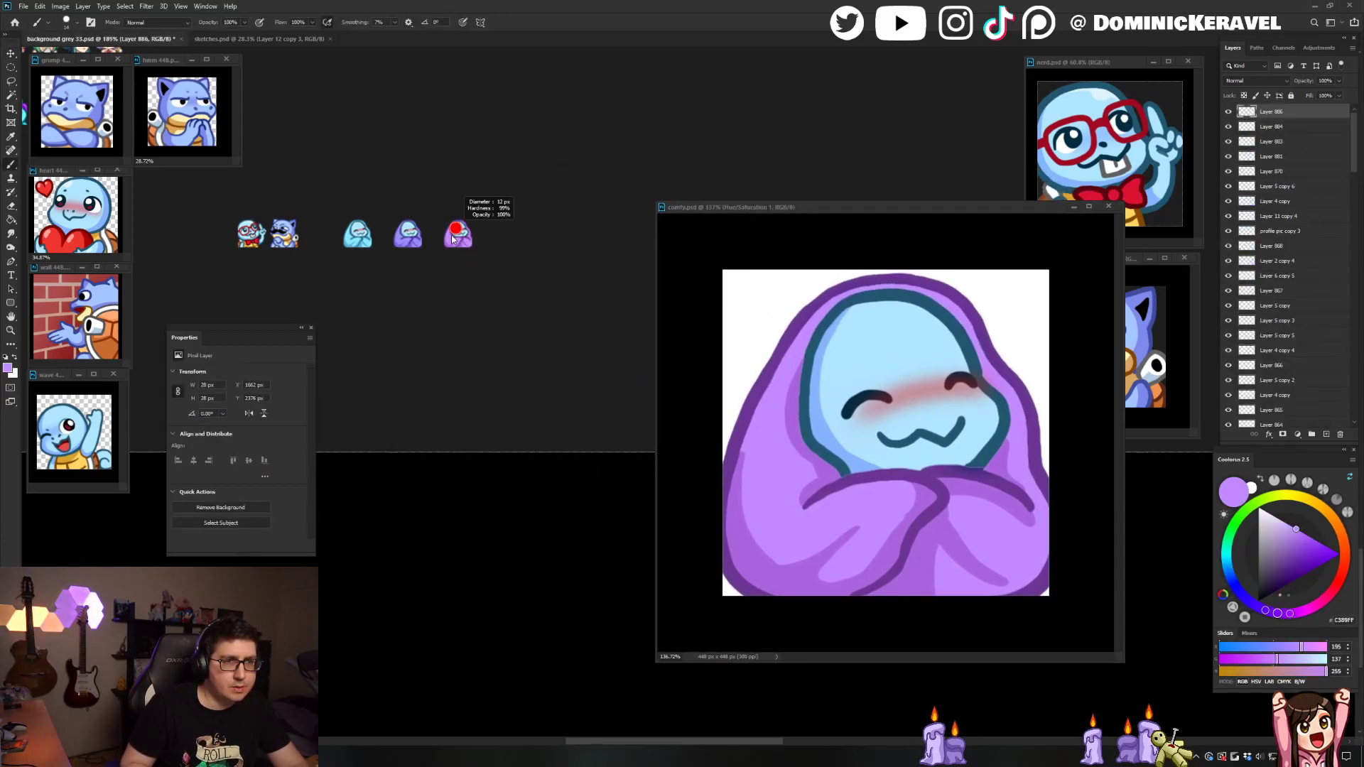
key("v")
left_click_drag(822, 206, 744, 171)
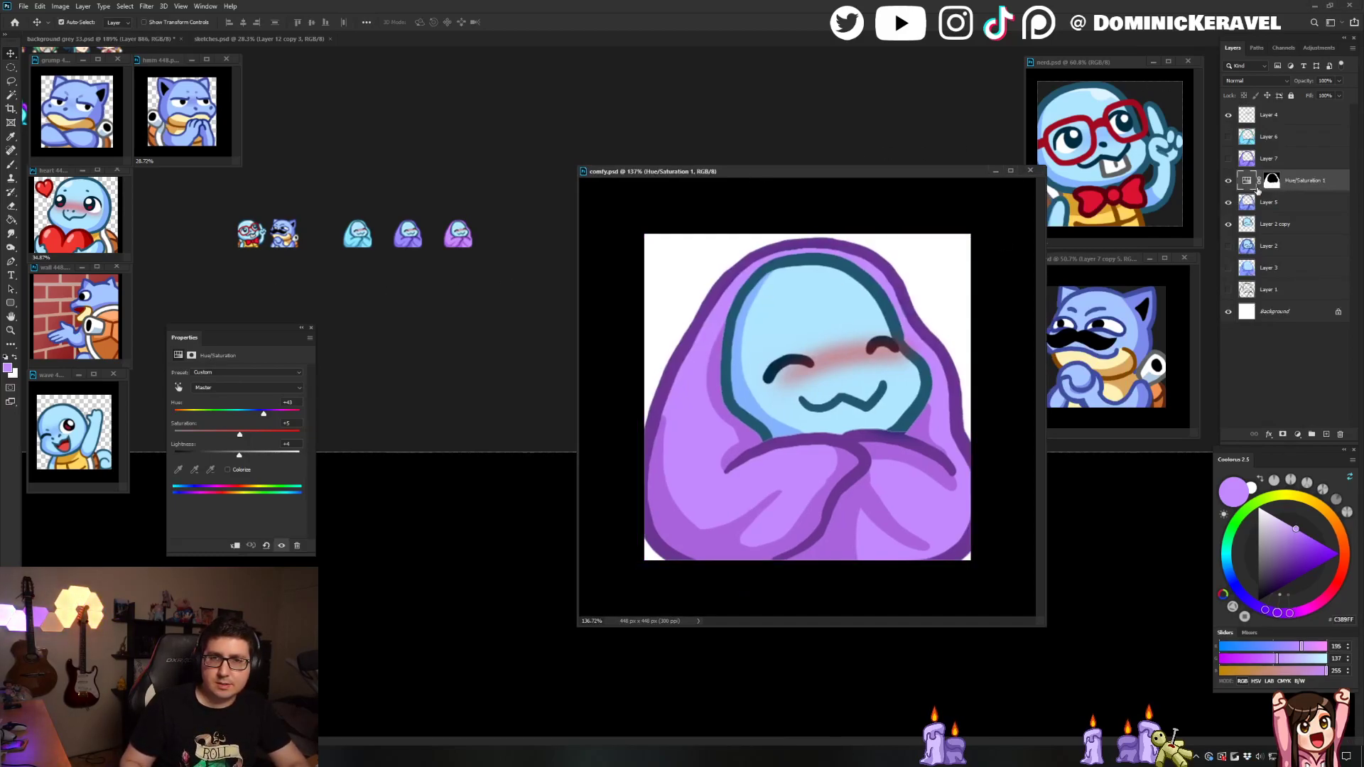
Step: Stamp the pinkish-purple version onto its own hidden layer and shift the Hue/Saturation adjustment's hue to about -12 for a blue blanket
key("ctrl+shift+alt+e")
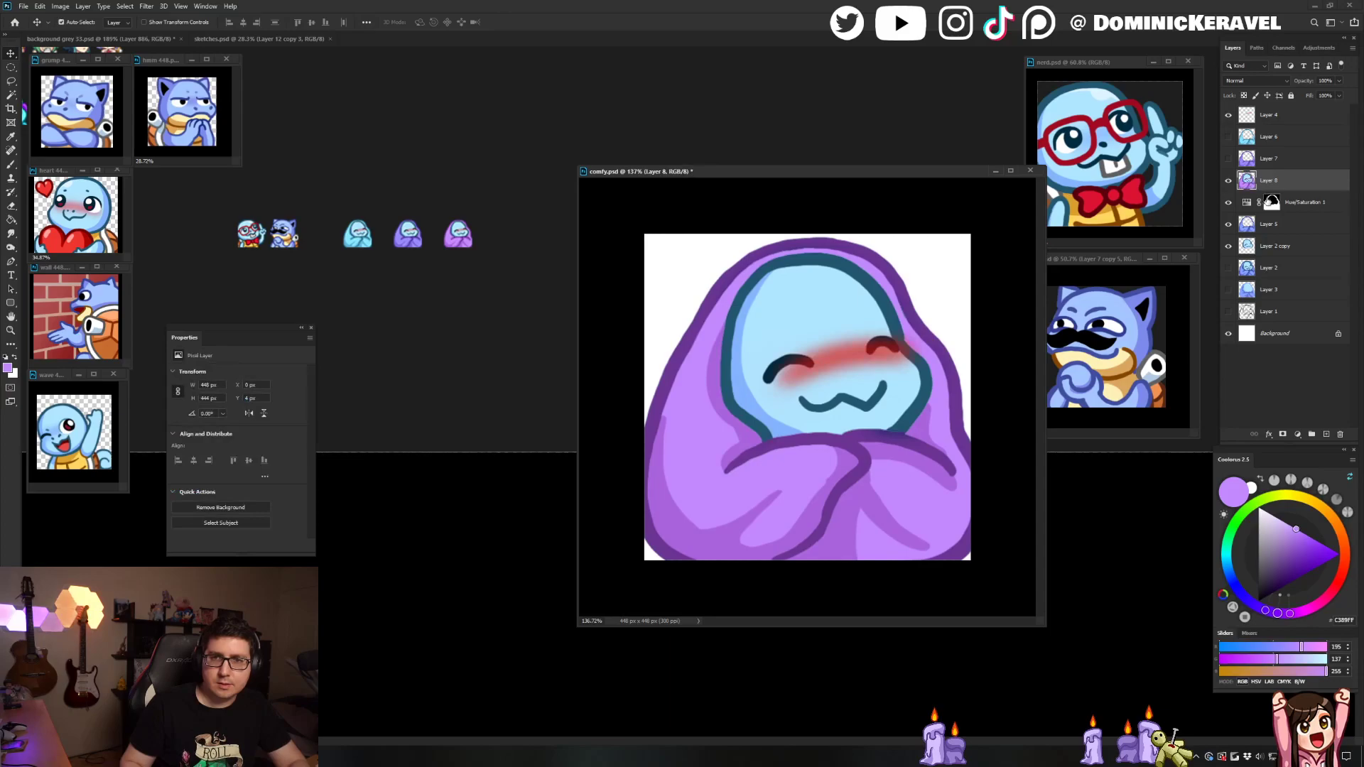
left_click(1229, 181)
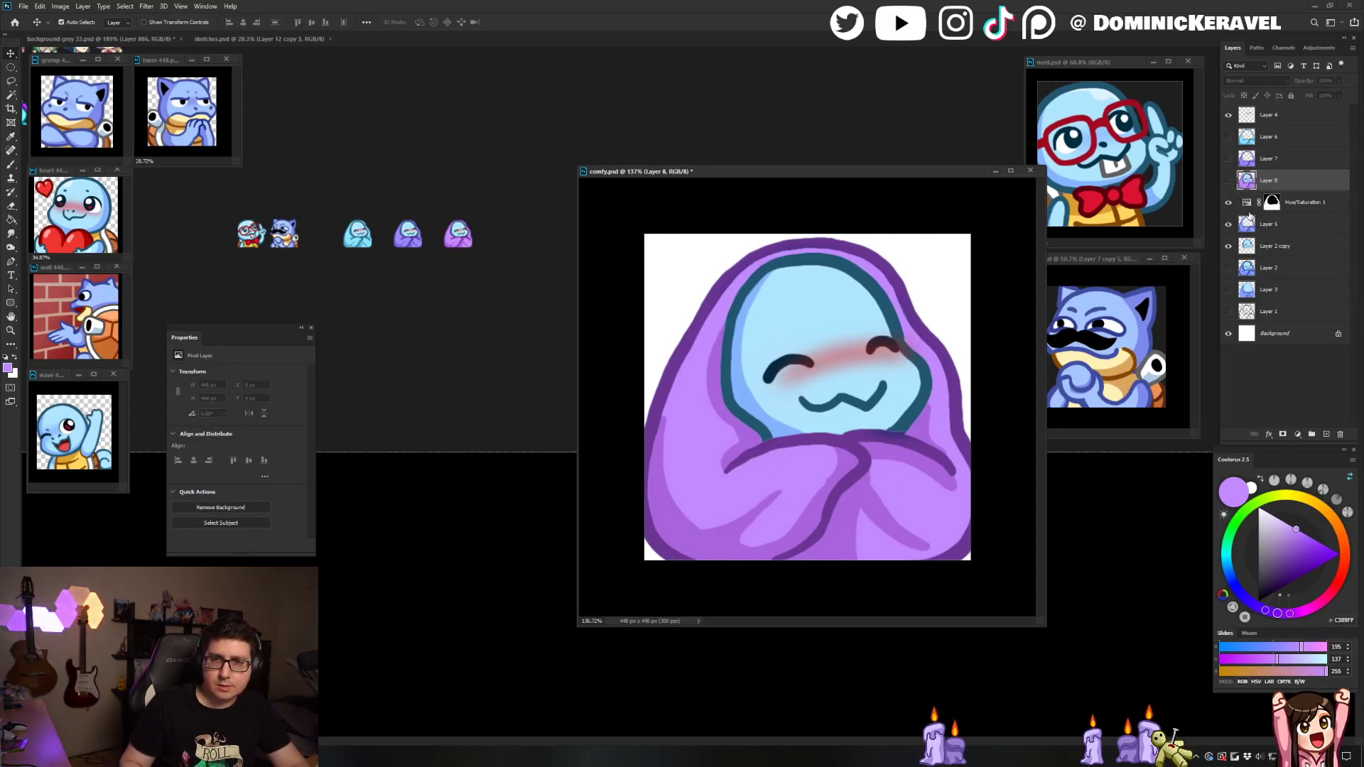
left_click(1283, 204)
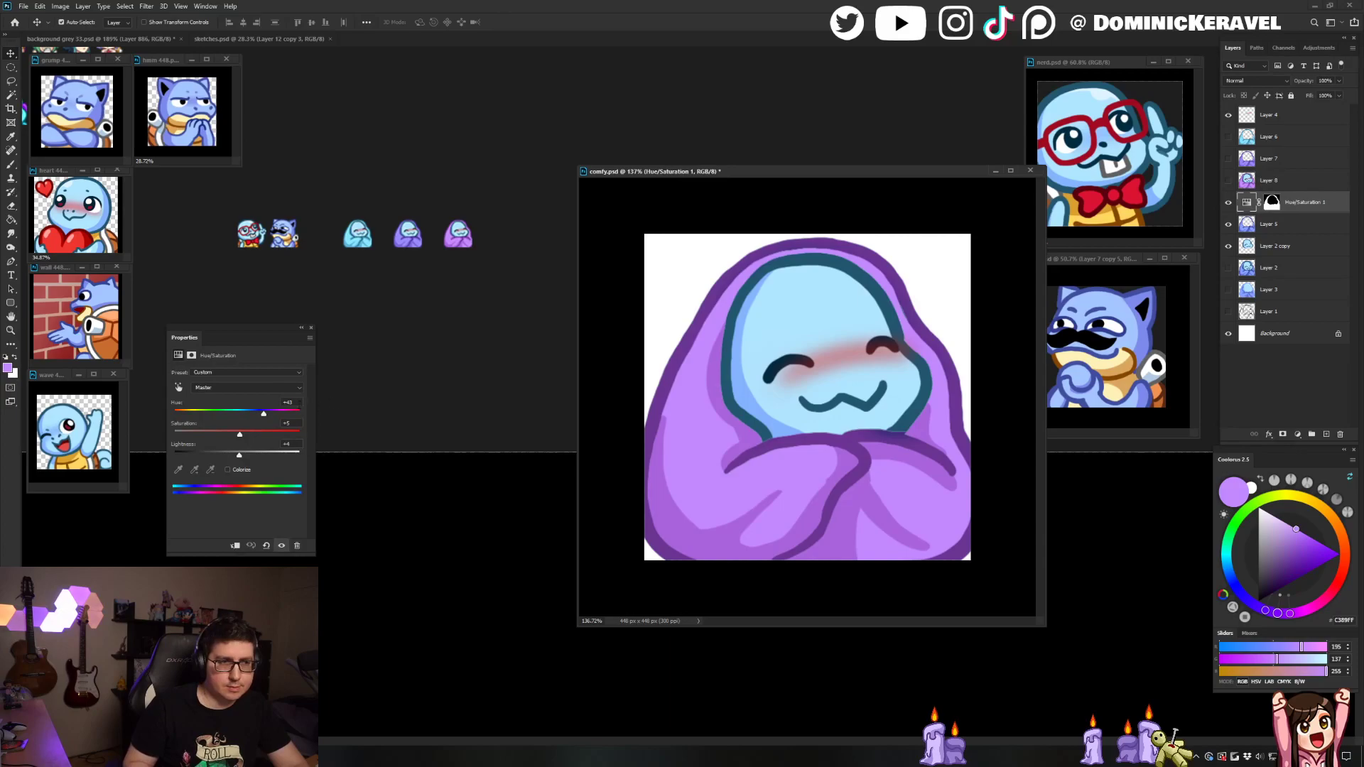
left_click_drag(267, 414, 229, 415)
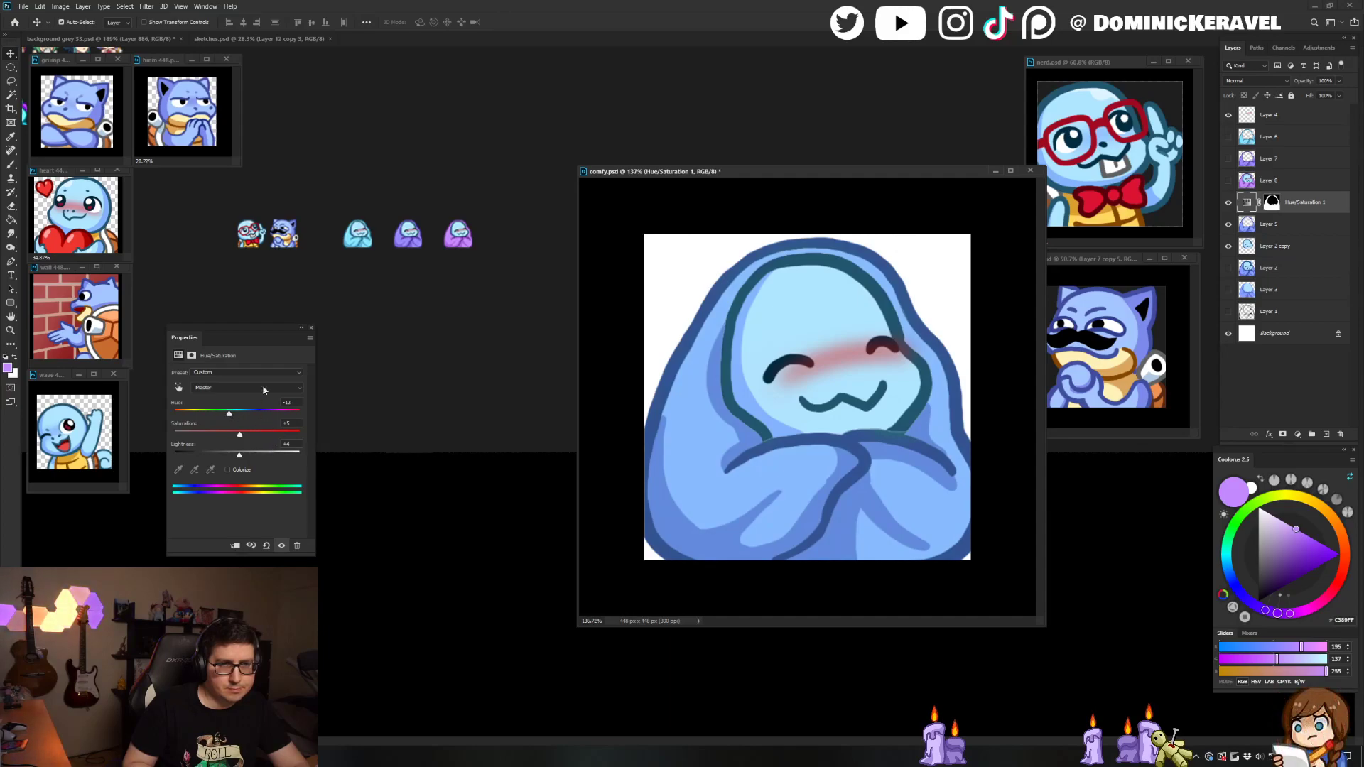
left_click(310, 327)
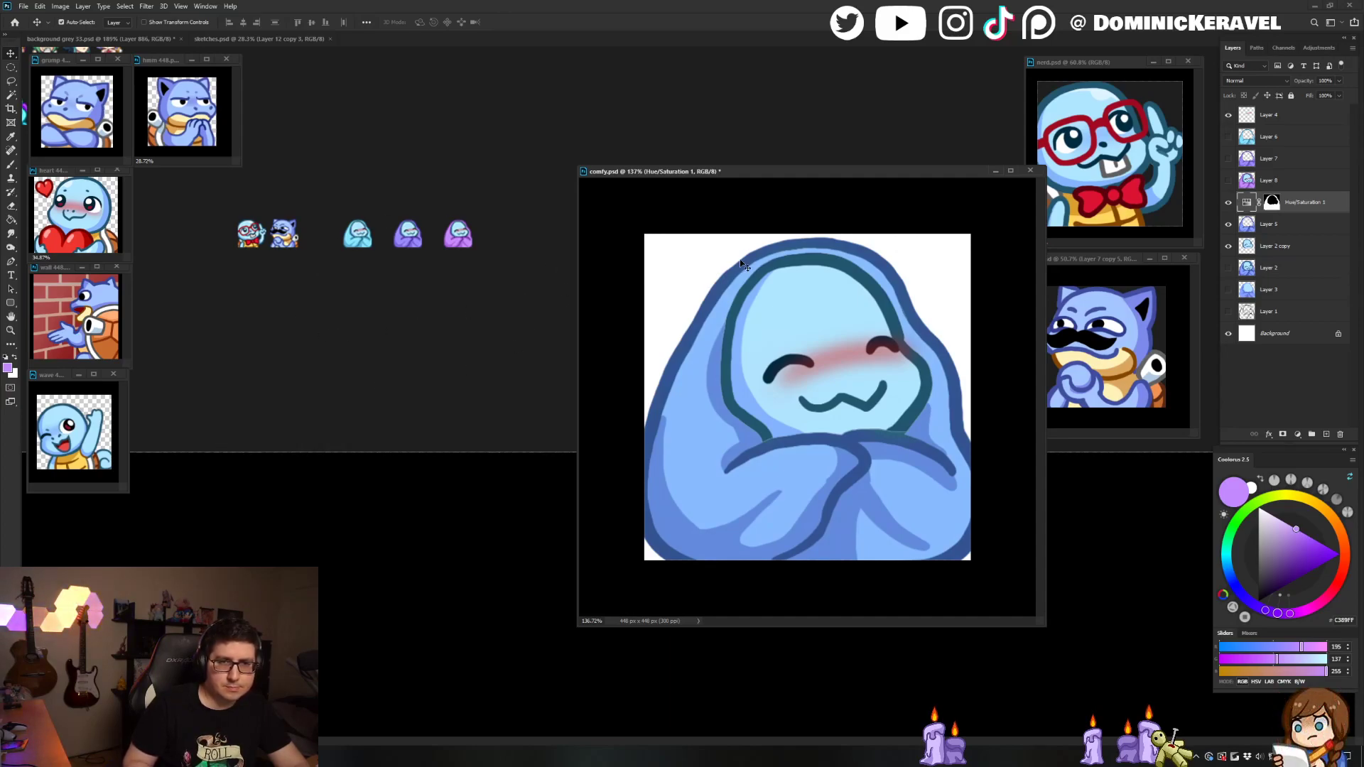
Step: Create a merged copy of the Hue/Saturation adjustment and the blanket layer directly below it, keeping both originals hidden
left_click(1277, 226, "shift")
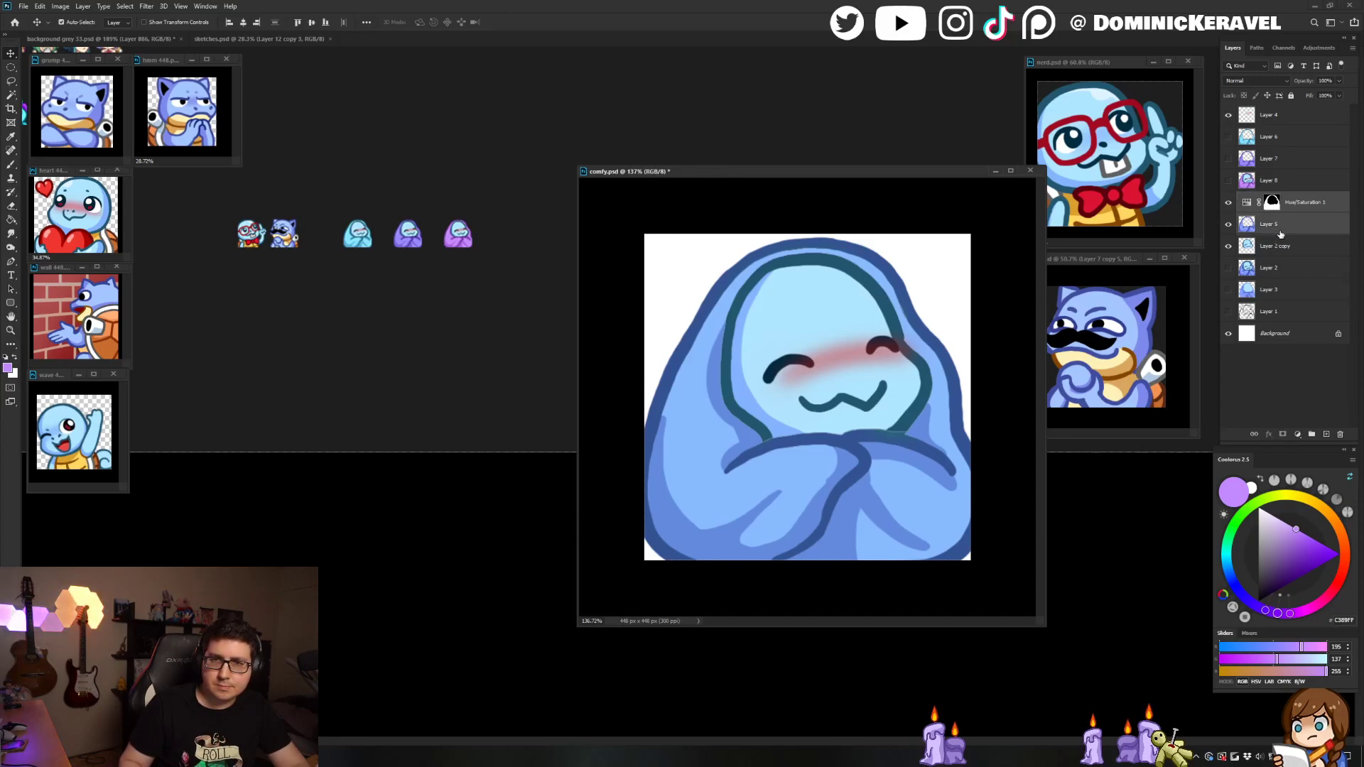
left_click(1258, 229, "ctrl")
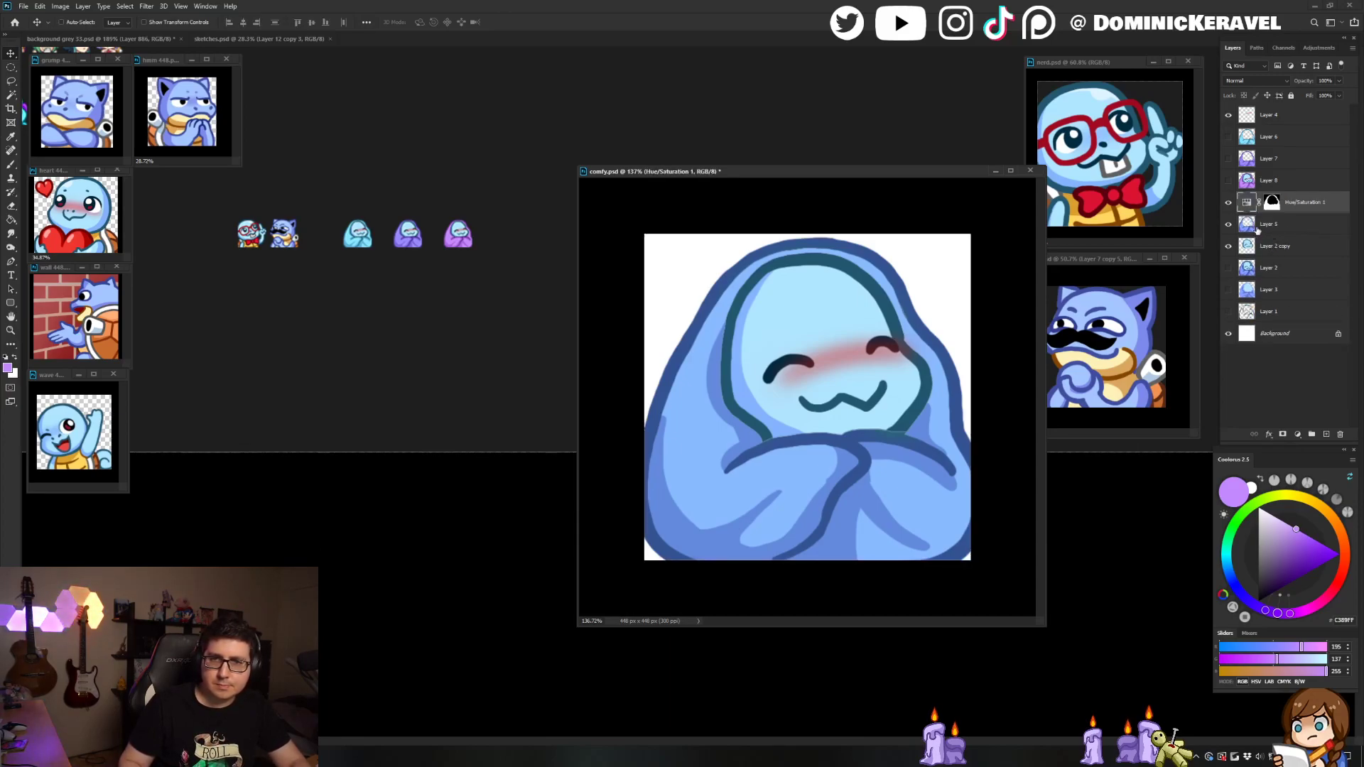
key("ctrl+v")
Step: Paint the hood's inner lining white on both sides of the face on Layer 9 of the blue version
key("b")
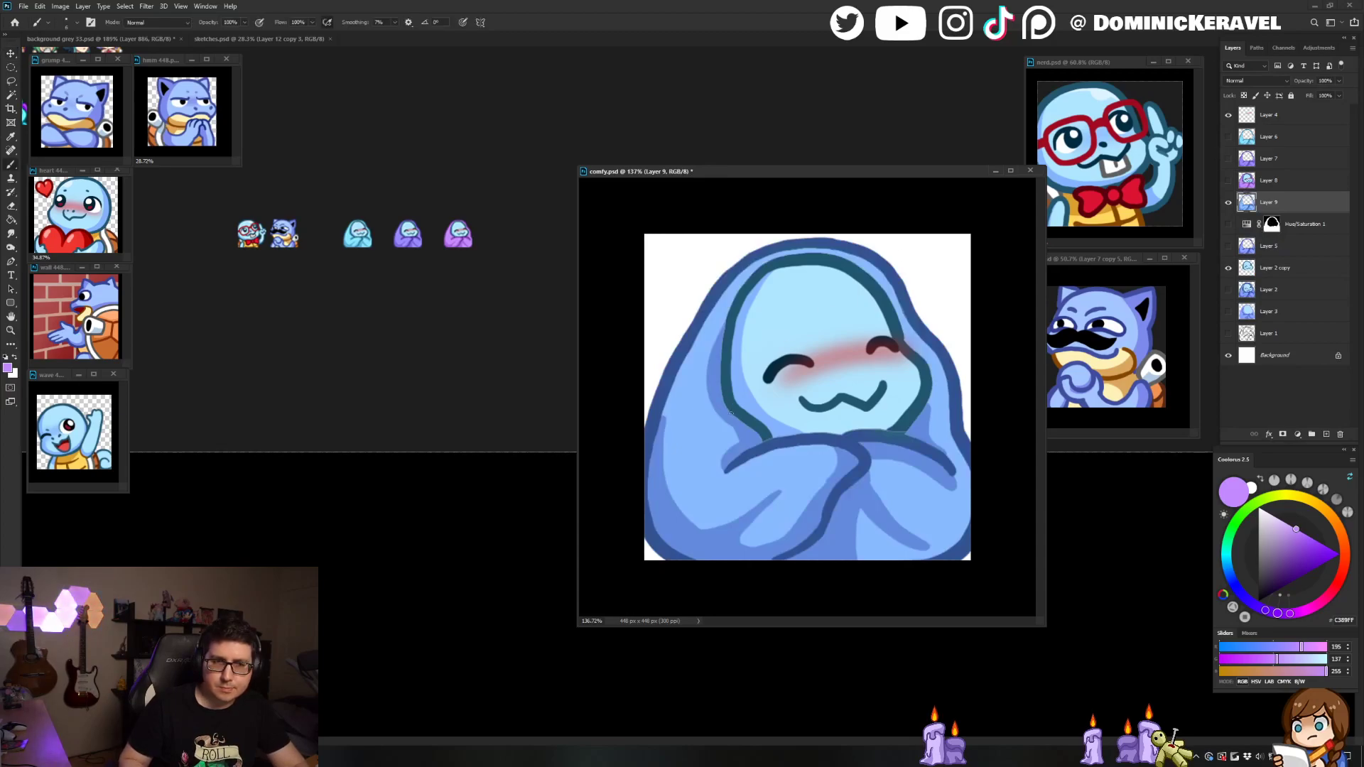
key("d")
key("x")
key("w")
left_click(700, 377)
key("b")
key("]")
key("]")
key("]")
key("]")
mouse_move(793, 242)
left_mouse_down()
mouse_move(743, 277)
mouse_move(715, 335)
mouse_move(721, 412)
mouse_move(751, 442)
left_mouse_up()
mouse_move(766, 253)
left_mouse_down()
mouse_move(842, 251)
mouse_move(877, 268)
mouse_move(910, 340)
mouse_move(901, 286)
mouse_move(938, 383)
mouse_move(914, 443)
left_mouse_up()
key("w")
left_click(922, 424)
key("b")
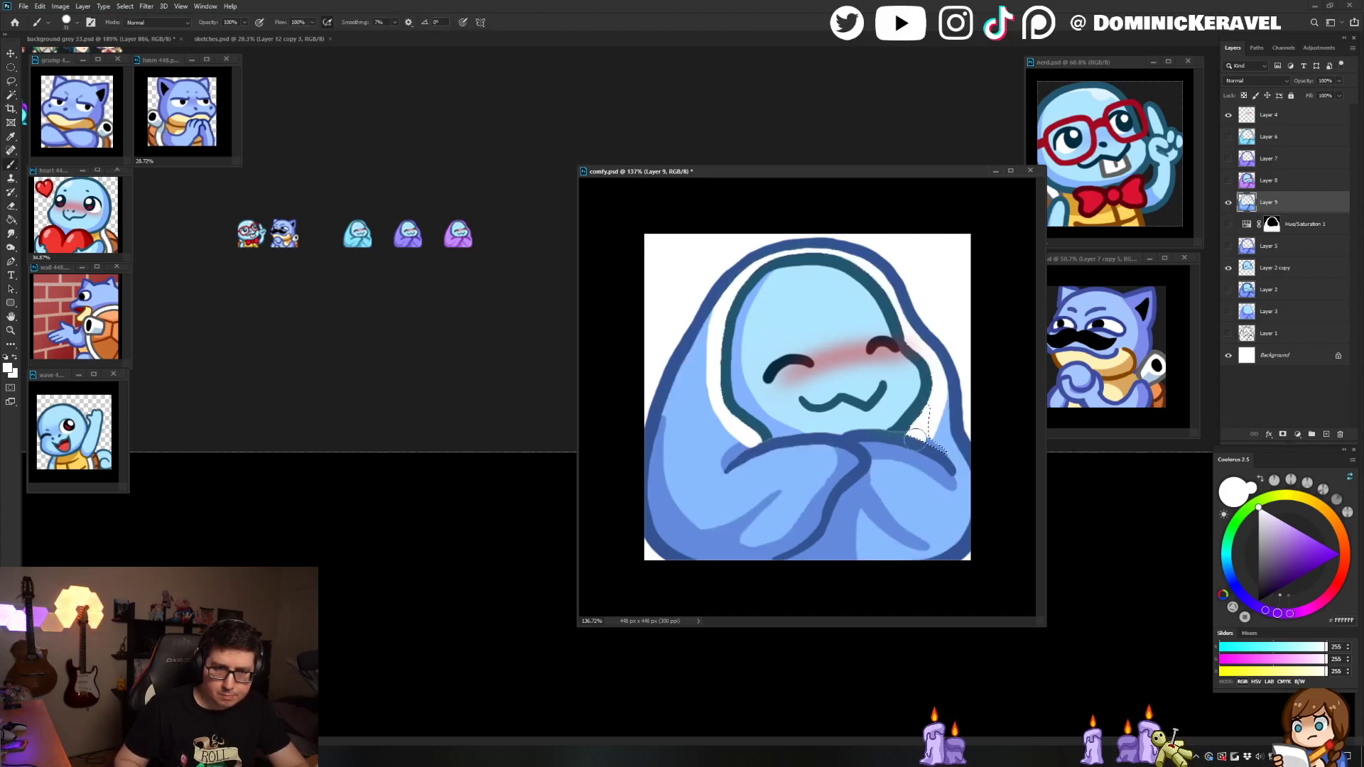
key("ctrl+d")
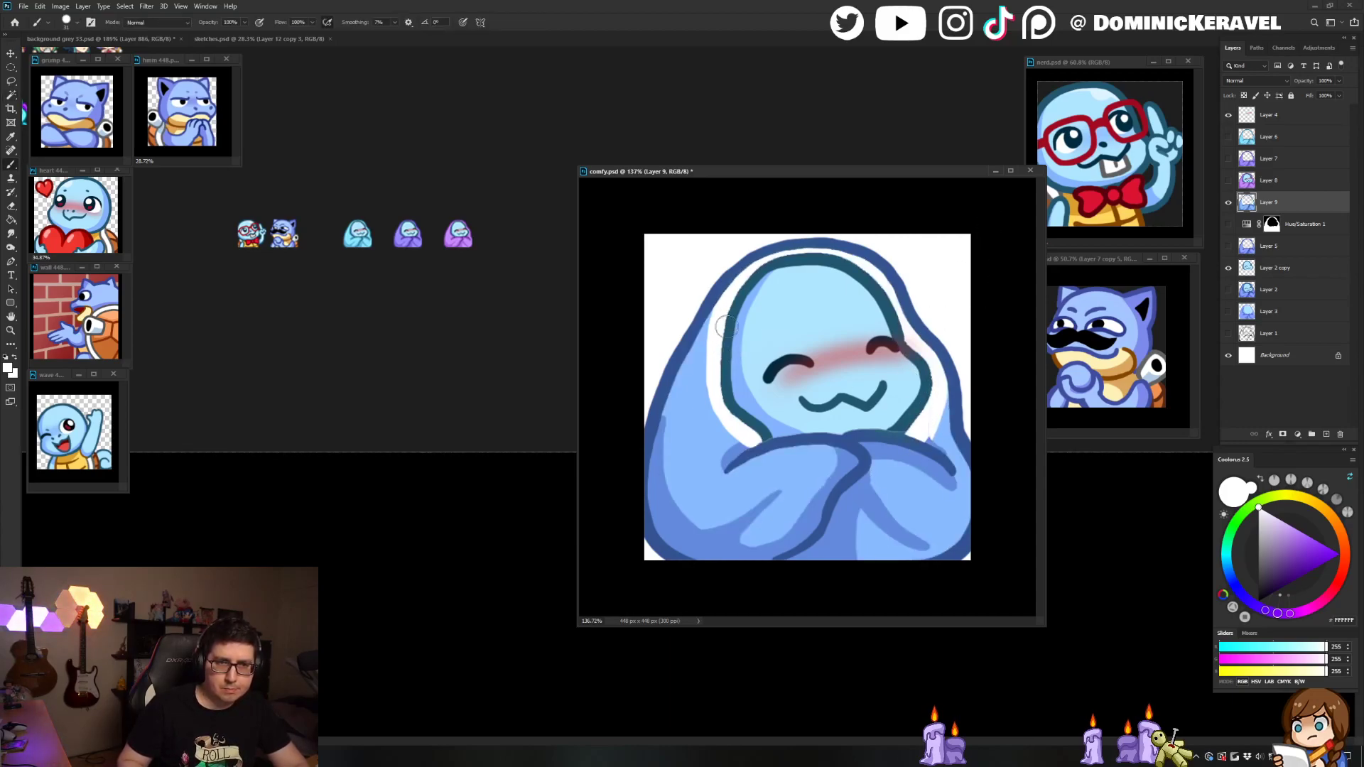
Step: Duplicate Layer 2 copy and recolour the face outline with the dark blue sampled from the blanket's outline
left_click(722, 292, "alt")
key("w")
left_click(753, 295)
key("b")
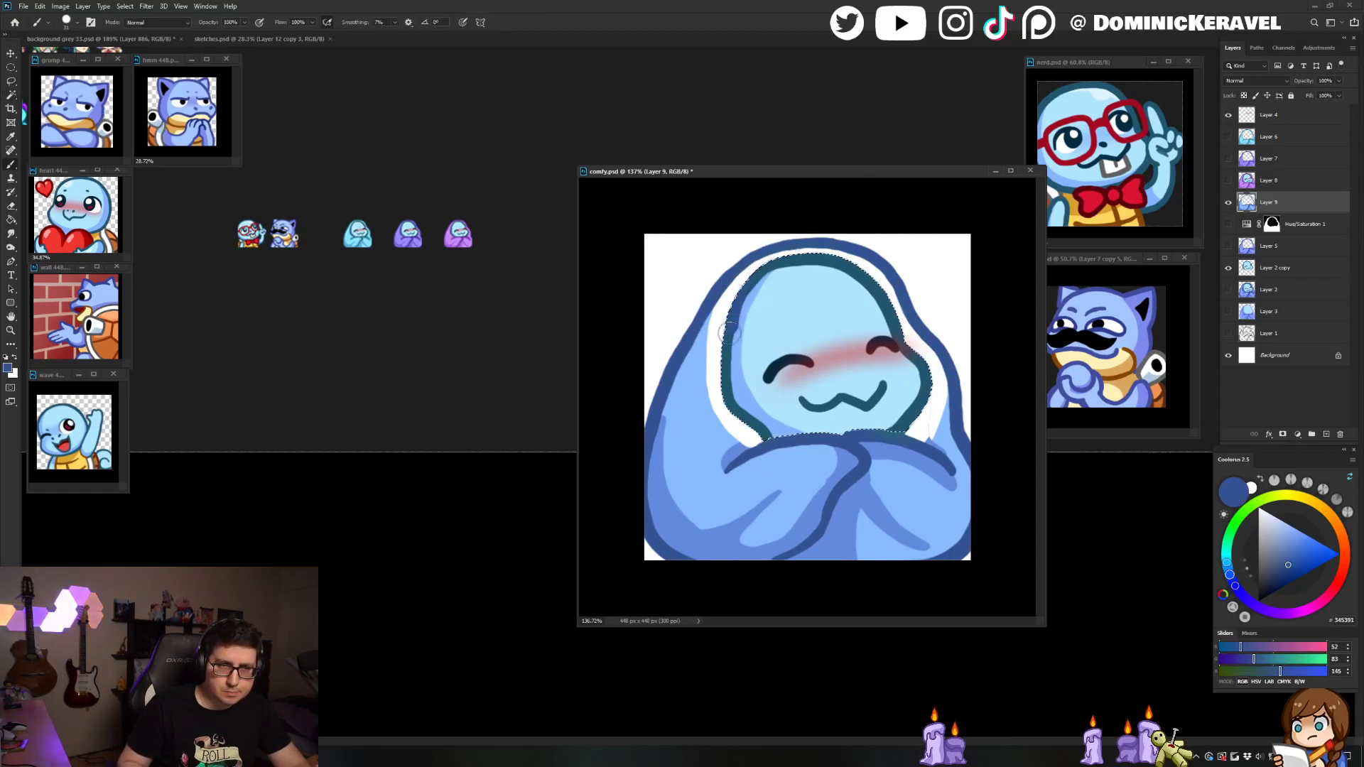
key("v")
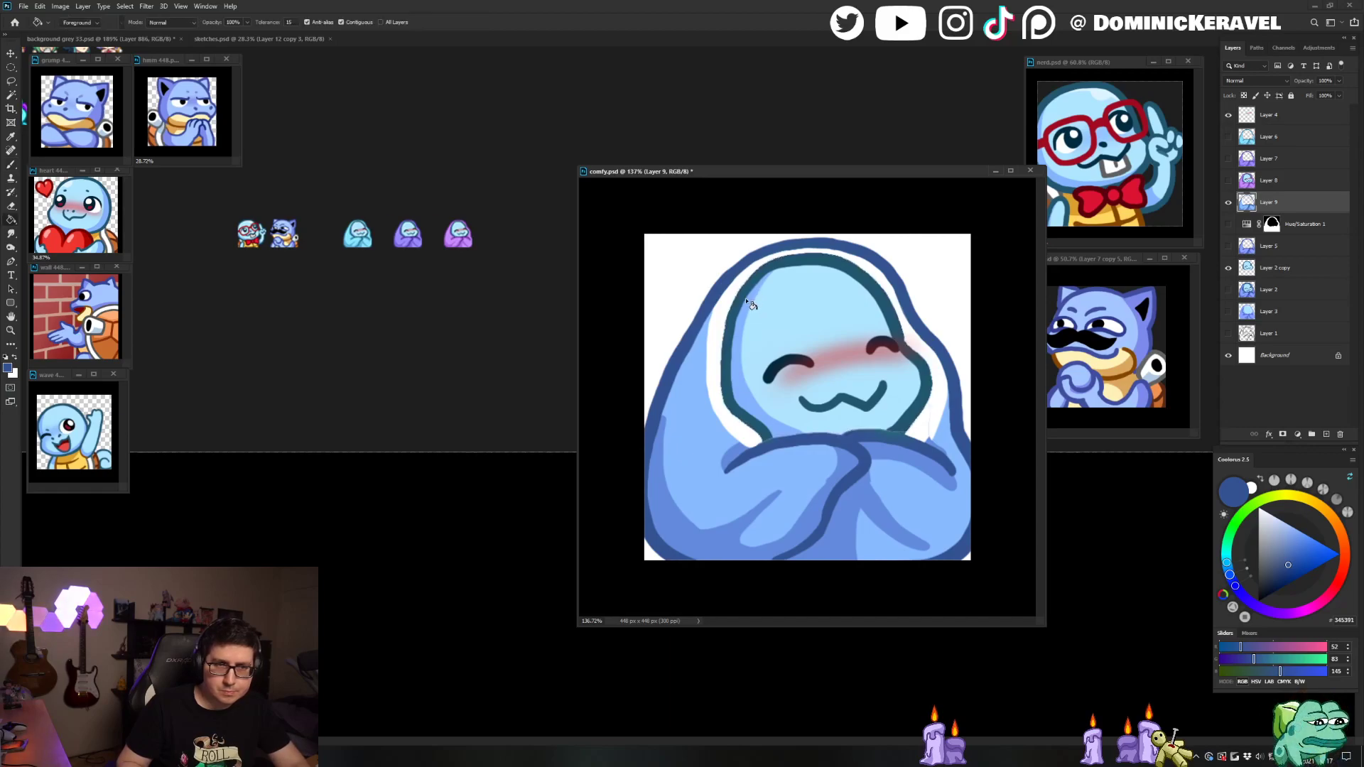
key("ctrl+d")
left_click(744, 304)
key("w")
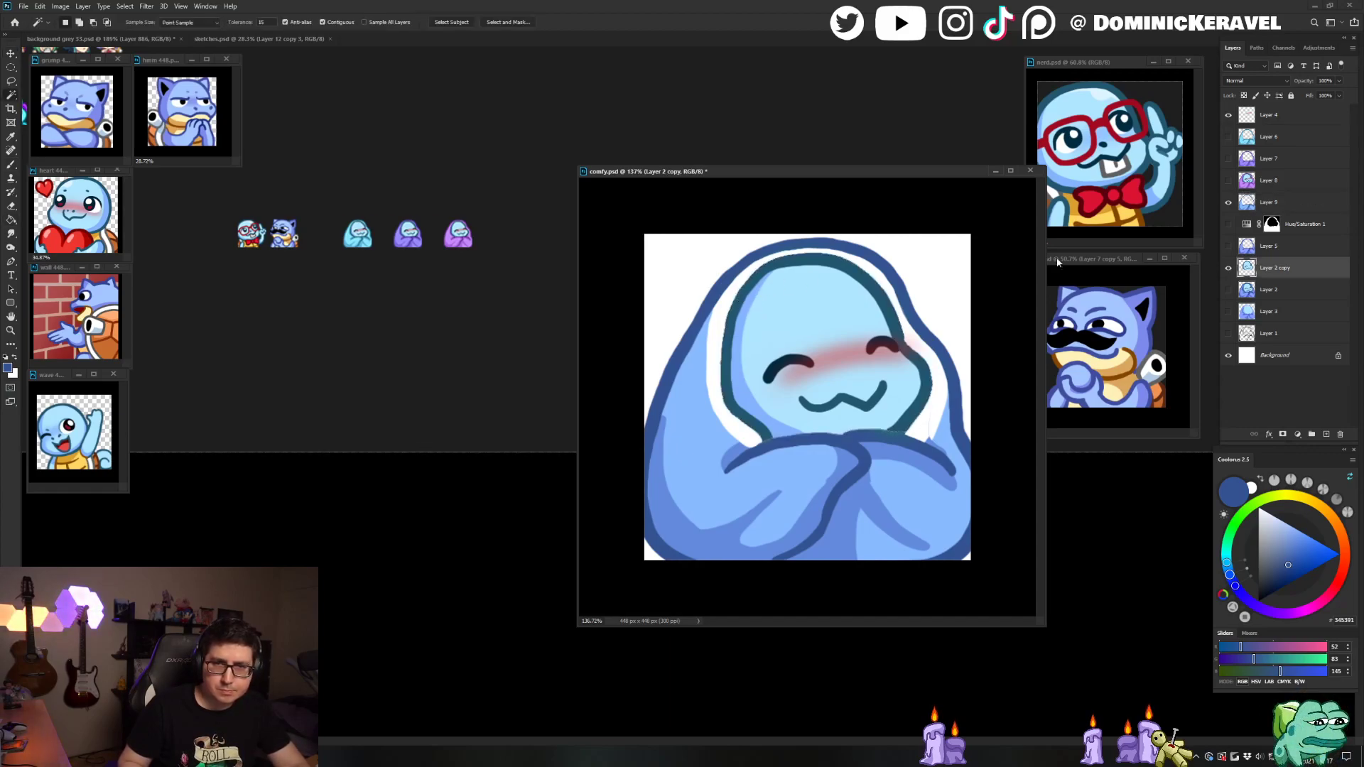
key("ctrl+j")
left_click(753, 298)
key("b")
key("ctrl+d")
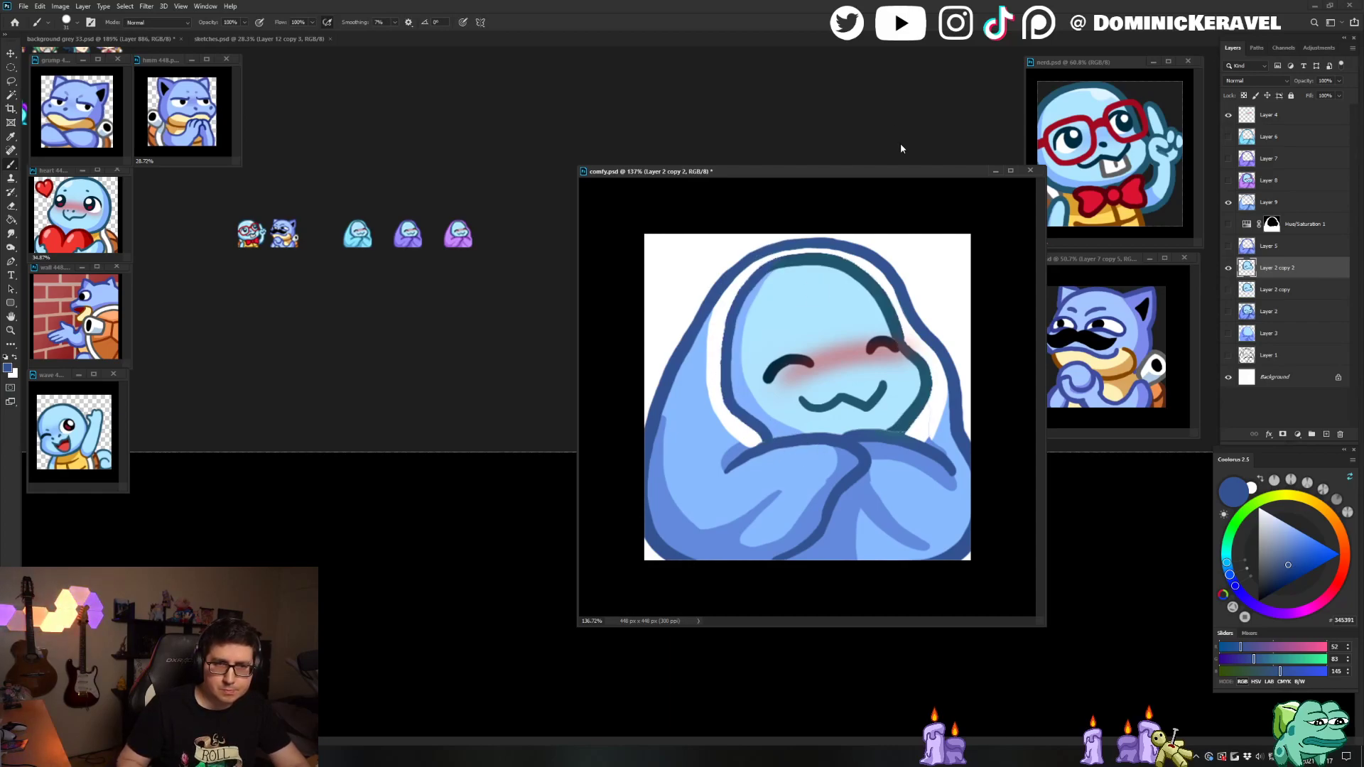
Step: Merge Layer 2 copy 2 through Layer 4 at 28 px and copy the white-lined blue emote into the background grey document
key("v")
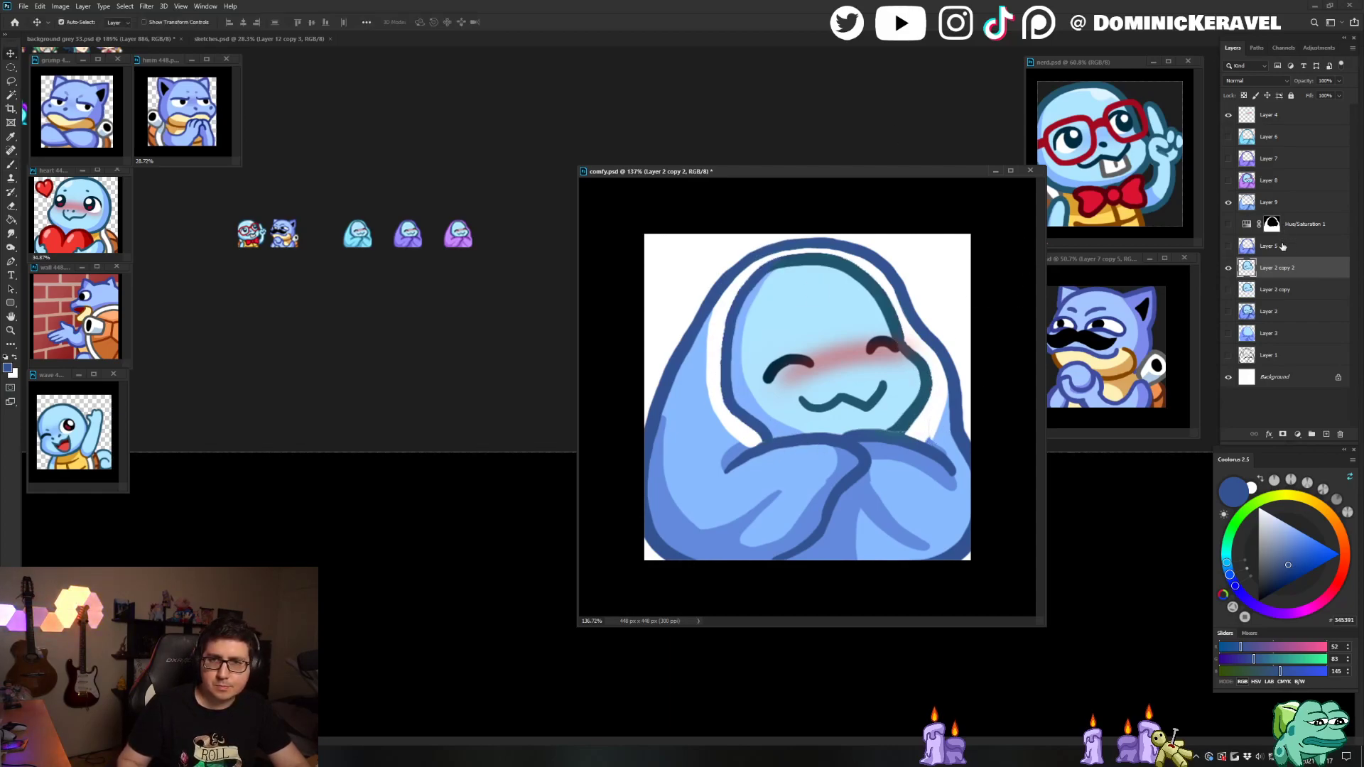
left_click(1269, 118, "shift")
key("ctrl+e")
key("ctrl+alt+i")
type("28")
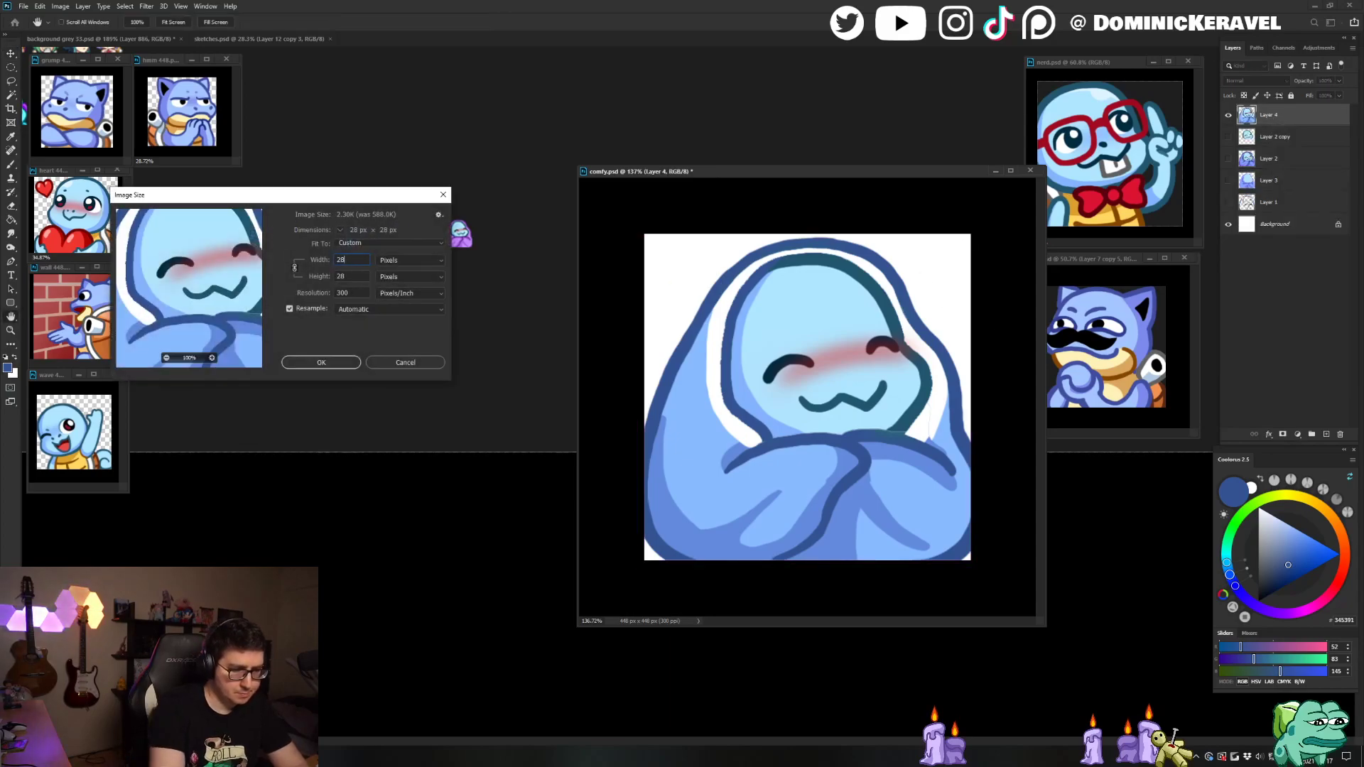
key("Return")
left_click_drag(816, 377, 463, 326)
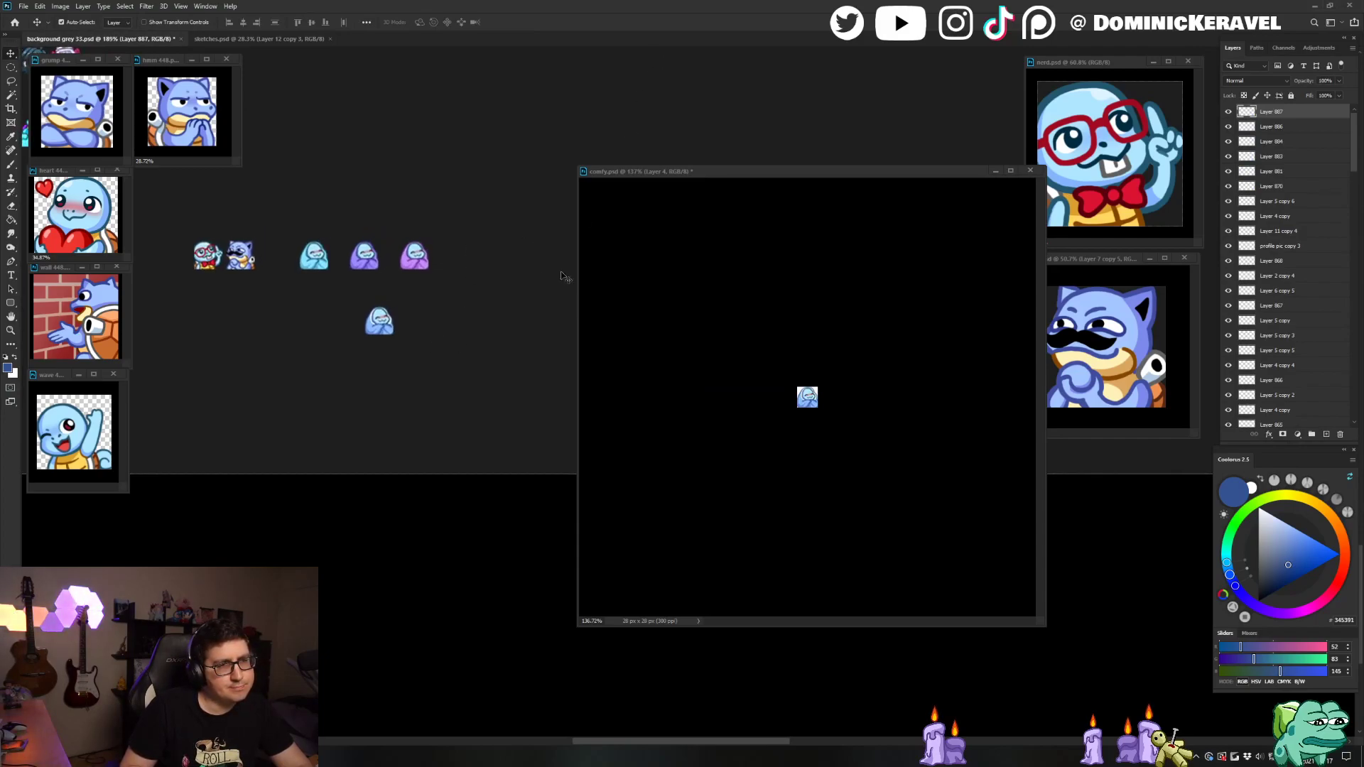
Step: Undo the resize and layer merge in comfy.psd, back past the face outline duplicate and the white hood lining
left_click(731, 257)
key("ctrl+z")
key("ctrl+z")
key("ctrl+z")
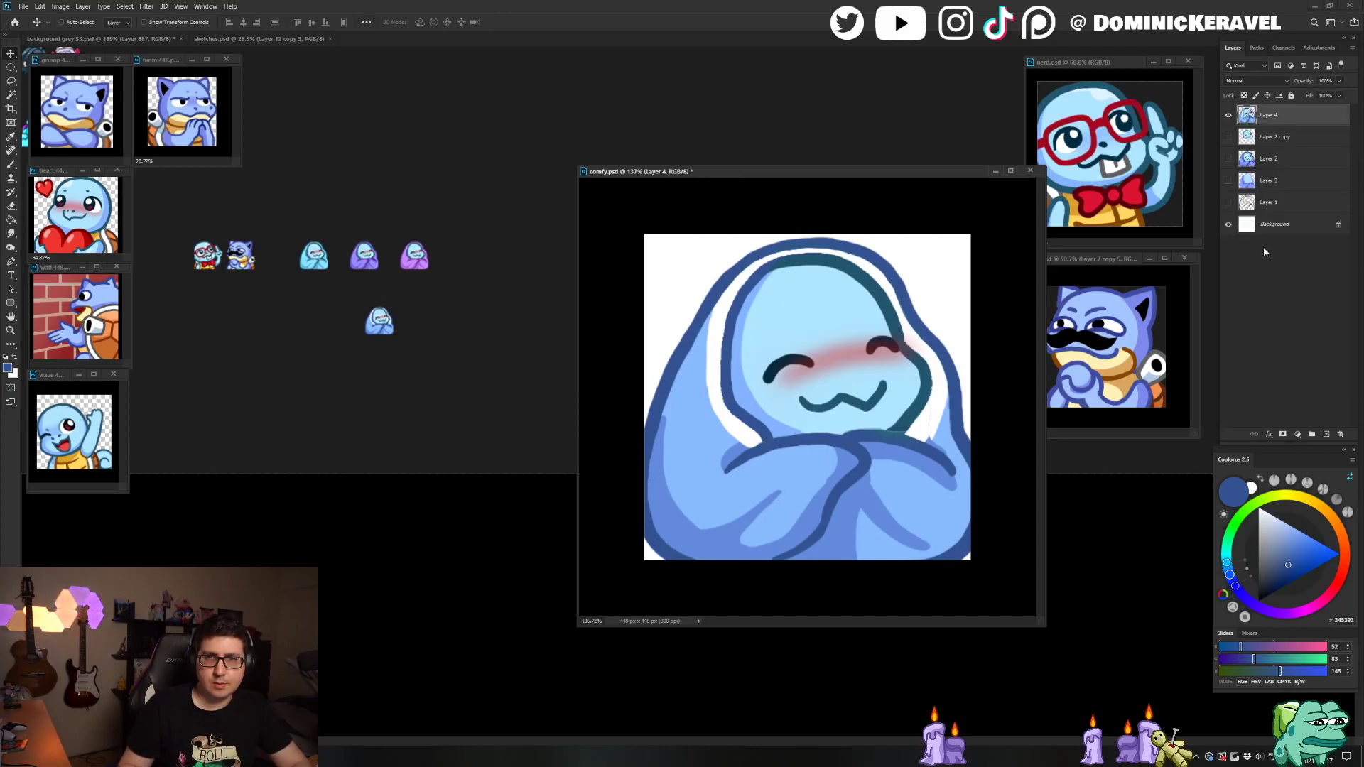
left_click(1263, 247, "ctrl")
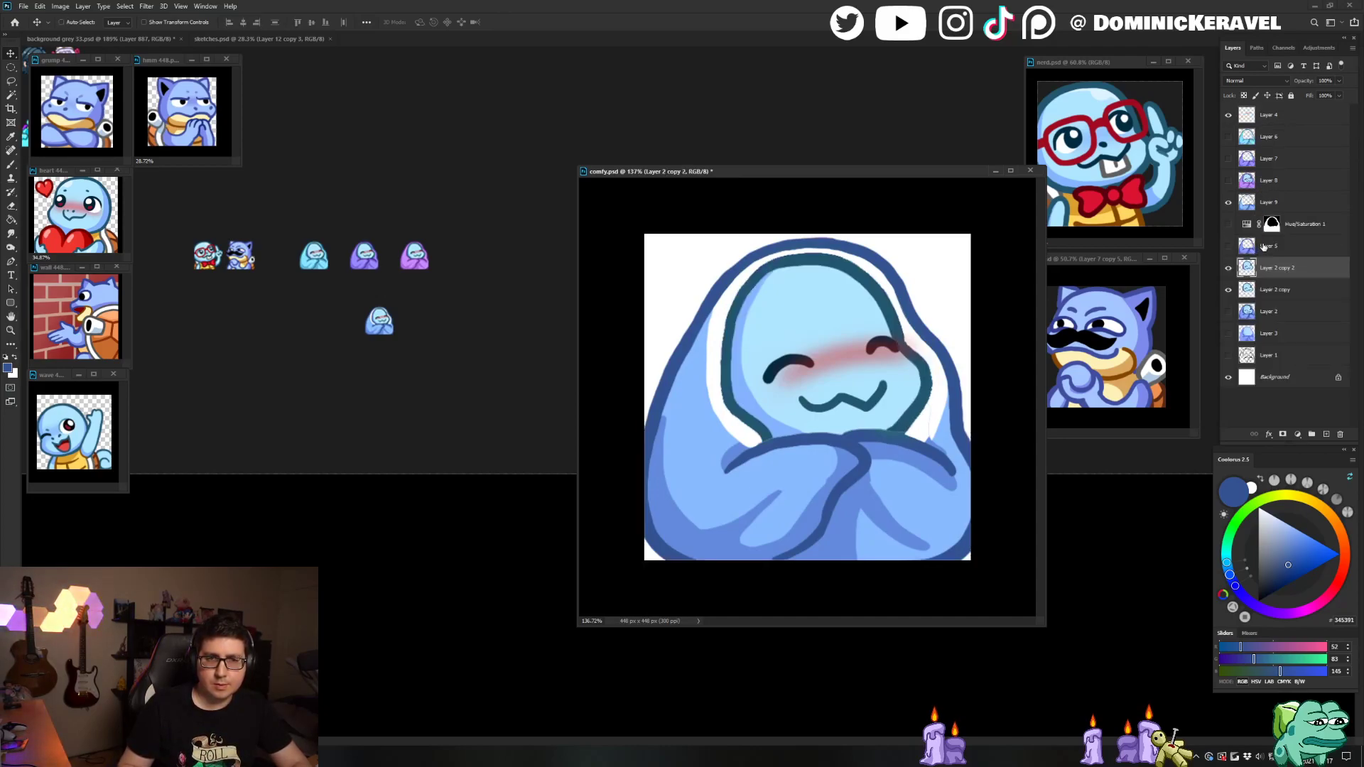
key("ctrl+z")
left_click(1257, 246, "ctrl")
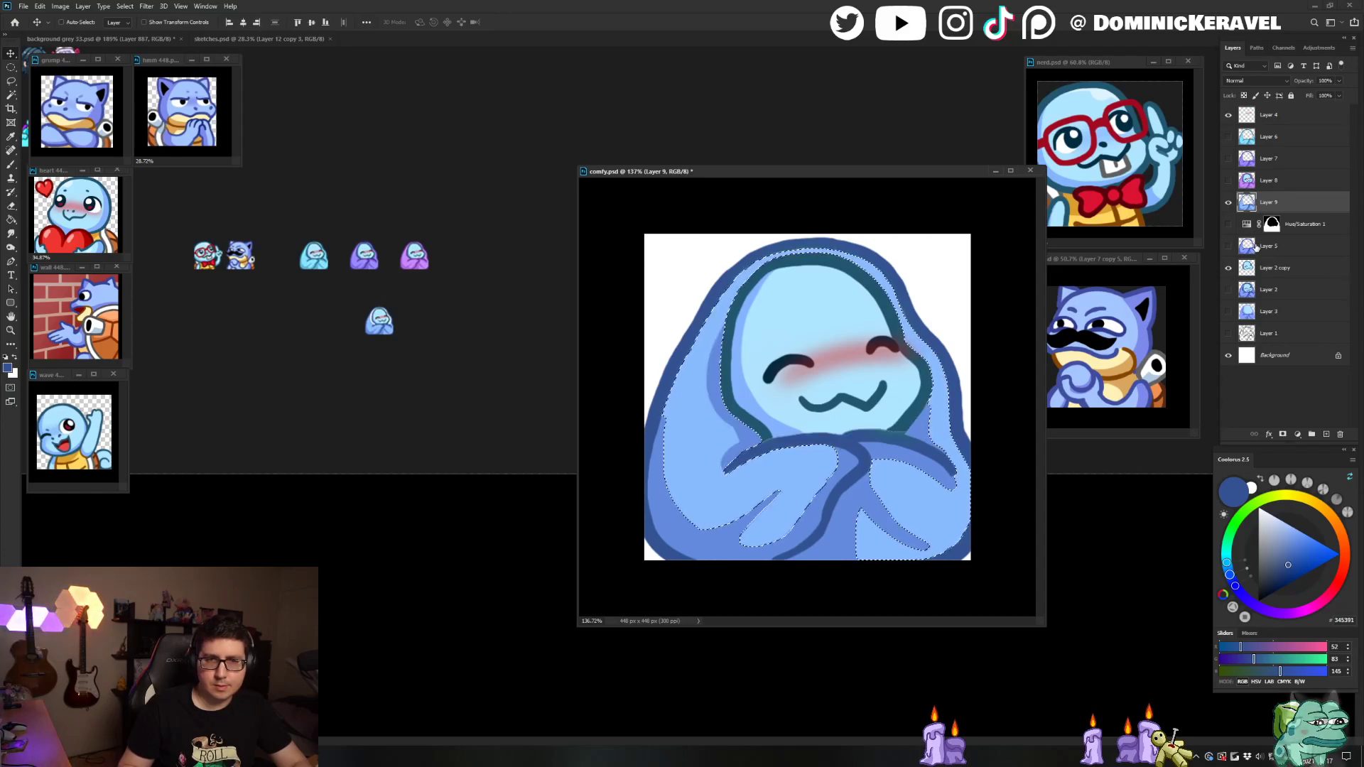
Step: Stamp the all-blue version onto its own hidden layer, and merge Layer 2 copy through Layer 4 at 28 px
key("ctrl+j")
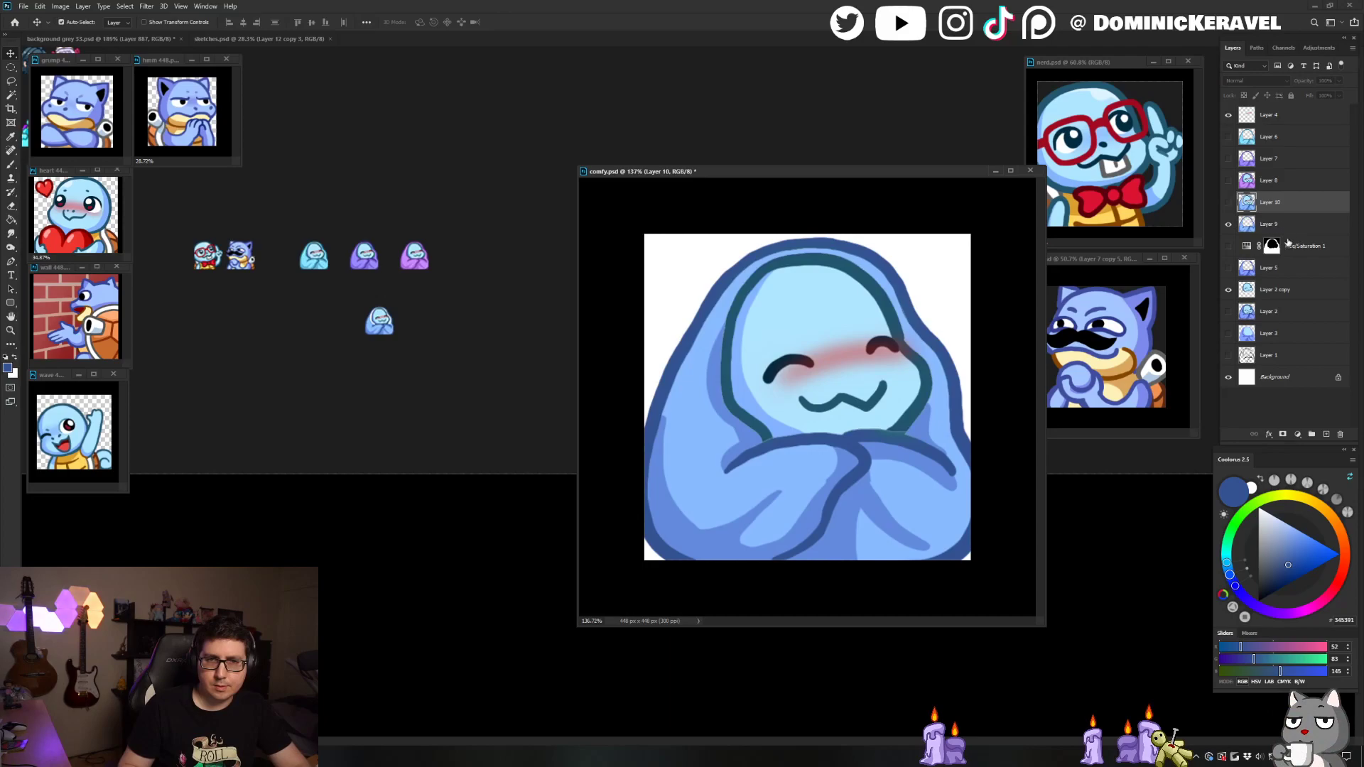
left_click(1282, 289)
left_click(1289, 114, "shift")
key("ctrl+e")
key("ctrl+alt+i")
type("28")
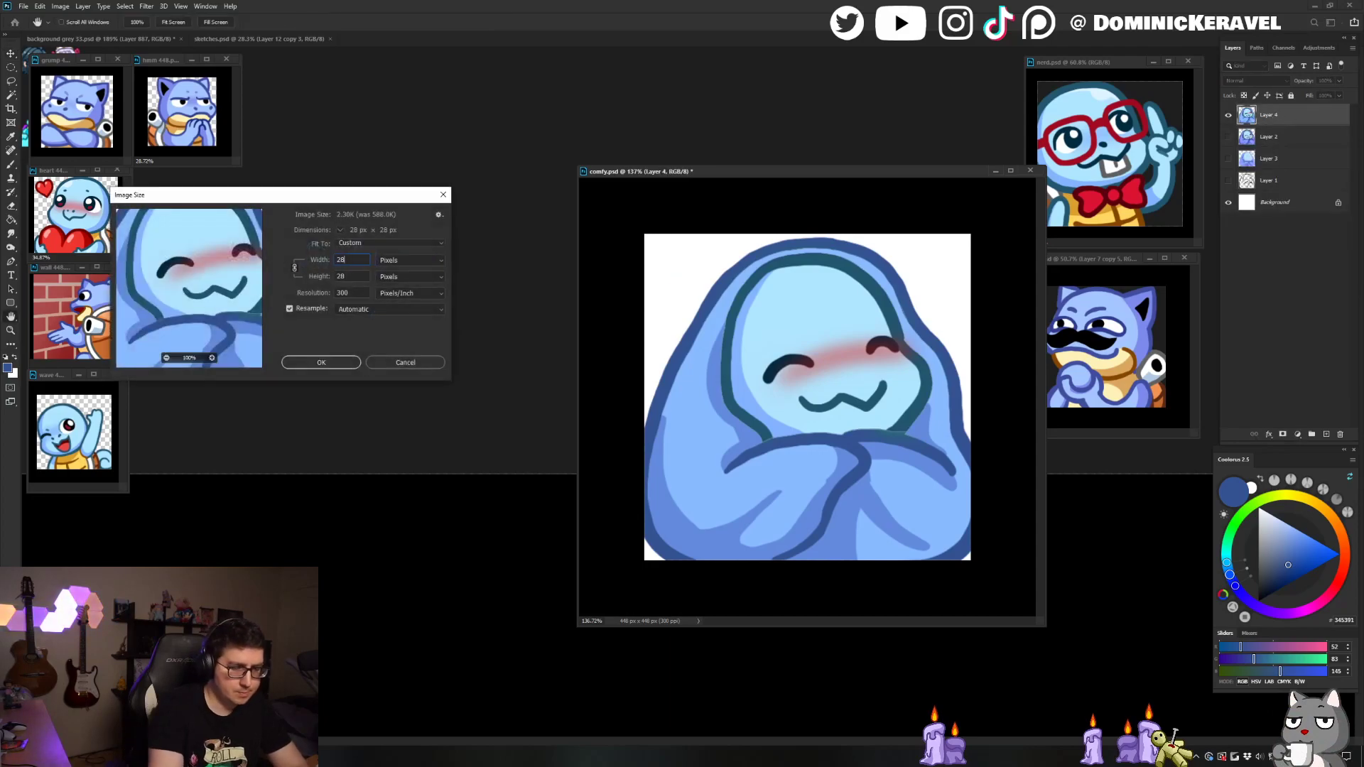
key("Return")
Step: Copy the 28 px all-blue emote into the background grey document and place it between the cyan and bluish-purple variants
key("c")
key("Return")
key("v")
left_click_drag(795, 332, 400, 378)
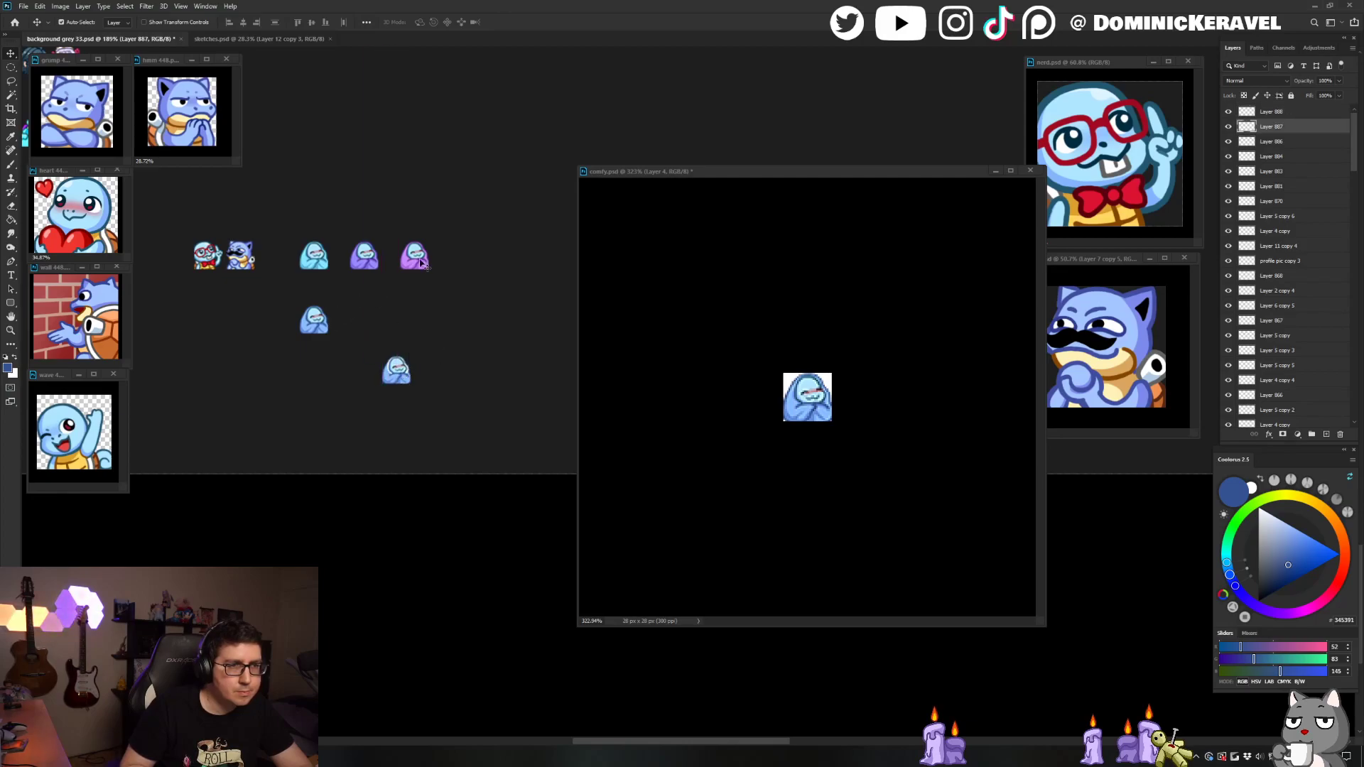
left_click_drag(419, 266, 473, 265)
left_click_drag(316, 332, 367, 265)
Step: Number the four blanket variants 1 to 4 by hand beneath the row in light blue sampled from an emote
key("b")
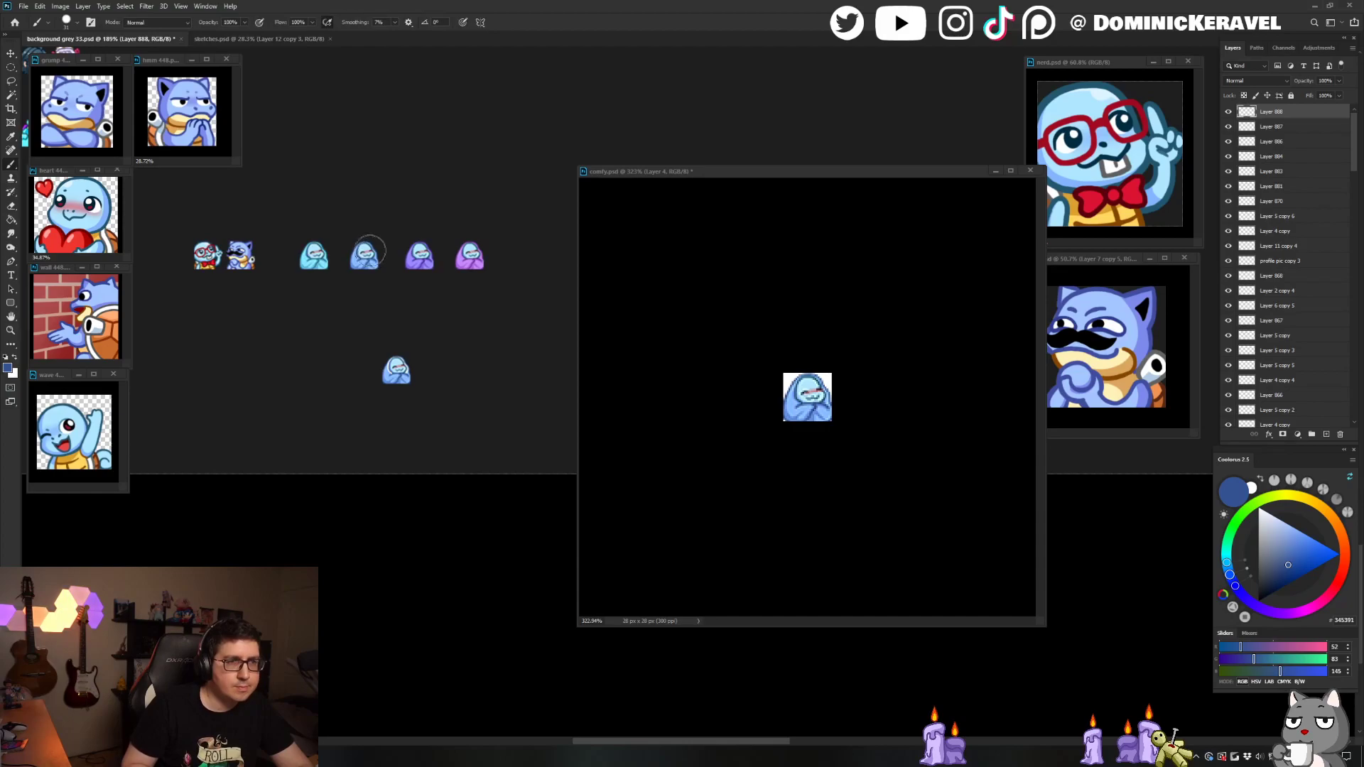
left_click(366, 249, "alt")
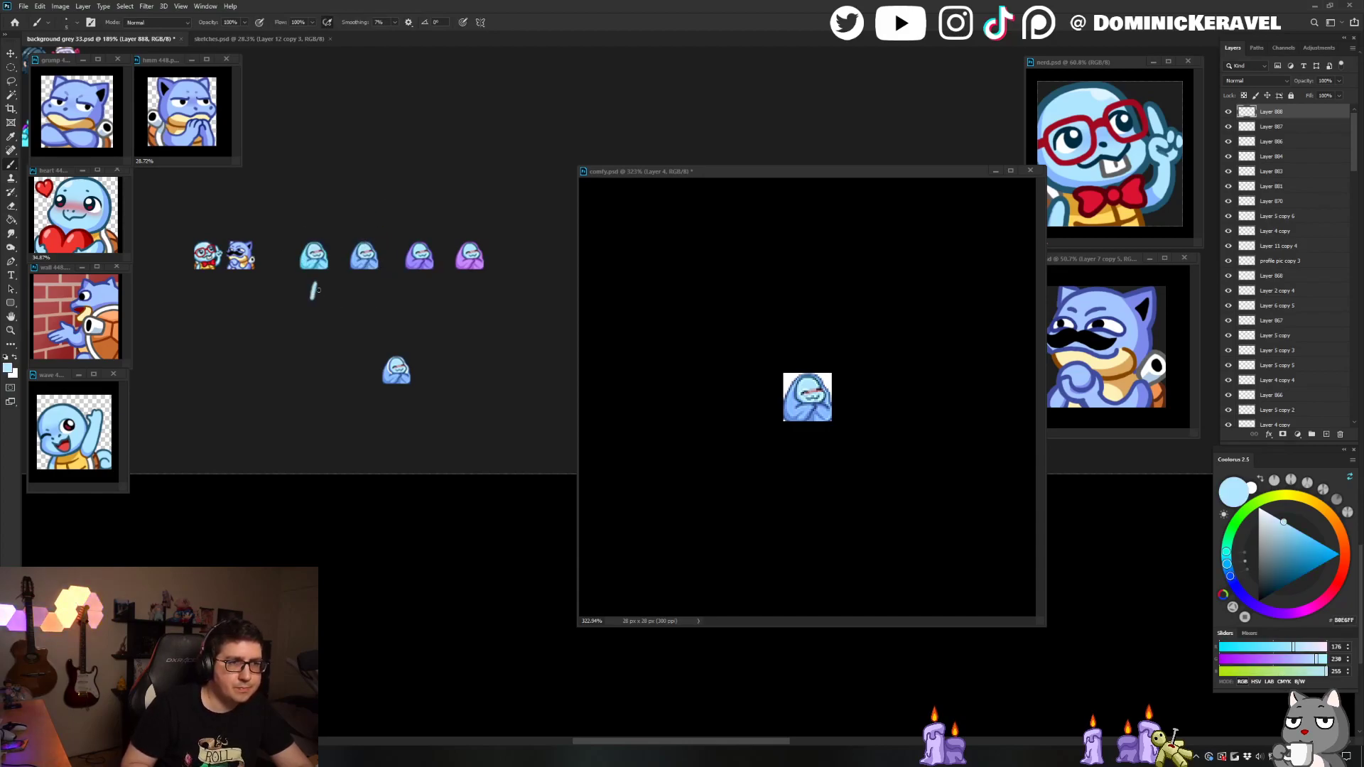
left_click_drag(360, 284, 378, 298)
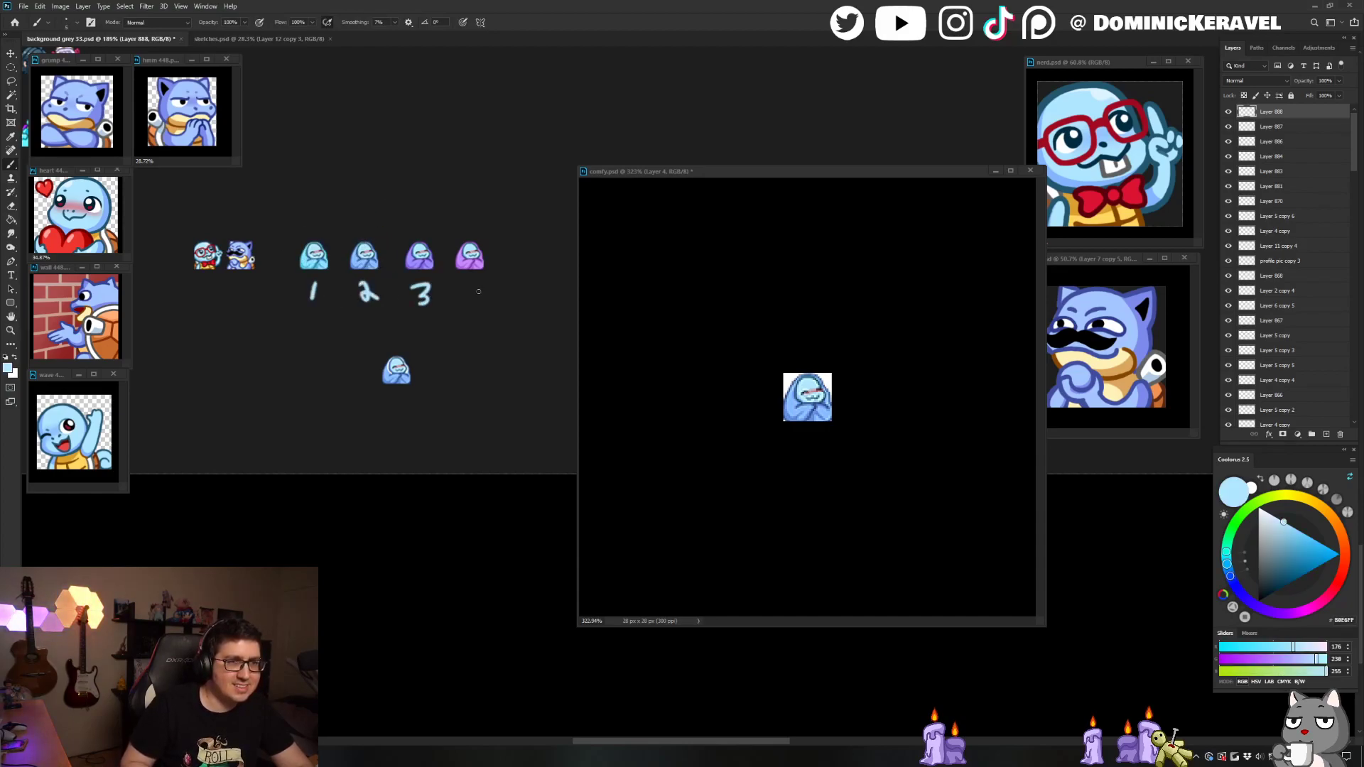
left_click_drag(460, 320, 489, 331)
Step: Move the comfy.psd window further away from the numbered emotes and return to the background grey document
key("v")
left_click_drag(648, 173, 695, 194)
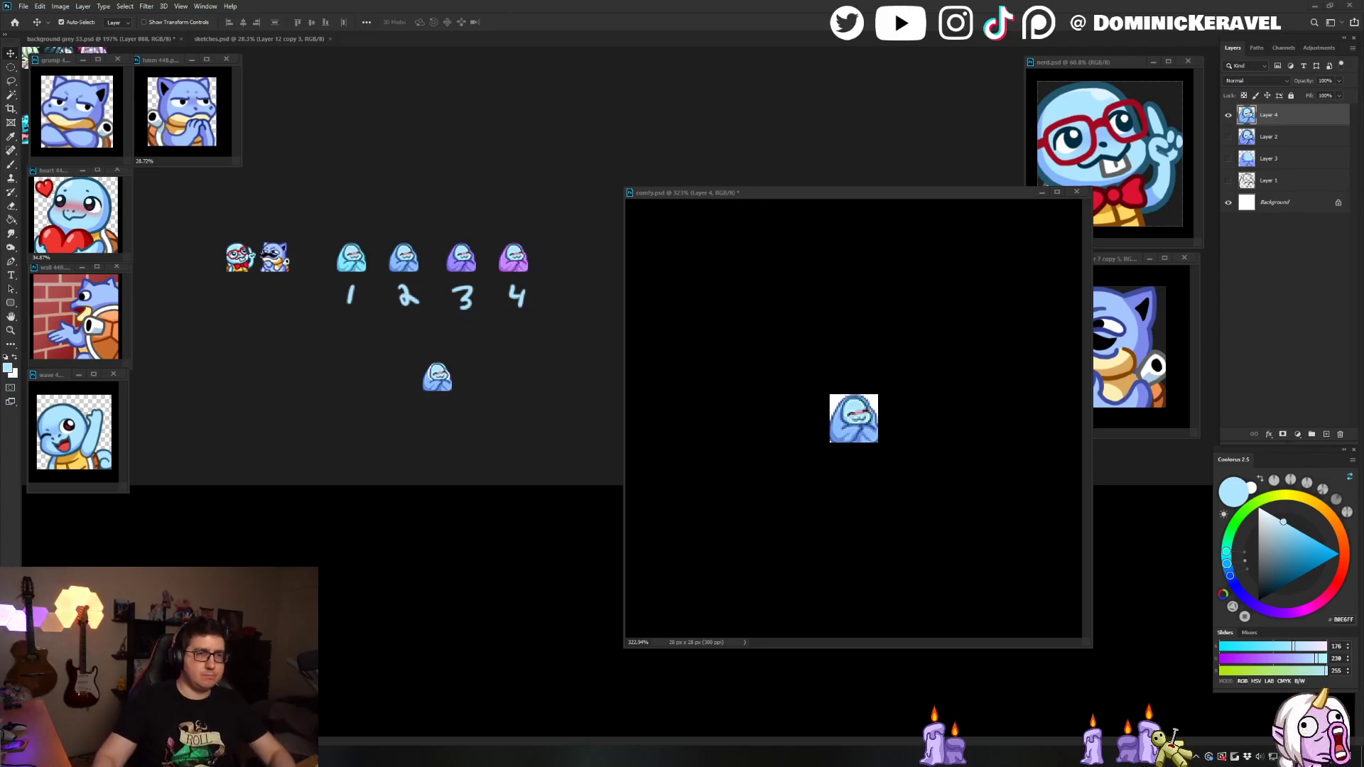
left_click(375, 159)
scroll(374, 159, "up", 1)
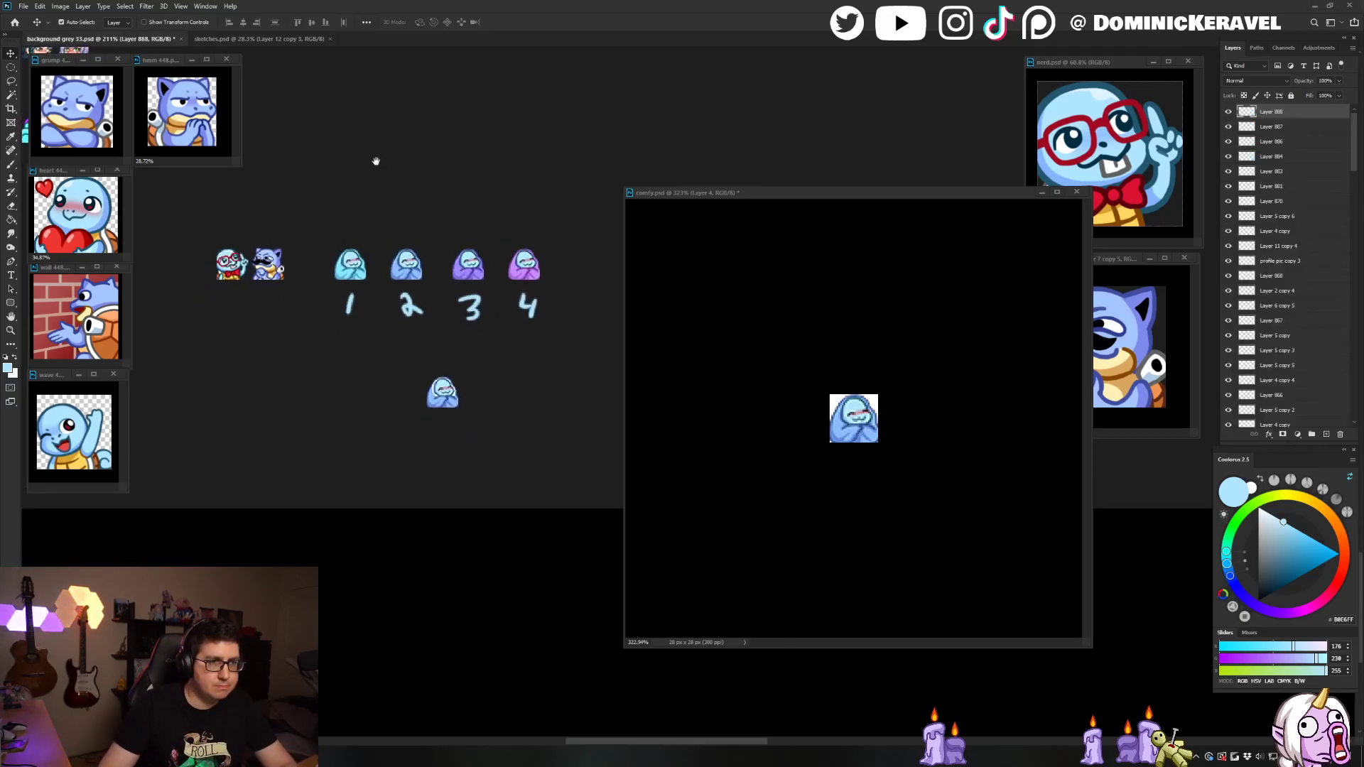
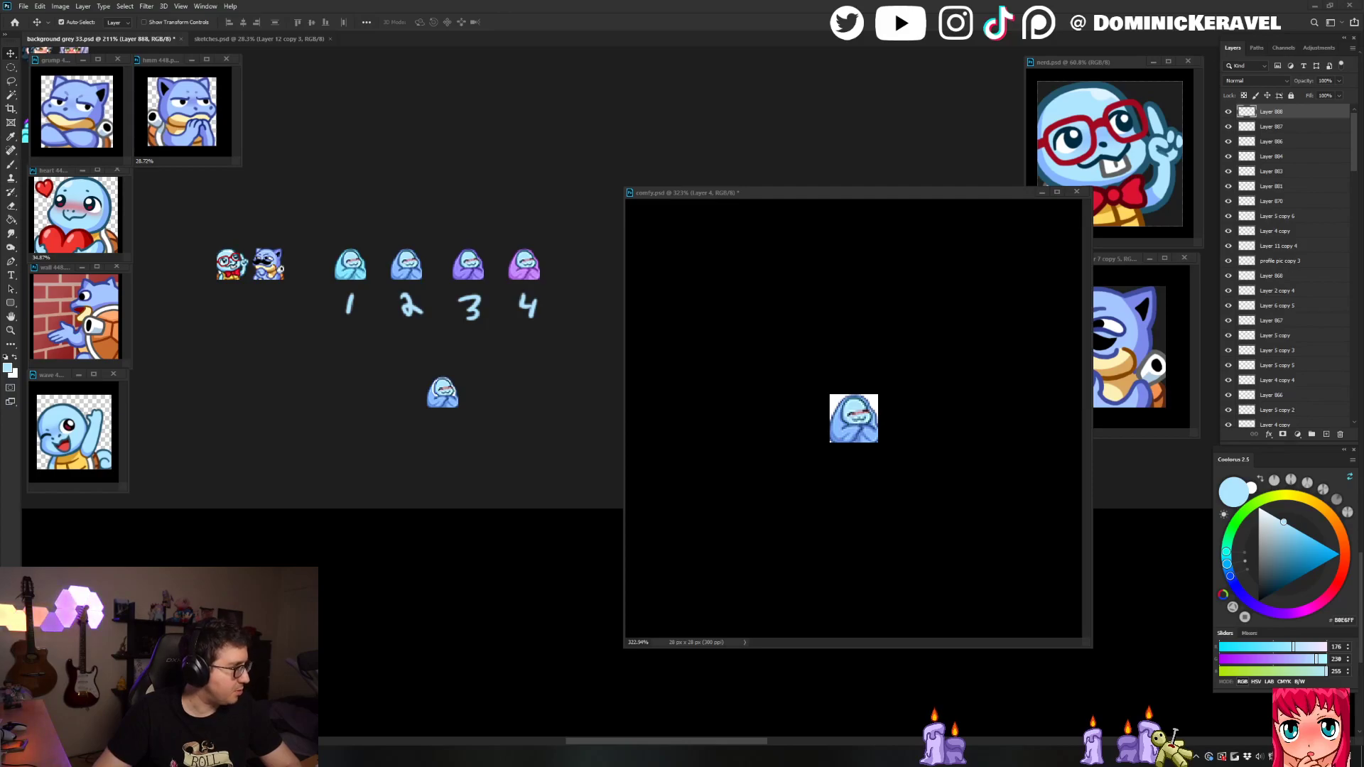
Step: Bring the browser window with the open tweet into view and move it back off the screen
left_click_drag(1, 307, 601, 313)
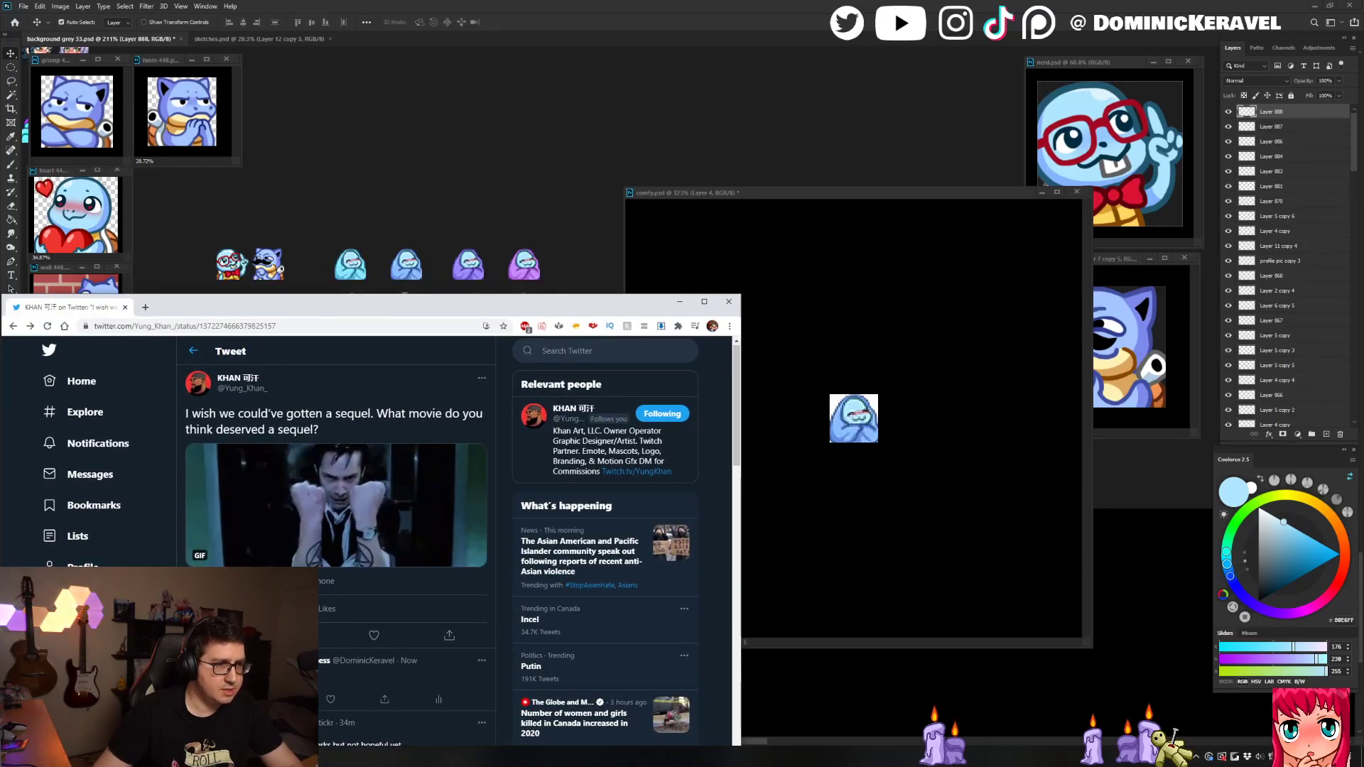
left_click_drag(67, 307, 0, 248)
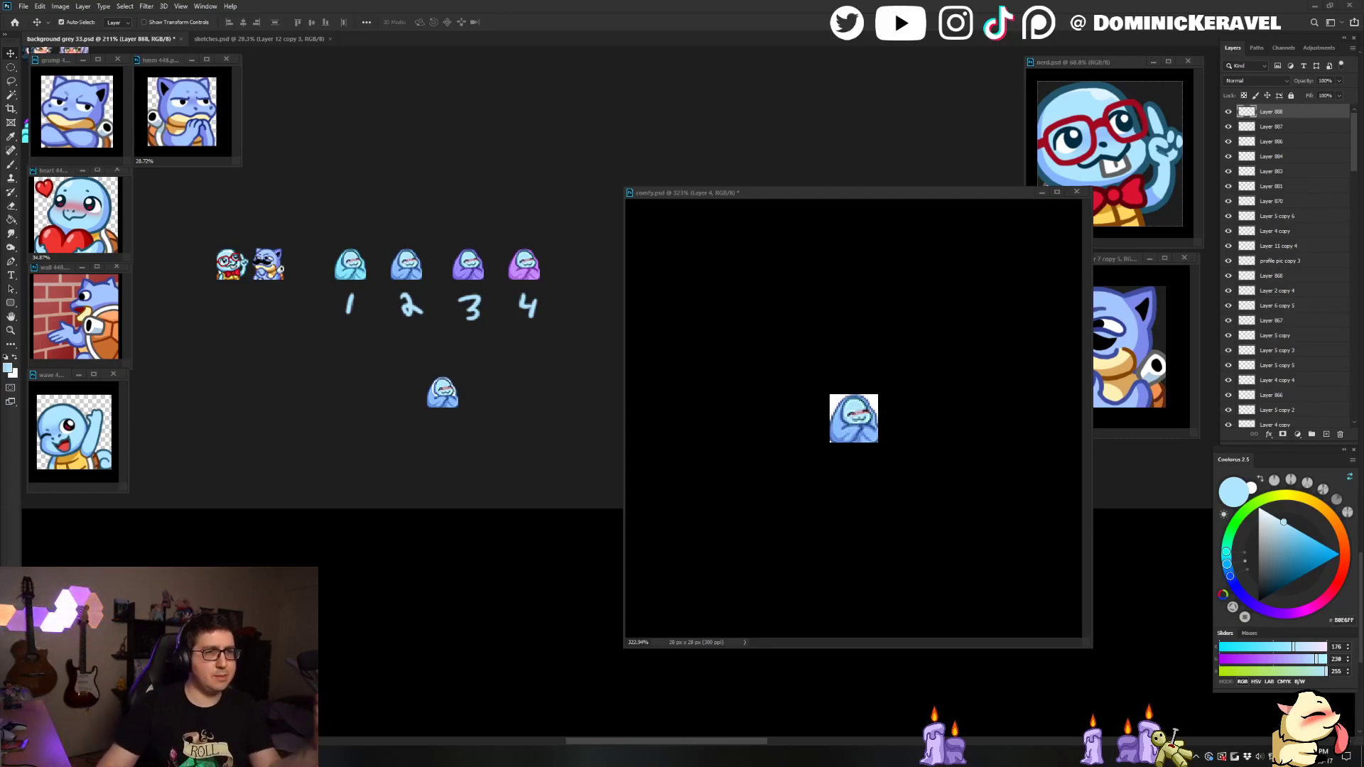
left_click_drag(525, 173, 515, 174)
key("b")
key("v")
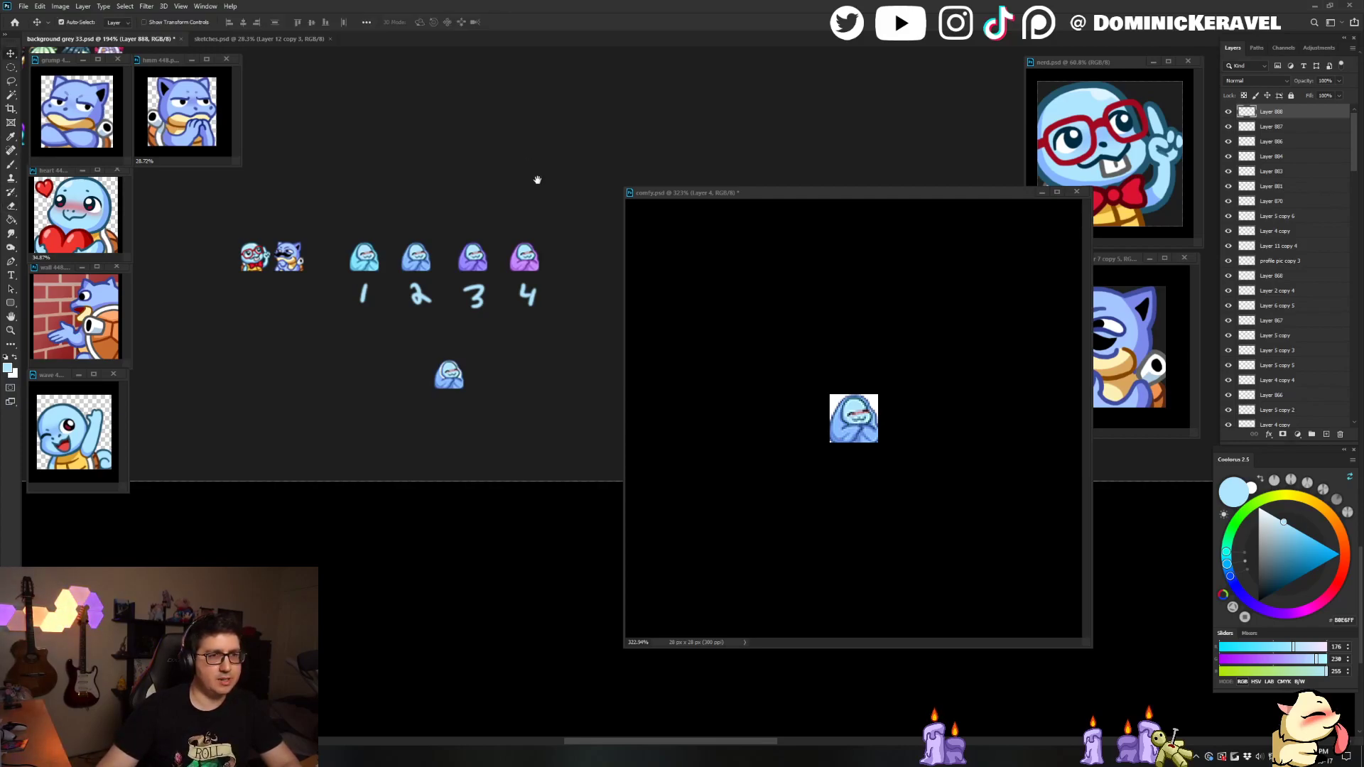
left_click_drag(536, 179, 530, 176)
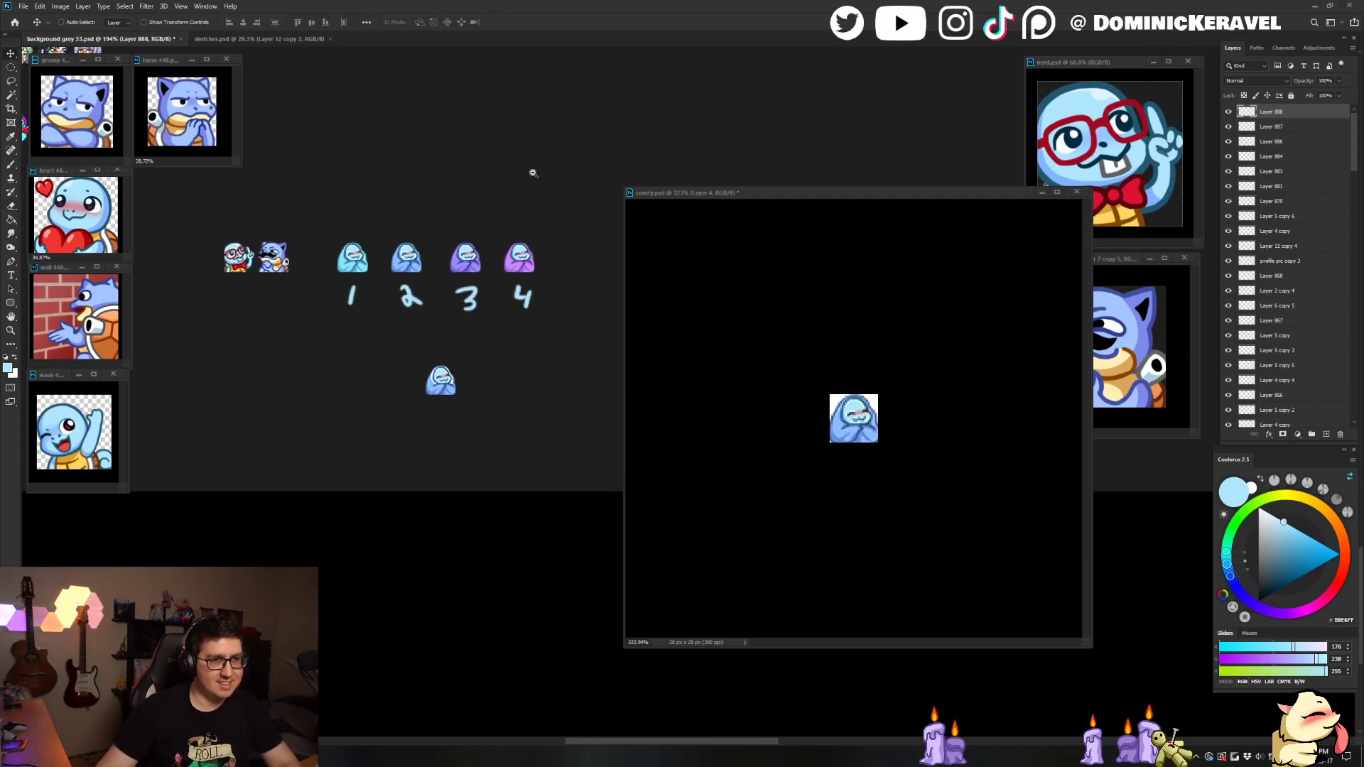
Step: Return to the comfy.psd window and undo the emote's reduction to 28 px
key("e")
key("v")
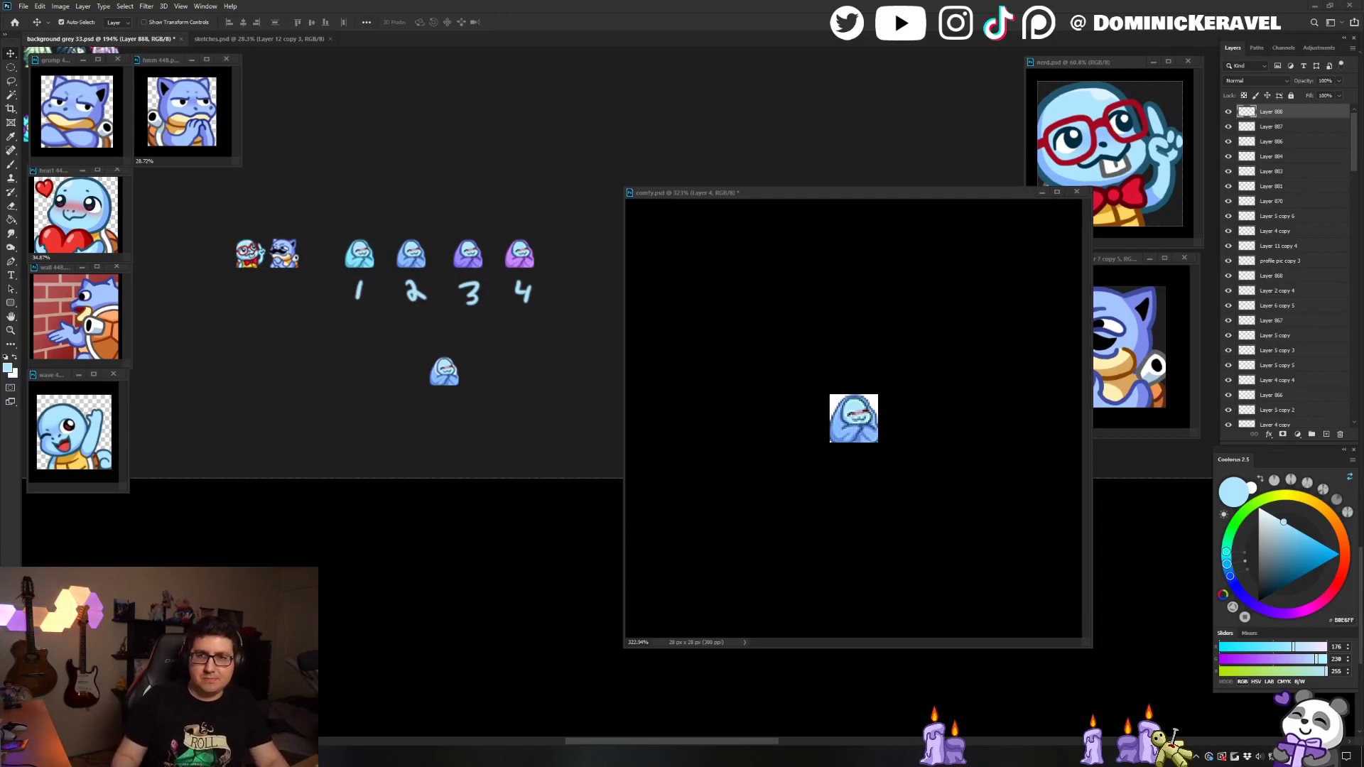
left_click(939, 440)
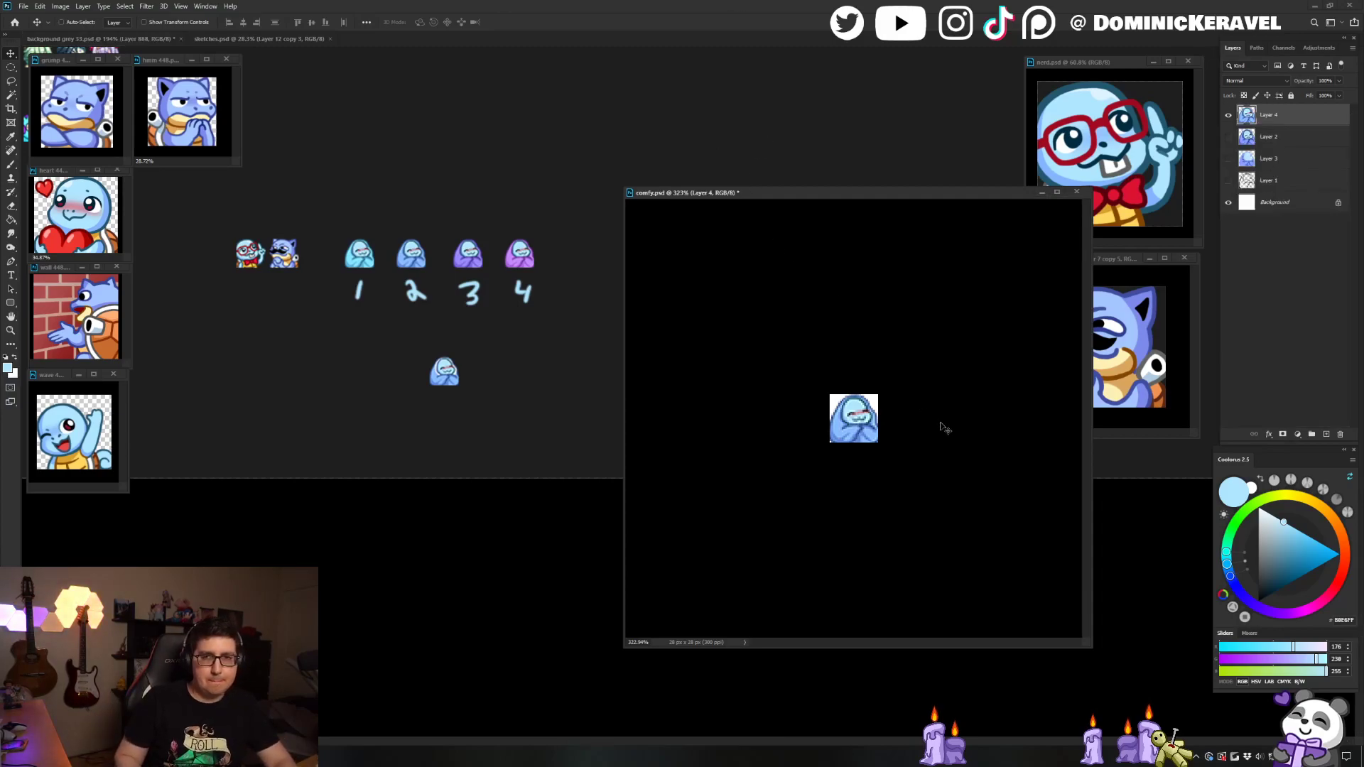
key("ctrl+z")
key("b")
left_click_drag(927, 429, 894, 427)
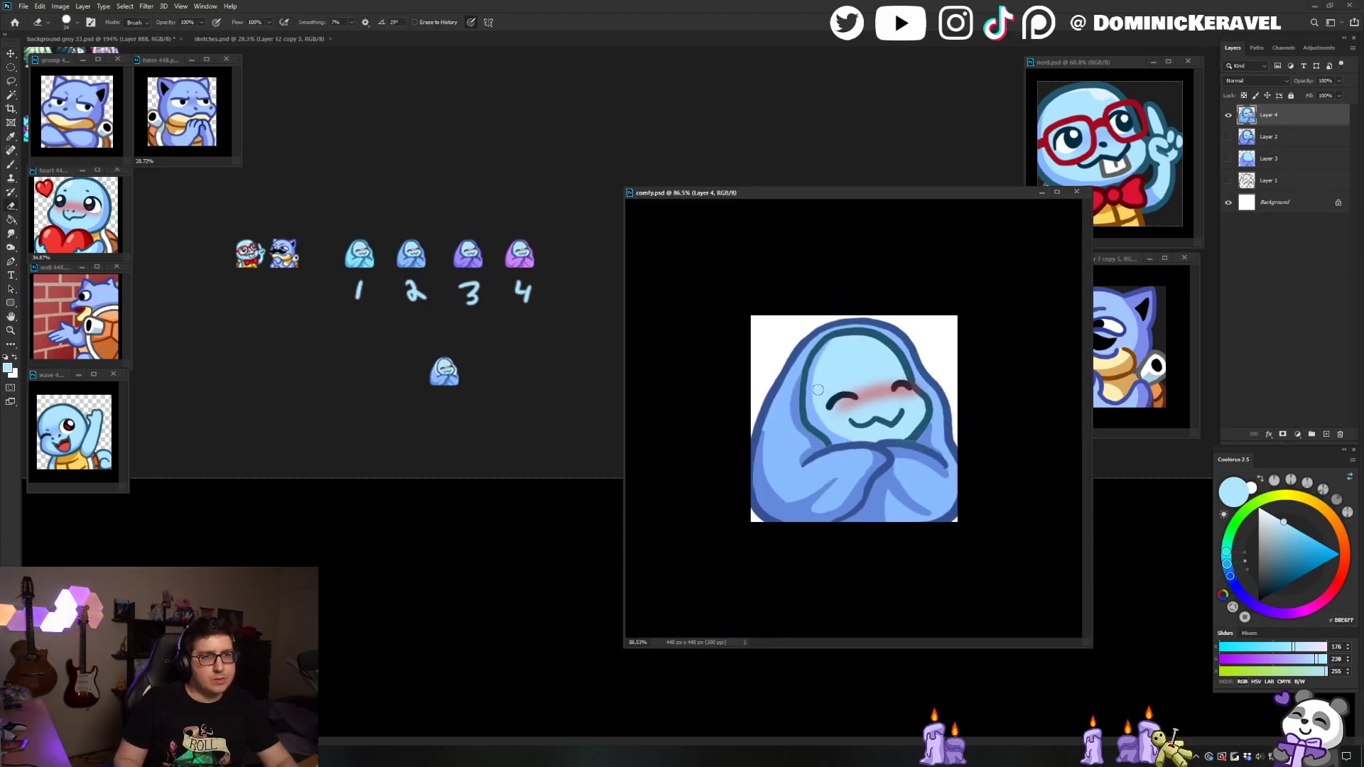
left_click_drag(855, 382, 839, 382)
key("v")
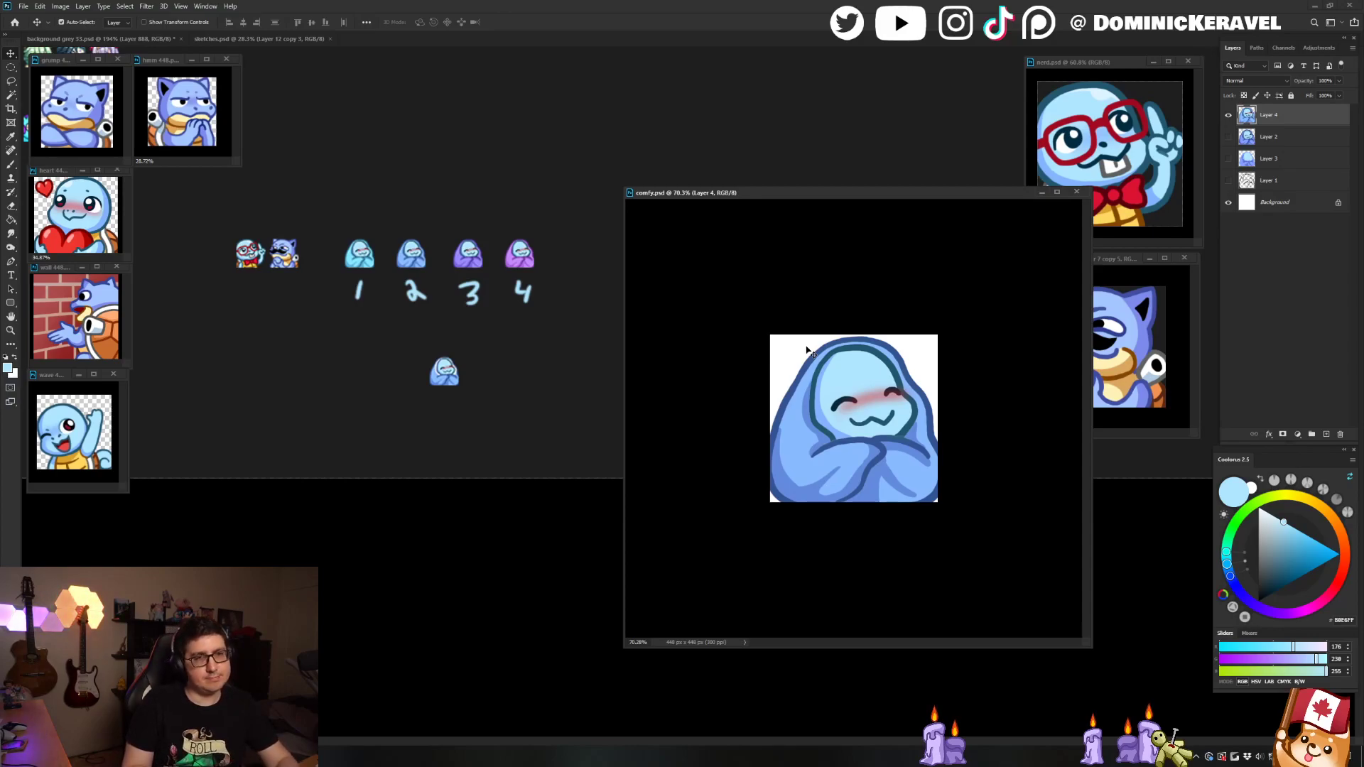
Step: Make the comfy.psd window slightly smaller and undo the merge of the emote's layers
left_click_drag(809, 199, 807, 197)
left_click_drag(1087, 643, 1042, 604)
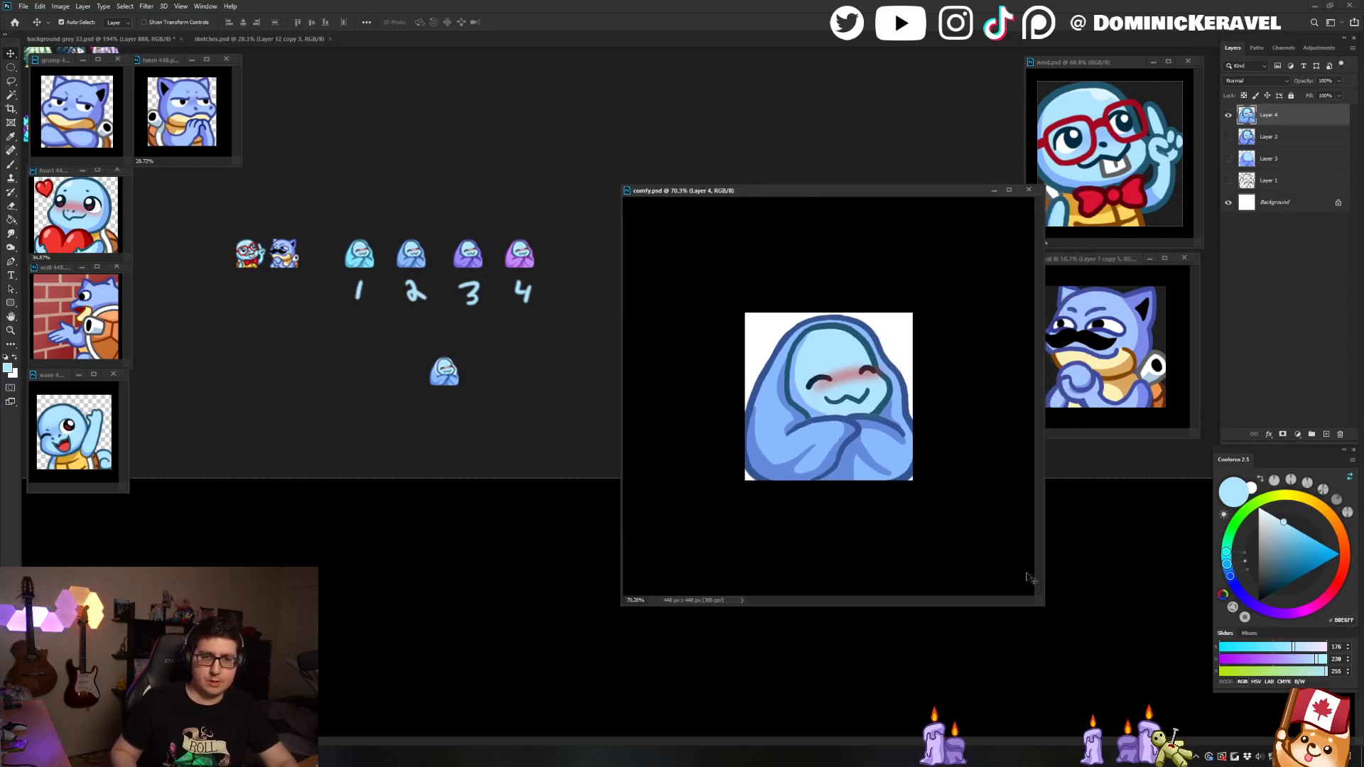
scroll(855, 405, "up", 4)
scroll(855, 406, "down", 2)
key("ctrl+z")
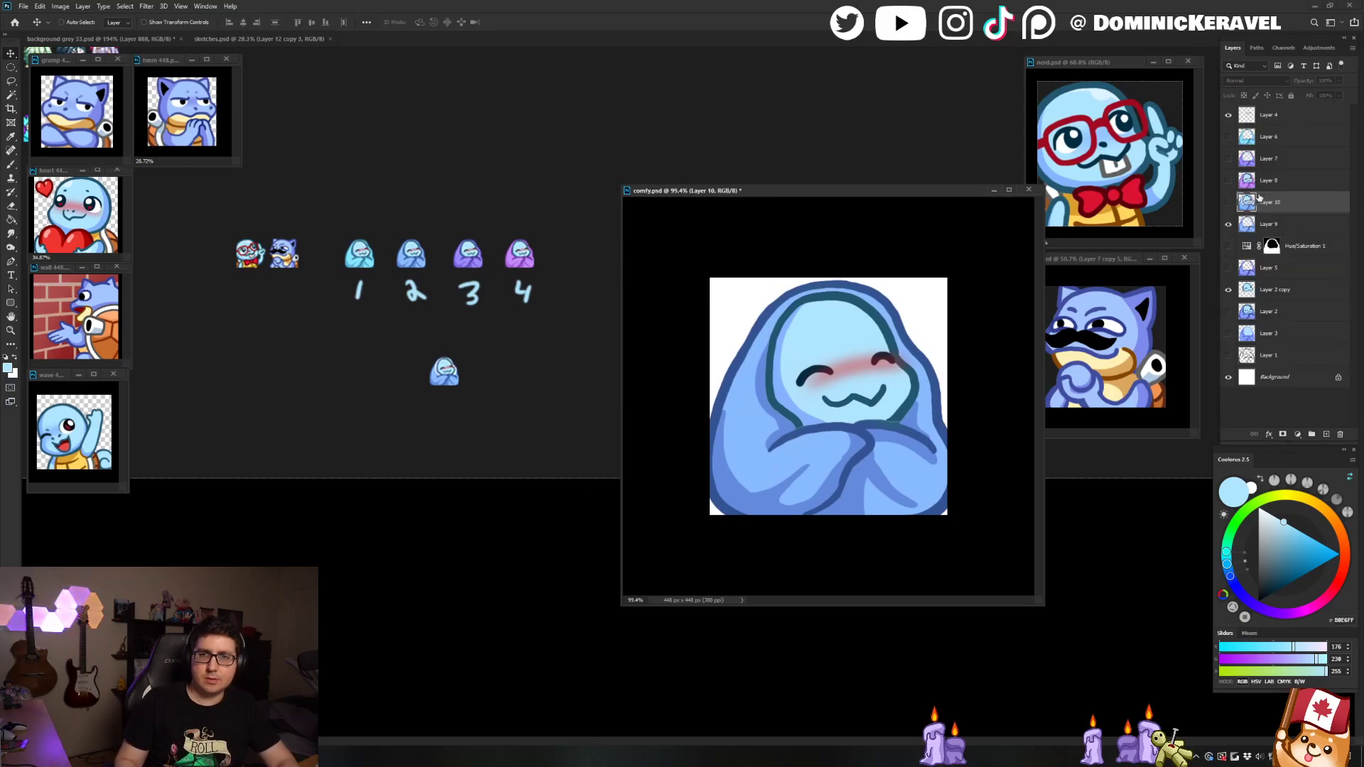
Step: Show the bluish-purple blanket on Layer 7 together with the blush on Layer 4, and duplicate Layer 7
left_click(1229, 158)
left_click(1228, 115)
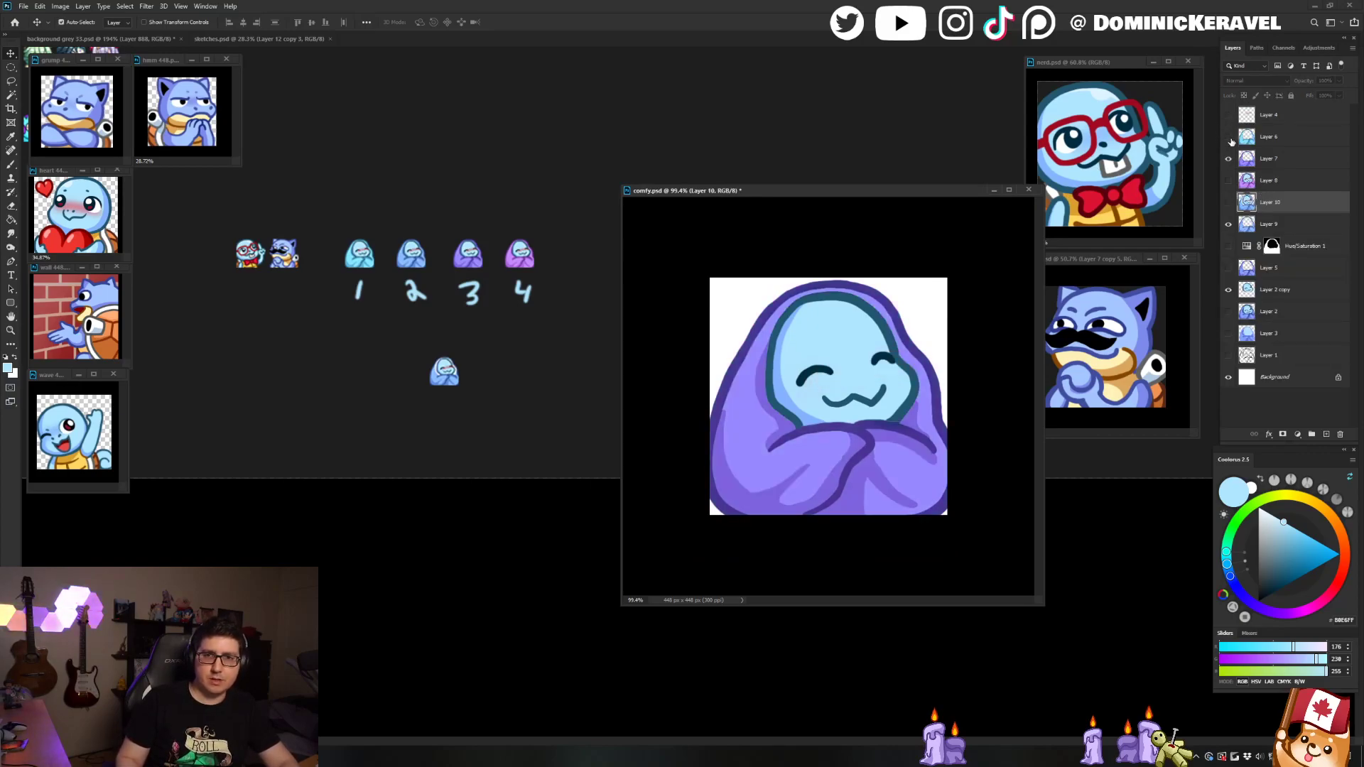
left_click(1228, 115)
left_click(1257, 159)
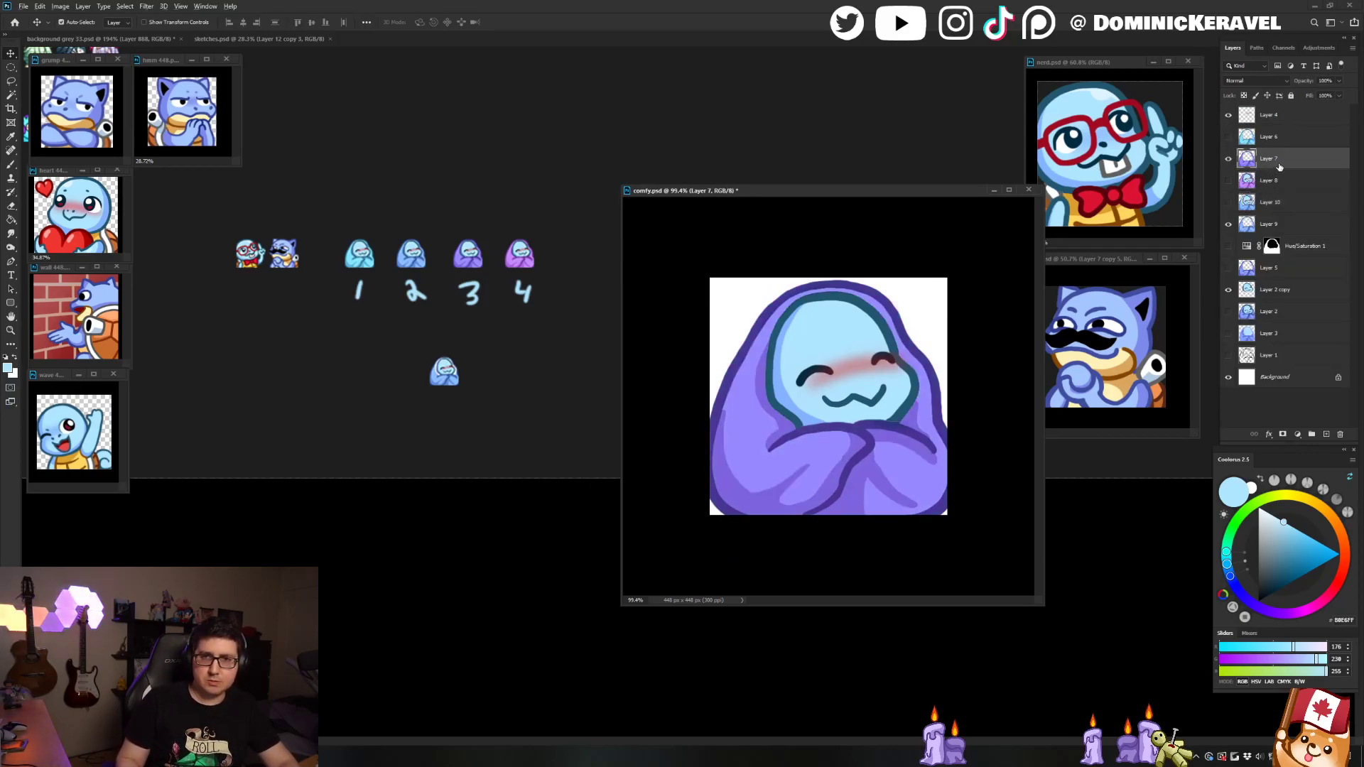
key("ctrl+j")
Step: Set the foreground colour to a light purple (RGB 160, 137, 255) for filling the blanket on the duplicated layer
key("b")
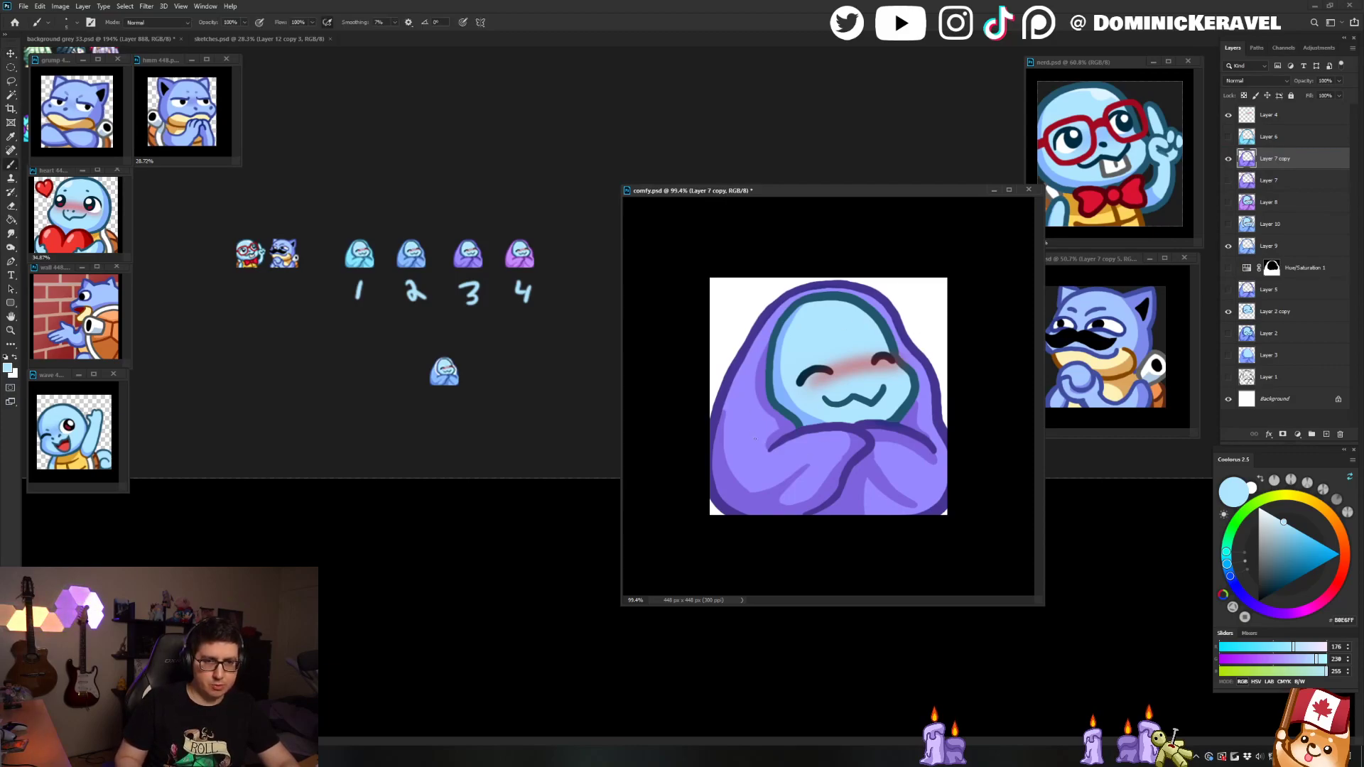
key("v")
key("b")
left_click(1248, 597)
left_click(1254, 604)
key("g")
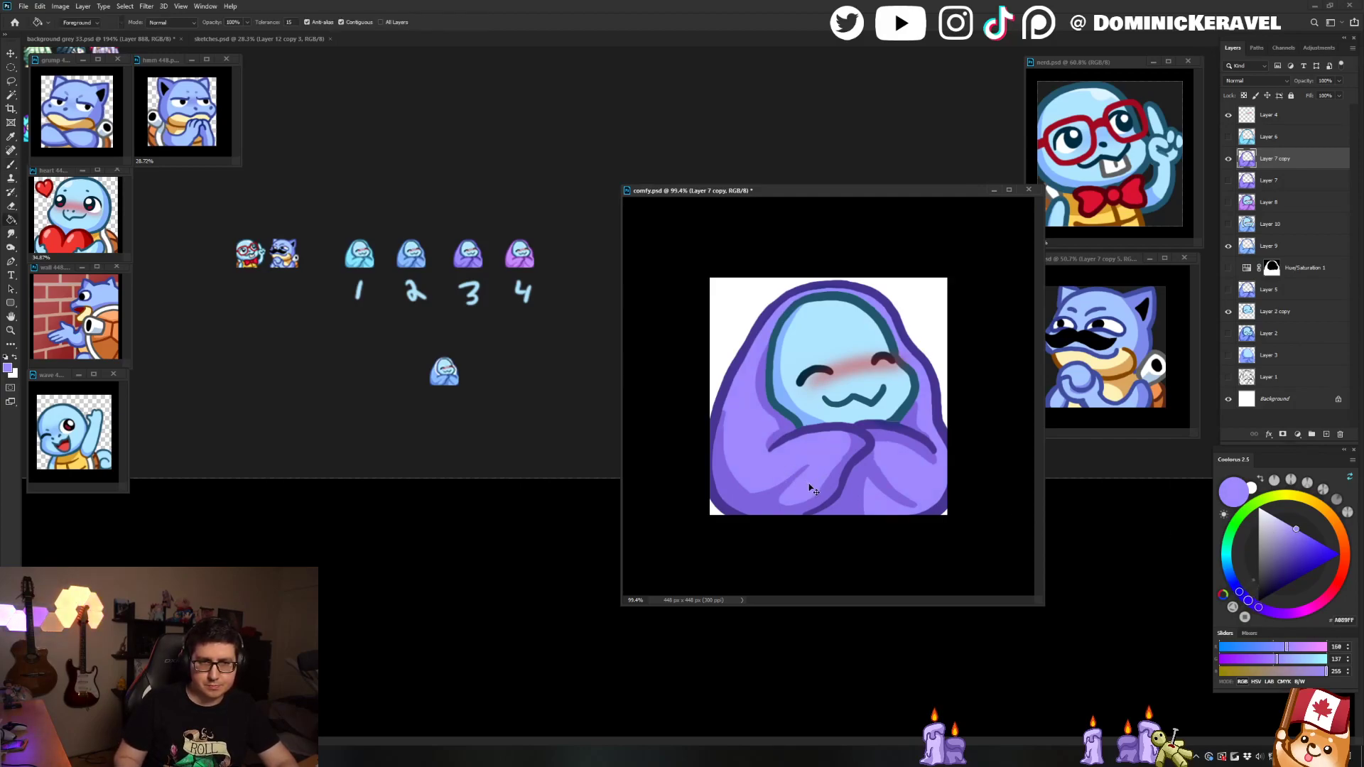
key("v")
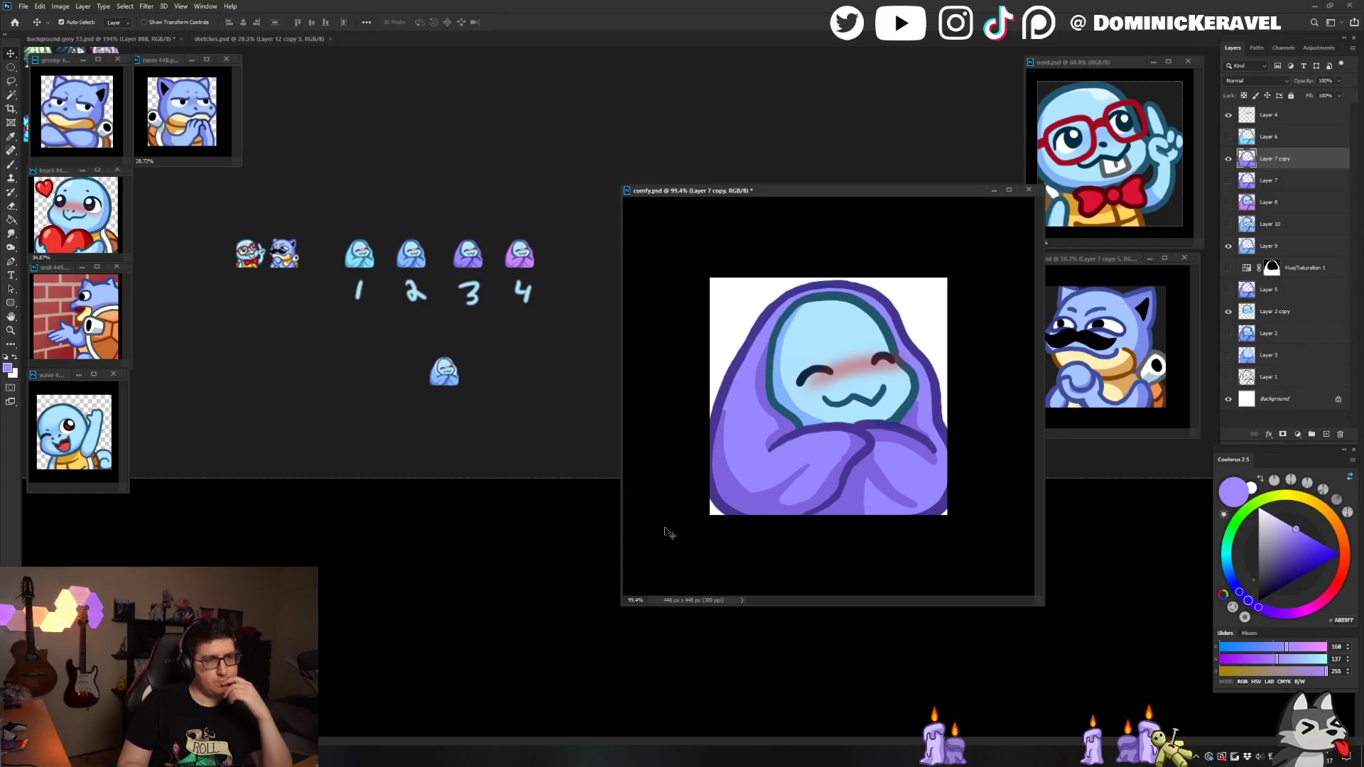
Step: Move the comfy.psd window higher up beside the numbered emotes and save the document
key("e")
mouse_move(716, 190)
left_mouse_down()
mouse_move(698, 178)
mouse_move(717, 169)
left_mouse_up()
key("v")
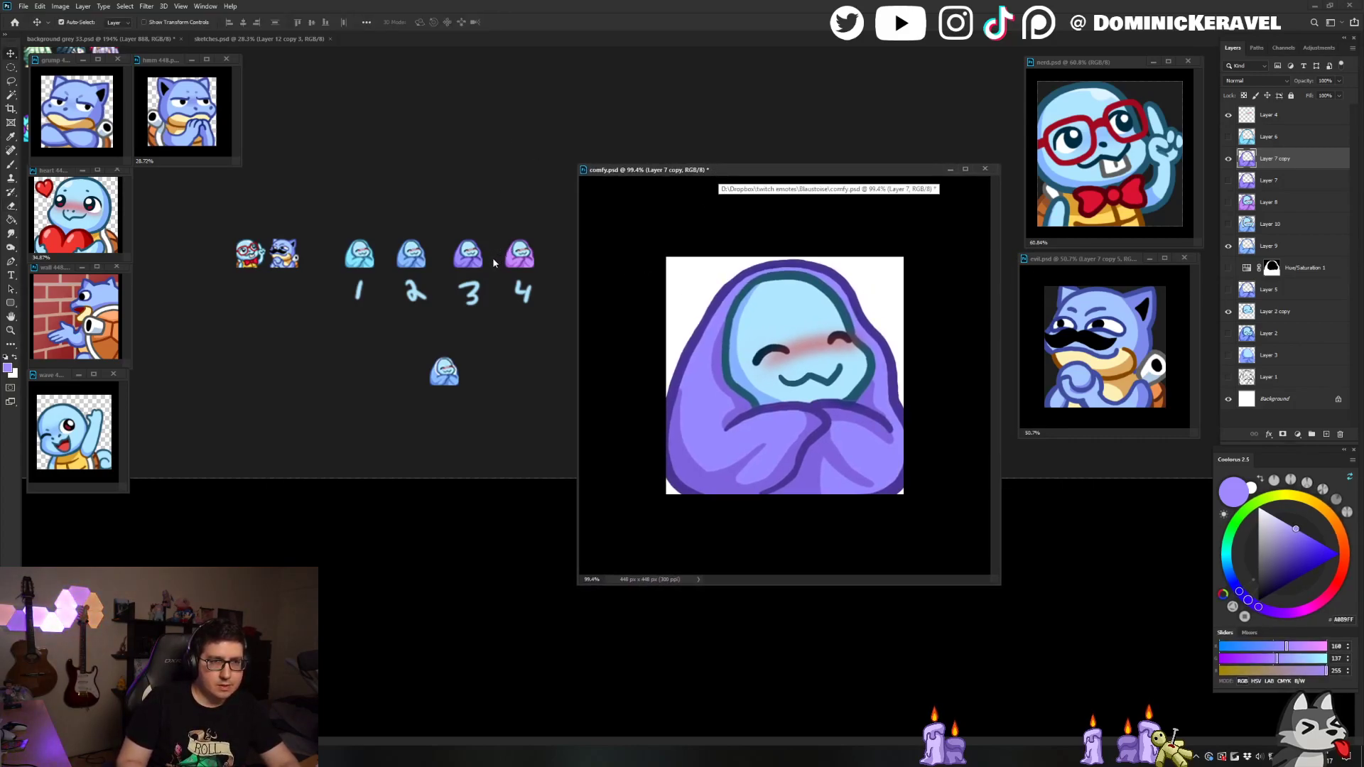
left_click_drag(772, 172, 774, 150)
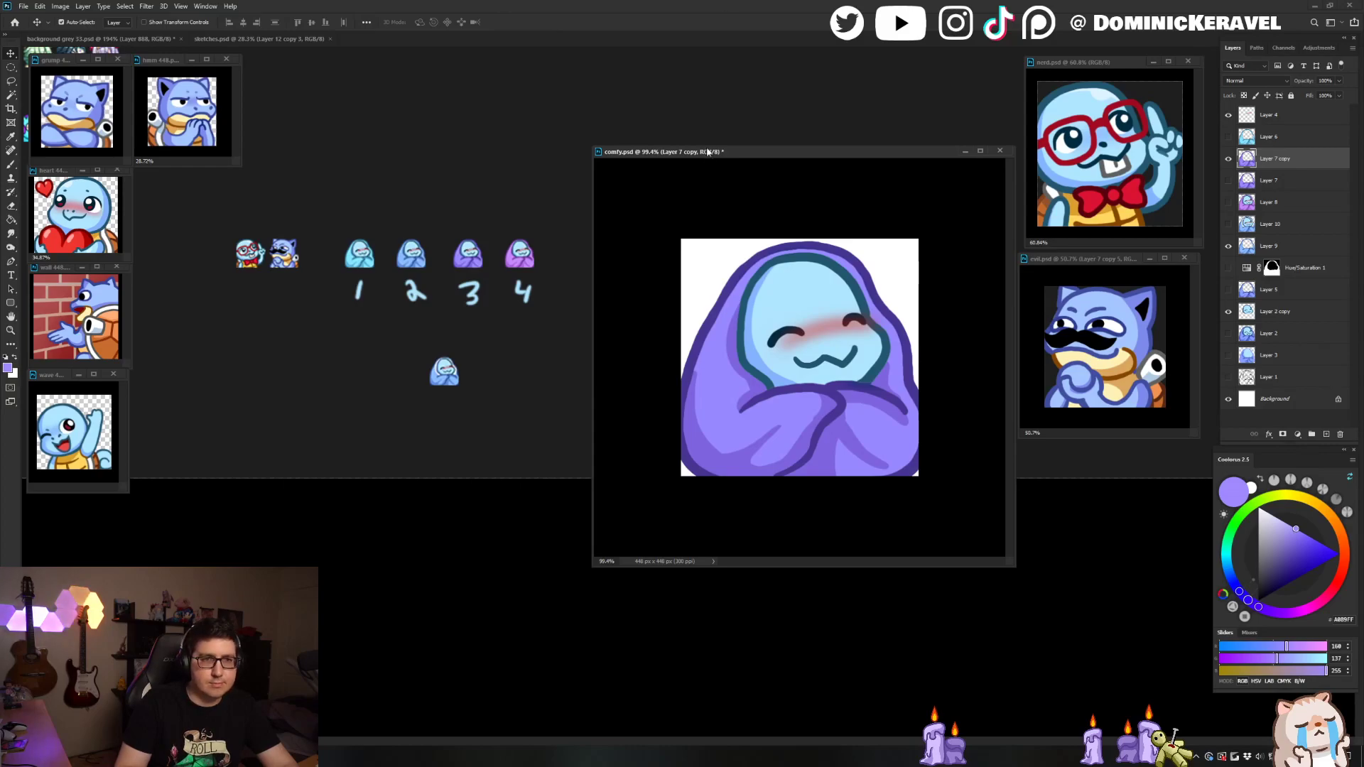
left_click_drag(707, 147, 712, 142)
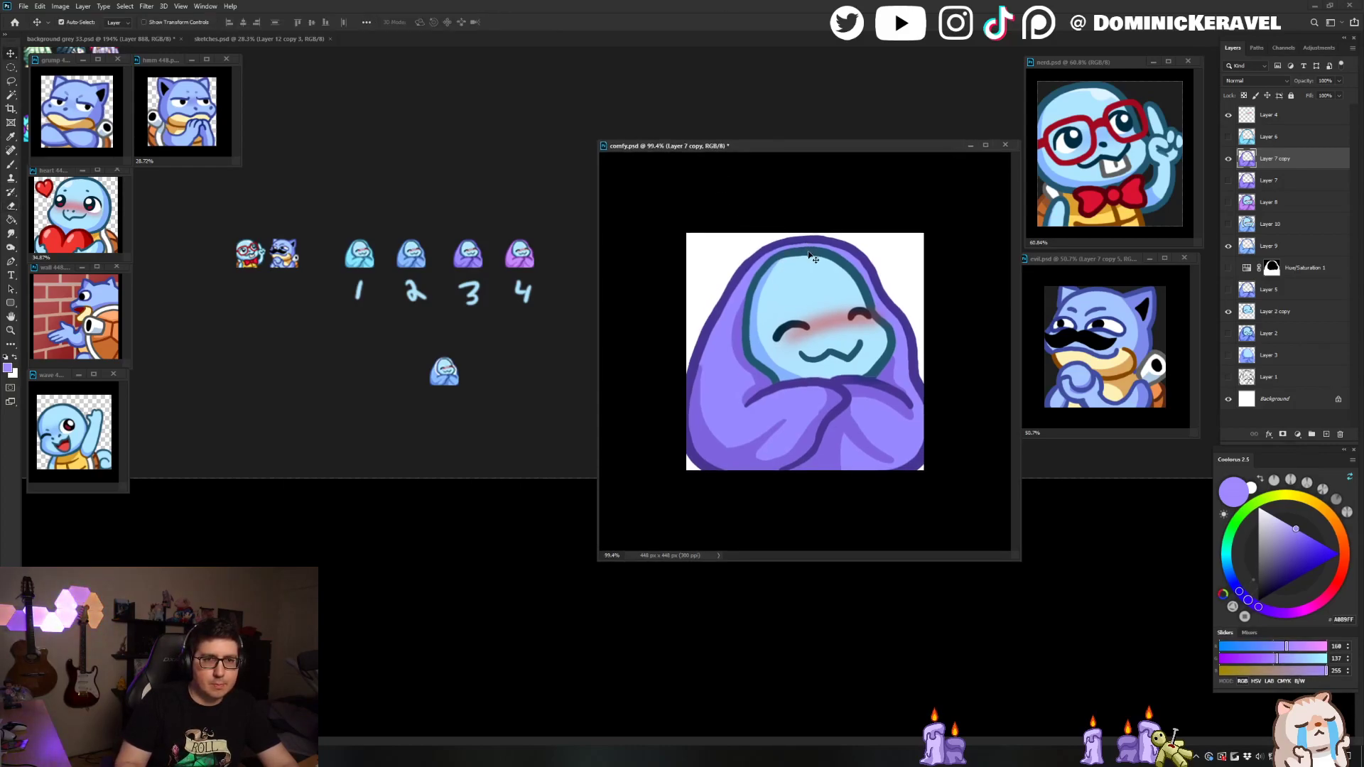
key("ctrl+s")
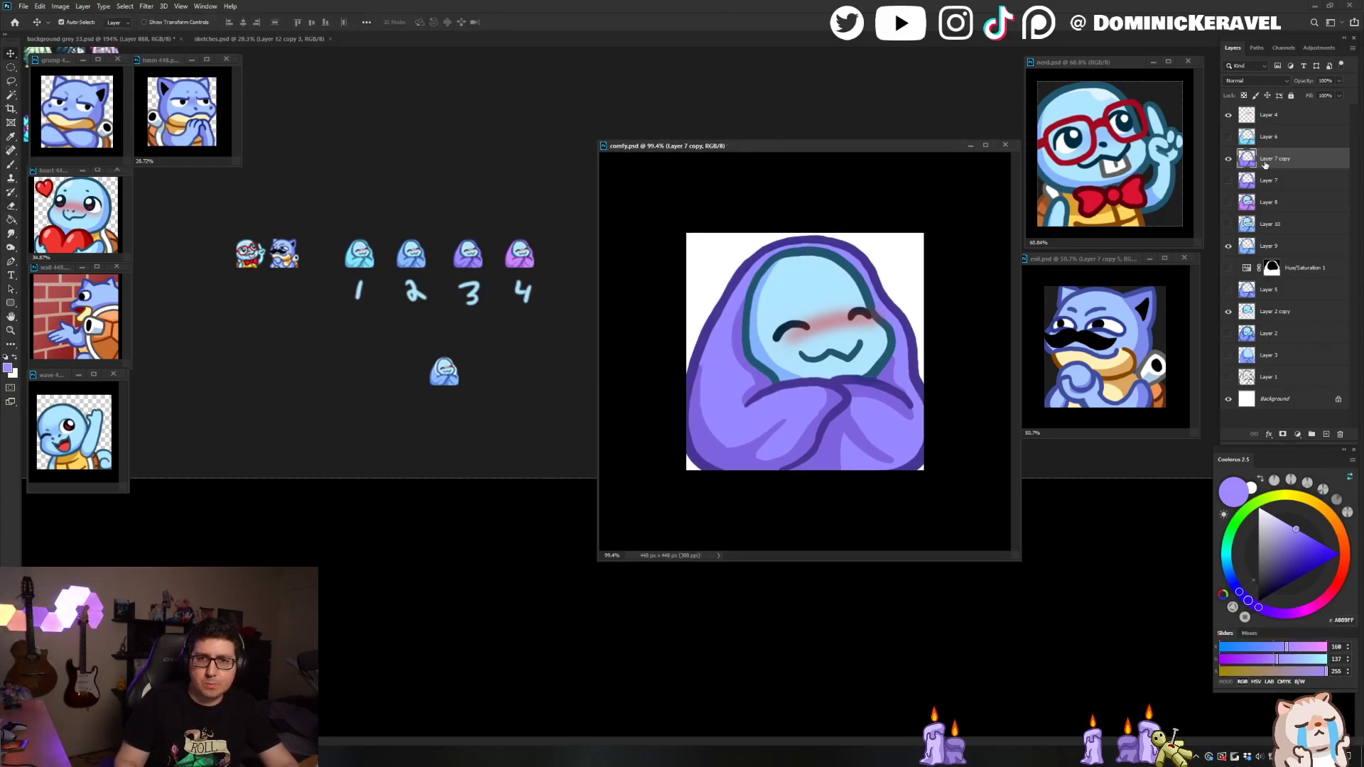
Step: Duplicate the Layer 7 copy and add a Hue/Saturation adjustment masked to the blanket's outline
key("ctrl+j")
left_click(1247, 158, "ctrl")
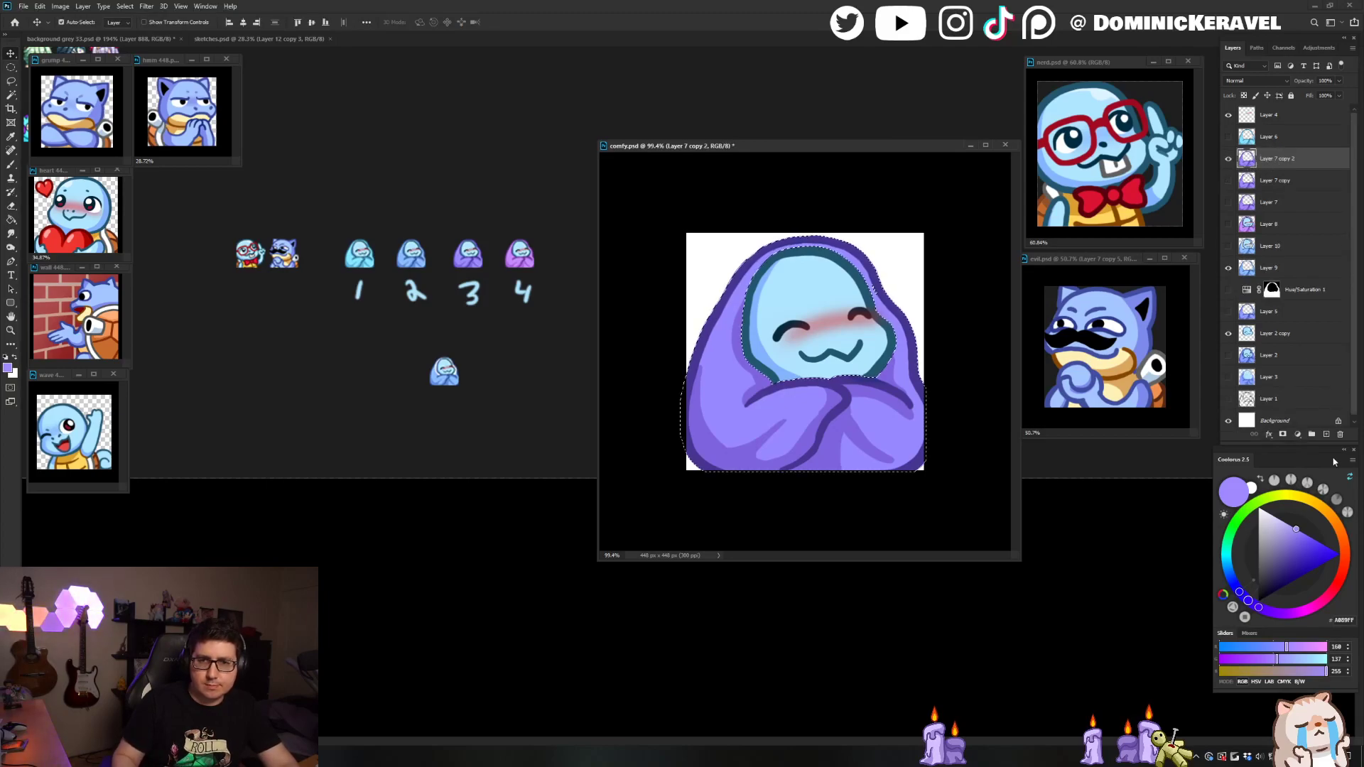
left_click(1297, 435)
left_click(1307, 534)
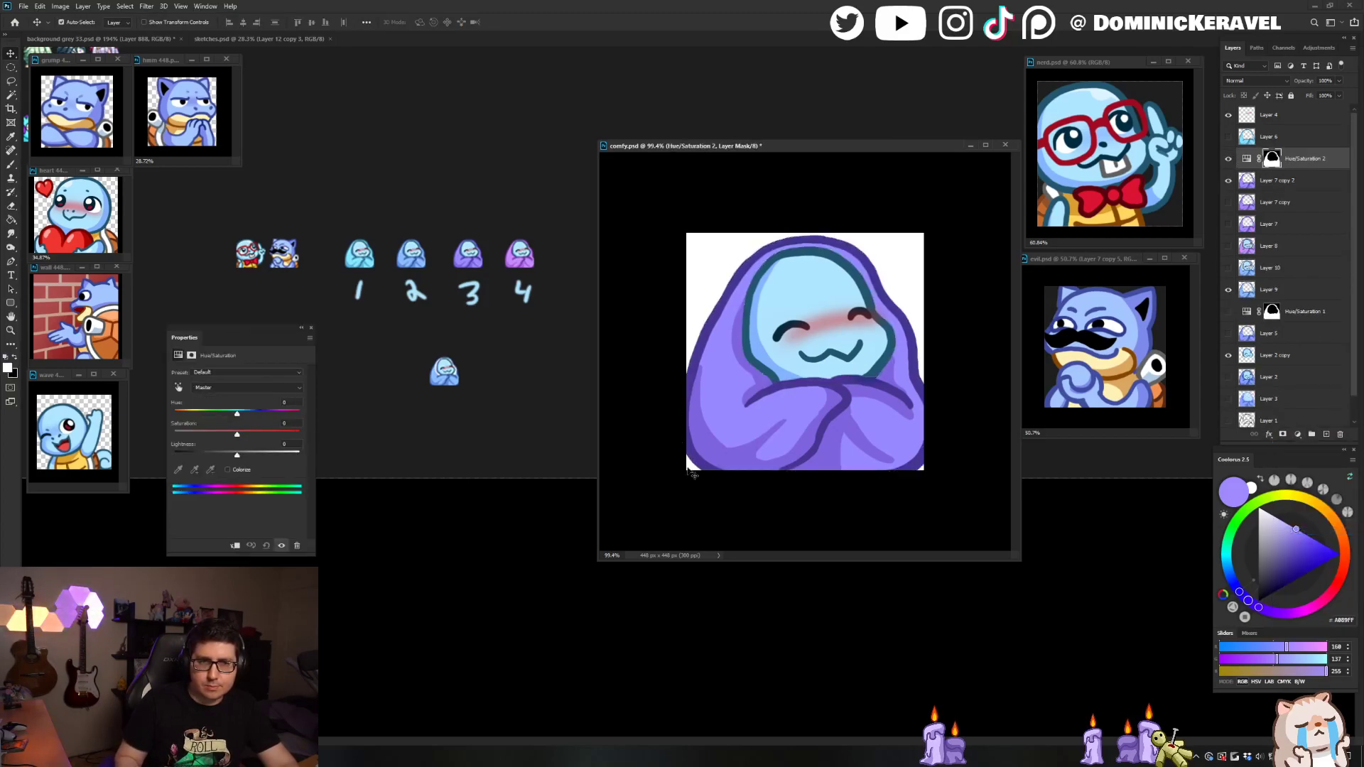
Step: Shift the adjustment's hue slightly towards blue, set saturation to +12, and merge it into the duplicated blanket layer
scroll(784, 414, "down", 3)
left_click_drag(237, 412, 236, 417)
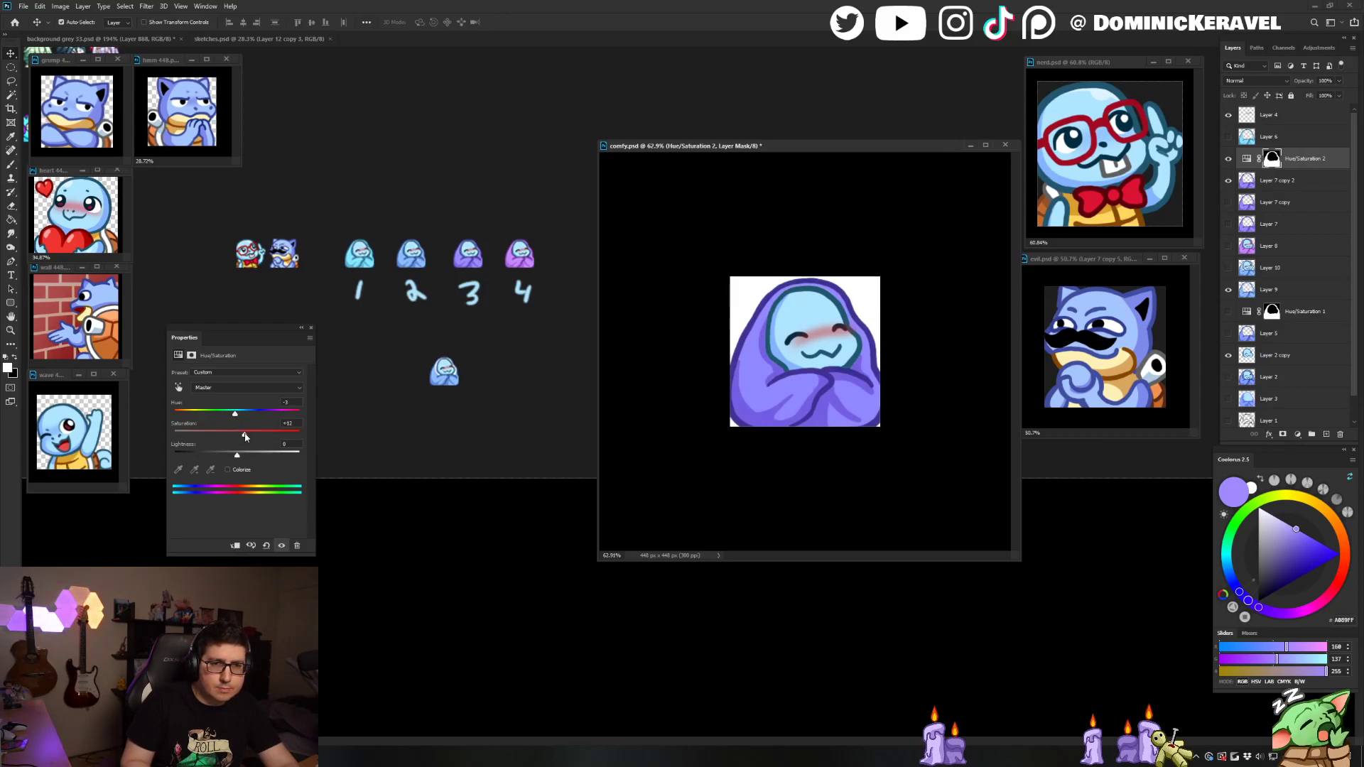
left_click_drag(238, 460, 243, 460)
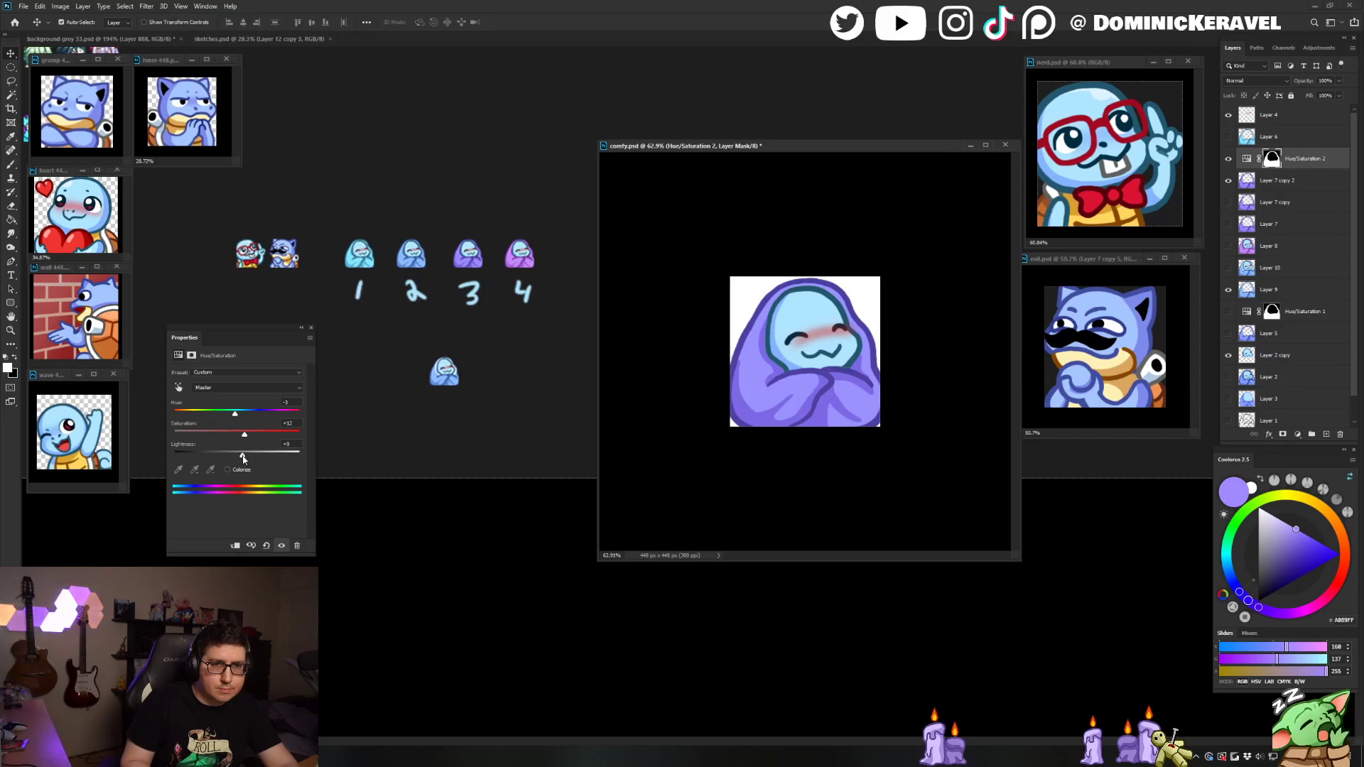
key("ctrl+z")
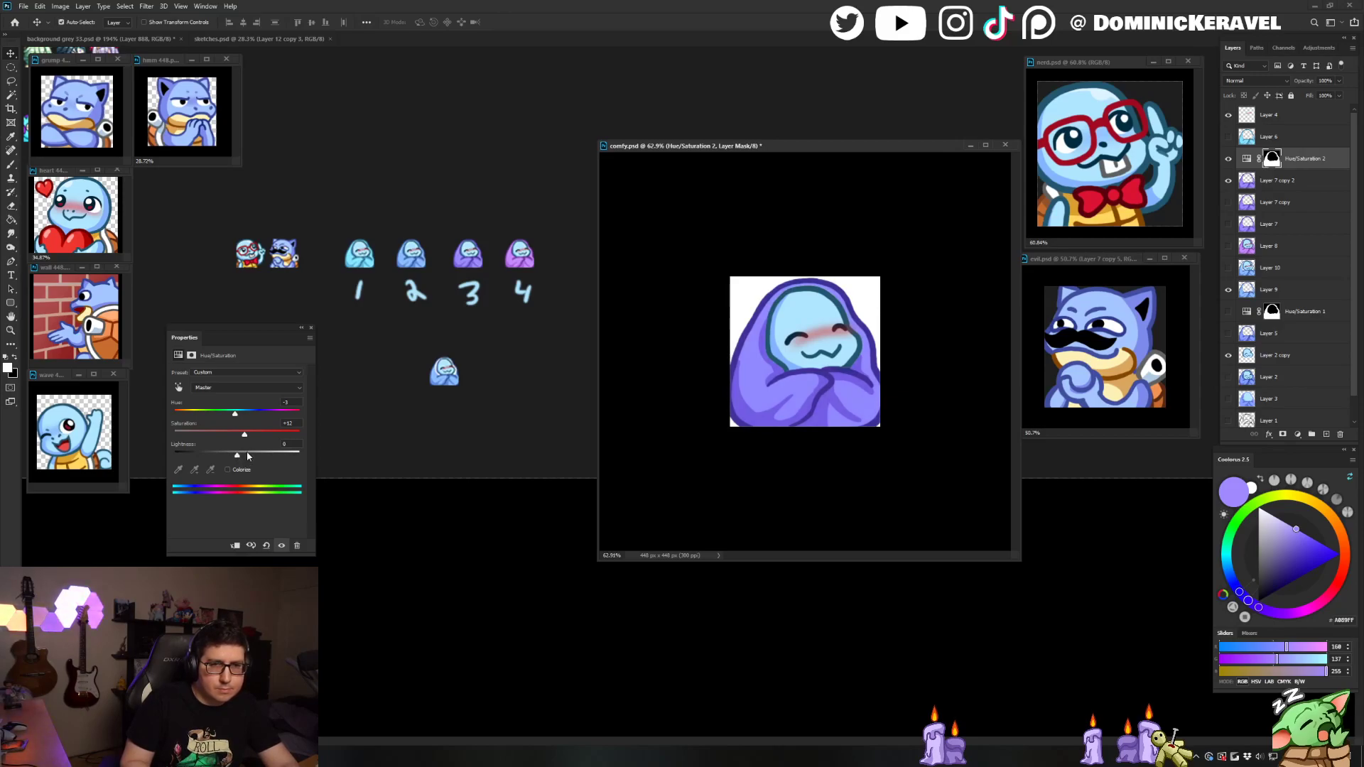
left_click(1260, 182, "shift")
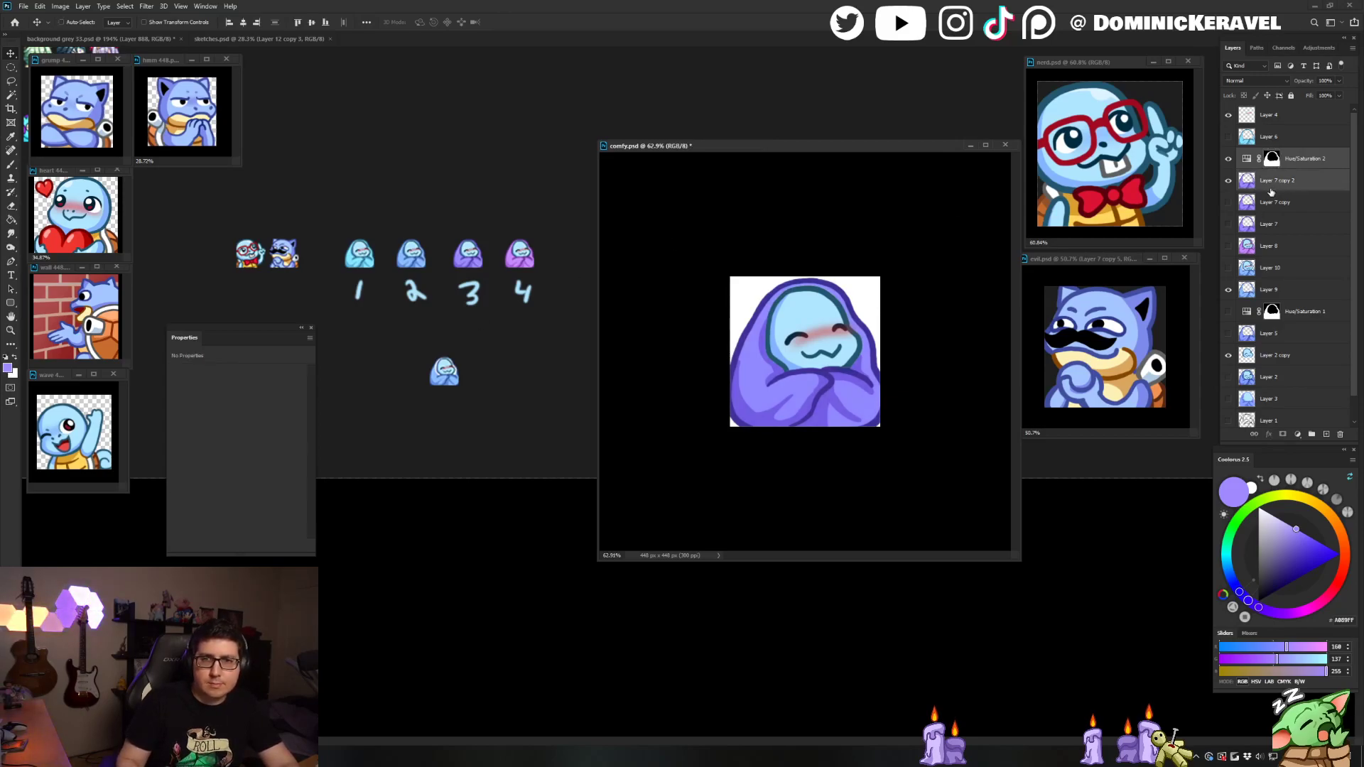
key("ctrl+e")
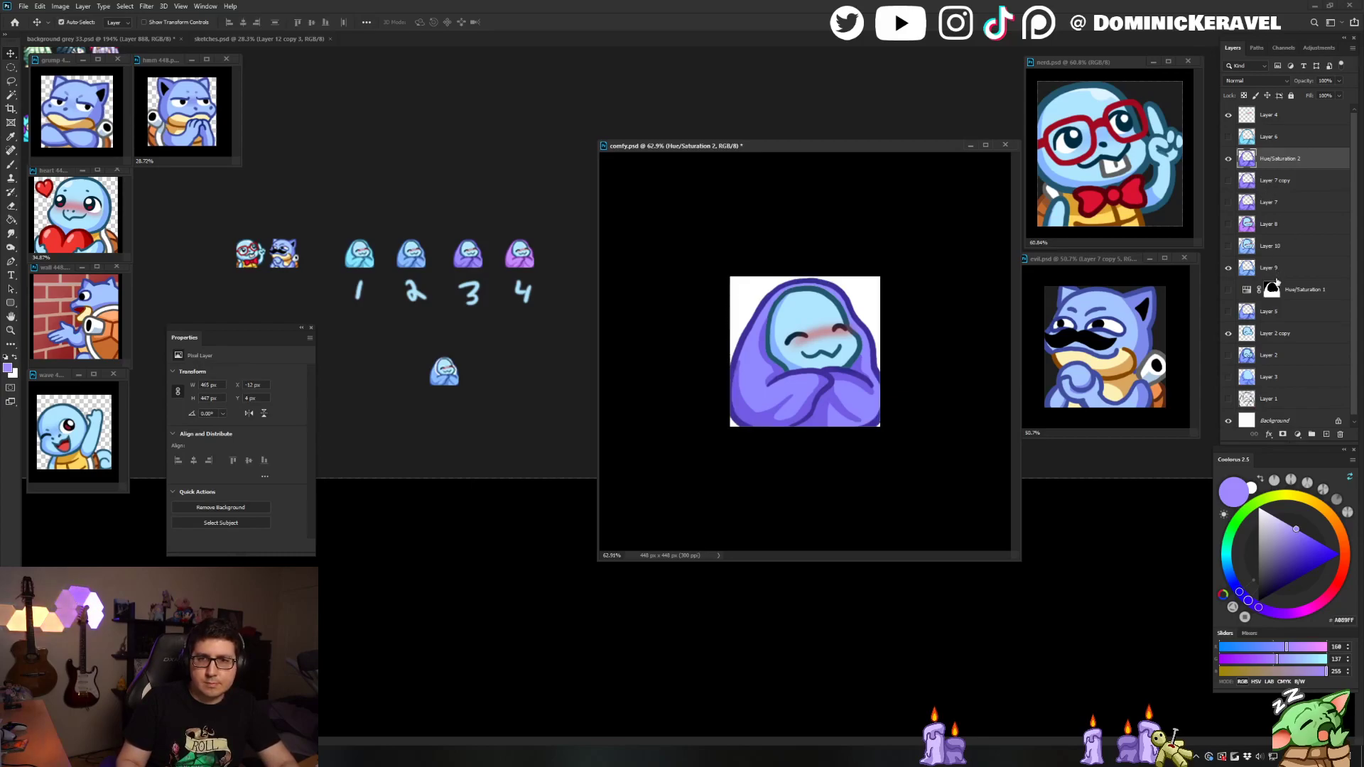
left_click(1268, 335)
left_click(1267, 115, "shift")
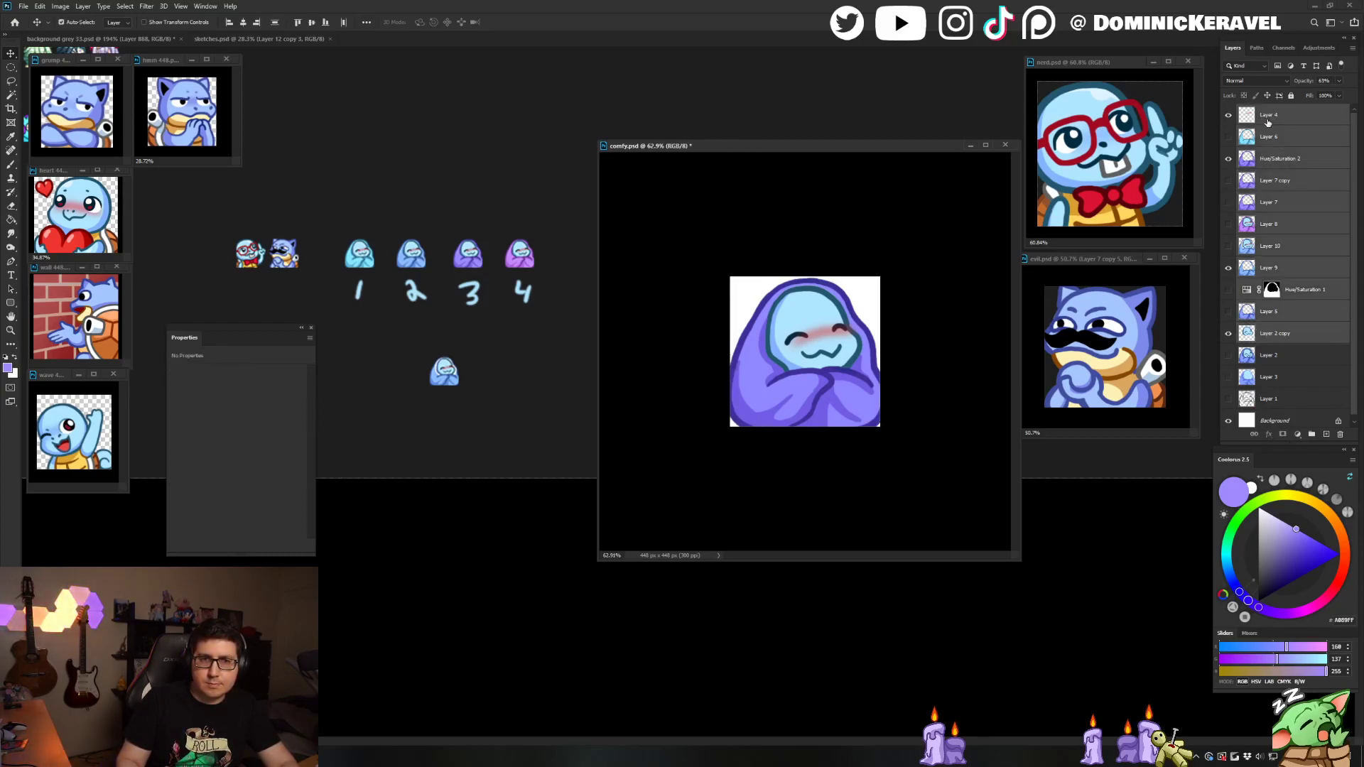
key("ctrl+e")
key("ctrl+a")
key("ctrl+z")
key("ctrl+z")
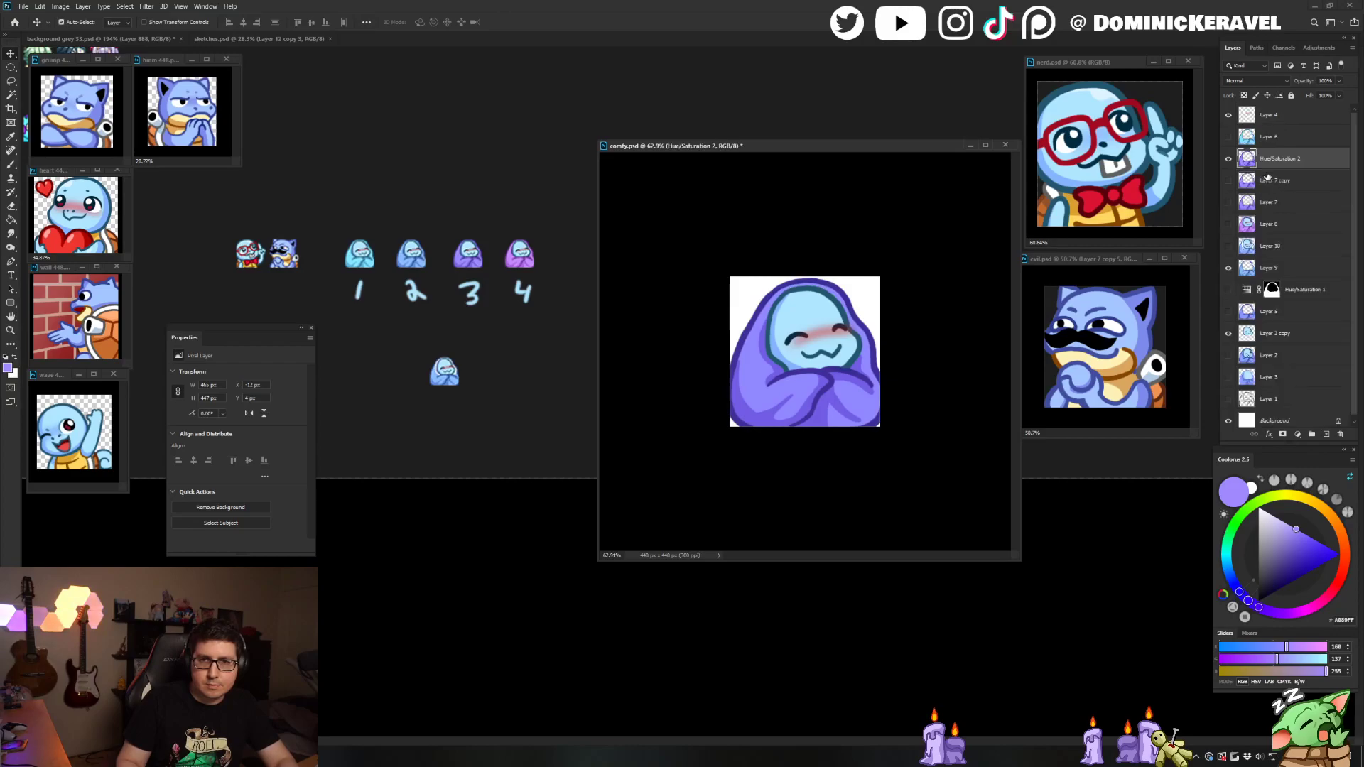
Step: Stamp the visible emote artwork onto a new layer and resize the image to 28 px
key("ctrl+alt+shift+e")
key("ctrl+alt+i")
type("28")
key("Return")
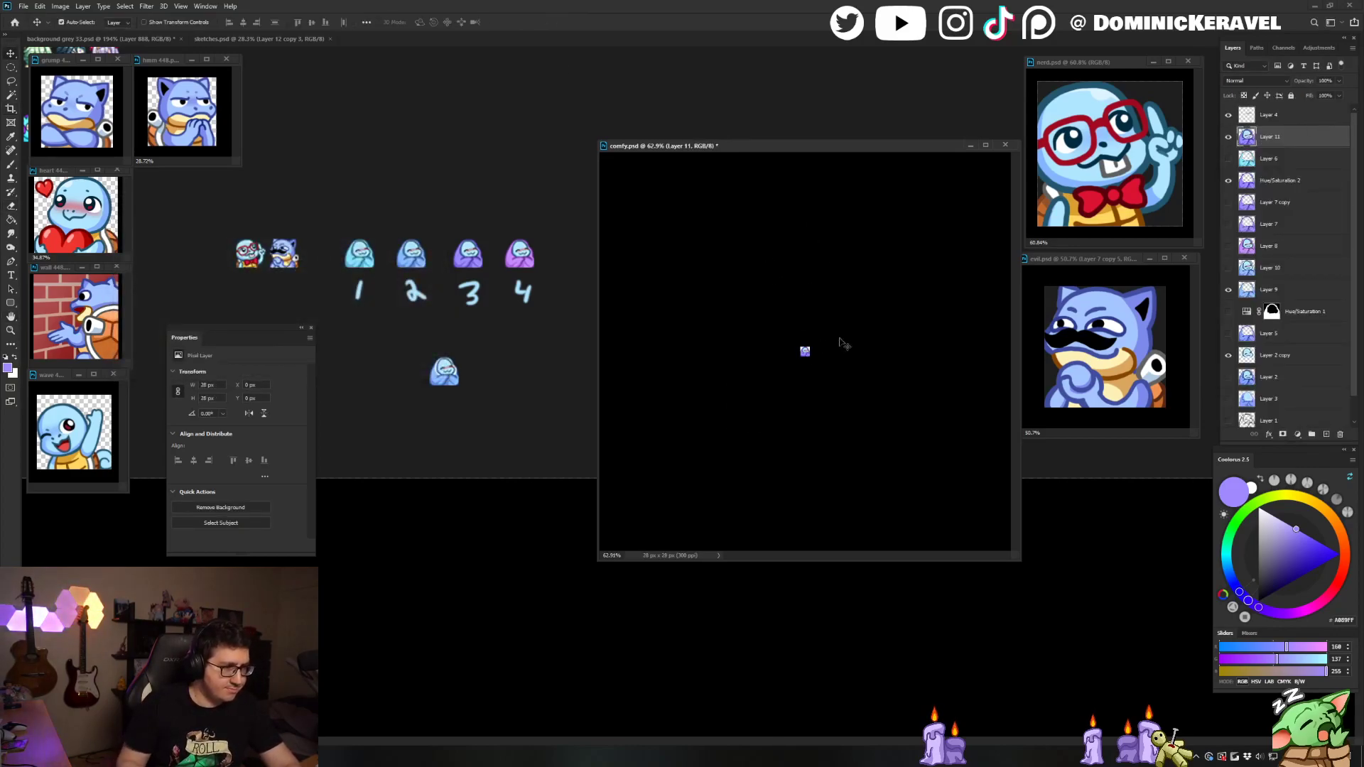
Step: Copy the 28 px purple emote into the background grey document and place it beside a duplicate of variant 3 below the row
left_click_drag(809, 359, 530, 382)
scroll(558, 433, "right", 2)
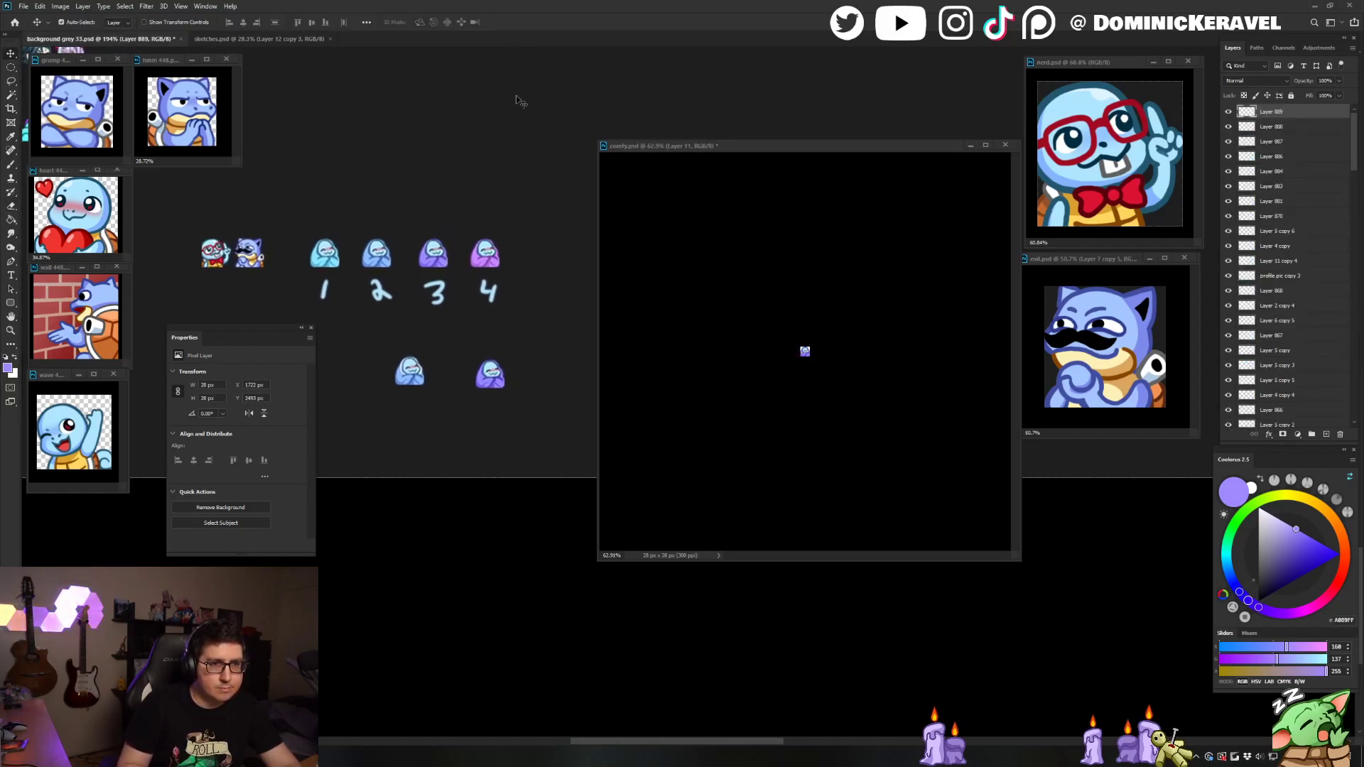
left_click_drag(436, 266, 506, 417)
left_click_drag(490, 369, 518, 348)
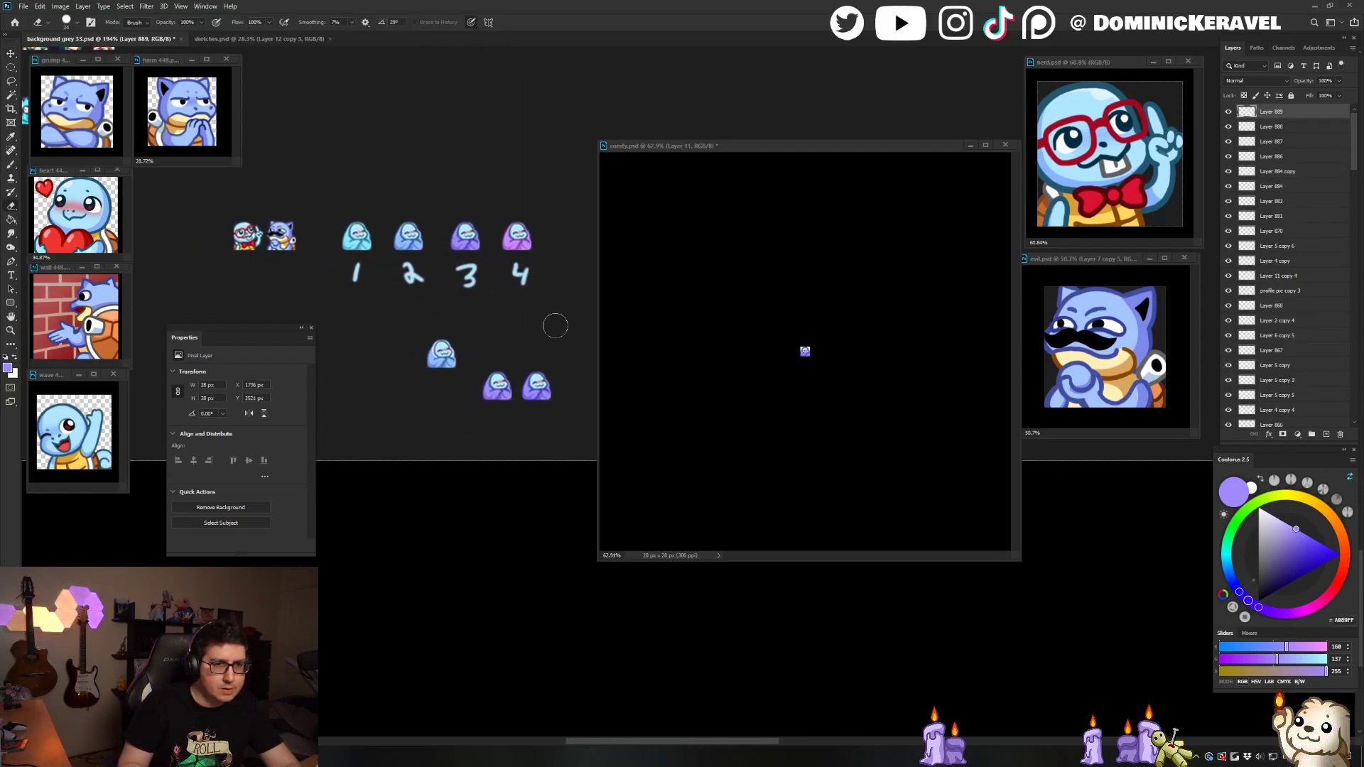
Step: Undo the 28 px reduction in comfy.psd, hide the separate blush on Layer 4, and shrink the window around the emote
left_click(638, 315)
key("ctrl+z")
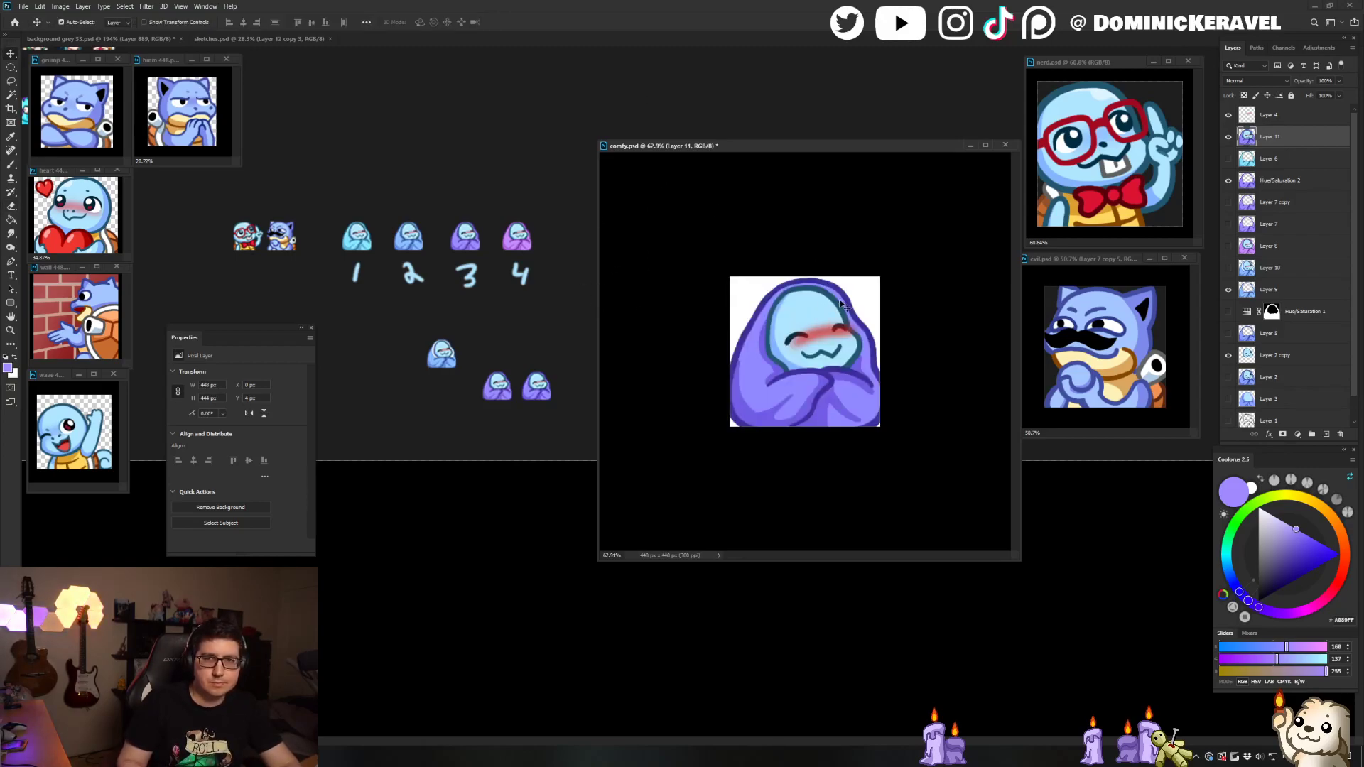
key("ctrl+z")
key("ctrl+shift+z")
left_click(1228, 115)
scroll(855, 366, "down", 2)
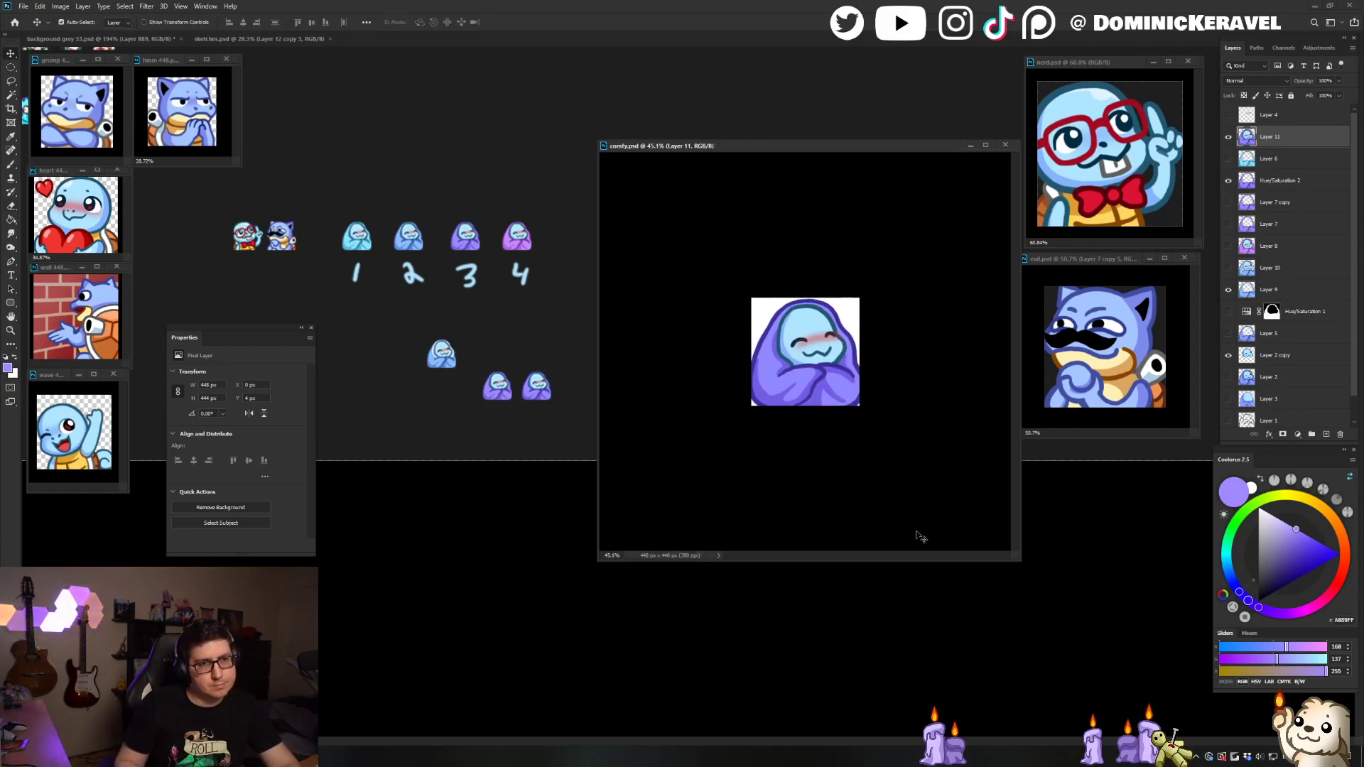
left_click_drag(1020, 559, 765, 305)
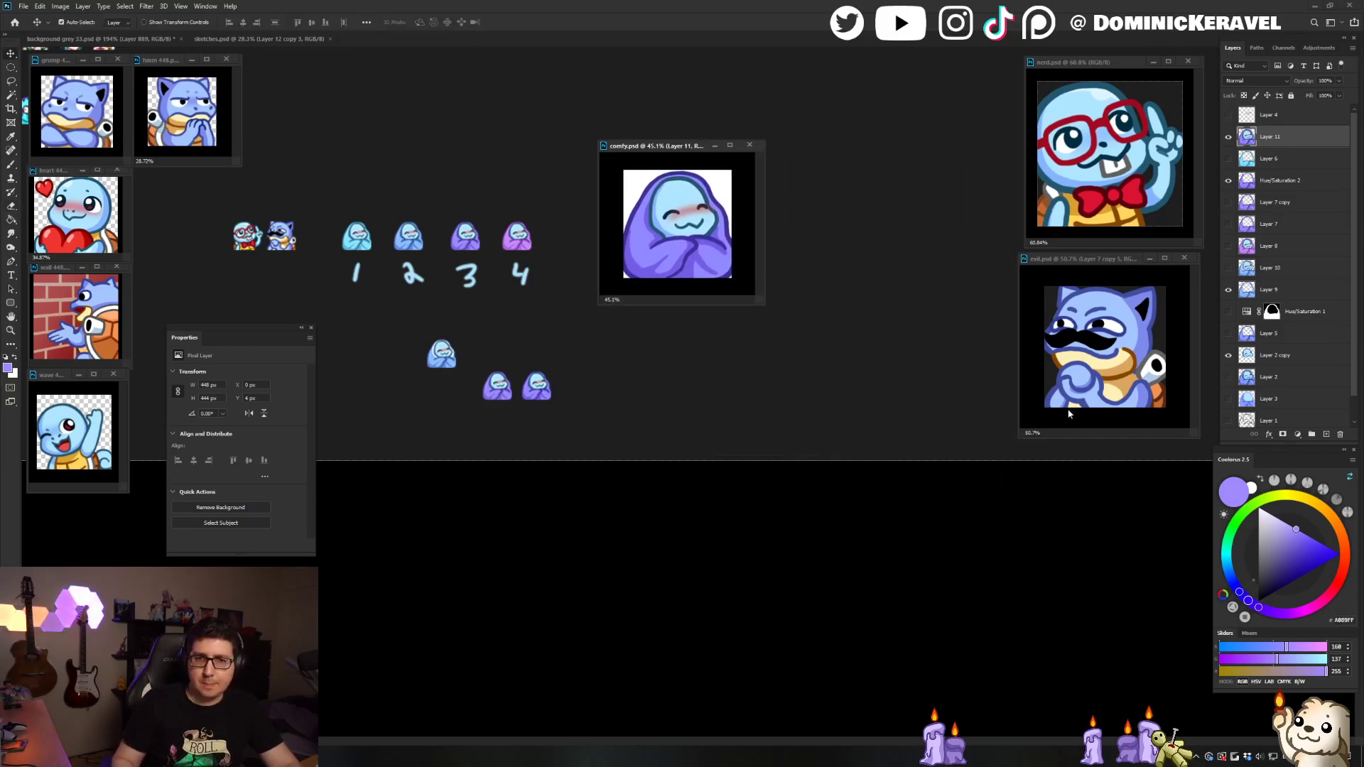
Step: Pick dark grey (RGB 30, 30, 30) and try to fill the area around the emote on Layer 11
key("b")
key("d")
scroll(1345, 385, "down", 2)
key("g")
left_click(729, 203)
key("v")
left_click_drag(722, 239, 713, 238)
key("ctrl+z")
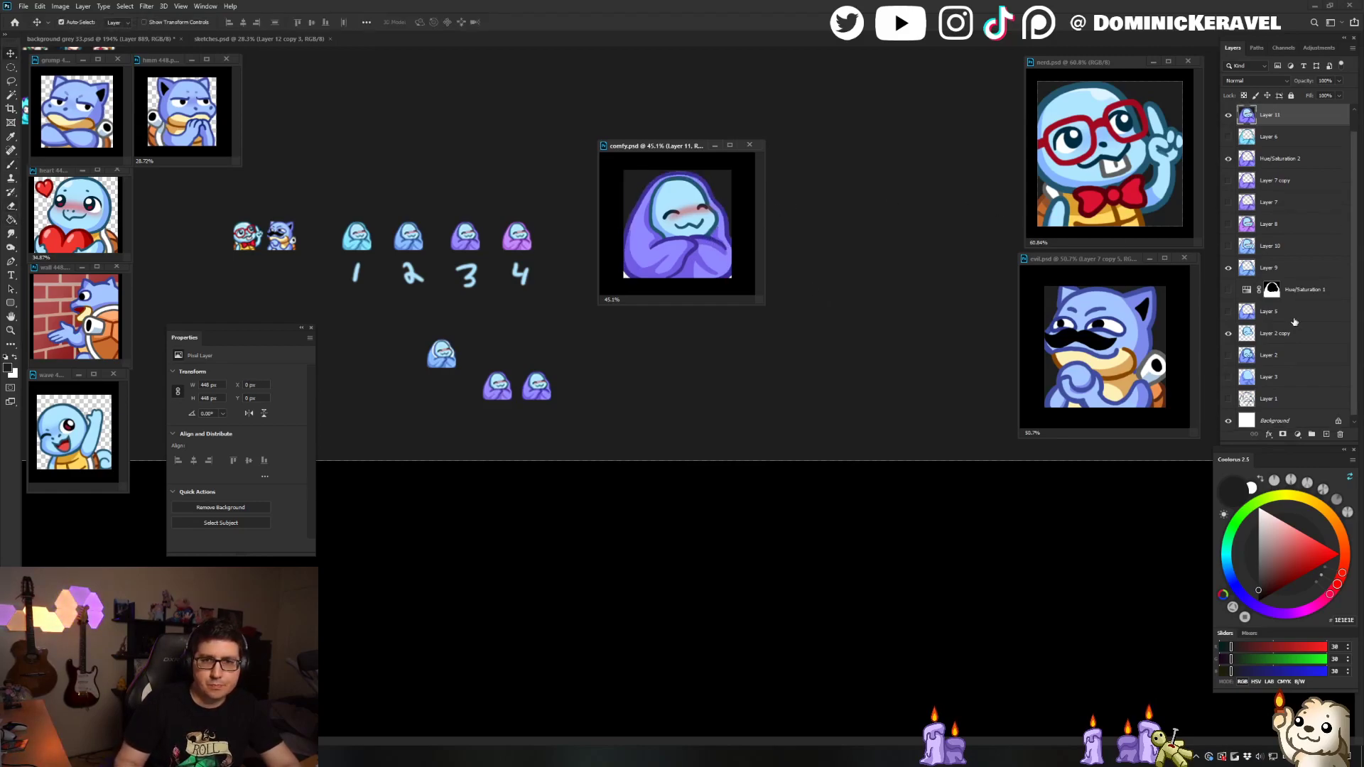
Step: Fill the Background layer of comfy.psd with the dark grey, reselect Layer 11, and enlarge the document window
left_click(1279, 421)
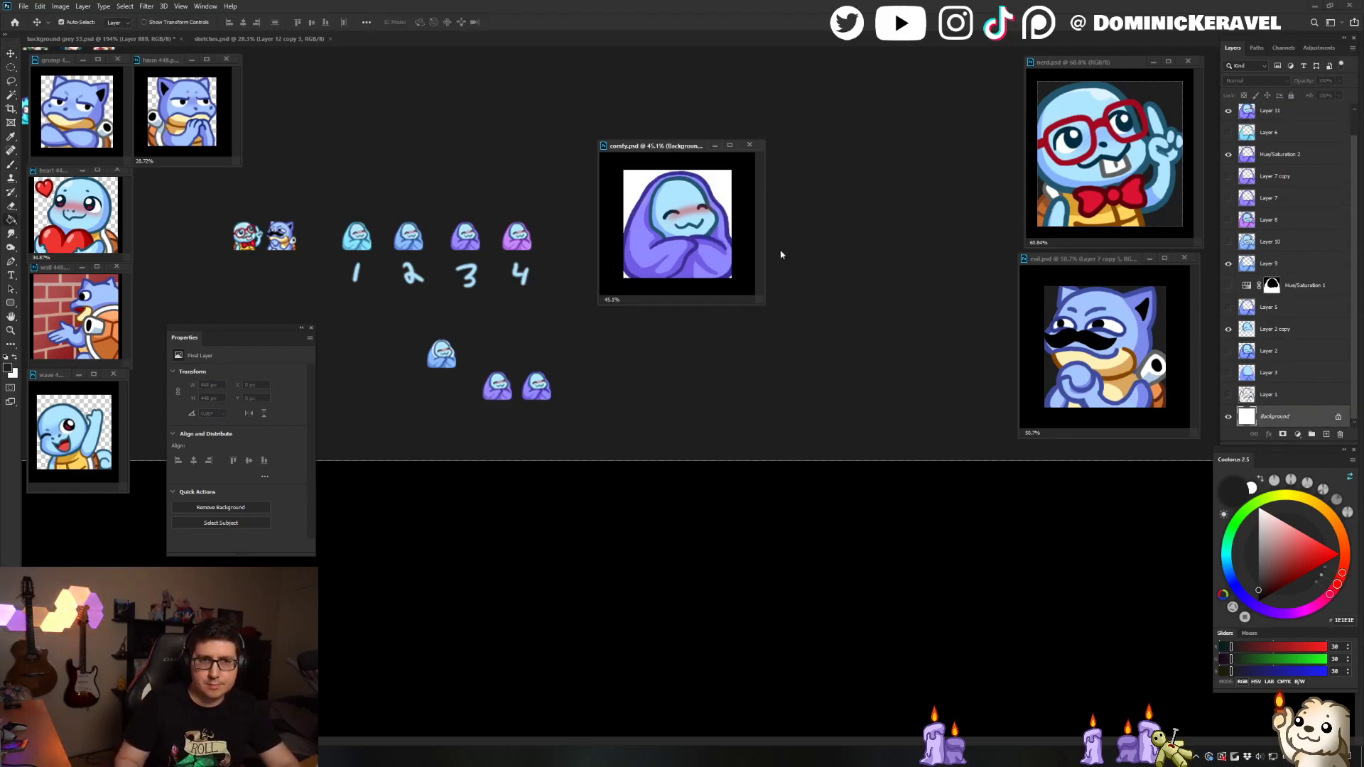
key("g")
left_click(728, 204)
key("v")
left_click(714, 238)
scroll(714, 238, "down", 1)
scroll(714, 238, "up", 2)
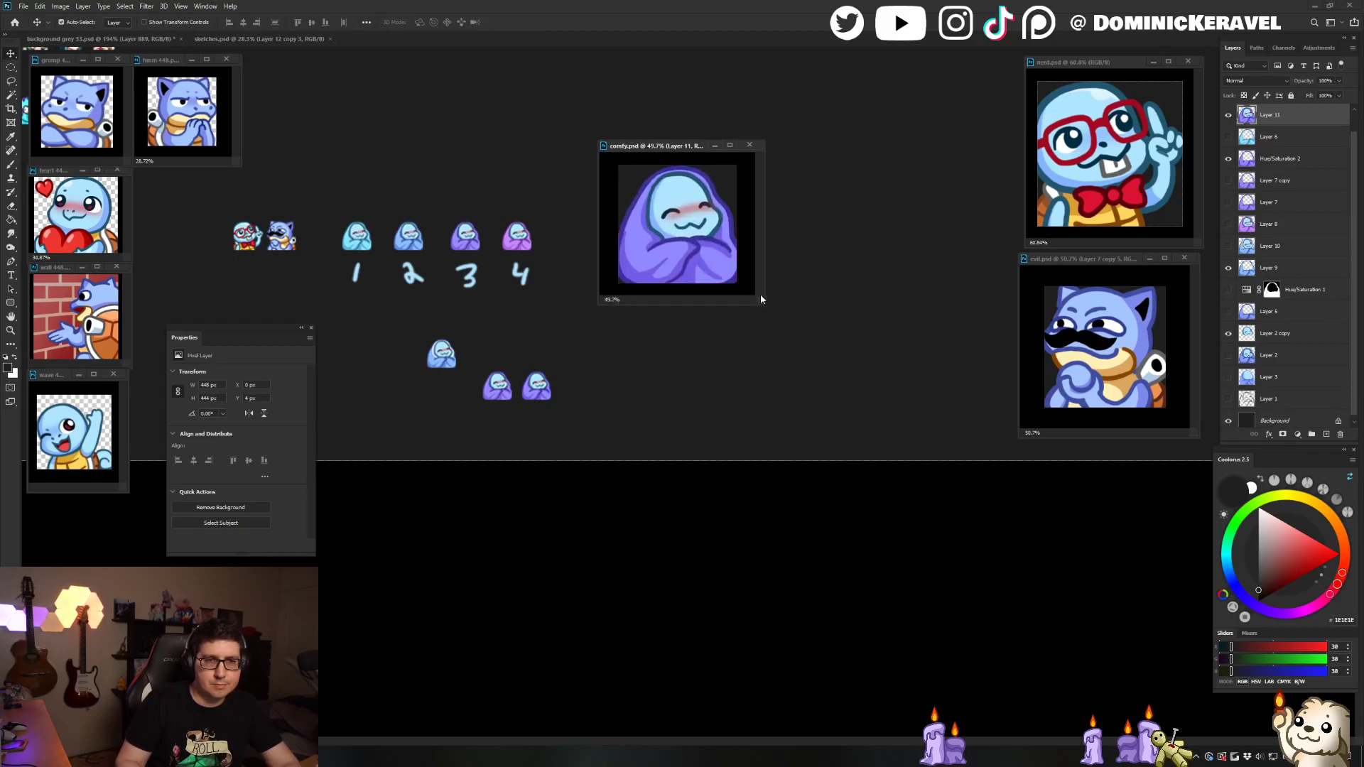
left_click_drag(759, 297, 971, 509)
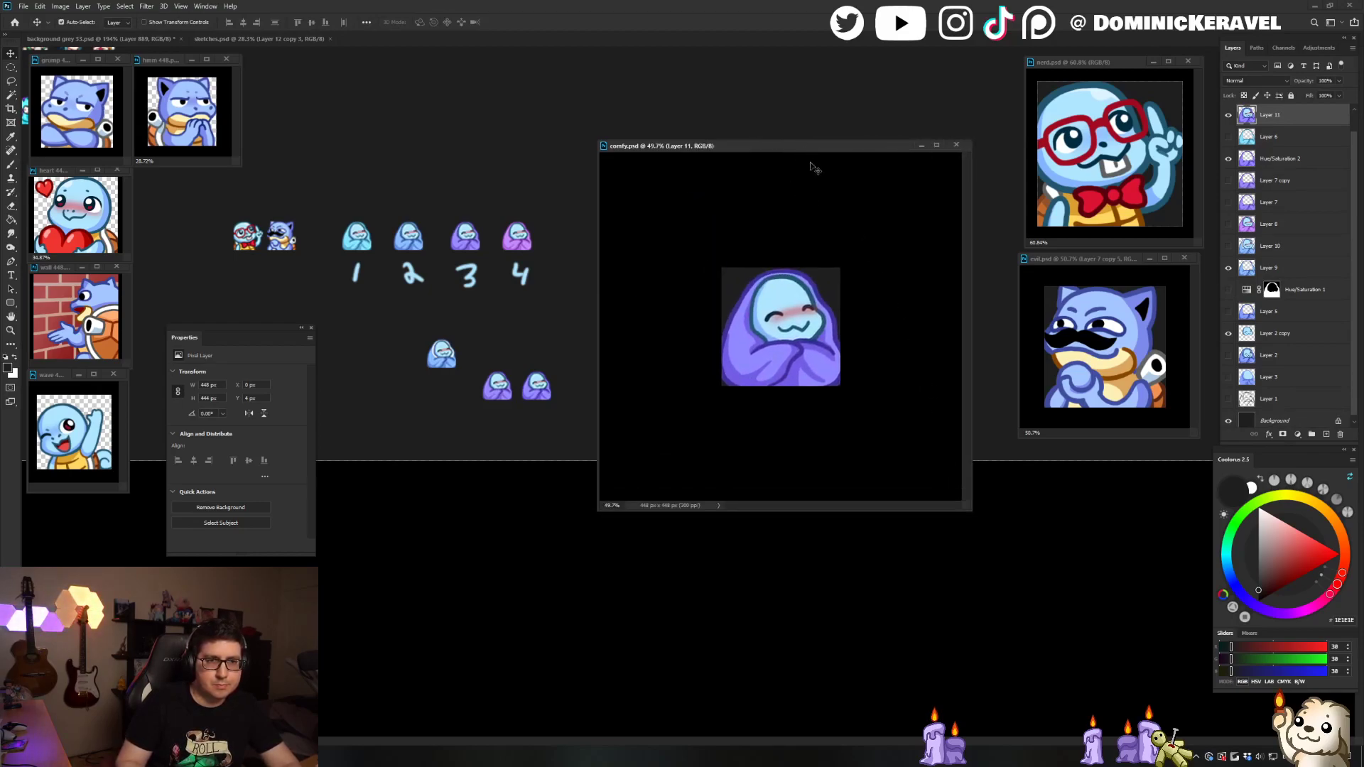
scroll(881, 234, "up", 1)
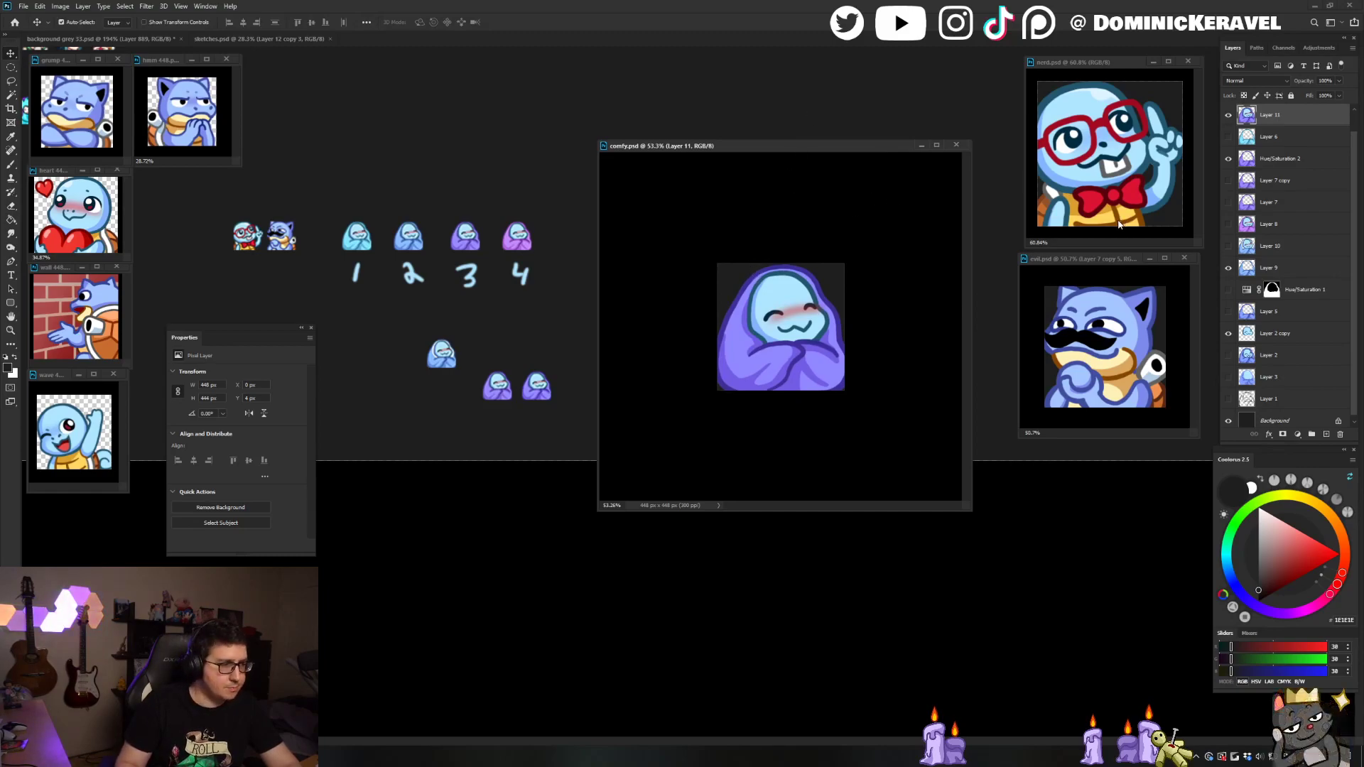
Step: Duplicate Layer 11 in comfy.psd and scale the copy up slightly to about 472 px wide, extending past the canvas edge
key("ctrl+j")
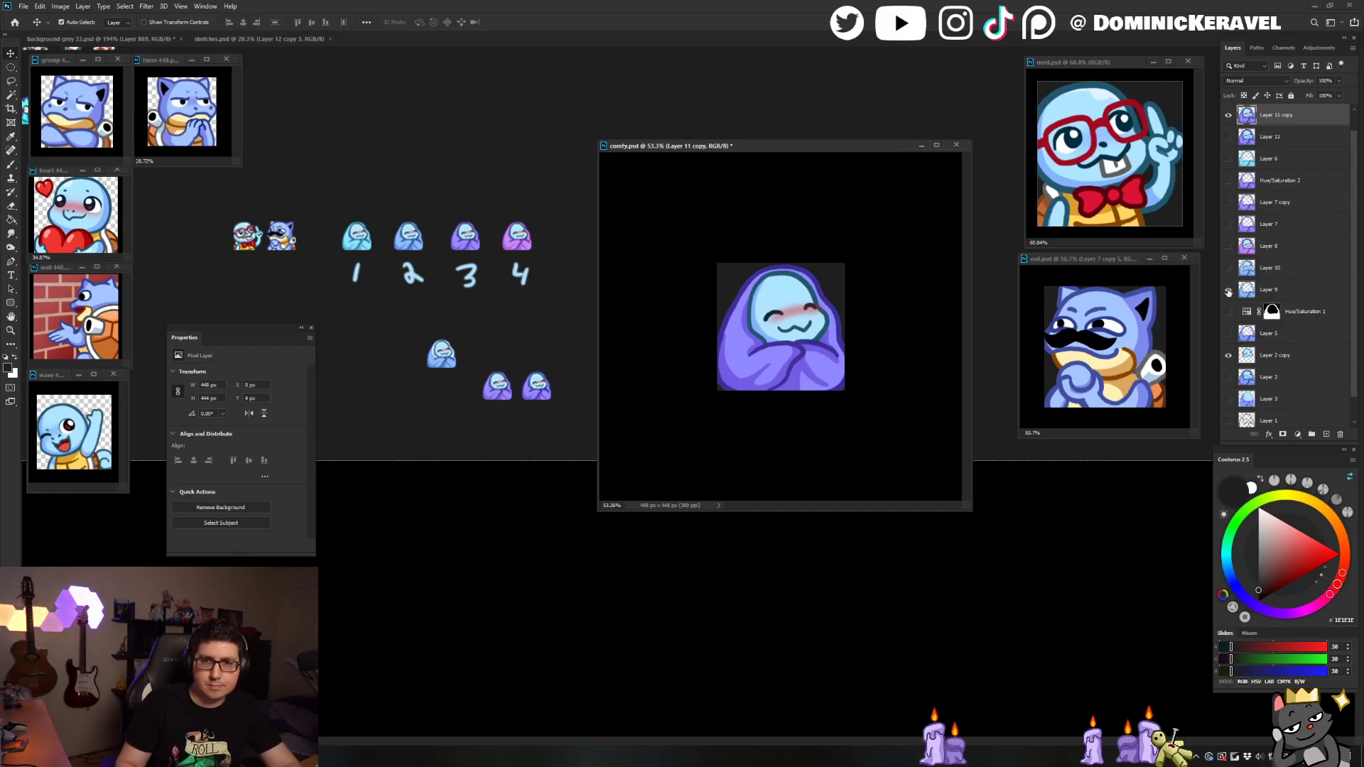
key("ctrl+t")
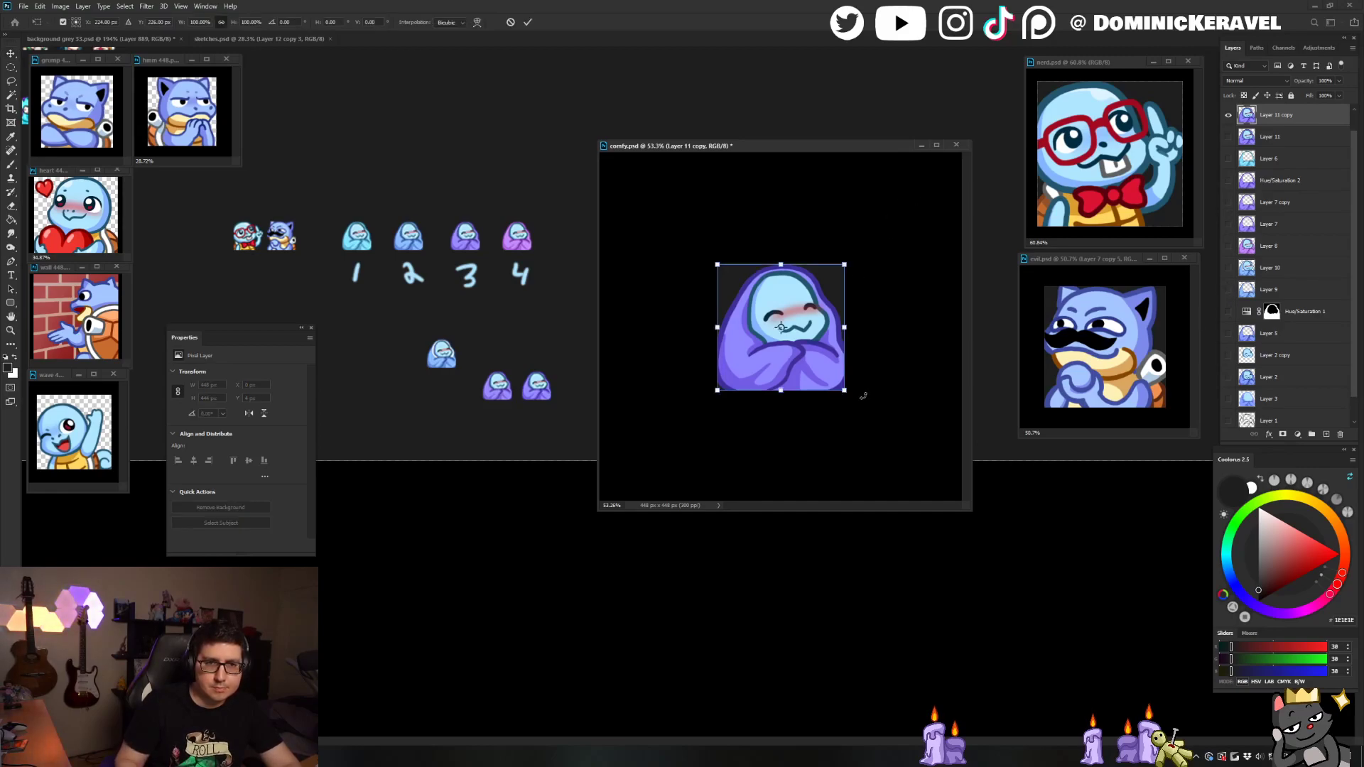
left_click_drag(845, 391, 851, 397)
key("Return")
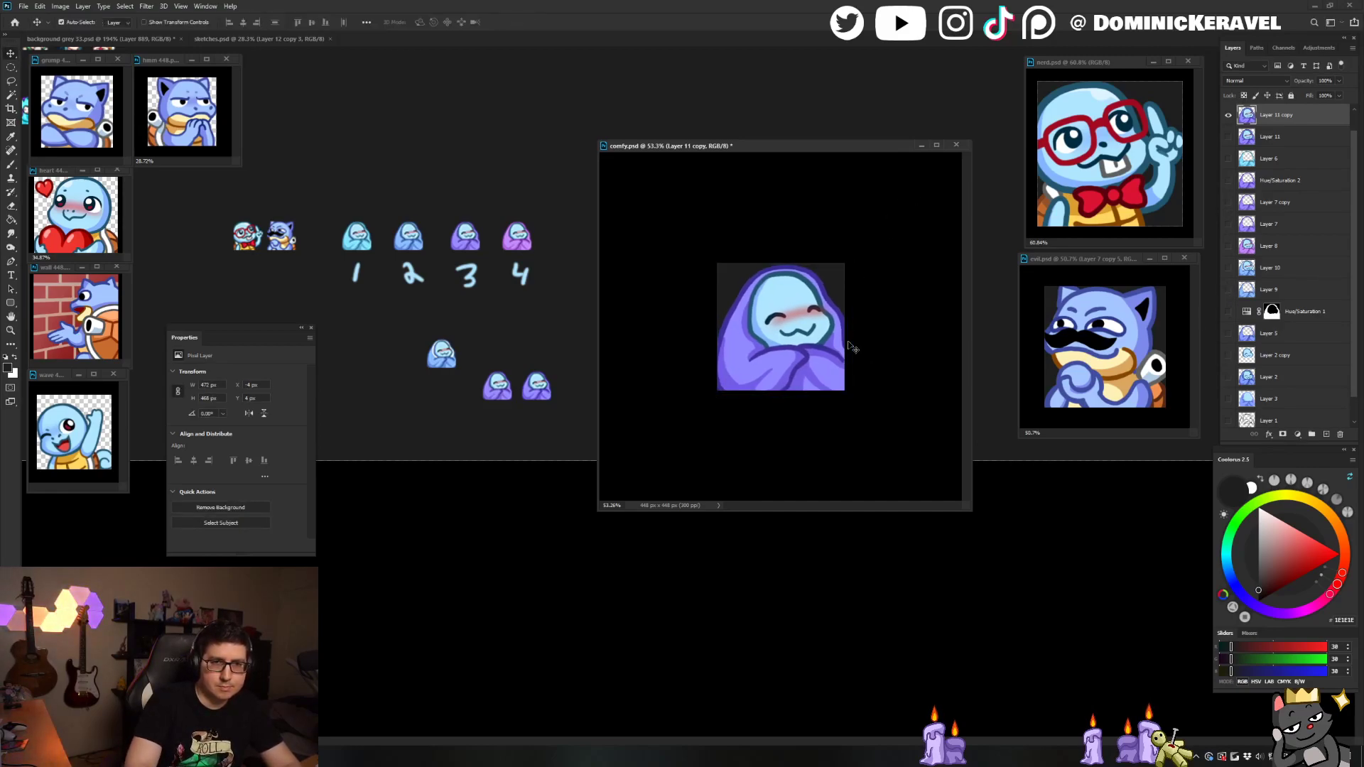
Step: Resize comfy.psd to 28 px and copy the enlarged emote beside the two purple ones in the background grey document
key("ctrl+alt+i")
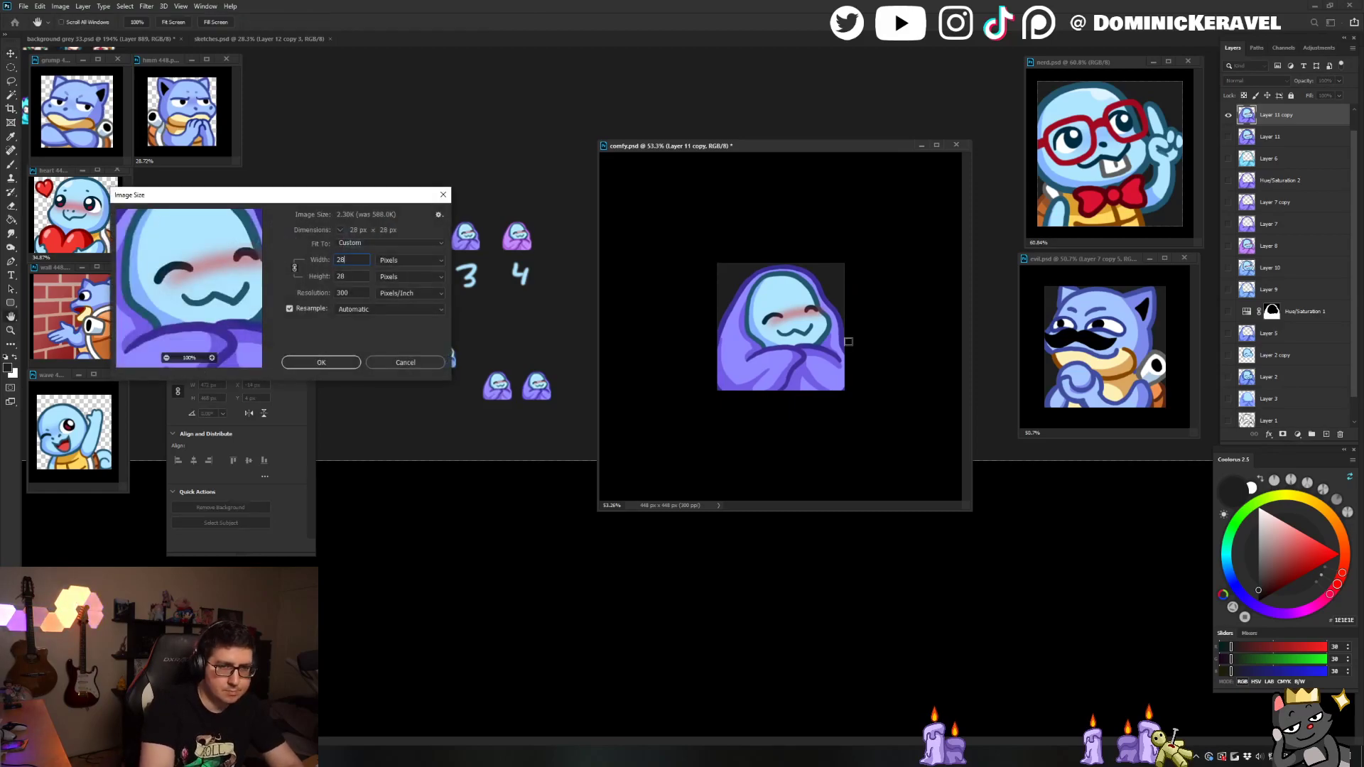
type("28")
key("Return")
left_click_drag(776, 328, 529, 395)
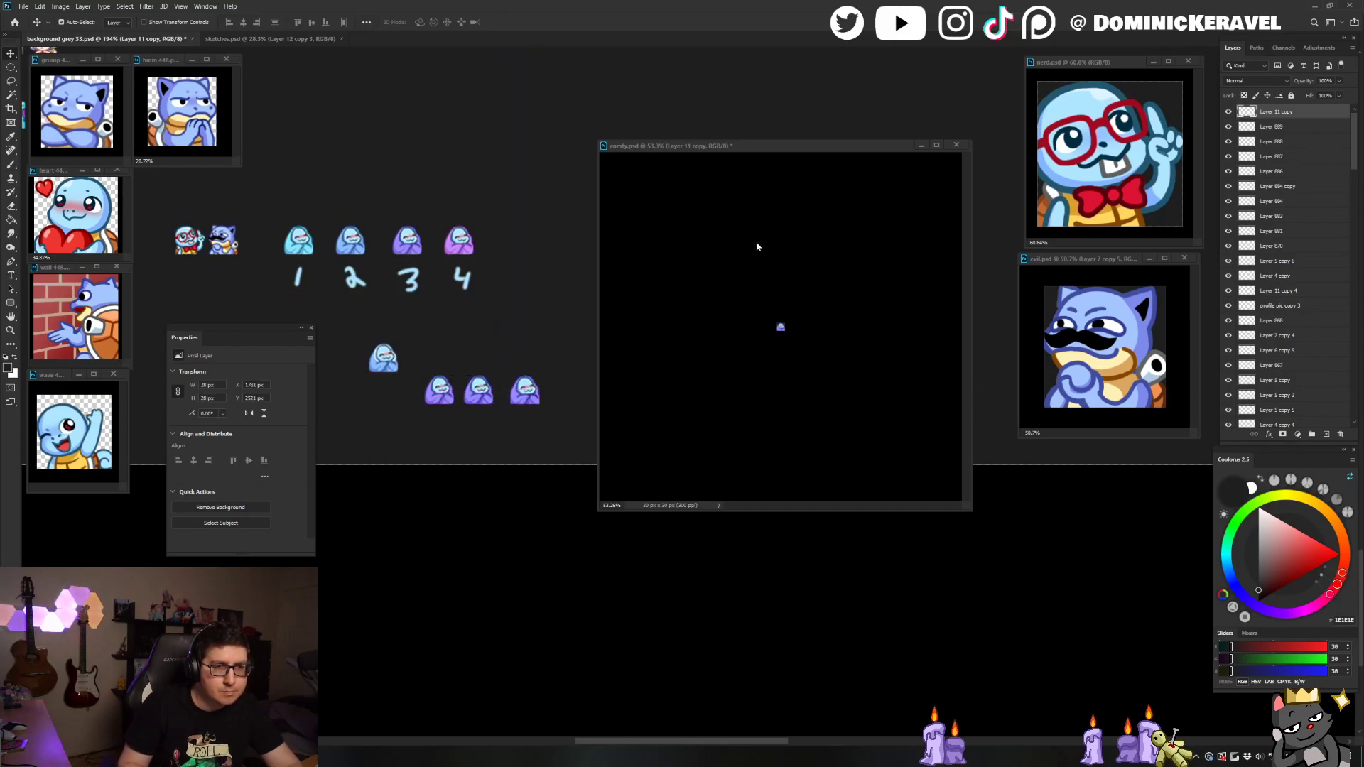
Step: Undo the 28 px reduction in comfy.psd, shrink its window around the emote, and park it beside the nerd emote window
left_click(713, 292)
key("ctrl+z")
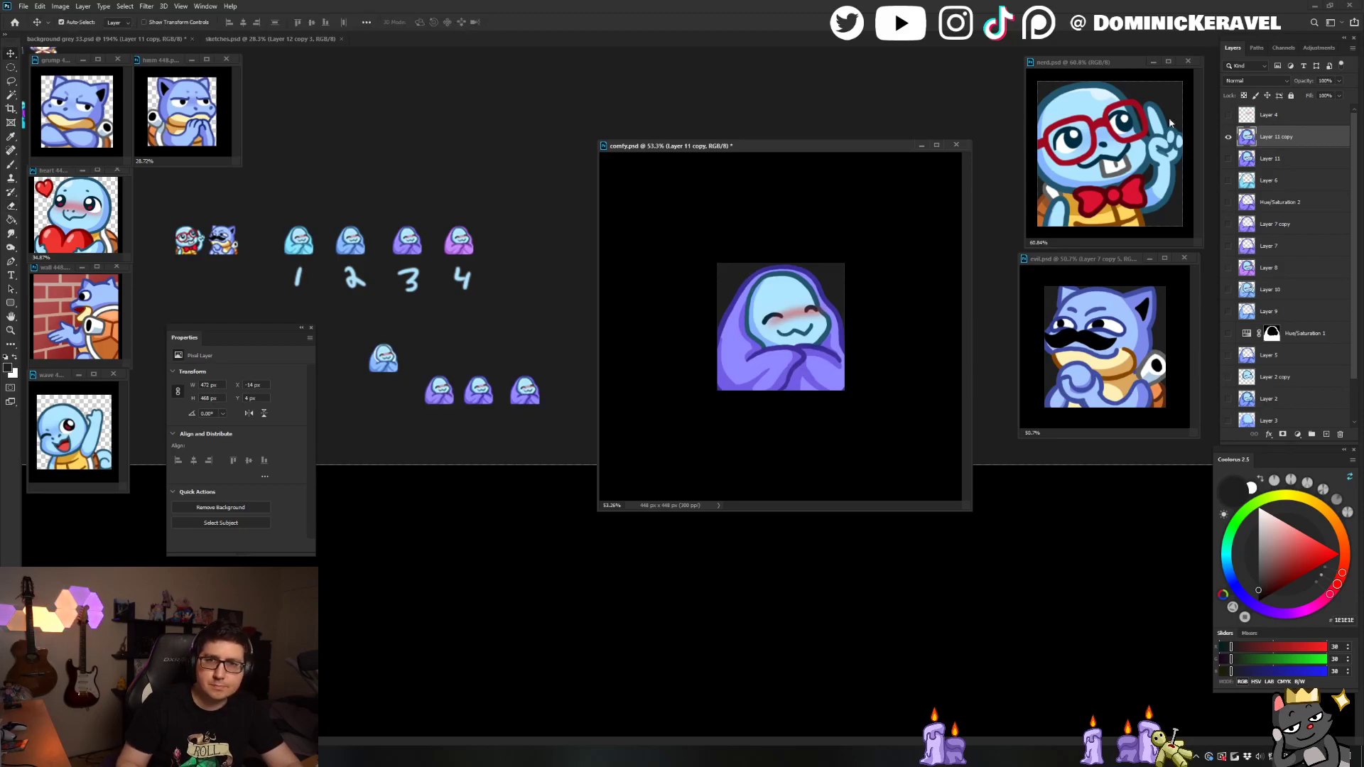
left_click(1228, 159)
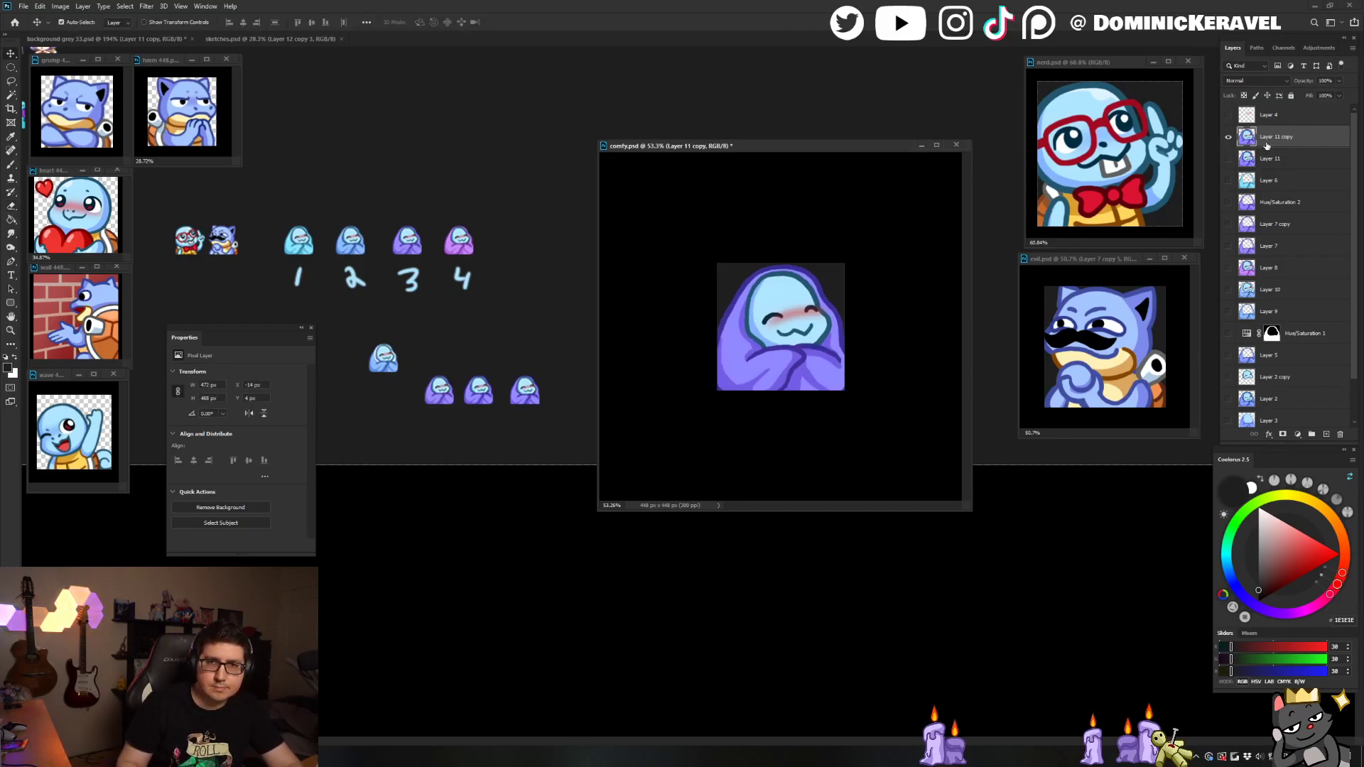
scroll(795, 307, "down", 2)
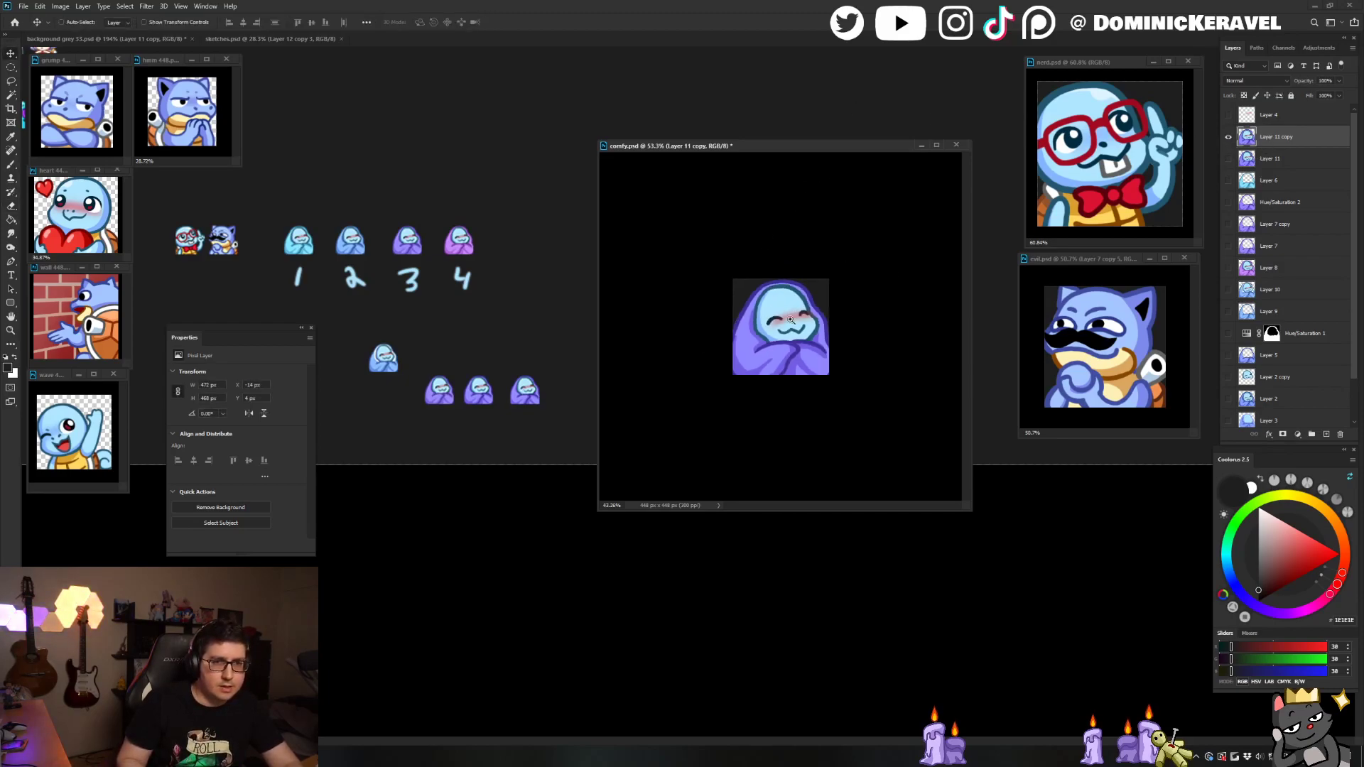
left_click_drag(969, 508, 767, 310)
left_click_drag(679, 145, 819, 122)
Step: Save the background grey document and close the Properties panel
scroll(628, 218, "left", 5)
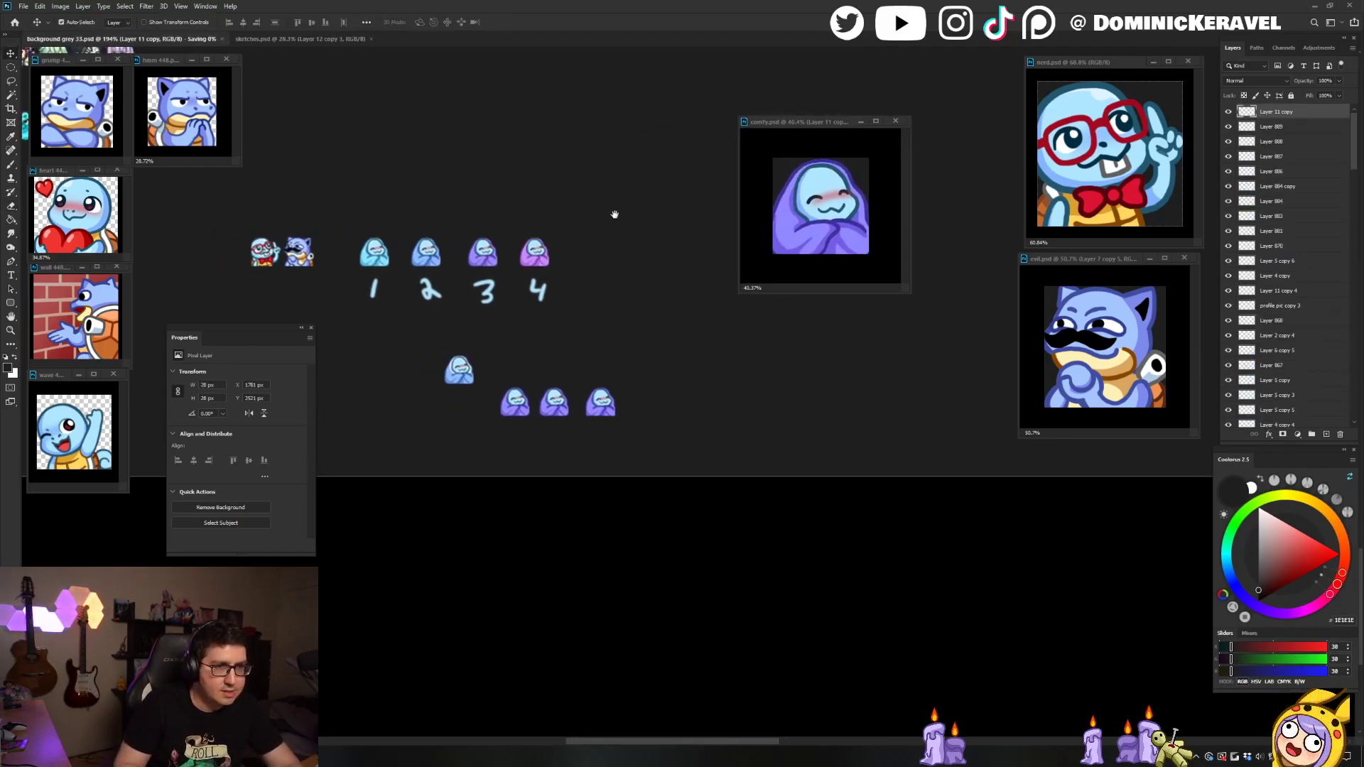
left_click(310, 327)
key("b")
key("v")
left_click_drag(484, 191, 481, 191)
key("b")
key("v")
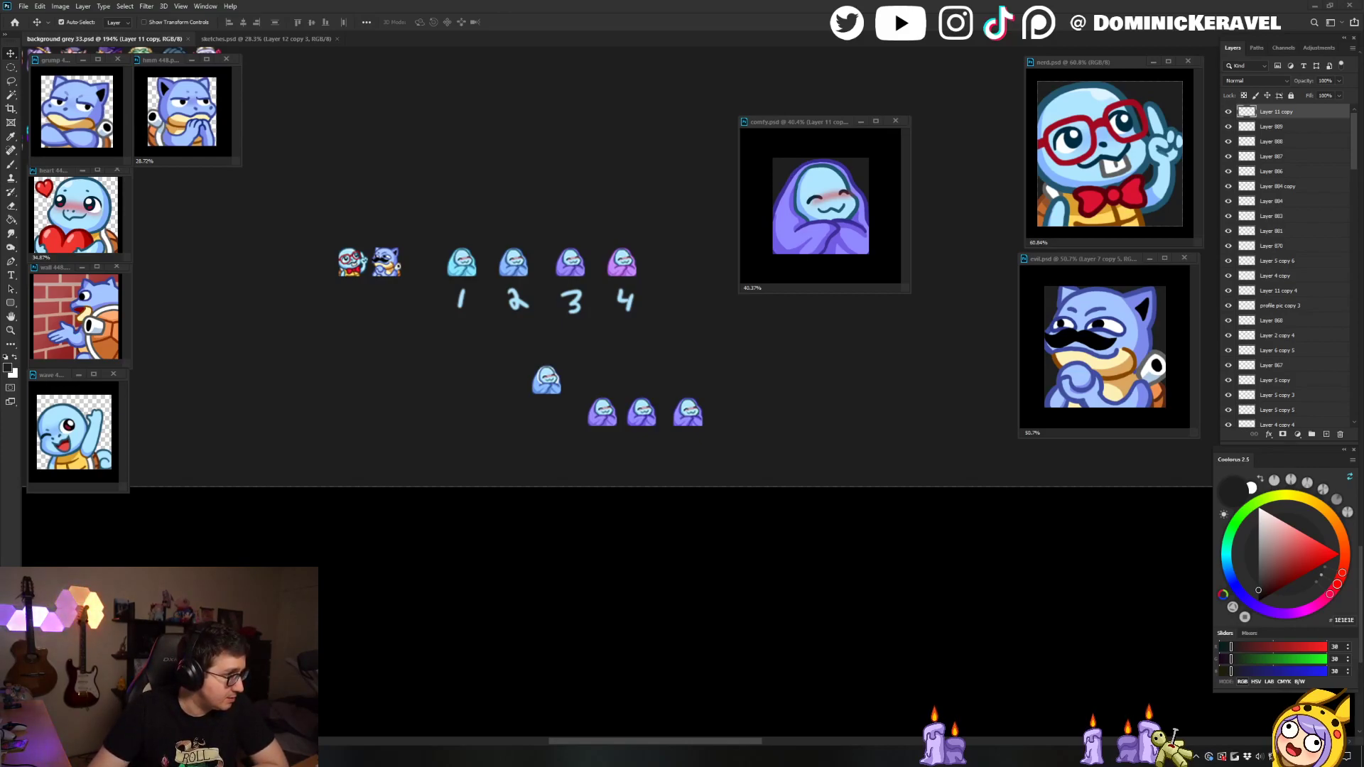
Step: Review the emote list and cap sketches in sketches.psd against the lip-biting cap emoji reference in the browser
left_click(234, 39)
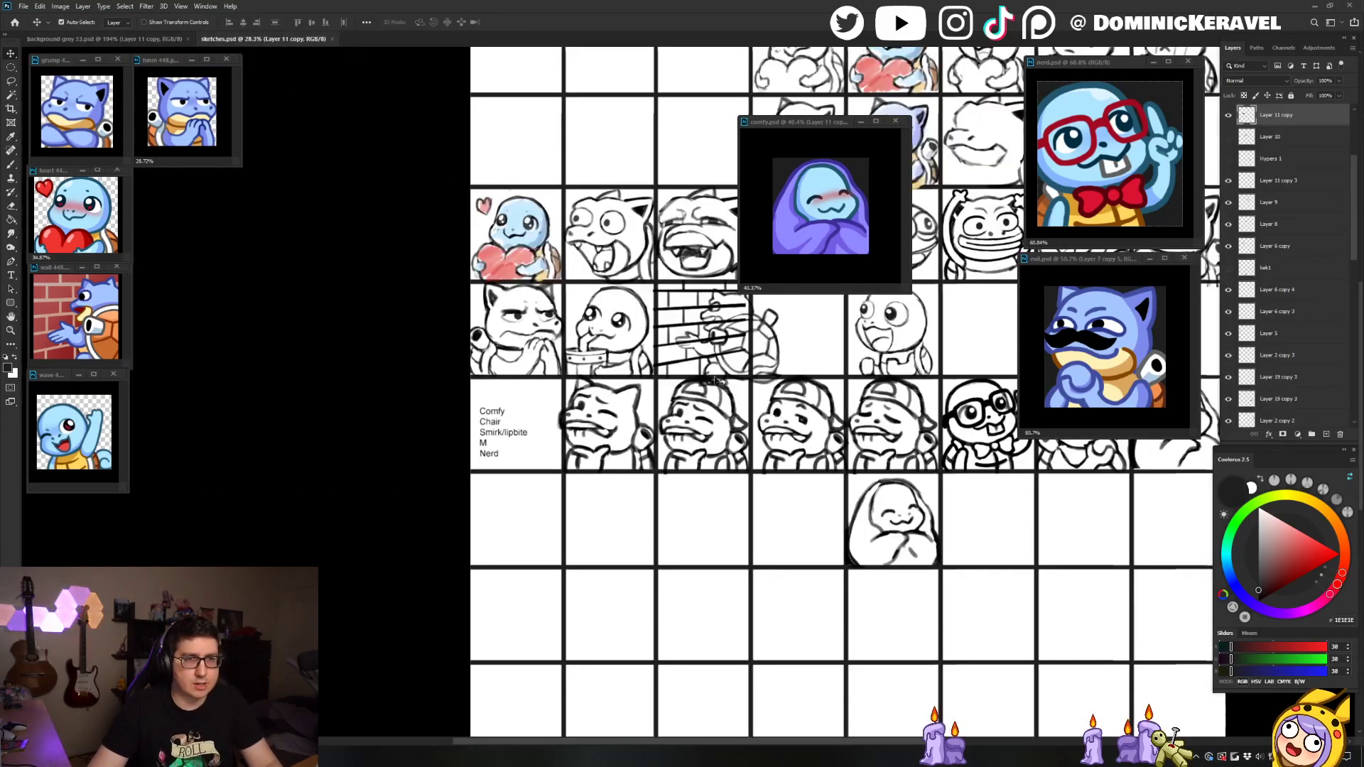
left_click_drag(677, 366, 580, 371)
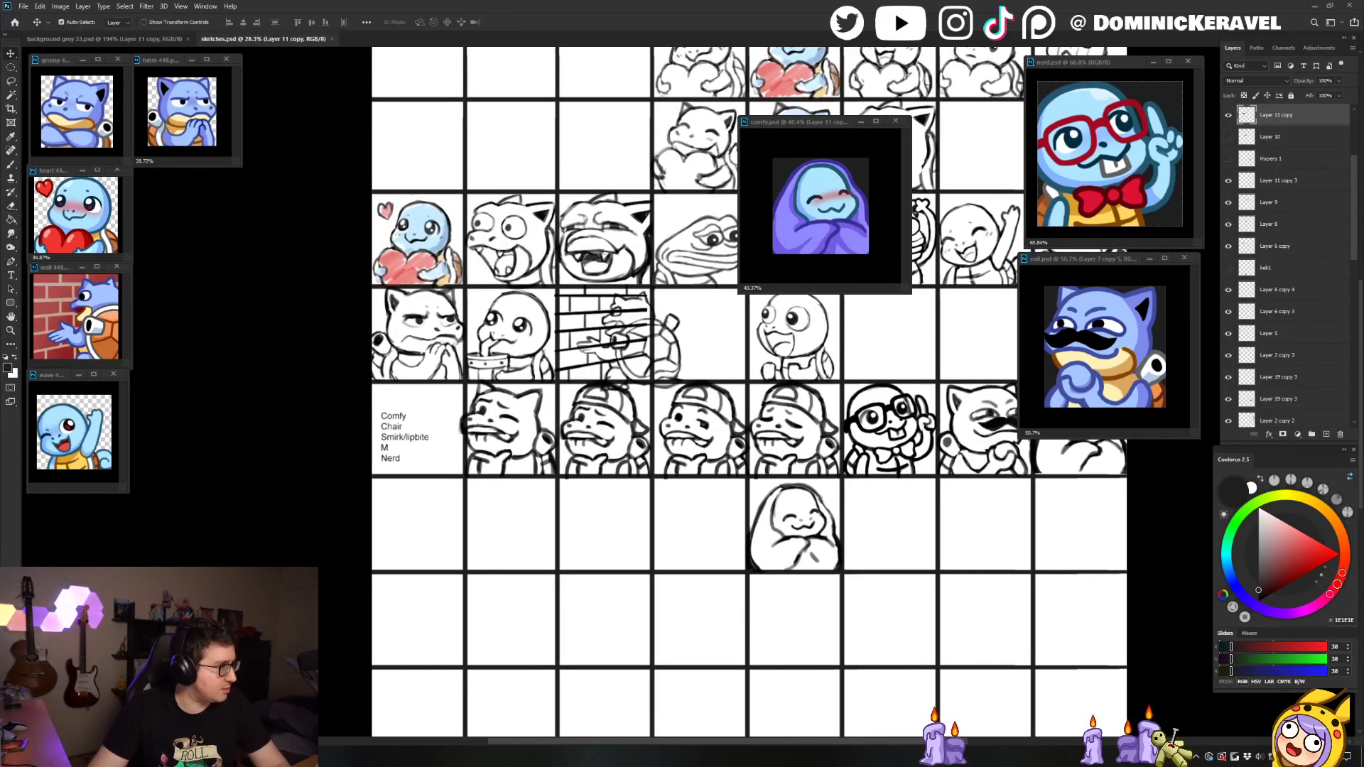
left_click_drag(0, 235, 332, 201)
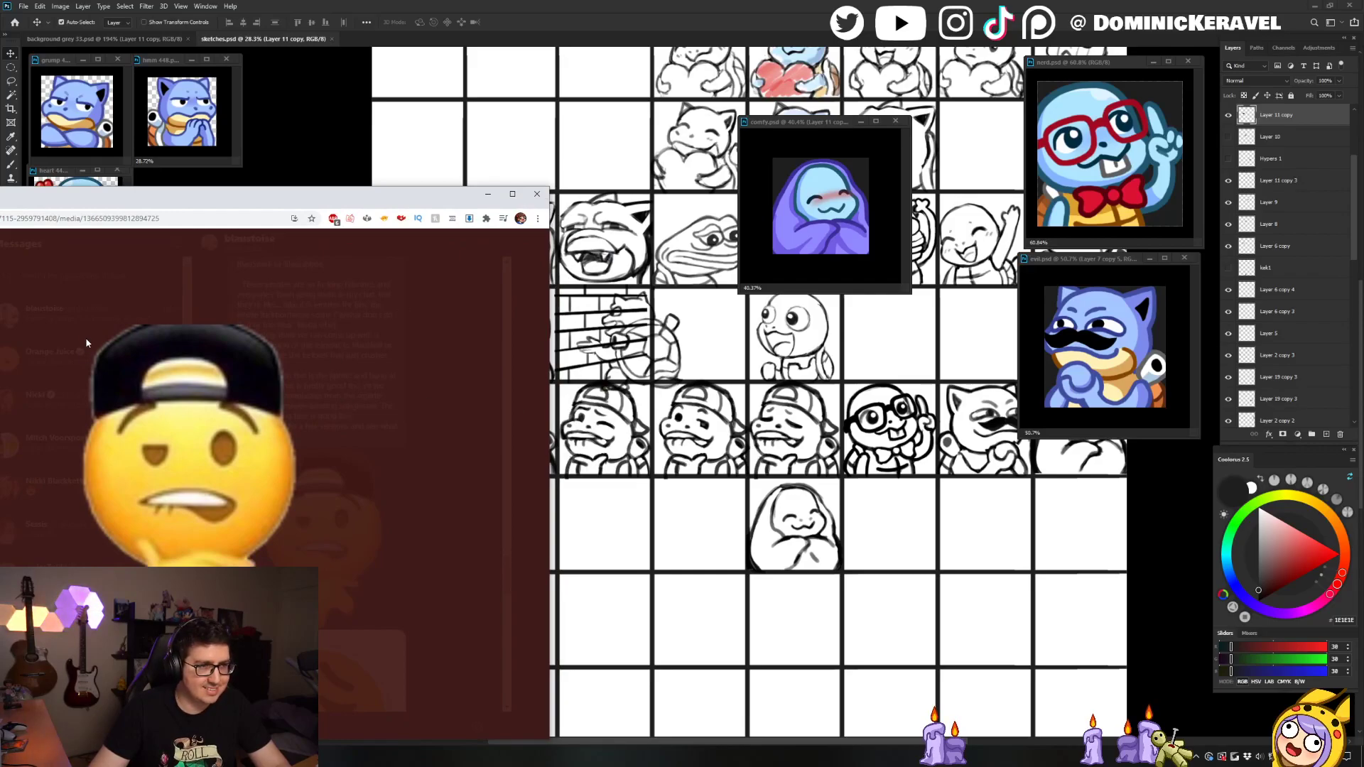
left_click_drag(88, 198, 71, 222)
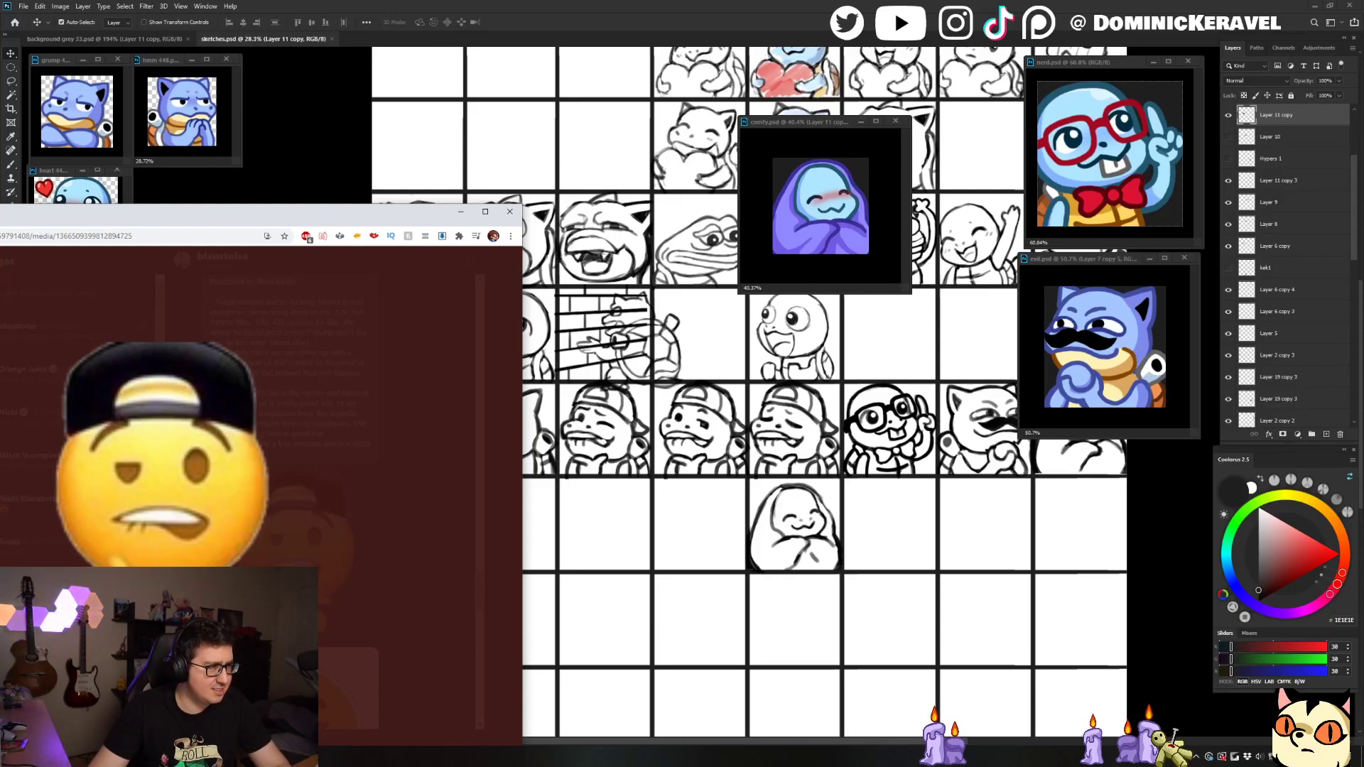
key("alt+Tab")
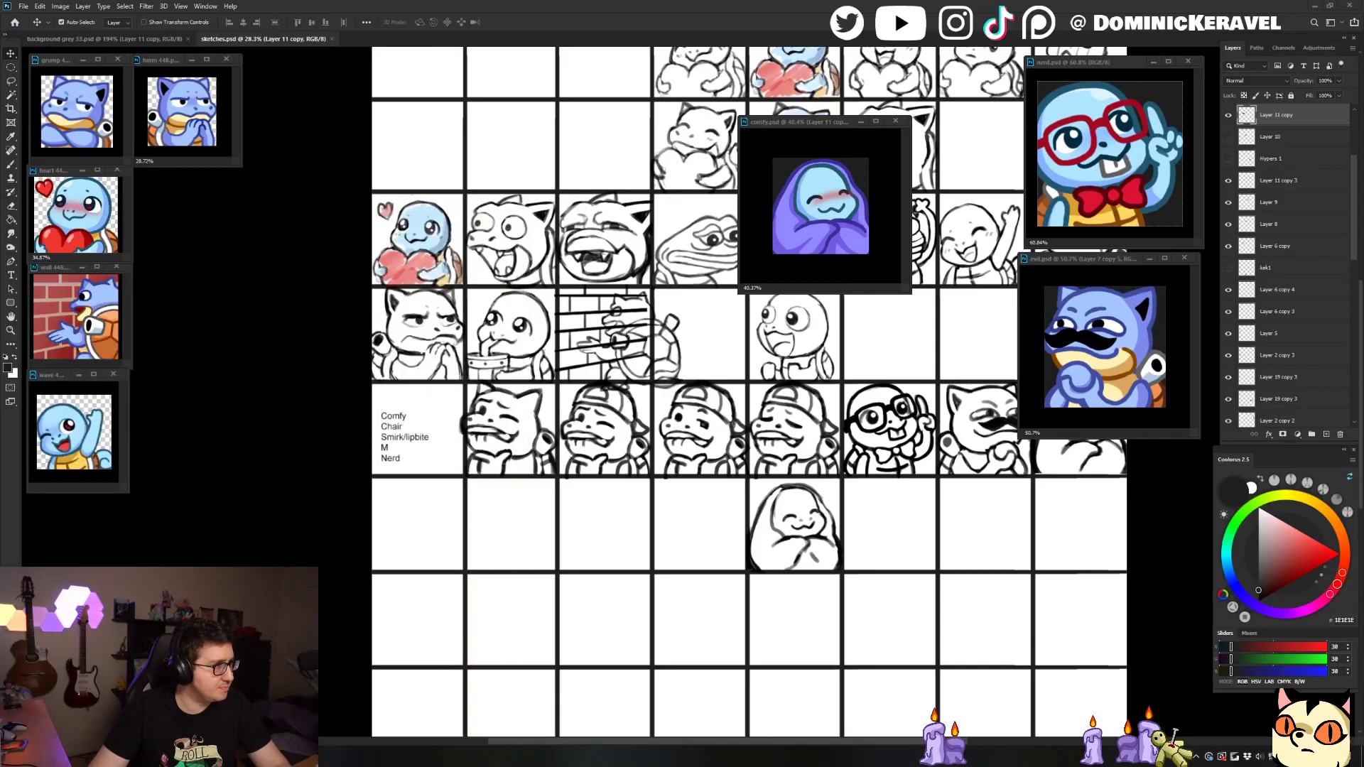